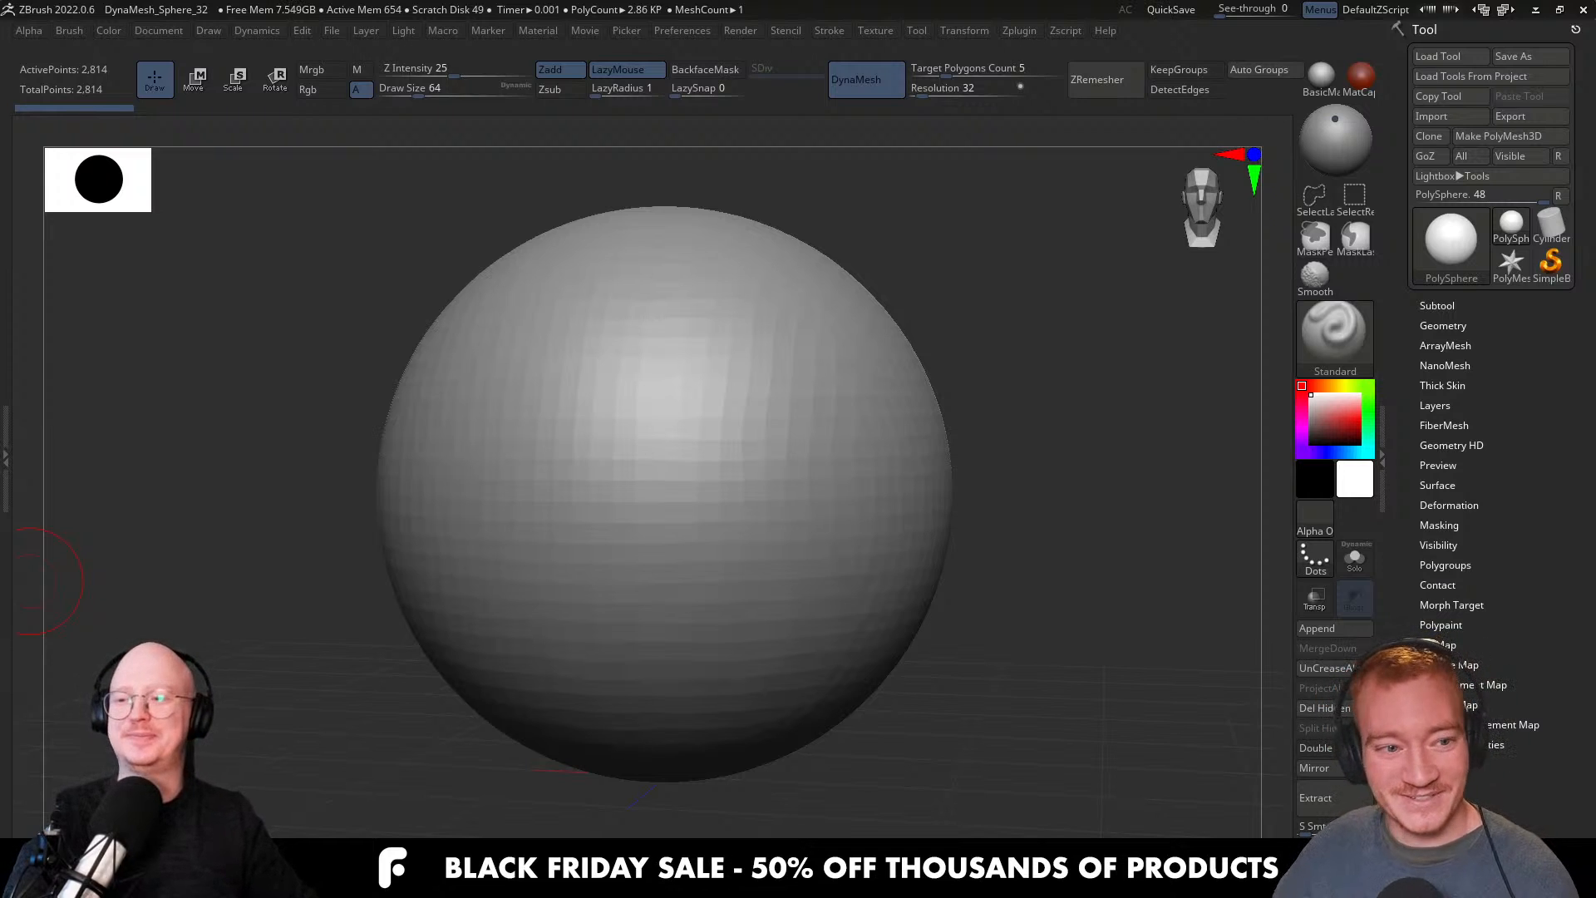
# Enlarge the brush draw size to about 116.
pyautogui.hotkey('alt', 'Tab')
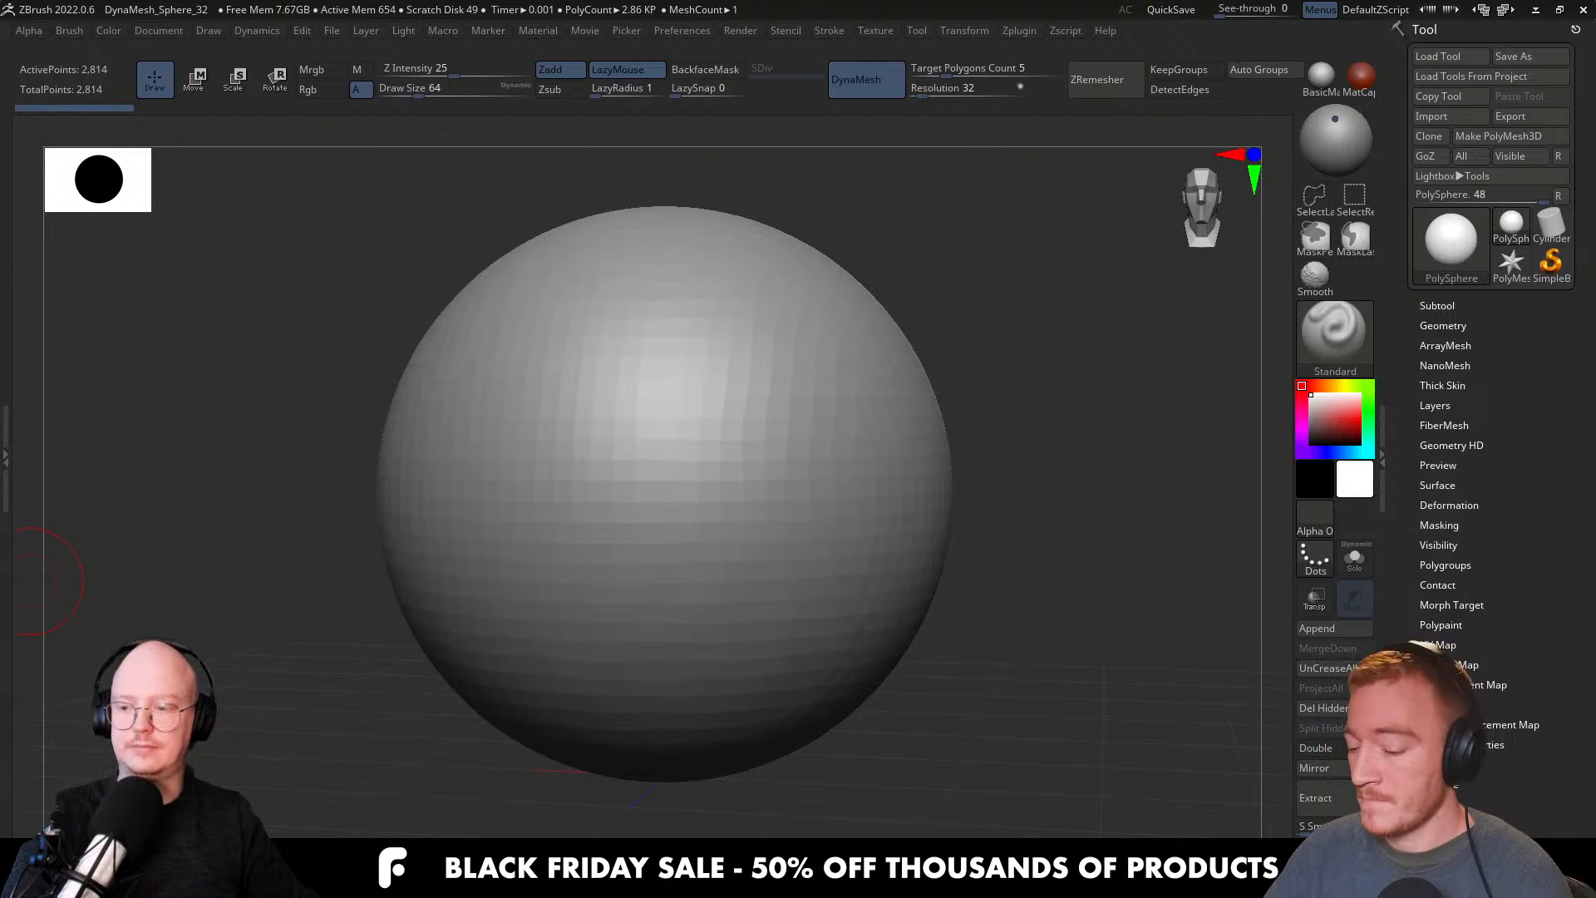
pyautogui.press('s')
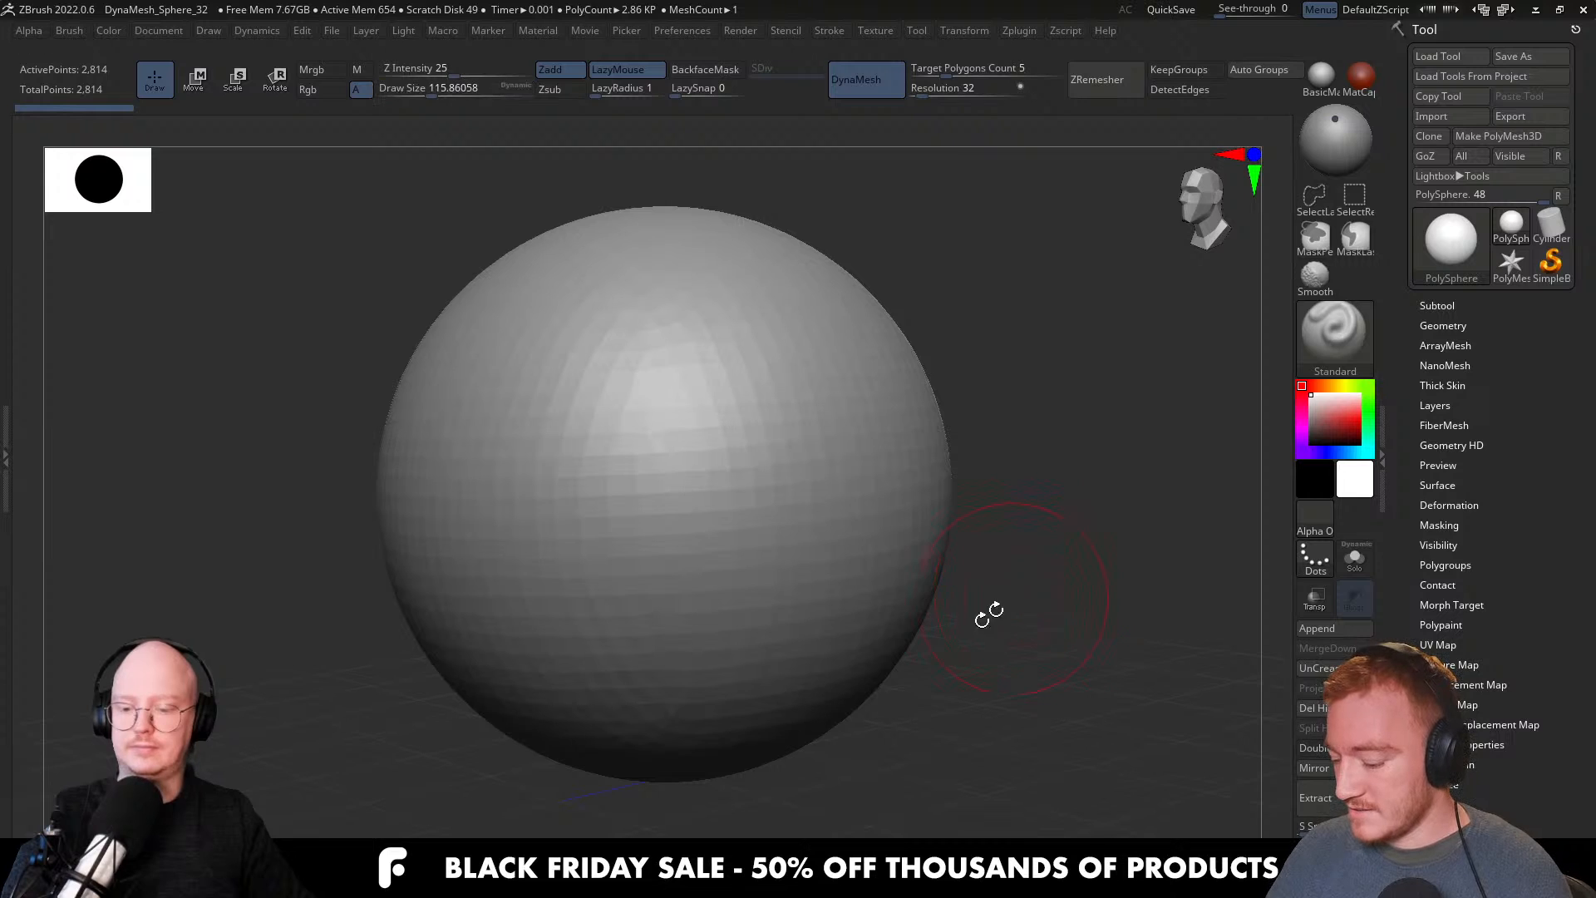
pyautogui.keyDown('ctrl'); pyautogui.moveTo(730, 571); pyautogui.dragTo(830, 565, button='right'); pyautogui.keyUp('ctrl')
pyautogui.hotkey('alt', 'Tab')
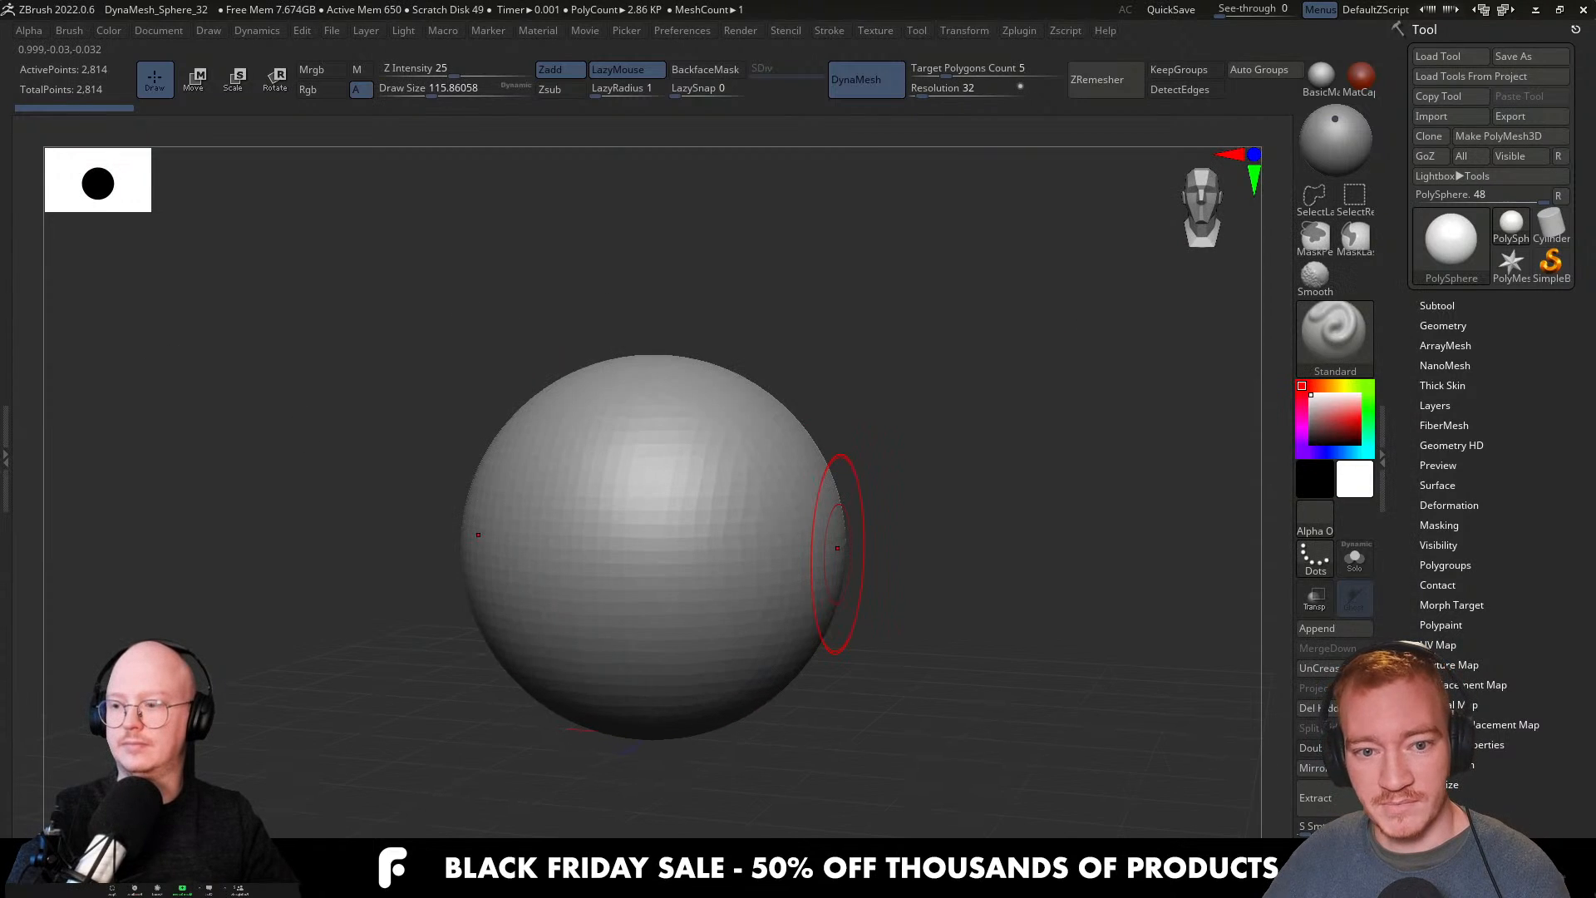
pyautogui.moveTo(837, 548)
pyautogui.mouseDown(button='right')
pyautogui.moveTo(873, 605)
pyautogui.moveTo(855, 570)
pyautogui.mouseUp(button='right')
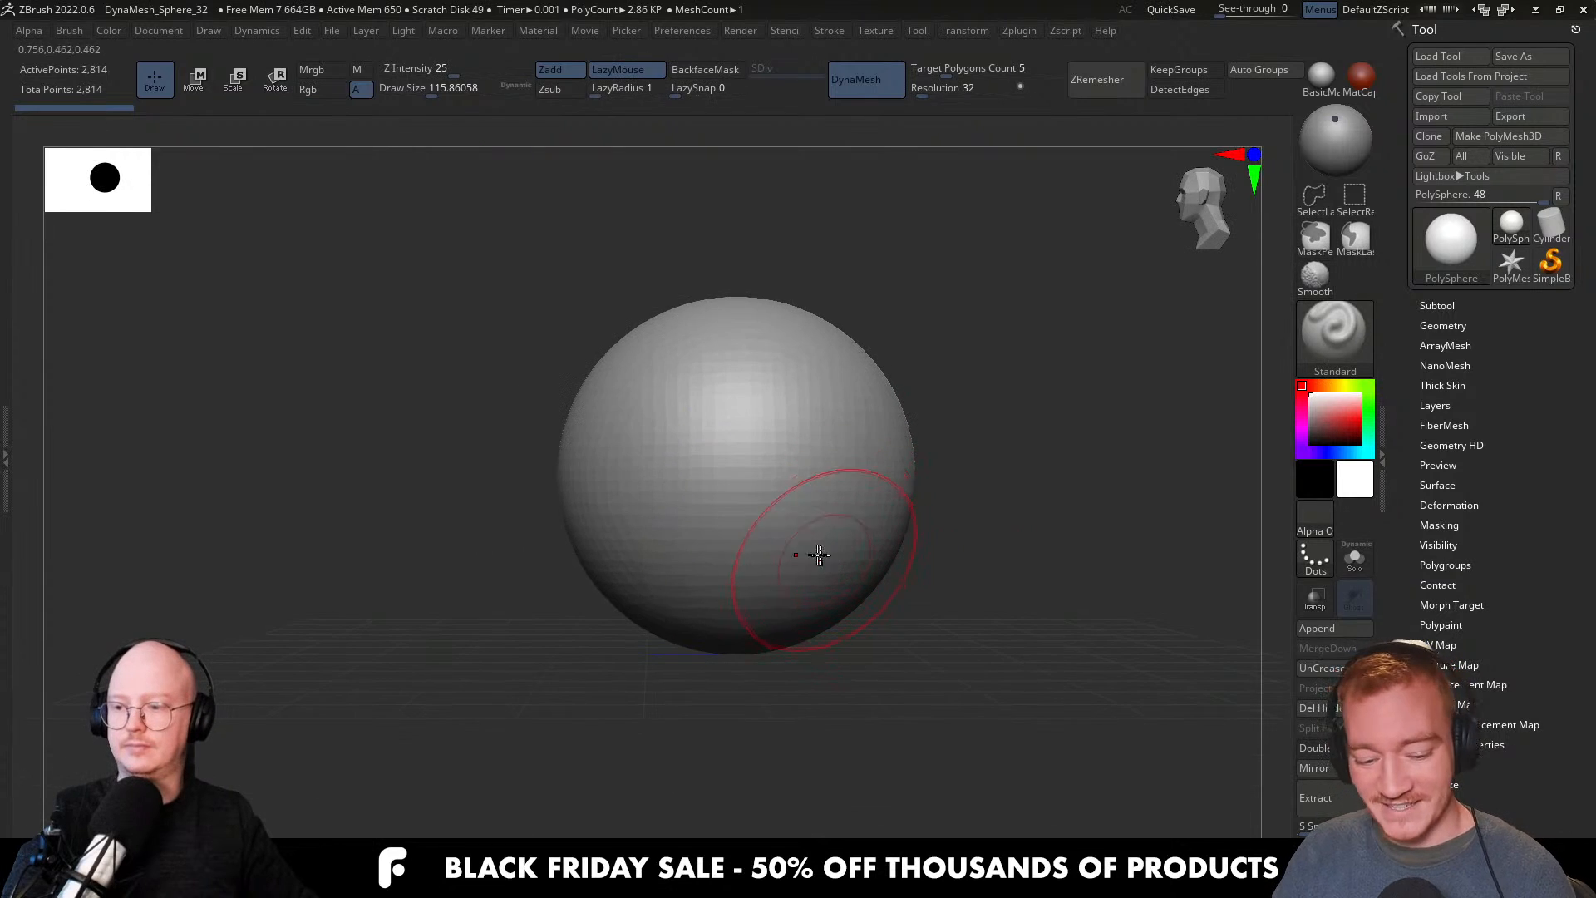
# Rough in the jaw line on the sphere's lower side with the ClayBuildup brush at a draw size of about 128.
pyautogui.press('b')
pyautogui.press('c')
pyautogui.press('b')
pyautogui.press('s')
pyautogui.moveTo(817, 549)
pyautogui.mouseDown()
pyautogui.moveTo(841, 547)
pyautogui.moveTo(653, 616)
pyautogui.mouseUp()
pyautogui.moveTo(653, 616)
pyautogui.mouseDown(button='right')
pyautogui.moveTo(841, 559)
pyautogui.moveTo(837, 453)
pyautogui.mouseUp(button='right')
pyautogui.press('s')
pyautogui.moveTo(889, 478); pyautogui.dragTo(892, 477)
pyautogui.moveTo(868, 490)
pyautogui.mouseDown()
pyautogui.moveTo(787, 531)
pyautogui.moveTo(933, 463)
pyautogui.mouseUp()
# Add ClayBuildup strokes across the cheek and front of the head to break up the round surface.
pyautogui.moveTo(933, 463); pyautogui.dragTo(881, 478, button='right')
pyautogui.moveTo(855, 510); pyautogui.dragTo(909, 458)
pyautogui.moveTo(910, 457); pyautogui.dragTo(997, 399, button='right')
pyautogui.moveTo(939, 324); pyautogui.dragTo(932, 438)
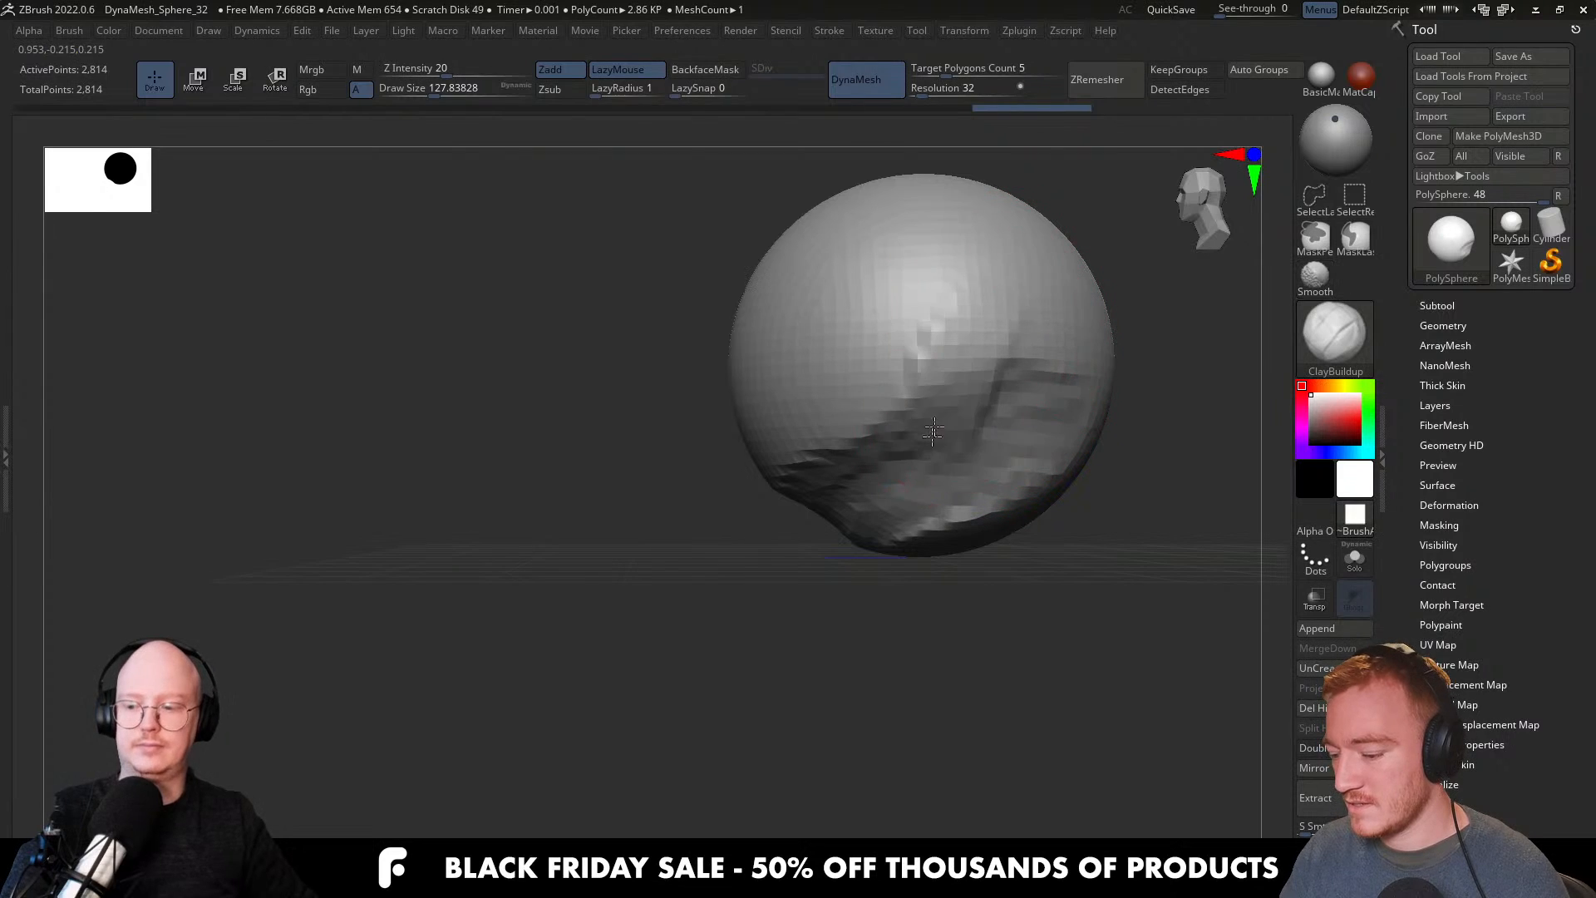
pyautogui.moveTo(931, 438); pyautogui.dragTo(856, 432, button='right')
pyautogui.moveTo(856, 432); pyautogui.dragTo(843, 425)
pyautogui.moveTo(843, 426)
pyautogui.mouseDown(button='right')
pyautogui.moveTo(969, 302)
pyautogui.moveTo(909, 357)
pyautogui.moveTo(945, 445)
pyautogui.mouseUp(button='right')
pyautogui.moveTo(944, 446); pyautogui.dragTo(950, 349)
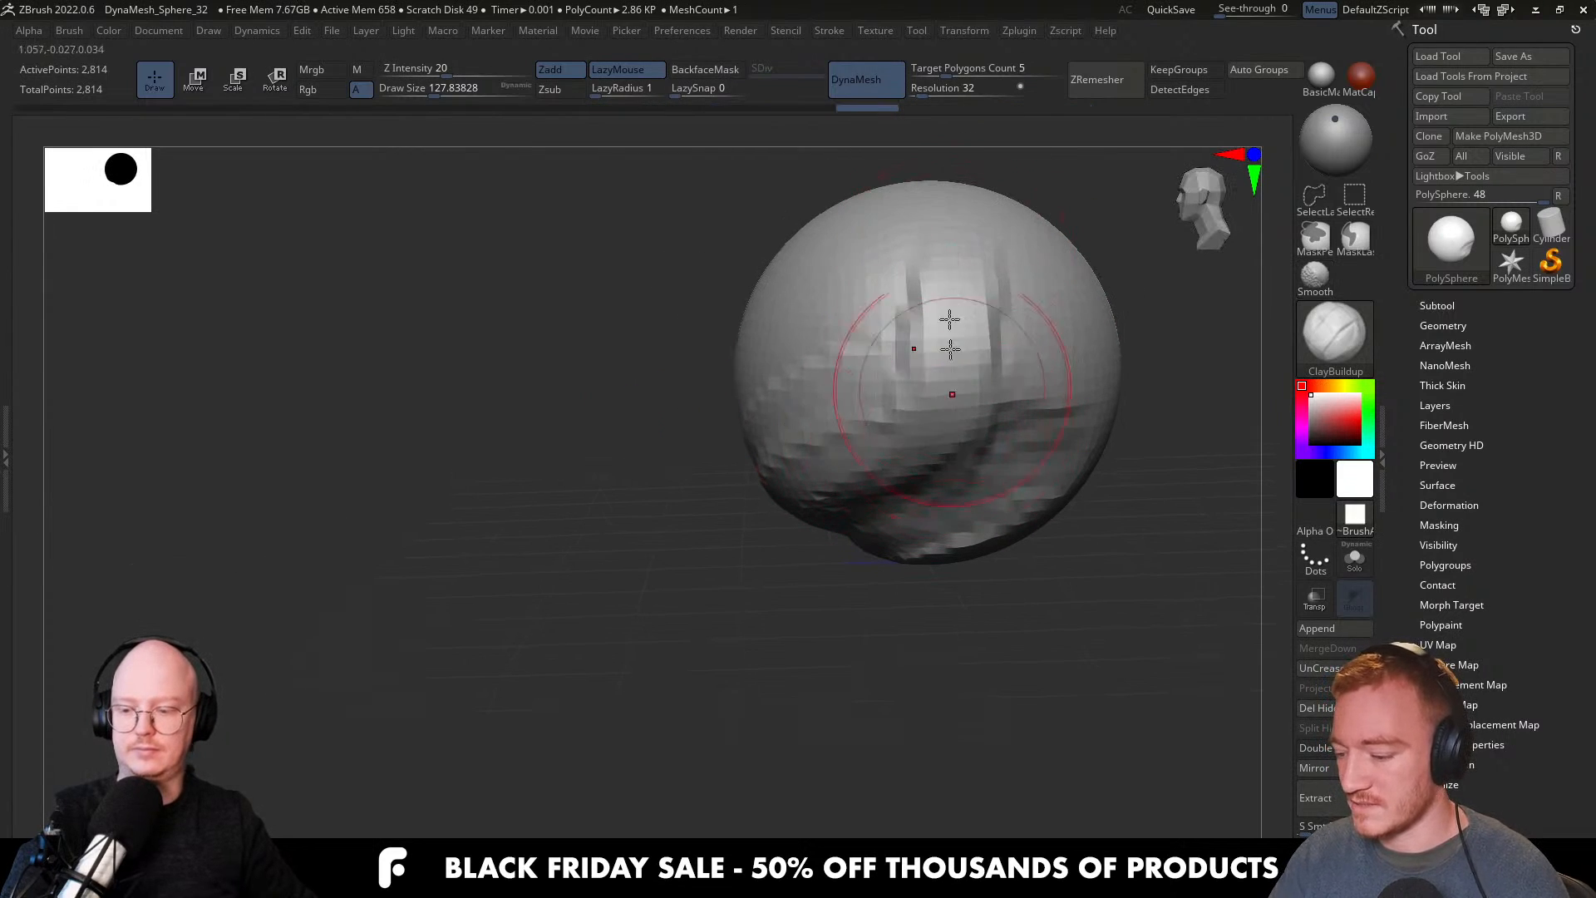
pyautogui.moveTo(880, 344)
pyautogui.mouseDown(button='right')
pyautogui.moveTo(717, 324)
pyautogui.moveTo(691, 275)
pyautogui.moveTo(826, 403)
pyautogui.moveTo(834, 509)
pyautogui.mouseUp(button='right')
# Pull the top and back of the sphere into a skull silhouette with a large Move brush, undoing the last adjustment.
pyautogui.press('b')
pyautogui.press('m')
pyautogui.press('v')
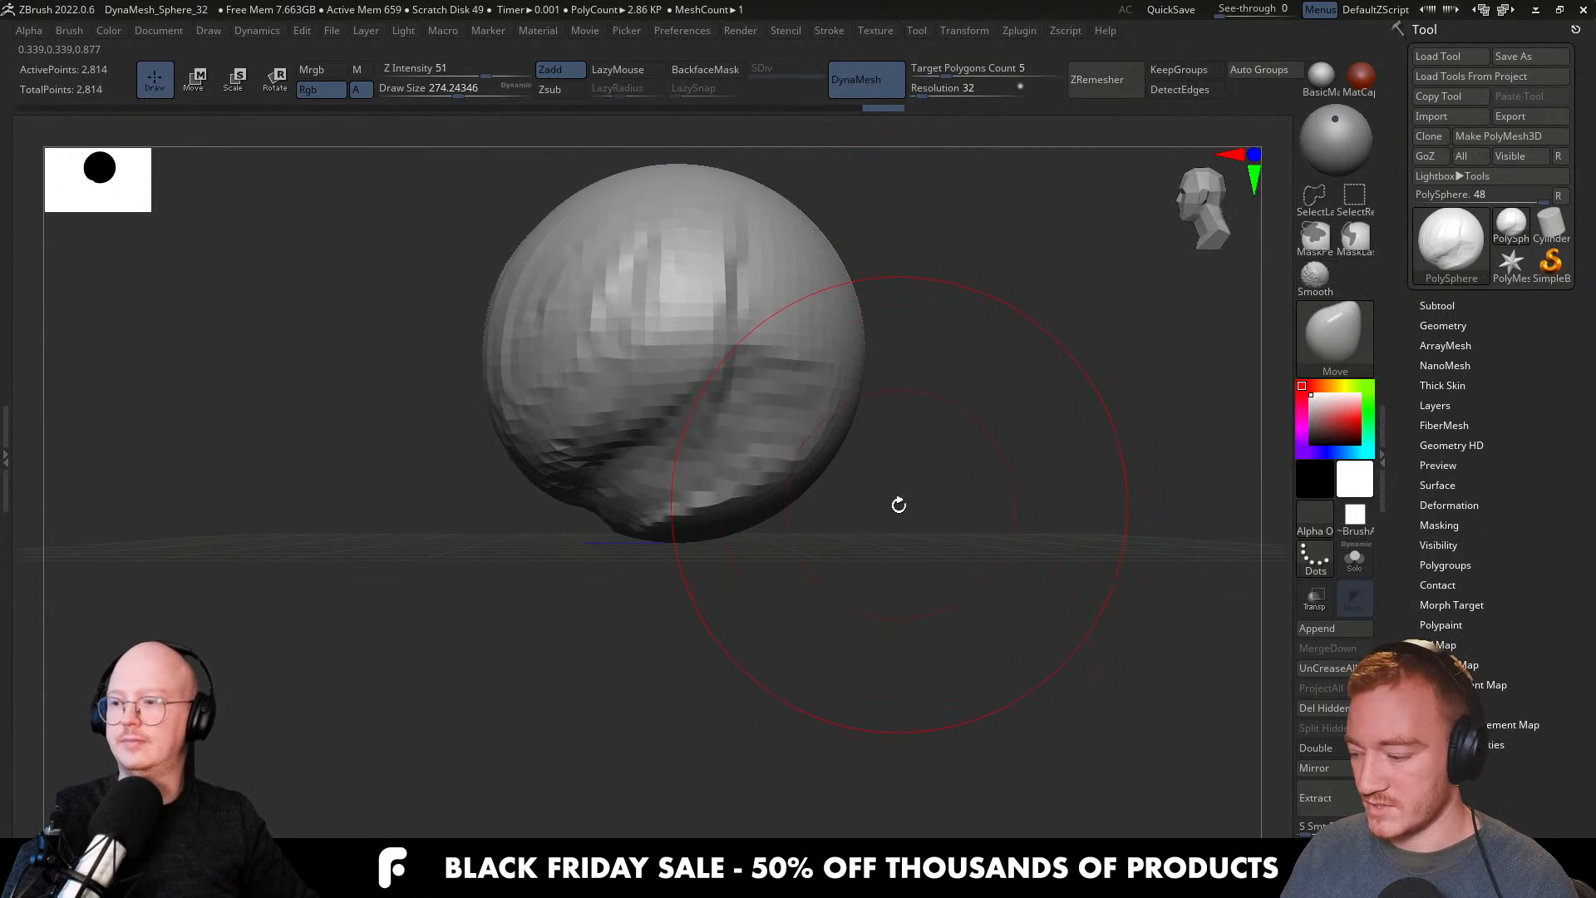
pyautogui.keyDown('alt'); pyautogui.moveTo(865, 376); pyautogui.dragTo(905, 522, button='right'); pyautogui.keyUp('alt')
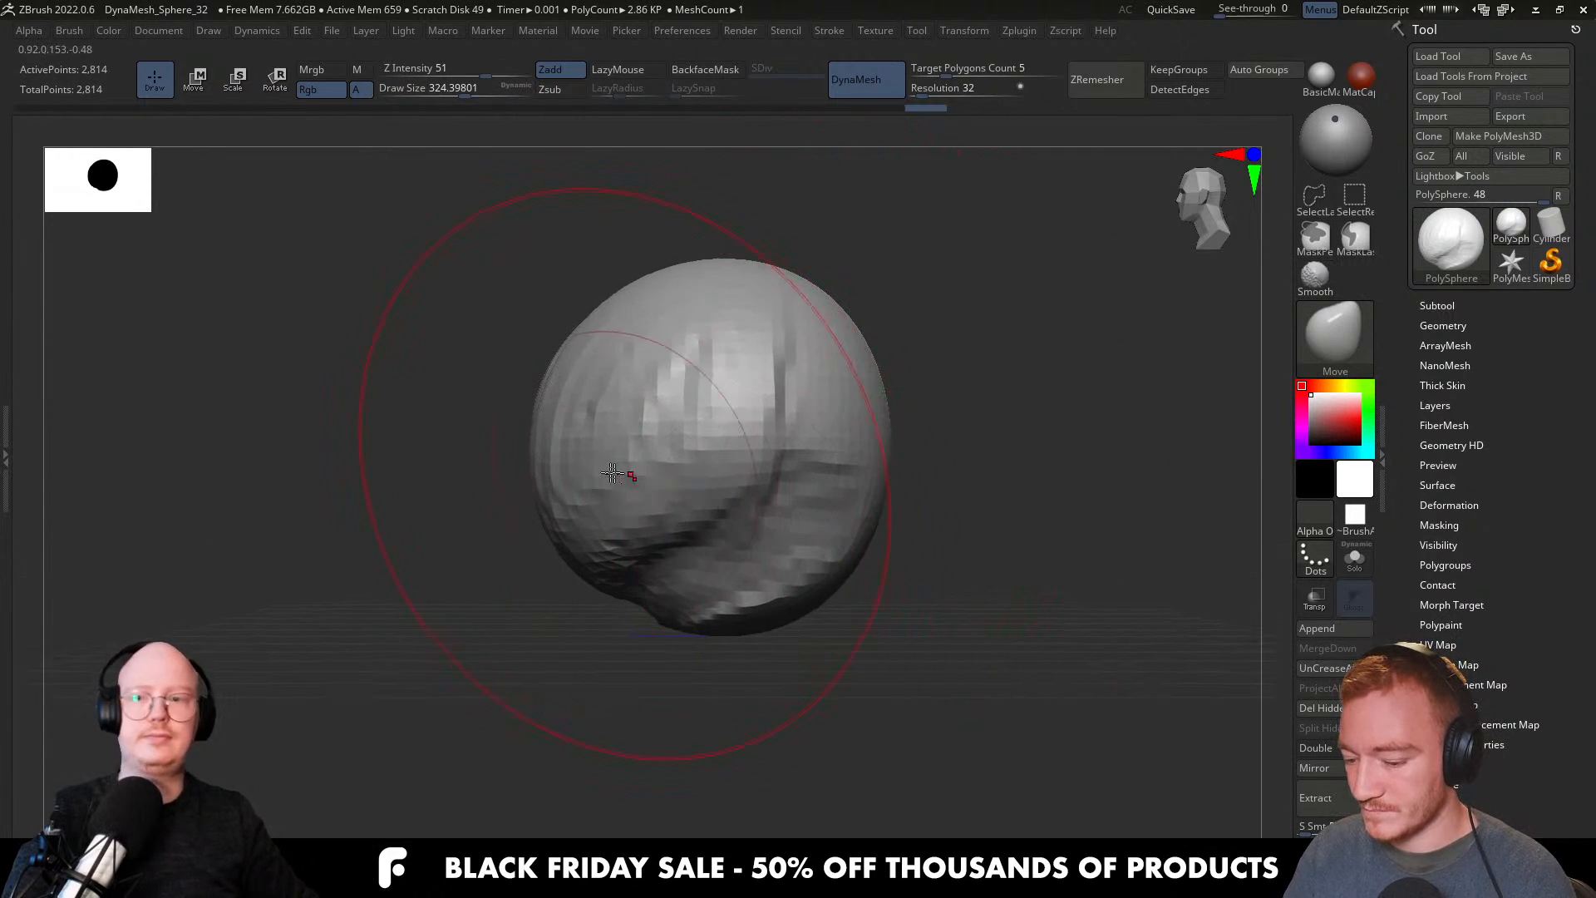
pyautogui.moveTo(762, 285)
pyautogui.mouseDown()
pyautogui.moveTo(823, 291)
pyautogui.moveTo(756, 265)
pyautogui.mouseUp()
pyautogui.moveTo(921, 378); pyautogui.dragTo(906, 399)
pyautogui.press('s')
pyautogui.moveTo(888, 499)
pyautogui.mouseDown()
pyautogui.moveTo(837, 491)
pyautogui.moveTo(846, 474)
pyautogui.mouseUp()
pyautogui.press('s')
pyautogui.hotkey('ctrl', 'z')
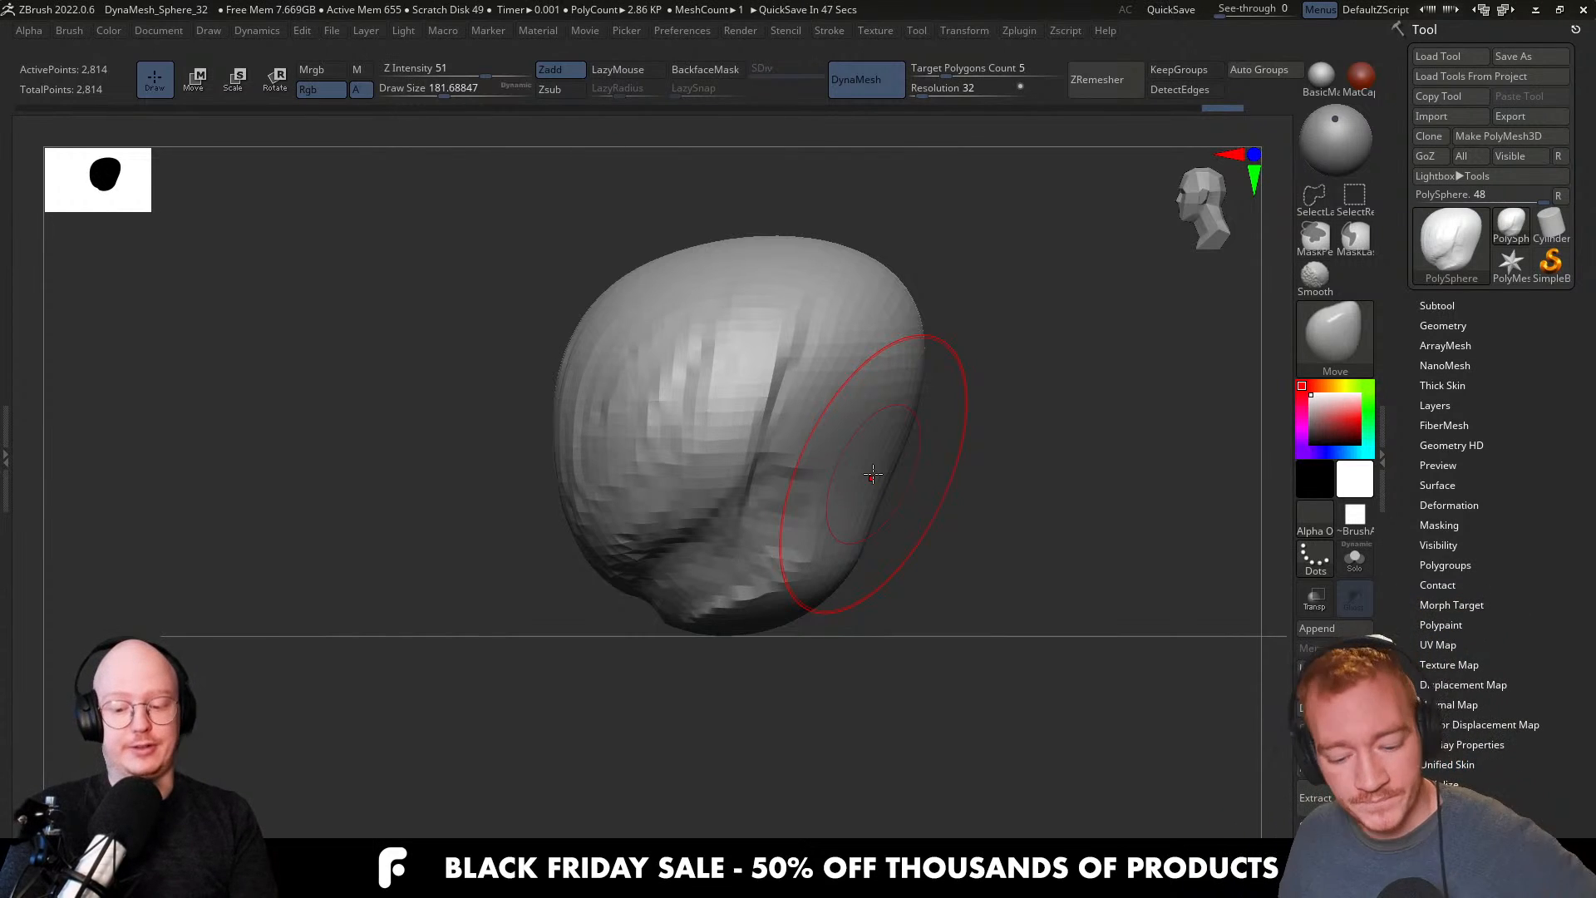
# Refine the back of the skull and slope the nape inward with the Move brush, varying the draw size.
pyautogui.moveTo(840, 477)
pyautogui.mouseDown(button='right')
pyautogui.moveTo(860, 482)
pyautogui.moveTo(824, 491)
pyautogui.moveTo(954, 399)
pyautogui.moveTo(877, 449)
pyautogui.moveTo(901, 483)
pyautogui.moveTo(864, 537)
pyautogui.mouseUp(button='right')
pyautogui.press('s')
pyautogui.moveTo(857, 479); pyautogui.dragTo(849, 479)
pyautogui.moveTo(848, 465); pyautogui.dragTo(859, 476)
pyautogui.press('s')
pyautogui.moveTo(832, 399); pyautogui.dragTo(841, 389)
pyautogui.moveTo(814, 364); pyautogui.dragTo(798, 330)
pyautogui.moveTo(836, 392); pyautogui.dragTo(846, 416)
pyautogui.press('s')
pyautogui.moveTo(844, 470); pyautogui.dragTo(854, 482)
# Adjust the width of the head's sides with the Move brush at a draw size of about 262.
pyautogui.moveTo(846, 448)
pyautogui.mouseDown(button='right')
pyautogui.moveTo(833, 371)
pyautogui.moveTo(856, 287)
pyautogui.mouseUp(button='right')
pyautogui.press('s')
pyautogui.moveTo(866, 539); pyautogui.dragTo(872, 539)
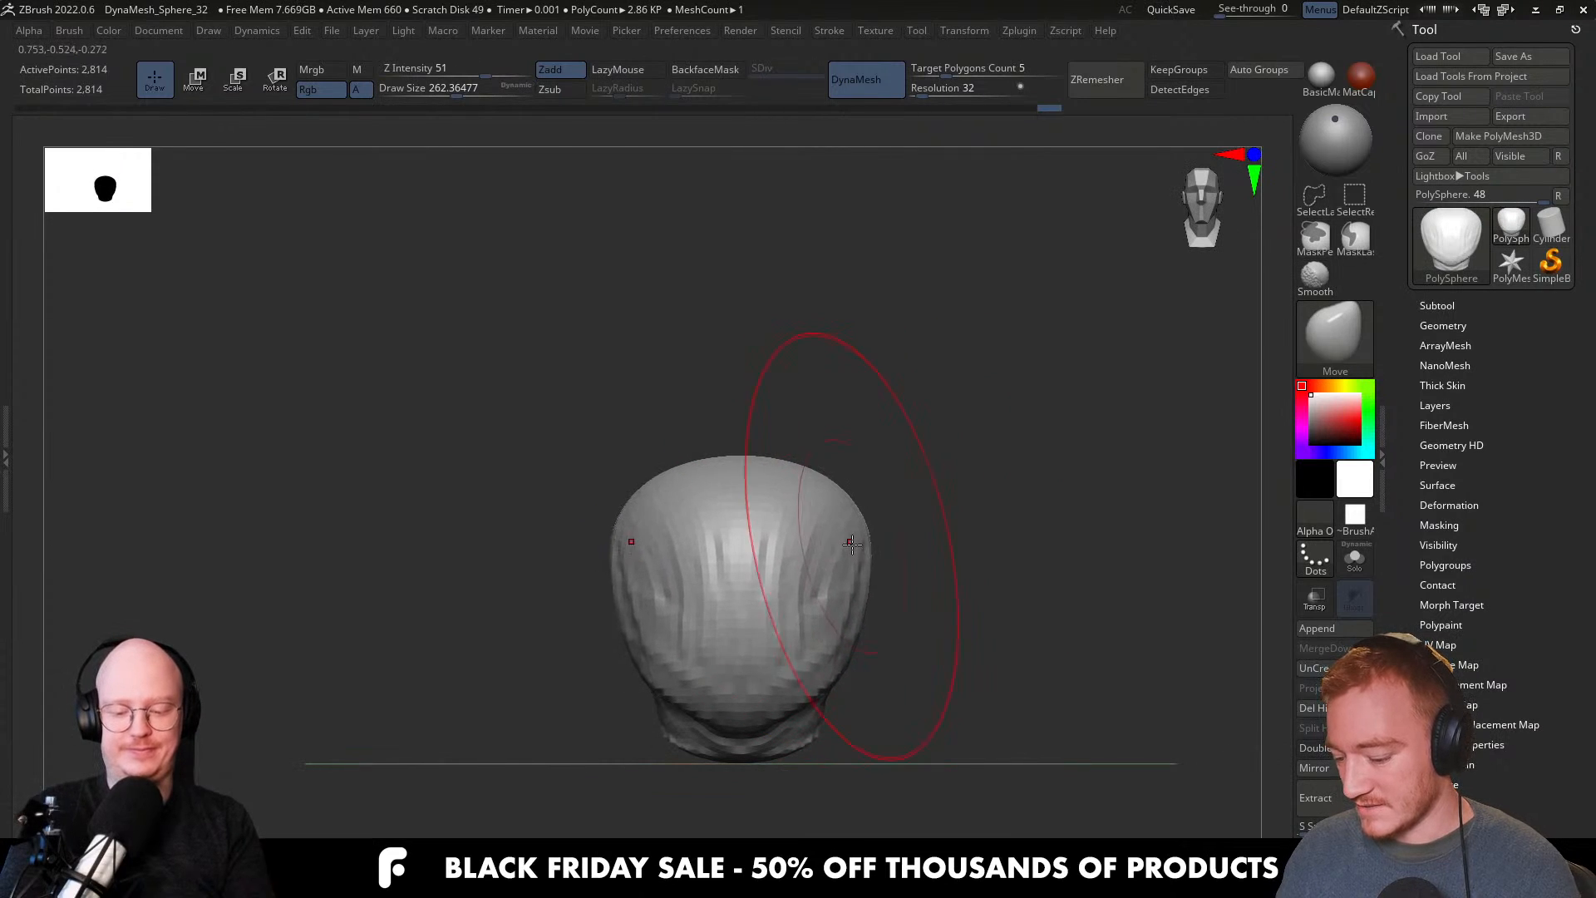
pyautogui.moveTo(867, 542)
pyautogui.mouseDown(button='right')
pyautogui.moveTo(748, 559)
pyautogui.moveTo(928, 540)
pyautogui.mouseUp(button='right')
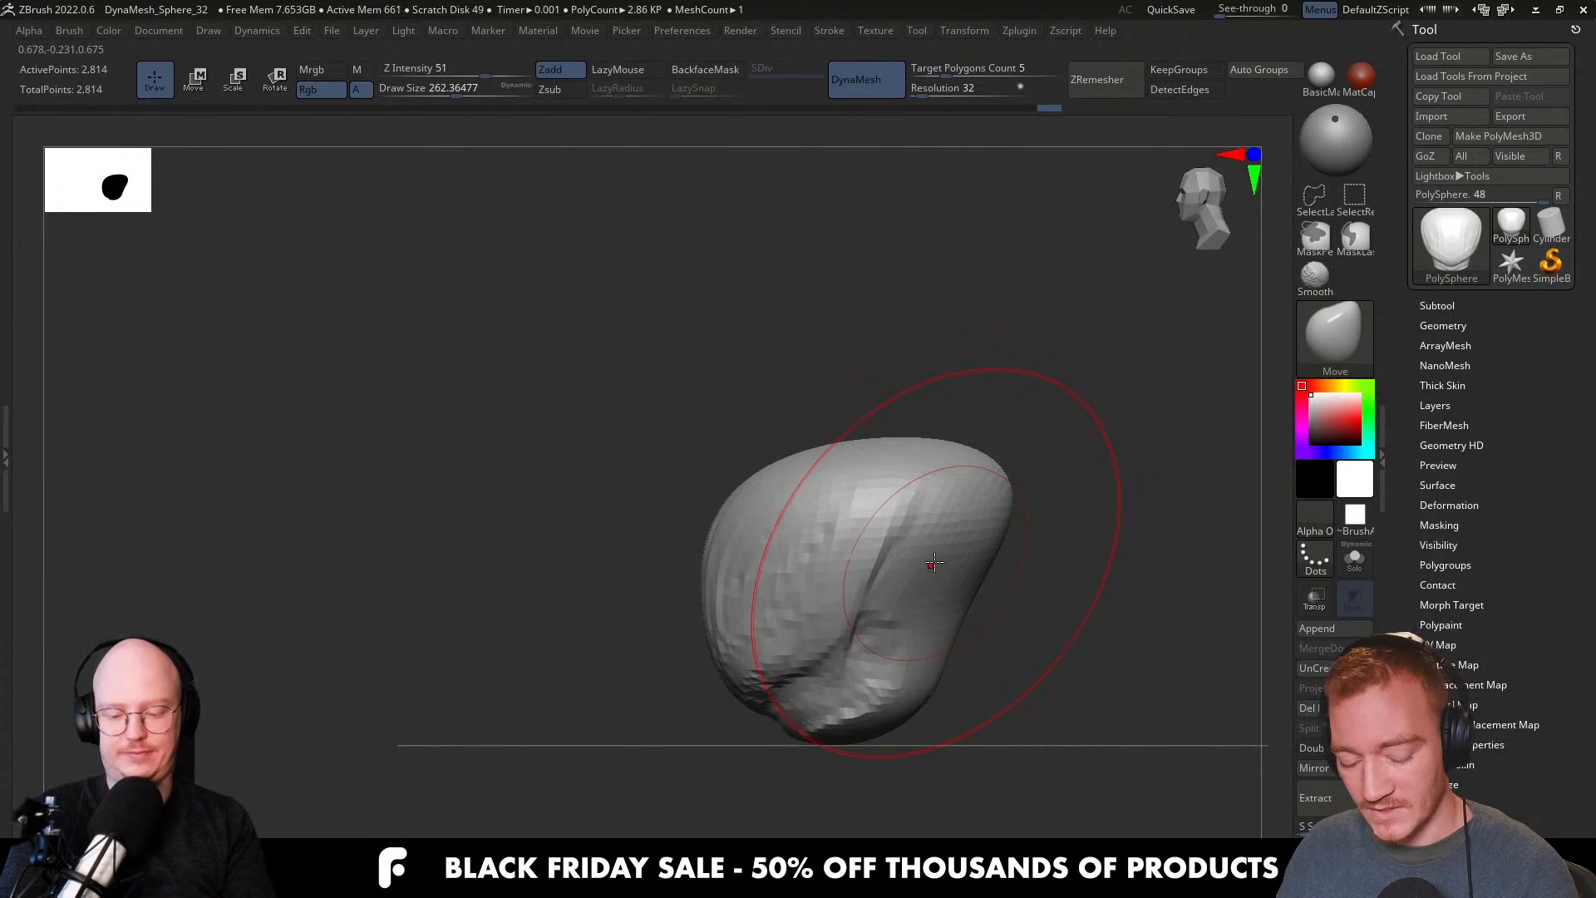
# Build up the side of the head behind the jaw with the ClayBuildup brush.
pyautogui.press('b')
pyautogui.press('c')
pyautogui.press('b')
pyautogui.press('s')
pyautogui.moveTo(952, 591); pyautogui.dragTo(933, 592)
pyautogui.moveTo(934, 592); pyautogui.dragTo(916, 594, button='right')
pyautogui.press('s')
pyautogui.moveTo(956, 609); pyautogui.dragTo(961, 609)
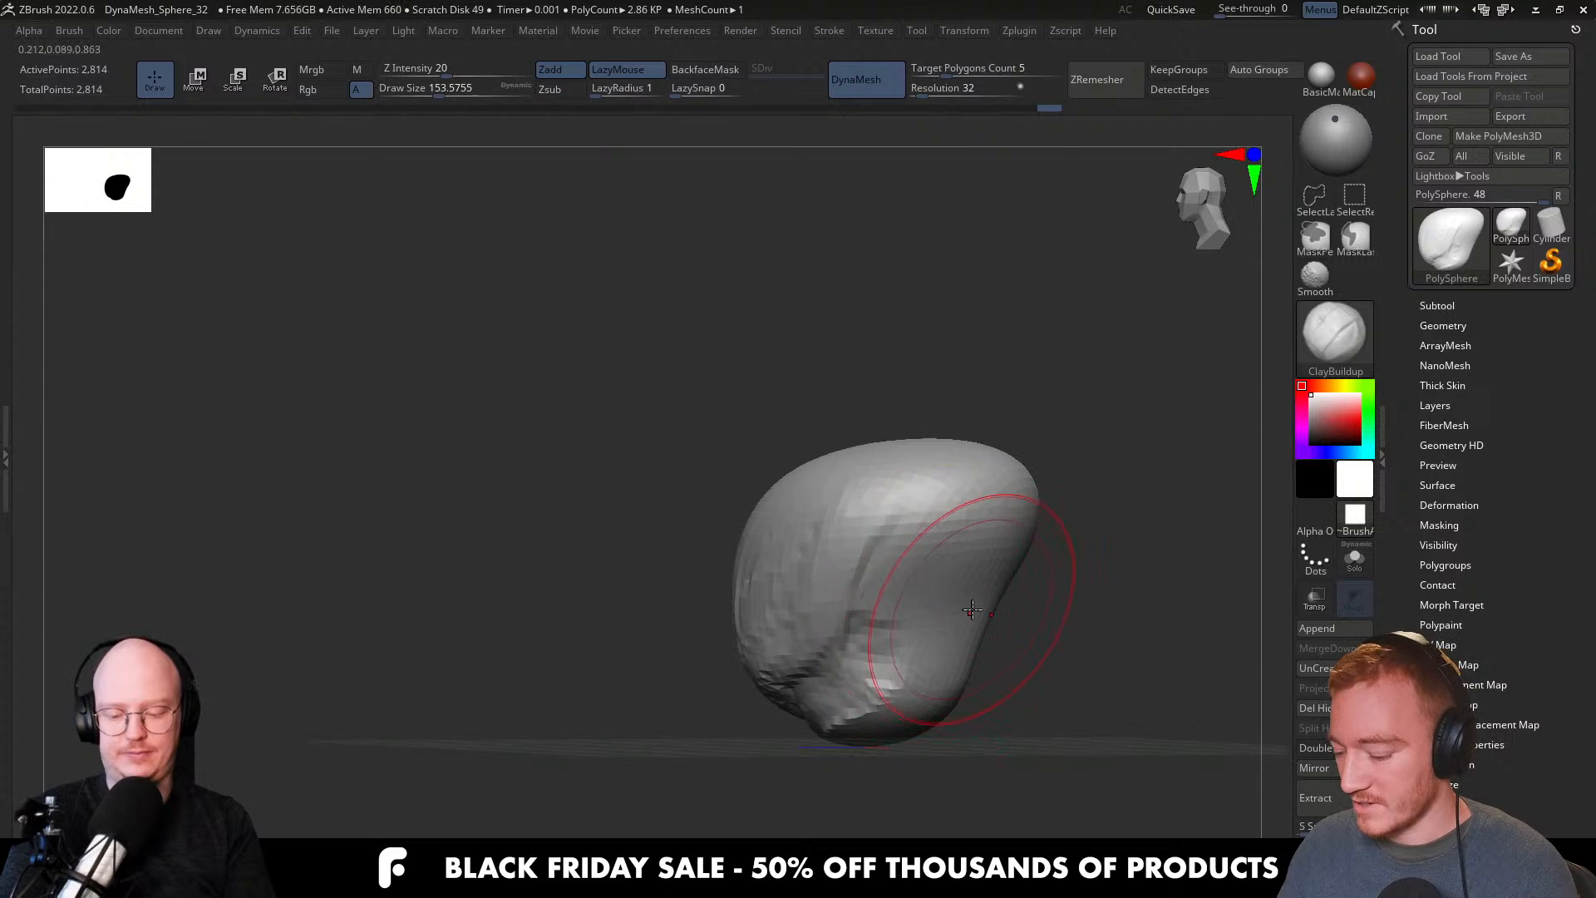
pyautogui.keyDown('alt'); pyautogui.moveTo(961, 613); pyautogui.dragTo(890, 508, button='right'); pyautogui.keyUp('alt')
pyautogui.moveTo(806, 528)
pyautogui.mouseDown()
pyautogui.moveTo(918, 524)
pyautogui.moveTo(812, 529)
pyautogui.moveTo(874, 575)
pyautogui.moveTo(802, 482)
pyautogui.moveTo(869, 453)
pyautogui.moveTo(810, 474)
pyautogui.moveTo(800, 575)
pyautogui.mouseUp()
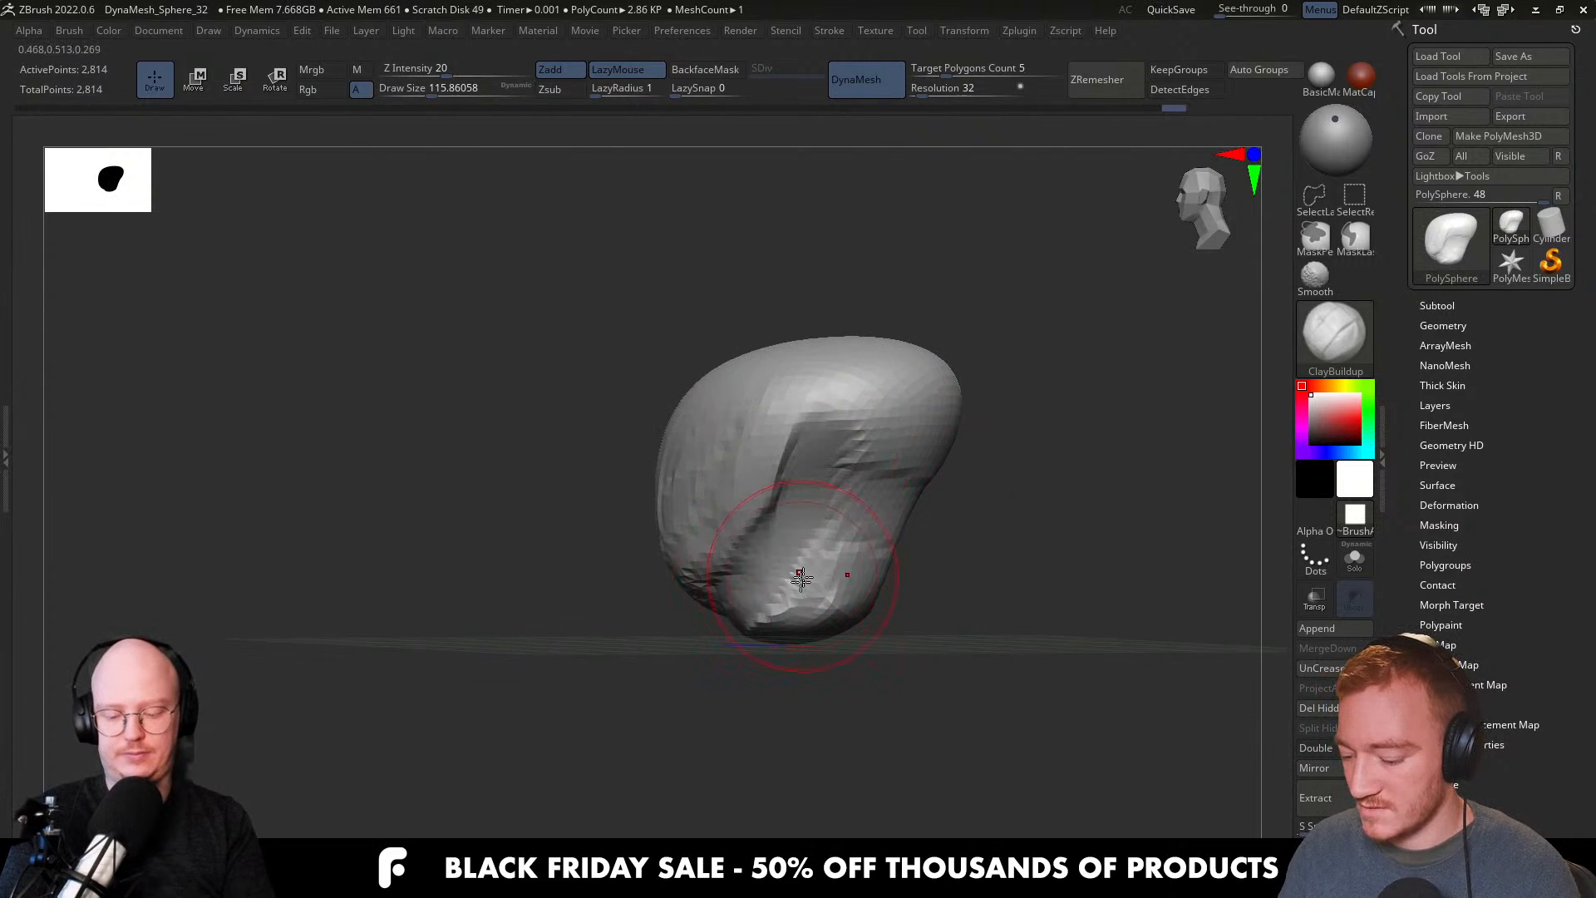
# Carve the area behind the jaw and under the back of the skull with subtractive ClayBuildup strokes at draw size 116.
pyautogui.moveTo(799, 575); pyautogui.dragTo(844, 586, button='right')
pyautogui.moveTo(799, 526)
pyautogui.keyDown('alt'); pyautogui.mouseDown()
pyautogui.moveTo(806, 551)
pyautogui.moveTo(764, 573)
pyautogui.moveTo(769, 507)
pyautogui.moveTo(811, 449)
pyautogui.mouseUp(); pyautogui.keyUp('alt')
pyautogui.moveTo(798, 549); pyautogui.dragTo(786, 507, button='right')
pyautogui.moveTo(785, 507)
pyautogui.keyDown('alt'); pyautogui.mouseDown()
pyautogui.moveTo(797, 405)
pyautogui.moveTo(760, 384)
pyautogui.mouseUp(); pyautogui.keyUp('alt')
pyautogui.moveTo(773, 573); pyautogui.dragTo(786, 535, button='right')
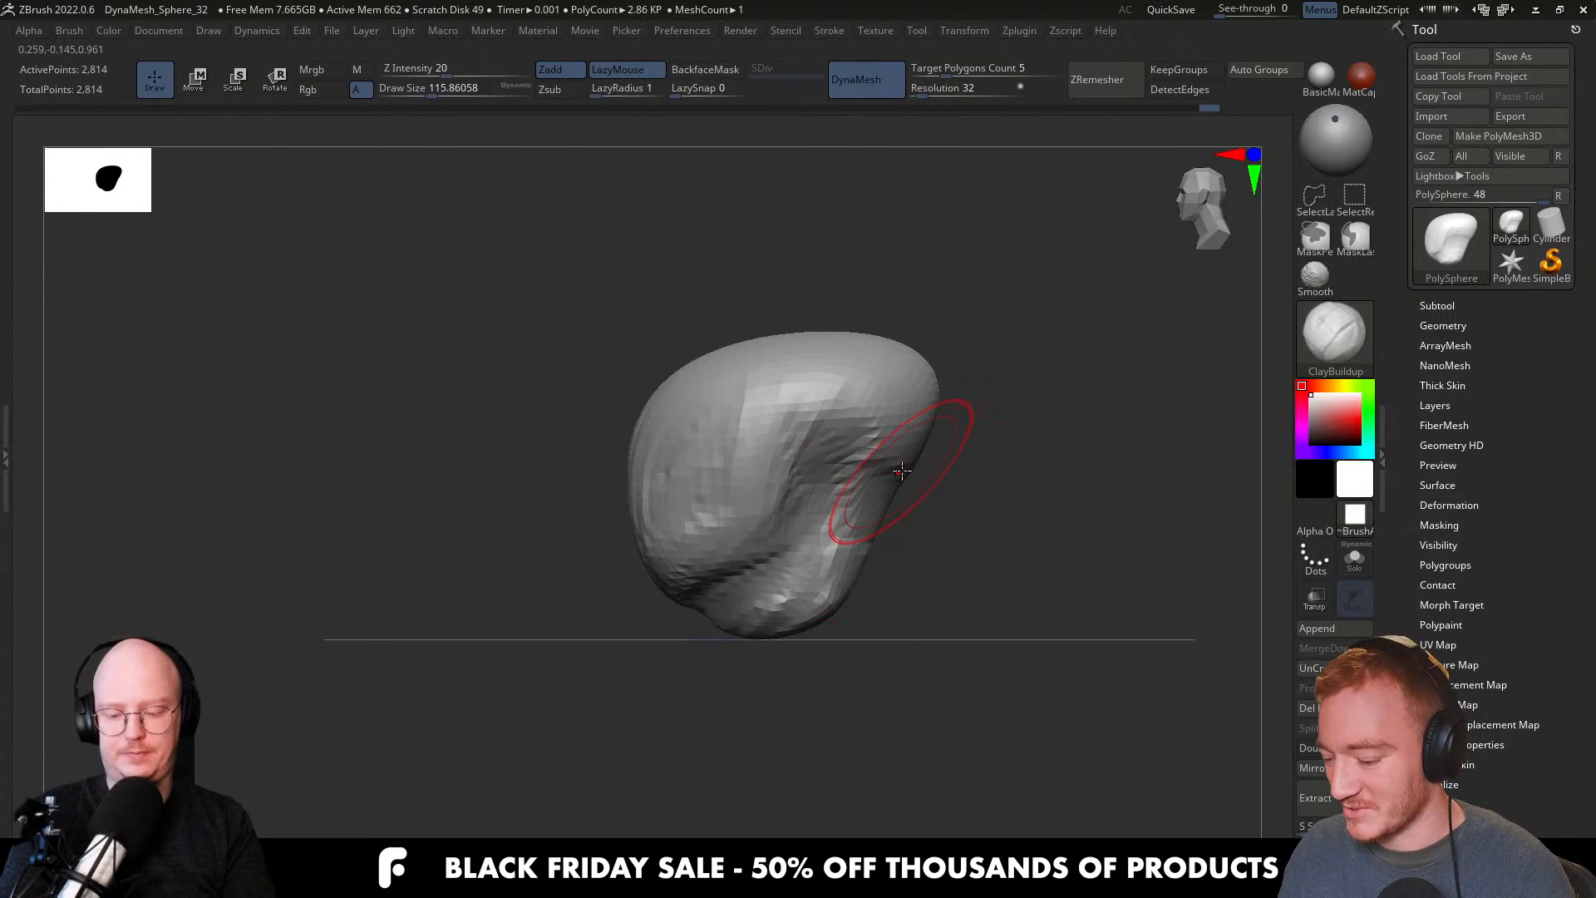
pyautogui.moveTo(902, 471); pyautogui.dragTo(926, 438, button='right')
pyautogui.moveTo(926, 438)
pyautogui.keyDown('alt'); pyautogui.mouseDown()
pyautogui.moveTo(840, 453)
pyautogui.moveTo(878, 467)
pyautogui.moveTo(922, 445)
pyautogui.moveTo(887, 510)
pyautogui.mouseUp(); pyautogui.keyUp('alt')
pyautogui.moveTo(893, 514)
pyautogui.mouseDown(button='right')
pyautogui.moveTo(952, 523)
pyautogui.moveTo(864, 500)
pyautogui.mouseUp(button='right')
pyautogui.moveTo(819, 579)
pyautogui.mouseDown(button='right')
pyautogui.moveTo(851, 527)
pyautogui.moveTo(931, 474)
pyautogui.mouseUp(button='right')
# Mask the head, extend the unmasked base downward into a neck with Transpose, and remesh with DynaMesh.
pyautogui.press('ctrl')
pyautogui.moveTo(1065, 507)
pyautogui.mouseDown()
pyautogui.moveTo(1025, 609)
pyautogui.moveTo(983, 599)
pyautogui.mouseUp()
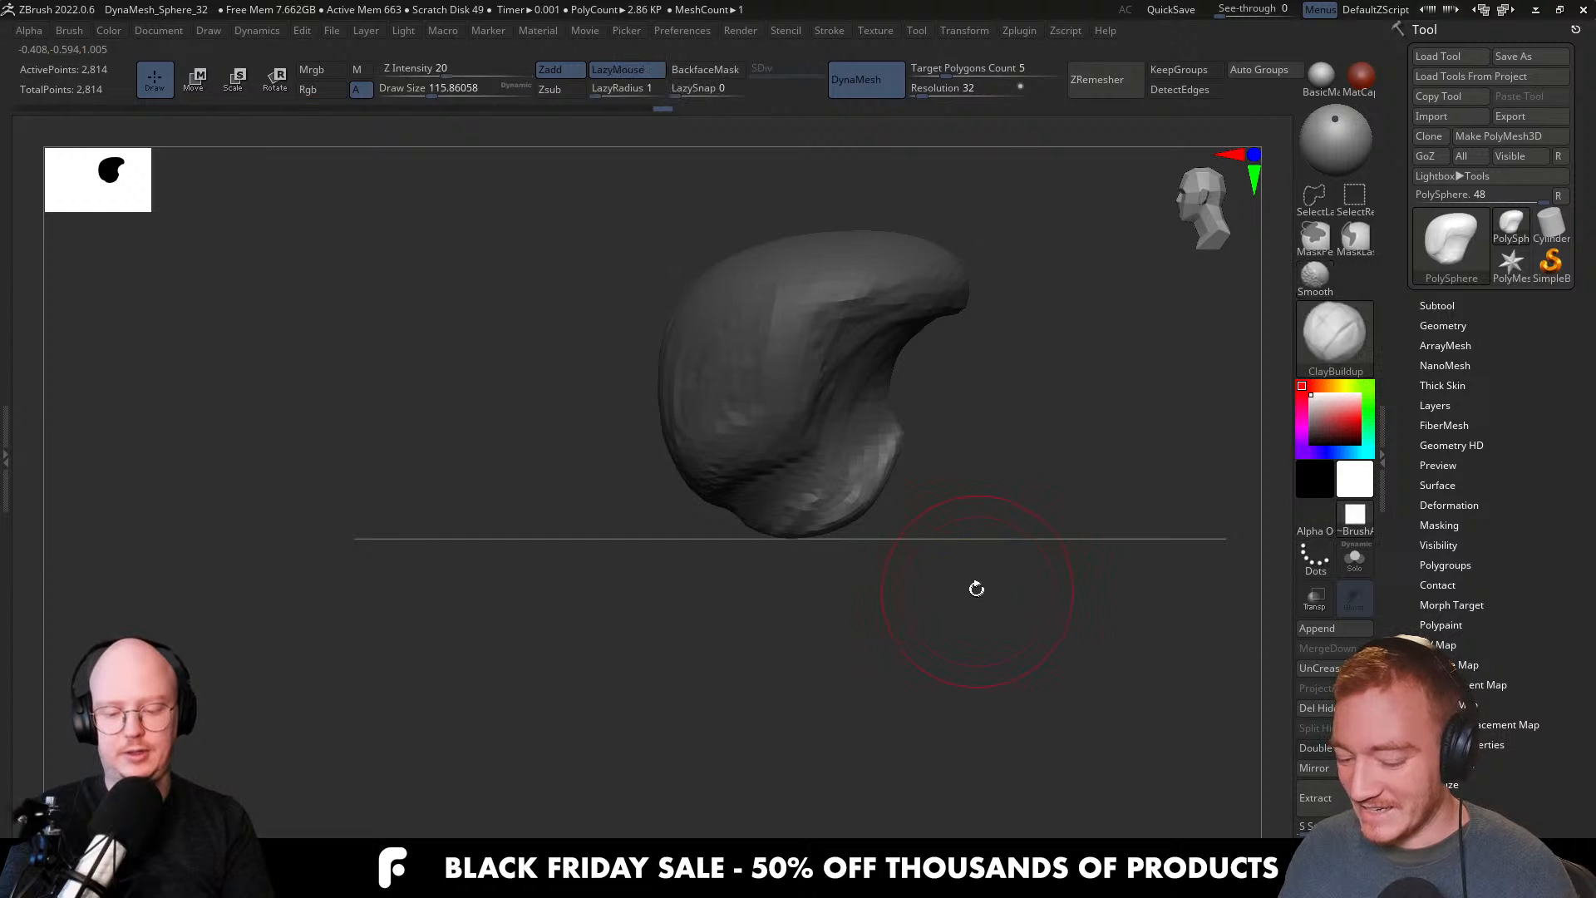
pyautogui.press('w')
pyautogui.moveTo(848, 325); pyautogui.dragTo(950, 496)
pyautogui.keyDown('ctrl'); pyautogui.moveTo(1030, 406); pyautogui.dragTo(1048, 452); pyautogui.keyUp('ctrl')
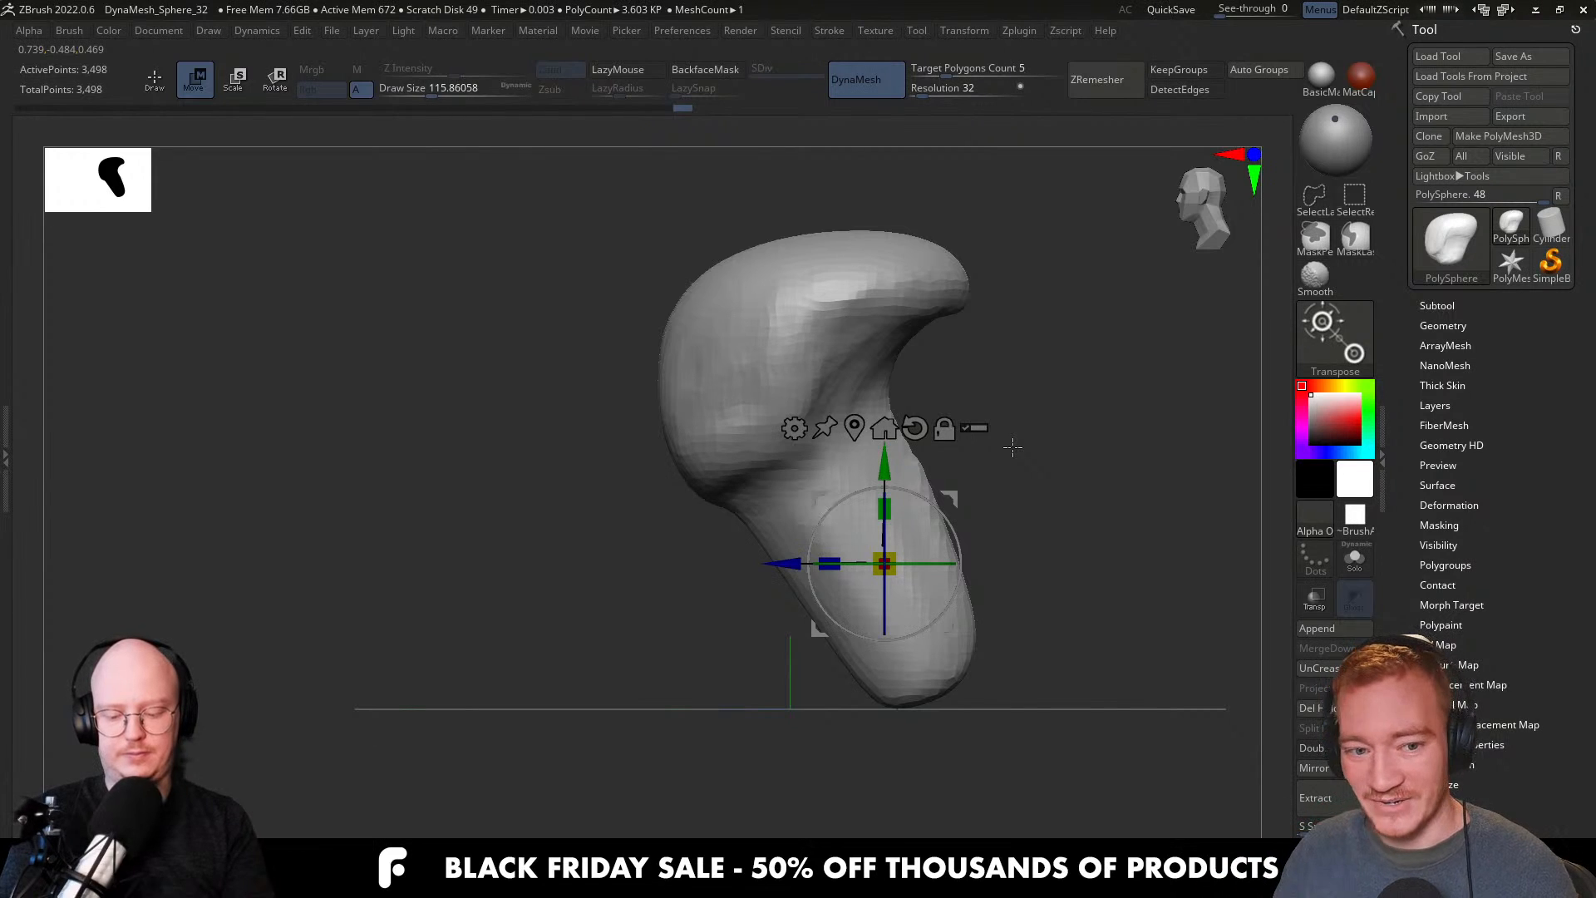
pyautogui.moveTo(976, 625); pyautogui.dragTo(998, 492)
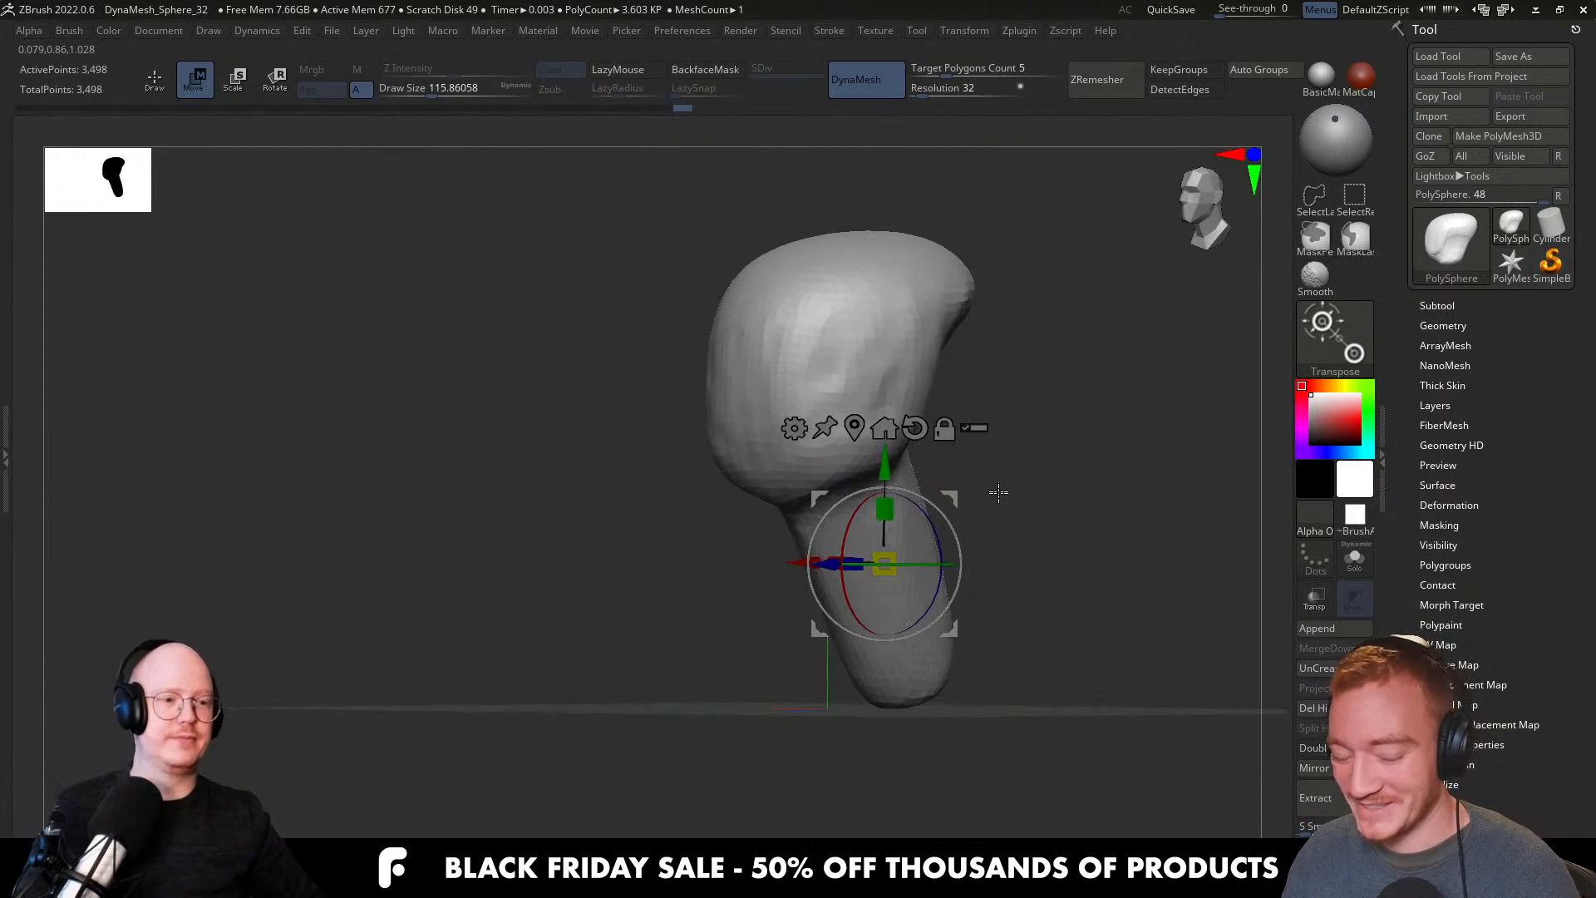
# Mask off the head and neck, stretch the lower body outward into shoulders with Transpose, and remesh with DynaMesh.
pyautogui.press('q')
pyautogui.moveTo(990, 552)
pyautogui.mouseDown()
pyautogui.moveTo(912, 552)
pyautogui.moveTo(917, 617)
pyautogui.moveTo(920, 600)
pyautogui.mouseUp()
pyautogui.keyDown('ctrl'); pyautogui.click(1009, 535); pyautogui.keyUp('ctrl')
pyautogui.press('w')
pyautogui.moveTo(1002, 537)
pyautogui.keyDown('shift'); pyautogui.mouseDown()
pyautogui.moveTo(1079, 546)
pyautogui.moveTo(1031, 479)
pyautogui.mouseUp(); pyautogui.keyUp('shift')
pyautogui.moveTo(738, 497); pyautogui.dragTo(983, 502)
pyautogui.moveTo(1072, 398); pyautogui.dragTo(1072, 502)
pyautogui.keyDown('ctrl'); pyautogui.moveTo(1090, 264); pyautogui.dragTo(1115, 325); pyautogui.keyUp('ctrl')
pyautogui.keyDown('ctrl'); pyautogui.moveTo(1089, 366); pyautogui.dragTo(1062, 439); pyautogui.keyUp('ctrl')
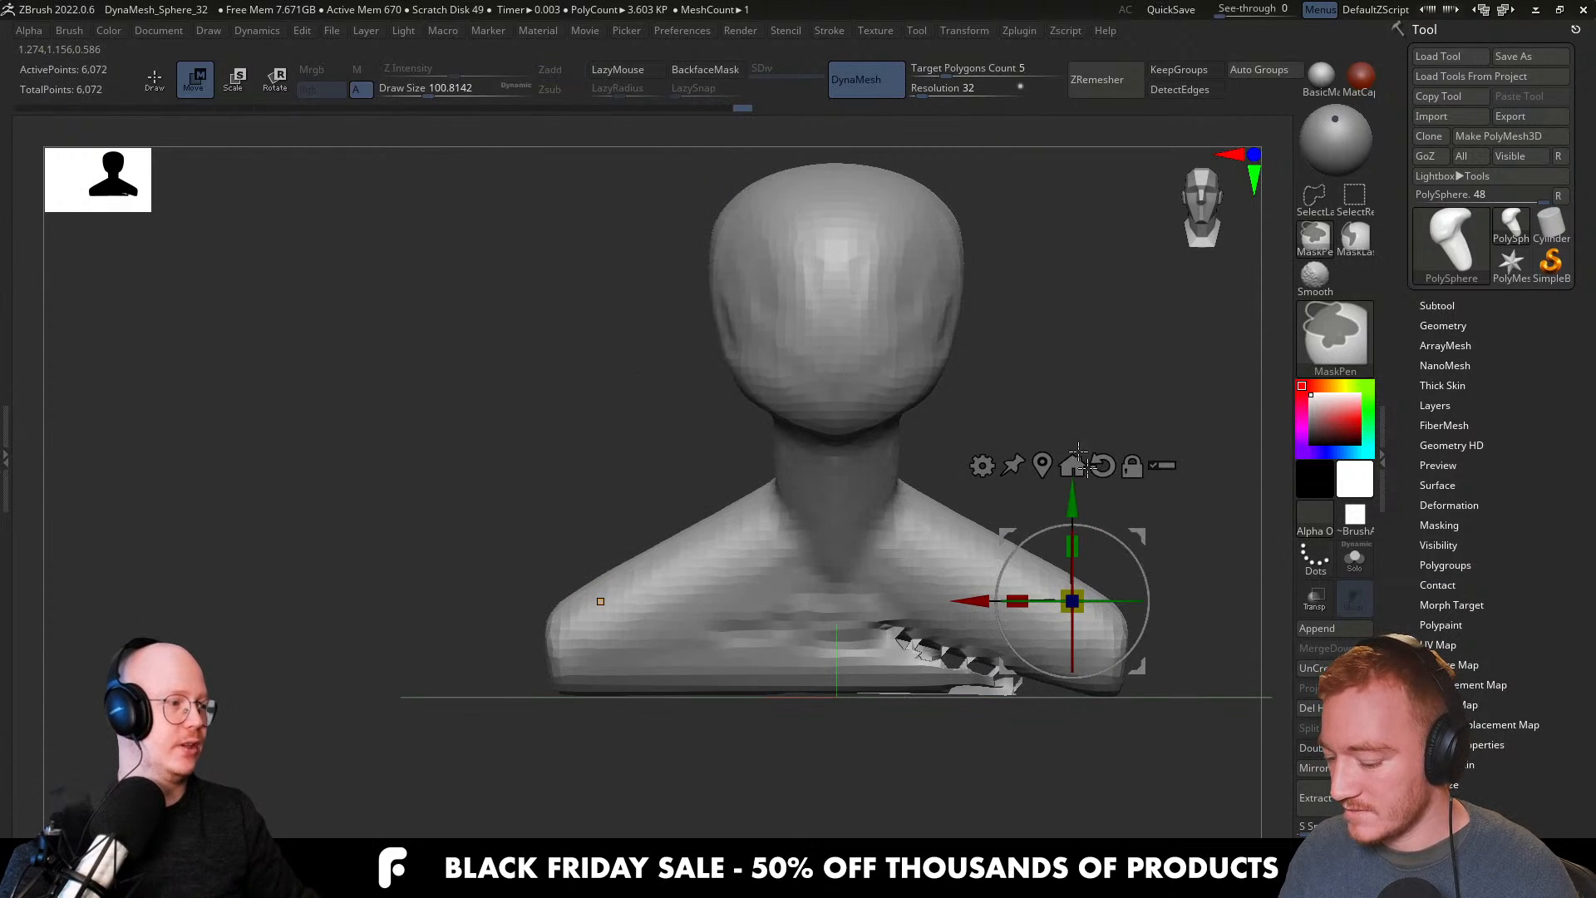
# Pull the underside of the shoulders over the torn gaps with the Move brush at a draw size of about 234, and remesh.
pyautogui.press('q')
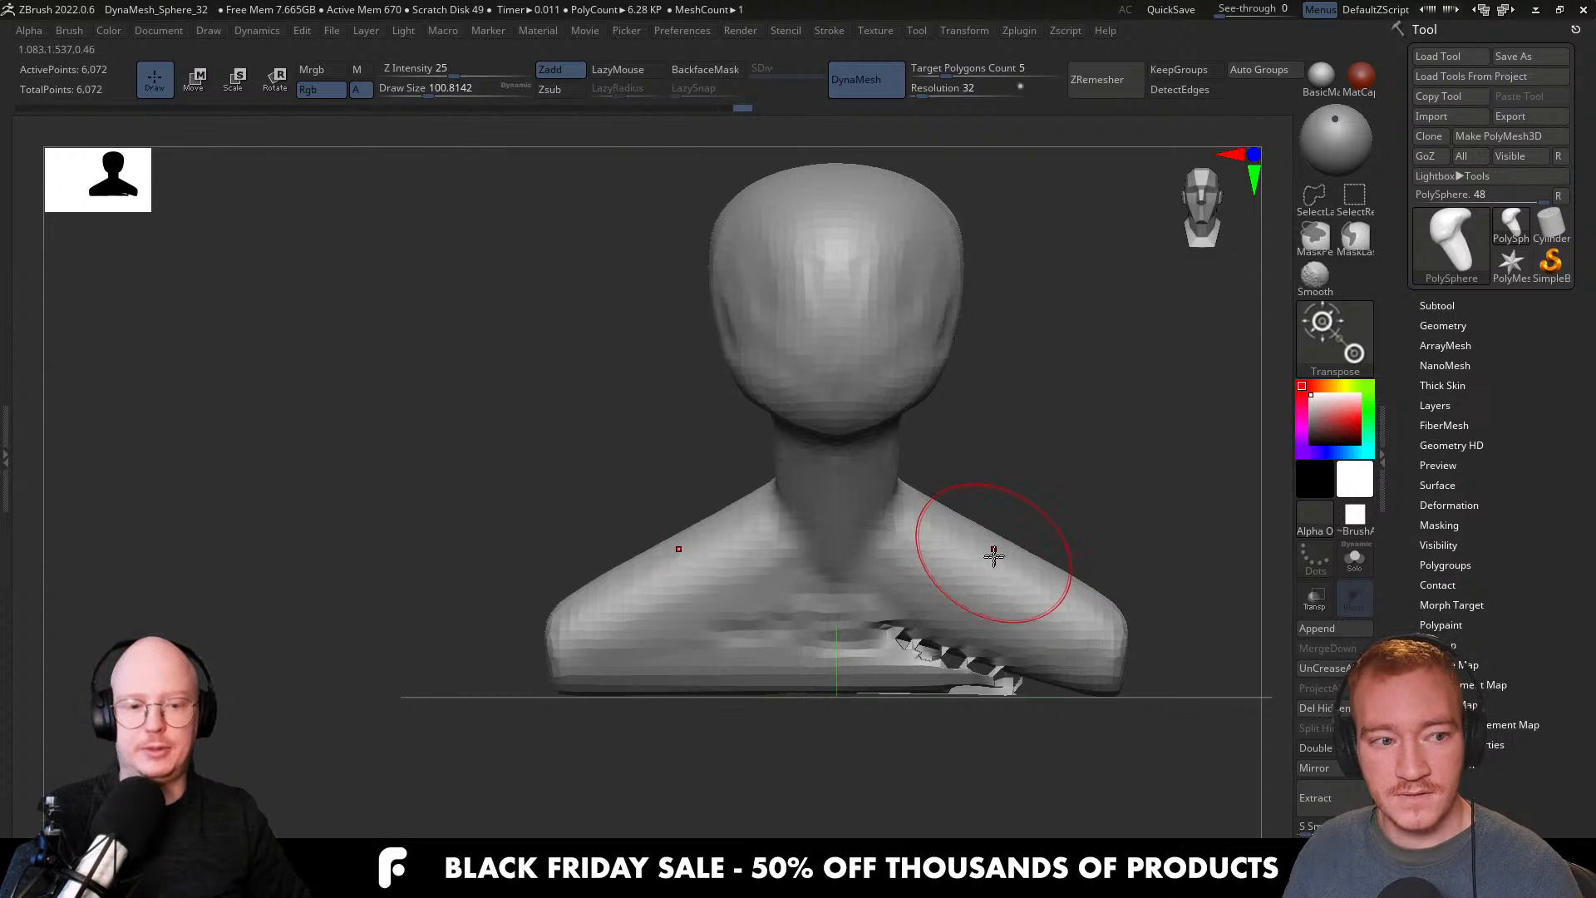
pyautogui.moveTo(986, 559); pyautogui.dragTo(990, 552, button='right')
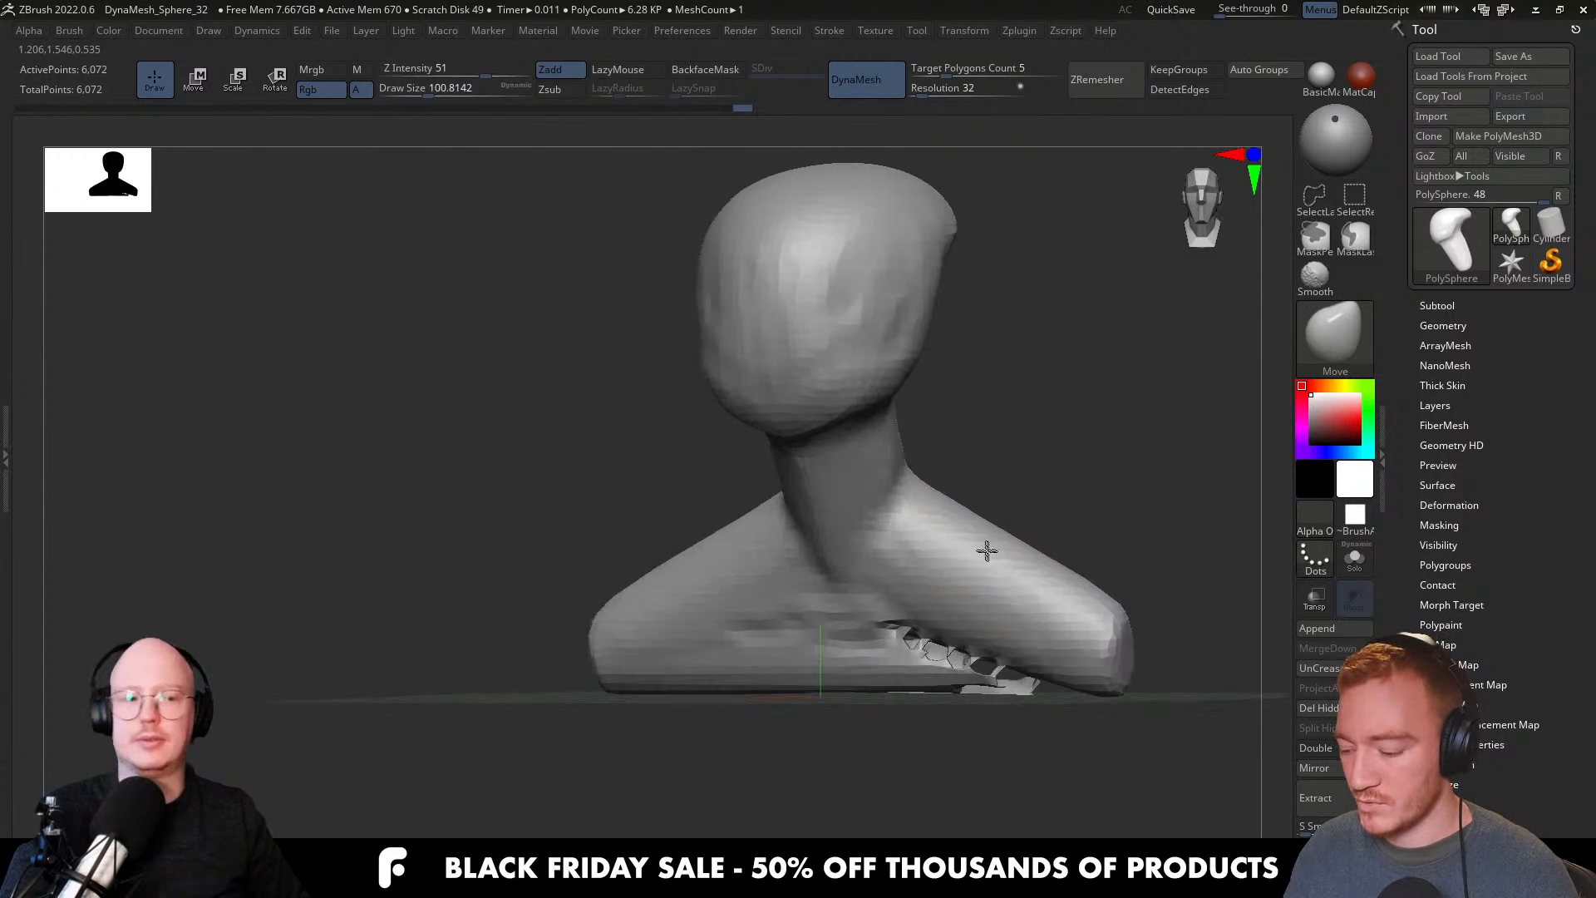
pyautogui.hotkey('alt', 'Tab')
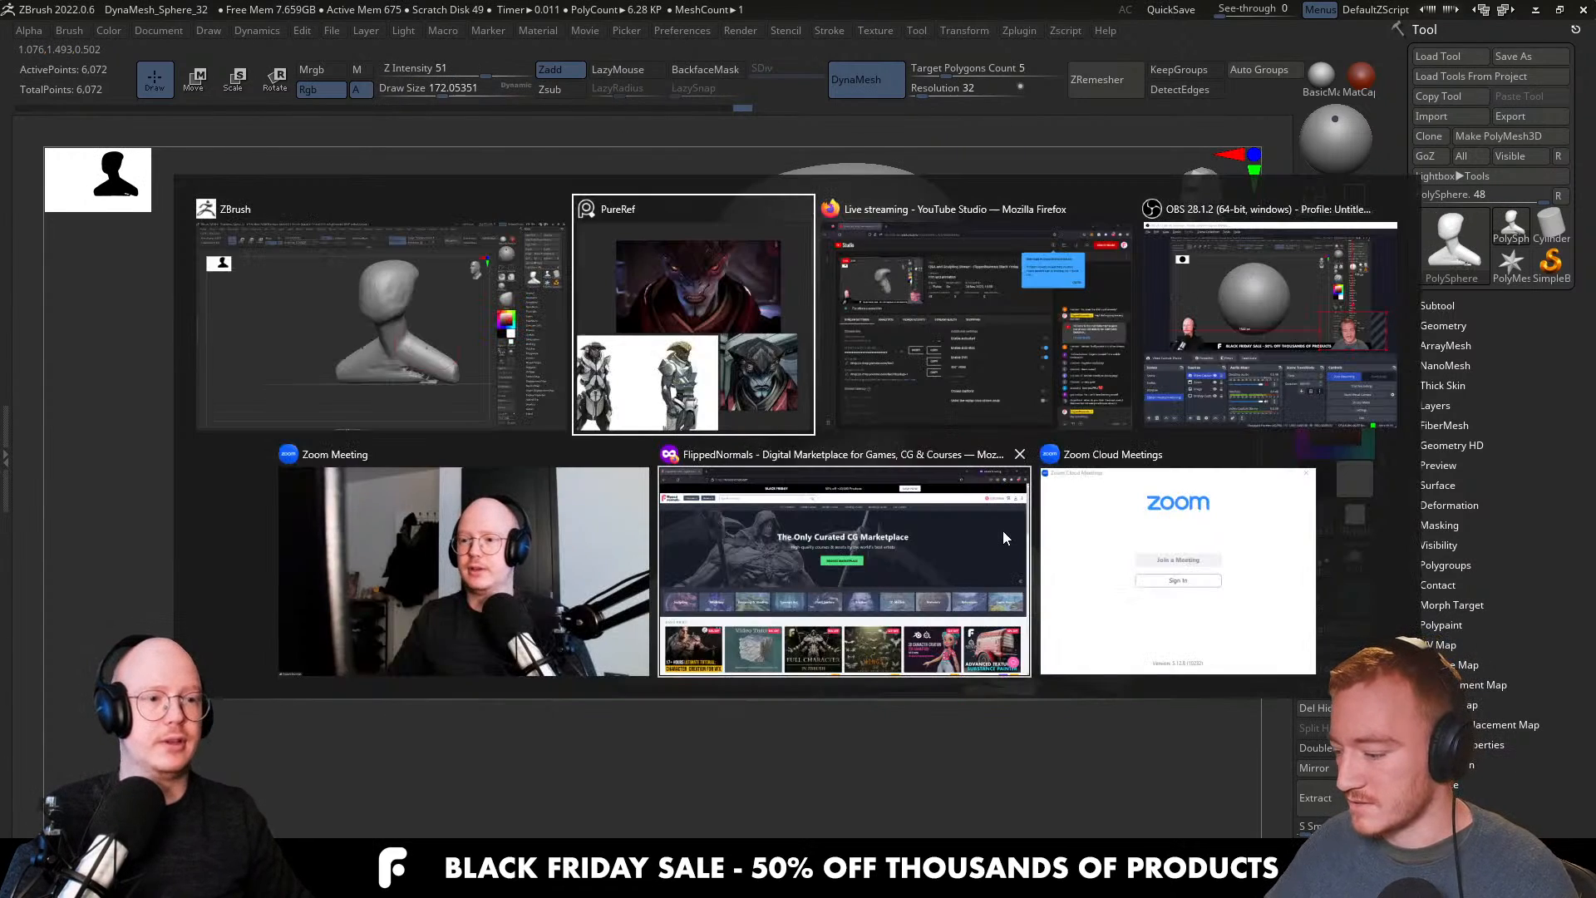
pyautogui.press('Escape')
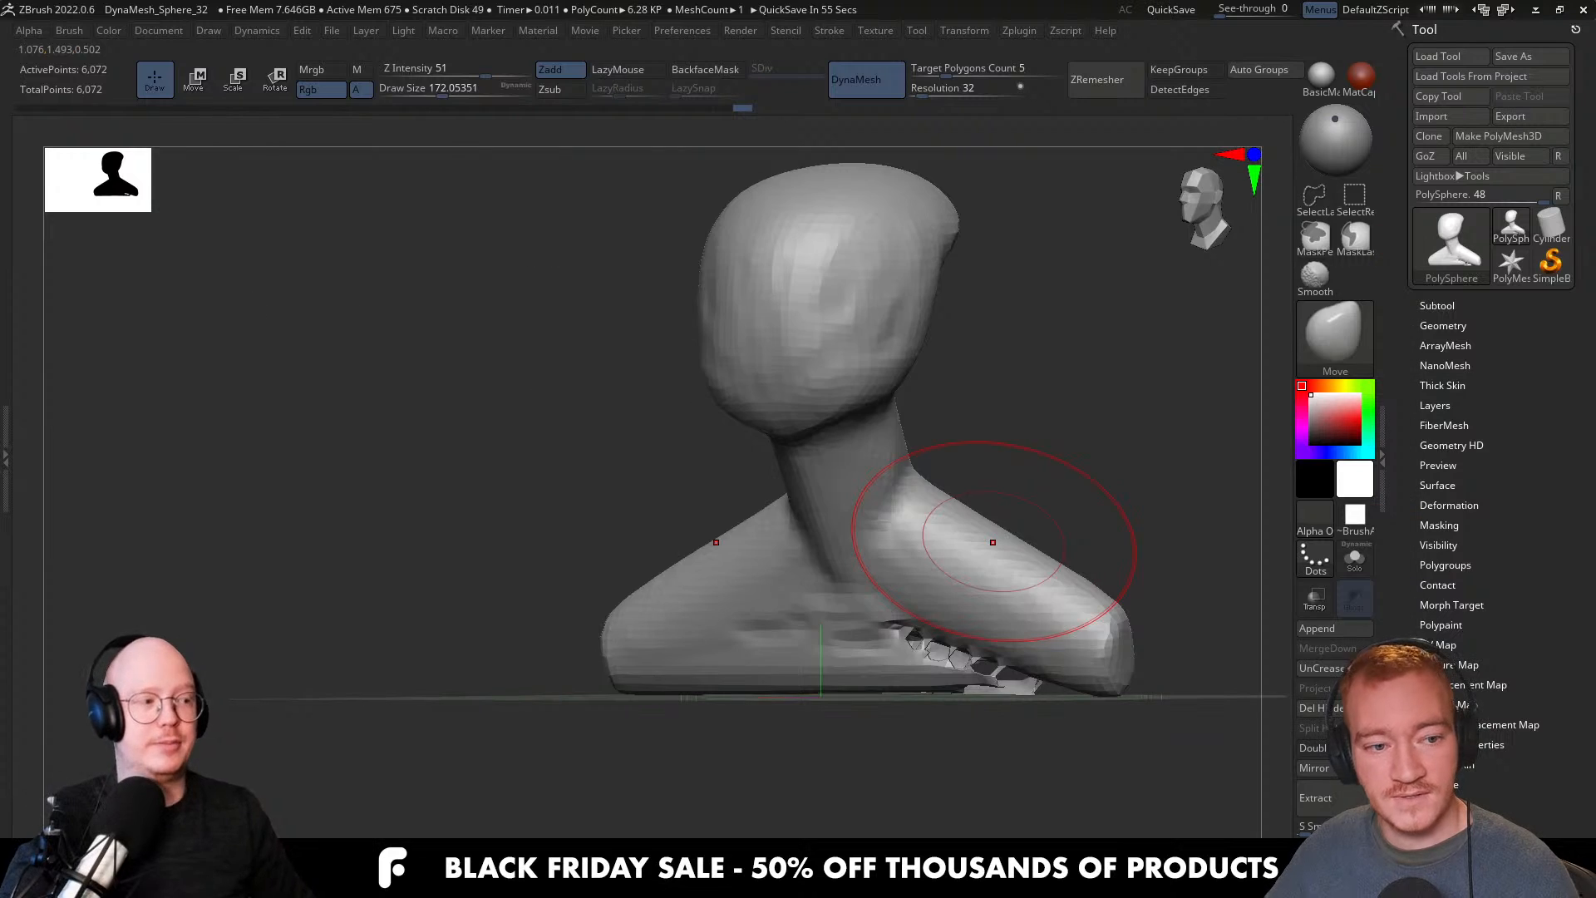
pyautogui.moveTo(960, 499); pyautogui.dragTo(1069, 452, button='right')
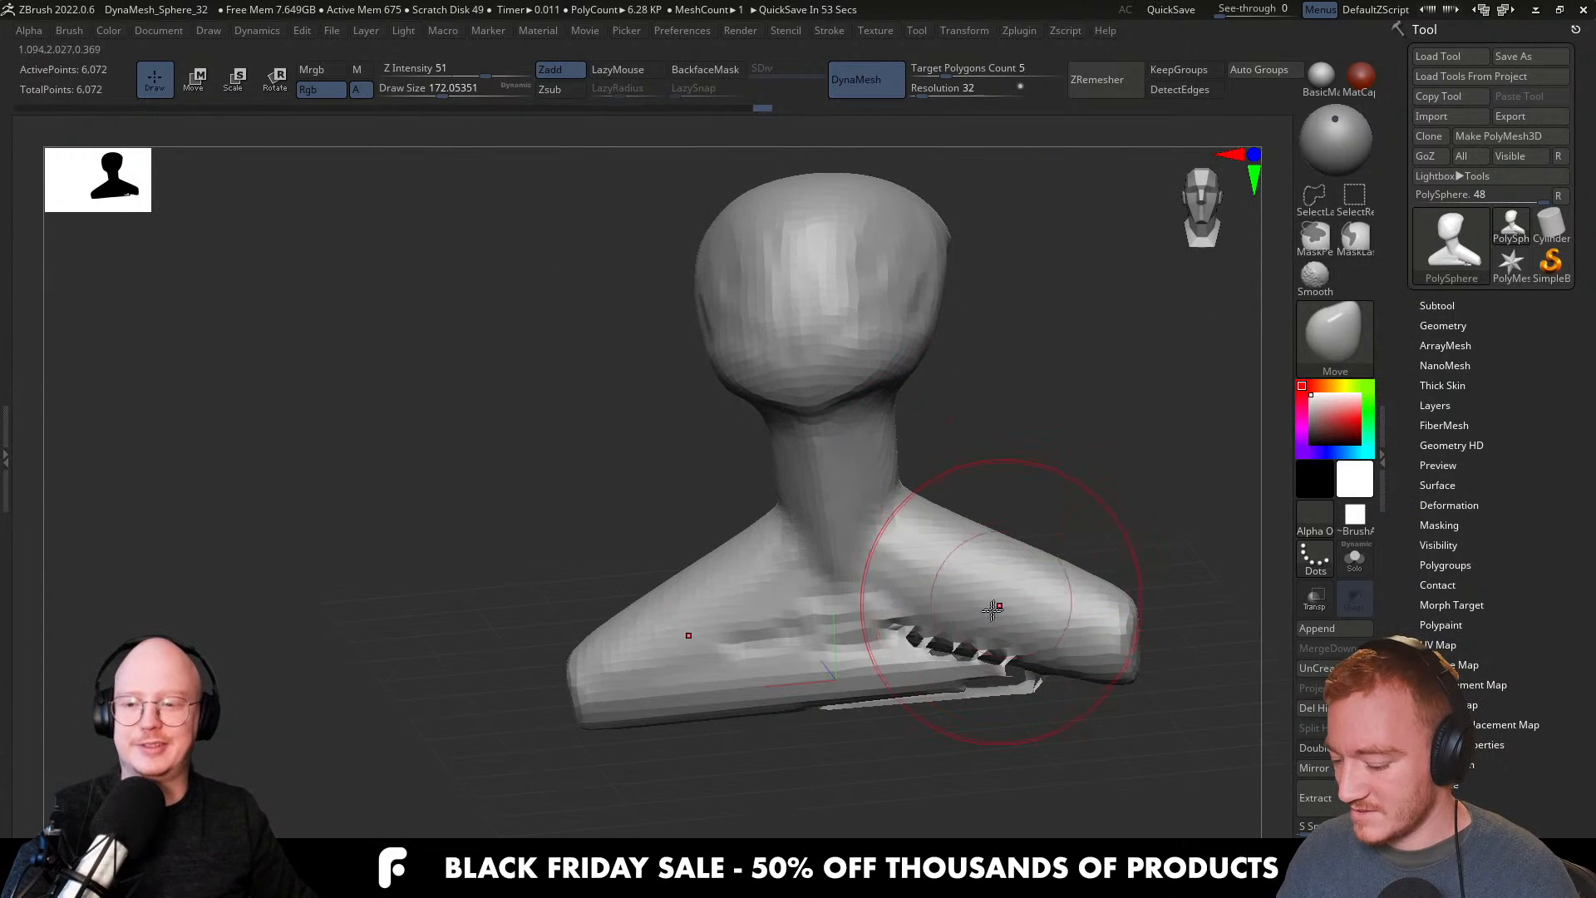
pyautogui.press('s')
pyautogui.moveTo(919, 646); pyautogui.dragTo(929, 646)
pyautogui.moveTo(929, 640); pyautogui.dragTo(926, 666)
pyautogui.keyDown('ctrl'); pyautogui.moveTo(1096, 455); pyautogui.dragTo(1072, 533); pyautogui.keyUp('ctrl')
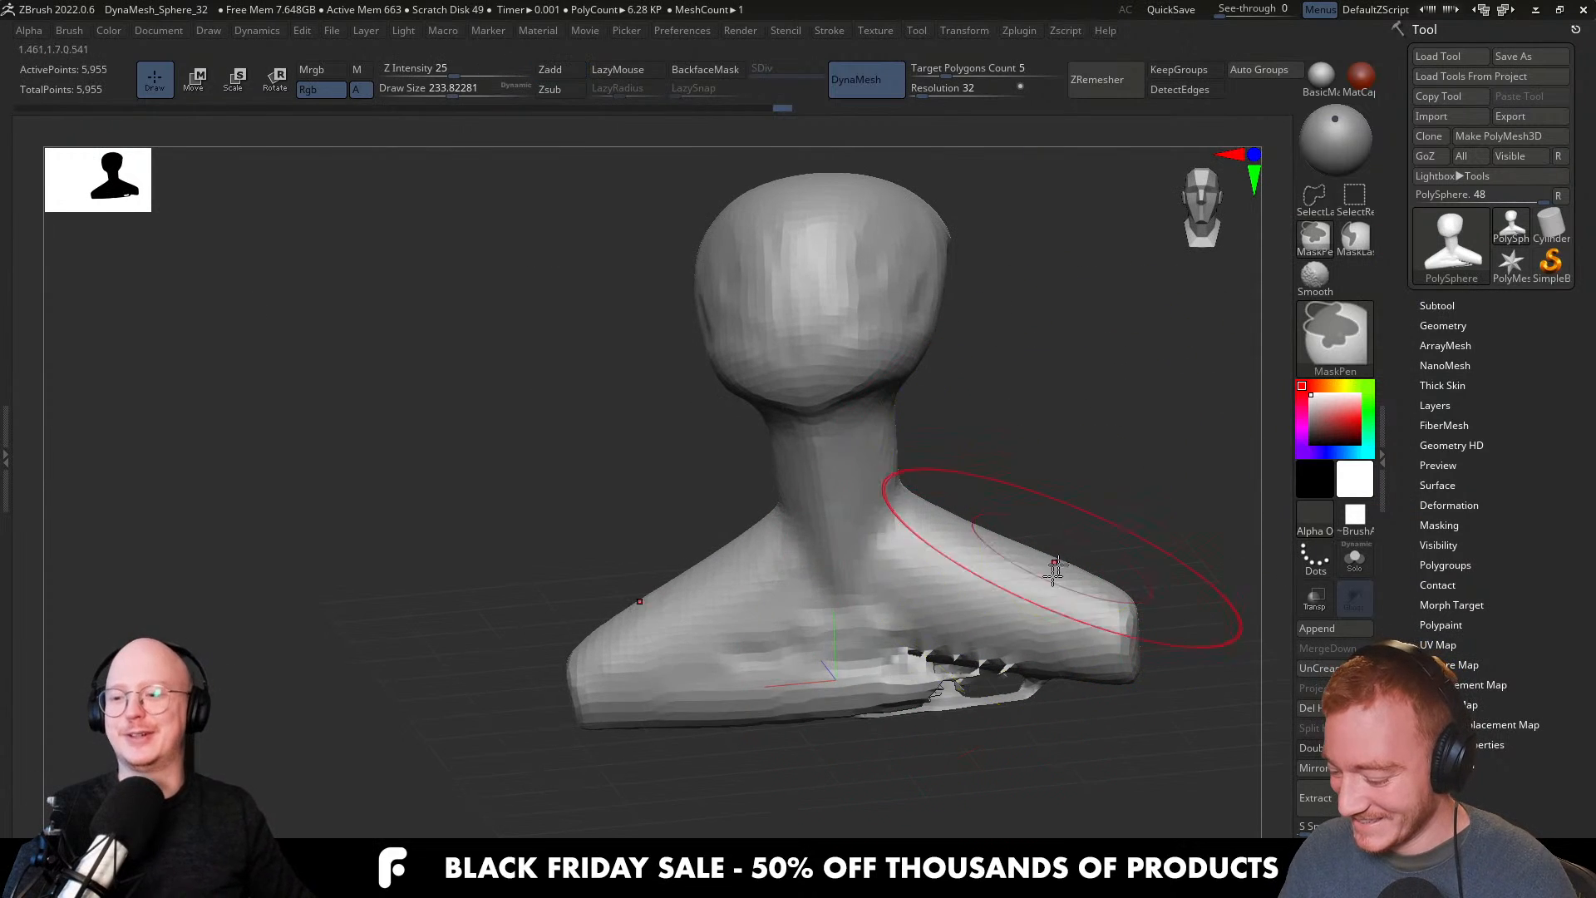
pyautogui.moveTo(1072, 533); pyautogui.dragTo(1049, 508, button='right')
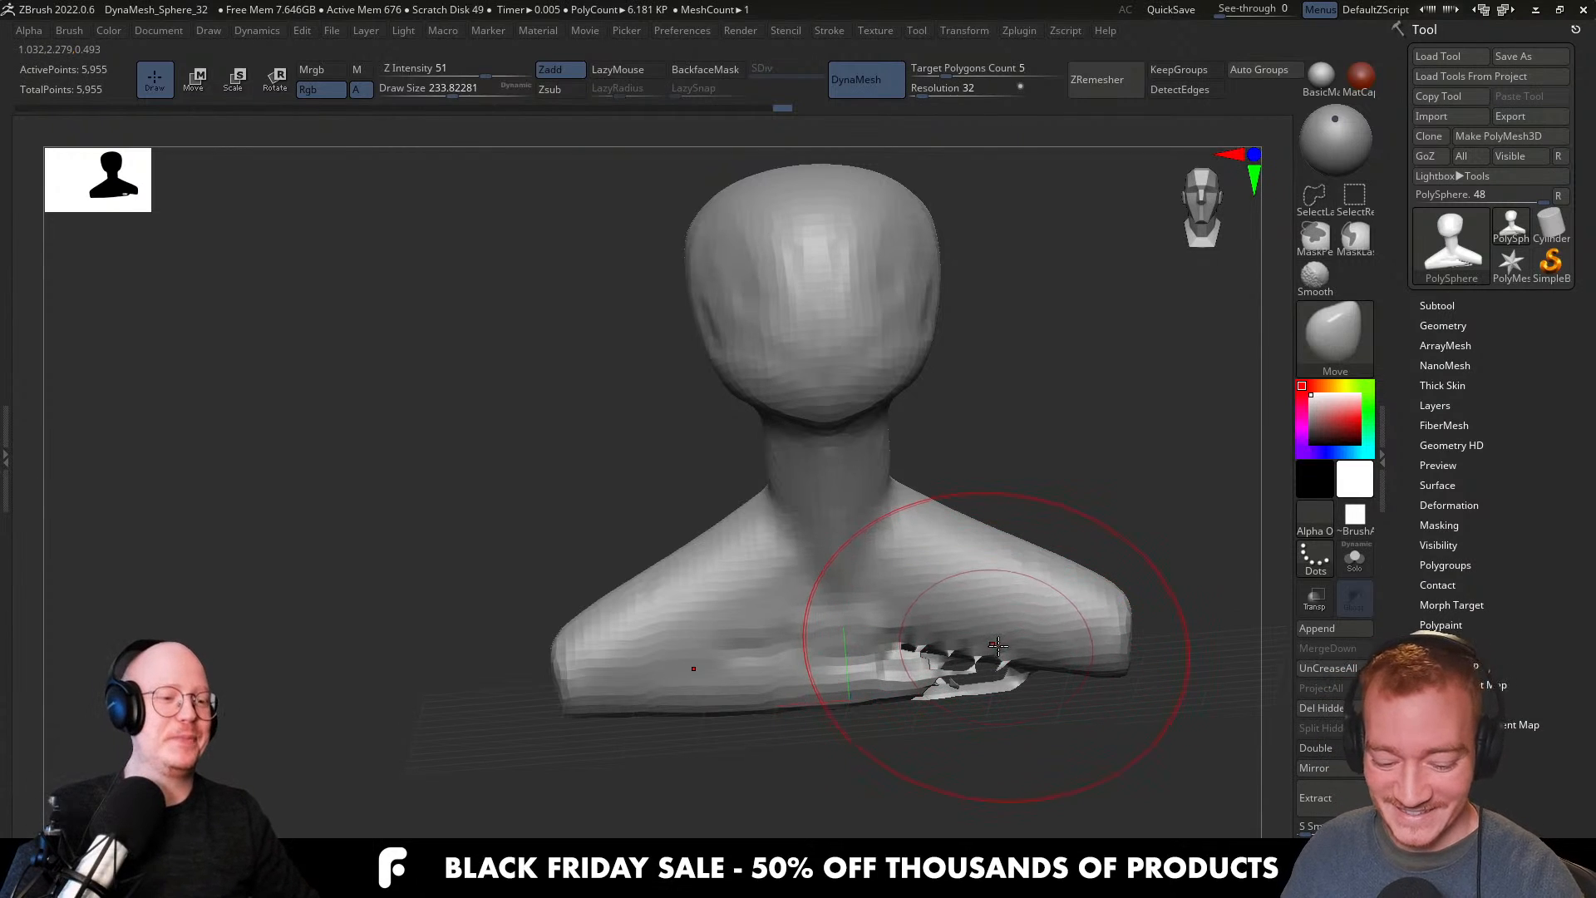
# Thicken the shoulders and chest with the Inflat brush at a draw size of about 257.
pyautogui.press('1')
pyautogui.press('2')
pyautogui.press('3')
pyautogui.press('4')
pyautogui.press('5')
pyautogui.moveTo(969, 665)
pyautogui.mouseDown()
pyautogui.moveTo(864, 682)
pyautogui.moveTo(921, 720)
pyautogui.mouseUp()
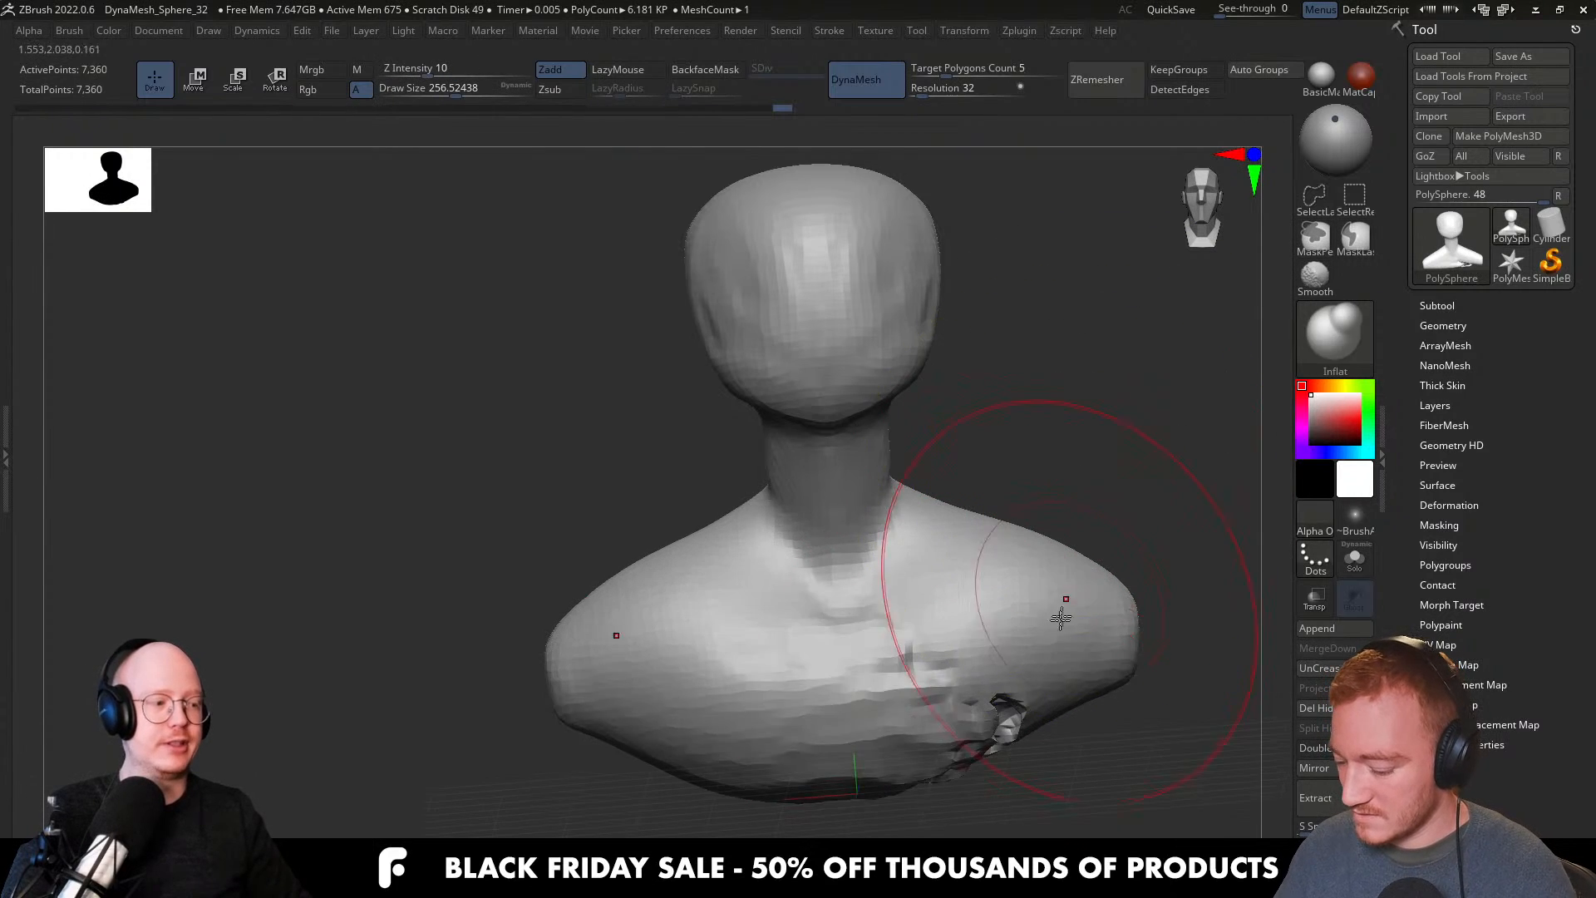
# Undo the last few edits and reshape the shoulders with the Move brush.
pyautogui.hotkey('ctrl', 'z')
pyautogui.hotkey('ctrl', 'z')
pyautogui.hotkey('ctrl', 'z')
pyautogui.hotkey('ctrl', 'z')
pyautogui.press('1')
pyautogui.moveTo(1113, 582)
pyautogui.keyDown('shift'); pyautogui.mouseDown(button='right')
pyautogui.moveTo(1083, 606)
pyautogui.moveTo(1068, 589)
pyautogui.mouseUp(button='right'); pyautogui.keyUp('shift')
pyautogui.moveTo(1048, 510); pyautogui.dragTo(1038, 423)
pyautogui.moveTo(1114, 582)
pyautogui.mouseDown(button='right')
pyautogui.moveTo(1024, 611)
pyautogui.moveTo(821, 567)
pyautogui.mouseUp(button='right')
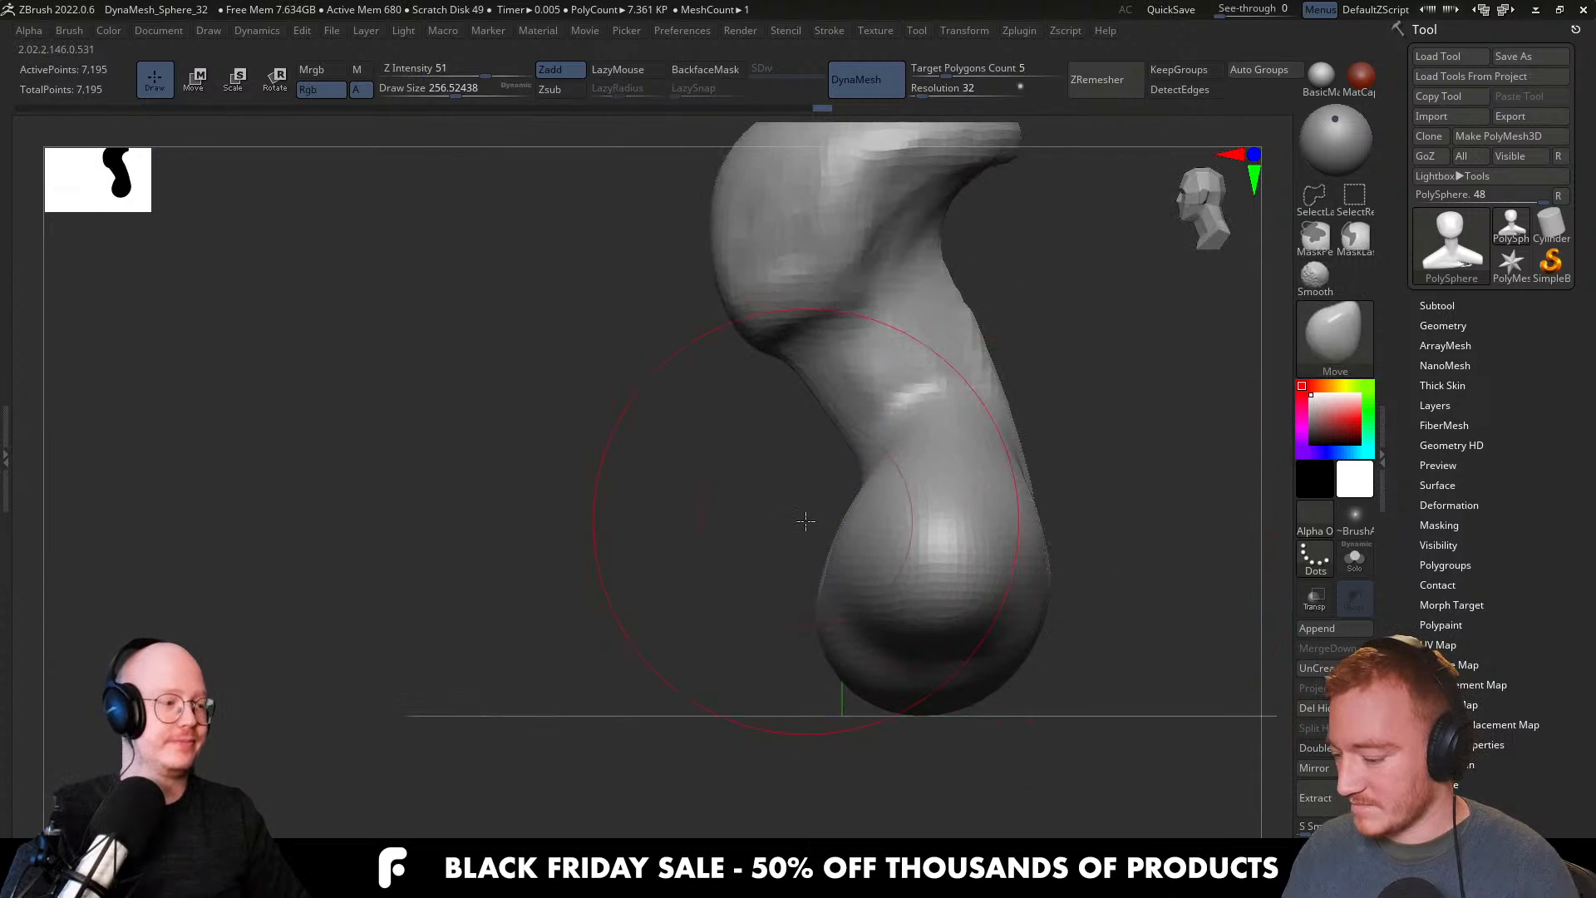
# Pull the chest downward and taper the torso below the shoulders with the Move brush at varying draw sizes.
pyautogui.press(']')
pyautogui.keyDown('ctrl'); pyautogui.moveTo(1044, 573); pyautogui.dragTo(1051, 645, button='right'); pyautogui.keyUp('ctrl')
pyautogui.press('[')
pyautogui.moveTo(1099, 399); pyautogui.dragTo(1095, 441)
pyautogui.keyDown('shift'); pyautogui.moveTo(1095, 507); pyautogui.dragTo(1061, 559, button='right'); pyautogui.keyUp('shift')
pyautogui.keyDown('alt'); pyautogui.moveTo(1061, 560); pyautogui.dragTo(1108, 463, button='right'); pyautogui.keyUp('alt')
pyautogui.press('s')
pyautogui.moveTo(1108, 463)
pyautogui.mouseDown()
pyautogui.moveTo(1031, 470)
pyautogui.moveTo(1087, 456)
pyautogui.mouseUp()
pyautogui.press('s')
pyautogui.press('s')
pyautogui.moveTo(948, 527); pyautogui.dragTo(943, 631)
pyautogui.press('s')
pyautogui.moveTo(1030, 592)
pyautogui.mouseDown()
pyautogui.moveTo(987, 666)
pyautogui.moveTo(991, 691)
pyautogui.moveTo(1004, 652)
pyautogui.mouseUp()
pyautogui.press('s')
# Refine the shoulder slope and neck outline beneath the skull with a smaller Move brush.
pyautogui.moveTo(1055, 552)
pyautogui.keyDown('shift'); pyautogui.mouseDown(button='right')
pyautogui.moveTo(1083, 518)
pyautogui.moveTo(1026, 587)
pyautogui.mouseUp(button='right'); pyautogui.keyUp('shift')
pyautogui.press('s')
pyautogui.moveTo(1046, 541); pyautogui.dragTo(1031, 541)
pyautogui.press('s')
pyautogui.click(914, 429)
pyautogui.moveTo(929, 460); pyautogui.dragTo(904, 341, button='right')
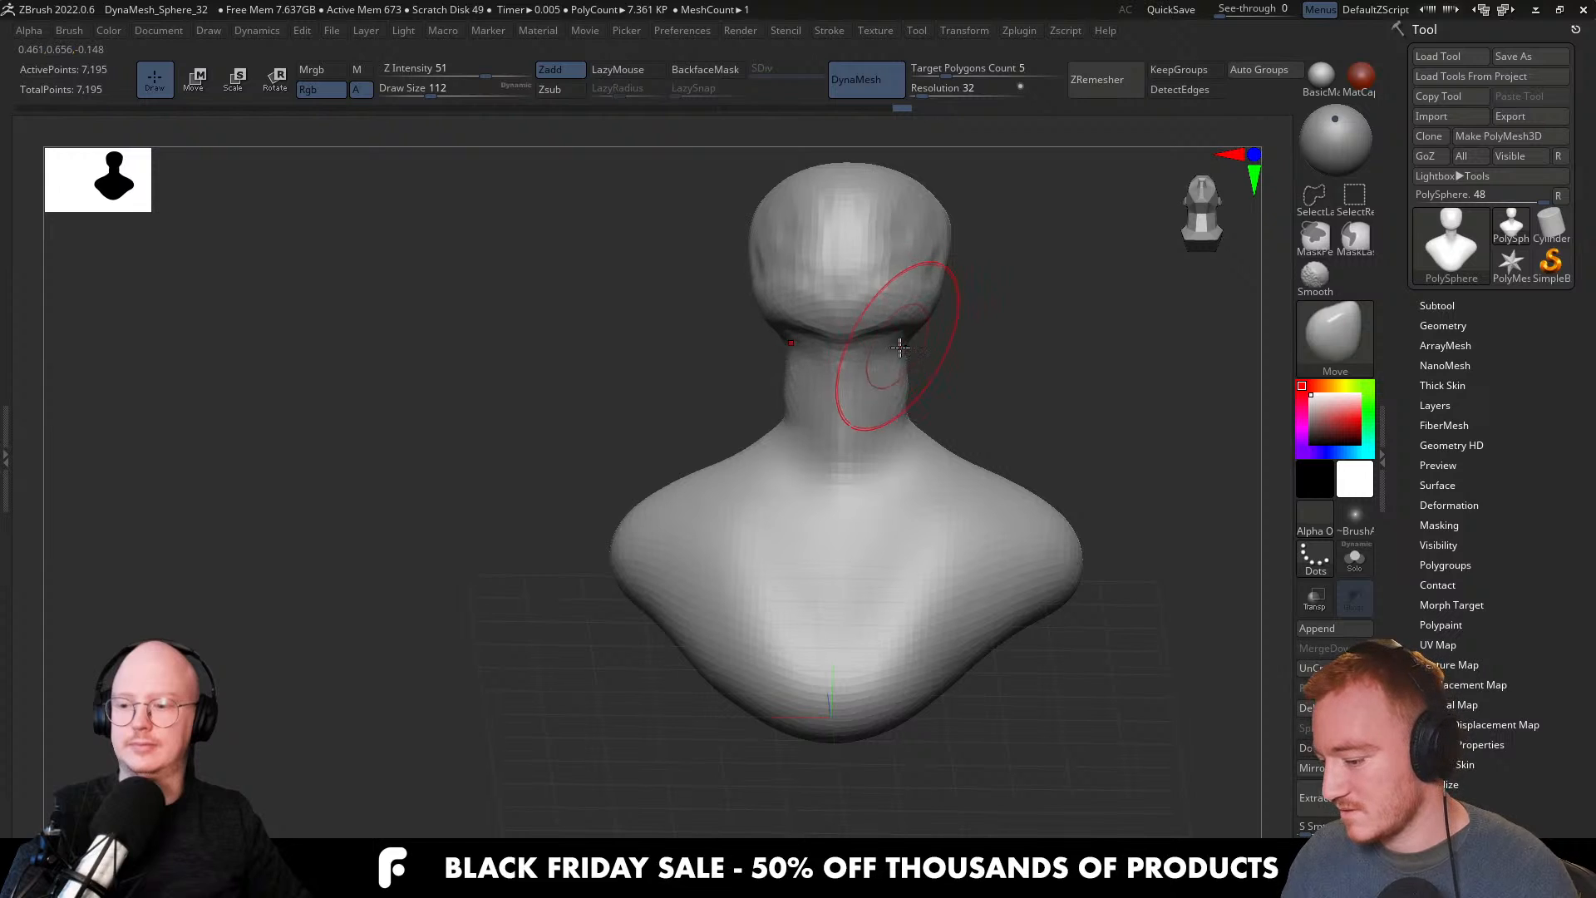
pyautogui.press('s')
pyautogui.moveTo(898, 384); pyautogui.dragTo(890, 384)
pyautogui.moveTo(893, 385); pyautogui.dragTo(900, 386)
pyautogui.moveTo(912, 438)
pyautogui.mouseDown(button='right')
pyautogui.moveTo(923, 524)
pyautogui.moveTo(923, 491)
pyautogui.moveTo(948, 504)
pyautogui.mouseUp(button='right')
# Sculpt the neck muscles running down to the collarbones with the ClayBuildup brush at draw sizes of about 65 and 49.
pyautogui.press('b')
pyautogui.press('c')
pyautogui.press('b')
pyautogui.press('s')
pyautogui.moveTo(947, 504); pyautogui.dragTo(940, 504)
pyautogui.moveTo(941, 499); pyautogui.dragTo(920, 516)
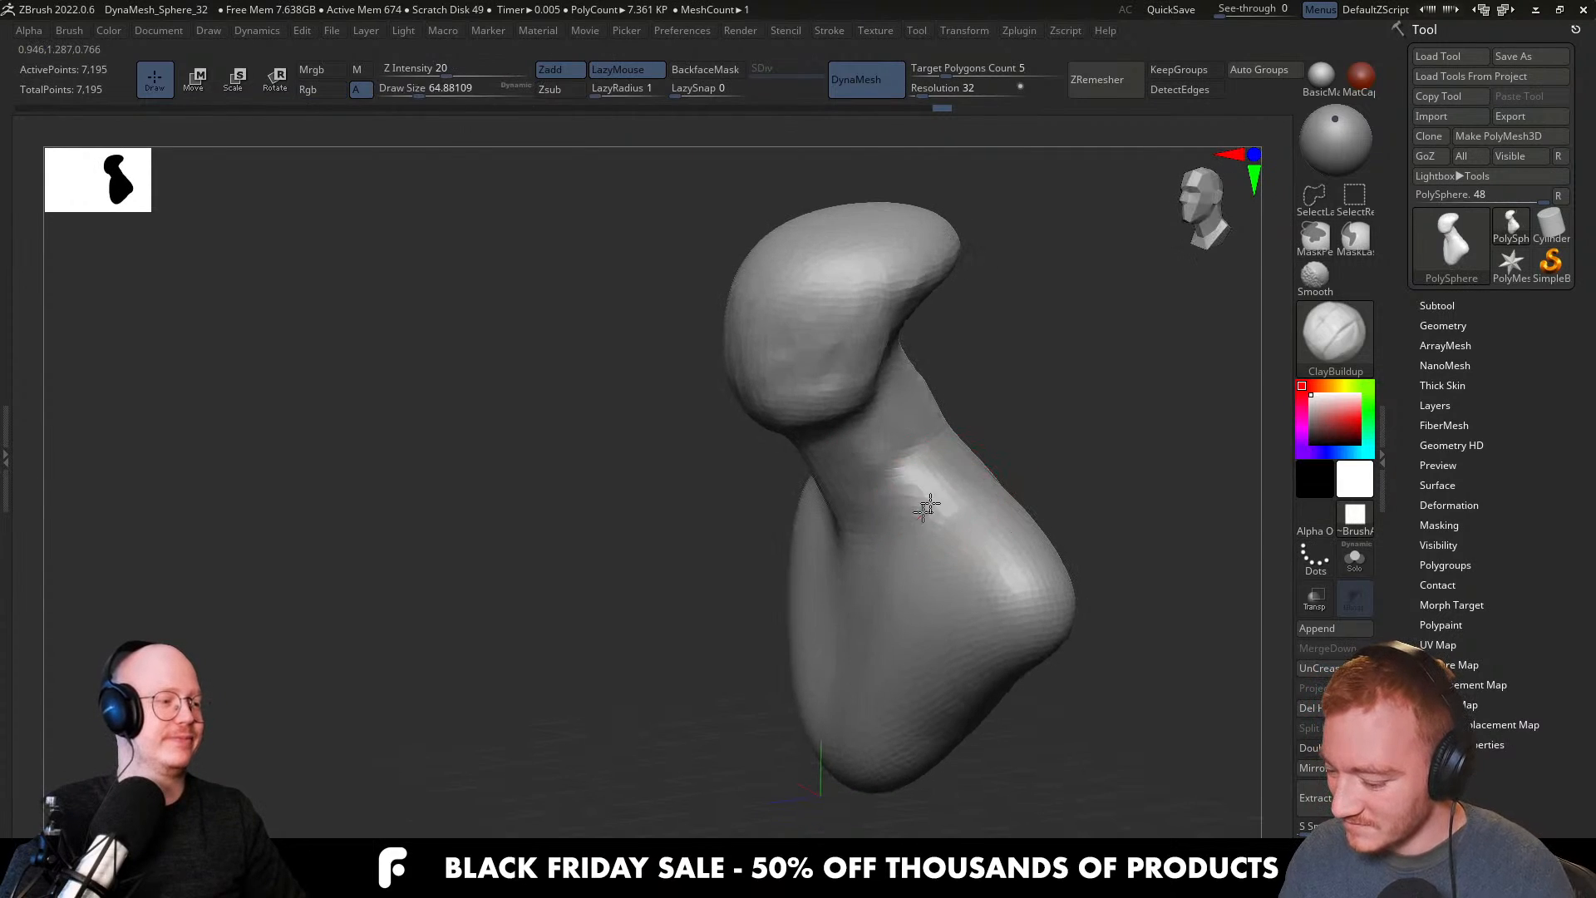
pyautogui.moveTo(949, 462)
pyautogui.mouseDown(button='right')
pyautogui.moveTo(938, 472)
pyautogui.moveTo(994, 395)
pyautogui.moveTo(1015, 502)
pyautogui.moveTo(915, 478)
pyautogui.moveTo(904, 499)
pyautogui.moveTo(884, 480)
pyautogui.mouseUp(button='right')
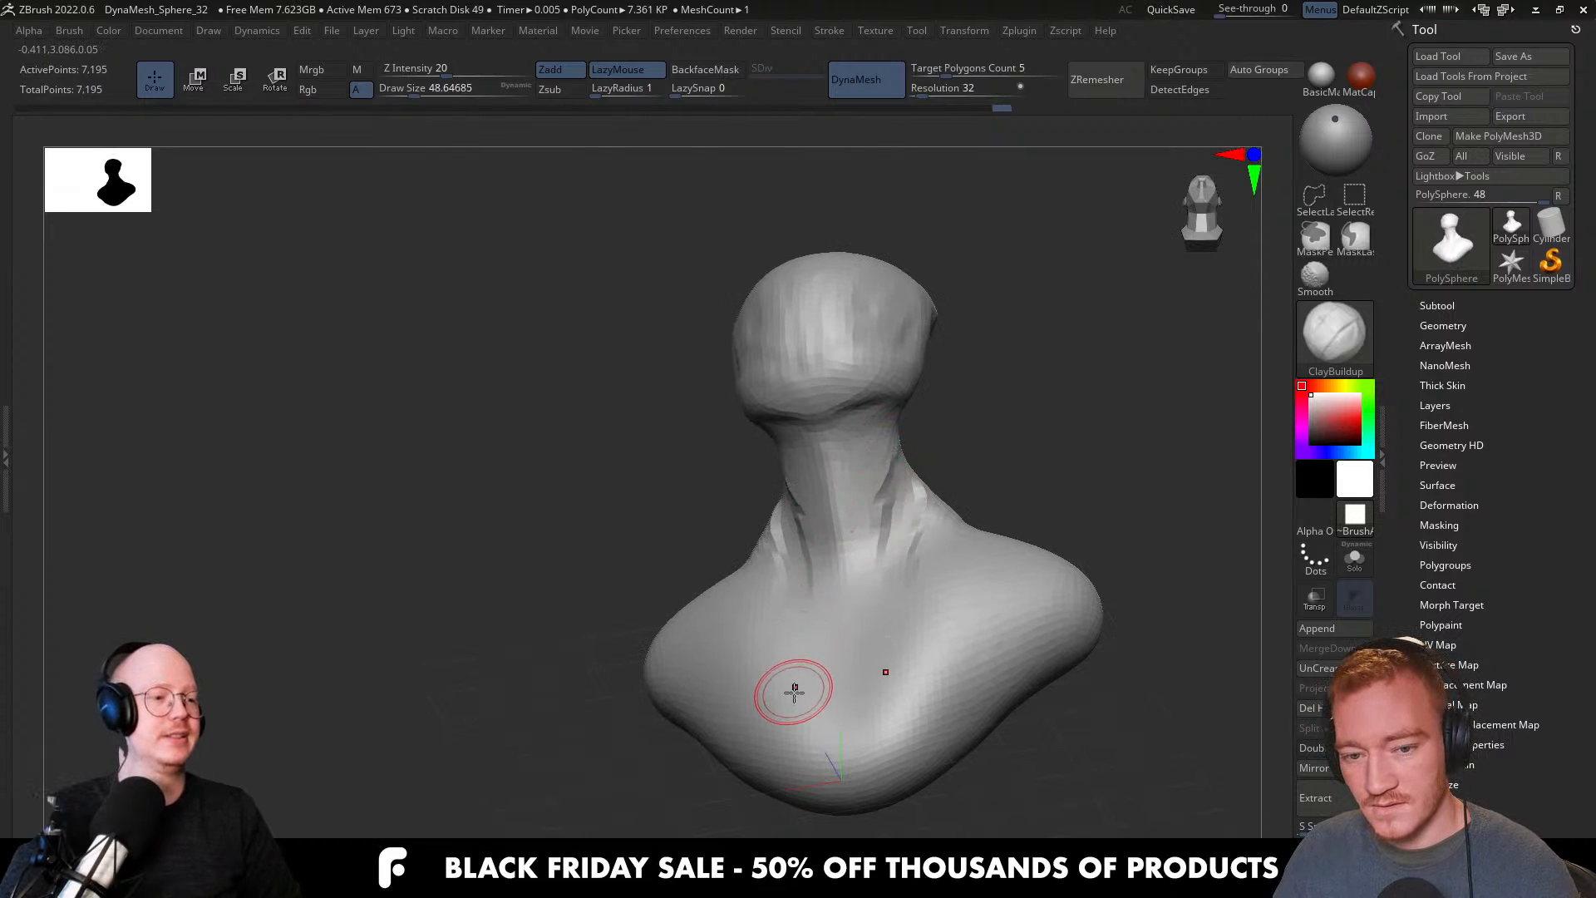
pyautogui.moveTo(820, 623); pyautogui.dragTo(919, 435, button='right')
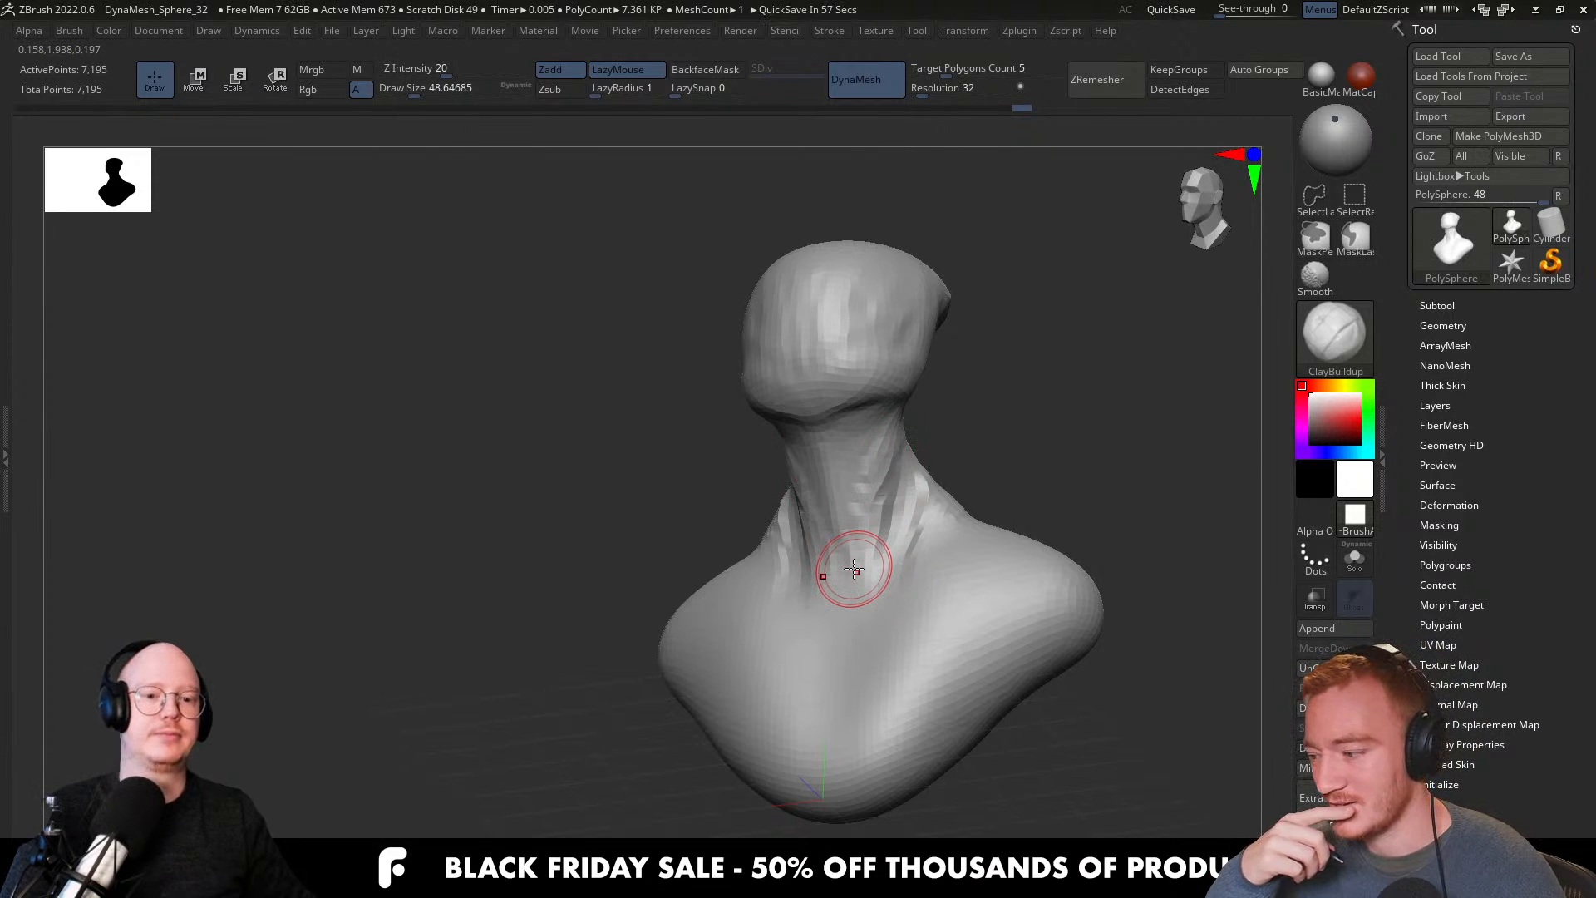
pyautogui.moveTo(854, 568); pyautogui.dragTo(933, 535, button='right')
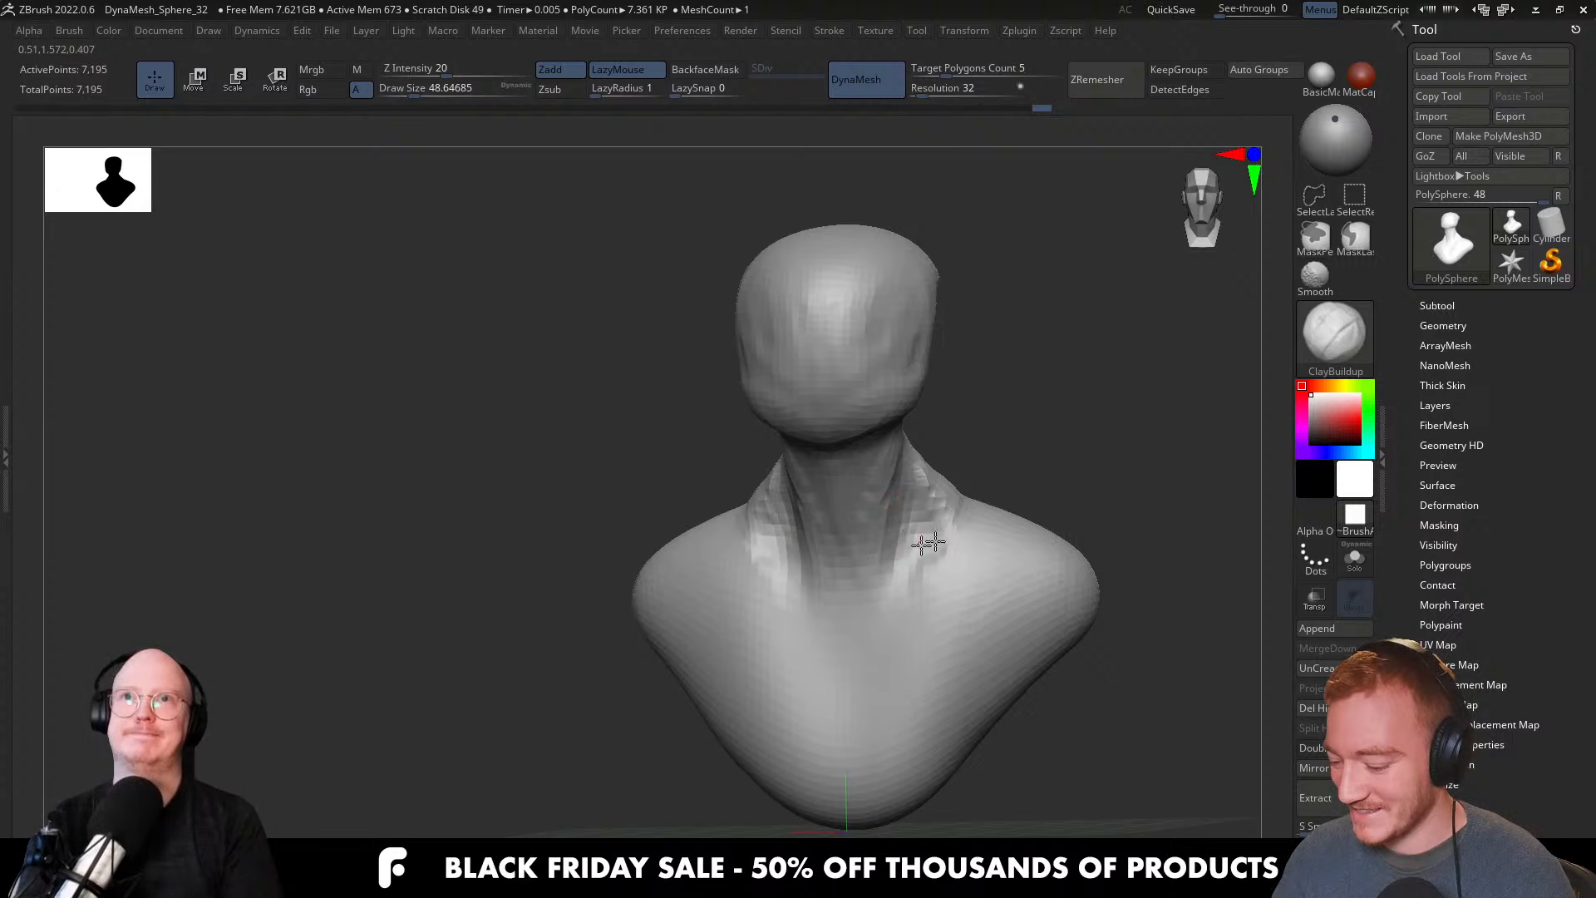
# Build up the collarbone, shoulder and chest forms with larger ClayBuildup strokes.
pyautogui.moveTo(926, 563); pyautogui.dragTo(948, 614, button='right')
pyautogui.moveTo(949, 520); pyautogui.dragTo(889, 638)
pyautogui.moveTo(1019, 613)
pyautogui.mouseDown()
pyautogui.moveTo(1009, 563)
pyautogui.moveTo(962, 559)
pyautogui.moveTo(964, 574)
pyautogui.moveTo(1031, 582)
pyautogui.moveTo(1024, 527)
pyautogui.moveTo(1033, 572)
pyautogui.mouseUp()
pyautogui.press(']')
pyautogui.moveTo(1033, 572); pyautogui.dragTo(954, 634, button='right')
pyautogui.moveTo(884, 641)
pyautogui.mouseDown()
pyautogui.moveTo(906, 682)
pyautogui.moveTo(944, 659)
pyautogui.moveTo(931, 690)
pyautogui.mouseUp()
pyautogui.moveTo(931, 690)
pyautogui.mouseDown(button='right')
pyautogui.moveTo(980, 677)
pyautogui.moveTo(938, 661)
pyautogui.moveTo(1097, 641)
pyautogui.moveTo(956, 582)
pyautogui.mouseUp(button='right')
# Reshape the shoulder and upper back in side view with the Move brush at a draw size of about 280.
pyautogui.press('b')
pyautogui.press('m')
pyautogui.press('v')
pyautogui.press(']')
pyautogui.press(']')
pyautogui.press(']')
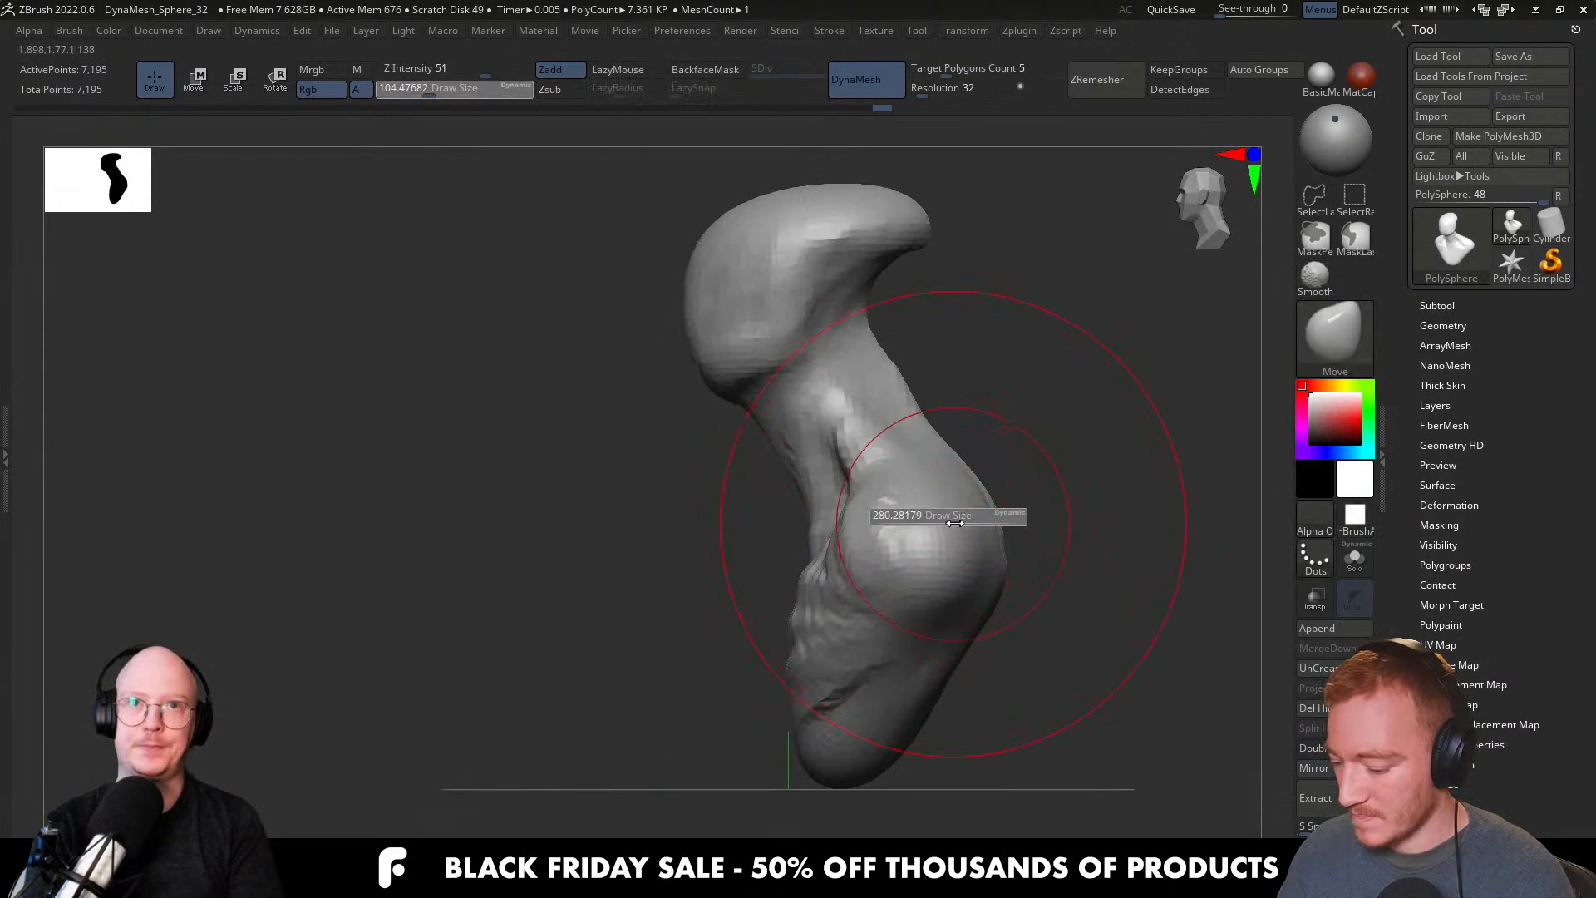
pyautogui.moveTo(948, 516); pyautogui.dragTo(961, 435)
# Reshape the head in side and front views with the Move brush at draw sizes of about 365 and 177.
pyautogui.press('s')
pyautogui.moveTo(782, 320)
pyautogui.mouseDown()
pyautogui.moveTo(804, 318)
pyautogui.moveTo(777, 299)
pyautogui.moveTo(902, 335)
pyautogui.mouseUp()
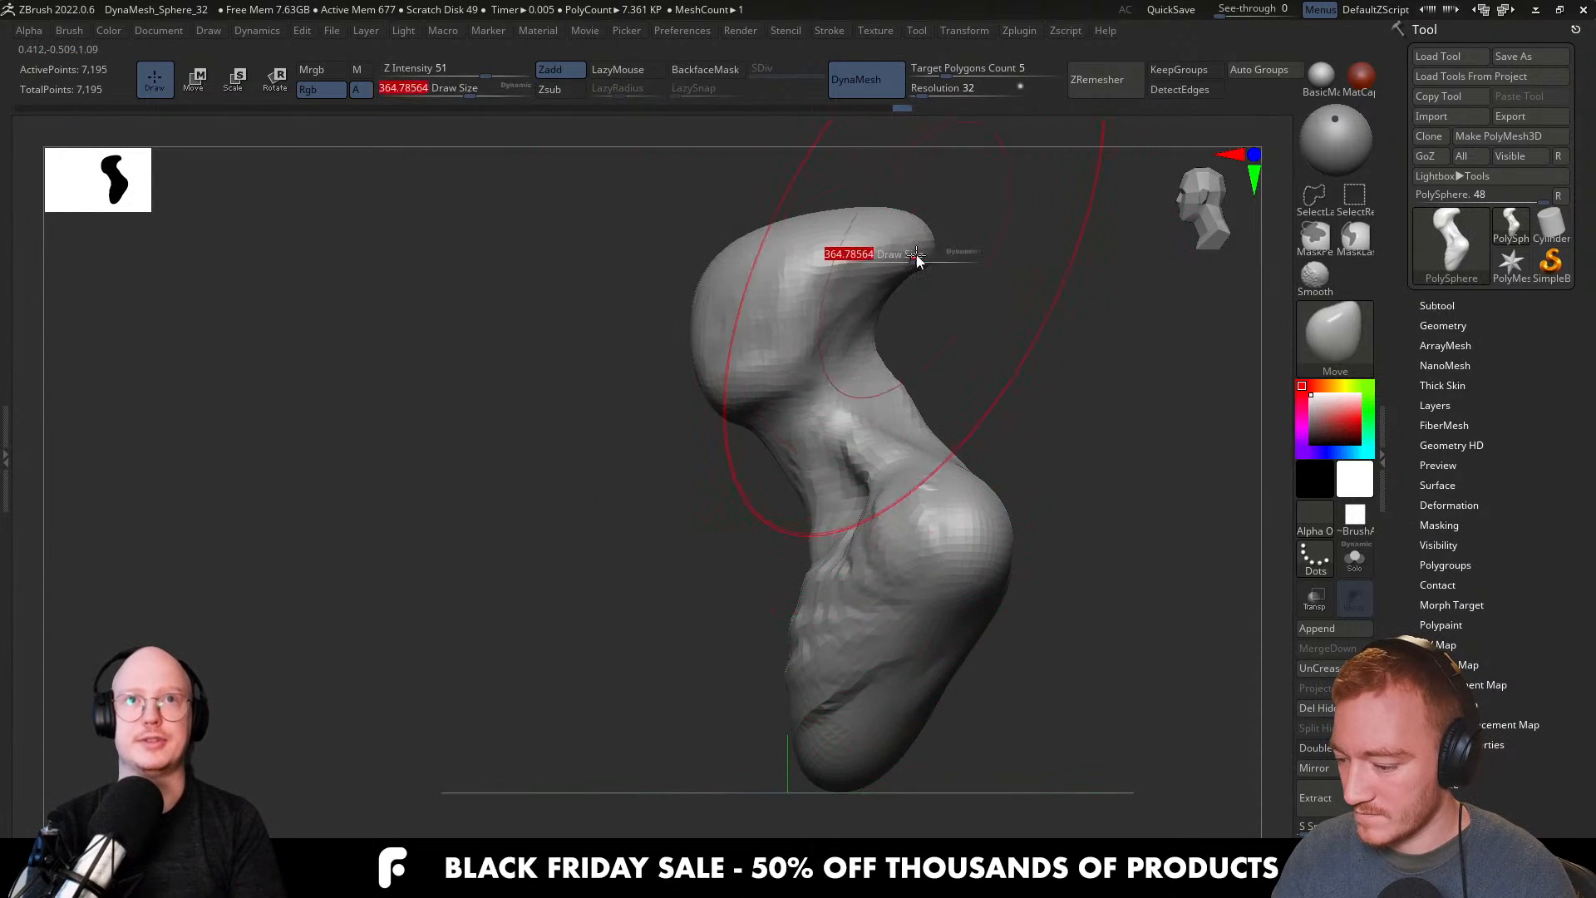
pyautogui.keyDown('shift'); pyautogui.moveTo(914, 256); pyautogui.dragTo(948, 395, button='right'); pyautogui.keyUp('shift')
pyautogui.press('[')
pyautogui.press('[')
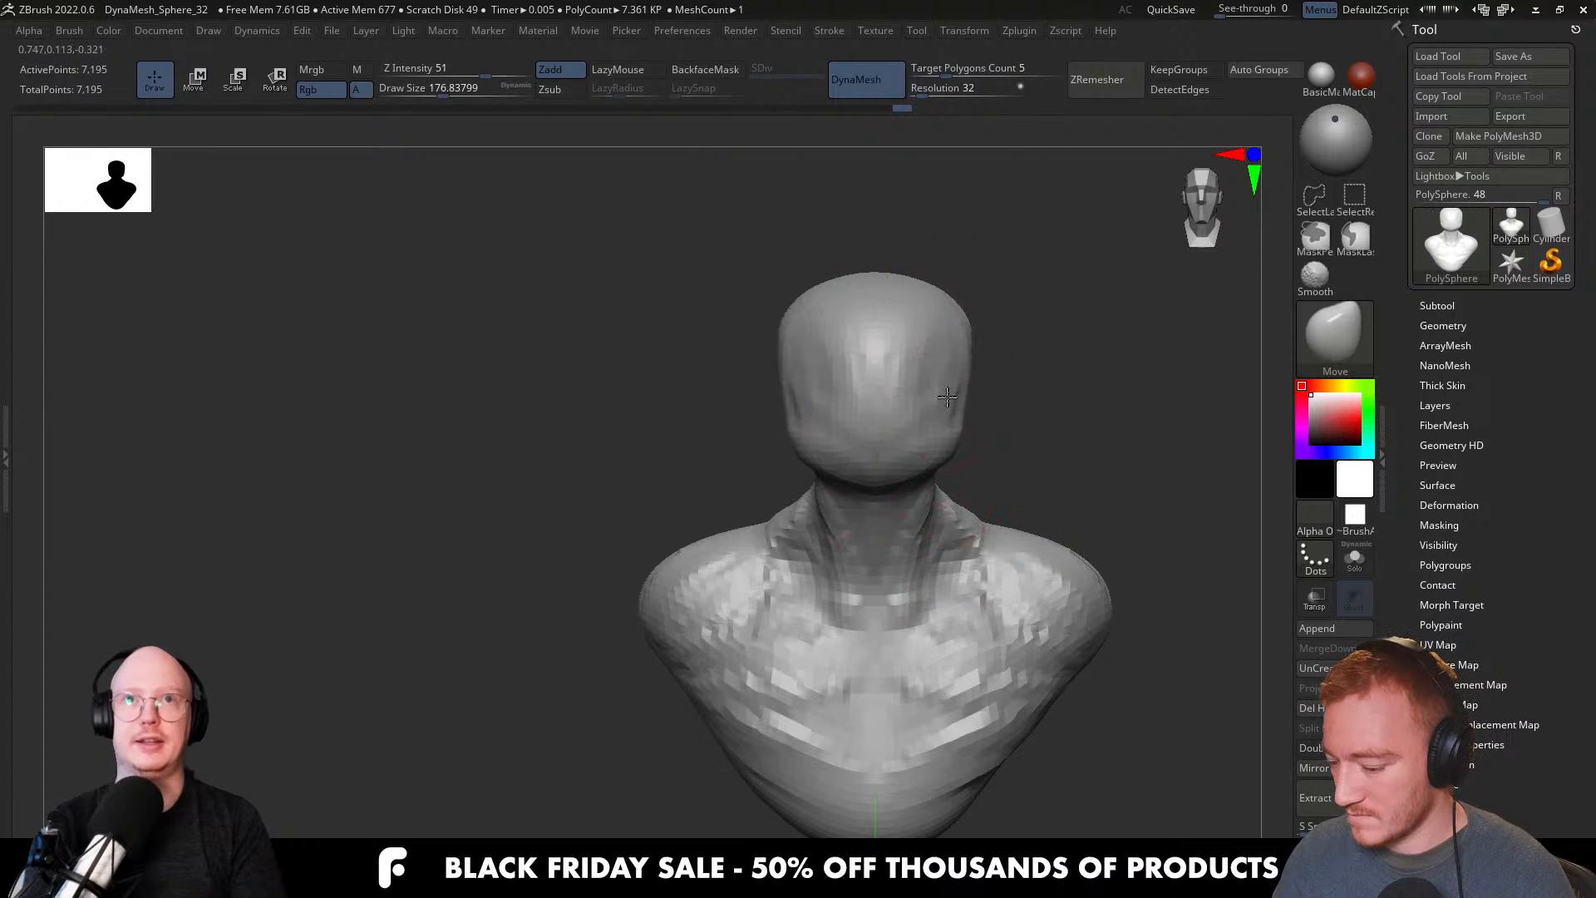
pyautogui.moveTo(962, 322); pyautogui.dragTo(955, 399, button='right')
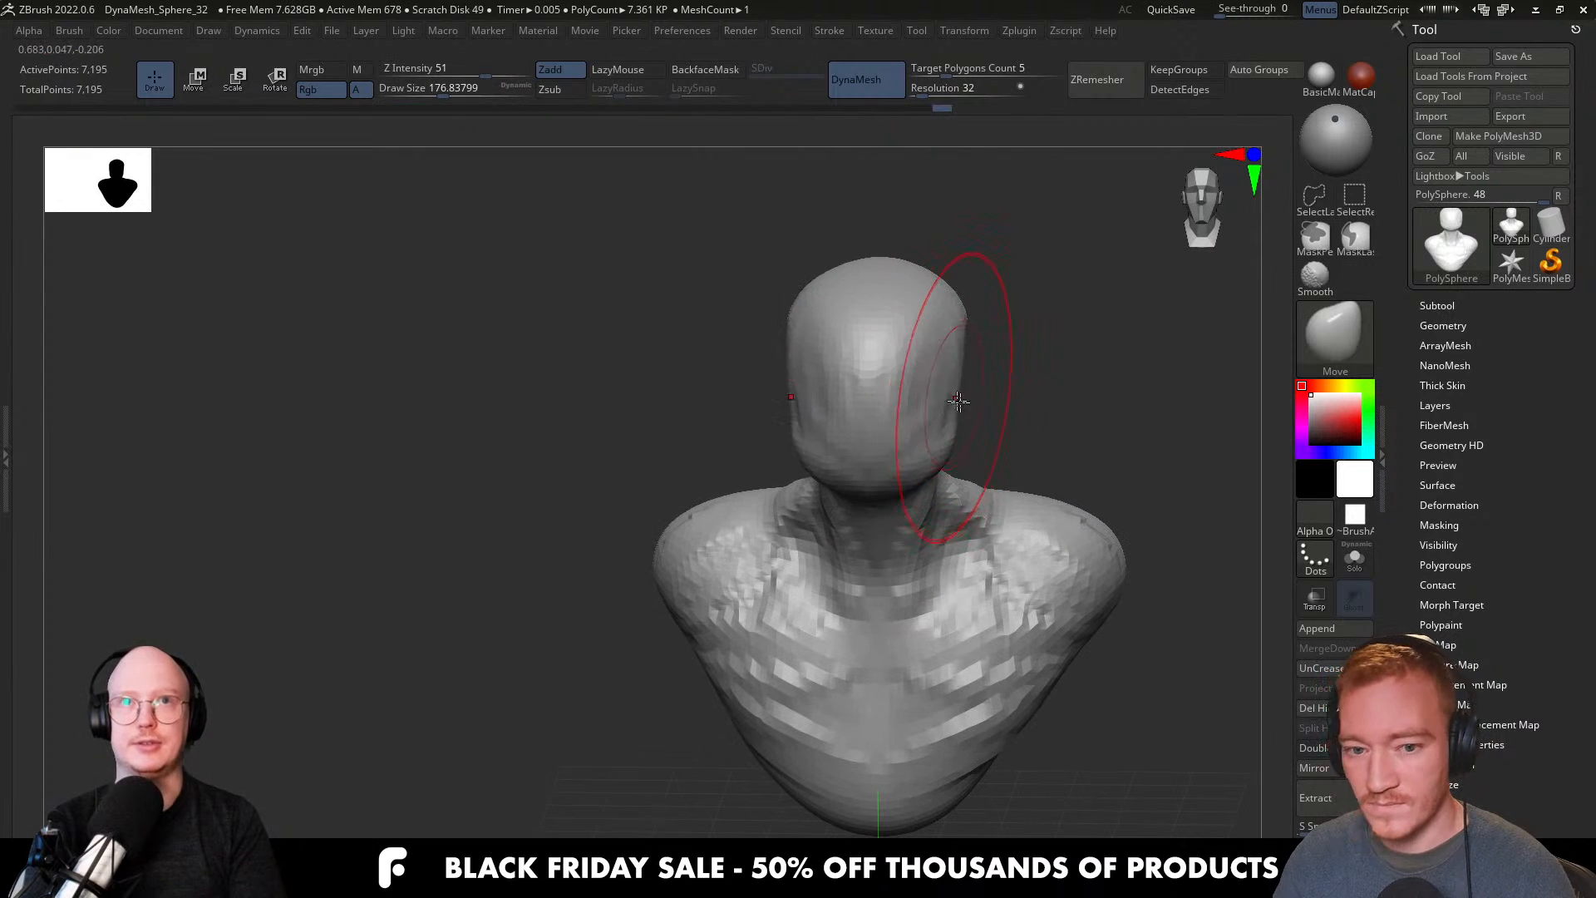
pyautogui.moveTo(870, 487); pyautogui.dragTo(882, 508)
# Push in the nape between skull and upper back in side view with the Move brush at draw sizes of about 140 and 104.
pyautogui.press('s')
pyautogui.moveTo(989, 475)
pyautogui.keyDown('shift'); pyautogui.mouseDown()
pyautogui.moveTo(997, 455)
pyautogui.moveTo(1073, 465)
pyautogui.moveTo(997, 456)
pyautogui.moveTo(962, 527)
pyautogui.moveTo(896, 567)
pyautogui.moveTo(939, 541)
pyautogui.mouseUp(); pyautogui.keyUp('shift')
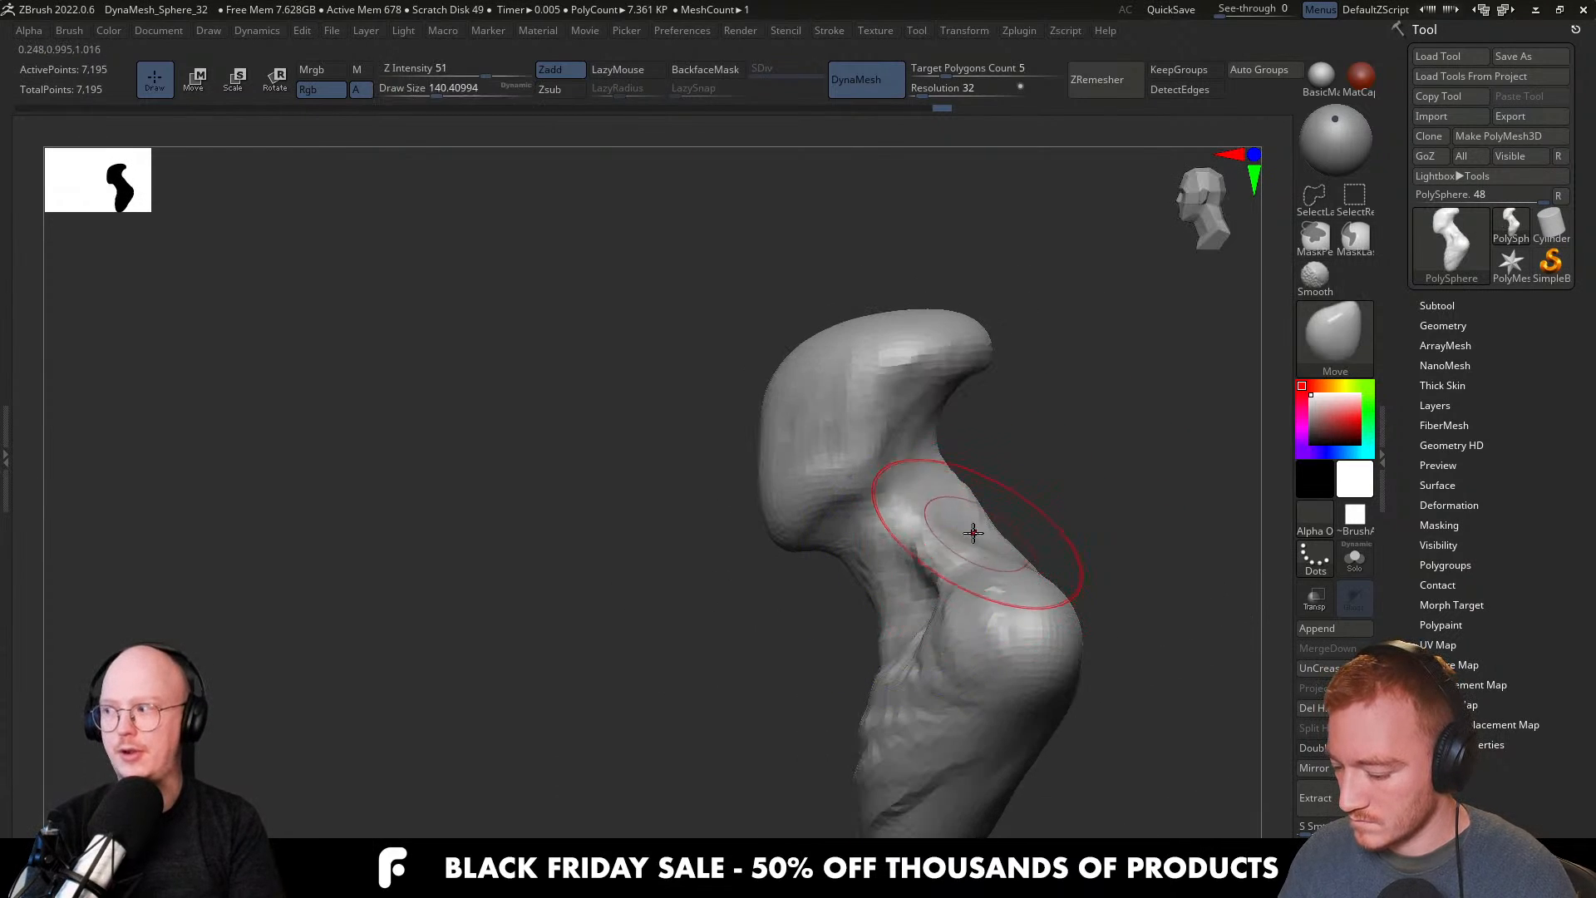
pyautogui.moveTo(930, 445); pyautogui.dragTo(1008, 490)
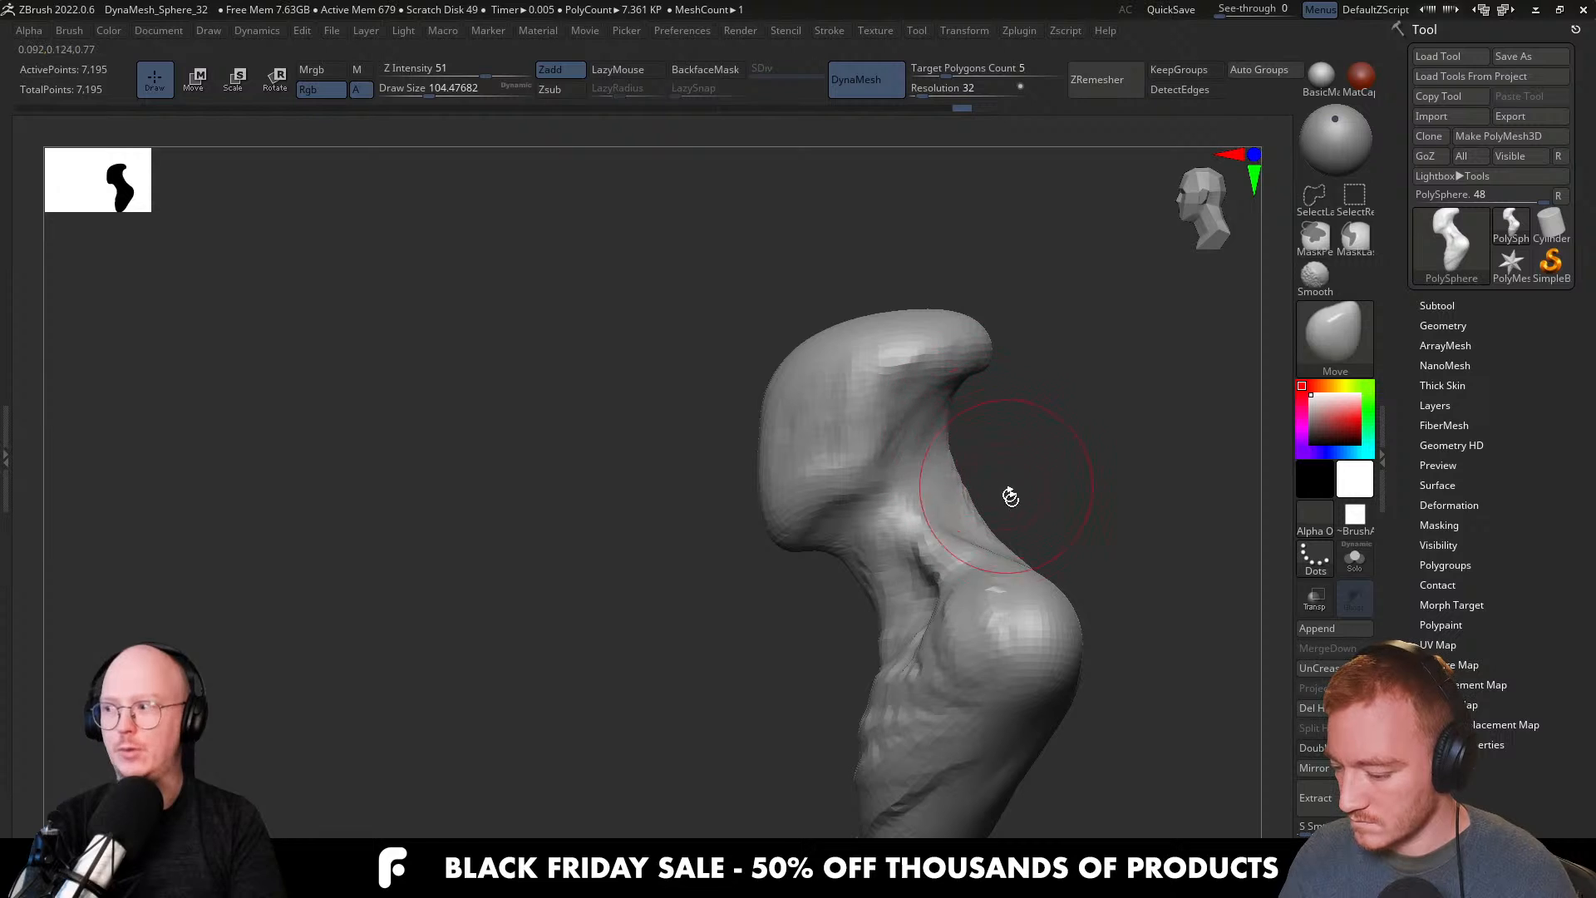
# Widen and fill out the lower torso with the Move brush at draw sizes of about 262 and 172.
pyautogui.moveTo(1049, 578)
pyautogui.mouseDown(button='right')
pyautogui.moveTo(1085, 602)
pyautogui.moveTo(1073, 550)
pyautogui.moveTo(825, 524)
pyautogui.moveTo(840, 551)
pyautogui.mouseUp(button='right')
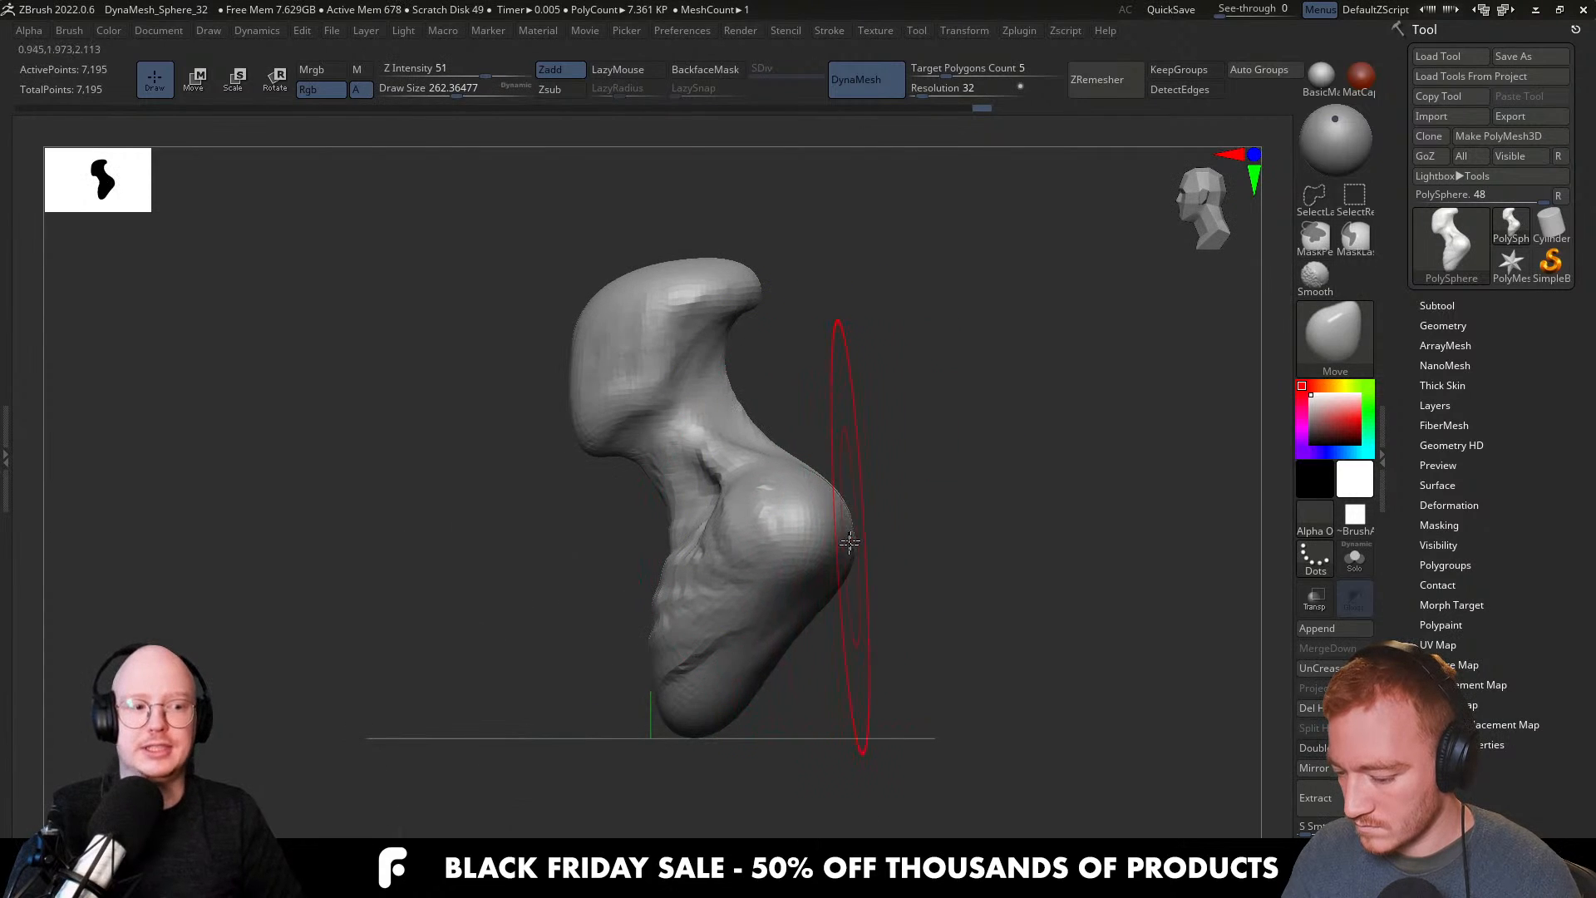
pyautogui.moveTo(777, 669)
pyautogui.mouseDown()
pyautogui.moveTo(790, 679)
pyautogui.moveTo(743, 740)
pyautogui.mouseUp()
pyautogui.moveTo(734, 712); pyautogui.dragTo(862, 698, button='right')
pyautogui.press('s')
pyautogui.moveTo(856, 690)
pyautogui.mouseDown()
pyautogui.moveTo(820, 688)
pyautogui.moveTo(800, 746)
pyautogui.moveTo(781, 711)
pyautogui.mouseUp()
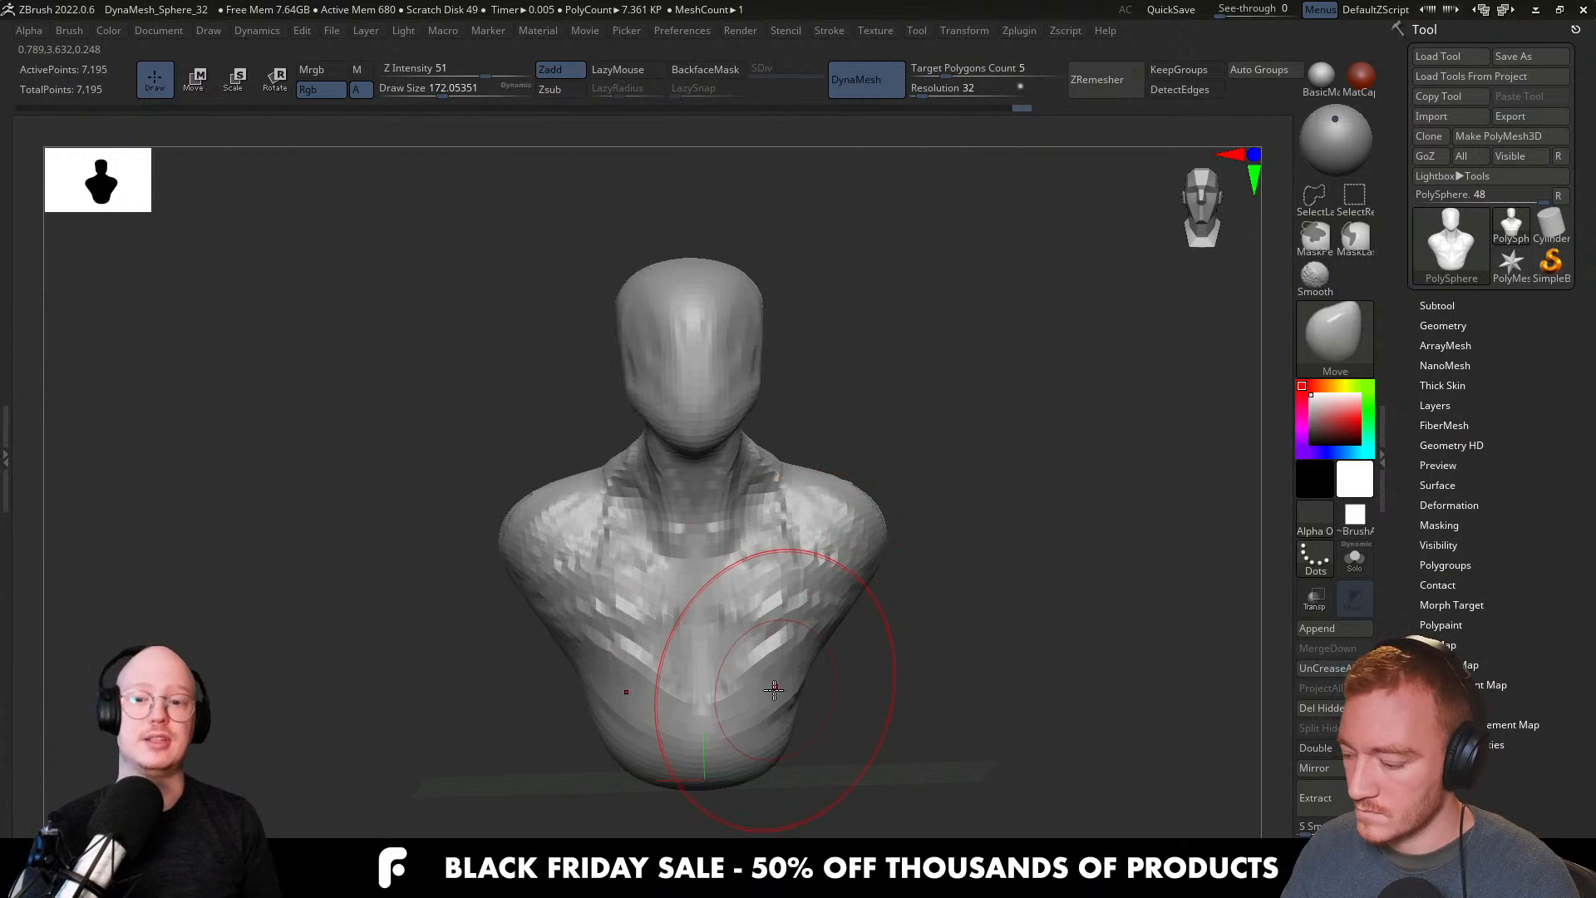
# Carve the shoulder crease, collarbone and sternum lines with the DamStandard brush at a draw size of about 51.
pyautogui.press('b')
pyautogui.press('d')
pyautogui.press('s')
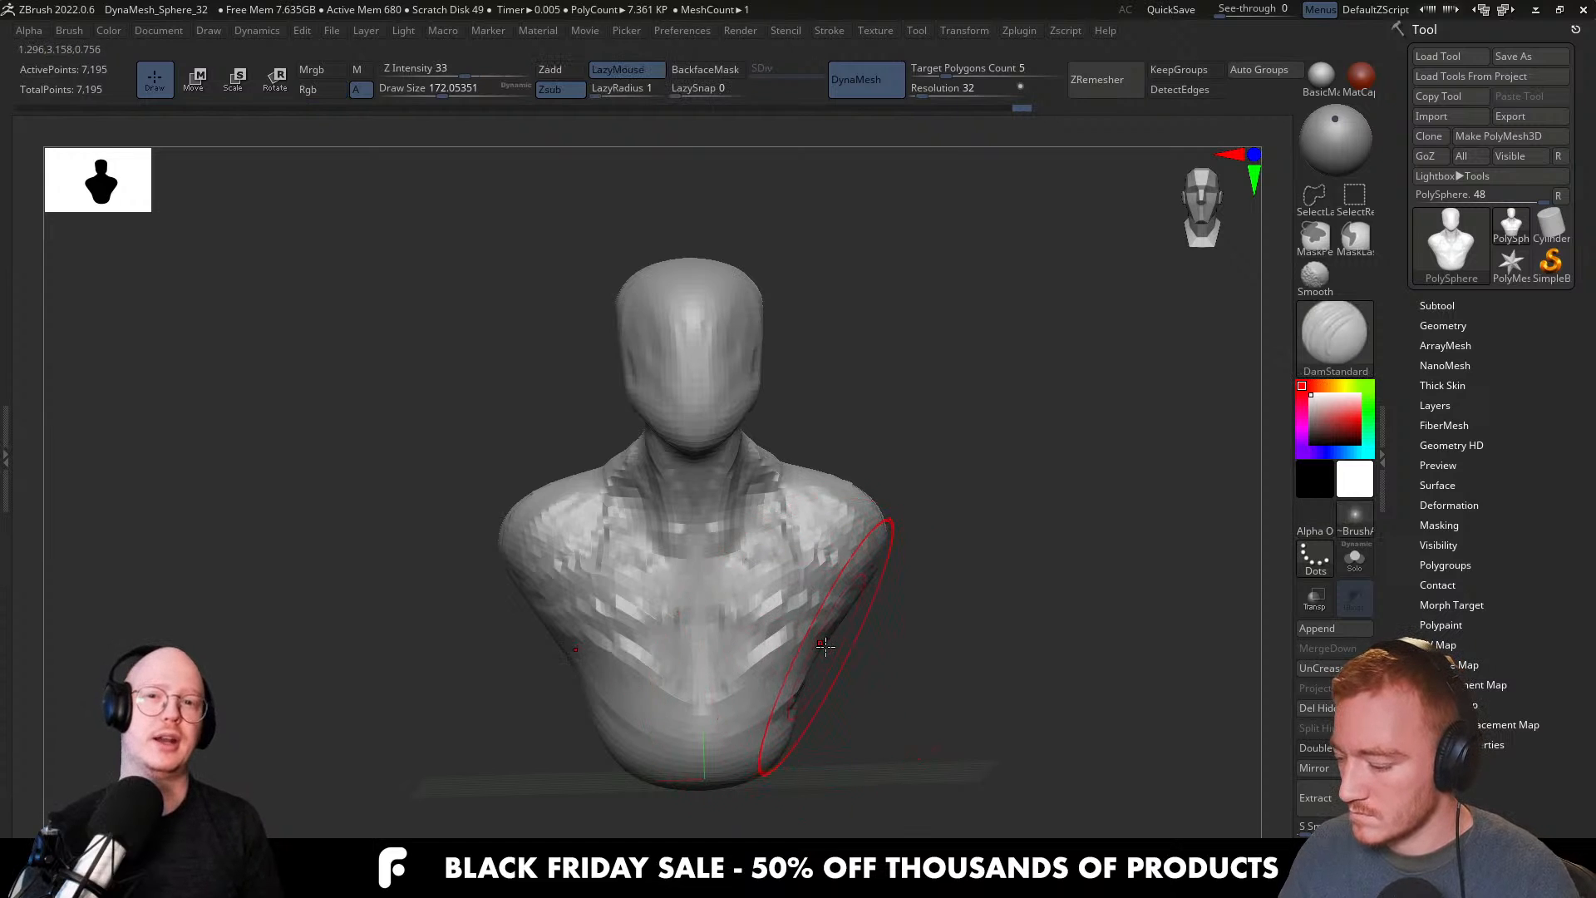
pyautogui.press('s')
pyautogui.moveTo(873, 575); pyautogui.dragTo(846, 575)
pyautogui.moveTo(955, 586)
pyautogui.mouseDown()
pyautogui.moveTo(898, 590)
pyautogui.moveTo(884, 634)
pyautogui.moveTo(860, 607)
pyautogui.mouseUp()
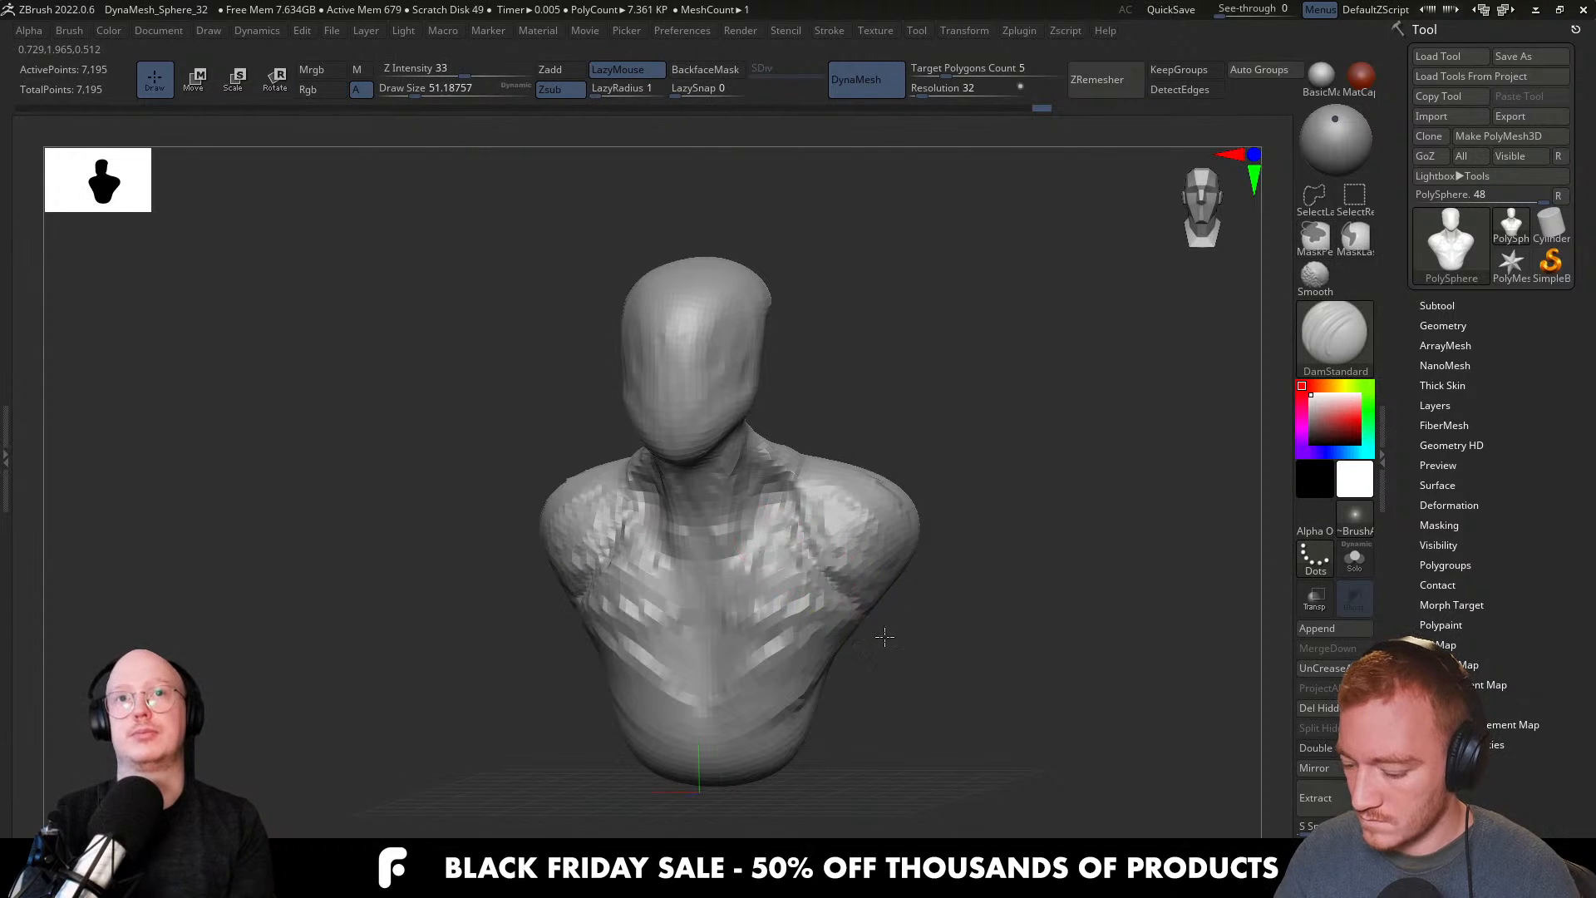
pyautogui.moveTo(839, 516); pyautogui.dragTo(732, 561)
pyautogui.moveTo(837, 515); pyautogui.dragTo(730, 581)
pyautogui.moveTo(720, 686); pyautogui.dragTo(736, 647)
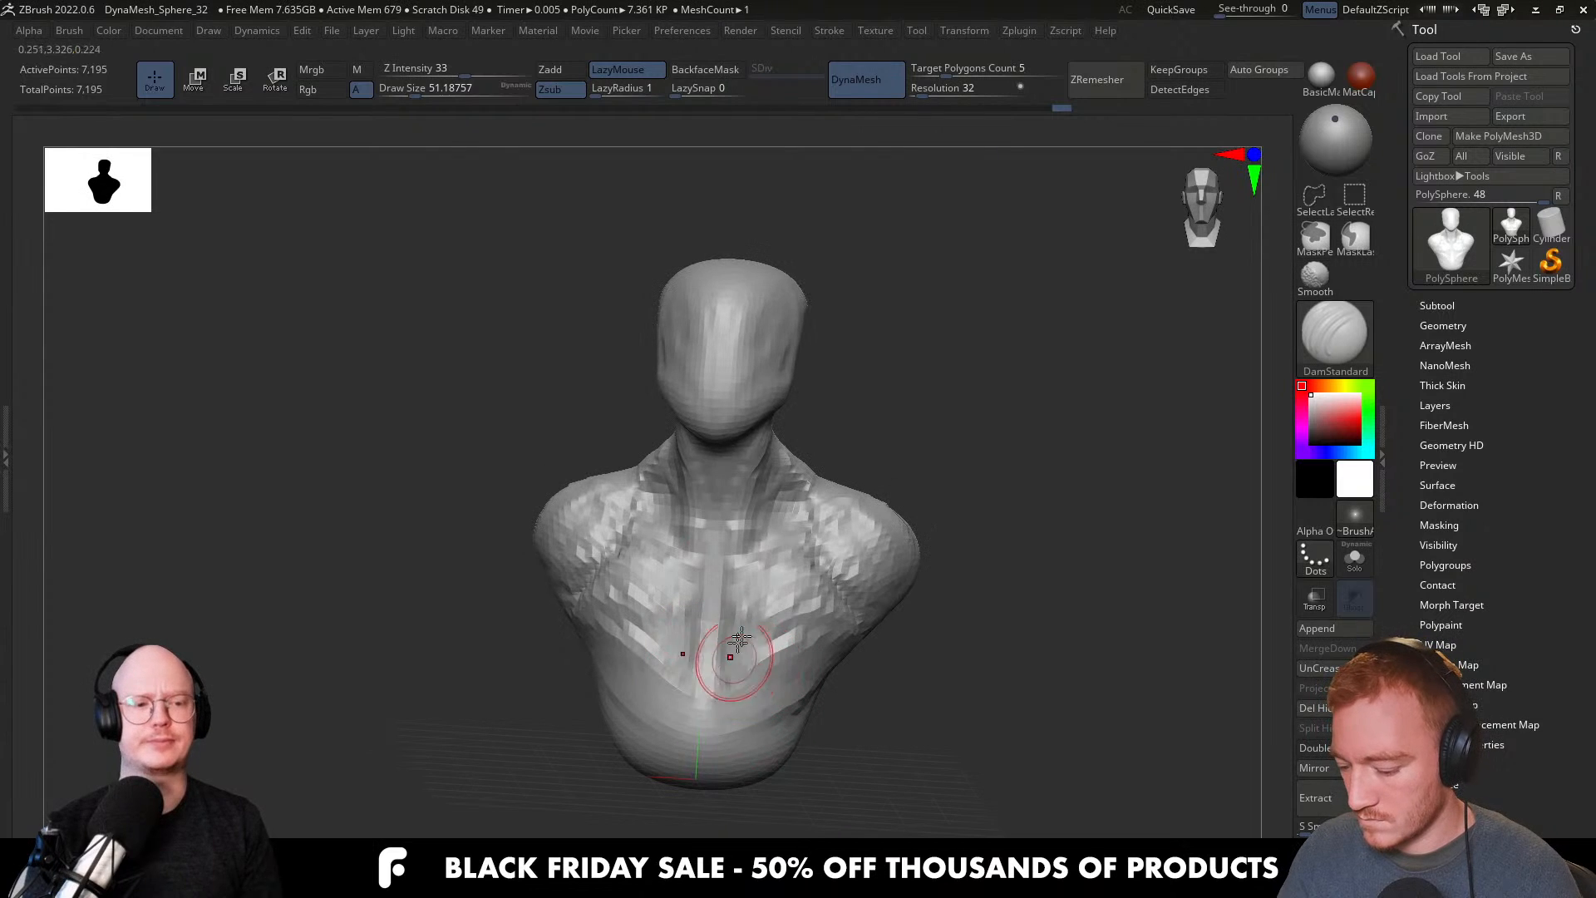
pyautogui.moveTo(900, 666)
pyautogui.mouseDown()
pyautogui.moveTo(738, 758)
pyautogui.moveTo(855, 641)
pyautogui.moveTo(846, 707)
pyautogui.mouseUp()
pyautogui.press('shift')
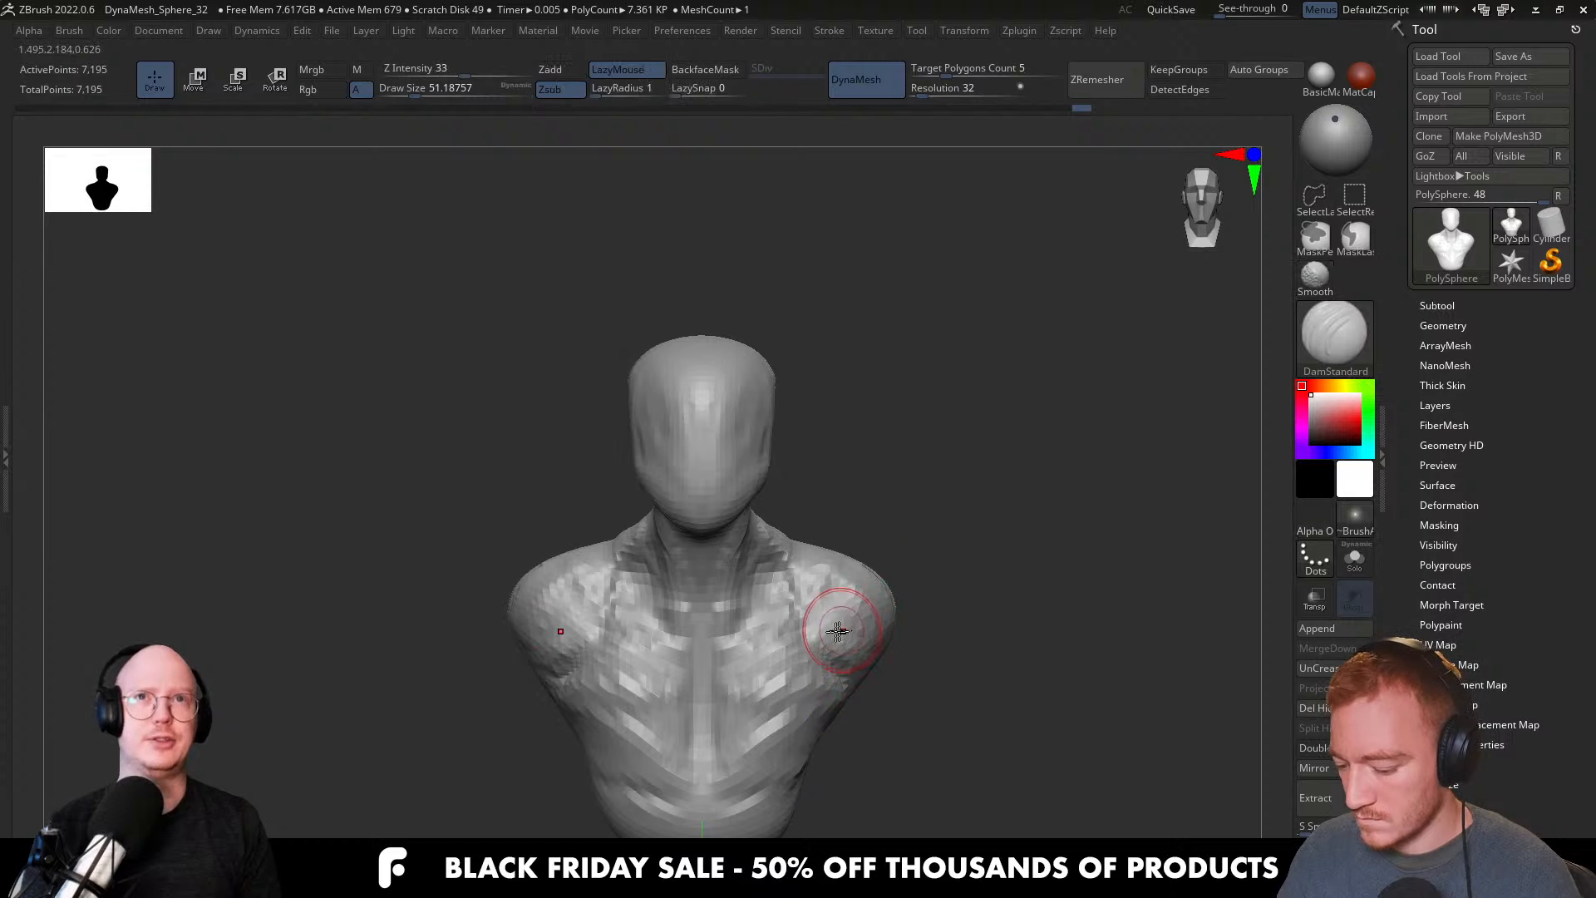
# Adjust the neck, shoulder and armpit outlines with the Move brush at varying draw sizes.
pyautogui.keyDown('ctrl'); pyautogui.moveTo(812, 565); pyautogui.dragTo(816, 602, button='right'); pyautogui.keyUp('ctrl')
pyautogui.press('b')
pyautogui.press('m')
pyautogui.press('v')
pyautogui.press('s')
pyautogui.moveTo(726, 580); pyautogui.dragTo(724, 574)
pyautogui.moveTo(741, 587); pyautogui.dragTo(677, 574, button='right')
pyautogui.press('s')
pyautogui.moveTo(779, 541)
pyautogui.mouseDown()
pyautogui.moveTo(810, 541)
pyautogui.moveTo(764, 551)
pyautogui.mouseUp()
pyautogui.press('s')
pyautogui.moveTo(881, 573); pyautogui.dragTo(862, 582)
# Thicken the lower torso and back in side view with the Move brush at a draw size of about 187.
pyautogui.keyDown('alt'); pyautogui.moveTo(733, 707); pyautogui.dragTo(748, 609, button='right'); pyautogui.keyUp('alt')
pyautogui.press('s')
pyautogui.moveTo(756, 725)
pyautogui.mouseDown()
pyautogui.moveTo(770, 725)
pyautogui.moveTo(732, 726)
pyautogui.moveTo(831, 714)
pyautogui.moveTo(857, 731)
pyautogui.moveTo(723, 760)
pyautogui.mouseUp()
pyautogui.press('s')
pyautogui.press('s')
pyautogui.press('s')
pyautogui.moveTo(865, 648); pyautogui.dragTo(846, 649)
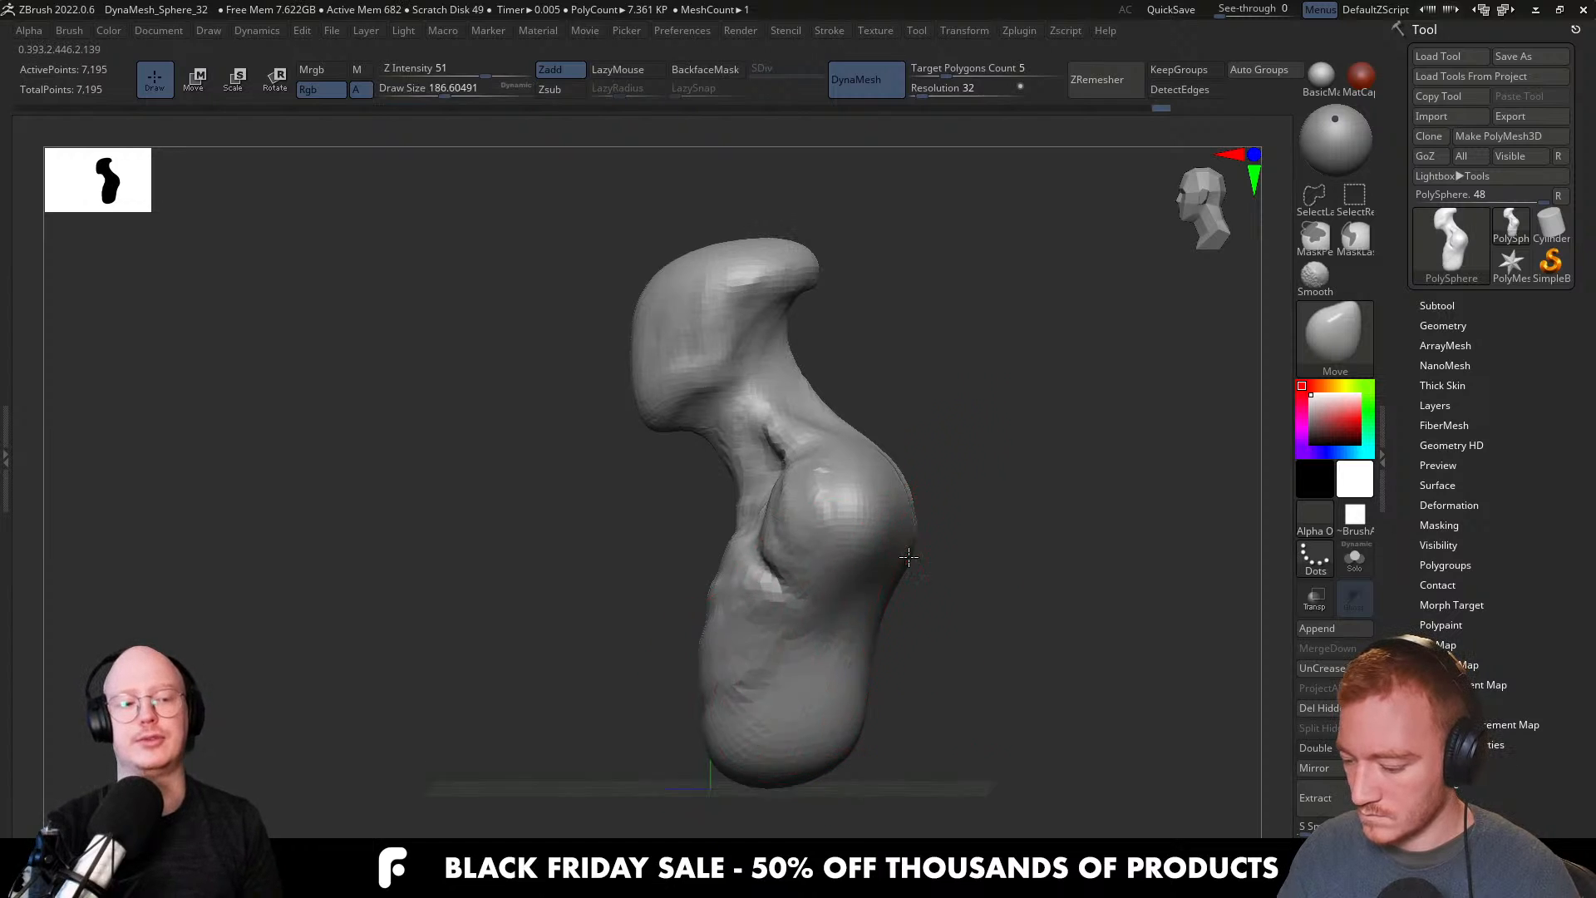
# Refine the rear shoulder and upper back contour in side view with the Move brush at a draw size of about 136.
pyautogui.moveTo(908, 552); pyautogui.dragTo(901, 569, button='right')
pyautogui.press('s')
pyautogui.moveTo(896, 533); pyautogui.dragTo(911, 532)
pyautogui.moveTo(909, 524); pyautogui.dragTo(898, 570, button='right')
pyautogui.press('s')
pyautogui.moveTo(931, 502); pyautogui.dragTo(913, 492)
pyautogui.moveTo(878, 453); pyautogui.dragTo(912, 429, button='right')
pyautogui.moveTo(891, 526)
pyautogui.mouseDown()
pyautogui.moveTo(904, 474)
pyautogui.moveTo(897, 532)
pyautogui.mouseUp()
pyautogui.moveTo(898, 532)
pyautogui.mouseDown(button='right')
pyautogui.moveTo(926, 463)
pyautogui.moveTo(909, 394)
pyautogui.moveTo(939, 378)
pyautogui.moveTo(918, 359)
pyautogui.moveTo(938, 425)
pyautogui.mouseUp(button='right')
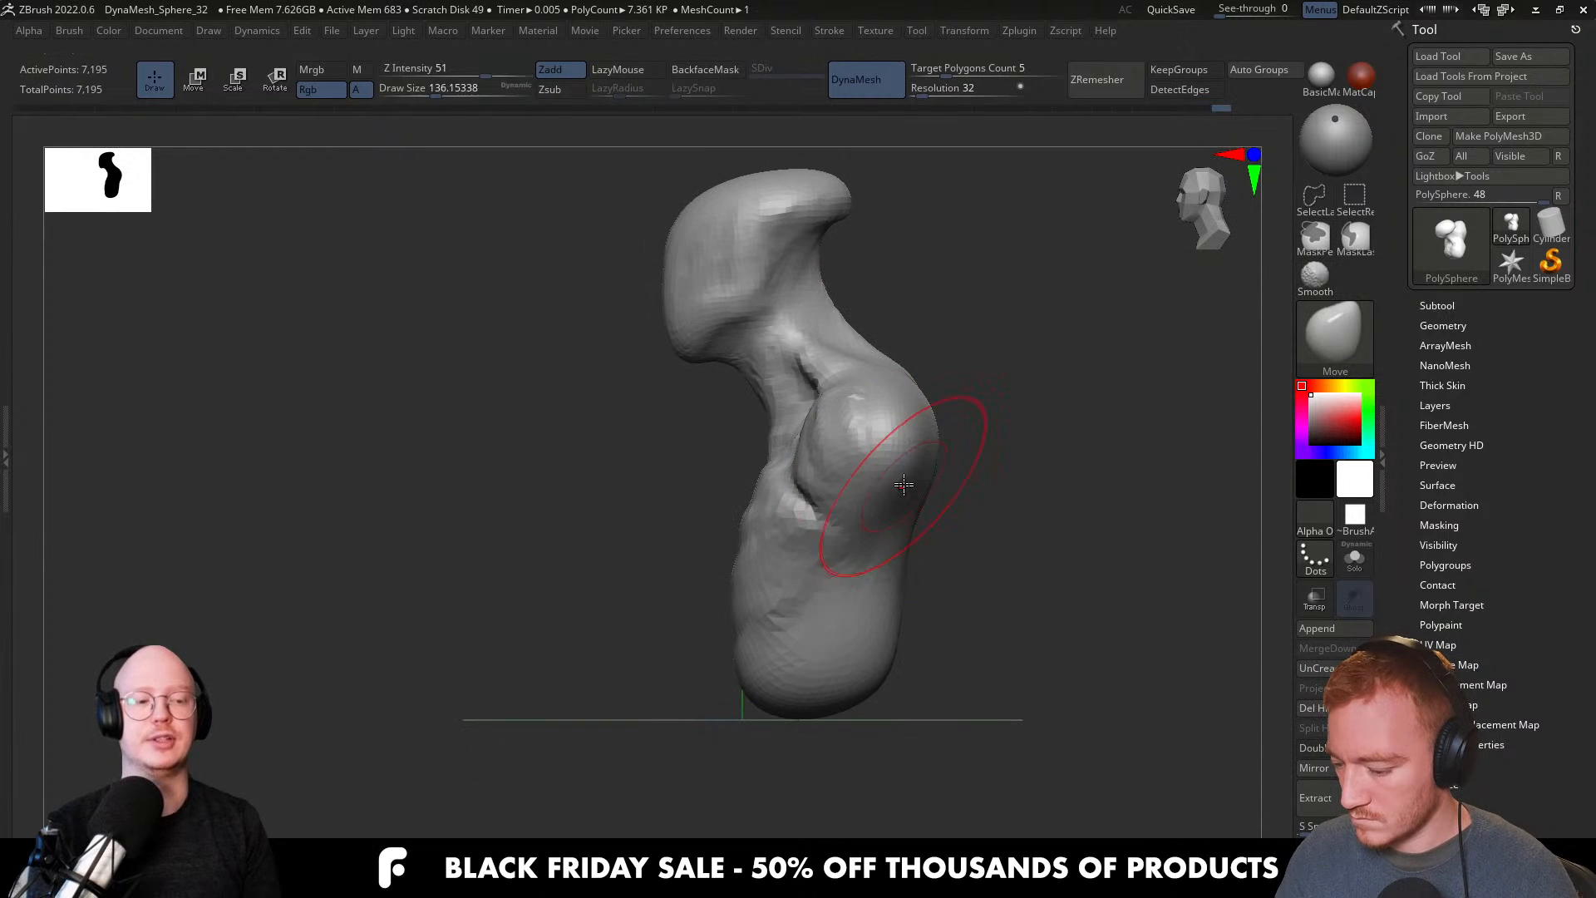
# Shape the waist and bottom of the torso in front and side views with the Move brush at draw sizes of about 132 and 207.
pyautogui.moveTo(906, 478); pyautogui.dragTo(1016, 497, button='right')
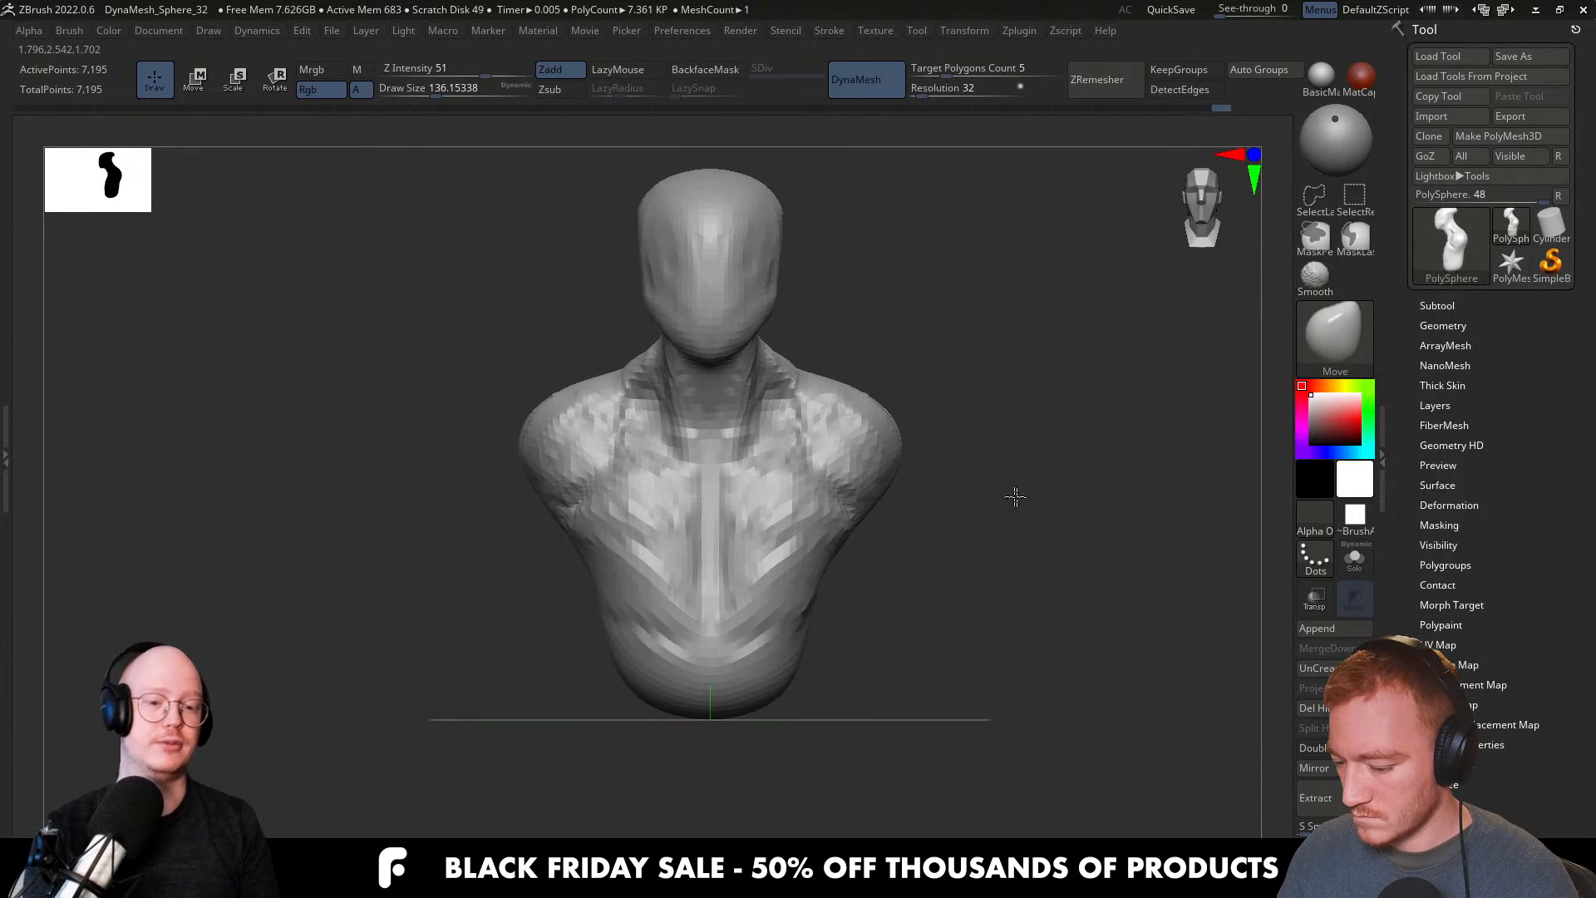
pyautogui.press('s')
pyautogui.moveTo(840, 561); pyautogui.dragTo(845, 561)
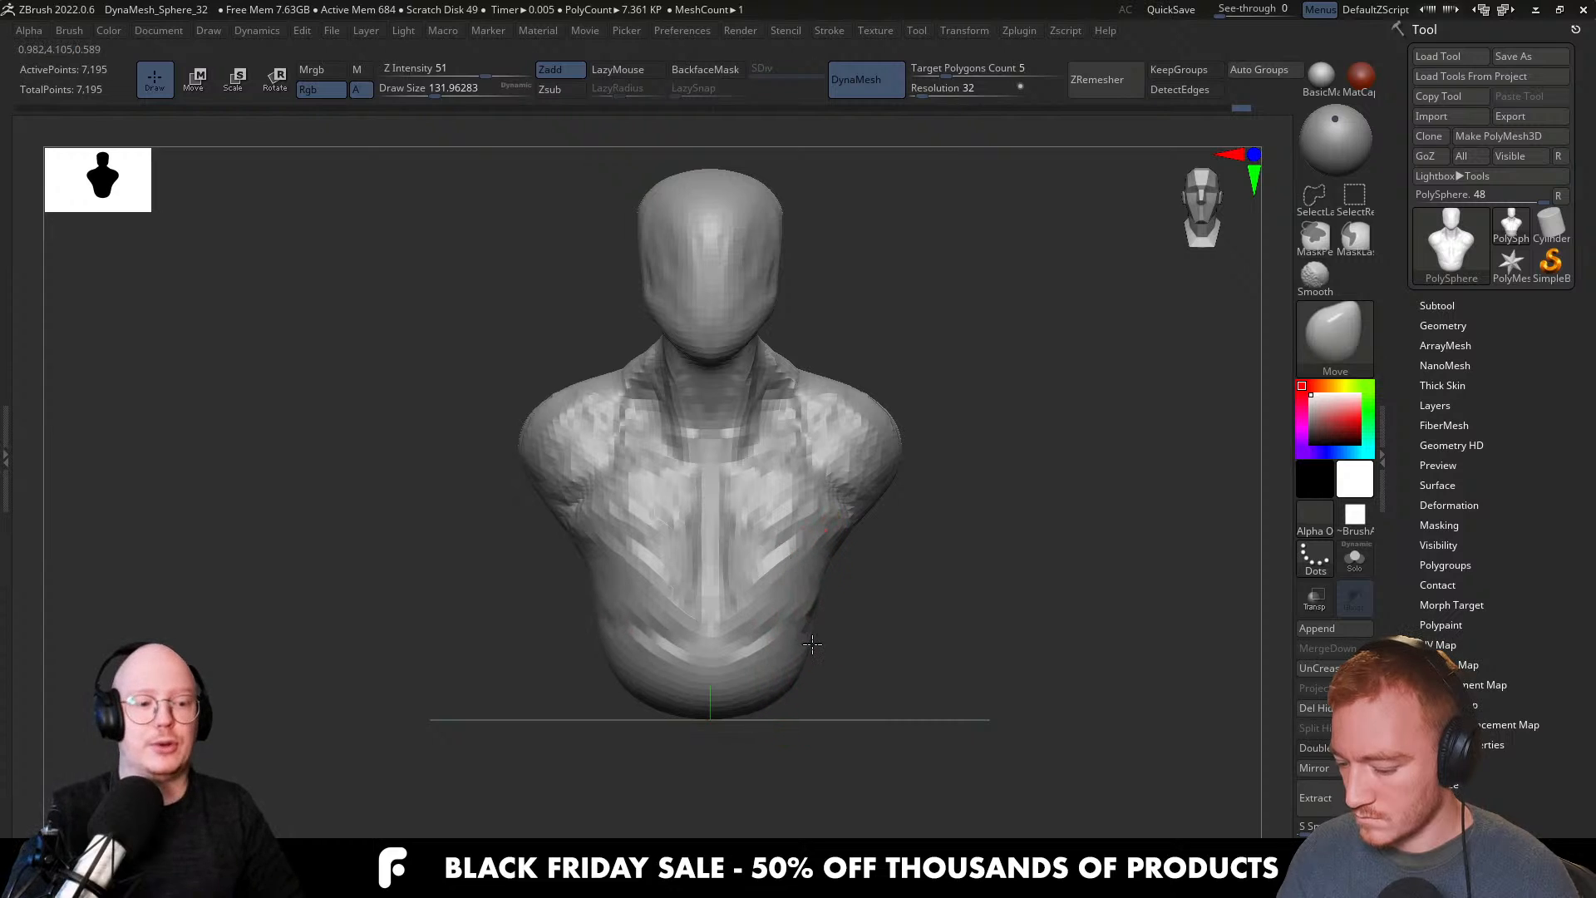
pyautogui.moveTo(862, 640); pyautogui.dragTo(771, 646, button='right')
pyautogui.press('s')
pyautogui.moveTo(843, 655)
pyautogui.mouseDown()
pyautogui.moveTo(857, 654)
pyautogui.moveTo(832, 708)
pyautogui.mouseUp()
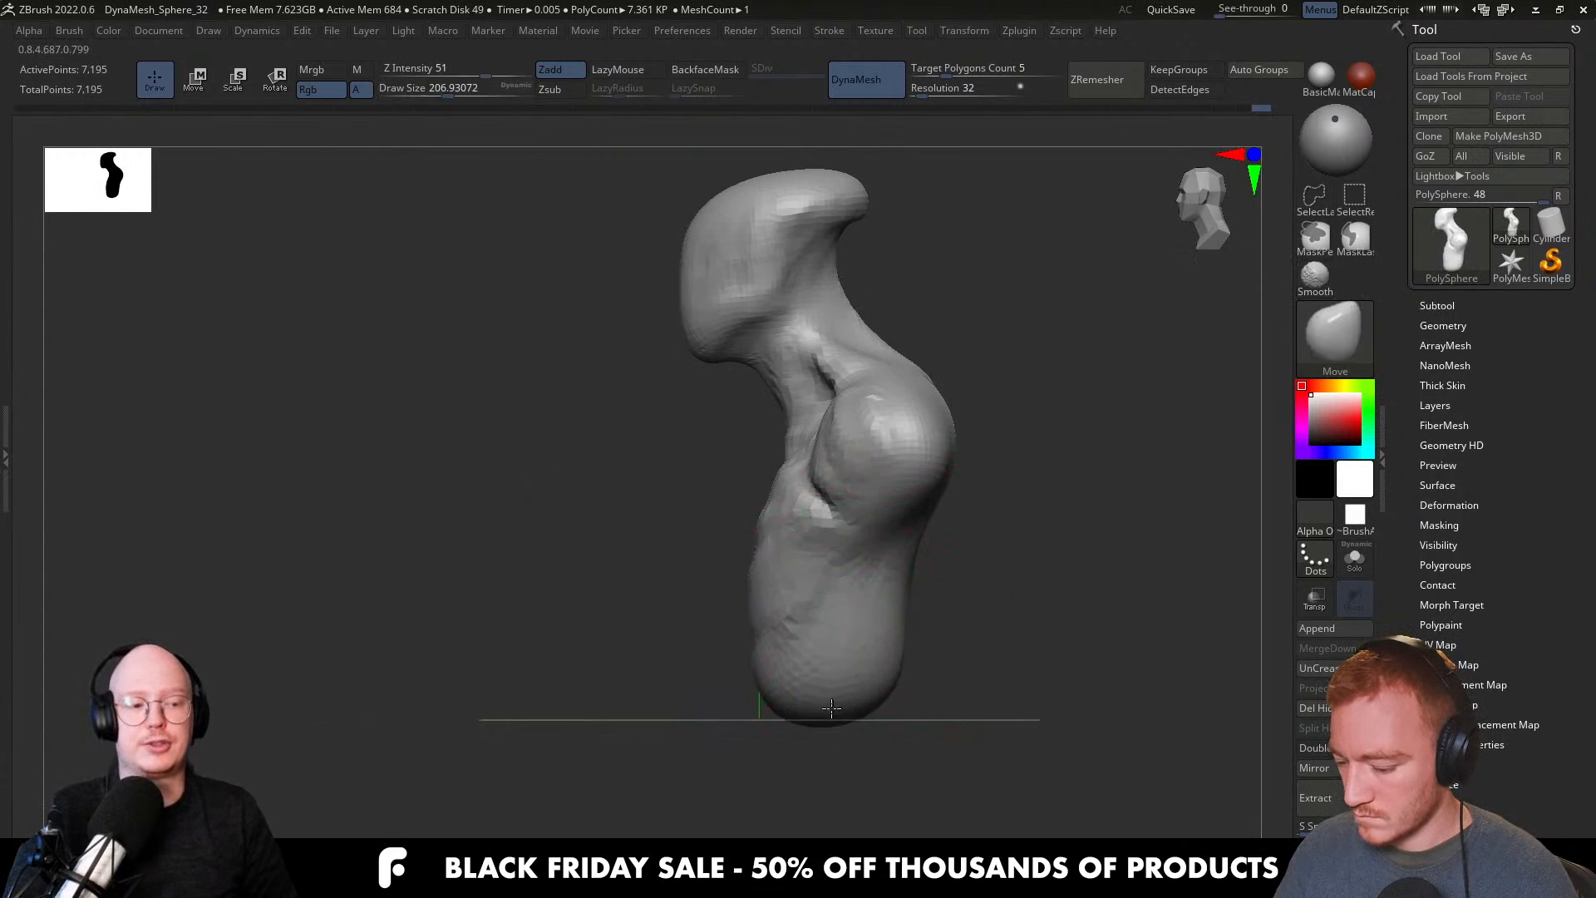
pyautogui.moveTo(906, 473)
pyautogui.mouseDown(button='right')
pyautogui.moveTo(879, 427)
pyautogui.moveTo(831, 550)
pyautogui.mouseUp(button='right')
pyautogui.moveTo(831, 550); pyautogui.dragTo(902, 538, button='right')
# Build up the neck muscles from jaw to collarbone with the ClayBuildup brush at a draw size of about 77.
pyautogui.press('ctrl')
pyautogui.keyDown('ctrl'); pyautogui.moveTo(796, 525); pyautogui.dragTo(818, 539, button='right'); pyautogui.keyUp('ctrl')
pyautogui.press('s')
pyautogui.moveTo(818, 540); pyautogui.dragTo(798, 542)
pyautogui.moveTo(713, 481); pyautogui.dragTo(672, 636)
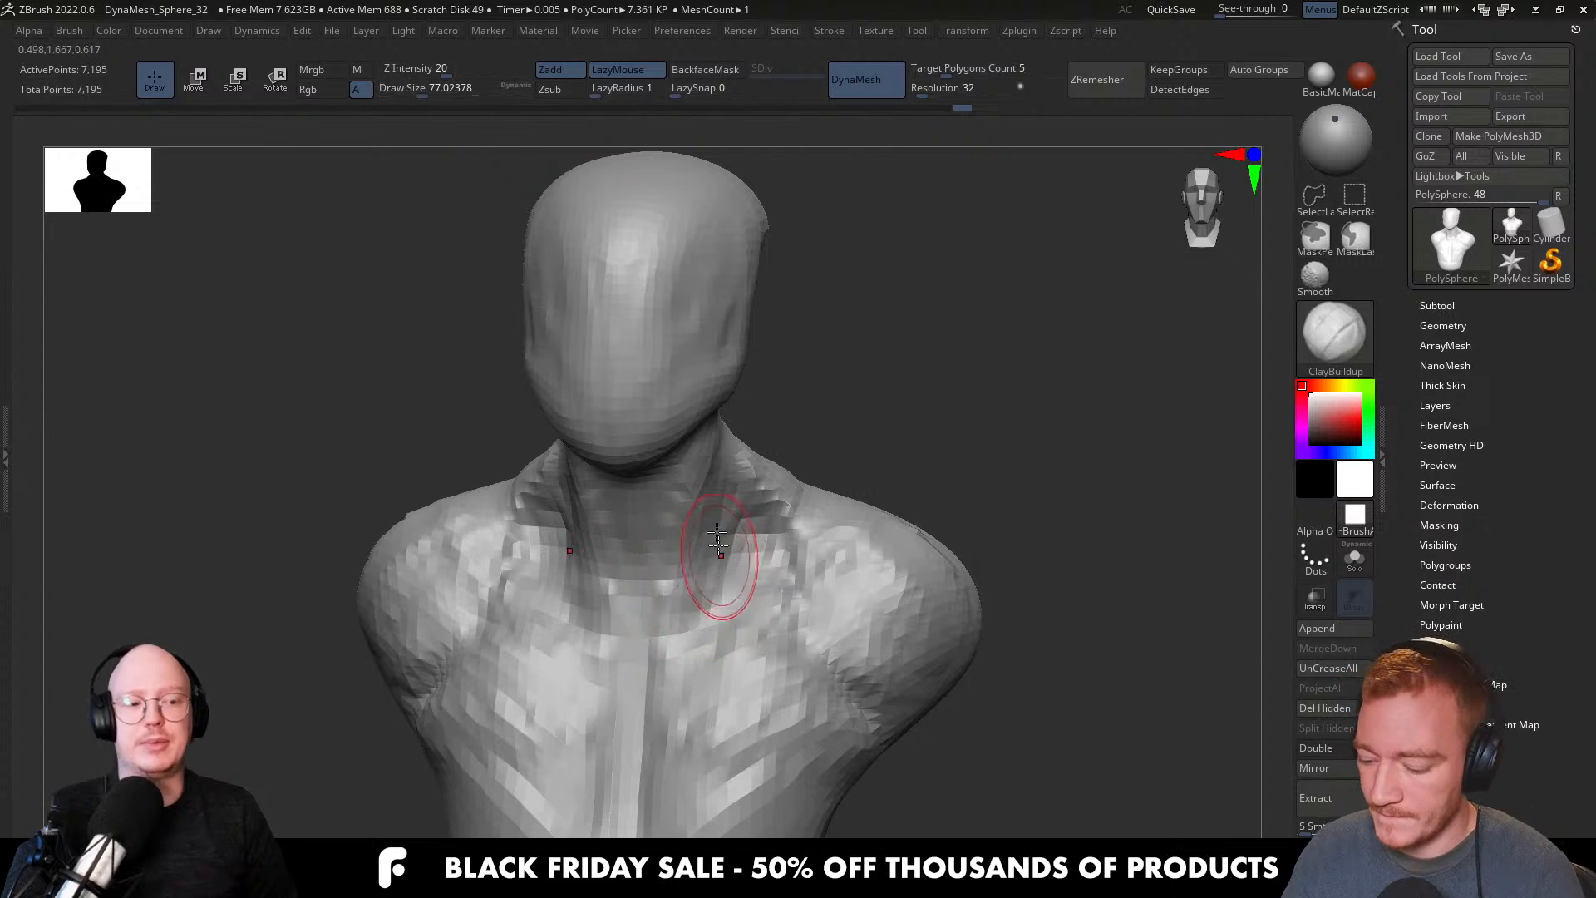
# Build up the inner ends of the collarbones beside the pit of the neck with short ClayBuildup strokes.
pyautogui.moveTo(673, 589); pyautogui.dragTo(697, 590)
pyautogui.moveTo(696, 590); pyautogui.dragTo(730, 604, button='right')
pyautogui.moveTo(729, 605); pyautogui.dragTo(691, 616)
pyautogui.moveTo(748, 602); pyautogui.dragTo(734, 595, button='right')
pyautogui.moveTo(734, 595)
pyautogui.mouseDown()
pyautogui.moveTo(695, 634)
pyautogui.moveTo(681, 615)
pyautogui.mouseUp()
pyautogui.moveTo(748, 609); pyautogui.dragTo(684, 620, button='right')
# Extend the collarbones outward to the shoulders with the ClayBuildup brush at a draw size of about 62.
pyautogui.moveTo(684, 621); pyautogui.dragTo(843, 544)
pyautogui.moveTo(731, 592); pyautogui.dragTo(877, 504)
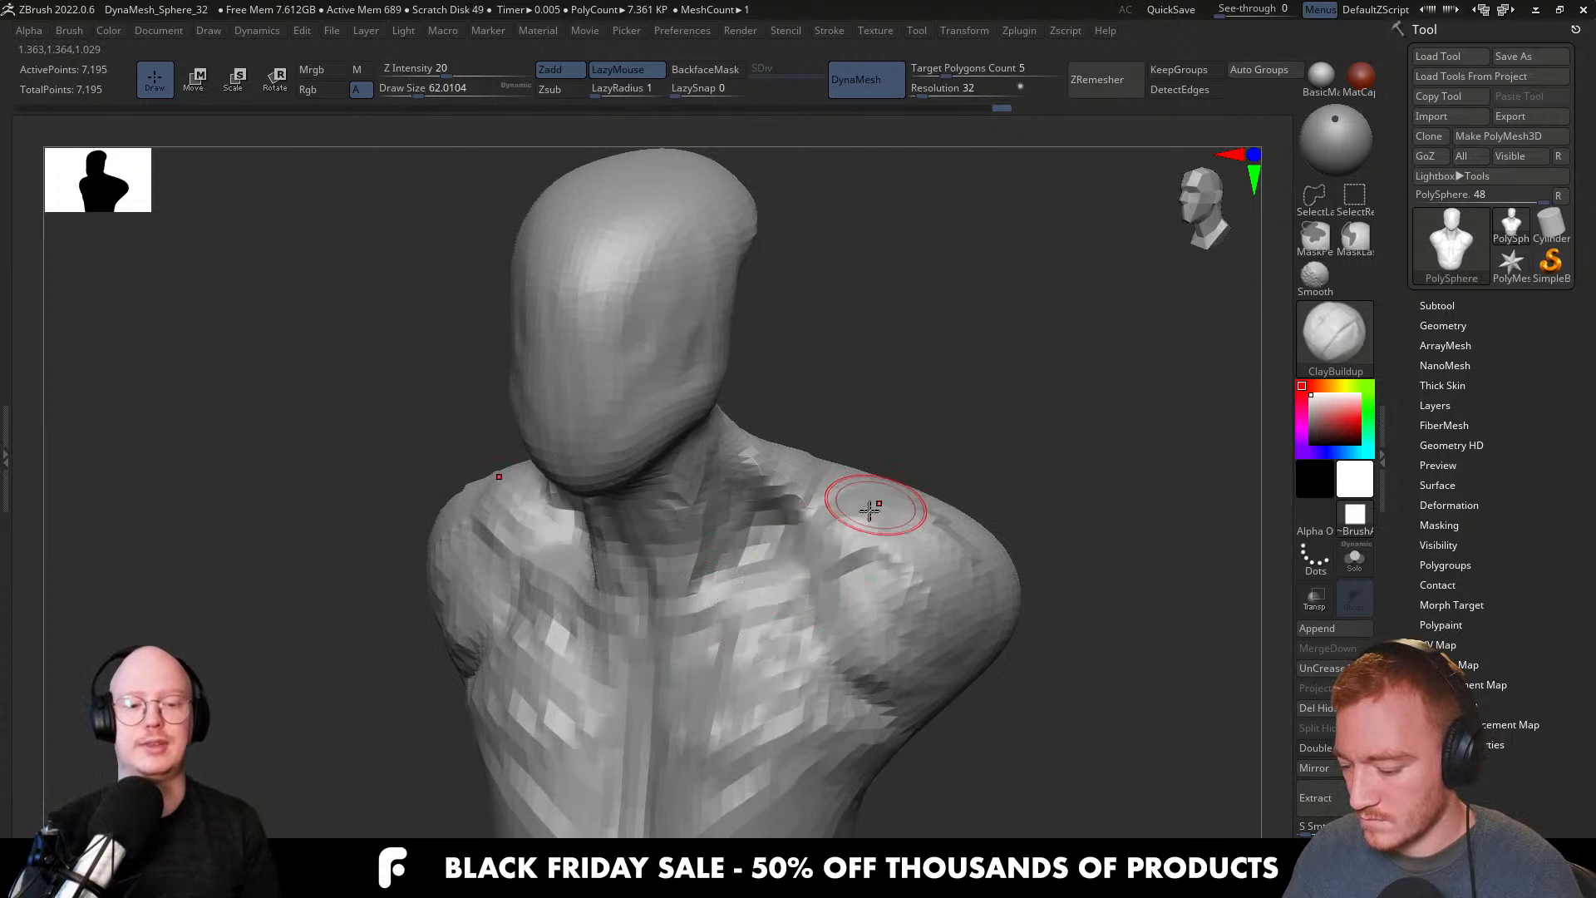
pyautogui.moveTo(876, 504); pyautogui.dragTo(879, 529, button='right')
pyautogui.moveTo(879, 529); pyautogui.dragTo(796, 592)
pyautogui.moveTo(794, 592); pyautogui.dragTo(817, 541, button='right')
pyautogui.moveTo(713, 641)
pyautogui.mouseDown()
pyautogui.moveTo(731, 688)
pyautogui.moveTo(695, 670)
pyautogui.moveTo(675, 687)
pyautogui.moveTo(730, 599)
pyautogui.mouseUp()
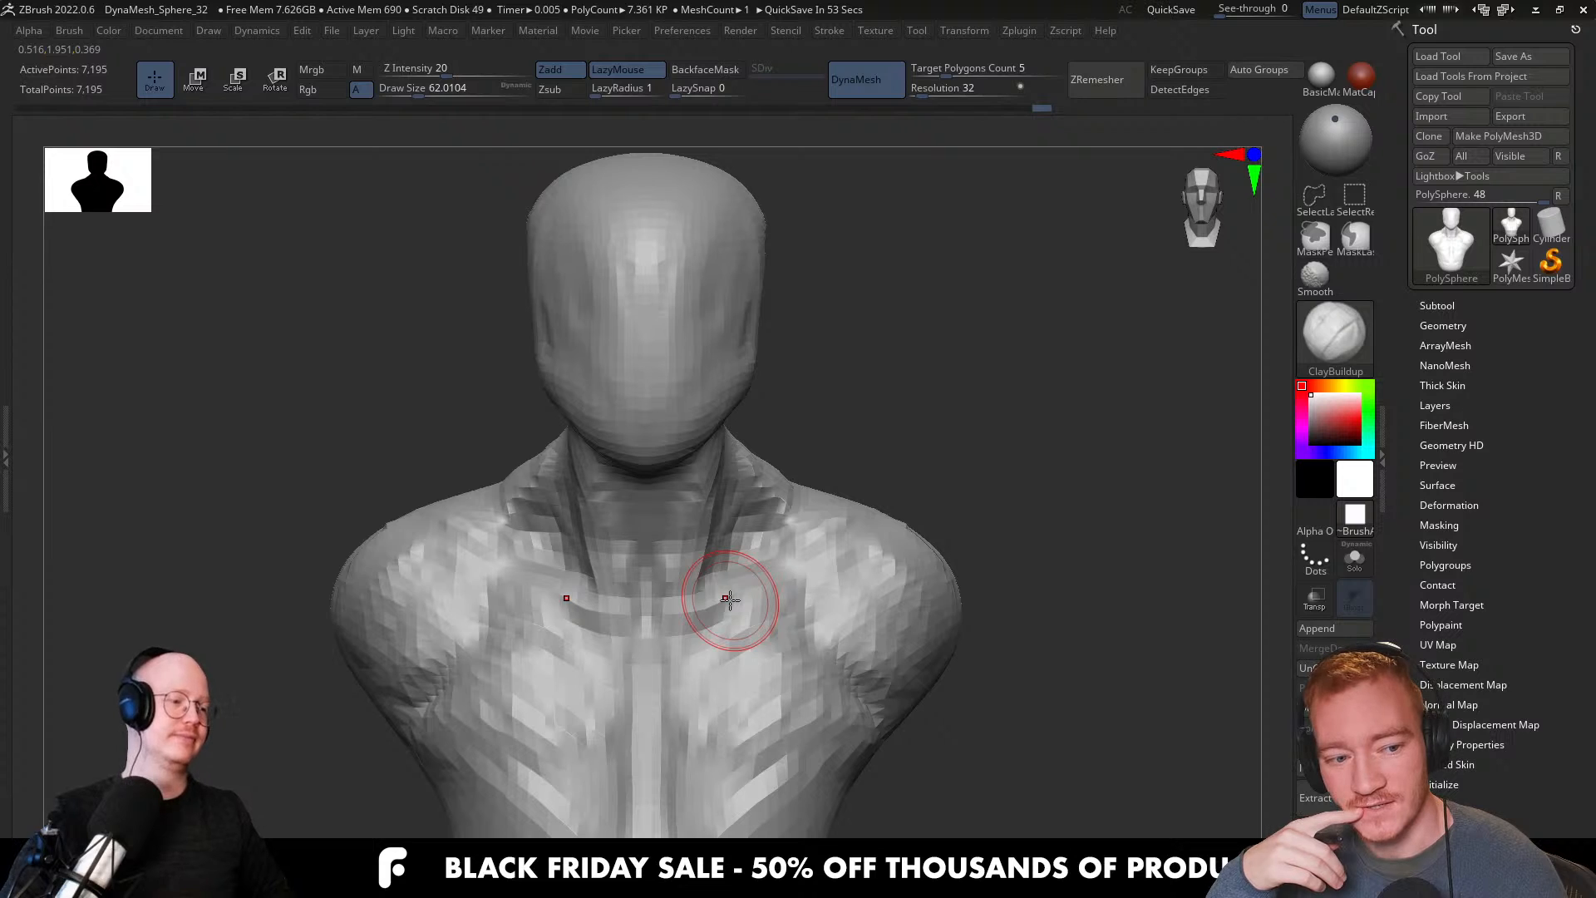
# Build up the trapezius between neck and shoulder with ClayBuildup, and smooth the neck and collarbone area at a draw size of about 97.
pyautogui.moveTo(729, 599); pyautogui.dragTo(850, 529, button='right')
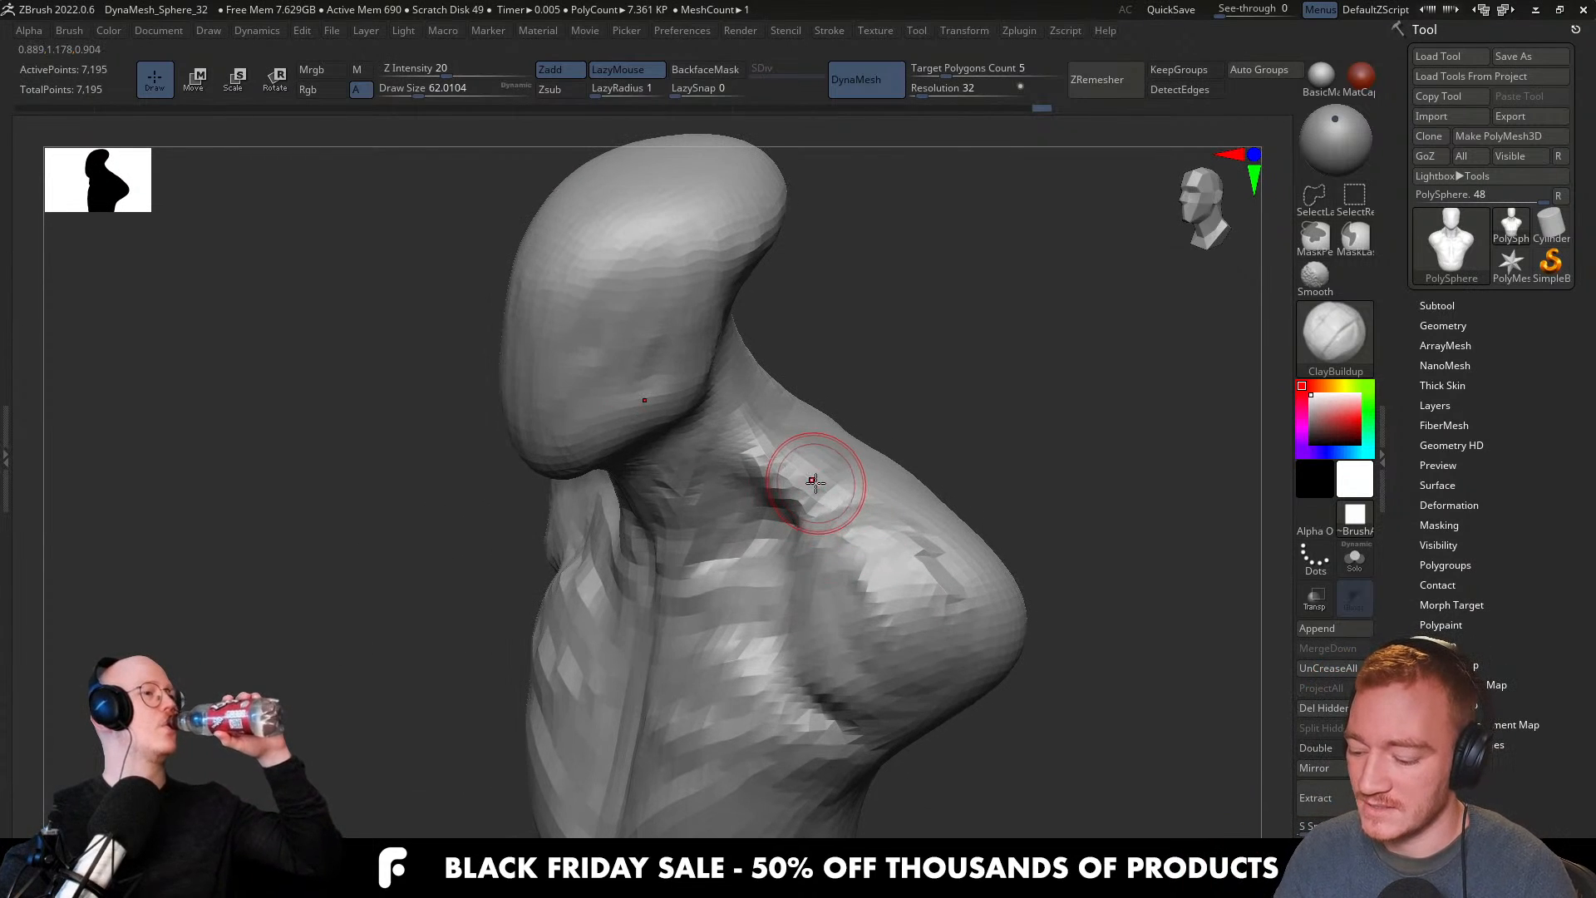
pyautogui.moveTo(815, 488)
pyautogui.mouseDown()
pyautogui.moveTo(851, 516)
pyautogui.moveTo(751, 442)
pyautogui.mouseUp()
pyautogui.moveTo(771, 419); pyautogui.dragTo(773, 470, button='right')
pyautogui.moveTo(773, 472)
pyautogui.mouseDown()
pyautogui.moveTo(718, 421)
pyautogui.moveTo(755, 474)
pyautogui.mouseUp()
pyautogui.keyDown('shift'); pyautogui.moveTo(769, 496); pyautogui.dragTo(833, 459, button='right'); pyautogui.keyUp('shift')
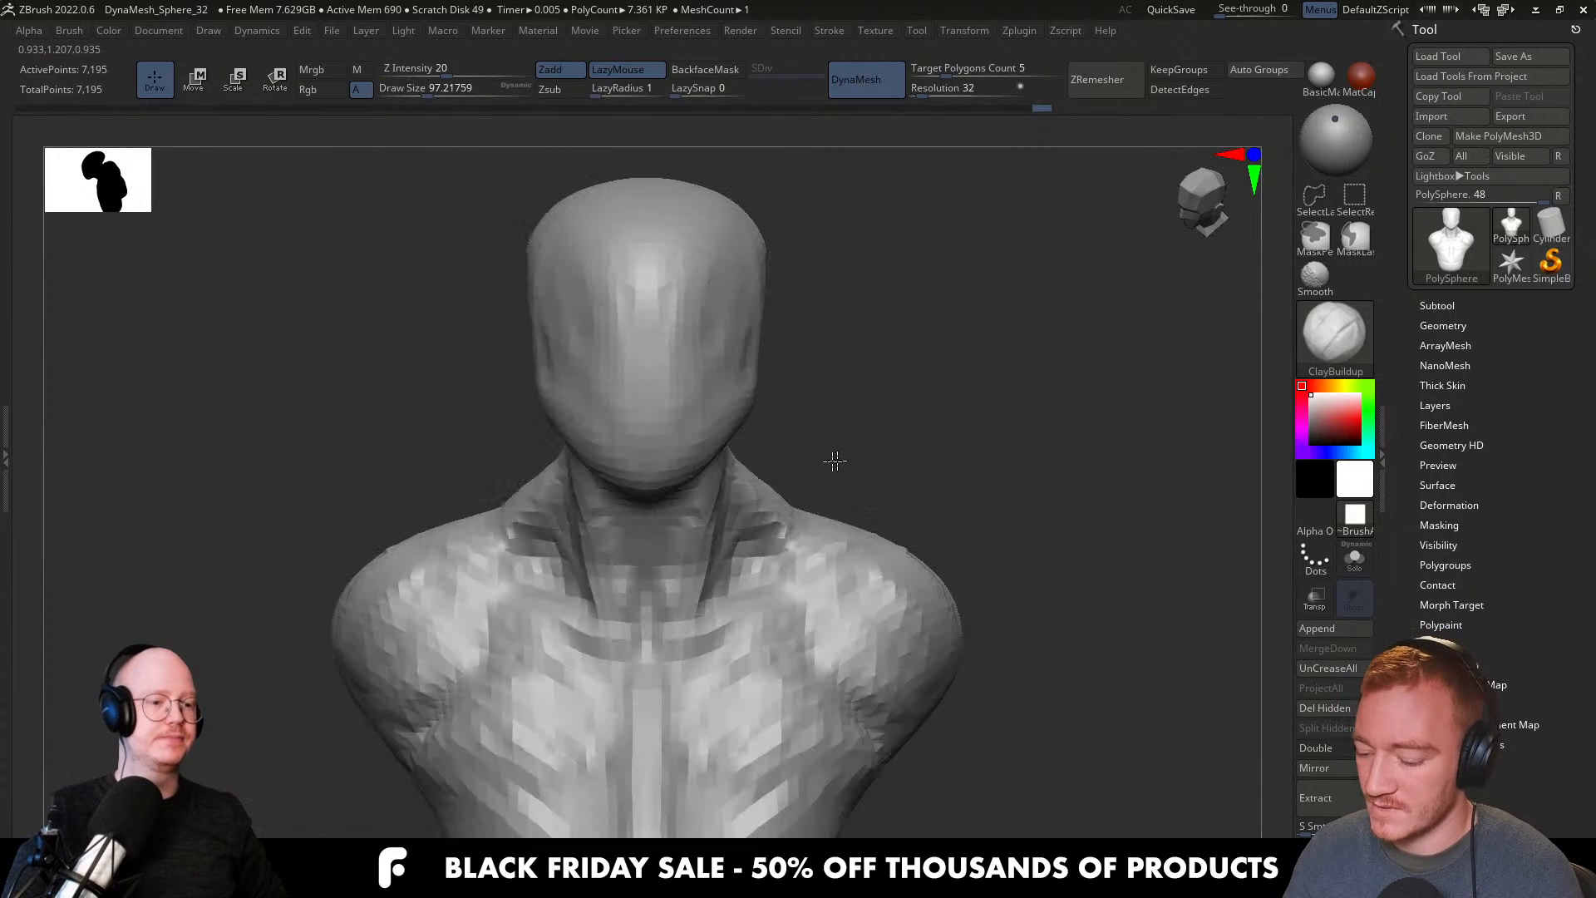
pyautogui.moveTo(724, 602)
pyautogui.keyDown('shift'); pyautogui.mouseDown()
pyautogui.moveTo(695, 635)
pyautogui.moveTo(651, 638)
pyautogui.mouseUp(); pyautogui.keyUp('shift')
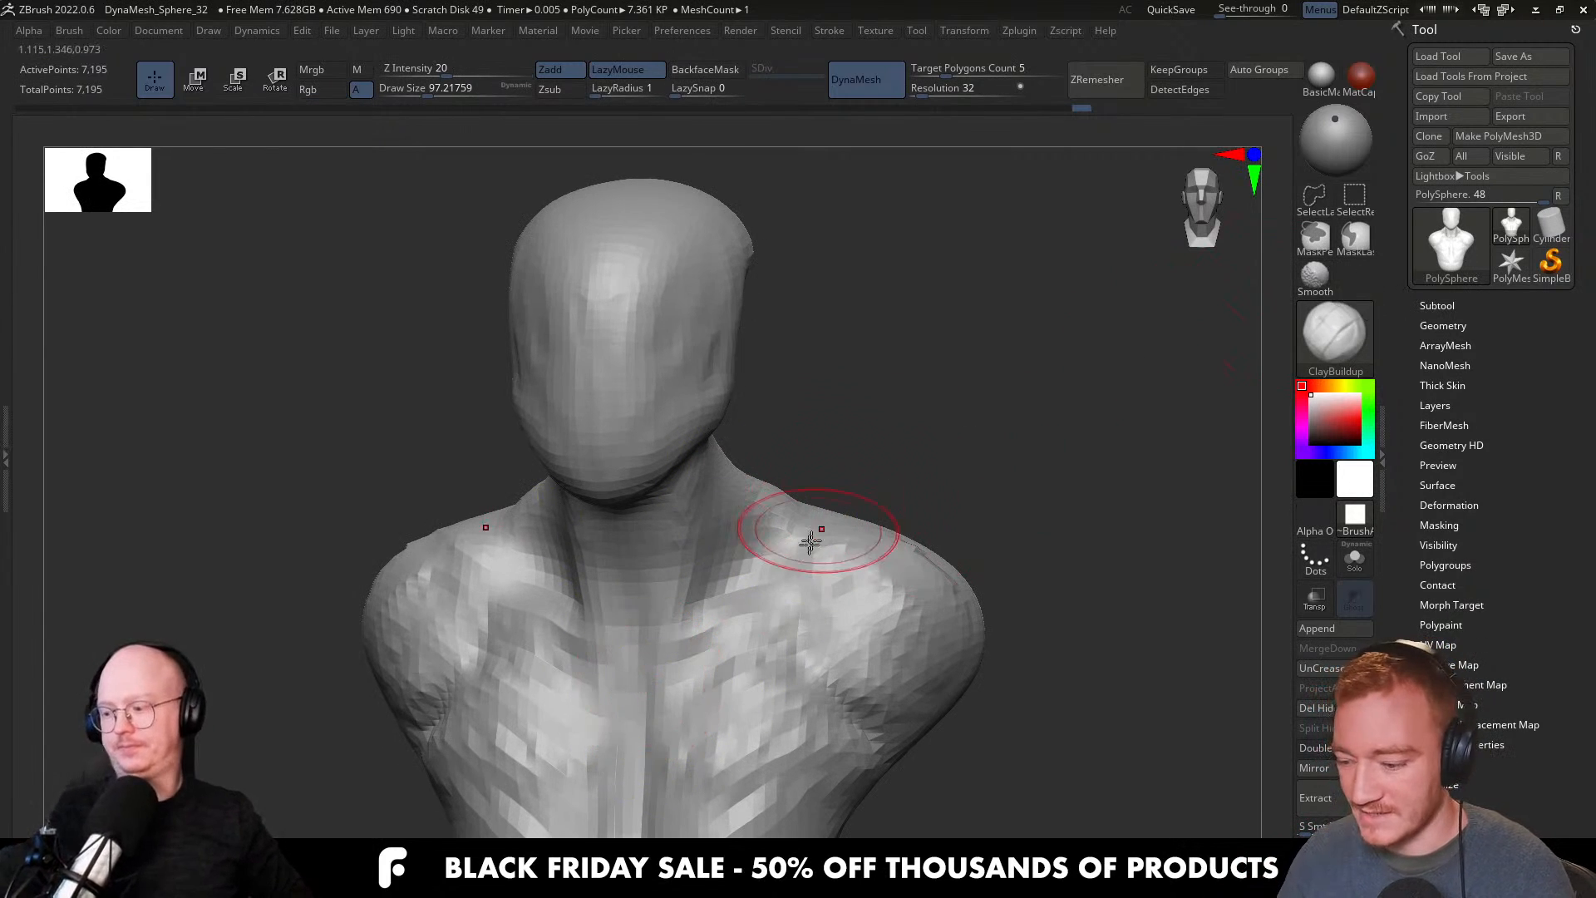
pyautogui.press('w')
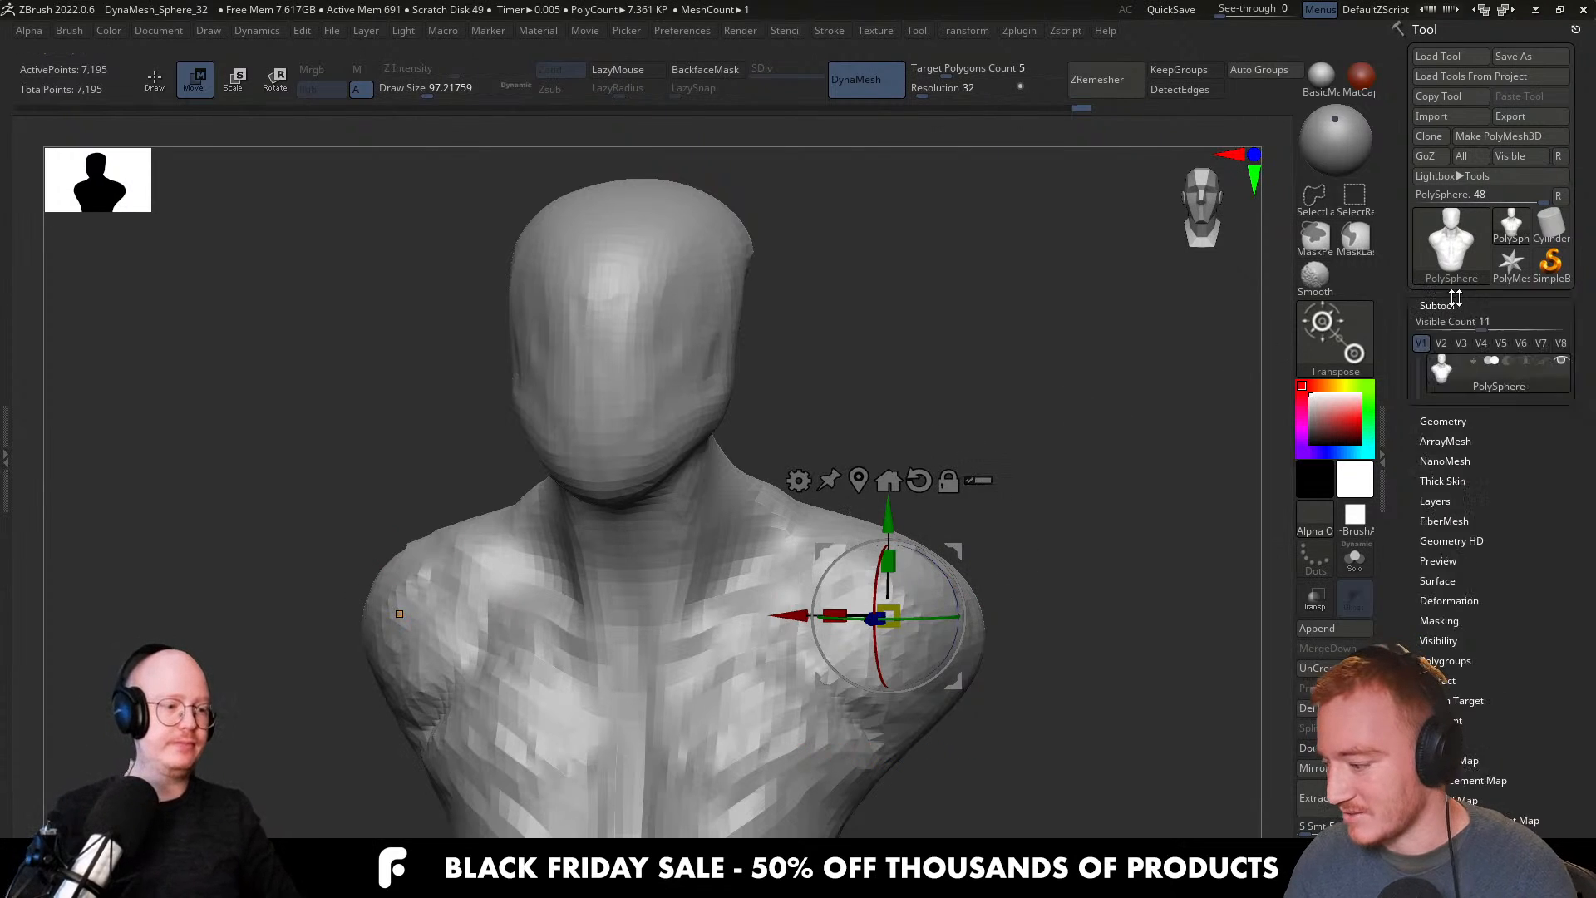
pyautogui.click(1446, 304)
pyautogui.scroll(-2, 1397, 245)
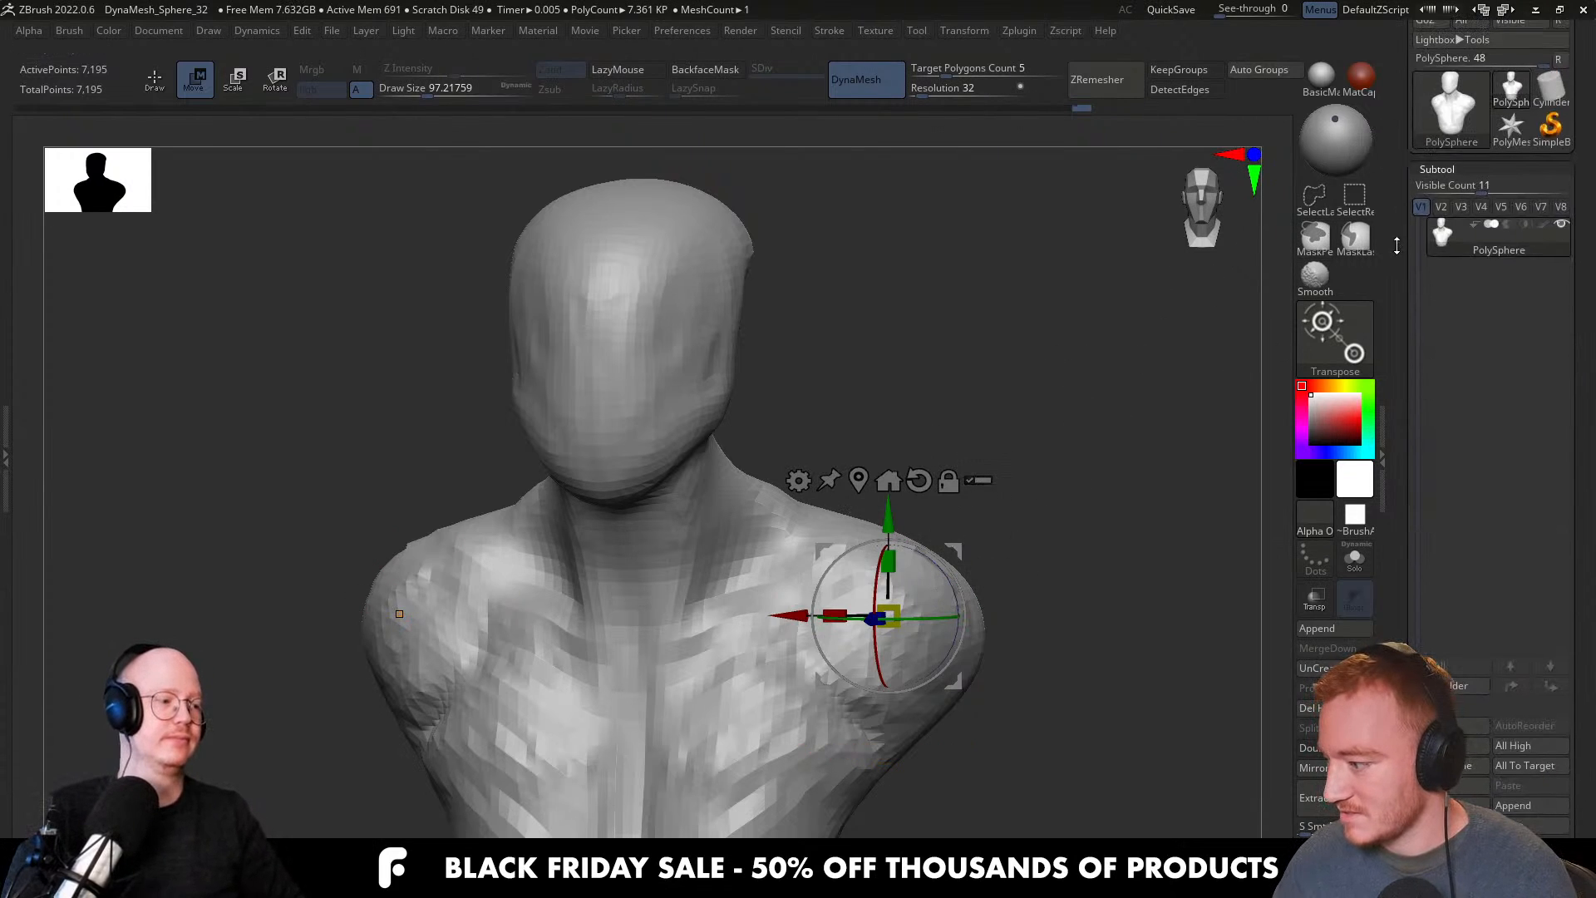
pyautogui.click(1437, 167)
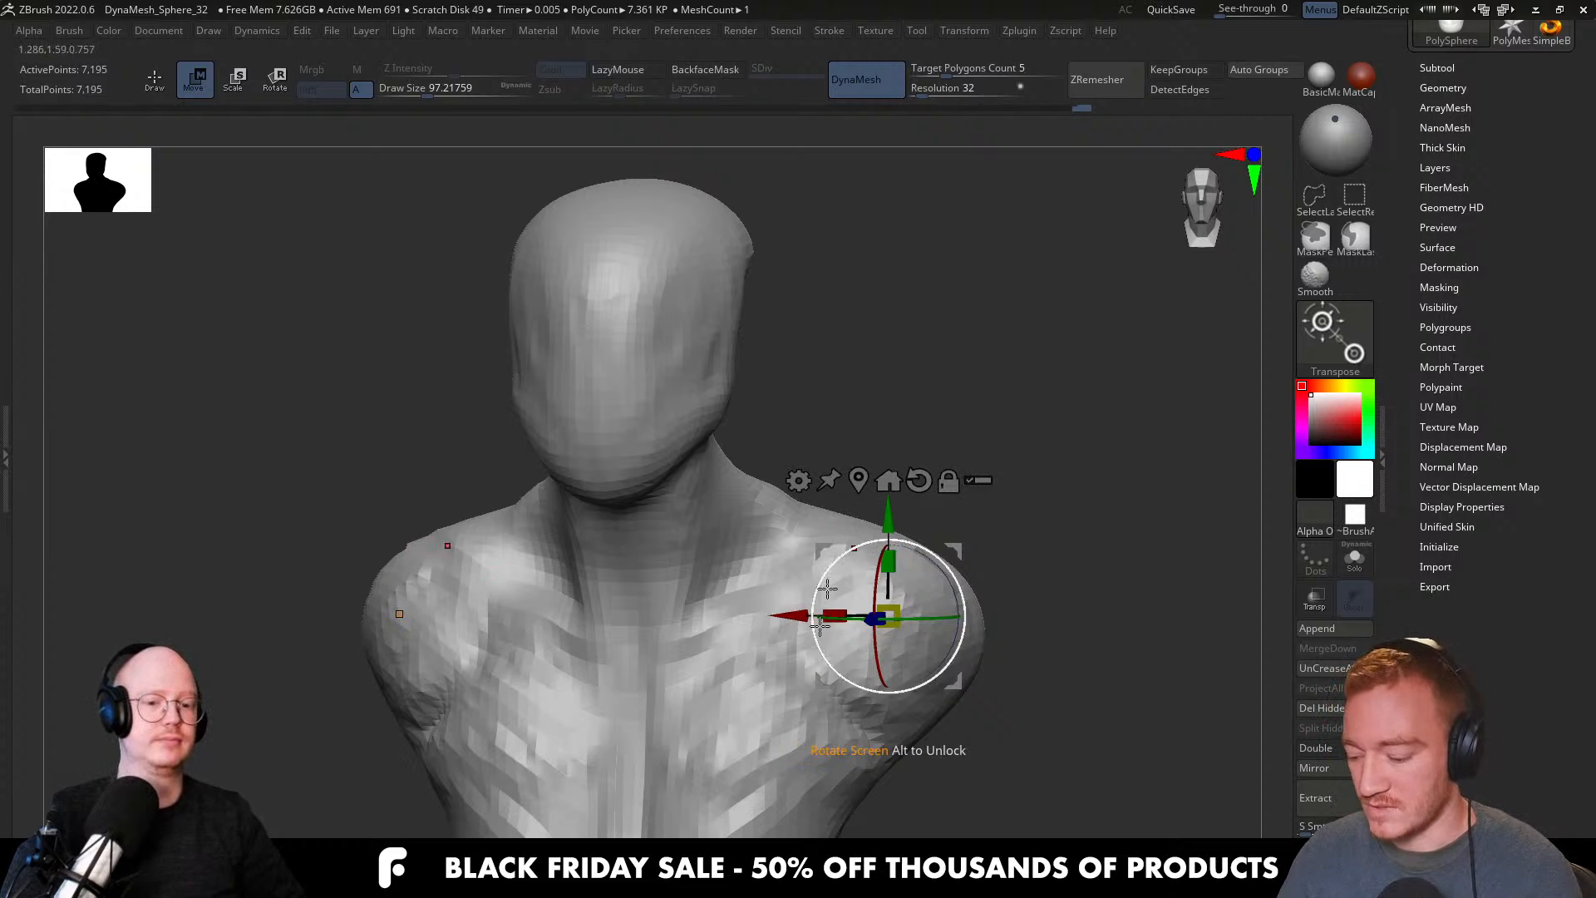
pyautogui.press('q')
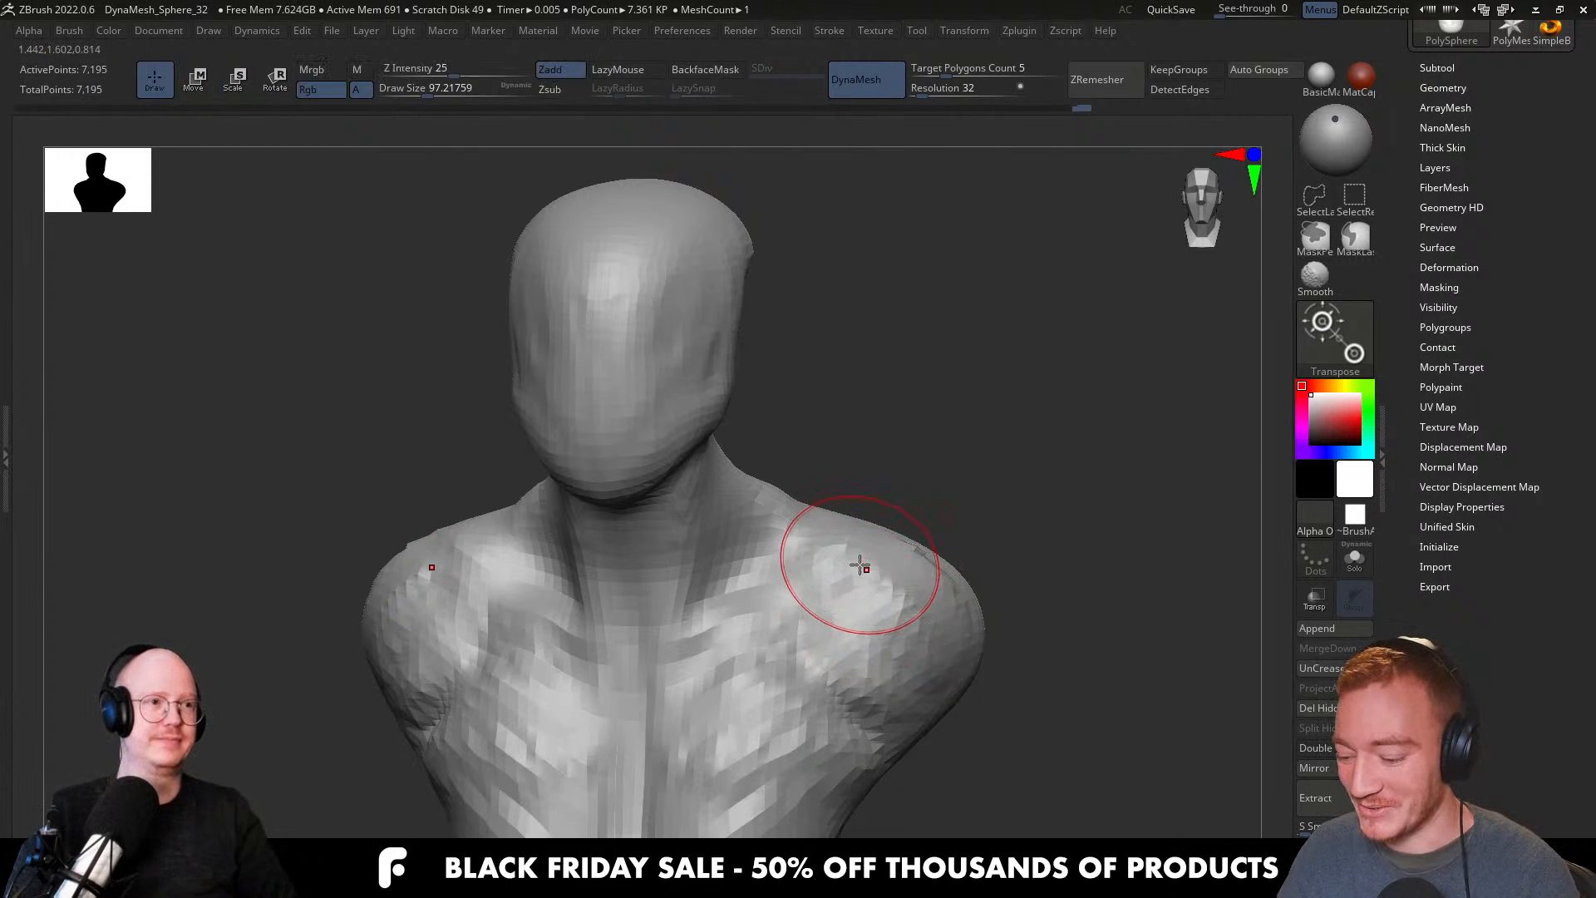
# Reshape the shoulders and sides of the chest in front view with the Move brush at a draw size of about 251.
pyautogui.press('b')
pyautogui.press('m')
pyautogui.press('v')
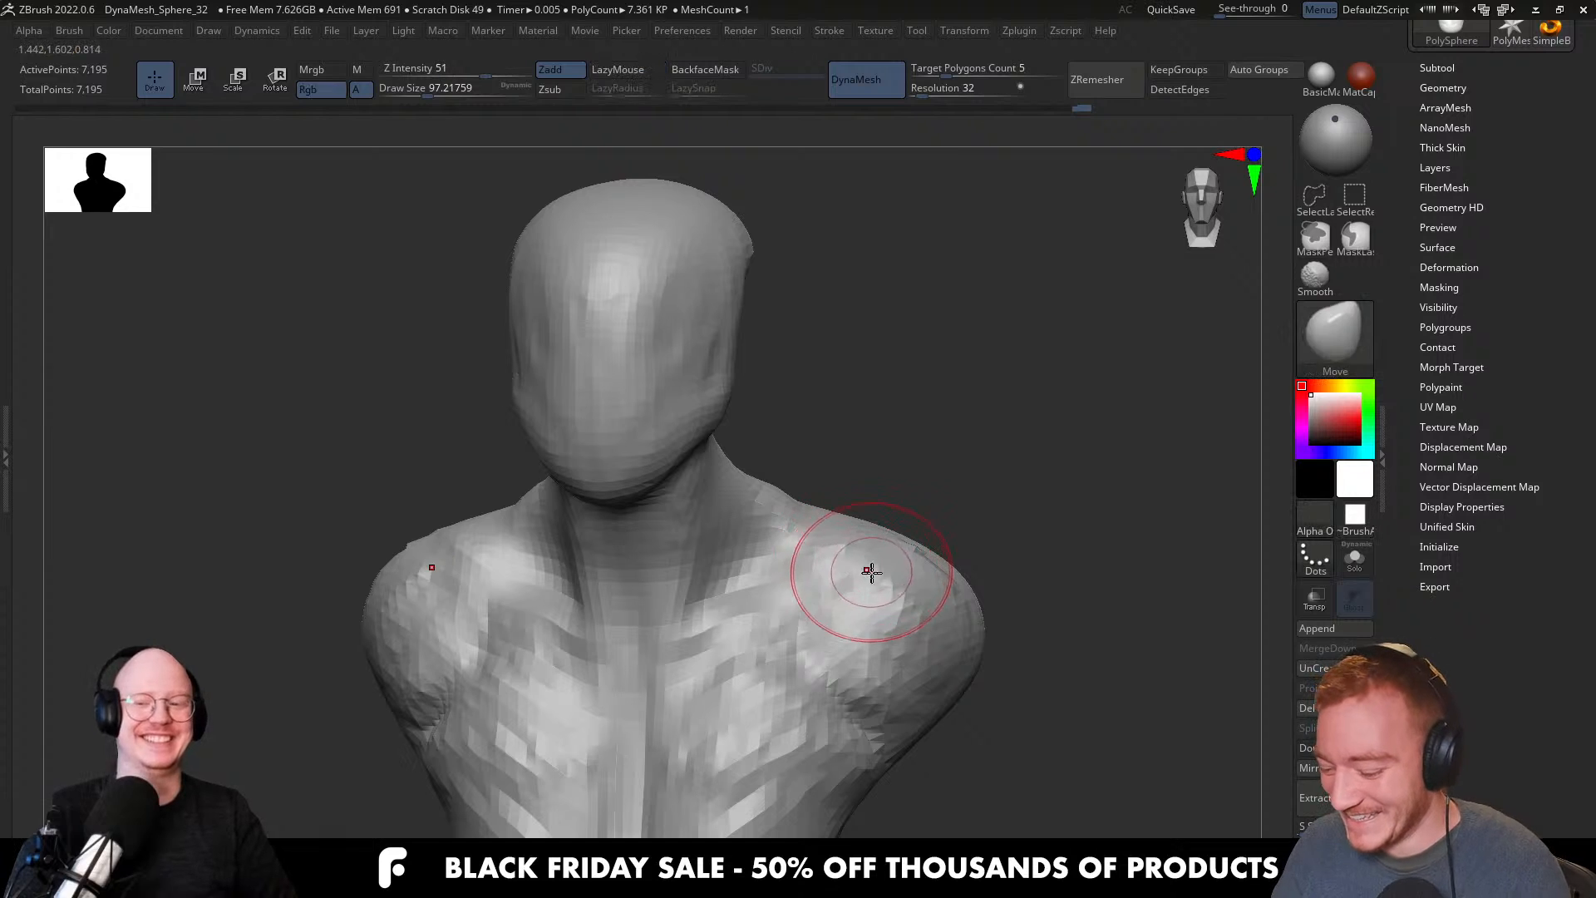
pyautogui.press('s')
pyautogui.moveTo(871, 572); pyautogui.dragTo(887, 573)
pyautogui.moveTo(890, 573)
pyautogui.keyDown('shift'); pyautogui.mouseDown(button='right')
pyautogui.moveTo(914, 605)
pyautogui.moveTo(894, 631)
pyautogui.mouseUp(button='right'); pyautogui.keyUp('shift')
pyautogui.keyDown('alt'); pyautogui.moveTo(894, 632); pyautogui.dragTo(885, 524, button='right'); pyautogui.keyUp('alt')
pyautogui.press('s')
pyautogui.moveTo(886, 524)
pyautogui.mouseDown()
pyautogui.moveTo(903, 525)
pyautogui.moveTo(907, 562)
pyautogui.mouseUp()
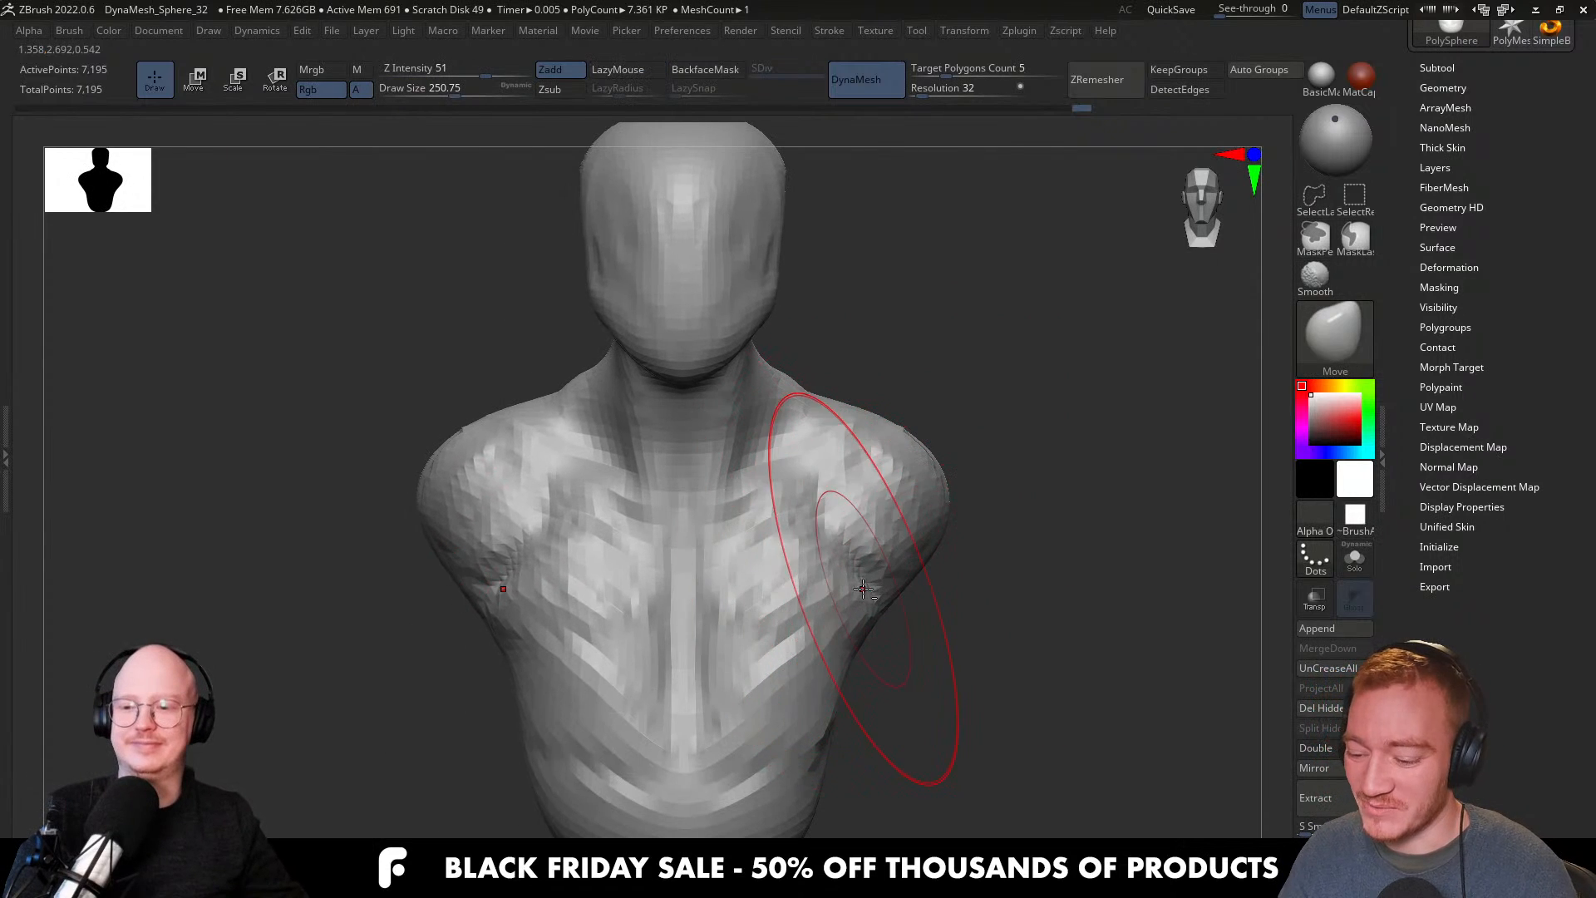
# Refine the shoulder slope and neck outline with the Move brush, reducing the draw size to about 120.
pyautogui.keyDown('alt'); pyautogui.moveTo(863, 588); pyautogui.dragTo(870, 645, button='right'); pyautogui.keyUp('alt')
pyautogui.press('s')
pyautogui.moveTo(827, 448); pyautogui.dragTo(800, 448)
pyautogui.moveTo(801, 451); pyautogui.dragTo(791, 452, button='right')
pyautogui.press('s')
pyautogui.moveTo(826, 508); pyautogui.dragTo(828, 509)
pyautogui.moveTo(828, 509)
pyautogui.mouseDown(button='right')
pyautogui.moveTo(830, 535)
pyautogui.moveTo(843, 517)
pyautogui.mouseUp(button='right')
pyautogui.moveTo(753, 407); pyautogui.dragTo(796, 465, button='right')
pyautogui.press('s')
pyautogui.moveTo(796, 429); pyautogui.dragTo(788, 429)
pyautogui.moveTo(788, 429); pyautogui.dragTo(772, 377)
pyautogui.moveTo(782, 341); pyautogui.dragTo(932, 465, button='right')
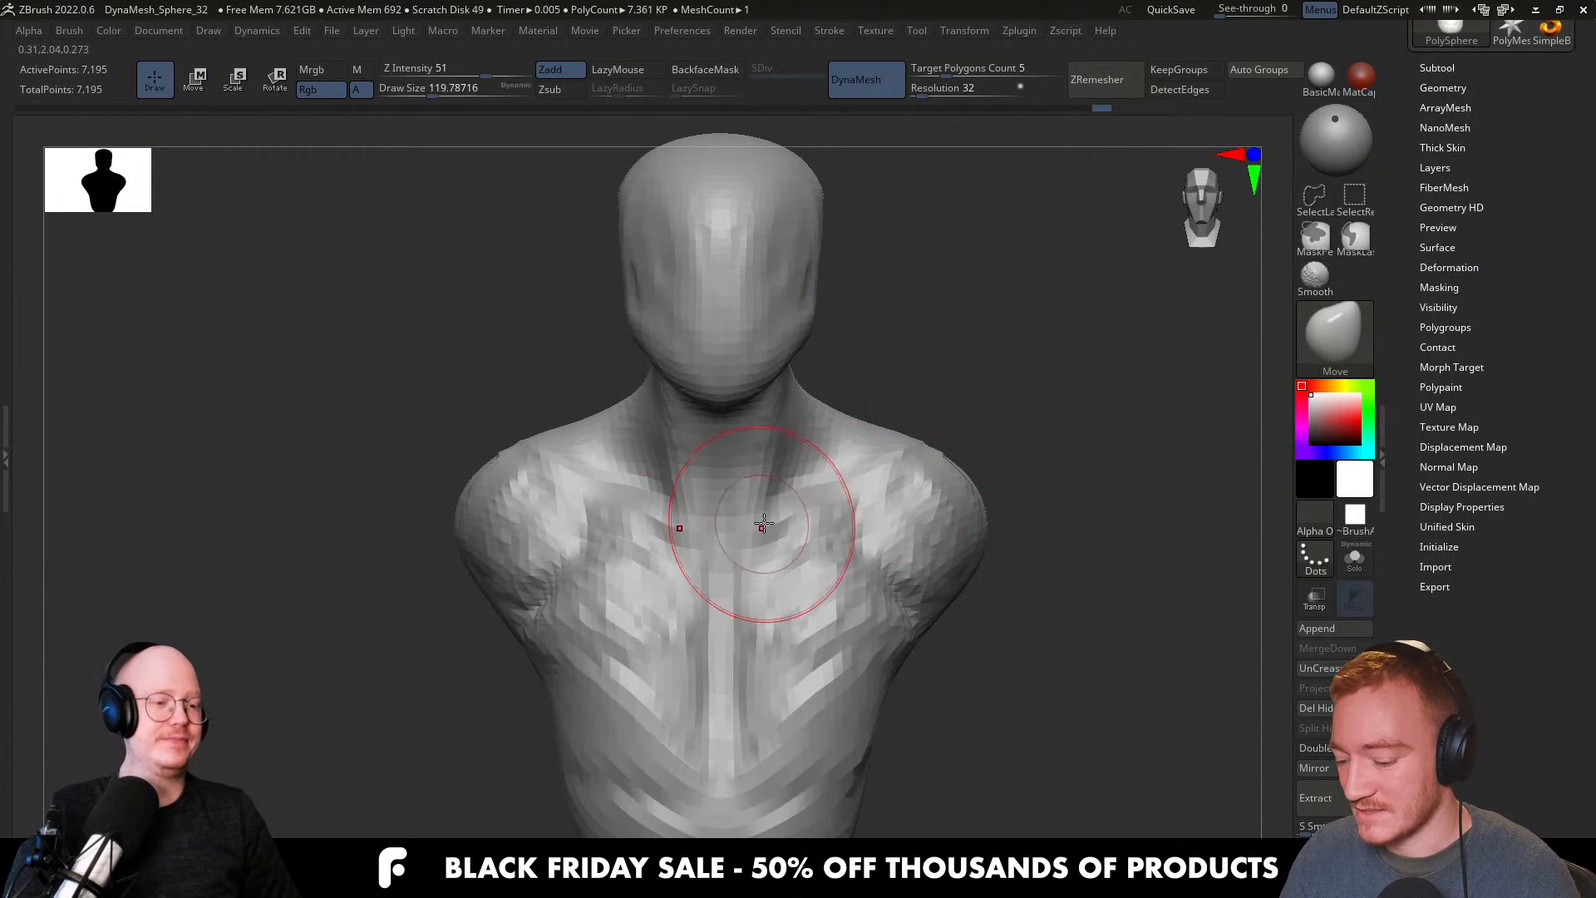
# Sculpt the neck muscles and the throat under the jaw with the ClayBuildup brush at draw sizes of about 41 and 56.
pyautogui.moveTo(795, 486); pyautogui.dragTo(739, 495, button='right')
pyautogui.press('b')
pyautogui.press('c')
pyautogui.press('b')
pyautogui.press('s')
pyautogui.moveTo(787, 442); pyautogui.dragTo(769, 441)
pyautogui.moveTo(777, 416); pyautogui.dragTo(722, 394, button='right')
pyautogui.press('s')
pyautogui.moveTo(794, 364); pyautogui.dragTo(787, 363)
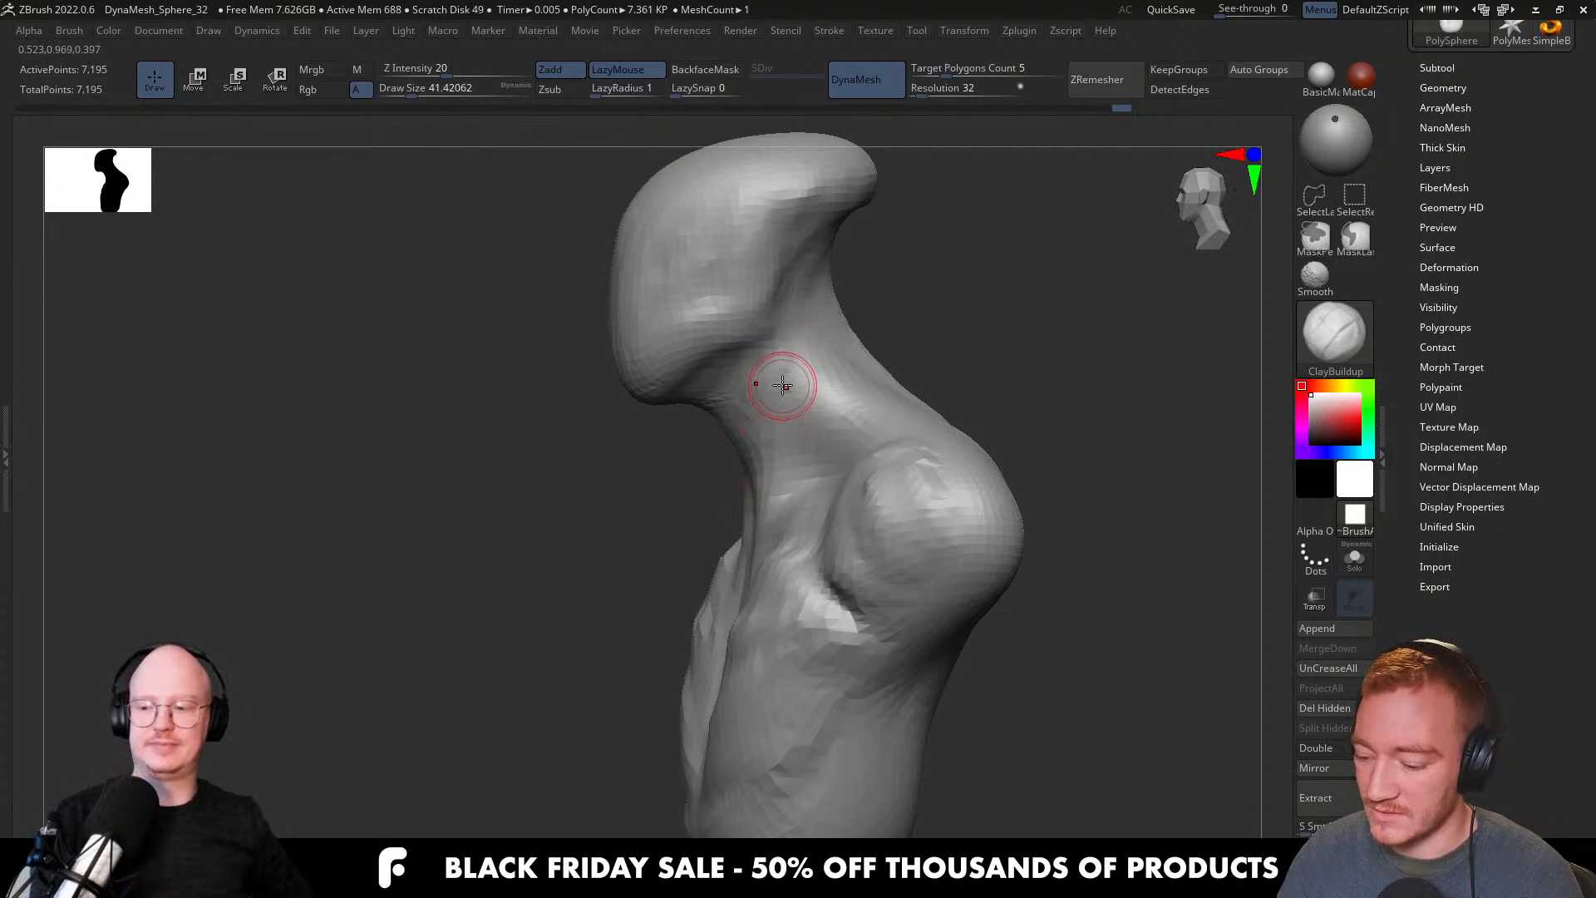
pyautogui.moveTo(788, 325)
pyautogui.mouseDown(button='right')
pyautogui.moveTo(797, 424)
pyautogui.moveTo(776, 397)
pyautogui.moveTo(763, 411)
pyautogui.mouseUp(button='right')
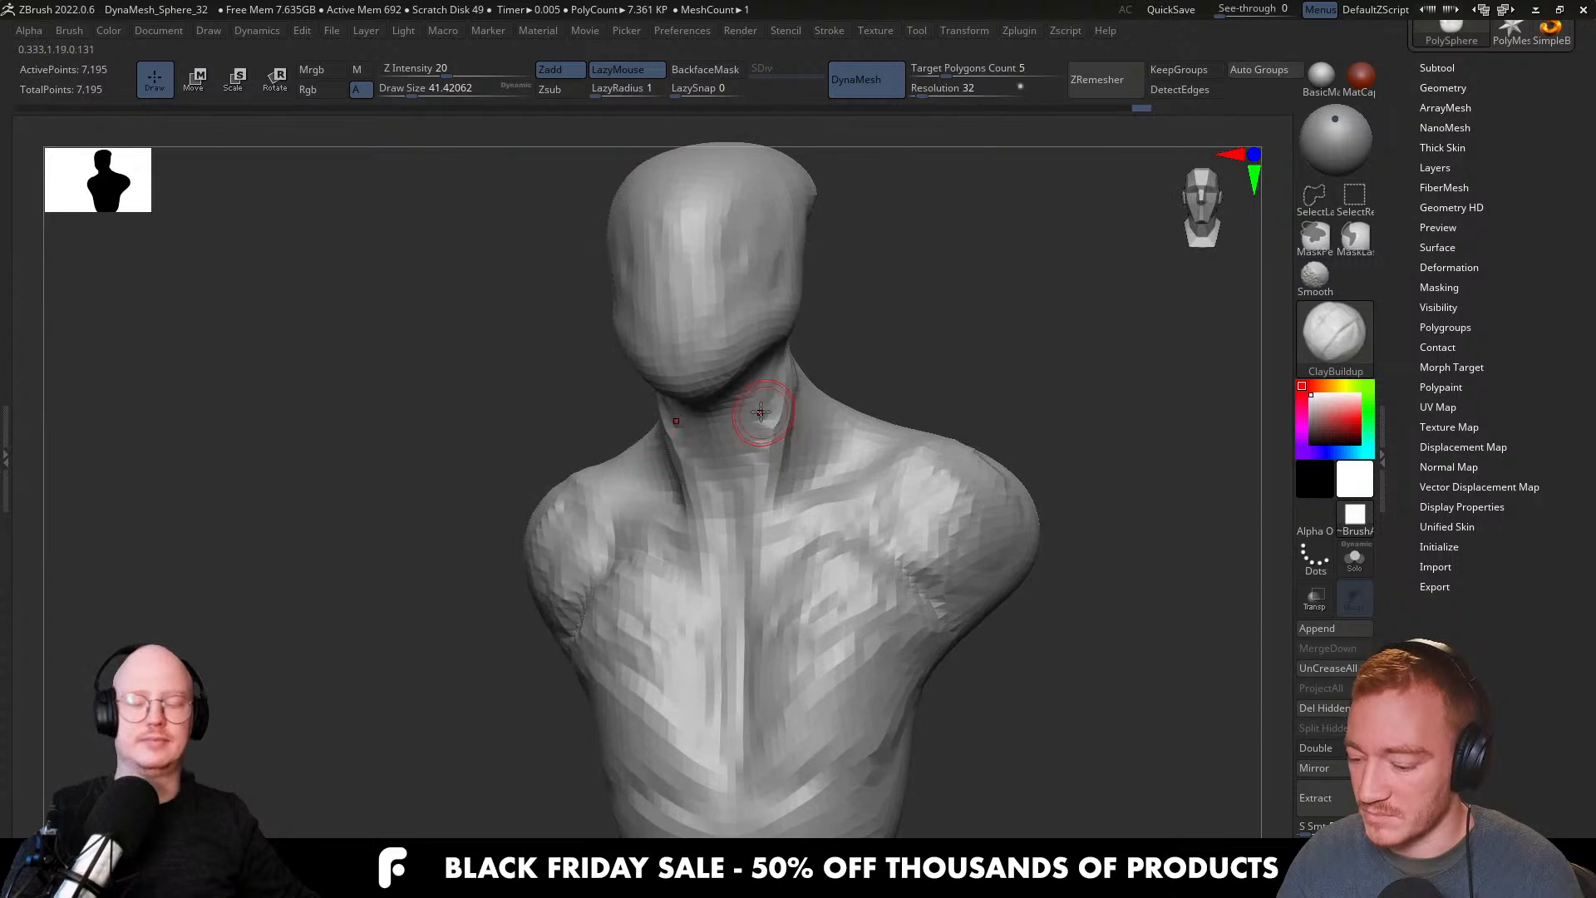
pyautogui.moveTo(749, 472)
pyautogui.mouseDown(button='right')
pyautogui.moveTo(750, 381)
pyautogui.moveTo(730, 437)
pyautogui.moveTo(794, 443)
pyautogui.moveTo(742, 509)
pyautogui.moveTo(705, 479)
pyautogui.mouseUp(button='right')
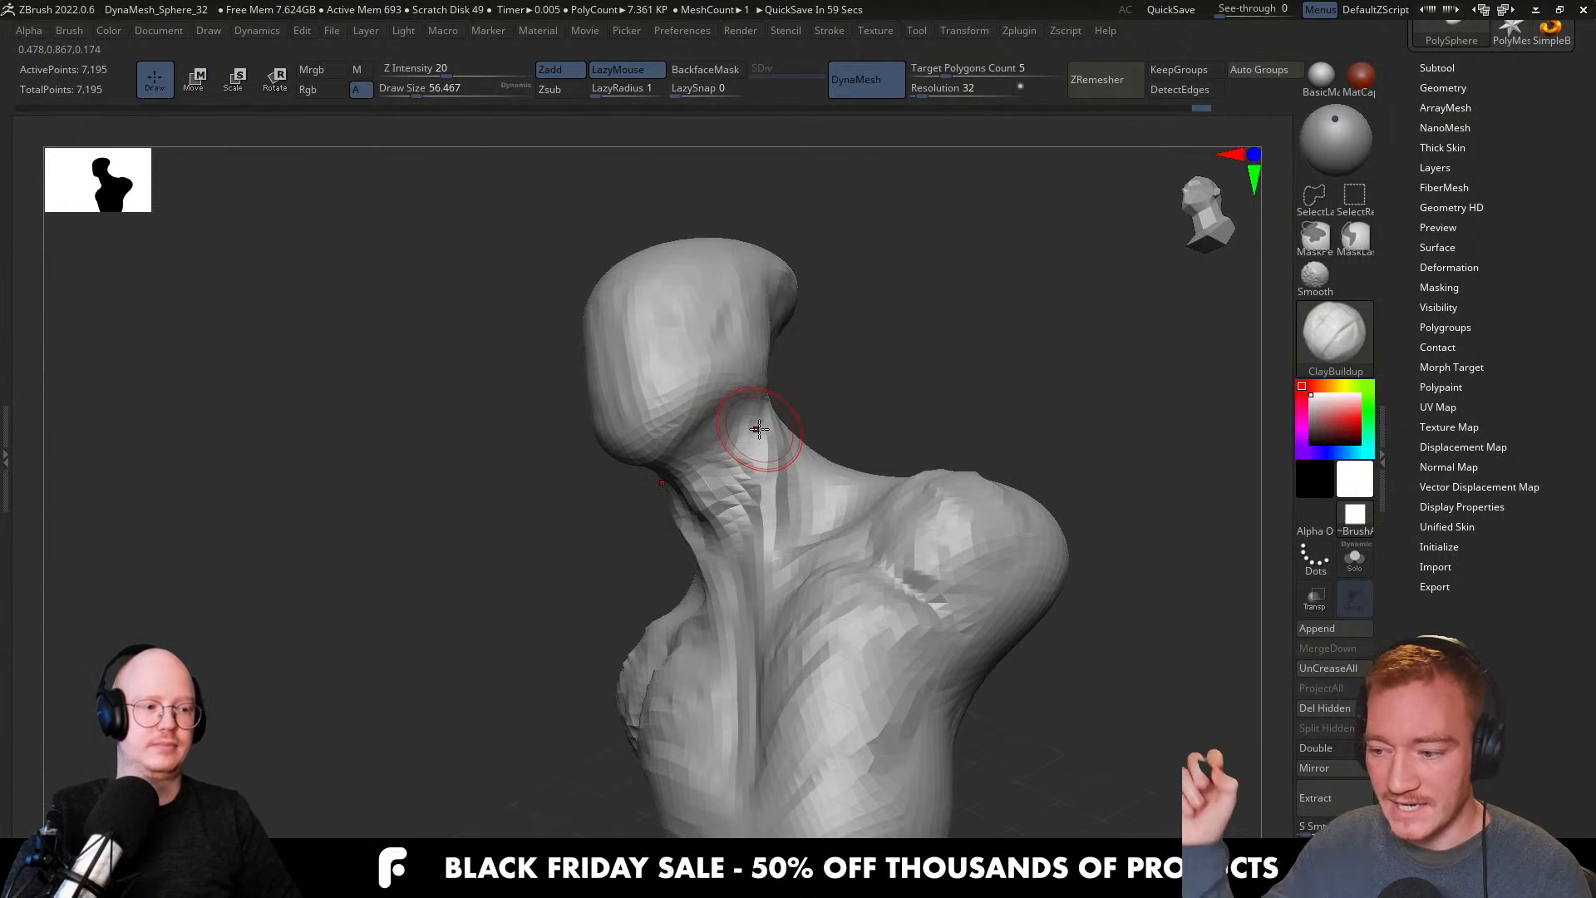
pyautogui.moveTo(758, 429); pyautogui.dragTo(748, 541, button='right')
# Adjust the shoulder and upper back profile in side view with the Move brush.
pyautogui.moveTo(933, 468); pyautogui.dragTo(883, 559, button='right')
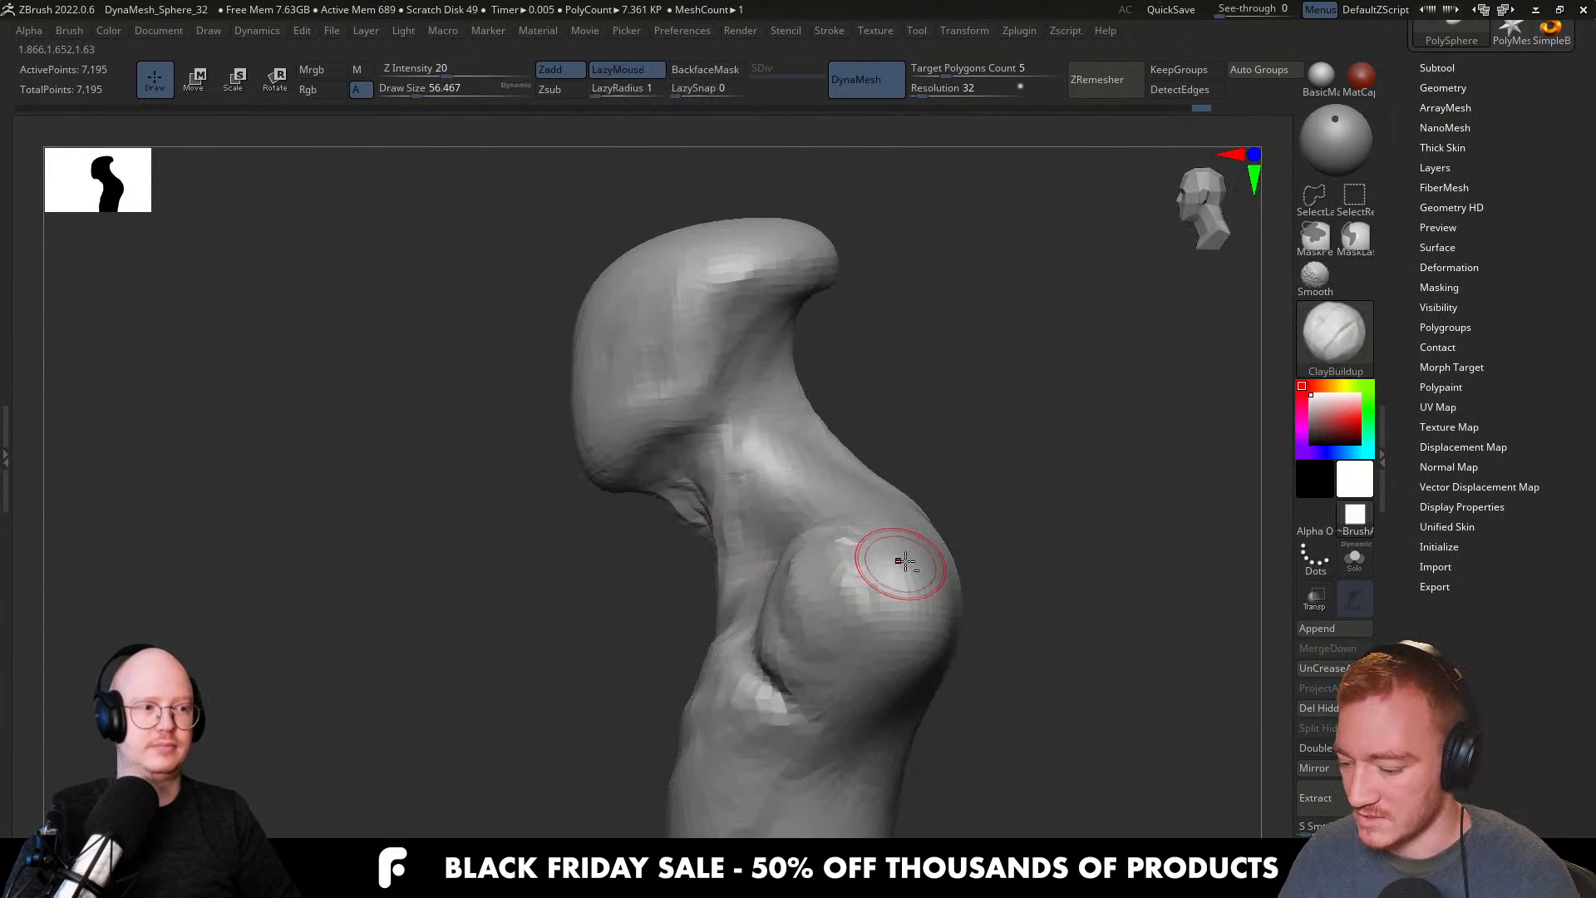
pyautogui.press('b')
pyautogui.press('m')
pyautogui.press('v')
pyautogui.press('s')
pyautogui.moveTo(887, 567); pyautogui.dragTo(913, 578)
pyautogui.moveTo(915, 582)
pyautogui.mouseDown(button='right')
pyautogui.moveTo(884, 549)
pyautogui.moveTo(841, 432)
pyautogui.moveTo(879, 555)
pyautogui.moveTo(844, 529)
pyautogui.mouseUp(button='right')
pyautogui.press('s')
pyautogui.moveTo(855, 540); pyautogui.dragTo(871, 544)
# Smooth the rough chest and torso surface at a draw size of about 207.
pyautogui.moveTo(690, 632)
pyautogui.mouseDown(button='right')
pyautogui.moveTo(801, 634)
pyautogui.moveTo(789, 574)
pyautogui.moveTo(737, 623)
pyautogui.mouseUp(button='right')
pyautogui.press('b')
pyautogui.press('c')
pyautogui.press('b')
pyautogui.moveTo(712, 607)
pyautogui.keyDown('shift'); pyautogui.mouseDown()
pyautogui.moveTo(687, 634)
pyautogui.moveTo(694, 573)
pyautogui.mouseUp(); pyautogui.keyUp('shift')
pyautogui.moveTo(682, 582); pyautogui.dragTo(740, 587, button='right')
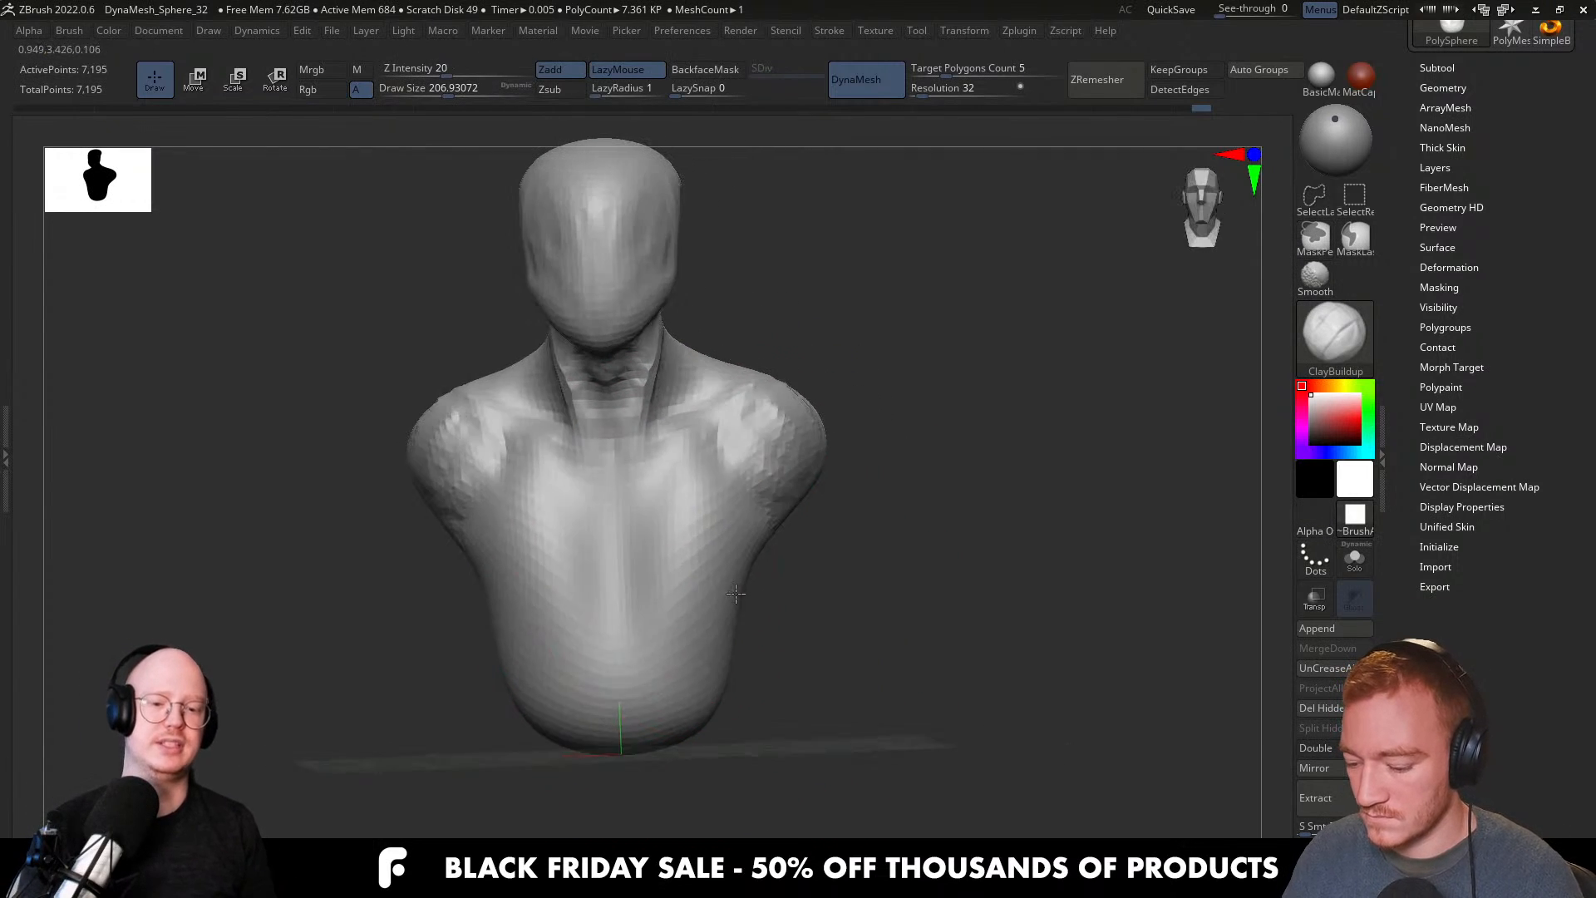
# Build up the chest and abdomen forms with the ClayBuildup brush at draw sizes of about 90 and 120.
pyautogui.press('s')
pyautogui.moveTo(718, 514)
pyautogui.mouseDown()
pyautogui.moveTo(681, 513)
pyautogui.moveTo(676, 476)
pyautogui.moveTo(712, 499)
pyautogui.moveTo(690, 517)
pyautogui.mouseUp()
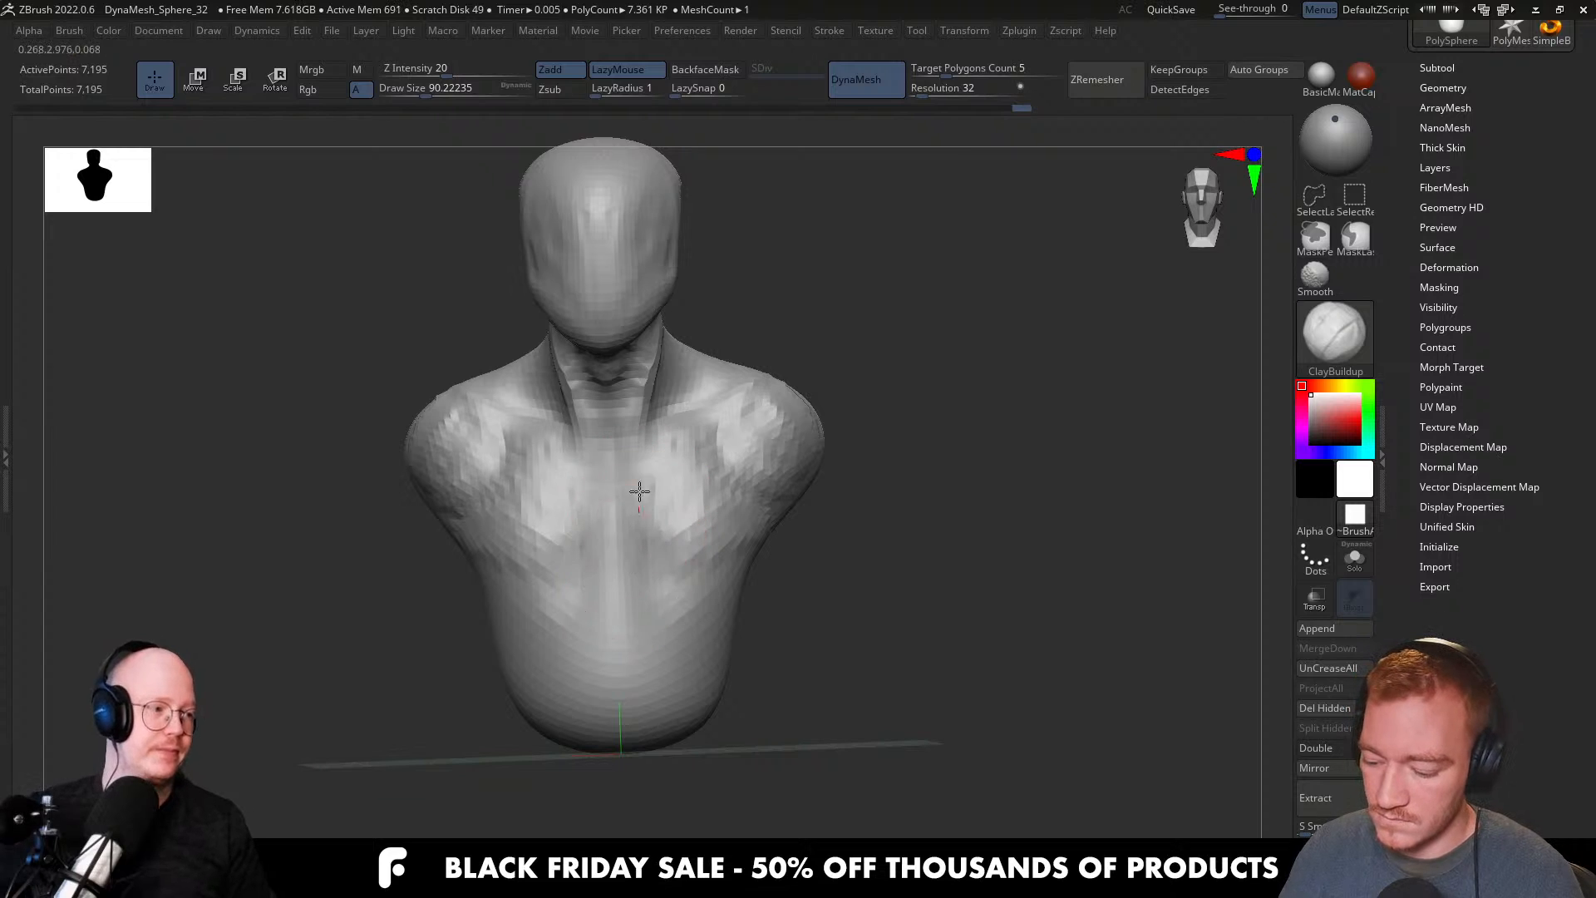
pyautogui.moveTo(651, 524); pyautogui.dragTo(678, 592, button='right')
pyautogui.moveTo(669, 515); pyautogui.dragTo(628, 729)
pyautogui.moveTo(711, 615); pyautogui.dragTo(796, 648, button='right')
pyautogui.moveTo(796, 649)
pyautogui.mouseDown()
pyautogui.moveTo(689, 665)
pyautogui.moveTo(665, 690)
pyautogui.moveTo(739, 642)
pyautogui.mouseUp()
pyautogui.moveTo(751, 663); pyautogui.dragTo(730, 677, button='right')
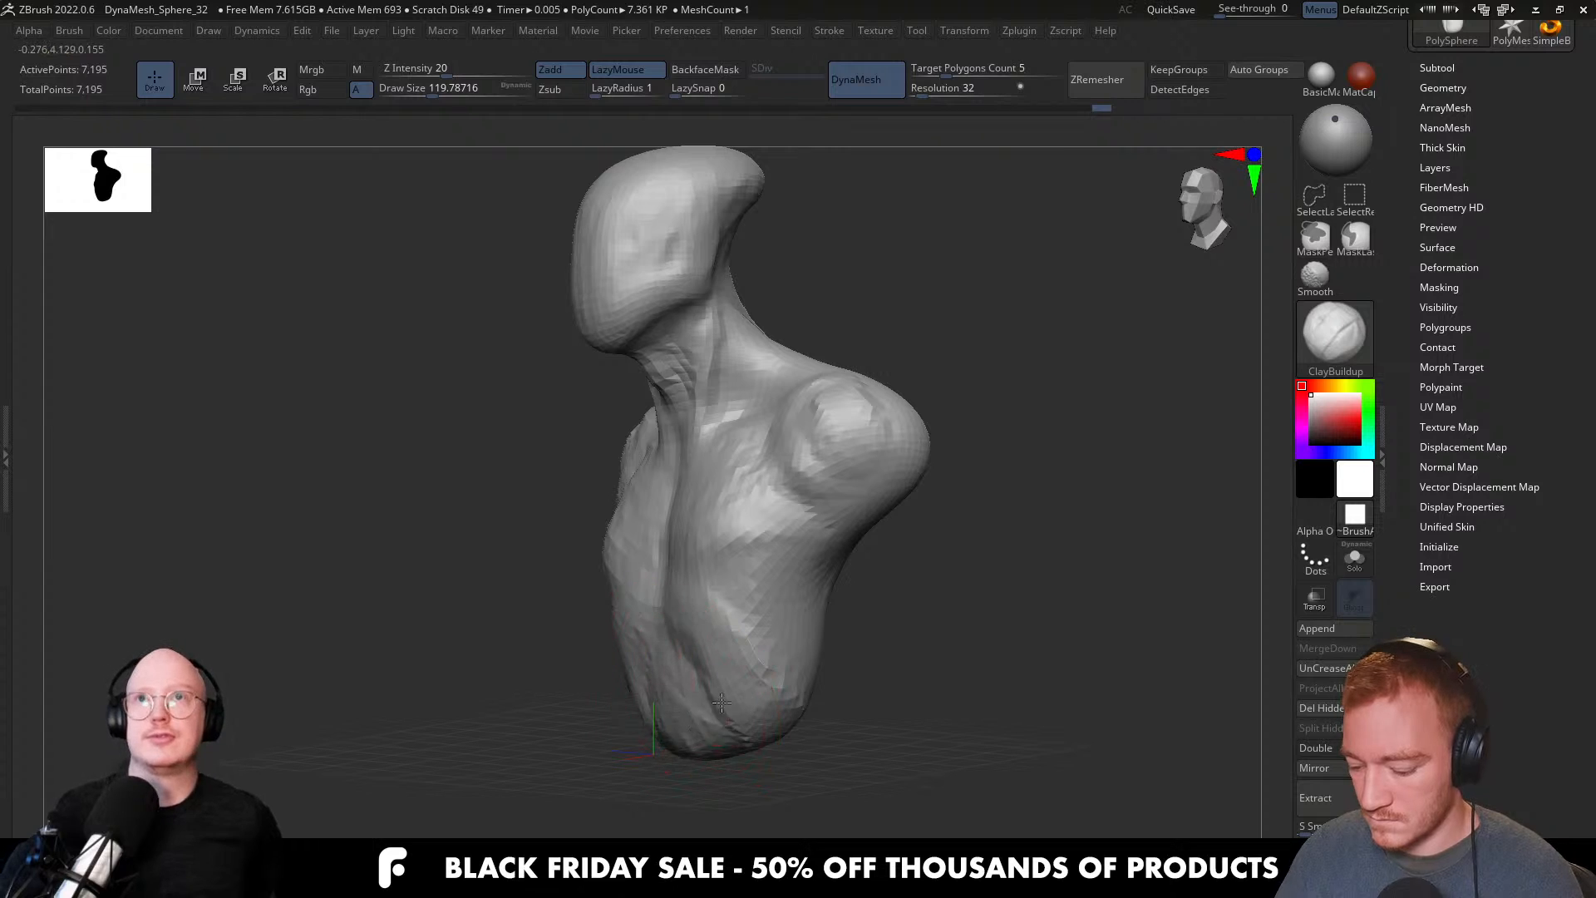
pyautogui.moveTo(685, 677)
pyautogui.mouseDown()
pyautogui.moveTo(698, 694)
pyautogui.moveTo(735, 657)
pyautogui.mouseUp()
pyautogui.moveTo(735, 656); pyautogui.dragTo(707, 655, button='right')
# Define the shoulder underside, ribcage side and lower back with the ClayBuildup brush at draw sizes of about 56 to 101.
pyautogui.press('s')
pyautogui.moveTo(839, 600); pyautogui.dragTo(823, 600)
pyautogui.moveTo(835, 569)
pyautogui.mouseDown(button='right')
pyautogui.moveTo(843, 559)
pyautogui.moveTo(908, 605)
pyautogui.moveTo(948, 559)
pyautogui.moveTo(815, 511)
pyautogui.mouseUp(button='right')
pyautogui.moveTo(814, 512)
pyautogui.mouseDown()
pyautogui.moveTo(837, 542)
pyautogui.moveTo(842, 510)
pyautogui.mouseUp()
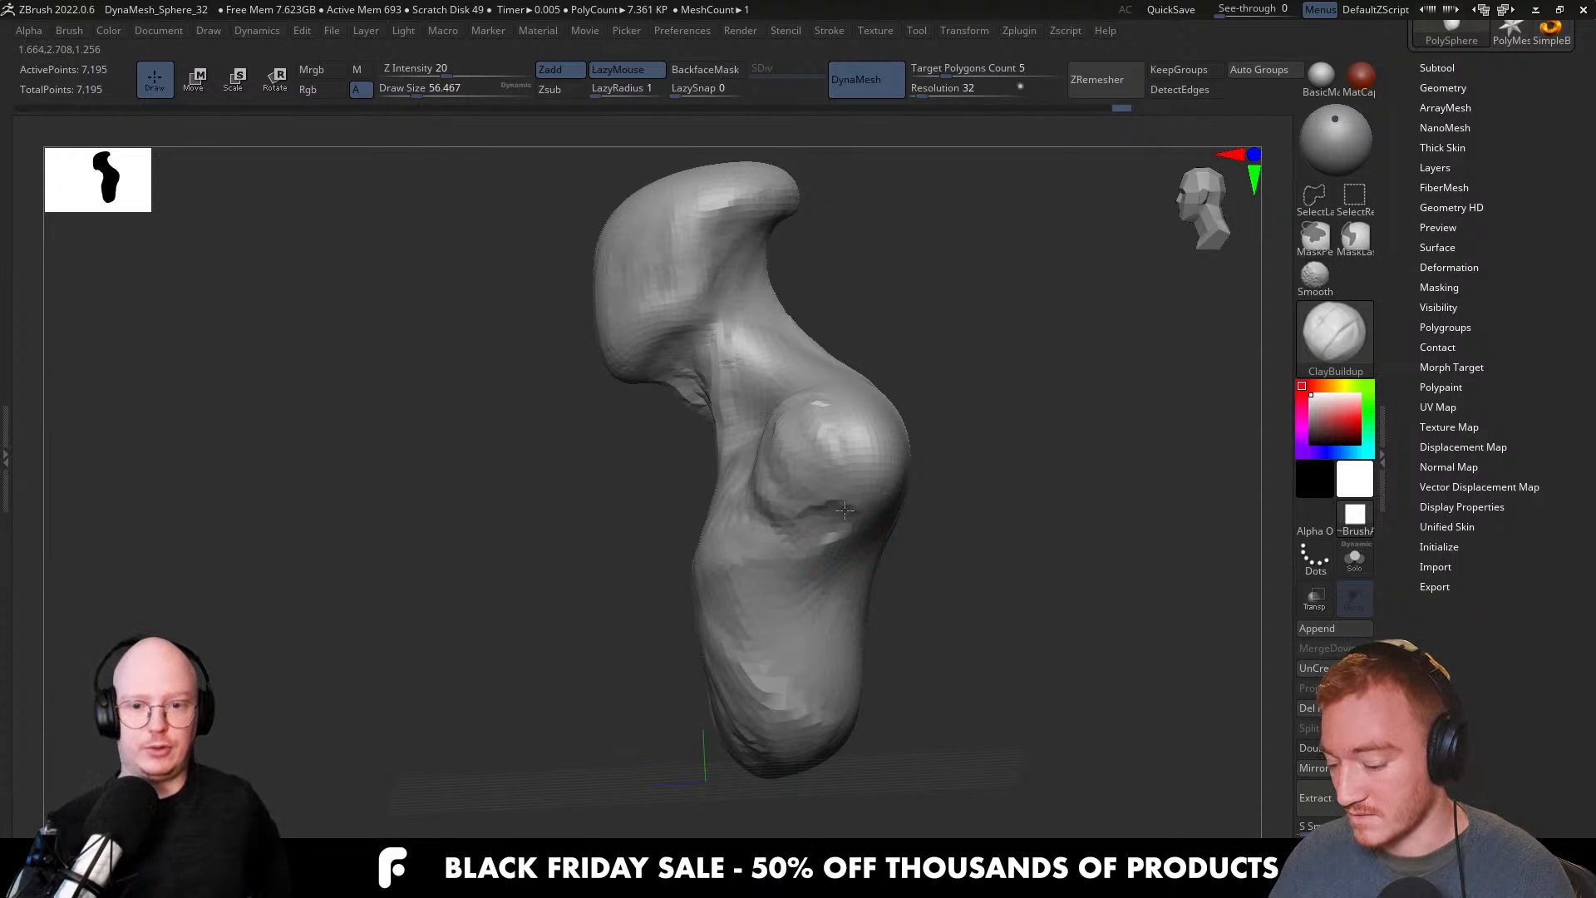
pyautogui.moveTo(877, 502)
pyautogui.mouseDown(button='right')
pyautogui.moveTo(862, 526)
pyautogui.moveTo(748, 517)
pyautogui.moveTo(897, 551)
pyautogui.mouseUp(button='right')
pyautogui.press(']')
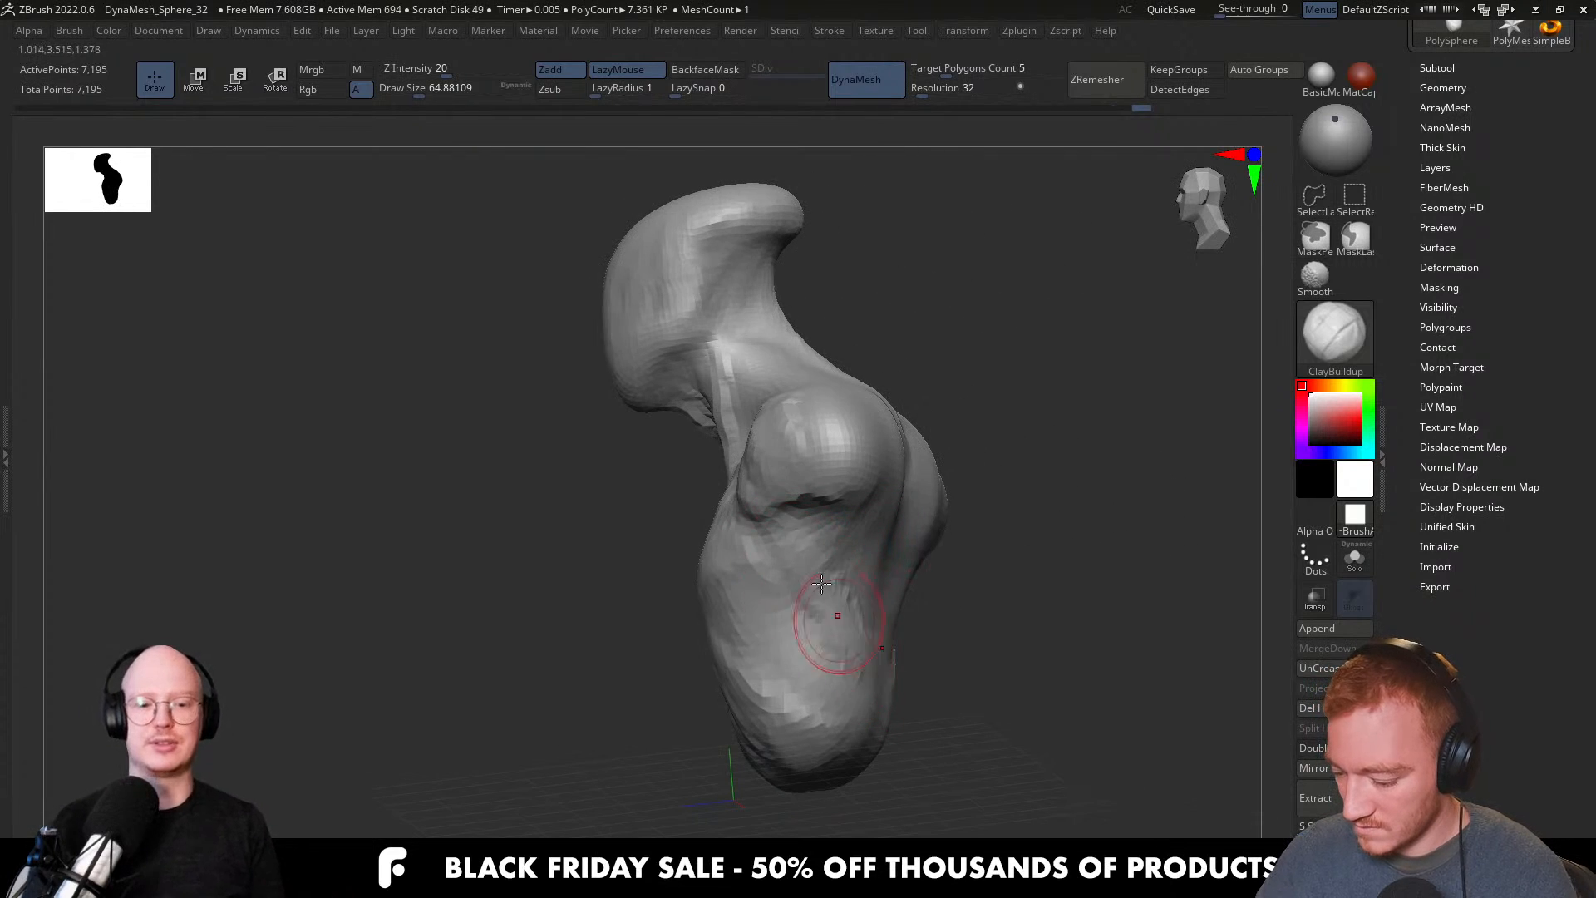
pyautogui.moveTo(885, 688); pyautogui.dragTo(846, 582, button='right')
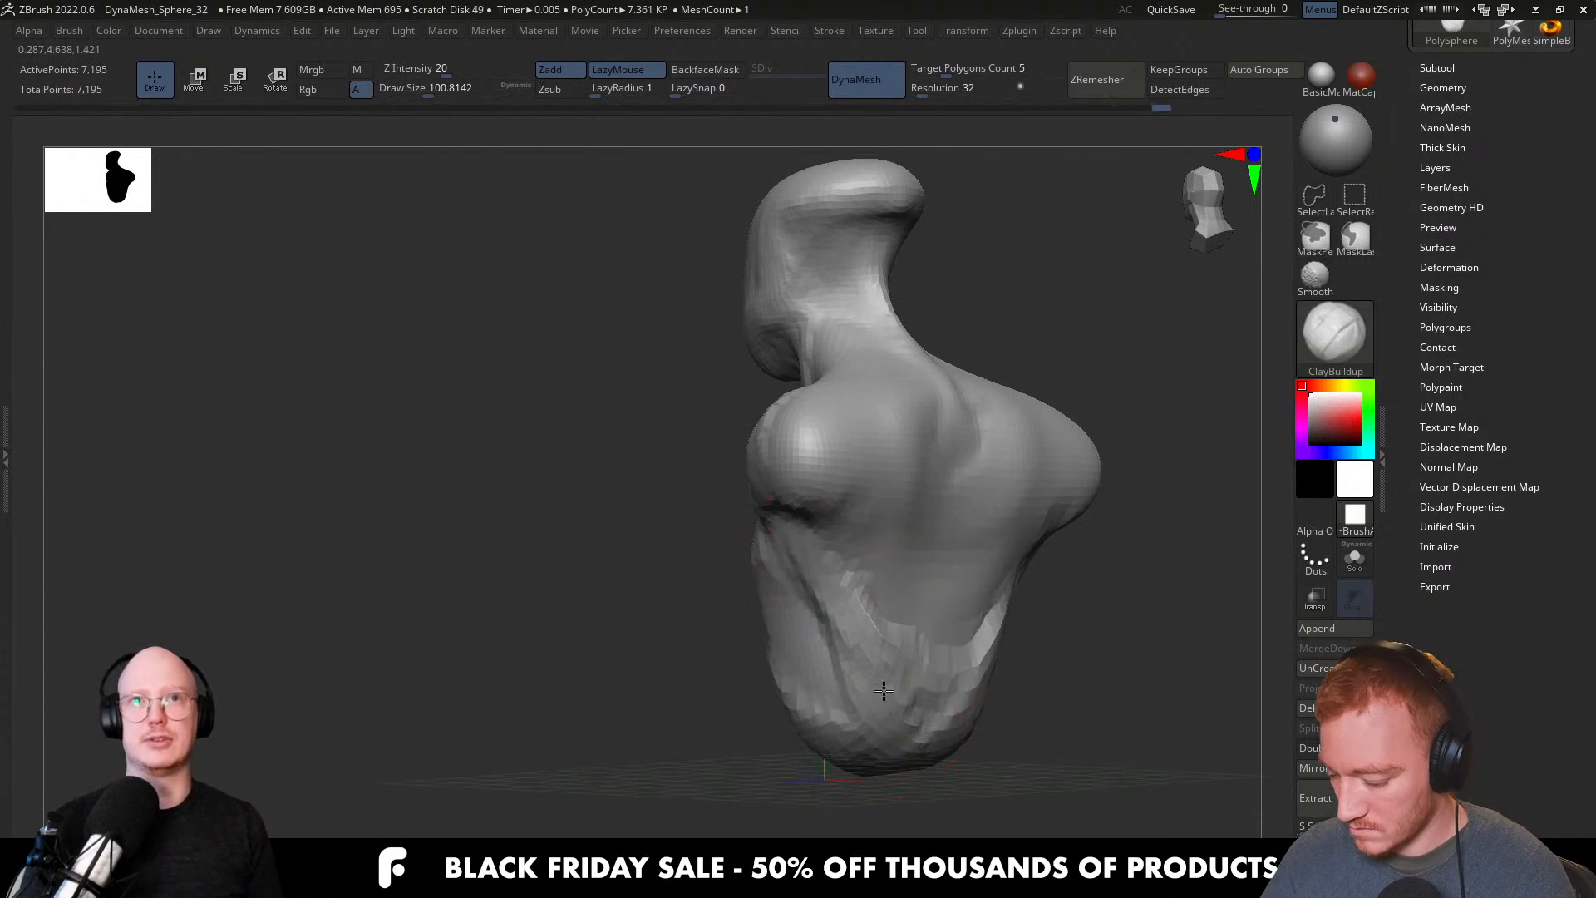
# Re-DynaMesh the bust and define the pectorals and upper abdomen with ClayBuildup at a draw size of 112.
pyautogui.moveTo(922, 548); pyautogui.dragTo(865, 649, button='right')
pyautogui.moveTo(599, 790)
pyautogui.keyDown('ctrl'); pyautogui.mouseDown()
pyautogui.moveTo(570, 802)
pyautogui.moveTo(582, 793)
pyautogui.mouseUp(); pyautogui.keyUp('ctrl')
pyautogui.moveTo(835, 543)
pyautogui.mouseDown(button='right')
pyautogui.moveTo(915, 537)
pyautogui.moveTo(1086, 676)
pyautogui.mouseUp(button='right')
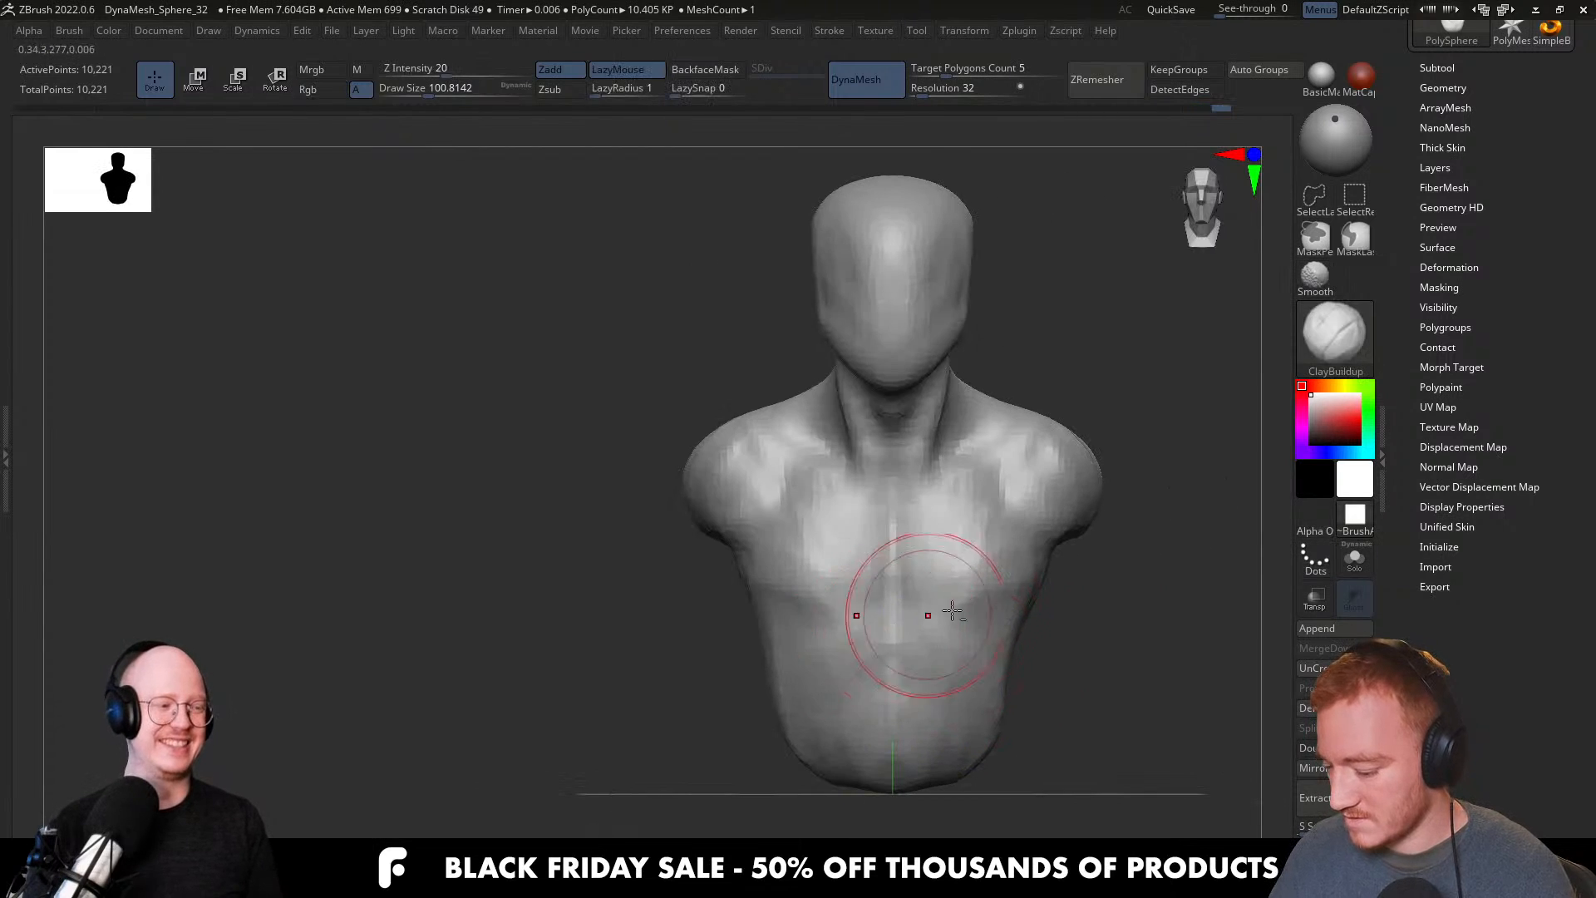
pyautogui.moveTo(995, 595); pyautogui.dragTo(970, 562, button='right')
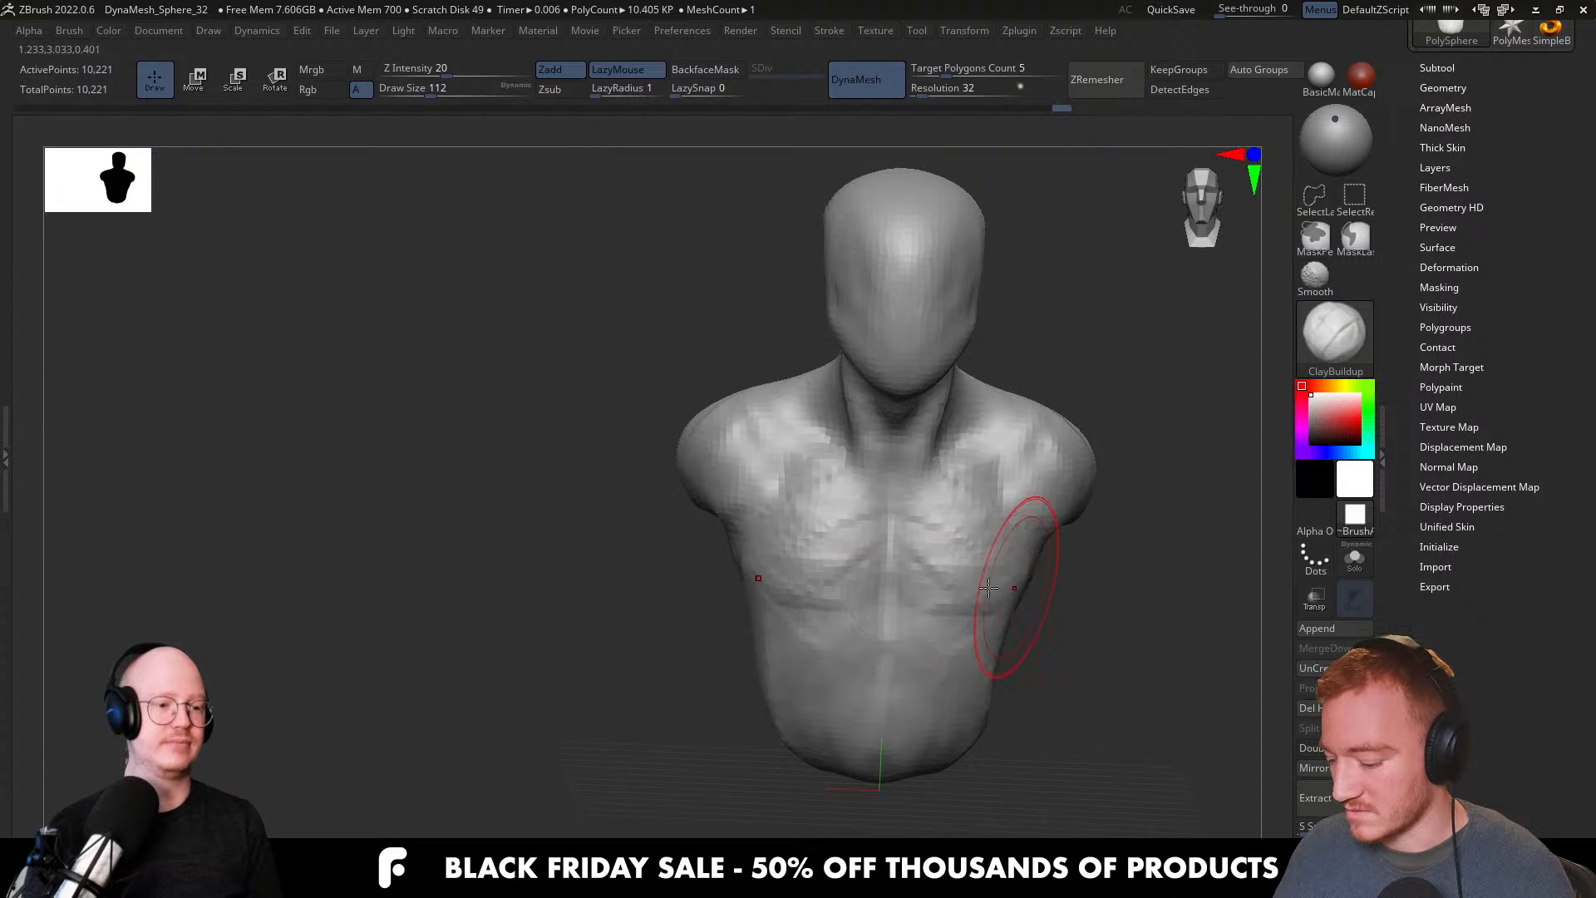
# Build a V-shaped brow ridge around the front and sides of the head at a draw size of about 74.
pyautogui.moveTo(1046, 552)
pyautogui.mouseDown(button='right')
pyautogui.moveTo(1012, 499)
pyautogui.moveTo(933, 765)
pyautogui.moveTo(994, 589)
pyautogui.moveTo(902, 450)
pyautogui.moveTo(801, 524)
pyautogui.moveTo(830, 583)
pyautogui.mouseUp(button='right')
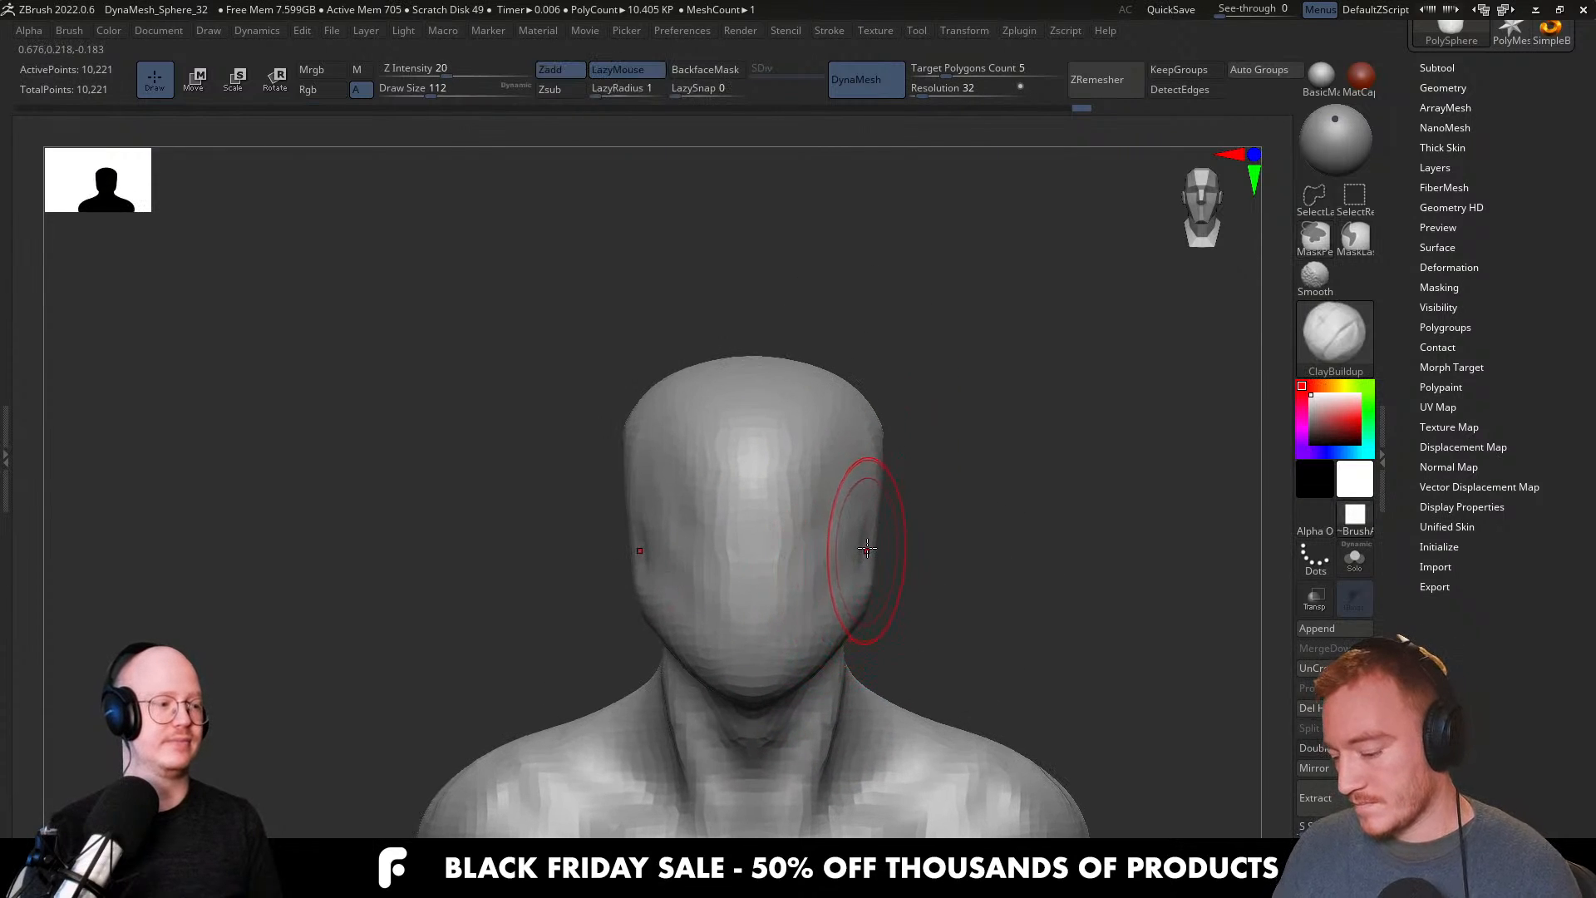
pyautogui.moveTo(889, 521)
pyautogui.mouseDown(button='right')
pyautogui.moveTo(877, 456)
pyautogui.moveTo(972, 353)
pyautogui.mouseUp(button='right')
pyautogui.moveTo(980, 340); pyautogui.dragTo(781, 489)
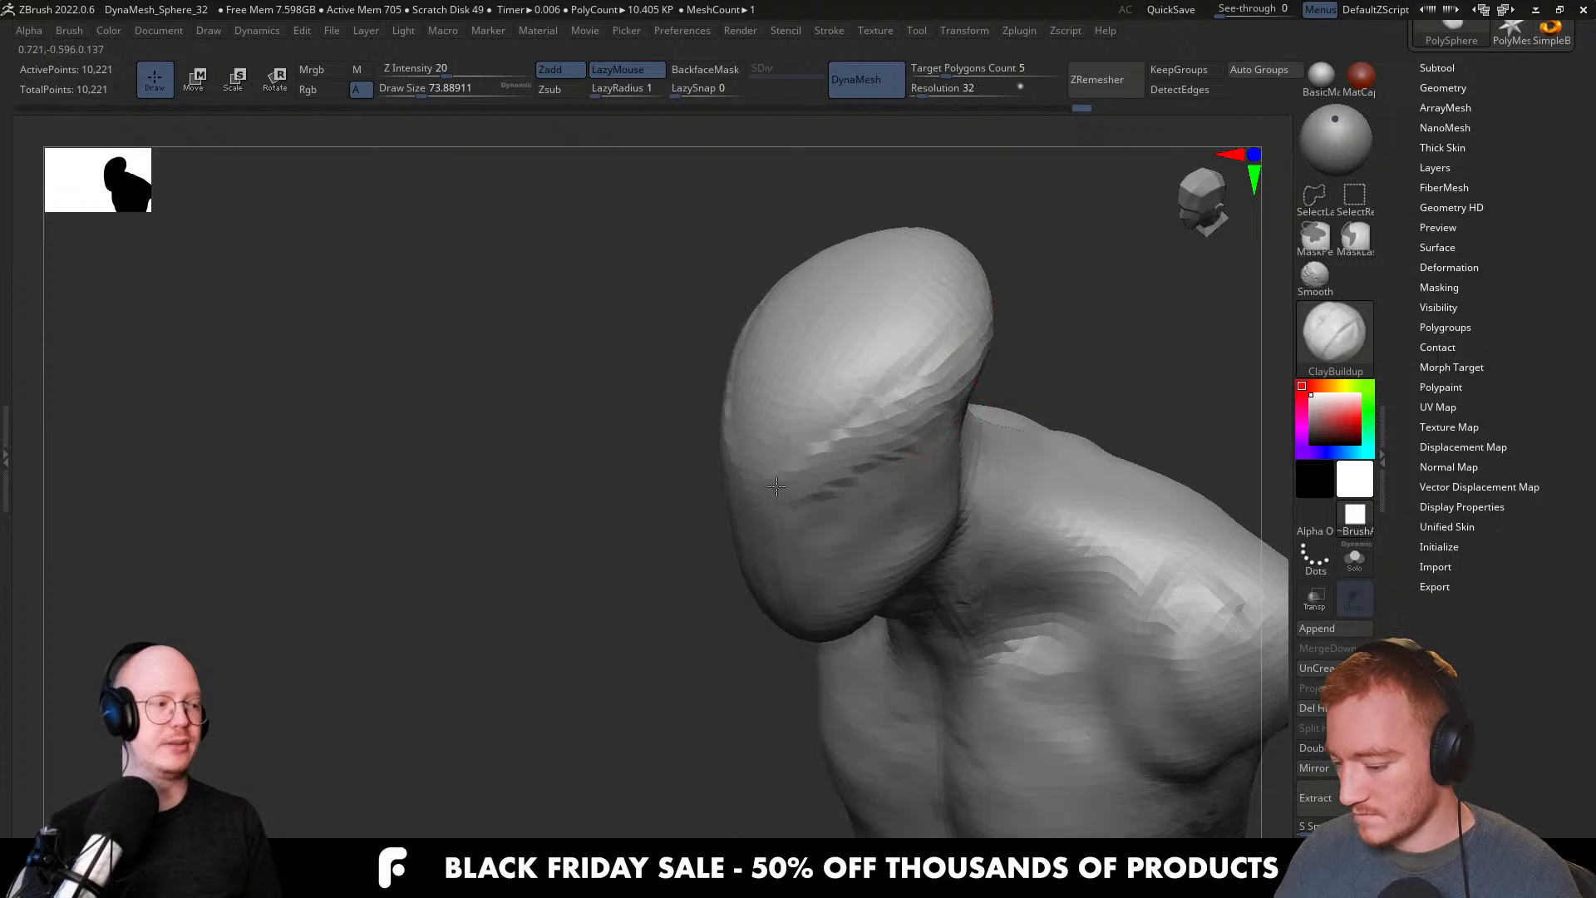
pyautogui.moveTo(857, 438); pyautogui.dragTo(933, 367, button='right')
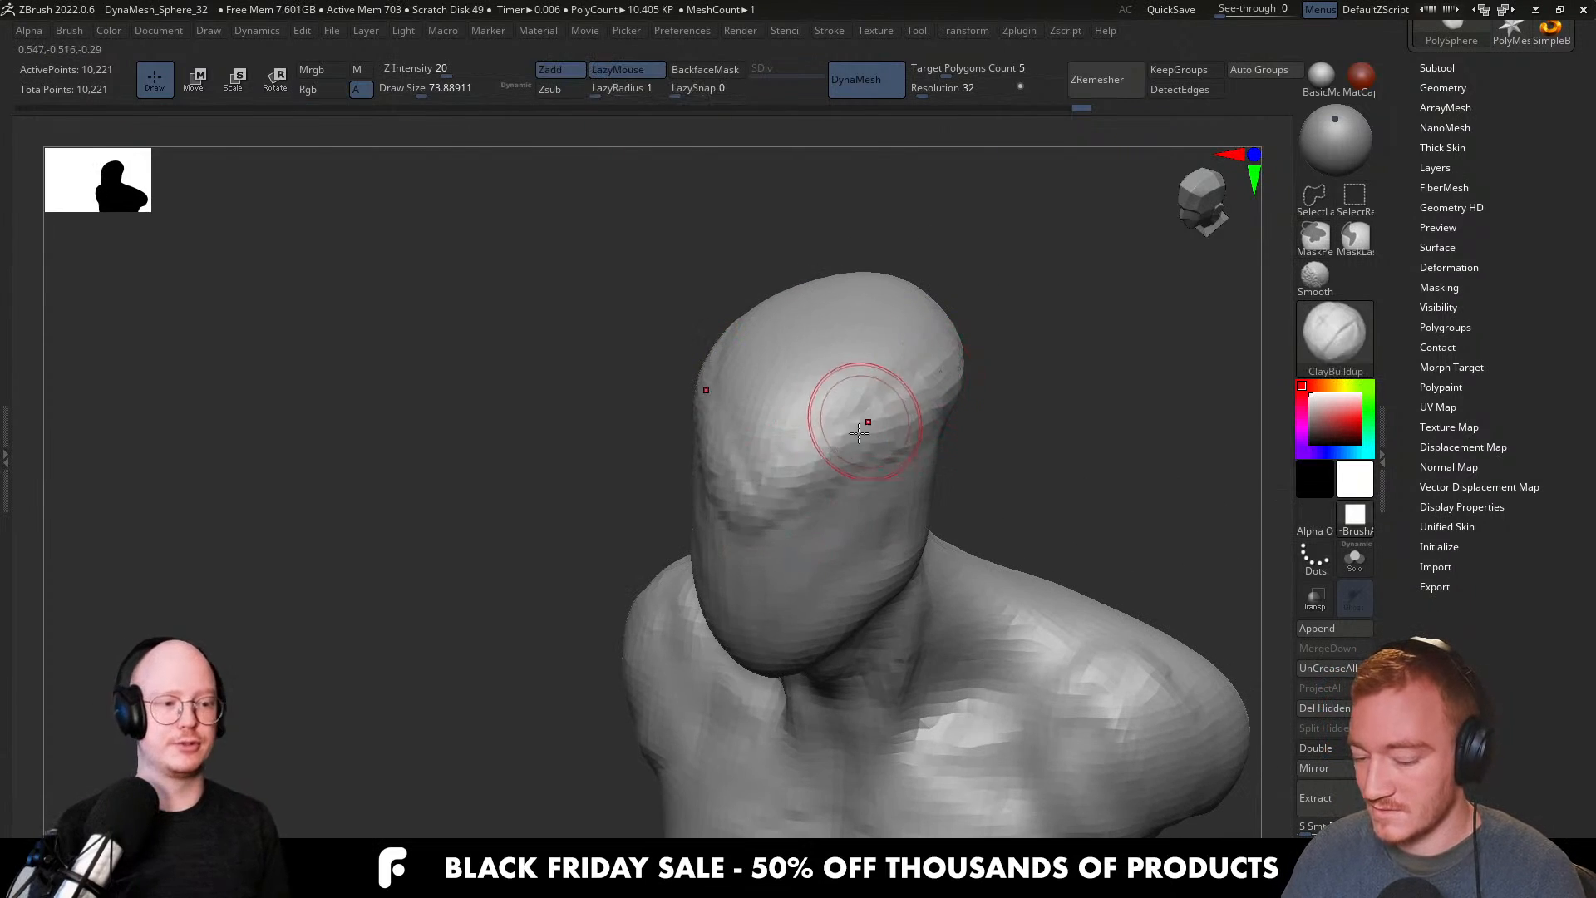
pyautogui.keyDown('shift'); pyautogui.moveTo(748, 499); pyautogui.dragTo(856, 472, button='right'); pyautogui.keyUp('shift')
pyautogui.moveTo(766, 507)
pyautogui.mouseDown(button='right')
pyautogui.moveTo(931, 480)
pyautogui.moveTo(831, 446)
pyautogui.moveTo(884, 372)
pyautogui.moveTo(862, 473)
pyautogui.mouseUp(button='right')
# Reshape the crown and the sides of the head with the Move brush, ending at a draw size of about 207.
pyautogui.press('b')
pyautogui.press('m')
pyautogui.press('v')
pyautogui.press('s')
pyautogui.moveTo(844, 449); pyautogui.dragTo(881, 450)
pyautogui.moveTo(881, 450)
pyautogui.mouseDown(button='right')
pyautogui.moveTo(852, 428)
pyautogui.moveTo(842, 439)
pyautogui.mouseUp(button='right')
pyautogui.moveTo(841, 439); pyautogui.dragTo(850, 467)
pyautogui.press('[')
pyautogui.moveTo(849, 467)
pyautogui.mouseDown(button='right')
pyautogui.moveTo(823, 499)
pyautogui.moveTo(797, 409)
pyautogui.mouseUp(button='right')
pyautogui.press('s')
pyautogui.moveTo(776, 548); pyautogui.dragTo(751, 612)
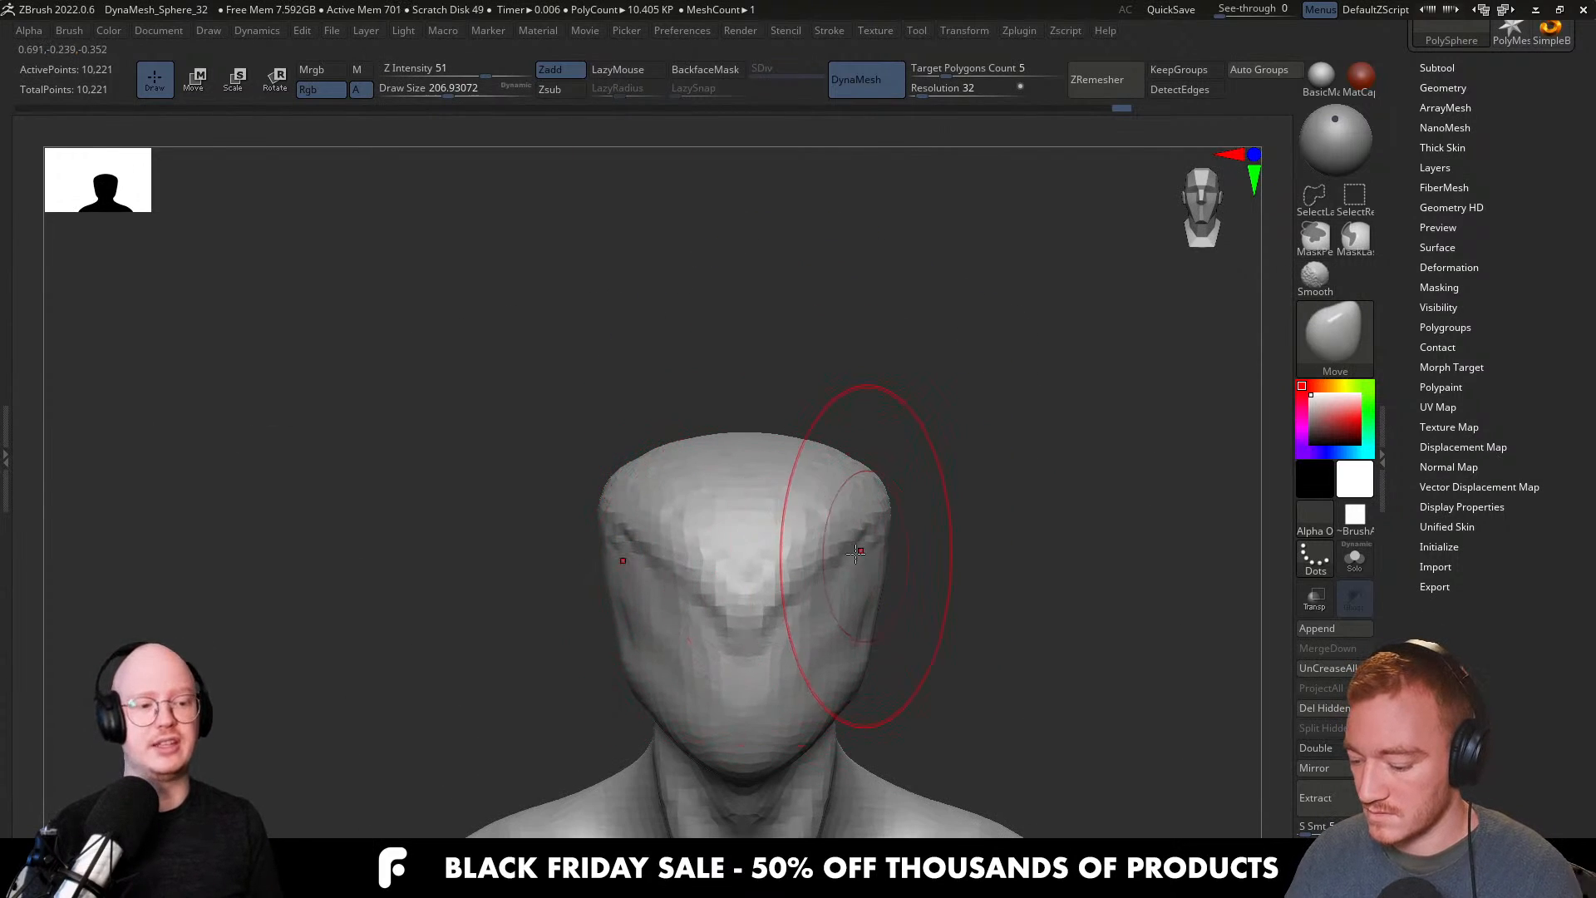
# Refine the jaw and chin outline with the Move brush at draw sizes of about 167 and 228.
pyautogui.keyDown('alt'); pyautogui.moveTo(795, 652); pyautogui.dragTo(798, 550, button='right'); pyautogui.keyUp('alt')
pyautogui.press('s')
pyautogui.moveTo(757, 655); pyautogui.dragTo(748, 674)
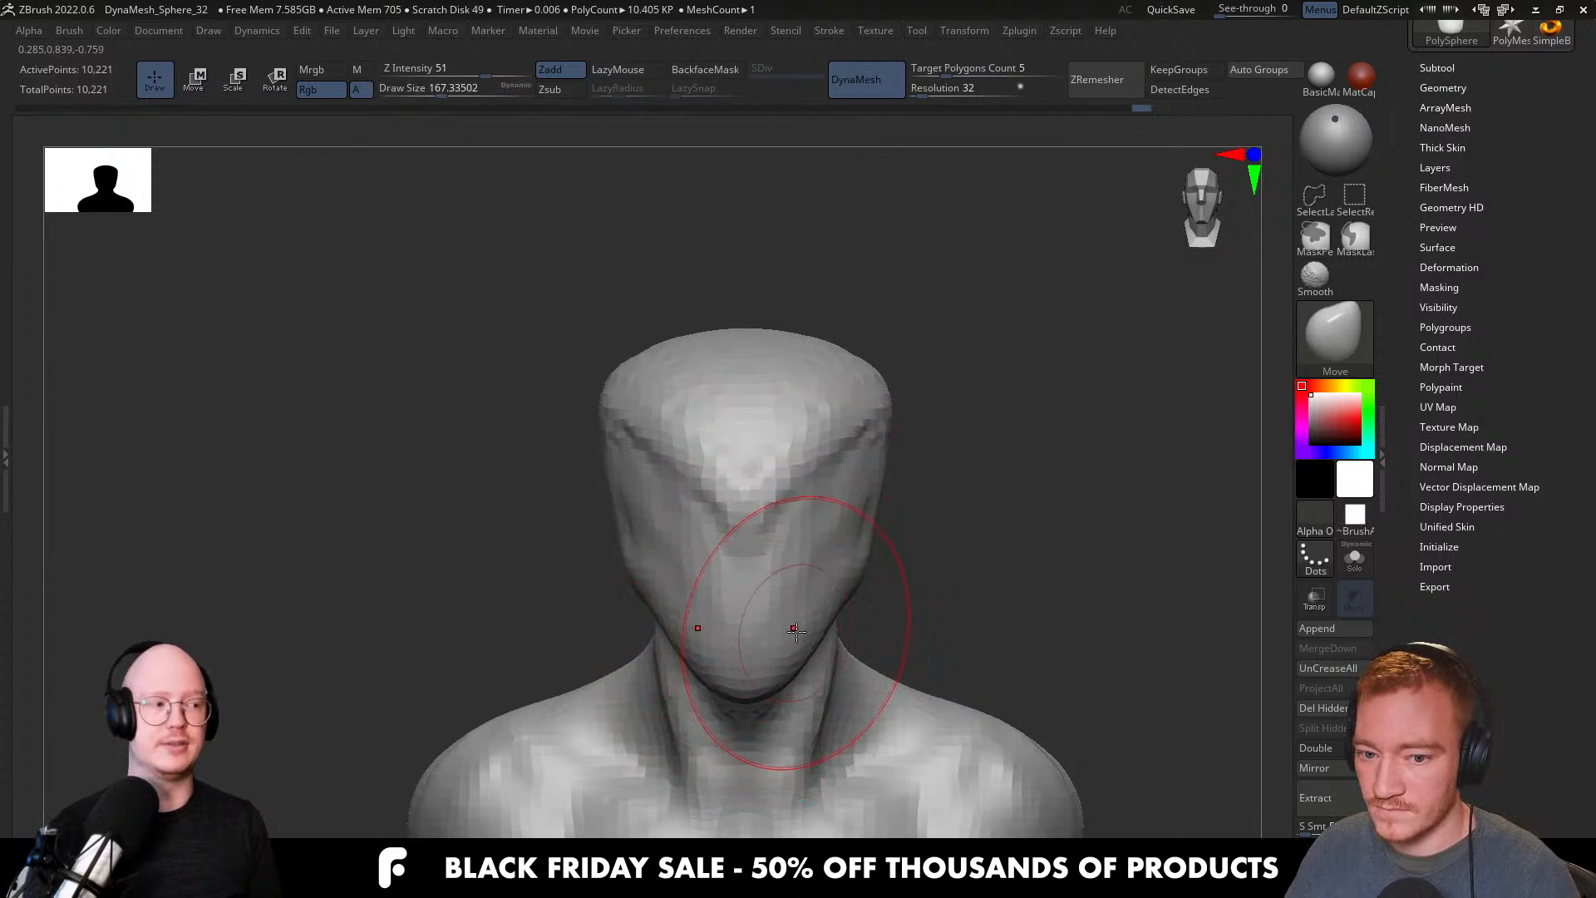
pyautogui.press('s')
pyautogui.moveTo(869, 570); pyautogui.dragTo(854, 610)
pyautogui.moveTo(960, 592); pyautogui.dragTo(802, 586, button='right')
pyautogui.press('s')
pyautogui.moveTo(913, 607); pyautogui.dragTo(927, 611)
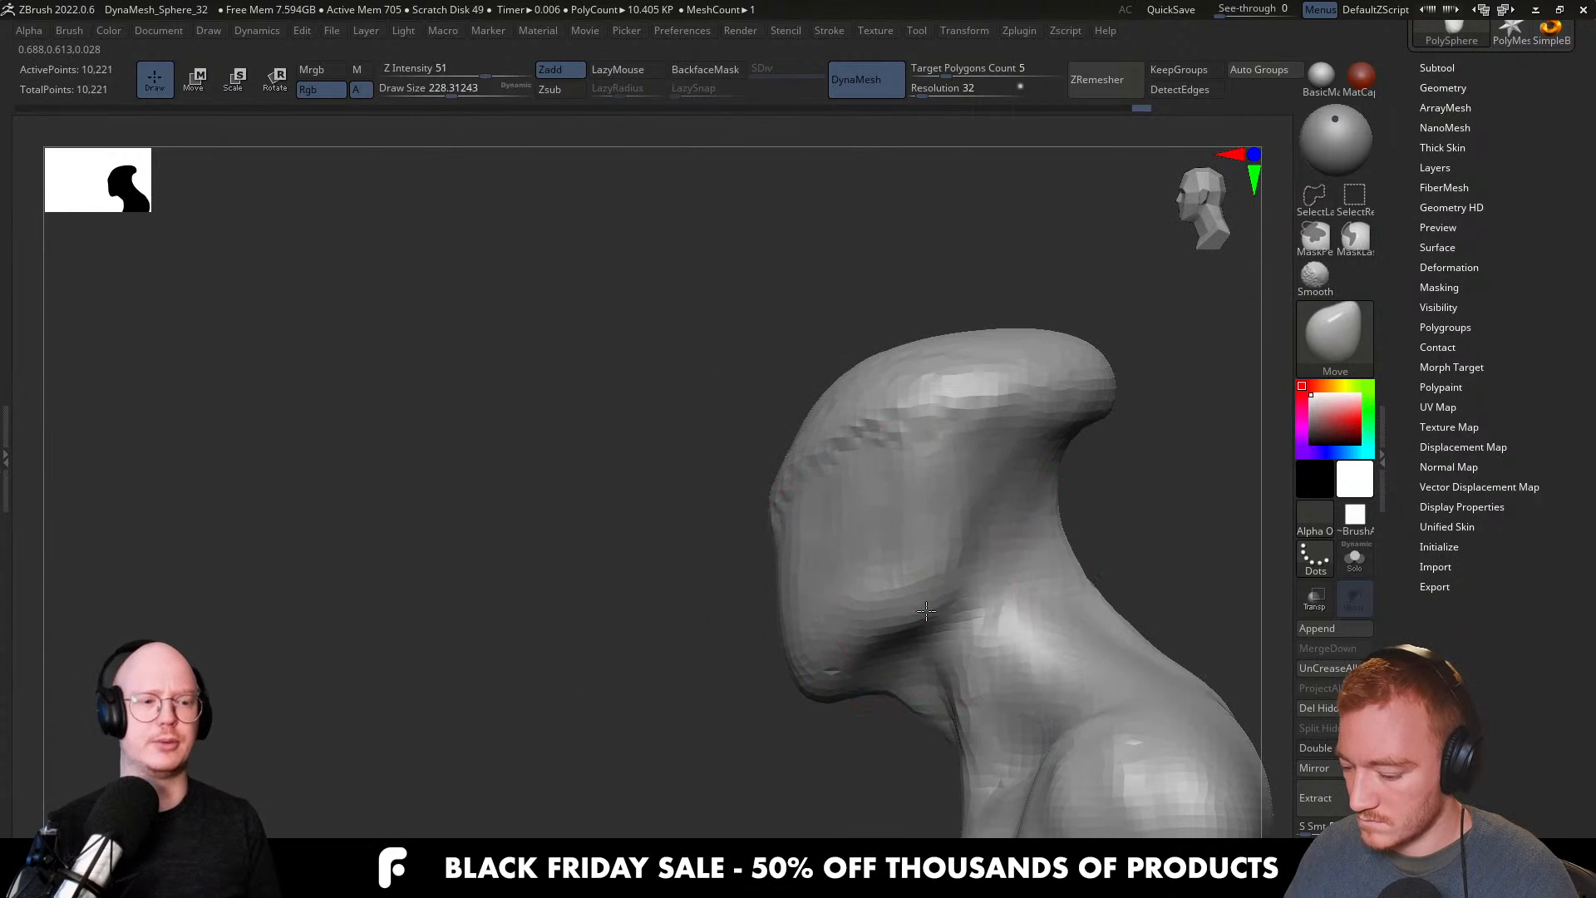
# Carve a groove beneath the head crest around the side and back with ClayBuildup at a draw size of about 39.
pyautogui.moveTo(937, 597)
pyautogui.mouseDown(button='right')
pyautogui.moveTo(1067, 532)
pyautogui.moveTo(1008, 524)
pyautogui.mouseUp(button='right')
pyautogui.press('b')
pyautogui.press('c')
pyautogui.press('b')
pyautogui.press('s')
pyautogui.moveTo(1033, 501)
pyautogui.mouseDown()
pyautogui.moveTo(987, 482)
pyautogui.moveTo(1072, 432)
pyautogui.moveTo(1005, 428)
pyautogui.moveTo(1038, 466)
pyautogui.mouseUp()
pyautogui.press('s')
pyautogui.keyDown('alt'); pyautogui.moveTo(1037, 466); pyautogui.dragTo(1012, 475, button='right'); pyautogui.keyUp('alt')
pyautogui.moveTo(989, 475)
pyautogui.keyDown('alt'); pyautogui.mouseDown()
pyautogui.moveTo(1026, 453)
pyautogui.moveTo(1151, 442)
pyautogui.moveTo(1173, 402)
pyautogui.mouseUp(); pyautogui.keyUp('alt')
pyautogui.moveTo(1173, 404); pyautogui.dragTo(1154, 418, button='right')
pyautogui.keyDown('alt'); pyautogui.moveTo(1155, 418); pyautogui.dragTo(1169, 425); pyautogui.keyUp('alt')
pyautogui.moveTo(1115, 413); pyautogui.dragTo(1202, 426, button='right')
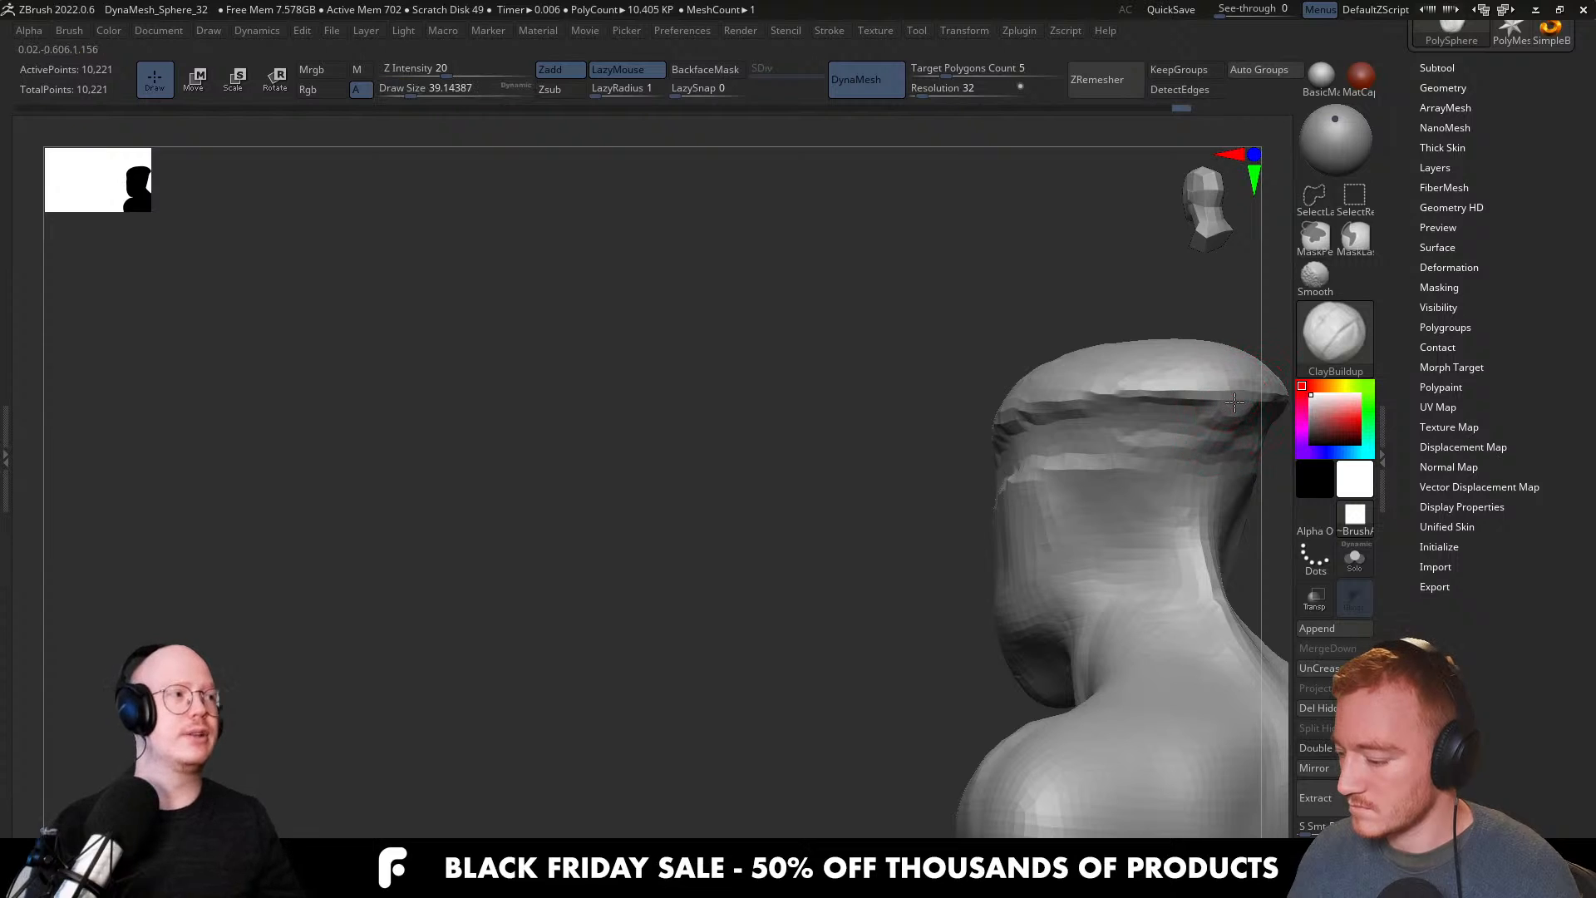
# Strengthen the crest's edge and the V-shaped forehead with ClayBuildup at draw sizes of about 39 and 54.
pyautogui.moveTo(1215, 404)
pyautogui.mouseDown()
pyautogui.moveTo(1244, 387)
pyautogui.moveTo(1049, 401)
pyautogui.mouseUp()
pyautogui.moveTo(993, 414); pyautogui.dragTo(1063, 407, button='right')
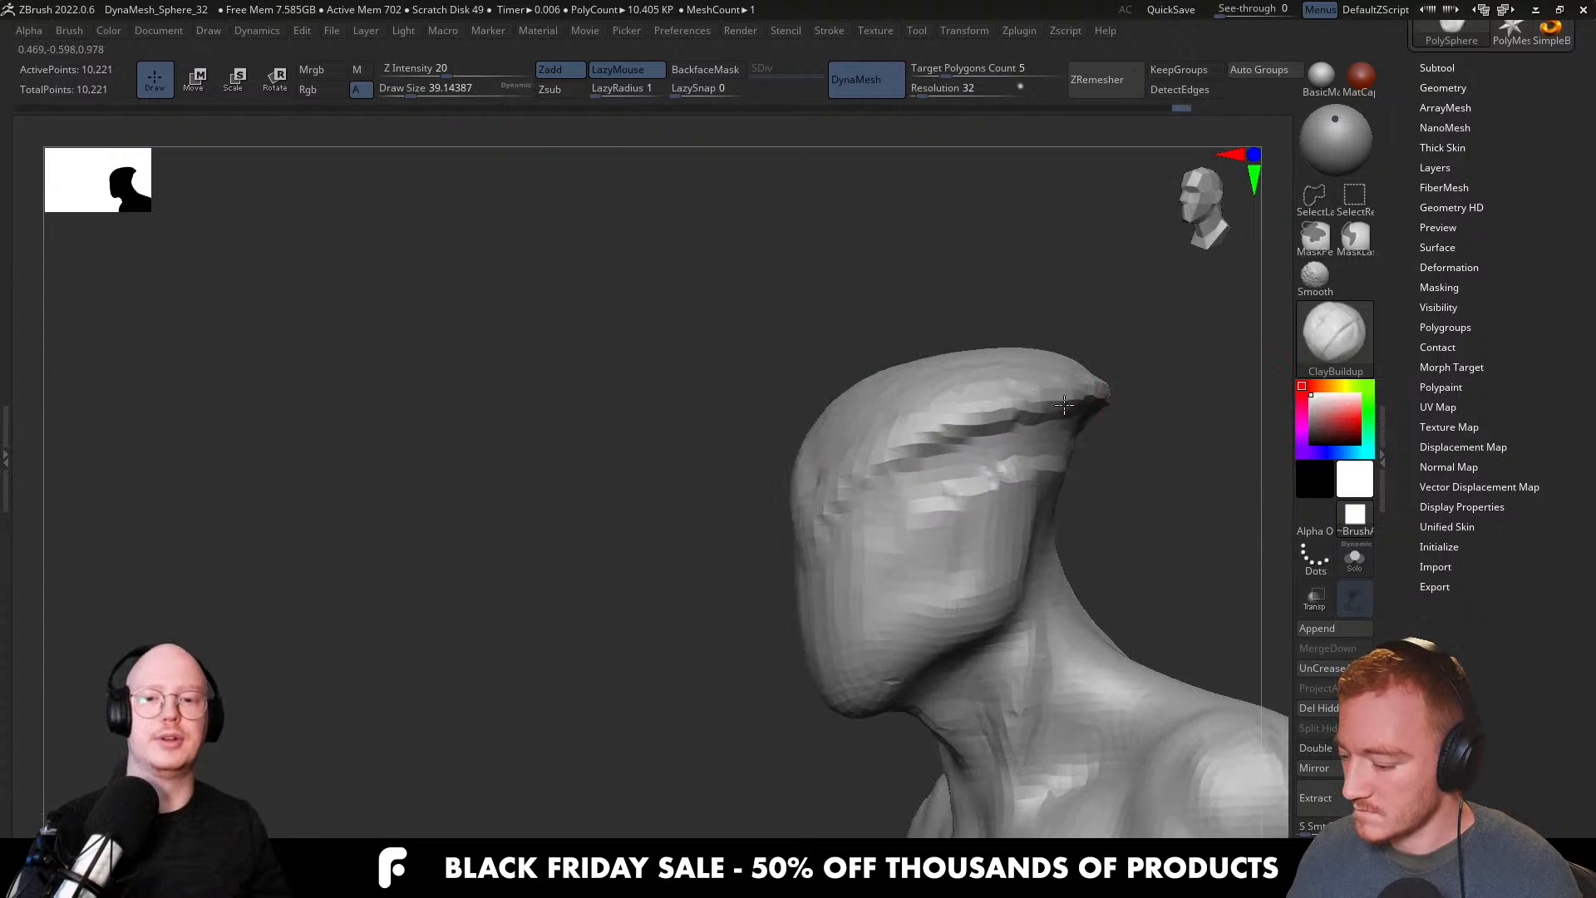
pyautogui.moveTo(993, 391); pyautogui.dragTo(849, 499)
pyautogui.moveTo(851, 507); pyautogui.dragTo(842, 499, button='right')
pyautogui.press('s')
pyautogui.moveTo(842, 498); pyautogui.dragTo(848, 499)
pyautogui.moveTo(819, 524)
pyautogui.mouseDown()
pyautogui.moveTo(819, 603)
pyautogui.moveTo(806, 490)
pyautogui.mouseUp()
pyautogui.moveTo(873, 463); pyautogui.dragTo(894, 527, button='right')
pyautogui.moveTo(794, 491); pyautogui.dragTo(881, 428)
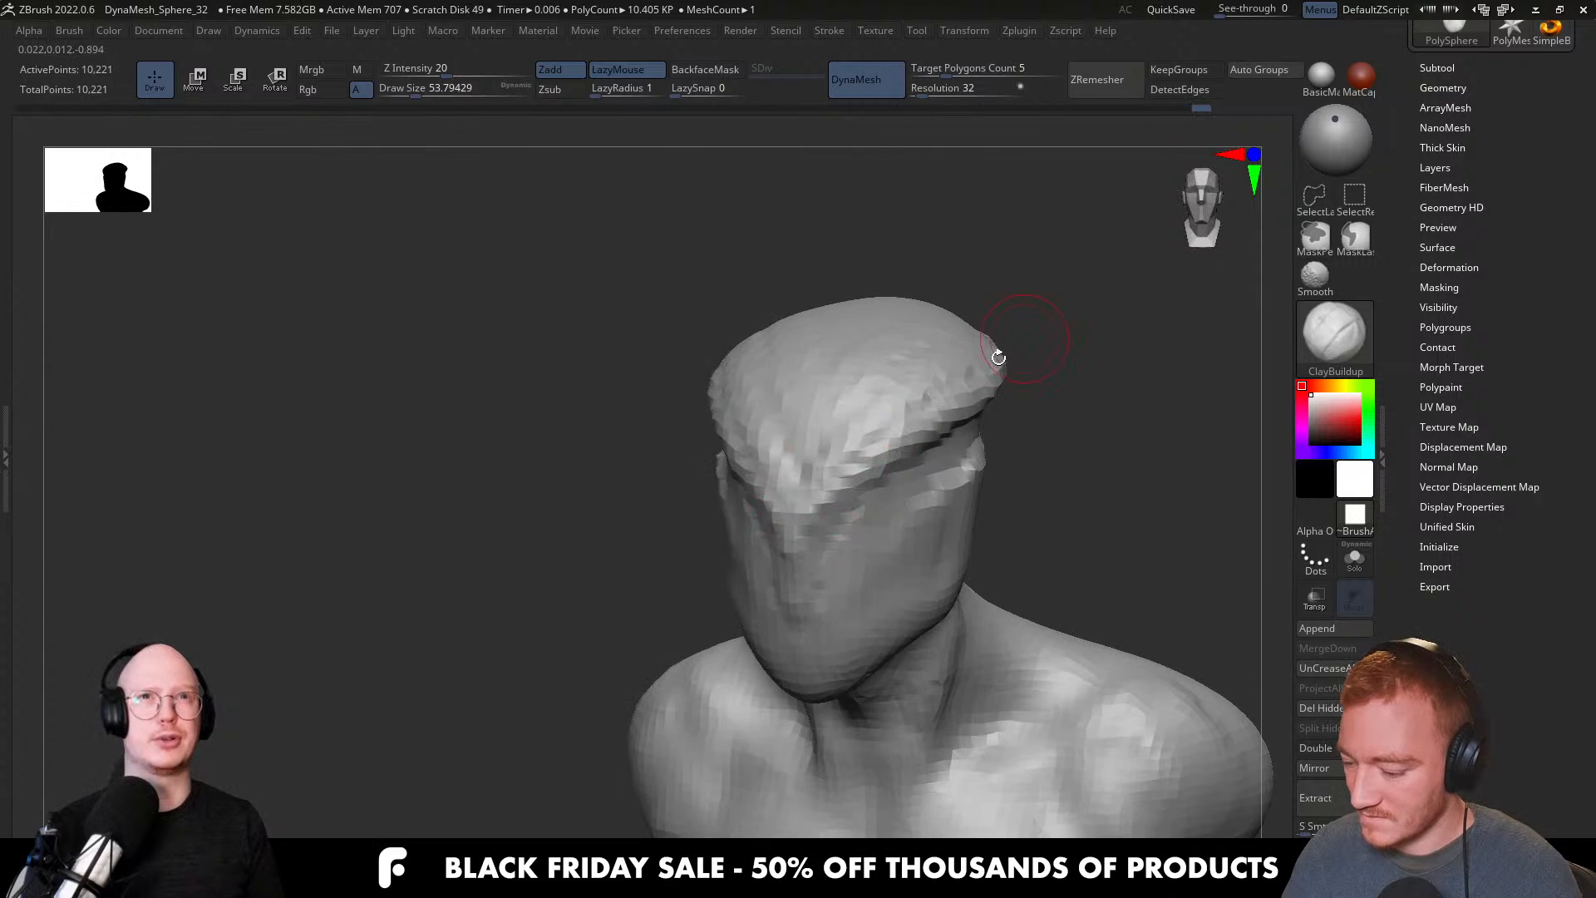
pyautogui.moveTo(1000, 357); pyautogui.dragTo(813, 522, button='right')
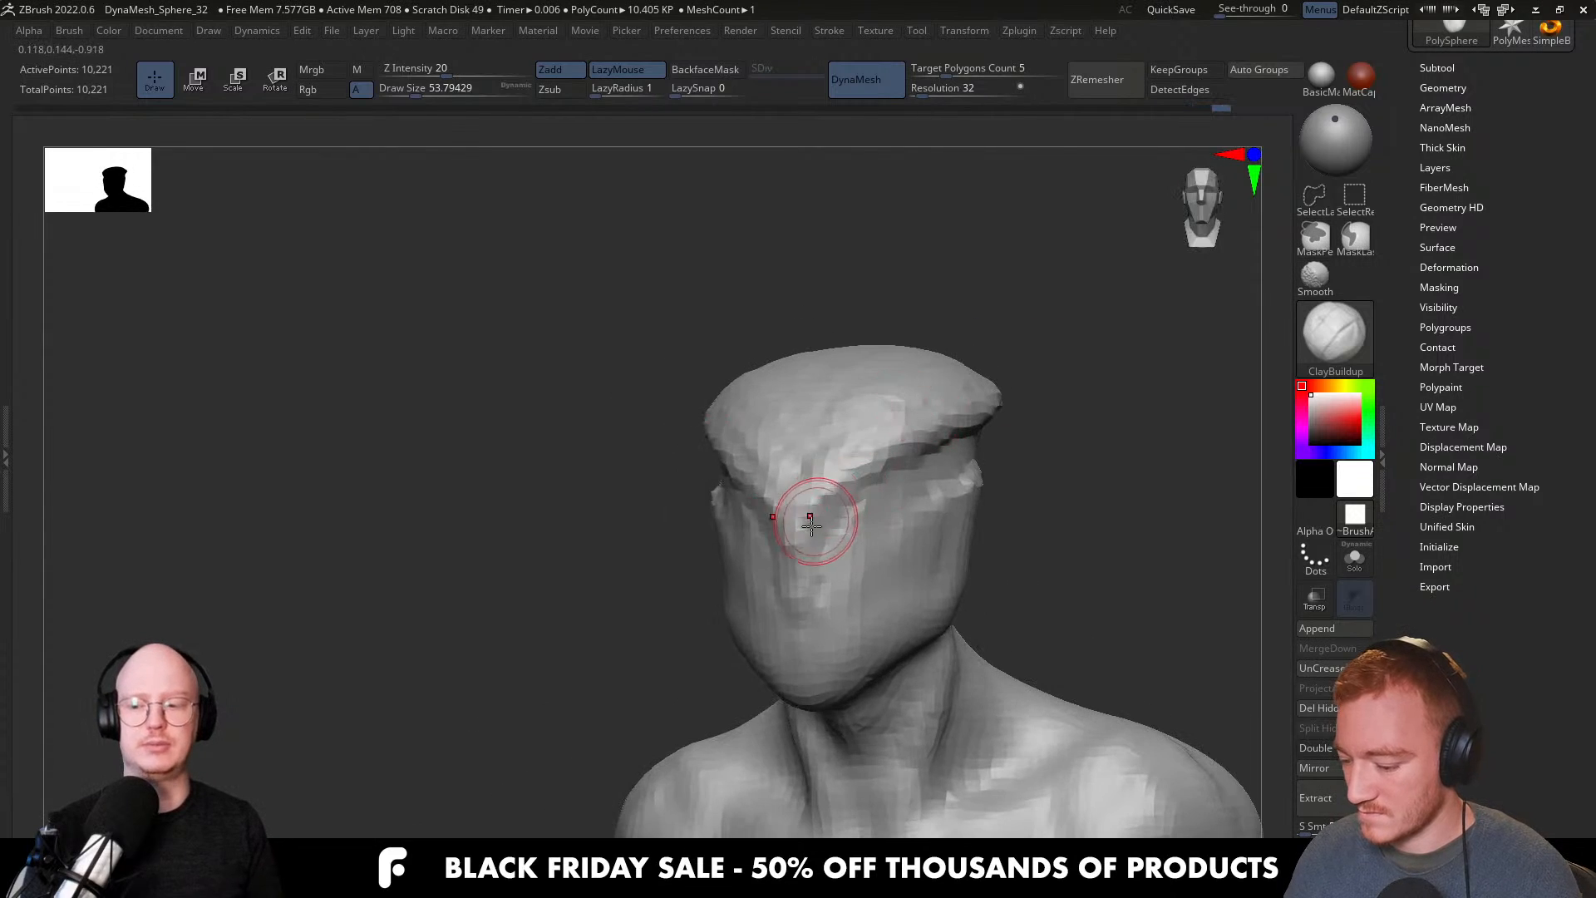
# Build up the muzzle above the chin with ClayBuildup at a draw size of about 68.
pyautogui.press('s')
pyautogui.moveTo(794, 638); pyautogui.dragTo(802, 636)
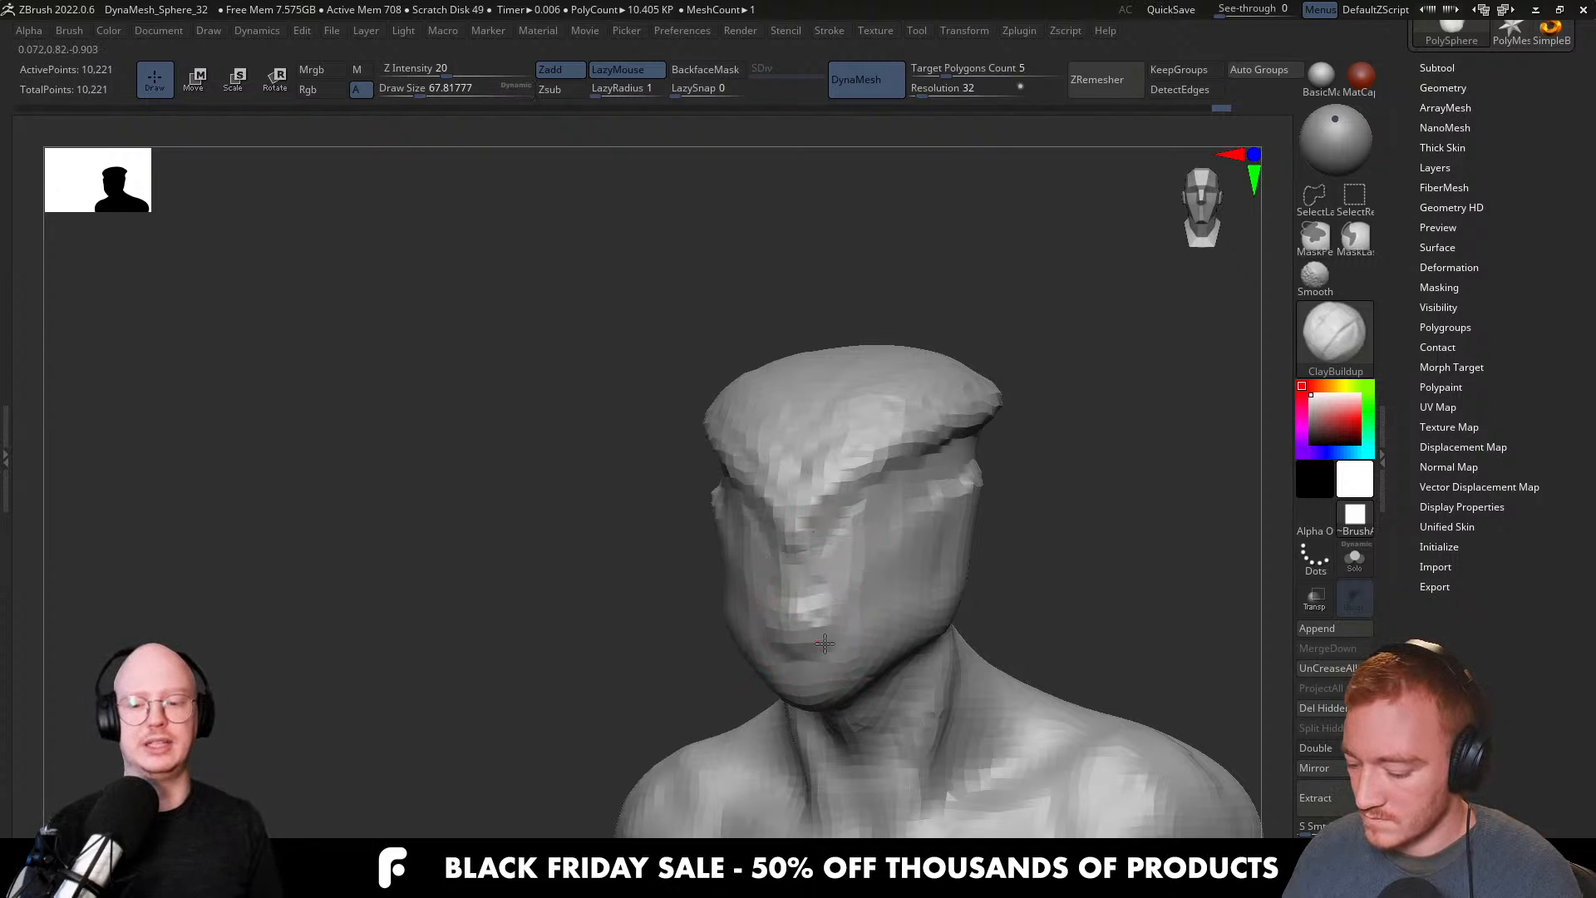
pyautogui.moveTo(808, 636); pyautogui.dragTo(849, 607, button='right')
# Adjust the lower face and jawline with the Move brush, ending at a draw size of about 128.
pyautogui.press('b')
pyautogui.press('m')
pyautogui.press('v')
pyautogui.press('s')
pyautogui.moveTo(819, 624); pyautogui.dragTo(888, 598)
pyautogui.press('s')
pyautogui.moveTo(887, 600)
pyautogui.keyDown('shift'); pyautogui.mouseDown(button='right')
pyautogui.moveTo(873, 612)
pyautogui.moveTo(852, 565)
pyautogui.mouseUp(button='right'); pyautogui.keyUp('shift')
pyautogui.press('s')
pyautogui.moveTo(831, 582); pyautogui.dragTo(870, 571)
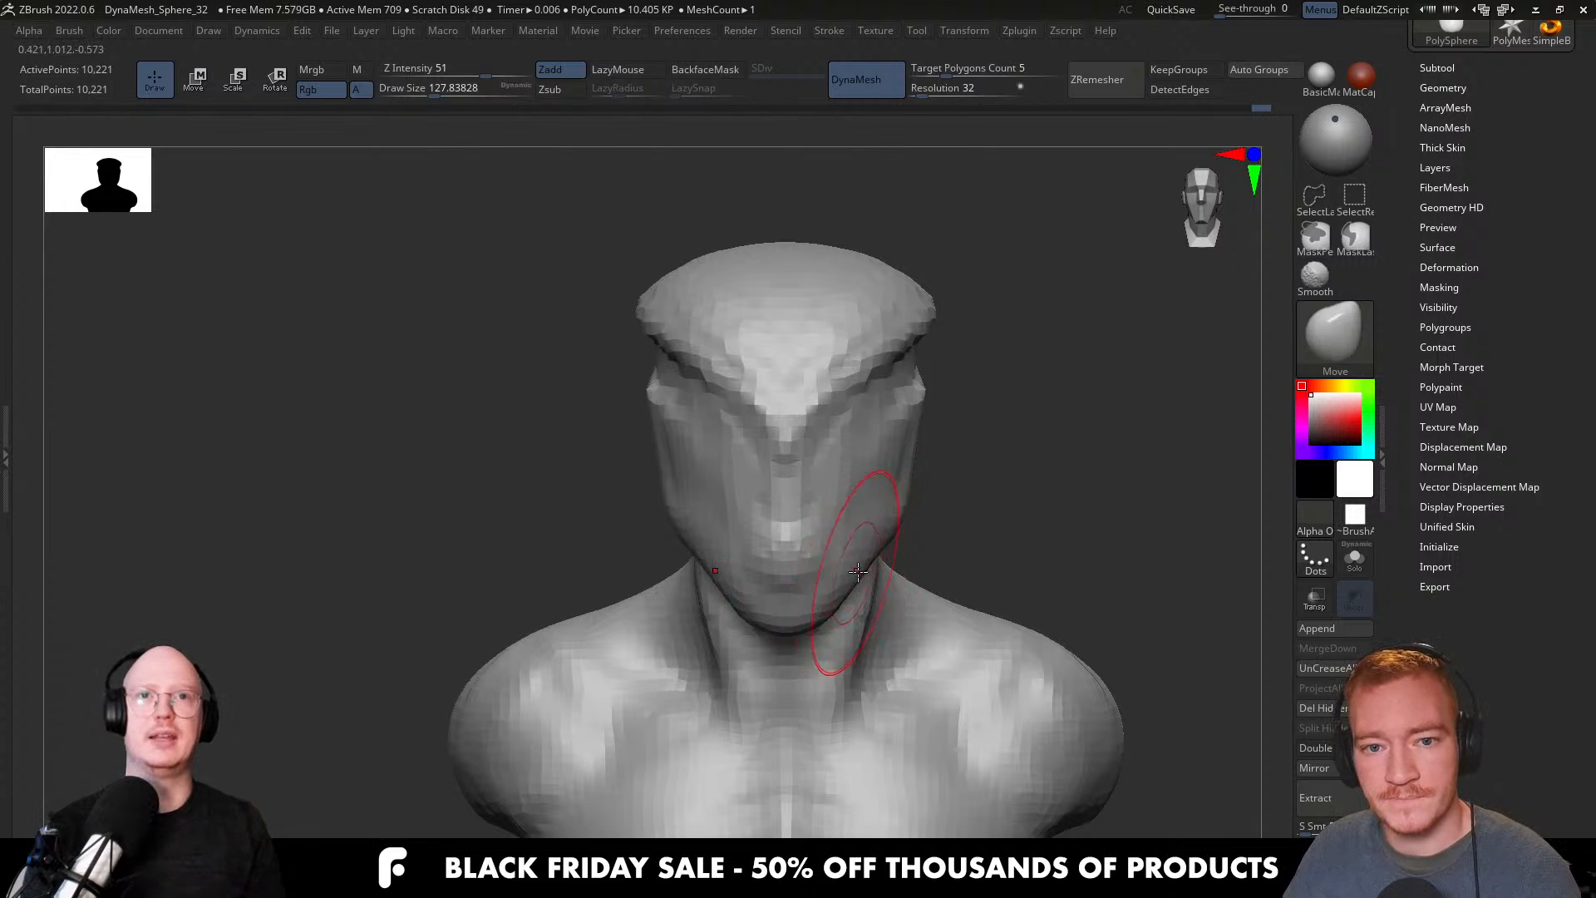
# Sculpt the cheeks and the side of the face with ClayBuildup at a draw size of about 90.
pyautogui.press('b')
pyautogui.press('c')
pyautogui.press('b')
pyautogui.moveTo(899, 520); pyautogui.dragTo(883, 507, button='right')
pyautogui.press('s')
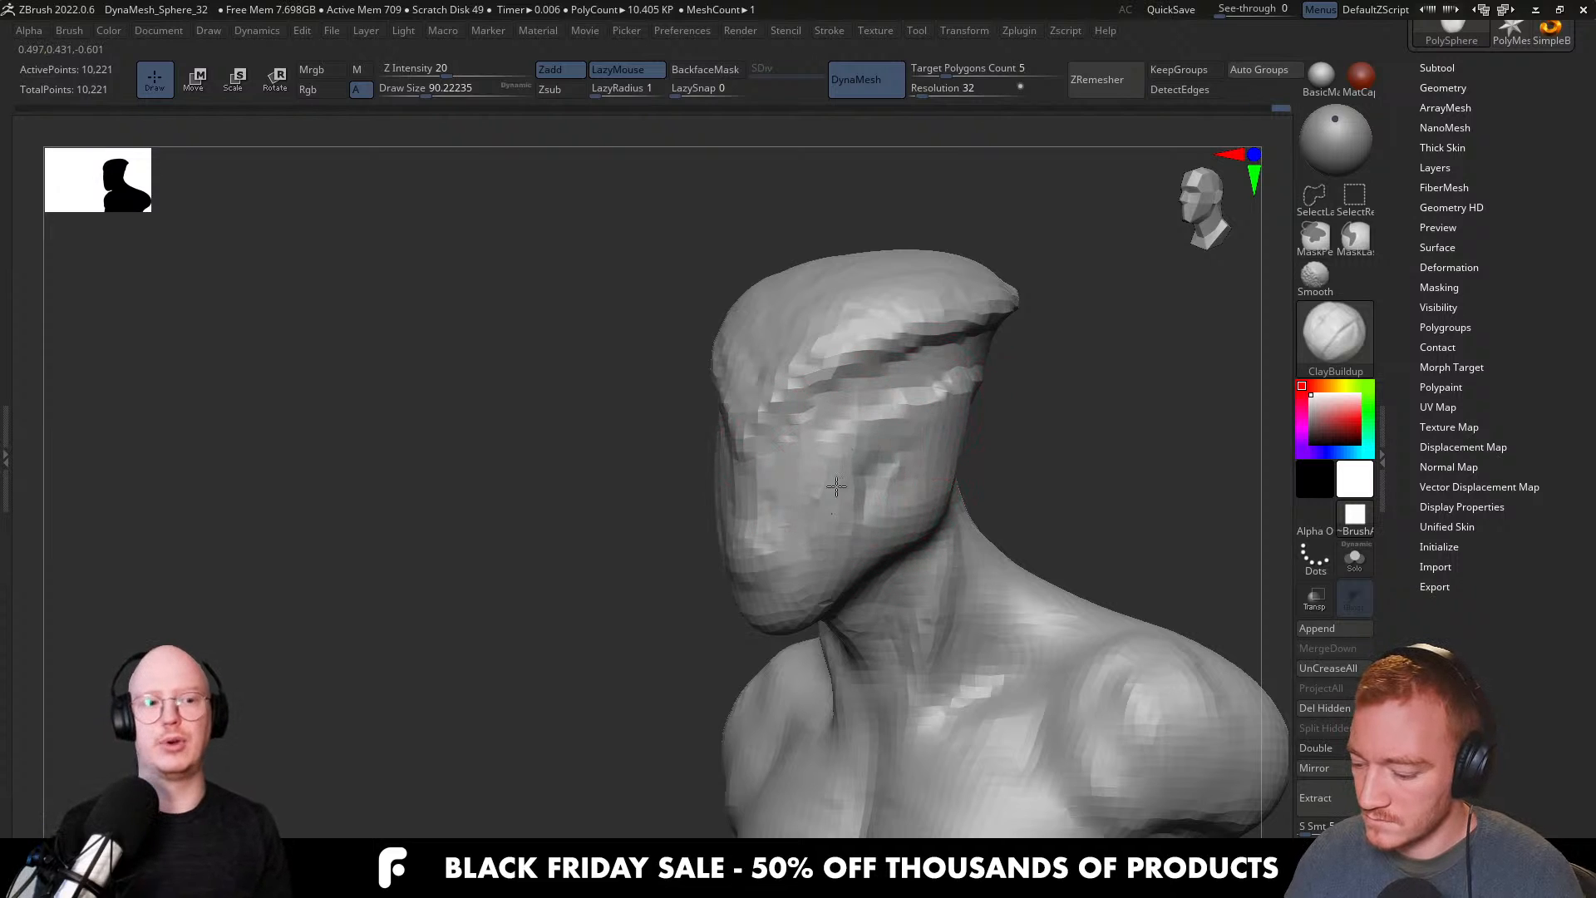
pyautogui.moveTo(832, 508); pyautogui.dragTo(883, 506, button='right')
pyautogui.moveTo(868, 466); pyautogui.dragTo(863, 557)
pyautogui.moveTo(894, 540); pyautogui.dragTo(848, 532, button='right')
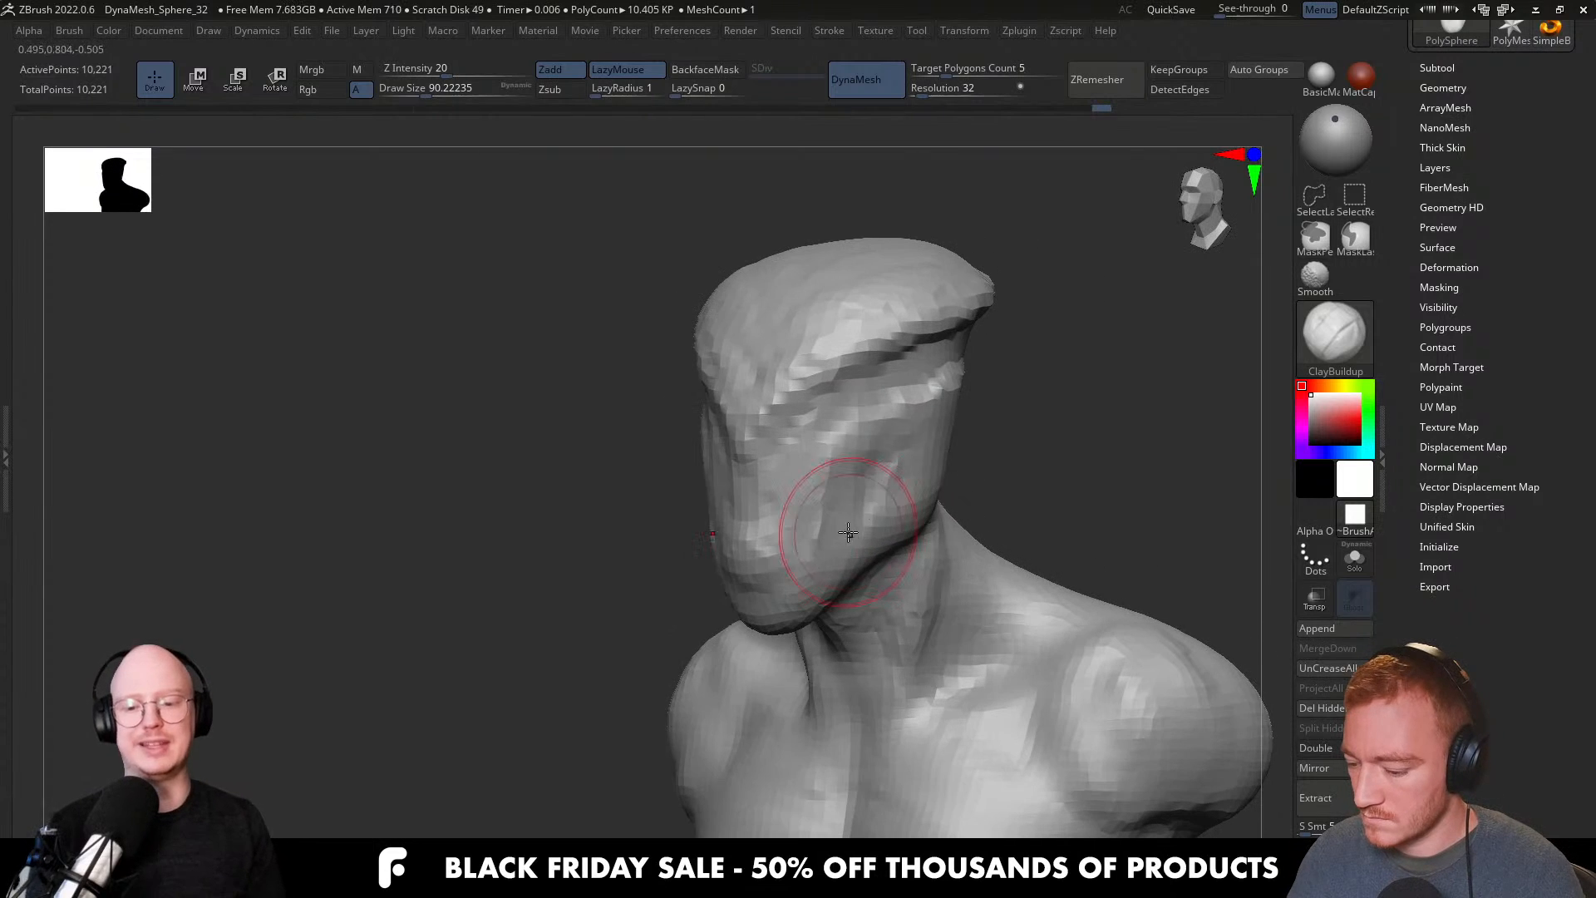
pyautogui.moveTo(886, 433); pyautogui.dragTo(861, 476, button='right')
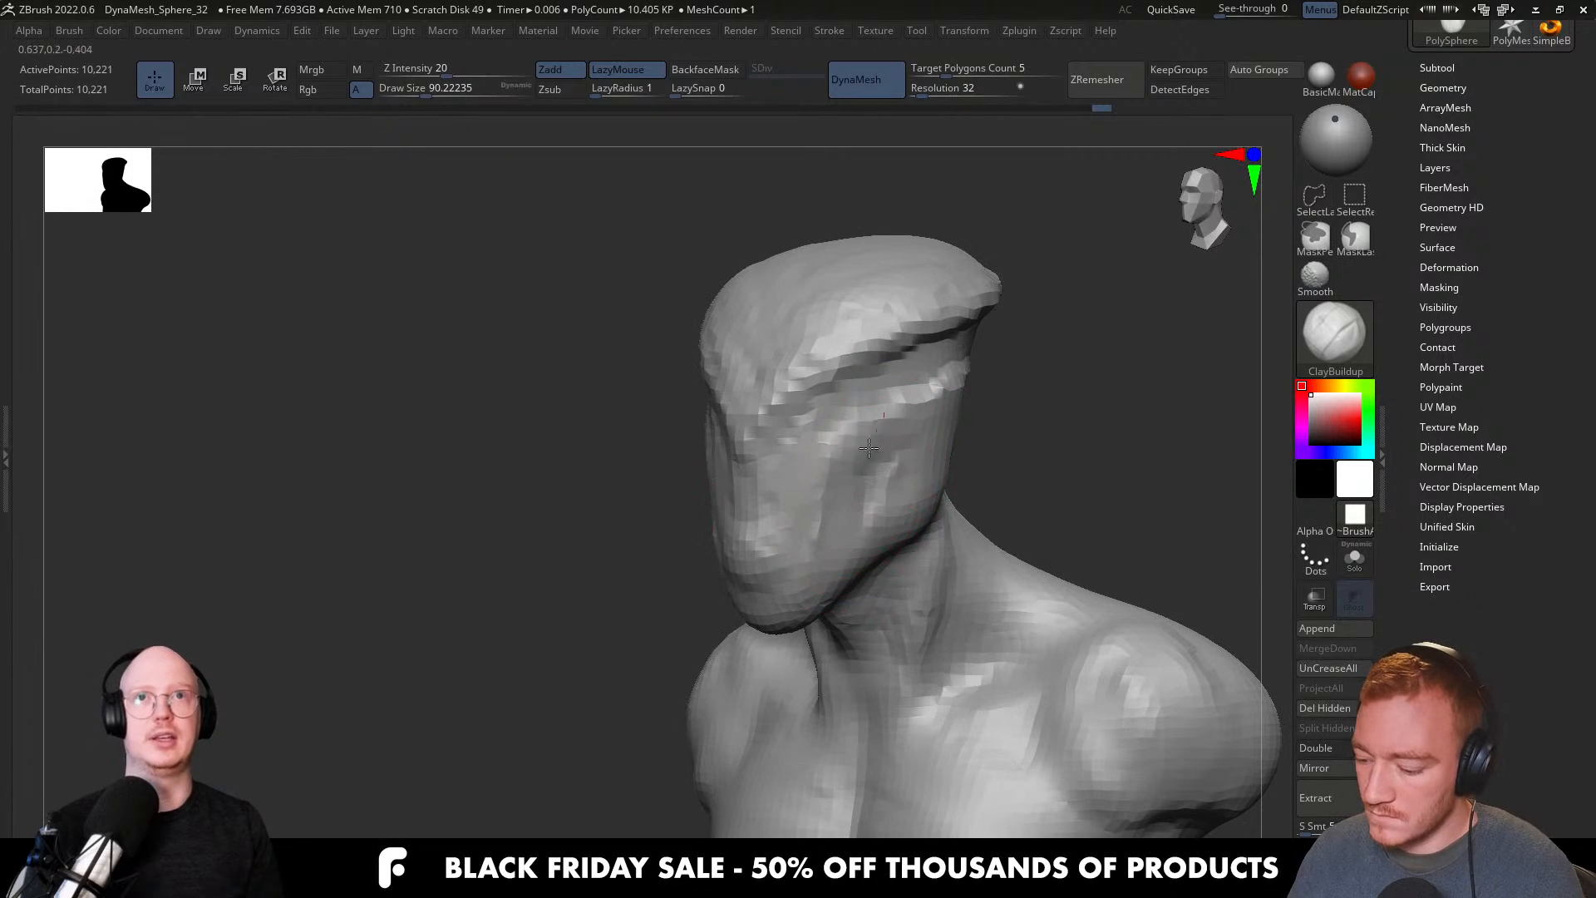
pyautogui.moveTo(944, 404); pyautogui.dragTo(931, 431, button='right')
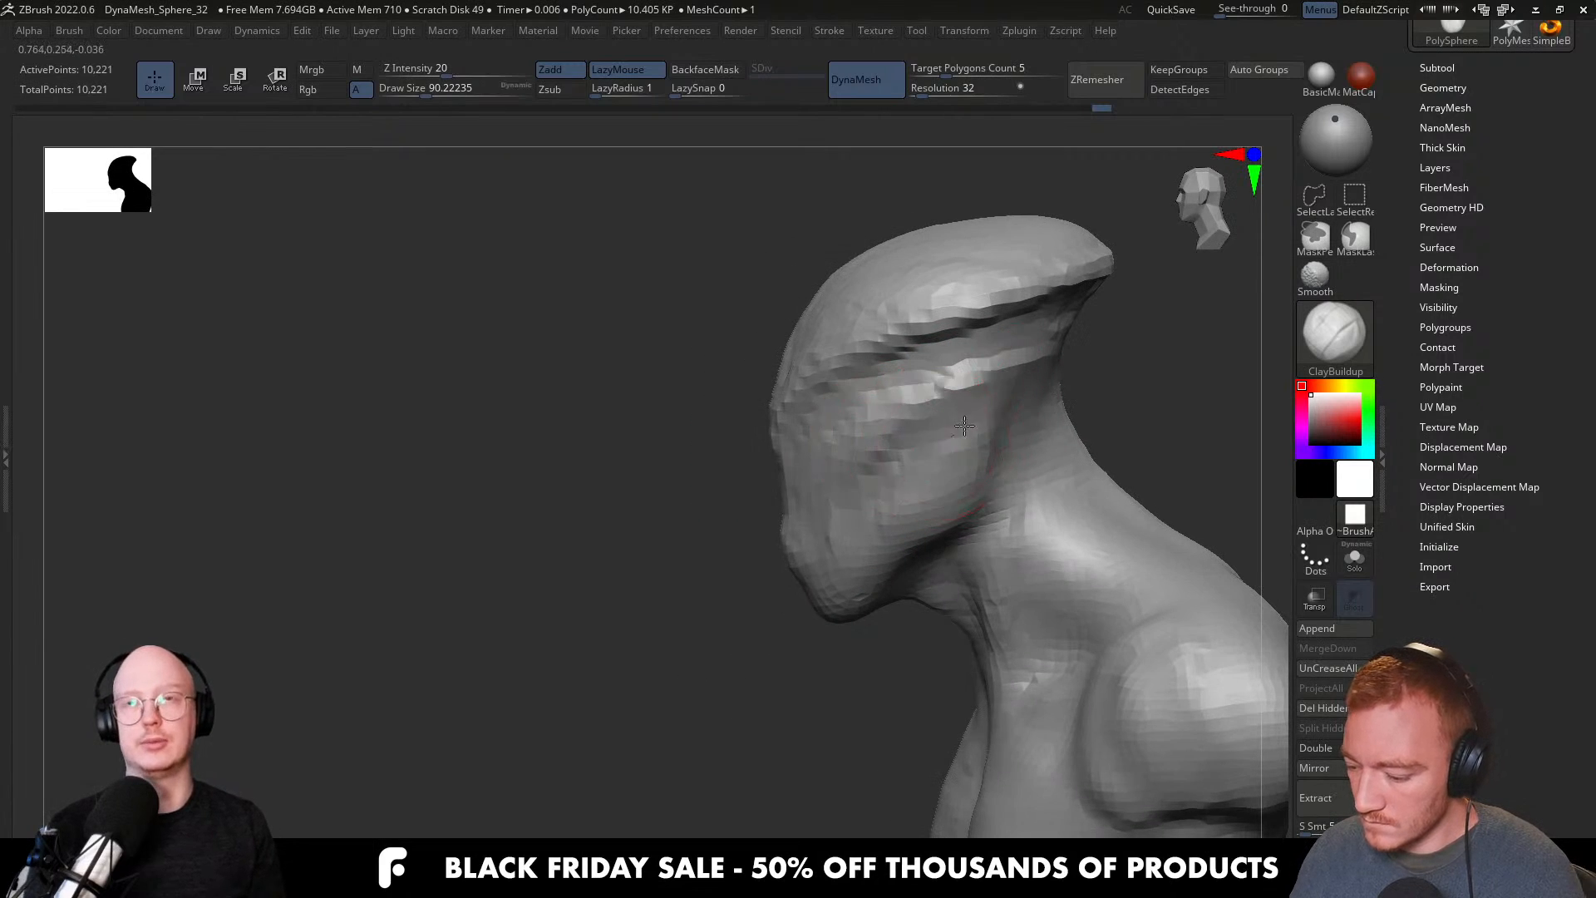
pyautogui.moveTo(952, 396)
pyautogui.mouseDown(button='right')
pyautogui.moveTo(860, 419)
pyautogui.moveTo(872, 431)
pyautogui.mouseUp(button='right')
# Reposition the cheek and side of the face with the Move brush, undoing the first pull.
pyautogui.press('b')
pyautogui.press('m')
pyautogui.press('v')
pyautogui.moveTo(901, 491); pyautogui.dragTo(895, 464)
pyautogui.hotkey('ctrl', 'z')
pyautogui.moveTo(877, 444); pyautogui.dragTo(901, 470, button='right')
pyautogui.press('s')
pyautogui.moveTo(891, 491); pyautogui.dragTo(910, 491)
pyautogui.moveTo(918, 481)
pyautogui.mouseDown(button='right')
pyautogui.moveTo(899, 495)
pyautogui.moveTo(862, 421)
pyautogui.moveTo(884, 384)
pyautogui.moveTo(831, 459)
pyautogui.mouseUp(button='right')
pyautogui.press('s')
# Reshape the crown and the head's outline from above with the Move brush, ending at a draw size of about 202.
pyautogui.moveTo(873, 396)
pyautogui.mouseDown(button='right')
pyautogui.moveTo(873, 449)
pyautogui.moveTo(832, 305)
pyautogui.mouseUp(button='right')
pyautogui.press('s')
pyautogui.moveTo(832, 305); pyautogui.dragTo(798, 308)
pyautogui.moveTo(797, 308)
pyautogui.mouseDown(button='right')
pyautogui.moveTo(795, 249)
pyautogui.moveTo(813, 267)
pyautogui.moveTo(798, 239)
pyautogui.mouseUp(button='right')
pyautogui.press('s')
pyautogui.moveTo(798, 239)
pyautogui.mouseDown()
pyautogui.moveTo(789, 219)
pyautogui.moveTo(803, 220)
pyautogui.mouseUp()
pyautogui.press('s')
pyautogui.moveTo(848, 252)
pyautogui.mouseDown(button='right')
pyautogui.moveTo(882, 317)
pyautogui.moveTo(873, 291)
pyautogui.moveTo(876, 346)
pyautogui.mouseUp(button='right')
pyautogui.press('s')
pyautogui.moveTo(876, 346); pyautogui.dragTo(895, 356)
pyautogui.press('s')
pyautogui.moveTo(876, 290); pyautogui.dragTo(885, 285)
pyautogui.moveTo(884, 285); pyautogui.dragTo(873, 443, button='right')
pyautogui.press('s')
pyautogui.moveTo(872, 444); pyautogui.dragTo(877, 443)
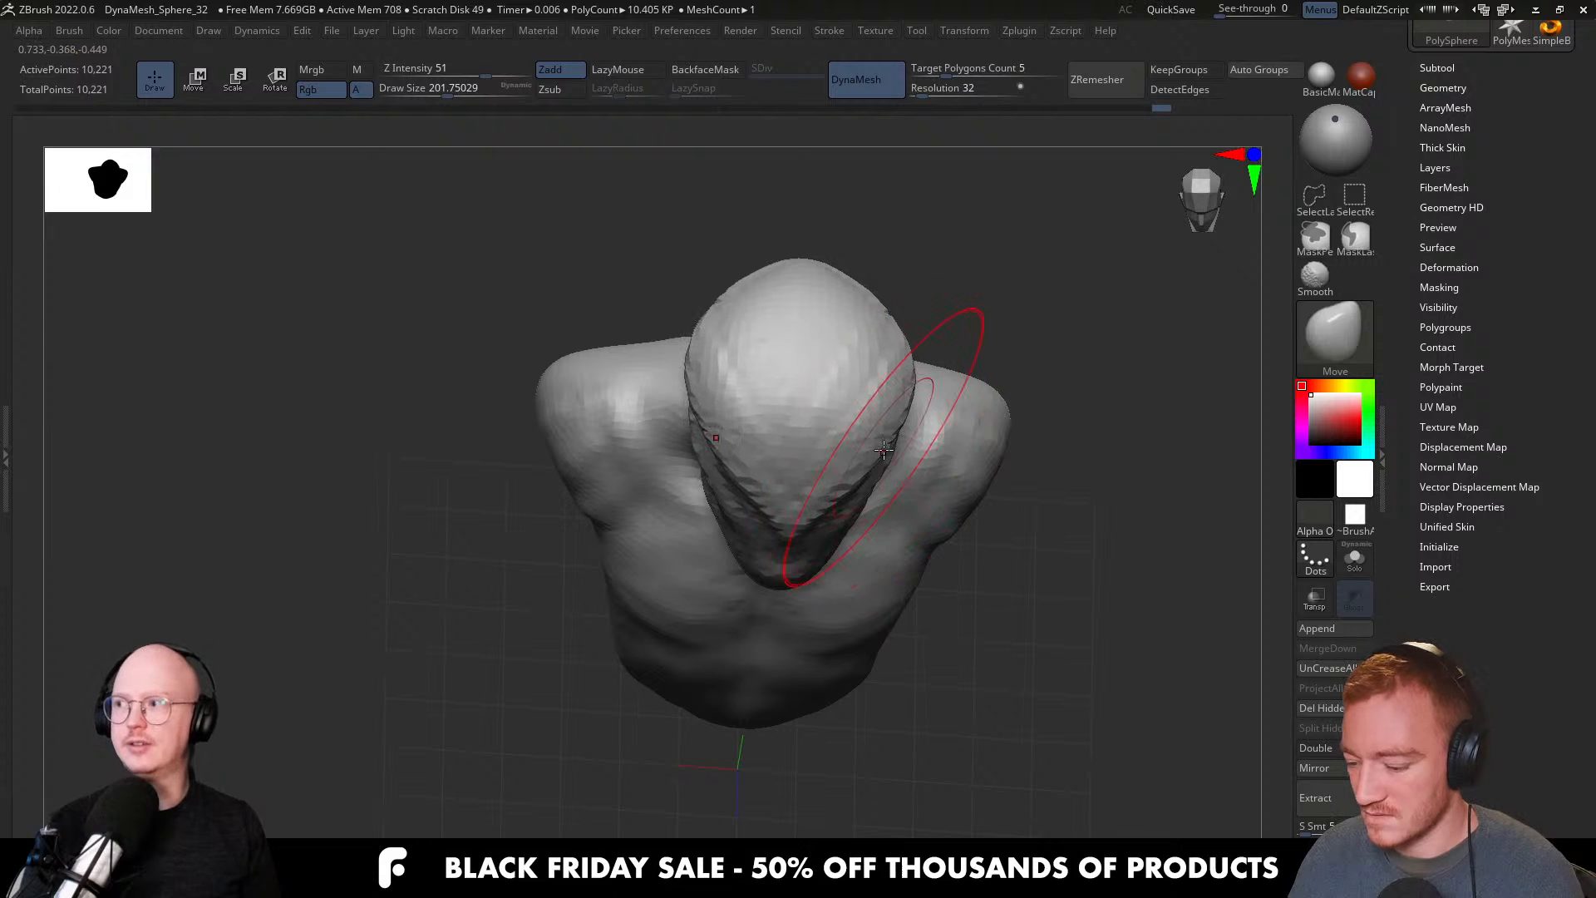
# Refine the outer contour of the face with the Move brush, varying the draw size between pulls.
pyautogui.moveTo(882, 449); pyautogui.dragTo(883, 436, button='right')
pyautogui.moveTo(893, 532); pyautogui.dragTo(883, 510, button='right')
pyautogui.press('s')
pyautogui.moveTo(883, 509); pyautogui.dragTo(859, 507)
pyautogui.moveTo(883, 482); pyautogui.dragTo(858, 522, button='right')
pyautogui.press('s')
pyautogui.moveTo(858, 527); pyautogui.dragTo(866, 526)
pyautogui.press('s')
pyautogui.moveTo(866, 525); pyautogui.dragTo(858, 501)
# Adjust the chin with the Move brush at a draw size of about 154 and check the head's profile.
pyautogui.moveTo(858, 498)
pyautogui.mouseDown(button='right')
pyautogui.moveTo(801, 499)
pyautogui.moveTo(915, 466)
pyautogui.moveTo(826, 523)
pyautogui.mouseUp(button='right')
pyautogui.press('s')
pyautogui.moveTo(787, 620); pyautogui.dragTo(791, 620)
pyautogui.moveTo(792, 622); pyautogui.dragTo(783, 603)
pyautogui.moveTo(996, 517)
pyautogui.mouseDown(button='right')
pyautogui.moveTo(1087, 502)
pyautogui.moveTo(1035, 522)
pyautogui.moveTo(880, 463)
pyautogui.moveTo(936, 394)
pyautogui.mouseUp(button='right')
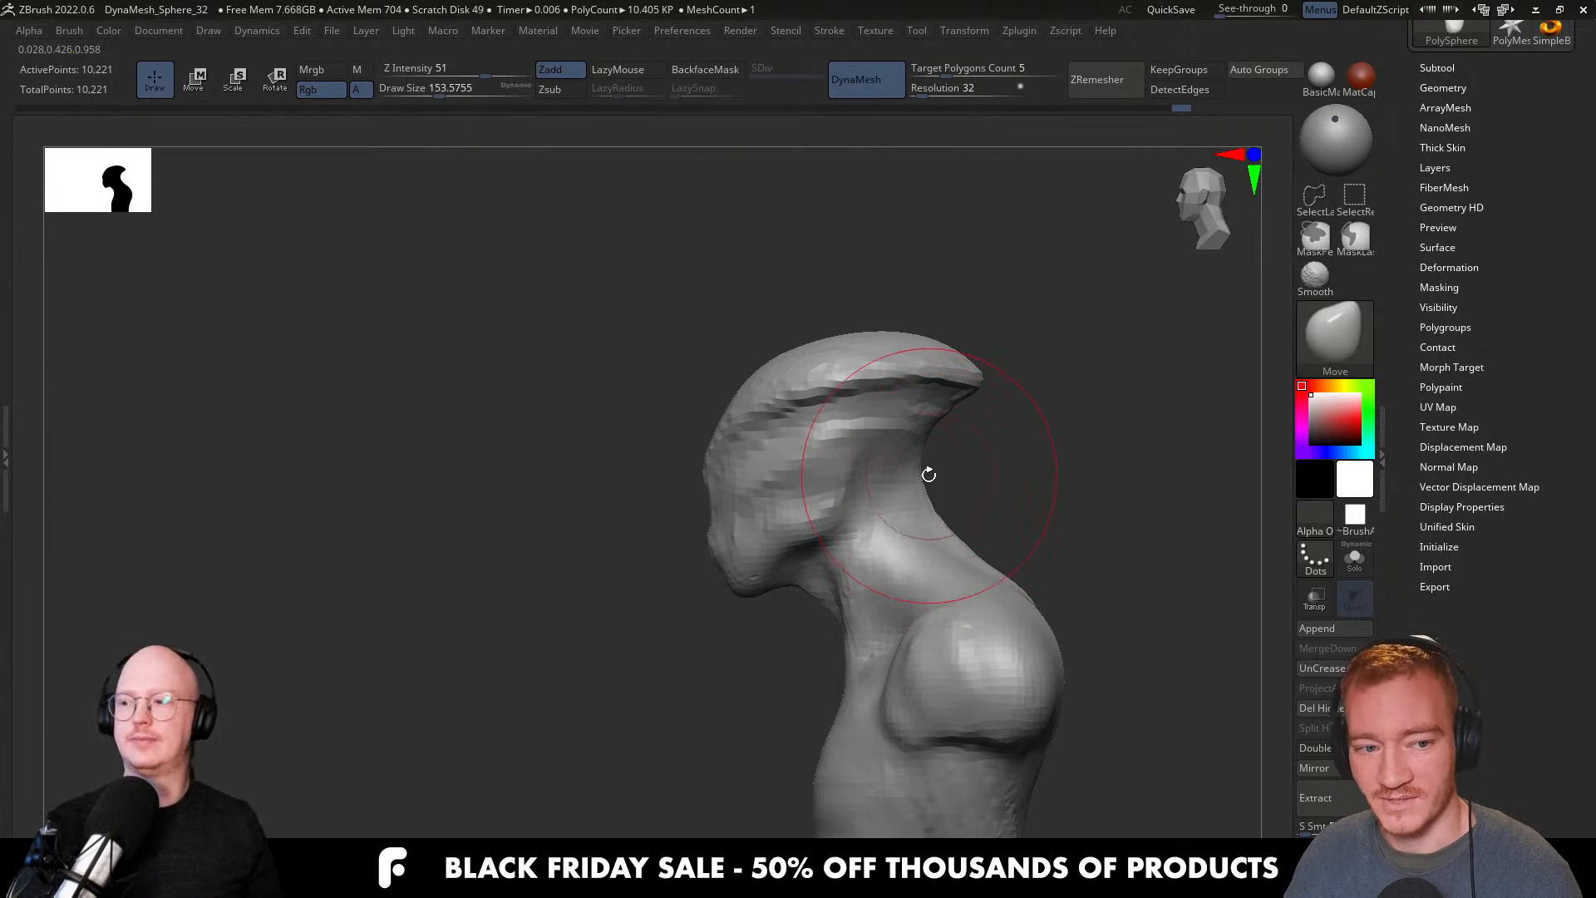
pyautogui.press('s')
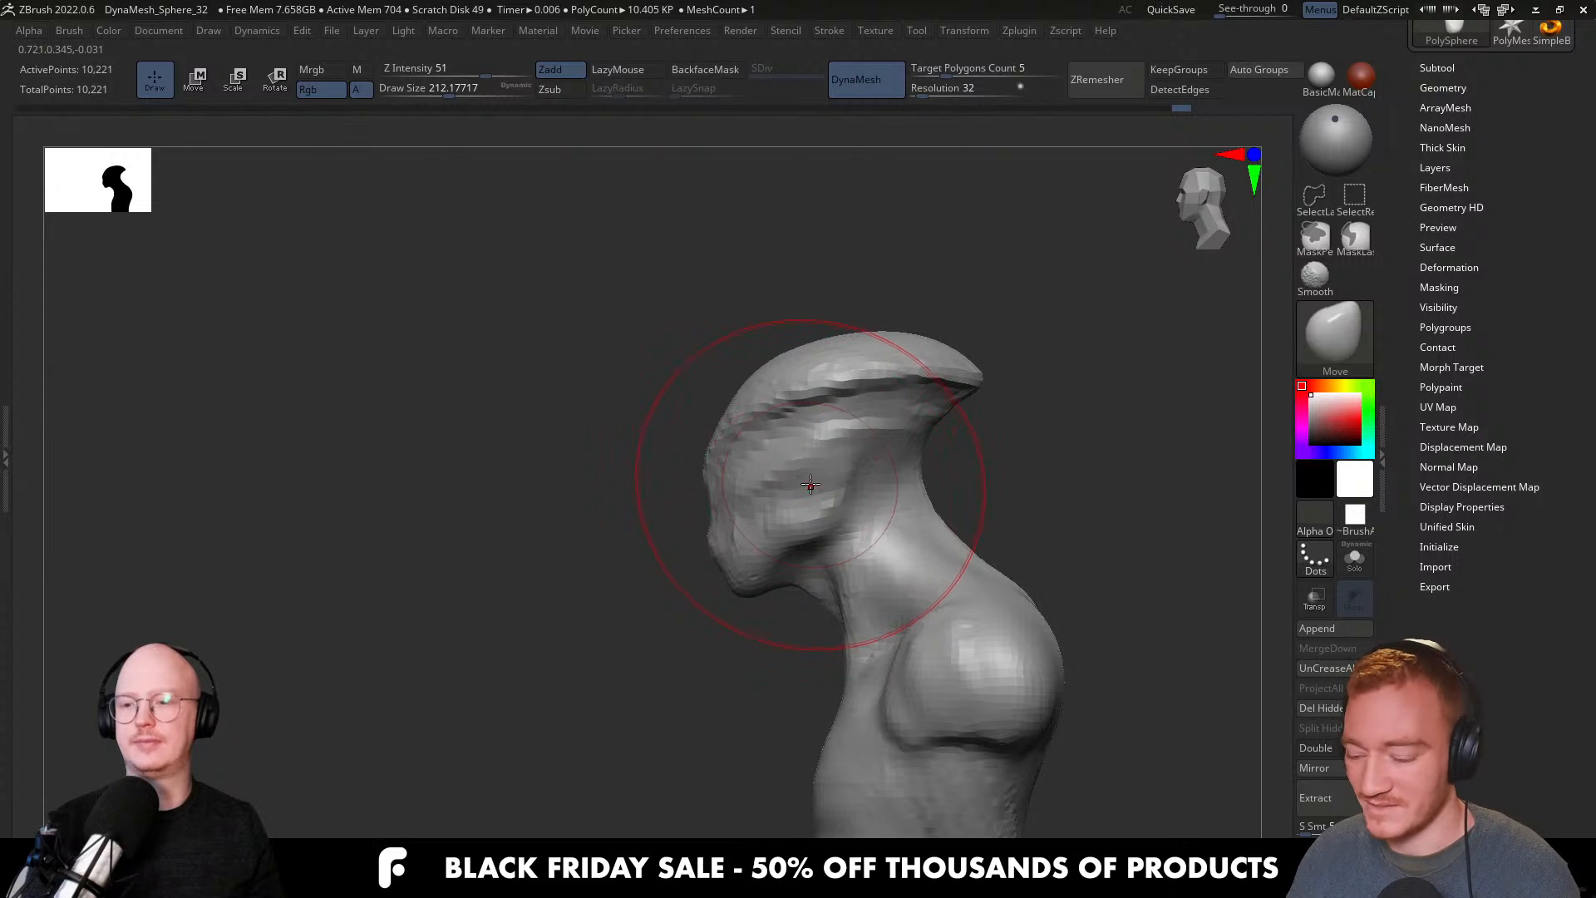
# Sculpt a central ridge over the forehead and crown with ClayBuildup at draw sizes of about 51 and 71.
pyautogui.moveTo(796, 484)
pyautogui.keyDown('shift'); pyautogui.mouseDown(button='right')
pyautogui.moveTo(894, 492)
pyautogui.moveTo(743, 454)
pyautogui.mouseUp(button='right'); pyautogui.keyUp('shift')
pyautogui.press('s')
pyautogui.moveTo(739, 432); pyautogui.dragTo(752, 326)
pyautogui.moveTo(749, 450)
pyautogui.keyDown('alt'); pyautogui.mouseDown(button='right')
pyautogui.moveTo(742, 485)
pyautogui.moveTo(734, 342)
pyautogui.mouseUp(button='right'); pyautogui.keyUp('alt')
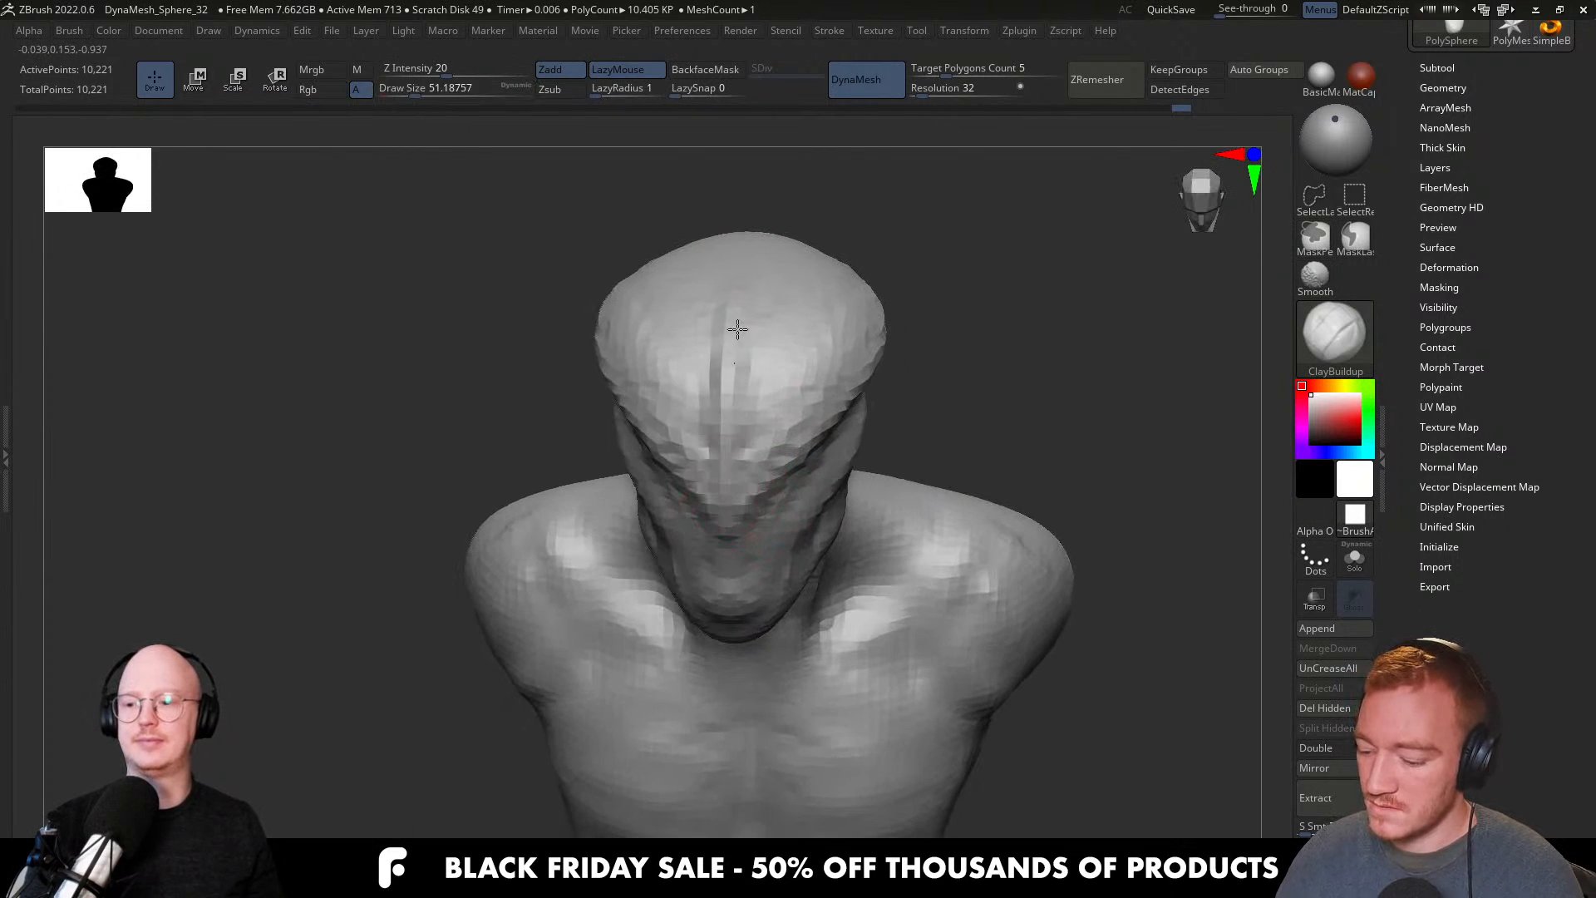
pyautogui.moveTo(748, 285); pyautogui.dragTo(722, 355, button='right')
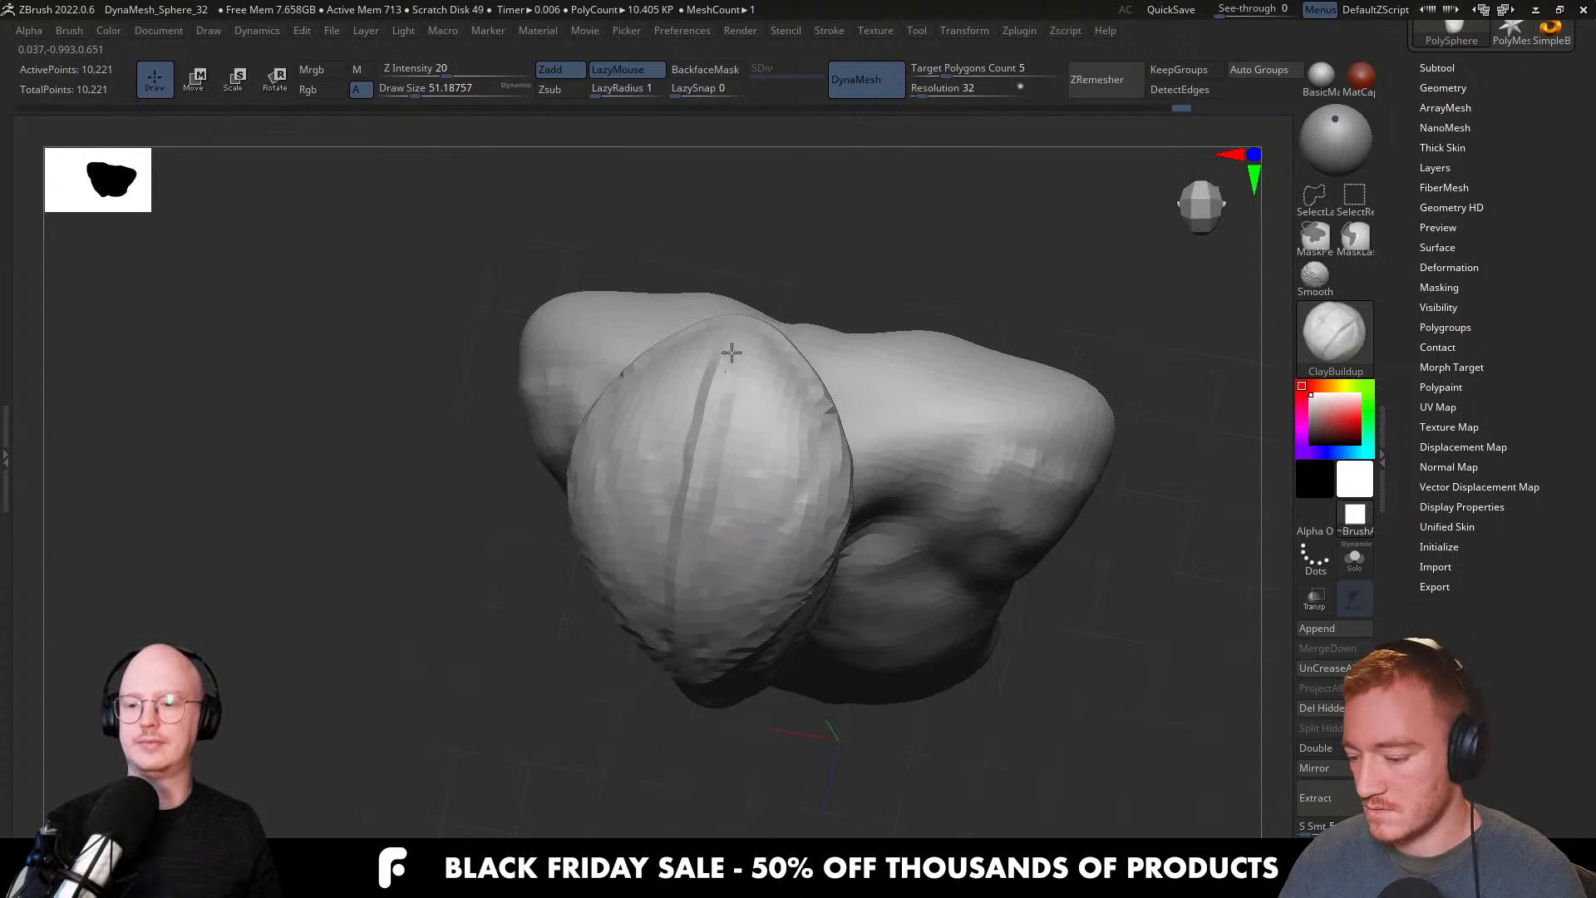
pyautogui.moveTo(676, 631)
pyautogui.mouseDown(button='right')
pyautogui.moveTo(727, 422)
pyautogui.moveTo(709, 618)
pyautogui.moveTo(727, 656)
pyautogui.moveTo(704, 704)
pyautogui.moveTo(801, 607)
pyautogui.moveTo(769, 590)
pyautogui.moveTo(794, 433)
pyautogui.moveTo(770, 395)
pyautogui.mouseUp(button='right')
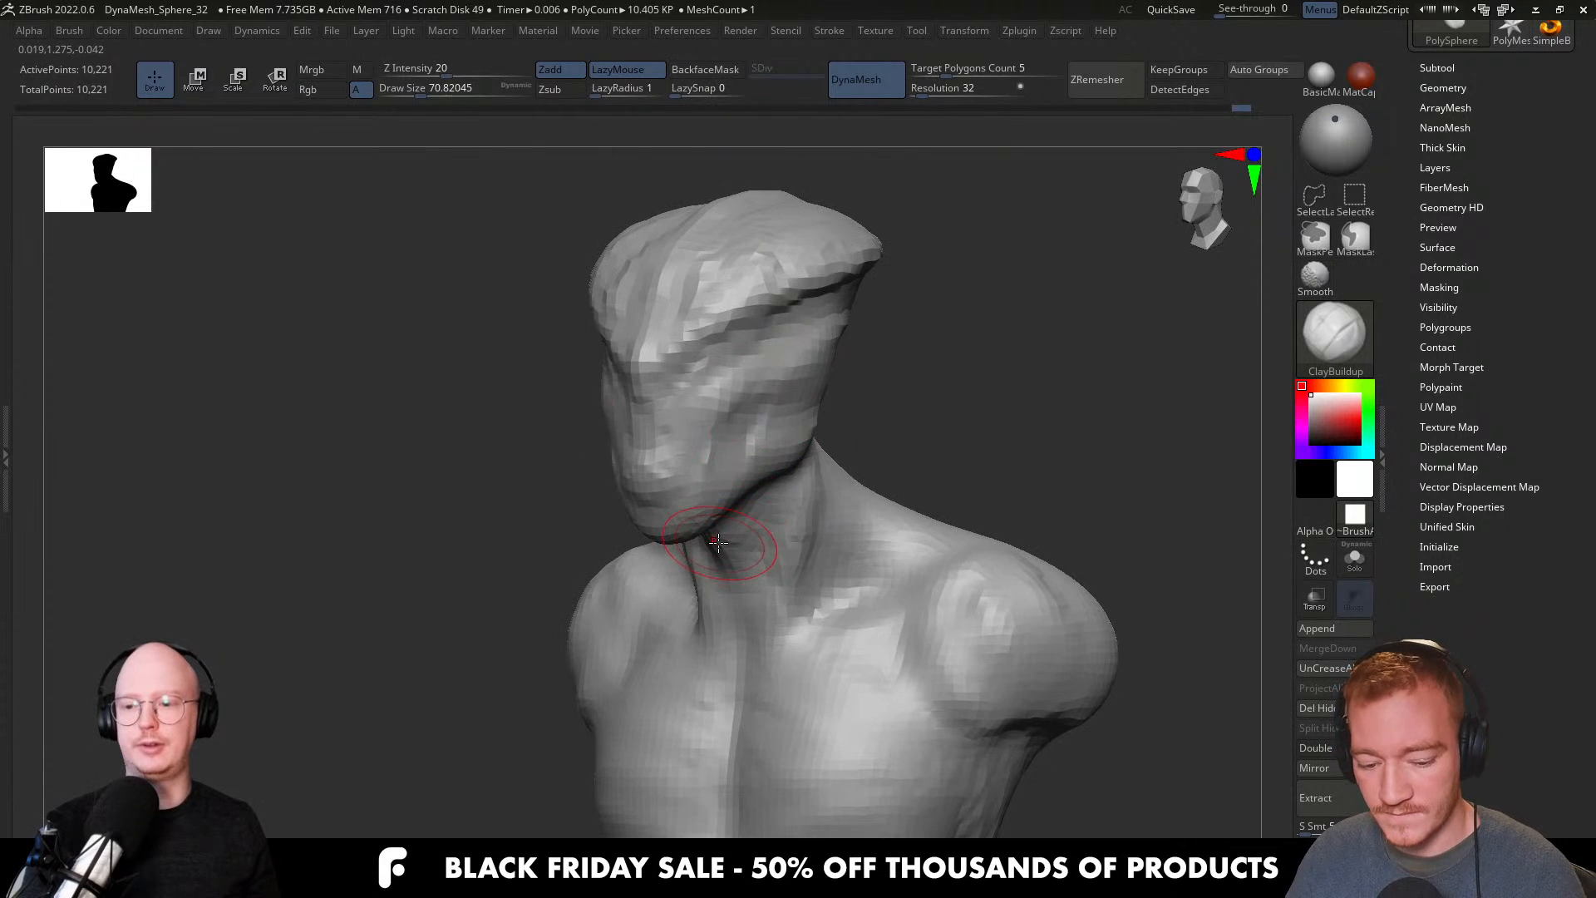
# Switch to the DamStandard brush and re-DynaMesh the bust.
pyautogui.press('b')
pyautogui.press('d')
pyautogui.press('s')
pyautogui.keyDown('ctrl'); pyautogui.moveTo(974, 286); pyautogui.dragTo(931, 384); pyautogui.keyUp('ctrl')
pyautogui.moveTo(965, 461)
pyautogui.keyDown('shift'); pyautogui.mouseDown(button='right')
pyautogui.moveTo(1012, 481)
pyautogui.moveTo(956, 483)
pyautogui.mouseUp(button='right'); pyautogui.keyUp('shift')
pyautogui.moveTo(873, 535)
pyautogui.mouseDown(button='right')
pyautogui.moveTo(1031, 524)
pyautogui.moveTo(901, 528)
pyautogui.mouseUp(button='right')
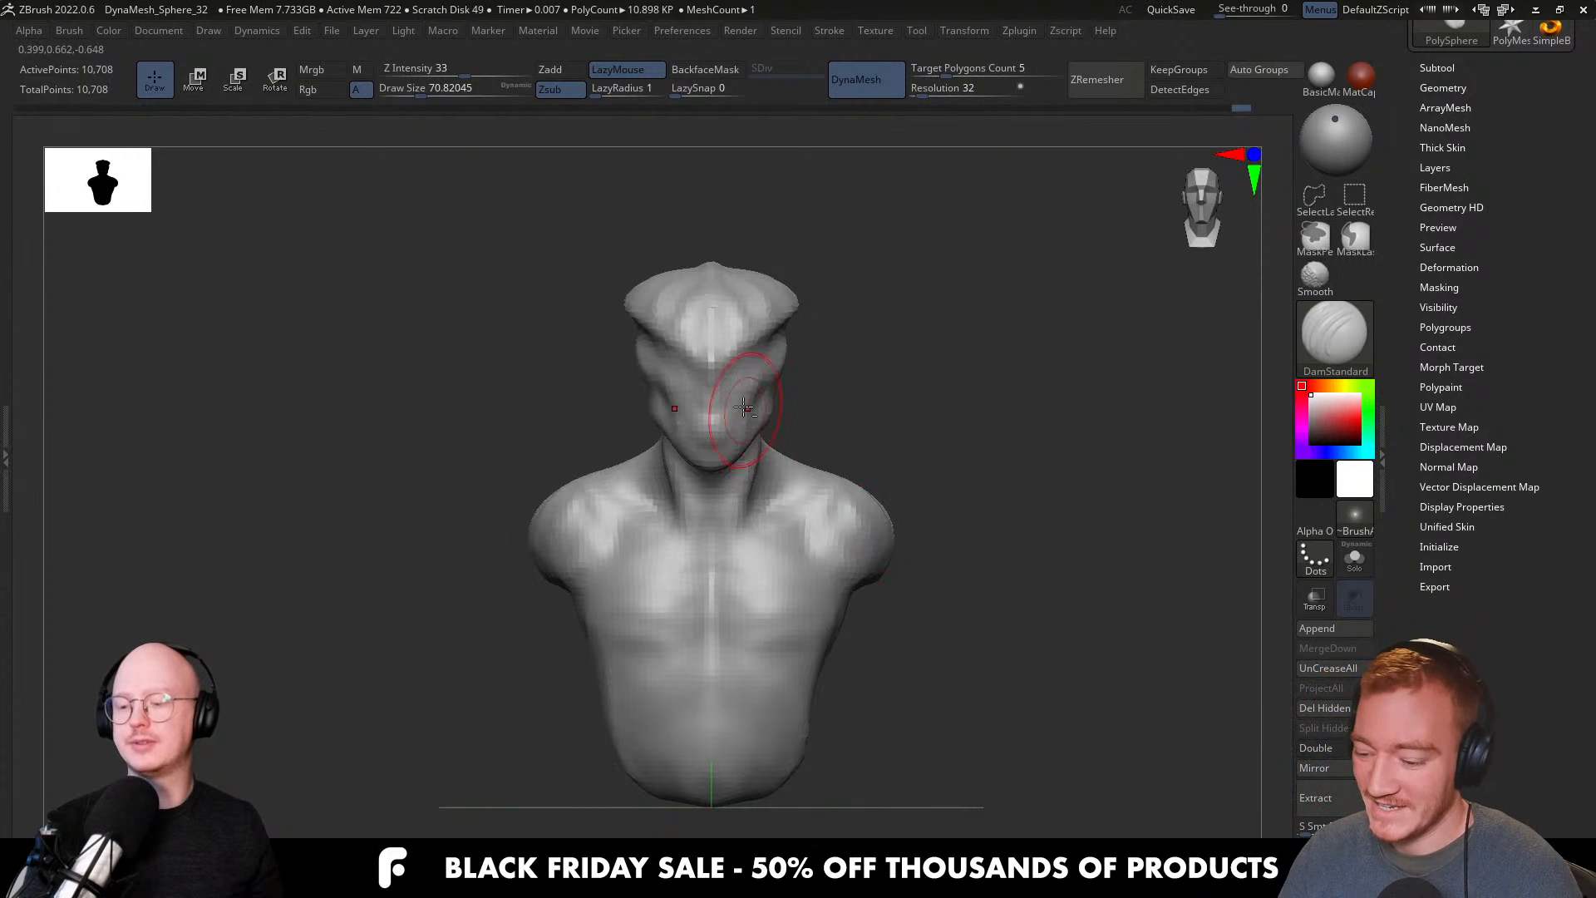
# Carve the mouth and lip edges into the muzzle with DamStandard at draw sizes of about 20 and 35.
pyautogui.keyDown('ctrl'); pyautogui.moveTo(745, 409); pyautogui.dragTo(758, 553, button='right'); pyautogui.keyUp('ctrl')
pyautogui.press('s')
pyautogui.moveTo(694, 474); pyautogui.dragTo(675, 480)
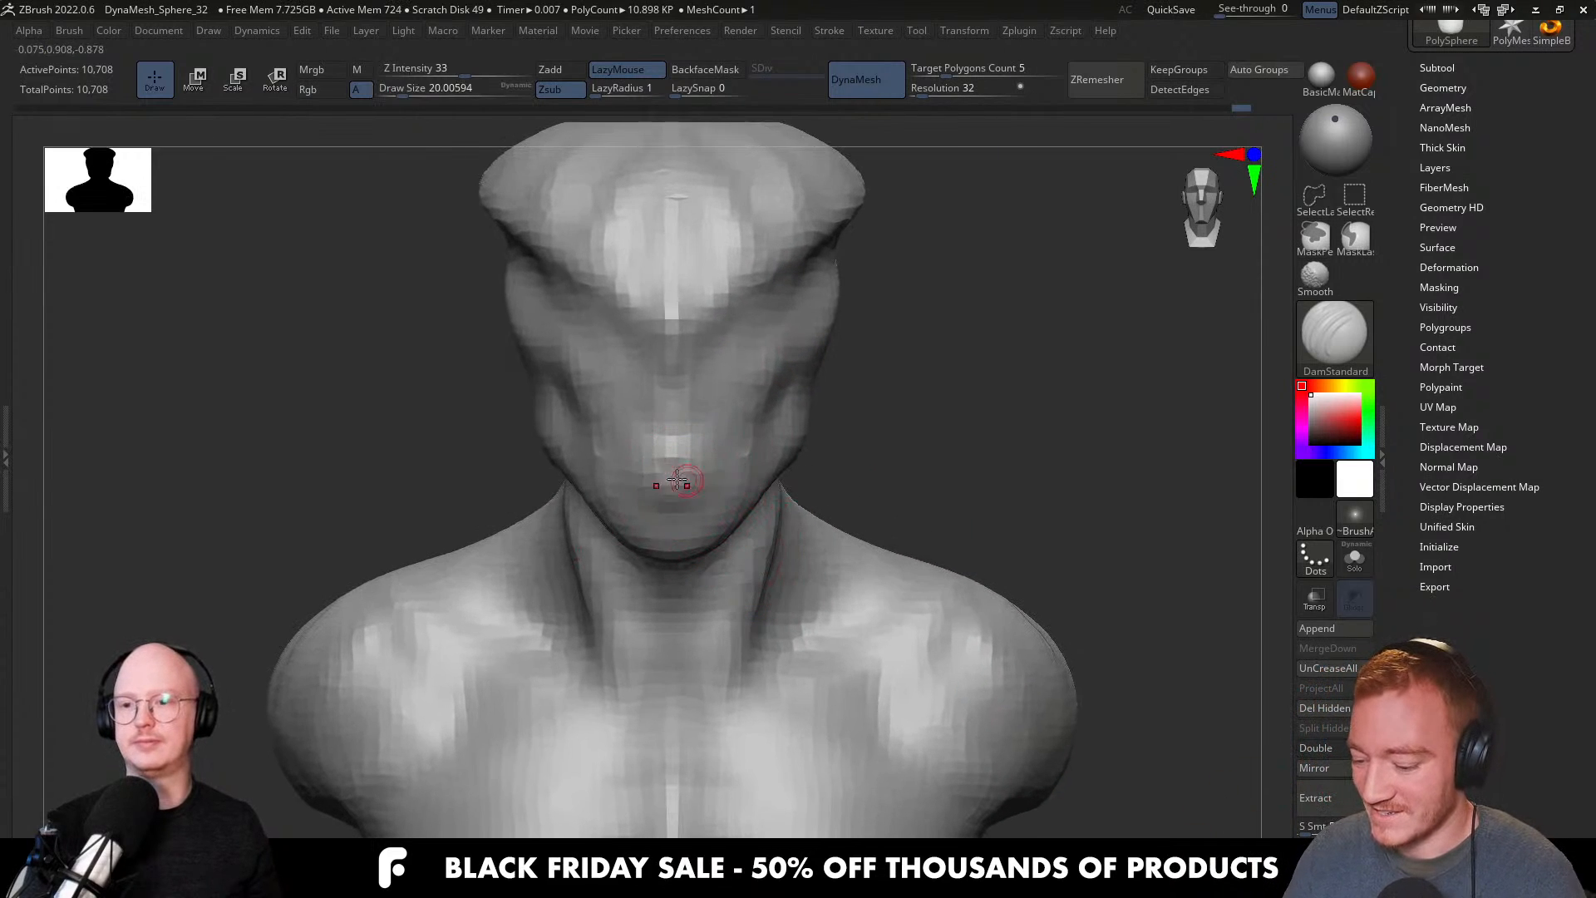
pyautogui.moveTo(735, 492)
pyautogui.mouseDown(button='right')
pyautogui.moveTo(695, 483)
pyautogui.moveTo(730, 474)
pyautogui.mouseUp(button='right')
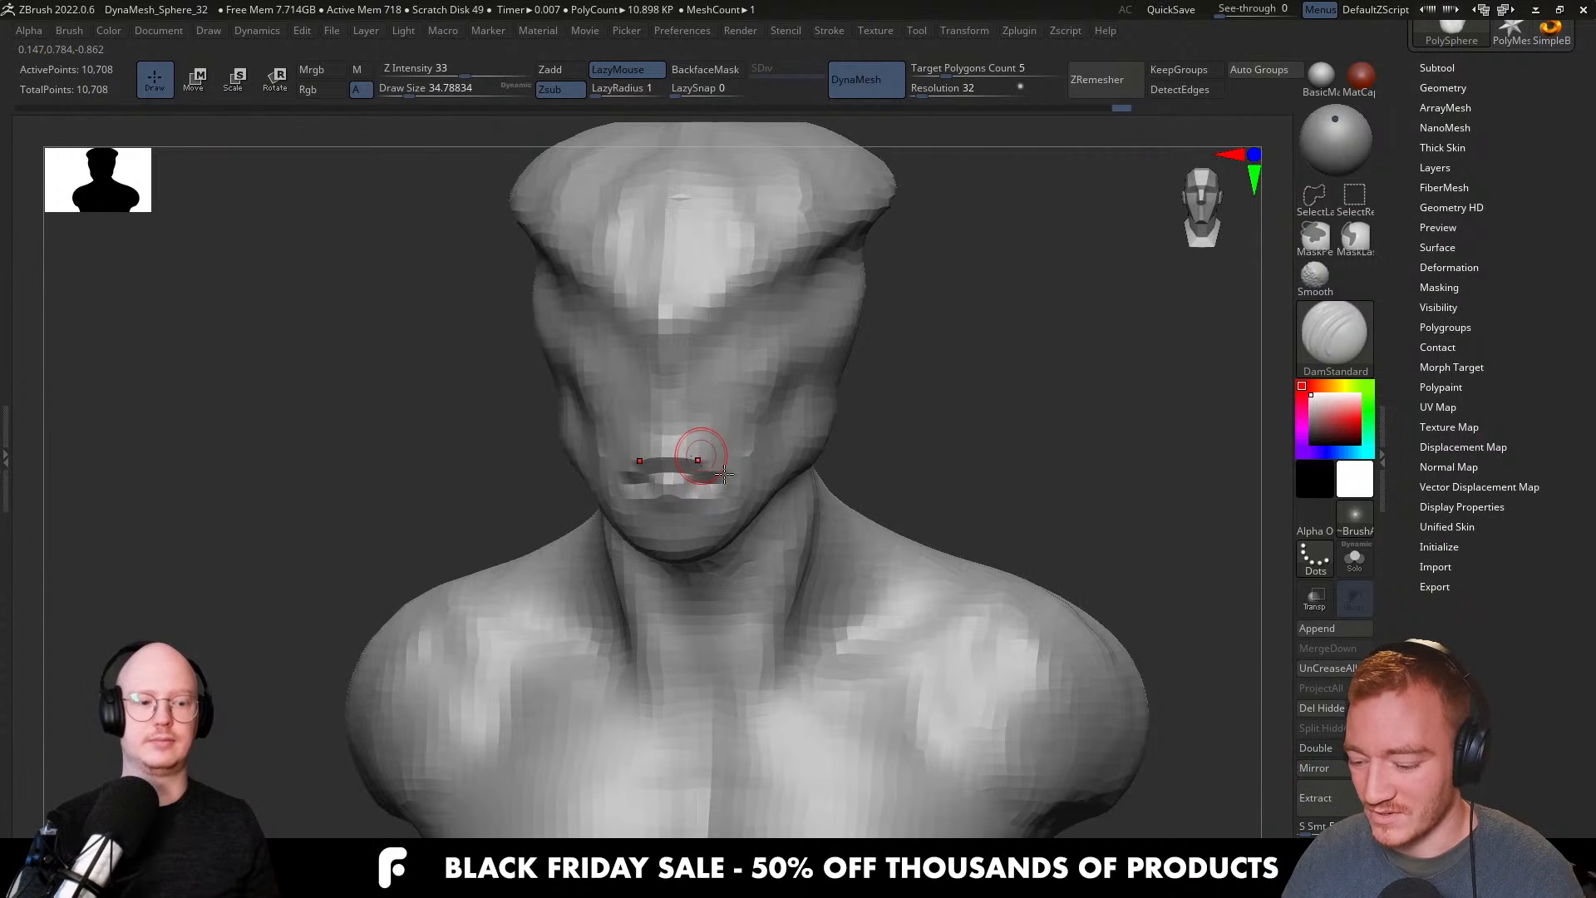
pyautogui.moveTo(827, 530)
pyautogui.keyDown('ctrl'); pyautogui.mouseDown(button='right')
pyautogui.moveTo(873, 570)
pyautogui.moveTo(888, 560)
pyautogui.mouseUp(button='right'); pyautogui.keyUp('ctrl')
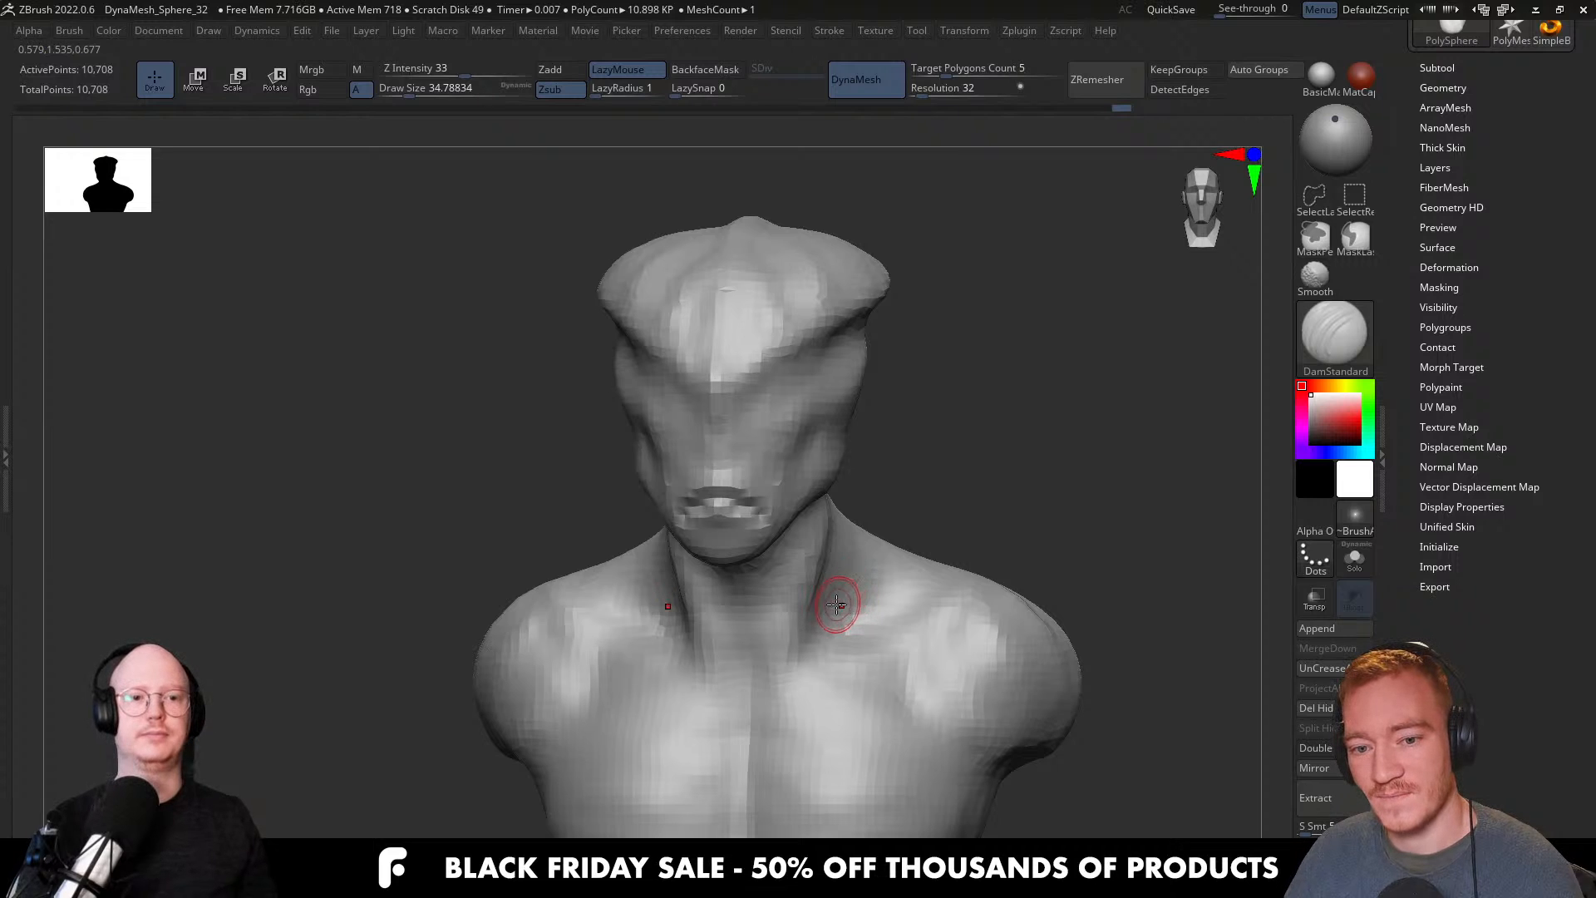
# Reshape the shoulders and upper arm stubs with the Move brush at a draw size of about 223.
pyautogui.press('b')
pyautogui.press('m')
pyautogui.press('v')
pyautogui.moveTo(888, 538)
pyautogui.mouseDown(button='right')
pyautogui.moveTo(894, 463)
pyautogui.moveTo(916, 455)
pyautogui.moveTo(894, 499)
pyautogui.moveTo(912, 509)
pyautogui.mouseUp(button='right')
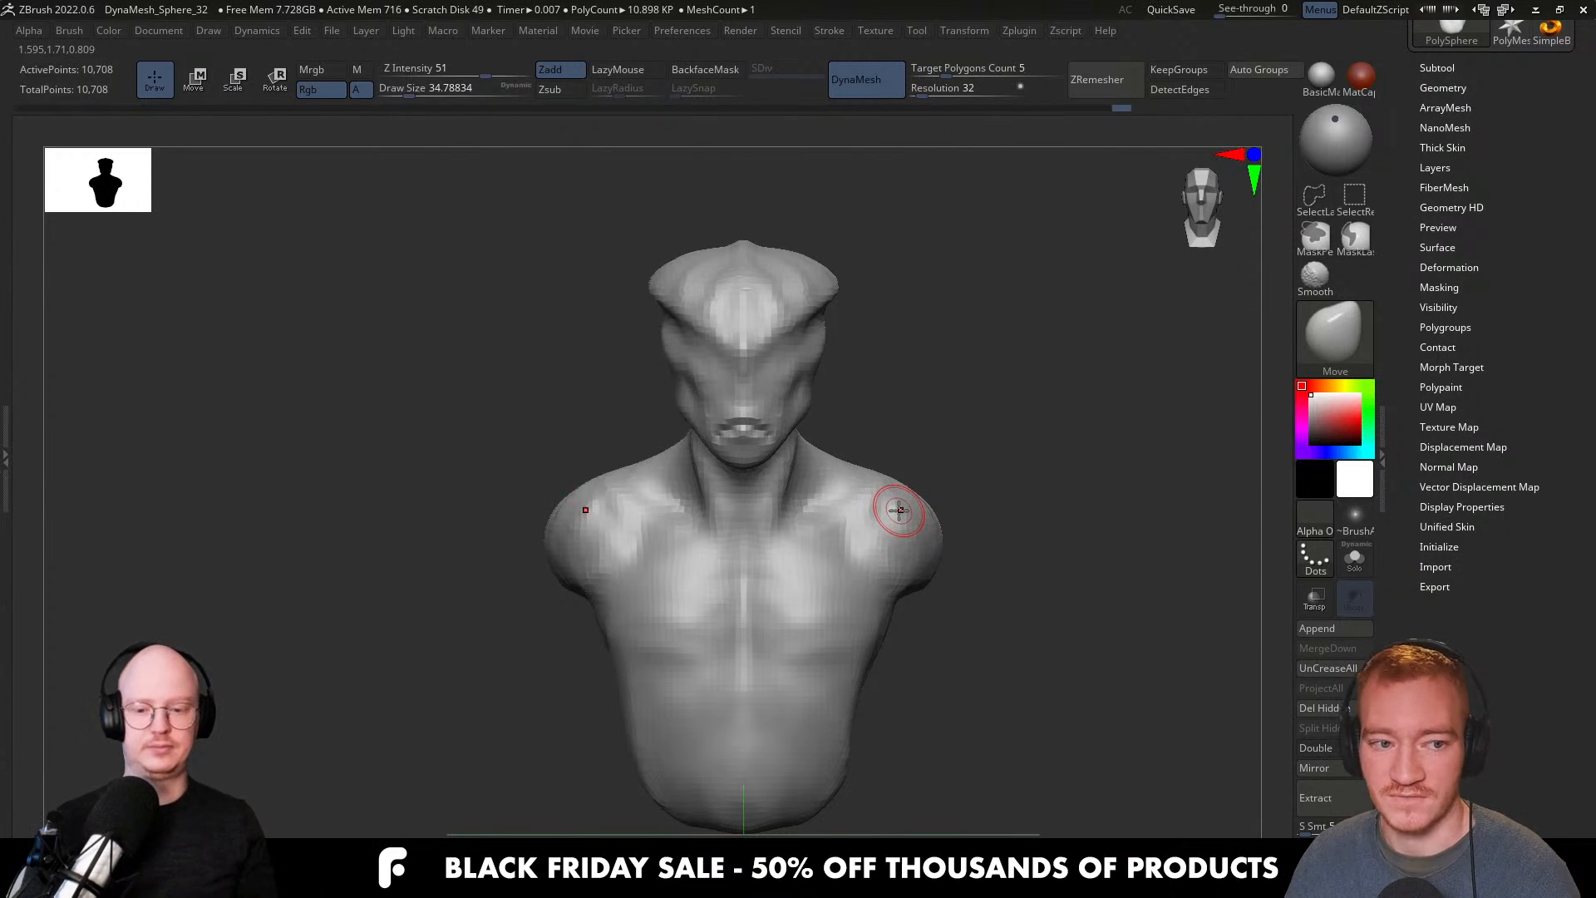
pyautogui.moveTo(914, 571); pyautogui.dragTo(909, 648, button='right')
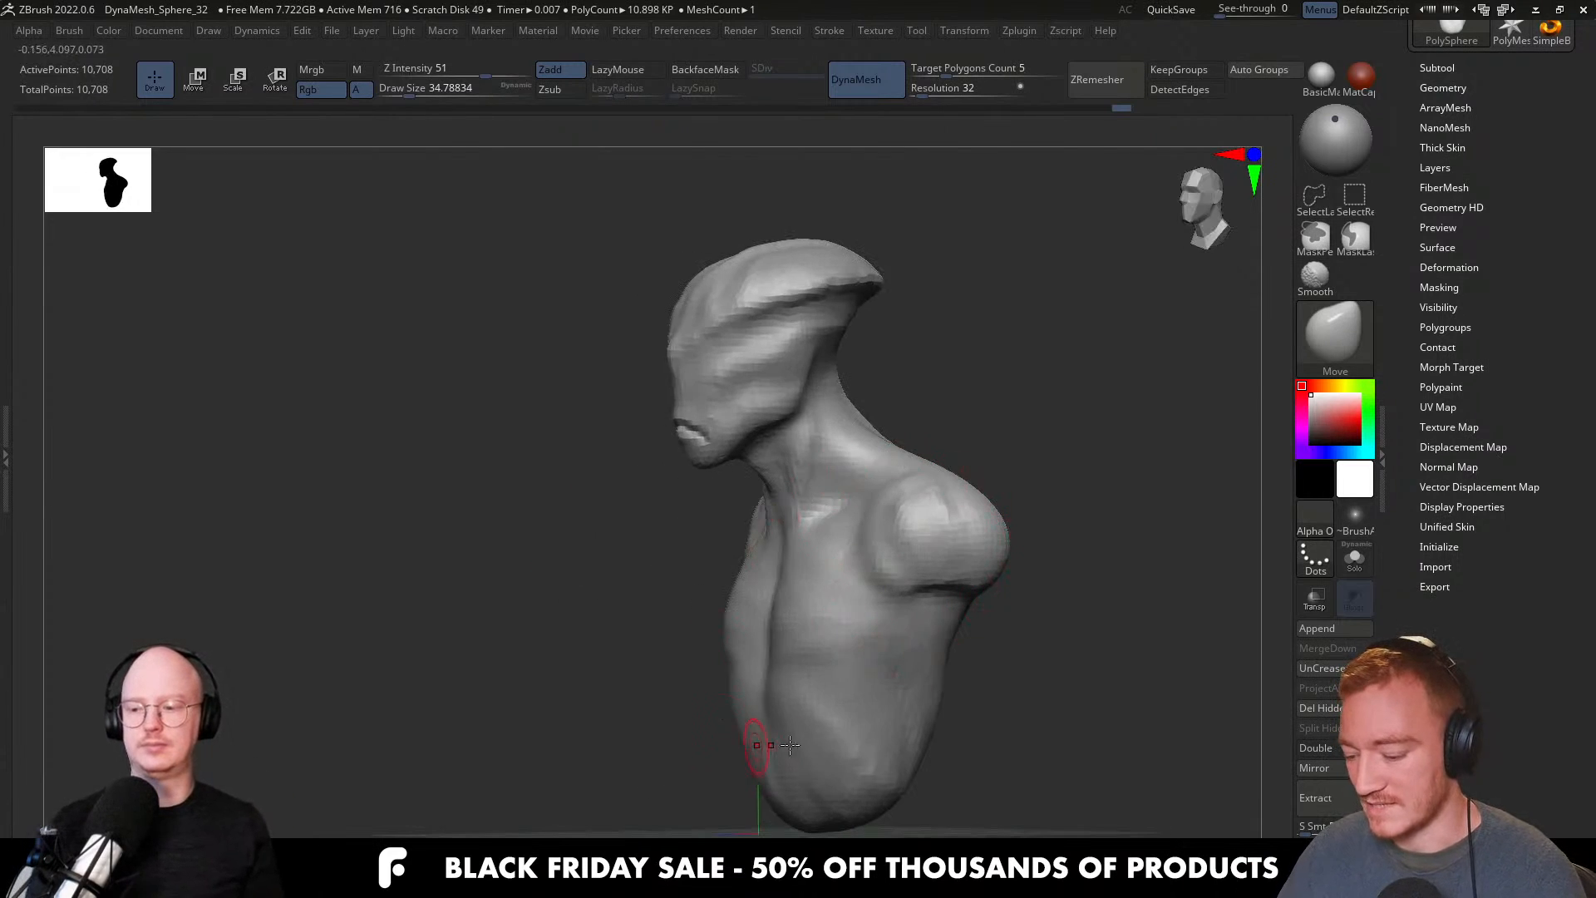
pyautogui.moveTo(821, 708); pyautogui.dragTo(947, 571, button='right')
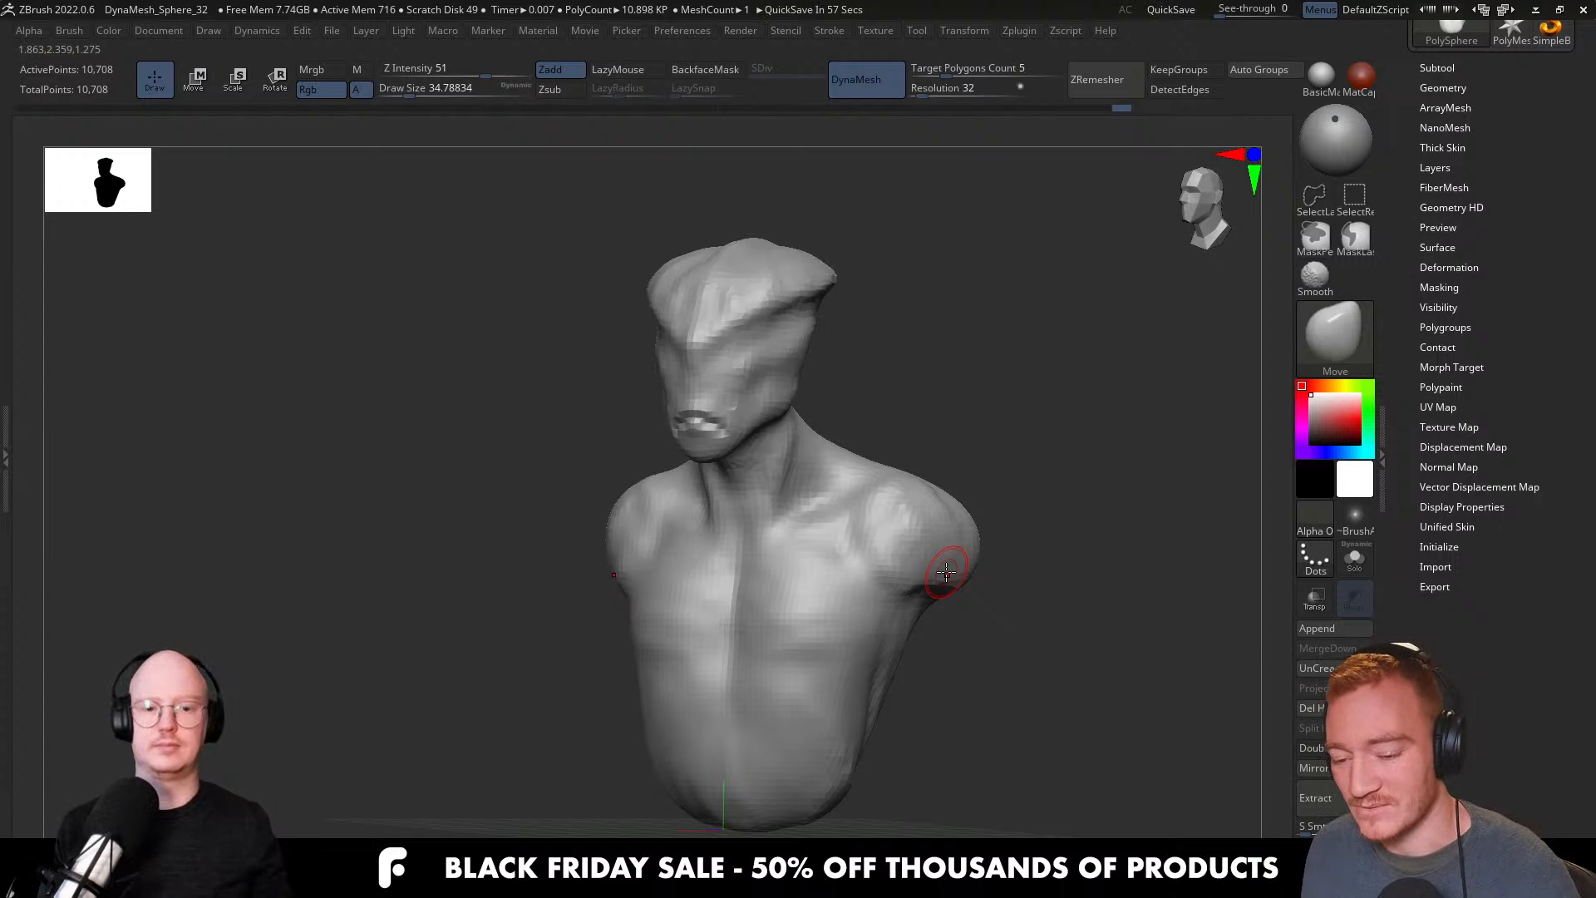
pyautogui.moveTo(841, 517)
pyautogui.keyDown('shift'); pyautogui.mouseDown(button='right')
pyautogui.moveTo(854, 485)
pyautogui.moveTo(837, 524)
pyautogui.moveTo(823, 410)
pyautogui.mouseUp(button='right'); pyautogui.keyUp('shift')
pyautogui.press('s')
pyautogui.moveTo(807, 439); pyautogui.dragTo(819, 438)
pyautogui.moveTo(817, 427)
pyautogui.mouseDown(button='right')
pyautogui.moveTo(737, 466)
pyautogui.moveTo(854, 427)
pyautogui.moveTo(783, 474)
pyautogui.moveTo(875, 401)
pyautogui.moveTo(956, 441)
pyautogui.moveTo(881, 451)
pyautogui.moveTo(886, 412)
pyautogui.mouseUp(button='right')
pyautogui.keyDown('ctrl'); pyautogui.moveTo(984, 490); pyautogui.dragTo(967, 506, button='right'); pyautogui.keyUp('ctrl')
pyautogui.press('s')
pyautogui.moveTo(968, 509)
pyautogui.mouseDown()
pyautogui.moveTo(1014, 524)
pyautogui.moveTo(1005, 542)
pyautogui.mouseUp()
pyautogui.press('s')
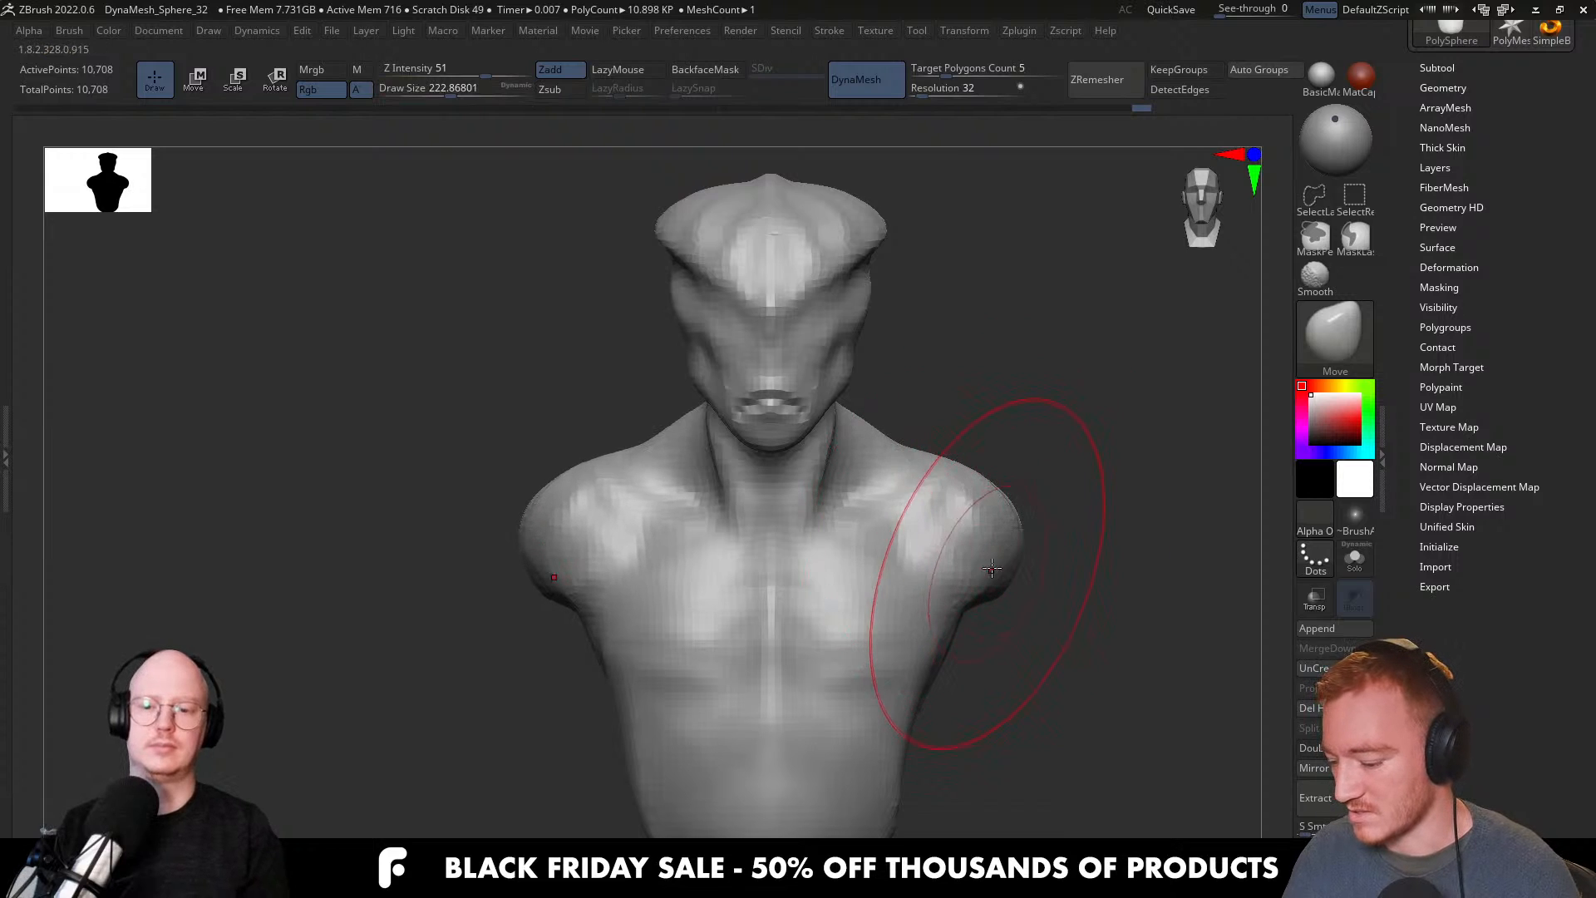
pyautogui.moveTo(964, 604); pyautogui.dragTo(970, 628)
# Build up the neck muscles running down to the chest with ClayBuildup at draw sizes of about 80 and 39.
pyautogui.moveTo(855, 570)
pyautogui.mouseDown(button='right')
pyautogui.moveTo(820, 517)
pyautogui.moveTo(839, 457)
pyautogui.moveTo(790, 498)
pyautogui.mouseUp(button='right')
pyautogui.press('b')
pyautogui.press('c')
pyautogui.press('b')
pyautogui.moveTo(788, 503); pyautogui.dragTo(829, 413)
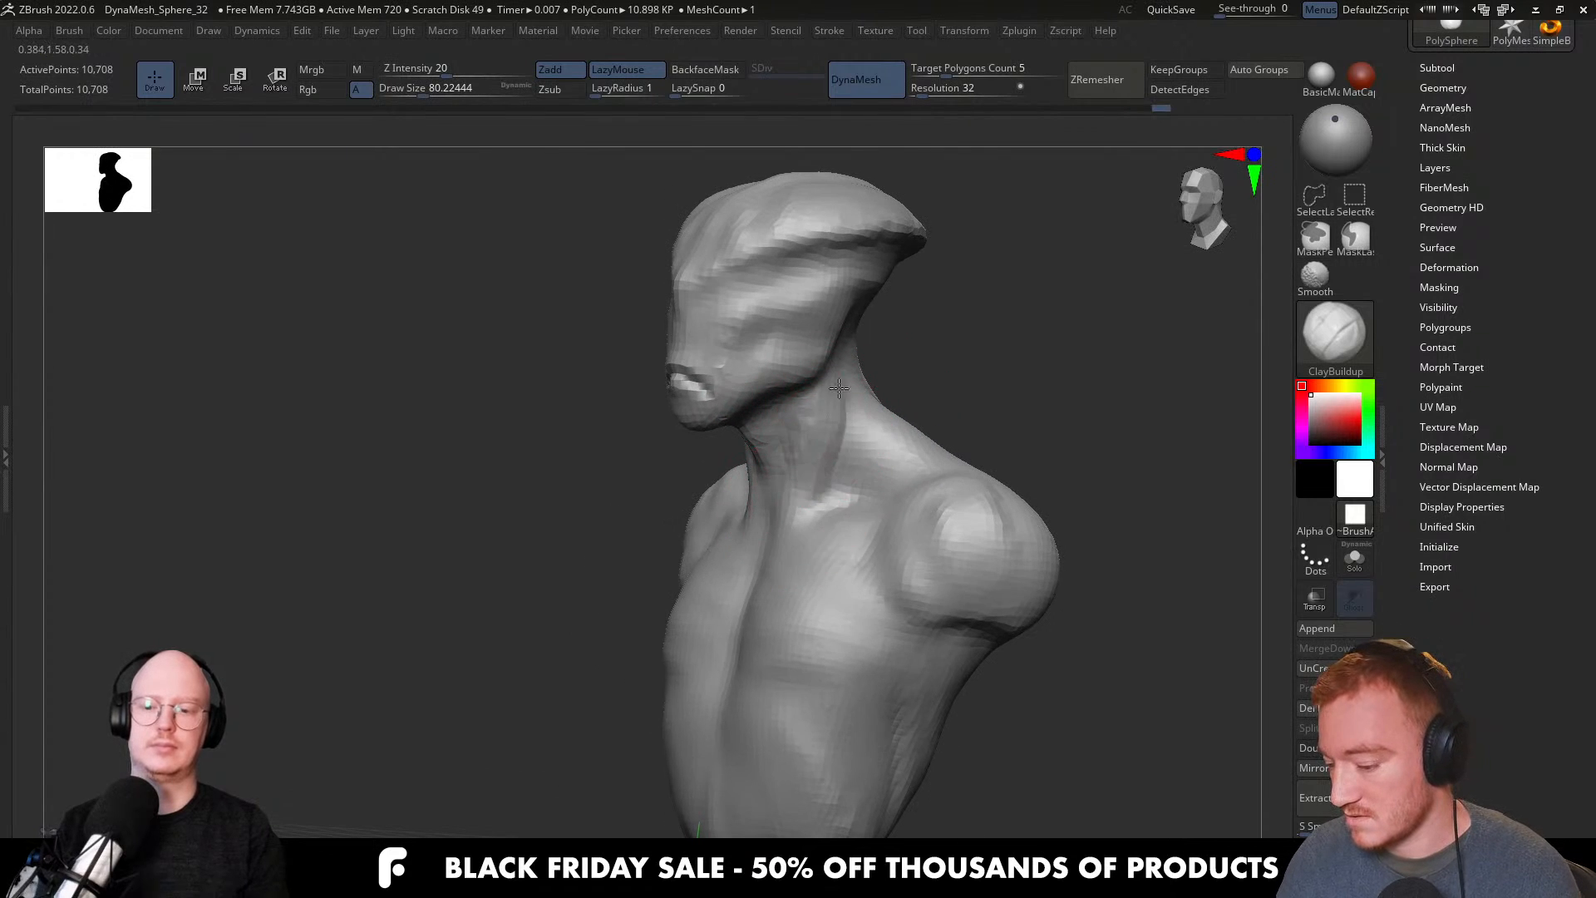
pyautogui.moveTo(840, 396)
pyautogui.mouseDown(button='right')
pyautogui.moveTo(823, 432)
pyautogui.moveTo(890, 392)
pyautogui.moveTo(812, 357)
pyautogui.mouseUp(button='right')
pyautogui.moveTo(781, 474)
pyautogui.mouseDown(button='right')
pyautogui.moveTo(823, 518)
pyautogui.moveTo(805, 494)
pyautogui.moveTo(812, 598)
pyautogui.moveTo(791, 535)
pyautogui.mouseUp(button='right')
pyautogui.press('[')
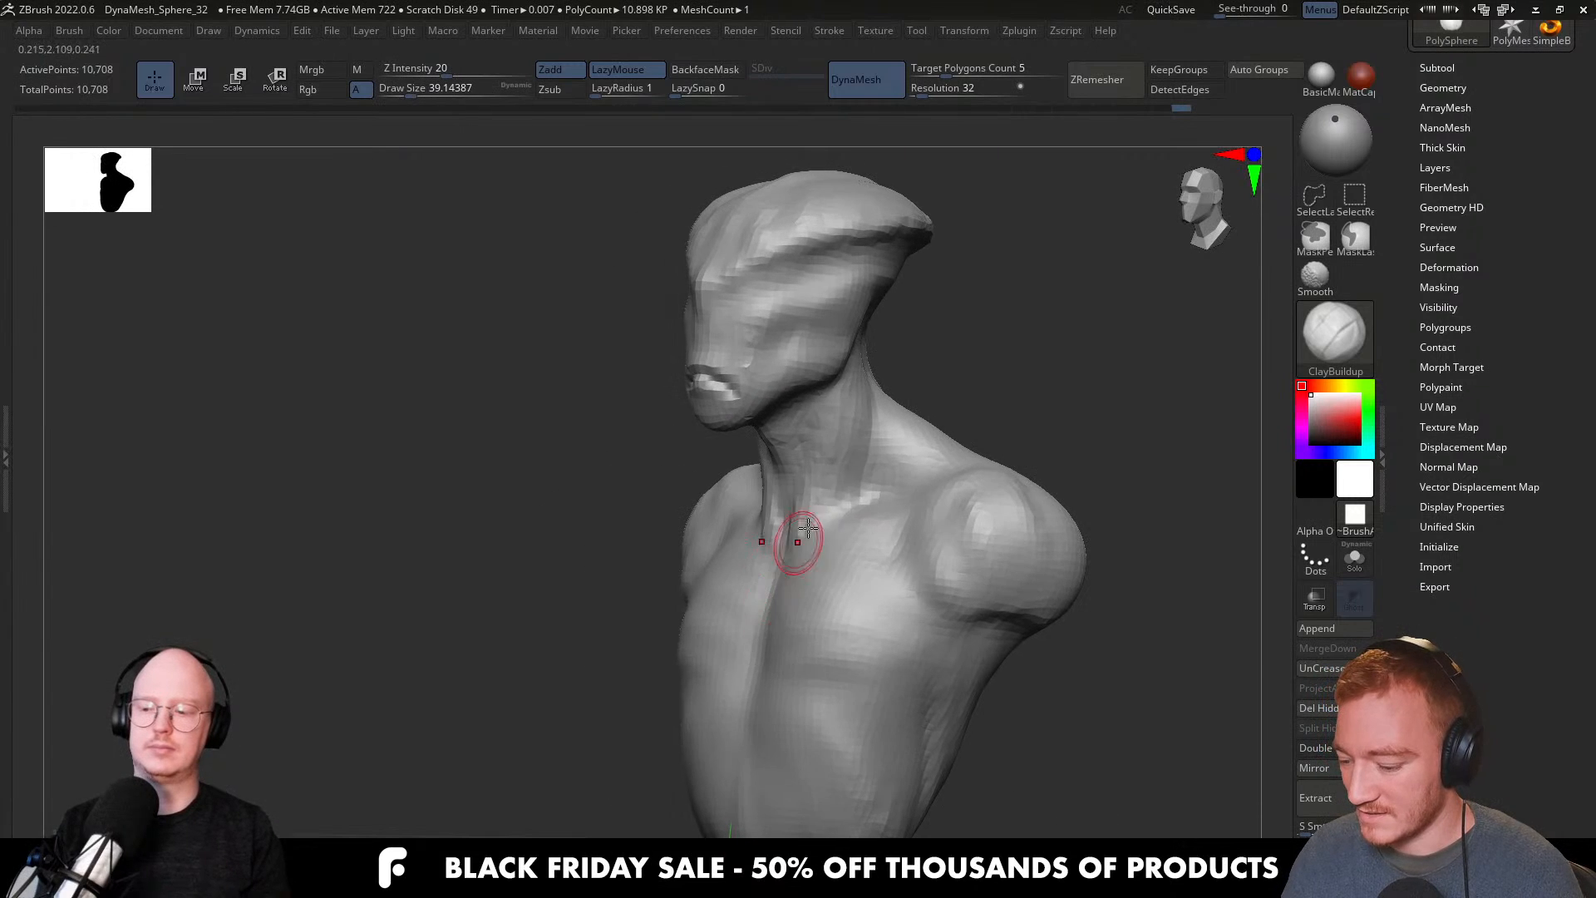
pyautogui.moveTo(840, 476); pyautogui.dragTo(766, 505, button='right')
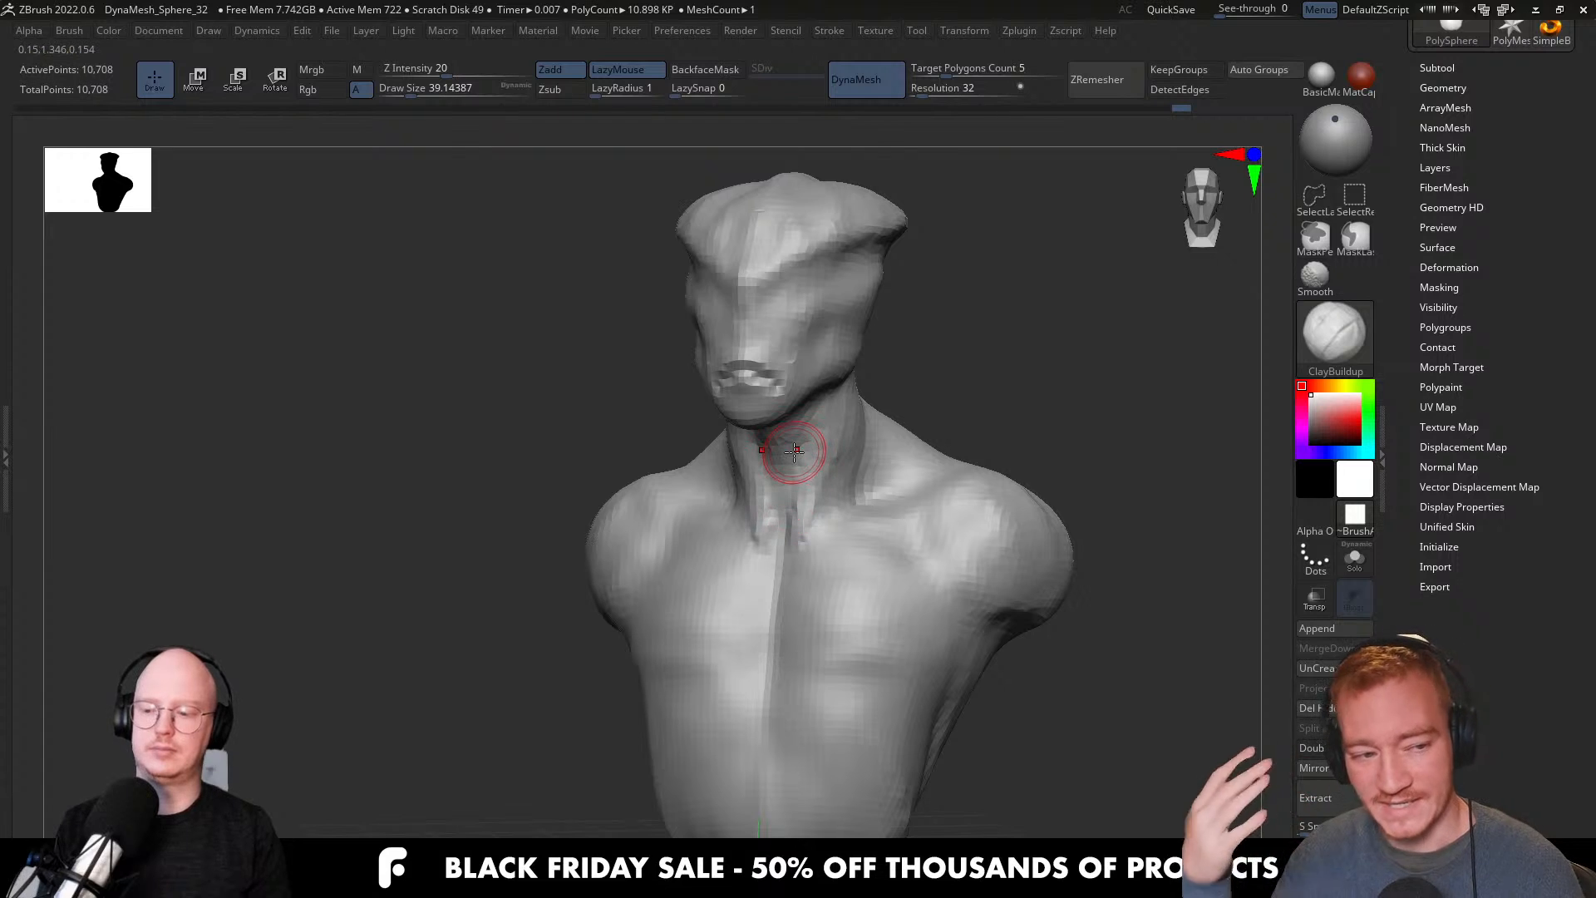
# Define the throat pit and collarbones with ClayBuildup, raising the draw size to about 56.
pyautogui.keyDown('ctrl'); pyautogui.moveTo(809, 478); pyautogui.dragTo(777, 609, button='right'); pyautogui.keyUp('ctrl')
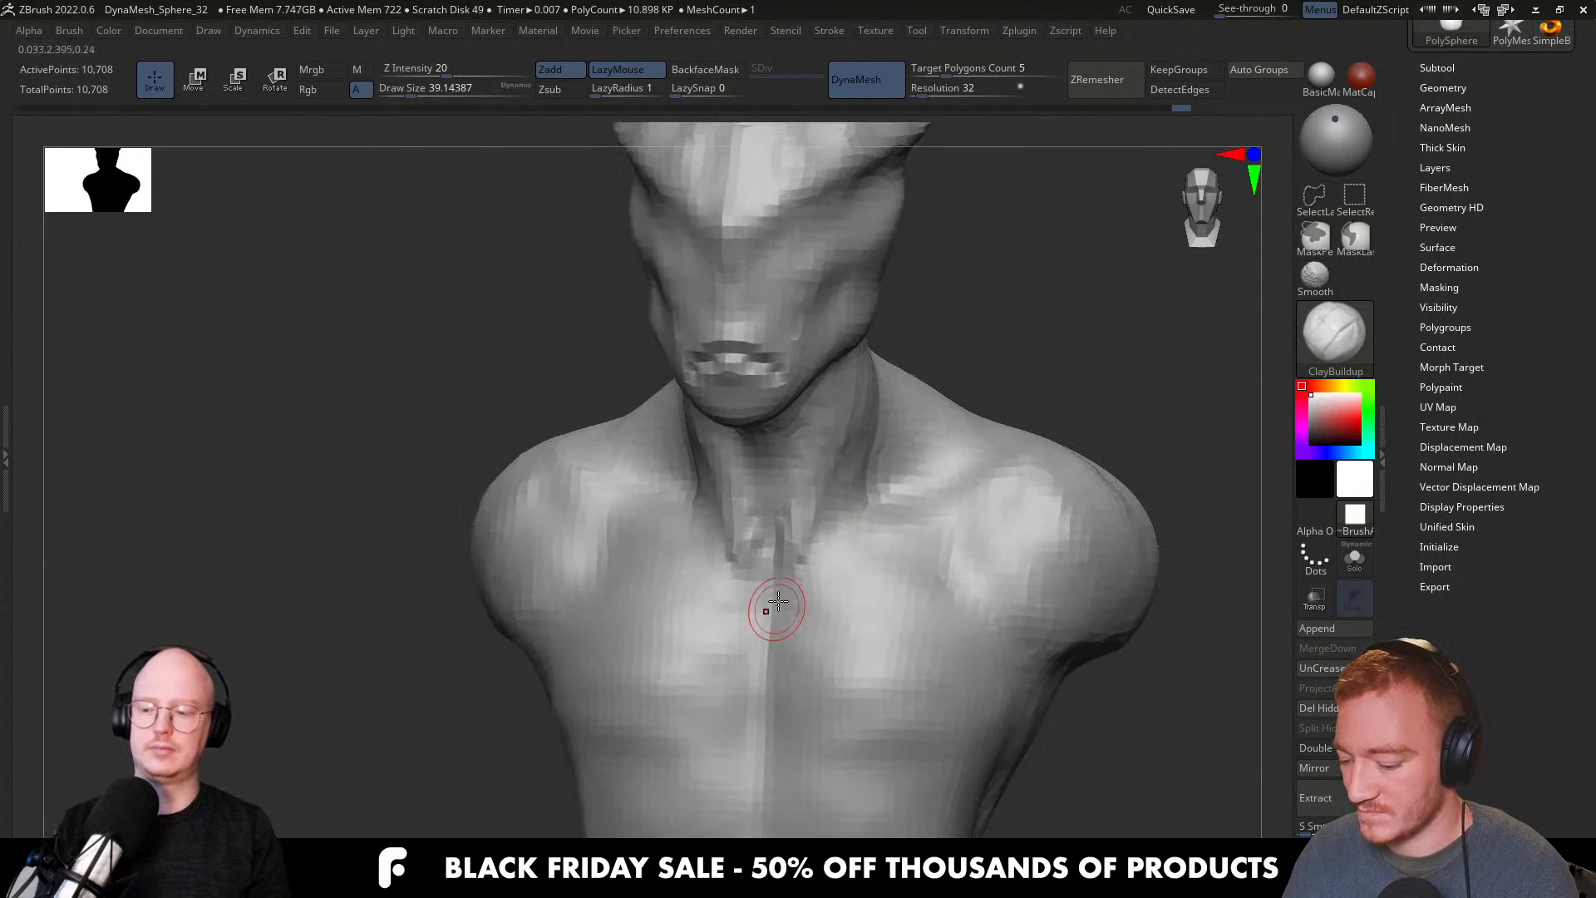
pyautogui.moveTo(835, 552); pyautogui.dragTo(819, 580, button='right')
pyautogui.press('s')
pyautogui.moveTo(819, 580)
pyautogui.mouseDown()
pyautogui.moveTo(840, 580)
pyautogui.moveTo(818, 579)
pyautogui.mouseUp()
pyautogui.moveTo(937, 581); pyautogui.dragTo(873, 542, button='right')
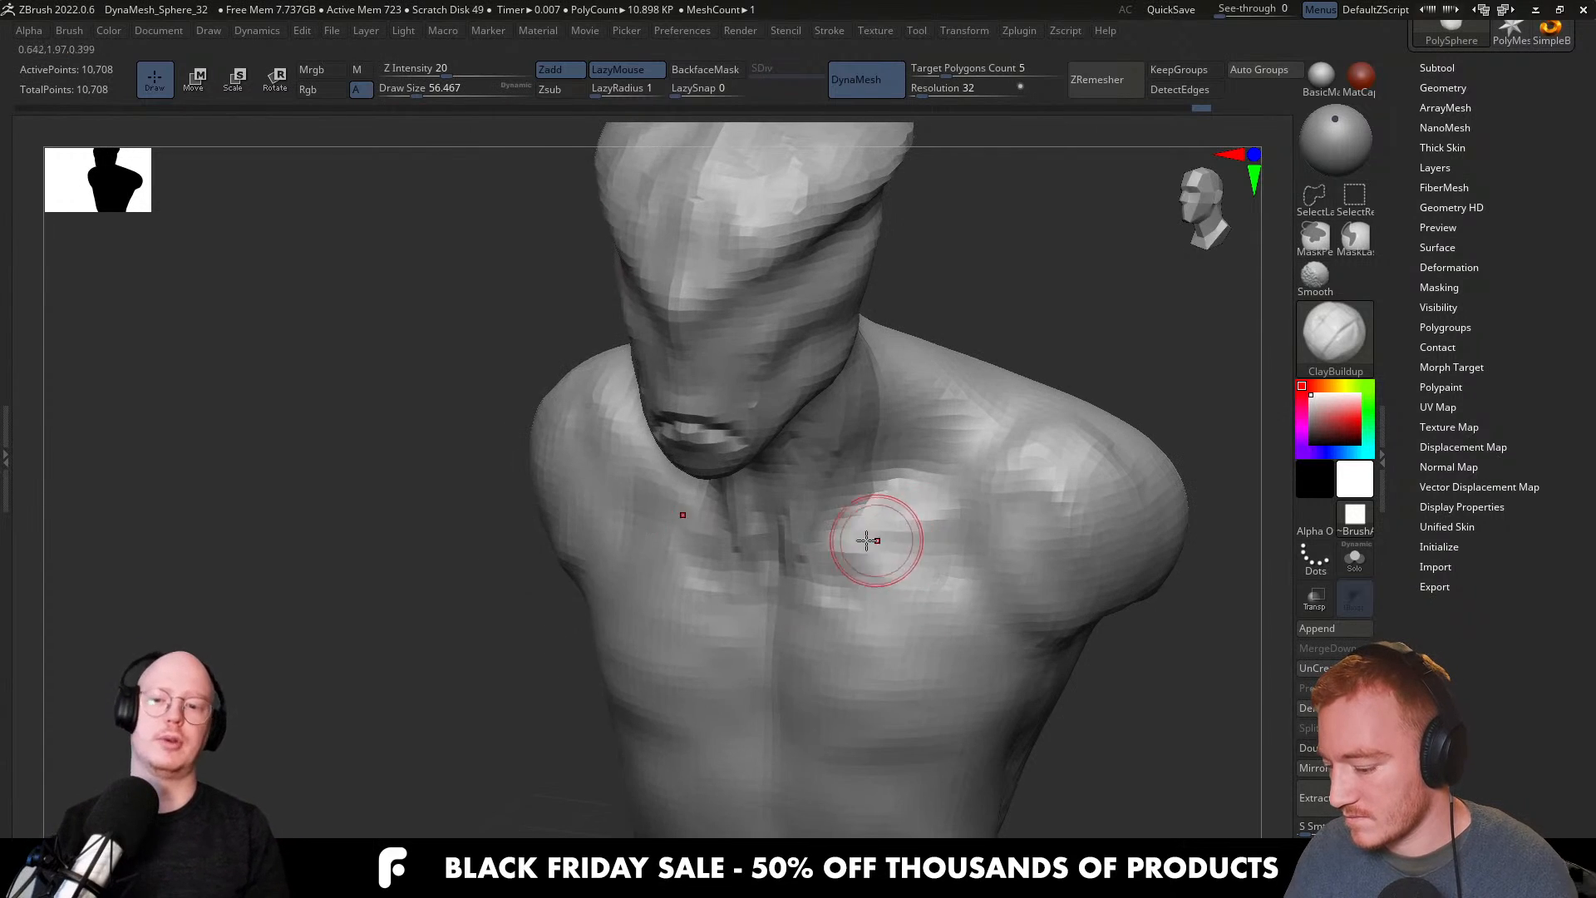
pyautogui.moveTo(945, 505); pyautogui.dragTo(961, 474, button='right')
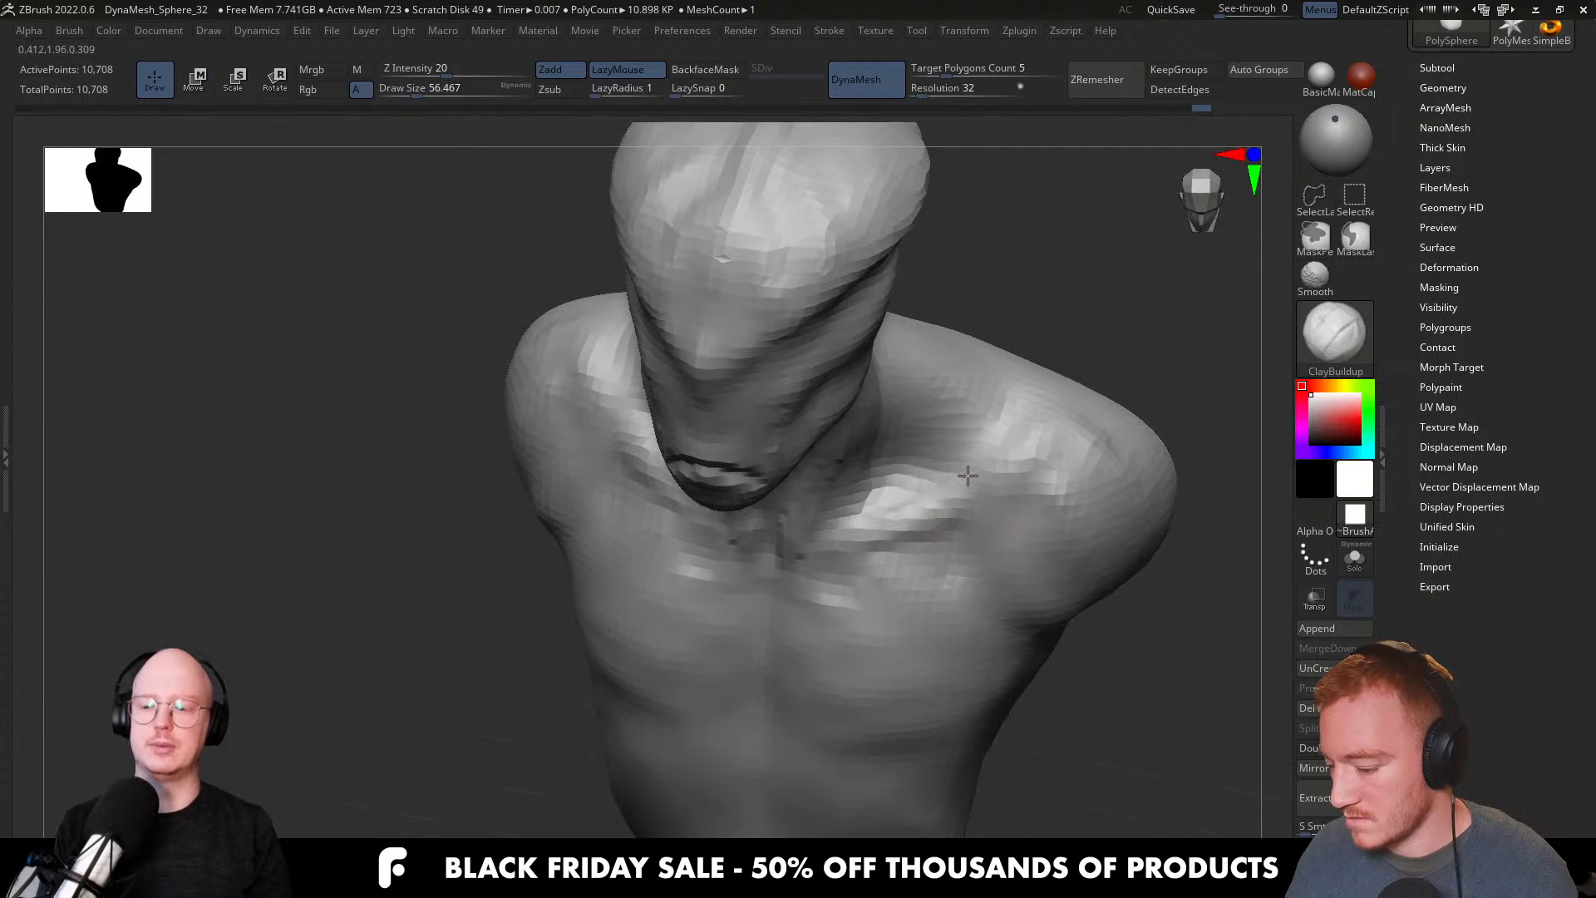
pyautogui.moveTo(1040, 413); pyautogui.dragTo(946, 499, button='right')
# Build up the pectorals below the collarbones with ClayBuildup and reduce the draw size to about 27.
pyautogui.moveTo(821, 535); pyautogui.dragTo(819, 453, button='right')
pyautogui.moveTo(813, 574); pyautogui.dragTo(919, 557)
pyautogui.moveTo(934, 562)
pyautogui.keyDown('shift'); pyautogui.mouseDown(button='right')
pyautogui.moveTo(875, 583)
pyautogui.moveTo(955, 552)
pyautogui.moveTo(832, 590)
pyautogui.moveTo(881, 571)
pyautogui.mouseUp(button='right'); pyautogui.keyUp('shift')
pyautogui.moveTo(883, 574)
pyautogui.mouseDown()
pyautogui.moveTo(940, 634)
pyautogui.moveTo(784, 581)
pyautogui.moveTo(863, 655)
pyautogui.moveTo(944, 649)
pyautogui.mouseUp()
pyautogui.press('s')
pyautogui.moveTo(879, 545); pyautogui.dragTo(874, 544)
pyautogui.press('[')
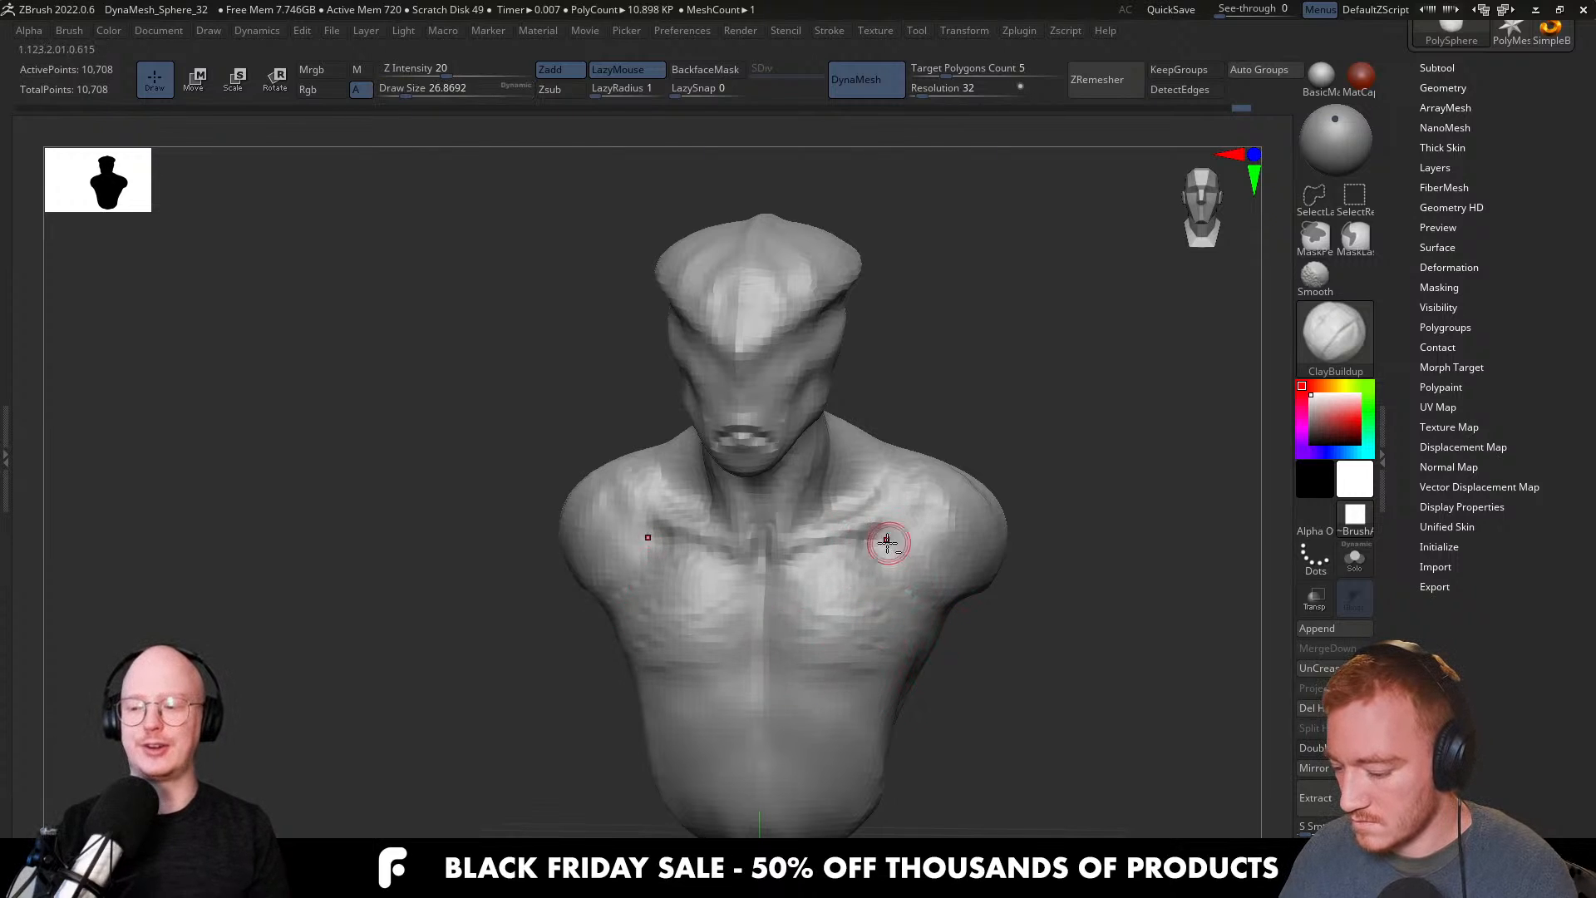
# Lengthen the lower torso and shape the waist and hips with the Move brush.
pyautogui.moveTo(927, 577)
pyautogui.mouseDown(button='right')
pyautogui.moveTo(875, 545)
pyautogui.moveTo(865, 574)
pyautogui.moveTo(899, 634)
pyautogui.moveTo(884, 645)
pyautogui.mouseUp(button='right')
pyautogui.press('b')
pyautogui.press('m')
pyautogui.press('v')
pyautogui.keyDown('ctrl'); pyautogui.moveTo(992, 669); pyautogui.dragTo(946, 609, button='right'); pyautogui.keyUp('ctrl')
pyautogui.press('s')
pyautogui.moveTo(905, 613); pyautogui.dragTo(933, 617)
pyautogui.press('s')
pyautogui.moveTo(920, 722); pyautogui.dragTo(908, 722)
pyautogui.moveTo(909, 718); pyautogui.dragTo(908, 759)
pyautogui.press('s')
pyautogui.moveTo(906, 693); pyautogui.dragTo(912, 693)
pyautogui.press('s')
pyautogui.moveTo(898, 637)
pyautogui.mouseDown()
pyautogui.moveTo(836, 596)
pyautogui.moveTo(939, 625)
pyautogui.moveTo(926, 625)
pyautogui.mouseUp()
pyautogui.press('s')
pyautogui.press('s')
pyautogui.moveTo(919, 743); pyautogui.dragTo(908, 743)
pyautogui.moveTo(912, 762); pyautogui.dragTo(932, 790)
pyautogui.moveTo(924, 731); pyautogui.dragTo(998, 727, button='right')
pyautogui.press('s')
pyautogui.moveTo(934, 718); pyautogui.dragTo(923, 768)
pyautogui.press('s')
pyautogui.moveTo(924, 749); pyautogui.dragTo(931, 762)
# Sculpt the abdomen and hip forms with ClayBuildup at draw sizes of about 90 and 80, undoing an unwanted belly stroke.
pyautogui.press('b')
pyautogui.press('c')
pyautogui.press('b')
pyautogui.moveTo(974, 739)
pyautogui.mouseDown(button='right')
pyautogui.moveTo(942, 719)
pyautogui.moveTo(958, 716)
pyautogui.moveTo(948, 624)
pyautogui.moveTo(973, 613)
pyautogui.moveTo(939, 617)
pyautogui.mouseUp(button='right')
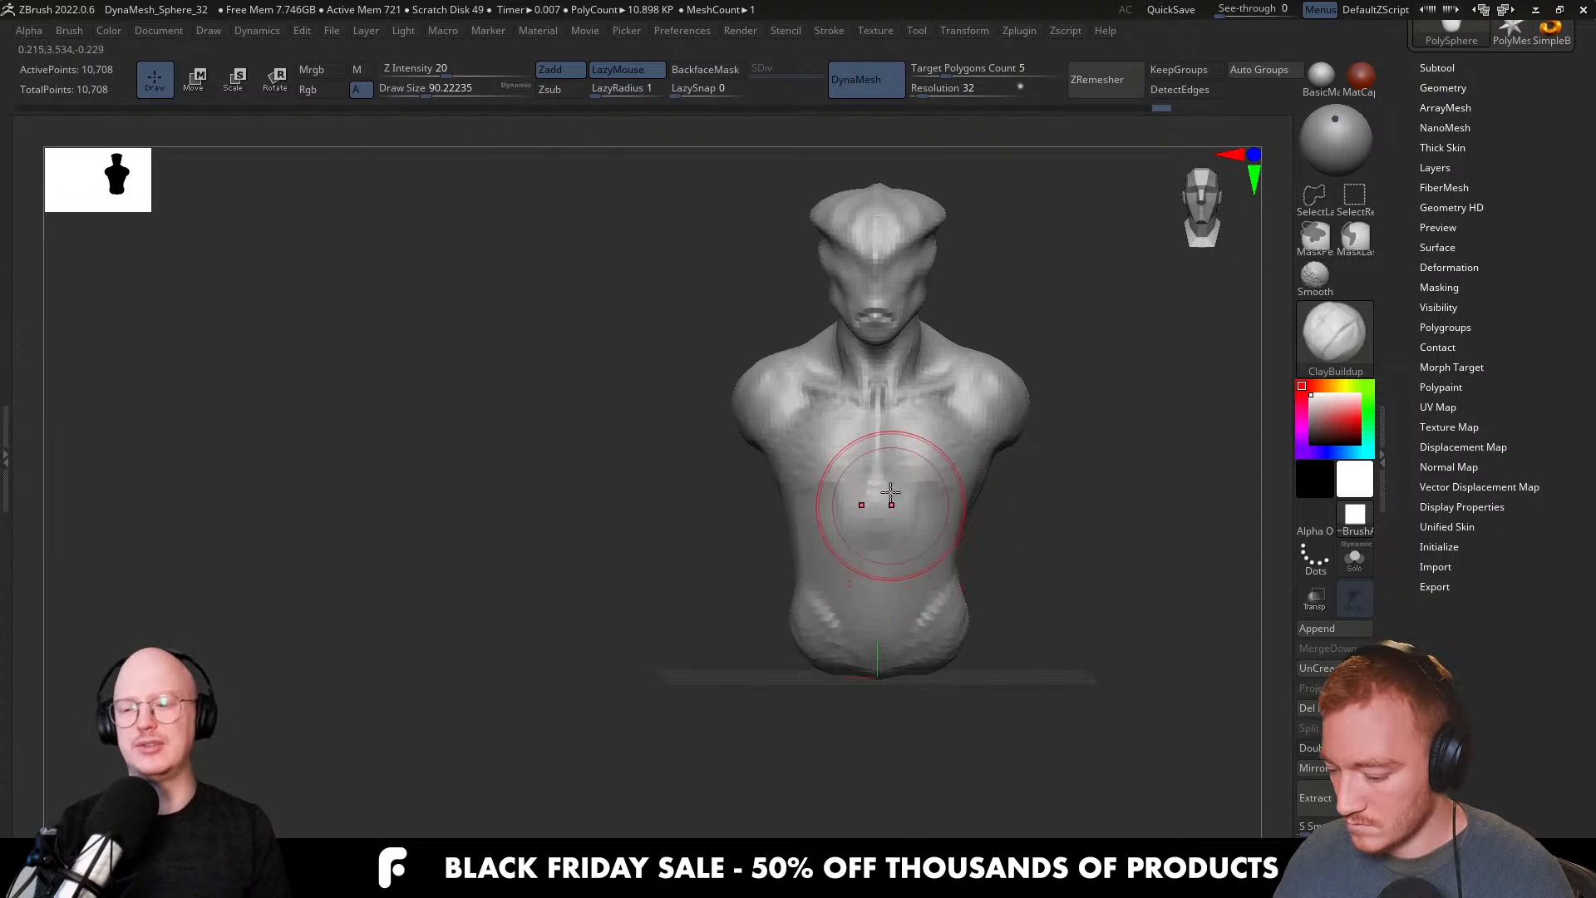
pyautogui.hotkey('ctrl', 'z')
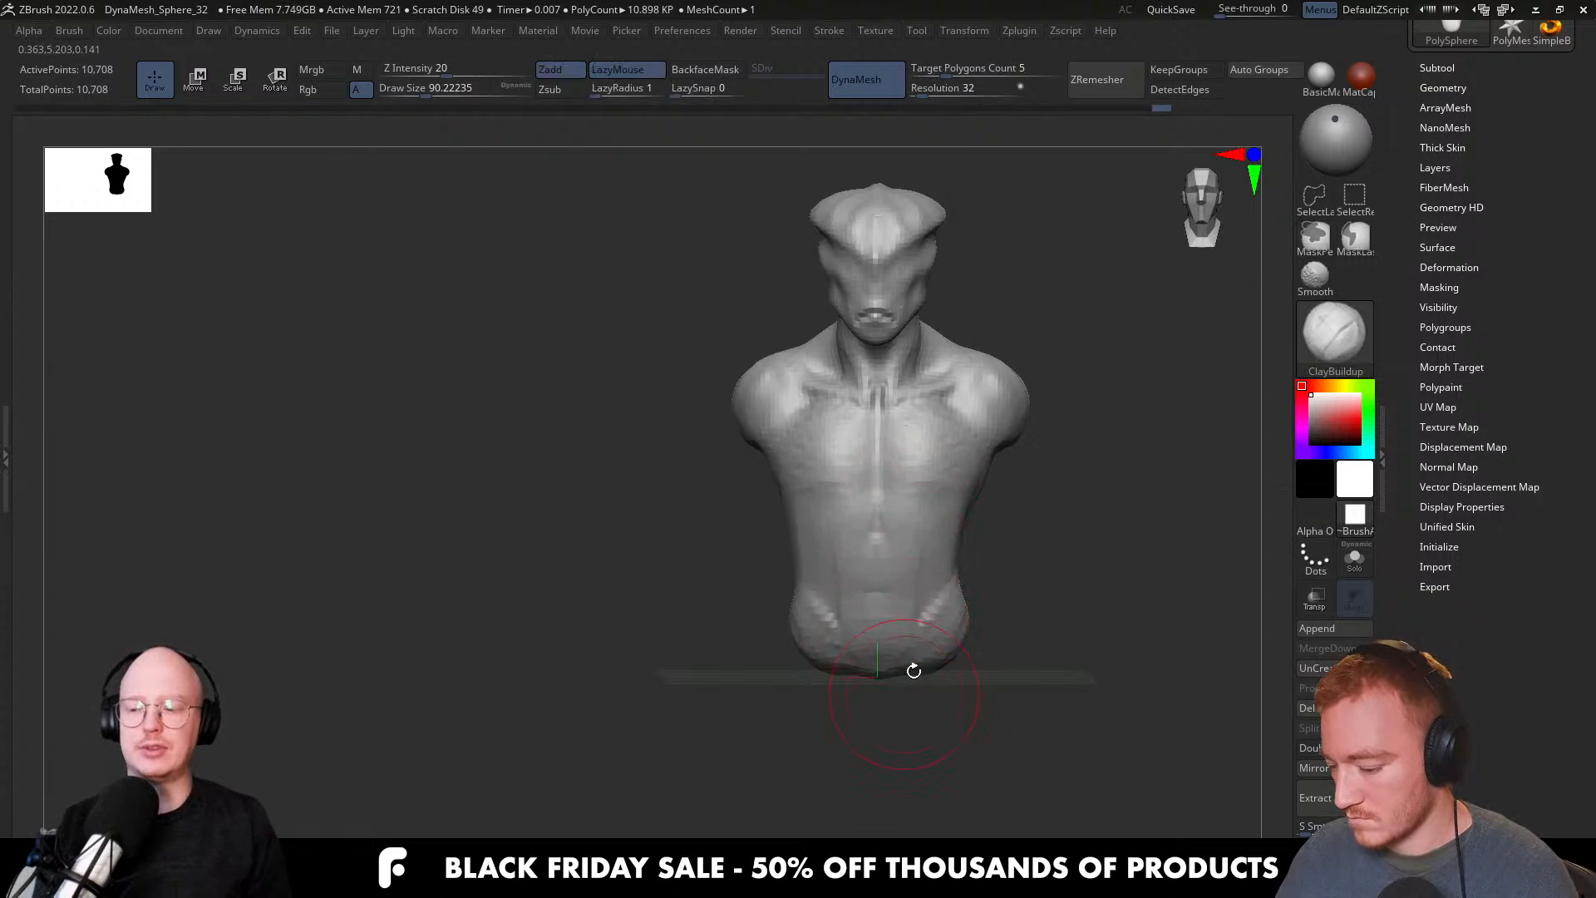
pyautogui.moveTo(909, 684); pyautogui.dragTo(921, 573)
pyautogui.moveTo(968, 543); pyautogui.dragTo(947, 561, button='right')
pyautogui.press('s')
pyautogui.moveTo(942, 589); pyautogui.dragTo(944, 579)
pyautogui.moveTo(931, 586); pyautogui.dragTo(951, 592, button='right')
pyautogui.press('s')
pyautogui.click(951, 594)
pyautogui.moveTo(934, 514)
pyautogui.mouseDown(button='right')
pyautogui.moveTo(918, 547)
pyautogui.moveTo(980, 581)
pyautogui.moveTo(871, 498)
pyautogui.mouseUp(button='right')
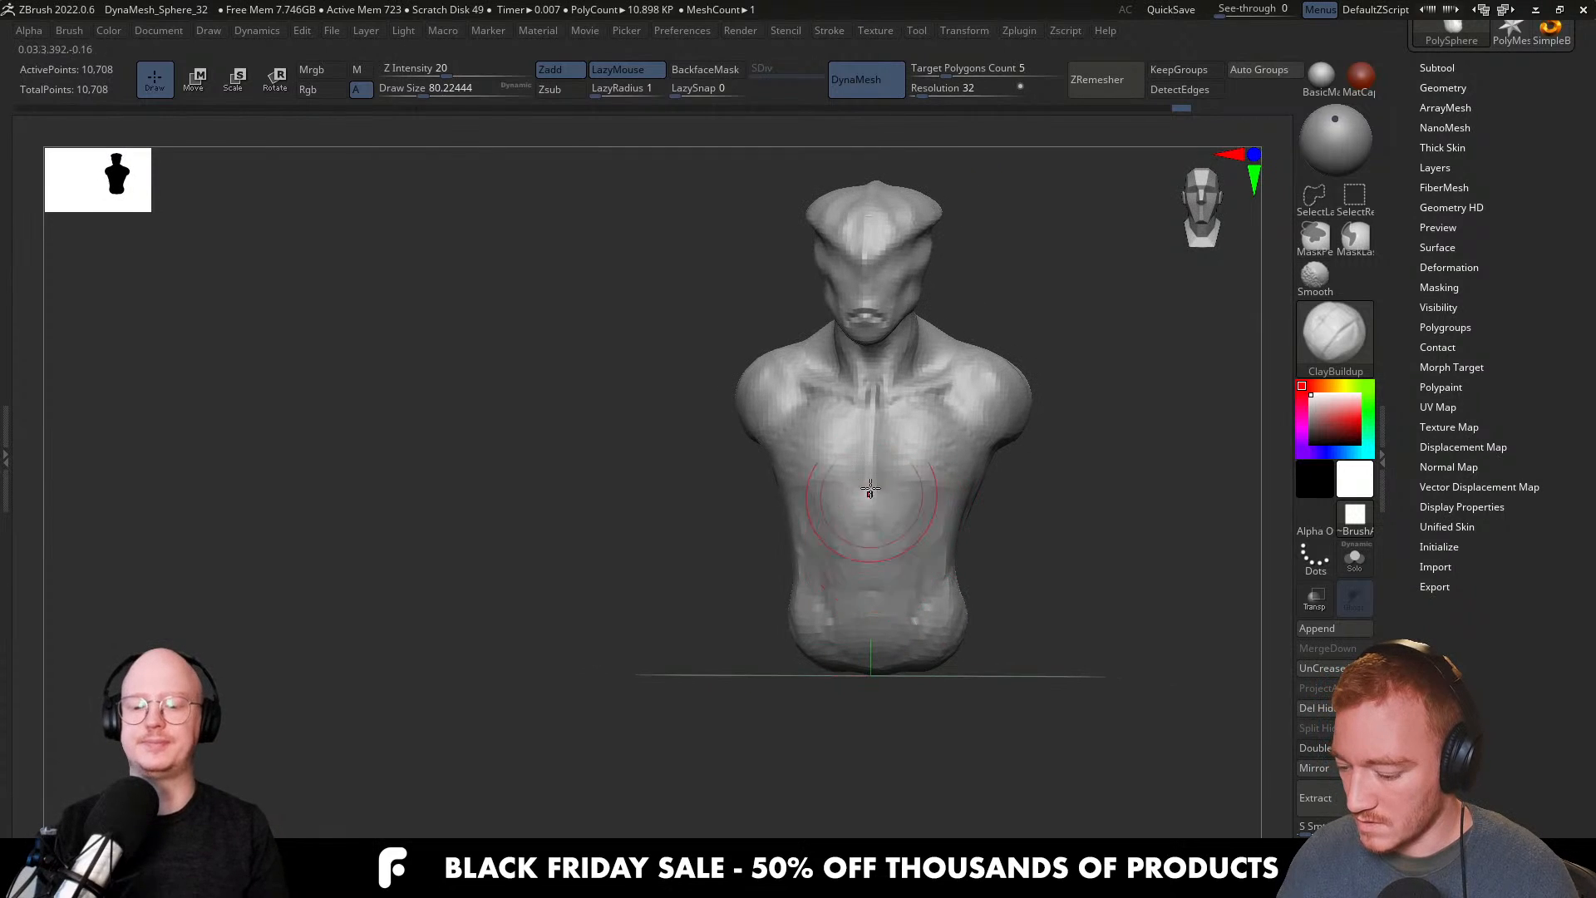
# Add volume to the chest and rib area with ClayBuildup at a draw size of about 80.
pyautogui.moveTo(937, 628)
pyautogui.mouseDown(button='right')
pyautogui.moveTo(932, 567)
pyautogui.moveTo(1015, 527)
pyautogui.moveTo(981, 532)
pyautogui.moveTo(1021, 530)
pyautogui.moveTo(912, 513)
pyautogui.moveTo(935, 542)
pyautogui.moveTo(895, 464)
pyautogui.mouseUp(button='right')
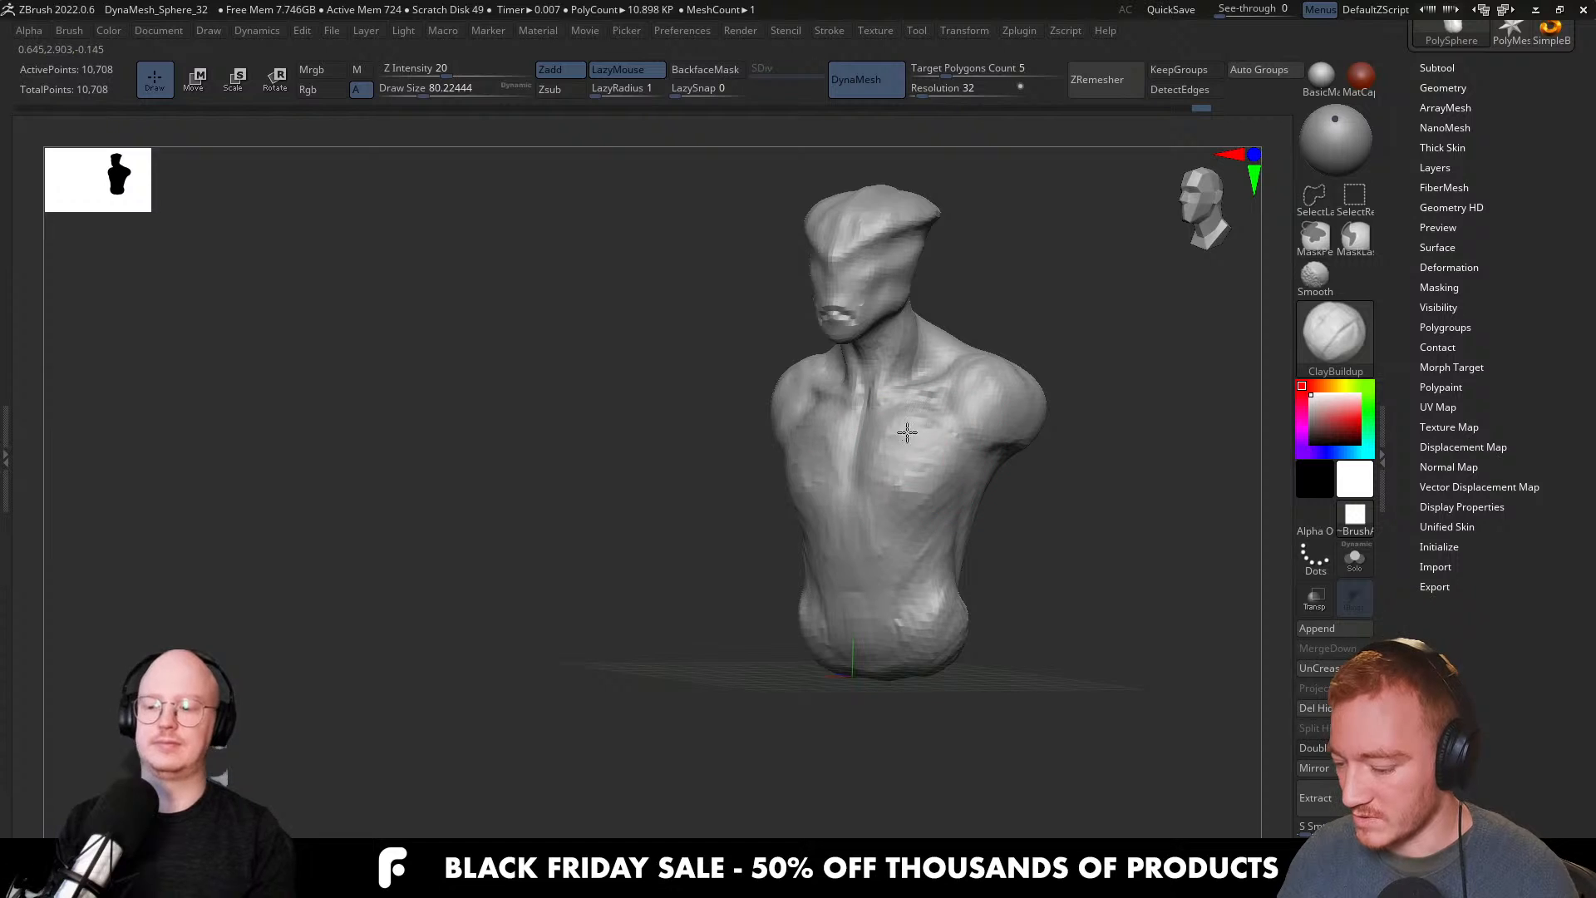
pyautogui.moveTo(931, 479)
pyautogui.mouseDown(button='right')
pyautogui.moveTo(990, 507)
pyautogui.moveTo(943, 498)
pyautogui.mouseUp(button='right')
pyautogui.moveTo(897, 417); pyautogui.dragTo(951, 441)
pyautogui.moveTo(986, 490)
pyautogui.mouseDown(button='right')
pyautogui.moveTo(908, 499)
pyautogui.moveTo(1022, 466)
pyautogui.moveTo(998, 465)
pyautogui.mouseUp(button='right')
# Sculpt the side muscles below the armpit with ClayBuildup at a draw size of about 33.
pyautogui.press('[')
pyautogui.press('[')
pyautogui.press('[')
pyautogui.press('[')
pyautogui.moveTo(1054, 607); pyautogui.dragTo(1008, 447, button='right')
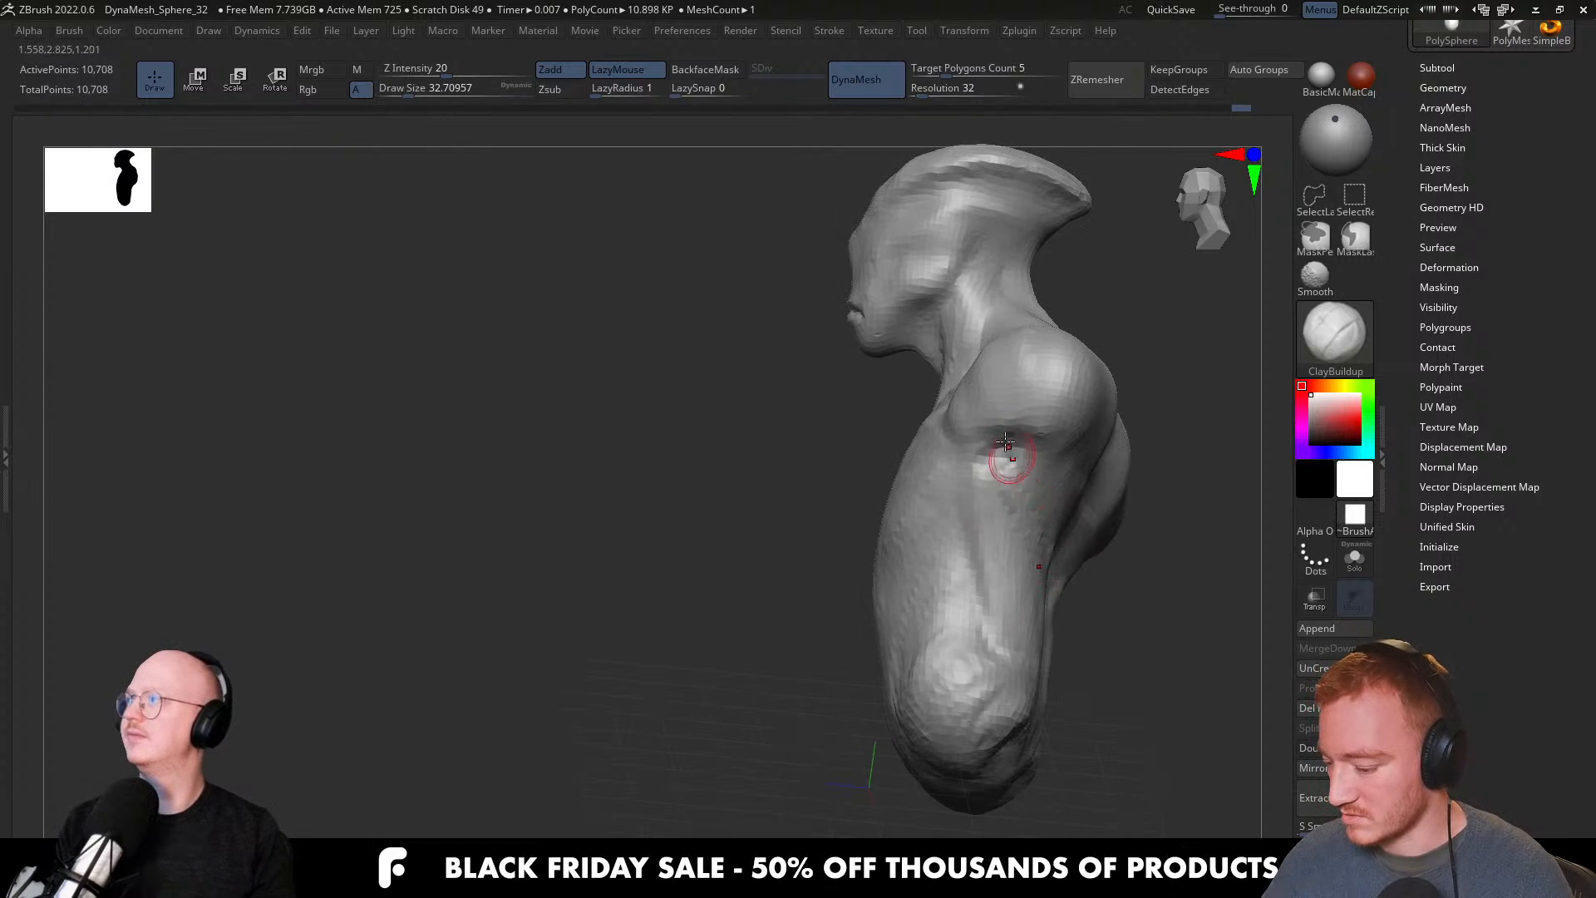
pyautogui.moveTo(1042, 619)
pyautogui.mouseDown(button='right')
pyautogui.moveTo(1079, 573)
pyautogui.moveTo(1021, 532)
pyautogui.mouseUp(button='right')
pyautogui.press('s')
pyautogui.moveTo(1021, 532); pyautogui.dragTo(1033, 532)
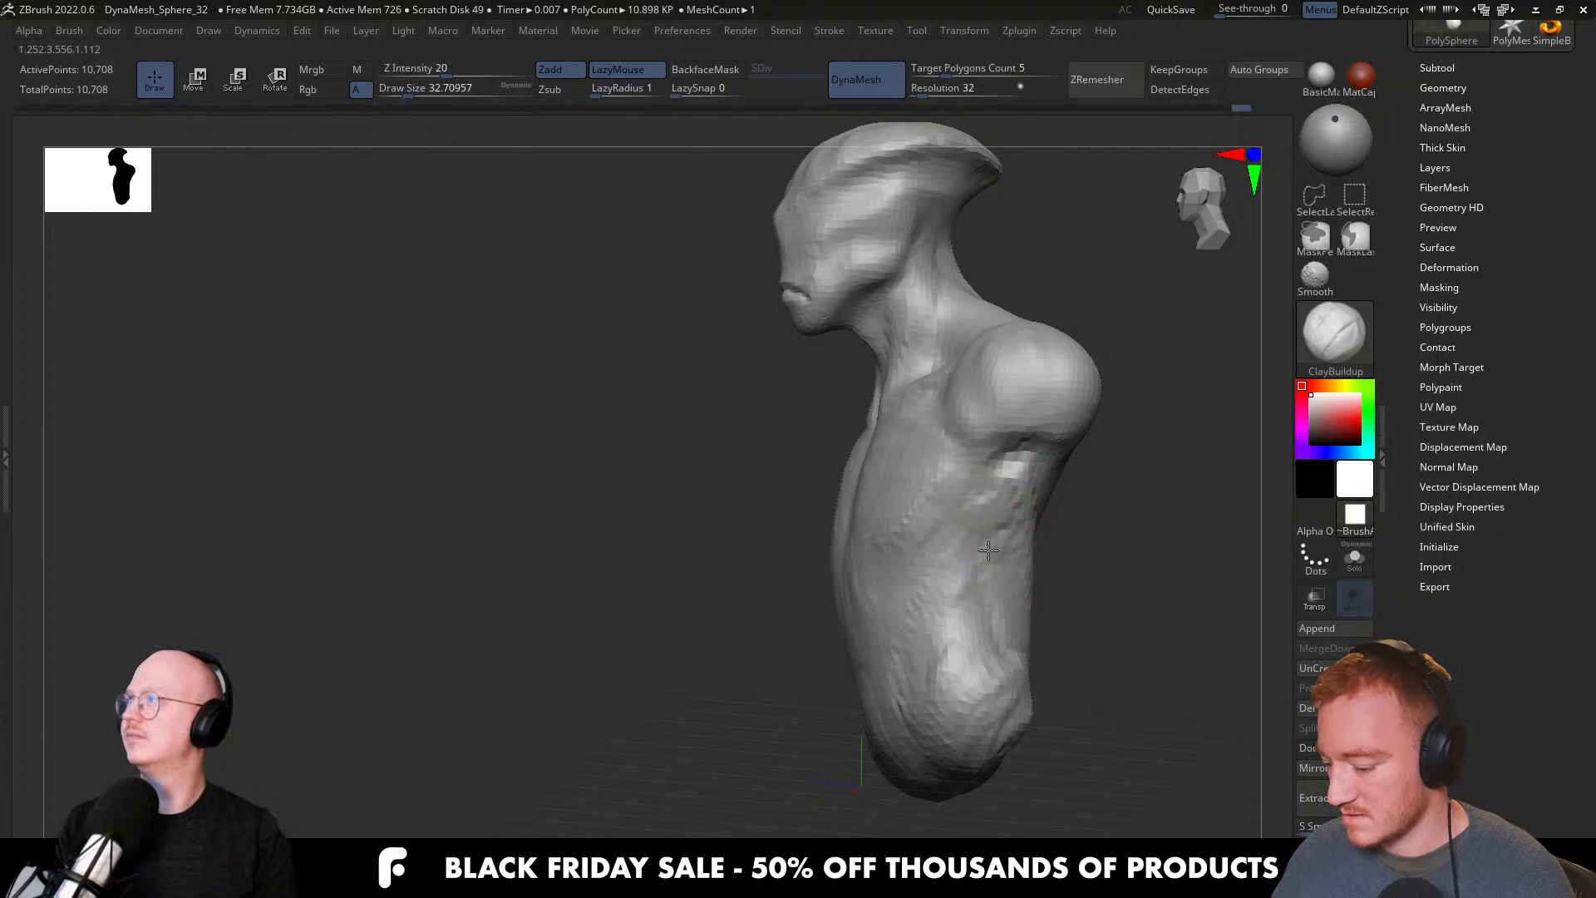
# Adjust the sides of the torso with the Move brush at a draw size of about 116.
pyautogui.moveTo(988, 578)
pyautogui.mouseDown(button='right')
pyautogui.moveTo(997, 499)
pyautogui.moveTo(1054, 585)
pyautogui.moveTo(1022, 610)
pyautogui.mouseUp(button='right')
pyautogui.press('b')
pyautogui.press('m')
pyautogui.press('v')
pyautogui.press('s')
pyautogui.moveTo(971, 584); pyautogui.dragTo(1001, 585)
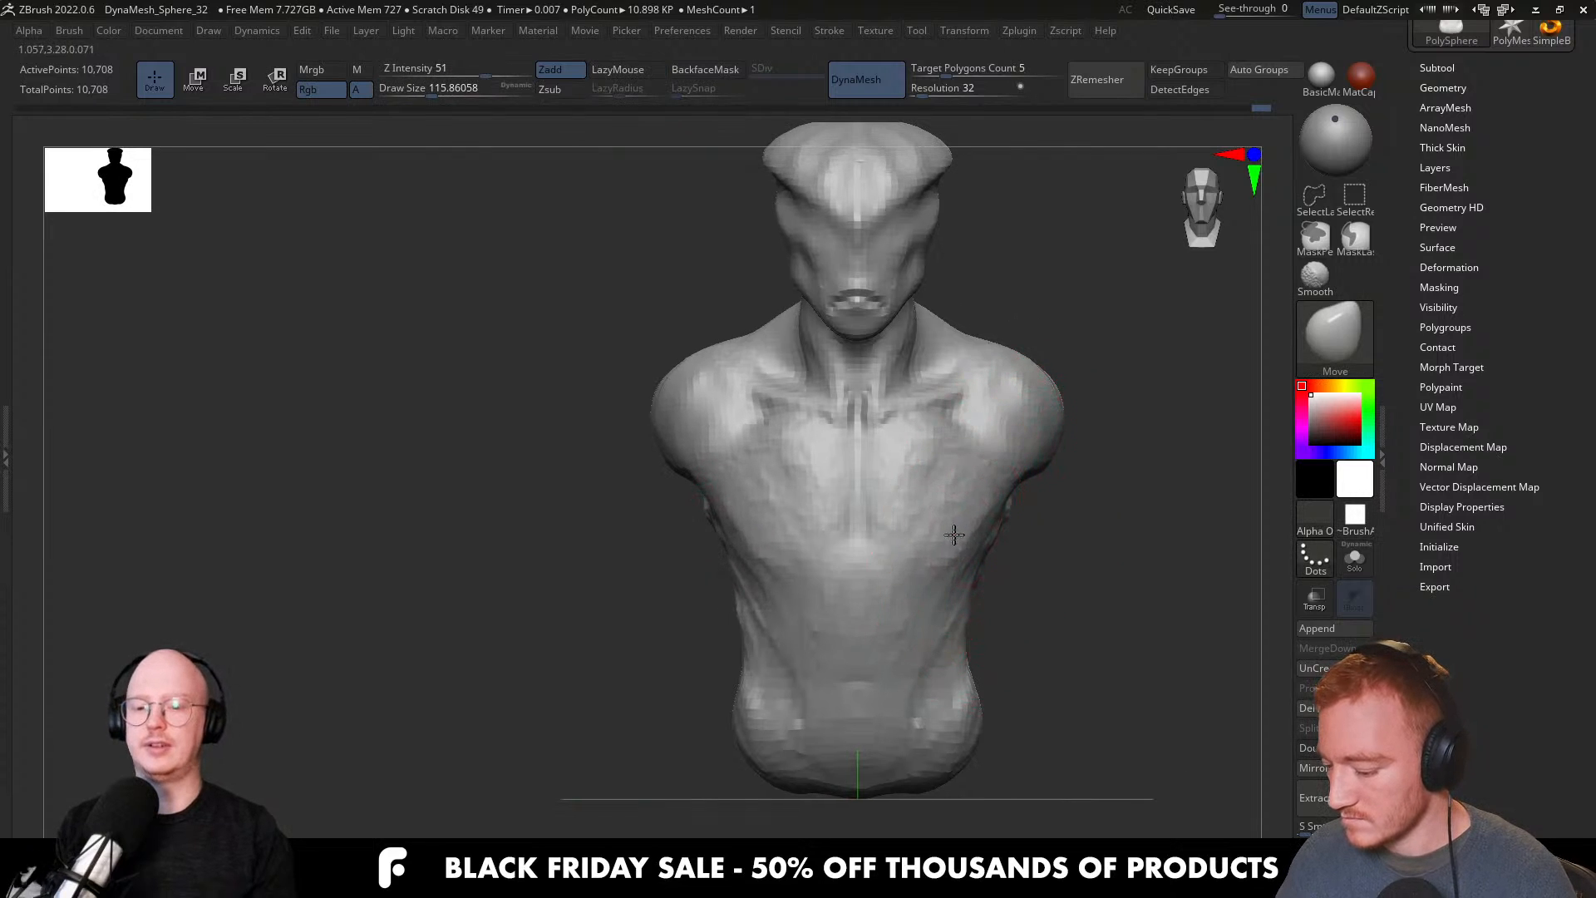
# Mask the ends of the shoulders with MaskPen at a draw size of about 71 and pull out upper arms with the gizmo.
pyautogui.moveTo(1036, 499); pyautogui.dragTo(906, 536, button='right')
pyautogui.moveTo(946, 458); pyautogui.dragTo(961, 347, button='right')
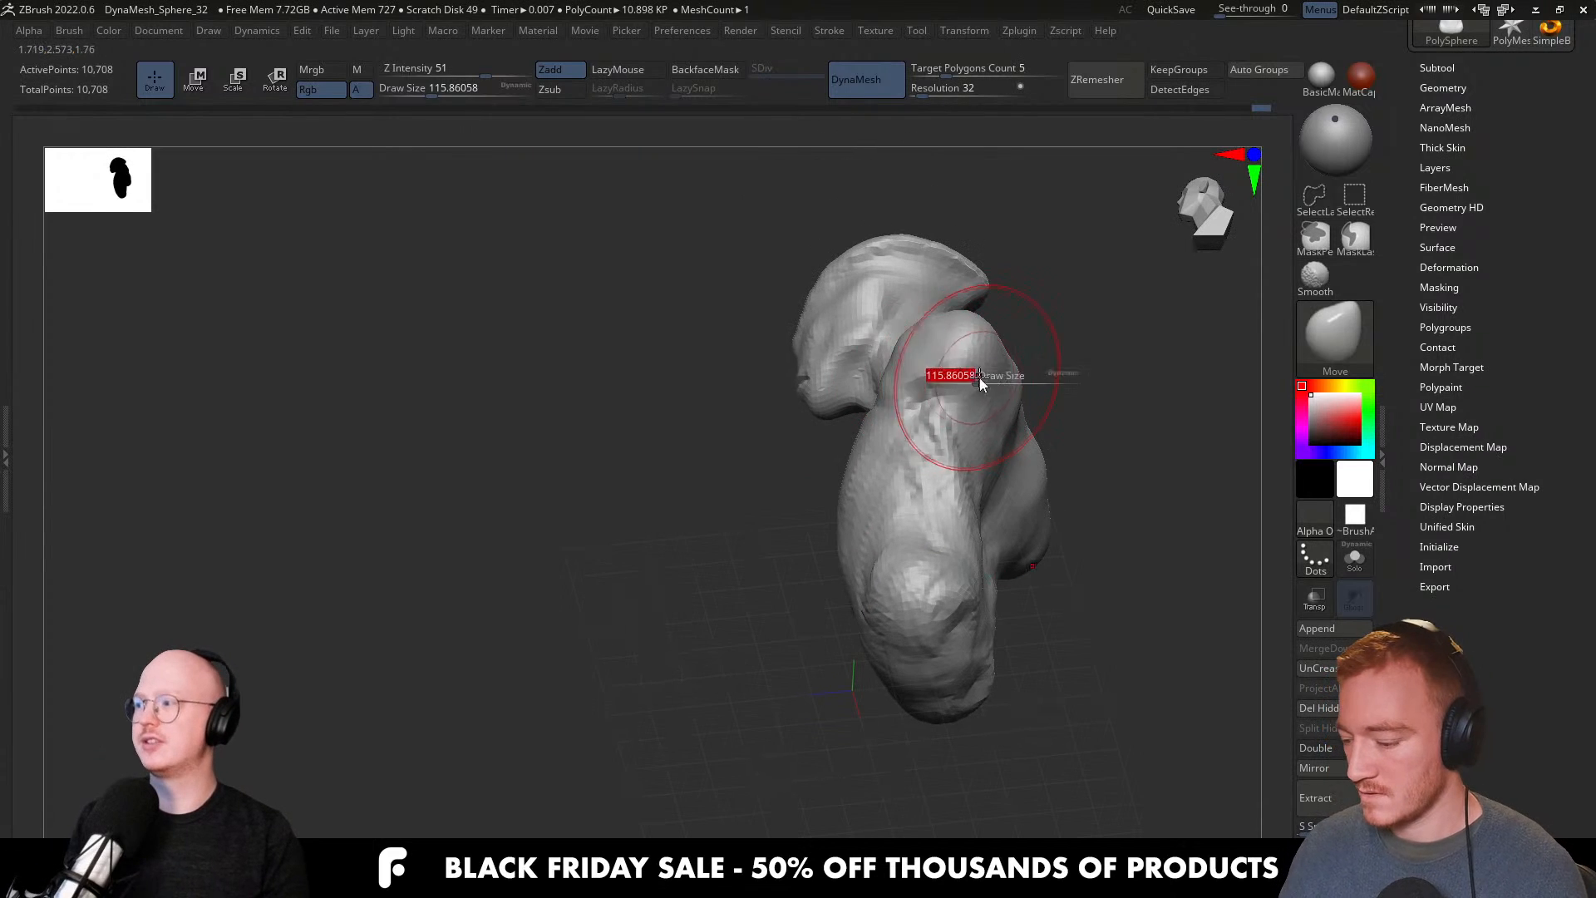
pyautogui.press('ctrl')
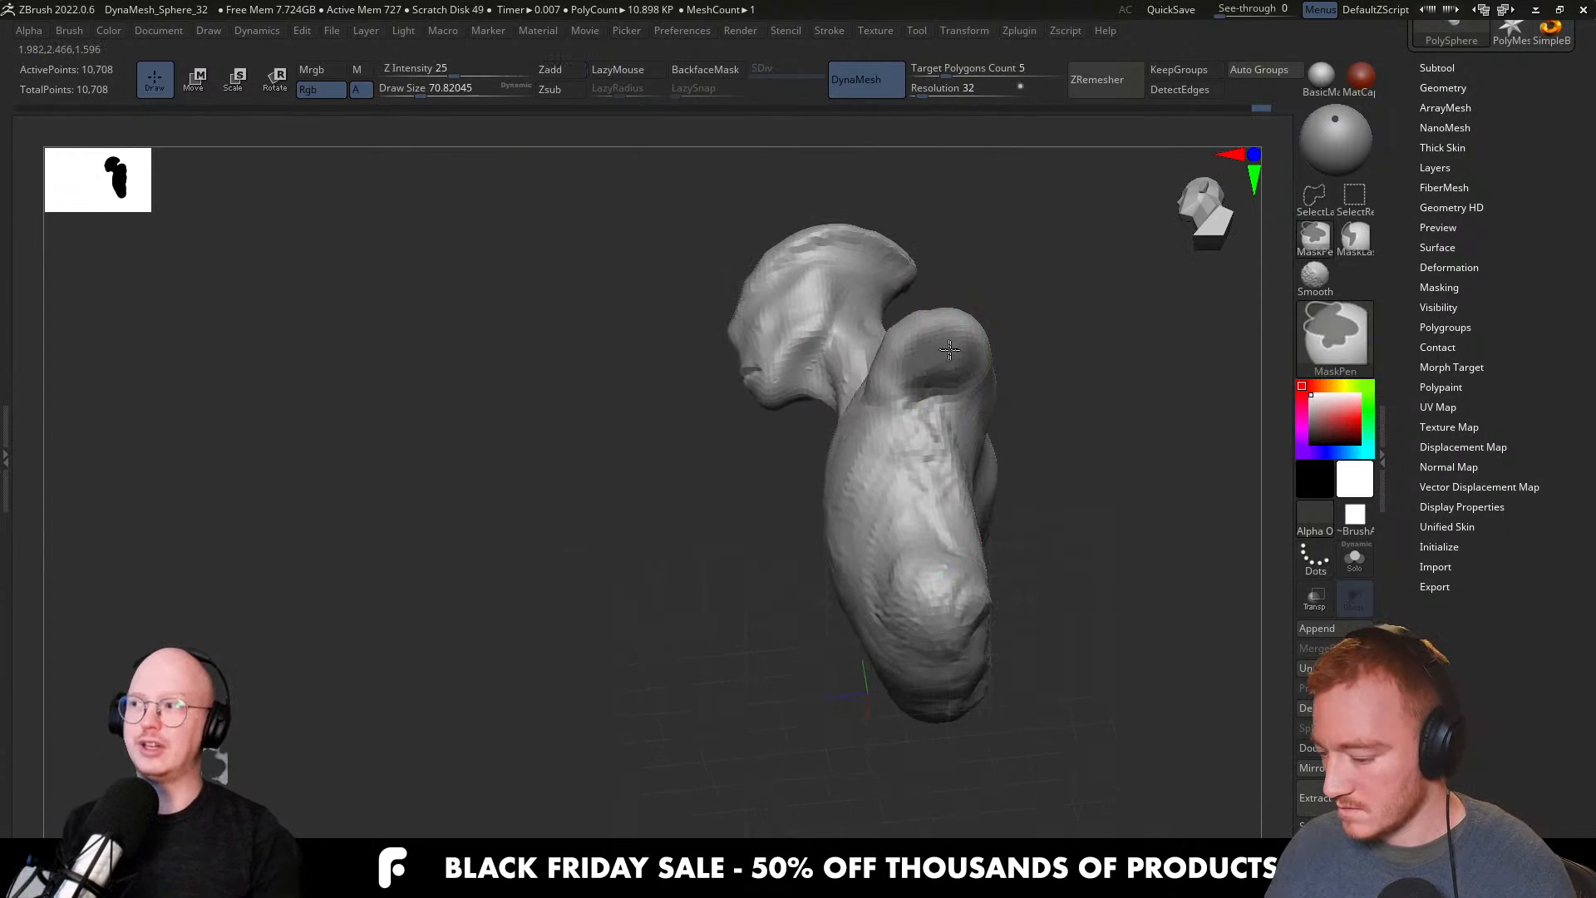
pyautogui.moveTo(1042, 382); pyautogui.dragTo(1048, 527, button='right')
pyautogui.press('w')
pyautogui.moveTo(1036, 446); pyautogui.dragTo(1093, 440, button='right')
pyautogui.moveTo(952, 242); pyautogui.dragTo(1006, 399)
pyautogui.keyDown('ctrl'); pyautogui.click(1035, 529); pyautogui.keyUp('ctrl')
pyautogui.moveTo(1035, 529)
pyautogui.mouseDown()
pyautogui.moveTo(1028, 509)
pyautogui.moveTo(1052, 502)
pyautogui.moveTo(1001, 545)
pyautogui.moveTo(995, 533)
pyautogui.moveTo(1069, 516)
pyautogui.mouseUp()
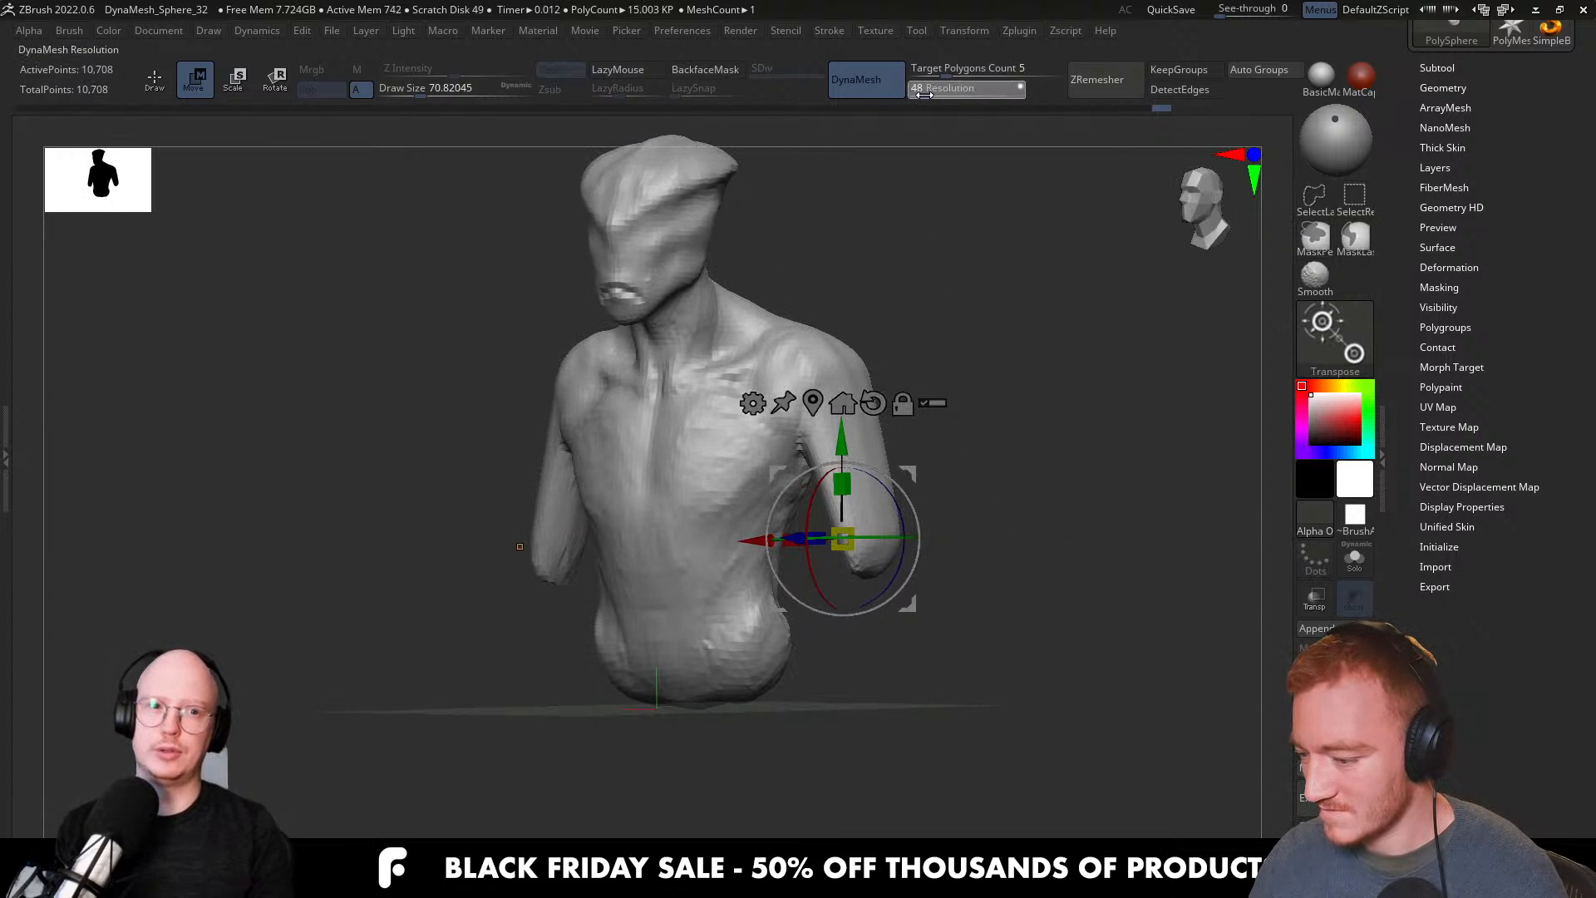
# Try re-DynaMeshing the bust with its new arms at a resolution of 56.
pyautogui.moveTo(926, 95); pyautogui.dragTo(927, 95)
pyautogui.keyDown('ctrl'); pyautogui.moveTo(1041, 283); pyautogui.dragTo(1077, 334); pyautogui.keyUp('ctrl')
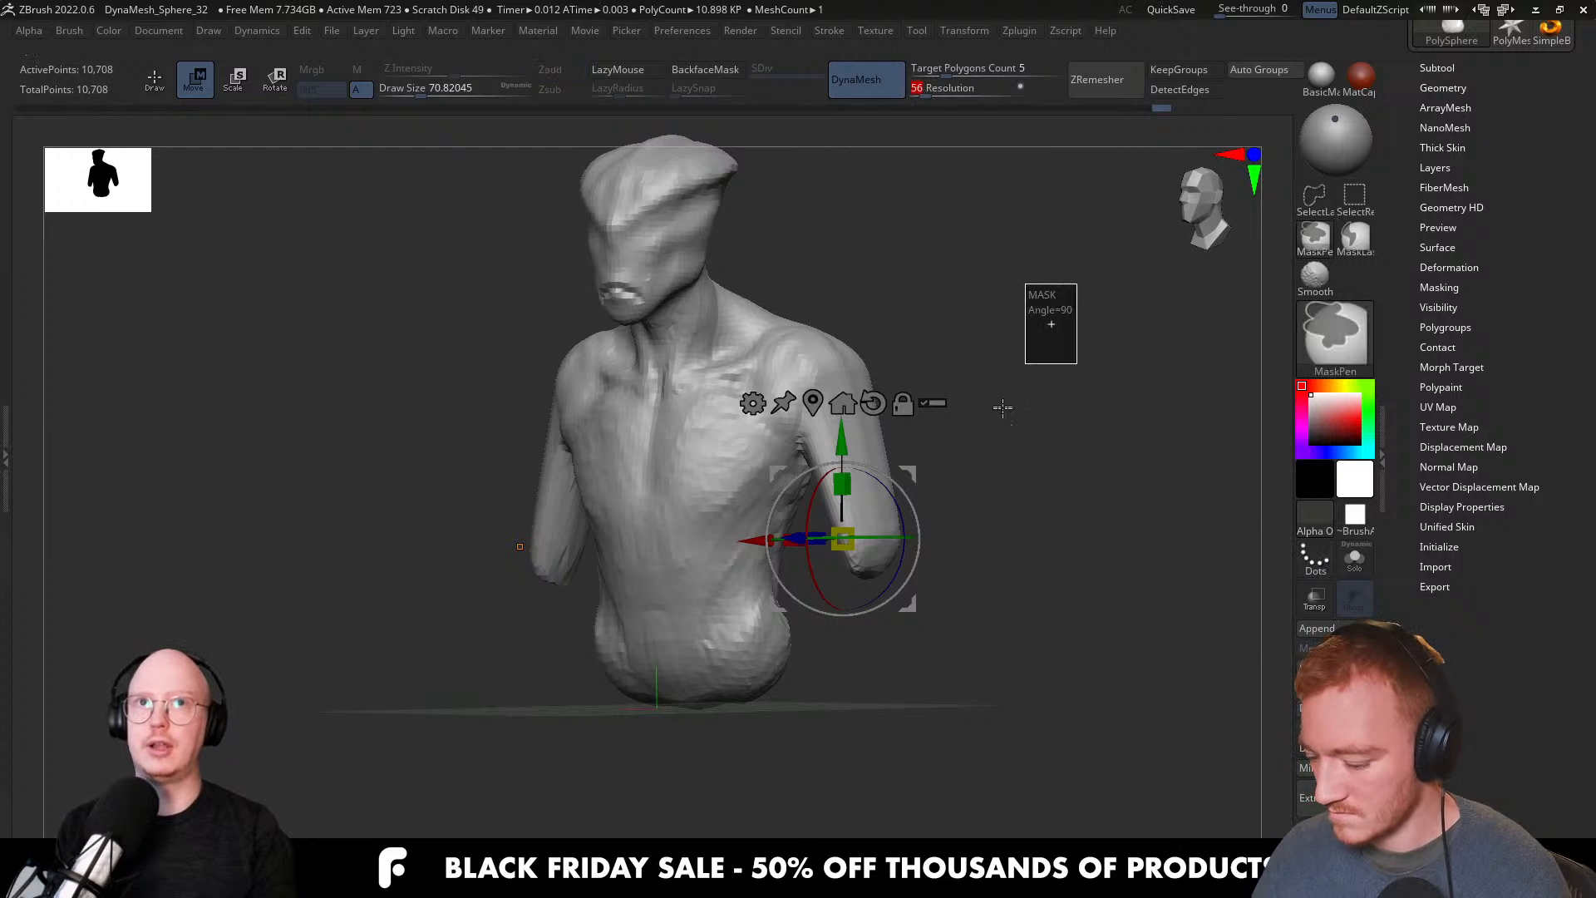
pyautogui.keyDown('shift'); pyautogui.moveTo(1015, 502); pyautogui.dragTo(978, 503); pyautogui.keyUp('shift')
pyautogui.press('q')
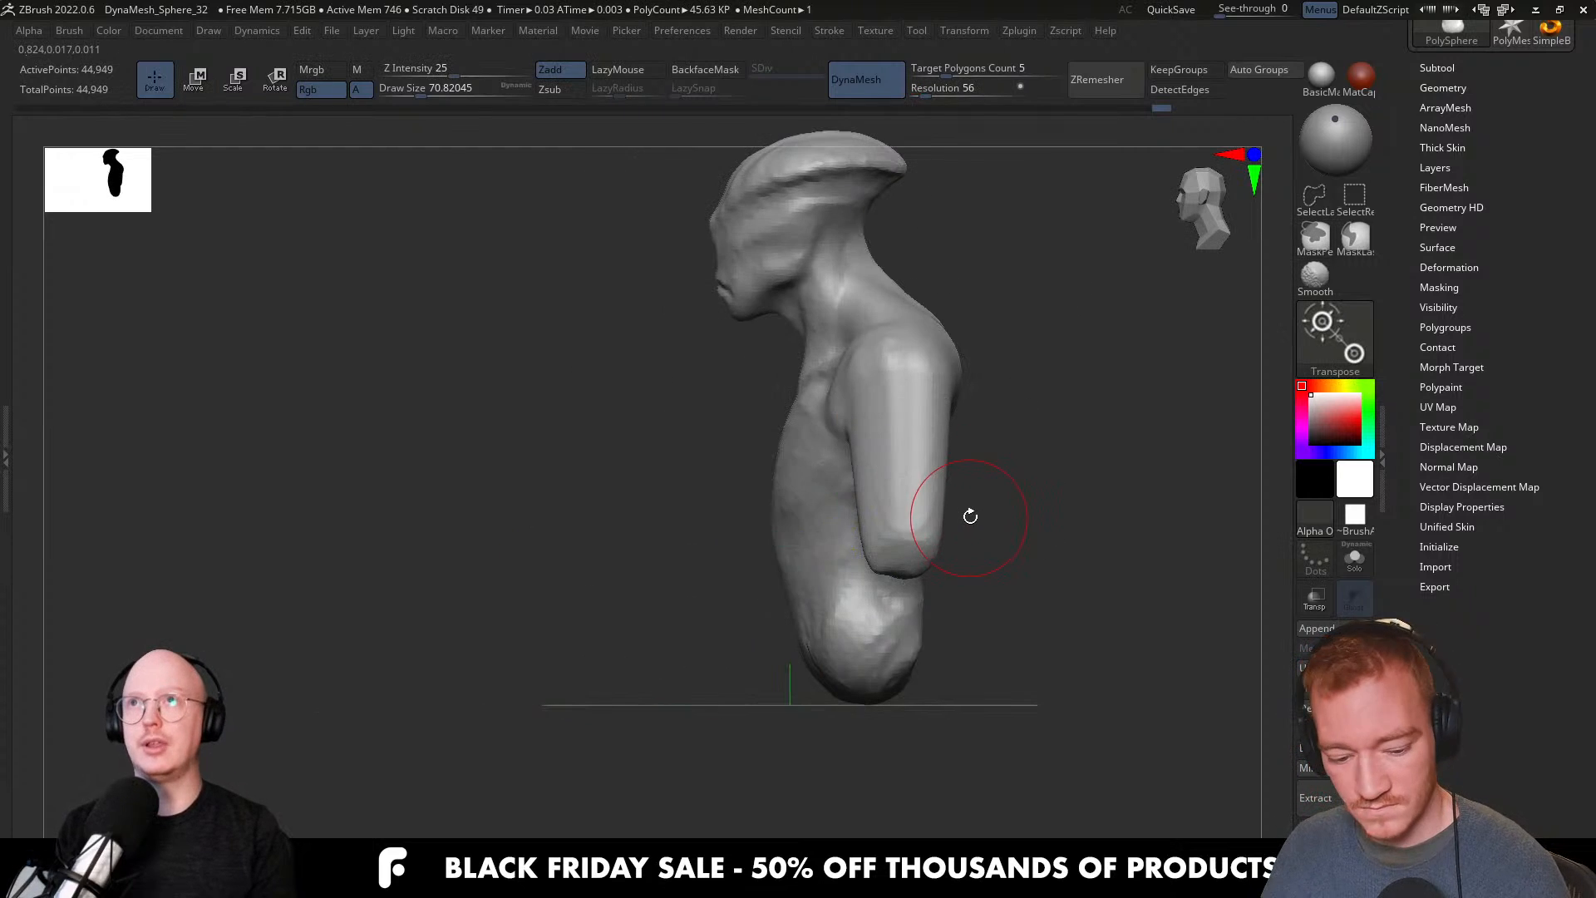
pyautogui.press('s')
pyautogui.moveTo(890, 471); pyautogui.dragTo(925, 476)
pyautogui.hotkey('ctrl', 'z')
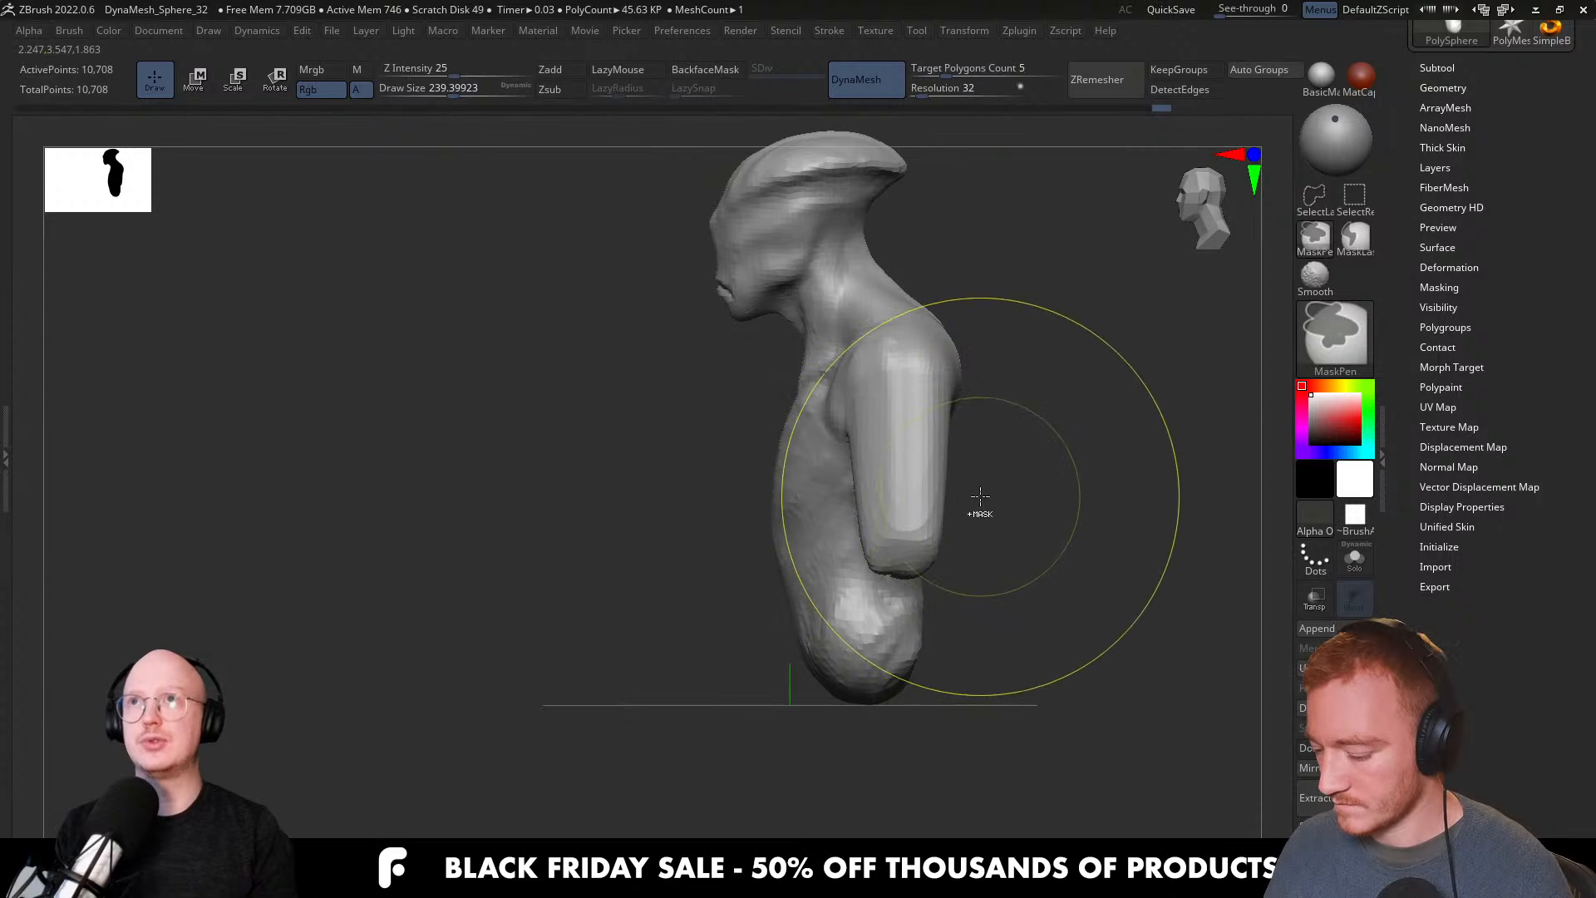
pyautogui.hotkey('ctrl', 'z')
# Shift the arm ends backward with the gizmo and re-DynaMesh the bust at a resolution of 64.
pyautogui.press('w')
pyautogui.moveTo(743, 536); pyautogui.dragTo(792, 522)
pyautogui.keyDown('ctrl'); pyautogui.click(1084, 415); pyautogui.keyUp('ctrl')
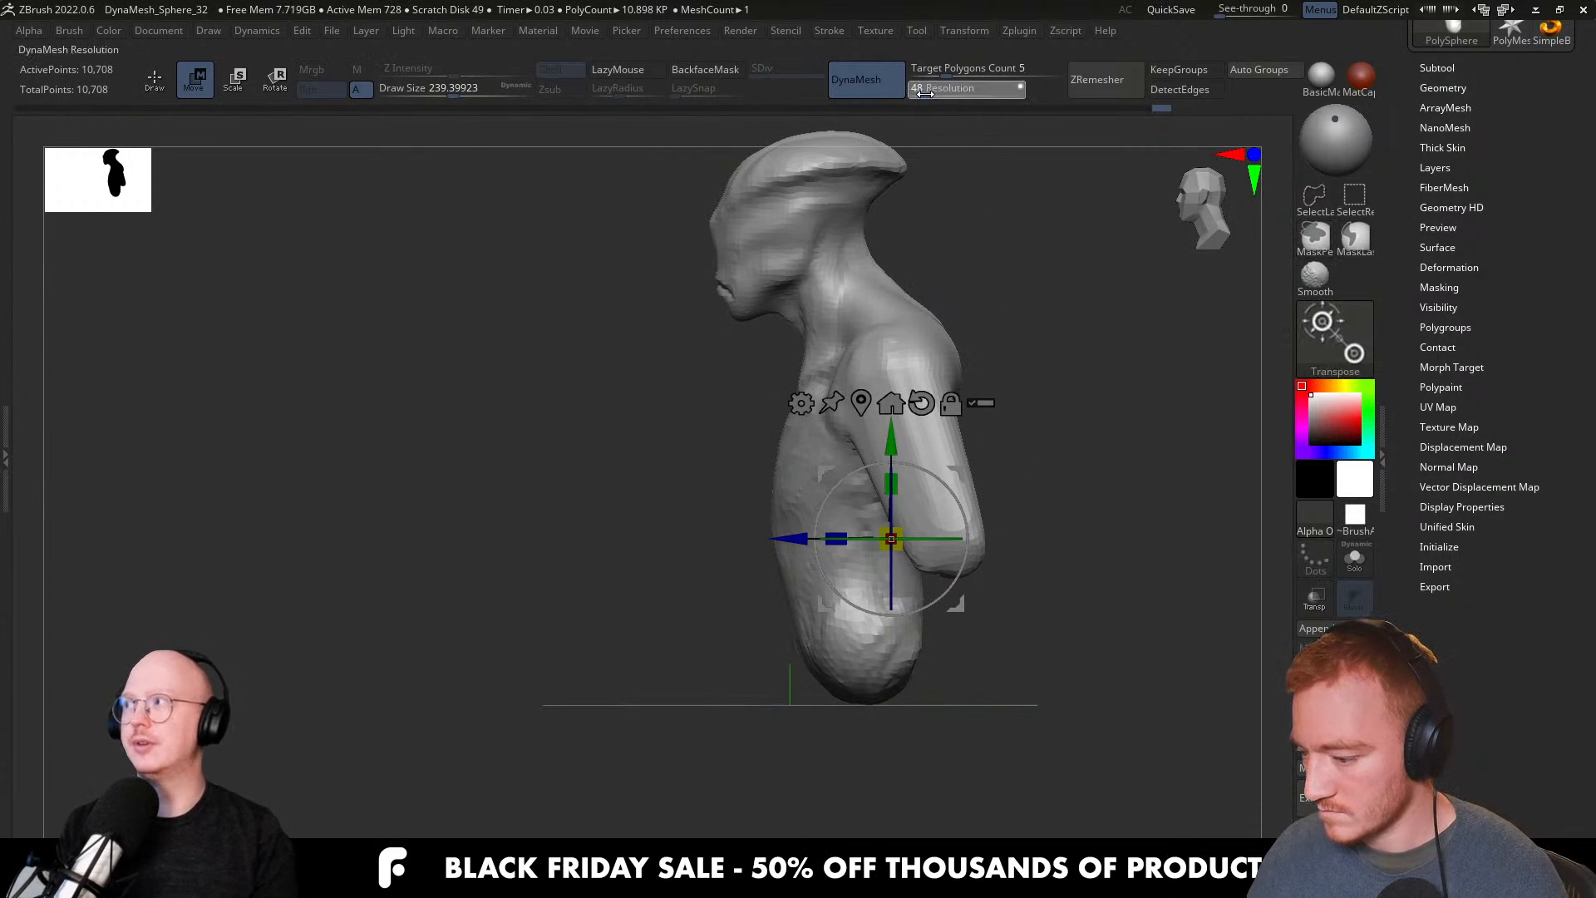
pyautogui.press('Return')
pyautogui.moveTo(1044, 361)
pyautogui.keyDown('ctrl'); pyautogui.mouseDown()
pyautogui.moveTo(1026, 532)
pyautogui.moveTo(1047, 530)
pyautogui.moveTo(1031, 522)
pyautogui.mouseUp(); pyautogui.keyUp('ctrl')
pyautogui.press('q')
pyautogui.press('[')
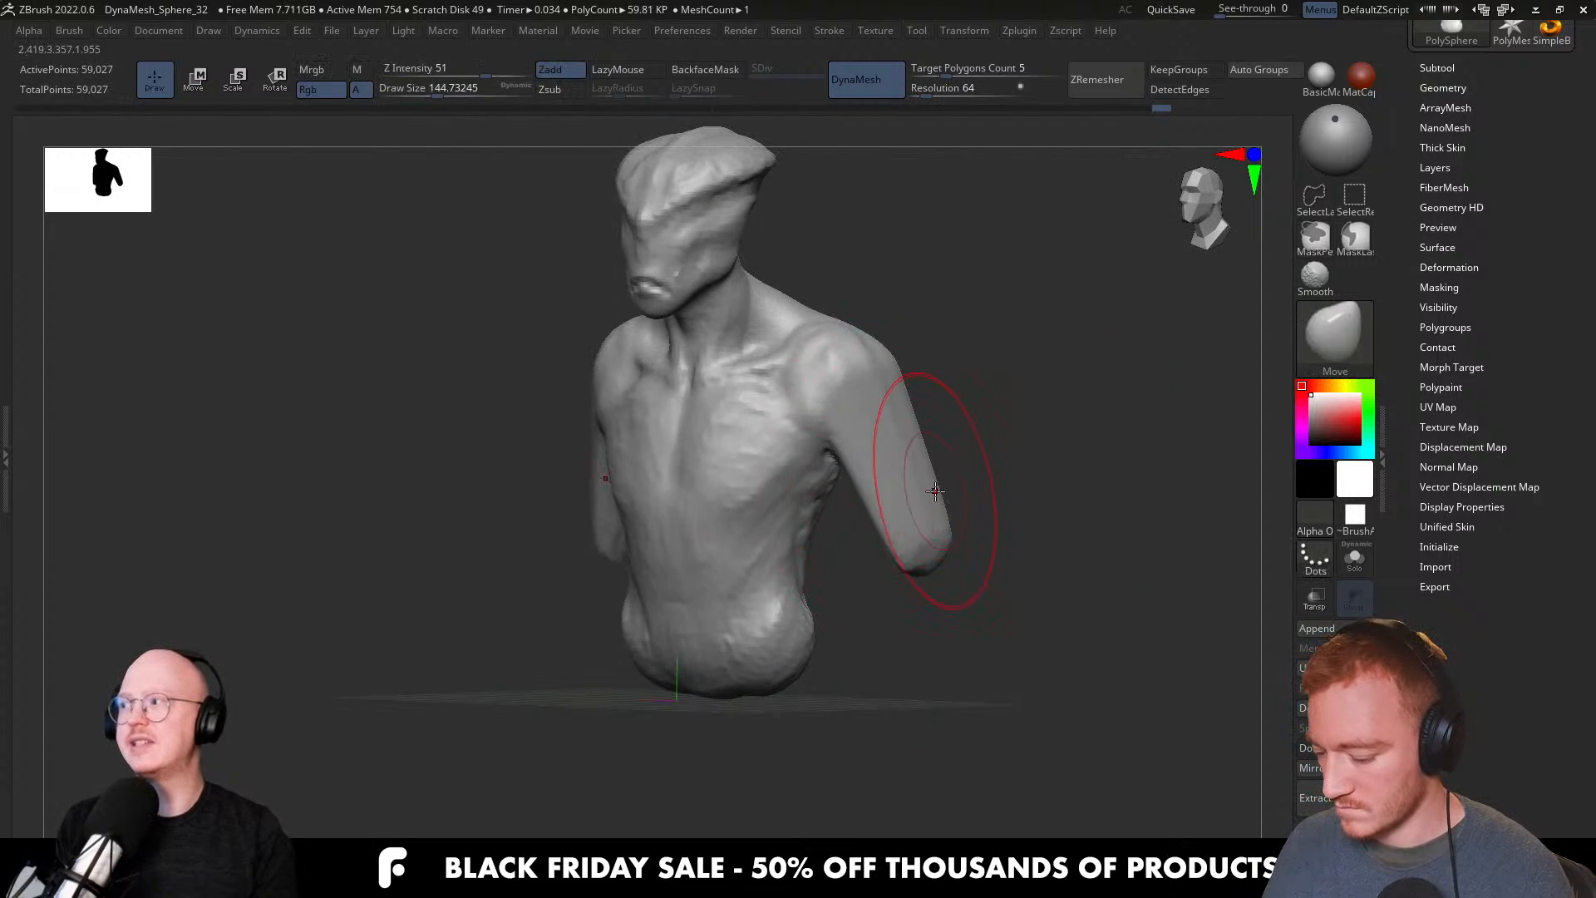
# Build up the deltoids and upper arm muscles with ClayBuildup at a draw size of about 90.
pyautogui.press('b')
pyautogui.press('c')
pyautogui.press('b')
pyautogui.moveTo(927, 454); pyautogui.dragTo(893, 452, button='right')
pyautogui.press('[')
pyautogui.moveTo(853, 384); pyautogui.dragTo(901, 413)
pyautogui.moveTo(872, 383)
pyautogui.mouseDown(button='right')
pyautogui.moveTo(841, 367)
pyautogui.moveTo(869, 439)
pyautogui.moveTo(875, 349)
pyautogui.mouseUp(button='right')
pyautogui.moveTo(856, 432)
pyautogui.mouseDown(button='right')
pyautogui.moveTo(955, 327)
pyautogui.moveTo(830, 353)
pyautogui.mouseUp(button='right')
pyautogui.moveTo(909, 446)
pyautogui.mouseDown(button='right')
pyautogui.moveTo(932, 439)
pyautogui.moveTo(922, 387)
pyautogui.moveTo(984, 448)
pyautogui.mouseUp(button='right')
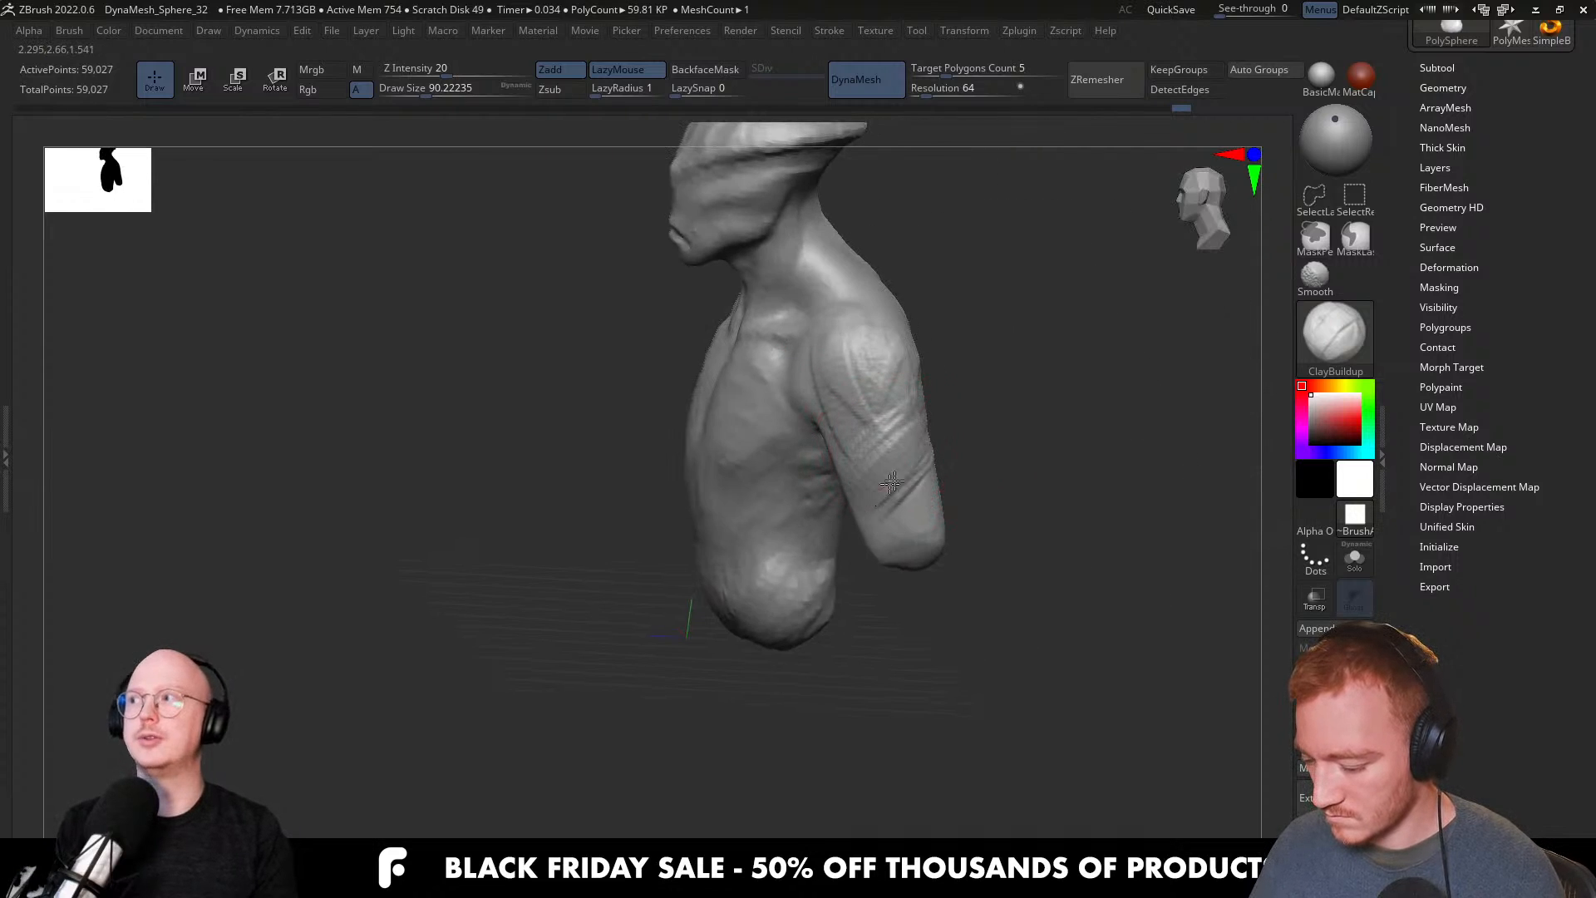
pyautogui.moveTo(935, 502); pyautogui.dragTo(942, 502, button='right')
pyautogui.moveTo(879, 459); pyautogui.dragTo(841, 456, button='right')
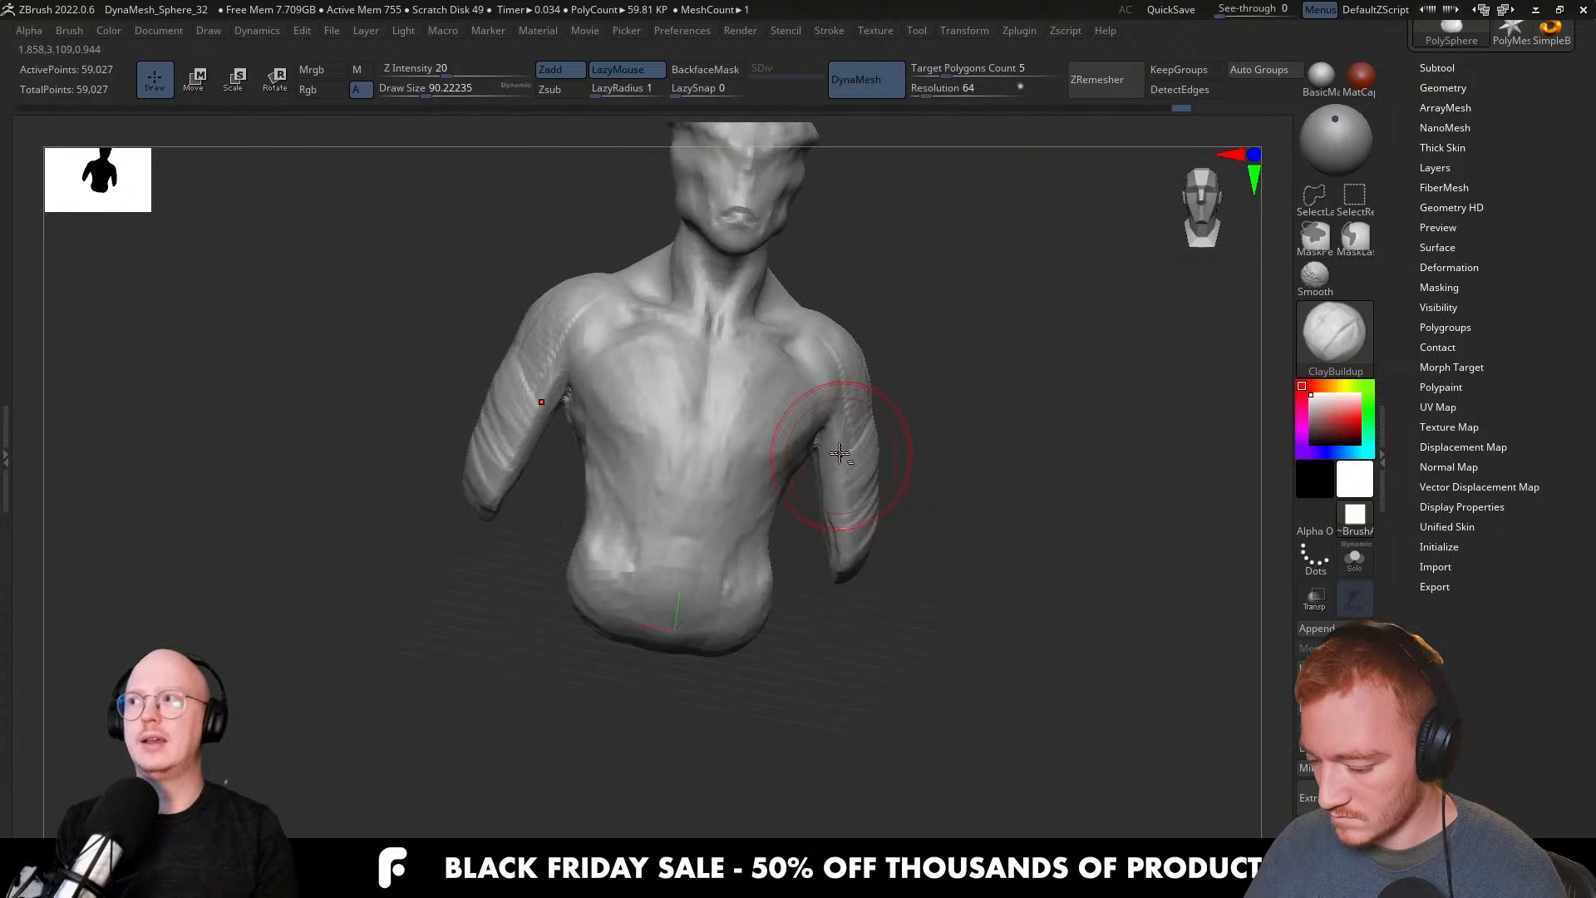
pyautogui.moveTo(847, 573); pyautogui.dragTo(855, 499, button='right')
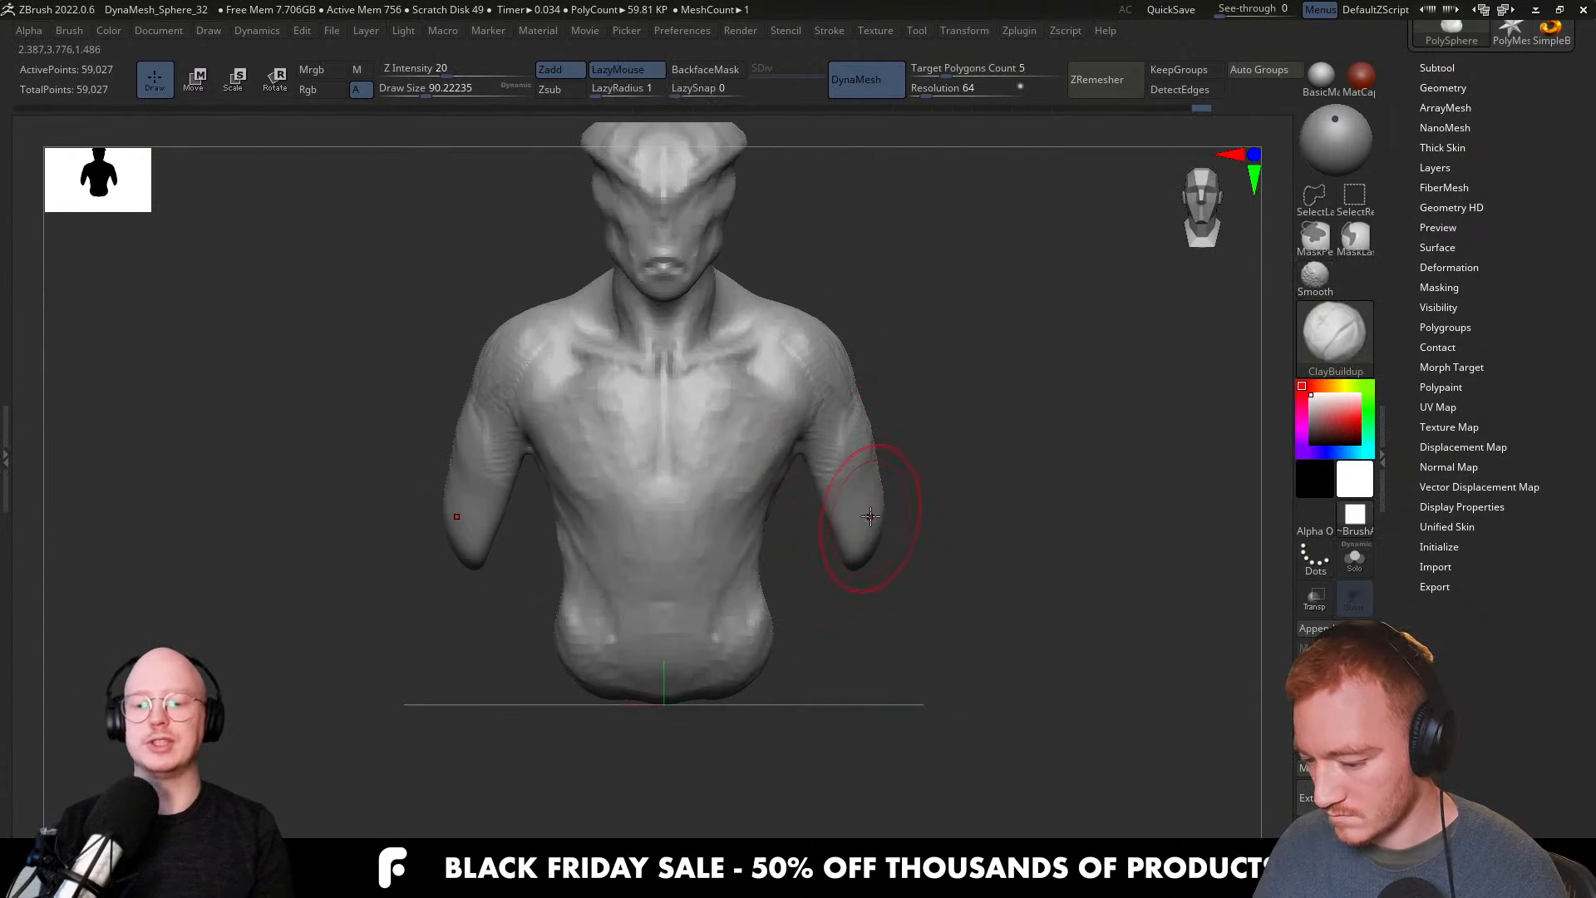
# Reshape the lower ends of the arms from the front with the Move brush at a draw size of about 207.
pyautogui.press('b')
pyautogui.press('m')
pyautogui.press('v')
pyautogui.press('s')
pyautogui.moveTo(882, 541)
pyautogui.mouseDown()
pyautogui.moveTo(896, 541)
pyautogui.moveTo(874, 564)
pyautogui.moveTo(841, 563)
pyautogui.mouseUp()
pyautogui.press('s')
pyautogui.press(']')
pyautogui.press(']')
pyautogui.press(']')
pyautogui.press(']')
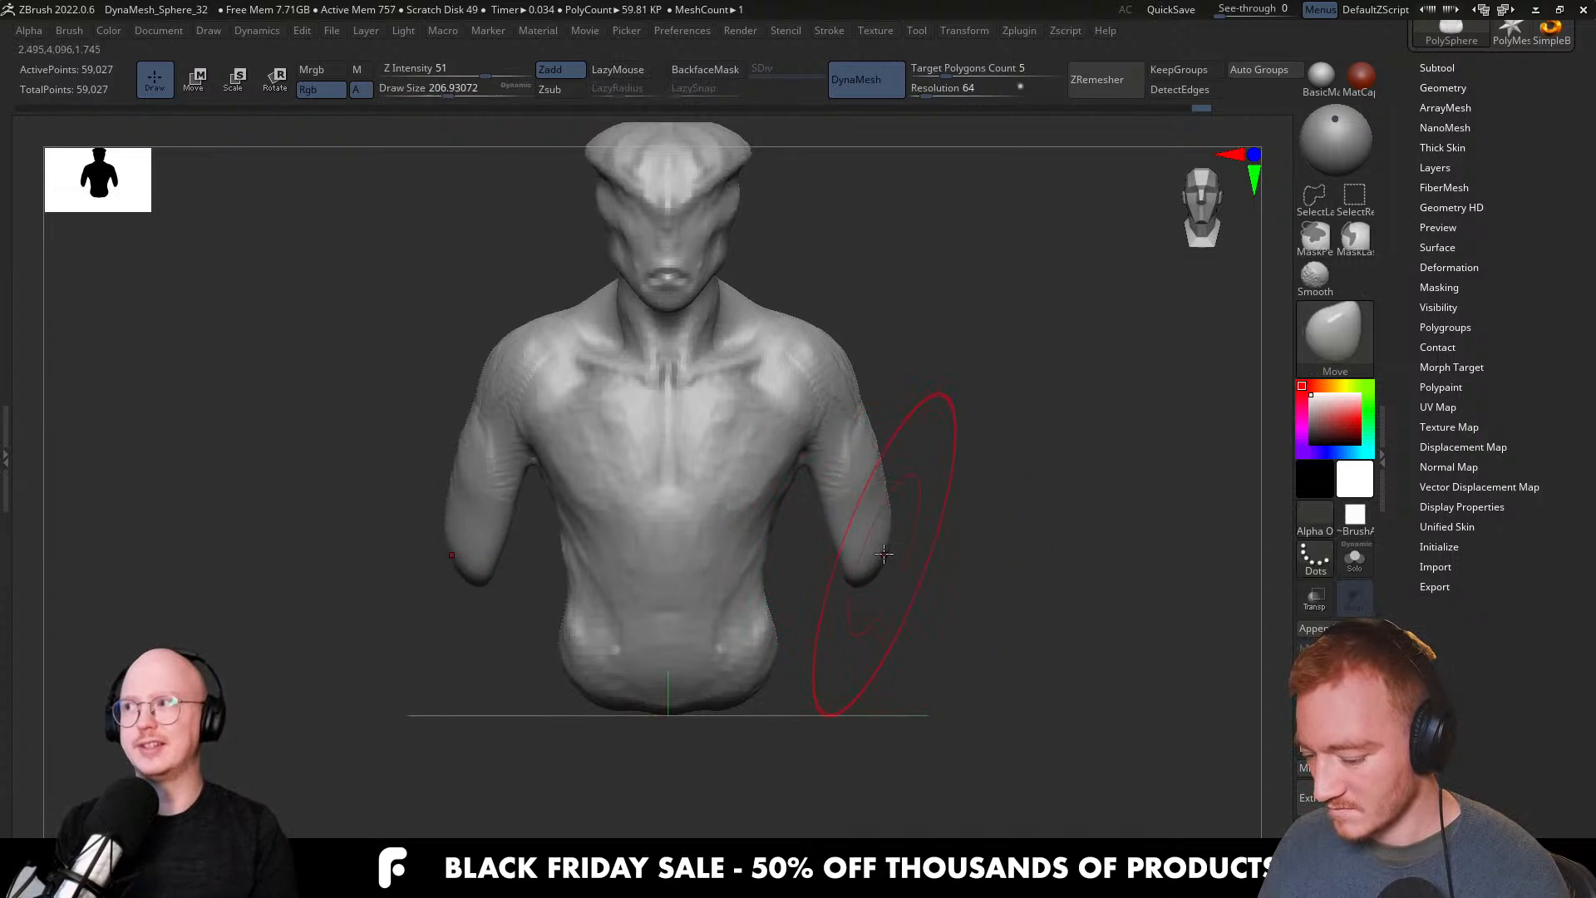
# Adjust the arm's profile with the Move brush at a draw size of about 140 and smooth its surface.
pyautogui.moveTo(773, 472)
pyautogui.mouseDown(button='right')
pyautogui.moveTo(796, 483)
pyautogui.moveTo(819, 463)
pyautogui.moveTo(770, 542)
pyautogui.moveTo(698, 523)
pyautogui.moveTo(651, 613)
pyautogui.mouseUp(button='right')
pyautogui.press('[')
pyautogui.press('[')
pyautogui.press('[')
pyautogui.press('[')
pyautogui.press(']')
pyautogui.press(']')
pyautogui.press(']')
pyautogui.press(']')
pyautogui.keyDown('alt'); pyautogui.moveTo(901, 628); pyautogui.dragTo(843, 619, button='right'); pyautogui.keyUp('alt')
pyautogui.press(']')
pyautogui.press(']')
pyautogui.press(']')
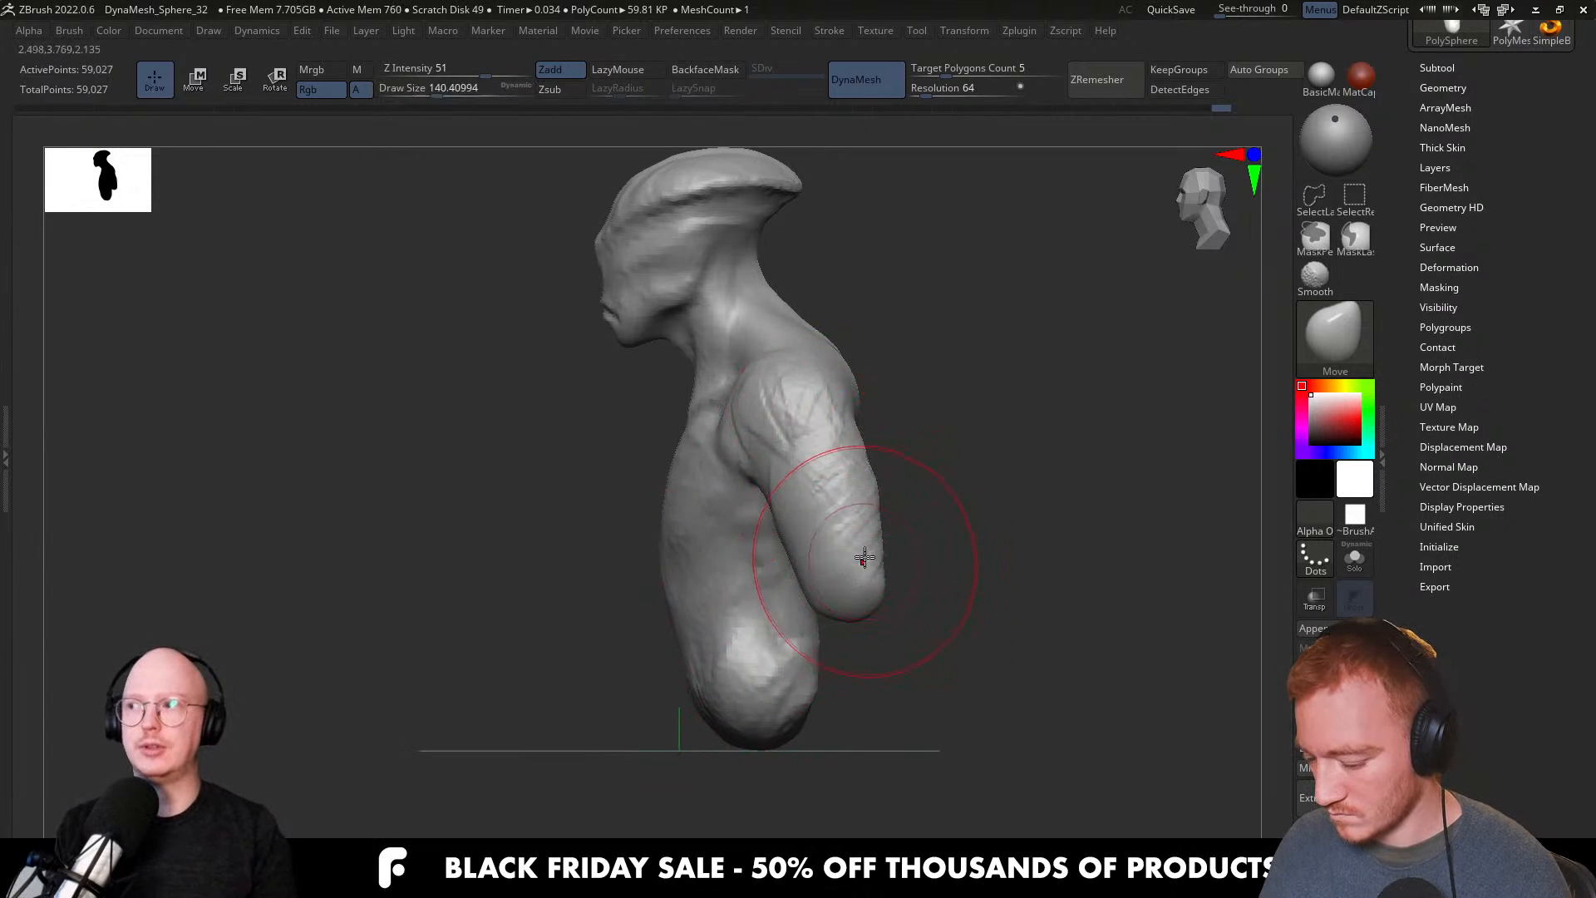
pyautogui.keyDown('shift'); pyautogui.moveTo(865, 551); pyautogui.dragTo(887, 395); pyautogui.keyUp('shift')
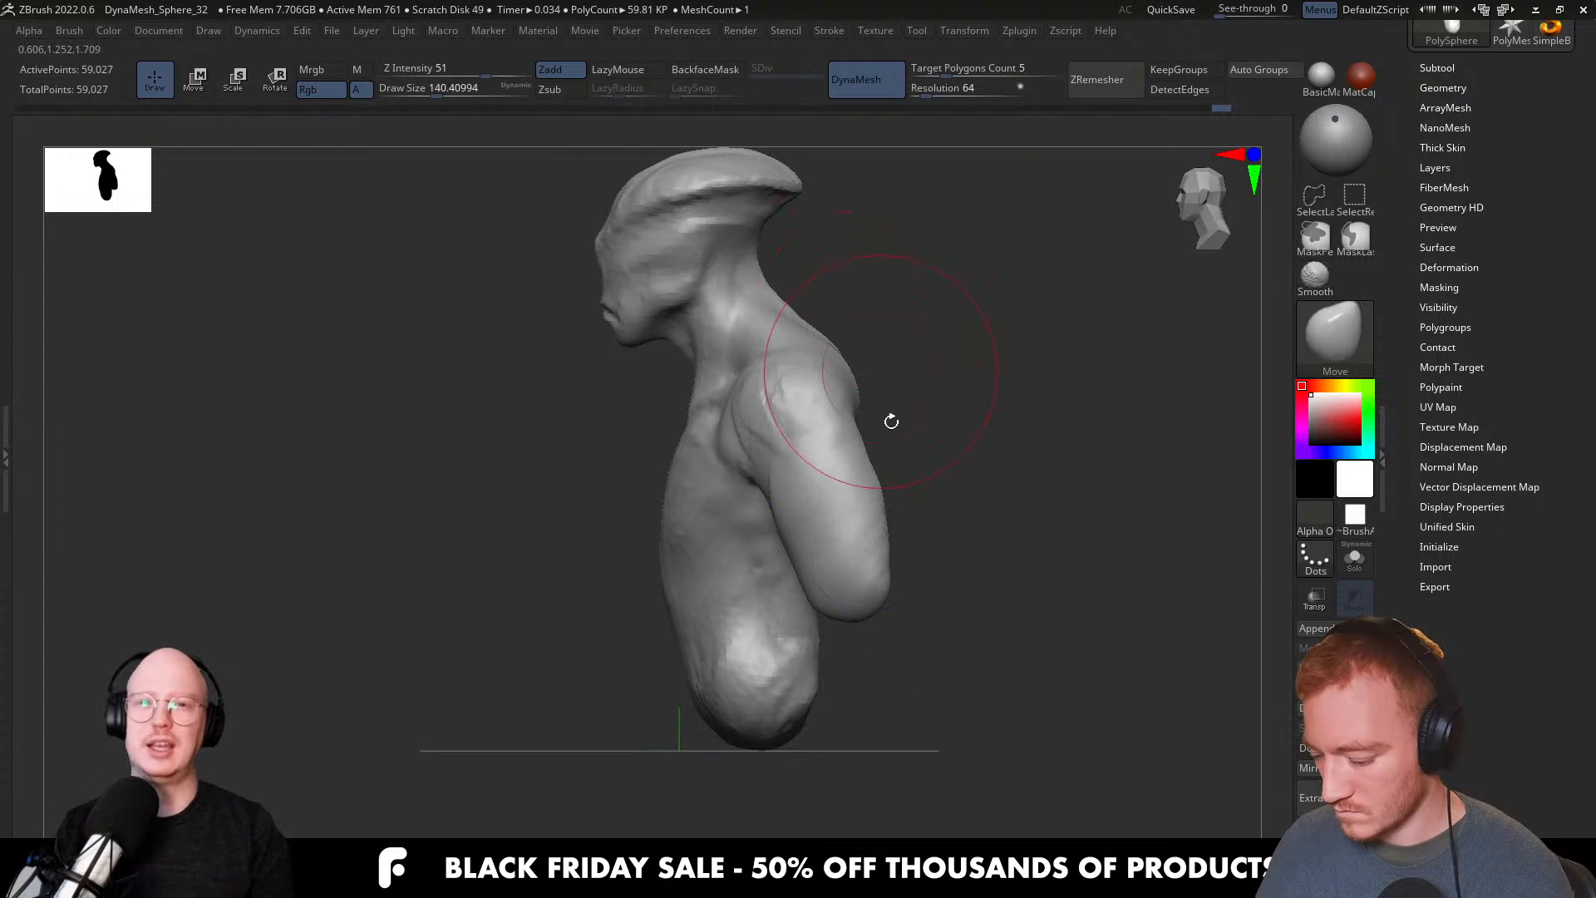
# Flatten the undersides of the arm ends with ClayBuildup at a draw size of about 68 and re-DynaMesh at resolution 48.
pyautogui.moveTo(862, 585)
pyautogui.mouseDown(button='right')
pyautogui.moveTo(877, 474)
pyautogui.moveTo(912, 463)
pyautogui.moveTo(850, 473)
pyautogui.mouseUp(button='right')
pyautogui.press('b')
pyautogui.press('c')
pyautogui.press('b')
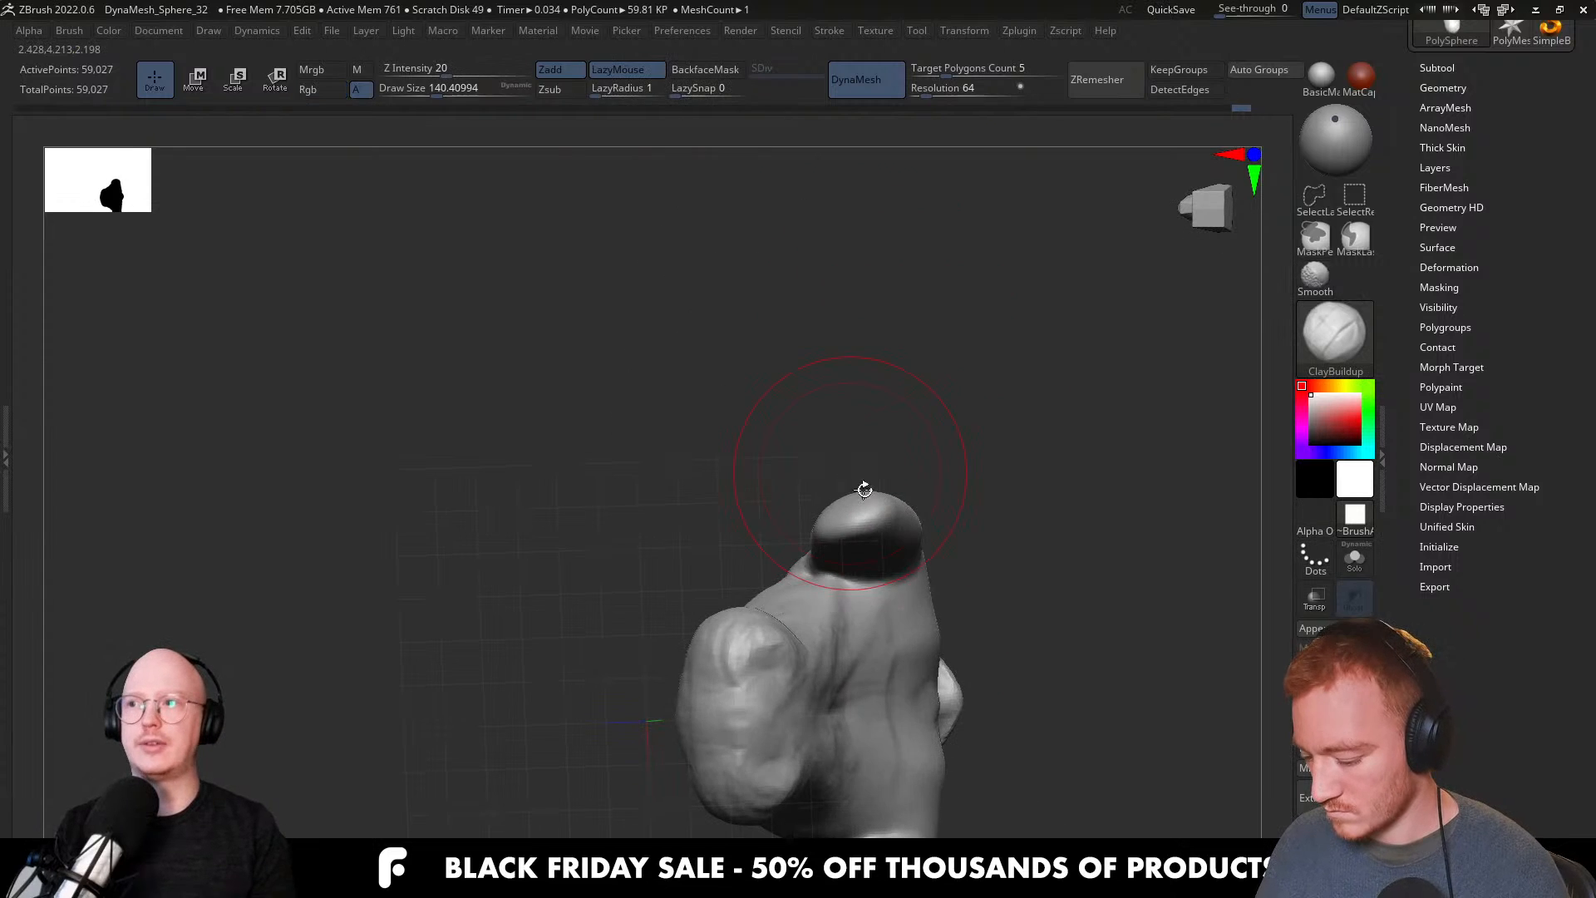
pyautogui.press('[')
pyautogui.press('[')
pyautogui.press('[')
pyautogui.moveTo(837, 534); pyautogui.dragTo(848, 520, button='right')
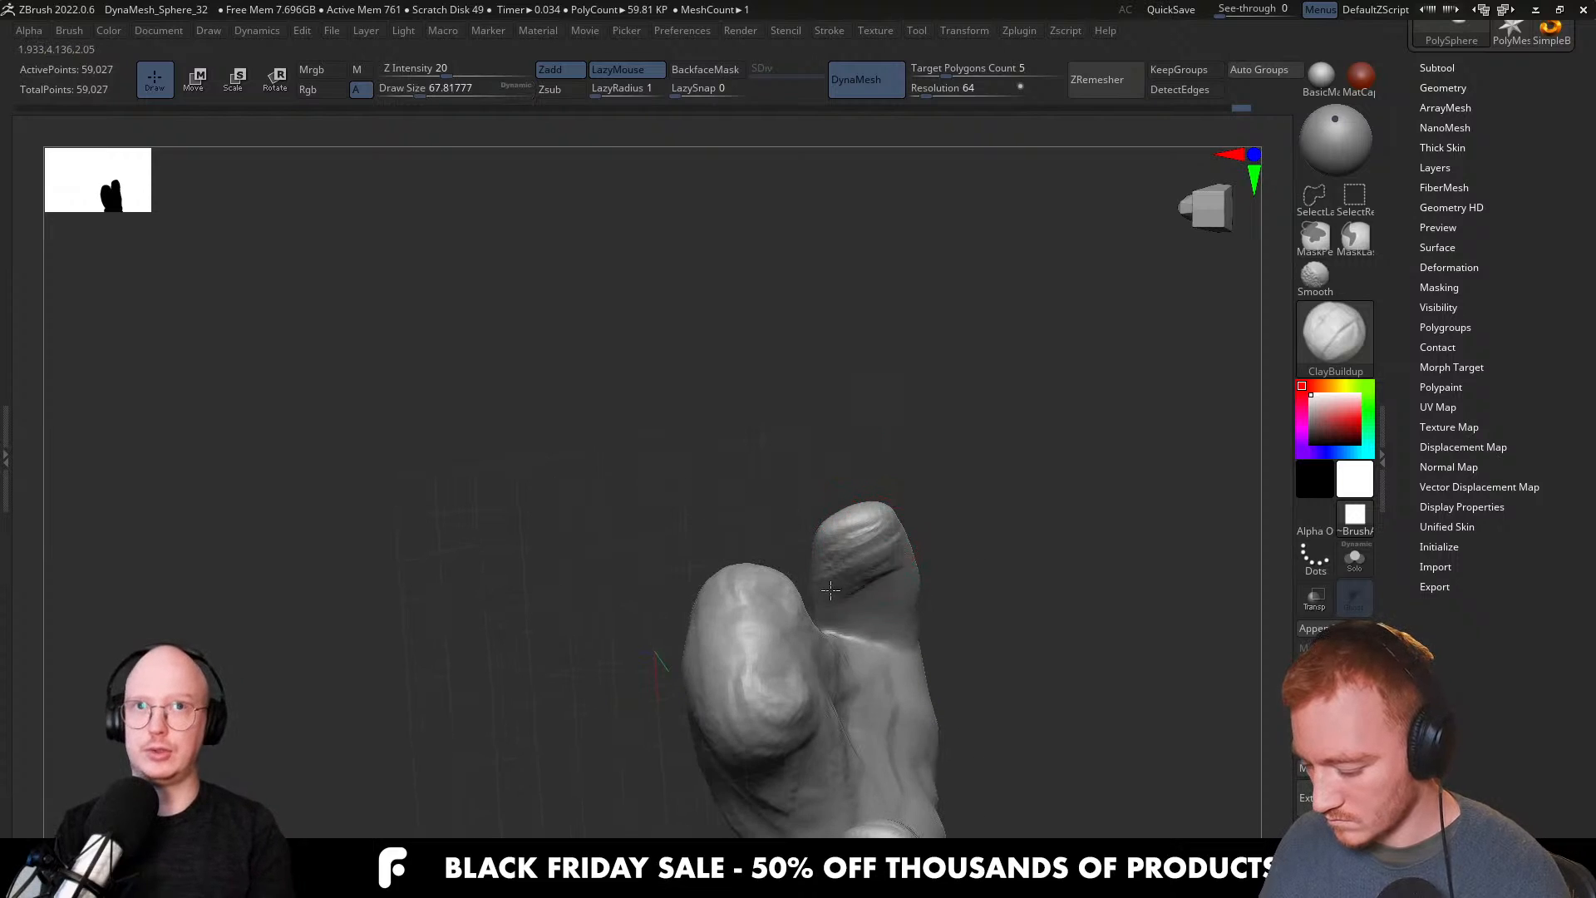
pyautogui.write('48')
pyautogui.press('Return')
pyautogui.keyDown('ctrl'); pyautogui.moveTo(987, 317); pyautogui.dragTo(1067, 414); pyautogui.keyUp('ctrl')
# Refine the cut ends of the arms with ClayBuildup and reshape them with the Move brush at a draw size of about 104.
pyautogui.moveTo(850, 613); pyautogui.dragTo(912, 615, button='right')
pyautogui.moveTo(857, 562); pyautogui.dragTo(877, 555, button='right')
pyautogui.moveTo(823, 546); pyautogui.dragTo(829, 558)
pyautogui.moveTo(829, 559); pyautogui.dragTo(854, 516, button='right')
pyautogui.press('b')
pyautogui.press('m')
pyautogui.press('v')
pyautogui.press('s')
pyautogui.moveTo(854, 516); pyautogui.dragTo(832, 496)
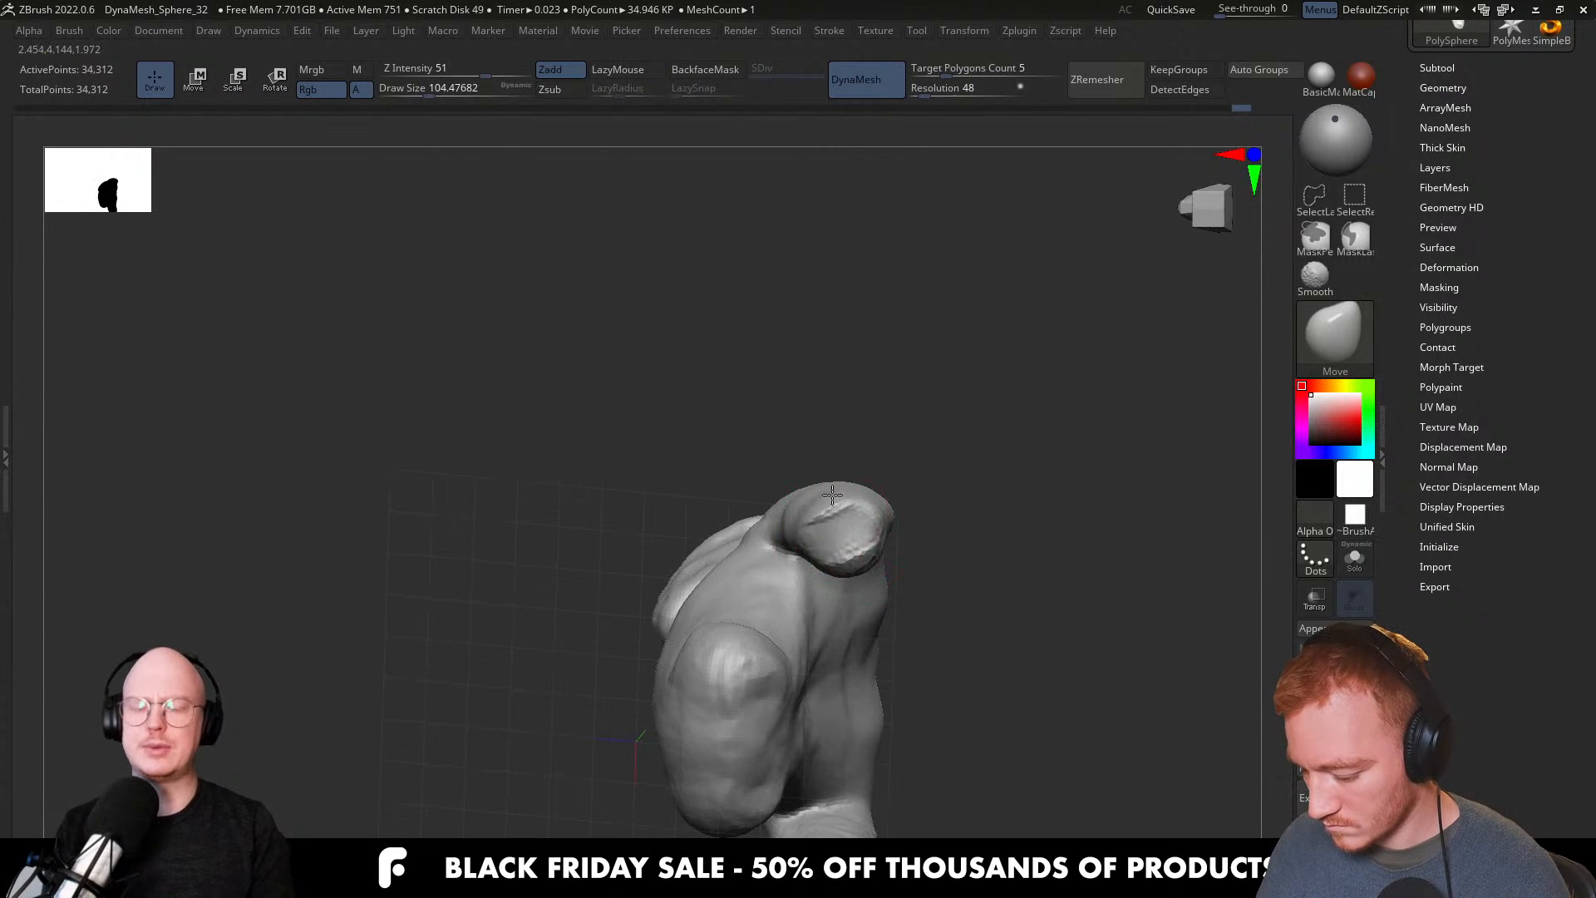
pyautogui.moveTo(834, 499)
pyautogui.mouseDown(button='right')
pyautogui.moveTo(898, 613)
pyautogui.moveTo(887, 506)
pyautogui.moveTo(826, 456)
pyautogui.moveTo(1005, 428)
pyautogui.moveTo(964, 489)
pyautogui.mouseUp(button='right')
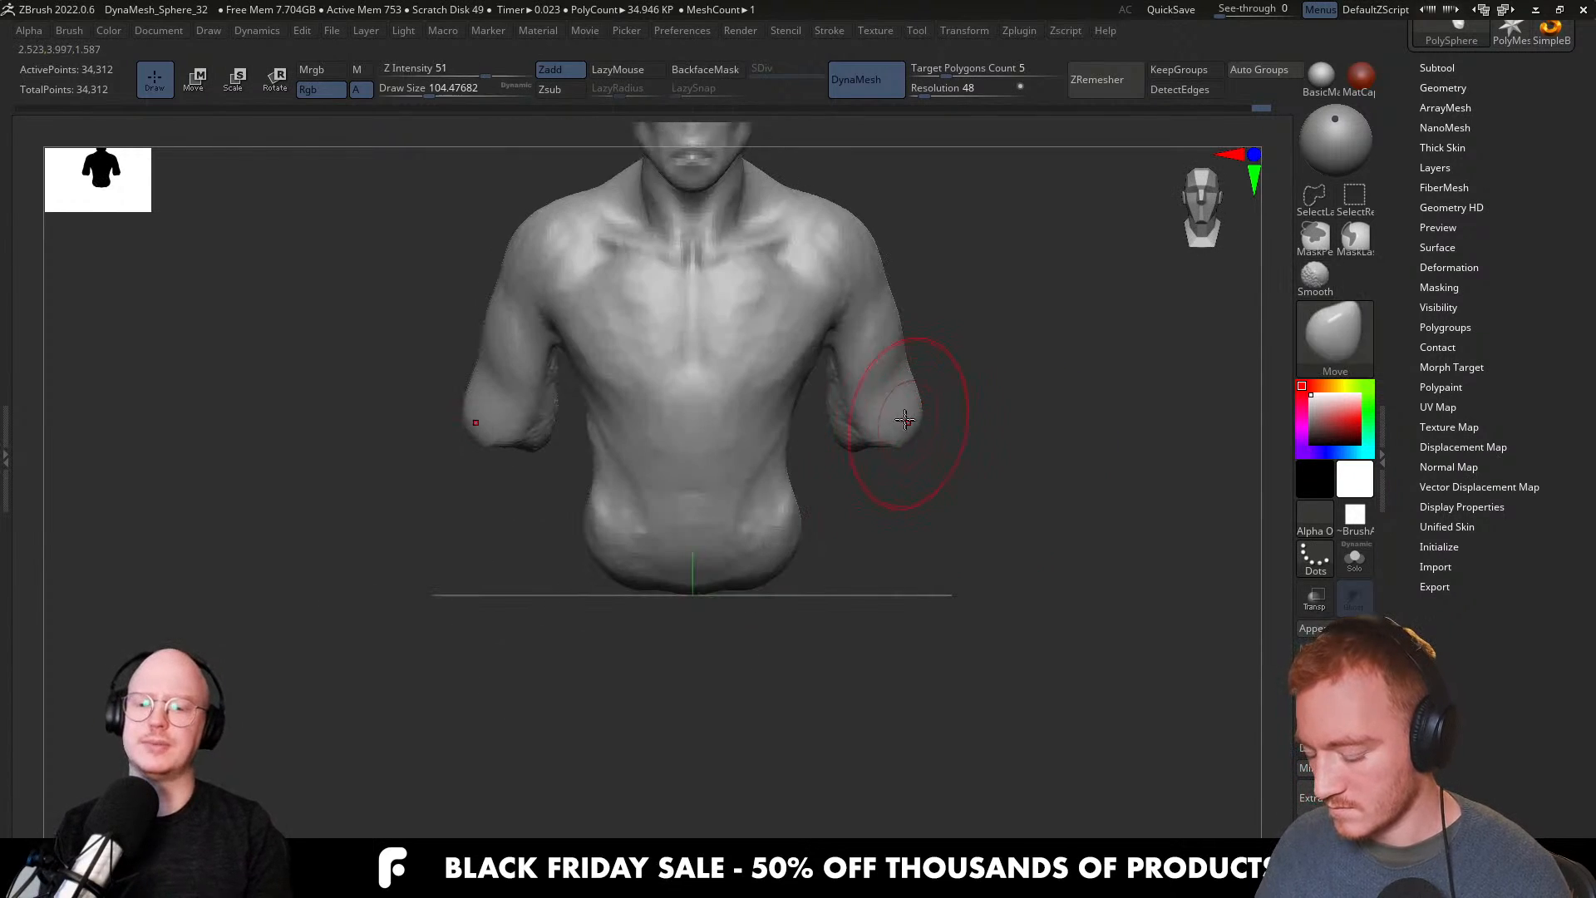
# Build up muscle volume on the upper arms with ClayBuildup at a draw size of about 74.
pyautogui.press('b')
pyautogui.press('c')
pyautogui.press('b')
pyautogui.moveTo(873, 426)
pyautogui.mouseDown(button='right')
pyautogui.moveTo(854, 350)
pyautogui.moveTo(865, 455)
pyautogui.moveTo(908, 369)
pyautogui.moveTo(829, 458)
pyautogui.moveTo(846, 424)
pyautogui.moveTo(812, 524)
pyautogui.moveTo(956, 501)
pyautogui.mouseUp(button='right')
pyautogui.moveTo(854, 430)
pyautogui.mouseDown(button='right')
pyautogui.moveTo(878, 361)
pyautogui.moveTo(917, 344)
pyautogui.moveTo(869, 362)
pyautogui.mouseUp(button='right')
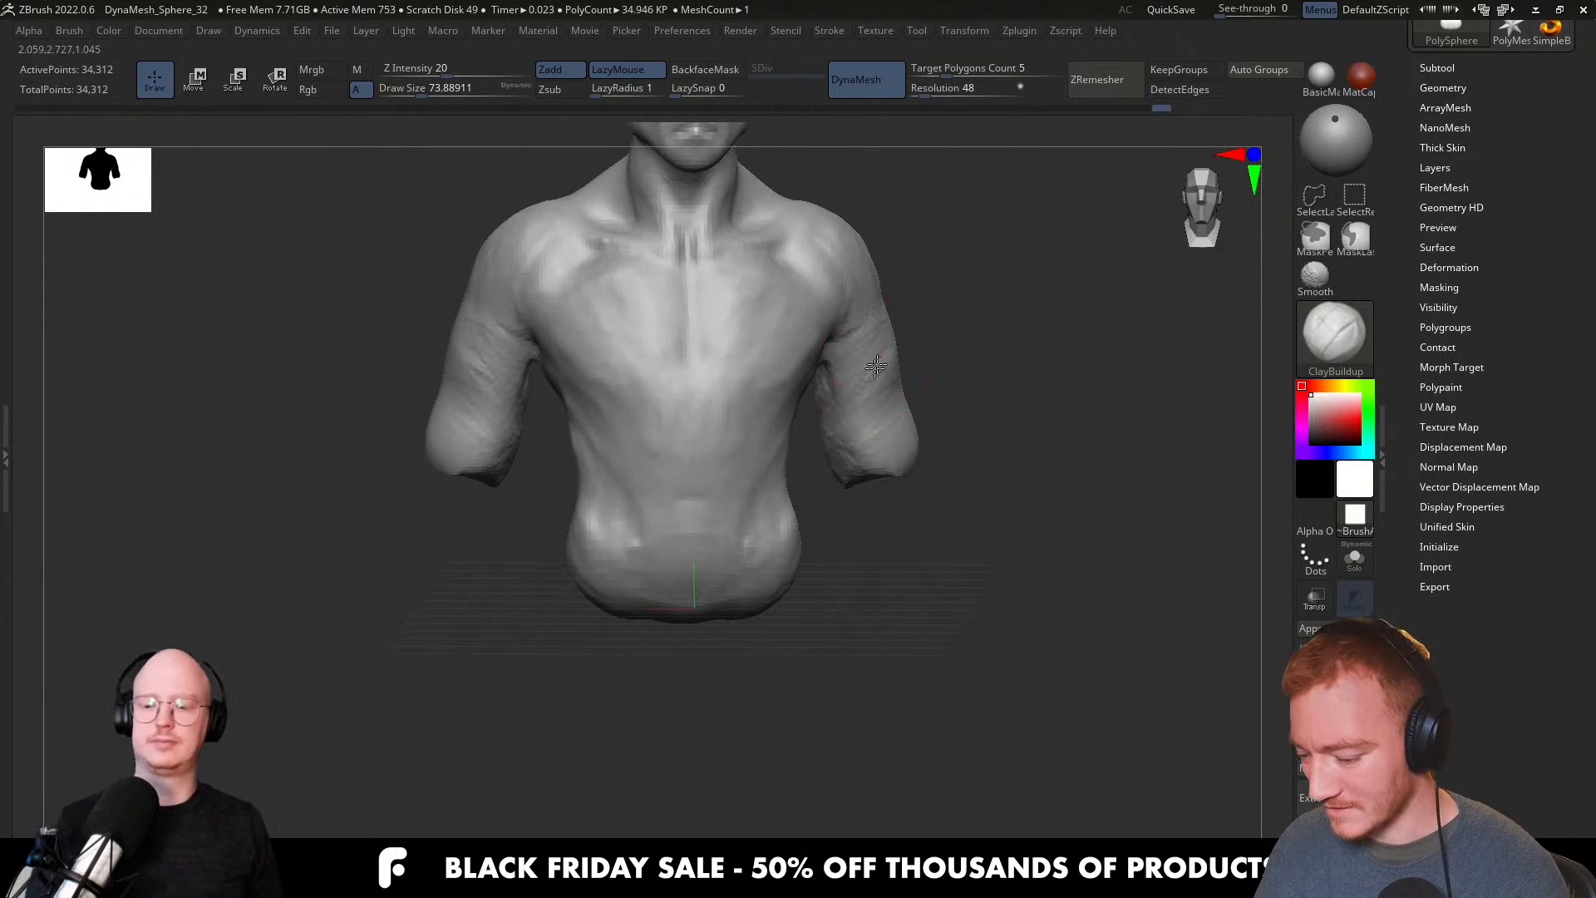
pyautogui.moveTo(845, 458)
pyautogui.mouseDown(button='right')
pyautogui.moveTo(873, 355)
pyautogui.moveTo(898, 487)
pyautogui.mouseUp(button='right')
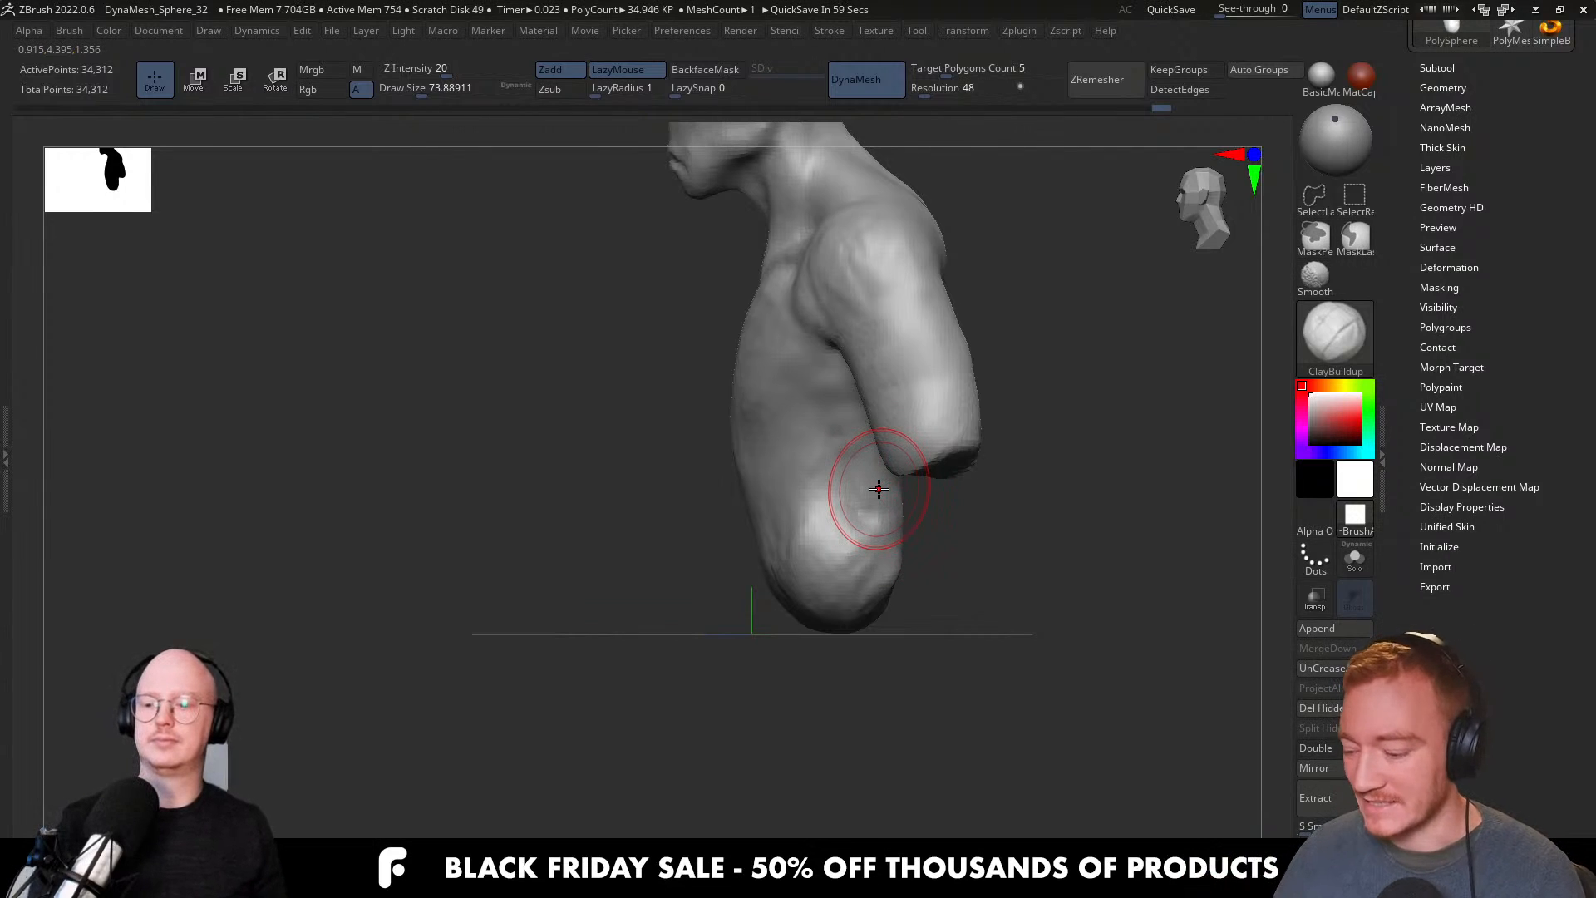
# Mask the whole bust except the cut ends of the arms, using MaskPen at a draw size of about 49.
pyautogui.moveTo(879, 488); pyautogui.dragTo(960, 484, button='right')
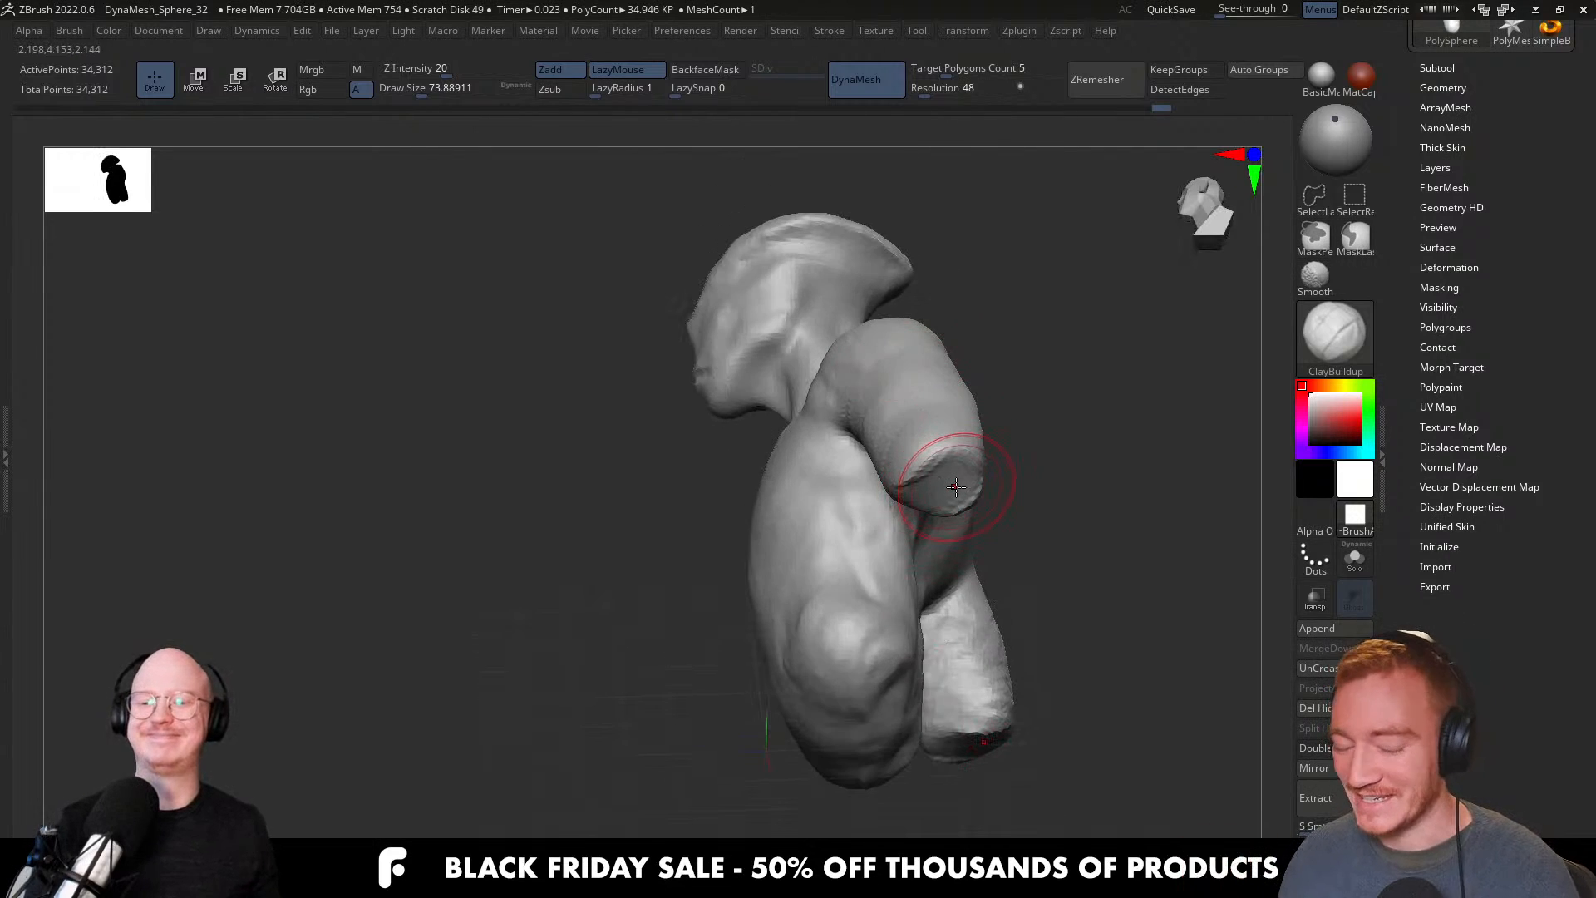
pyautogui.moveTo(956, 486); pyautogui.dragTo(951, 466, button='right')
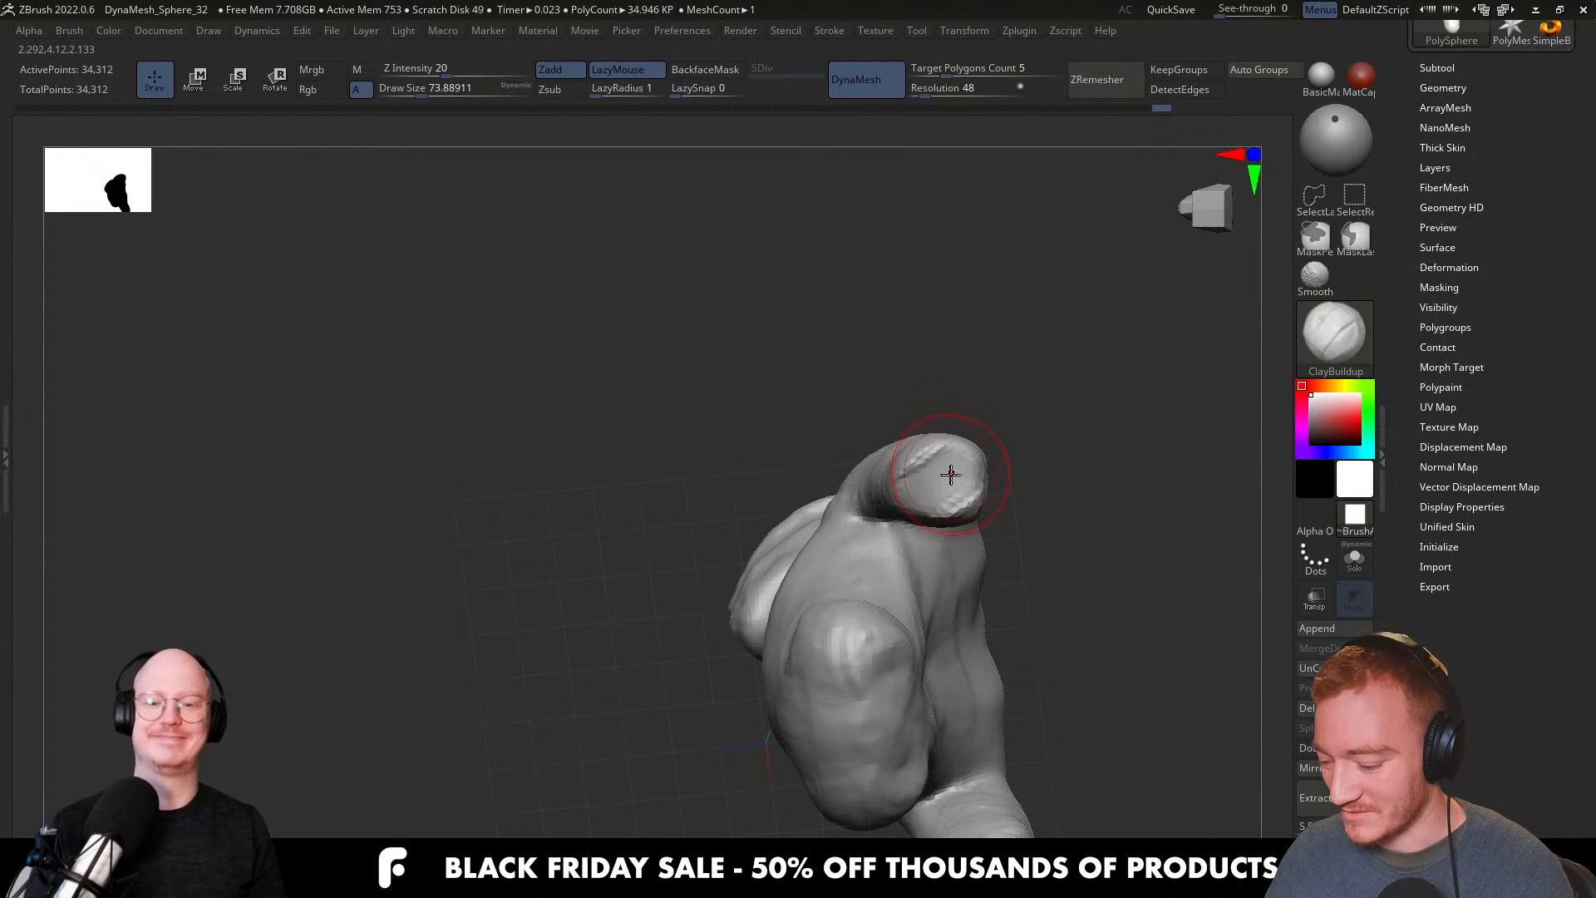
pyautogui.press('ctrl')
pyautogui.keyDown('ctrl'); pyautogui.moveTo(940, 481); pyautogui.dragTo(919, 496); pyautogui.keyUp('ctrl')
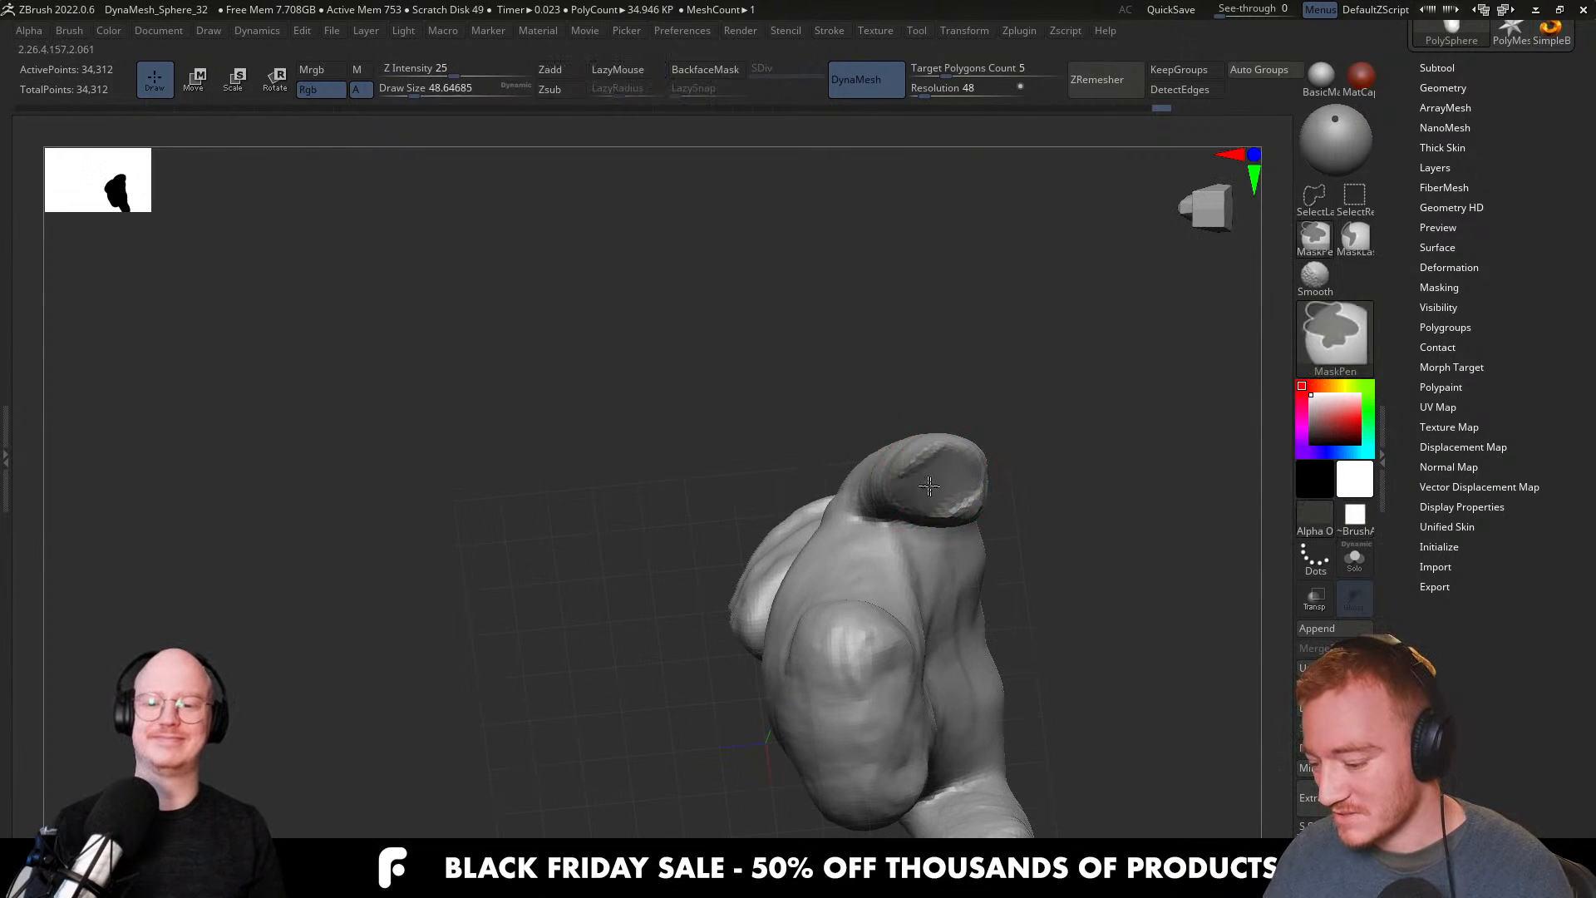
pyautogui.moveTo(936, 488)
pyautogui.mouseDown(button='right')
pyautogui.moveTo(1058, 576)
pyautogui.moveTo(1033, 523)
pyautogui.mouseUp(button='right')
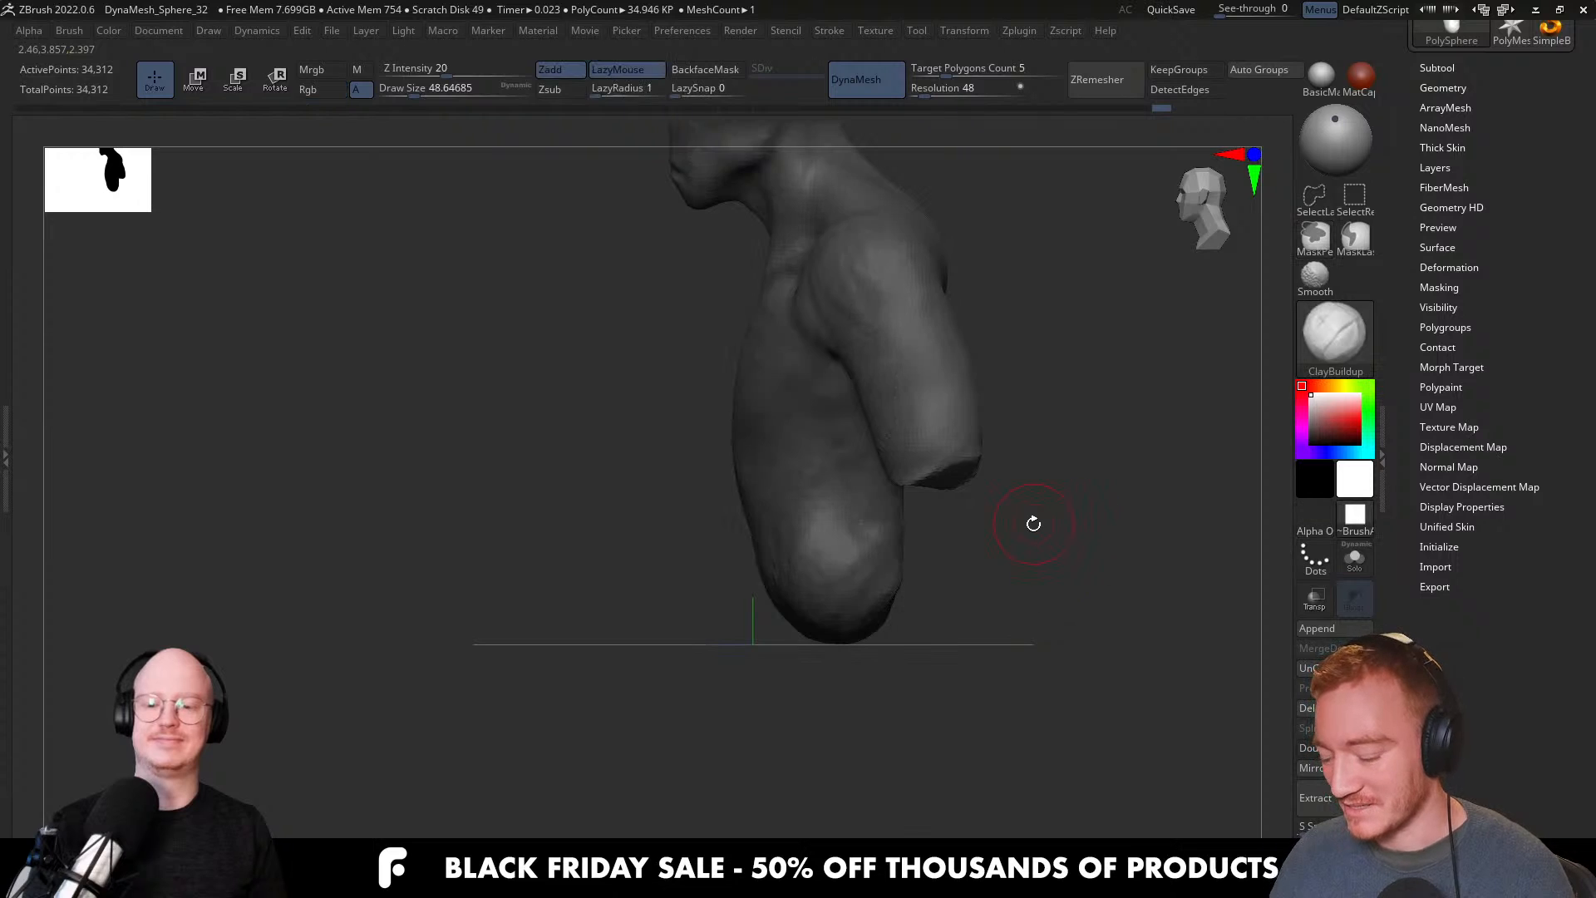
# Pull the unmasked arm ends down and forward with the gizmo to extend them into forearms.
pyautogui.moveTo(926, 555); pyautogui.dragTo(941, 521, button='right')
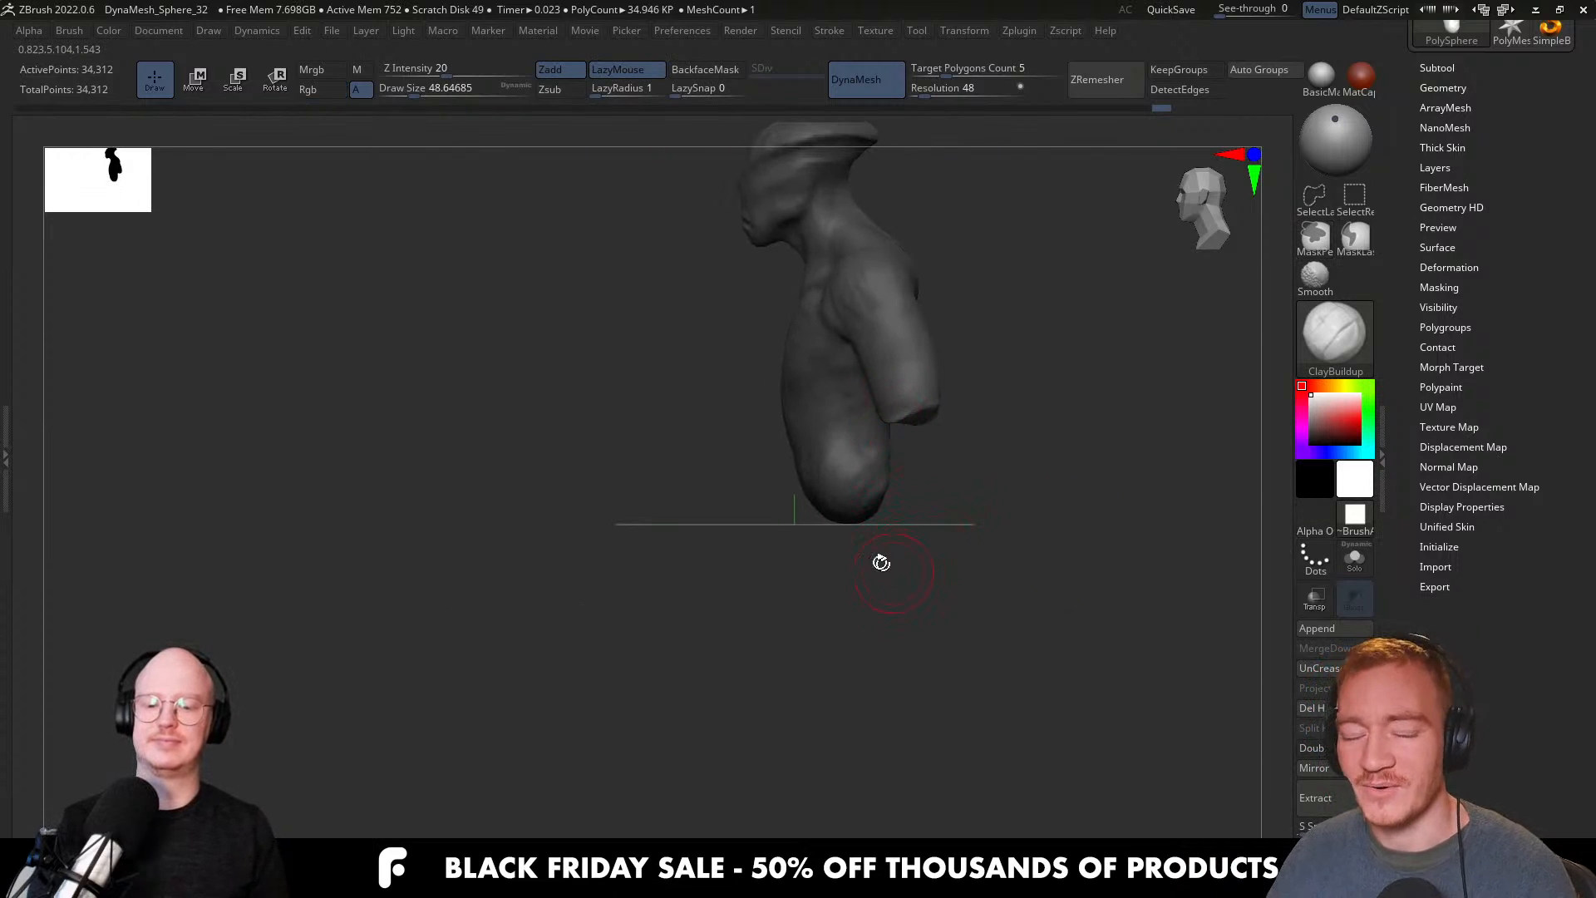
pyautogui.press('w')
pyautogui.moveTo(931, 331)
pyautogui.mouseDown()
pyautogui.moveTo(935, 396)
pyautogui.moveTo(877, 476)
pyautogui.mouseUp()
pyautogui.keyDown('shift'); pyautogui.moveTo(955, 482); pyautogui.dragTo(1053, 495, button='right'); pyautogui.keyUp('shift')
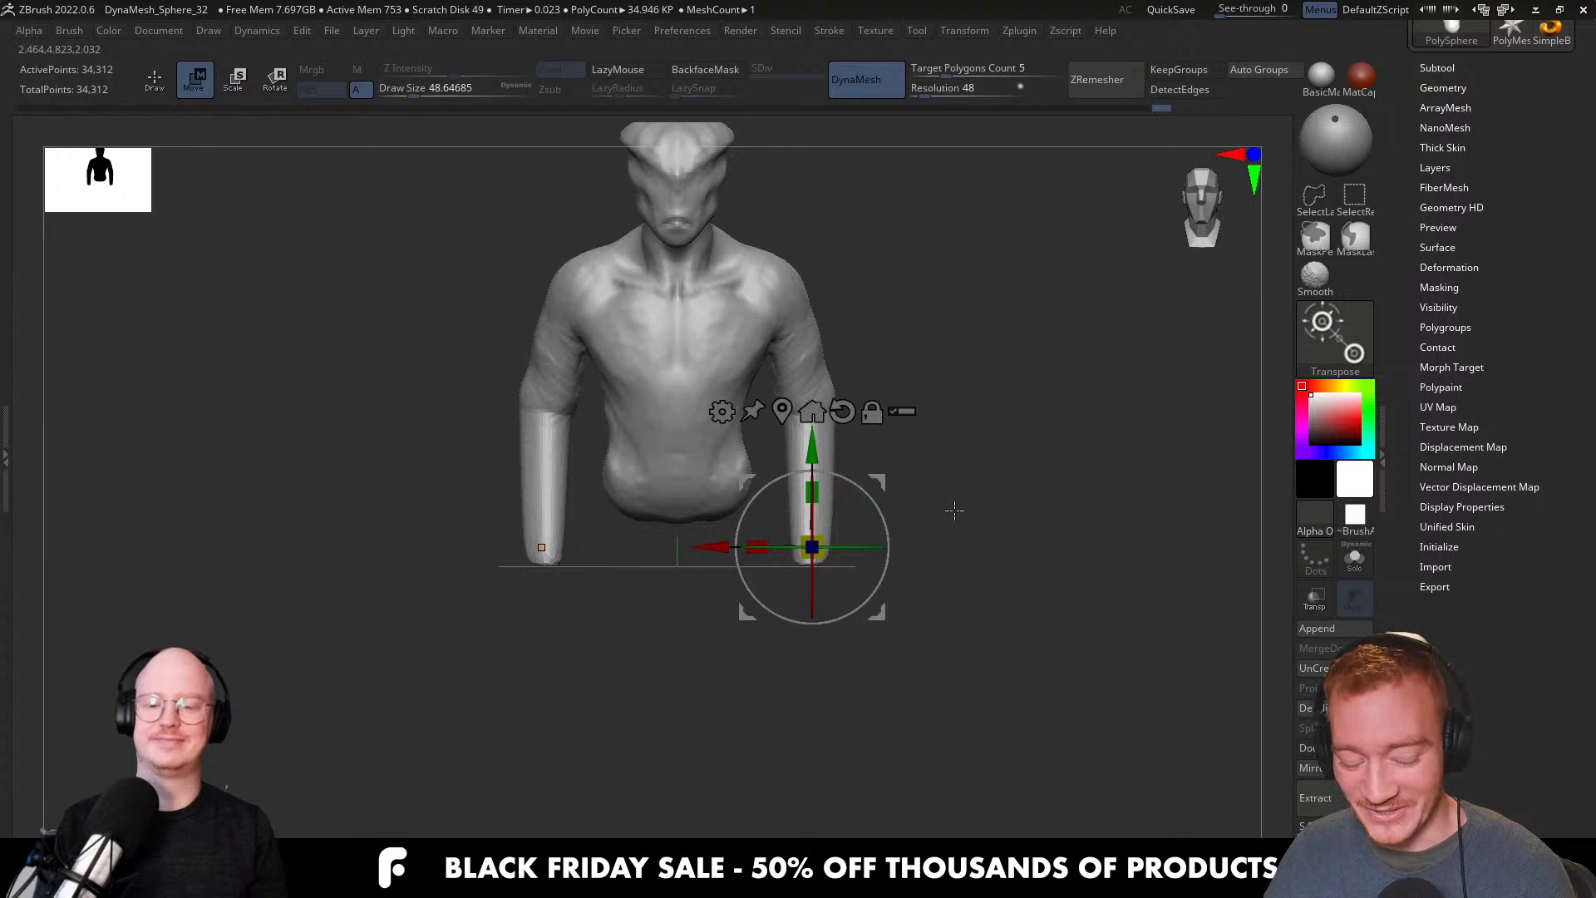
# Restore the mask, nudge the forearm ends slightly sideways with the gizmo, clear the mask and re-DynaMesh the bust.
pyautogui.press('q')
pyautogui.hotkey('ctrl', 'z')
pyautogui.press('w')
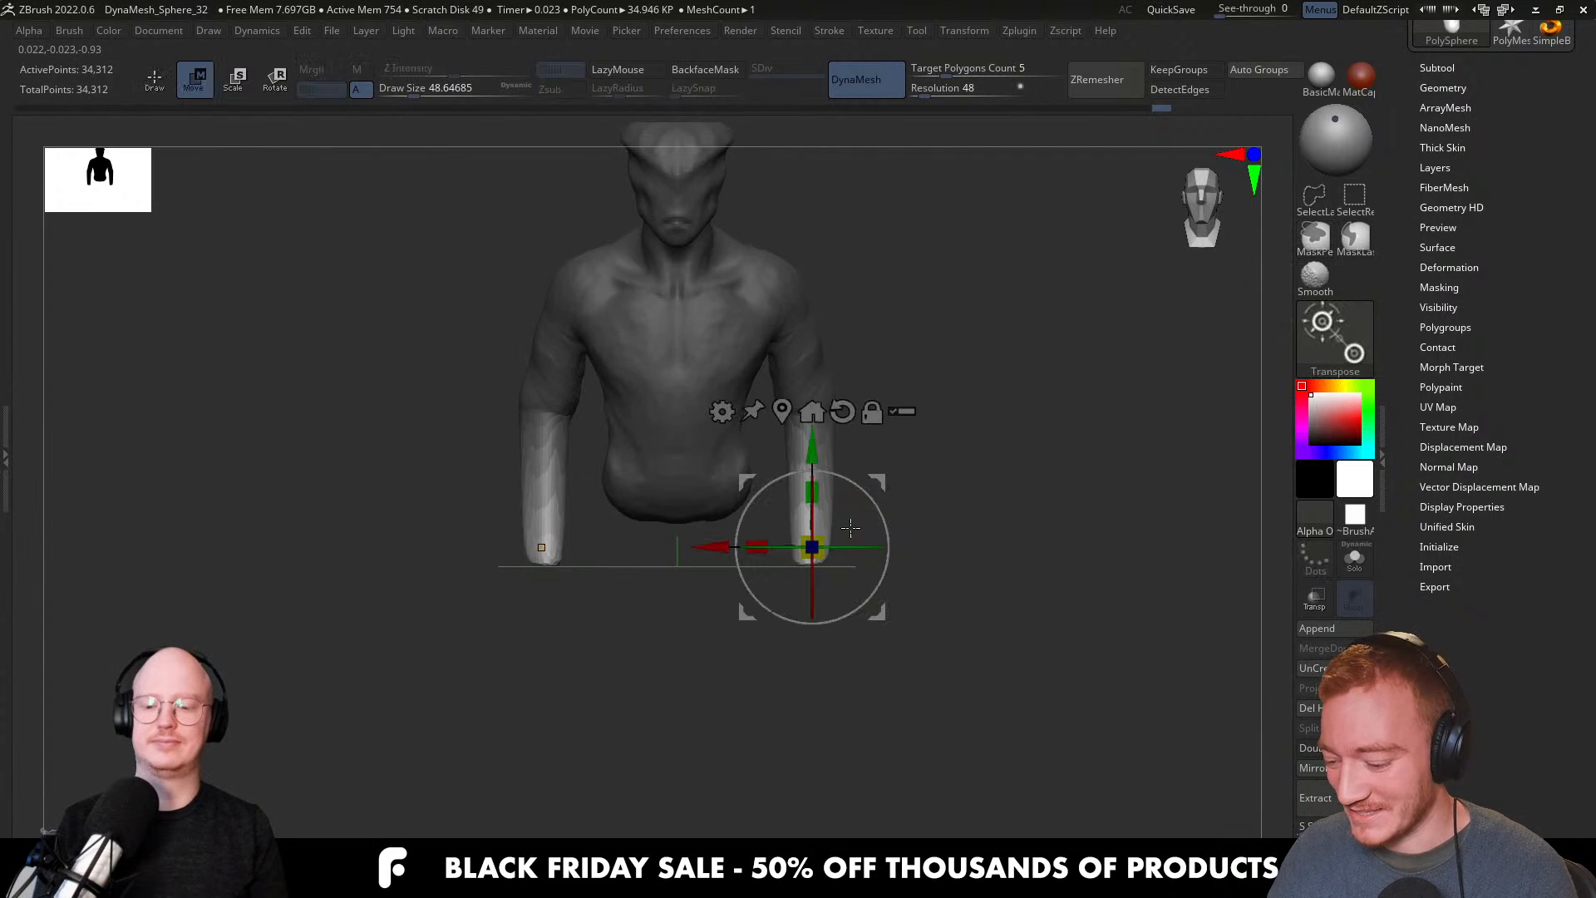
pyautogui.moveTo(691, 549); pyautogui.dragTo(695, 550)
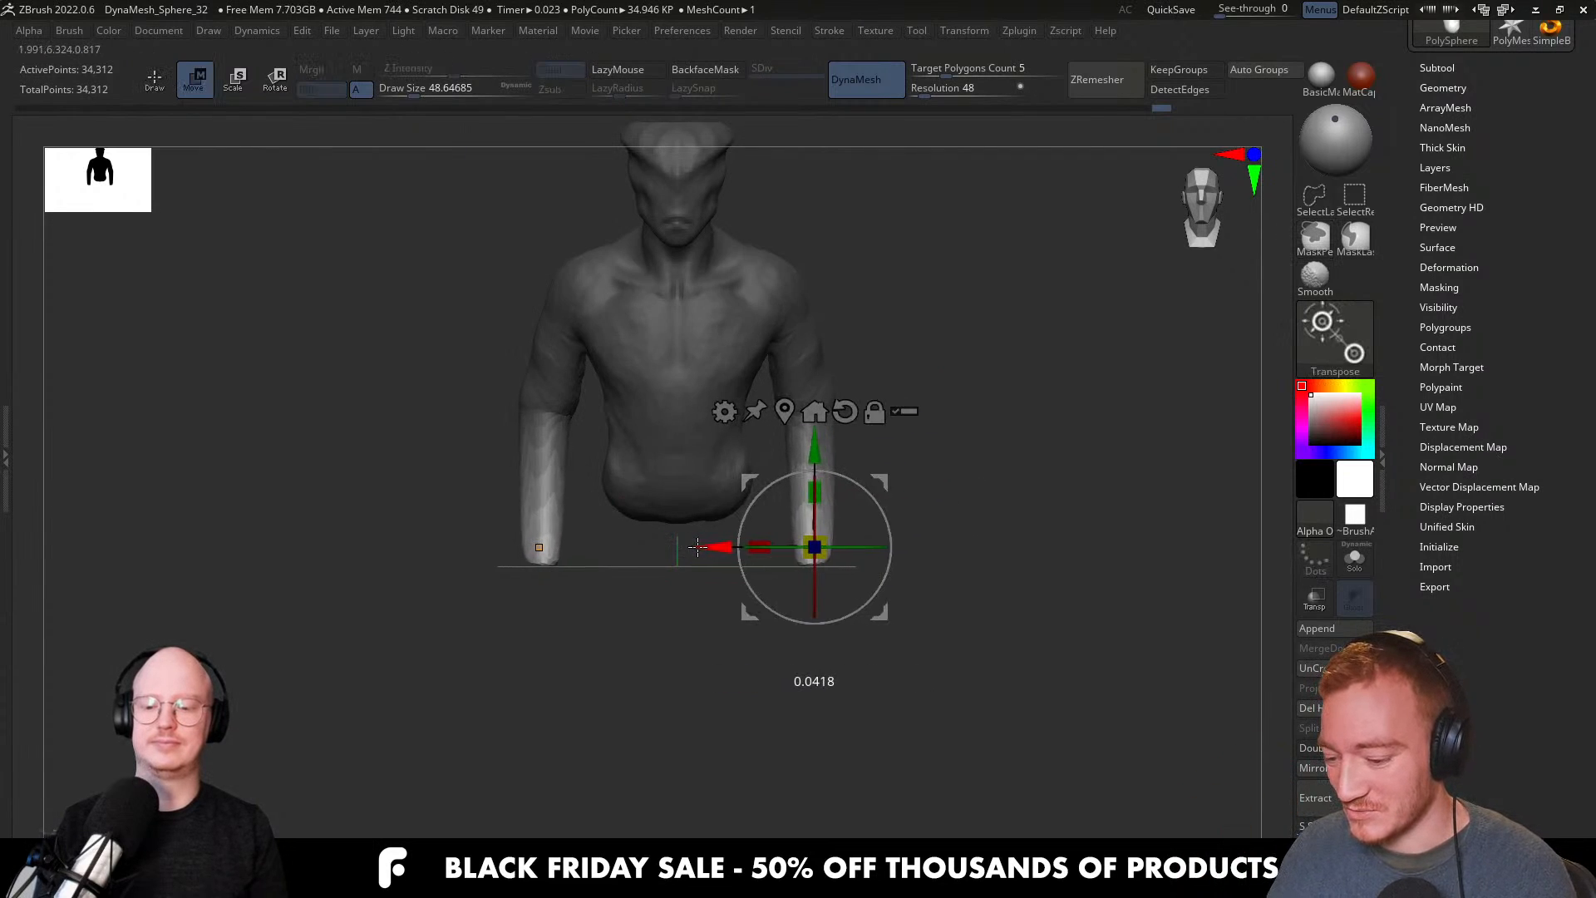
pyautogui.keyDown('ctrl'); pyautogui.click(1001, 426); pyautogui.keyUp('ctrl')
pyautogui.moveTo(1001, 425); pyautogui.dragTo(948, 499)
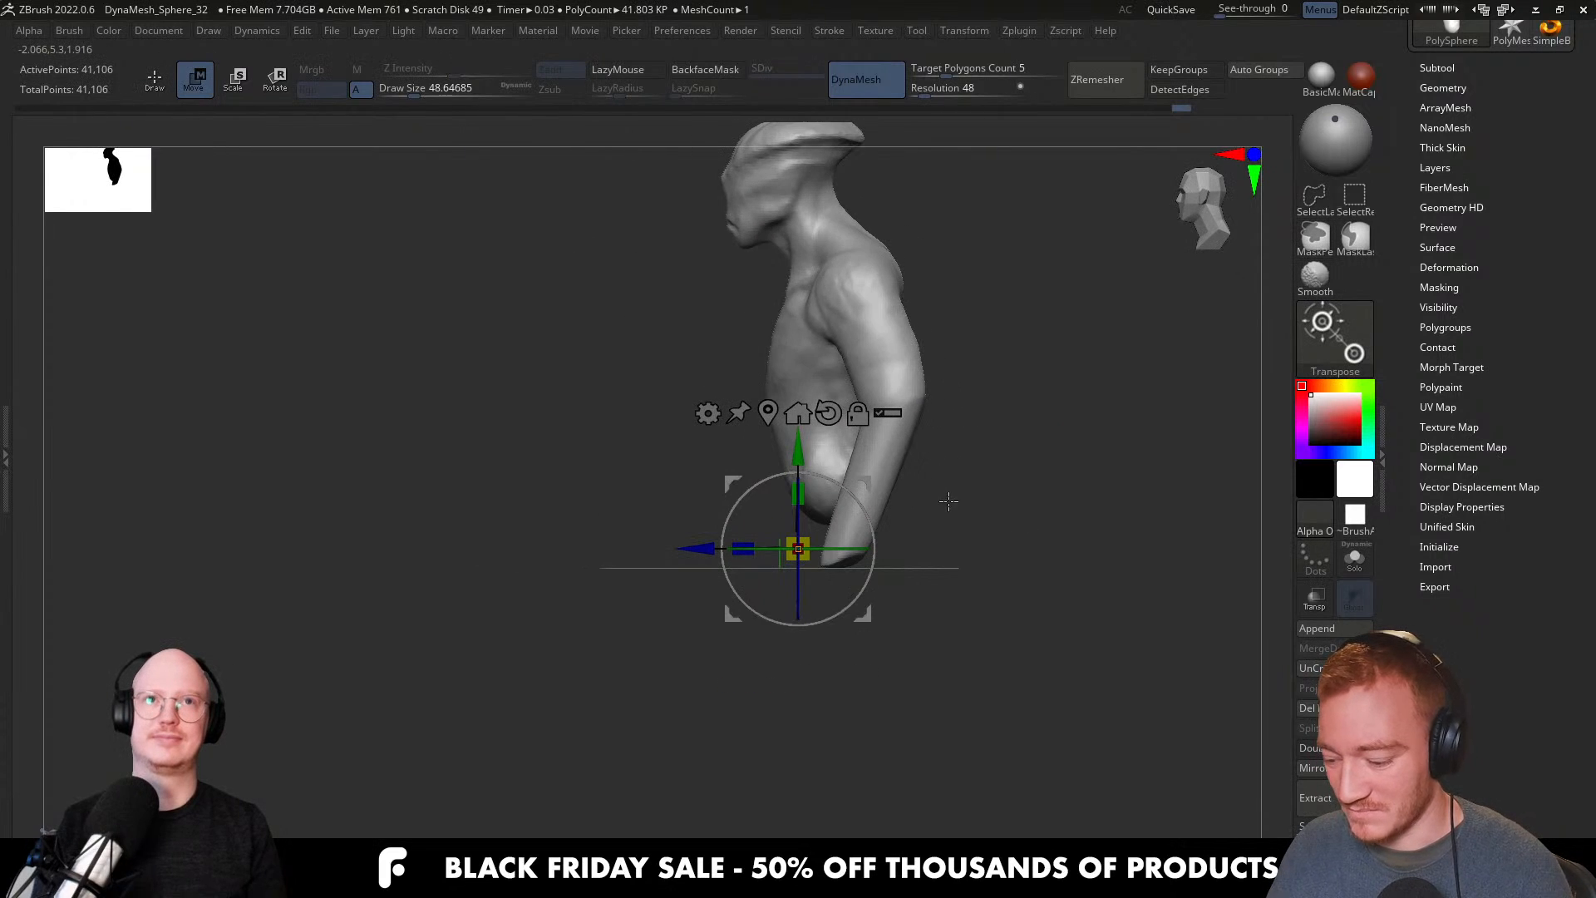
# Reshape the elbow and forearm in profile with the Move brush at a draw size of about 108.
pyautogui.press('q')
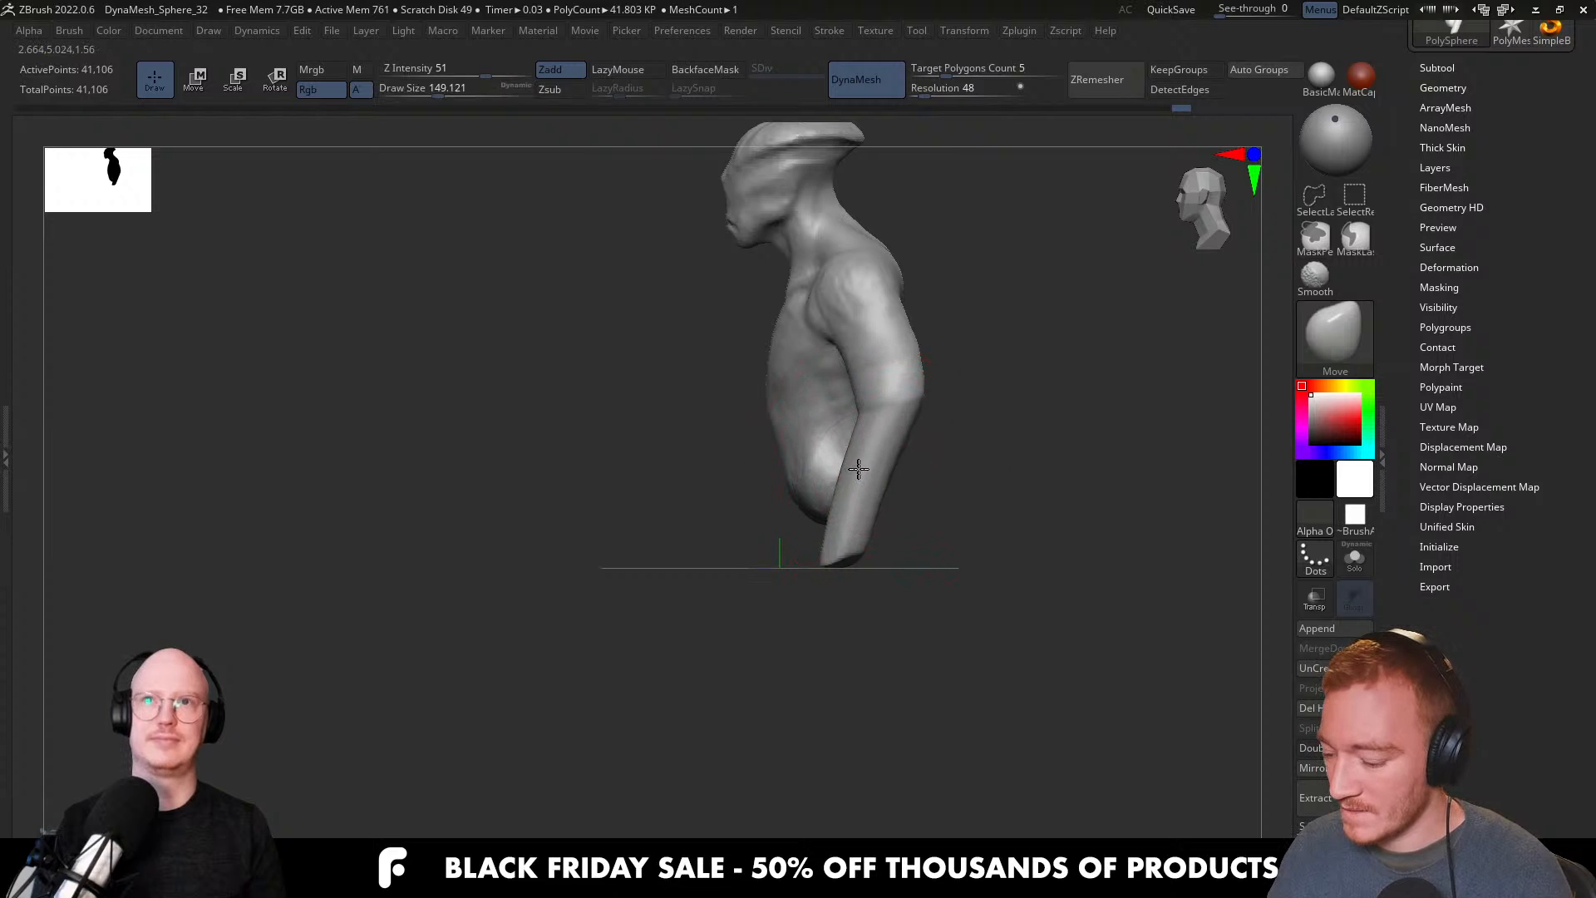
pyautogui.press('[')
pyautogui.press('[')
pyautogui.press('[')
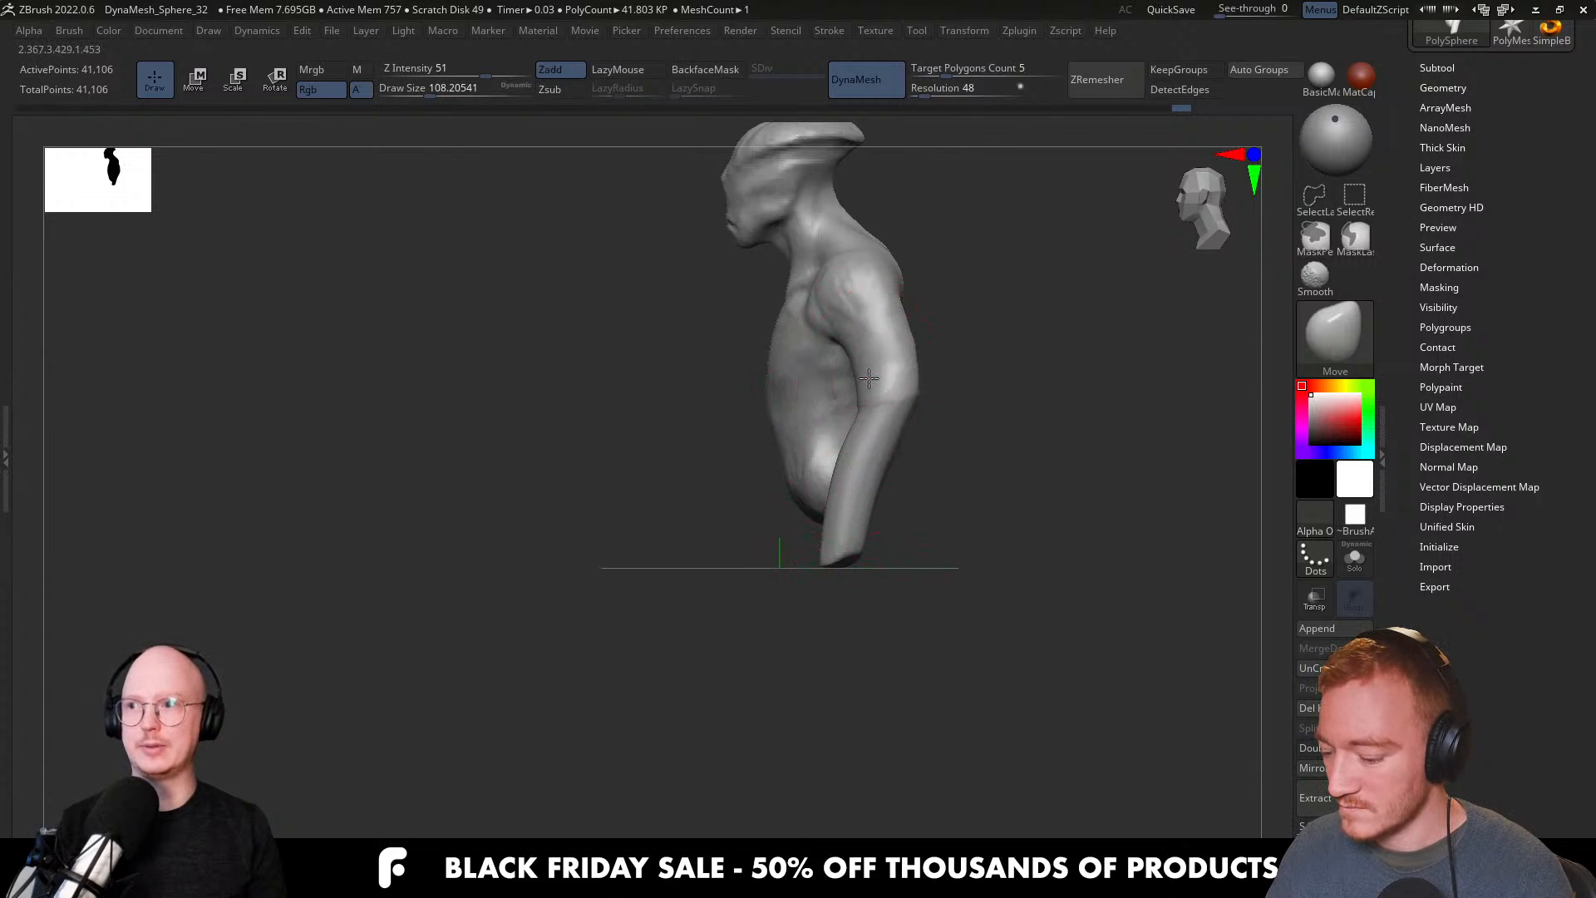
pyautogui.moveTo(889, 515); pyautogui.dragTo(953, 452)
# Build up the backs of the upper arms with ClayBuildup at a draw size of about 74 and smooth the surface.
pyautogui.press('b')
pyautogui.press('c')
pyautogui.press('b')
pyautogui.keyDown('alt'); pyautogui.moveTo(929, 328); pyautogui.dragTo(901, 424, button='right'); pyautogui.keyUp('alt')
pyautogui.press('s')
pyautogui.moveTo(901, 442); pyautogui.dragTo(893, 445)
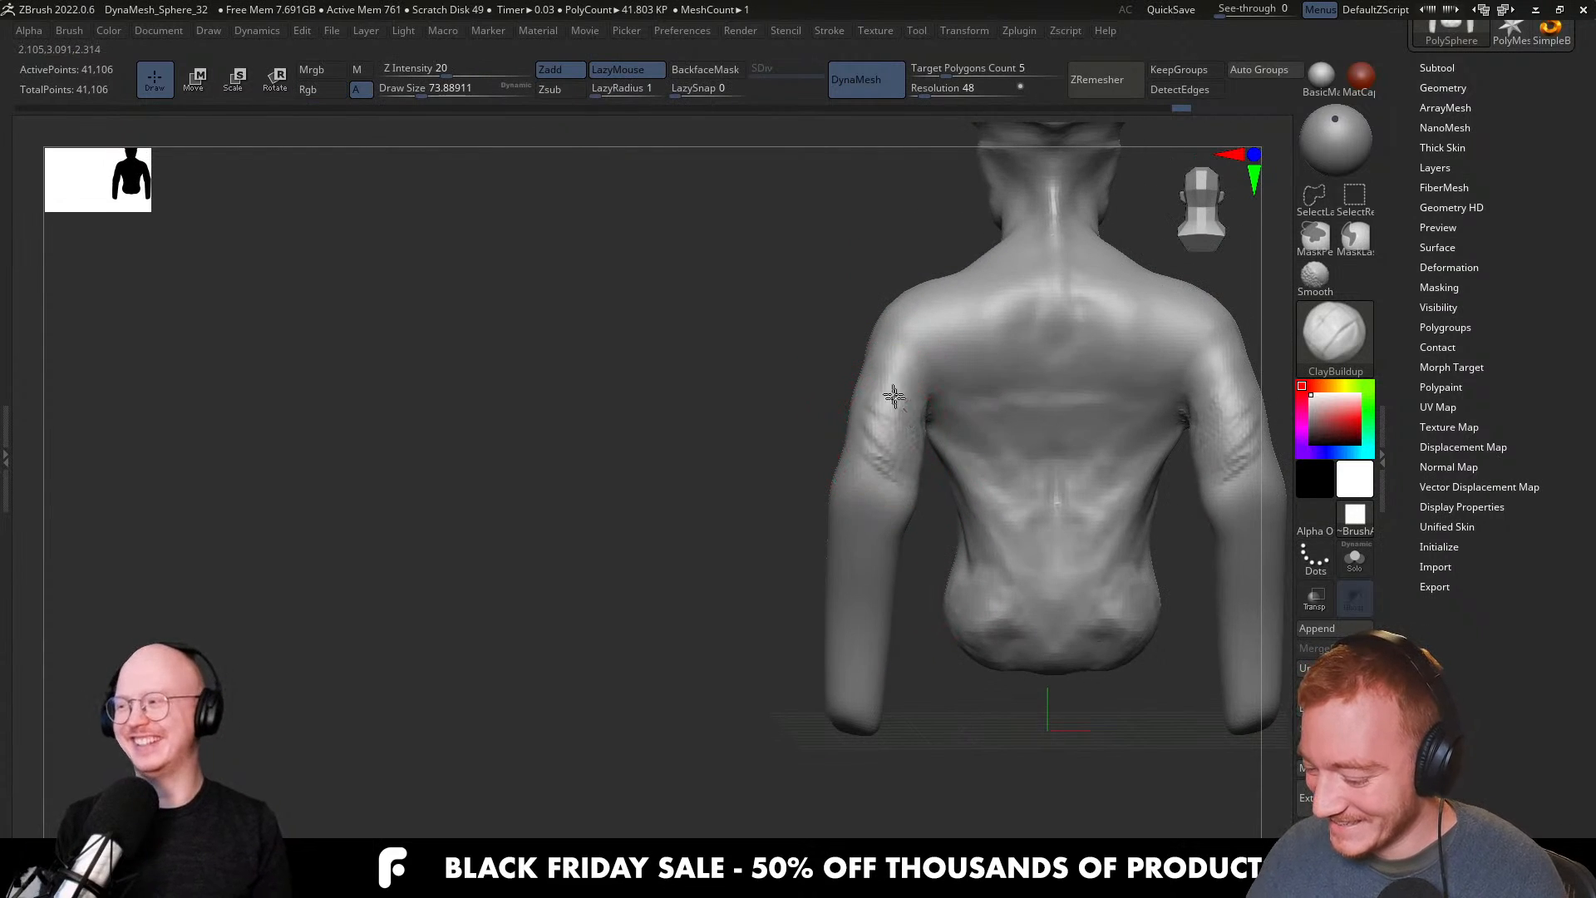
pyautogui.keyDown('shift'); pyautogui.moveTo(936, 422); pyautogui.dragTo(926, 414, button='right'); pyautogui.keyUp('shift')
pyautogui.keyDown('shift'); pyautogui.moveTo(891, 374); pyautogui.dragTo(868, 426); pyautogui.keyUp('shift')
pyautogui.moveTo(867, 426)
pyautogui.mouseDown(button='right')
pyautogui.moveTo(909, 428)
pyautogui.moveTo(953, 476)
pyautogui.mouseUp(button='right')
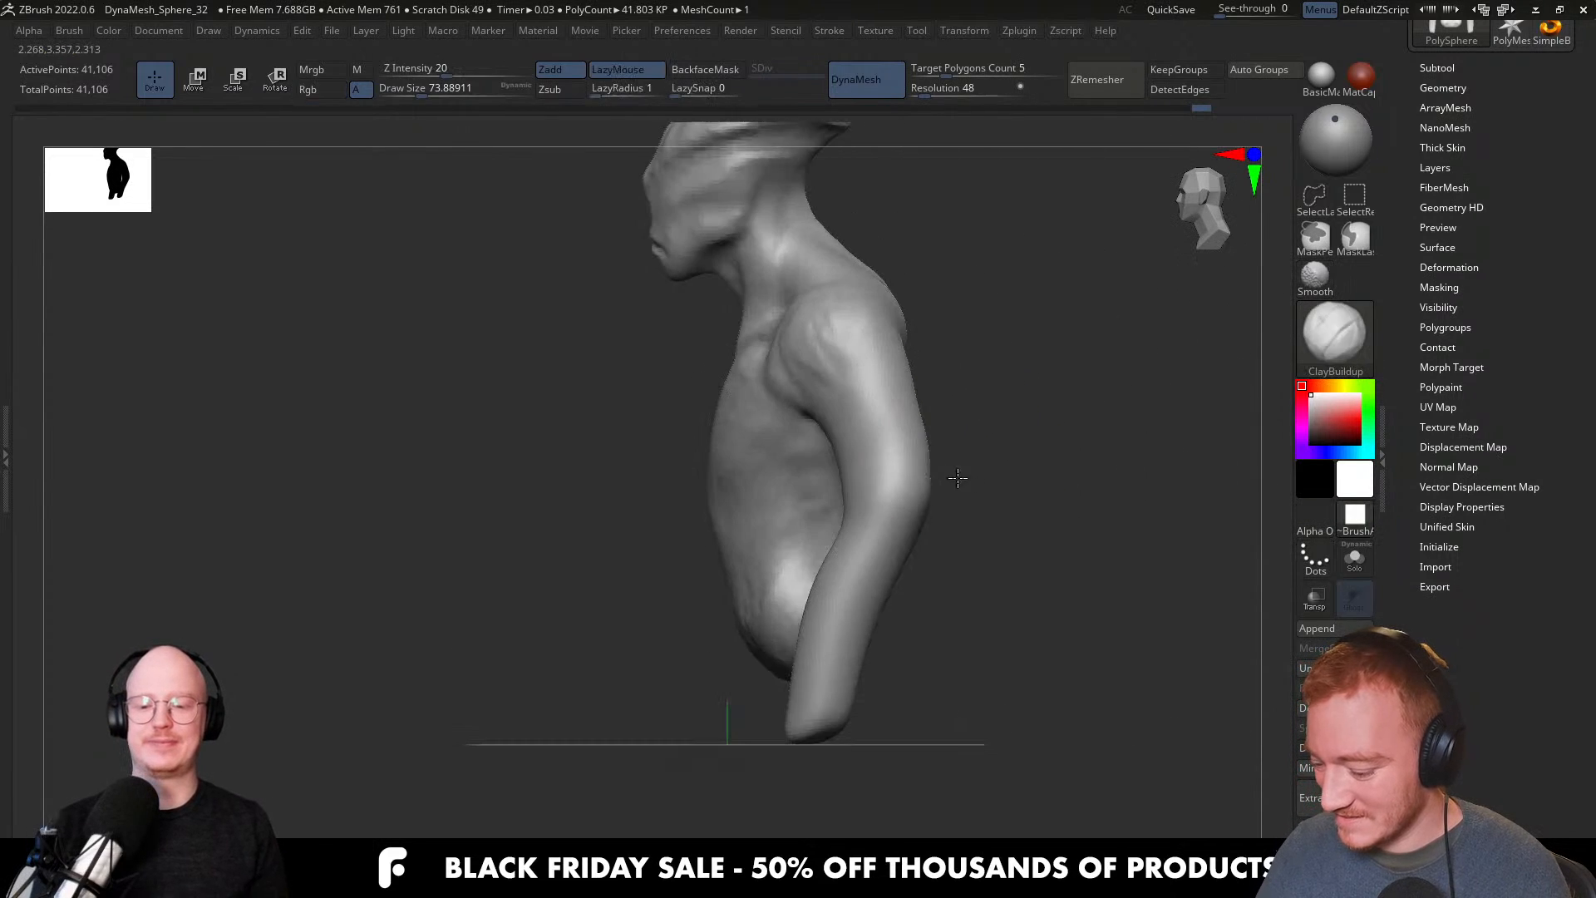
# Shape the forearms in profile and from the front with the Move brush at draw sizes of about 97 and 116.
pyautogui.press('ctrl')
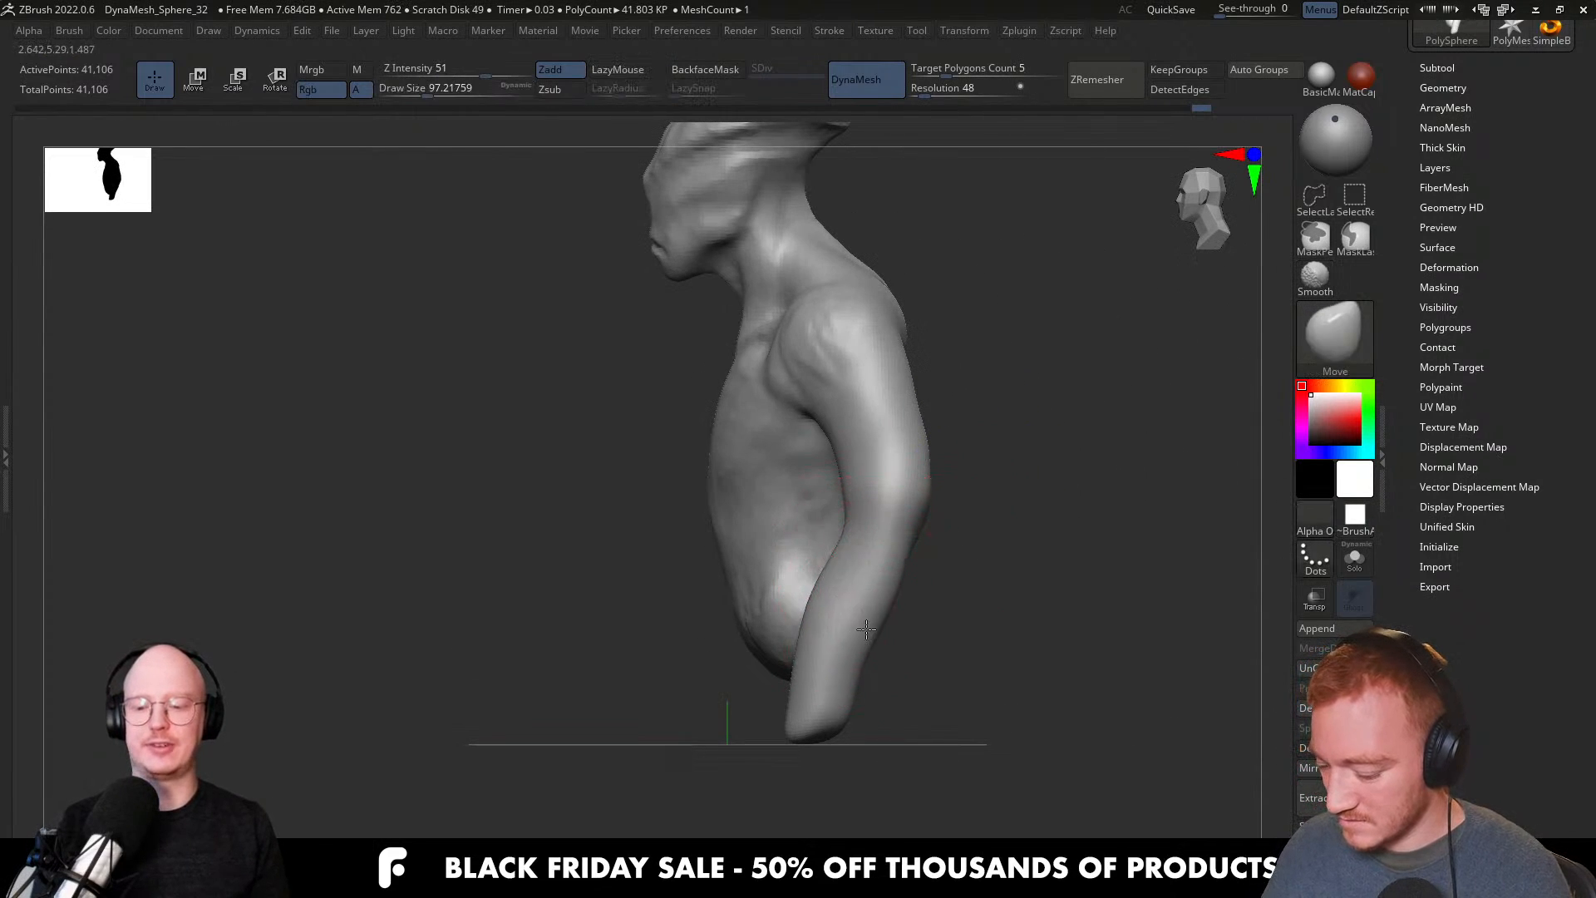
pyautogui.press('b')
pyautogui.press('m')
pyautogui.press('v')
pyautogui.press('s')
pyautogui.moveTo(851, 613); pyautogui.dragTo(836, 636)
pyautogui.moveTo(836, 636)
pyautogui.mouseDown(button='right')
pyautogui.moveTo(926, 612)
pyautogui.moveTo(865, 615)
pyautogui.mouseUp(button='right')
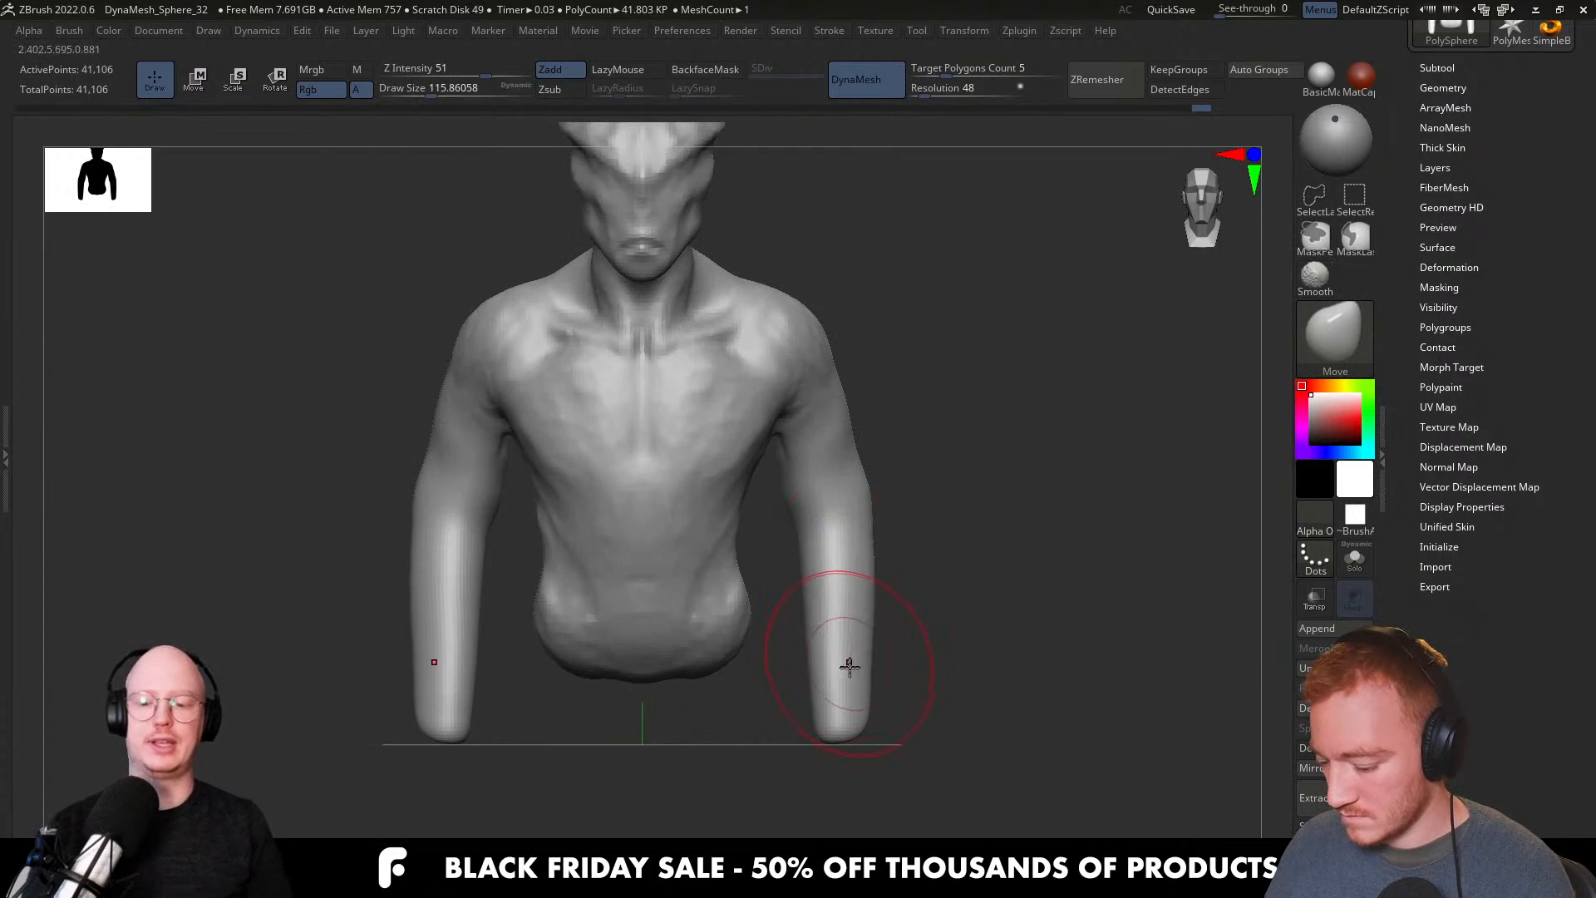
pyautogui.moveTo(852, 508)
pyautogui.mouseDown()
pyautogui.moveTo(827, 508)
pyautogui.moveTo(849, 561)
pyautogui.mouseUp()
# Carve a crease along the lower edge of the pectorals with the DamStandard brush.
pyautogui.moveTo(853, 586)
pyautogui.mouseDown(button='right')
pyautogui.moveTo(837, 509)
pyautogui.moveTo(823, 560)
pyautogui.mouseUp(button='right')
pyautogui.press('b')
pyautogui.press('c')
pyautogui.press('b')
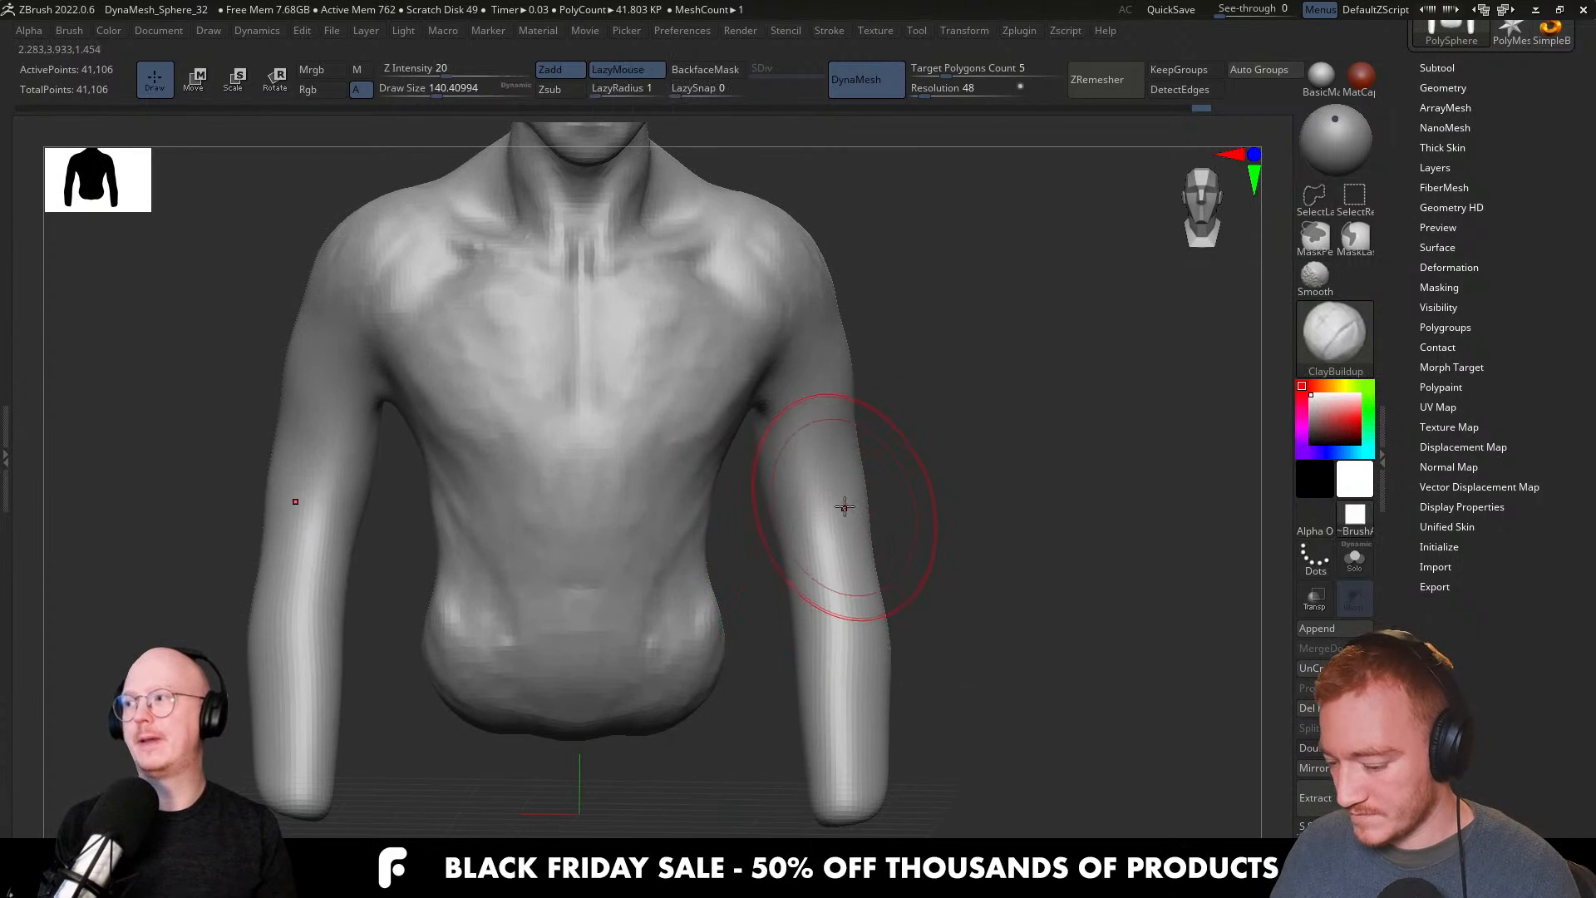
pyautogui.moveTo(855, 483); pyautogui.dragTo(740, 372, button='right')
pyautogui.press('b')
pyautogui.press('d')
pyautogui.press('s')
pyautogui.moveTo(736, 387); pyautogui.dragTo(682, 400)
pyautogui.moveTo(715, 369)
pyautogui.mouseDown(button='right')
pyautogui.moveTo(720, 406)
pyautogui.moveTo(729, 370)
pyautogui.moveTo(722, 383)
pyautogui.mouseUp(button='right')
# Add a raised ribcage ridge beneath the pectorals with ClayBuildup at a draw size of about 62.
pyautogui.press('b')
pyautogui.press('c')
pyautogui.press('b')
pyautogui.moveTo(694, 450); pyautogui.dragTo(688, 453, button='right')
pyautogui.moveTo(675, 415); pyautogui.dragTo(652, 446)
pyautogui.press(']')
pyautogui.moveTo(663, 449)
pyautogui.mouseDown(button='right')
pyautogui.moveTo(731, 445)
pyautogui.moveTo(653, 433)
pyautogui.moveTo(678, 433)
pyautogui.mouseUp(button='right')
pyautogui.moveTo(683, 430)
pyautogui.mouseDown()
pyautogui.moveTo(558, 394)
pyautogui.moveTo(634, 410)
pyautogui.mouseUp()
pyautogui.moveTo(572, 399); pyautogui.dragTo(635, 424, button='right')
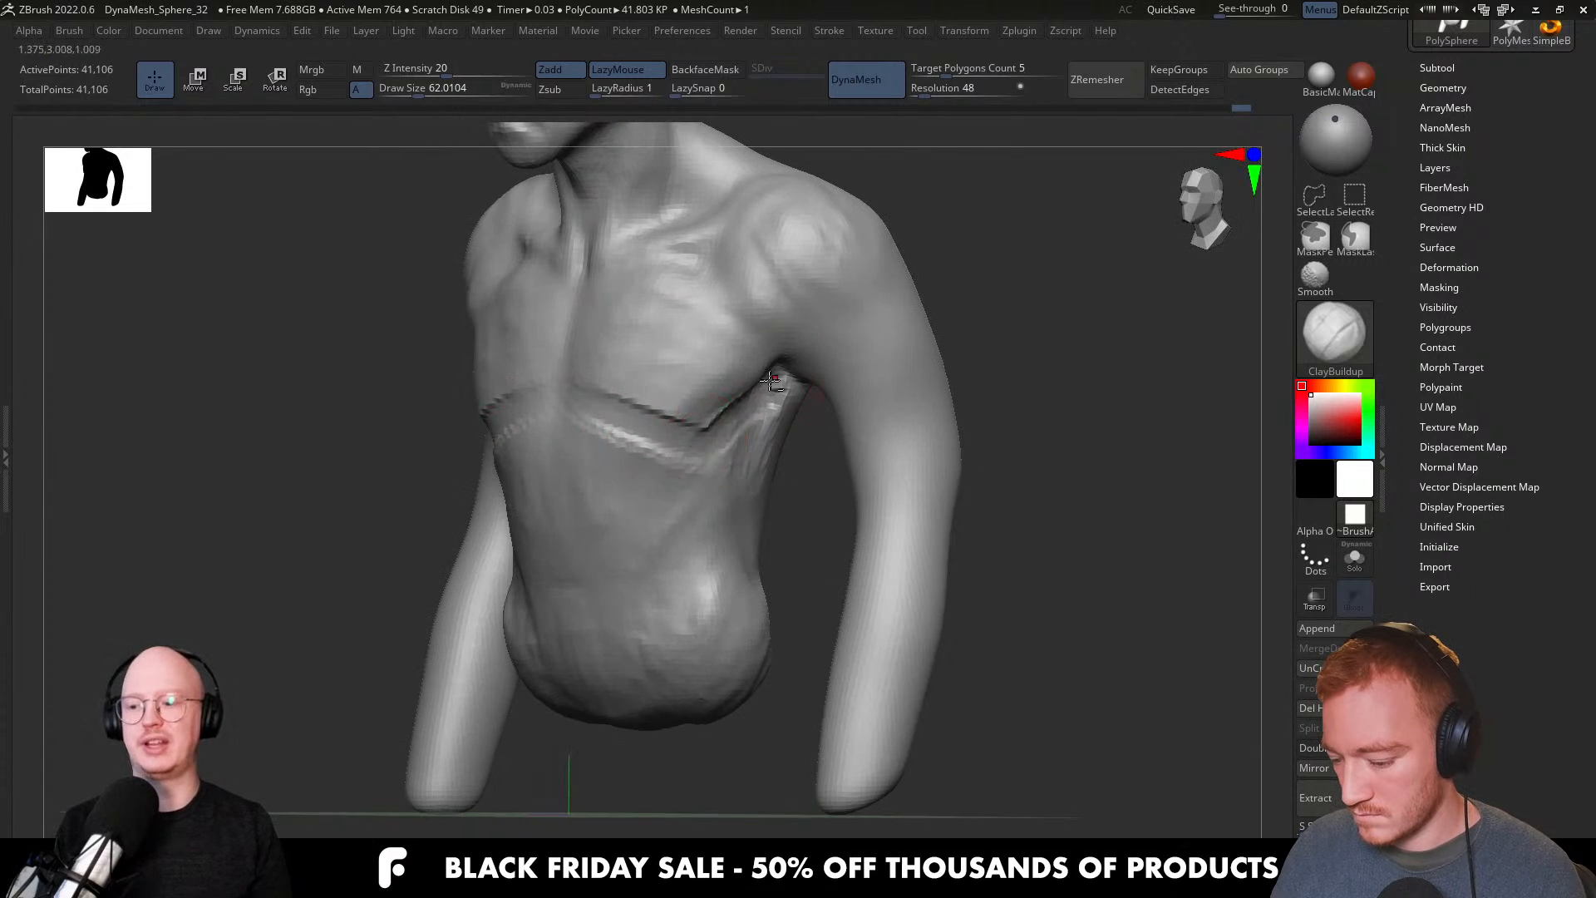
# Define the armpits, the sides of the ribcage and the sternum with ClayBuildup at a draw size of about 59, smoothing as needed.
pyautogui.moveTo(772, 378); pyautogui.dragTo(790, 397, button='right')
pyautogui.moveTo(785, 384); pyautogui.dragTo(730, 418)
pyautogui.moveTo(636, 382); pyautogui.dragTo(623, 416, button='right')
pyautogui.press('[')
pyautogui.moveTo(598, 415); pyautogui.dragTo(590, 254)
pyautogui.moveTo(748, 432)
pyautogui.mouseDown(button='right')
pyautogui.moveTo(582, 457)
pyautogui.moveTo(824, 440)
pyautogui.mouseUp(button='right')
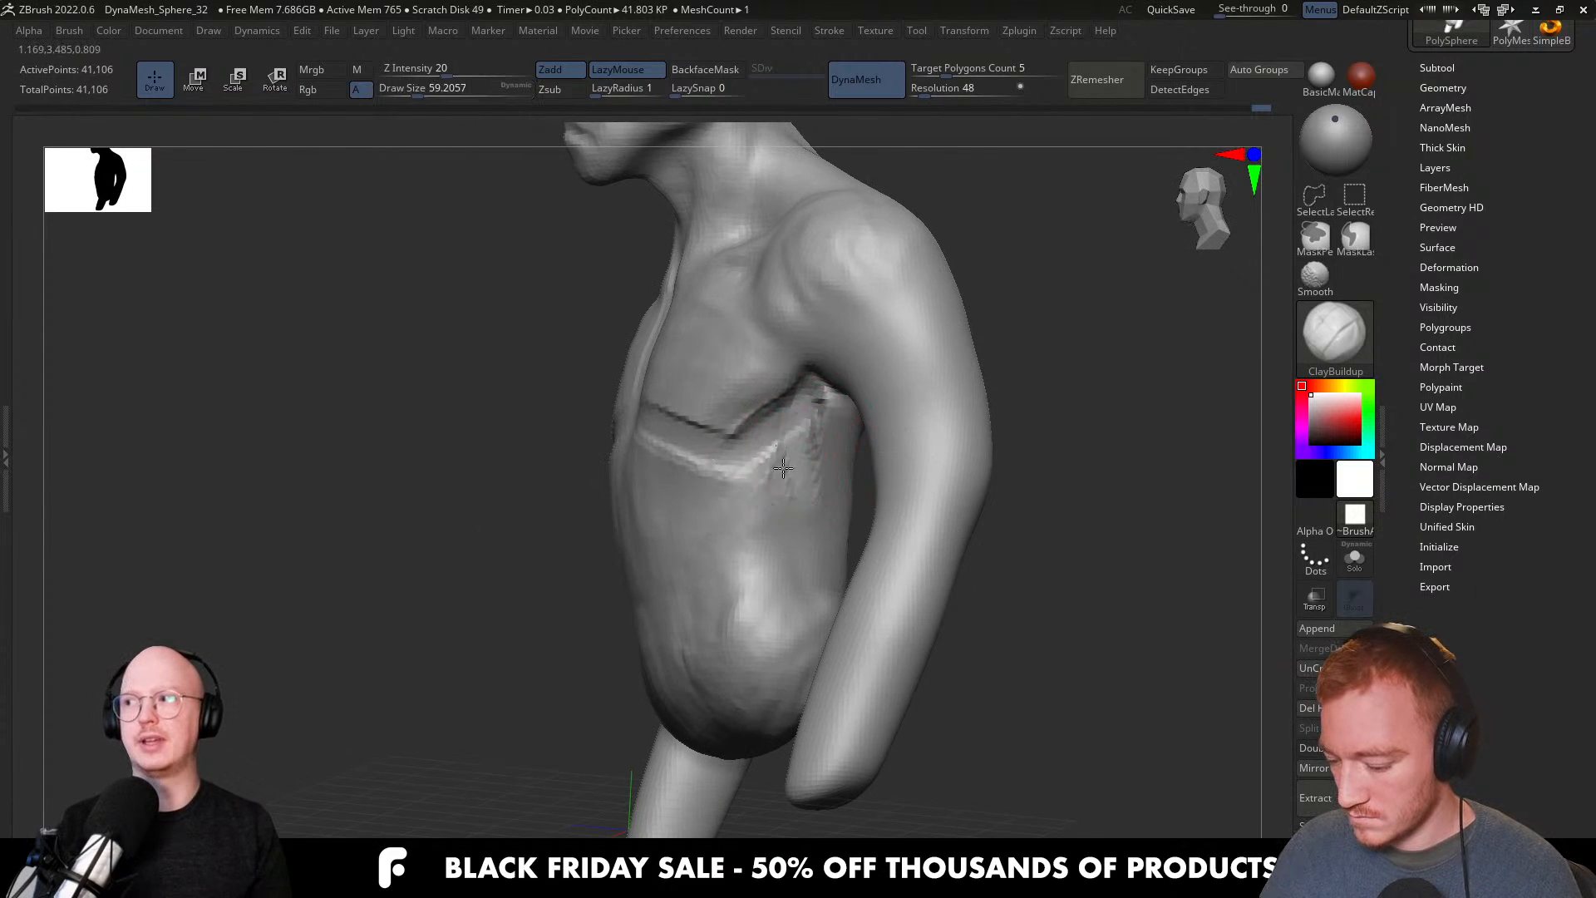
pyautogui.moveTo(795, 503)
pyautogui.mouseDown(button='right')
pyautogui.moveTo(862, 541)
pyautogui.moveTo(831, 523)
pyautogui.moveTo(869, 384)
pyautogui.moveTo(849, 382)
pyautogui.moveTo(884, 367)
pyautogui.mouseUp(button='right')
pyautogui.press('[')
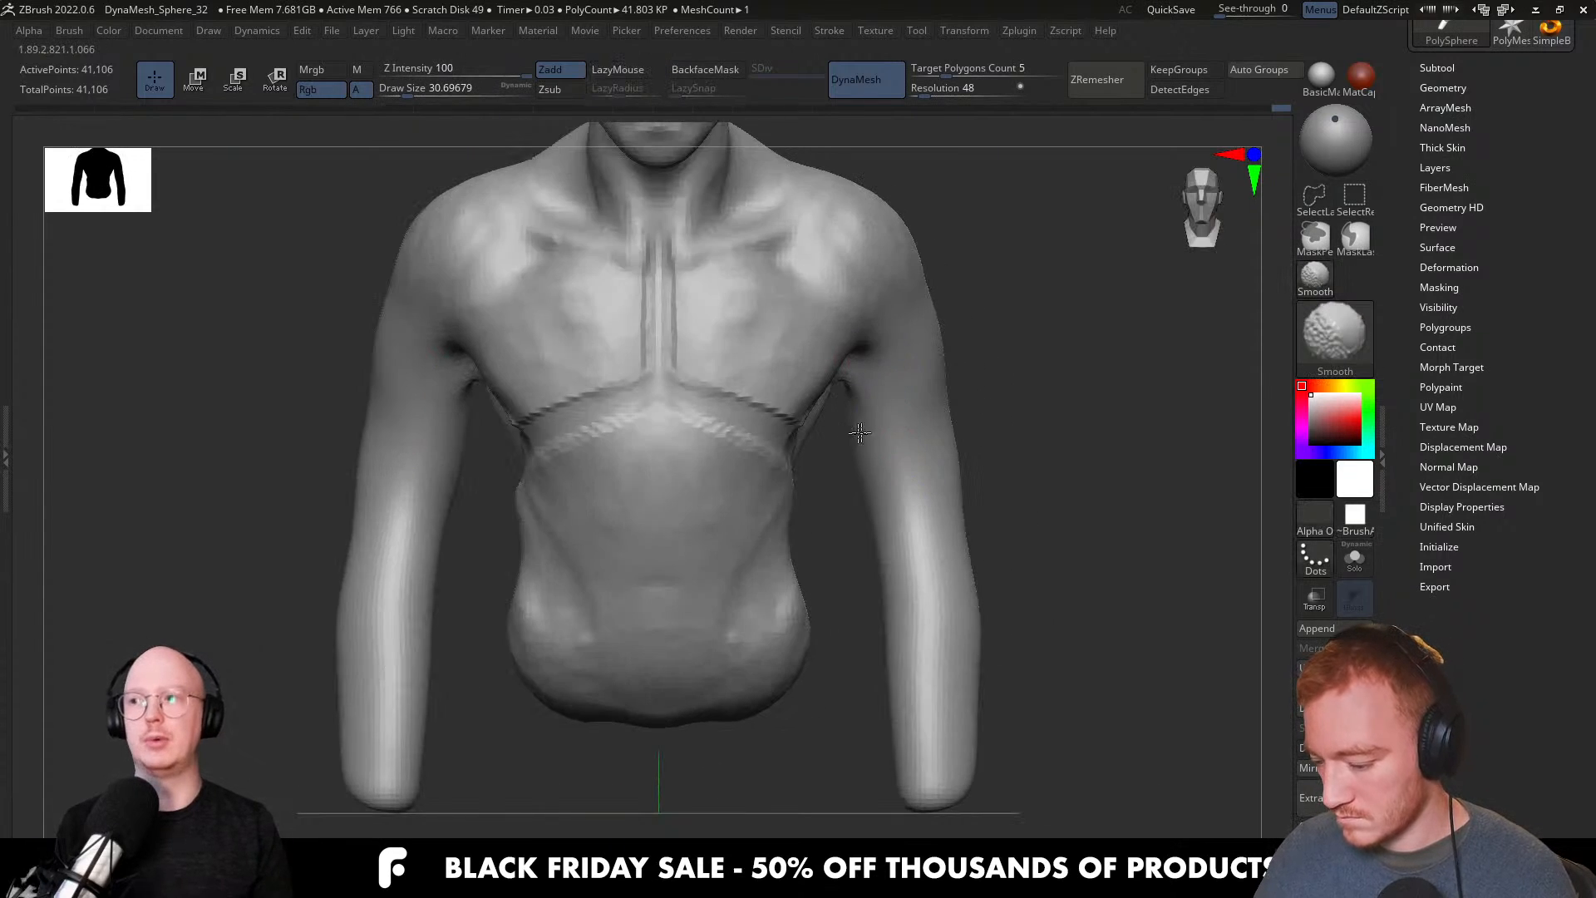
pyautogui.moveTo(954, 463)
pyautogui.mouseDown(button='right')
pyautogui.moveTo(954, 492)
pyautogui.moveTo(937, 479)
pyautogui.mouseUp(button='right')
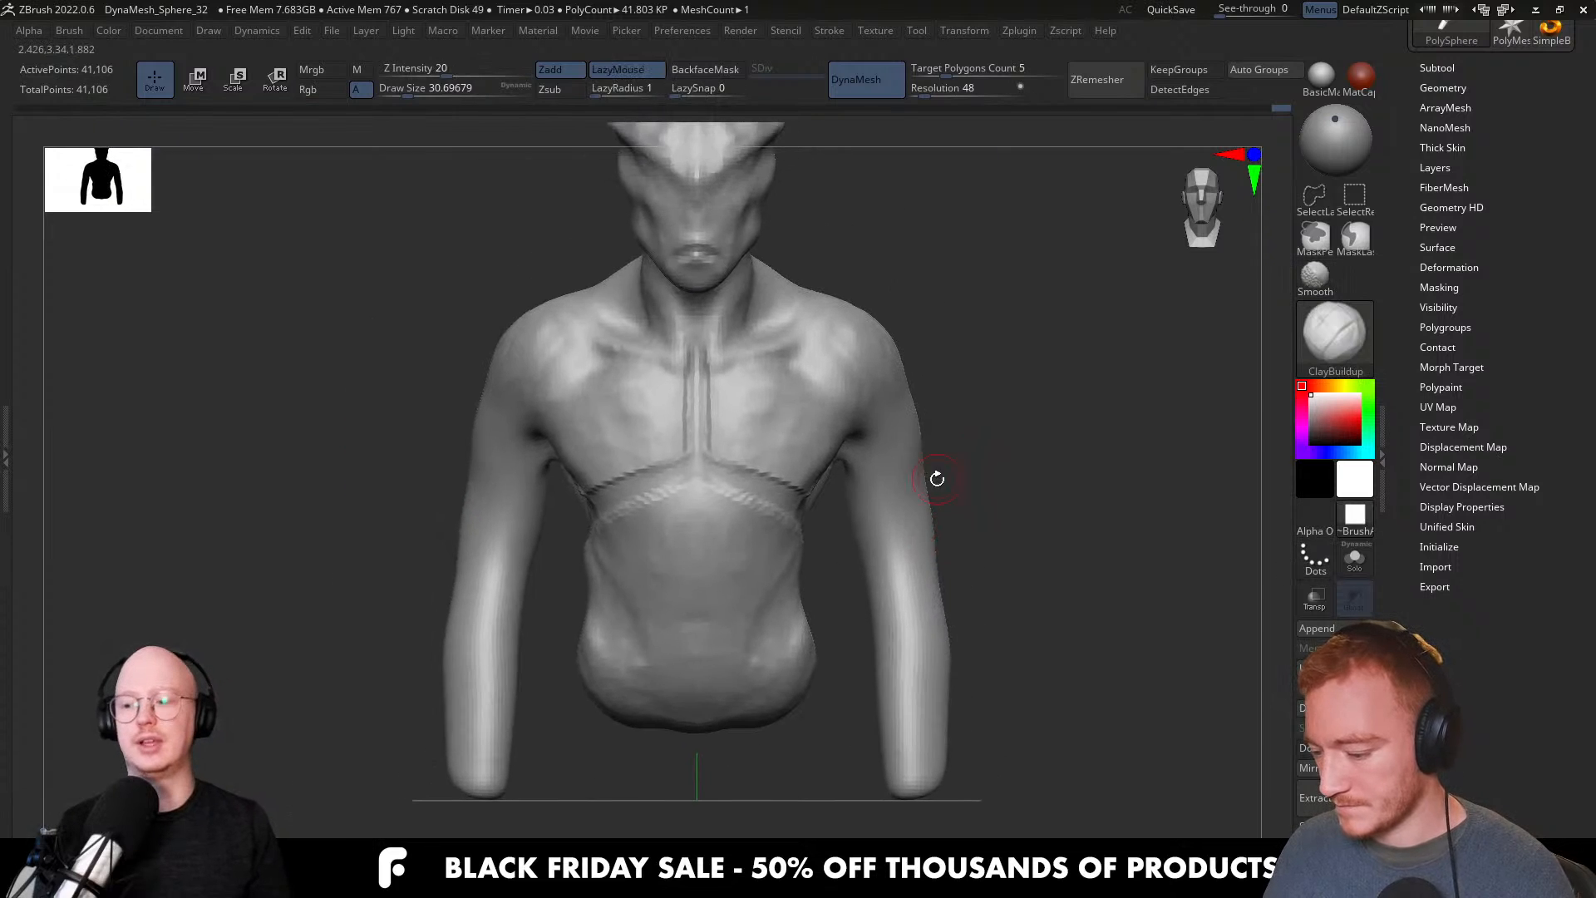
# Adjust the outer contours of the arms from the front with the Move brush at a draw size of about 145.
pyautogui.press('b')
pyautogui.press('m')
pyautogui.press('v')
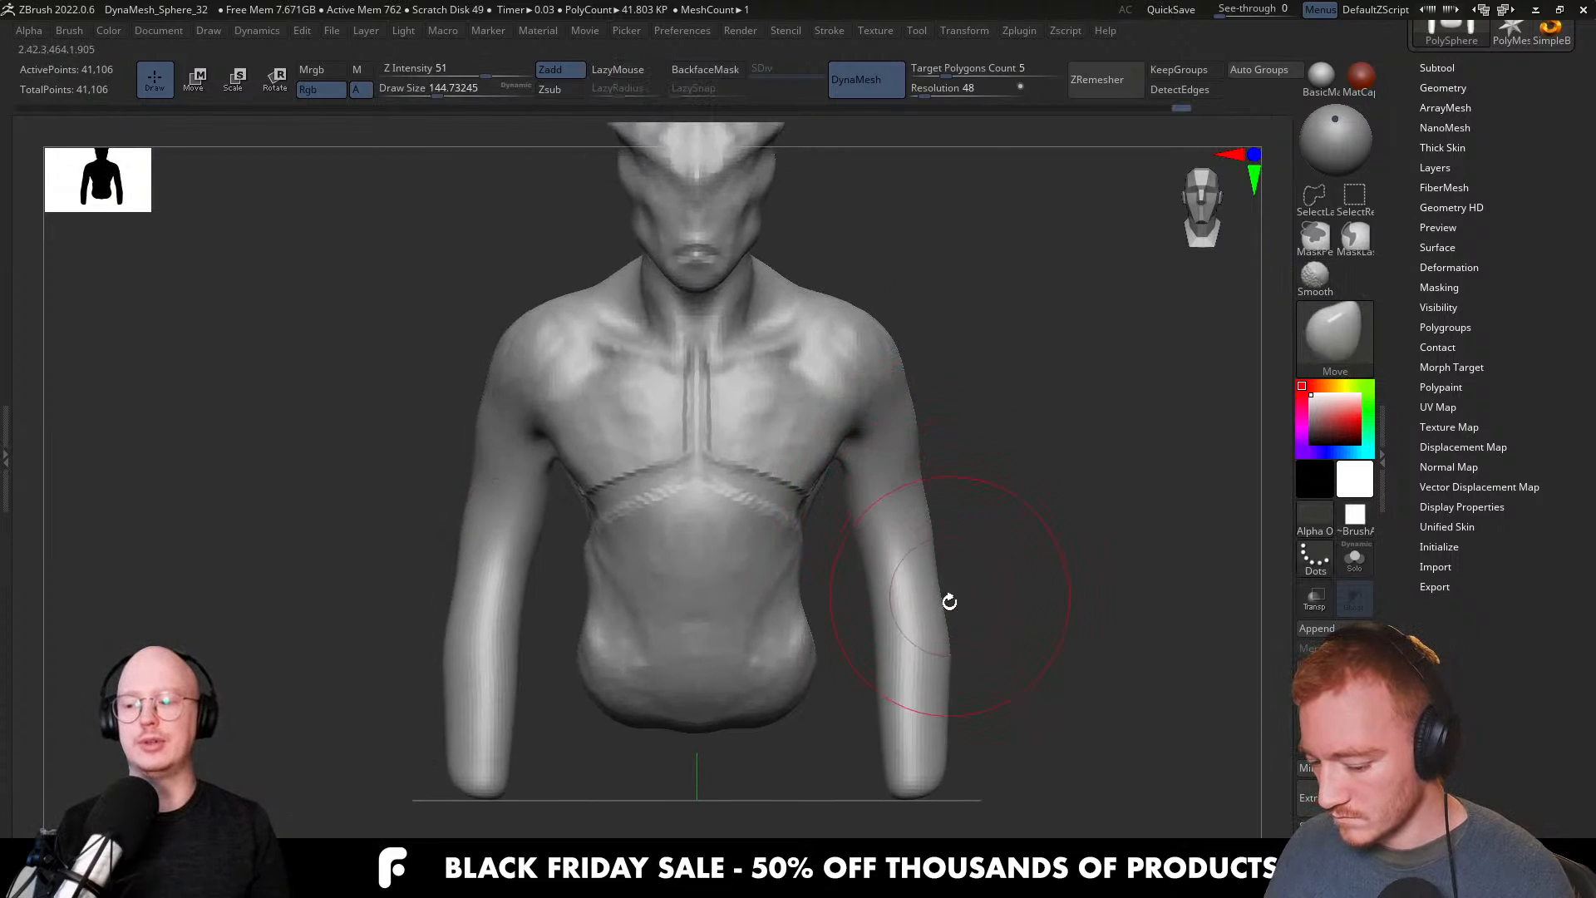
pyautogui.moveTo(958, 645)
pyautogui.keyDown('shift'); pyautogui.mouseDown(button='right')
pyautogui.moveTo(905, 651)
pyautogui.moveTo(748, 515)
pyautogui.moveTo(634, 534)
pyautogui.moveTo(675, 514)
pyautogui.mouseUp(button='right'); pyautogui.keyUp('shift')
# Build up the bony points of the elbows from behind with ClayBuildup at a draw size of about 65.
pyautogui.press('[')
pyautogui.press('[')
pyautogui.press('[')
pyautogui.press('[')
pyautogui.press('[')
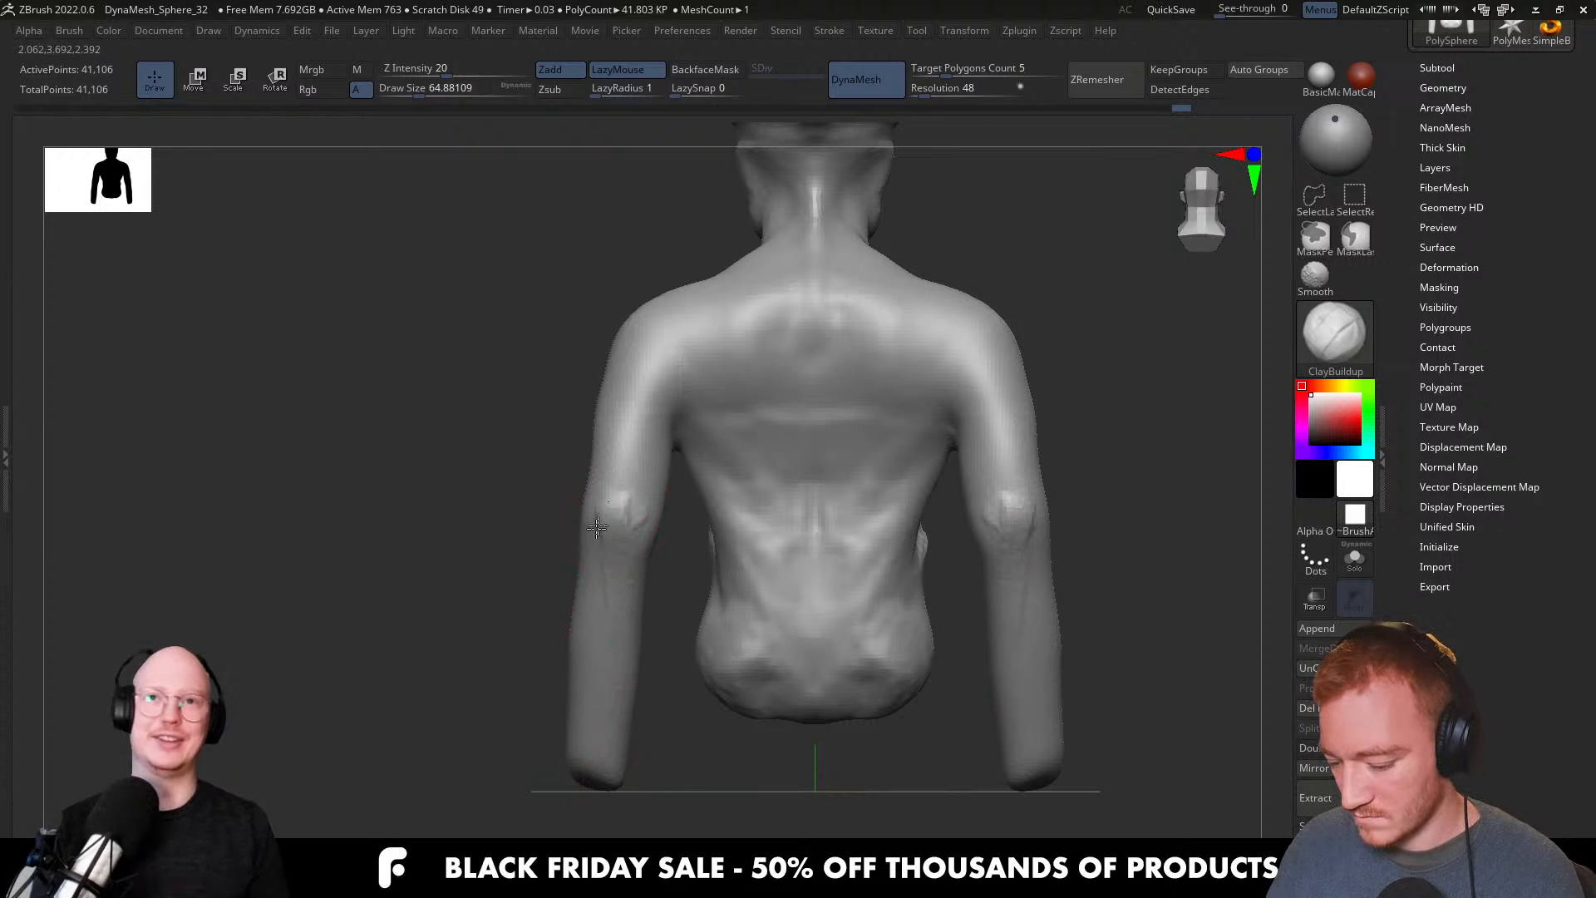
# Adjust the upper arm just above the elbow with the Move brush.
pyautogui.moveTo(601, 515); pyautogui.dragTo(724, 545, button='right')
pyautogui.press('b')
pyautogui.press('m')
pyautogui.press('v')
pyautogui.moveTo(627, 461); pyautogui.dragTo(613, 468)
# Reshape the upper arm and elbow contour in profile with the Move brush at a draw size of about 167.
pyautogui.moveTo(638, 408); pyautogui.dragTo(727, 495, button='right')
pyautogui.press('b')
pyautogui.press('c')
pyautogui.press('b')
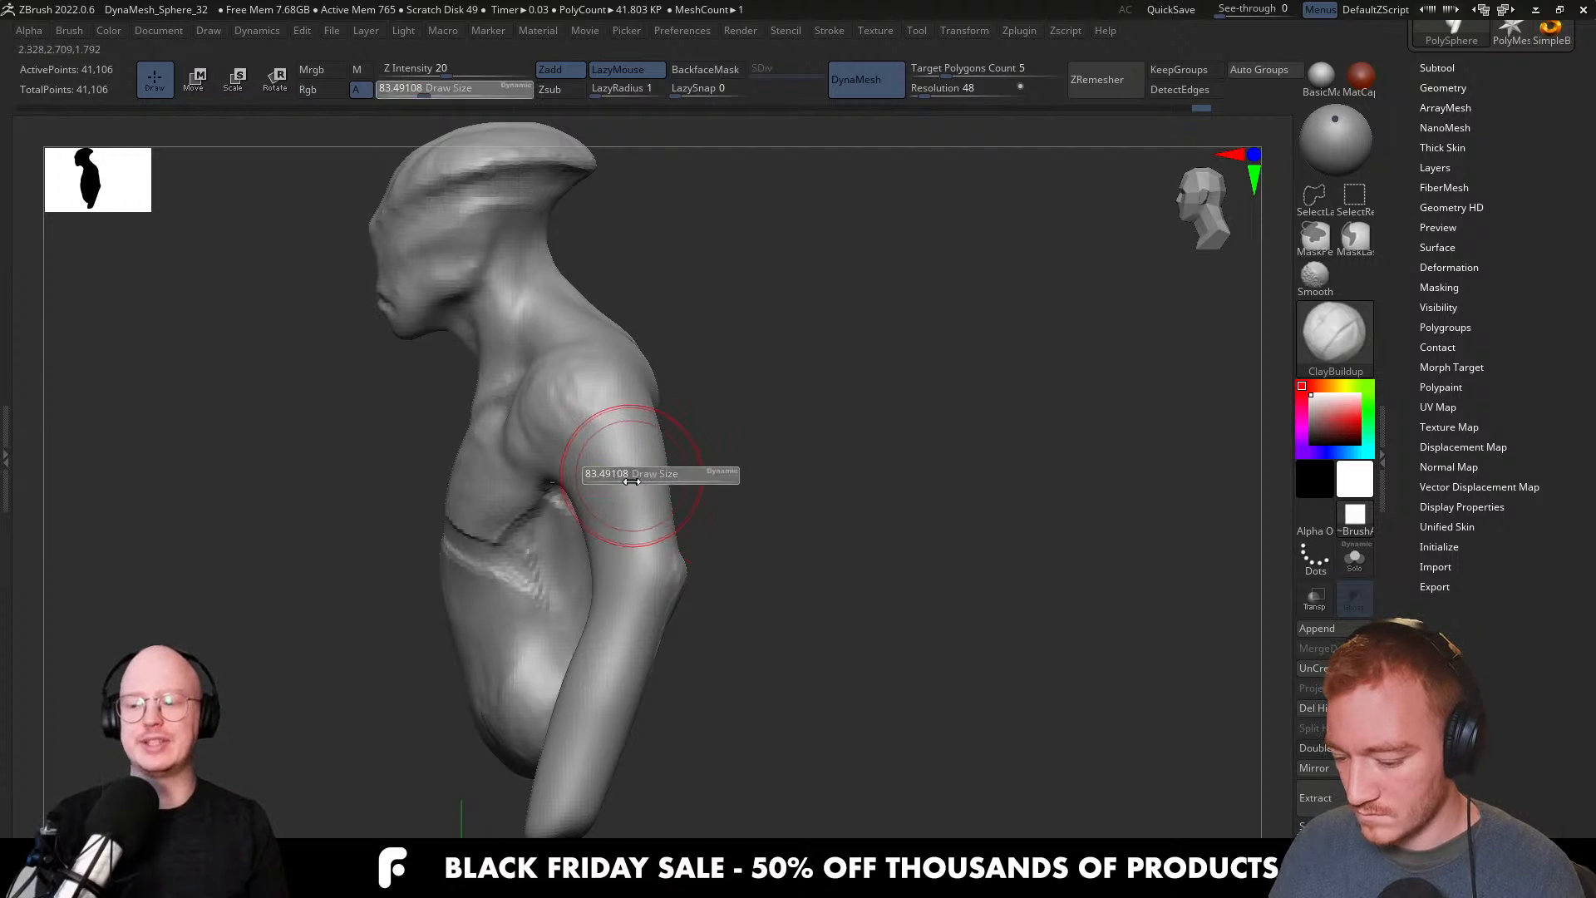
pyautogui.press('b')
pyautogui.press('m')
pyautogui.press('v')
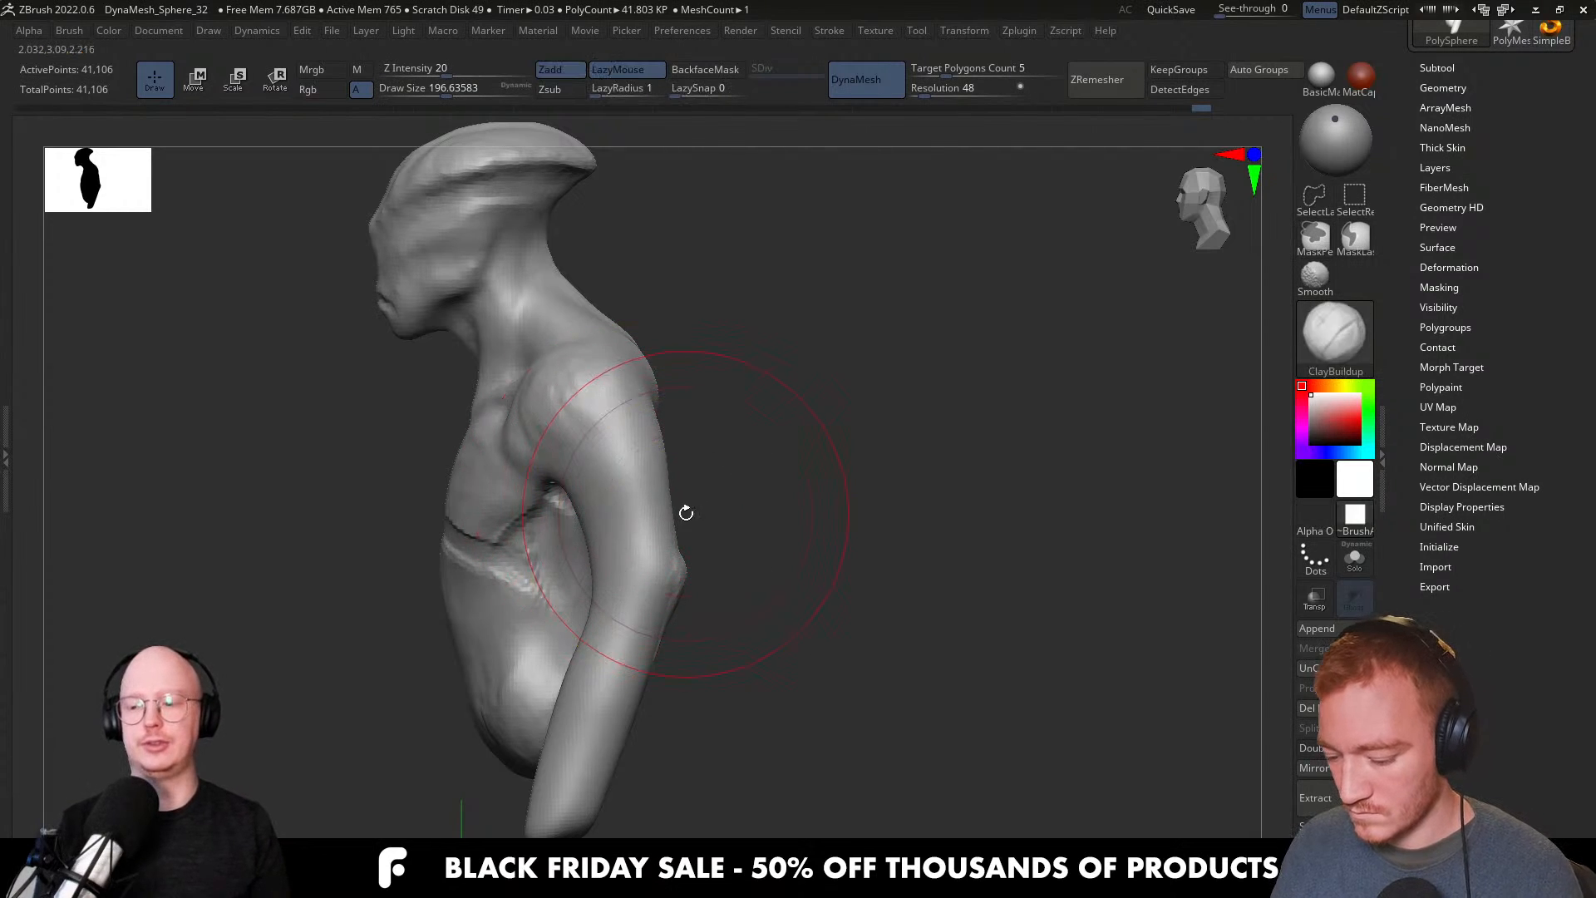
pyautogui.press('s')
pyautogui.moveTo(599, 499)
pyautogui.mouseDown()
pyautogui.moveTo(625, 499)
pyautogui.moveTo(609, 502)
pyautogui.mouseUp()
pyautogui.press('s')
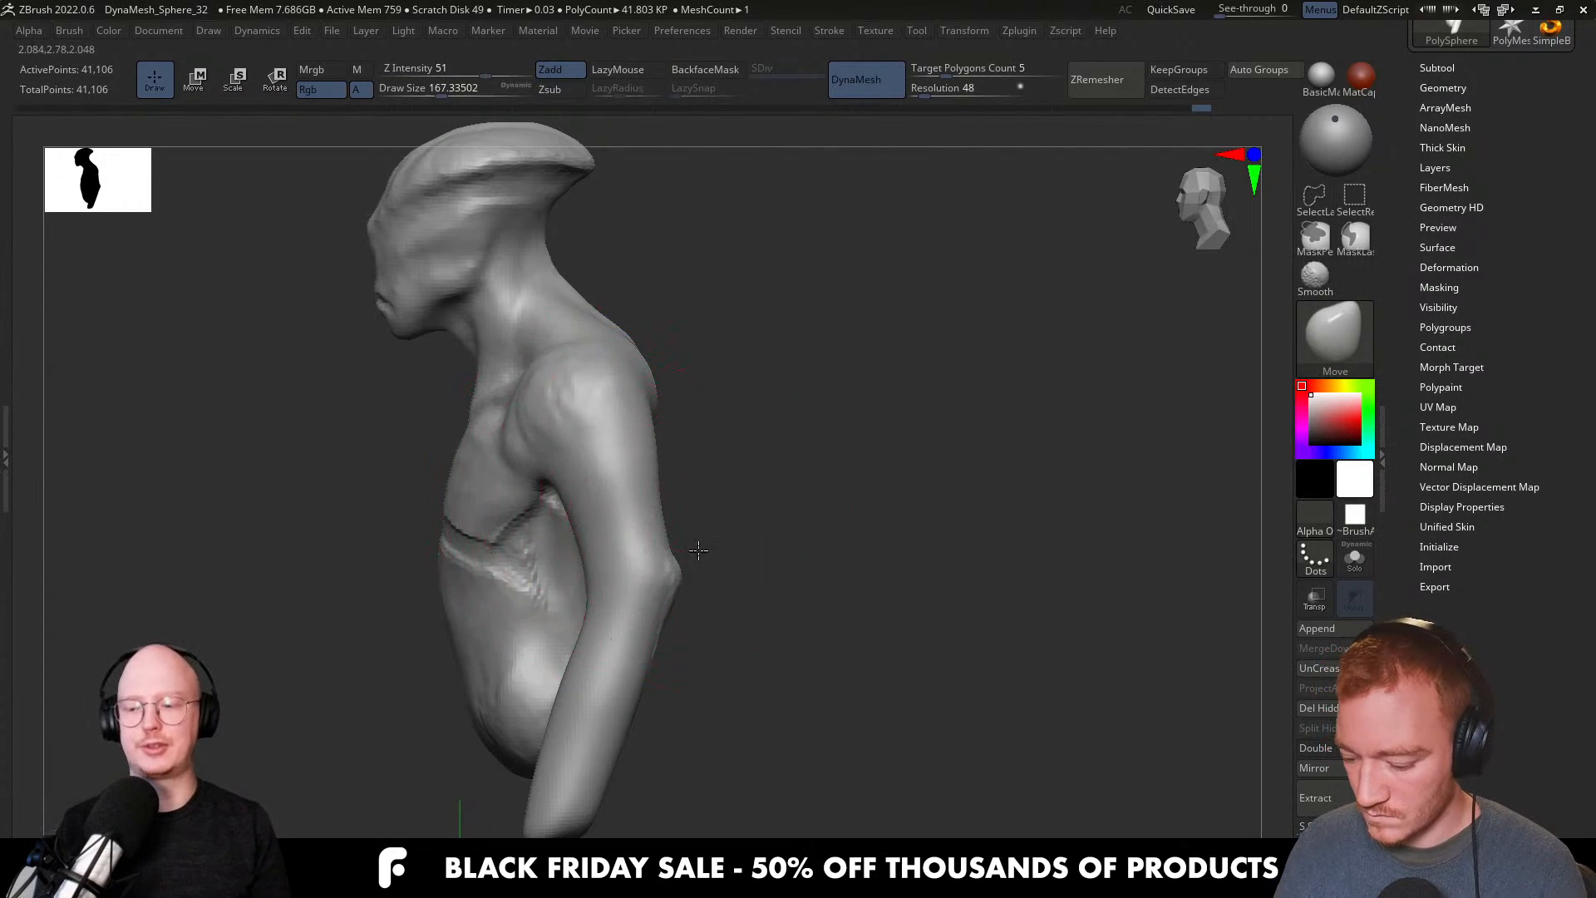
pyautogui.keyDown('alt'); pyautogui.moveTo(699, 552); pyautogui.dragTo(731, 532, button='right'); pyautogui.keyUp('alt')
pyautogui.press('s')
pyautogui.moveTo(711, 532)
pyautogui.mouseDown()
pyautogui.moveTo(726, 552)
pyautogui.moveTo(732, 539)
pyautogui.mouseUp()
pyautogui.hotkey('ctrl', 'z')
pyautogui.press('s')
# Sculpt the spine area between the shoulder blades with ClayBuildup at a draw size of about 54.
pyautogui.keyDown('shift'); pyautogui.moveTo(732, 539); pyautogui.dragTo(656, 541, button='right'); pyautogui.keyUp('shift')
pyautogui.moveTo(835, 537)
pyautogui.keyDown('ctrl'); pyautogui.mouseDown(button='right')
pyautogui.moveTo(823, 585)
pyautogui.moveTo(806, 543)
pyautogui.moveTo(835, 533)
pyautogui.mouseUp(button='right'); pyautogui.keyUp('ctrl')
pyautogui.press('s')
pyautogui.moveTo(937, 374); pyautogui.dragTo(924, 372)
pyautogui.moveTo(926, 367); pyautogui.dragTo(941, 337, button='right')
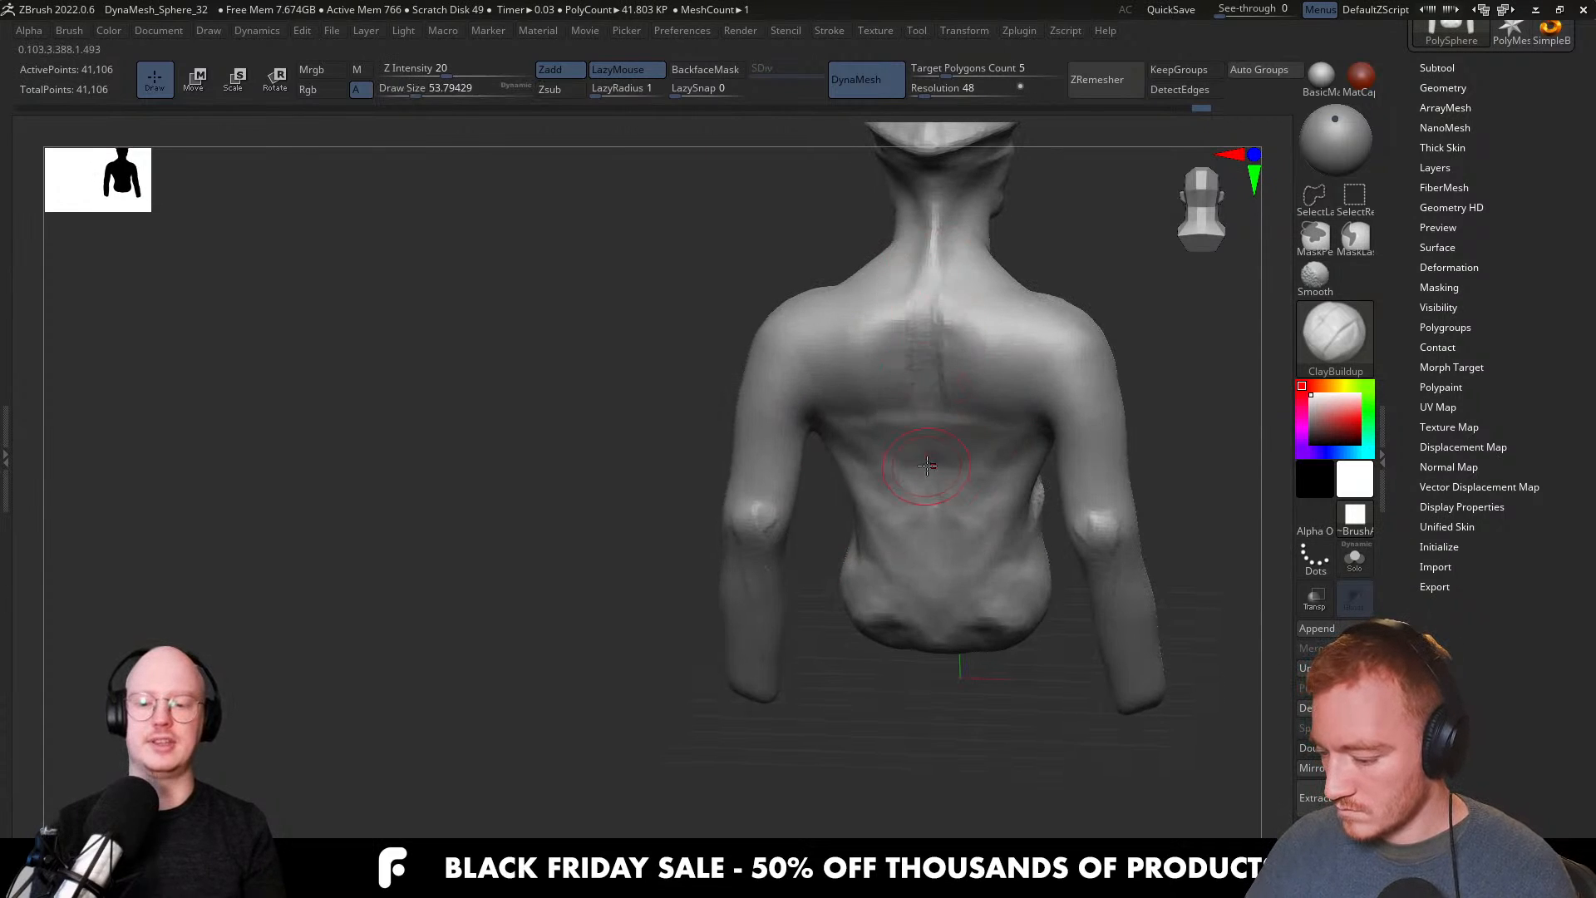
pyautogui.moveTo(927, 466); pyautogui.dragTo(930, 411, button='right')
pyautogui.moveTo(941, 264)
pyautogui.mouseDown(button='right')
pyautogui.moveTo(1022, 292)
pyautogui.moveTo(905, 412)
pyautogui.mouseUp(button='right')
# Build up the top and side of the deltoids with ClayBuildup at a draw size of about 71.
pyautogui.keyDown('alt'); pyautogui.moveTo(881, 515); pyautogui.dragTo(914, 578, button='right'); pyautogui.keyUp('alt')
pyautogui.moveTo(915, 578); pyautogui.dragTo(877, 566, button='right')
pyautogui.keyDown('ctrl'); pyautogui.moveTo(823, 463); pyautogui.dragTo(798, 499, button='right'); pyautogui.keyUp('ctrl')
pyautogui.moveTo(582, 465); pyautogui.dragTo(780, 465, button='right')
pyautogui.press('s')
pyautogui.moveTo(698, 417); pyautogui.dragTo(705, 417)
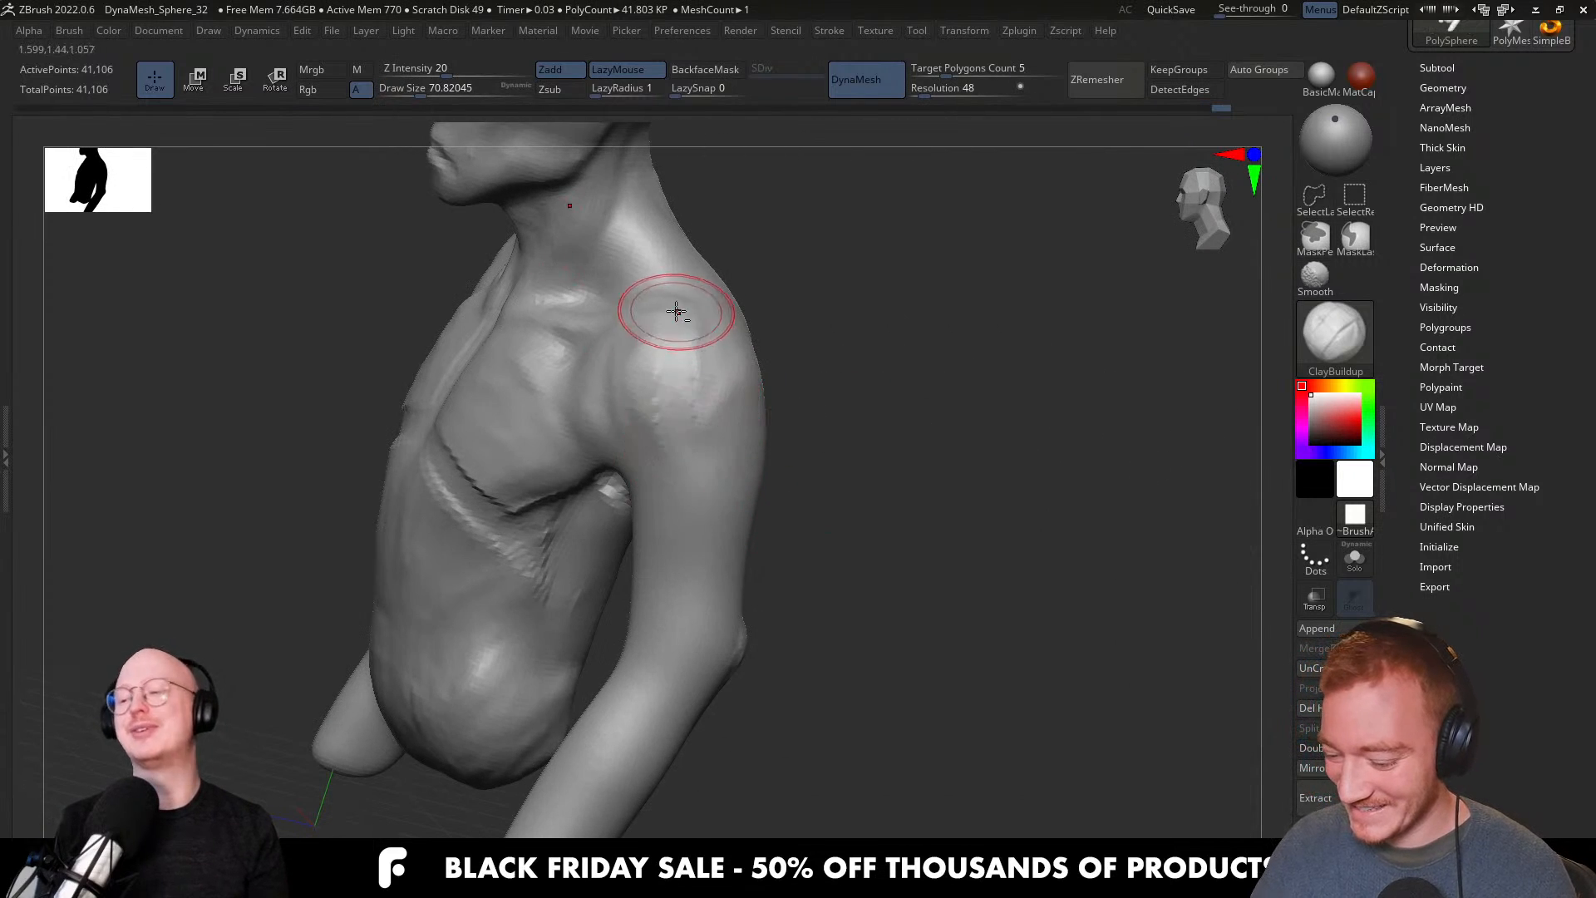
# Reshape the shoulder and outer upper-arm contour from the front with the Move brush at a draw size of about 132.
pyautogui.moveTo(690, 366); pyautogui.dragTo(787, 435, button='right')
pyautogui.press('b')
pyautogui.press('m')
pyautogui.press('v')
pyautogui.press('s')
pyautogui.moveTo(735, 432)
pyautogui.mouseDown()
pyautogui.moveTo(758, 433)
pyautogui.moveTo(708, 409)
pyautogui.mouseUp()
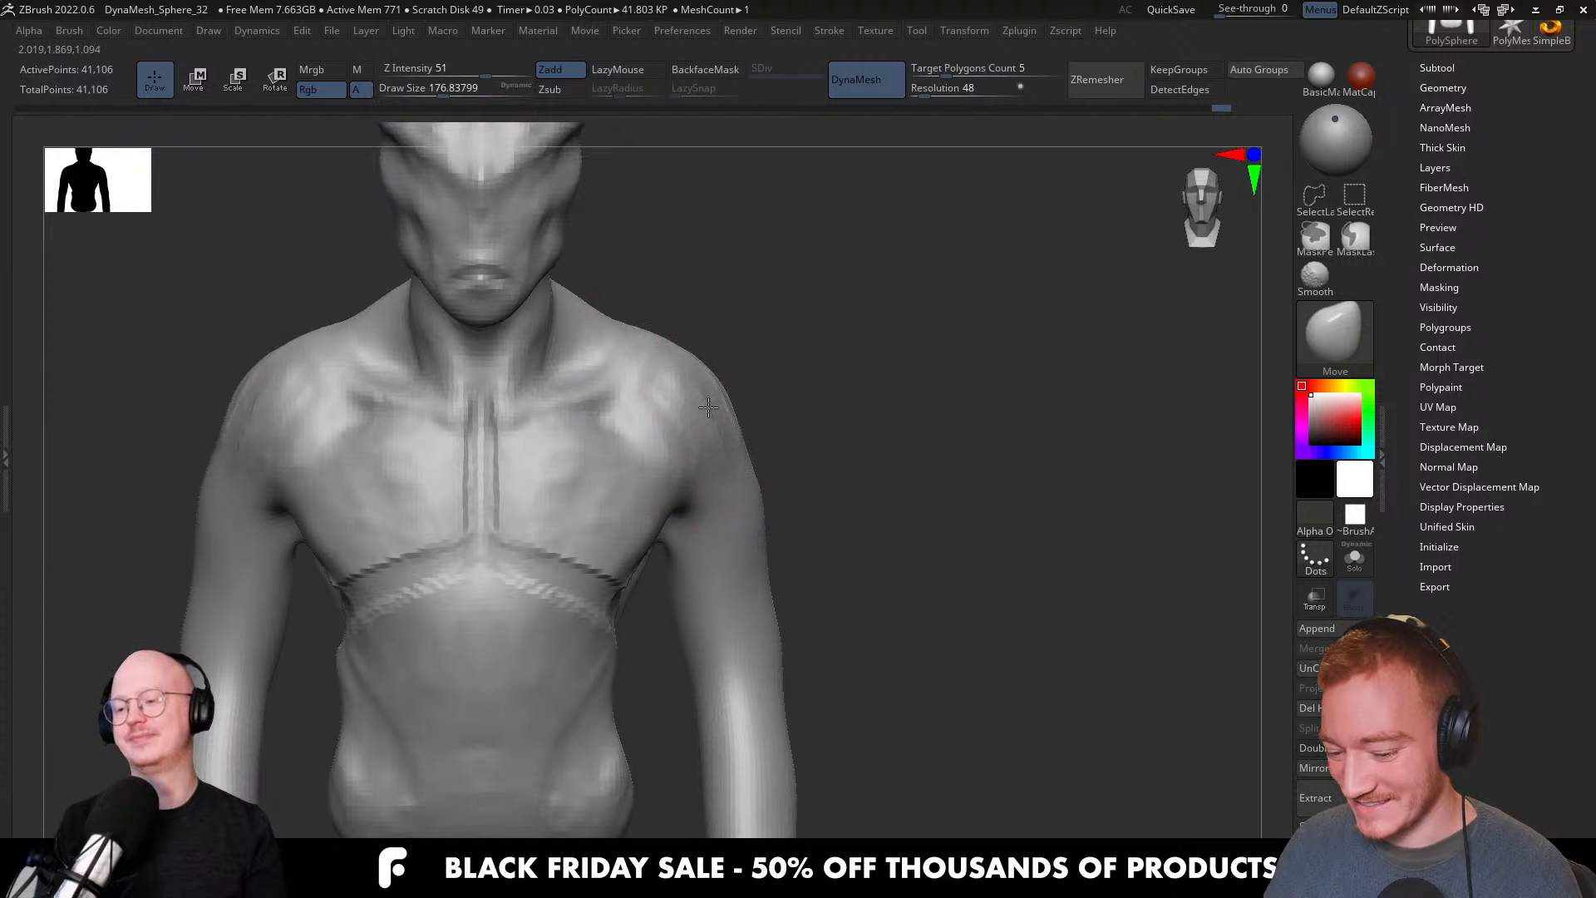
pyautogui.hotkey('ctrl', 'z')
pyautogui.moveTo(764, 517); pyautogui.dragTo(761, 512)
pyautogui.hotkey('ctrl', 'z')
pyautogui.press('s')
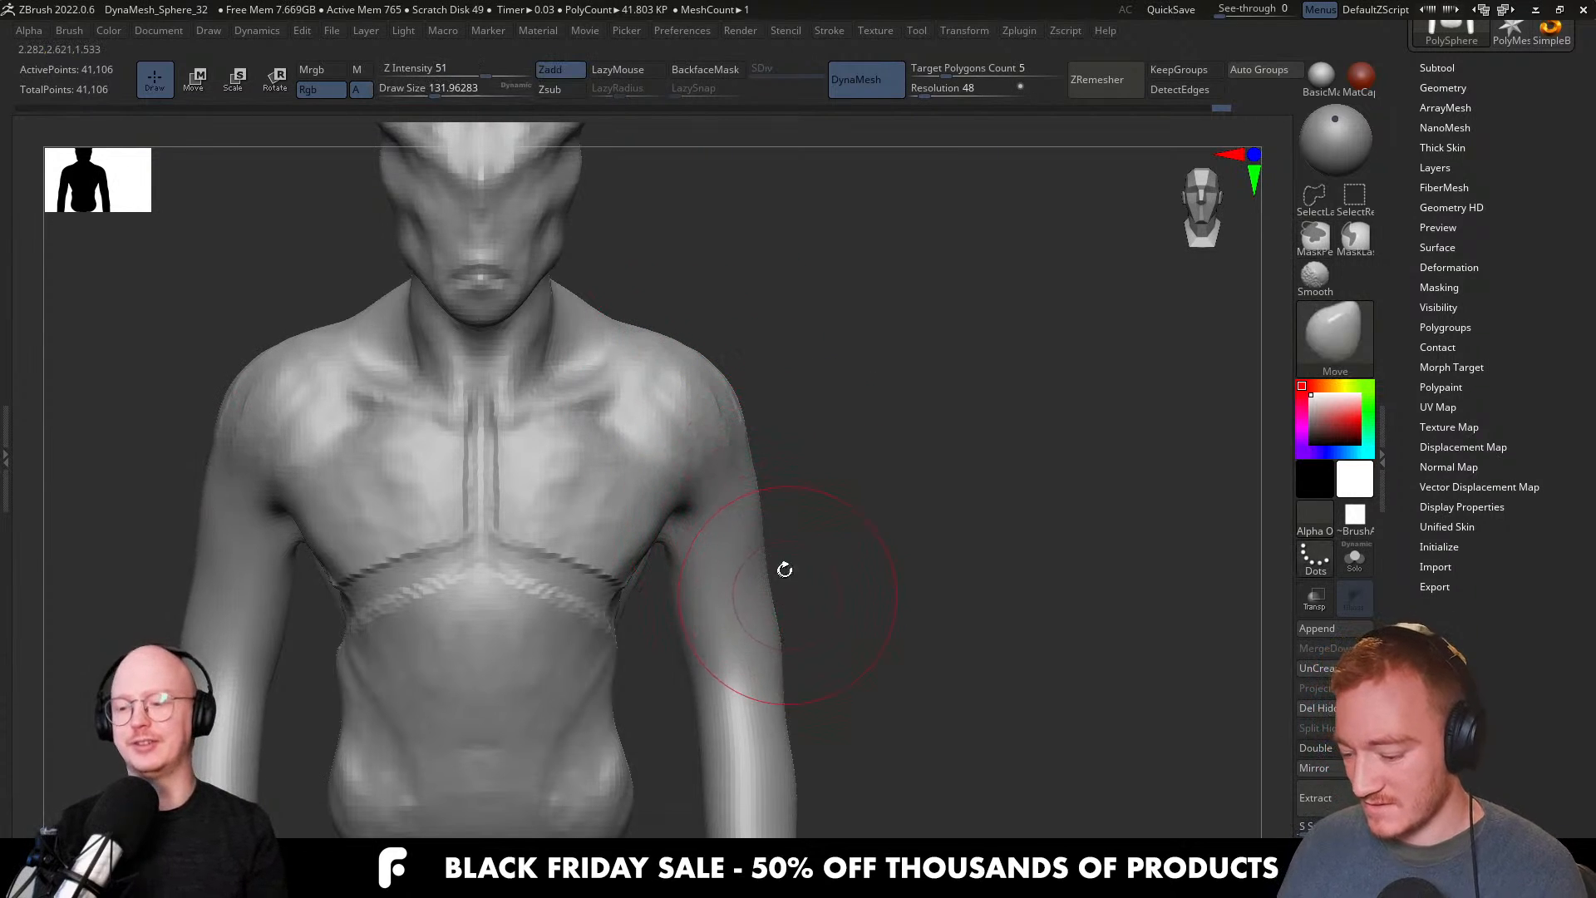
pyautogui.moveTo(788, 594); pyautogui.dragTo(759, 574, button='right')
pyautogui.press('s')
pyautogui.moveTo(766, 623); pyautogui.dragTo(774, 625)
pyautogui.moveTo(759, 645); pyautogui.dragTo(754, 646)
# Adjust the contour of the lower arms with the Move brush and smooth the forearms at a draw size of about 149.
pyautogui.keyDown('alt'); pyautogui.moveTo(778, 655); pyautogui.dragTo(803, 585, button='right'); pyautogui.keyUp('alt')
pyautogui.press('s')
pyautogui.moveTo(803, 702); pyautogui.dragTo(798, 703)
pyautogui.moveTo(807, 707); pyautogui.dragTo(782, 759)
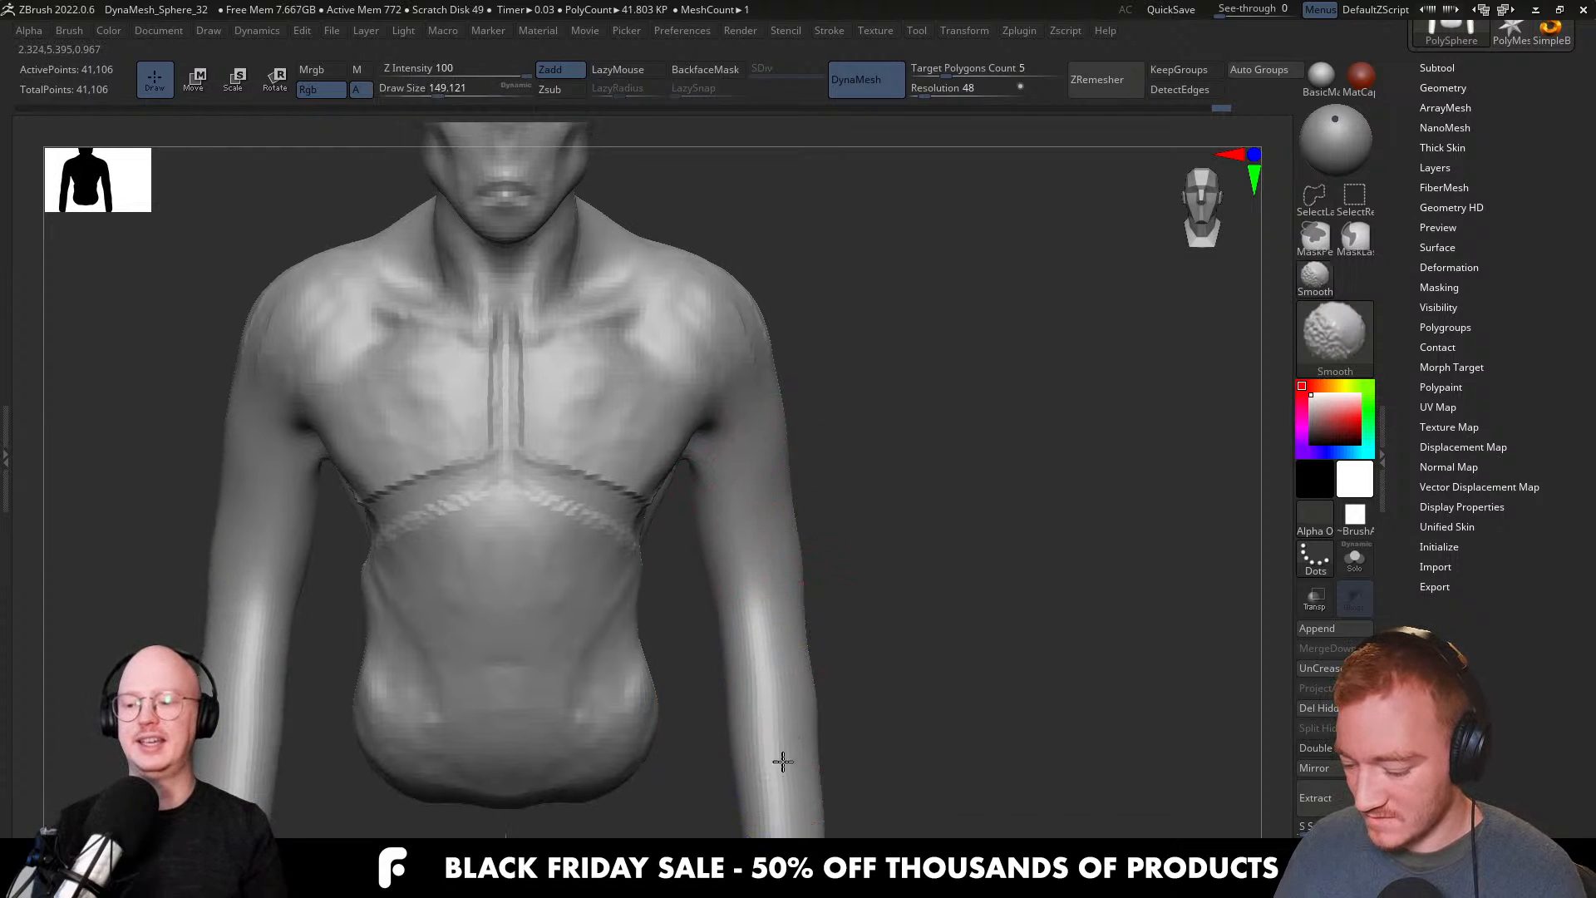
pyautogui.moveTo(776, 709); pyautogui.dragTo(835, 591, button='right')
pyautogui.press('s')
pyautogui.moveTo(832, 594); pyautogui.dragTo(840, 581)
pyautogui.moveTo(839, 581)
pyautogui.mouseDown(button='right')
pyautogui.moveTo(759, 605)
pyautogui.moveTo(778, 623)
pyautogui.mouseUp(button='right')
# Build up the back of the upper arm below the deltoid with ClayBuildup at a draw size of about 87.
pyautogui.press('b')
pyautogui.press('c')
pyautogui.press('b')
pyautogui.keyDown('ctrl'); pyautogui.moveTo(889, 489); pyautogui.dragTo(908, 507, button='right'); pyautogui.keyUp('ctrl')
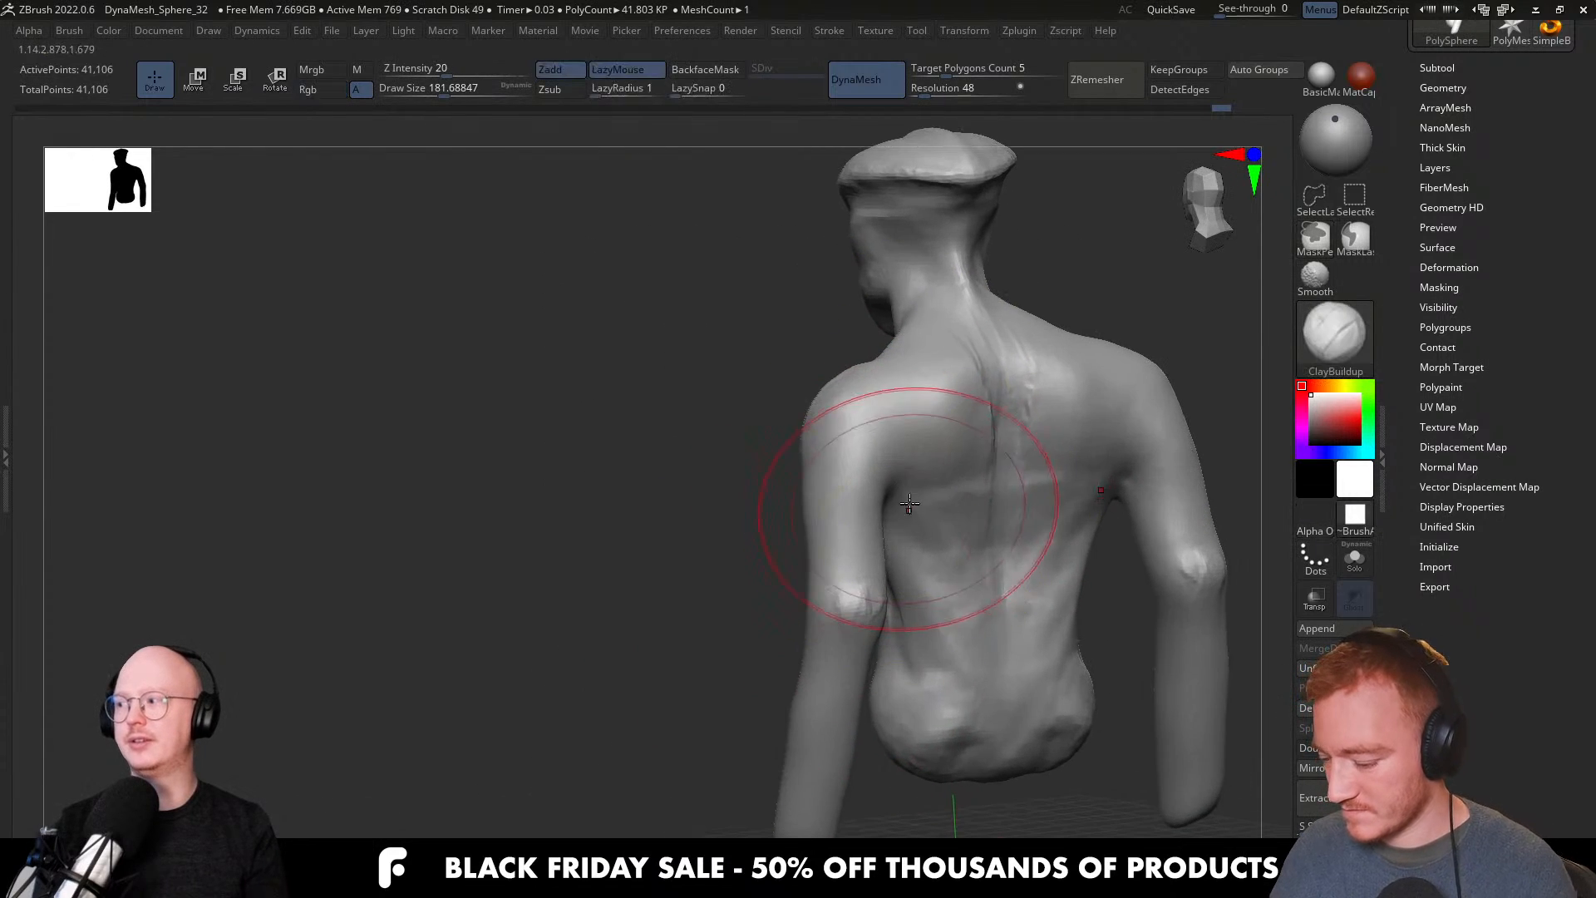
pyautogui.press('s')
pyautogui.moveTo(921, 492); pyautogui.dragTo(901, 492)
pyautogui.moveTo(869, 446); pyautogui.dragTo(899, 472, button='right')
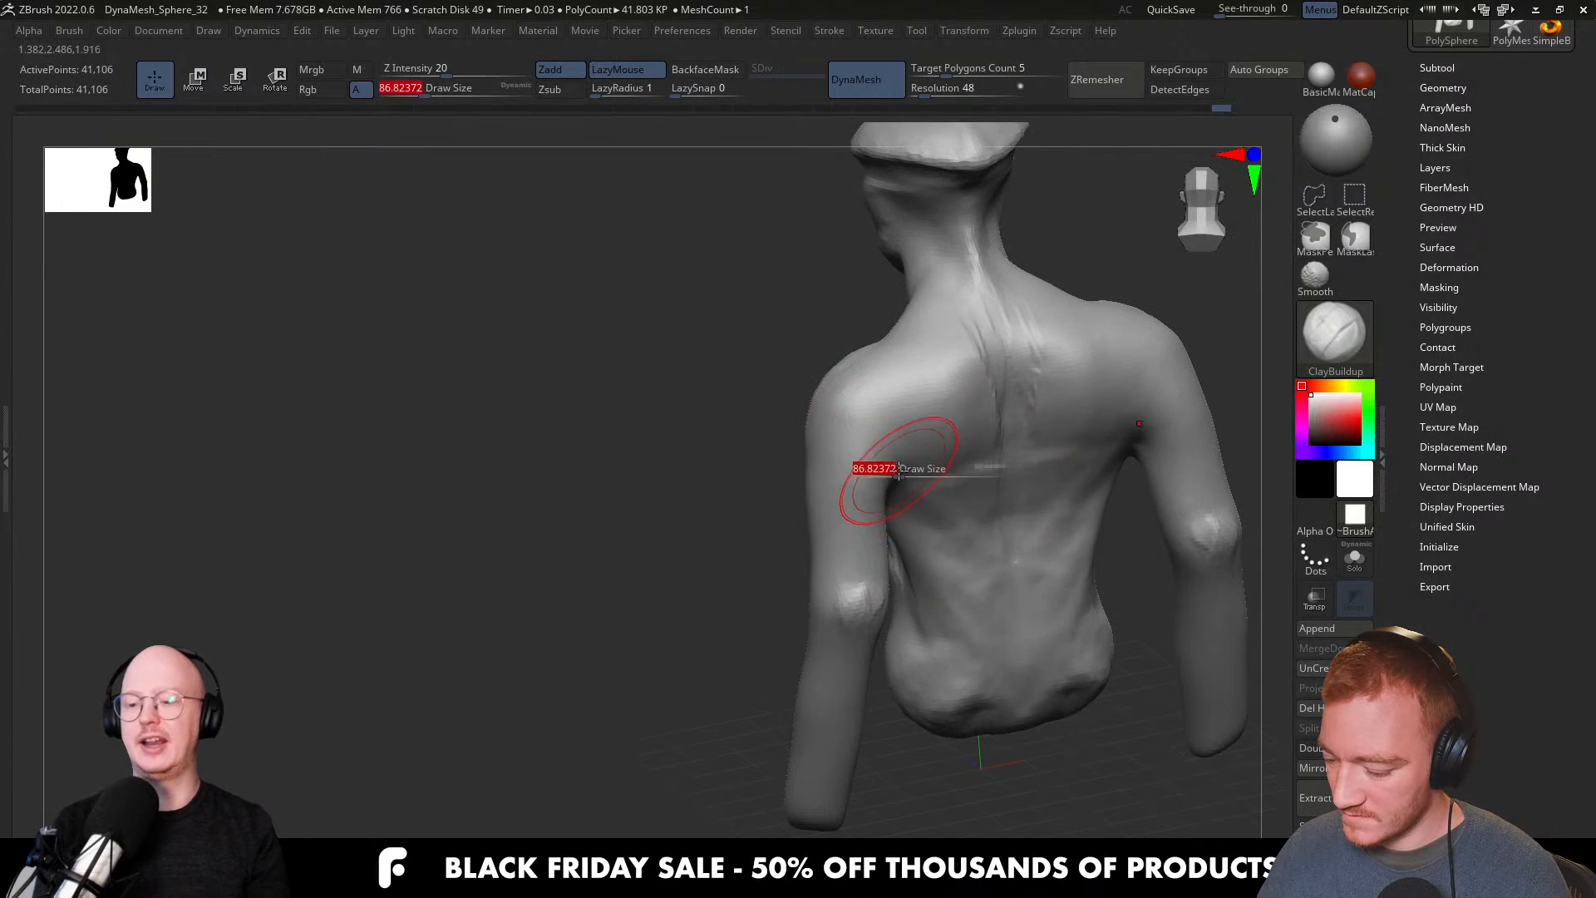
pyautogui.moveTo(895, 484); pyautogui.dragTo(866, 470)
# Sculpt the triceps mass down towards the elbow with ClayBuildup at a draw size of about 62.
pyautogui.moveTo(914, 478); pyautogui.dragTo(889, 482, button='right')
pyautogui.press('s')
pyautogui.moveTo(898, 488); pyautogui.dragTo(891, 488)
pyautogui.moveTo(894, 488)
pyautogui.mouseDown(button='right')
pyautogui.moveTo(873, 478)
pyautogui.moveTo(851, 498)
pyautogui.mouseUp(button='right')
pyautogui.press('s')
pyautogui.moveTo(851, 500); pyautogui.dragTo(816, 453)
pyautogui.press('s')
pyautogui.moveTo(828, 476)
pyautogui.mouseDown(button='right')
pyautogui.moveTo(867, 480)
pyautogui.moveTo(803, 489)
pyautogui.moveTo(857, 482)
pyautogui.mouseUp(button='right')
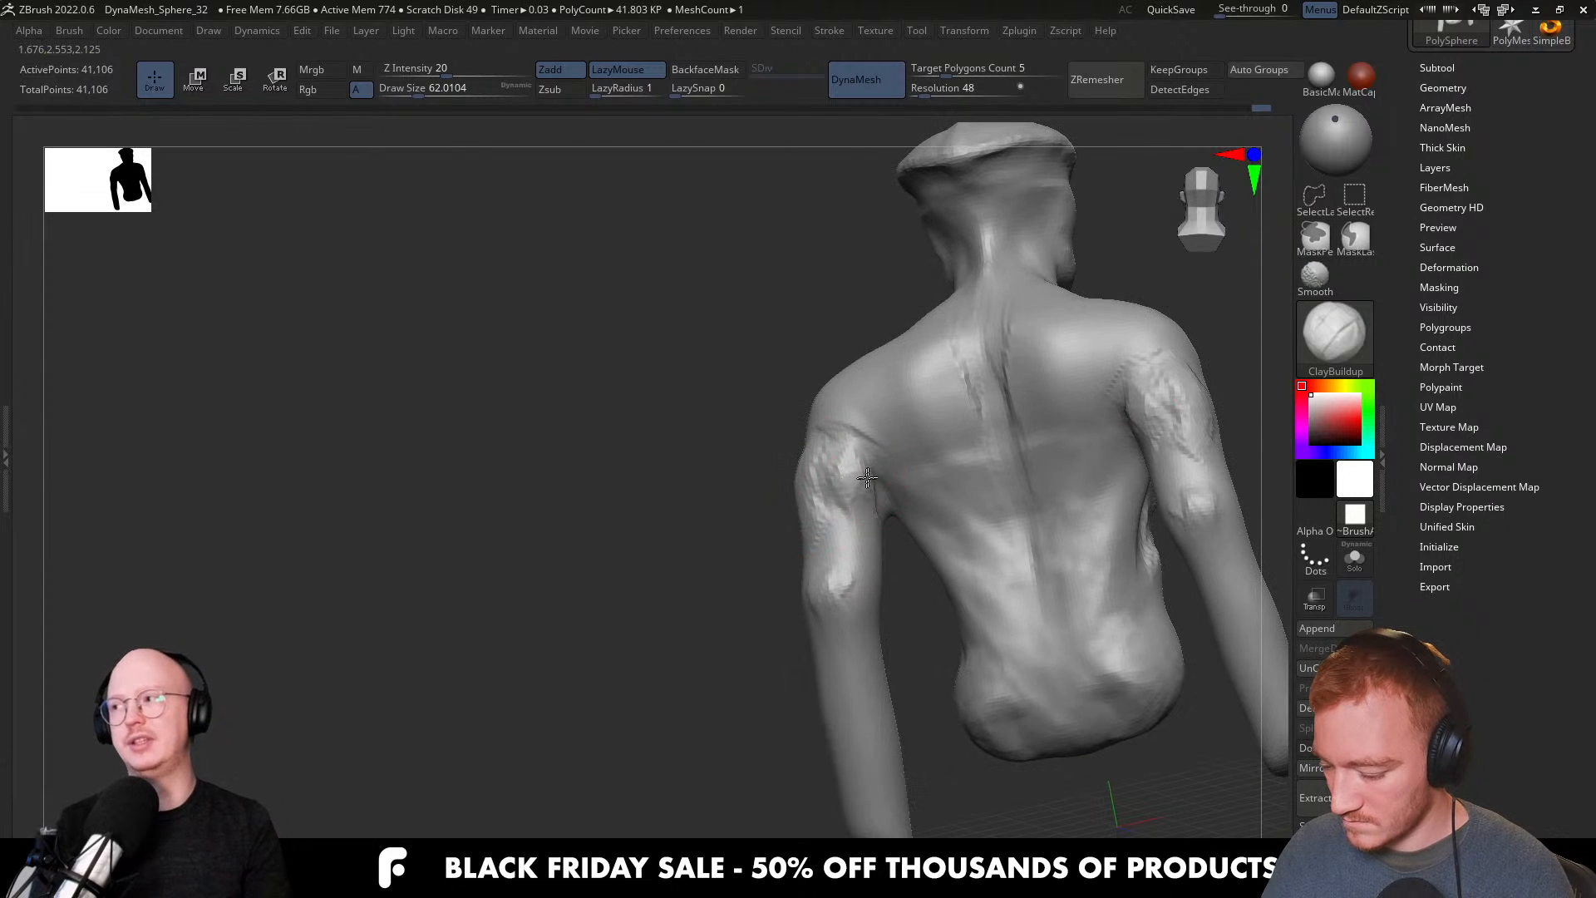
# Add muscle strokes along the forearm below the elbow with a smaller ClayBuildup brush.
pyautogui.moveTo(890, 563)
pyautogui.mouseDown(button='right')
pyautogui.moveTo(855, 574)
pyautogui.moveTo(1011, 595)
pyautogui.moveTo(845, 634)
pyautogui.moveTo(874, 579)
pyautogui.mouseUp(button='right')
pyautogui.press('[')
pyautogui.press('[')
pyautogui.press('[')
pyautogui.press(']')
pyautogui.press(']')
pyautogui.press('[')
pyautogui.press('[')
pyautogui.moveTo(877, 598)
pyautogui.mouseDown()
pyautogui.moveTo(855, 659)
pyautogui.moveTo(884, 527)
pyautogui.moveTo(870, 660)
pyautogui.mouseUp()
# Adjust the lower end of the forearm with the Move brush at a draw size of about 80.
pyautogui.press('b')
pyautogui.press('m')
pyautogui.press('v')
pyautogui.press(']')
pyautogui.press(']')
pyautogui.press(']')
pyautogui.press(']')
pyautogui.press(']')
pyautogui.press(']')
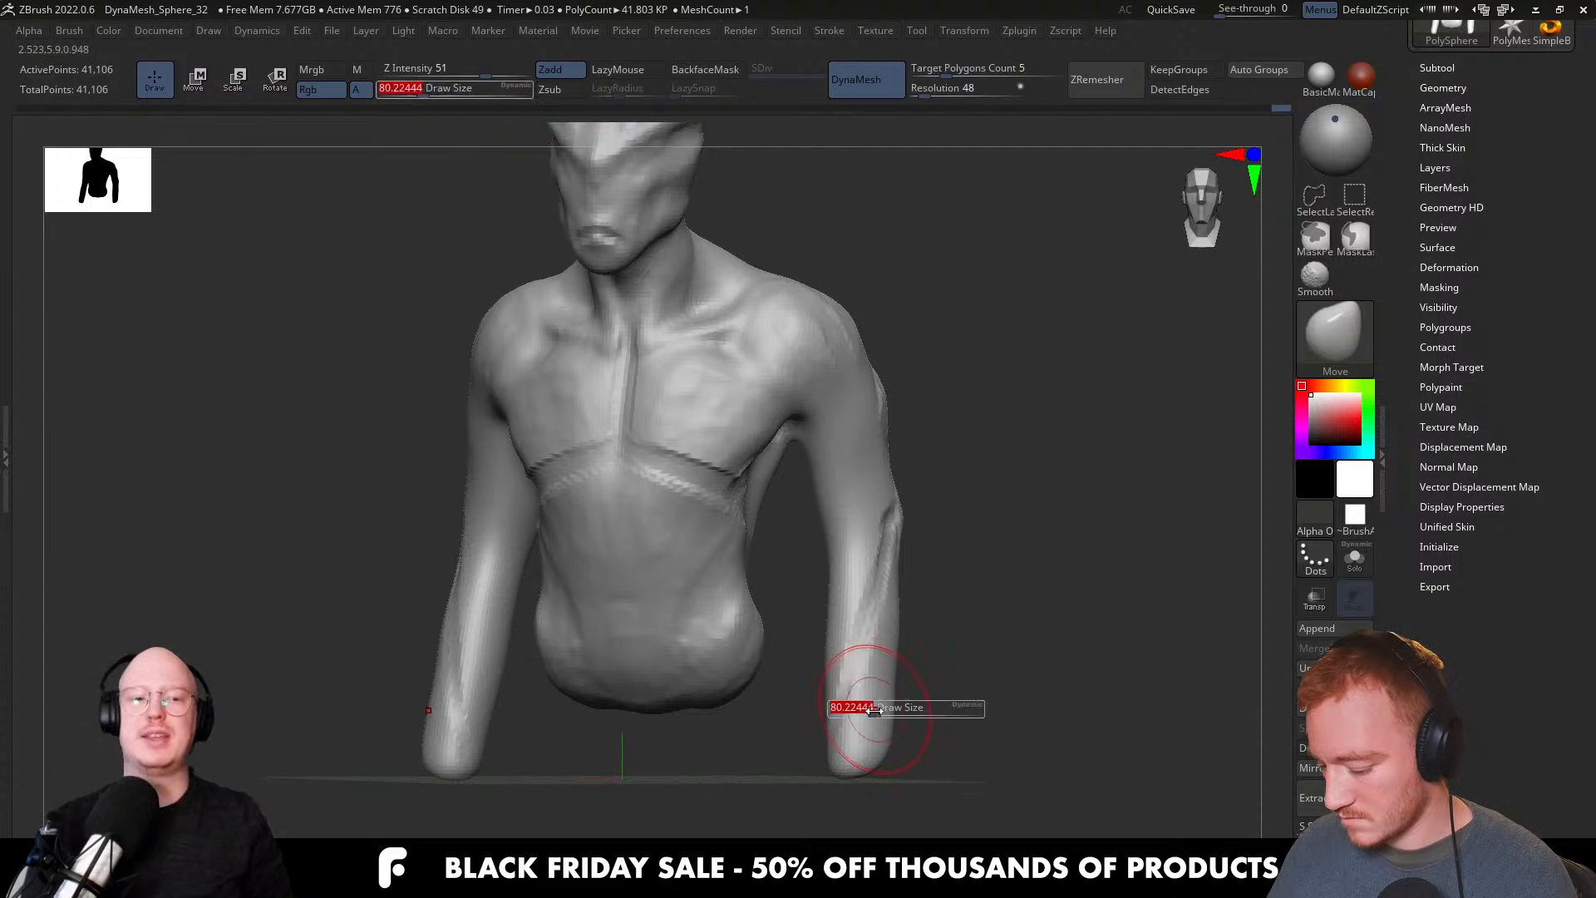
pyautogui.keyDown('shift'); pyautogui.moveTo(866, 695); pyautogui.dragTo(900, 653, button='right'); pyautogui.keyUp('shift')
# Build up the inner elbow area from the front with ClayBuildup at a draw size of about 54.
pyautogui.press('b')
pyautogui.press('c')
pyautogui.press('b')
pyautogui.moveTo(964, 549)
pyautogui.mouseDown(button='right')
pyautogui.moveTo(931, 532)
pyautogui.moveTo(955, 518)
pyautogui.moveTo(919, 534)
pyautogui.mouseUp(button='right')
pyautogui.press('[')
pyautogui.press('[')
pyautogui.press('[')
pyautogui.press('[')
pyautogui.hotkey('ctrl', 'shift')
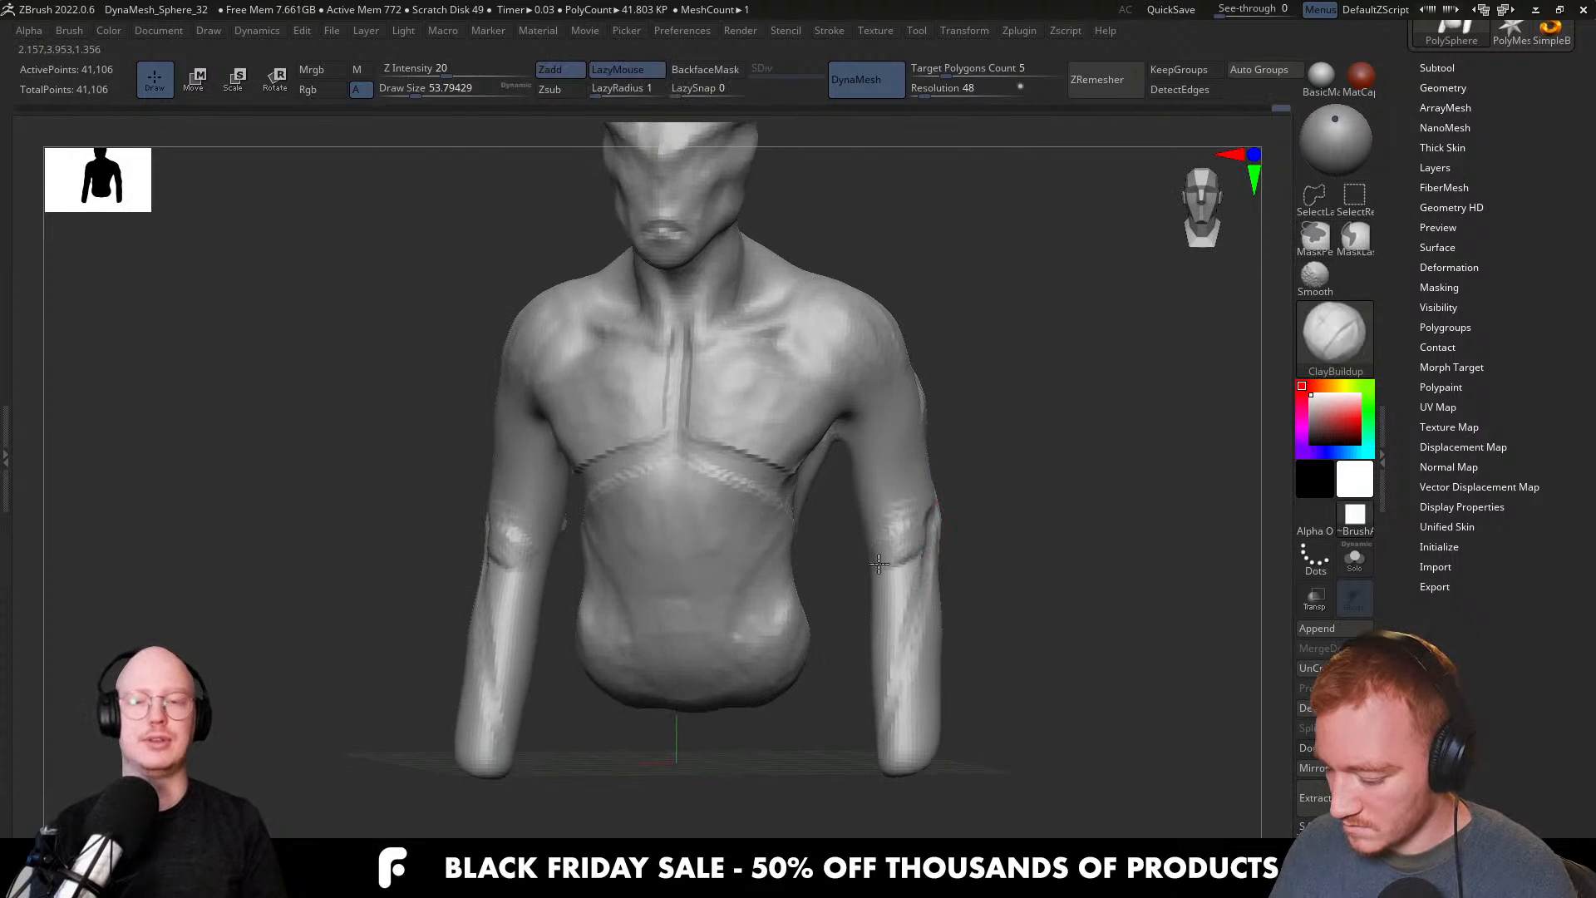
# Sculpt the outer side of the elbow and the adjoining forearm with ClayBuildup, reducing the draw size to about 20.
pyautogui.moveTo(874, 617); pyautogui.dragTo(908, 562, button='right')
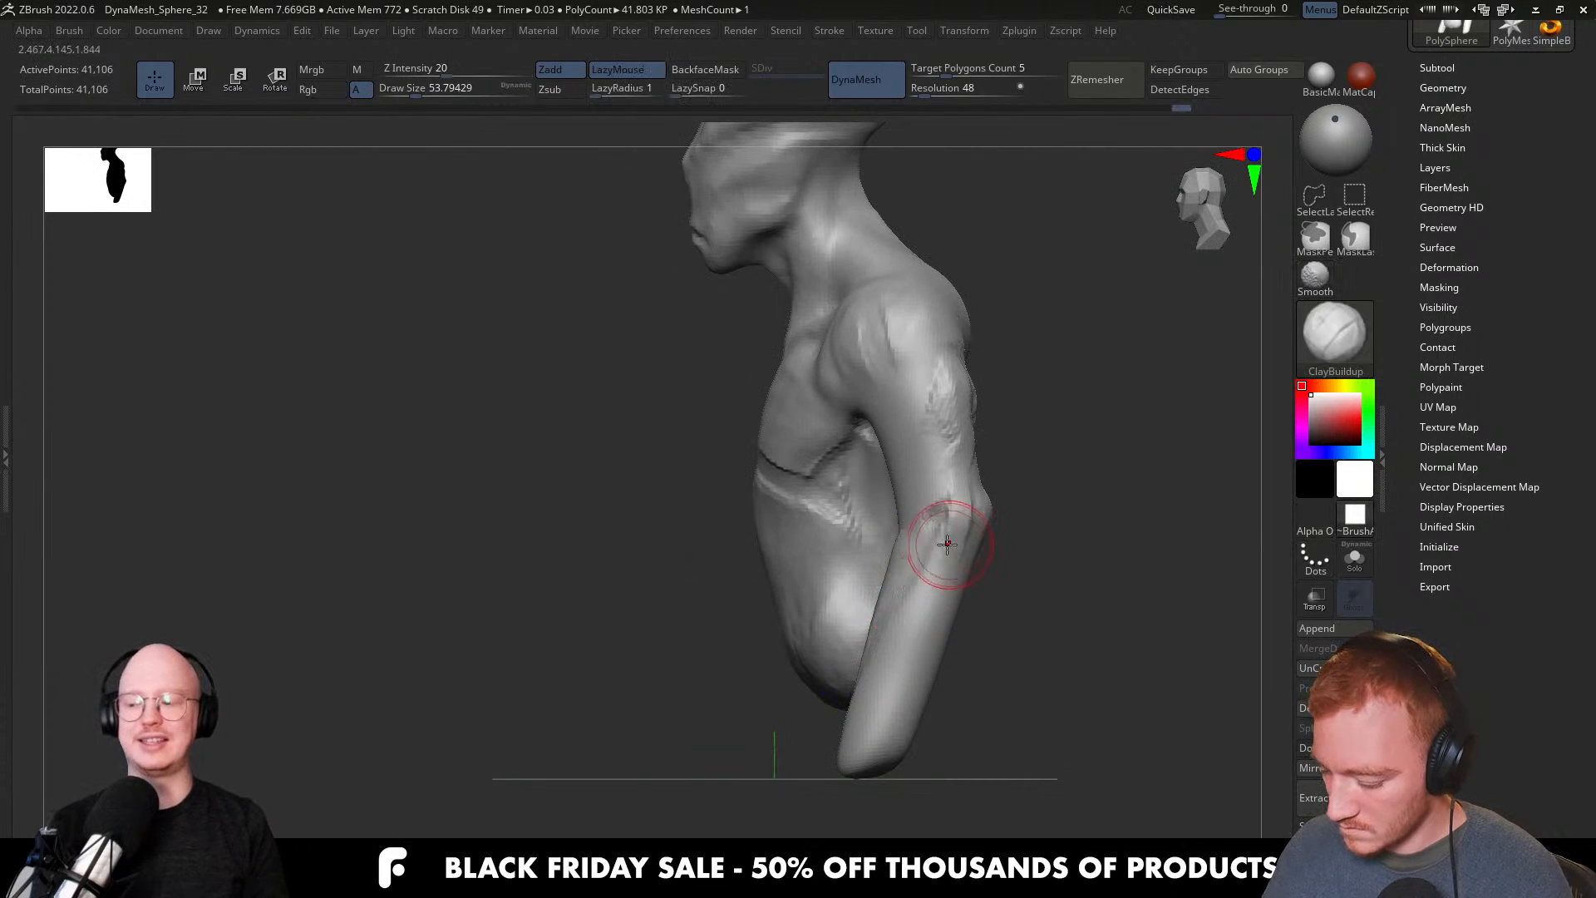
pyautogui.moveTo(915, 606); pyautogui.dragTo(997, 552, button='right')
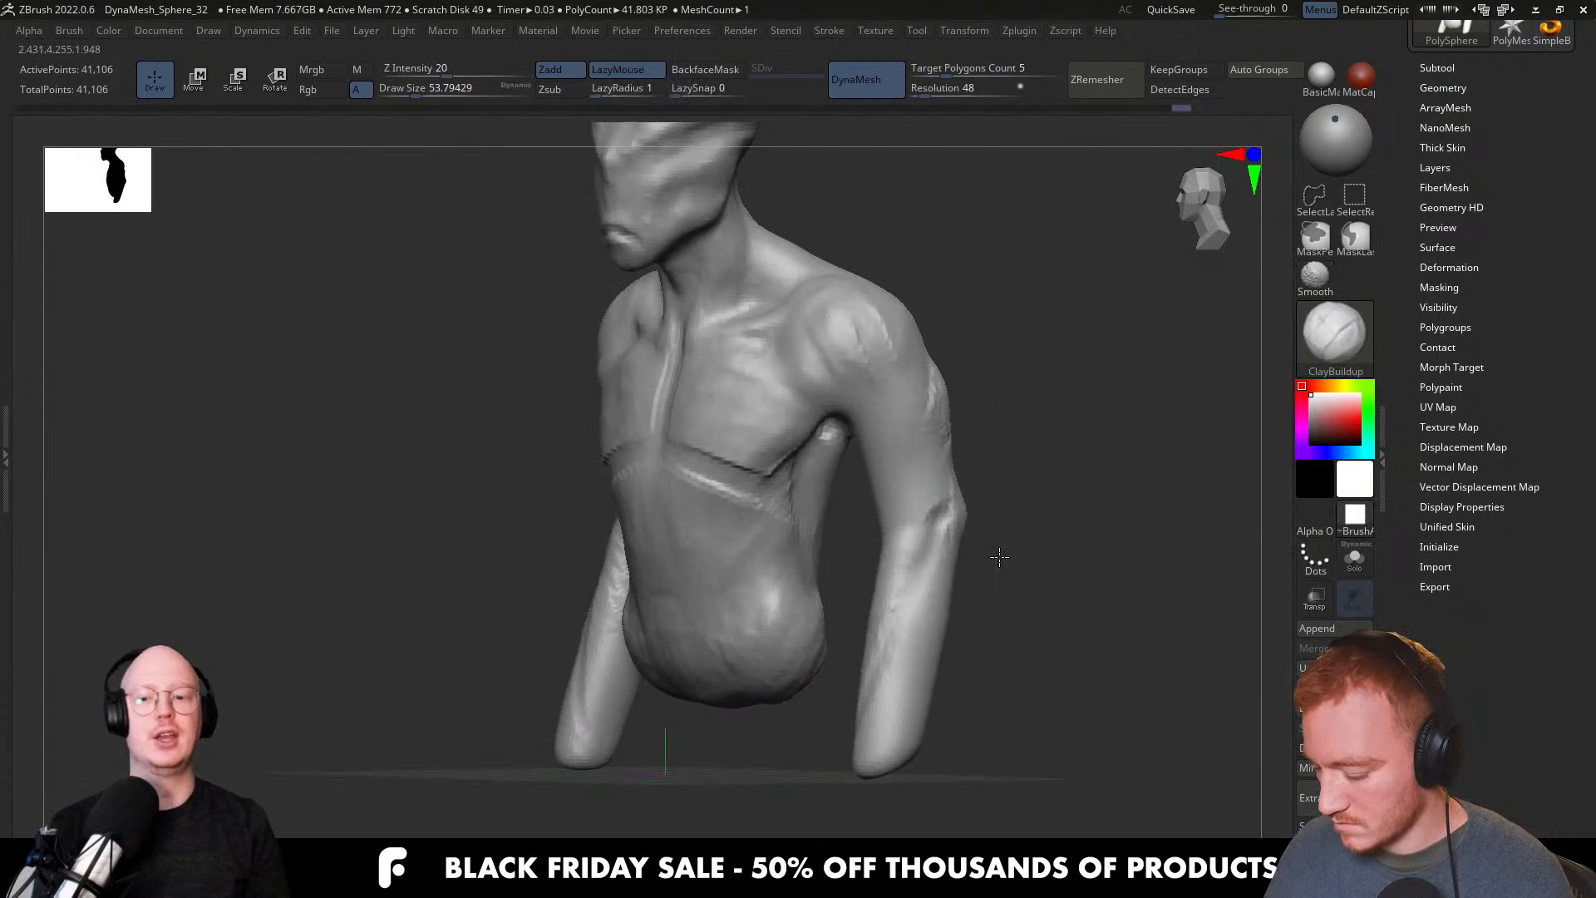
pyautogui.moveTo(945, 420); pyautogui.dragTo(950, 504, button='right')
pyautogui.press('s')
pyautogui.moveTo(950, 505); pyautogui.dragTo(945, 488)
pyautogui.moveTo(934, 397); pyautogui.dragTo(1008, 535, button='right')
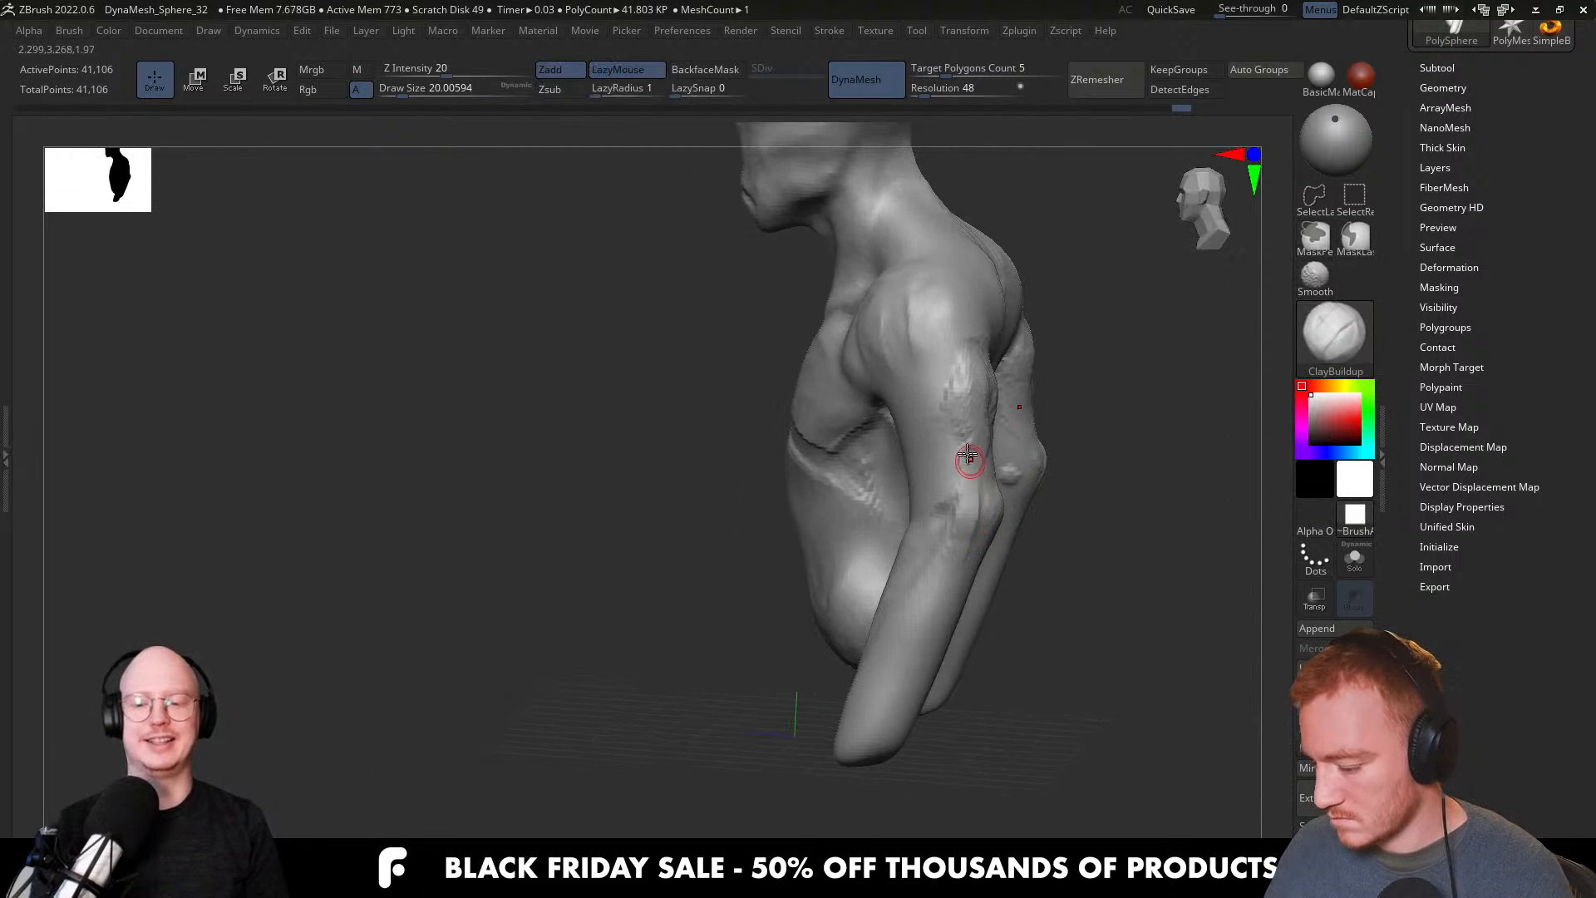
# Refine the elbow and triceps from the side with ClayBuildup at a draw size of about 35, and smooth the strokes at about 87.
pyautogui.moveTo(970, 461); pyautogui.dragTo(956, 399, button='right')
pyautogui.press('s')
pyautogui.moveTo(956, 399); pyautogui.dragTo(981, 399)
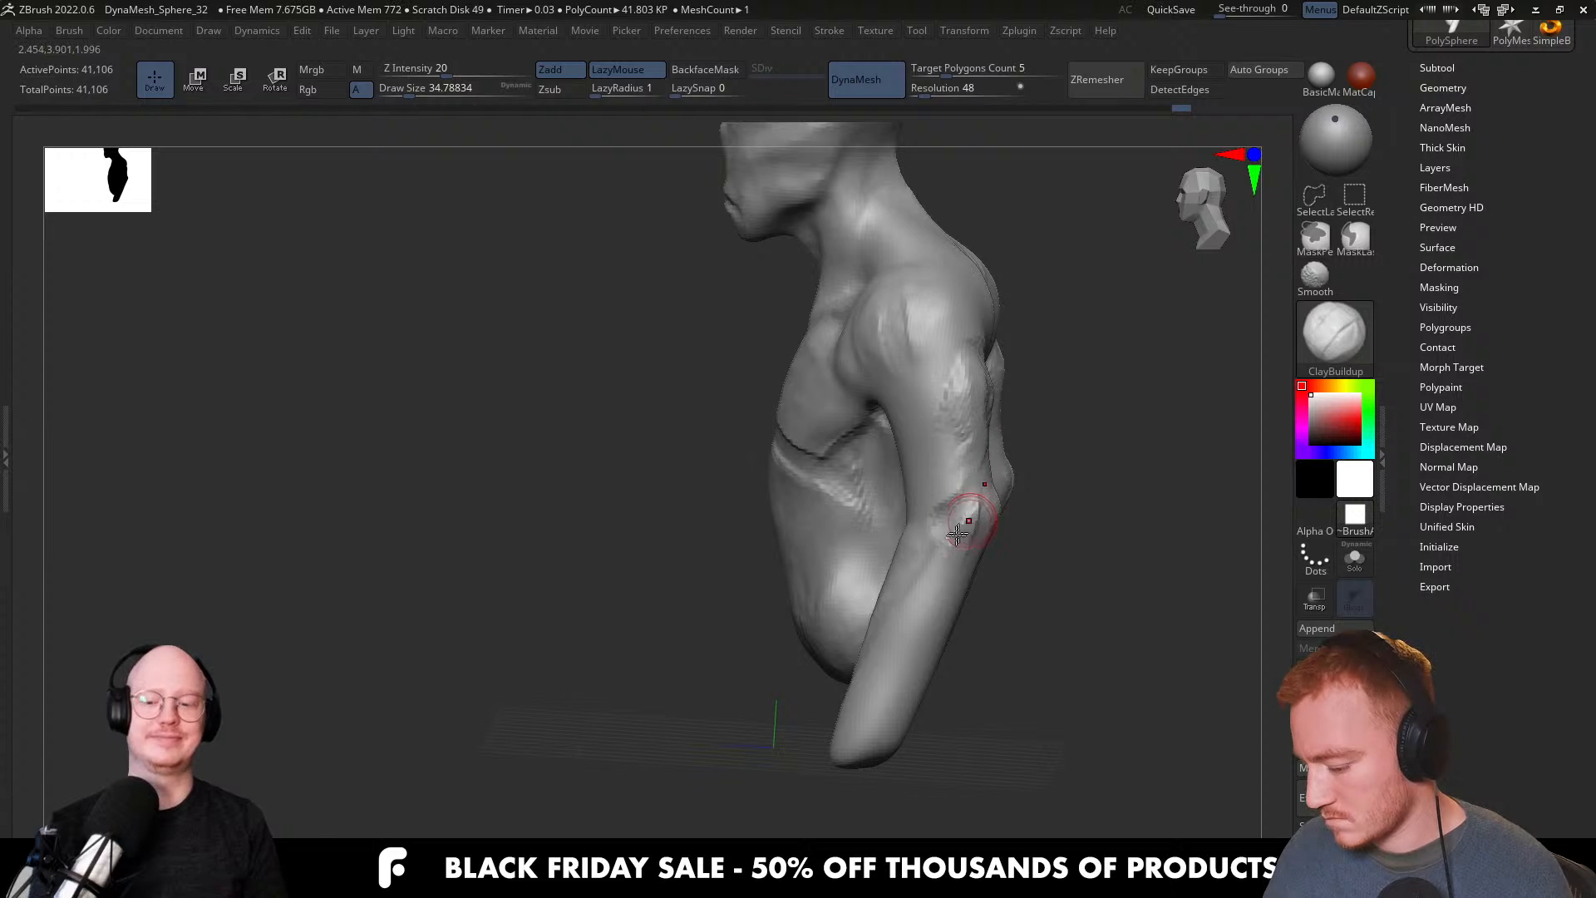
pyautogui.moveTo(988, 455); pyautogui.dragTo(948, 445, button='right')
pyautogui.press('s')
pyautogui.moveTo(956, 386); pyautogui.dragTo(983, 387)
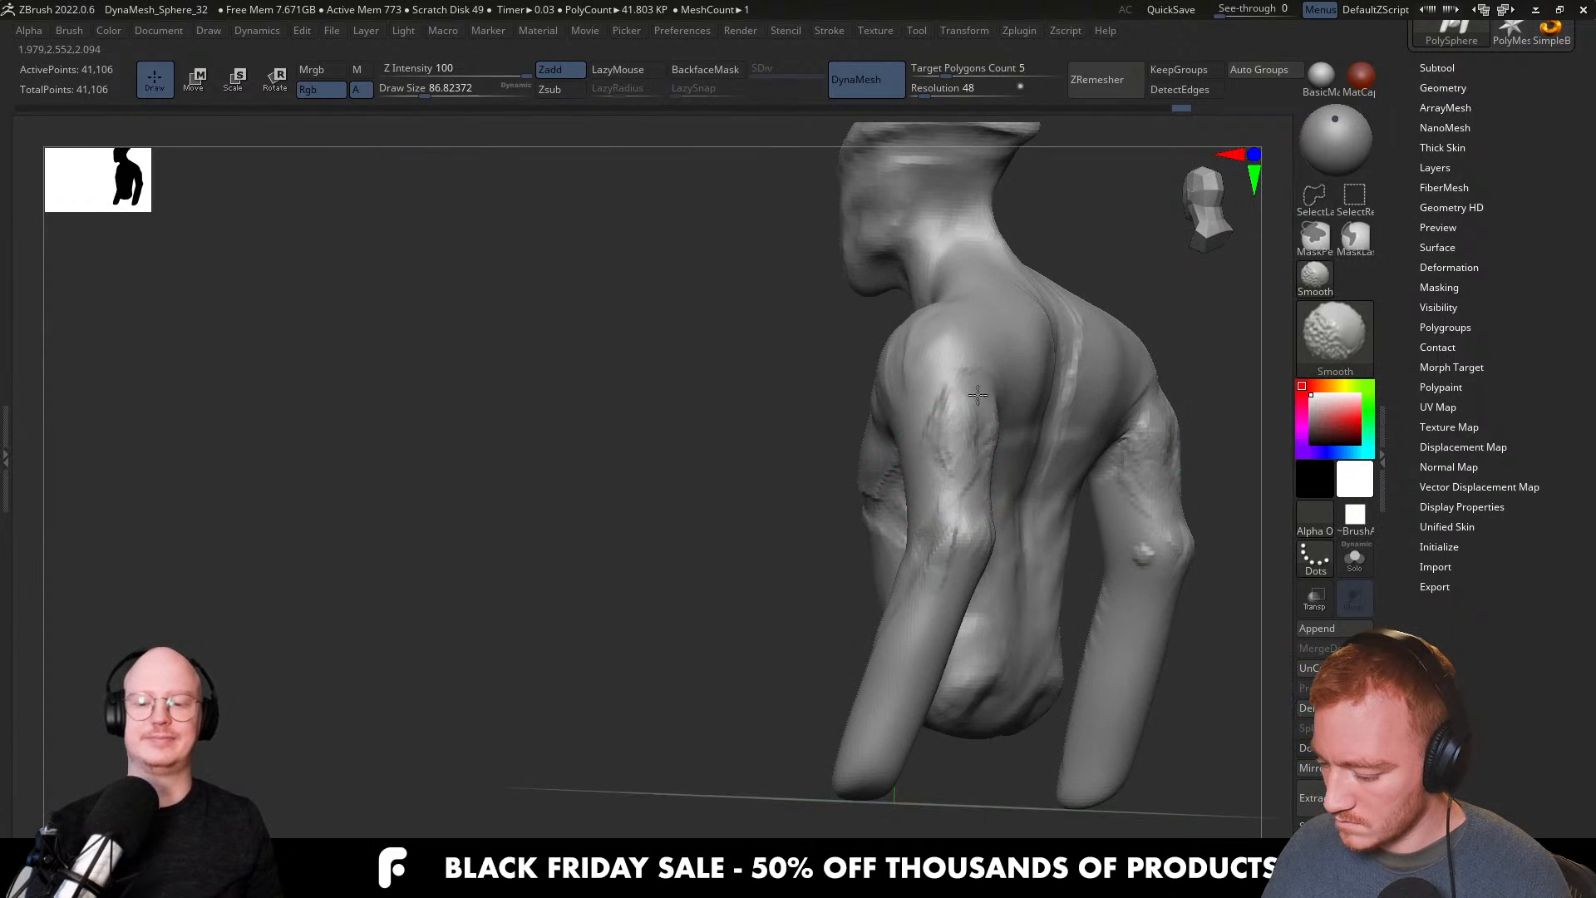
pyautogui.keyDown('shift'); pyautogui.moveTo(983, 386); pyautogui.dragTo(937, 513, button='right'); pyautogui.keyUp('shift')
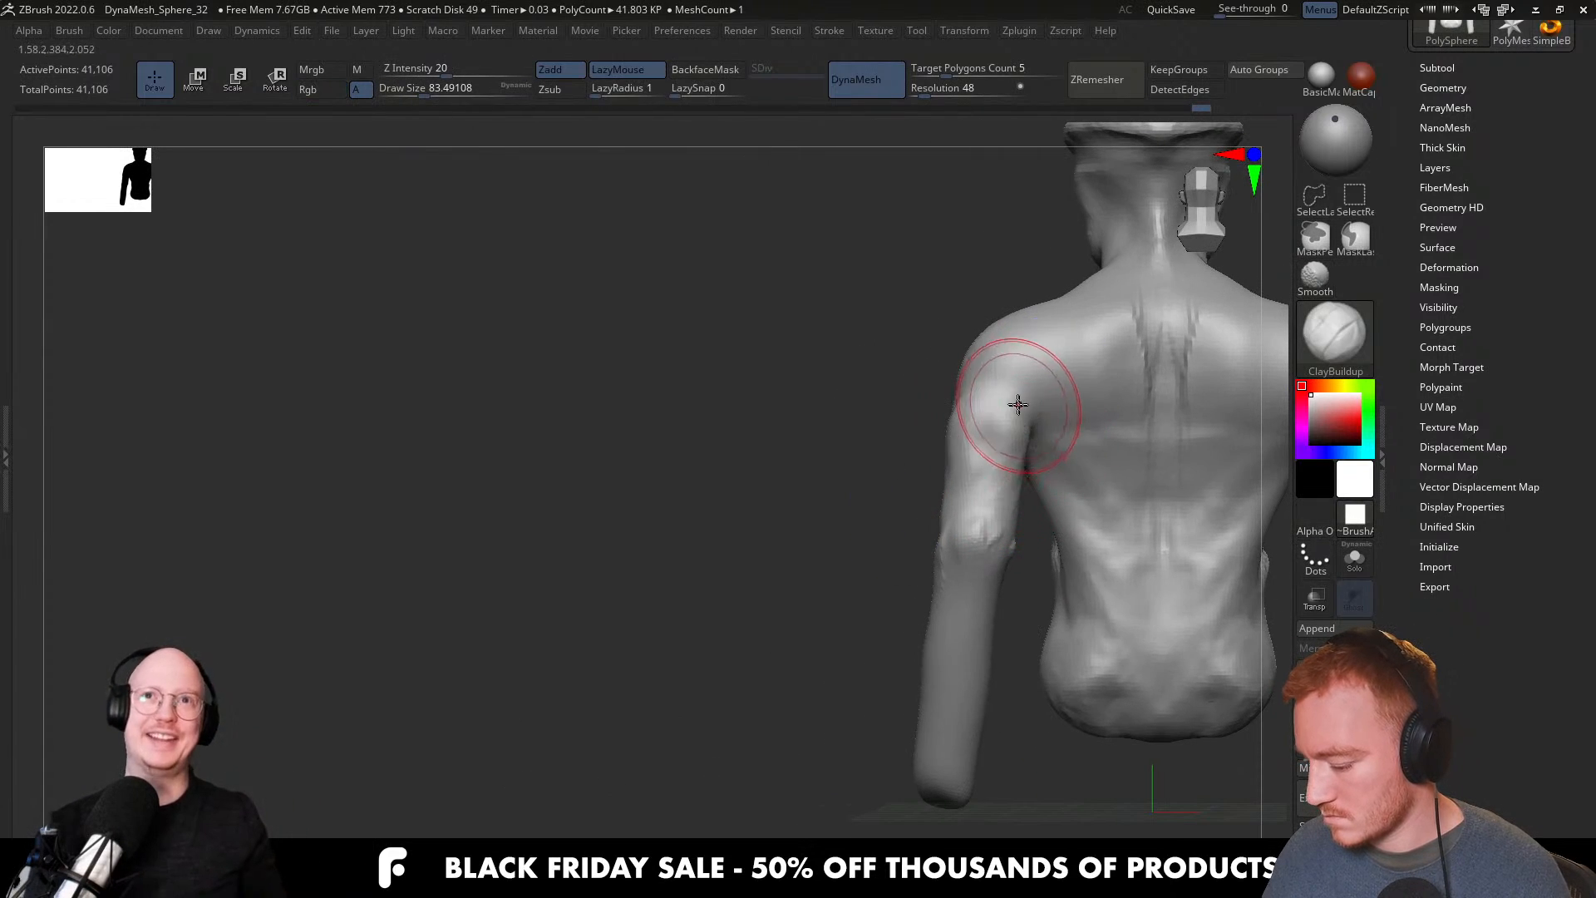
# Add volume to the back of the upper arm and the elbow with ClayBuildup at a draw size of about 65.
pyautogui.moveTo(1019, 559); pyautogui.dragTo(1024, 468, button='right')
pyautogui.press('s')
pyautogui.moveTo(1024, 468); pyautogui.dragTo(1013, 468)
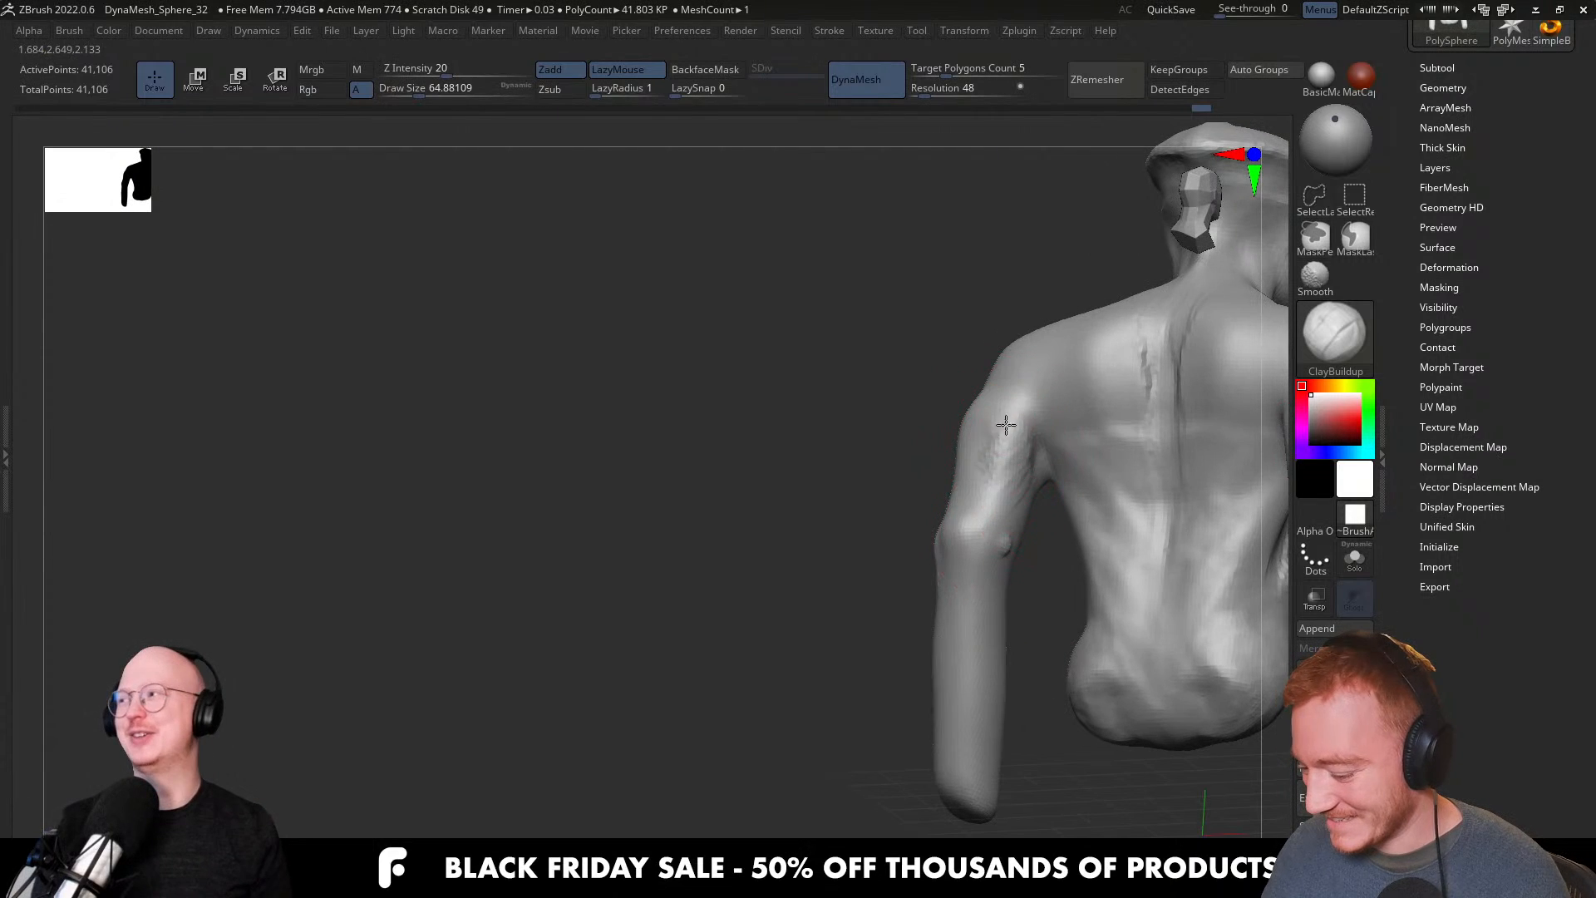
pyautogui.moveTo(1008, 485); pyautogui.dragTo(1080, 478, button='right')
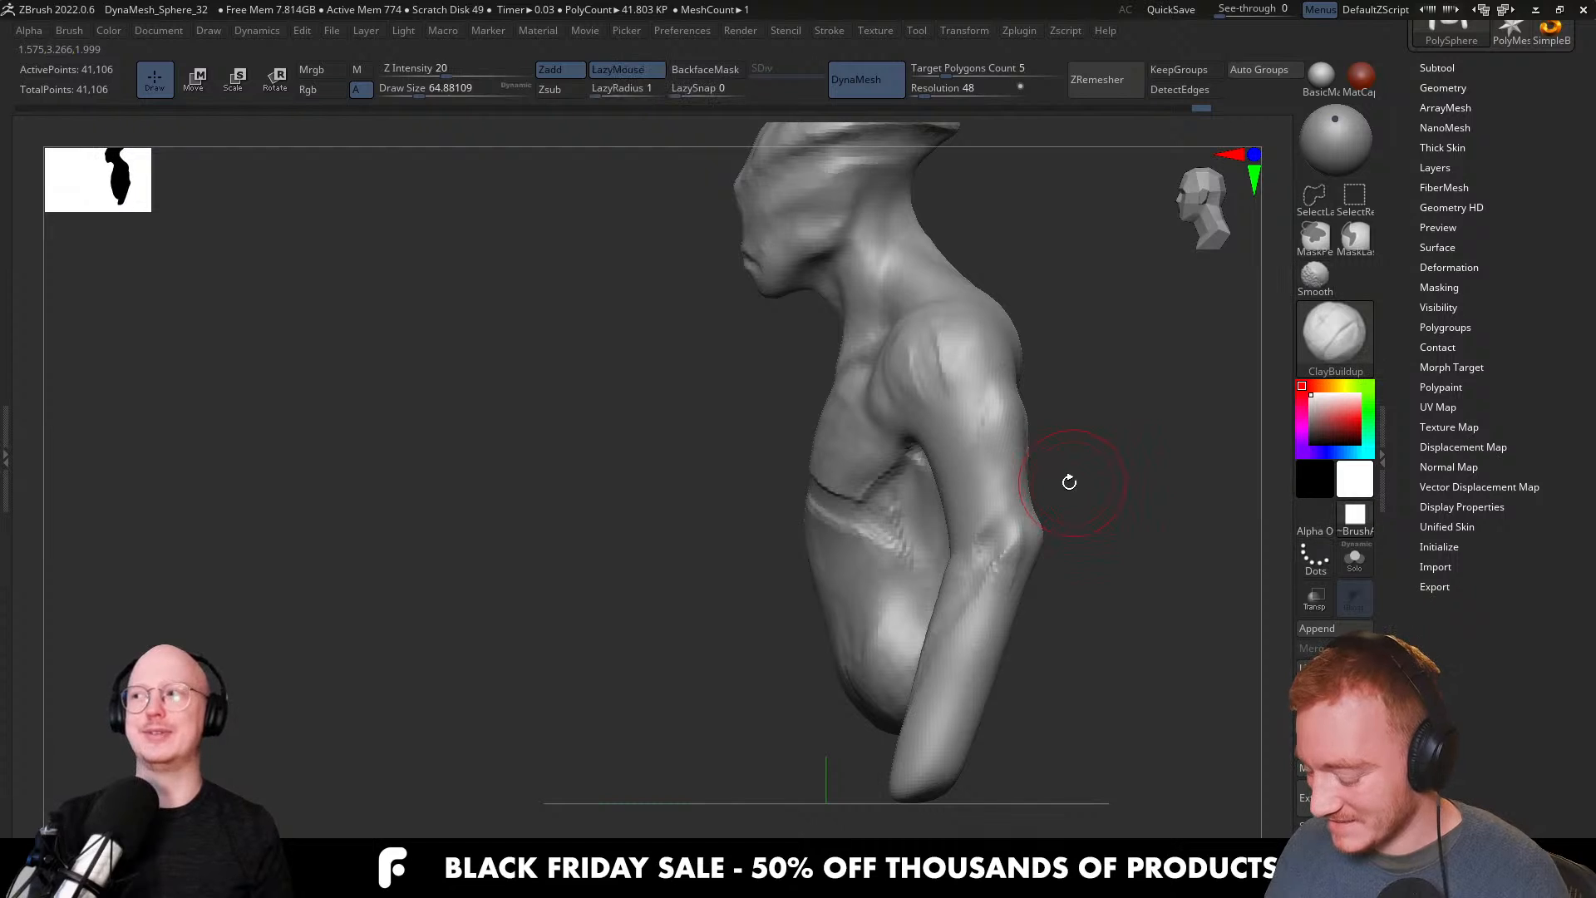
pyautogui.moveTo(1031, 546); pyautogui.dragTo(970, 641)
pyautogui.moveTo(986, 624)
pyautogui.mouseDown(button='right')
pyautogui.moveTo(1009, 552)
pyautogui.moveTo(909, 463)
pyautogui.moveTo(916, 488)
pyautogui.mouseUp(button='right')
pyautogui.moveTo(815, 617)
pyautogui.mouseDown(button='right')
pyautogui.moveTo(926, 499)
pyautogui.moveTo(798, 498)
pyautogui.moveTo(944, 616)
pyautogui.mouseUp(button='right')
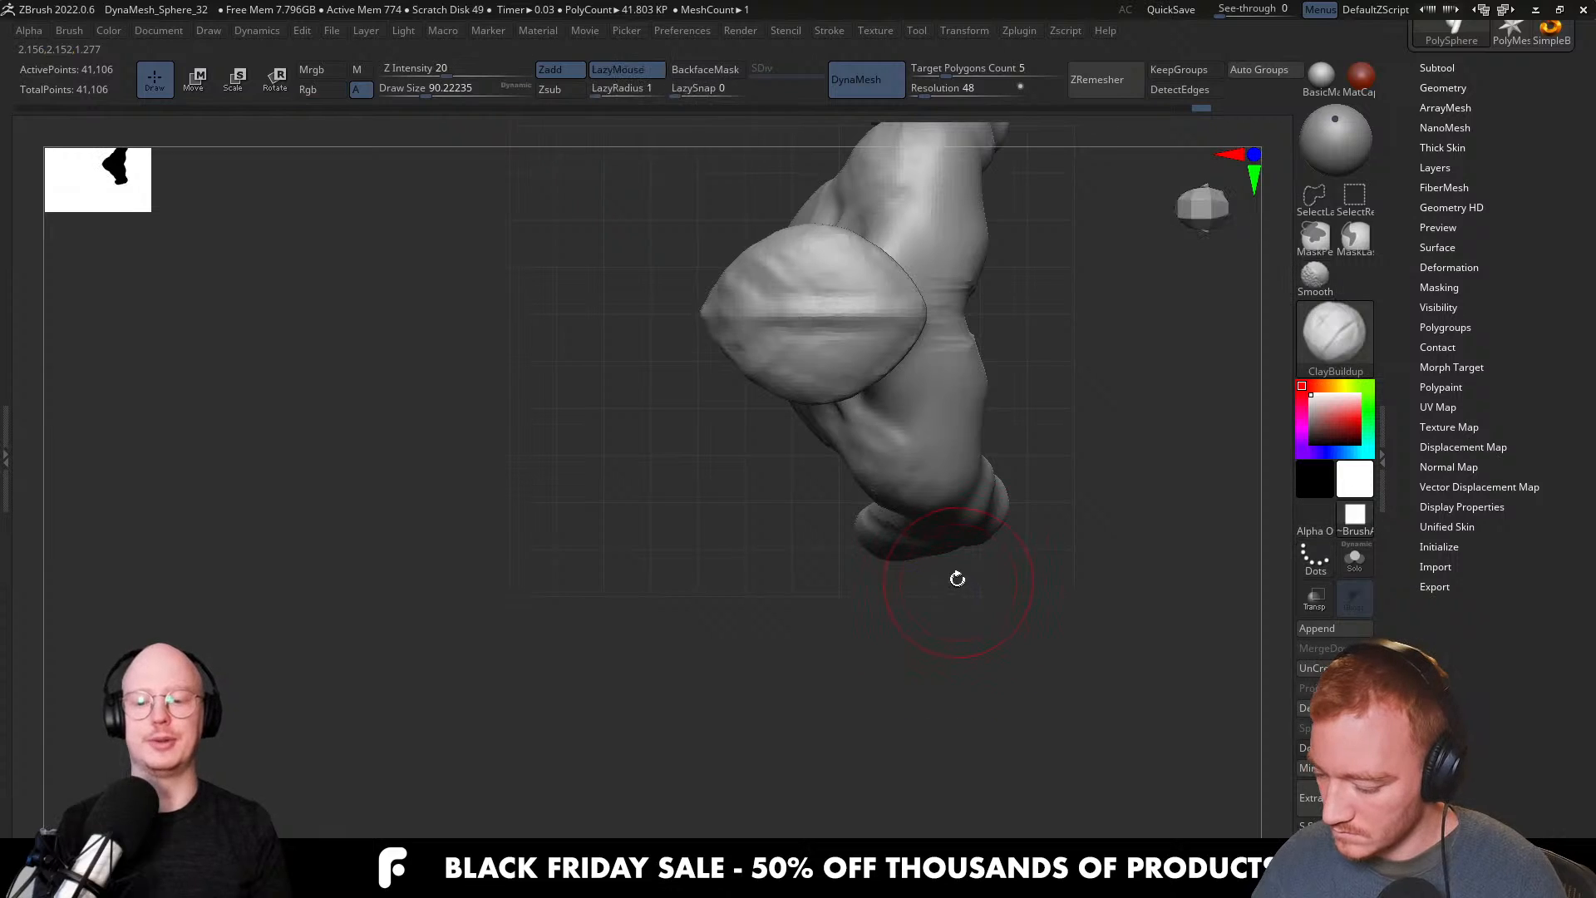
# Reshape the shoulder silhouette with the Move brush at a draw size of about 223.
pyautogui.press('b')
pyautogui.press('m')
pyautogui.press('v')
pyautogui.moveTo(920, 511)
pyautogui.mouseDown(button='right')
pyautogui.moveTo(923, 427)
pyautogui.moveTo(930, 491)
pyautogui.mouseUp(button='right')
pyautogui.press('s')
pyautogui.moveTo(901, 517); pyautogui.dragTo(926, 516)
pyautogui.press('s')
pyautogui.press('s')
pyautogui.moveTo(926, 516); pyautogui.dragTo(1049, 519, button='right')
pyautogui.press('s')
pyautogui.click(921, 523)
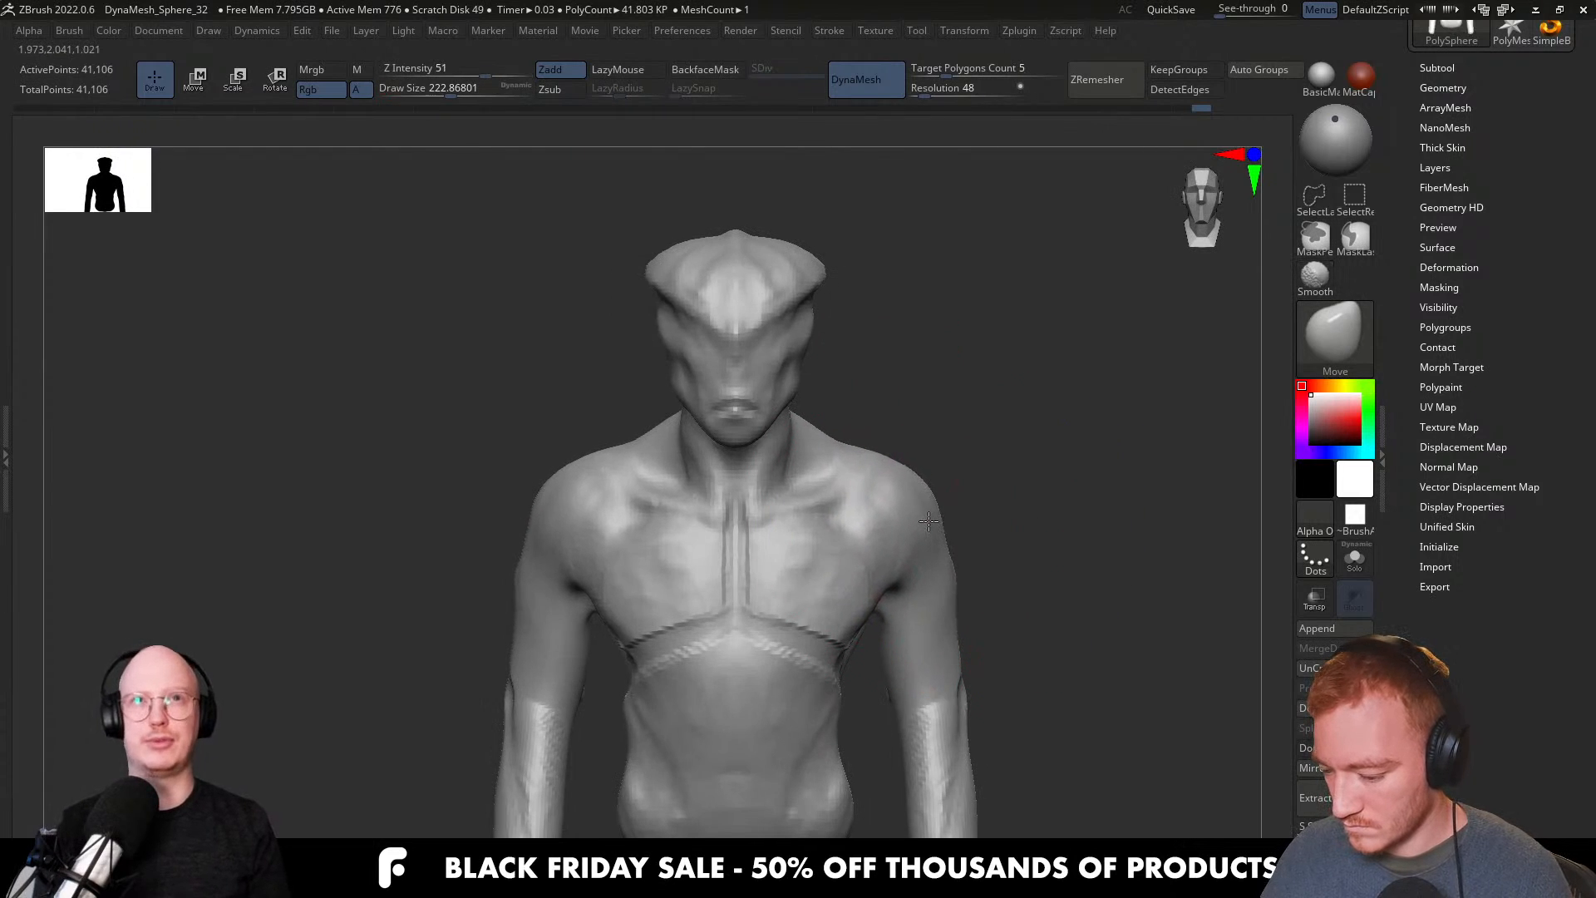
# Sculpt pectoral muscle fibres fanning from the sternum to the armpit with ClayBuildup at a draw size of about 37.
pyautogui.moveTo(928, 521)
pyautogui.mouseDown(button='right')
pyautogui.moveTo(951, 545)
pyautogui.moveTo(897, 448)
pyautogui.moveTo(839, 616)
pyautogui.moveTo(778, 649)
pyautogui.mouseUp(button='right')
pyautogui.press('b')
pyautogui.press('c')
pyautogui.press('b')
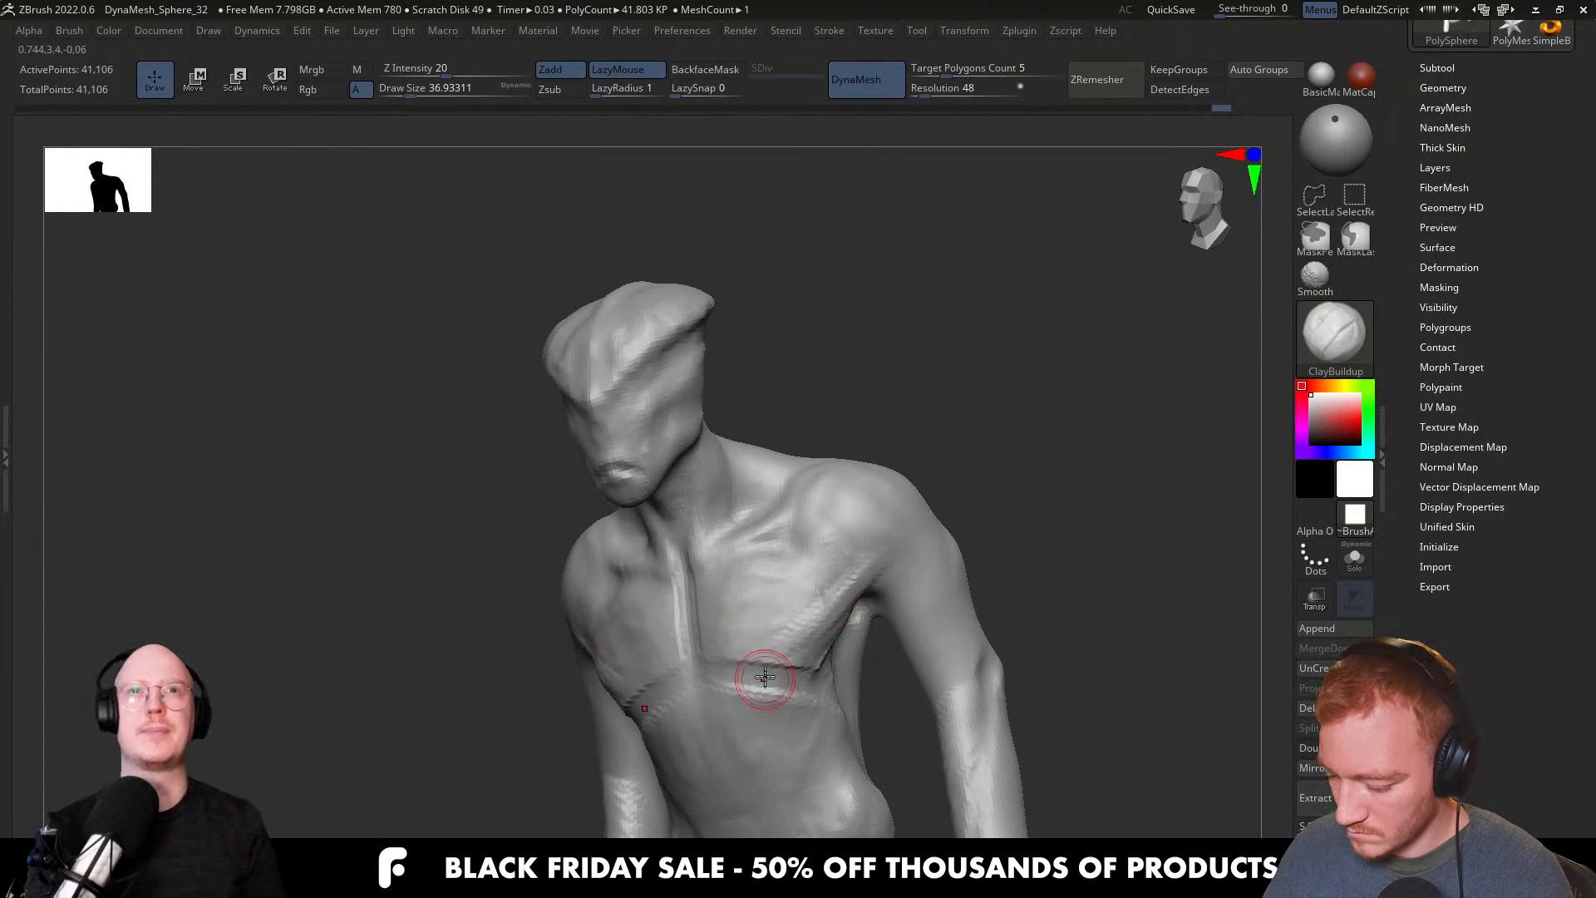
pyautogui.moveTo(706, 657); pyautogui.dragTo(836, 589, button='right')
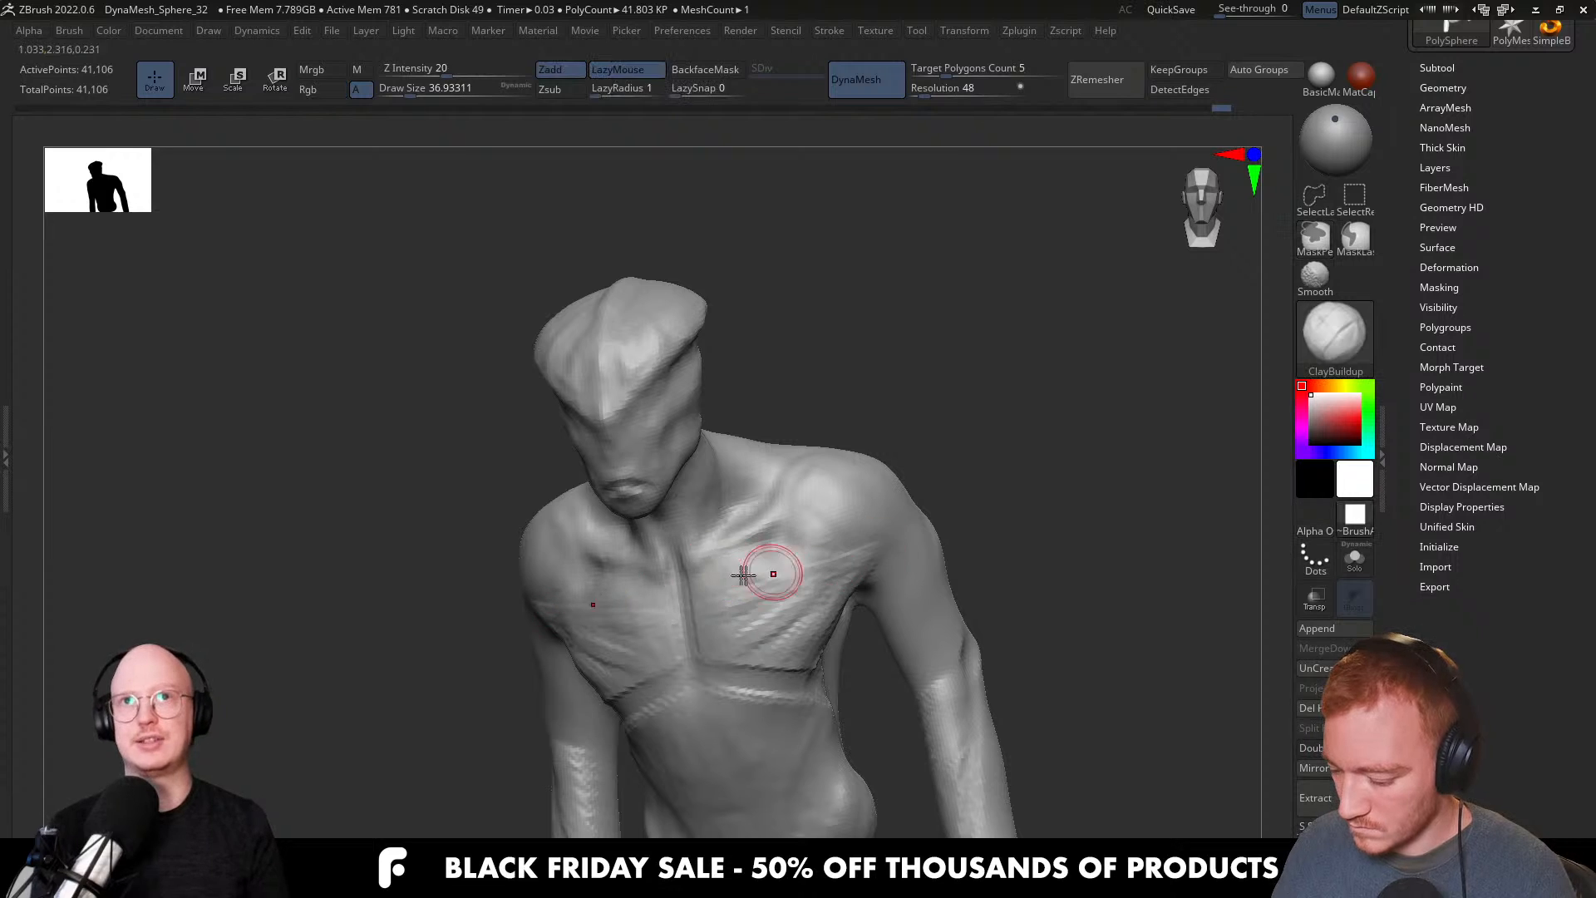
# Sculpt the deltoid muscle heads on the side of the shoulder with ClayBuildup at a draw size of about 62.
pyautogui.moveTo(862, 576)
pyautogui.mouseDown(button='right')
pyautogui.moveTo(794, 574)
pyautogui.moveTo(831, 567)
pyautogui.moveTo(777, 552)
pyautogui.mouseUp(button='right')
pyautogui.moveTo(890, 517); pyautogui.dragTo(870, 484, button='right')
pyautogui.moveTo(949, 531)
pyautogui.mouseDown(button='right')
pyautogui.moveTo(919, 463)
pyautogui.moveTo(904, 528)
pyautogui.moveTo(926, 474)
pyautogui.moveTo(952, 496)
pyautogui.moveTo(980, 457)
pyautogui.moveTo(948, 498)
pyautogui.moveTo(956, 526)
pyautogui.mouseUp(button='right')
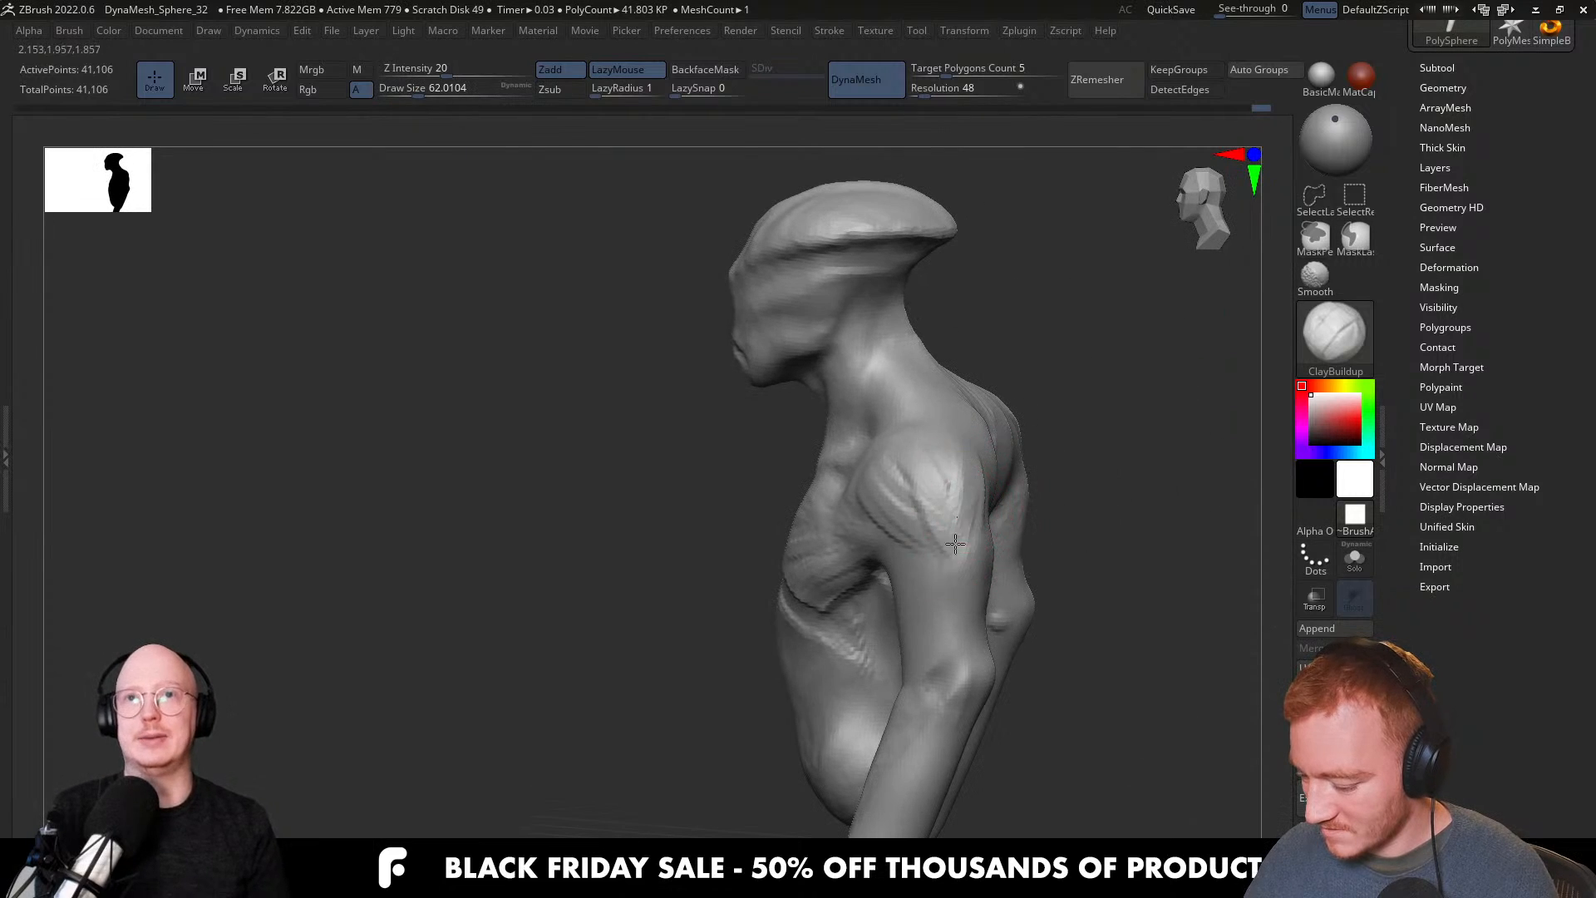
# Adjust the rear upper arm and elbow profile with the Move brush at a draw size of about 163.
pyautogui.moveTo(961, 589); pyautogui.dragTo(998, 570, button='right')
pyautogui.press('b')
pyautogui.press('m')
pyautogui.press('v')
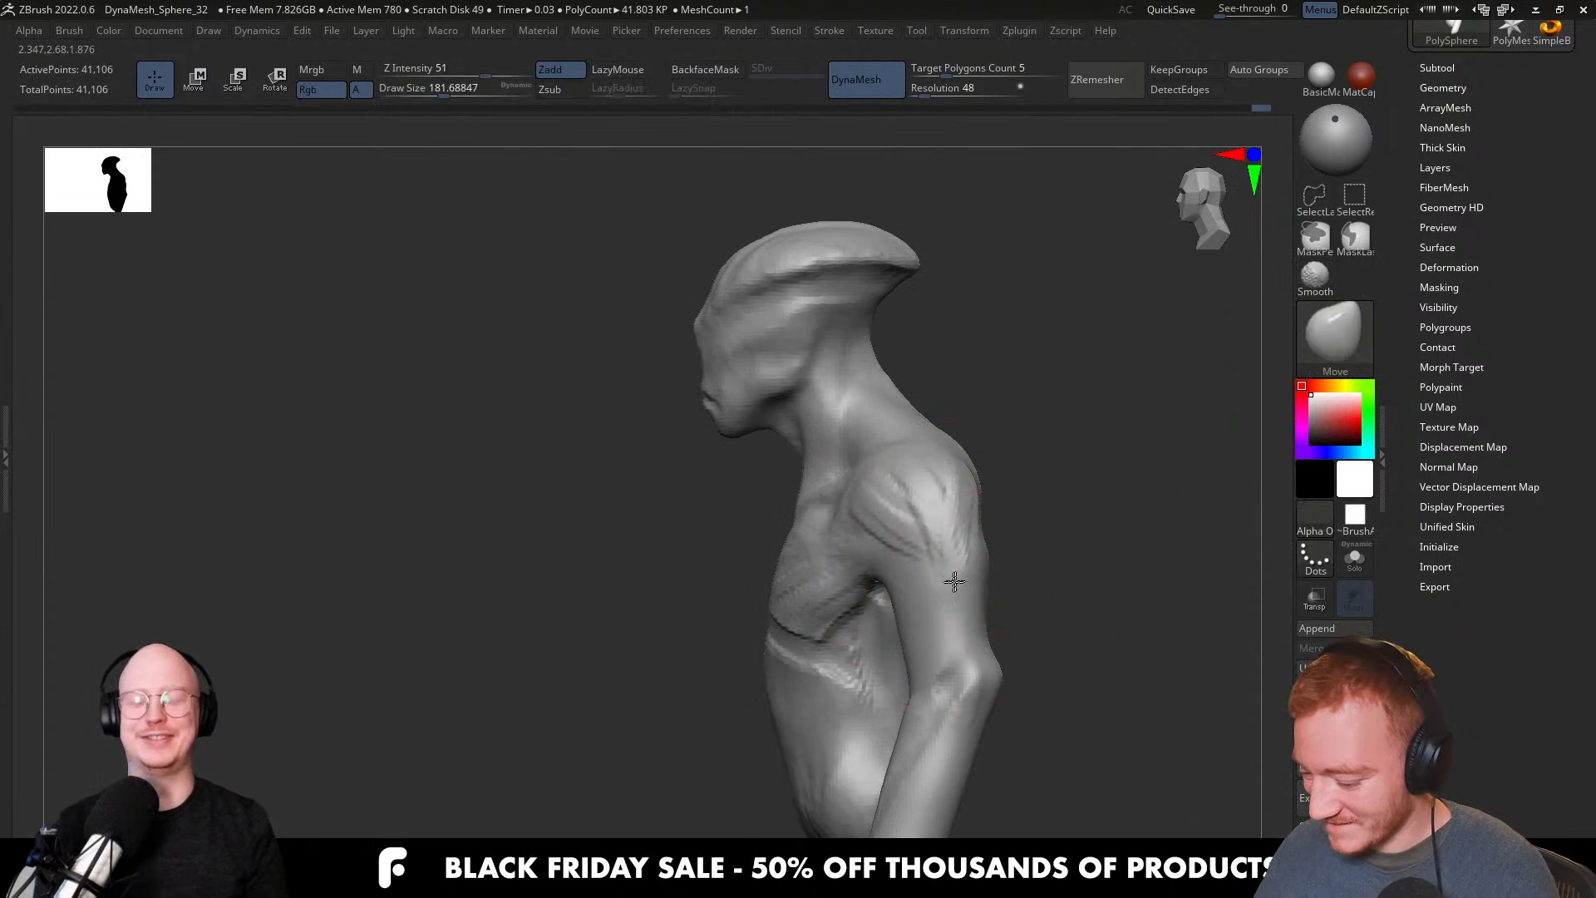
pyautogui.press('s')
pyautogui.moveTo(975, 666); pyautogui.dragTo(996, 666)
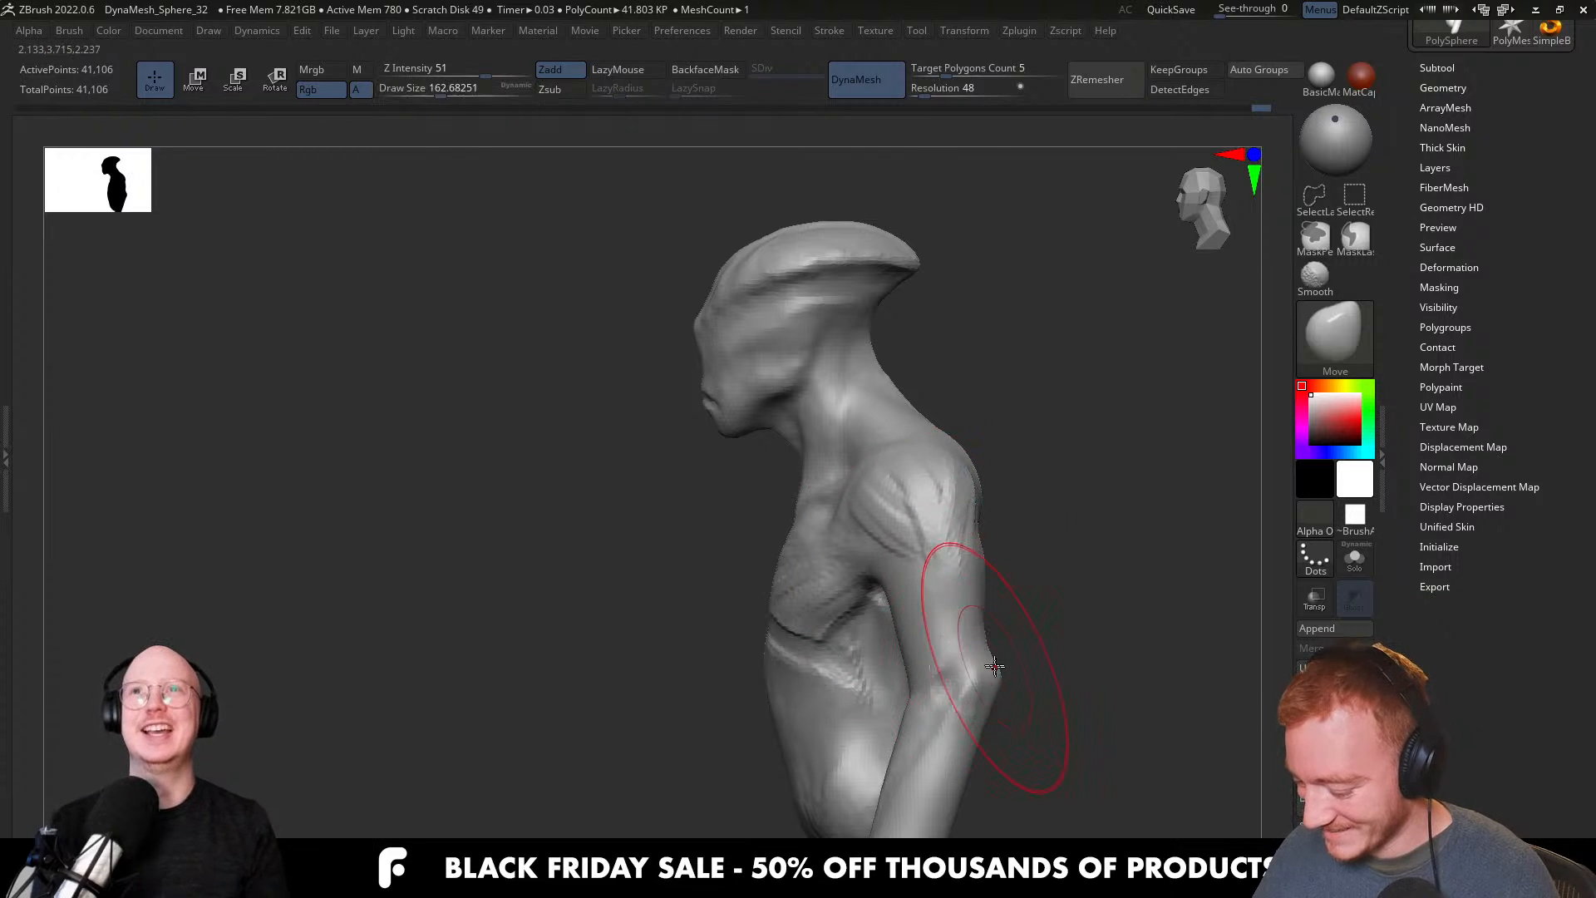
pyautogui.keyDown('alt'); pyautogui.moveTo(968, 704); pyautogui.dragTo(970, 571, button='right'); pyautogui.keyUp('alt')
pyautogui.moveTo(981, 513)
pyautogui.mouseDown(button='right')
pyautogui.moveTo(936, 507)
pyautogui.moveTo(966, 542)
pyautogui.mouseUp(button='right')
# Build up the triceps under the rear deltoid with ClayBuildup at a draw size of about 49.
pyautogui.press('b')
pyautogui.press('c')
pyautogui.press('b')
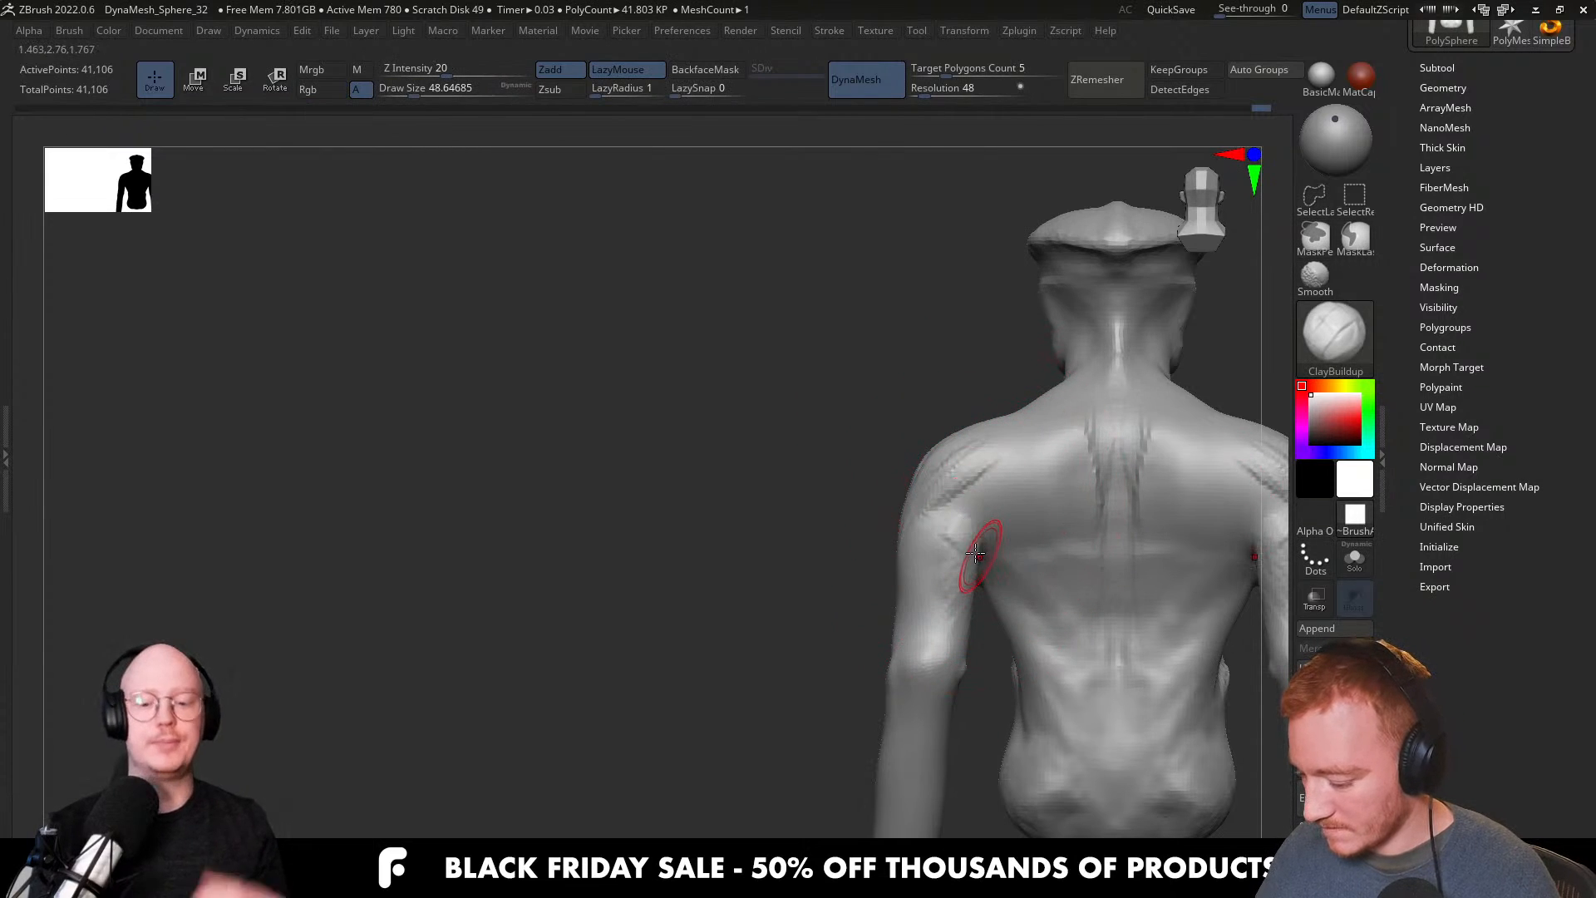
pyautogui.moveTo(976, 555); pyautogui.dragTo(955, 530, button='right')
pyautogui.moveTo(956, 529)
pyautogui.mouseDown()
pyautogui.moveTo(987, 581)
pyautogui.moveTo(965, 569)
pyautogui.mouseUp()
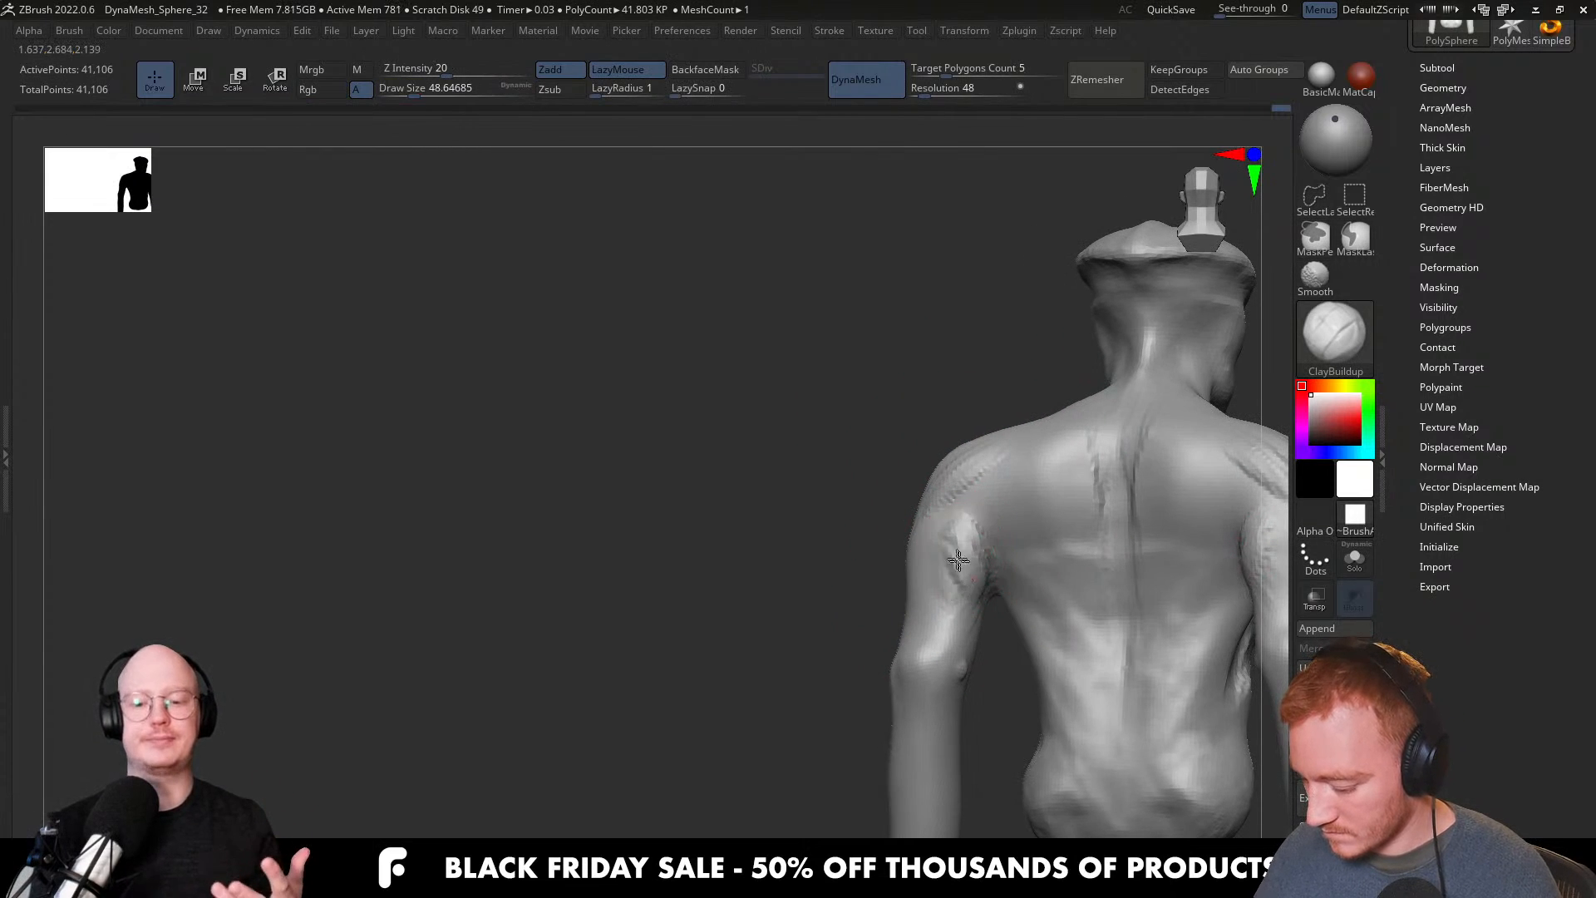
pyautogui.moveTo(936, 559)
pyautogui.mouseDown(button='right')
pyautogui.moveTo(920, 542)
pyautogui.moveTo(906, 583)
pyautogui.moveTo(963, 563)
pyautogui.mouseUp(button='right')
pyautogui.press('[')
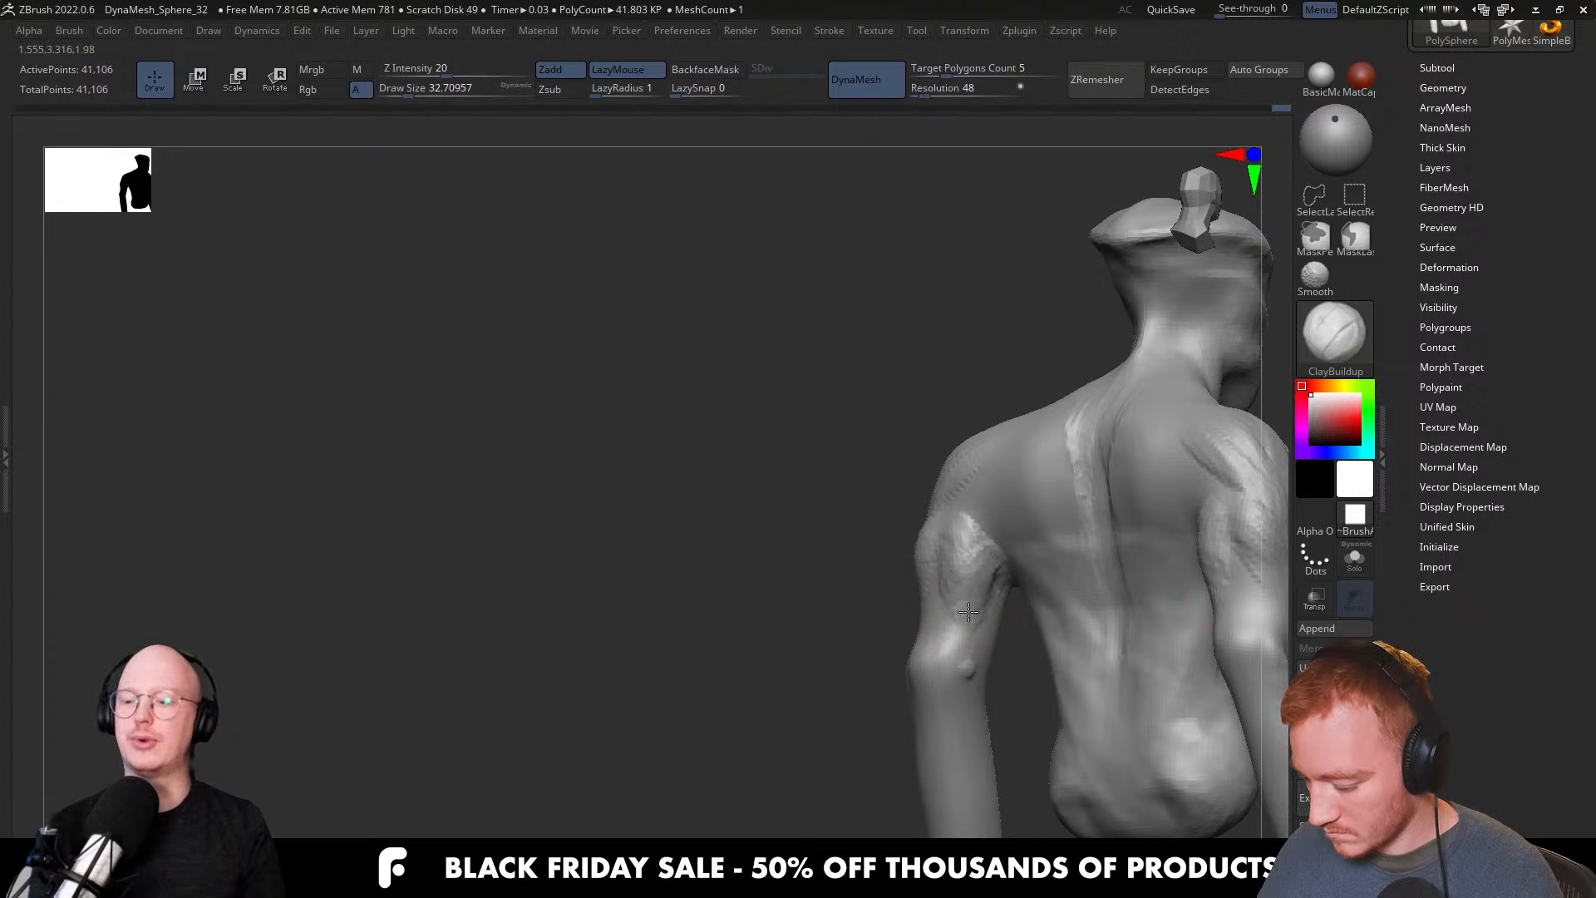
# Refine the triceps just above the elbow with ClayBuildup and smooth the back of the arm and shoulder.
pyautogui.moveTo(956, 653); pyautogui.dragTo(1079, 645, button='right')
pyautogui.press('s')
pyautogui.moveTo(956, 581); pyautogui.dragTo(975, 581)
pyautogui.keyDown('shift'); pyautogui.moveTo(1009, 459); pyautogui.dragTo(889, 586, button='right'); pyautogui.keyUp('shift')
pyautogui.keyDown('shift'); pyautogui.moveTo(1019, 540); pyautogui.dragTo(993, 478); pyautogui.keyUp('shift')
# Sculpt the ridges along the top of the shoulder blades with ClayBuildup at a draw size of about 33.
pyautogui.moveTo(1058, 534)
pyautogui.keyDown('alt'); pyautogui.mouseDown(button='right')
pyautogui.moveTo(990, 588)
pyautogui.moveTo(1049, 553)
pyautogui.moveTo(1026, 549)
pyautogui.moveTo(1019, 510)
pyautogui.moveTo(975, 476)
pyautogui.moveTo(1009, 463)
pyautogui.moveTo(1009, 524)
pyautogui.mouseUp(button='right'); pyautogui.keyUp('alt')
pyautogui.press('[')
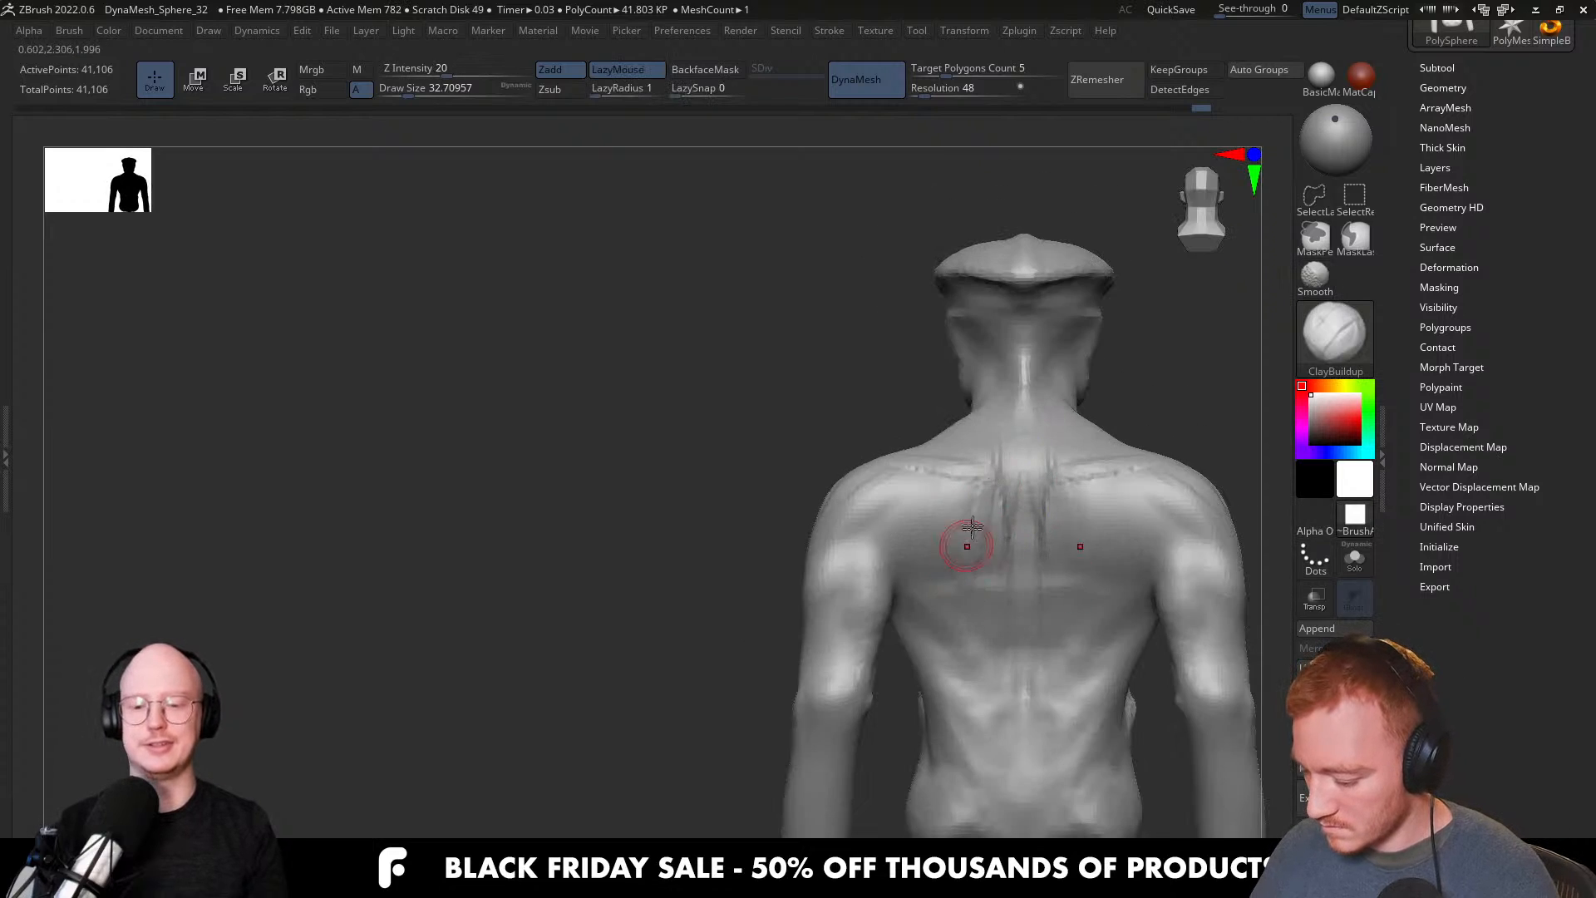
pyautogui.press('ctrl')
pyautogui.hotkey('ctrl', 'z')
pyautogui.moveTo(953, 506); pyautogui.dragTo(894, 456, button='right')
pyautogui.moveTo(993, 480)
pyautogui.mouseDown(button='right')
pyautogui.moveTo(965, 567)
pyautogui.moveTo(956, 552)
pyautogui.mouseUp(button='right')
pyautogui.moveTo(961, 506); pyautogui.dragTo(945, 507, button='right')
pyautogui.moveTo(970, 497); pyautogui.dragTo(938, 515)
# Build up the trapezius and shoulder blade muscles with ClayBuildup at draw sizes between about 46 and 62.
pyautogui.moveTo(981, 482)
pyautogui.mouseDown(button='right')
pyautogui.moveTo(990, 498)
pyautogui.moveTo(973, 515)
pyautogui.mouseUp(button='right')
pyautogui.press('[')
pyautogui.press('s')
pyautogui.click(994, 450)
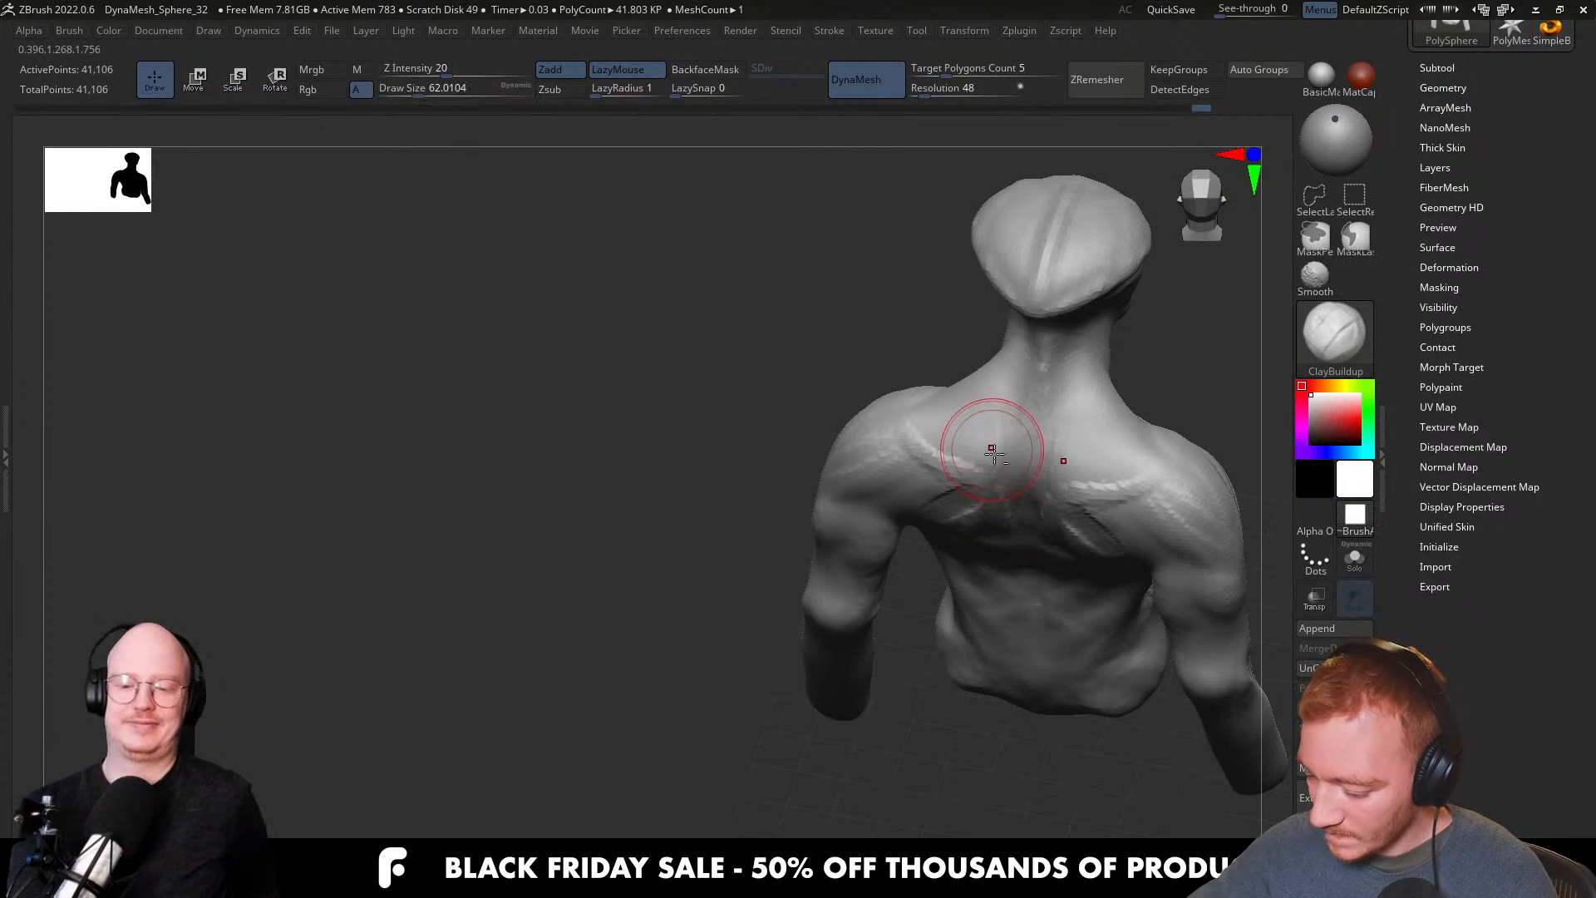
pyautogui.moveTo(977, 394); pyautogui.dragTo(1016, 449, button='right')
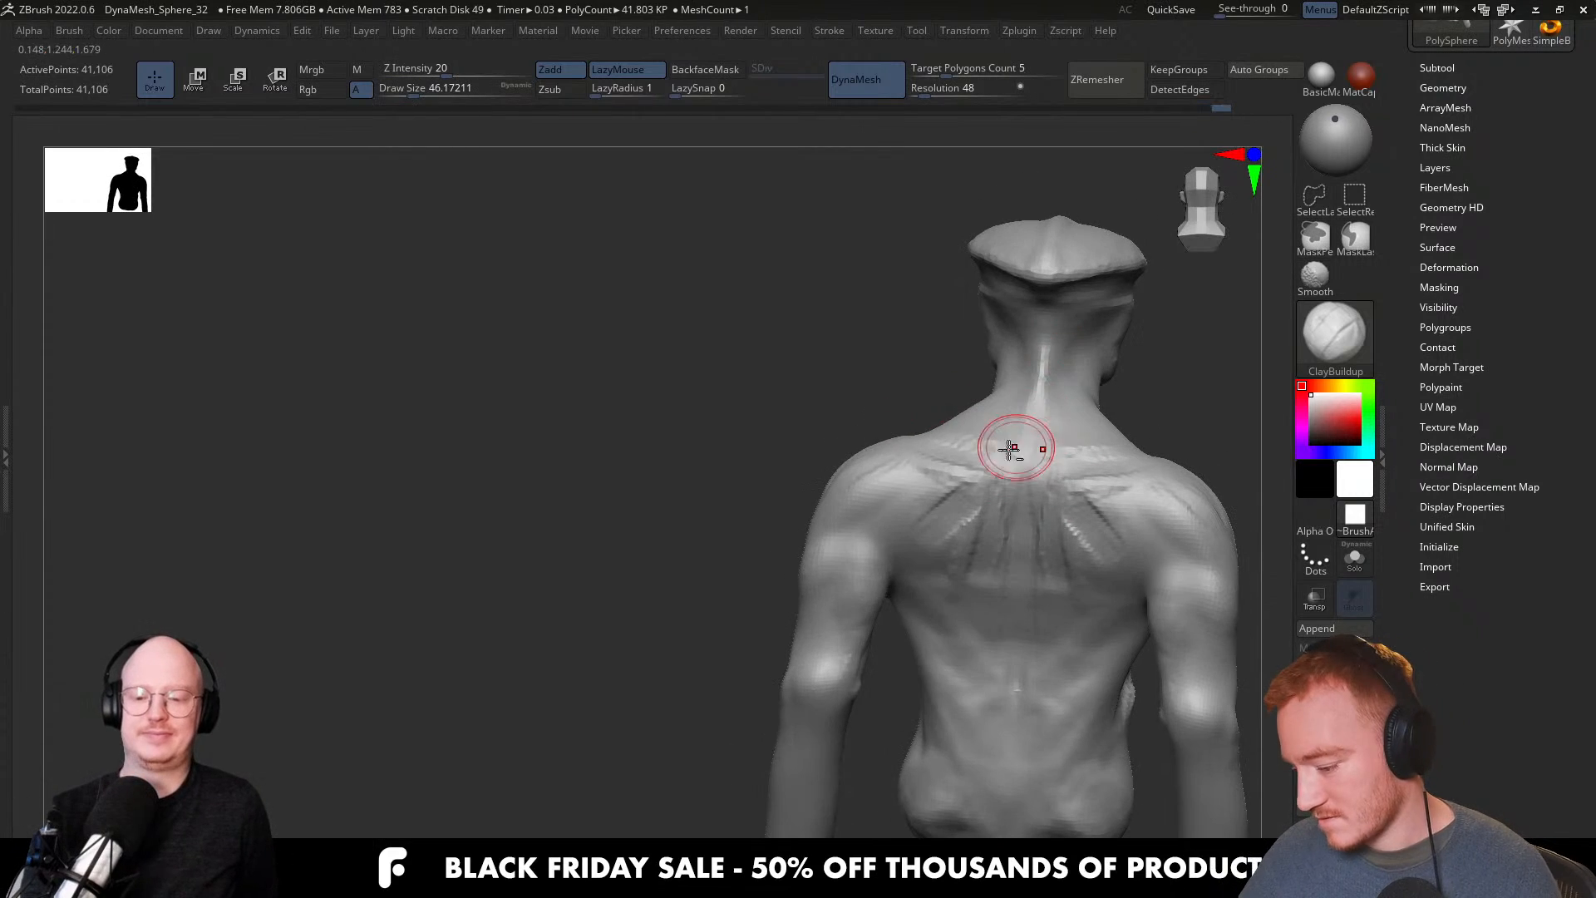
pyautogui.moveTo(1053, 643); pyautogui.dragTo(1087, 571, button='right')
pyautogui.moveTo(1134, 512); pyautogui.dragTo(916, 534, button='right')
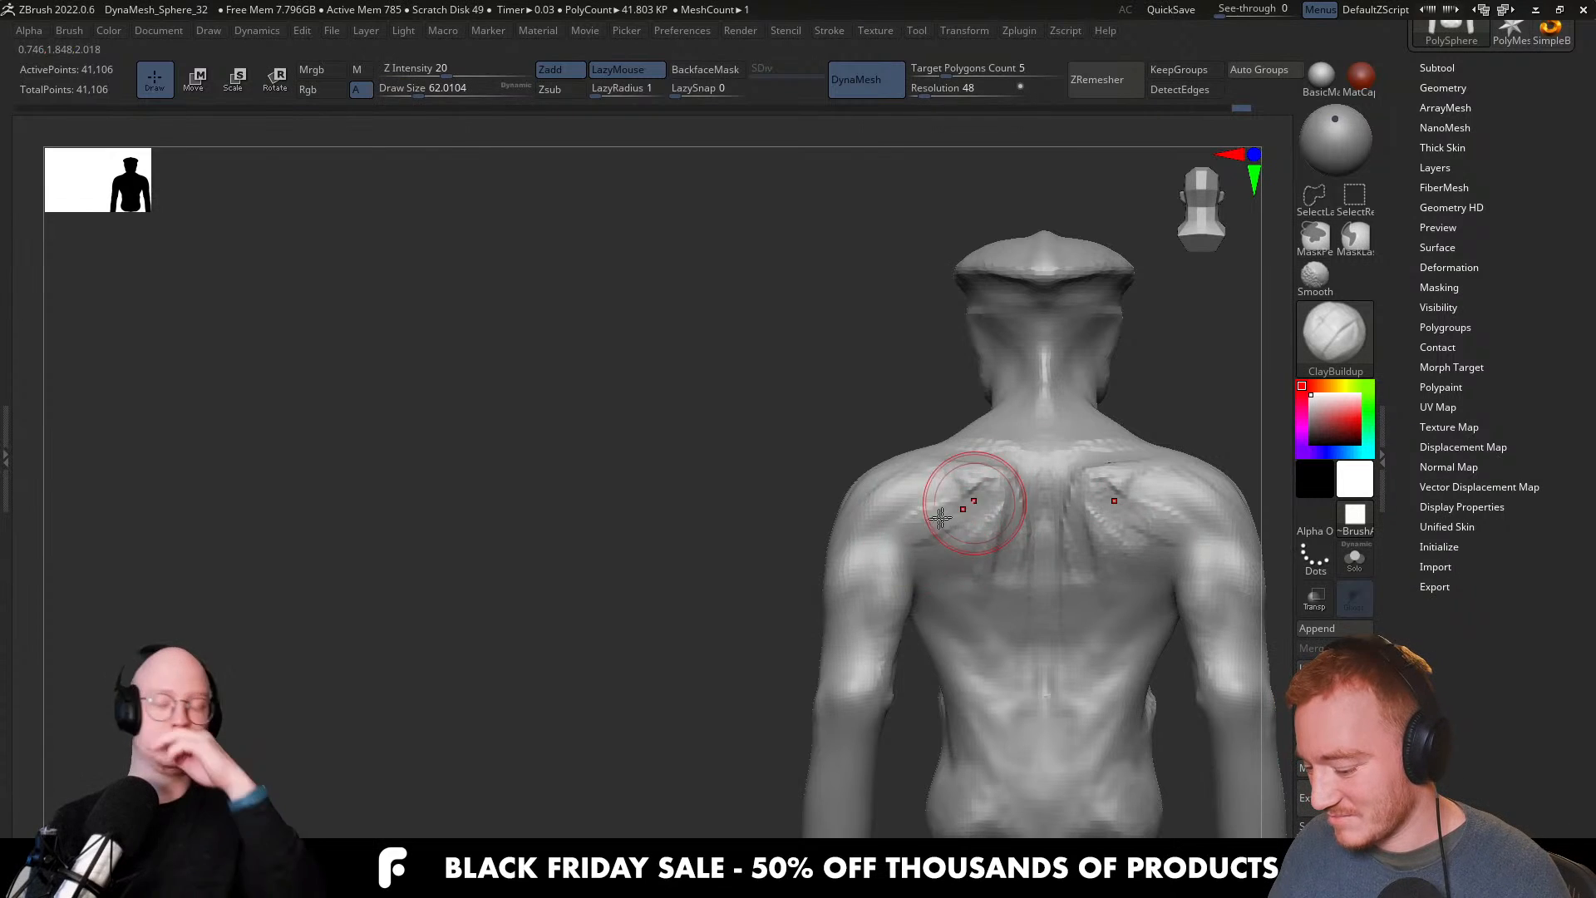
# Build up the muscles around the shoulder blades and along the spine with ClayBuildup, varying the draw size.
pyautogui.moveTo(908, 534)
pyautogui.mouseDown(button='right')
pyautogui.moveTo(1034, 541)
pyautogui.moveTo(983, 485)
pyautogui.moveTo(999, 527)
pyautogui.mouseUp(button='right')
pyautogui.press('s')
pyautogui.moveTo(999, 528); pyautogui.dragTo(989, 528)
pyautogui.moveTo(1014, 457); pyautogui.dragTo(1026, 575, button='right')
pyautogui.press('s')
pyautogui.moveTo(1027, 575); pyautogui.dragTo(1063, 525)
pyautogui.moveTo(1005, 559); pyautogui.dragTo(1002, 546, button='right')
pyautogui.press('s')
pyautogui.moveTo(1002, 546); pyautogui.dragTo(984, 548)
pyautogui.moveTo(1005, 552); pyautogui.dragTo(1008, 542, button='right')
pyautogui.press('s')
pyautogui.moveTo(1008, 541); pyautogui.dragTo(1012, 540)
# Sculpt the trapezius up to the base of the neck with ClayBuildup at a draw size of about 71.
pyautogui.moveTo(1027, 490)
pyautogui.mouseDown(button='right')
pyautogui.moveTo(994, 486)
pyautogui.moveTo(1062, 487)
pyautogui.moveTo(1015, 489)
pyautogui.moveTo(1026, 521)
pyautogui.moveTo(996, 526)
pyautogui.mouseUp(button='right')
pyautogui.press('s')
pyautogui.moveTo(994, 522)
pyautogui.mouseDown()
pyautogui.moveTo(986, 435)
pyautogui.moveTo(997, 479)
pyautogui.moveTo(1024, 482)
pyautogui.mouseUp()
pyautogui.press('s')
pyautogui.press('s')
pyautogui.moveTo(981, 498)
pyautogui.mouseDown(button='right')
pyautogui.moveTo(1193, 488)
pyautogui.moveTo(1019, 516)
pyautogui.moveTo(1064, 521)
pyautogui.mouseUp(button='right')
pyautogui.press('s')
pyautogui.moveTo(1099, 518); pyautogui.dragTo(1078, 520)
pyautogui.moveTo(1101, 516); pyautogui.dragTo(1132, 547, button='right')
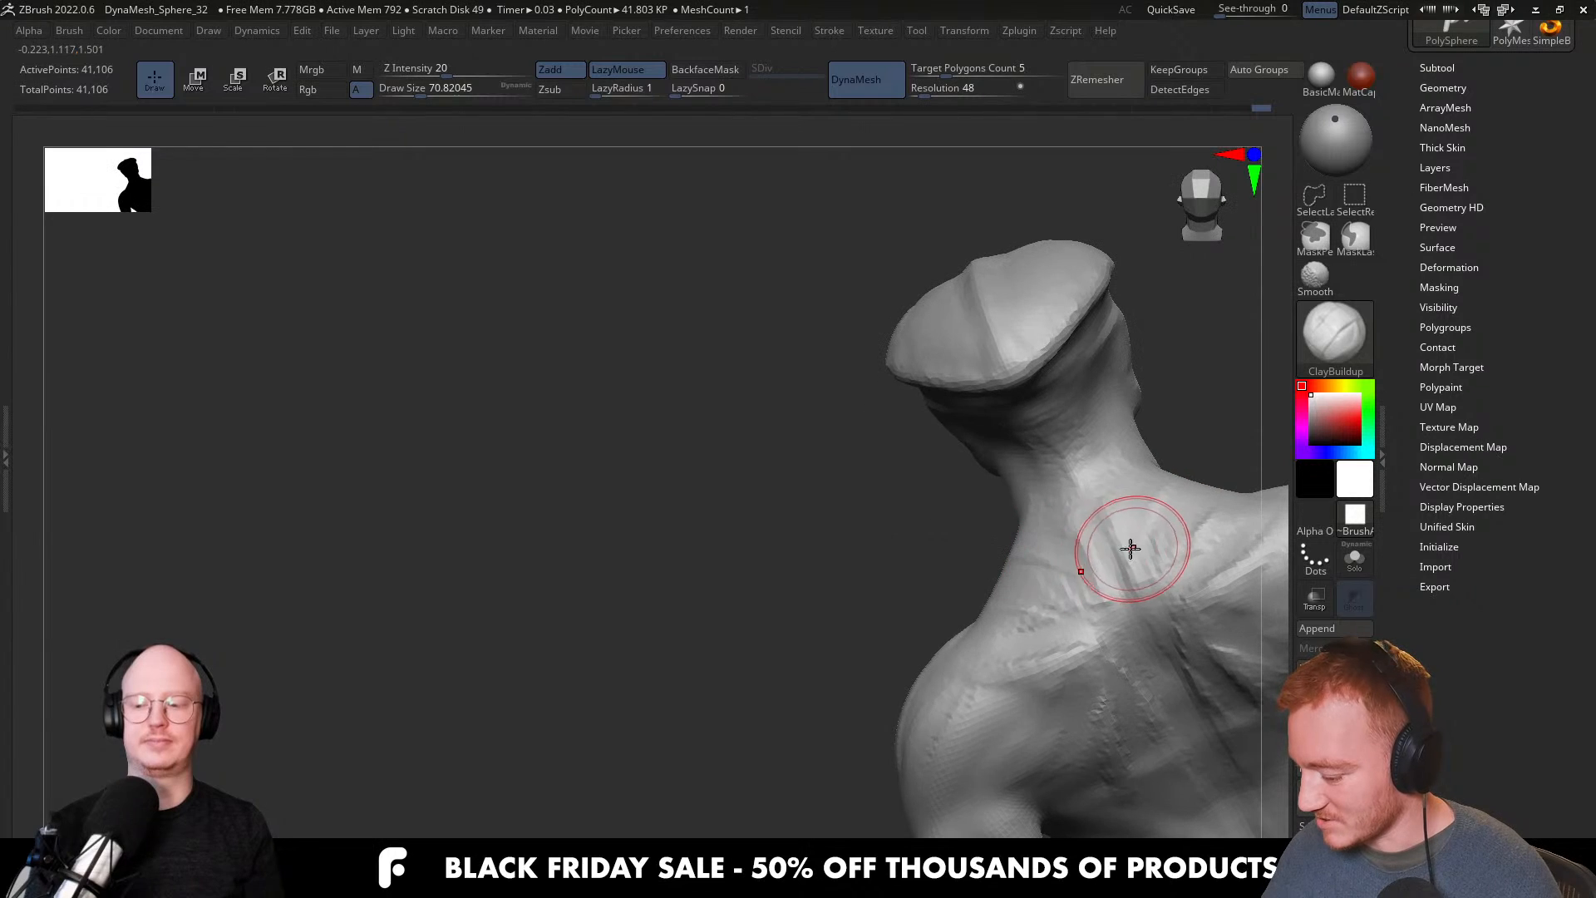
pyautogui.moveTo(1068, 470)
pyautogui.mouseDown(button='right')
pyautogui.moveTo(1133, 410)
pyautogui.moveTo(1161, 527)
pyautogui.moveTo(1155, 542)
pyautogui.moveTo(1040, 545)
pyautogui.moveTo(1061, 507)
pyautogui.moveTo(1079, 516)
pyautogui.moveTo(1061, 536)
pyautogui.mouseUp(button='right')
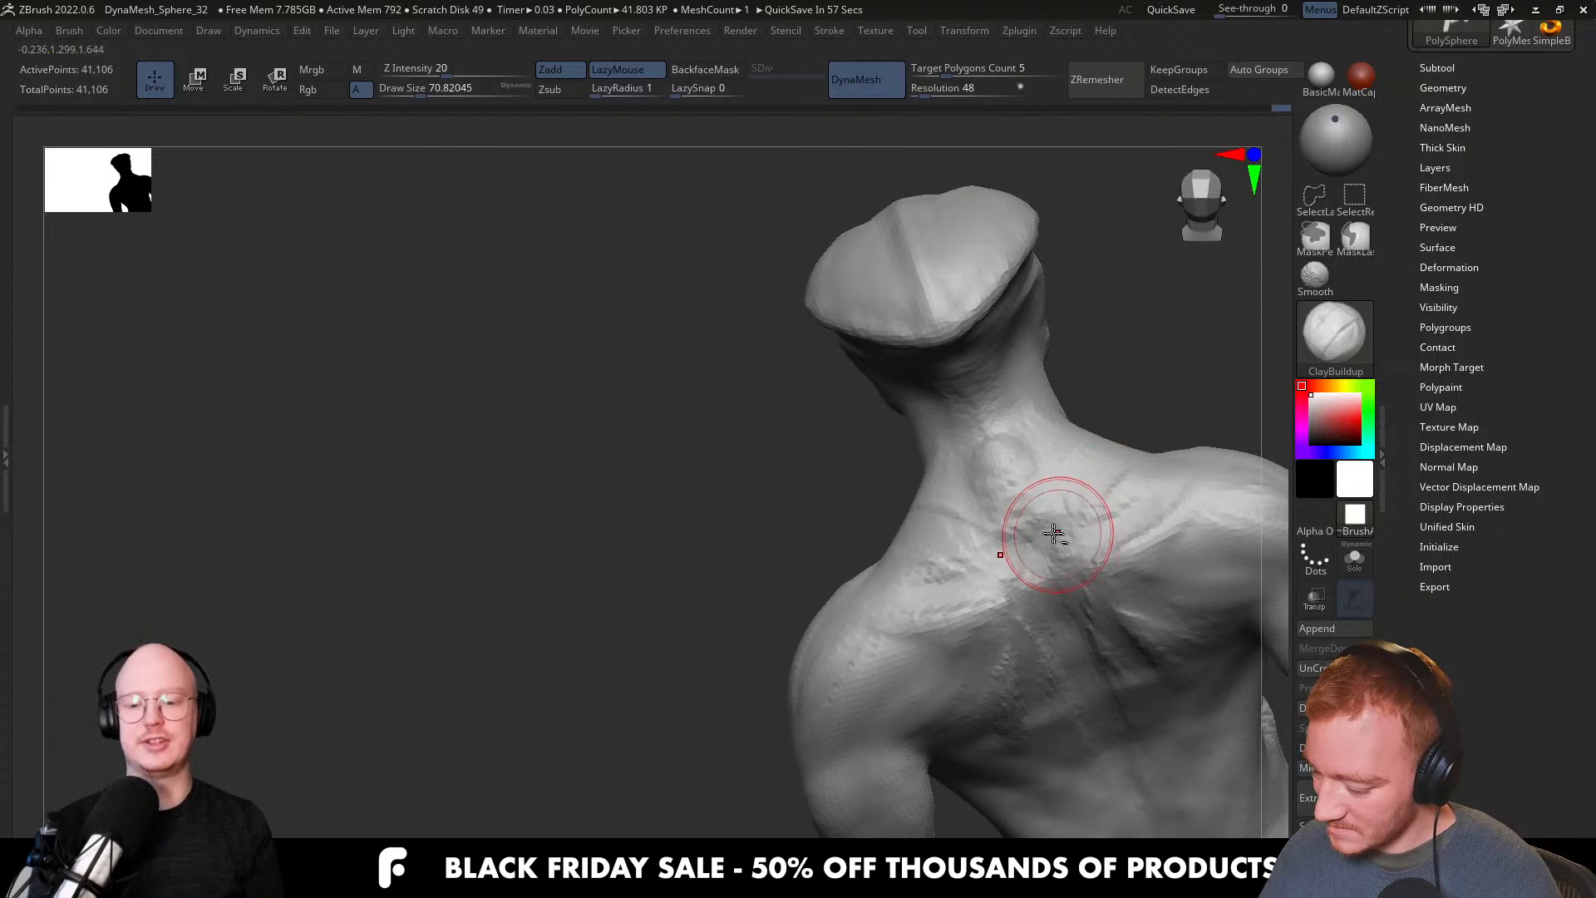
pyautogui.moveTo(1008, 456)
pyautogui.mouseDown()
pyautogui.moveTo(1015, 482)
pyautogui.moveTo(993, 468)
pyautogui.mouseUp()
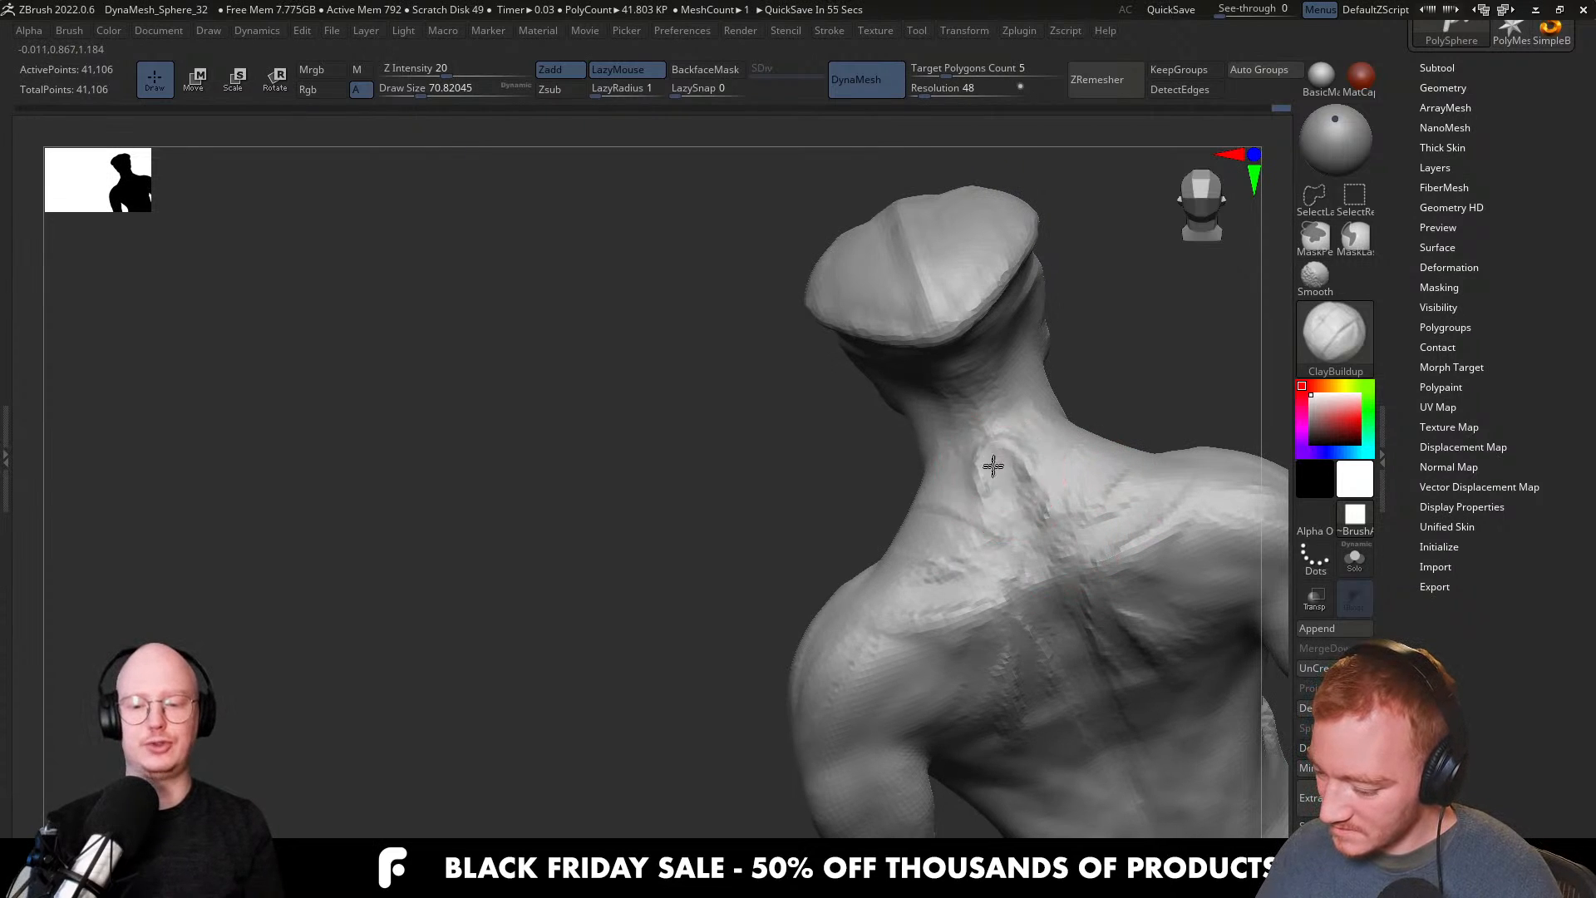
pyautogui.moveTo(1089, 456); pyautogui.dragTo(1103, 473, button='right')
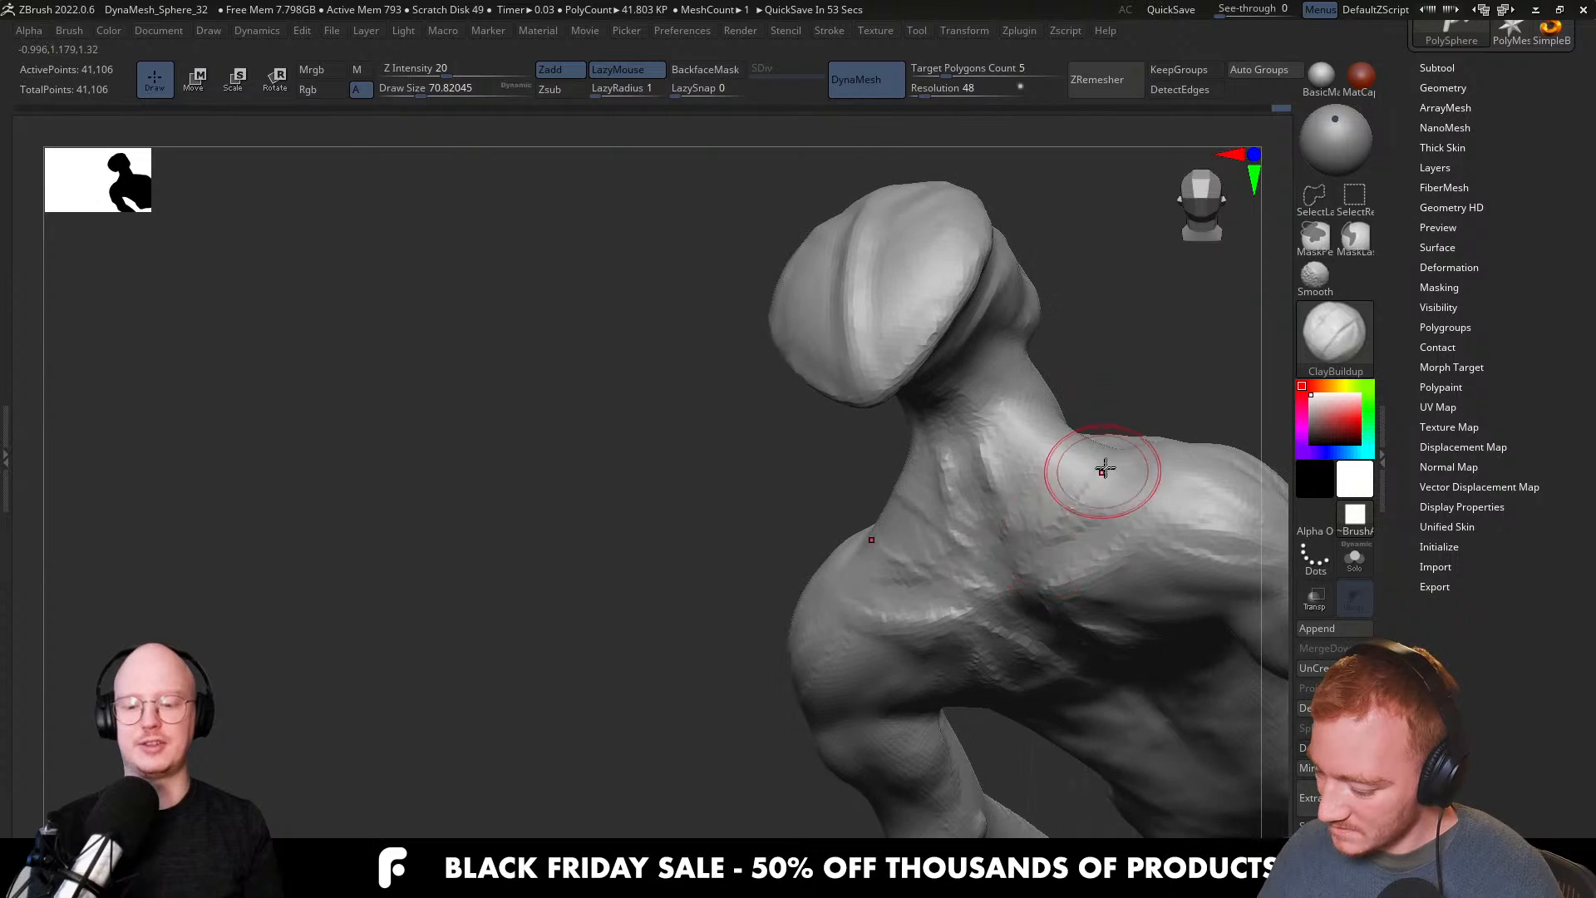
# Pull the back of the neck outward below the crest with the Move brush at a draw size of about 104.
pyautogui.moveTo(979, 356)
pyautogui.mouseDown(button='right')
pyautogui.moveTo(1050, 402)
pyautogui.moveTo(1075, 396)
pyautogui.moveTo(1162, 496)
pyautogui.moveTo(1044, 484)
pyautogui.moveTo(947, 427)
pyautogui.mouseUp(button='right')
pyautogui.press('b')
pyautogui.press('m')
pyautogui.press('v')
pyautogui.press(']')
pyautogui.press(']')
pyautogui.press(']')
pyautogui.press(']')
pyautogui.press(']')
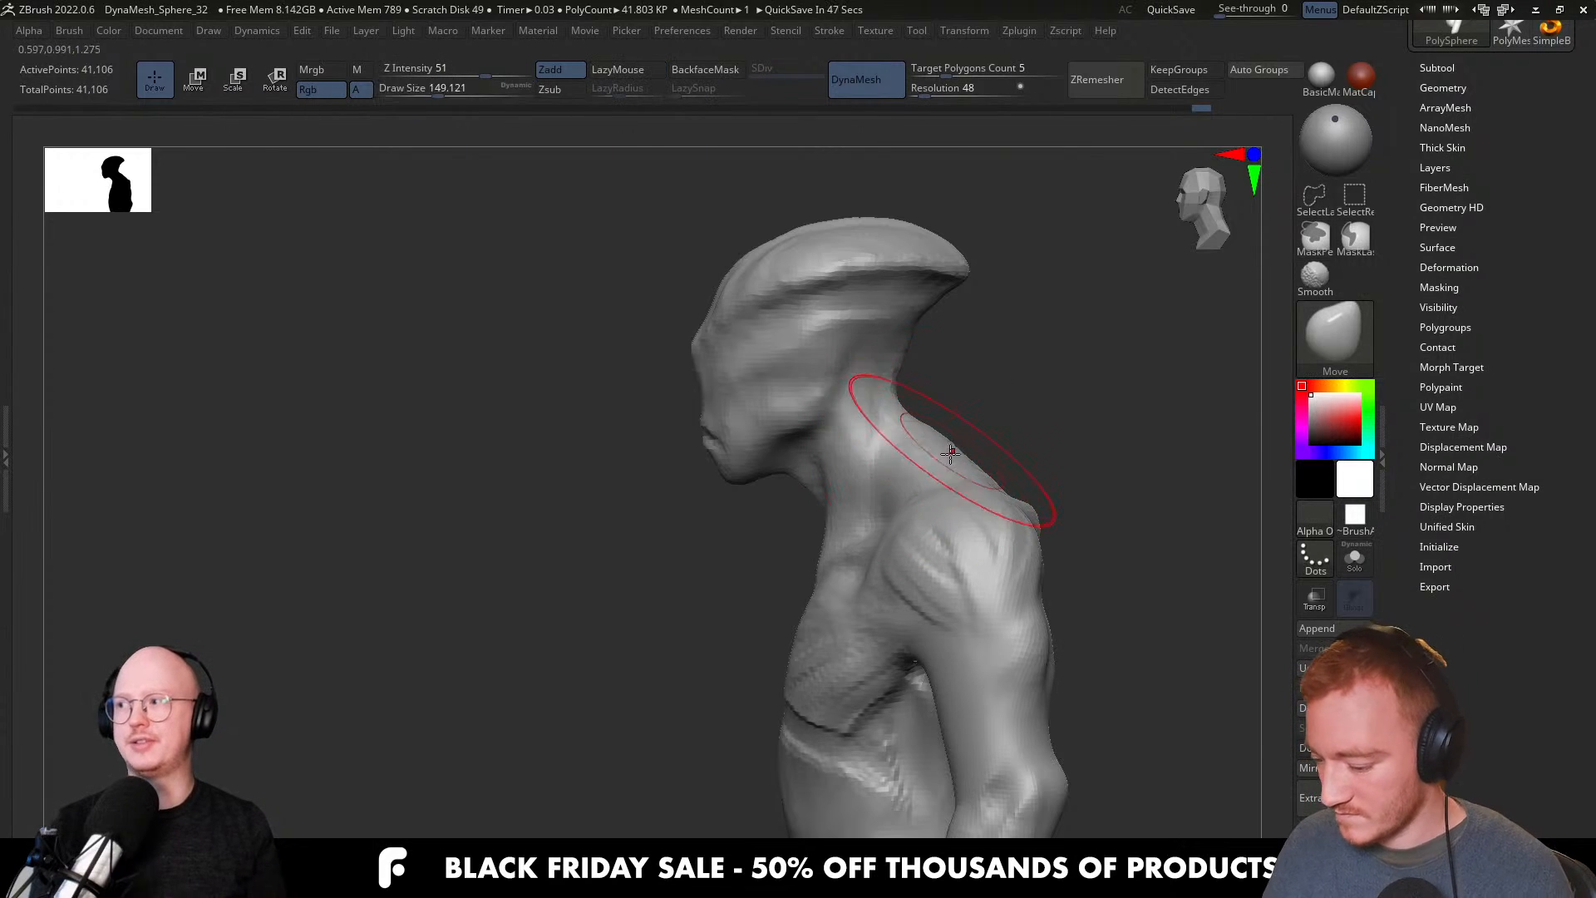
pyautogui.press('[')
pyautogui.press('[')
pyautogui.moveTo(895, 382); pyautogui.dragTo(927, 388)
pyautogui.press('s')
pyautogui.moveTo(914, 384); pyautogui.dragTo(928, 398)
pyautogui.press('s')
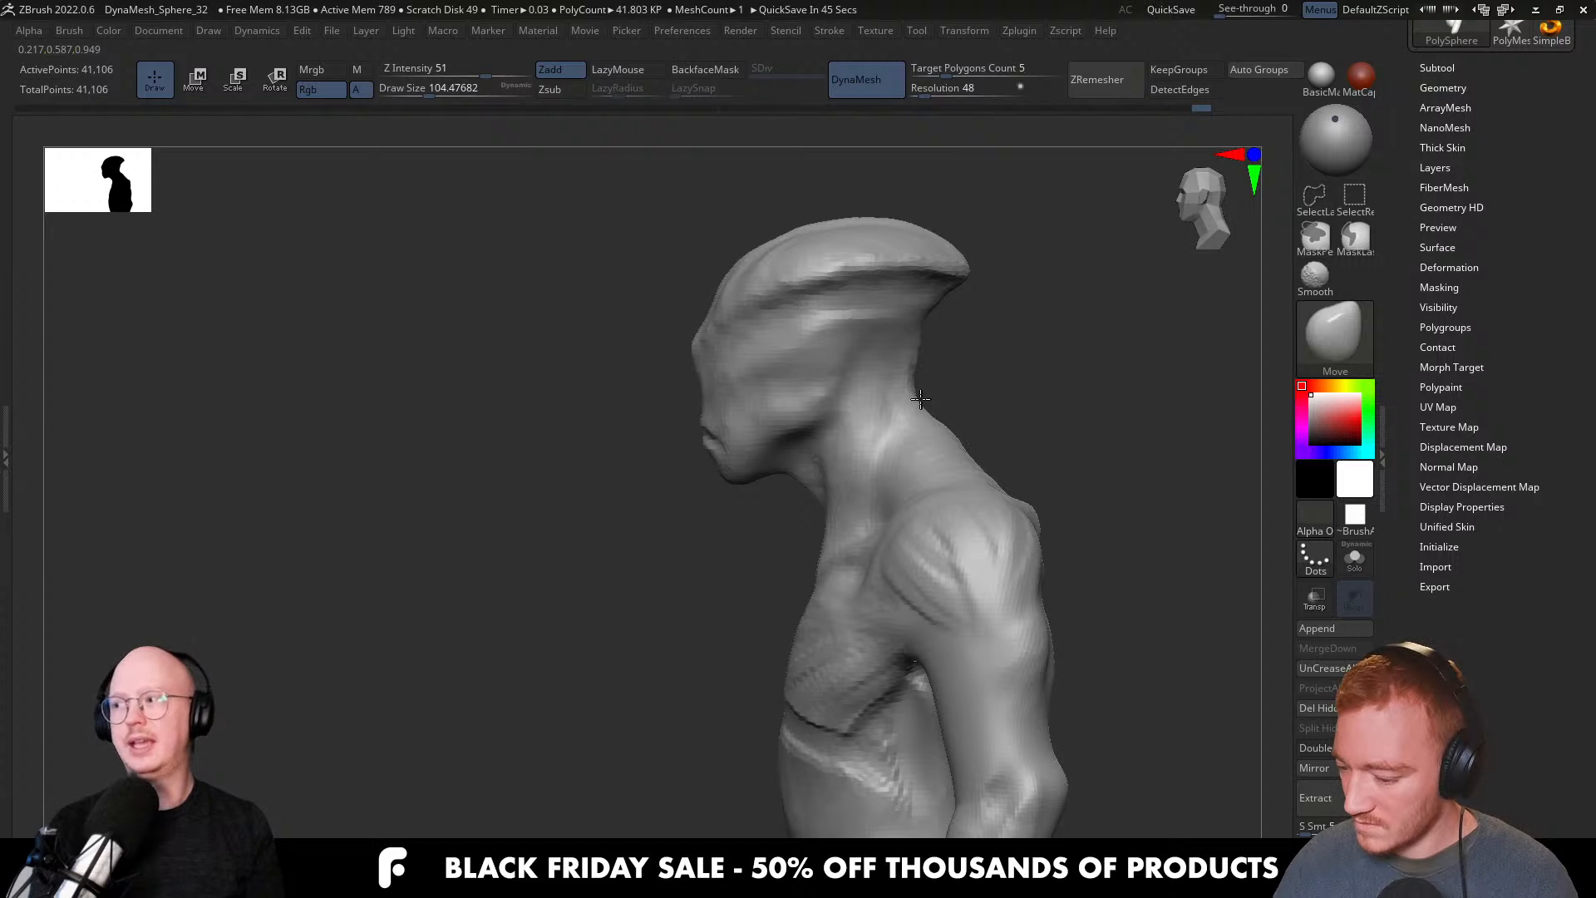
# Adjust the upper back profile behind the shoulder with the Move brush.
pyautogui.moveTo(1025, 538)
pyautogui.mouseDown(button='right')
pyautogui.moveTo(1054, 548)
pyautogui.moveTo(1001, 581)
pyautogui.mouseUp(button='right')
pyautogui.press('s')
pyautogui.moveTo(988, 463)
pyautogui.mouseDown()
pyautogui.moveTo(986, 440)
pyautogui.moveTo(981, 471)
pyautogui.mouseUp()
pyautogui.press('s')
# Build up the ribs and side of the abdomen with ClayBuildup.
pyautogui.moveTo(954, 574); pyautogui.dragTo(973, 440, button='right')
pyautogui.moveTo(977, 599)
pyautogui.keyDown('ctrl'); pyautogui.mouseDown(button='right')
pyautogui.moveTo(982, 528)
pyautogui.moveTo(1083, 570)
pyautogui.moveTo(962, 545)
pyautogui.moveTo(905, 643)
pyautogui.moveTo(872, 613)
pyautogui.moveTo(835, 693)
pyautogui.moveTo(830, 658)
pyautogui.mouseUp(button='right'); pyautogui.keyUp('ctrl')
pyautogui.press('b')
pyautogui.press('c')
pyautogui.press('b')
pyautogui.press('s')
pyautogui.moveTo(805, 556)
pyautogui.mouseDown()
pyautogui.moveTo(765, 599)
pyautogui.moveTo(764, 627)
pyautogui.moveTo(733, 623)
pyautogui.mouseUp()
pyautogui.press(']')
pyautogui.press(']')
# Sculpt the hip ridges and groin lines on the lower abdomen with ClayBuildup, starting at a draw size of about 49.
pyautogui.moveTo(849, 704)
pyautogui.mouseDown(button='right')
pyautogui.moveTo(761, 695)
pyautogui.moveTo(864, 735)
pyautogui.moveTo(835, 717)
pyautogui.mouseUp(button='right')
pyautogui.press('[')
pyautogui.press('[')
pyautogui.press('[')
pyautogui.press('[')
pyautogui.moveTo(811, 821); pyautogui.dragTo(854, 610, button='right')
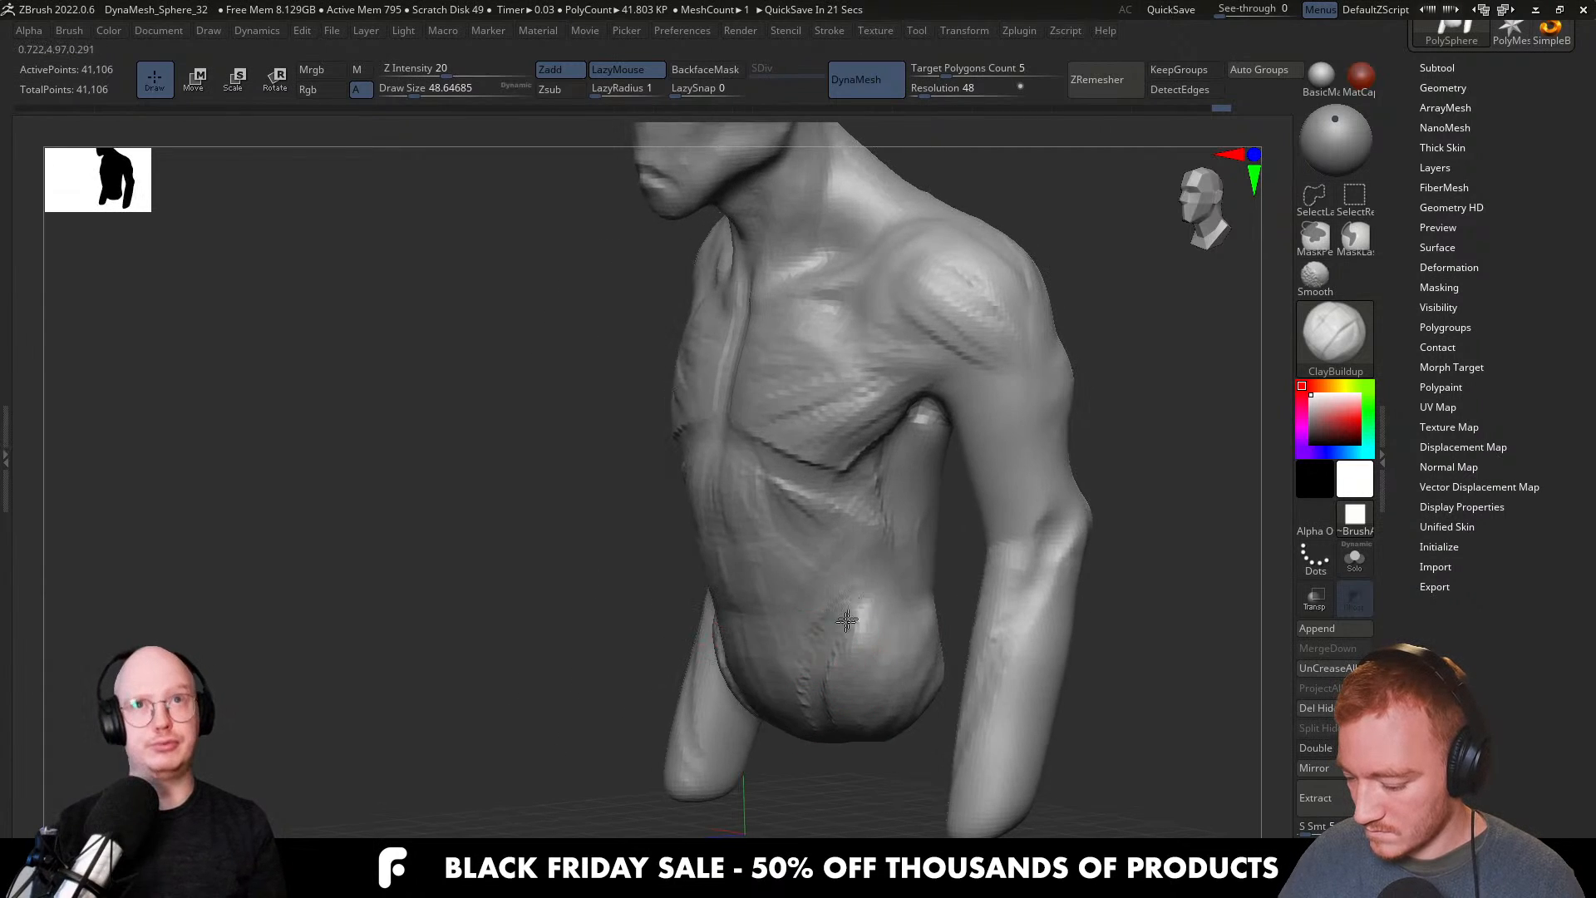
pyautogui.moveTo(897, 609); pyautogui.dragTo(861, 665)
pyautogui.moveTo(861, 665)
pyautogui.mouseDown(button='right')
pyautogui.moveTo(898, 667)
pyautogui.moveTo(879, 676)
pyautogui.mouseUp(button='right')
pyautogui.press('s')
pyautogui.moveTo(879, 677); pyautogui.dragTo(891, 674)
pyautogui.moveTo(891, 675)
pyautogui.mouseDown(button='right')
pyautogui.moveTo(873, 674)
pyautogui.moveTo(866, 732)
pyautogui.moveTo(798, 690)
pyautogui.mouseUp(button='right')
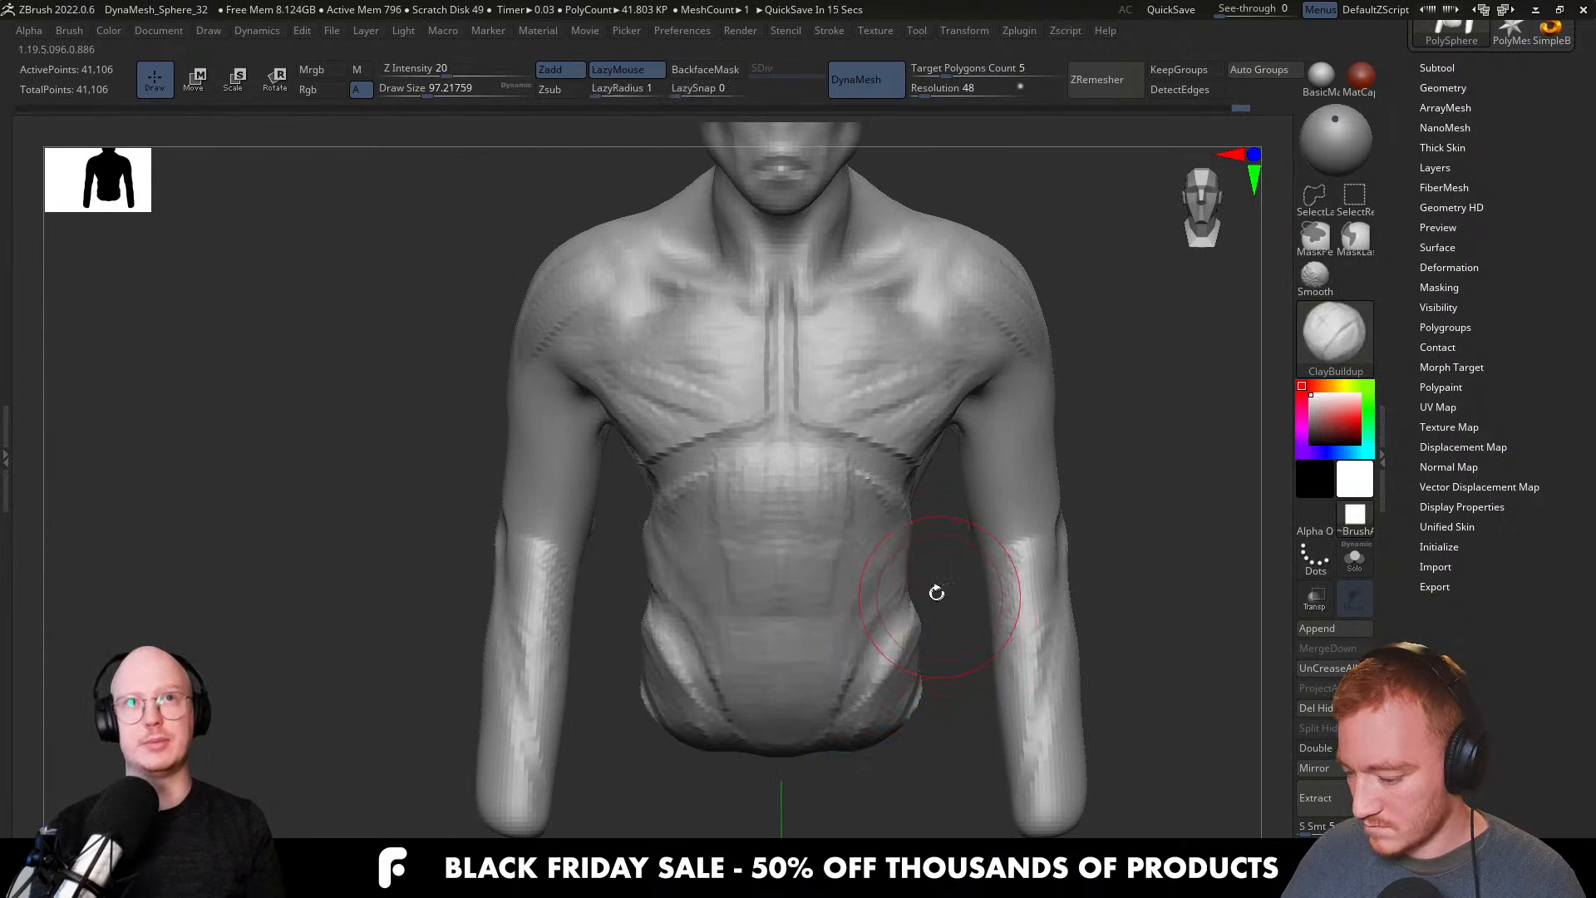
# Smooth the ribcage and fill the lower edge of the pectorals with ClayBuildup at a draw size of about 87.
pyautogui.keyDown('shift'); pyautogui.moveTo(936, 595); pyautogui.dragTo(872, 551, button='right'); pyautogui.keyUp('shift')
pyautogui.moveTo(872, 551)
pyautogui.keyDown('shift'); pyautogui.mouseDown()
pyautogui.moveTo(766, 499)
pyautogui.moveTo(858, 559)
pyautogui.mouseUp(); pyautogui.keyUp('shift')
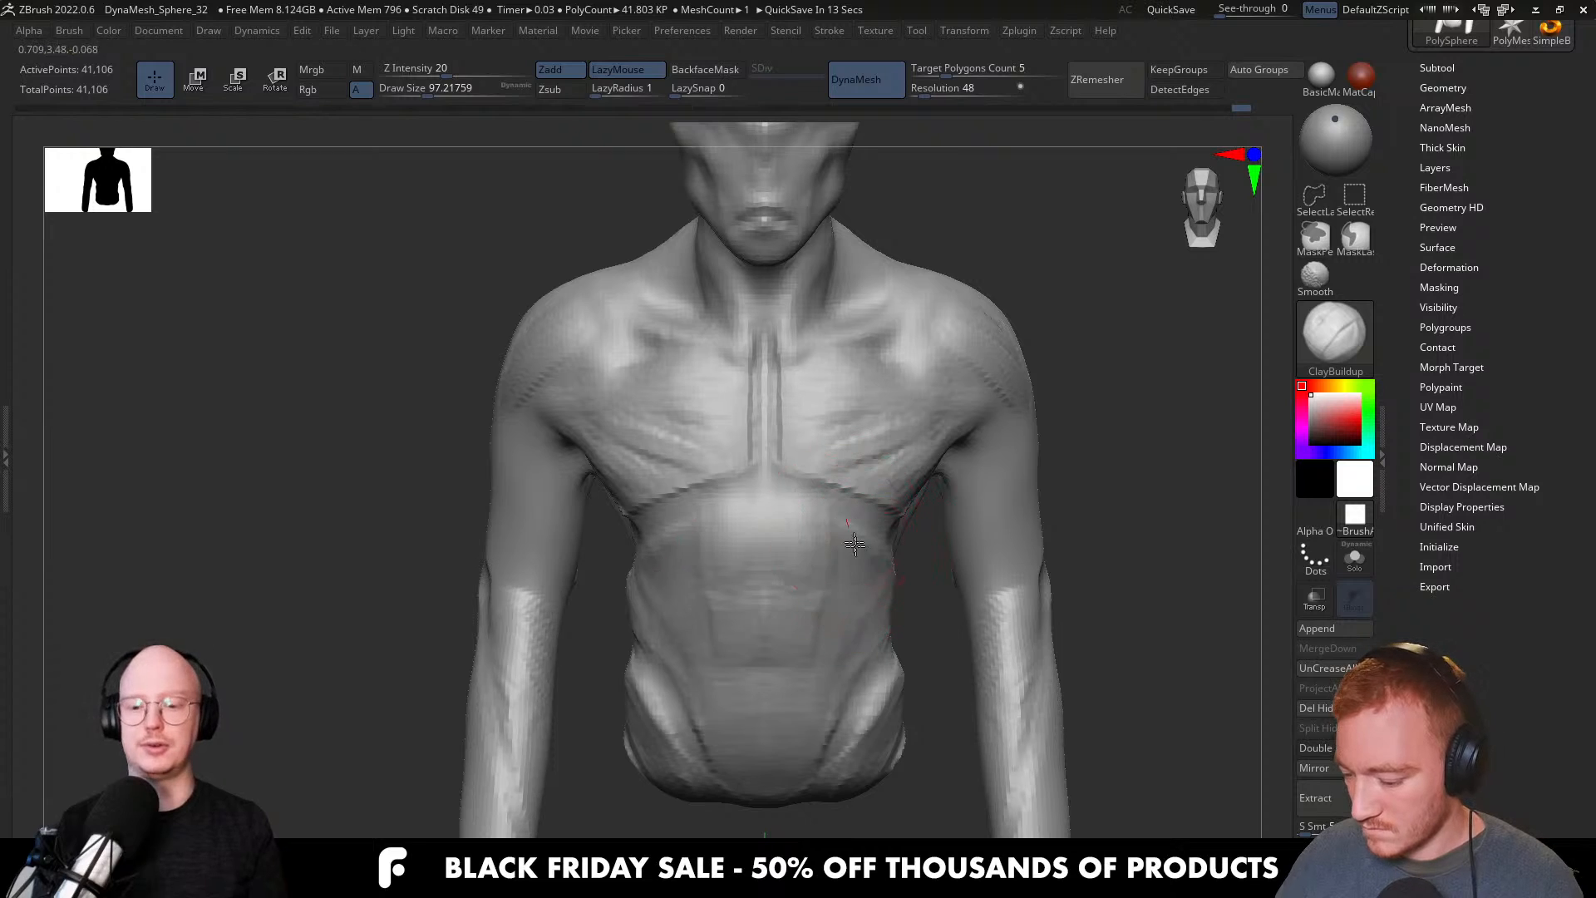
pyautogui.moveTo(813, 478)
pyautogui.mouseDown()
pyautogui.moveTo(908, 428)
pyautogui.moveTo(873, 450)
pyautogui.mouseUp()
pyautogui.press('[')
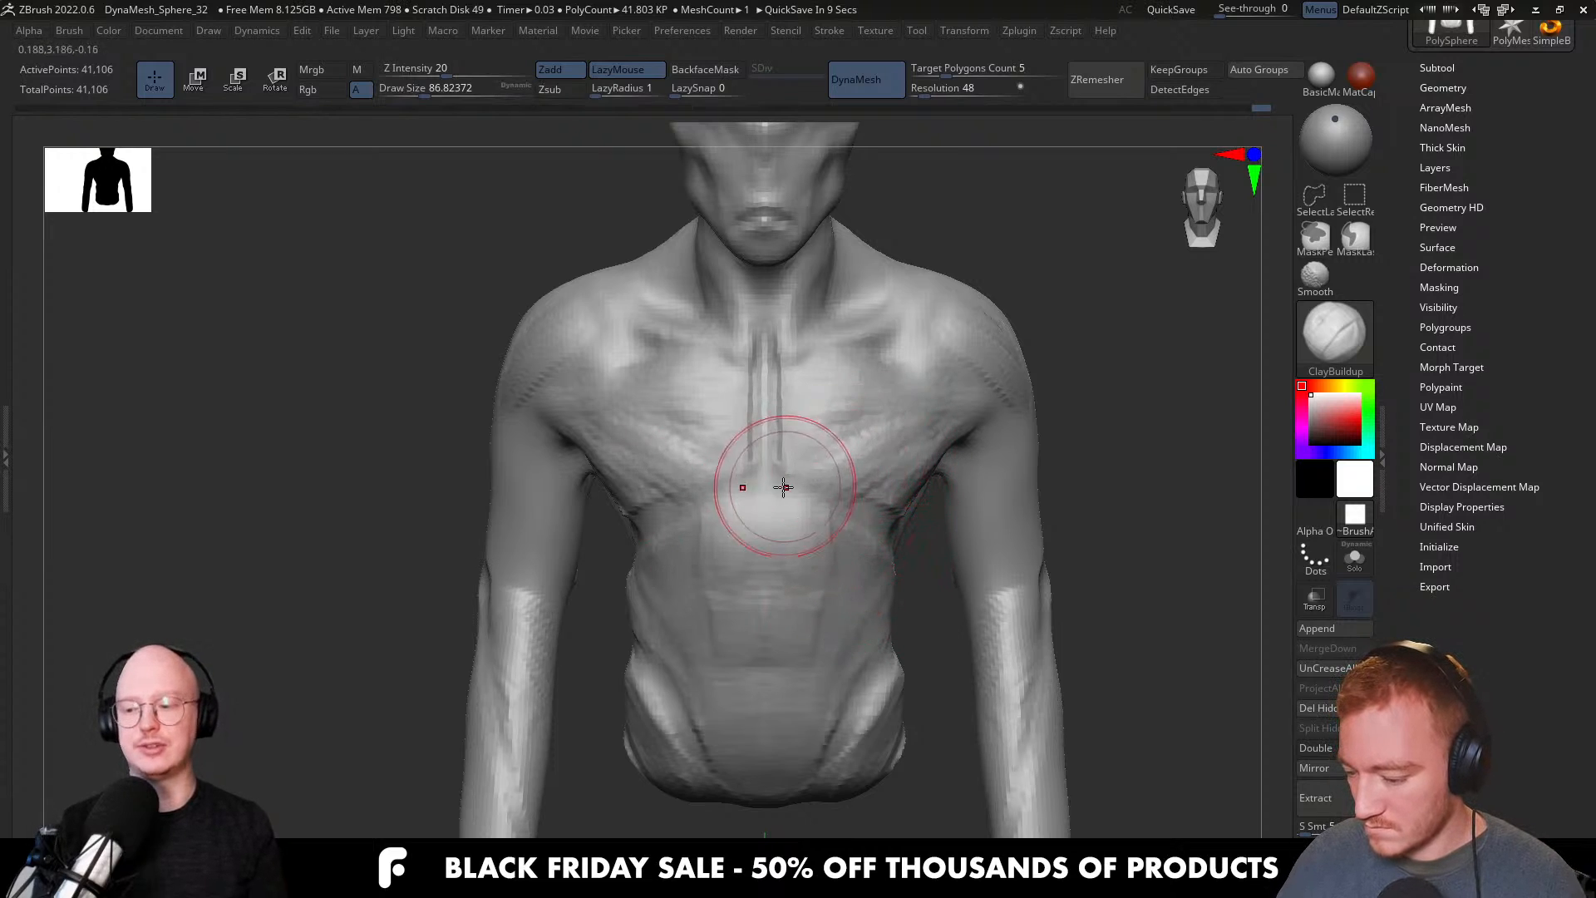
# Sculpt muscle fibres across the pectorals and collarbone area with ClayBuildup at a draw size of about 37.
pyautogui.moveTo(793, 403); pyautogui.dragTo(795, 409, button='right')
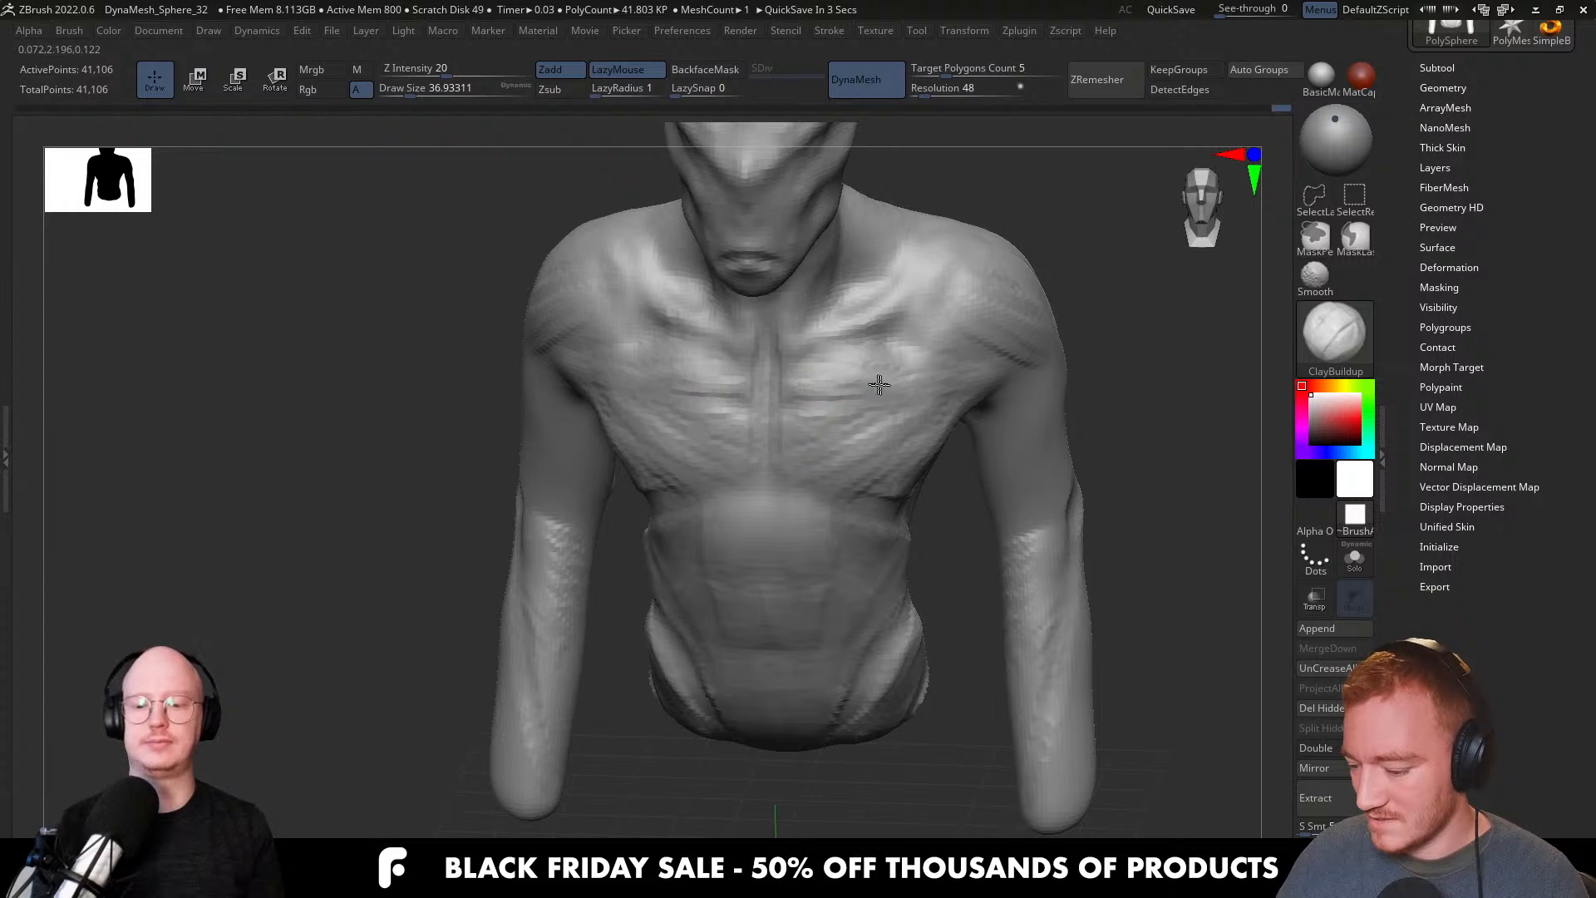
pyautogui.moveTo(898, 371); pyautogui.dragTo(773, 482, button='right')
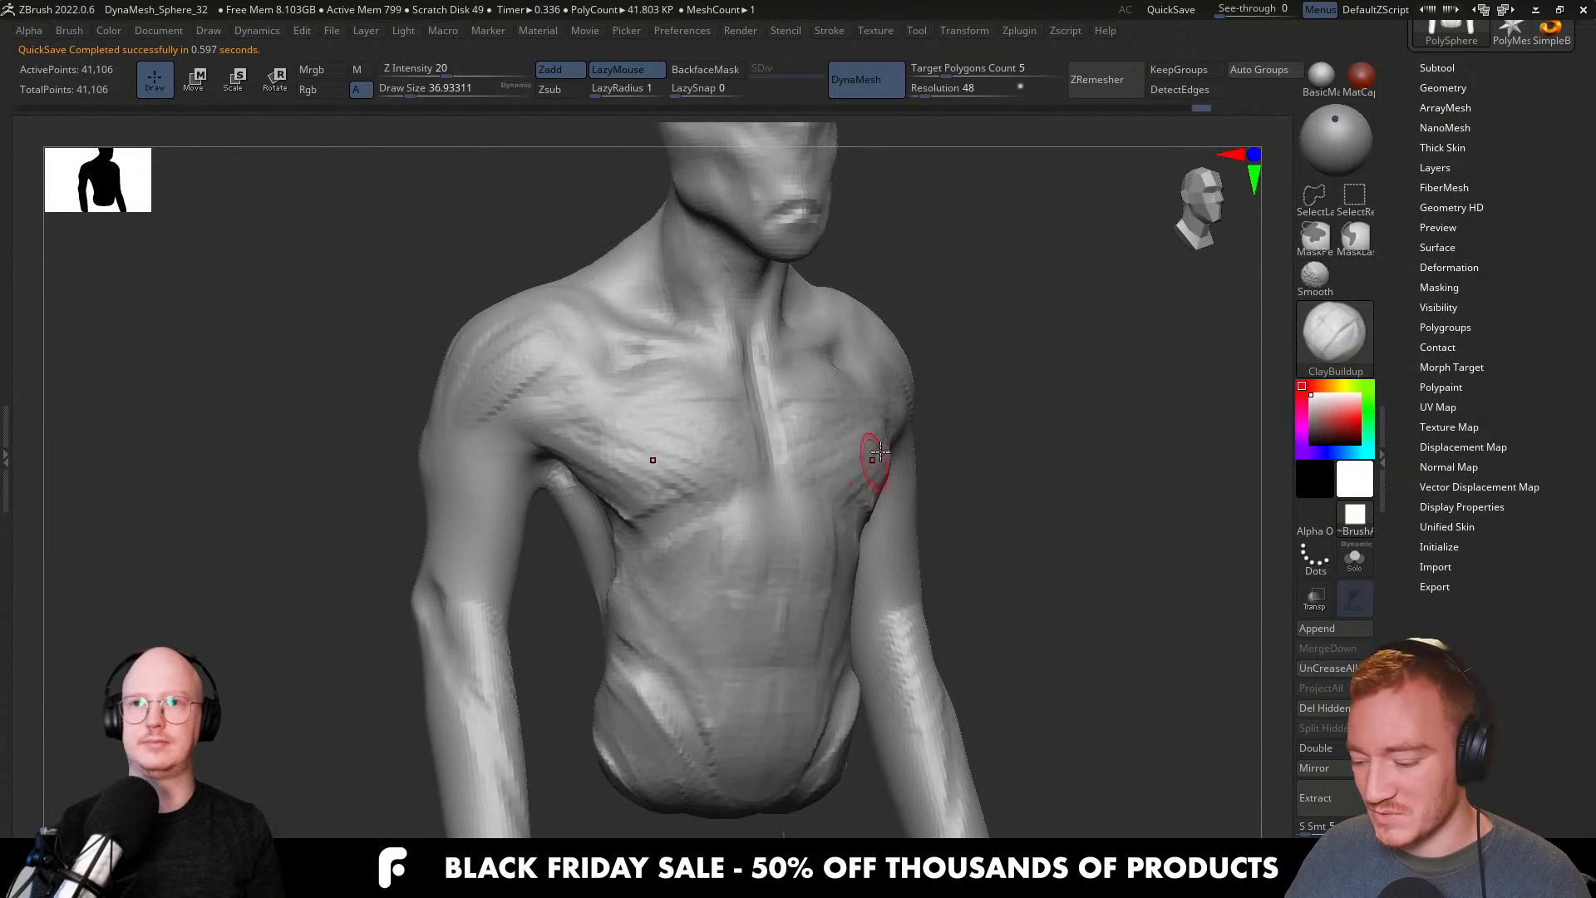
pyautogui.moveTo(878, 454); pyautogui.dragTo(820, 493, button='right')
pyautogui.moveTo(911, 445)
pyautogui.mouseDown(button='right')
pyautogui.moveTo(880, 509)
pyautogui.moveTo(900, 506)
pyautogui.moveTo(892, 466)
pyautogui.moveTo(943, 527)
pyautogui.moveTo(969, 518)
pyautogui.moveTo(892, 570)
pyautogui.moveTo(917, 472)
pyautogui.mouseUp(button='right')
pyautogui.press(']')
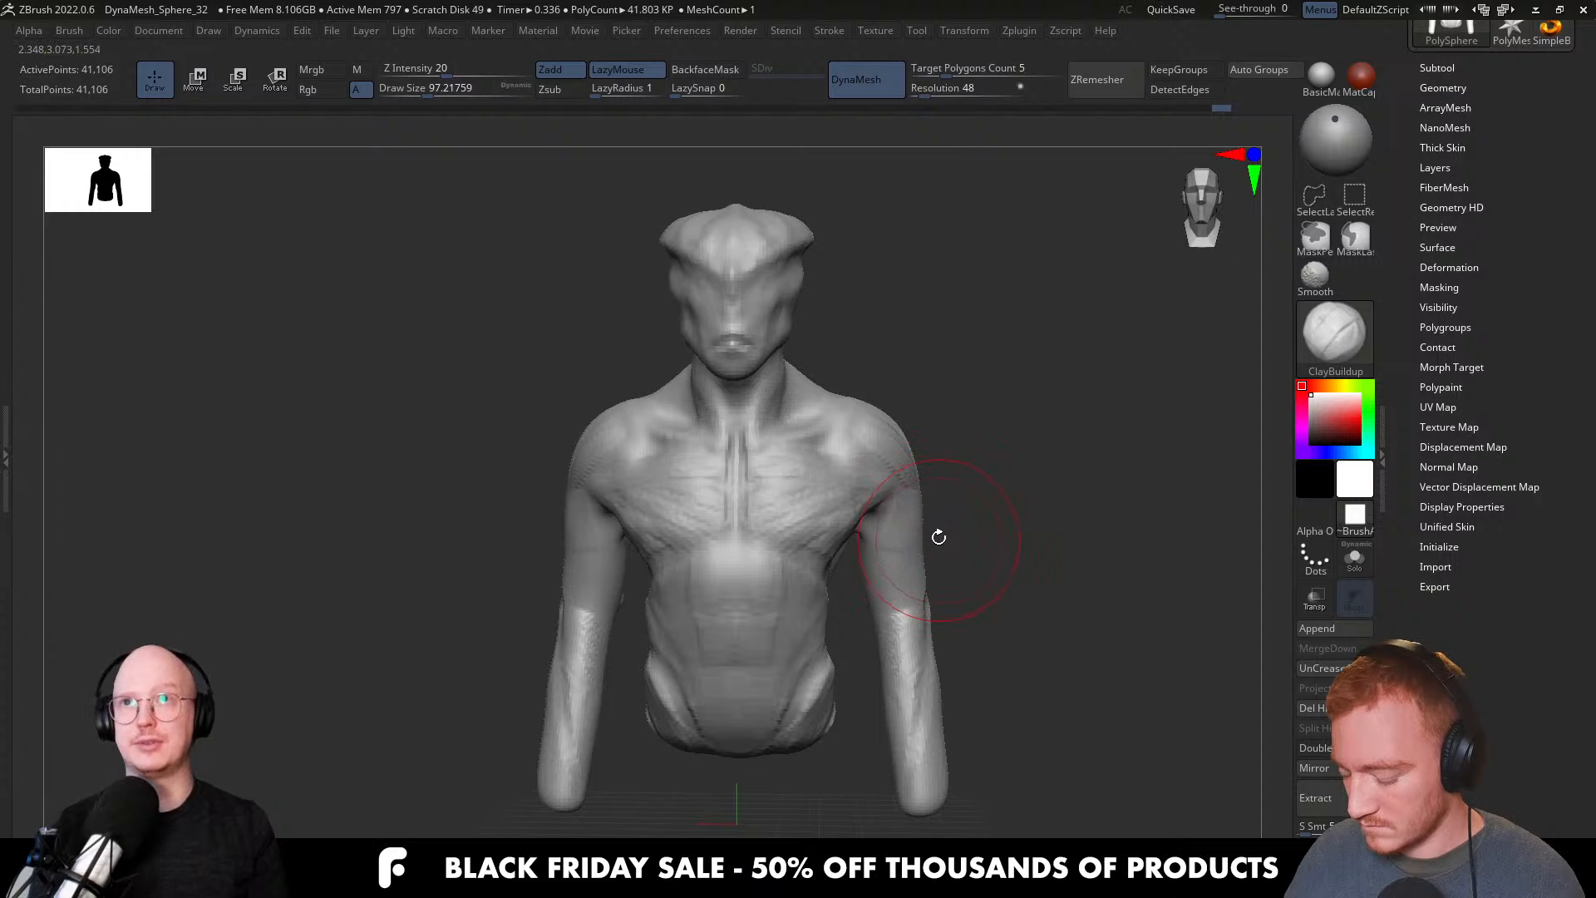
# Adjust the silhouette of the arms with the Move brush at a draw size of about 182.
pyautogui.press('b')
pyautogui.press('m')
pyautogui.press('v')
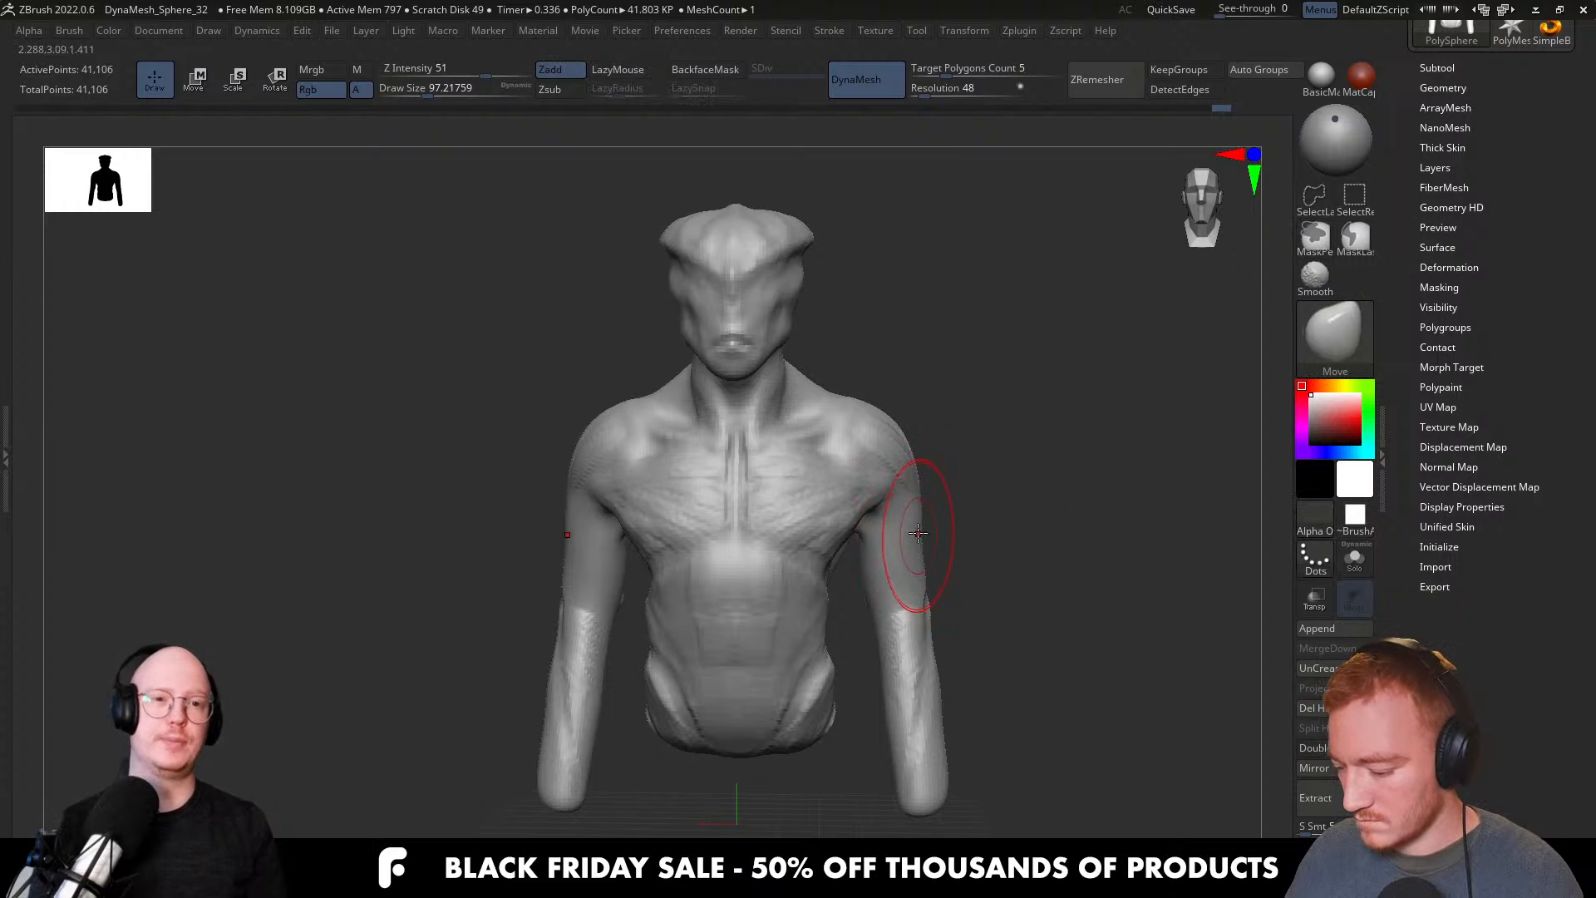
pyautogui.press('s')
pyautogui.moveTo(935, 605)
pyautogui.mouseDown(button='right')
pyautogui.moveTo(987, 630)
pyautogui.moveTo(878, 580)
pyautogui.mouseUp(button='right')
pyautogui.press('s')
pyautogui.moveTo(871, 567); pyautogui.dragTo(889, 568)
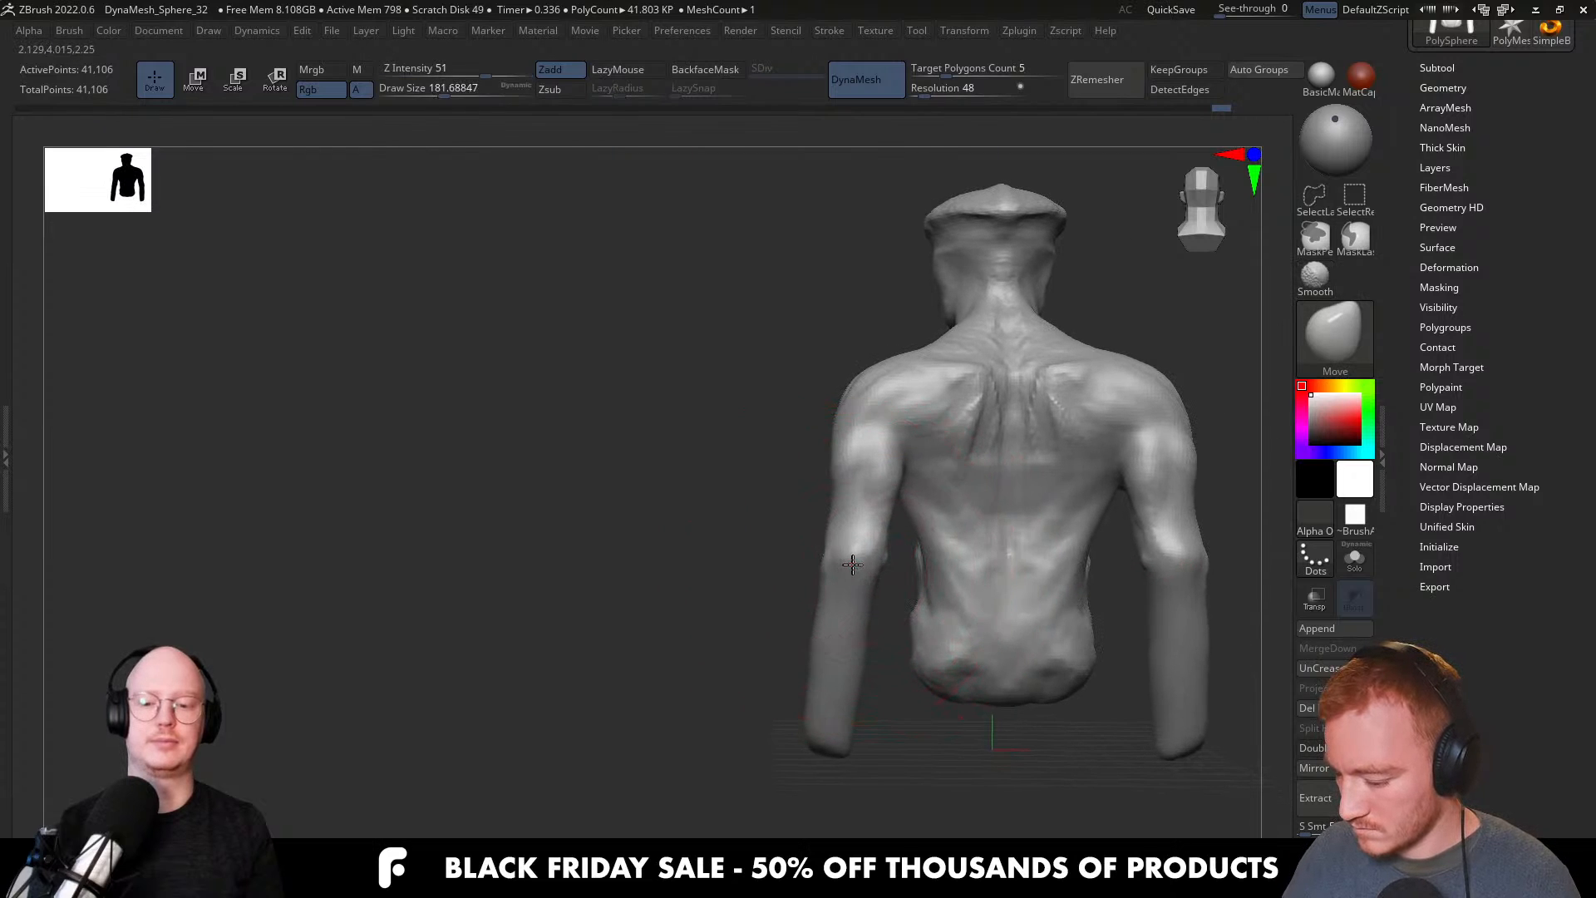
# Reshape the lower ends of the forearms with the Move brush at a smaller draw size.
pyautogui.moveTo(874, 567); pyautogui.dragTo(921, 574, button='right')
pyautogui.keyDown('alt'); pyautogui.moveTo(937, 636); pyautogui.dragTo(921, 569, button='right'); pyautogui.keyUp('alt')
pyautogui.press('s')
pyautogui.click(916, 650)
pyautogui.moveTo(905, 700); pyautogui.dragTo(912, 701)
pyautogui.moveTo(918, 682)
pyautogui.mouseDown(button='right')
pyautogui.moveTo(881, 615)
pyautogui.moveTo(889, 540)
pyautogui.mouseUp(button='right')
pyautogui.press('s')
pyautogui.click(860, 617)
pyautogui.moveTo(864, 625); pyautogui.dragTo(865, 524, button='right')
# Mask everything except the forearm tips and extend them downward with the transform gizmo to start the hands.
pyautogui.press('ctrl')
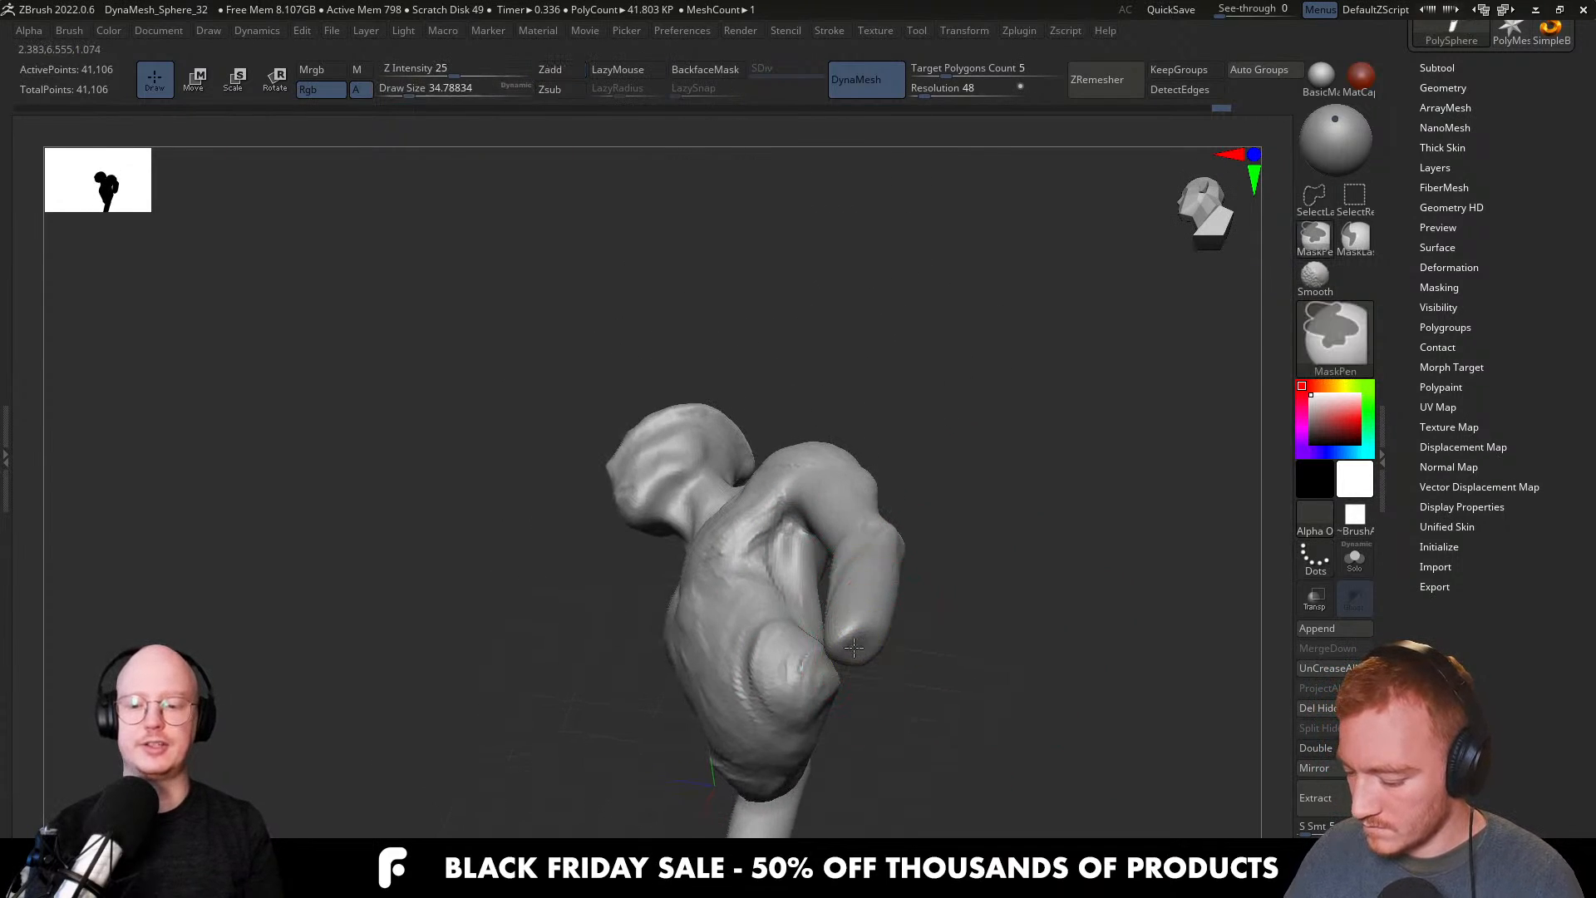
pyautogui.keyDown('ctrl'); pyautogui.click(929, 626); pyautogui.keyUp('ctrl')
pyautogui.keyDown('shift'); pyautogui.moveTo(930, 628); pyautogui.dragTo(912, 733, button='right'); pyautogui.keyUp('shift')
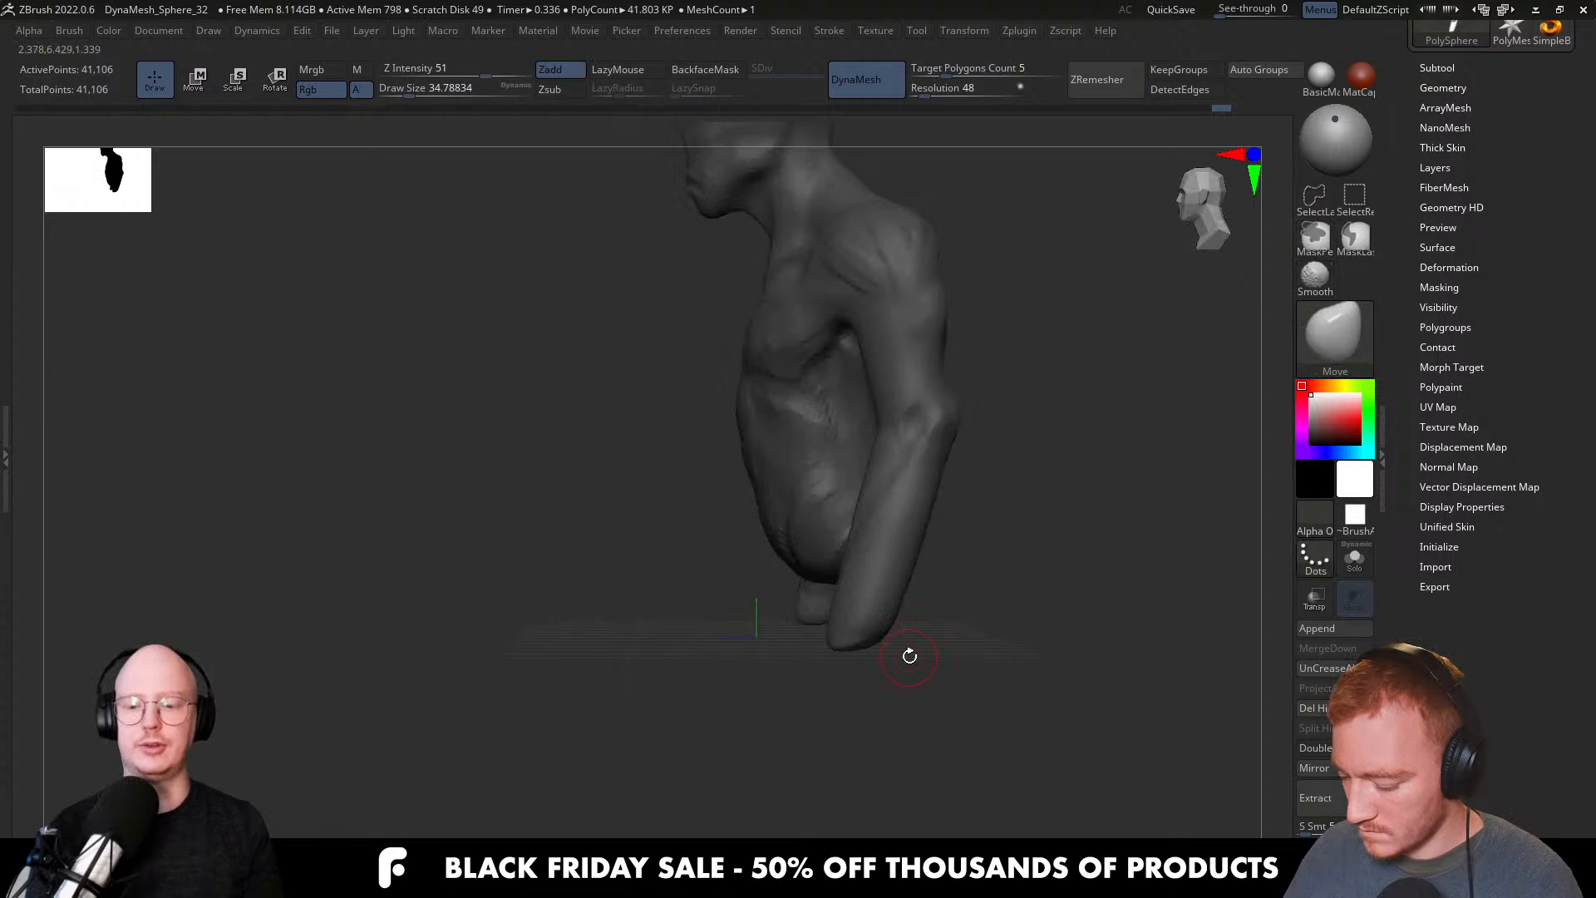
pyautogui.press('w')
pyautogui.moveTo(863, 565); pyautogui.dragTo(865, 653)
pyautogui.moveTo(906, 622); pyautogui.dragTo(953, 597, button='right')
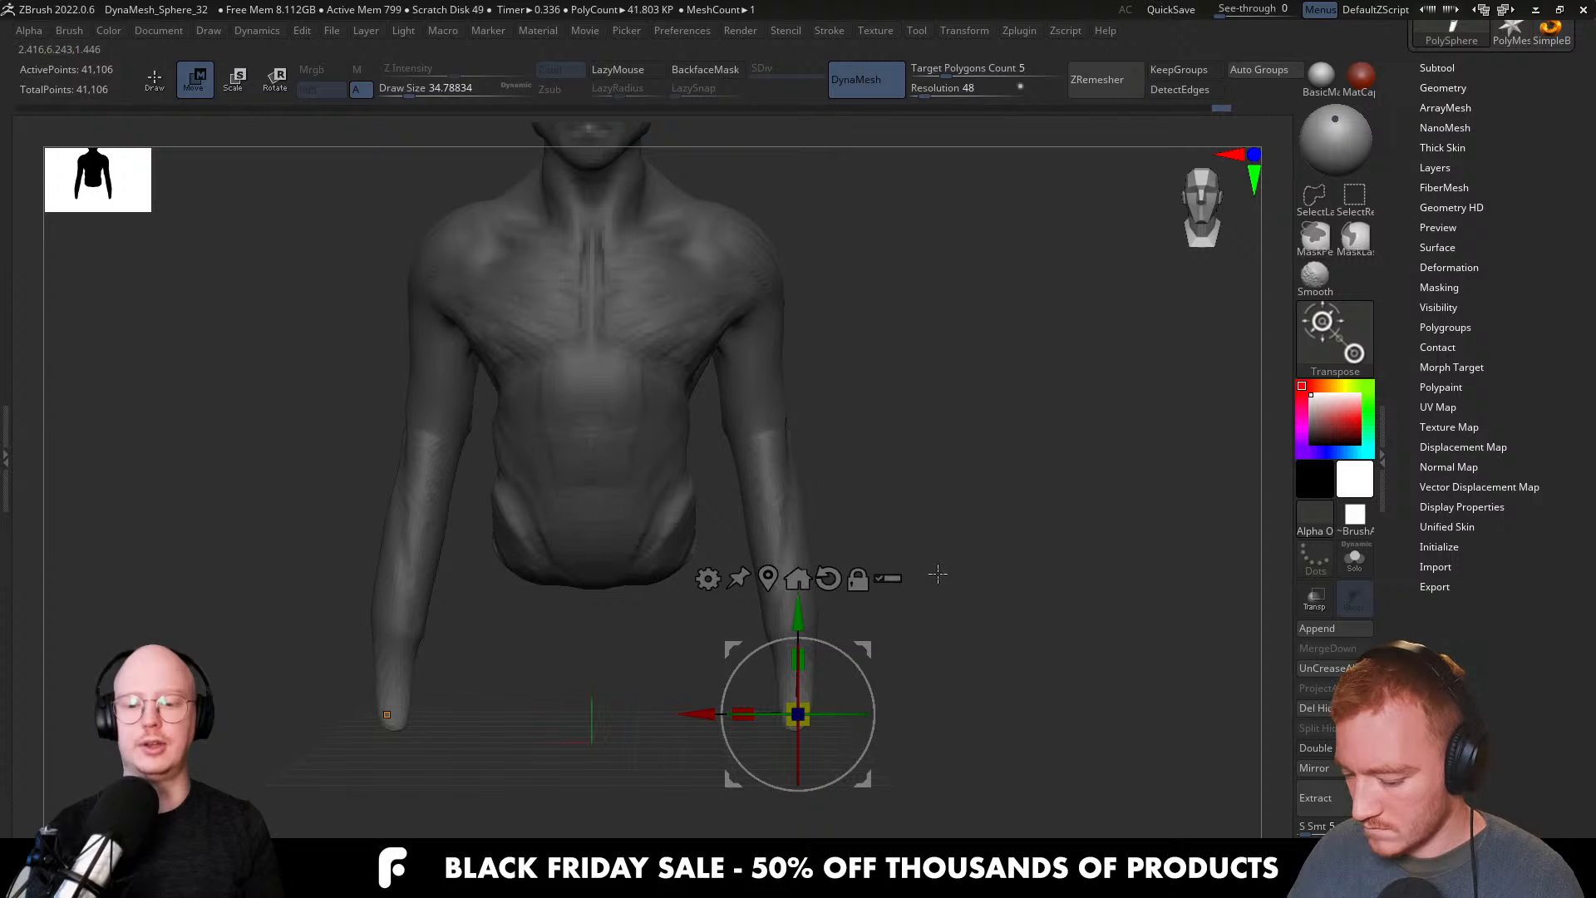
# Widen the extended tips into flat hand shapes, clear the mask, and refine them with the Move brush at a draw size of about 74.
pyautogui.moveTo(740, 714); pyautogui.dragTo(718, 720)
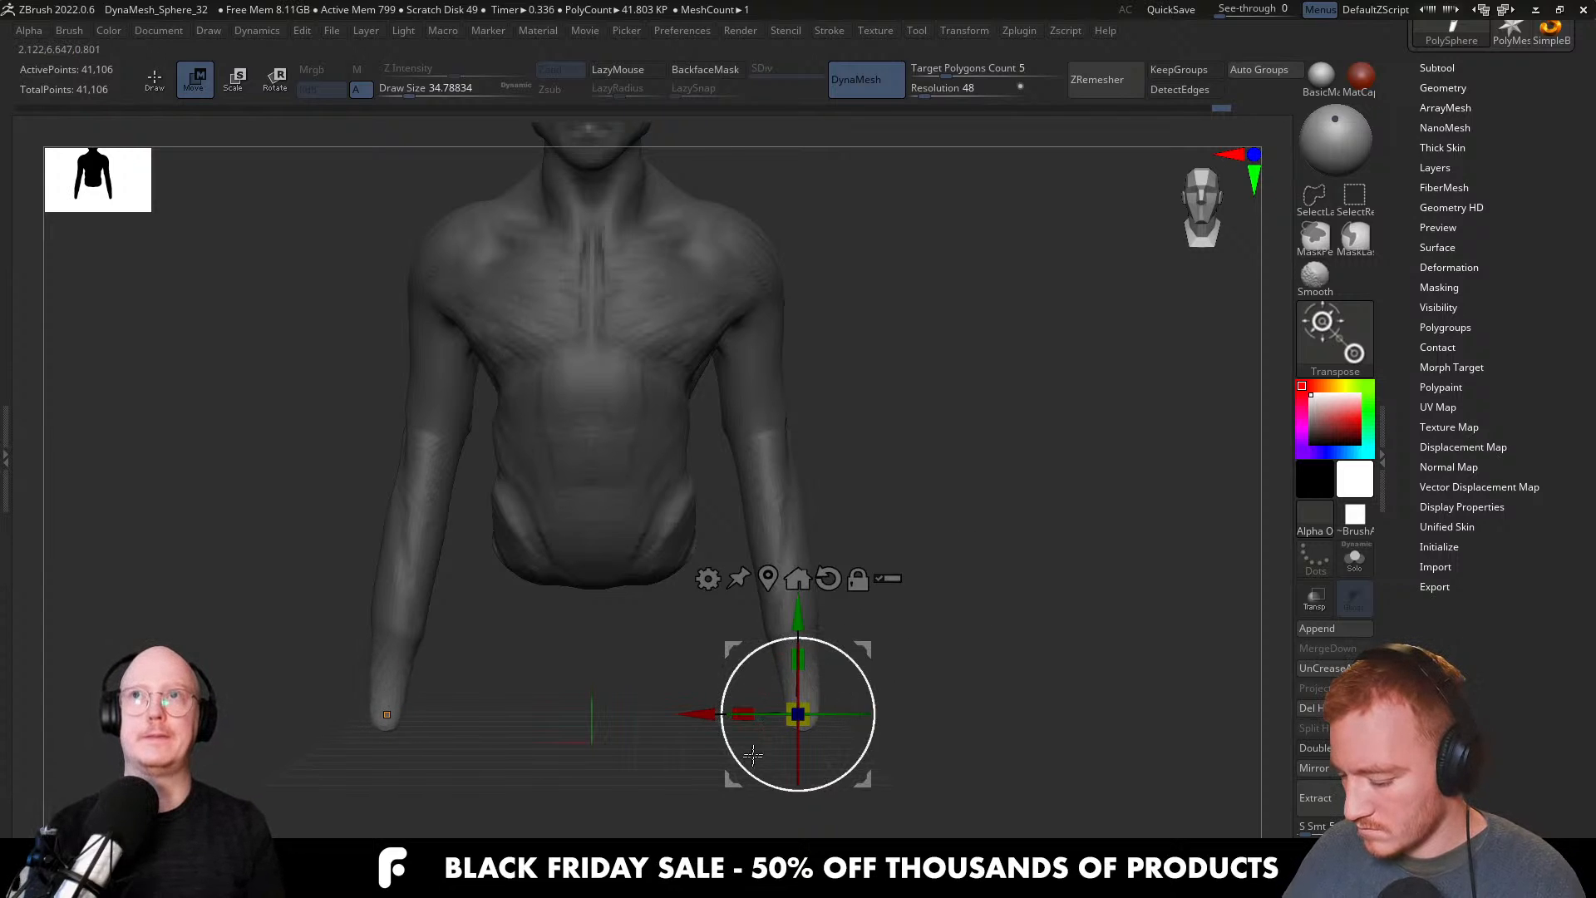
pyautogui.moveTo(864, 647); pyautogui.dragTo(880, 648)
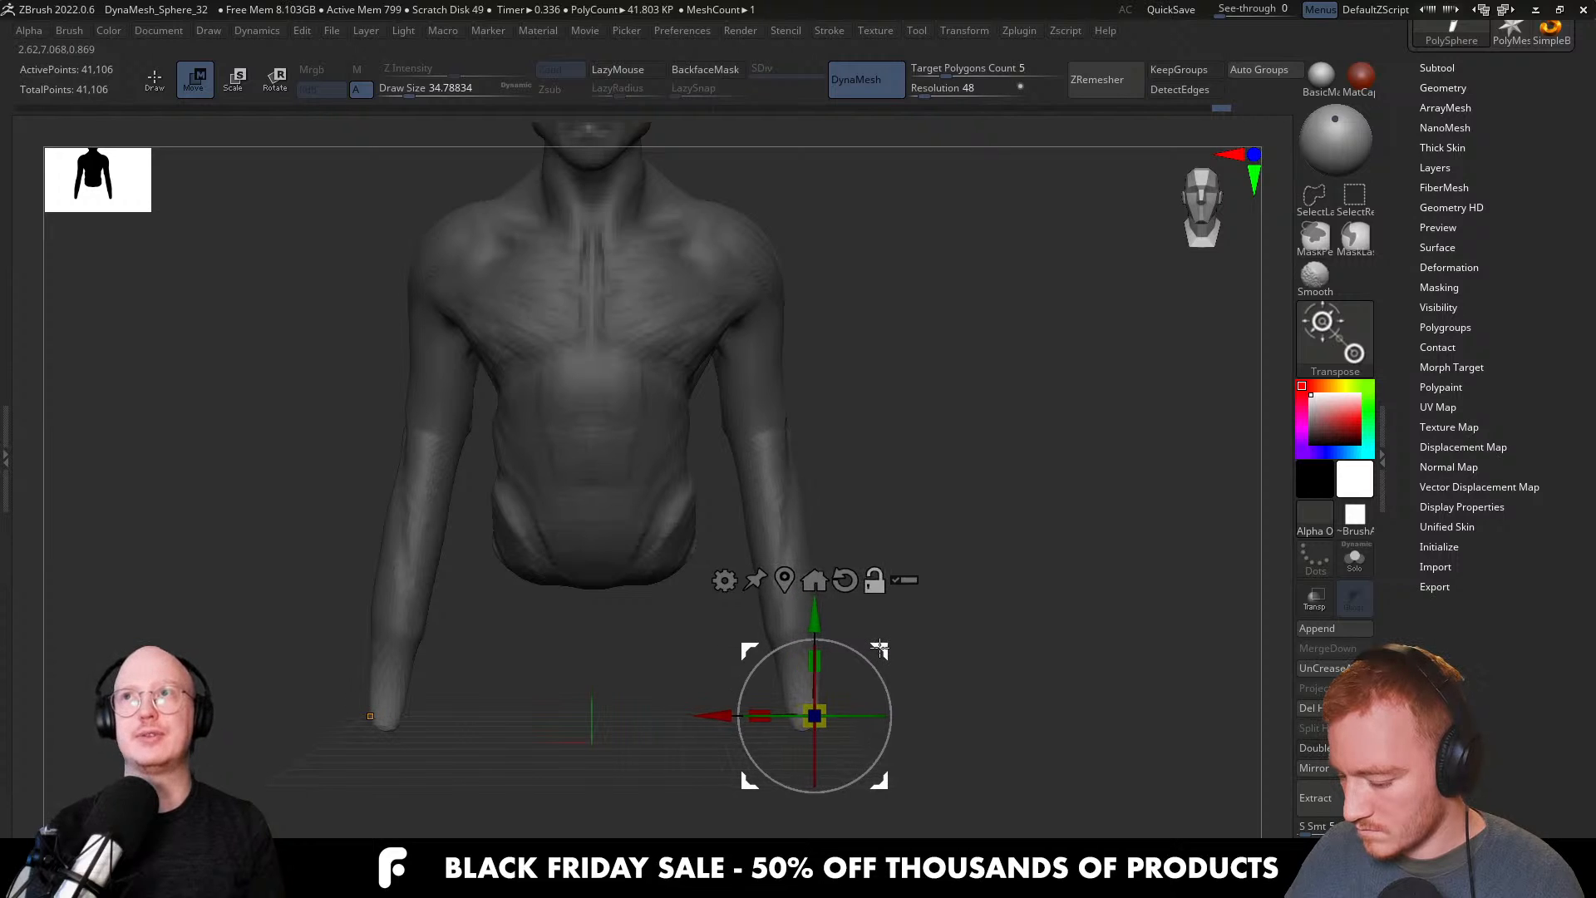
pyautogui.moveTo(762, 715)
pyautogui.mouseDown()
pyautogui.moveTo(655, 735)
pyautogui.moveTo(657, 715)
pyautogui.moveTo(593, 715)
pyautogui.mouseUp()
pyautogui.press('q')
pyautogui.moveTo(914, 630)
pyautogui.mouseDown()
pyautogui.moveTo(834, 645)
pyautogui.moveTo(962, 598)
pyautogui.moveTo(750, 680)
pyautogui.mouseUp()
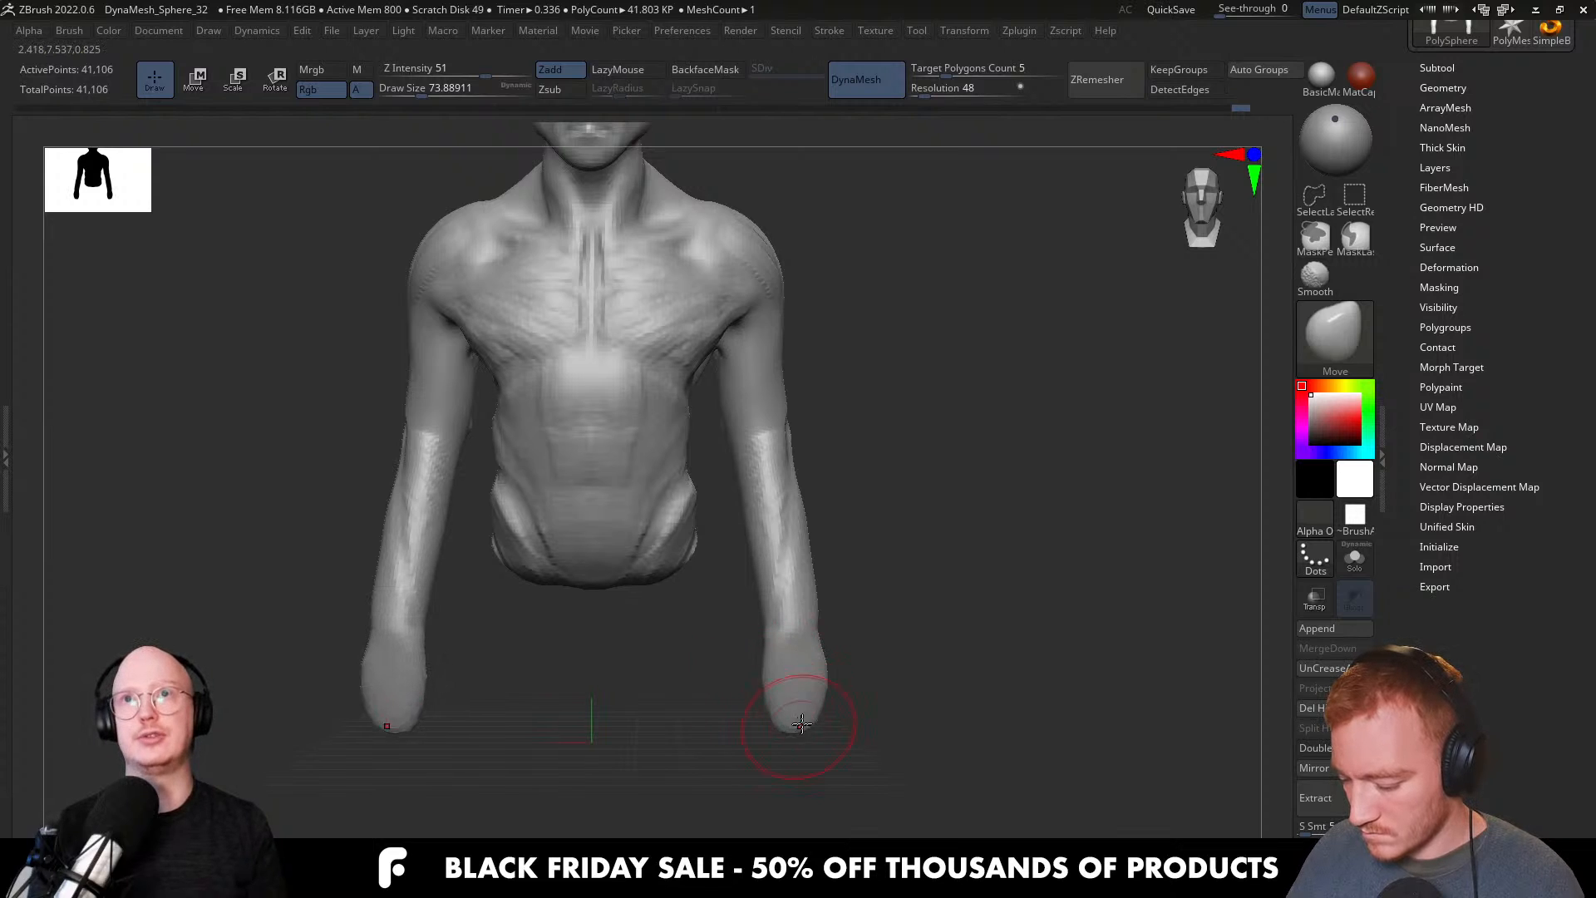
pyautogui.moveTo(798, 727); pyautogui.dragTo(778, 707)
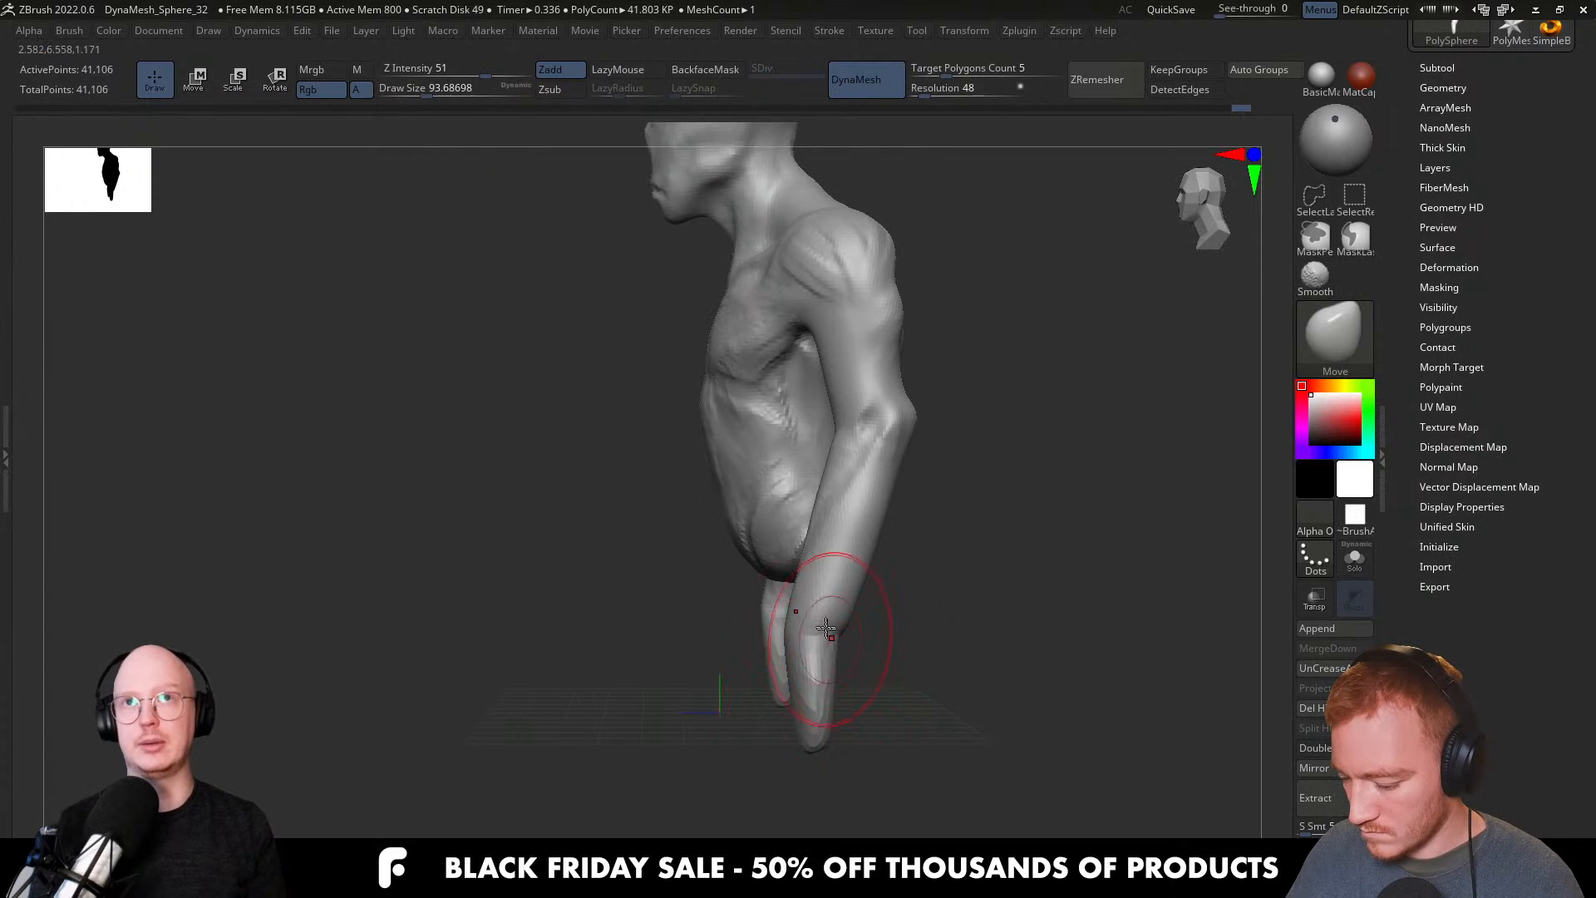
# Build up the wrists and lower forearms with ClayBuildup at draw sizes between about 23 and 56.
pyautogui.press('b')
pyautogui.press('c')
pyautogui.press('b')
pyautogui.moveTo(915, 571)
pyautogui.mouseDown()
pyautogui.moveTo(836, 608)
pyautogui.moveTo(873, 617)
pyautogui.moveTo(873, 641)
pyautogui.moveTo(839, 636)
pyautogui.mouseUp()
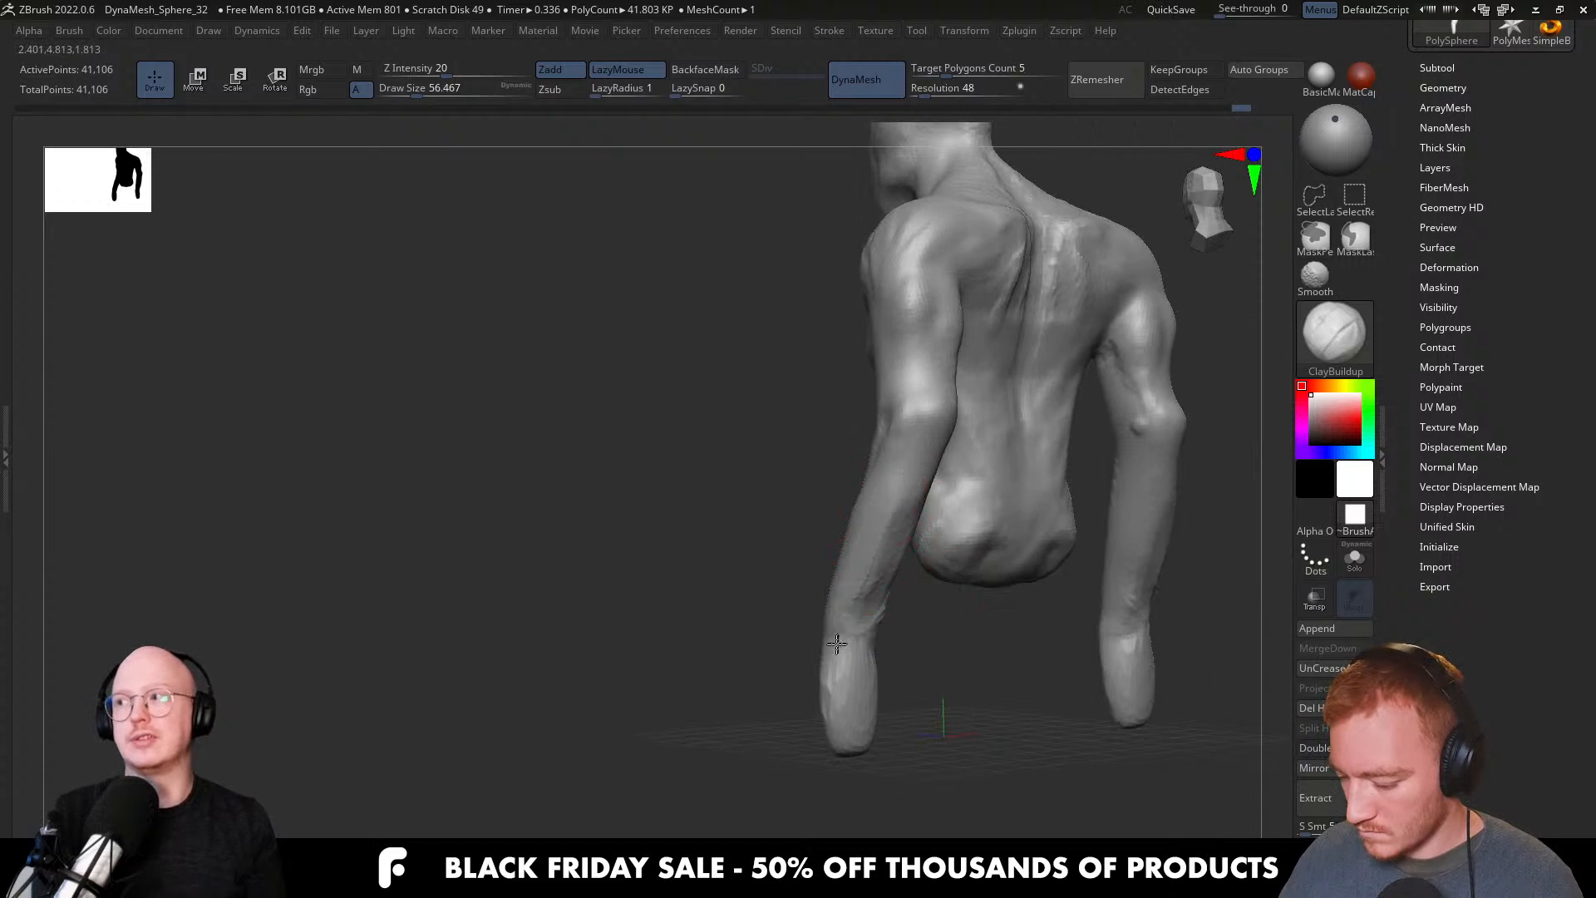
pyautogui.moveTo(877, 516)
pyautogui.mouseDown()
pyautogui.moveTo(932, 588)
pyautogui.moveTo(915, 544)
pyautogui.moveTo(933, 569)
pyautogui.moveTo(850, 614)
pyautogui.mouseUp()
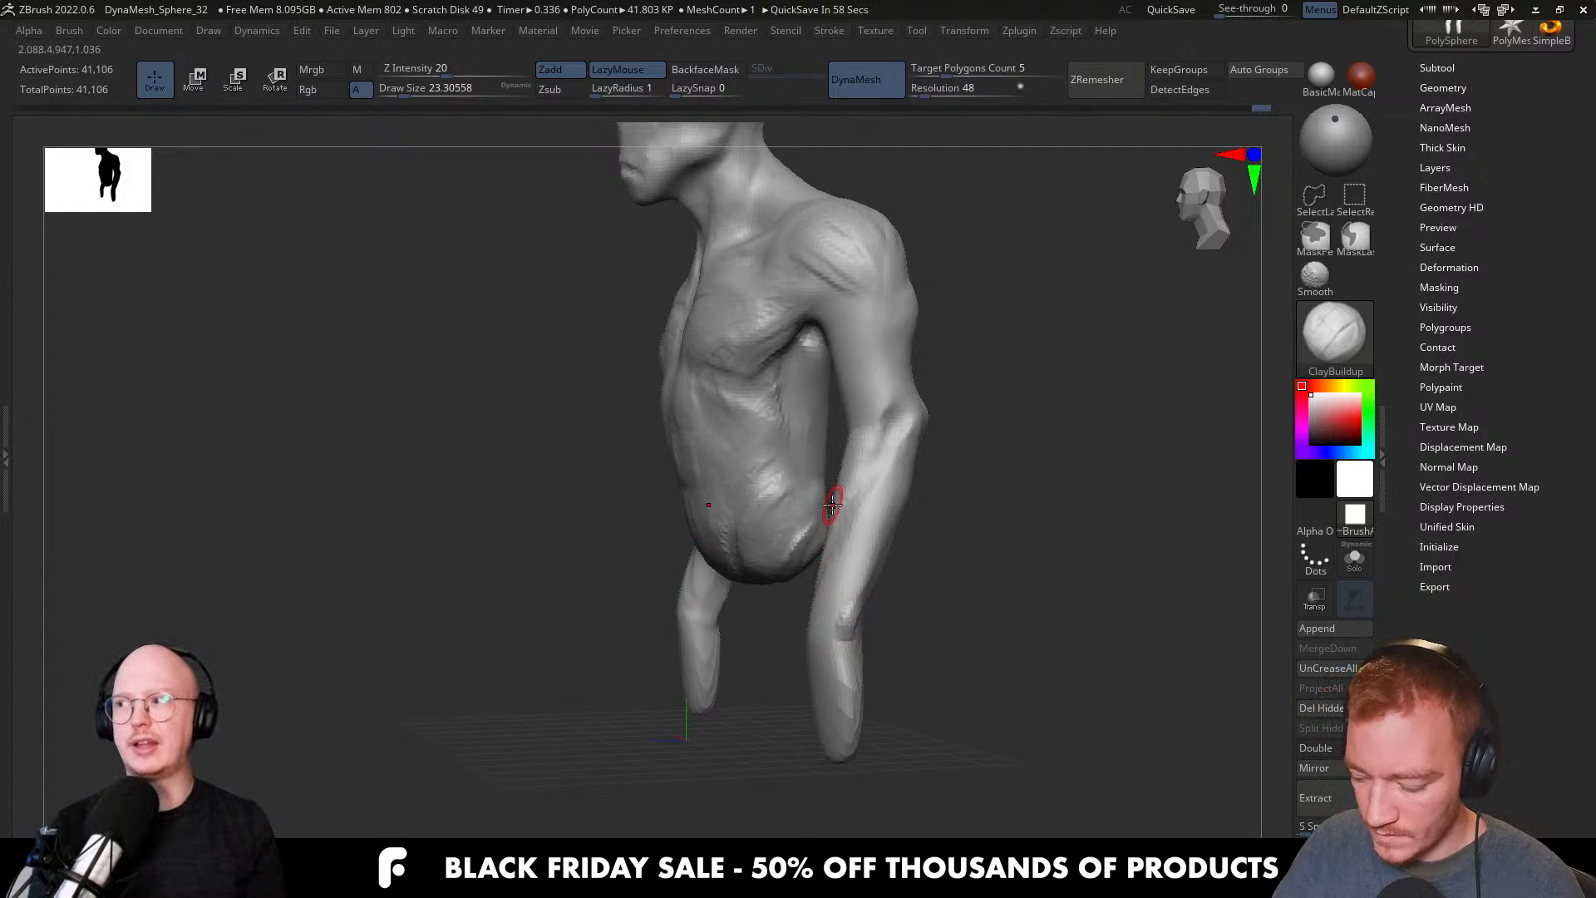
# Add volume to the hands with ClayBuildup and rebuild the mesh with DynaMesh.
pyautogui.press('s')
pyautogui.click(846, 670)
pyautogui.moveTo(843, 655); pyautogui.dragTo(852, 693)
pyautogui.moveTo(996, 592)
pyautogui.keyDown('ctrl'); pyautogui.mouseDown()
pyautogui.moveTo(874, 695)
pyautogui.moveTo(955, 661)
pyautogui.moveTo(912, 638)
pyautogui.mouseUp(); pyautogui.keyUp('ctrl')
# Bulge the upper forearms on both sides with the Move brush at draw sizes between about 77 and 108.
pyautogui.press('b')
pyautogui.press('m')
pyautogui.press('v')
pyautogui.press('s')
pyautogui.click(859, 539)
pyautogui.moveTo(906, 536); pyautogui.dragTo(873, 528)
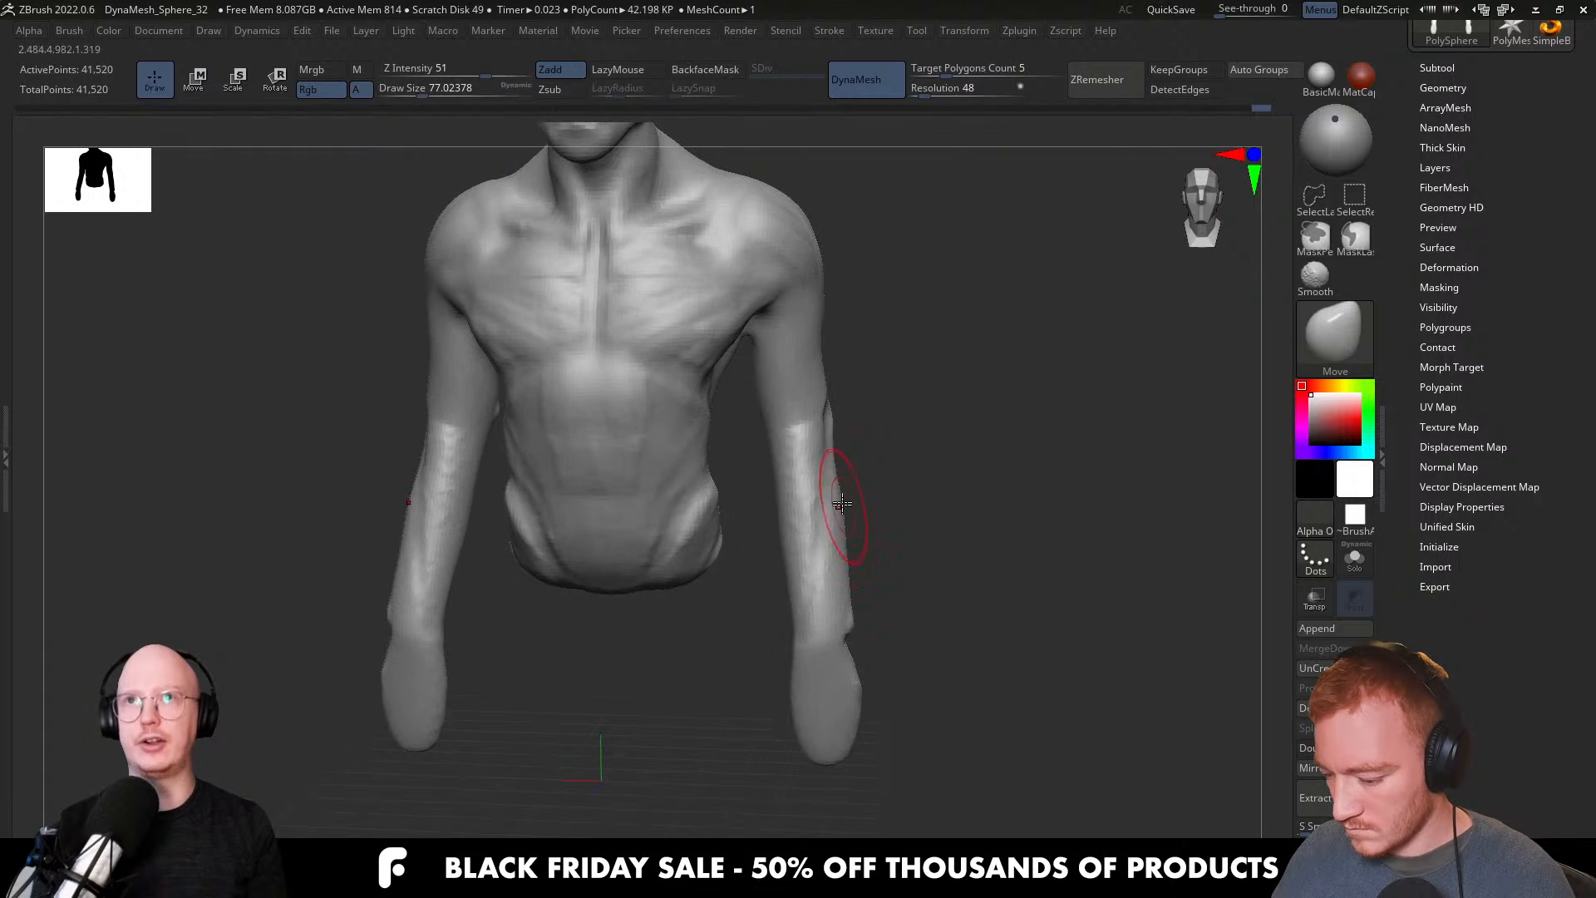
pyautogui.press('s')
pyautogui.click(842, 462)
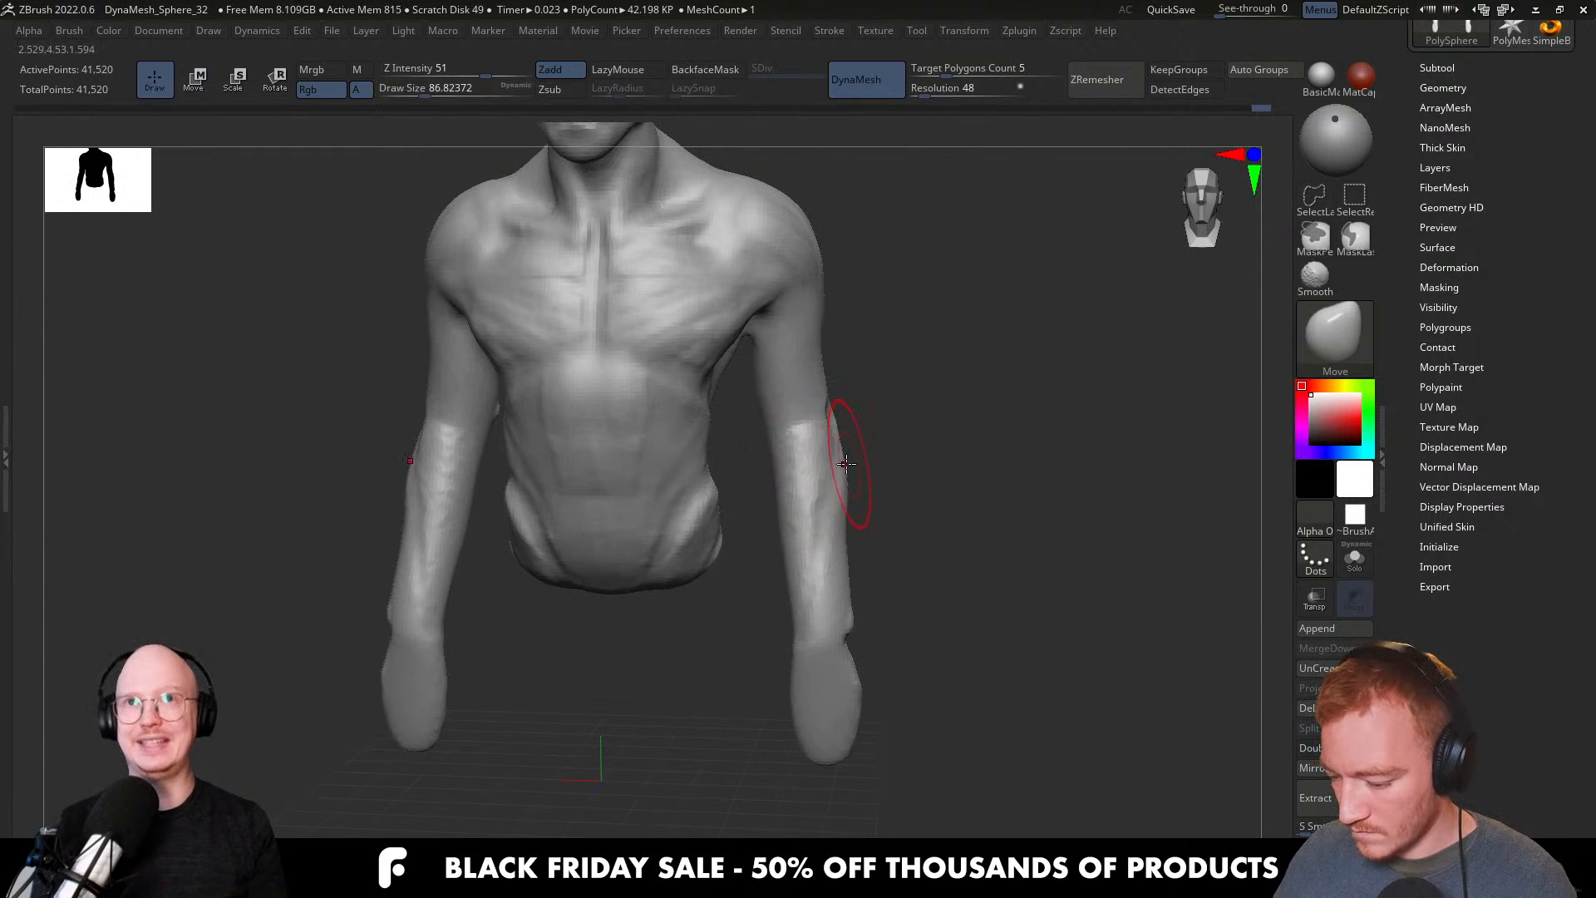
pyautogui.moveTo(841, 465); pyautogui.dragTo(848, 468)
pyautogui.moveTo(778, 479); pyautogui.dragTo(771, 479)
pyautogui.moveTo(806, 533); pyautogui.dragTo(856, 541)
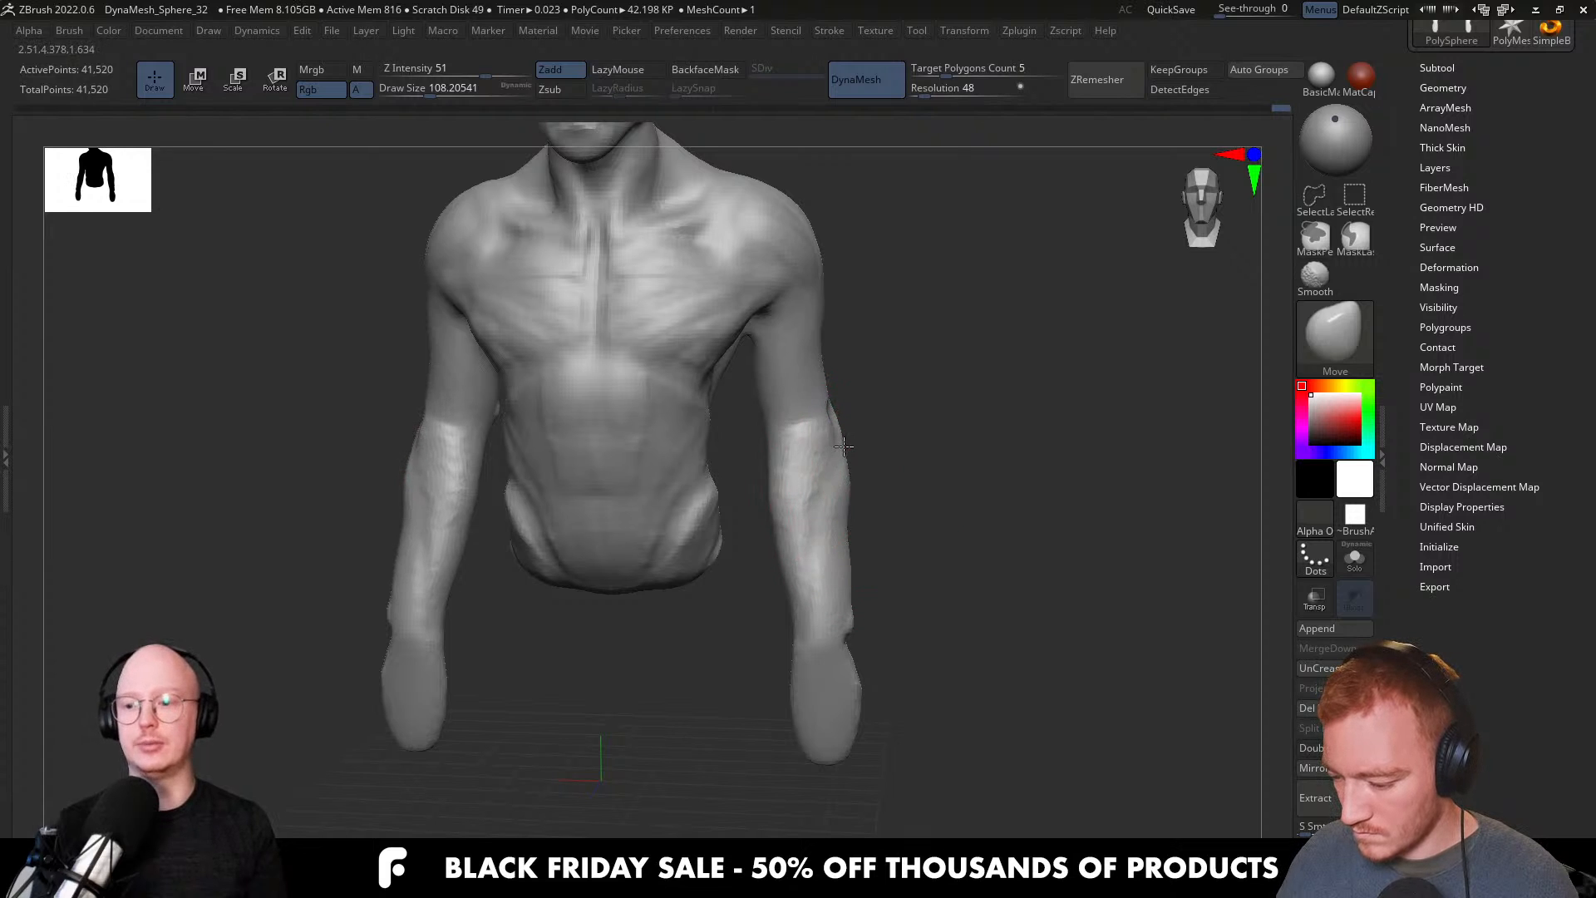
# Reshape the hands and wrists in profile with the Move brush at draw sizes up to about 234.
pyautogui.press('s')
pyautogui.click(881, 575)
pyautogui.moveTo(824, 662)
pyautogui.mouseDown()
pyautogui.moveTo(889, 655)
pyautogui.moveTo(755, 639)
pyautogui.mouseUp()
pyautogui.press('s')
pyautogui.click(846, 608)
pyautogui.keyDown('alt'); pyautogui.moveTo(903, 592); pyautogui.dragTo(819, 575); pyautogui.keyUp('alt')
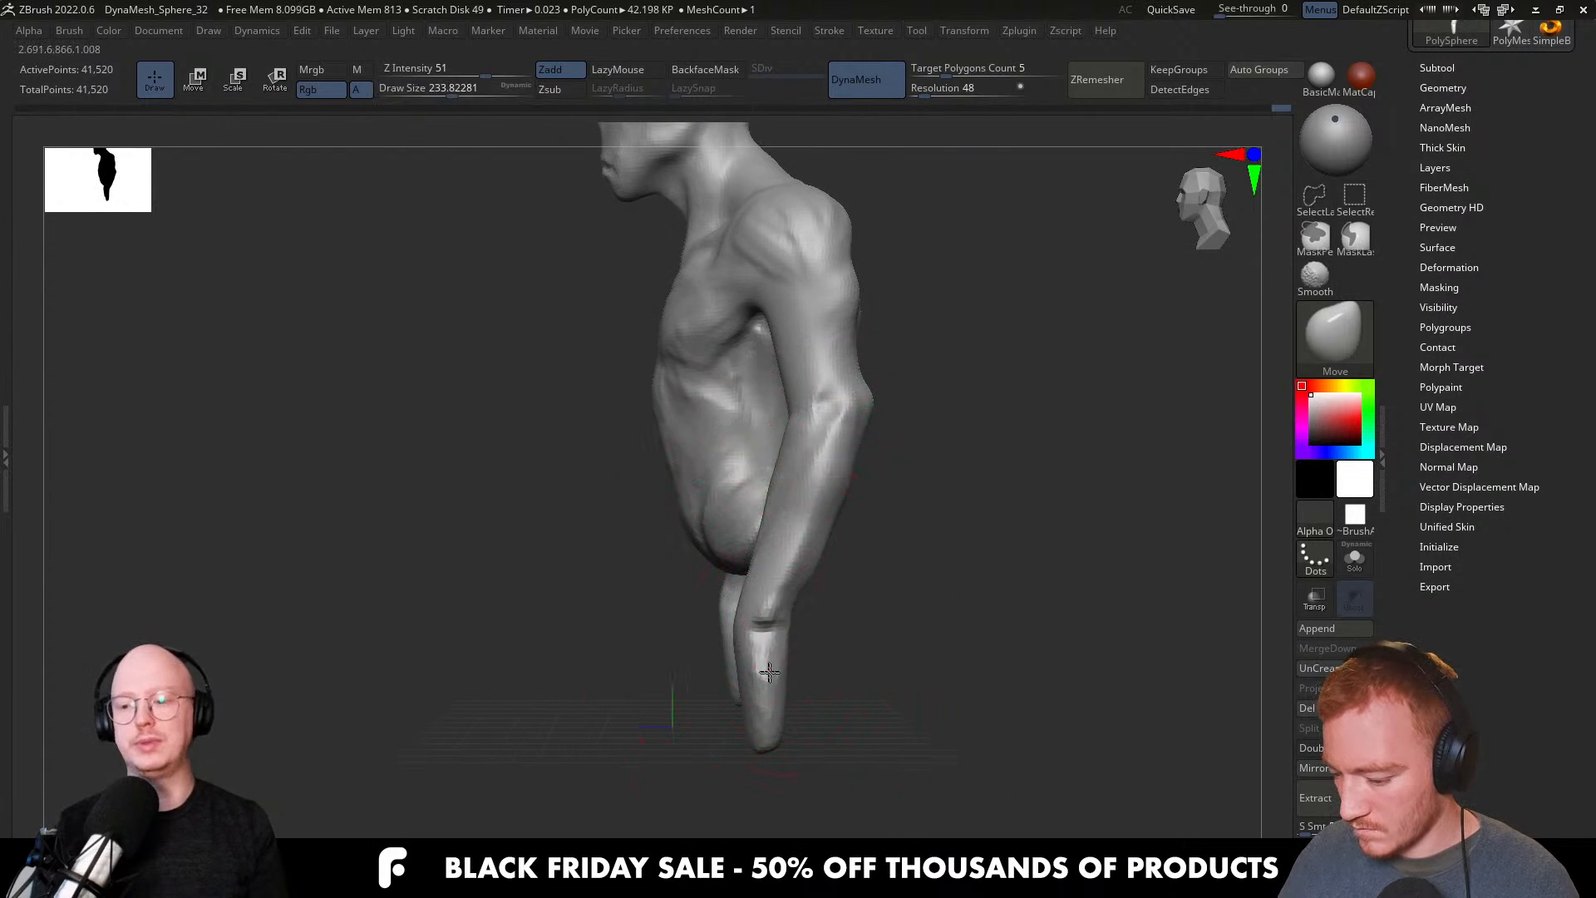
pyautogui.press('s')
pyautogui.click(773, 535)
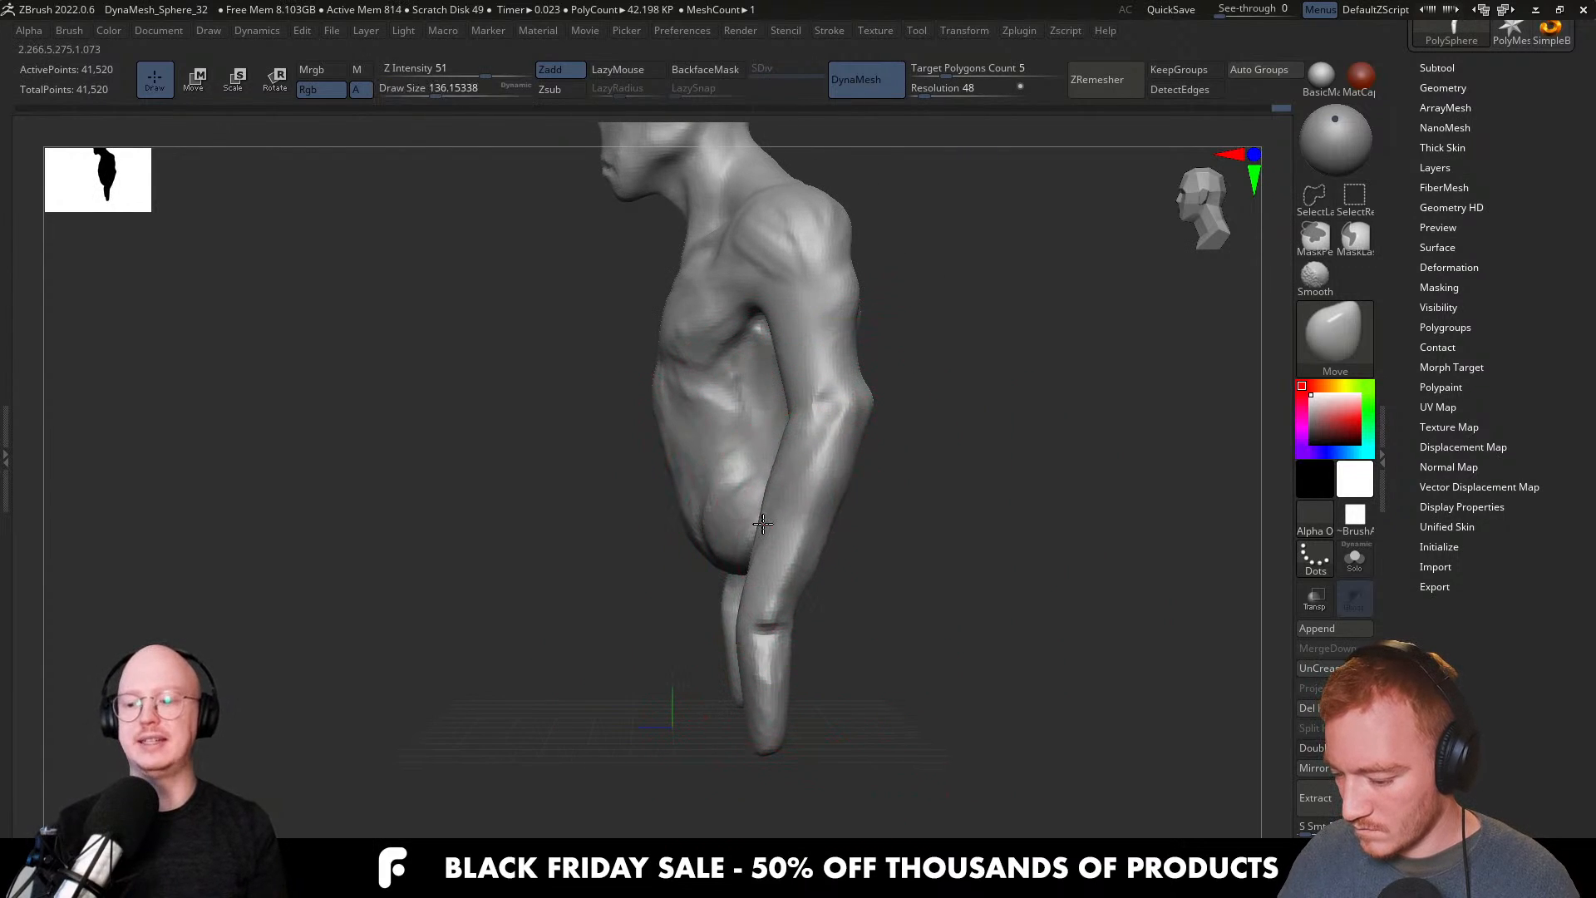
# Refine the inner and outer contours of the forearms with the Move brush, starting from a draw size of about 90.
pyautogui.press('s')
pyautogui.click(778, 467)
pyautogui.moveTo(857, 477); pyautogui.dragTo(939, 476)
pyautogui.press('s')
pyautogui.click(813, 467)
pyautogui.moveTo(743, 468); pyautogui.dragTo(724, 441)
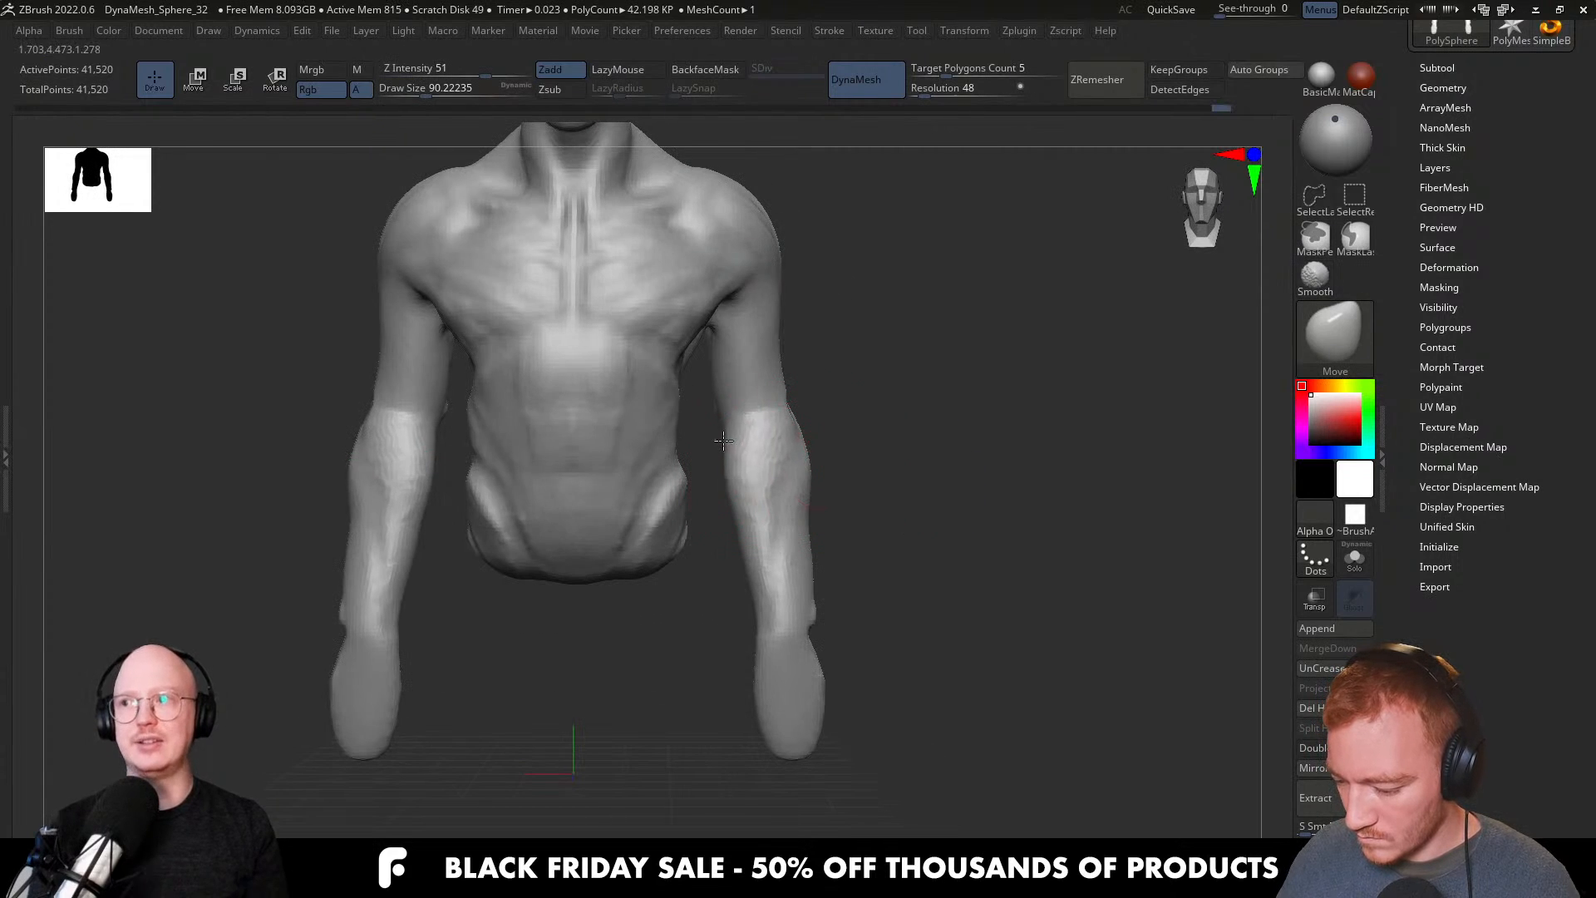
pyautogui.keyDown('alt'); pyautogui.moveTo(767, 440); pyautogui.dragTo(759, 503, button='right'); pyautogui.keyUp('alt')
pyautogui.press(']')
pyautogui.moveTo(762, 511); pyautogui.dragTo(758, 508)
# Build up the forearm muscles just below the elbow with ClayBuildup at a draw size of about 41.
pyautogui.moveTo(769, 520)
pyautogui.mouseDown(button='right')
pyautogui.moveTo(710, 550)
pyautogui.moveTo(672, 536)
pyautogui.mouseUp(button='right')
pyautogui.press('b')
pyautogui.press('c')
pyautogui.press('b')
pyautogui.press('s')
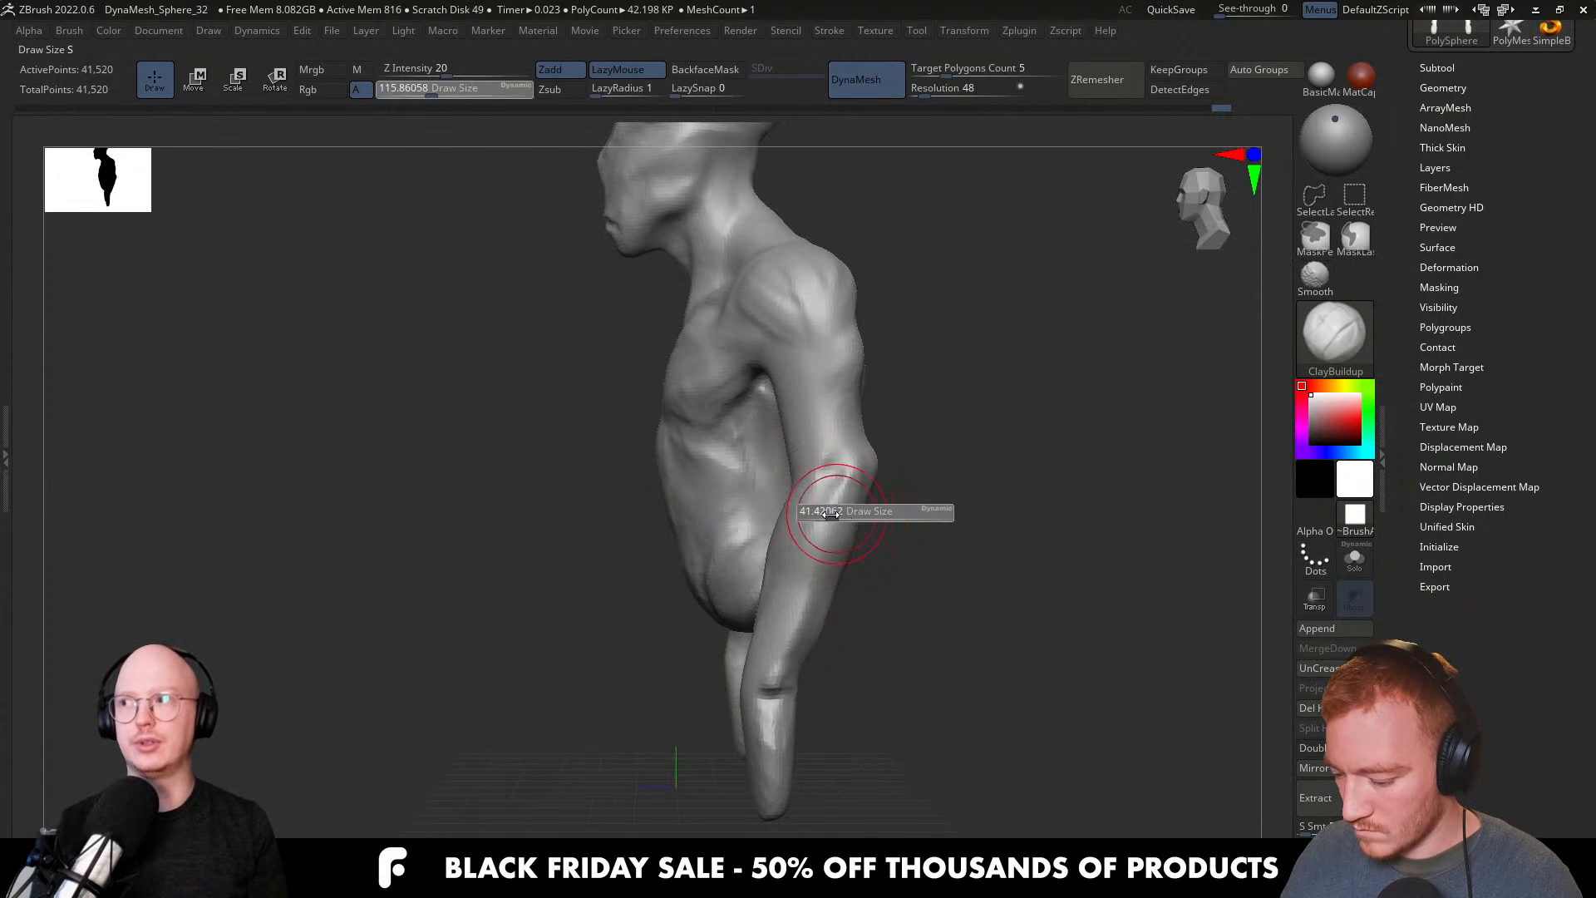
pyautogui.moveTo(837, 511); pyautogui.dragTo(828, 511)
pyautogui.moveTo(833, 498); pyautogui.dragTo(871, 515, button='right')
pyautogui.press('s')
pyautogui.moveTo(848, 461); pyautogui.dragTo(836, 461)
pyautogui.moveTo(842, 467)
pyautogui.keyDown('shift'); pyautogui.mouseDown(button='right')
pyautogui.moveTo(815, 466)
pyautogui.moveTo(832, 552)
pyautogui.mouseUp(button='right'); pyautogui.keyUp('shift')
# Build up the biceps and the inner forearm with ClayBuildup, varying the draw size.
pyautogui.moveTo(828, 465); pyautogui.dragTo(879, 474, button='right')
pyautogui.press('s')
pyautogui.moveTo(871, 461); pyautogui.dragTo(887, 461)
pyautogui.moveTo(781, 456); pyautogui.dragTo(767, 445, button='right')
pyautogui.moveTo(770, 477); pyautogui.dragTo(796, 570)
pyautogui.moveTo(781, 572)
pyautogui.mouseDown(button='right')
pyautogui.moveTo(754, 571)
pyautogui.moveTo(786, 552)
pyautogui.moveTo(820, 606)
pyautogui.moveTo(799, 667)
pyautogui.moveTo(748, 599)
pyautogui.moveTo(830, 635)
pyautogui.moveTo(914, 622)
pyautogui.moveTo(810, 622)
pyautogui.moveTo(790, 587)
pyautogui.mouseUp(button='right')
pyautogui.press('[')
pyautogui.moveTo(813, 526); pyautogui.dragTo(843, 510, button='right')
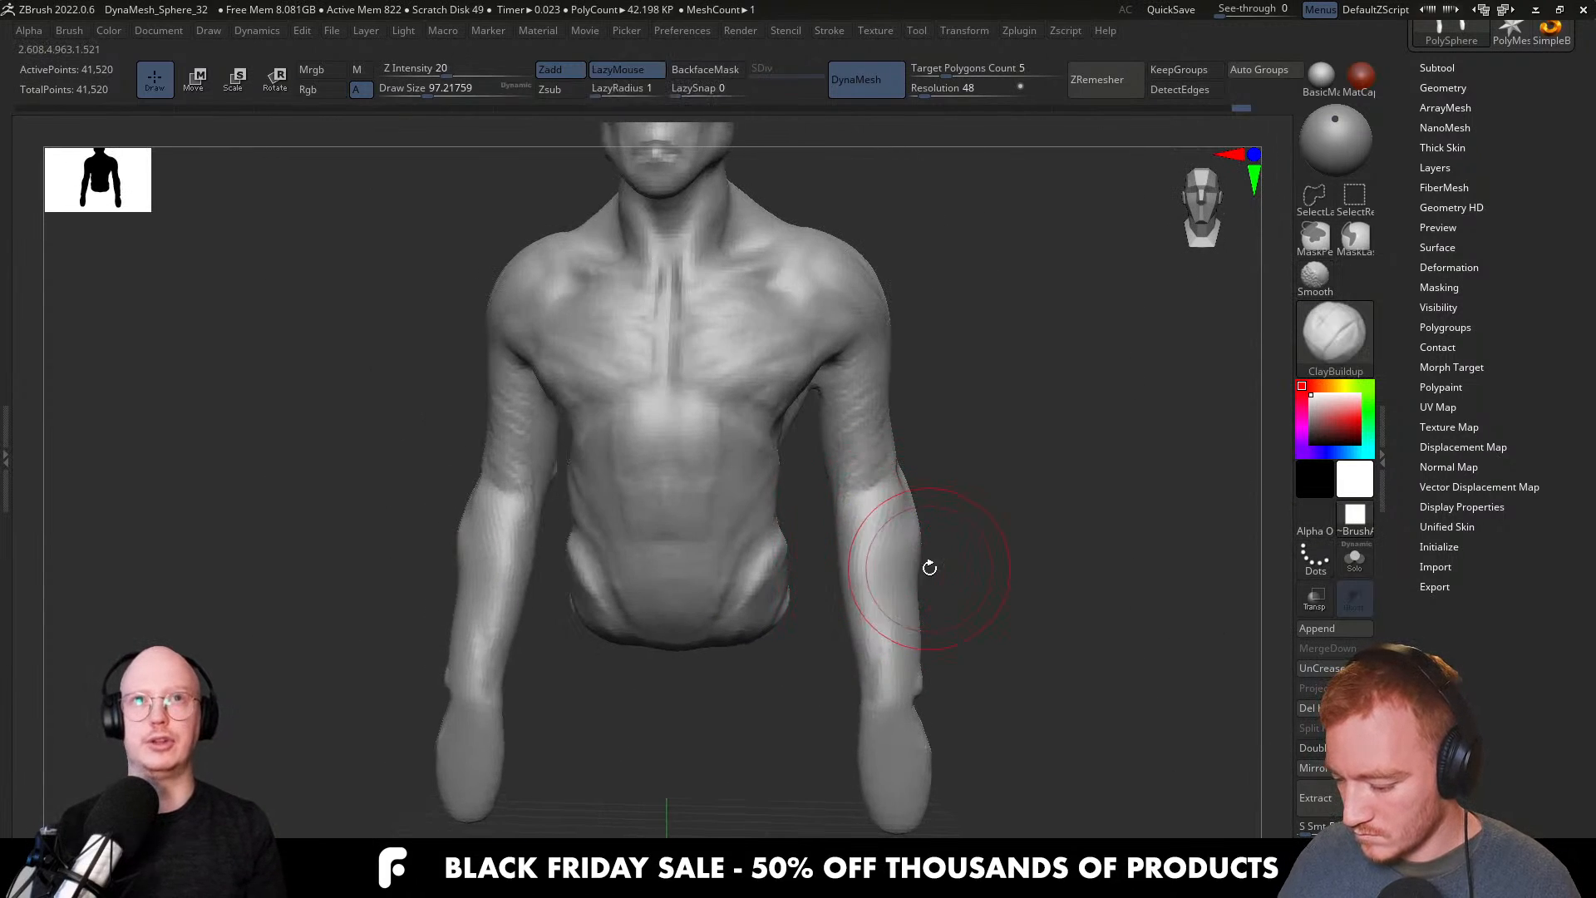
# Define the muscle separations around the elbow and outer upper arm with DamStandard at a draw size of about 35.
pyautogui.moveTo(926, 563); pyautogui.dragTo(866, 613, button='right')
pyautogui.press('b')
pyautogui.press('d')
pyautogui.press('s')
pyautogui.moveTo(935, 519)
pyautogui.mouseDown(button='right')
pyautogui.moveTo(915, 513)
pyautogui.moveTo(890, 571)
pyautogui.moveTo(941, 507)
pyautogui.moveTo(853, 628)
pyautogui.moveTo(786, 681)
pyautogui.moveTo(934, 527)
pyautogui.mouseUp(button='right')
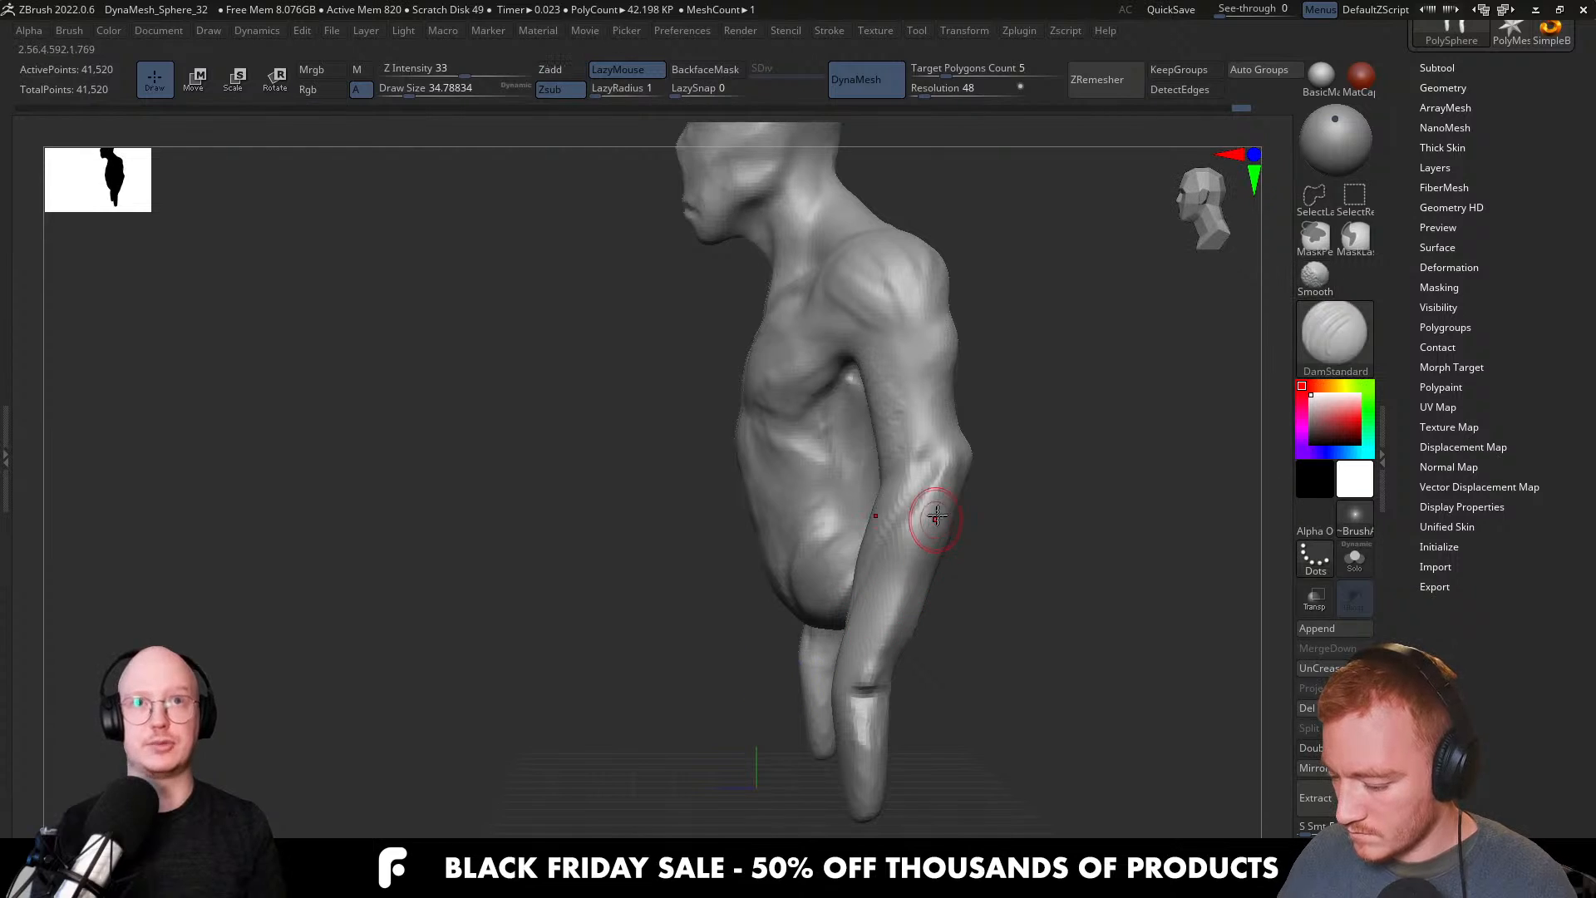
pyautogui.moveTo(944, 445); pyautogui.dragTo(900, 561, button='right')
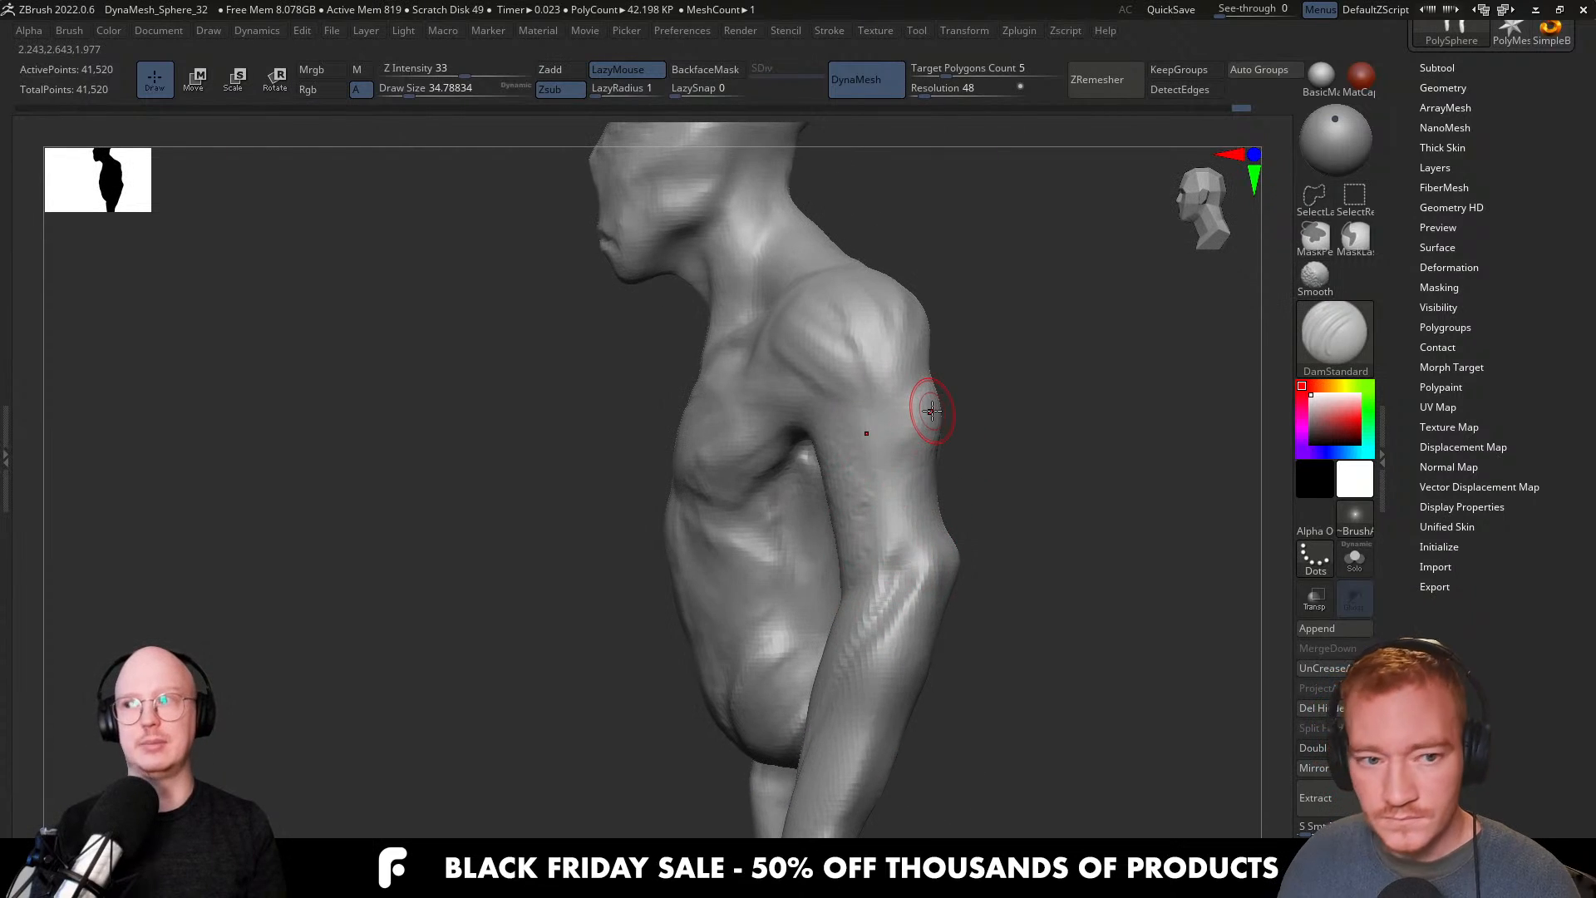
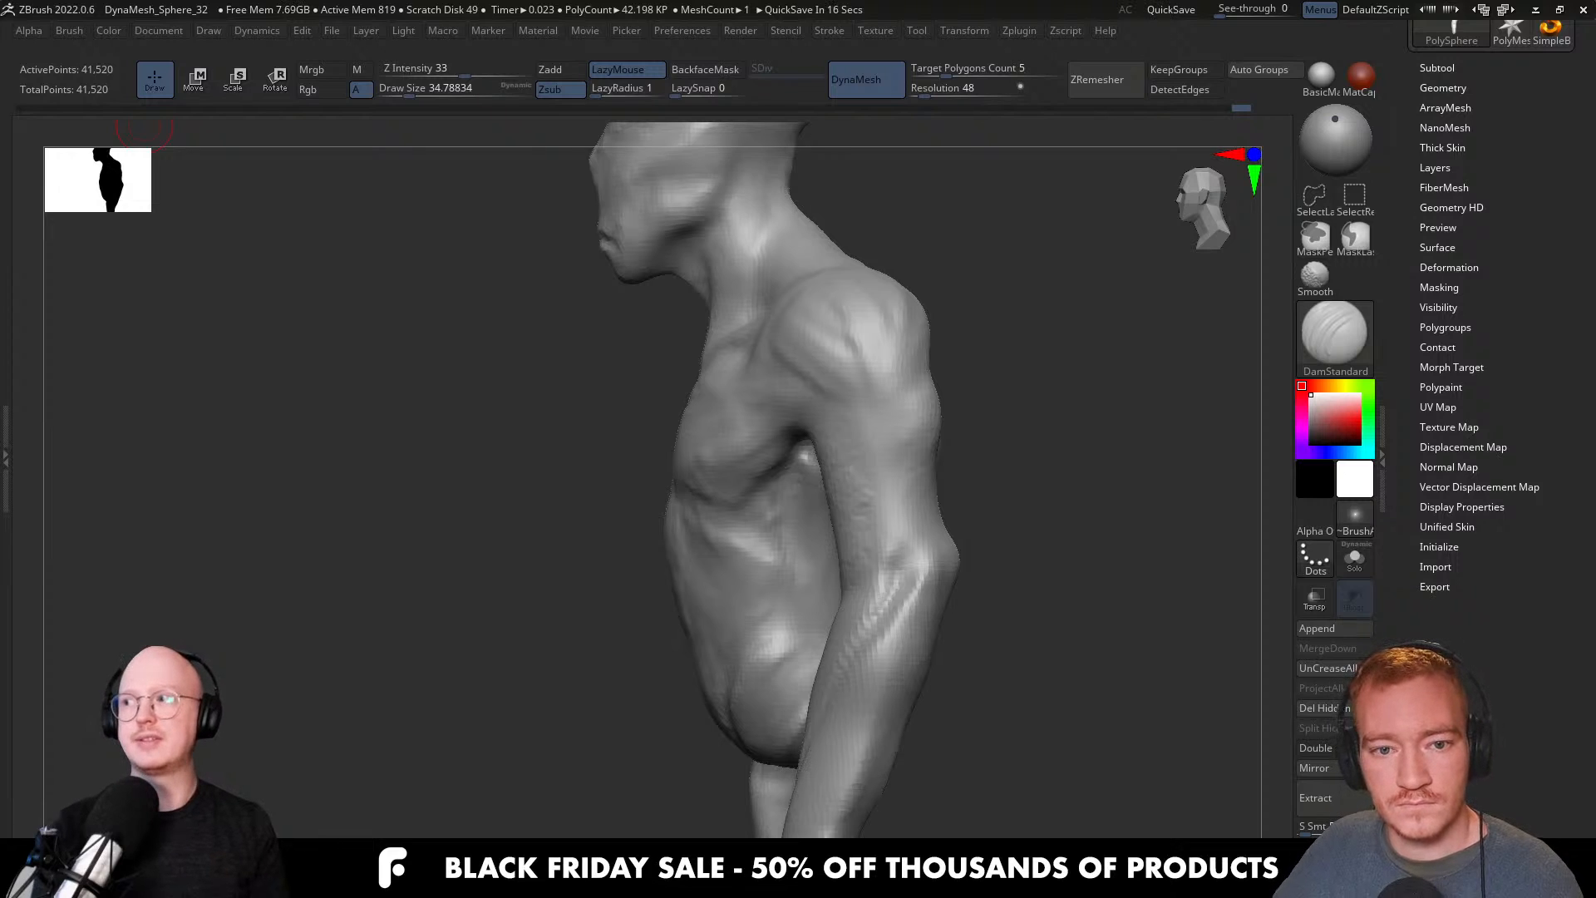
pyautogui.moveTo(872, 574); pyautogui.dragTo(866, 552, button='right')
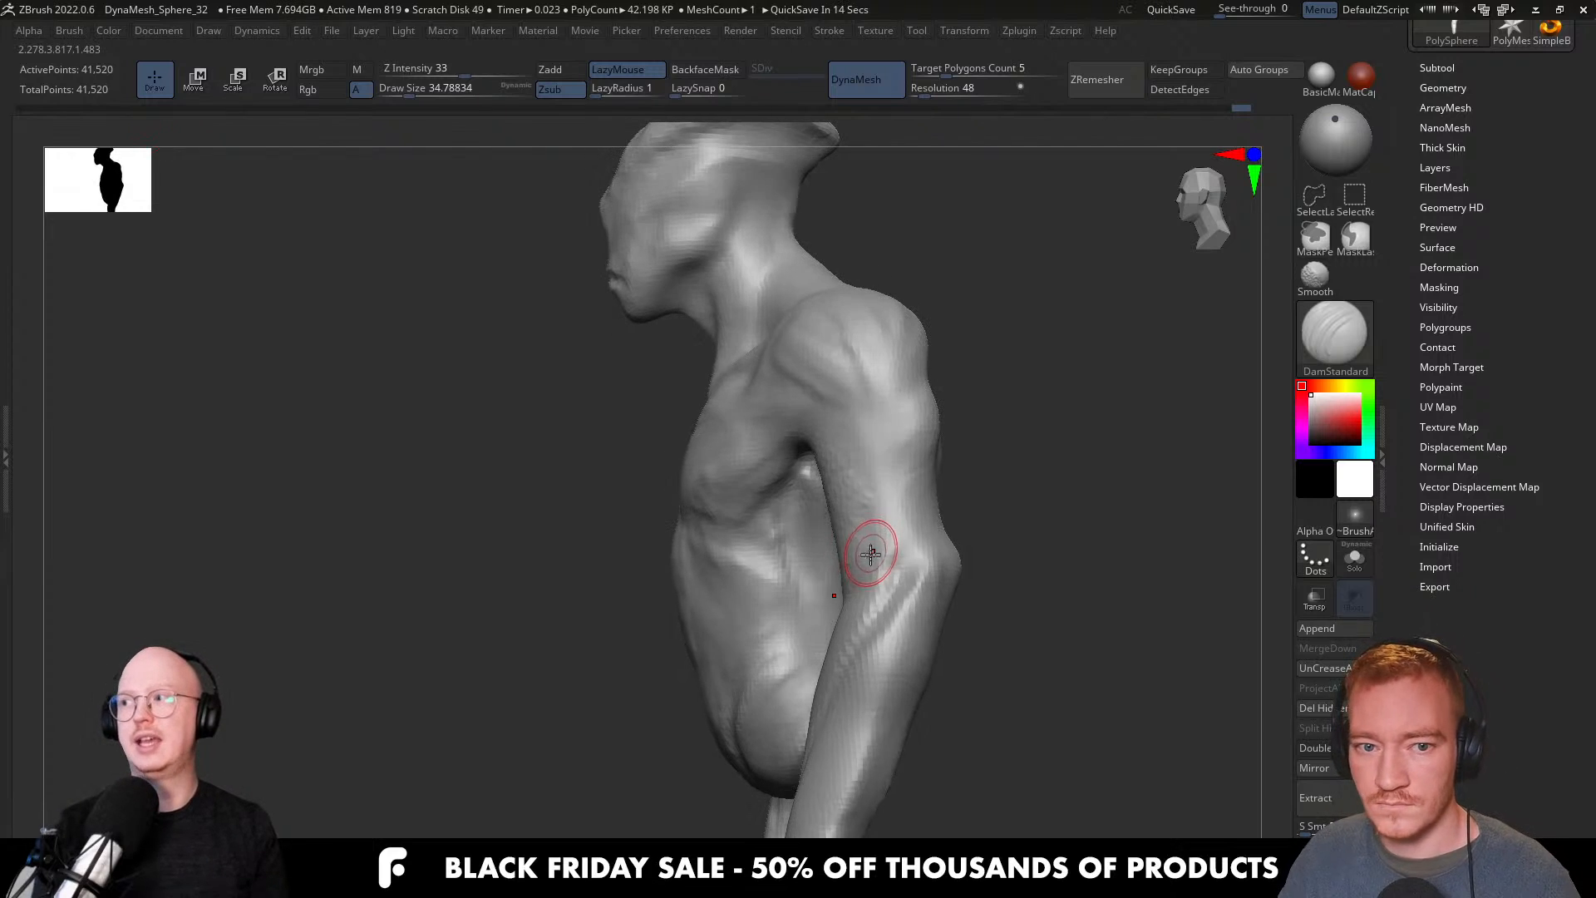
# Reshape the front of the upper arm and the armpit area with the Move brush at a draw size of about 90.
pyautogui.press('b')
pyautogui.press('m')
pyautogui.press('v')
pyautogui.moveTo(860, 591)
pyautogui.mouseDown()
pyautogui.moveTo(845, 581)
pyautogui.moveTo(841, 607)
pyautogui.moveTo(845, 547)
pyautogui.mouseUp()
pyautogui.moveTo(845, 547); pyautogui.dragTo(833, 517, button='right')
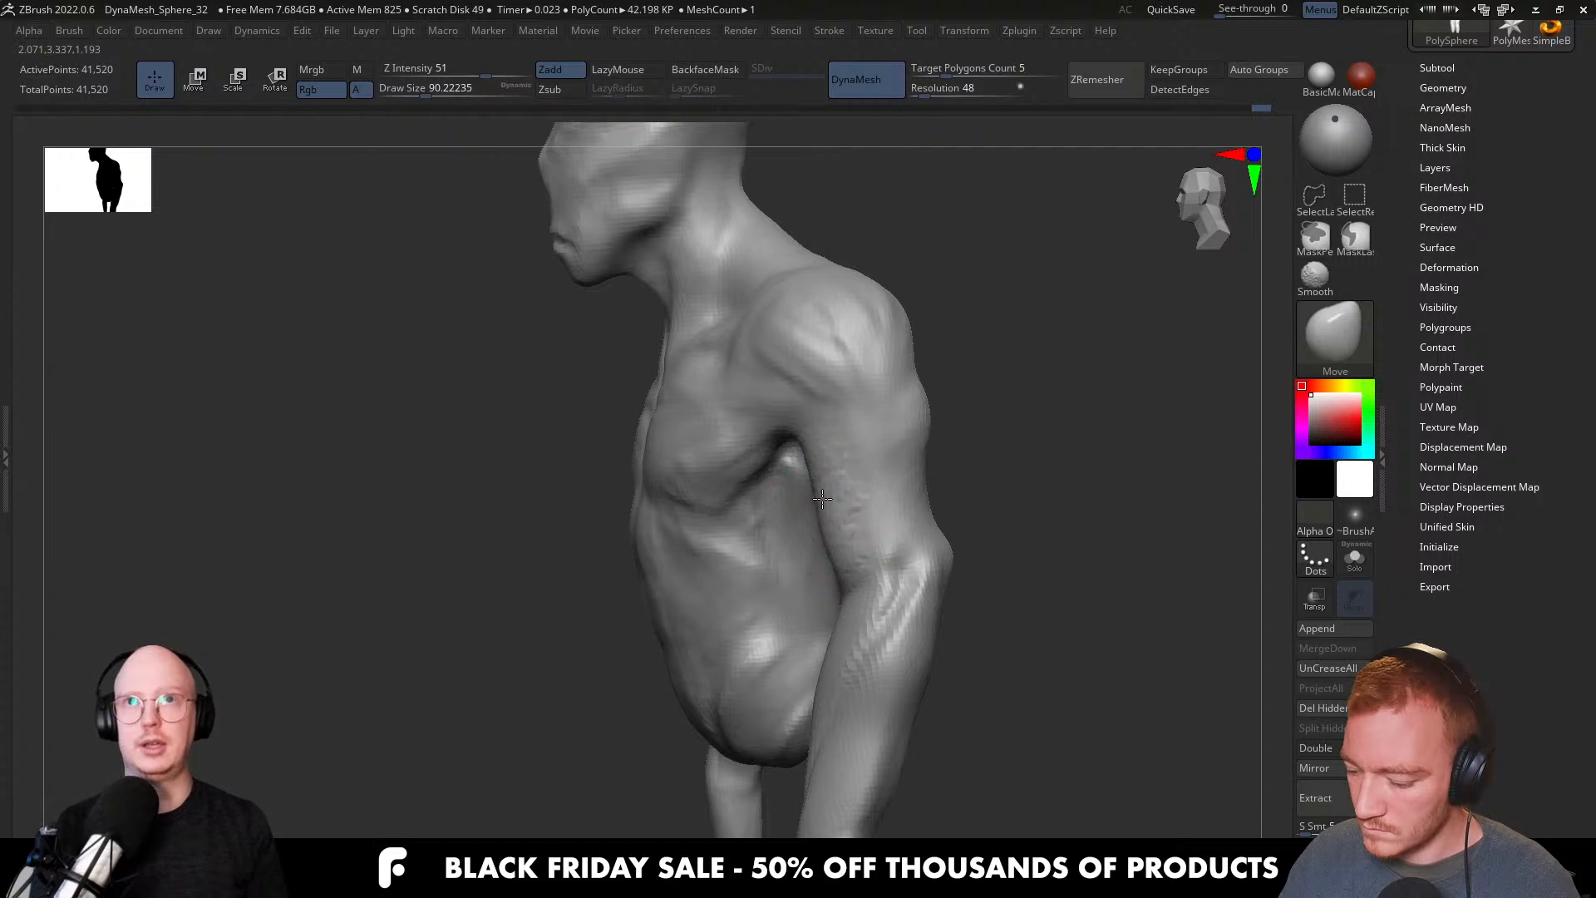
pyautogui.moveTo(784, 391); pyautogui.dragTo(778, 449)
# Carve the armpit crease between the chest and upper arm with DamStandard at a draw size of about 49.
pyautogui.press('b')
pyautogui.press('d')
pyautogui.press('s')
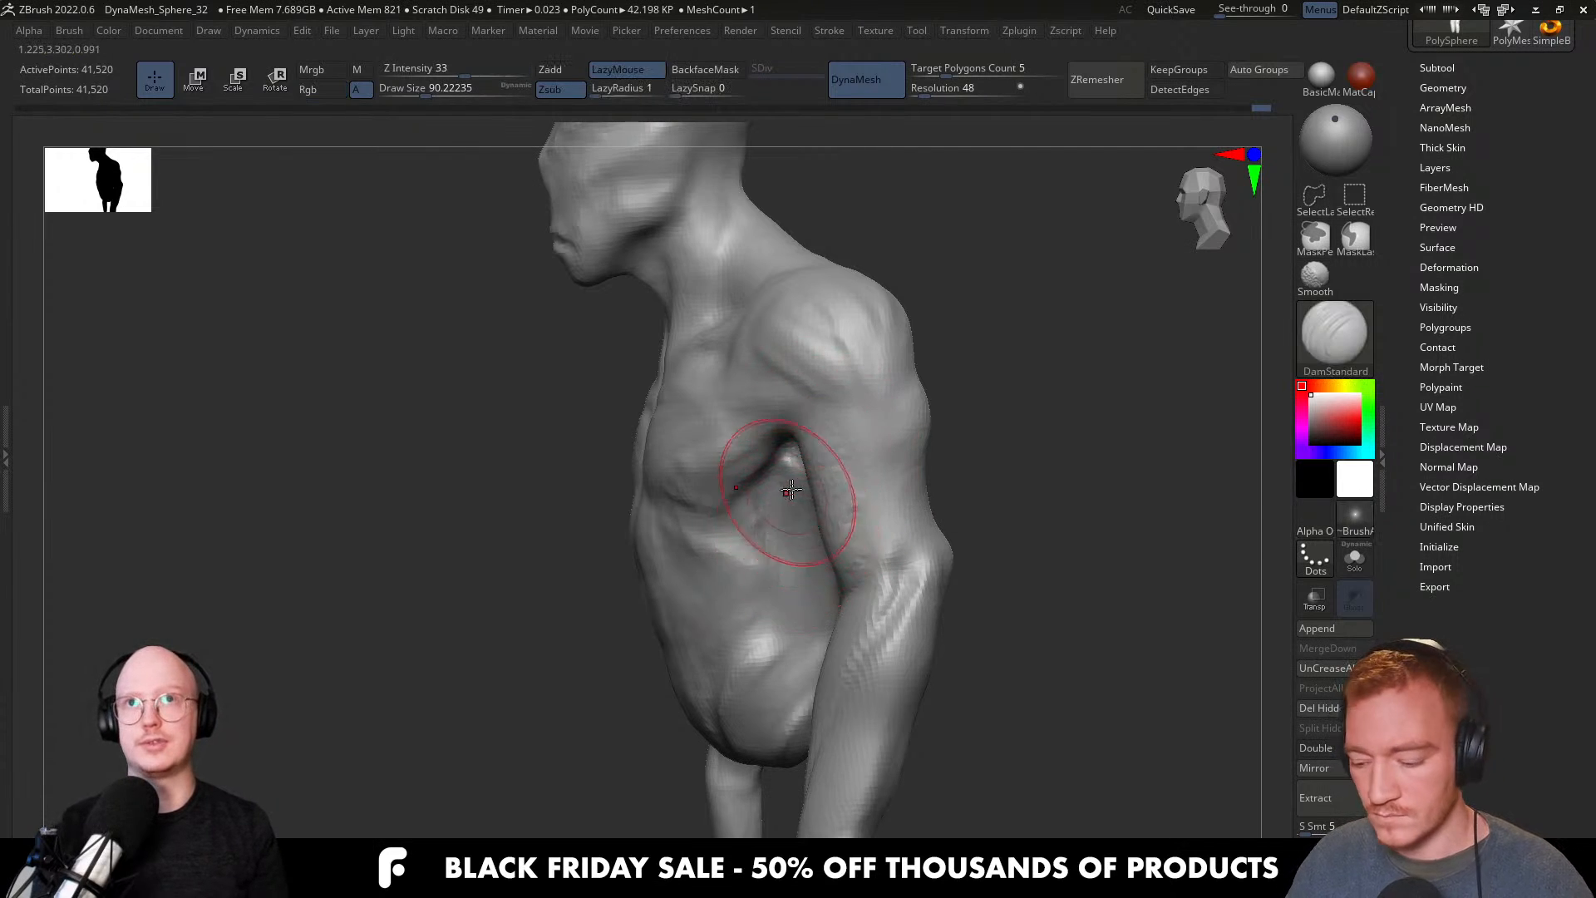
pyautogui.moveTo(802, 519); pyautogui.dragTo(819, 456, button='right')
pyautogui.press('s')
pyautogui.press('s')
pyautogui.moveTo(845, 435); pyautogui.dragTo(809, 466)
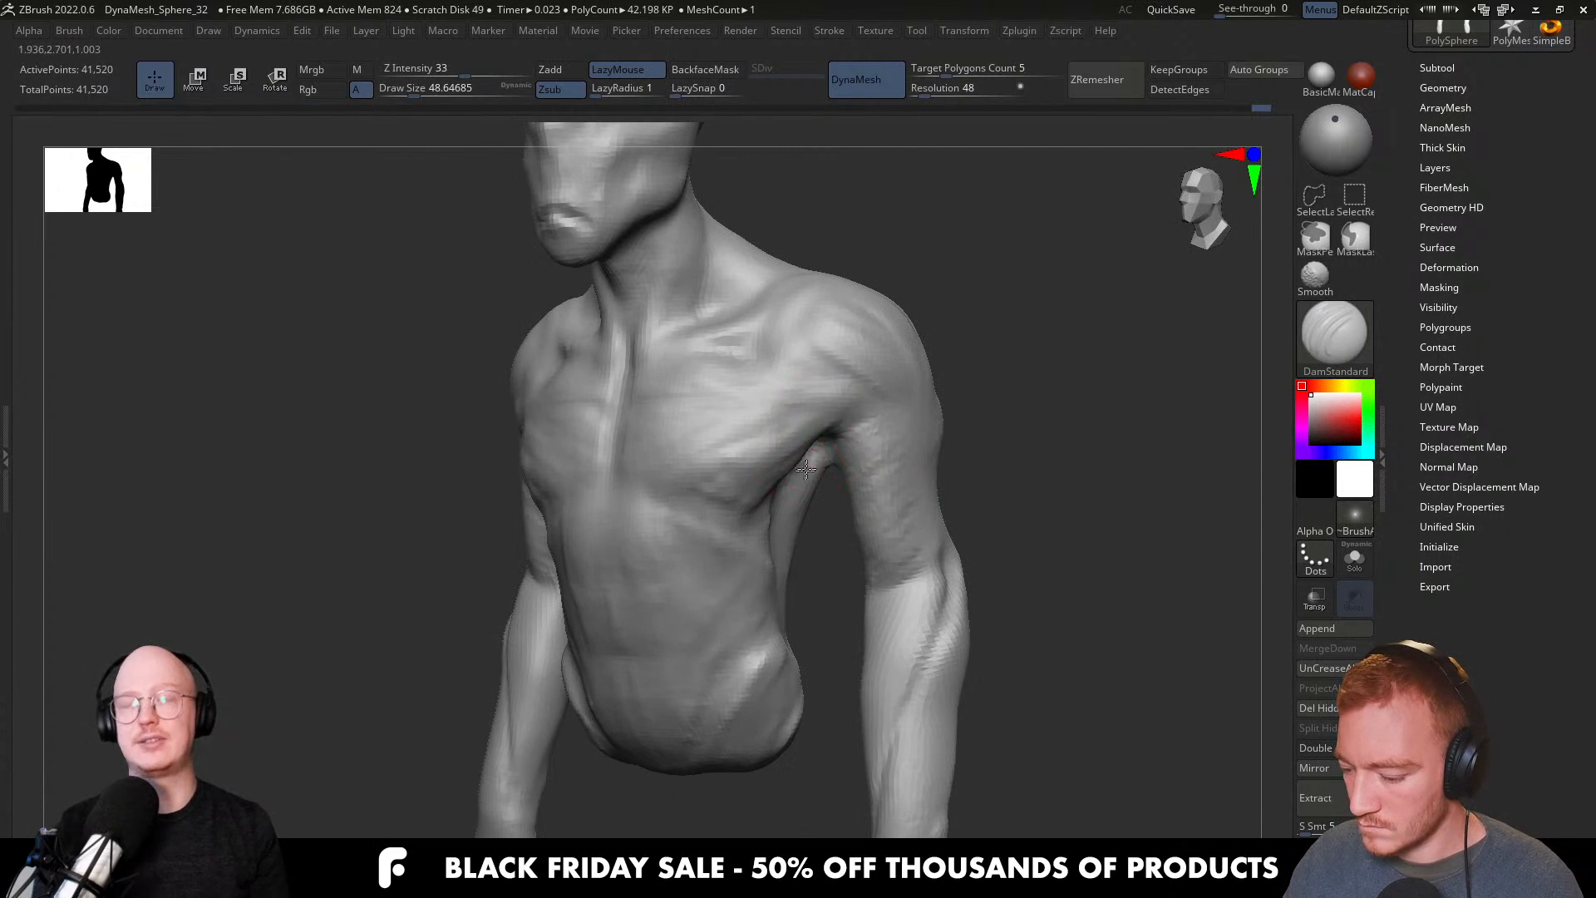
pyautogui.moveTo(807, 485); pyautogui.dragTo(841, 439, button='right')
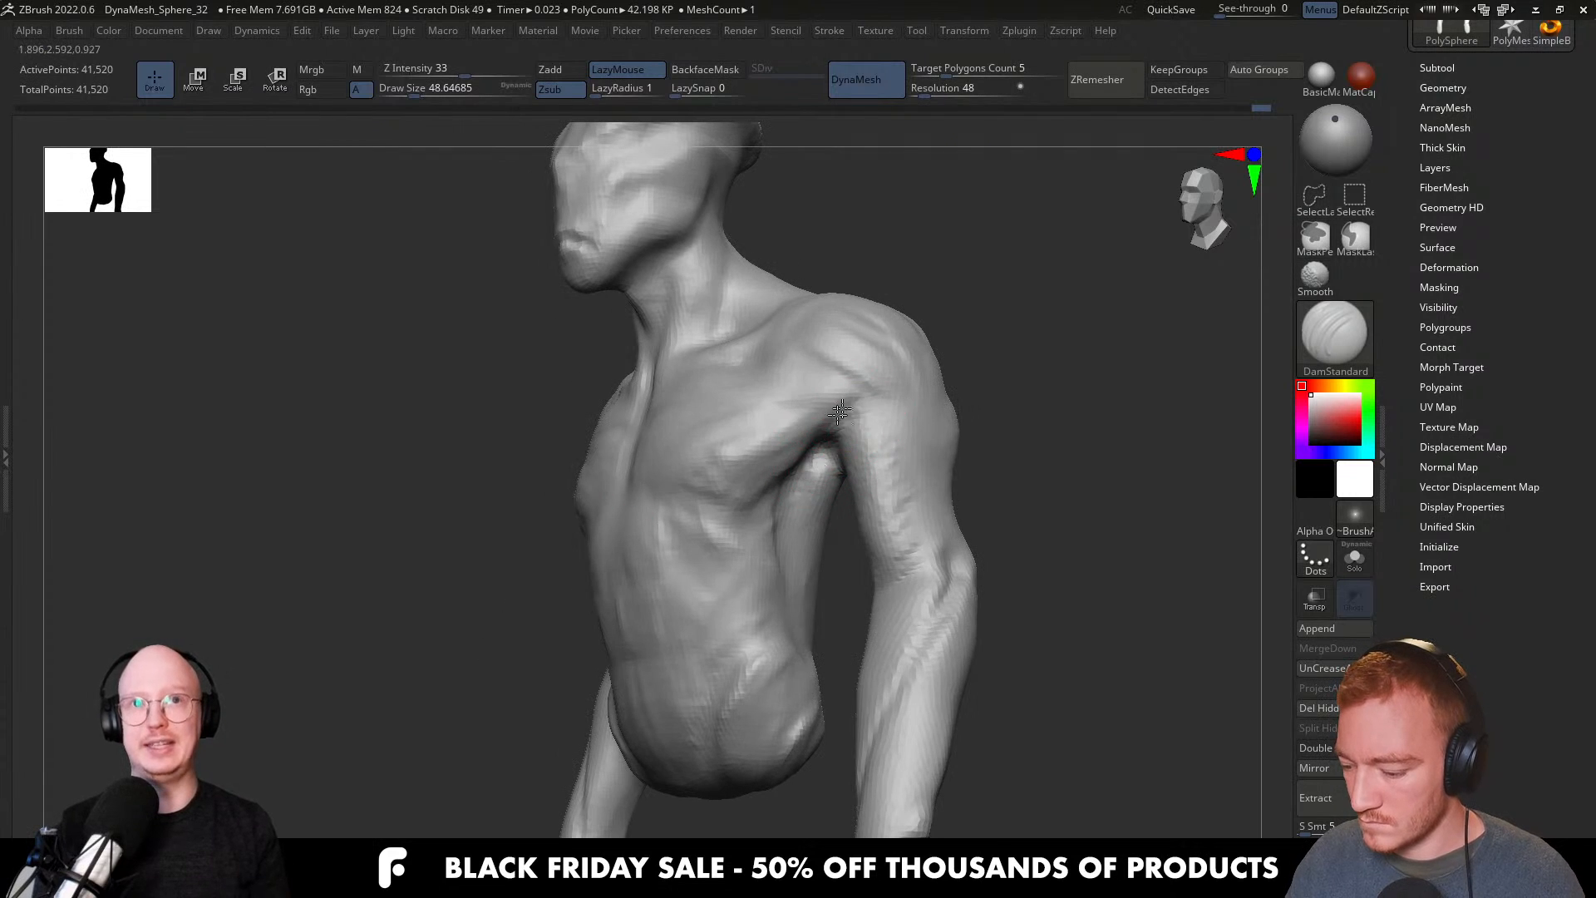
# Sculpt the back muscle below the armpit with ClayBuildup, going from a draw size of about 49 to 27.
pyautogui.moveTo(772, 497)
pyautogui.mouseDown(button='right')
pyautogui.moveTo(827, 453)
pyautogui.moveTo(813, 470)
pyautogui.moveTo(785, 453)
pyautogui.moveTo(763, 507)
pyautogui.moveTo(824, 497)
pyautogui.moveTo(813, 524)
pyautogui.moveTo(812, 499)
pyautogui.moveTo(867, 552)
pyautogui.moveTo(826, 533)
pyautogui.mouseUp(button='right')
pyautogui.press('b')
pyautogui.press('c')
pyautogui.press('b')
pyautogui.press('s')
pyautogui.moveTo(829, 512); pyautogui.dragTo(835, 512)
pyautogui.keyDown('alt'); pyautogui.moveTo(832, 502); pyautogui.dragTo(821, 487); pyautogui.keyUp('alt')
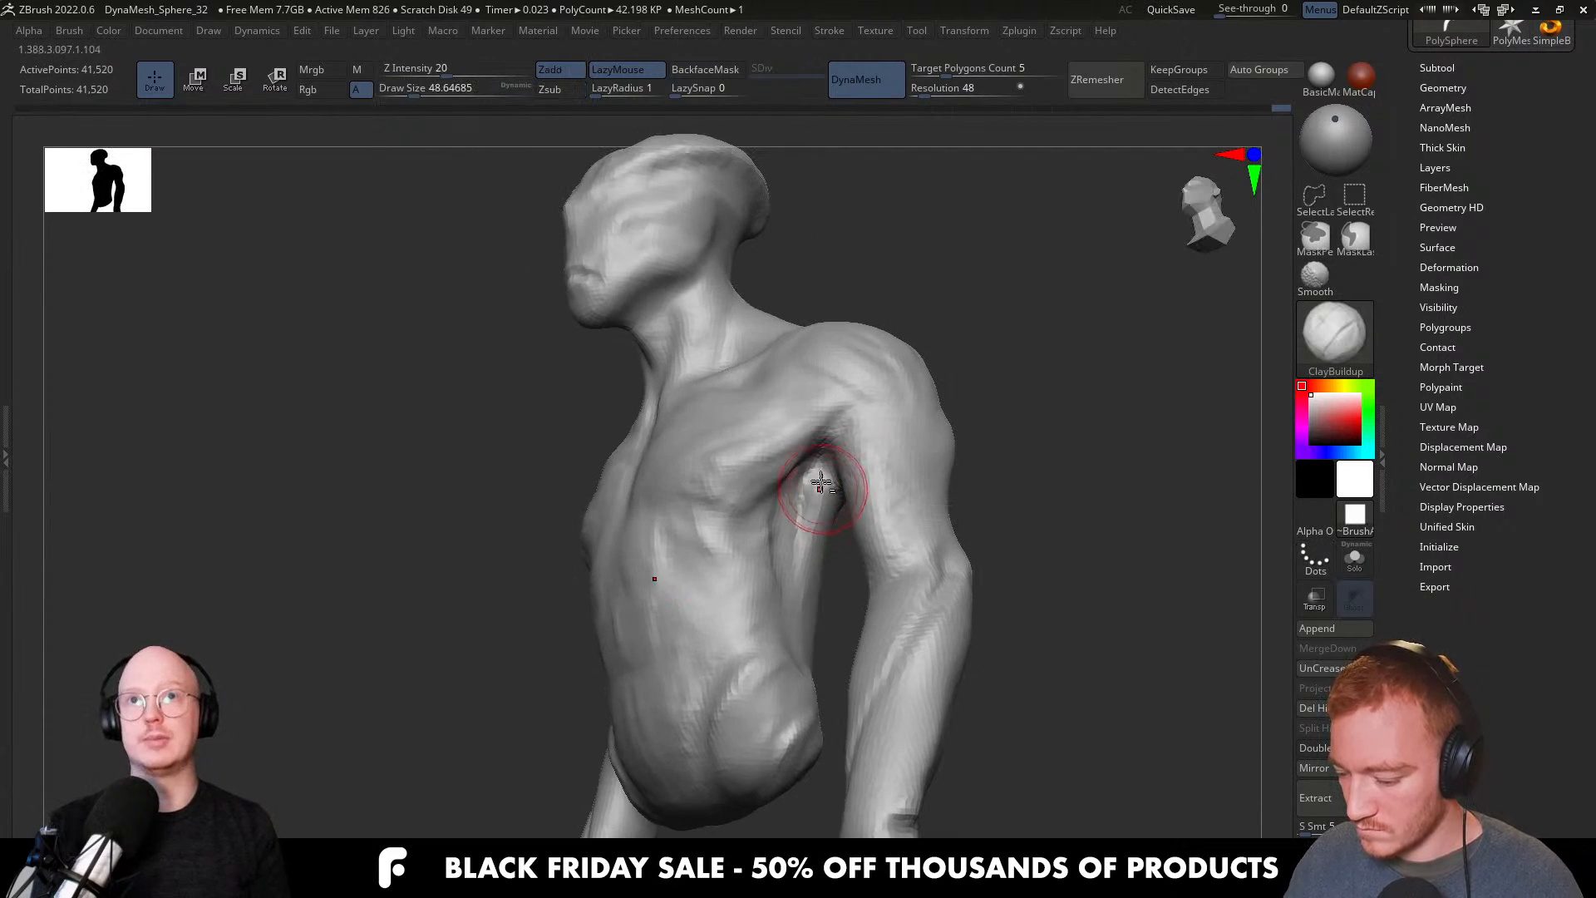
pyautogui.moveTo(810, 585); pyautogui.dragTo(828, 493)
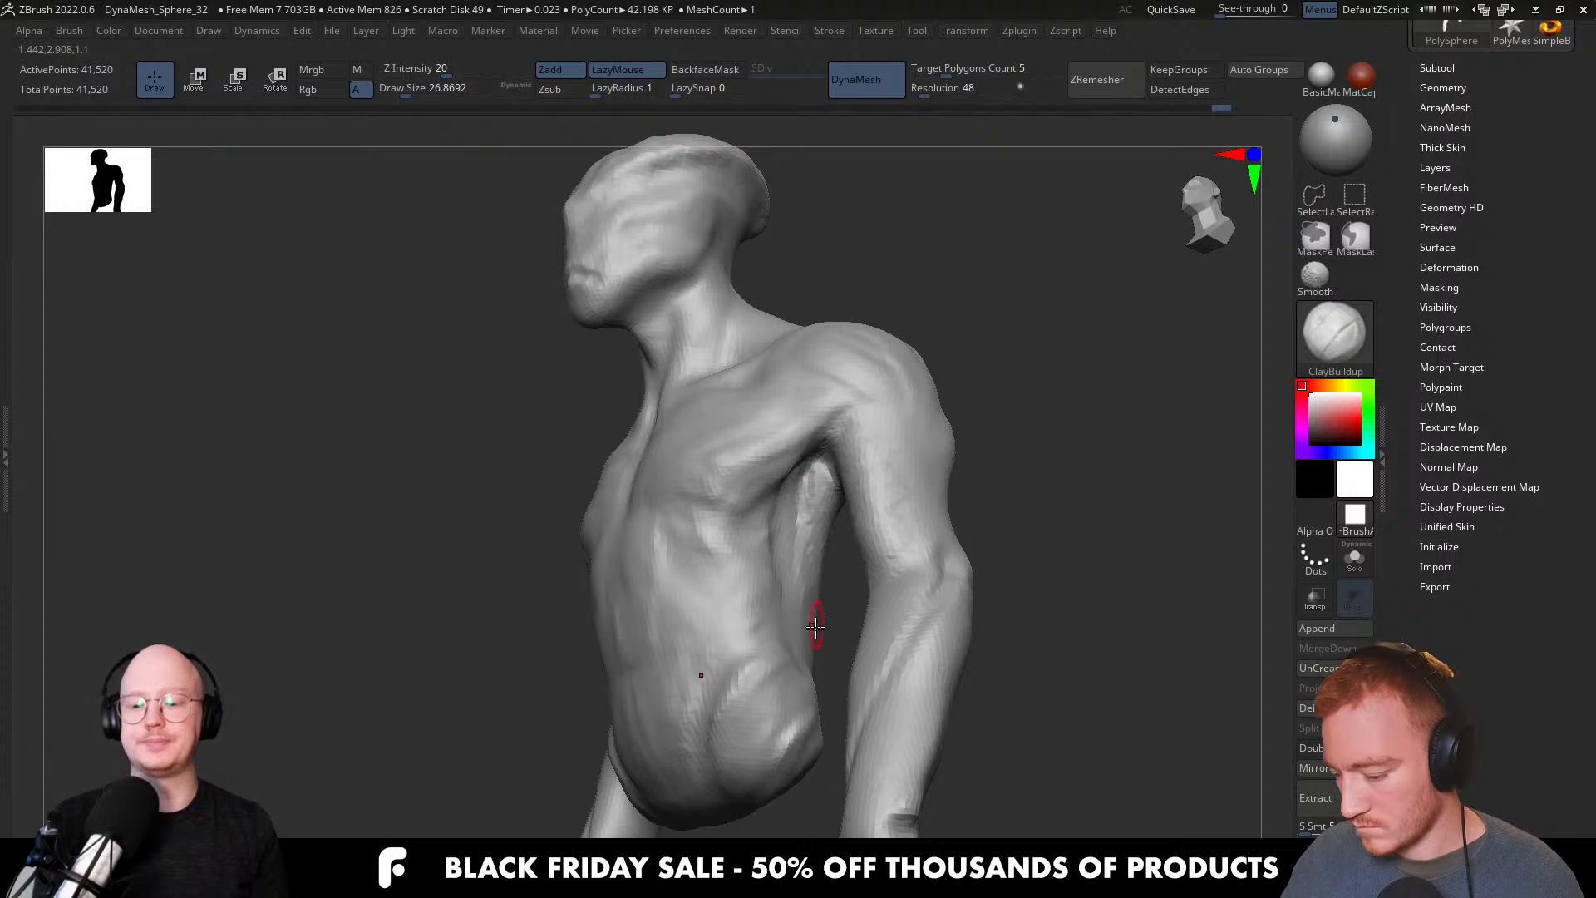
# Adjust the armpit and upper arm in profile with the Move brush at draw sizes of about 97 and 74.
pyautogui.moveTo(811, 484)
pyautogui.mouseDown(button='right')
pyautogui.moveTo(776, 650)
pyautogui.moveTo(872, 598)
pyautogui.moveTo(810, 551)
pyautogui.mouseUp(button='right')
pyautogui.press('b')
pyautogui.press('m')
pyautogui.press('v')
pyautogui.press('s')
pyautogui.moveTo(781, 457); pyautogui.dragTo(831, 457)
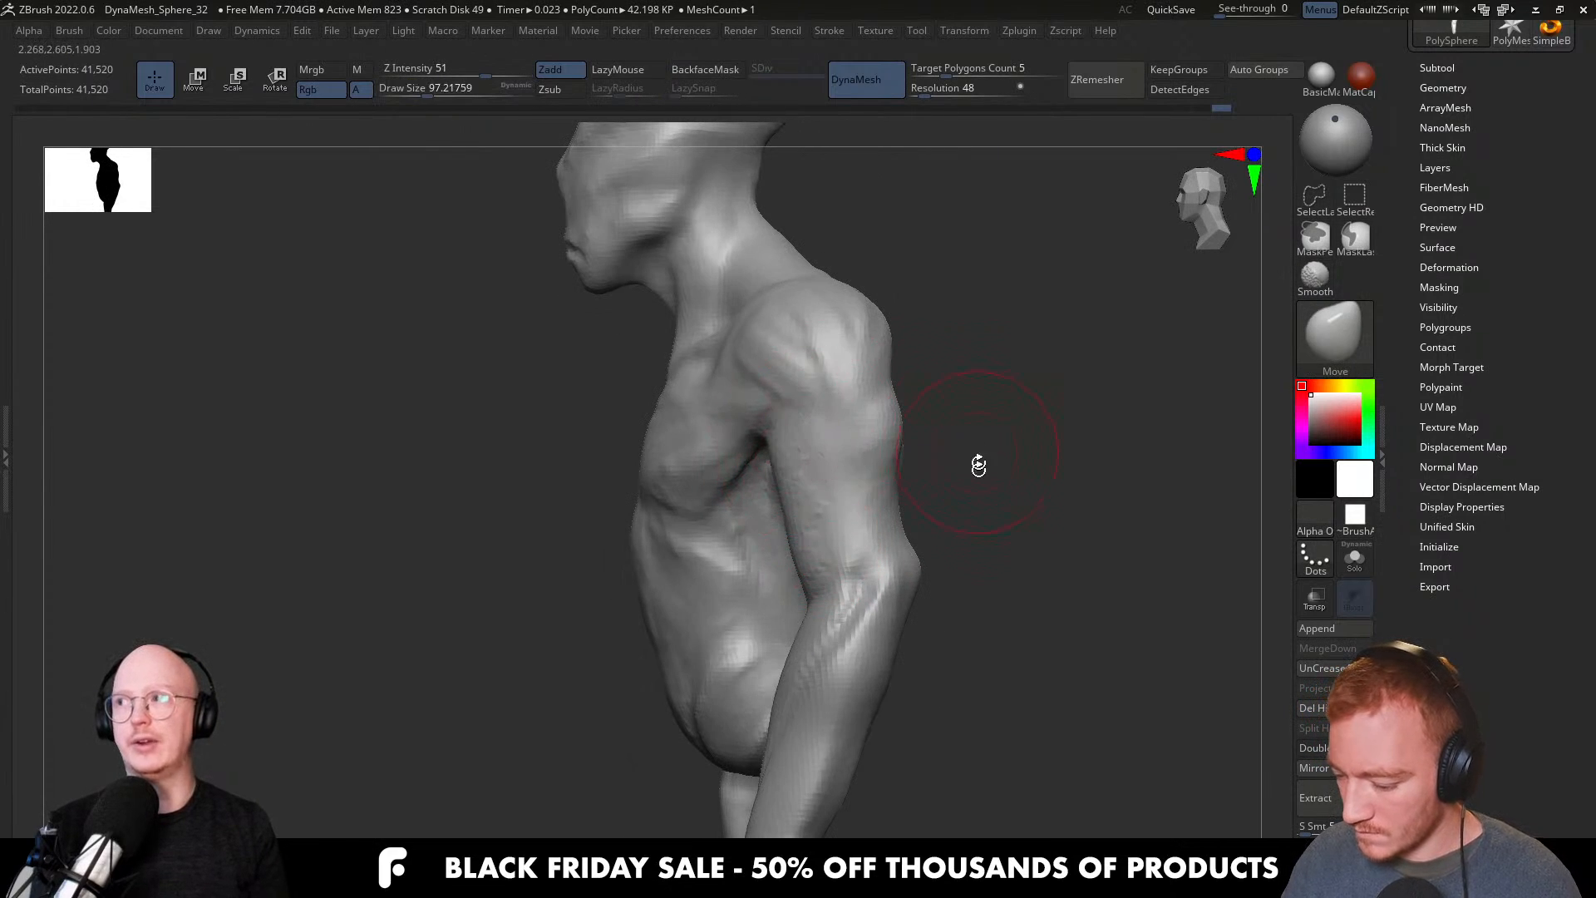
pyautogui.moveTo(979, 456); pyautogui.dragTo(845, 537, button='right')
pyautogui.press('s')
pyautogui.moveTo(843, 498); pyautogui.dragTo(823, 499)
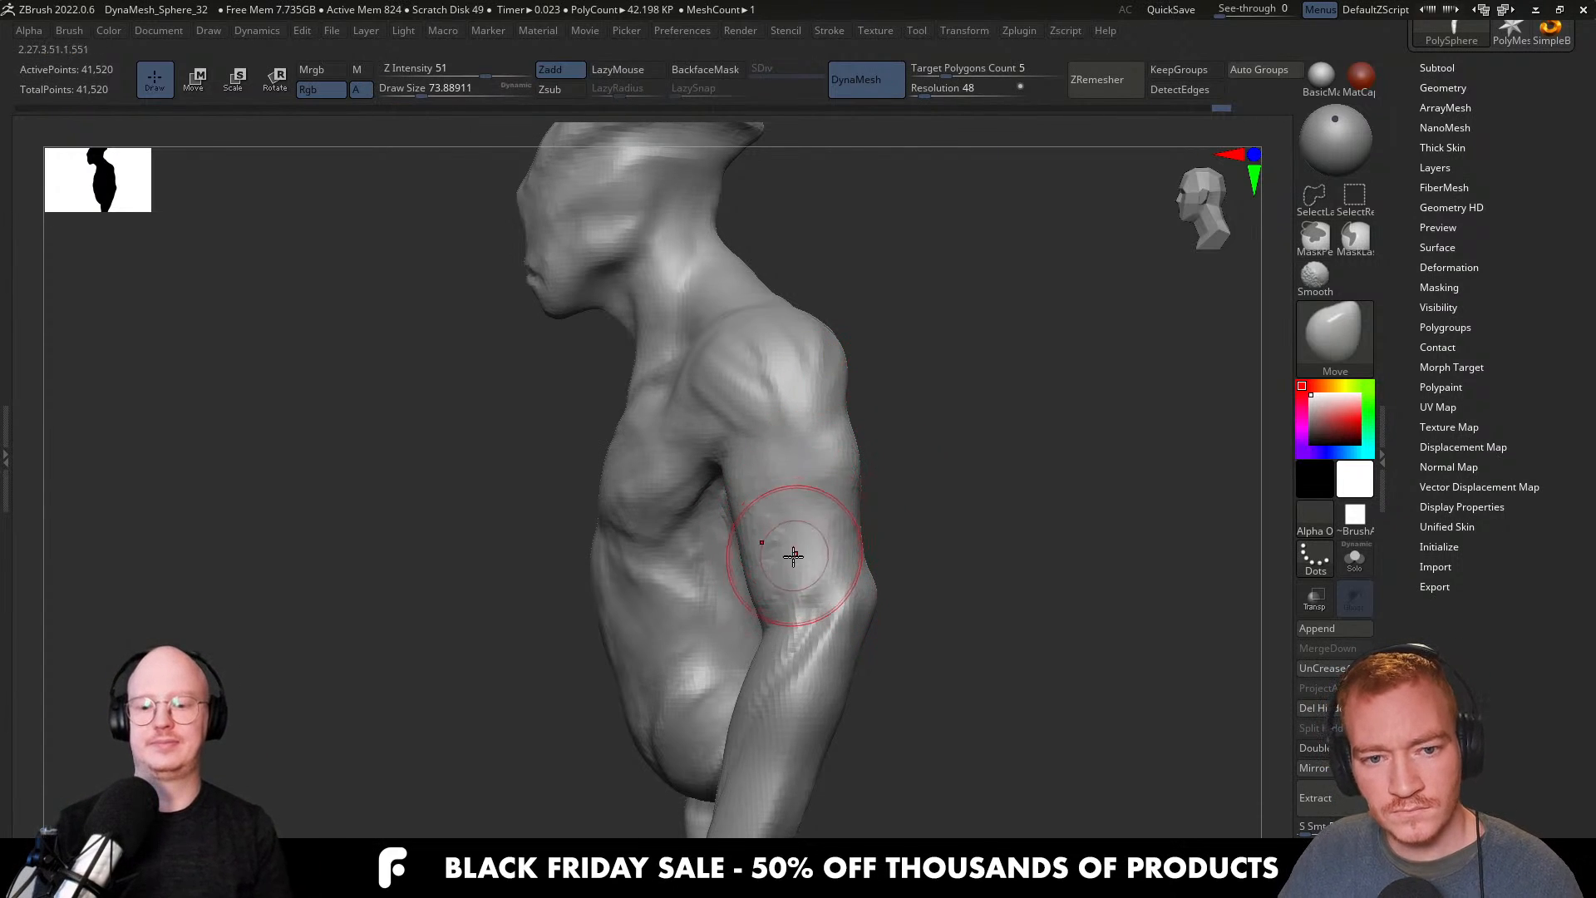
# Reshape the elbow area with the Move brush at a draw size of about 68.
pyautogui.moveTo(751, 566)
pyautogui.mouseDown(button='right')
pyautogui.moveTo(819, 624)
pyautogui.moveTo(856, 535)
pyautogui.mouseUp(button='right')
pyautogui.moveTo(759, 605)
pyautogui.mouseDown(button='right')
pyautogui.moveTo(791, 570)
pyautogui.moveTo(776, 607)
pyautogui.moveTo(753, 572)
pyautogui.mouseUp(button='right')
pyautogui.press('s')
pyautogui.moveTo(755, 571); pyautogui.dragTo(773, 543)
pyautogui.press('s')
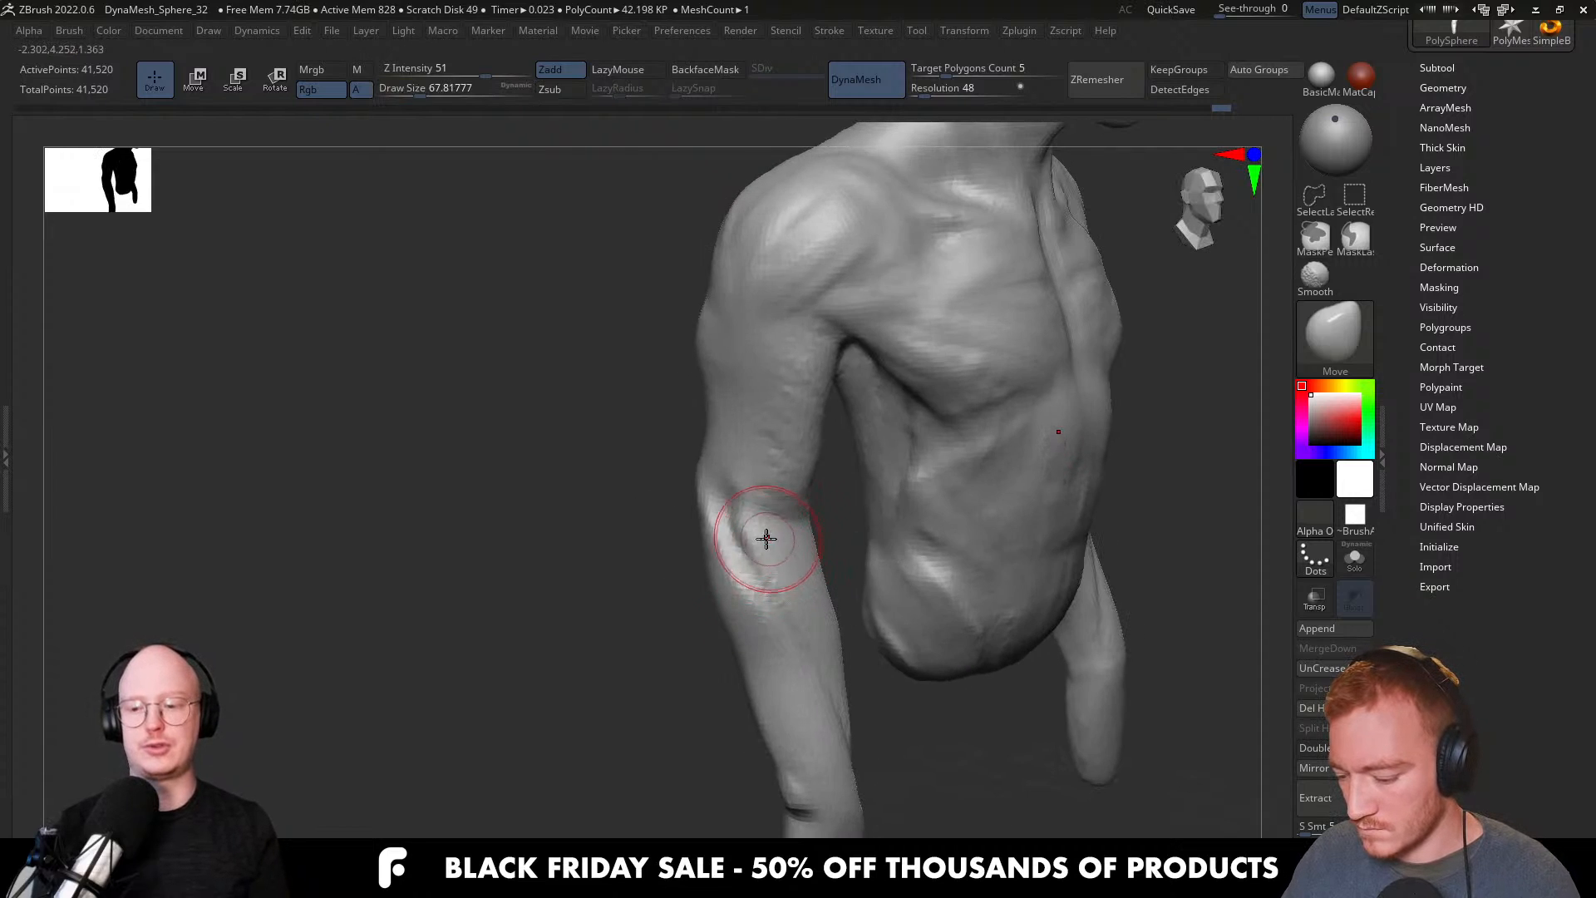
# Build up the muscle crossing the elbow with ClayBuildup at a draw size of about 41.
pyautogui.press('b')
pyautogui.press('c')
pyautogui.press('b')
pyautogui.moveTo(766, 570)
pyautogui.mouseDown(button='right')
pyautogui.moveTo(820, 559)
pyautogui.moveTo(743, 569)
pyautogui.mouseUp(button='right')
pyautogui.press('s')
pyautogui.moveTo(749, 482); pyautogui.dragTo(738, 523)
pyautogui.moveTo(739, 523); pyautogui.dragTo(769, 543, button='right')
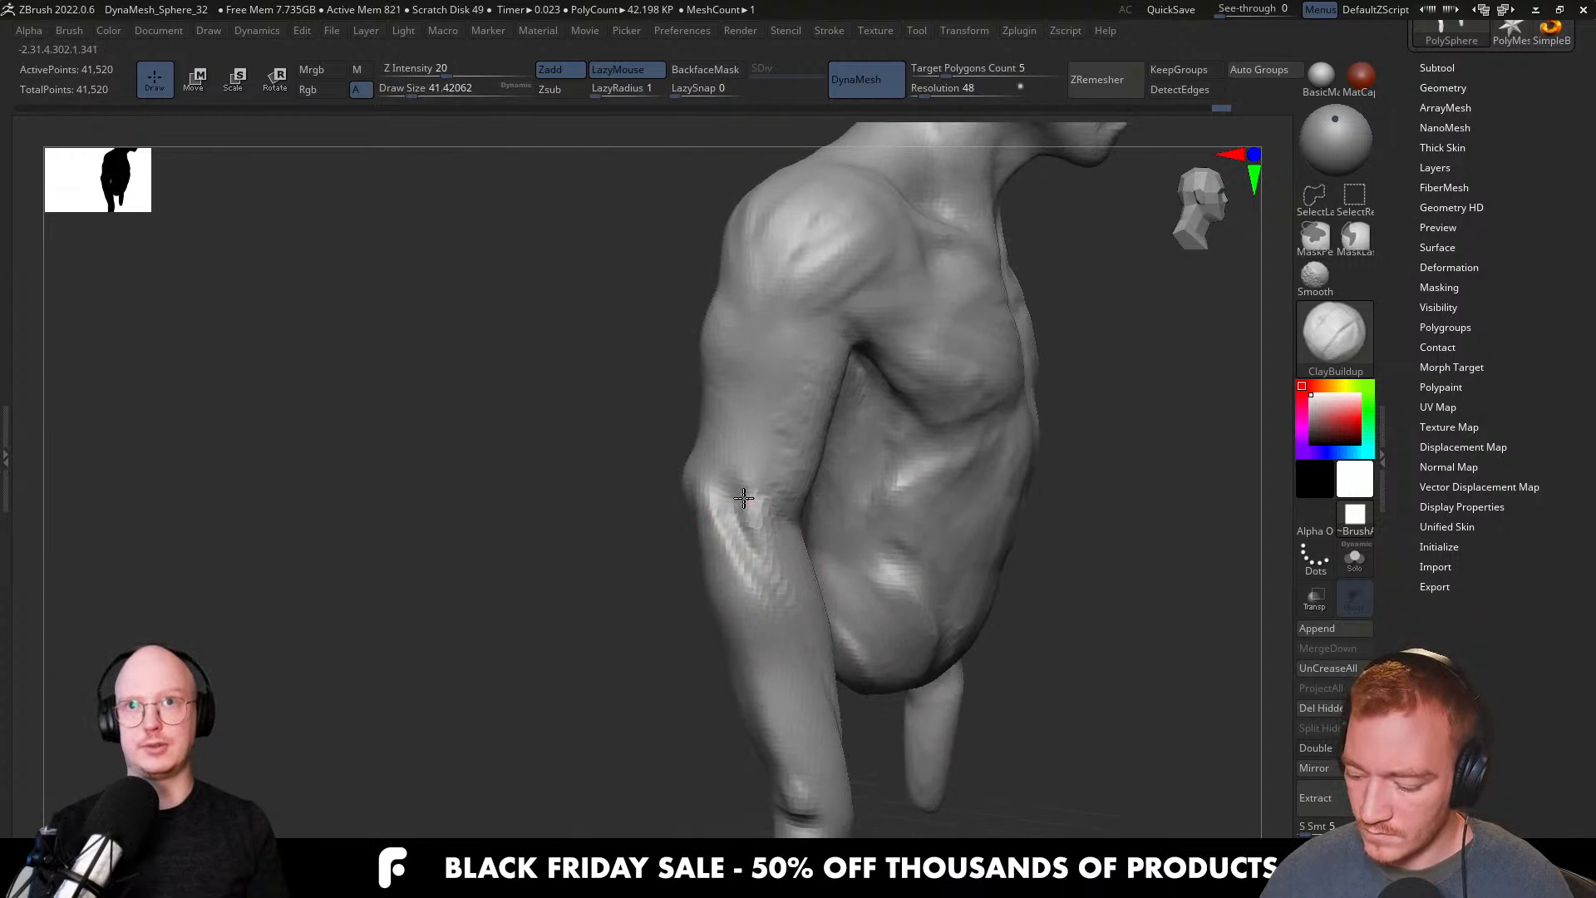
# Reshape the forearm contours from the side and front with the Move brush, reaching a draw size of 112.
pyautogui.moveTo(740, 486)
pyautogui.mouseDown(button='right')
pyautogui.moveTo(781, 580)
pyautogui.moveTo(872, 552)
pyautogui.moveTo(813, 570)
pyautogui.moveTo(775, 606)
pyautogui.moveTo(799, 659)
pyautogui.moveTo(823, 653)
pyautogui.moveTo(735, 641)
pyautogui.mouseUp(button='right')
pyautogui.press('shift')
pyautogui.press('b')
pyautogui.press('m')
pyautogui.press('v')
pyautogui.press('b')
pyautogui.press('c')
pyautogui.press('b')
pyautogui.press('b')
pyautogui.press('m')
pyautogui.press('v')
pyautogui.press('s')
pyautogui.moveTo(695, 678); pyautogui.dragTo(711, 679)
pyautogui.moveTo(703, 682); pyautogui.dragTo(801, 652, button='right')
pyautogui.press('s')
pyautogui.press('s')
pyautogui.click(803, 650)
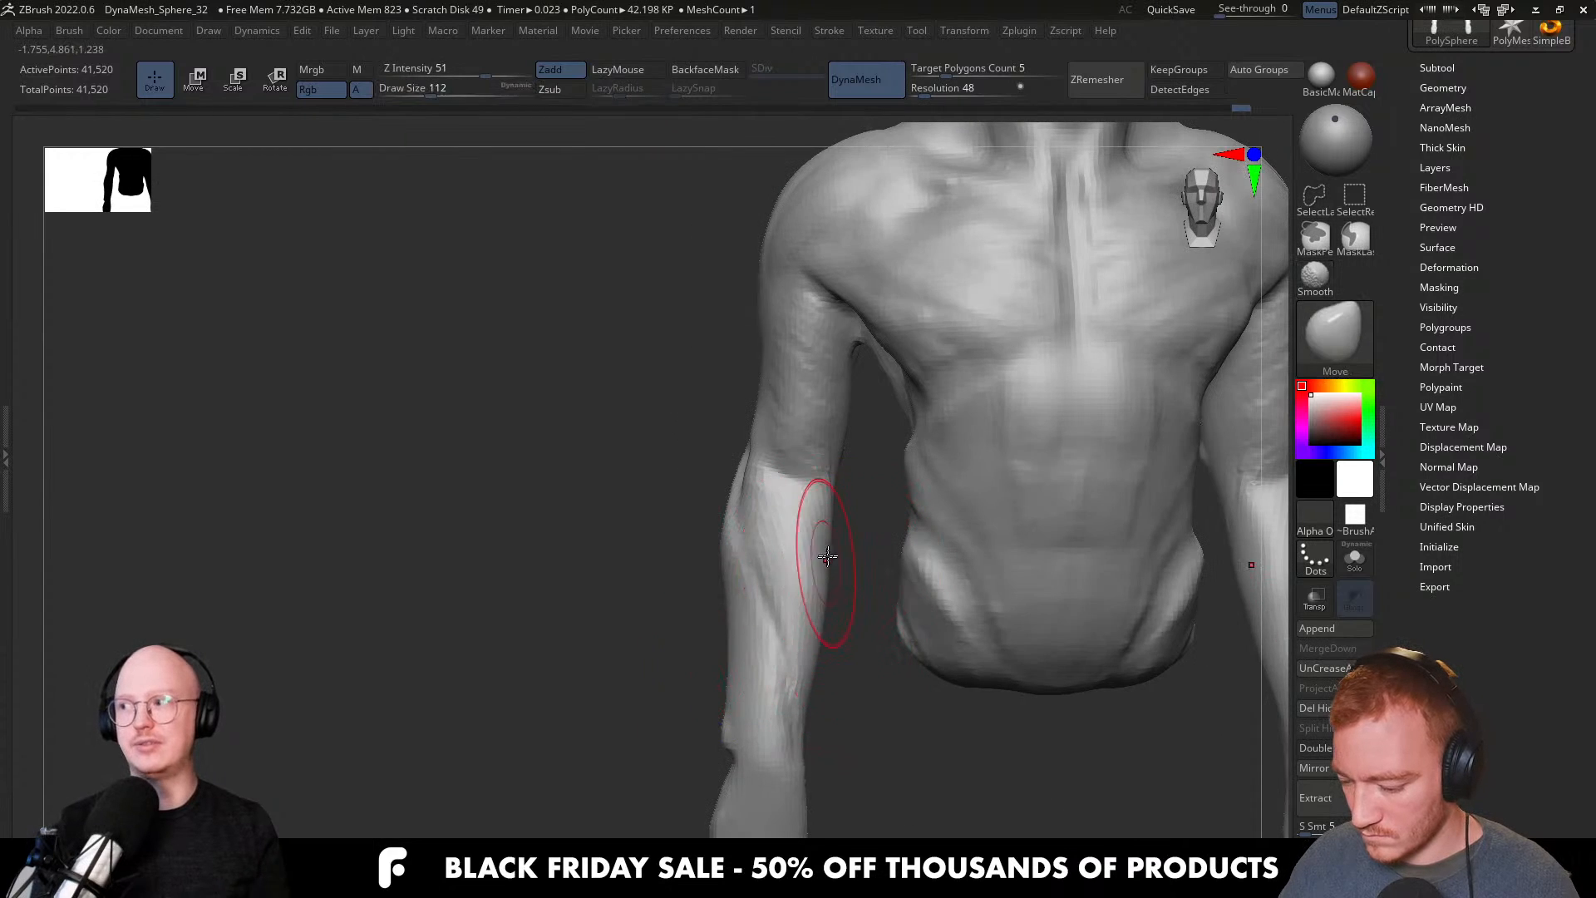
pyautogui.moveTo(833, 559); pyautogui.dragTo(838, 550)
# Refine the lower forearm and wrist outlines with the Move brush, varying the draw size.
pyautogui.press('s')
pyautogui.moveTo(810, 682); pyautogui.dragTo(817, 685)
pyautogui.keyDown('alt'); pyautogui.moveTo(795, 737); pyautogui.dragTo(786, 668, button='right'); pyautogui.keyUp('alt')
pyautogui.press('s')
pyautogui.moveTo(761, 684)
pyautogui.mouseDown()
pyautogui.moveTo(751, 695)
pyautogui.moveTo(789, 670)
pyautogui.mouseUp()
pyautogui.press('[')
pyautogui.press('[')
pyautogui.press('[')
pyautogui.press('s')
pyautogui.moveTo(758, 676); pyautogui.dragTo(719, 723)
pyautogui.press('s')
pyautogui.moveTo(765, 675)
pyautogui.keyDown('alt'); pyautogui.mouseDown(button='right')
pyautogui.moveTo(754, 616)
pyautogui.moveTo(758, 638)
pyautogui.mouseUp(button='right'); pyautogui.keyUp('alt')
pyautogui.press('s')
pyautogui.moveTo(732, 636); pyautogui.dragTo(702, 620)
# Adjust the forearm and wrist shape from several angles with the Move brush, ending at a draw size of about 80.
pyautogui.moveTo(753, 611)
pyautogui.mouseDown(button='right')
pyautogui.moveTo(862, 596)
pyautogui.moveTo(886, 616)
pyautogui.mouseUp(button='right')
pyautogui.press('s')
pyautogui.moveTo(878, 615); pyautogui.dragTo(886, 616)
pyautogui.press('s')
pyautogui.moveTo(839, 616); pyautogui.dragTo(848, 616)
pyautogui.moveTo(864, 603); pyautogui.dragTo(831, 557, button='right')
pyautogui.press('s')
pyautogui.moveTo(822, 544)
pyautogui.mouseDown()
pyautogui.moveTo(804, 420)
pyautogui.moveTo(823, 532)
pyautogui.mouseUp()
pyautogui.moveTo(834, 596); pyautogui.dragTo(744, 574, button='right')
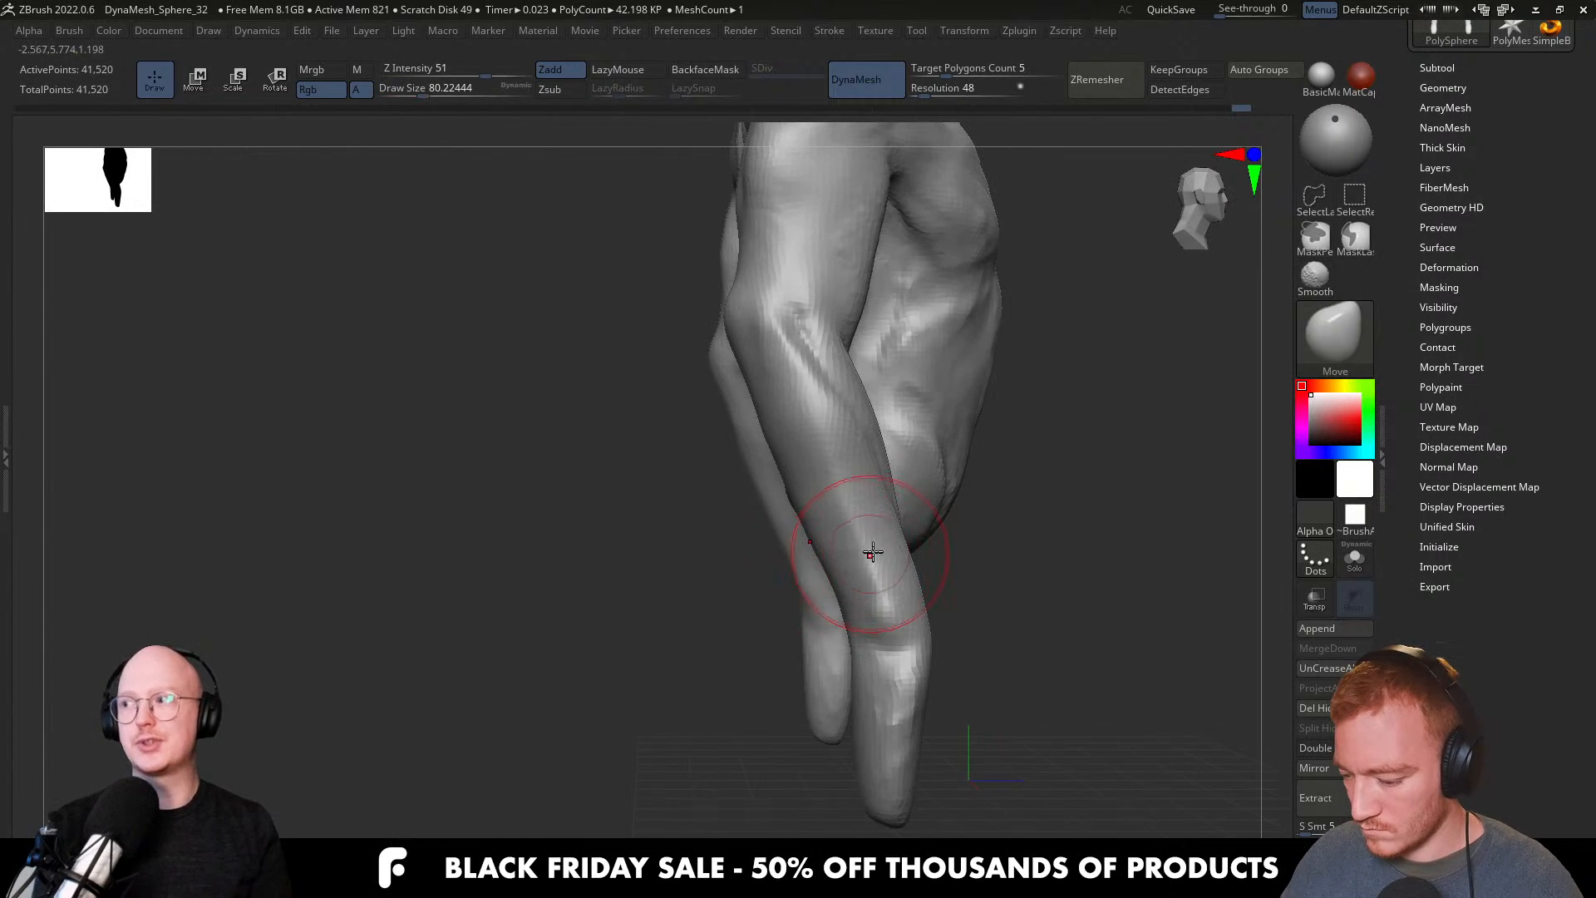
# Build up volume along the forearm and over the wrist transition into the hand with ClayBuildup.
pyautogui.press('b')
pyautogui.press('c')
pyautogui.press('b')
pyautogui.moveTo(865, 552); pyautogui.dragTo(901, 521, button='right')
pyautogui.moveTo(871, 623); pyautogui.dragTo(848, 545)
pyautogui.moveTo(819, 549); pyautogui.dragTo(844, 555, button='right')
pyautogui.moveTo(840, 611)
pyautogui.mouseDown()
pyautogui.moveTo(811, 545)
pyautogui.moveTo(806, 450)
pyautogui.mouseUp()
pyautogui.moveTo(731, 428)
pyautogui.mouseDown(button='right')
pyautogui.moveTo(784, 432)
pyautogui.moveTo(871, 562)
pyautogui.mouseUp(button='right')
pyautogui.moveTo(835, 505); pyautogui.dragTo(939, 506, button='right')
pyautogui.moveTo(939, 681)
pyautogui.keyDown('alt'); pyautogui.mouseDown()
pyautogui.moveTo(948, 656)
pyautogui.moveTo(937, 677)
pyautogui.mouseUp(); pyautogui.keyUp('alt')
pyautogui.moveTo(938, 677); pyautogui.dragTo(841, 678, button='right')
pyautogui.moveTo(928, 576)
pyautogui.keyDown('alt'); pyautogui.mouseDown(button='right')
pyautogui.moveTo(905, 564)
pyautogui.moveTo(922, 516)
pyautogui.moveTo(962, 570)
pyautogui.moveTo(910, 620)
pyautogui.moveTo(835, 646)
pyautogui.moveTo(858, 648)
pyautogui.moveTo(859, 612)
pyautogui.moveTo(821, 645)
pyautogui.moveTo(891, 687)
pyautogui.moveTo(869, 662)
pyautogui.moveTo(900, 676)
pyautogui.mouseUp(button='right'); pyautogui.keyUp('alt')
# Slim and reshape the hands with the Move brush, starting from a draw size of about 37.
pyautogui.press('b')
pyautogui.press('m')
pyautogui.press('v')
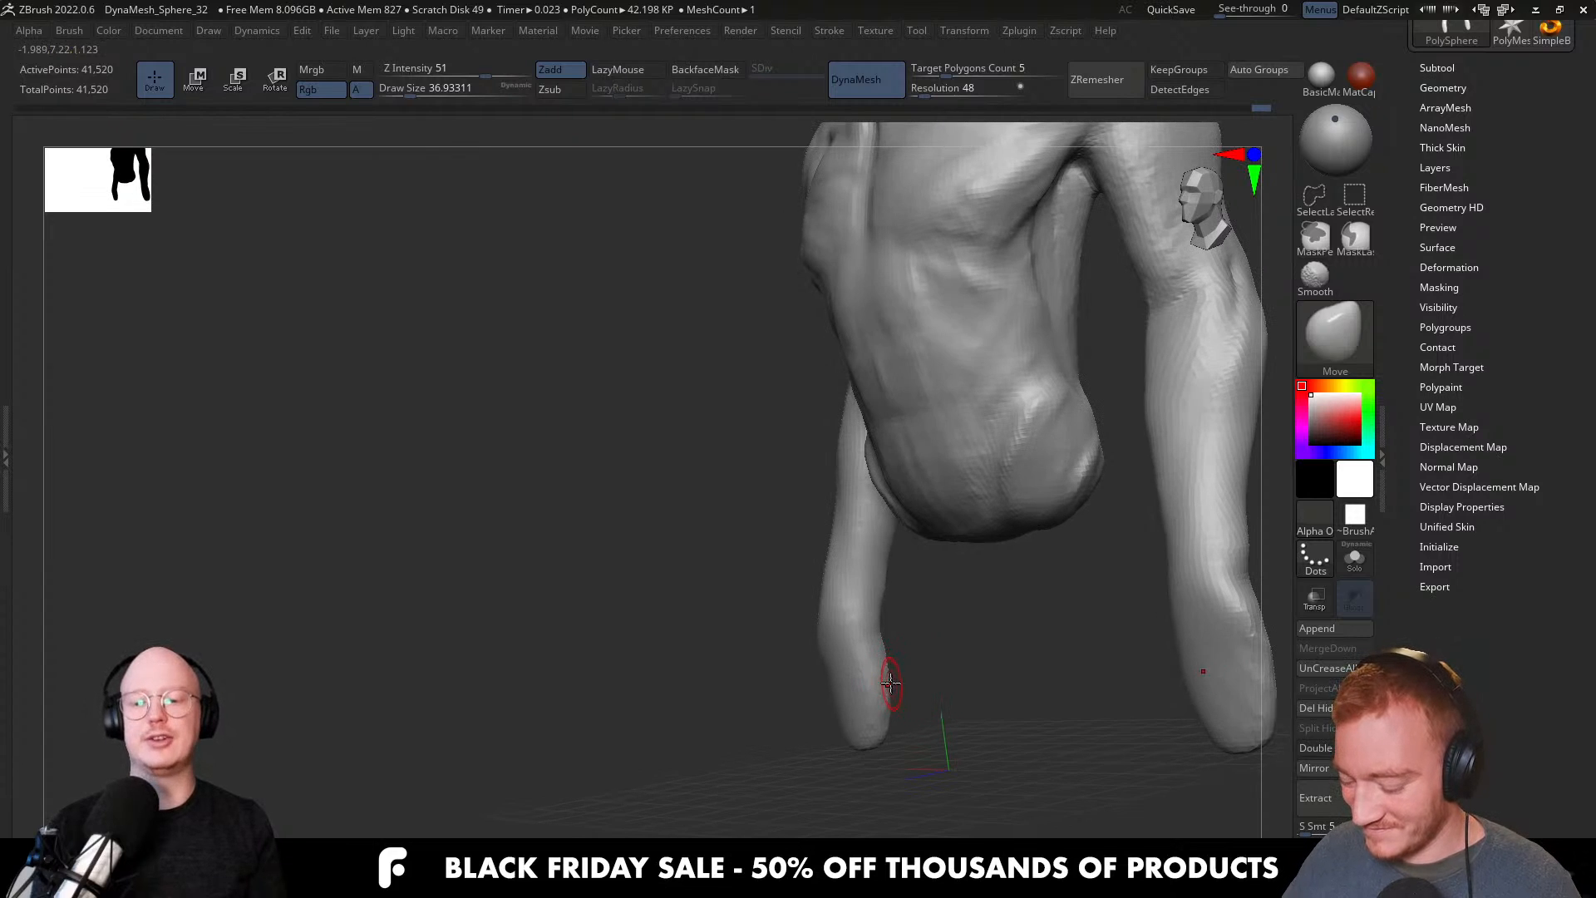
pyautogui.press('s')
pyautogui.moveTo(888, 674); pyautogui.dragTo(919, 674)
pyautogui.moveTo(915, 675); pyautogui.dragTo(883, 678, button='right')
pyautogui.press('s')
pyautogui.moveTo(884, 681); pyautogui.dragTo(876, 681)
pyautogui.moveTo(877, 681); pyautogui.dragTo(854, 682)
pyautogui.moveTo(876, 745); pyautogui.dragTo(867, 744)
pyautogui.moveTo(872, 723)
pyautogui.mouseDown(button='right')
pyautogui.moveTo(1055, 677)
pyautogui.moveTo(890, 673)
pyautogui.mouseUp(button='right')
pyautogui.press('s')
pyautogui.press('s')
pyautogui.moveTo(886, 674); pyautogui.dragTo(855, 664)
pyautogui.press('s')
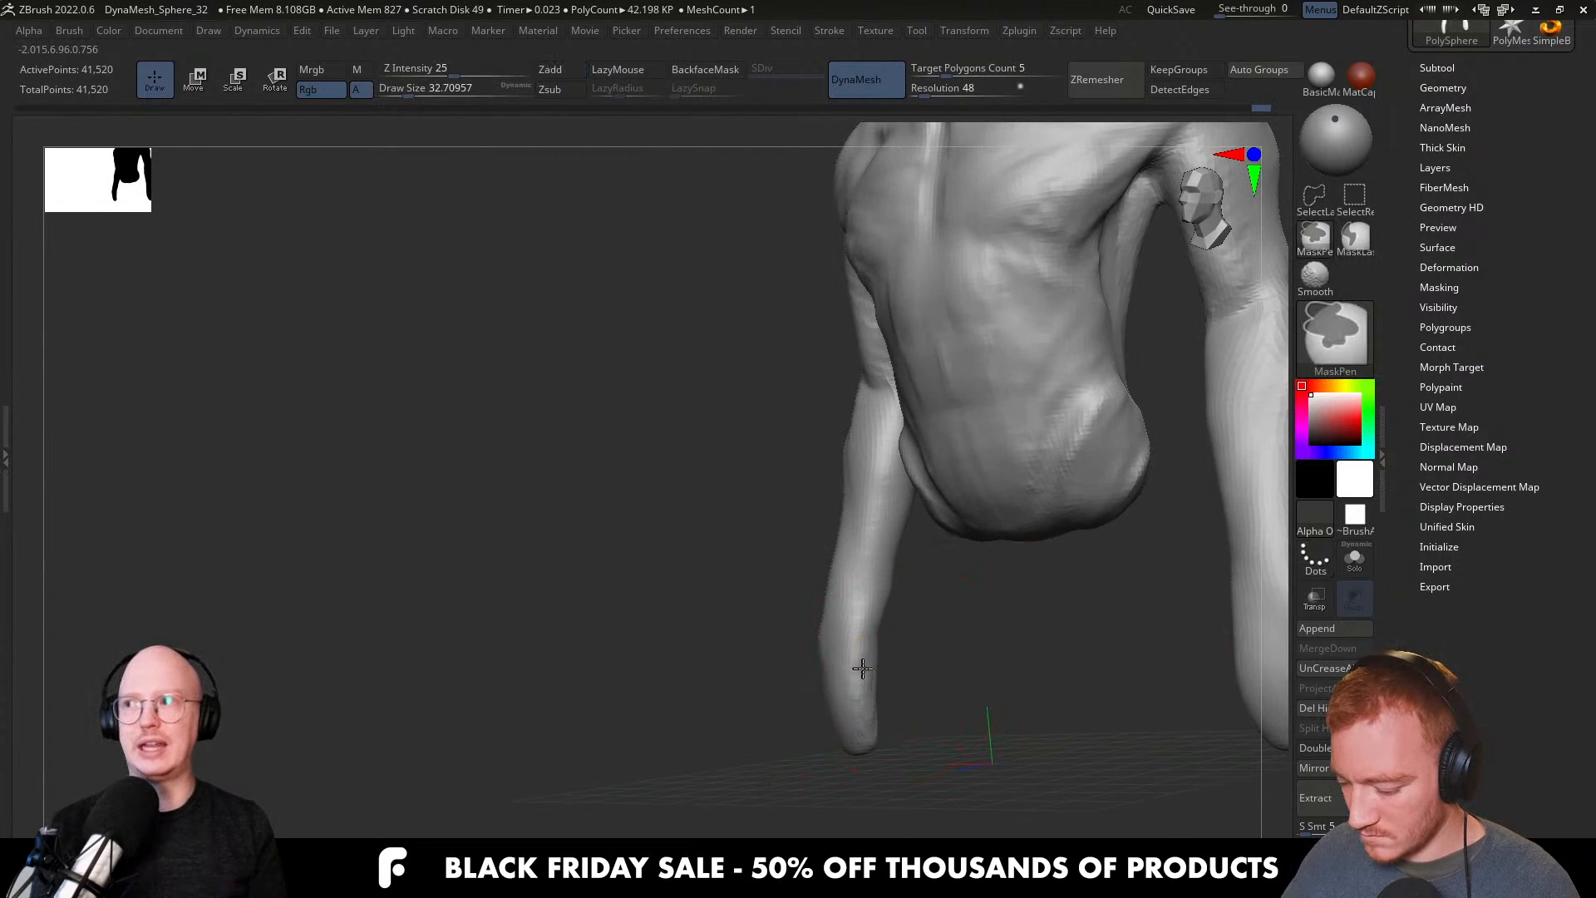
# Smooth the front of the upper arm just above the elbow with a draw size of about 128.
pyautogui.moveTo(910, 656); pyautogui.dragTo(991, 649, button='right')
pyautogui.keyDown('alt'); pyautogui.moveTo(841, 558); pyautogui.dragTo(841, 548, button='right'); pyautogui.keyUp('alt')
pyautogui.moveTo(868, 472)
pyautogui.keyDown('ctrl'); pyautogui.mouseDown(button='right')
pyautogui.moveTo(883, 521)
pyautogui.moveTo(862, 513)
pyautogui.moveTo(848, 537)
pyautogui.moveTo(902, 457)
pyautogui.moveTo(849, 454)
pyautogui.mouseUp(button='right'); pyautogui.keyUp('ctrl')
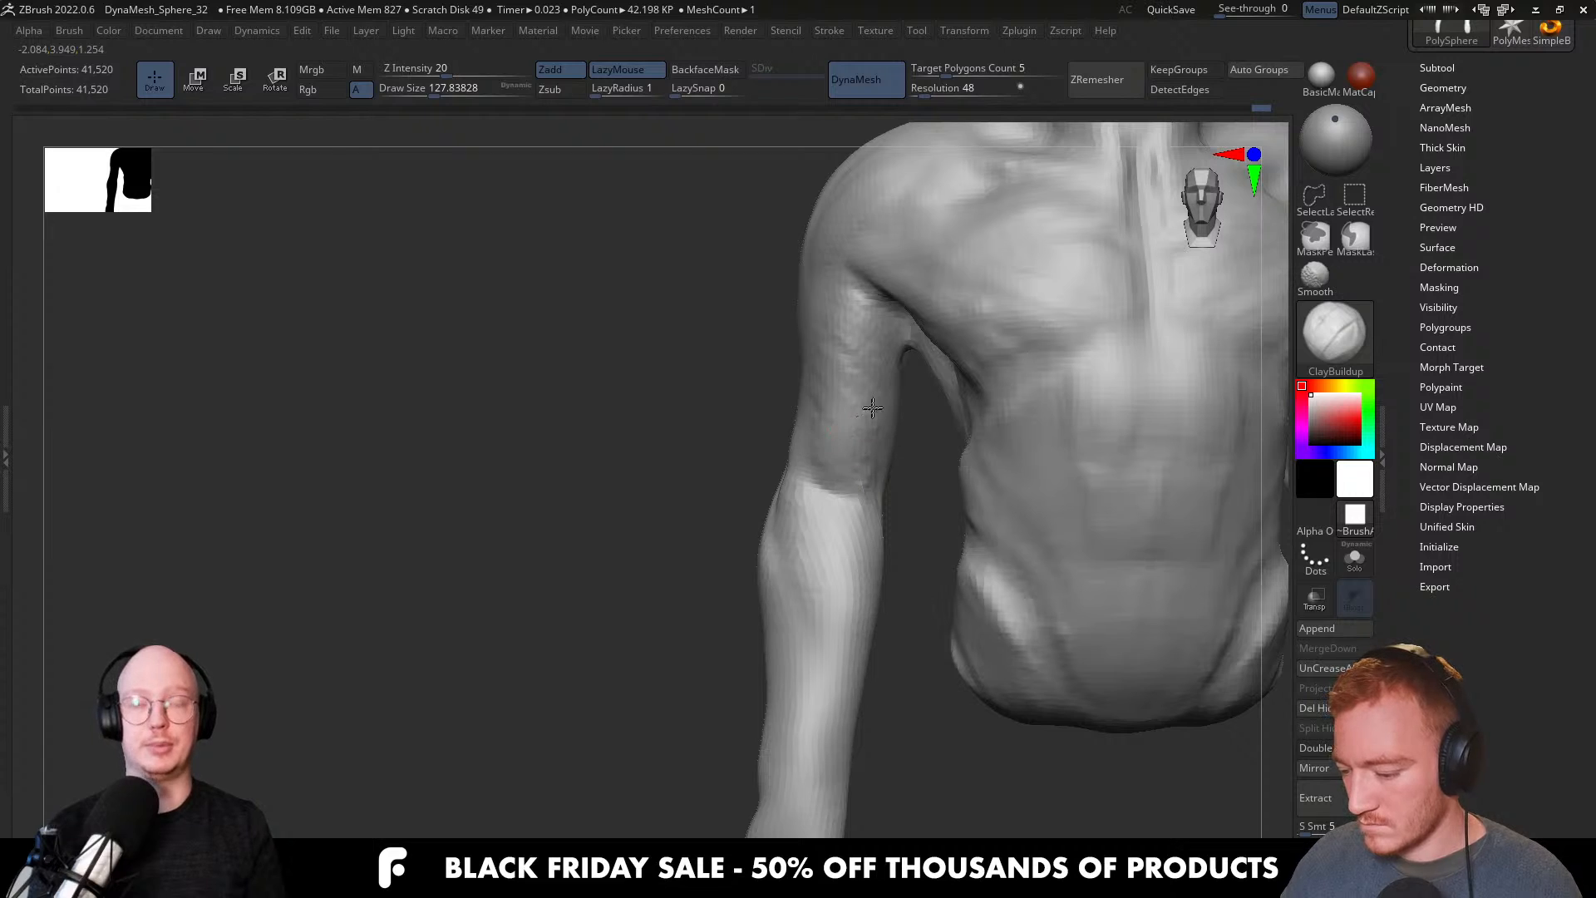
pyautogui.moveTo(854, 357)
pyautogui.mouseDown(button='right')
pyautogui.moveTo(837, 356)
pyautogui.moveTo(862, 499)
pyautogui.mouseUp(button='right')
pyautogui.press('shift')
pyautogui.keyDown('shift'); pyautogui.moveTo(863, 456); pyautogui.dragTo(855, 498); pyautogui.keyUp('shift')
pyautogui.press('[')
# Build up the triceps on the back of the upper arm with ClayBuildup at draw sizes from about 59 to 23.
pyautogui.moveTo(855, 502)
pyautogui.mouseDown(button='right')
pyautogui.moveTo(791, 474)
pyautogui.moveTo(770, 403)
pyautogui.mouseUp(button='right')
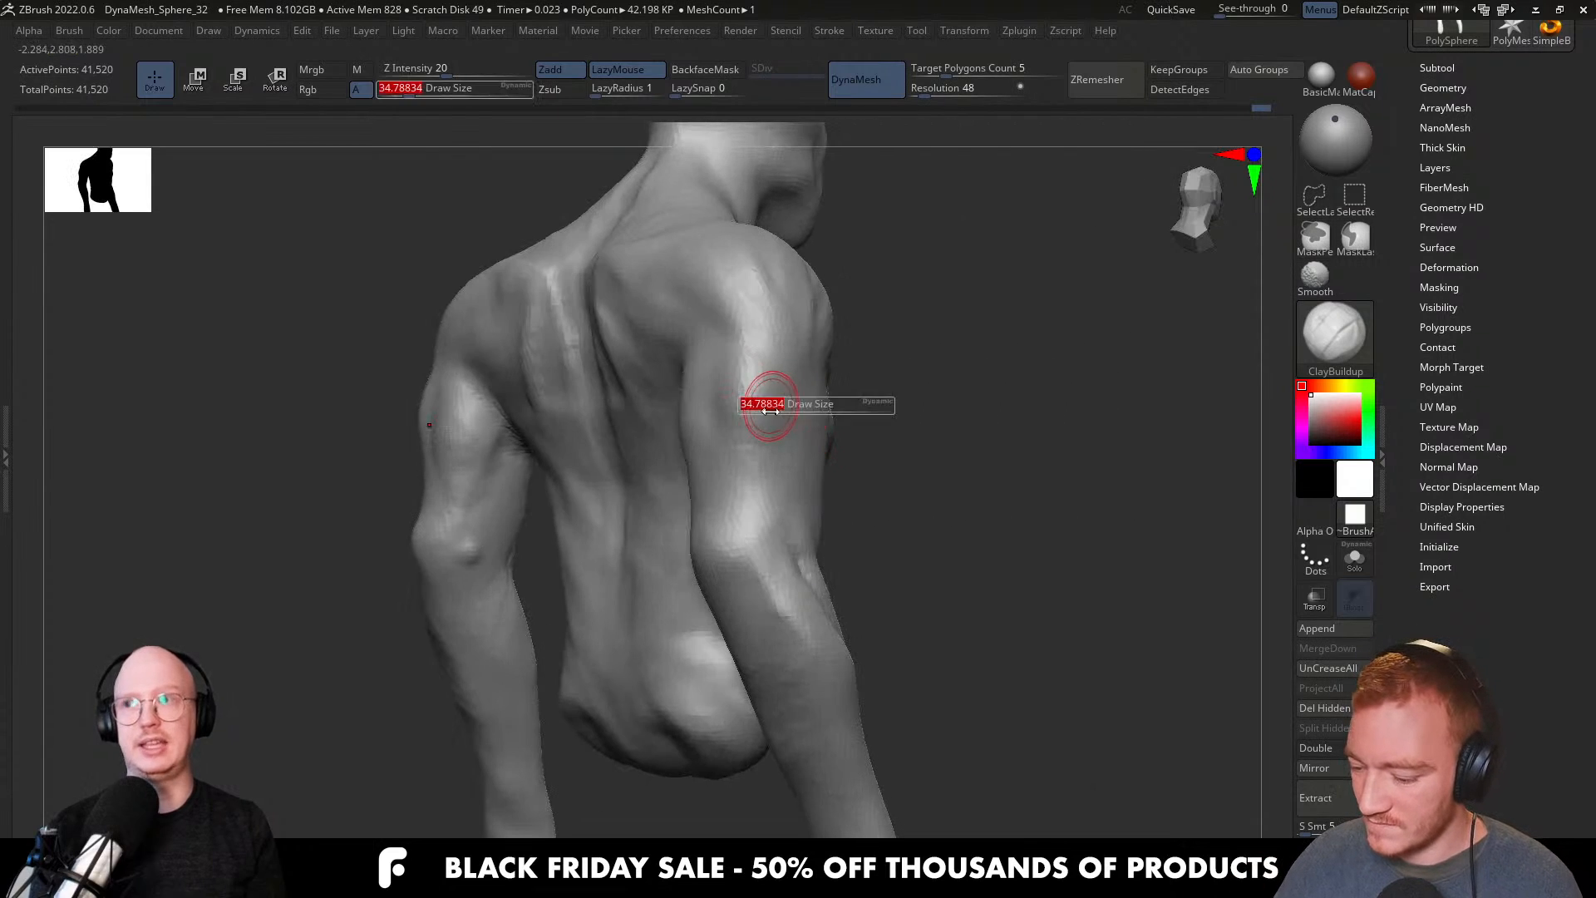
pyautogui.press(']')
pyautogui.moveTo(754, 375); pyautogui.dragTo(781, 423)
pyautogui.moveTo(764, 445); pyautogui.dragTo(792, 420, button='right')
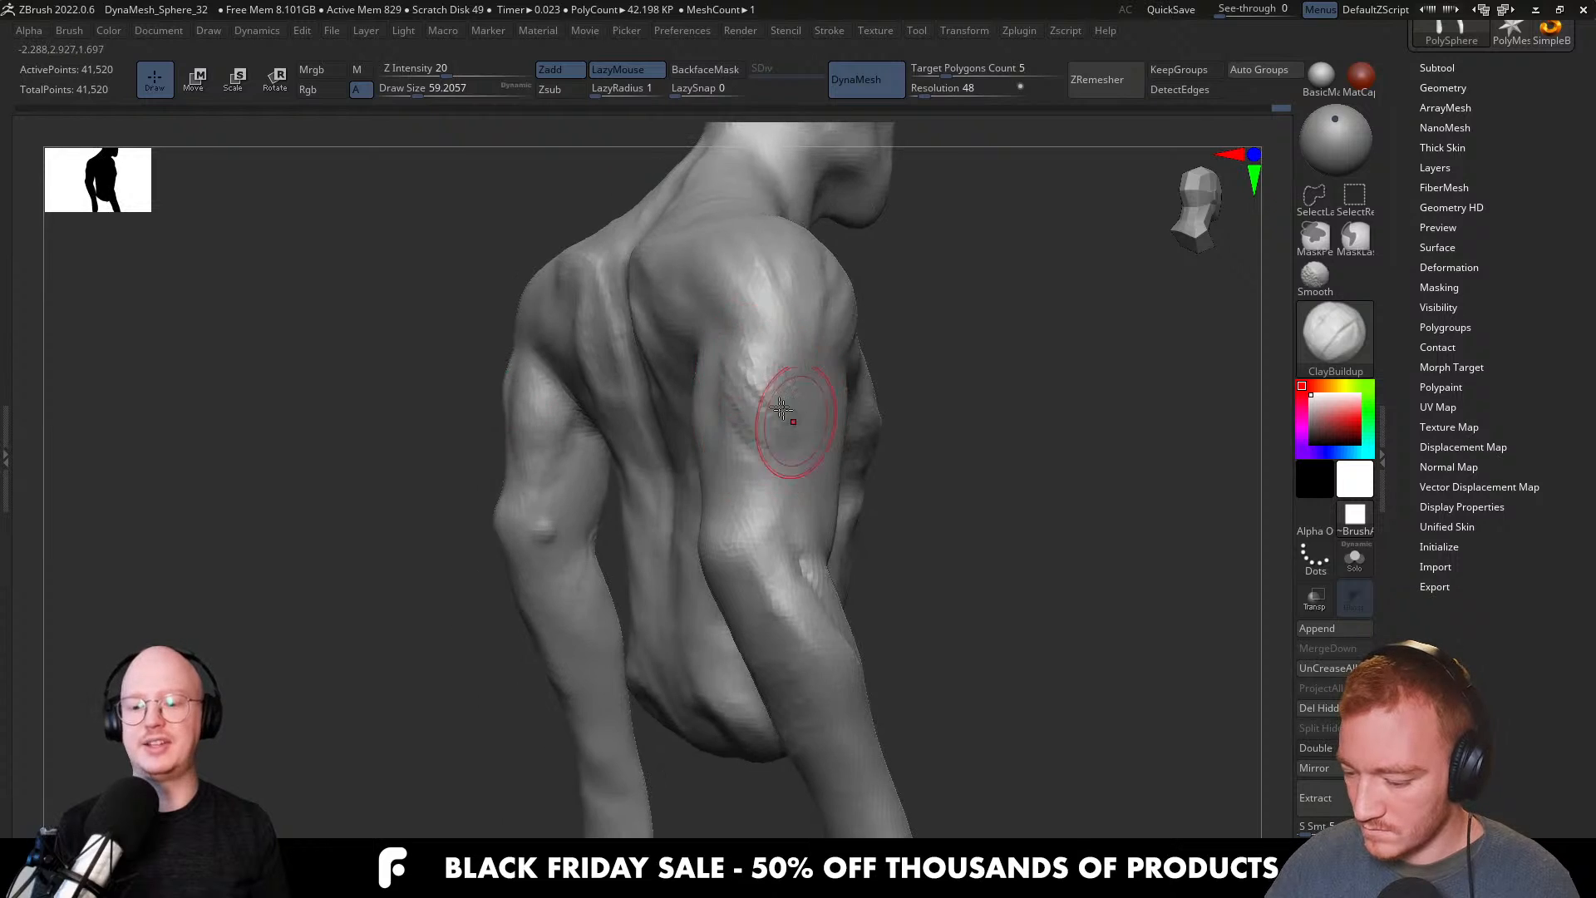
pyautogui.press('s')
pyautogui.moveTo(756, 468); pyautogui.dragTo(749, 466)
pyautogui.press('s')
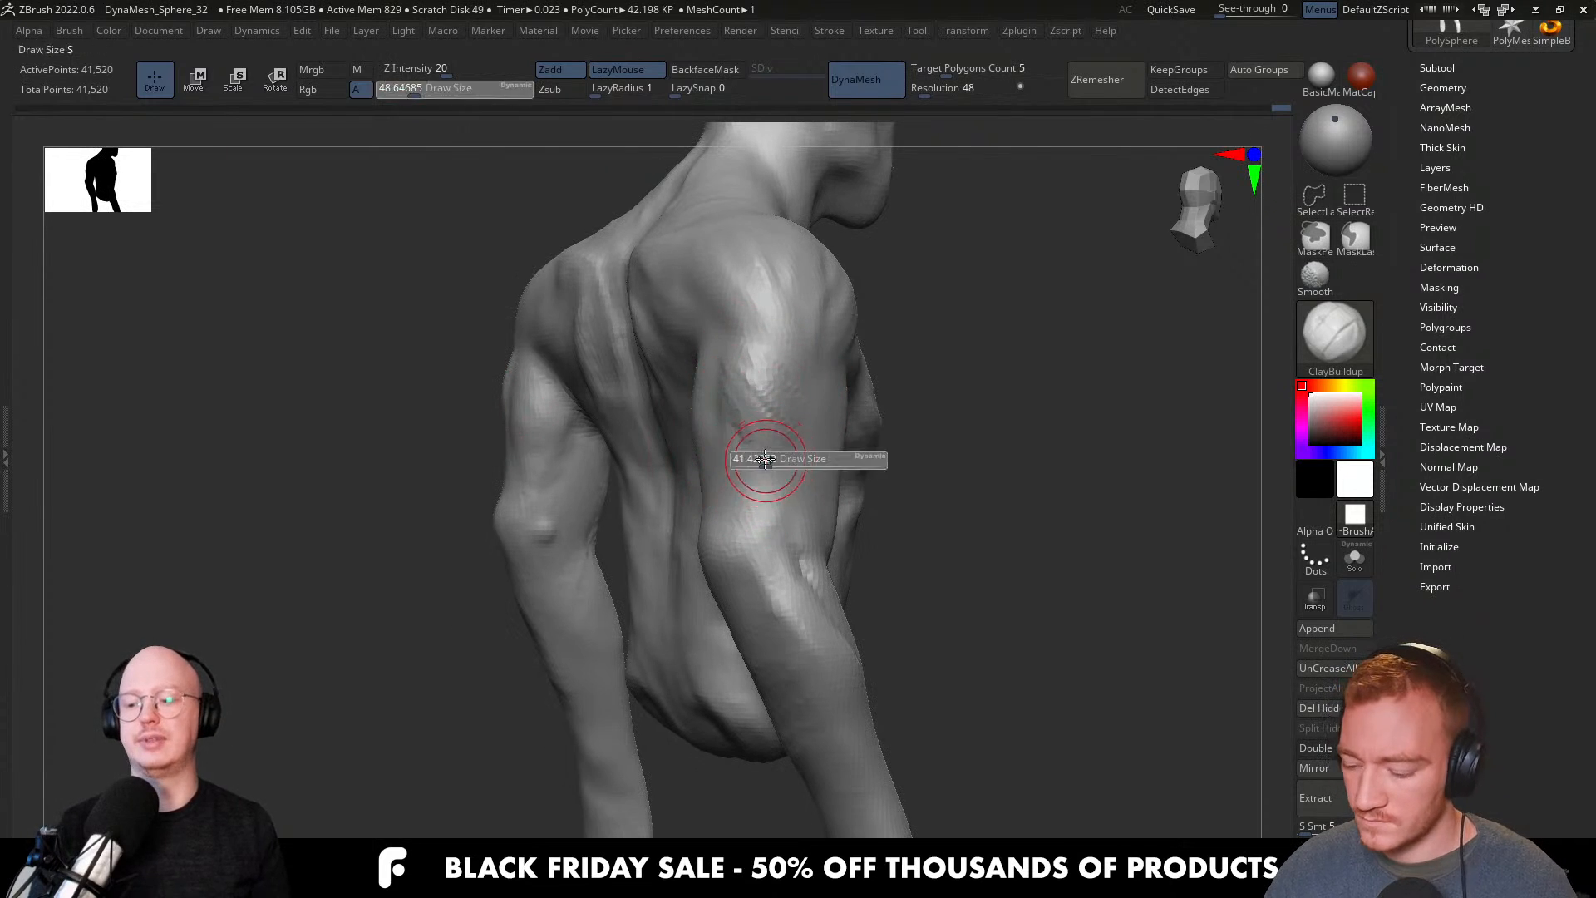
pyautogui.press('[')
pyautogui.press('[')
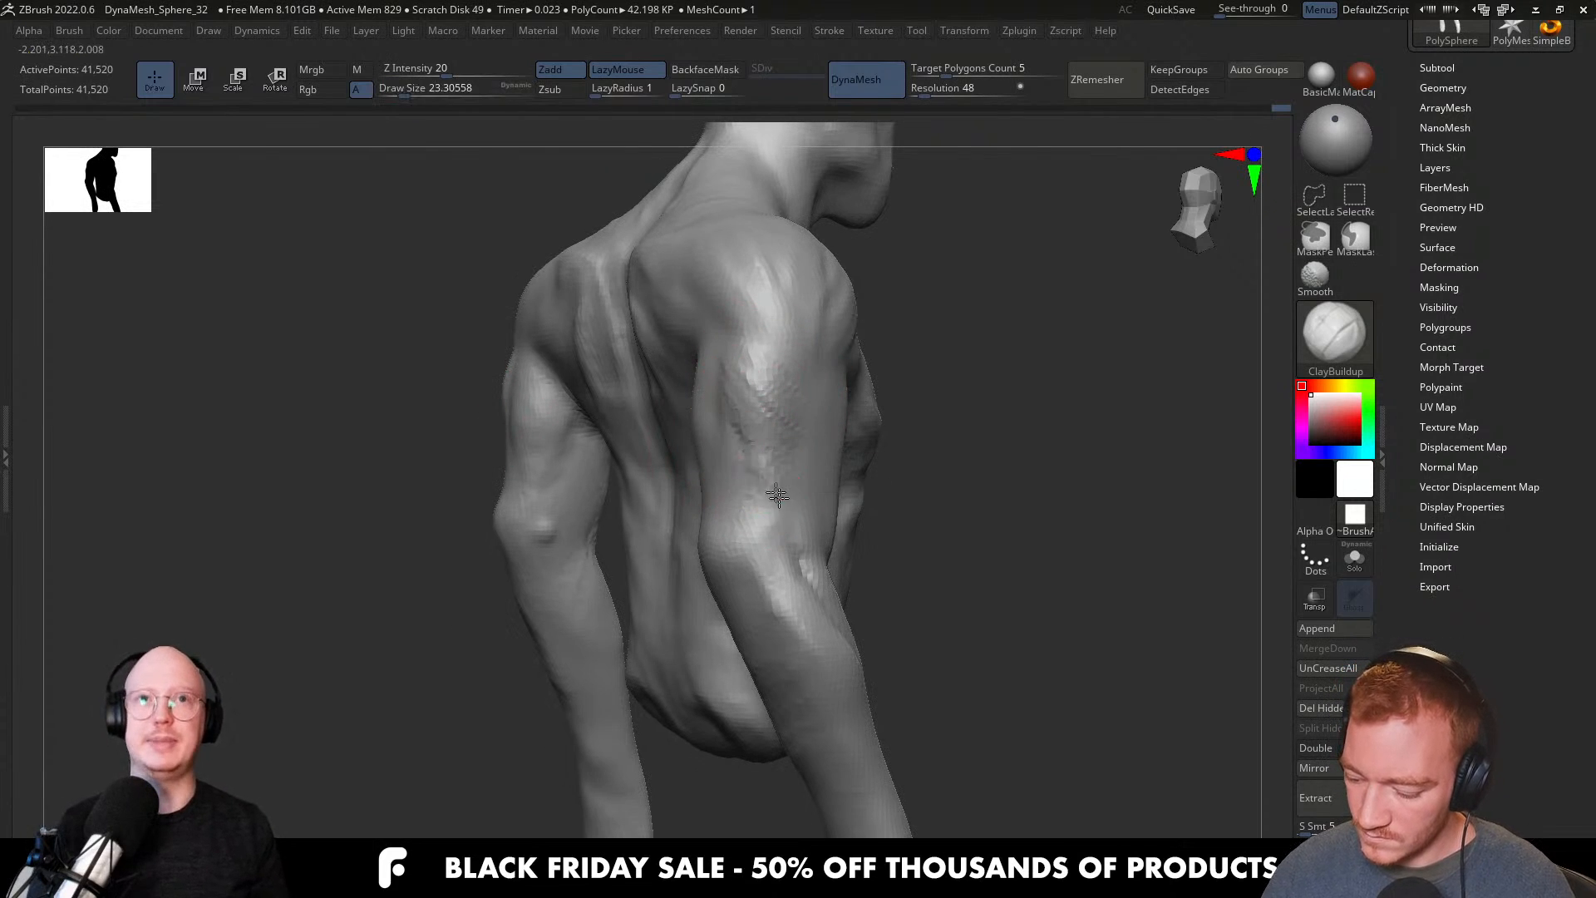
# Reshape the back of the upper arm and the shoulder with the Move brush, varying the draw size.
pyautogui.moveTo(764, 527)
pyautogui.mouseDown(button='right')
pyautogui.moveTo(776, 499)
pyautogui.moveTo(726, 541)
pyautogui.moveTo(776, 492)
pyautogui.moveTo(806, 424)
pyautogui.moveTo(758, 385)
pyautogui.mouseUp(button='right')
pyautogui.press('b')
pyautogui.press('m')
pyautogui.press('v')
pyautogui.press('[')
pyautogui.press('[')
pyautogui.press('s')
pyautogui.moveTo(755, 384); pyautogui.dragTo(761, 384)
pyautogui.moveTo(761, 385); pyautogui.dragTo(582, 416, button='right')
pyautogui.press('s')
pyautogui.press('s')
pyautogui.moveTo(737, 469); pyautogui.dragTo(744, 458)
pyautogui.press('s')
pyautogui.moveTo(794, 309); pyautogui.dragTo(809, 324)
# Adjust the shoulder and upper arm silhouette from the front with the Move brush at draw sizes of about 149 and 112.
pyautogui.press('s')
pyautogui.moveTo(875, 403)
pyautogui.keyDown('ctrl'); pyautogui.mouseDown(button='right')
pyautogui.moveTo(777, 314)
pyautogui.moveTo(841, 460)
pyautogui.moveTo(844, 407)
pyautogui.mouseUp(button='right'); pyautogui.keyUp('ctrl')
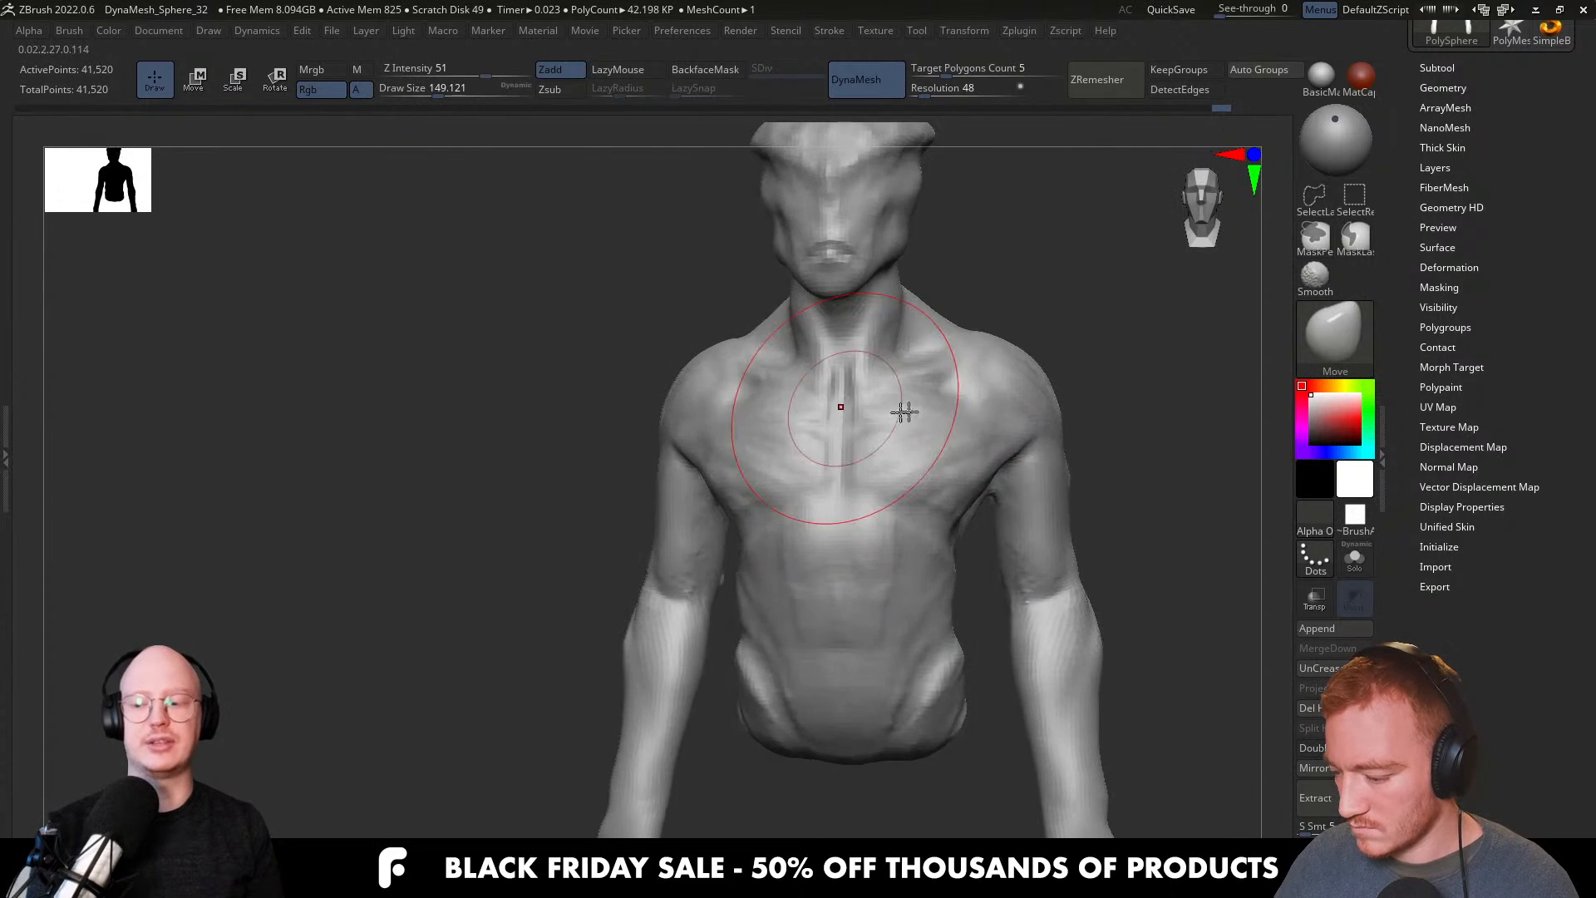
pyautogui.moveTo(1040, 381); pyautogui.dragTo(1030, 385)
pyautogui.moveTo(1031, 386); pyautogui.dragTo(1069, 435, button='right')
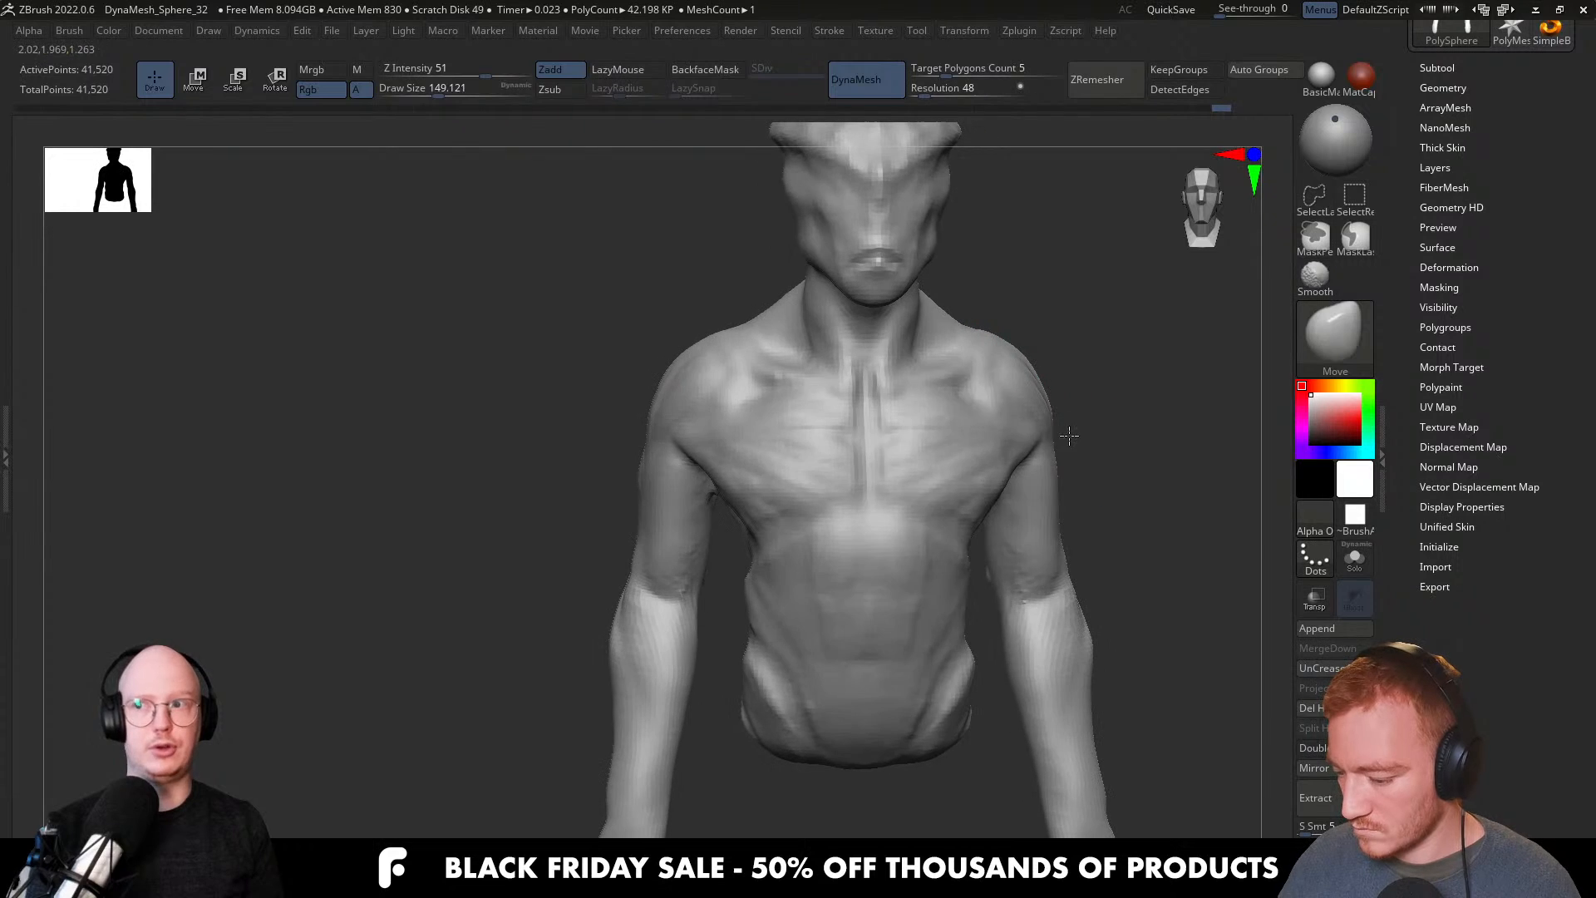
pyautogui.press('s')
pyautogui.moveTo(691, 502); pyautogui.dragTo(685, 503)
pyautogui.moveTo(607, 509); pyautogui.dragTo(665, 532, button='right')
pyautogui.press('s')
pyautogui.moveTo(674, 537); pyautogui.dragTo(669, 537)
pyautogui.moveTo(643, 485); pyautogui.dragTo(655, 483)
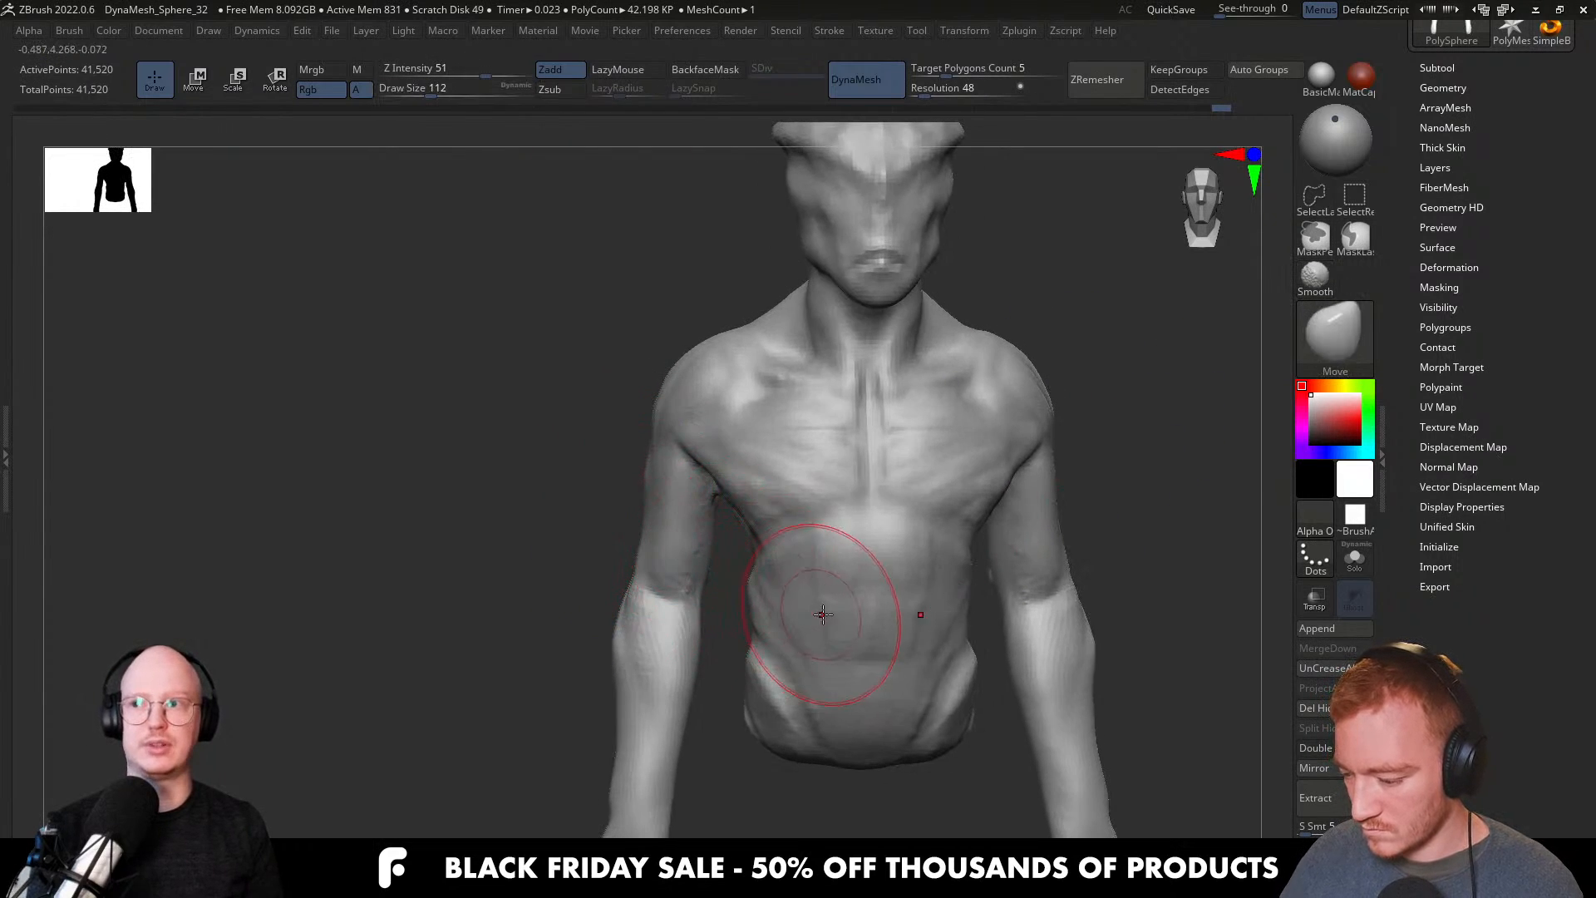
# Adjust the inner side of the upper arm with the Move brush at a draw size of about 94.
pyautogui.moveTo(657, 654)
pyautogui.mouseDown(button='right')
pyautogui.moveTo(731, 606)
pyautogui.moveTo(704, 565)
pyautogui.moveTo(723, 606)
pyautogui.moveTo(723, 452)
pyautogui.moveTo(723, 580)
pyautogui.mouseUp(button='right')
pyautogui.press('b')
pyautogui.press('d')
pyautogui.press('s')
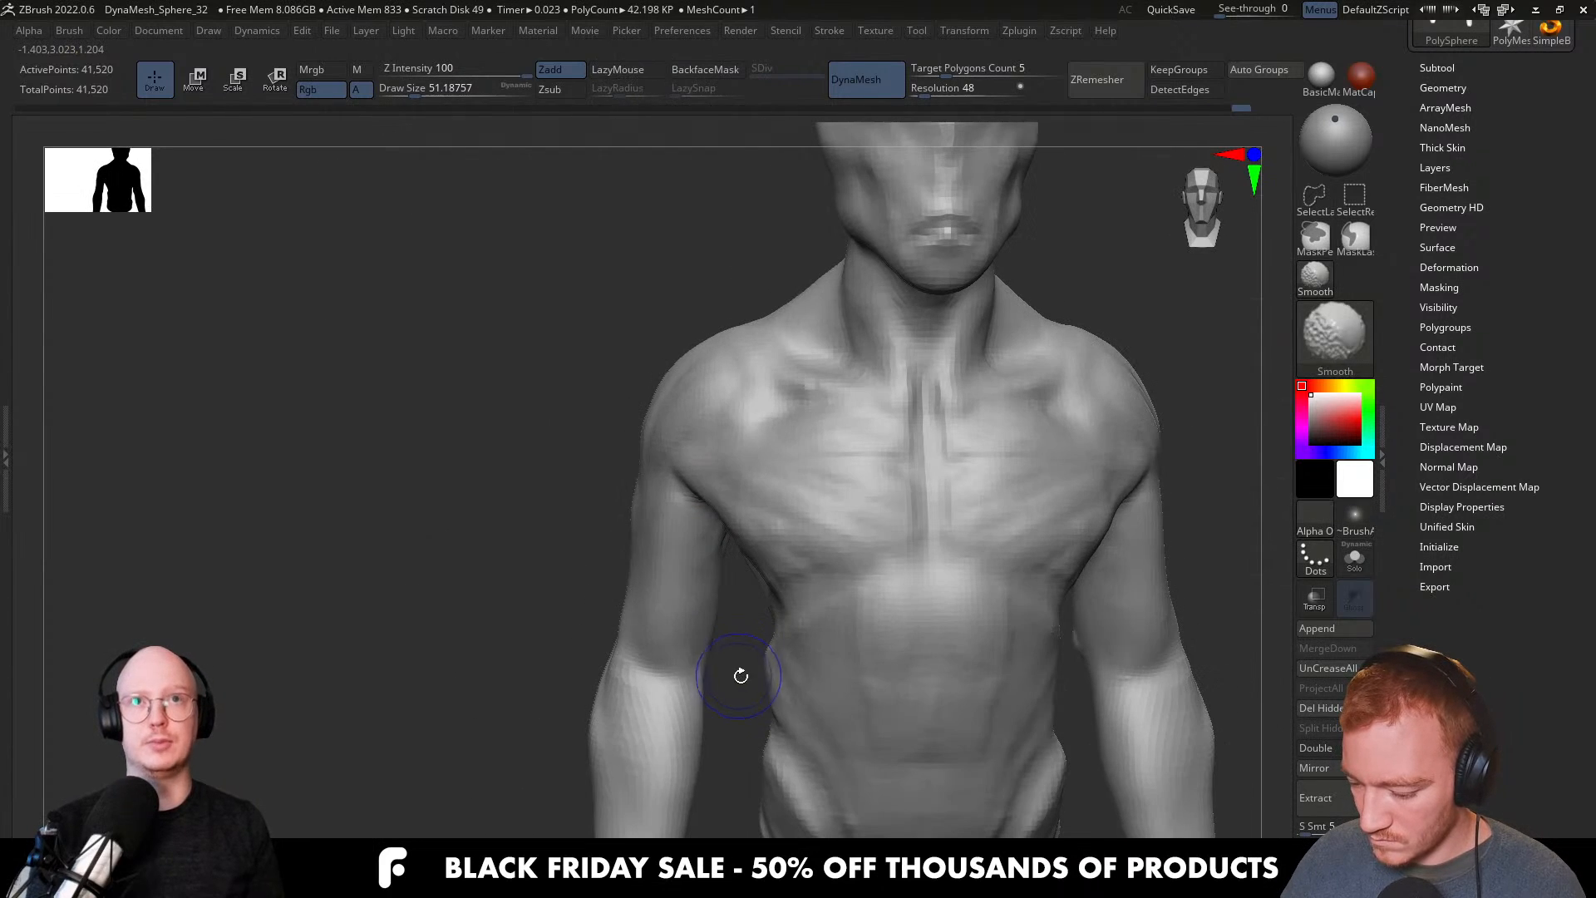
pyautogui.press('b')
pyautogui.press('m')
pyautogui.press('v')
pyautogui.press('s')
pyautogui.moveTo(697, 555); pyautogui.dragTo(708, 556)
pyautogui.press('s')
pyautogui.moveTo(697, 612); pyautogui.dragTo(702, 613)
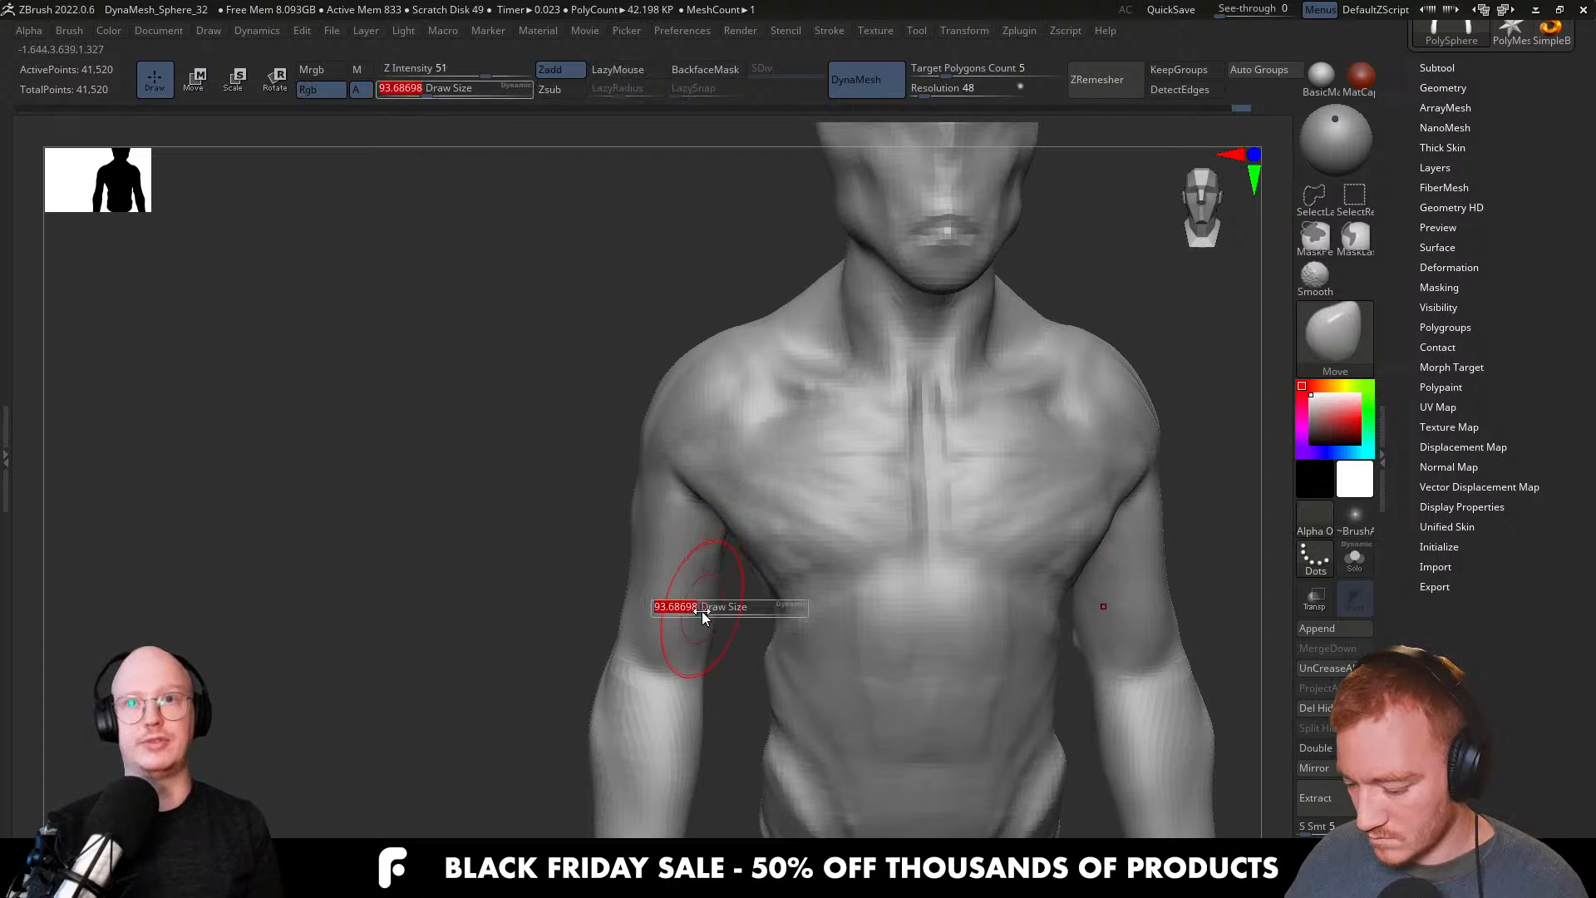
# Carve the separation between the deltoid and triceps with DamStandard at a draw size of about 31.
pyautogui.moveTo(705, 646); pyautogui.dragTo(798, 616, button='right')
pyautogui.press('b')
pyautogui.press('d')
pyautogui.press('s')
pyautogui.press('s')
pyautogui.moveTo(700, 514); pyautogui.dragTo(699, 519)
pyautogui.press('s')
pyautogui.moveTo(721, 505); pyautogui.dragTo(753, 498, button='right')
pyautogui.press('s')
pyautogui.moveTo(671, 457); pyautogui.dragTo(666, 456)
pyautogui.moveTo(667, 453)
pyautogui.mouseDown(button='right')
pyautogui.moveTo(717, 453)
pyautogui.moveTo(682, 454)
pyautogui.mouseUp(button='right')
pyautogui.moveTo(692, 480); pyautogui.dragTo(639, 435)
pyautogui.moveTo(682, 522); pyautogui.dragTo(652, 453, button='right')
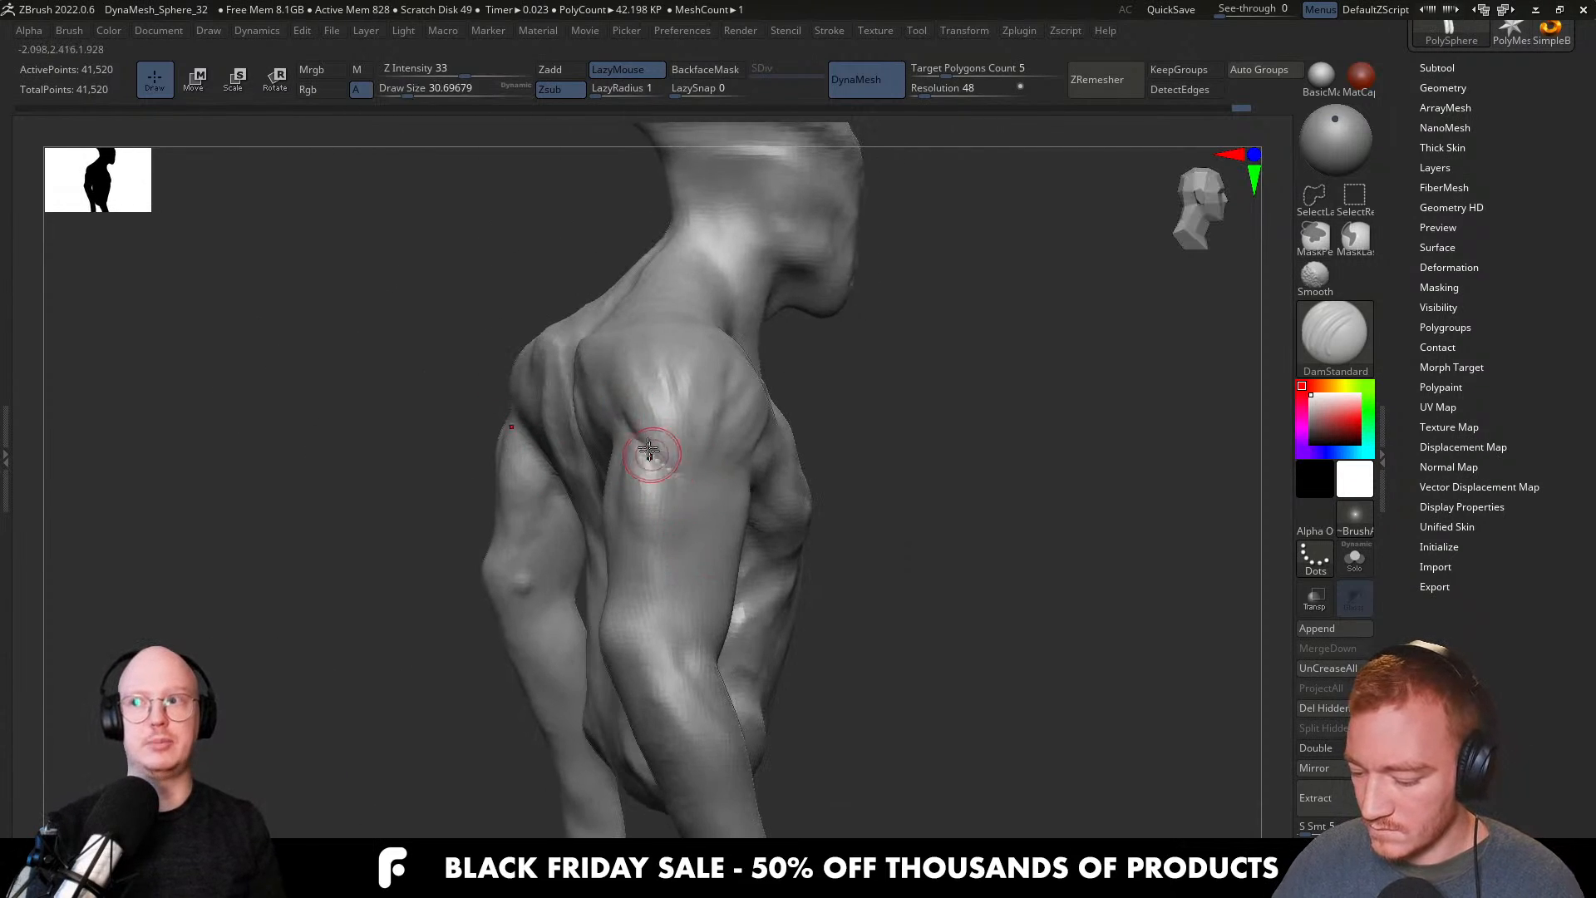
pyautogui.moveTo(669, 541); pyautogui.dragTo(677, 509, button='right')
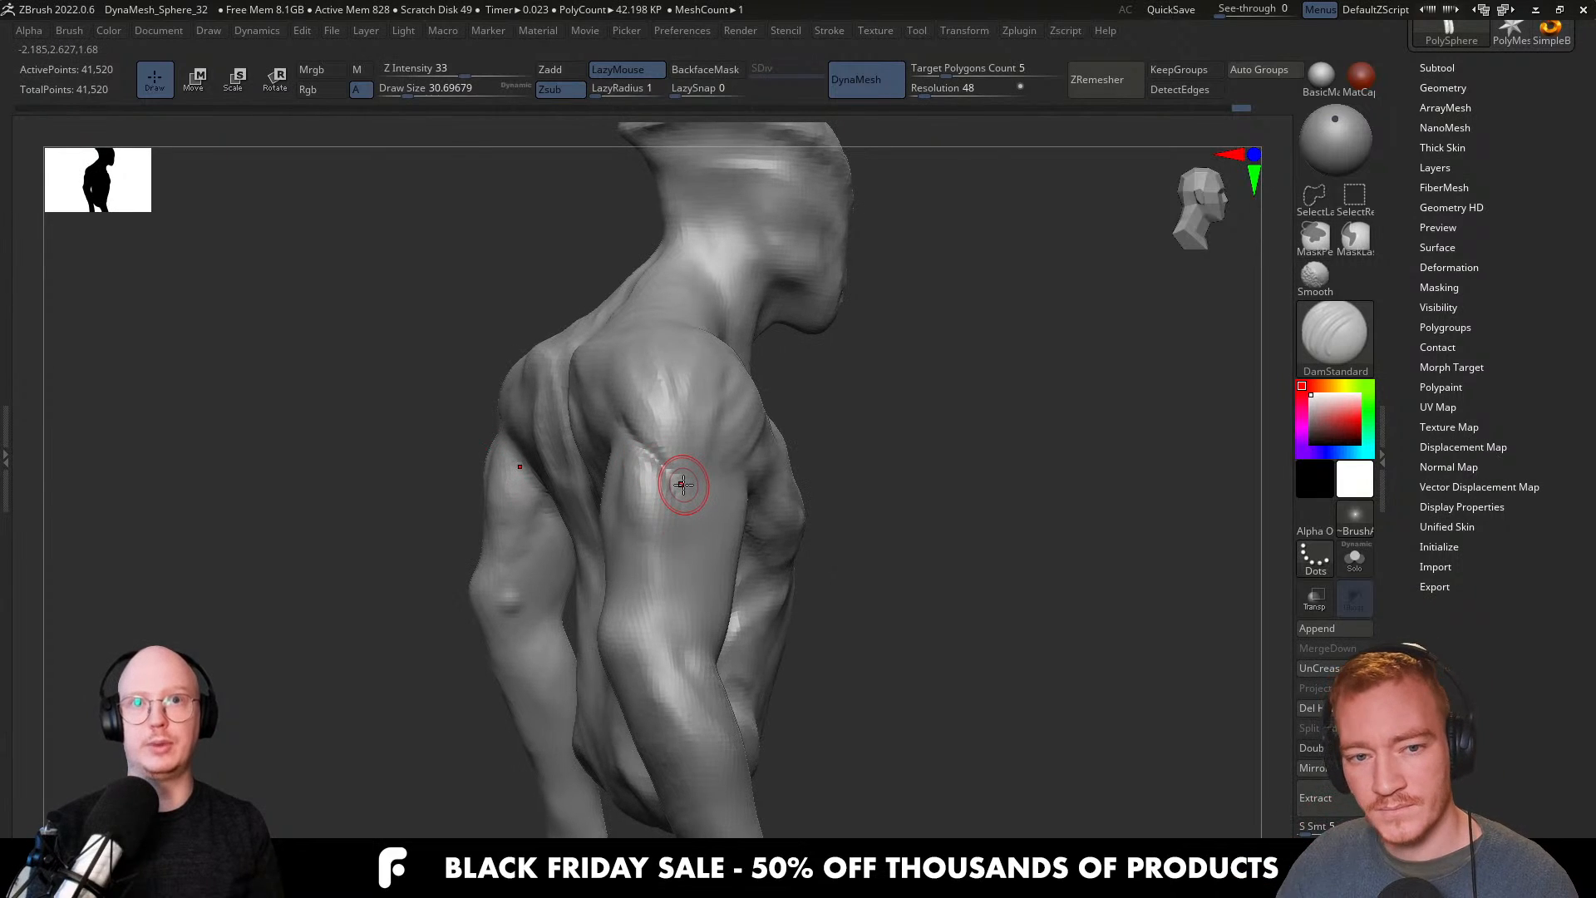
pyautogui.moveTo(682, 553); pyautogui.dragTo(675, 605, button='right')
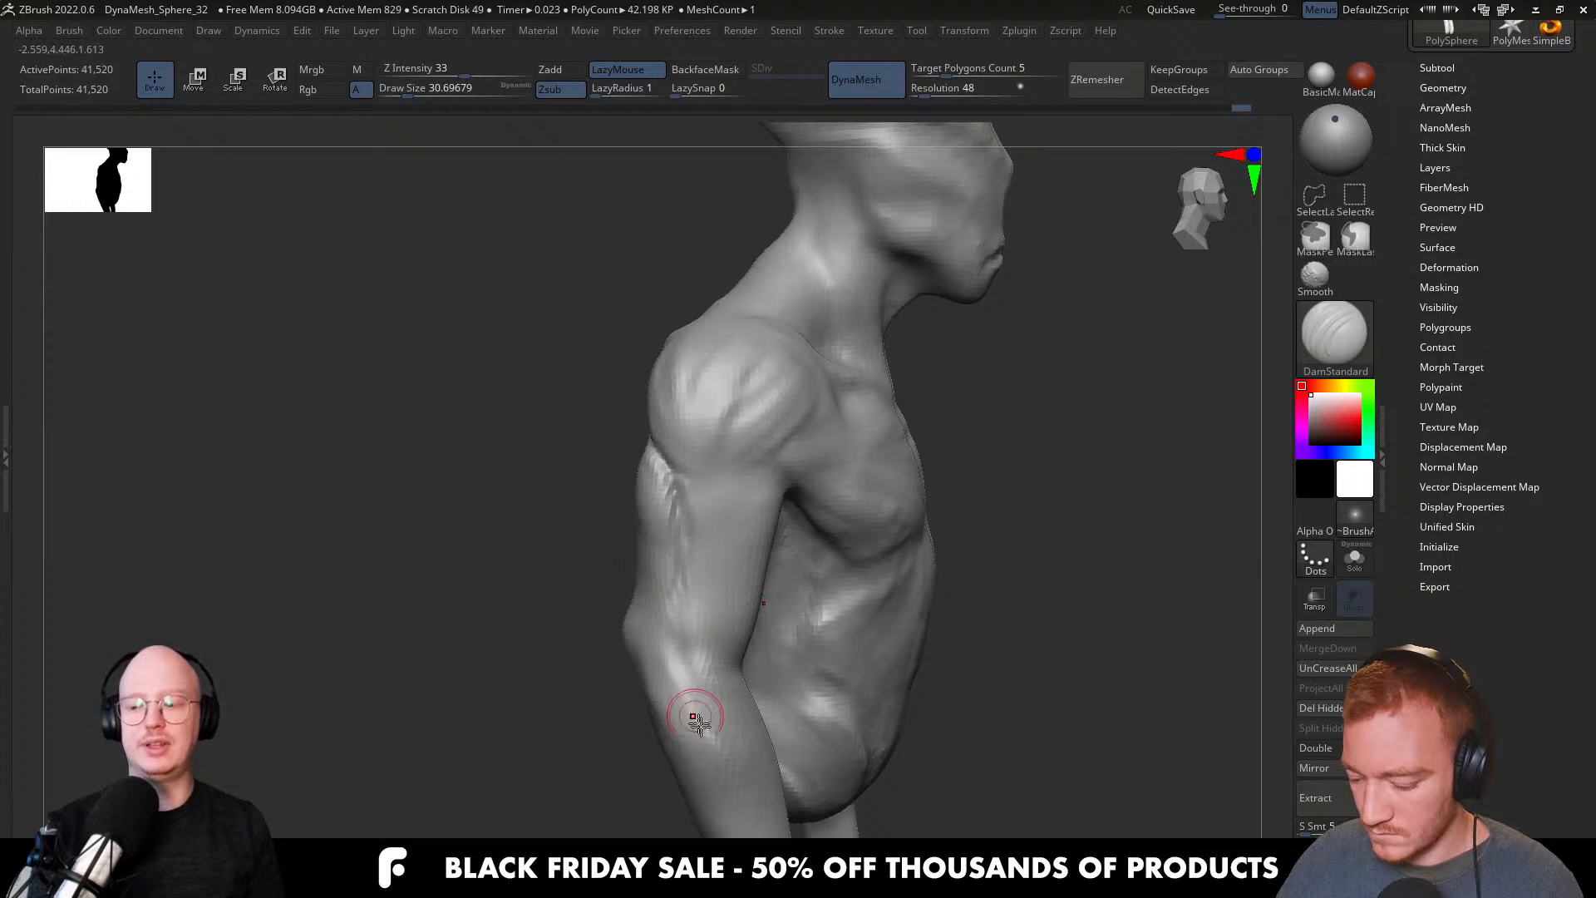
# Cut muscle lines along the outer upper arm from the elbow upward with DamStandard at a draw size of about 31.
pyautogui.moveTo(695, 717); pyautogui.dragTo(744, 565)
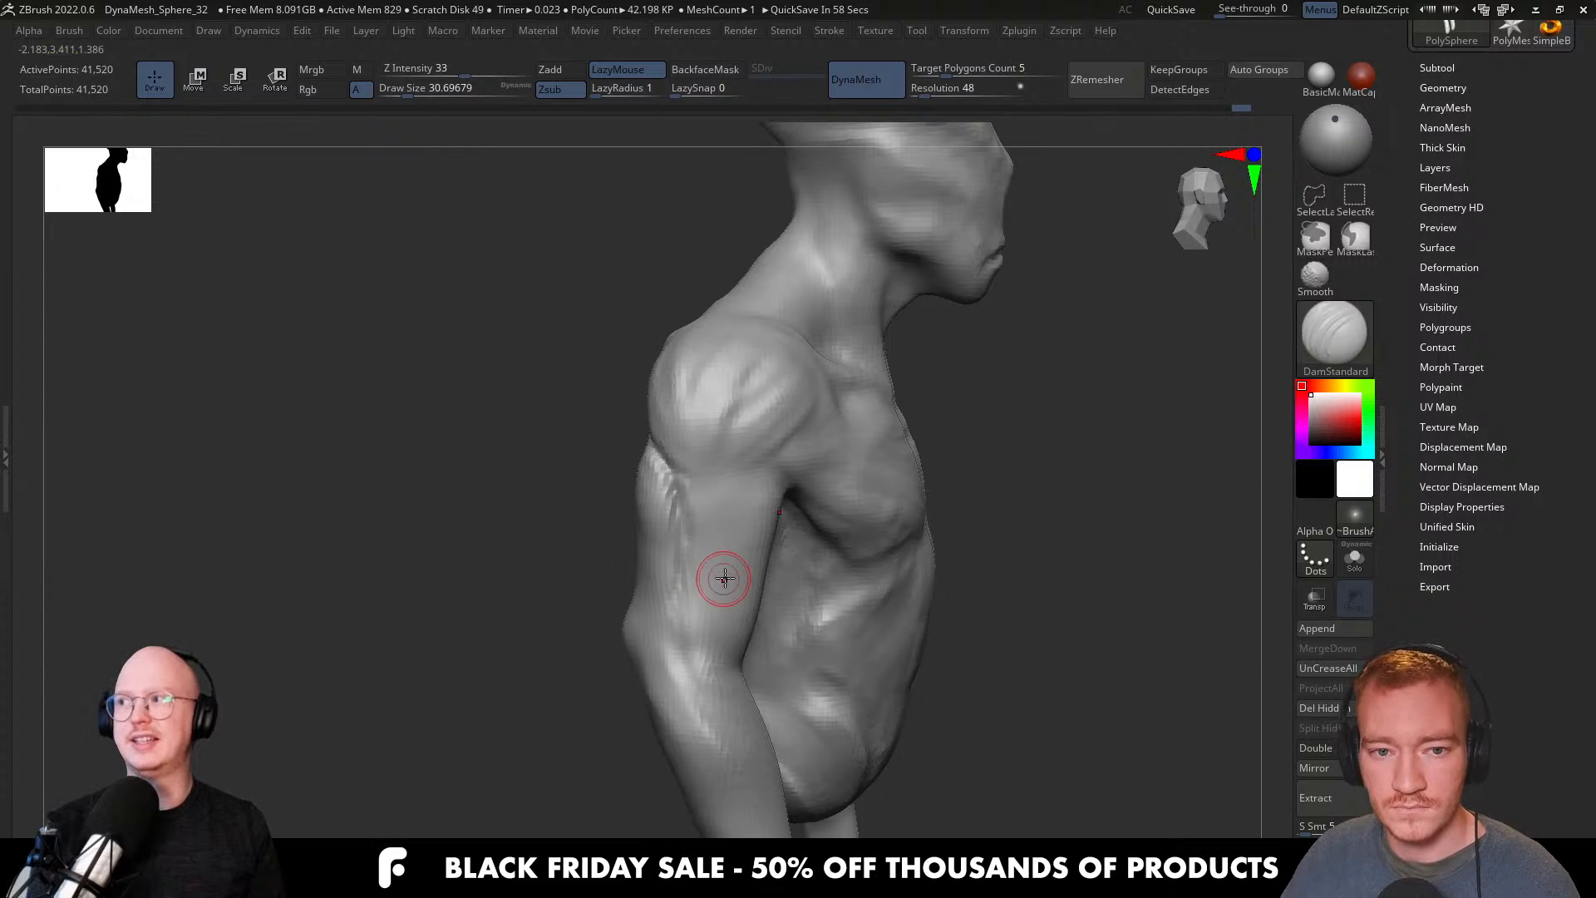
pyautogui.moveTo(782, 638); pyautogui.dragTo(740, 666, button='right')
pyautogui.moveTo(706, 540); pyautogui.dragTo(702, 654)
pyautogui.moveTo(710, 659); pyautogui.dragTo(704, 656, button='right')
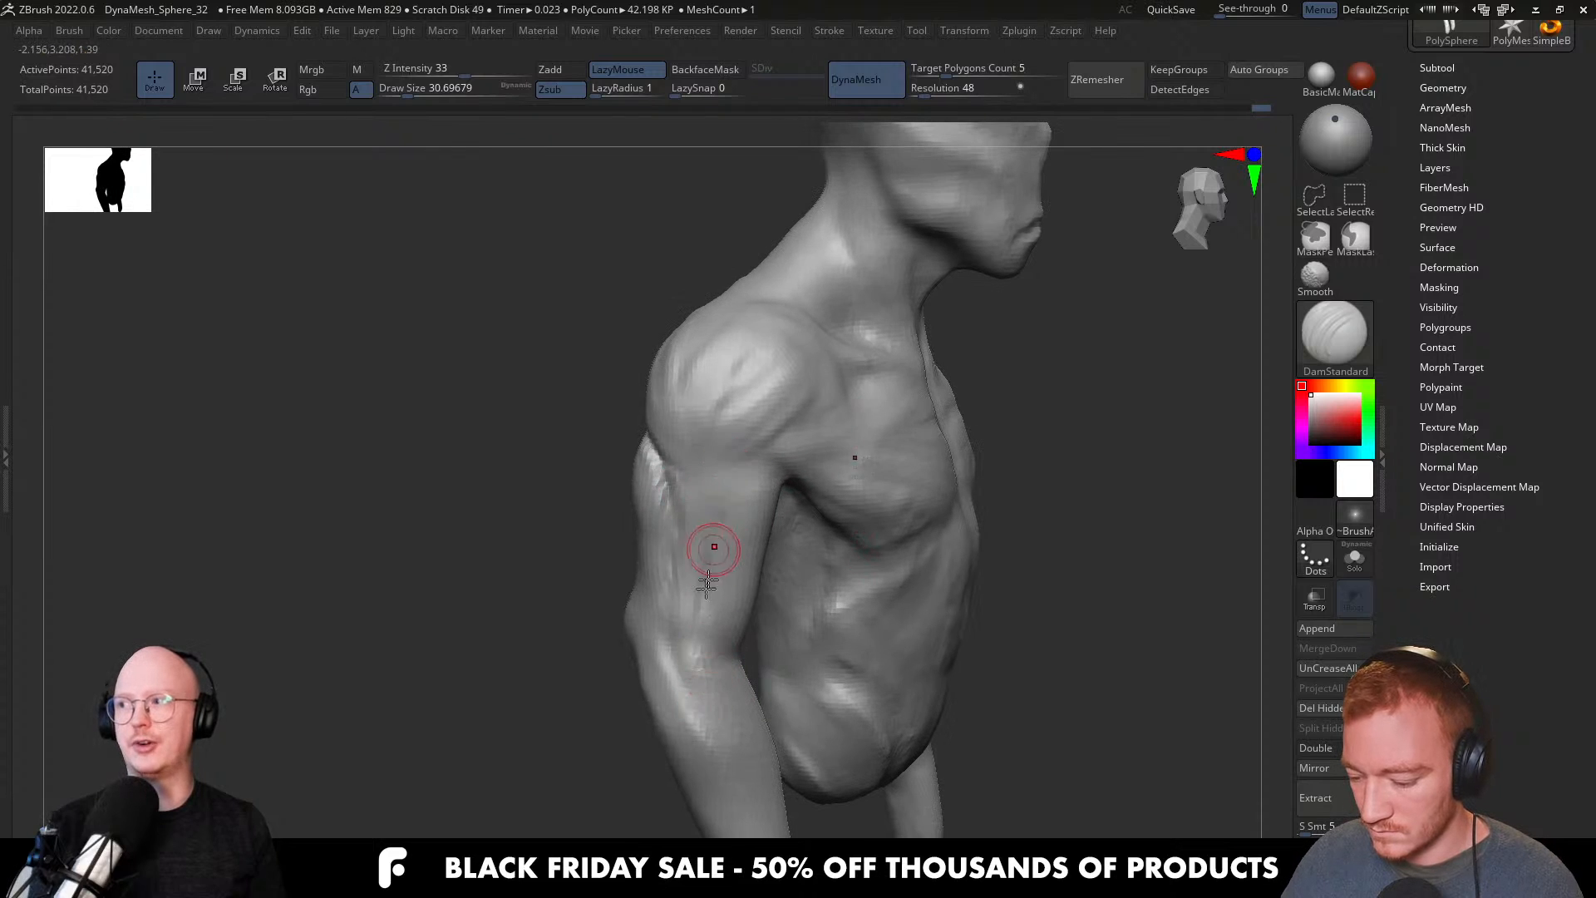
# Build up the triceps on the back of the upper arm with ClayBuildup at draw sizes of about 51 and 16.
pyautogui.moveTo(736, 569)
pyautogui.mouseDown(button='right')
pyautogui.moveTo(698, 541)
pyautogui.moveTo(759, 570)
pyautogui.moveTo(758, 590)
pyautogui.mouseUp(button='right')
pyautogui.press('b')
pyautogui.press('c')
pyautogui.press('b')
pyautogui.moveTo(684, 535); pyautogui.dragTo(685, 558, button='right')
pyautogui.press('s')
pyautogui.moveTo(685, 558); pyautogui.dragTo(692, 558)
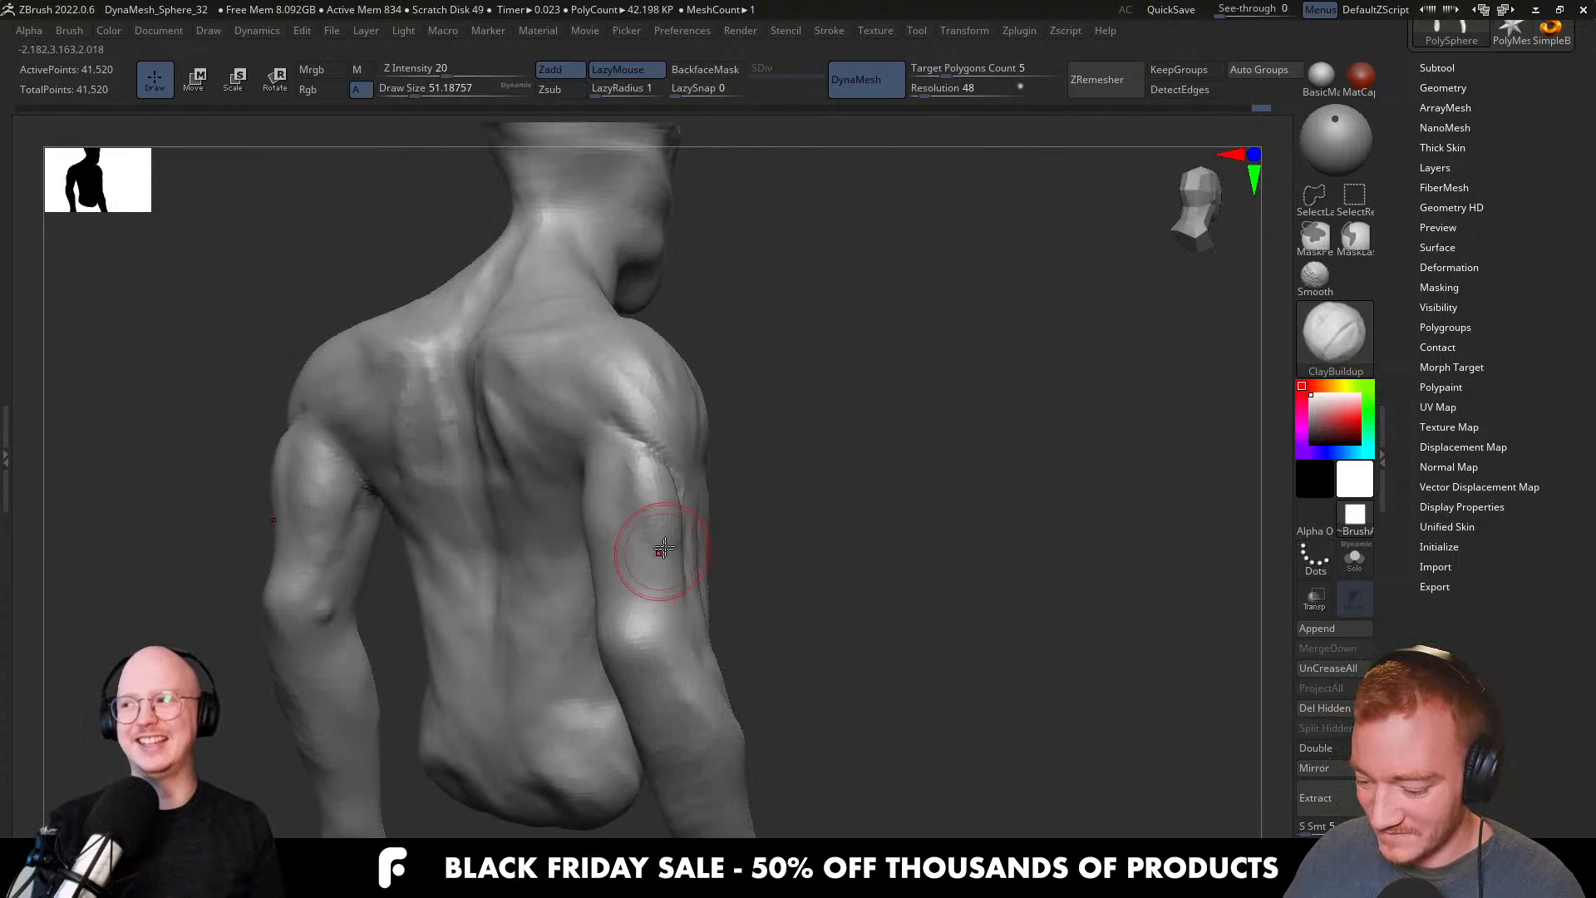
pyautogui.moveTo(674, 571)
pyautogui.mouseDown(button='right')
pyautogui.moveTo(698, 594)
pyautogui.moveTo(638, 503)
pyautogui.mouseUp(button='right')
pyautogui.press('s')
pyautogui.click(627, 535)
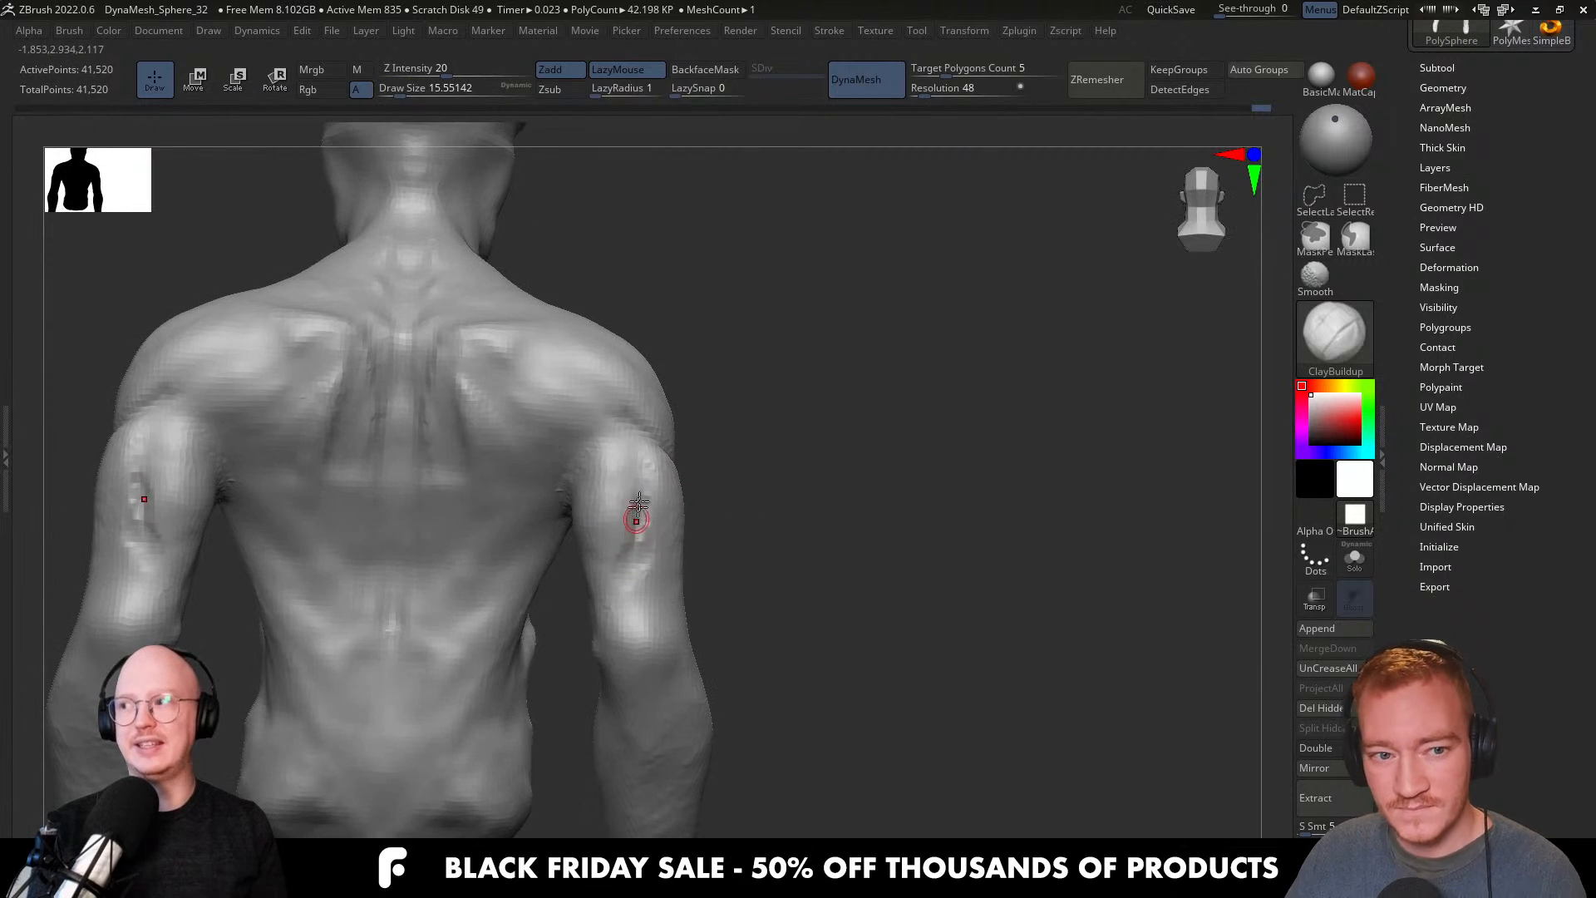
# Add muscle forms to the front of the forearm below the elbow with ClayBuildup at draw sizes of about 62 and 35.
pyautogui.moveTo(607, 577)
pyautogui.mouseDown(button='right')
pyautogui.moveTo(669, 623)
pyautogui.moveTo(702, 512)
pyautogui.moveTo(587, 534)
pyautogui.moveTo(600, 507)
pyautogui.mouseUp(button='right')
pyautogui.moveTo(593, 527); pyautogui.dragTo(623, 652)
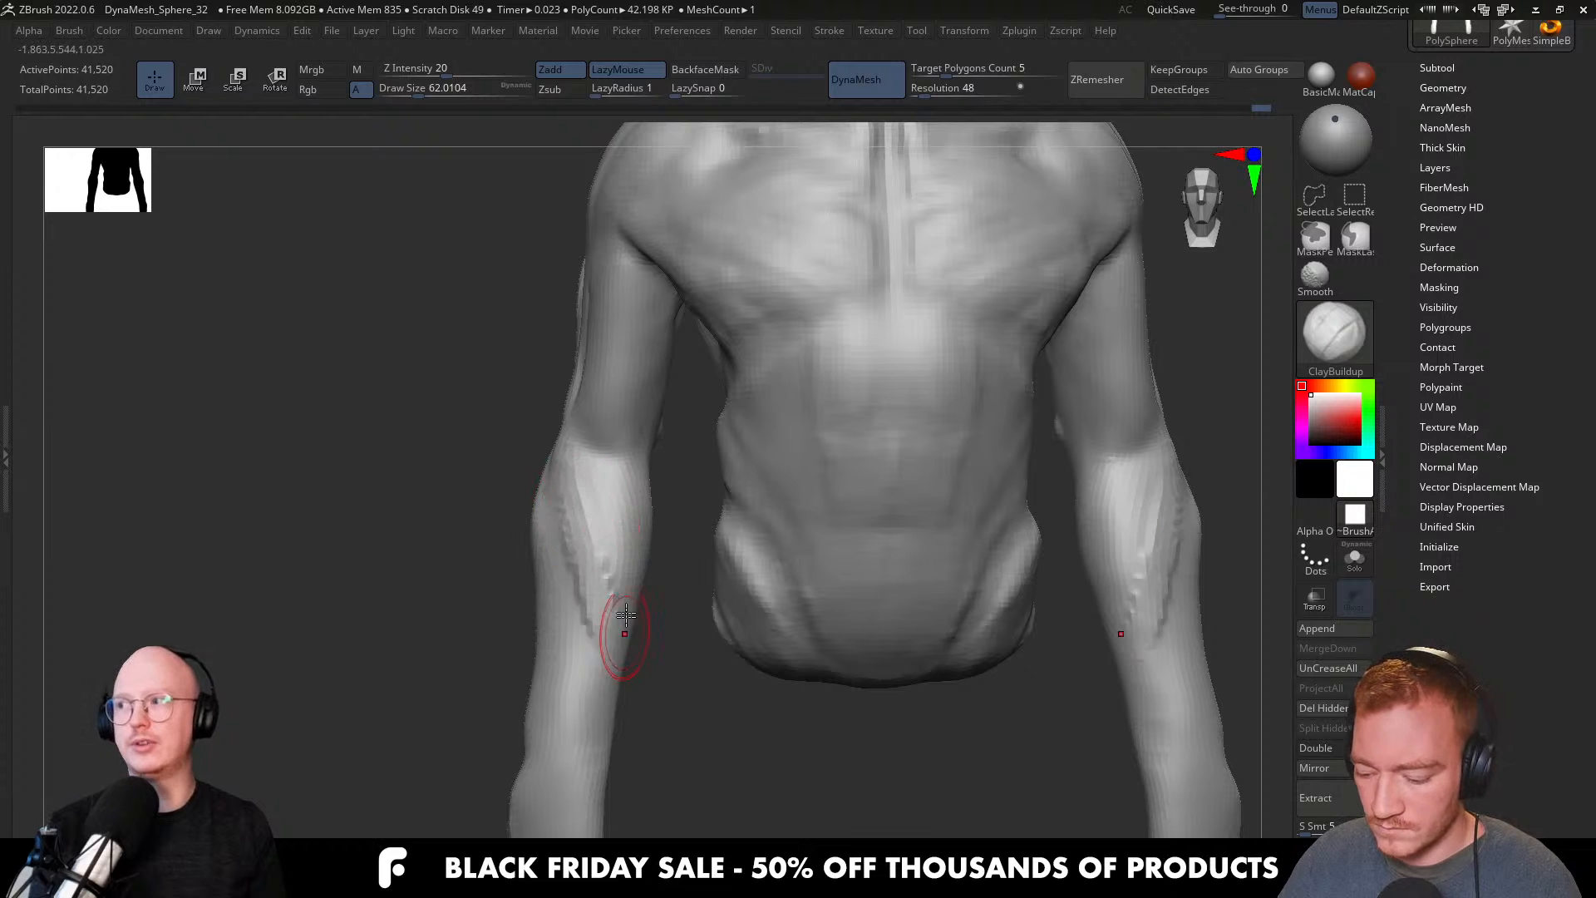
pyautogui.moveTo(623, 652); pyautogui.dragTo(634, 505, button='right')
pyautogui.moveTo(608, 554); pyautogui.dragTo(588, 677)
pyautogui.press('[')
pyautogui.moveTo(601, 582); pyautogui.dragTo(607, 730)
pyautogui.moveTo(563, 462)
pyautogui.mouseDown(button='right')
pyautogui.moveTo(698, 591)
pyautogui.moveTo(758, 613)
pyautogui.mouseUp(button='right')
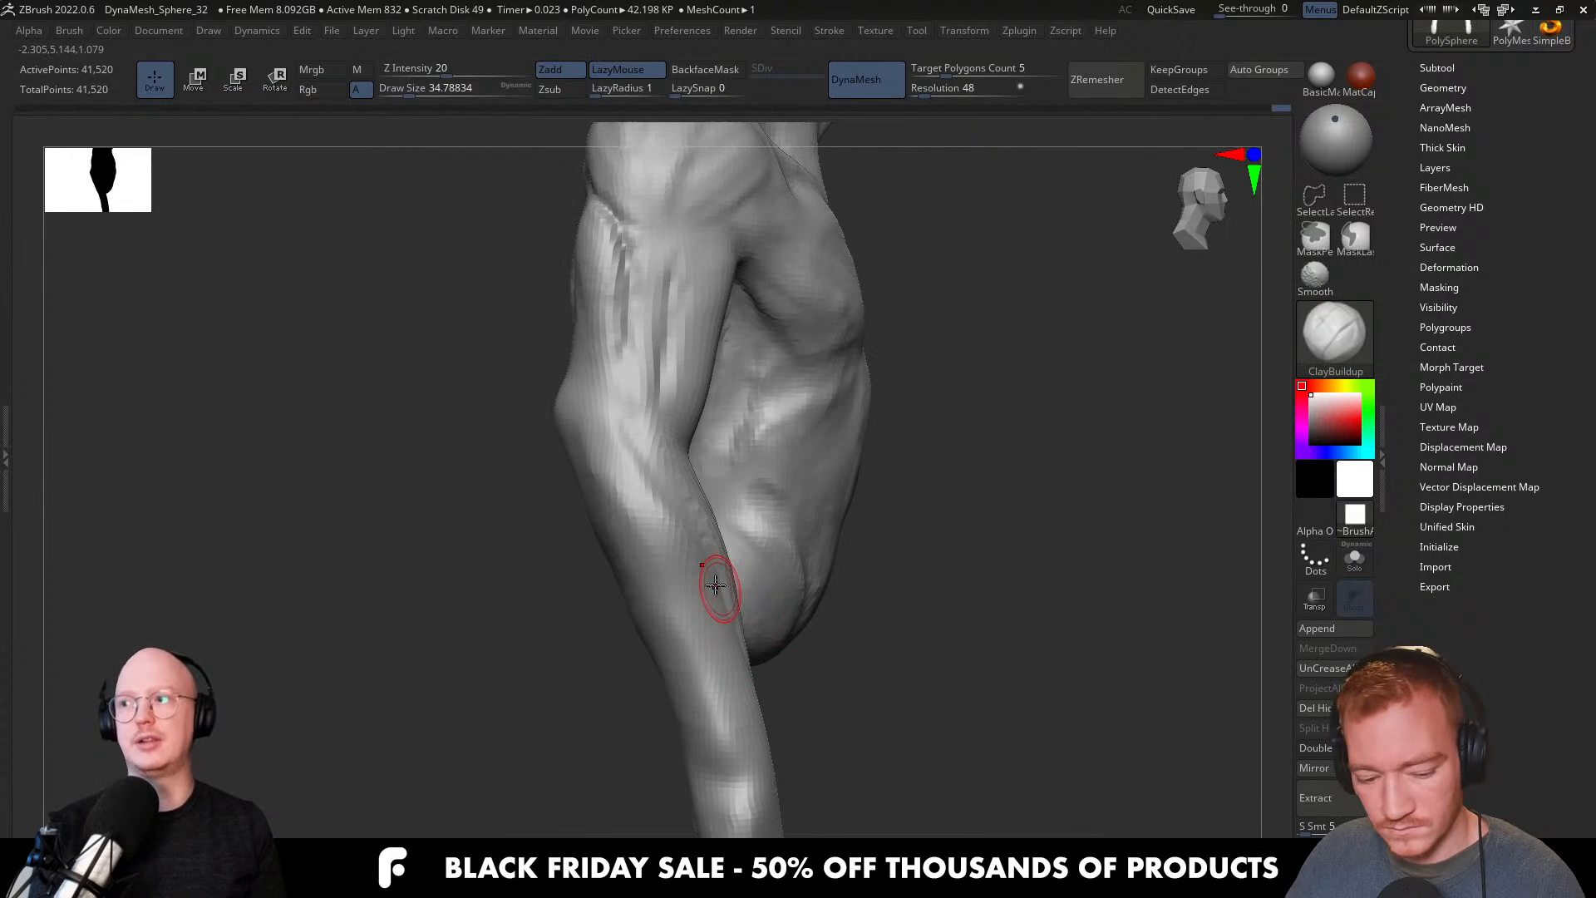
pyautogui.press('b')
pyautogui.press('c')
pyautogui.press('l')
pyautogui.press(']')
pyautogui.press(']')
pyautogui.press(']')
pyautogui.press(']')
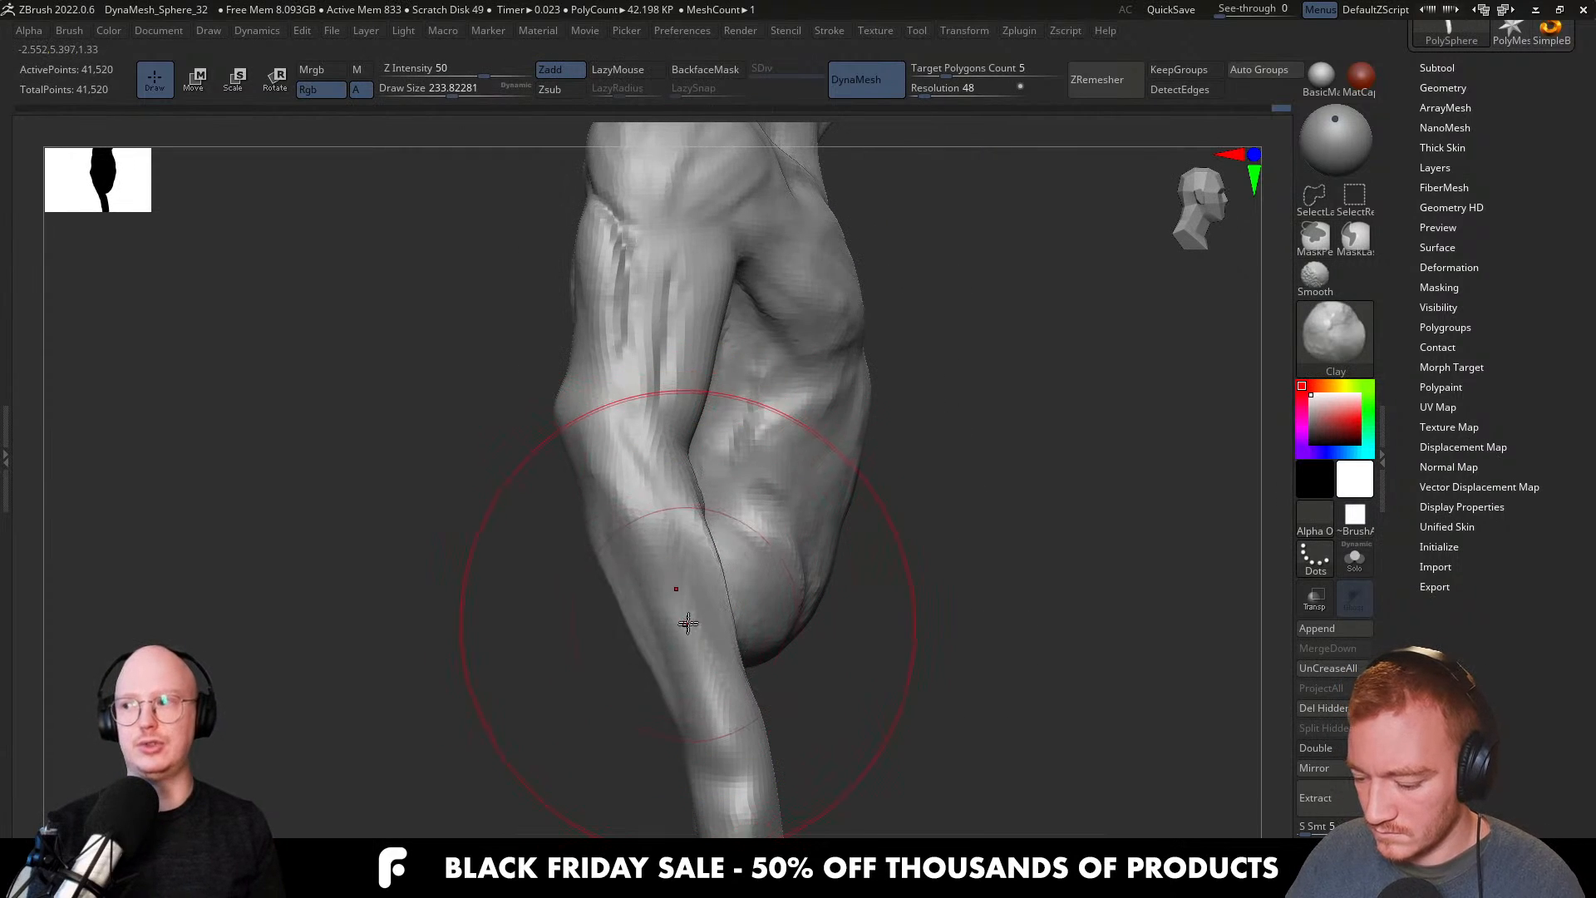
# Reshape the forearm and elbow silhouette from the side with the Move brush, starting at a draw size of about 149.
pyautogui.press('b')
pyautogui.press('m')
pyautogui.press('v')
pyautogui.keyDown('ctrl'); pyautogui.moveTo(688, 605); pyautogui.dragTo(674, 574, button='right'); pyautogui.keyUp('ctrl')
pyautogui.press('[')
pyautogui.press('[')
pyautogui.press('[')
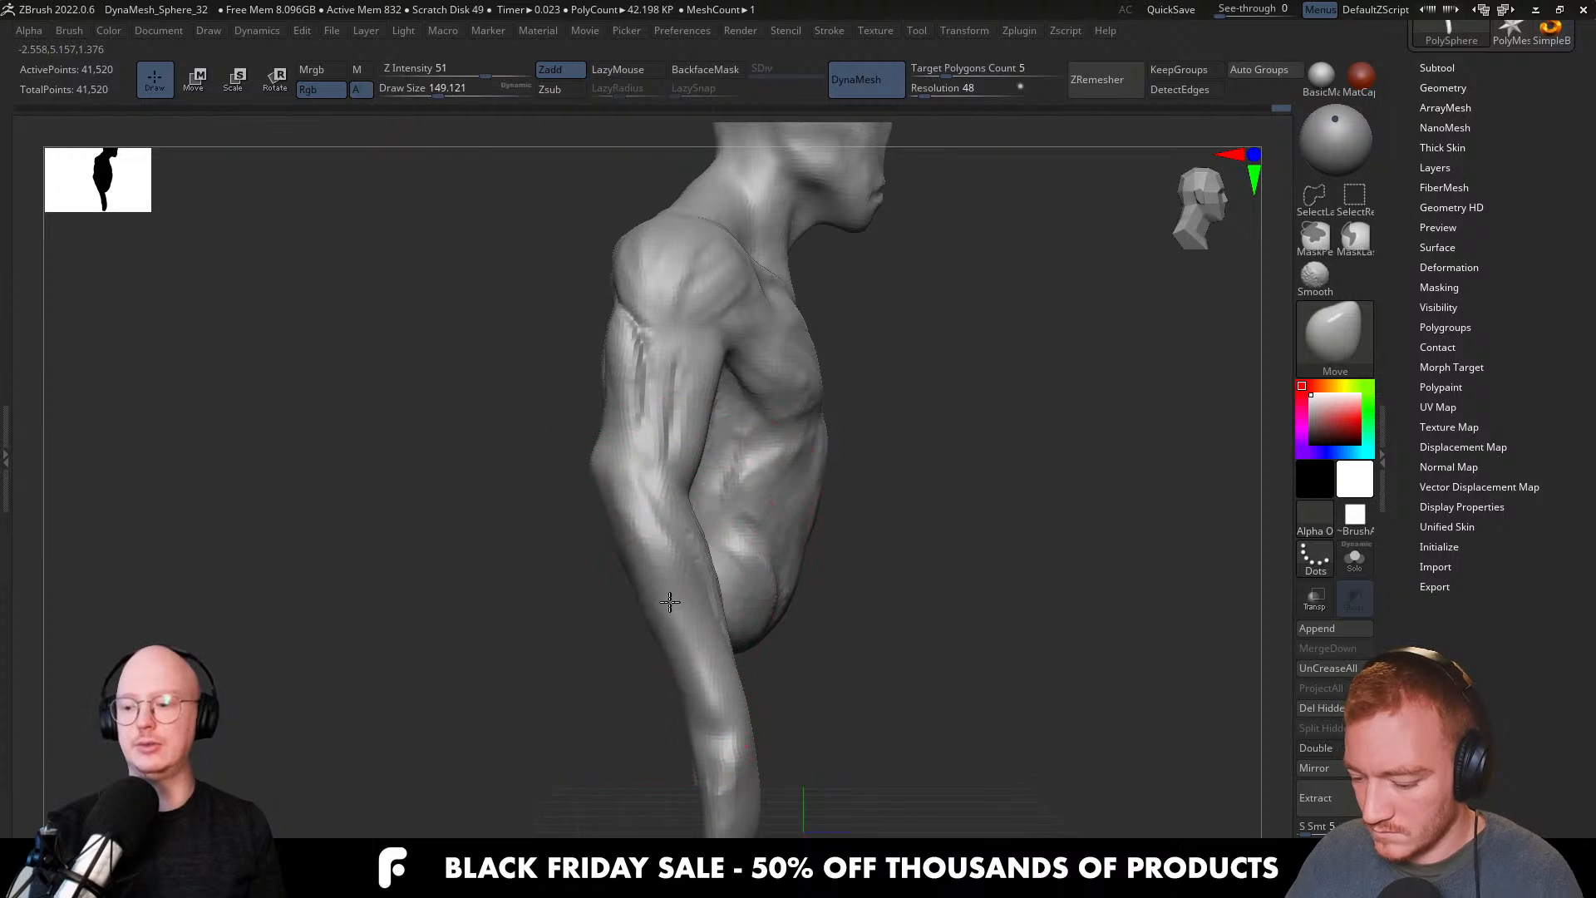
pyautogui.press('s')
pyautogui.moveTo(672, 600); pyautogui.dragTo(636, 590)
pyautogui.moveTo(677, 639)
pyautogui.mouseDown(button='right')
pyautogui.moveTo(723, 632)
pyautogui.moveTo(656, 616)
pyautogui.moveTo(669, 656)
pyautogui.mouseUp(button='right')
pyautogui.press('s')
pyautogui.moveTo(669, 657)
pyautogui.mouseDown()
pyautogui.moveTo(677, 641)
pyautogui.moveTo(667, 675)
pyautogui.moveTo(657, 656)
pyautogui.mouseUp()
pyautogui.moveTo(657, 656)
pyautogui.mouseDown(button='right')
pyautogui.moveTo(675, 565)
pyautogui.moveTo(652, 589)
pyautogui.moveTo(675, 577)
pyautogui.mouseUp(button='right')
# Build up the muscles along the sides of the neck with ClayBuildup at a draw size of about 56.
pyautogui.moveTo(776, 692)
pyautogui.mouseDown(button='right')
pyautogui.moveTo(717, 614)
pyautogui.moveTo(716, 574)
pyautogui.moveTo(845, 613)
pyautogui.moveTo(712, 677)
pyautogui.moveTo(784, 662)
pyautogui.mouseUp(button='right')
pyautogui.press('b')
pyautogui.press('c')
pyautogui.press('b')
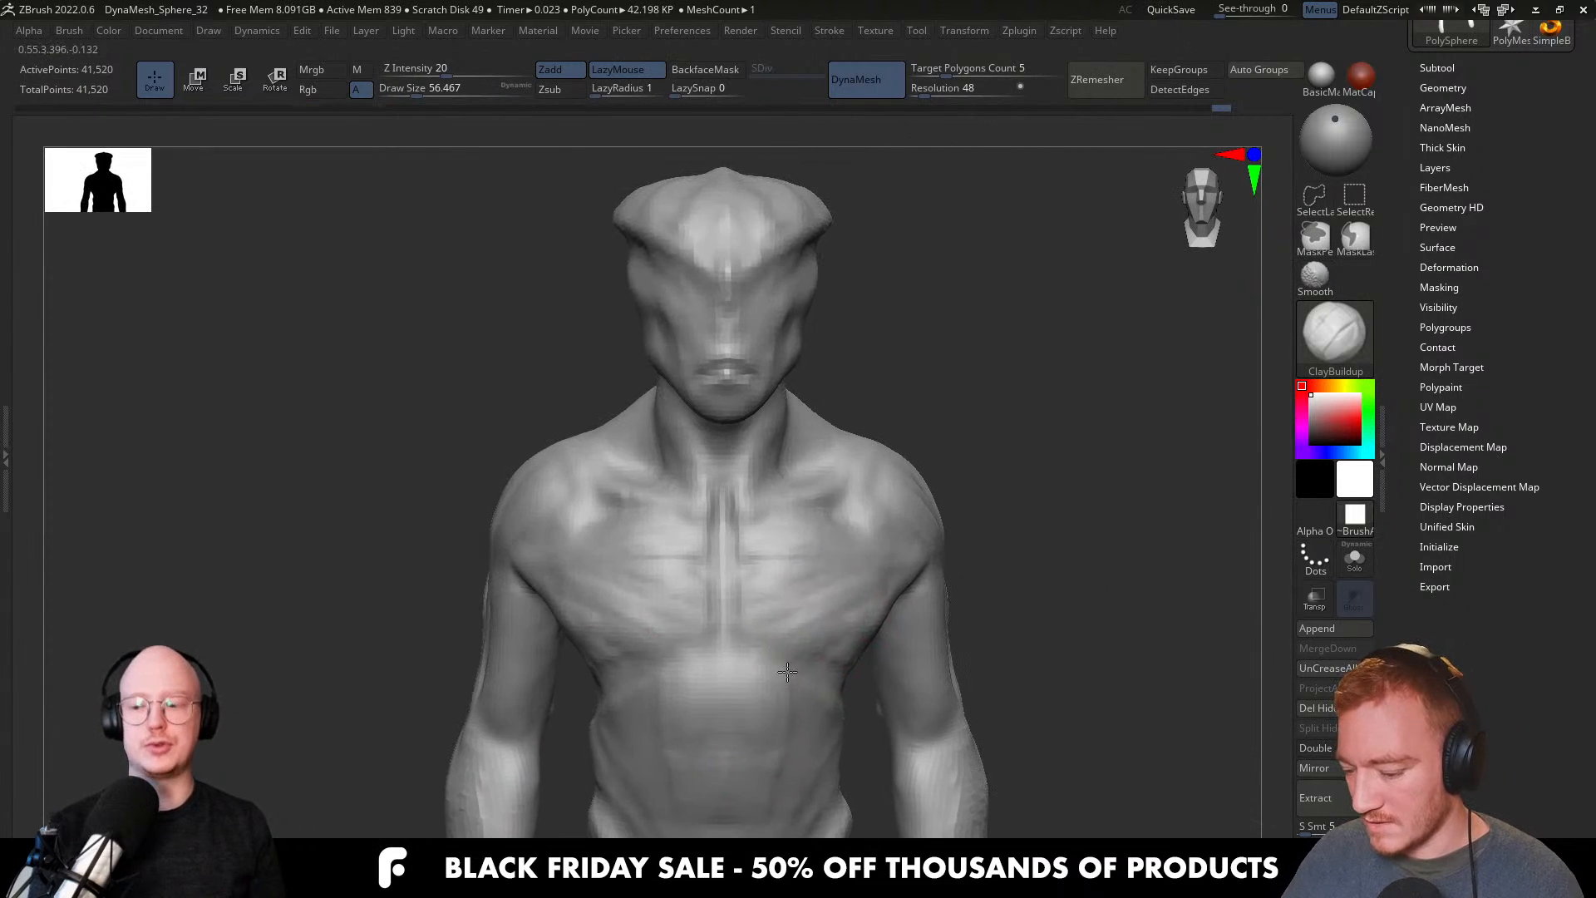
pyautogui.moveTo(794, 491)
pyautogui.mouseDown(button='right')
pyautogui.moveTo(756, 449)
pyautogui.moveTo(751, 420)
pyautogui.moveTo(767, 416)
pyautogui.moveTo(732, 449)
pyautogui.moveTo(837, 368)
pyautogui.moveTo(771, 429)
pyautogui.mouseUp(button='right')
# Adjust the sides of the neck and jaw from the front with the Move brush at a draw size of about 116.
pyautogui.press('b')
pyautogui.press('m')
pyautogui.press('v')
pyautogui.press('s')
pyautogui.moveTo(771, 429); pyautogui.dragTo(792, 427)
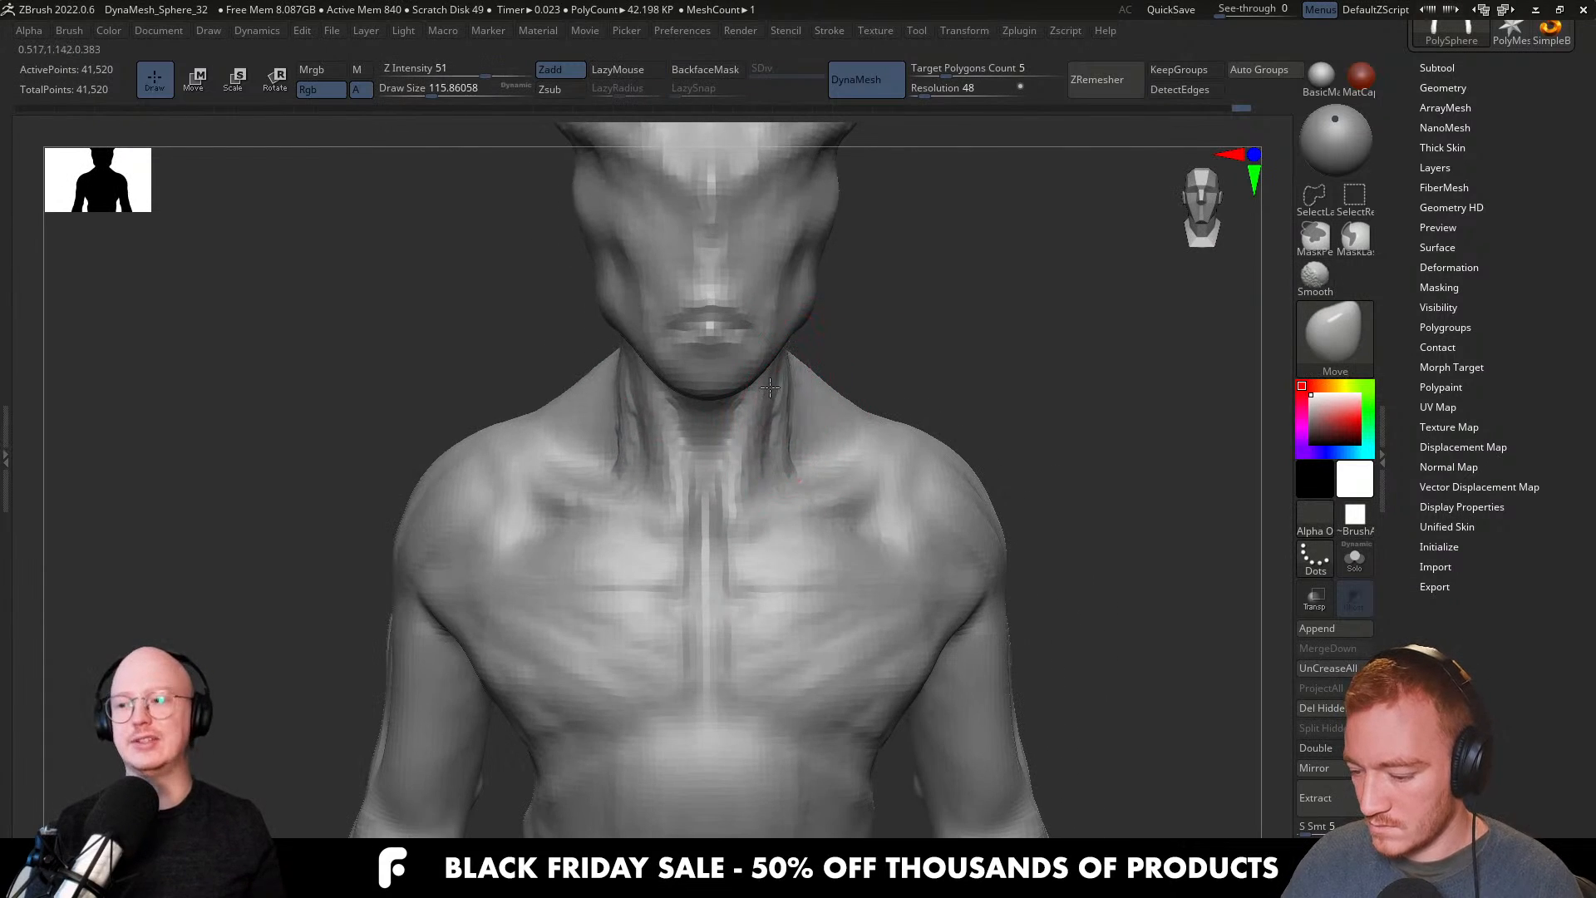
pyautogui.moveTo(819, 440)
pyautogui.keyDown('ctrl'); pyautogui.mouseDown(button='right')
pyautogui.moveTo(788, 407)
pyautogui.moveTo(784, 433)
pyautogui.mouseUp(button='right'); pyautogui.keyUp('ctrl')
pyautogui.press('s')
pyautogui.moveTo(781, 364); pyautogui.dragTo(791, 364)
# Reshape the head crest and sides of the head with the Move brush at draw sizes of about 197 and 187.
pyautogui.moveTo(833, 371)
pyautogui.mouseDown(button='right')
pyautogui.moveTo(783, 393)
pyautogui.moveTo(936, 357)
pyautogui.moveTo(873, 357)
pyautogui.mouseUp(button='right')
pyautogui.press('s')
pyautogui.moveTo(873, 358); pyautogui.dragTo(880, 355)
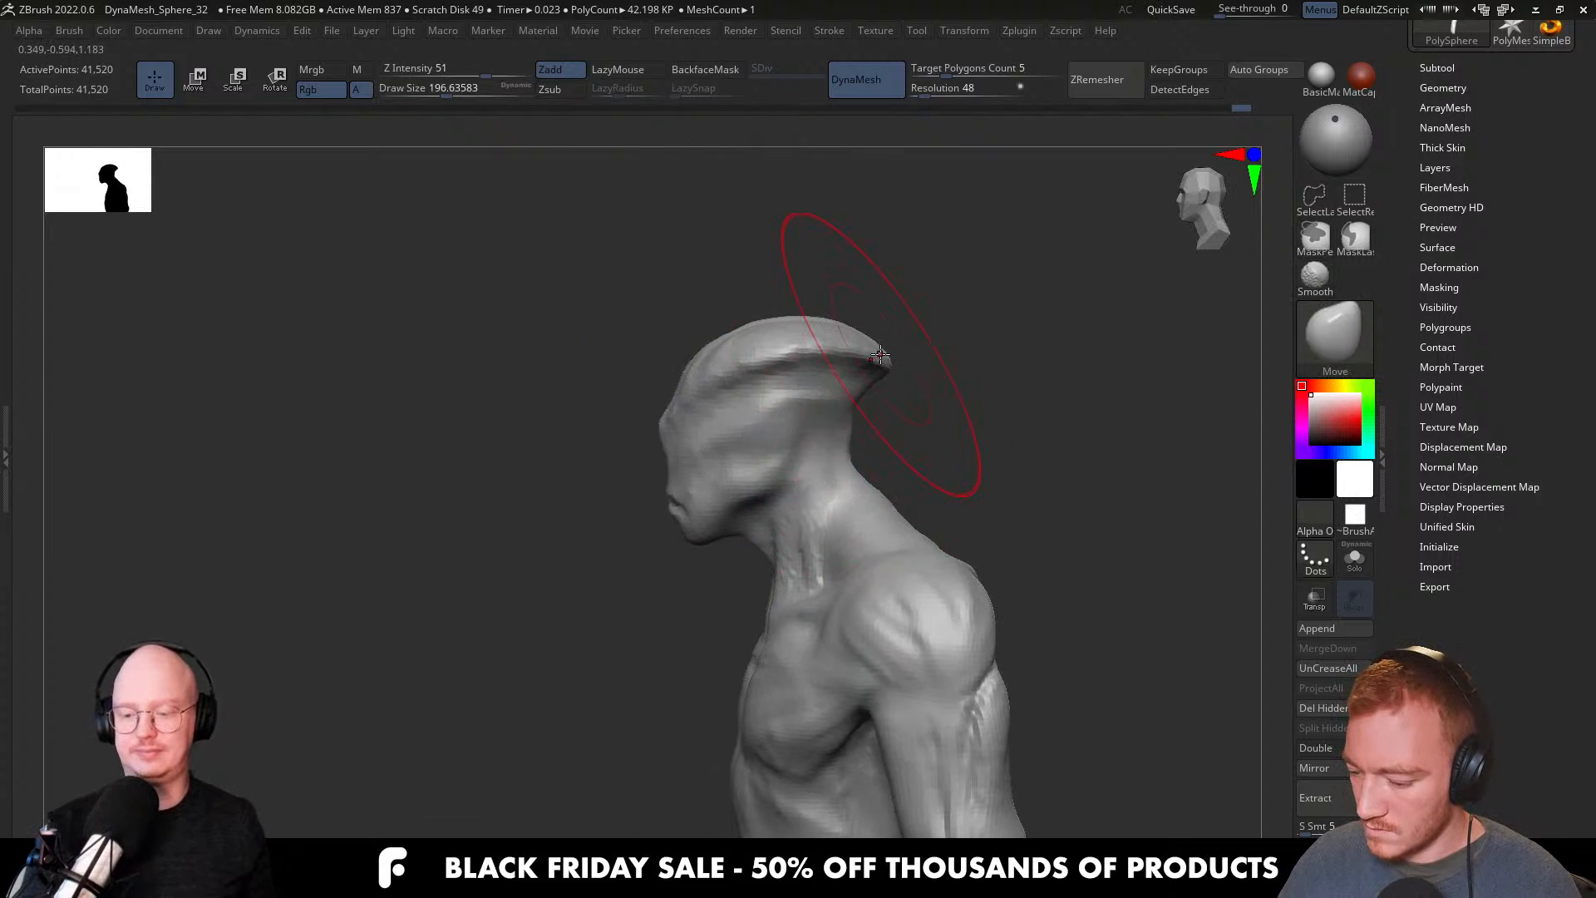
pyautogui.moveTo(686, 485); pyautogui.dragTo(815, 460, button='right')
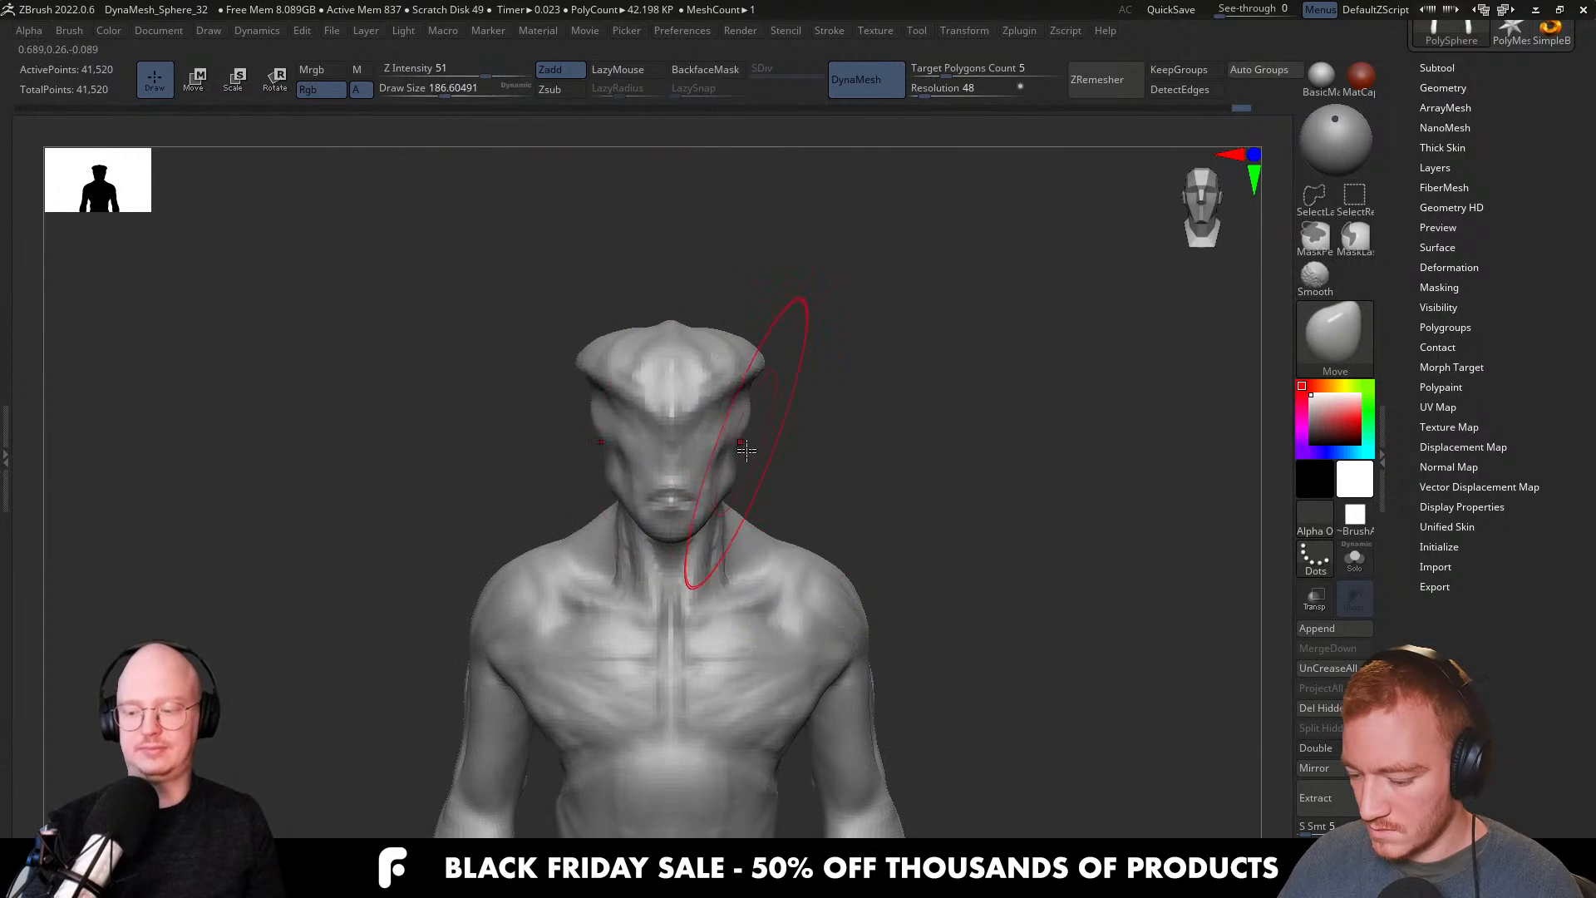
pyautogui.press('s')
pyautogui.moveTo(773, 524); pyautogui.dragTo(751, 522)
pyautogui.press('s')
pyautogui.moveTo(729, 379); pyautogui.dragTo(748, 376)
pyautogui.moveTo(735, 358); pyautogui.dragTo(729, 382)
# Adjust the jaw outline from the front with the Move brush at draw sizes of about 182 and 108.
pyautogui.moveTo(845, 506)
pyautogui.keyDown('ctrl'); pyautogui.mouseDown(button='right')
pyautogui.moveTo(837, 382)
pyautogui.moveTo(835, 420)
pyautogui.moveTo(926, 424)
pyautogui.moveTo(864, 421)
pyautogui.mouseUp(button='right'); pyautogui.keyUp('ctrl')
pyautogui.keyDown('ctrl'); pyautogui.moveTo(755, 329); pyautogui.dragTo(717, 424, button='right'); pyautogui.keyUp('ctrl')
pyautogui.press('s')
pyautogui.moveTo(705, 435); pyautogui.dragTo(682, 459)
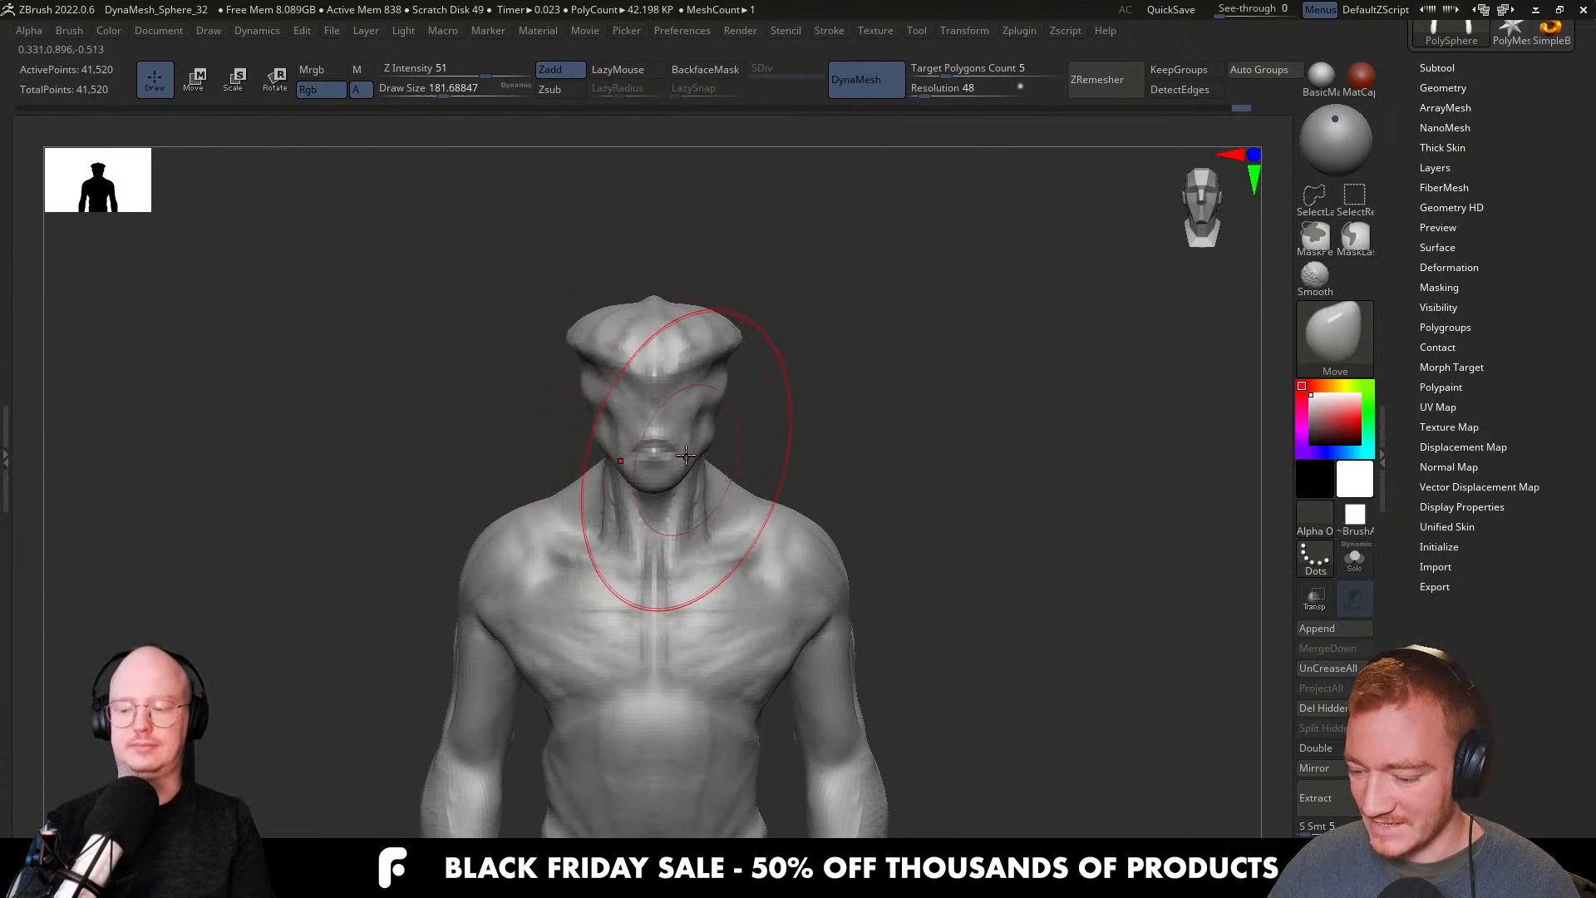
pyautogui.keyDown('ctrl'); pyautogui.moveTo(704, 505); pyautogui.dragTo(704, 565, button='right'); pyautogui.keyUp('ctrl')
pyautogui.press('s')
pyautogui.moveTo(699, 427); pyautogui.dragTo(686, 429)
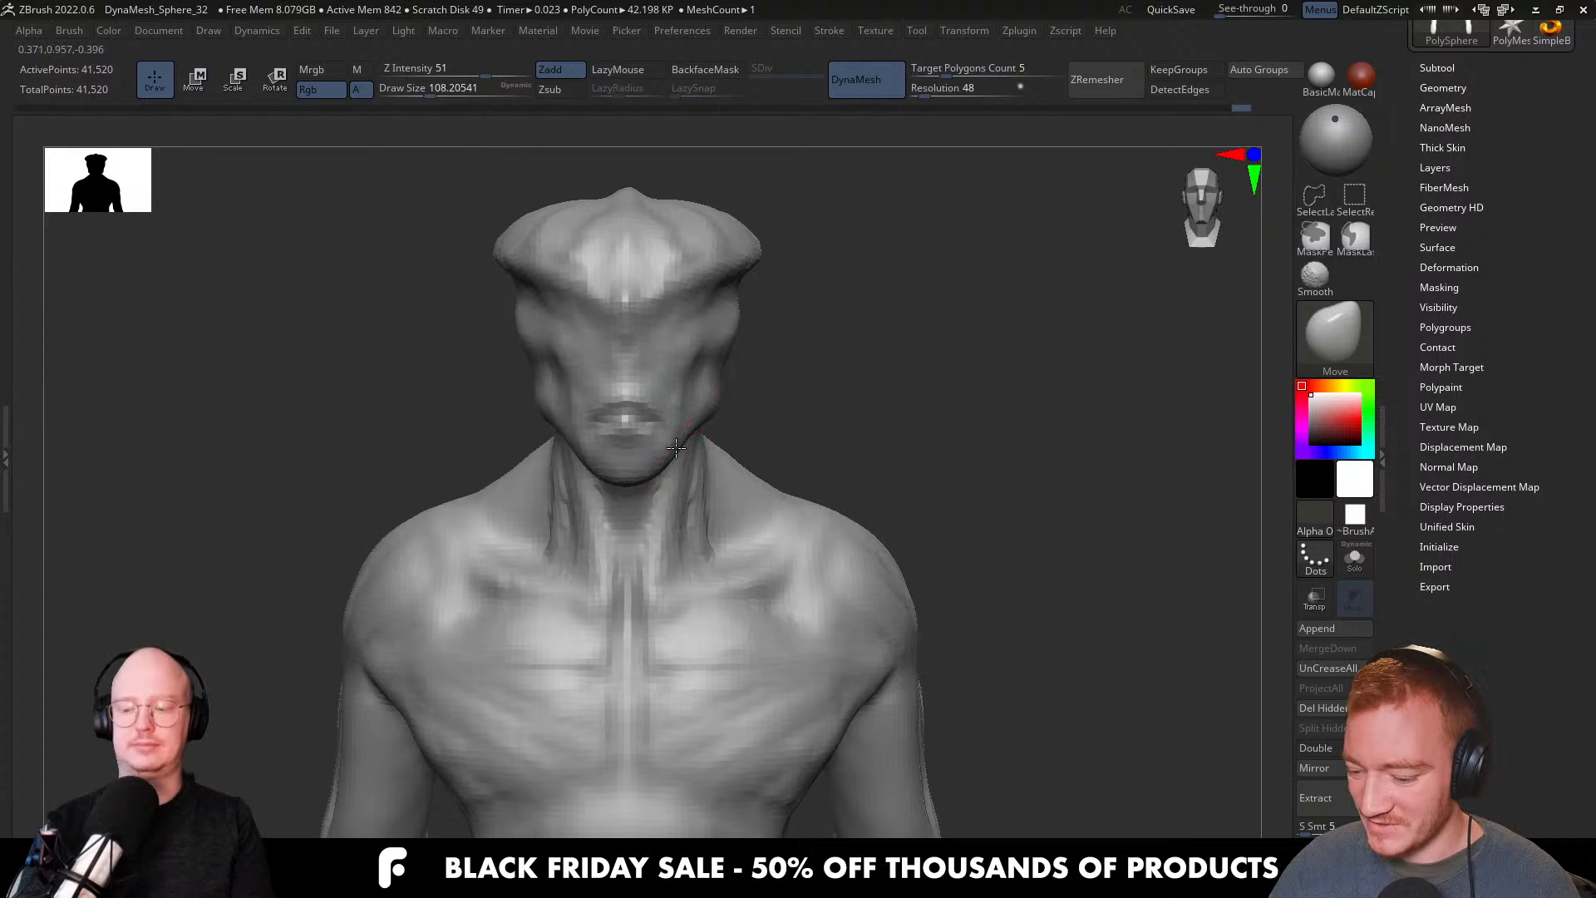
# Refine the chin and lower face with the Move brush from the front and a slightly turned view.
pyautogui.press('s')
pyautogui.moveTo(643, 479); pyautogui.dragTo(640, 479)
pyautogui.moveTo(790, 440)
pyautogui.mouseDown(button='right')
pyautogui.moveTo(663, 442)
pyautogui.moveTo(744, 441)
pyautogui.mouseUp(button='right')
pyautogui.keyDown('ctrl'); pyautogui.moveTo(644, 420); pyautogui.dragTo(659, 455, button='right'); pyautogui.keyUp('ctrl')
pyautogui.press('s')
pyautogui.moveTo(661, 447); pyautogui.dragTo(657, 447)
pyautogui.moveTo(660, 426); pyautogui.dragTo(671, 422, button='right')
pyautogui.moveTo(669, 396); pyautogui.dragTo(661, 384)
# Build up the rear corner of the jaw with ClayBuildup at a draw size of about 77.
pyautogui.moveTo(667, 420)
pyautogui.mouseDown(button='right')
pyautogui.moveTo(801, 421)
pyautogui.moveTo(664, 358)
pyautogui.moveTo(730, 372)
pyautogui.moveTo(761, 563)
pyautogui.moveTo(748, 466)
pyautogui.mouseUp(button='right')
pyautogui.press('b')
pyautogui.press('c')
pyautogui.press('b')
pyautogui.press(']')
pyautogui.press(']')
pyautogui.moveTo(791, 409); pyautogui.dragTo(812, 368)
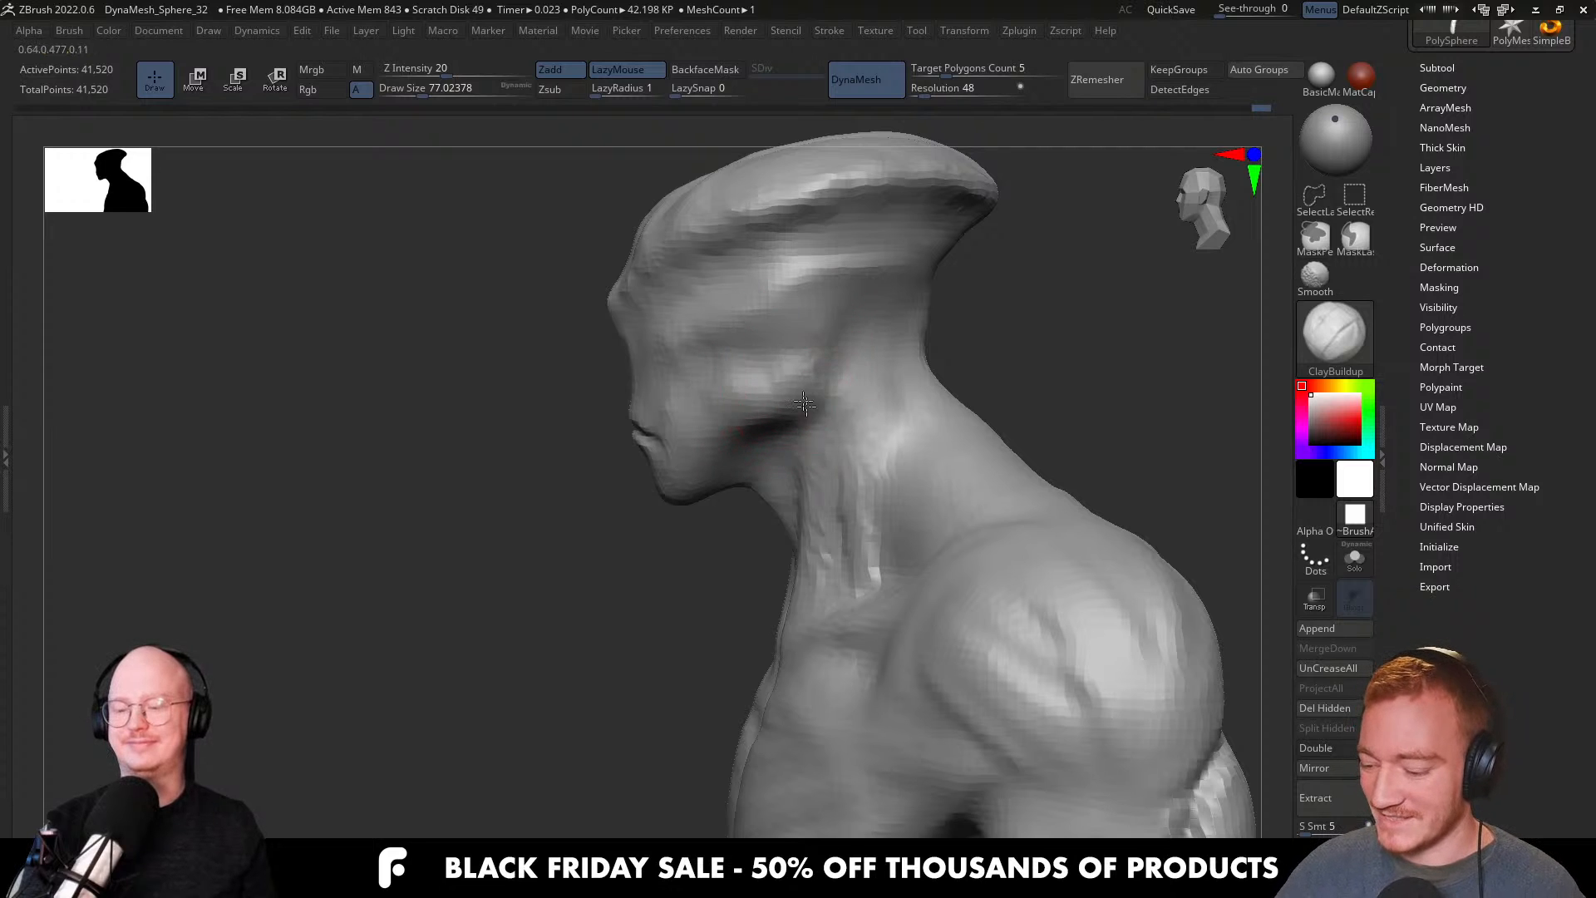
# Define the jawline and the neck muscles beneath it with ClayBuildup at draw sizes of about 33 and 37.
pyautogui.moveTo(781, 419)
pyautogui.mouseDown(button='right')
pyautogui.moveTo(843, 412)
pyautogui.moveTo(748, 399)
pyautogui.moveTo(819, 420)
pyautogui.moveTo(794, 403)
pyautogui.mouseUp(button='right')
pyautogui.press('s')
pyautogui.moveTo(791, 403); pyautogui.dragTo(776, 403)
pyautogui.moveTo(802, 404)
pyautogui.mouseDown(button='right')
pyautogui.moveTo(763, 408)
pyautogui.moveTo(798, 396)
pyautogui.moveTo(798, 430)
pyautogui.mouseUp(button='right')
pyautogui.press('s')
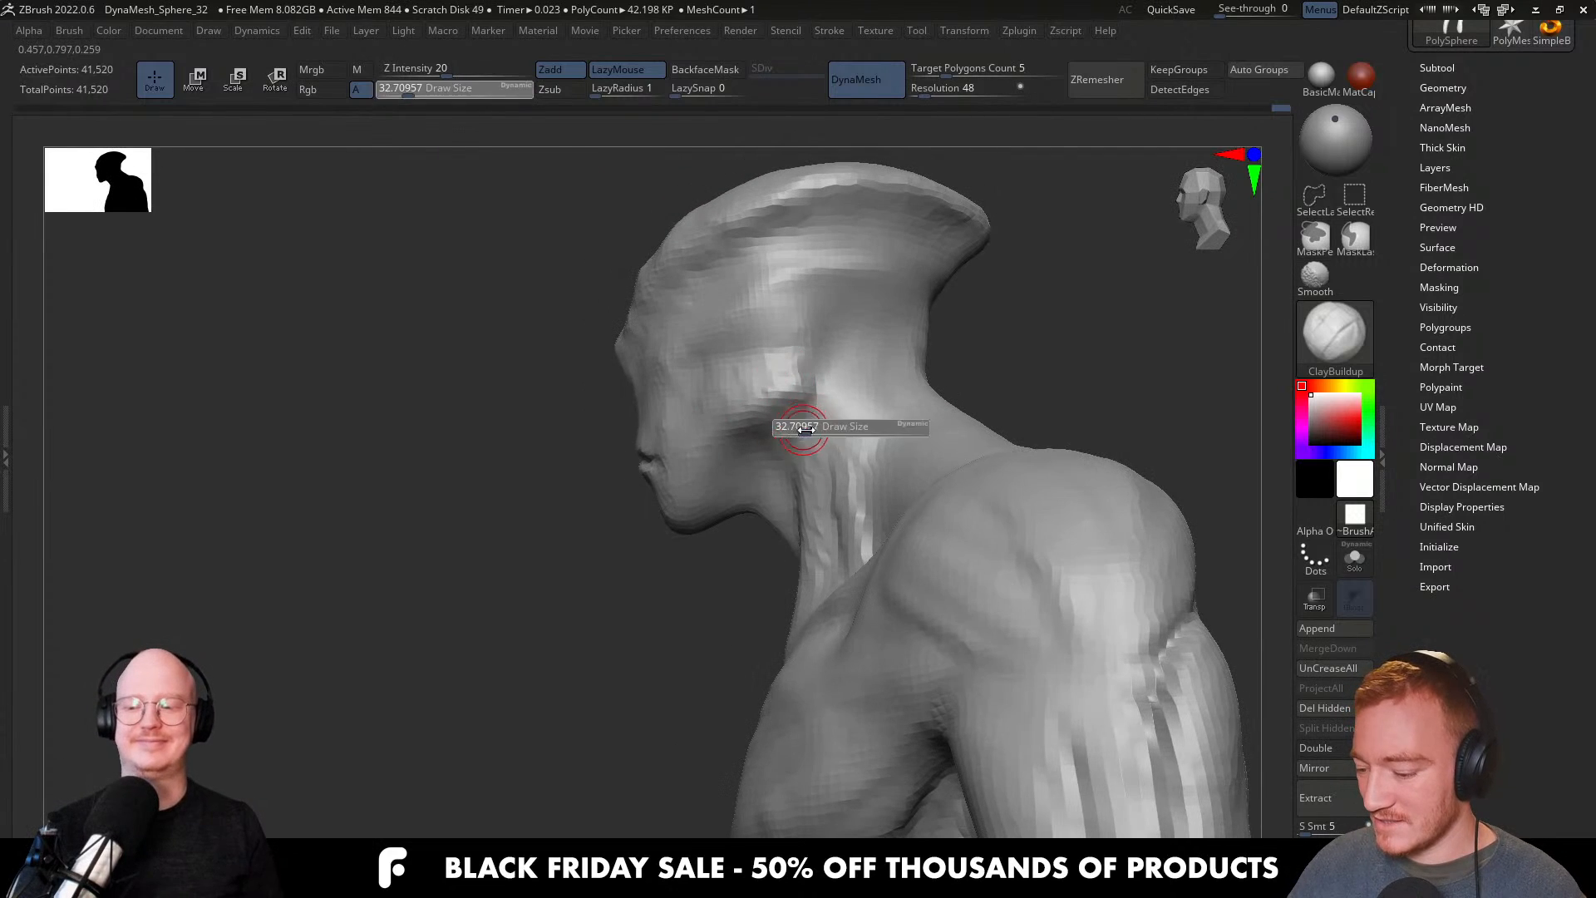
pyautogui.moveTo(799, 427); pyautogui.dragTo(803, 427)
pyautogui.moveTo(798, 450); pyautogui.dragTo(822, 387, button='right')
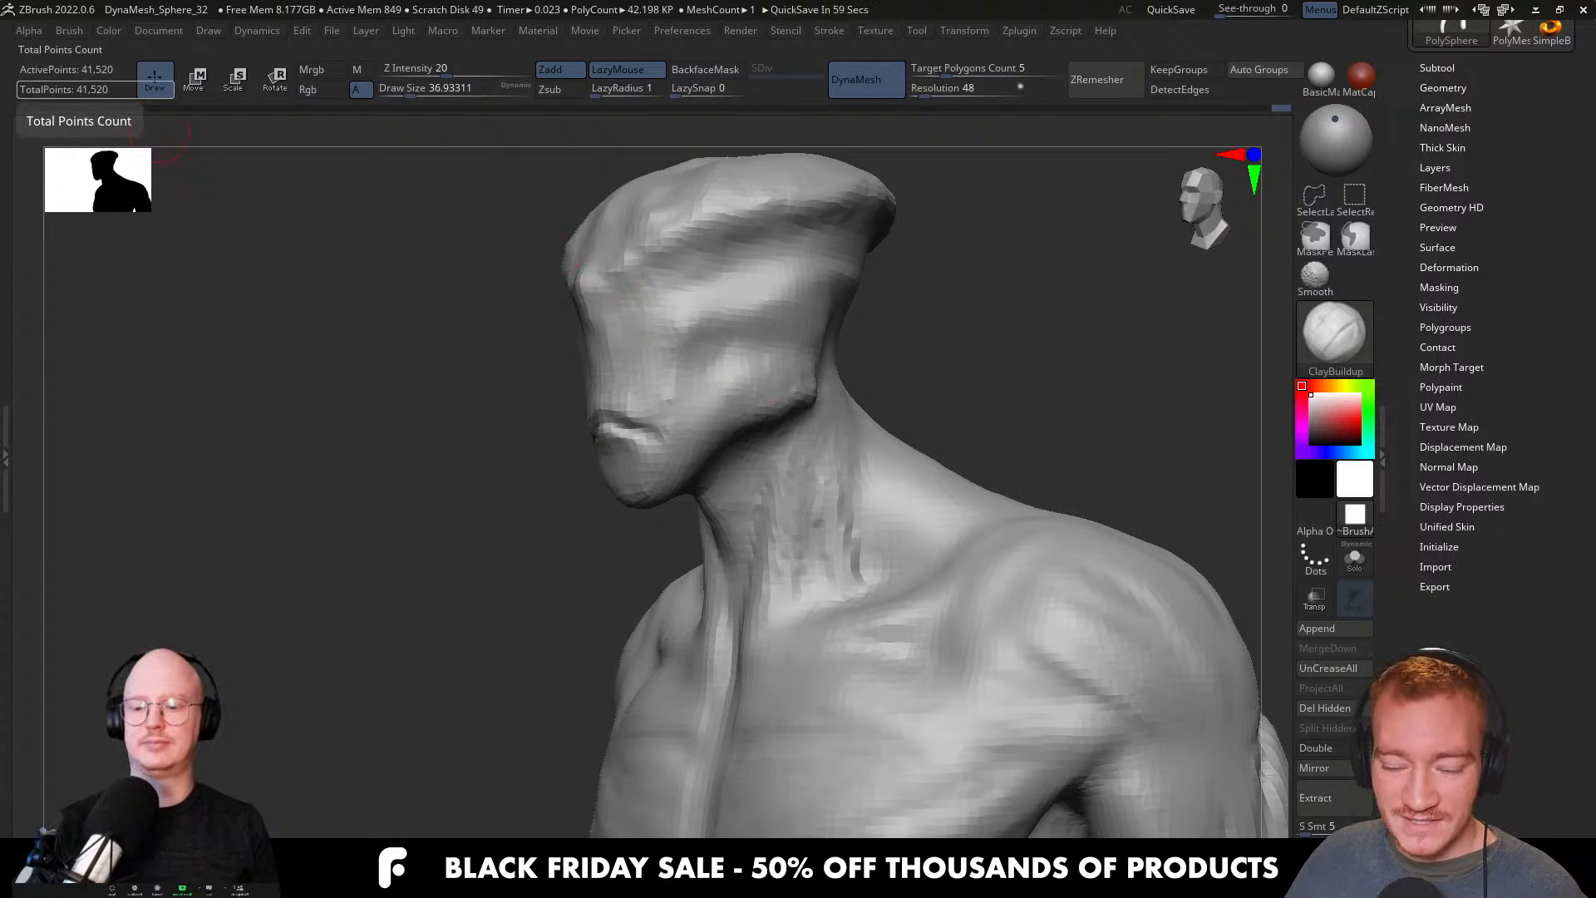
# Carve creases around the chin and its underside with DamStandard at a draw size of about 22.
pyautogui.moveTo(655, 432); pyautogui.dragTo(635, 532, button='right')
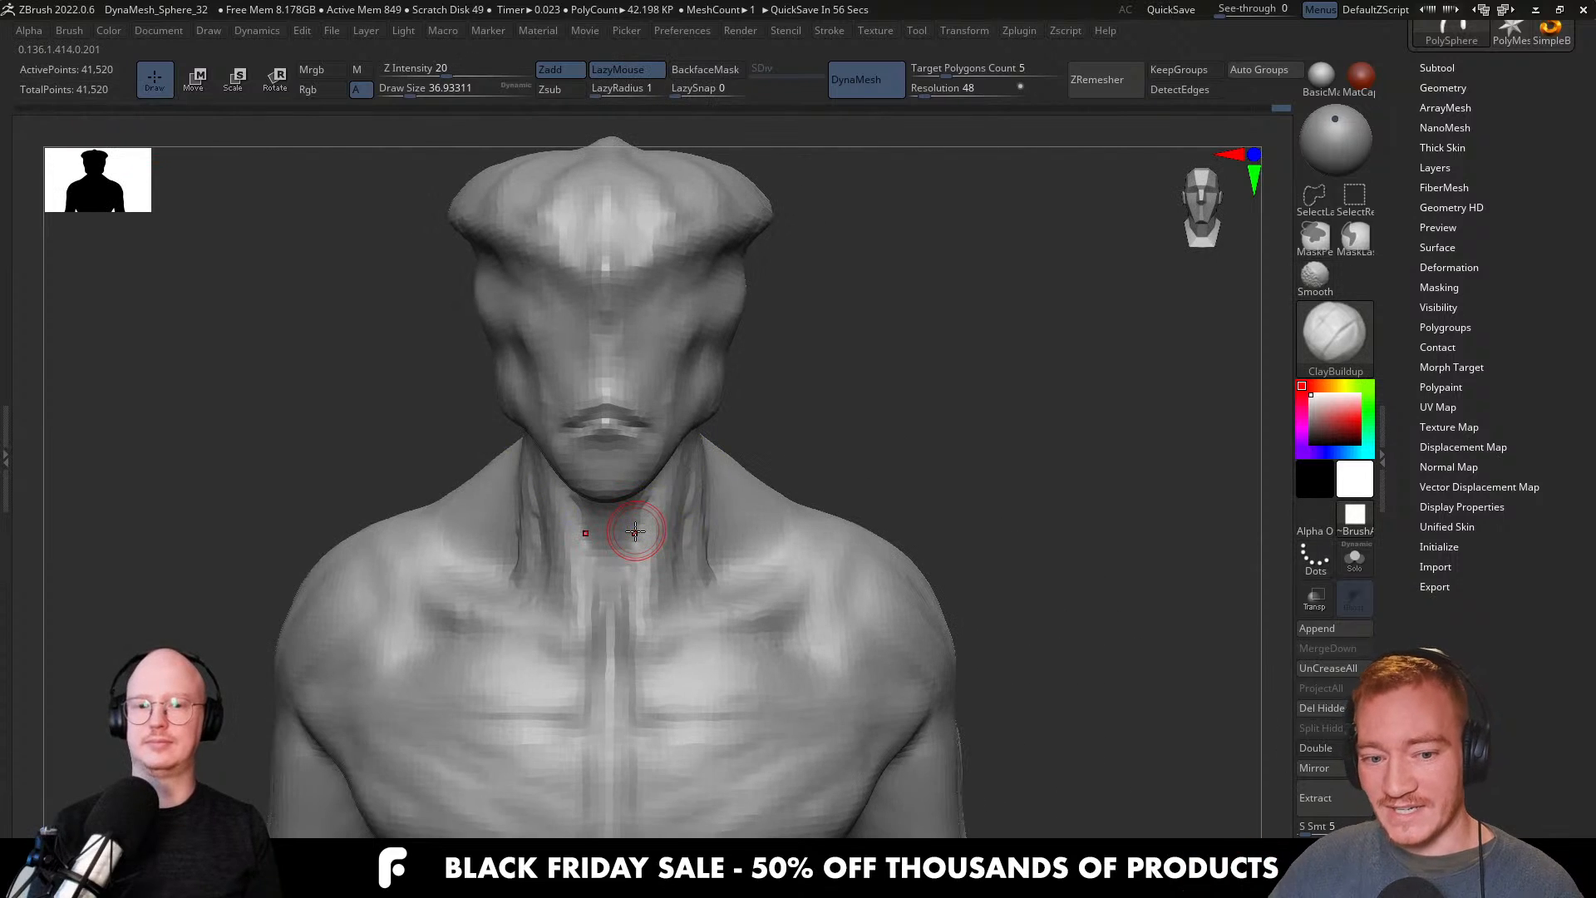
pyautogui.press('b')
pyautogui.press('d')
pyautogui.press('s')
pyautogui.press('s')
pyautogui.moveTo(625, 484); pyautogui.dragTo(617, 484)
pyautogui.moveTo(607, 497); pyautogui.dragTo(624, 411, button='right')
pyautogui.moveTo(625, 532); pyautogui.dragTo(611, 482, button='right')
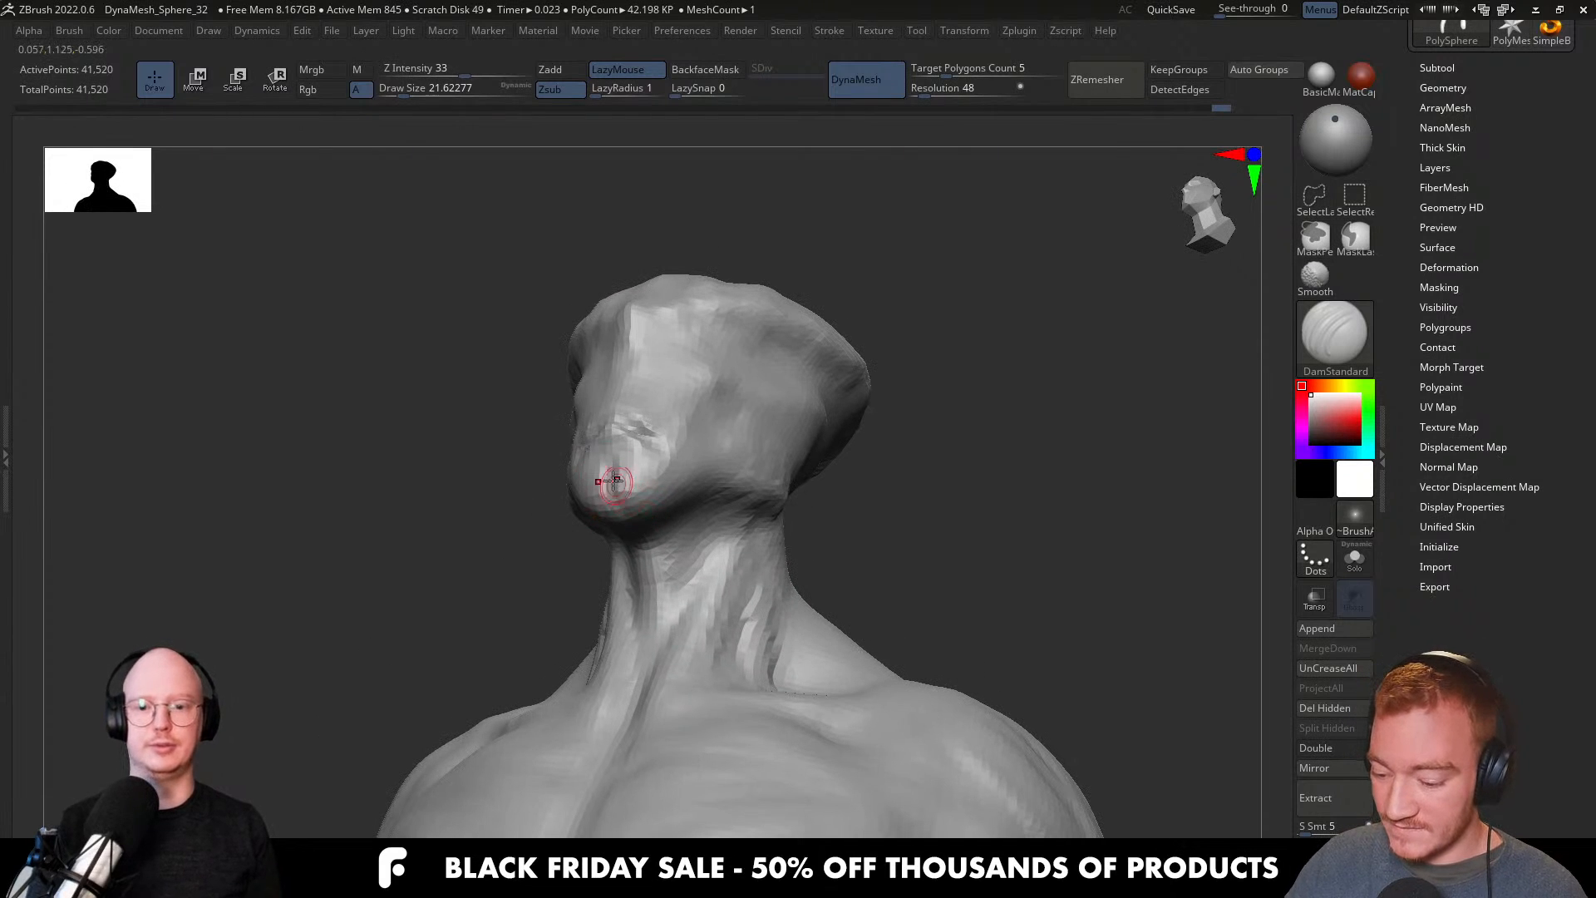
pyautogui.moveTo(659, 536)
pyautogui.mouseDown(button='right')
pyautogui.moveTo(666, 606)
pyautogui.moveTo(642, 529)
pyautogui.moveTo(688, 645)
pyautogui.mouseUp(button='right')
pyautogui.keyDown('ctrl'); pyautogui.moveTo(745, 556); pyautogui.dragTo(739, 494, button='right'); pyautogui.keyUp('ctrl')
pyautogui.moveTo(740, 495)
pyautogui.mouseDown(button='right')
pyautogui.moveTo(698, 491)
pyautogui.moveTo(629, 555)
pyautogui.mouseUp(button='right')
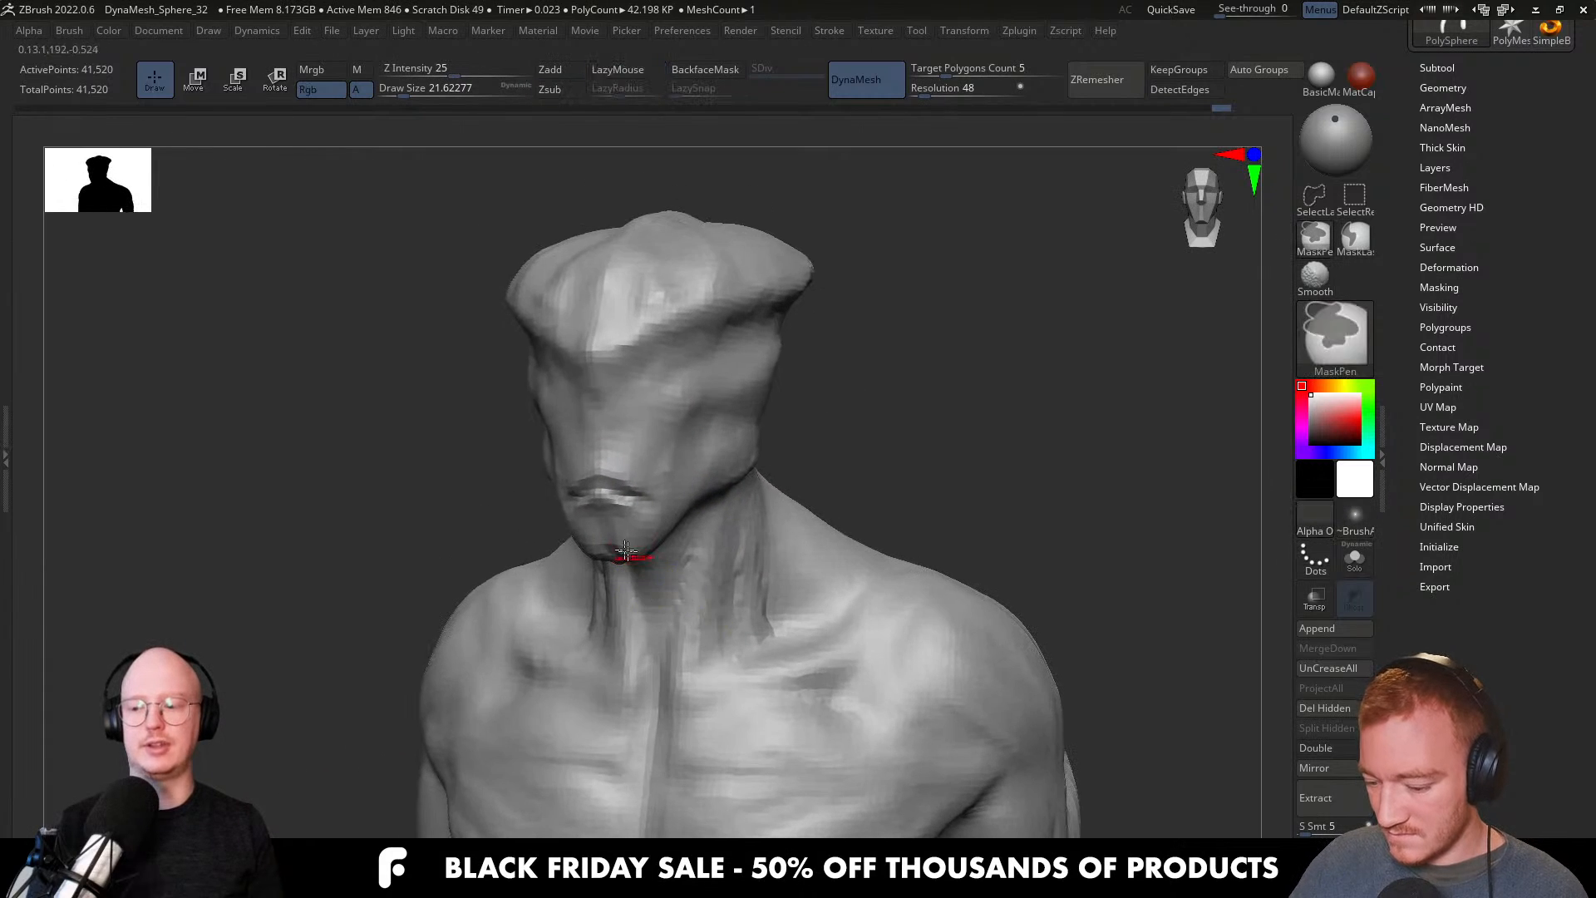
# Carve the folds running from the mouth up toward the cheeks with DamStandard at a draw size of about 23.
pyautogui.moveTo(598, 502)
pyautogui.keyDown('shift'); pyautogui.mouseDown(button='right')
pyautogui.moveTo(651, 521)
pyautogui.moveTo(652, 480)
pyautogui.mouseUp(button='right'); pyautogui.keyUp('shift')
pyautogui.press('s')
pyautogui.moveTo(645, 502); pyautogui.dragTo(650, 503)
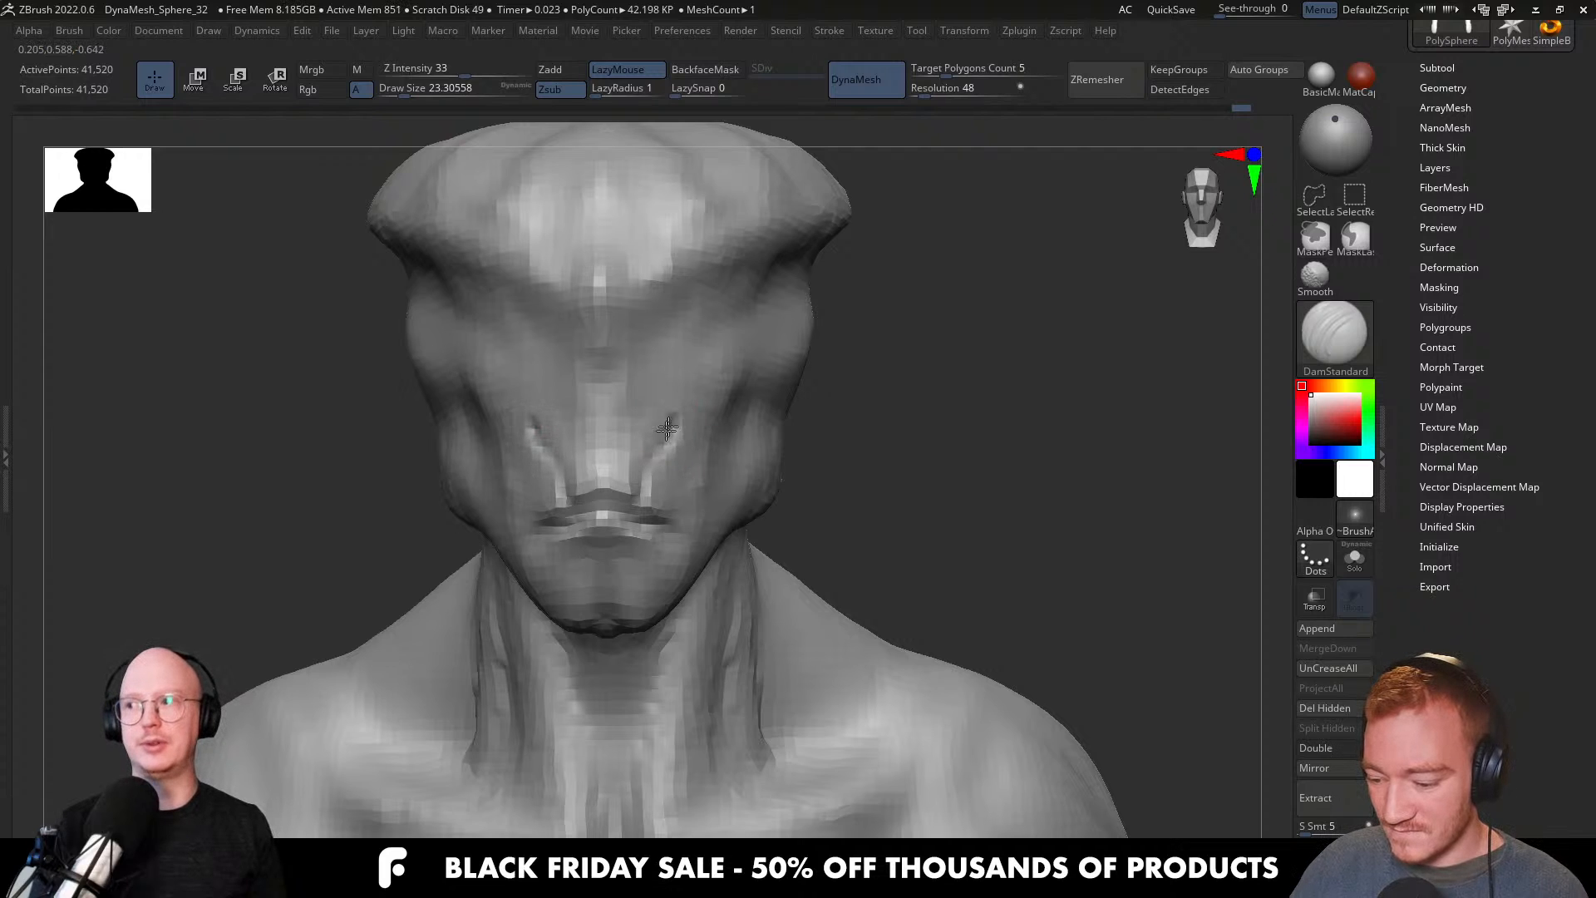
pyautogui.moveTo(639, 494); pyautogui.dragTo(645, 514)
# Push out the sides of the head and crest with the Move brush at draw sizes of about 124 and 187.
pyautogui.moveTo(648, 512)
pyautogui.keyDown('ctrl'); pyautogui.mouseDown(button='right')
pyautogui.moveTo(675, 540)
pyautogui.moveTo(665, 514)
pyautogui.moveTo(729, 482)
pyautogui.mouseUp(button='right'); pyautogui.keyUp('ctrl')
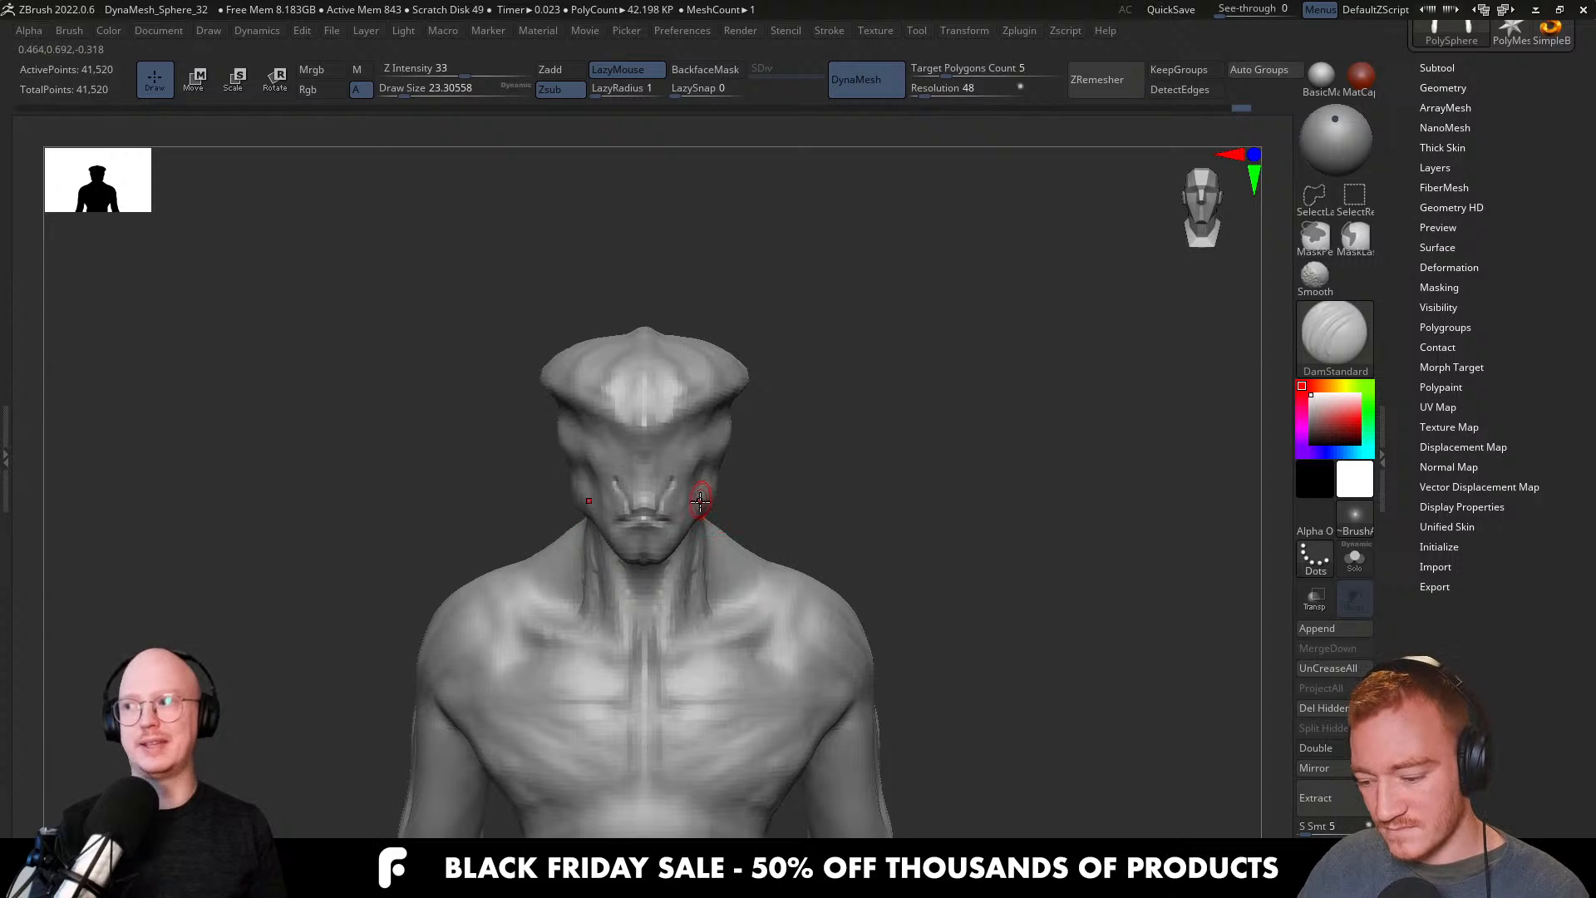
pyautogui.press('b')
pyautogui.press('m')
pyautogui.press('v')
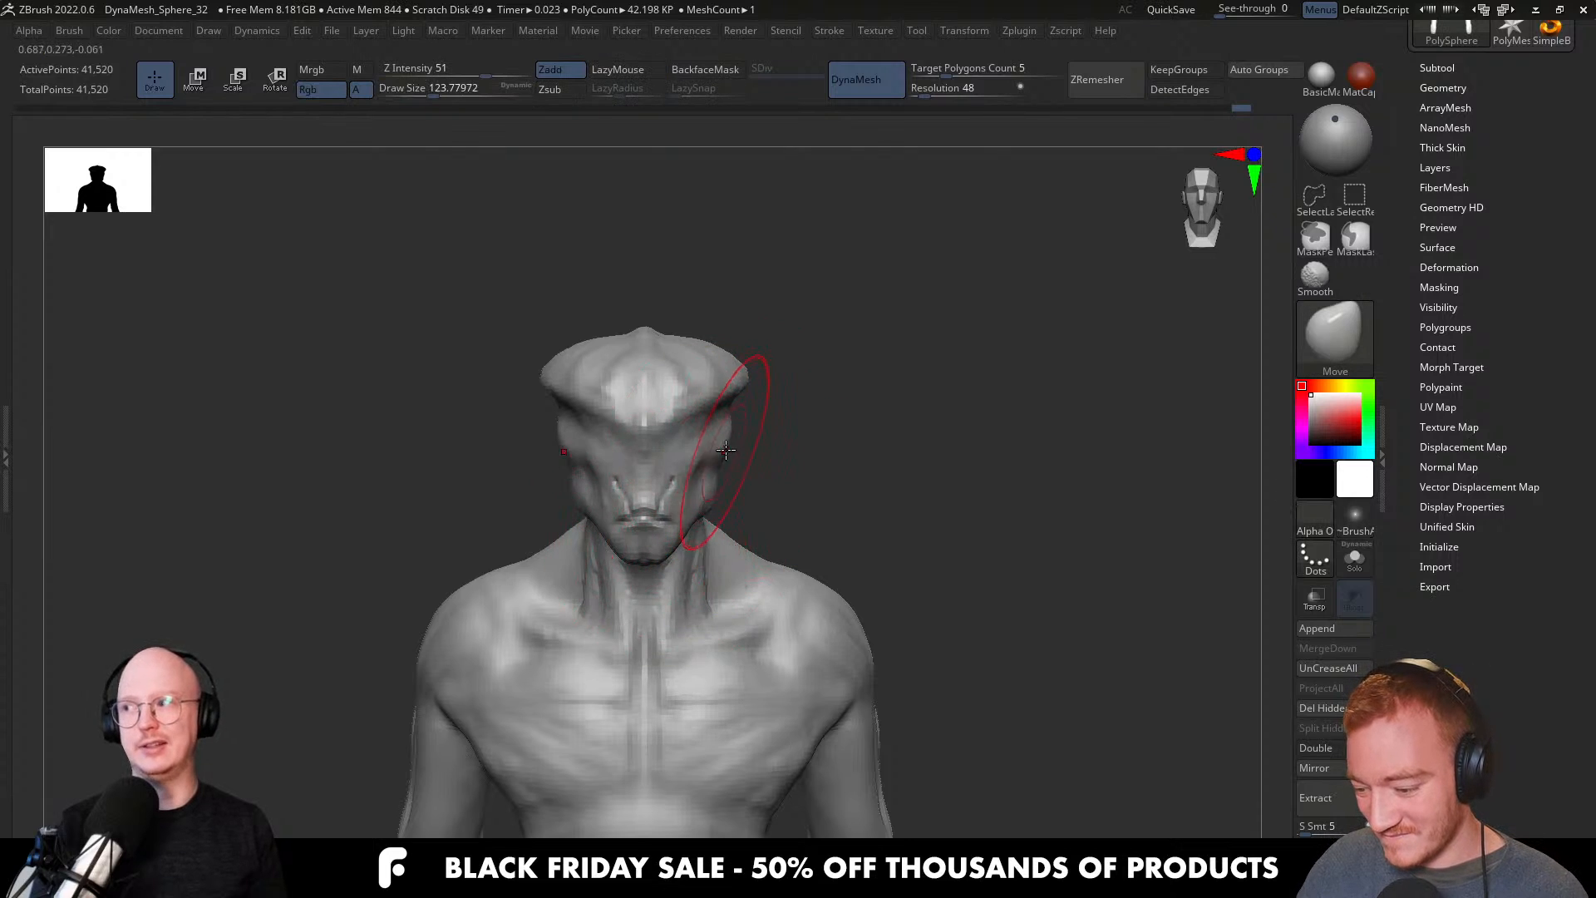
pyautogui.press('s')
pyautogui.moveTo(712, 425); pyautogui.dragTo(755, 377)
pyautogui.press('s')
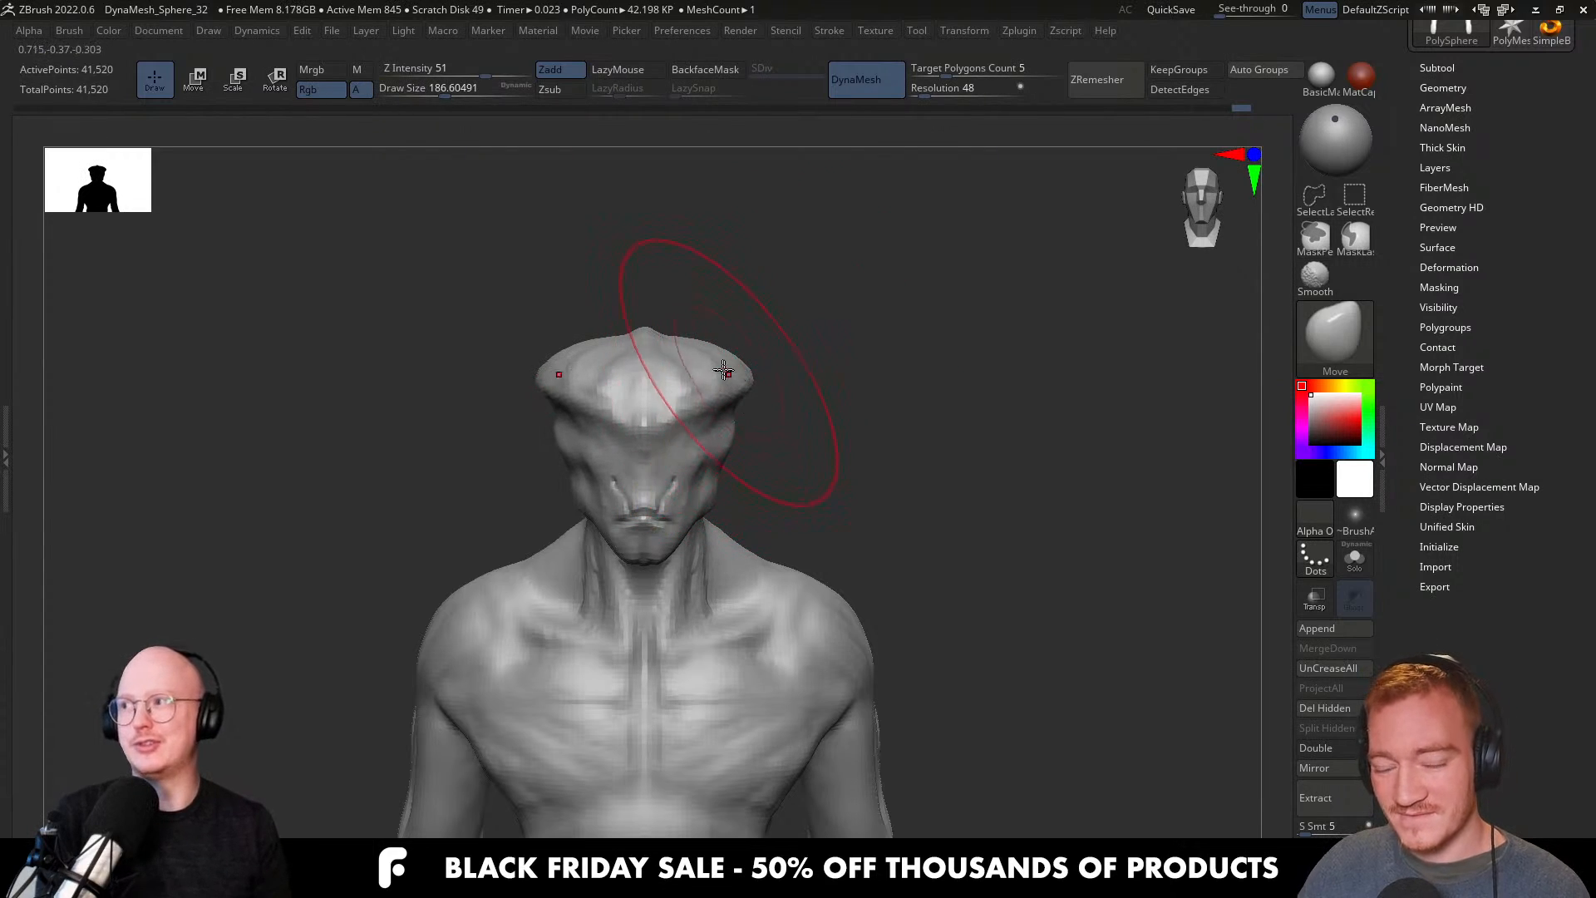
# Shape the top and back of the head crest with the Move brush at draw sizes of about 202 and 172.
pyautogui.press('s')
pyautogui.moveTo(660, 329); pyautogui.dragTo(659, 319)
pyautogui.moveTo(766, 488)
pyautogui.keyDown('ctrl'); pyautogui.mouseDown(button='right')
pyautogui.moveTo(755, 421)
pyautogui.moveTo(738, 449)
pyautogui.mouseUp(button='right'); pyautogui.keyUp('ctrl')
pyautogui.press(']')
pyautogui.moveTo(702, 382); pyautogui.dragTo(702, 372)
pyautogui.press('s')
pyautogui.moveTo(709, 367); pyautogui.dragTo(670, 339)
pyautogui.press('s')
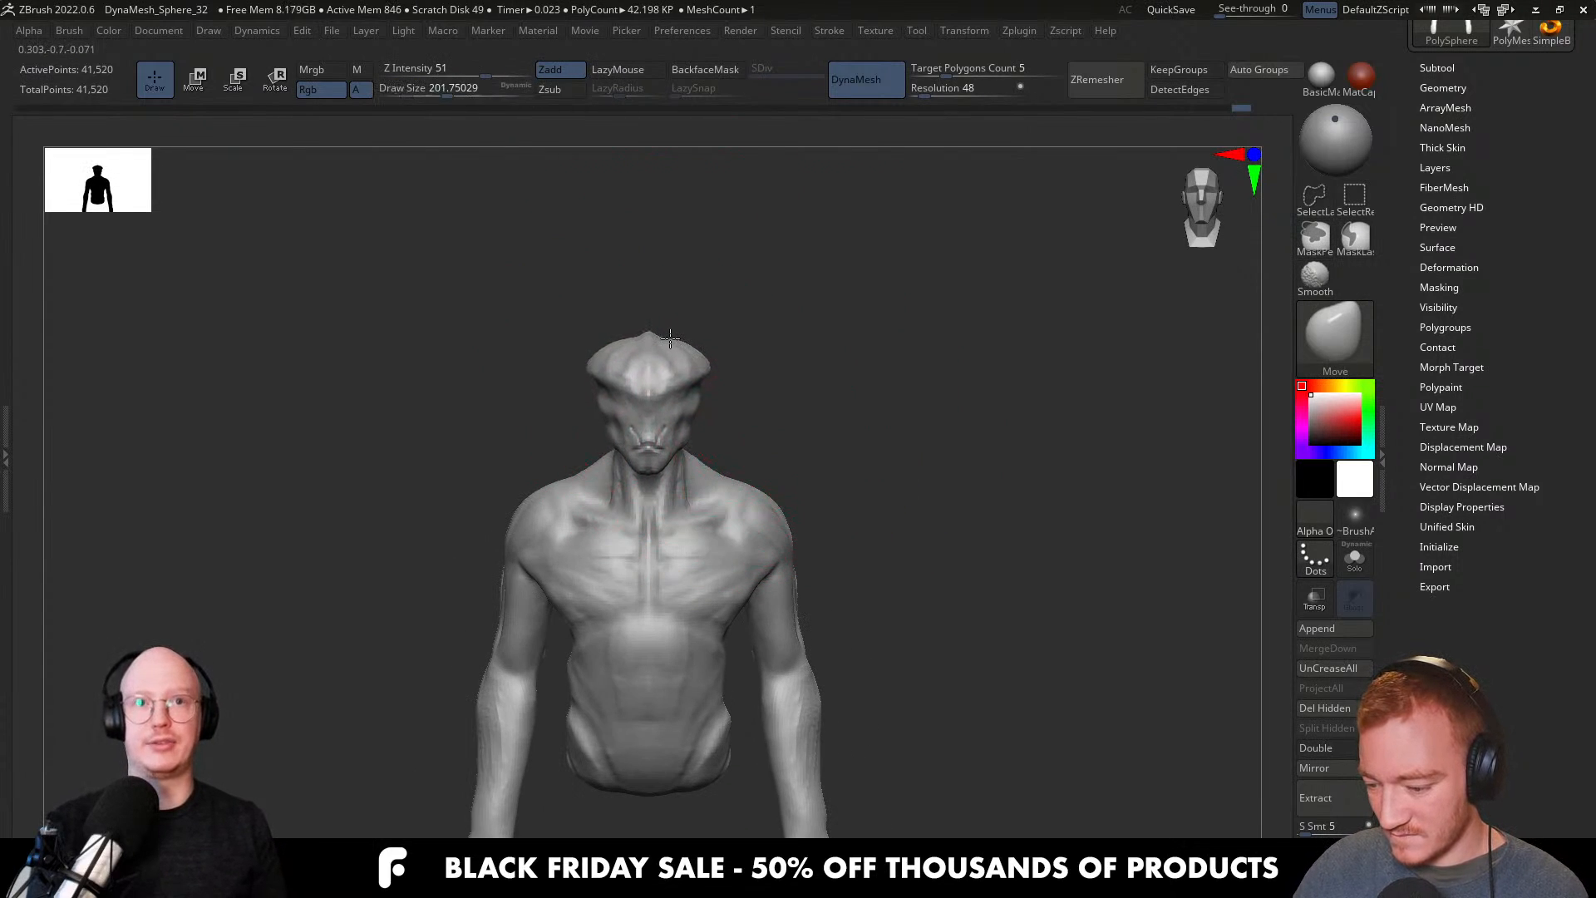
pyautogui.moveTo(708, 365); pyautogui.dragTo(772, 357, button='right')
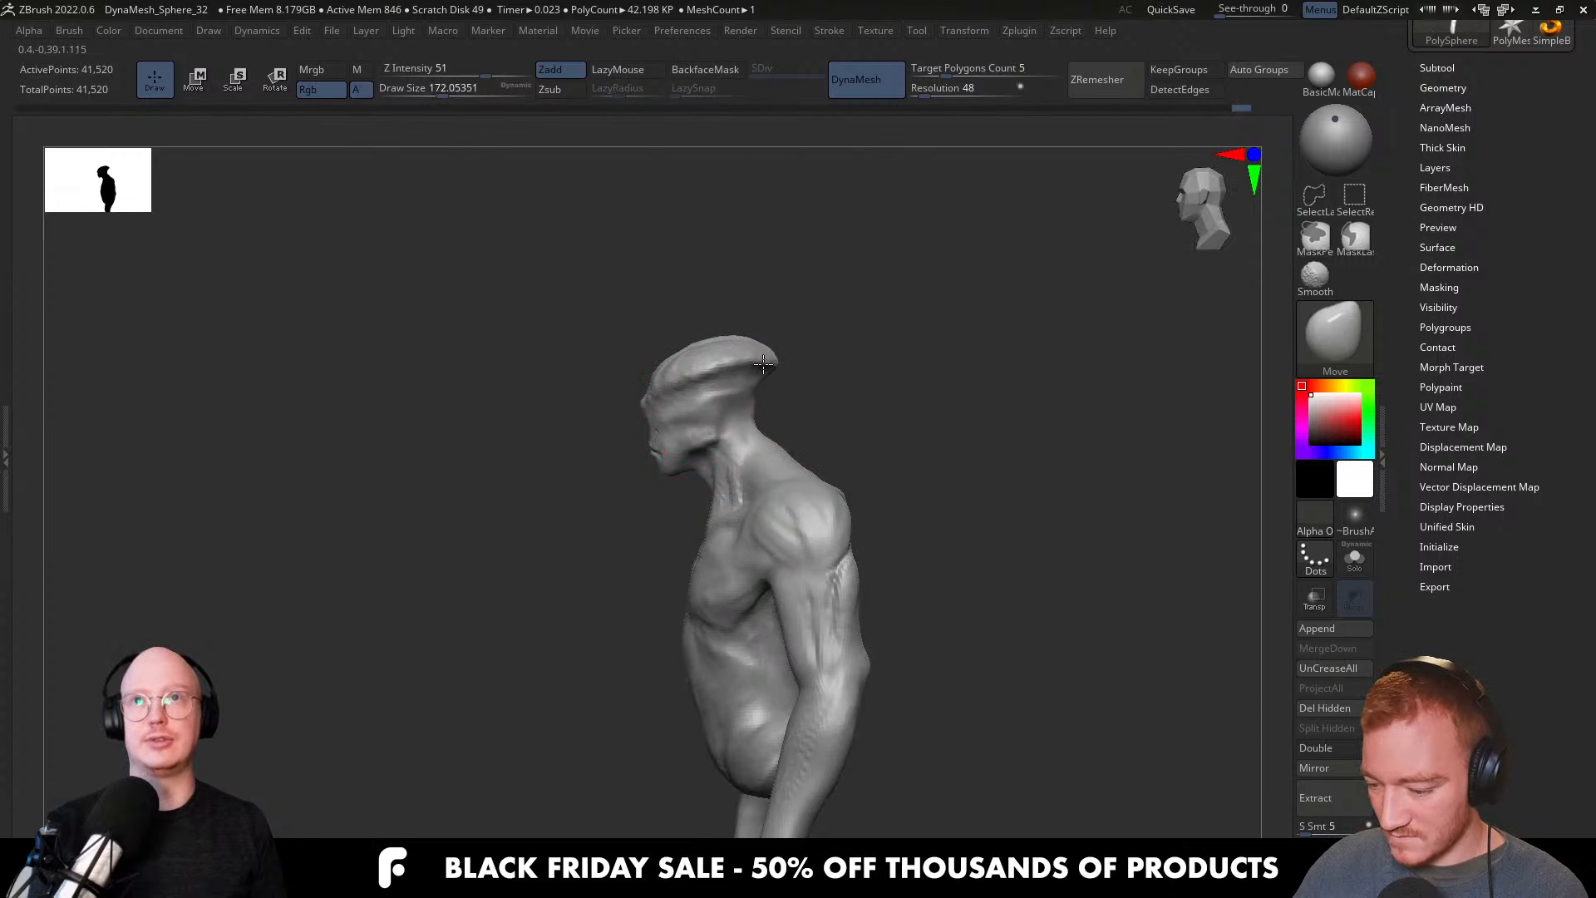
# Build up a muscle edge across the back below the shoulder blades with ClayBuildup at draw sizes of about 25 and 37.
pyautogui.moveTo(854, 411)
pyautogui.mouseDown(button='right')
pyautogui.moveTo(887, 466)
pyautogui.moveTo(1005, 442)
pyautogui.moveTo(729, 455)
pyautogui.moveTo(810, 540)
pyautogui.mouseUp(button='right')
pyautogui.press('b')
pyautogui.press('c')
pyautogui.press('b')
pyautogui.press('s')
pyautogui.moveTo(835, 571); pyautogui.dragTo(799, 572)
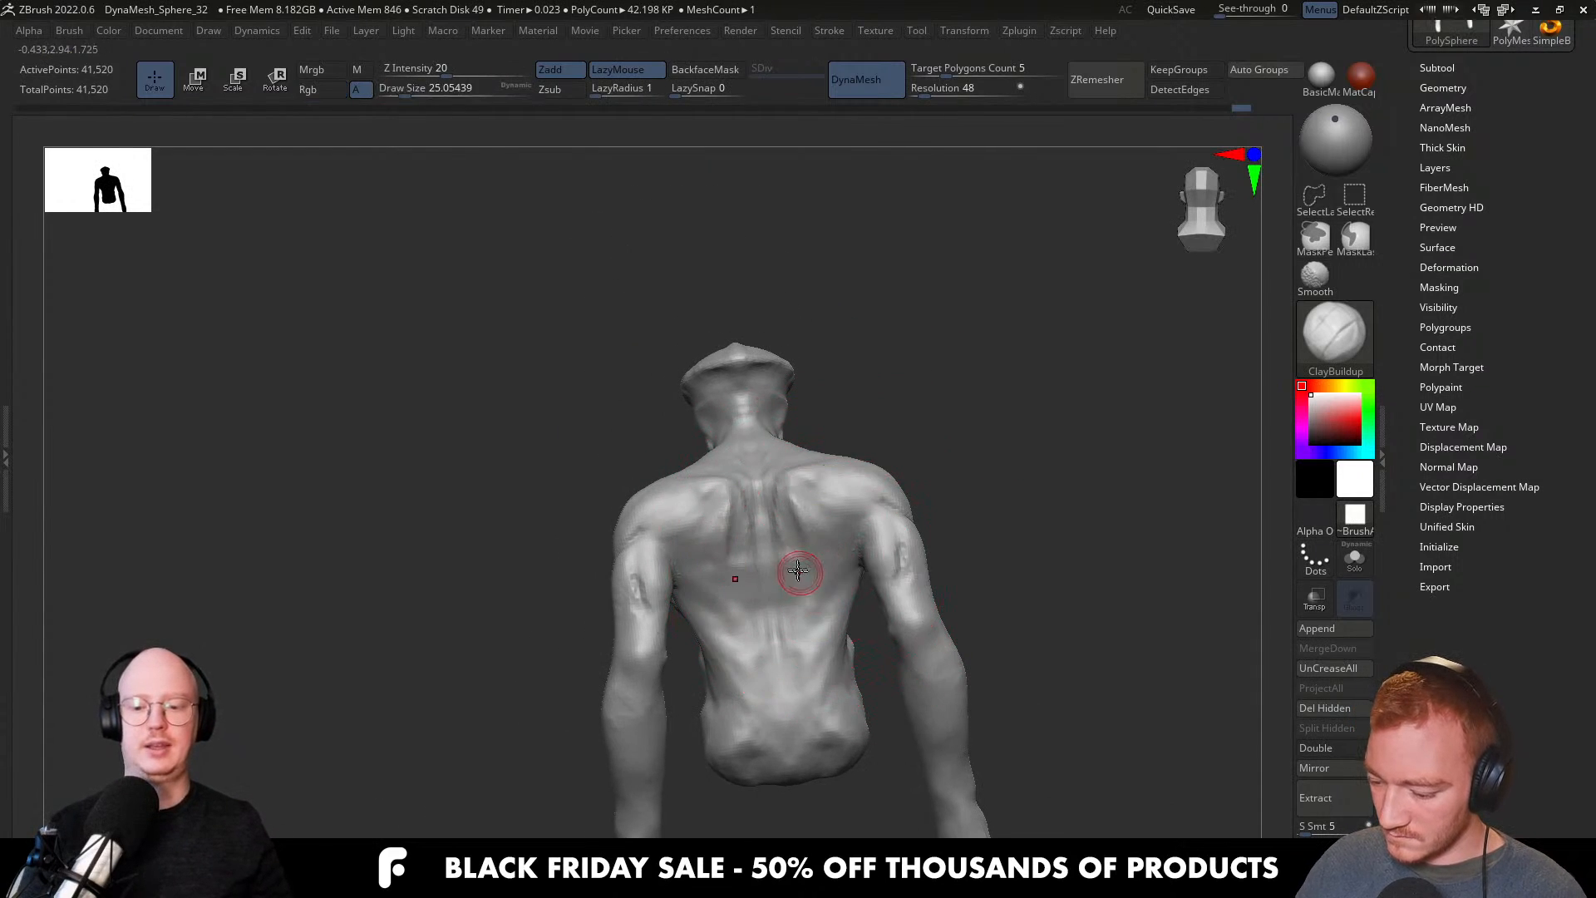
pyautogui.moveTo(816, 714)
pyautogui.mouseDown(button='right')
pyautogui.moveTo(802, 659)
pyautogui.moveTo(857, 578)
pyautogui.mouseUp(button='right')
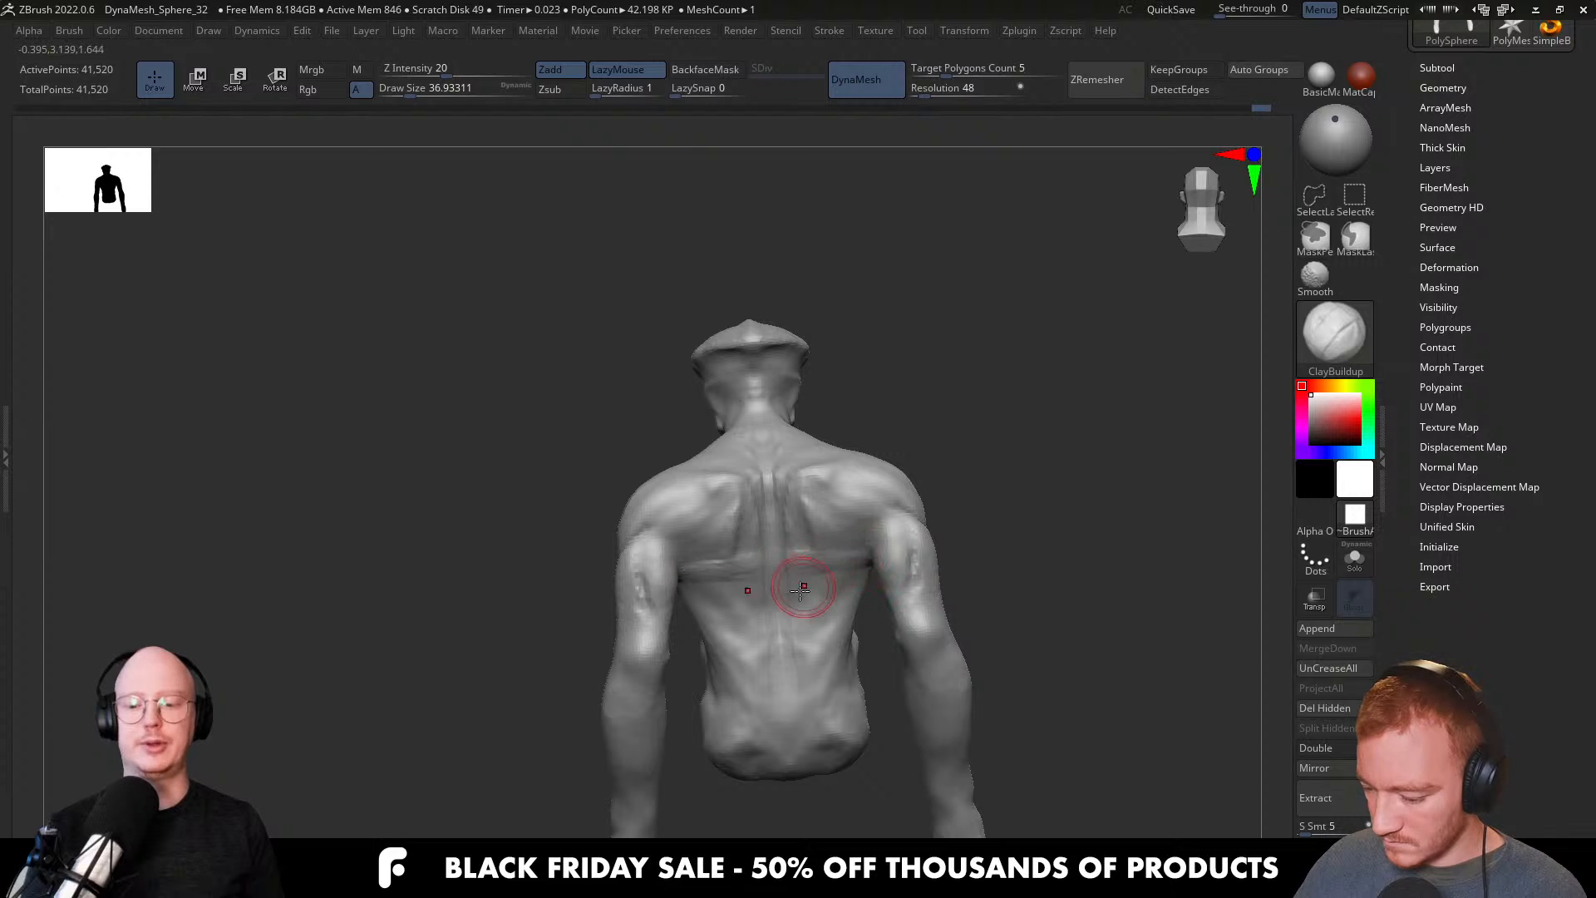
# Build up the muscles along the spine and between the shoulder blades with ClayBuildup at draw sizes of about 23 and 49.
pyautogui.moveTo(844, 659)
pyautogui.mouseDown(button='right')
pyautogui.moveTo(831, 635)
pyautogui.moveTo(864, 588)
pyautogui.moveTo(807, 628)
pyautogui.mouseUp(button='right')
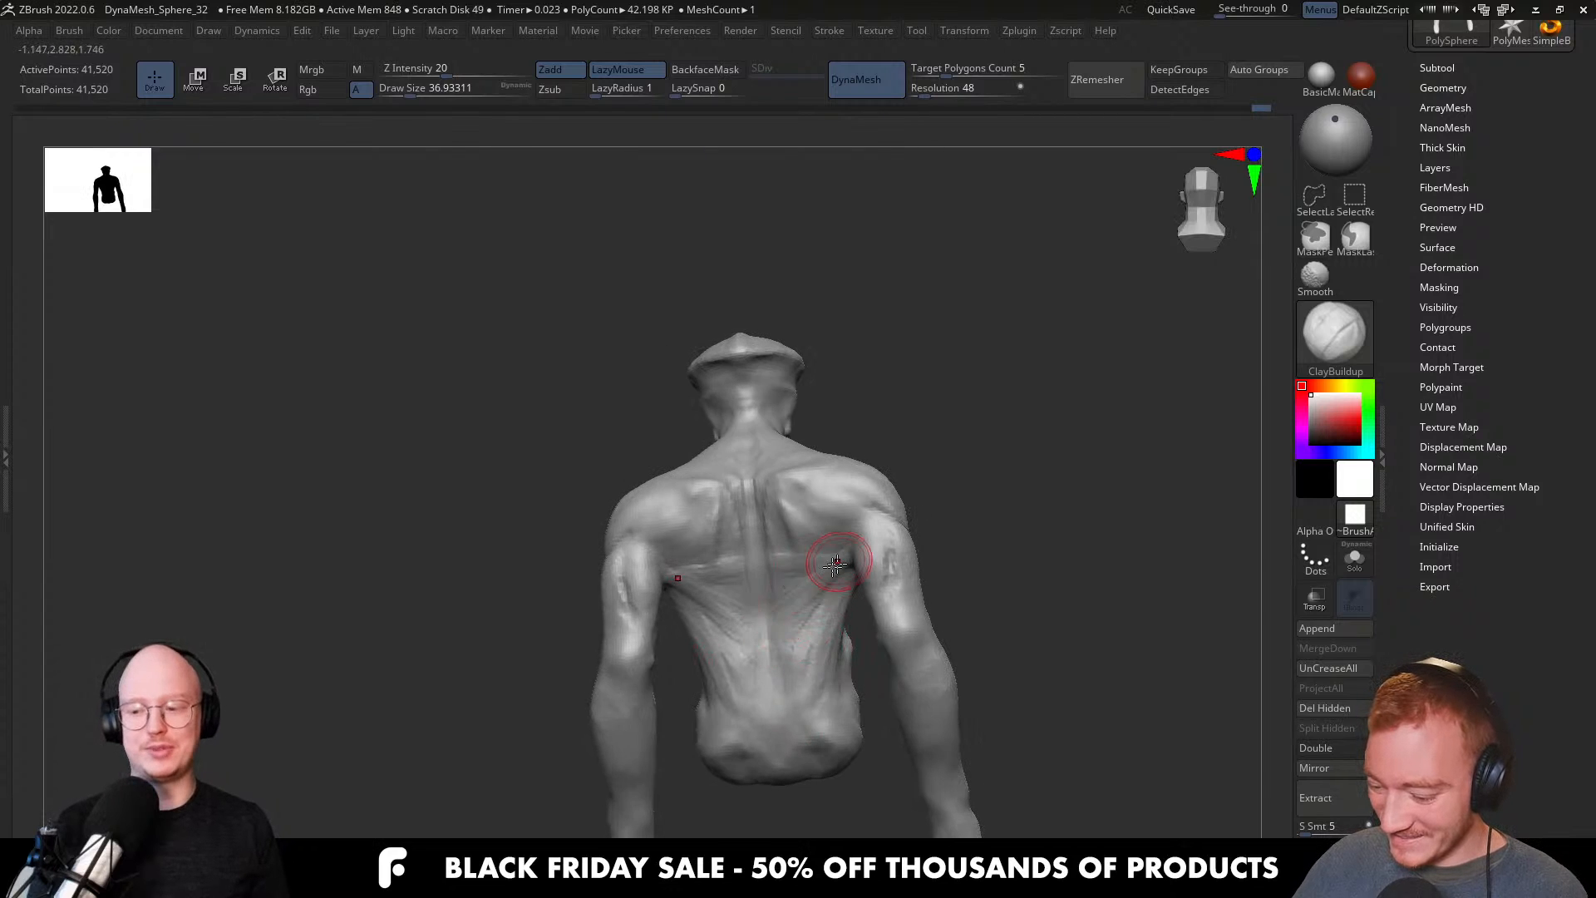
pyautogui.press('s')
pyautogui.moveTo(766, 654); pyautogui.dragTo(759, 563)
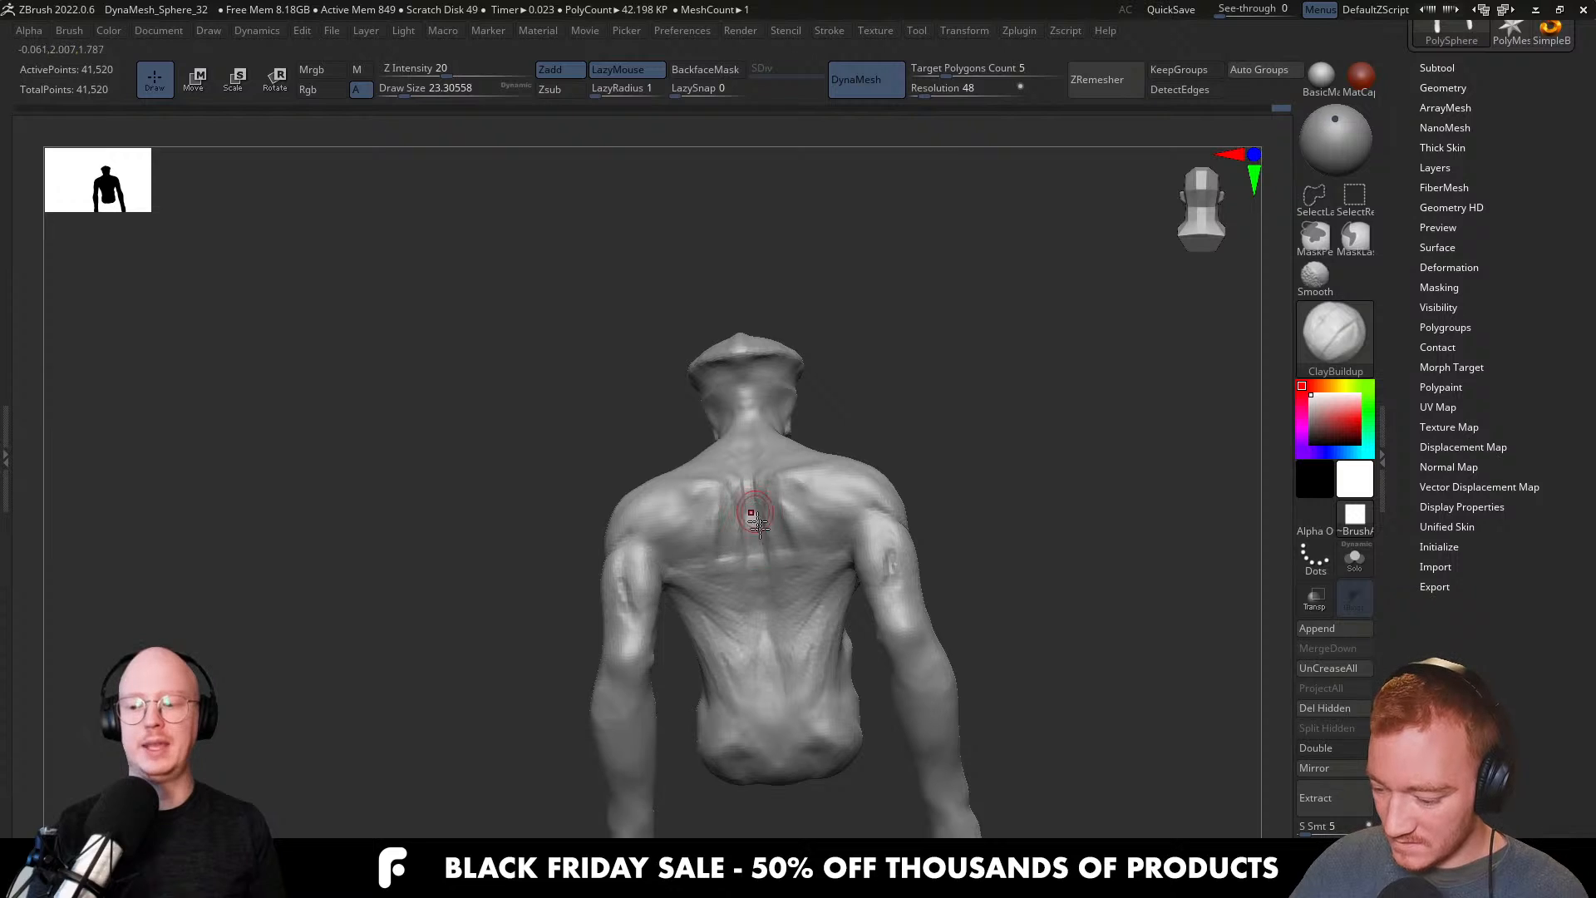
pyautogui.moveTo(746, 441)
pyautogui.mouseDown(button='right')
pyautogui.moveTo(748, 469)
pyautogui.moveTo(791, 496)
pyautogui.moveTo(773, 499)
pyautogui.moveTo(802, 581)
pyautogui.moveTo(793, 503)
pyautogui.moveTo(819, 535)
pyautogui.moveTo(816, 565)
pyautogui.moveTo(763, 547)
pyautogui.mouseUp(button='right')
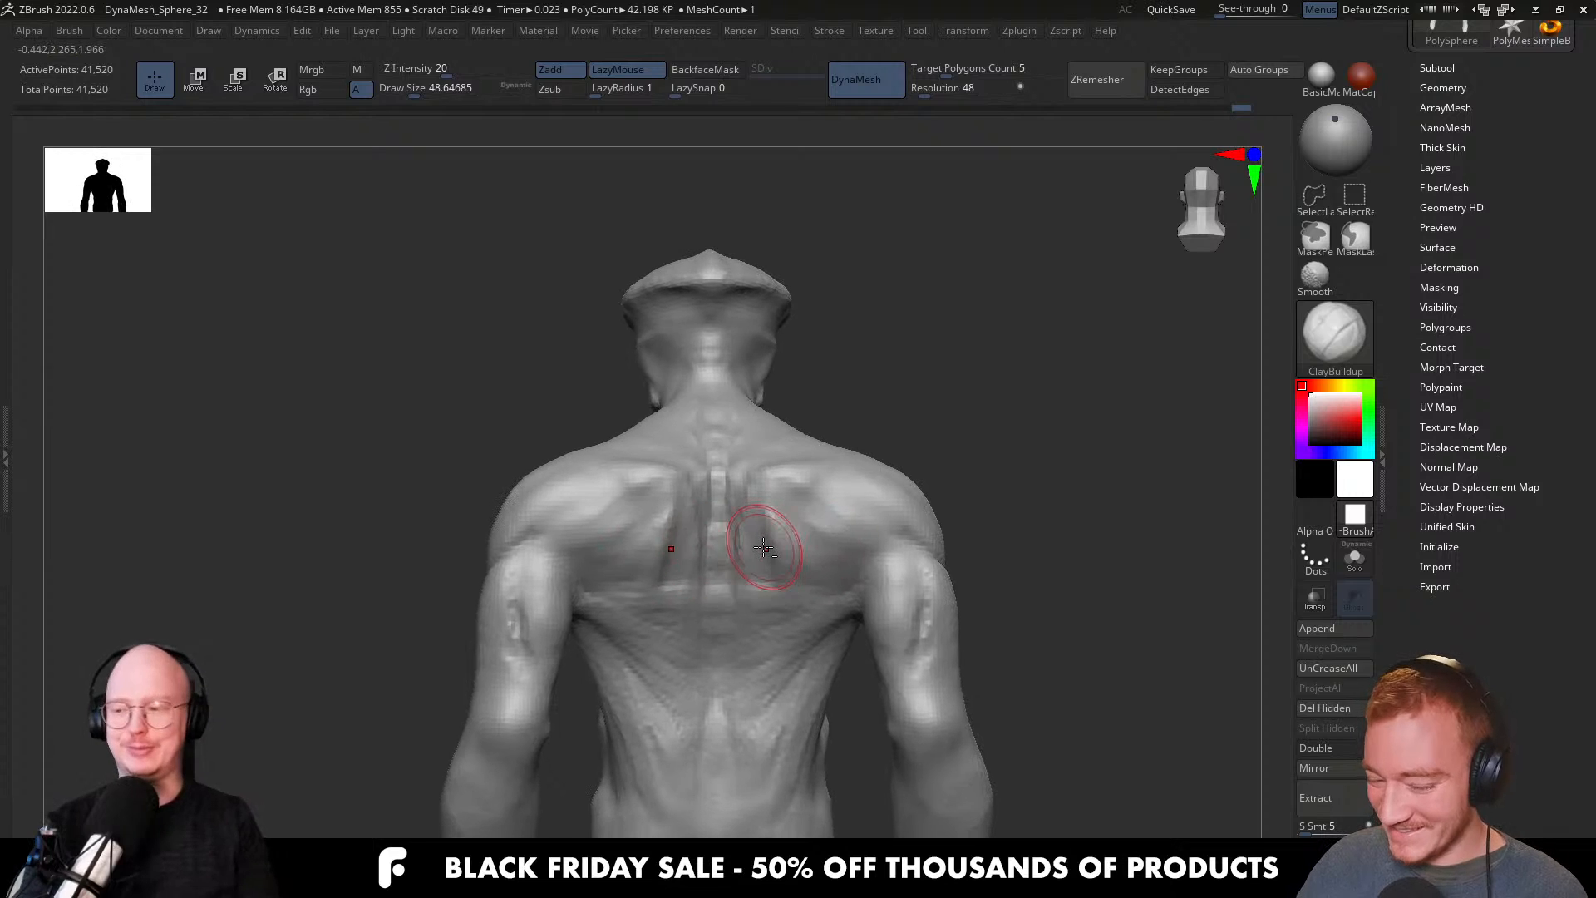
pyautogui.moveTo(620, 524)
pyautogui.mouseDown(button='right')
pyautogui.moveTo(569, 605)
pyautogui.moveTo(635, 555)
pyautogui.mouseUp(button='right')
# Carve the crease between the rear shoulder and the upper arm with DamStandard at draw sizes of about 13 and 17.
pyautogui.press('s')
pyautogui.moveTo(653, 553); pyautogui.dragTo(636, 553)
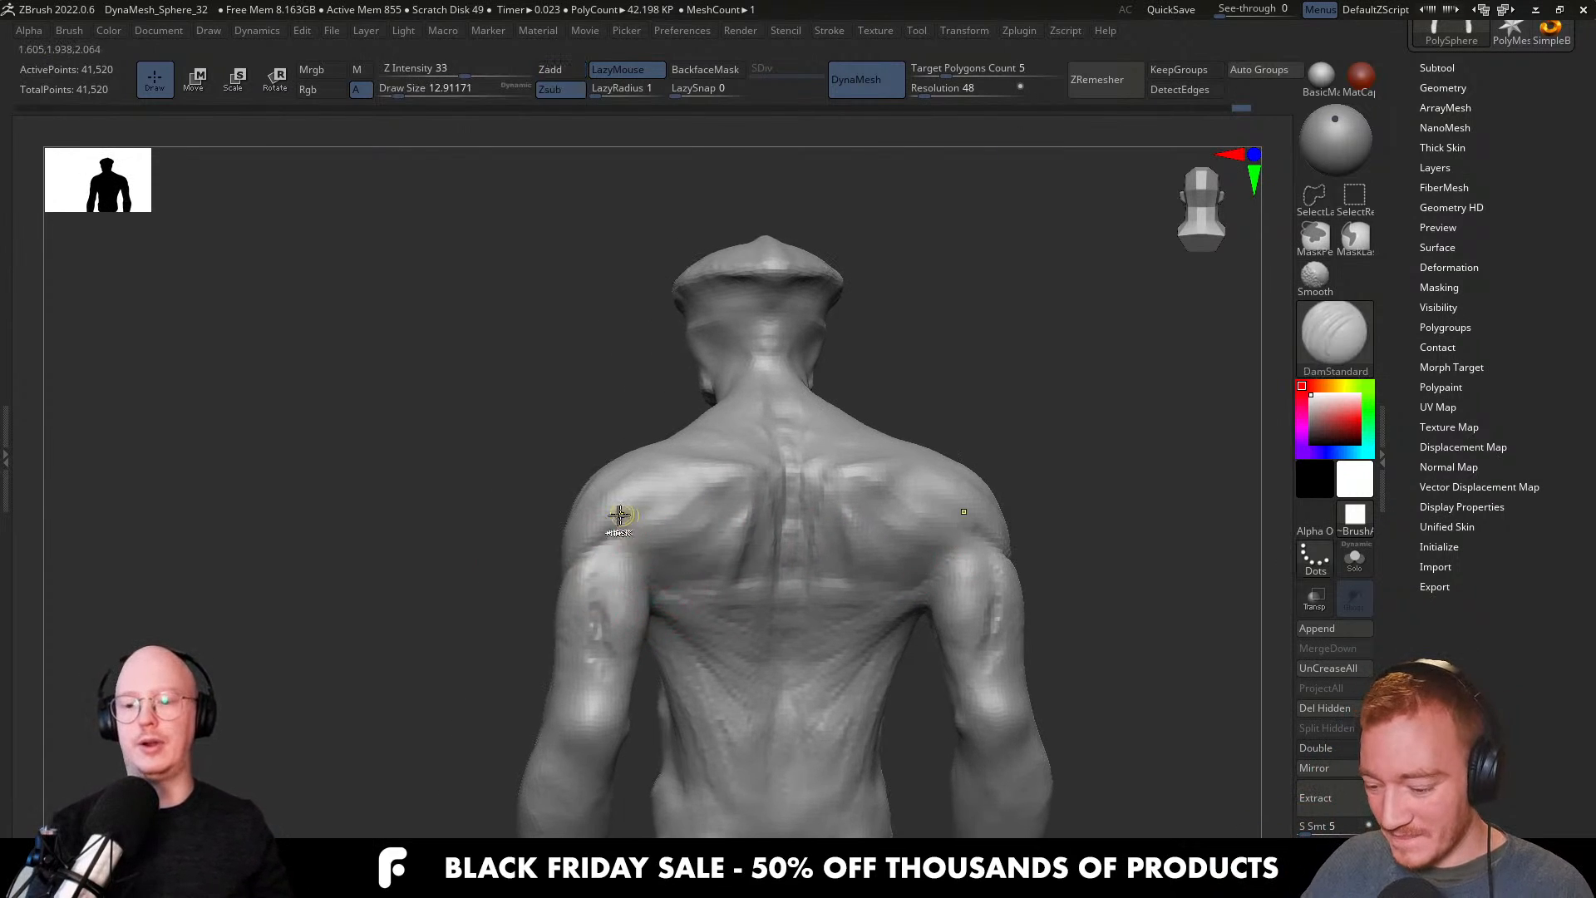
pyautogui.keyDown('ctrl'); pyautogui.moveTo(620, 516); pyautogui.dragTo(616, 554, button='right'); pyautogui.keyUp('ctrl')
pyautogui.press('b')
pyautogui.press('d')
pyautogui.press('s')
pyautogui.press('s')
pyautogui.moveTo(616, 553); pyautogui.dragTo(638, 554)
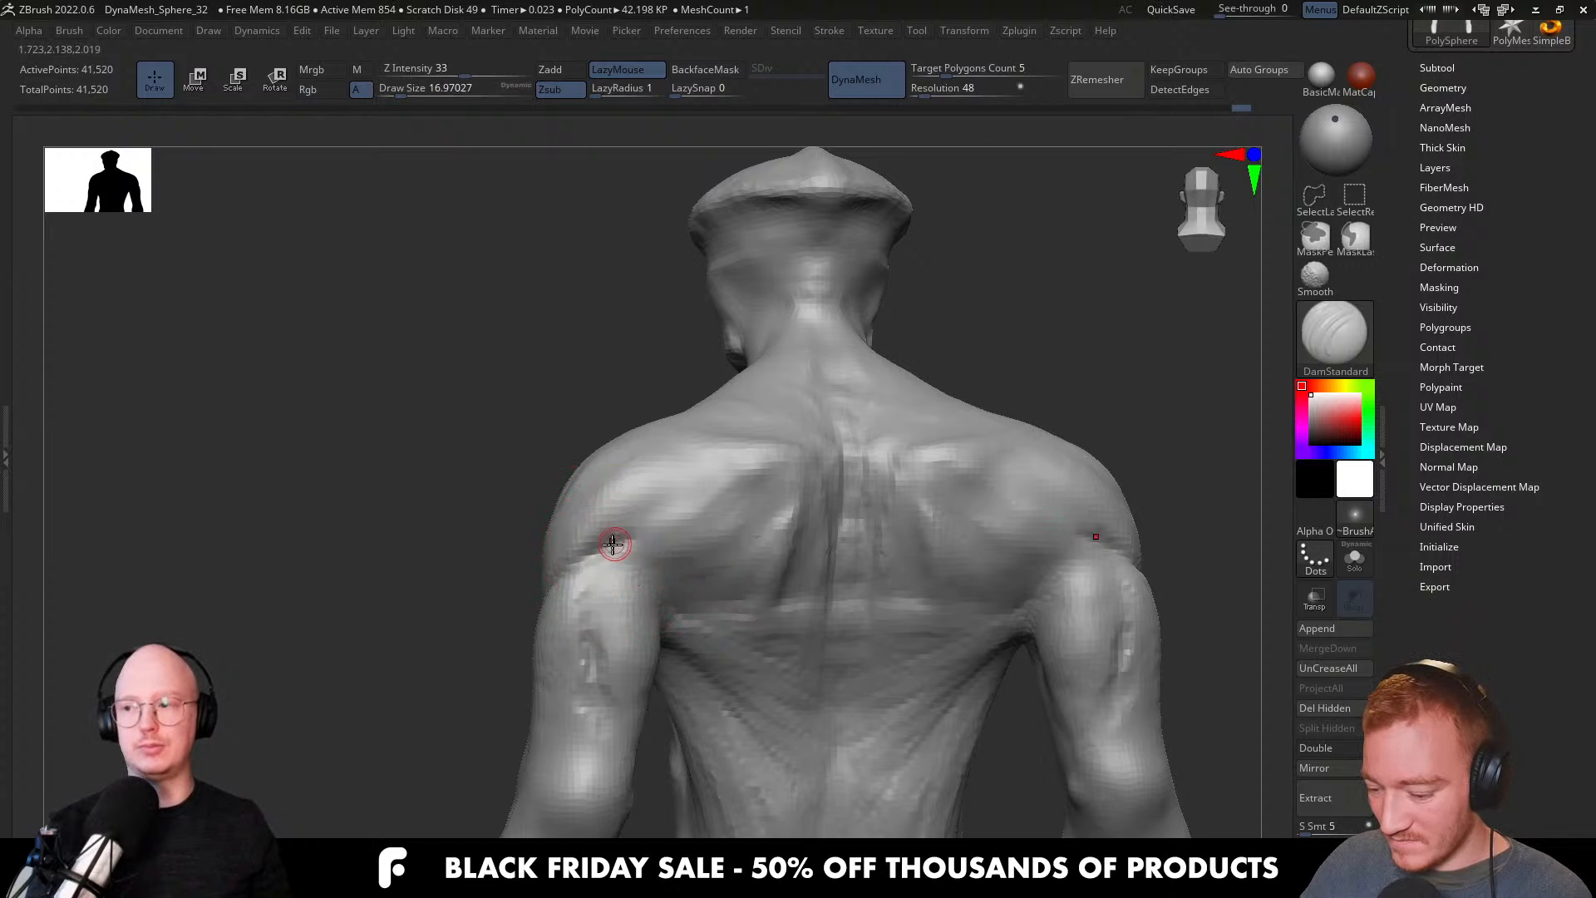
# Build up the rear shoulder muscle and the back of the upper arm with ClayBuildup at a draw size of about 59.
pyautogui.moveTo(658, 527)
pyautogui.mouseDown(button='right')
pyautogui.moveTo(637, 538)
pyautogui.moveTo(677, 570)
pyautogui.moveTo(634, 559)
pyautogui.mouseUp(button='right')
pyautogui.press('b')
pyautogui.press('c')
pyautogui.press('b')
pyautogui.keyDown('ctrl'); pyautogui.moveTo(591, 509); pyautogui.dragTo(585, 541, button='right'); pyautogui.keyUp('ctrl')
pyautogui.press('s')
pyautogui.moveTo(587, 527); pyautogui.dragTo(611, 525)
pyautogui.moveTo(587, 525)
pyautogui.mouseDown(button='right')
pyautogui.moveTo(547, 564)
pyautogui.moveTo(525, 626)
pyautogui.moveTo(583, 517)
pyautogui.moveTo(673, 459)
pyautogui.mouseUp(button='right')
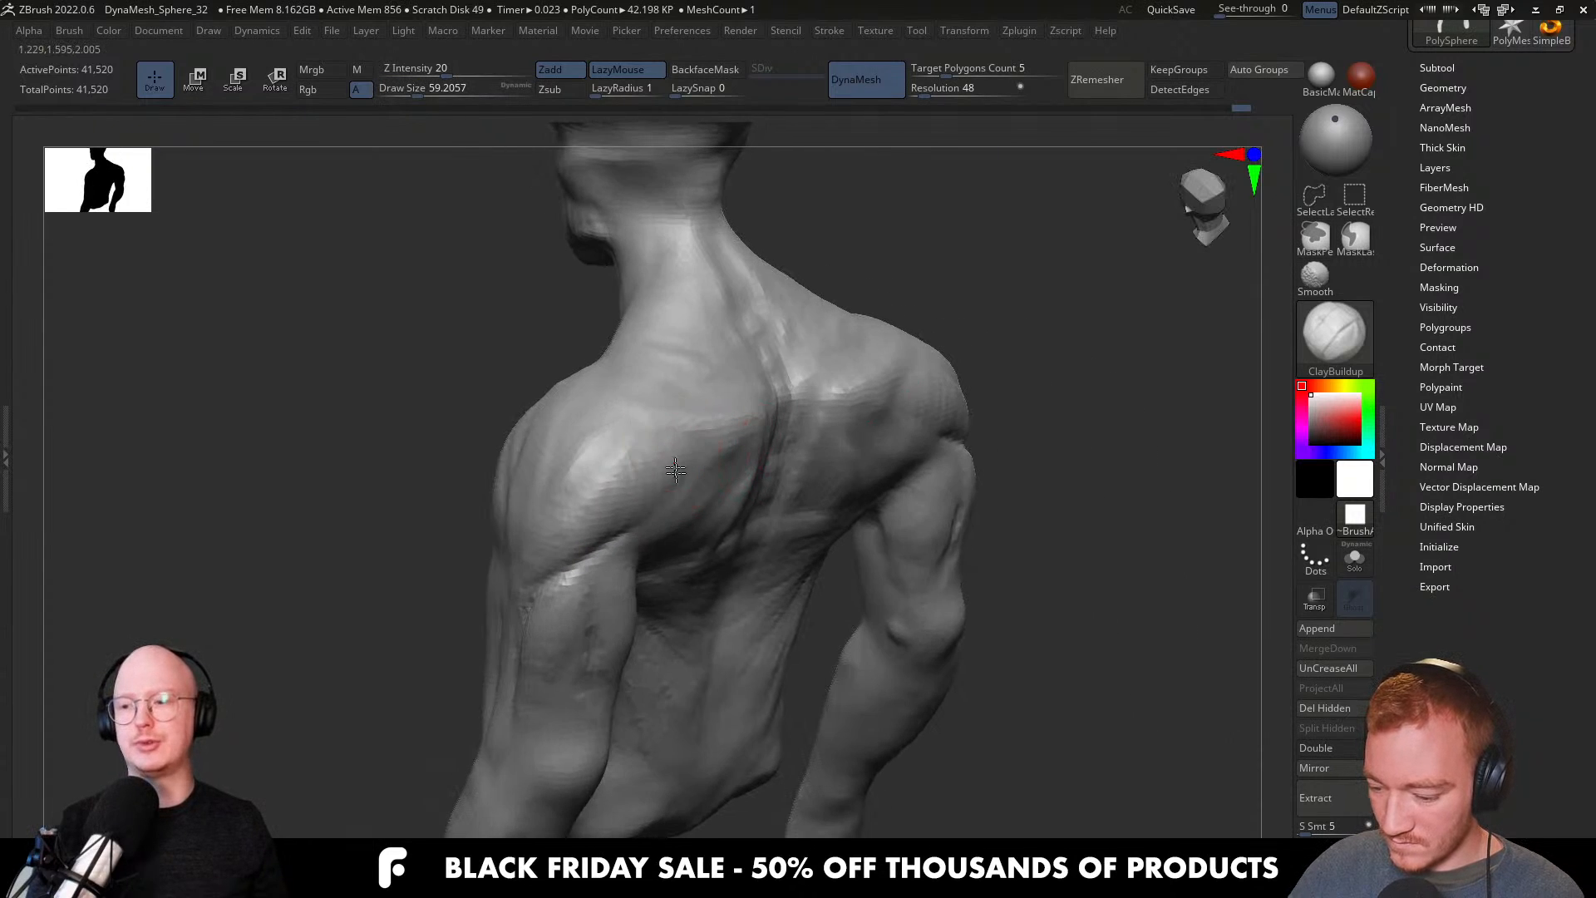
pyautogui.moveTo(546, 572); pyautogui.dragTo(503, 565, button='right')
pyautogui.press('s')
pyautogui.moveTo(566, 538); pyautogui.dragTo(559, 538)
pyautogui.moveTo(508, 566)
pyautogui.mouseDown(button='right')
pyautogui.moveTo(698, 584)
pyautogui.moveTo(665, 613)
pyautogui.mouseUp(button='right')
# Build up the top of the shoulders and the upper edges of the shoulder blades with ClayBuildup at draw sizes of about 33 and 46.
pyautogui.moveTo(651, 684)
pyautogui.mouseDown(button='right')
pyautogui.moveTo(721, 598)
pyautogui.moveTo(748, 532)
pyautogui.mouseUp(button='right')
pyautogui.press('s')
pyautogui.moveTo(722, 478); pyautogui.dragTo(730, 478)
pyautogui.moveTo(730, 478); pyautogui.dragTo(693, 492, button='right')
pyautogui.press('s')
pyautogui.moveTo(693, 482); pyautogui.dragTo(697, 482)
pyautogui.moveTo(666, 466); pyautogui.dragTo(702, 534, button='right')
pyautogui.press('s')
pyautogui.moveTo(677, 451); pyautogui.dragTo(663, 449)
pyautogui.moveTo(664, 438); pyautogui.dragTo(660, 462, button='right')
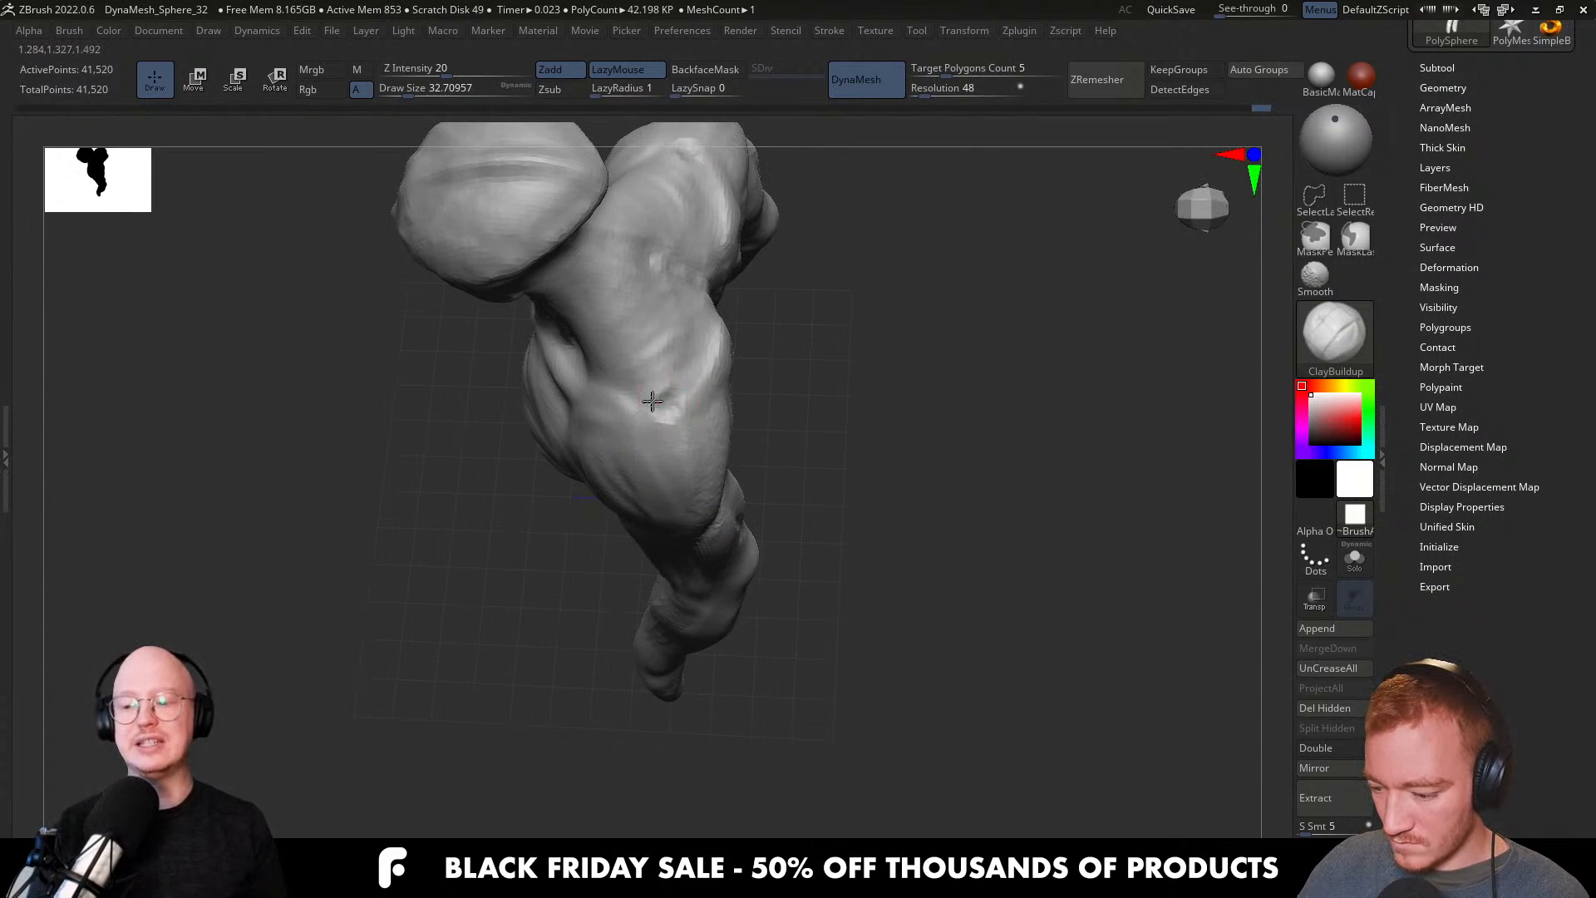
pyautogui.moveTo(694, 428)
pyautogui.mouseDown(button='right')
pyautogui.moveTo(715, 449)
pyautogui.moveTo(741, 385)
pyautogui.moveTo(735, 531)
pyautogui.moveTo(745, 417)
pyautogui.moveTo(712, 421)
pyautogui.moveTo(797, 420)
pyautogui.moveTo(785, 439)
pyautogui.moveTo(804, 401)
pyautogui.moveTo(845, 449)
pyautogui.mouseUp(button='right')
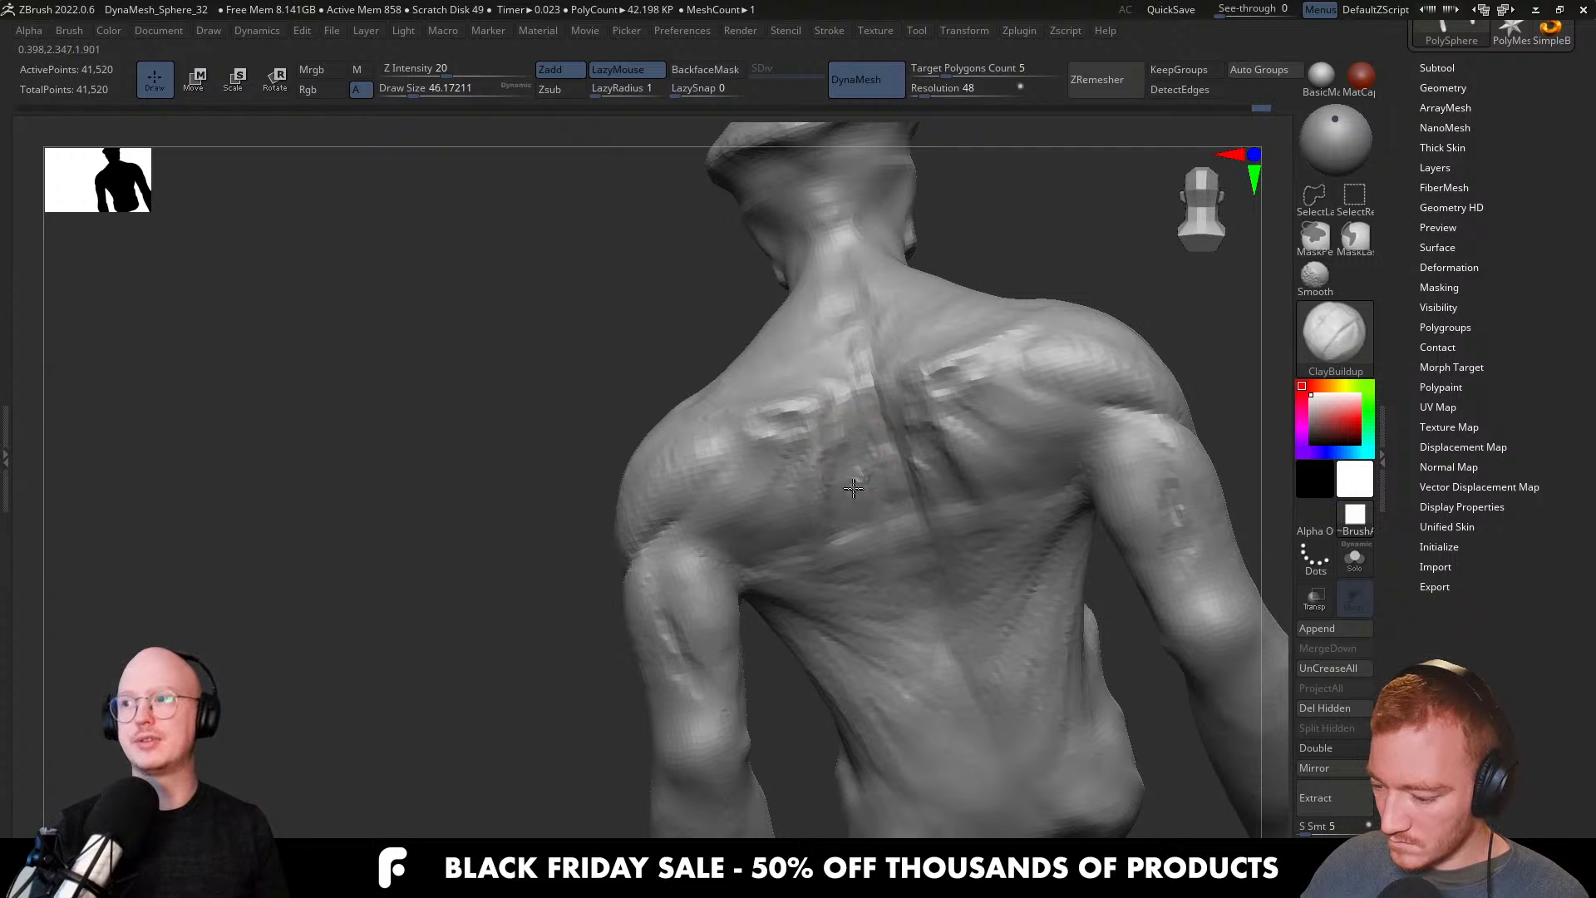
# Adjust the transition from the shoulders to the neck with the Move brush at a draw size of about 97.
pyautogui.moveTo(879, 587)
pyautogui.keyDown('ctrl'); pyautogui.mouseDown(button='right')
pyautogui.moveTo(855, 446)
pyautogui.moveTo(914, 499)
pyautogui.moveTo(962, 482)
pyautogui.moveTo(971, 565)
pyautogui.moveTo(1081, 507)
pyautogui.moveTo(919, 588)
pyautogui.moveTo(970, 499)
pyautogui.mouseUp(button='right'); pyautogui.keyUp('ctrl')
pyautogui.press('b')
pyautogui.press('m')
pyautogui.press('v')
pyautogui.press('s')
pyautogui.moveTo(970, 497); pyautogui.dragTo(986, 496)
pyautogui.press('s')
pyautogui.moveTo(986, 496); pyautogui.dragTo(888, 503, button='right')
pyautogui.keyDown('shift'); pyautogui.moveTo(887, 504); pyautogui.dragTo(906, 474); pyautogui.keyUp('shift')
pyautogui.keyDown('shift'); pyautogui.moveTo(906, 473); pyautogui.dragTo(894, 502, button='right'); pyautogui.keyUp('shift')
pyautogui.press('s')
pyautogui.moveTo(893, 504); pyautogui.dragTo(889, 501)
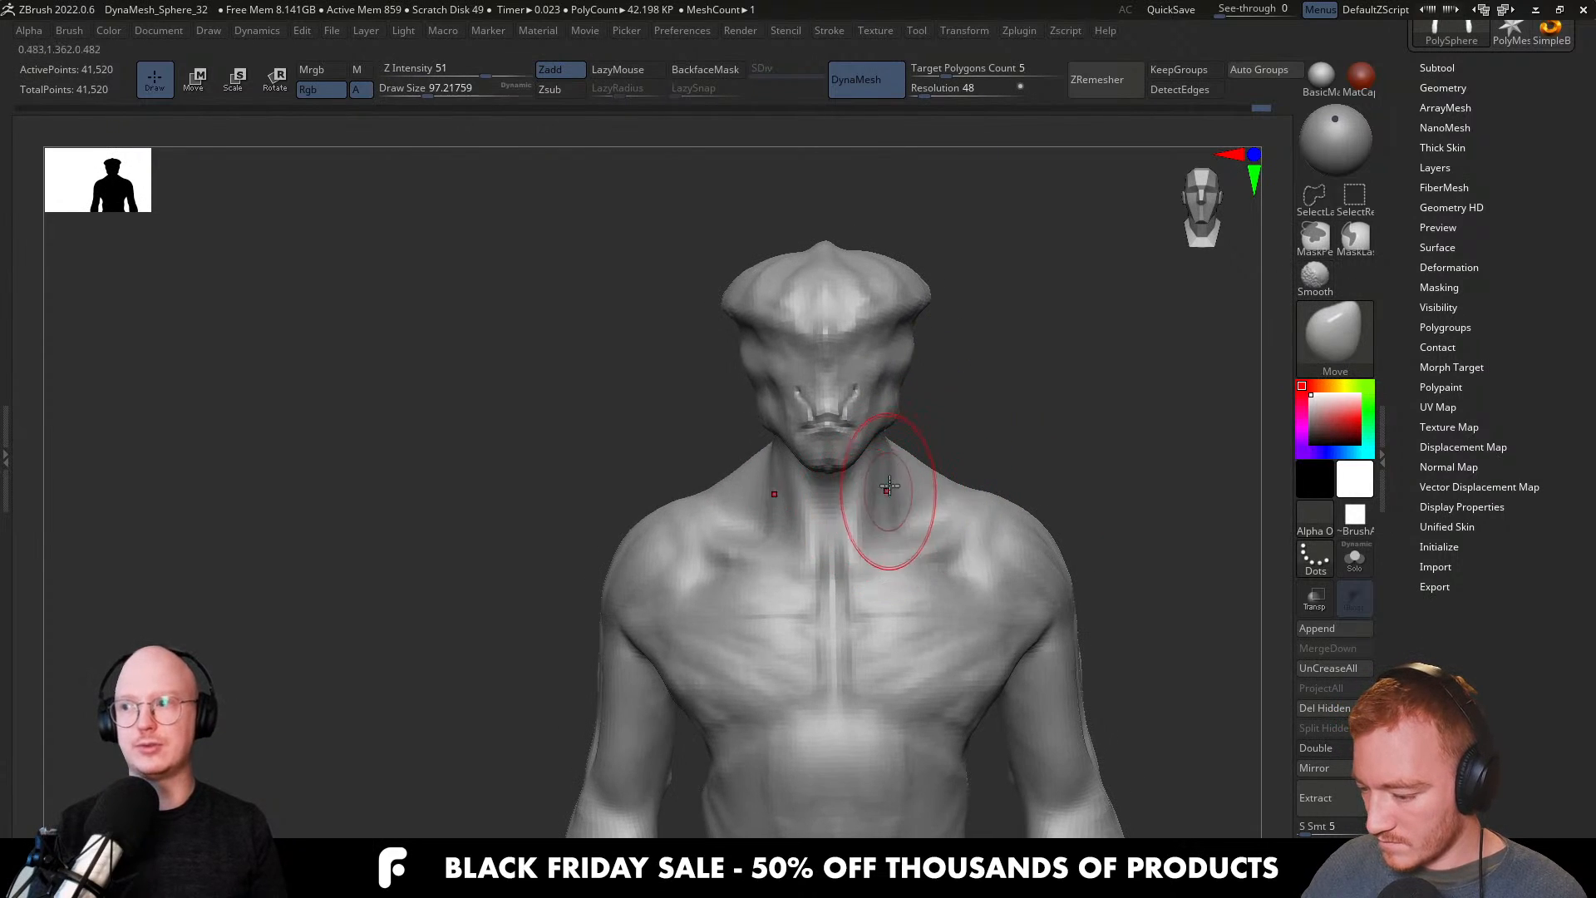
# Reshape the sides of the neck beneath the jaw with the Move brush and smooth them.
pyautogui.moveTo(887, 493); pyautogui.dragTo(902, 404, button='right')
pyautogui.moveTo(831, 466)
pyautogui.mouseDown(button='right')
pyautogui.moveTo(818, 386)
pyautogui.moveTo(883, 505)
pyautogui.moveTo(899, 461)
pyautogui.mouseUp(button='right')
pyautogui.keyDown('shift'); pyautogui.moveTo(899, 461); pyautogui.dragTo(883, 427); pyautogui.keyUp('shift')
pyautogui.moveTo(883, 428); pyautogui.dragTo(871, 403, button='right')
pyautogui.moveTo(871, 402); pyautogui.dragTo(865, 415)
pyautogui.moveTo(864, 415)
pyautogui.mouseDown(button='right')
pyautogui.moveTo(875, 448)
pyautogui.moveTo(756, 463)
pyautogui.moveTo(819, 428)
pyautogui.moveTo(879, 420)
pyautogui.mouseUp(button='right')
pyautogui.keyDown('shift'); pyautogui.moveTo(879, 420); pyautogui.dragTo(881, 466); pyautogui.keyUp('shift')
pyautogui.moveTo(881, 465)
pyautogui.mouseDown(button='right')
pyautogui.moveTo(908, 449)
pyautogui.moveTo(906, 390)
pyautogui.moveTo(931, 455)
pyautogui.moveTo(883, 463)
pyautogui.moveTo(955, 449)
pyautogui.moveTo(912, 466)
pyautogui.moveTo(925, 519)
pyautogui.moveTo(901, 401)
pyautogui.moveTo(955, 435)
pyautogui.moveTo(919, 441)
pyautogui.moveTo(916, 472)
pyautogui.mouseUp(button='right')
pyautogui.press('b')
pyautogui.press('c')
pyautogui.press('b')
pyautogui.press('b')
pyautogui.press('d')
pyautogui.press('s')
pyautogui.press('[')
pyautogui.press('[')
pyautogui.press('[')
pyautogui.press(']')
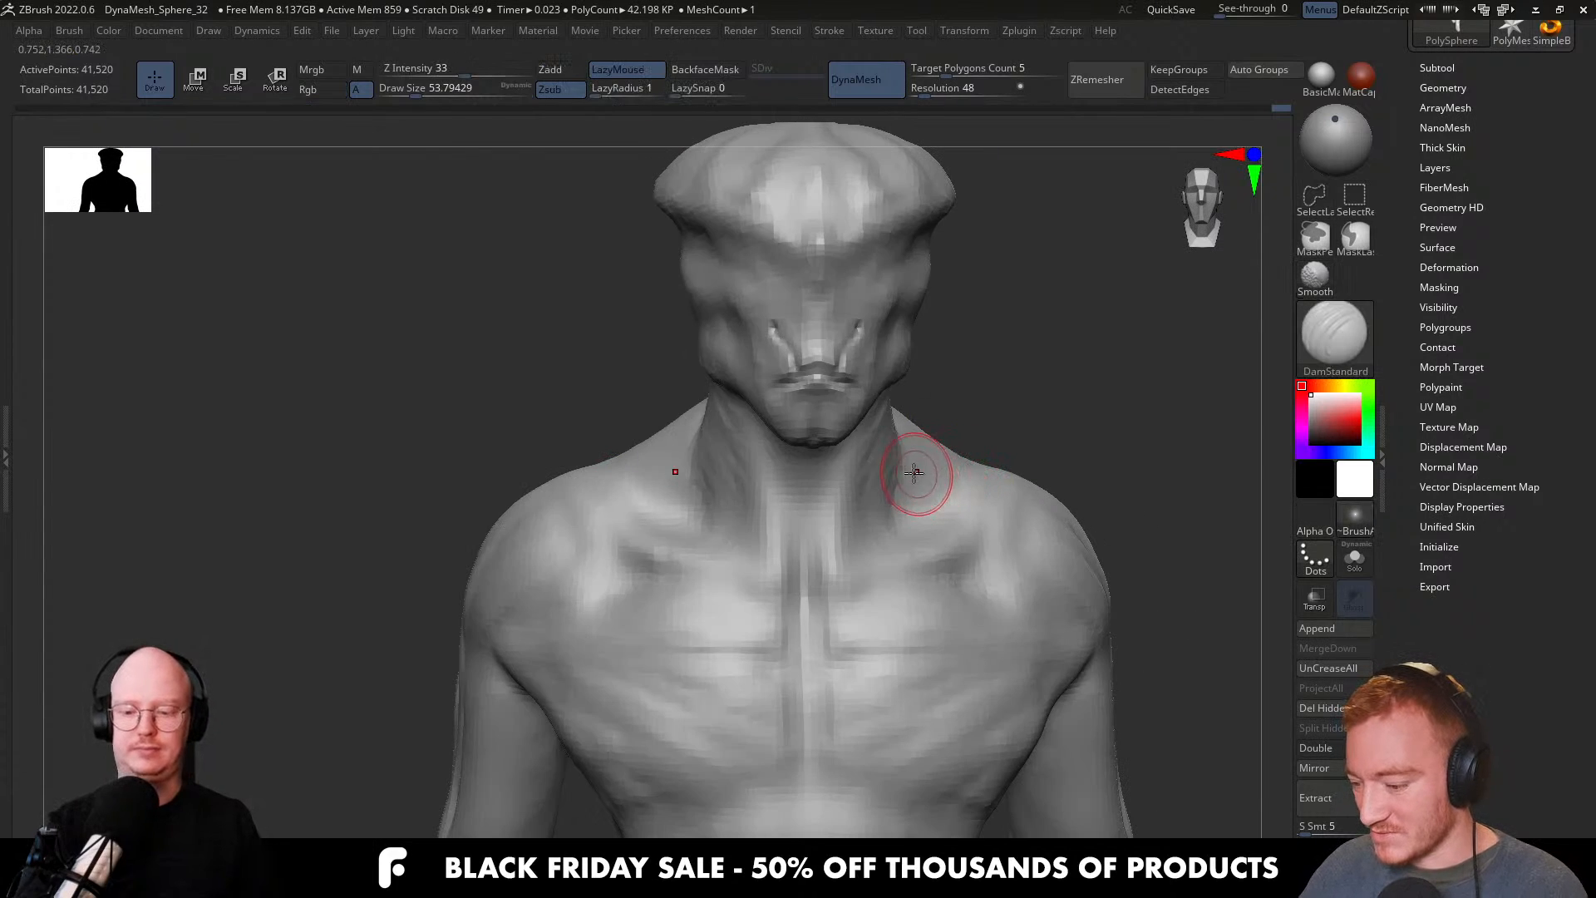
# Refine the neck outline above the collarbones with the Move brush at draw sizes of about 112 and 120.
pyautogui.press('b')
pyautogui.press('m')
pyautogui.press('v')
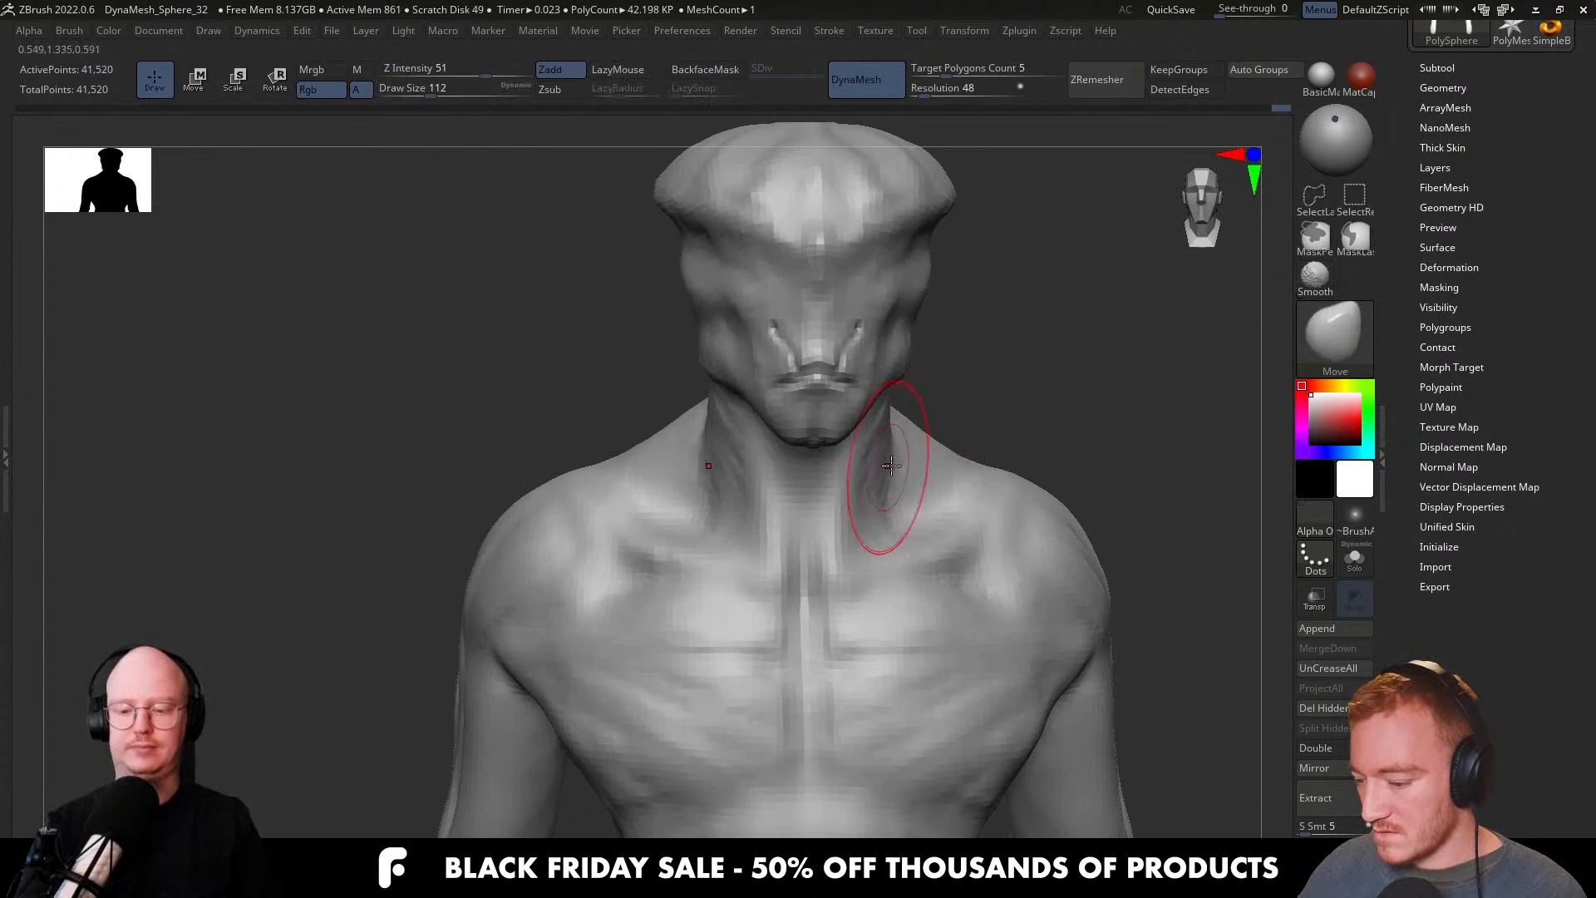
pyautogui.moveTo(890, 466); pyautogui.dragTo(891, 445, button='right')
pyautogui.press('s')
pyautogui.moveTo(890, 466); pyautogui.dragTo(894, 466)
pyautogui.moveTo(897, 449)
pyautogui.keyDown('shift'); pyautogui.mouseDown(button='right')
pyautogui.moveTo(926, 532)
pyautogui.moveTo(955, 499)
pyautogui.moveTo(864, 608)
pyautogui.mouseUp(button='right'); pyautogui.keyUp('shift')
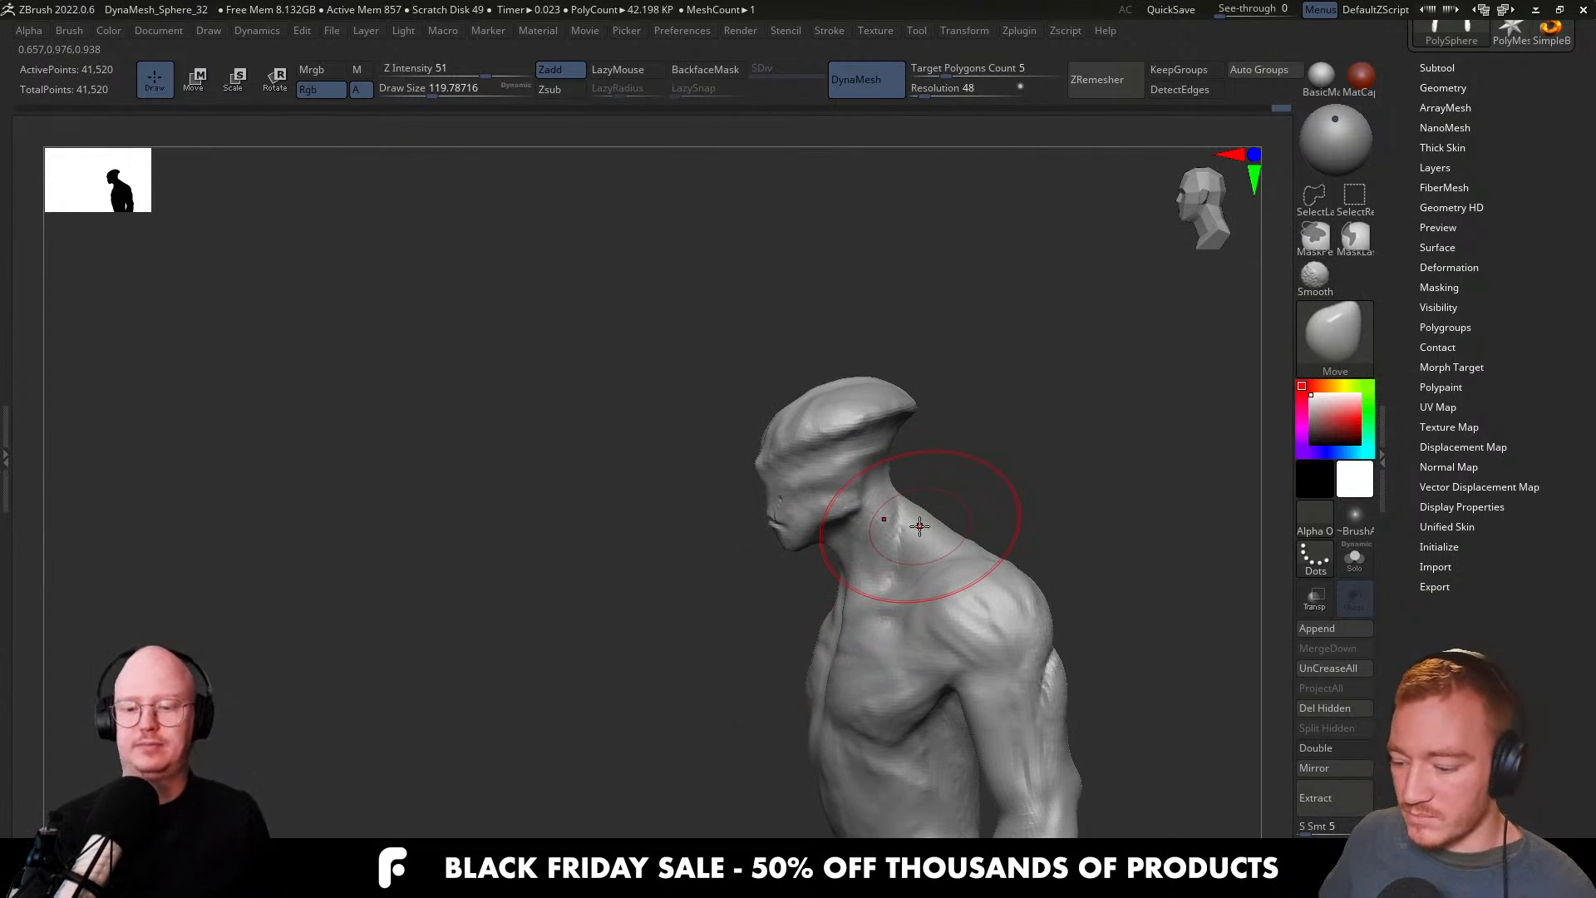
# Build up the side of the head beneath the crest and behind the jaw with ClayBuildup at a draw size of about 35.
pyautogui.press('b')
pyautogui.press('c')
pyautogui.press('b')
pyautogui.moveTo(898, 541)
pyautogui.mouseDown(button='right')
pyautogui.moveTo(862, 452)
pyautogui.moveTo(866, 509)
pyautogui.moveTo(896, 426)
pyautogui.moveTo(855, 523)
pyautogui.moveTo(842, 516)
pyautogui.mouseUp(button='right')
pyautogui.press('s')
pyautogui.click(900, 393)
pyautogui.press('s')
pyautogui.moveTo(917, 379); pyautogui.dragTo(892, 379)
pyautogui.moveTo(890, 382)
pyautogui.keyDown('alt'); pyautogui.mouseDown(button='right')
pyautogui.moveTo(899, 450)
pyautogui.moveTo(965, 426)
pyautogui.mouseUp(button='right'); pyautogui.keyUp('alt')
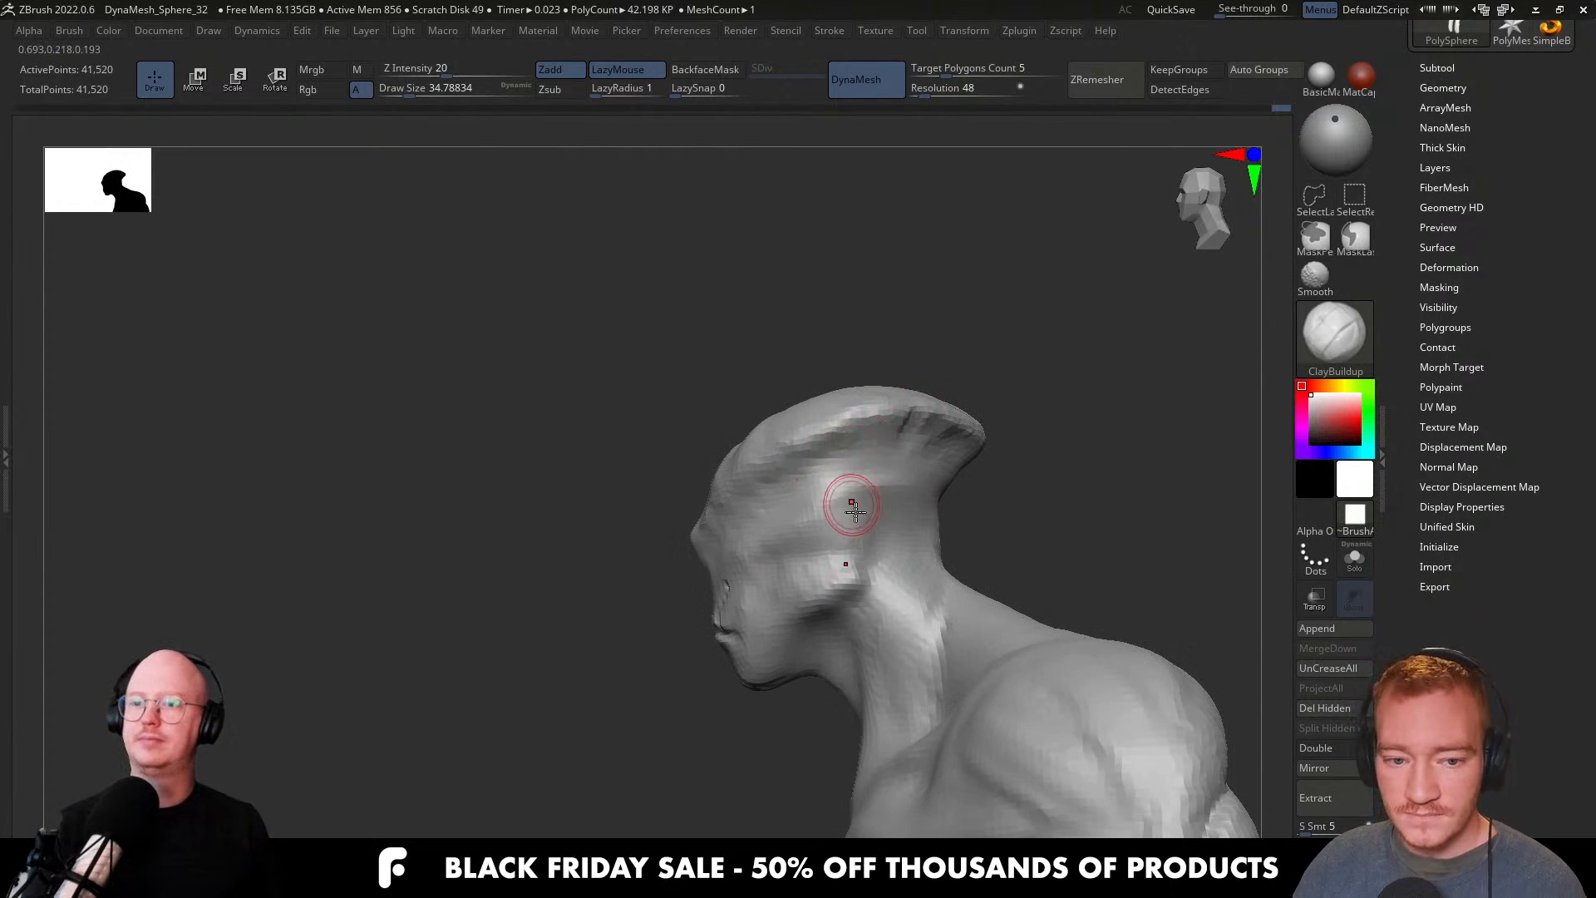
# Define the V-shaped brow ridge along the front edge of the crest with ClayBuildup at a draw size of about 35.
pyautogui.moveTo(772, 465)
pyautogui.mouseDown(button='right')
pyautogui.moveTo(734, 496)
pyautogui.moveTo(730, 534)
pyautogui.moveTo(747, 504)
pyautogui.mouseUp(button='right')
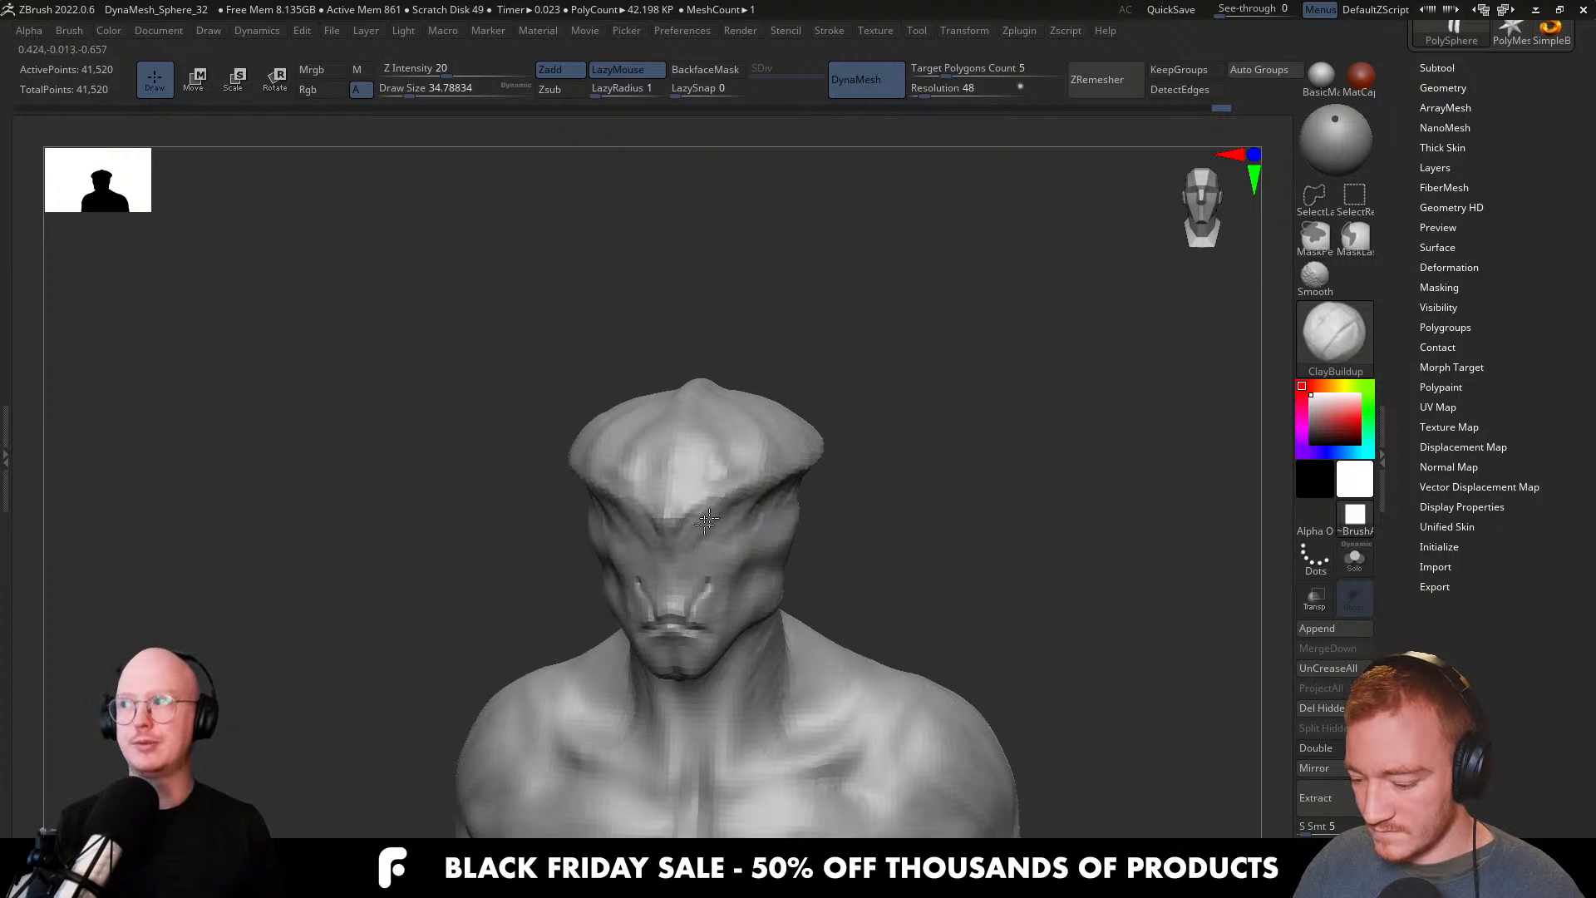
pyautogui.moveTo(659, 551); pyautogui.dragTo(660, 527, button='right')
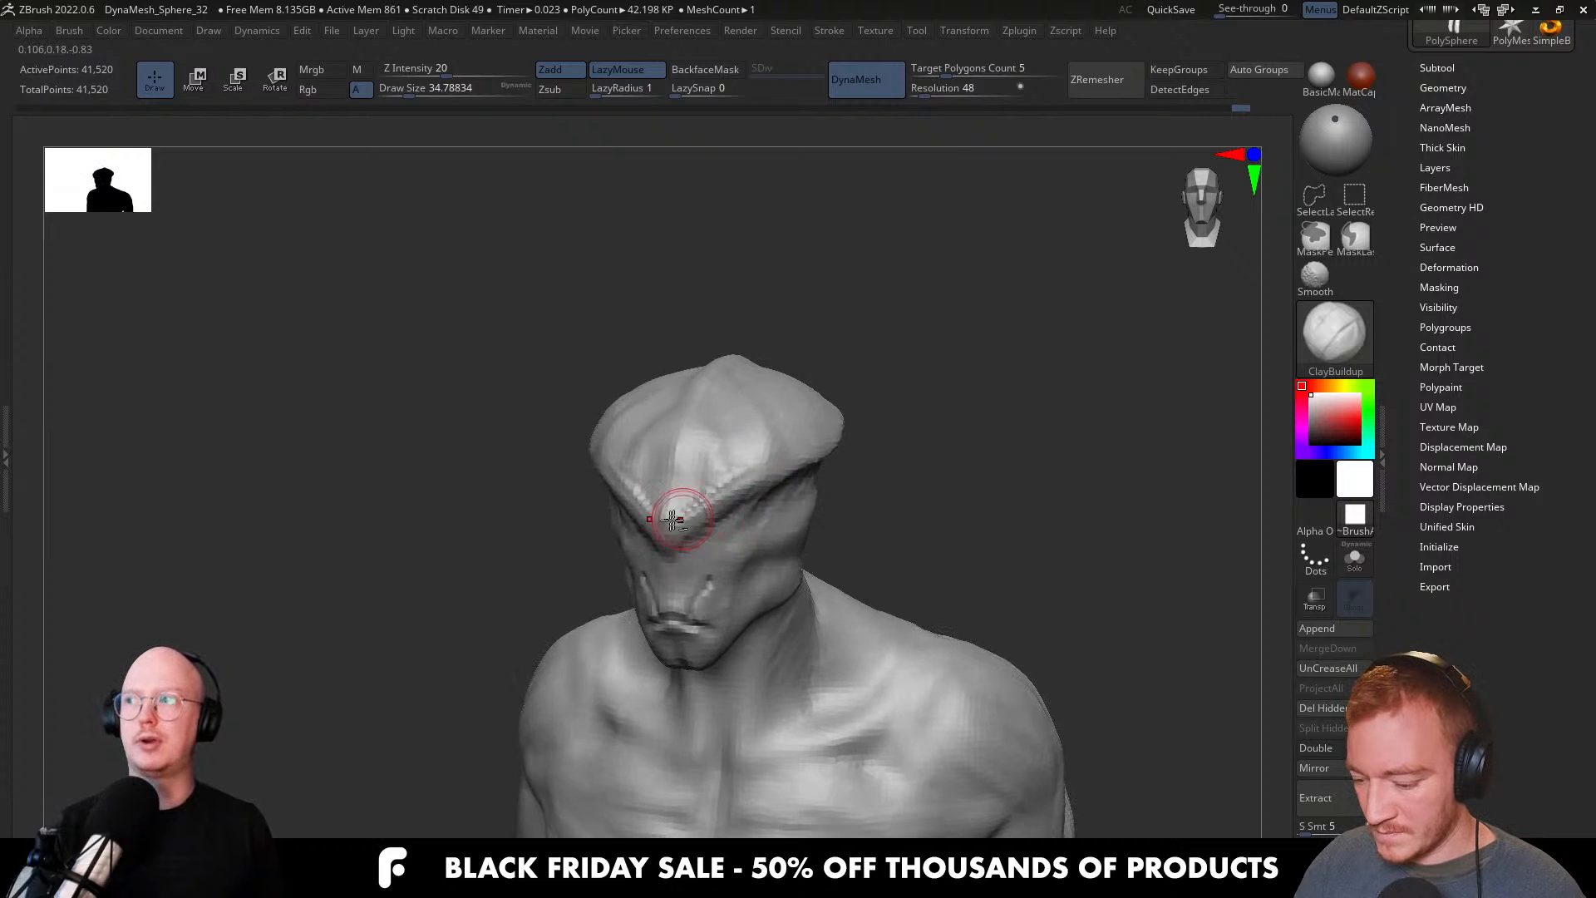
pyautogui.moveTo(746, 490)
pyautogui.mouseDown(button='right')
pyautogui.moveTo(707, 517)
pyautogui.moveTo(790, 482)
pyautogui.mouseUp(button='right')
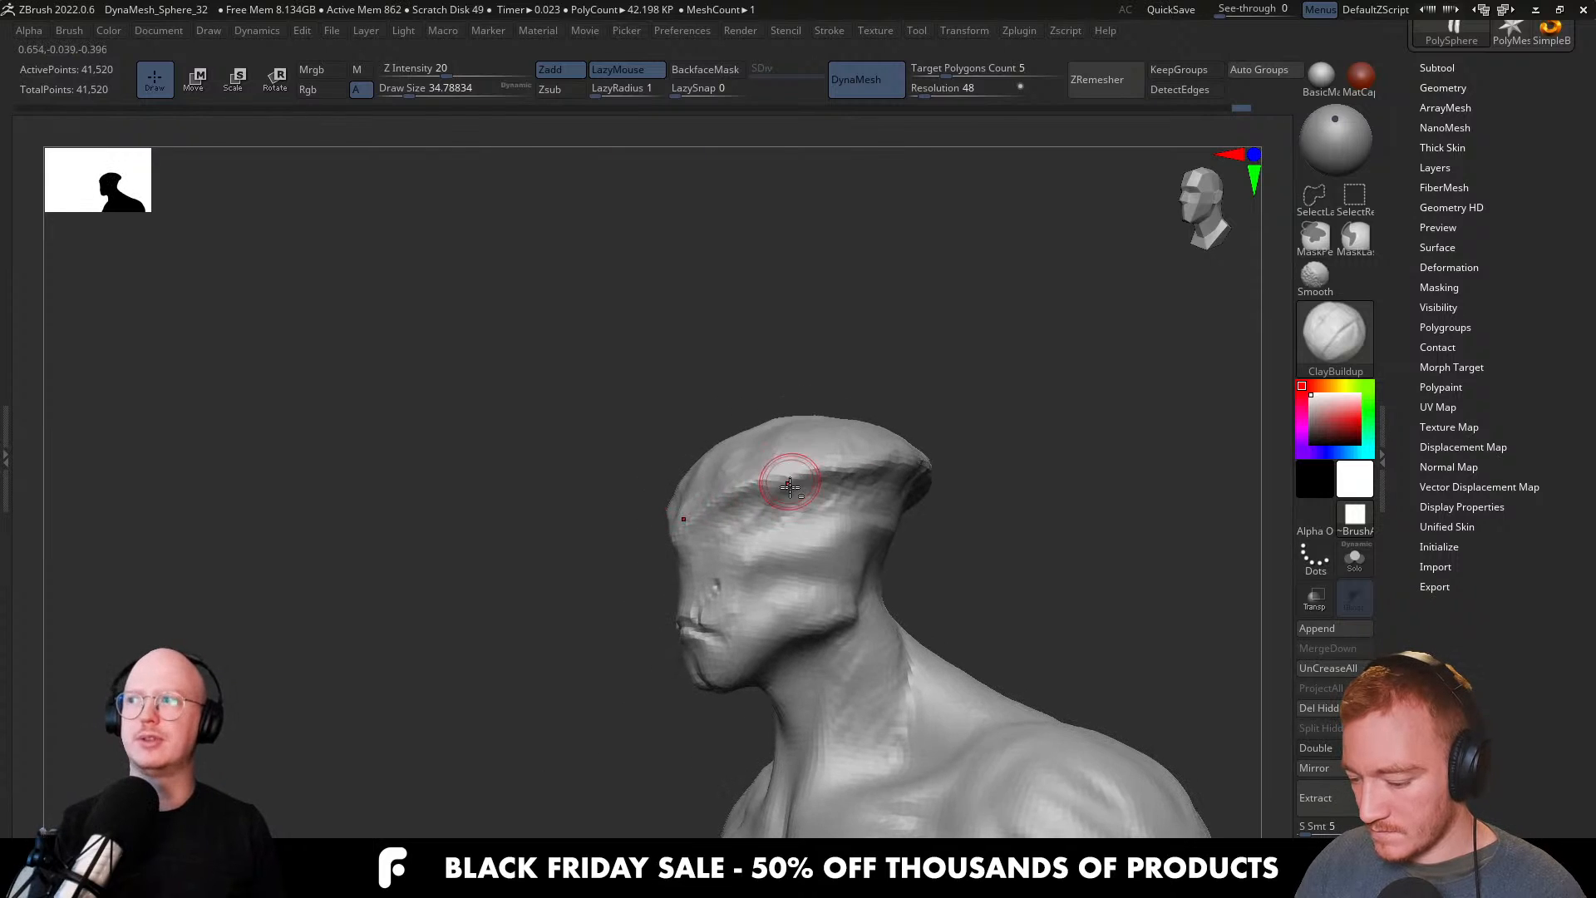
# Reshape the forehead profile and the front of the crest with the Move brush at draw sizes of about 140 and 104.
pyautogui.moveTo(688, 592); pyautogui.dragTo(662, 625, button='right')
pyautogui.press('b')
pyautogui.press('m')
pyautogui.press('v')
pyautogui.press('s')
pyautogui.click(810, 524)
pyautogui.press('s')
pyautogui.click(736, 525)
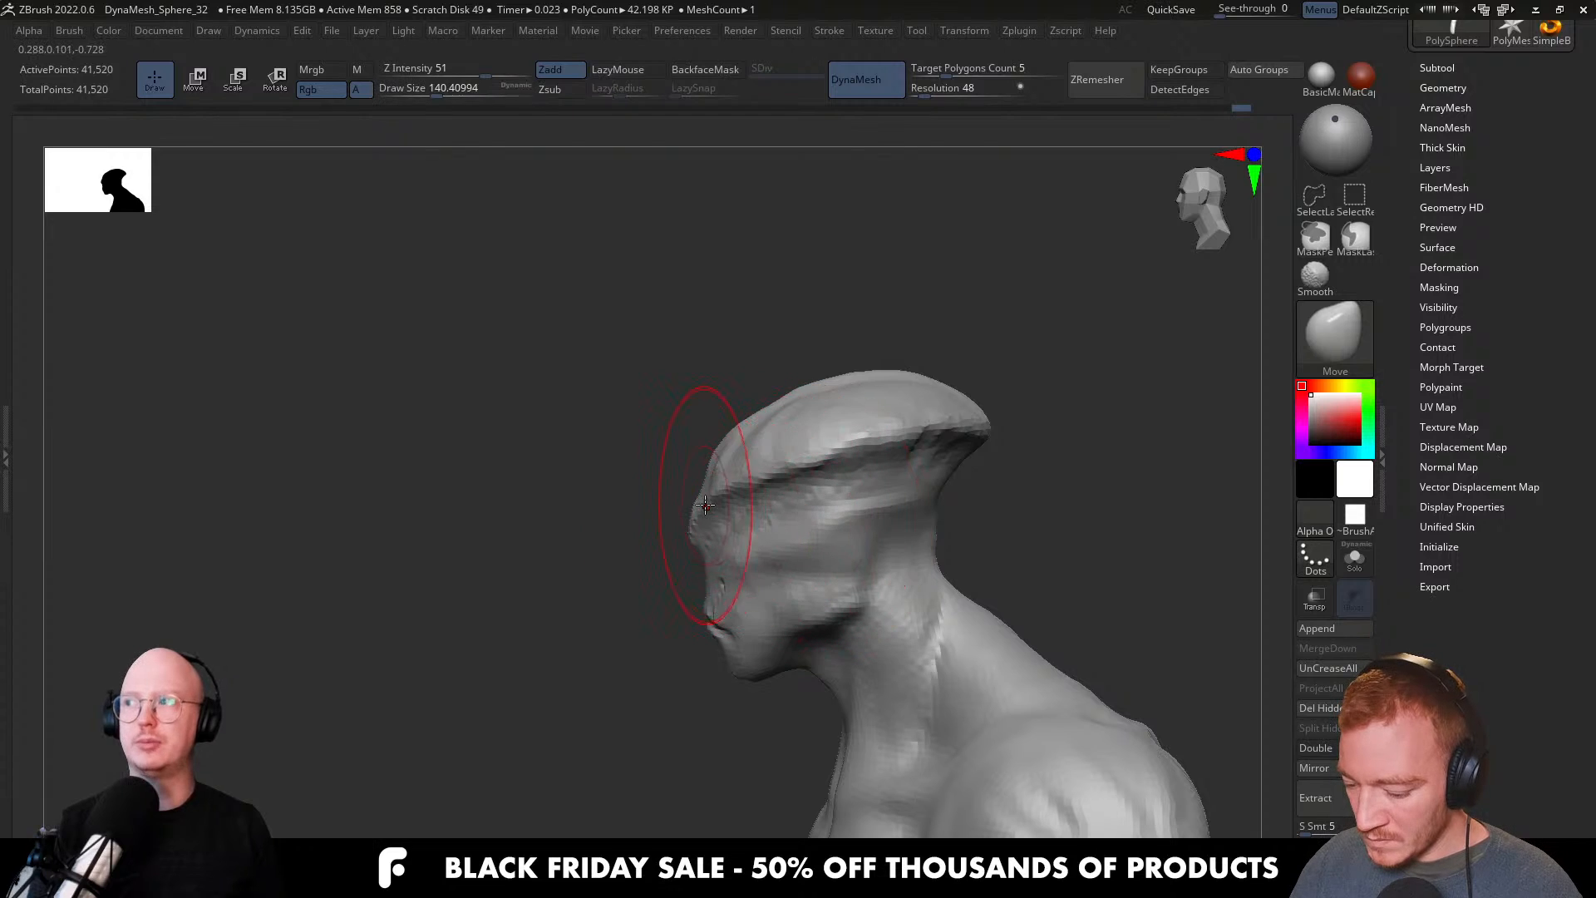
pyautogui.keyDown('alt'); pyautogui.moveTo(856, 599); pyautogui.dragTo(797, 583, button='right'); pyautogui.keyUp('alt')
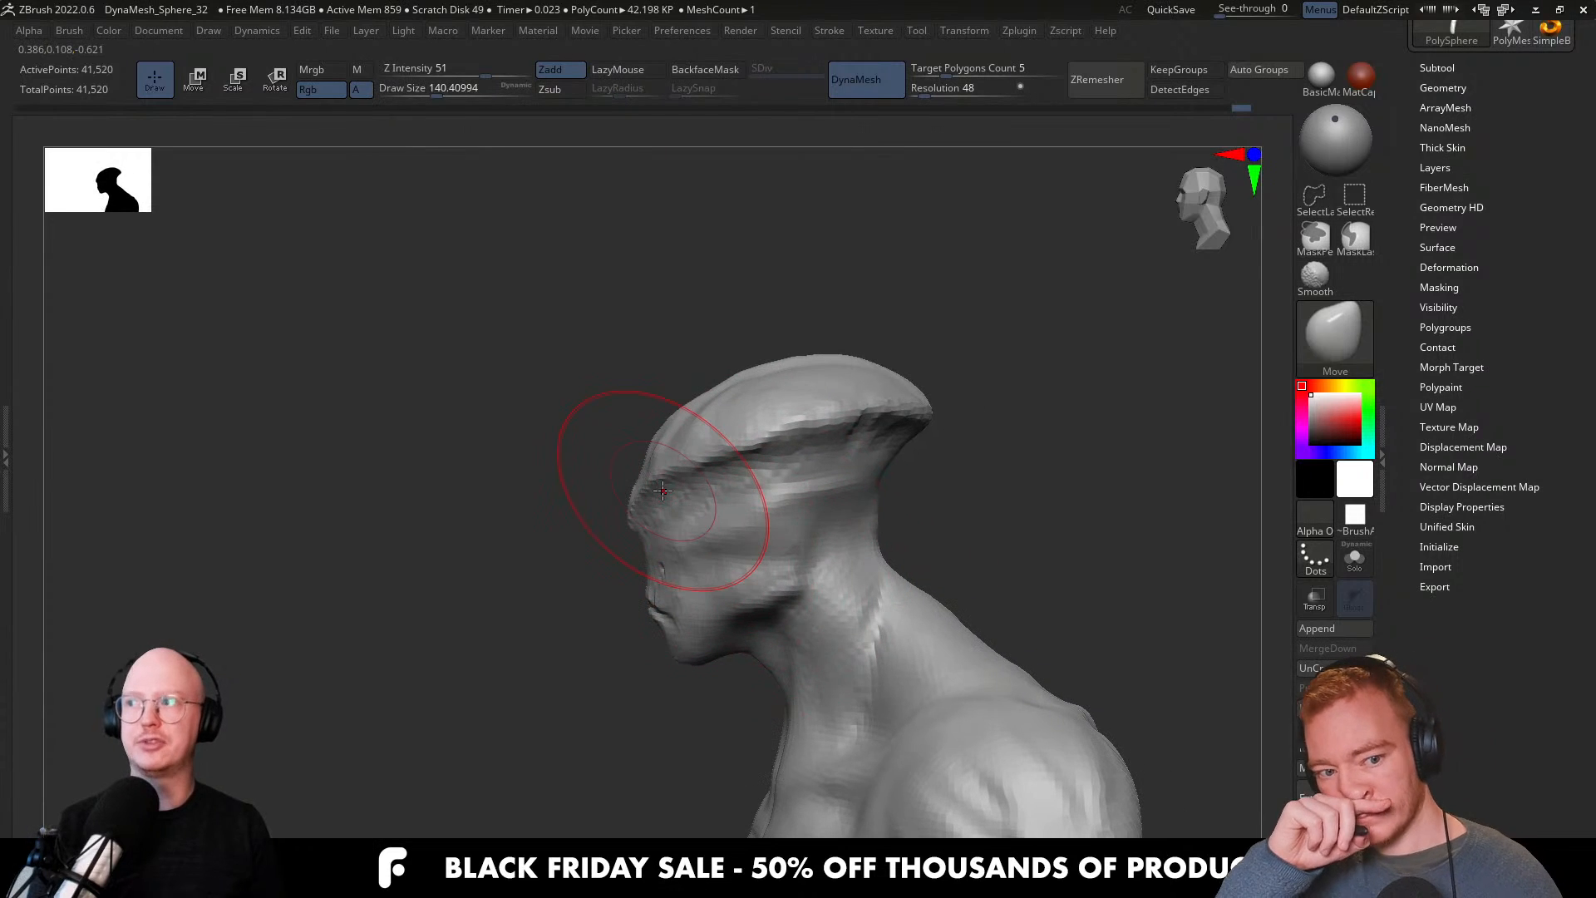
pyautogui.press('s')
pyautogui.click(636, 472)
pyautogui.moveTo(635, 472); pyautogui.dragTo(656, 446, button='right')
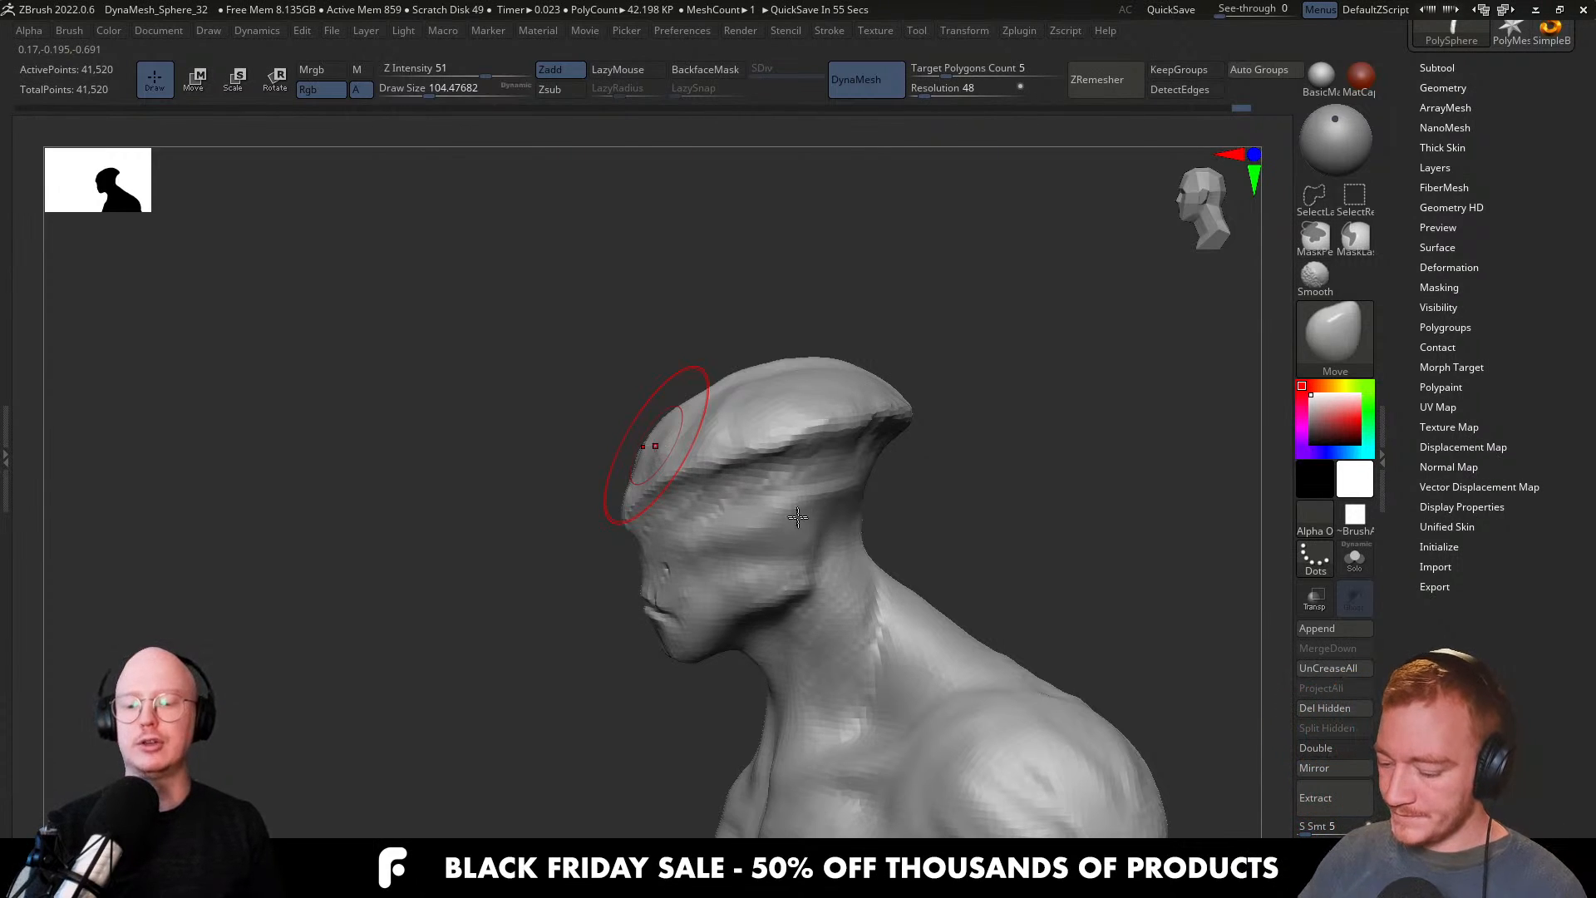
# Build up the brow and cheek forms on the face with ClayBuildup at a draw size of about 37.
pyautogui.moveTo(808, 572)
pyautogui.mouseDown(button='right')
pyautogui.moveTo(865, 571)
pyautogui.moveTo(779, 542)
pyautogui.mouseUp(button='right')
pyautogui.press('b')
pyautogui.press('c')
pyautogui.press('b')
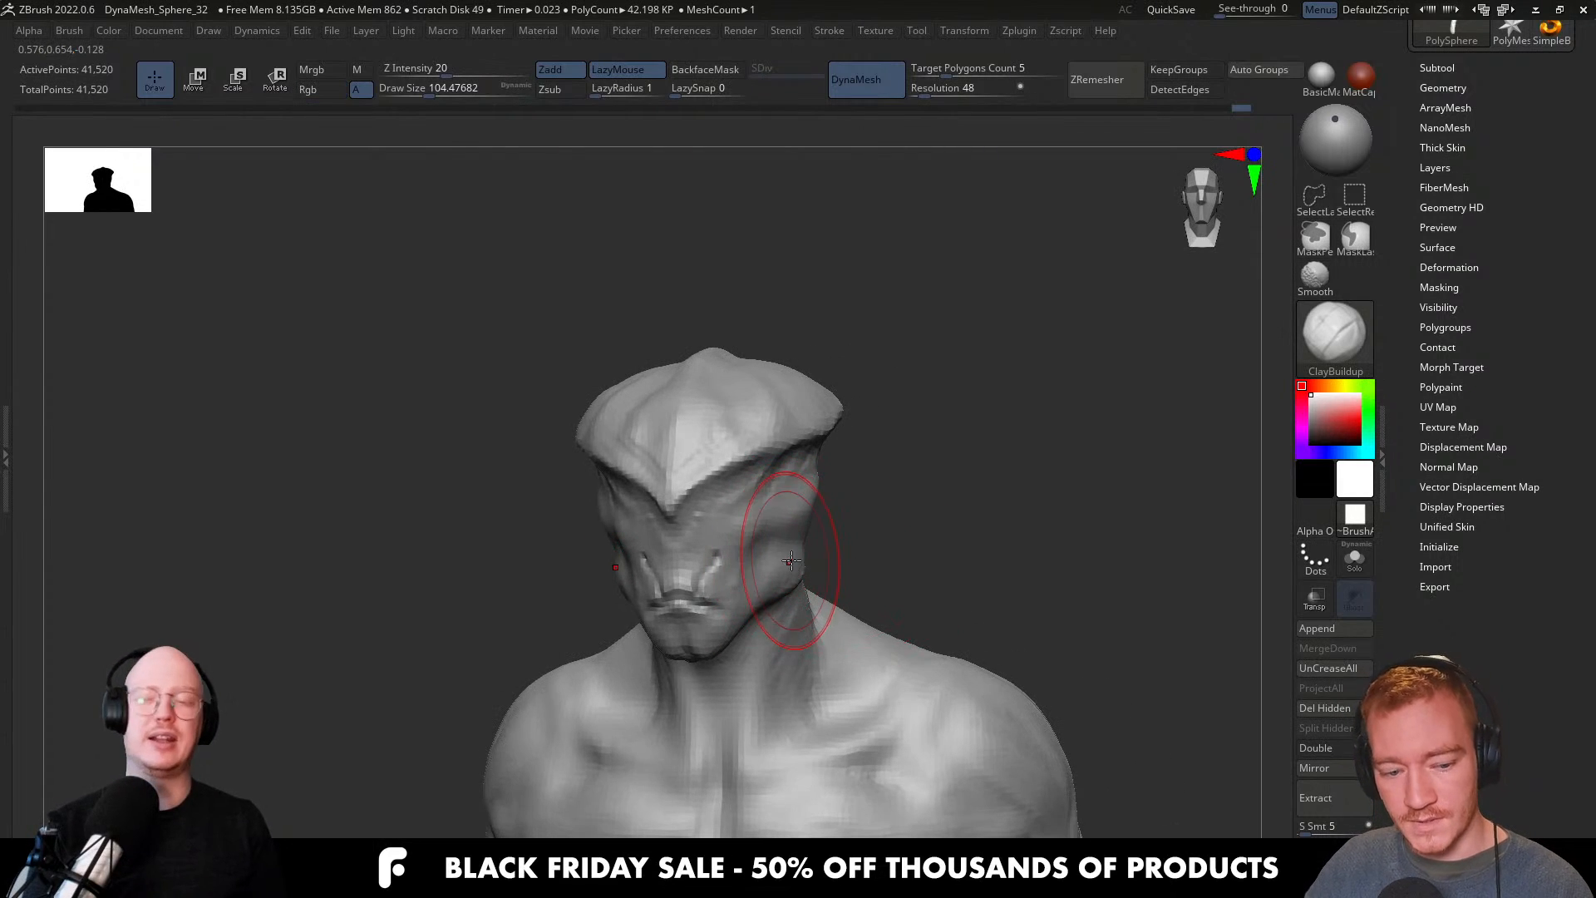
pyautogui.press('s')
pyautogui.moveTo(800, 556); pyautogui.dragTo(781, 556)
pyautogui.moveTo(781, 556)
pyautogui.mouseDown(button='right')
pyautogui.moveTo(795, 552)
pyautogui.moveTo(752, 577)
pyautogui.moveTo(688, 491)
pyautogui.mouseUp(button='right')
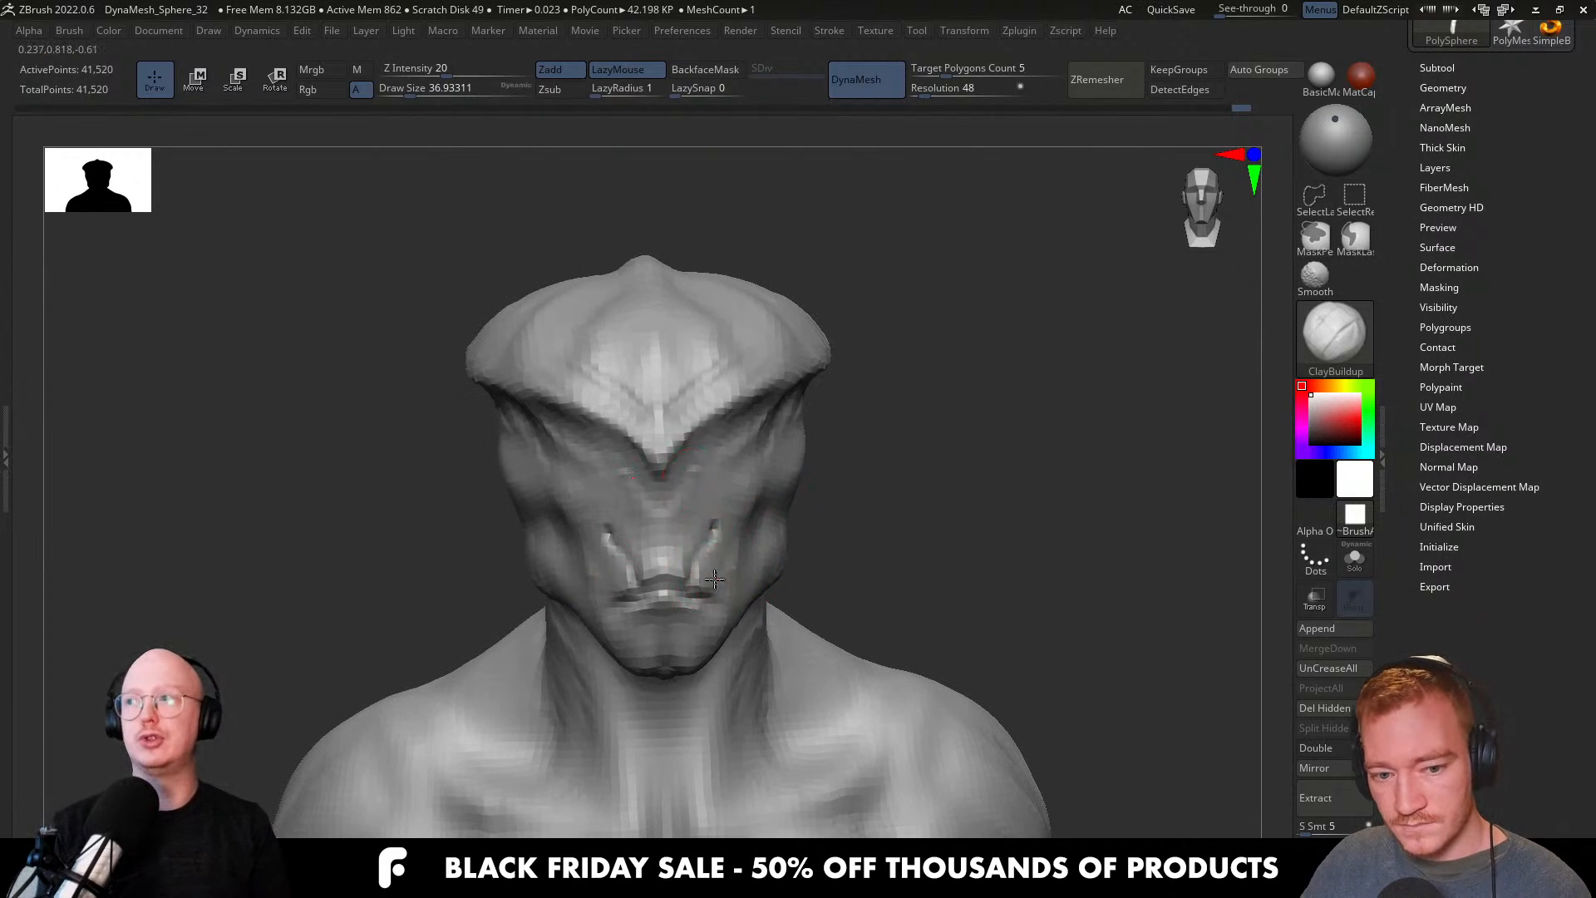
# Adjust the corners of the mouth and the lower cheeks with the Move brush at a draw size of about 68.
pyautogui.moveTo(715, 578); pyautogui.dragTo(722, 575, button='right')
pyautogui.press('b')
pyautogui.press('m')
pyautogui.press('v')
pyautogui.press('s')
pyautogui.moveTo(725, 606); pyautogui.dragTo(713, 599)
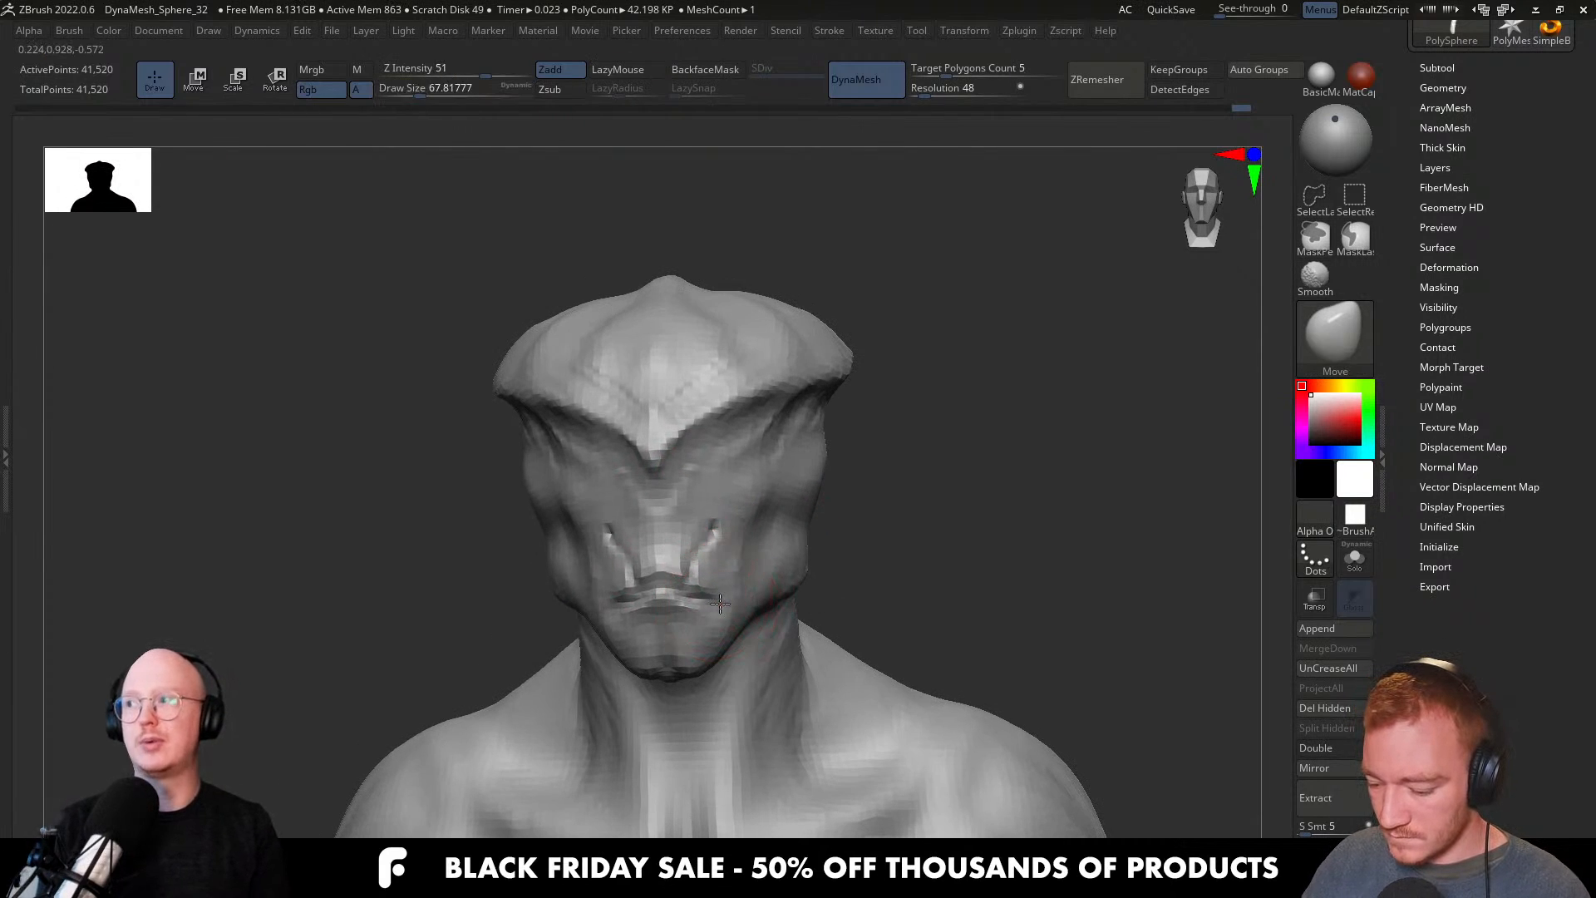
# Sculpt the cheekbones and the hollows between cheek and jaw with ClayBuildup at draw sizes of about 46 and 49.
pyautogui.moveTo(726, 602)
pyautogui.mouseDown(button='right')
pyautogui.moveTo(767, 576)
pyautogui.moveTo(756, 613)
pyautogui.mouseUp(button='right')
pyautogui.press('b')
pyautogui.press('c')
pyautogui.press('b')
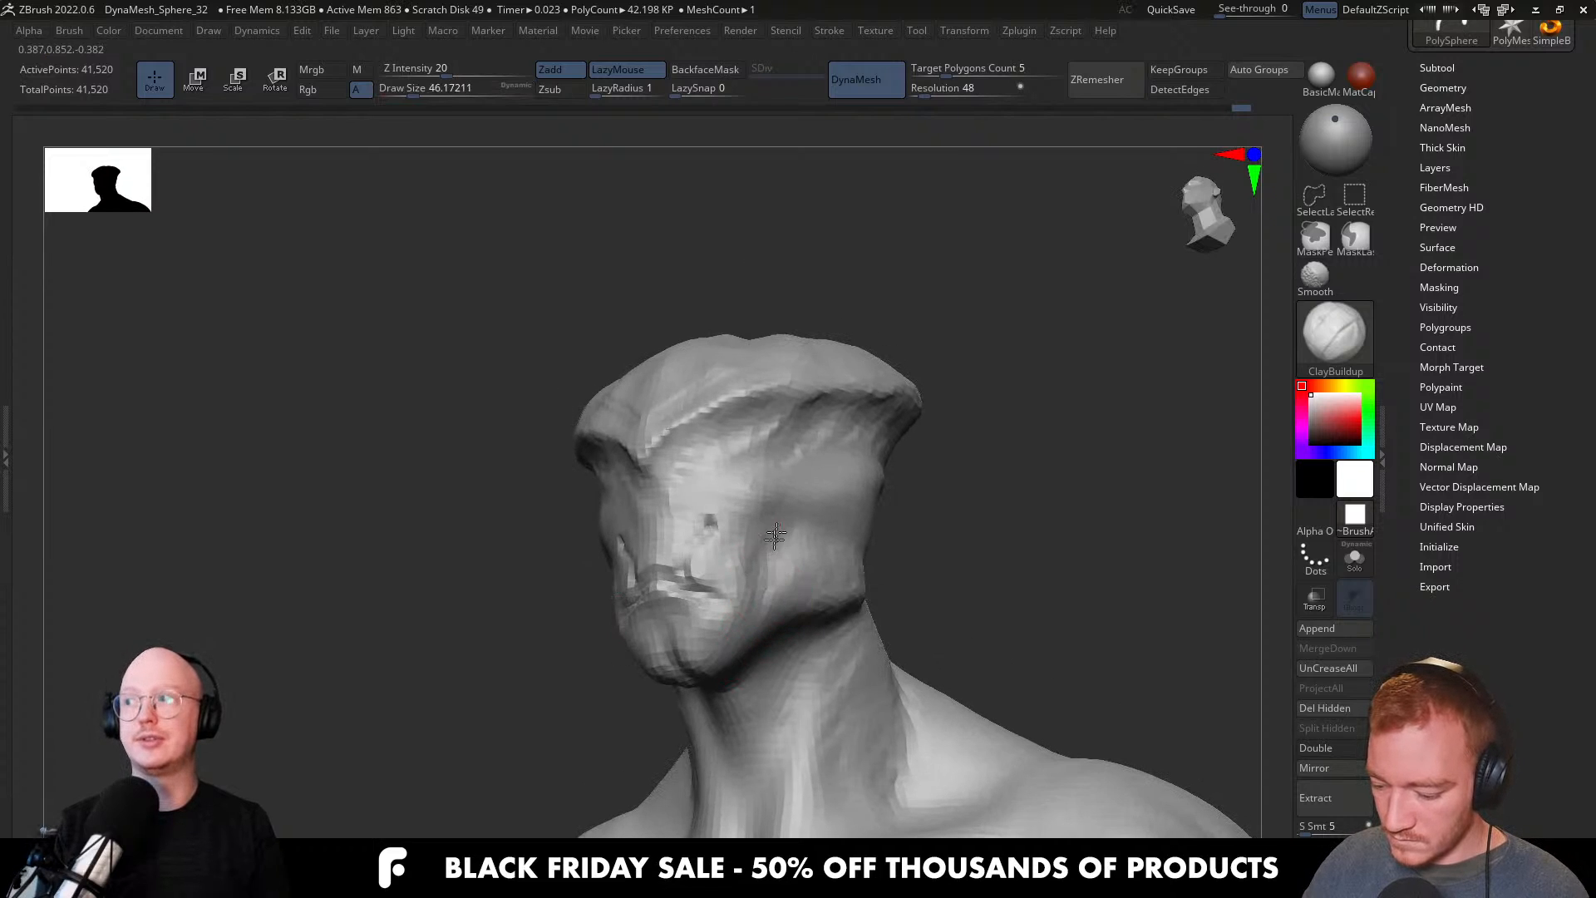
pyautogui.moveTo(758, 606)
pyautogui.mouseDown(button='right')
pyautogui.moveTo(795, 635)
pyautogui.moveTo(758, 625)
pyautogui.moveTo(683, 655)
pyautogui.moveTo(768, 589)
pyautogui.mouseUp(button='right')
pyautogui.moveTo(735, 670)
pyautogui.mouseDown(button='right')
pyautogui.moveTo(763, 619)
pyautogui.moveTo(805, 622)
pyautogui.moveTo(827, 580)
pyautogui.moveTo(760, 613)
pyautogui.moveTo(769, 555)
pyautogui.moveTo(783, 561)
pyautogui.moveTo(791, 539)
pyautogui.mouseUp(button='right')
pyautogui.press('s')
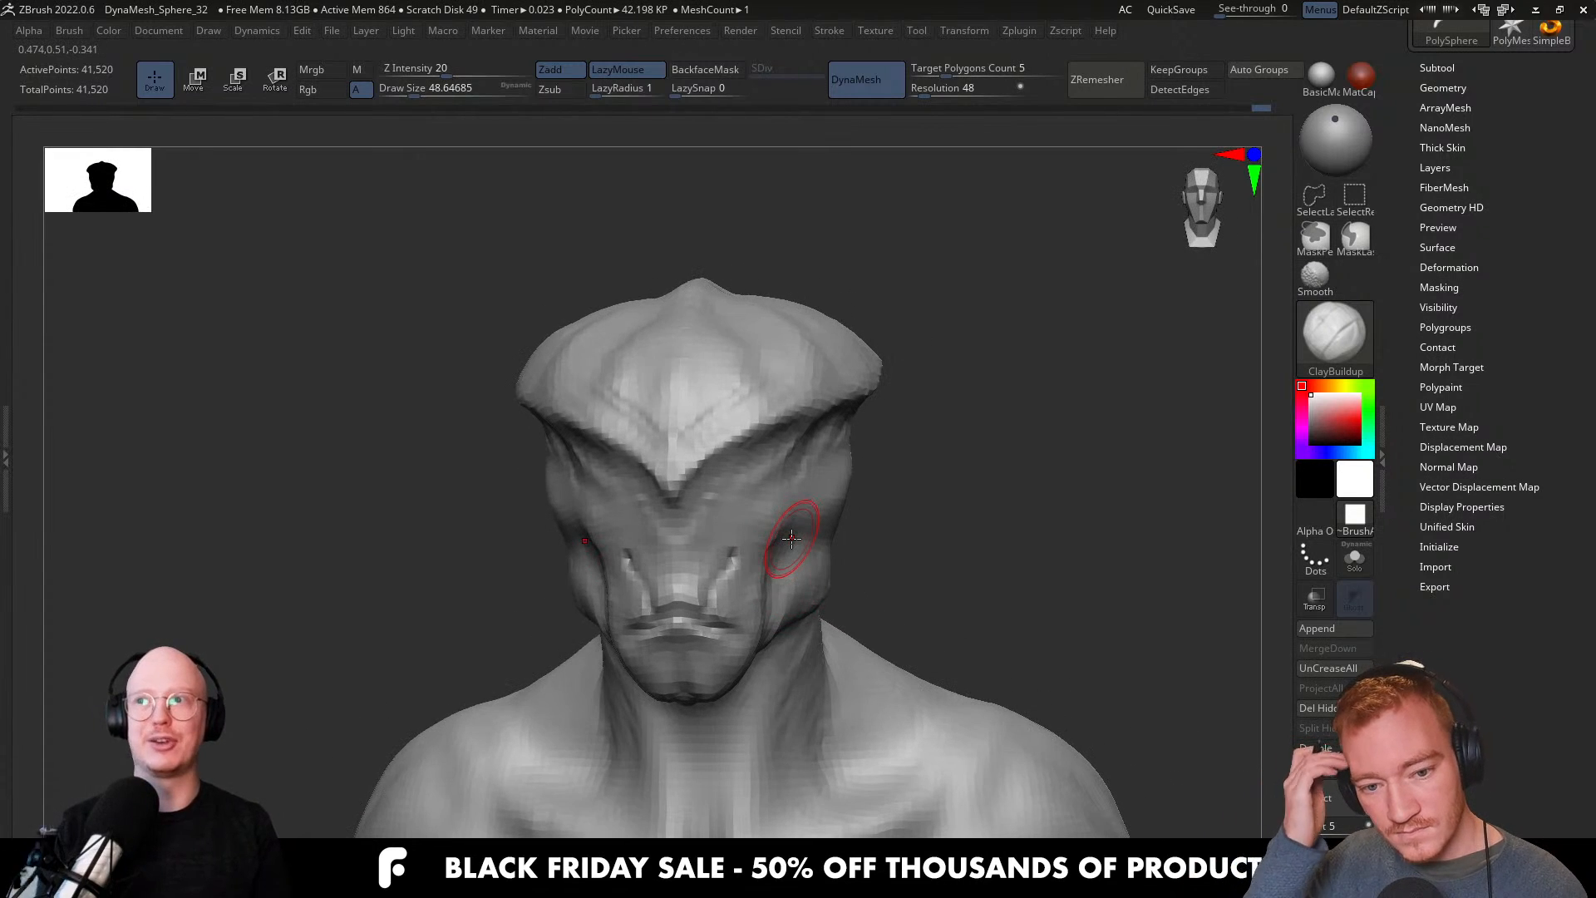
pyautogui.moveTo(774, 562)
pyautogui.mouseDown(button='right')
pyautogui.moveTo(757, 568)
pyautogui.moveTo(805, 514)
pyautogui.mouseUp(button='right')
pyautogui.press('s')
pyautogui.moveTo(801, 520); pyautogui.dragTo(809, 509)
pyautogui.moveTo(803, 502)
pyautogui.mouseDown(button='right')
pyautogui.moveTo(833, 502)
pyautogui.moveTo(800, 527)
pyautogui.moveTo(880, 545)
pyautogui.moveTo(831, 512)
pyautogui.moveTo(812, 531)
pyautogui.mouseUp(button='right')
# Adjust the outer contour of the cheeks and temples with the Move brush at a draw size of about 108.
pyautogui.press('b')
pyautogui.press('m')
pyautogui.press('v')
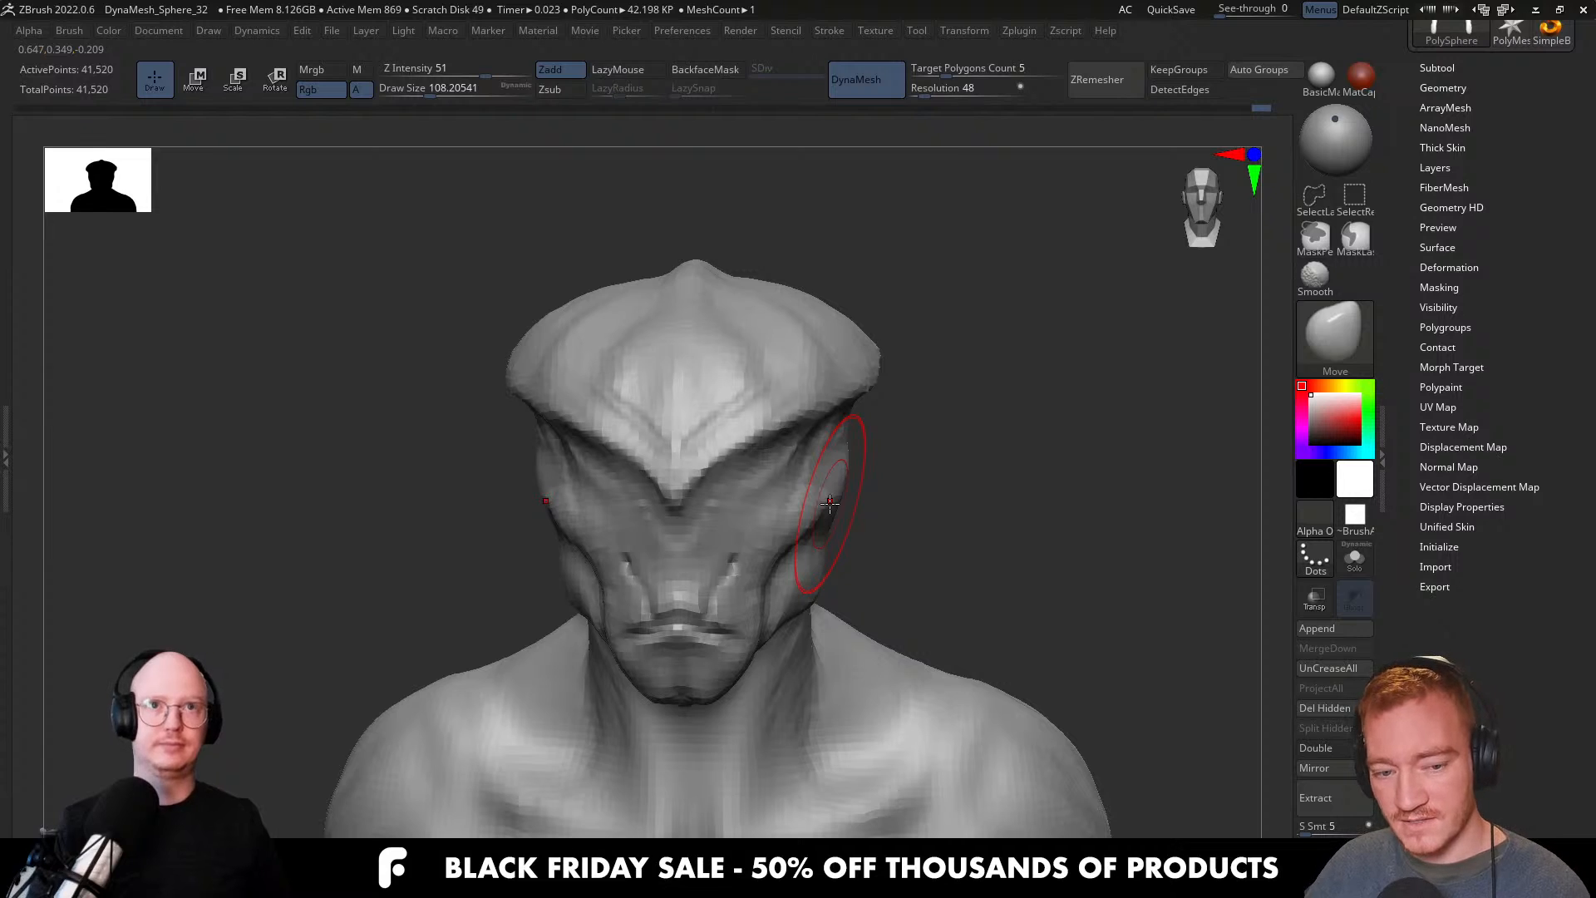
# Build up the cheekbone and temple beneath the crest with ClayBuildup at a draw size of about 56.
pyautogui.moveTo(837, 535)
pyautogui.mouseDown(button='right')
pyautogui.moveTo(821, 482)
pyautogui.moveTo(819, 499)
pyautogui.moveTo(802, 481)
pyautogui.mouseUp(button='right')
pyautogui.press('b')
pyautogui.press('c')
pyautogui.press('b')
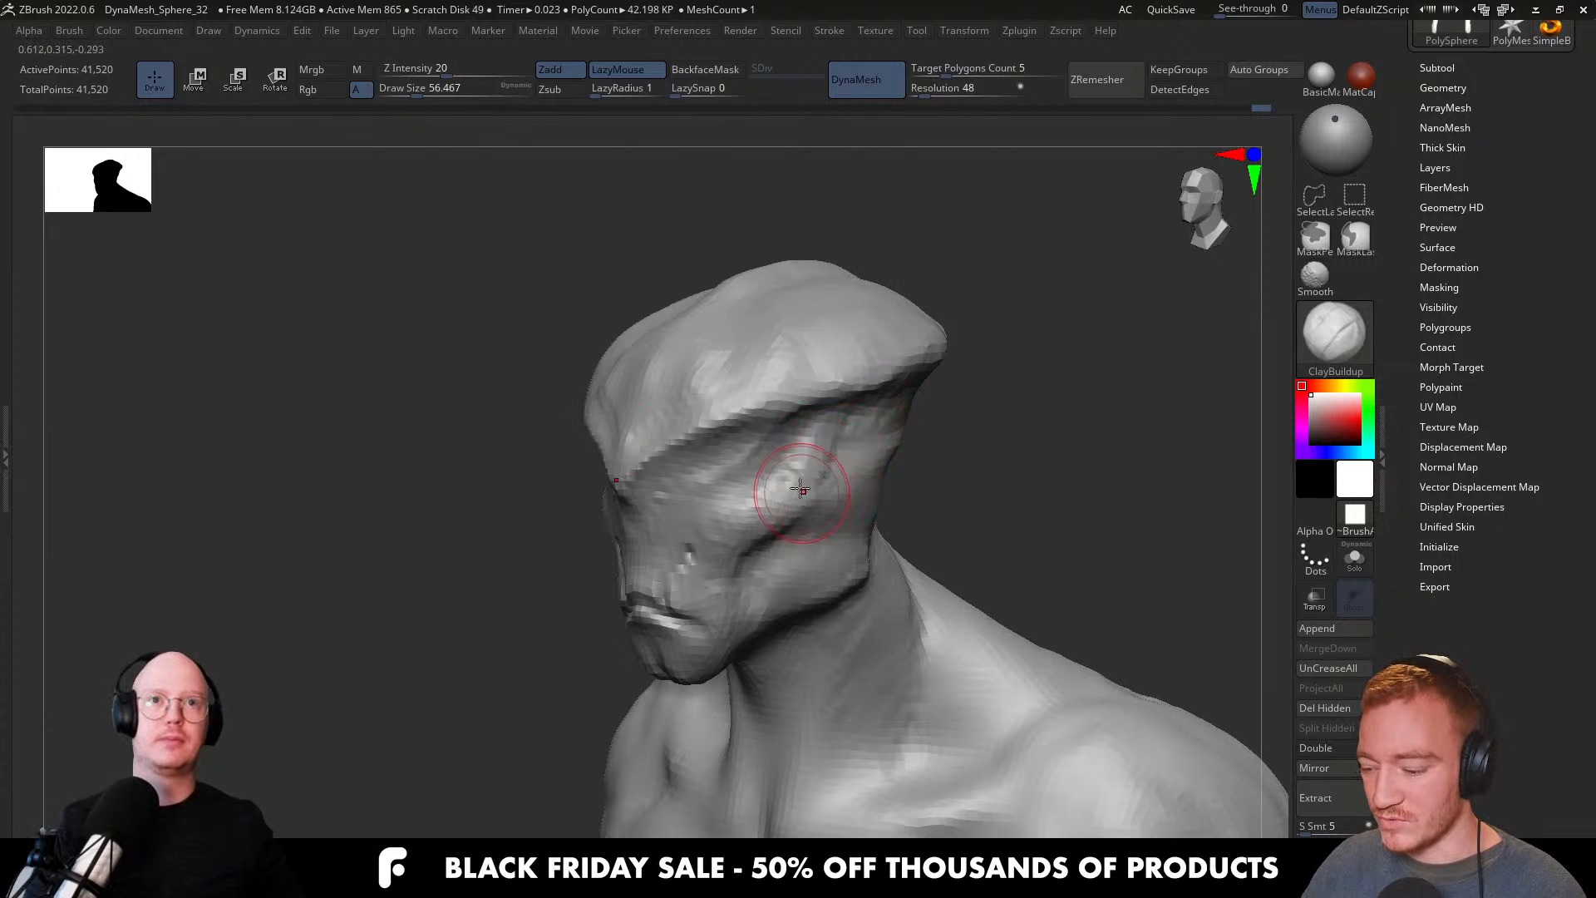
pyautogui.moveTo(844, 462)
pyautogui.mouseDown(button='right')
pyautogui.moveTo(908, 456)
pyautogui.moveTo(788, 466)
pyautogui.moveTo(814, 598)
pyautogui.moveTo(761, 499)
pyautogui.moveTo(797, 557)
pyautogui.moveTo(818, 512)
pyautogui.moveTo(774, 522)
pyautogui.moveTo(771, 480)
pyautogui.mouseUp(button='right')
pyautogui.press('s')
pyautogui.moveTo(770, 483); pyautogui.dragTo(801, 480)
pyautogui.keyDown('alt'); pyautogui.moveTo(799, 459); pyautogui.dragTo(794, 473, button='right'); pyautogui.keyUp('alt')
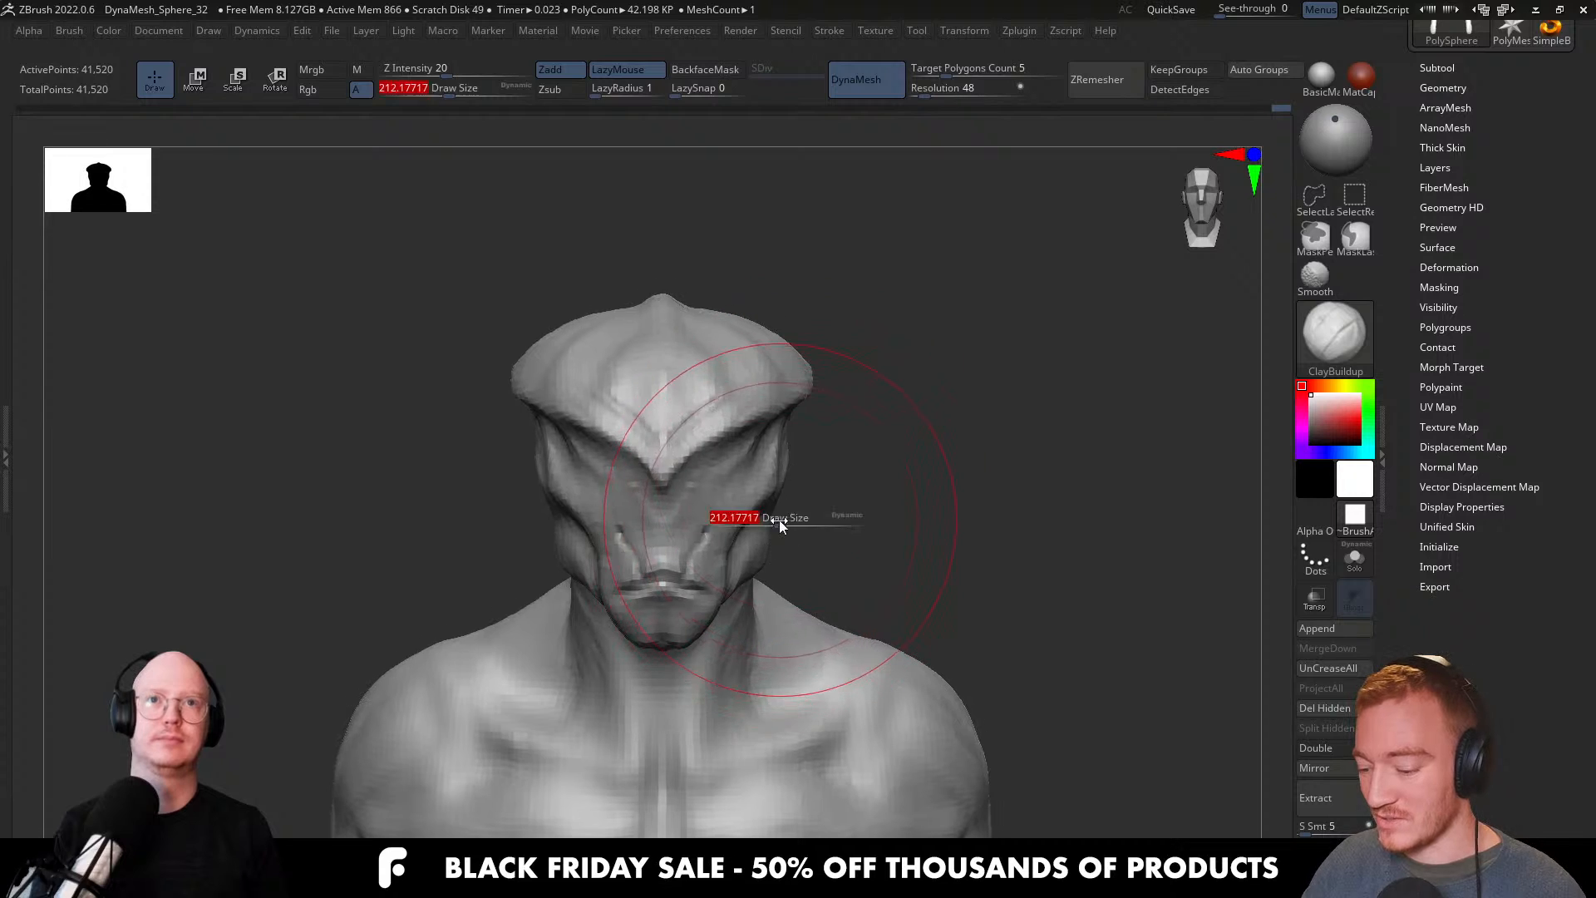
# Refine the silhouette of the sides of the head with the Move brush at several draw sizes.
pyautogui.press('b')
pyautogui.press('m')
pyautogui.press('v')
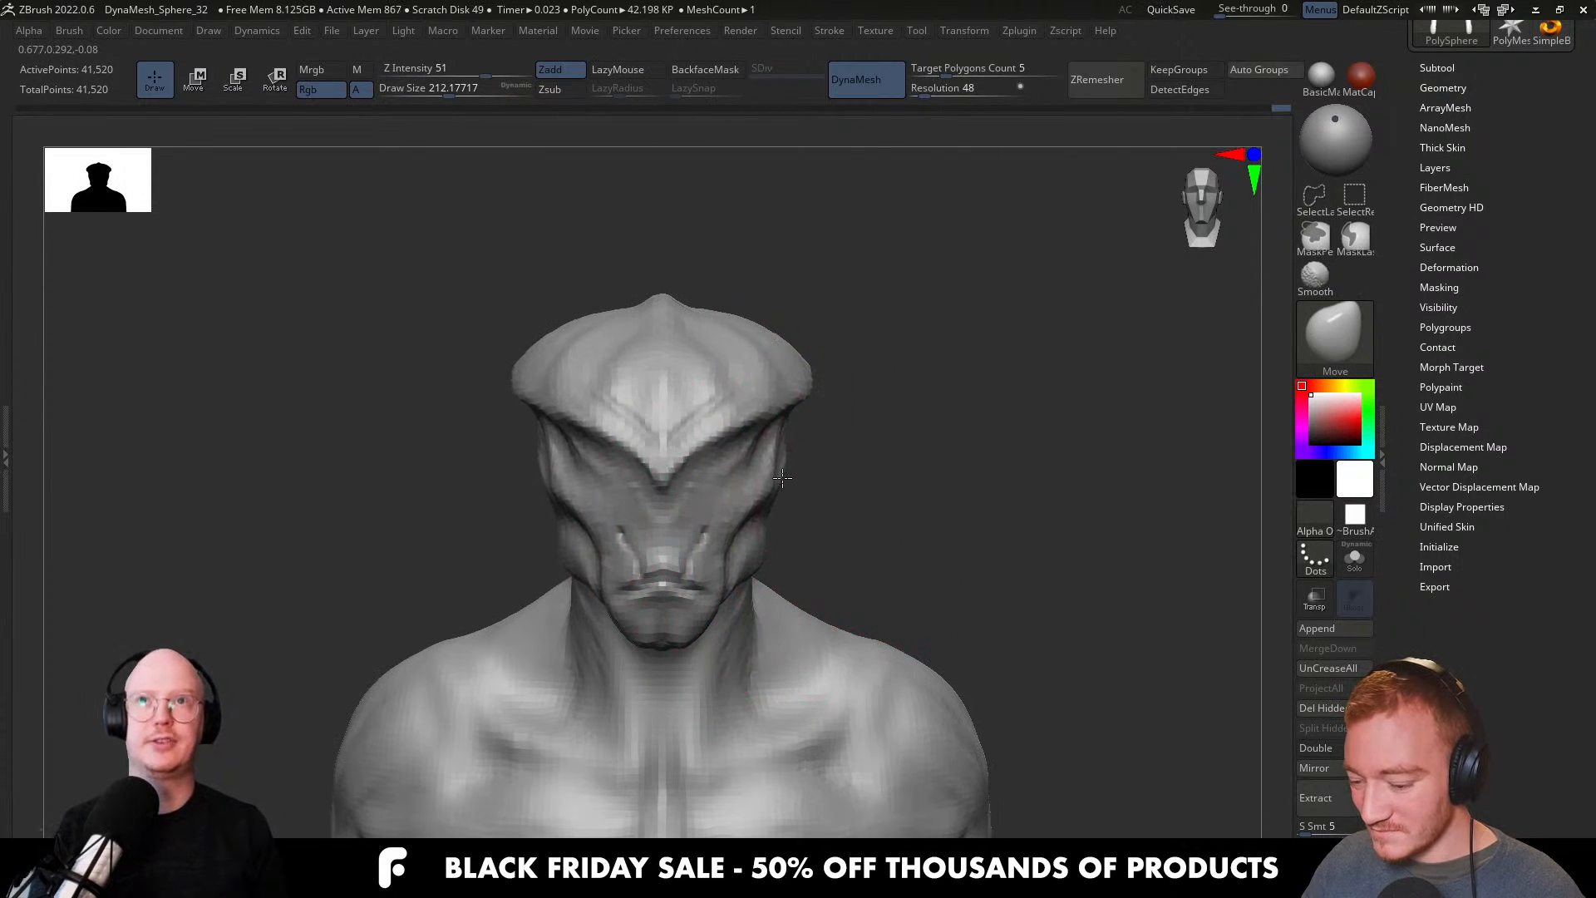
pyautogui.press('s')
pyautogui.moveTo(778, 475); pyautogui.dragTo(766, 475)
pyautogui.moveTo(823, 388)
pyautogui.mouseDown(button='right')
pyautogui.moveTo(759, 481)
pyautogui.moveTo(790, 535)
pyautogui.moveTo(776, 449)
pyautogui.mouseUp(button='right')
pyautogui.press('s')
pyautogui.moveTo(784, 464); pyautogui.dragTo(779, 464)
pyautogui.moveTo(783, 465); pyautogui.dragTo(813, 488)
# Adjust the upper contour of the head crest with the Move brush.
pyautogui.moveTo(724, 412); pyautogui.dragTo(718, 457, button='right')
pyautogui.press('s')
pyautogui.moveTo(674, 366); pyautogui.dragTo(684, 343)
pyautogui.moveTo(750, 411); pyautogui.dragTo(758, 406)
# Shape and smooth the arm around the elbow with the Move and Smooth brushes at a draw size of about 80.
pyautogui.moveTo(777, 391)
pyautogui.mouseDown(button='right')
pyautogui.moveTo(788, 261)
pyautogui.moveTo(790, 523)
pyautogui.moveTo(773, 473)
pyautogui.moveTo(913, 498)
pyautogui.moveTo(864, 502)
pyautogui.mouseUp(button='right')
pyautogui.press('s')
pyautogui.moveTo(893, 499); pyautogui.dragTo(873, 499)
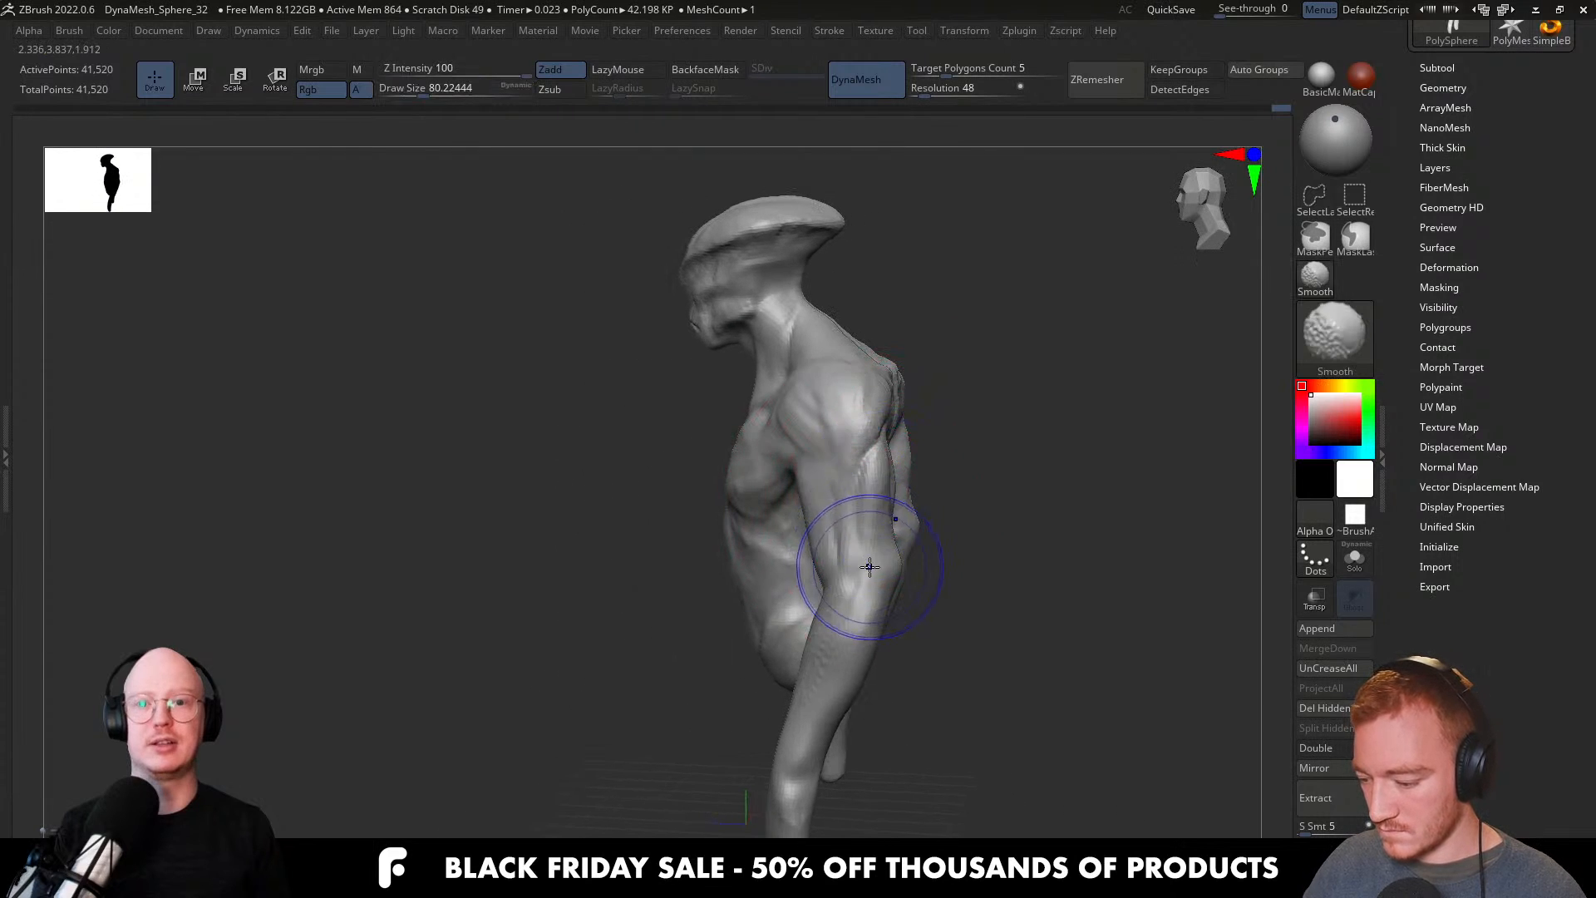
pyautogui.moveTo(880, 574)
pyautogui.mouseDown(button='right')
pyautogui.moveTo(856, 552)
pyautogui.moveTo(957, 535)
pyautogui.moveTo(919, 544)
pyautogui.mouseUp(button='right')
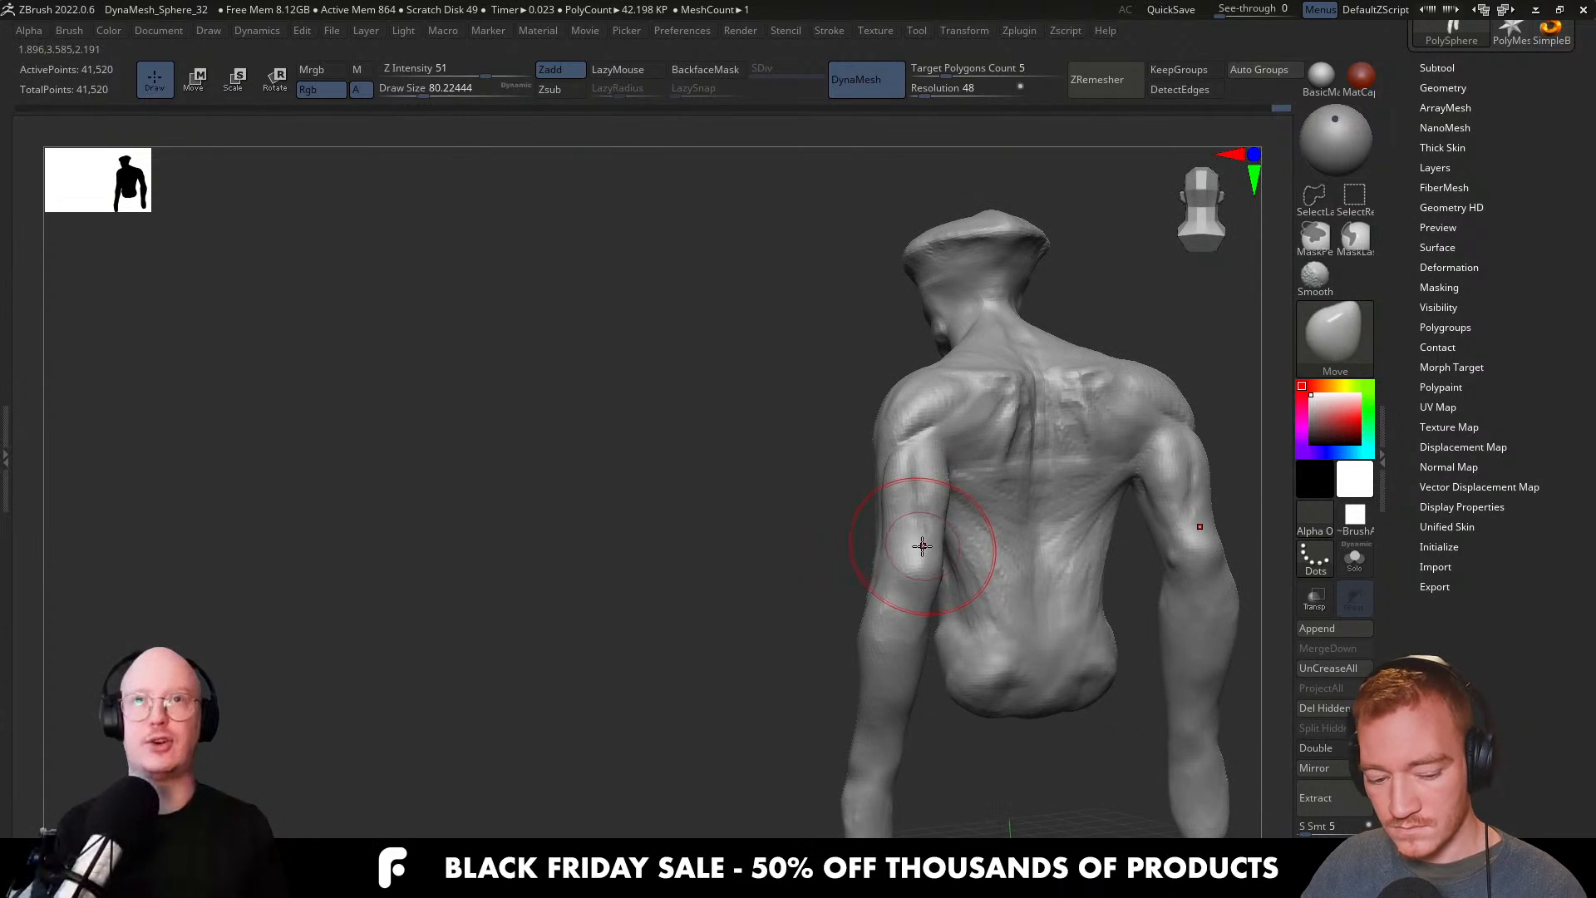
# Carve the triceps crease on the back of the upper arm with DamStandard at a draw size of about 35.
pyautogui.press('ctrl')
pyautogui.moveTo(906, 461)
pyautogui.keyDown('ctrl'); pyautogui.mouseDown(button='right')
pyautogui.moveTo(962, 588)
pyautogui.moveTo(931, 518)
pyautogui.mouseUp(button='right'); pyautogui.keyUp('ctrl')
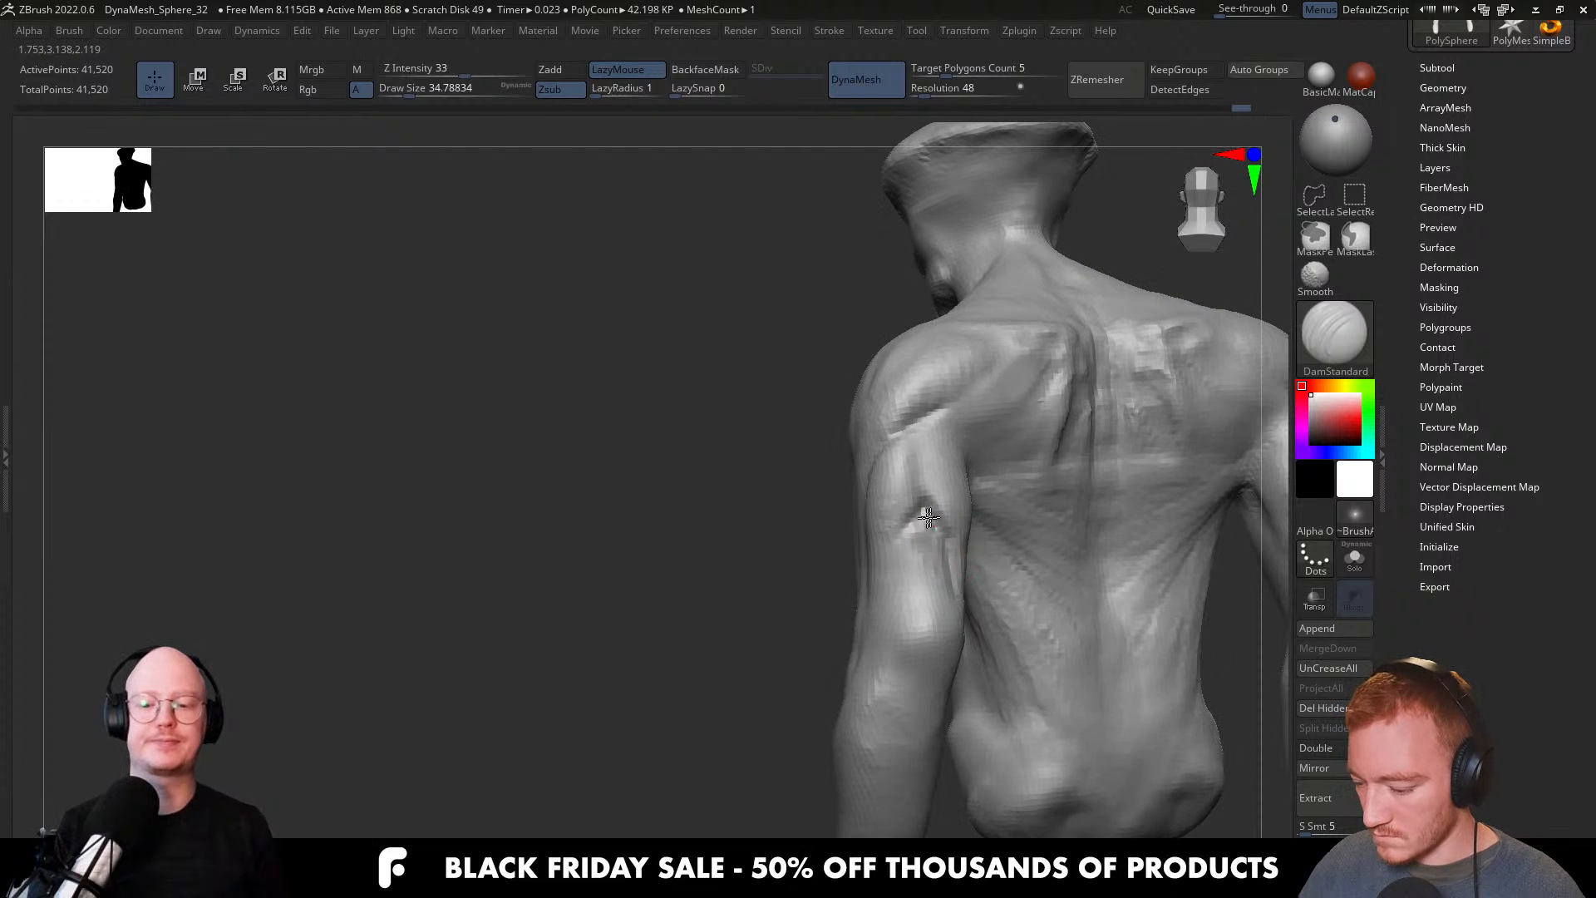
# Carve the triceps separation on the back of the upper arm with the DamStandard brush.
pyautogui.moveTo(893, 579); pyautogui.dragTo(899, 552, button='right')
pyautogui.moveTo(889, 654)
pyautogui.mouseDown(button='right')
pyautogui.moveTo(902, 540)
pyautogui.moveTo(929, 639)
pyautogui.moveTo(855, 635)
pyautogui.moveTo(918, 605)
pyautogui.mouseUp(button='right')
pyautogui.moveTo(919, 604)
pyautogui.mouseDown()
pyautogui.moveTo(960, 588)
pyautogui.moveTo(927, 550)
pyautogui.mouseUp()
pyautogui.moveTo(947, 560)
pyautogui.mouseDown(button='right')
pyautogui.moveTo(1028, 558)
pyautogui.moveTo(974, 568)
pyautogui.mouseUp(button='right')
# Build up the triceps on the back of the upper arm with the ClayBuildup brush.
pyautogui.press('b')
pyautogui.press('c')
pyautogui.press('b')
pyautogui.press('s')
pyautogui.moveTo(974, 571); pyautogui.dragTo(969, 571)
pyautogui.moveTo(969, 571); pyautogui.dragTo(980, 577, button='right')
pyautogui.moveTo(983, 581); pyautogui.dragTo(994, 591)
# Add volume to the lower triceps above the elbow with ClayBuildup at a draw size of about 44.
pyautogui.moveTo(970, 535)
pyautogui.mouseDown(button='right')
pyautogui.moveTo(1118, 556)
pyautogui.moveTo(1008, 525)
pyautogui.mouseUp(button='right')
pyautogui.moveTo(1009, 526); pyautogui.dragTo(1000, 613)
pyautogui.moveTo(1000, 614); pyautogui.dragTo(989, 543, button='right')
pyautogui.press('s')
pyautogui.moveTo(973, 565); pyautogui.dragTo(969, 564)
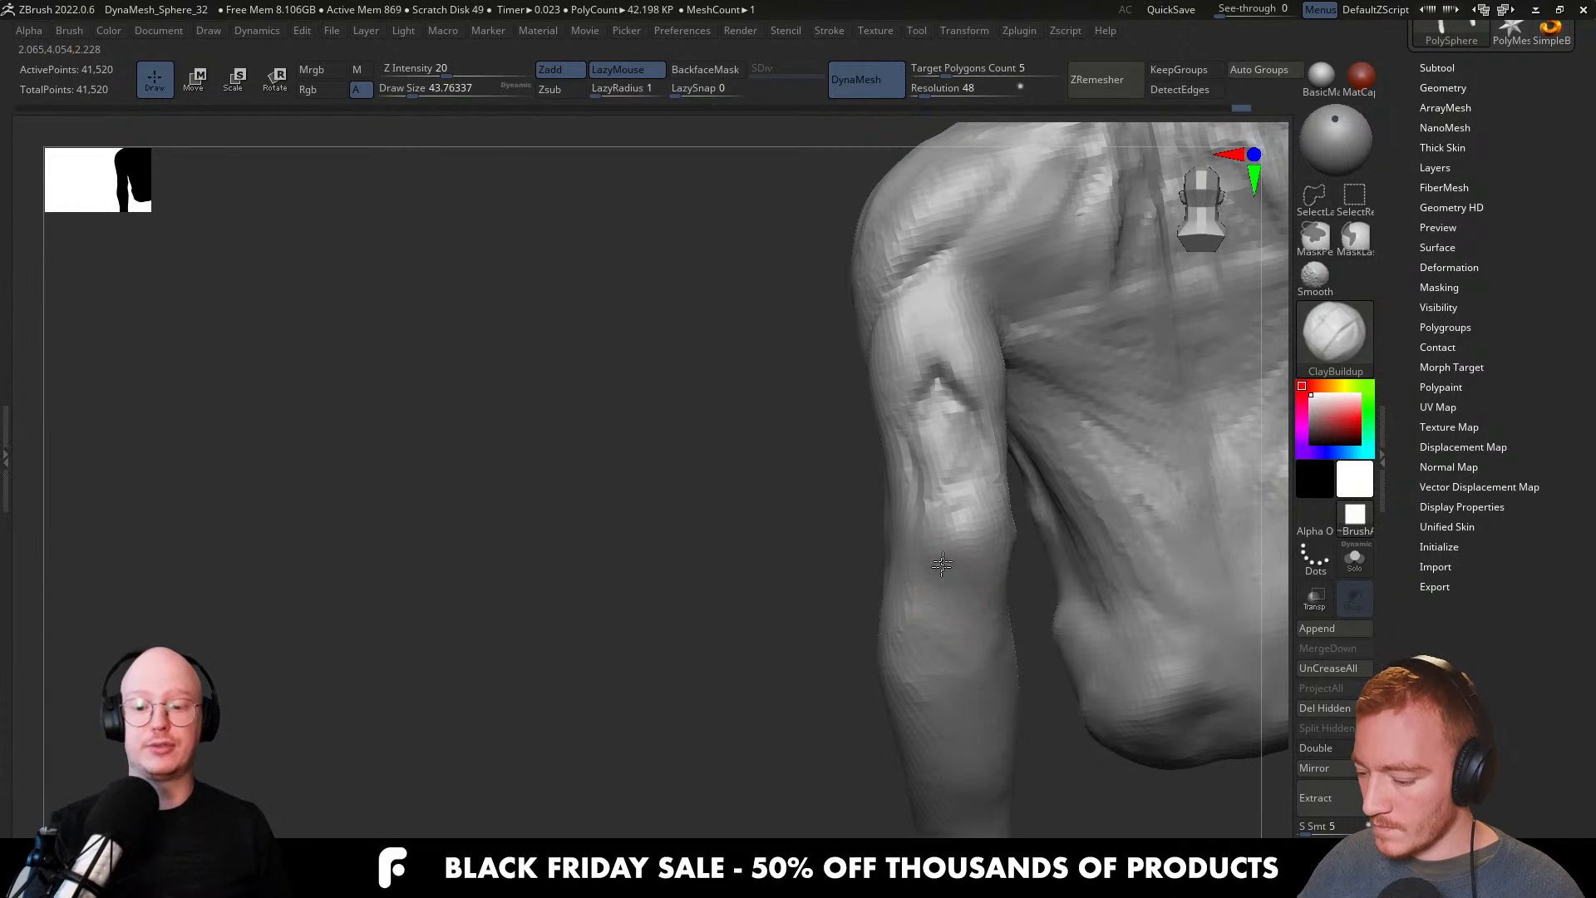
pyautogui.moveTo(972, 530)
pyautogui.mouseDown(button='right')
pyautogui.moveTo(964, 546)
pyautogui.moveTo(991, 530)
pyautogui.moveTo(1090, 541)
pyautogui.moveTo(1033, 563)
pyautogui.moveTo(1044, 538)
pyautogui.moveTo(1026, 595)
pyautogui.moveTo(999, 599)
pyautogui.mouseUp(button='right')
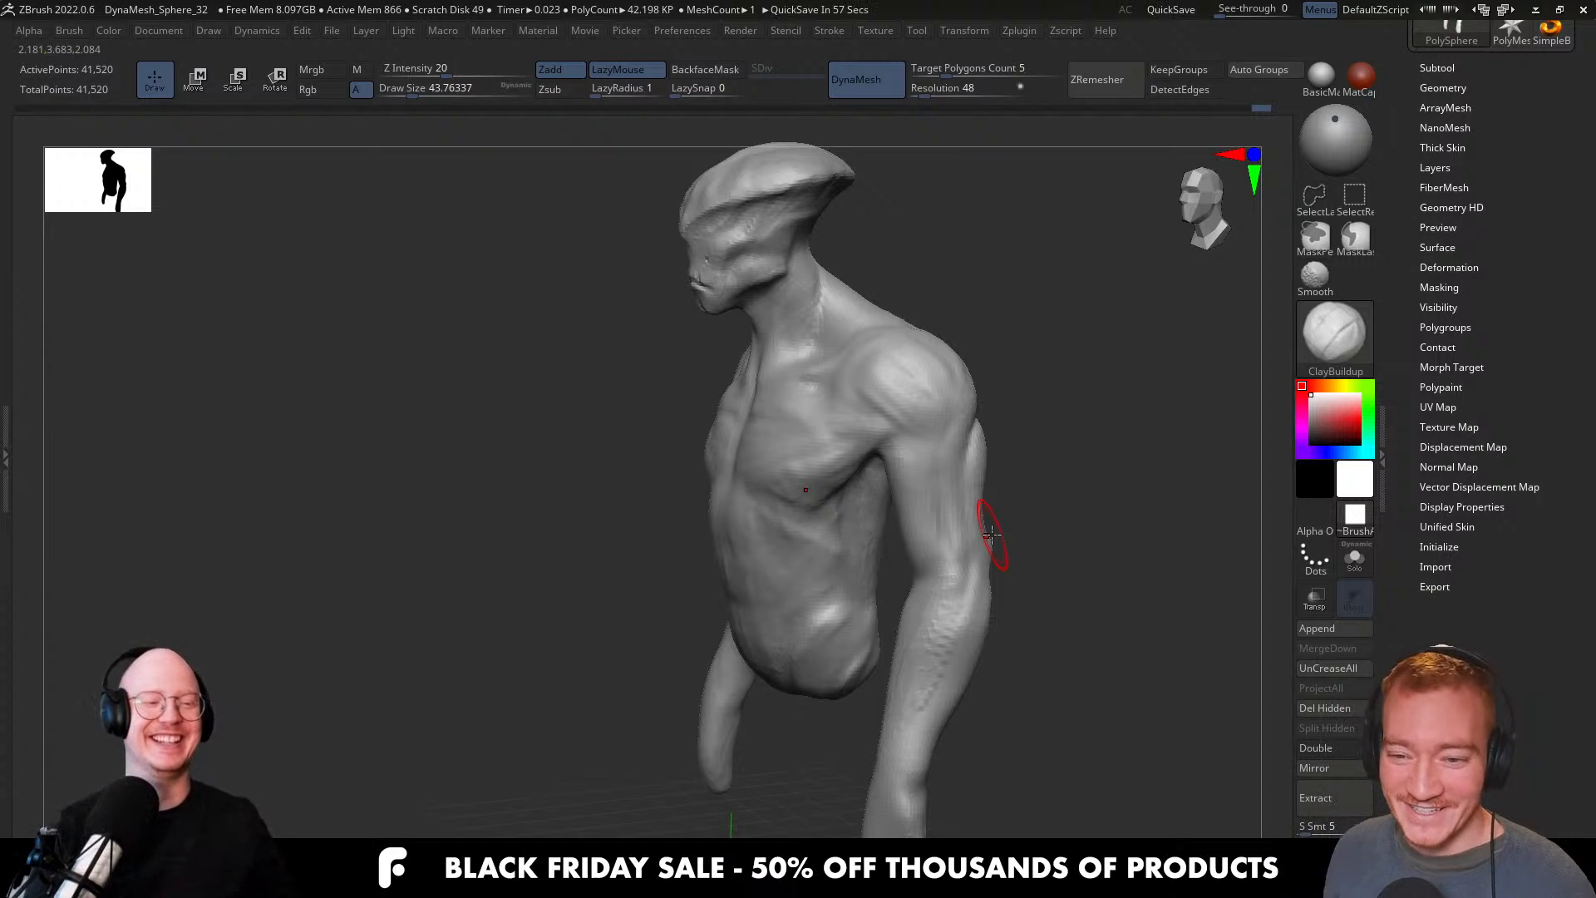
# Reshape the front of the upper arm and elbow bend in side view with the Move brush, at draw sizes of about 97 to 112.
pyautogui.moveTo(992, 534); pyautogui.dragTo(943, 582, button='right')
pyautogui.press('b')
pyautogui.press('m')
pyautogui.press('v')
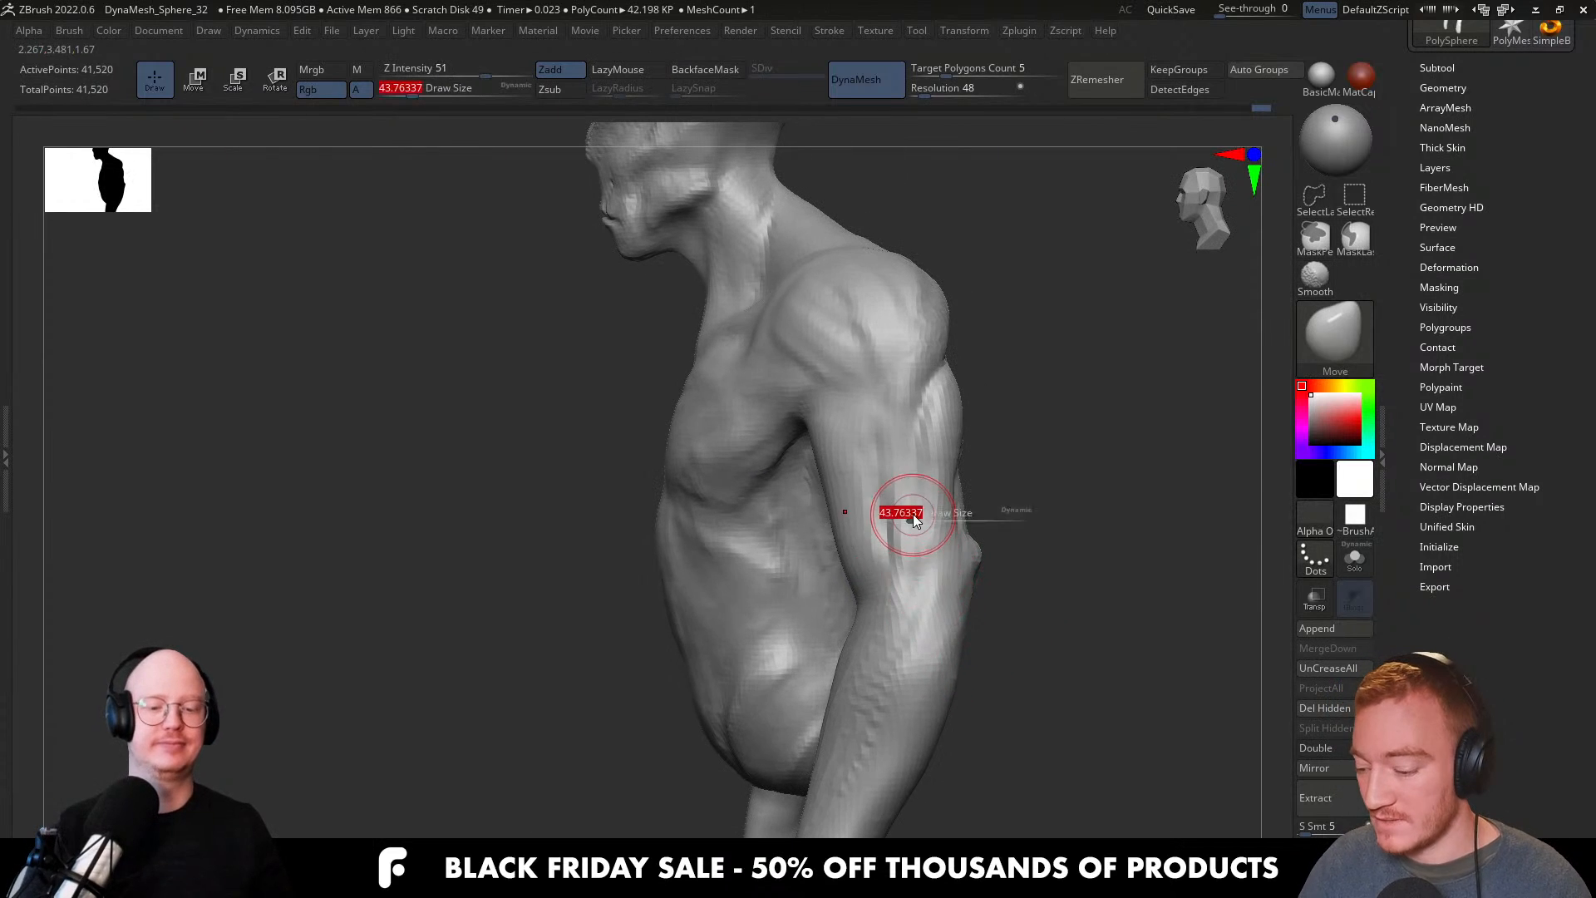
pyautogui.moveTo(898, 531); pyautogui.dragTo(865, 579, button='right')
pyautogui.moveTo(847, 561); pyautogui.dragTo(838, 567)
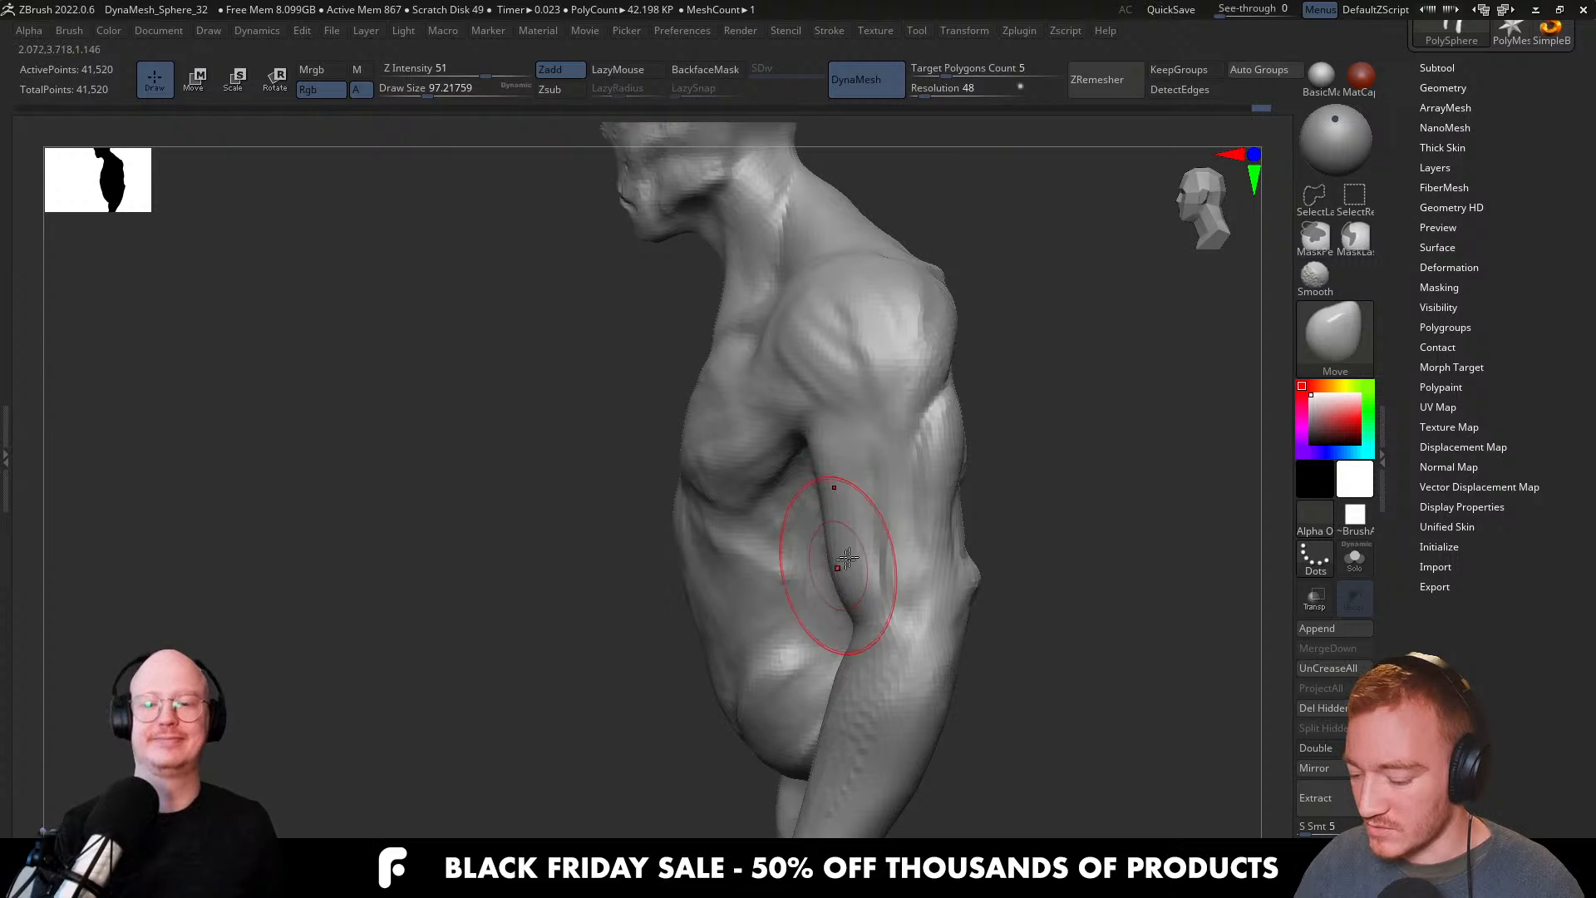
pyautogui.press('s')
pyautogui.moveTo(869, 637); pyautogui.dragTo(877, 638)
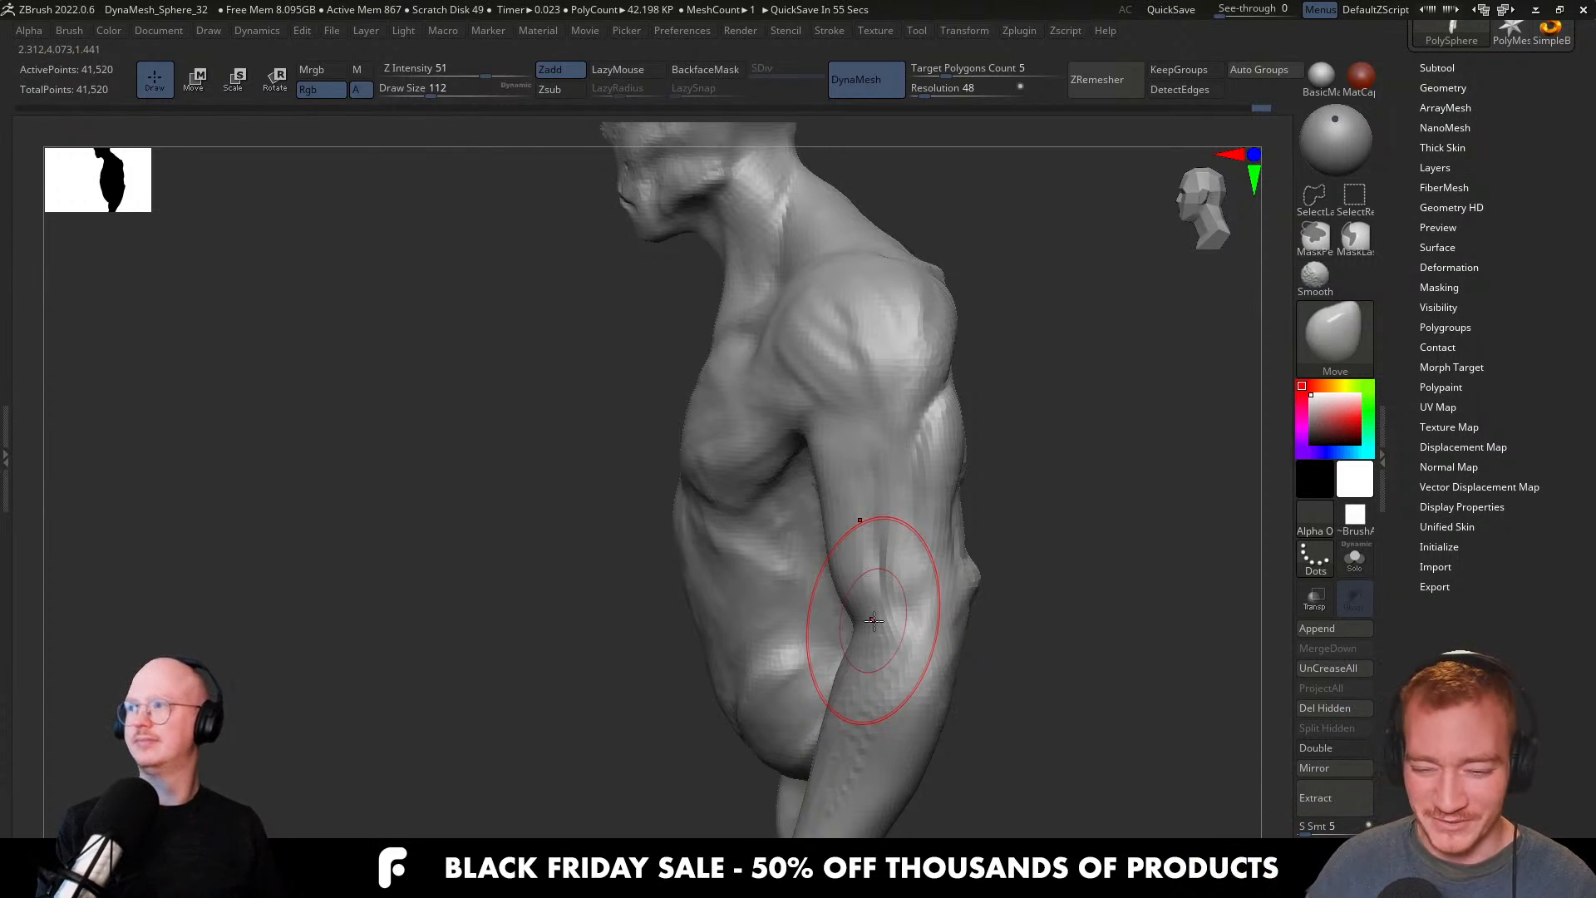
# Refine the biceps and upper arm profile from the side with the Move brush at a draw size of about 65.
pyautogui.keyDown('shift'); pyautogui.moveTo(830, 445); pyautogui.dragTo(855, 463, button='right'); pyautogui.keyUp('shift')
pyautogui.press('s')
pyautogui.moveTo(855, 463); pyautogui.dragTo(823, 439)
pyautogui.press('[')
pyautogui.moveTo(862, 552)
pyautogui.mouseDown(button='right')
pyautogui.moveTo(855, 566)
pyautogui.moveTo(862, 532)
pyautogui.mouseUp(button='right')
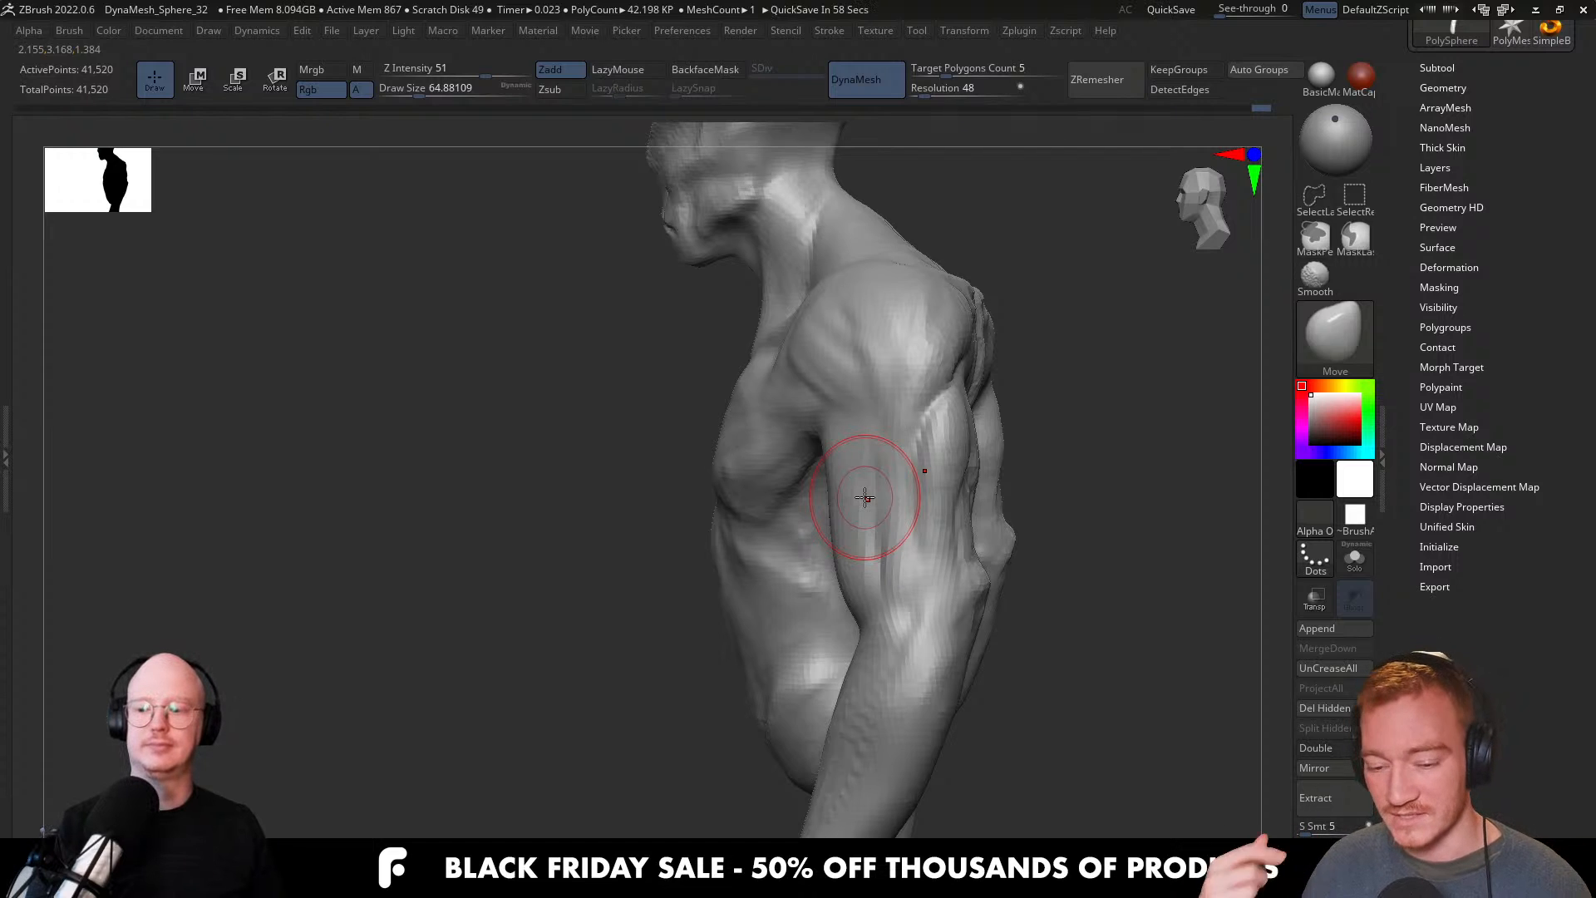
# Adjust the outer contour of the upper arms in front view with the Move brush, at draw sizes of about 101 to 145.
pyautogui.keyDown('shift'); pyautogui.moveTo(785, 421); pyautogui.dragTo(882, 378, button='right'); pyautogui.keyUp('shift')
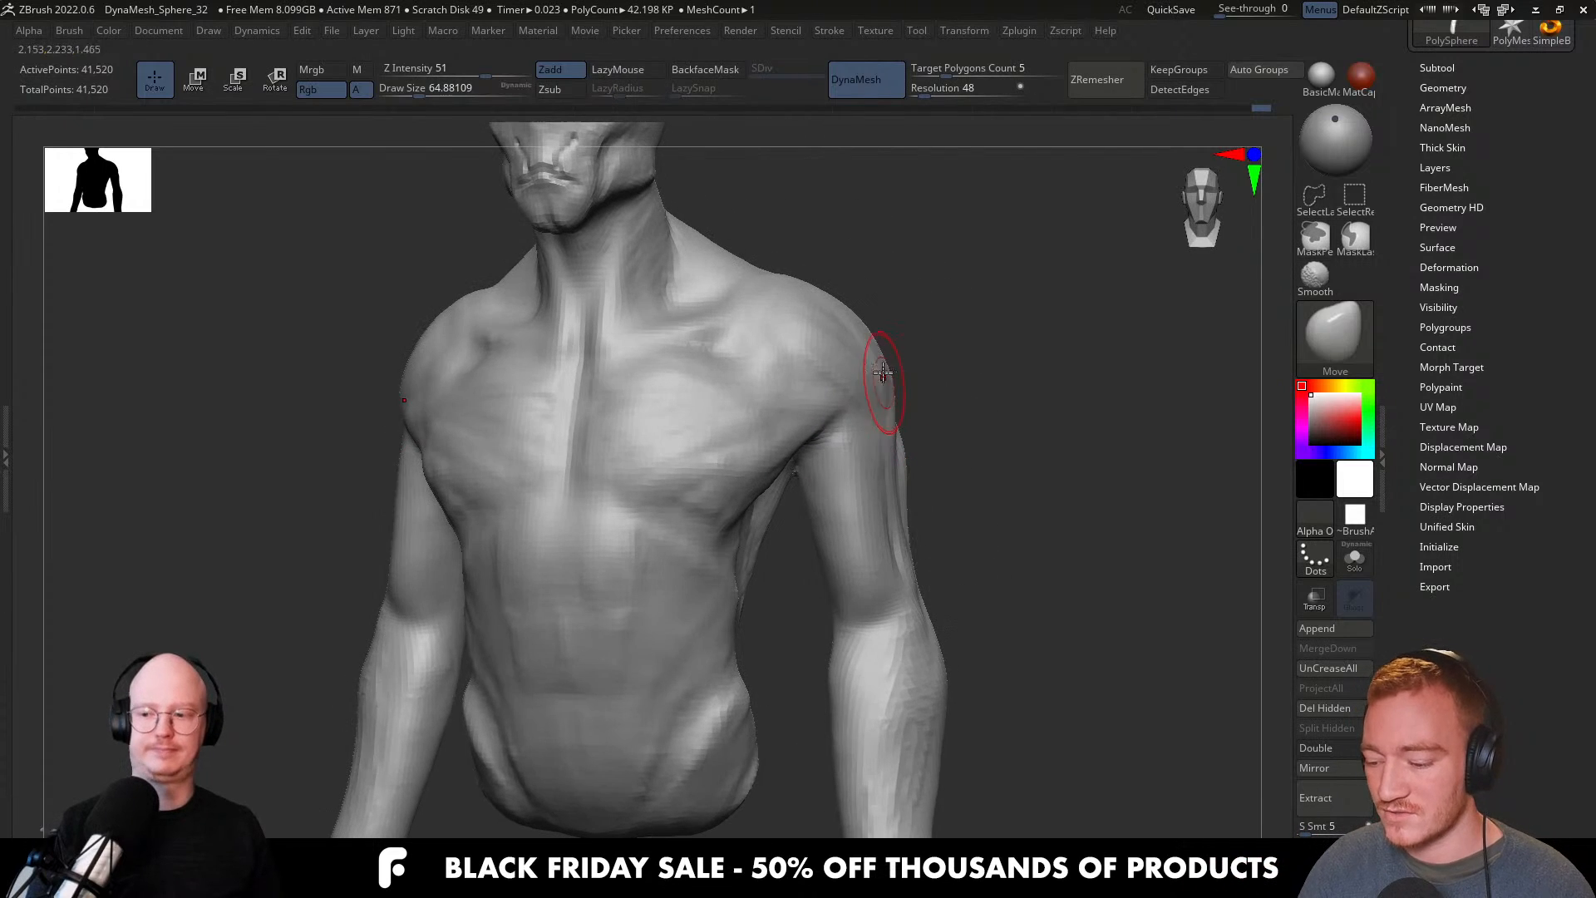
pyautogui.moveTo(785, 395); pyautogui.dragTo(858, 507, button='right')
pyautogui.press('s')
pyautogui.moveTo(858, 507); pyautogui.dragTo(877, 497)
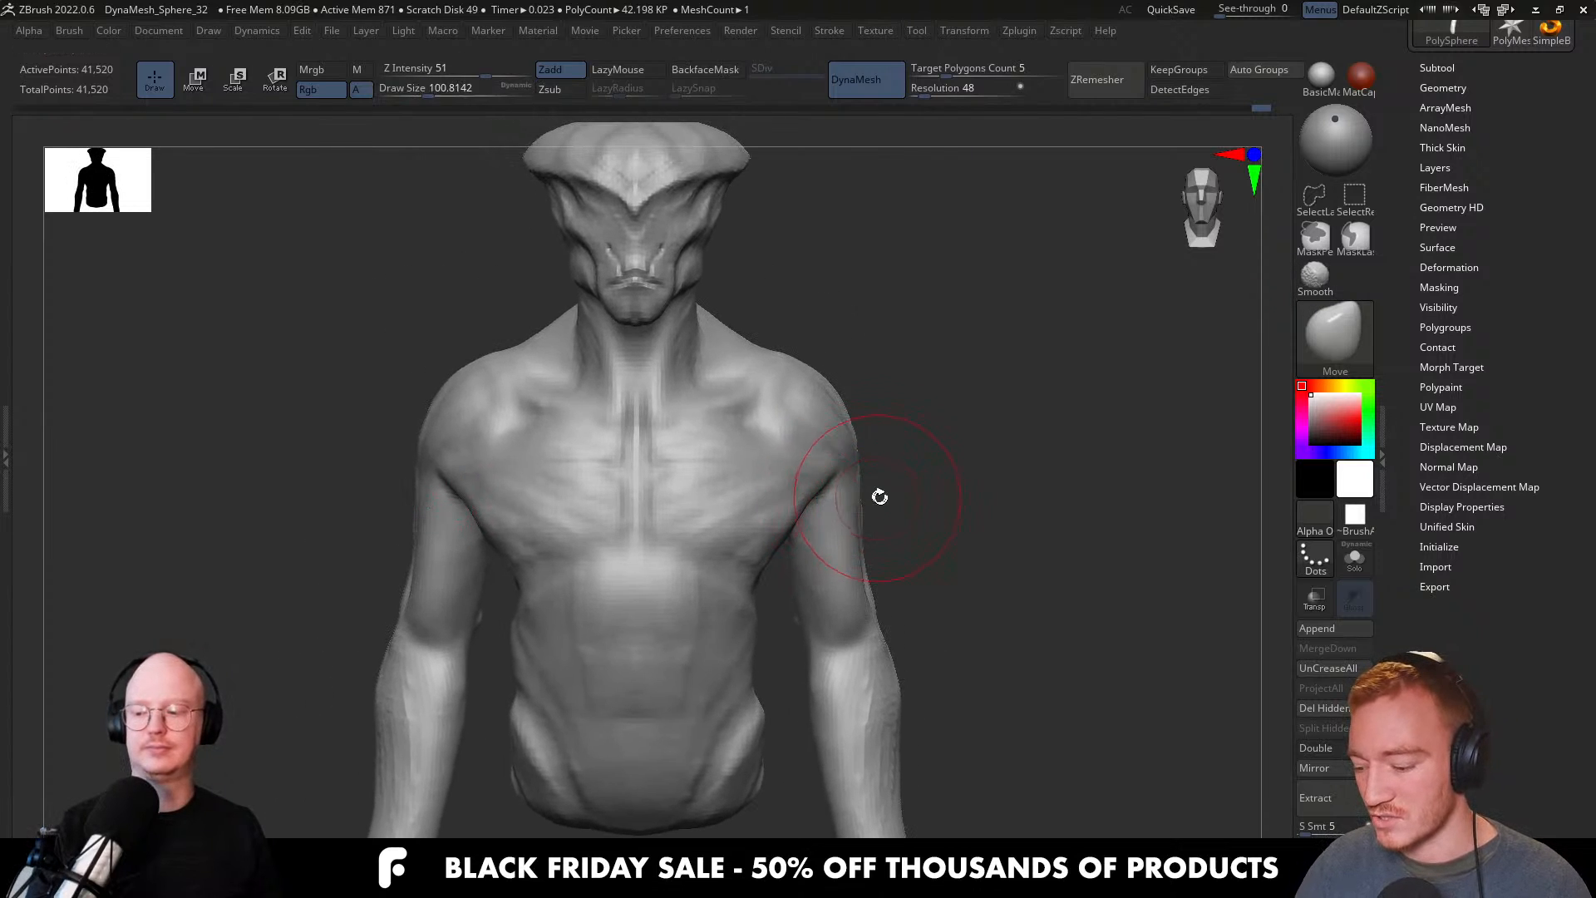
pyautogui.moveTo(854, 566)
pyautogui.mouseDown(button='right')
pyautogui.moveTo(887, 582)
pyautogui.moveTo(914, 555)
pyautogui.moveTo(859, 554)
pyautogui.mouseUp(button='right')
pyautogui.press('s')
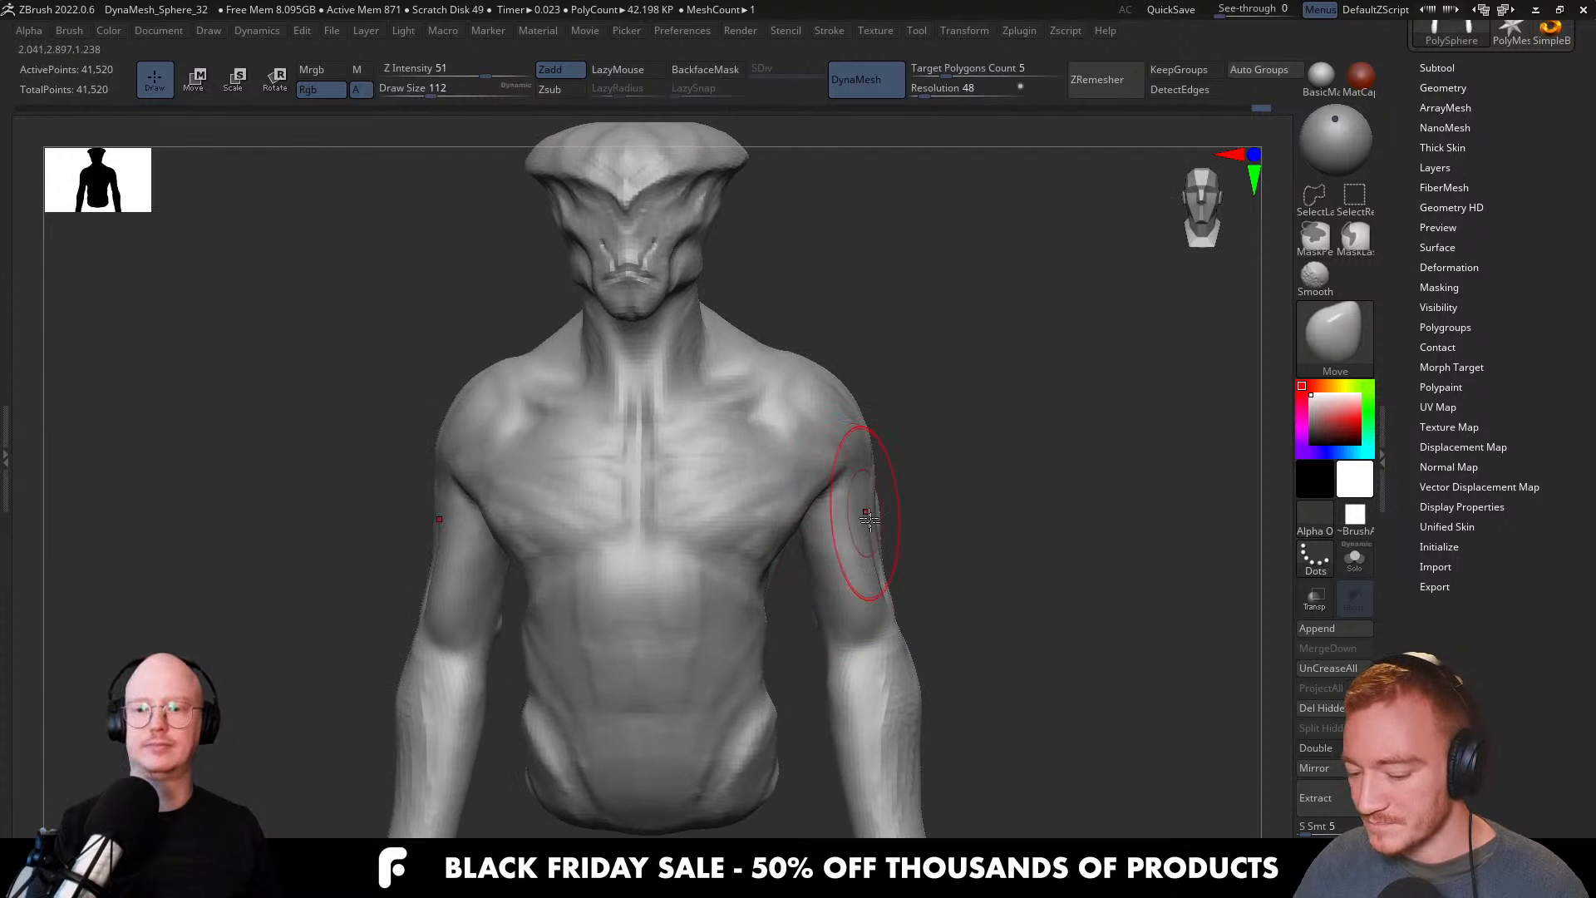
pyautogui.press('s')
pyautogui.moveTo(850, 568); pyautogui.dragTo(863, 557)
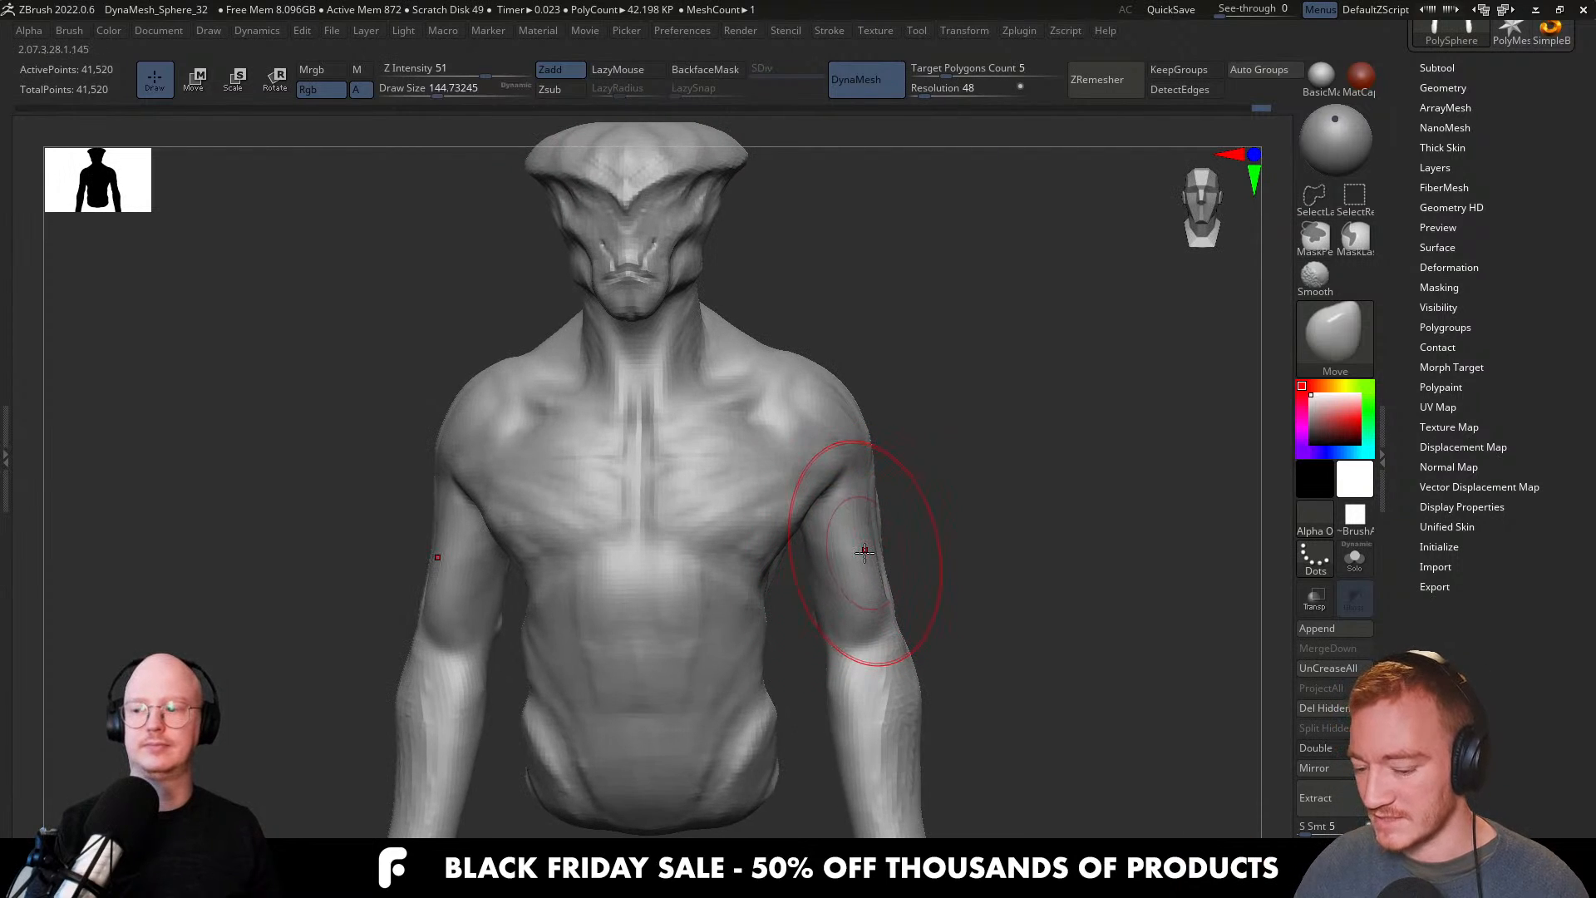
pyautogui.moveTo(864, 552); pyautogui.dragTo(839, 482, button='right')
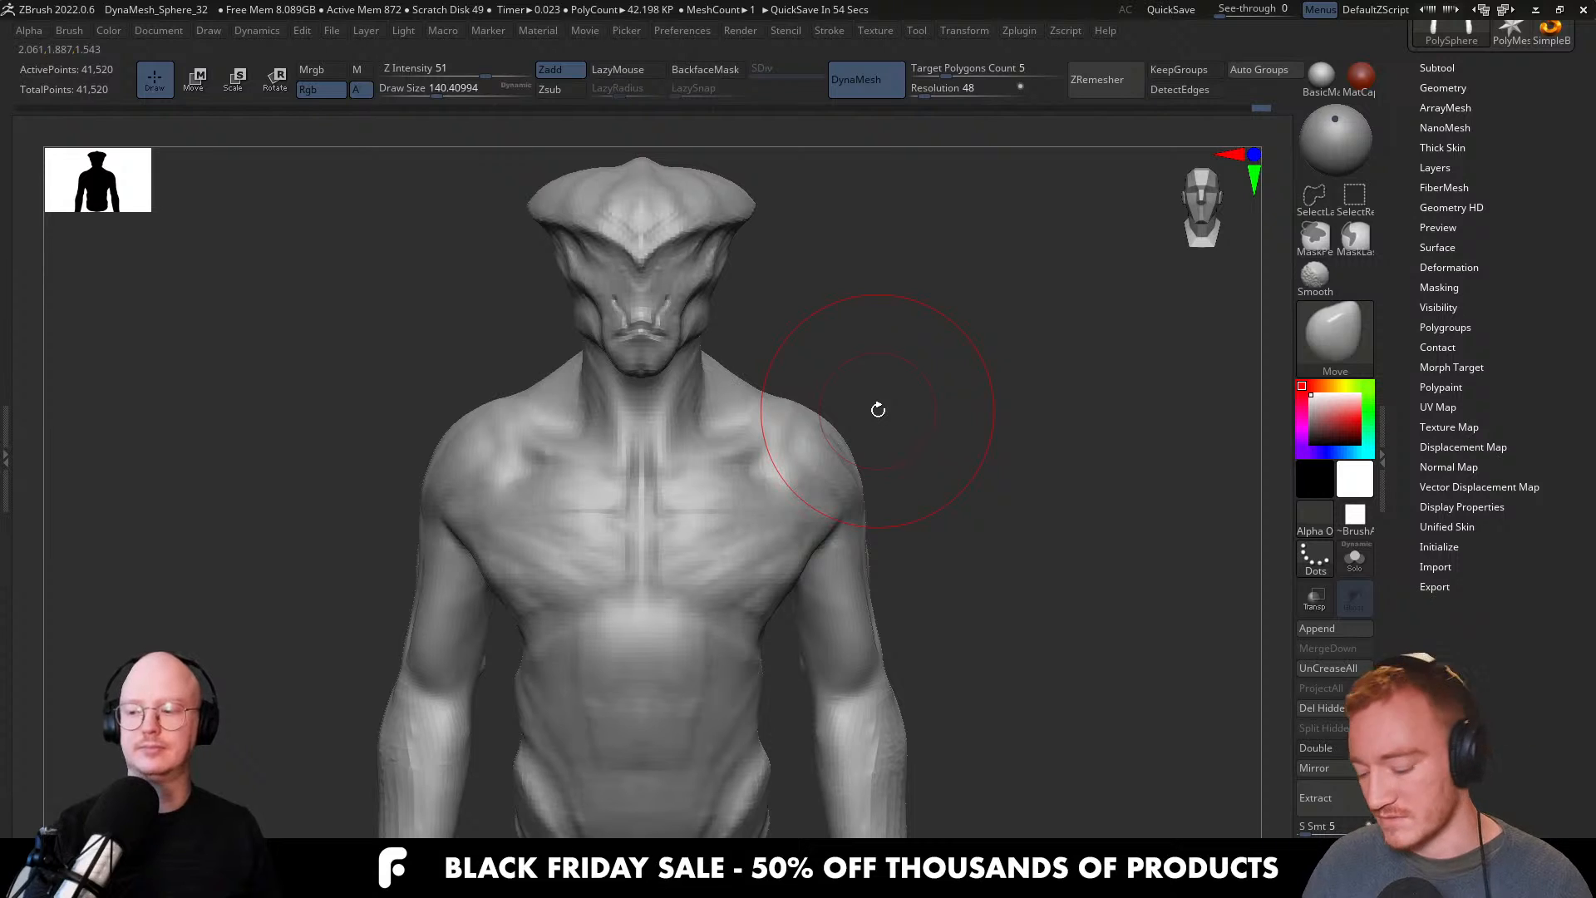
# Reposition the elbows and forearms in front view with the Move brush, undoing one stroke.
pyautogui.moveTo(825, 476)
pyautogui.mouseDown(button='right')
pyautogui.moveTo(825, 491)
pyautogui.moveTo(906, 517)
pyautogui.moveTo(865, 489)
pyautogui.mouseUp(button='right')
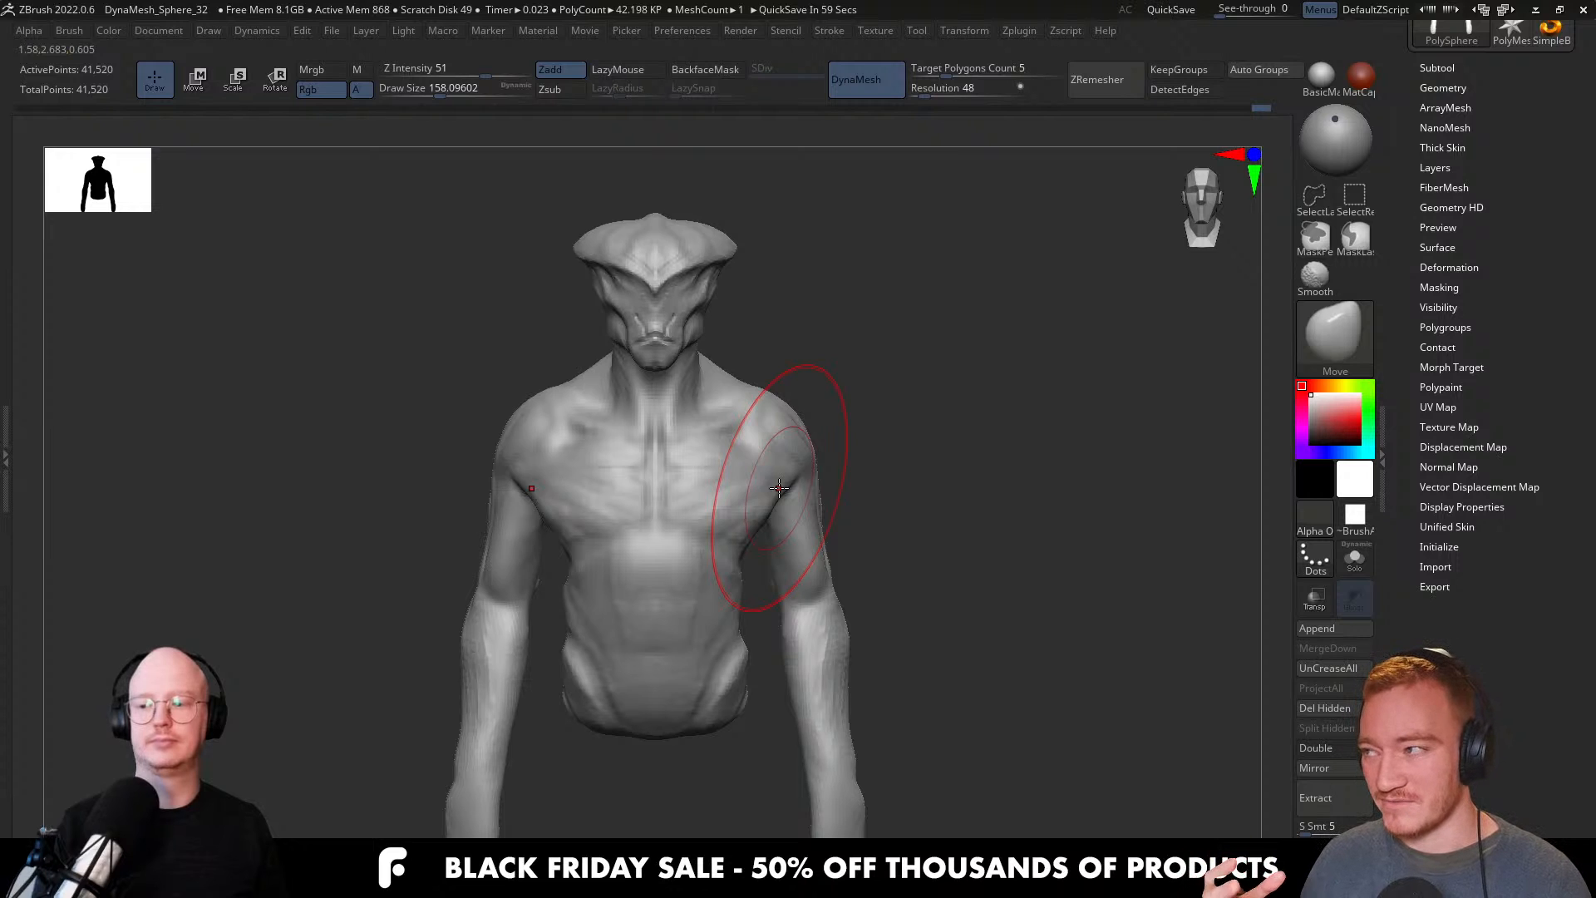
pyautogui.moveTo(855, 684)
pyautogui.mouseDown()
pyautogui.moveTo(865, 670)
pyautogui.moveTo(787, 659)
pyautogui.moveTo(803, 691)
pyautogui.mouseUp()
pyautogui.press('s')
pyautogui.hotkey('ctrl', 'z')
pyautogui.press('s')
pyautogui.moveTo(808, 683)
pyautogui.mouseDown()
pyautogui.moveTo(863, 657)
pyautogui.moveTo(777, 648)
pyautogui.mouseUp()
pyautogui.press('s')
pyautogui.click(809, 652)
# Reshape the gap between the upper arms and the torso with the Move brush at a draw size of about 192.
pyautogui.press('s')
pyautogui.moveTo(785, 577)
pyautogui.keyDown('alt'); pyautogui.mouseDown()
pyautogui.moveTo(773, 592)
pyautogui.moveTo(787, 557)
pyautogui.mouseUp(); pyautogui.keyUp('alt')
pyautogui.moveTo(849, 577)
pyautogui.mouseDown(button='right')
pyautogui.moveTo(816, 588)
pyautogui.moveTo(909, 577)
pyautogui.moveTo(880, 650)
pyautogui.mouseUp(button='right')
pyautogui.press('s')
pyautogui.moveTo(799, 572); pyautogui.dragTo(790, 574)
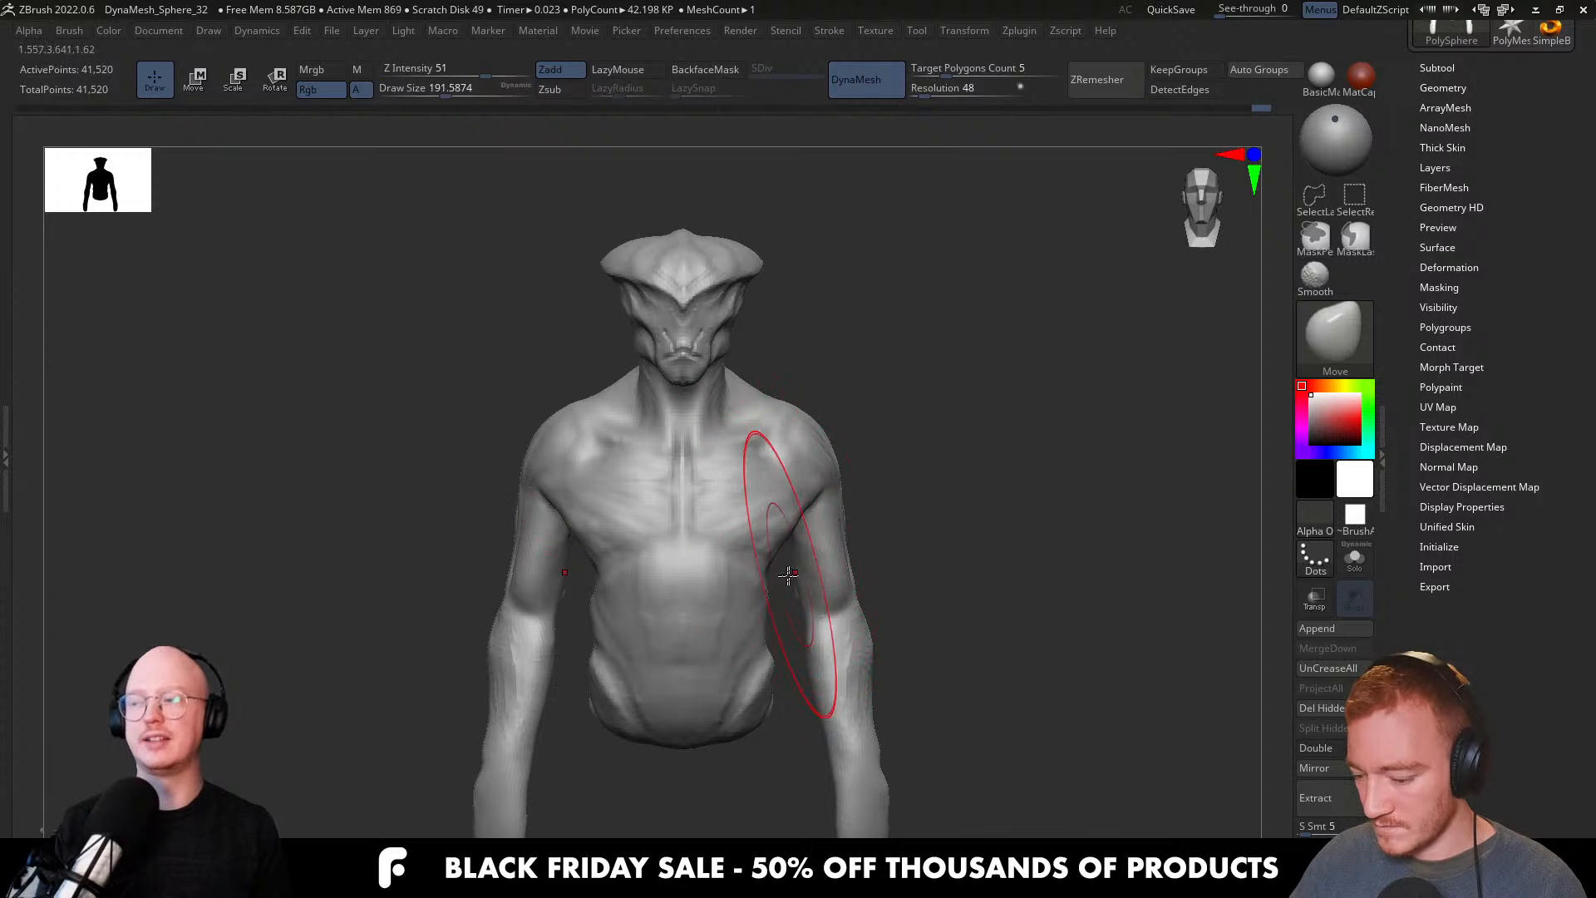
# Smooth the outer upper arms and adjust the torso's sides with the Move brush at a draw size of about 108.
pyautogui.press('s')
pyautogui.moveTo(822, 488); pyautogui.dragTo(828, 500, button='right')
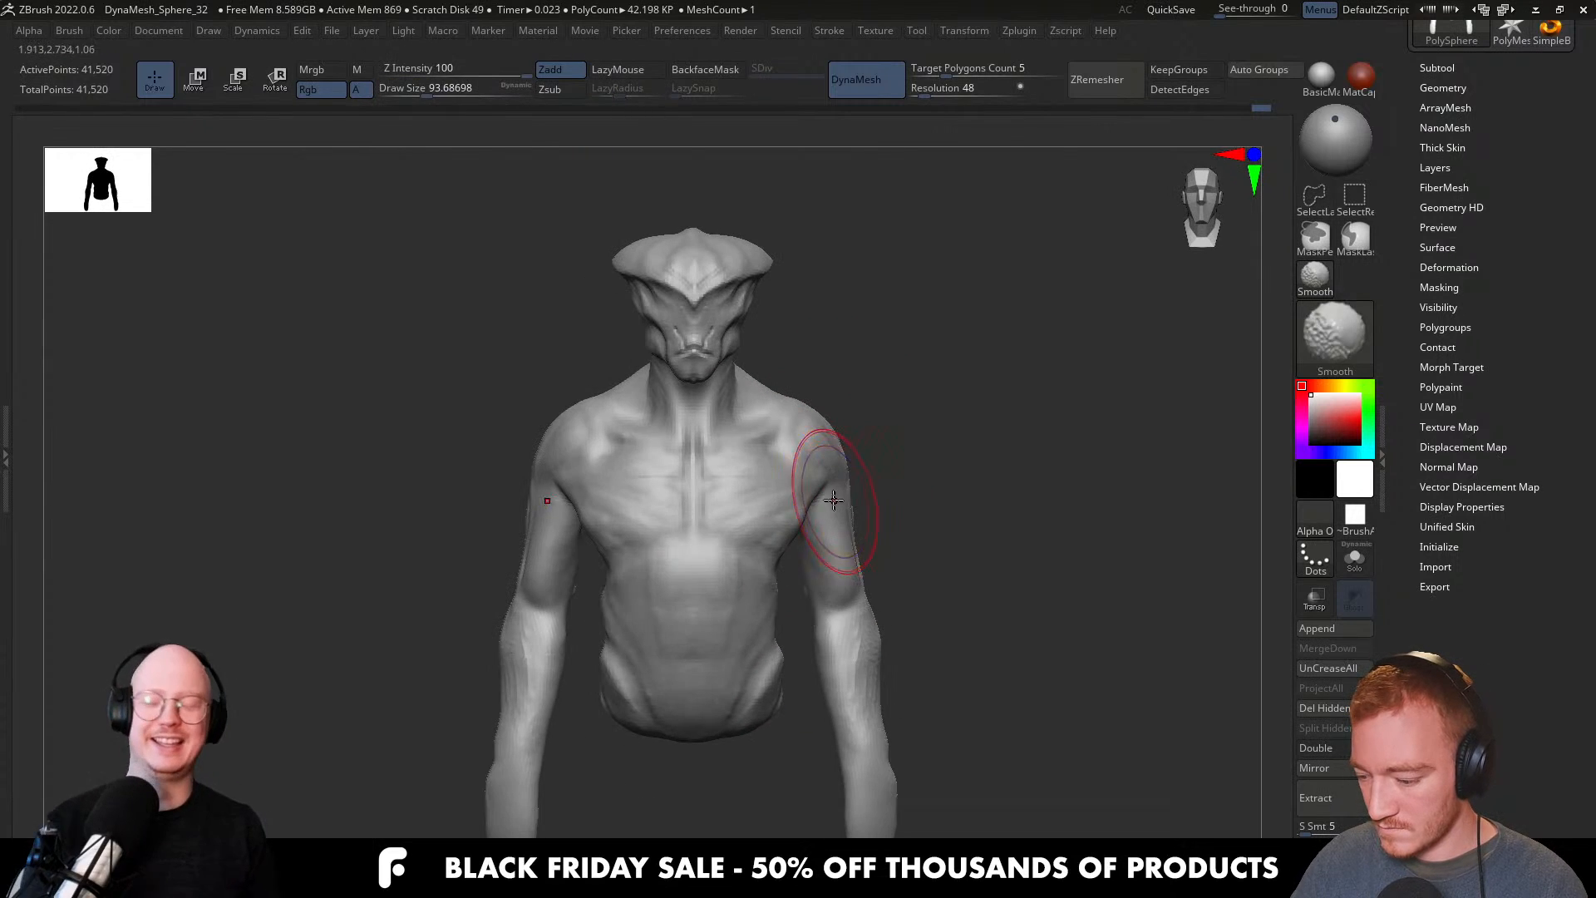
pyautogui.press('s')
pyautogui.moveTo(814, 496); pyautogui.dragTo(809, 496)
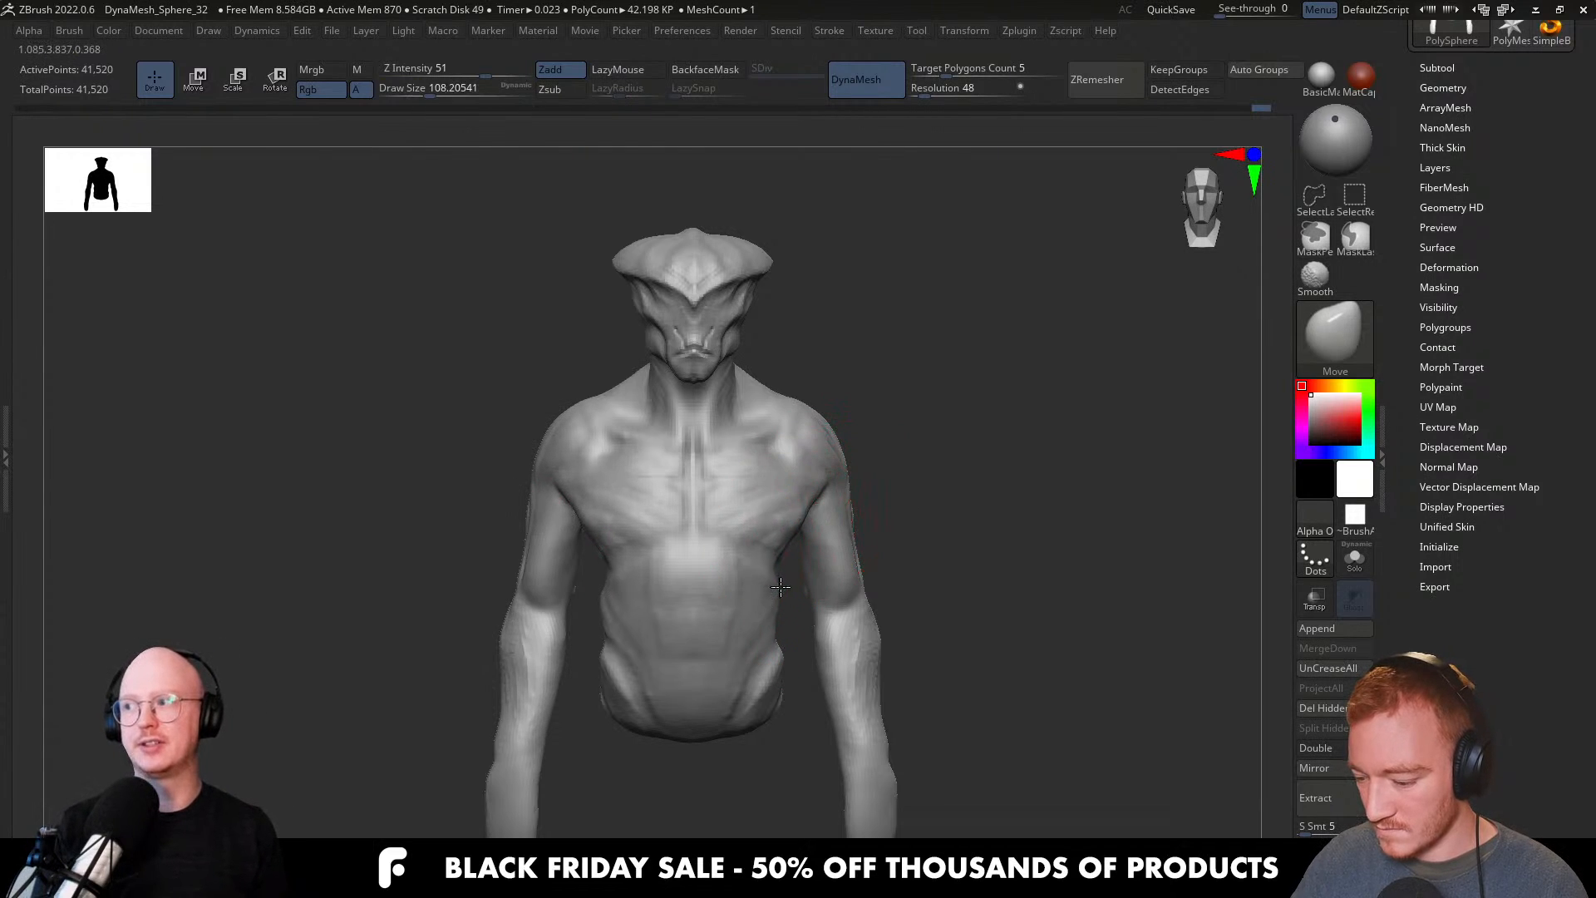
# Carve the collarbone and the groove between chest and shoulder with DamStandard at a draw size of about 33.
pyautogui.moveTo(792, 520)
pyautogui.mouseDown(button='right')
pyautogui.moveTo(835, 523)
pyautogui.moveTo(805, 528)
pyautogui.moveTo(812, 488)
pyautogui.mouseUp(button='right')
pyautogui.press('b')
pyautogui.press('d')
pyautogui.press('s')
pyautogui.press('s')
pyautogui.moveTo(812, 488); pyautogui.dragTo(791, 487)
pyautogui.moveTo(798, 438); pyautogui.dragTo(723, 441, button='right')
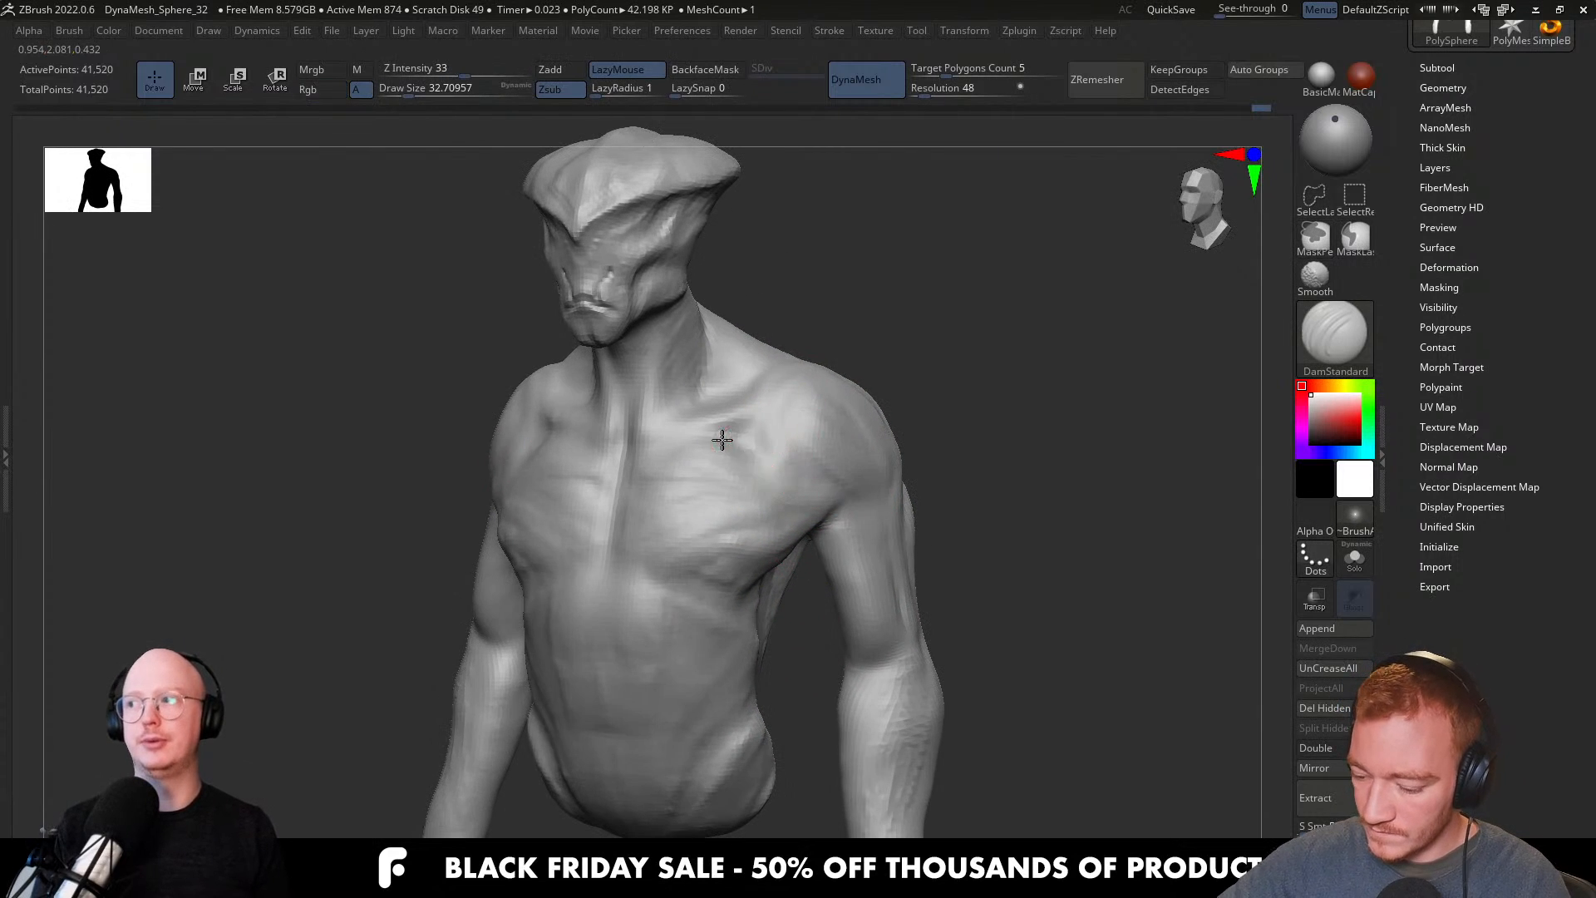
pyautogui.moveTo(841, 477); pyautogui.dragTo(713, 427, button='right')
pyautogui.moveTo(829, 487); pyautogui.dragTo(745, 449, button='right')
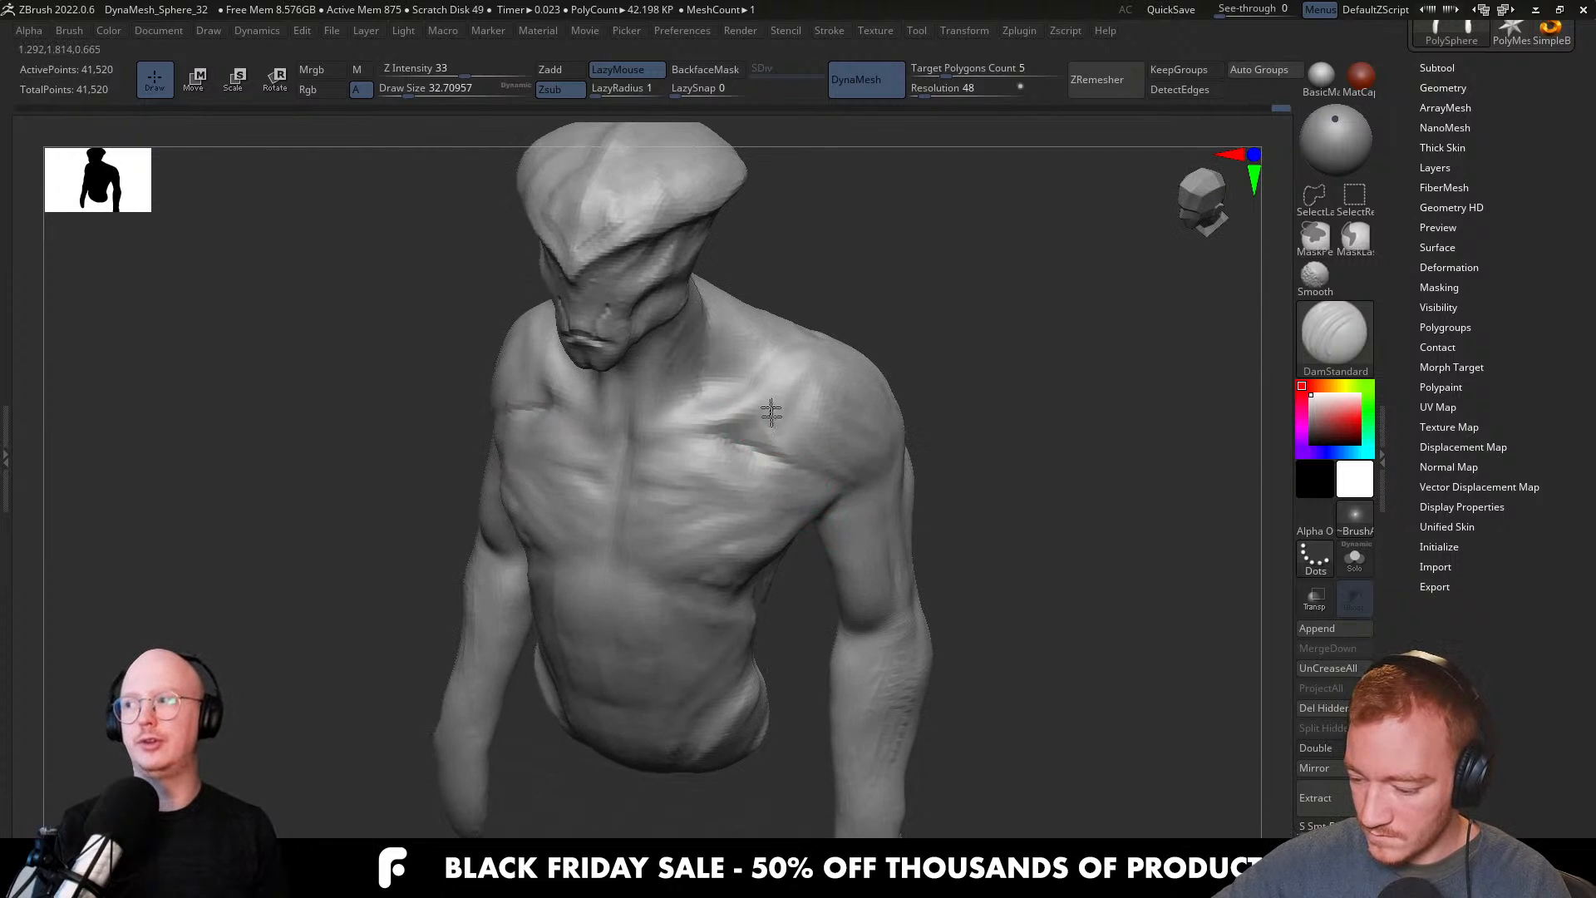
pyautogui.moveTo(782, 415)
pyautogui.mouseDown(button='right')
pyautogui.moveTo(791, 399)
pyautogui.moveTo(744, 425)
pyautogui.moveTo(823, 490)
pyautogui.moveTo(802, 532)
pyautogui.mouseUp(button='right')
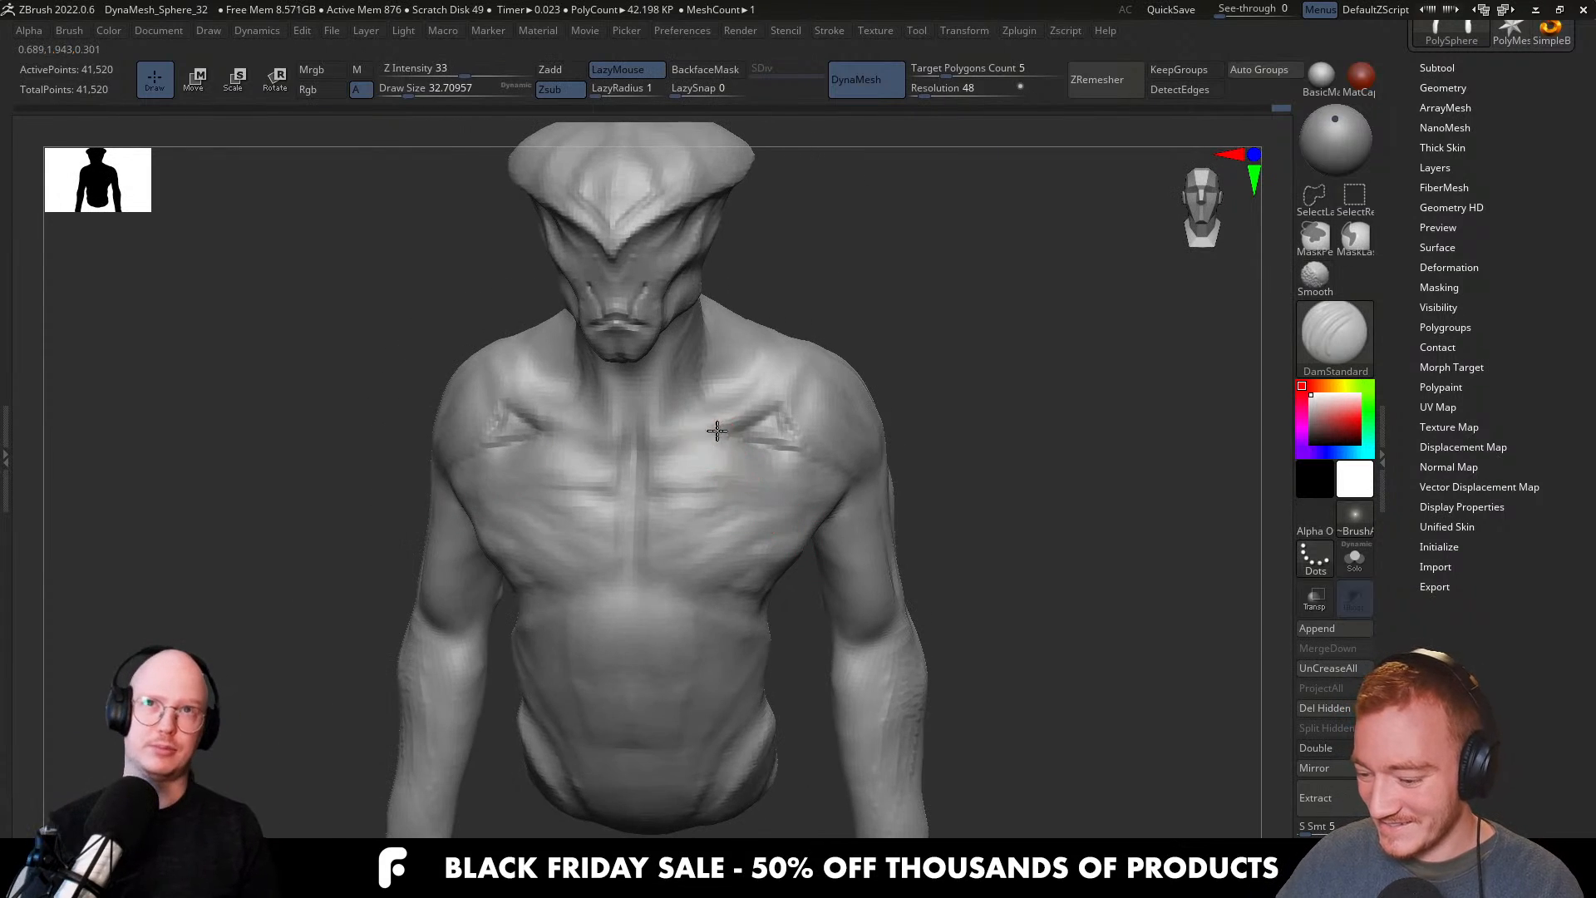
# Deepen the line beneath the collarbones from the sternum to the shoulders with DamStandard at a draw size of about 51.
pyautogui.moveTo(665, 441); pyautogui.dragTo(659, 457)
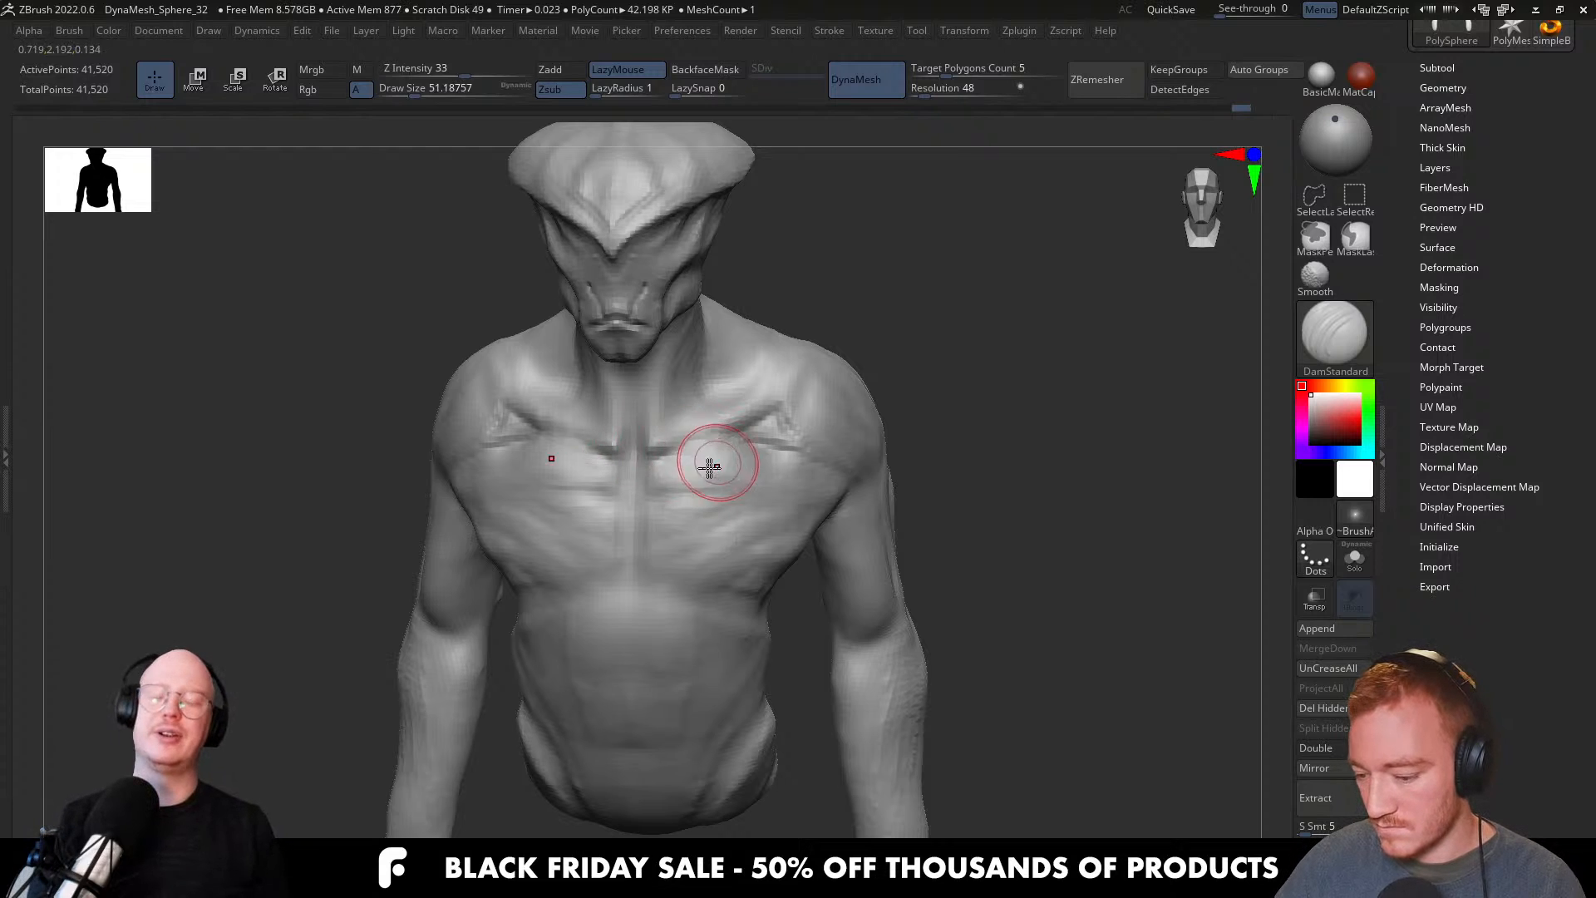
pyautogui.moveTo(682, 450); pyautogui.dragTo(697, 482, button='right')
pyautogui.moveTo(675, 441); pyautogui.dragTo(711, 429)
pyautogui.moveTo(734, 411)
pyautogui.mouseDown(button='right')
pyautogui.moveTo(713, 386)
pyautogui.moveTo(763, 460)
pyautogui.mouseUp(button='right')
pyautogui.moveTo(743, 412); pyautogui.dragTo(797, 369)
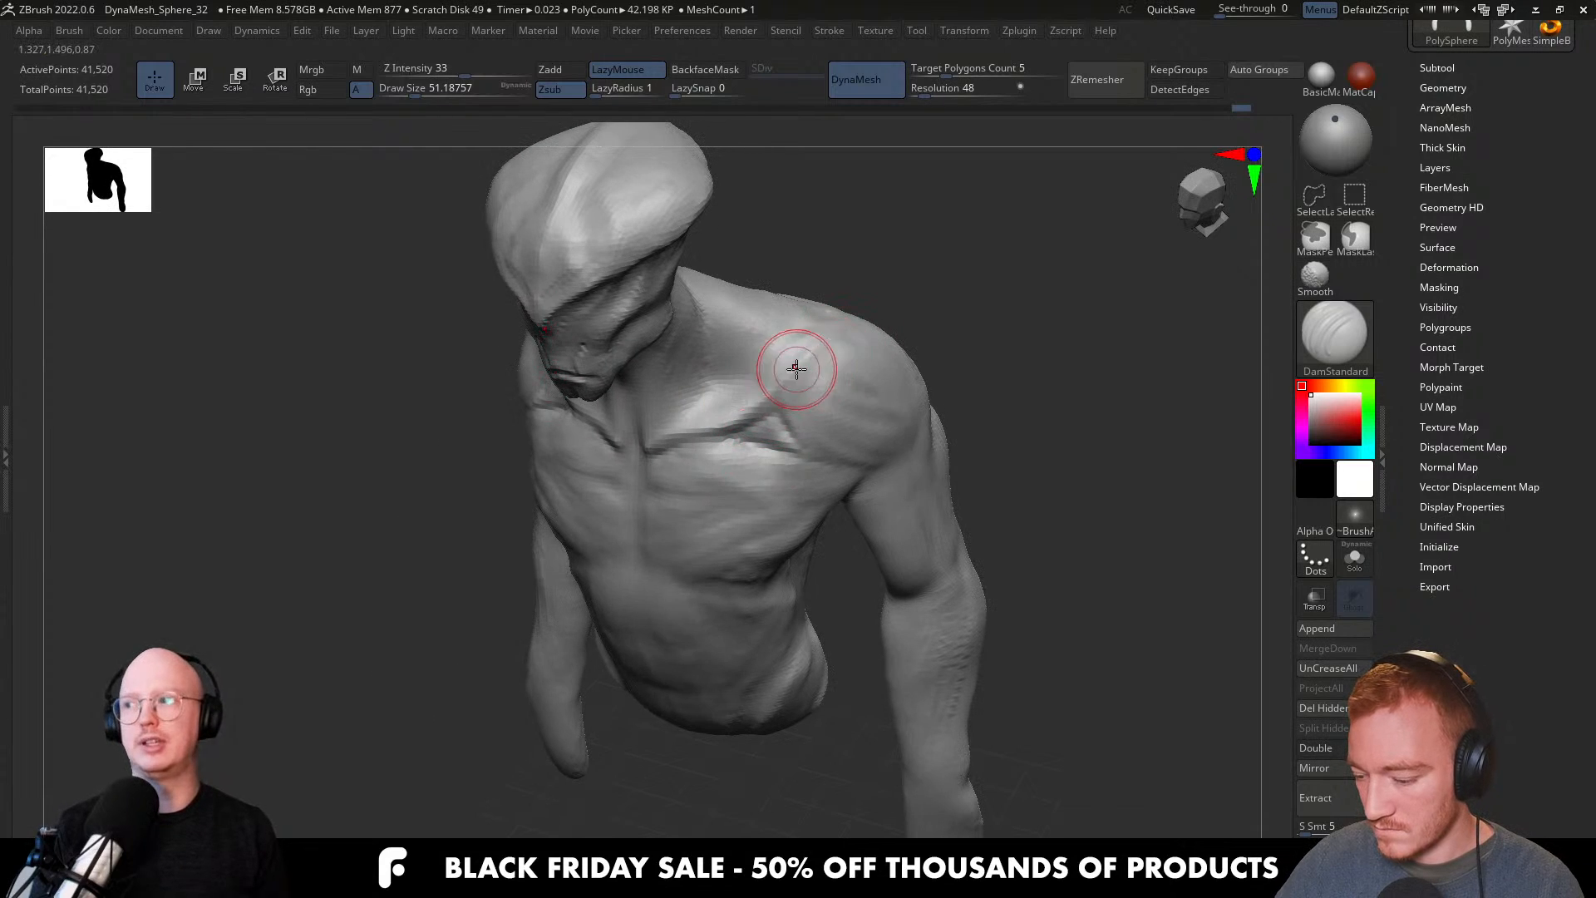
# Adjust the shoulder and armpit shapes from the front with the Move brush at a draw size of about 136.
pyautogui.keyDown('shift'); pyautogui.moveTo(797, 368); pyautogui.dragTo(880, 345, button='right'); pyautogui.keyUp('shift')
pyautogui.press('b')
pyautogui.press('m')
pyautogui.press('v')
pyautogui.press('s')
pyautogui.moveTo(770, 420); pyautogui.dragTo(792, 421)
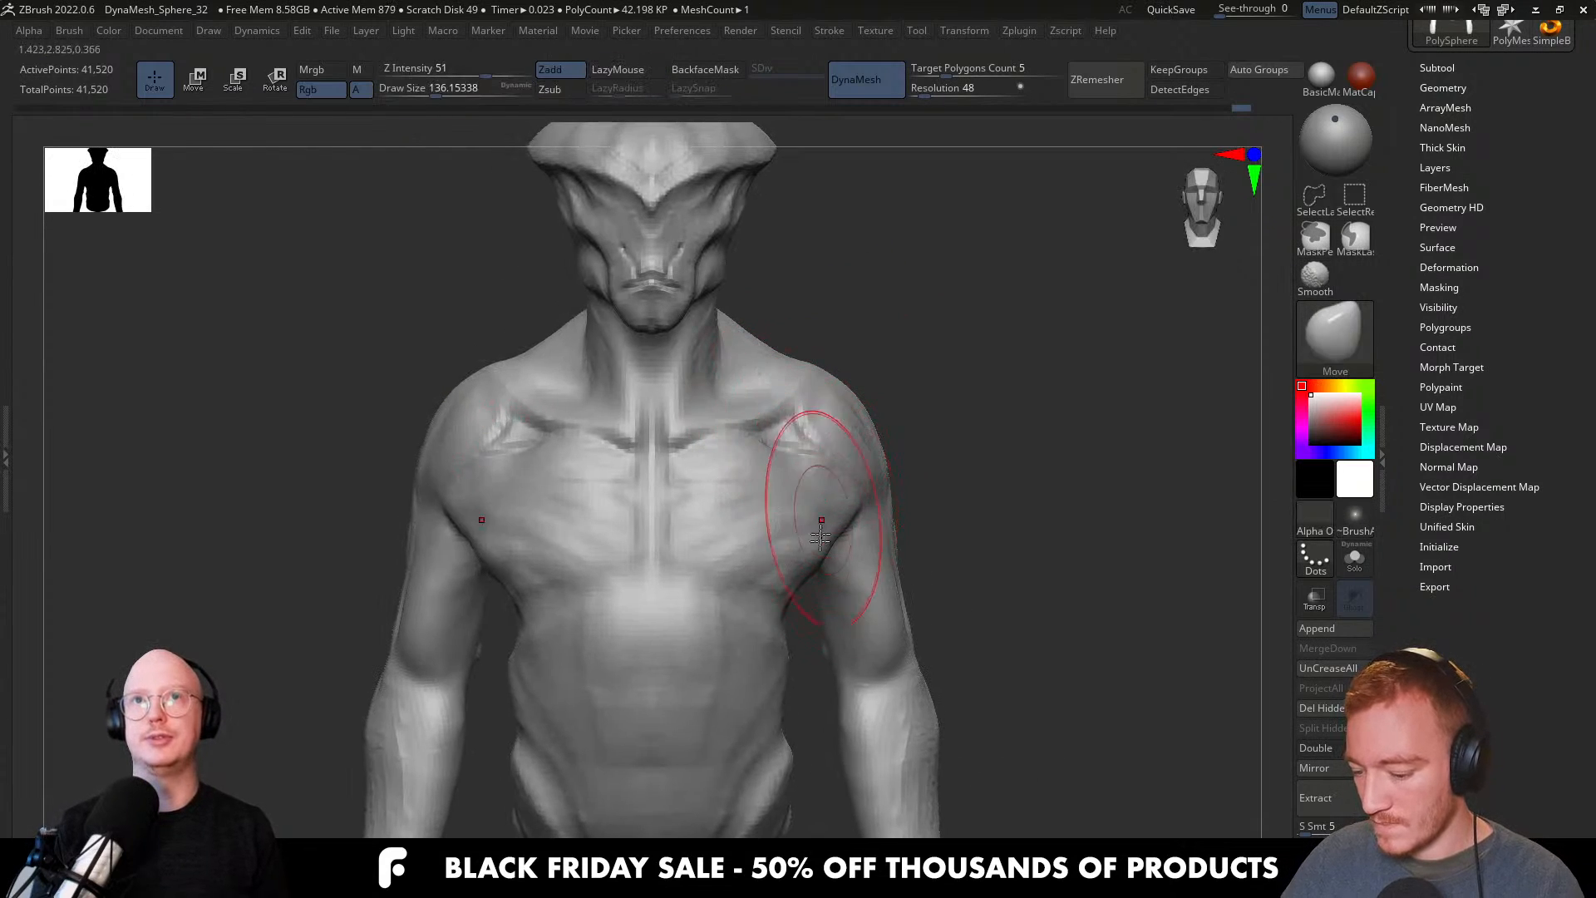
# Refine the waist contour with the Move brush at draw sizes of about 94 to 101.
pyautogui.keyDown('ctrl'); pyautogui.moveTo(805, 583); pyautogui.dragTo(802, 610, button='right'); pyautogui.keyUp('ctrl')
pyautogui.press('[')
pyautogui.press('[')
pyautogui.press('[')
pyautogui.press('[')
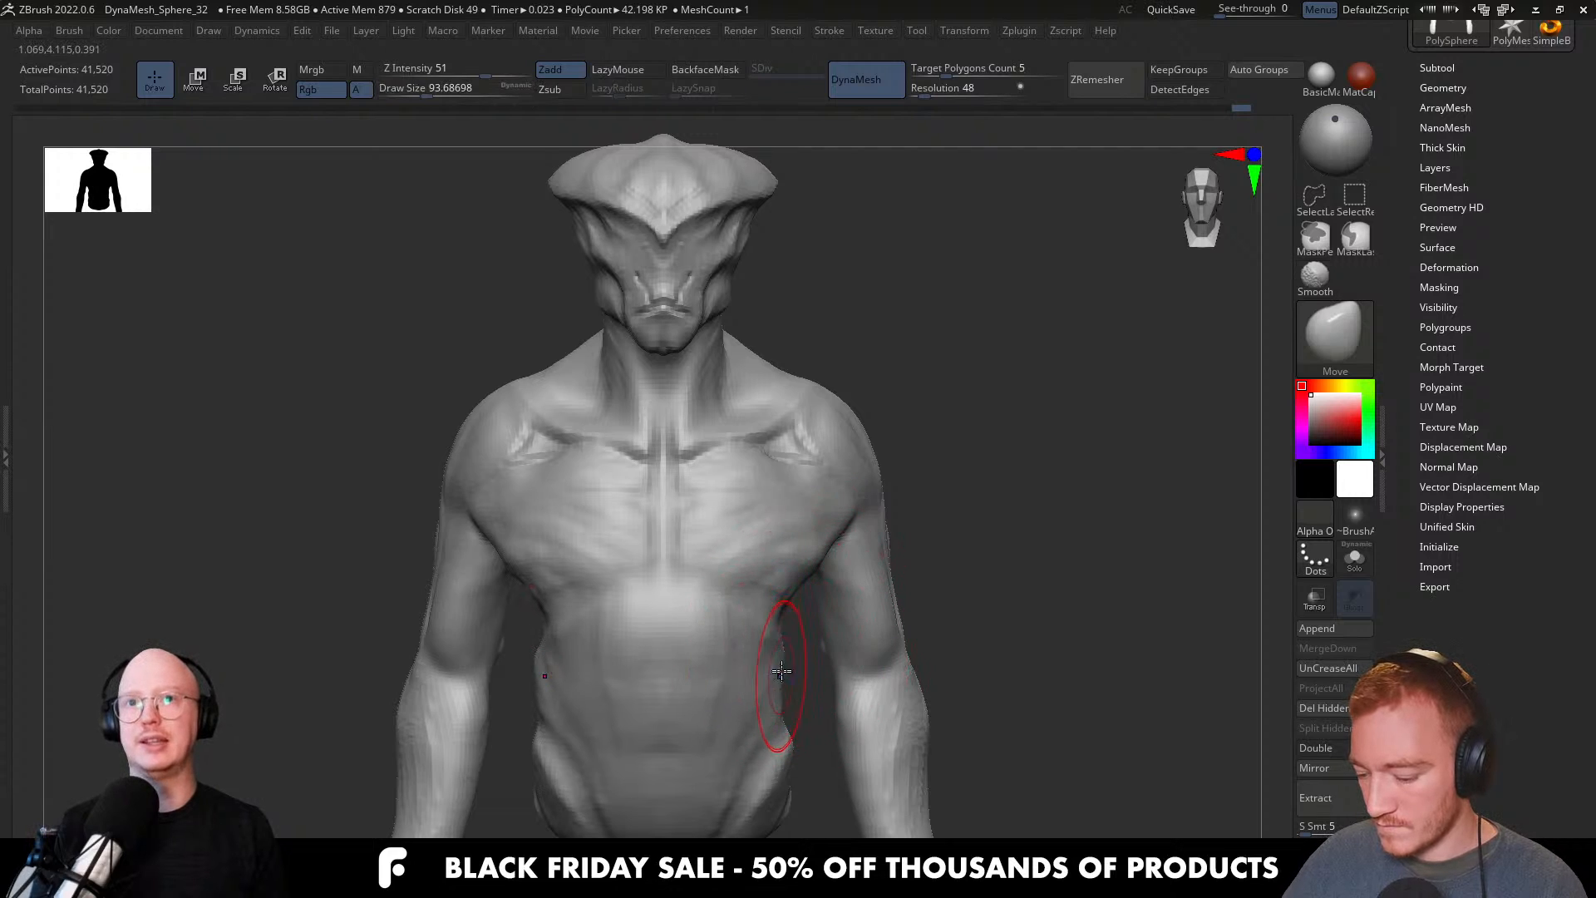
pyautogui.press(']')
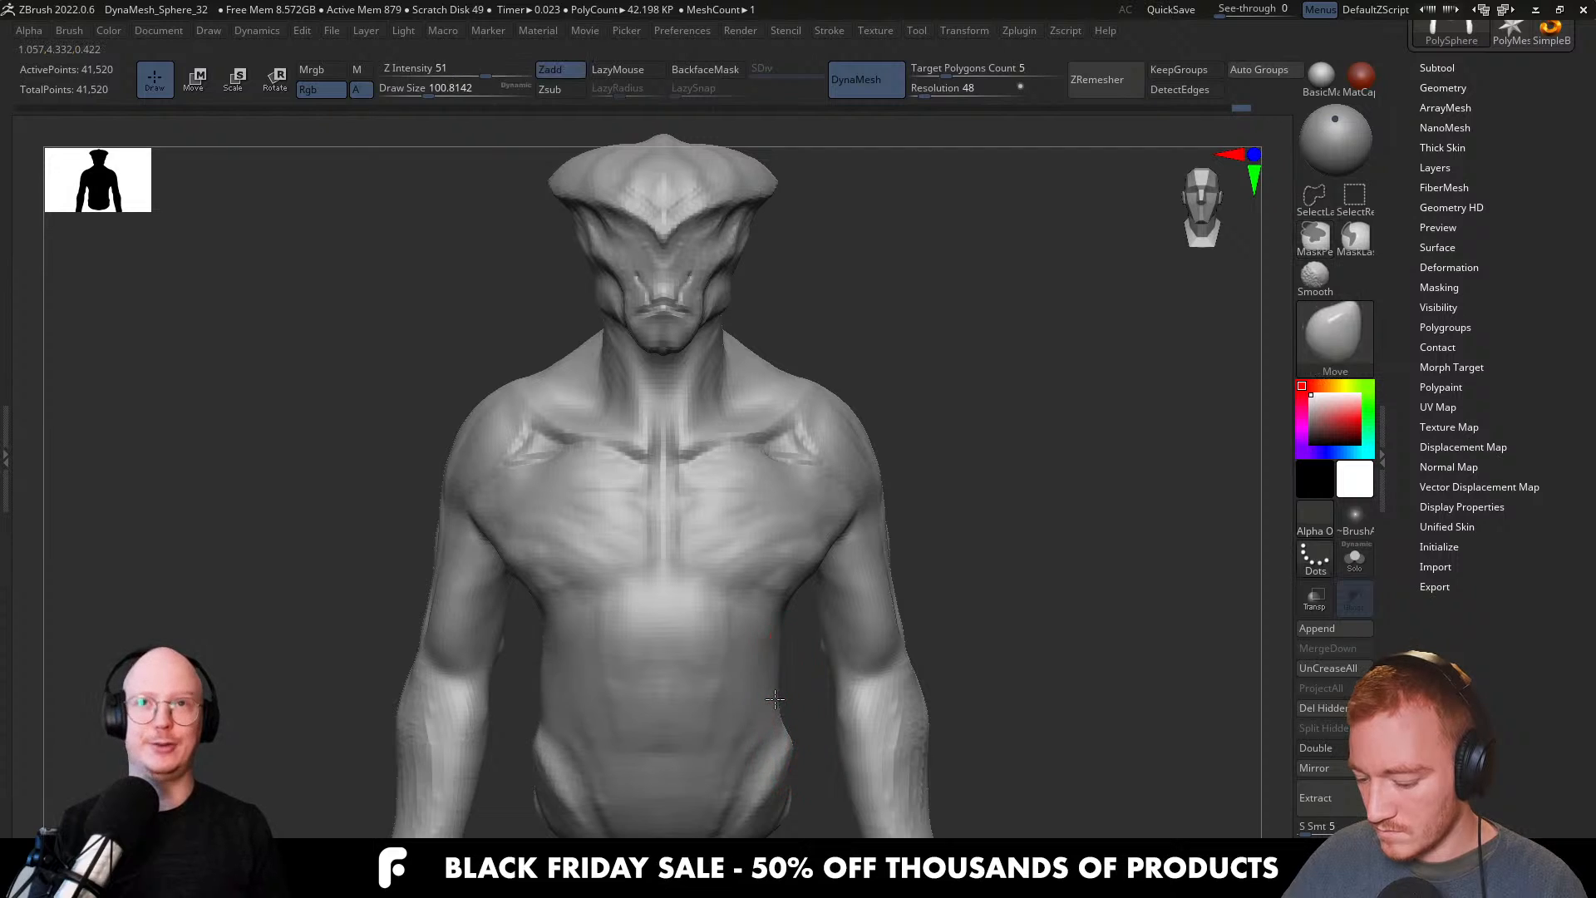
pyautogui.moveTo(764, 700)
pyautogui.mouseDown(button='right')
pyautogui.moveTo(798, 651)
pyautogui.moveTo(789, 589)
pyautogui.mouseUp(button='right')
# Pull in the belly and reshape the torso's side profile with the Move brush, at draw sizes of about 163 to 202.
pyautogui.press('s')
pyautogui.moveTo(749, 661); pyautogui.dragTo(759, 663)
pyautogui.press('s')
pyautogui.moveTo(682, 568); pyautogui.dragTo(693, 532)
pyautogui.press('s')
pyautogui.moveTo(718, 665); pyautogui.dragTo(683, 627)
pyautogui.moveTo(802, 659)
pyautogui.mouseDown(button='right')
pyautogui.moveTo(946, 615)
pyautogui.moveTo(867, 610)
pyautogui.mouseUp(button='right')
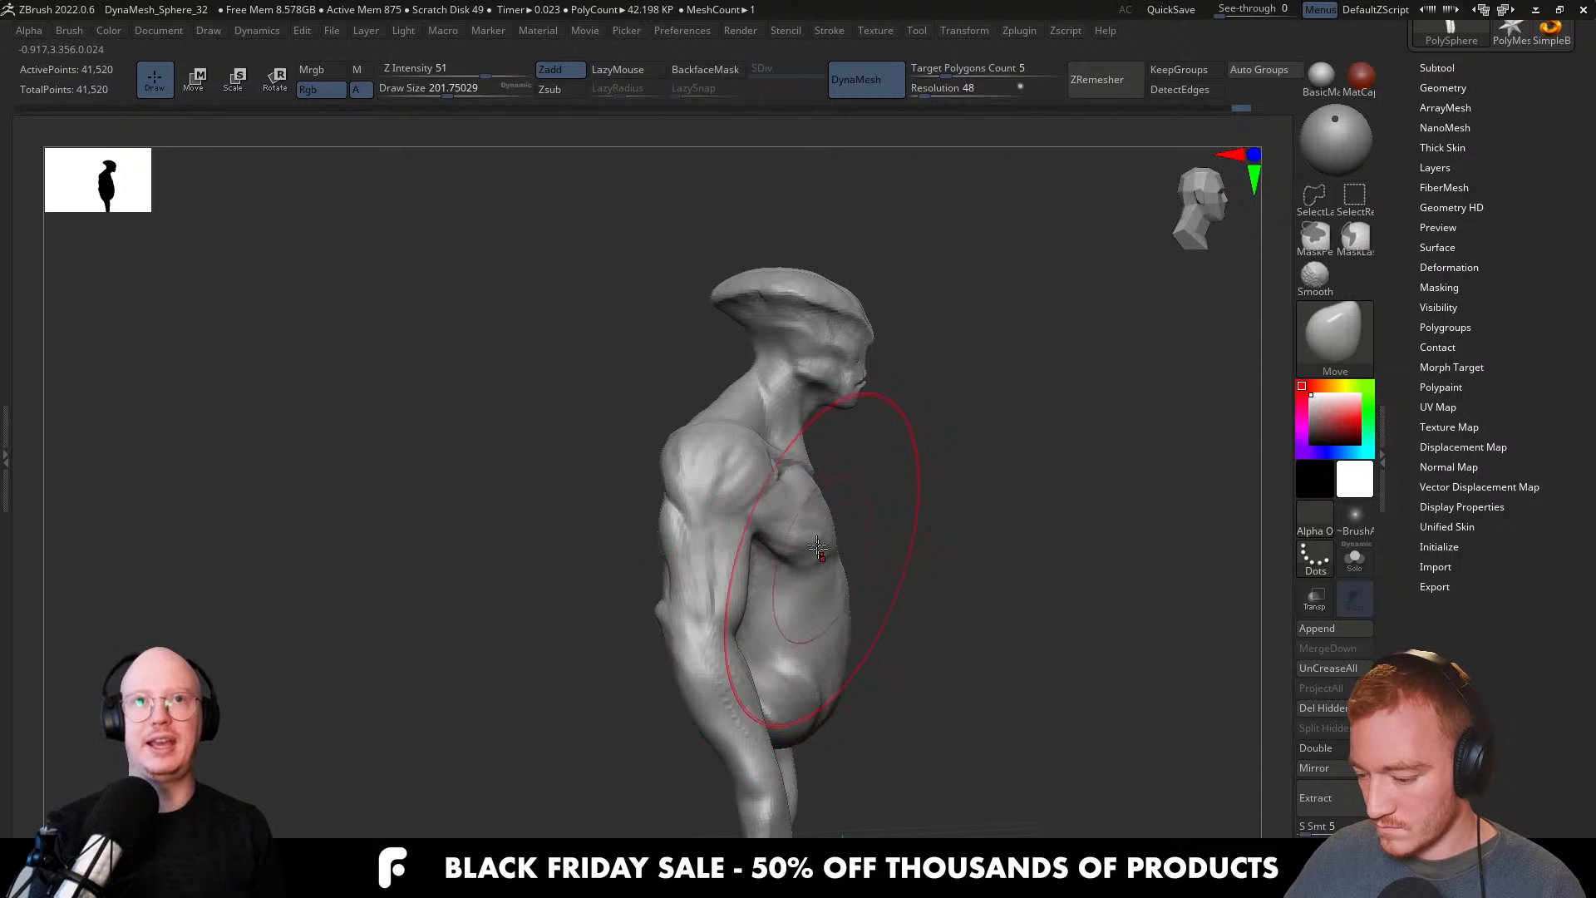
pyautogui.moveTo(820, 526); pyautogui.dragTo(832, 525, button='right')
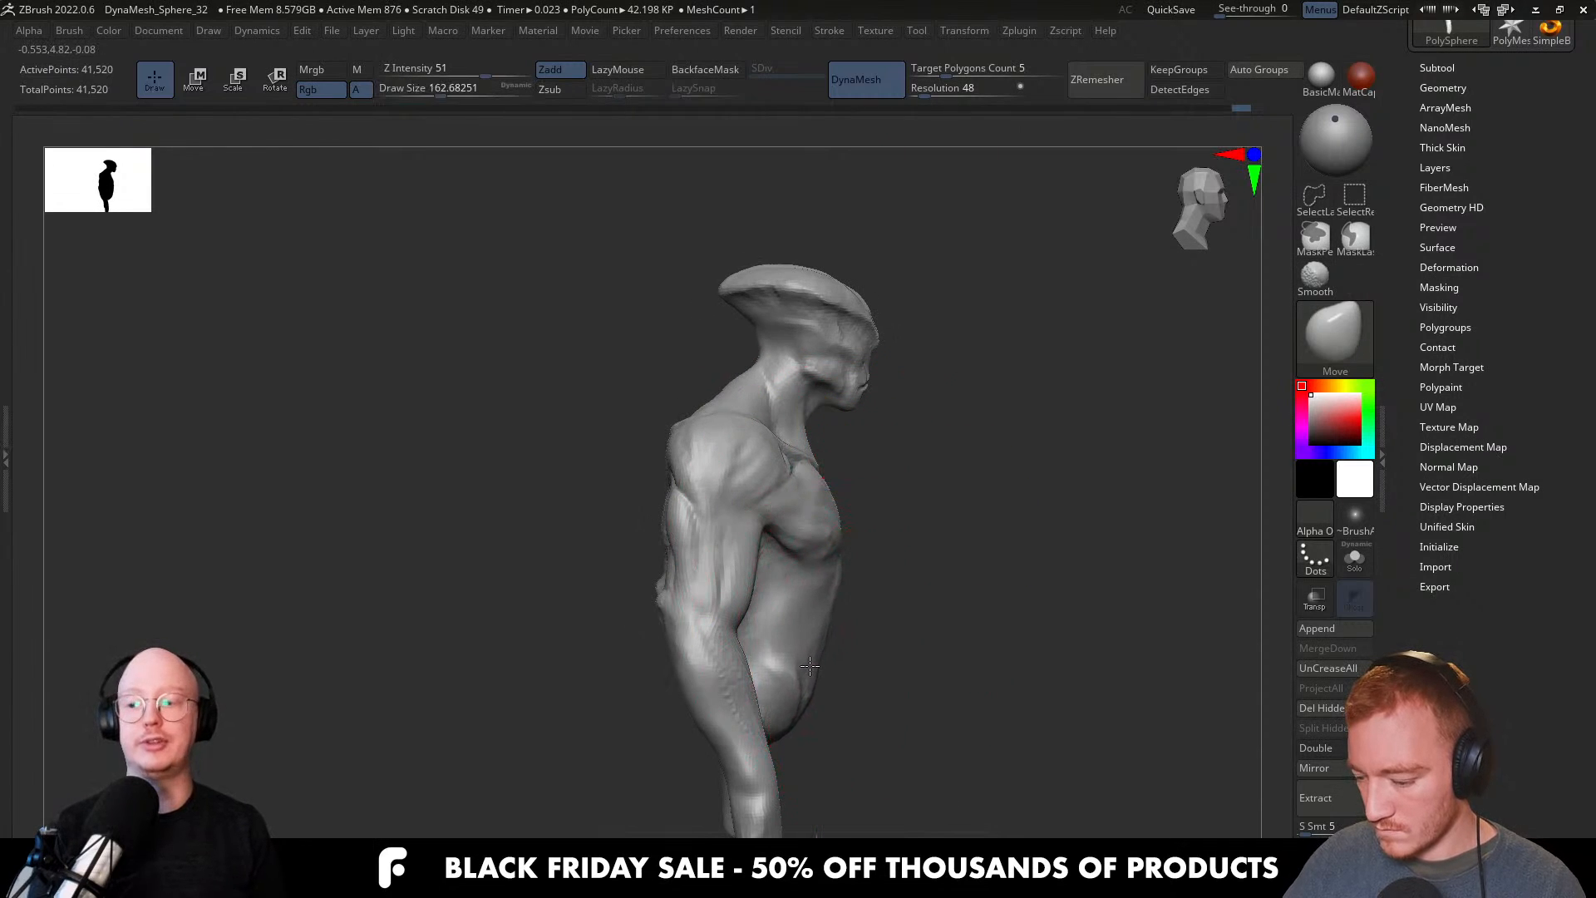
# Return to a front view of the figure and switch to the ClayBuildup brush at a draw size of about 80.
pyautogui.moveTo(844, 633)
pyautogui.mouseDown(button='right')
pyautogui.moveTo(939, 582)
pyautogui.moveTo(820, 594)
pyautogui.moveTo(914, 499)
pyautogui.moveTo(956, 515)
pyautogui.mouseUp(button='right')
pyautogui.press('s')
pyautogui.press('b')
pyautogui.press('c')
pyautogui.press('b')
pyautogui.press('s')
pyautogui.moveTo(952, 619); pyautogui.dragTo(927, 618)
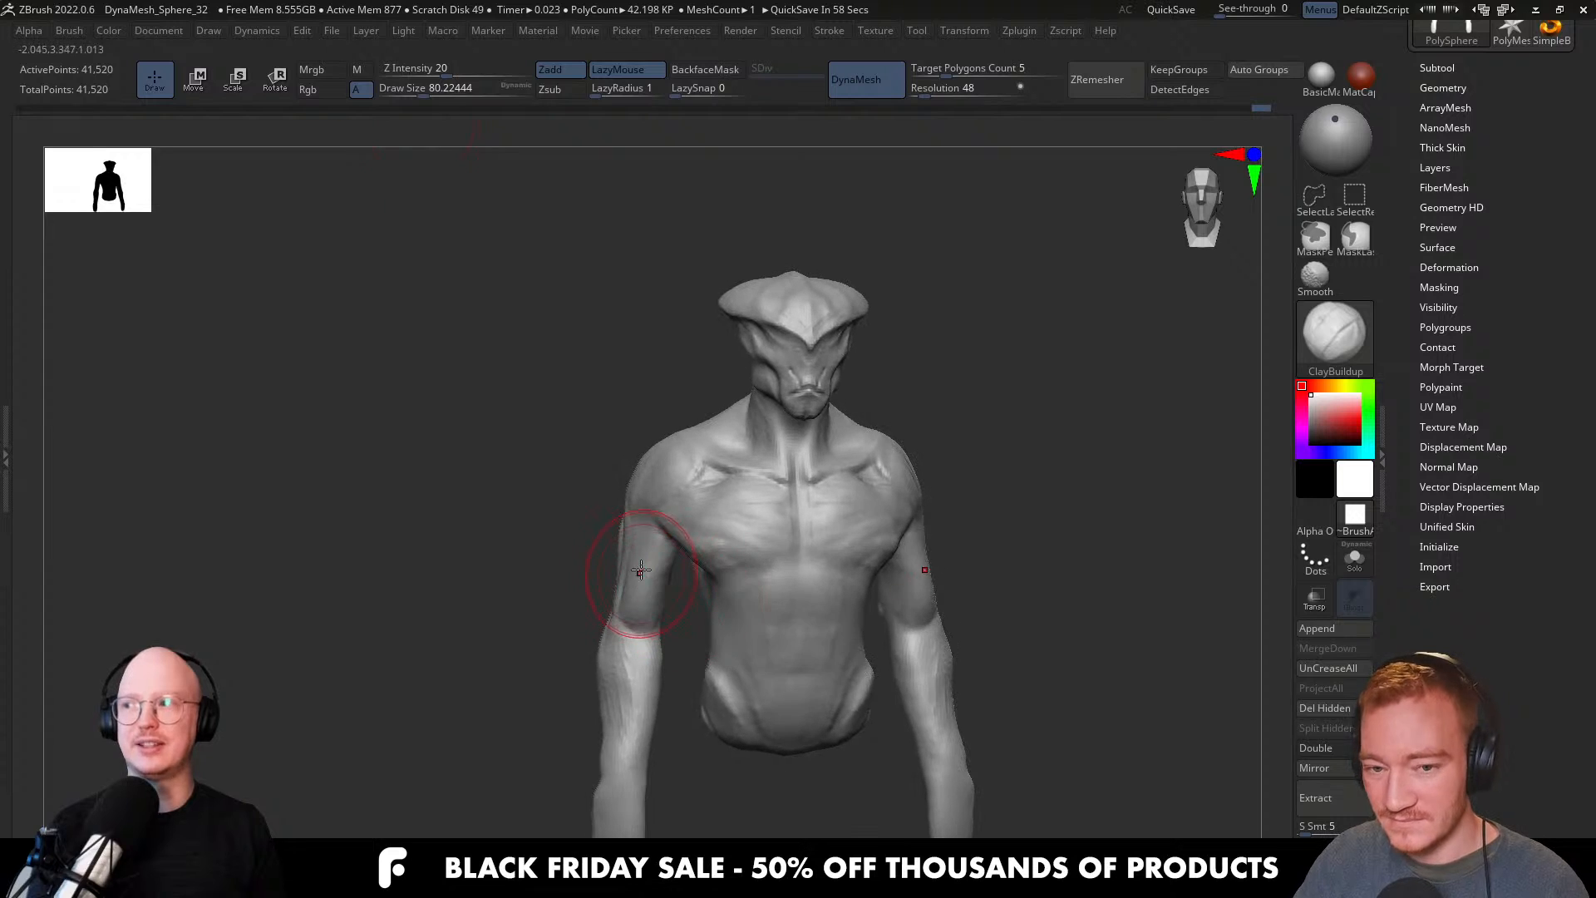
# Sculpt the inner elbow creases on both arms with ClayBuildup at a draw size of about 44.
pyautogui.keyDown('ctrl'); pyautogui.moveTo(634, 577); pyautogui.dragTo(668, 653, button='right'); pyautogui.keyUp('ctrl')
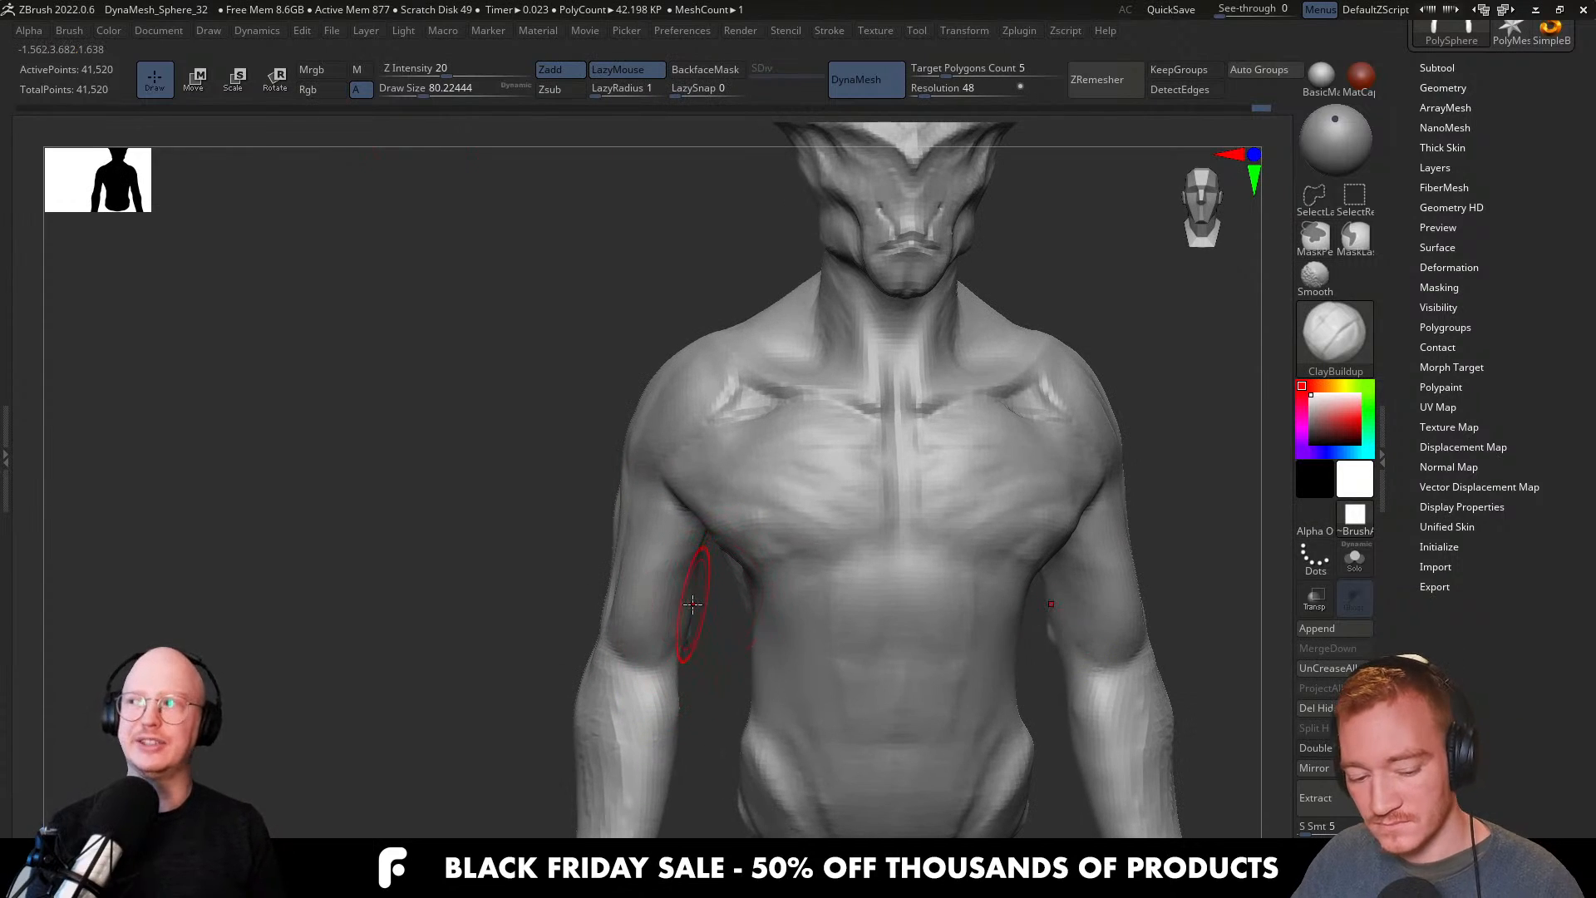
pyautogui.press('s')
pyautogui.moveTo(648, 630); pyautogui.dragTo(640, 675)
pyautogui.moveTo(641, 675)
pyautogui.mouseDown(button='right')
pyautogui.moveTo(676, 677)
pyautogui.moveTo(645, 670)
pyautogui.mouseUp(button='right')
pyautogui.press('s')
pyautogui.moveTo(641, 670); pyautogui.dragTo(647, 670)
pyautogui.keyDown('alt'); pyautogui.moveTo(648, 669); pyautogui.dragTo(655, 653); pyautogui.keyUp('alt')
pyautogui.moveTo(640, 713); pyautogui.dragTo(639, 661, button='right')
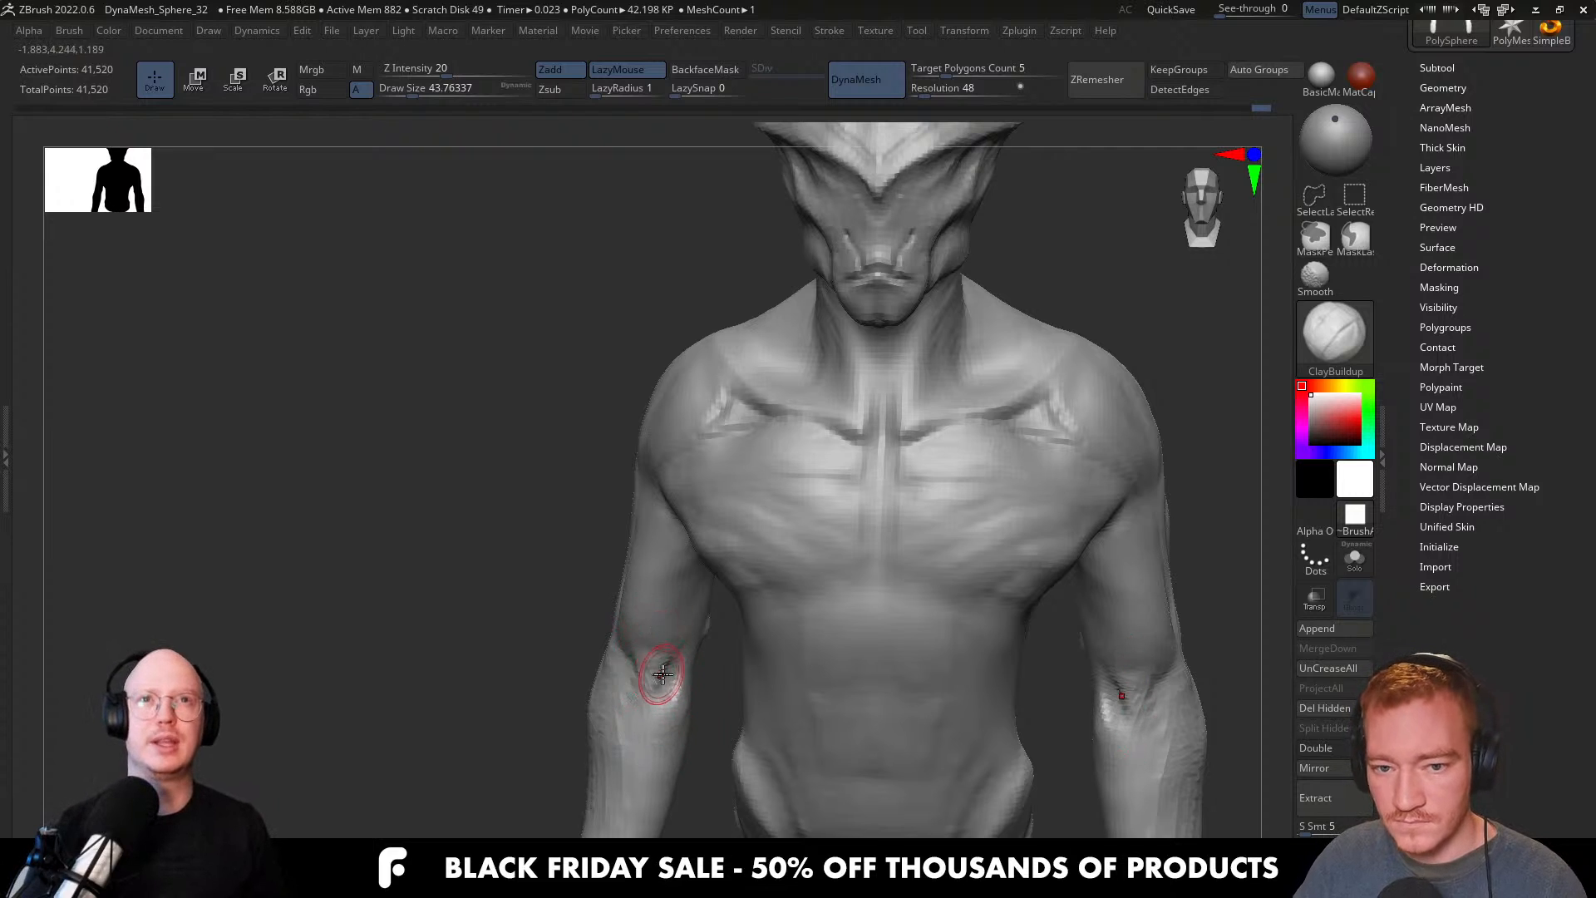
# Build up the forearm muscles below the elbows with ClayBuildup at a draw size of about 51.
pyautogui.moveTo(625, 686)
pyautogui.keyDown('alt'); pyautogui.mouseDown(button='right')
pyautogui.moveTo(675, 661)
pyautogui.moveTo(670, 552)
pyautogui.moveTo(656, 605)
pyautogui.mouseUp(button='right'); pyautogui.keyUp('alt')
pyautogui.press('s')
pyautogui.moveTo(656, 606); pyautogui.dragTo(661, 654)
pyautogui.moveTo(661, 707)
pyautogui.keyDown('alt'); pyautogui.mouseDown(button='right')
pyautogui.moveTo(660, 498)
pyautogui.moveTo(615, 499)
pyautogui.moveTo(670, 683)
pyautogui.mouseUp(button='right'); pyautogui.keyUp('alt')
pyautogui.moveTo(645, 578); pyautogui.dragTo(642, 590, button='right')
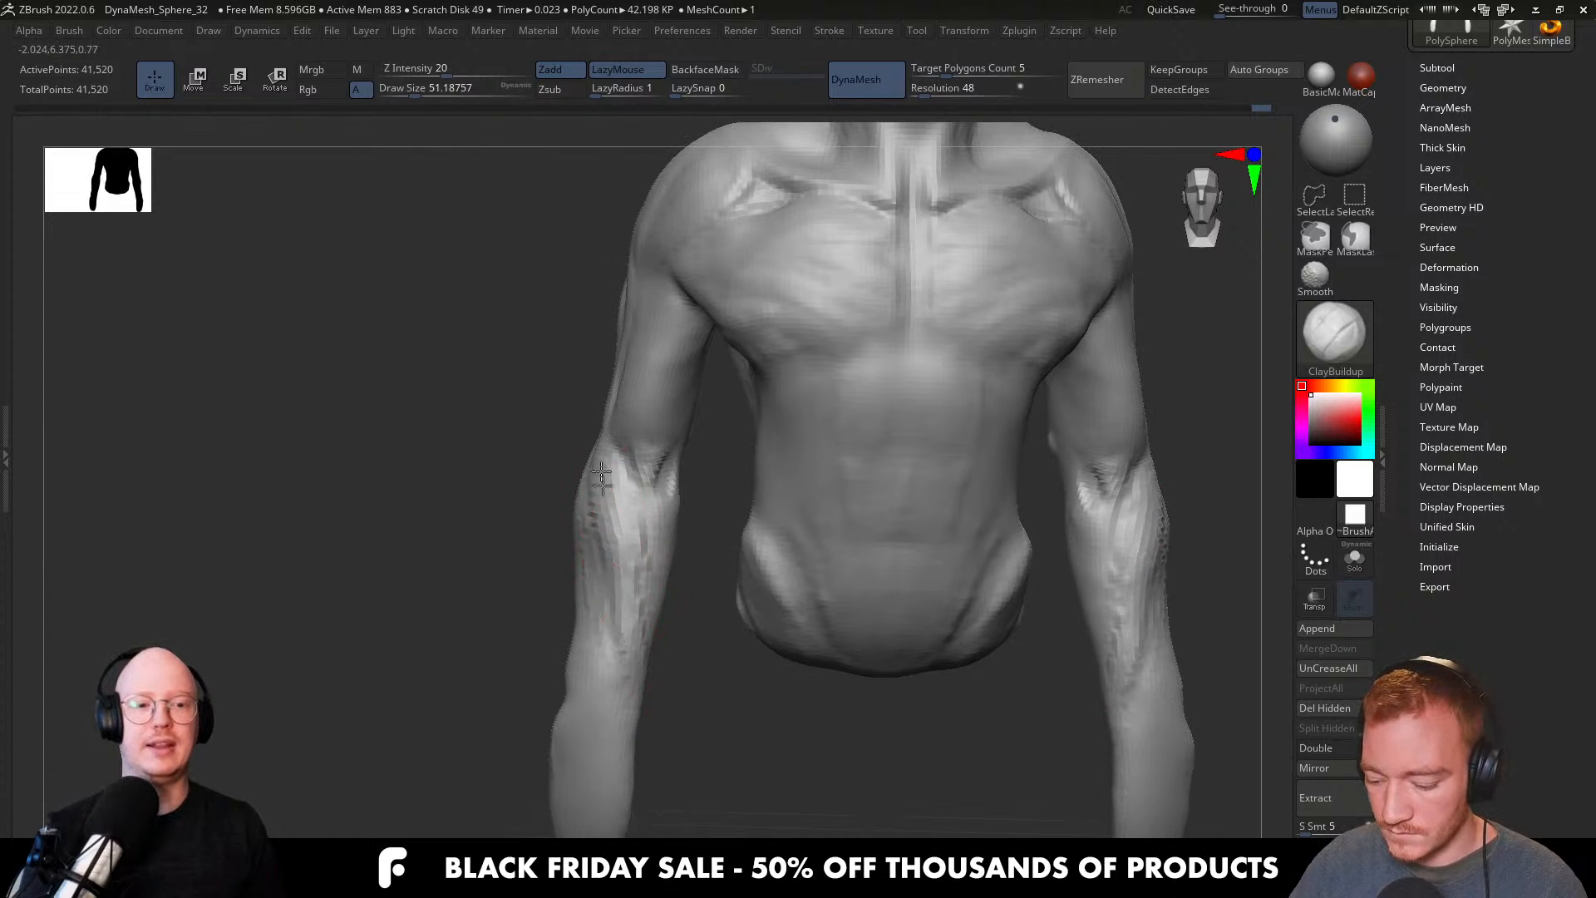
# Isolate the lower arms with a lasso selection, hiding the rest of the body.
pyautogui.moveTo(652, 635)
pyautogui.mouseDown(button='right')
pyautogui.moveTo(636, 466)
pyautogui.moveTo(677, 534)
pyautogui.moveTo(677, 428)
pyautogui.moveTo(724, 667)
pyautogui.mouseUp(button='right')
pyautogui.keyDown('ctrl'); pyautogui.keyDown('shift'); pyautogui.click(1314, 199); pyautogui.keyUp('shift'); pyautogui.keyUp('ctrl')
pyautogui.moveTo(753, 574)
pyautogui.keyDown('alt'); pyautogui.mouseDown(button='right')
pyautogui.moveTo(752, 649)
pyautogui.moveTo(762, 601)
pyautogui.mouseUp(button='right'); pyautogui.keyUp('alt')
pyautogui.moveTo(762, 601); pyautogui.dragTo(764, 612, button='right')
pyautogui.moveTo(764, 612)
pyautogui.keyDown('ctrl'); pyautogui.keyDown('shift'); pyautogui.mouseDown()
pyautogui.moveTo(644, 744)
pyautogui.moveTo(598, 316)
pyautogui.moveTo(773, 599)
pyautogui.mouseUp(); pyautogui.keyUp('shift'); pyautogui.keyUp('ctrl')
pyautogui.moveTo(815, 485)
pyautogui.keyDown('alt'); pyautogui.mouseDown(button='right')
pyautogui.moveTo(809, 602)
pyautogui.moveTo(783, 524)
pyautogui.moveTo(784, 447)
pyautogui.moveTo(809, 413)
pyautogui.mouseUp(button='right'); pyautogui.keyUp('alt')
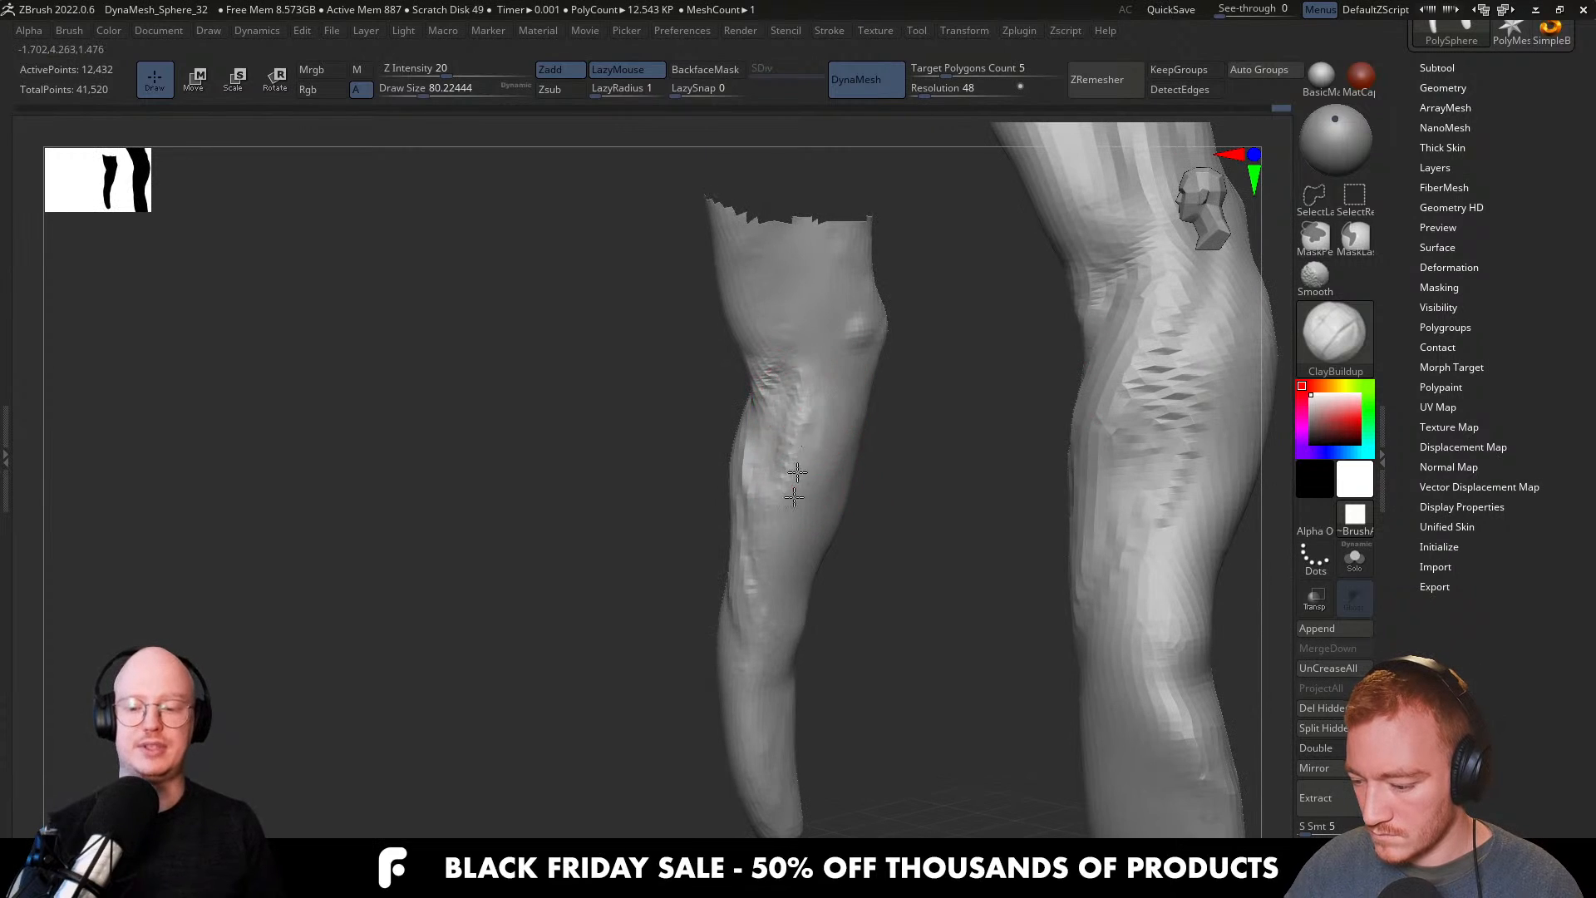
# Build up and smooth the inner forearm muscles below the elbow at a draw size of about 94.
pyautogui.keyDown('alt'); pyautogui.moveTo(783, 528); pyautogui.dragTo(783, 540); pyautogui.keyUp('alt')
pyautogui.moveTo(816, 405); pyautogui.dragTo(831, 413, button='right')
pyautogui.moveTo(820, 414); pyautogui.dragTo(781, 457)
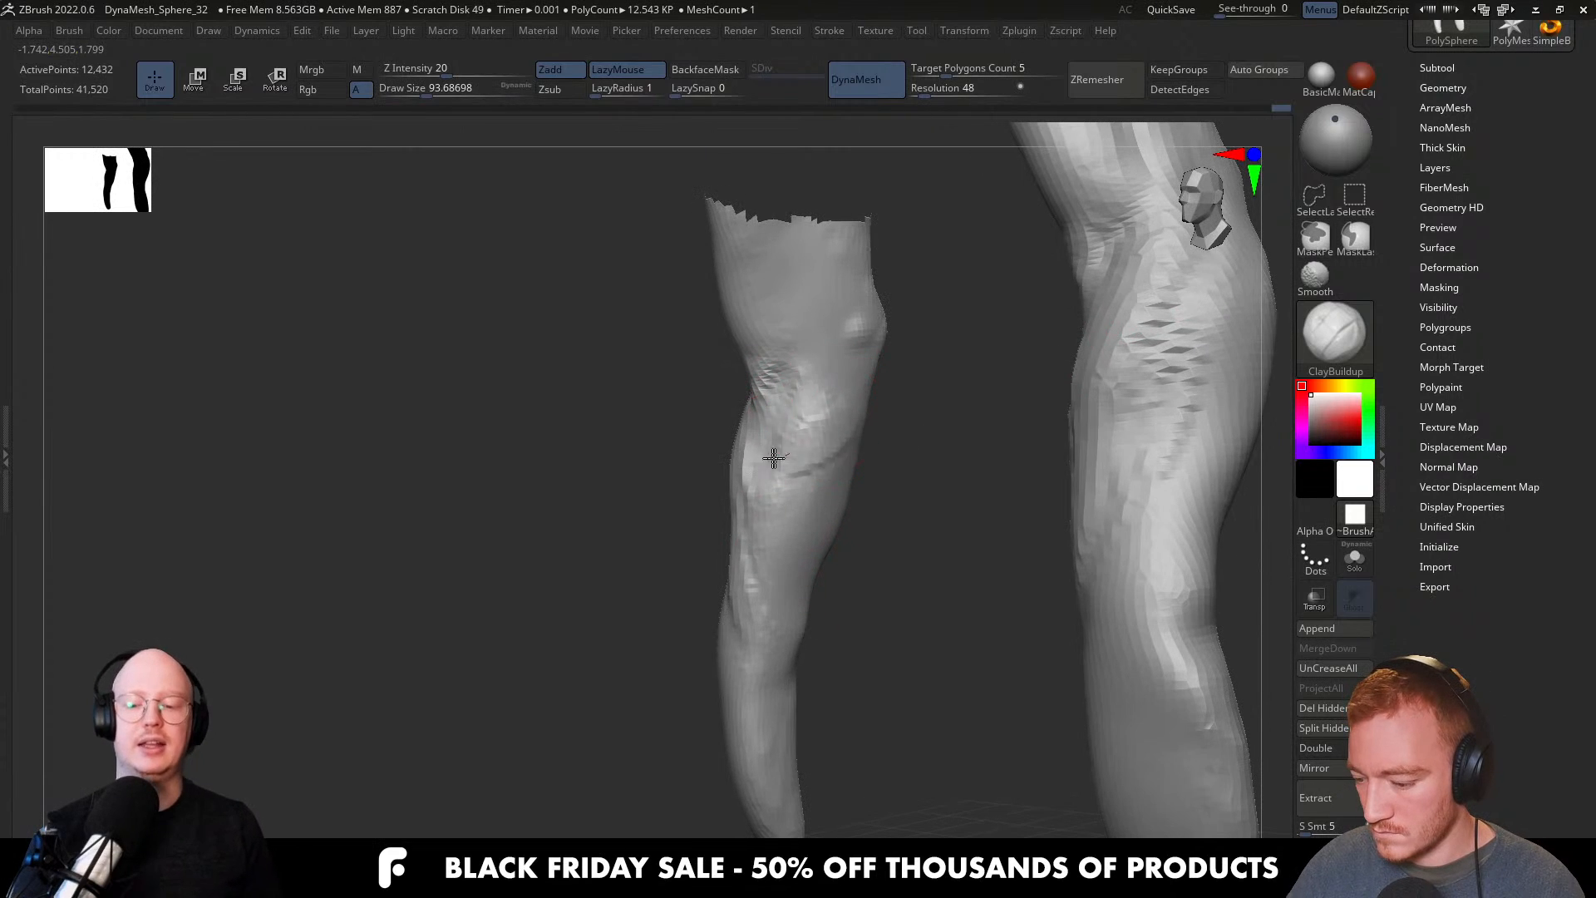
pyautogui.moveTo(786, 463); pyautogui.dragTo(842, 406, button='right')
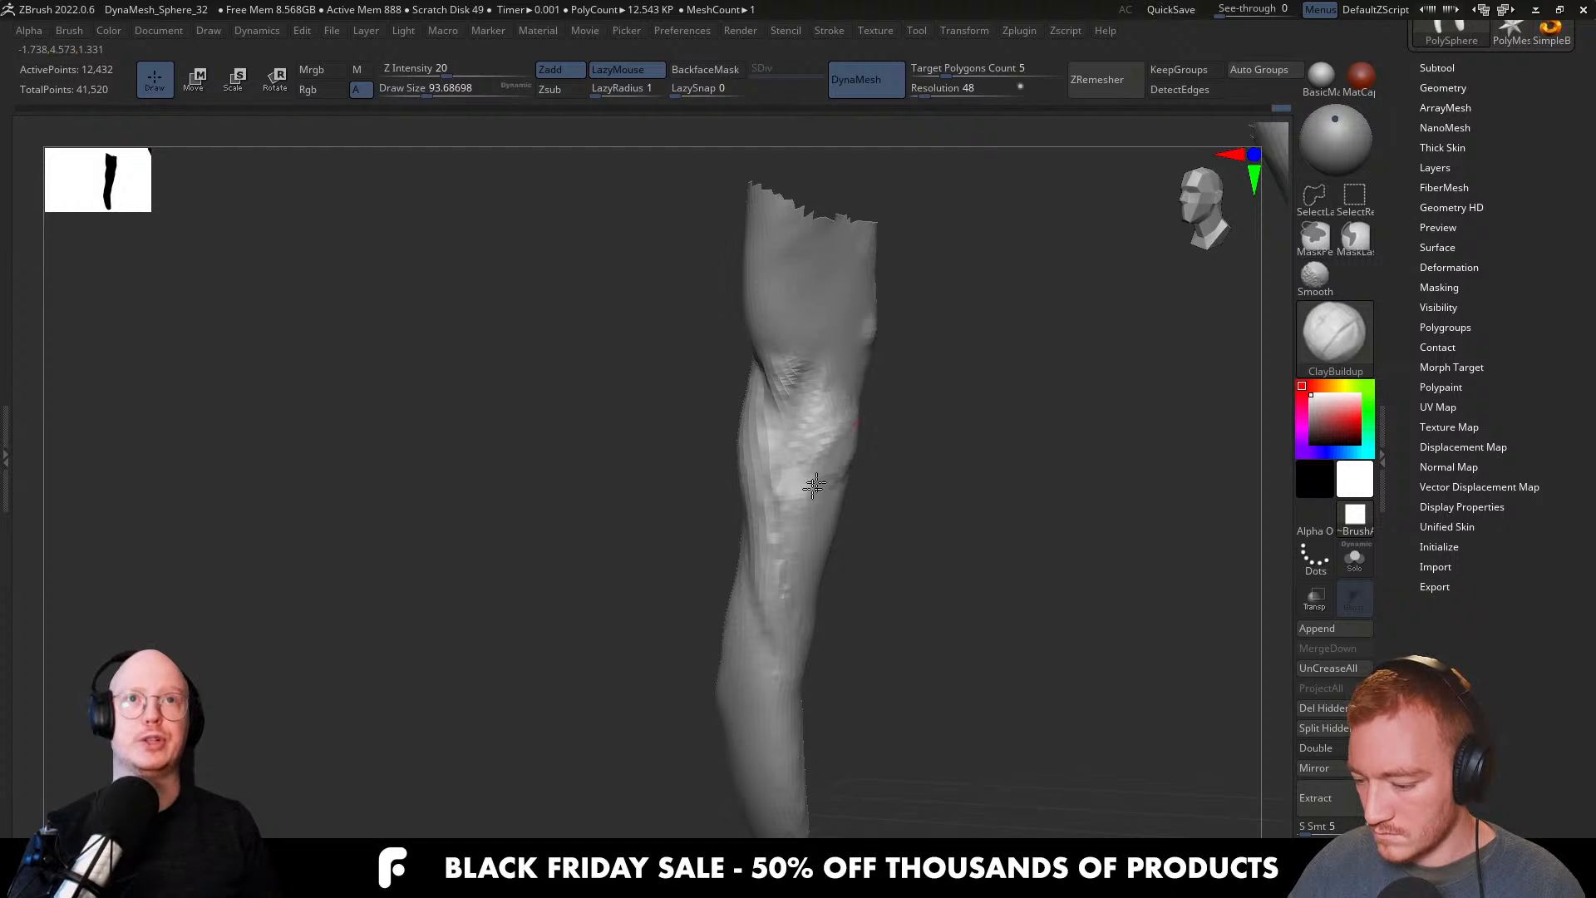
pyautogui.moveTo(825, 587)
pyautogui.mouseDown(button='right')
pyautogui.moveTo(864, 566)
pyautogui.moveTo(813, 517)
pyautogui.mouseUp(button='right')
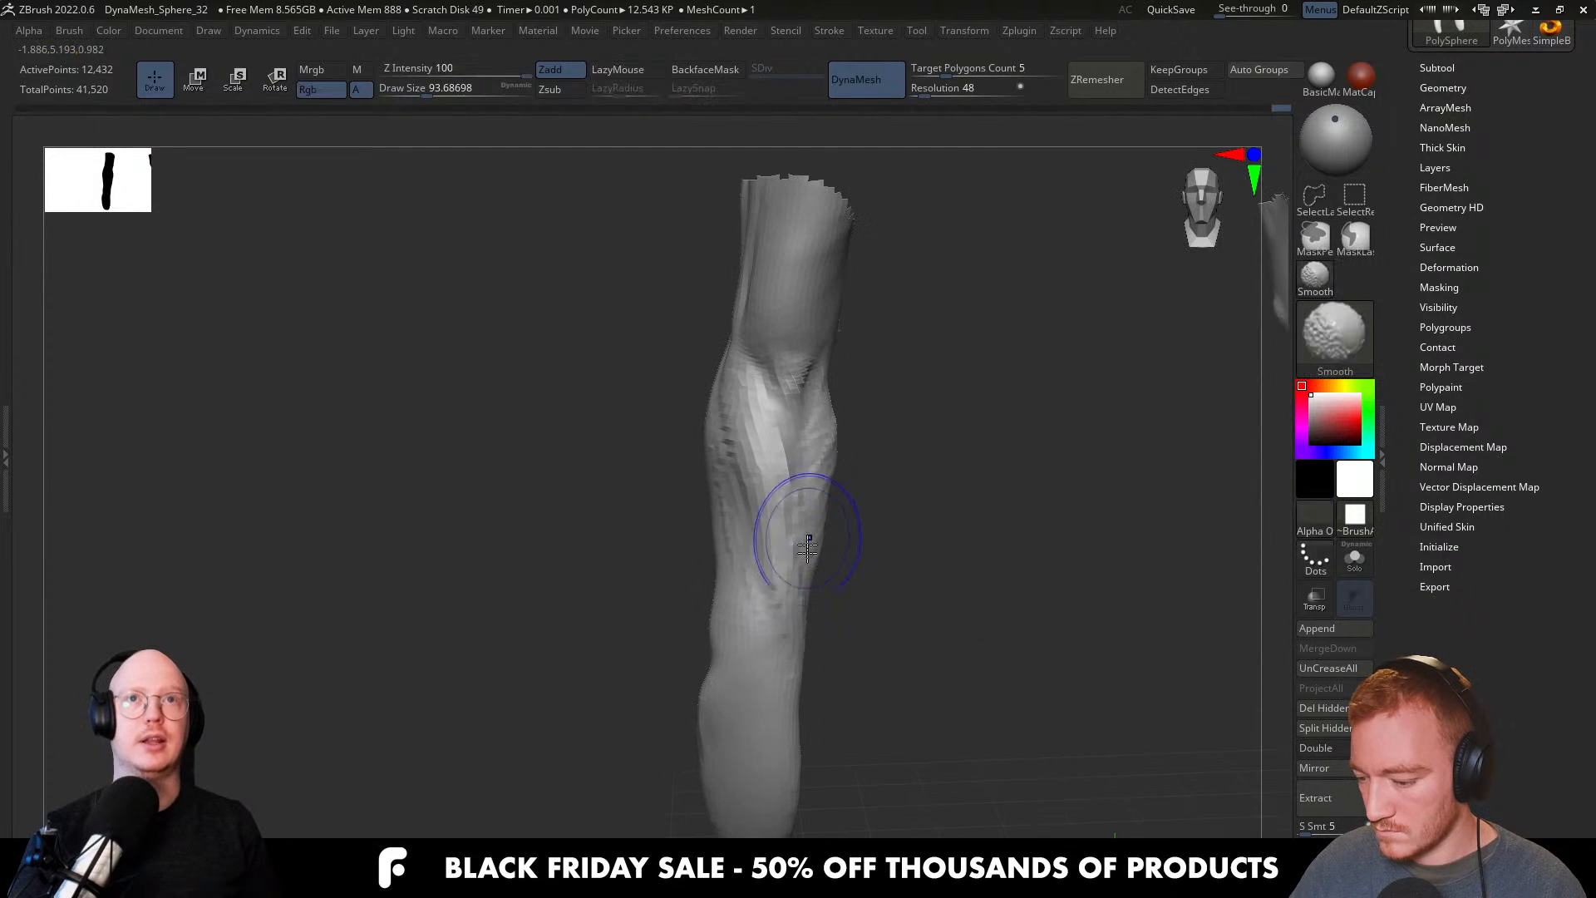
# Unhide the whole figure, return to a full front view and switch to the Move brush.
pyautogui.keyDown('ctrl'); pyautogui.keyDown('shift'); pyautogui.click(927, 501); pyautogui.keyUp('shift'); pyautogui.keyUp('ctrl')
pyautogui.moveTo(927, 501)
pyautogui.mouseDown(button='right')
pyautogui.moveTo(926, 421)
pyautogui.moveTo(955, 603)
pyautogui.moveTo(895, 710)
pyautogui.moveTo(886, 681)
pyautogui.moveTo(956, 581)
pyautogui.moveTo(1015, 588)
pyautogui.moveTo(876, 610)
pyautogui.mouseUp(button='right')
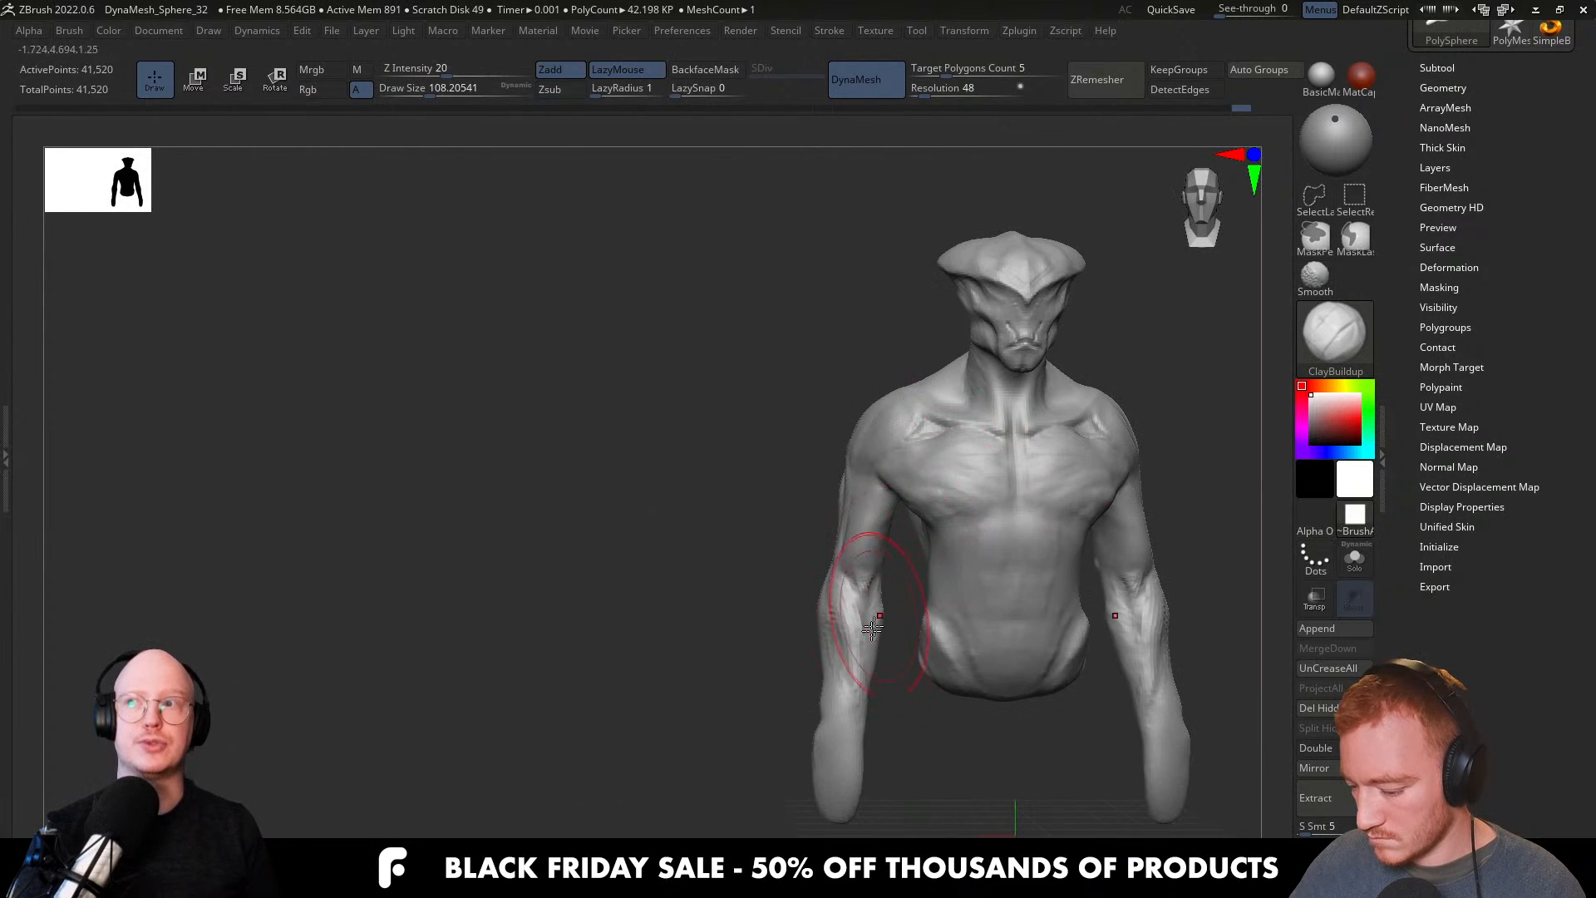
pyautogui.moveTo(1006, 673); pyautogui.dragTo(1012, 655, button='right')
pyautogui.press('b')
pyautogui.press('m')
pyautogui.press('v')
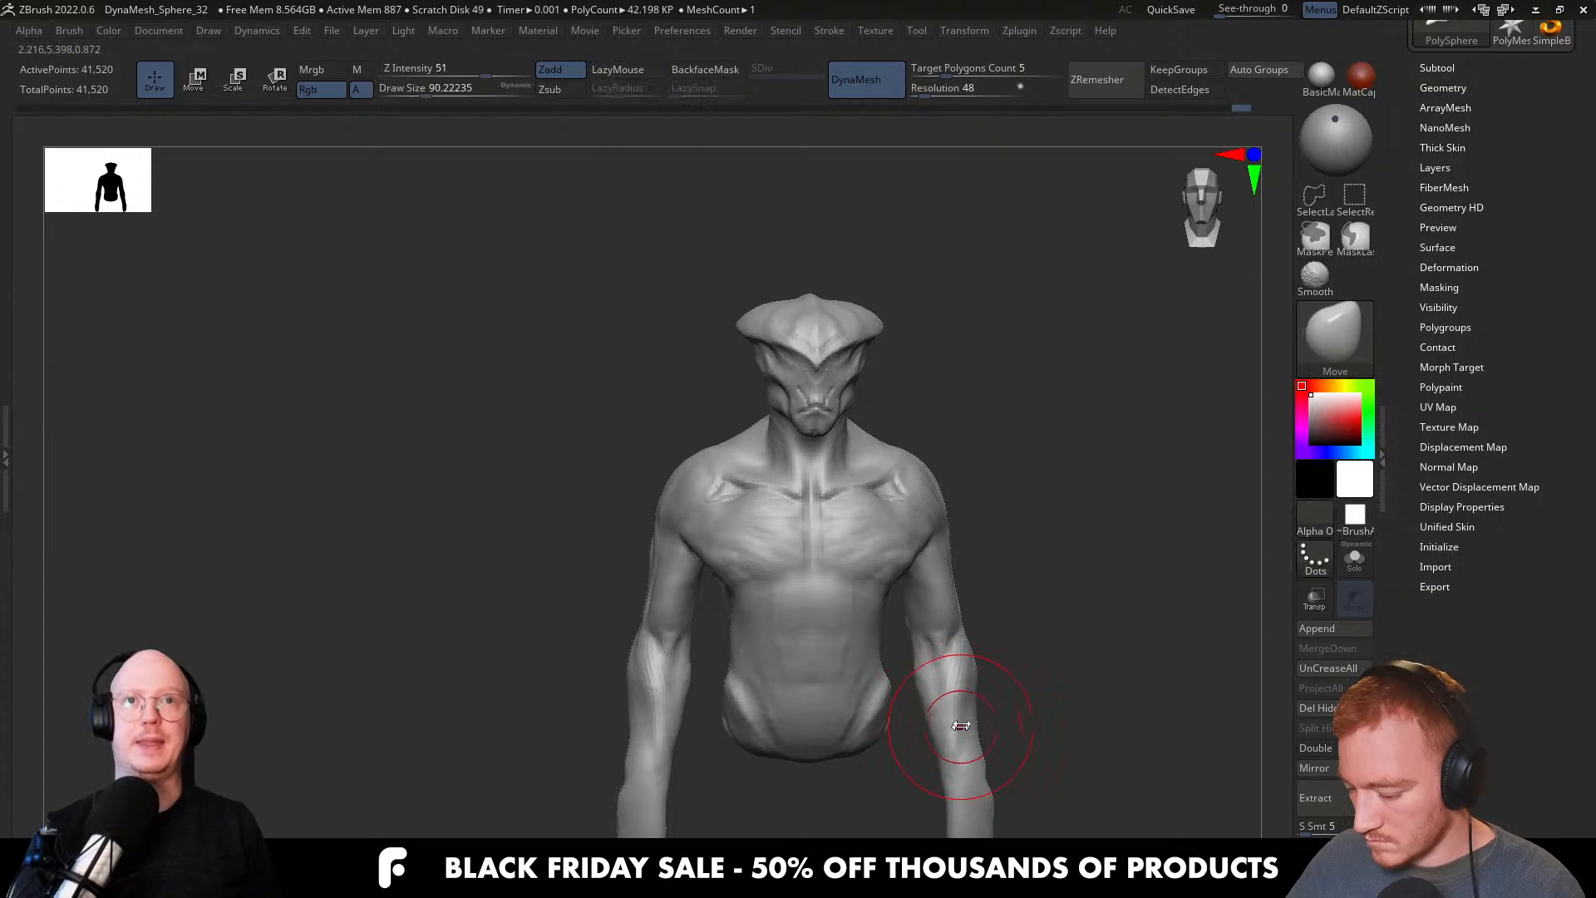
# Build up the inner collarbone ends at the base of the neck with ClayBuildup at a draw size of about 33.
pyautogui.moveTo(911, 429)
pyautogui.mouseDown(button='right')
pyautogui.moveTo(839, 507)
pyautogui.moveTo(869, 576)
pyautogui.moveTo(831, 465)
pyautogui.moveTo(868, 542)
pyautogui.moveTo(859, 527)
pyautogui.mouseUp(button='right')
pyautogui.press('b')
pyautogui.press('c')
pyautogui.press('b')
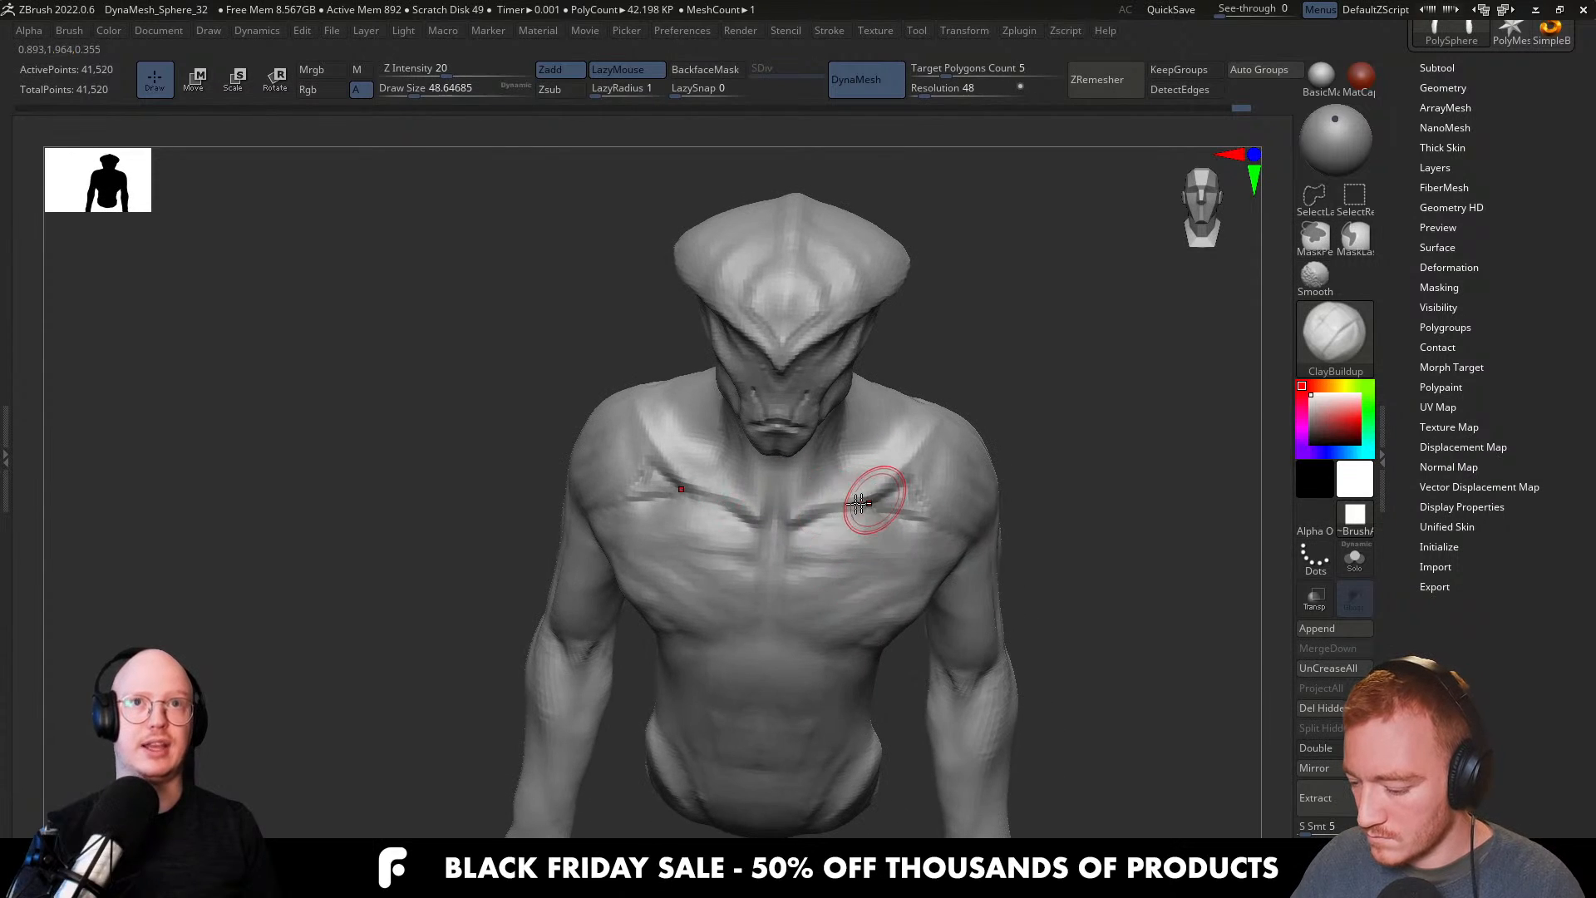
pyautogui.press('s')
pyautogui.moveTo(803, 525); pyautogui.dragTo(781, 525)
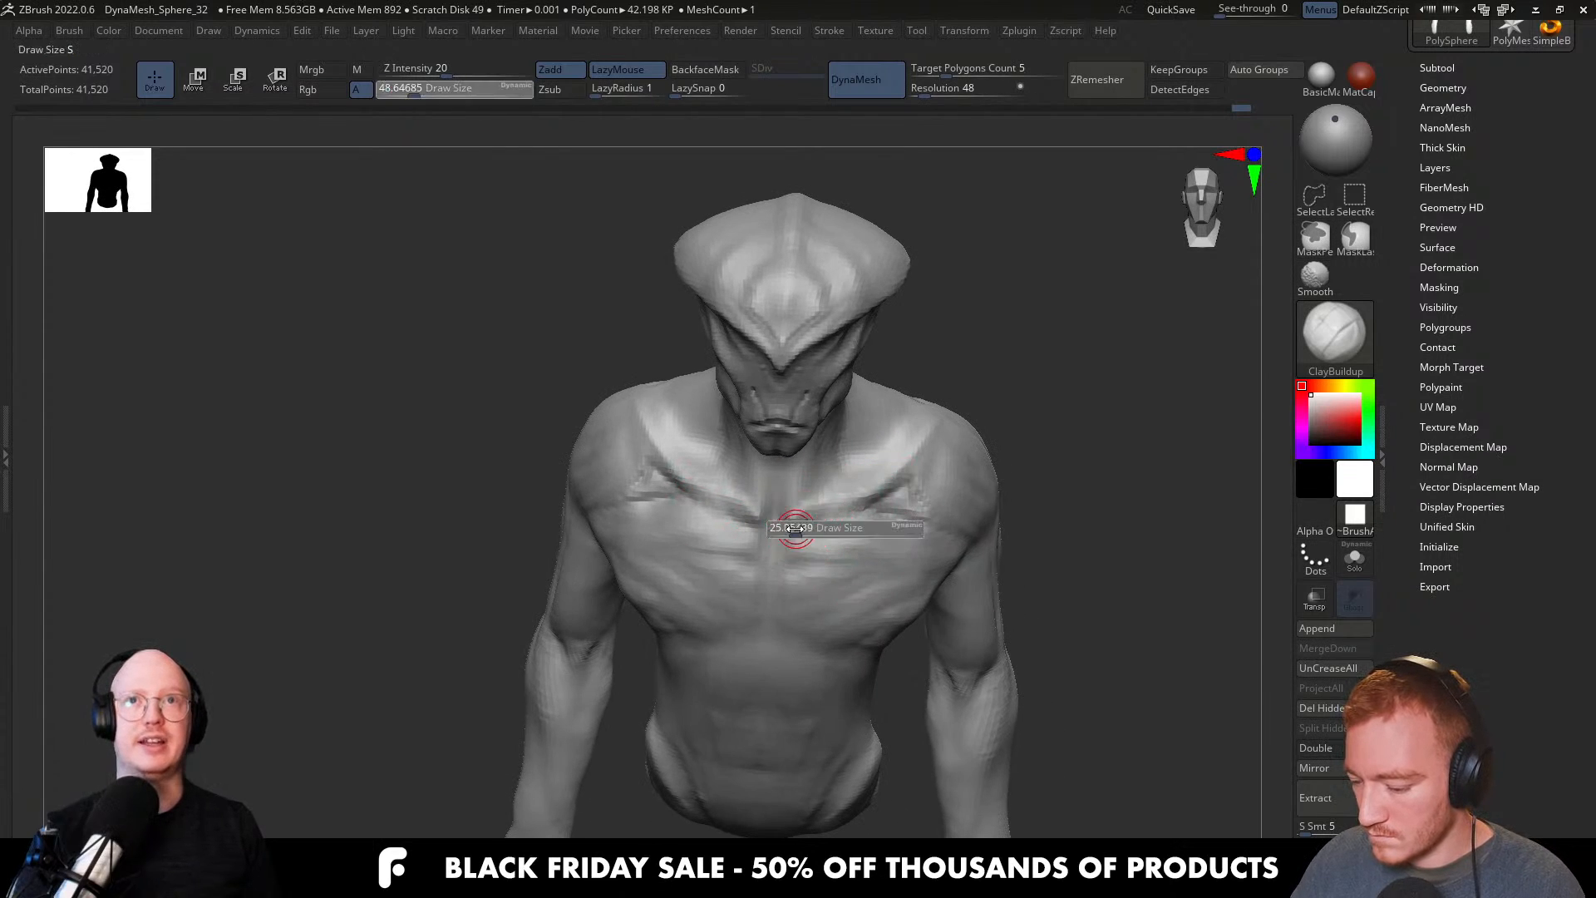
pyautogui.moveTo(781, 525)
pyautogui.mouseDown(button='right')
pyautogui.moveTo(789, 499)
pyautogui.moveTo(800, 520)
pyautogui.mouseUp(button='right')
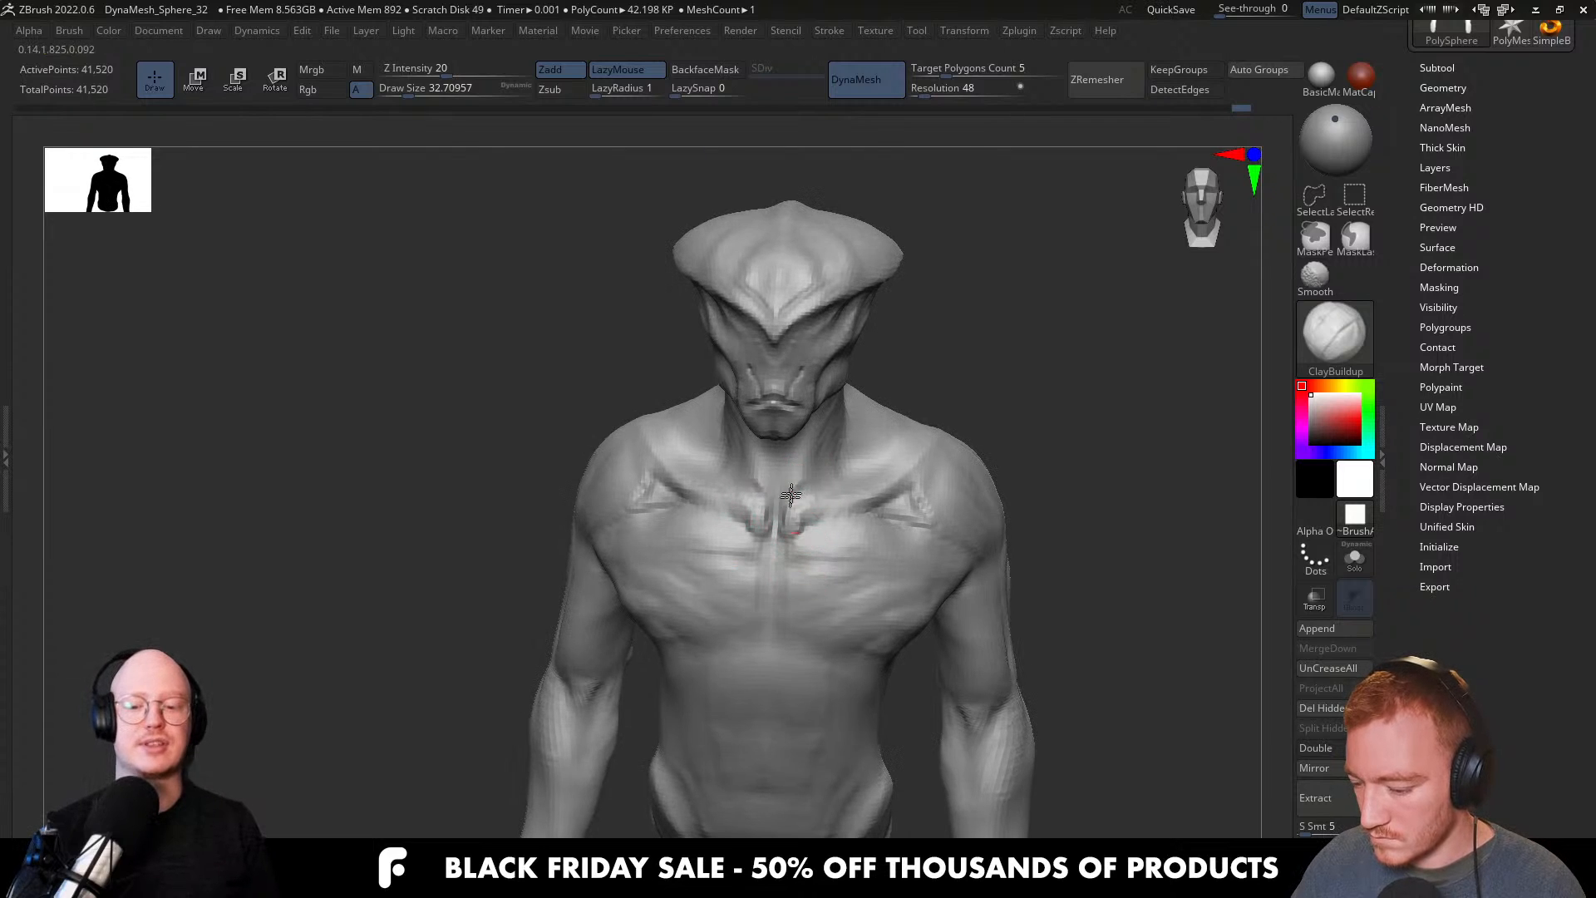
# Build up the sides of the neck and the collarbones with ClayBuildup at a draw size of about 41, and adjust them with the Move brush.
pyautogui.press('s')
pyautogui.moveTo(800, 422); pyautogui.dragTo(831, 422)
pyautogui.moveTo(831, 421)
pyautogui.mouseDown(button='right')
pyautogui.moveTo(860, 447)
pyautogui.moveTo(839, 462)
pyautogui.moveTo(873, 462)
pyautogui.moveTo(840, 464)
pyautogui.mouseUp(button='right')
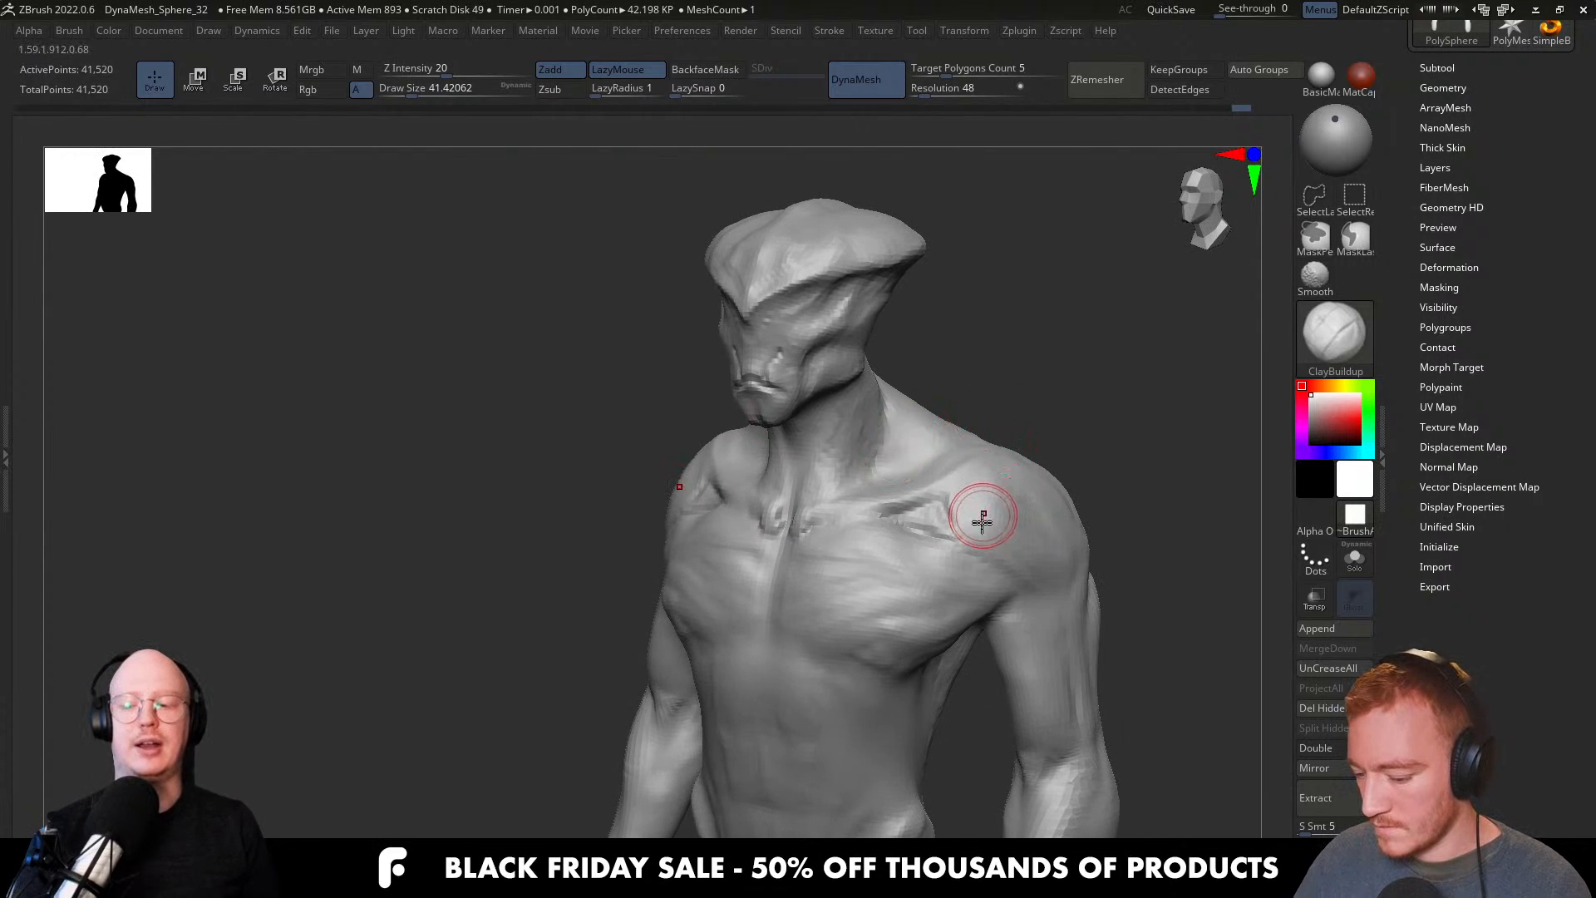
pyautogui.press('b')
pyautogui.press('m')
pyautogui.press('v')
pyautogui.moveTo(915, 640)
pyautogui.mouseDown(button='right')
pyautogui.moveTo(882, 657)
pyautogui.moveTo(948, 647)
pyautogui.moveTo(984, 613)
pyautogui.moveTo(938, 632)
pyautogui.moveTo(947, 577)
pyautogui.moveTo(960, 677)
pyautogui.moveTo(965, 649)
pyautogui.mouseUp(button='right')
# Define the outer edge of the chest muscle near the armpit with ClayBuildup at a draw size of about 29.
pyautogui.press('b')
pyautogui.press('c')
pyautogui.press('b')
pyautogui.press('[')
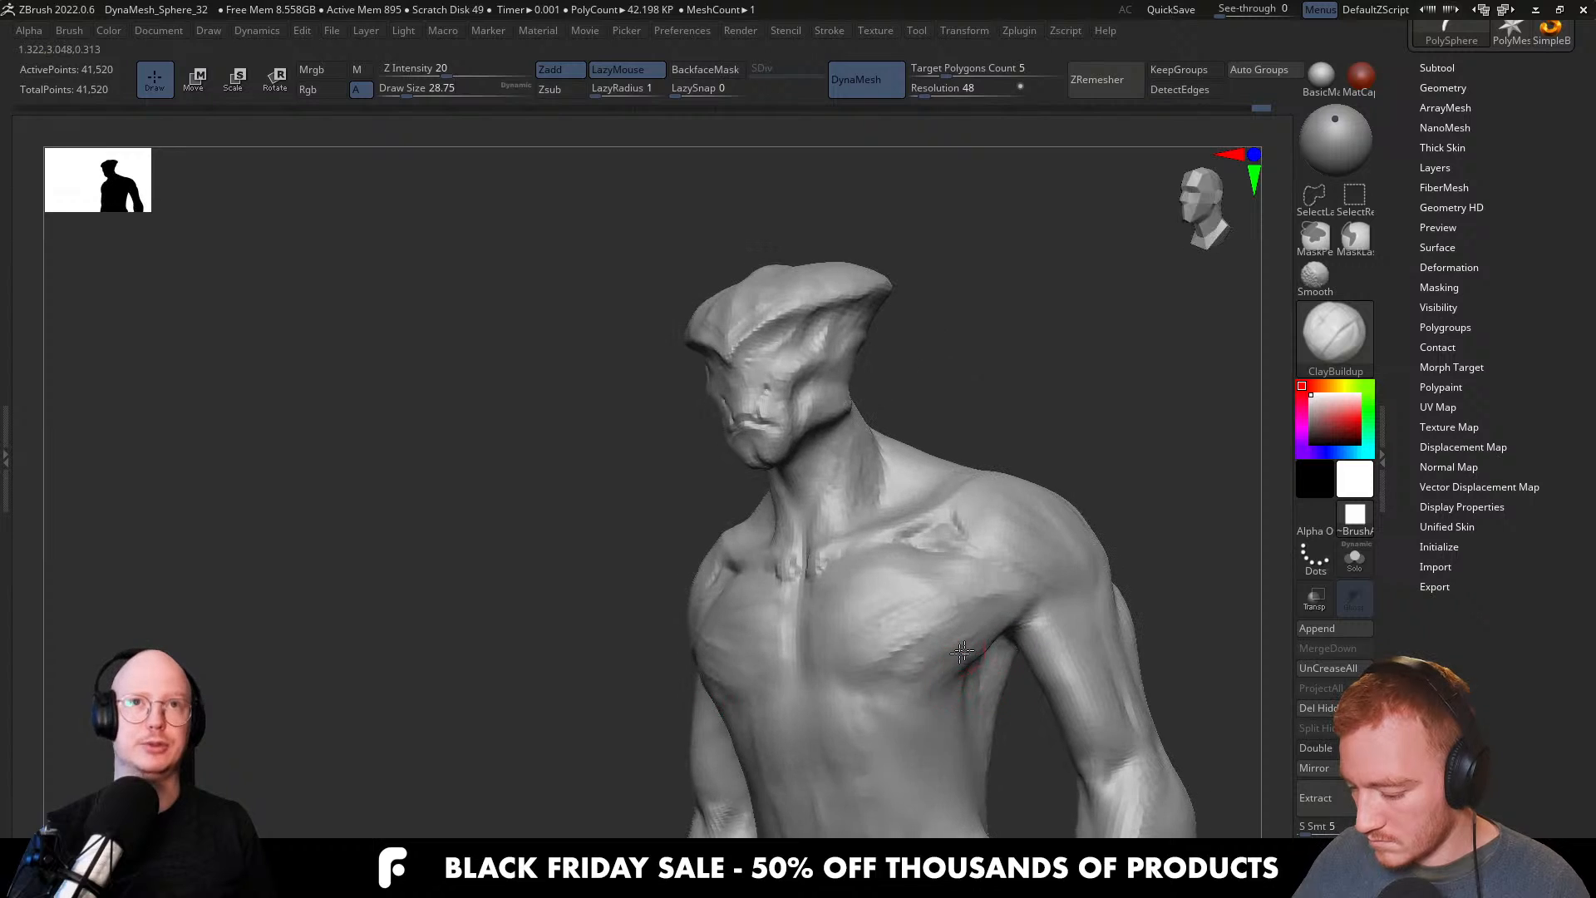
pyautogui.moveTo(901, 690)
pyautogui.mouseDown(button='right')
pyautogui.moveTo(923, 665)
pyautogui.moveTo(896, 618)
pyautogui.moveTo(960, 589)
pyautogui.moveTo(866, 635)
pyautogui.moveTo(815, 563)
pyautogui.moveTo(861, 645)
pyautogui.moveTo(914, 632)
pyautogui.moveTo(1052, 656)
pyautogui.mouseUp(button='right')
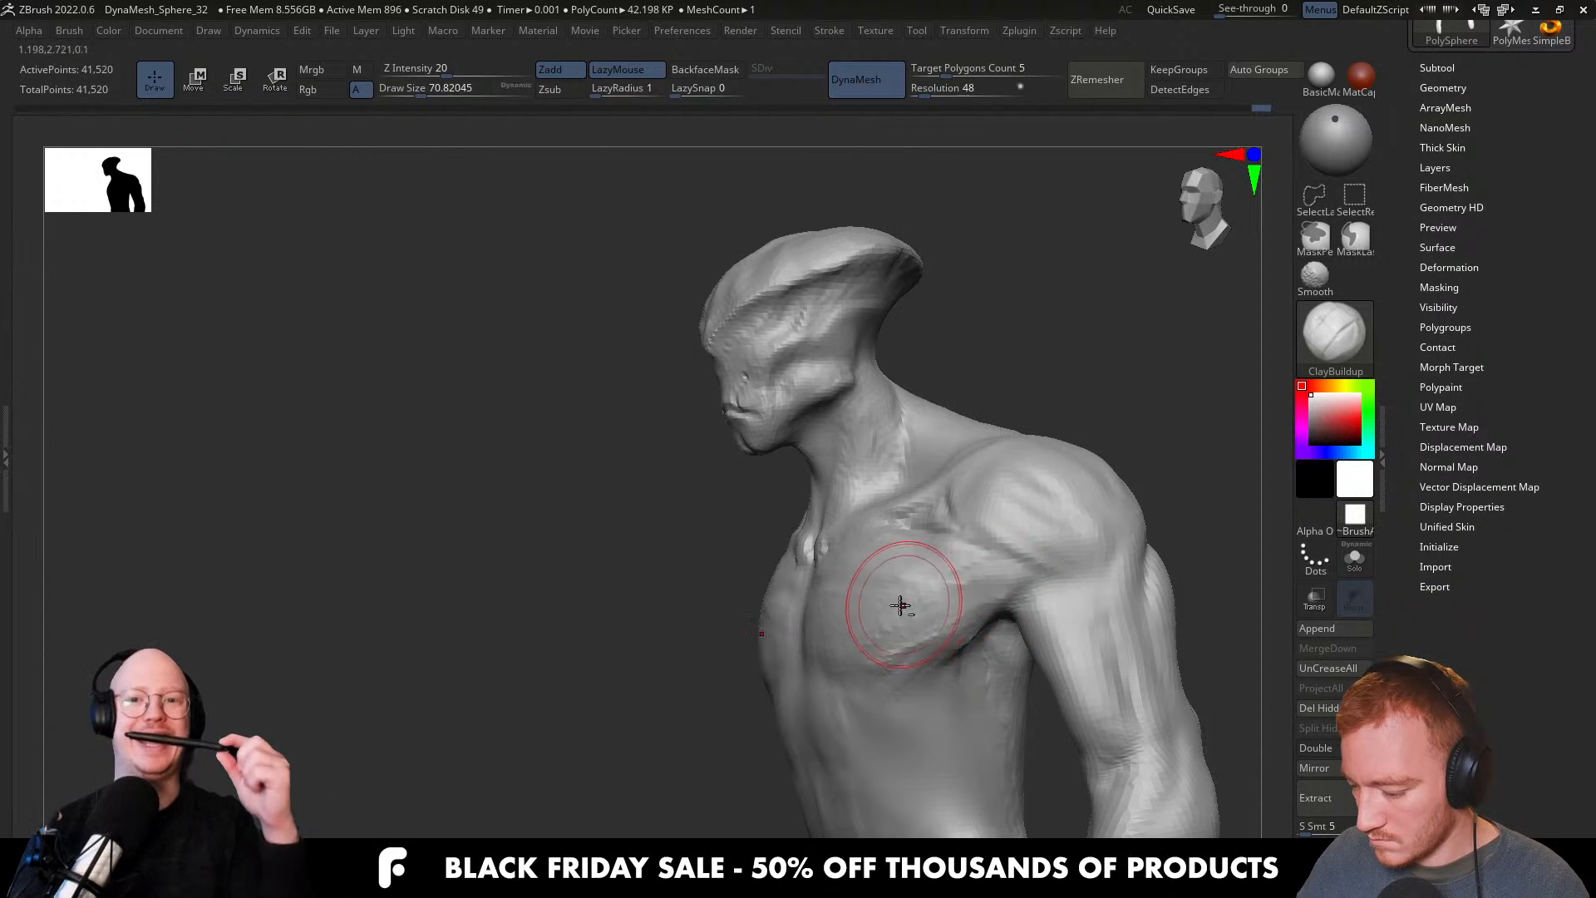
# Build up the outer chest and the front of the shoulder with ClayBuildup, varying the draw size up to about 71.
pyautogui.moveTo(865, 541); pyautogui.dragTo(1019, 599, button='right')
pyautogui.press('[')
pyautogui.press('[')
pyautogui.press('[')
pyautogui.press('[')
pyautogui.moveTo(919, 578)
pyautogui.mouseDown(button='right')
pyautogui.moveTo(982, 616)
pyautogui.moveTo(945, 545)
pyautogui.mouseUp(button='right')
pyautogui.press(']')
pyautogui.press(']')
pyautogui.press(']')
pyautogui.press(']')
pyautogui.moveTo(815, 559)
pyautogui.mouseDown(button='right')
pyautogui.moveTo(750, 565)
pyautogui.moveTo(731, 534)
pyautogui.moveTo(657, 512)
pyautogui.mouseUp(button='right')
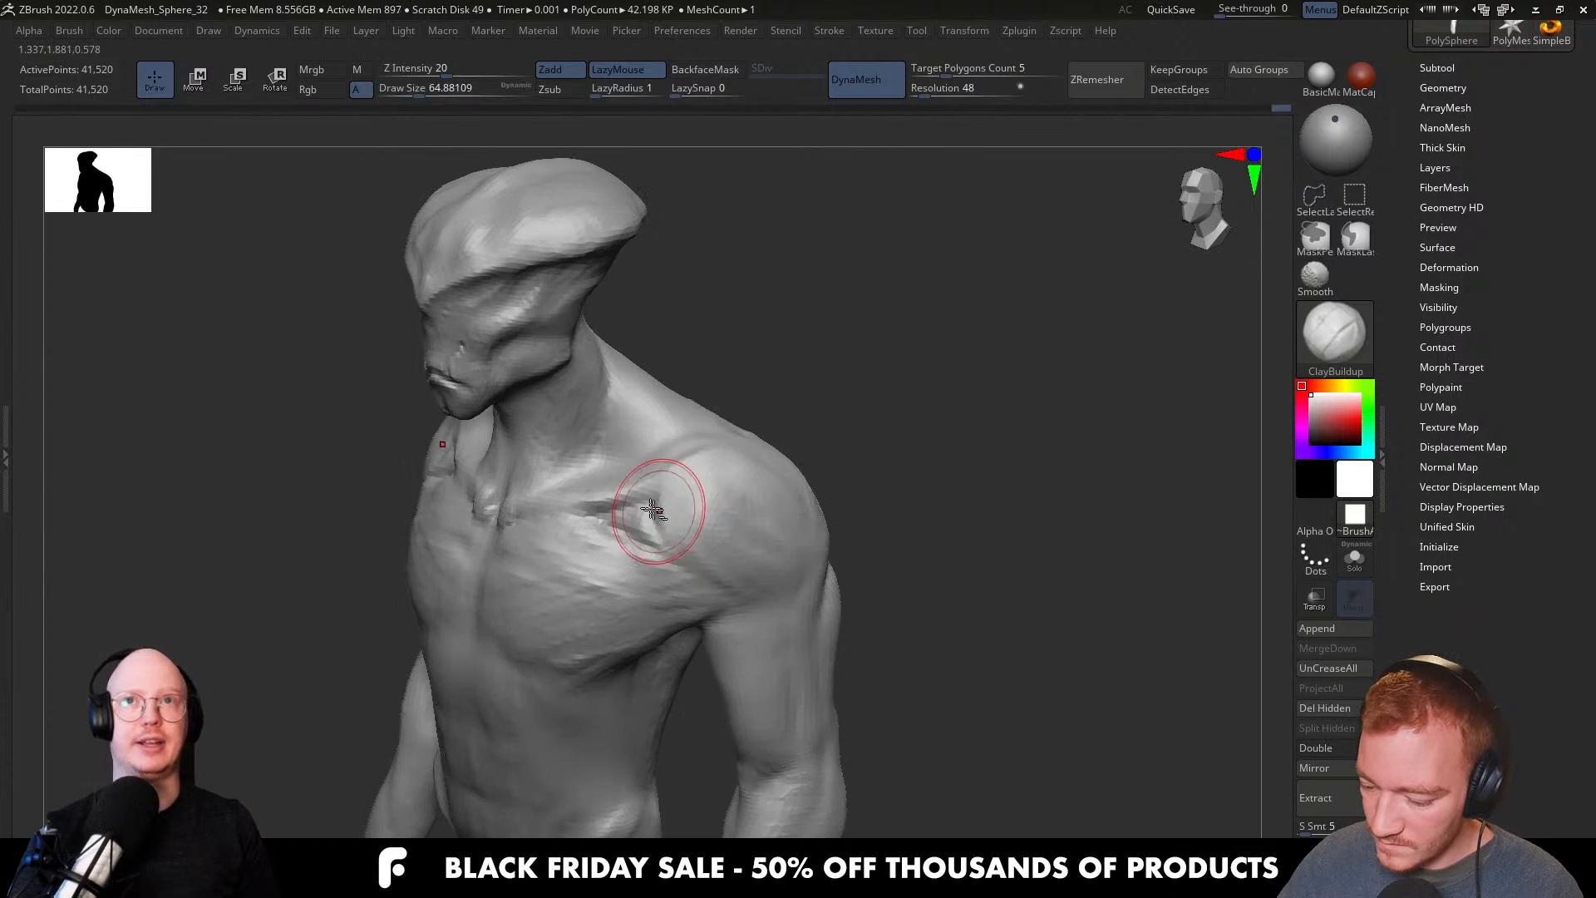
# Adjust the collarbones and front shoulder contours with the Move brush at a draw size of about 97.
pyautogui.moveTo(743, 551)
pyautogui.mouseDown(button='right')
pyautogui.moveTo(716, 527)
pyautogui.moveTo(770, 510)
pyautogui.mouseUp(button='right')
pyautogui.press('b')
pyautogui.press('m')
pyautogui.press('v')
pyautogui.press('s')
pyautogui.moveTo(599, 530); pyautogui.dragTo(646, 511)
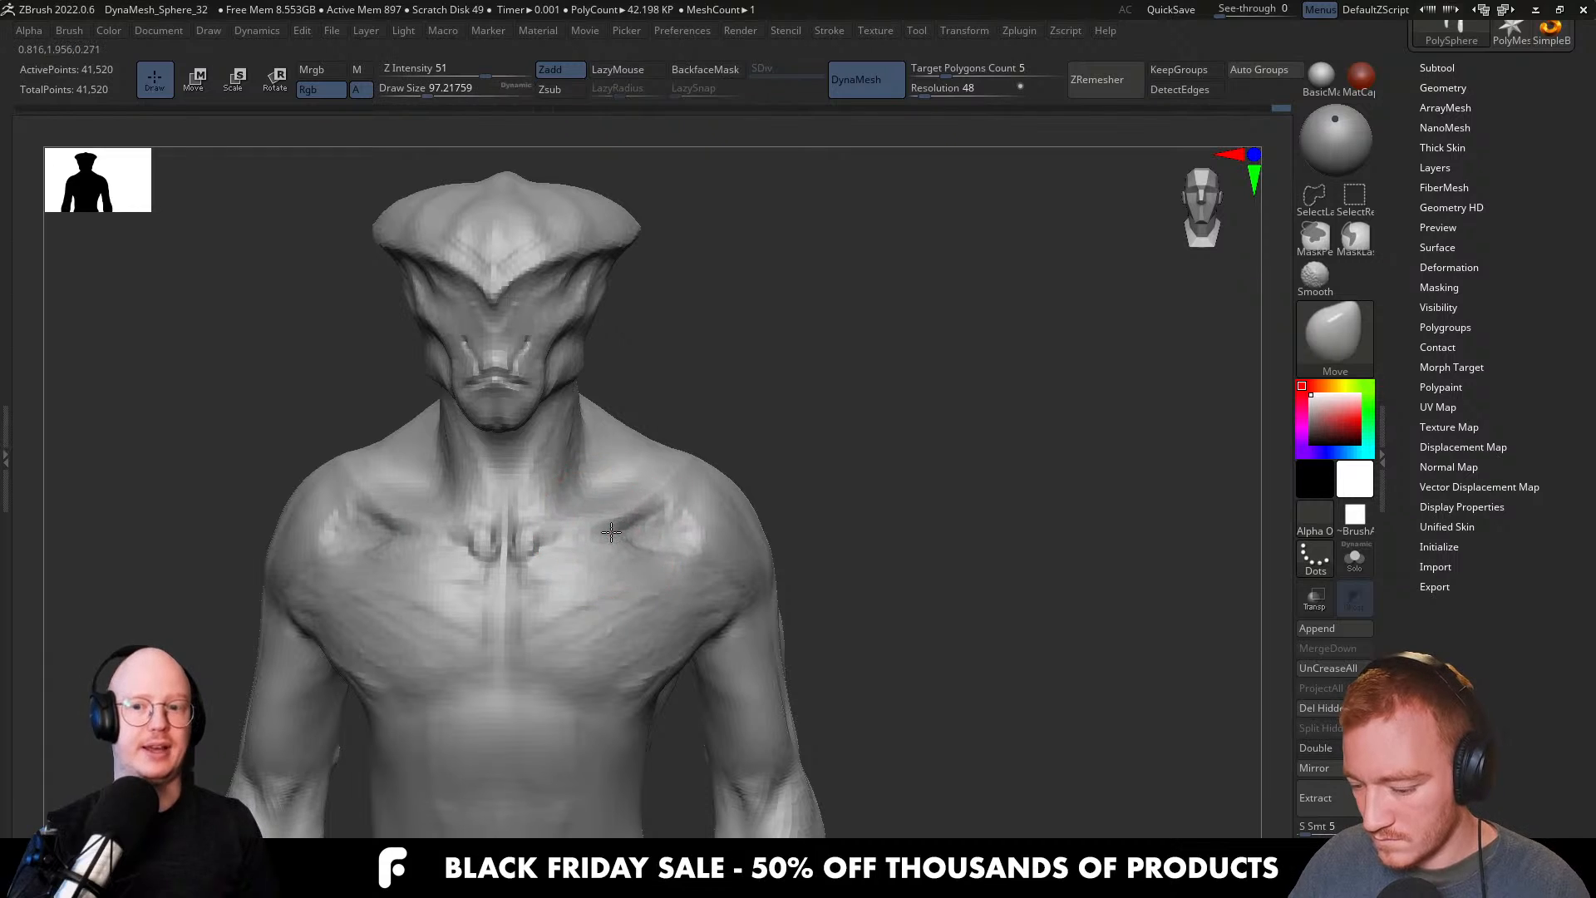
# Reshape the shoulders and the area around the collarbones with the Move brush at draw sizes of about 182 and 140.
pyautogui.keyDown('shift'); pyautogui.moveTo(730, 477); pyautogui.dragTo(755, 479, button='right'); pyautogui.keyUp('shift')
pyautogui.press('s')
pyautogui.moveTo(755, 479)
pyautogui.mouseDown()
pyautogui.moveTo(779, 471)
pyautogui.moveTo(773, 488)
pyautogui.mouseUp()
pyautogui.moveTo(785, 493); pyautogui.dragTo(937, 487, button='right')
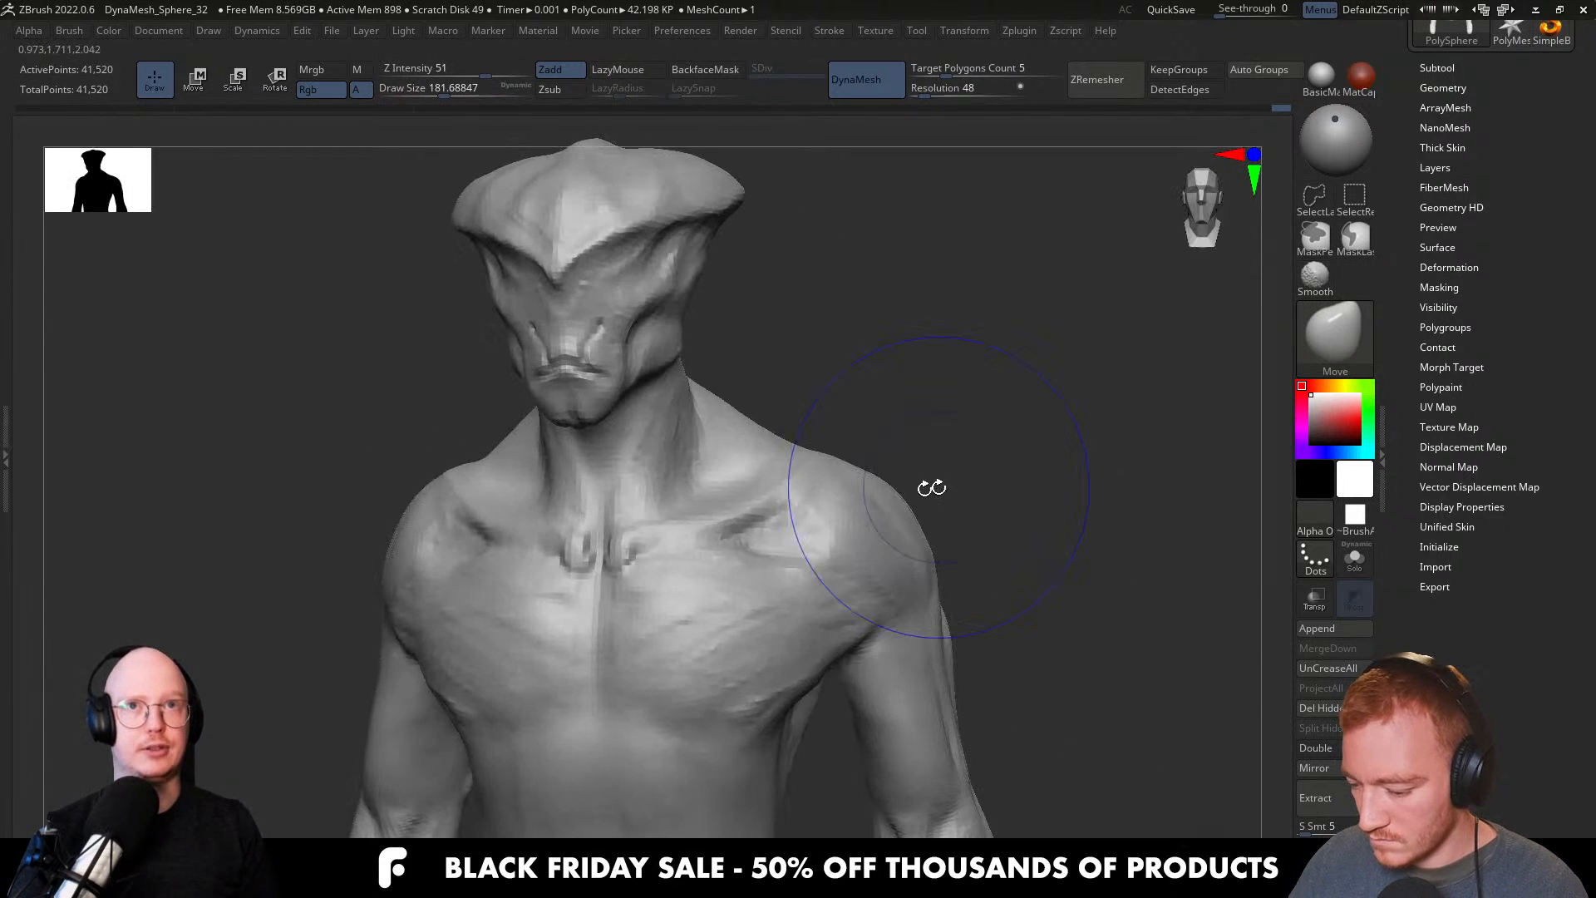
pyautogui.moveTo(840, 527)
pyautogui.mouseDown(button='right')
pyautogui.moveTo(800, 527)
pyautogui.moveTo(791, 628)
pyautogui.mouseUp(button='right')
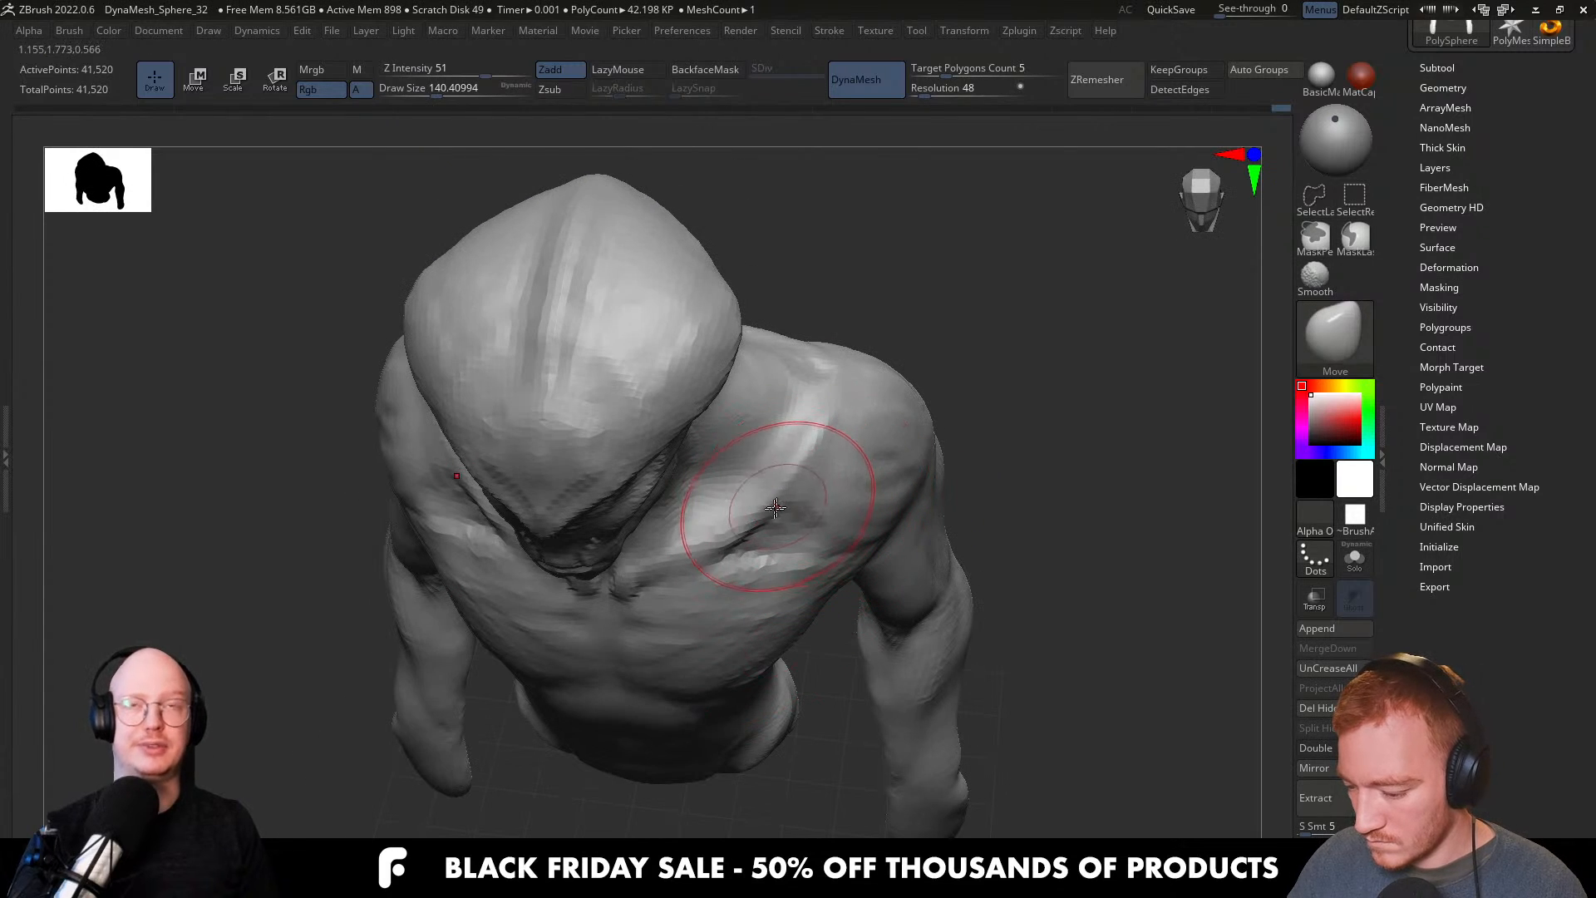
pyautogui.moveTo(833, 422)
pyautogui.mouseDown(button='right')
pyautogui.moveTo(790, 440)
pyautogui.moveTo(782, 465)
pyautogui.mouseUp(button='right')
# Build up the bony transition on top of the shoulder with ClayBuildup at a draw size of about 41.
pyautogui.press('b')
pyautogui.press('c')
pyautogui.press('b')
pyautogui.press('s')
pyautogui.moveTo(872, 403); pyautogui.dragTo(850, 397)
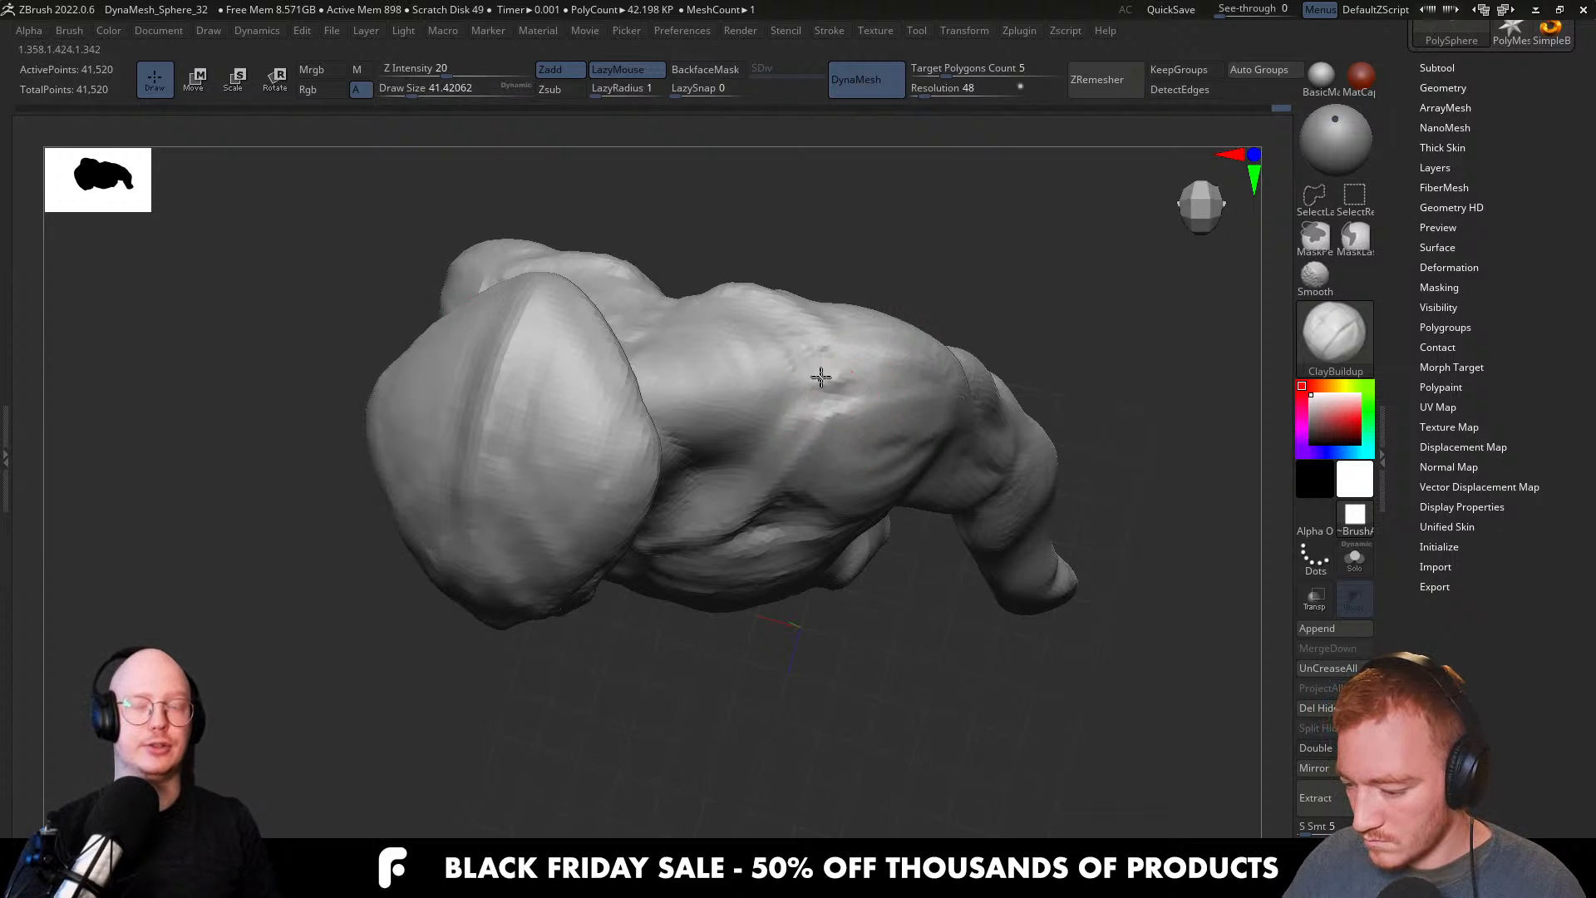
pyautogui.moveTo(833, 397)
pyautogui.mouseDown(button='right')
pyautogui.moveTo(887, 302)
pyautogui.moveTo(937, 413)
pyautogui.moveTo(923, 435)
pyautogui.moveTo(886, 402)
pyautogui.moveTo(870, 331)
pyautogui.moveTo(868, 266)
pyautogui.moveTo(909, 267)
pyautogui.moveTo(851, 283)
pyautogui.moveTo(857, 306)
pyautogui.moveTo(837, 282)
pyautogui.moveTo(859, 453)
pyautogui.mouseUp(button='right')
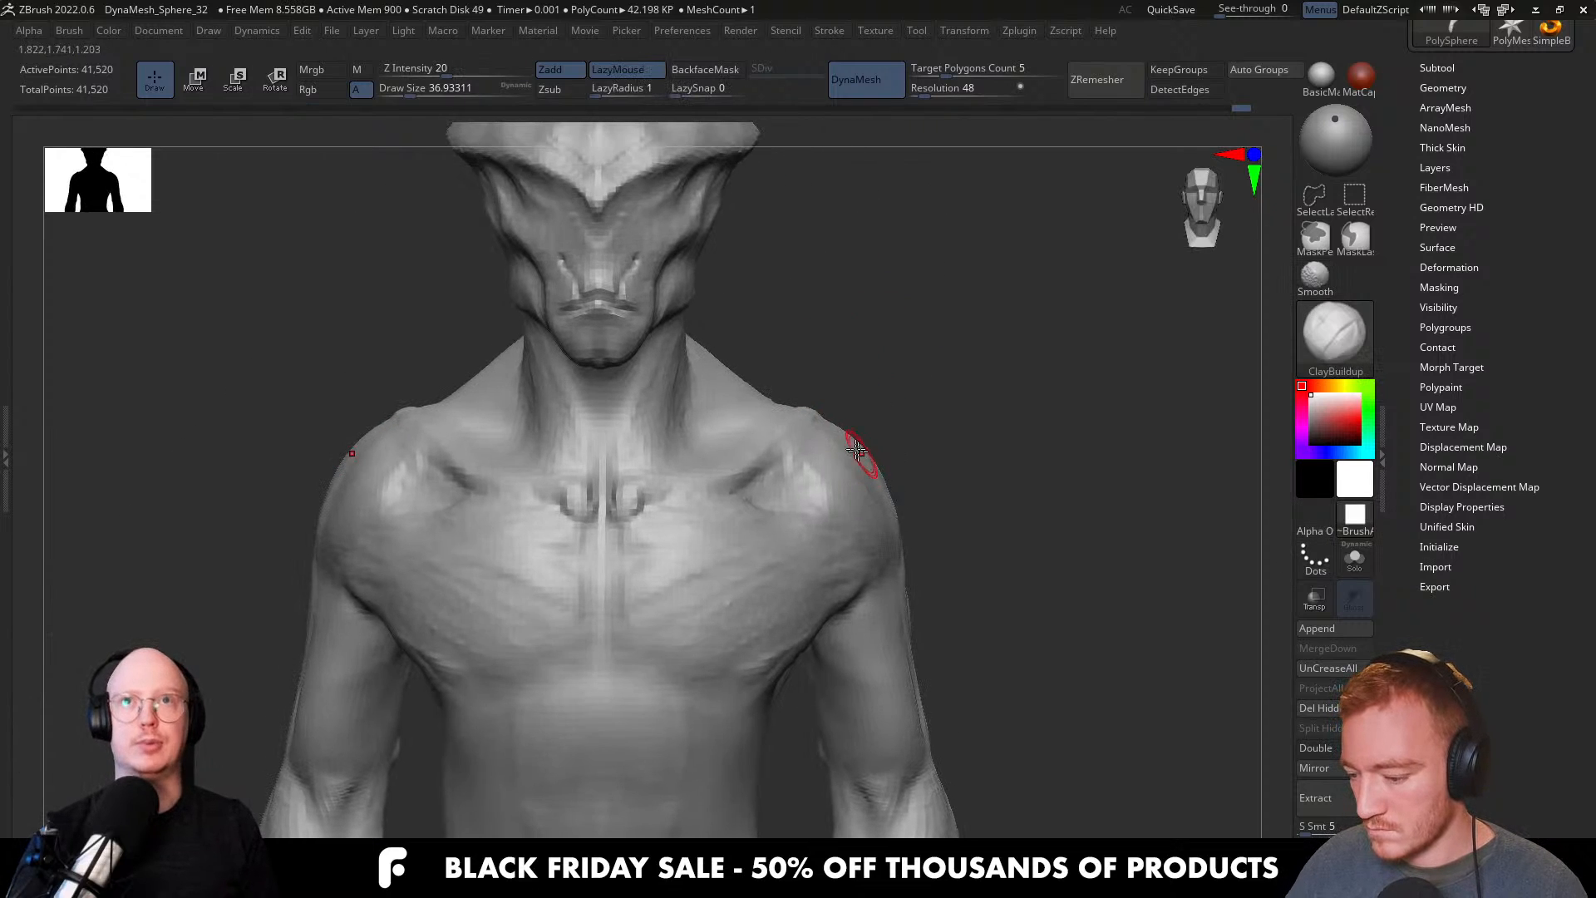
# Shape the shoulder and trapezius outline with the Move brush at a draw size of about 145.
pyautogui.press('b')
pyautogui.press('m')
pyautogui.press('v')
pyautogui.press('s')
pyautogui.moveTo(816, 431); pyautogui.dragTo(840, 437)
pyautogui.moveTo(775, 358)
pyautogui.mouseDown(button='right')
pyautogui.moveTo(736, 352)
pyautogui.moveTo(894, 242)
pyautogui.mouseUp(button='right')
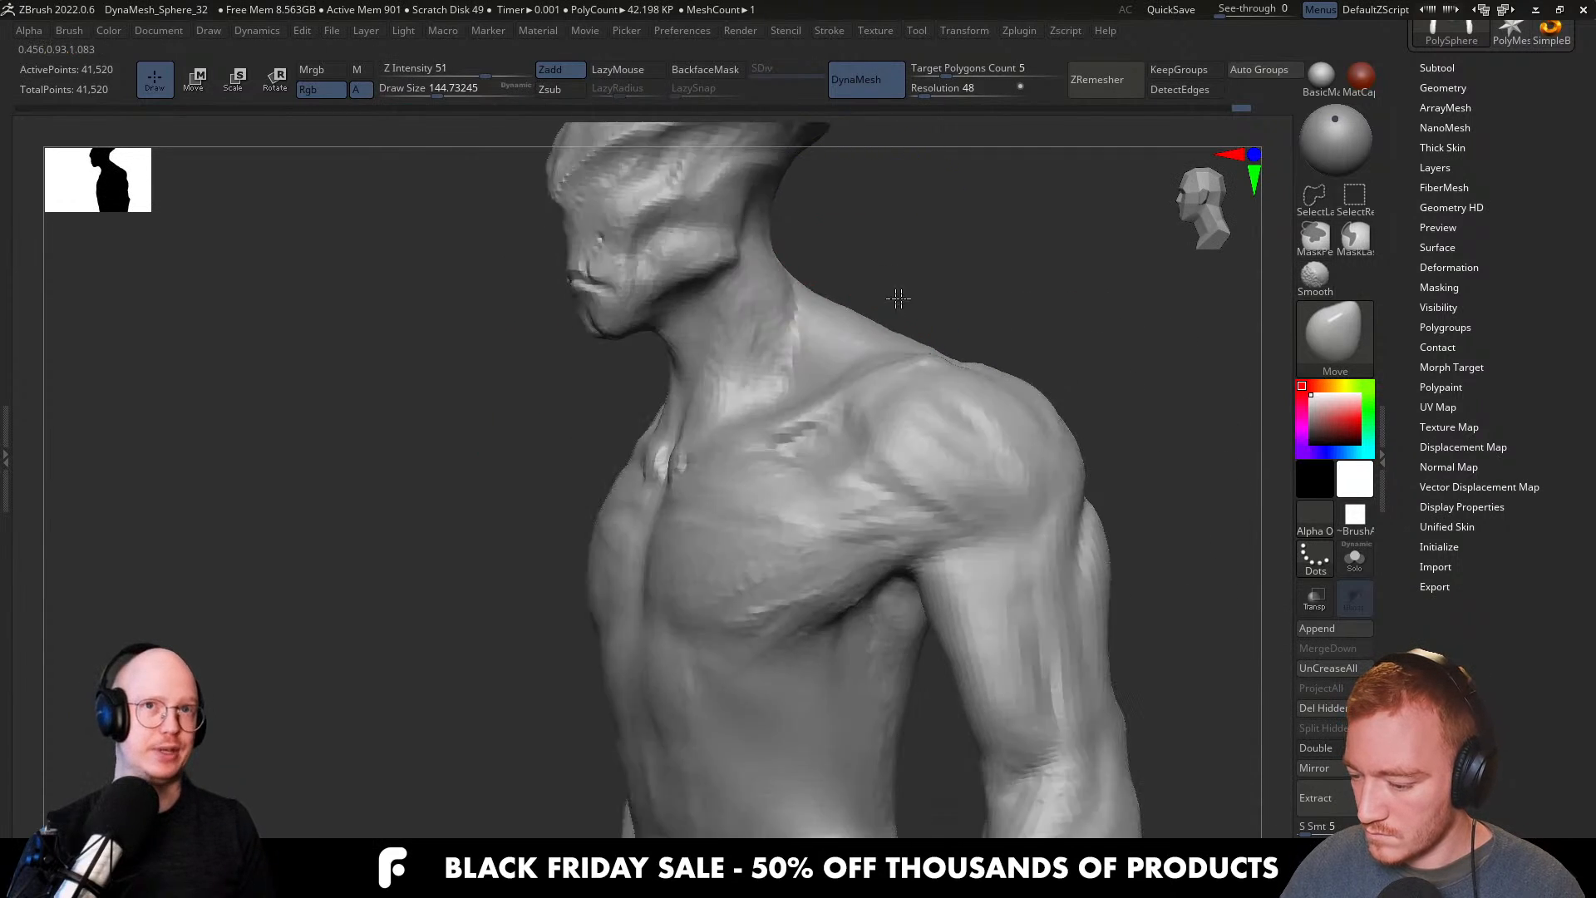
pyautogui.keyDown('shift'); pyautogui.moveTo(892, 300); pyautogui.dragTo(929, 358, button='right'); pyautogui.keyUp('shift')
# Adjust the overall shoulder silhouette from the front with the Move brush at a draw size of about 299.
pyautogui.press('s')
pyautogui.press('s')
pyautogui.moveTo(991, 408); pyautogui.dragTo(1014, 408)
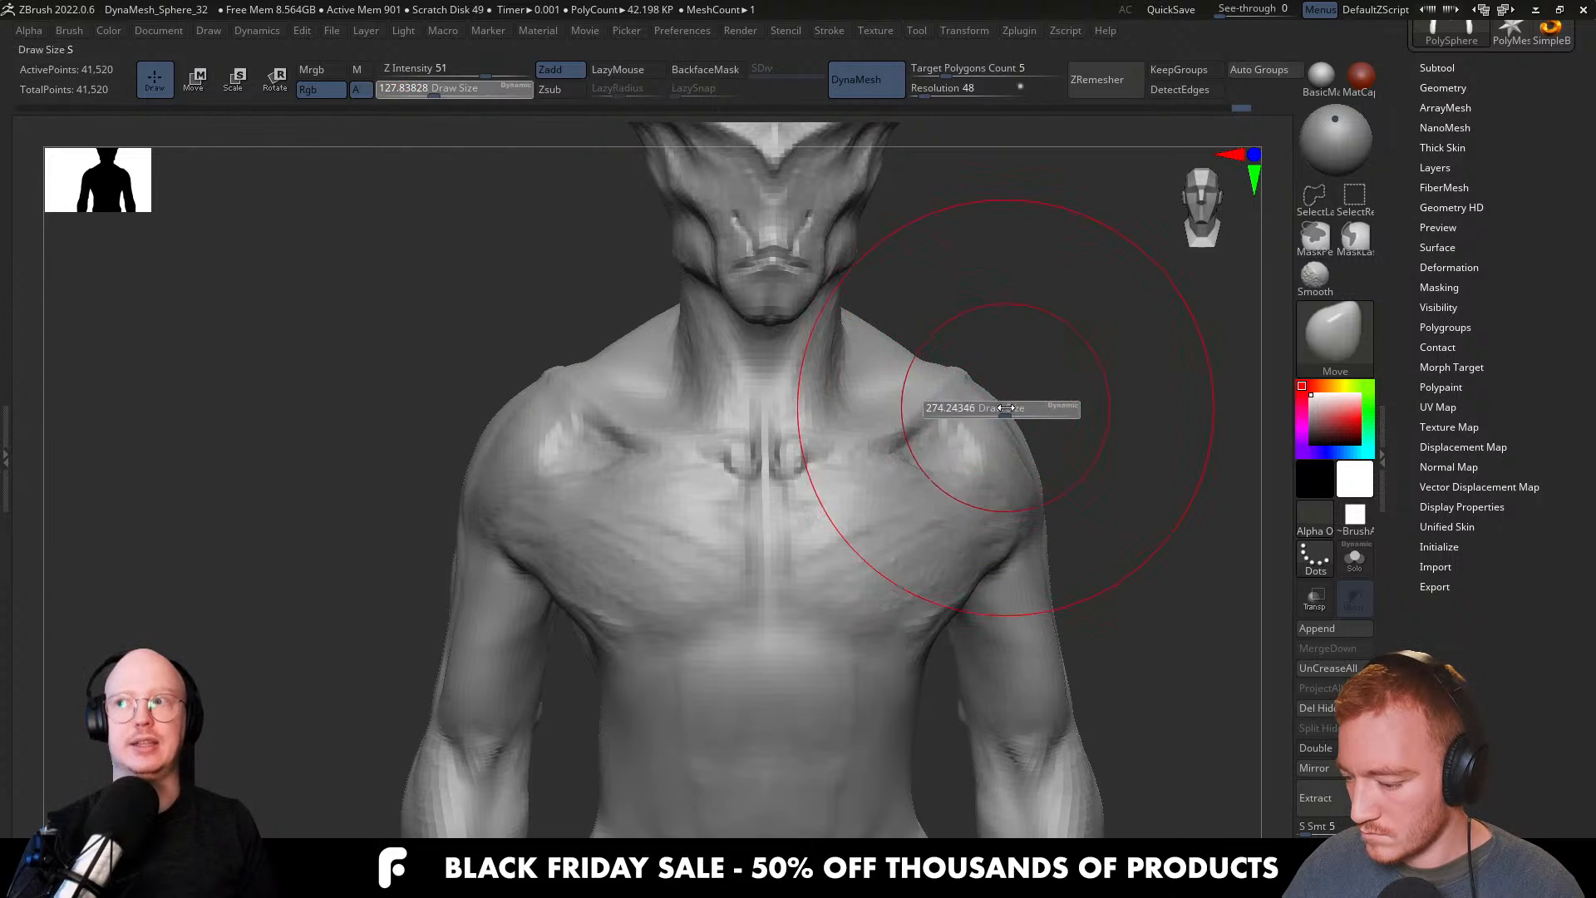
pyautogui.keyDown('ctrl'); pyautogui.moveTo(1017, 456); pyautogui.dragTo(937, 451, button='right'); pyautogui.keyUp('ctrl')
pyautogui.moveTo(938, 451); pyautogui.dragTo(938, 447)
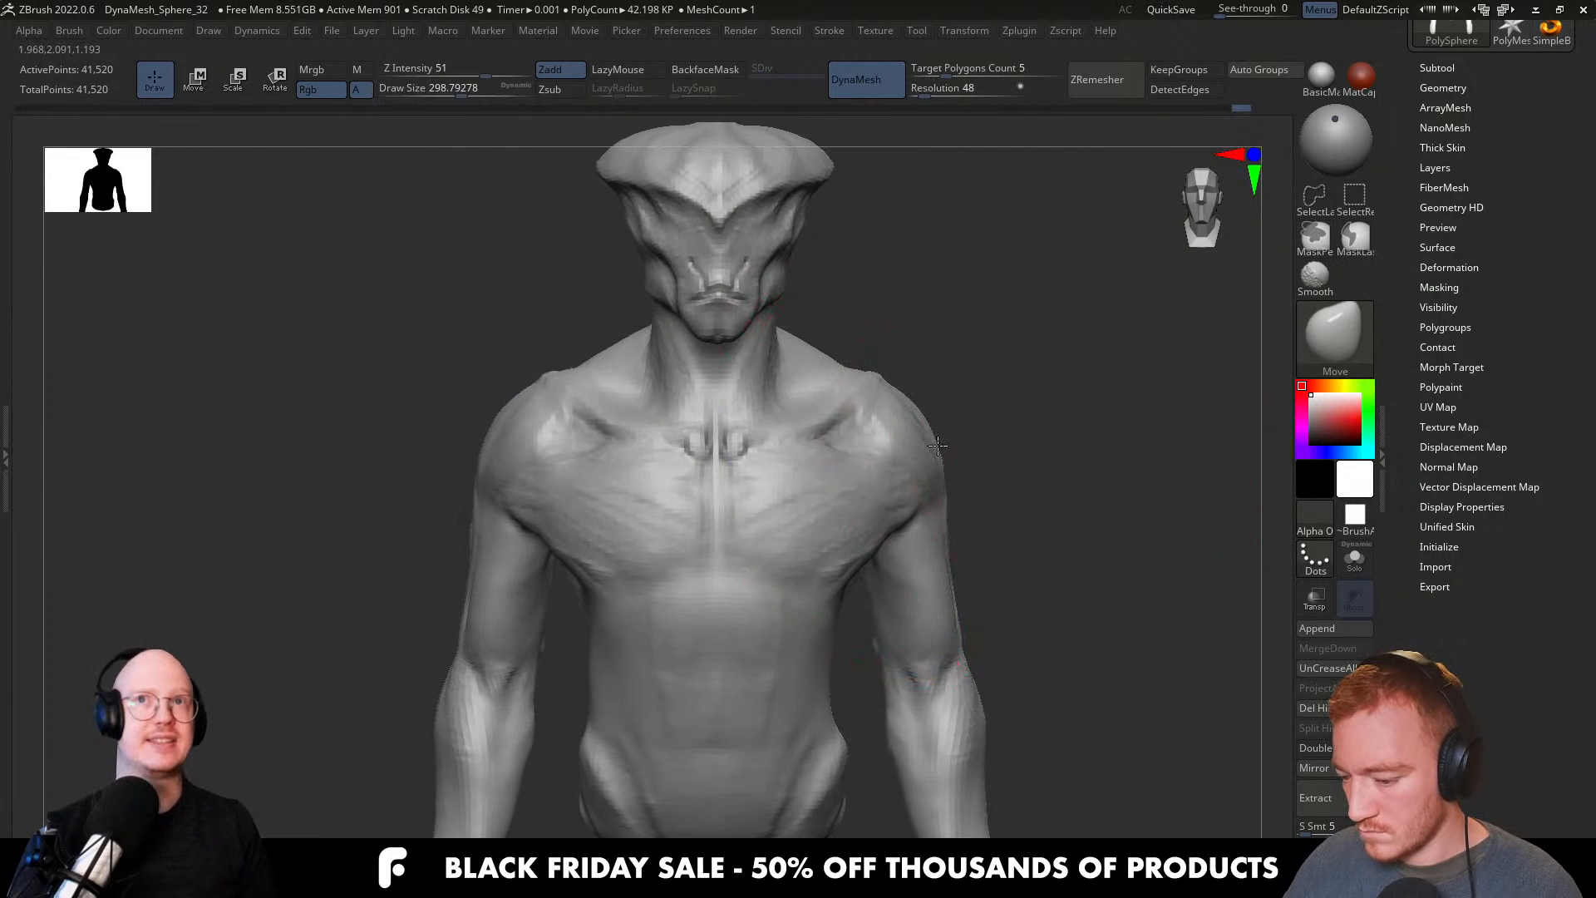
pyautogui.moveTo(1004, 453)
pyautogui.mouseDown(button='right')
pyautogui.moveTo(955, 484)
pyautogui.moveTo(897, 476)
pyautogui.mouseUp(button='right')
# Reshape the arm profile around the elbow from the side with the Move brush at a draw size of about 154.
pyautogui.press('s')
pyautogui.click(1008, 468)
pyautogui.moveTo(1002, 466); pyautogui.dragTo(970, 462)
pyautogui.moveTo(970, 462); pyautogui.dragTo(995, 463, button='right')
pyautogui.moveTo(998, 532); pyautogui.dragTo(964, 578, button='right')
pyautogui.moveTo(964, 578)
pyautogui.keyDown('ctrl'); pyautogui.mouseDown(button='right')
pyautogui.moveTo(955, 623)
pyautogui.moveTo(899, 596)
pyautogui.mouseUp(button='right'); pyautogui.keyUp('ctrl')
pyautogui.press('s')
pyautogui.click(951, 613)
pyautogui.press('s')
pyautogui.click(948, 585)
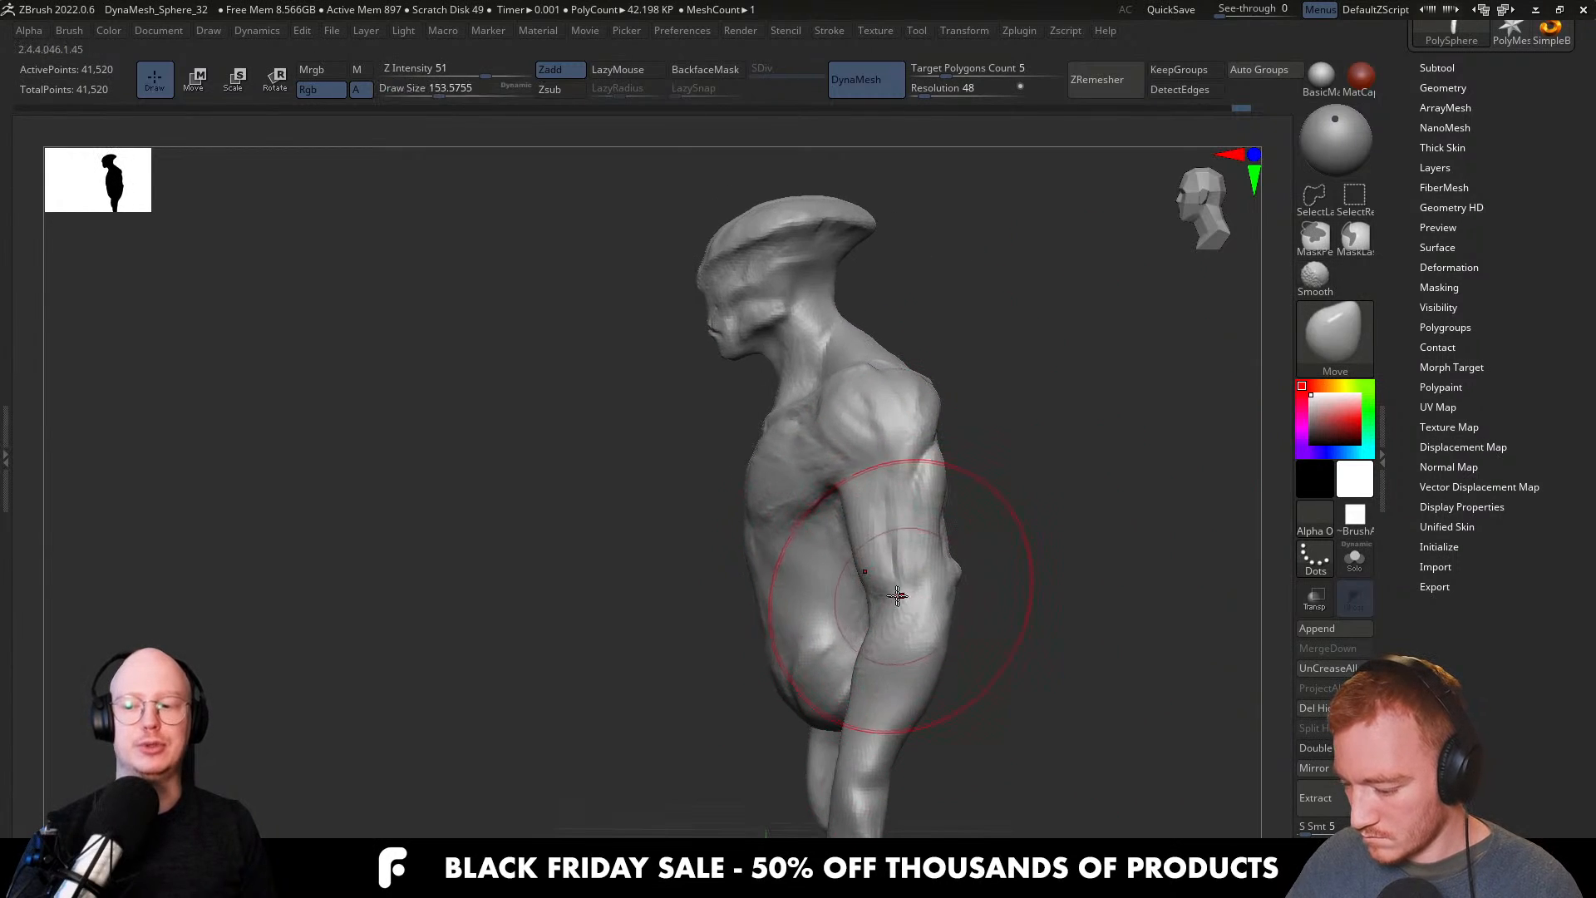
# Refine the upper arm contours below the armpit with the Move brush, starting at a draw size of about 83.
pyautogui.press('s')
pyautogui.click(855, 487)
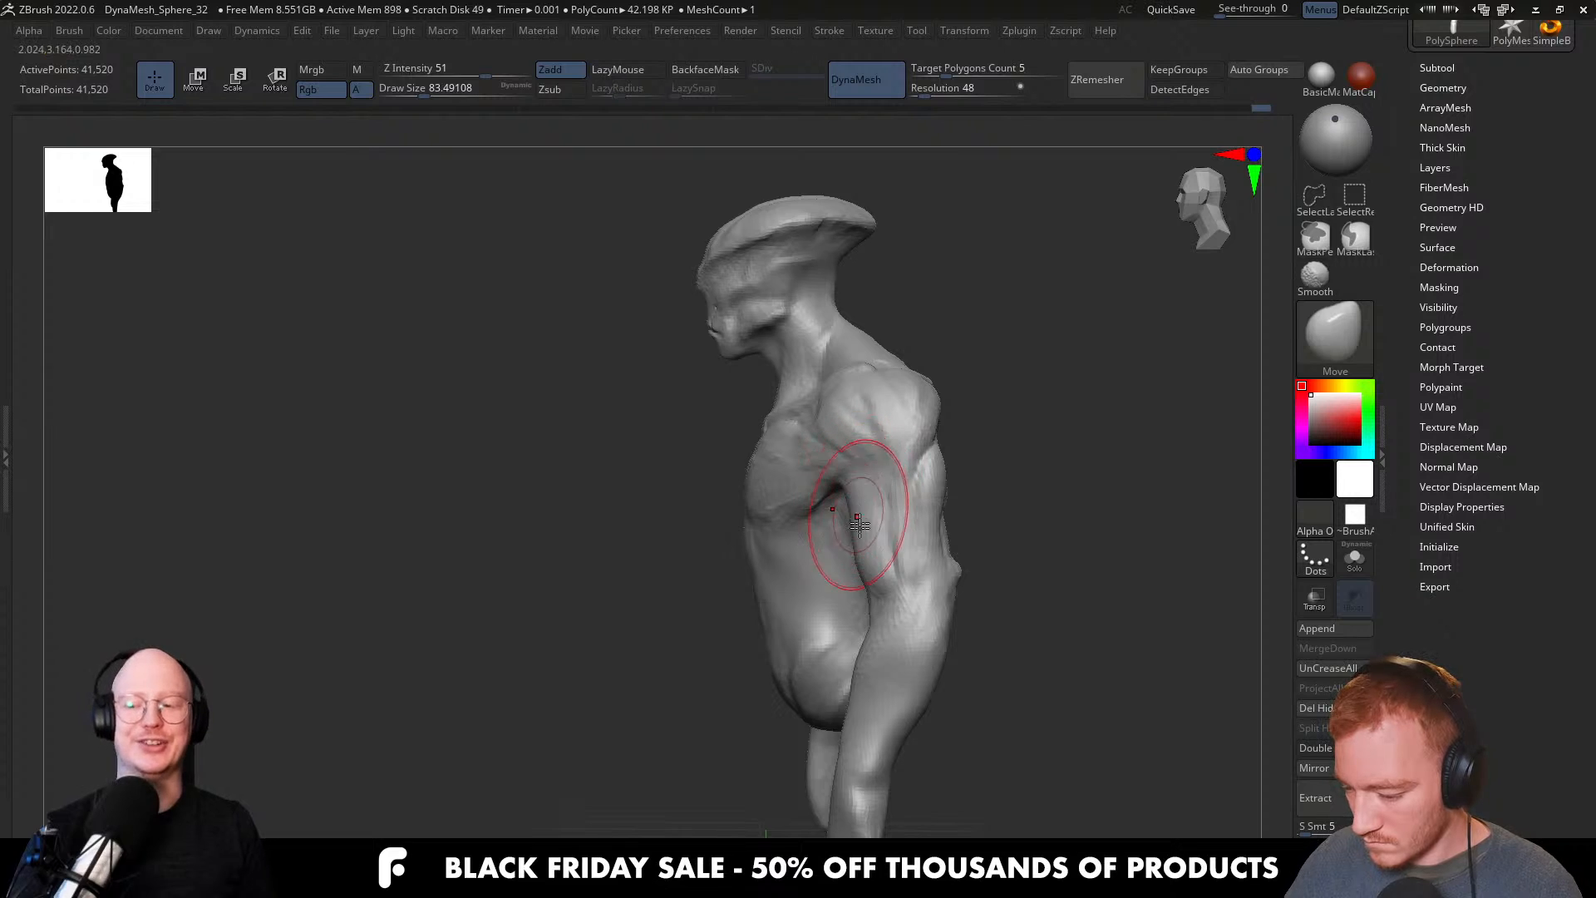
pyautogui.moveTo(878, 573); pyautogui.dragTo(869, 499, button='right')
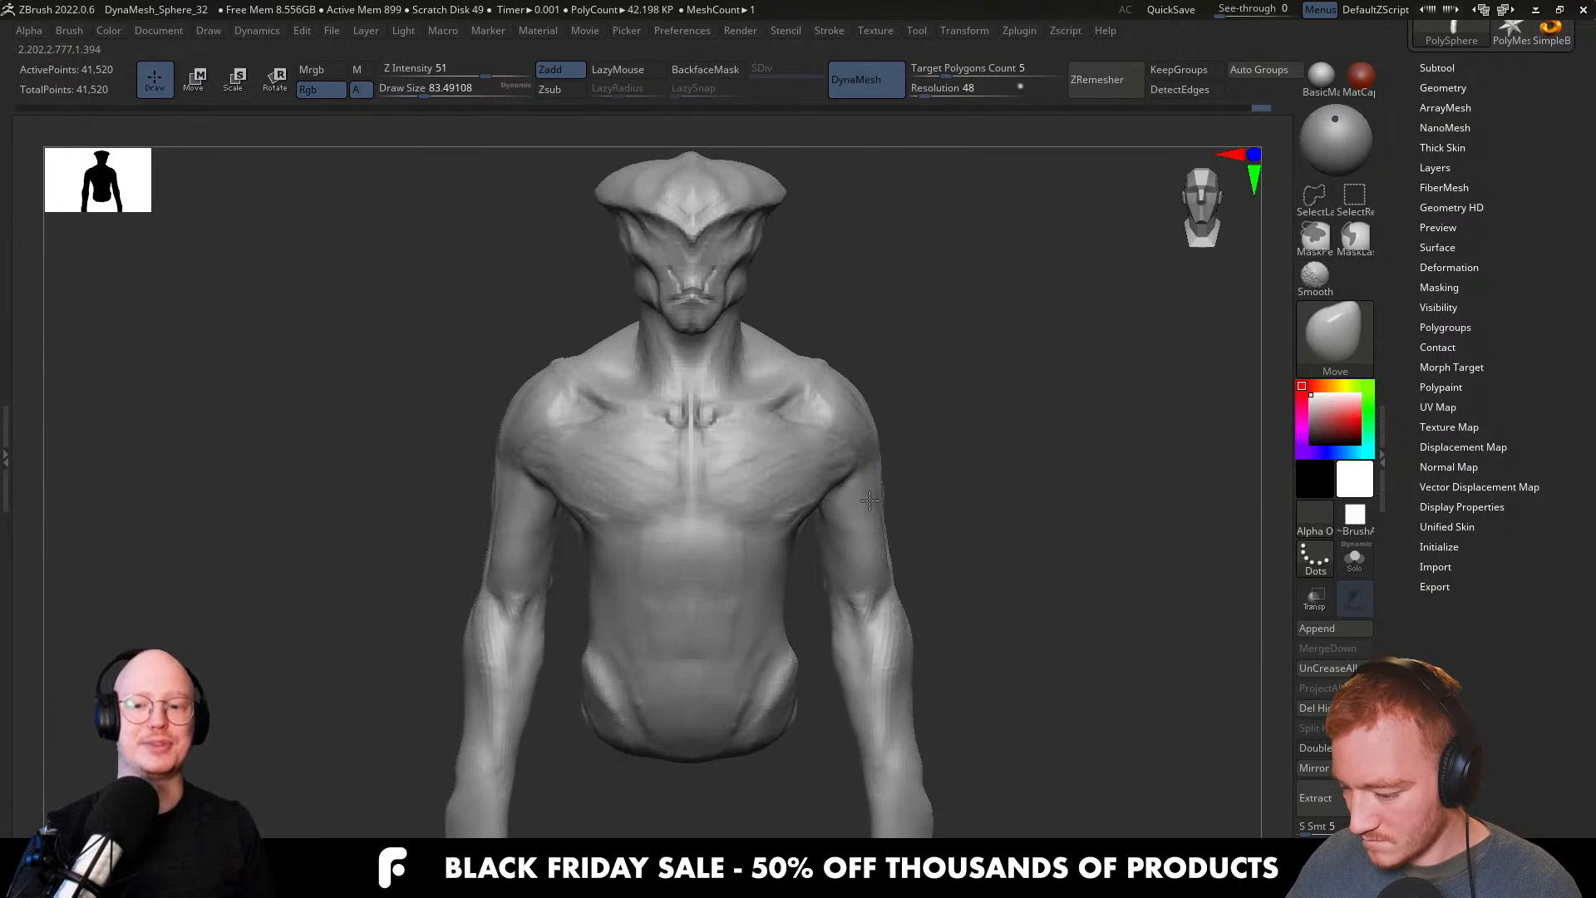
pyautogui.moveTo(1073, 507)
pyautogui.mouseDown(button='right')
pyautogui.moveTo(873, 532)
pyautogui.moveTo(943, 555)
pyautogui.moveTo(931, 565)
pyautogui.mouseUp(button='right')
pyautogui.press('s')
pyautogui.click(934, 581)
pyautogui.moveTo(934, 581); pyautogui.dragTo(948, 575)
pyautogui.moveTo(948, 575); pyautogui.dragTo(909, 492, button='right')
pyautogui.press('s')
pyautogui.click(906, 499)
# Reshape the lower forearms and wrists from behind with the Move brush at a draw size of about 207.
pyautogui.press('s')
pyautogui.click(853, 662)
pyautogui.moveTo(846, 664); pyautogui.dragTo(834, 667)
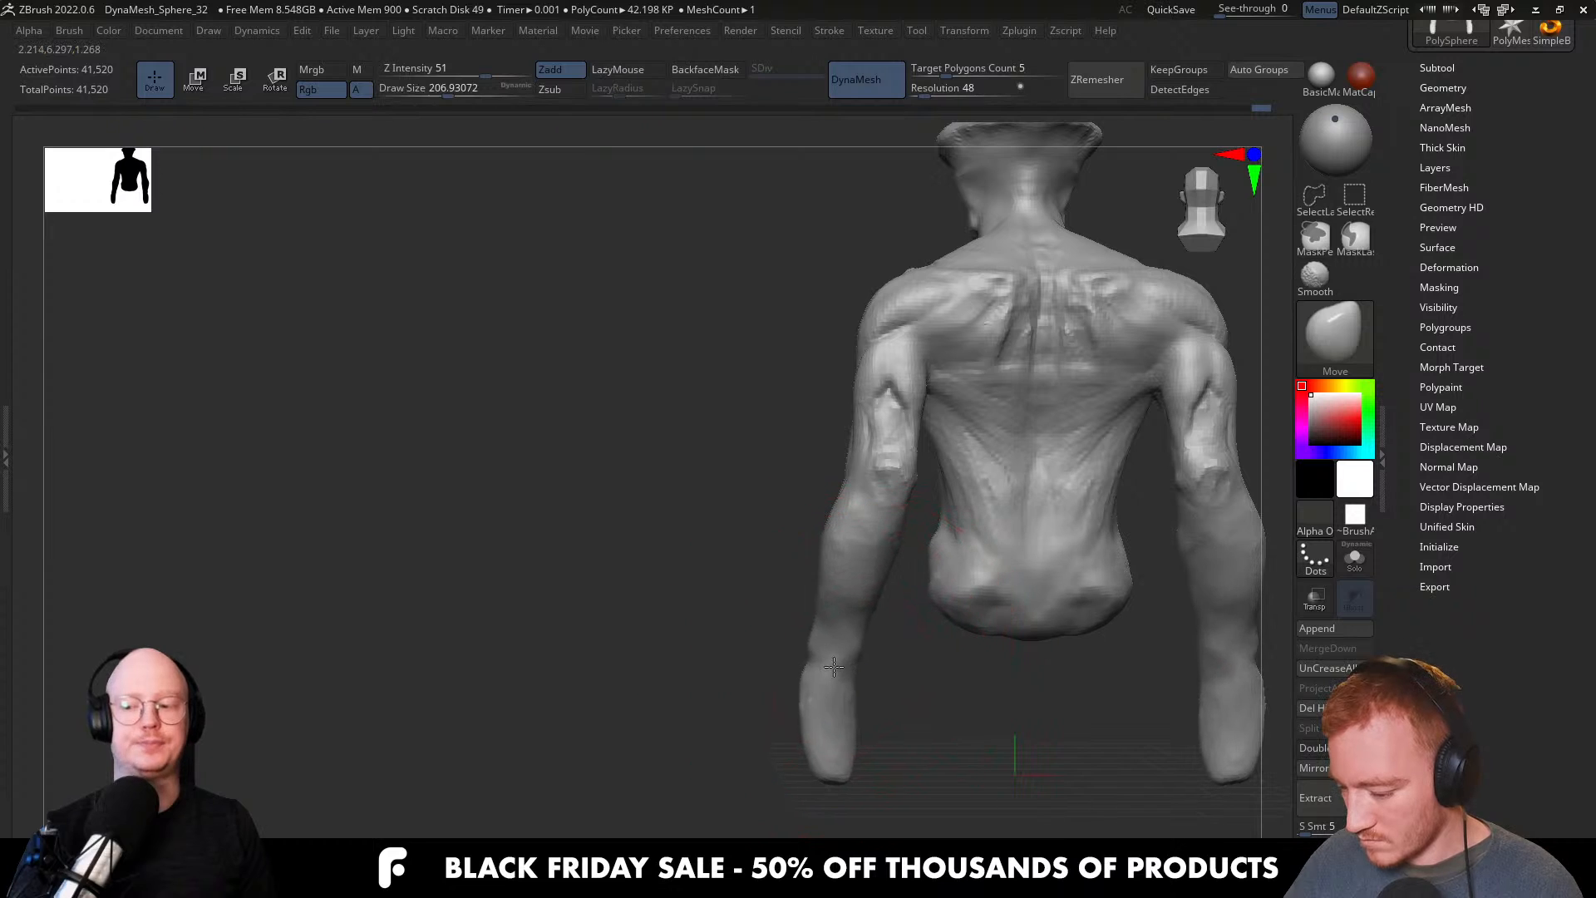
pyautogui.moveTo(849, 661)
pyautogui.mouseDown(button='right')
pyautogui.moveTo(1044, 624)
pyautogui.moveTo(856, 714)
pyautogui.moveTo(937, 516)
pyautogui.moveTo(832, 482)
pyautogui.mouseUp(button='right')
pyautogui.press('s')
pyautogui.click(816, 483)
# Adjust the waist and side-back outlines from behind with the Move brush at draw sizes of about 94 and 68.
pyautogui.press('s')
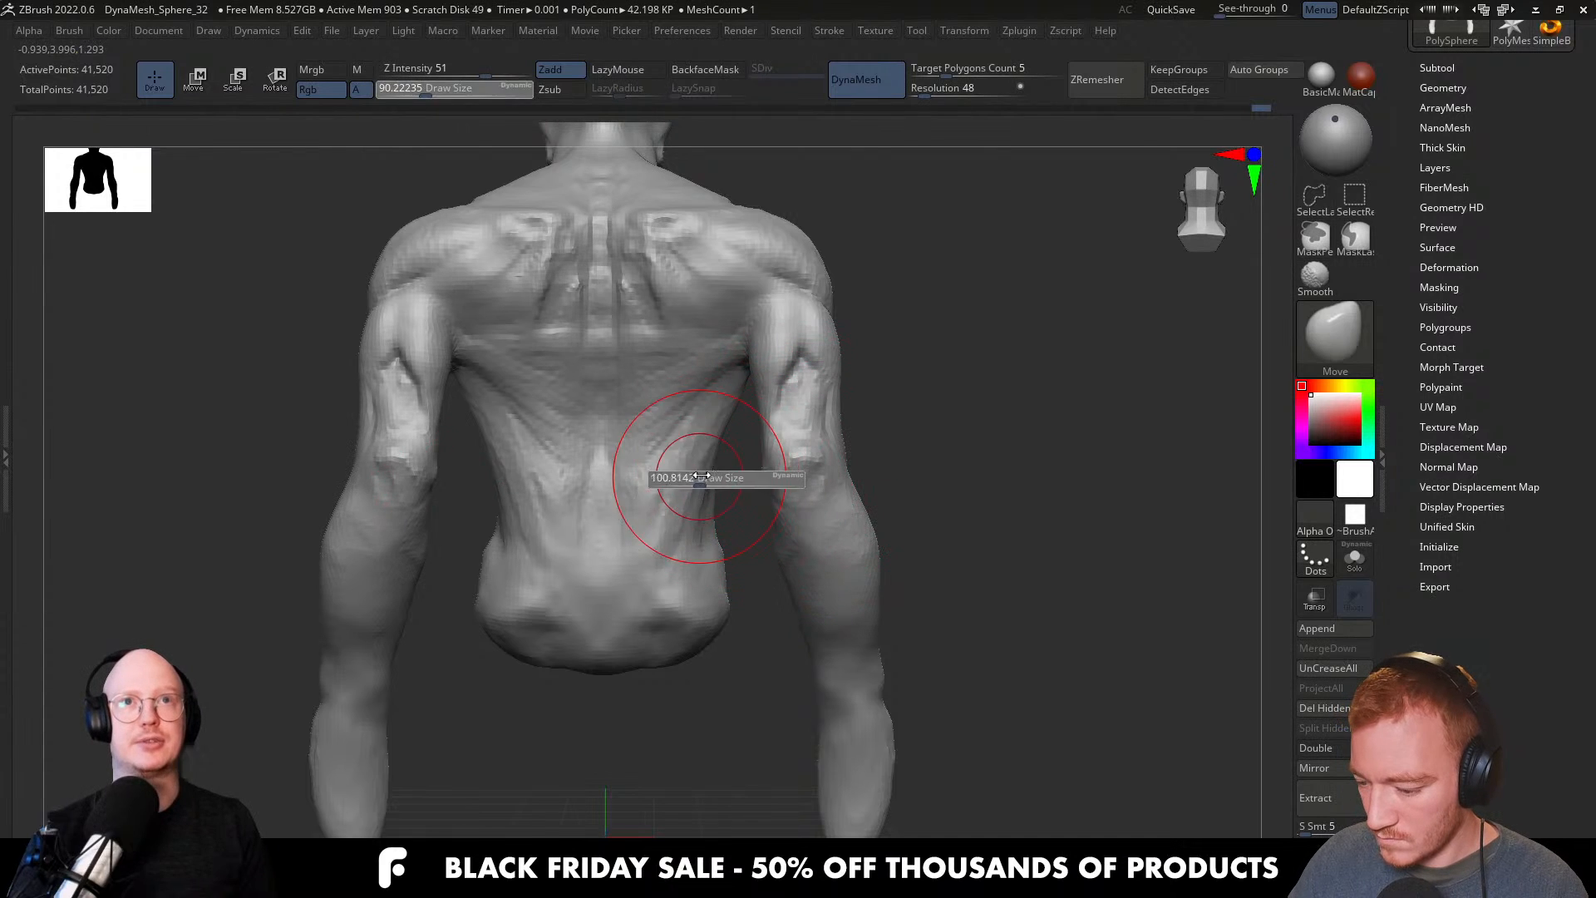
pyautogui.click(690, 478)
pyautogui.press('s')
pyautogui.click(715, 462)
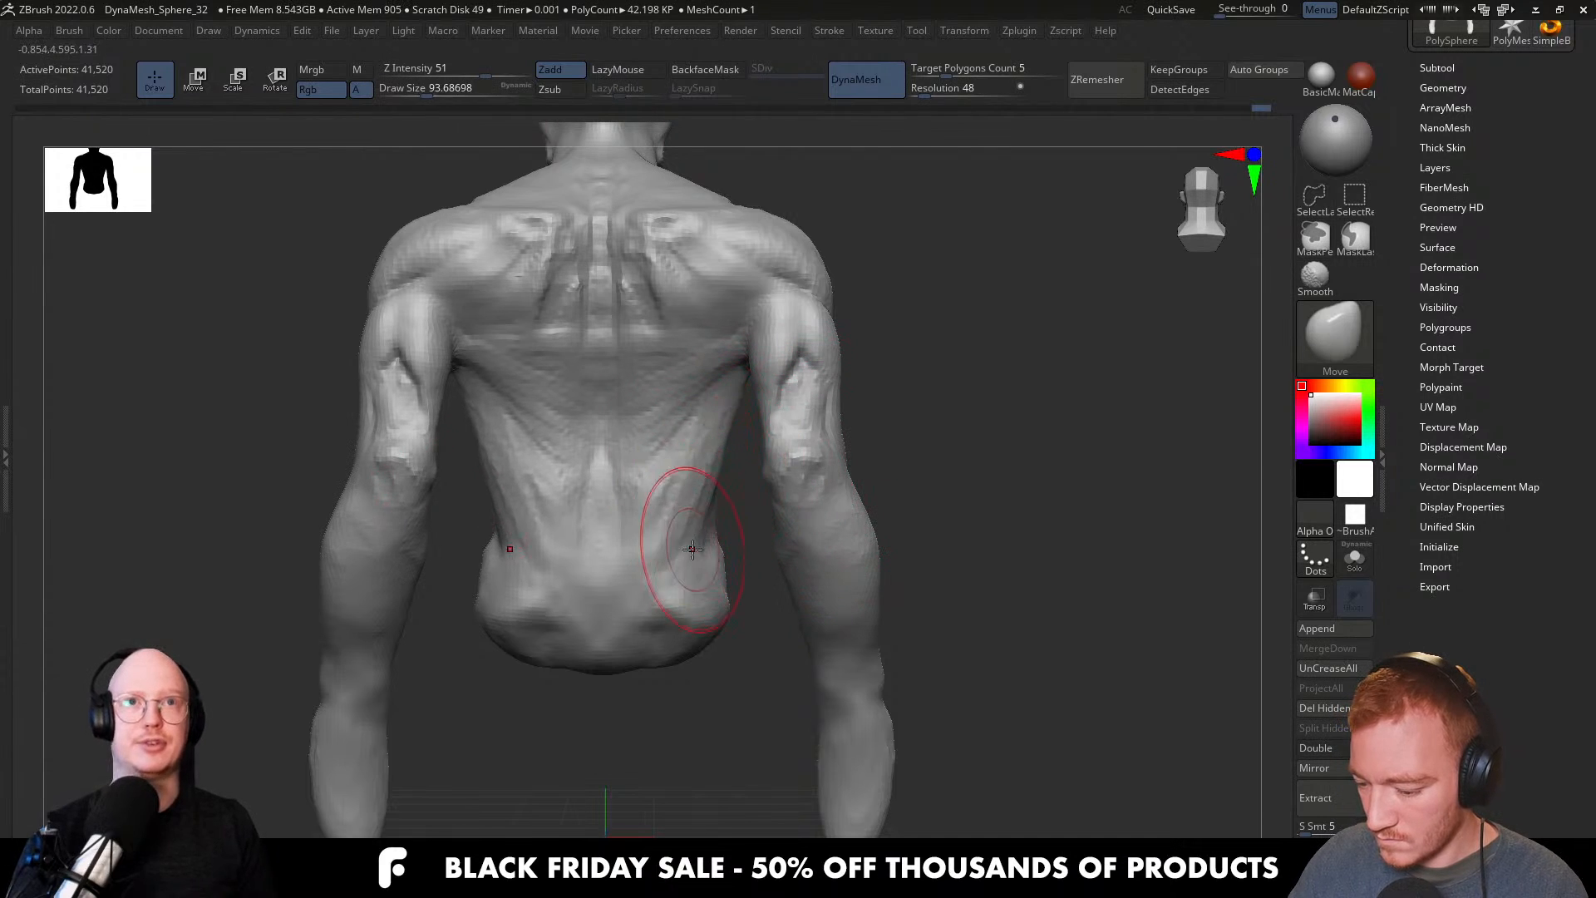
pyautogui.press('s')
pyautogui.click(723, 400)
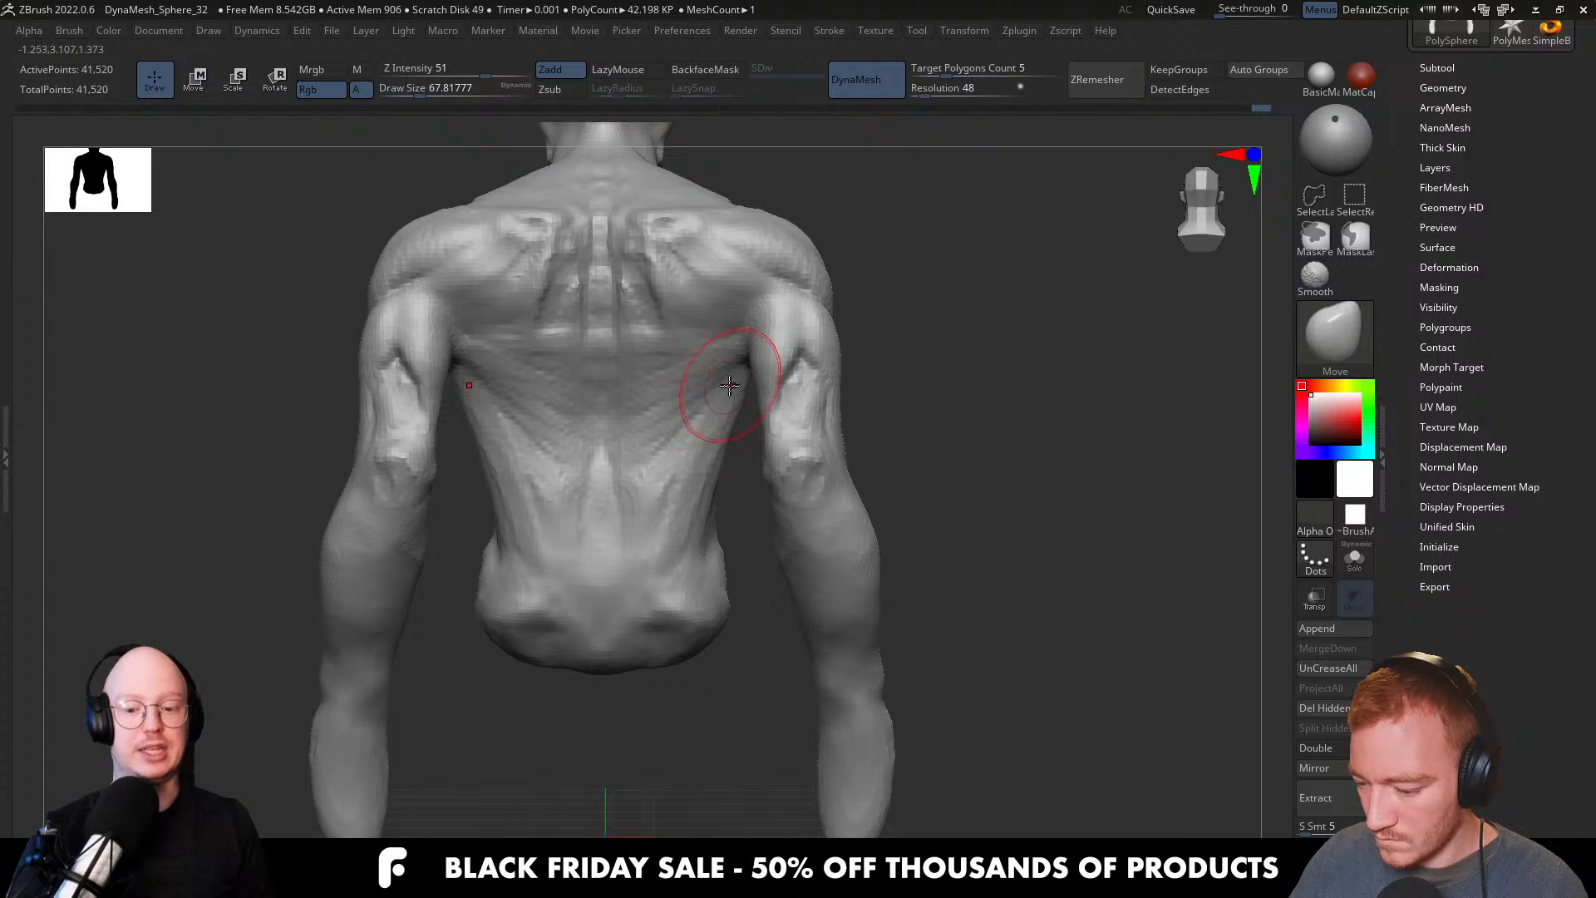
pyautogui.moveTo(701, 486); pyautogui.dragTo(883, 424, button='right')
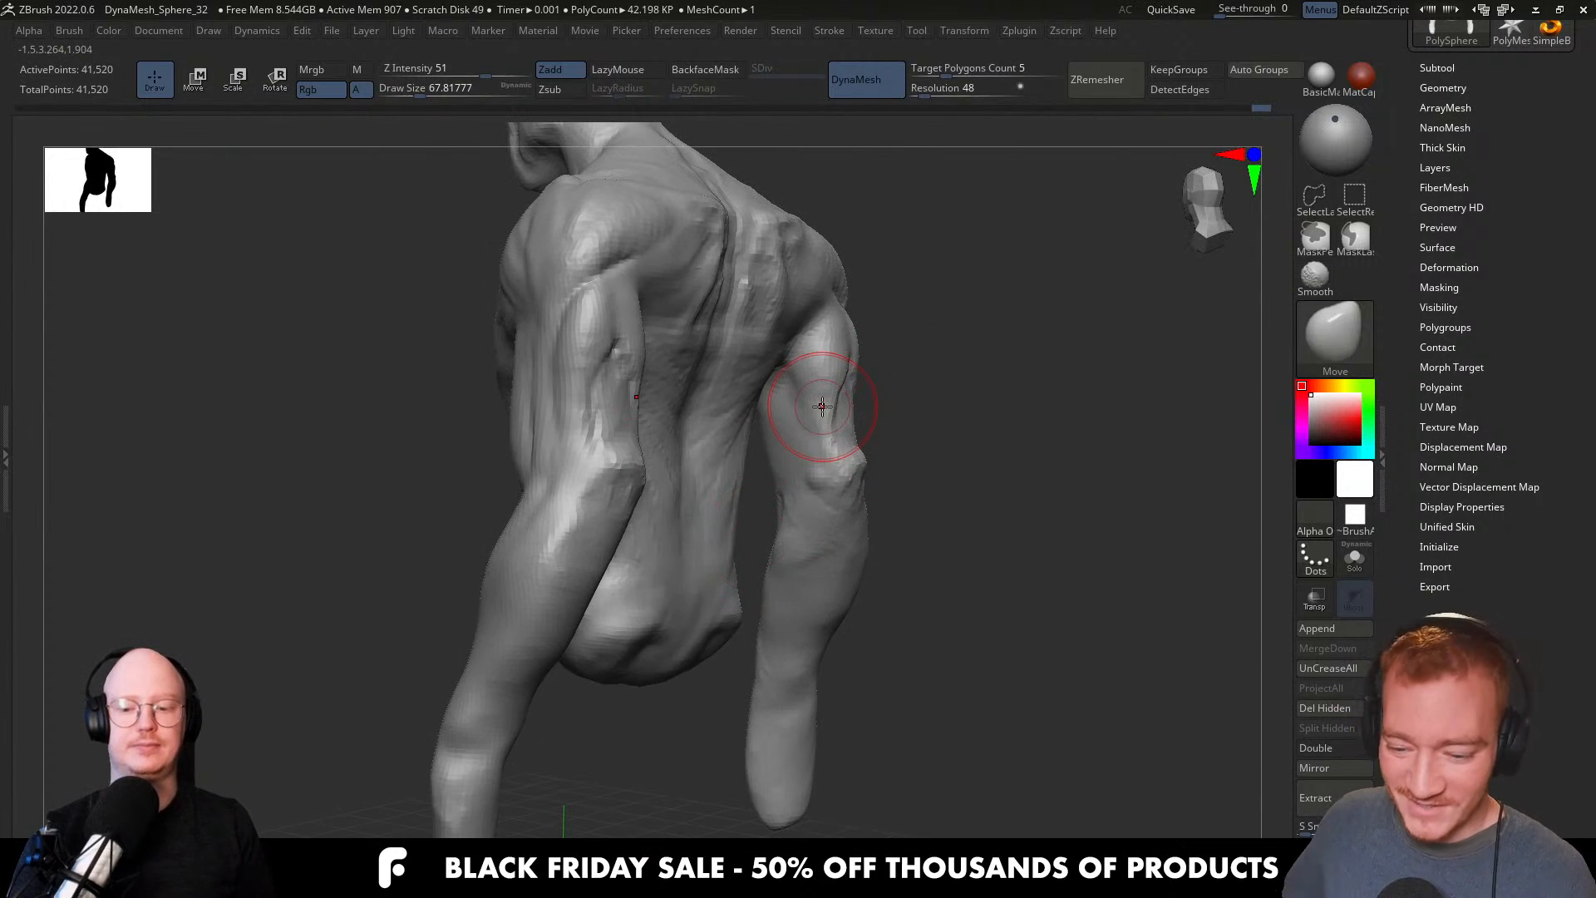
# Shift the muscle forms on the back of the upper arms with the Move Topological brush, and undo the last stroke.
pyautogui.keyDown('shift'); pyautogui.moveTo(791, 549); pyautogui.dragTo(788, 625, button='right'); pyautogui.keyUp('shift')
pyautogui.press('b')
pyautogui.press('m')
pyautogui.press('t')
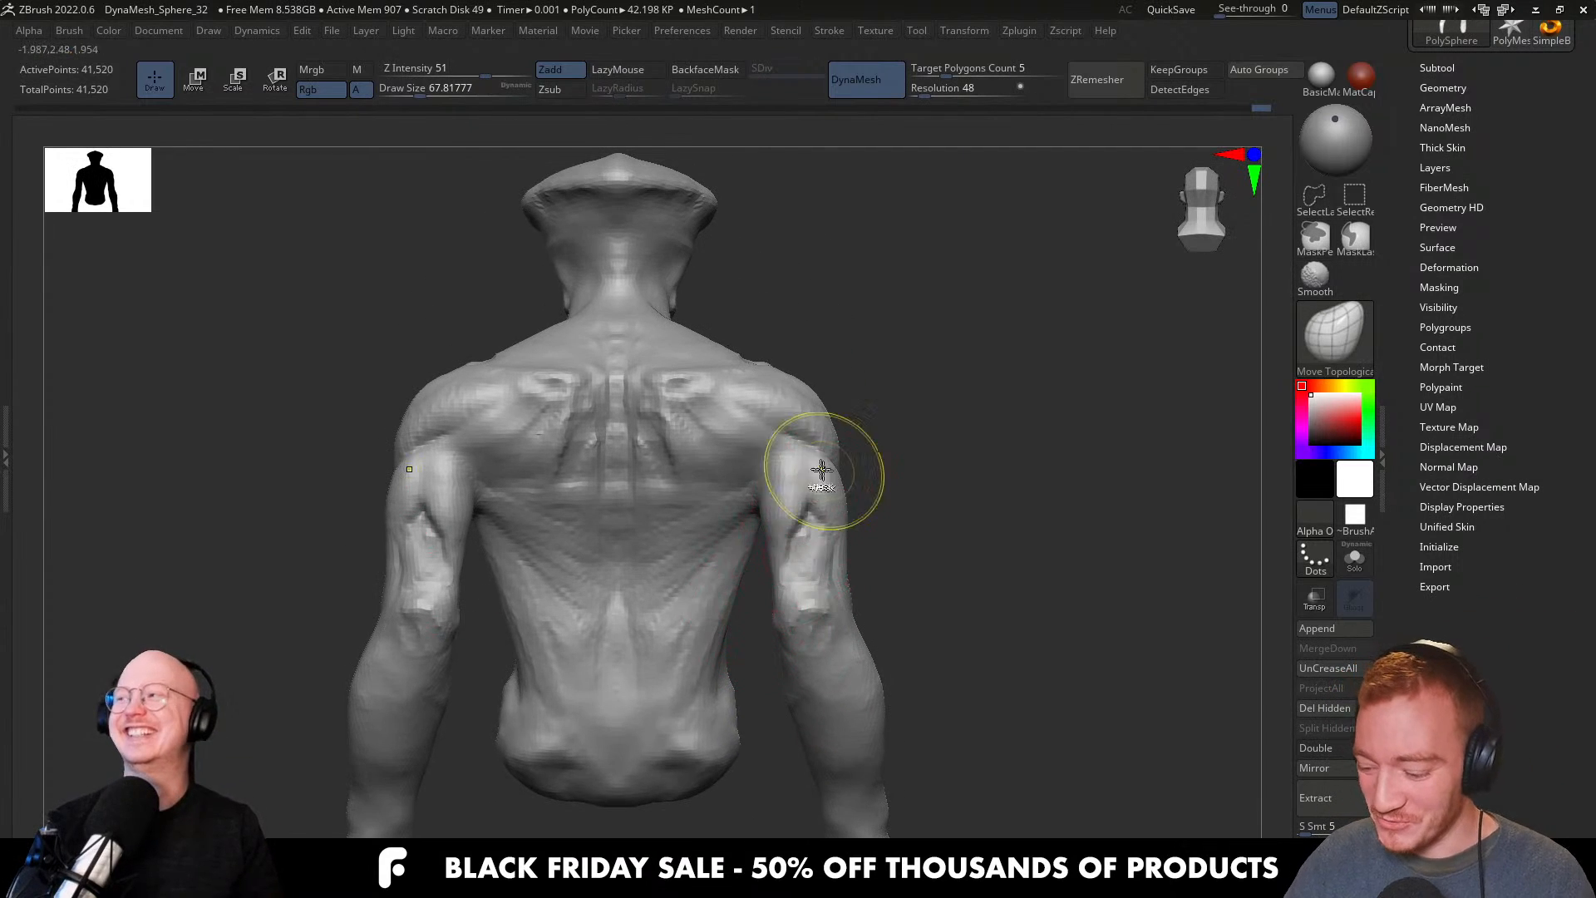
pyautogui.keyDown('ctrl'); pyautogui.moveTo(821, 472); pyautogui.dragTo(819, 509, button='right'); pyautogui.keyUp('ctrl')
pyautogui.press('s')
pyautogui.moveTo(820, 510); pyautogui.dragTo(794, 510)
pyautogui.moveTo(684, 540)
pyautogui.keyDown('alt'); pyautogui.mouseDown(button='right')
pyautogui.moveTo(871, 489)
pyautogui.moveTo(744, 501)
pyautogui.mouseUp(button='right'); pyautogui.keyUp('alt')
pyautogui.moveTo(744, 500); pyautogui.dragTo(769, 499, button='right')
pyautogui.press('s')
pyautogui.moveTo(853, 474)
pyautogui.mouseDown()
pyautogui.moveTo(845, 454)
pyautogui.moveTo(849, 472)
pyautogui.mouseUp()
pyautogui.hotkey('ctrl', 'z')
# Carve the triceps creases on the back of the upper arms with DamStandard at a draw size of about 23.
pyautogui.press('b')
pyautogui.press('d')
pyautogui.press('s')
pyautogui.press('s')
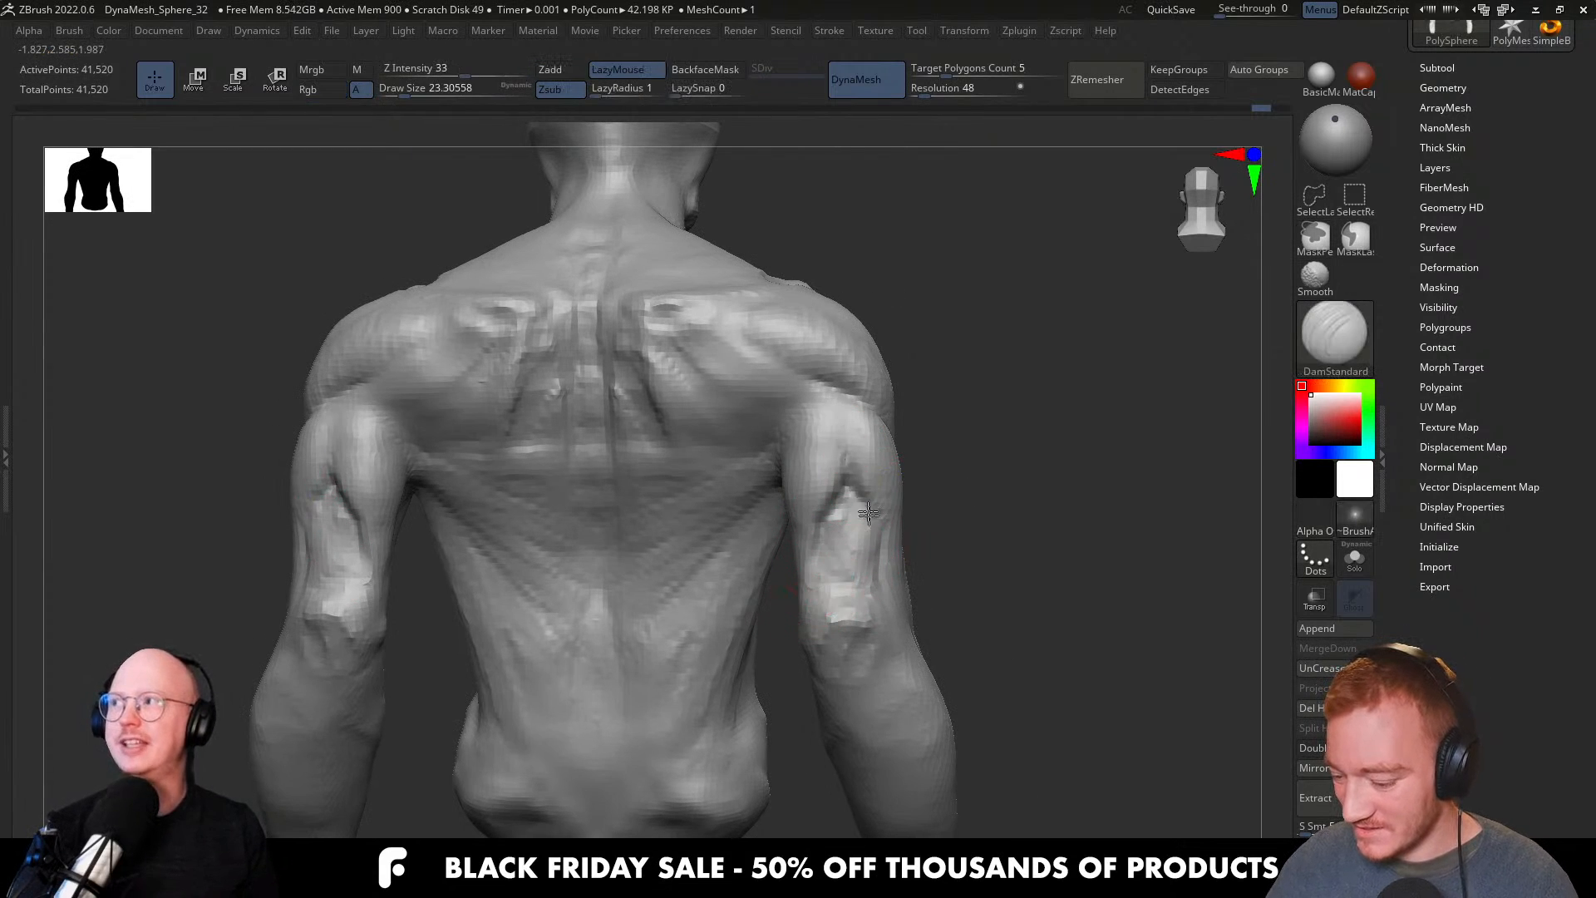
pyautogui.moveTo(828, 500)
pyautogui.mouseDown(button='right')
pyautogui.moveTo(881, 532)
pyautogui.moveTo(856, 541)
pyautogui.mouseUp(button='right')
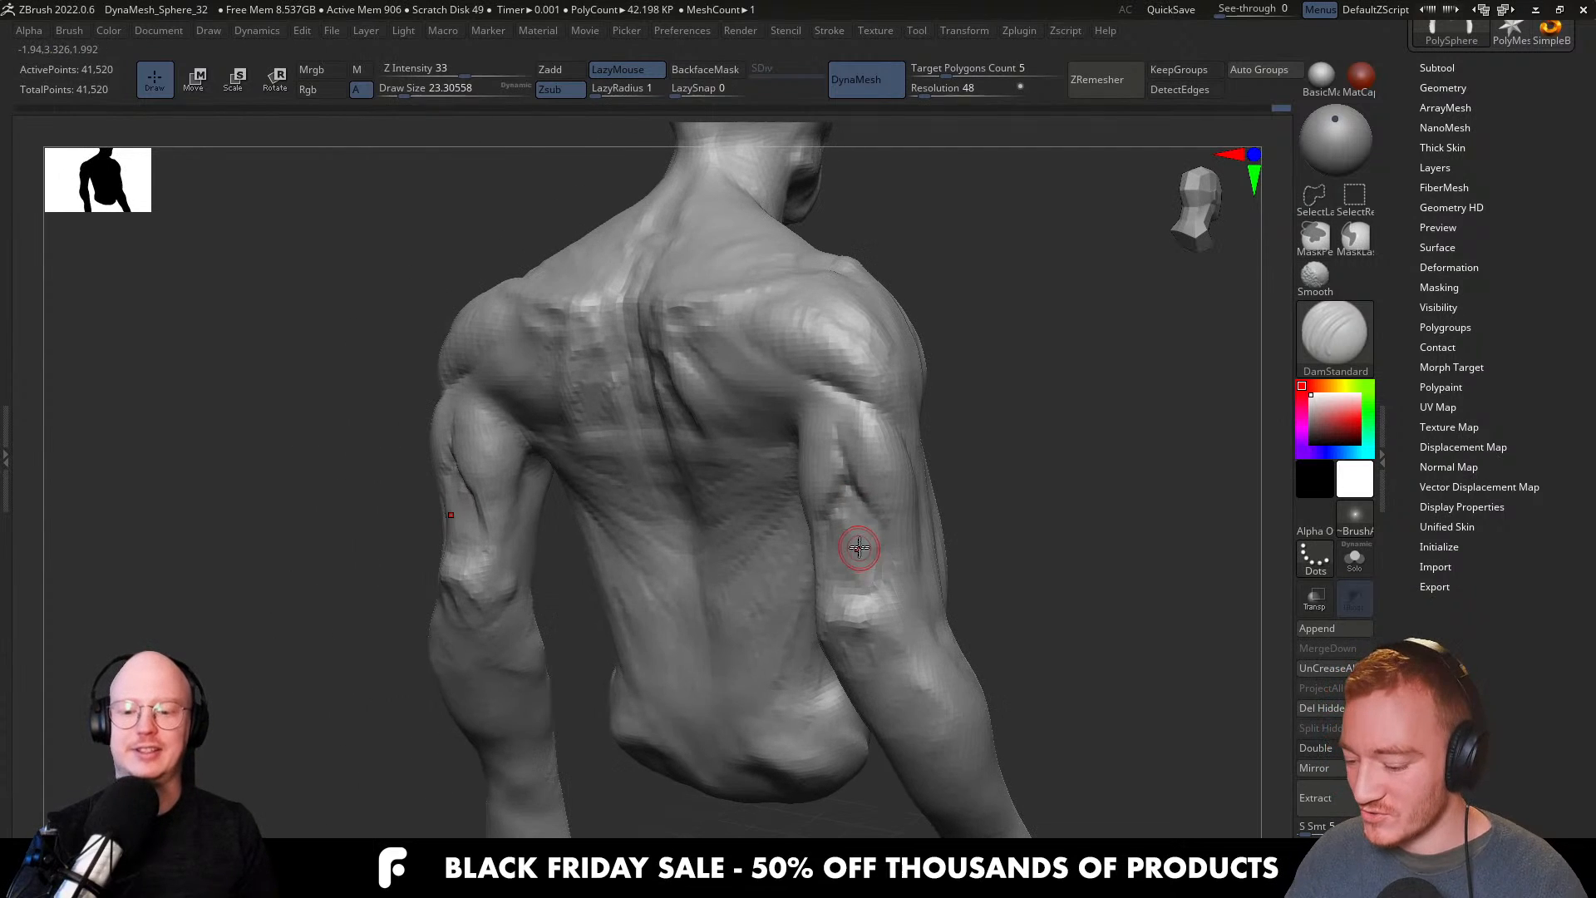
# Build up the triceps on the back of the upper arms with ClayBuildup at a draw size of about 54.
pyautogui.press('b')
pyautogui.press('c')
pyautogui.press('b')
pyautogui.press('s')
pyautogui.moveTo(896, 504); pyautogui.dragTo(904, 504)
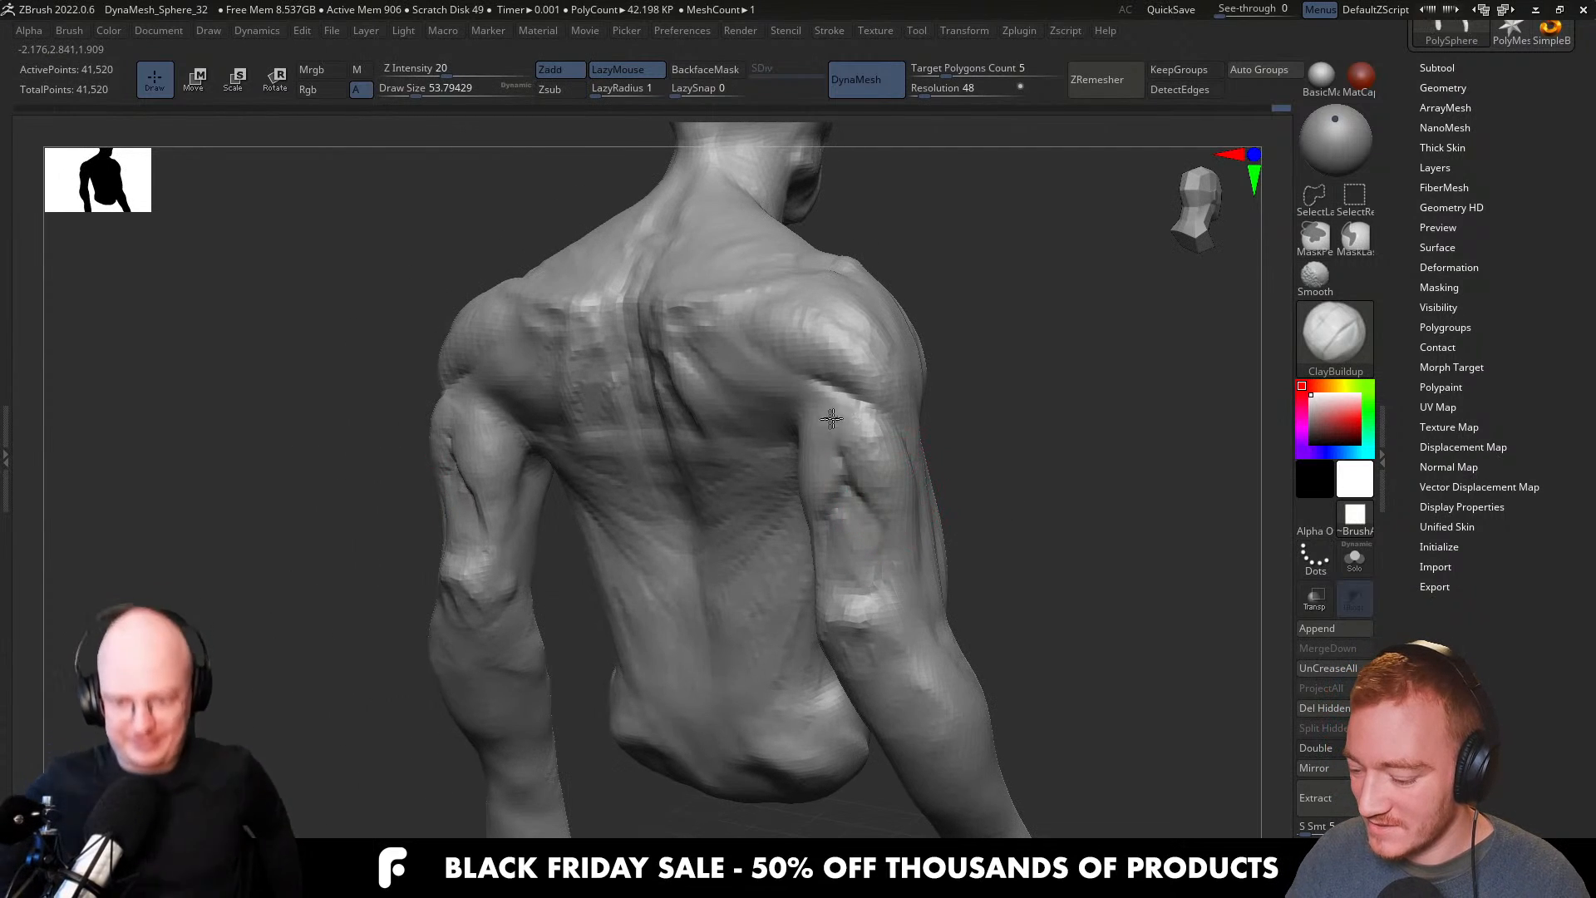
pyautogui.moveTo(847, 423); pyautogui.dragTo(868, 464, button='right')
pyautogui.moveTo(888, 424); pyautogui.dragTo(809, 433)
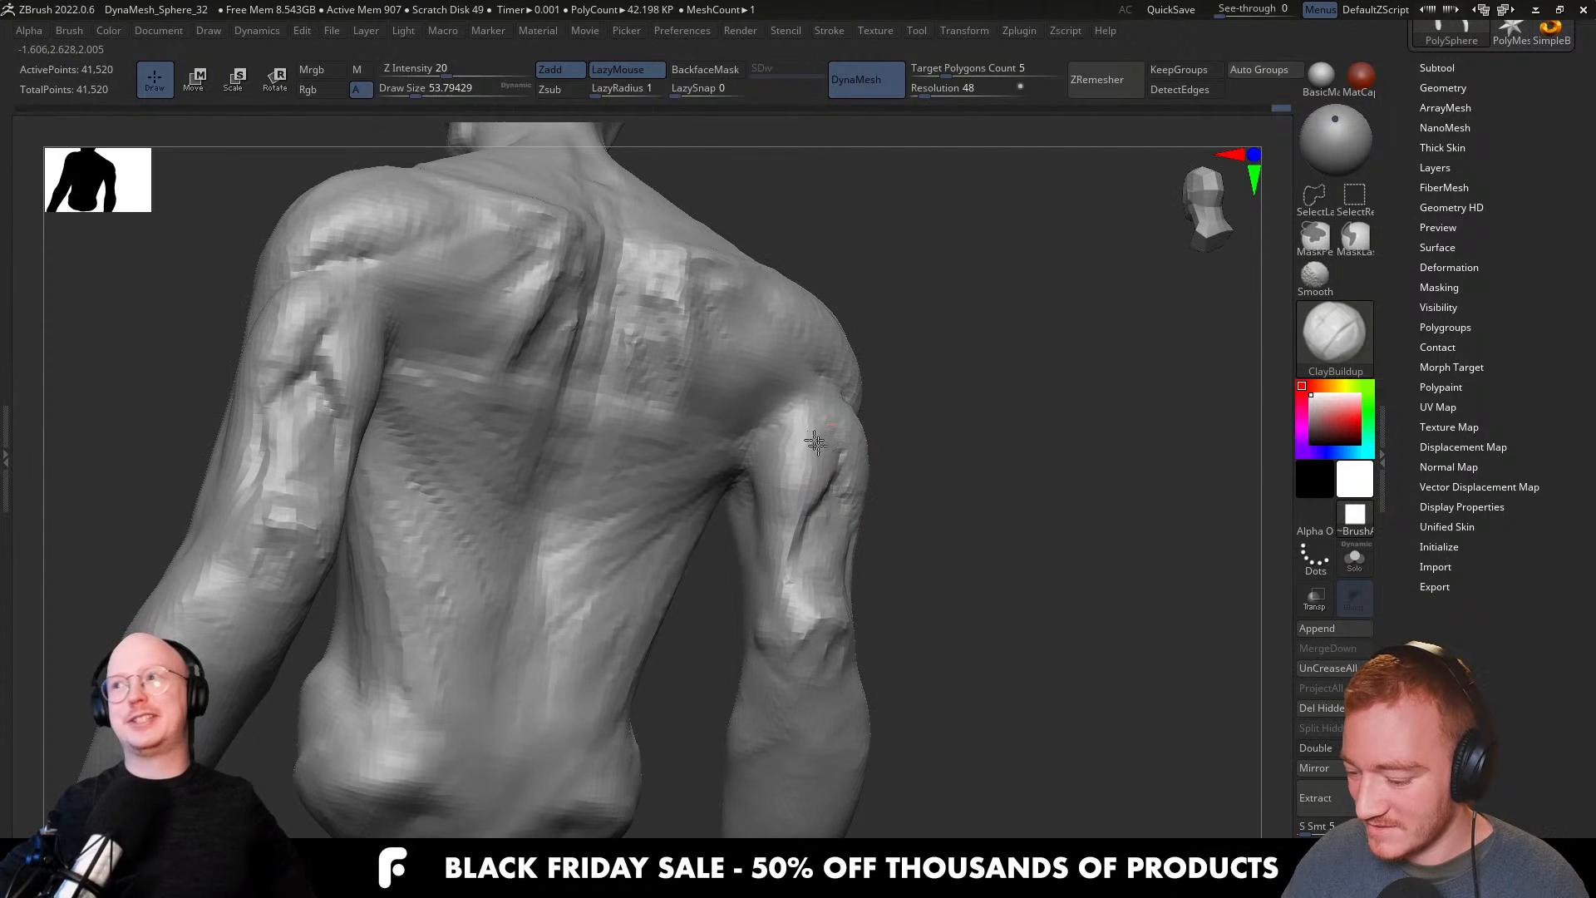
pyautogui.moveTo(775, 532)
pyautogui.mouseDown()
pyautogui.moveTo(856, 552)
pyautogui.moveTo(762, 510)
pyautogui.moveTo(731, 524)
pyautogui.moveTo(830, 491)
pyautogui.moveTo(747, 591)
pyautogui.mouseUp()
# Adjust the inner upper arm below the armpit with the Move brush at a draw size of about 68.
pyautogui.moveTo(747, 592)
pyautogui.mouseDown(button='right')
pyautogui.moveTo(720, 573)
pyautogui.moveTo(738, 580)
pyautogui.moveTo(715, 542)
pyautogui.mouseUp(button='right')
pyautogui.press('b')
pyautogui.press('m')
pyautogui.press('v')
pyautogui.press('s')
pyautogui.moveTo(714, 543); pyautogui.dragTo(722, 542)
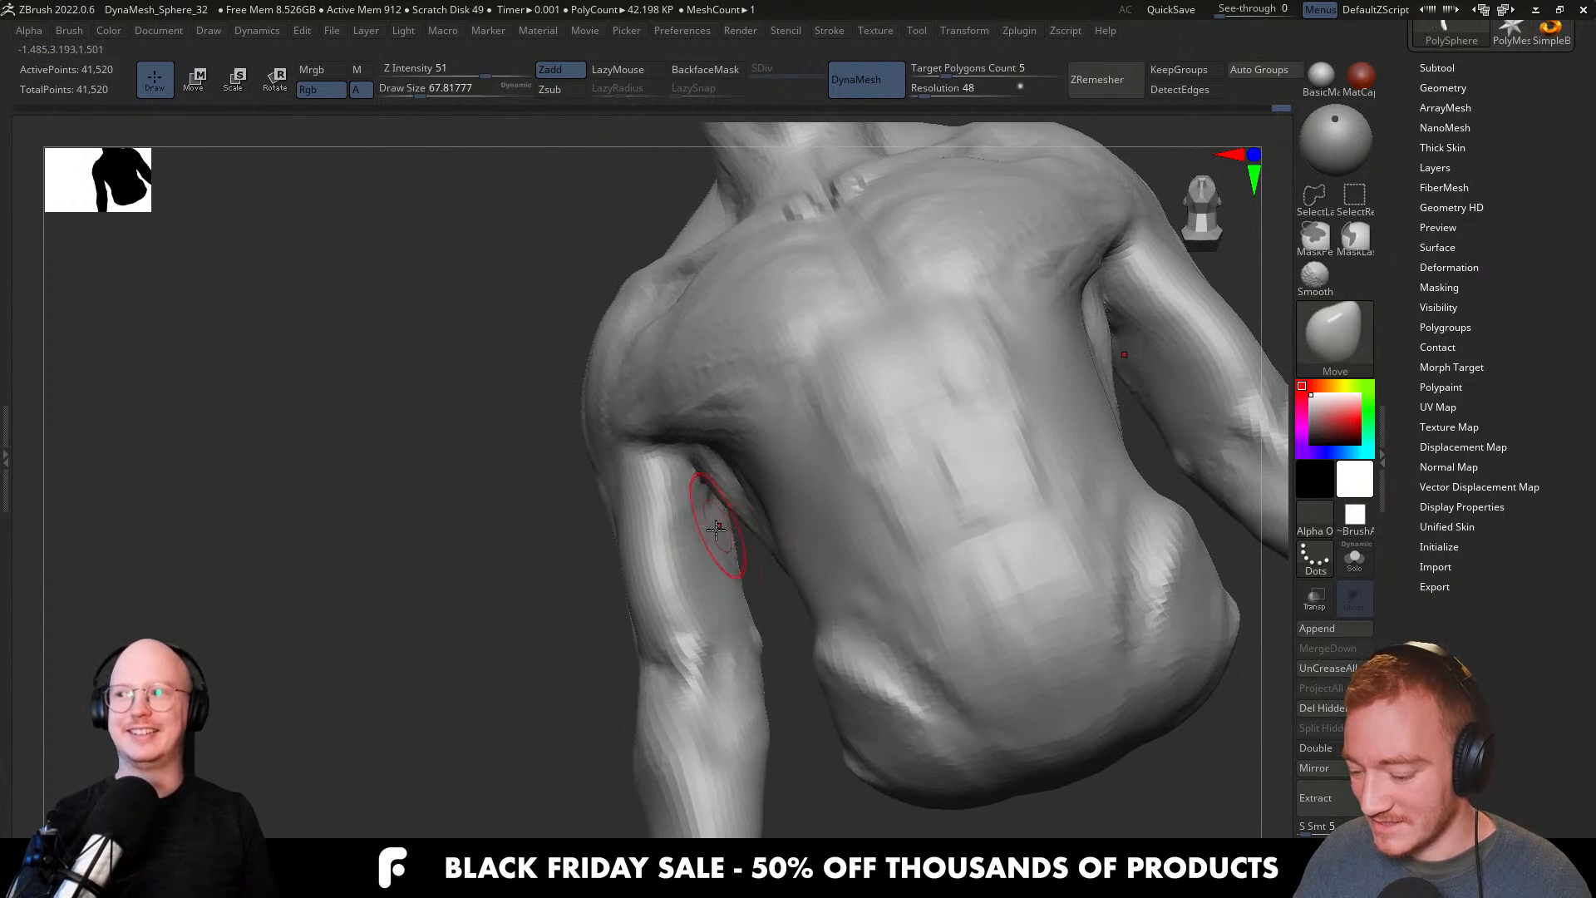
pyautogui.moveTo(716, 527); pyautogui.dragTo(723, 544, button='right')
# Reshape the upper arm and biceps contours from the front with the Move brush at a draw size of about 124.
pyautogui.press('s')
pyautogui.moveTo(723, 545); pyautogui.dragTo(729, 542)
pyautogui.moveTo(720, 601); pyautogui.dragTo(706, 585, button='right')
pyautogui.press('s')
pyautogui.moveTo(702, 585); pyautogui.dragTo(713, 586)
pyautogui.press('s')
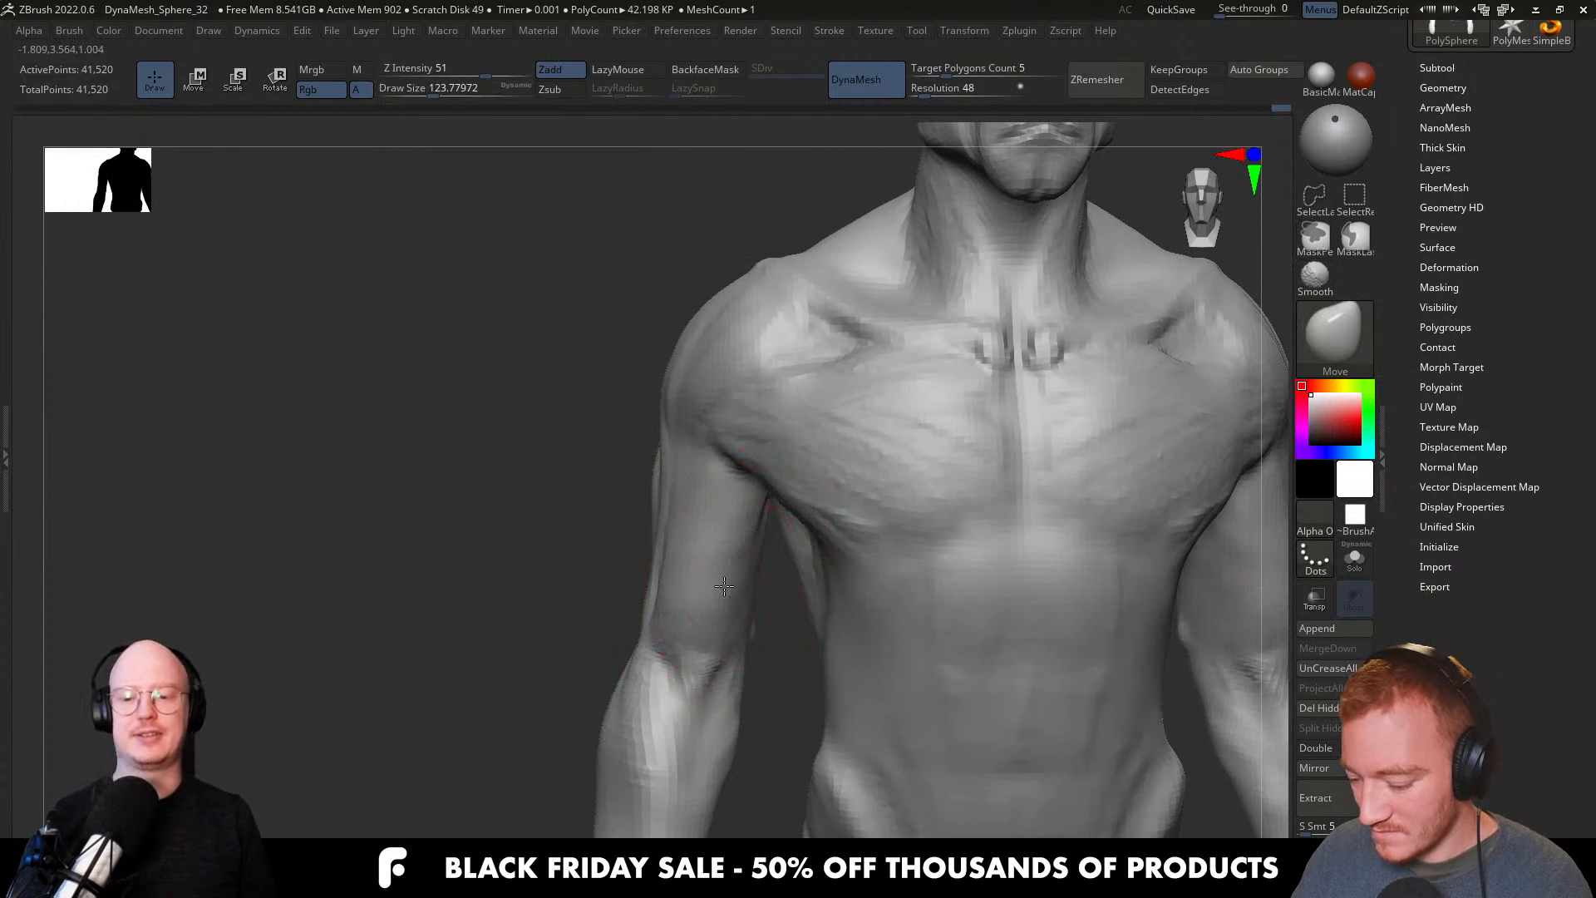
pyautogui.keyDown('shift'); pyautogui.moveTo(713, 586); pyautogui.dragTo(866, 607, button='right'); pyautogui.keyUp('shift')
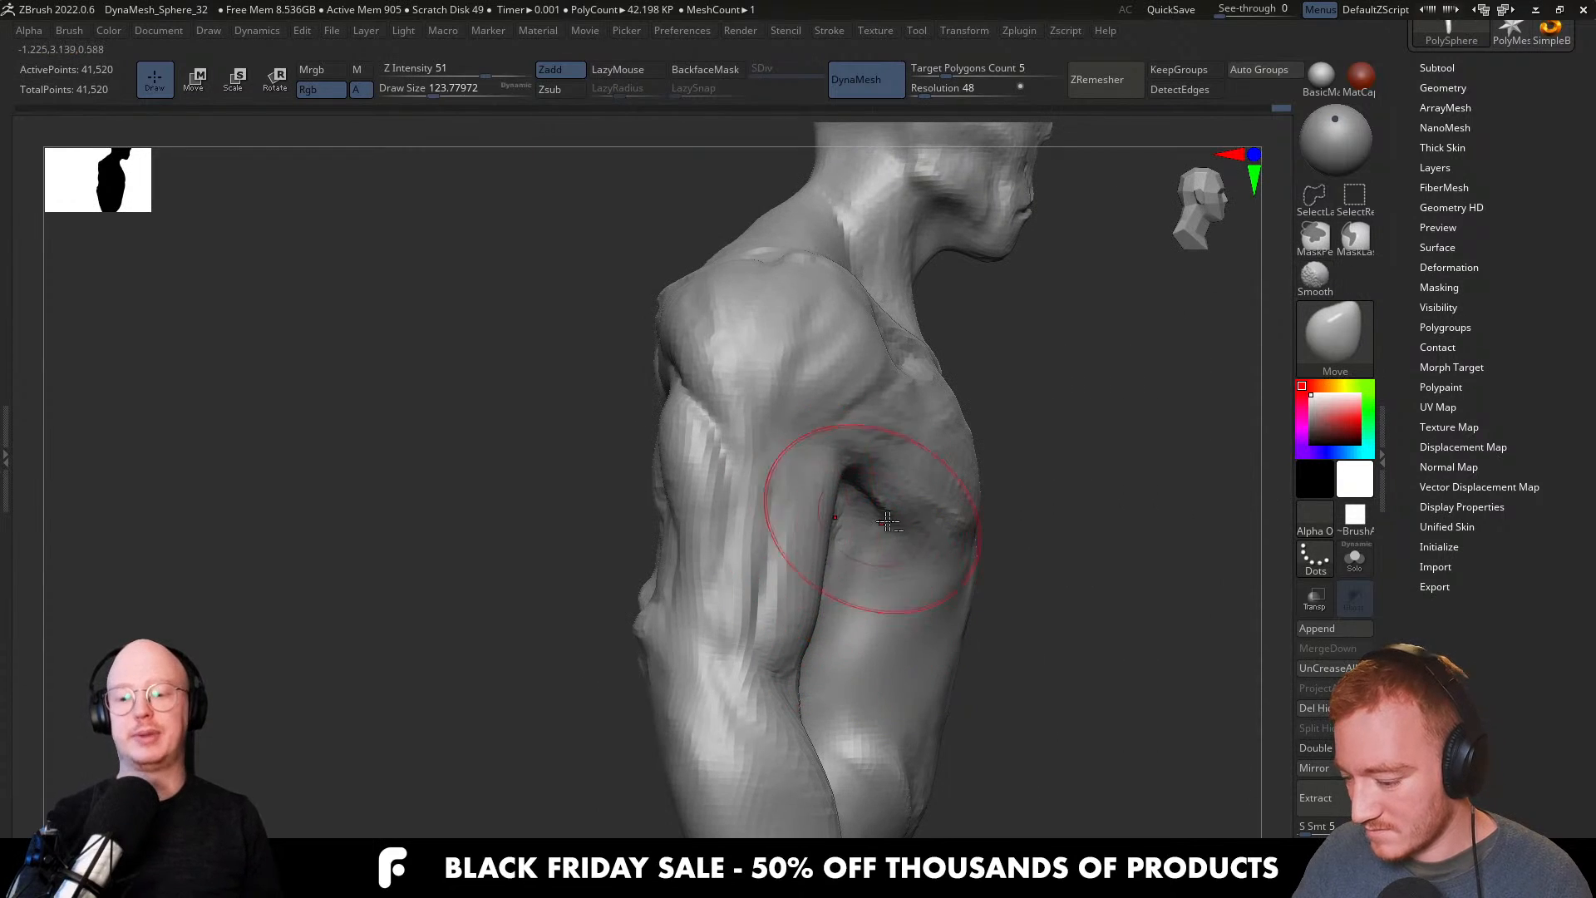
# Refine the chest and torso contours around the armpit with the Move brush, and switch to ClayBuildup in the front view.
pyautogui.moveTo(883, 520); pyautogui.dragTo(890, 445, button='right')
pyautogui.moveTo(748, 499)
pyautogui.mouseDown(button='right')
pyautogui.moveTo(738, 372)
pyautogui.moveTo(758, 337)
pyautogui.moveTo(840, 441)
pyautogui.moveTo(898, 432)
pyautogui.moveTo(782, 524)
pyautogui.moveTo(917, 504)
pyautogui.moveTo(943, 469)
pyautogui.moveTo(962, 527)
pyautogui.mouseUp(button='right')
pyautogui.press('s')
pyautogui.press(']')
pyautogui.press('s')
pyautogui.moveTo(995, 730); pyautogui.dragTo(984, 731)
pyautogui.moveTo(916, 556)
pyautogui.mouseDown(button='right')
pyautogui.moveTo(808, 509)
pyautogui.moveTo(883, 552)
pyautogui.moveTo(856, 532)
pyautogui.moveTo(819, 553)
pyautogui.moveTo(825, 532)
pyautogui.mouseUp(button='right')
pyautogui.press('b')
pyautogui.press('c')
pyautogui.press('b')
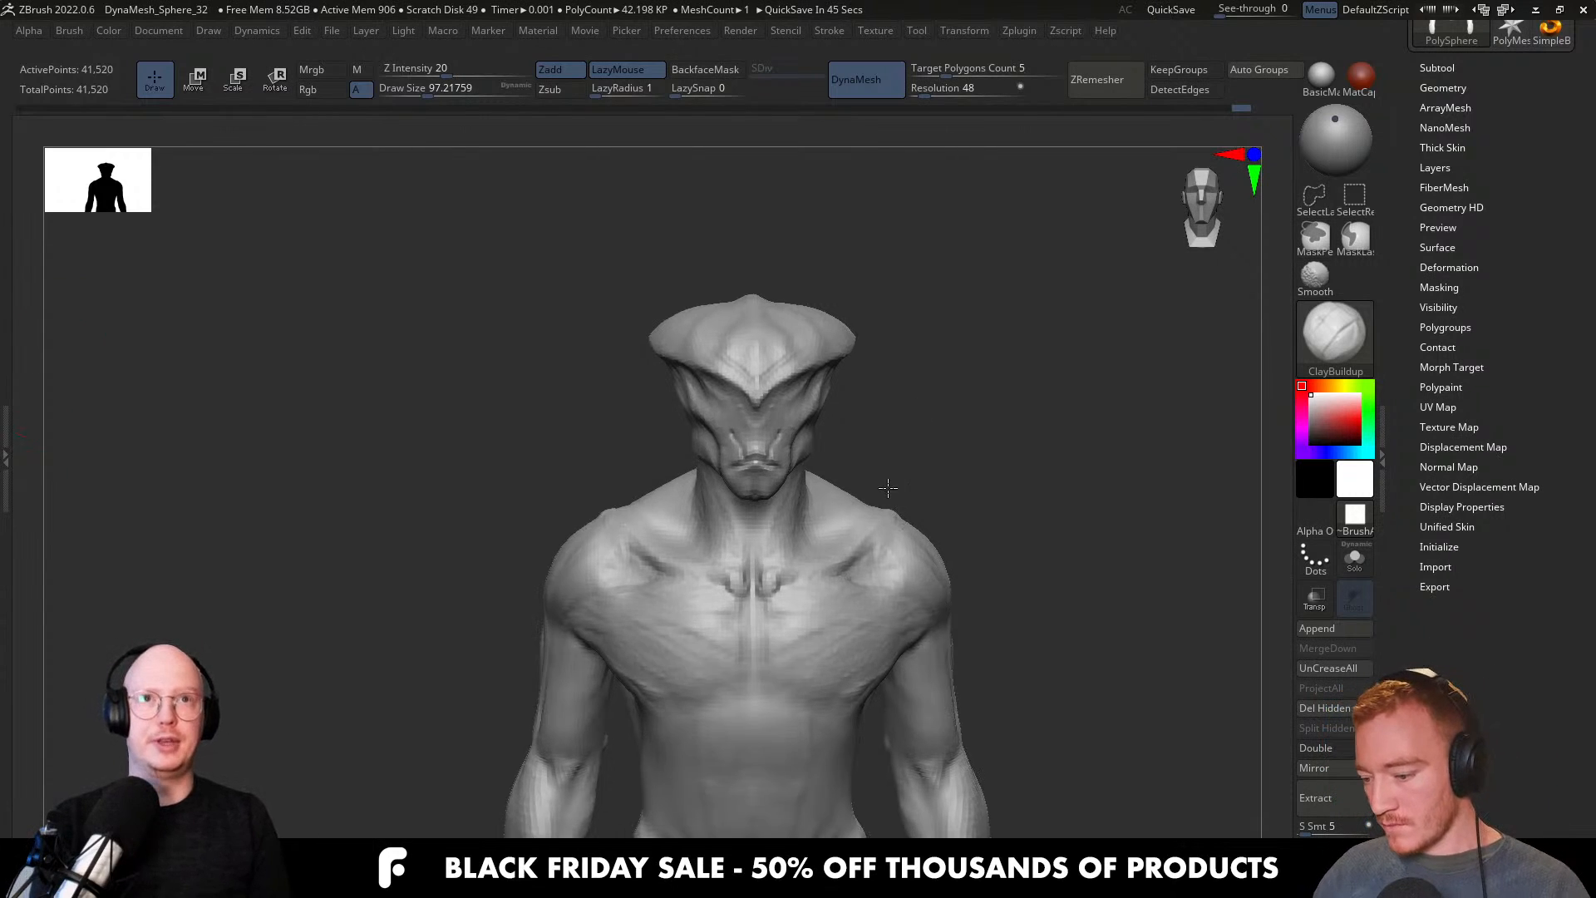
# Adjust the head and jaw proportions from the front with the Move brush at a draw size of about 262.
pyautogui.press('b')
pyautogui.press('m')
pyautogui.press('v')
pyautogui.moveTo(841, 423)
pyautogui.mouseDown()
pyautogui.moveTo(849, 400)
pyautogui.moveTo(810, 475)
pyautogui.mouseUp()
pyautogui.press('s')
pyautogui.moveTo(815, 383); pyautogui.dragTo(842, 398)
pyautogui.press('s')
pyautogui.moveTo(790, 507); pyautogui.dragTo(747, 565)
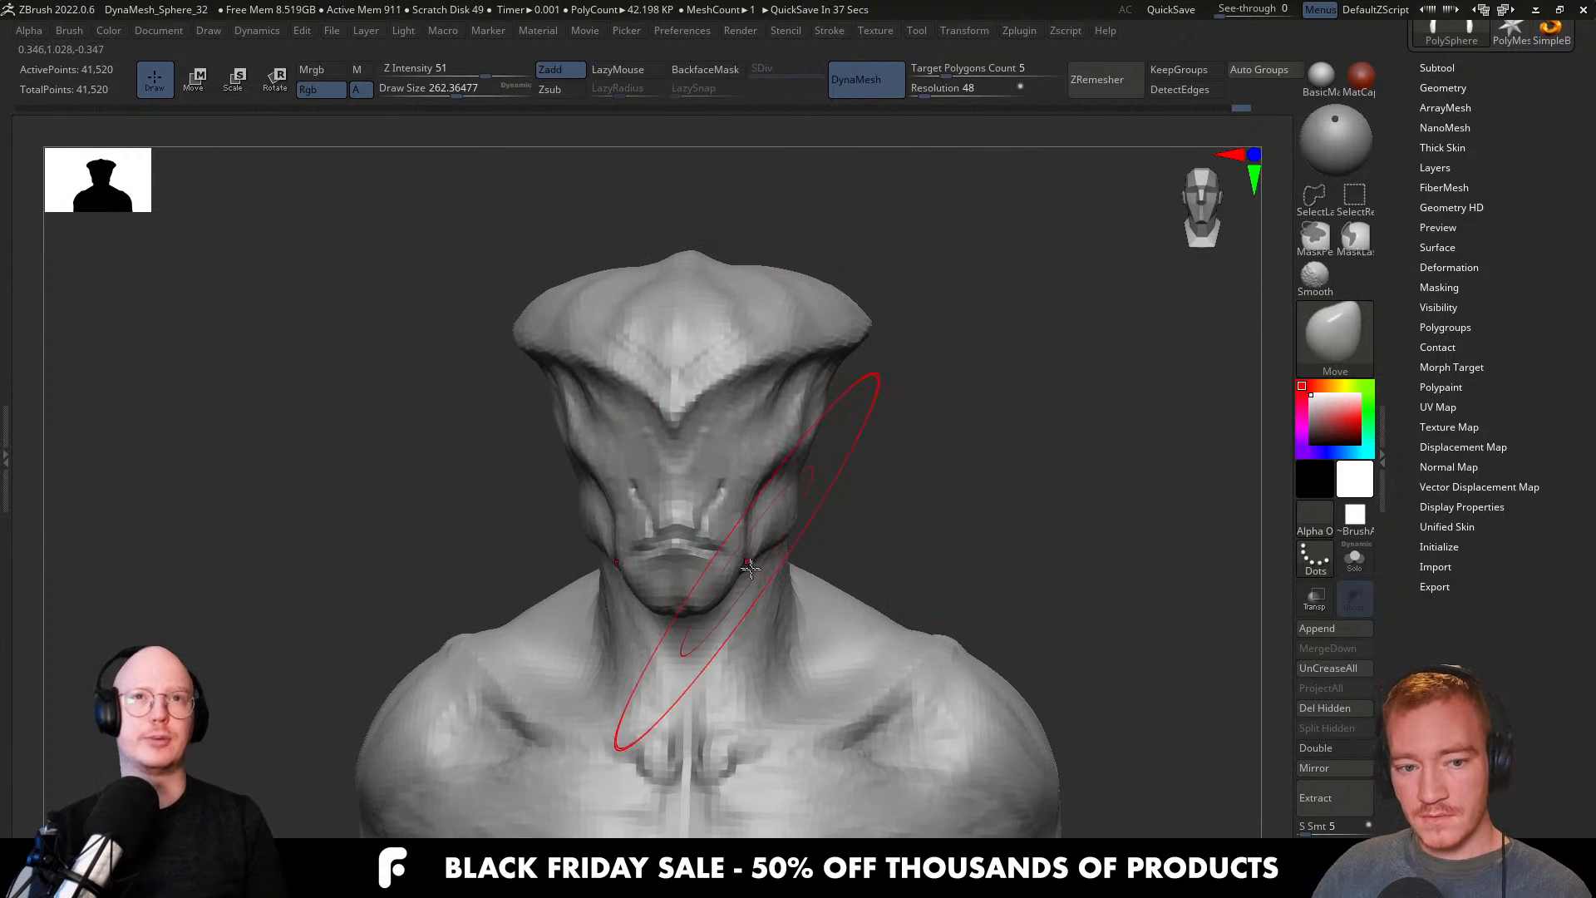
# Refine the jaw and chin contours from the front with the Move brush, bringing the draw size down to about 80.
pyautogui.keyDown('ctrl'); pyautogui.moveTo(758, 594); pyautogui.dragTo(751, 545, button='right'); pyautogui.keyUp('ctrl')
pyautogui.press('s')
pyautogui.moveTo(726, 584); pyautogui.dragTo(700, 581)
pyautogui.press('s')
pyautogui.moveTo(728, 528); pyautogui.dragTo(730, 541)
pyautogui.press('s')
pyautogui.moveTo(710, 602); pyautogui.dragTo(705, 603)
pyautogui.moveTo(705, 604); pyautogui.dragTo(862, 541, button='right')
# Examine the full figure as a flat black silhouette from several angles, and restore the normal shading.
pyautogui.keyDown('ctrl'); pyautogui.moveTo(937, 456); pyautogui.dragTo(837, 290, button='right'); pyautogui.keyUp('ctrl')
pyautogui.press('v')
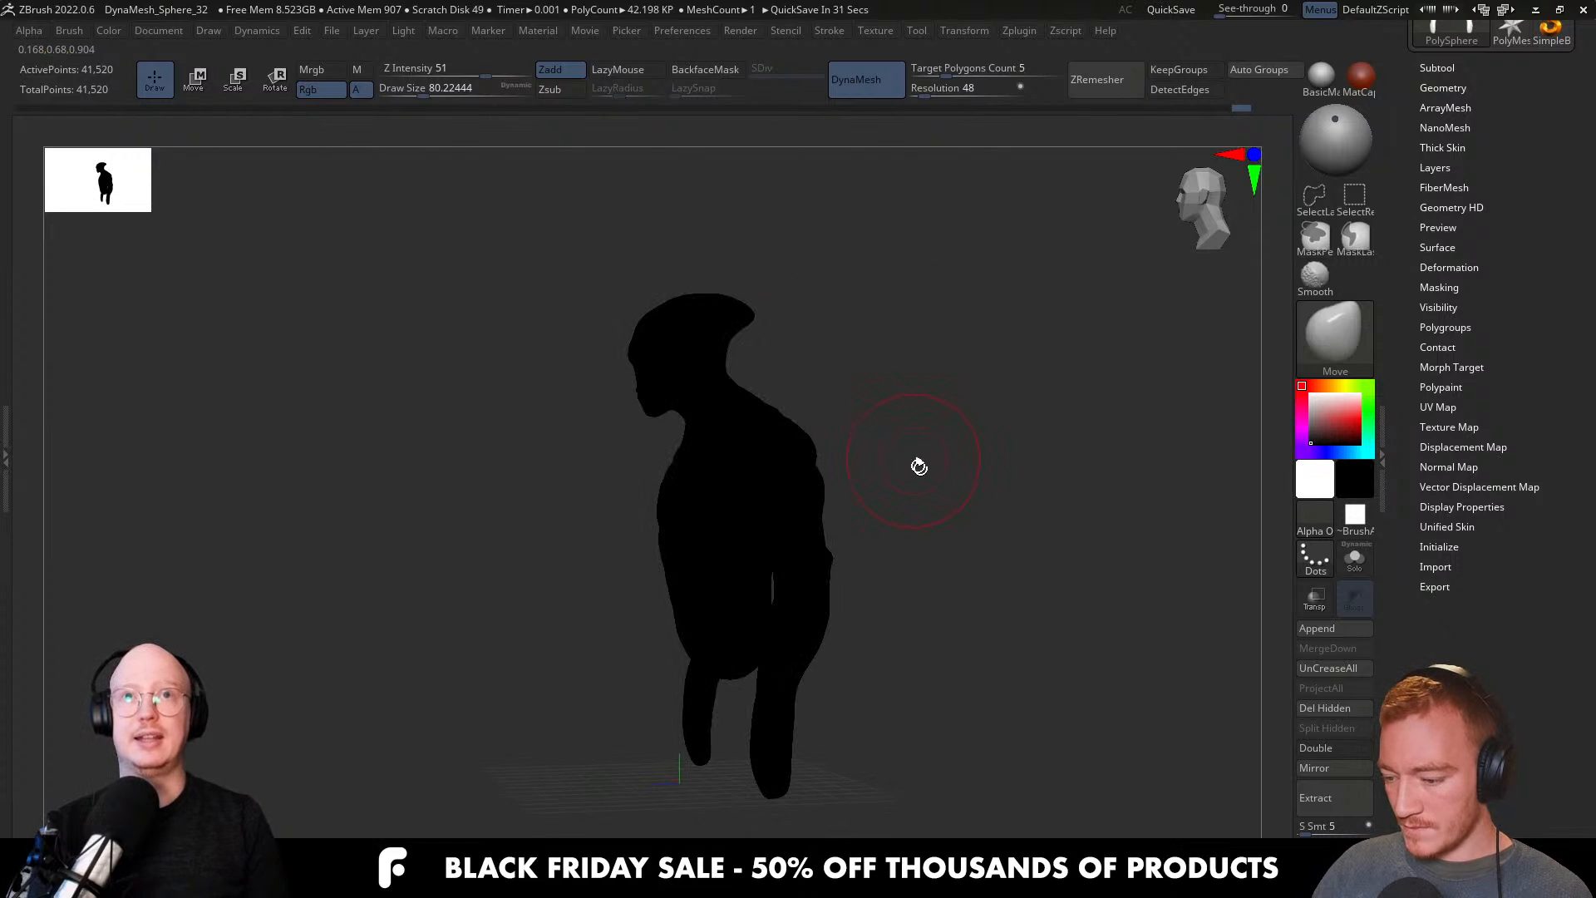
pyautogui.keyDown('shift'); pyautogui.moveTo(915, 460); pyautogui.dragTo(983, 454, button='right'); pyautogui.keyUp('shift')
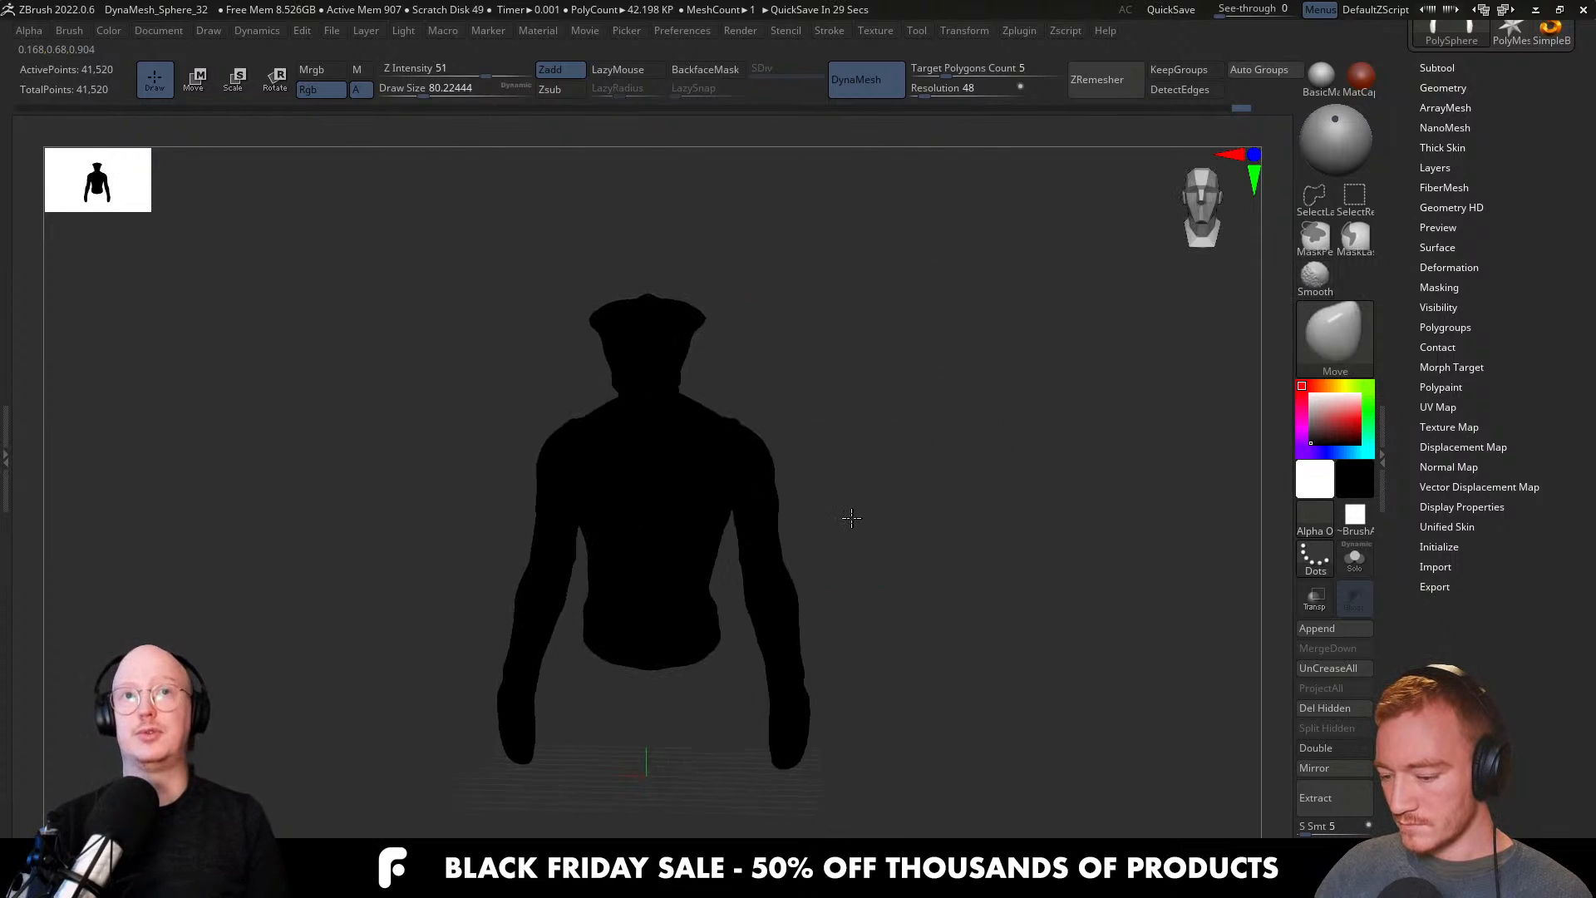
pyautogui.moveTo(823, 541)
pyautogui.mouseDown(button='right')
pyautogui.moveTo(930, 541)
pyautogui.moveTo(784, 474)
pyautogui.moveTo(781, 569)
pyautogui.mouseUp(button='right')
pyautogui.press('v')
pyautogui.press('v')
pyautogui.press('v')
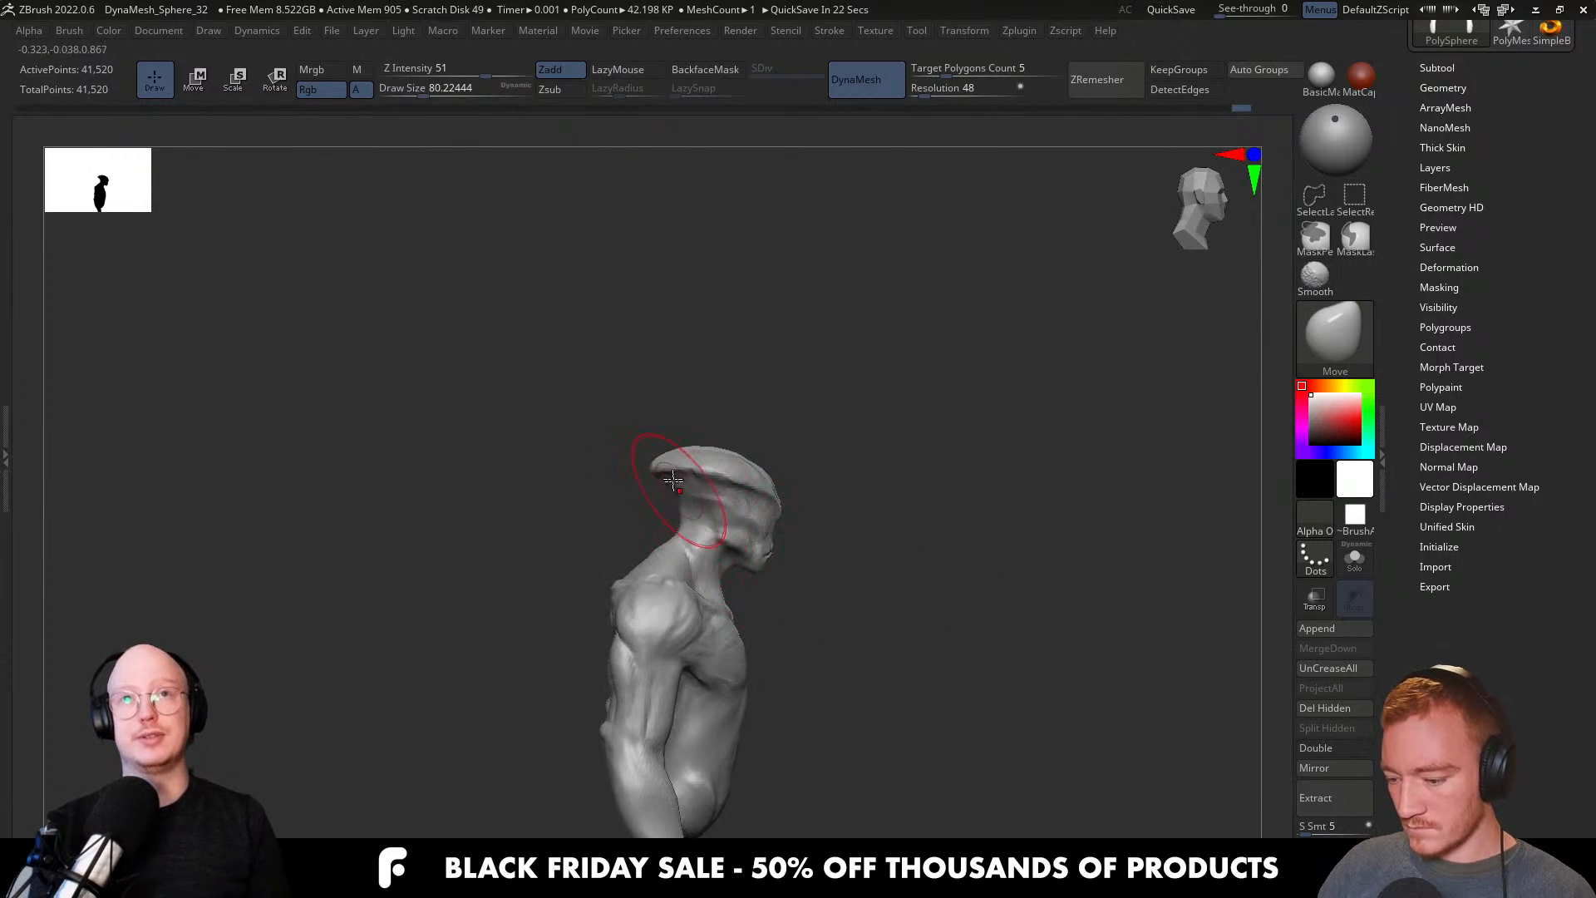
# Pull the rear tip of the head crest back and up from the side with the Move brush at a draw size of about 149.
pyautogui.keyDown('ctrl'); pyautogui.moveTo(675, 485); pyautogui.dragTo(659, 506, button='right'); pyautogui.keyUp('ctrl')
pyautogui.press('s')
pyautogui.moveTo(636, 502); pyautogui.dragTo(652, 502)
pyautogui.moveTo(656, 478); pyautogui.dragTo(633, 457)
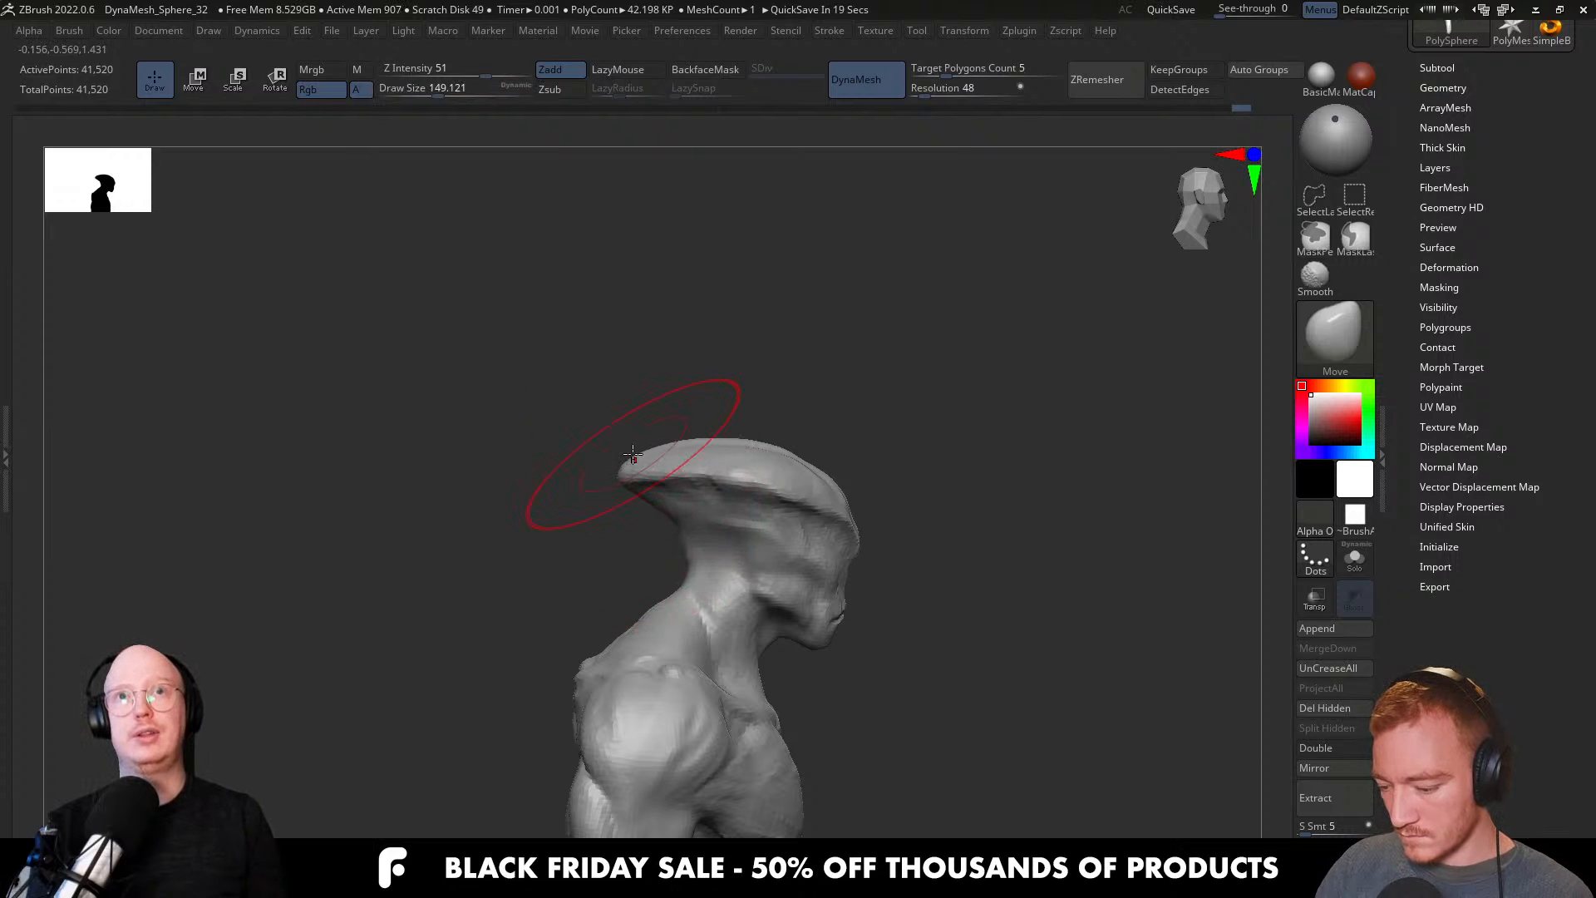
pyautogui.press('s')
# Shape the crest's side outline from above with the Move brush at a draw size of about 108.
pyautogui.moveTo(832, 482)
pyautogui.keyDown('shift'); pyautogui.mouseDown(button='right')
pyautogui.moveTo(906, 486)
pyautogui.moveTo(873, 377)
pyautogui.moveTo(794, 550)
pyautogui.moveTo(802, 528)
pyautogui.mouseUp(button='right'); pyautogui.keyUp('shift')
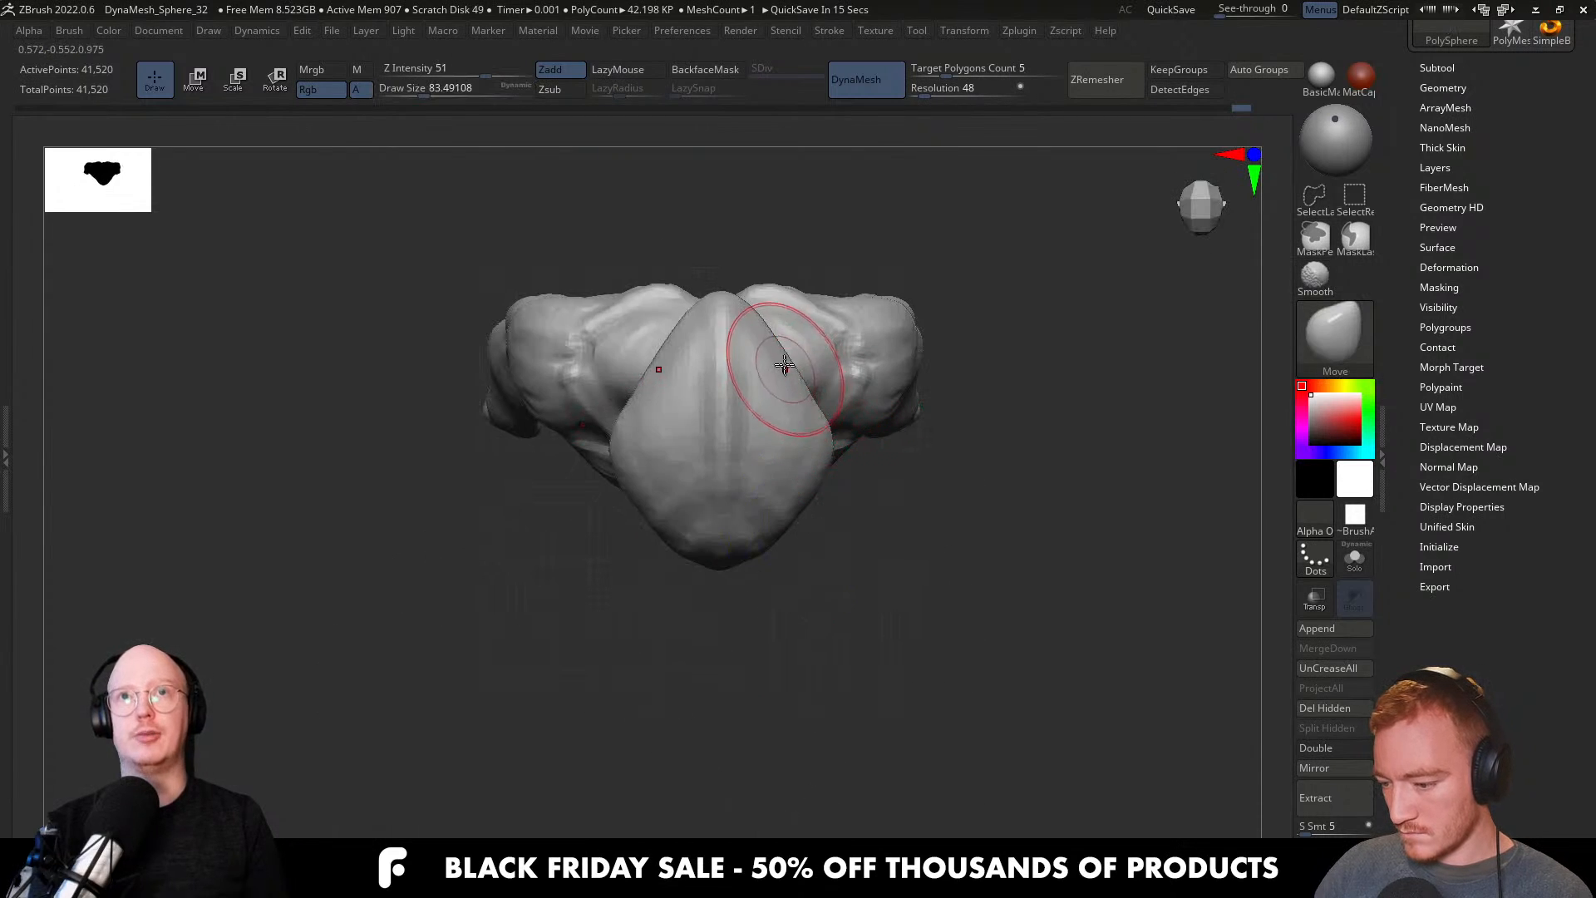
pyautogui.press('s')
pyautogui.moveTo(798, 455); pyautogui.dragTo(822, 455)
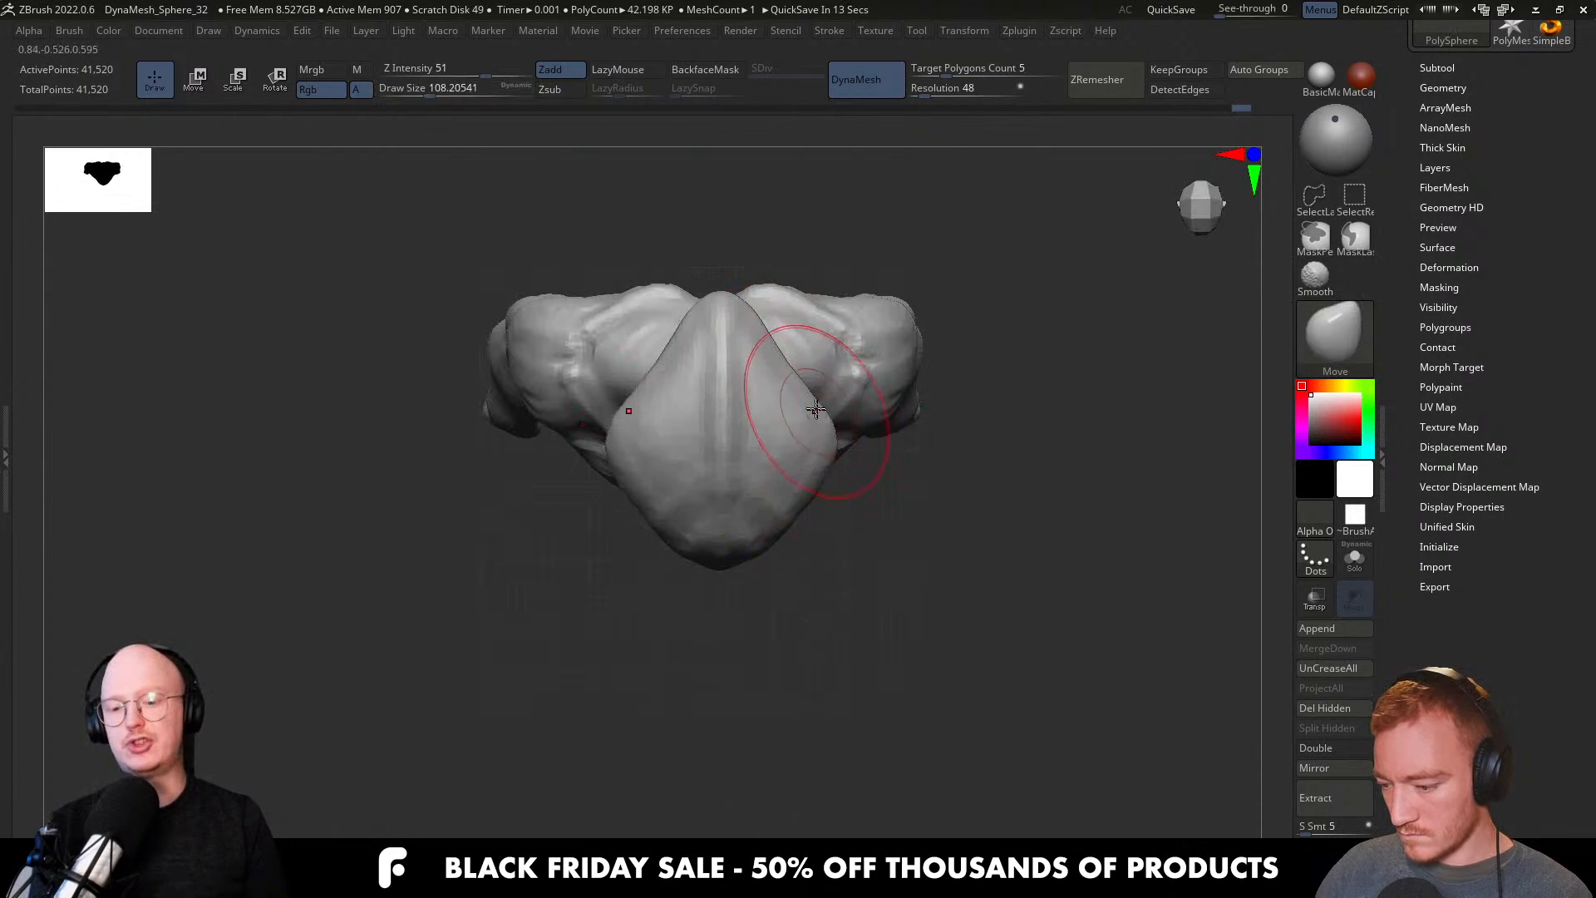
pyautogui.moveTo(816, 409); pyautogui.dragTo(801, 357, button='right')
pyautogui.press('s')
pyautogui.moveTo(823, 496); pyautogui.dragTo(868, 496)
# Adjust the overall crest and head proportions from the front with the Move brush at a draw size of about 318.
pyautogui.moveTo(873, 249)
pyautogui.mouseDown(button='right')
pyautogui.moveTo(881, 345)
pyautogui.moveTo(847, 373)
pyautogui.mouseUp(button='right')
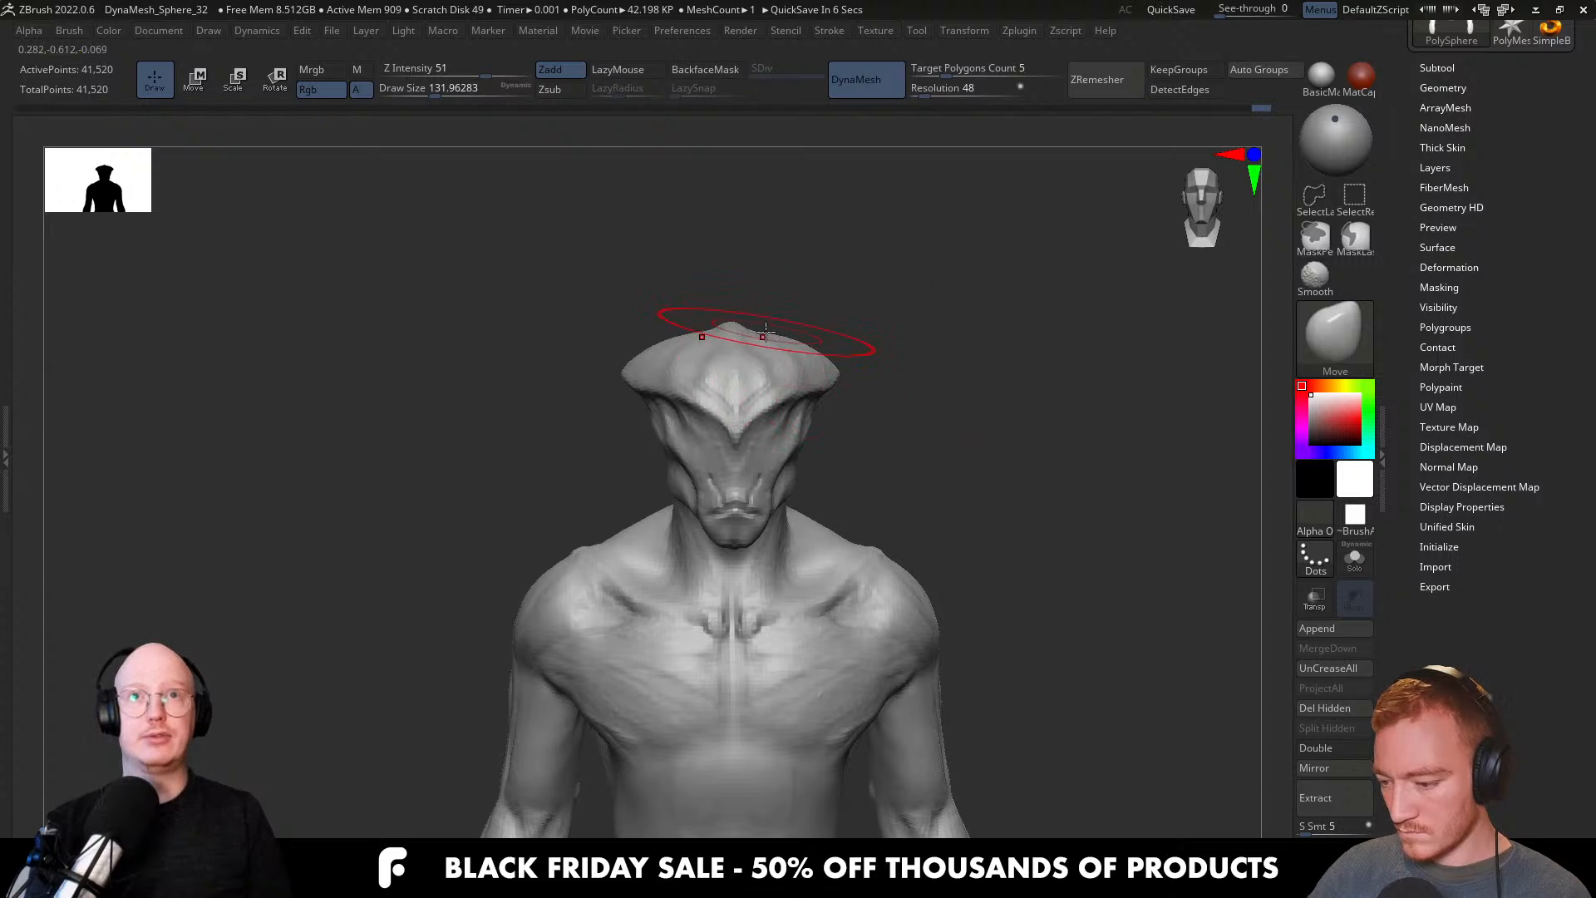
pyautogui.moveTo(766, 331); pyautogui.dragTo(776, 328, button='right')
pyautogui.press(']')
pyautogui.press(']')
pyautogui.press(']')
pyautogui.press(']')
pyautogui.moveTo(723, 457); pyautogui.dragTo(862, 446, button='right')
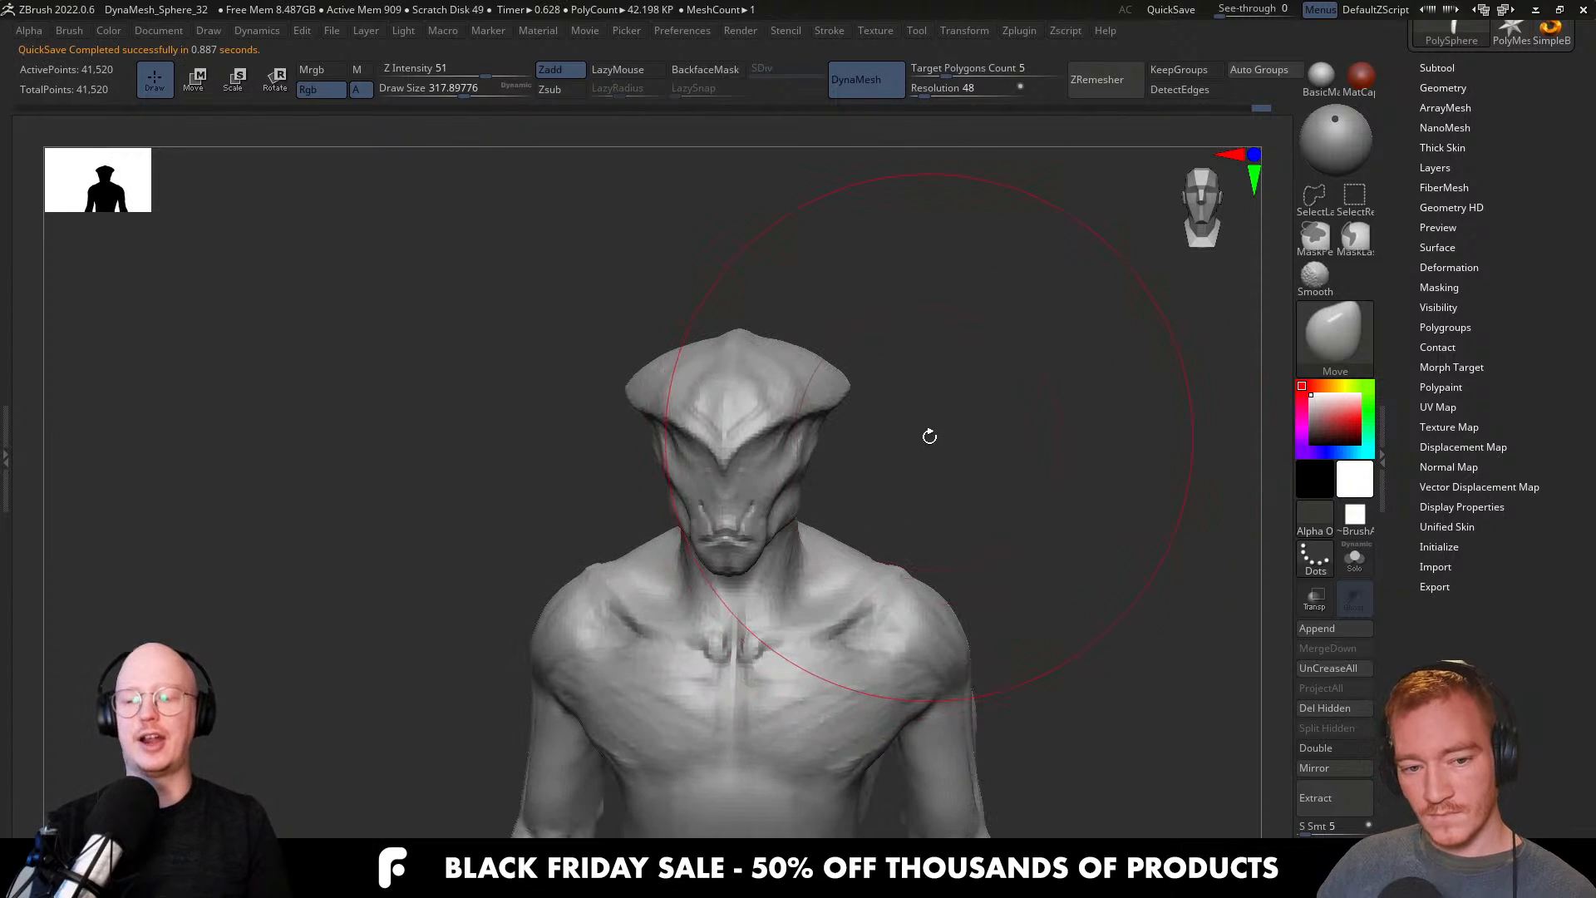
# Refine the head contours with the Move brush at a draw size of about 101.
pyautogui.moveTo(665, 475)
pyautogui.keyDown('ctrl'); pyautogui.mouseDown(button='right')
pyautogui.moveTo(748, 499)
pyautogui.moveTo(784, 476)
pyautogui.moveTo(748, 465)
pyautogui.mouseUp(button='right'); pyautogui.keyUp('ctrl')
pyautogui.press('[')
pyautogui.press('[')
pyautogui.press('[')
pyautogui.press('[')
pyautogui.press(']')
pyautogui.moveTo(817, 409); pyautogui.dragTo(877, 457, button='right')
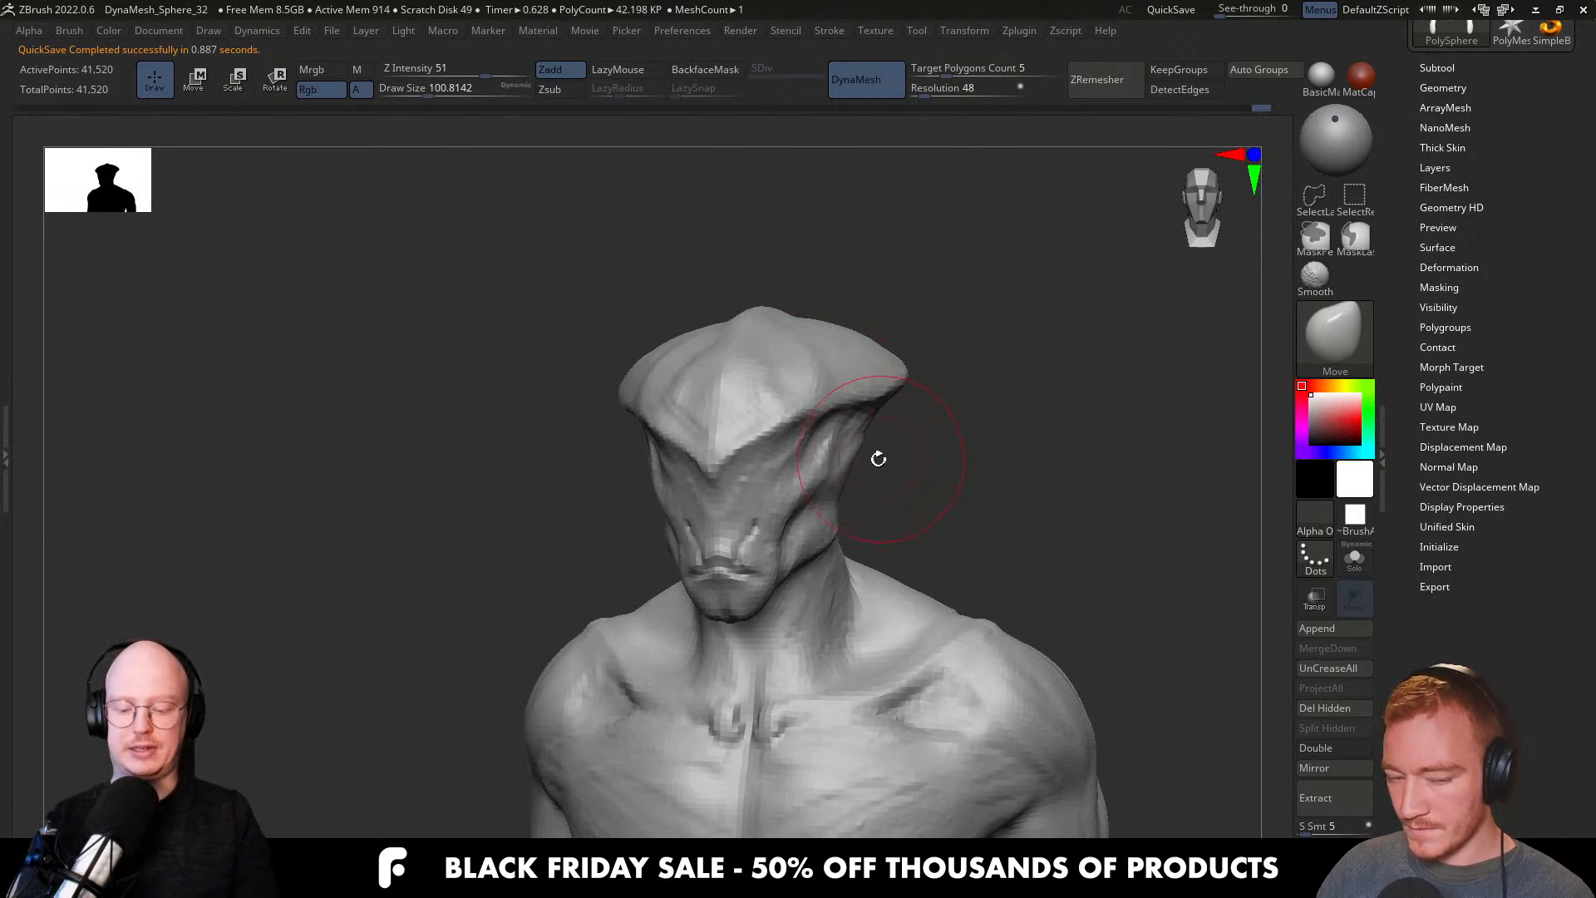
# Build up the forehead, brow and cheekbone forms with ClayBuildup at draw sizes of about 39 to 56.
pyautogui.press('b')
pyautogui.press('c')
pyautogui.press('b')
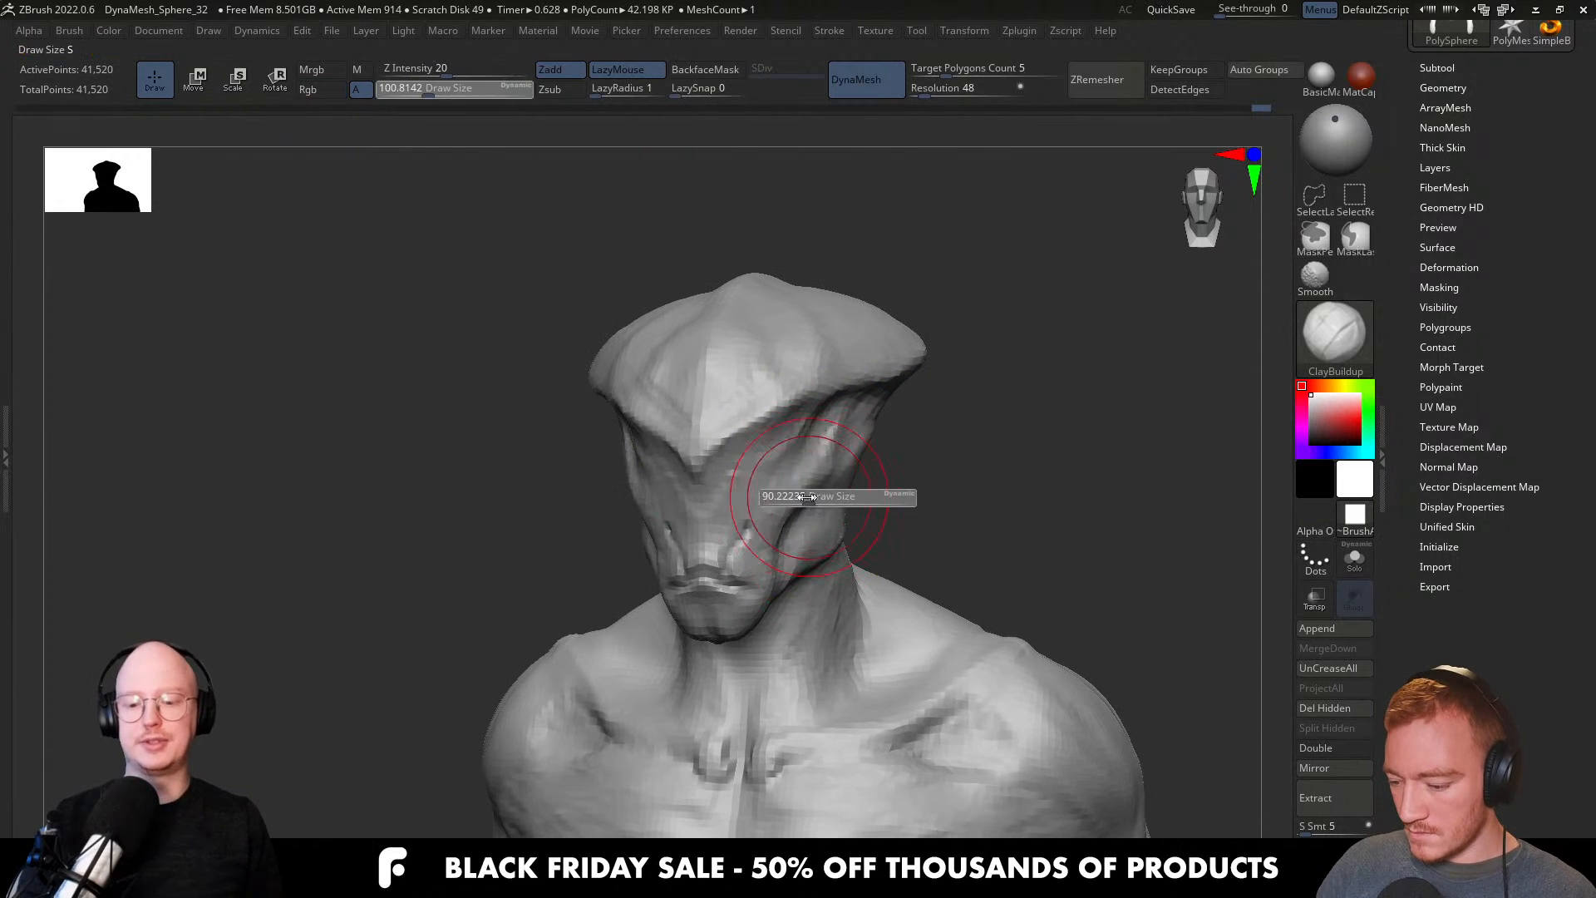
pyautogui.moveTo(804, 508)
pyautogui.mouseDown(button='right')
pyautogui.moveTo(788, 513)
pyautogui.moveTo(799, 390)
pyautogui.mouseUp(button='right')
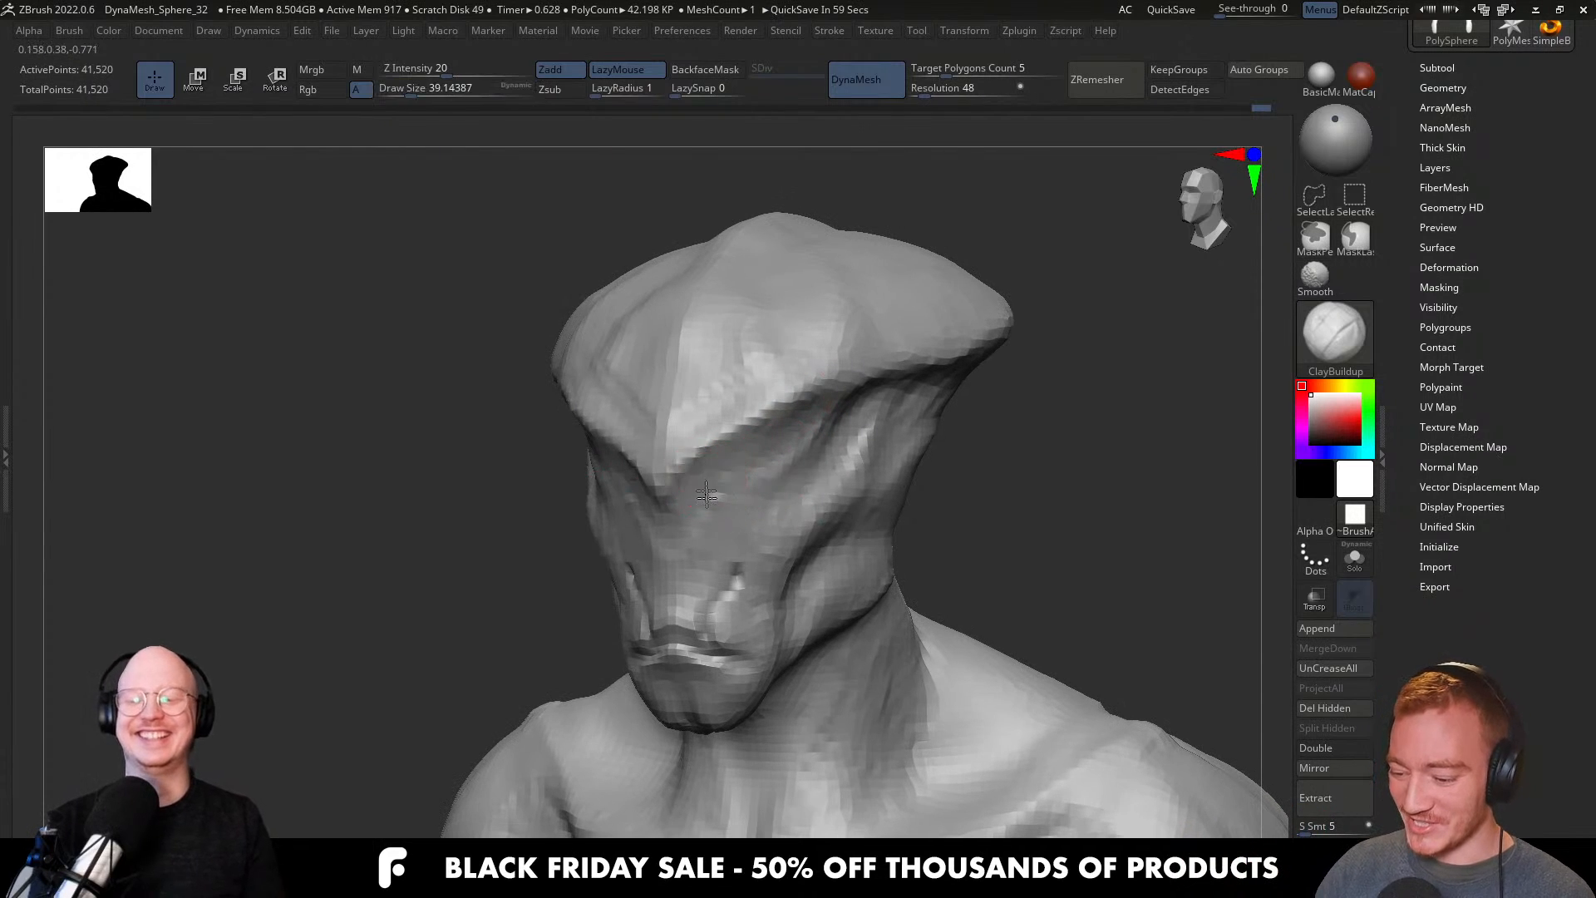
pyautogui.moveTo(829, 497)
pyautogui.mouseDown(button='right')
pyautogui.moveTo(811, 473)
pyautogui.moveTo(830, 530)
pyautogui.moveTo(840, 504)
pyautogui.moveTo(821, 502)
pyautogui.moveTo(847, 482)
pyautogui.mouseUp(button='right')
pyautogui.press(']')
pyautogui.moveTo(902, 375); pyautogui.dragTo(861, 499, button='right')
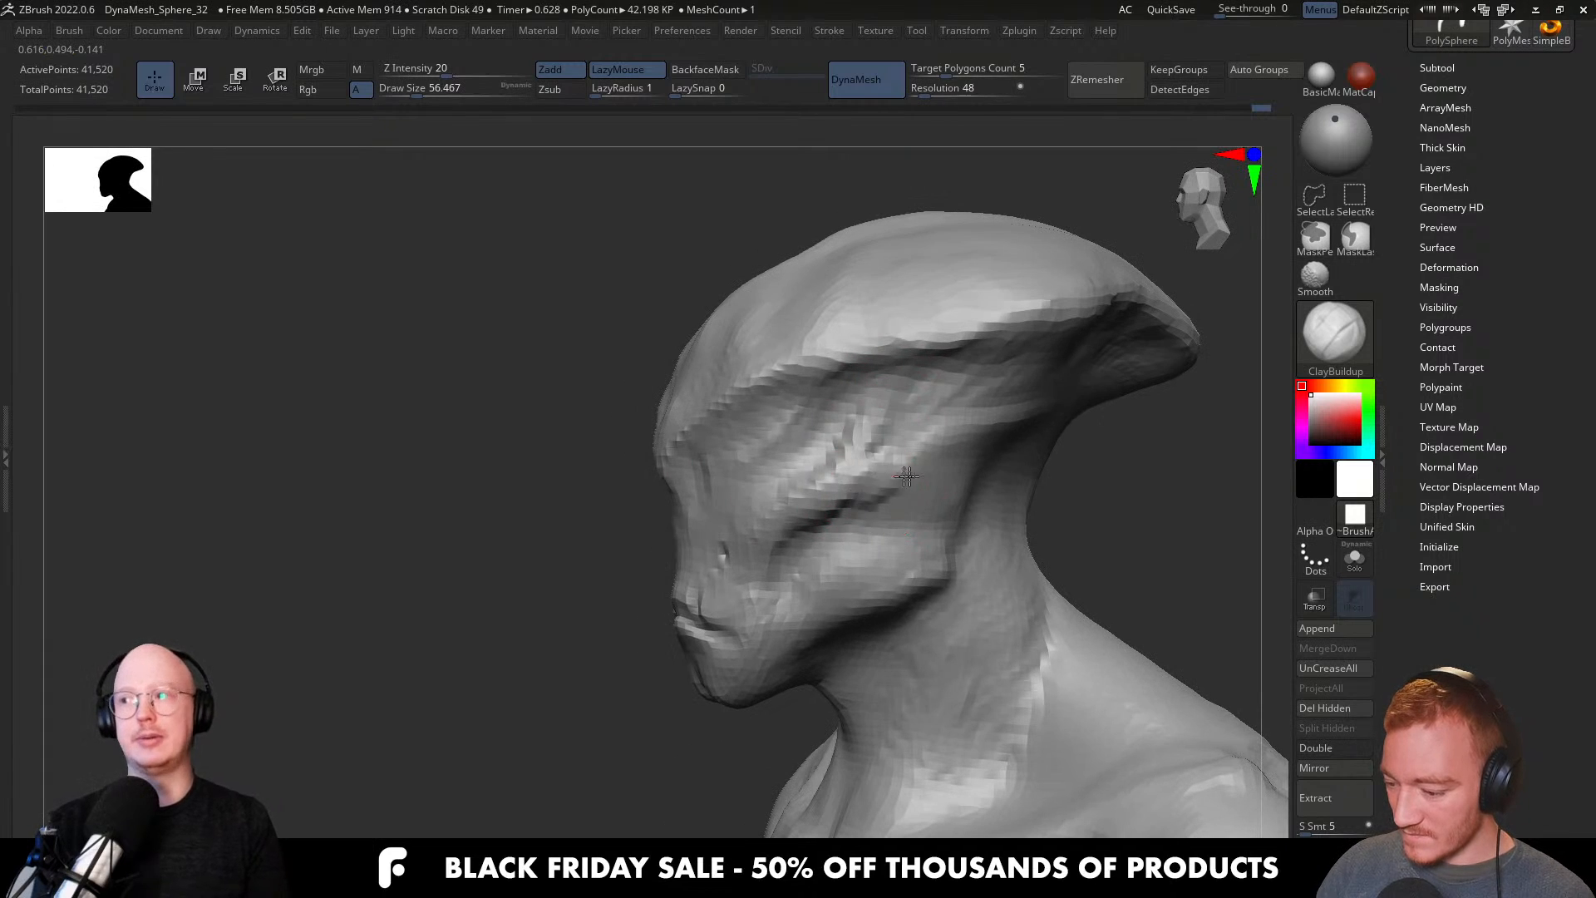
pyautogui.moveTo(935, 458)
pyautogui.mouseDown(button='right')
pyautogui.moveTo(896, 491)
pyautogui.moveTo(845, 495)
pyautogui.mouseUp(button='right')
pyautogui.moveTo(810, 565)
pyautogui.mouseDown(button='right')
pyautogui.moveTo(898, 588)
pyautogui.moveTo(889, 470)
pyautogui.moveTo(831, 461)
pyautogui.mouseUp(button='right')
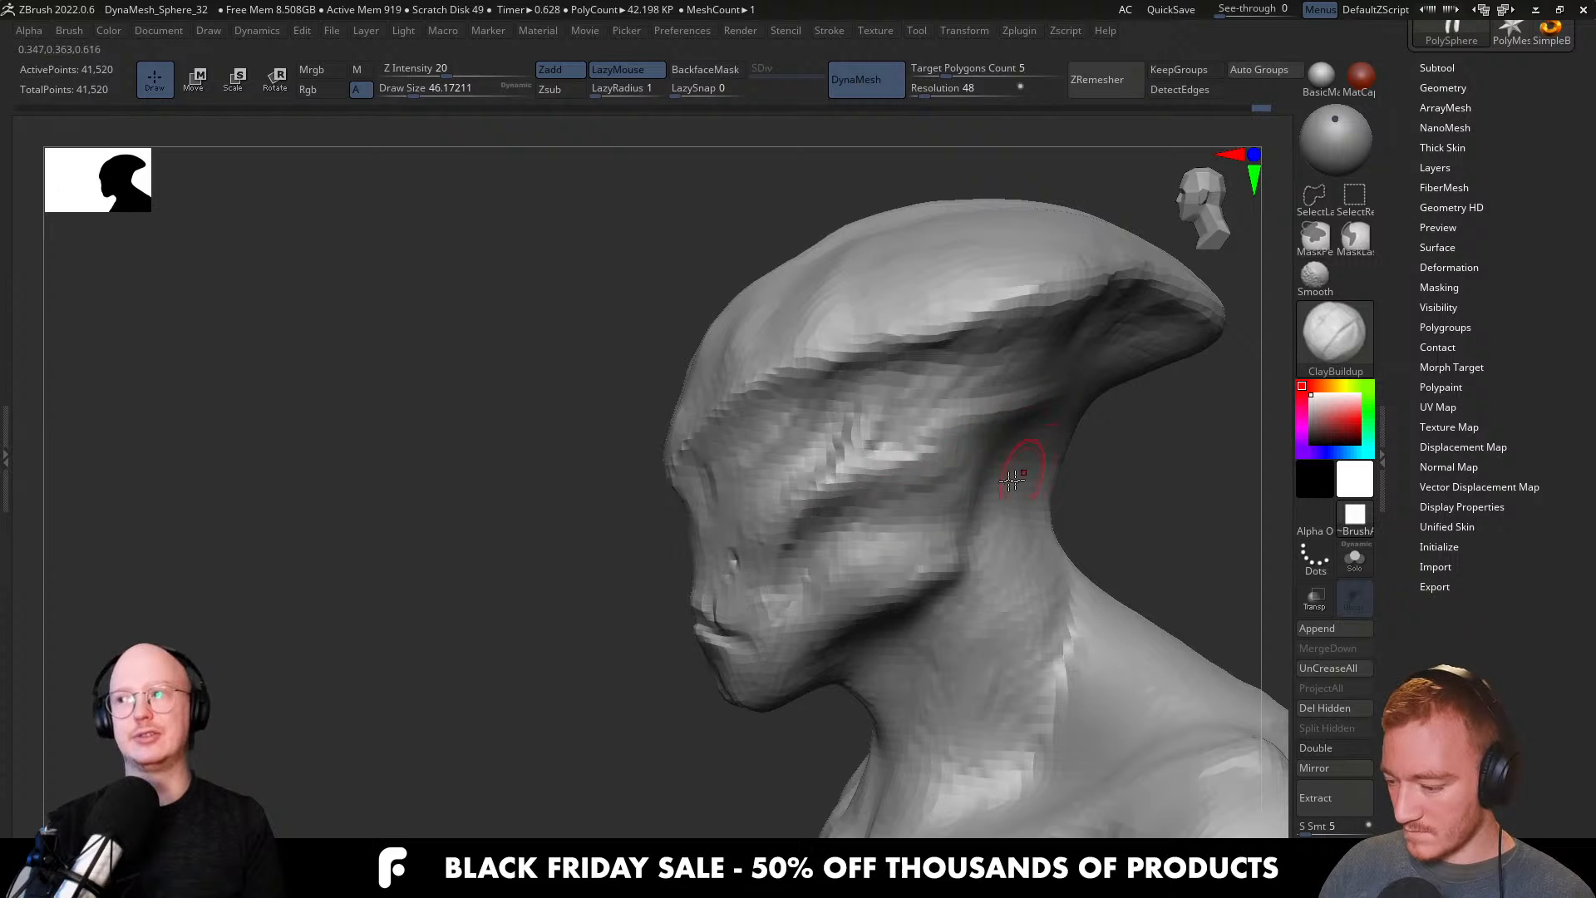
# Undo the last stroke and build up the rear of the cheek beside the neck with ClayBuildup at a draw size of about 65.
pyautogui.hotkey('ctrl', 'z')
pyautogui.press('s')
pyautogui.moveTo(964, 470); pyautogui.dragTo(973, 471)
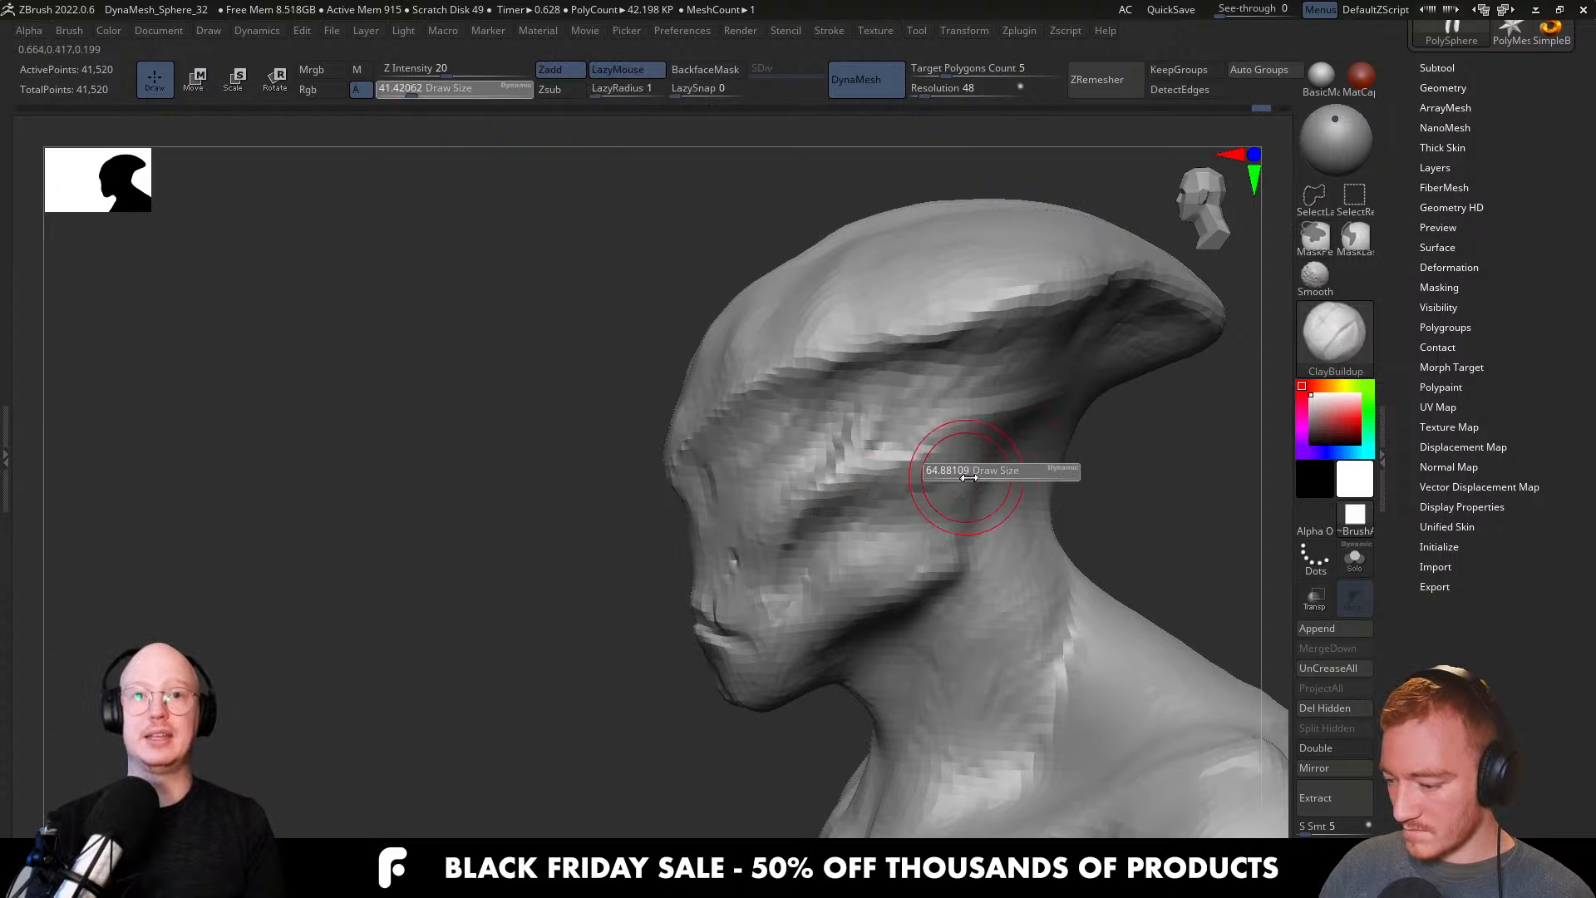
pyautogui.press('s')
pyautogui.moveTo(989, 403)
pyautogui.mouseDown()
pyautogui.moveTo(955, 424)
pyautogui.moveTo(984, 471)
pyautogui.mouseUp()
pyautogui.moveTo(960, 498)
pyautogui.mouseDown(button='right')
pyautogui.moveTo(992, 443)
pyautogui.moveTo(1084, 463)
pyautogui.moveTo(1015, 484)
pyautogui.moveTo(971, 473)
pyautogui.mouseUp(button='right')
pyautogui.press('s')
pyautogui.moveTo(973, 471); pyautogui.dragTo(956, 470)
# Carve an ear opening and the crease behind the cheek with DamStandard at a draw size of about 44.
pyautogui.press('b')
pyautogui.press('d')
pyautogui.press('s')
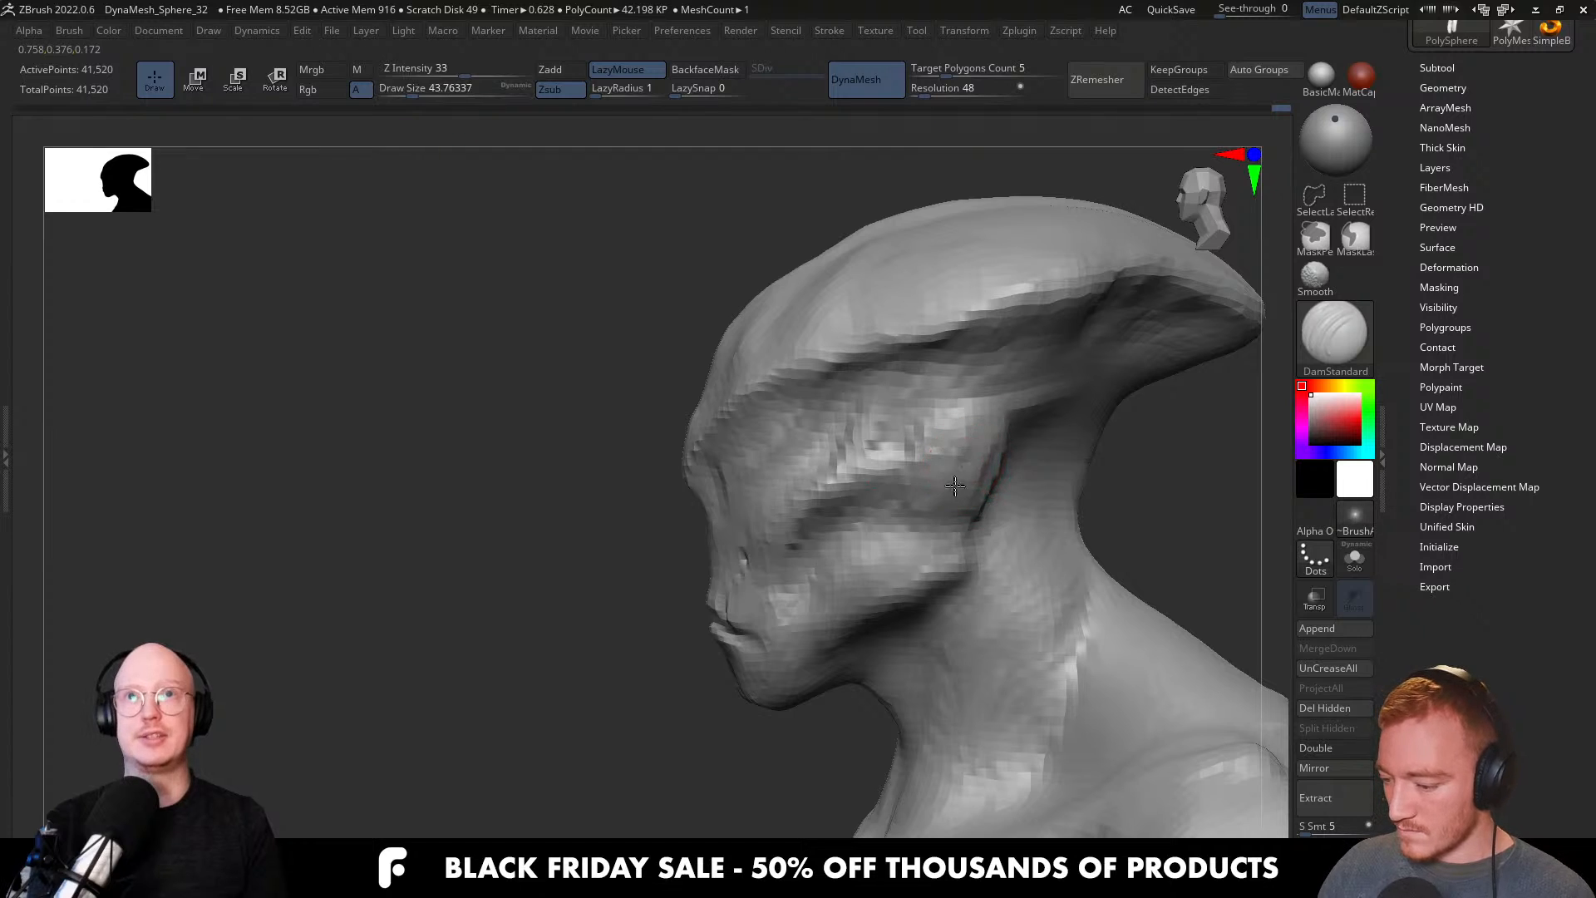
pyautogui.moveTo(974, 453)
pyautogui.mouseDown(button='right')
pyautogui.moveTo(1048, 458)
pyautogui.moveTo(944, 462)
pyautogui.mouseUp(button='right')
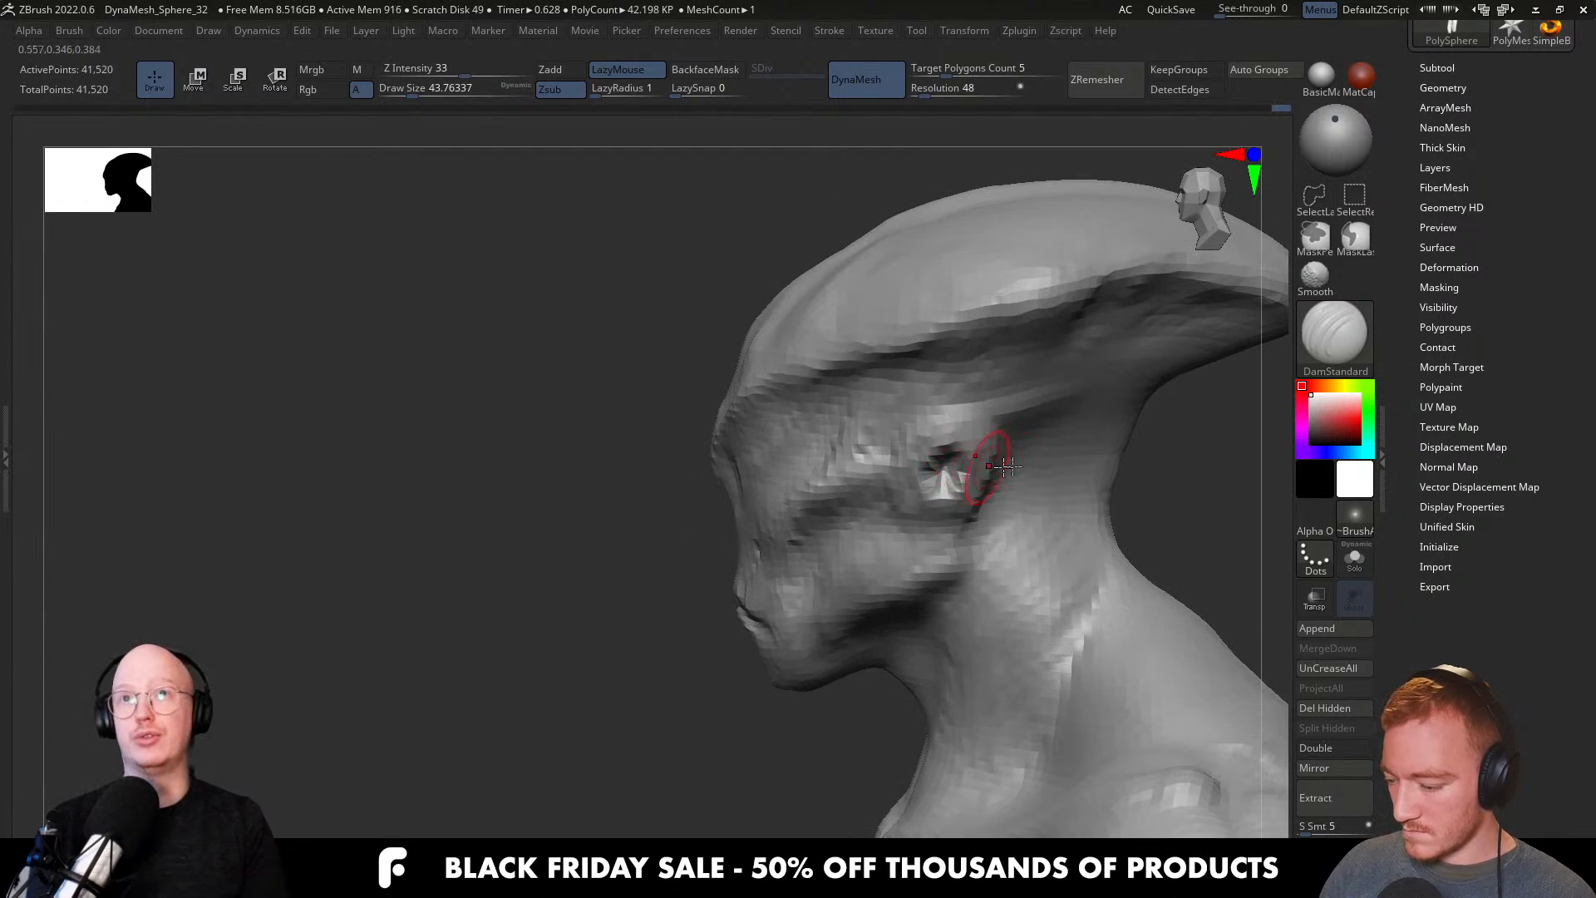
pyautogui.moveTo(791, 604)
pyautogui.mouseDown(button='right')
pyautogui.moveTo(677, 454)
pyautogui.moveTo(908, 475)
pyautogui.moveTo(881, 491)
pyautogui.moveTo(912, 475)
pyautogui.moveTo(859, 466)
pyautogui.mouseUp(button='right')
# Build up and smooth the side of the head around the ear opening with ClayBuildup at a draw size of about 68.
pyautogui.press('b')
pyautogui.press('c')
pyautogui.press('b')
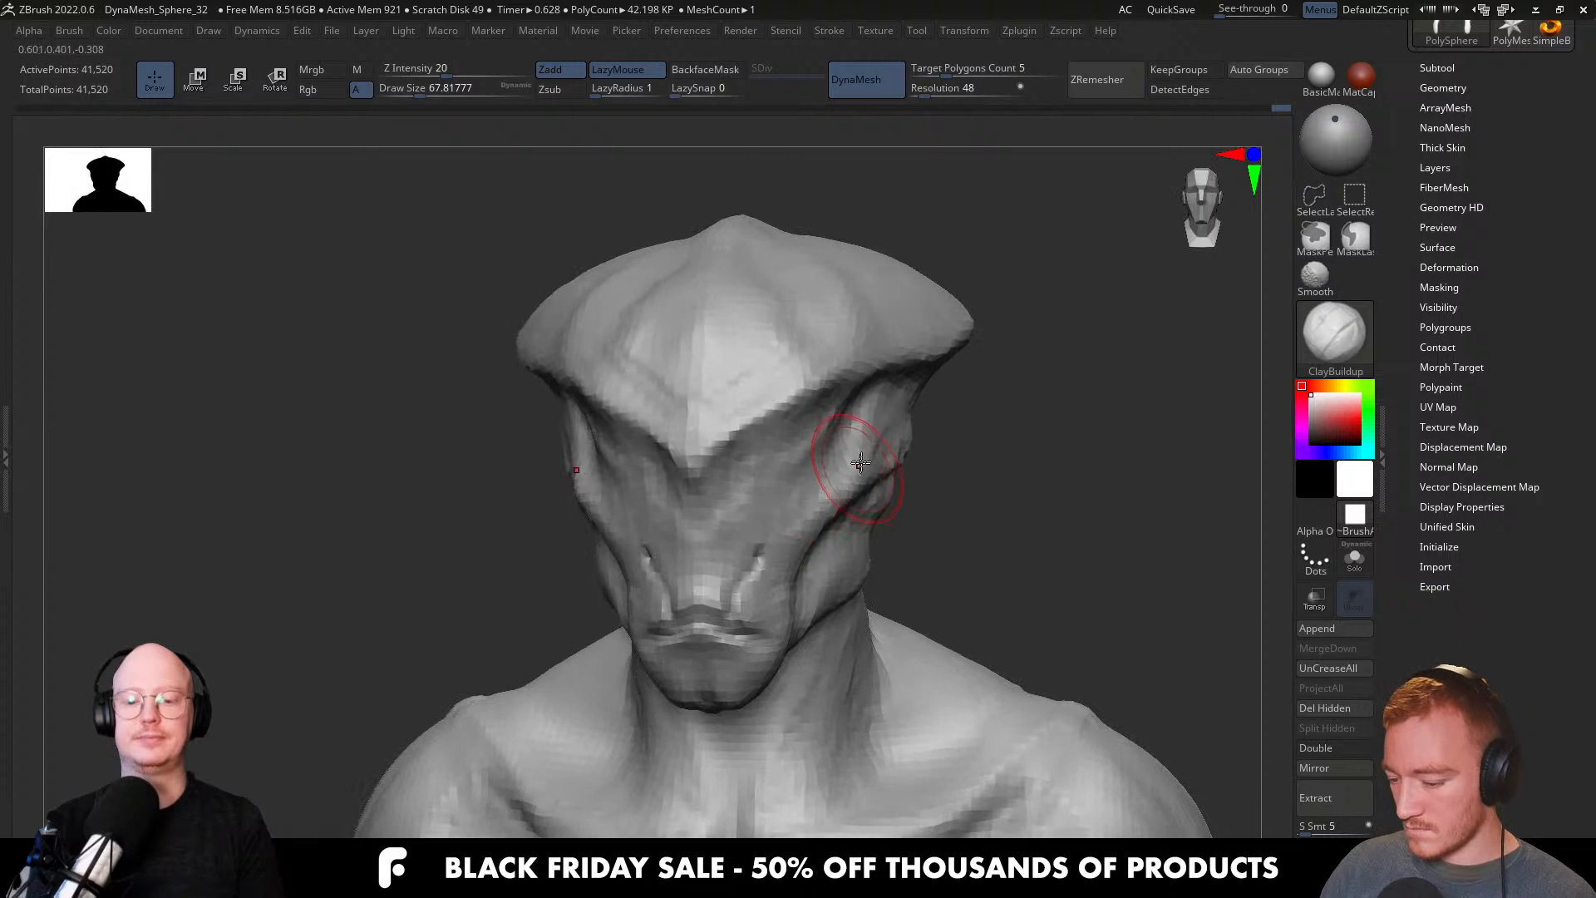
pyautogui.moveTo(841, 587)
pyautogui.mouseDown(button='right')
pyautogui.moveTo(901, 538)
pyautogui.moveTo(826, 541)
pyautogui.moveTo(980, 363)
pyautogui.moveTo(1003, 550)
pyautogui.moveTo(1076, 452)
pyautogui.moveTo(961, 506)
pyautogui.moveTo(1079, 492)
pyautogui.moveTo(1015, 481)
pyautogui.moveTo(941, 510)
pyautogui.moveTo(894, 668)
pyautogui.mouseUp(button='right')
pyautogui.press('shift')
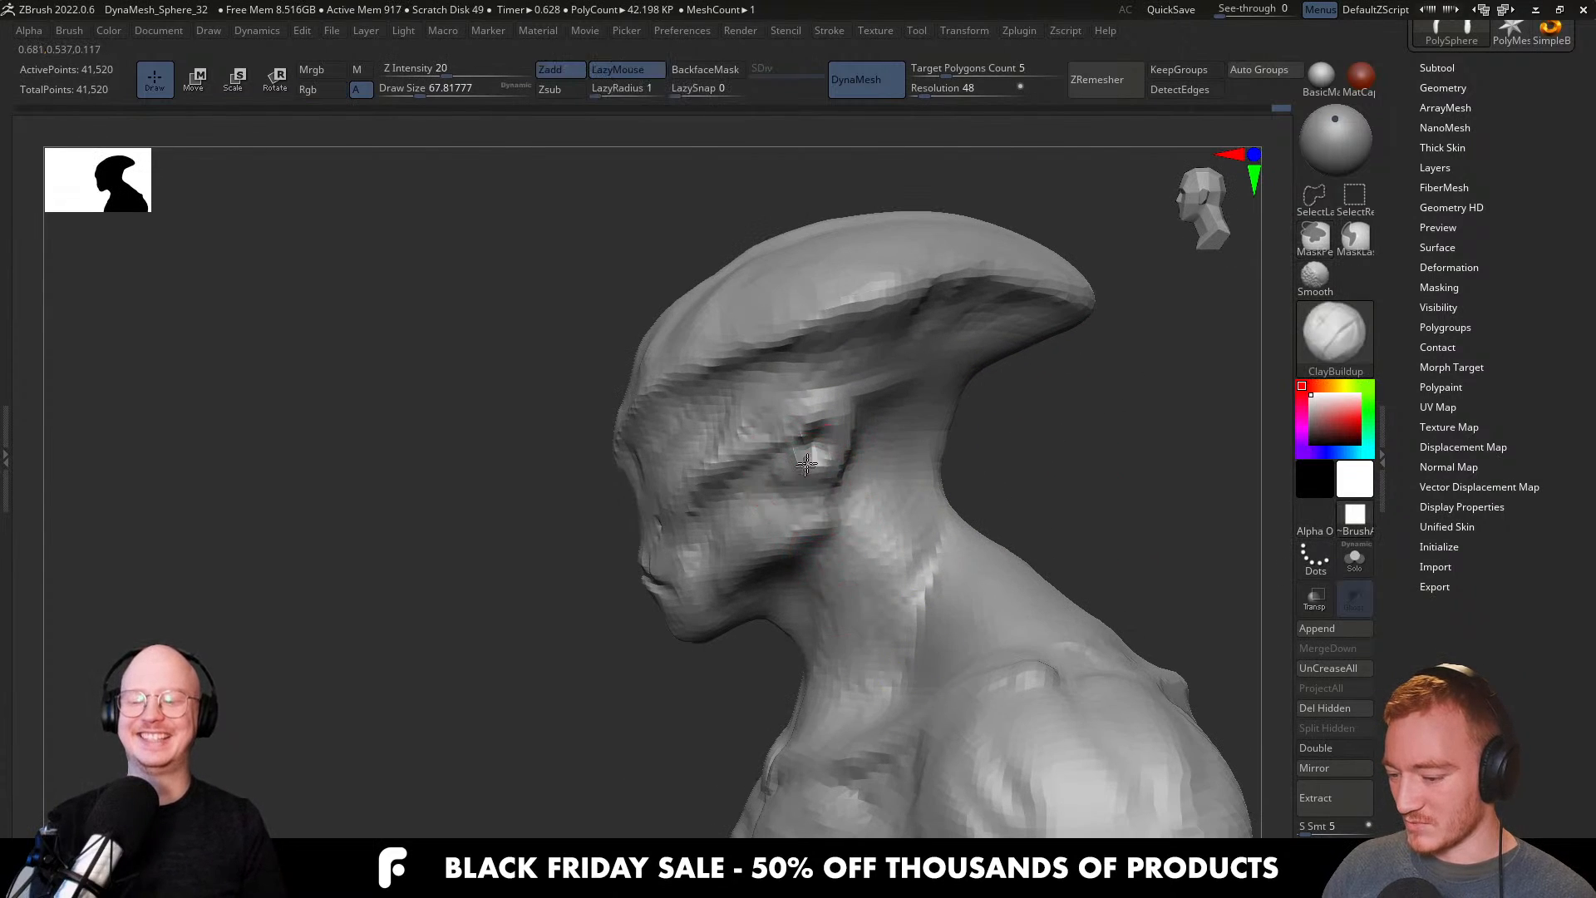
pyautogui.moveTo(893, 487); pyautogui.dragTo(943, 471, button='right')
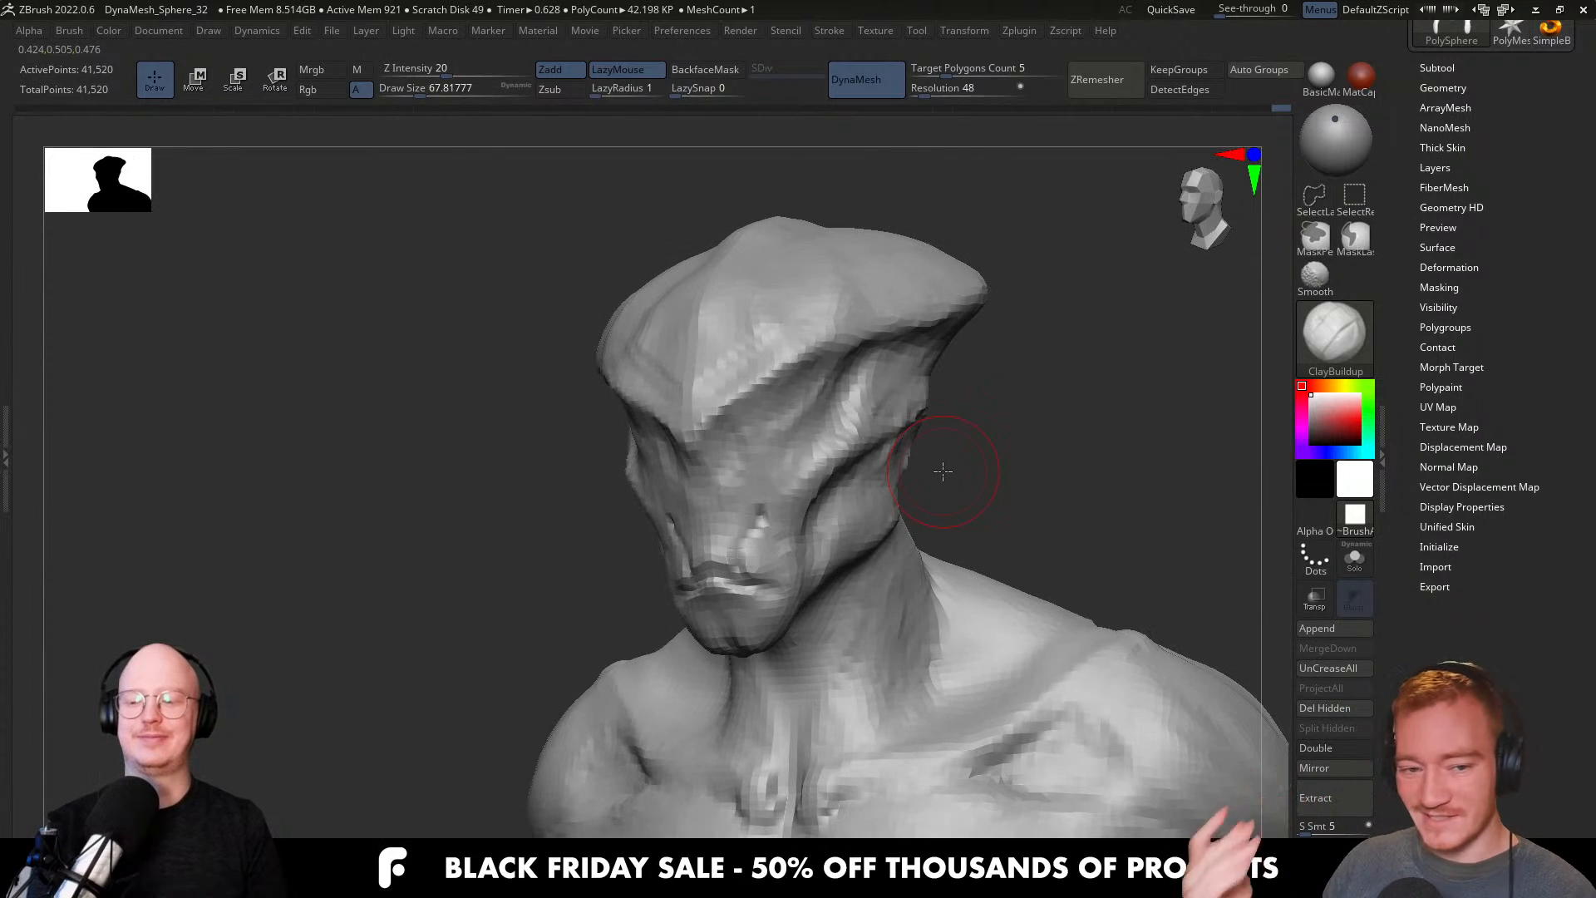
pyautogui.moveTo(880, 495)
pyautogui.mouseDown(button='right')
pyautogui.moveTo(838, 432)
pyautogui.moveTo(814, 562)
pyautogui.mouseUp(button='right')
# Carve the upper edges of a diamond-shaped forehead plate with DamStandard at a draw size of about 41.
pyautogui.press('b')
pyautogui.press('d')
pyautogui.press('s')
pyautogui.moveTo(785, 469); pyautogui.dragTo(798, 535, button='right')
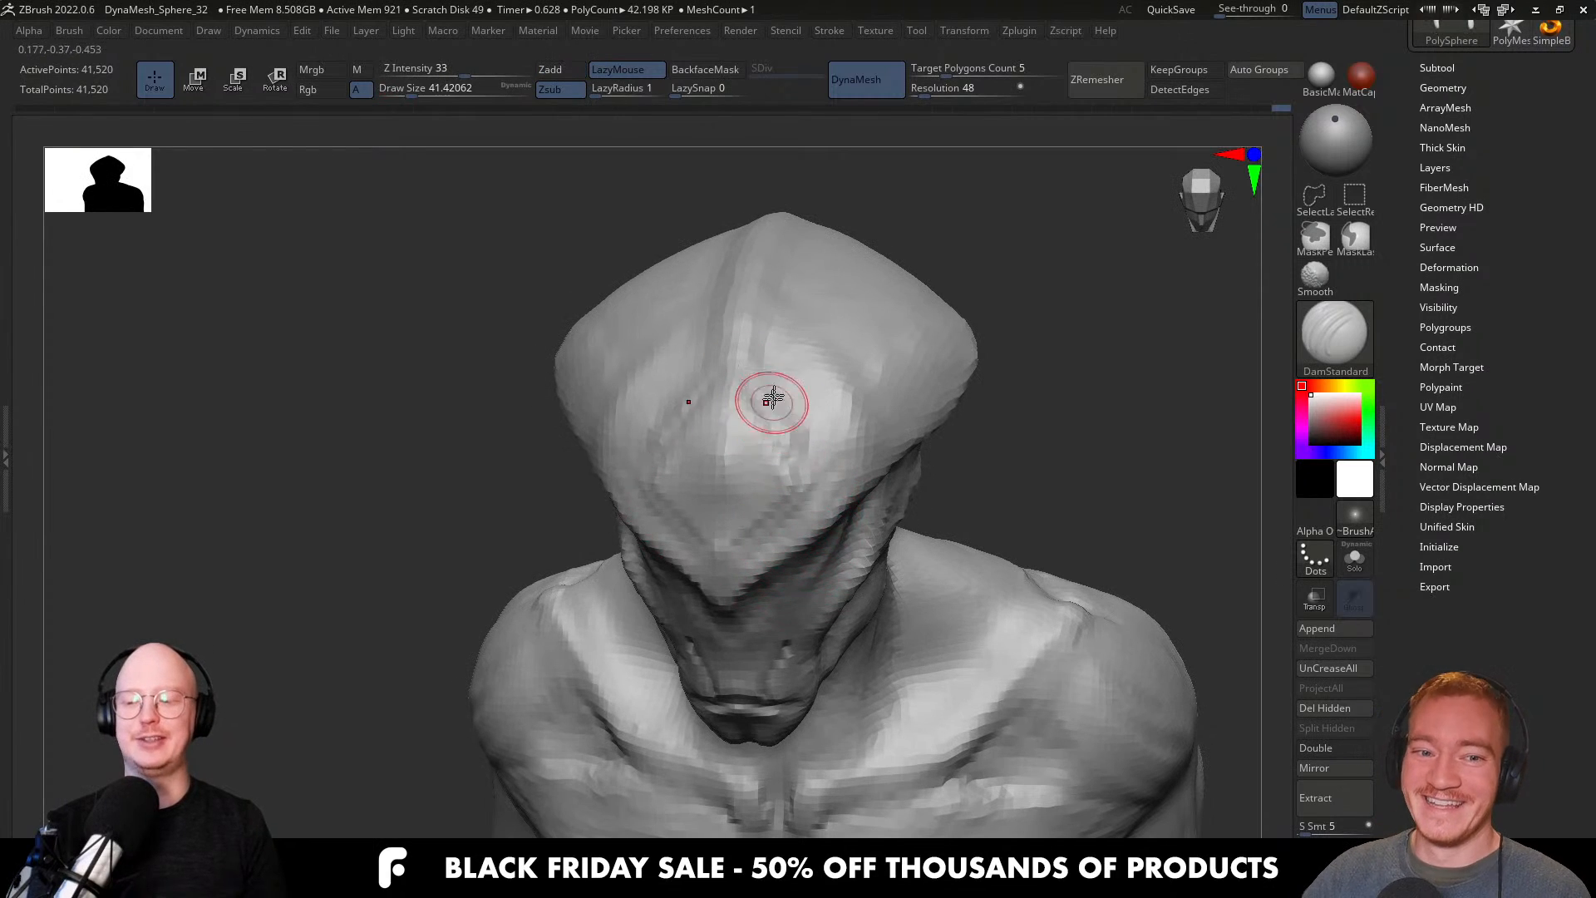
pyautogui.moveTo(821, 482)
pyautogui.mouseDown(button='right')
pyautogui.moveTo(837, 525)
pyautogui.moveTo(816, 453)
pyautogui.mouseUp(button='right')
pyautogui.moveTo(785, 566)
pyautogui.mouseDown(button='right')
pyautogui.moveTo(813, 473)
pyautogui.moveTo(794, 441)
pyautogui.mouseUp(button='right')
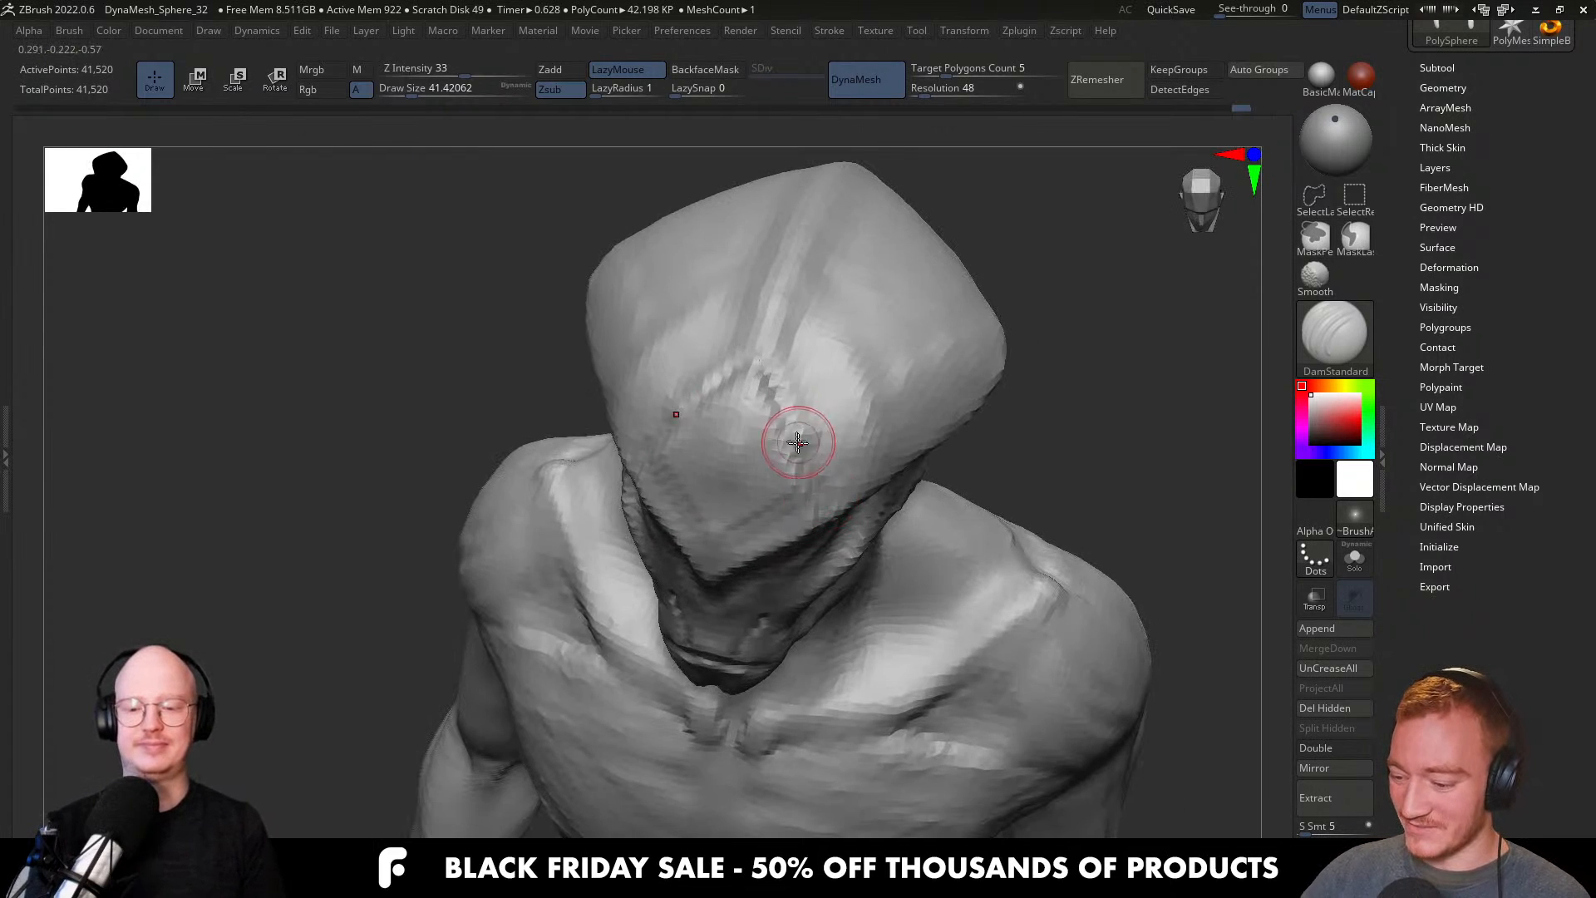
pyautogui.moveTo(818, 506)
pyautogui.mouseDown(button='right')
pyautogui.moveTo(795, 502)
pyautogui.moveTo(781, 607)
pyautogui.moveTo(820, 488)
pyautogui.mouseUp(button='right')
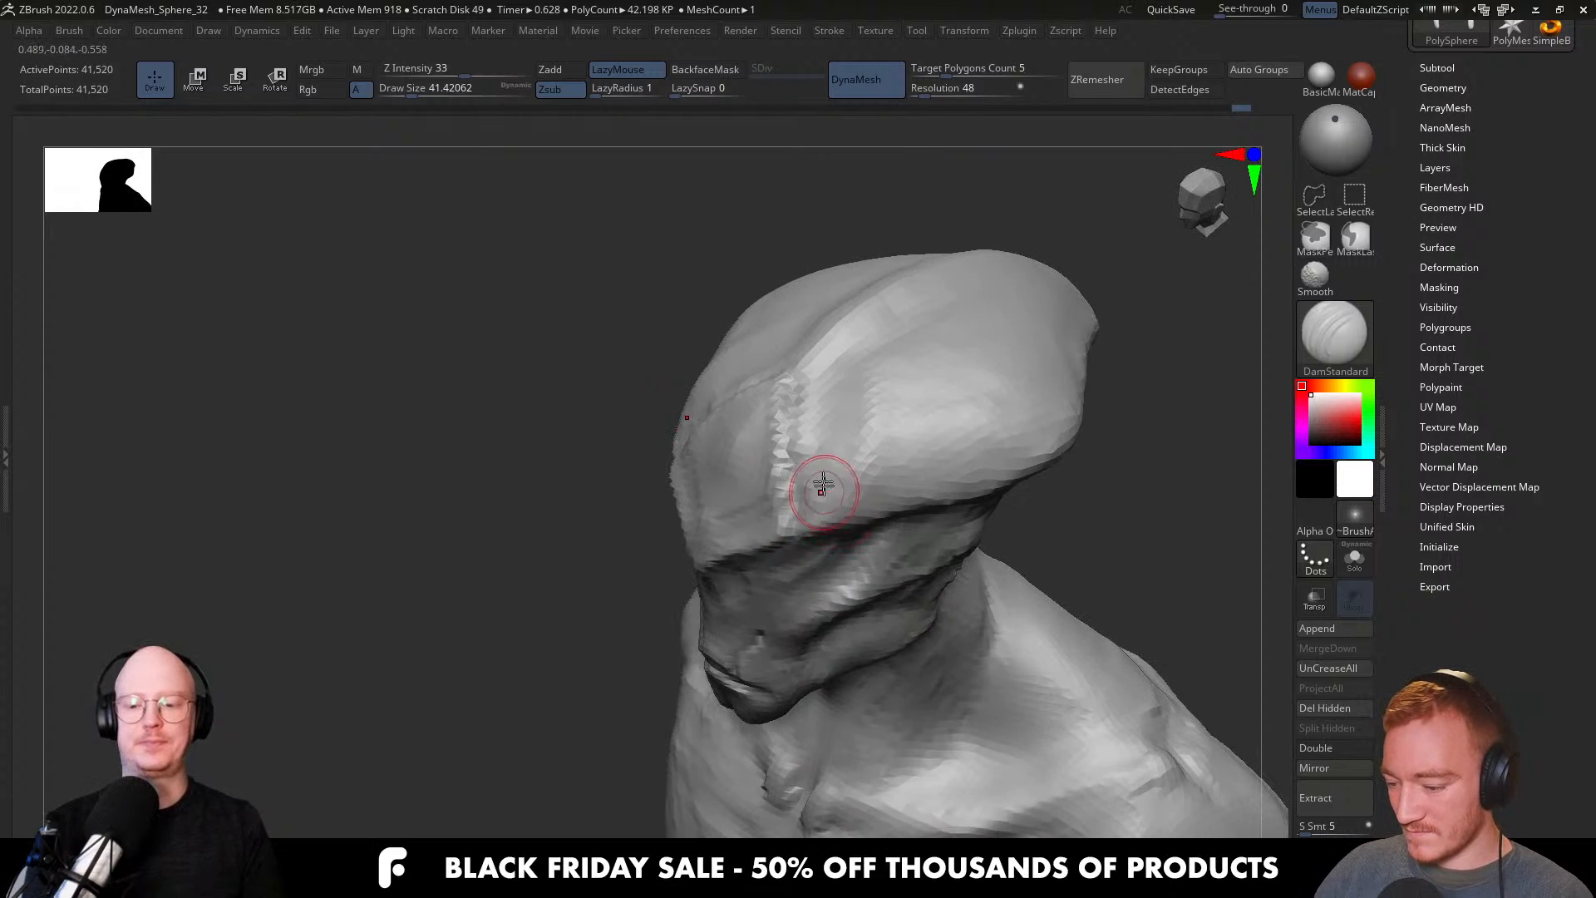
# Adjust the outline of the forehead plate from the front with the Move brush at a draw size of about 77.
pyautogui.press('b')
pyautogui.press('m')
pyautogui.press('v')
pyautogui.moveTo(807, 382)
pyautogui.mouseDown(button='right')
pyautogui.moveTo(792, 396)
pyautogui.moveTo(826, 403)
pyautogui.moveTo(731, 463)
pyautogui.moveTo(795, 474)
pyautogui.mouseUp(button='right')
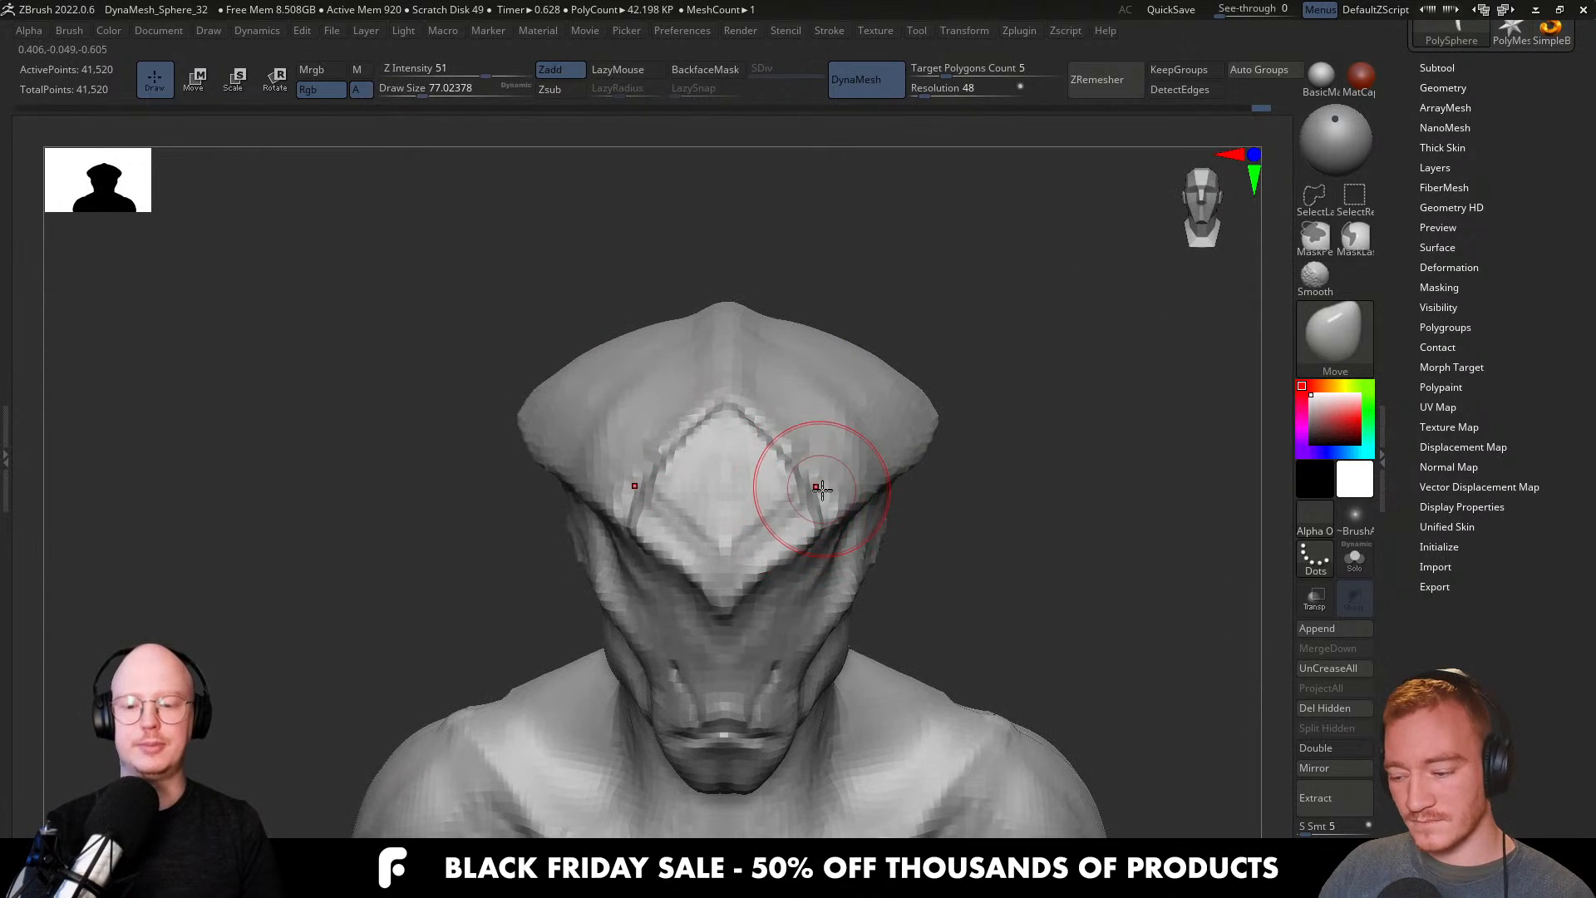
# Sharpen the forehead plate's upper edges and the crest's centre ridge with DamStandard at a draw size of about 20.
pyautogui.press('b')
pyautogui.press('d')
pyautogui.press('s')
pyautogui.moveTo(725, 420); pyautogui.dragTo(724, 594, button='right')
pyautogui.moveTo(735, 467); pyautogui.dragTo(741, 547, button='right')
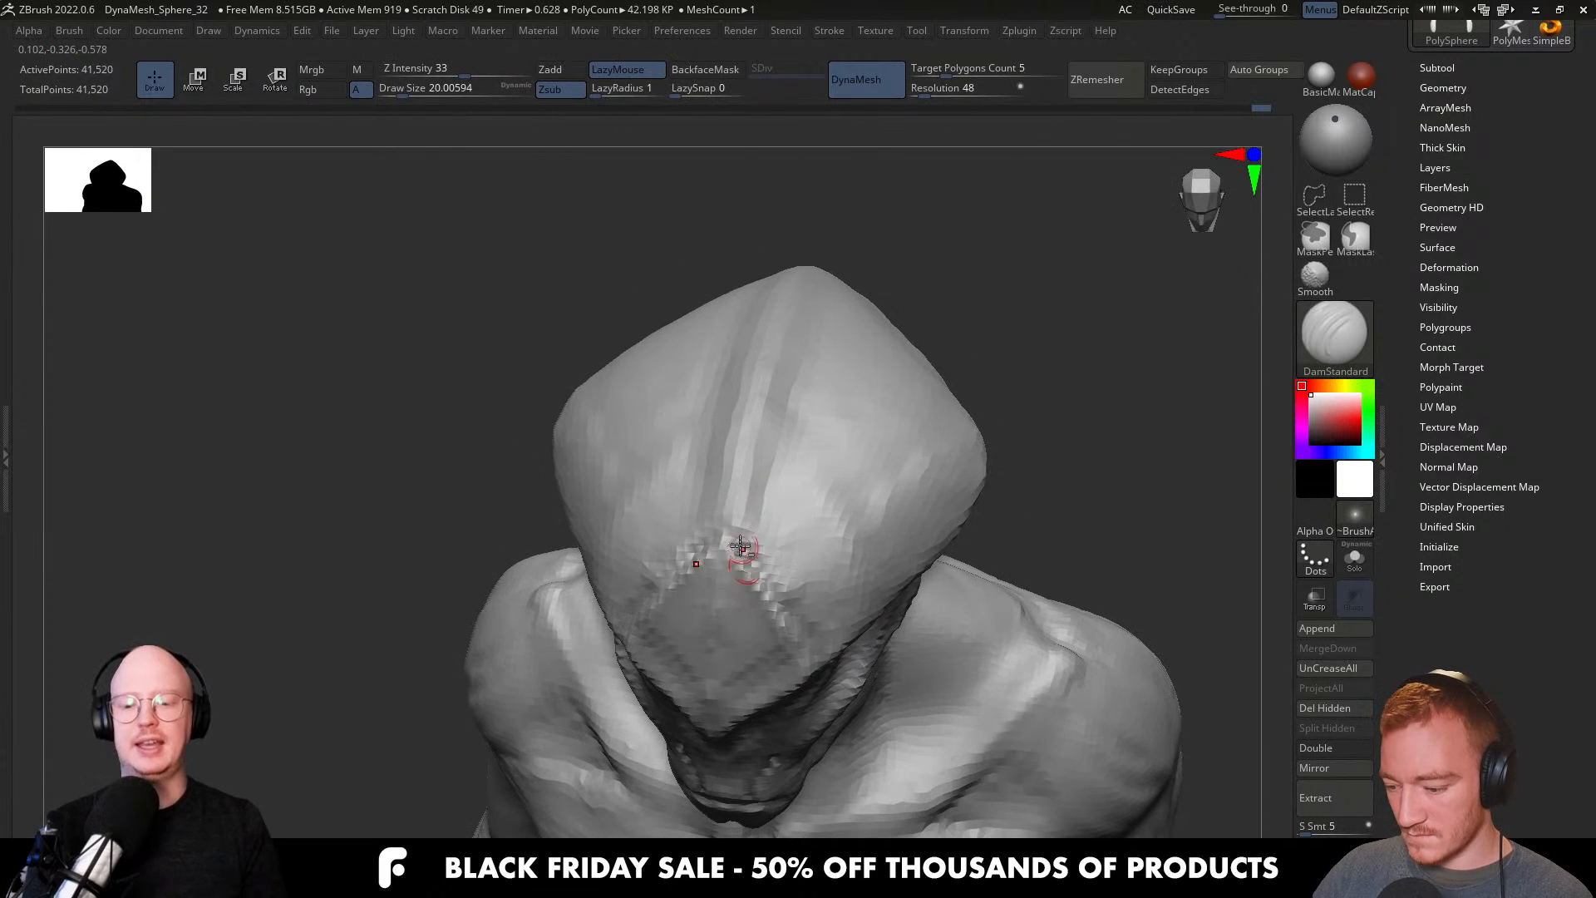
pyautogui.moveTo(766, 385); pyautogui.dragTo(744, 465, button='right')
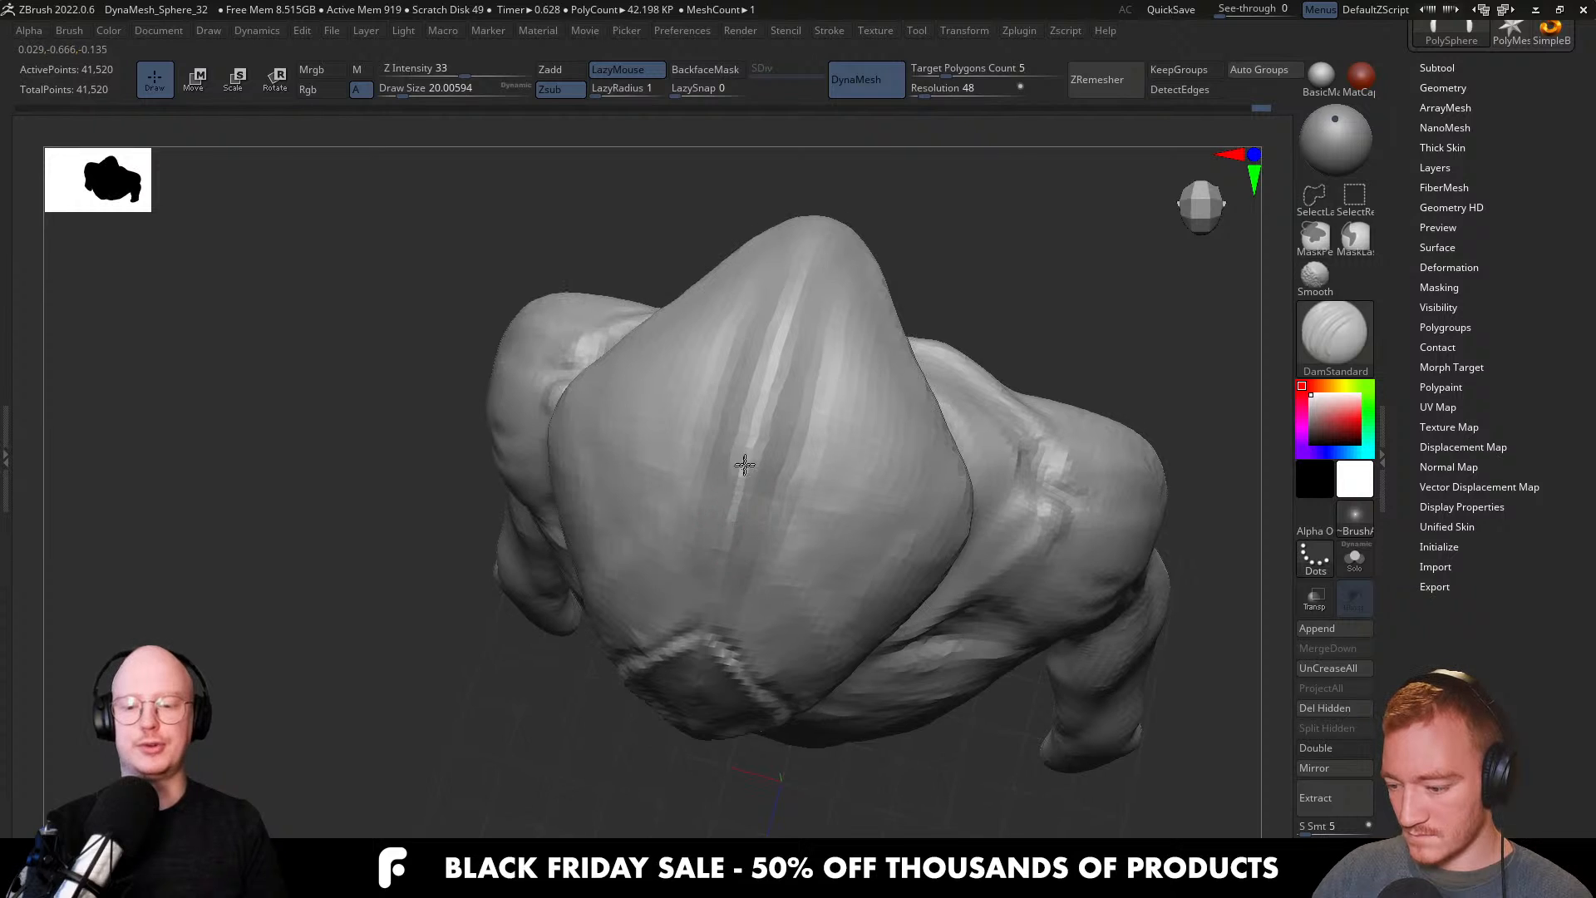
pyautogui.moveTo(819, 300)
pyautogui.mouseDown(button='right')
pyautogui.moveTo(823, 507)
pyautogui.moveTo(730, 474)
pyautogui.moveTo(756, 487)
pyautogui.moveTo(739, 411)
pyautogui.mouseUp(button='right')
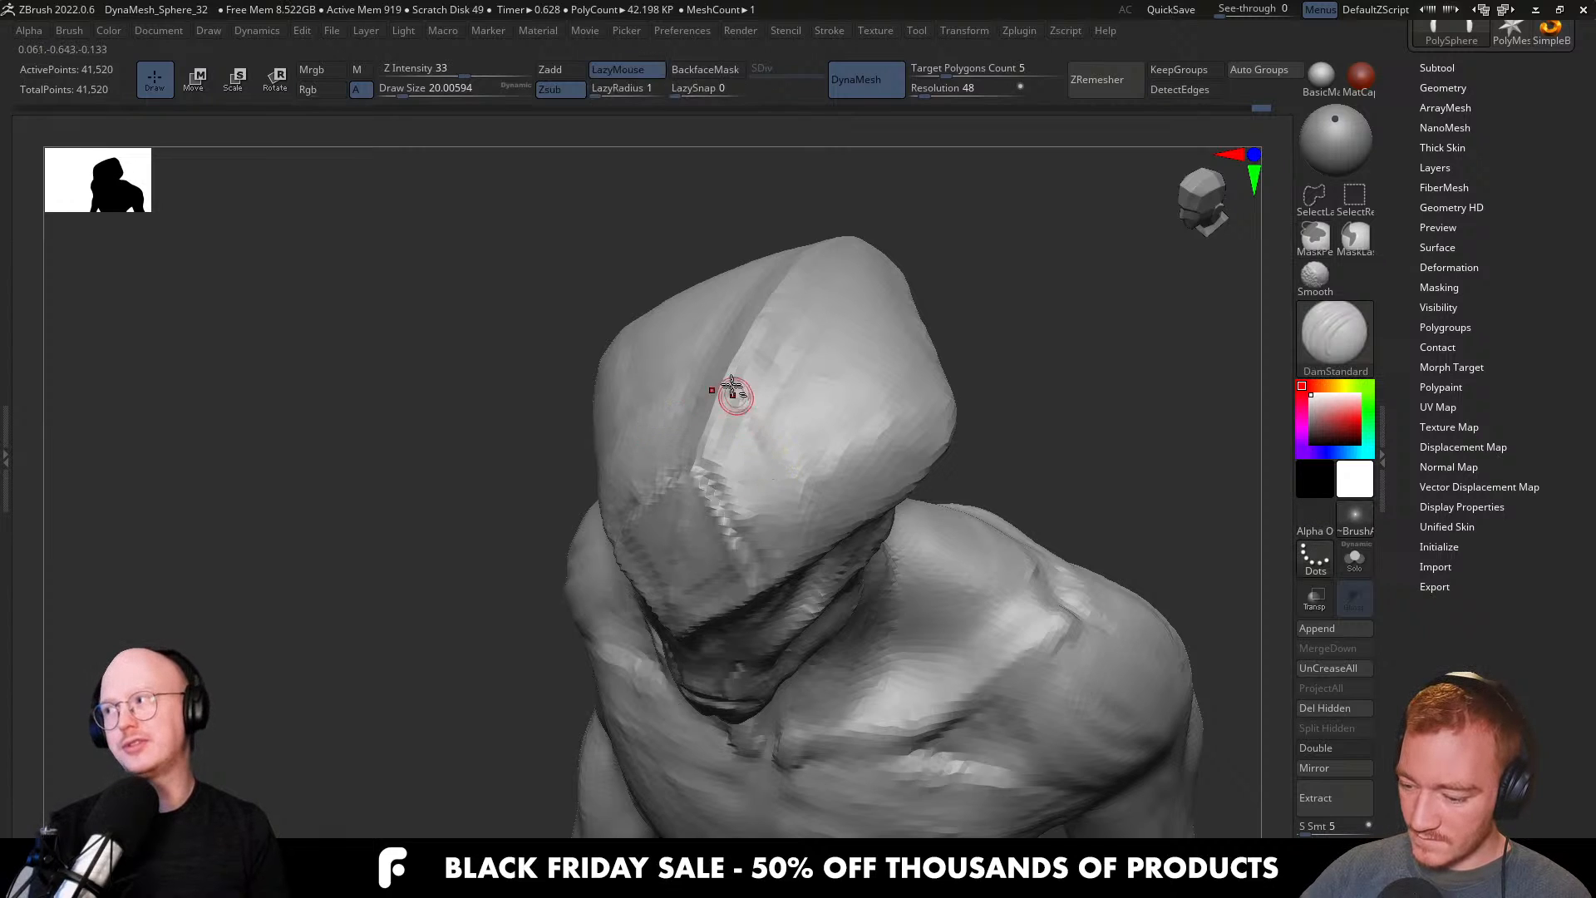
# Carve a second crease outside the forehead plate, running from the centre ridge to the brow edge, with DamStandard.
pyautogui.moveTo(752, 447); pyautogui.dragTo(779, 480, button='right')
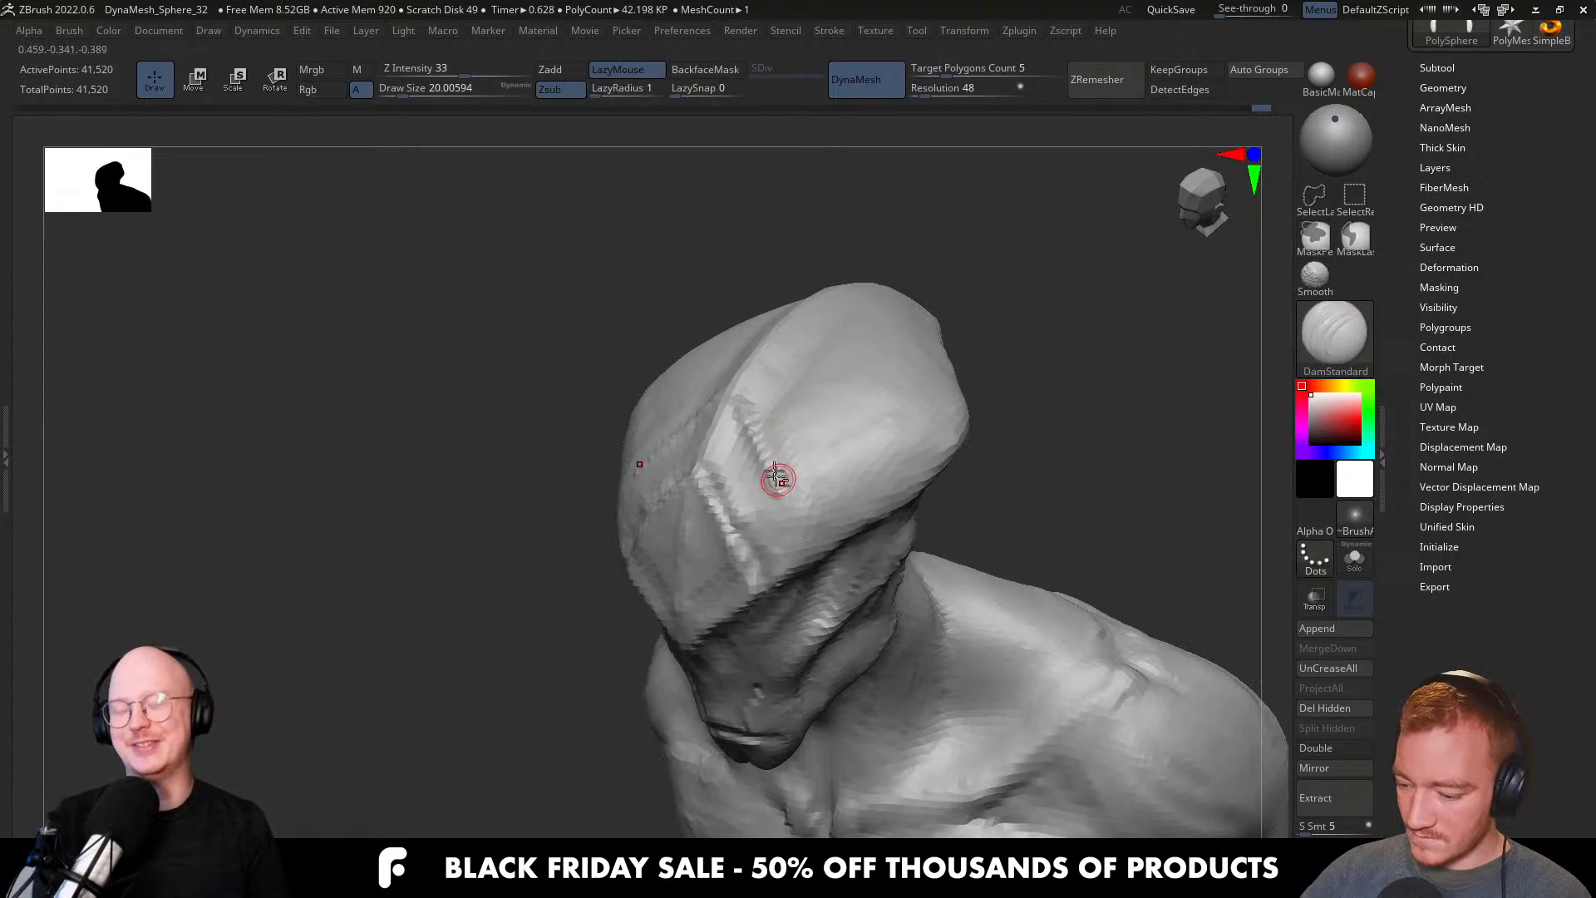
pyautogui.moveTo(814, 545); pyautogui.dragTo(810, 516, button='right')
pyautogui.moveTo(800, 550); pyautogui.dragTo(785, 509, button='right')
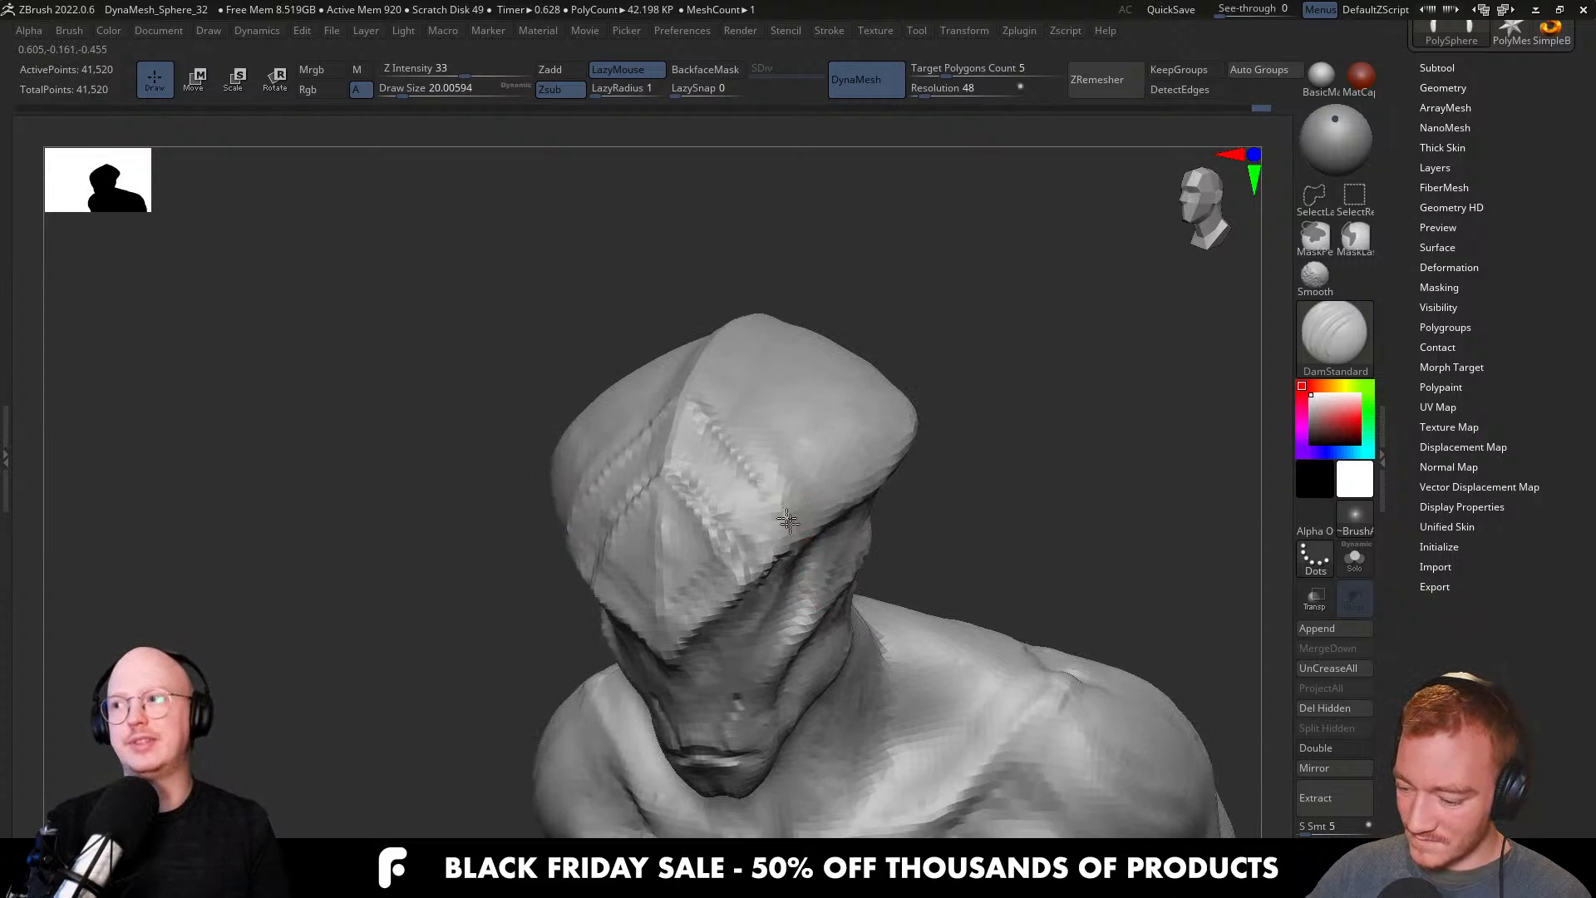
pyautogui.moveTo(804, 561); pyautogui.dragTo(817, 542, button='right')
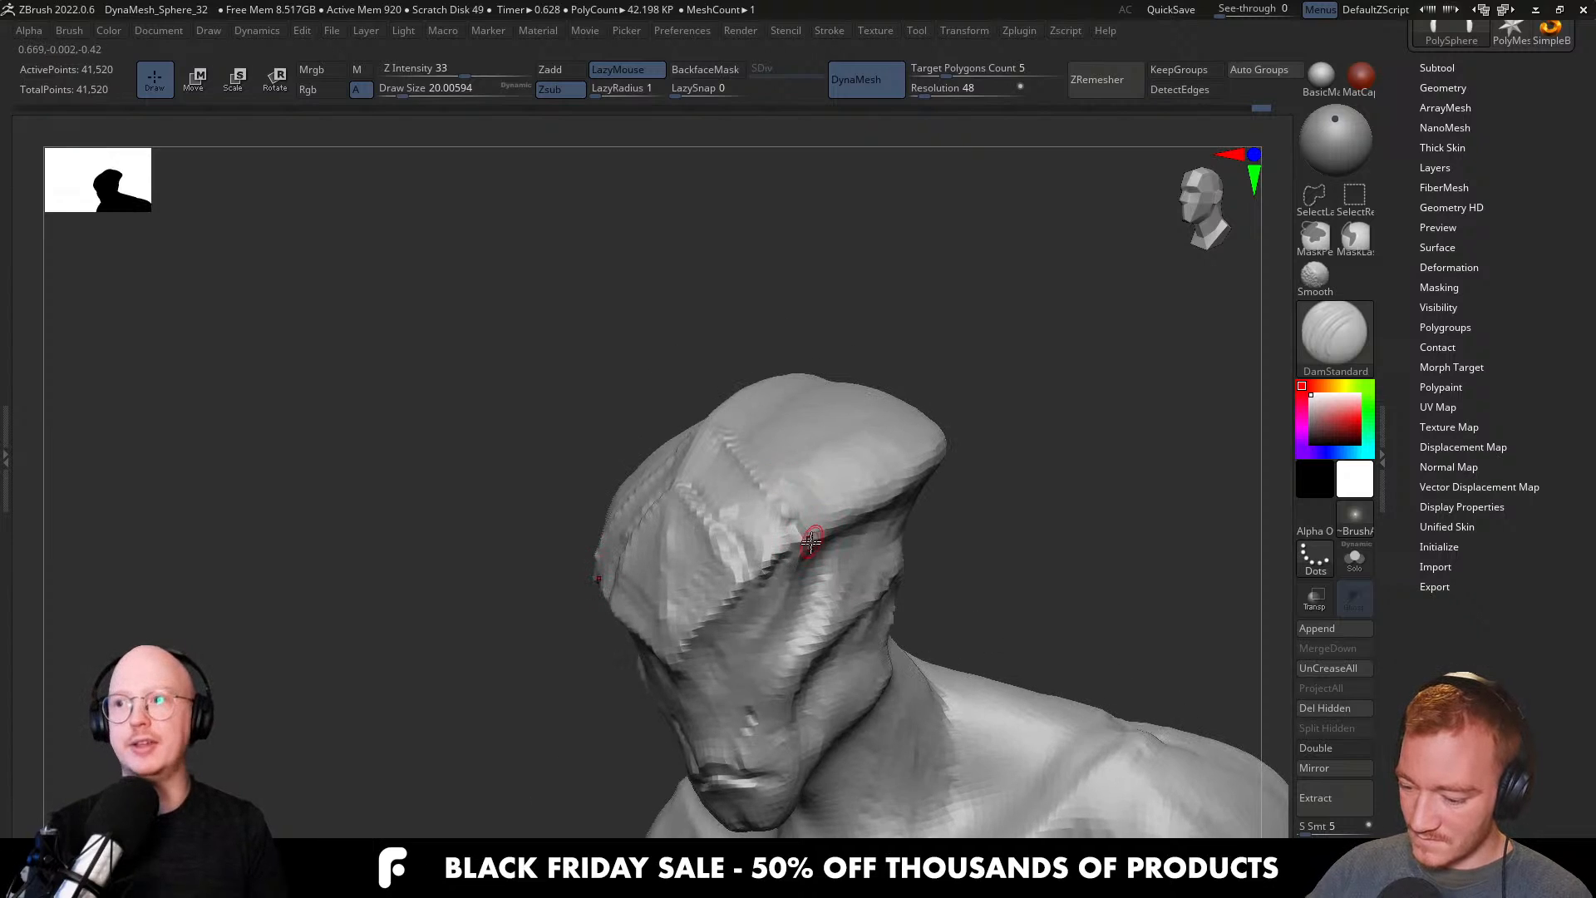
pyautogui.moveTo(765, 588)
pyautogui.mouseDown(button='right')
pyautogui.moveTo(779, 568)
pyautogui.moveTo(731, 526)
pyautogui.moveTo(751, 575)
pyautogui.mouseUp(button='right')
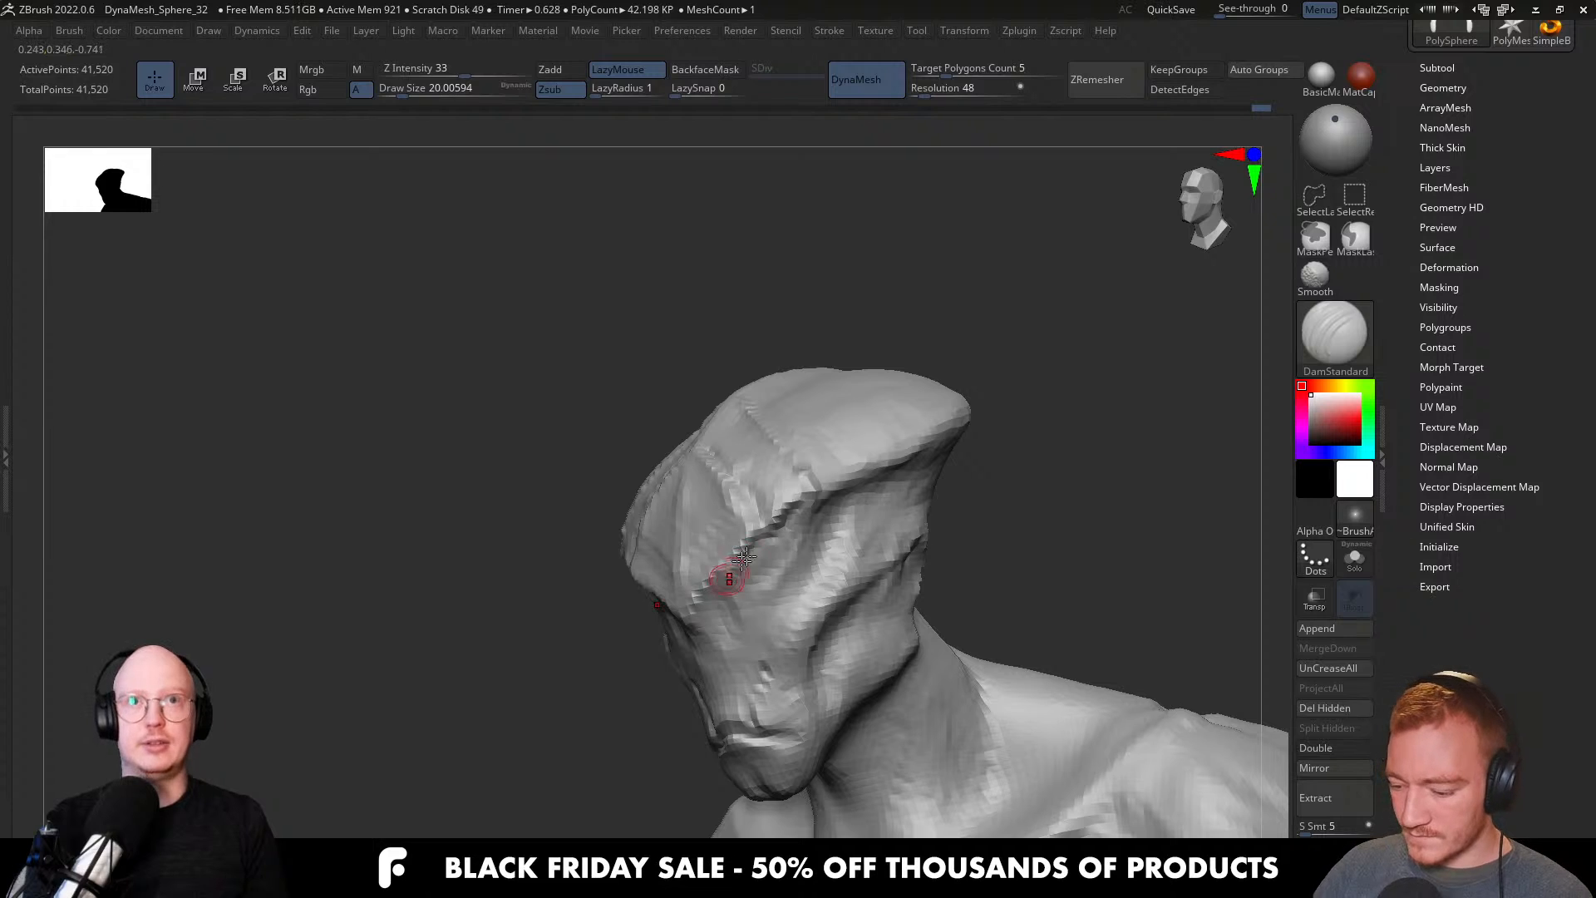
pyautogui.moveTo(709, 628); pyautogui.dragTo(766, 452, button='right')
pyautogui.keyDown('alt'); pyautogui.moveTo(886, 487); pyautogui.dragTo(798, 286, button='right'); pyautogui.keyUp('alt')
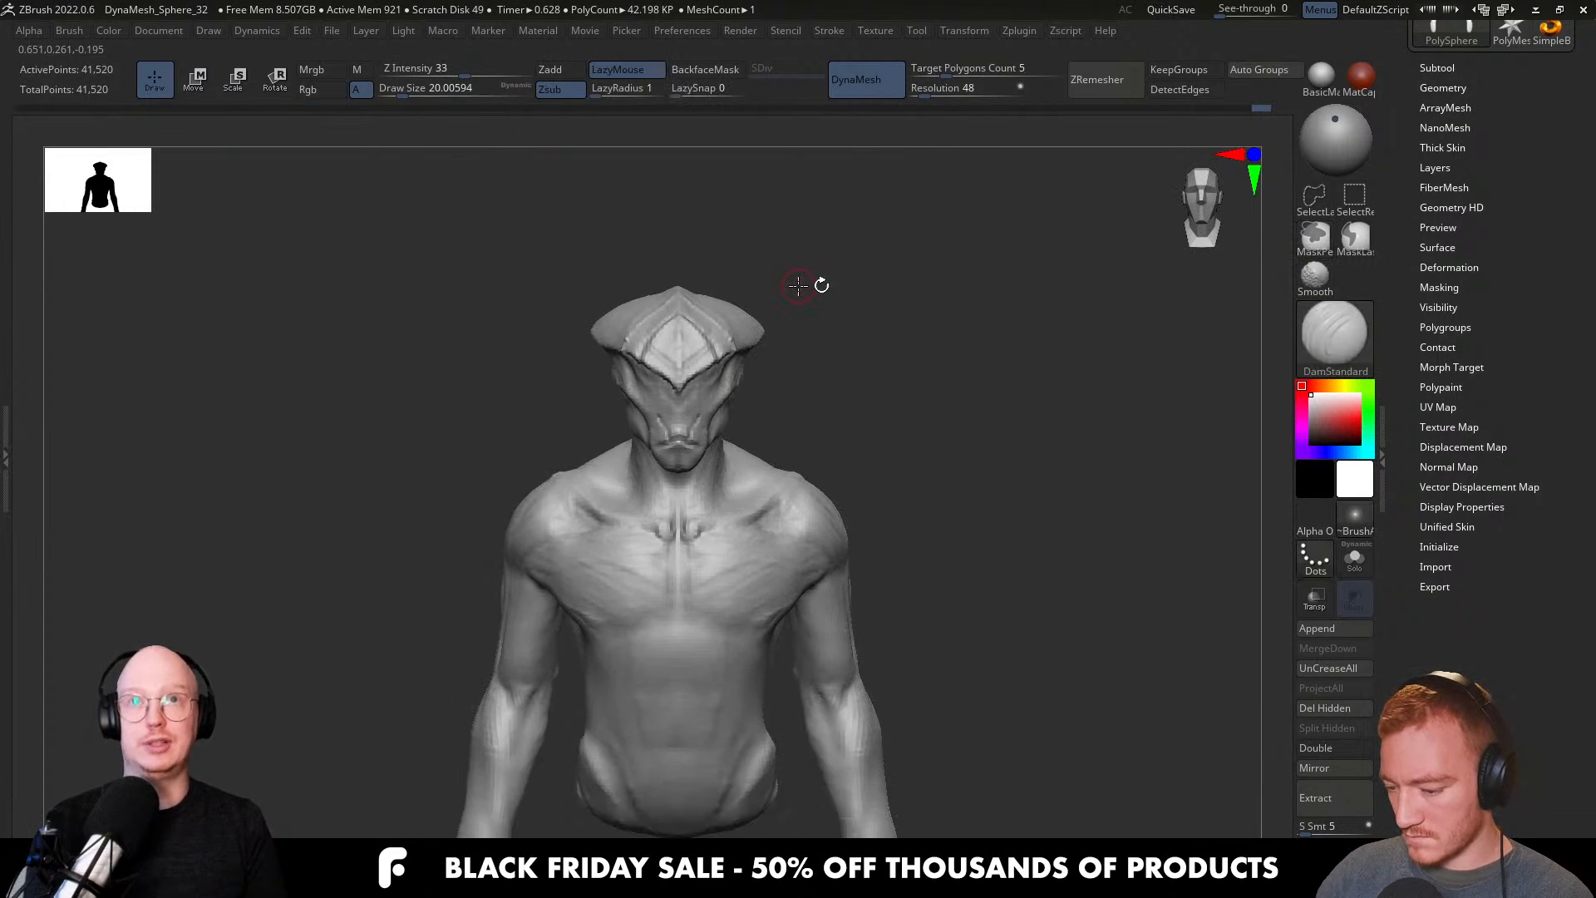
# Check the figure's silhouette and adjust the shoulders from behind with the Move brush at a draw size of about 192.
pyautogui.moveTo(892, 482)
pyautogui.keyDown('ctrl'); pyautogui.mouseDown(button='right')
pyautogui.moveTo(869, 481)
pyautogui.moveTo(912, 474)
pyautogui.moveTo(870, 474)
pyautogui.moveTo(919, 510)
pyautogui.moveTo(1003, 503)
pyautogui.moveTo(990, 477)
pyautogui.moveTo(881, 540)
pyautogui.mouseUp(button='right'); pyautogui.keyUp('ctrl')
pyautogui.press('v')
pyautogui.press('v')
pyautogui.press('b')
pyautogui.press('m')
pyautogui.press('v')
pyautogui.press('s')
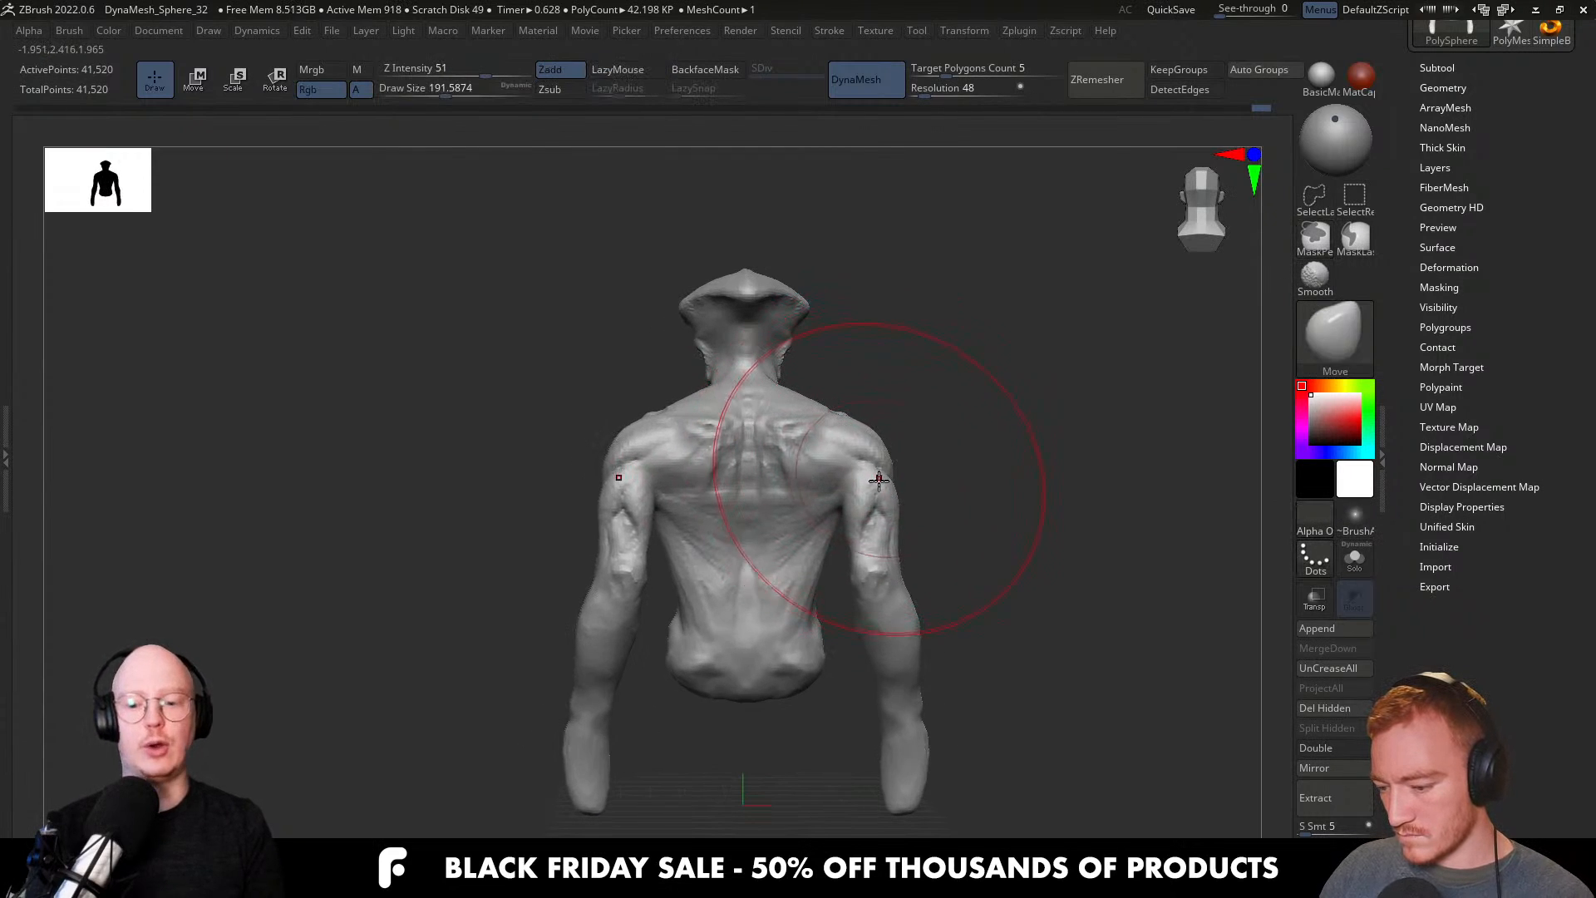
# Refine the upper arm and triceps contours from behind with the Move brush at draw sizes of about 74 to 90.
pyautogui.press('s')
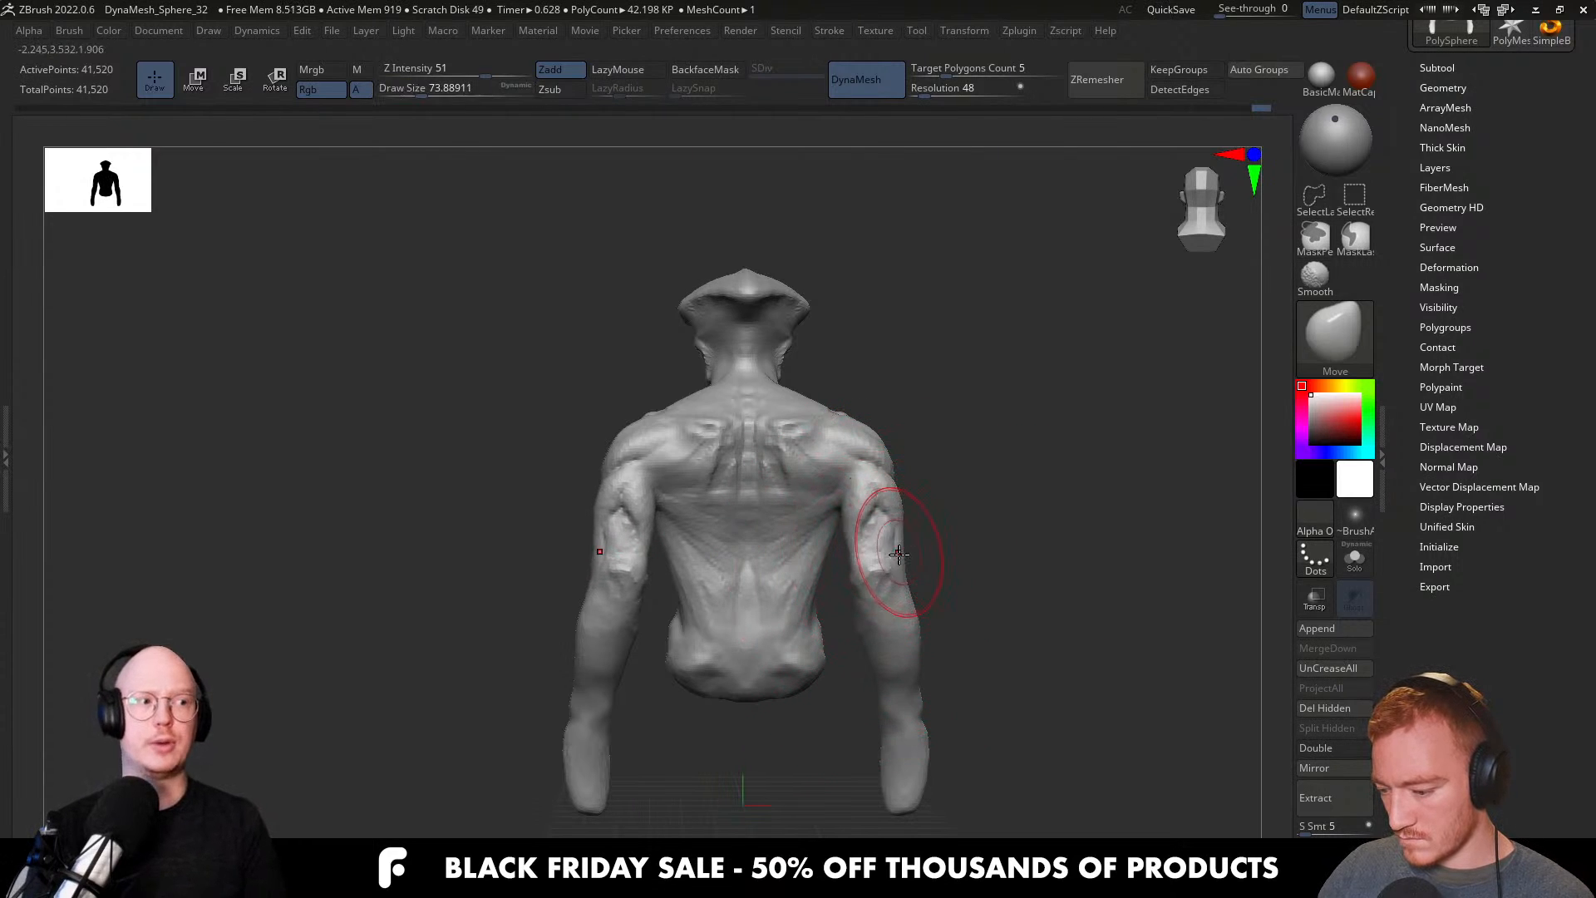
pyautogui.press('s')
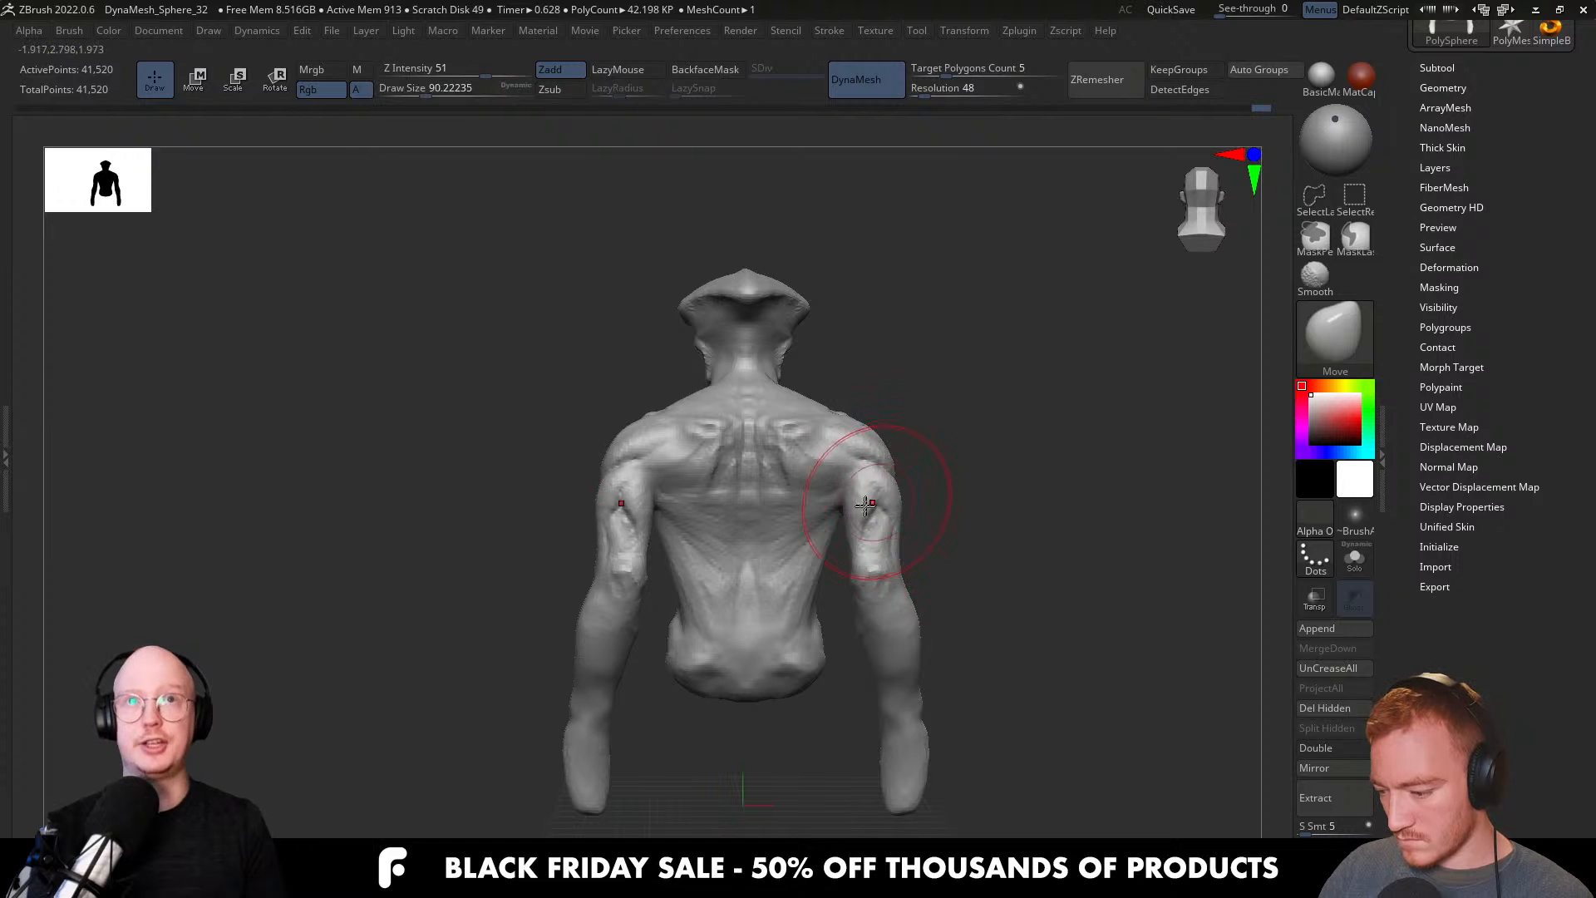
pyautogui.moveTo(1031, 453)
pyautogui.mouseDown()
pyautogui.moveTo(915, 497)
pyautogui.moveTo(950, 467)
pyautogui.mouseUp()
# Adjust the arm shape with the Move brush at a draw size of about 154, comparing it with the last change undone and restored.
pyautogui.press('s')
pyautogui.keyDown('alt'); pyautogui.moveTo(950, 496); pyautogui.dragTo(731, 524, button='right'); pyautogui.keyUp('alt')
pyautogui.moveTo(705, 487); pyautogui.dragTo(694, 488)
pyautogui.hotkey('ctrl', 'z')
pyautogui.hotkey('ctrl', 'shift', 'z')
pyautogui.moveTo(730, 488); pyautogui.dragTo(870, 506, button='right')
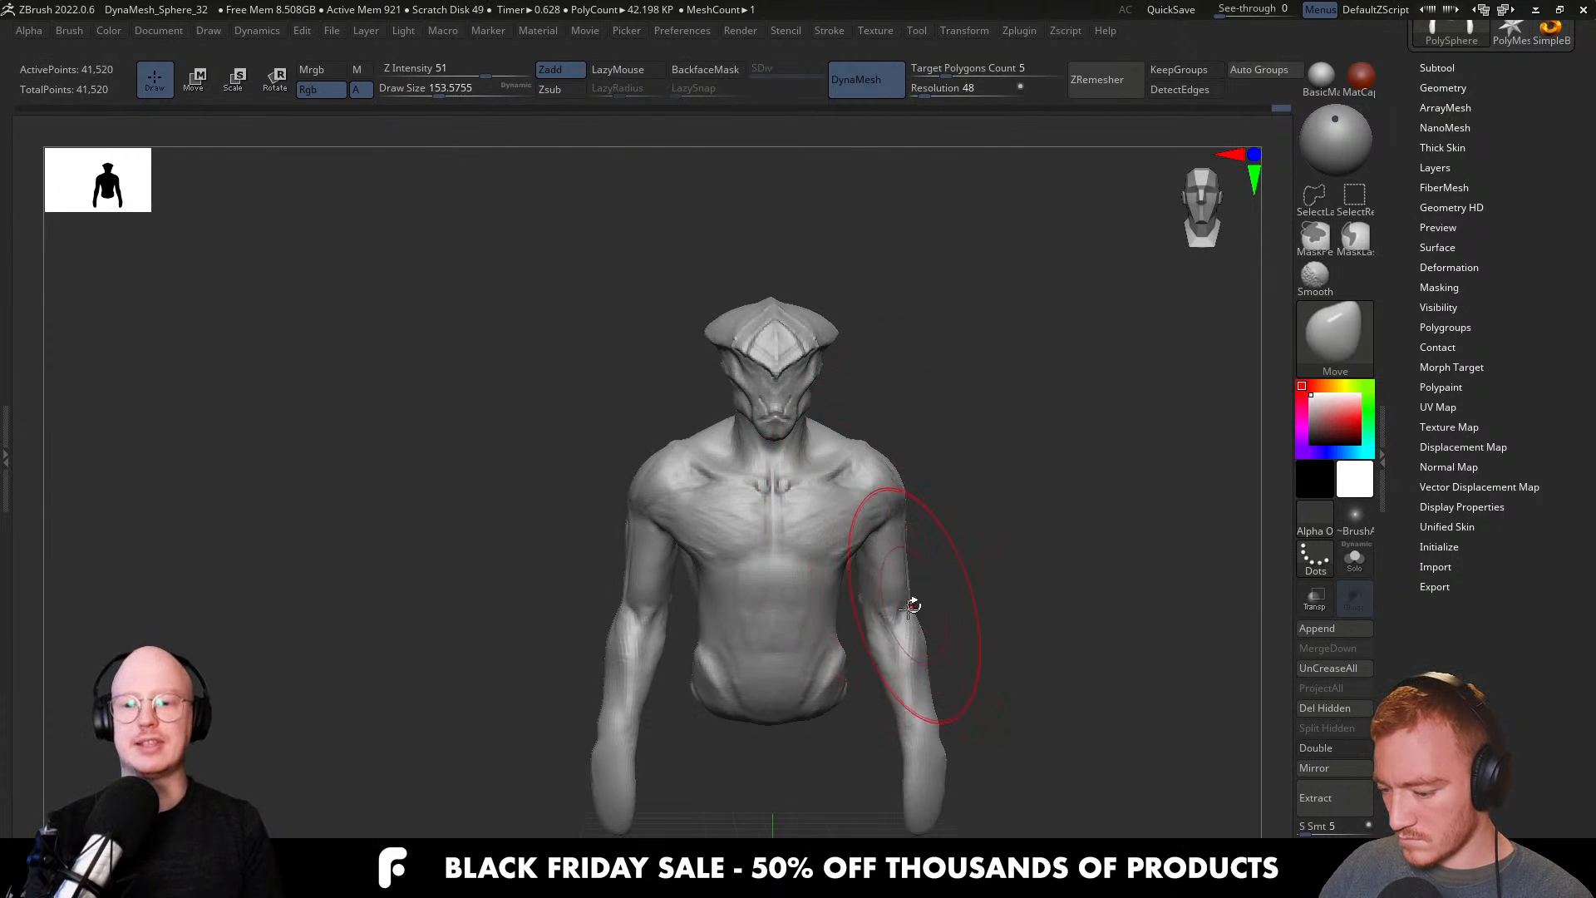
# Touch up the chin and the area beneath it from the front of the head.
pyautogui.keyDown('ctrl'); pyautogui.moveTo(831, 377); pyautogui.dragTo(821, 713, button='right'); pyautogui.keyUp('ctrl')
pyautogui.press('2')
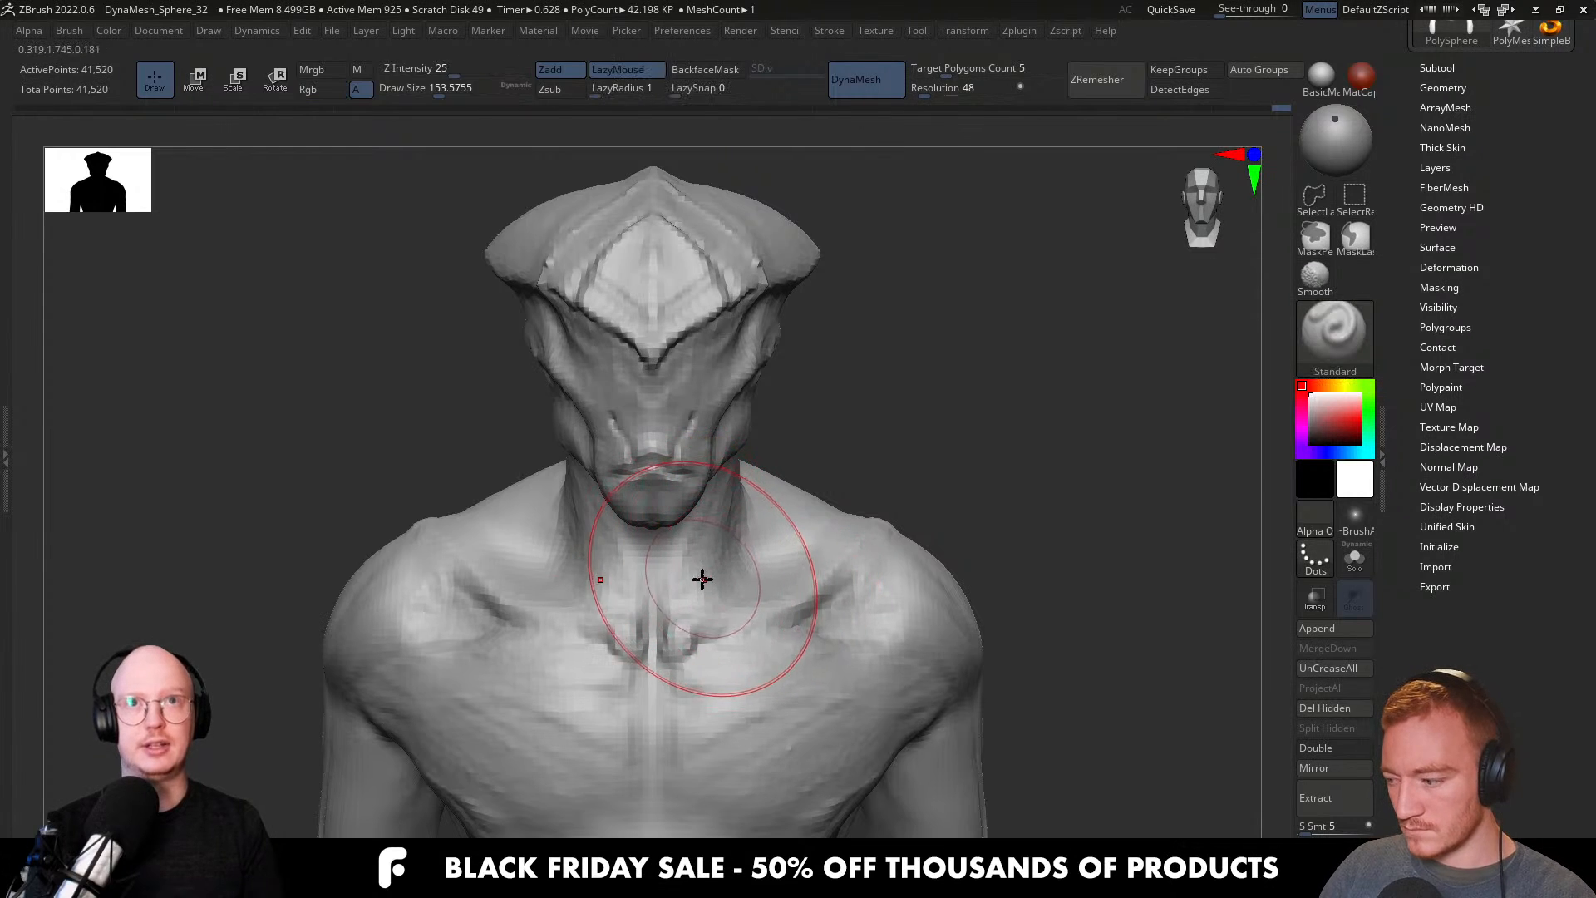
pyautogui.press('3')
pyautogui.press('s')
pyautogui.moveTo(703, 483); pyautogui.dragTo(672, 483)
pyautogui.moveTo(673, 481); pyautogui.dragTo(674, 400, button='right')
pyautogui.moveTo(657, 513); pyautogui.dragTo(655, 534)
pyautogui.moveTo(672, 548)
pyautogui.mouseDown(button='right')
pyautogui.moveTo(676, 595)
pyautogui.moveTo(689, 476)
pyautogui.moveTo(683, 504)
pyautogui.mouseUp(button='right')
# Adjust the cheek and jaw outline from the front with the Move brush at draw sizes of about 132 to 149.
pyautogui.press('b')
pyautogui.press('m')
pyautogui.press('v')
pyautogui.press('s')
pyautogui.moveTo(681, 505)
pyautogui.mouseDown()
pyautogui.moveTo(729, 501)
pyautogui.moveTo(715, 496)
pyautogui.mouseUp()
pyautogui.moveTo(713, 498); pyautogui.dragTo(789, 380, button='right')
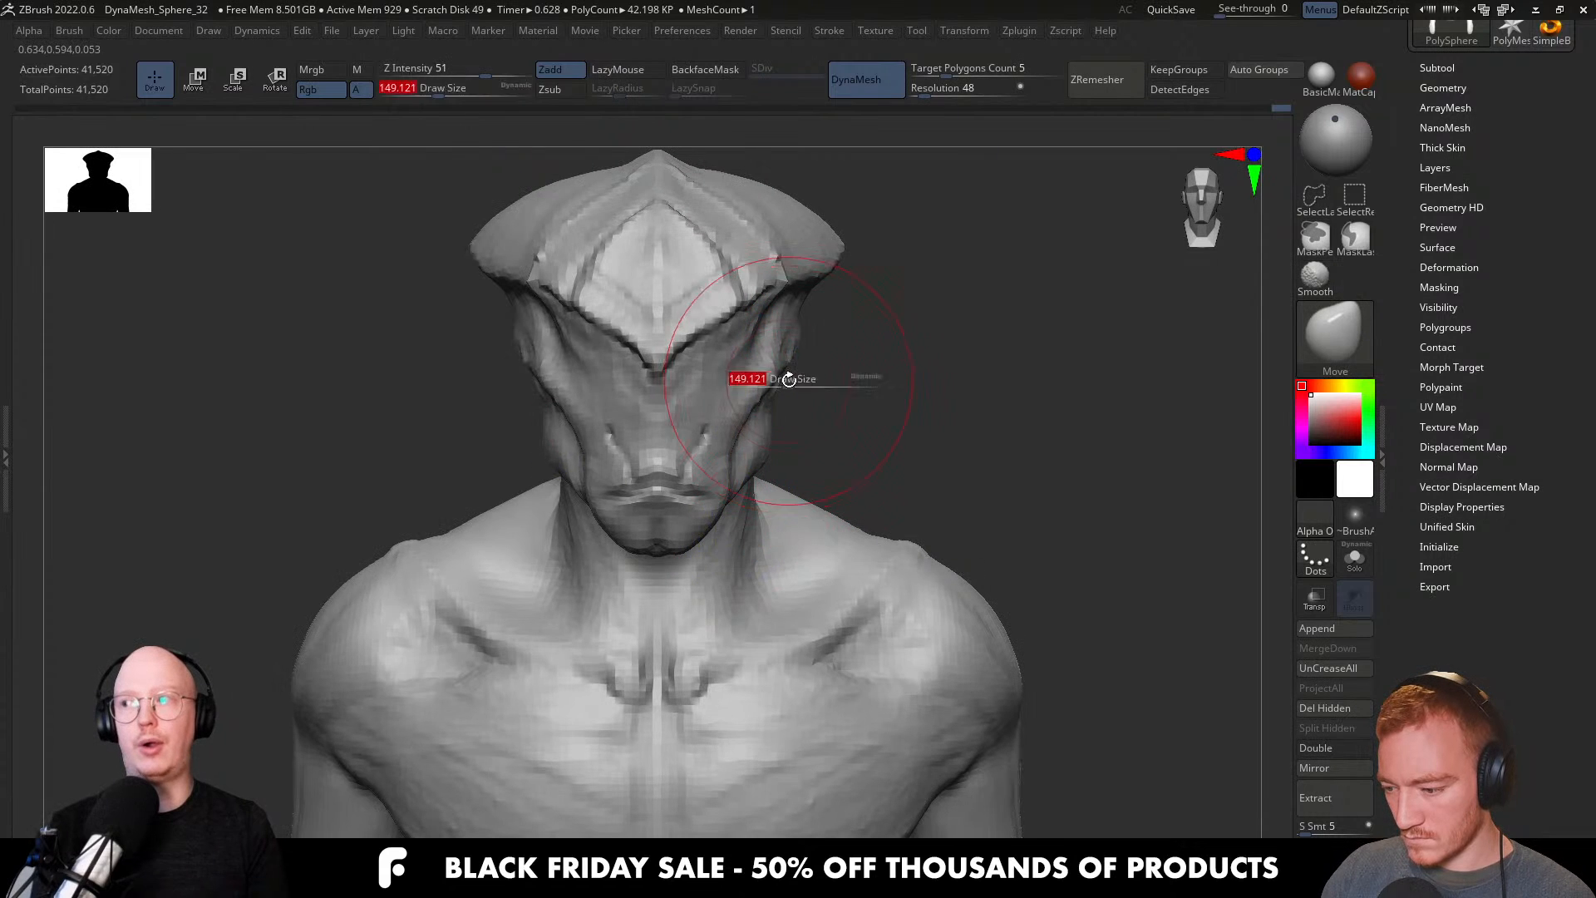
pyautogui.moveTo(759, 459); pyautogui.dragTo(771, 459)
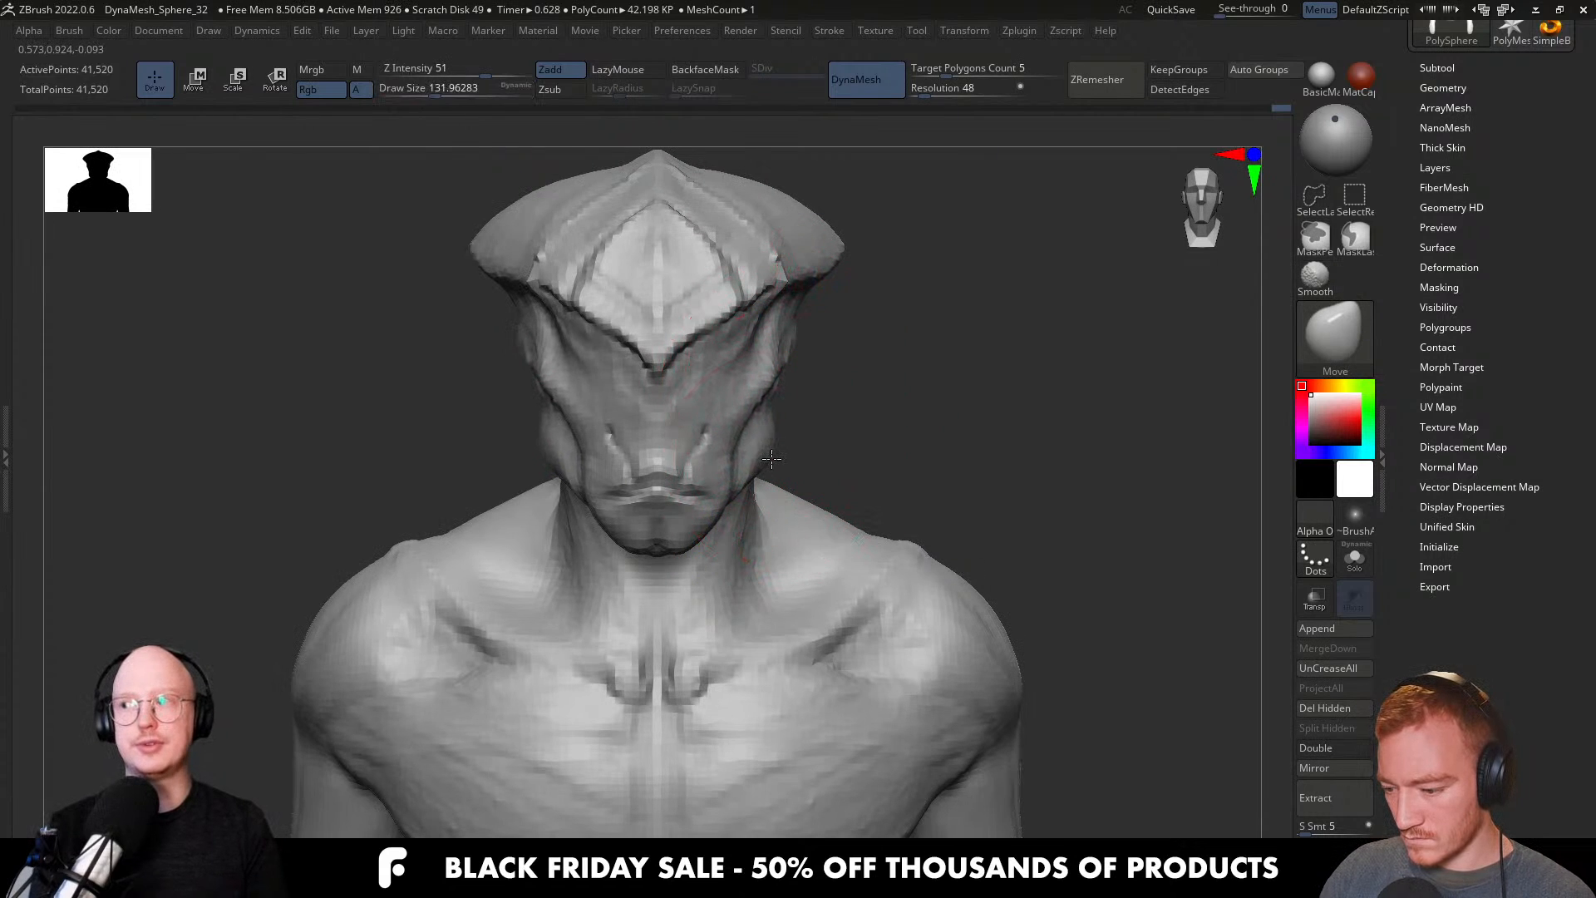
# Build up the face between the forehead plate's lower tip and the nose with ClayBuildup at a draw size of about 18.
pyautogui.moveTo(771, 458)
pyautogui.mouseDown(button='right')
pyautogui.moveTo(807, 446)
pyautogui.moveTo(785, 455)
pyautogui.mouseUp(button='right')
pyautogui.press('b')
pyautogui.press('c')
pyautogui.press('b')
pyautogui.press('s')
pyautogui.moveTo(746, 450); pyautogui.dragTo(743, 448)
pyautogui.moveTo(754, 445)
pyautogui.mouseDown(button='right')
pyautogui.moveTo(795, 447)
pyautogui.moveTo(758, 532)
pyautogui.mouseUp(button='right')
pyautogui.press('s')
pyautogui.moveTo(748, 507); pyautogui.dragTo(720, 505)
pyautogui.moveTo(723, 447)
pyautogui.mouseDown(button='right')
pyautogui.moveTo(748, 444)
pyautogui.moveTo(731, 482)
pyautogui.mouseUp(button='right')
pyautogui.press(']')
pyautogui.press(']')
pyautogui.press('[')
pyautogui.press('[')
pyautogui.press('[')
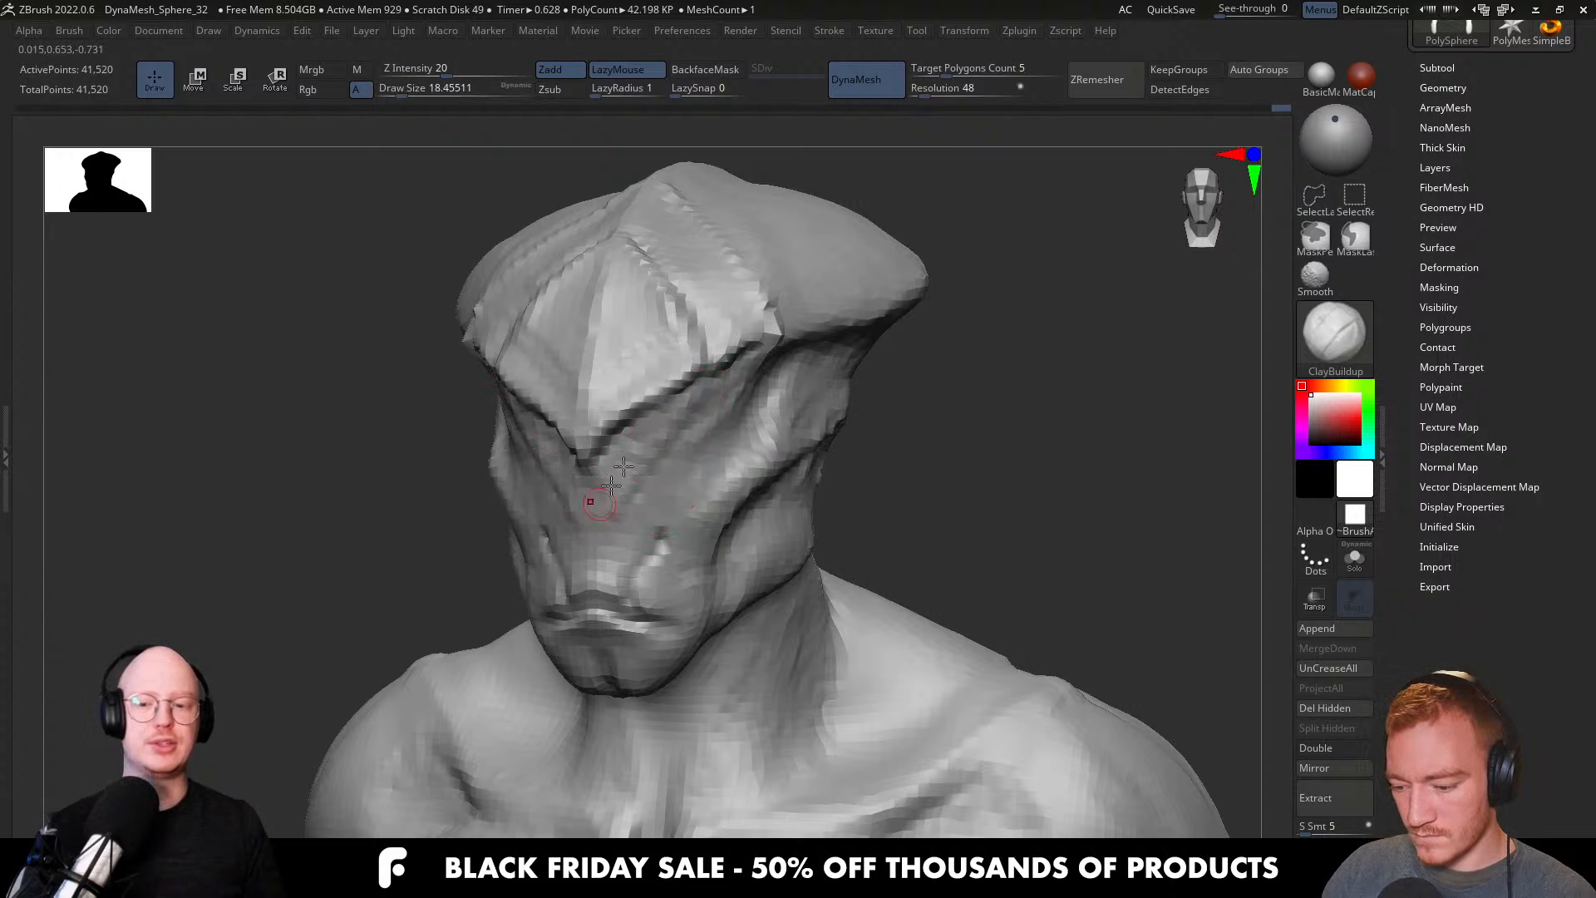
pyautogui.moveTo(657, 428); pyautogui.dragTo(614, 492)
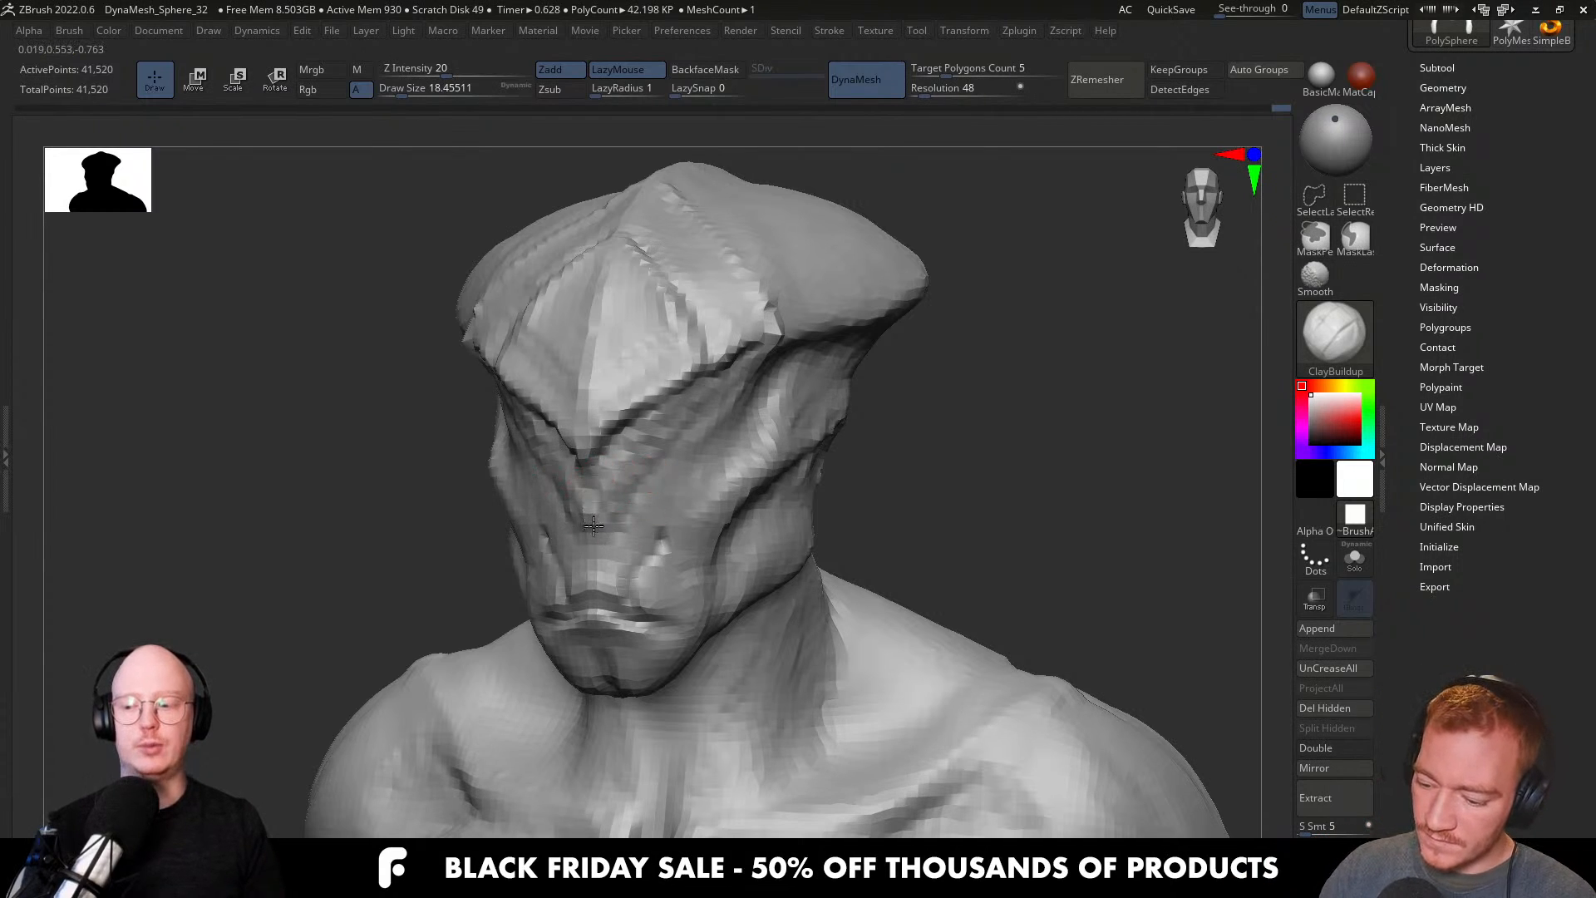
# Reshape the chin and lower lip profile with the Move brush at draw sizes of about 83 to 104.
pyautogui.moveTo(686, 536)
pyautogui.mouseDown(button='right')
pyautogui.moveTo(727, 563)
pyautogui.moveTo(720, 481)
pyautogui.mouseUp(button='right')
pyautogui.press('b')
pyautogui.press('m')
pyautogui.press('v')
pyautogui.press('s')
pyautogui.moveTo(633, 541); pyautogui.dragTo(661, 542)
pyautogui.moveTo(661, 542)
pyautogui.mouseDown(button='right')
pyautogui.moveTo(625, 545)
pyautogui.moveTo(648, 555)
pyautogui.mouseUp(button='right')
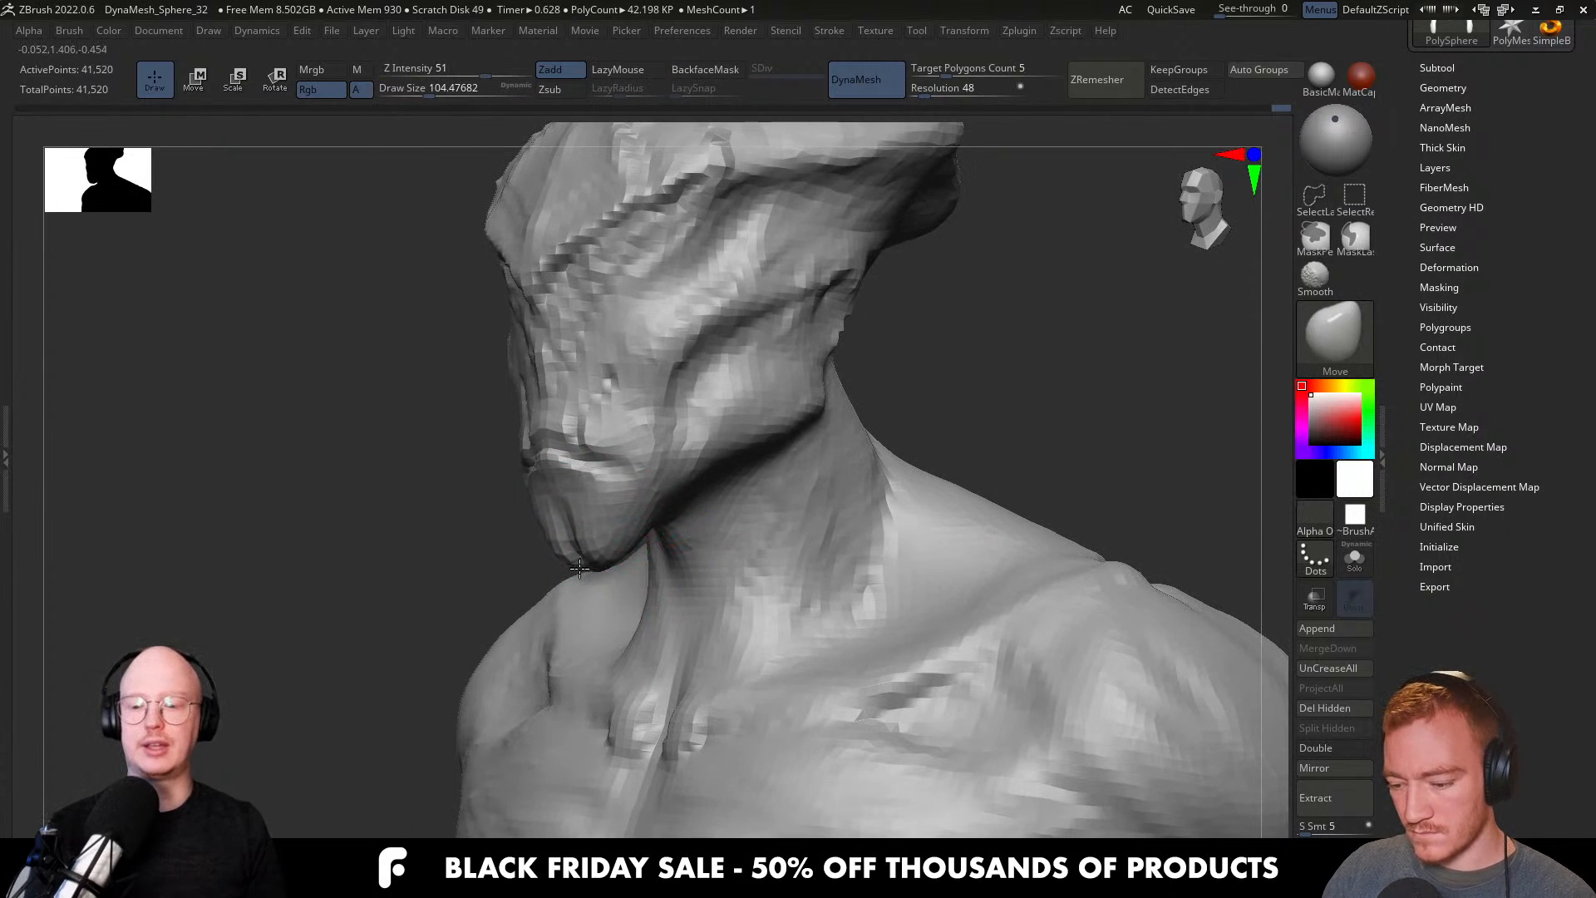
pyautogui.moveTo(651, 523)
pyautogui.mouseDown(button='right')
pyautogui.moveTo(699, 531)
pyautogui.moveTo(661, 532)
pyautogui.mouseUp(button='right')
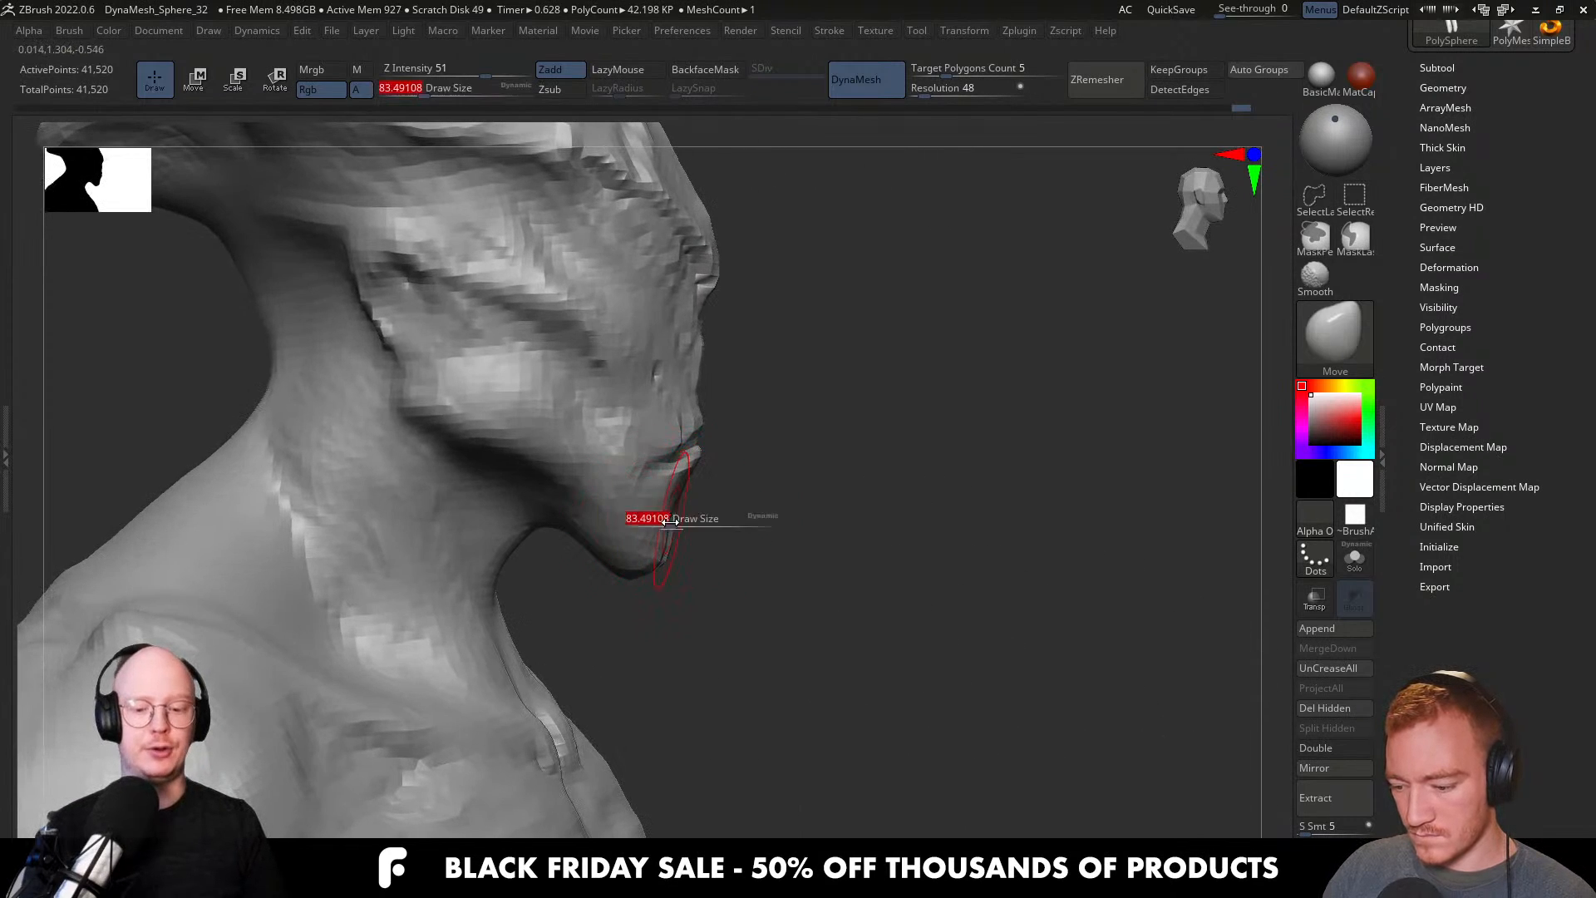
# Refine the underside of the jaw and the throat in profile with the Move brush at draw sizes of about 54 to 116.
pyautogui.keyDown('ctrl'); pyautogui.moveTo(582, 553); pyautogui.dragTo(606, 552, button='right'); pyautogui.keyUp('ctrl')
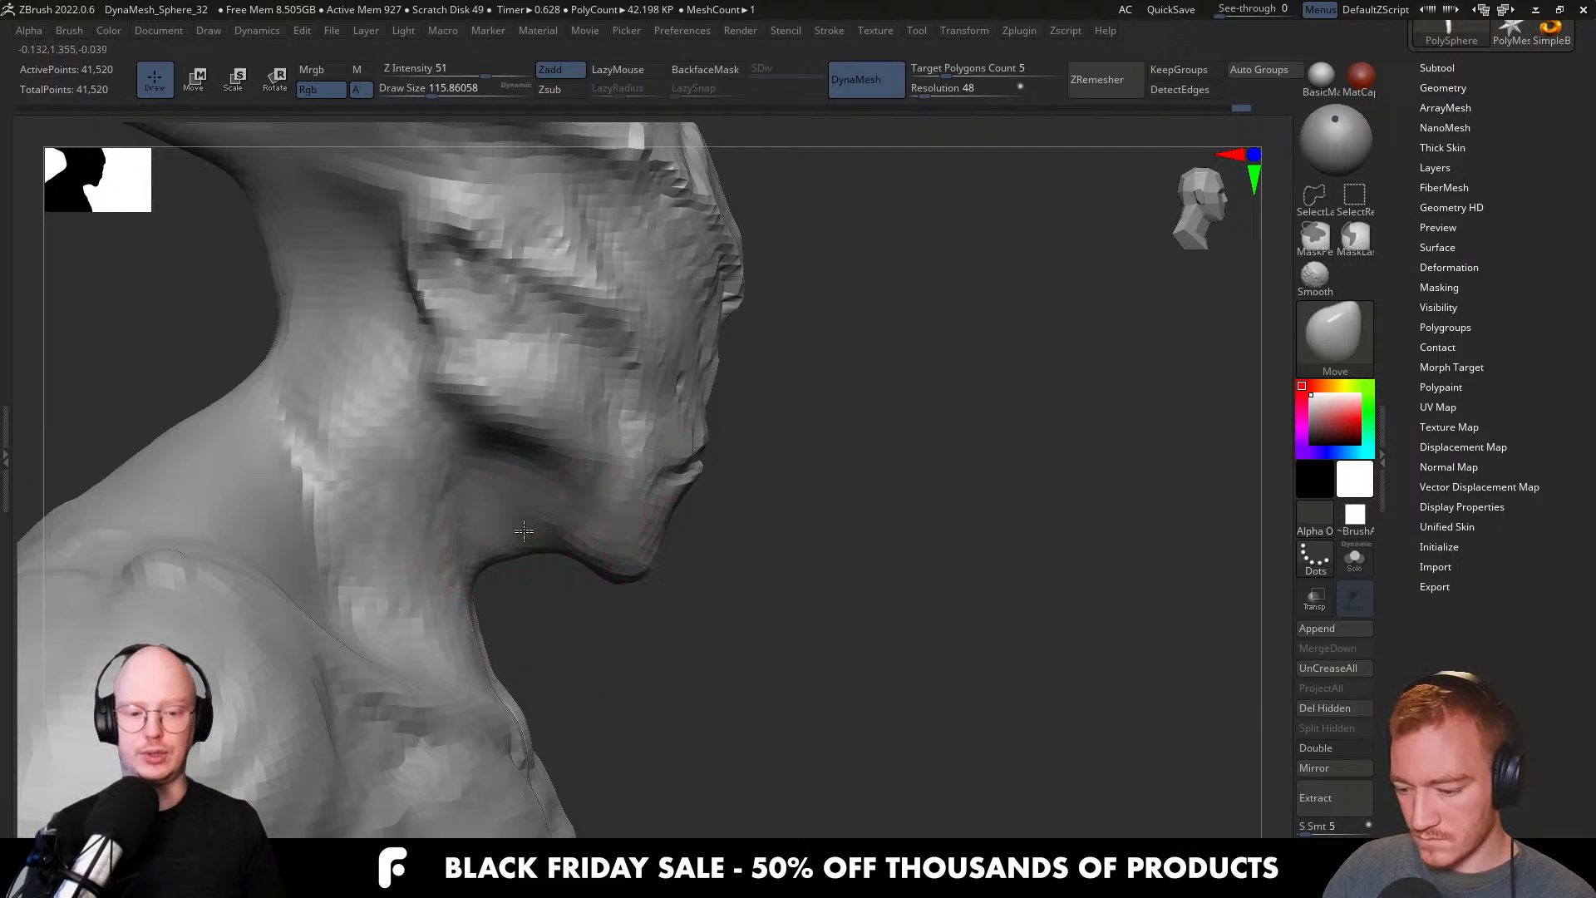
pyautogui.moveTo(524, 534); pyautogui.dragTo(524, 525)
pyautogui.moveTo(480, 586)
pyautogui.mouseDown(button='right')
pyautogui.moveTo(498, 599)
pyautogui.moveTo(451, 610)
pyautogui.mouseUp(button='right')
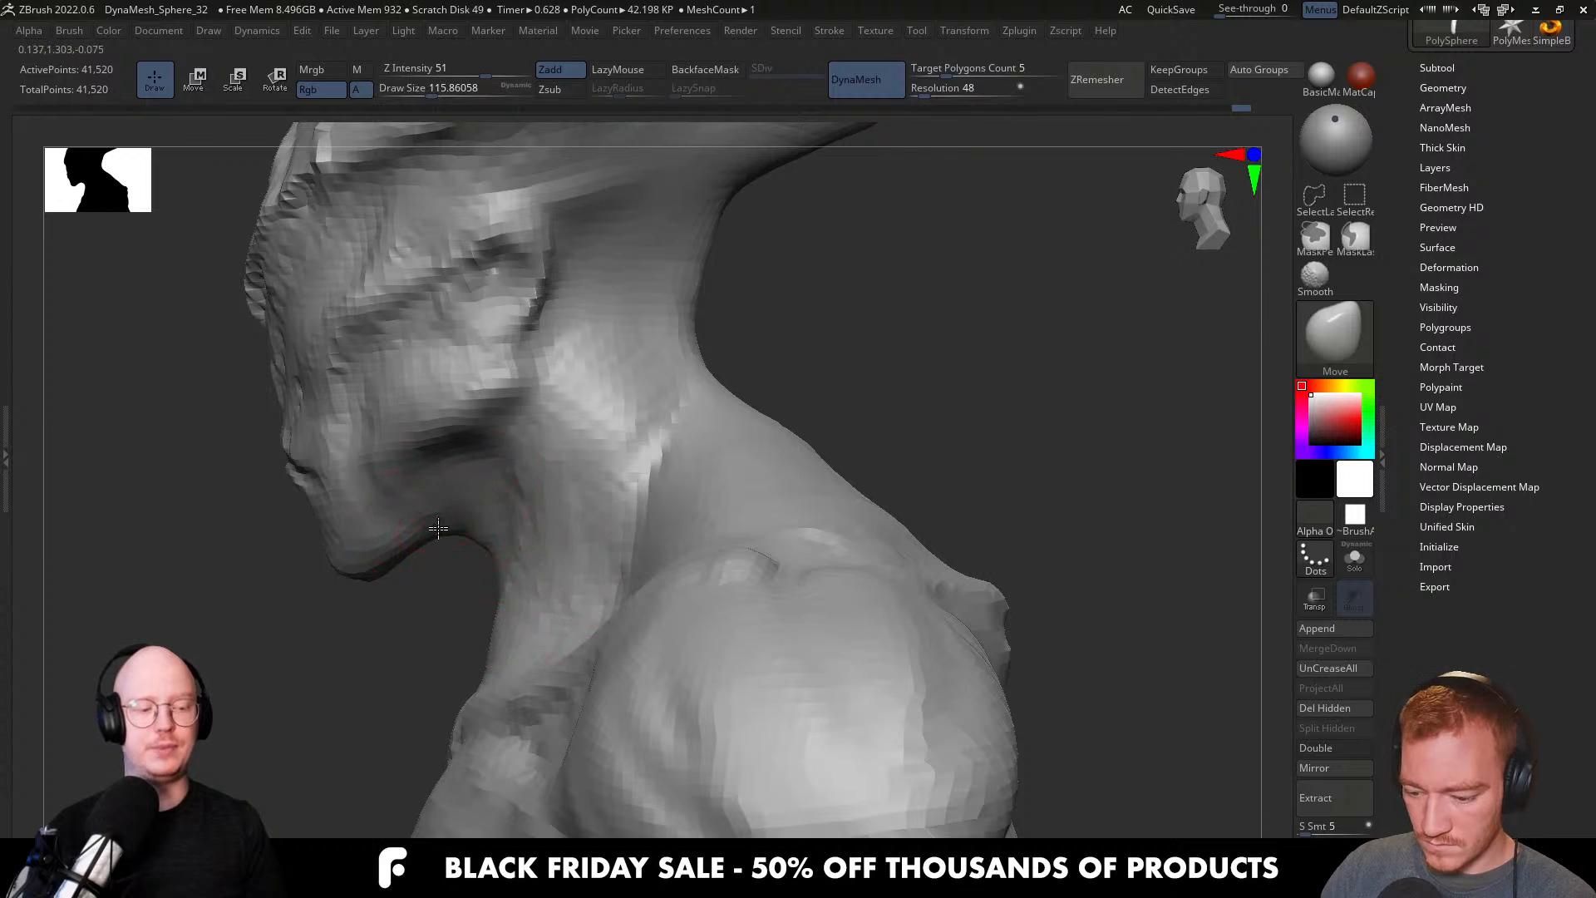
pyautogui.moveTo(498, 517)
pyautogui.keyDown('ctrl'); pyautogui.mouseDown(button='right')
pyautogui.moveTo(560, 467)
pyautogui.moveTo(559, 530)
pyautogui.moveTo(532, 534)
pyautogui.moveTo(701, 534)
pyautogui.moveTo(668, 569)
pyautogui.mouseUp(button='right'); pyautogui.keyUp('ctrl')
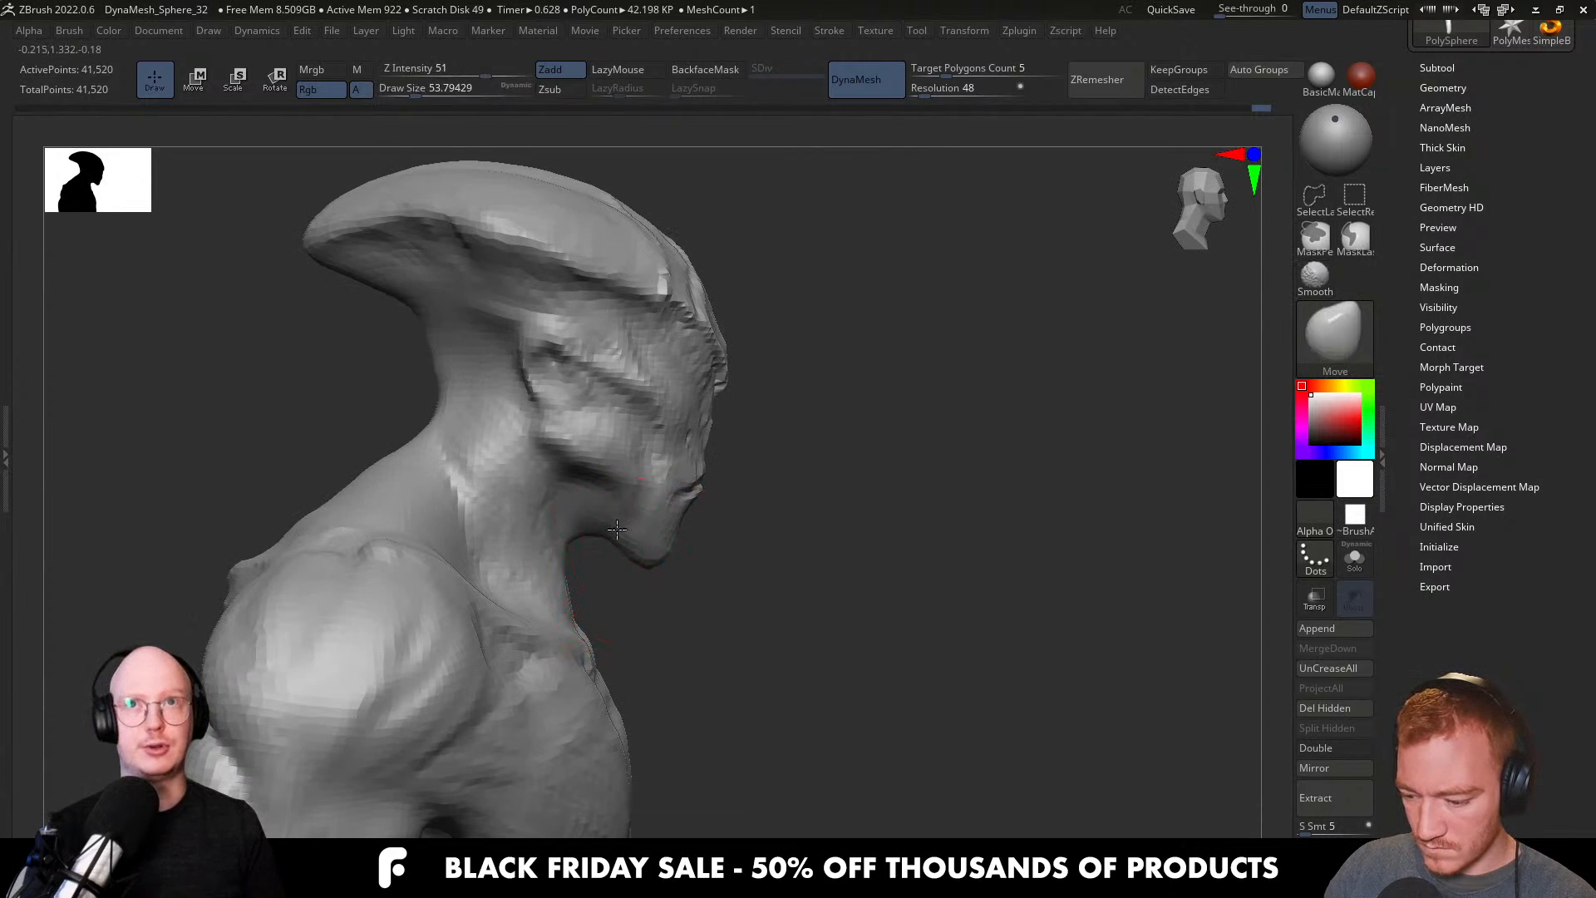
# Build up the neck muscle running from the inner collarbone to the jaw with ClayBuildup at a draw size of about 46.
pyautogui.moveTo(583, 544)
pyautogui.keyDown('ctrl'); pyautogui.mouseDown(button='right')
pyautogui.moveTo(536, 586)
pyautogui.moveTo(547, 562)
pyautogui.moveTo(573, 577)
pyautogui.moveTo(540, 569)
pyautogui.moveTo(605, 555)
pyautogui.mouseUp(button='right'); pyautogui.keyUp('ctrl')
pyautogui.press('b')
pyautogui.press('c')
pyautogui.press('b')
pyautogui.press('s')
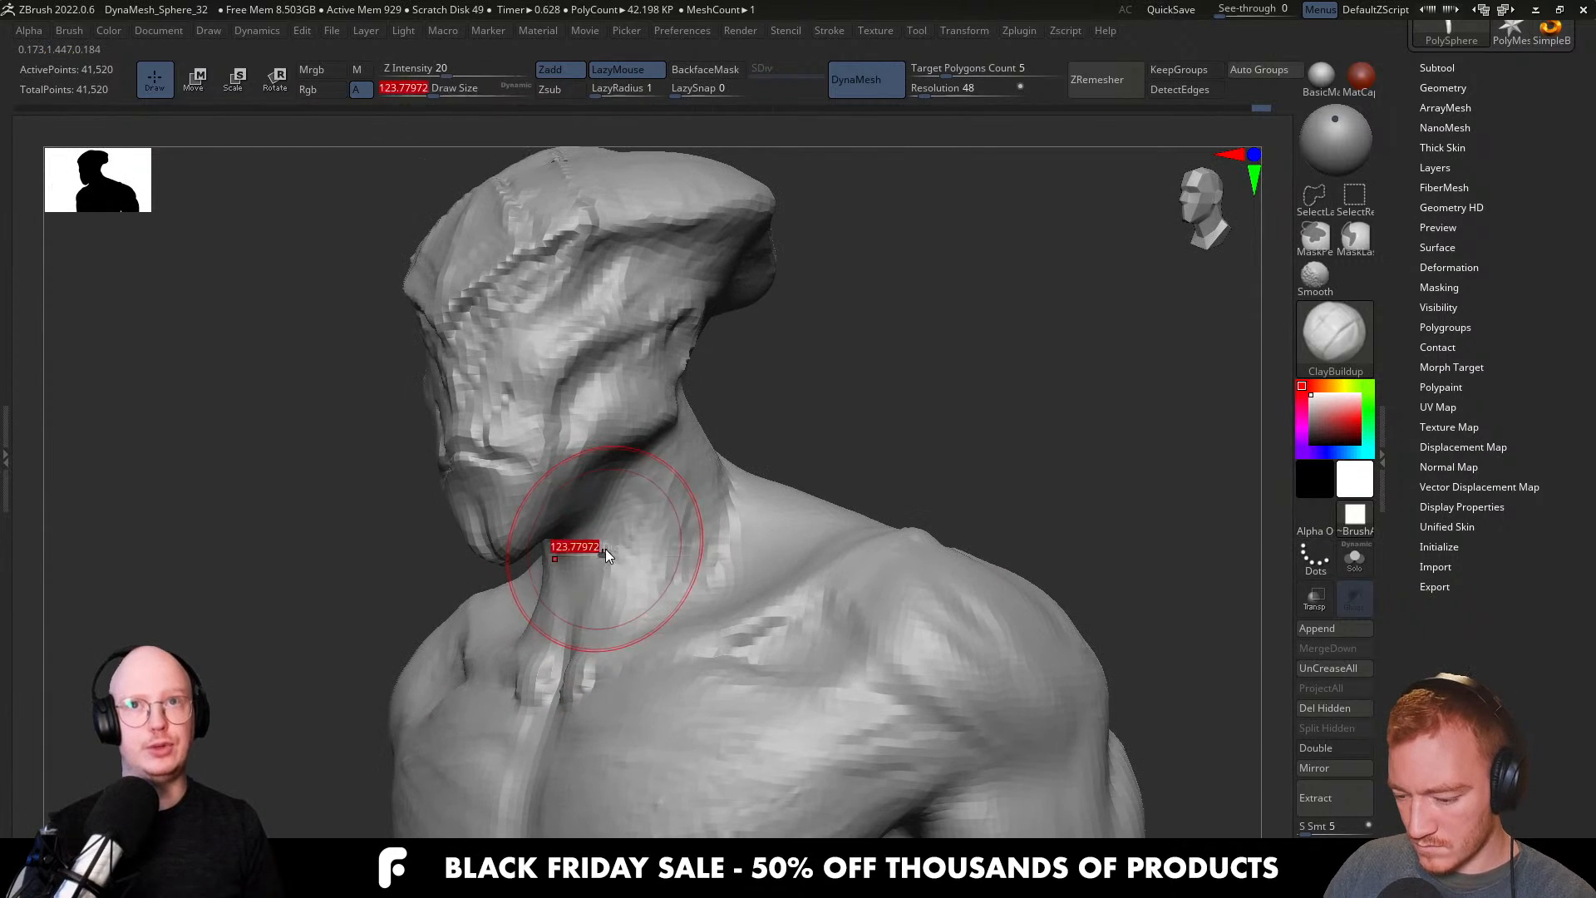
pyautogui.moveTo(605, 555); pyautogui.dragTo(574, 556)
pyautogui.moveTo(576, 582); pyautogui.dragTo(653, 582, button='right')
pyautogui.moveTo(564, 610); pyautogui.dragTo(546, 665, button='right')
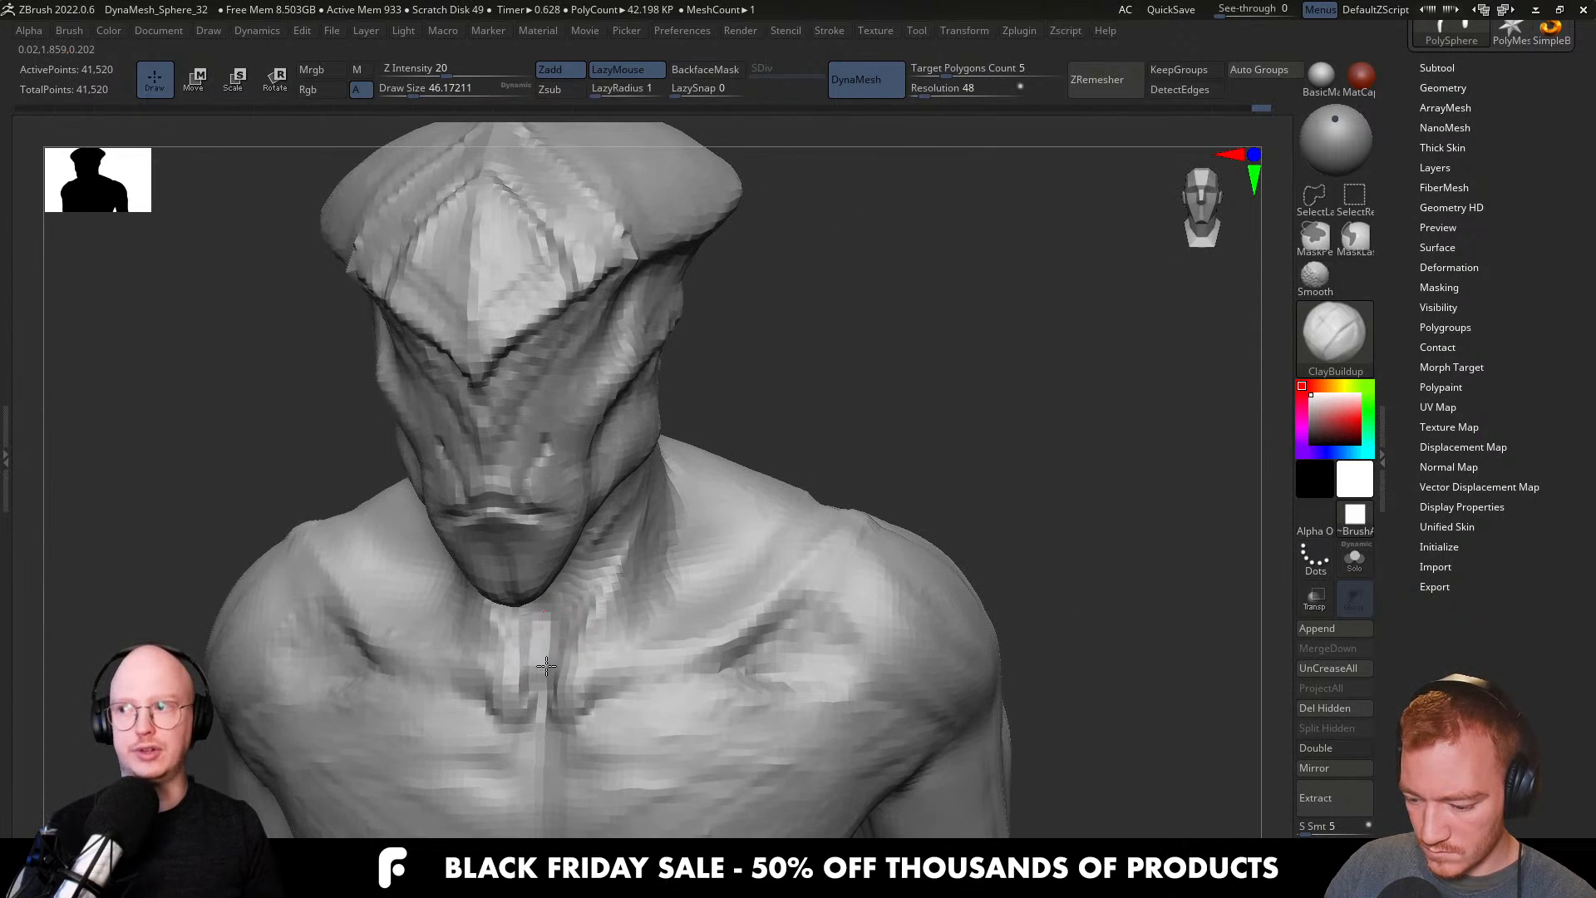
pyautogui.moveTo(572, 611); pyautogui.dragTo(533, 636, button='right')
pyautogui.moveTo(559, 648); pyautogui.dragTo(661, 524)
pyautogui.moveTo(662, 524)
pyautogui.mouseDown(button='right')
pyautogui.moveTo(696, 523)
pyautogui.moveTo(678, 522)
pyautogui.mouseUp(button='right')
pyautogui.moveTo(644, 555)
pyautogui.mouseDown()
pyautogui.moveTo(593, 643)
pyautogui.moveTo(630, 595)
pyautogui.mouseUp()
# Build up the base of the neck above the collarbone with ClayBuildup.
pyautogui.moveTo(630, 594)
pyautogui.mouseDown(button='right')
pyautogui.moveTo(738, 538)
pyautogui.moveTo(716, 545)
pyautogui.mouseUp(button='right')
pyautogui.moveTo(677, 615)
pyautogui.mouseDown(button='right')
pyautogui.moveTo(611, 615)
pyautogui.moveTo(584, 645)
pyautogui.mouseUp(button='right')
pyautogui.moveTo(574, 653)
pyautogui.mouseDown()
pyautogui.moveTo(544, 603)
pyautogui.moveTo(594, 678)
pyautogui.mouseUp()
pyautogui.moveTo(738, 637)
pyautogui.mouseDown(button='right')
pyautogui.moveTo(695, 639)
pyautogui.moveTo(749, 588)
pyautogui.mouseUp(button='right')
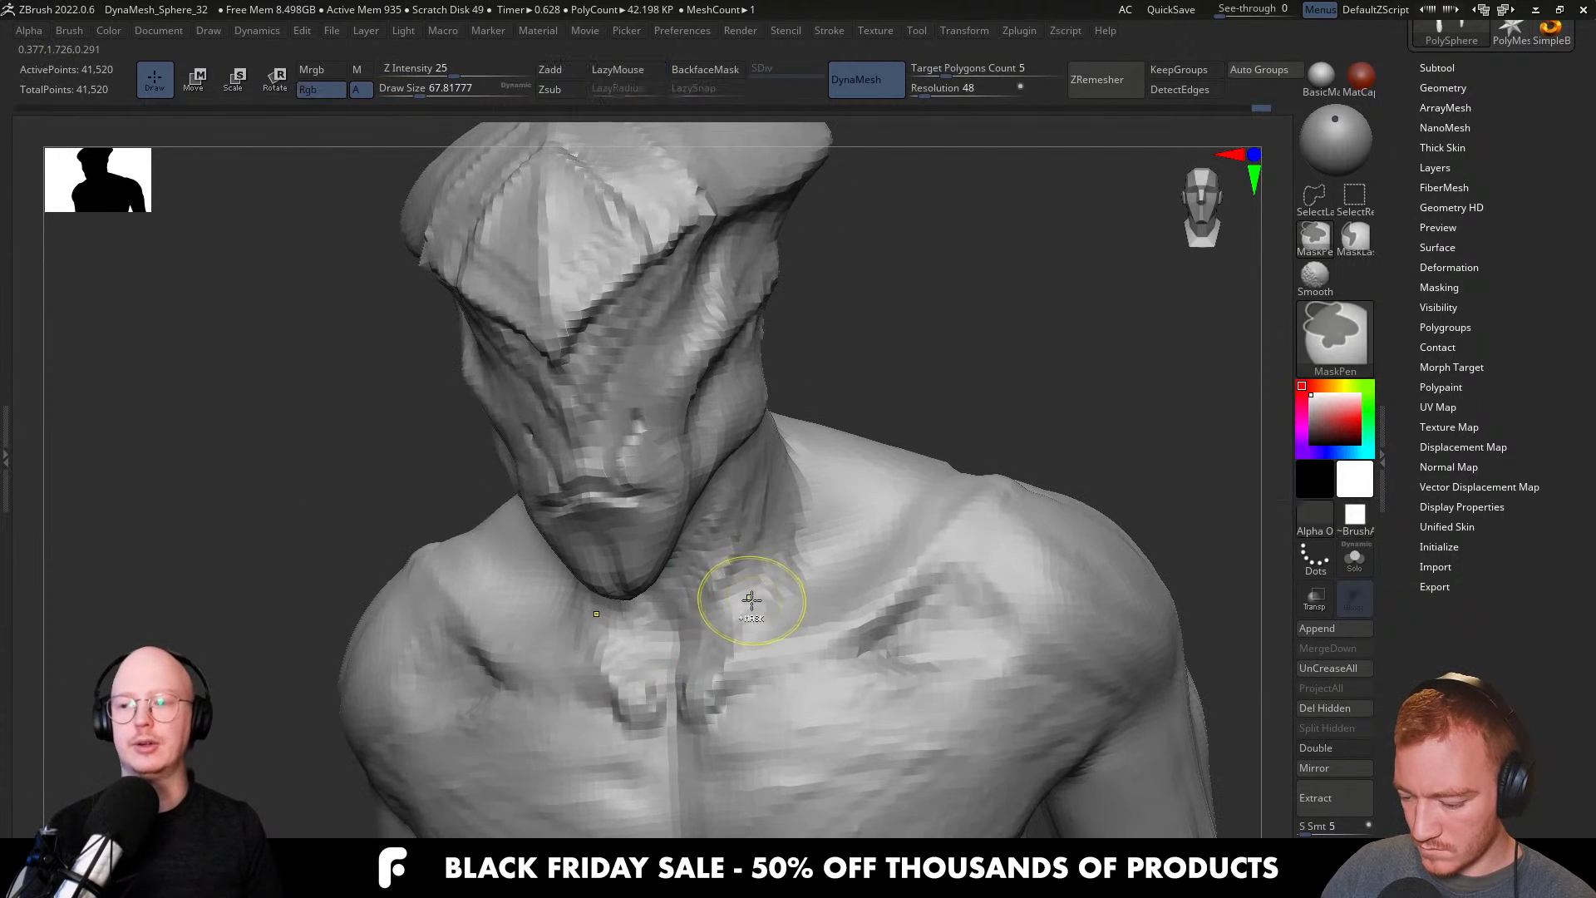
pyautogui.moveTo(731, 570)
pyautogui.mouseDown(button='right')
pyautogui.moveTo(802, 536)
pyautogui.moveTo(785, 532)
pyautogui.mouseUp(button='right')
pyautogui.moveTo(815, 536); pyautogui.dragTo(784, 552)
# Adjust the neck base and inner collarbone shape with the Move brush.
pyautogui.moveTo(785, 554)
pyautogui.mouseDown(button='right')
pyautogui.moveTo(823, 565)
pyautogui.moveTo(804, 511)
pyautogui.mouseUp(button='right')
pyautogui.press('b')
pyautogui.press('m')
pyautogui.press('v')
pyautogui.keyDown('alt'); pyautogui.moveTo(784, 600); pyautogui.dragTo(752, 585, button='right'); pyautogui.keyUp('alt')
pyautogui.press(']')
pyautogui.press('s')
pyautogui.moveTo(740, 604); pyautogui.dragTo(745, 604)
pyautogui.moveTo(733, 586); pyautogui.dragTo(747, 599)
# Adjust the neck and chest profile from the side with the Move brush at draw sizes of about 197 to 280.
pyautogui.press('s')
pyautogui.moveTo(743, 652); pyautogui.dragTo(748, 652)
pyautogui.keyDown('ctrl'); pyautogui.moveTo(757, 716); pyautogui.dragTo(735, 656, button='right'); pyautogui.keyUp('ctrl')
pyautogui.moveTo(736, 657); pyautogui.dragTo(674, 584, button='right')
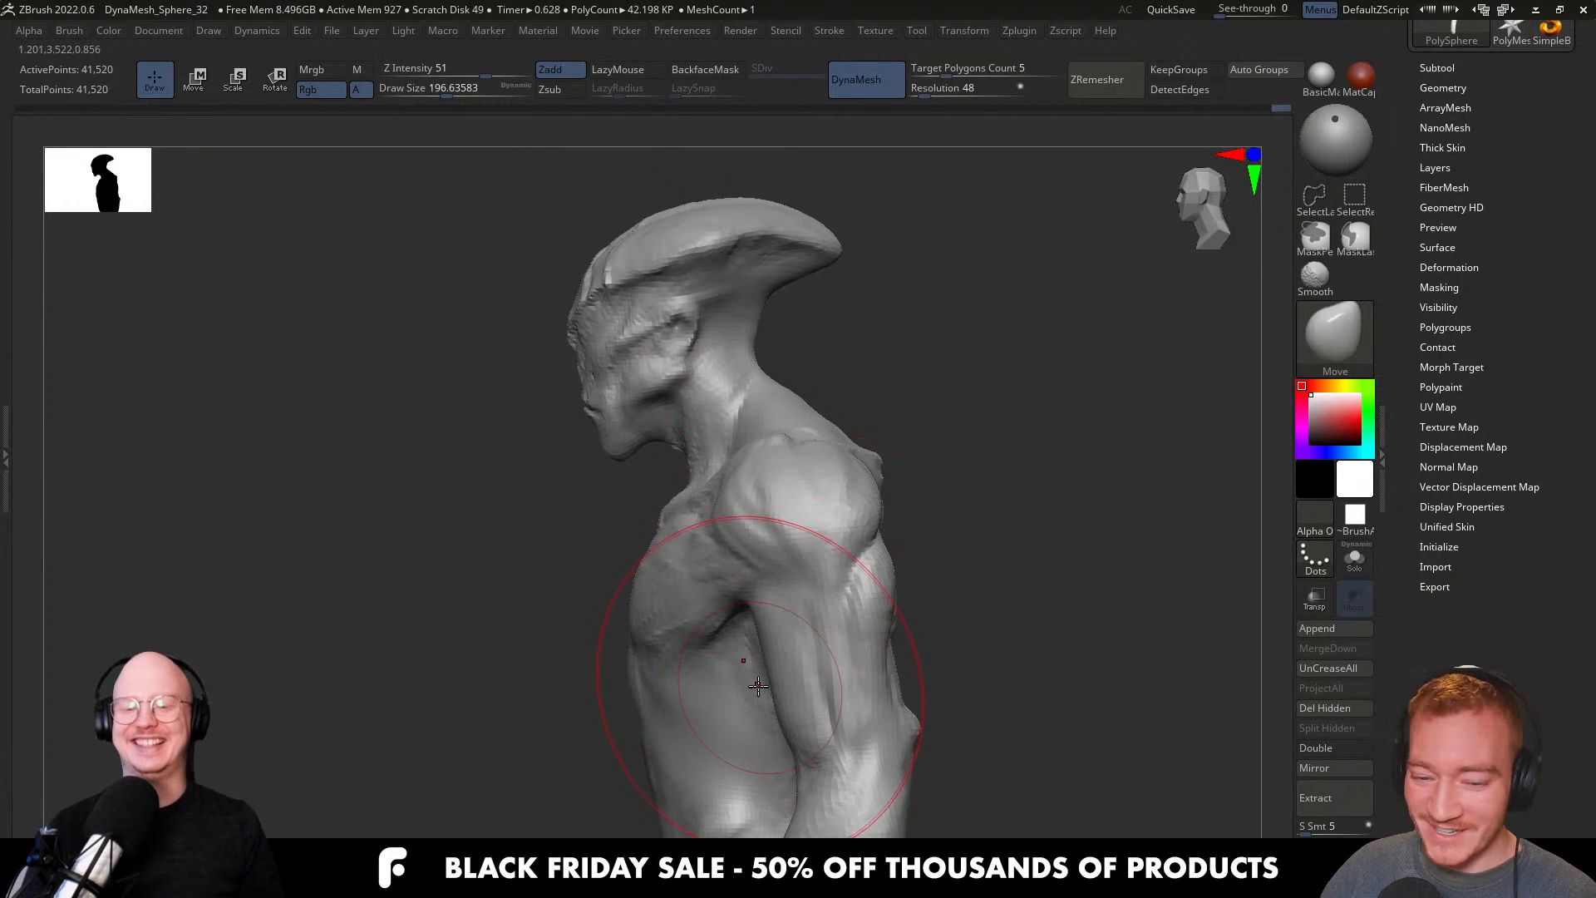
pyautogui.press('s')
pyautogui.moveTo(656, 603)
pyautogui.keyDown('alt'); pyautogui.mouseDown(button='right')
pyautogui.moveTo(648, 641)
pyautogui.moveTo(731, 608)
pyautogui.moveTo(813, 606)
pyautogui.mouseUp(button='right'); pyautogui.keyUp('alt')
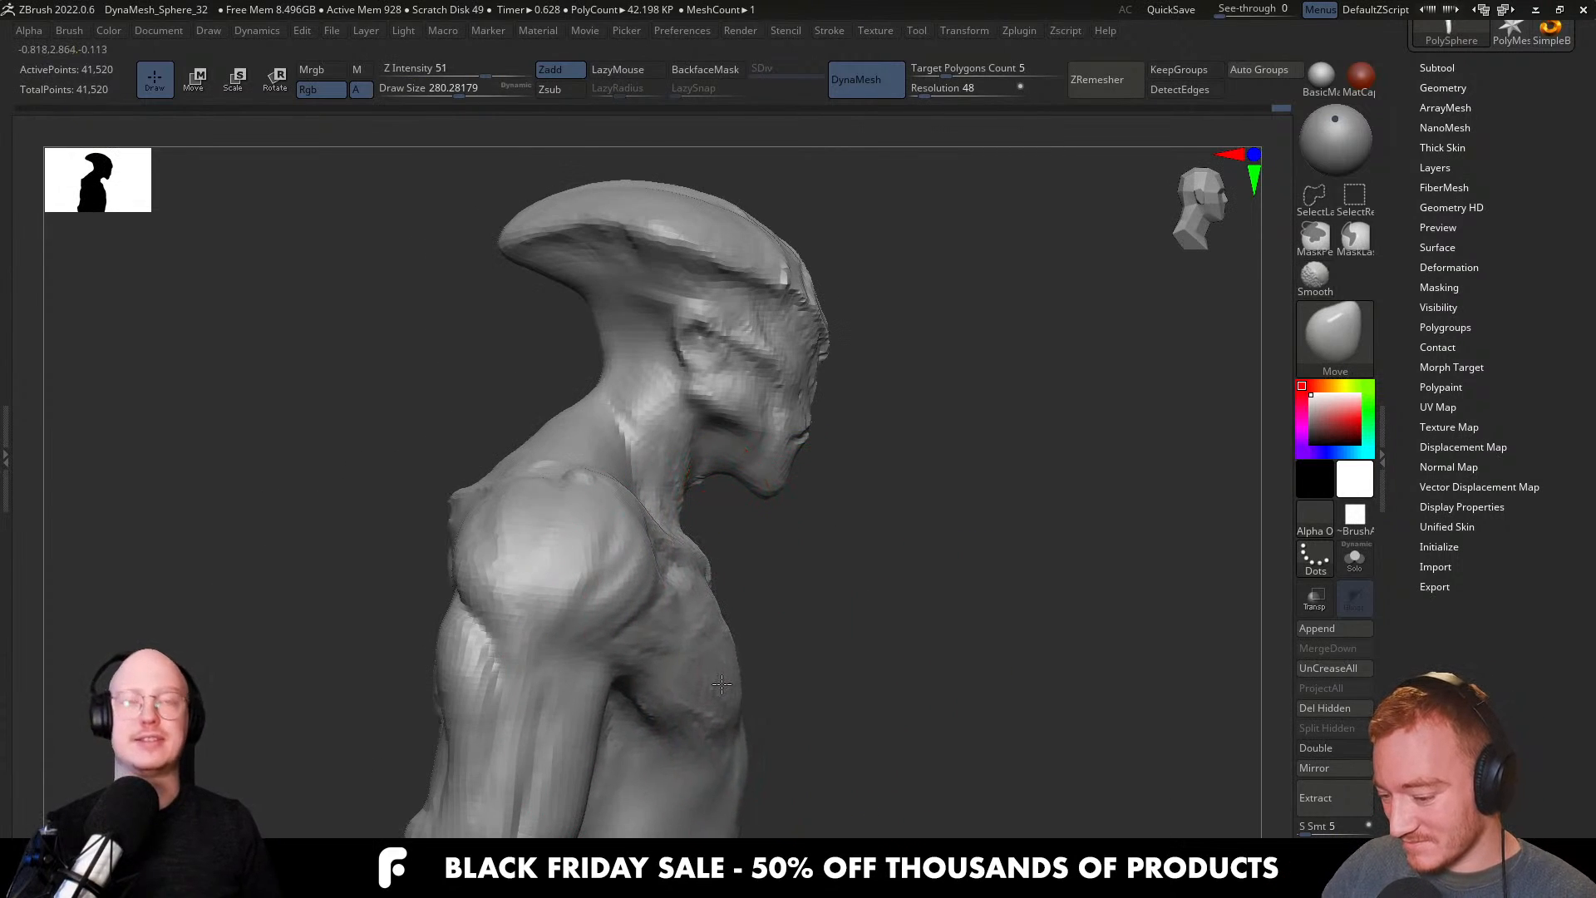
pyautogui.keyDown('ctrl'); pyautogui.moveTo(736, 708); pyautogui.dragTo(726, 605, button='right'); pyautogui.keyUp('ctrl')
pyautogui.keyDown('alt'); pyautogui.moveTo(751, 675); pyautogui.dragTo(752, 567, button='right'); pyautogui.keyUp('alt')
# Refine the abdomen's front contour in profile with the Move brush at draw sizes of about 158 to 167.
pyautogui.press('s')
pyautogui.moveTo(746, 640); pyautogui.dragTo(720, 617)
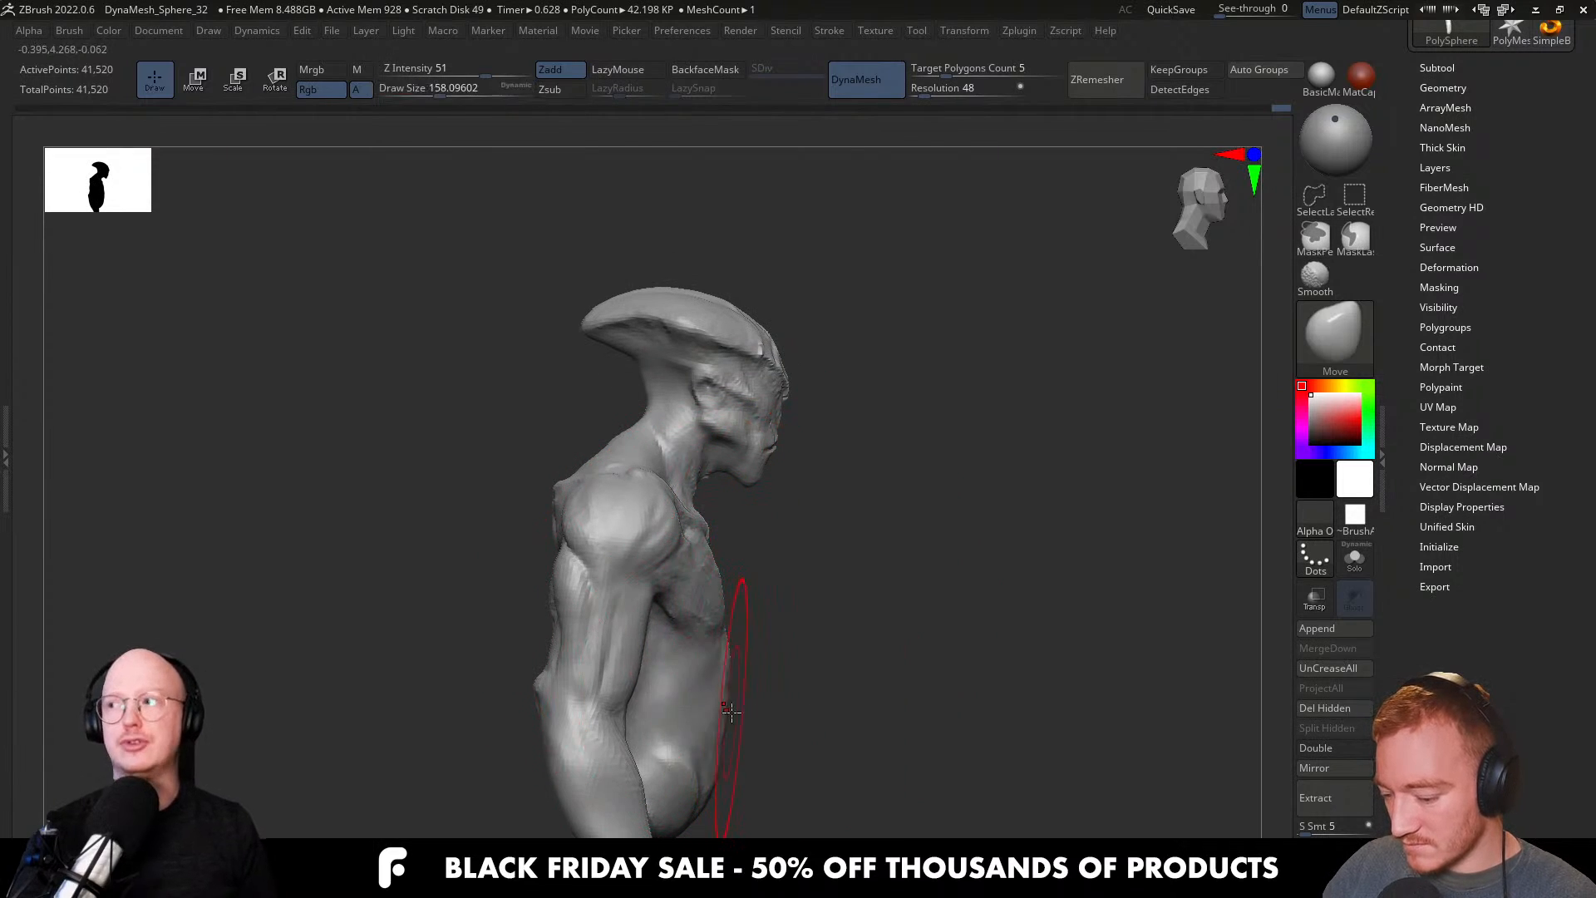
pyautogui.press('s')
pyautogui.moveTo(738, 721); pyautogui.dragTo(729, 723)
pyautogui.keyDown('alt'); pyautogui.moveTo(770, 697); pyautogui.dragTo(765, 670, button='right'); pyautogui.keyUp('alt')
pyautogui.press('s')
pyautogui.moveTo(721, 707); pyautogui.dragTo(704, 692)
pyautogui.press('s')
# Hide the arms below the upper arm with the lasso selection to isolate the torso.
pyautogui.moveTo(697, 691)
pyautogui.mouseDown(button='right')
pyautogui.moveTo(709, 709)
pyautogui.moveTo(810, 658)
pyautogui.moveTo(841, 637)
pyautogui.moveTo(865, 582)
pyautogui.moveTo(1015, 606)
pyautogui.moveTo(905, 606)
pyautogui.moveTo(895, 503)
pyautogui.moveTo(869, 468)
pyautogui.mouseUp(button='right')
pyautogui.keyDown('ctrl'); pyautogui.keyDown('shift'); pyautogui.moveTo(1004, 528); pyautogui.dragTo(985, 726); pyautogui.keyUp('shift'); pyautogui.keyUp('ctrl')
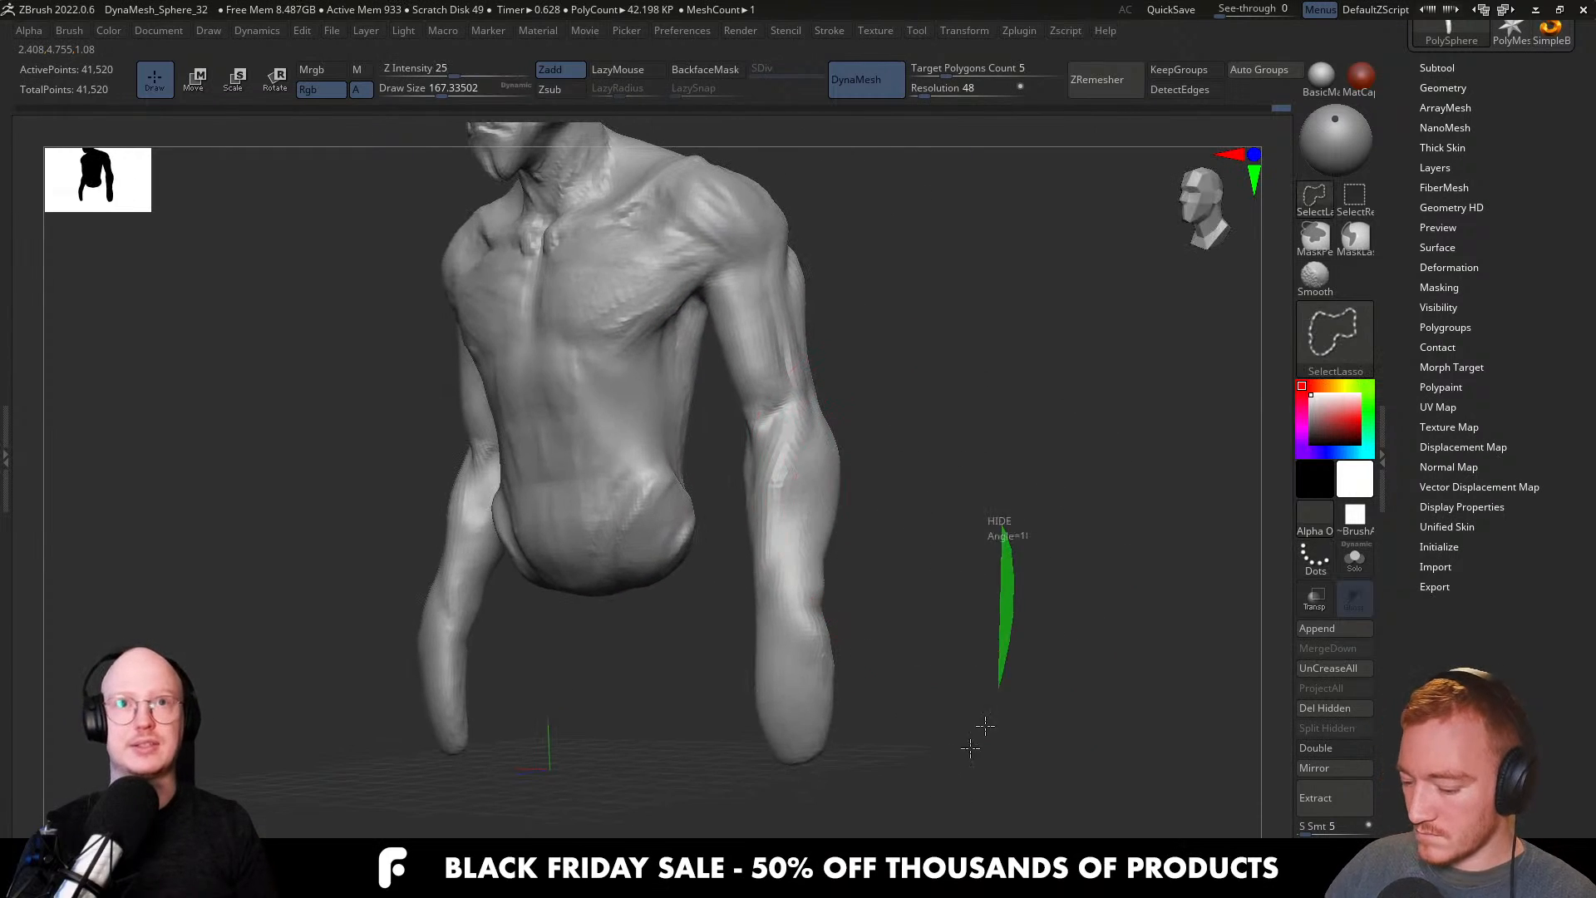
pyautogui.keyDown('ctrl'); pyautogui.keyDown('shift'); pyautogui.moveTo(704, 380); pyautogui.dragTo(708, 384); pyautogui.keyUp('shift'); pyautogui.keyUp('ctrl')
# Adjust the hips from the front with the Move brush at a draw size of about 207 and show the full arms again.
pyautogui.moveTo(856, 456)
pyautogui.mouseDown(button='right')
pyautogui.moveTo(765, 482)
pyautogui.moveTo(774, 611)
pyautogui.moveTo(783, 596)
pyautogui.moveTo(812, 634)
pyautogui.moveTo(919, 623)
pyautogui.mouseUp(button='right')
pyautogui.press('s')
pyautogui.press(']')
pyautogui.press(']')
pyautogui.moveTo(814, 612); pyautogui.dragTo(822, 612)
pyautogui.moveTo(804, 617); pyautogui.dragTo(788, 620)
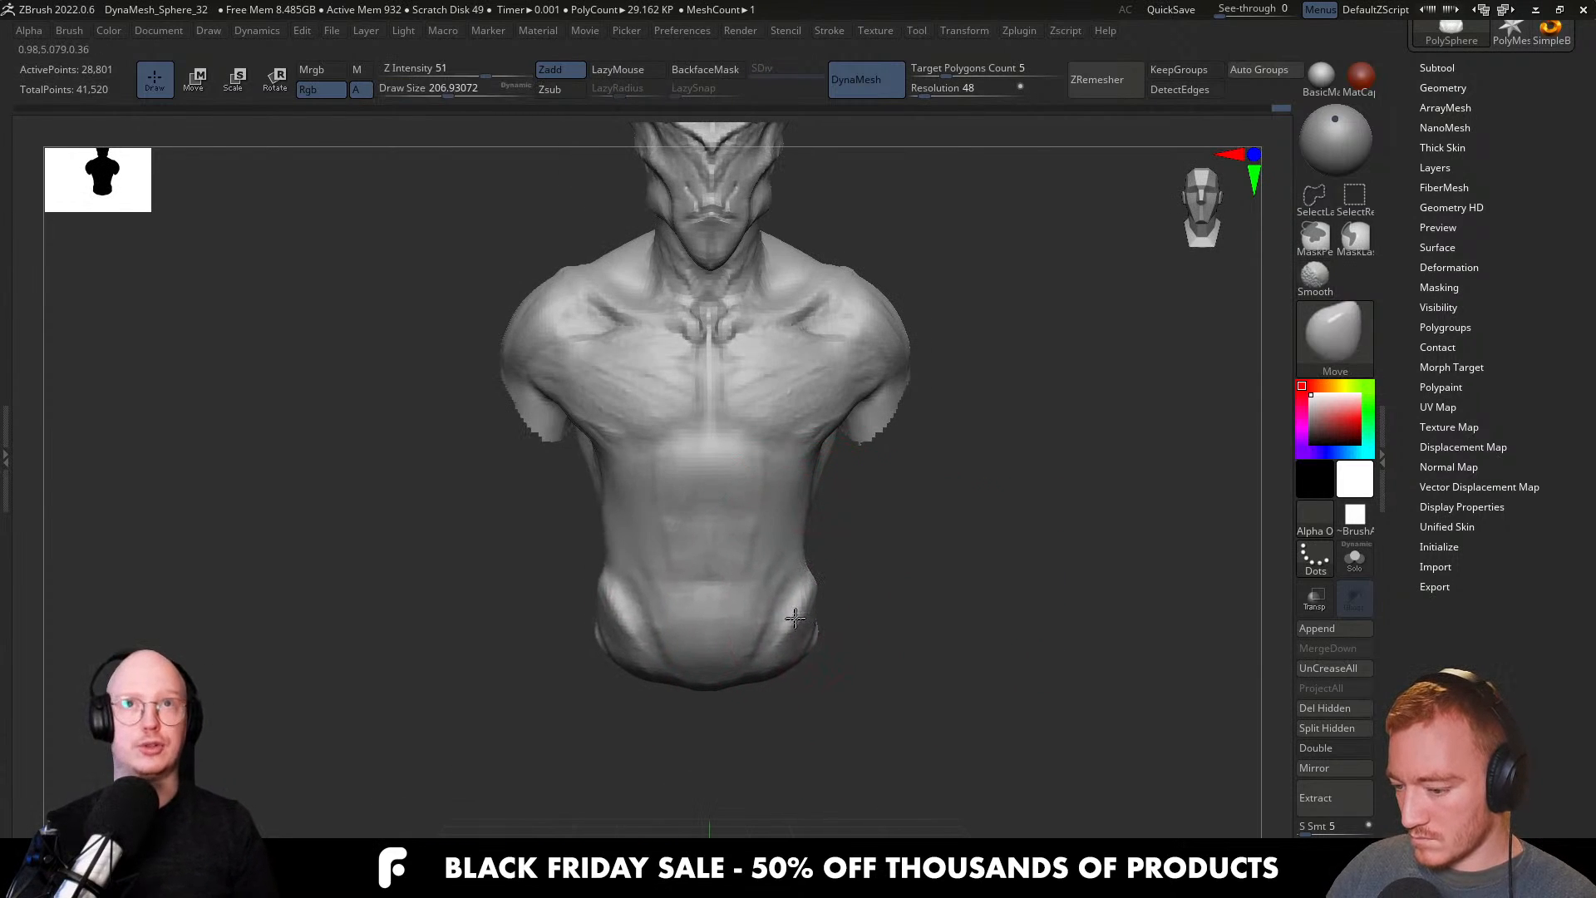
pyautogui.keyDown('ctrl'); pyautogui.keyDown('shift'); pyautogui.click(1001, 532); pyautogui.keyUp('shift'); pyautogui.keyUp('ctrl')
# Smooth the back of the upper arm from behind at a draw size of about 182.
pyautogui.moveTo(1044, 523); pyautogui.dragTo(849, 608, button='right')
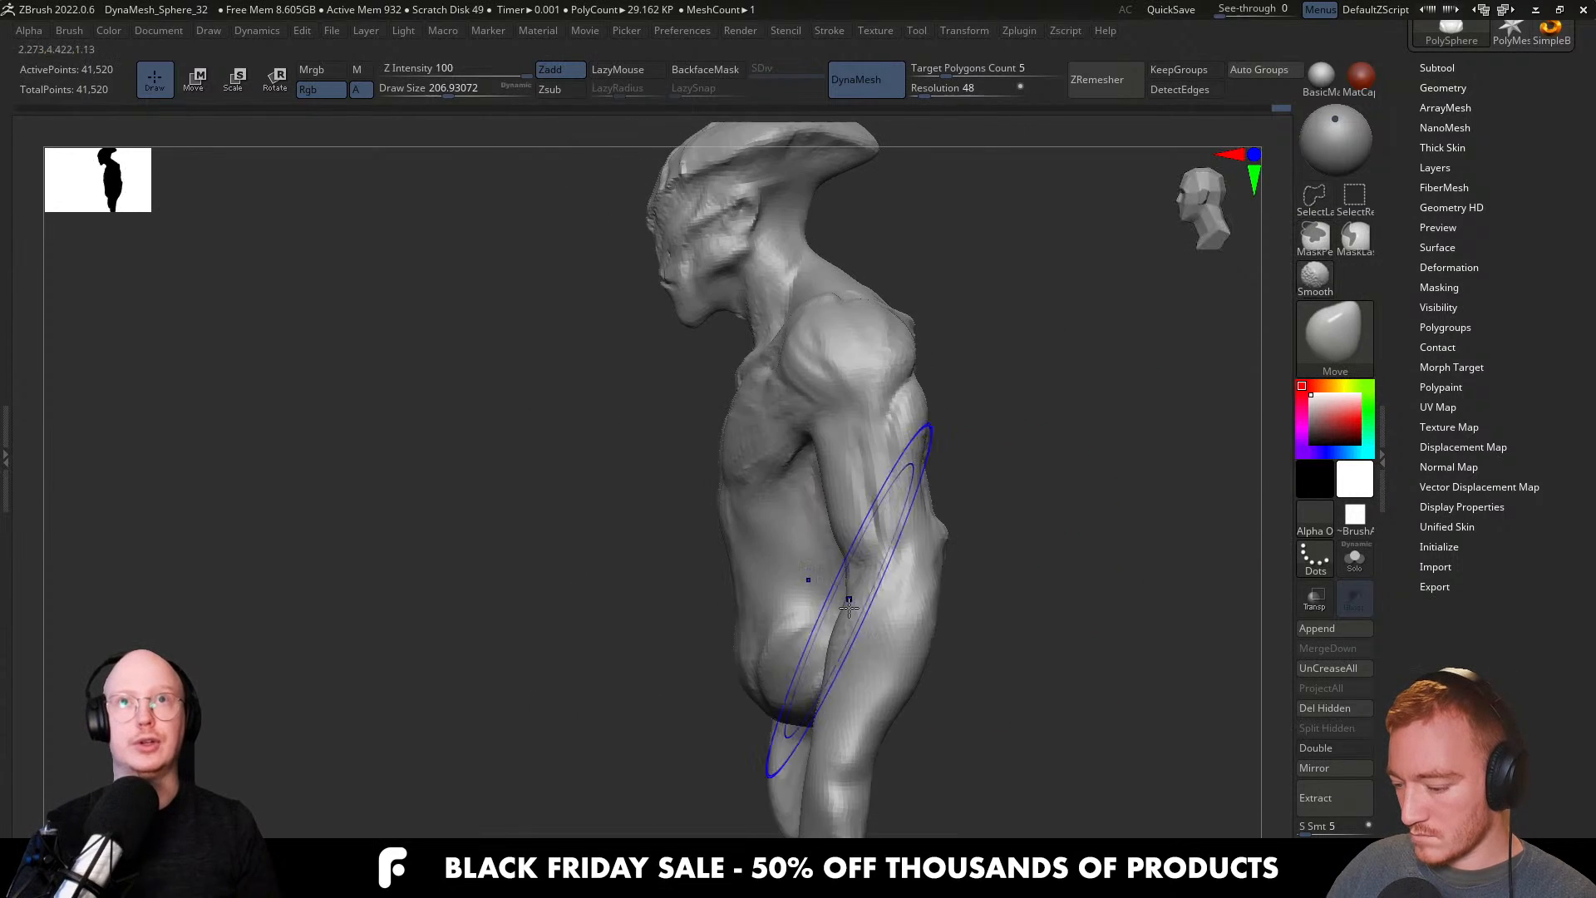
pyautogui.moveTo(959, 574)
pyautogui.mouseDown(button='right')
pyautogui.moveTo(746, 643)
pyautogui.moveTo(748, 670)
pyautogui.mouseUp(button='right')
pyautogui.press('s')
pyautogui.moveTo(749, 670); pyautogui.dragTo(744, 678)
pyautogui.press('s')
pyautogui.moveTo(765, 651)
pyautogui.mouseDown(button='right')
pyautogui.moveTo(682, 650)
pyautogui.moveTo(726, 670)
pyautogui.mouseUp(button='right')
pyautogui.press('shift')
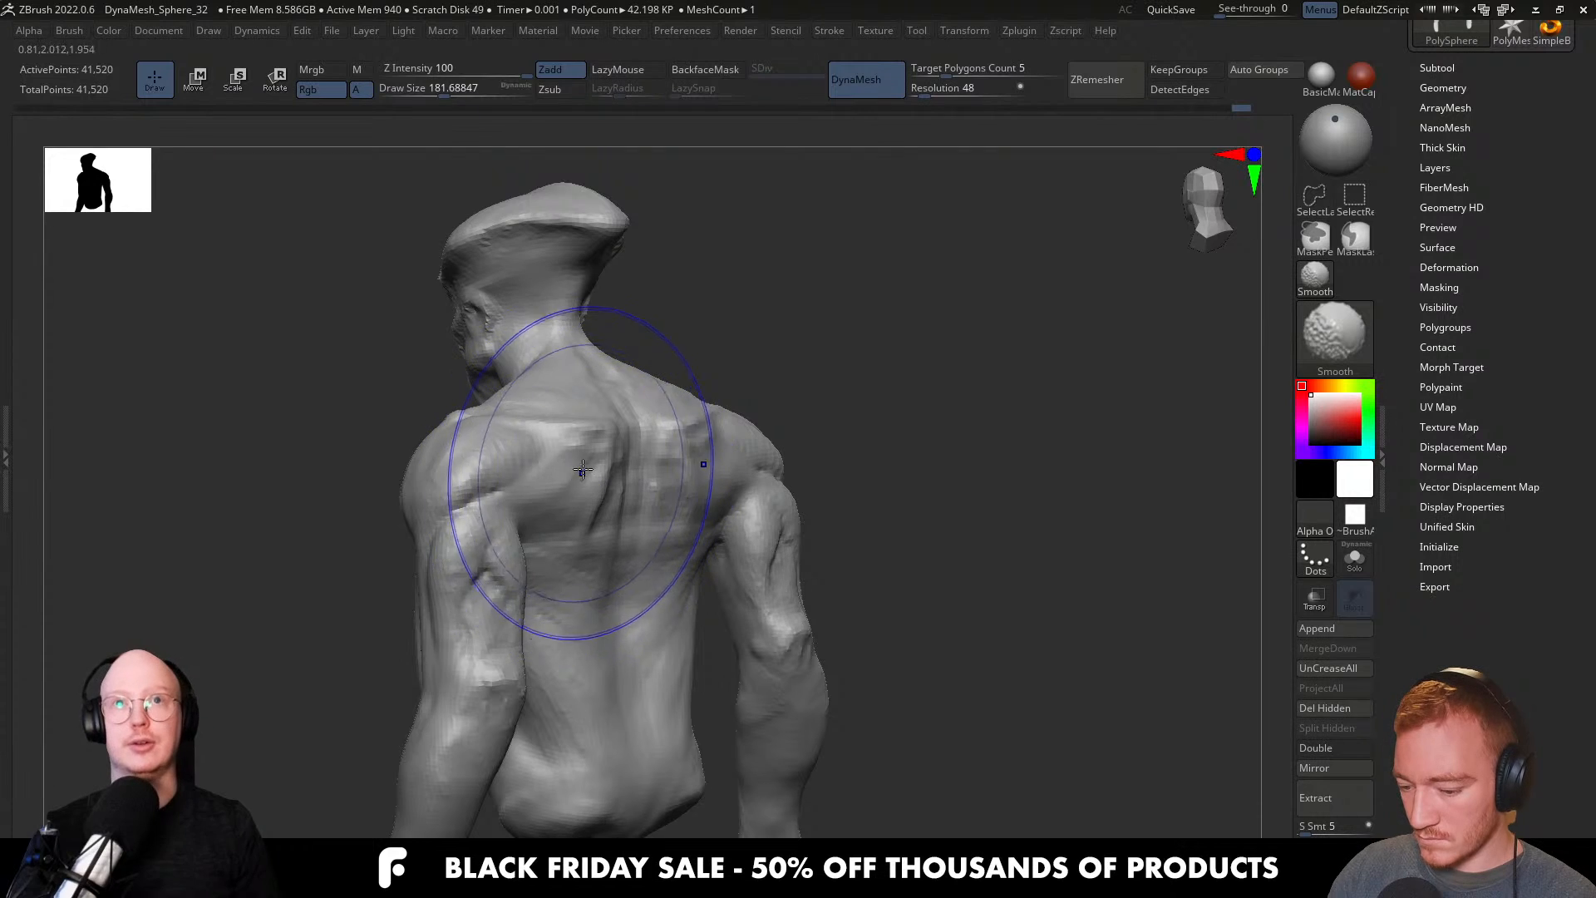
pyautogui.keyDown('shift'); pyautogui.moveTo(474, 555); pyautogui.dragTo(483, 574); pyautogui.keyUp('shift')
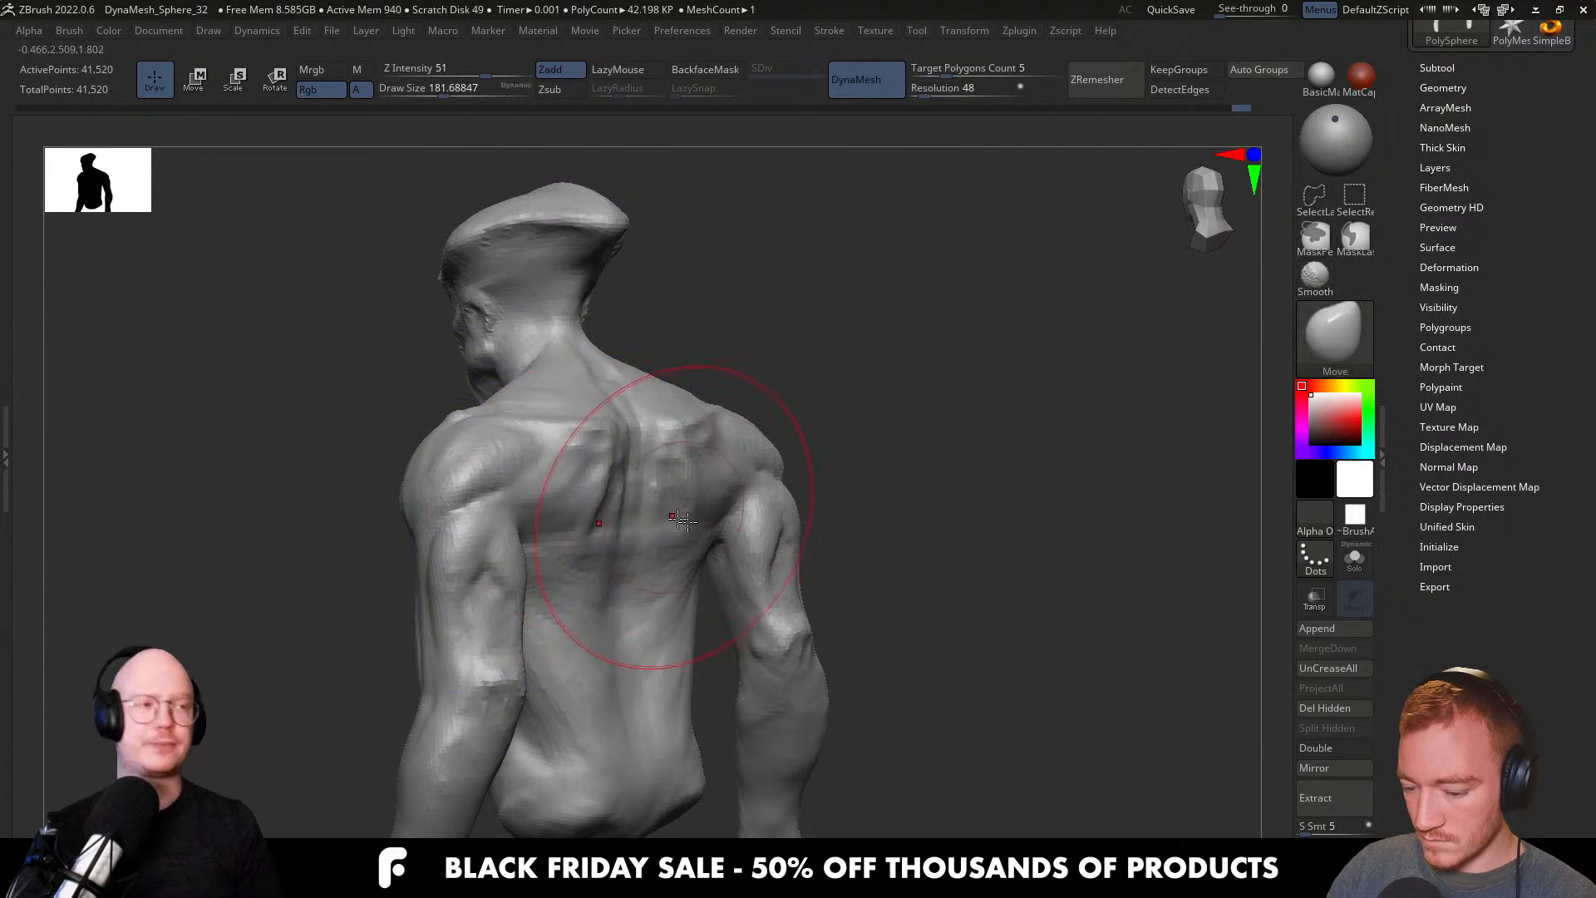
pyautogui.moveTo(707, 565); pyautogui.dragTo(661, 573, button='right')
pyautogui.press('shift')
# Adjust the deltoid and upper arm from the side with the Move brush at a draw size of about 132.
pyautogui.moveTo(773, 647); pyautogui.dragTo(873, 628, button='right')
pyautogui.moveTo(769, 500)
pyautogui.keyDown('alt'); pyautogui.mouseDown(button='right')
pyautogui.moveTo(766, 610)
pyautogui.moveTo(776, 587)
pyautogui.moveTo(730, 525)
pyautogui.moveTo(722, 548)
pyautogui.mouseUp(button='right'); pyautogui.keyUp('alt')
pyautogui.press('shift')
pyautogui.press('s')
pyautogui.moveTo(721, 550); pyautogui.dragTo(701, 548)
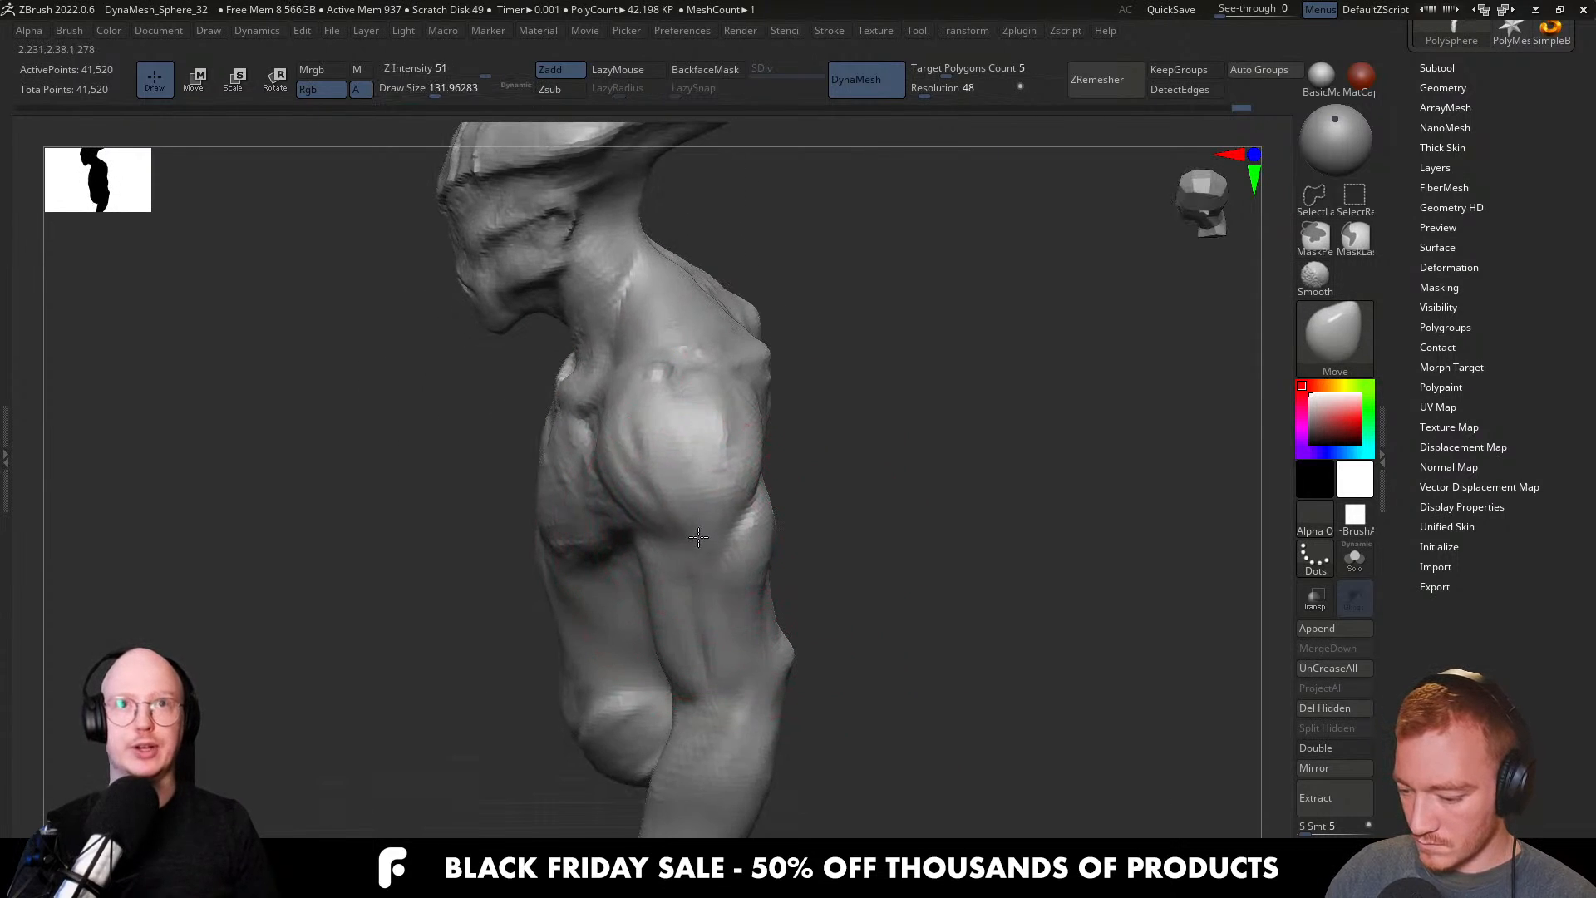
pyautogui.moveTo(715, 530); pyautogui.dragTo(748, 495, button='right')
# Reshape the shoulder contour from the front with the Move brush at draw sizes of about 124 to 172.
pyautogui.press('s')
pyautogui.moveTo(729, 478)
pyautogui.mouseDown()
pyautogui.moveTo(722, 452)
pyautogui.moveTo(796, 498)
pyautogui.mouseUp()
pyautogui.press('s')
pyautogui.moveTo(812, 418); pyautogui.dragTo(680, 513)
pyautogui.moveTo(759, 440)
pyautogui.mouseDown()
pyautogui.moveTo(769, 399)
pyautogui.moveTo(808, 500)
pyautogui.mouseUp()
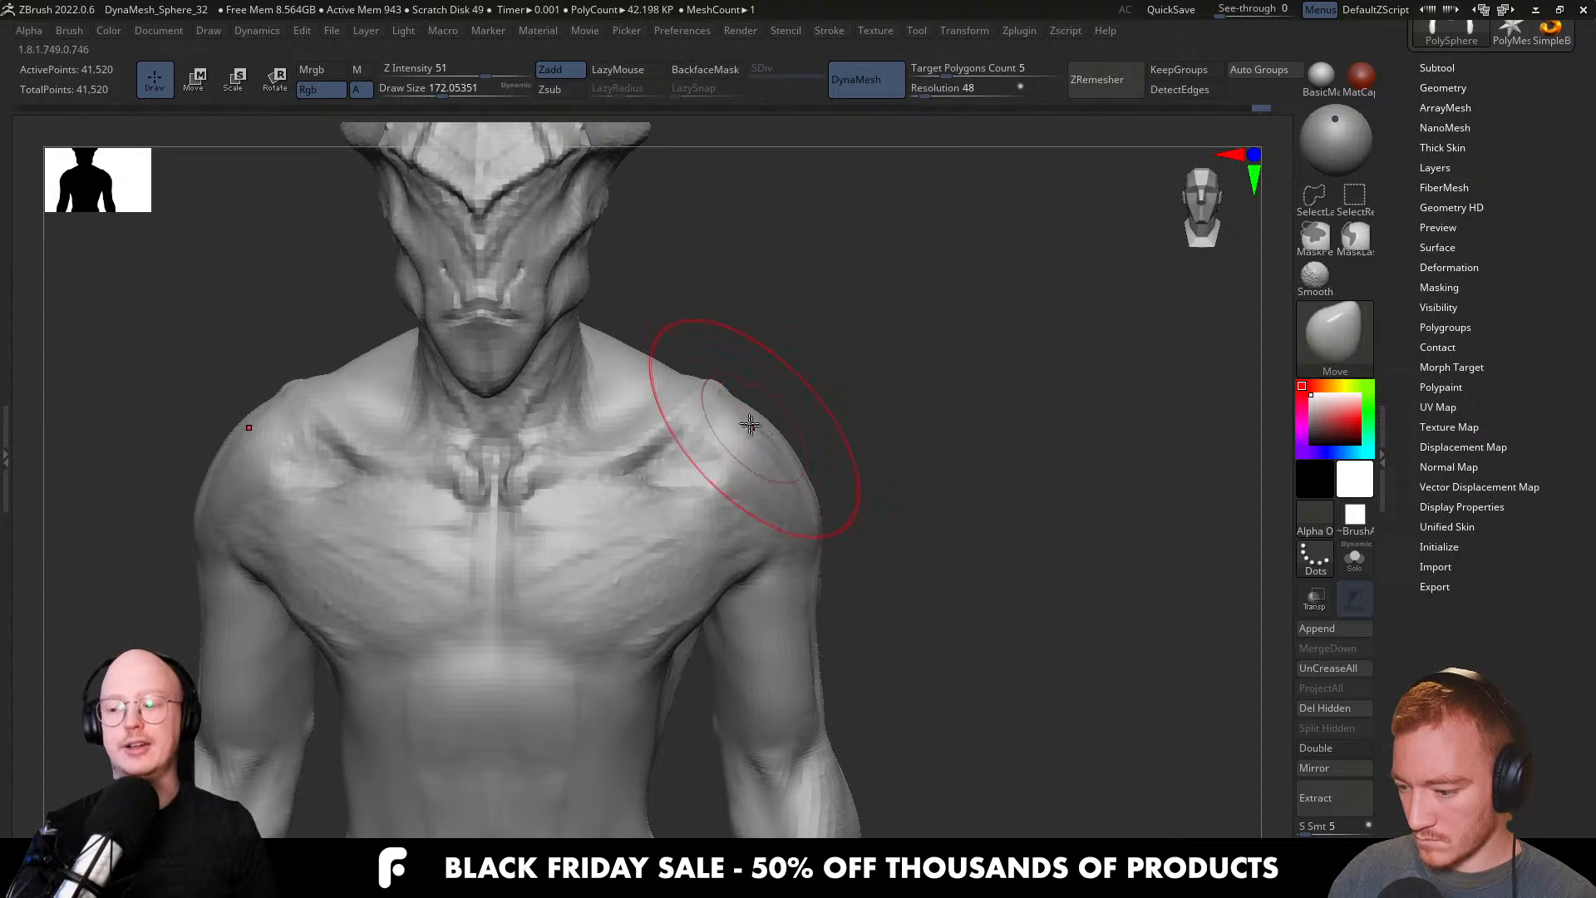
pyautogui.press('s')
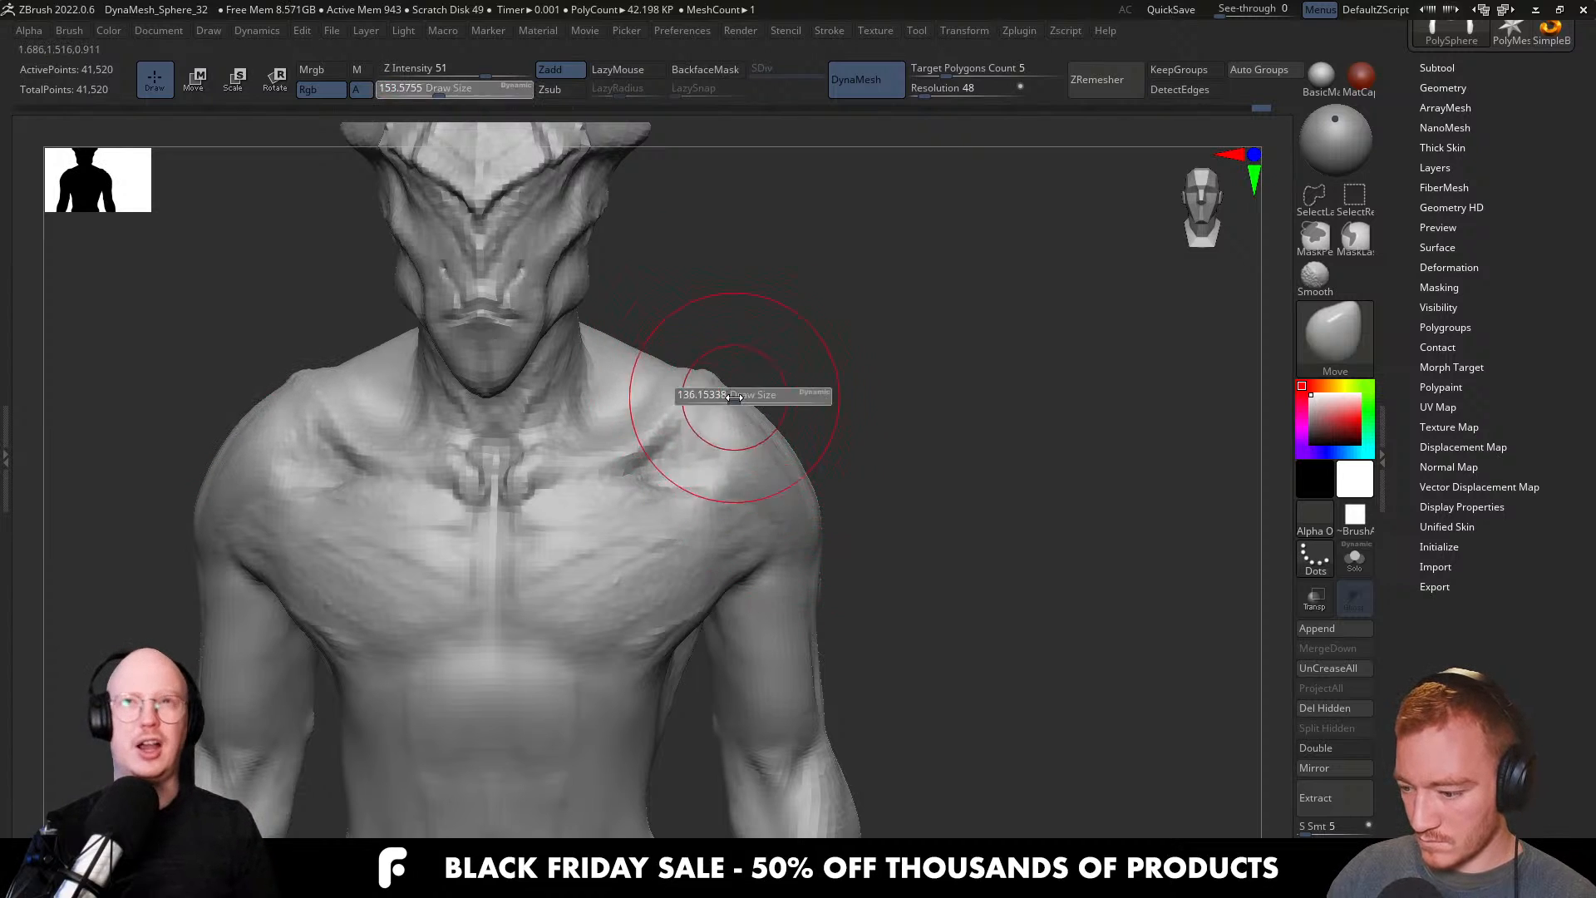
pyautogui.press('s')
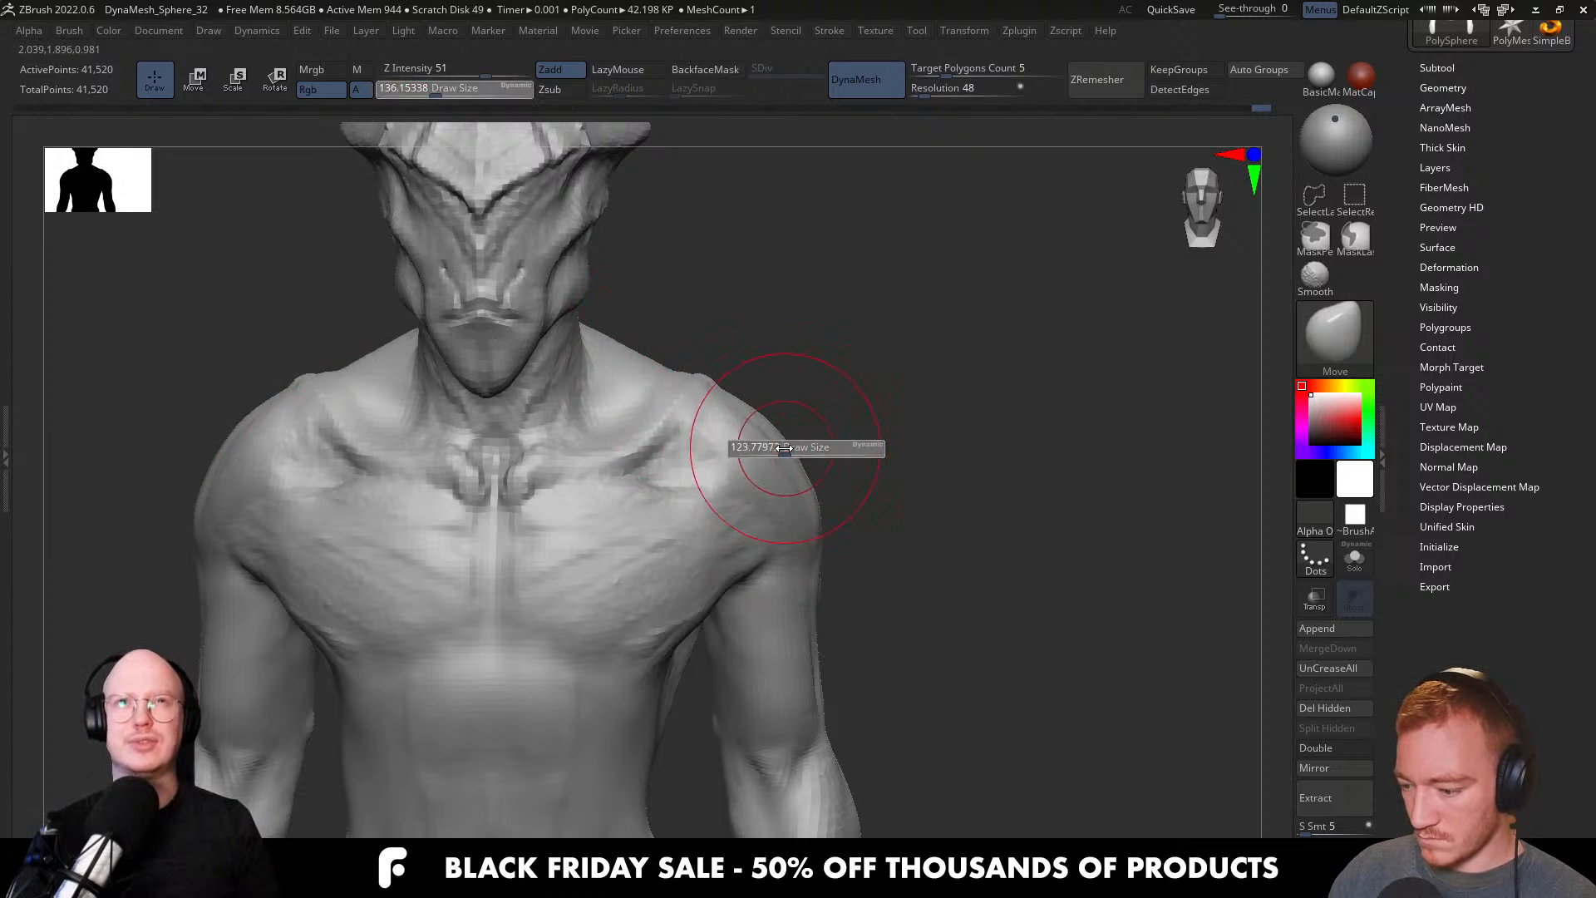
# Adjust the outer shoulder and upper arm silhouette of the whole figure with the Move brush at draw sizes of about 207 to 245.
pyautogui.press('f')
pyautogui.moveTo(798, 421)
pyautogui.mouseDown(button='right')
pyautogui.moveTo(901, 478)
pyautogui.moveTo(805, 494)
pyautogui.moveTo(795, 452)
pyautogui.moveTo(763, 424)
pyautogui.moveTo(919, 438)
pyautogui.mouseUp(button='right')
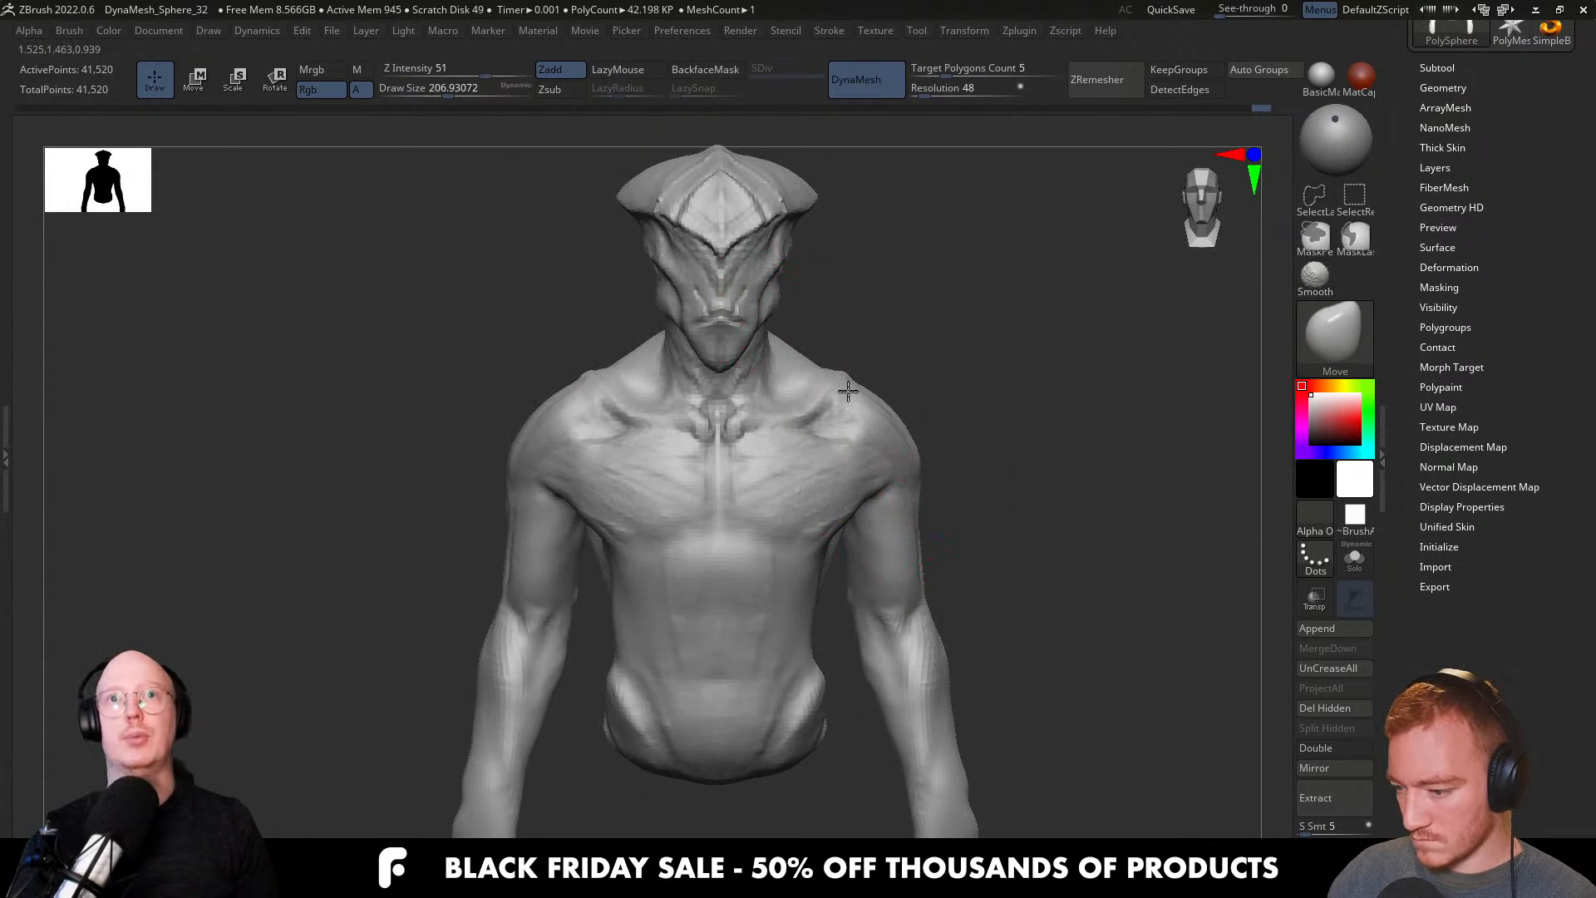
pyautogui.press('s')
pyautogui.moveTo(887, 403); pyautogui.dragTo(929, 446)
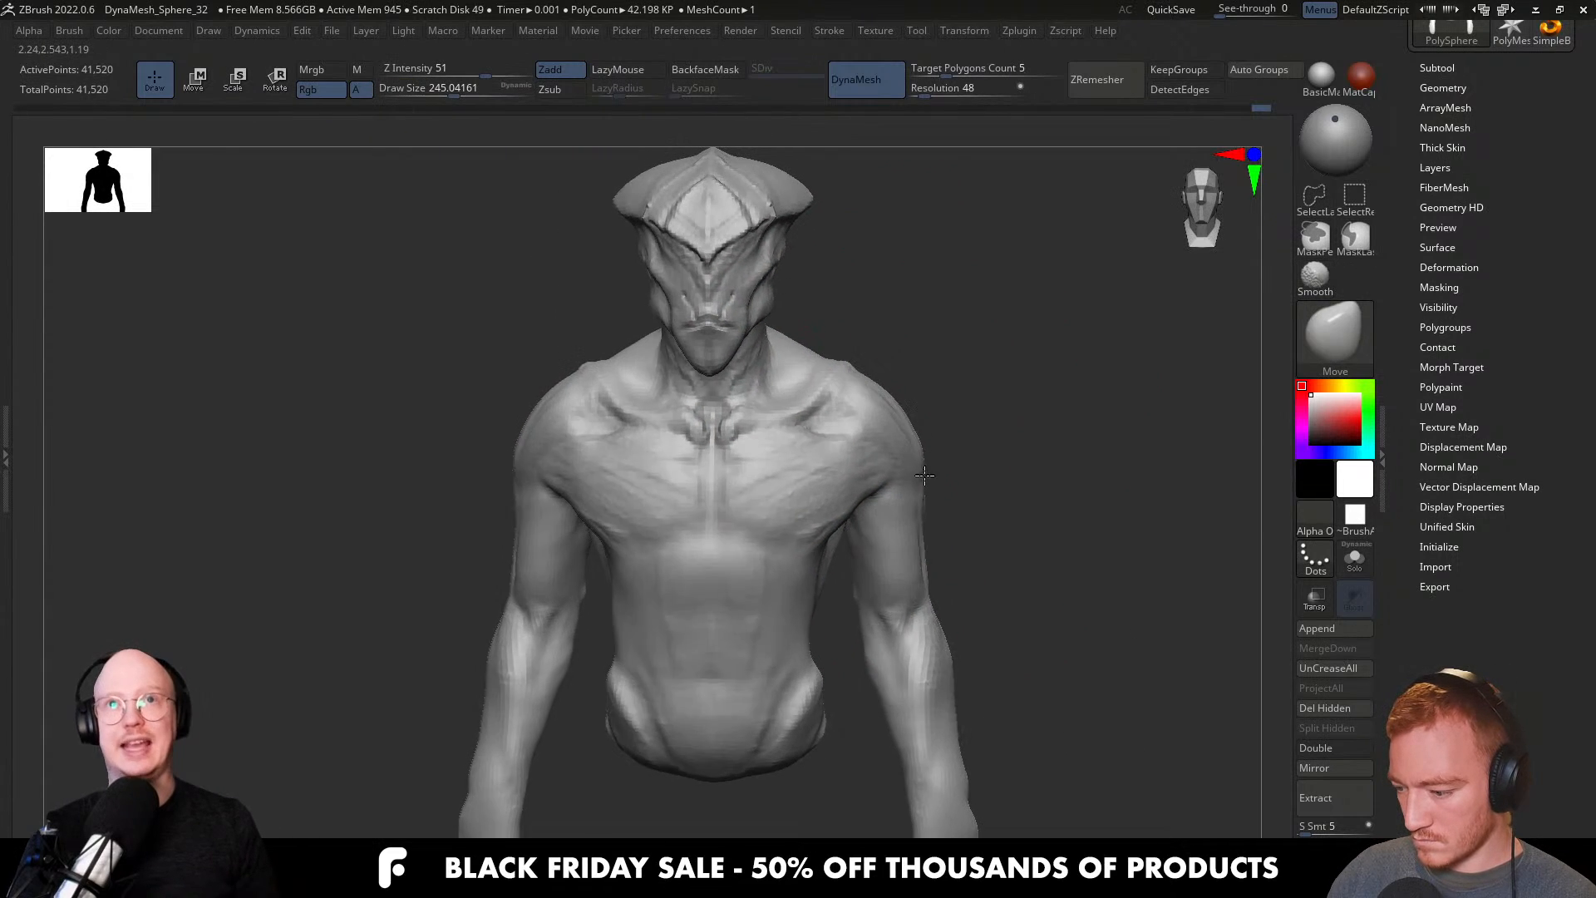
pyautogui.moveTo(928, 446); pyautogui.dragTo(921, 495, button='right')
pyautogui.press('[')
pyautogui.press('[')
pyautogui.press('[')
pyautogui.press('[')
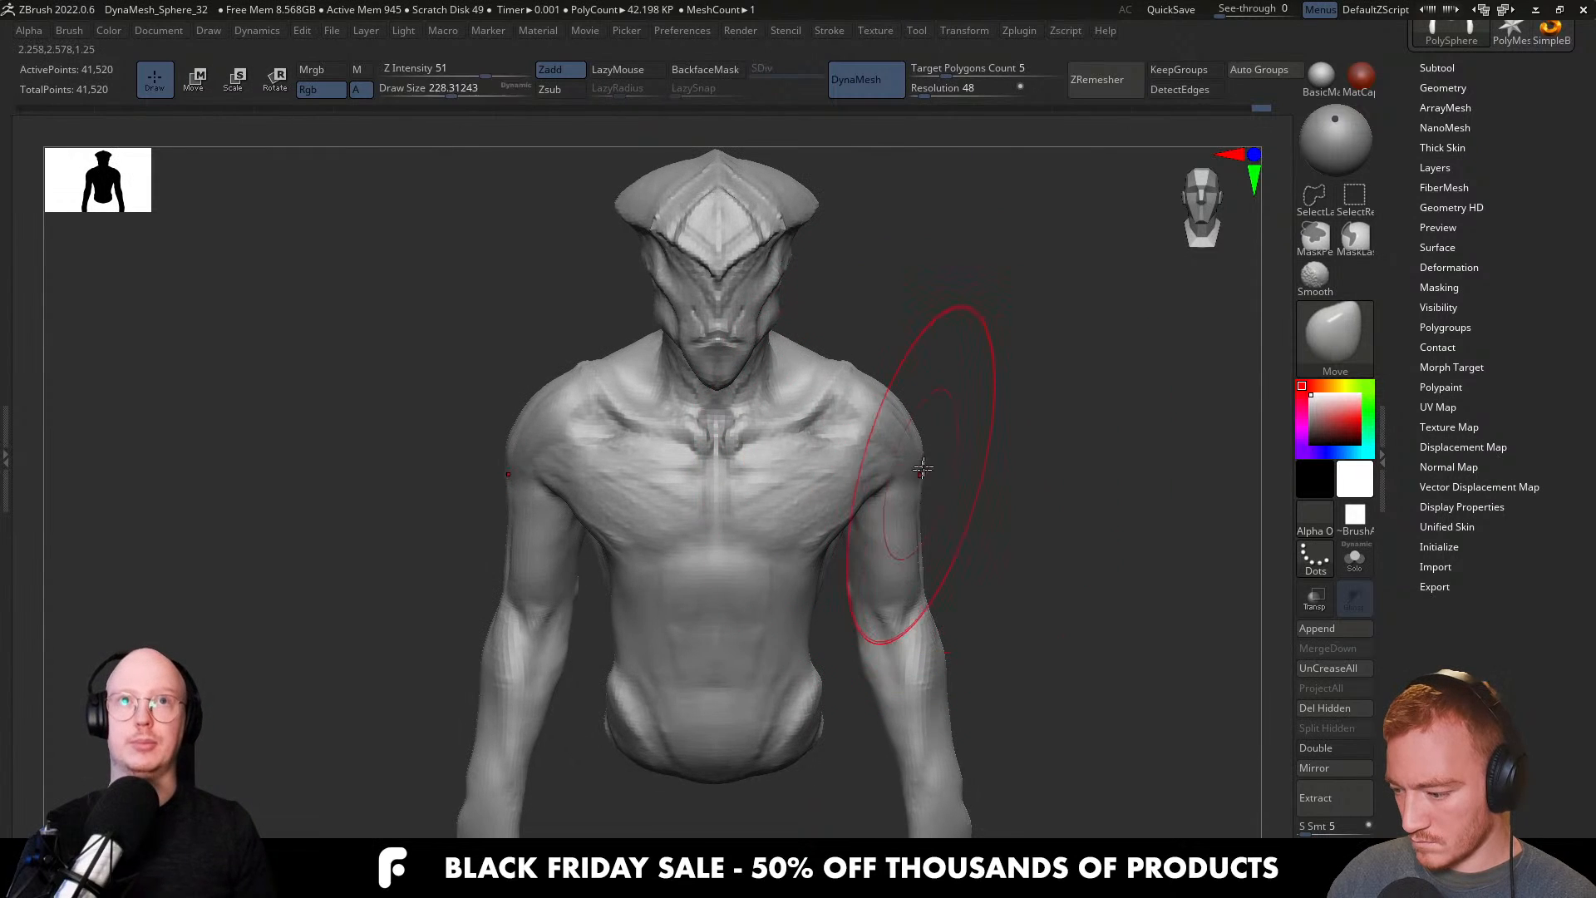
# Refine the back contour of the upper arm in profile with the Move brush at a draw size of about 112.
pyautogui.moveTo(904, 404)
pyautogui.mouseDown(button='right')
pyautogui.moveTo(934, 463)
pyautogui.moveTo(962, 440)
pyautogui.moveTo(1001, 508)
pyautogui.mouseUp(button='right')
pyautogui.press('s')
pyautogui.moveTo(1025, 487); pyautogui.dragTo(1020, 490)
pyautogui.moveTo(1022, 492)
pyautogui.mouseDown(button='right')
pyautogui.moveTo(1005, 485)
pyautogui.moveTo(1015, 527)
pyautogui.moveTo(1069, 498)
pyautogui.moveTo(1040, 471)
pyautogui.moveTo(1010, 498)
pyautogui.mouseUp(button='right')
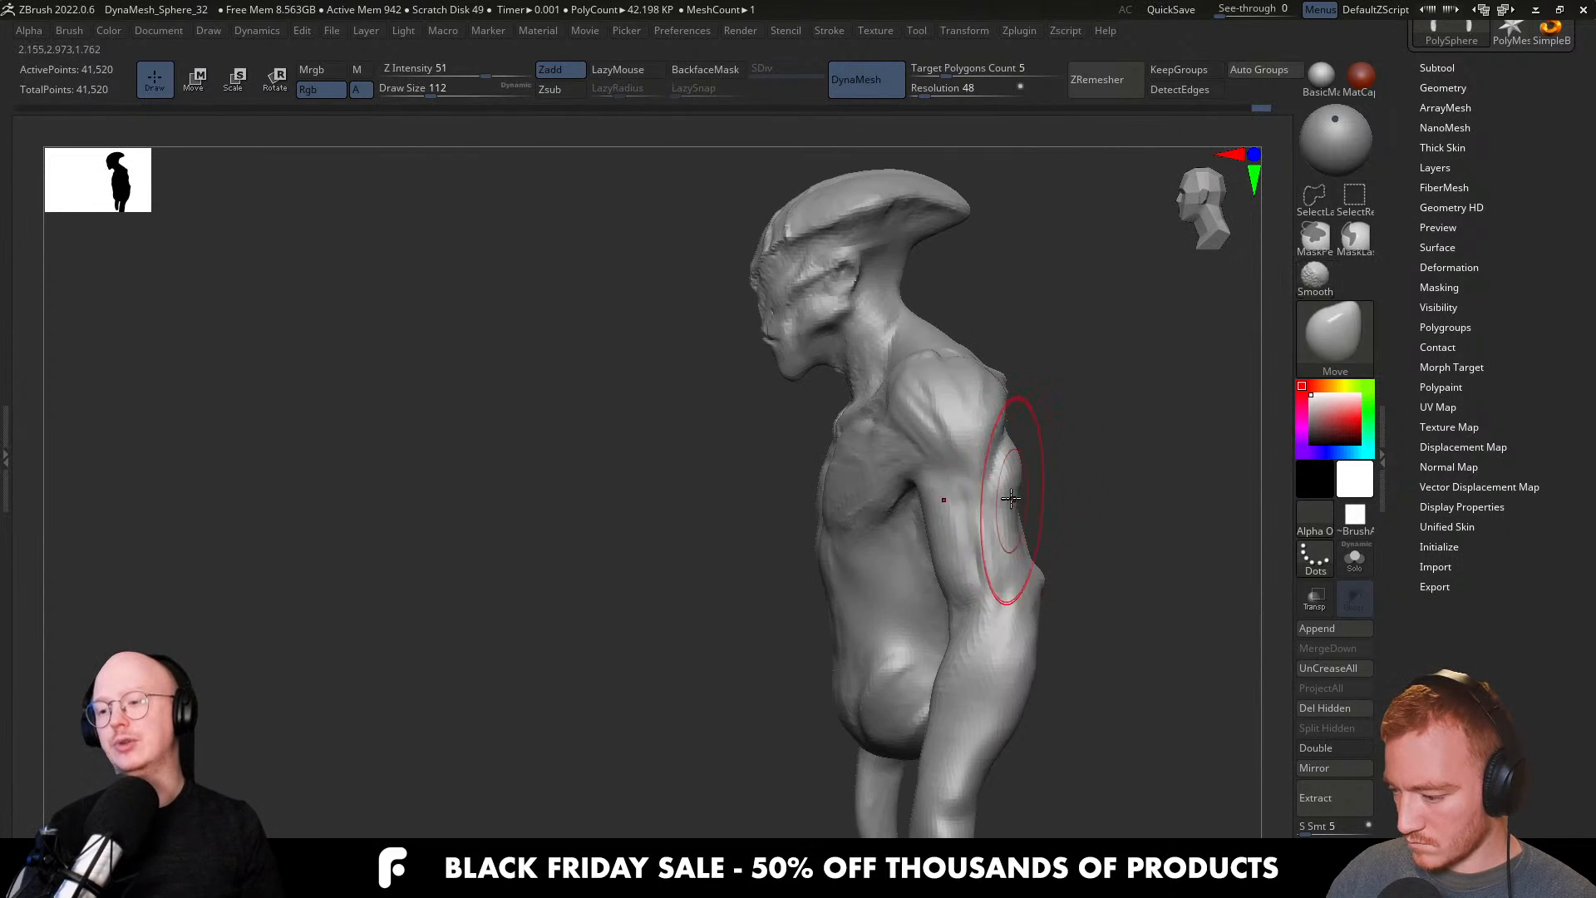
pyautogui.press('s')
pyautogui.moveTo(1022, 489); pyautogui.dragTo(1014, 488)
# Refine the rear deltoid and shoulder transition with the Move brush at a draw size of about 80.
pyautogui.moveTo(1005, 448); pyautogui.dragTo(1017, 505, button='right')
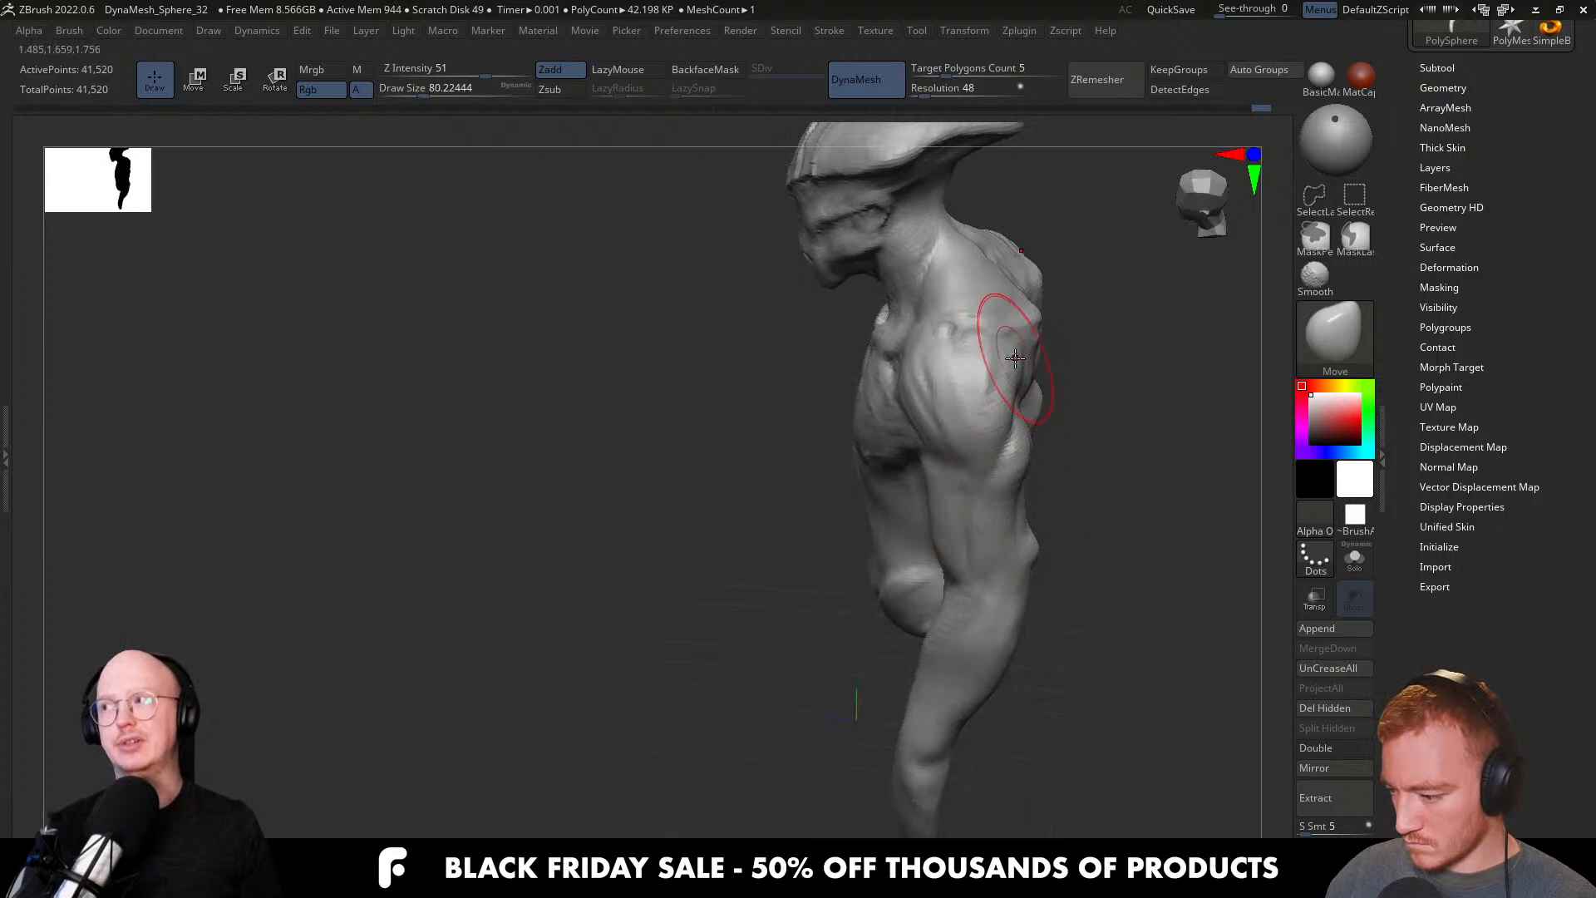
pyautogui.moveTo(1015, 358); pyautogui.dragTo(963, 443, button='right')
pyautogui.moveTo(997, 357)
pyautogui.mouseDown(button='right')
pyautogui.moveTo(1016, 268)
pyautogui.moveTo(1071, 438)
pyautogui.moveTo(1055, 453)
pyautogui.mouseUp(button='right')
pyautogui.press('s')
pyautogui.moveTo(995, 461); pyautogui.dragTo(1011, 463)
pyautogui.moveTo(1012, 463); pyautogui.dragTo(1029, 466, button='right')
pyautogui.press('s')
pyautogui.moveTo(1029, 462); pyautogui.dragTo(1028, 461)
pyautogui.moveTo(1077, 451); pyautogui.dragTo(1183, 438, button='right')
# Build up the hollow between the neck, trapezius and collarbone with ClayBuildup at a draw size of about 35.
pyautogui.moveTo(917, 441)
pyautogui.mouseDown(button='right')
pyautogui.moveTo(882, 519)
pyautogui.moveTo(912, 491)
pyautogui.moveTo(837, 534)
pyautogui.moveTo(866, 513)
pyautogui.mouseUp(button='right')
pyautogui.press('b')
pyautogui.press('c')
pyautogui.press('b')
pyautogui.press('s')
pyautogui.moveTo(865, 513); pyautogui.dragTo(833, 509)
pyautogui.moveTo(829, 503); pyautogui.dragTo(853, 493, button='right')
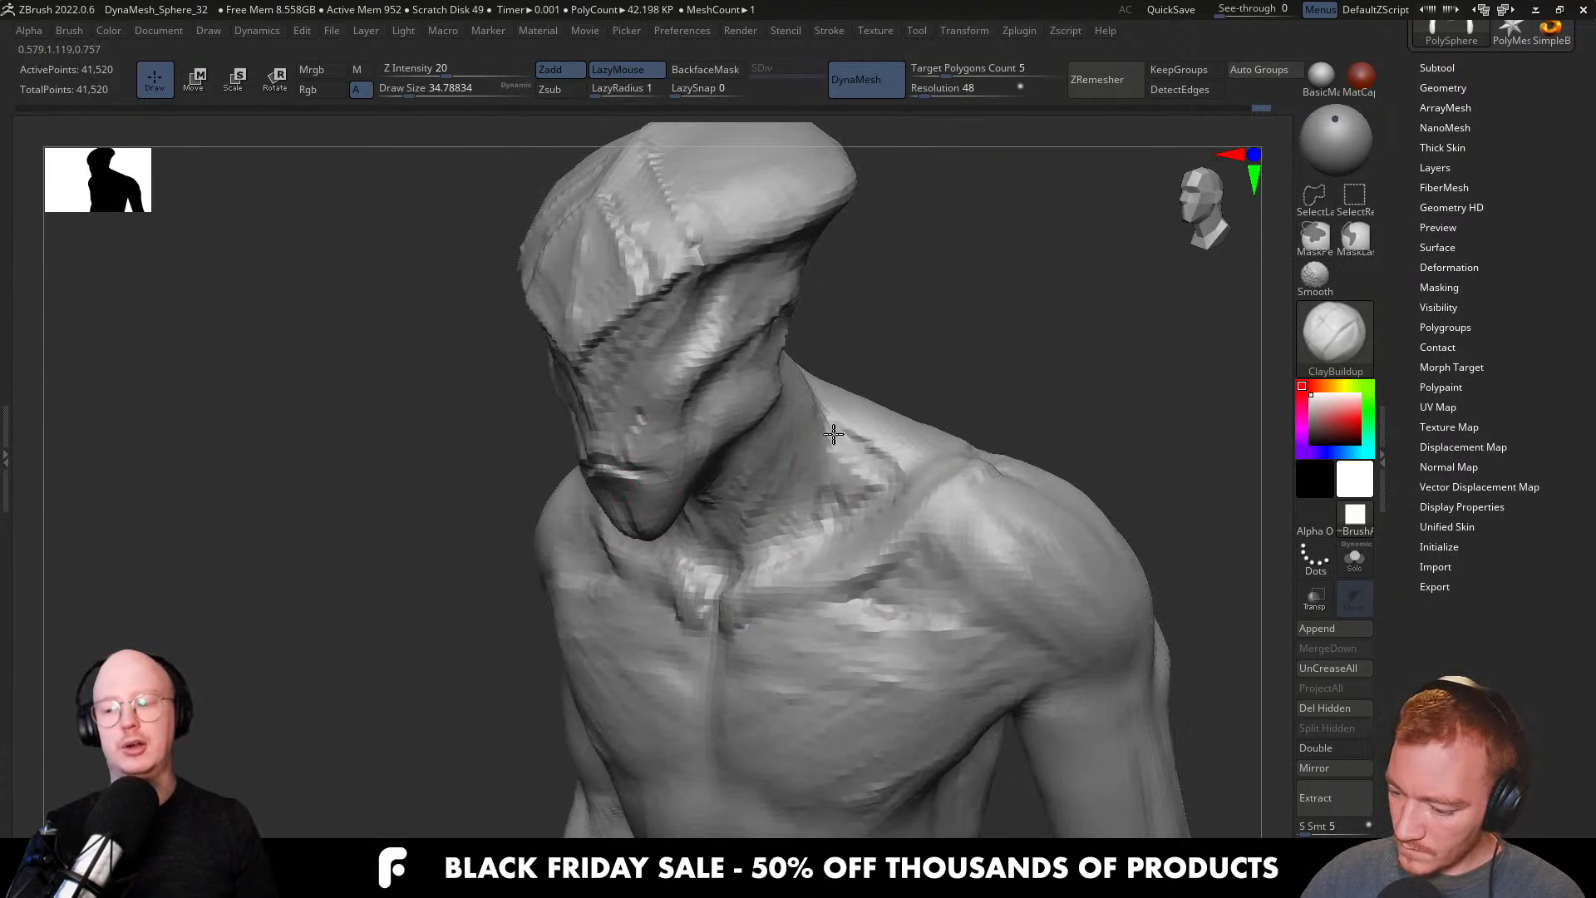
# Build up the trapezius and neck base around the collarbone with ClayBuildup at draw sizes of about 39 to 54.
pyautogui.moveTo(809, 524)
pyautogui.mouseDown(button='right')
pyautogui.moveTo(937, 456)
pyautogui.moveTo(901, 496)
pyautogui.moveTo(945, 438)
pyautogui.mouseUp(button='right')
pyautogui.press('s')
pyautogui.moveTo(921, 441); pyautogui.dragTo(929, 443)
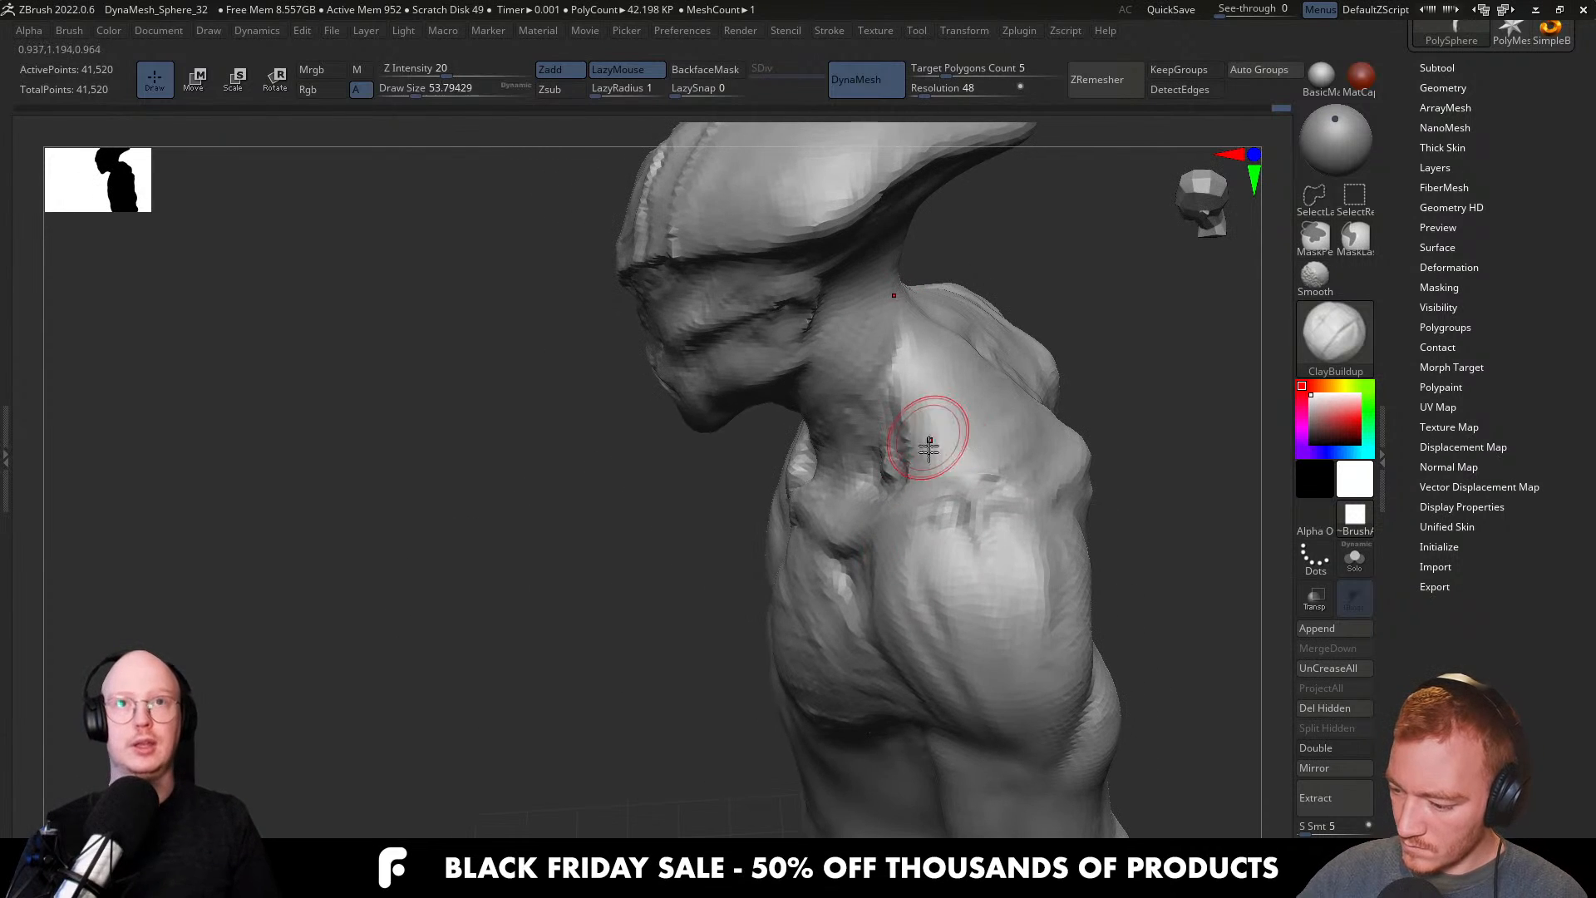
pyautogui.moveTo(934, 385)
pyautogui.mouseDown(button='right')
pyautogui.moveTo(1001, 360)
pyautogui.moveTo(911, 522)
pyautogui.mouseUp(button='right')
pyautogui.moveTo(968, 461); pyautogui.dragTo(919, 531, button='right')
pyautogui.press('s')
pyautogui.moveTo(900, 531); pyautogui.dragTo(893, 530)
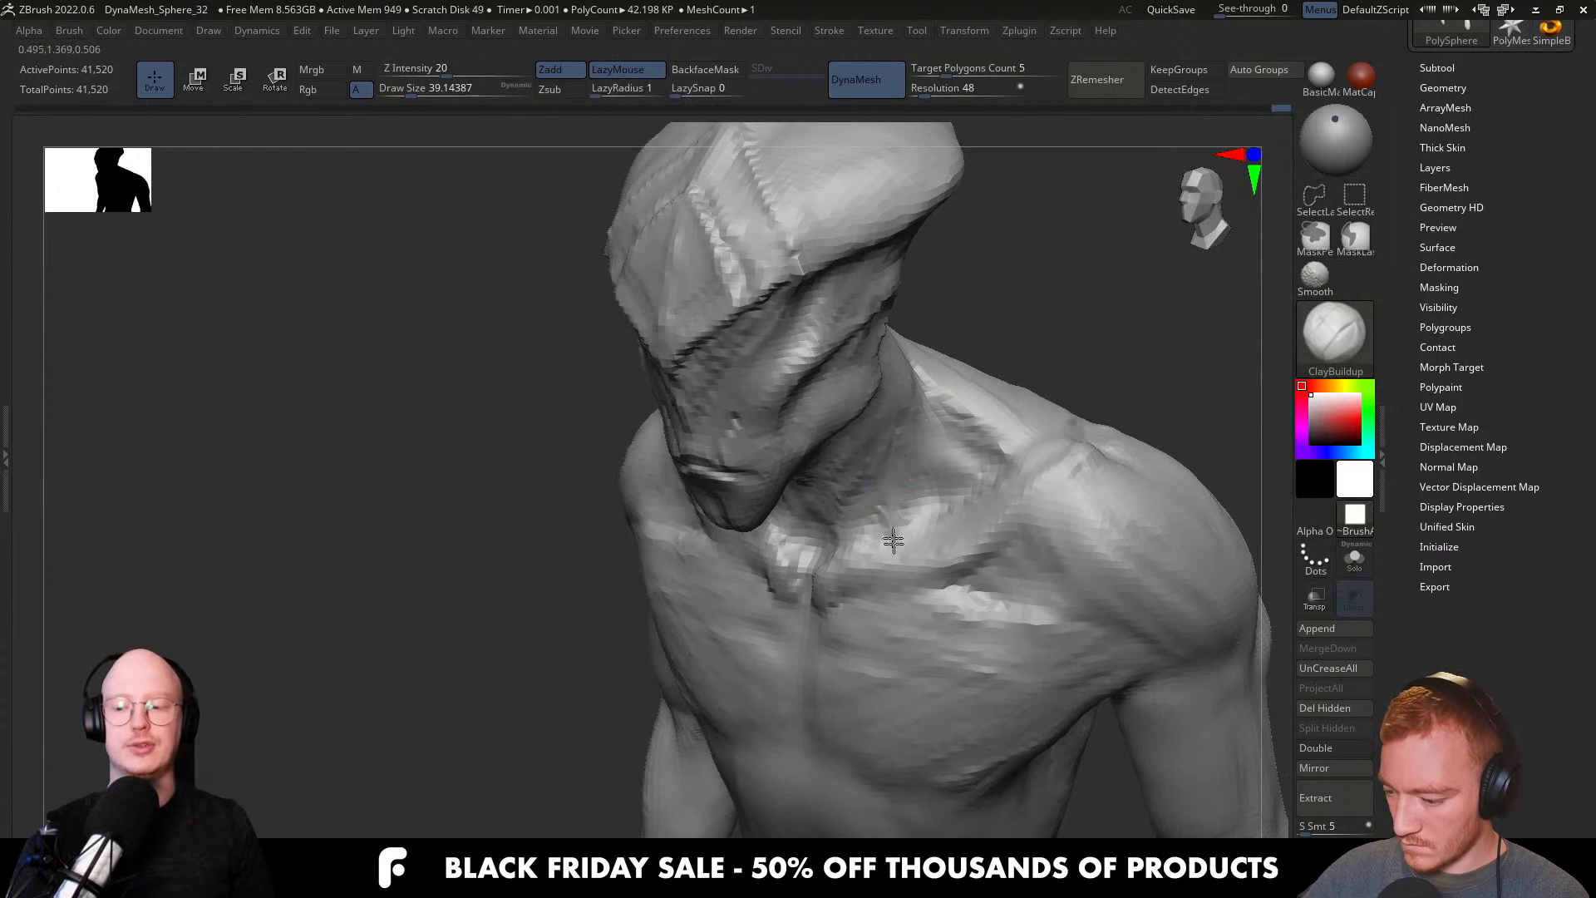
# Define the vertical midline down the abdomen with ClayBuildup at a draw size of about 20.
pyautogui.moveTo(902, 480); pyautogui.dragTo(884, 379, button='right')
pyautogui.moveTo(868, 499)
pyautogui.mouseDown(button='right')
pyautogui.moveTo(956, 535)
pyautogui.moveTo(934, 392)
pyautogui.mouseUp(button='right')
pyautogui.moveTo(950, 539); pyautogui.dragTo(922, 605, button='right')
pyautogui.moveTo(892, 606); pyautogui.dragTo(908, 584)
pyautogui.moveTo(895, 595)
pyautogui.mouseDown(button='right')
pyautogui.moveTo(912, 588)
pyautogui.moveTo(879, 562)
pyautogui.moveTo(906, 509)
pyautogui.moveTo(876, 560)
pyautogui.moveTo(919, 571)
pyautogui.moveTo(819, 613)
pyautogui.mouseUp(button='right')
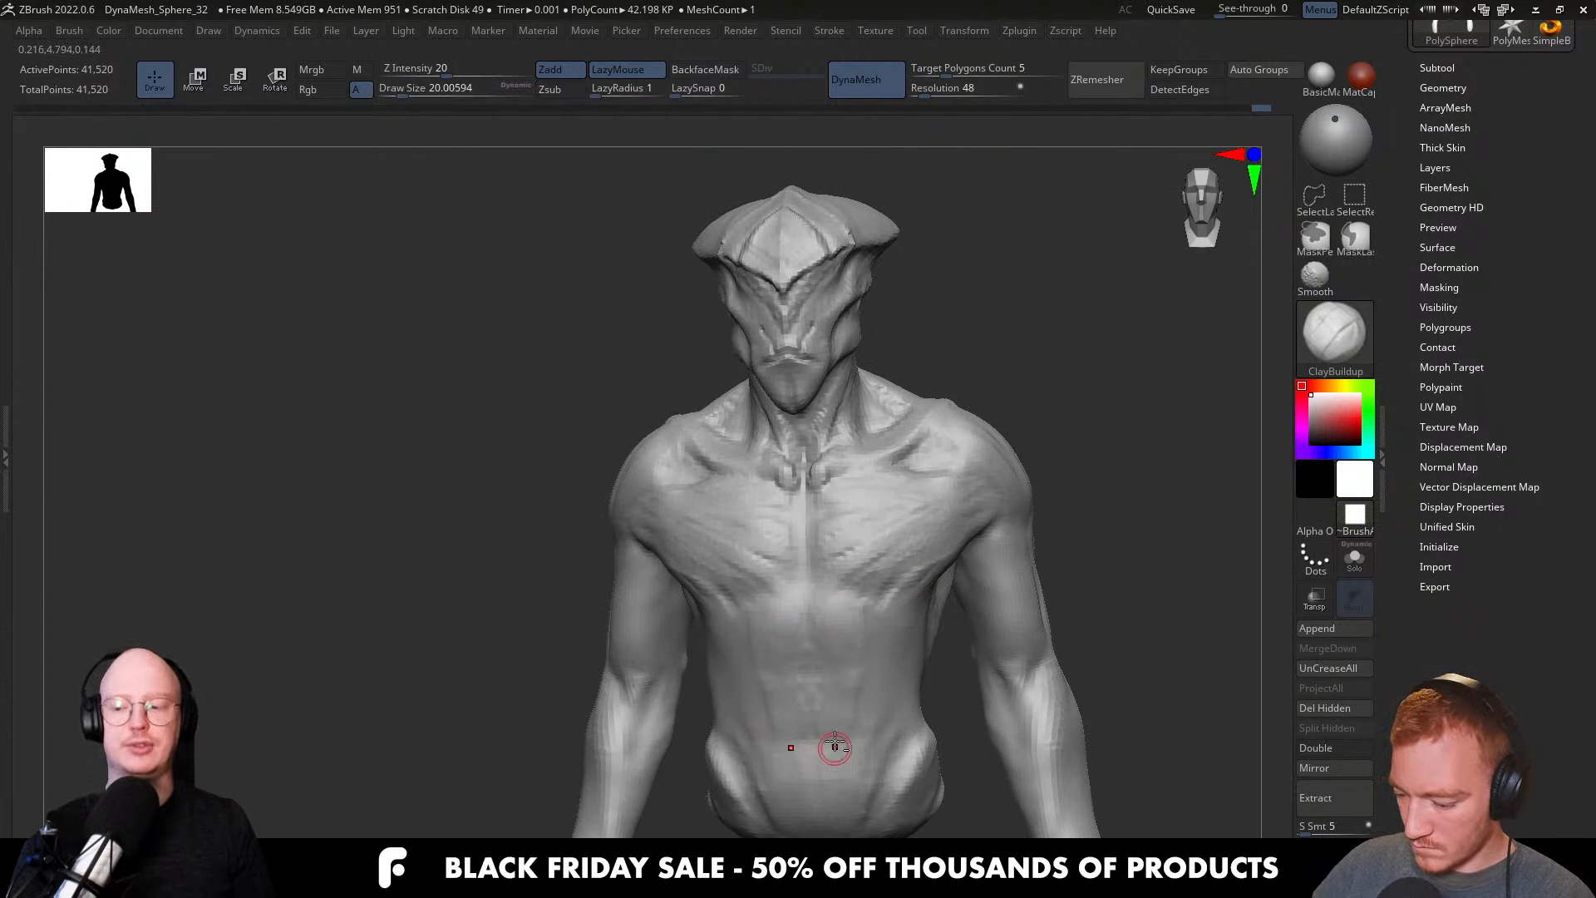
pyautogui.moveTo(834, 750); pyautogui.dragTo(823, 649, button='right')
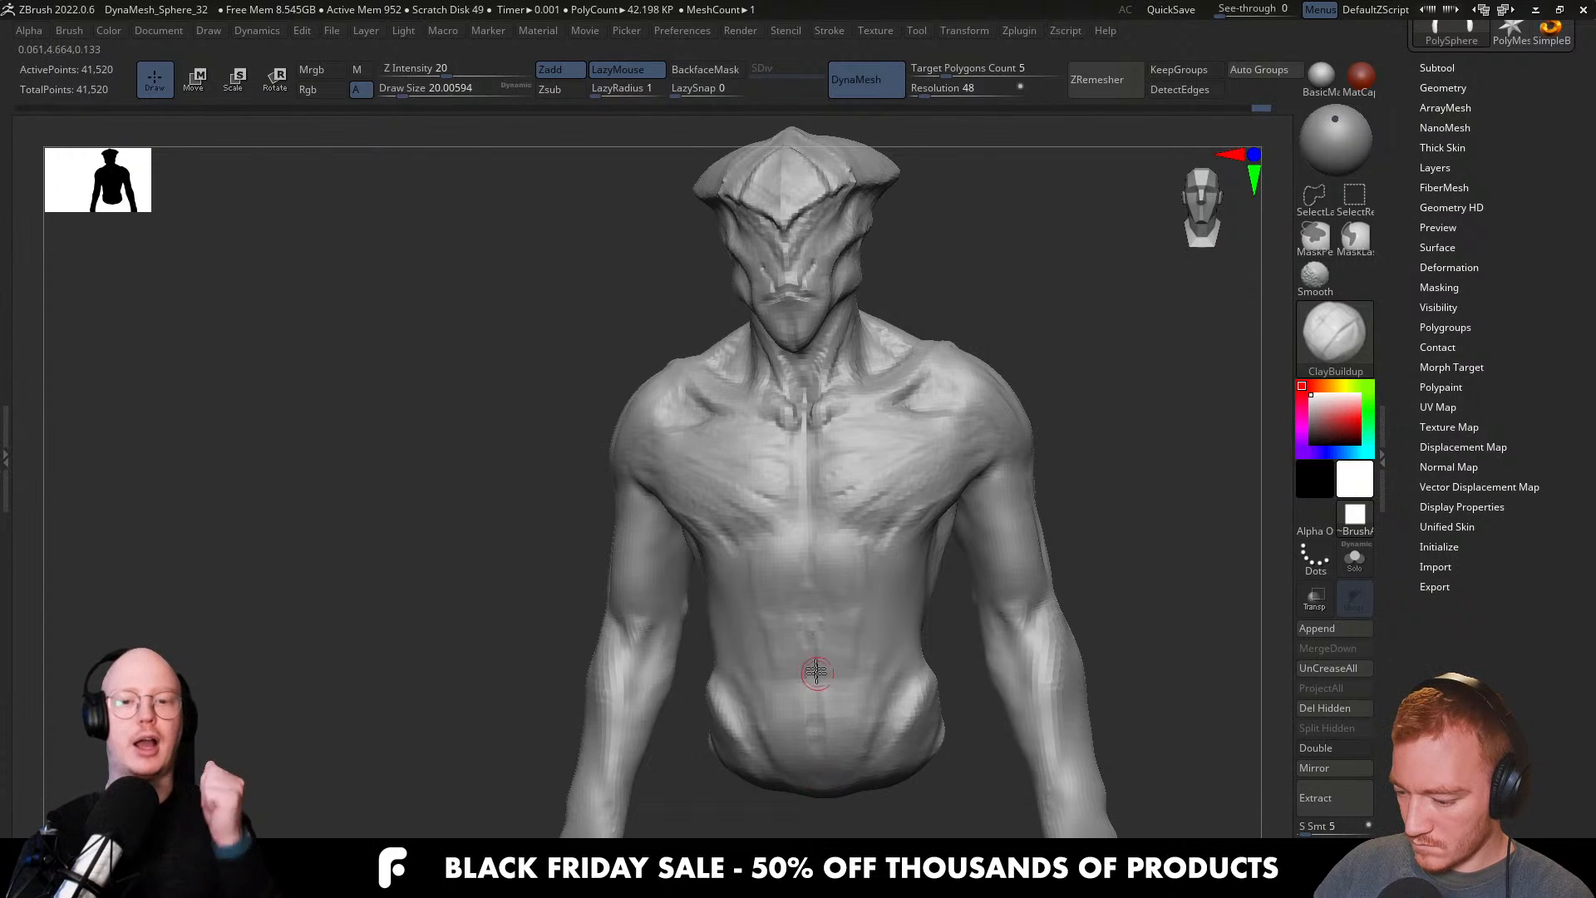
pyautogui.press('[')
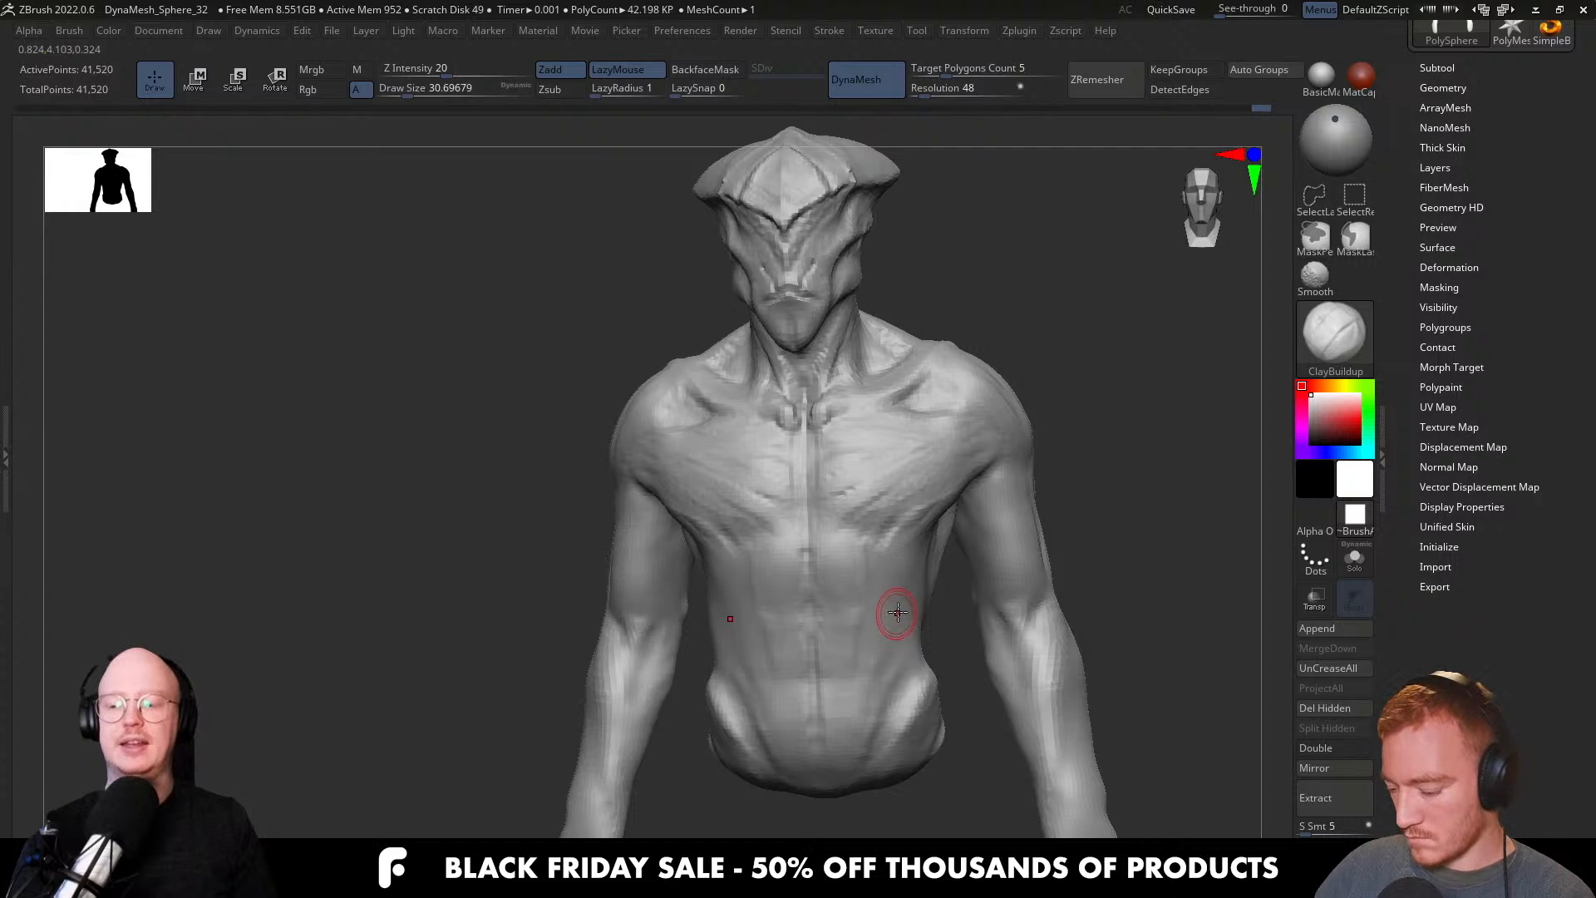
# Build up the lower edge and side of the ribcage with ClayBuildup at a draw size of about 65.
pyautogui.moveTo(898, 614)
pyautogui.mouseDown(button='right')
pyautogui.moveTo(955, 570)
pyautogui.moveTo(937, 606)
pyautogui.mouseUp(button='right')
pyautogui.press('s')
pyautogui.moveTo(901, 573); pyautogui.dragTo(913, 573)
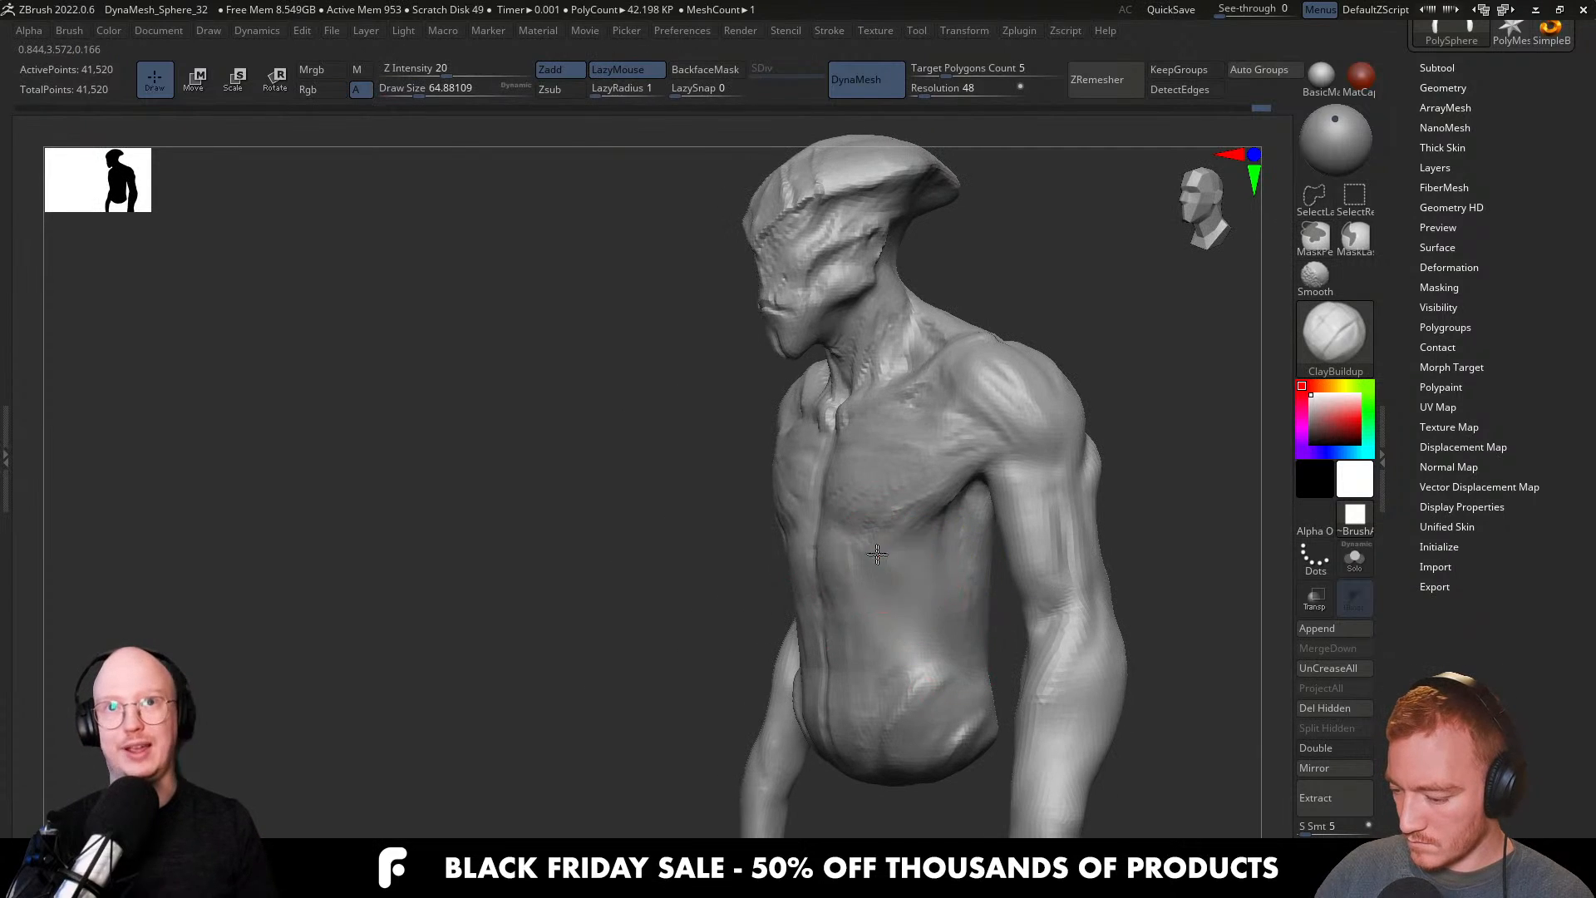
pyautogui.moveTo(956, 592); pyautogui.dragTo(953, 553, button='right')
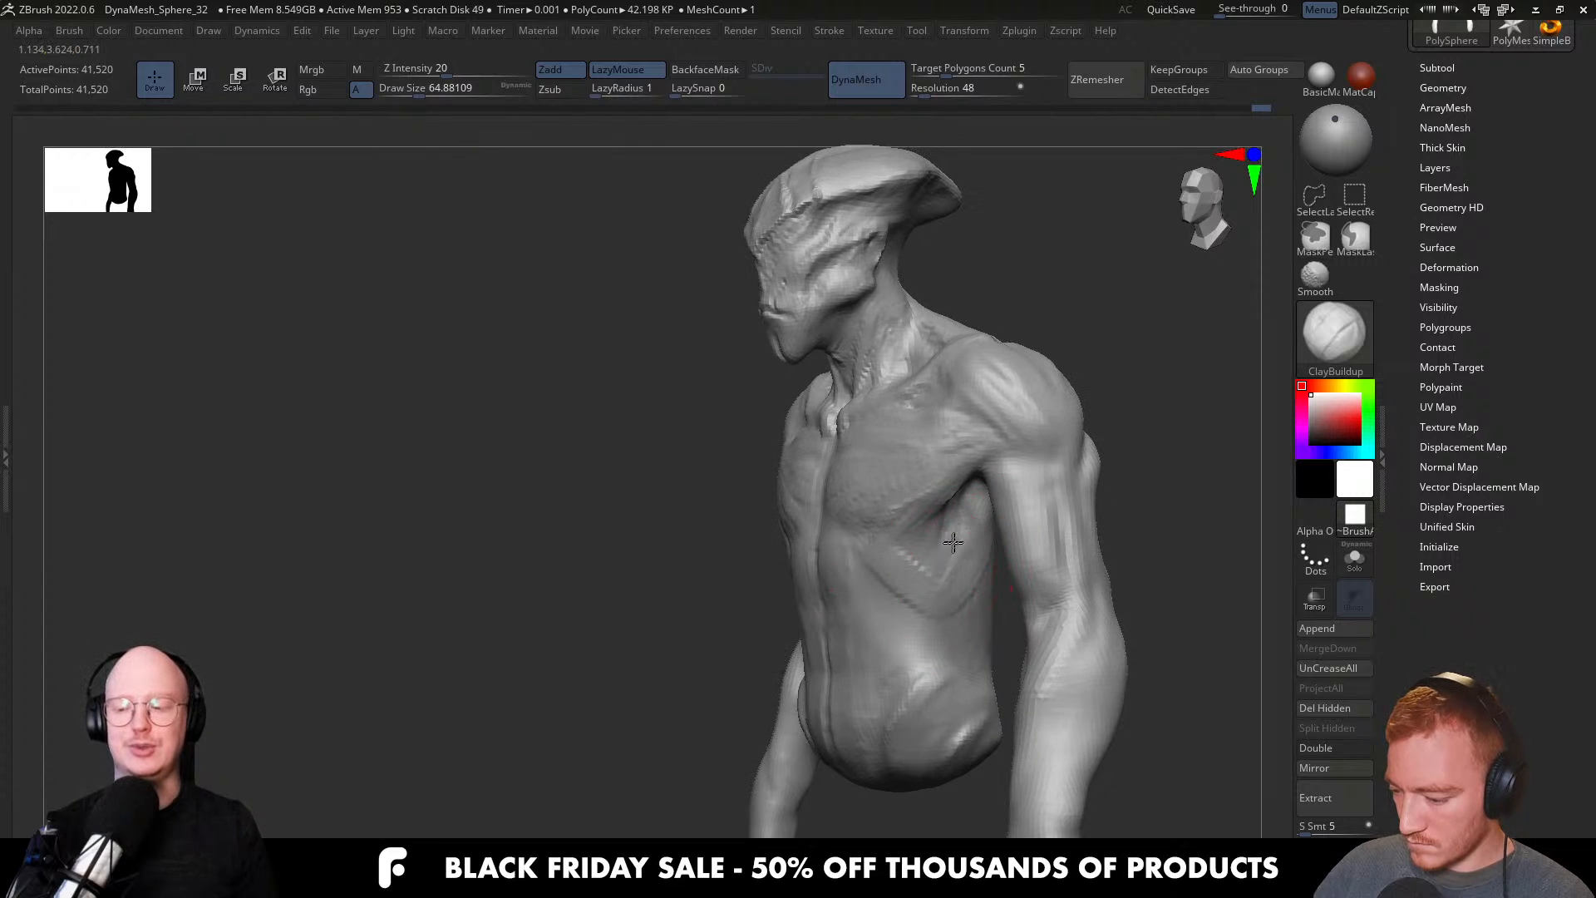
# Shape the oblique and side abdominal forms below the ribcage with ClayBuildup at a draw size of about 51.
pyautogui.moveTo(937, 567)
pyautogui.mouseDown(button='right')
pyautogui.moveTo(944, 612)
pyautogui.moveTo(906, 586)
pyautogui.moveTo(897, 608)
pyautogui.mouseUp(button='right')
pyautogui.press('s')
pyautogui.moveTo(897, 609); pyautogui.dragTo(881, 625)
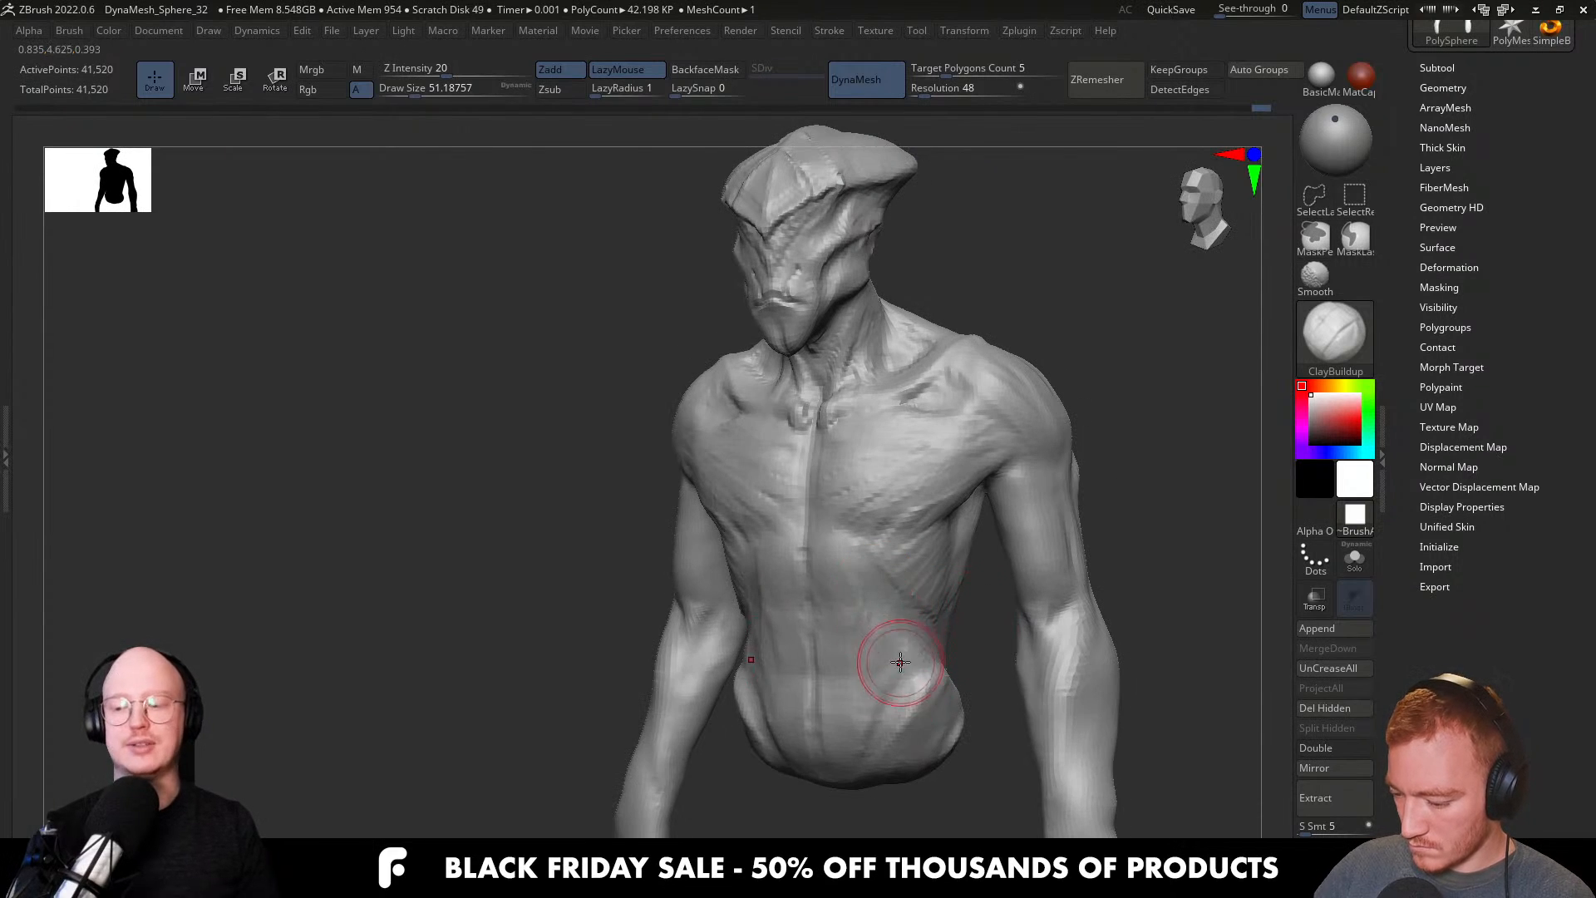
pyautogui.moveTo(900, 663); pyautogui.dragTo(895, 616, button='right')
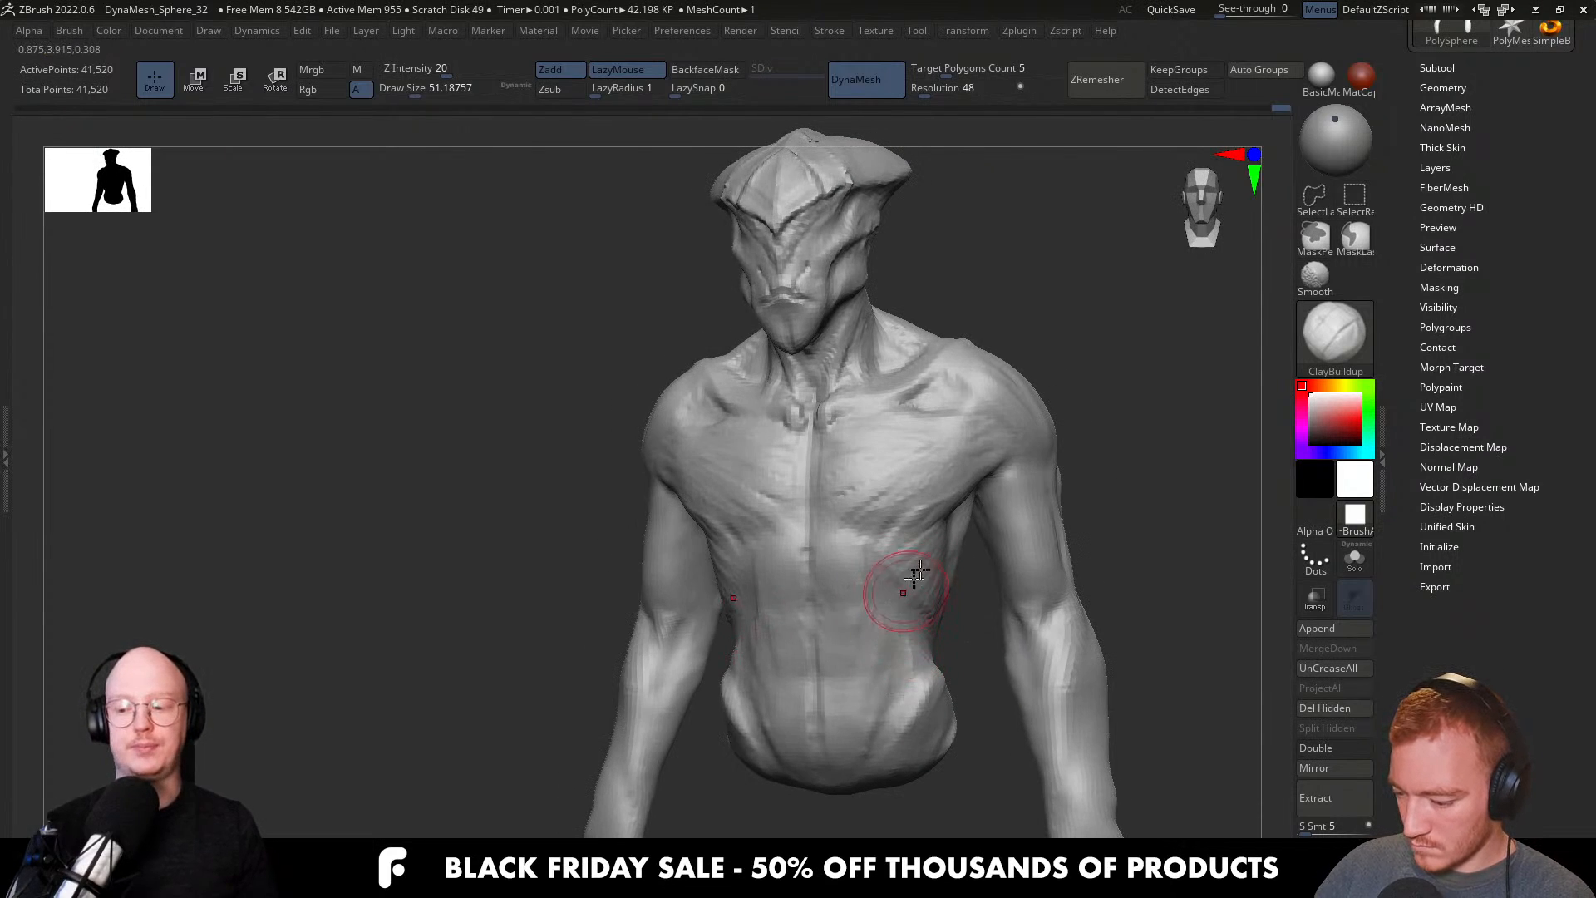
pyautogui.moveTo(932, 545); pyautogui.dragTo(954, 615, button='right')
# Refine the waist and hip contours with the Move brush at draw sizes of about 94 to 132.
pyautogui.press('shift')
pyautogui.moveTo(919, 545)
pyautogui.mouseDown(button='right')
pyautogui.moveTo(1015, 606)
pyautogui.moveTo(934, 606)
pyautogui.mouseUp(button='right')
pyautogui.press('s')
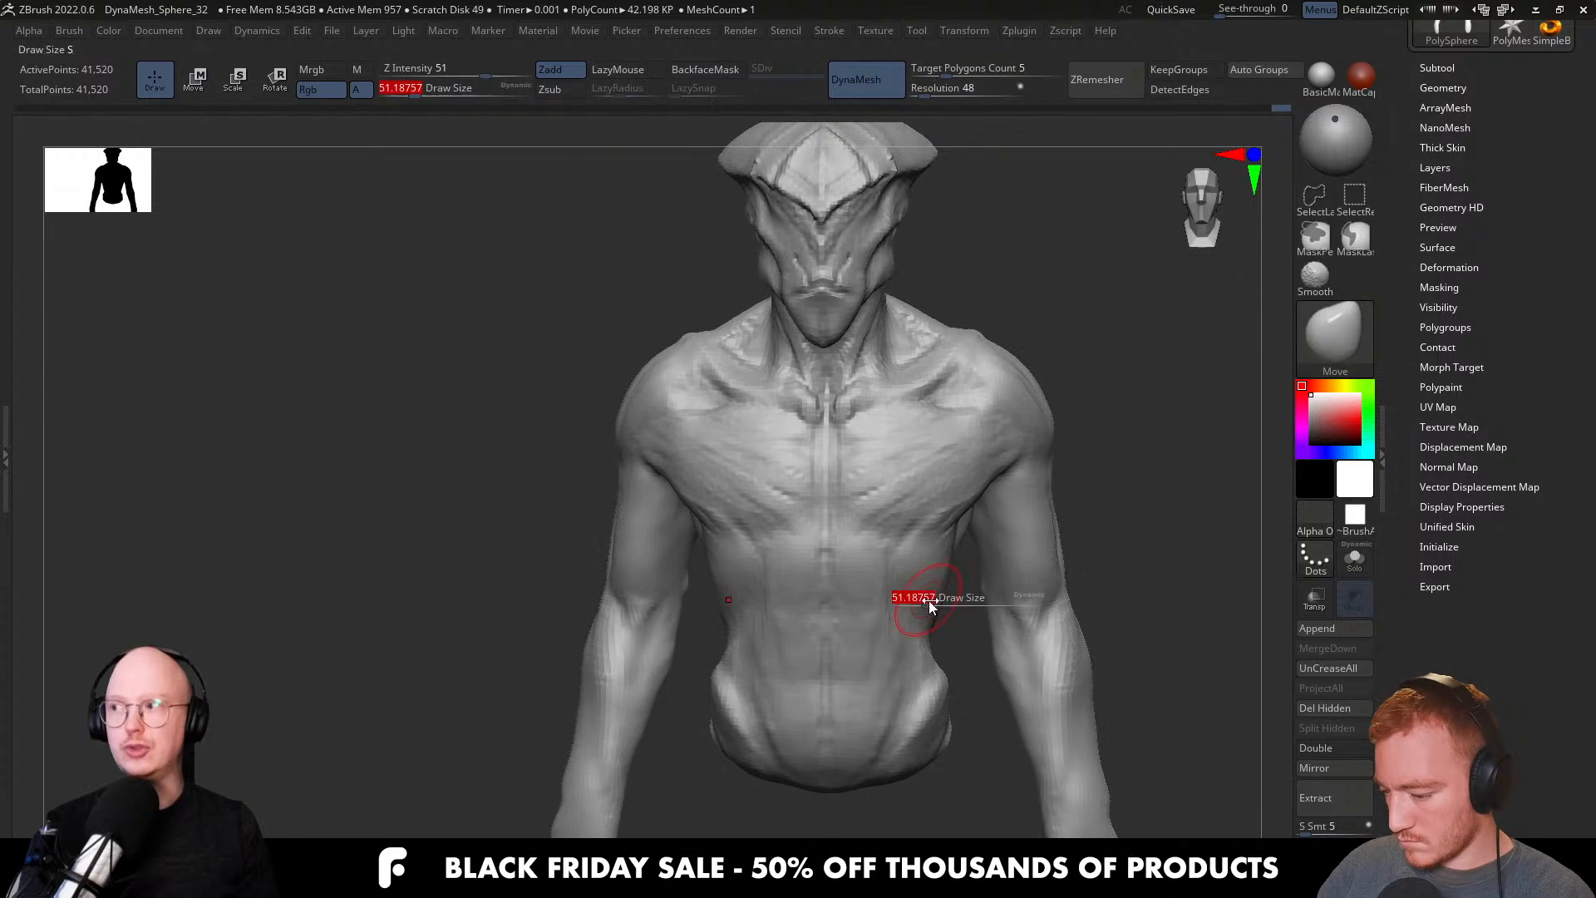
pyautogui.moveTo(931, 607); pyautogui.dragTo(932, 589)
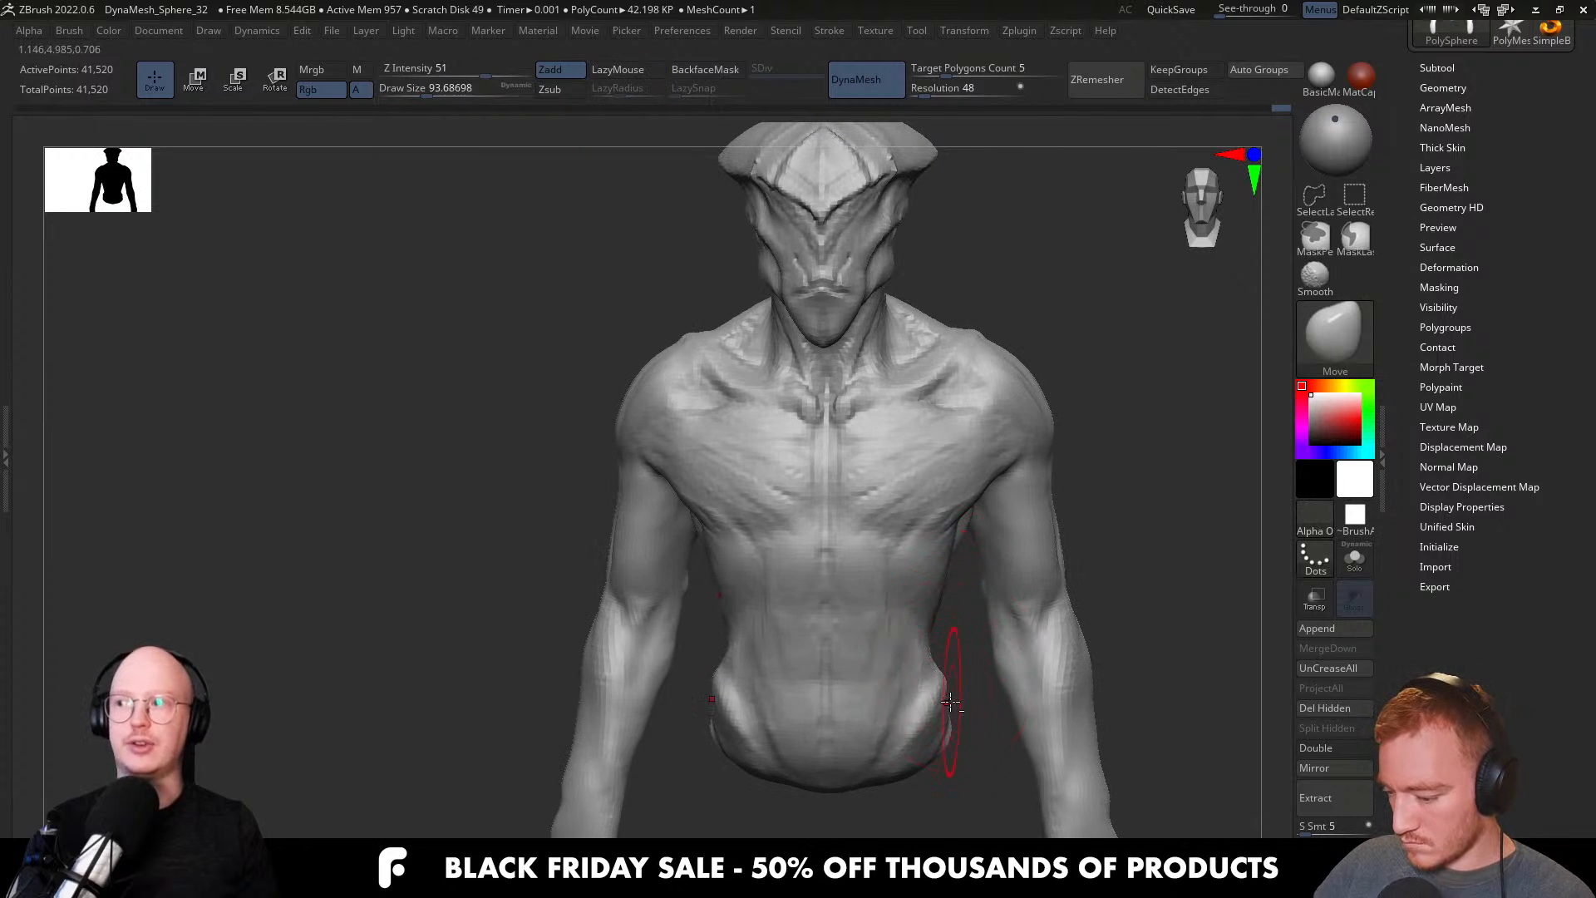
pyautogui.keyDown('alt'); pyautogui.moveTo(952, 699); pyautogui.dragTo(920, 633, button='right'); pyautogui.keyUp('alt')
pyautogui.press(']')
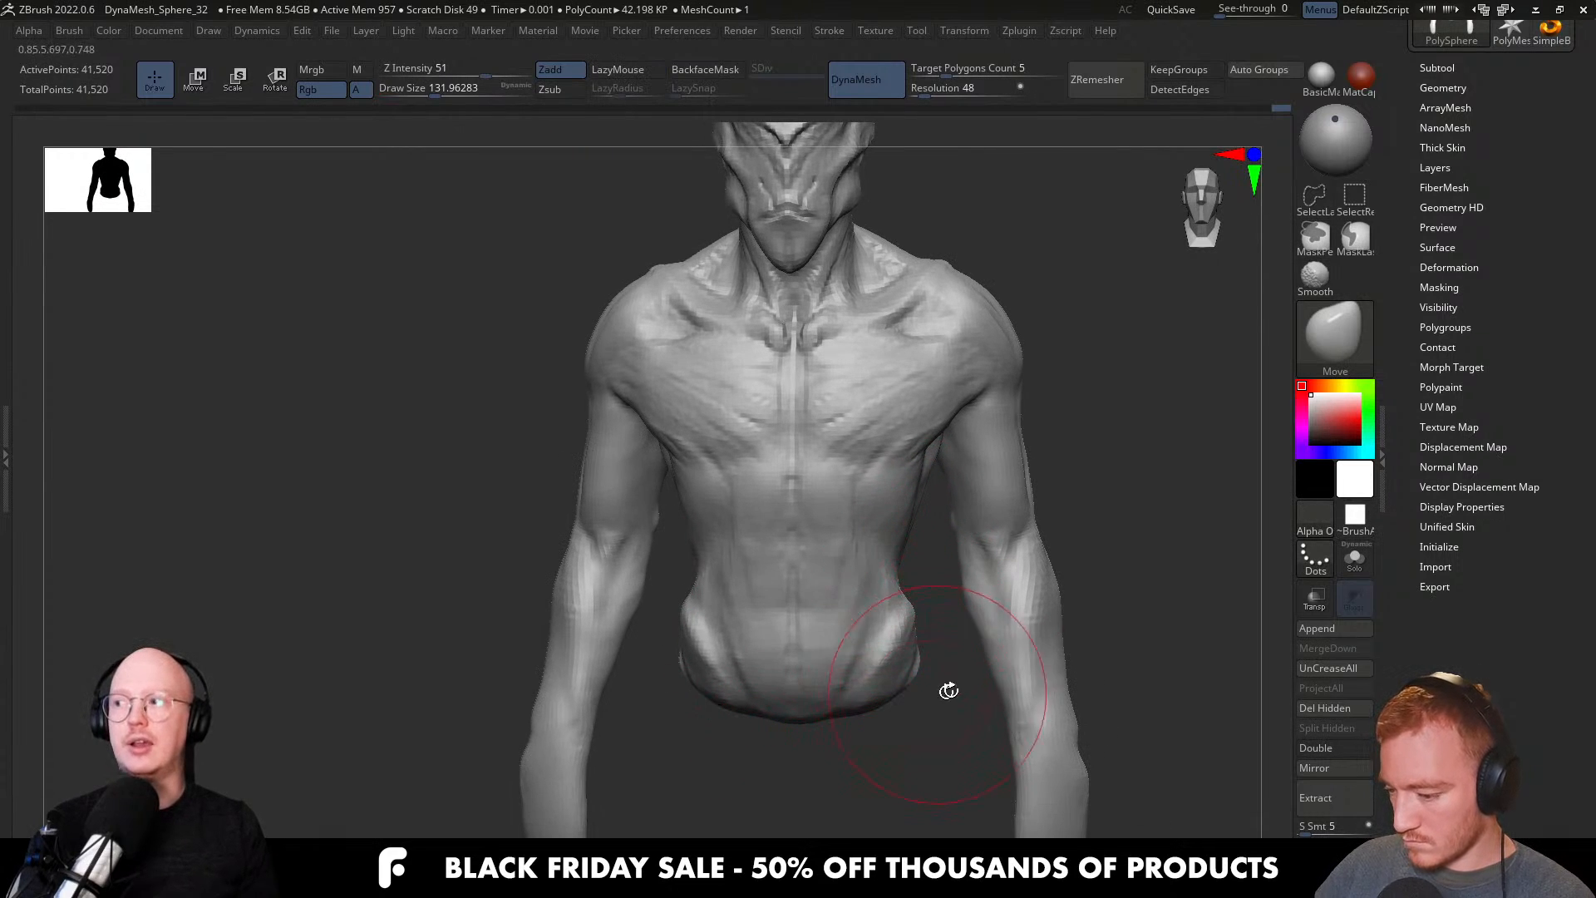
# Adjust the shoulder and head proportions against the whole torso with the Move brush at draw sizes of about 132 to 207.
pyautogui.moveTo(873, 469); pyautogui.dragTo(912, 484, button='right')
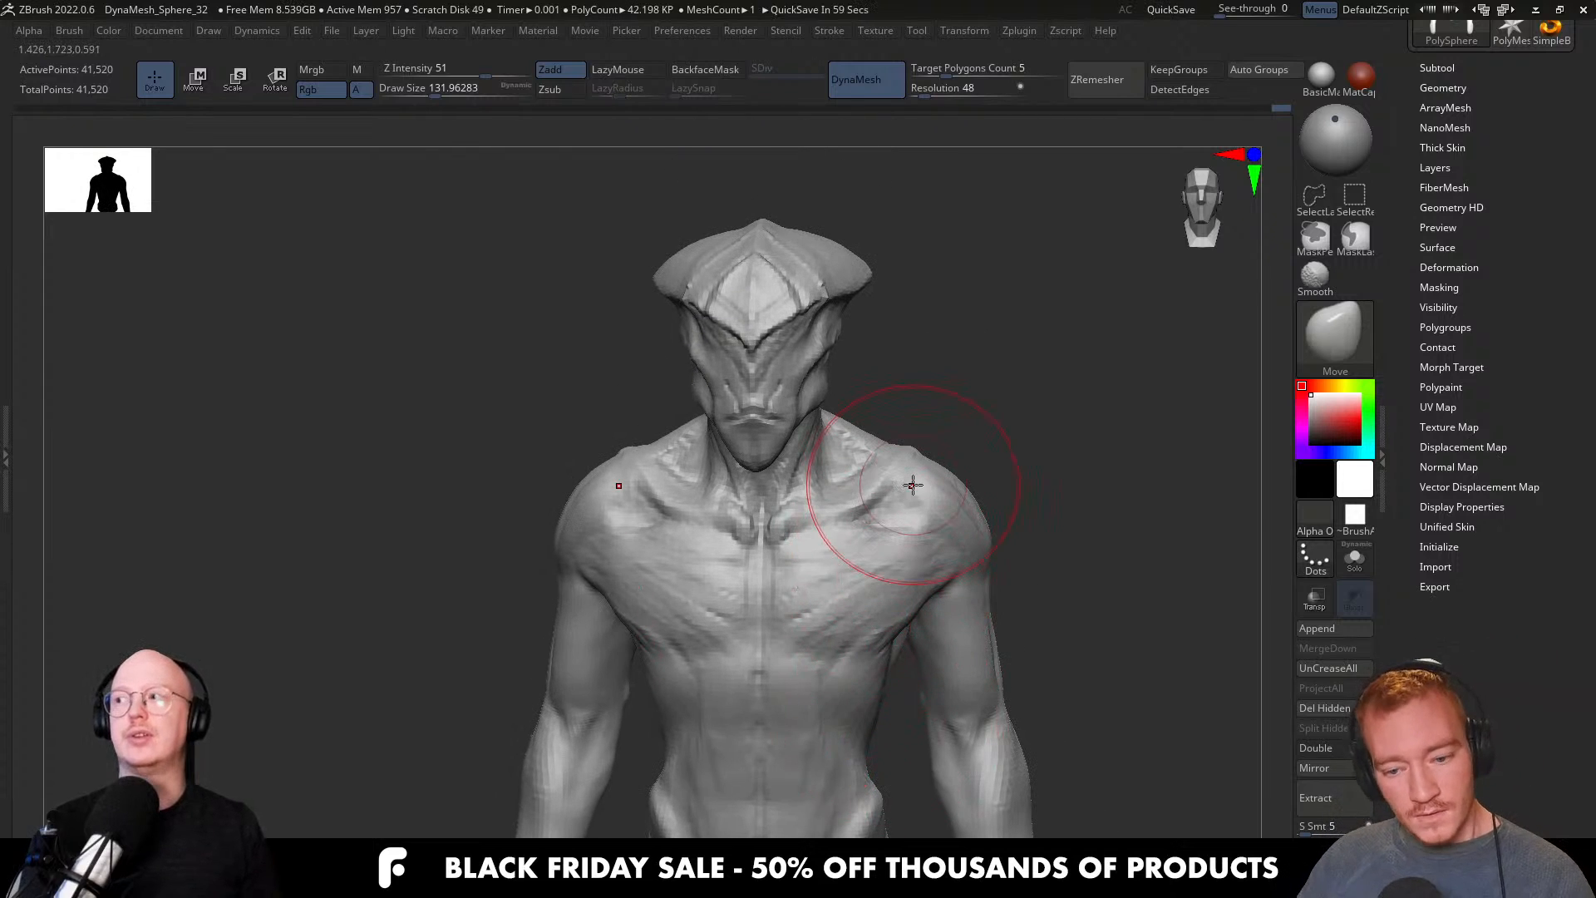
pyautogui.moveTo(797, 387); pyautogui.dragTo(970, 418, button='right')
pyautogui.press('f')
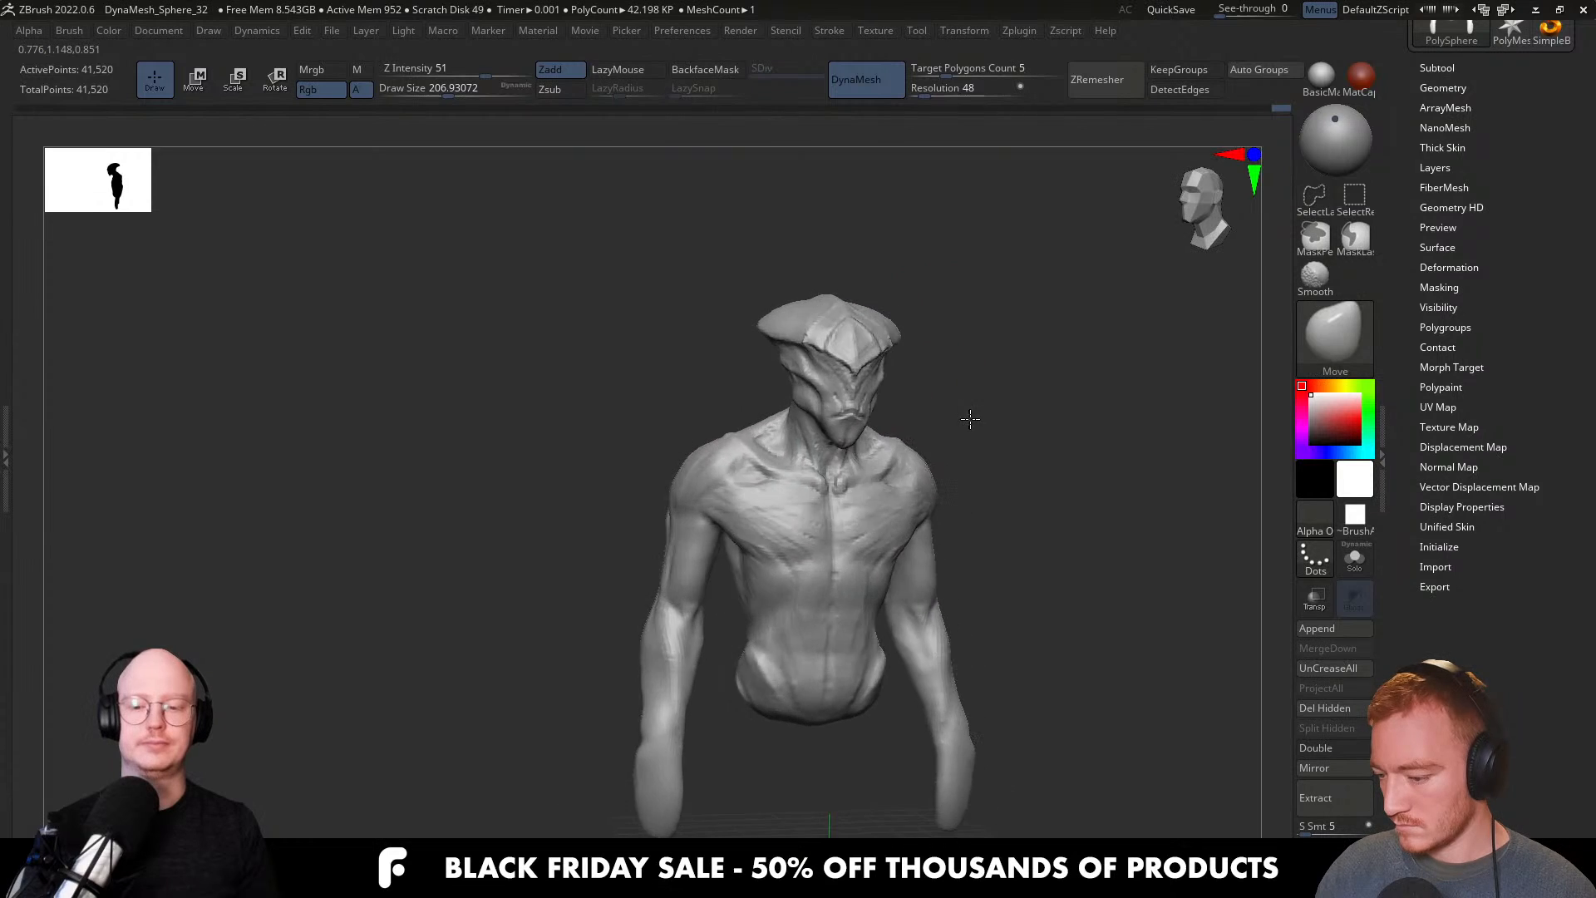
pyautogui.keyDown('ctrl'); pyautogui.moveTo(845, 427); pyautogui.dragTo(837, 410, button='right'); pyautogui.keyUp('ctrl')
pyautogui.press('s')
pyautogui.moveTo(818, 412); pyautogui.dragTo(803, 412)
pyautogui.moveTo(803, 412)
pyautogui.mouseDown(button='right')
pyautogui.moveTo(807, 441)
pyautogui.moveTo(890, 421)
pyautogui.mouseUp(button='right')
pyautogui.press('ctrl')
pyautogui.moveTo(821, 536)
pyautogui.keyDown('ctrl'); pyautogui.mouseDown(button='right')
pyautogui.moveTo(808, 563)
pyautogui.moveTo(756, 541)
pyautogui.moveTo(697, 577)
pyautogui.moveTo(819, 527)
pyautogui.moveTo(806, 527)
pyautogui.moveTo(886, 452)
pyautogui.moveTo(867, 409)
pyautogui.moveTo(891, 418)
pyautogui.moveTo(812, 458)
pyautogui.mouseUp(button='right'); pyautogui.keyUp('ctrl')
# Build up the lower jaw and cheek edge with ClayBuildup at draw sizes of about 46 to 49.
pyautogui.press('b')
pyautogui.press('c')
pyautogui.press('b')
pyautogui.moveTo(881, 428); pyautogui.dragTo(808, 502)
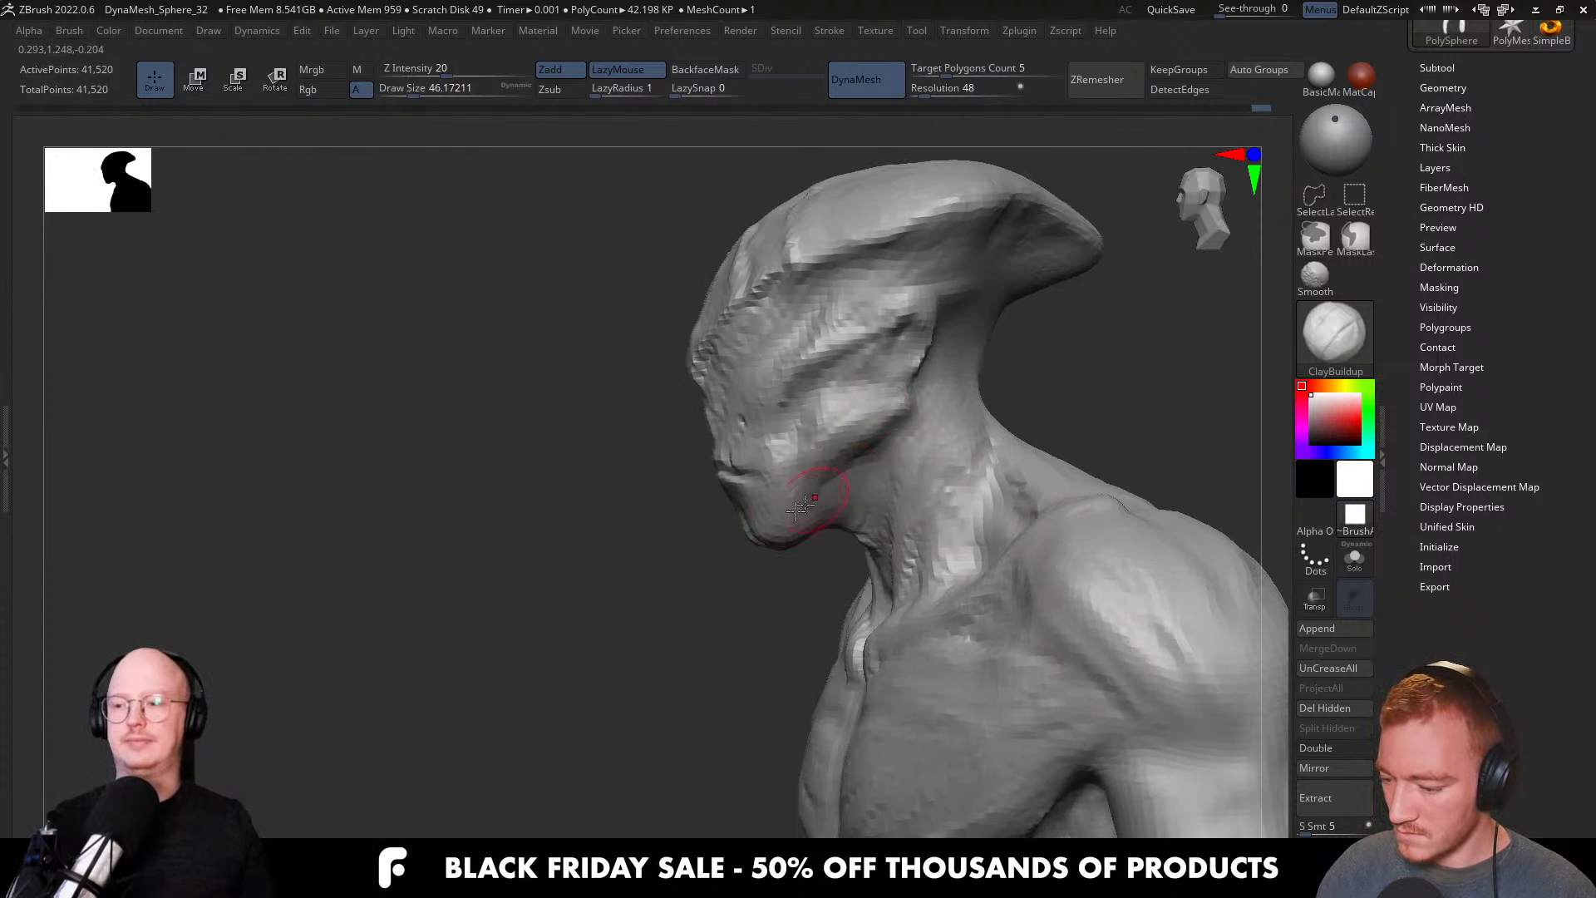
pyautogui.press('[')
pyautogui.press('[')
pyautogui.press('[')
pyautogui.moveTo(790, 515)
pyautogui.mouseDown(button='right')
pyautogui.moveTo(846, 482)
pyautogui.moveTo(816, 485)
pyautogui.mouseUp(button='right')
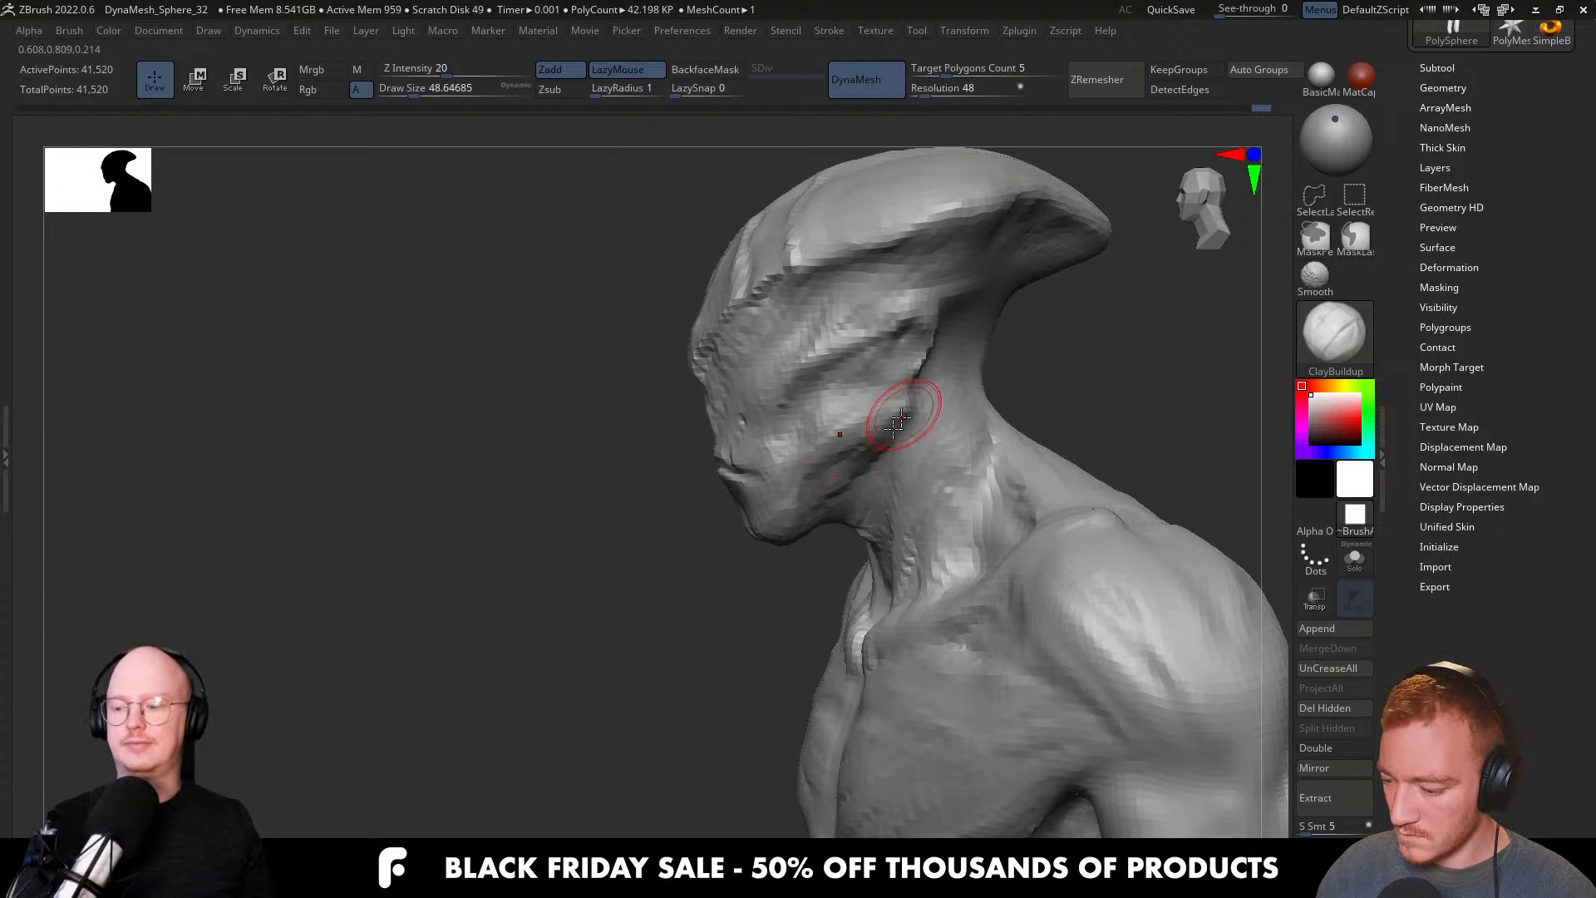
# Undo the last two ClayBuildup strokes on the jaw.
pyautogui.moveTo(867, 441); pyautogui.dragTo(830, 505, button='right')
pyautogui.hotkey('ctrl', 'z')
pyautogui.hotkey('ctrl', 'z')
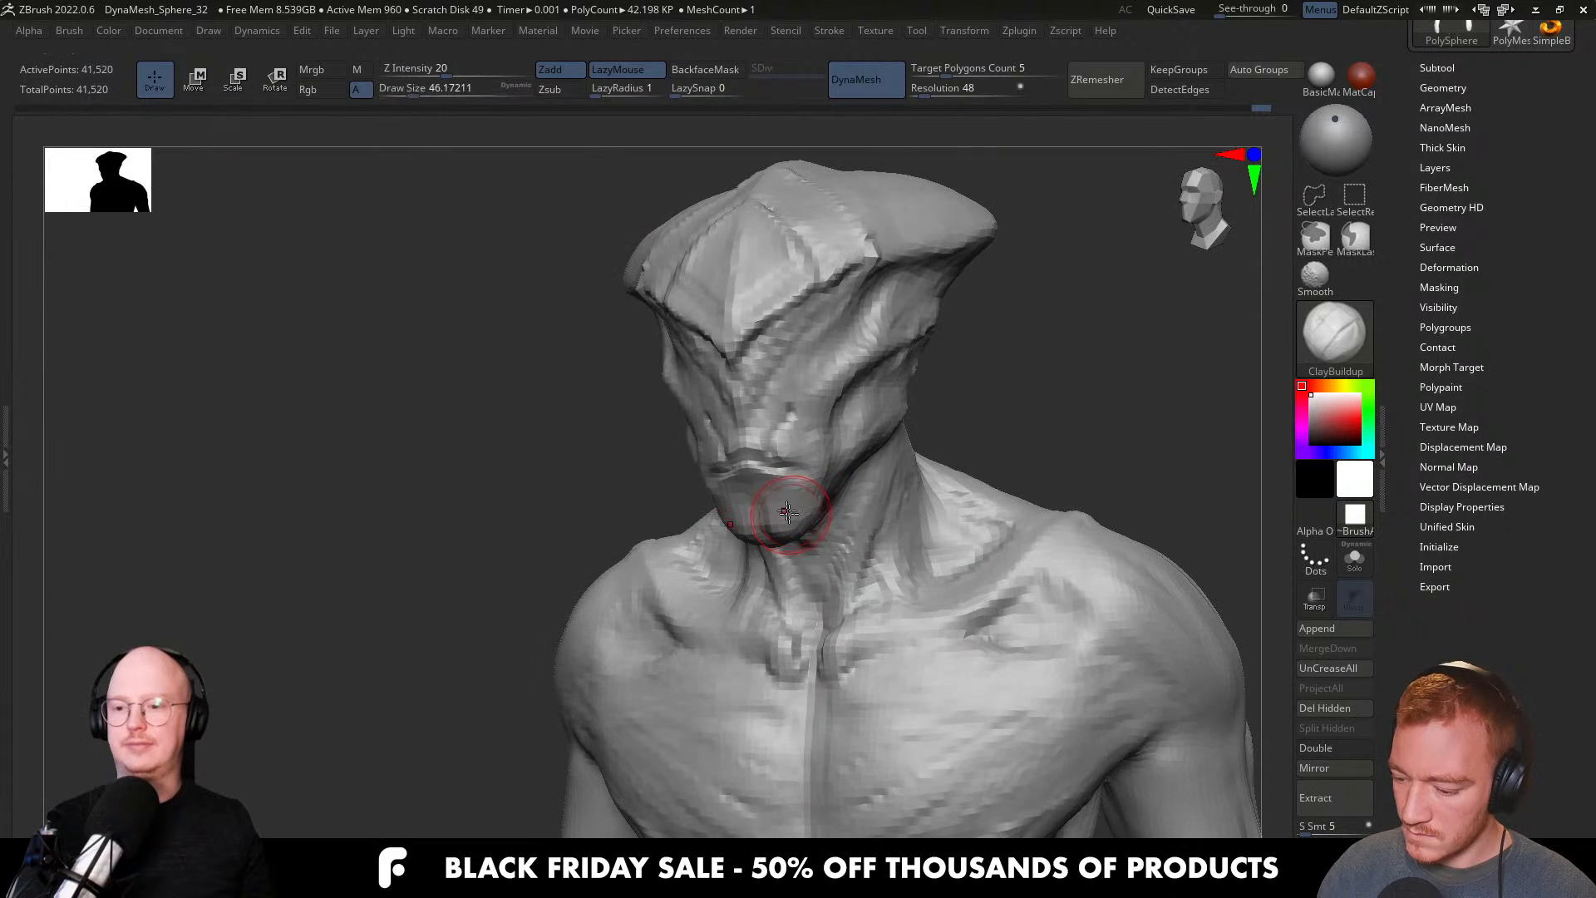
# Reshape the chin with the Move brush and define the mouth and lower lip with ClayBuildup at a draw size of about 51.
pyautogui.moveTo(856, 485)
pyautogui.mouseDown(button='right')
pyautogui.moveTo(1010, 491)
pyautogui.moveTo(882, 501)
pyautogui.moveTo(833, 469)
pyautogui.moveTo(796, 508)
pyautogui.moveTo(799, 540)
pyautogui.mouseUp(button='right')
pyautogui.press('b')
pyautogui.press('m')
pyautogui.press('v')
pyautogui.press(']')
pyautogui.press(']')
pyautogui.moveTo(812, 475); pyautogui.dragTo(812, 488)
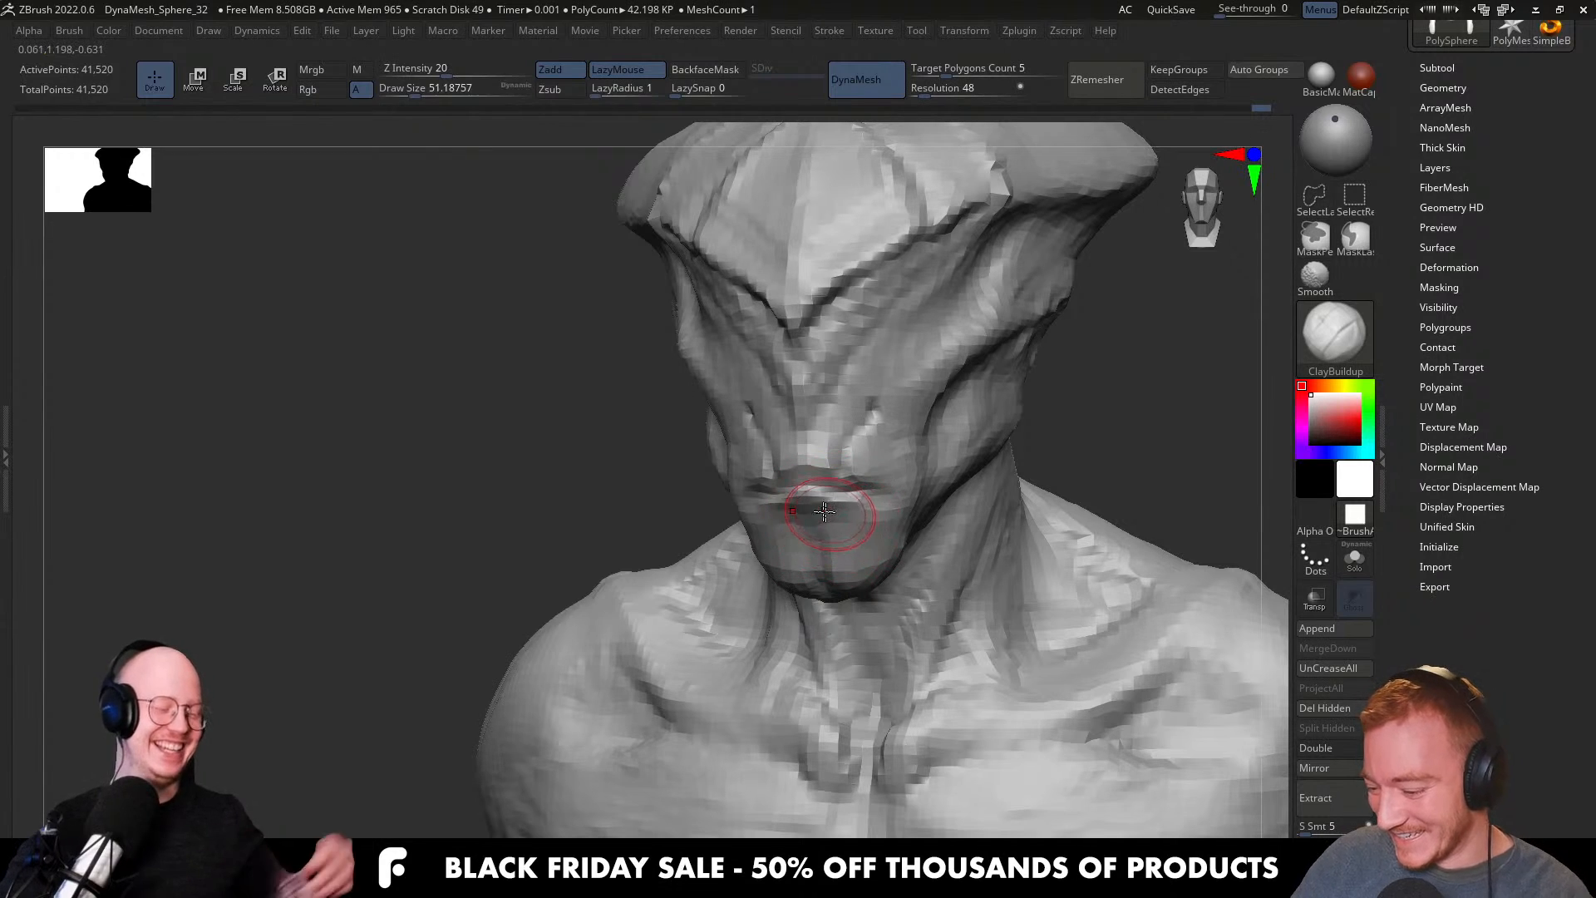
pyautogui.moveTo(824, 511); pyautogui.dragTo(882, 484)
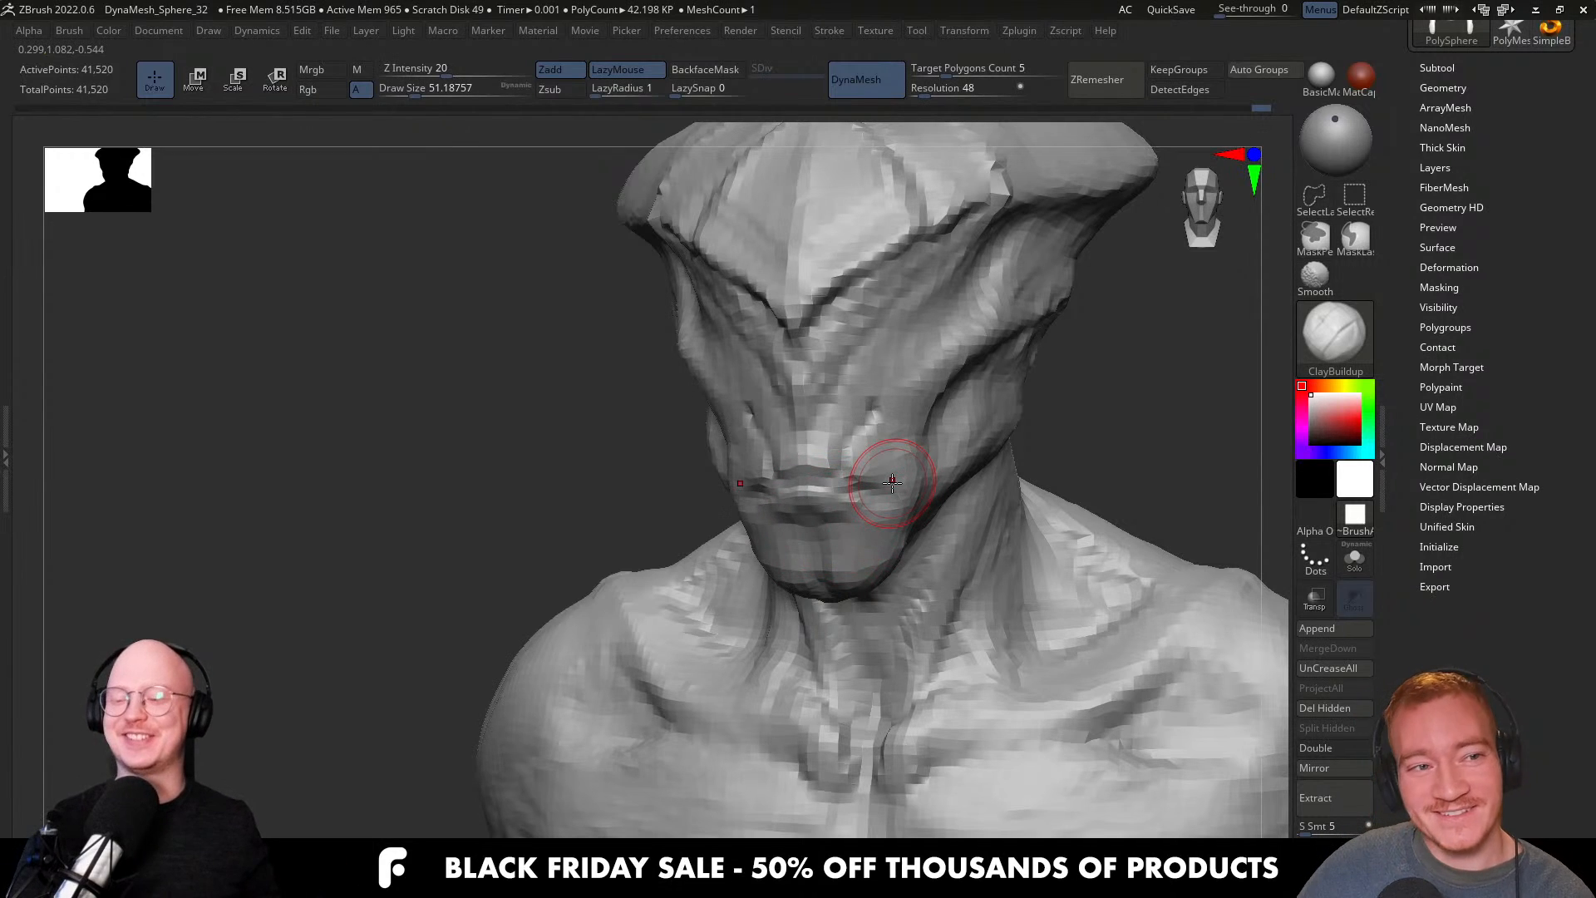
# Switch to the web browser and look over the FlippedNormals homepage down to its staff picks.
pyautogui.hotkey('alt', 'Tab')
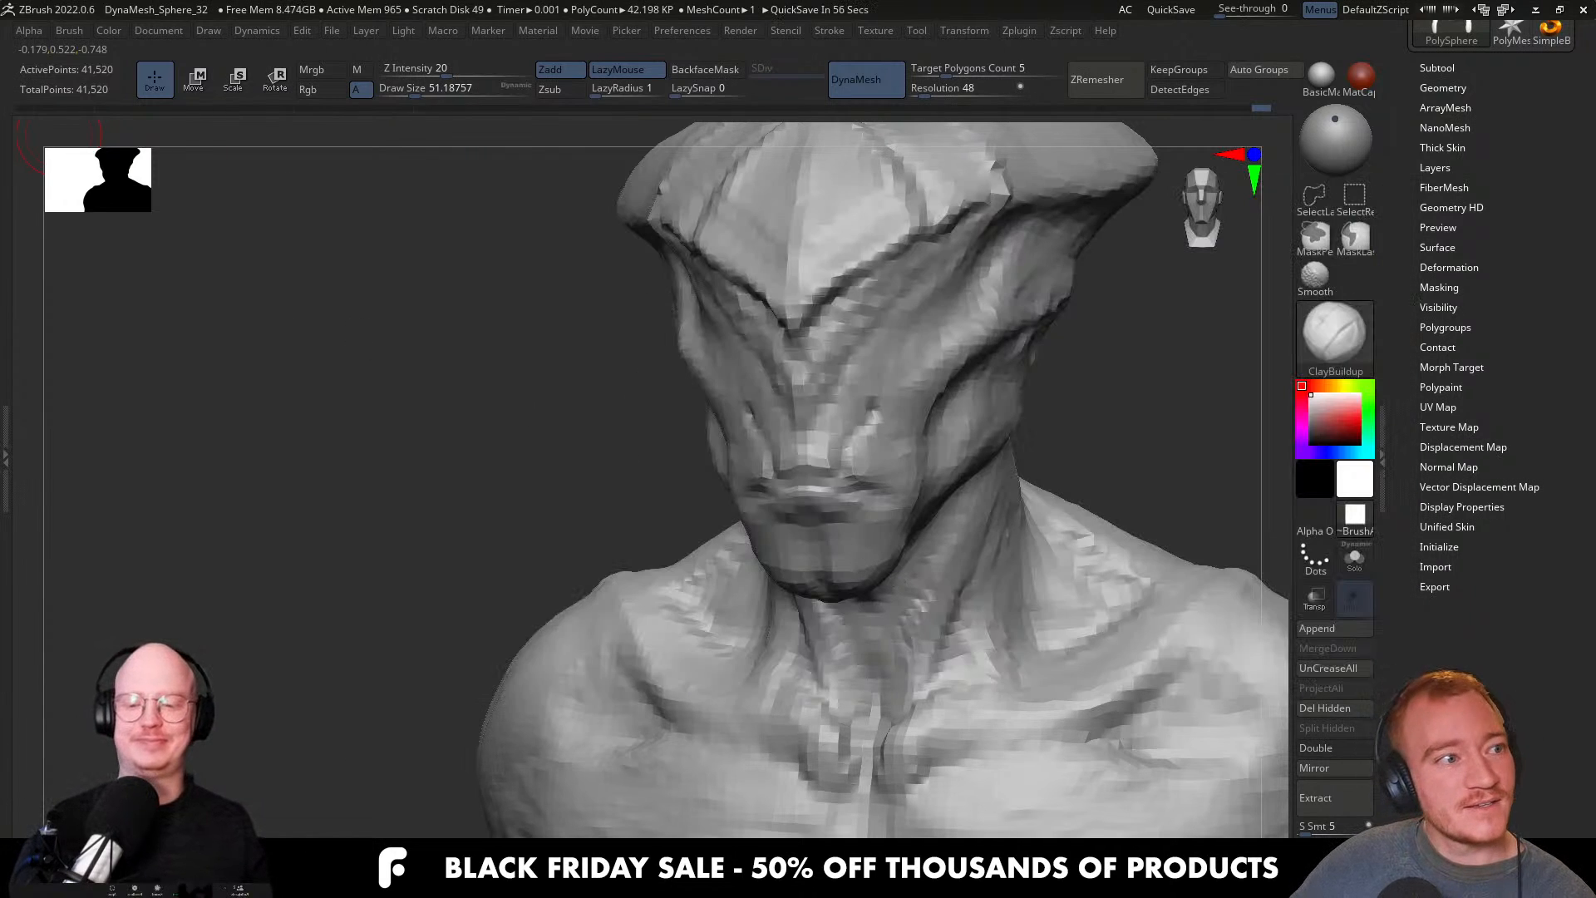
pyautogui.moveTo(751, 897); pyautogui.dragTo(755, 136)
pyautogui.doubleClick(755, 136)
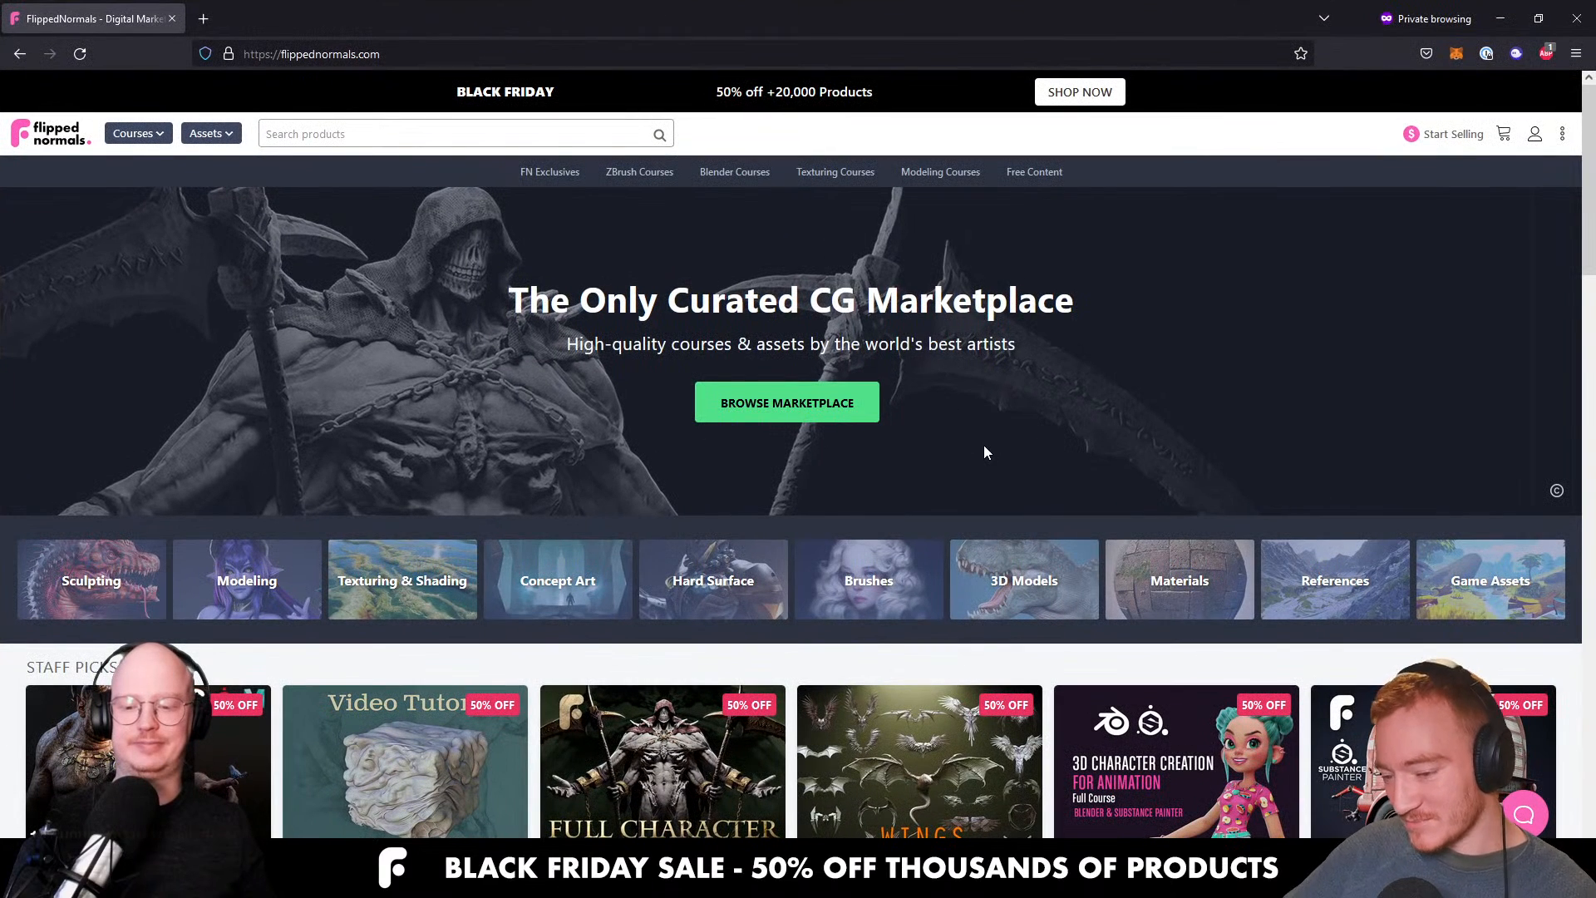
pyautogui.scroll(-1, 1071, 466)
pyautogui.scroll(1, 1031, 446)
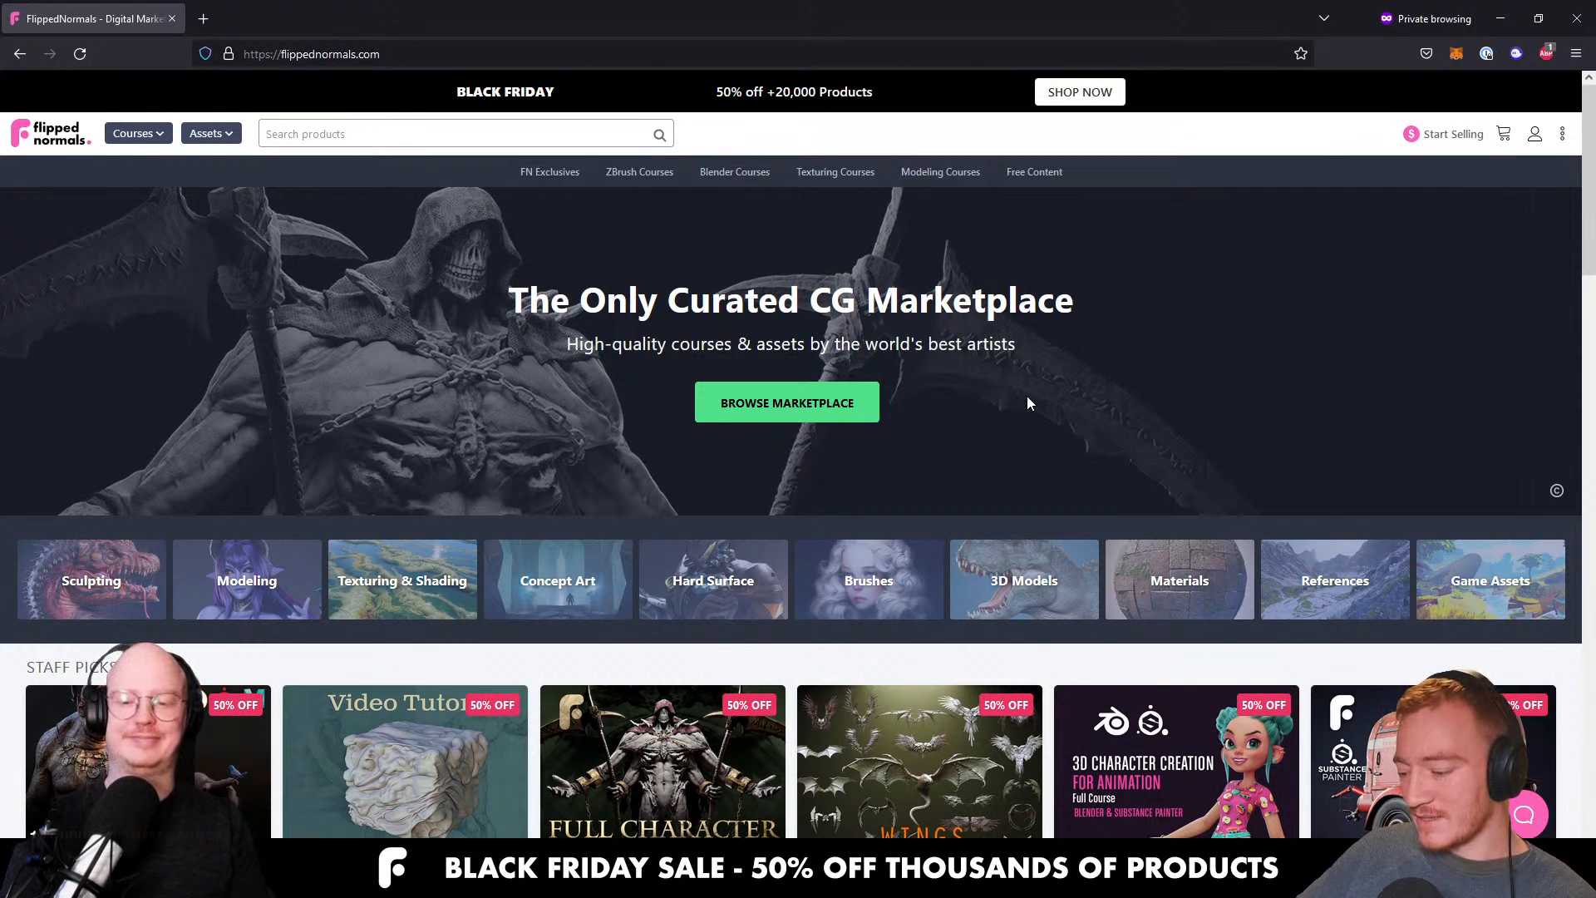
pyautogui.scroll(-2, 1026, 403)
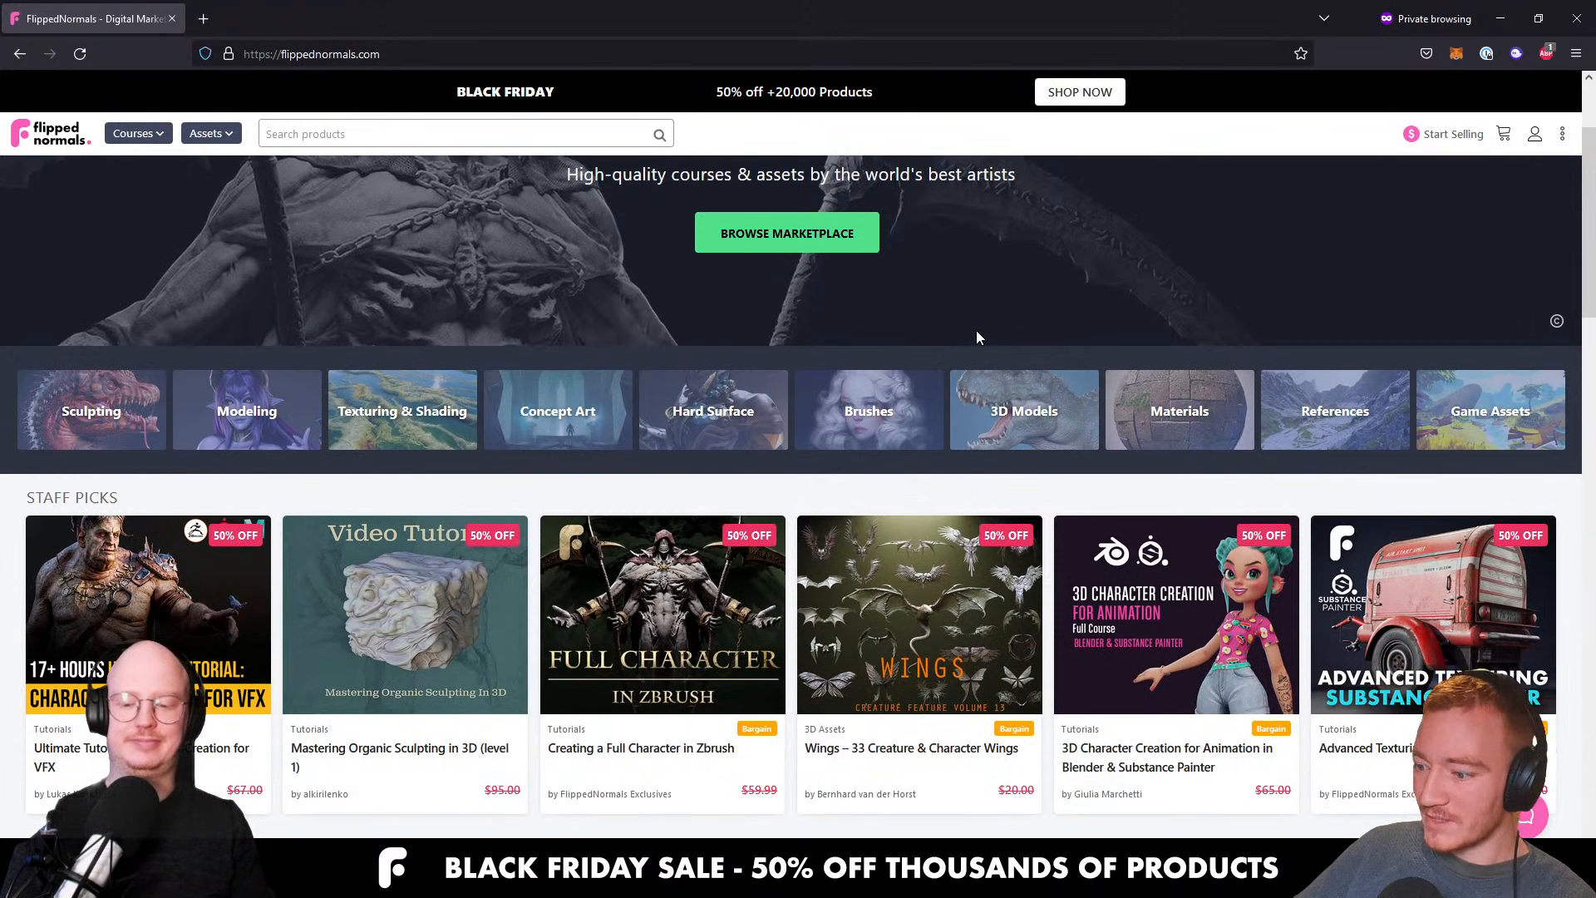
pyautogui.scroll(-1, 985, 331)
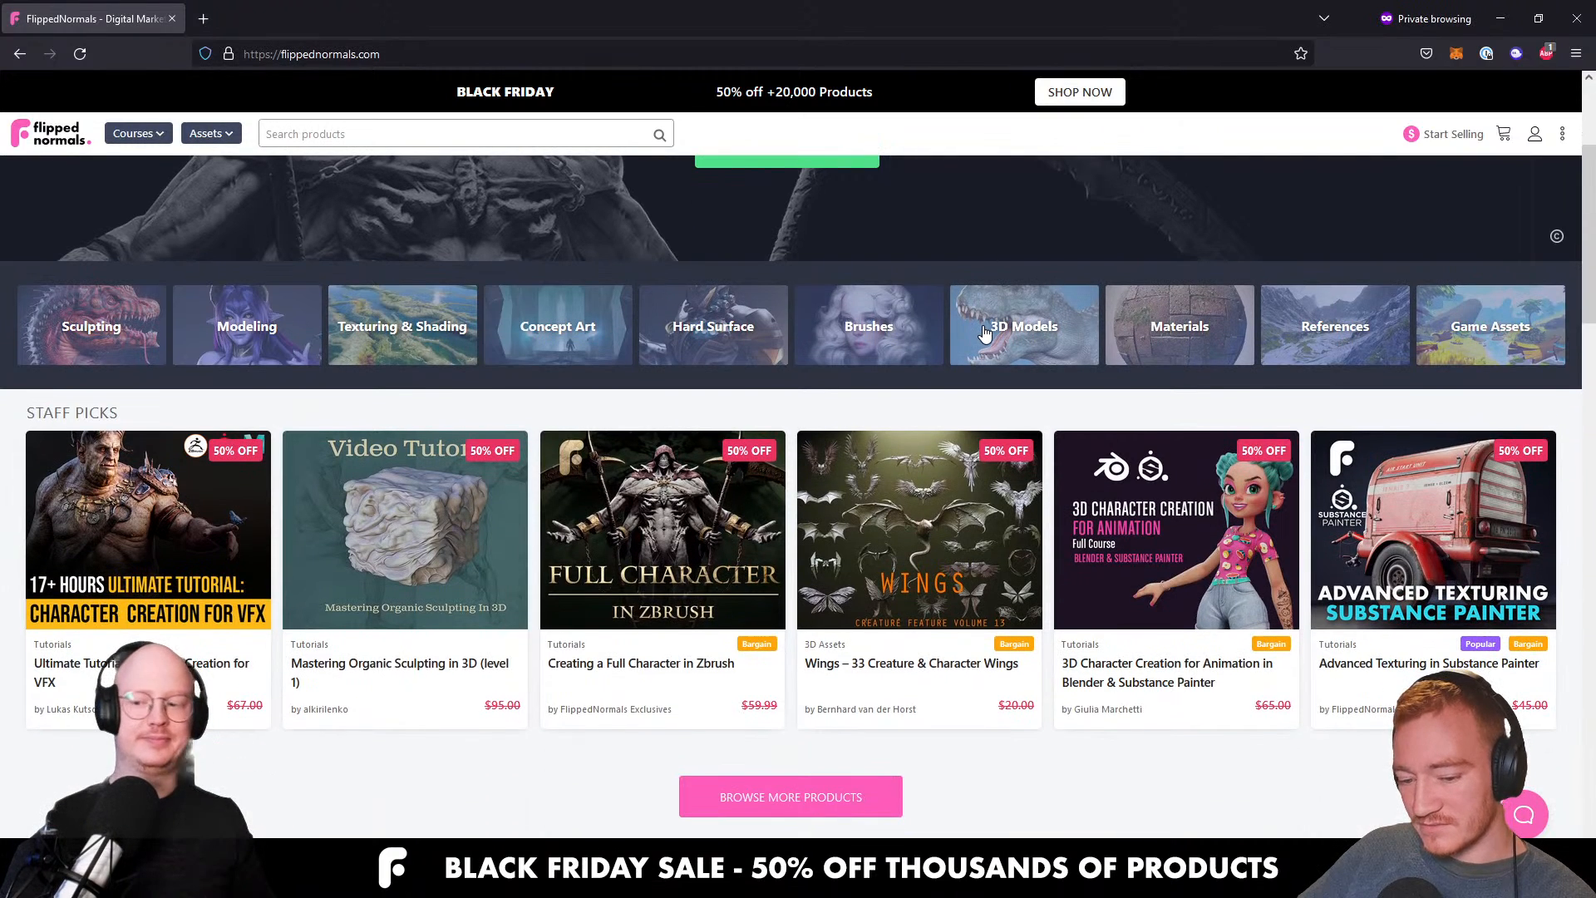
pyautogui.scroll(-1, 984, 333)
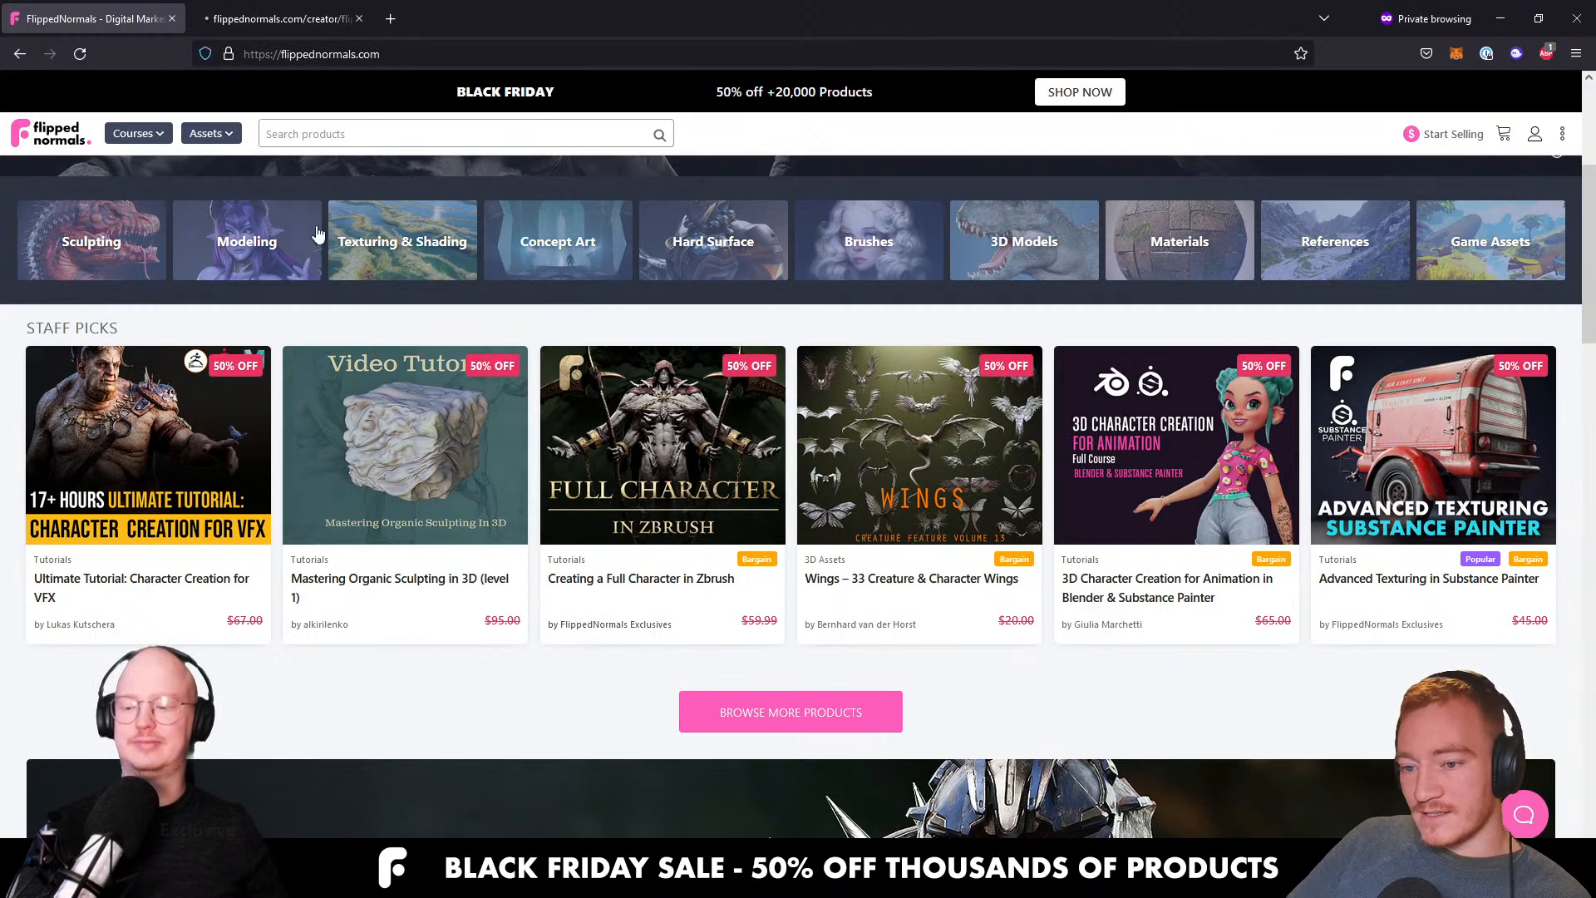
# View the FlippedNormals Exclusives creator page and look through its discounted courses and kits.
pyautogui.click(293, 20)
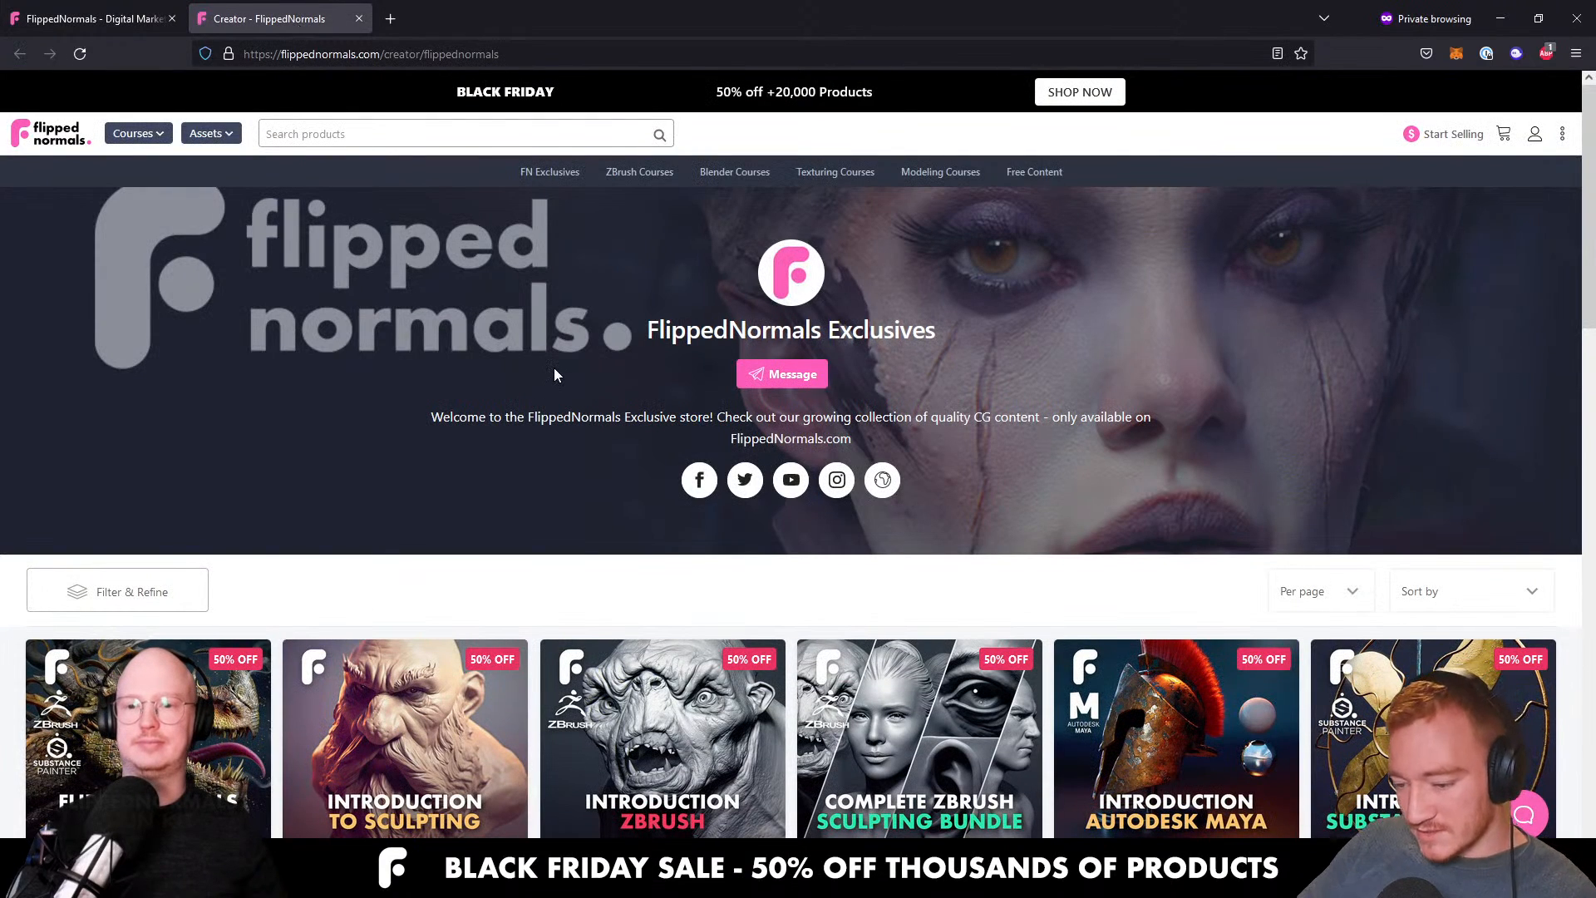
pyautogui.scroll(-1, 560, 366)
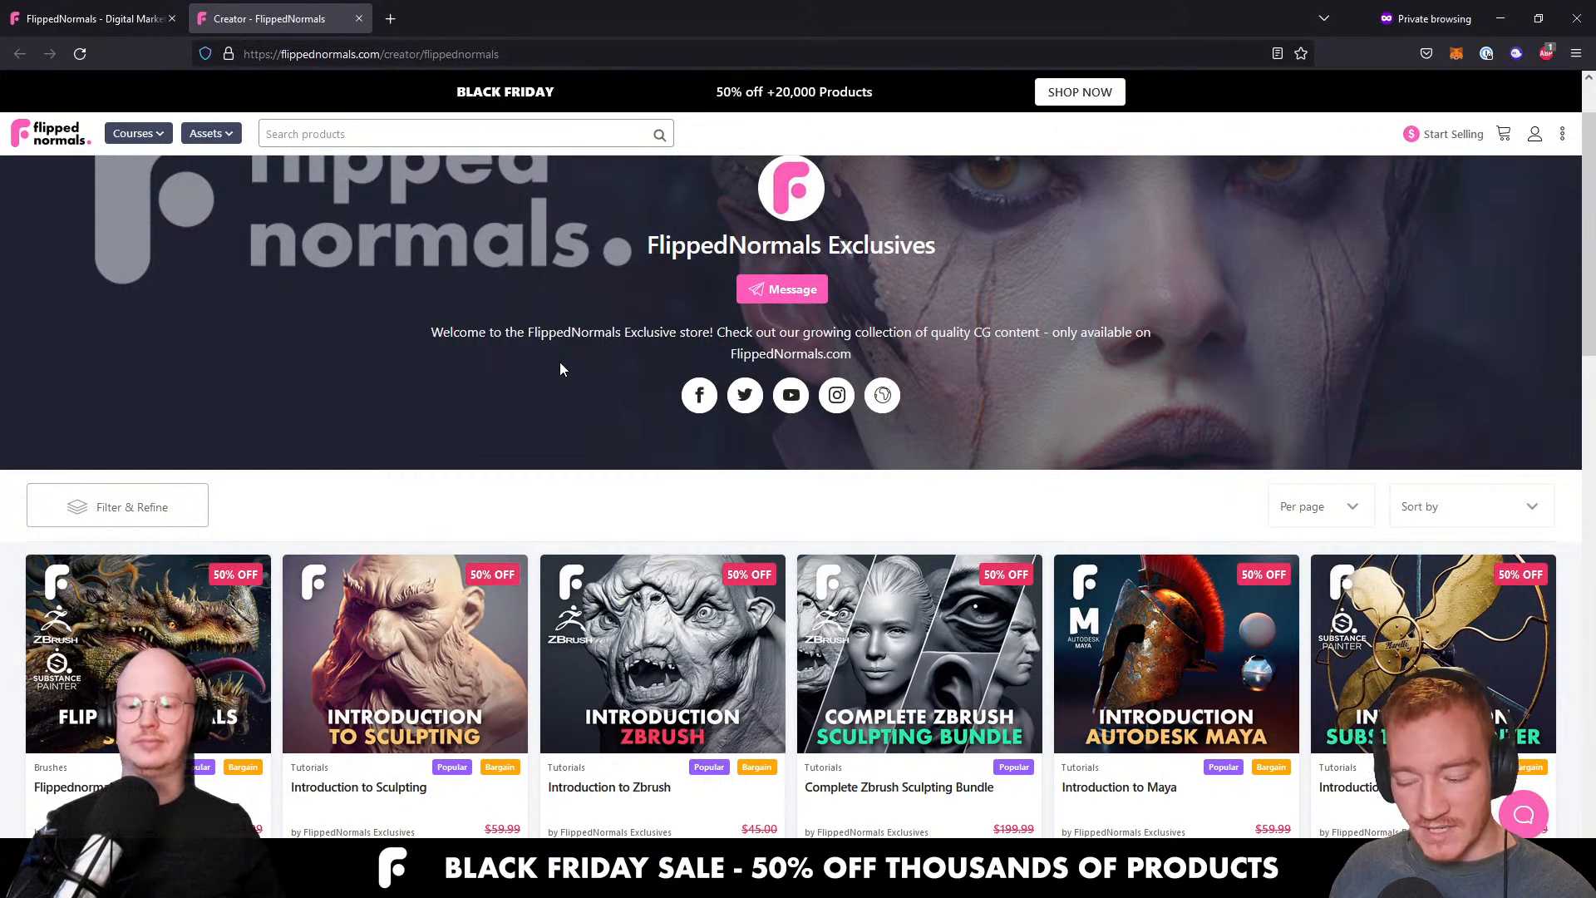
pyautogui.scroll(-1, 562, 359)
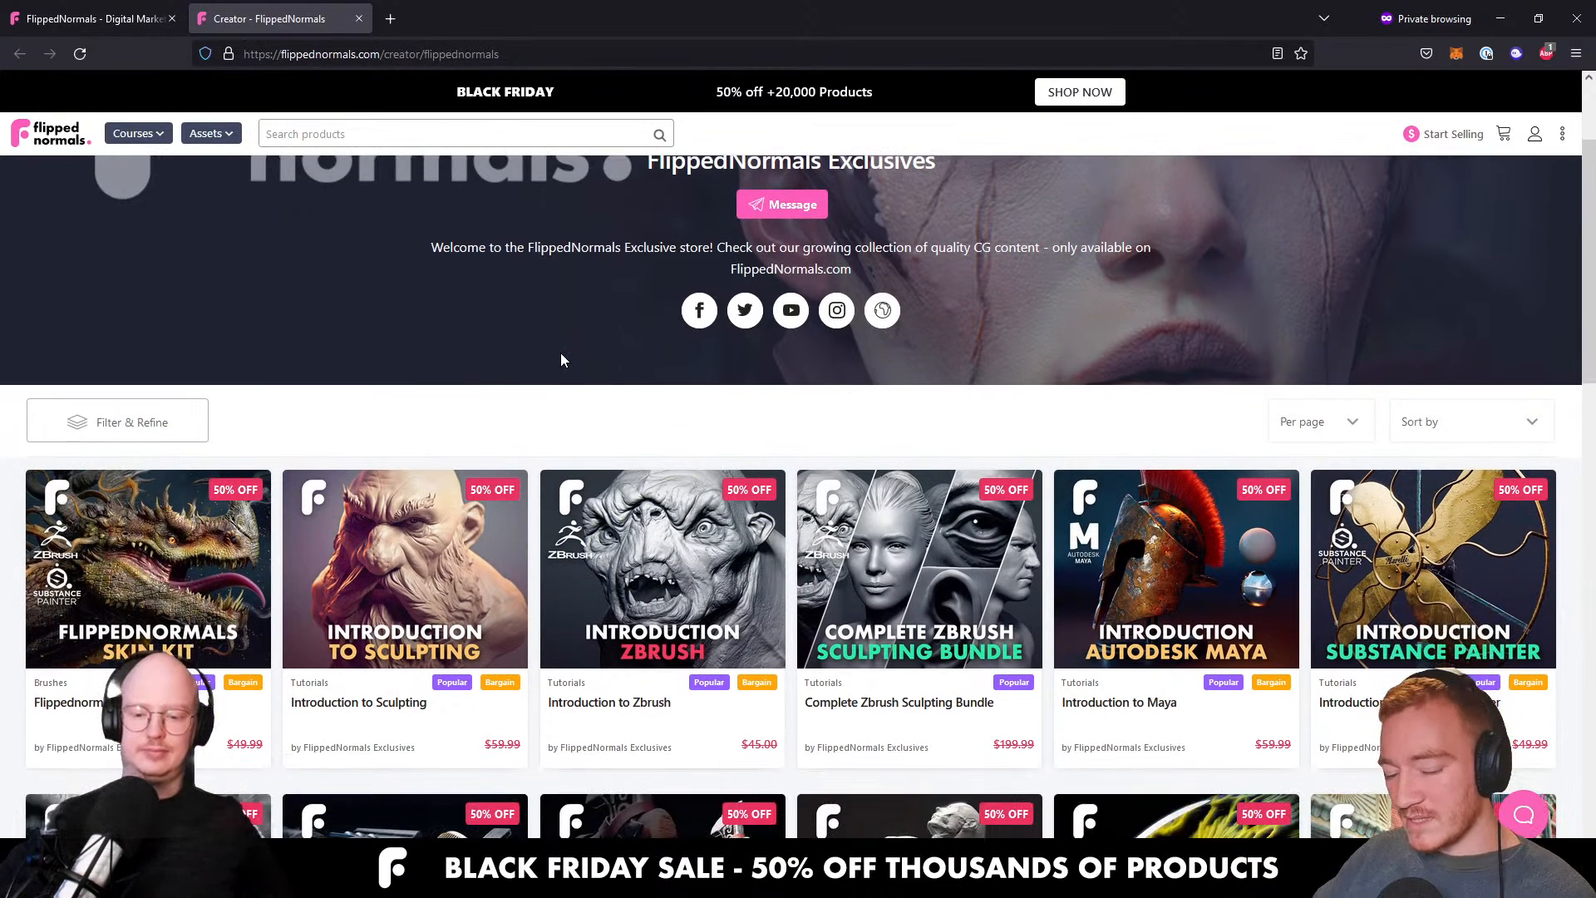
pyautogui.scroll(-1, 597, 362)
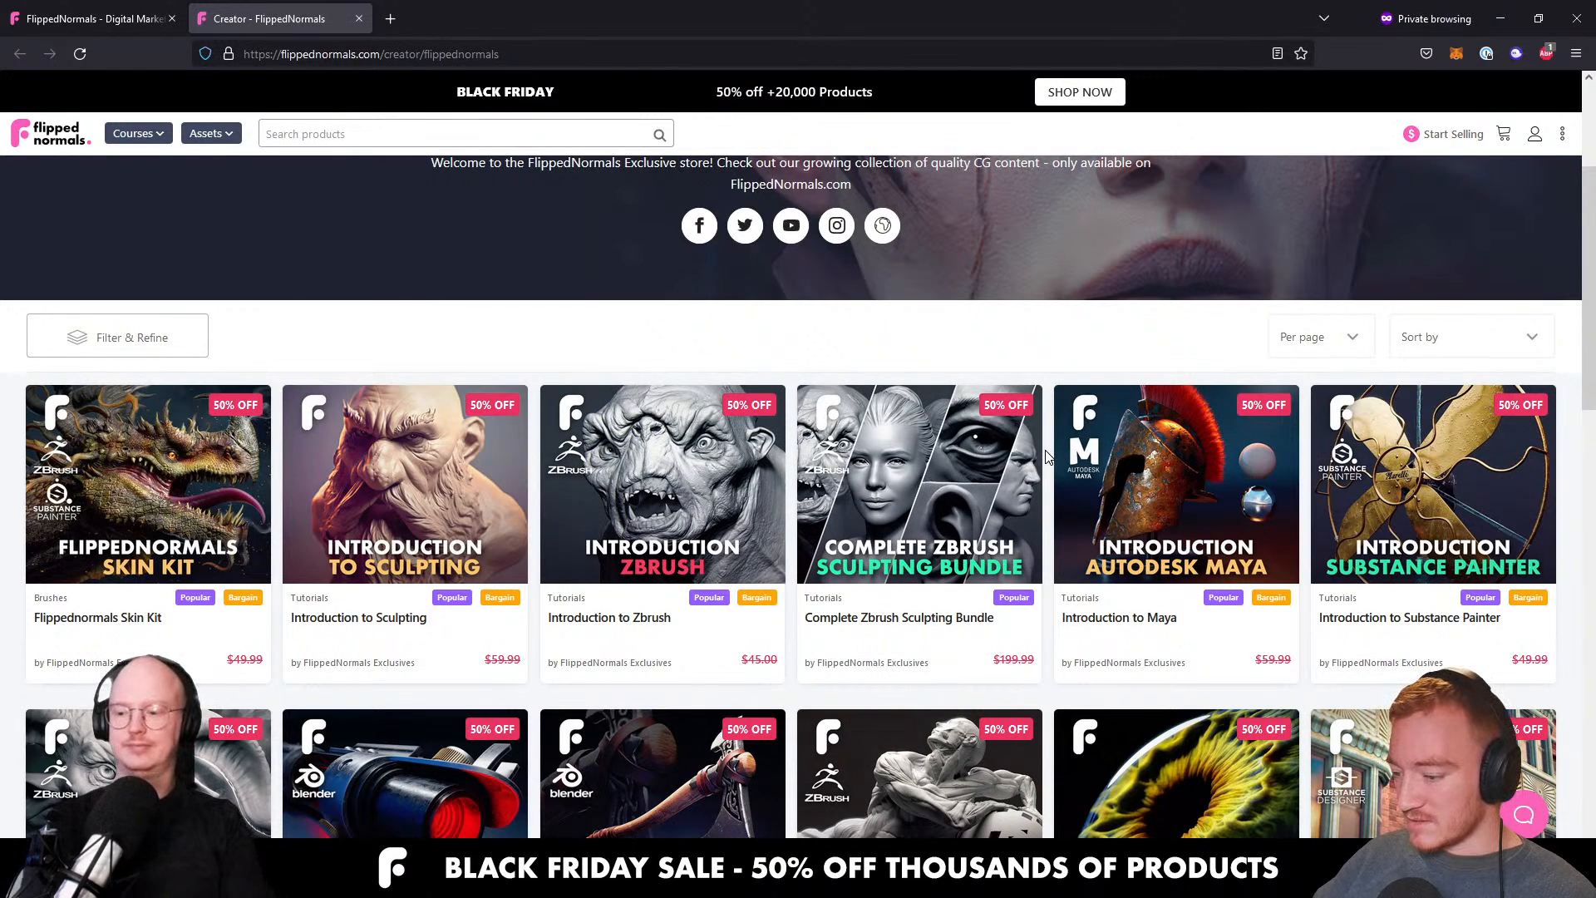
pyautogui.scroll(-4, 1046, 457)
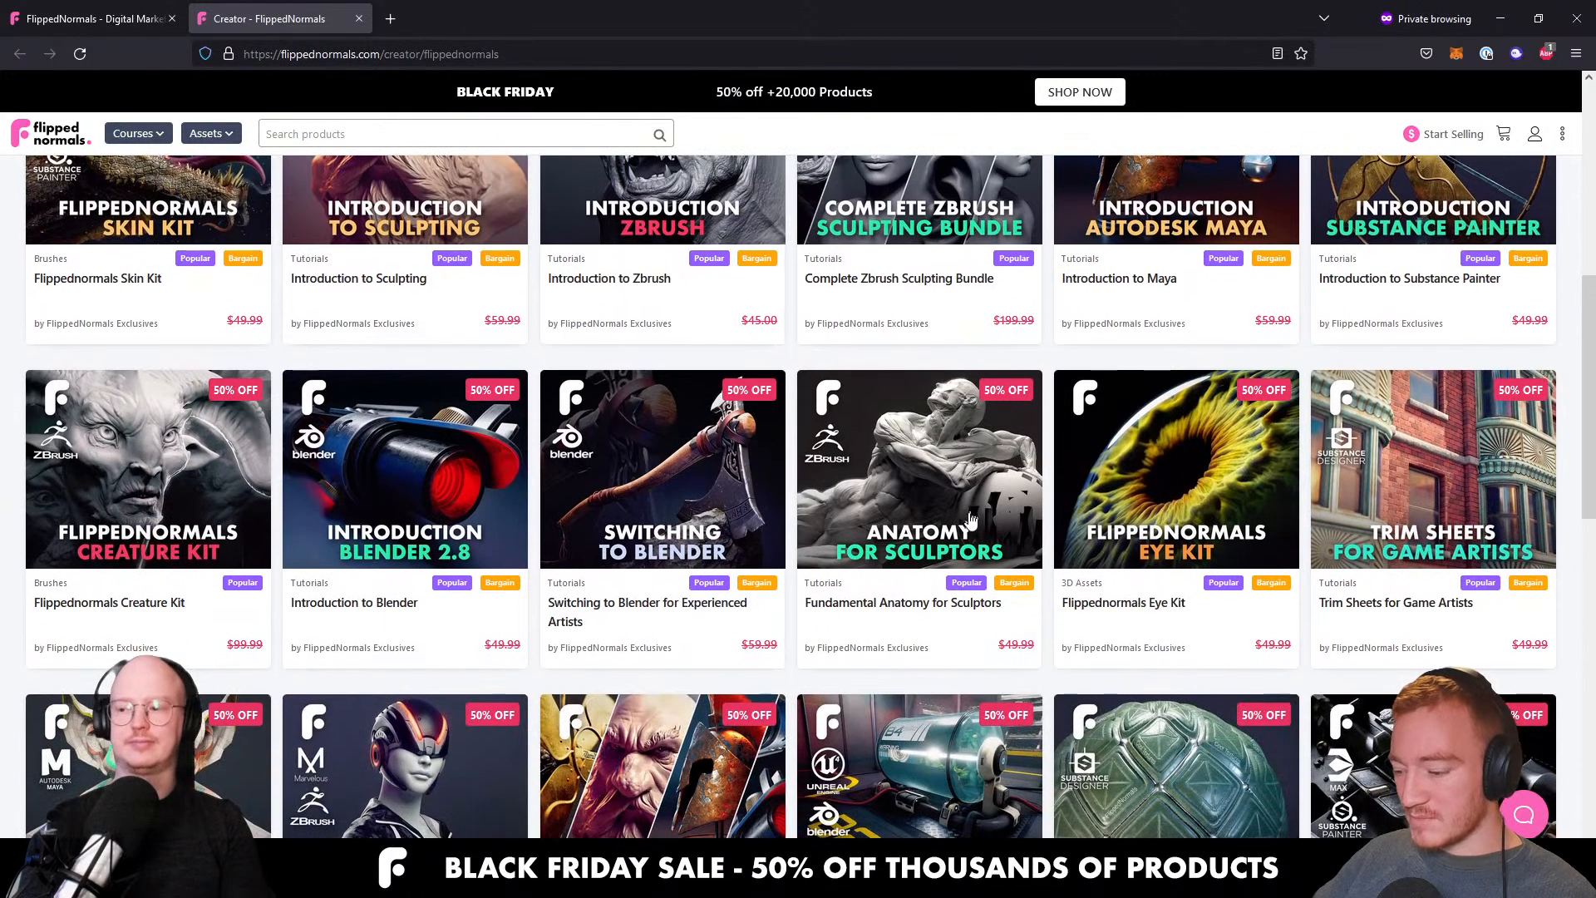
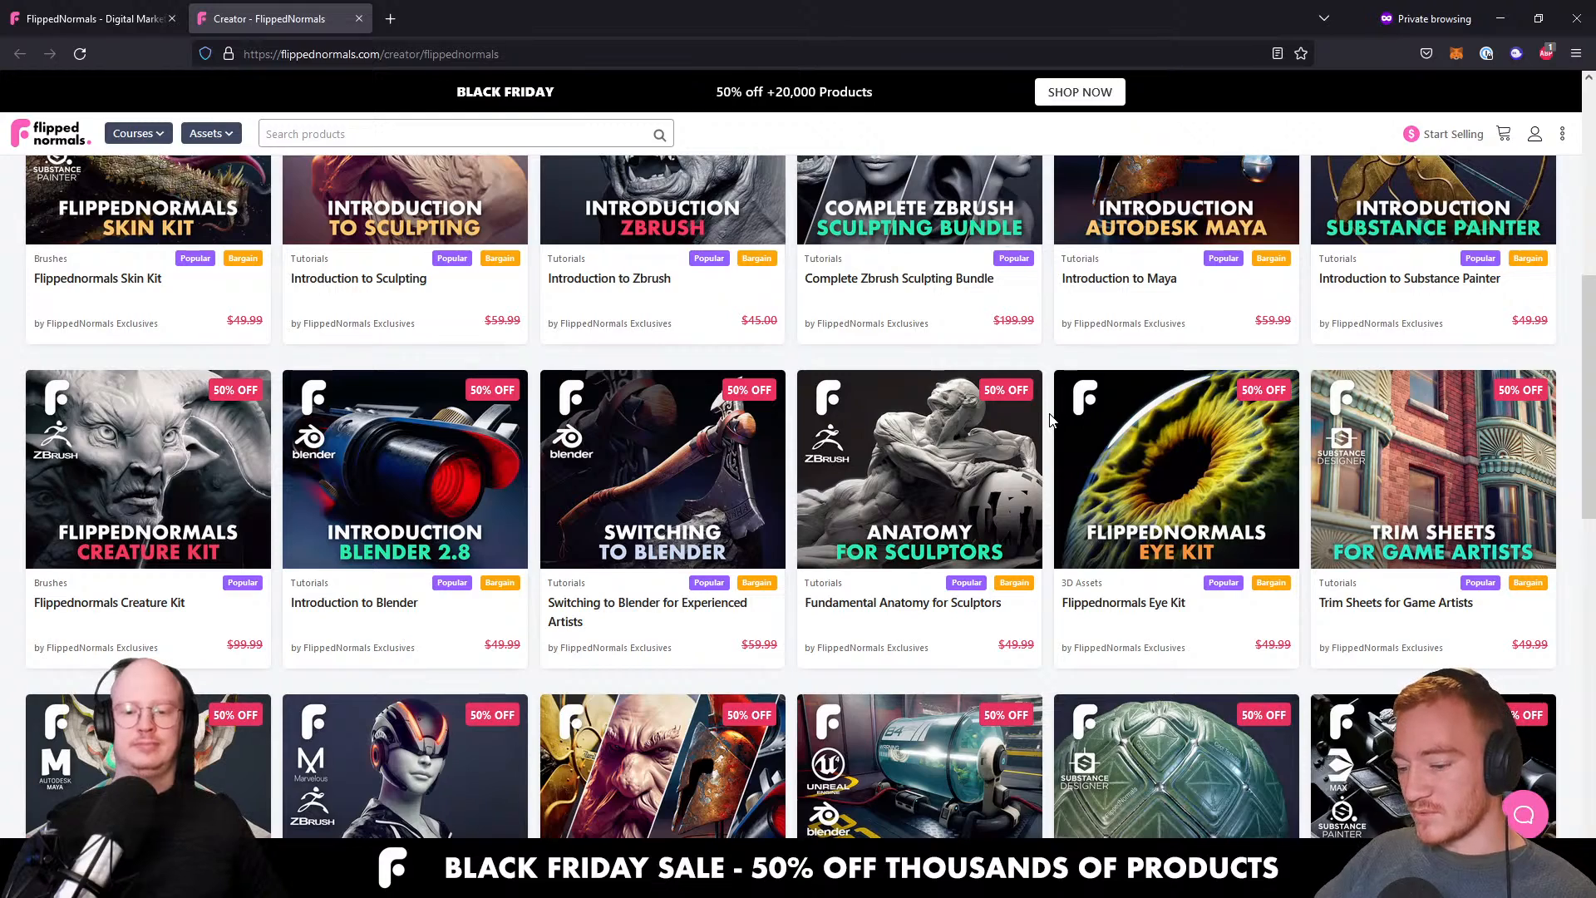
pyautogui.scroll(-4, 1054, 414)
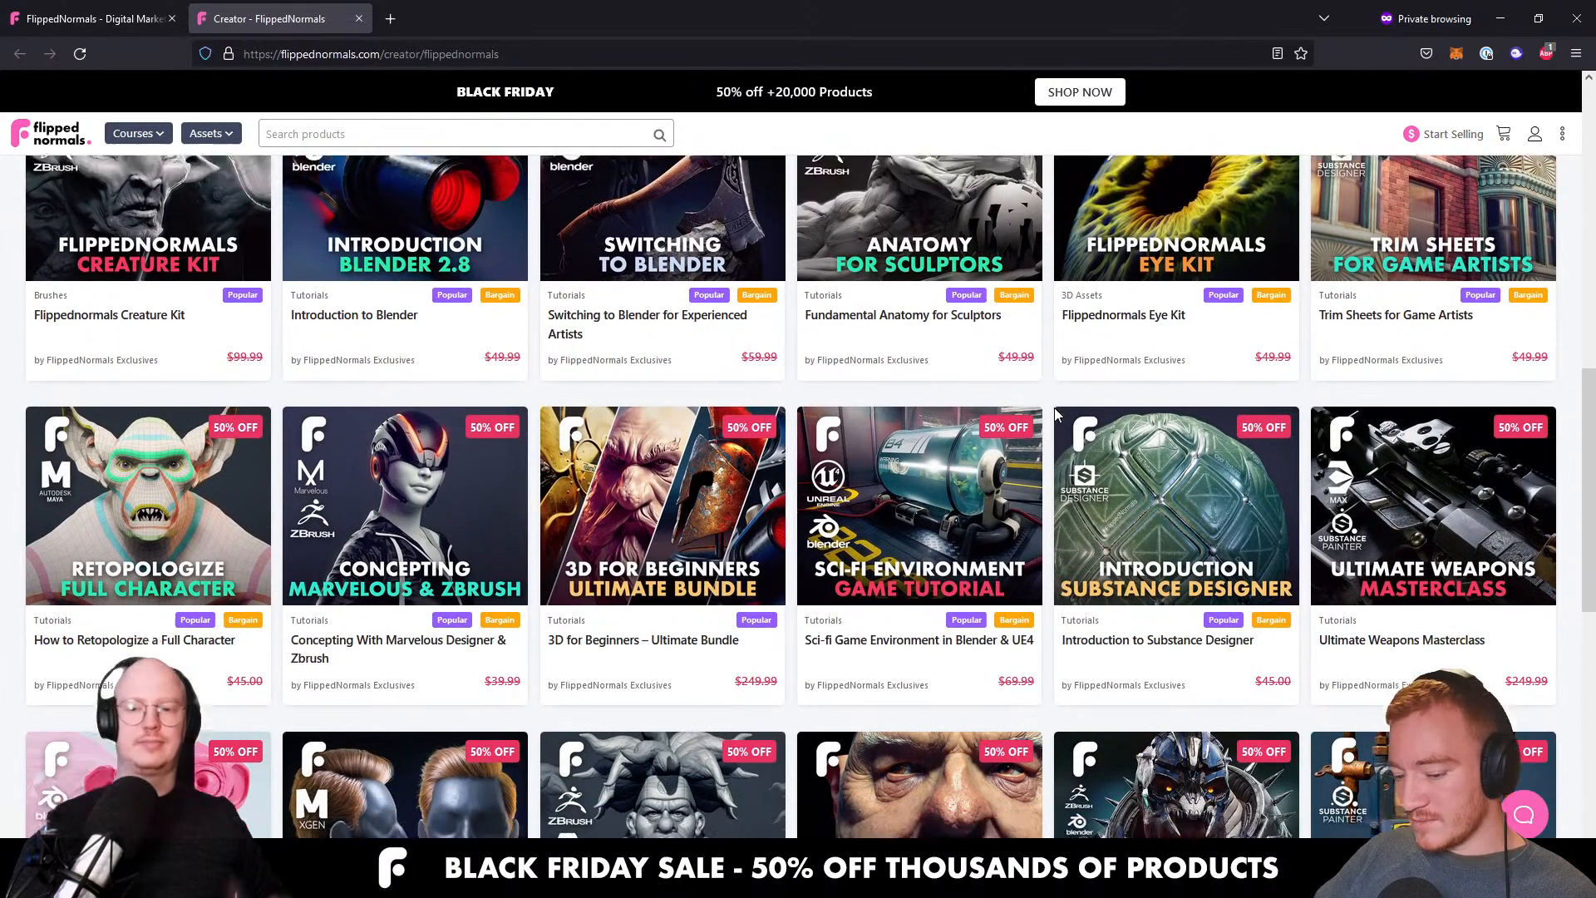
pyautogui.scroll(-2, 1050, 407)
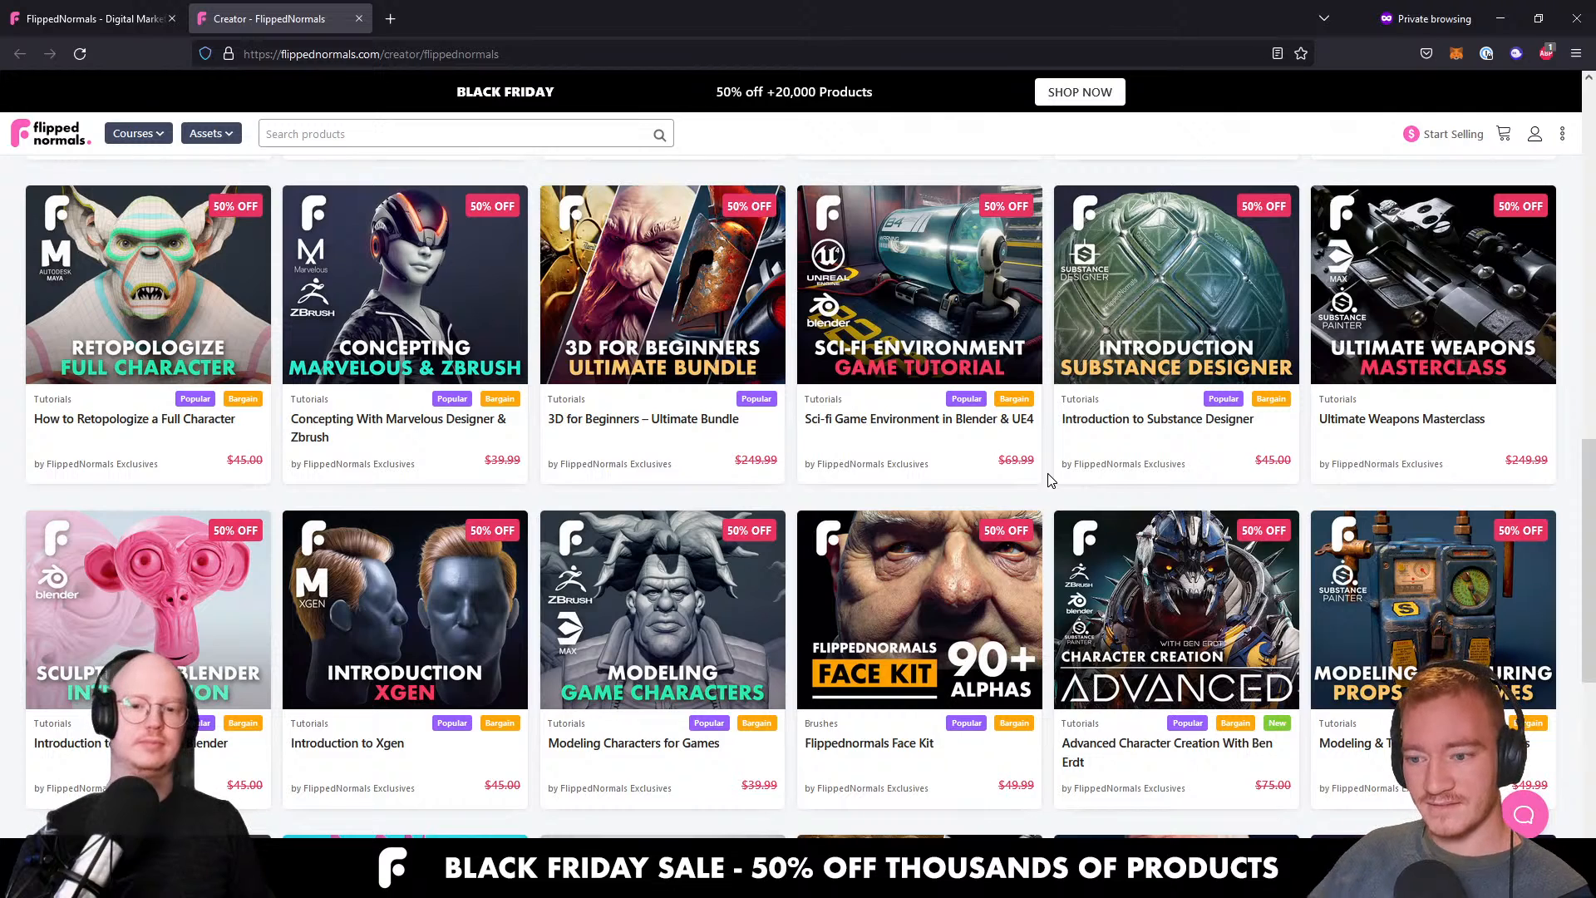
# Open the Advanced Character Creation course page and view the second image in its gallery.
pyautogui.click(1117, 583)
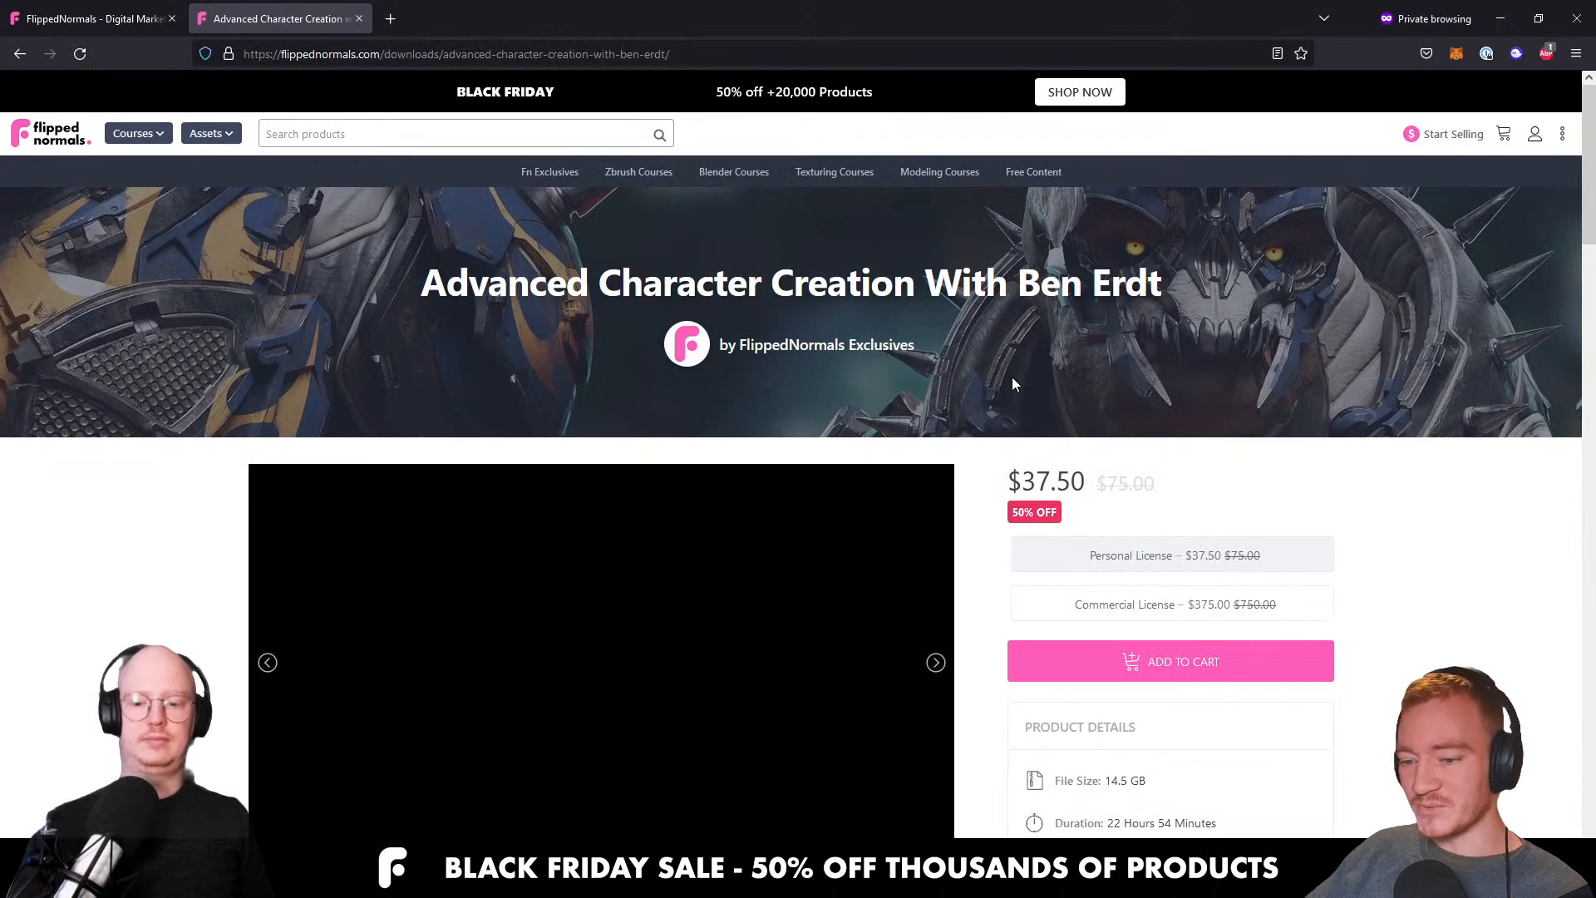
pyautogui.scroll(-2, 1007, 366)
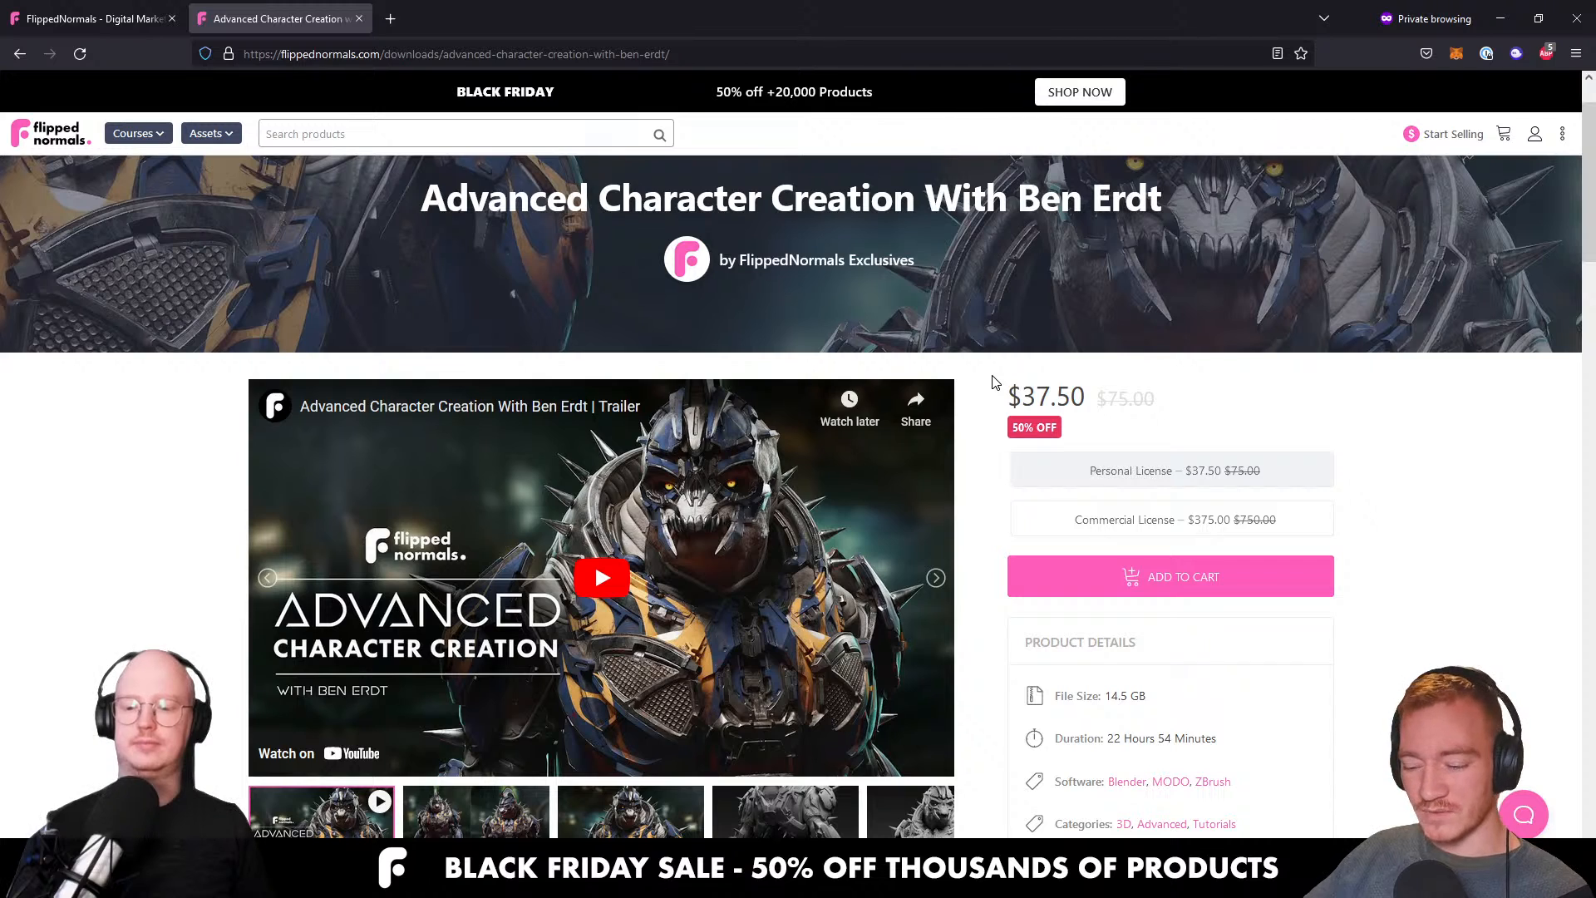
pyautogui.scroll(-2, 995, 381)
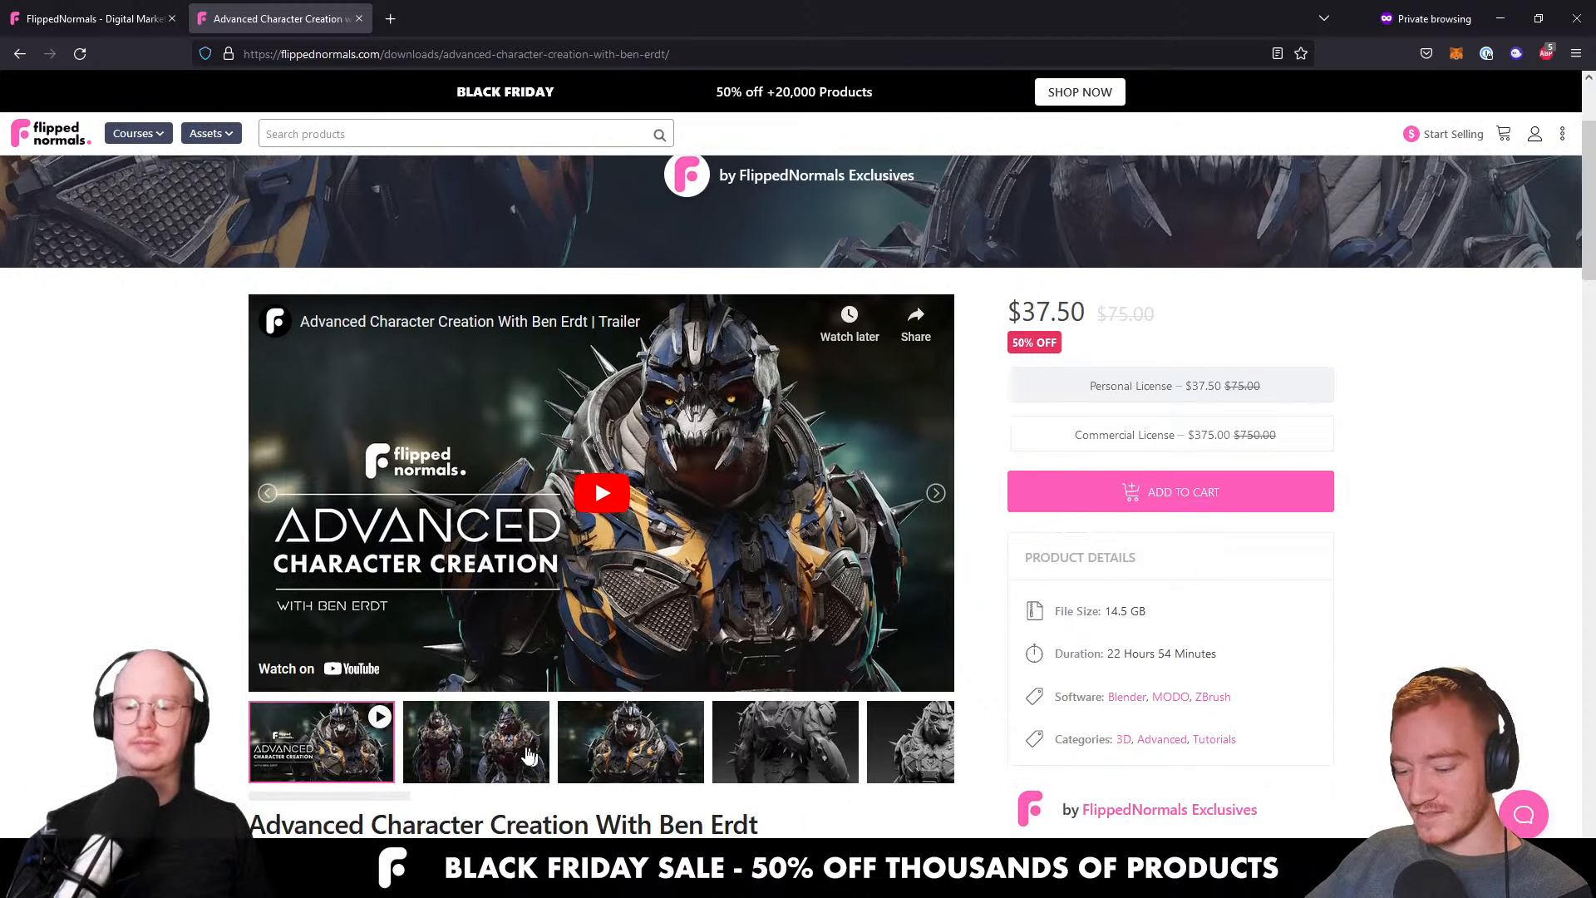
pyautogui.click(534, 762)
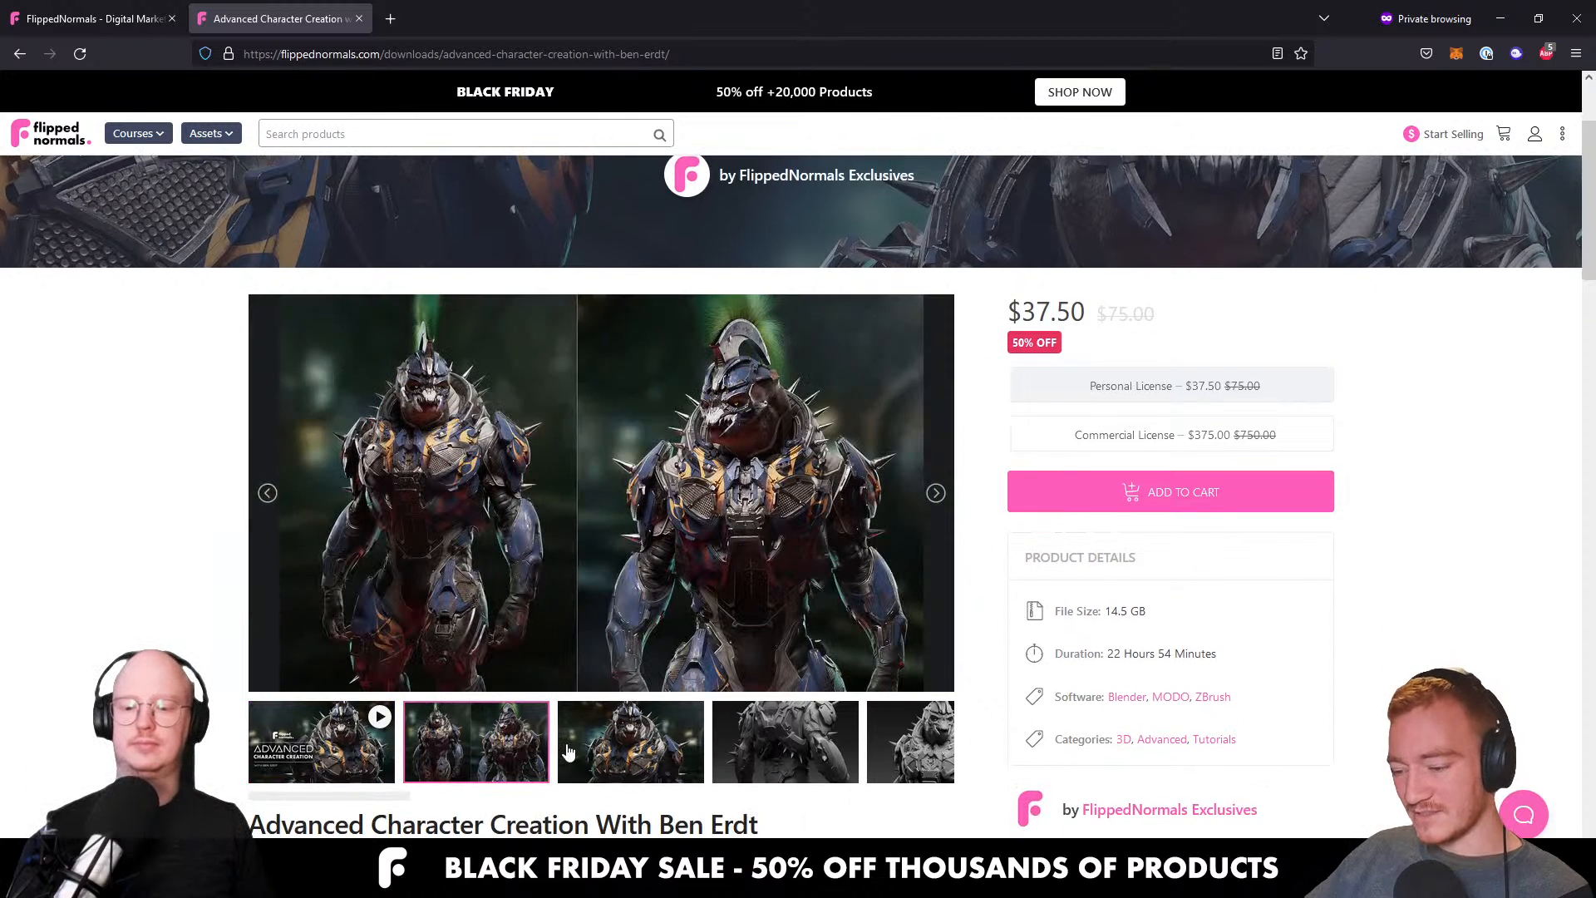
# Enlarge the Advanced Character Creation gallery images and view the armoured character renders through to the portfolio piece.
pyautogui.click(654, 607)
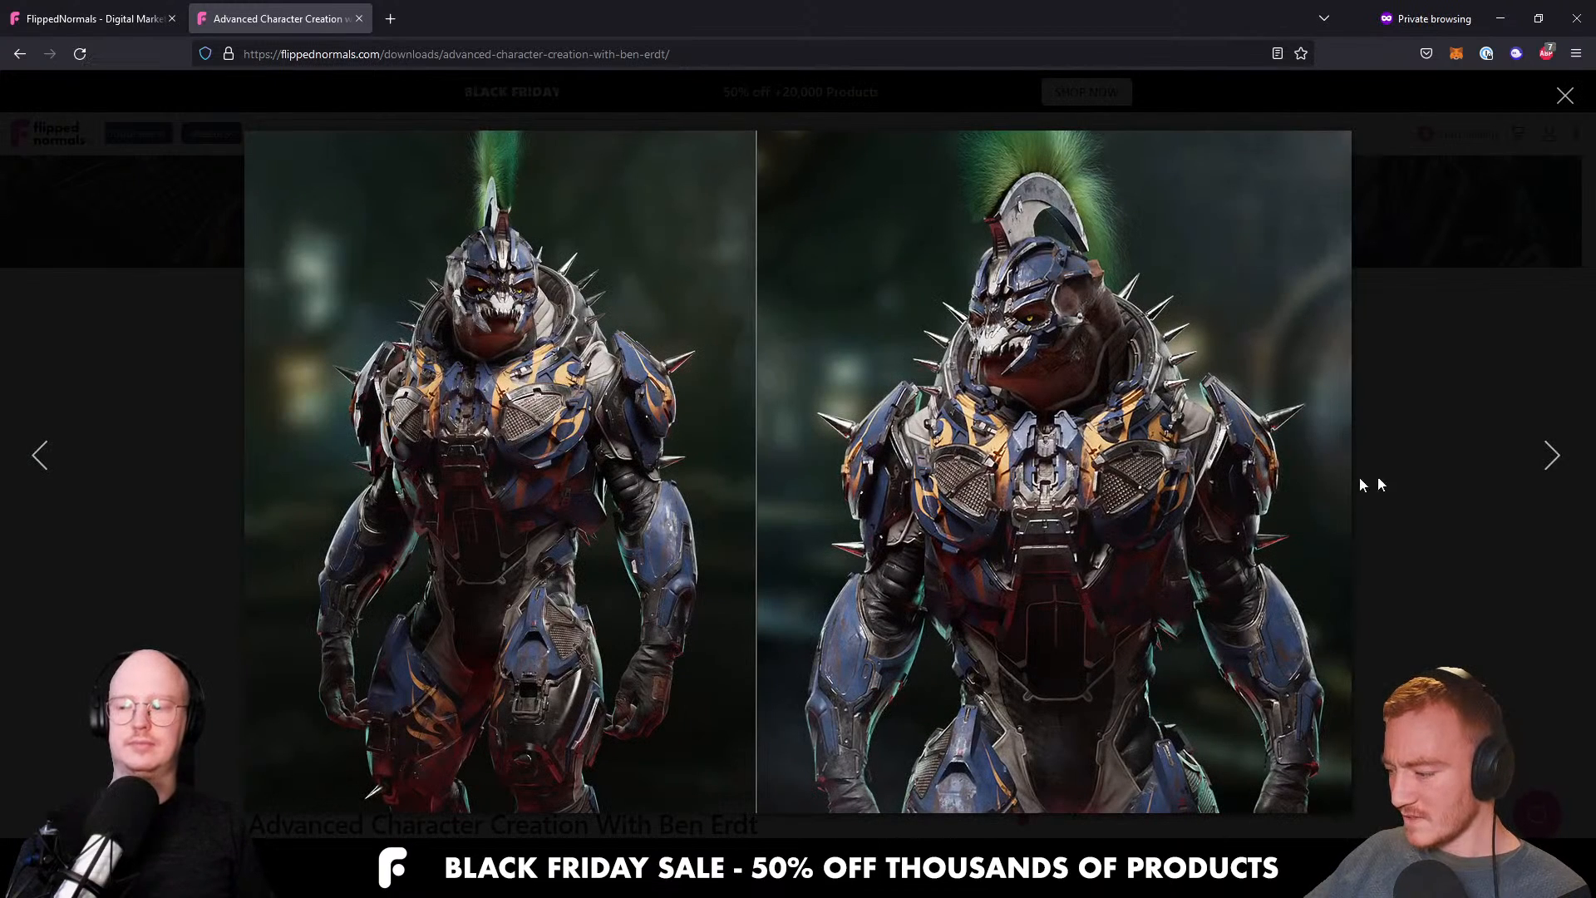
pyautogui.click(1566, 455)
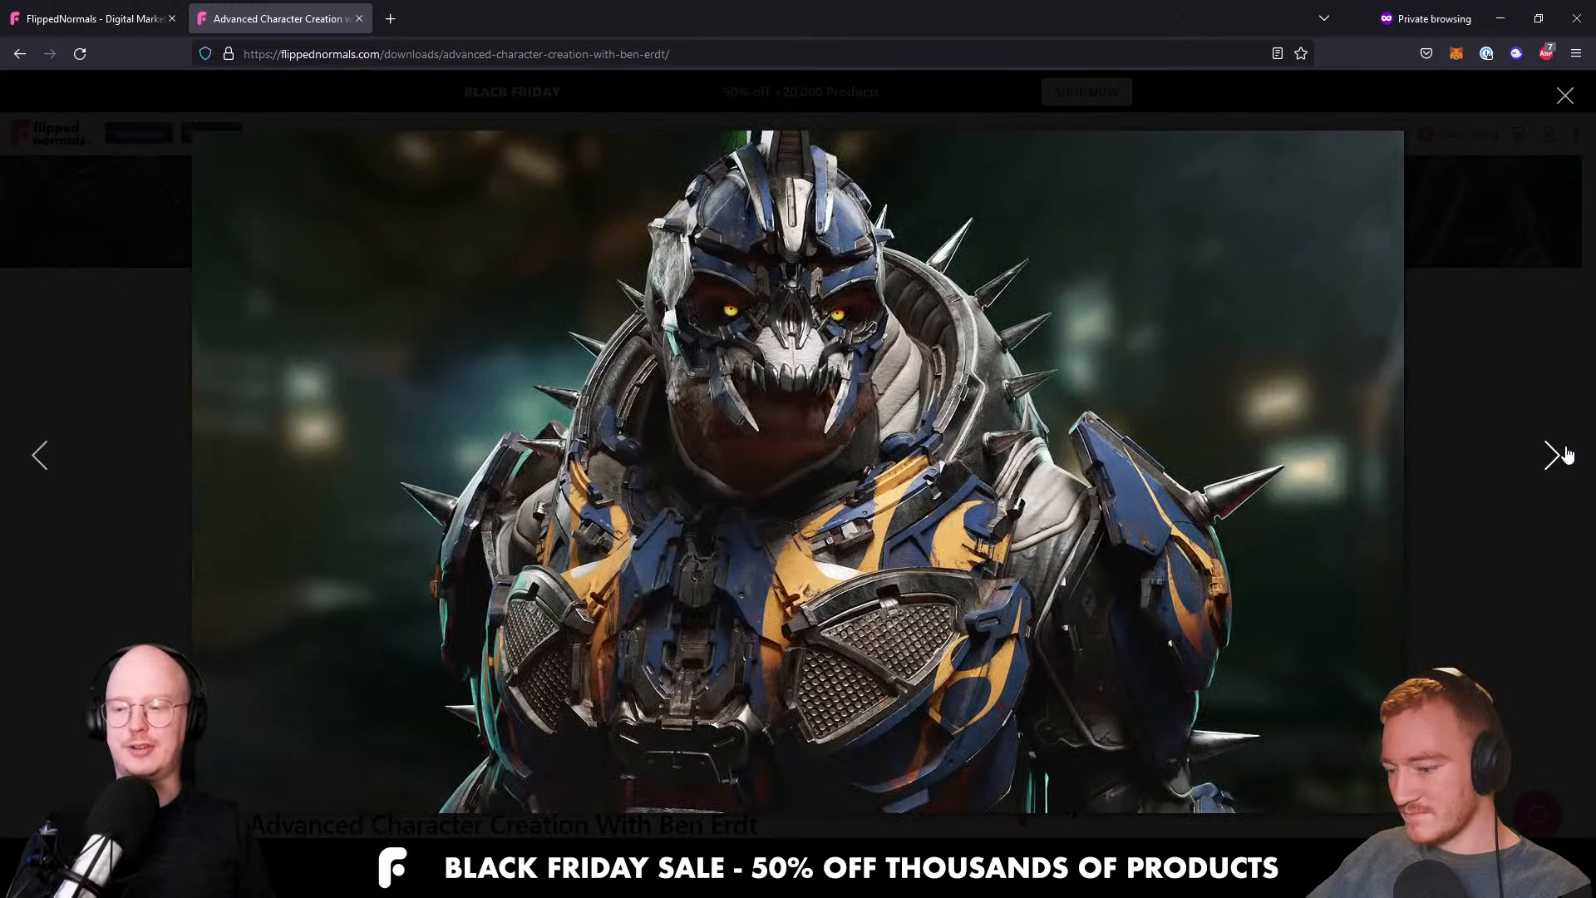
pyautogui.click(1561, 456)
pyautogui.rightClick(1558, 454)
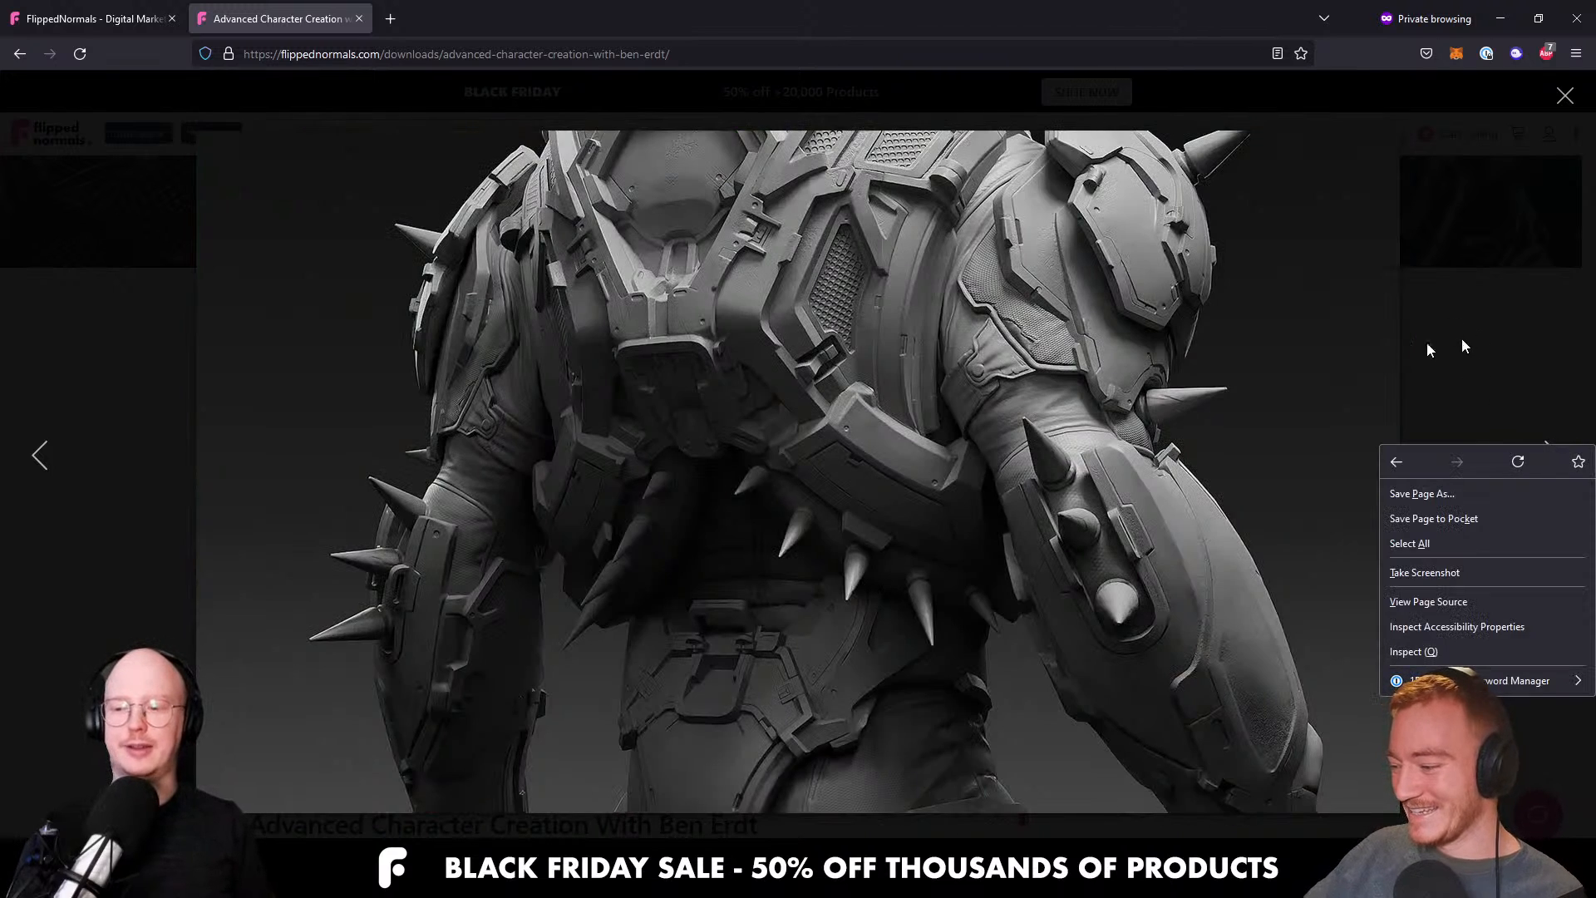
pyautogui.click(1477, 341)
pyautogui.click(1553, 456)
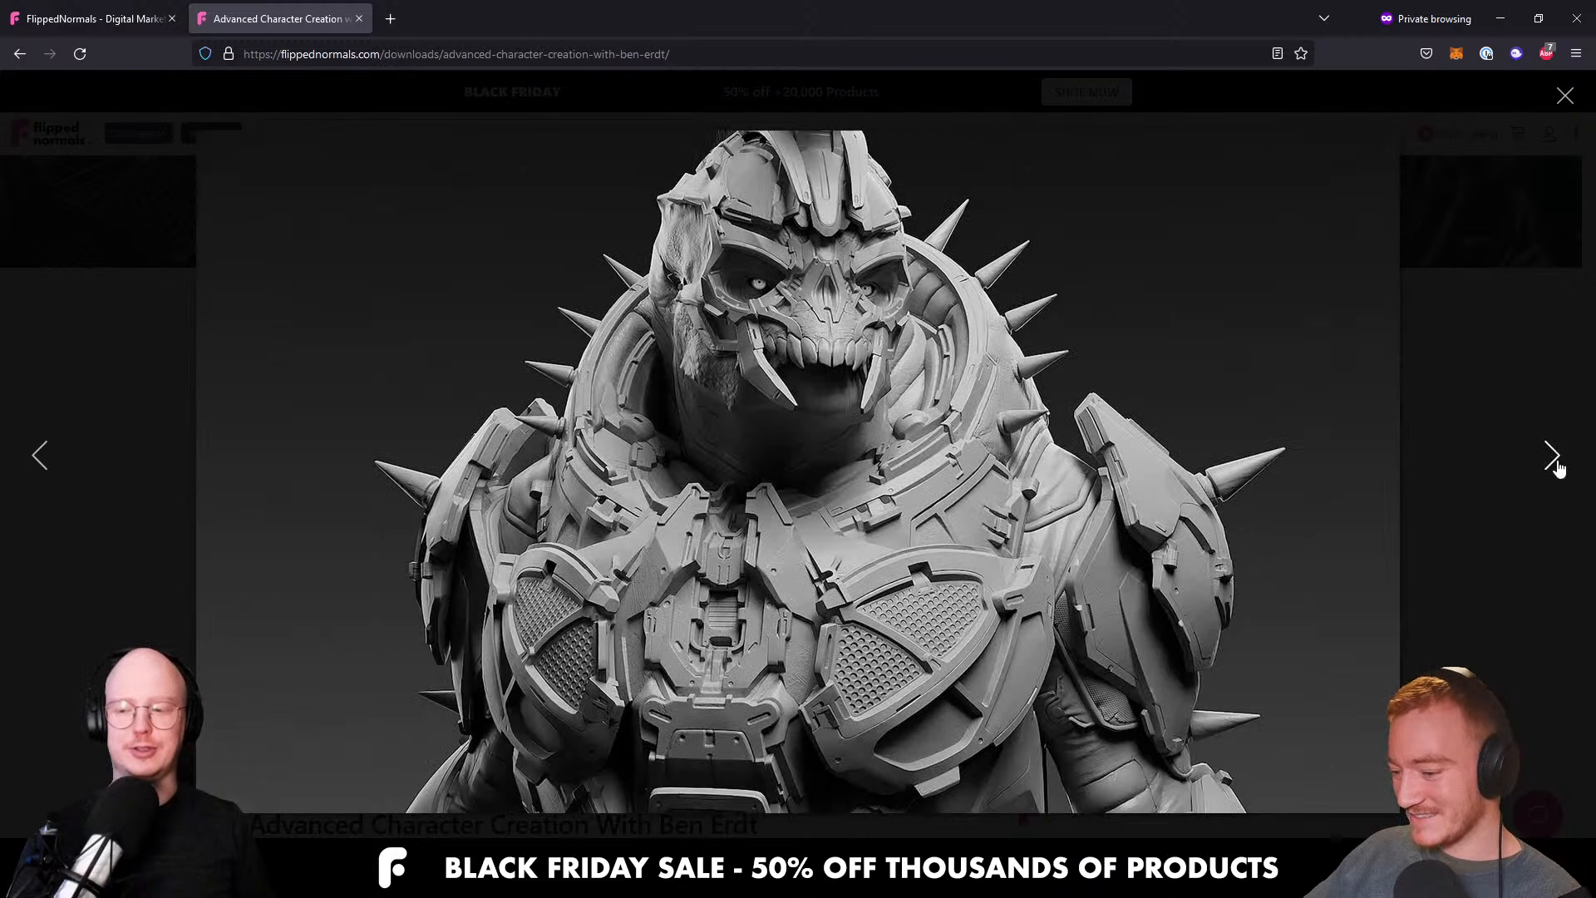
pyautogui.click(1553, 457)
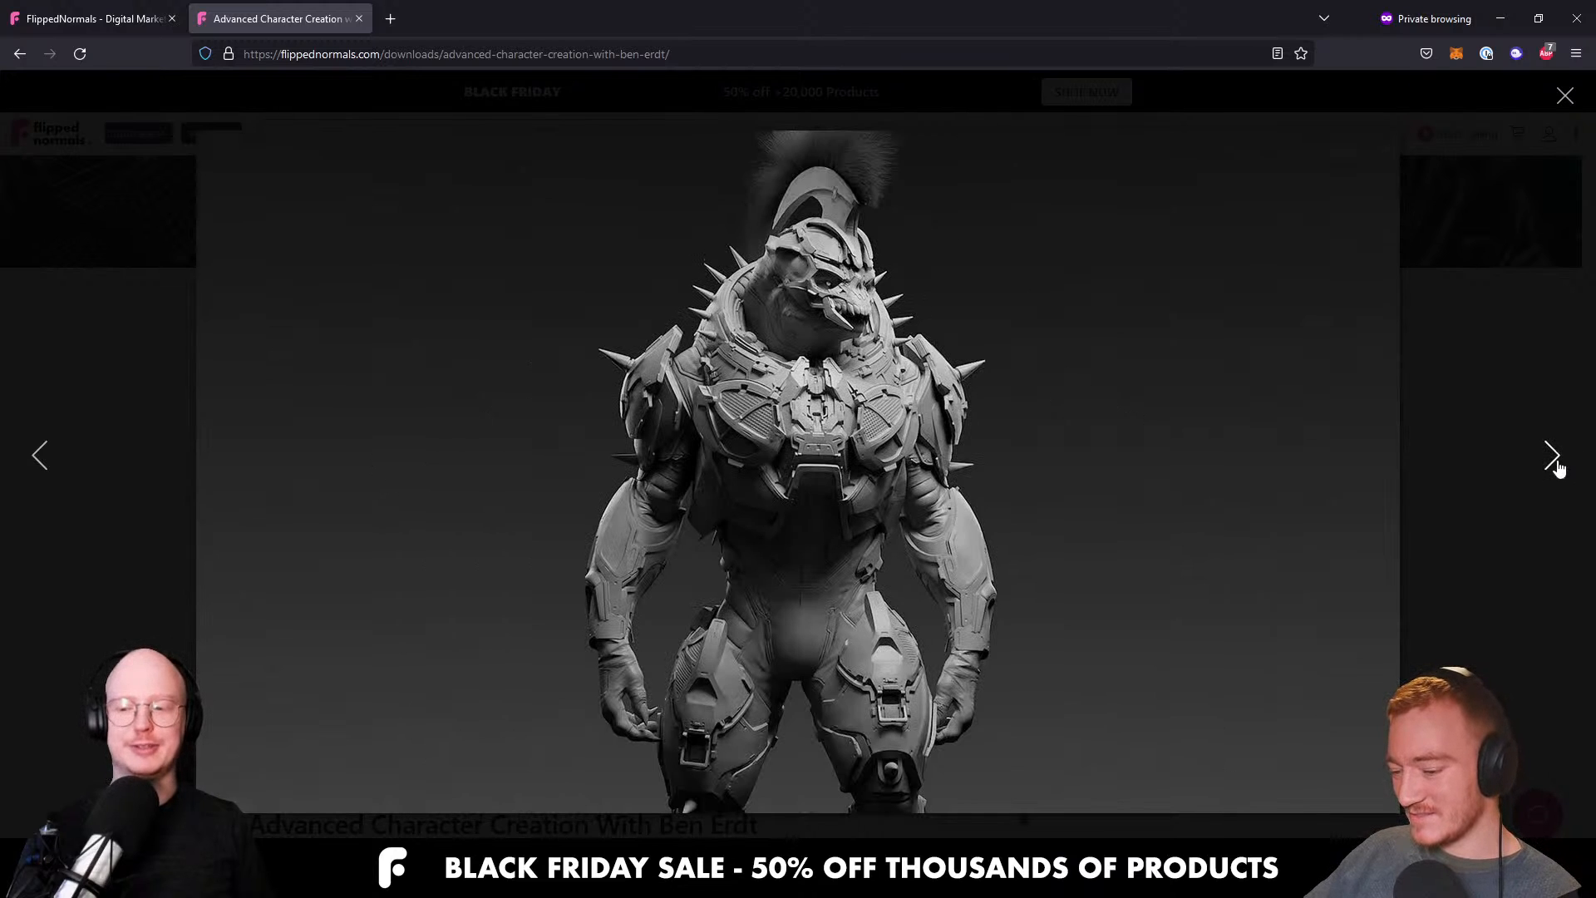
pyautogui.click(1553, 456)
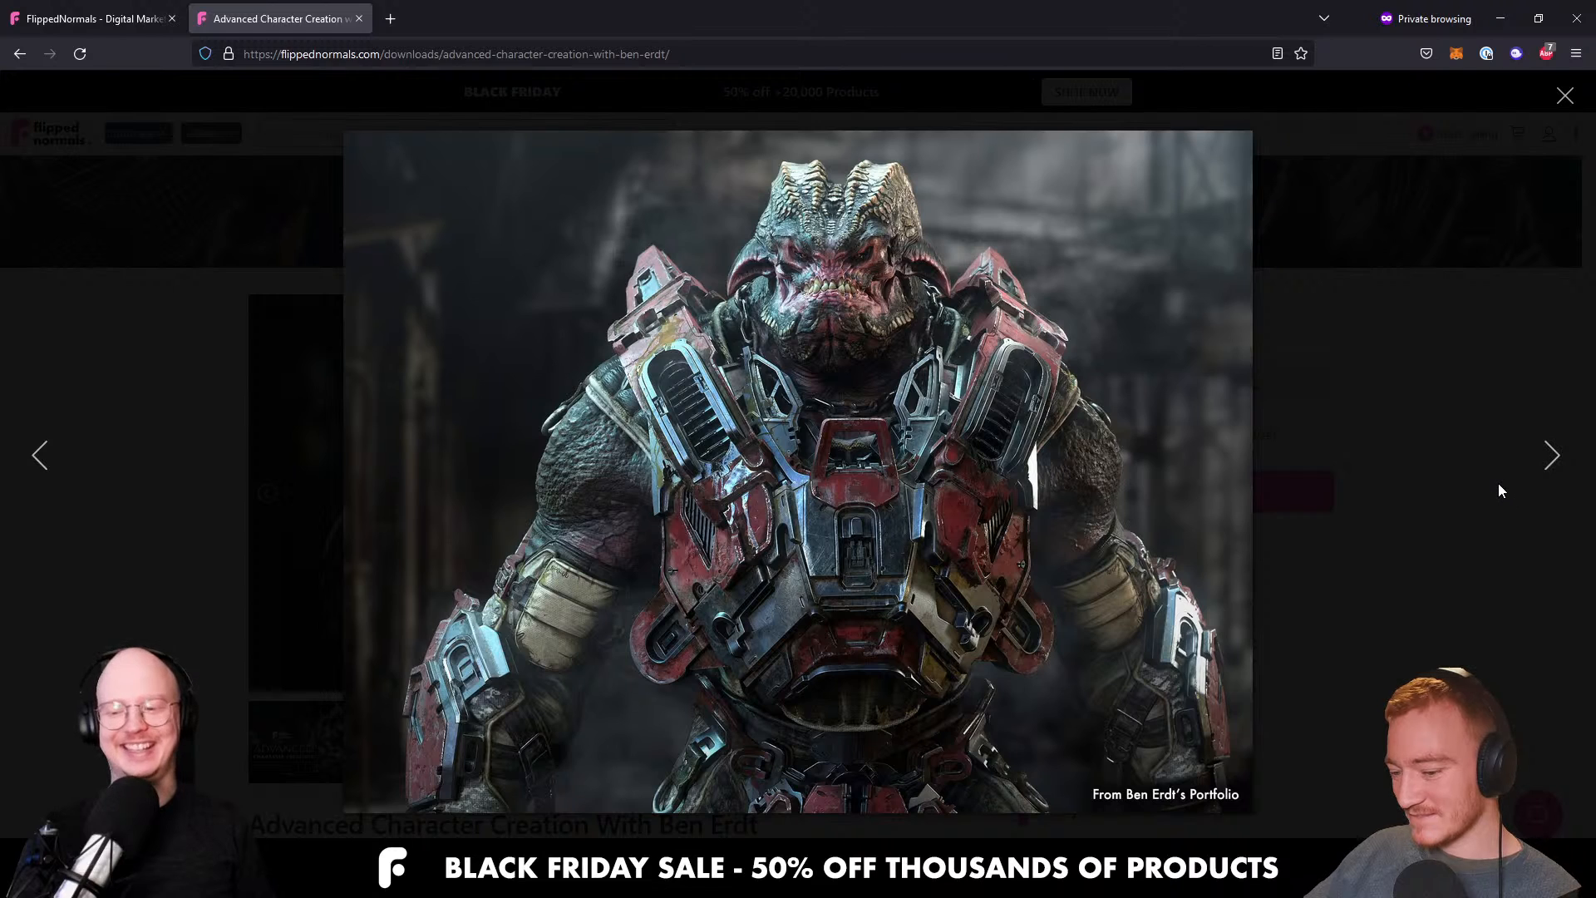
pyautogui.click(1293, 347)
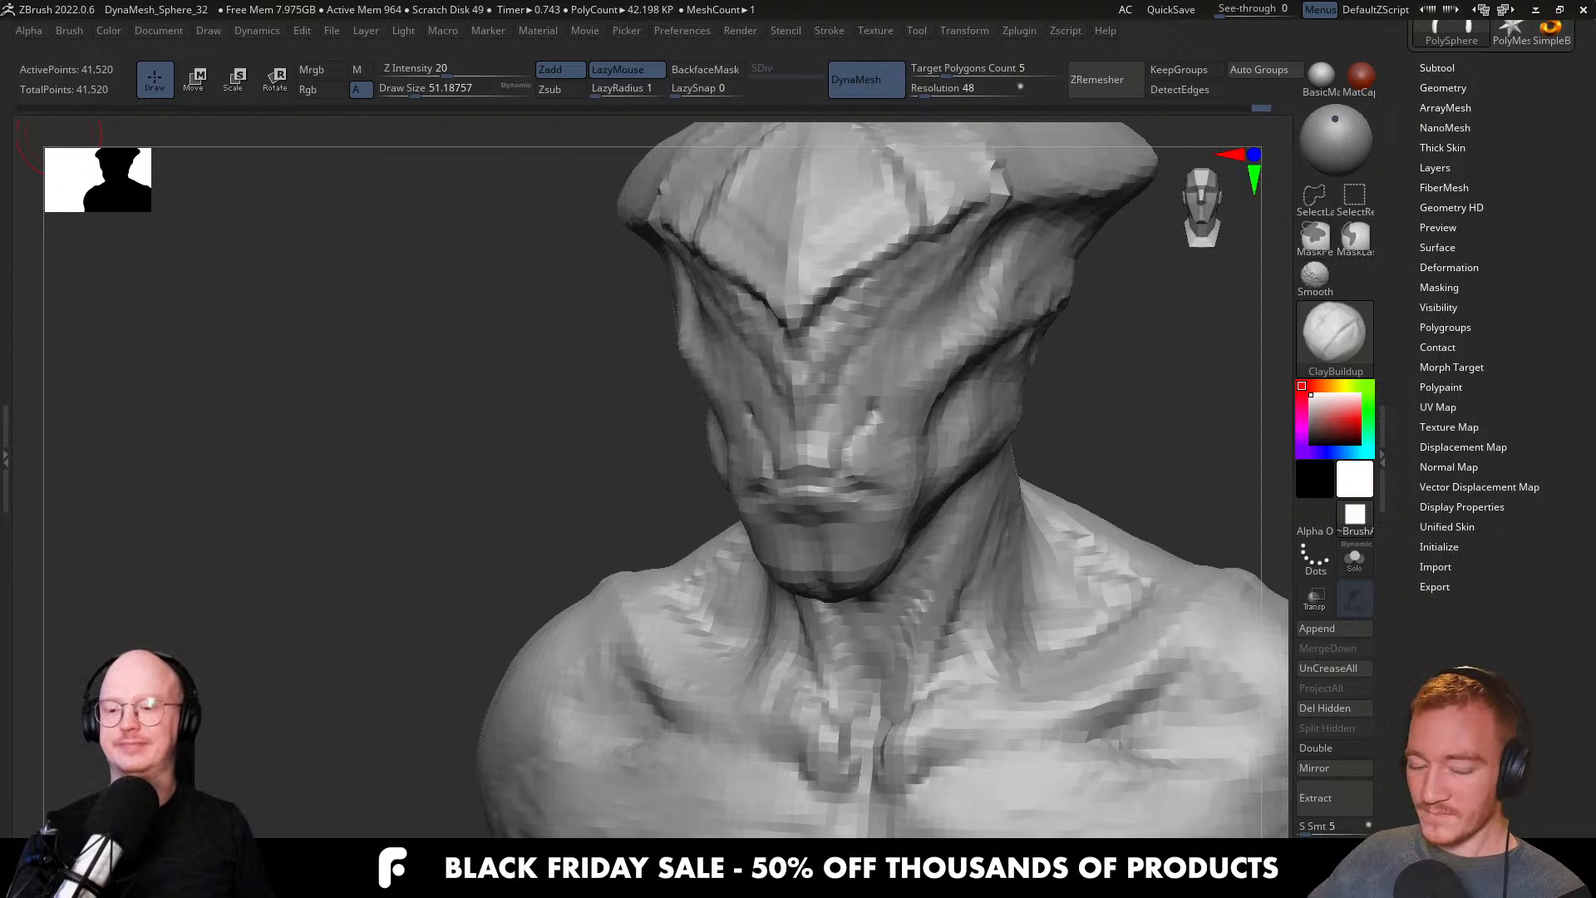
# Return to ZBrush and reshape the side of the alien's face and brow with the Move brush at a draw size of about 163.
pyautogui.moveTo(969, 514); pyautogui.dragTo(802, 613, button='right')
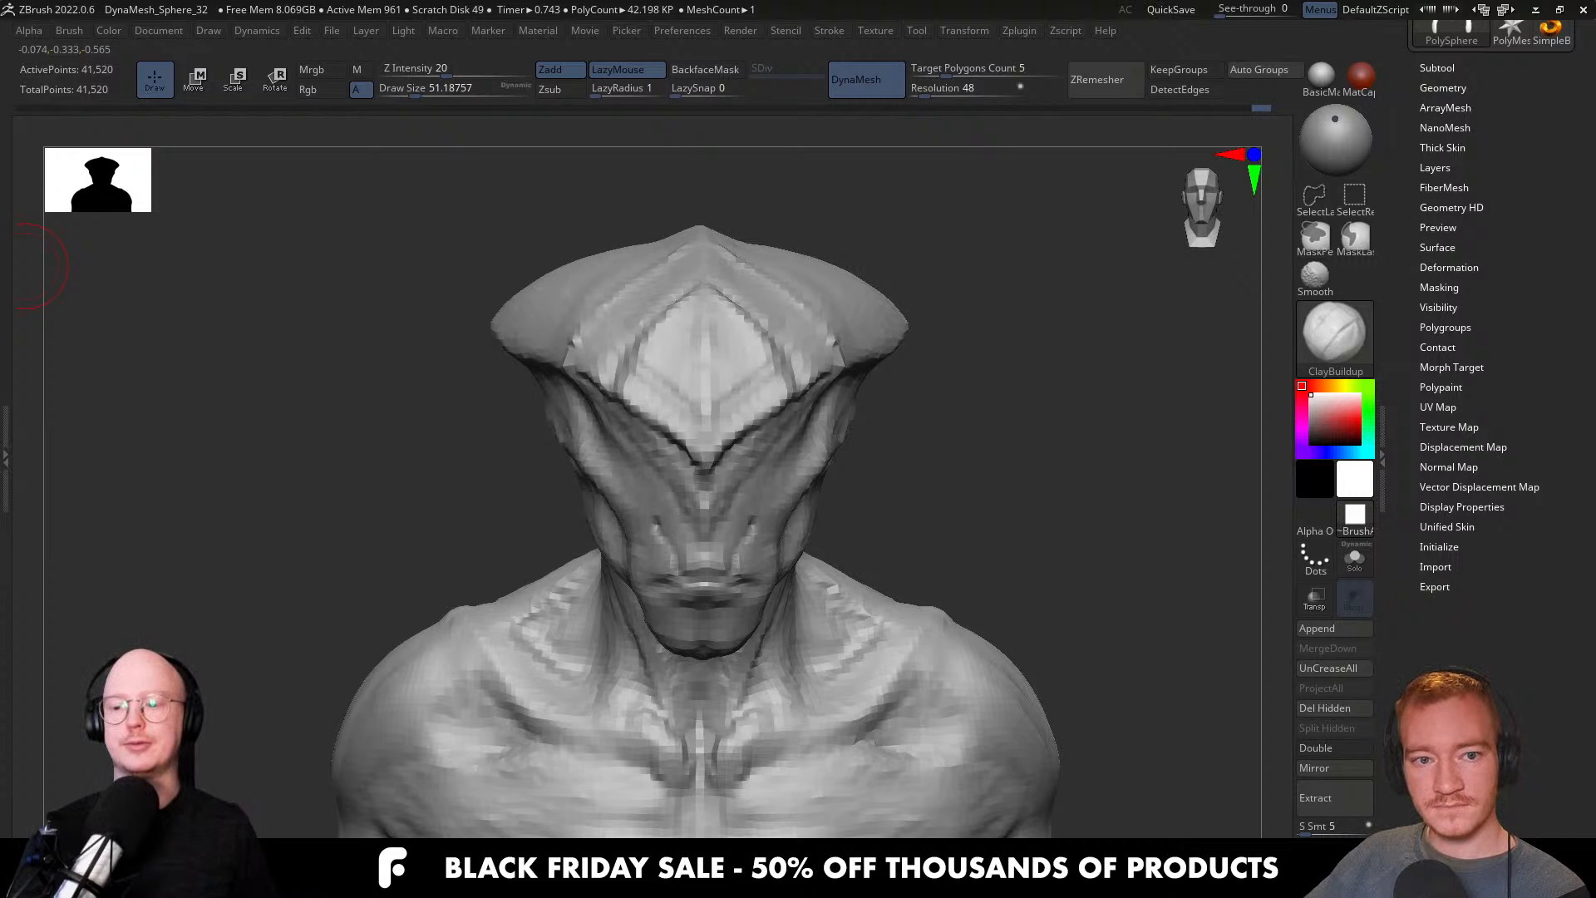
pyautogui.moveTo(669, 444)
pyautogui.keyDown('ctrl'); pyautogui.mouseDown()
pyautogui.moveTo(713, 433)
pyautogui.moveTo(741, 465)
pyautogui.mouseUp(); pyautogui.keyUp('ctrl')
pyautogui.press('b')
pyautogui.press('m')
pyautogui.press('v')
pyautogui.press('s')
pyautogui.moveTo(725, 456); pyautogui.dragTo(763, 447)
pyautogui.moveTo(773, 457)
pyautogui.mouseDown(button='right')
pyautogui.moveTo(781, 438)
pyautogui.moveTo(762, 463)
pyautogui.mouseUp(button='right')
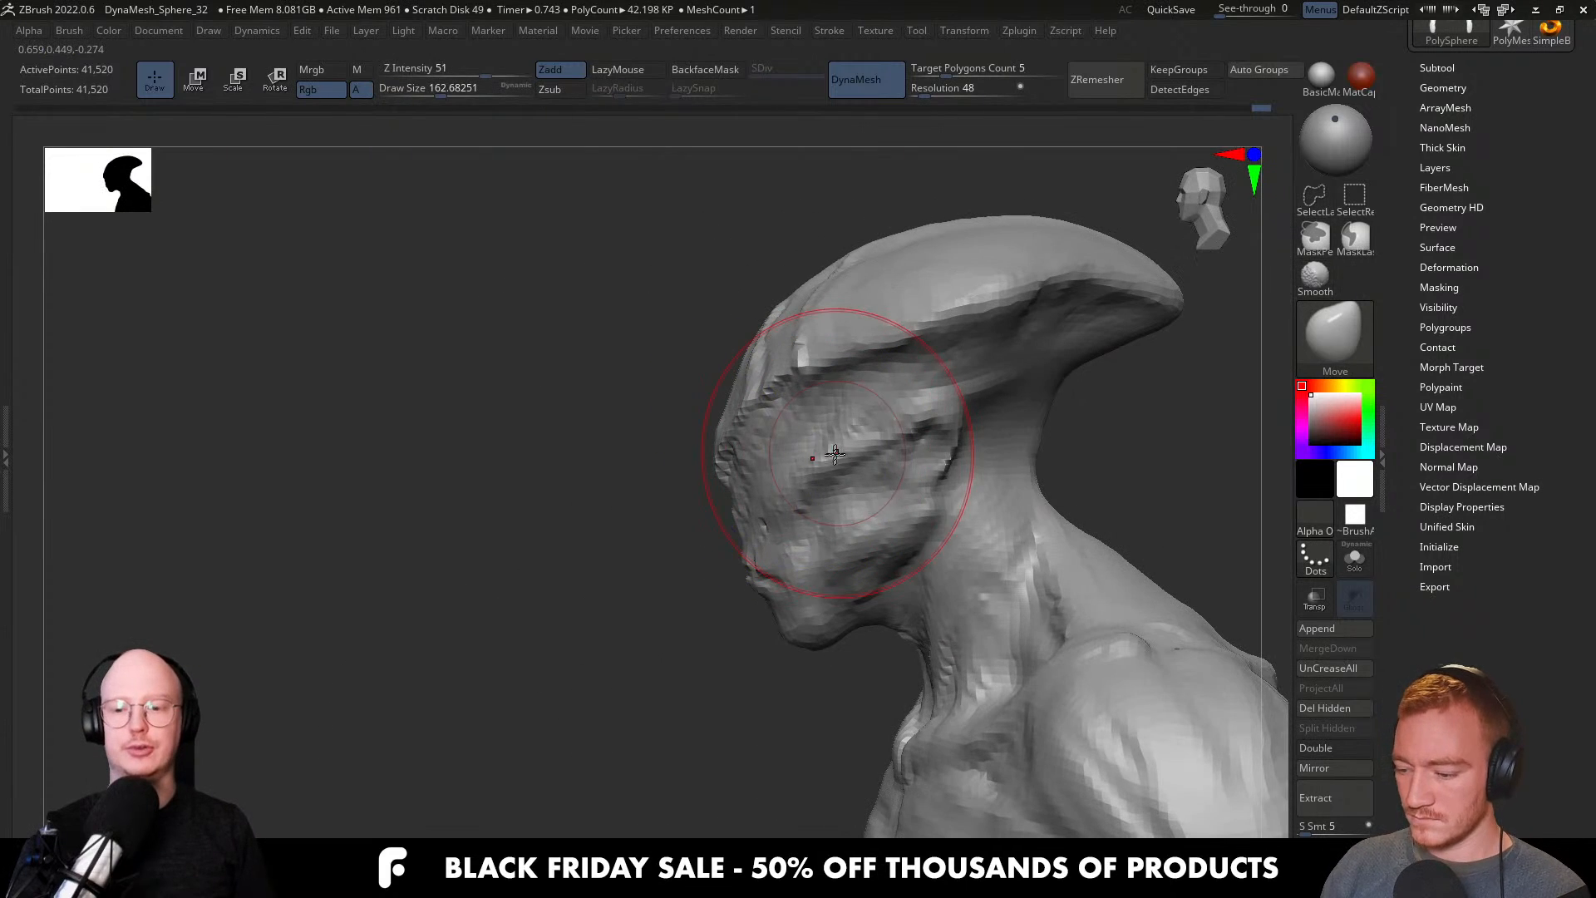
pyautogui.press('s')
pyautogui.moveTo(763, 467); pyautogui.dragTo(768, 465)
pyautogui.moveTo(775, 412); pyautogui.dragTo(757, 409)
# Adjust the head crest and back of the neck with the Move brush, reducing its draw size to about 94.
pyautogui.keyDown('ctrl'); pyautogui.moveTo(853, 411); pyautogui.dragTo(843, 372, button='right'); pyautogui.keyUp('ctrl')
pyautogui.press('s')
pyautogui.moveTo(804, 422); pyautogui.dragTo(798, 417)
pyautogui.moveTo(946, 371); pyautogui.dragTo(870, 529, button='right')
pyautogui.press('s')
pyautogui.moveTo(1022, 471); pyautogui.dragTo(1012, 471)
pyautogui.moveTo(1012, 475)
pyautogui.mouseDown(button='right')
pyautogui.moveTo(1019, 523)
pyautogui.moveTo(1015, 477)
pyautogui.mouseUp(button='right')
pyautogui.press('s')
pyautogui.moveTo(1001, 486); pyautogui.dragTo(1005, 485)
pyautogui.moveTo(1082, 452)
pyautogui.mouseDown(button='right')
pyautogui.moveTo(1145, 500)
pyautogui.moveTo(1002, 517)
pyautogui.mouseUp(button='right')
pyautogui.press('s')
pyautogui.moveTo(917, 524); pyautogui.dragTo(911, 522)
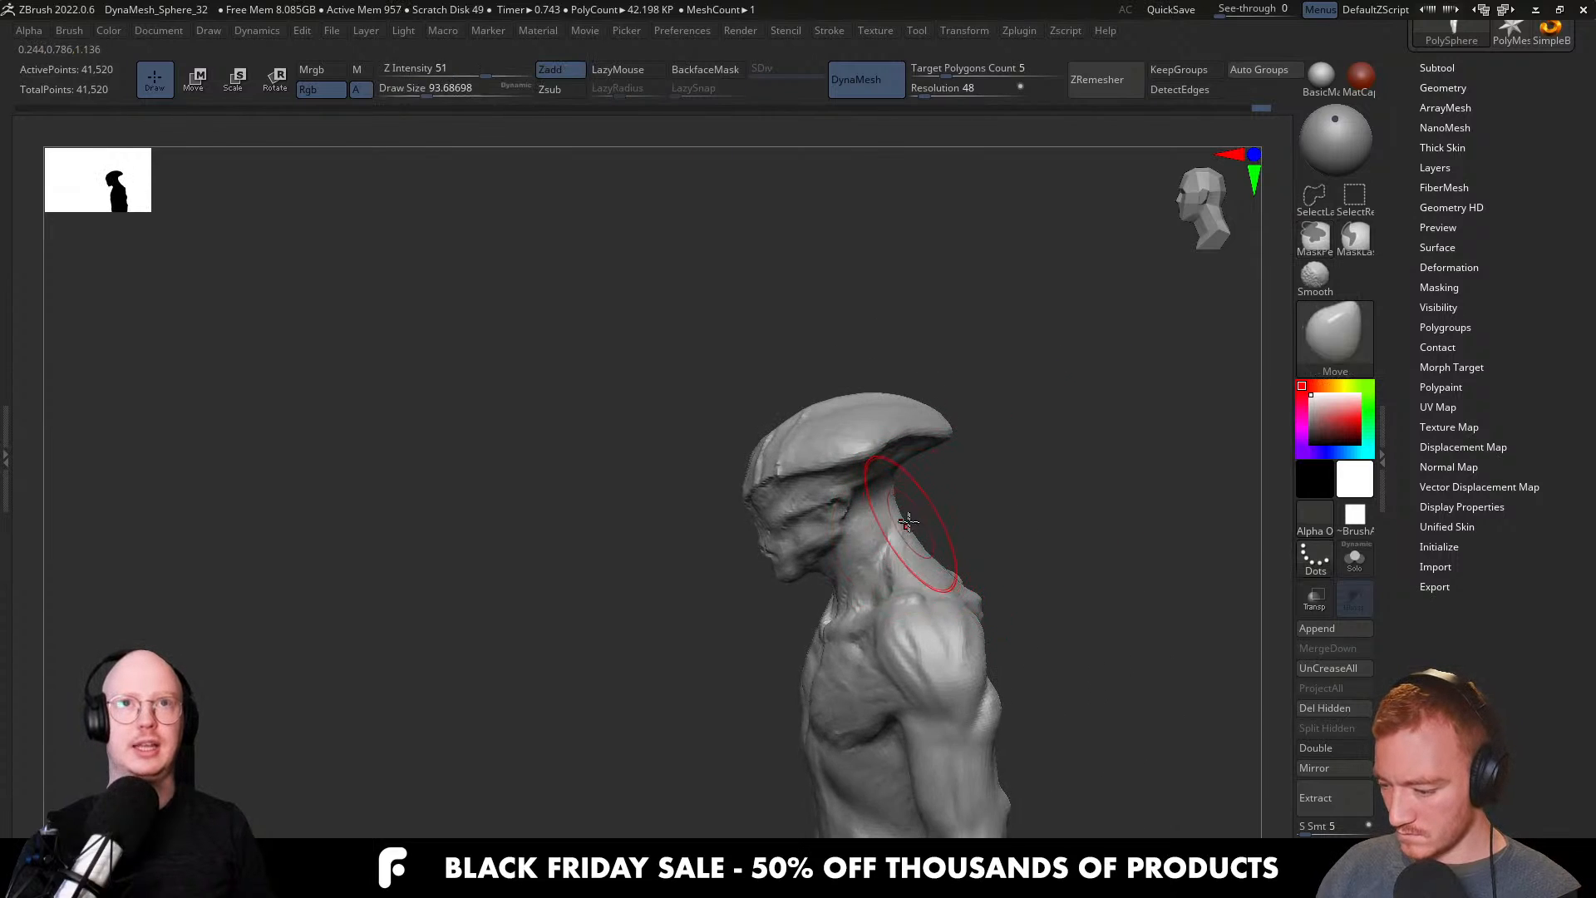
# Refine the neck and upper chest silhouette with the Move brush at a draw size of about 116.
pyautogui.keyDown('ctrl'); pyautogui.moveTo(855, 582); pyautogui.dragTo(836, 688, button='right'); pyautogui.keyUp('ctrl')
pyautogui.press('s')
pyautogui.moveTo(833, 599); pyautogui.dragTo(827, 598)
pyautogui.moveTo(849, 589); pyautogui.dragTo(1011, 572, button='right')
pyautogui.press('s')
pyautogui.moveTo(914, 598); pyautogui.dragTo(934, 596)
pyautogui.moveTo(934, 595)
pyautogui.mouseDown(button='right')
pyautogui.moveTo(890, 416)
pyautogui.moveTo(980, 499)
pyautogui.moveTo(1063, 510)
pyautogui.moveTo(1076, 463)
pyautogui.moveTo(880, 477)
pyautogui.moveTo(955, 460)
pyautogui.moveTo(841, 388)
pyautogui.moveTo(887, 420)
pyautogui.moveTo(823, 486)
pyautogui.moveTo(780, 583)
pyautogui.mouseUp(button='right')
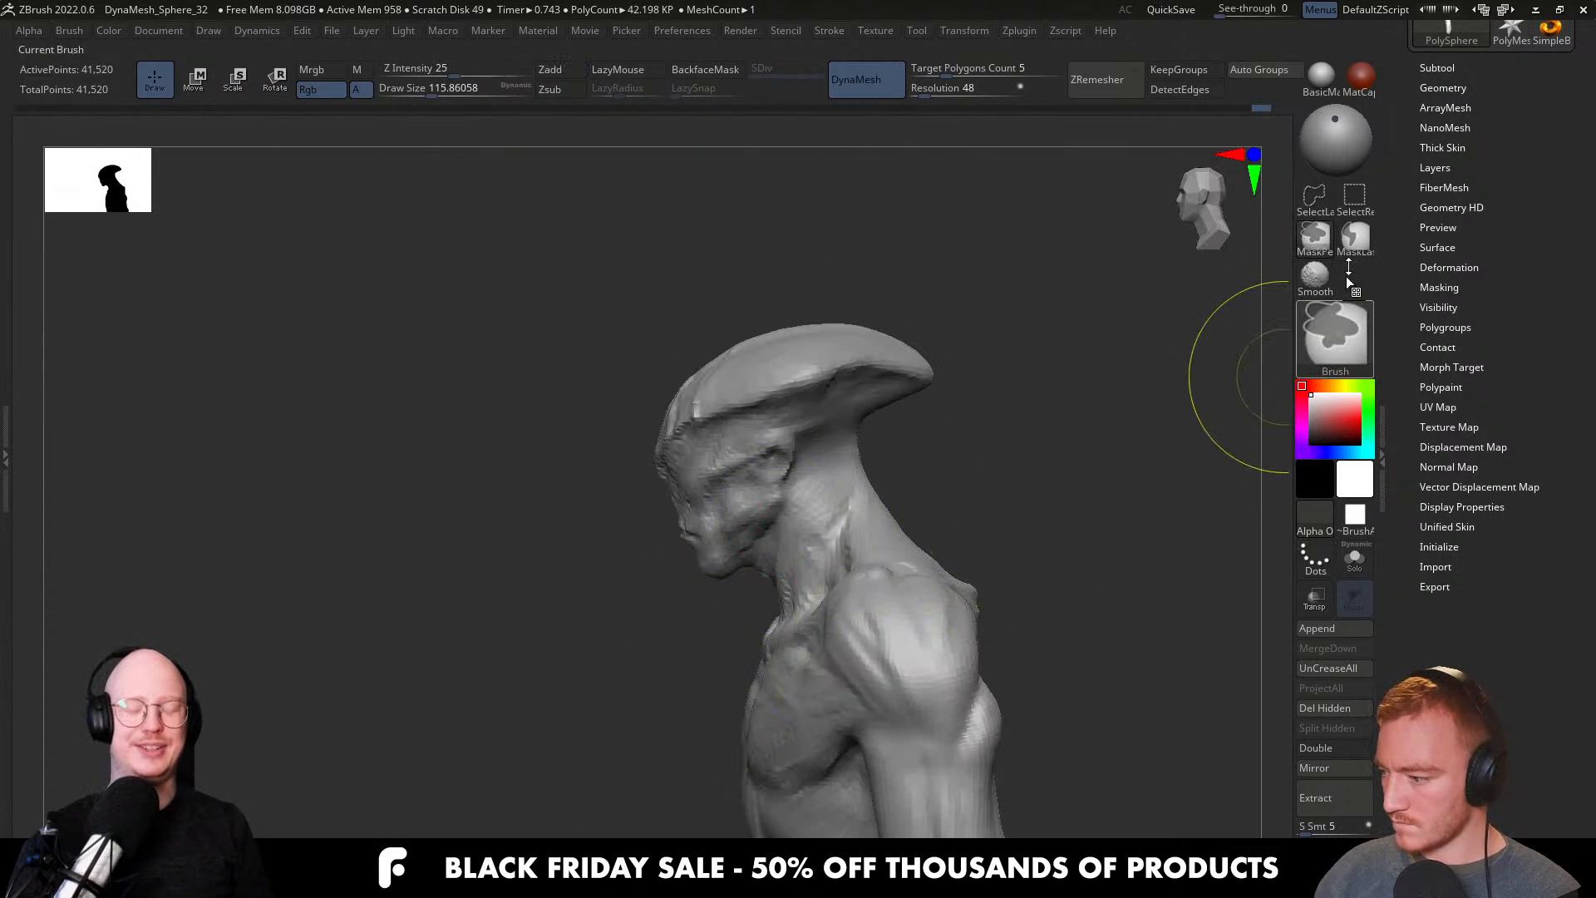
# Mask the head and upper neck with MaskLasso and invert the mask so only the head is editable.
pyautogui.keyDown('ctrl'); pyautogui.click(1355, 238); pyautogui.keyUp('ctrl')
pyautogui.moveTo(697, 602)
pyautogui.keyDown('ctrl'); pyautogui.mouseDown()
pyautogui.moveTo(865, 472)
pyautogui.moveTo(515, 502)
pyautogui.mouseUp(); pyautogui.keyUp('ctrl')
pyautogui.keyDown('ctrl'); pyautogui.click(977, 499); pyautogui.keyUp('ctrl')
pyautogui.keyDown('ctrl'); pyautogui.click(935, 458); pyautogui.keyUp('ctrl')
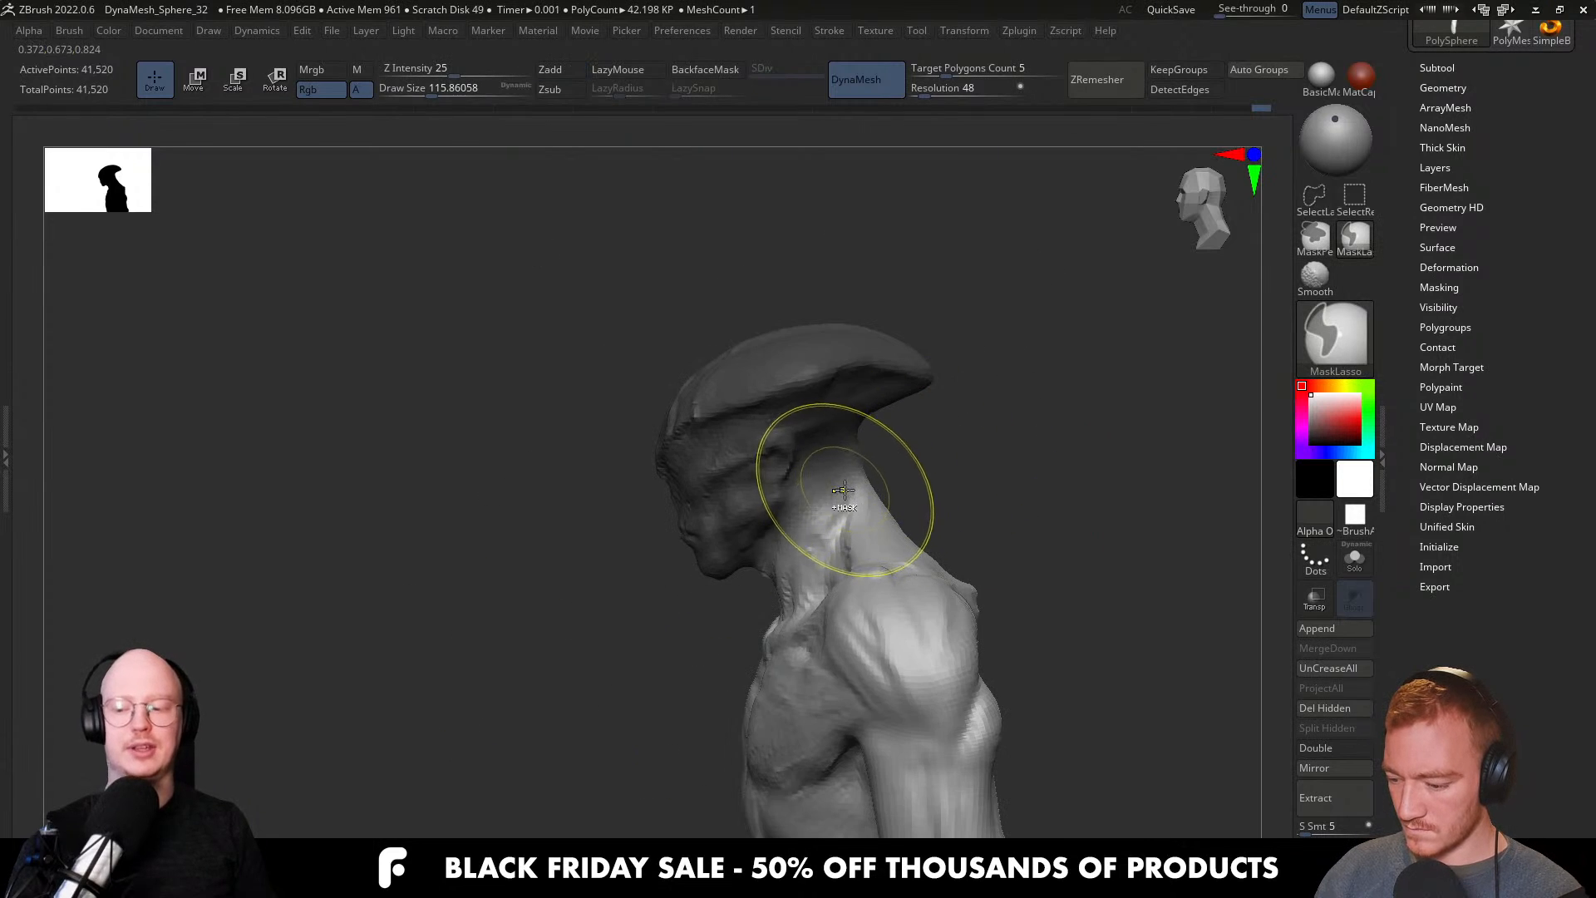
pyautogui.keyDown('ctrl'); pyautogui.click(917, 464); pyautogui.keyUp('ctrl')
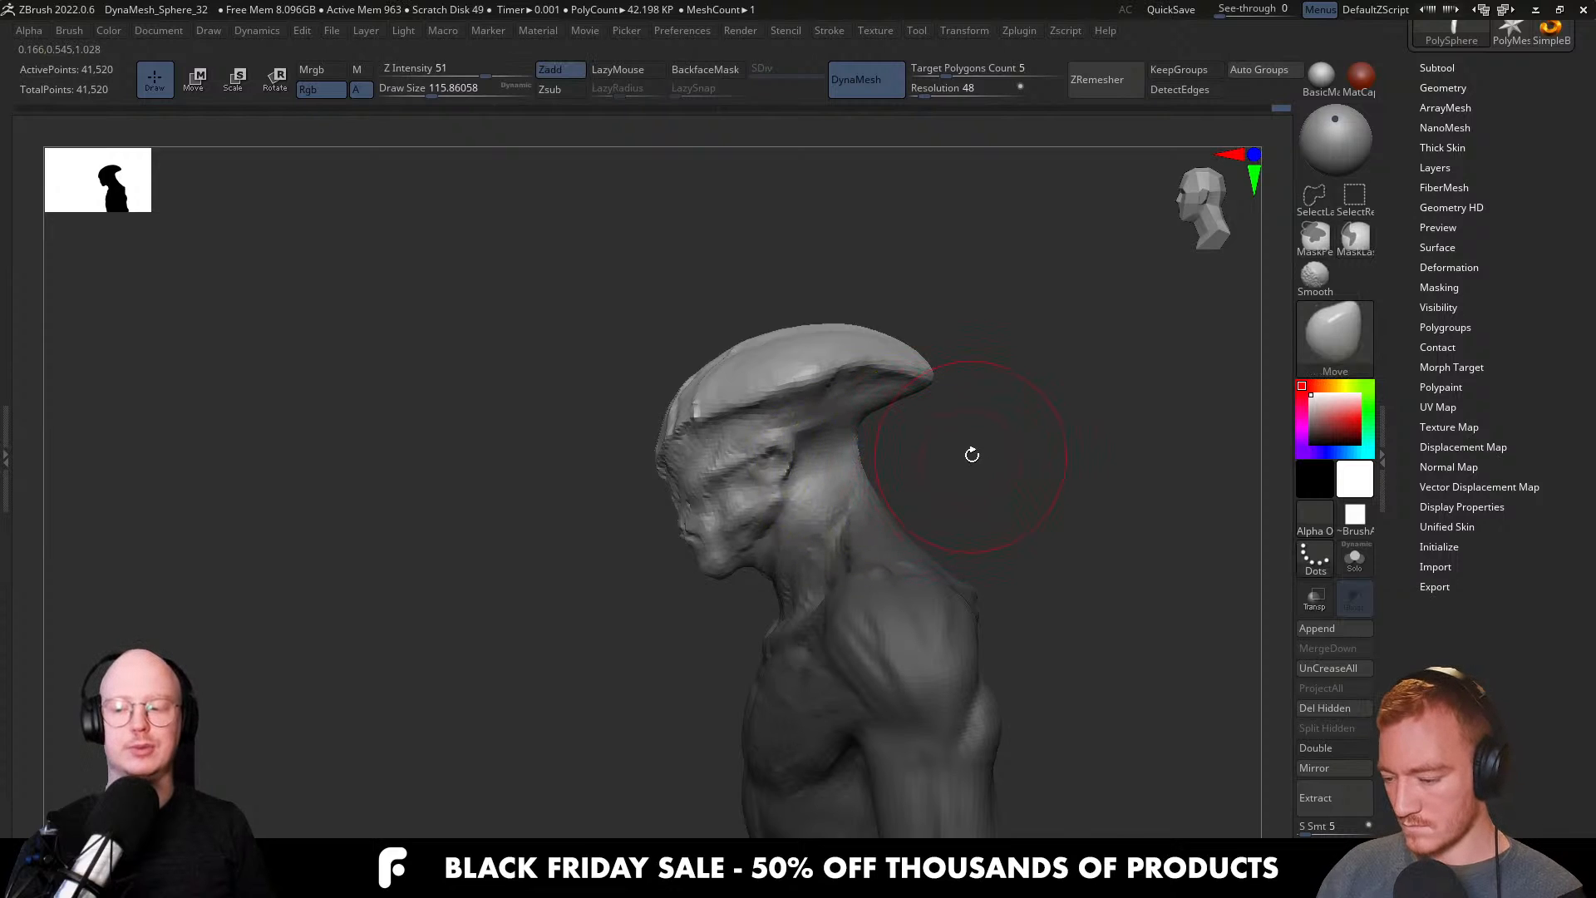
# Reset and centre the transform gizmo on the unmasked head and scale the head down relative to the body.
pyautogui.press('w')
pyautogui.moveTo(955, 452)
pyautogui.keyDown('shift'); pyautogui.mouseDown()
pyautogui.moveTo(1059, 464)
pyautogui.moveTo(1020, 463)
pyautogui.mouseUp(); pyautogui.keyUp('shift')
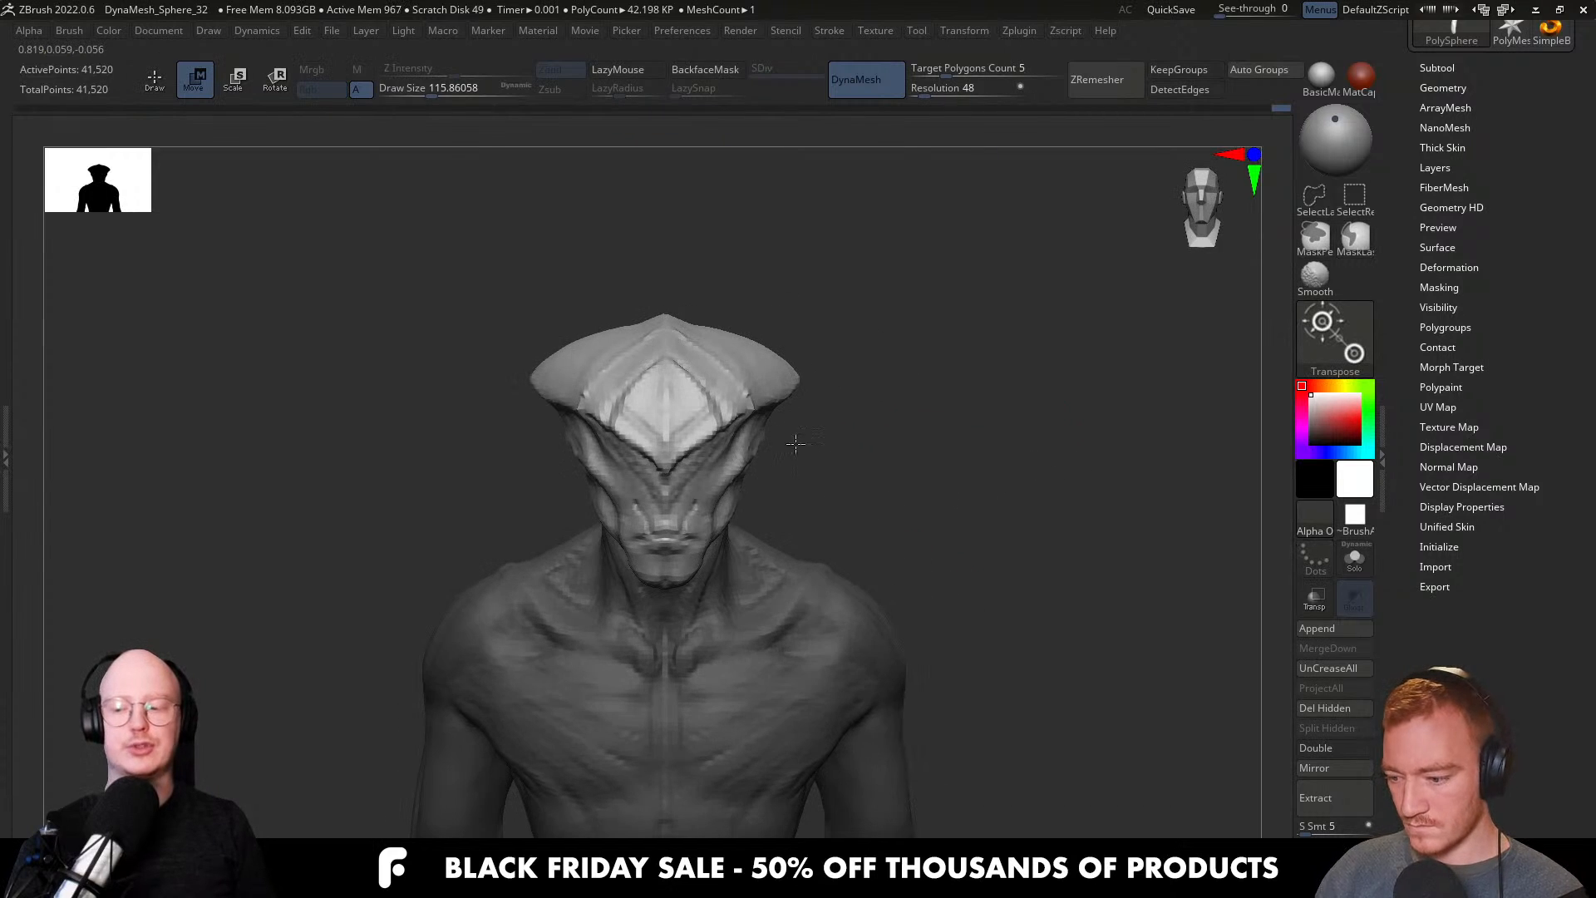
pyautogui.keyDown('alt'); pyautogui.click(758, 385); pyautogui.keyUp('alt')
pyautogui.click(728, 250)
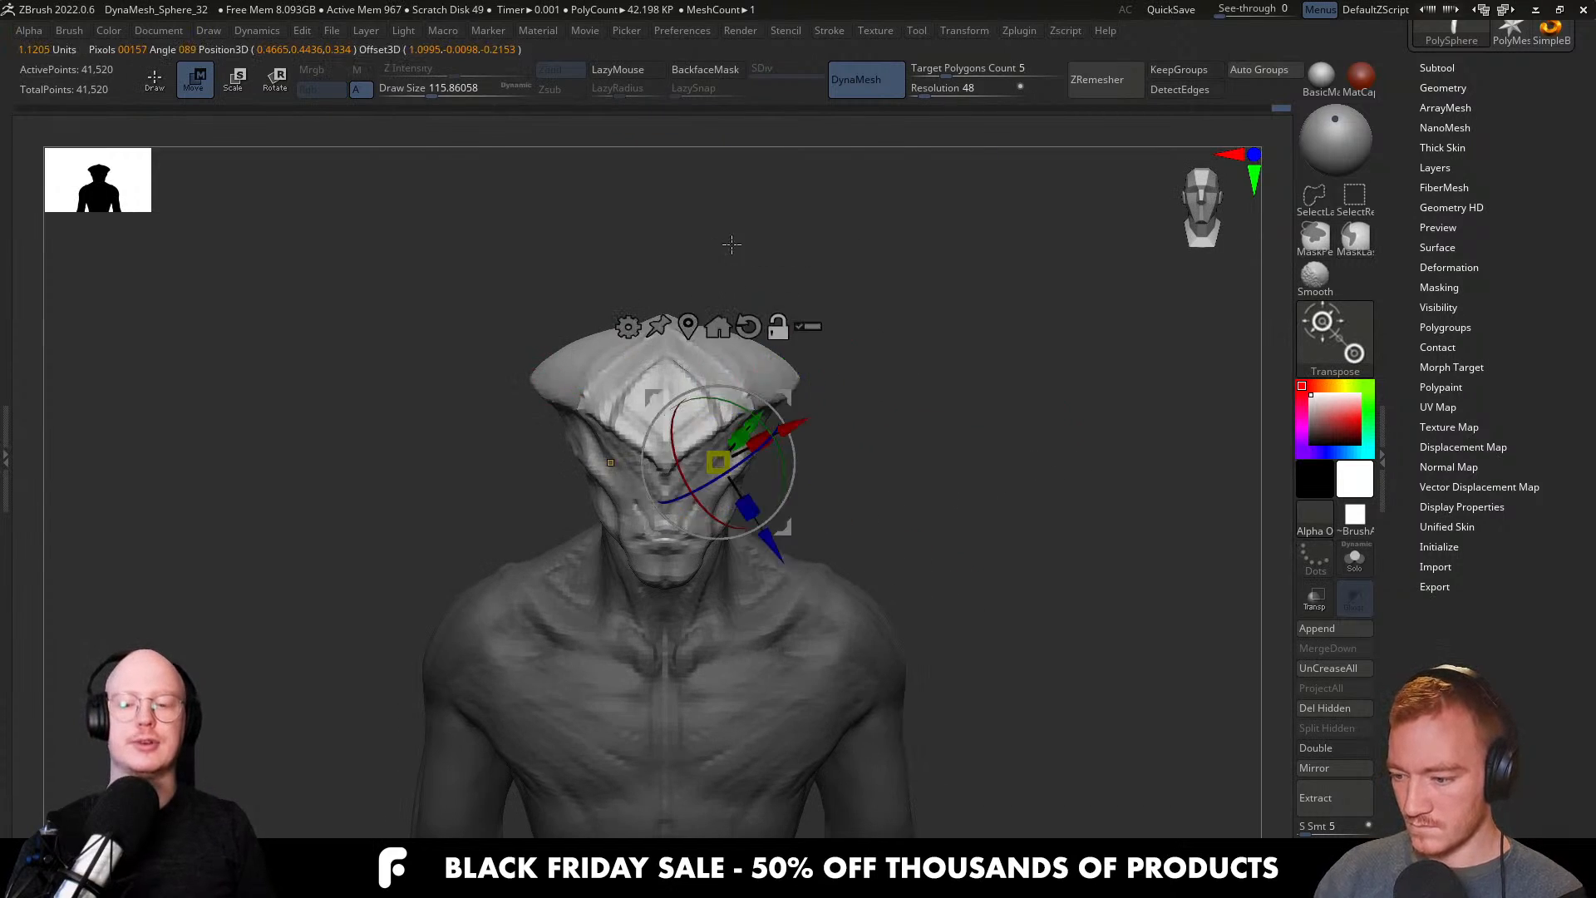
pyautogui.click(722, 327)
pyautogui.click(685, 274)
pyautogui.moveTo(664, 408); pyautogui.dragTo(664, 409)
pyautogui.keyDown('alt'); pyautogui.moveTo(923, 449); pyautogui.dragTo(880, 381); pyautogui.keyUp('alt')
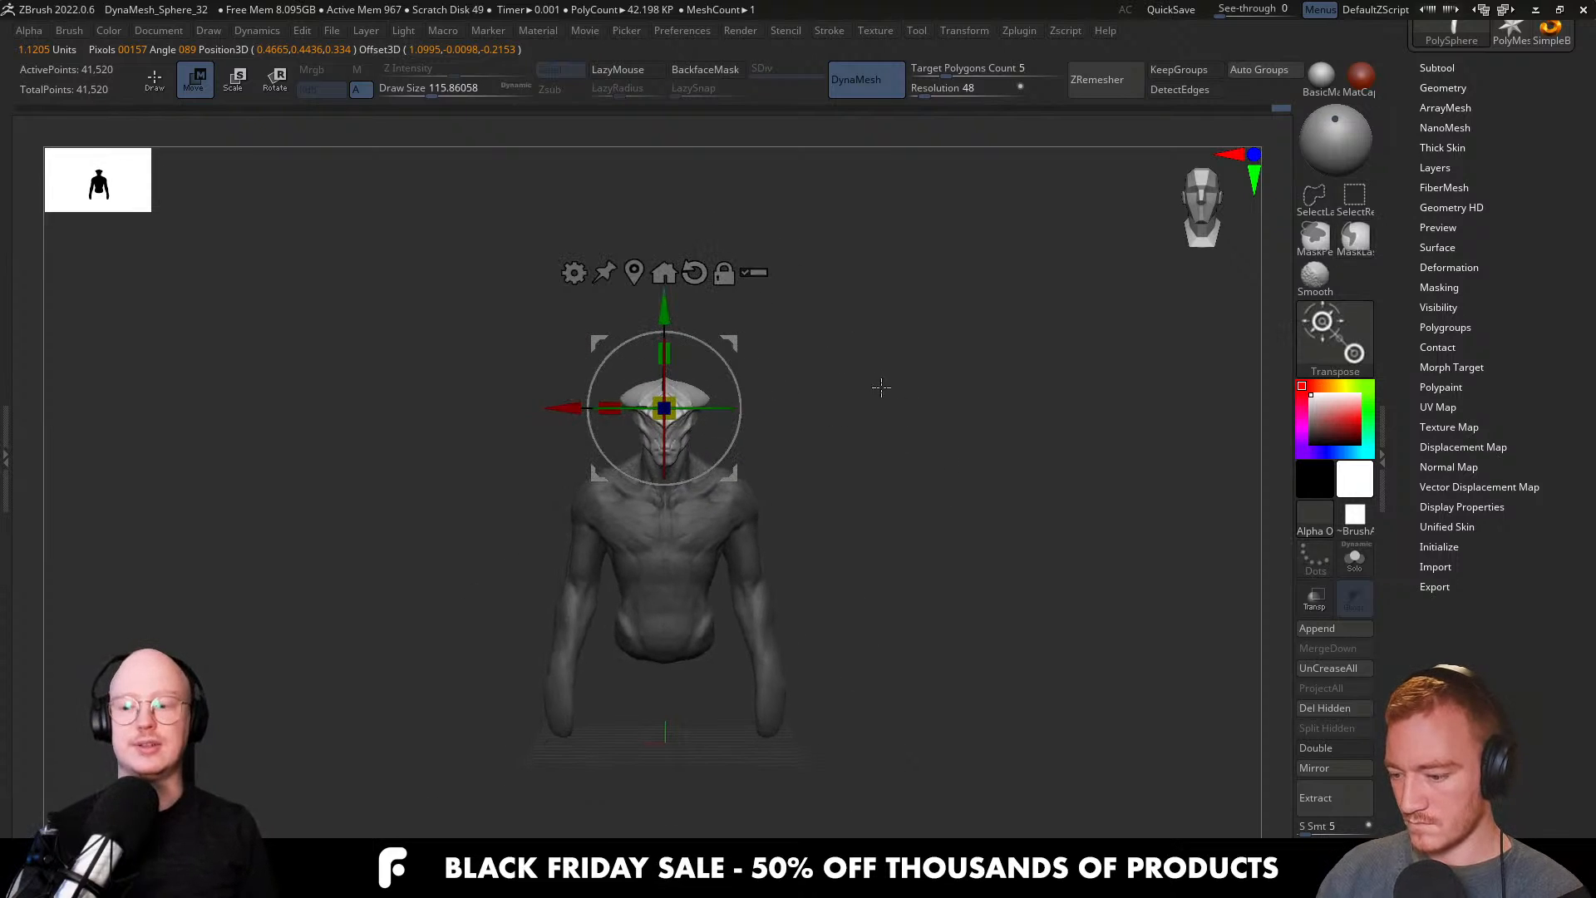
# Fine-tune the head's size and fit on the neck with the gizmo and a Move brush of about 132, and clear the mask.
pyautogui.press('q')
pyautogui.keyDown('ctrl'); pyautogui.moveTo(823, 449); pyautogui.dragTo(831, 552, button='right'); pyautogui.keyUp('ctrl')
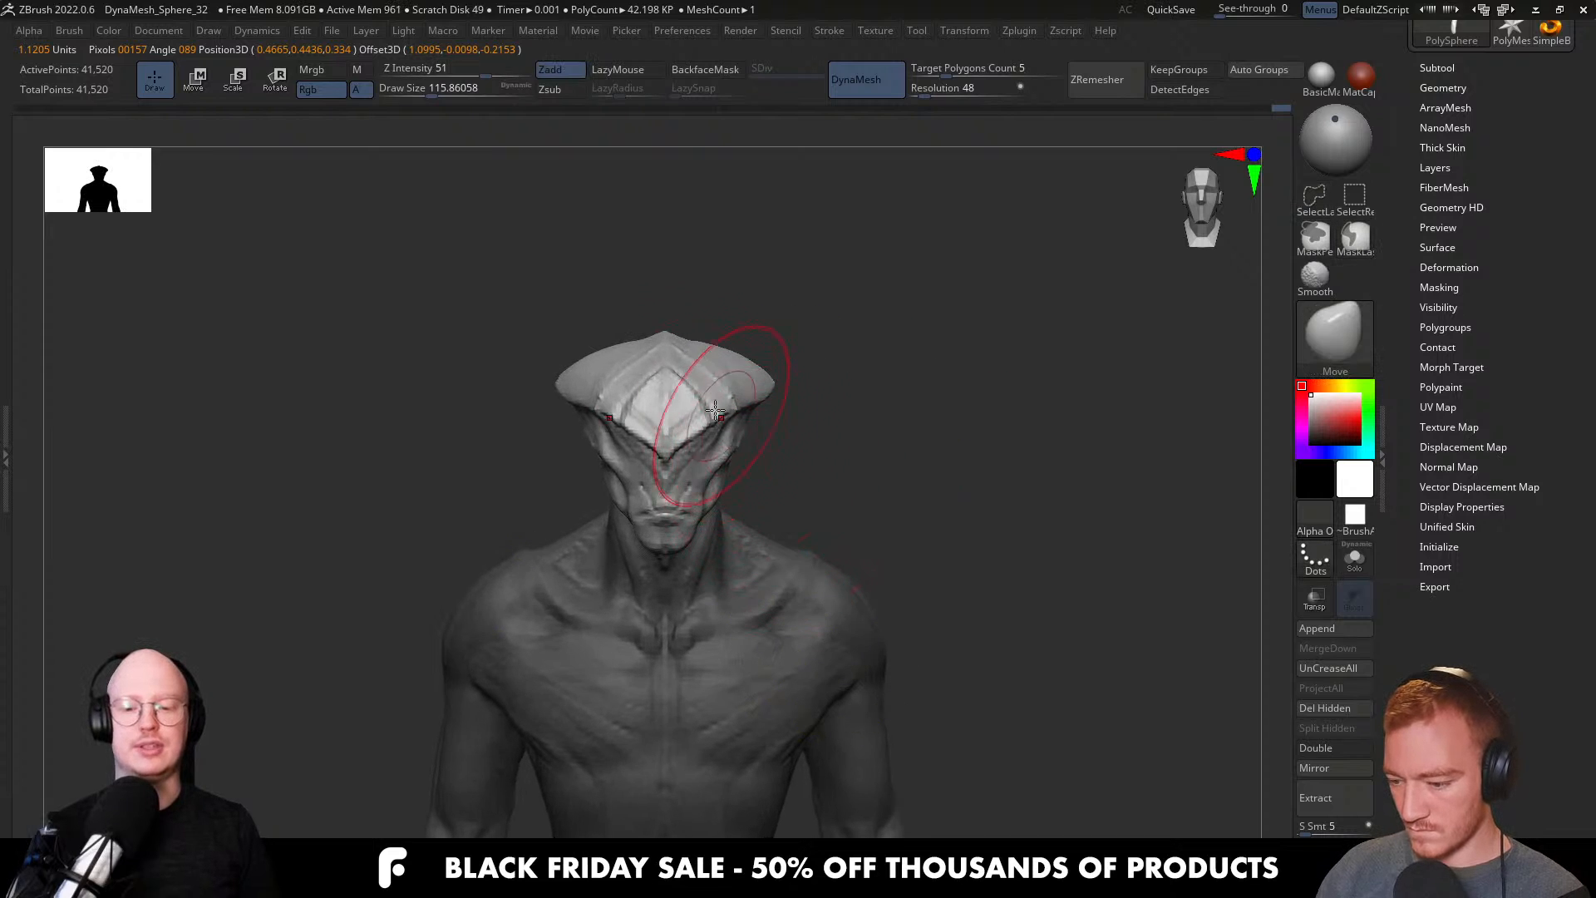
pyautogui.press('w')
pyautogui.press('q')
pyautogui.moveTo(933, 471)
pyautogui.mouseDown()
pyautogui.moveTo(853, 516)
pyautogui.moveTo(937, 474)
pyautogui.moveTo(897, 532)
pyautogui.moveTo(800, 597)
pyautogui.mouseUp()
pyautogui.moveTo(799, 597); pyautogui.dragTo(798, 509, button='right')
pyautogui.press('s')
pyautogui.moveTo(794, 509); pyautogui.dragTo(761, 507)
pyautogui.moveTo(768, 511)
pyautogui.mouseDown(button='right')
pyautogui.moveTo(768, 574)
pyautogui.moveTo(969, 488)
pyautogui.moveTo(951, 417)
pyautogui.mouseUp(button='right')
pyautogui.press('w')
pyautogui.moveTo(773, 261); pyautogui.dragTo(784, 271)
pyautogui.press('q')
pyautogui.moveTo(965, 463)
pyautogui.keyDown('ctrl'); pyautogui.mouseDown(button='right')
pyautogui.moveTo(920, 486)
pyautogui.moveTo(969, 482)
pyautogui.moveTo(886, 566)
pyautogui.mouseUp(button='right'); pyautogui.keyUp('ctrl')
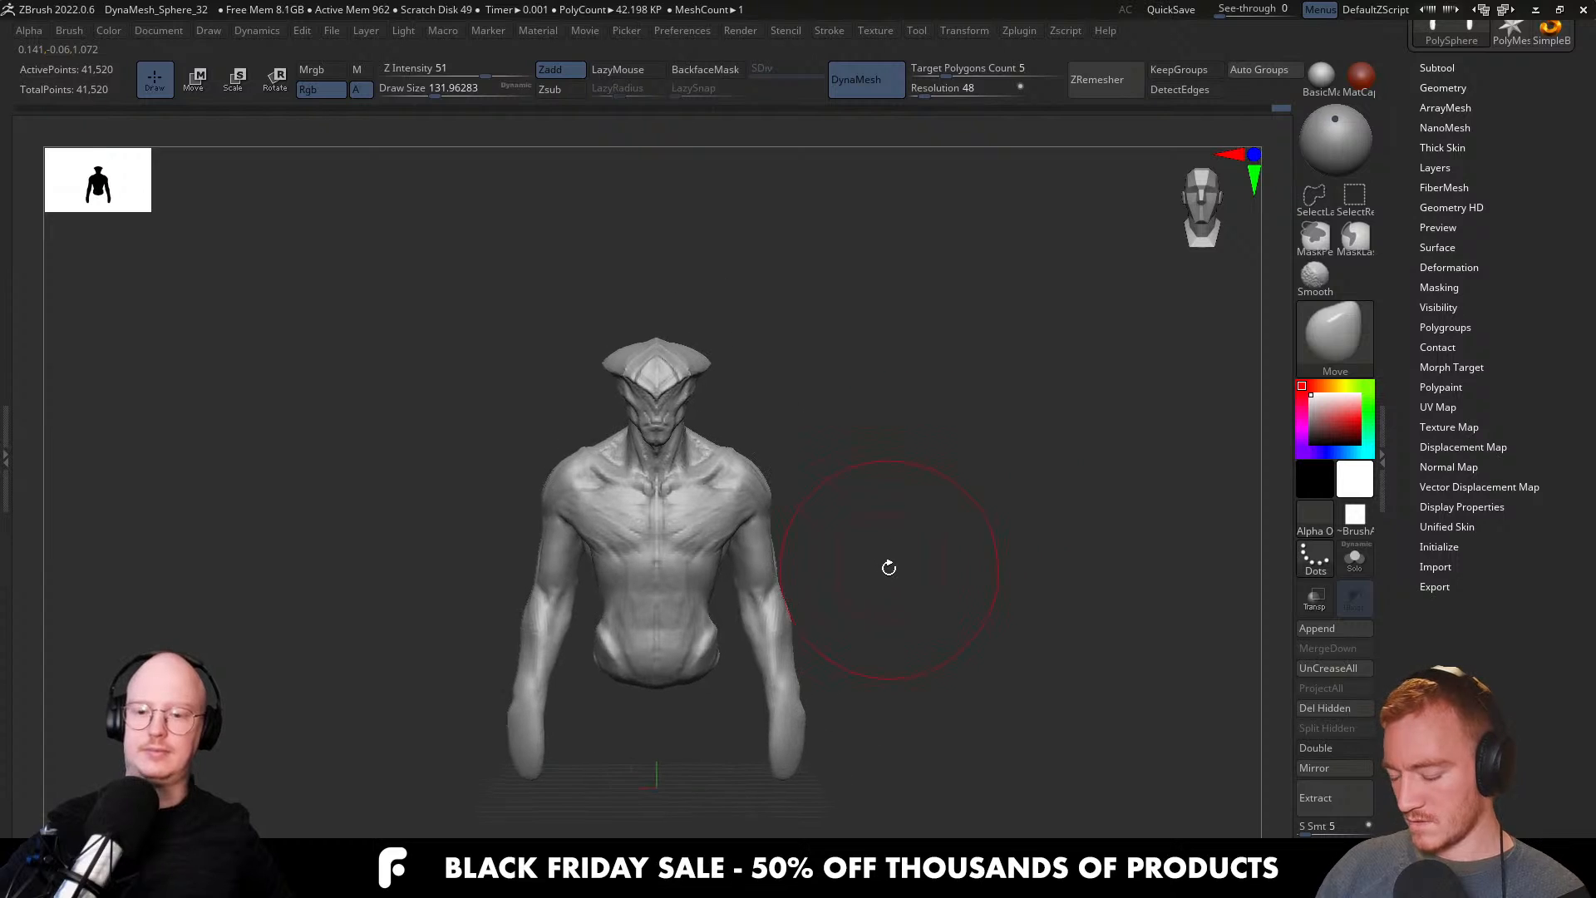
# Compare the figure's proportions before and after the latest head adjustment by stepping through the undo history.
pyautogui.keyDown('ctrl'); pyautogui.click(888, 565); pyautogui.keyUp('ctrl')
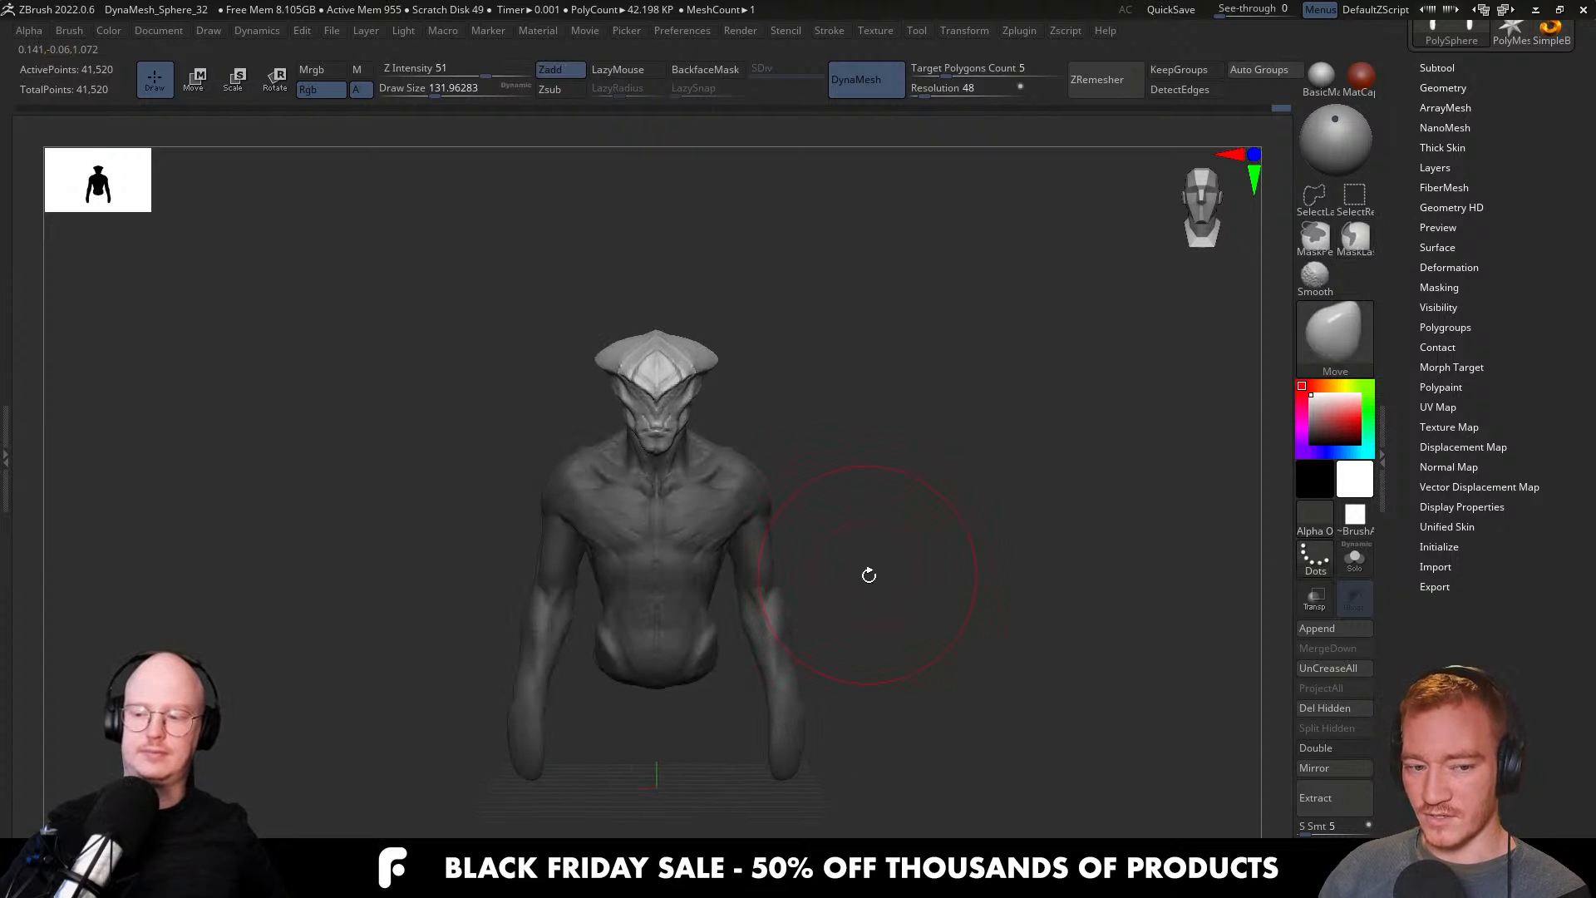
pyautogui.hotkey('ctrl', 'shift')
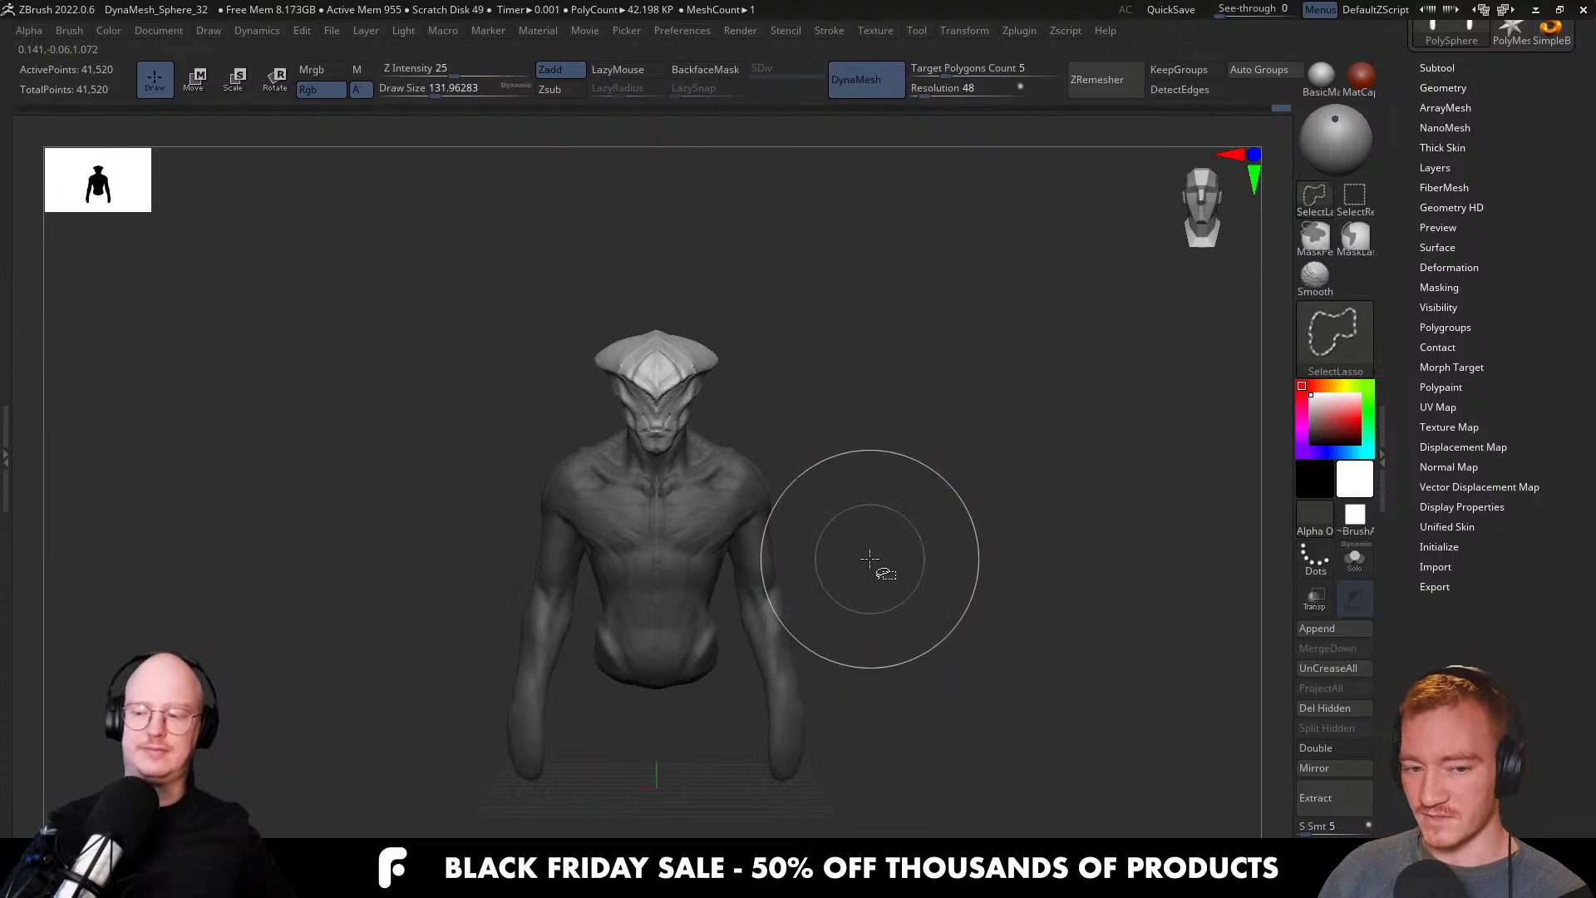
pyautogui.hotkey('ctrl', 'shift', 'z')
pyautogui.hotkey('ctrl', 'shift', 'z')
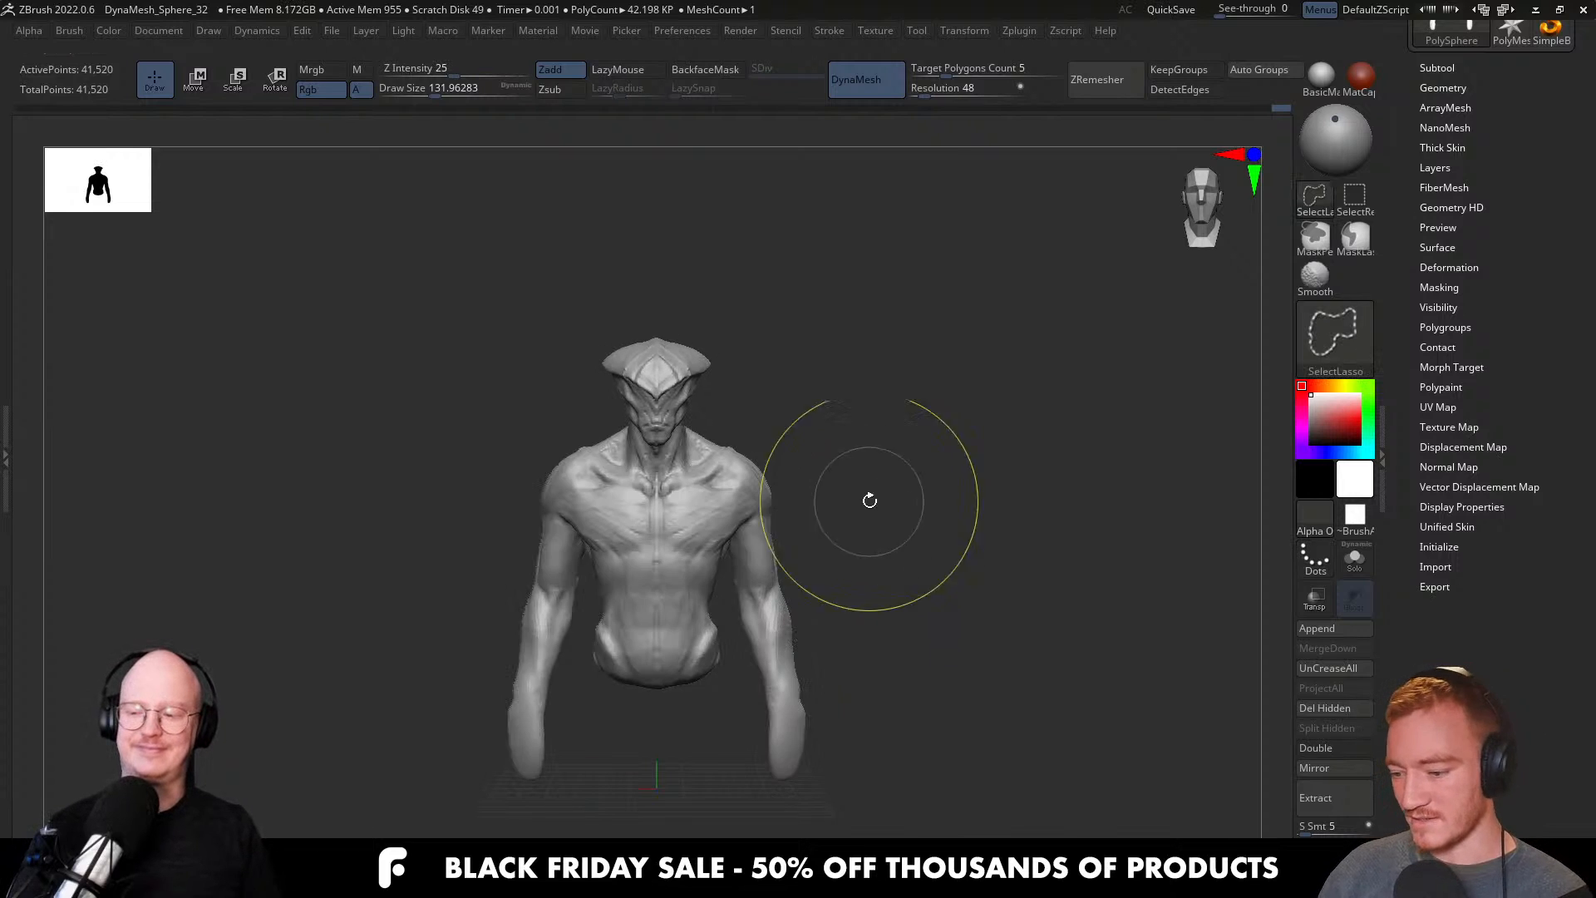
# Reshape the shoulder, upper chest and neck profile from the side with the Move brush.
pyautogui.moveTo(845, 506)
pyautogui.mouseDown()
pyautogui.moveTo(888, 522)
pyautogui.moveTo(893, 509)
pyautogui.mouseUp()
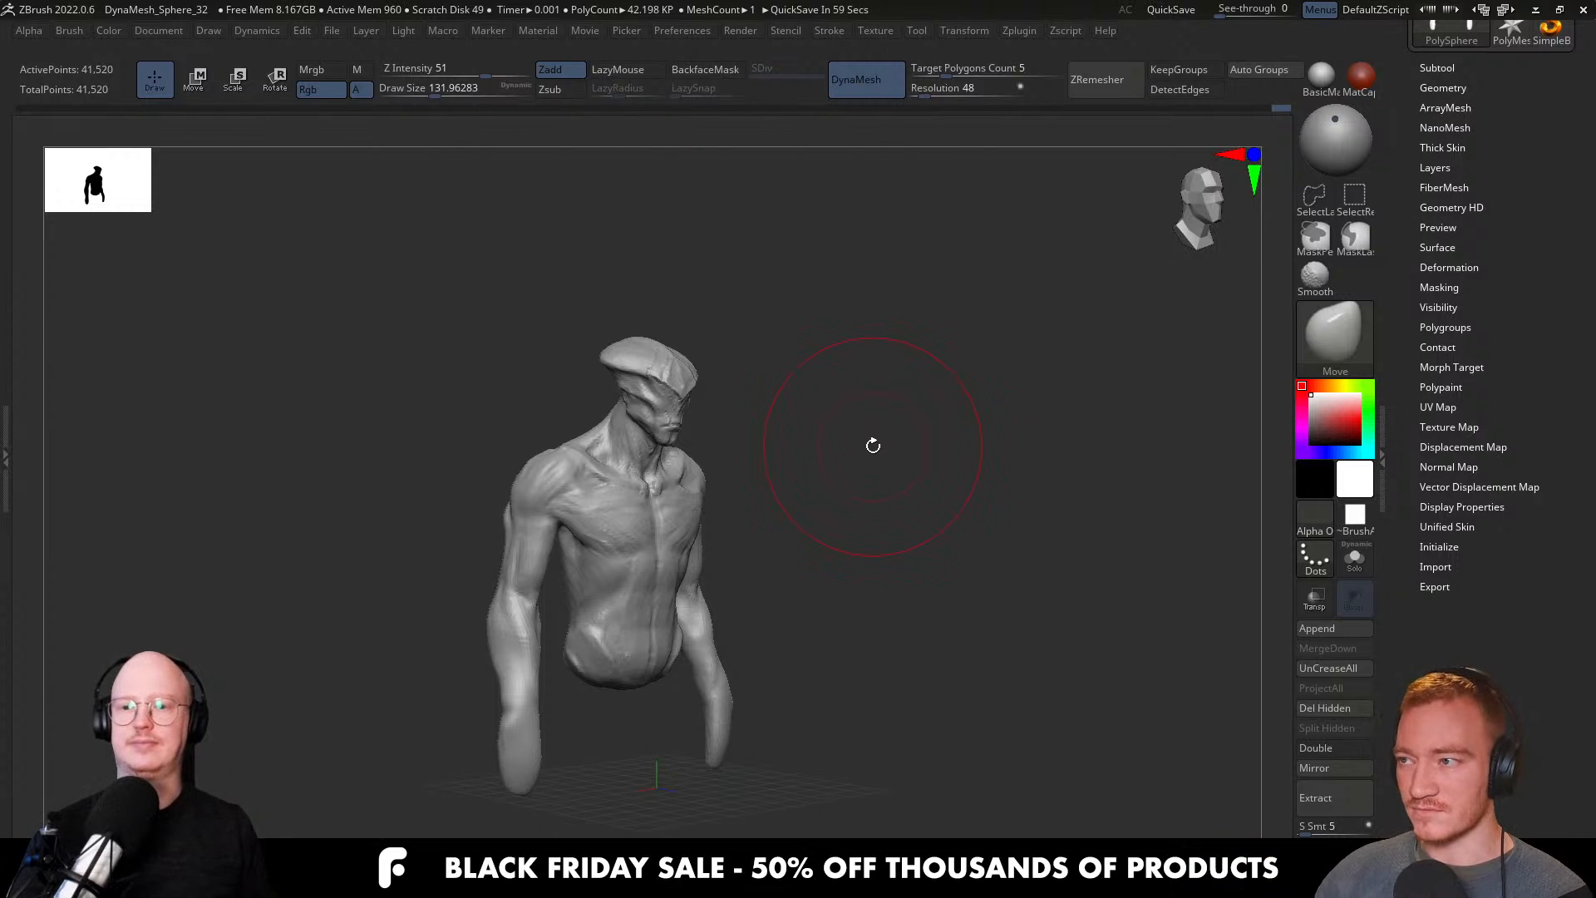
pyautogui.moveTo(791, 506); pyautogui.dragTo(860, 512)
pyautogui.keyDown('alt'); pyautogui.moveTo(704, 465); pyautogui.dragTo(718, 554); pyautogui.keyUp('alt')
pyautogui.moveTo(718, 555); pyautogui.dragTo(716, 567, button='right')
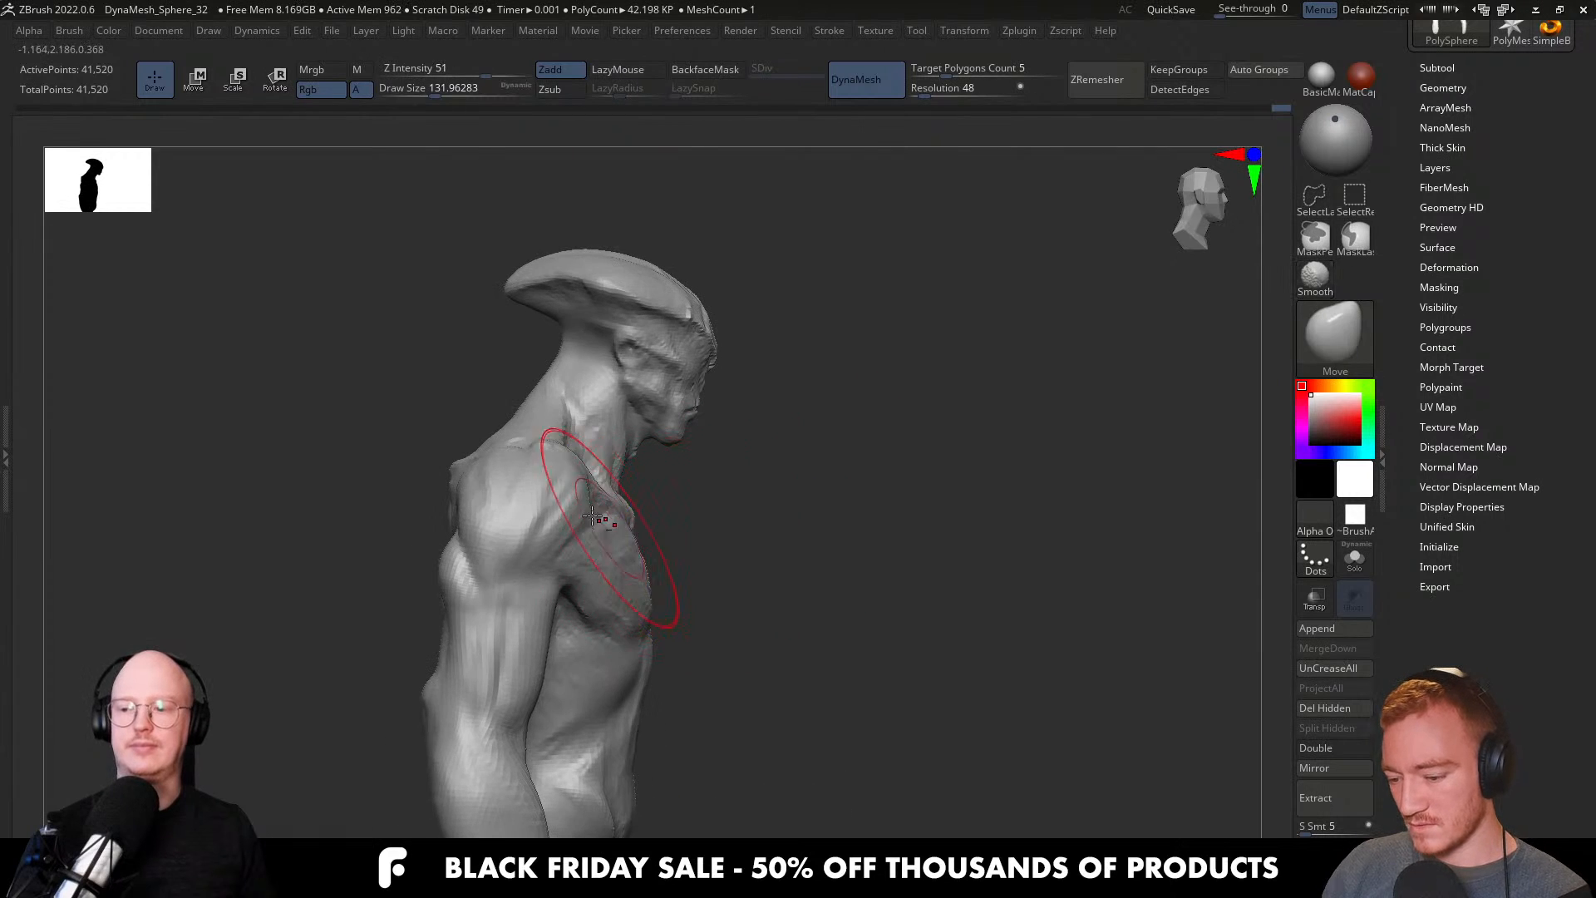
pyautogui.moveTo(578, 509); pyautogui.dragTo(570, 534, button='right')
pyautogui.press('s')
pyautogui.moveTo(538, 499); pyautogui.dragTo(545, 499)
pyautogui.moveTo(525, 496)
pyautogui.mouseDown(button='right')
pyautogui.moveTo(731, 523)
pyautogui.moveTo(675, 542)
pyautogui.mouseUp(button='right')
pyautogui.press('ctrl')
pyautogui.press('s')
pyautogui.moveTo(675, 541); pyautogui.dragTo(664, 536)
# Build up the side neck muscles beneath the jaw with ClayBuildup at a draw size of about 80.
pyautogui.moveTo(664, 549)
pyautogui.mouseDown(button='right')
pyautogui.moveTo(664, 442)
pyautogui.moveTo(672, 454)
pyautogui.mouseUp(button='right')
pyautogui.press('b')
pyautogui.press('c')
pyautogui.press('b')
pyautogui.press('s')
pyautogui.moveTo(672, 454); pyautogui.dragTo(665, 454)
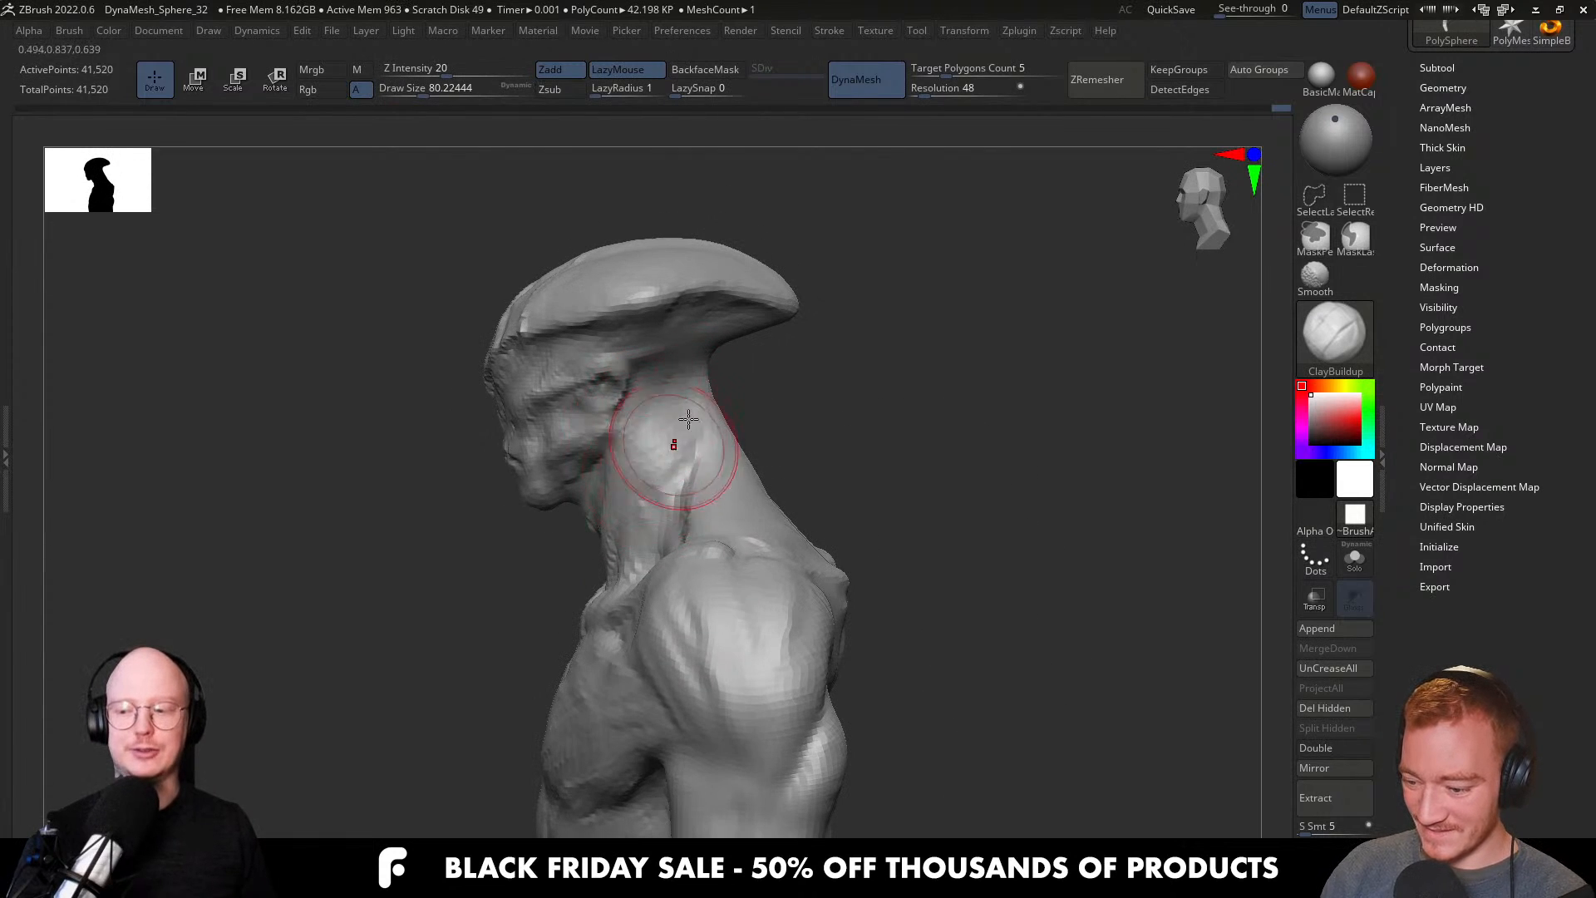
pyautogui.moveTo(671, 497); pyautogui.dragTo(655, 572, button='right')
pyautogui.moveTo(736, 487); pyautogui.dragTo(716, 571, button='right')
pyautogui.moveTo(680, 473)
pyautogui.keyDown('ctrl'); pyautogui.mouseDown(button='right')
pyautogui.moveTo(677, 501)
pyautogui.moveTo(632, 469)
pyautogui.mouseUp(button='right'); pyautogui.keyUp('ctrl')
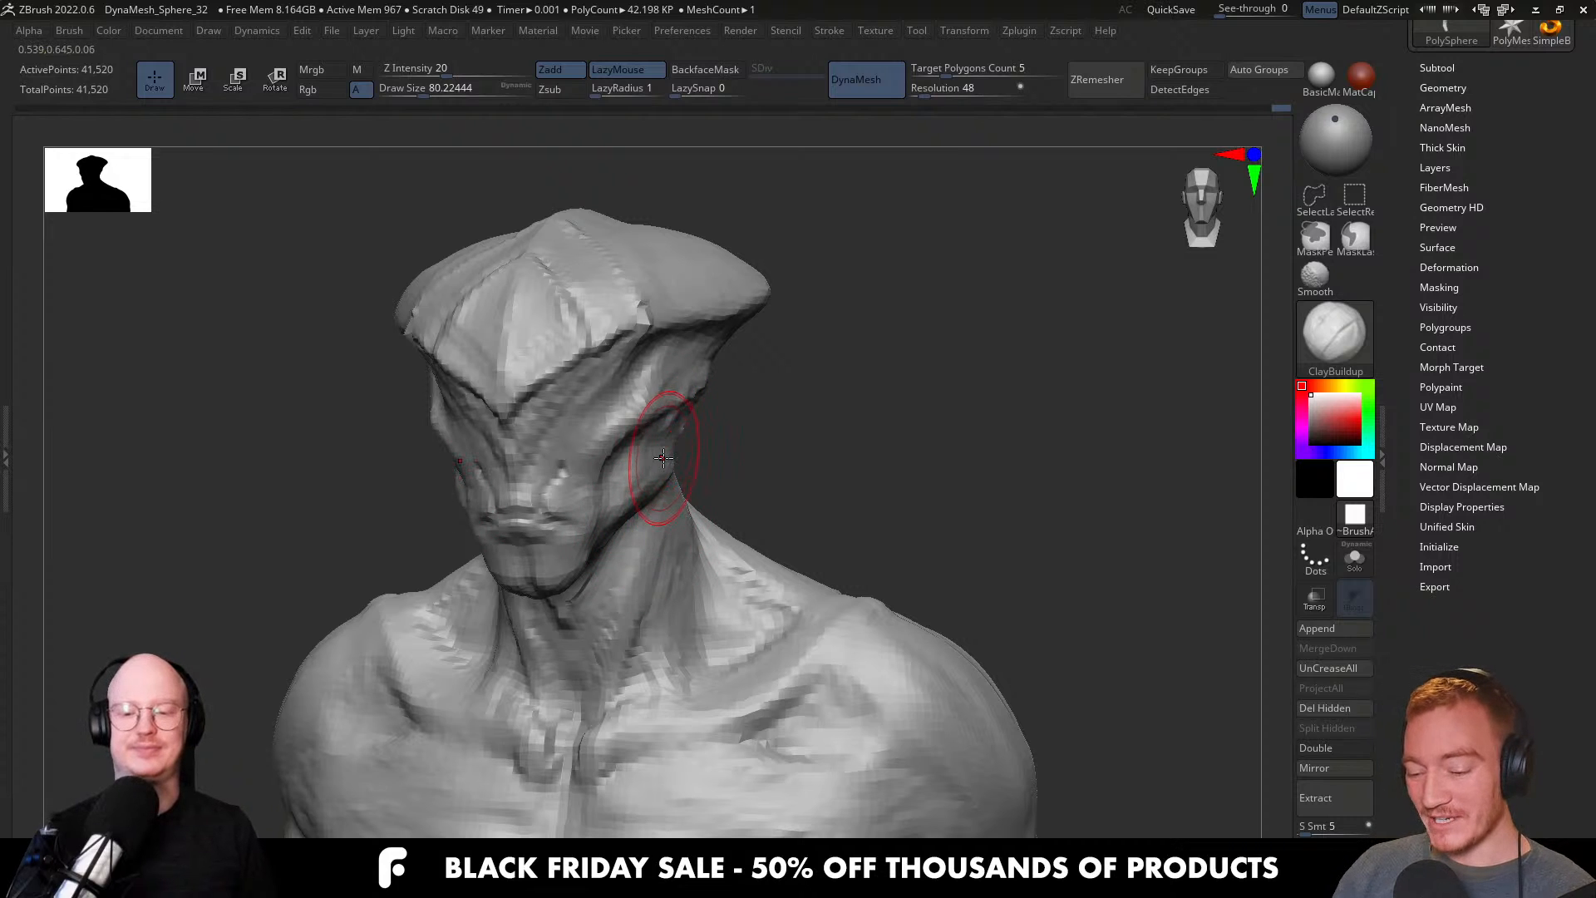
pyautogui.keyDown('ctrl'); pyautogui.moveTo(741, 522); pyautogui.dragTo(645, 321, button='right'); pyautogui.keyUp('ctrl')
# Refine the jaw and upper neck forms with ClayBuildup, reducing the draw size to about 54.
pyautogui.keyDown('alt'); pyautogui.moveTo(716, 497); pyautogui.dragTo(709, 434, button='right'); pyautogui.keyUp('alt')
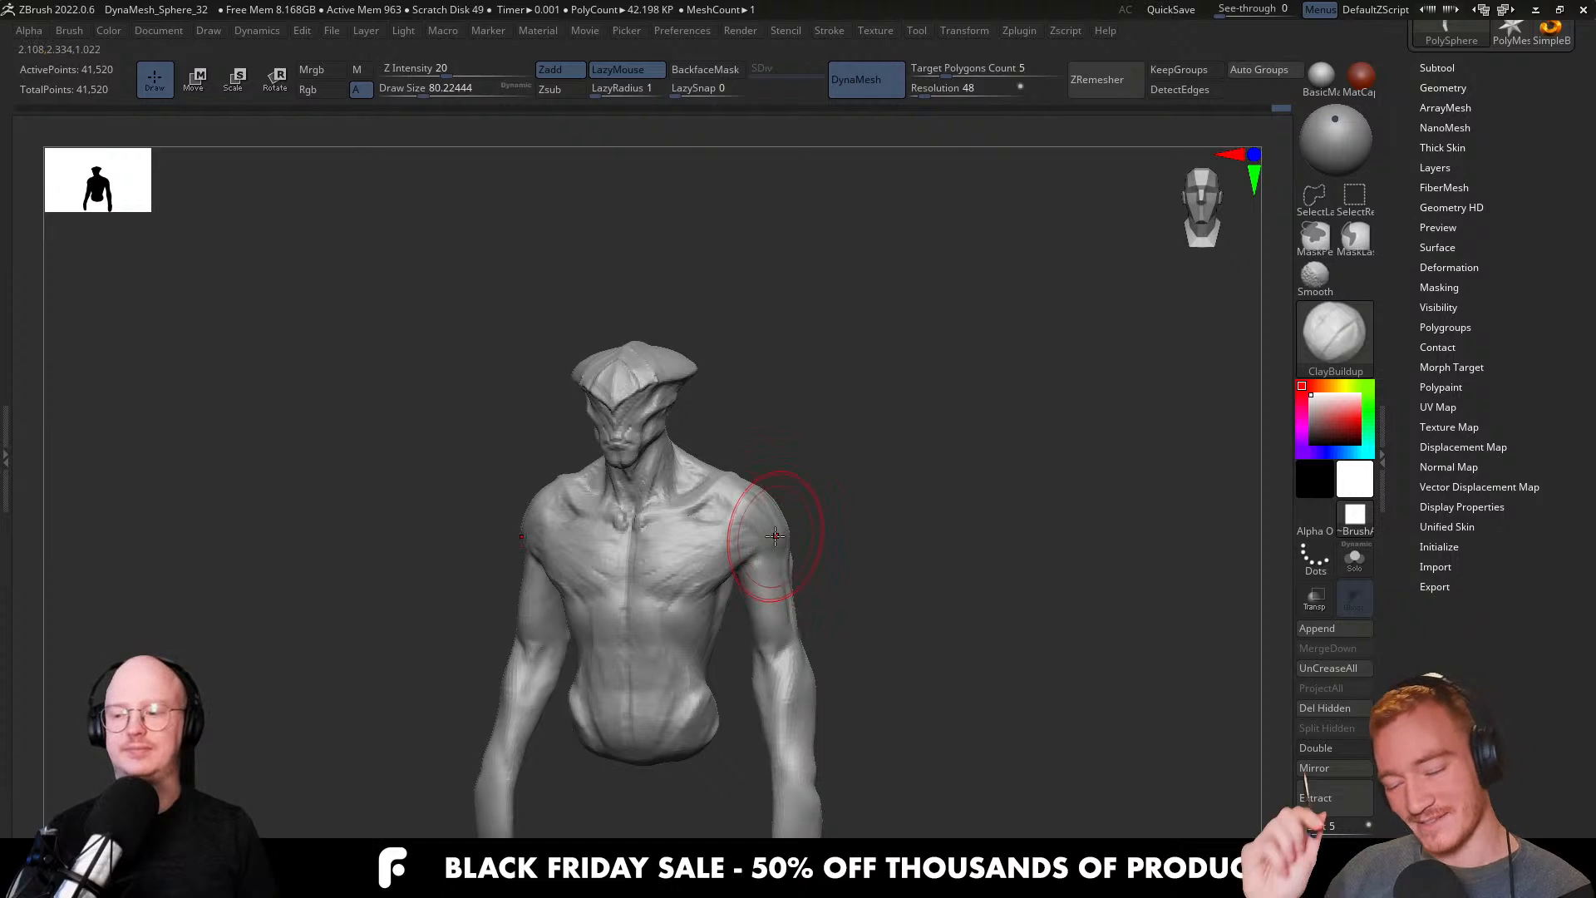
pyautogui.moveTo(661, 445)
pyautogui.keyDown('ctrl'); pyautogui.mouseDown(button='right')
pyautogui.moveTo(739, 600)
pyautogui.moveTo(669, 527)
pyautogui.moveTo(778, 402)
pyautogui.mouseUp(button='right'); pyautogui.keyUp('ctrl')
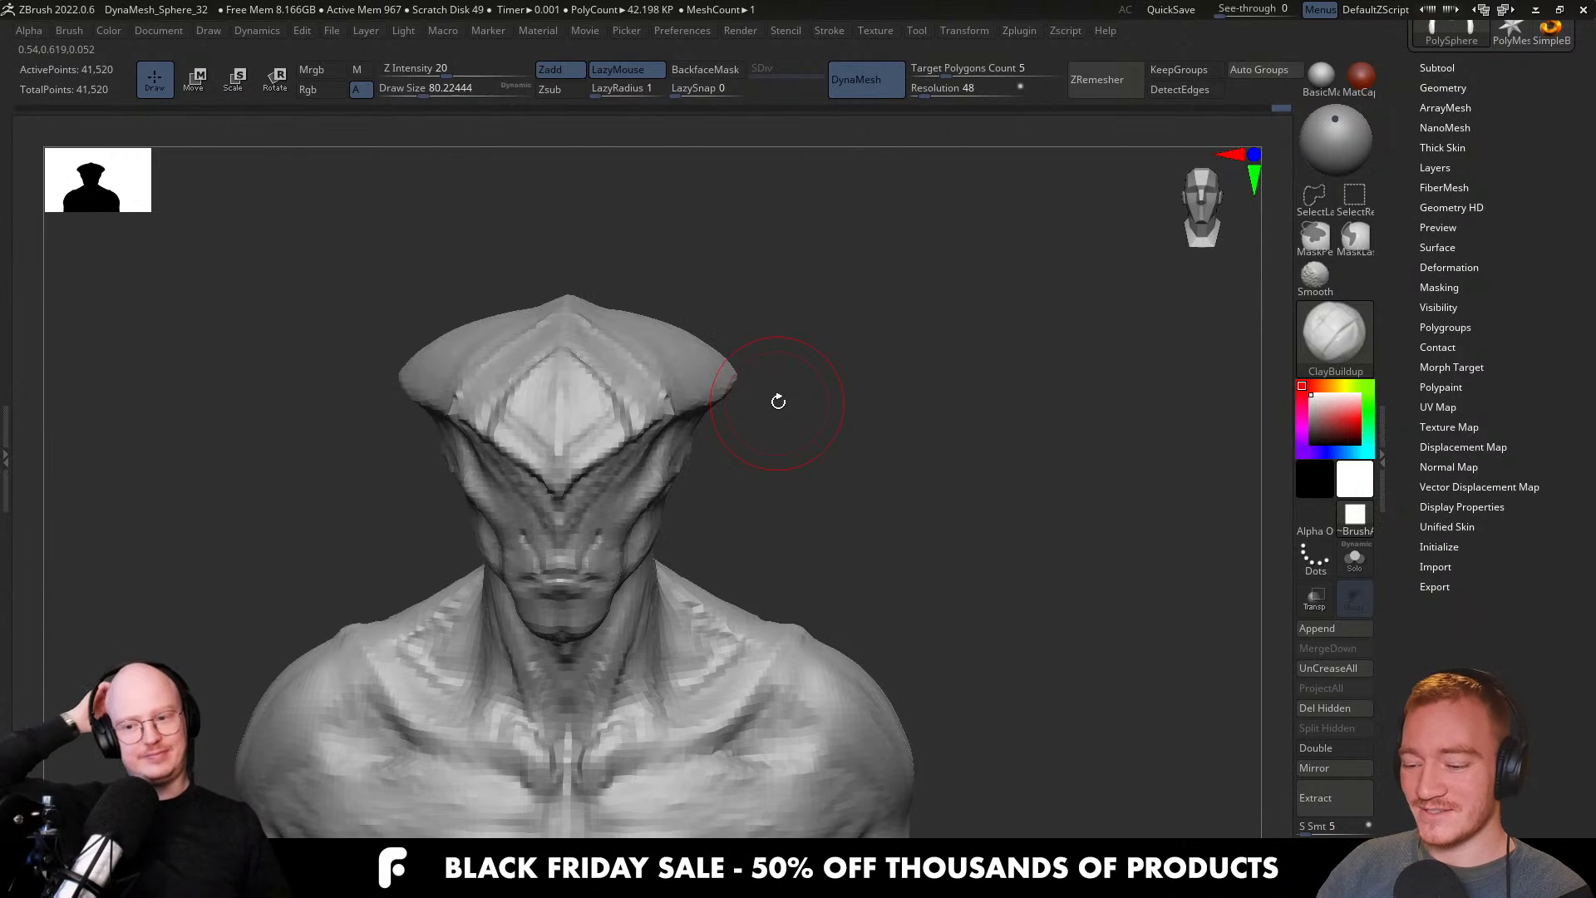
pyautogui.keyDown('alt'); pyautogui.moveTo(656, 527); pyautogui.dragTo(672, 574, button='right'); pyautogui.keyUp('alt')
pyautogui.moveTo(722, 498)
pyautogui.mouseDown(button='right')
pyautogui.moveTo(685, 566)
pyautogui.moveTo(694, 553)
pyautogui.moveTo(712, 573)
pyautogui.moveTo(696, 567)
pyautogui.mouseUp(button='right')
pyautogui.press('s')
pyautogui.moveTo(662, 557); pyautogui.dragTo(658, 558)
pyautogui.moveTo(640, 562)
pyautogui.mouseDown(button='right')
pyautogui.moveTo(674, 562)
pyautogui.moveTo(596, 528)
pyautogui.moveTo(621, 532)
pyautogui.mouseUp(button='right')
pyautogui.press('s')
pyautogui.moveTo(629, 556); pyautogui.dragTo(622, 555)
pyautogui.moveTo(608, 597)
pyautogui.mouseDown(button='right')
pyautogui.moveTo(634, 634)
pyautogui.moveTo(767, 533)
pyautogui.mouseUp(button='right')
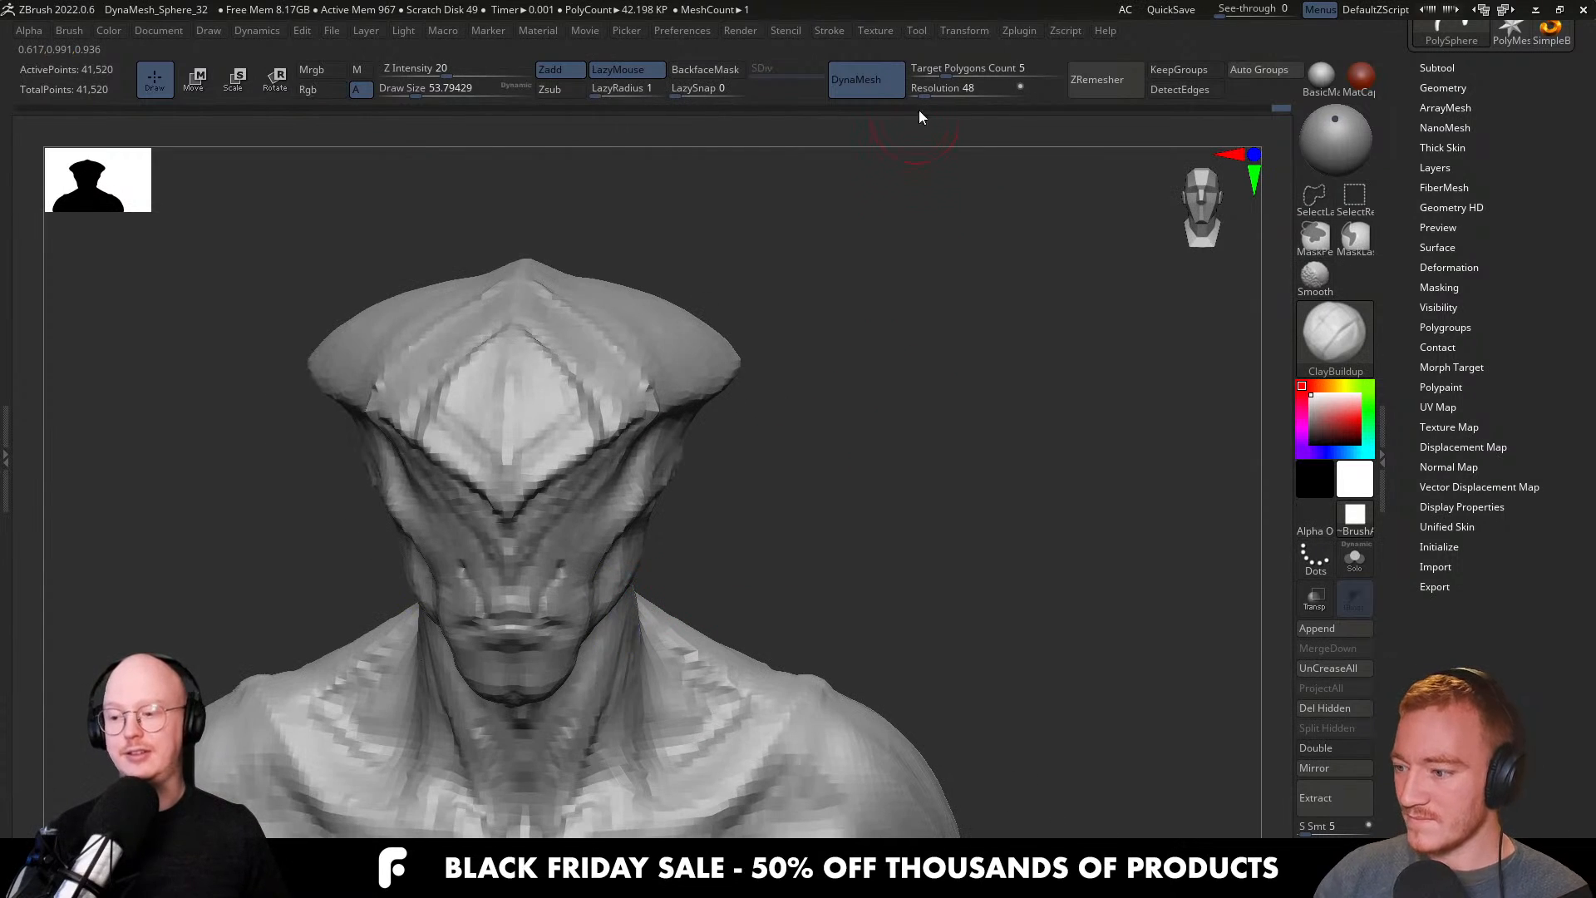
# Raise the DynaMesh resolution to 80 and remesh the bust.
pyautogui.moveTo(922, 97); pyautogui.dragTo(931, 98)
pyautogui.keyDown('ctrl'); pyautogui.moveTo(901, 307); pyautogui.dragTo(869, 552); pyautogui.keyUp('ctrl')
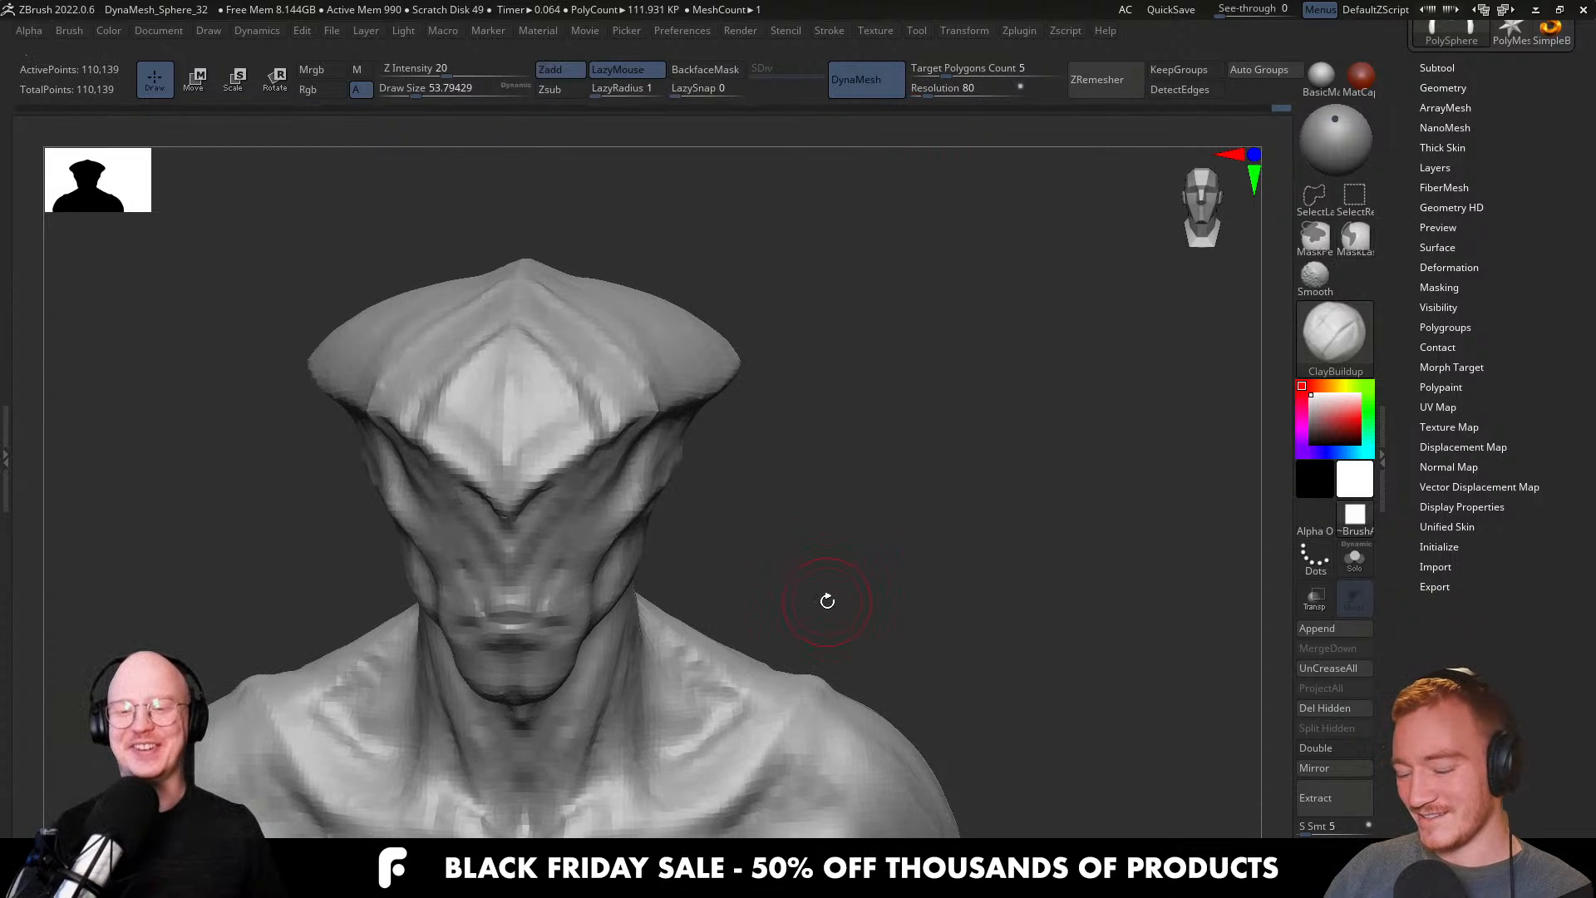
pyautogui.keyDown('alt'); pyautogui.moveTo(659, 558); pyautogui.dragTo(785, 532, button='right'); pyautogui.keyUp('alt')
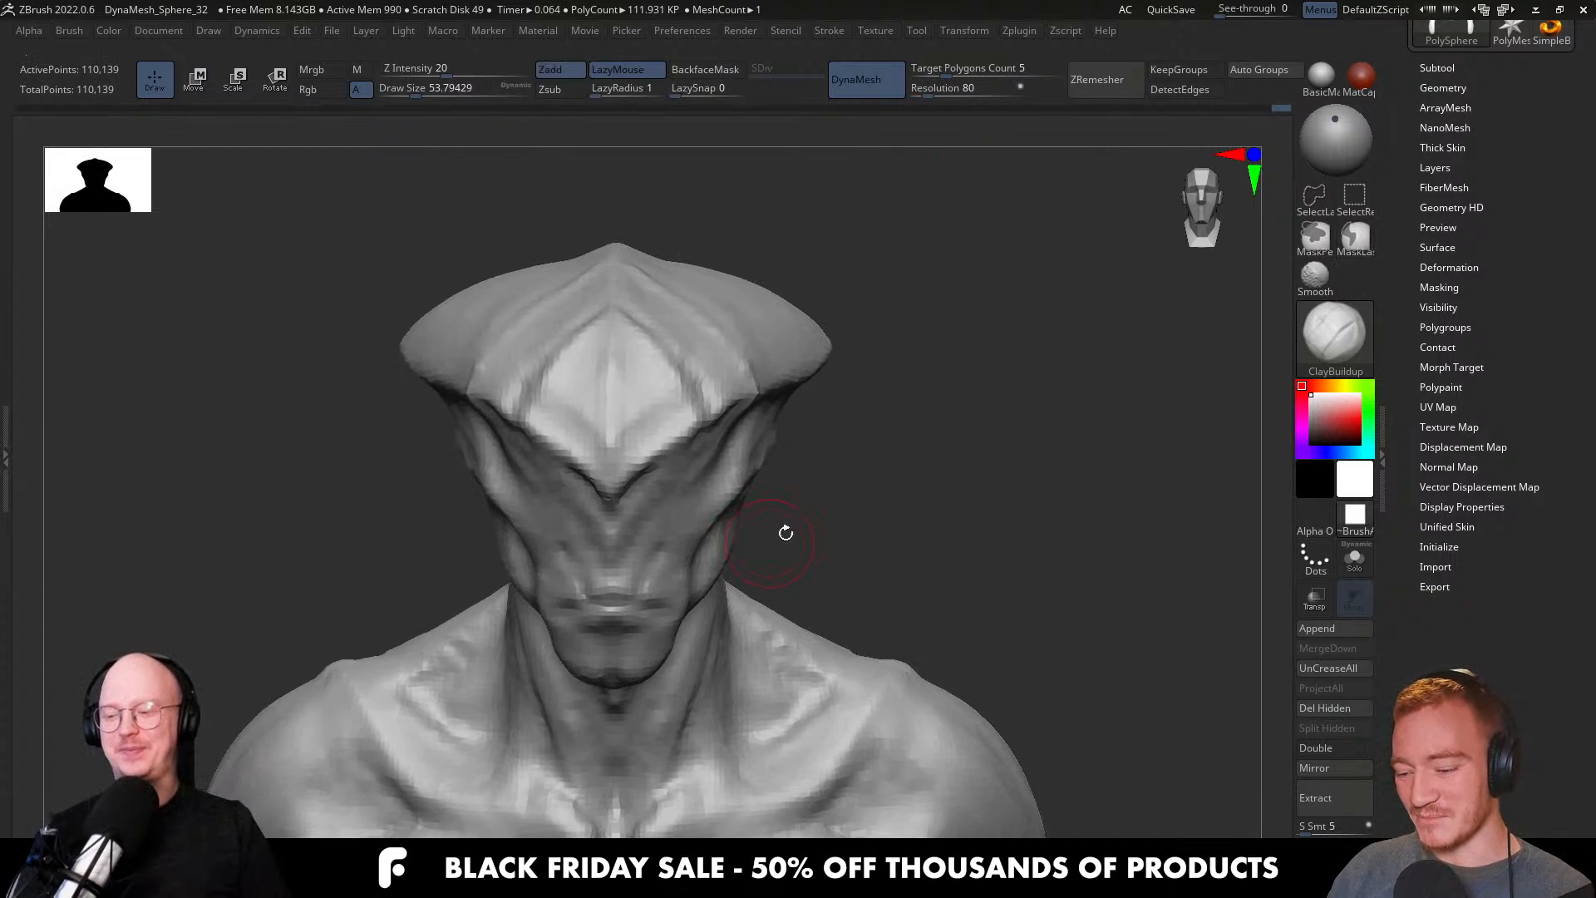
# Smooth the area around the mouth and carve the mouth line with DamStandard at a draw size of about 27.
pyautogui.moveTo(732, 578); pyautogui.dragTo(721, 553, button='right')
pyautogui.press('[')
pyautogui.keyDown('shift'); pyautogui.moveTo(668, 547); pyautogui.dragTo(648, 556); pyautogui.keyUp('shift')
pyautogui.press('b')
pyautogui.press('d')
pyautogui.press('s')
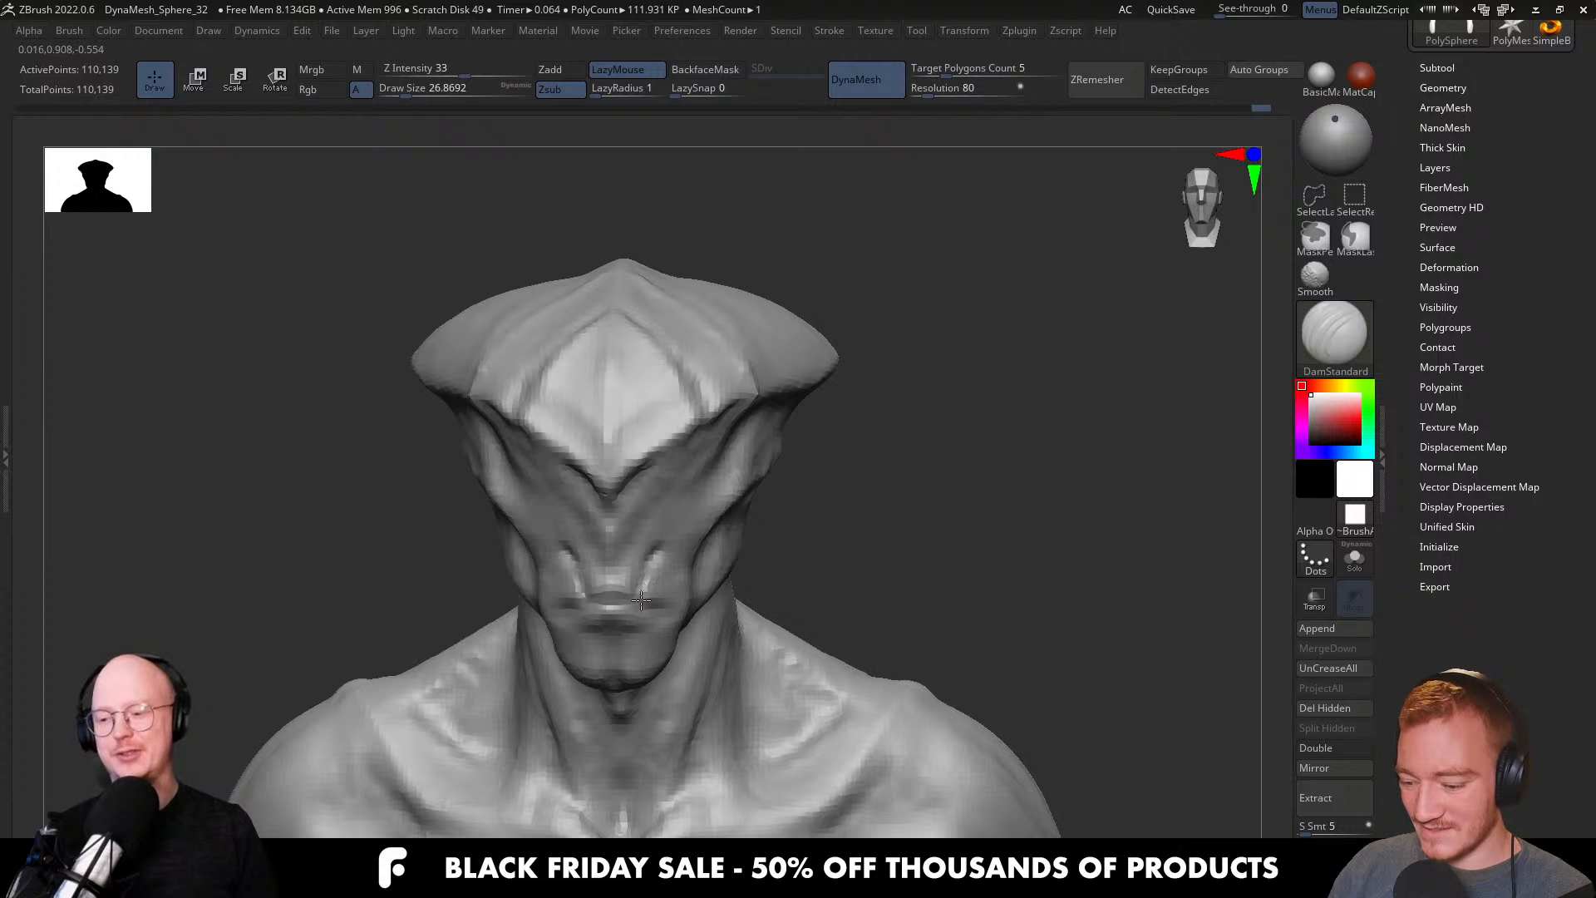
pyautogui.moveTo(649, 582); pyautogui.dragTo(654, 604, button='right')
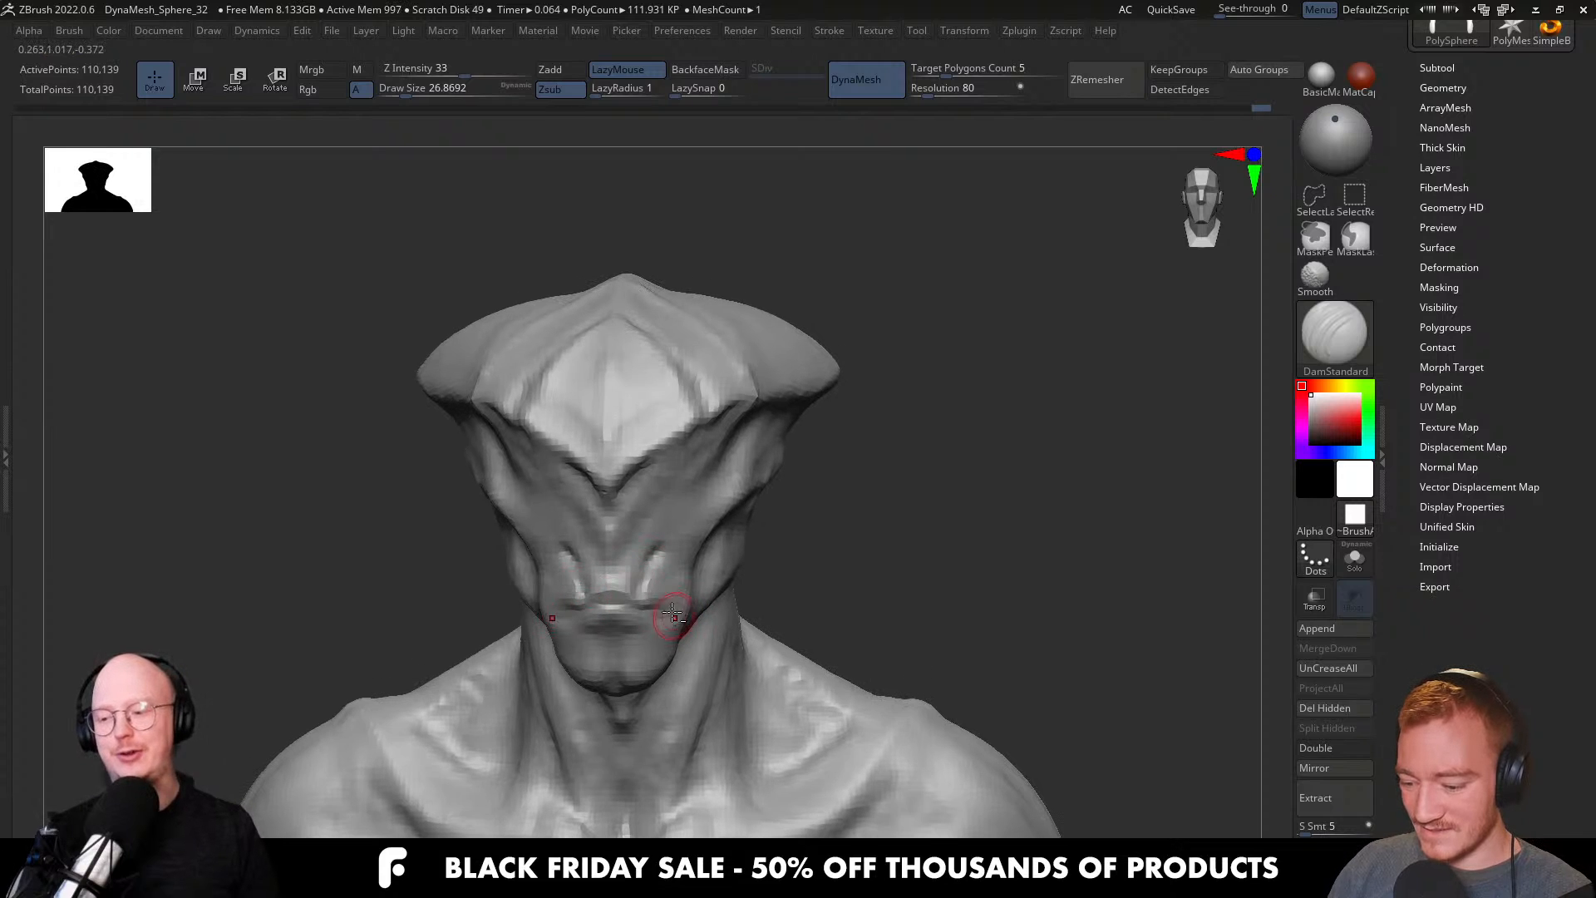
# Reshape the lips and mouth corners from the front with the Move brush at a draw size of about 62.
pyautogui.moveTo(652, 616)
pyautogui.mouseDown(button='right')
pyautogui.moveTo(705, 607)
pyautogui.moveTo(645, 612)
pyautogui.moveTo(665, 608)
pyautogui.mouseUp(button='right')
pyautogui.press('b')
pyautogui.press('m')
pyautogui.press('v')
pyautogui.press(']')
pyautogui.moveTo(665, 615); pyautogui.dragTo(629, 618)
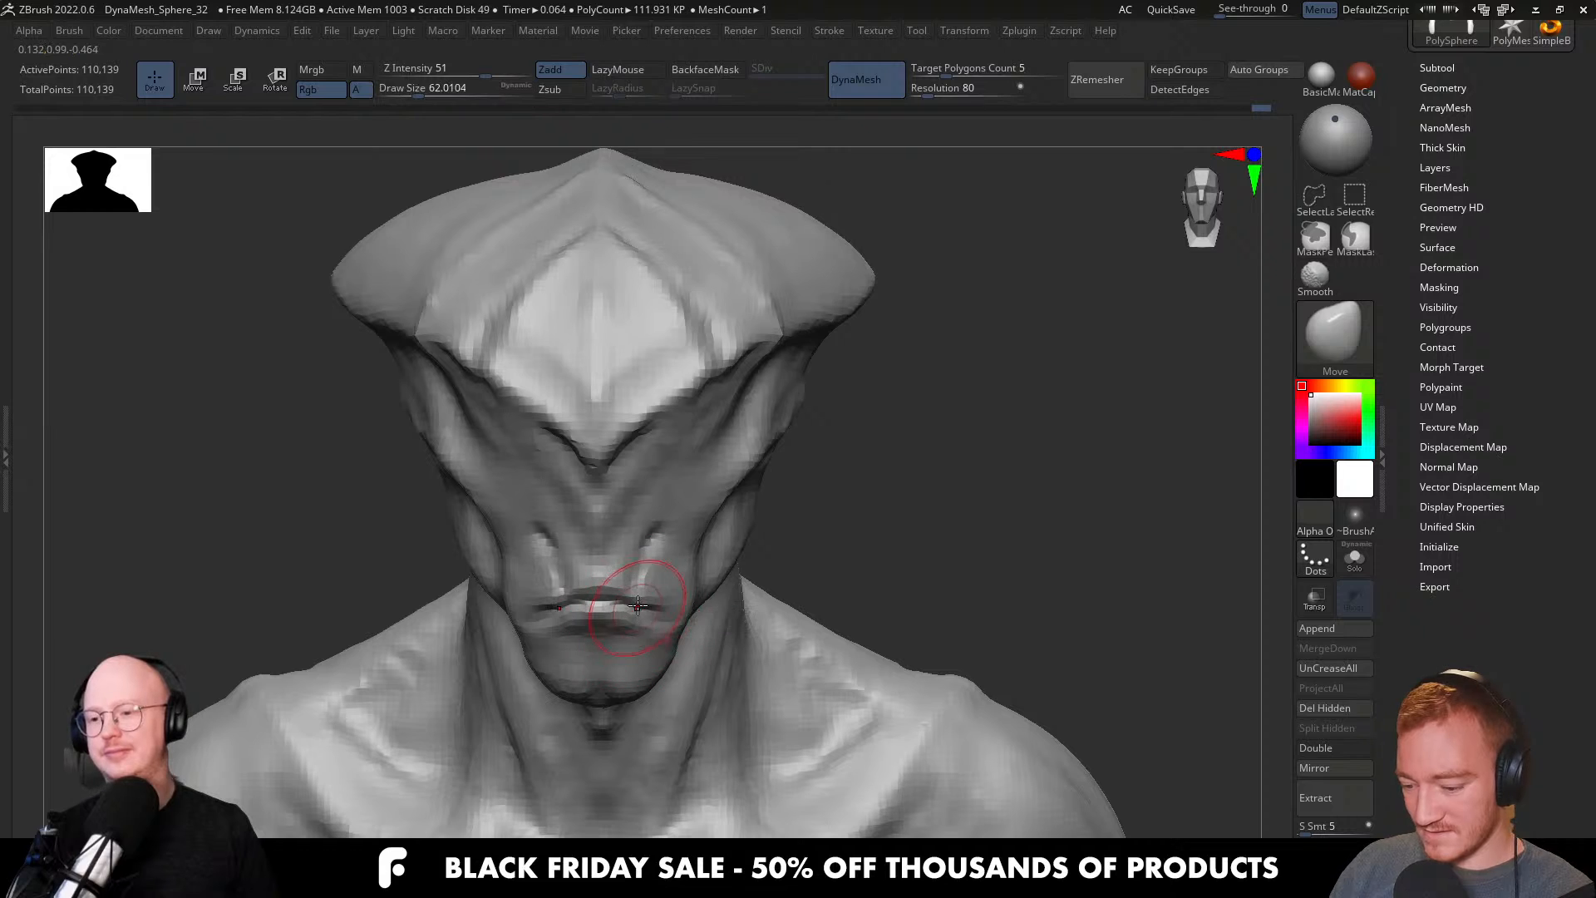
pyautogui.moveTo(652, 622)
pyautogui.mouseDown(button='right')
pyautogui.moveTo(627, 620)
pyautogui.moveTo(672, 617)
pyautogui.mouseUp(button='right')
pyautogui.press('s')
pyautogui.moveTo(643, 621); pyautogui.dragTo(665, 621)
# Adjust the mouth and upper lip profile from the side with a Move brush of about 90 or larger.
pyautogui.moveTo(665, 621)
pyautogui.mouseDown(button='right')
pyautogui.moveTo(644, 611)
pyautogui.moveTo(664, 640)
pyautogui.moveTo(723, 635)
pyautogui.mouseUp(button='right')
pyautogui.press('s')
pyautogui.moveTo(722, 609); pyautogui.dragTo(726, 608)
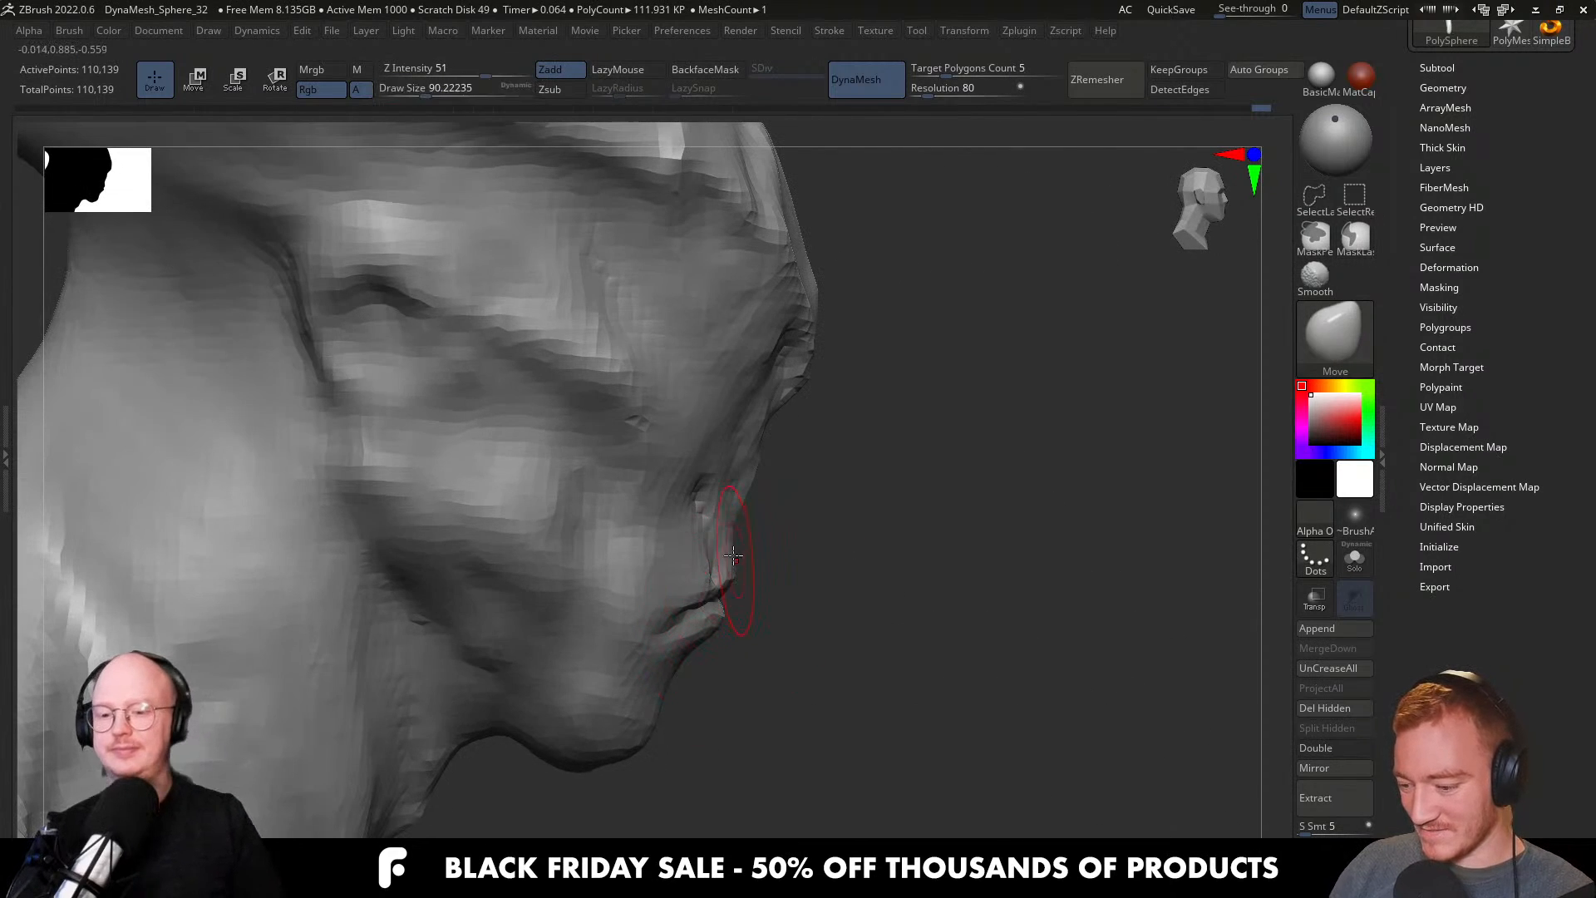
pyautogui.press(']')
pyautogui.moveTo(748, 517); pyautogui.dragTo(761, 502)
pyautogui.moveTo(754, 521); pyautogui.dragTo(839, 488, button='right')
pyautogui.press('s')
# Build up the chin and the area below the lower lip with ClayBuildup, reducing the draw size to about 29.
pyautogui.moveTo(820, 416)
pyautogui.mouseDown(button='right')
pyautogui.moveTo(805, 524)
pyautogui.moveTo(740, 591)
pyautogui.moveTo(855, 573)
pyautogui.moveTo(783, 636)
pyautogui.mouseUp(button='right')
pyautogui.press('b')
pyautogui.press('c')
pyautogui.press('b')
pyautogui.press('[')
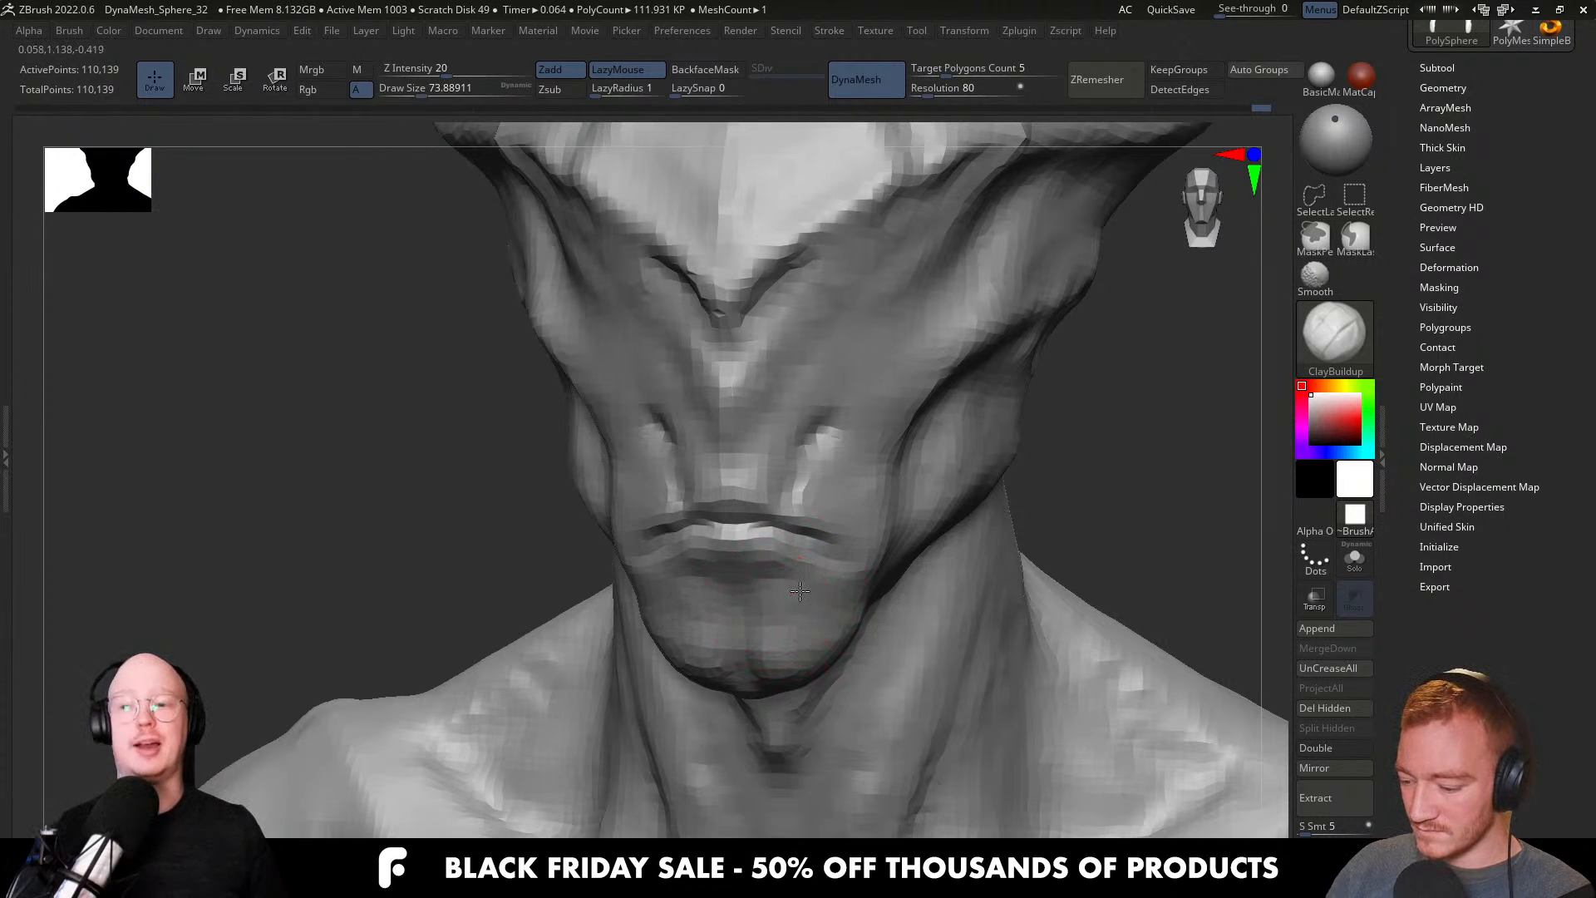
pyautogui.moveTo(842, 636); pyautogui.dragTo(735, 623, button='right')
pyautogui.press('[')
pyautogui.press('[')
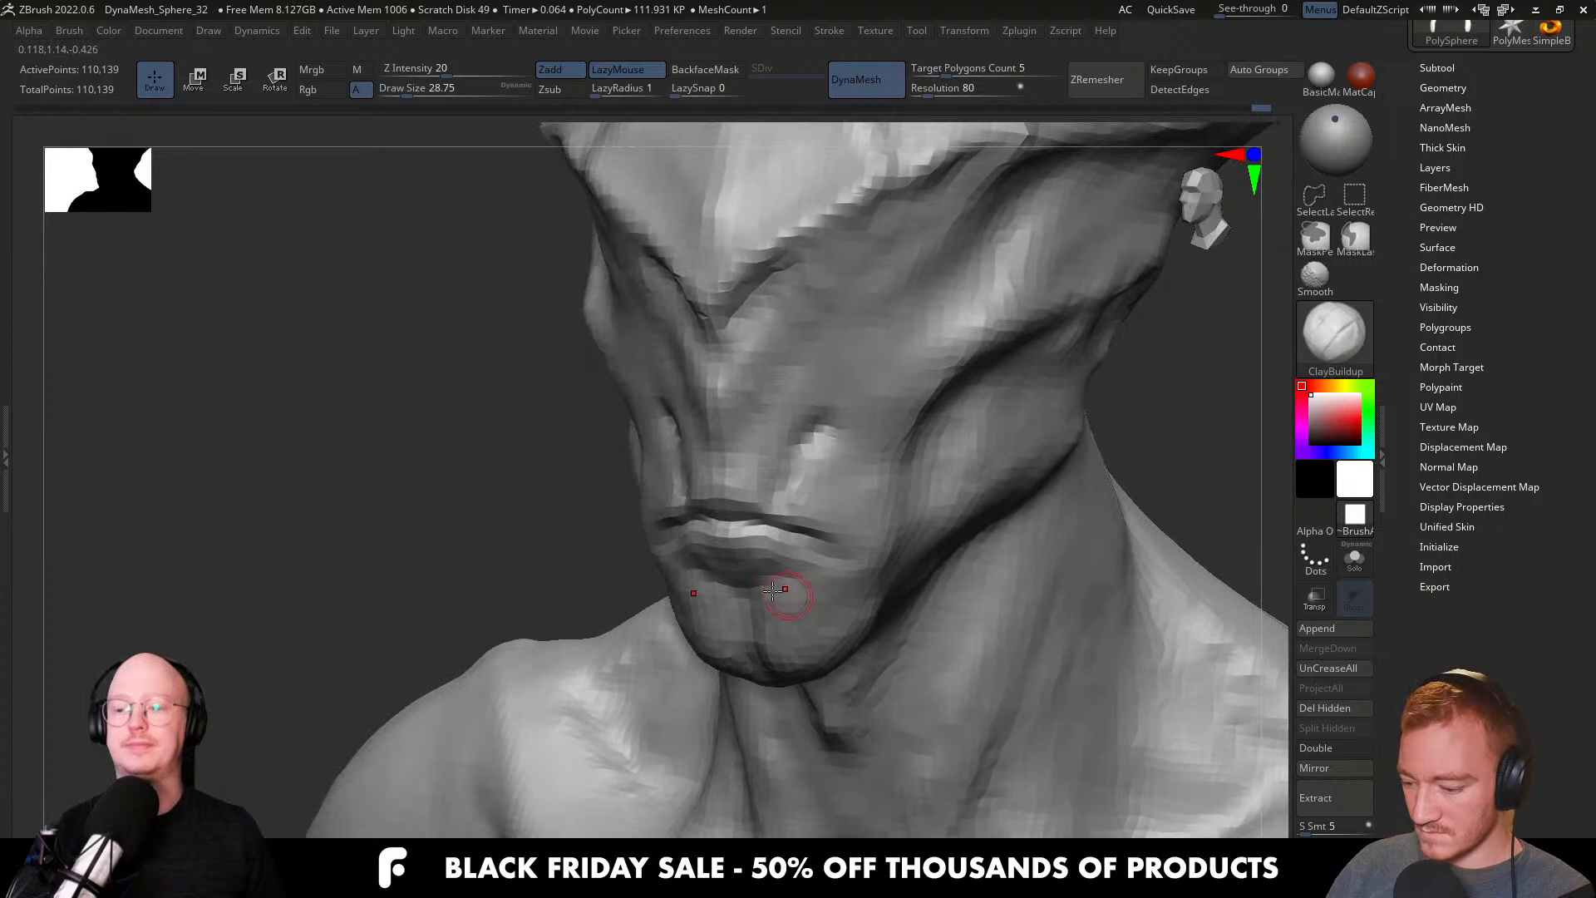
# Fill out the cheek beside the mouth and nostril with ClayBuildup at a draw size of about 83.
pyautogui.moveTo(782, 592); pyautogui.dragTo(882, 575, button='right')
pyautogui.press(']')
pyautogui.press(']')
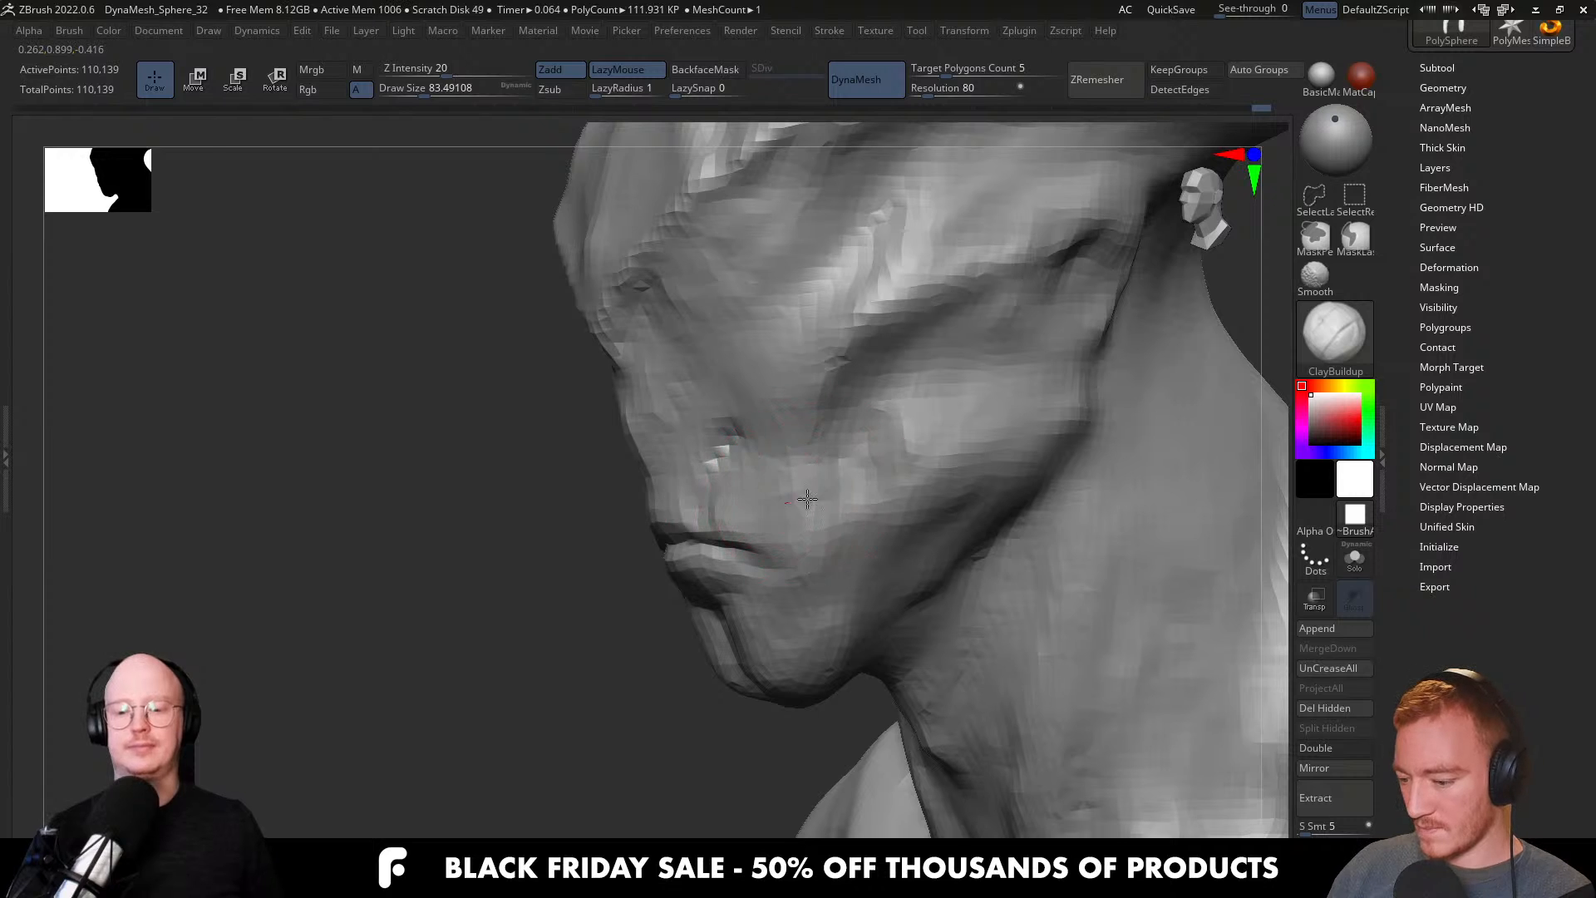
pyautogui.moveTo(844, 563)
pyautogui.mouseDown(button='right')
pyautogui.moveTo(794, 467)
pyautogui.moveTo(810, 472)
pyautogui.moveTo(706, 480)
pyautogui.mouseUp(button='right')
# Build up the area between nose and upper lip with ClayBuildup at draw sizes of about 17 to 46.
pyautogui.press('s')
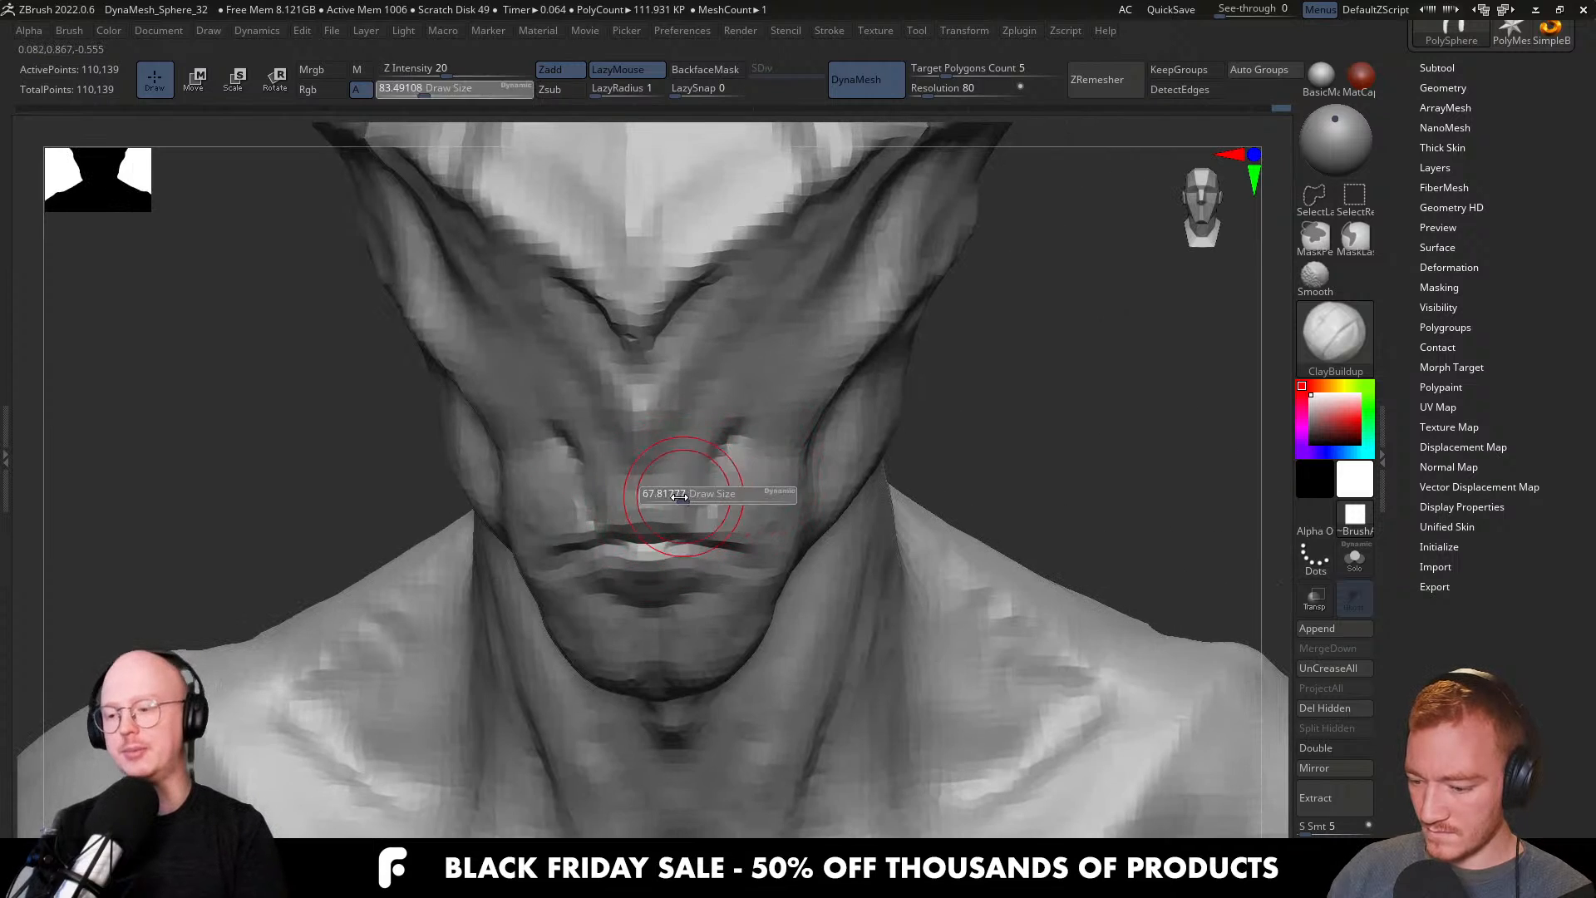
pyautogui.moveTo(687, 497); pyautogui.dragTo(674, 497)
pyautogui.moveTo(720, 463)
pyautogui.mouseDown(button='right')
pyautogui.moveTo(714, 526)
pyautogui.moveTo(690, 488)
pyautogui.mouseUp(button='right')
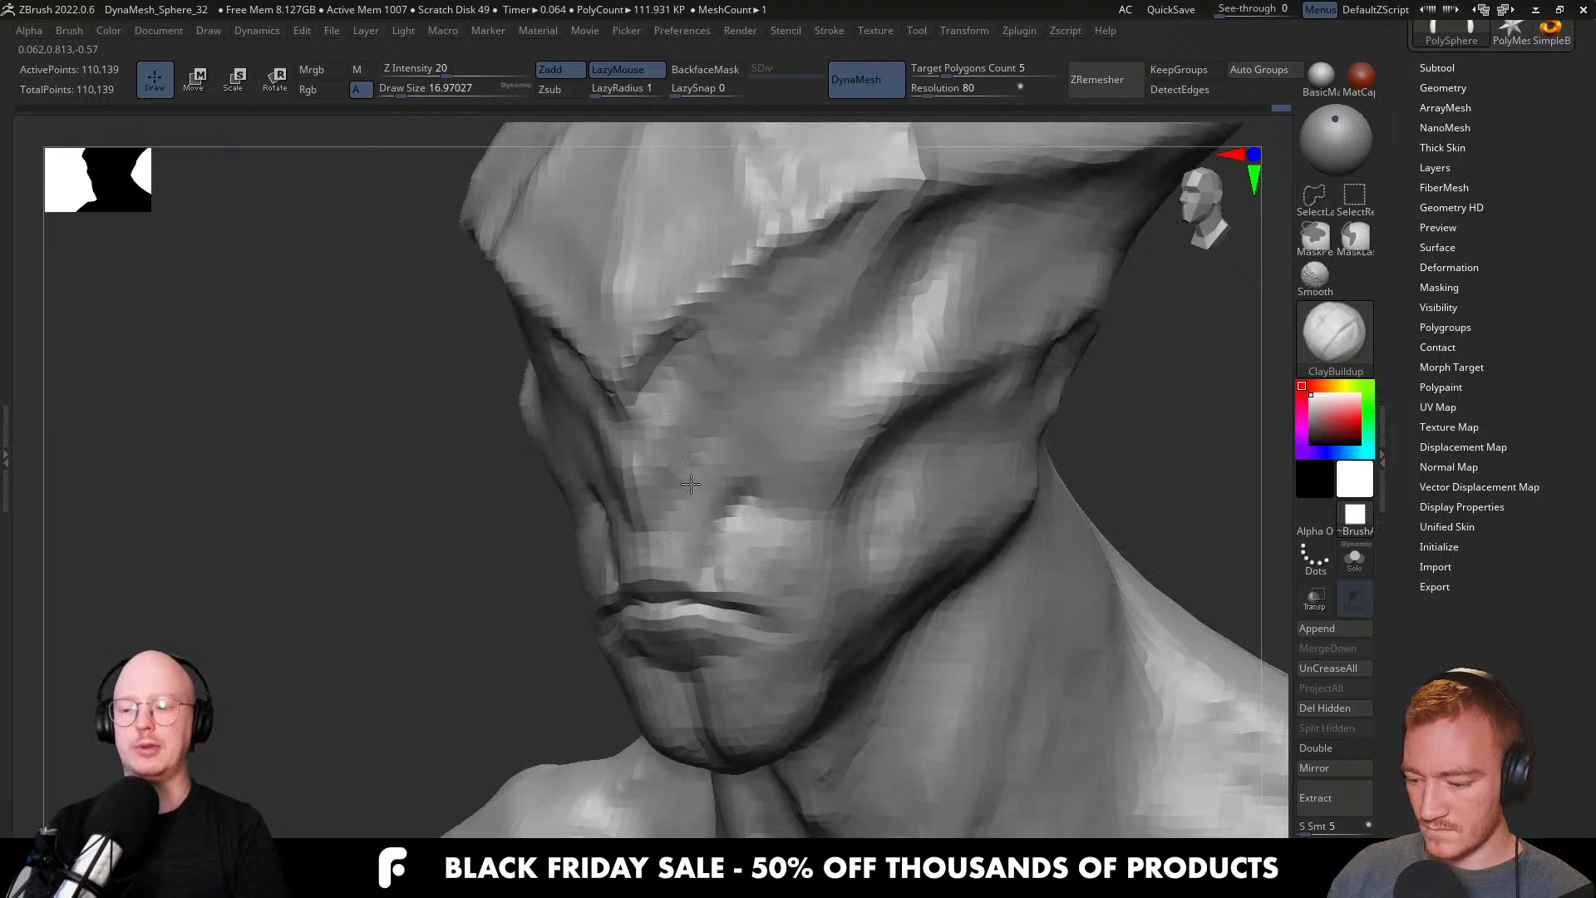
pyautogui.press('s')
pyautogui.moveTo(653, 545); pyautogui.dragTo(665, 544)
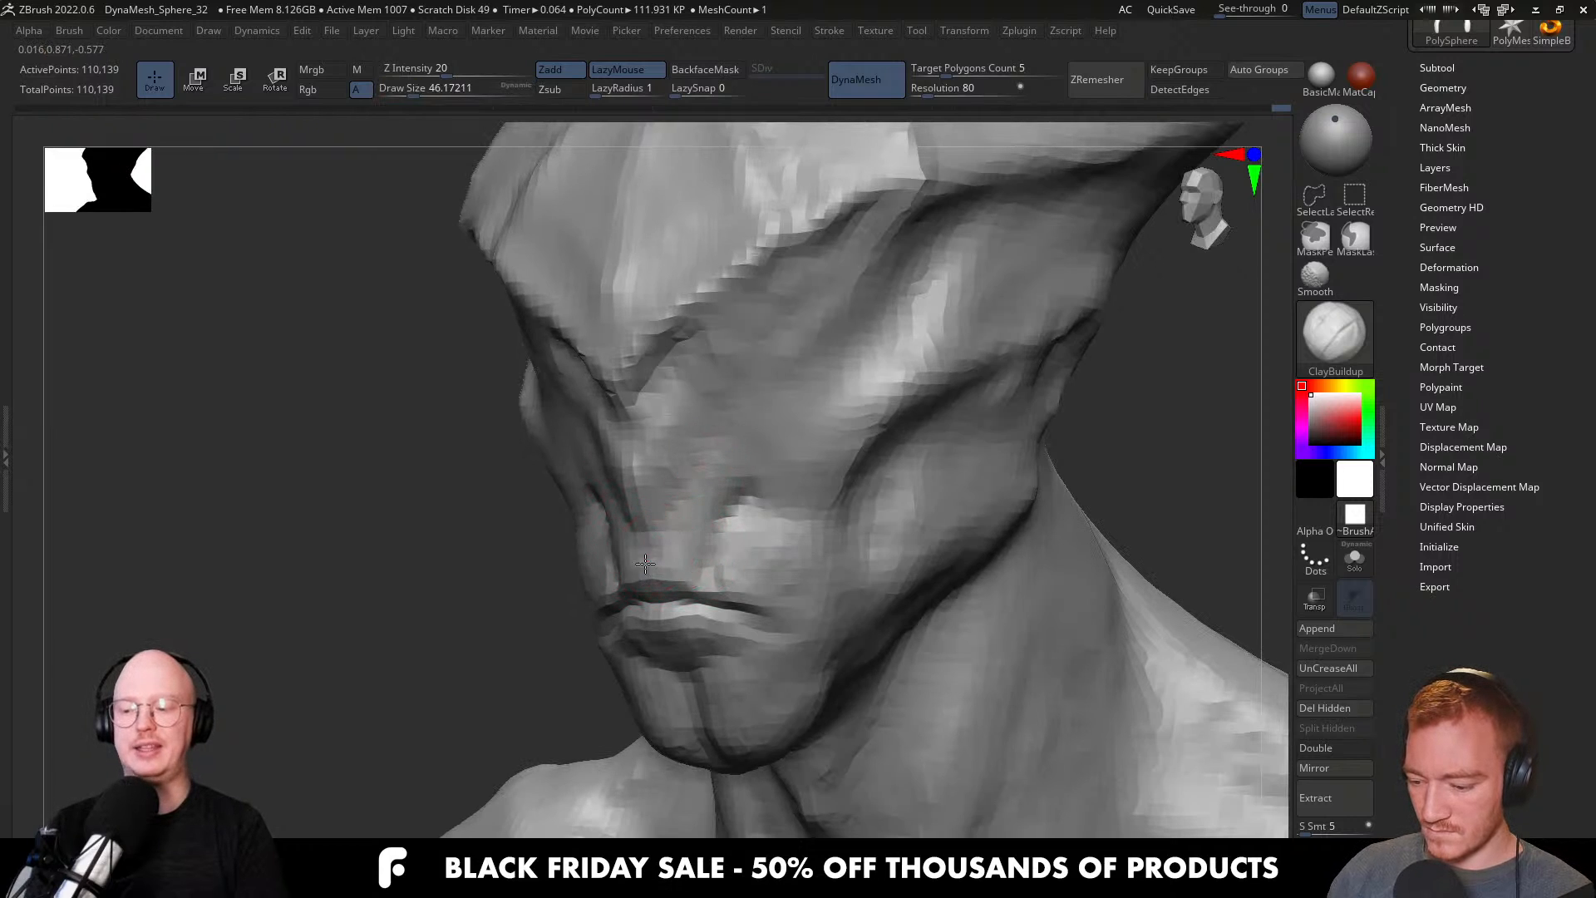
pyautogui.moveTo(664, 546)
pyautogui.mouseDown(button='right')
pyautogui.moveTo(664, 583)
pyautogui.moveTo(731, 582)
pyautogui.moveTo(715, 632)
pyautogui.mouseUp(button='right')
pyautogui.press('s')
pyautogui.moveTo(714, 631); pyautogui.dragTo(707, 631)
pyautogui.moveTo(707, 632); pyautogui.dragTo(723, 642, button='right')
# Carve the mouth line and mouth corners with DamStandard at a draw size of about 25.
pyautogui.press('b')
pyautogui.press('d')
pyautogui.press('s')
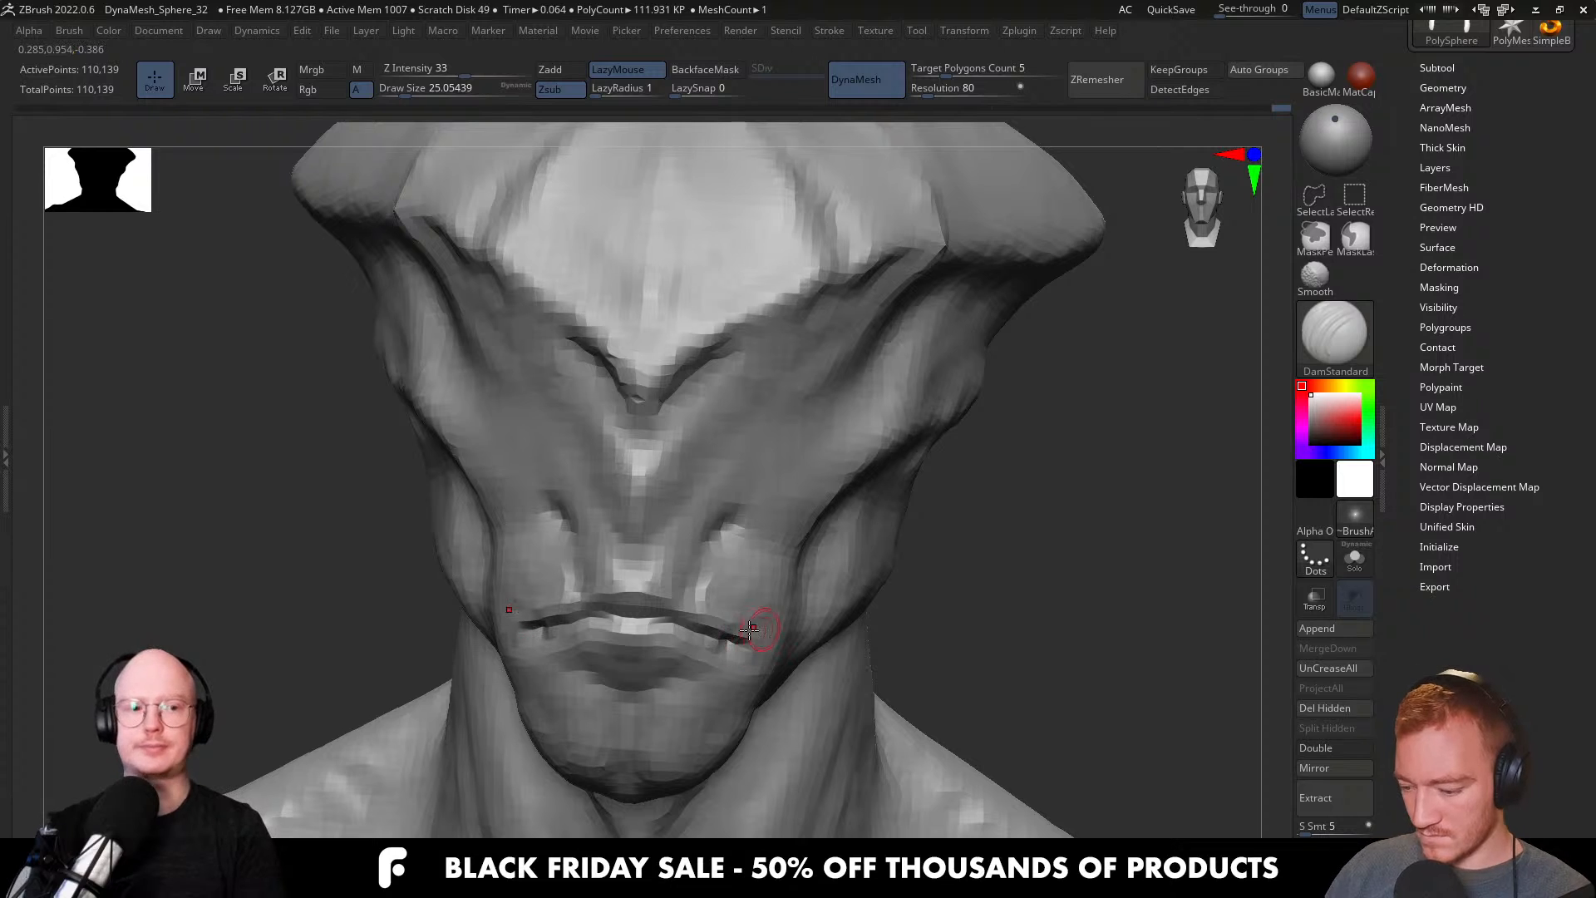
pyautogui.keyDown('ctrl'); pyautogui.moveTo(763, 650); pyautogui.dragTo(735, 569, button='right'); pyautogui.keyUp('ctrl')
pyautogui.moveTo(735, 568)
pyautogui.mouseDown(button='right')
pyautogui.moveTo(769, 570)
pyautogui.moveTo(723, 564)
pyautogui.mouseUp(button='right')
pyautogui.moveTo(786, 649)
pyautogui.mouseDown(button='right')
pyautogui.moveTo(731, 641)
pyautogui.moveTo(854, 530)
pyautogui.moveTo(951, 541)
pyautogui.moveTo(798, 378)
pyautogui.moveTo(820, 446)
pyautogui.moveTo(874, 433)
pyautogui.moveTo(702, 472)
pyautogui.moveTo(645, 407)
pyautogui.mouseUp(button='right')
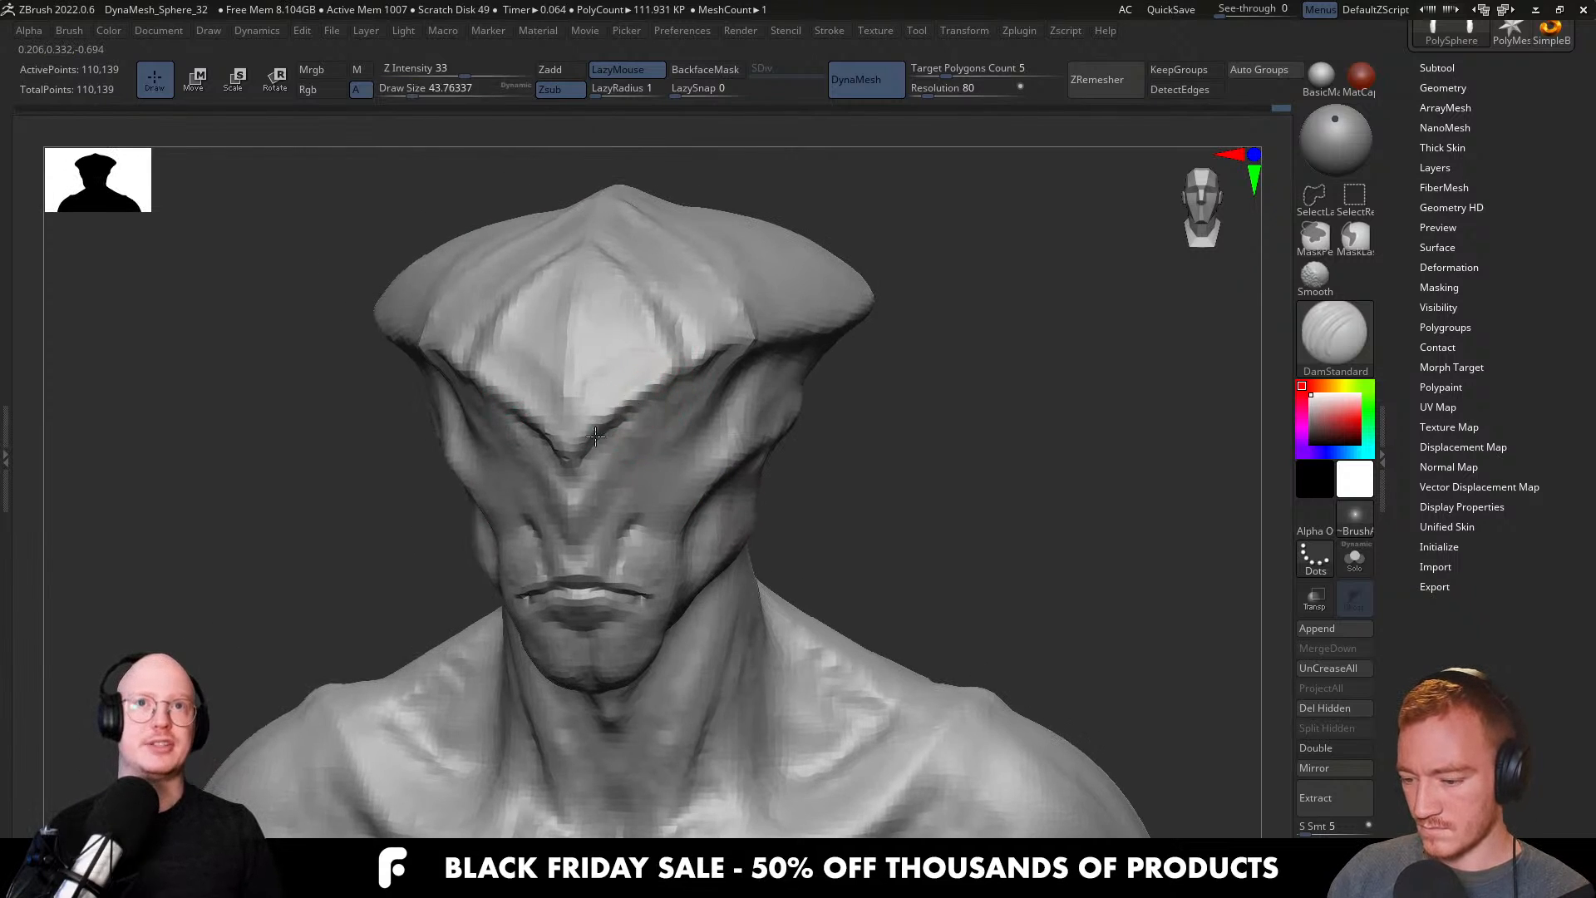
# Sculpt the eye sockets and cheekbones beneath the brow with ClayBuildup at a draw size of about 51.
pyautogui.moveTo(621, 481)
pyautogui.mouseDown(button='right')
pyautogui.moveTo(588, 499)
pyautogui.moveTo(562, 433)
pyautogui.mouseUp(button='right')
pyautogui.moveTo(669, 346)
pyautogui.mouseDown(button='right')
pyautogui.moveTo(659, 410)
pyautogui.moveTo(744, 521)
pyautogui.moveTo(719, 517)
pyautogui.mouseUp(button='right')
pyautogui.press('b')
pyautogui.press('c')
pyautogui.press('b')
pyautogui.press('s')
pyautogui.moveTo(719, 517); pyautogui.dragTo(730, 519)
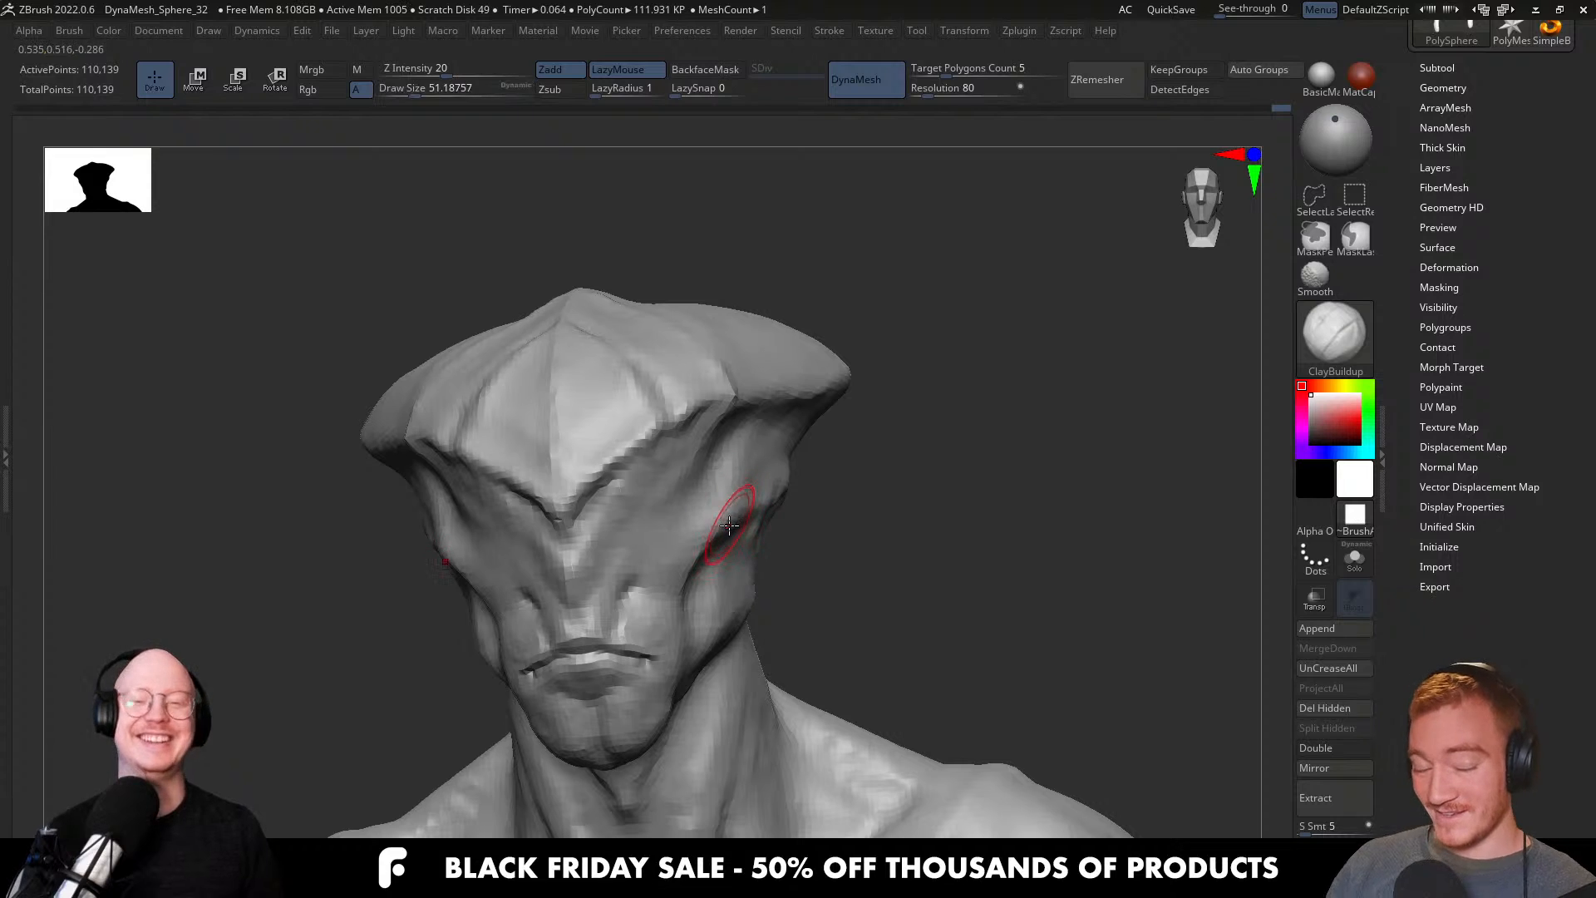
pyautogui.moveTo(724, 525)
pyautogui.mouseDown(button='right')
pyautogui.moveTo(698, 498)
pyautogui.moveTo(719, 516)
pyautogui.mouseUp(button='right')
pyautogui.press('s')
pyautogui.moveTo(720, 516); pyautogui.dragTo(748, 516)
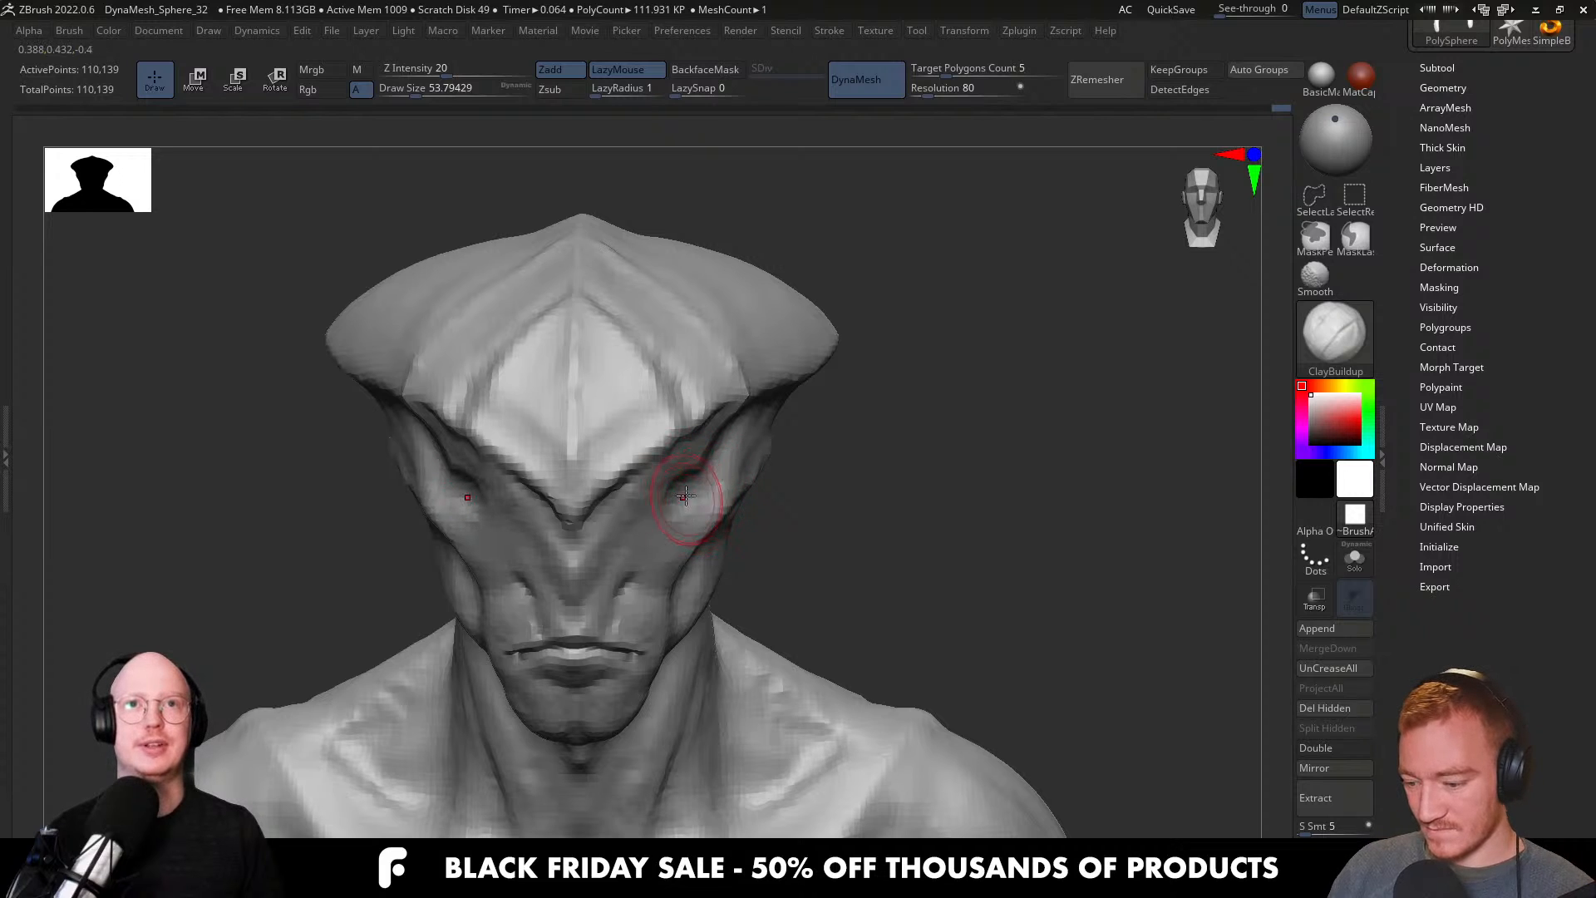
# Refine the socket edges around the eyes with ClayBuildup at a draw size of about 33.
pyautogui.moveTo(677, 480); pyautogui.dragTo(669, 477, button='right')
pyautogui.press('s')
pyautogui.moveTo(669, 478); pyautogui.dragTo(662, 466)
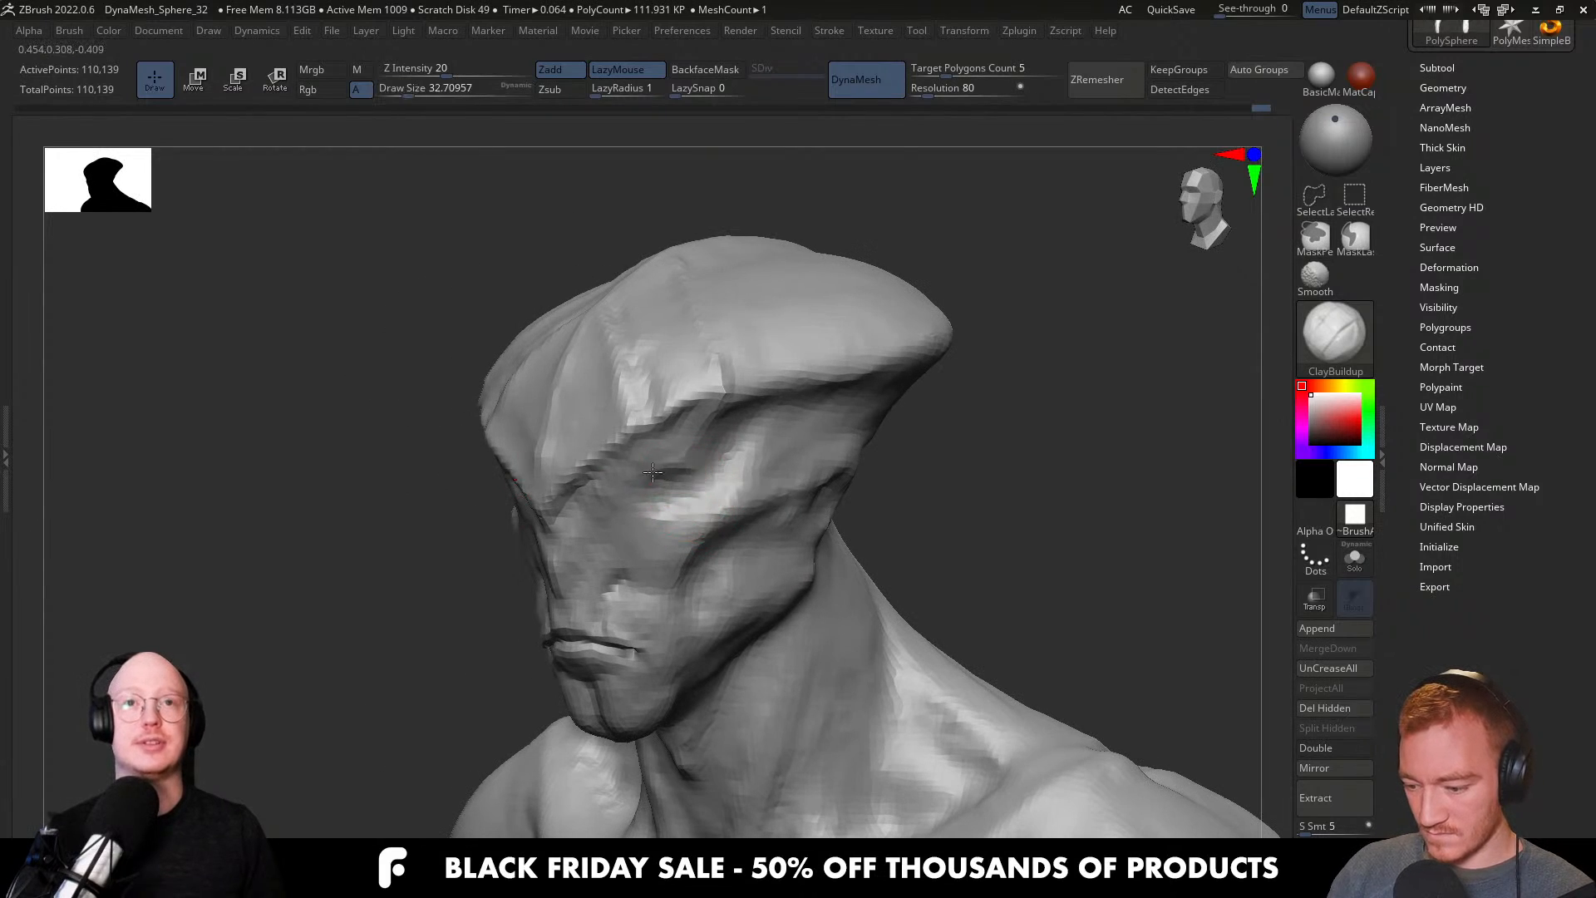
pyautogui.moveTo(647, 501); pyautogui.dragTo(683, 473, button='right')
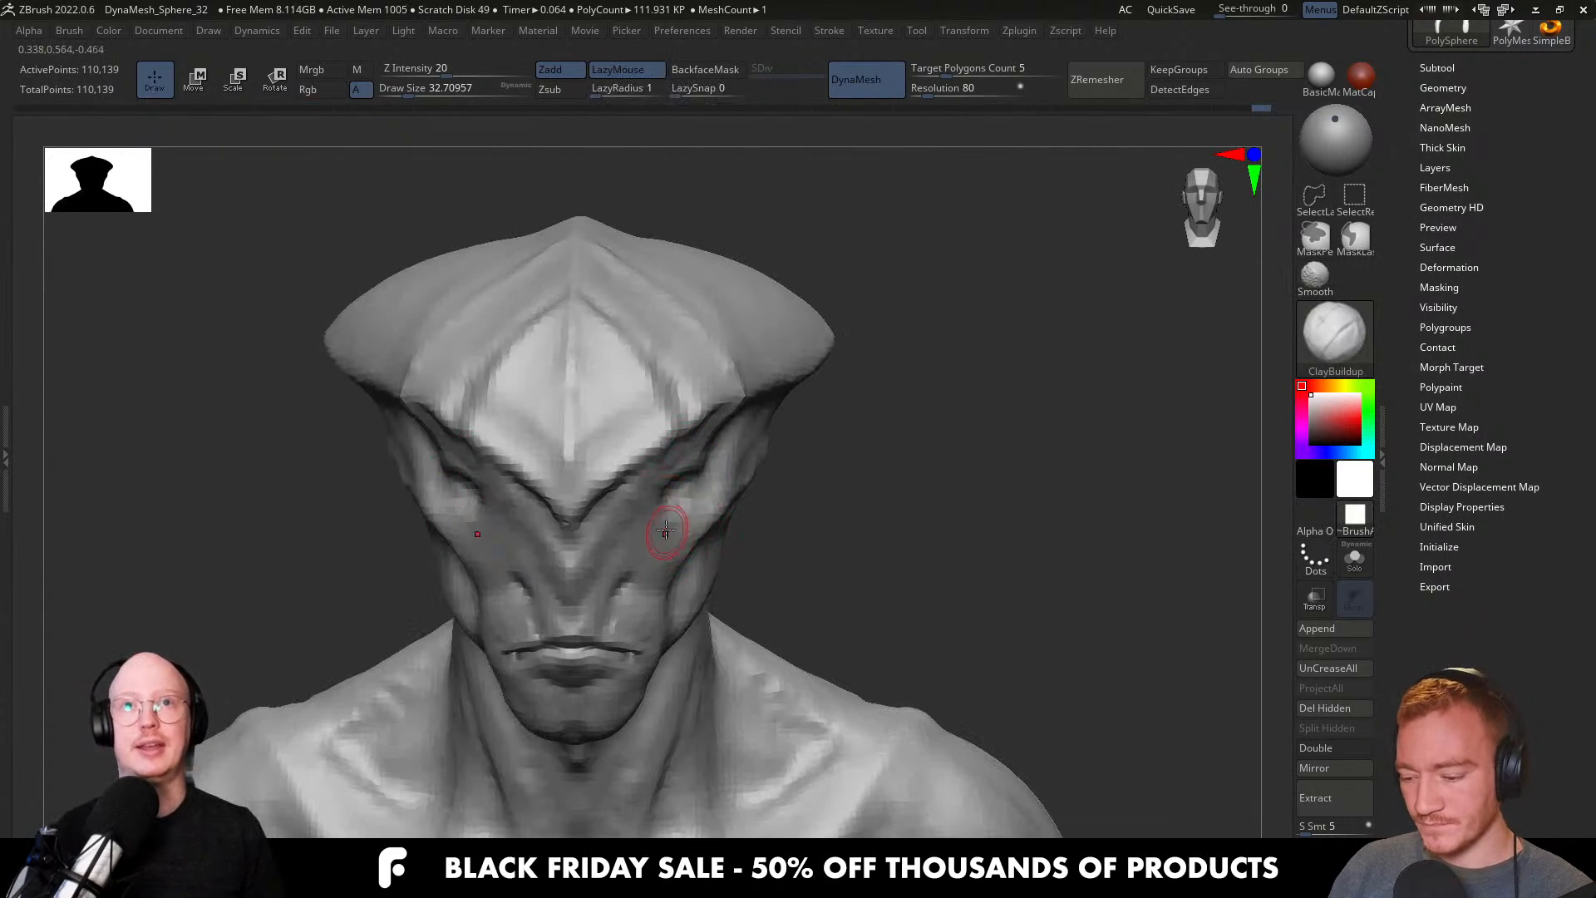
pyautogui.moveTo(710, 511)
pyautogui.mouseDown(button='right')
pyautogui.moveTo(682, 470)
pyautogui.moveTo(646, 484)
pyautogui.moveTo(656, 499)
pyautogui.moveTo(702, 447)
pyautogui.moveTo(644, 463)
pyautogui.mouseUp(button='right')
# Deepen the eye sockets and build up the brow and lid forms around them with ClayBuildup, ending at a draw size of about 54.
pyautogui.moveTo(604, 518)
pyautogui.mouseDown(button='right')
pyautogui.moveTo(607, 488)
pyautogui.moveTo(694, 514)
pyautogui.moveTo(675, 527)
pyautogui.moveTo(798, 513)
pyautogui.moveTo(766, 495)
pyautogui.moveTo(826, 488)
pyautogui.moveTo(706, 481)
pyautogui.moveTo(678, 615)
pyautogui.mouseUp(button='right')
pyautogui.press('s')
pyautogui.click(622, 496)
pyautogui.moveTo(678, 540)
pyautogui.keyDown('shift'); pyautogui.mouseDown(button='right')
pyautogui.moveTo(663, 473)
pyautogui.moveTo(666, 523)
pyautogui.moveTo(613, 525)
pyautogui.mouseUp(button='right'); pyautogui.keyUp('shift')
pyautogui.press('s')
pyautogui.moveTo(657, 536); pyautogui.dragTo(631, 531)
pyautogui.moveTo(631, 532); pyautogui.dragTo(618, 525, button='right')
pyautogui.moveTo(618, 519)
pyautogui.mouseDown()
pyautogui.moveTo(720, 489)
pyautogui.moveTo(667, 532)
pyautogui.moveTo(700, 471)
pyautogui.mouseUp()
pyautogui.moveTo(691, 530); pyautogui.dragTo(665, 522, button='right')
pyautogui.press('s')
pyautogui.moveTo(703, 494); pyautogui.dragTo(647, 539)
pyautogui.moveTo(645, 541)
pyautogui.mouseDown(button='right')
pyautogui.moveTo(792, 480)
pyautogui.moveTo(830, 517)
pyautogui.mouseUp(button='right')
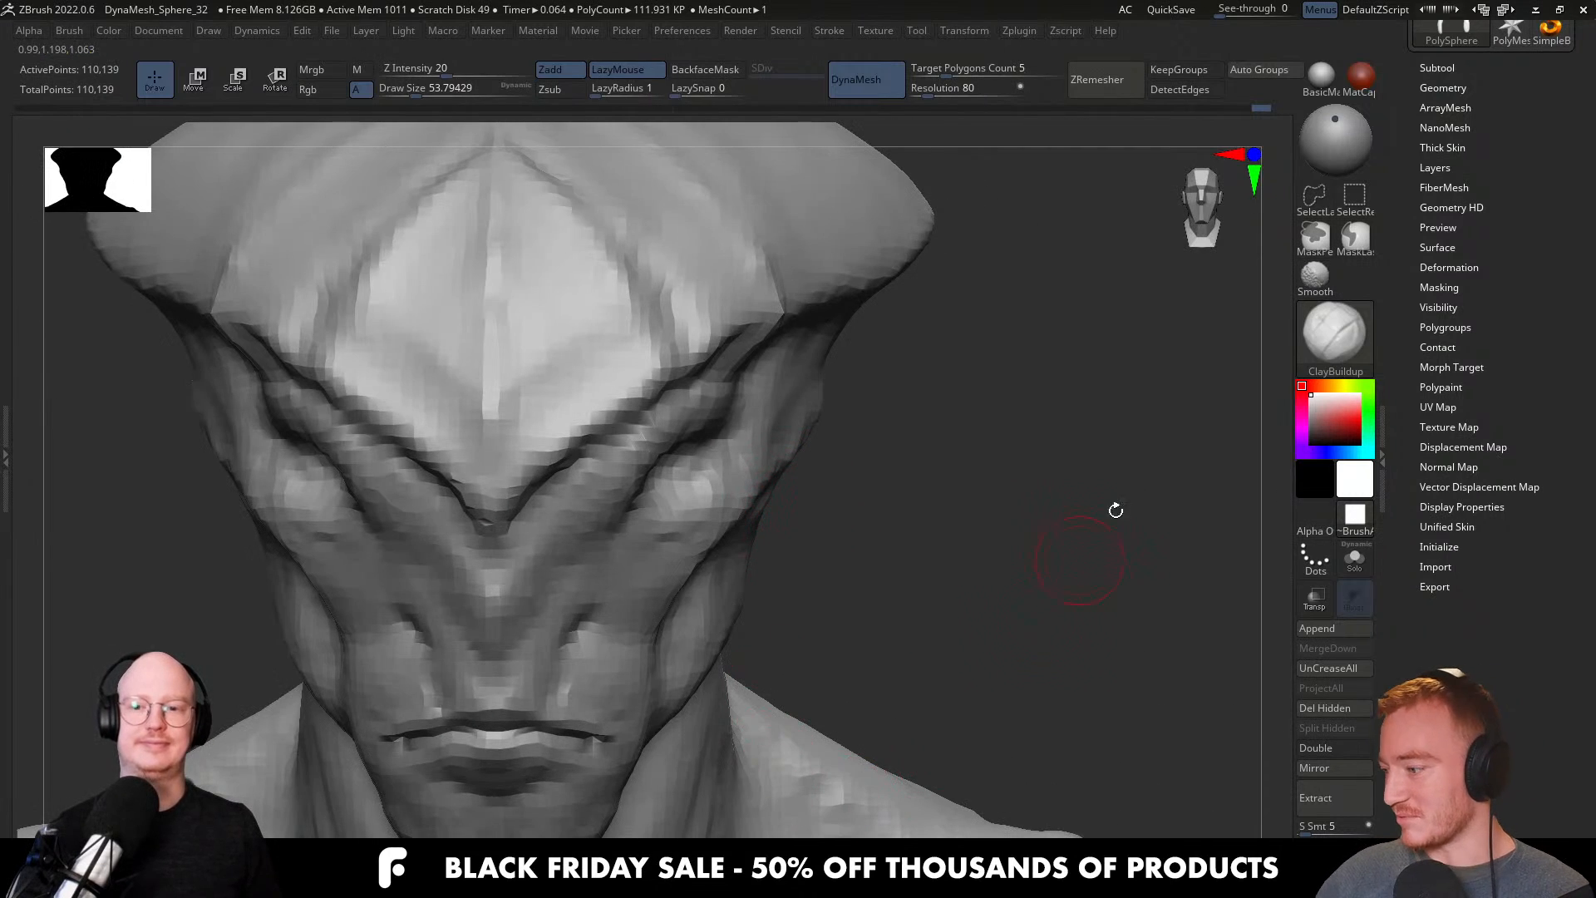
# Append a sphere as a new subtool for the eyeball.
pyautogui.moveTo(1408, 345); pyautogui.dragTo(1406, 491)
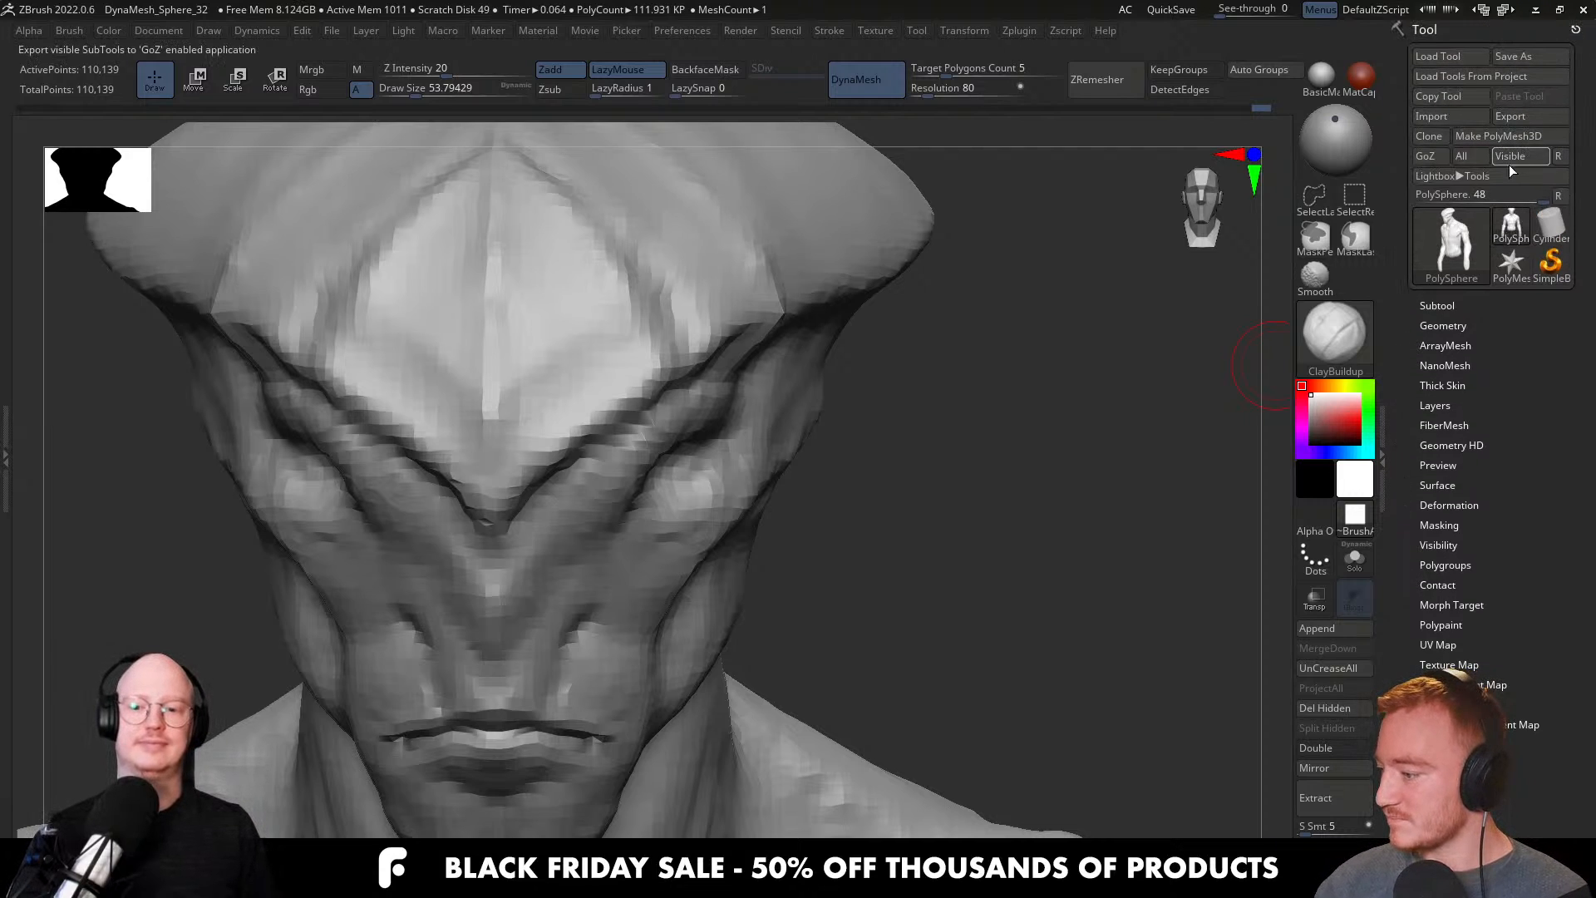
pyautogui.click(1450, 306)
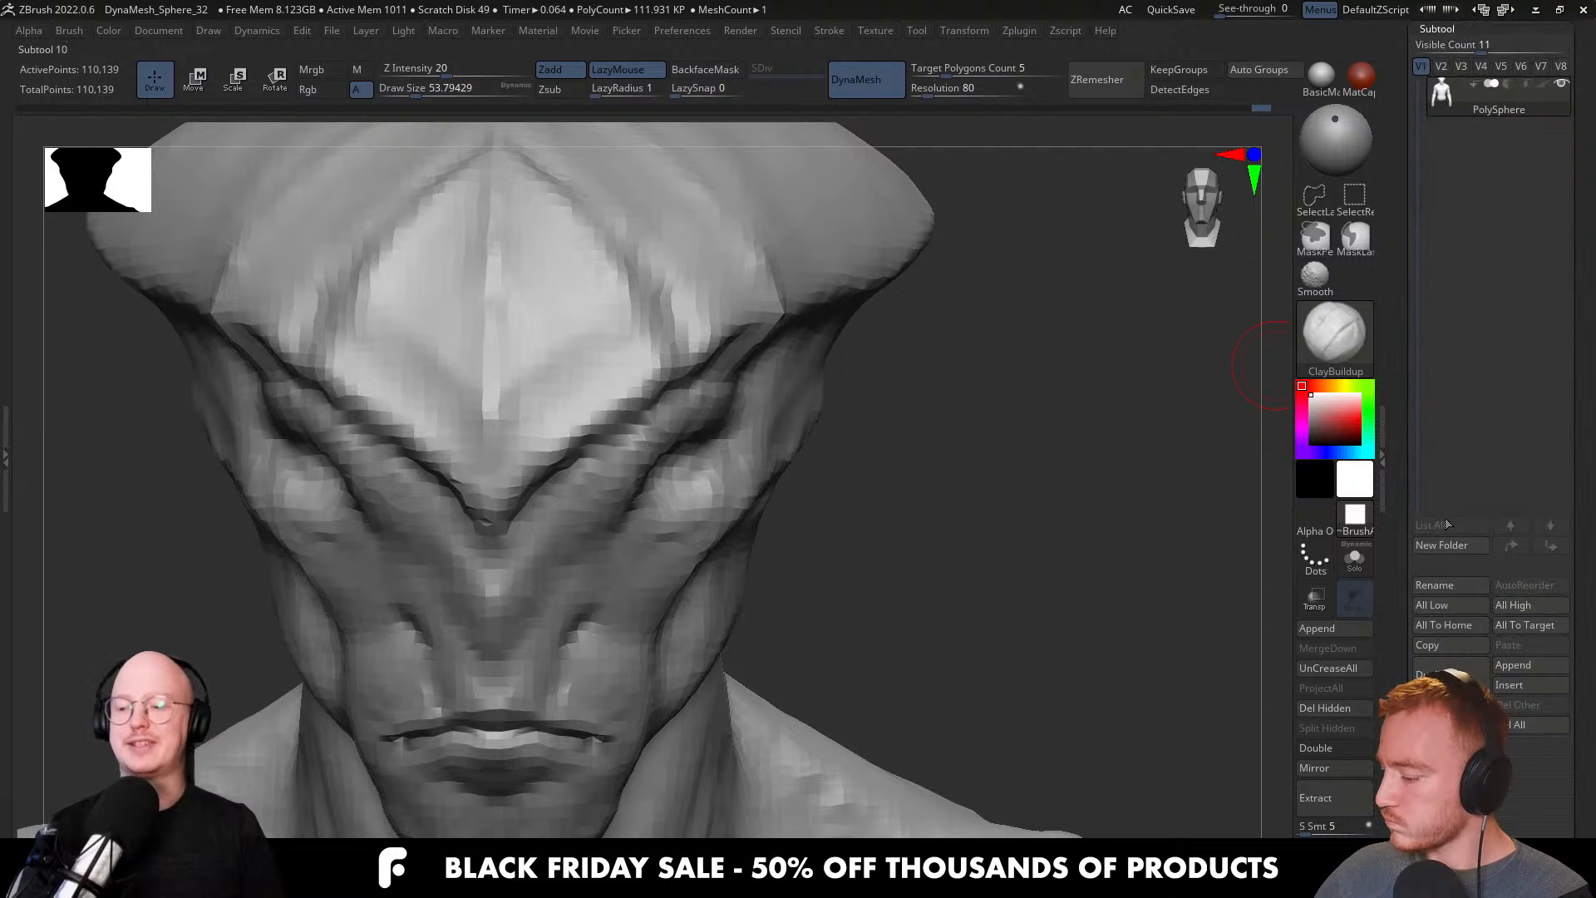
pyautogui.click(1520, 663)
pyautogui.click(956, 542)
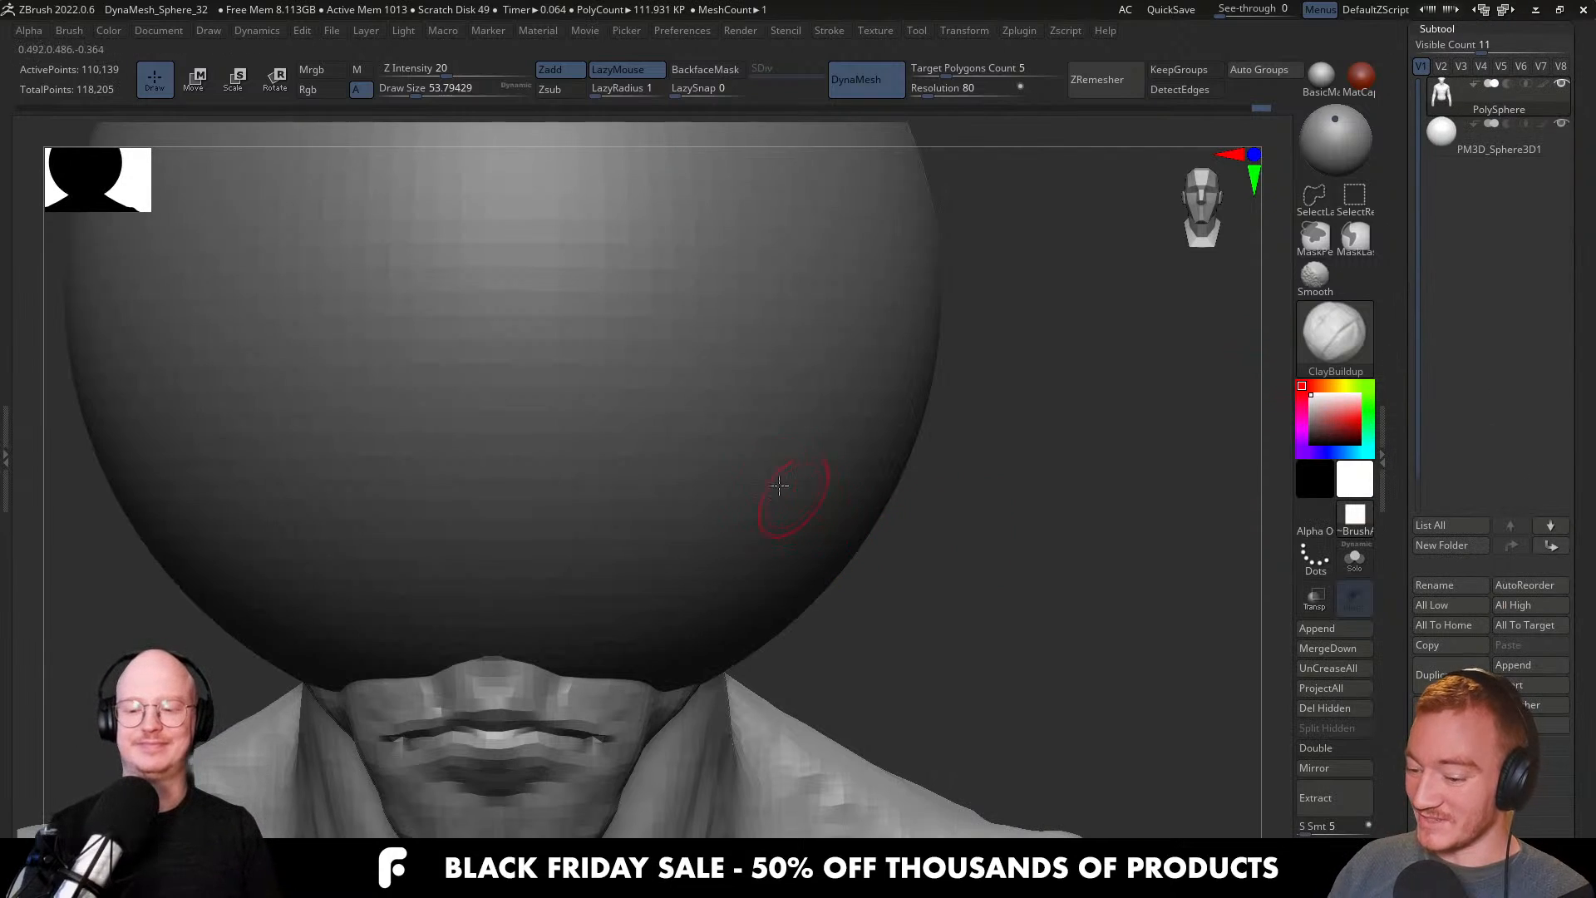
# Select the sphere subtool, scale it down to eyeball size and move it into one eye socket.
pyautogui.press('w')
pyautogui.moveTo(569, 357)
pyautogui.mouseDown()
pyautogui.moveTo(633, 428)
pyautogui.moveTo(808, 534)
pyautogui.moveTo(773, 498)
pyautogui.mouseUp()
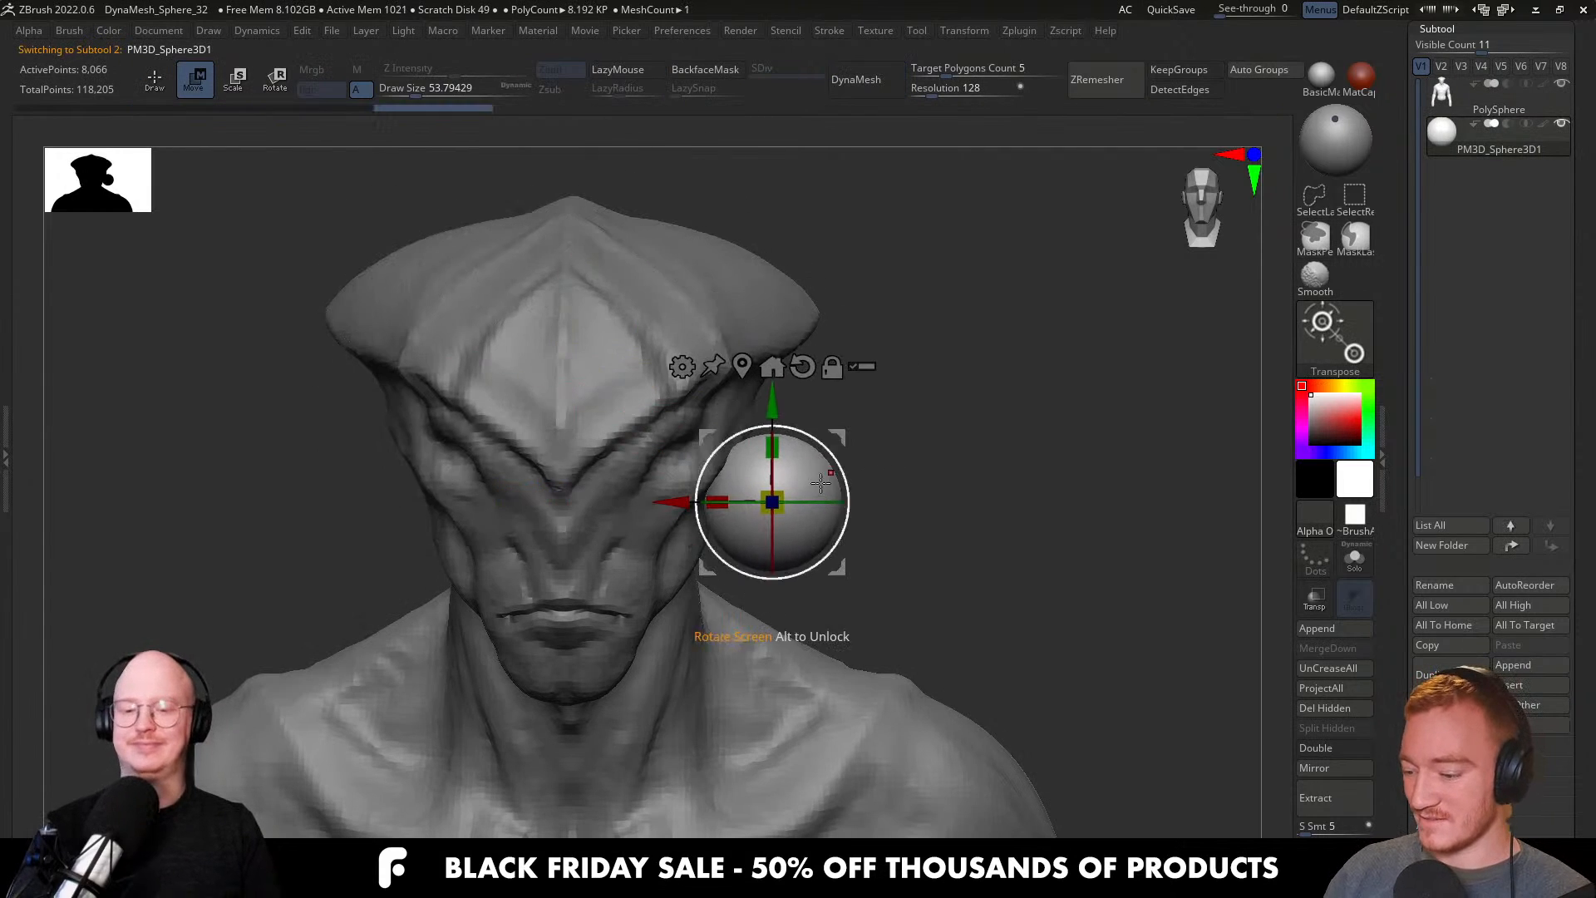
pyautogui.keyDown('shift'); pyautogui.moveTo(929, 435); pyautogui.dragTo(901, 459, button='right'); pyautogui.keyUp('shift')
pyautogui.moveTo(902, 447); pyautogui.dragTo(790, 417)
pyautogui.keyDown('shift'); pyautogui.moveTo(881, 453); pyautogui.dragTo(944, 534, button='right'); pyautogui.keyUp('shift')
pyautogui.moveTo(853, 547); pyautogui.dragTo(677, 523)
pyautogui.moveTo(613, 456); pyautogui.dragTo(600, 481)
# Fine-tune the eyeball's position and depth inside the socket, checking it from several angles.
pyautogui.press('q')
pyautogui.moveTo(755, 456)
pyautogui.mouseDown(button='right')
pyautogui.moveTo(640, 491)
pyautogui.moveTo(781, 515)
pyautogui.mouseUp(button='right')
pyautogui.press('w')
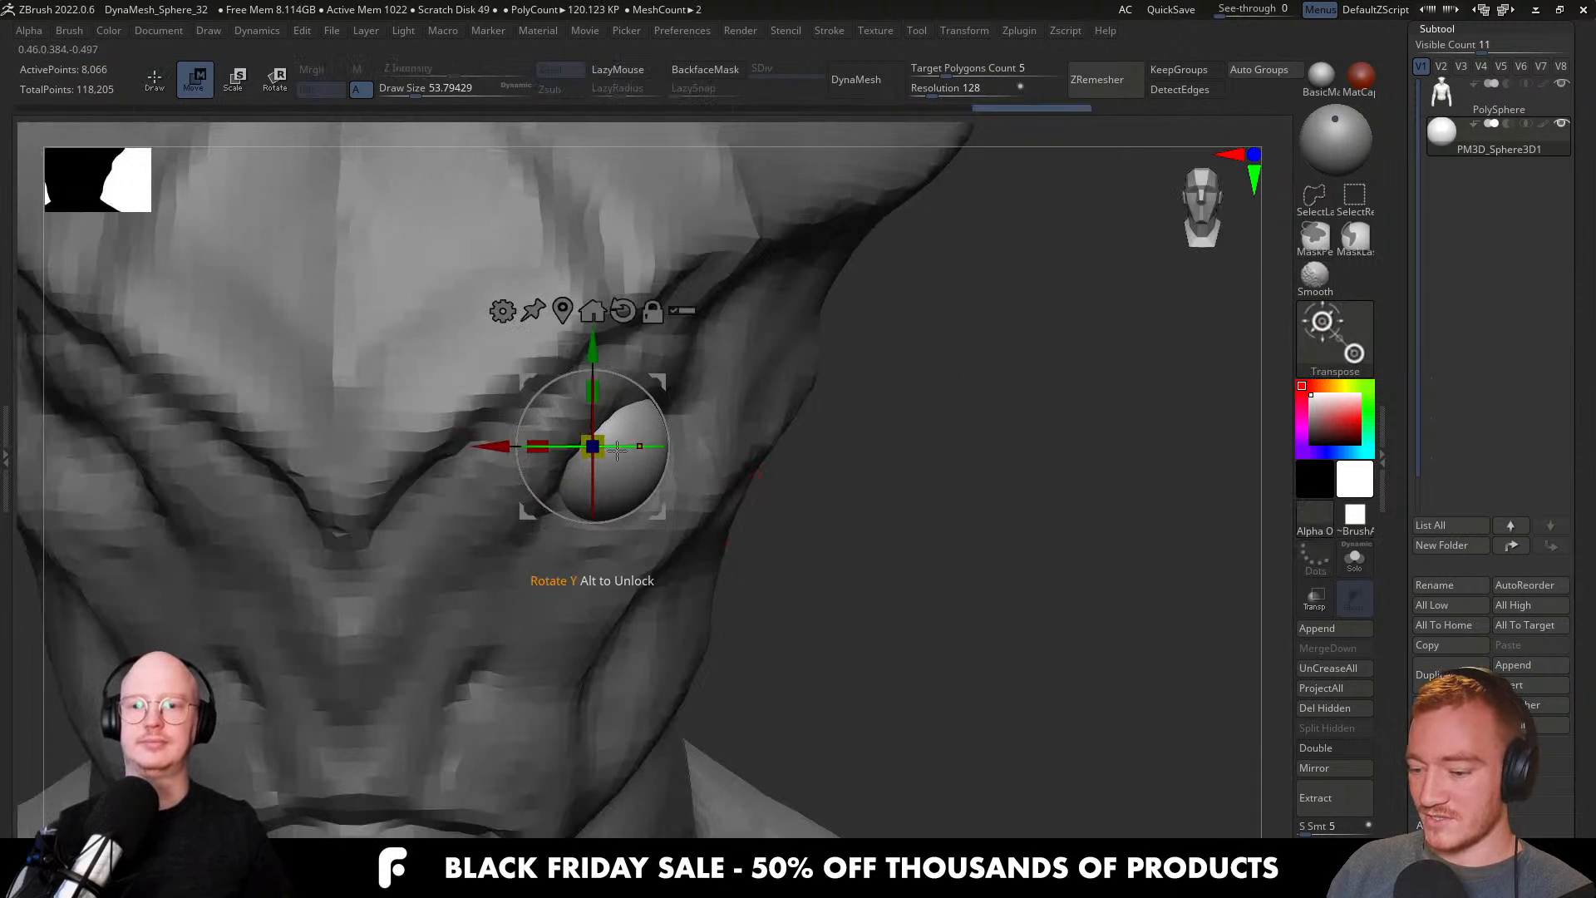
pyautogui.press('q')
pyautogui.moveTo(685, 490); pyautogui.dragTo(661, 546, button='right')
pyautogui.press('w')
pyautogui.moveTo(504, 486); pyautogui.dragTo(510, 486)
pyautogui.keyDown('shift'); pyautogui.moveTo(545, 536); pyautogui.dragTo(603, 545, button='right'); pyautogui.keyUp('shift')
pyautogui.moveTo(501, 488); pyautogui.dragTo(488, 488)
pyautogui.press('q')
pyautogui.keyDown('ctrl'); pyautogui.moveTo(841, 529); pyautogui.dragTo(663, 533, button='right'); pyautogui.keyUp('ctrl')
# Make the body subtool active and reshape the arms with the Move brush at draw sizes of about 149 and 101.
pyautogui.keyDown('alt'); pyautogui.click(625, 497); pyautogui.keyUp('alt')
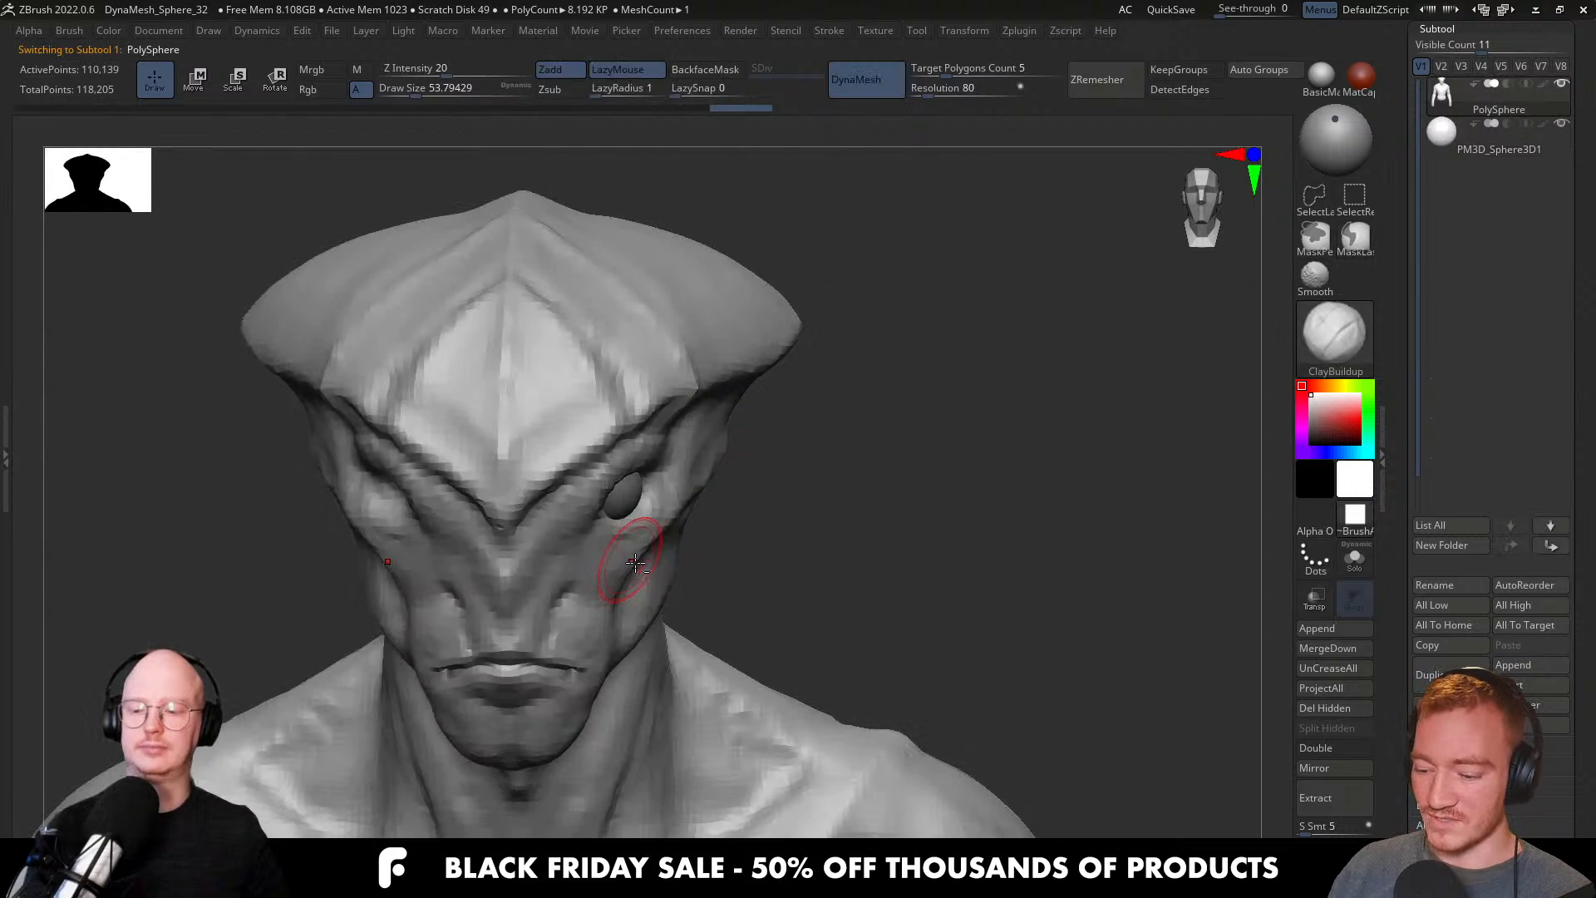
pyautogui.keyDown('ctrl'); pyautogui.moveTo(842, 611); pyautogui.dragTo(768, 543, button='right'); pyautogui.keyUp('ctrl')
pyautogui.moveTo(779, 559)
pyautogui.mouseDown(button='right')
pyautogui.moveTo(740, 562)
pyautogui.moveTo(698, 619)
pyautogui.moveTo(674, 571)
pyautogui.moveTo(699, 617)
pyautogui.moveTo(759, 613)
pyautogui.moveTo(734, 621)
pyautogui.moveTo(715, 607)
pyautogui.moveTo(821, 541)
pyautogui.moveTo(841, 641)
pyautogui.moveTo(805, 641)
pyautogui.moveTo(830, 482)
pyautogui.moveTo(814, 497)
pyautogui.moveTo(898, 499)
pyautogui.moveTo(885, 529)
pyautogui.mouseUp(button='right')
pyautogui.keyDown('alt'); pyautogui.click(657, 582); pyautogui.keyUp('alt')
pyautogui.press('b')
pyautogui.press('m')
pyautogui.press('v')
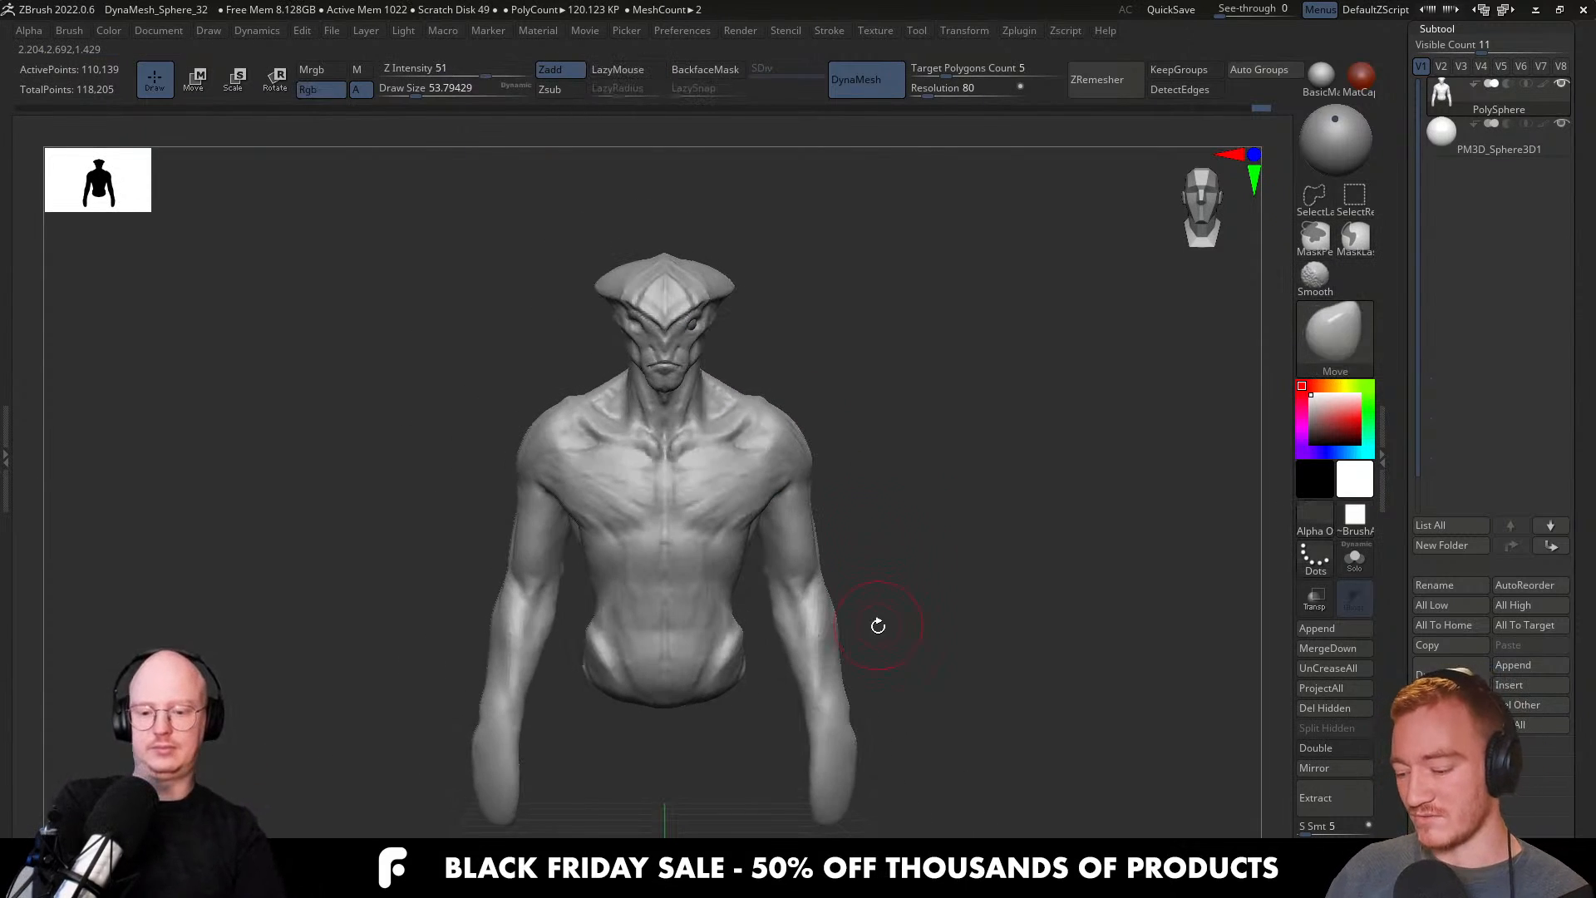
pyautogui.moveTo(838, 700); pyautogui.dragTo(801, 698, button='right')
pyautogui.press(']')
pyautogui.press(']')
pyautogui.press(']')
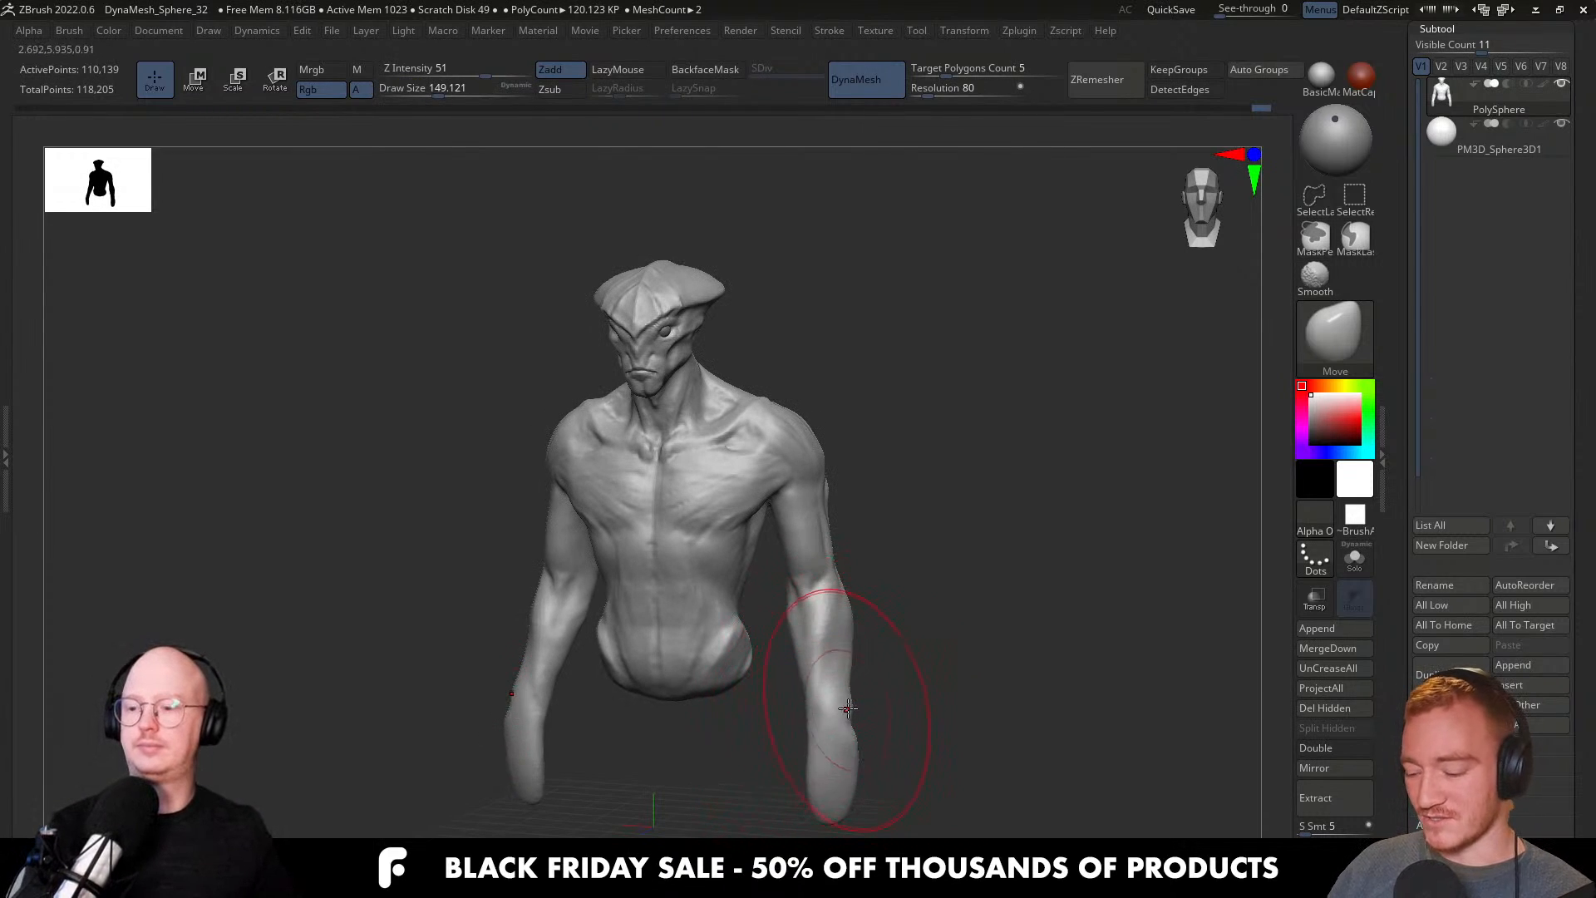
pyautogui.moveTo(841, 697)
pyautogui.mouseDown(button='right')
pyautogui.moveTo(819, 677)
pyautogui.moveTo(833, 660)
pyautogui.mouseUp(button='right')
pyautogui.press('[')
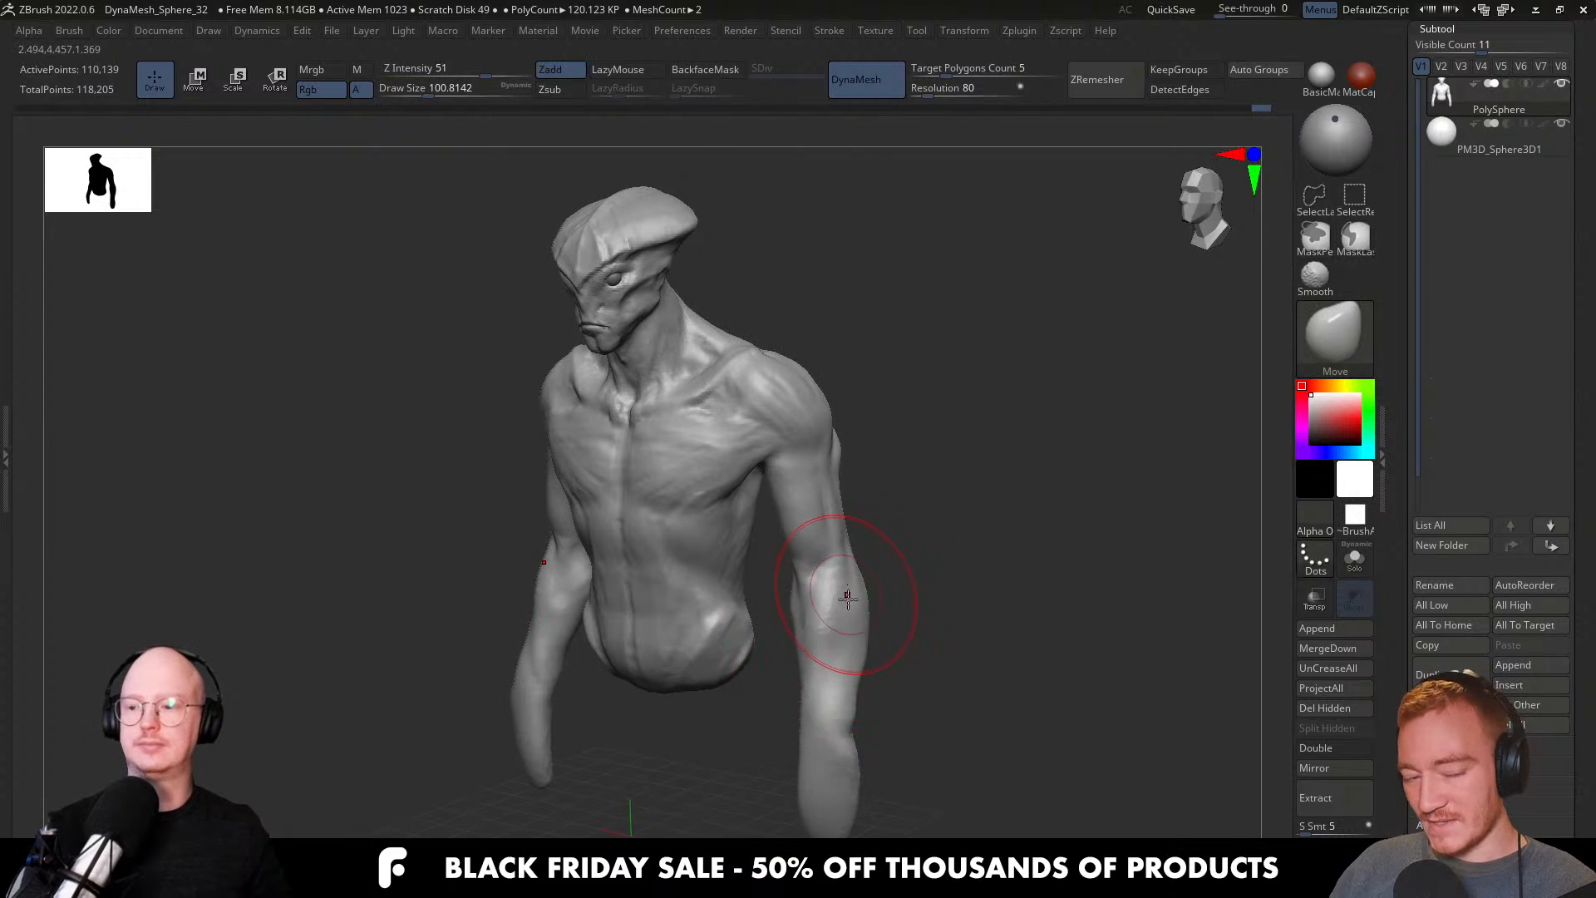
# Adjust the outer contour of the forearm with the Move brush at draw sizes of about 154 and 116.
pyautogui.keyDown('ctrl'); pyautogui.moveTo(857, 685); pyautogui.dragTo(858, 702, button='right'); pyautogui.keyUp('ctrl')
pyautogui.press('s')
pyautogui.moveTo(858, 704); pyautogui.dragTo(869, 704)
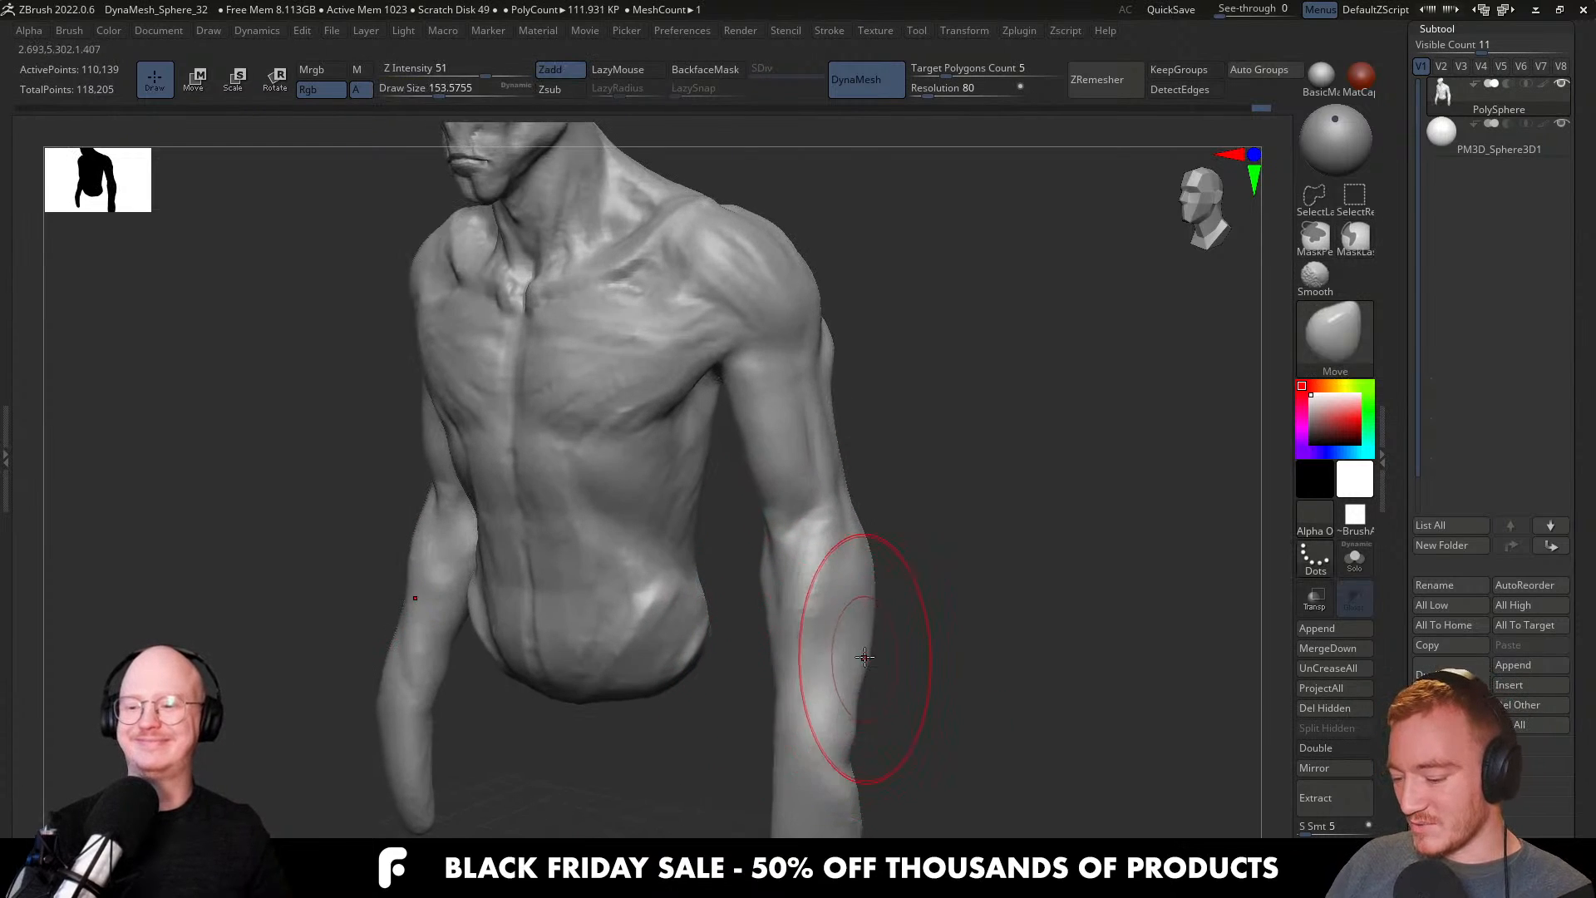
pyautogui.moveTo(825, 665)
pyautogui.mouseDown(button='right')
pyautogui.moveTo(856, 641)
pyautogui.moveTo(774, 653)
pyautogui.moveTo(792, 638)
pyautogui.mouseUp(button='right')
pyautogui.press('s')
pyautogui.moveTo(762, 618); pyautogui.dragTo(754, 619)
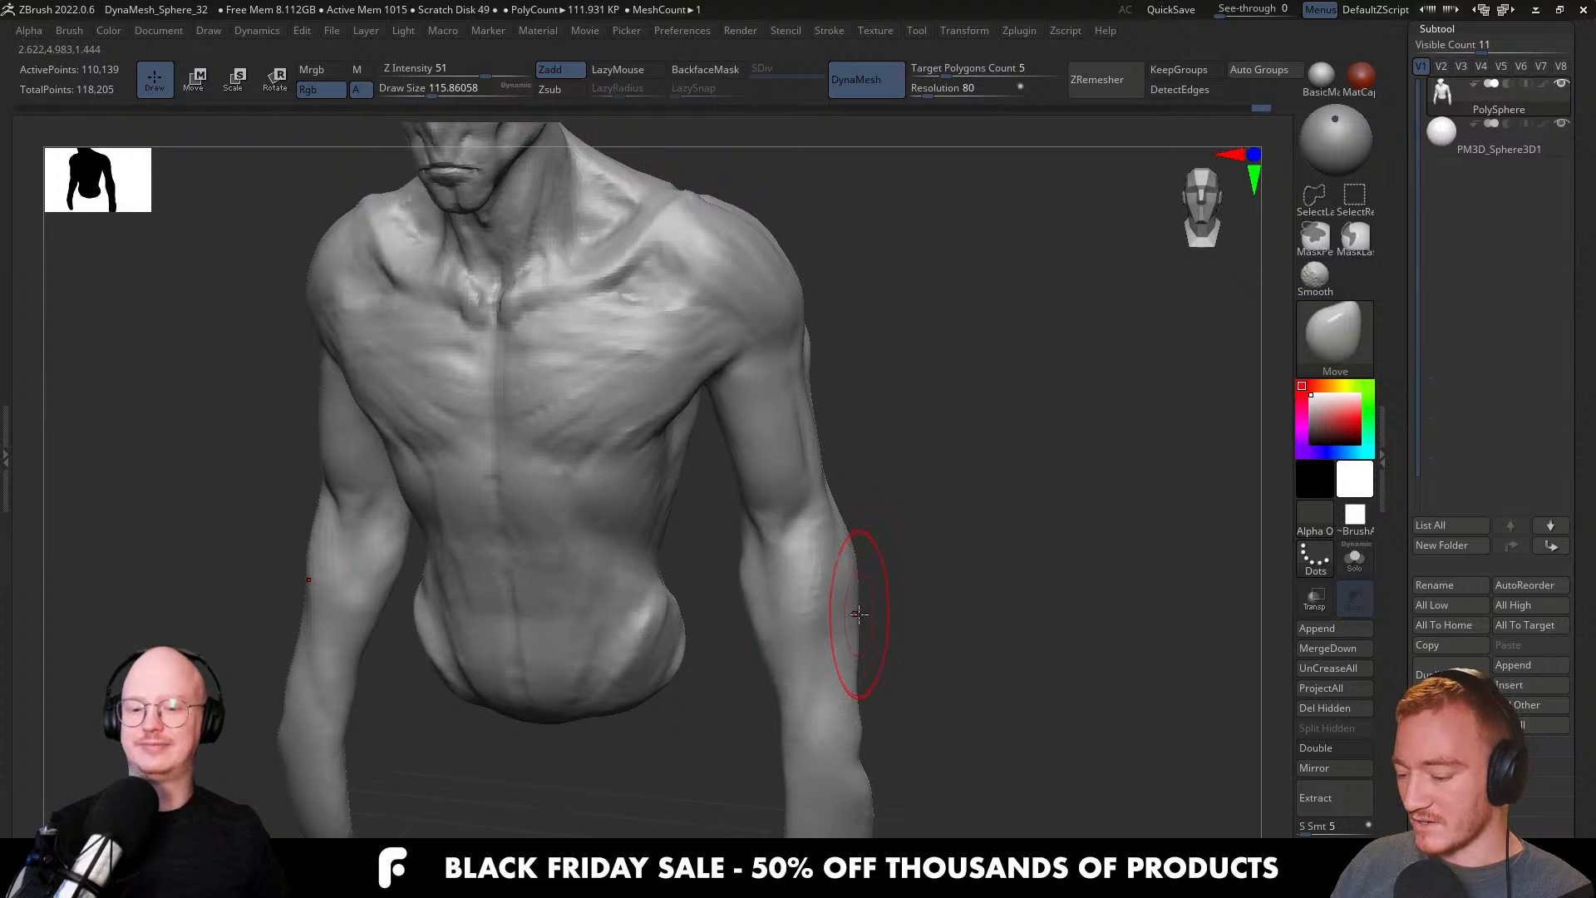
# Refine the elbow and forearm silhouette with the Move brush, ending at a draw size of about 83.
pyautogui.moveTo(858, 614); pyautogui.dragTo(800, 635, button='right')
pyautogui.moveTo(752, 587); pyautogui.dragTo(960, 572, button='right')
pyautogui.press('s')
pyautogui.moveTo(814, 606); pyautogui.dragTo(836, 606)
pyautogui.moveTo(847, 591); pyautogui.dragTo(843, 585, button='right')
pyautogui.press('s')
pyautogui.moveTo(840, 586); pyautogui.dragTo(856, 486)
pyautogui.press('shift')
pyautogui.moveTo(848, 596)
pyautogui.mouseDown(button='right')
pyautogui.moveTo(915, 623)
pyautogui.moveTo(934, 606)
pyautogui.moveTo(962, 686)
pyautogui.mouseUp(button='right')
pyautogui.press('shift')
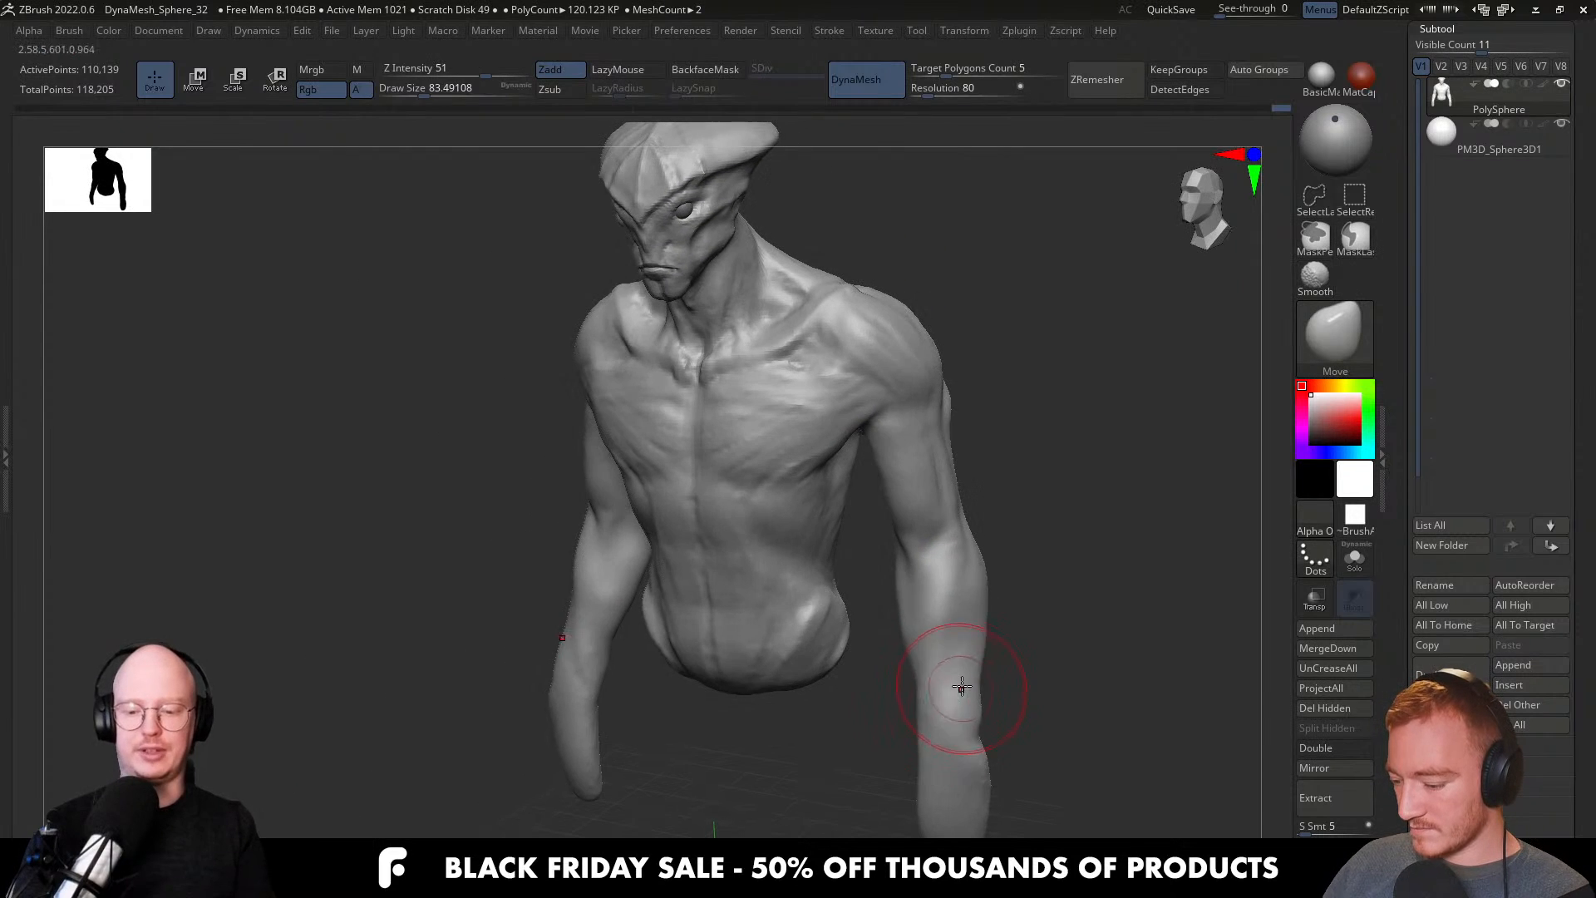
# Reshape the outer elbow and upper forearm with the Move brush, starting at a draw size of about 94.
pyautogui.press('s')
pyautogui.moveTo(976, 650); pyautogui.dragTo(985, 616)
pyautogui.moveTo(984, 573); pyautogui.dragTo(977, 576)
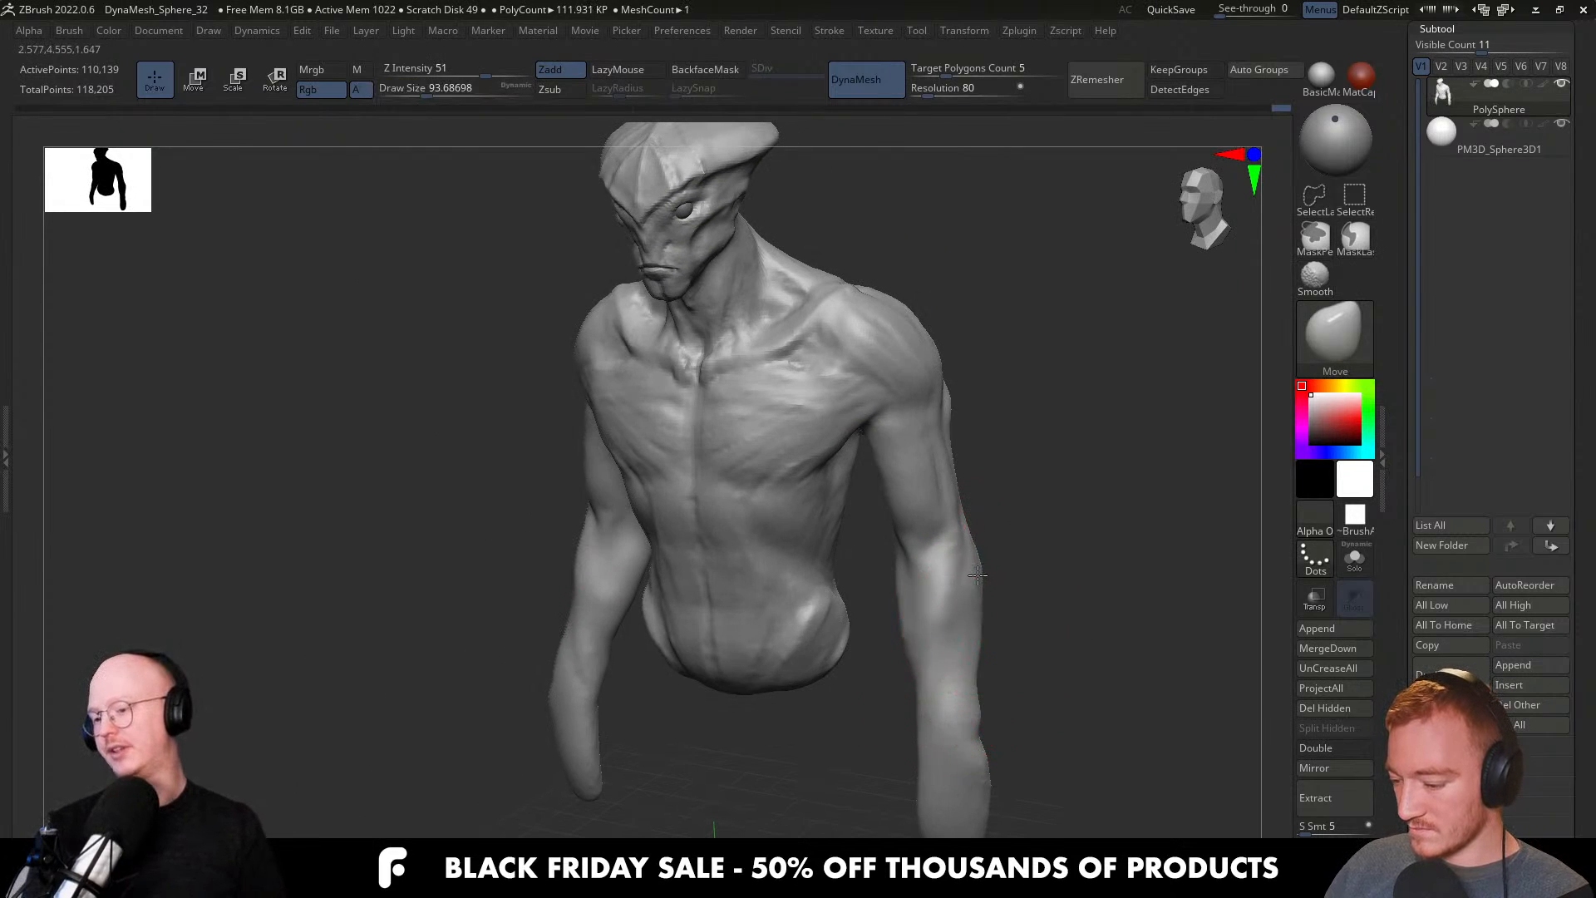
pyautogui.moveTo(979, 574)
pyautogui.mouseDown(button='right')
pyautogui.moveTo(990, 547)
pyautogui.moveTo(968, 496)
pyautogui.mouseUp(button='right')
pyautogui.press('s')
pyautogui.moveTo(923, 537); pyautogui.dragTo(904, 538)
pyautogui.moveTo(906, 539)
pyautogui.keyDown('ctrl'); pyautogui.mouseDown(button='right')
pyautogui.moveTo(921, 652)
pyautogui.moveTo(1037, 527)
pyautogui.moveTo(881, 509)
pyautogui.mouseUp(button='right'); pyautogui.keyUp('ctrl')
pyautogui.press('s')
pyautogui.moveTo(898, 566); pyautogui.dragTo(901, 566)
pyautogui.moveTo(887, 532); pyautogui.dragTo(893, 547, button='right')
# Adjust the inner forearm and elbow contours with the Move brush, ending at a draw size of about 83.
pyautogui.moveTo(883, 689); pyautogui.dragTo(891, 619, button='right')
pyautogui.press('s')
pyautogui.moveTo(895, 663)
pyautogui.mouseDown()
pyautogui.moveTo(879, 702)
pyautogui.moveTo(884, 683)
pyautogui.mouseUp()
pyautogui.press('s')
pyautogui.moveTo(906, 533); pyautogui.dragTo(894, 534)
pyautogui.moveTo(911, 575)
pyautogui.mouseDown(button='right')
pyautogui.moveTo(1003, 613)
pyautogui.moveTo(983, 570)
pyautogui.moveTo(998, 606)
pyautogui.moveTo(956, 559)
pyautogui.mouseUp(button='right')
pyautogui.press('s')
pyautogui.moveTo(956, 559); pyautogui.dragTo(953, 550)
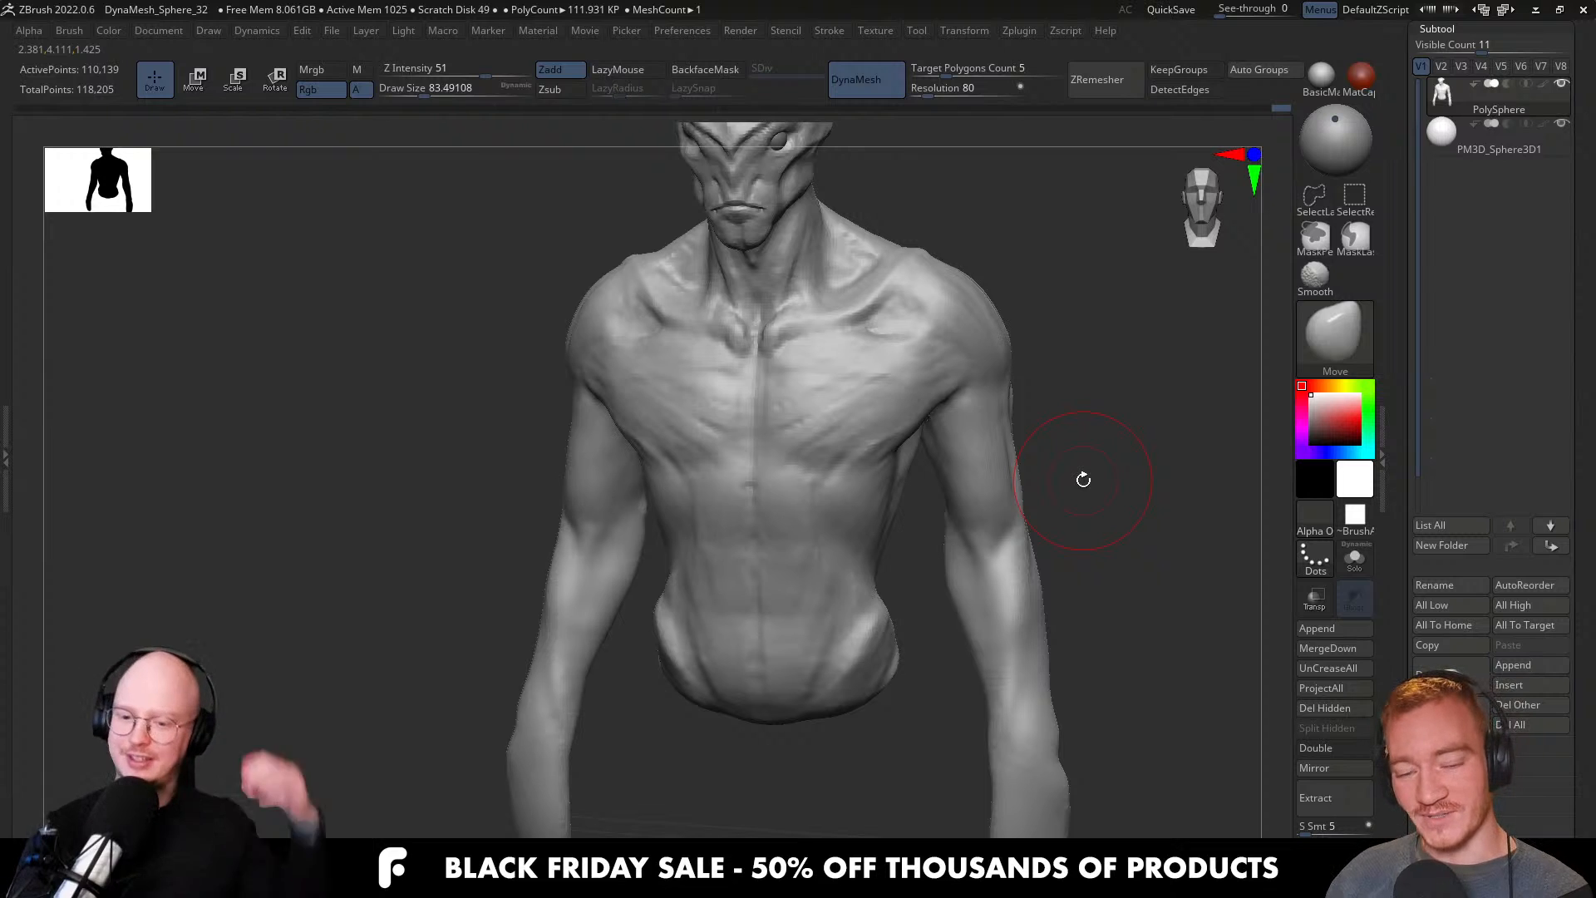
# Isolate the arms by lassoing around one lower arm so that the rest of the body is hidden.
pyautogui.moveTo(1003, 668)
pyautogui.mouseDown(button='right')
pyautogui.moveTo(1070, 676)
pyautogui.moveTo(1085, 594)
pyautogui.moveTo(1052, 528)
pyautogui.mouseUp(button='right')
pyautogui.moveTo(1138, 648)
pyautogui.keyDown('ctrl'); pyautogui.keyDown('shift'); pyautogui.mouseDown()
pyautogui.moveTo(1143, 679)
pyautogui.moveTo(939, 670)
pyautogui.mouseUp(); pyautogui.keyUp('shift'); pyautogui.keyUp('ctrl')
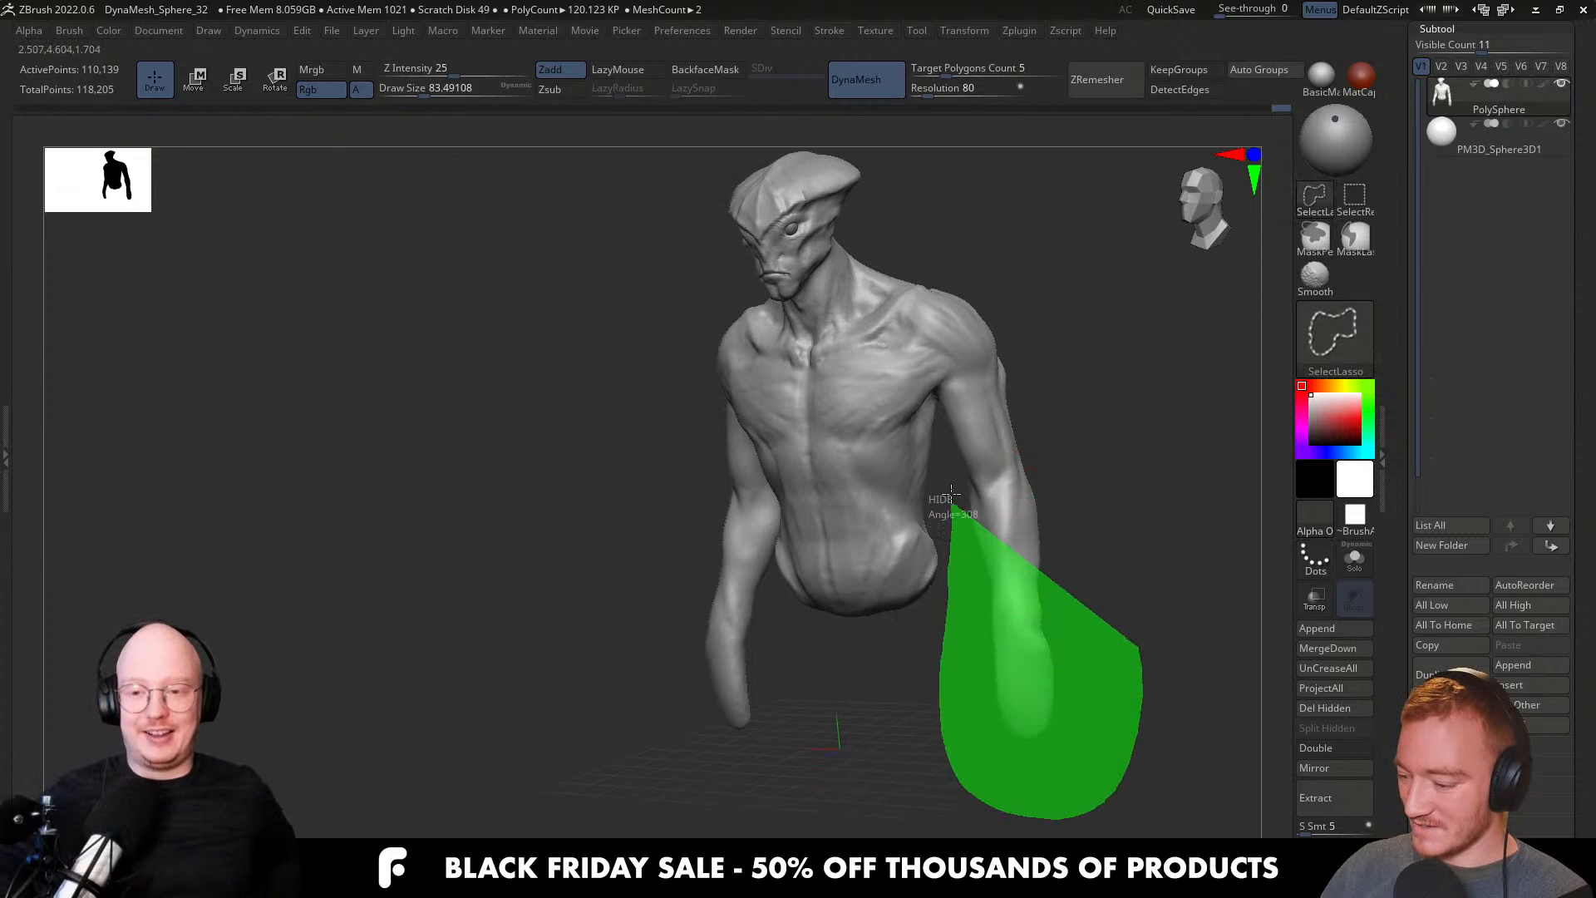
pyautogui.keyDown('ctrl'); pyautogui.keyDown('shift'); pyautogui.moveTo(951, 496); pyautogui.dragTo(953, 499); pyautogui.keyUp('shift'); pyautogui.keyUp('ctrl')
# Reshape the side profile of the isolated forearm with the Move brush at a draw size of about 128.
pyautogui.moveTo(1165, 463)
pyautogui.mouseDown(button='right')
pyautogui.moveTo(1045, 633)
pyautogui.moveTo(1029, 597)
pyautogui.mouseUp(button='right')
pyautogui.press('s')
pyautogui.moveTo(1029, 598); pyautogui.dragTo(1004, 598)
pyautogui.moveTo(992, 587)
pyautogui.mouseDown()
pyautogui.moveTo(974, 585)
pyautogui.moveTo(996, 615)
pyautogui.mouseUp()
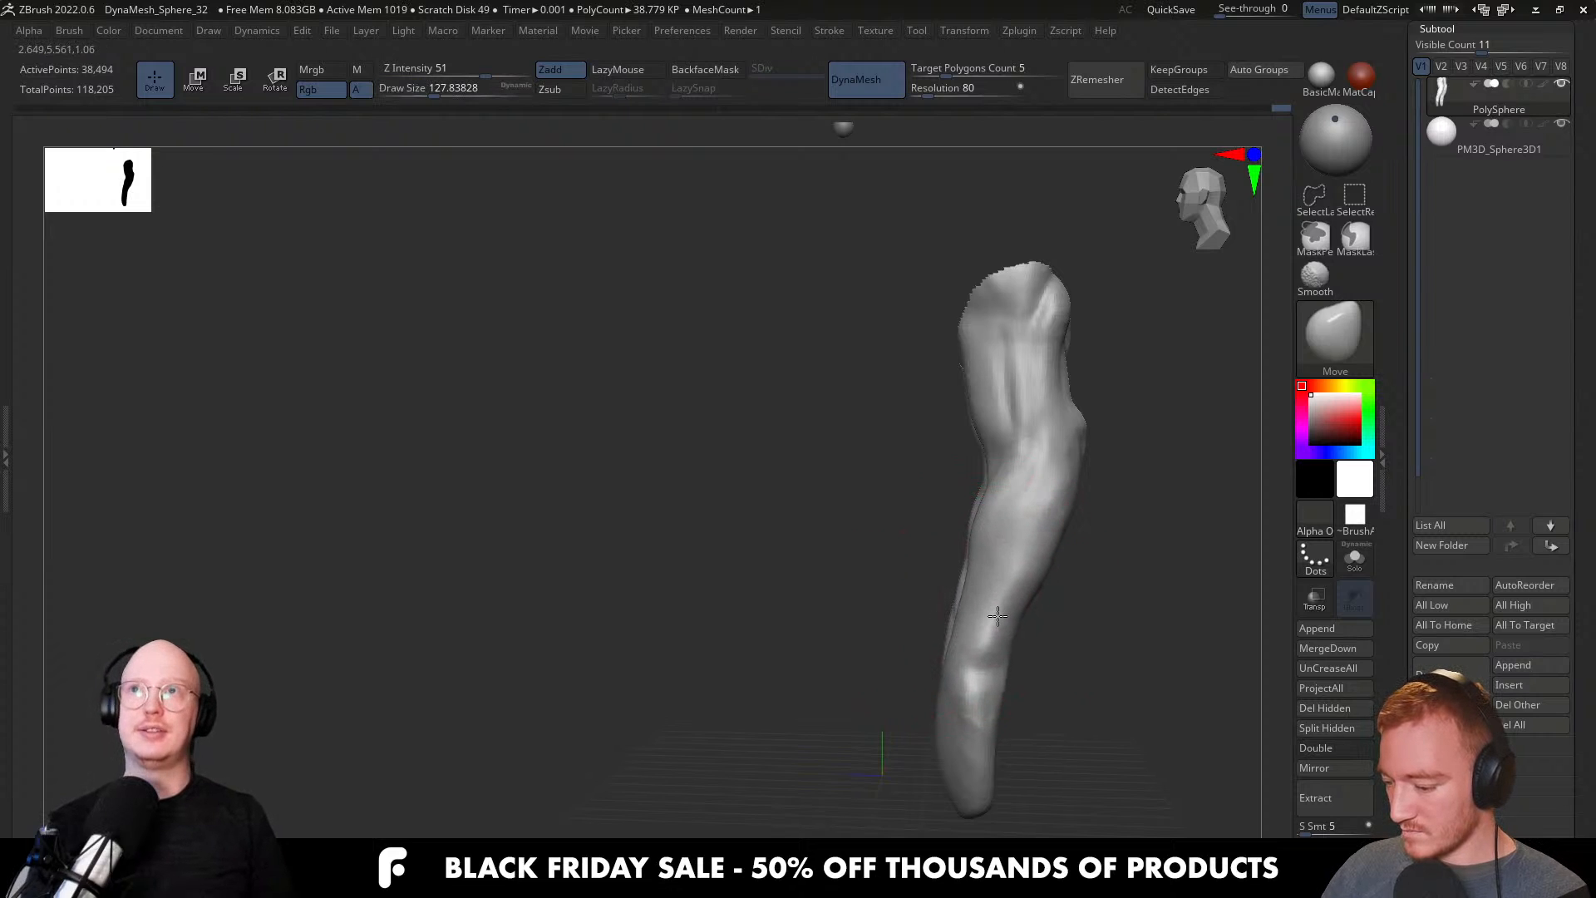
pyautogui.moveTo(1007, 571)
pyautogui.mouseDown(button='right')
pyautogui.moveTo(1086, 577)
pyautogui.moveTo(1083, 599)
pyautogui.mouseUp(button='right')
pyautogui.press('s')
pyautogui.moveTo(1038, 636); pyautogui.dragTo(1003, 648)
# Refine the curve from elbow to wrist with the Move brush at draw sizes of about 104 and 90.
pyautogui.press('s')
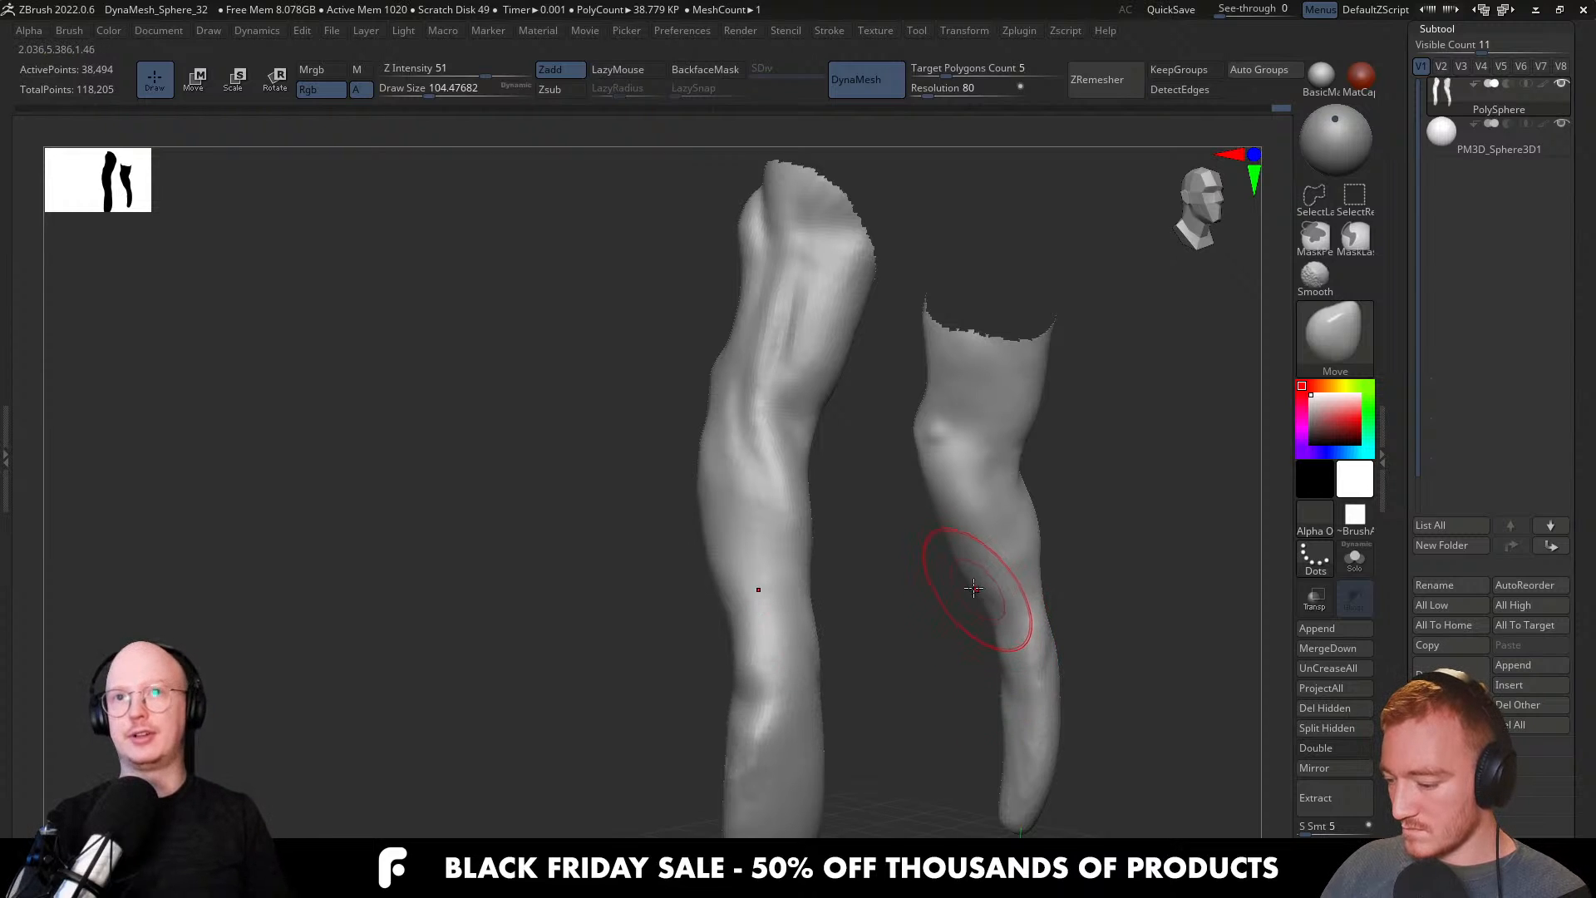
pyautogui.moveTo(974, 566)
pyautogui.mouseDown(button='right')
pyautogui.moveTo(1150, 570)
pyautogui.moveTo(1005, 662)
pyautogui.moveTo(1076, 670)
pyautogui.moveTo(965, 670)
pyautogui.moveTo(975, 654)
pyautogui.mouseUp(button='right')
pyautogui.press('s')
pyautogui.moveTo(1033, 616); pyautogui.dragTo(1031, 580)
pyautogui.press('s')
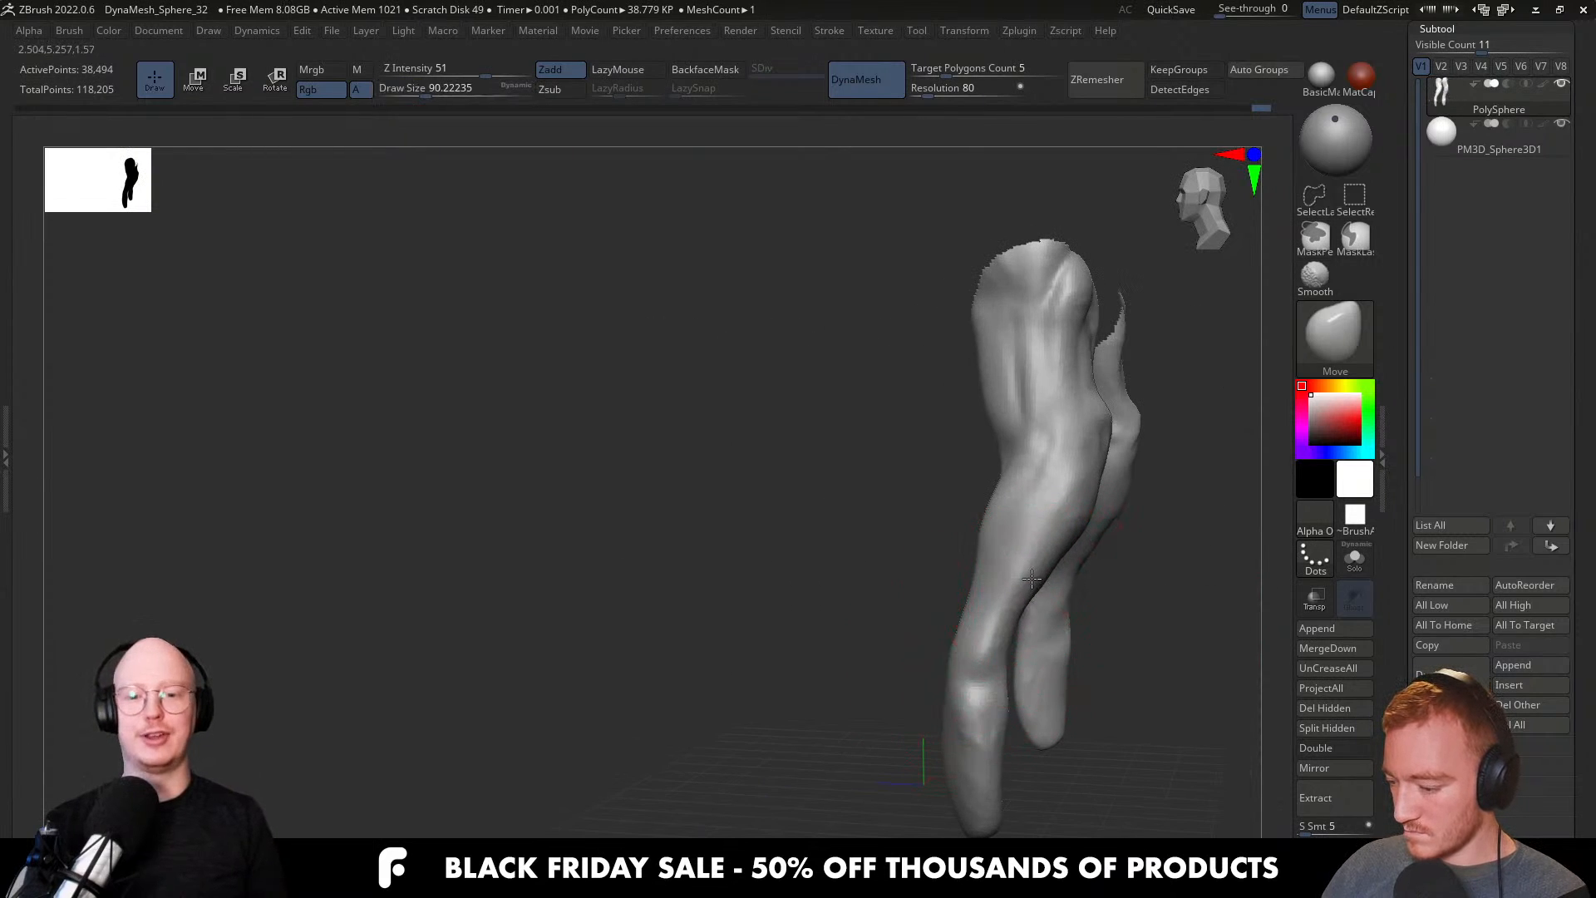
pyautogui.moveTo(987, 529)
pyautogui.mouseDown()
pyautogui.moveTo(980, 599)
pyautogui.moveTo(1020, 594)
pyautogui.moveTo(964, 589)
pyautogui.moveTo(981, 588)
pyautogui.mouseUp()
# Adjust the lower forearm and wrist shape with the Move brush at draw sizes of about 140 and 104.
pyautogui.press('s')
pyautogui.moveTo(905, 528); pyautogui.dragTo(1027, 530)
pyautogui.press('s')
pyautogui.moveTo(915, 625); pyautogui.dragTo(935, 627)
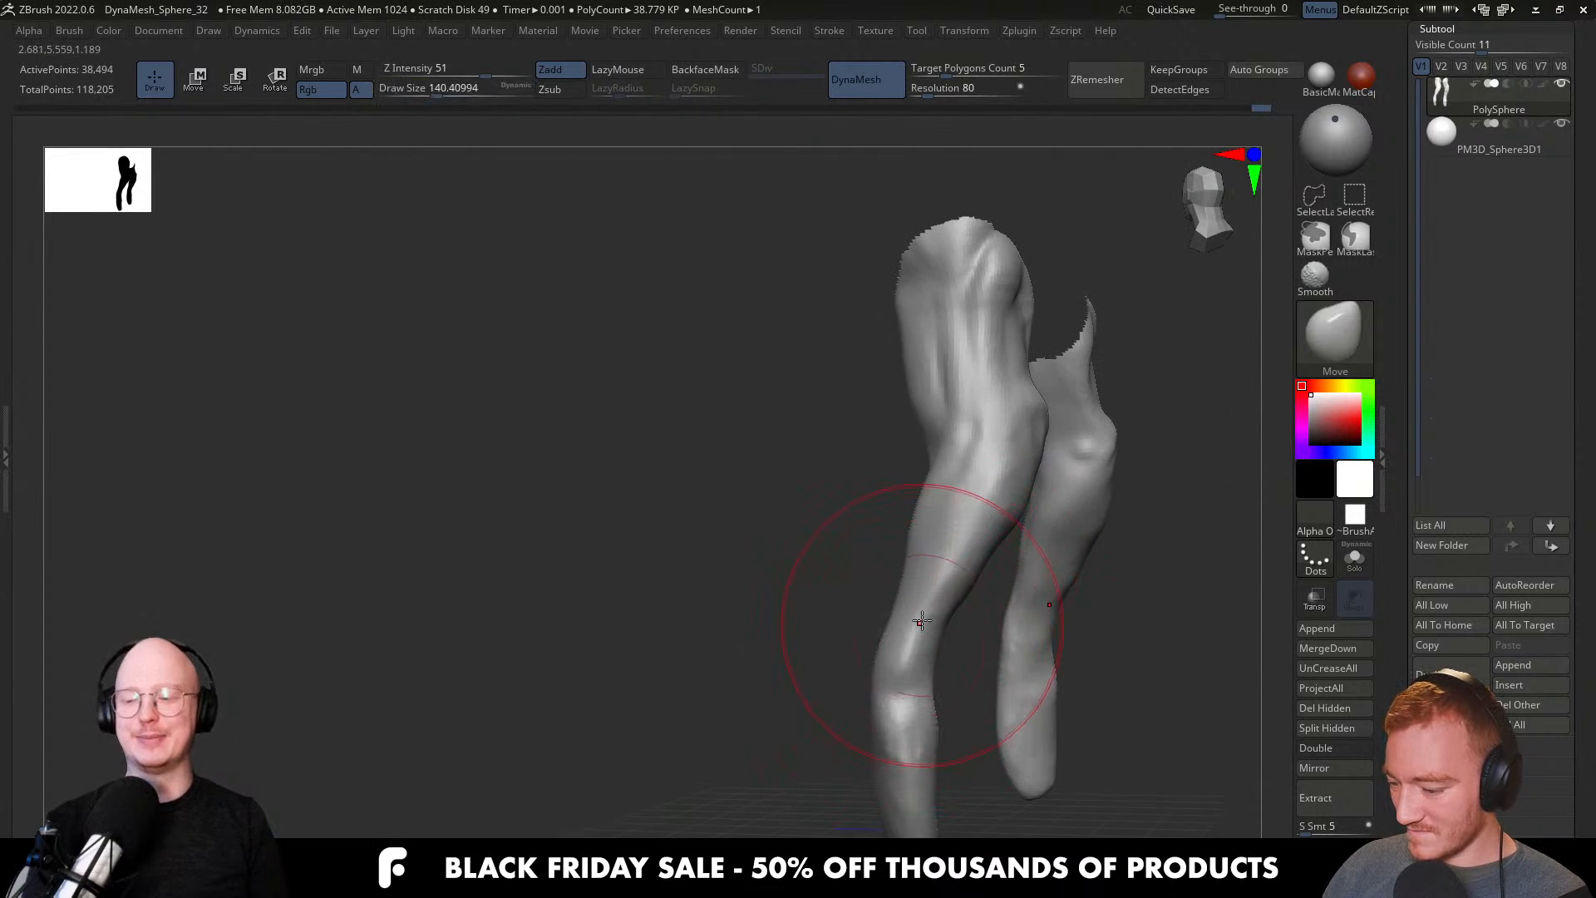
pyautogui.press('s')
pyautogui.moveTo(925, 561)
pyautogui.mouseDown()
pyautogui.moveTo(911, 562)
pyautogui.moveTo(980, 531)
pyautogui.moveTo(931, 621)
pyautogui.mouseUp()
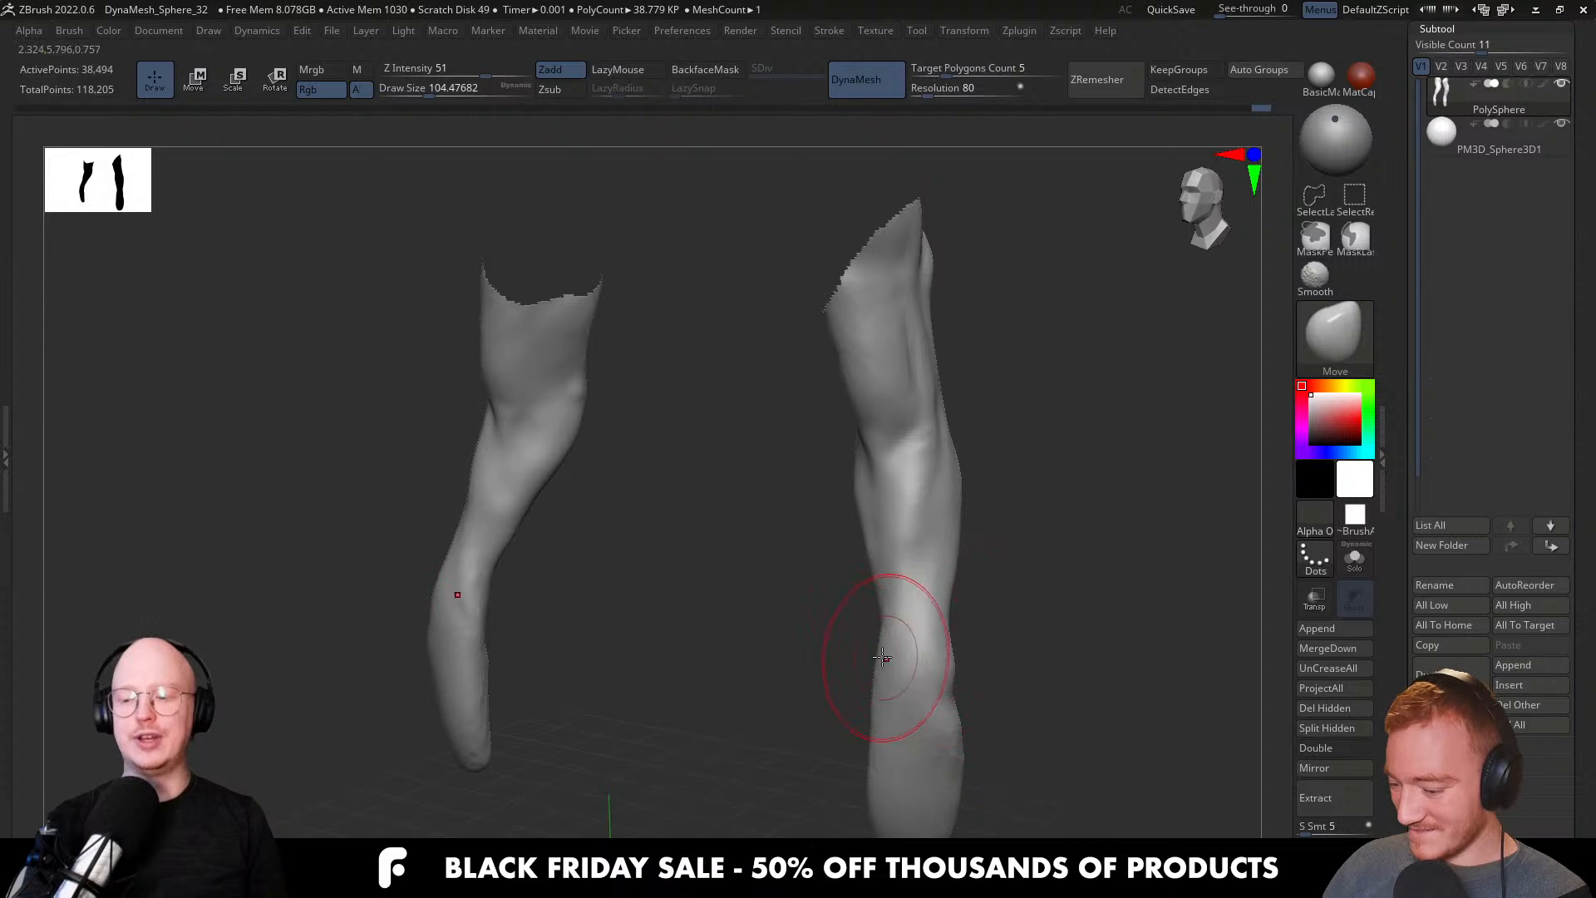
# Shape the hand end of the arm with the Move brush, pulling out the thumb side at a draw size of about 56.
pyautogui.moveTo(923, 575)
pyautogui.keyDown('alt'); pyautogui.mouseDown(button='right')
pyautogui.moveTo(926, 531)
pyautogui.moveTo(933, 619)
pyautogui.mouseUp(button='right'); pyautogui.keyUp('alt')
pyautogui.press('s')
pyautogui.moveTo(865, 704); pyautogui.dragTo(861, 704)
pyautogui.moveTo(862, 702)
pyautogui.mouseDown(button='right')
pyautogui.moveTo(922, 717)
pyautogui.moveTo(833, 640)
pyautogui.moveTo(871, 632)
pyautogui.moveTo(851, 582)
pyautogui.mouseUp(button='right')
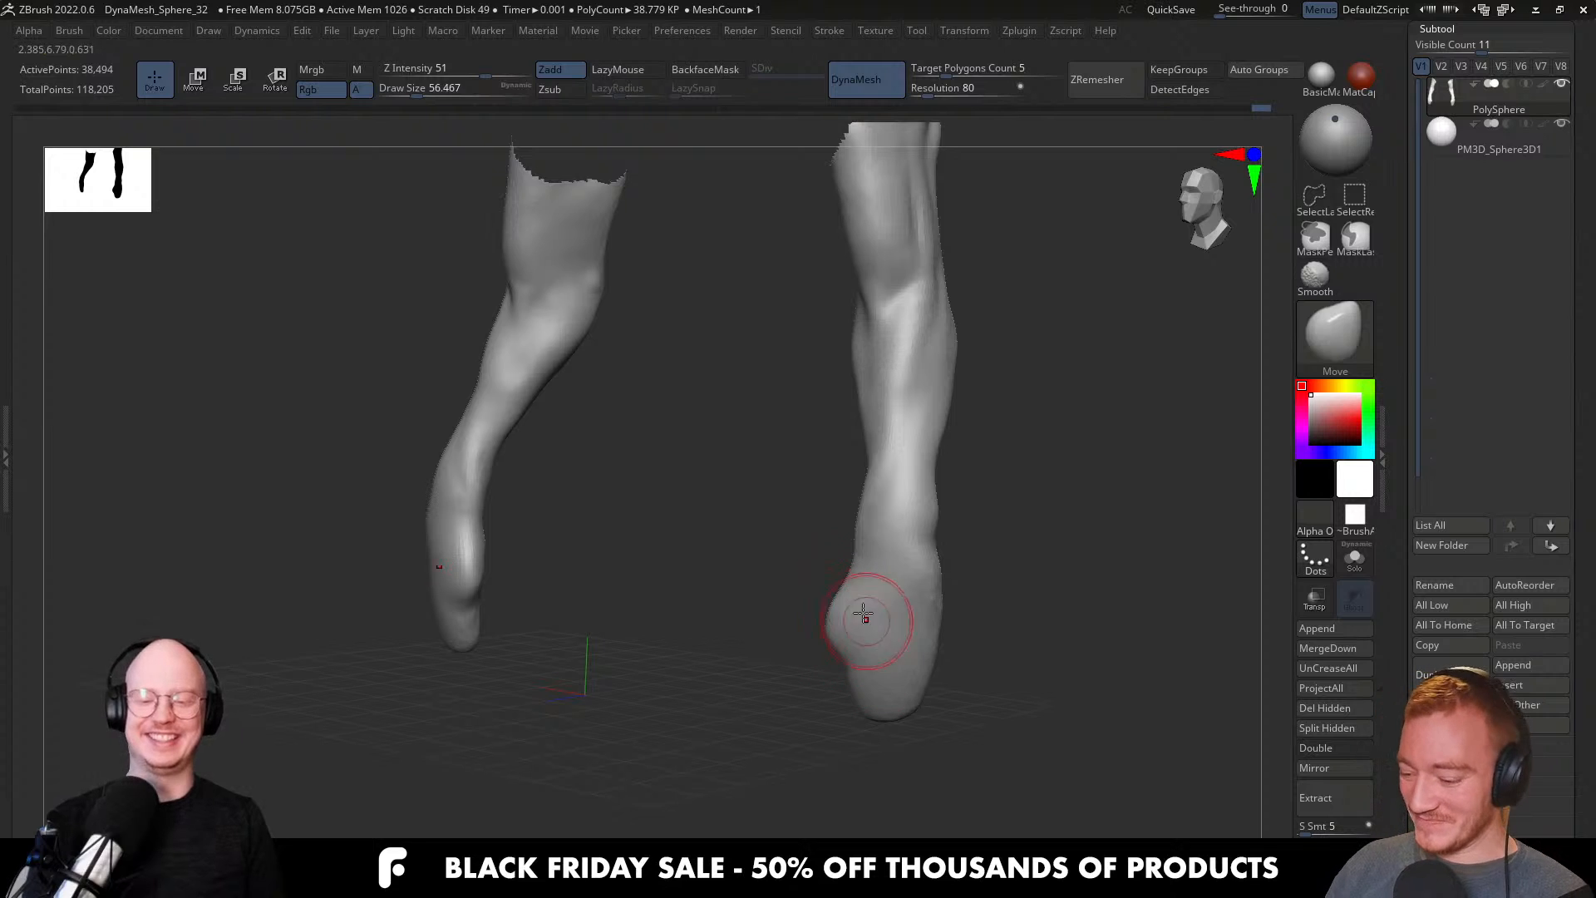
pyautogui.moveTo(867, 579)
pyautogui.mouseDown(button='right')
pyautogui.moveTo(866, 623)
pyautogui.moveTo(901, 623)
pyautogui.moveTo(841, 624)
pyautogui.moveTo(851, 610)
pyautogui.moveTo(832, 606)
pyautogui.mouseUp(button='right')
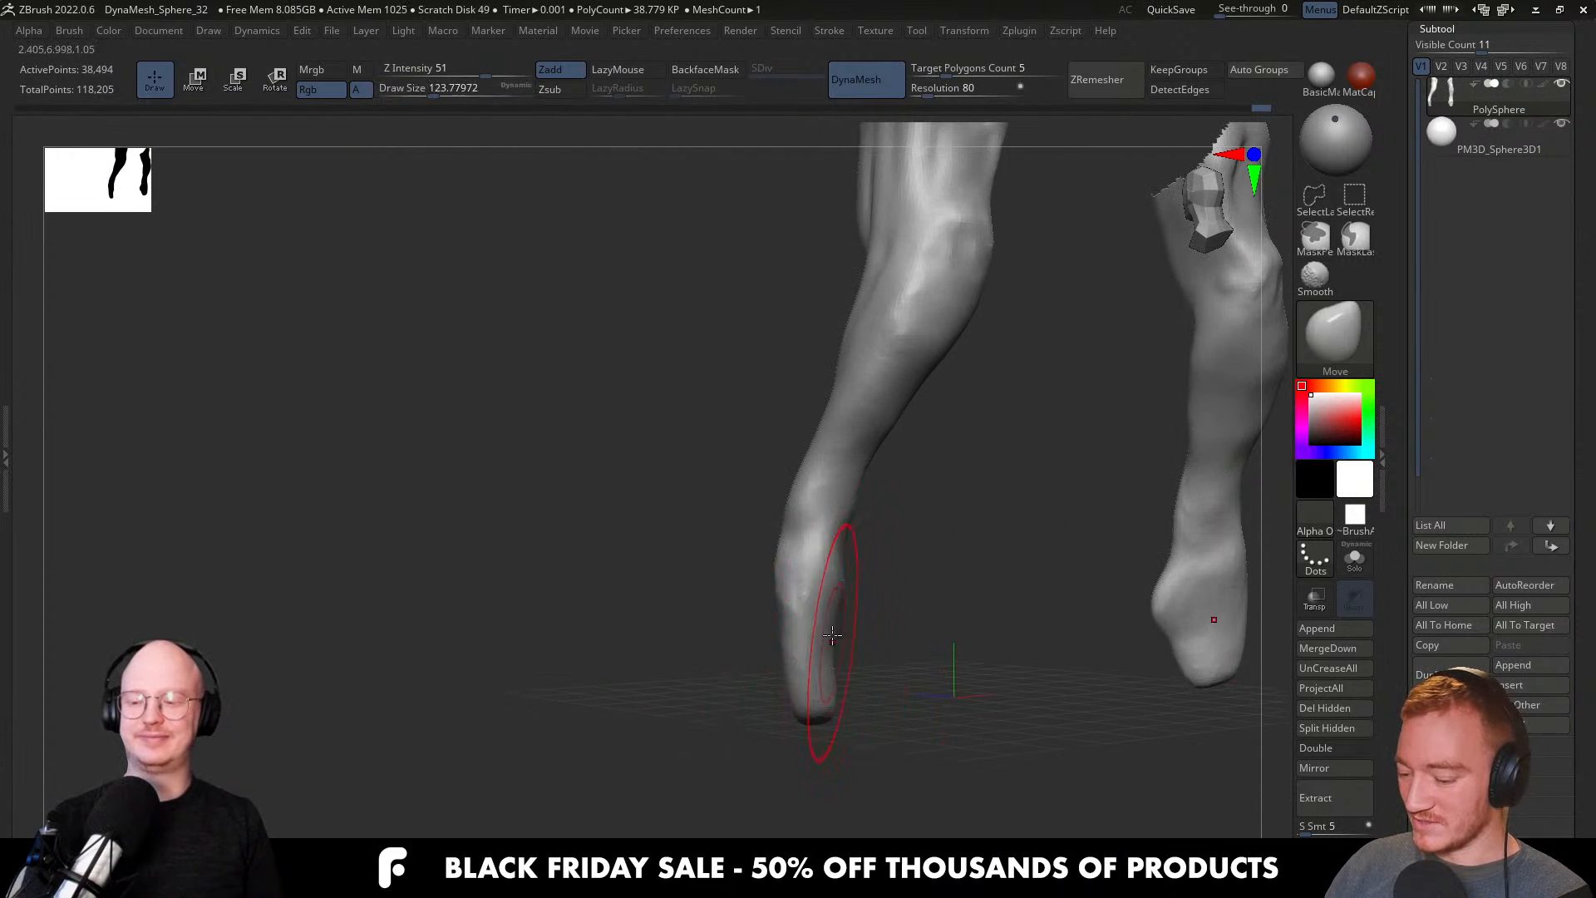
# Build up clay on the palm side of the hand below the wrist with the ClayBuildup brush at a draw size of about 46.
pyautogui.press('s')
pyautogui.moveTo(835, 606); pyautogui.dragTo(818, 607)
pyautogui.moveTo(818, 607); pyautogui.dragTo(854, 605, button='right')
pyautogui.press('b')
pyautogui.press('c')
pyautogui.press('b')
pyautogui.press('[')
pyautogui.press('[')
pyautogui.press('[')
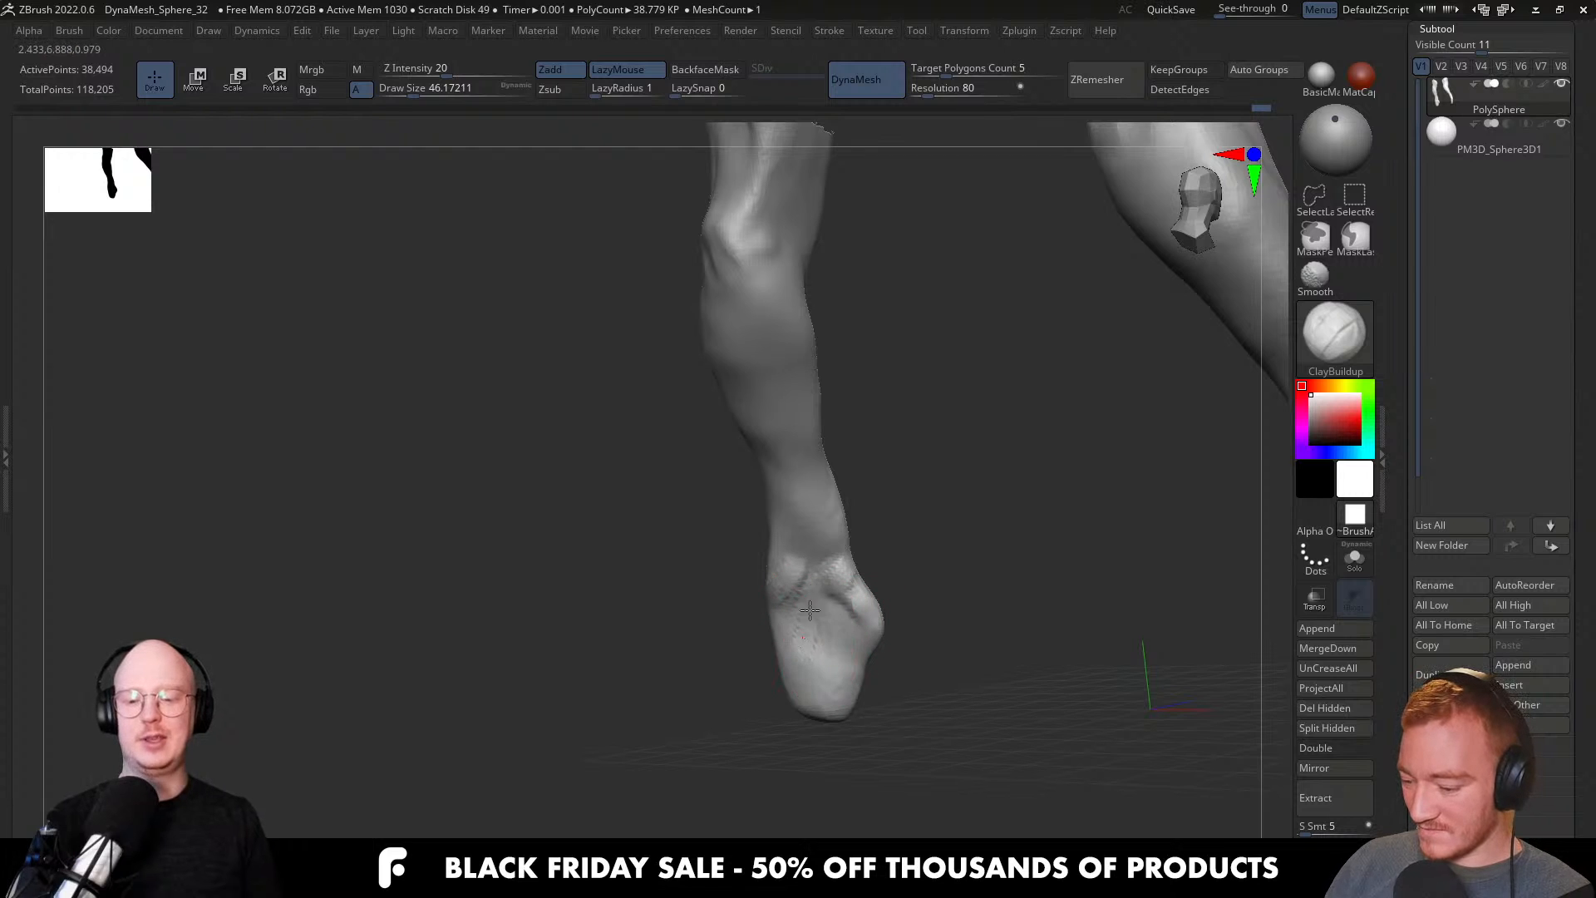
# Sculpt the heel of the palm and the inner wrist with larger ClayBuildup strokes at a draw size of about 104.
pyautogui.moveTo(837, 598)
pyautogui.mouseDown(button='right')
pyautogui.moveTo(840, 545)
pyautogui.moveTo(858, 562)
pyautogui.mouseUp(button='right')
pyautogui.press('[')
pyautogui.press('s')
pyautogui.moveTo(858, 563); pyautogui.dragTo(873, 536)
pyautogui.moveTo(832, 525)
pyautogui.mouseDown(button='right')
pyautogui.moveTo(920, 538)
pyautogui.moveTo(898, 534)
pyautogui.mouseUp(button='right')
pyautogui.press('s')
pyautogui.moveTo(848, 535); pyautogui.dragTo(859, 531)
pyautogui.moveTo(859, 531); pyautogui.dragTo(846, 515, button='right')
pyautogui.moveTo(844, 509); pyautogui.dragTo(810, 461)
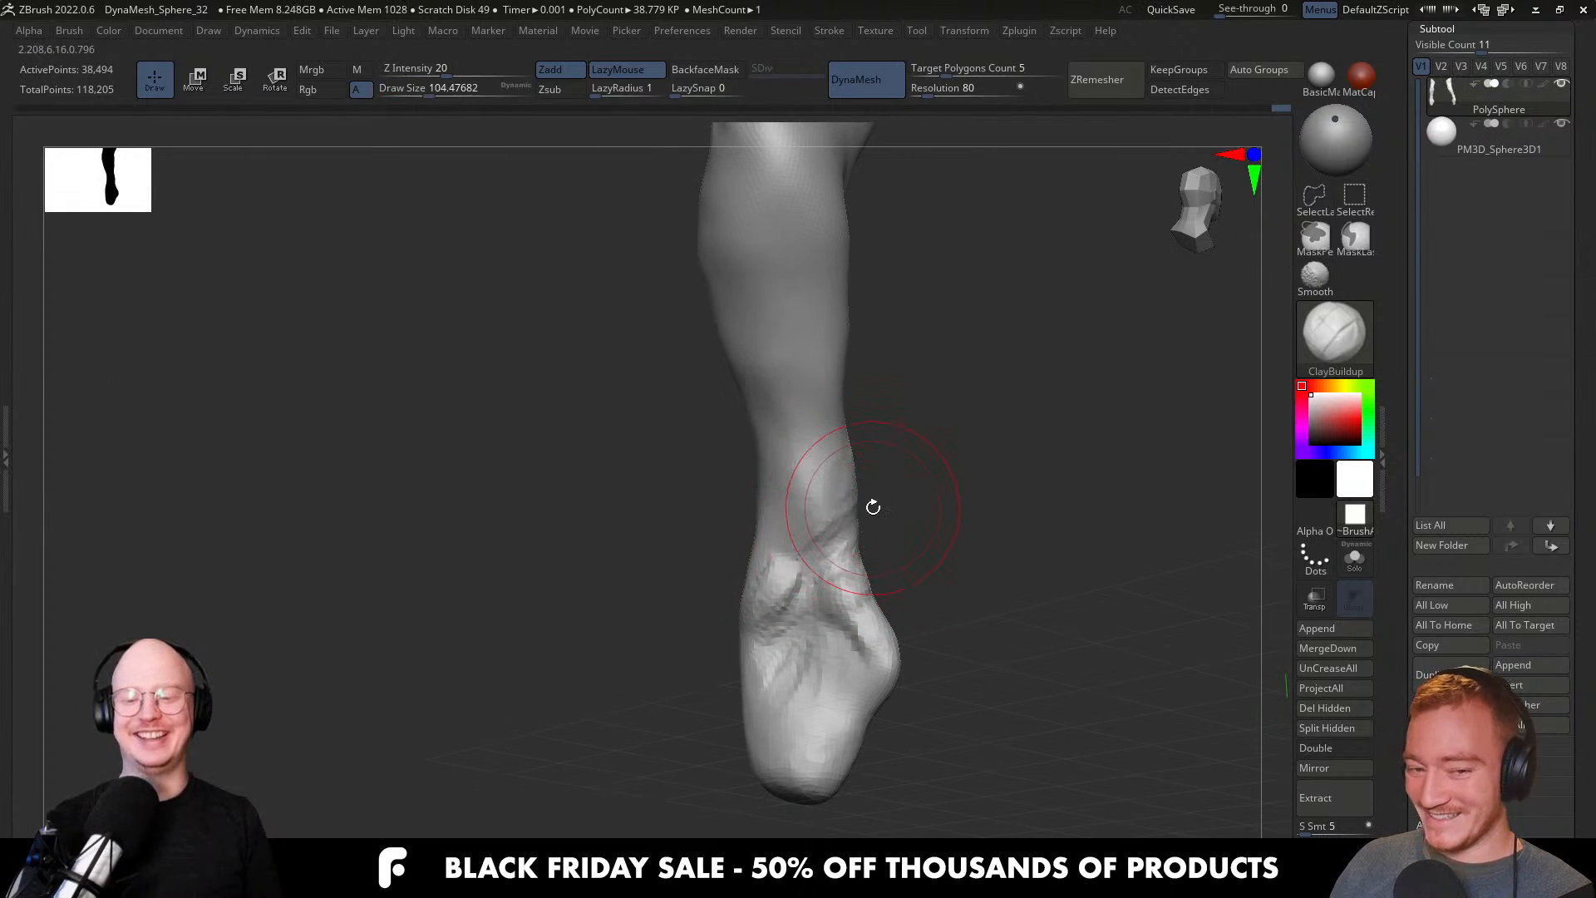
# Add long muscle strokes down the forearm from elbow to wrist with the ClayBuildup brush at a draw size of about 68.
pyautogui.moveTo(821, 544); pyautogui.dragTo(943, 529, button='right')
pyautogui.moveTo(859, 496)
pyautogui.mouseDown(button='right')
pyautogui.moveTo(883, 510)
pyautogui.moveTo(827, 491)
pyautogui.moveTo(801, 533)
pyautogui.moveTo(814, 507)
pyautogui.moveTo(825, 542)
pyautogui.mouseUp(button='right')
pyautogui.press('s')
pyautogui.moveTo(825, 542); pyautogui.dragTo(821, 541)
pyautogui.moveTo(818, 356)
pyautogui.mouseDown(button='right')
pyautogui.moveTo(834, 435)
pyautogui.moveTo(823, 392)
pyautogui.mouseUp(button='right')
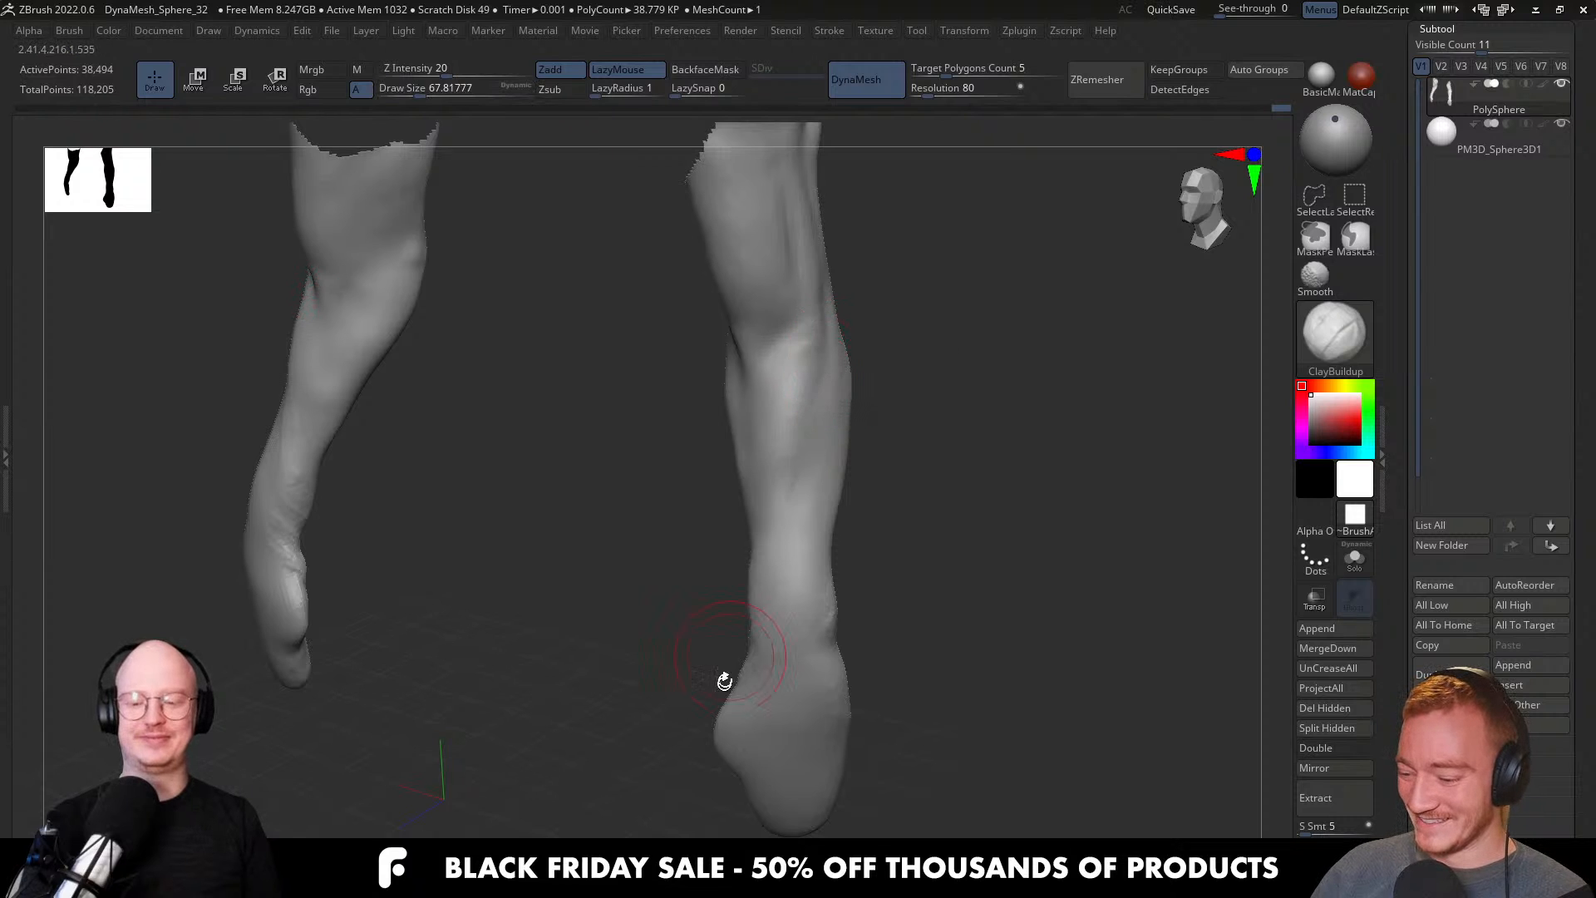
pyautogui.moveTo(706, 724)
pyautogui.mouseDown(button='right')
pyautogui.moveTo(798, 484)
pyautogui.moveTo(748, 677)
pyautogui.moveTo(798, 378)
pyautogui.moveTo(828, 357)
pyautogui.moveTo(801, 506)
pyautogui.moveTo(839, 280)
pyautogui.mouseUp(button='right')
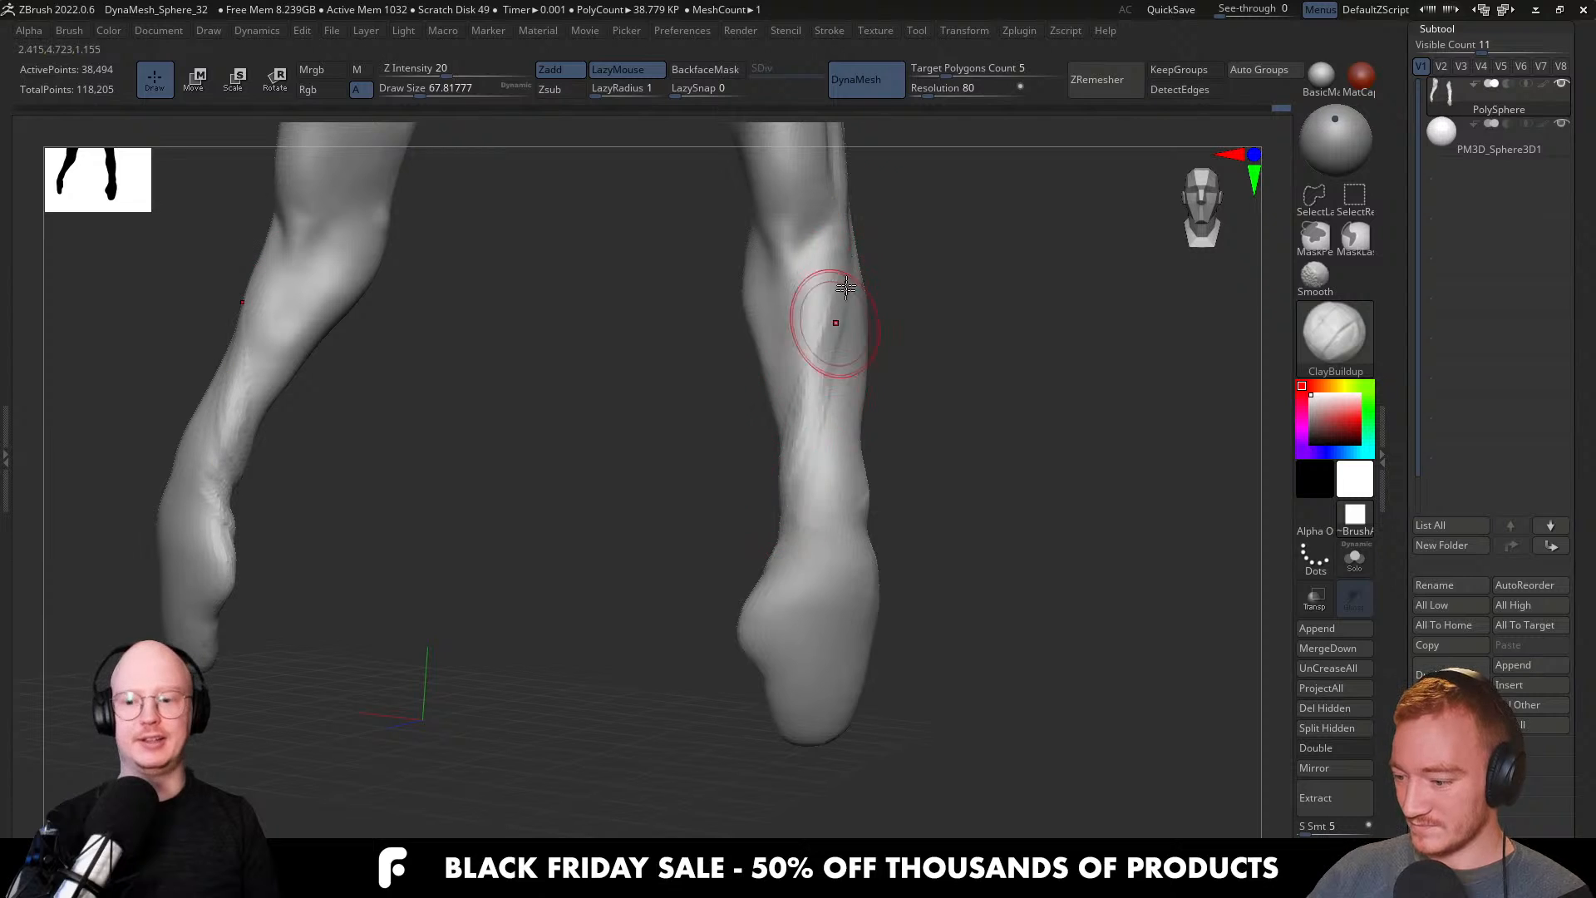
pyautogui.moveTo(828, 520)
pyautogui.mouseDown(button='right')
pyautogui.moveTo(835, 490)
pyautogui.moveTo(819, 511)
pyautogui.moveTo(856, 532)
pyautogui.moveTo(839, 538)
pyautogui.moveTo(884, 515)
pyautogui.moveTo(894, 526)
pyautogui.moveTo(868, 546)
pyautogui.mouseUp(button='right')
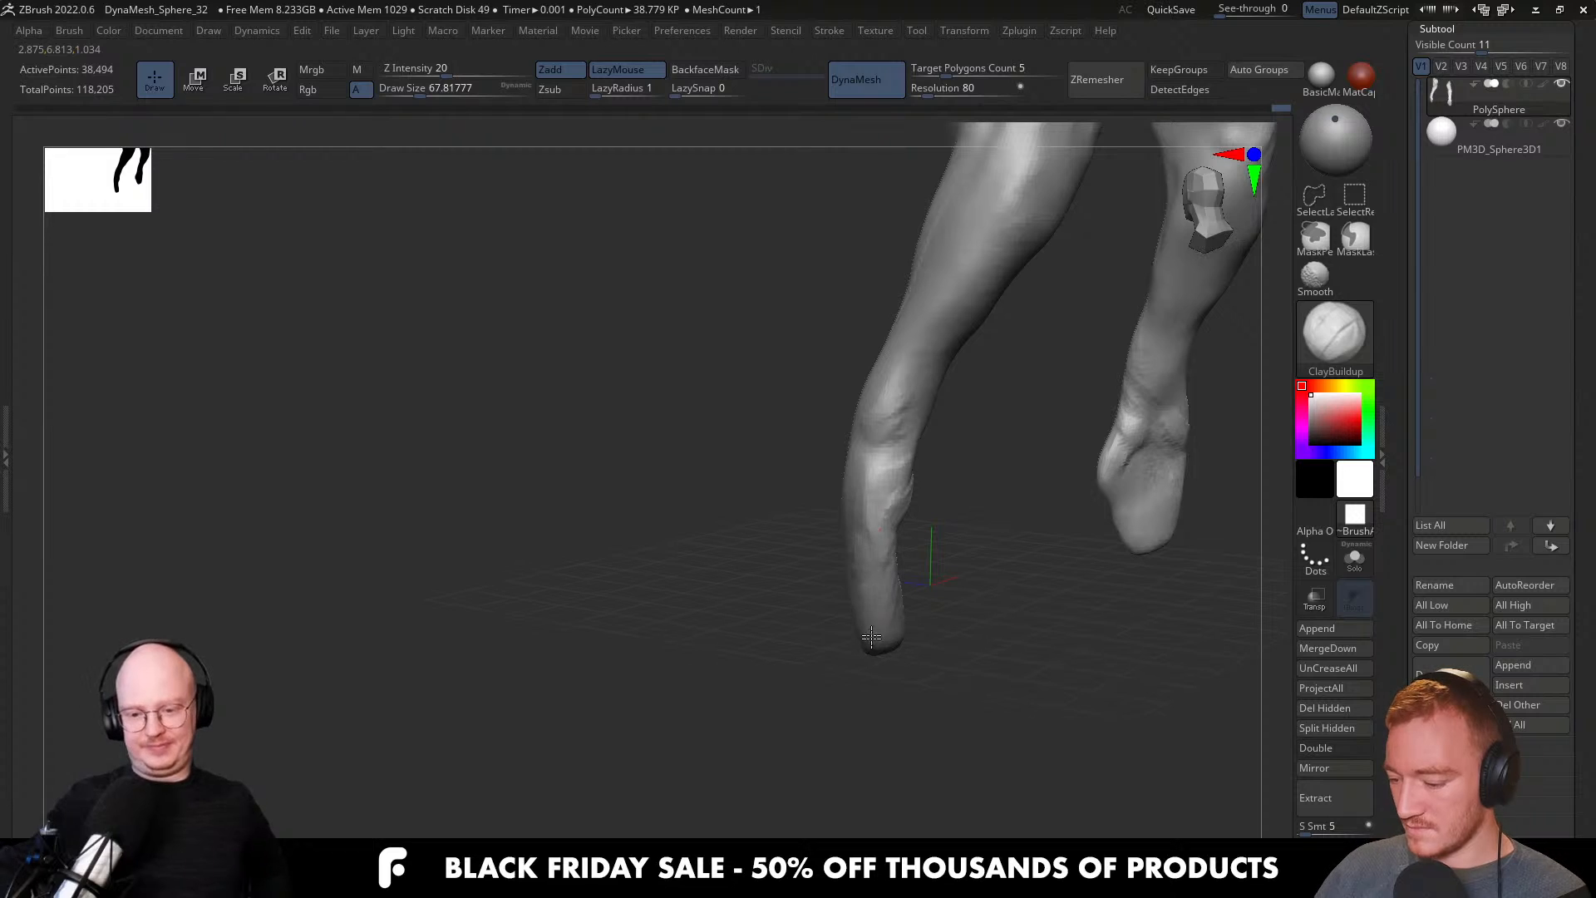
# Define the palm hollow and the underside of the forearm with the ClayBuildup brush at draw sizes of about 68 and 94.
pyautogui.moveTo(871, 637)
pyautogui.mouseDown(button='right')
pyautogui.moveTo(896, 483)
pyautogui.moveTo(878, 504)
pyautogui.mouseUp(button='right')
pyautogui.moveTo(875, 424); pyautogui.dragTo(962, 463, button='right')
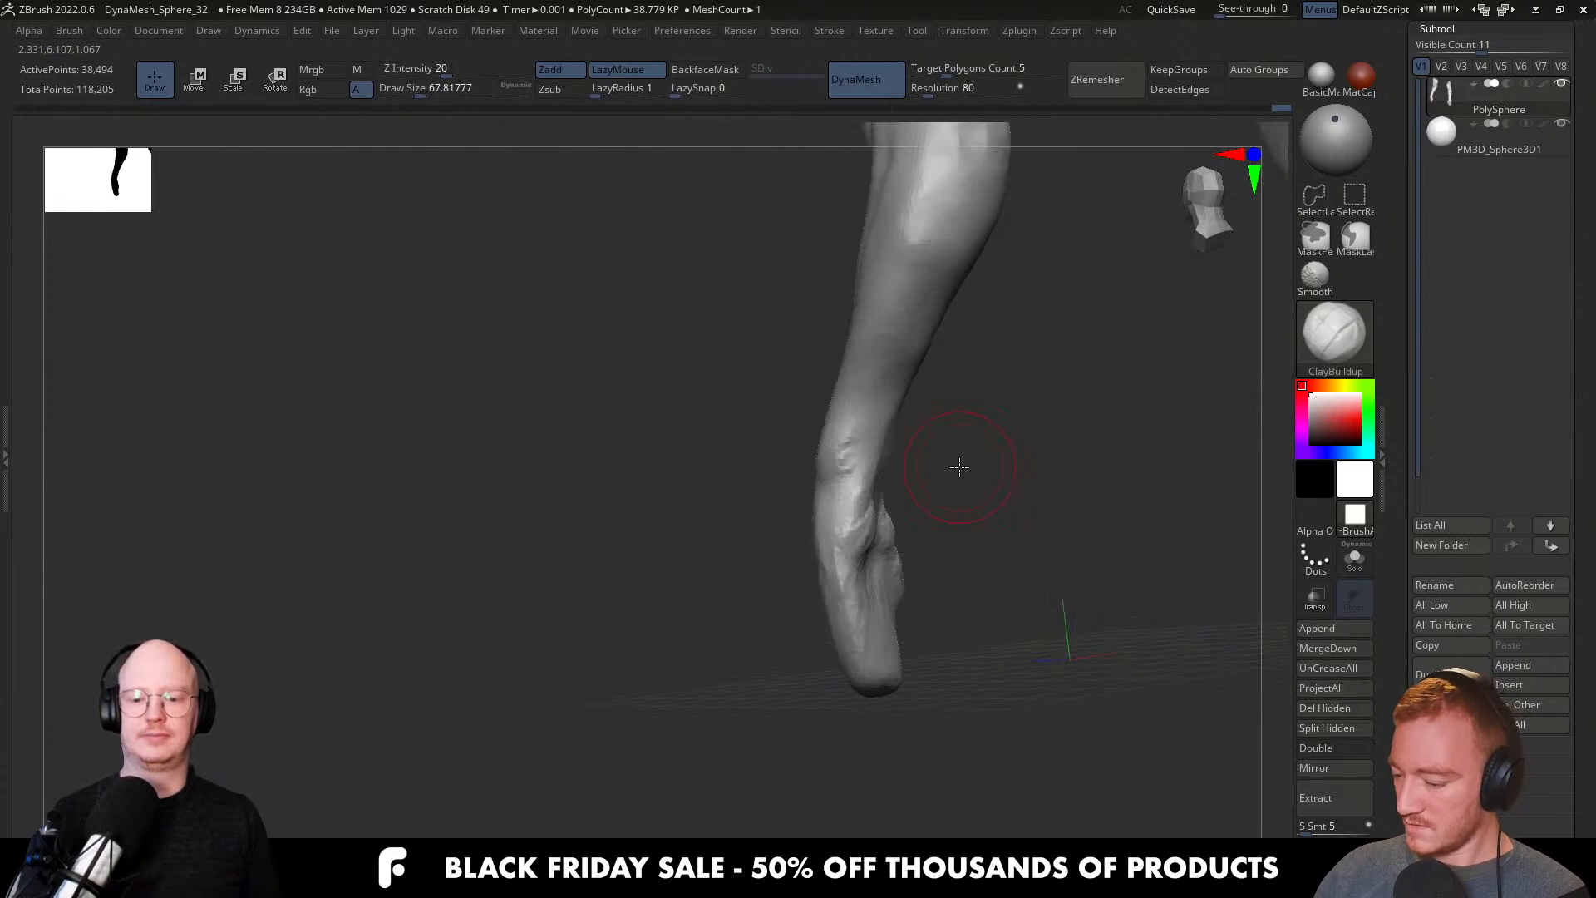
pyautogui.moveTo(895, 522); pyautogui.dragTo(843, 545, button='right')
pyautogui.moveTo(891, 473); pyautogui.dragTo(832, 504, button='right')
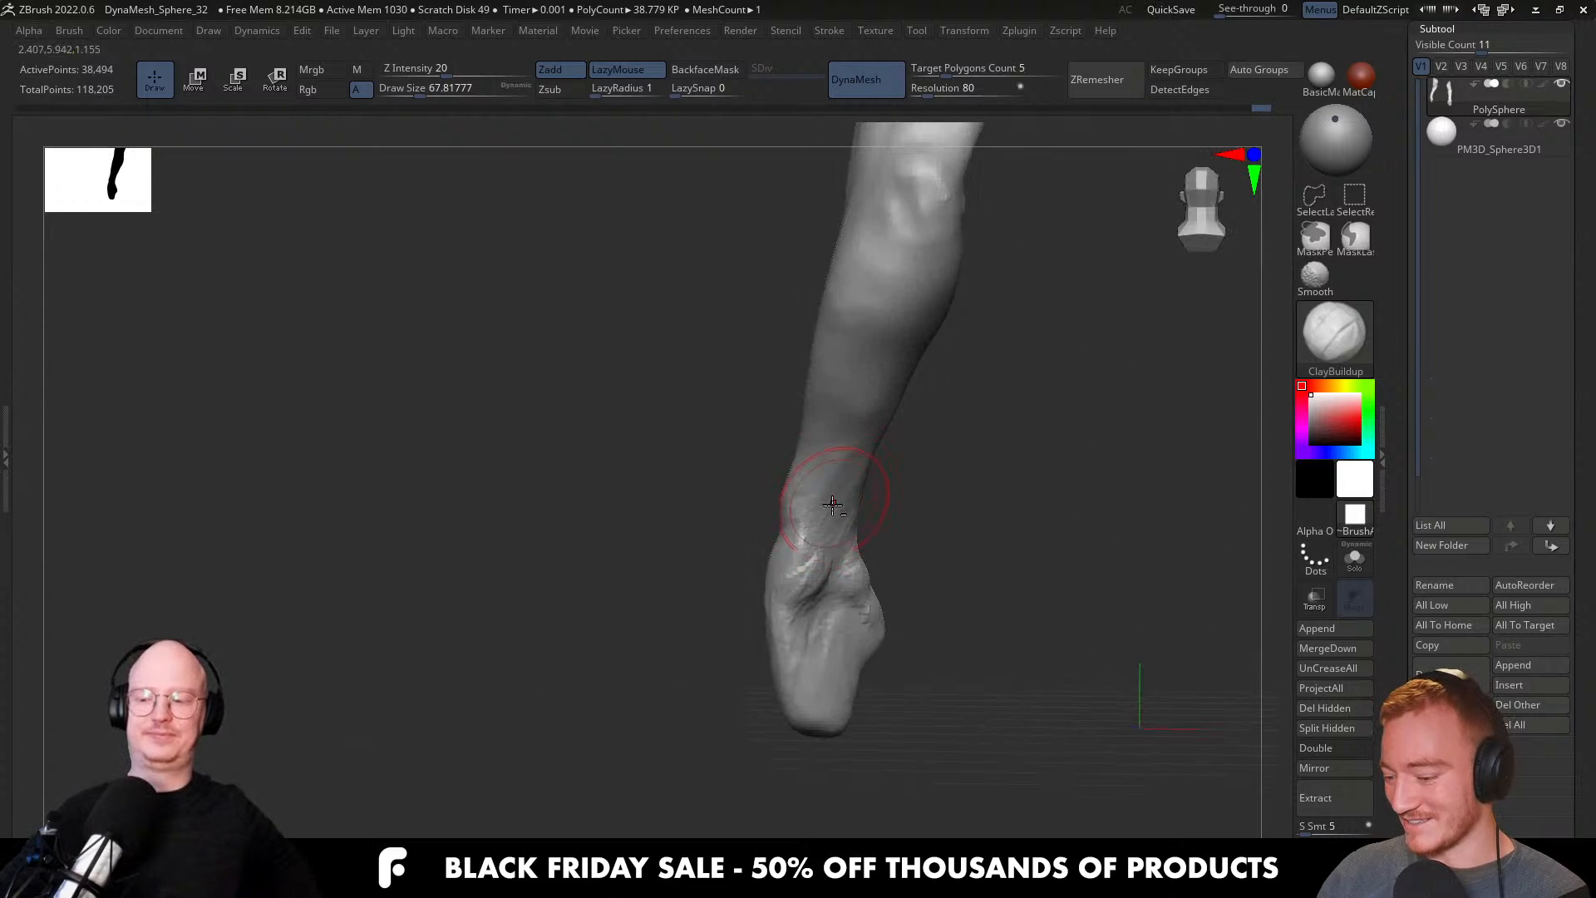
pyautogui.moveTo(875, 387); pyautogui.dragTo(855, 367, button='right')
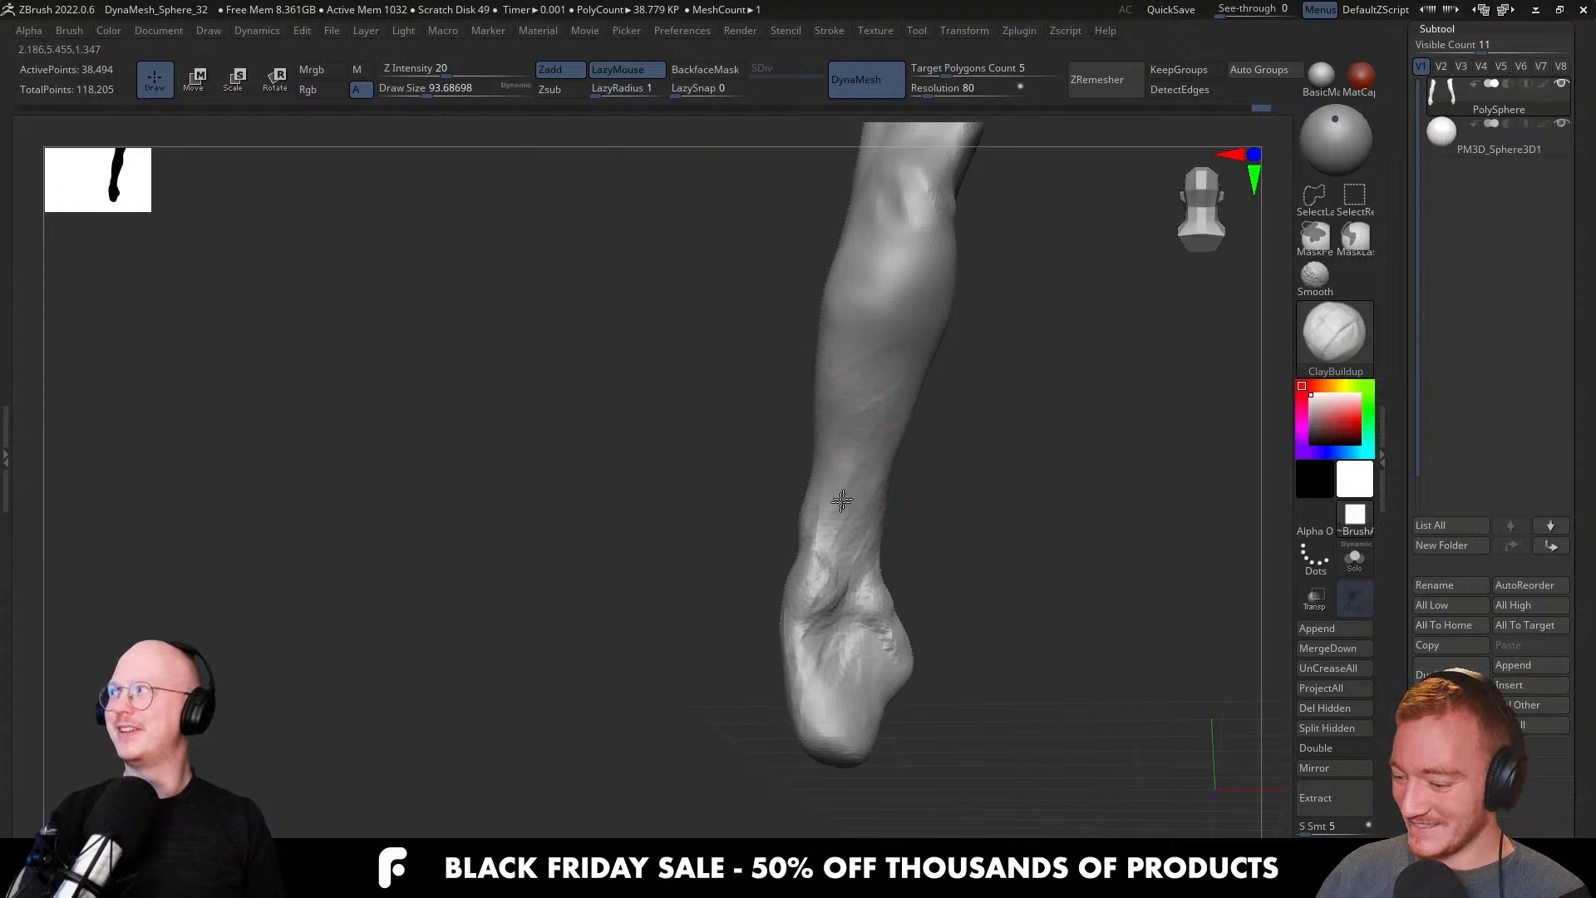
# Adjust the front outline of the hand and wrist with the Move brush at a draw size of about 101.
pyautogui.moveTo(837, 474)
pyautogui.mouseDown(button='right')
pyautogui.moveTo(990, 541)
pyautogui.moveTo(980, 488)
pyautogui.moveTo(839, 598)
pyautogui.moveTo(886, 576)
pyautogui.moveTo(876, 612)
pyautogui.moveTo(848, 557)
pyautogui.moveTo(859, 641)
pyautogui.moveTo(829, 705)
pyautogui.mouseUp(button='right')
pyautogui.press('b')
pyautogui.press('m')
pyautogui.press('v')
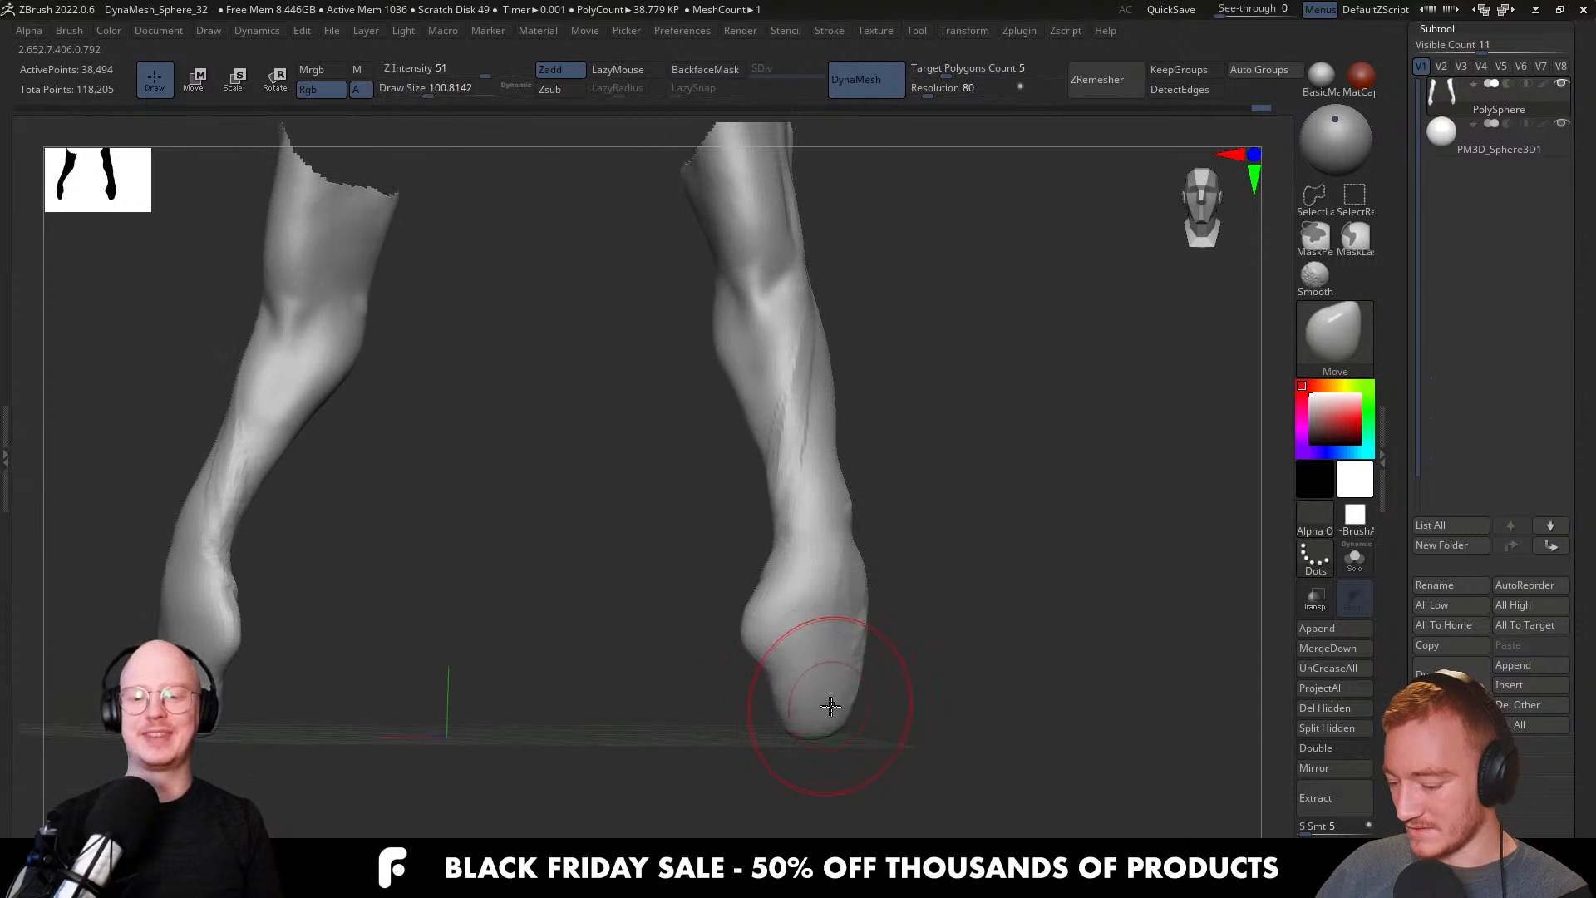
pyautogui.moveTo(866, 635); pyautogui.dragTo(860, 721, button='right')
pyautogui.keyDown('ctrl'); pyautogui.moveTo(918, 673); pyautogui.dragTo(887, 566, button='right'); pyautogui.keyUp('ctrl')
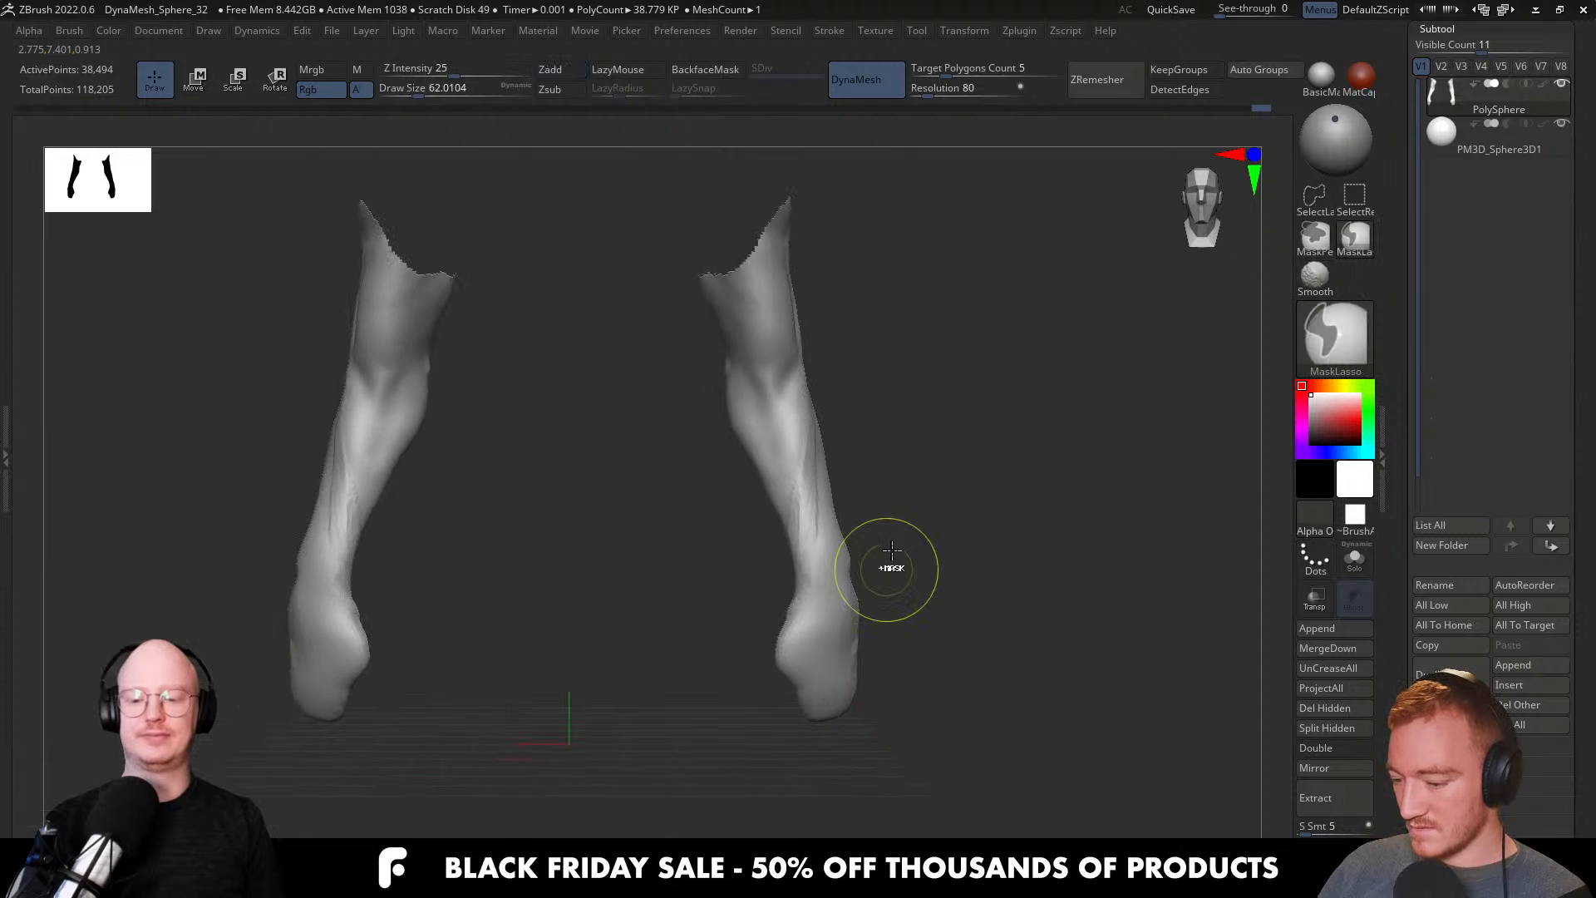
# Build up the thumb base and palm edges with the ClayBuildup brush at draw sizes of about 20 and 33.
pyautogui.moveTo(803, 675)
pyautogui.mouseDown(button='right')
pyautogui.moveTo(793, 650)
pyautogui.moveTo(890, 656)
pyautogui.moveTo(940, 631)
pyautogui.moveTo(891, 702)
pyautogui.moveTo(766, 634)
pyautogui.moveTo(901, 606)
pyautogui.mouseUp(button='right')
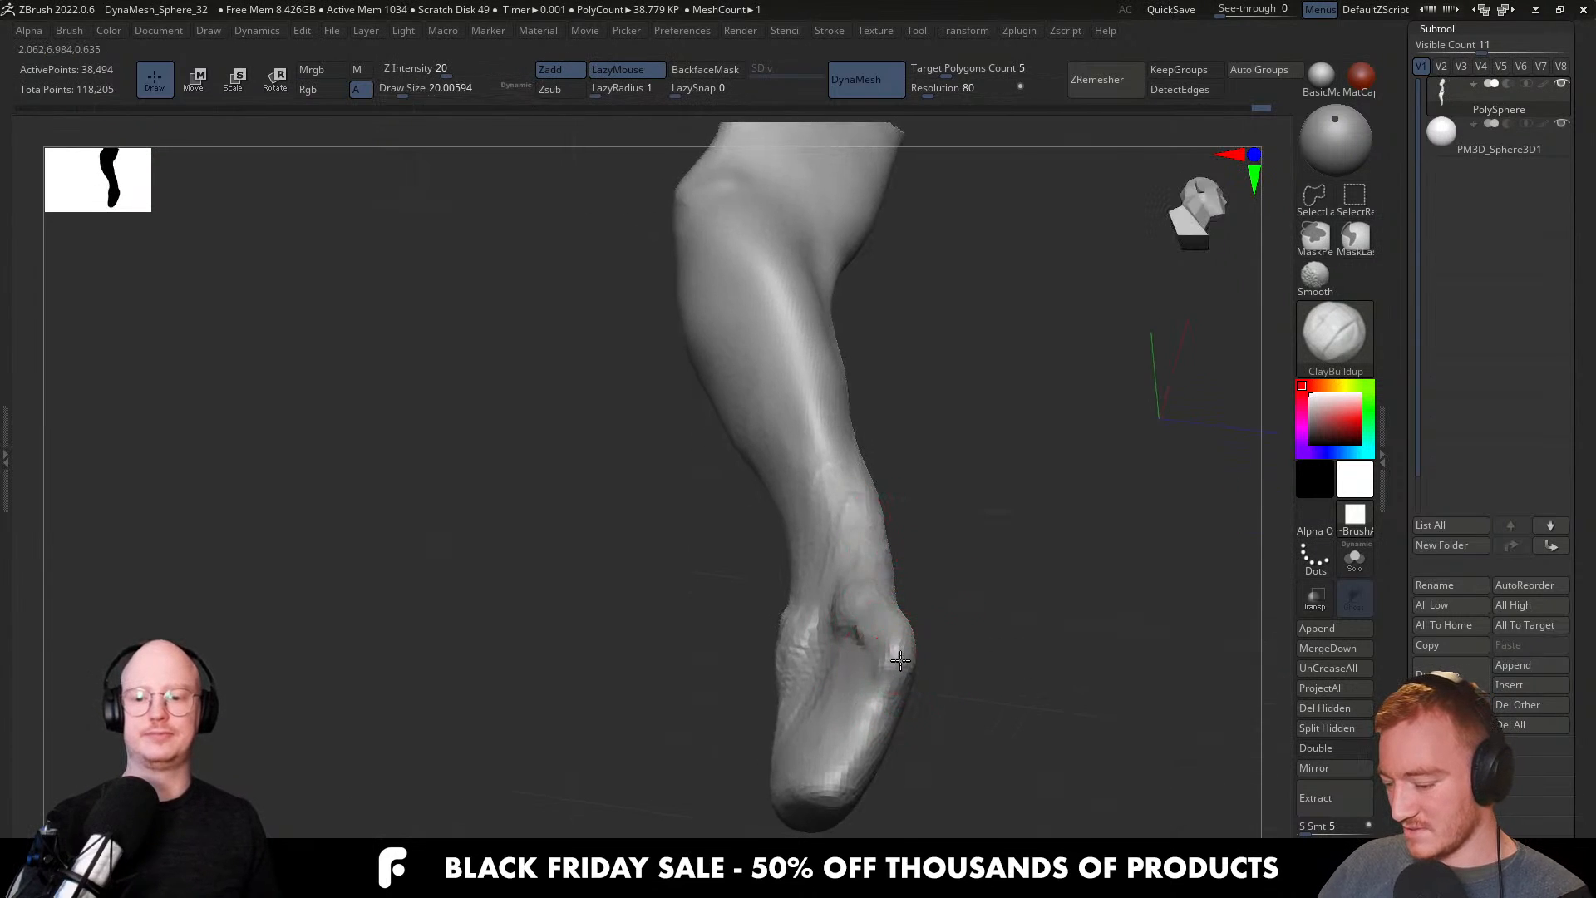
pyautogui.moveTo(963, 760)
pyautogui.mouseDown()
pyautogui.moveTo(842, 531)
pyautogui.moveTo(856, 525)
pyautogui.moveTo(840, 550)
pyautogui.moveTo(784, 541)
pyautogui.moveTo(971, 543)
pyautogui.moveTo(907, 544)
pyautogui.moveTo(878, 573)
pyautogui.moveTo(874, 614)
pyautogui.mouseUp()
pyautogui.moveTo(873, 675)
pyautogui.mouseDown()
pyautogui.moveTo(826, 556)
pyautogui.moveTo(887, 592)
pyautogui.mouseUp()
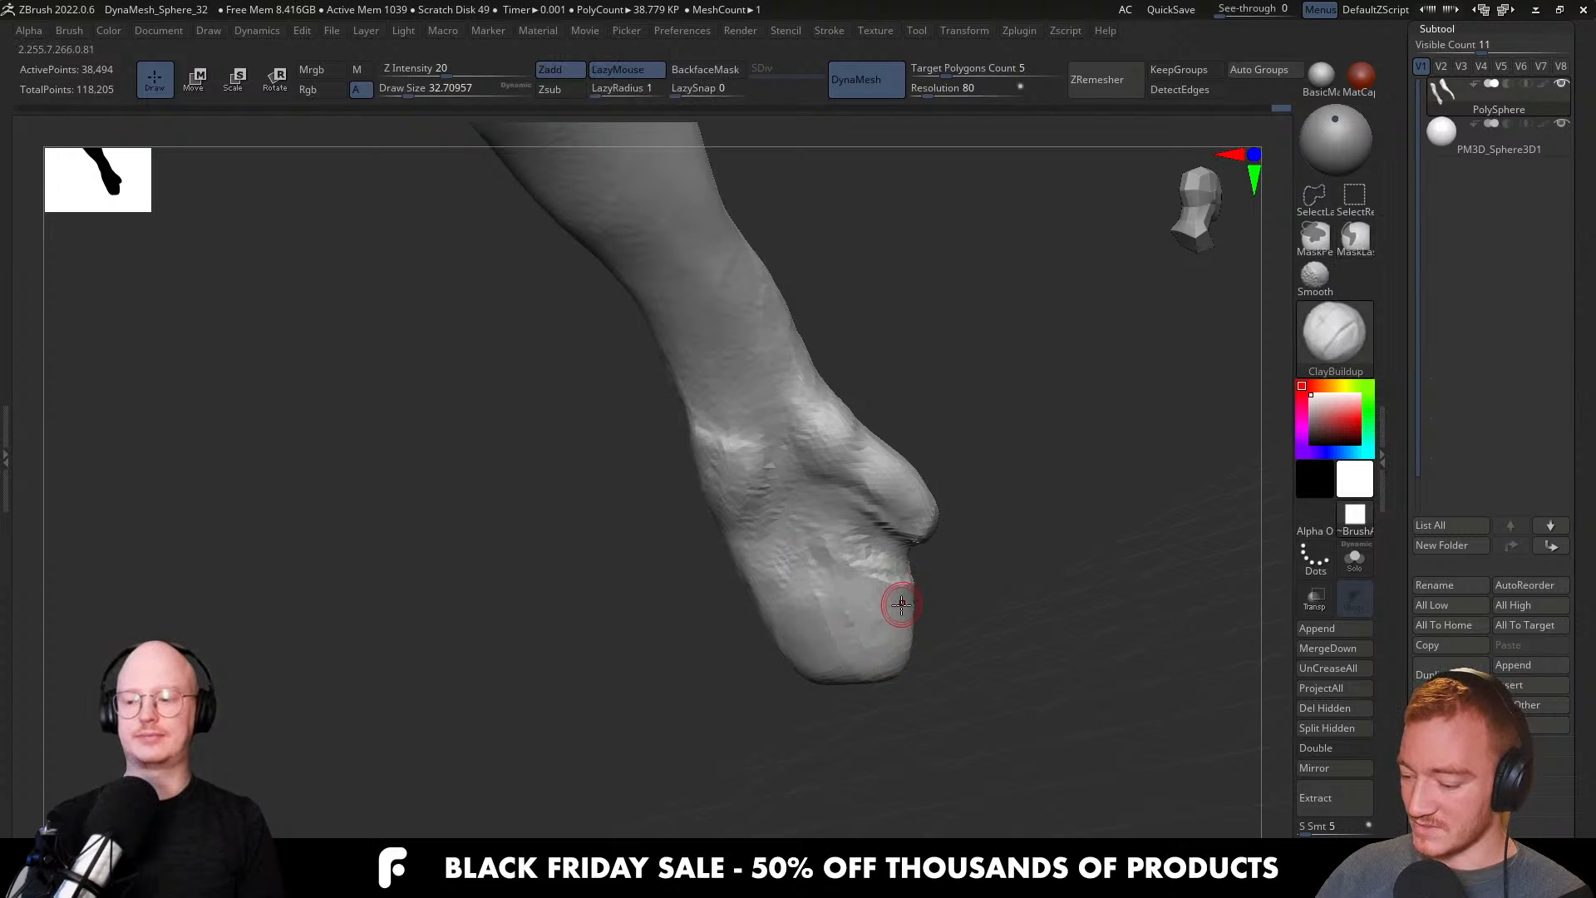
# Reshape the palm and its lower edge with the Move brush at a draw size of about 149.
pyautogui.press('b')
pyautogui.press('m')
pyautogui.press('v')
pyautogui.moveTo(900, 631)
pyautogui.mouseDown(button='right')
pyautogui.moveTo(898, 610)
pyautogui.moveTo(940, 620)
pyautogui.mouseUp(button='right')
pyautogui.press('s')
pyautogui.click(916, 645)
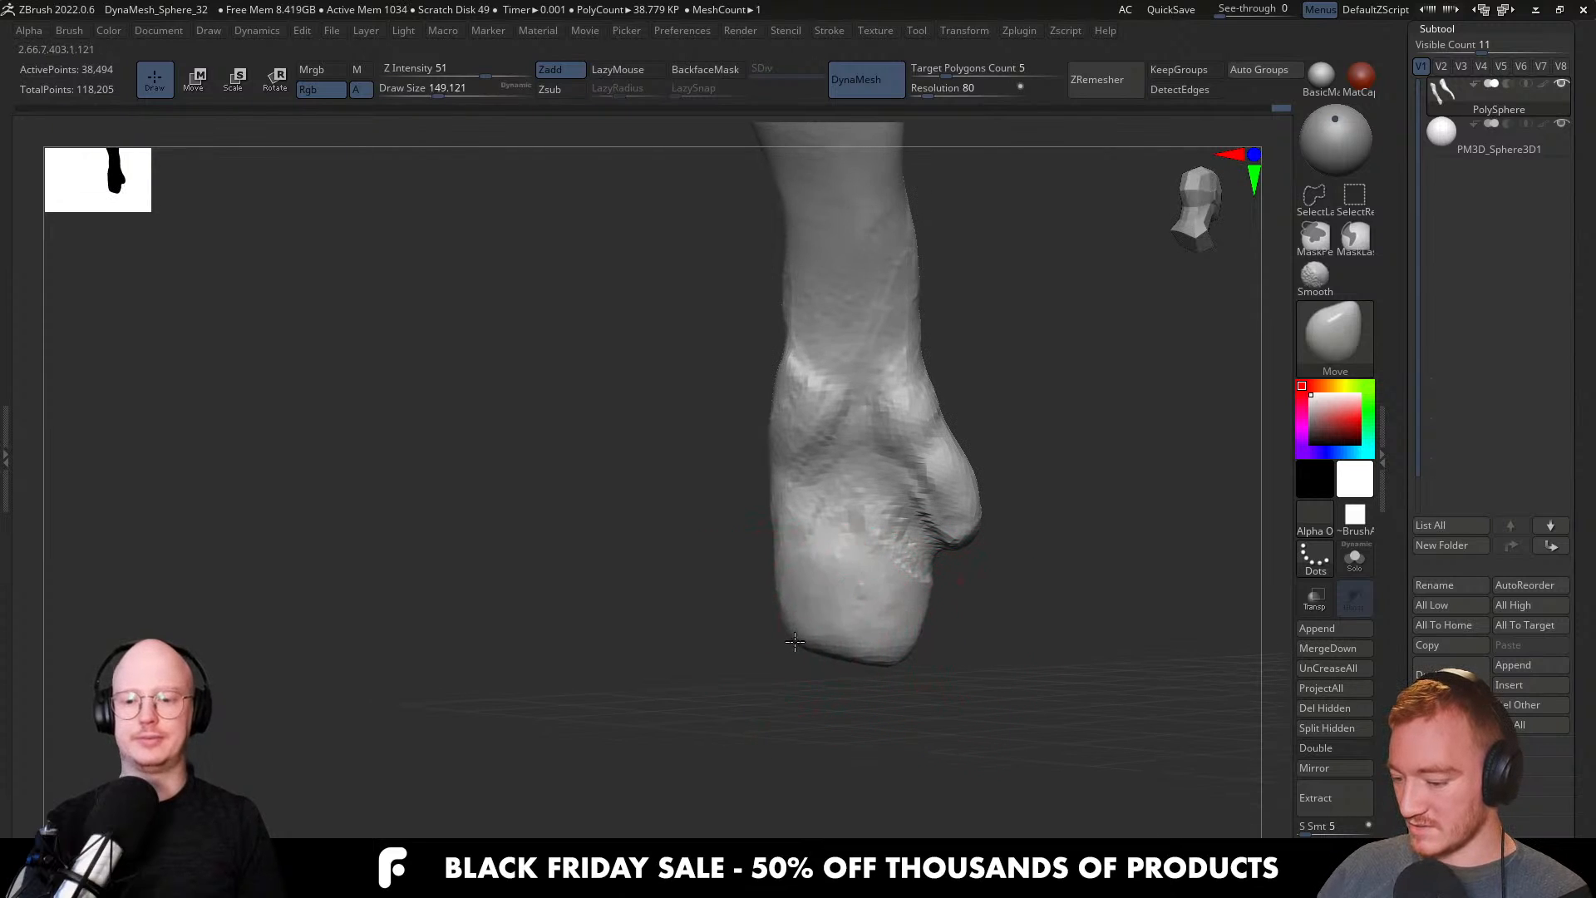
pyautogui.moveTo(915, 625)
pyautogui.mouseDown(button='right')
pyautogui.moveTo(969, 612)
pyautogui.moveTo(933, 598)
pyautogui.moveTo(892, 636)
pyautogui.moveTo(820, 635)
pyautogui.mouseUp(button='right')
# Refine the thumb stub from the back of the hand with the Move brush at a draw size of about 71.
pyautogui.press('s')
pyautogui.click(786, 545)
pyautogui.moveTo(783, 543); pyautogui.dragTo(766, 545, button='right')
pyautogui.press('s')
pyautogui.click(734, 490)
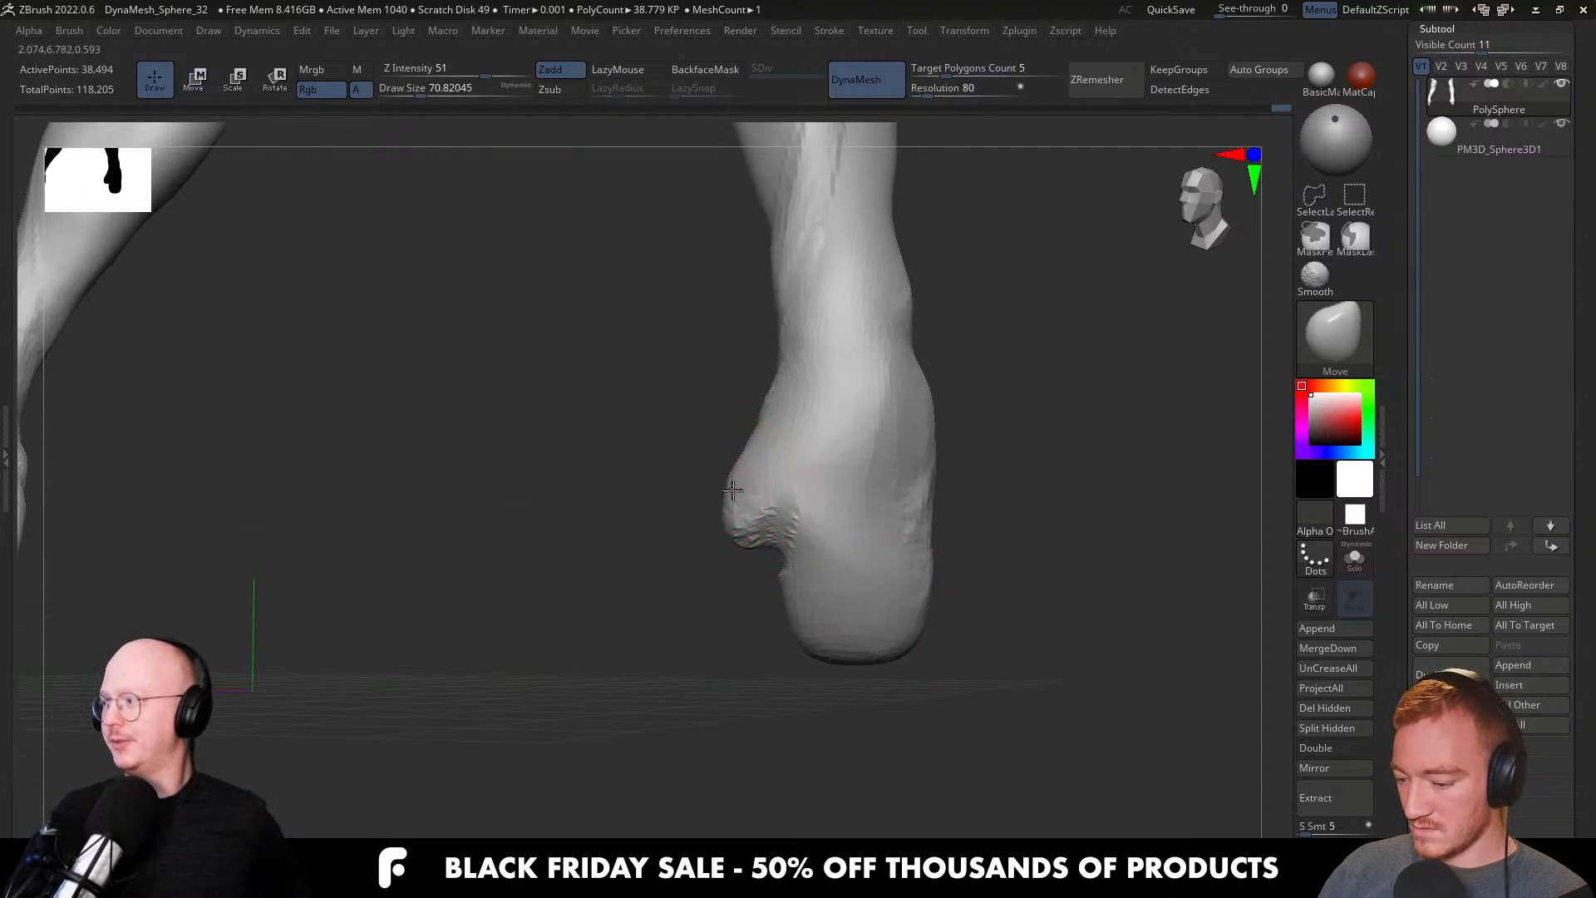
pyautogui.moveTo(732, 489); pyautogui.dragTo(744, 485)
# Unhide the rest of the body and adjust the outer arm around the elbow with the Move brush at a draw size of about 136.
pyautogui.keyDown('ctrl'); pyautogui.moveTo(844, 467); pyautogui.dragTo(860, 365, button='right'); pyautogui.keyUp('ctrl')
pyautogui.keyDown('ctrl'); pyautogui.keyDown('shift'); pyautogui.click(956, 520); pyautogui.keyUp('shift'); pyautogui.keyUp('ctrl')
pyautogui.moveTo(898, 474)
pyautogui.keyDown('shift'); pyautogui.mouseDown(button='right')
pyautogui.moveTo(948, 499)
pyautogui.moveTo(905, 410)
pyautogui.moveTo(875, 665)
pyautogui.moveTo(916, 632)
pyautogui.moveTo(948, 676)
pyautogui.mouseUp(button='right'); pyautogui.keyUp('shift')
pyautogui.press('s')
pyautogui.click(945, 504)
pyautogui.moveTo(954, 472)
pyautogui.mouseDown(button='right')
pyautogui.moveTo(896, 545)
pyautogui.moveTo(897, 521)
pyautogui.moveTo(887, 567)
pyautogui.moveTo(880, 517)
pyautogui.moveTo(821, 502)
pyautogui.moveTo(919, 482)
pyautogui.moveTo(862, 449)
pyautogui.mouseUp(button='right')
pyautogui.press('s')
pyautogui.click(897, 521)
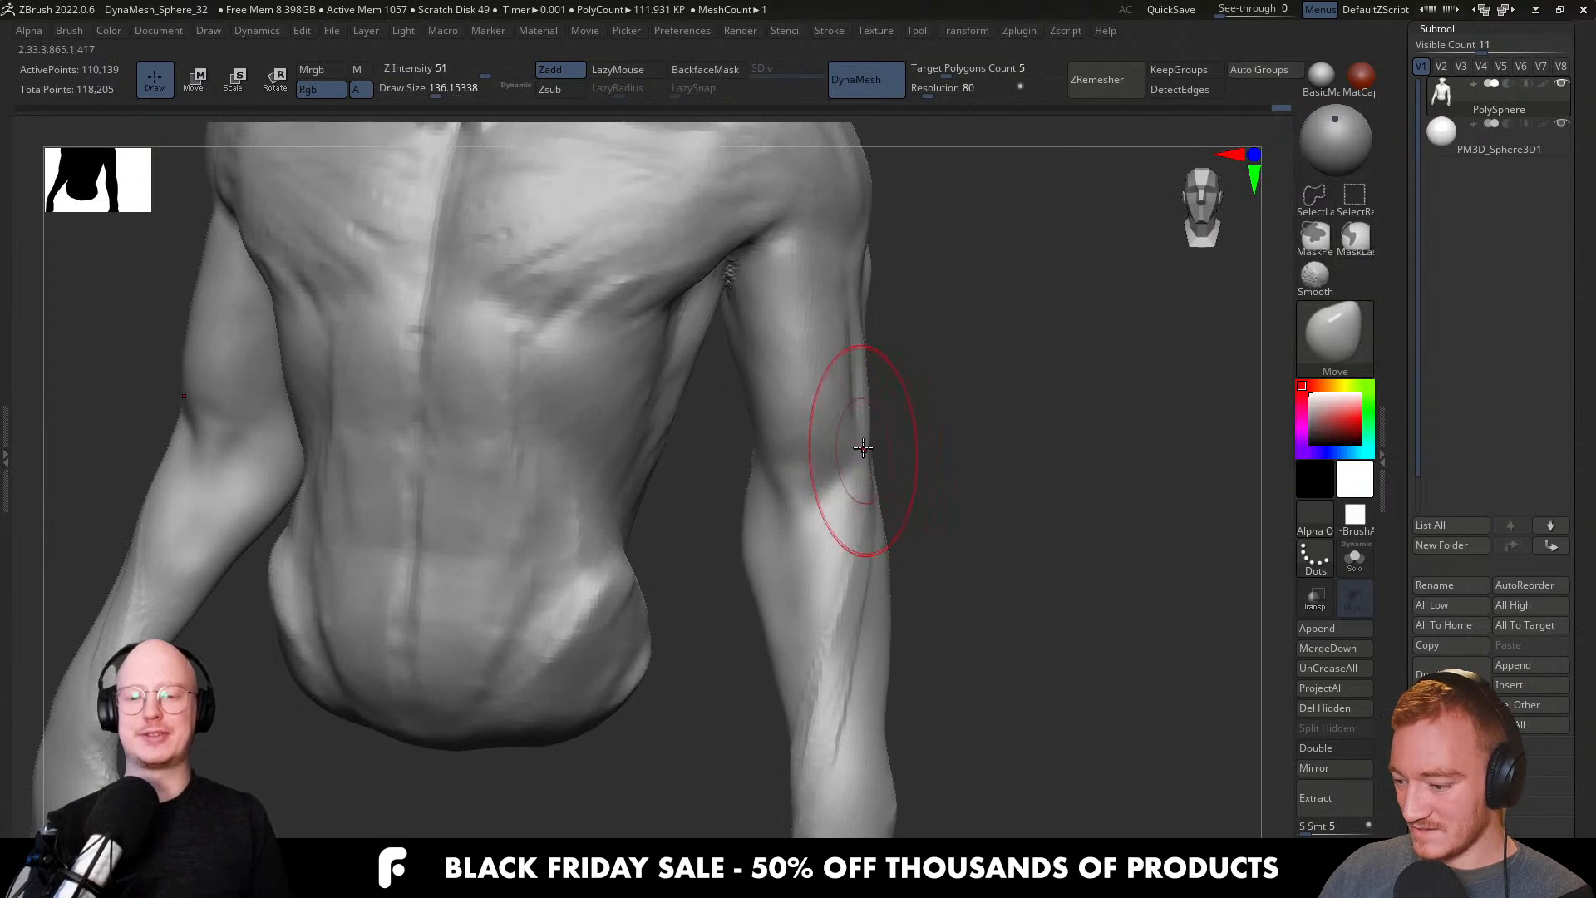
# Undo the last arm stroke and reshape the arm's overall silhouette with the Move brush at a draw size of about 167.
pyautogui.moveTo(798, 507)
pyautogui.keyDown('ctrl'); pyautogui.mouseDown(button='right')
pyautogui.moveTo(786, 558)
pyautogui.moveTo(815, 630)
pyautogui.moveTo(855, 552)
pyautogui.moveTo(865, 482)
pyautogui.moveTo(844, 410)
pyautogui.moveTo(848, 425)
pyautogui.moveTo(862, 399)
pyautogui.moveTo(820, 447)
pyautogui.moveTo(836, 514)
pyautogui.moveTo(823, 468)
pyautogui.mouseUp(button='right'); pyautogui.keyUp('ctrl')
pyautogui.press('s')
pyautogui.moveTo(821, 468)
pyautogui.mouseDown()
pyautogui.moveTo(819, 522)
pyautogui.moveTo(825, 497)
pyautogui.mouseUp()
pyautogui.hotkey('ctrl', 'z')
pyautogui.press('s')
pyautogui.press('s')
pyautogui.moveTo(873, 548); pyautogui.dragTo(782, 559)
pyautogui.press('s')
pyautogui.moveTo(883, 622); pyautogui.dragTo(891, 619)
pyautogui.moveTo(981, 615); pyautogui.dragTo(906, 611)
pyautogui.press('s')
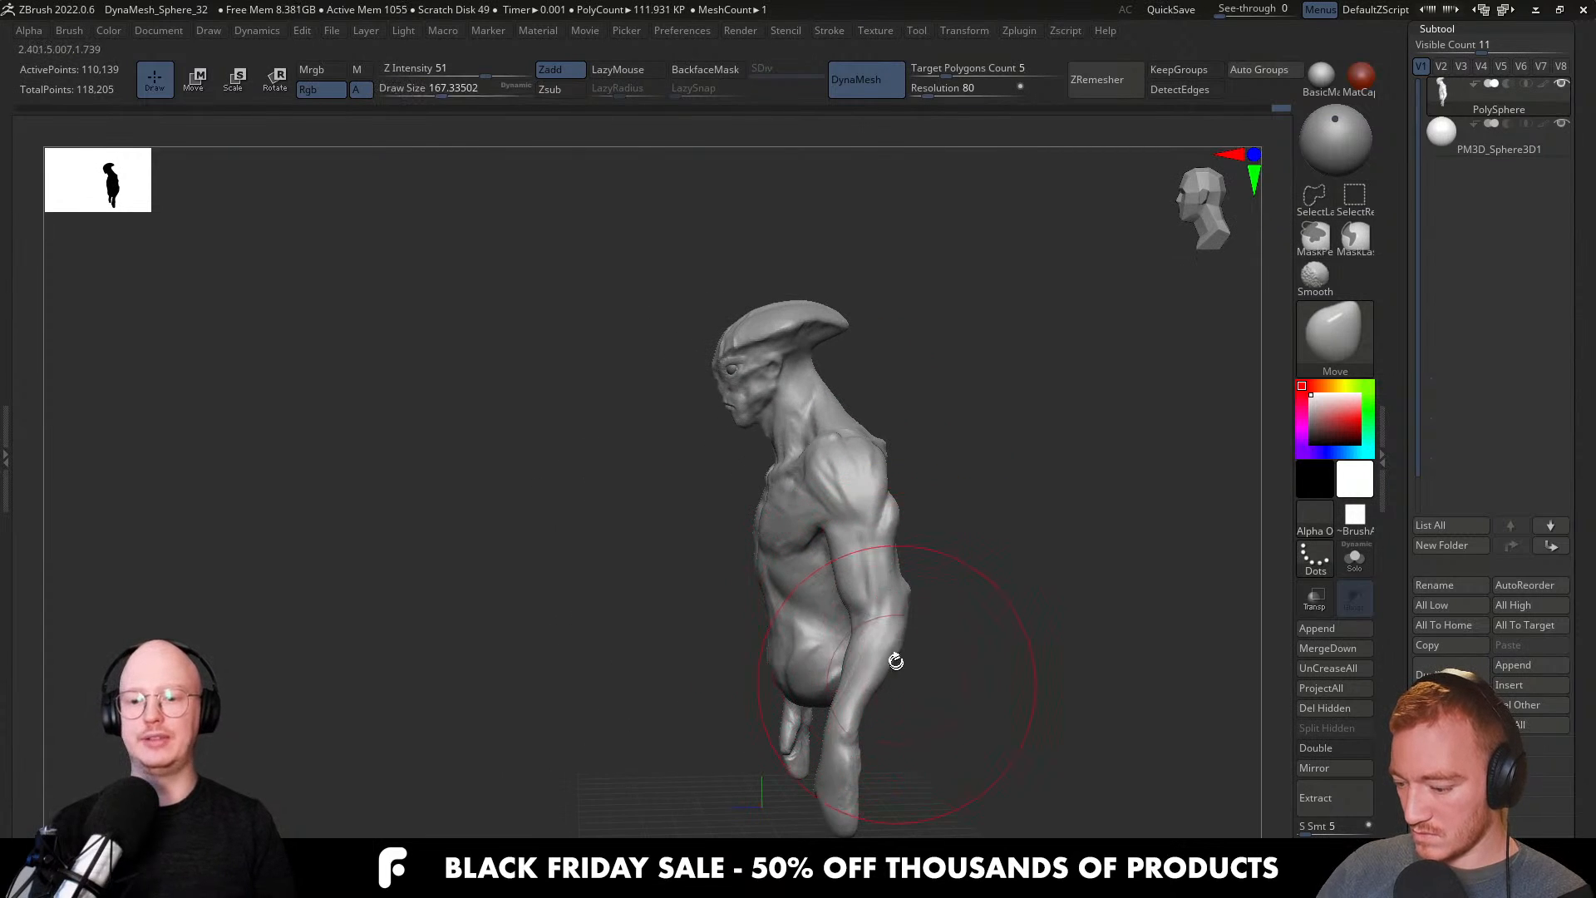
# Adjust the forearm and hand line in side view with the Move brush at a draw size of about 154.
pyautogui.keyDown('alt'); pyautogui.moveTo(897, 674); pyautogui.dragTo(874, 534); pyautogui.keyUp('alt')
pyautogui.press('s')
pyautogui.moveTo(840, 653); pyautogui.dragTo(829, 653)
pyautogui.moveTo(823, 664); pyautogui.dragTo(817, 659)
pyautogui.moveTo(891, 592); pyautogui.dragTo(844, 581)
pyautogui.press('s')
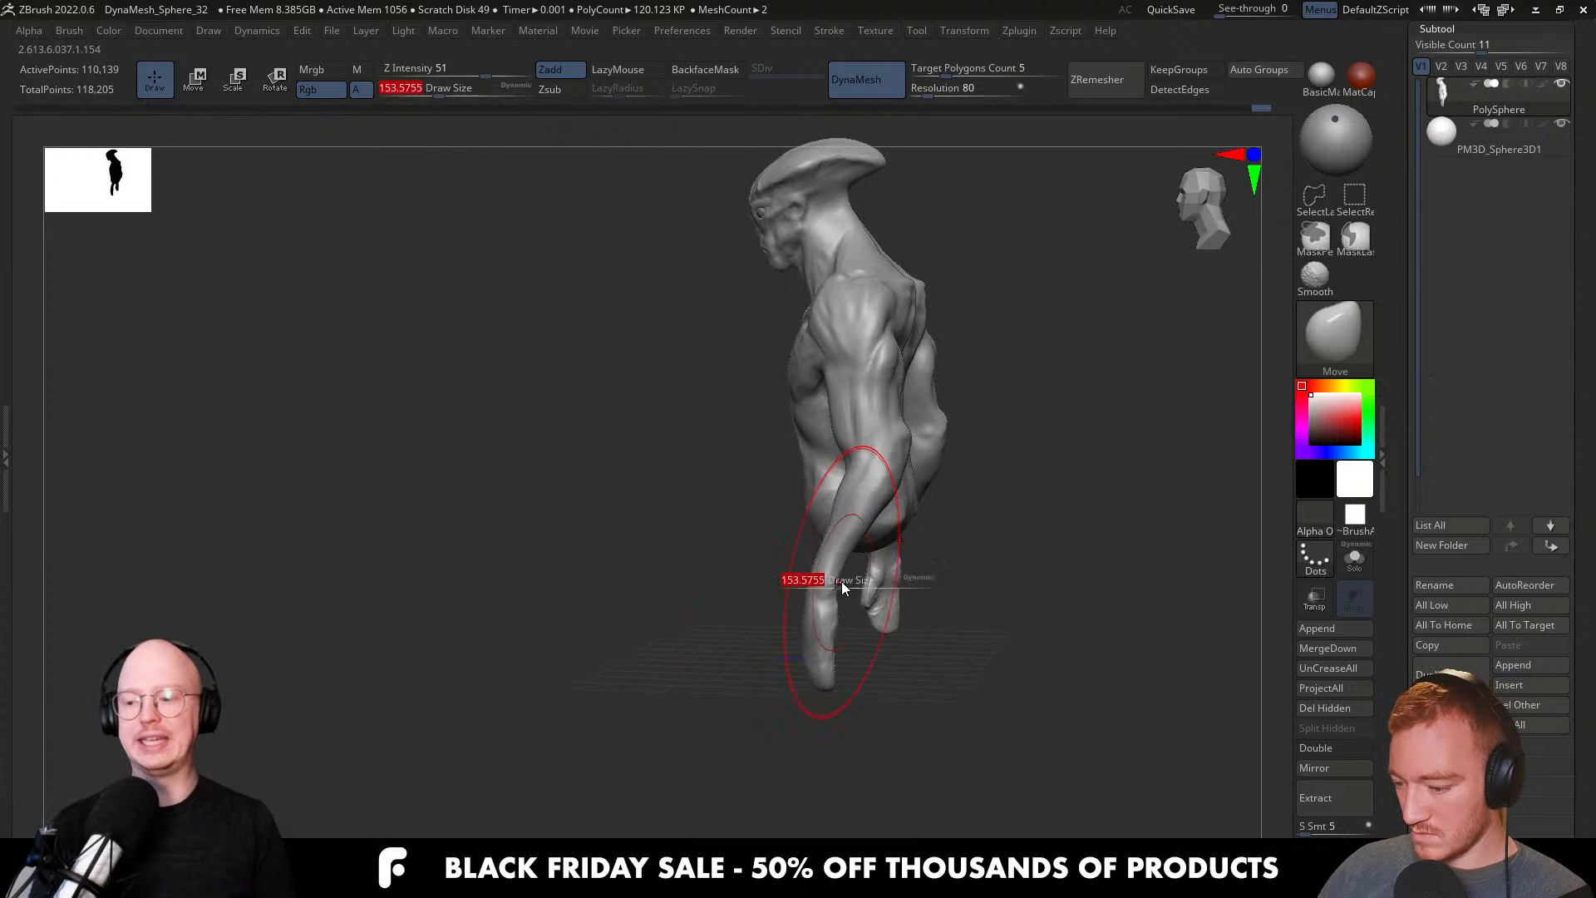
pyautogui.press('s')
pyautogui.moveTo(884, 479); pyautogui.dragTo(889, 479)
# Refine the arm's contour around the elbow from the side and back with a smaller Move brush at about 87.
pyautogui.keyDown('ctrl'); pyautogui.moveTo(896, 457); pyautogui.dragTo(895, 562, button='right'); pyautogui.keyUp('ctrl')
pyautogui.press('s')
pyautogui.moveTo(901, 569); pyautogui.dragTo(894, 568)
pyautogui.moveTo(895, 569); pyautogui.dragTo(911, 588, button='right')
pyautogui.press('s')
pyautogui.moveTo(906, 589); pyautogui.dragTo(904, 577)
pyautogui.moveTo(905, 580); pyautogui.dragTo(844, 594, button='right')
pyautogui.press('s')
pyautogui.moveTo(921, 611); pyautogui.dragTo(917, 612)
pyautogui.moveTo(936, 605); pyautogui.dragTo(939, 552, button='right')
# Shape the upper arm from behind with the Move brush, varying the draw size from about 108.
pyautogui.press('s')
pyautogui.moveTo(939, 552); pyautogui.dragTo(945, 552)
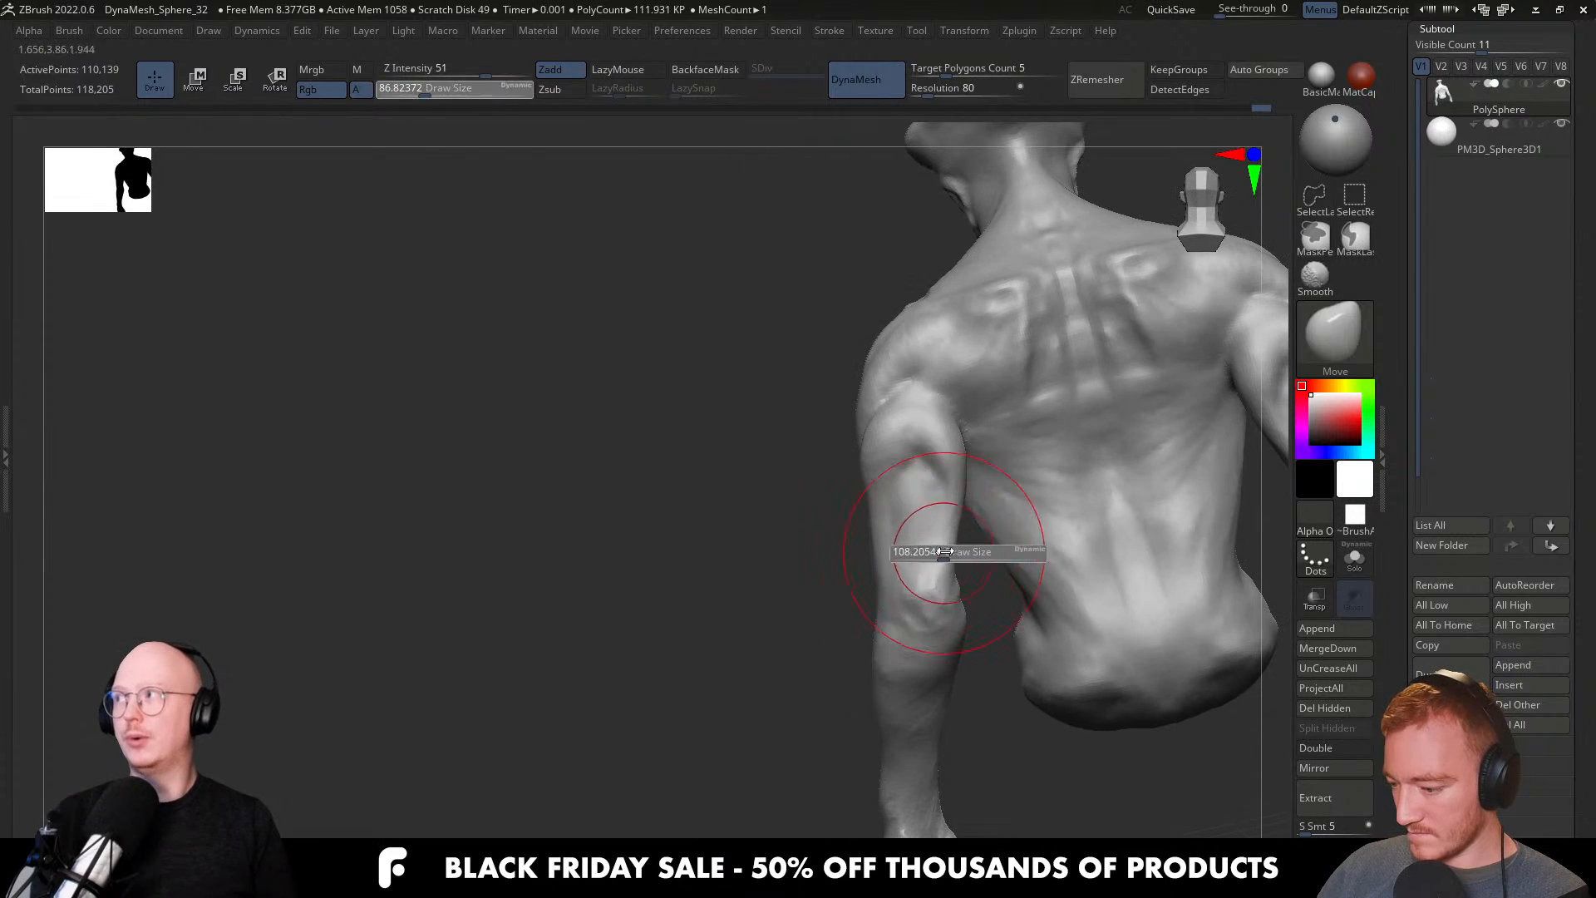
pyautogui.moveTo(926, 454); pyautogui.dragTo(922, 482)
pyautogui.moveTo(931, 479); pyautogui.dragTo(923, 483, button='right')
pyautogui.press('s')
pyautogui.moveTo(923, 484); pyautogui.dragTo(917, 484)
pyautogui.moveTo(921, 503)
pyautogui.mouseDown(button='right')
pyautogui.moveTo(965, 499)
pyautogui.moveTo(944, 495)
pyautogui.mouseUp(button='right')
pyautogui.press('s')
pyautogui.moveTo(887, 557); pyautogui.dragTo(894, 557)
pyautogui.press('s')
pyautogui.moveTo(880, 475); pyautogui.dragTo(876, 475)
pyautogui.moveTo(881, 471); pyautogui.dragTo(877, 454)
# Adjust the outer upper arm and the elbow with the Move brush from several angles.
pyautogui.moveTo(867, 465); pyautogui.dragTo(901, 446, button='right')
pyautogui.press('s')
pyautogui.moveTo(868, 465); pyautogui.dragTo(873, 466)
pyautogui.moveTo(891, 489); pyautogui.dragTo(884, 492, button='right')
pyautogui.press('s')
pyautogui.moveTo(885, 536); pyautogui.dragTo(888, 537)
pyautogui.keyDown('shift'); pyautogui.moveTo(894, 565); pyautogui.dragTo(920, 575, button='right'); pyautogui.keyUp('shift')
pyautogui.press('s')
pyautogui.moveTo(918, 572); pyautogui.dragTo(884, 557)
pyautogui.moveTo(948, 553); pyautogui.dragTo(962, 549)
pyautogui.moveTo(968, 638); pyautogui.dragTo(948, 649)
# Refine and smooth the back contour of the upper arm in side view at draw sizes of about 90 and 87.
pyautogui.moveTo(943, 645)
pyautogui.mouseDown(button='right')
pyautogui.moveTo(919, 634)
pyautogui.moveTo(937, 609)
pyautogui.mouseUp(button='right')
pyautogui.press('s')
pyautogui.moveTo(967, 527); pyautogui.dragTo(963, 526)
pyautogui.moveTo(961, 517); pyautogui.dragTo(951, 477, button='right')
pyautogui.press('s')
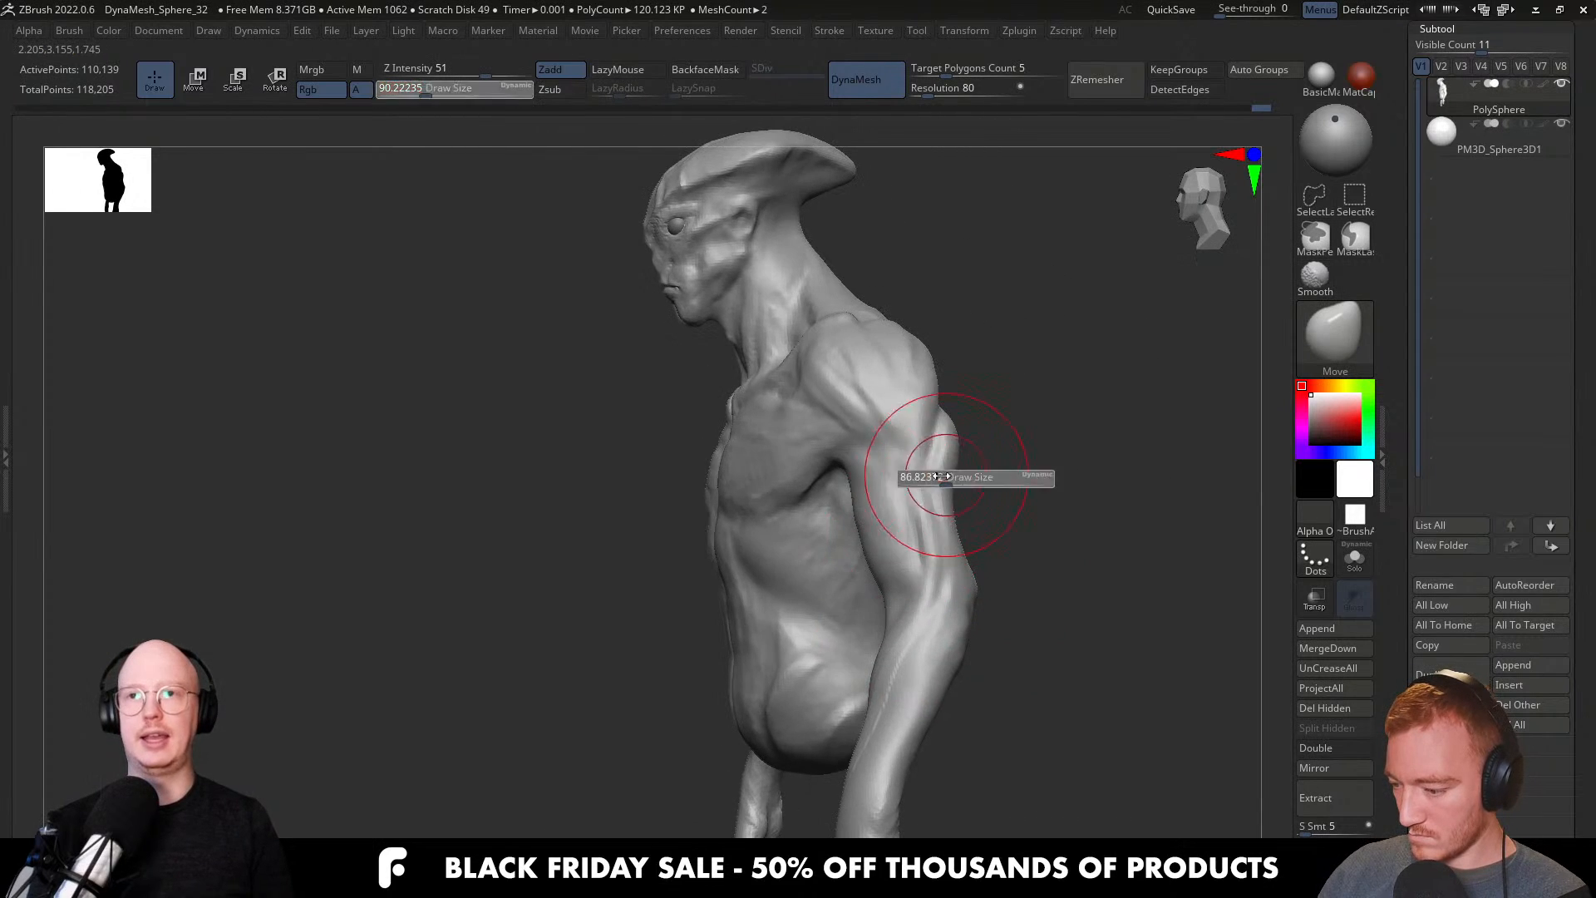
pyautogui.moveTo(947, 475); pyautogui.dragTo(939, 475)
pyautogui.moveTo(955, 472); pyautogui.dragTo(918, 466, button='right')
pyautogui.keyDown('shift'); pyautogui.moveTo(951, 463); pyautogui.dragTo(952, 431); pyautogui.keyUp('shift')
# Adjust the triceps outline from the side and back with the Move brush.
pyautogui.moveTo(946, 479)
pyautogui.mouseDown(button='right')
pyautogui.moveTo(900, 485)
pyautogui.moveTo(975, 481)
pyautogui.mouseUp(button='right')
pyautogui.press('s')
pyautogui.moveTo(972, 490); pyautogui.dragTo(984, 498)
pyautogui.moveTo(983, 499)
pyautogui.mouseDown(button='right')
pyautogui.moveTo(1012, 430)
pyautogui.moveTo(886, 469)
pyautogui.moveTo(1015, 445)
pyautogui.moveTo(995, 472)
pyautogui.moveTo(1021, 453)
pyautogui.mouseUp(button='right')
pyautogui.press('s')
pyautogui.click(1022, 428)
pyautogui.press('s')
pyautogui.moveTo(1021, 453); pyautogui.dragTo(1039, 432)
pyautogui.moveTo(1039, 432)
pyautogui.mouseDown(button='right')
pyautogui.moveTo(1024, 528)
pyautogui.moveTo(995, 538)
pyautogui.moveTo(1026, 507)
pyautogui.moveTo(1016, 486)
pyautogui.mouseUp(button='right')
# Build up and smooth the triceps on the back of the upper arm with the ClayBuildup brush at a draw size of about 68.
pyautogui.press('b')
pyautogui.press('c')
pyautogui.press('b')
pyautogui.press('[')
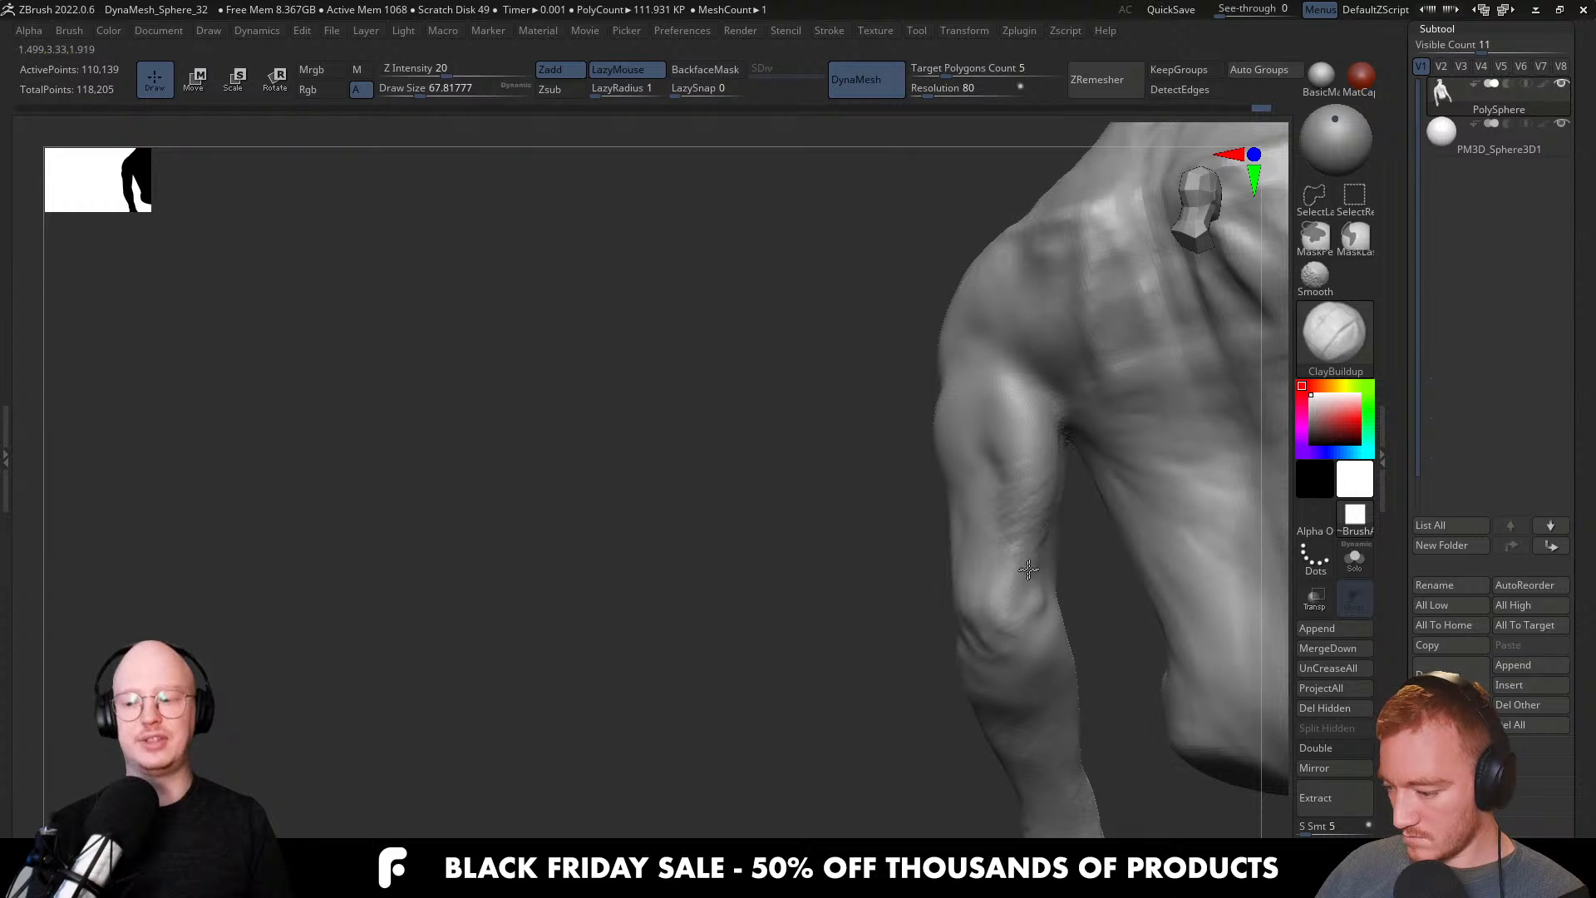
pyautogui.moveTo(1023, 546); pyautogui.dragTo(1028, 482, button='right')
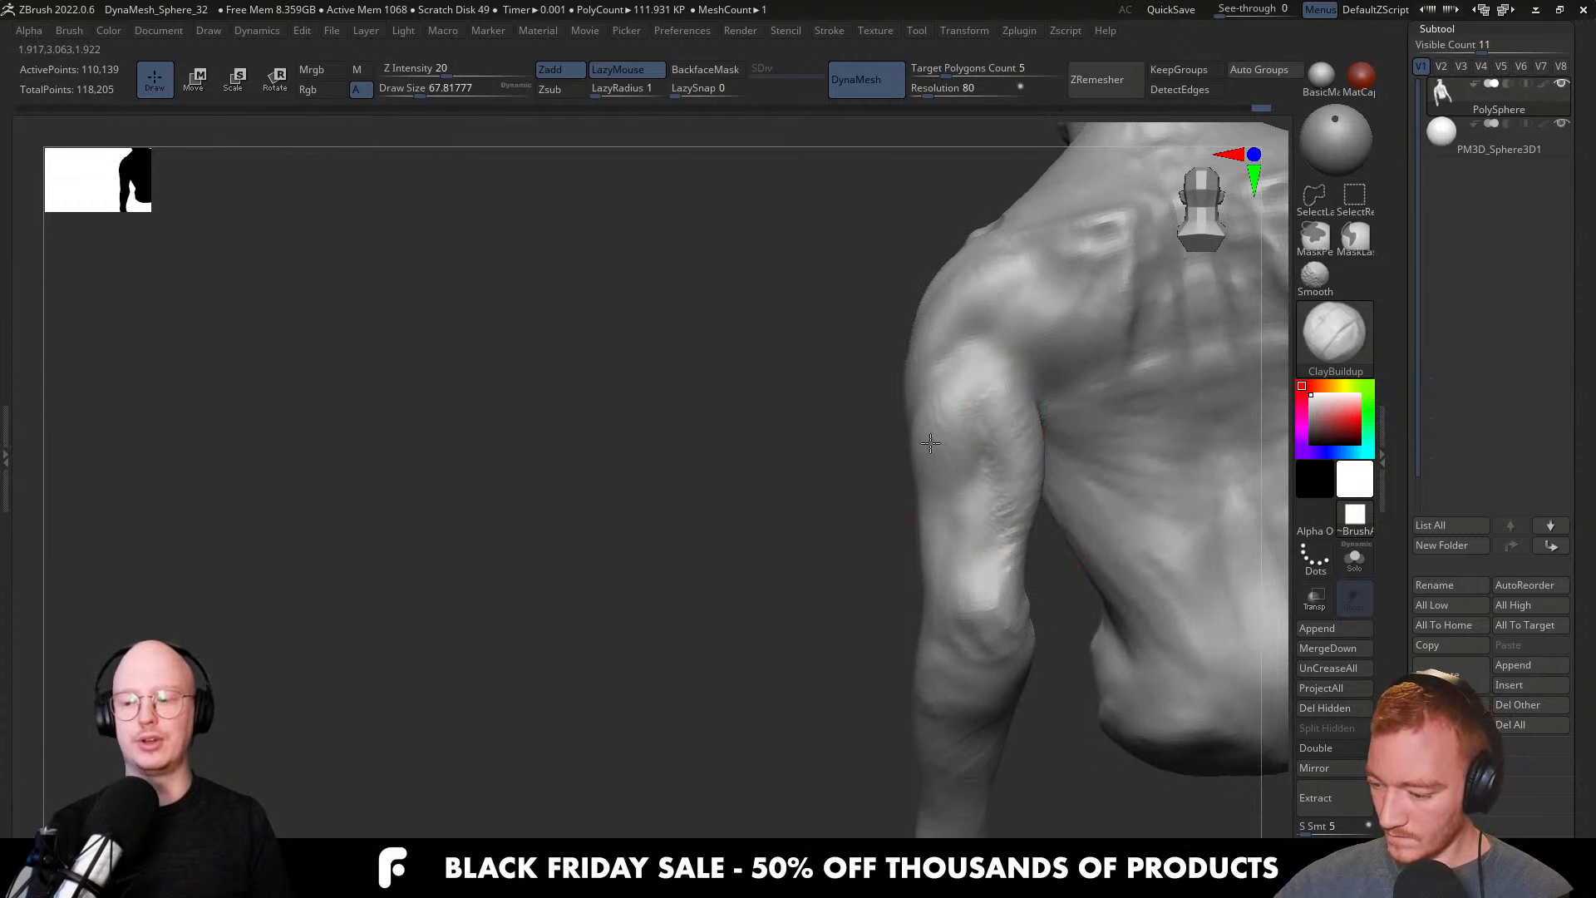
pyautogui.moveTo(937, 474); pyautogui.dragTo(914, 456, button='right')
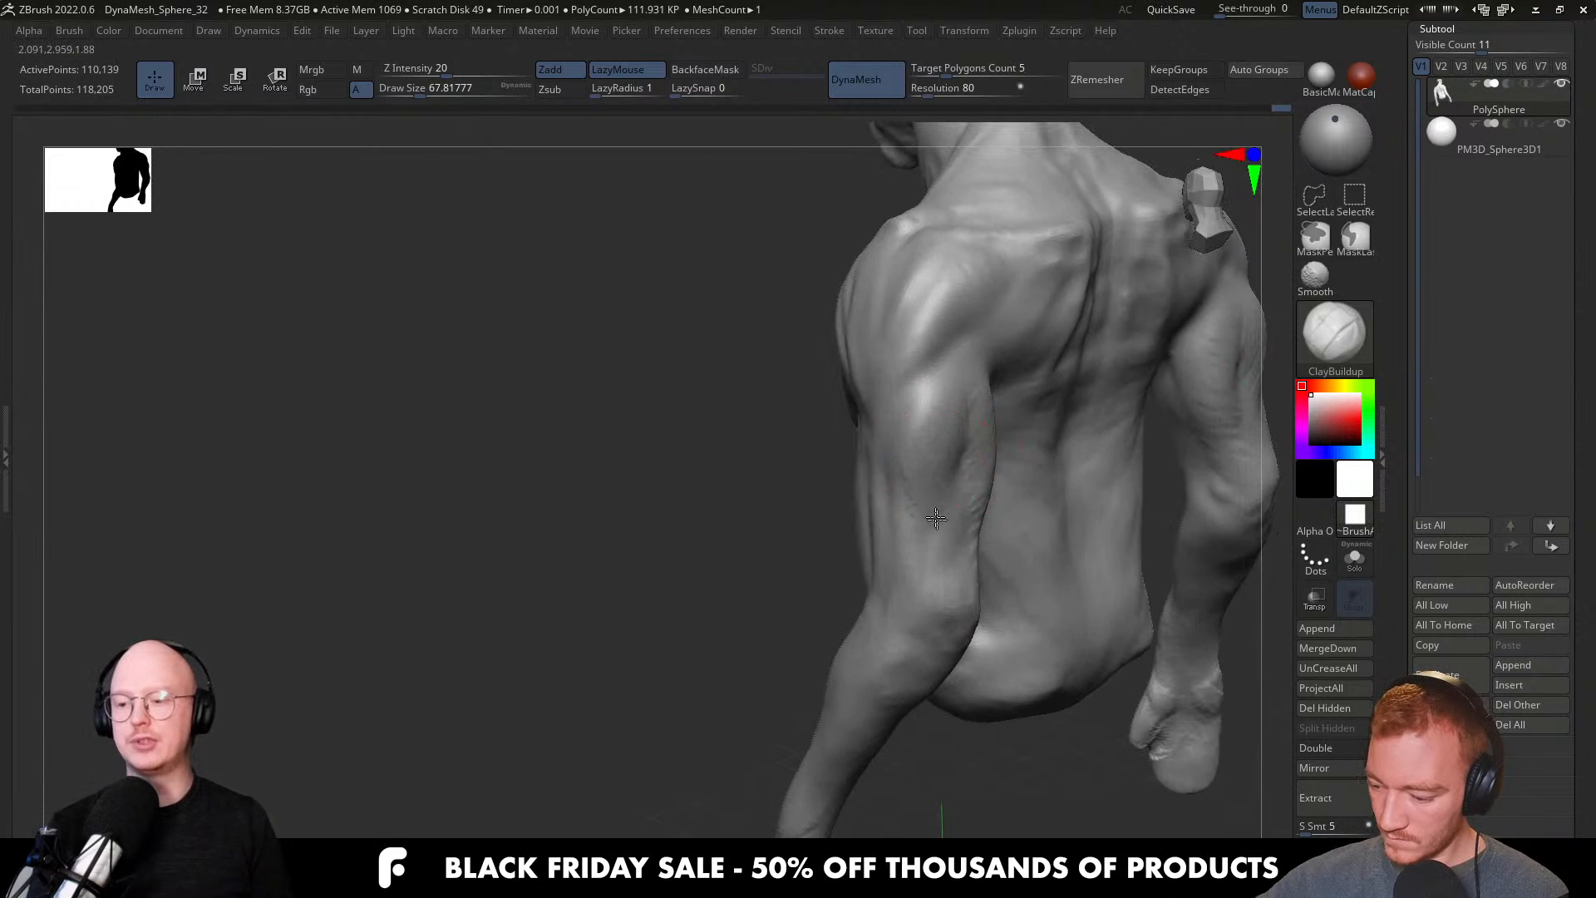
pyautogui.moveTo(924, 539); pyautogui.dragTo(969, 474, button='right')
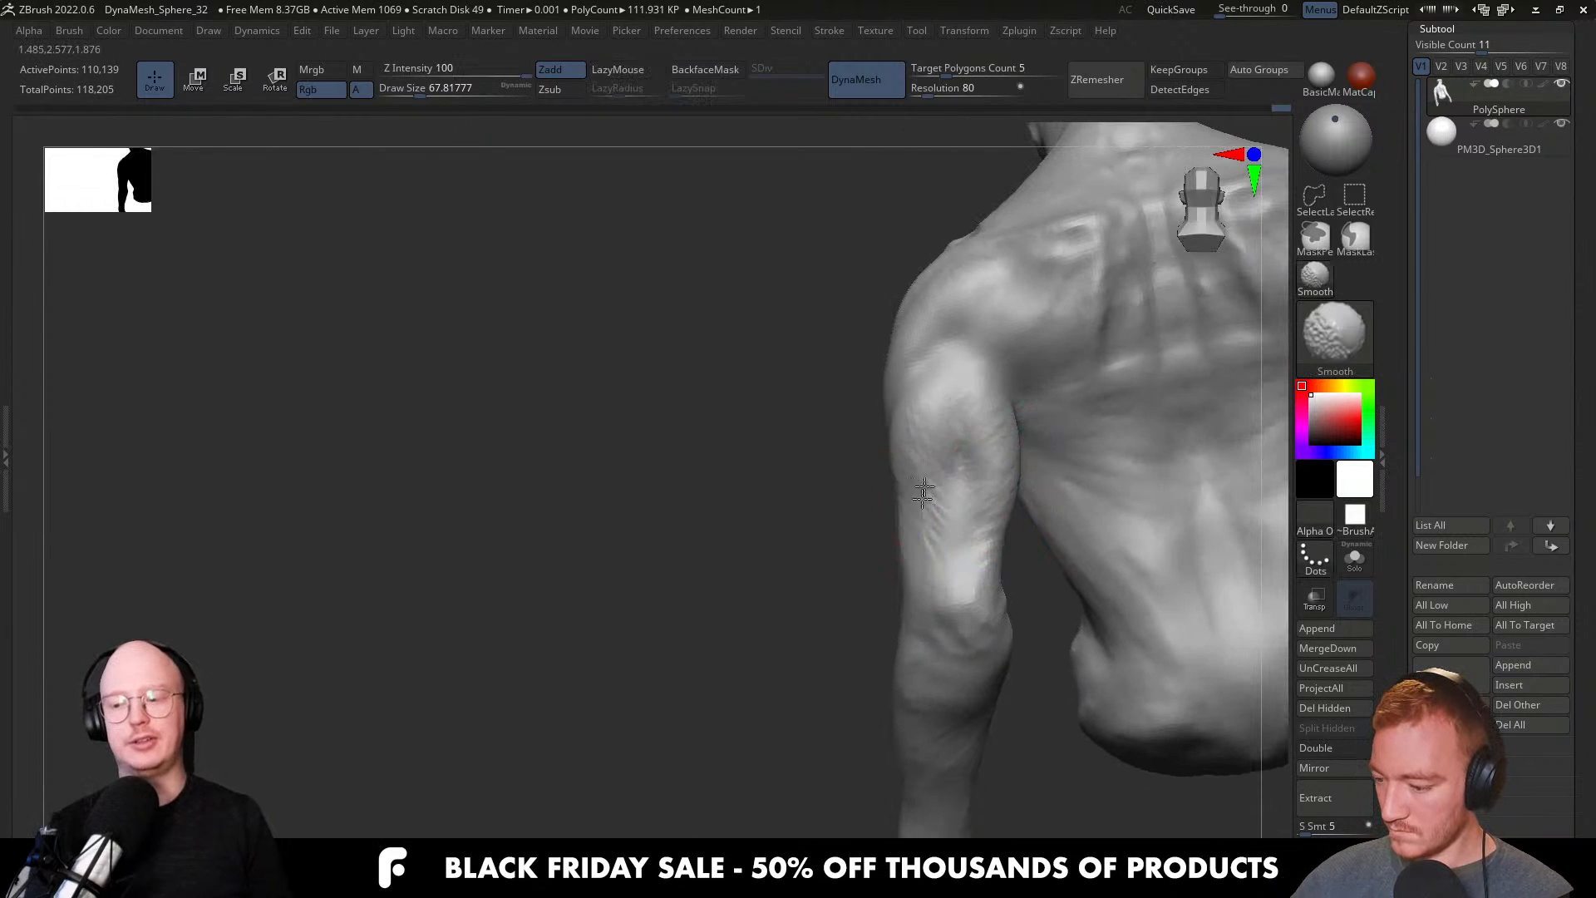
pyautogui.moveTo(992, 568)
pyautogui.mouseDown(button='right')
pyautogui.moveTo(1083, 581)
pyautogui.moveTo(1001, 527)
pyautogui.moveTo(933, 416)
pyautogui.mouseUp(button='right')
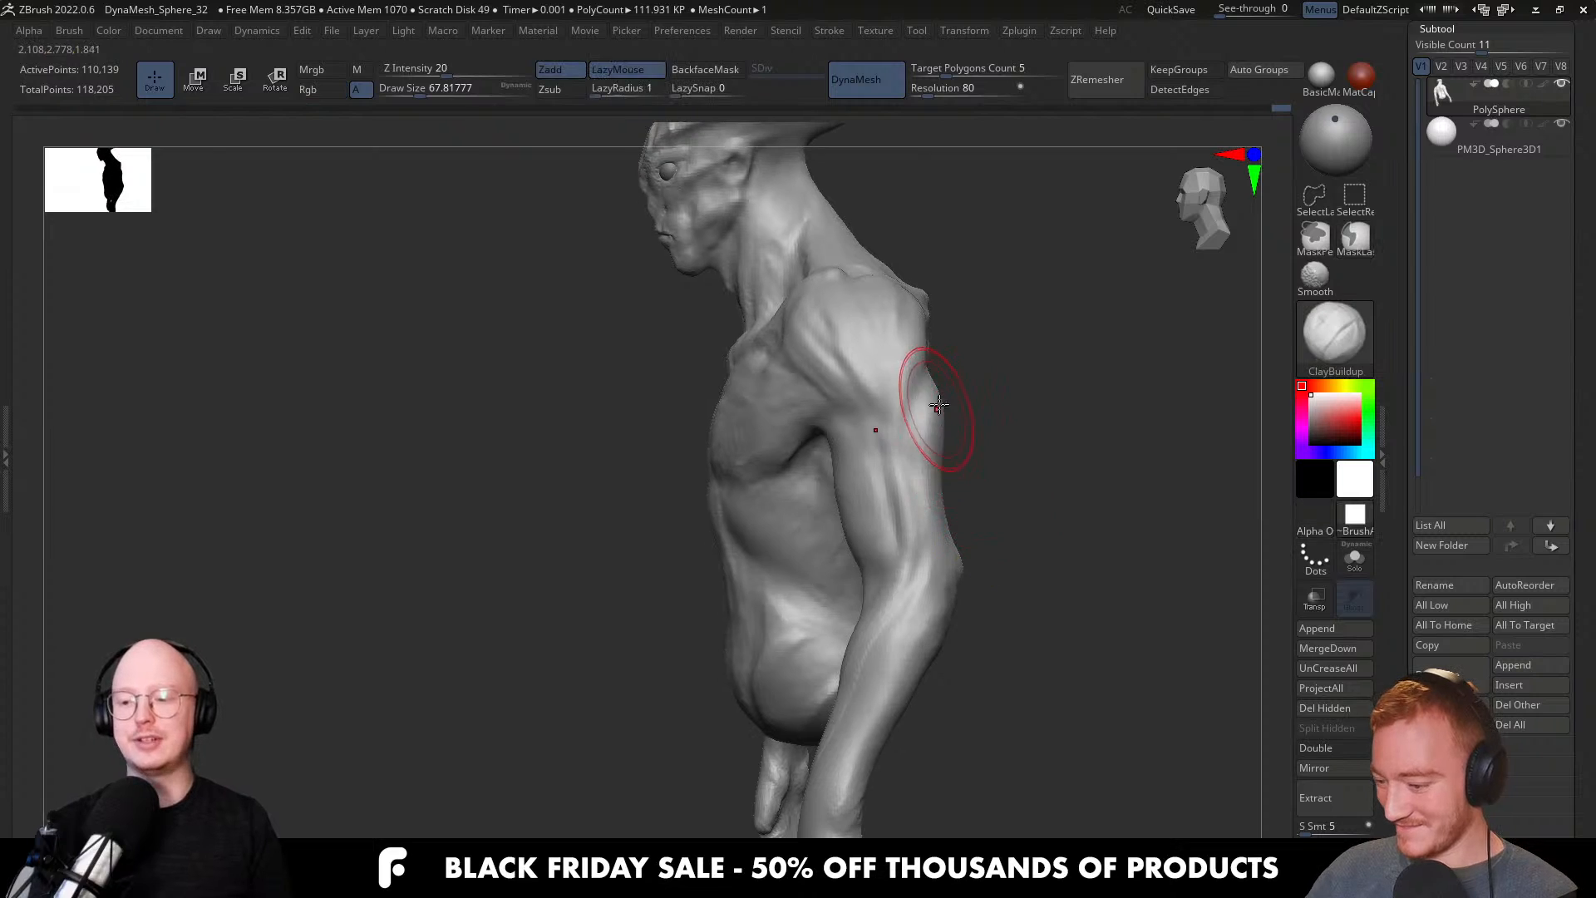
# Reshape the back of the upper arm and the elbow bend in side view with the Move brush at sizes of about 80 and 128.
pyautogui.press('b')
pyautogui.press('m')
pyautogui.press('v')
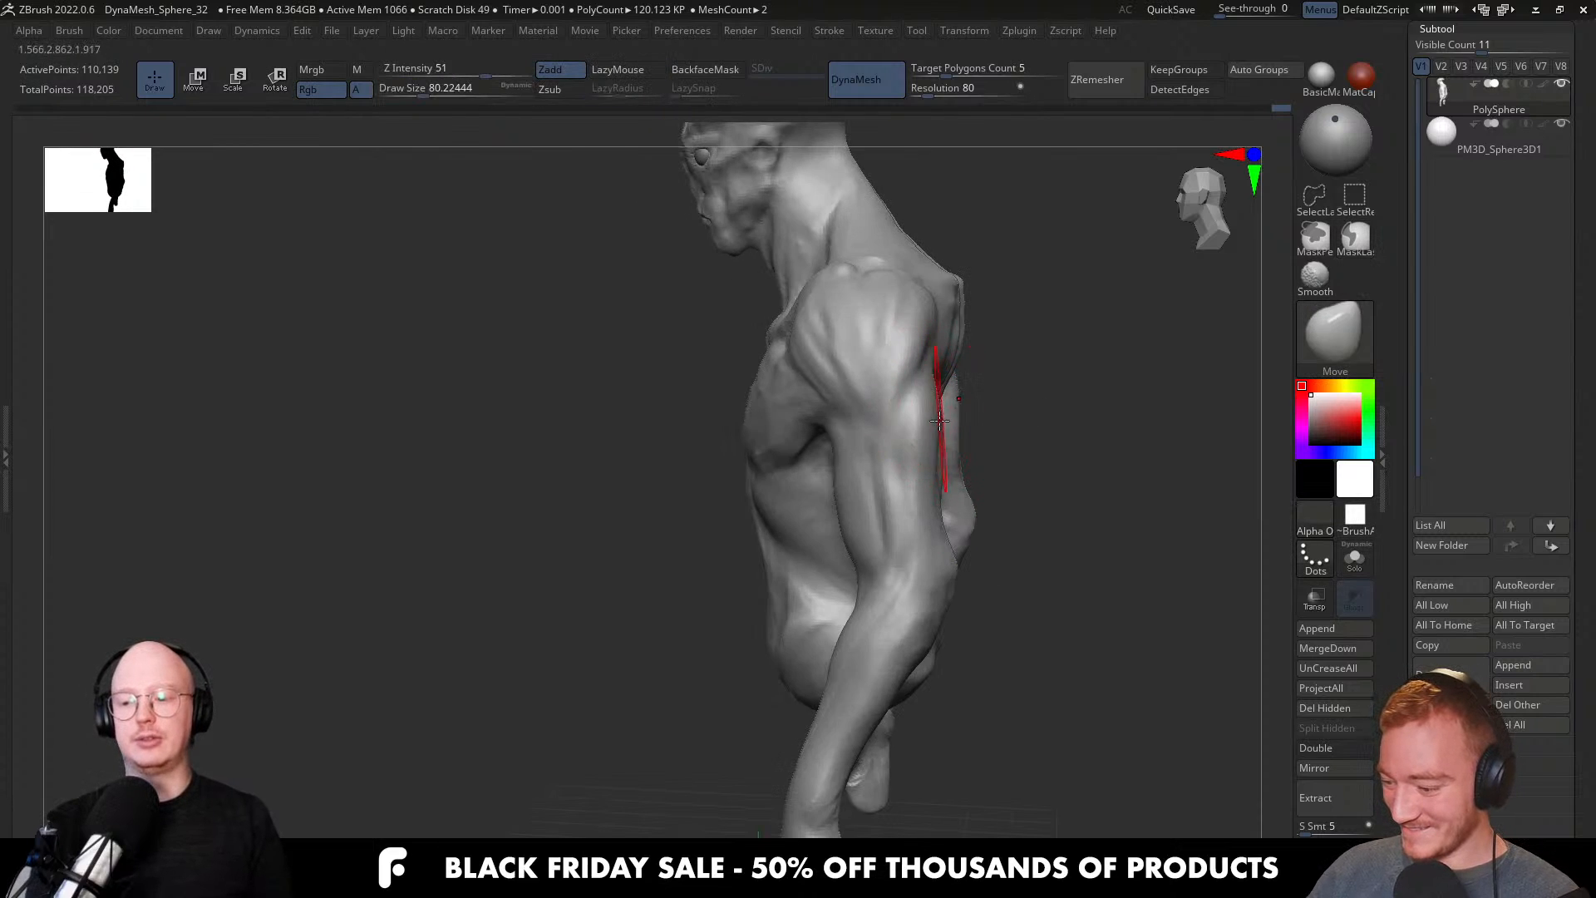
pyautogui.press('s')
pyautogui.moveTo(930, 555)
pyautogui.mouseDown()
pyautogui.moveTo(892, 520)
pyautogui.moveTo(912, 509)
pyautogui.mouseUp()
pyautogui.press('s')
pyautogui.press('s')
pyautogui.moveTo(911, 509); pyautogui.dragTo(892, 510)
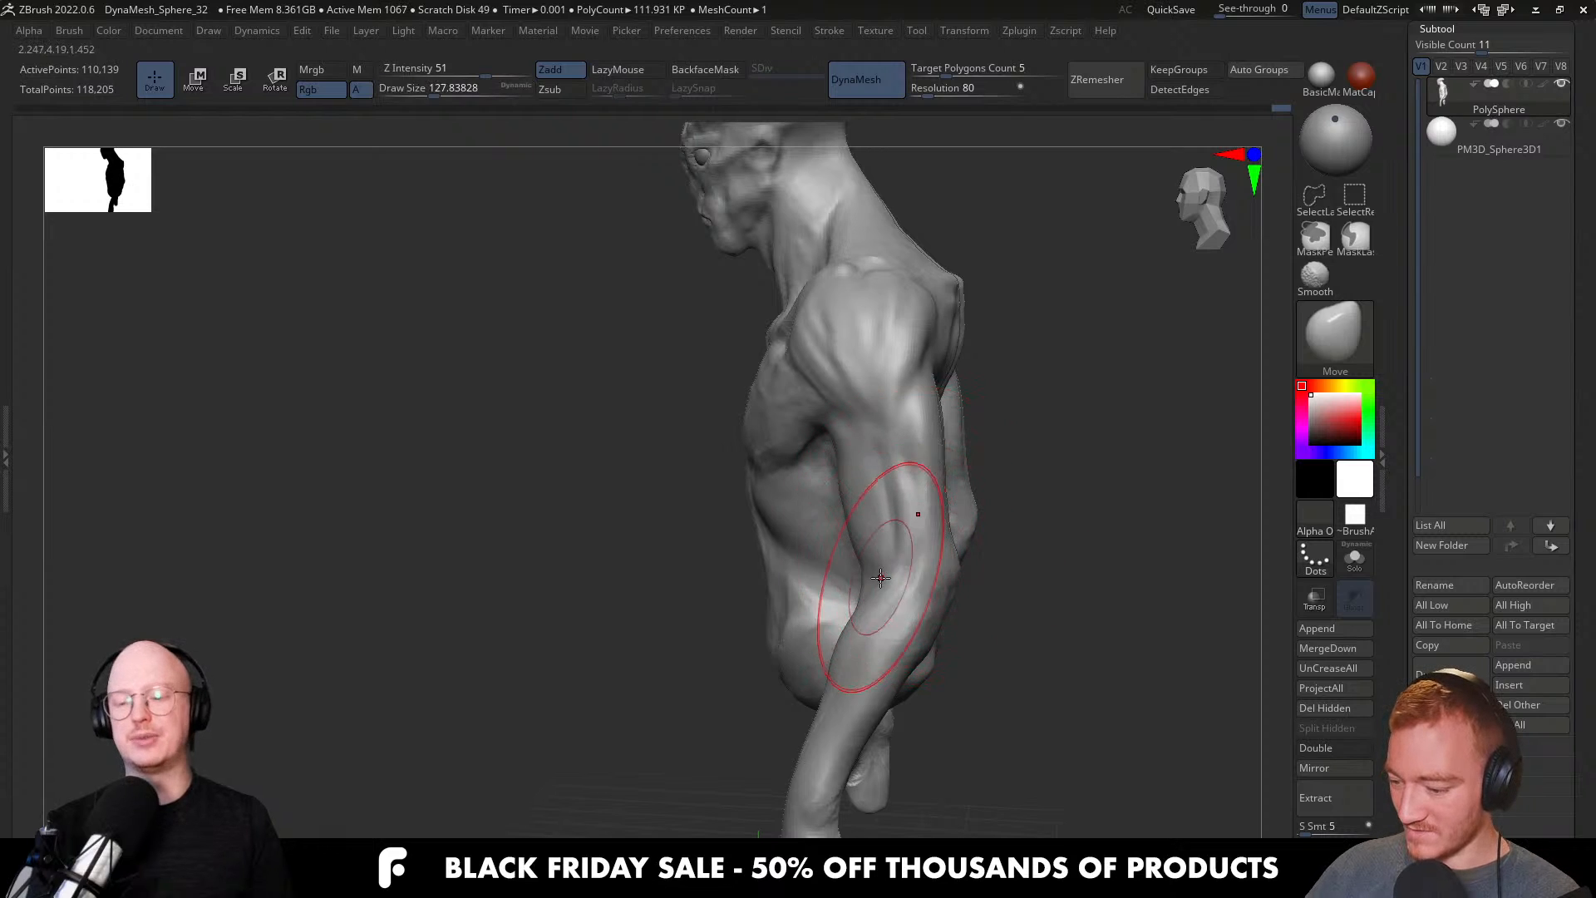
# Reshape the front of the upper arm in side view with the Move brush at a draw size of about 90.
pyautogui.press(']')
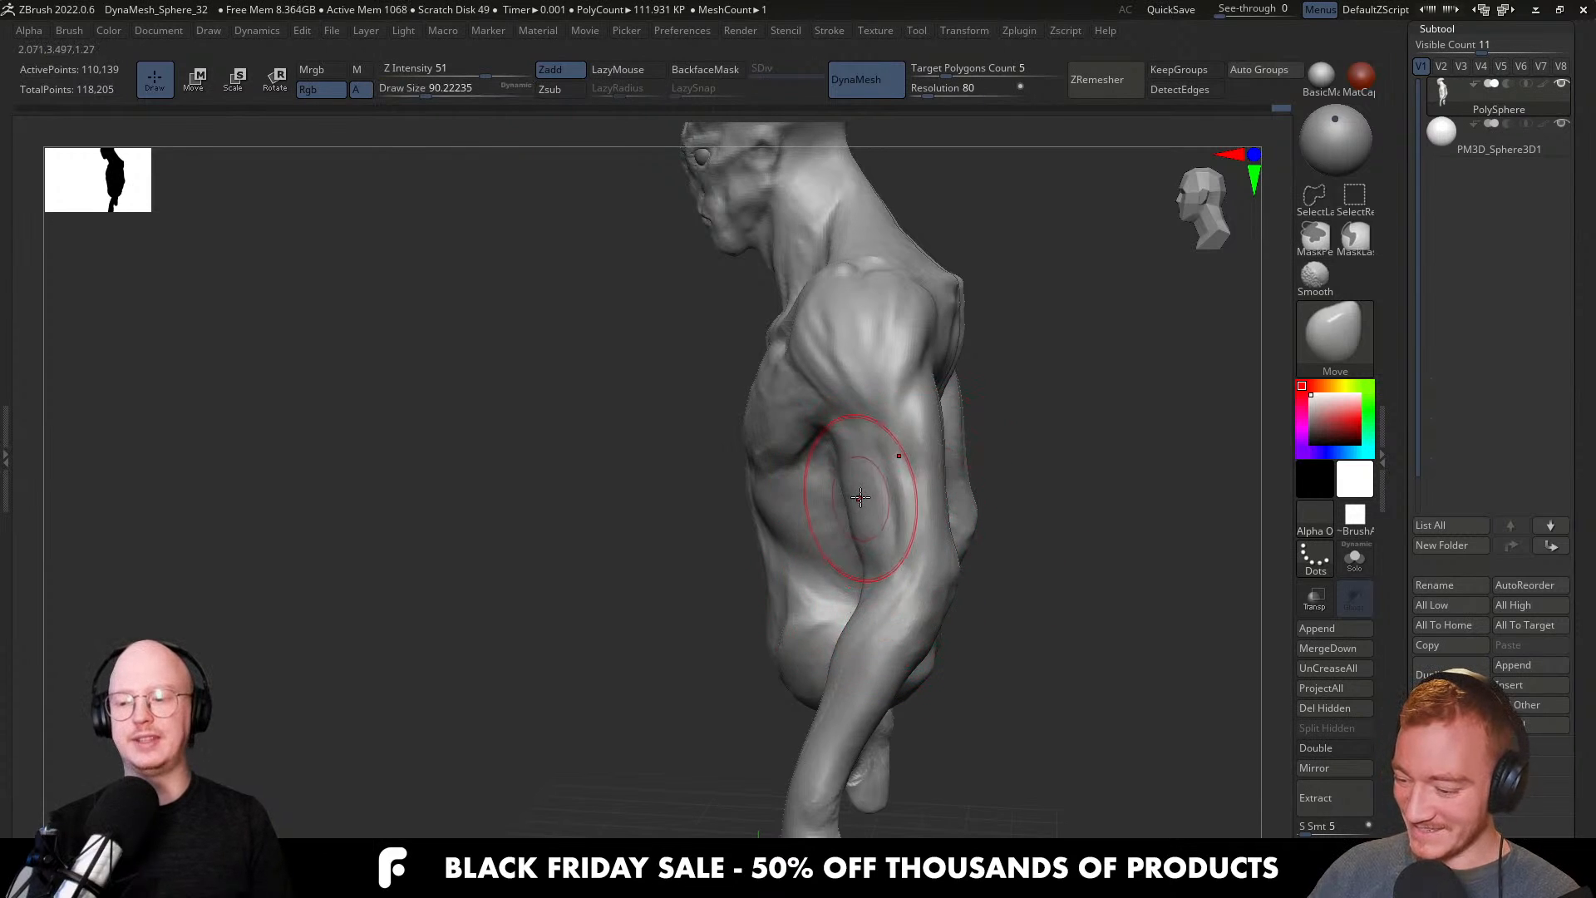
pyautogui.moveTo(861, 497); pyautogui.dragTo(899, 492, button='right')
pyautogui.moveTo(862, 502); pyautogui.dragTo(855, 500)
pyautogui.press('shift')
pyautogui.moveTo(930, 579)
pyautogui.mouseDown(button='right')
pyautogui.moveTo(882, 602)
pyautogui.moveTo(919, 634)
pyautogui.mouseUp(button='right')
# Build up and smooth the outer upper arm toward the elbow with the ClayBuildup brush at a draw size of about 68.
pyautogui.press('s')
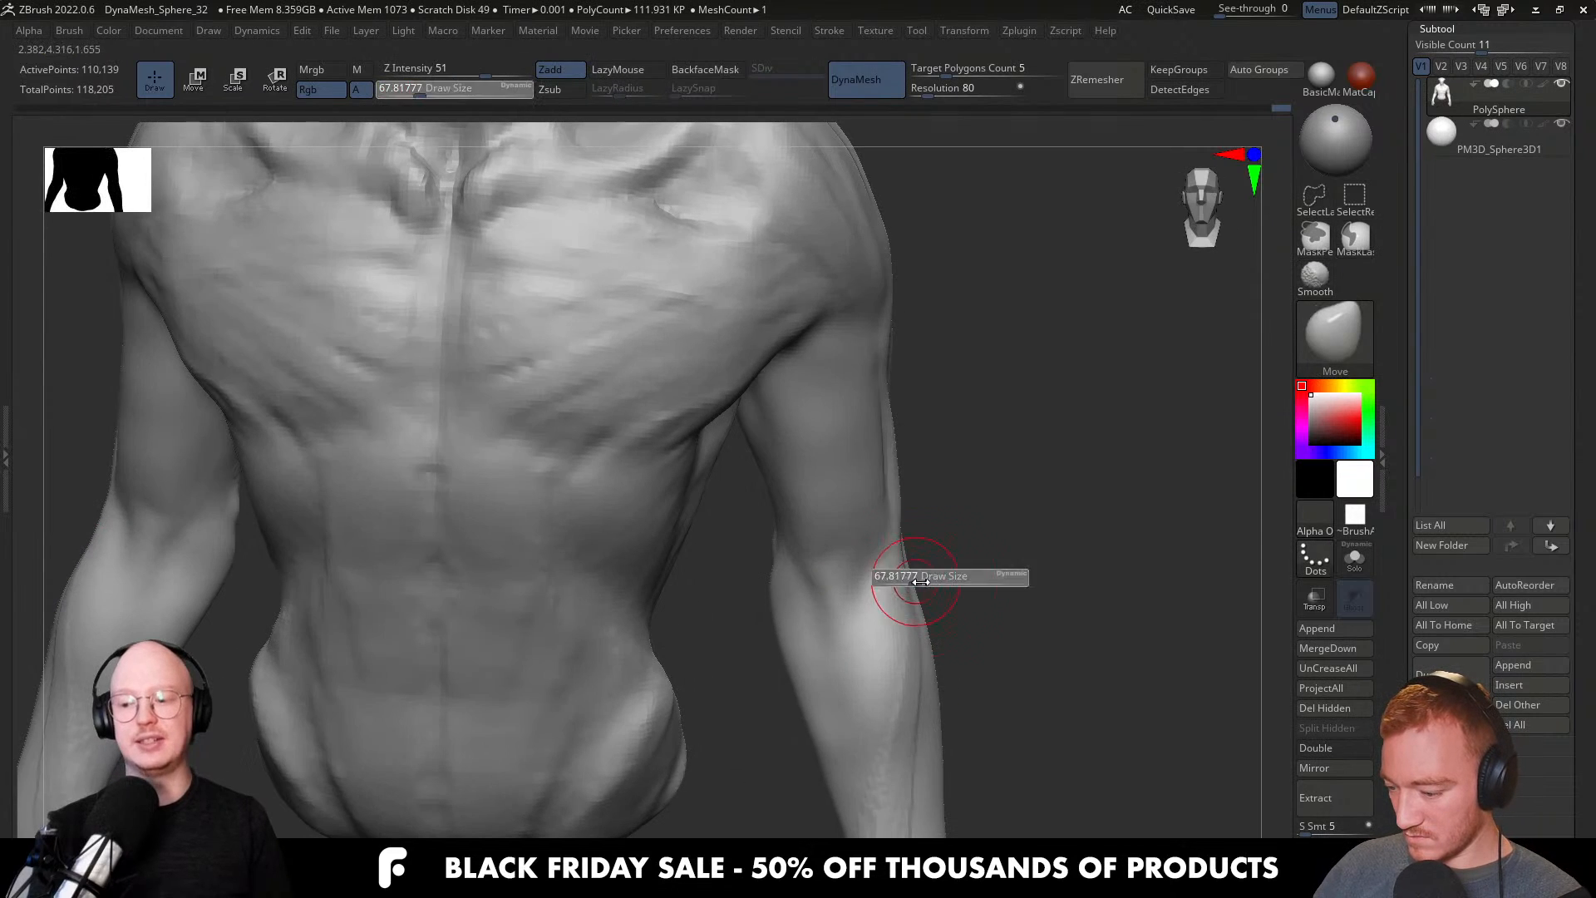
pyautogui.moveTo(903, 568)
pyautogui.mouseDown(button='right')
pyautogui.moveTo(862, 588)
pyautogui.moveTo(980, 570)
pyautogui.moveTo(1014, 603)
pyautogui.moveTo(1165, 666)
pyautogui.moveTo(1028, 632)
pyautogui.moveTo(1021, 569)
pyautogui.moveTo(955, 524)
pyautogui.moveTo(981, 526)
pyautogui.moveTo(948, 531)
pyautogui.moveTo(993, 520)
pyautogui.mouseUp(button='right')
pyautogui.press('s')
pyautogui.click(1006, 635)
pyautogui.press('s')
pyautogui.click(1038, 635)
pyautogui.press('b')
pyautogui.press('c')
pyautogui.press('b')
pyautogui.keyDown('shift'); pyautogui.moveTo(906, 490); pyautogui.dragTo(944, 622); pyautogui.keyUp('shift')
pyautogui.moveTo(944, 622); pyautogui.dragTo(960, 516, button='right')
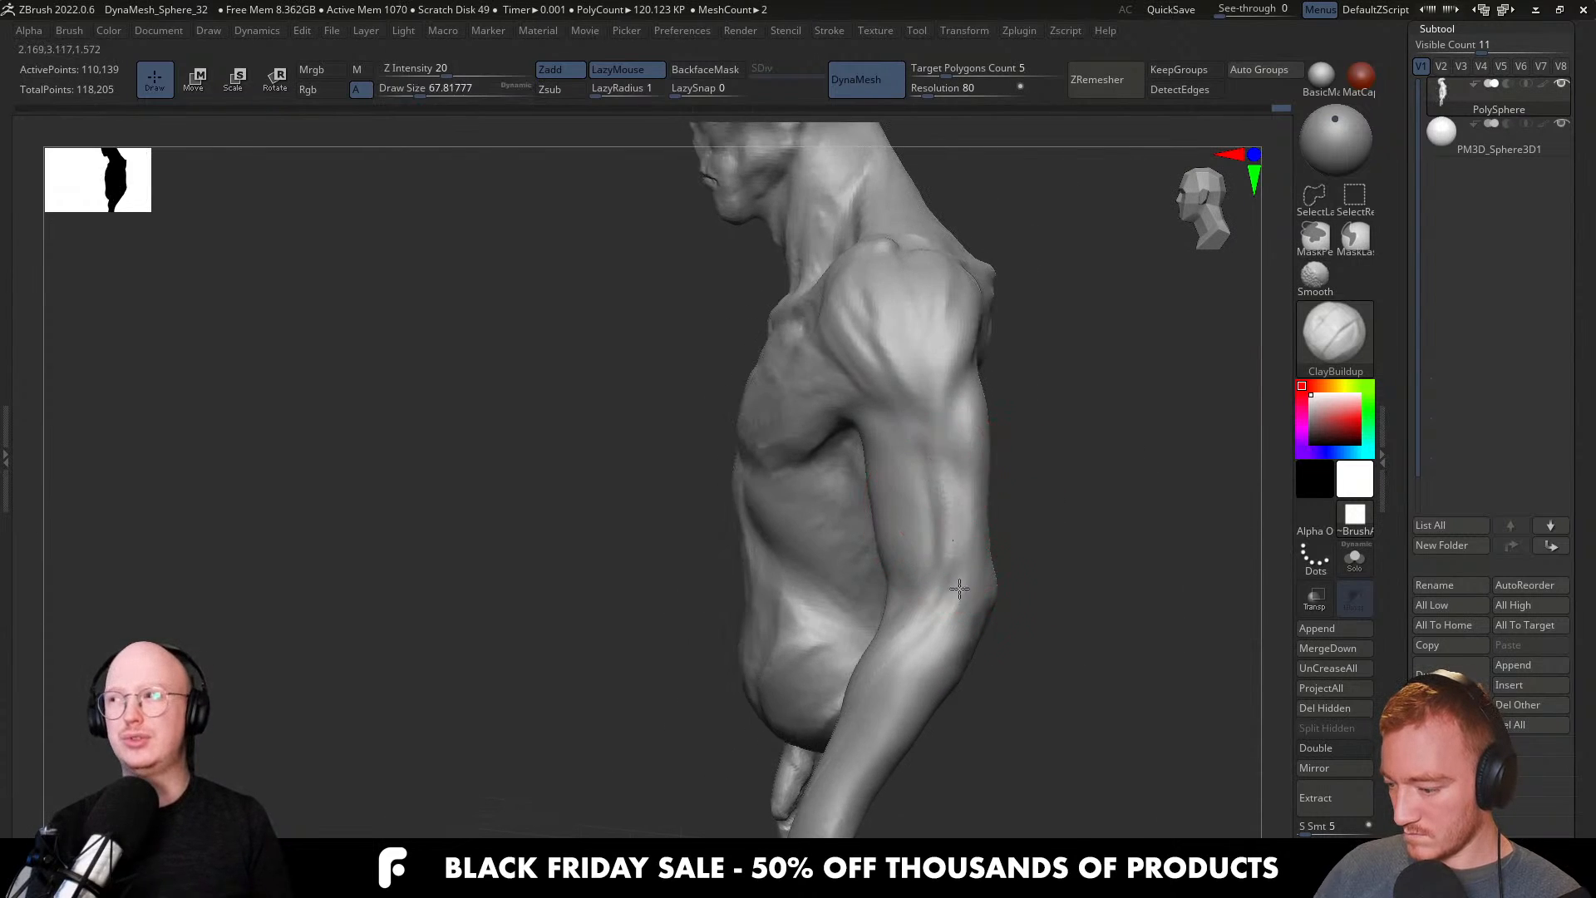
# Refine the triceps on the back of the upper arm with the ClayBuildup brush, reducing the draw size to about 44.
pyautogui.moveTo(948, 622); pyautogui.dragTo(928, 530, button='right')
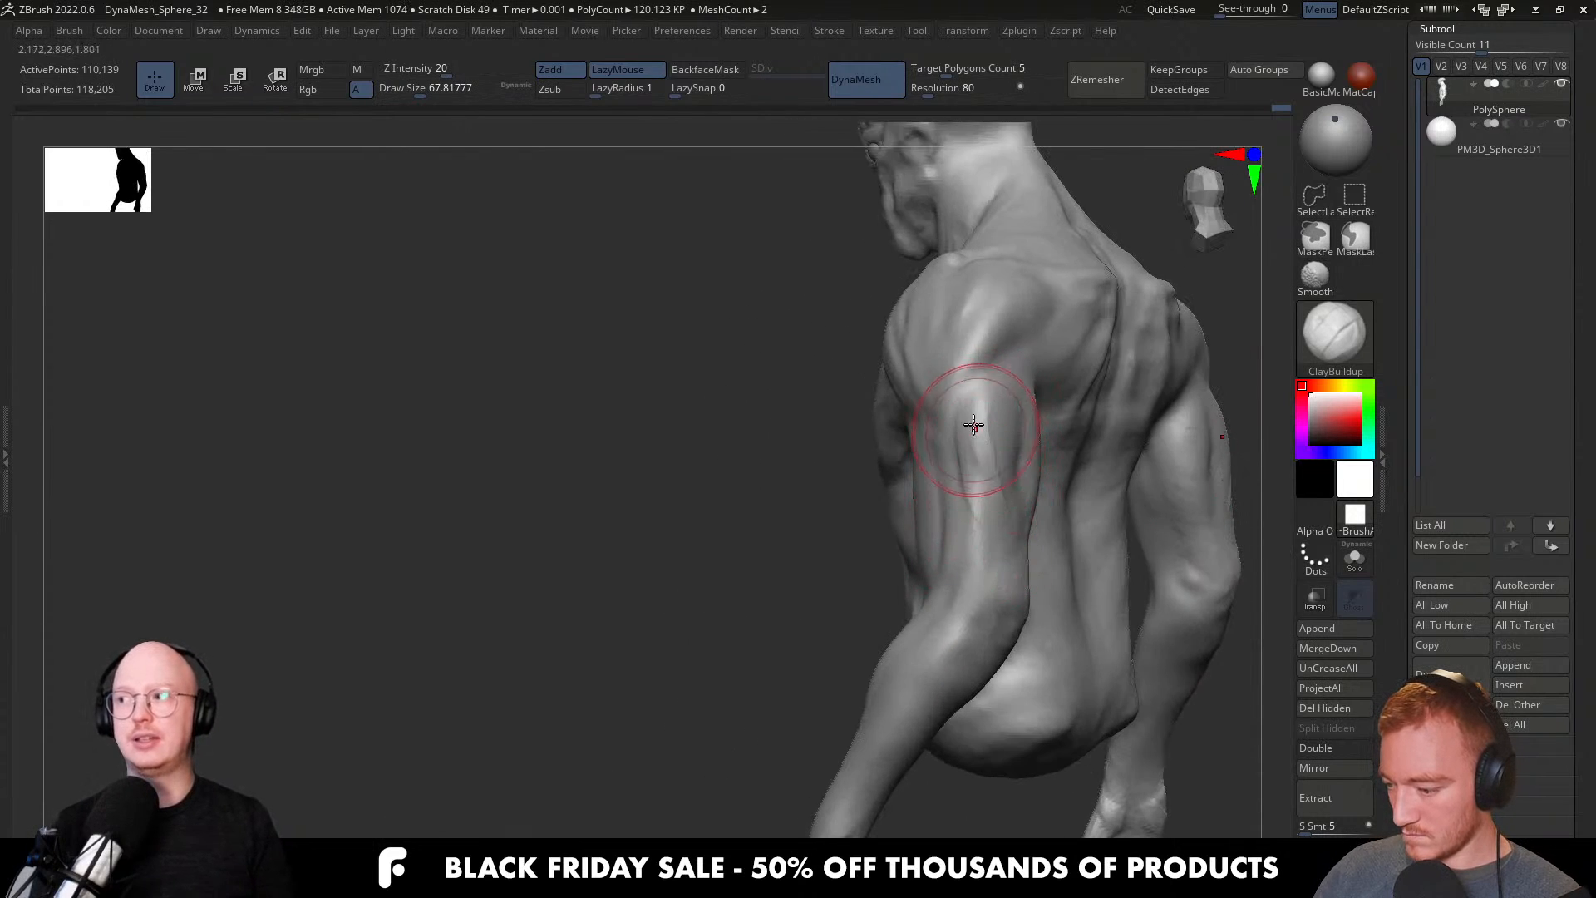
pyautogui.moveTo(984, 544); pyautogui.dragTo(1005, 473, button='right')
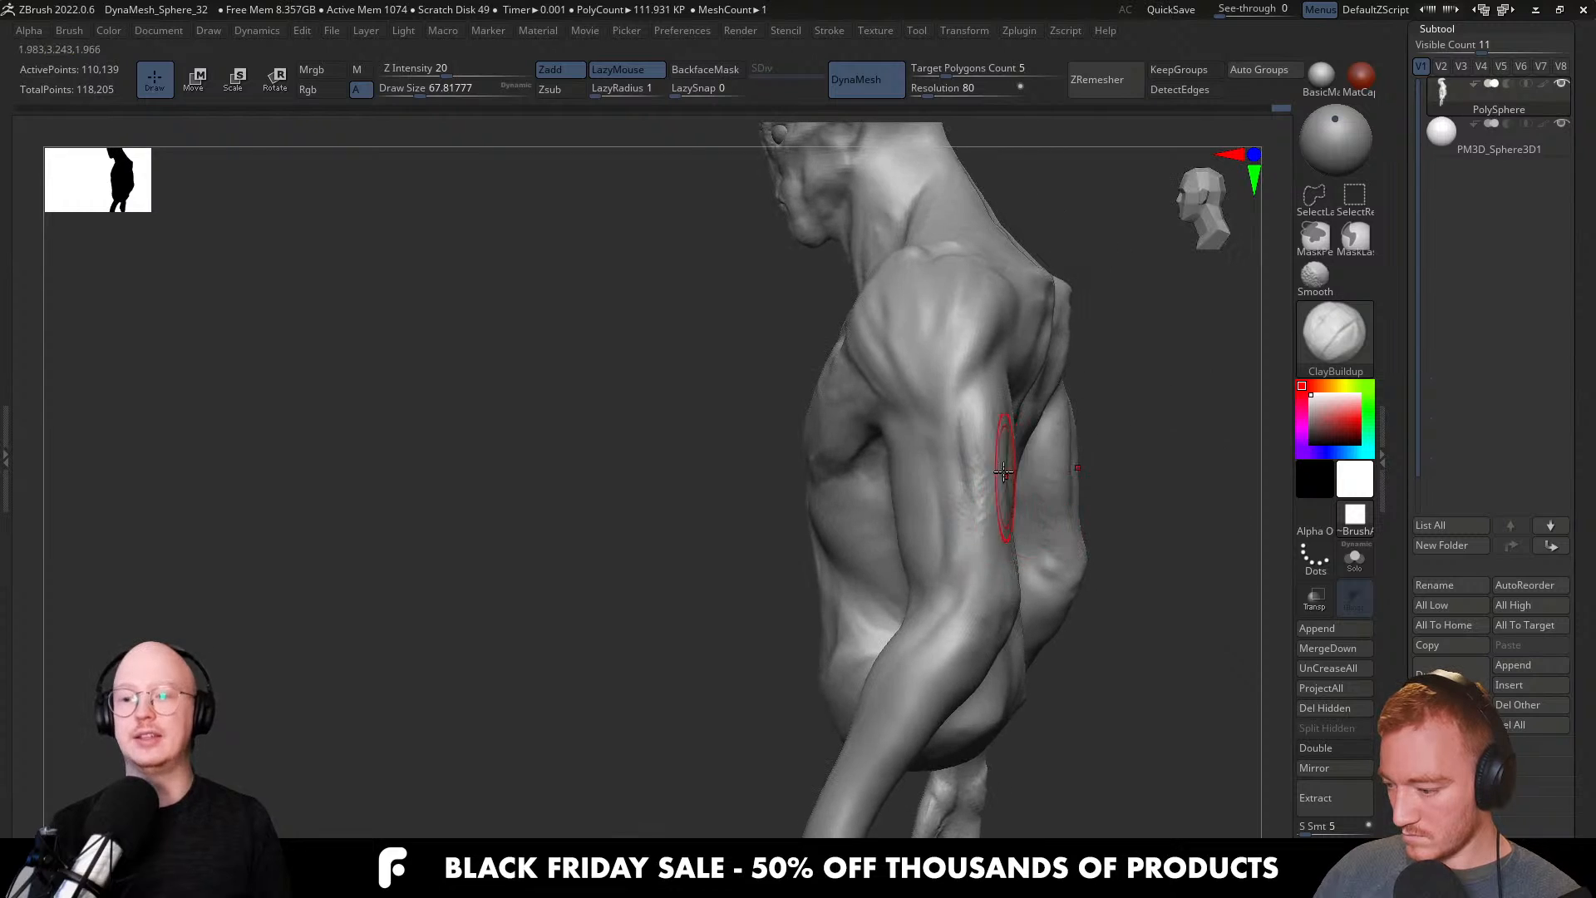
pyautogui.moveTo(965, 424); pyautogui.dragTo(984, 474, button='right')
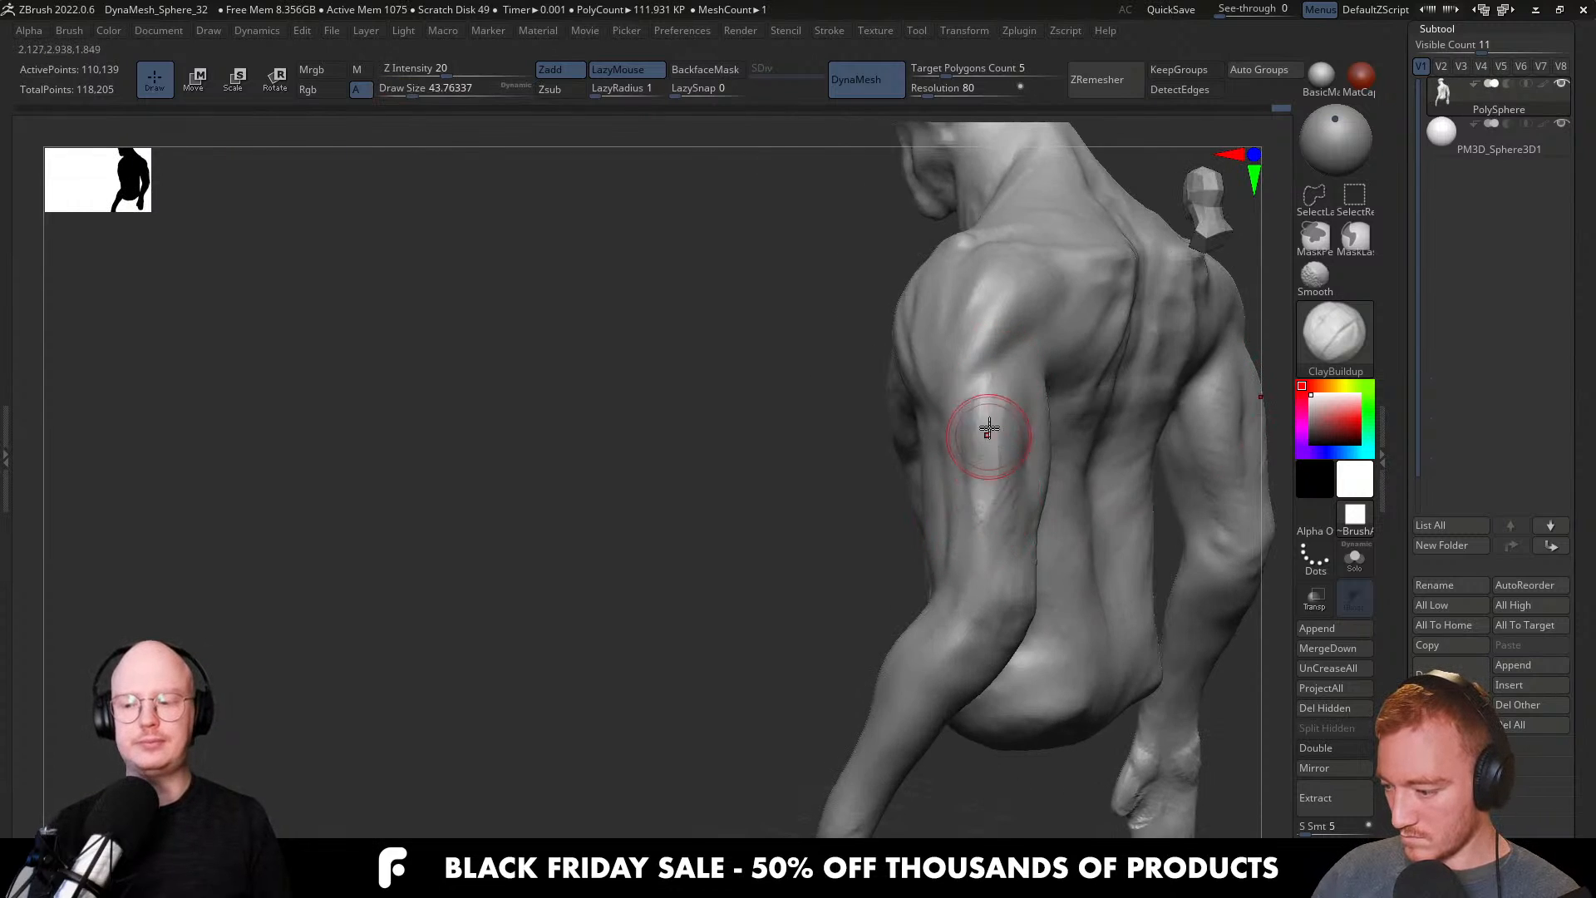
pyautogui.moveTo(1008, 399); pyautogui.dragTo(1011, 466, button='right')
pyautogui.moveTo(1030, 371)
pyautogui.mouseDown(button='right')
pyautogui.moveTo(1138, 405)
pyautogui.moveTo(1074, 472)
pyautogui.moveTo(1097, 446)
pyautogui.moveTo(1009, 477)
pyautogui.mouseUp(button='right')
# Adjust the triceps contour with the Move brush from the back.
pyautogui.press('b')
pyautogui.press('m')
pyautogui.press('v')
pyautogui.press('s')
pyautogui.press('s')
pyautogui.moveTo(1007, 478); pyautogui.dragTo(1018, 478)
pyautogui.moveTo(1017, 478)
pyautogui.mouseDown(button='right')
pyautogui.moveTo(1015, 392)
pyautogui.moveTo(990, 438)
pyautogui.moveTo(973, 378)
pyautogui.moveTo(896, 379)
pyautogui.moveTo(840, 341)
pyautogui.moveTo(888, 480)
pyautogui.moveTo(1008, 511)
pyautogui.moveTo(954, 417)
pyautogui.mouseUp(button='right')
# Adjust the elbow and forearm outline with the Move brush, starting at a draw size of about 136.
pyautogui.press('b')
pyautogui.press('c')
pyautogui.press('b')
pyautogui.press('b')
pyautogui.press('m')
pyautogui.press('v')
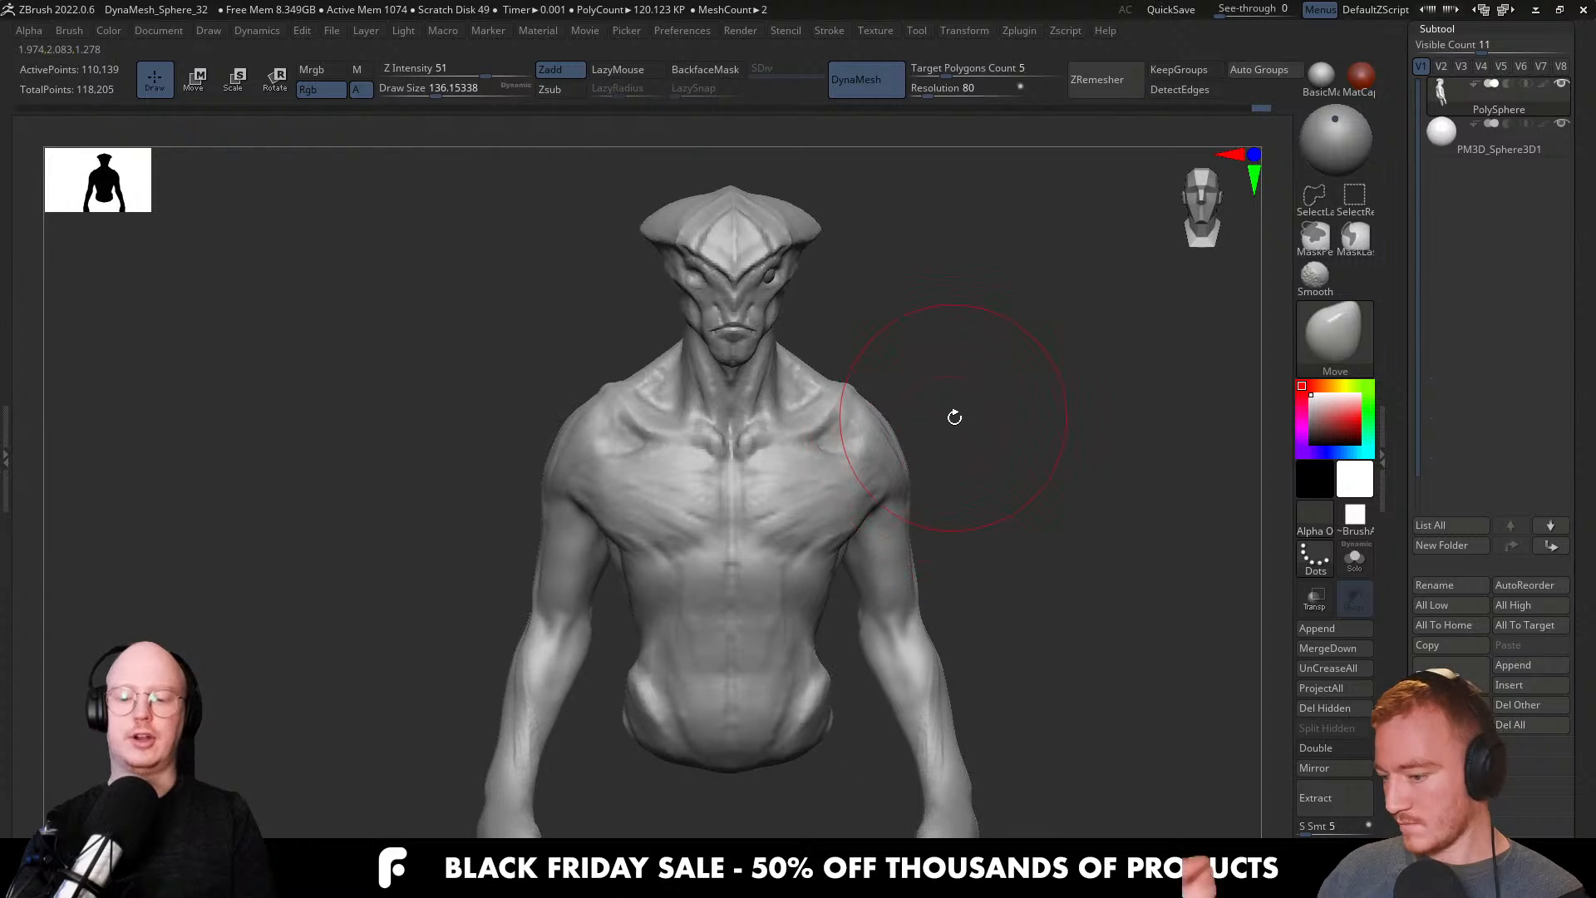
pyautogui.keyDown('alt'); pyautogui.moveTo(930, 606); pyautogui.dragTo(901, 521, button='right'); pyautogui.keyUp('alt')
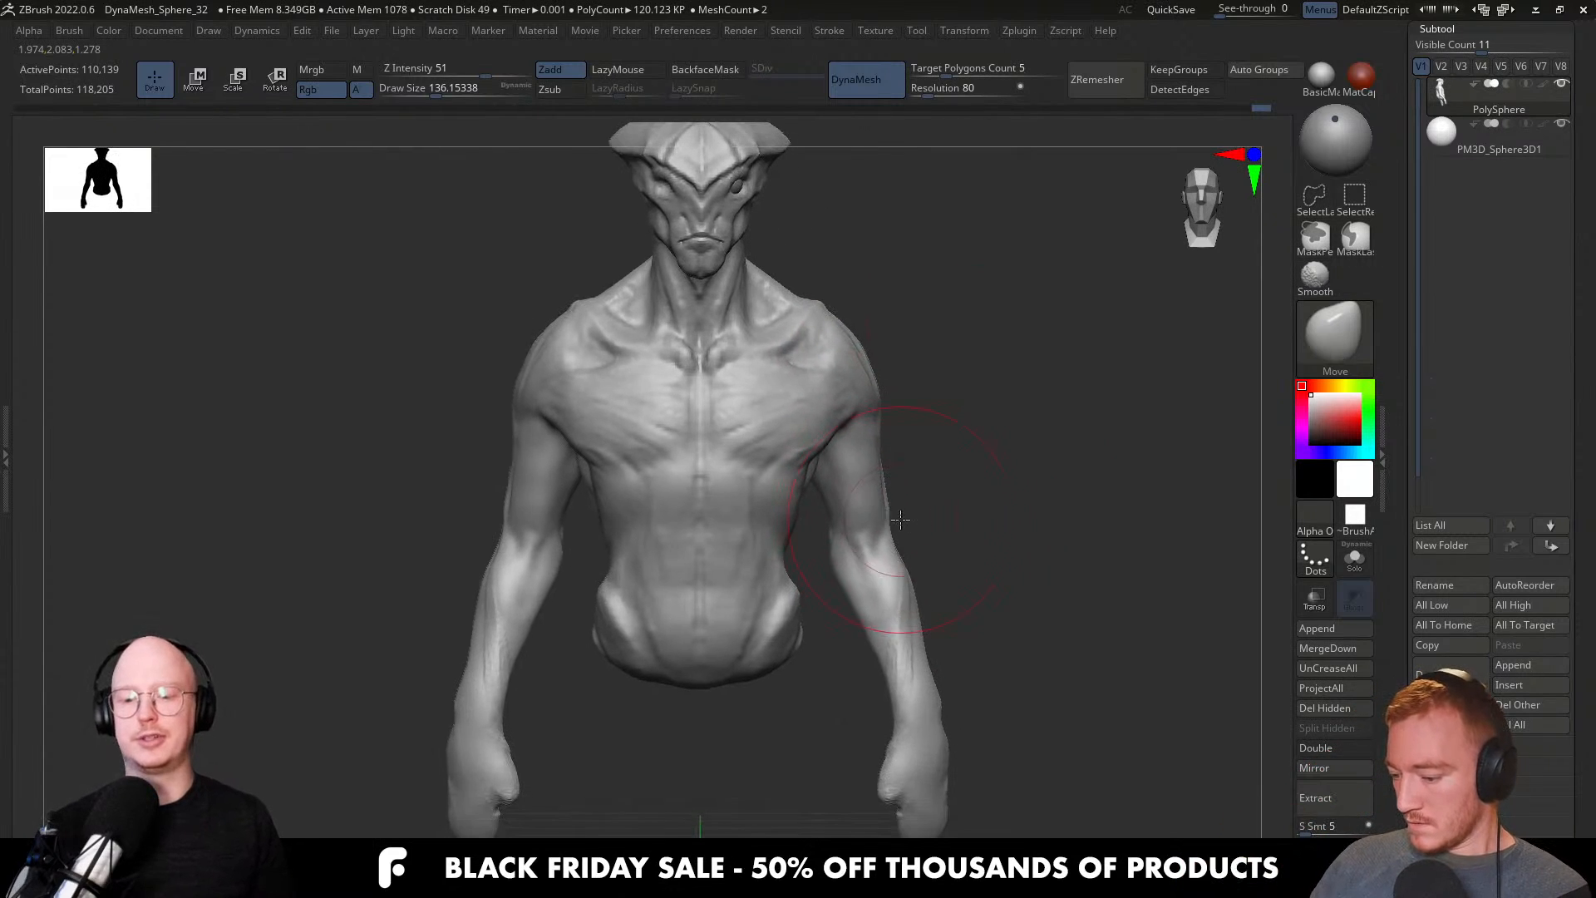
pyautogui.moveTo(866, 634)
pyautogui.mouseDown(button='right')
pyautogui.moveTo(881, 615)
pyautogui.moveTo(860, 611)
pyautogui.moveTo(970, 600)
pyautogui.mouseUp(button='right')
pyautogui.press('s')
pyautogui.moveTo(873, 608); pyautogui.dragTo(922, 608)
pyautogui.moveTo(927, 585); pyautogui.dragTo(955, 583, button='right')
# Mirror the eye sphere to the other side of the head and merge both eyes into one subtool.
pyautogui.keyDown('alt'); pyautogui.moveTo(989, 516); pyautogui.dragTo(986, 466, button='right'); pyautogui.keyUp('alt')
pyautogui.moveTo(985, 332)
pyautogui.keyDown('alt'); pyautogui.mouseDown(button='right')
pyautogui.moveTo(879, 482)
pyautogui.moveTo(879, 544)
pyautogui.mouseUp(button='right'); pyautogui.keyUp('alt')
pyautogui.press('s')
pyautogui.moveTo(887, 548); pyautogui.dragTo(841, 549)
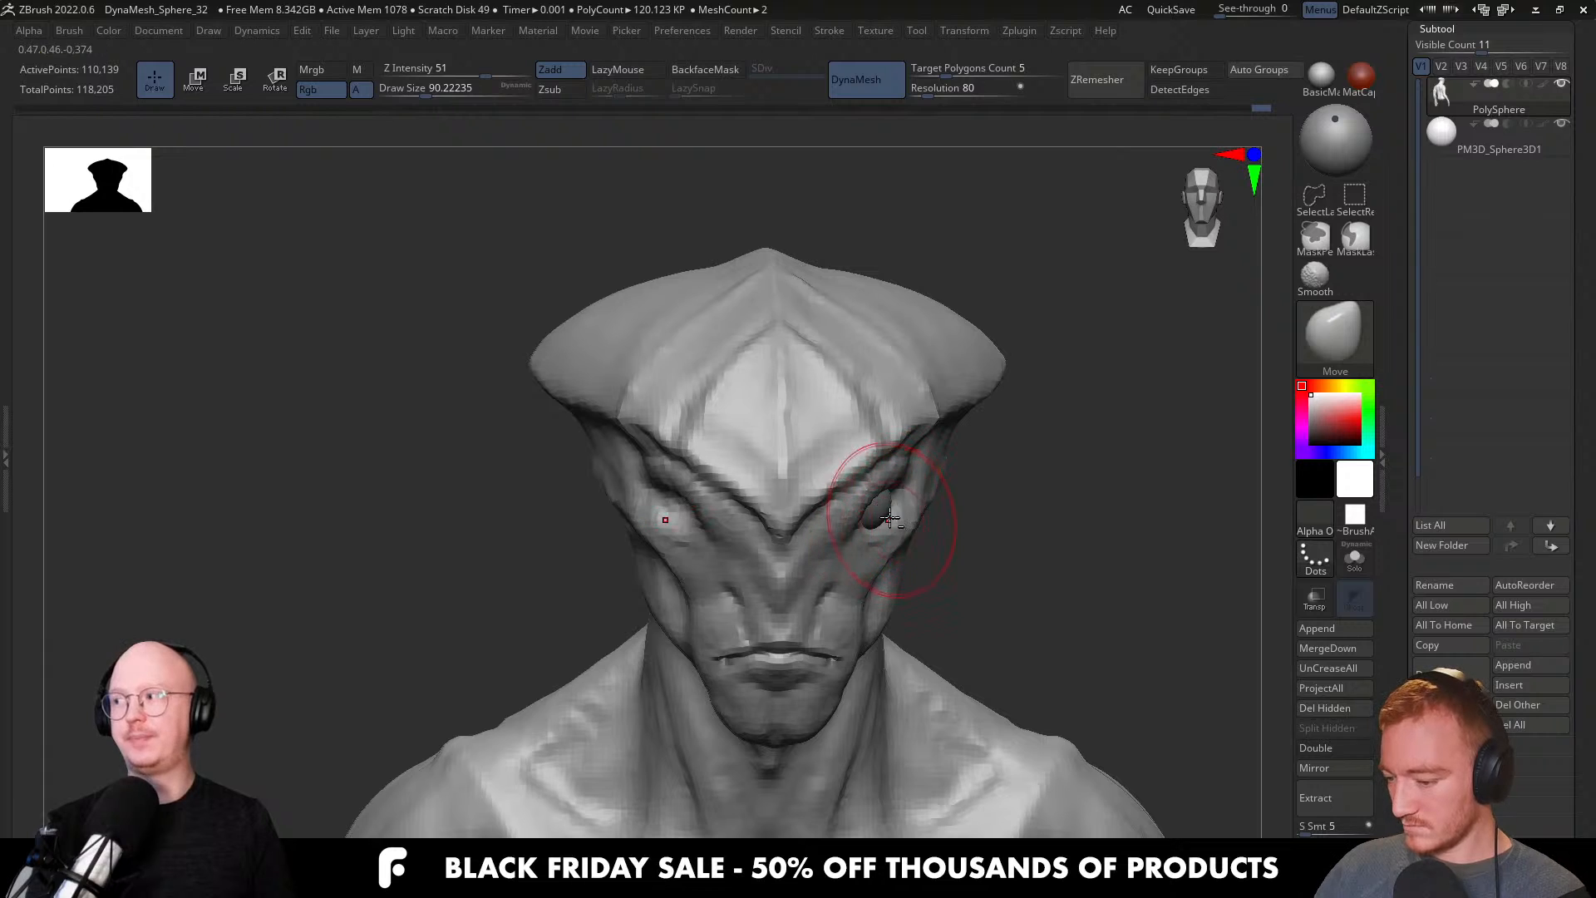
pyautogui.keyDown('alt'); pyautogui.click(883, 509); pyautogui.keyUp('alt')
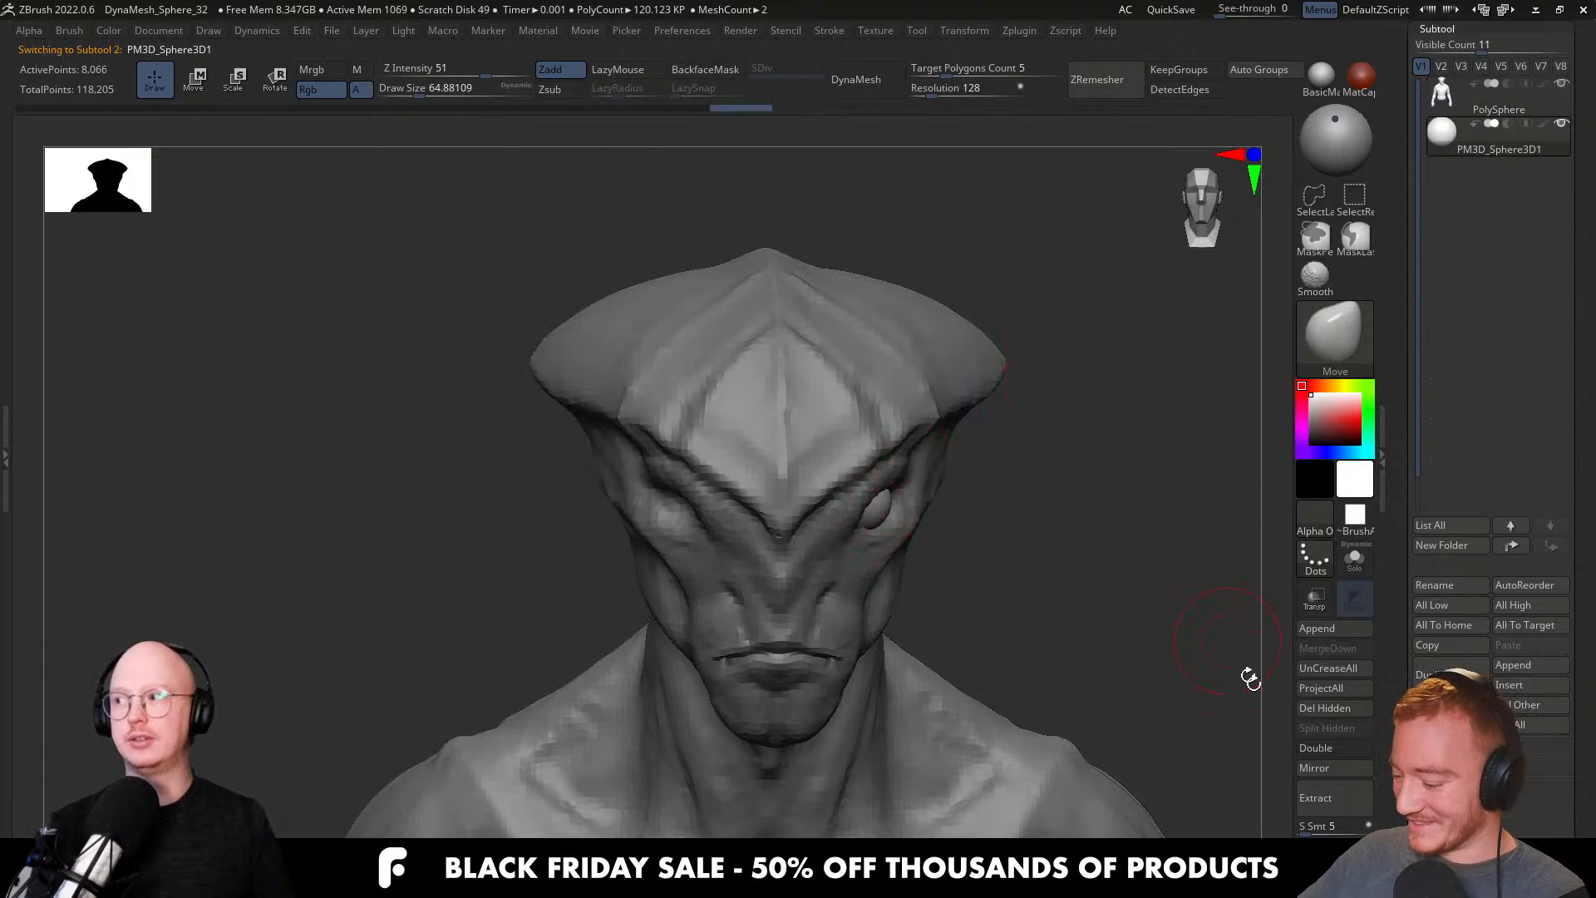
pyautogui.click(1317, 769)
pyautogui.click(708, 423)
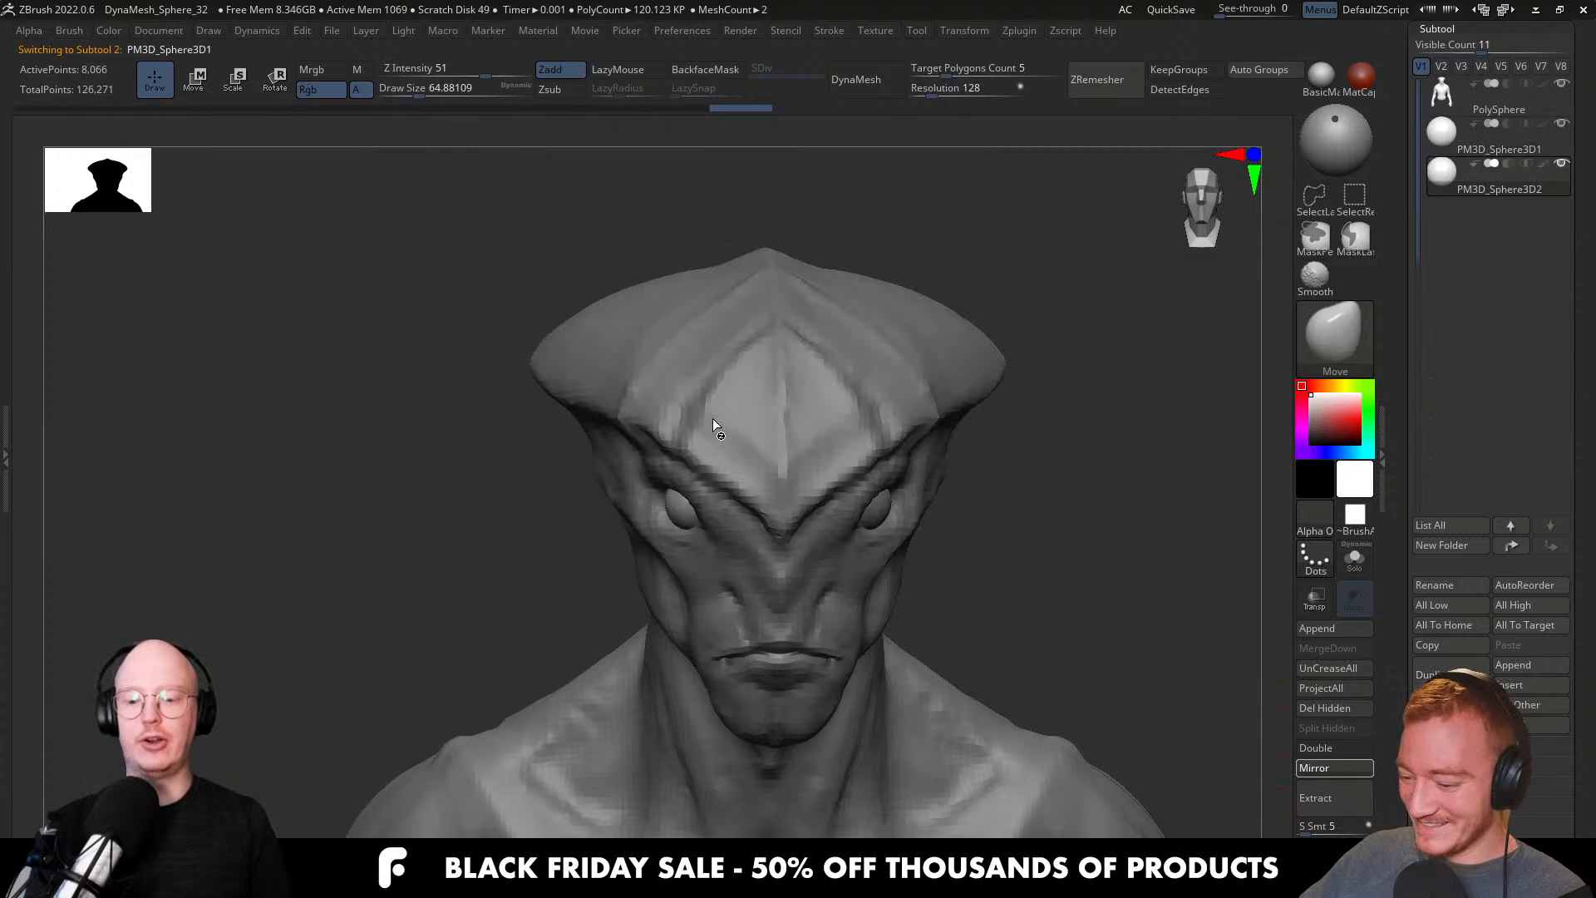
# Build up the eye sockets on the body mesh with the ClayBuildup brush at draw sizes of about 65 and 27.
pyautogui.keyDown('alt'); pyautogui.click(888, 568); pyautogui.keyUp('alt')
pyautogui.press('b')
pyautogui.press('c')
pyautogui.press('b')
pyautogui.moveTo(887, 570)
pyautogui.mouseDown(button='right')
pyautogui.moveTo(869, 541)
pyautogui.moveTo(871, 582)
pyautogui.moveTo(855, 470)
pyautogui.mouseUp(button='right')
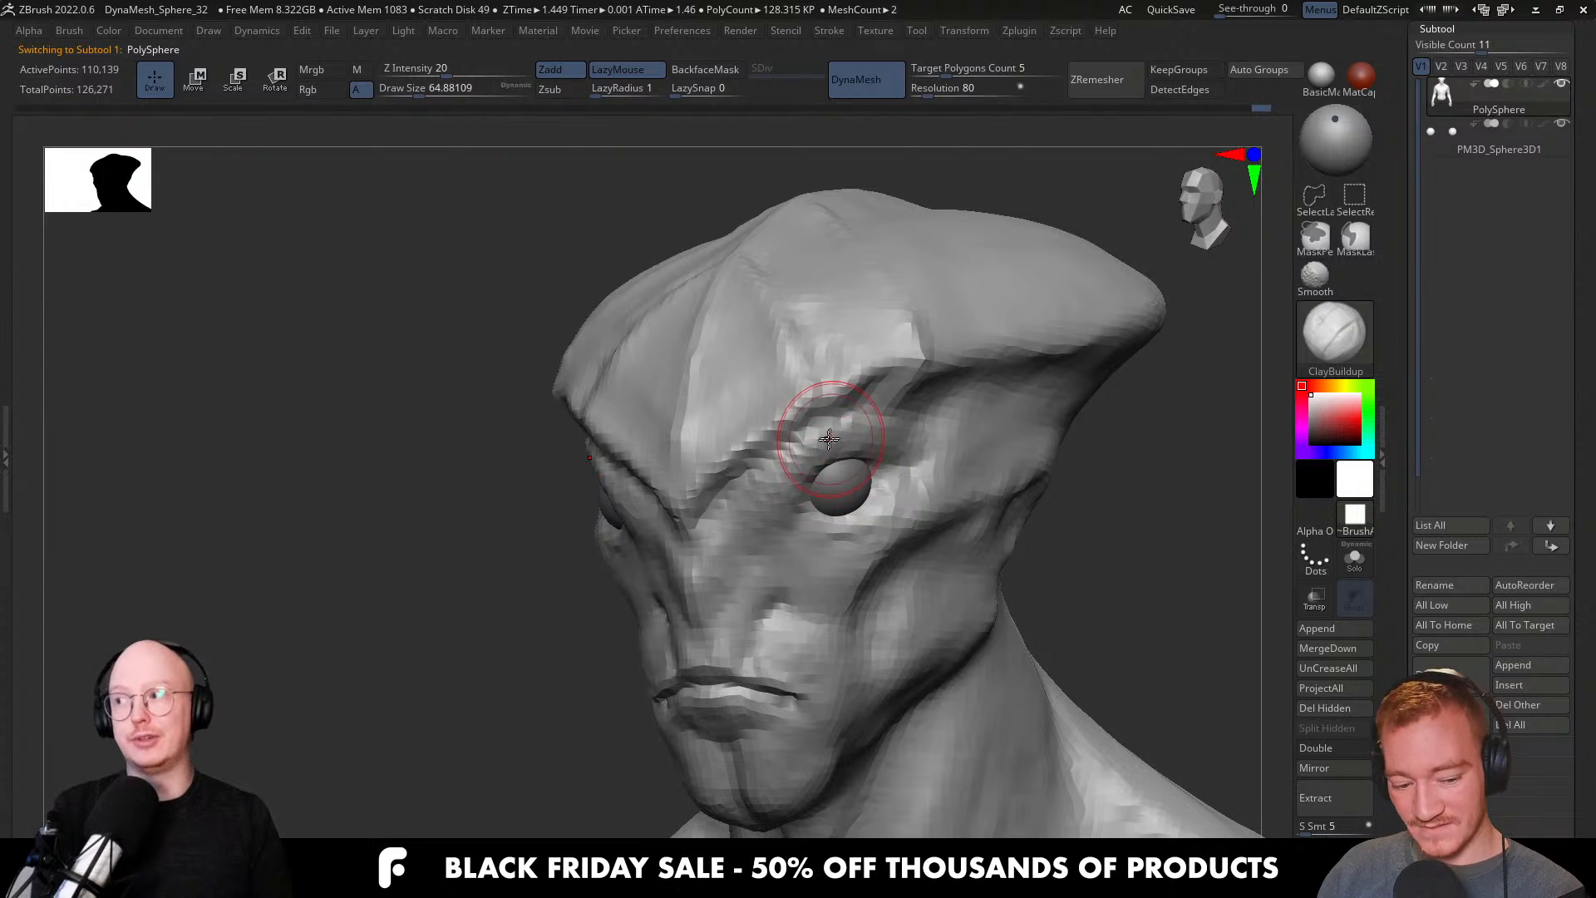
pyautogui.moveTo(870, 458)
pyautogui.mouseDown(button='right')
pyautogui.moveTo(826, 468)
pyautogui.moveTo(874, 465)
pyautogui.moveTo(889, 482)
pyautogui.moveTo(862, 484)
pyautogui.mouseUp(button='right')
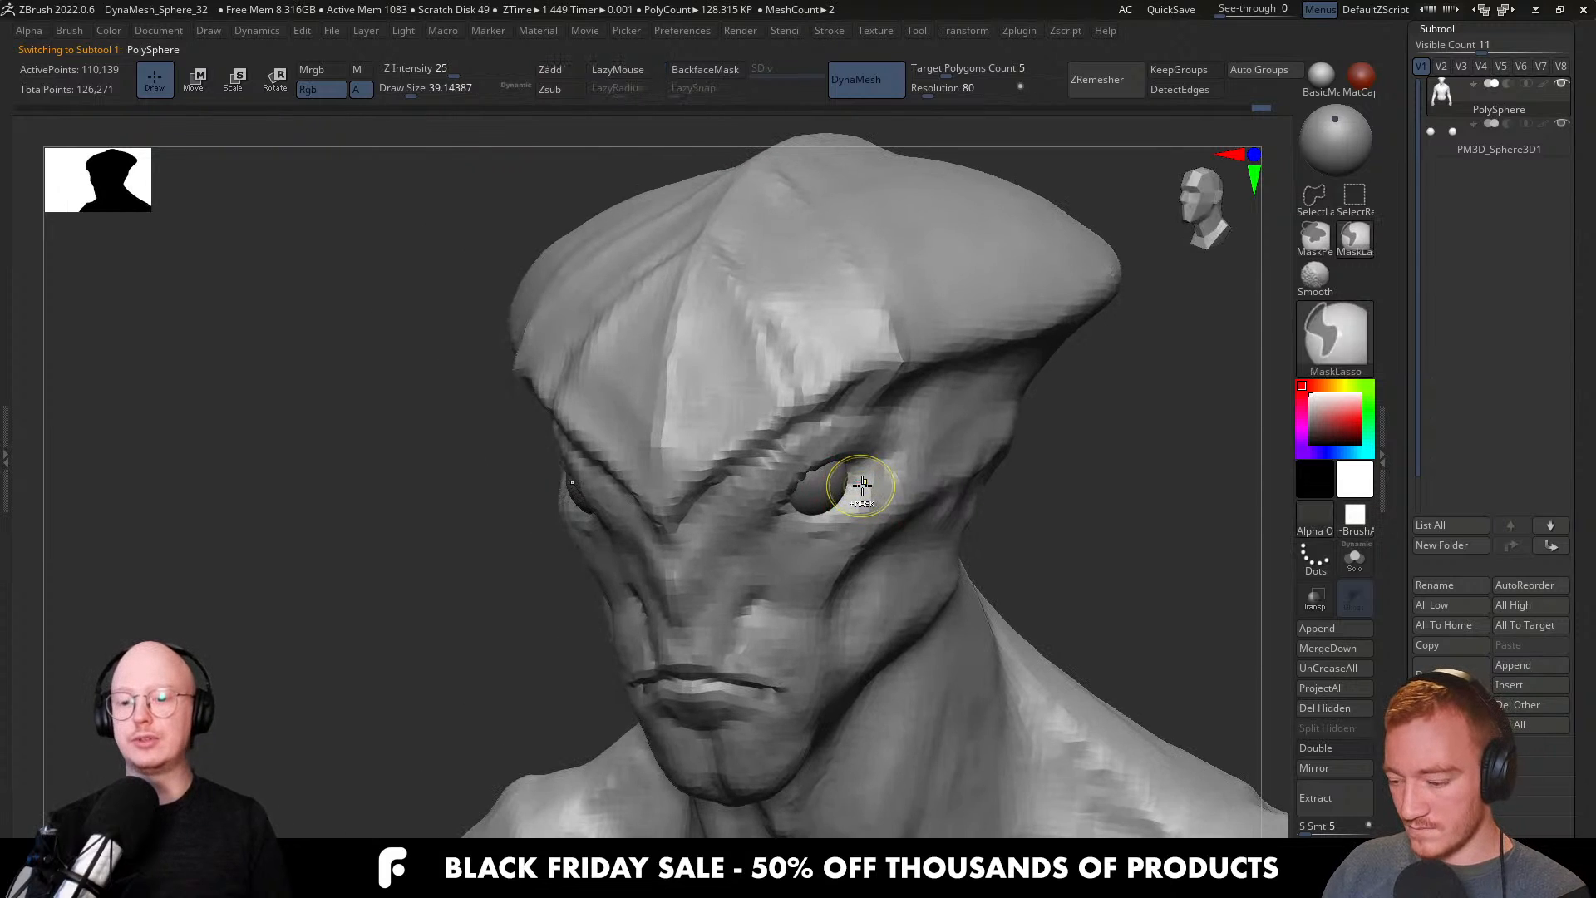
pyautogui.moveTo(782, 486)
pyautogui.mouseDown(button='right')
pyautogui.moveTo(866, 499)
pyautogui.moveTo(832, 544)
pyautogui.moveTo(897, 477)
pyautogui.mouseUp(button='right')
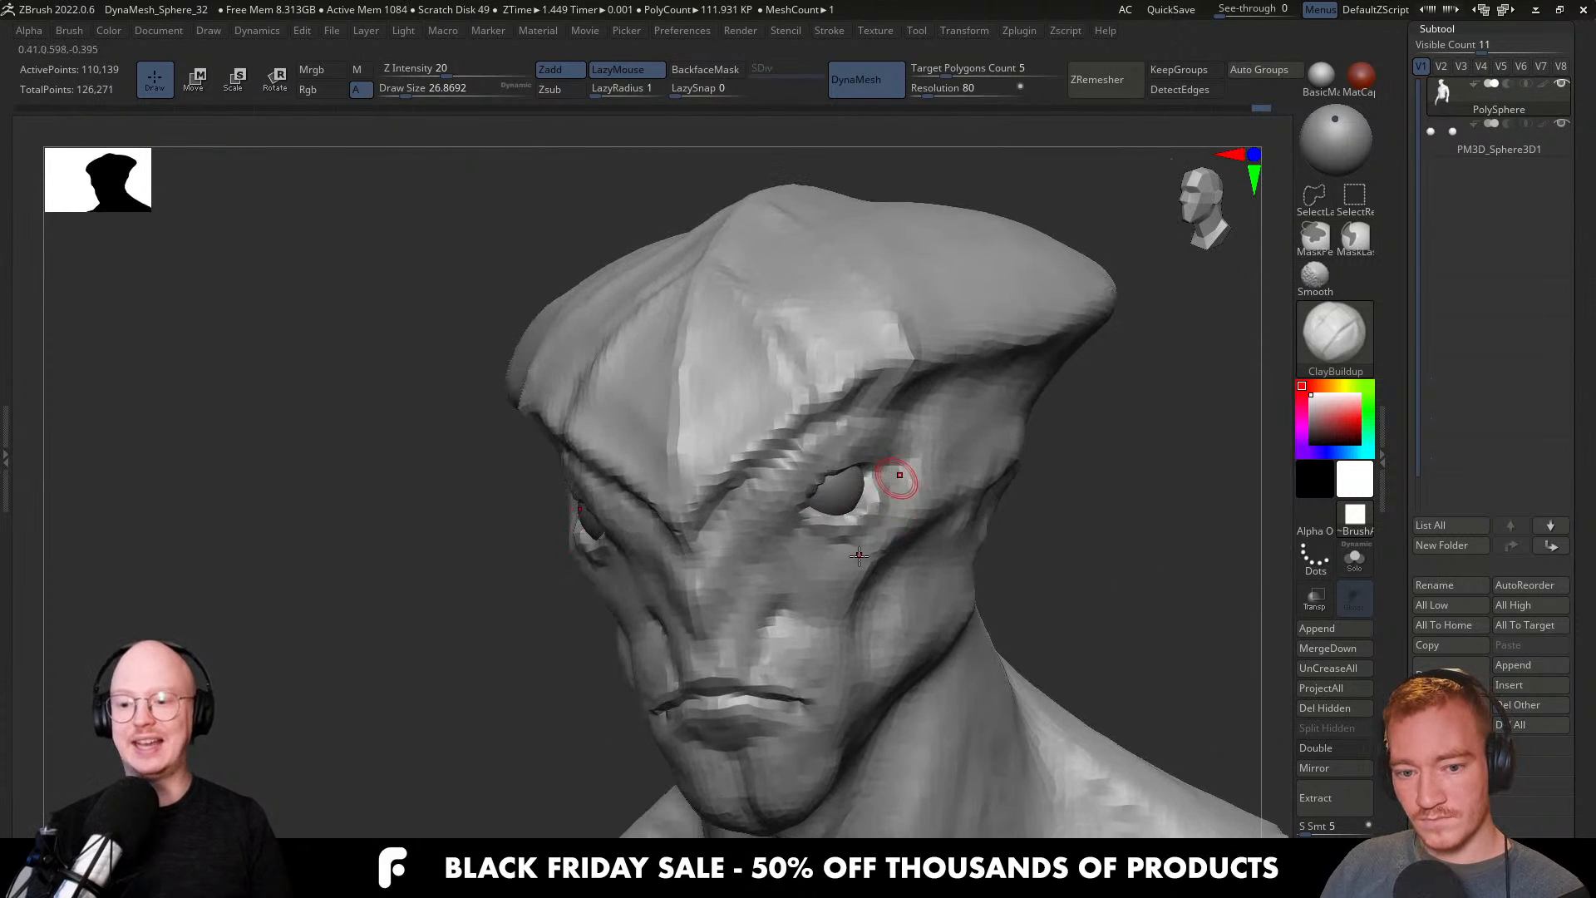
pyautogui.moveTo(841, 536); pyautogui.dragTo(888, 496, button='right')
# Remesh the body with DynaMesh at resolution 80 and compare it with the previous mesh.
pyautogui.keyDown('ctrl'); pyautogui.moveTo(1132, 519); pyautogui.dragTo(1133, 538); pyautogui.keyUp('ctrl')
pyautogui.moveTo(1132, 538); pyautogui.dragTo(935, 404, button='right')
pyautogui.hotkey('ctrl', 'z')
pyautogui.hotkey('ctrl', 'shift', 'z')
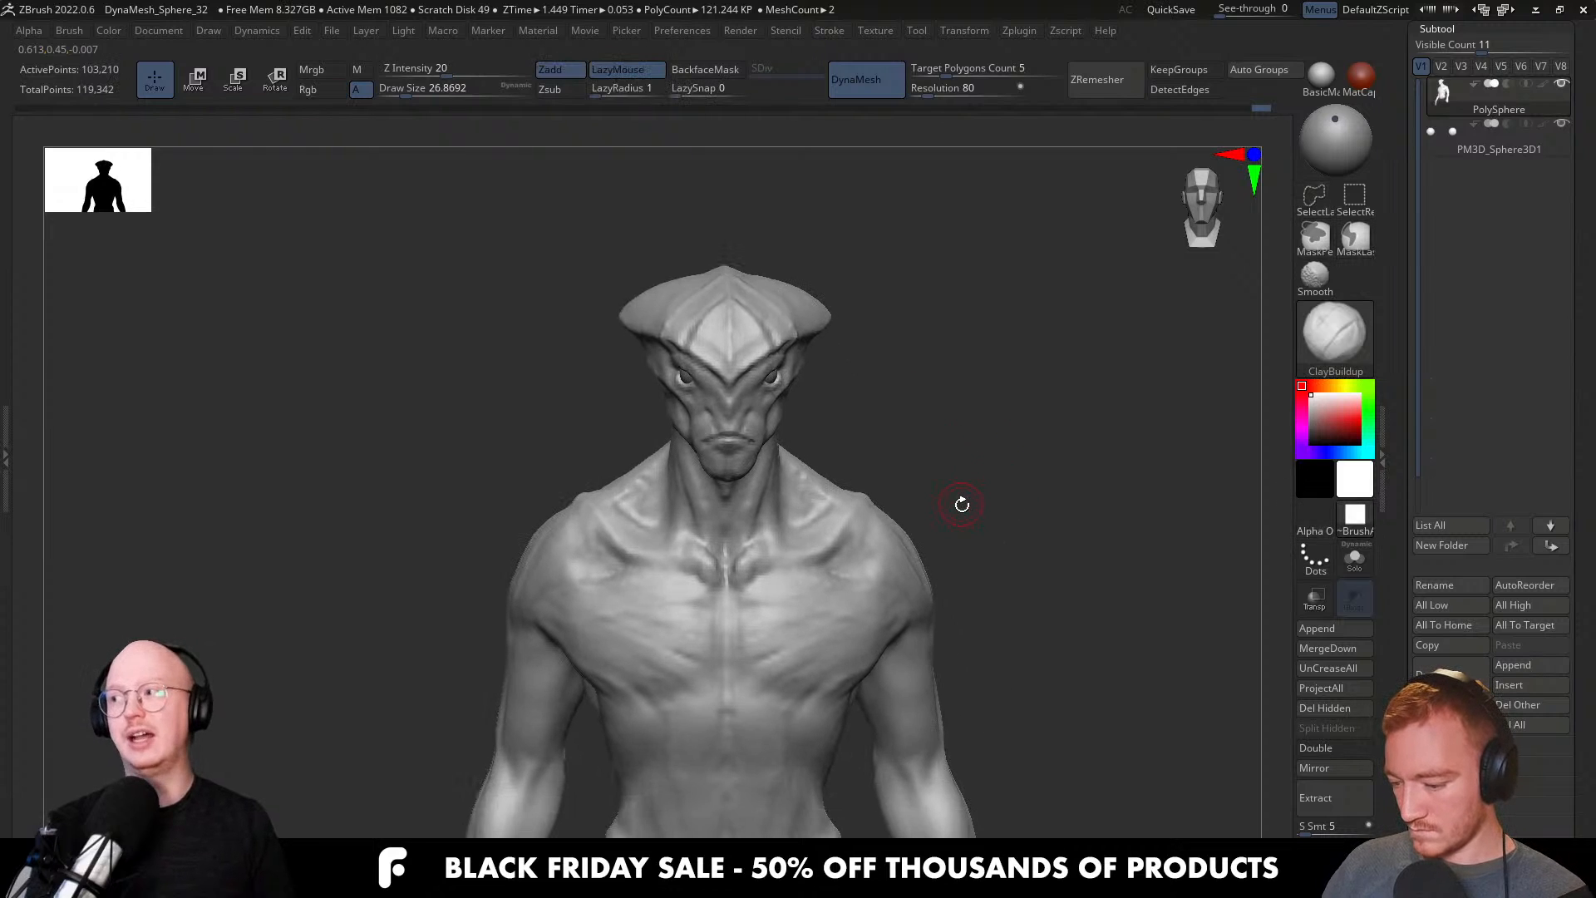
# Reshape the chest and shoulder area in front view with the Move brush at a draw size of about 167.
pyautogui.press('b')
pyautogui.press('m')
pyautogui.press('v')
pyautogui.keyDown('ctrl'); pyautogui.moveTo(892, 655); pyautogui.dragTo(876, 691, button='right'); pyautogui.keyUp('ctrl')
pyautogui.press('s')
pyautogui.moveTo(847, 677); pyautogui.dragTo(869, 676)
pyautogui.moveTo(861, 662); pyautogui.dragTo(798, 655, button='right')
pyautogui.moveTo(909, 656)
pyautogui.mouseDown(button='right')
pyautogui.moveTo(869, 649)
pyautogui.moveTo(855, 534)
pyautogui.mouseUp(button='right')
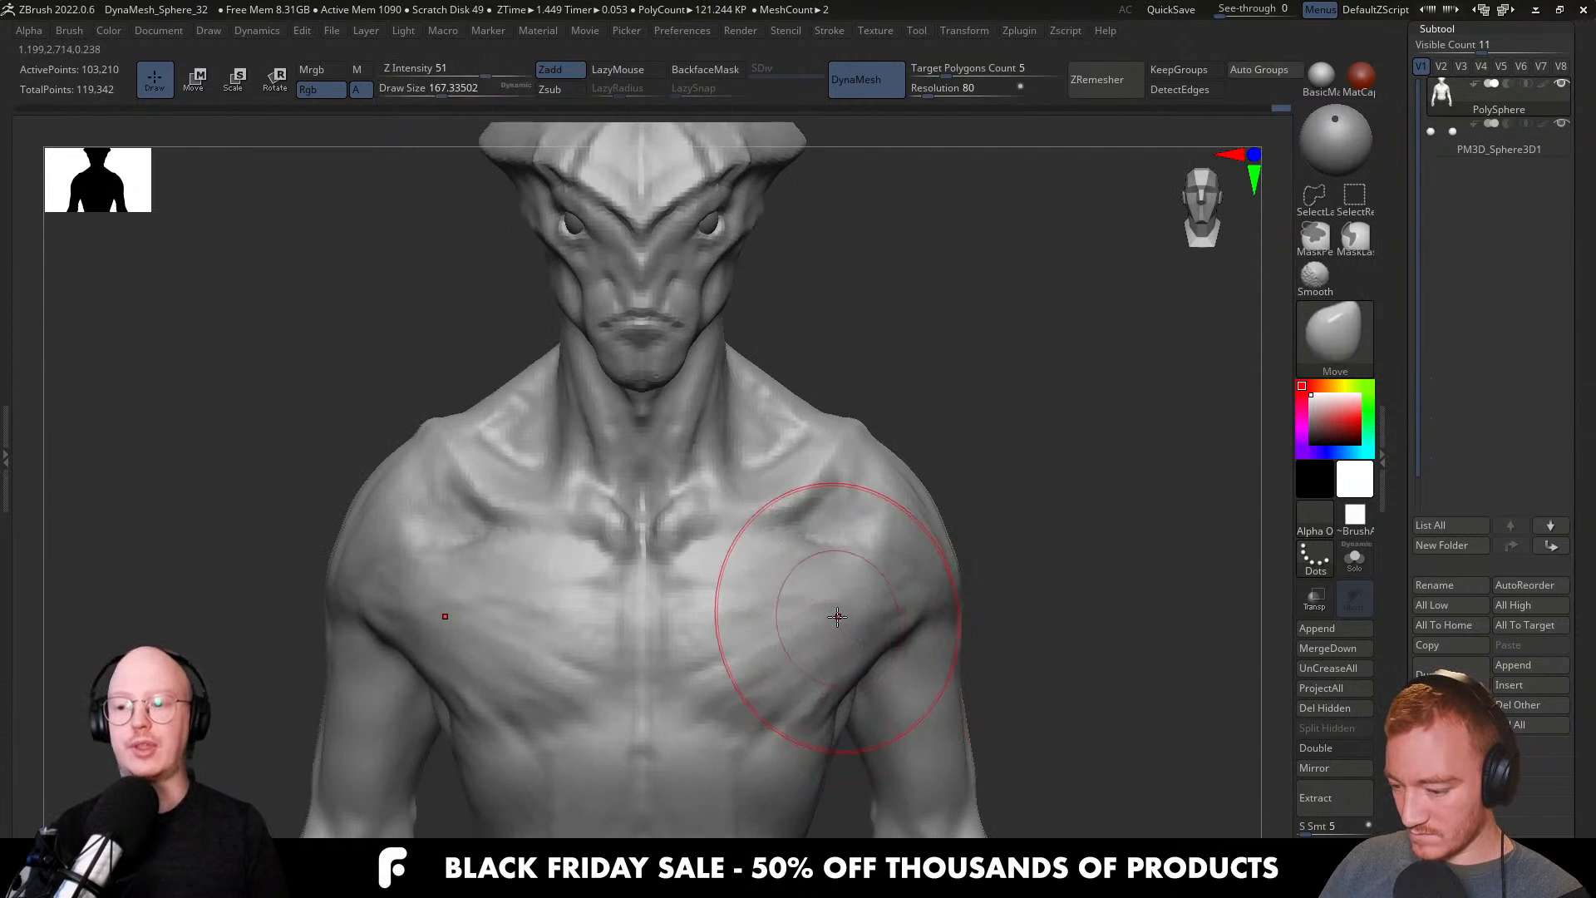
pyautogui.moveTo(884, 588)
pyautogui.mouseDown(button='right')
pyautogui.moveTo(876, 547)
pyautogui.moveTo(791, 549)
pyautogui.mouseUp(button='right')
# Adjust the trapezius and top of the shoulder with a smaller Move brush.
pyautogui.press('s')
pyautogui.moveTo(816, 541); pyautogui.dragTo(804, 541)
pyautogui.moveTo(864, 472); pyautogui.dragTo(861, 483)
pyautogui.press('s')
pyautogui.moveTo(800, 540); pyautogui.dragTo(809, 520)
pyautogui.moveTo(839, 510)
pyautogui.mouseDown(button='right')
pyautogui.moveTo(845, 533)
pyautogui.moveTo(828, 510)
pyautogui.moveTo(855, 498)
pyautogui.moveTo(868, 405)
pyautogui.moveTo(849, 464)
pyautogui.moveTo(818, 454)
pyautogui.moveTo(843, 485)
pyautogui.mouseUp(button='right')
# Build up the trapezius and top of the shoulder with the ClayBuildup brush at a draw size of about 87.
pyautogui.press('b')
pyautogui.press('c')
pyautogui.press('b')
pyautogui.press('s')
pyautogui.moveTo(826, 388); pyautogui.dragTo(837, 442)
pyautogui.moveTo(837, 442); pyautogui.dragTo(834, 449, button='right')
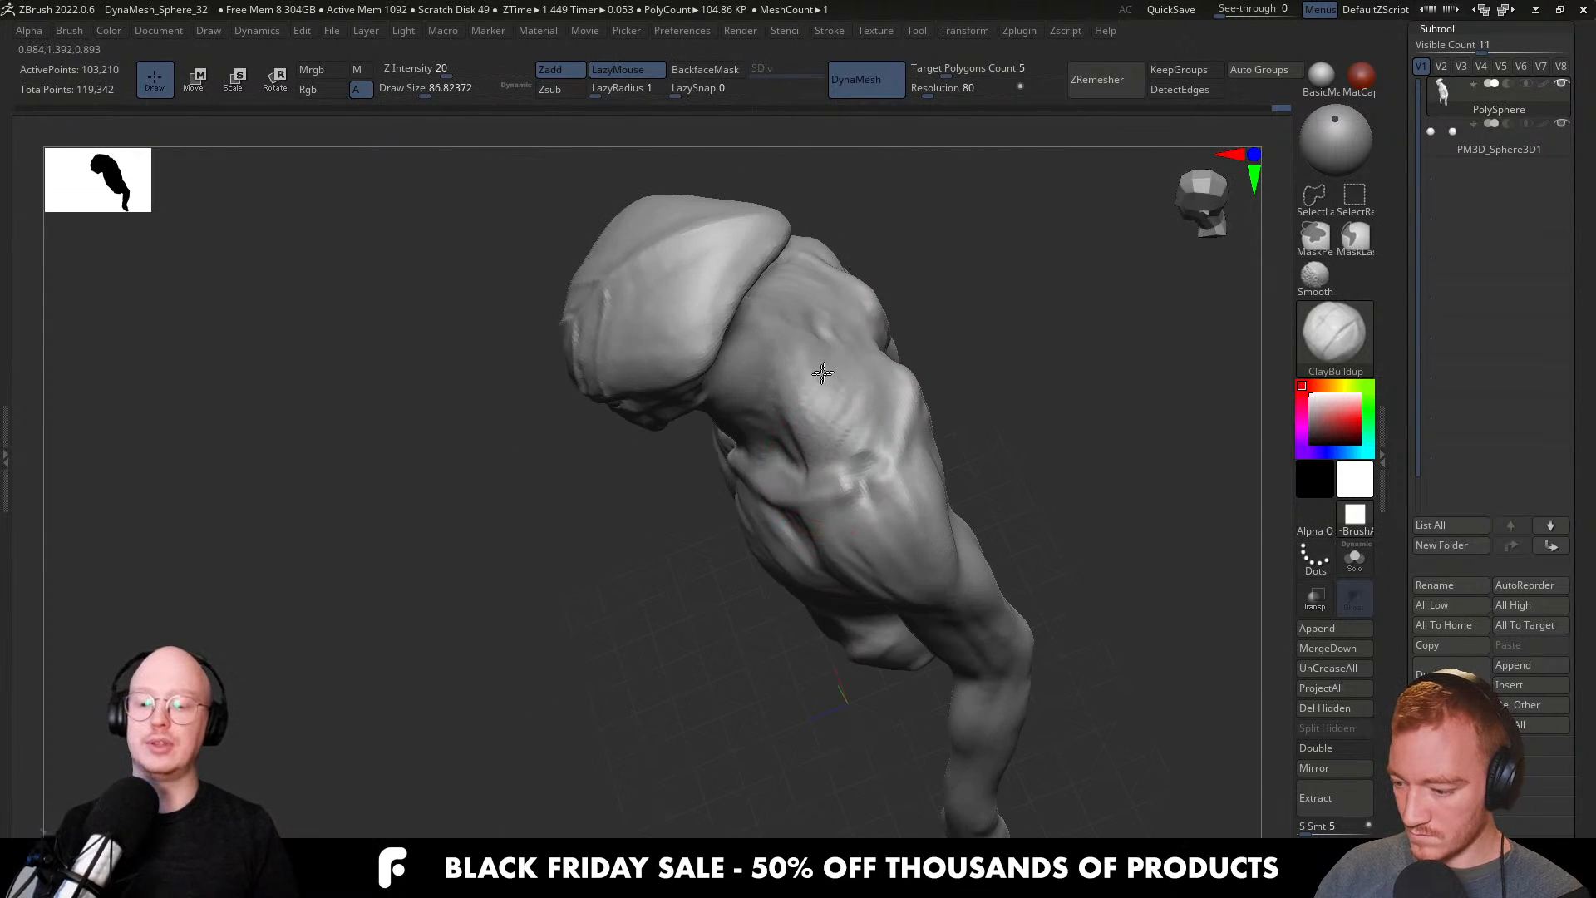
pyautogui.moveTo(801, 360); pyautogui.dragTo(883, 368, button='right')
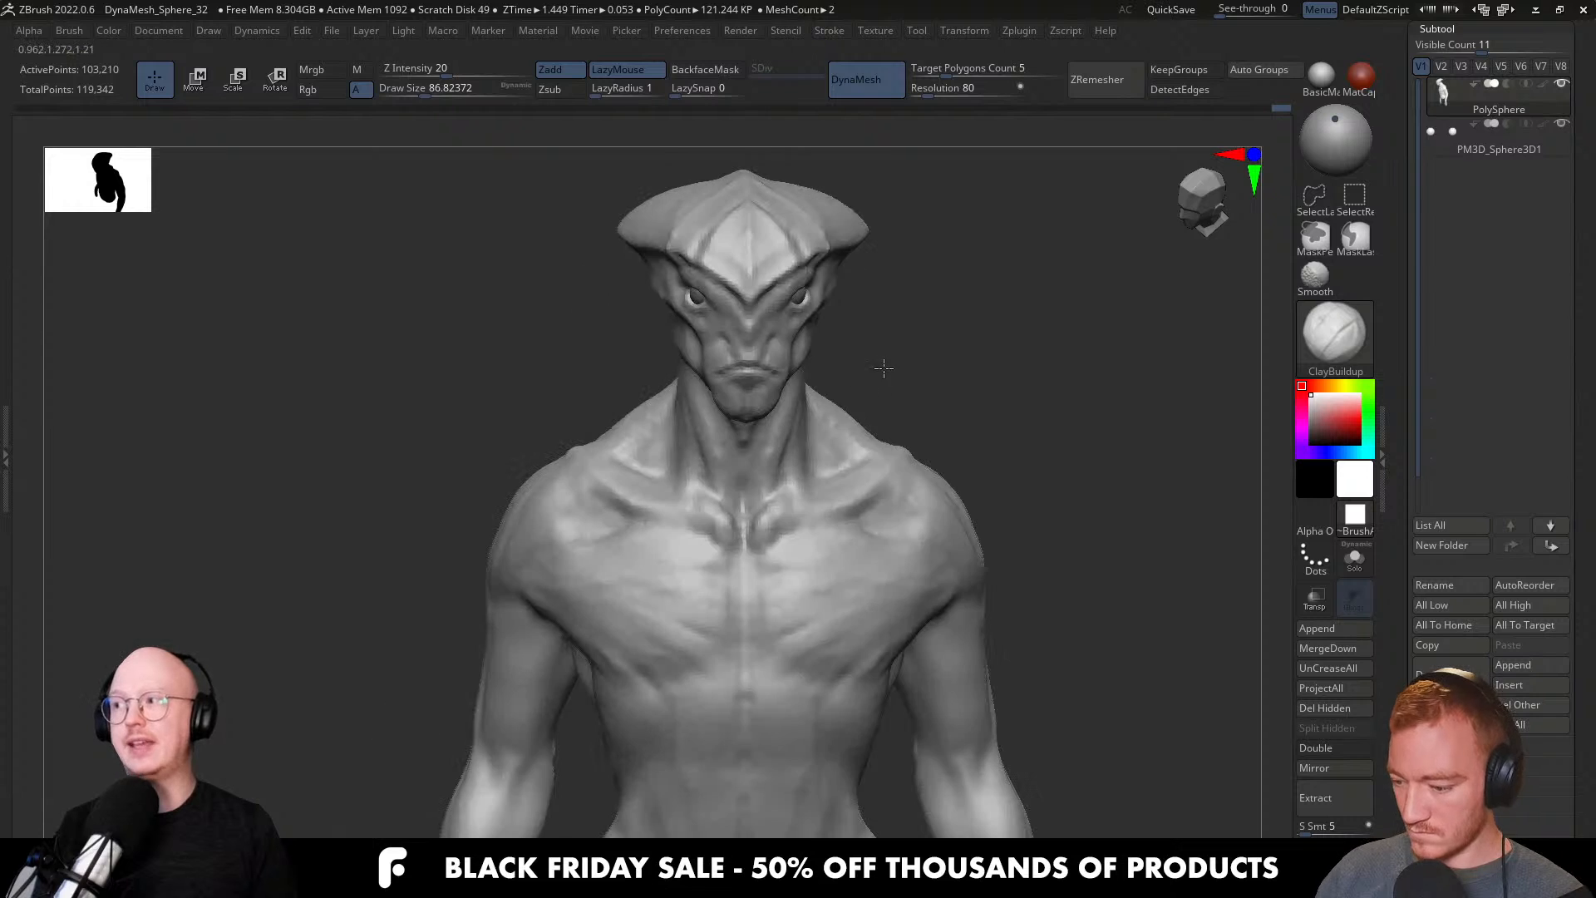
# Adjust the slope between neck and shoulder with the Move brush at a draw size of about 97.
pyautogui.press('b')
pyautogui.press('m')
pyautogui.press('v')
pyautogui.moveTo(891, 446)
pyautogui.mouseDown(button='right')
pyautogui.moveTo(868, 462)
pyautogui.moveTo(876, 449)
pyautogui.mouseUp(button='right')
pyautogui.moveTo(887, 374); pyautogui.dragTo(895, 363)
pyautogui.moveTo(895, 363)
pyautogui.mouseDown(button='right')
pyautogui.moveTo(955, 356)
pyautogui.moveTo(929, 564)
pyautogui.mouseUp(button='right')
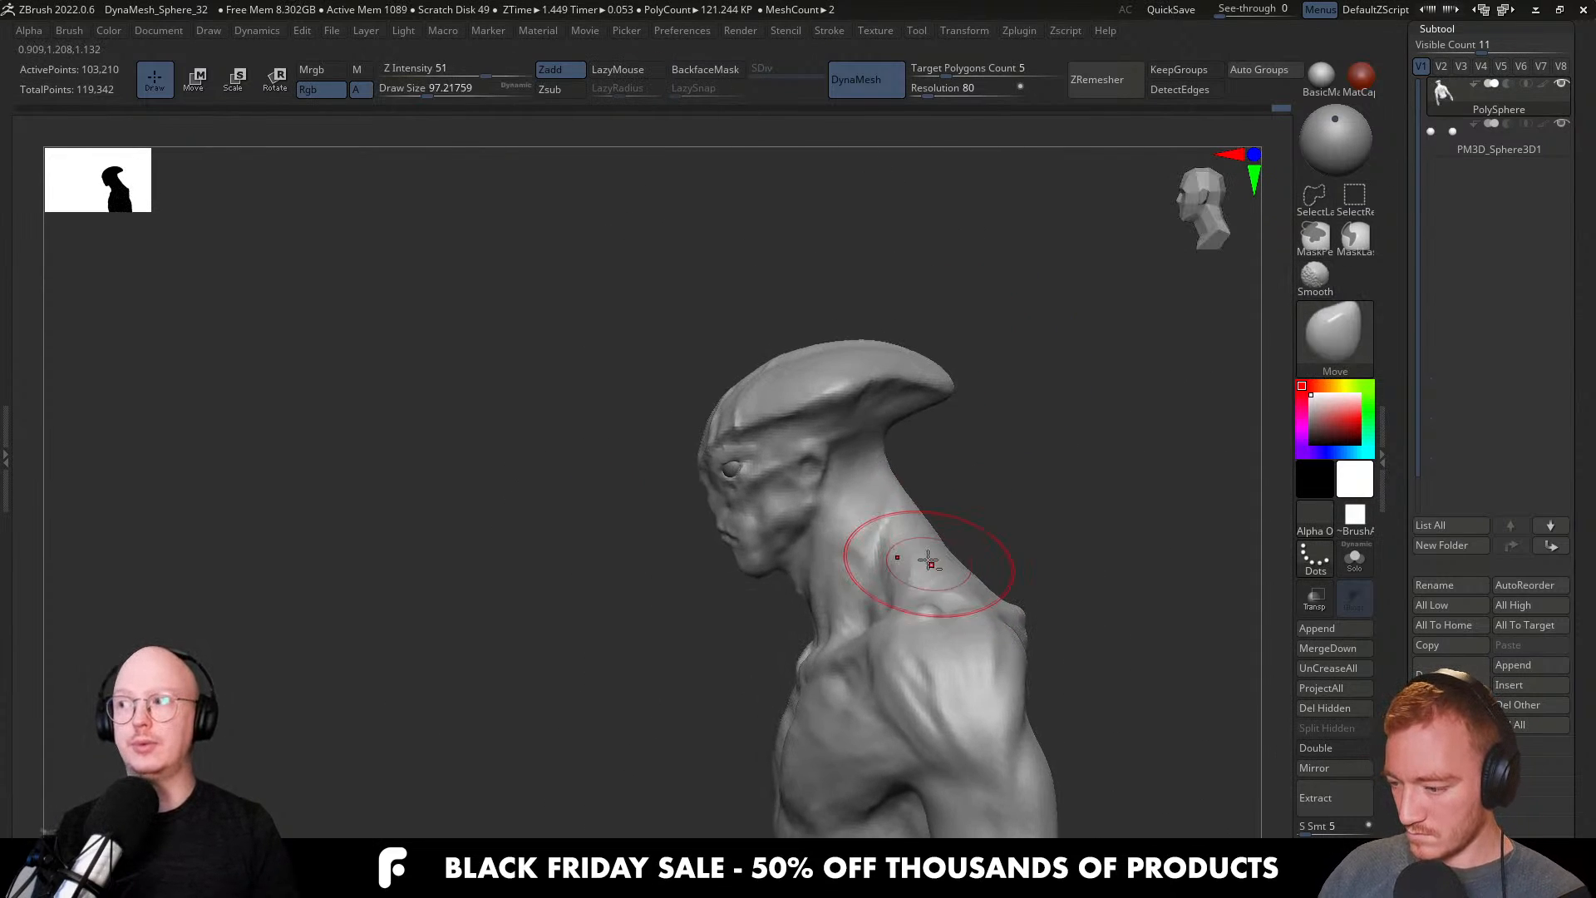
# Build up the side of the neck with the ClayBuildup brush at a draw size of about 97.
pyautogui.press('b')
pyautogui.press('c')
pyautogui.press('b')
pyautogui.moveTo(905, 441)
pyautogui.mouseDown(button='right')
pyautogui.moveTo(923, 452)
pyautogui.moveTo(929, 379)
pyautogui.mouseUp(button='right')
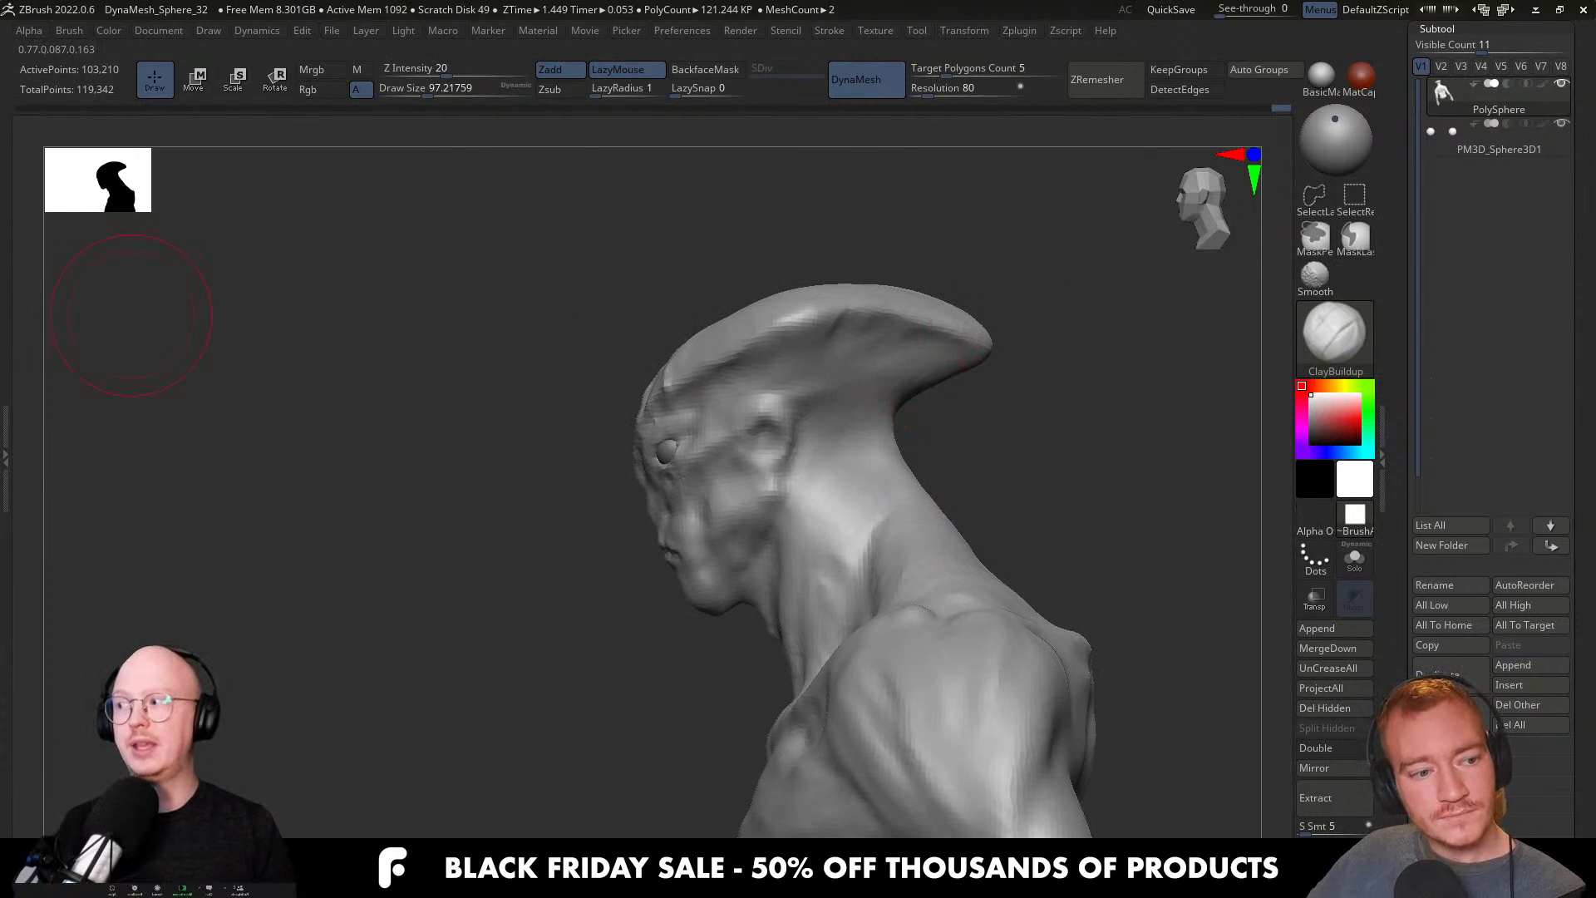
# Switch to the browser window showing the Advanced Character Creation course page.
pyautogui.hotkey('alt', 'Tab')
pyautogui.hotkey('alt', 'Tab')
pyautogui.hotkey('alt', 'Tab')
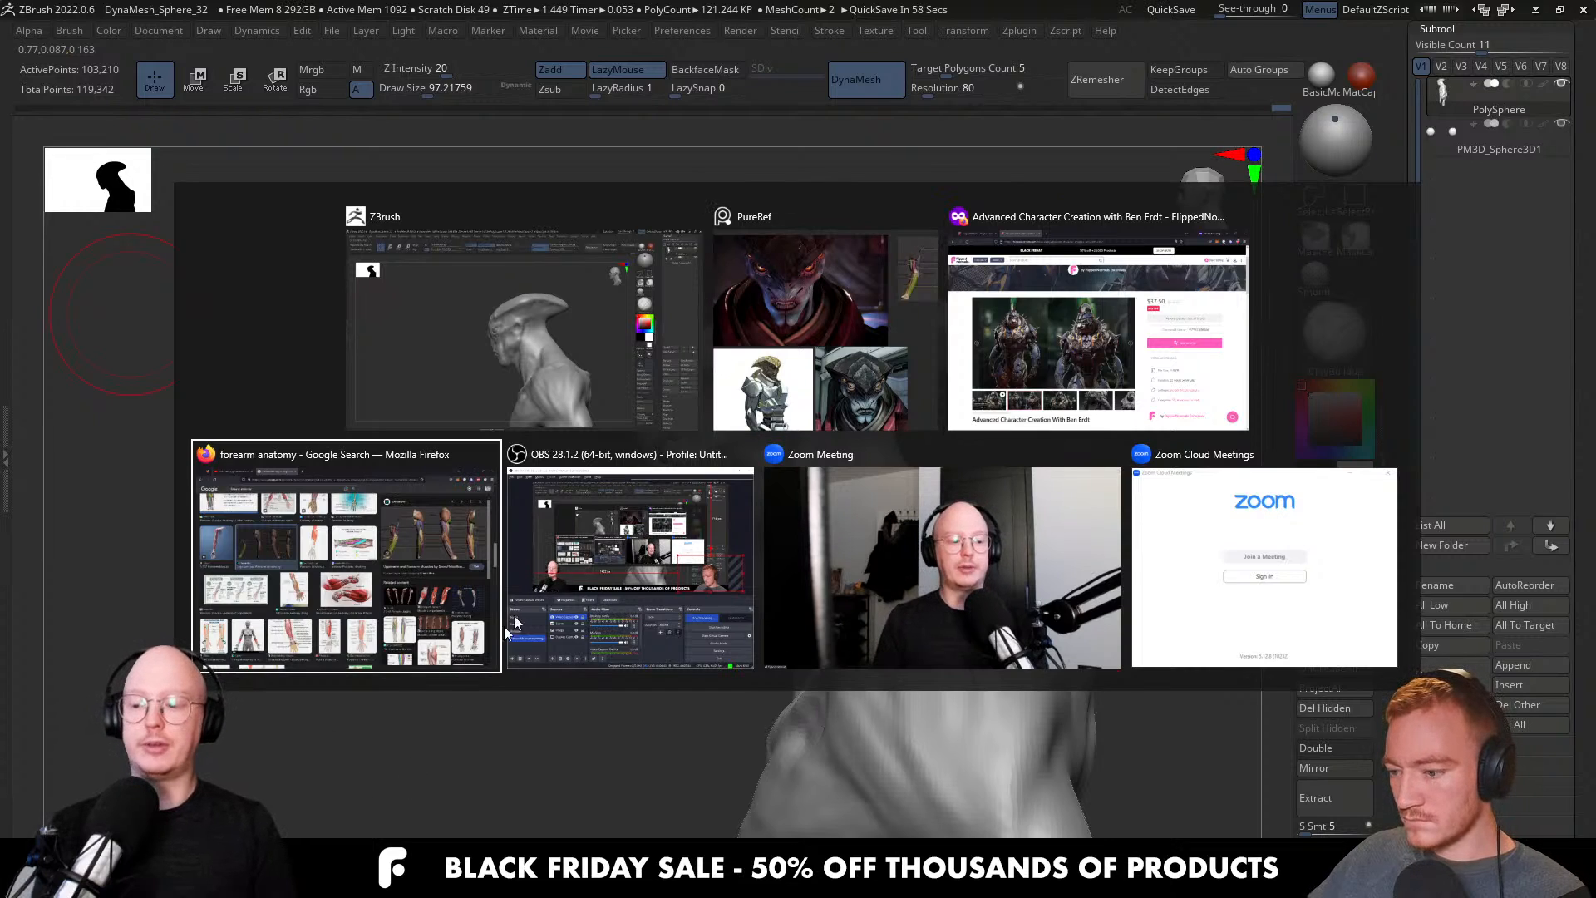
pyautogui.click(1093, 343)
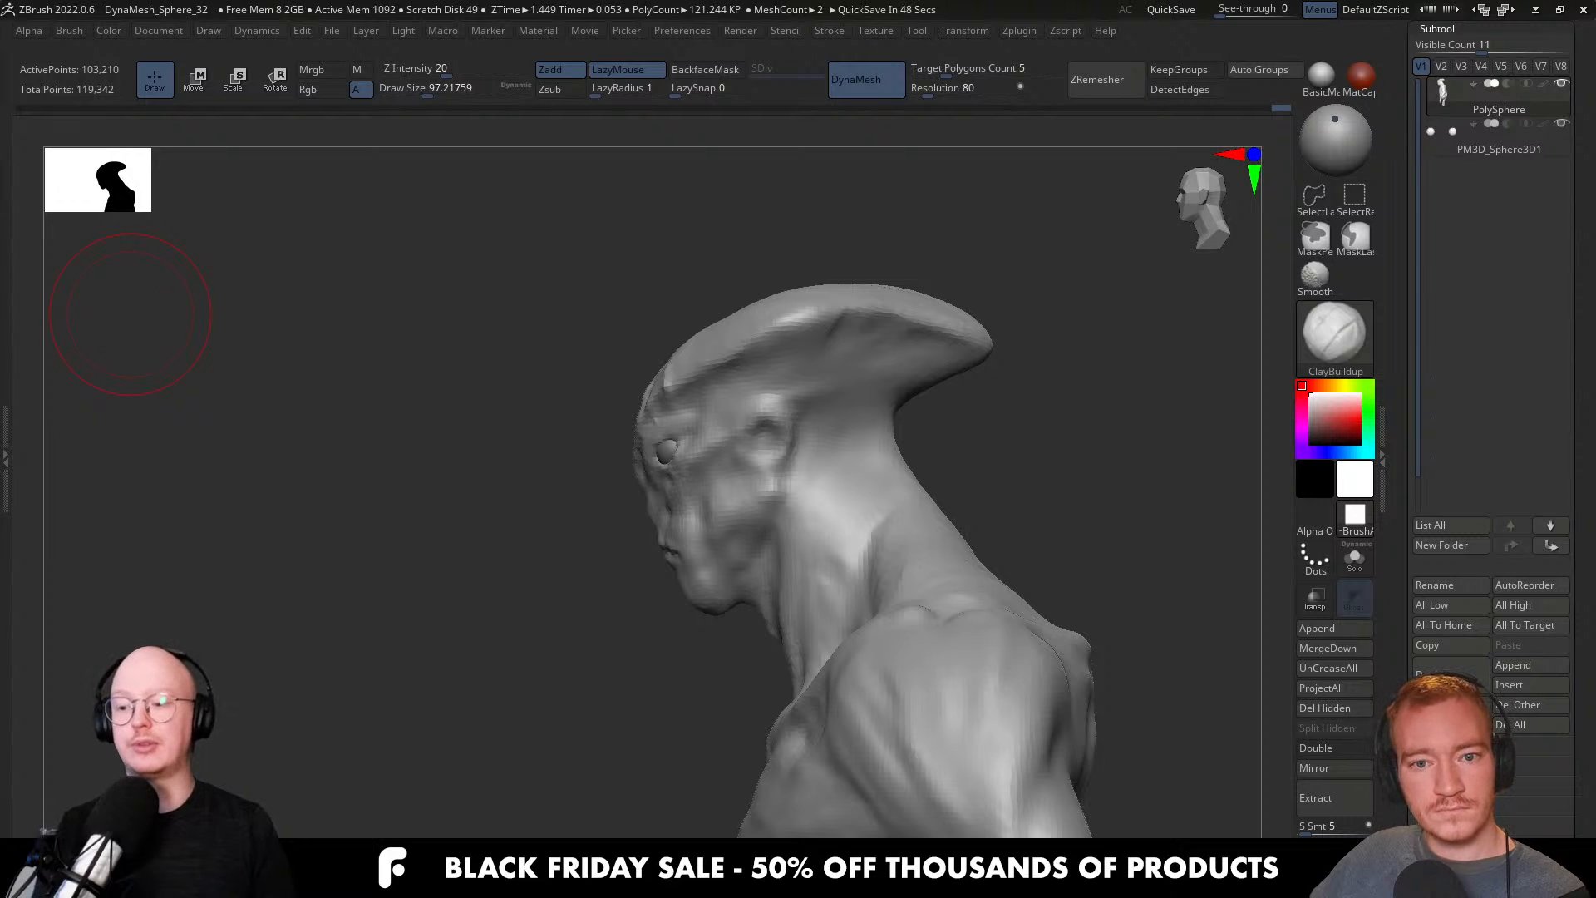
# Reshape the back of the neck below the head crest in side view with the Move brush at a draw size of about 140.
pyautogui.moveTo(881, 504)
pyautogui.mouseDown(button='right')
pyautogui.moveTo(909, 562)
pyautogui.moveTo(899, 519)
pyautogui.moveTo(940, 574)
pyautogui.mouseUp(button='right')
pyautogui.press('b')
pyautogui.press('m')
pyautogui.press('v')
pyautogui.press(']')
pyautogui.press(']')
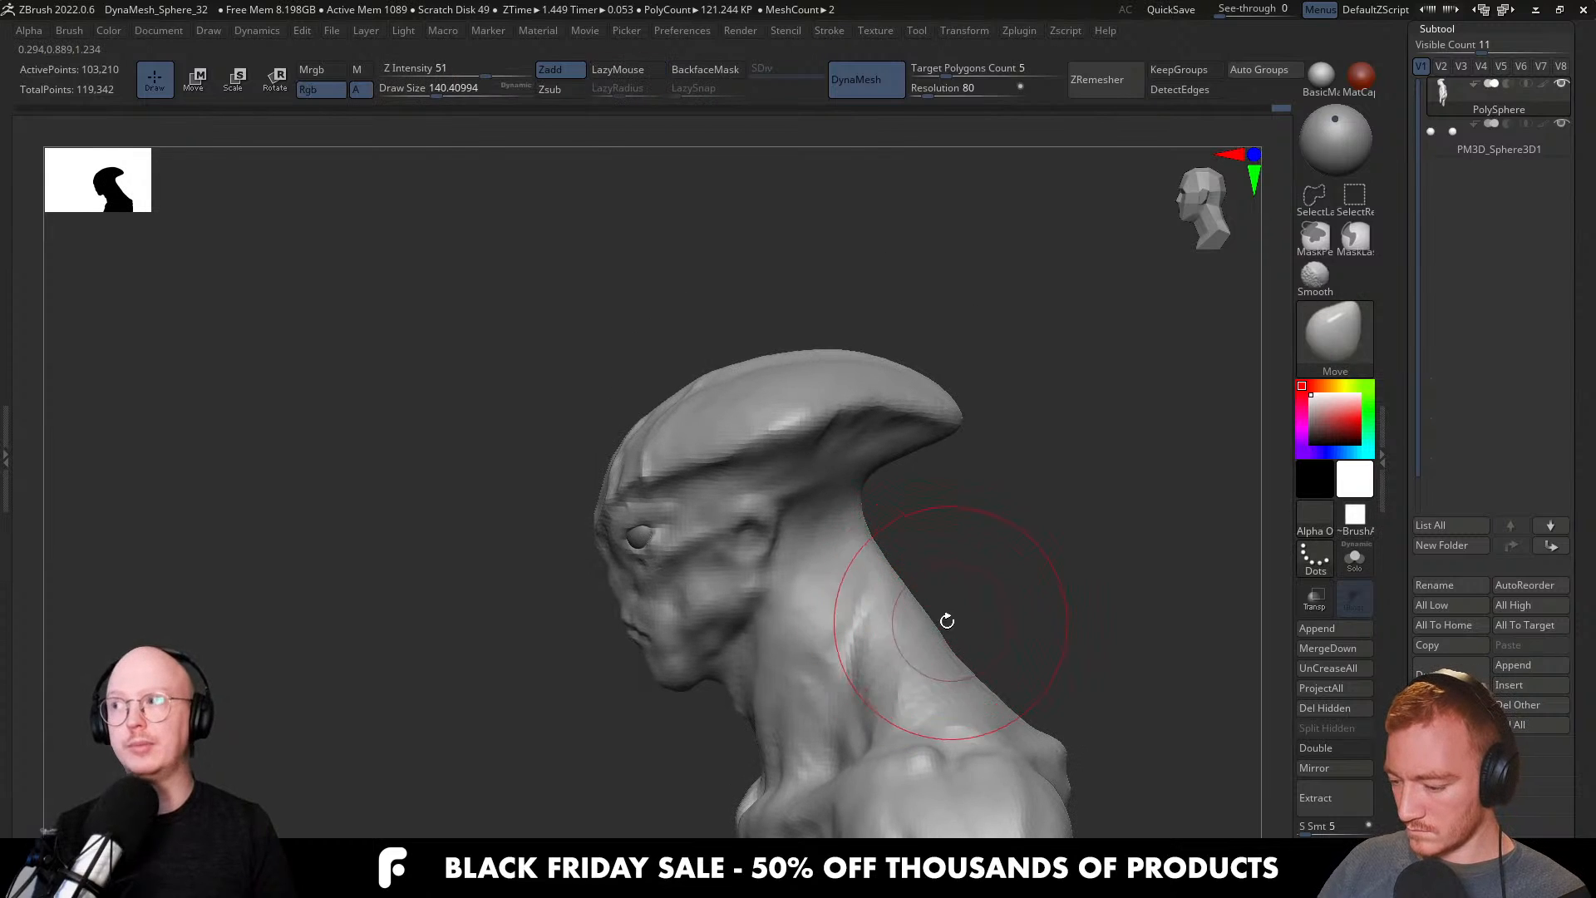
pyautogui.moveTo(886, 552); pyautogui.dragTo(873, 541)
# Sculpt muscle strands running from under the head crest down the neck with the ClayBuildup brush at a draw size of about 41.
pyautogui.press('b')
pyautogui.press('c')
pyautogui.press('b')
pyautogui.moveTo(886, 536); pyautogui.dragTo(892, 452, button='right')
pyautogui.press('s')
pyautogui.moveTo(934, 461)
pyautogui.mouseDown()
pyautogui.moveTo(867, 449)
pyautogui.moveTo(889, 457)
pyautogui.mouseUp()
pyautogui.moveTo(889, 457); pyautogui.dragTo(926, 456, button='right')
pyautogui.moveTo(865, 418); pyautogui.dragTo(963, 546)
pyautogui.moveTo(960, 465); pyautogui.dragTo(989, 545)
pyautogui.moveTo(856, 516); pyautogui.dragTo(912, 491, button='right')
pyautogui.moveTo(912, 491)
pyautogui.mouseDown()
pyautogui.moveTo(922, 463)
pyautogui.moveTo(880, 532)
pyautogui.moveTo(846, 522)
pyautogui.mouseUp()
pyautogui.moveTo(802, 507); pyautogui.dragTo(837, 512, button='right')
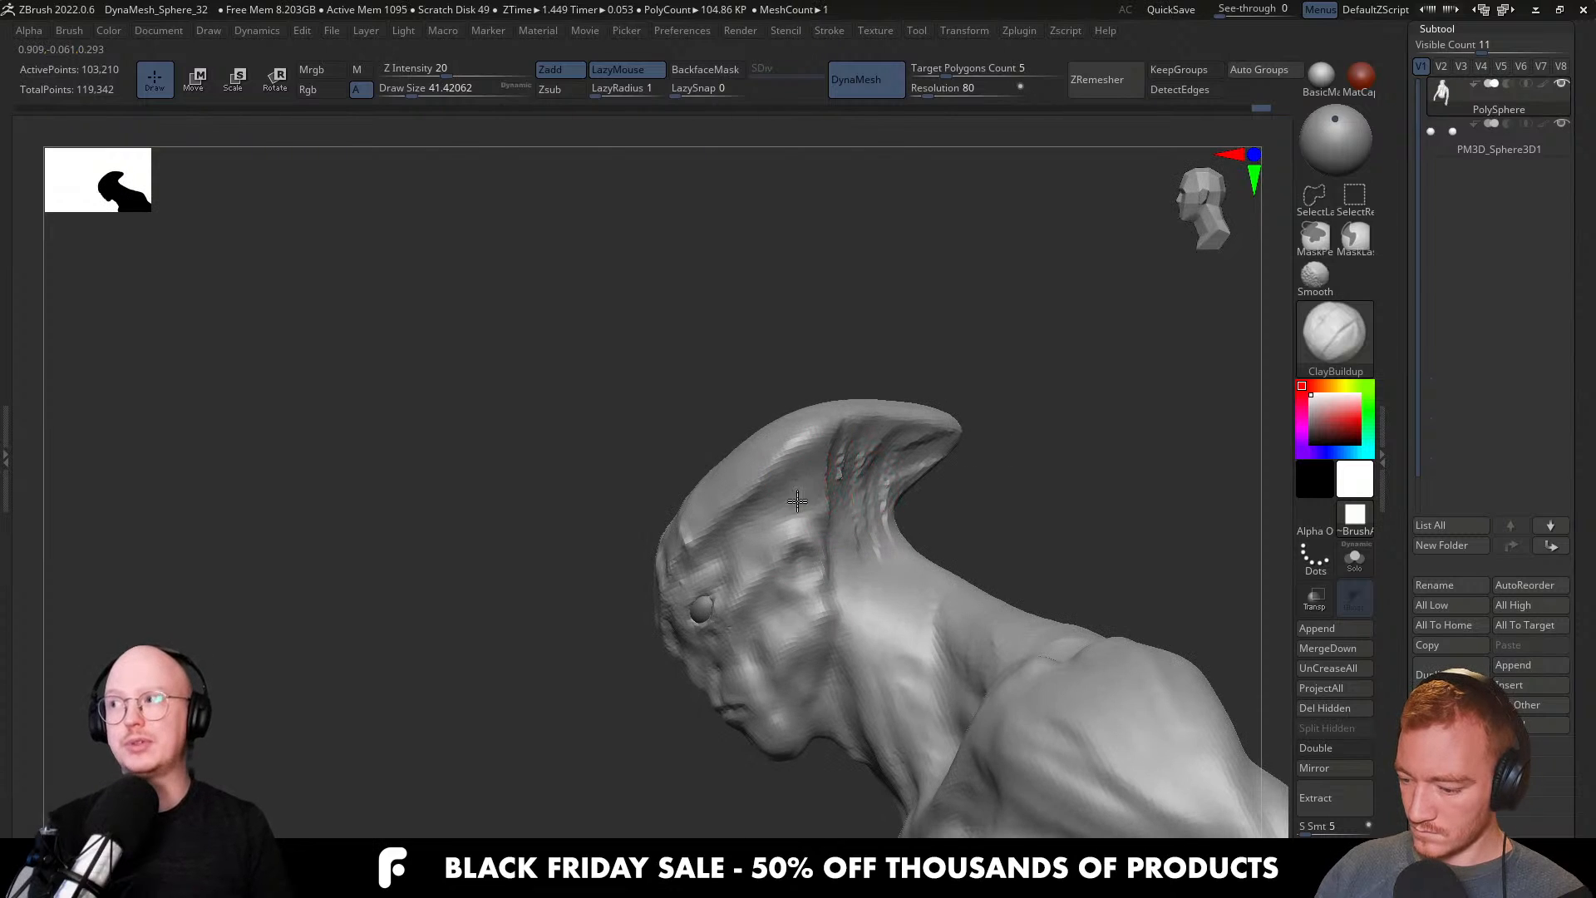
# Sharpen the lower edge of the head crest from the back toward the brow with the ClayBuildup brush at a draw size of about 13.
pyautogui.moveTo(749, 534); pyautogui.dragTo(814, 470, button='right')
pyautogui.press('s')
pyautogui.moveTo(839, 446); pyautogui.dragTo(834, 447)
pyautogui.moveTo(848, 454); pyautogui.dragTo(873, 463, button='right')
pyautogui.press('s')
pyautogui.moveTo(866, 453); pyautogui.dragTo(859, 453)
pyautogui.moveTo(817, 471); pyautogui.dragTo(841, 456, button='right')
pyautogui.moveTo(841, 456); pyautogui.dragTo(796, 482)
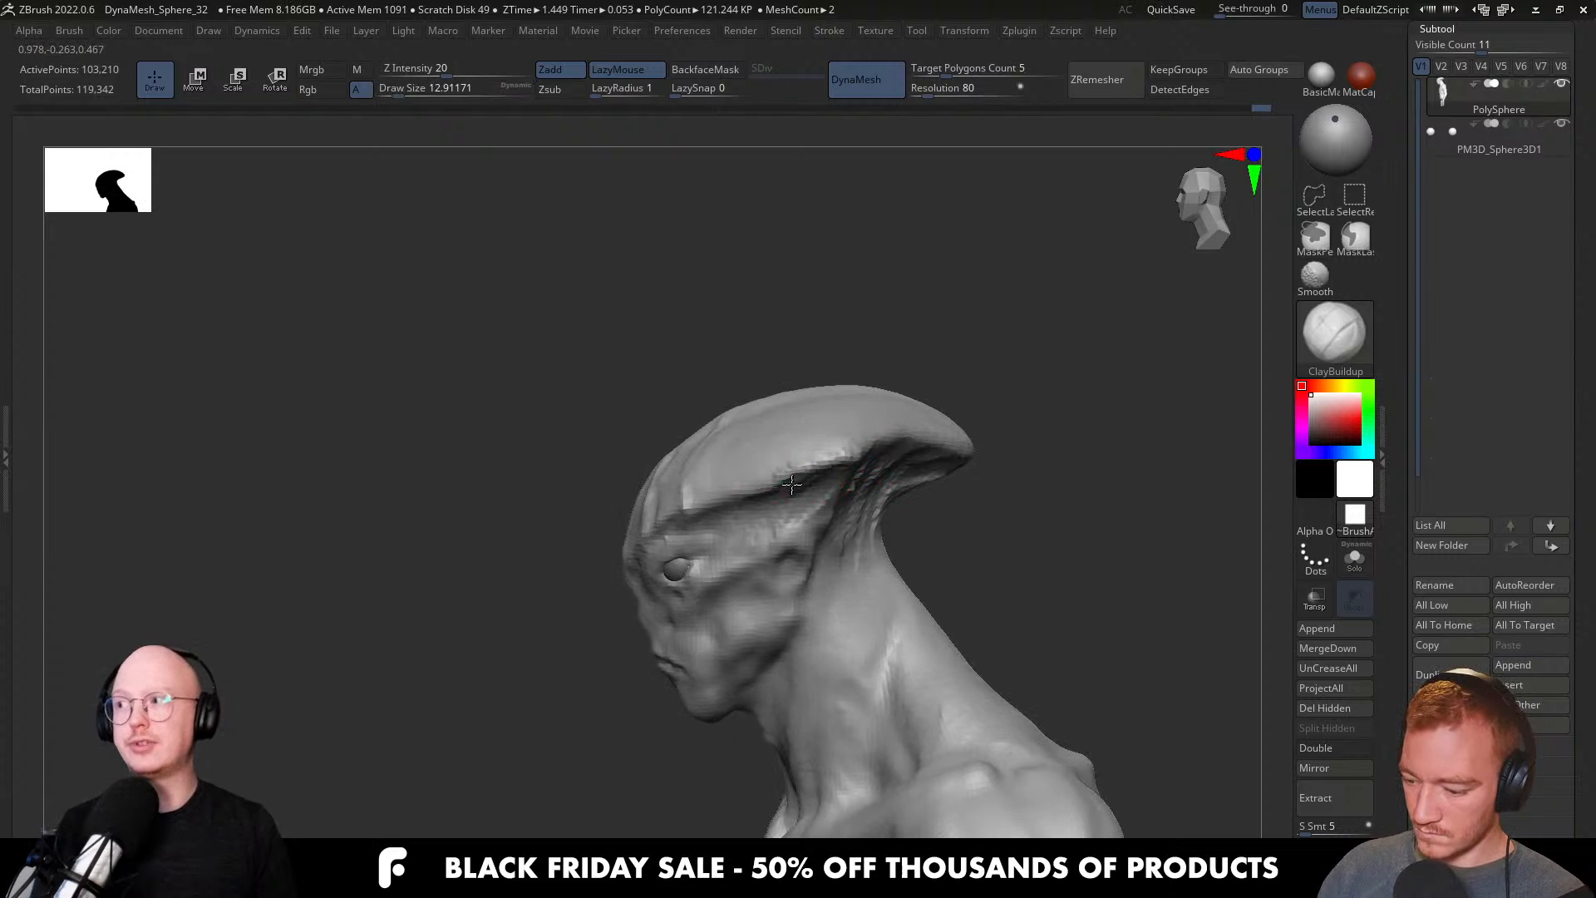
pyautogui.moveTo(754, 493); pyautogui.dragTo(786, 492, button='right')
pyautogui.moveTo(759, 491); pyautogui.dragTo(701, 507)
pyautogui.moveTo(700, 506); pyautogui.dragTo(741, 494, button='right')
pyautogui.moveTo(740, 493); pyautogui.dragTo(712, 501)
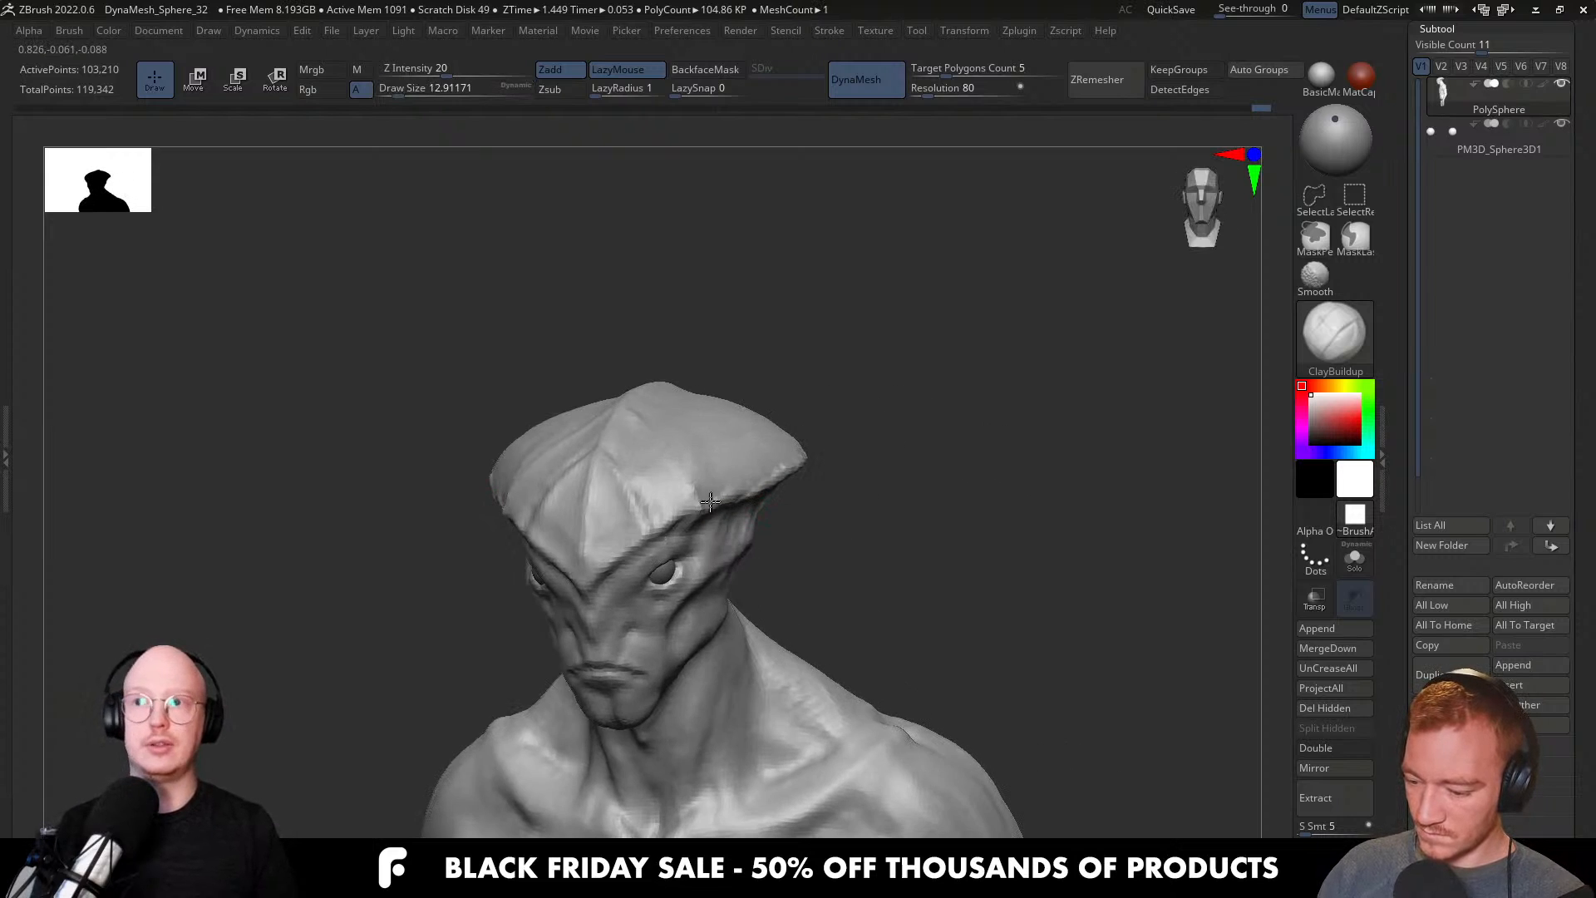
# Carve creases under the brow ridge and around the eye with the DamStandard brush at a draw size of about 39.
pyautogui.moveTo(761, 516)
pyautogui.mouseDown(button='right')
pyautogui.moveTo(694, 643)
pyautogui.moveTo(717, 541)
pyautogui.moveTo(710, 469)
pyautogui.moveTo(698, 499)
pyautogui.moveTo(673, 502)
pyautogui.mouseUp(button='right')
pyautogui.press('b')
pyautogui.press('d')
pyautogui.press('s')
pyautogui.press('s')
pyautogui.click(717, 542)
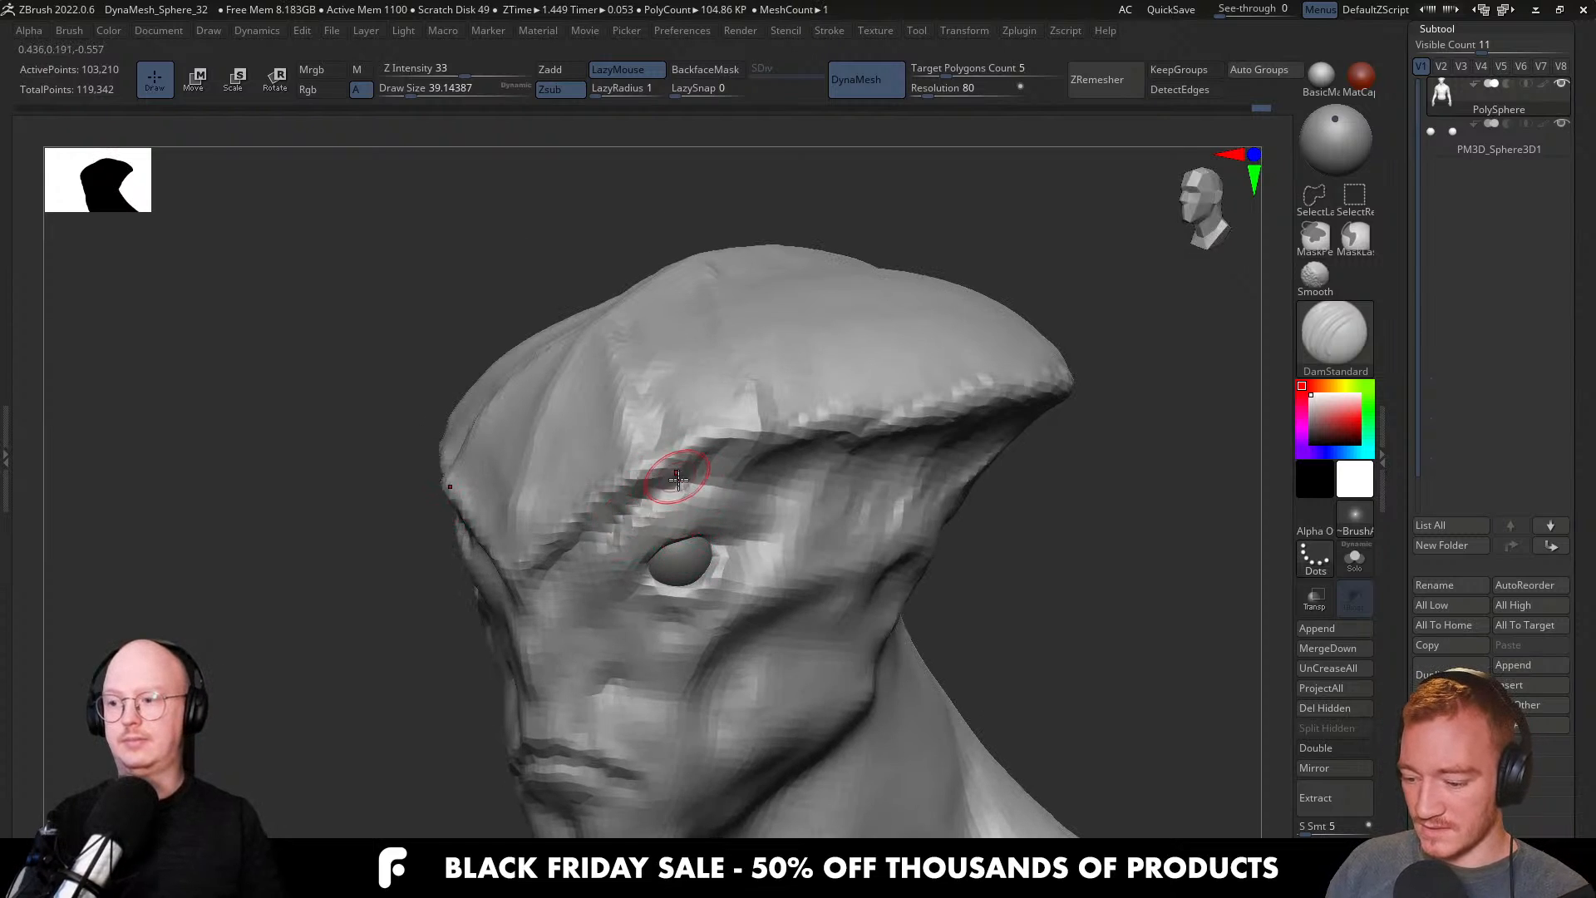
pyautogui.moveTo(656, 515); pyautogui.dragTo(646, 534, button='right')
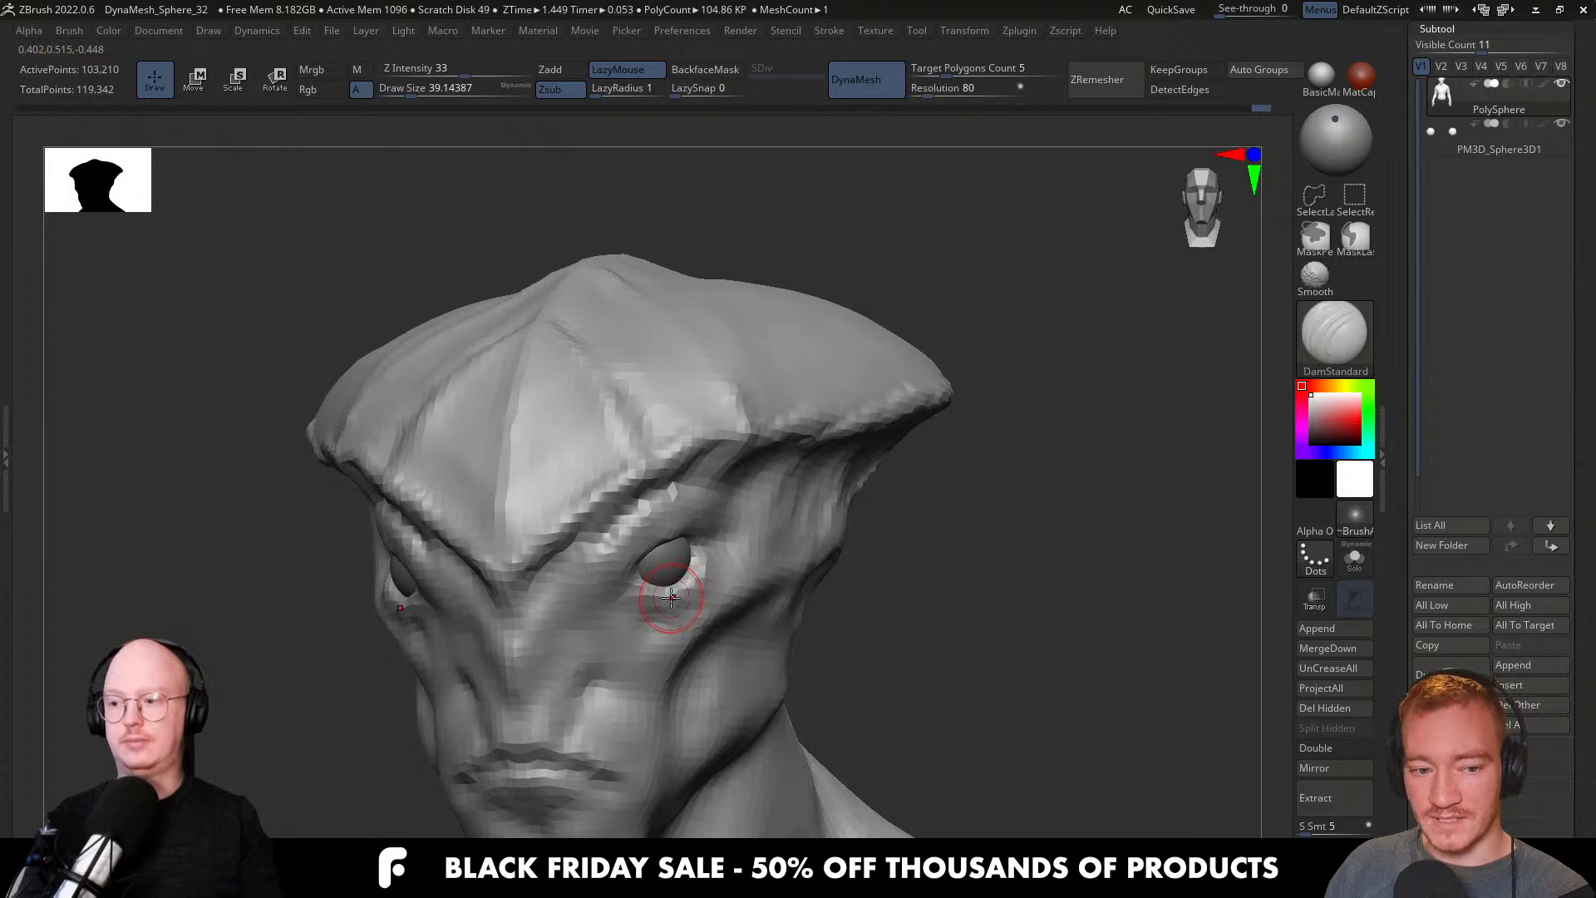
# Cut eyelid folds and eye corner creases with the DamStandard brush at a draw size of about 33.
pyautogui.moveTo(640, 568)
pyautogui.mouseDown(button='right')
pyautogui.moveTo(657, 603)
pyautogui.moveTo(634, 574)
pyautogui.moveTo(603, 600)
pyautogui.moveTo(629, 607)
pyautogui.moveTo(615, 599)
pyautogui.moveTo(644, 557)
pyautogui.moveTo(677, 567)
pyautogui.moveTo(714, 517)
pyautogui.mouseUp(button='right')
pyautogui.press('[')
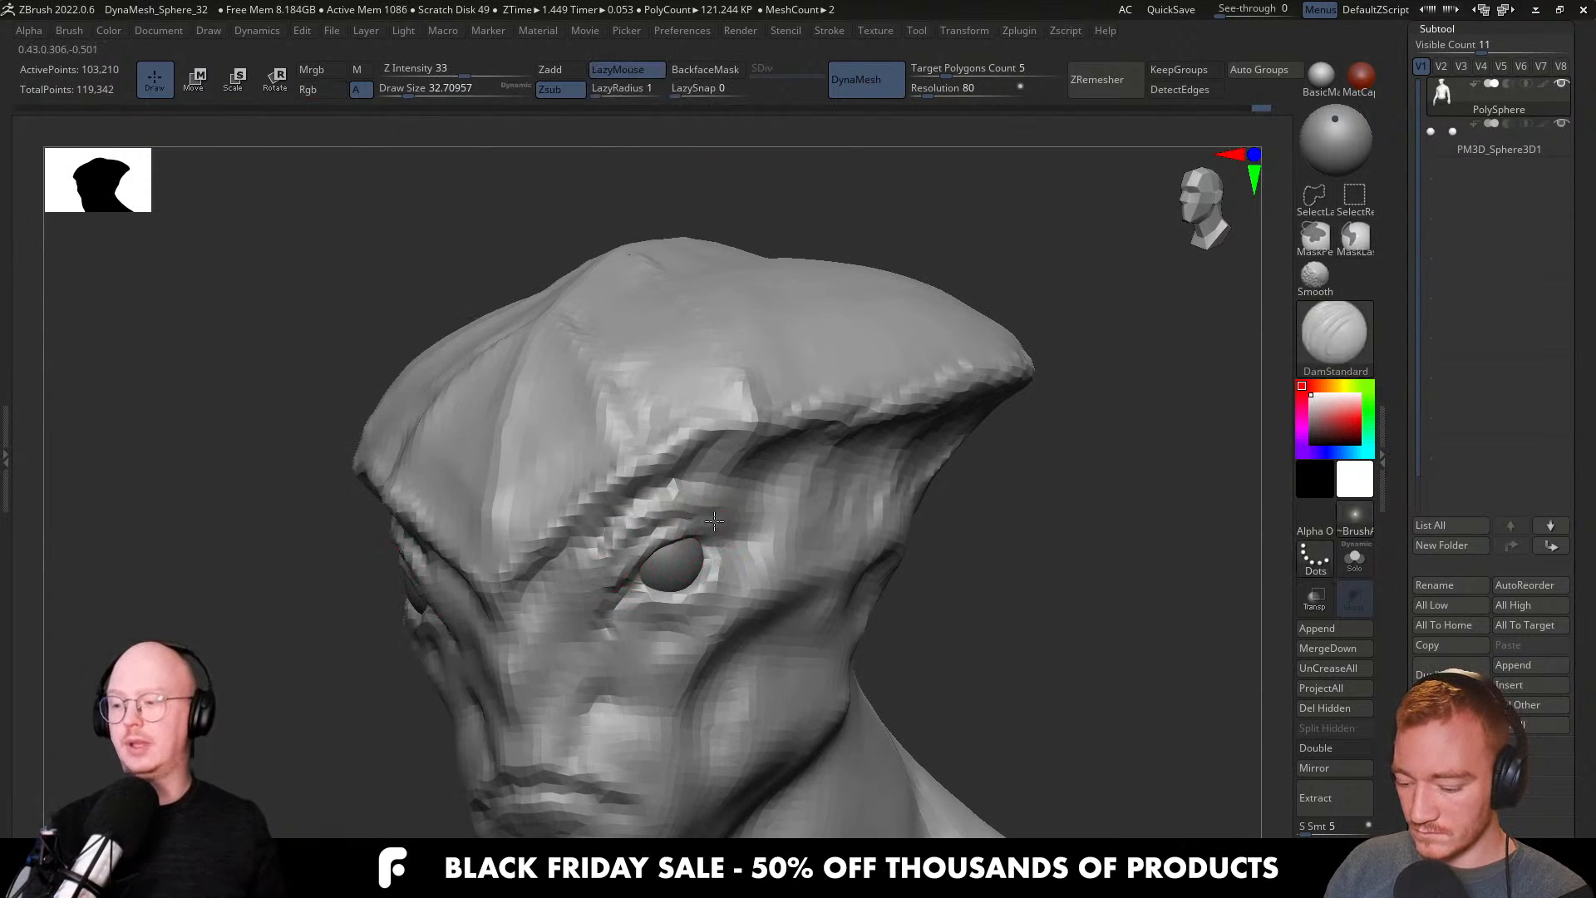
pyautogui.moveTo(655, 574); pyautogui.dragTo(622, 570, button='right')
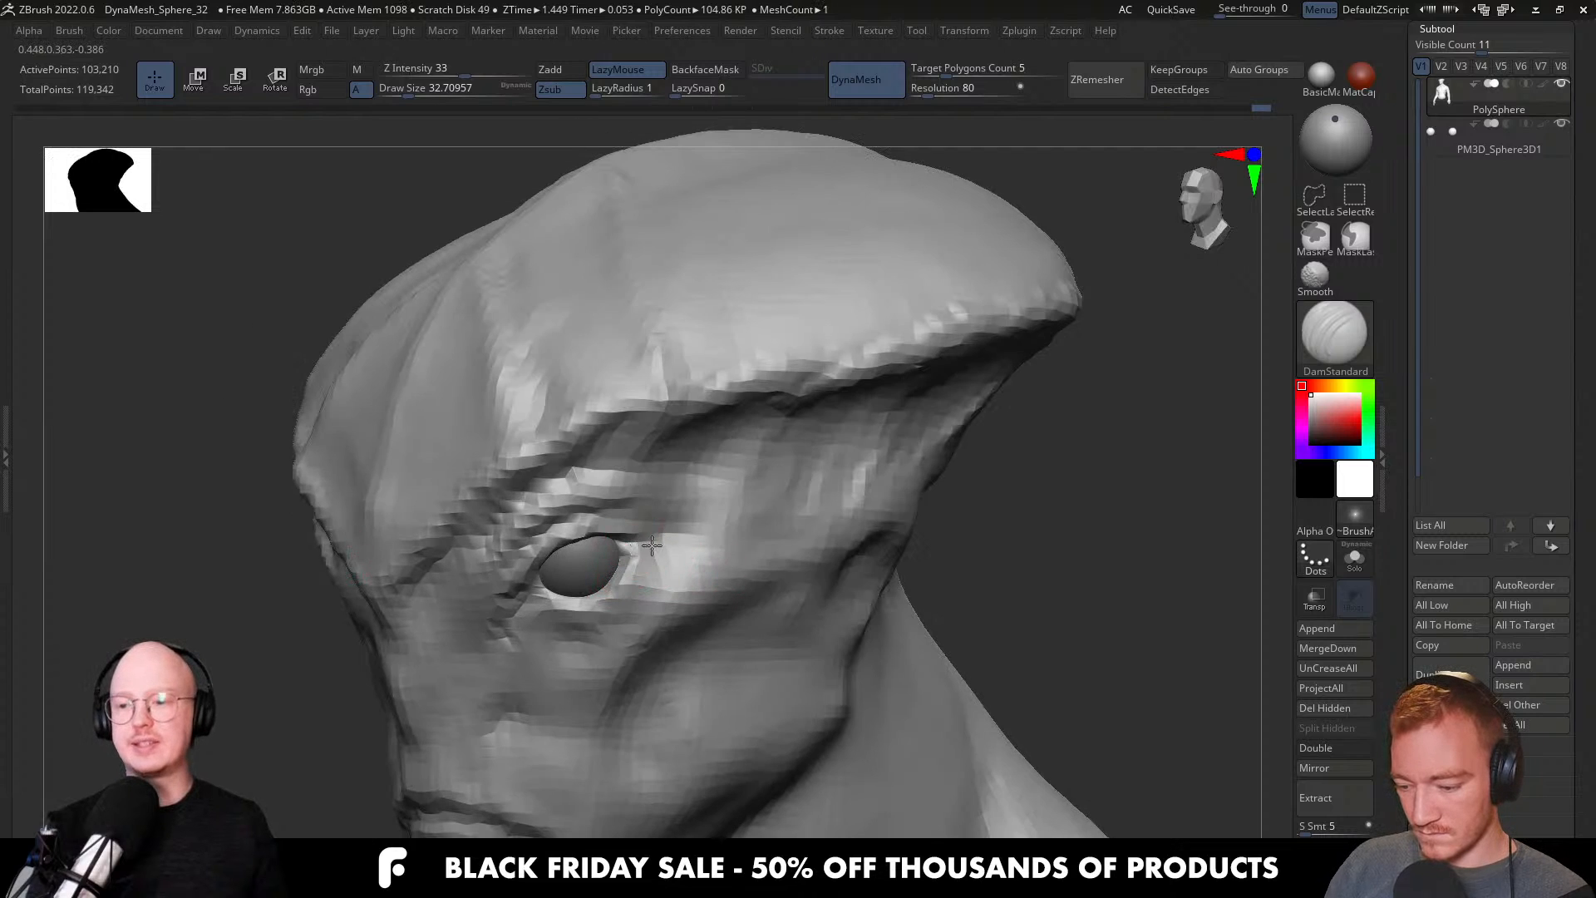
pyautogui.moveTo(544, 598)
pyautogui.mouseDown(button='right')
pyautogui.moveTo(730, 563)
pyautogui.moveTo(745, 588)
pyautogui.moveTo(771, 509)
pyautogui.moveTo(752, 481)
pyautogui.mouseUp(button='right')
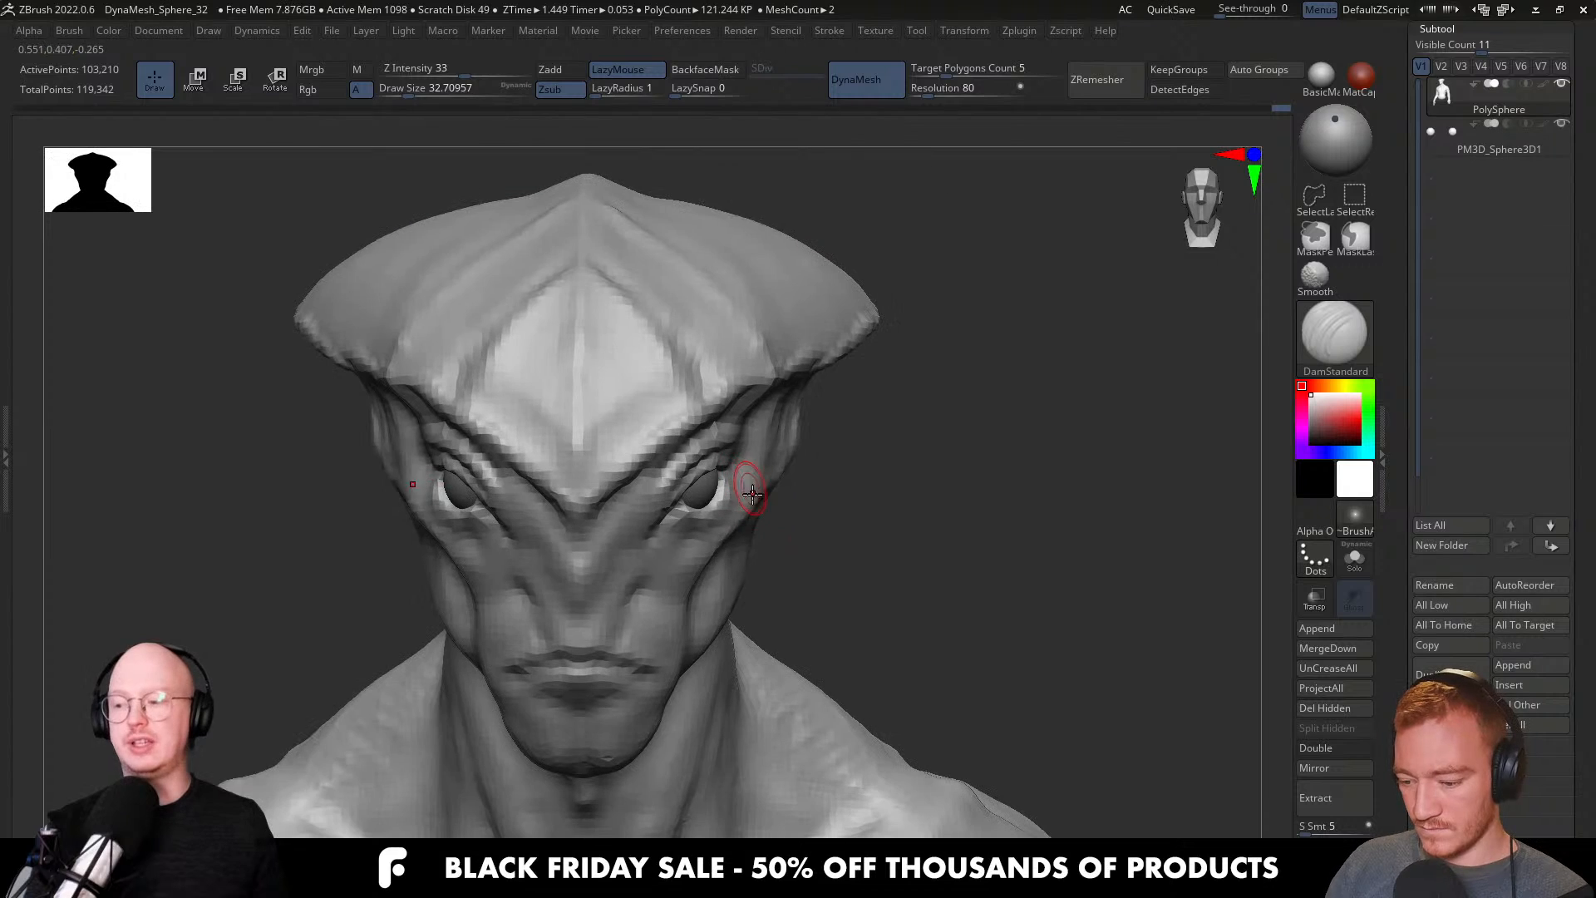
# Reshape the cheek area beside the eye with the Move brush and refine it with ClayBuildup.
pyautogui.press('b')
pyautogui.press('m')
pyautogui.press('v')
pyautogui.press('s')
pyautogui.moveTo(725, 541)
pyautogui.mouseDown()
pyautogui.moveTo(753, 541)
pyautogui.moveTo(695, 534)
pyautogui.moveTo(737, 524)
pyautogui.mouseUp()
pyautogui.press('s')
pyautogui.press('s')
pyautogui.moveTo(736, 525)
pyautogui.mouseDown(button='right')
pyautogui.moveTo(677, 574)
pyautogui.moveTo(657, 519)
pyautogui.moveTo(756, 520)
pyautogui.moveTo(714, 547)
pyautogui.moveTo(748, 524)
pyautogui.moveTo(730, 498)
pyautogui.moveTo(736, 512)
pyautogui.moveTo(704, 503)
pyautogui.moveTo(739, 493)
pyautogui.moveTo(713, 542)
pyautogui.moveTo(731, 516)
pyautogui.mouseUp(button='right')
pyautogui.press('b')
pyautogui.press('c')
pyautogui.press('b')
pyautogui.moveTo(723, 456)
pyautogui.mouseDown(button='right')
pyautogui.moveTo(733, 533)
pyautogui.moveTo(725, 497)
pyautogui.moveTo(759, 512)
pyautogui.moveTo(675, 501)
pyautogui.mouseUp(button='right')
# Carve the nostrils and the folds running down to the mouth with the DamStandard brush at a draw size of about 25.
pyautogui.press('b')
pyautogui.press('d')
pyautogui.press('s')
pyautogui.press('s')
pyautogui.moveTo(675, 532); pyautogui.dragTo(656, 531)
pyautogui.moveTo(656, 531); pyautogui.dragTo(651, 508, button='right')
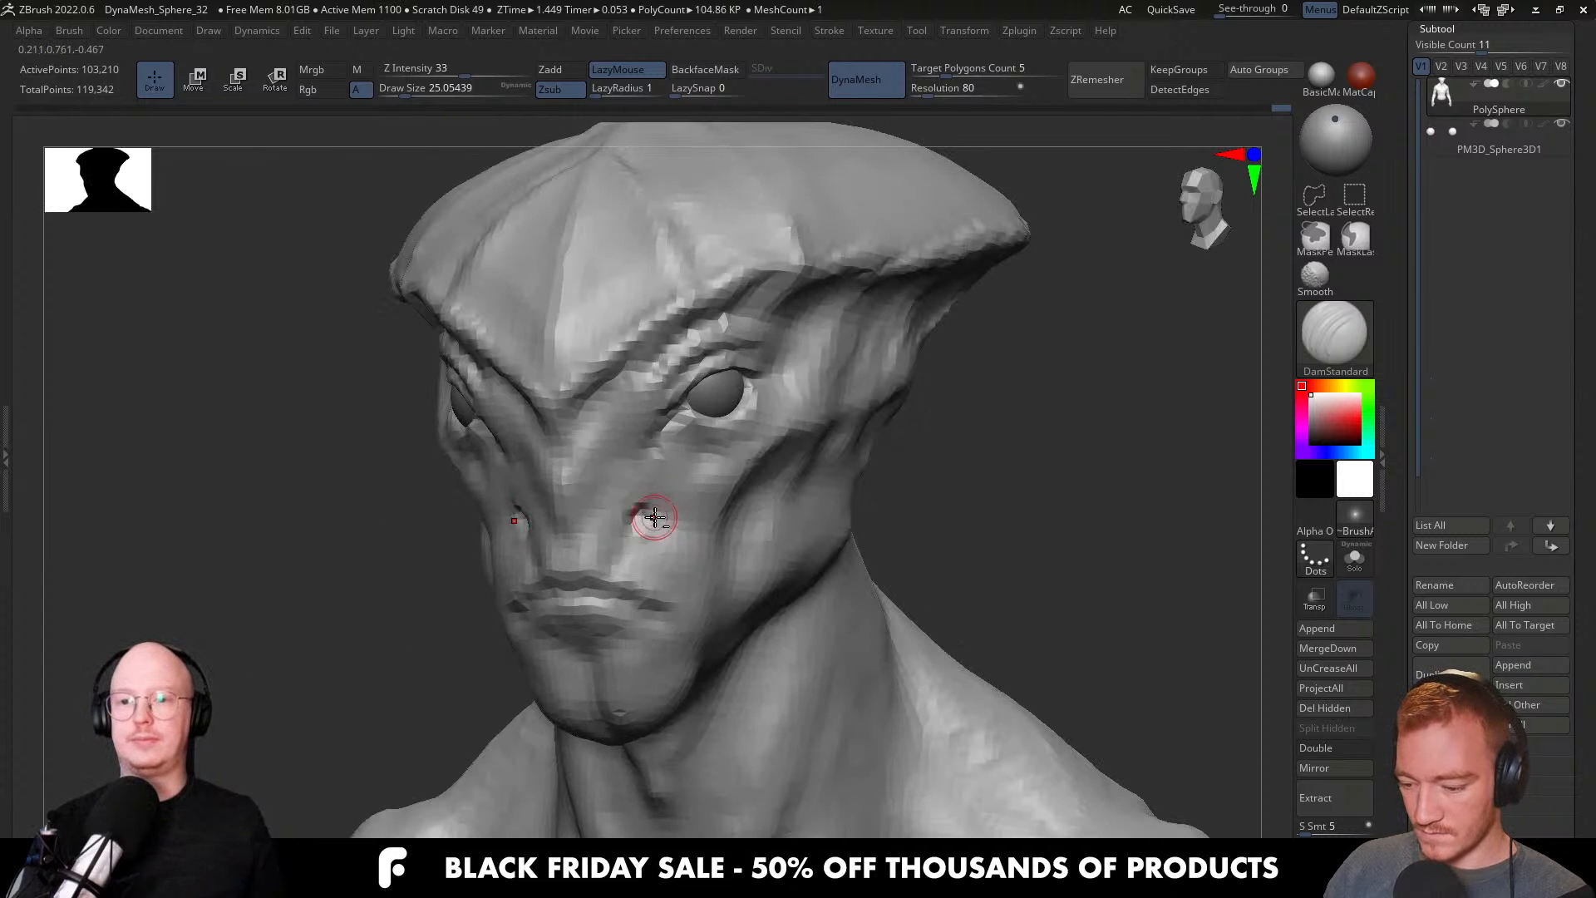
pyautogui.keyDown('shift'); pyautogui.moveTo(616, 547); pyautogui.dragTo(604, 583, button='right'); pyautogui.keyUp('shift')
pyautogui.moveTo(617, 575); pyautogui.dragTo(636, 537)
pyautogui.moveTo(644, 513); pyautogui.dragTo(638, 547, button='right')
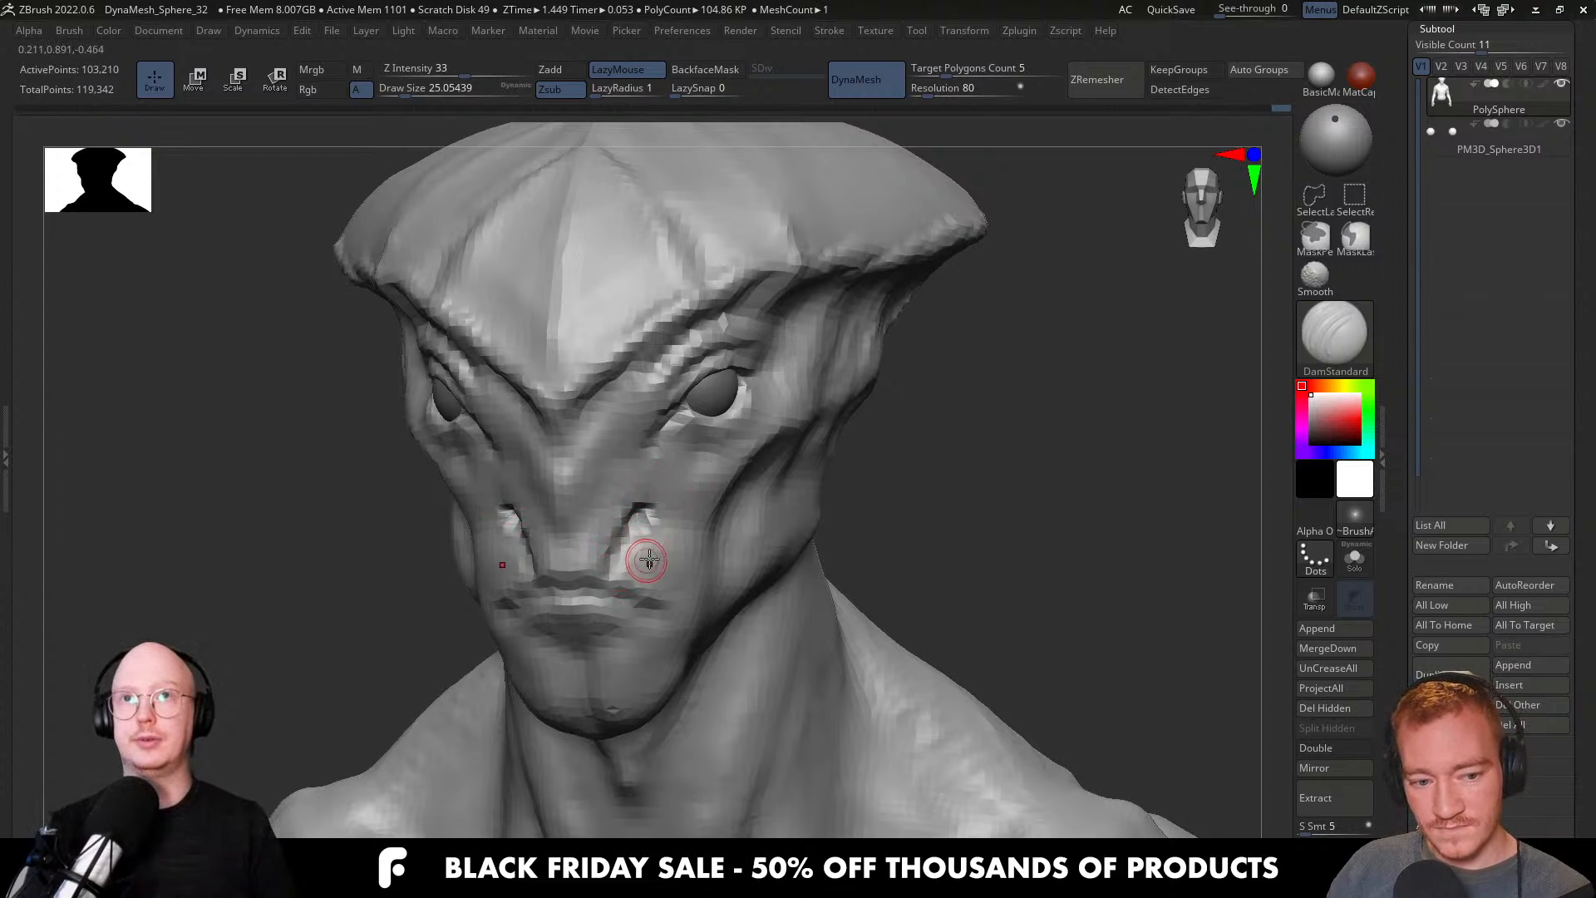
# Reshape the nostrils and the adjoining cheeks with the Move brush at a draw size of about 62.
pyautogui.keyDown('shift'); pyautogui.moveTo(647, 560); pyautogui.dragTo(666, 551, button='right'); pyautogui.keyUp('shift')
pyautogui.press('b')
pyautogui.press('m')
pyautogui.press('v')
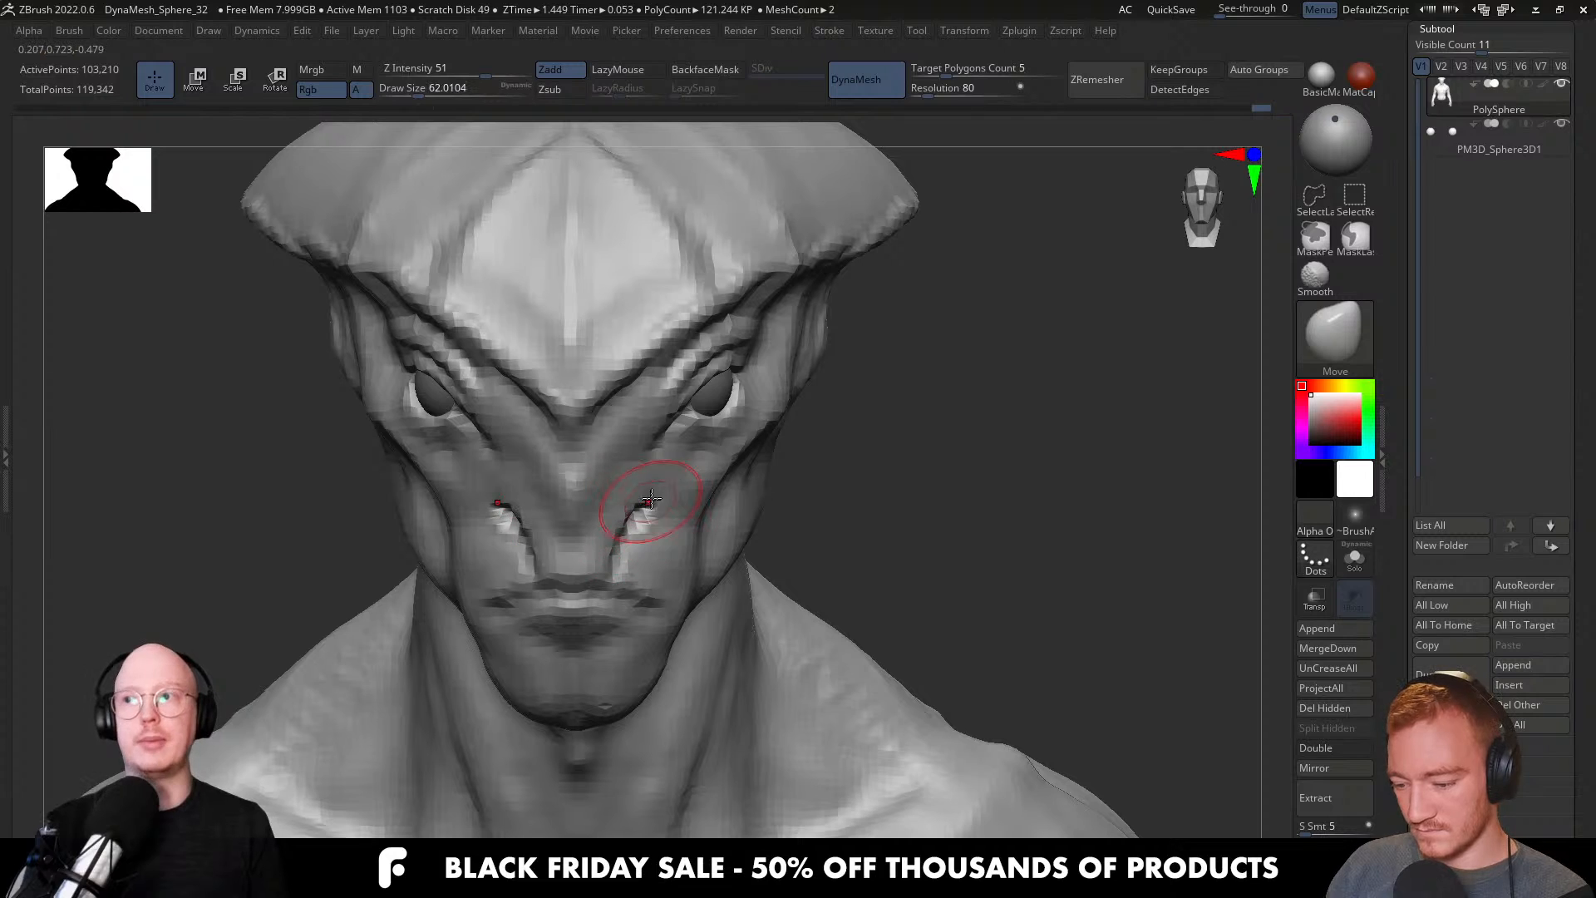
pyautogui.moveTo(641, 515); pyautogui.dragTo(648, 468, button='right')
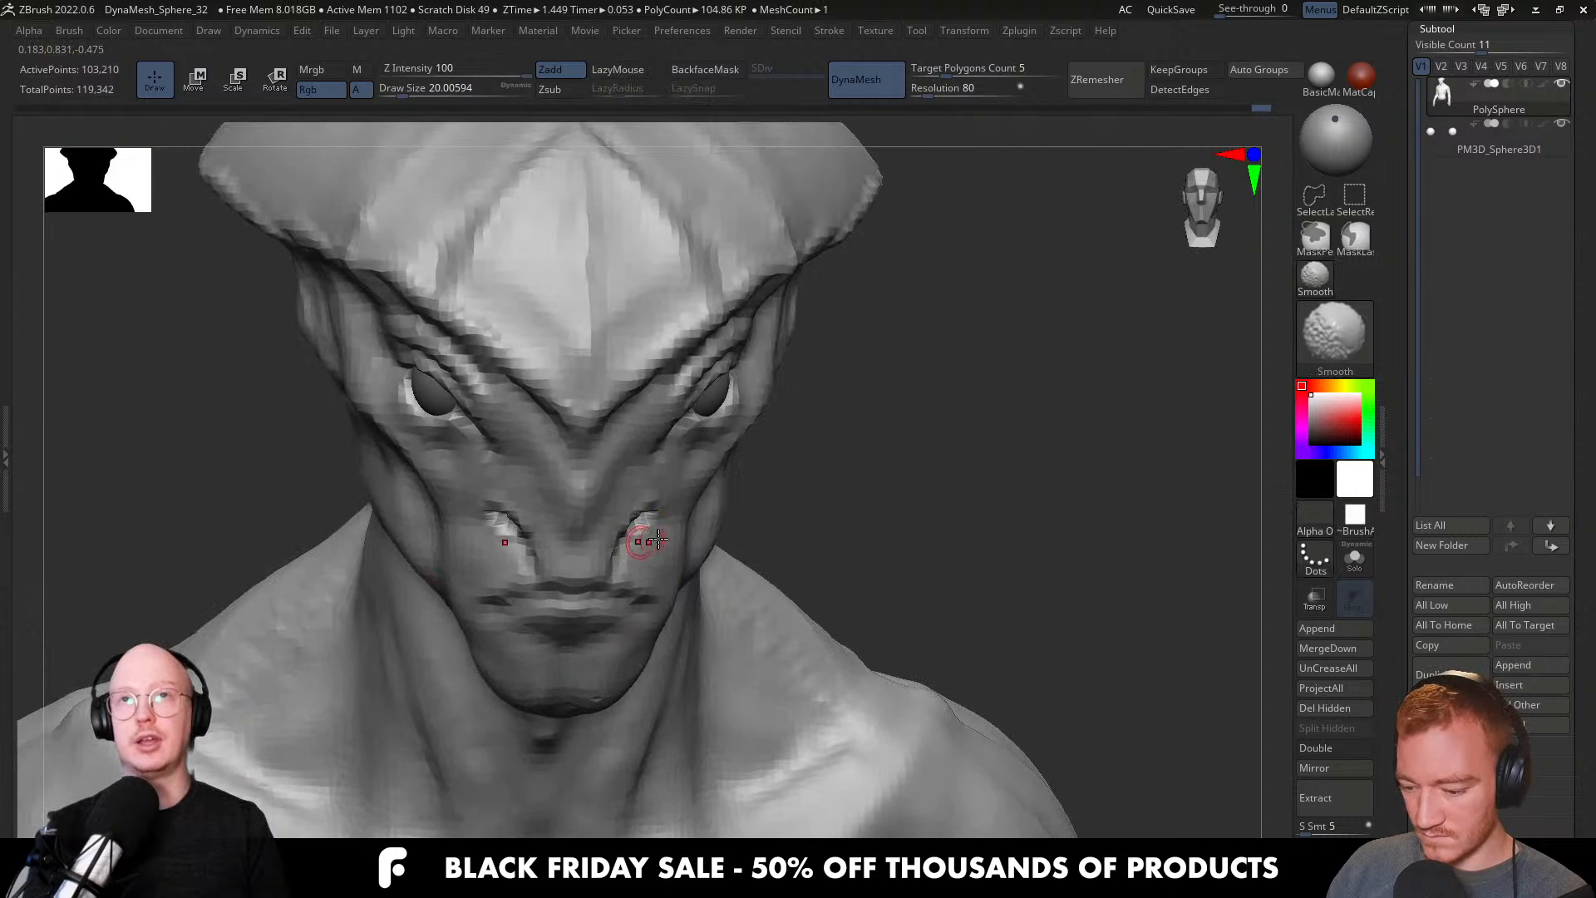
# Smooth the folds beside the nostrils and refine the nose and mouth area with ClayBuildup at a draw size of about 20.
pyautogui.keyDown('ctrl'); pyautogui.moveTo(624, 535); pyautogui.dragTo(660, 434, button='right'); pyautogui.keyUp('ctrl')
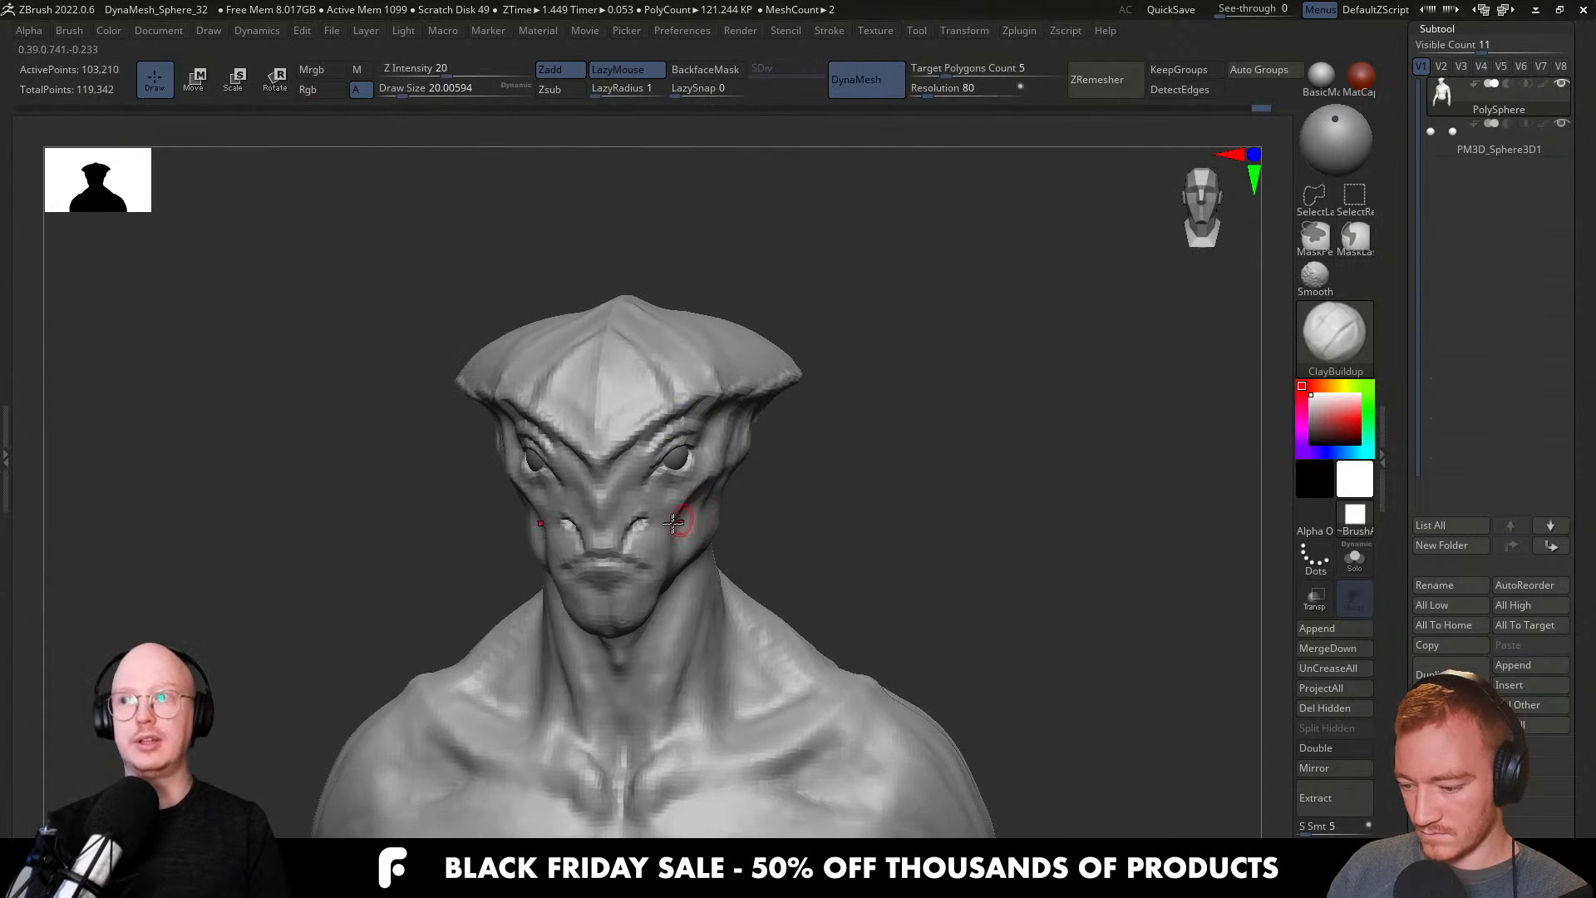
pyautogui.keyDown('ctrl'); pyautogui.moveTo(636, 582); pyautogui.dragTo(636, 529, button='right'); pyautogui.keyUp('ctrl')
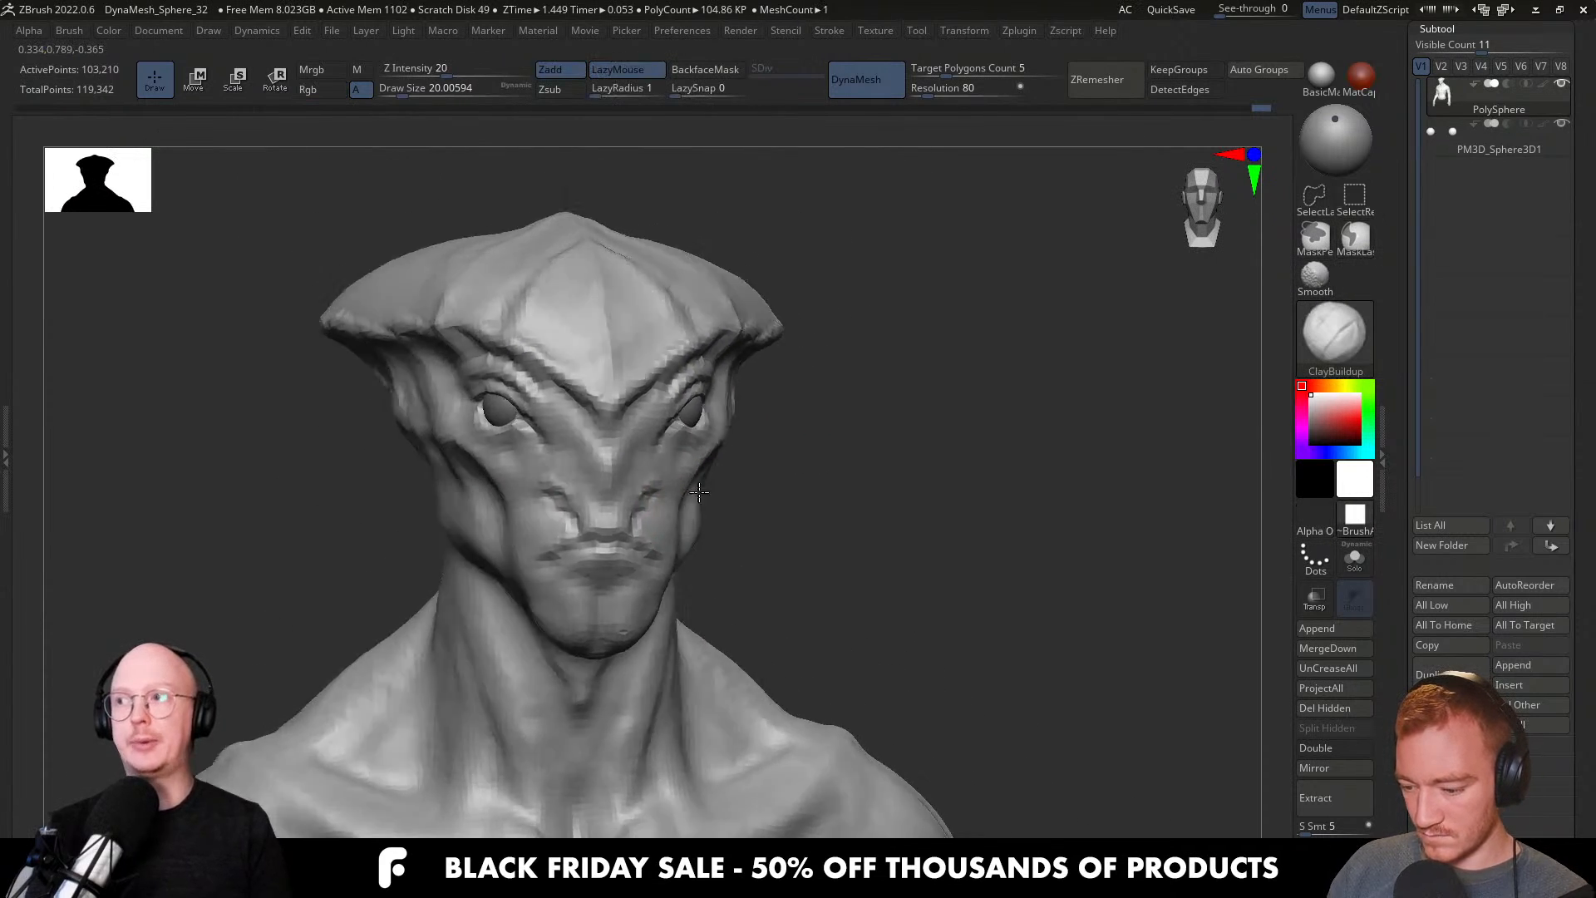
pyautogui.moveTo(642, 486); pyautogui.dragTo(691, 497, button='right')
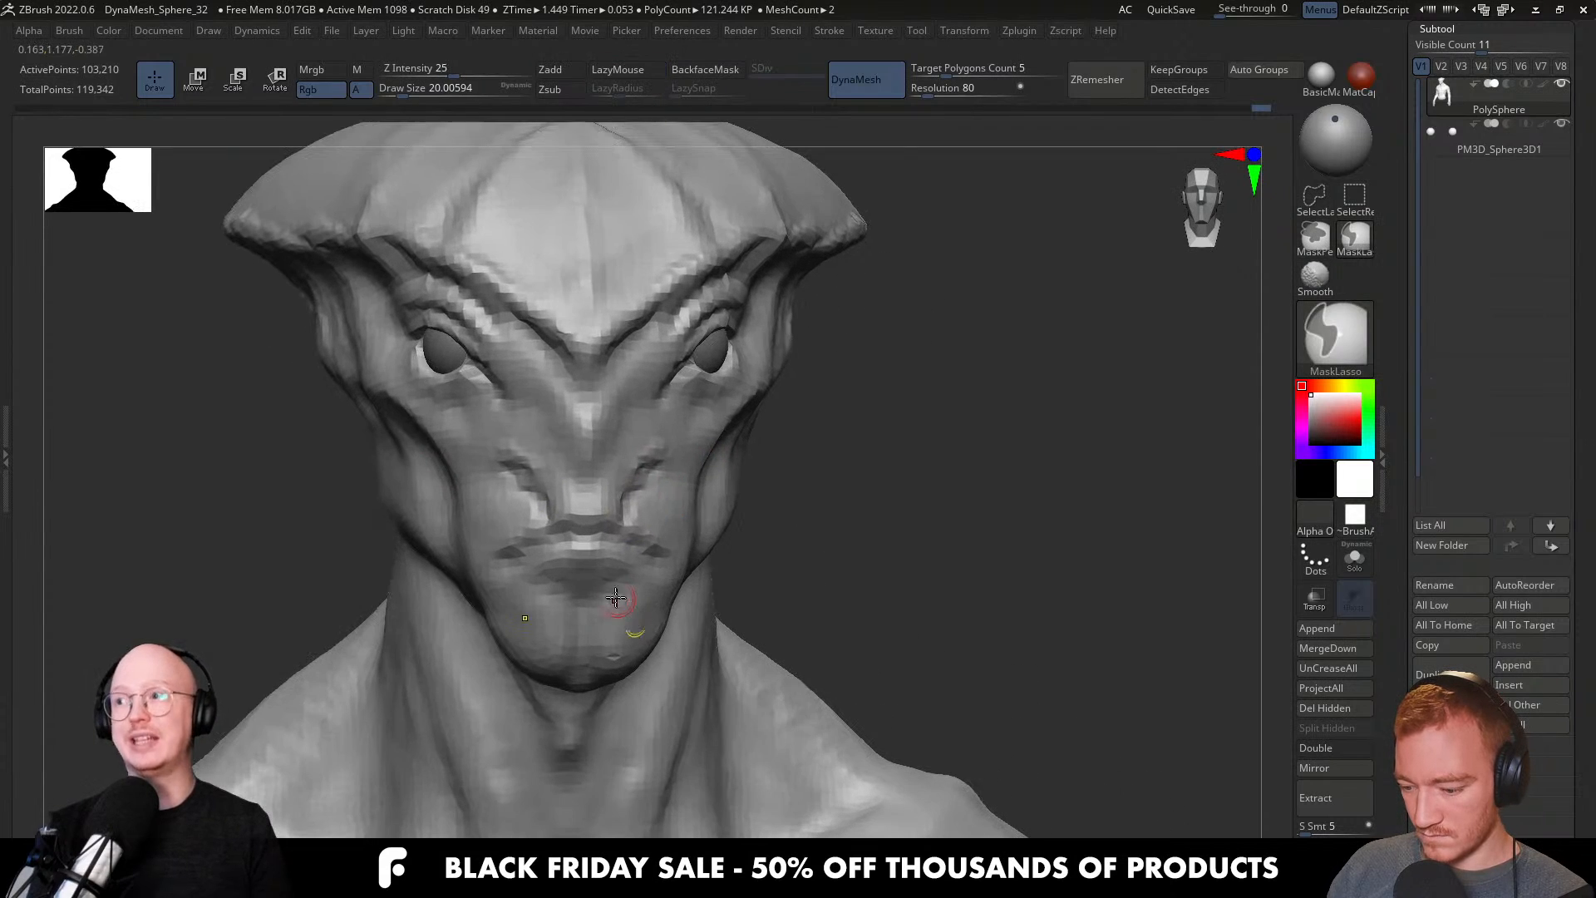
pyautogui.keyDown('ctrl'); pyautogui.moveTo(623, 588); pyautogui.dragTo(607, 533, button='right'); pyautogui.keyUp('ctrl')
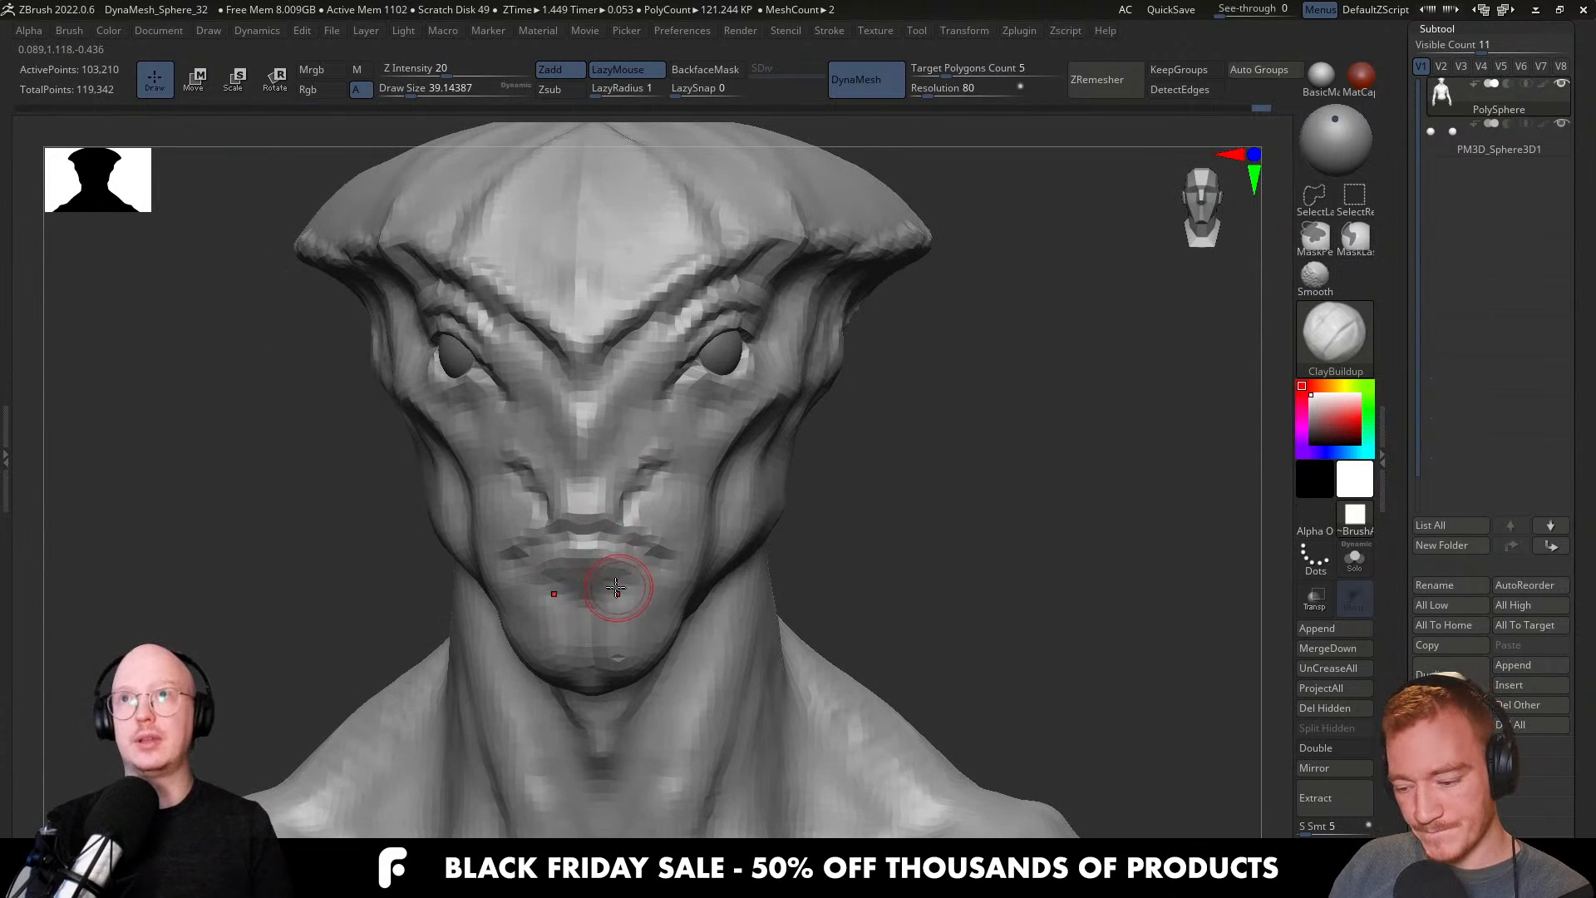
# Carve the mouth line and the crease around the lower lip with the DamStandard brush at a draw size of about 31.
pyautogui.press('b')
pyautogui.press('d')
pyautogui.press('s')
pyautogui.press('[')
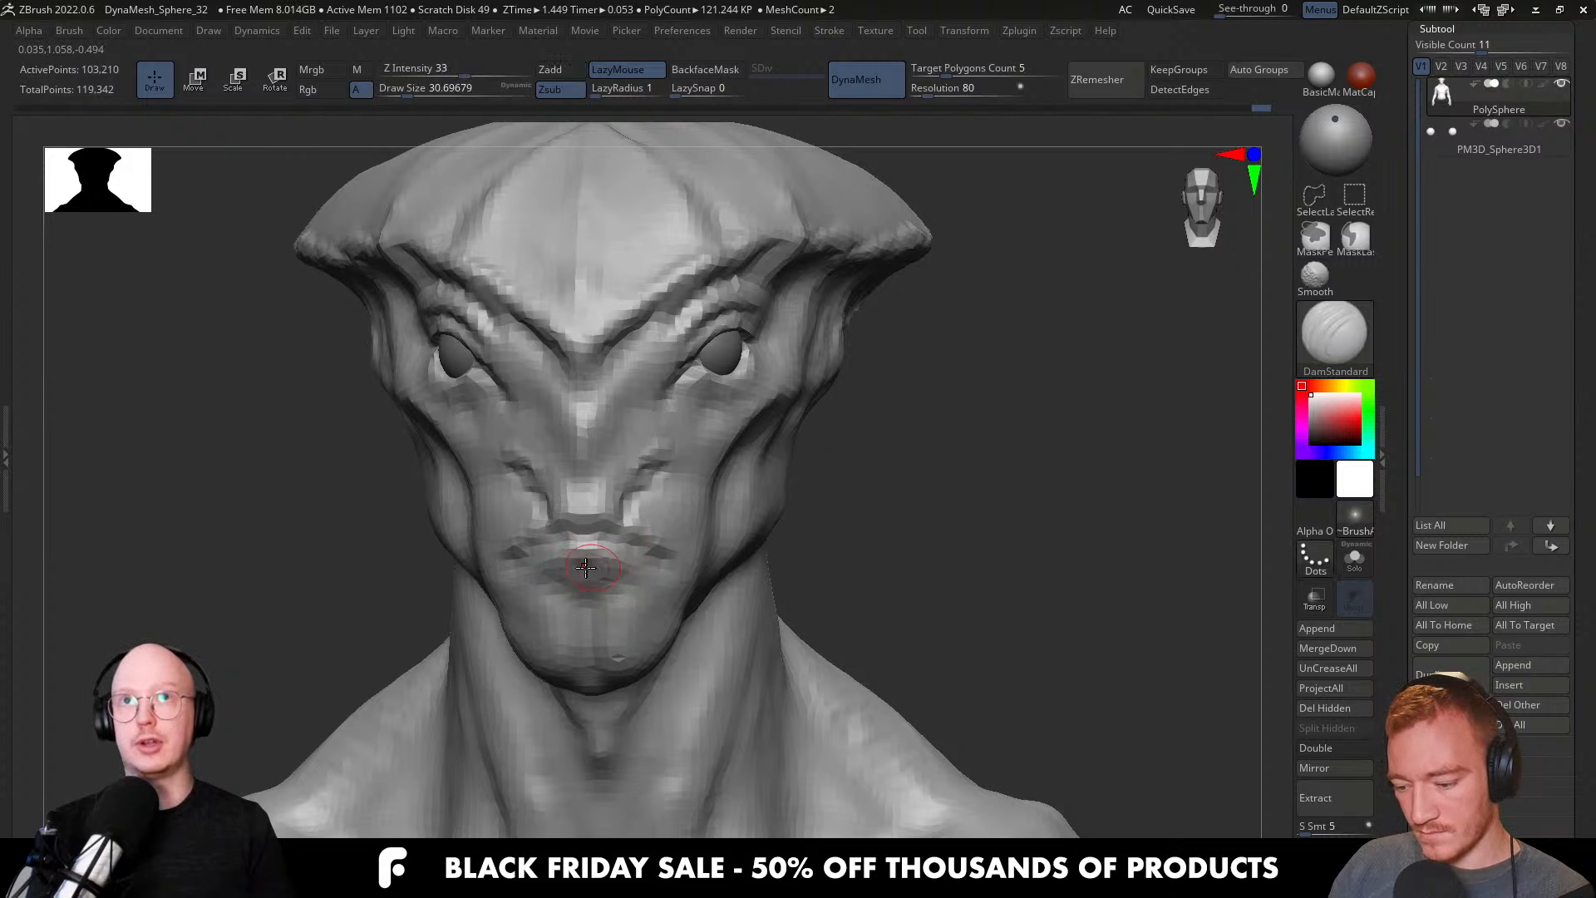
# Build up the side of the jaw and the upper neck with the ClayBuildup brush at a draw size of about 62.
pyautogui.moveTo(642, 579)
pyautogui.mouseDown(button='right')
pyautogui.moveTo(552, 574)
pyautogui.moveTo(641, 560)
pyautogui.moveTo(569, 546)
pyautogui.moveTo(690, 531)
pyautogui.moveTo(659, 559)
pyautogui.moveTo(628, 537)
pyautogui.moveTo(755, 534)
pyautogui.moveTo(670, 535)
pyautogui.moveTo(685, 548)
pyautogui.moveTo(634, 524)
pyautogui.moveTo(728, 547)
pyautogui.moveTo(790, 491)
pyautogui.moveTo(826, 541)
pyautogui.moveTo(815, 574)
pyautogui.mouseUp(button='right')
pyautogui.press('b')
pyautogui.press('c')
pyautogui.press('b')
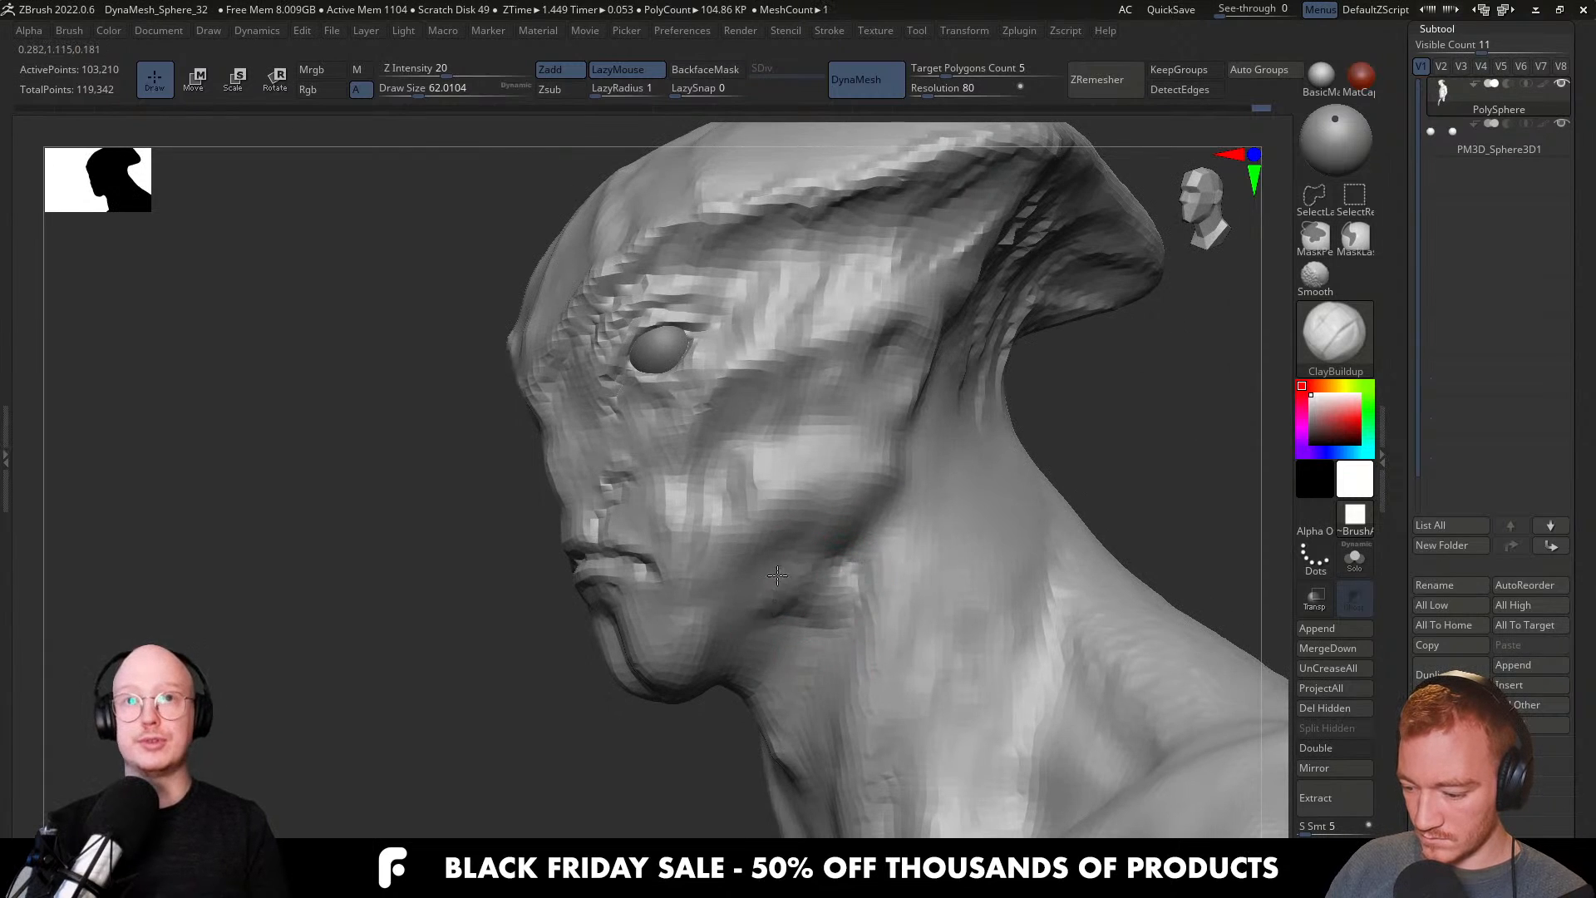
pyautogui.moveTo(759, 609)
pyautogui.mouseDown(button='right')
pyautogui.moveTo(785, 591)
pyautogui.moveTo(844, 602)
pyautogui.moveTo(790, 575)
pyautogui.moveTo(817, 507)
pyautogui.moveTo(780, 439)
pyautogui.mouseUp(button='right')
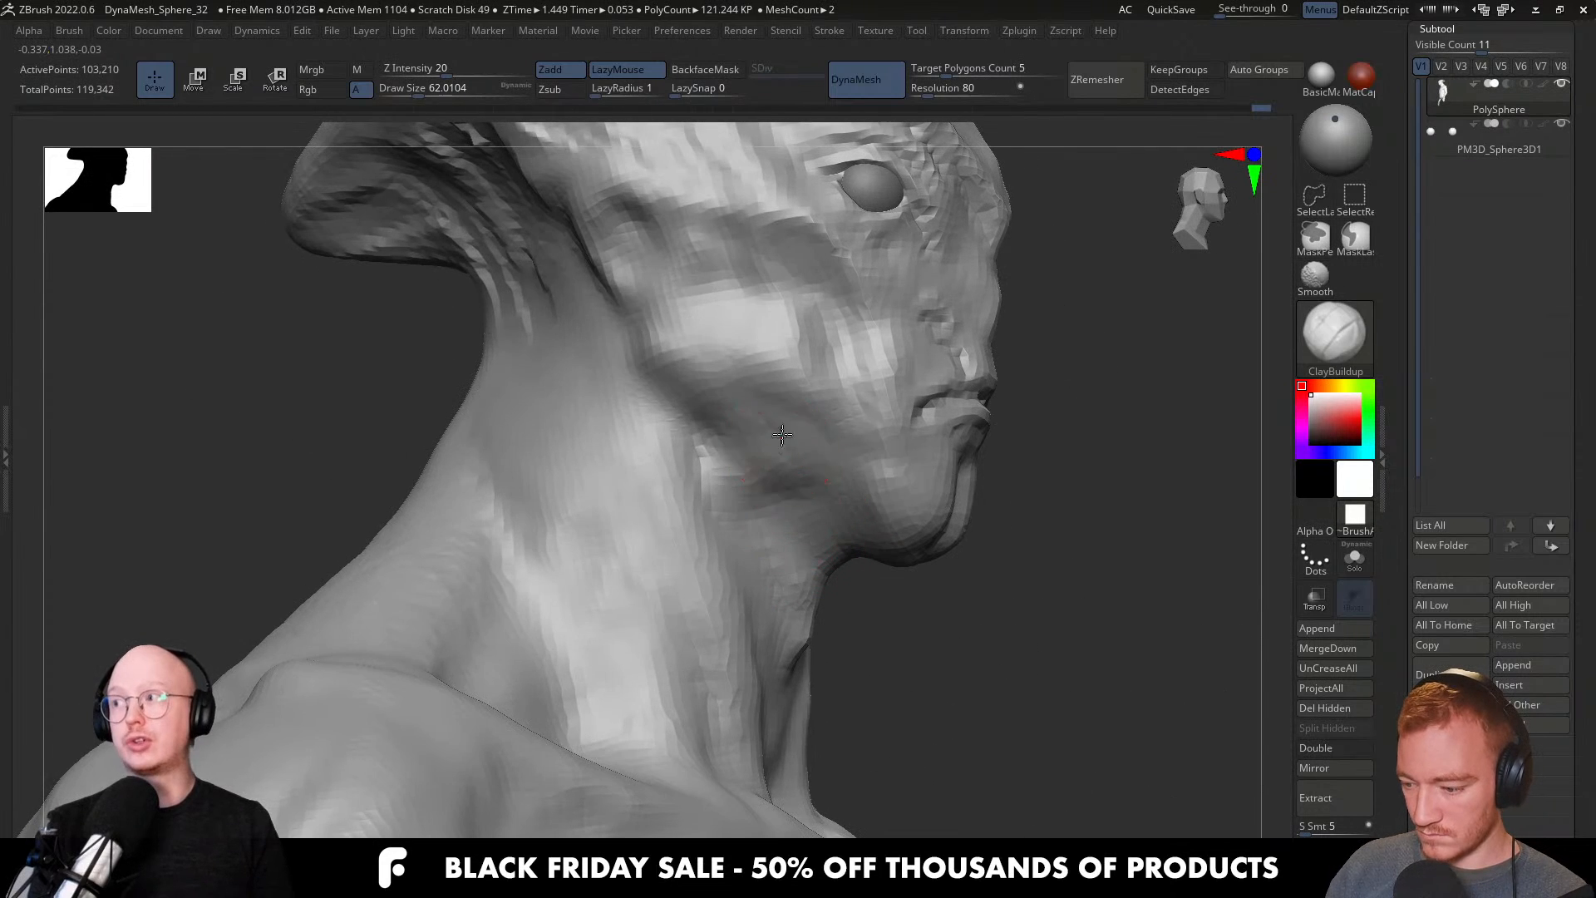
pyautogui.moveTo(732, 497)
pyautogui.mouseDown(button='right')
pyautogui.moveTo(767, 417)
pyautogui.moveTo(681, 395)
pyautogui.moveTo(712, 417)
pyautogui.mouseUp(button='right')
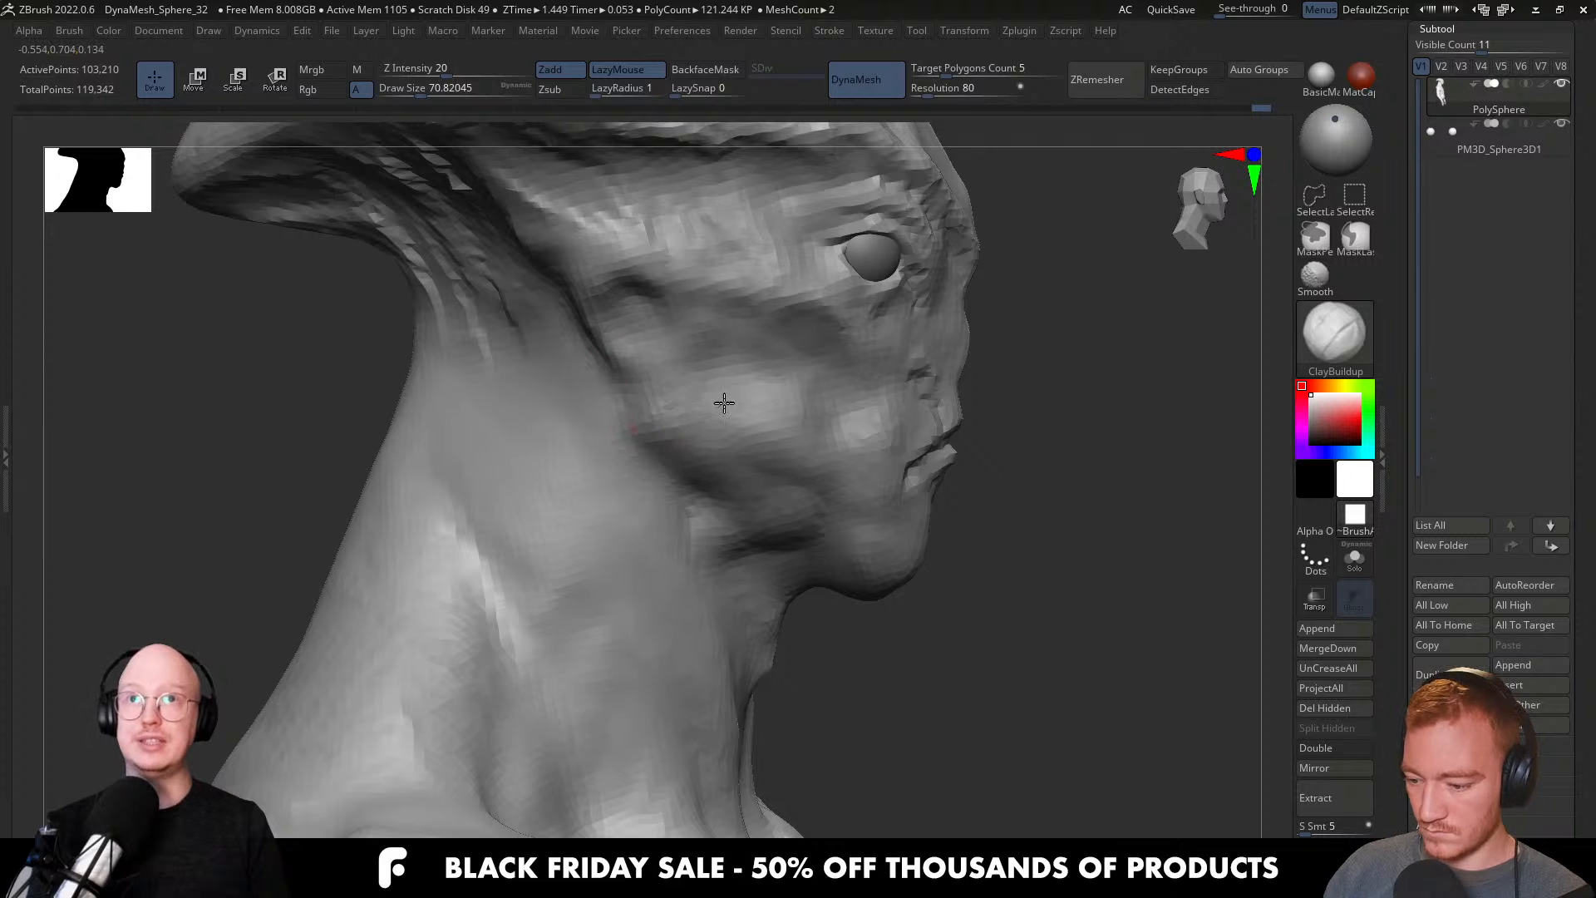
# Refine the underside of the cheek and jawline with the ClayBuildup brush at a draw size of about 71.
pyautogui.moveTo(709, 464)
pyautogui.mouseDown()
pyautogui.moveTo(804, 543)
pyautogui.moveTo(832, 532)
pyautogui.moveTo(802, 527)
pyautogui.moveTo(844, 624)
pyautogui.moveTo(830, 570)
pyautogui.moveTo(849, 524)
pyautogui.moveTo(923, 523)
pyautogui.moveTo(773, 520)
pyautogui.mouseUp()
pyautogui.press('ctrl')
pyautogui.keyDown('ctrl'); pyautogui.moveTo(756, 515); pyautogui.dragTo(769, 560, button='right'); pyautogui.keyUp('ctrl')
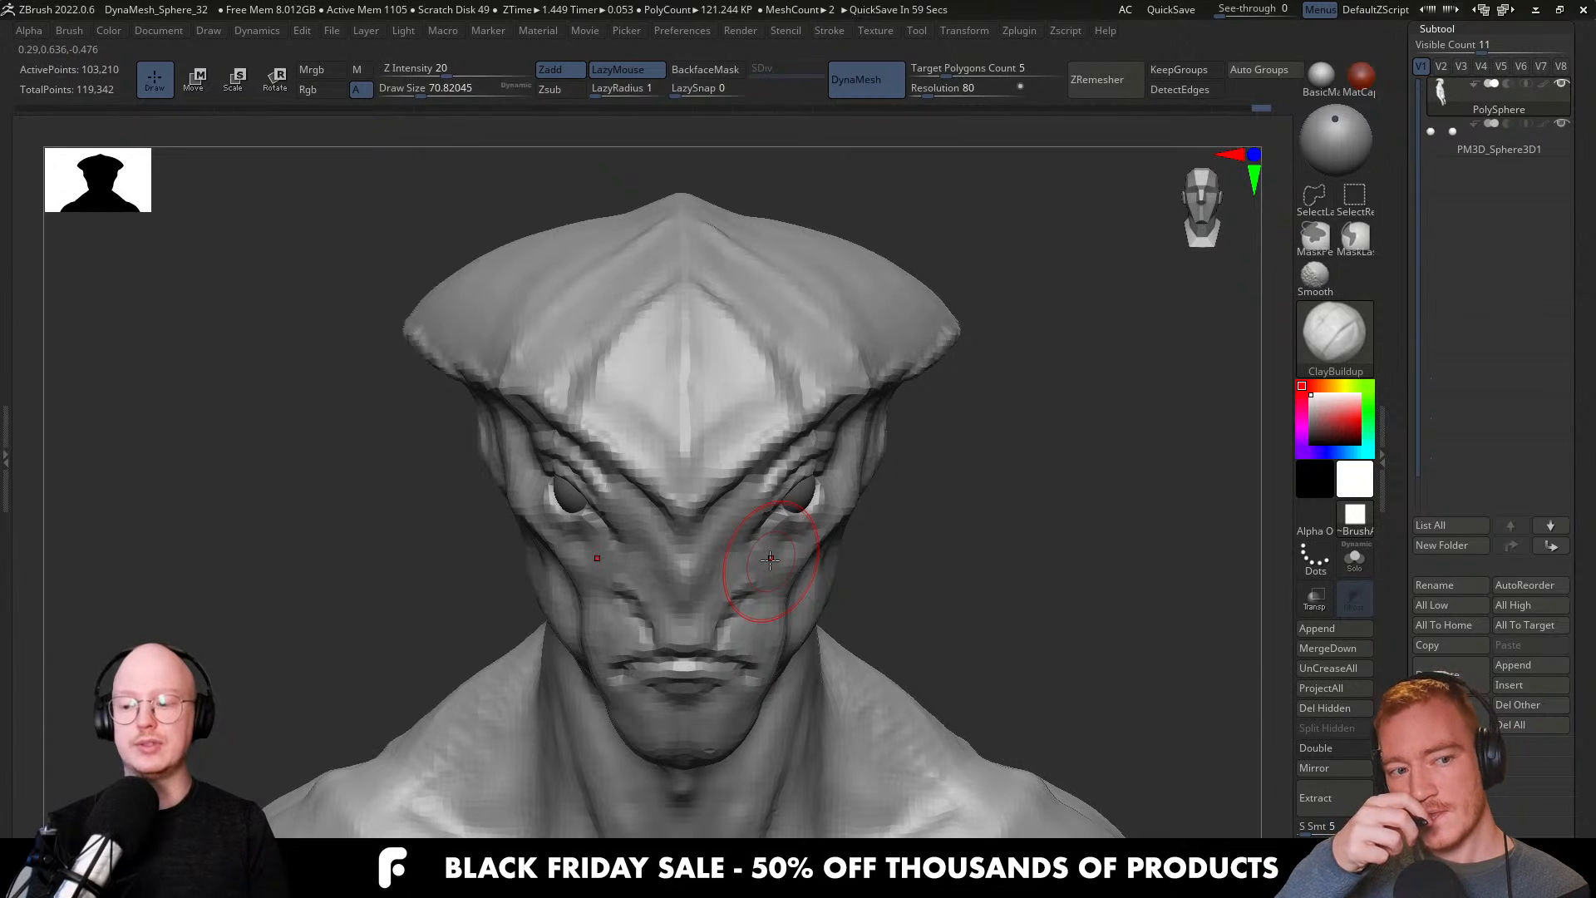
pyautogui.moveTo(795, 695)
pyautogui.keyDown('alt'); pyautogui.mouseDown(button='right')
pyautogui.moveTo(759, 574)
pyautogui.moveTo(714, 569)
pyautogui.moveTo(748, 570)
pyautogui.mouseUp(button='right'); pyautogui.keyUp('alt')
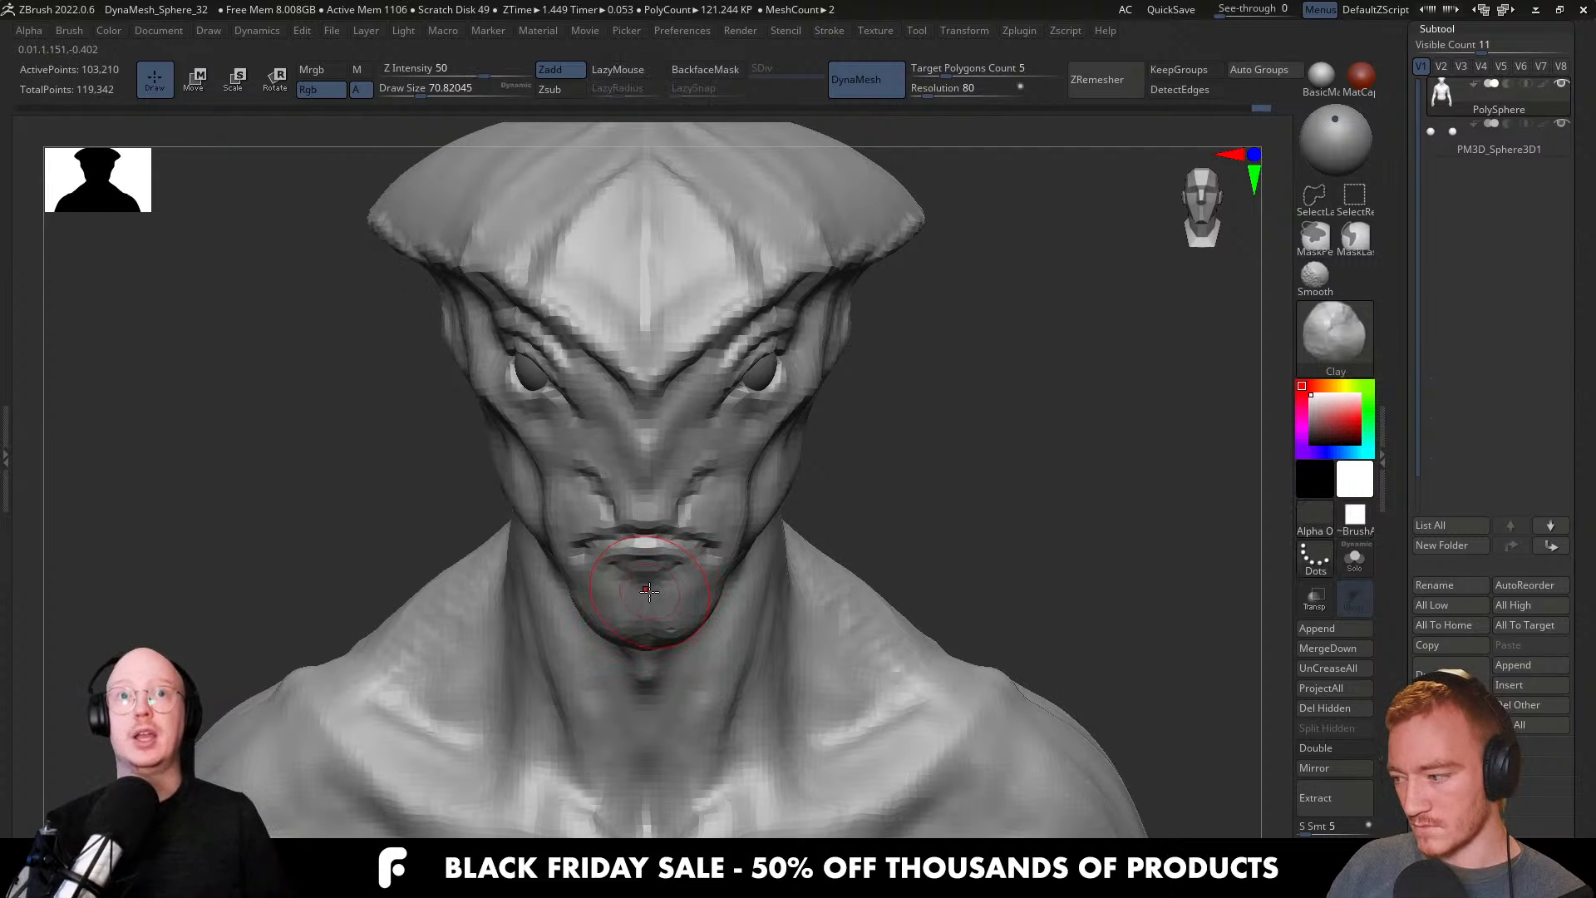
# Shape the lips and chin with the ClayBuildup brush at a draw size of about 44.
pyautogui.keyDown('ctrl'); pyautogui.moveTo(655, 530); pyautogui.dragTo(656, 547, button='right'); pyautogui.keyUp('ctrl')
pyautogui.press('s')
pyautogui.moveTo(656, 546); pyautogui.dragTo(648, 547)
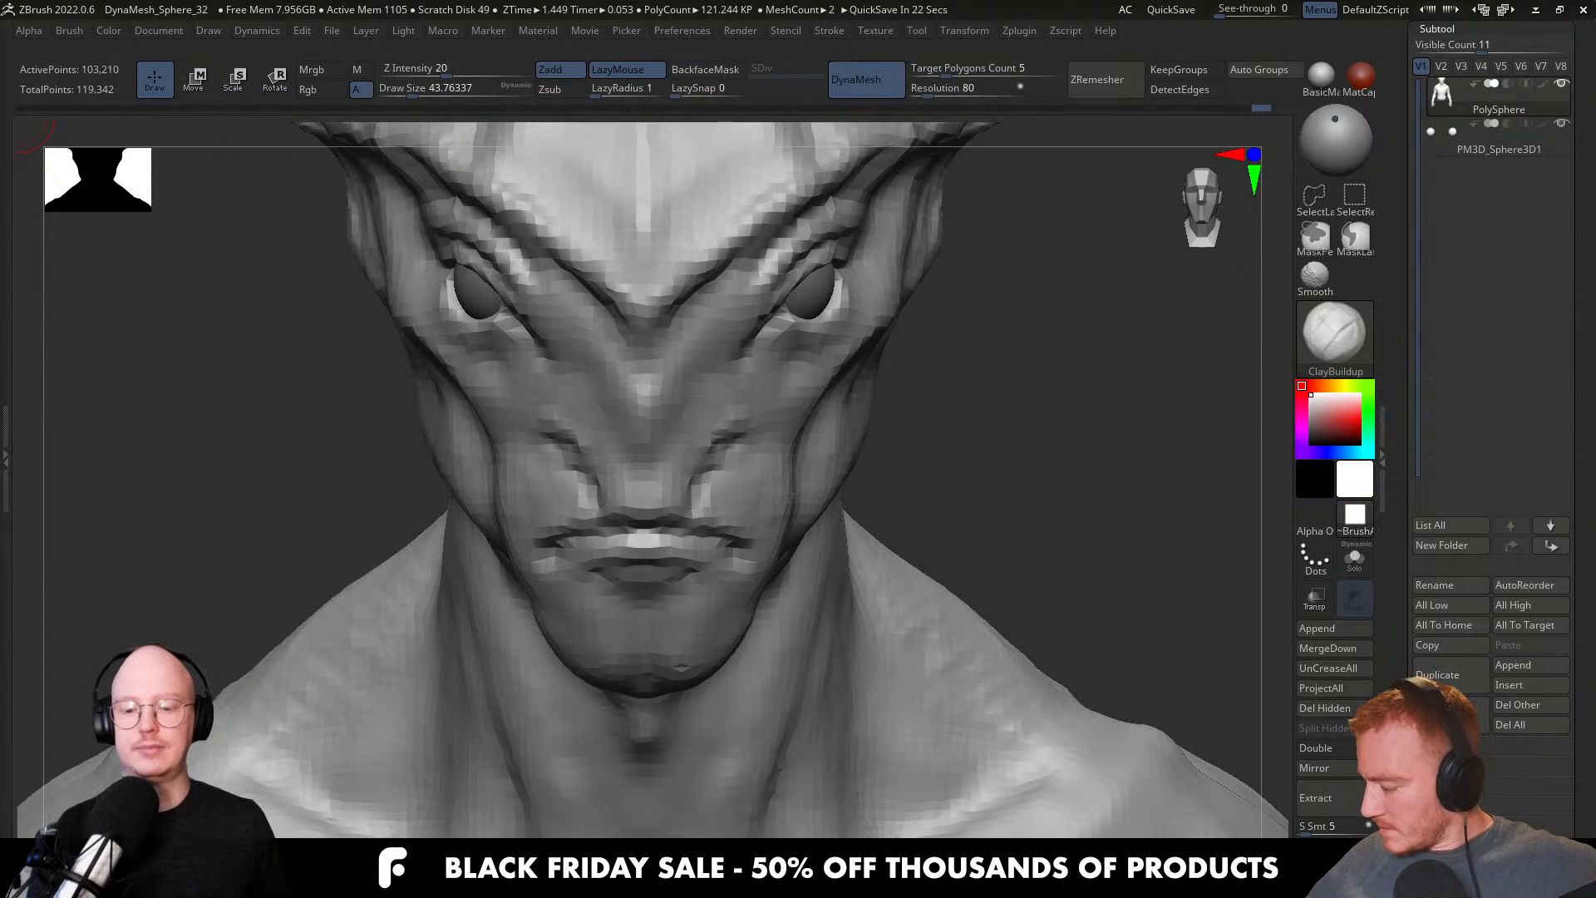
pyautogui.moveTo(748, 466)
pyautogui.mouseDown()
pyautogui.moveTo(582, 466)
pyautogui.moveTo(848, 473)
pyautogui.moveTo(798, 454)
pyautogui.moveTo(945, 488)
pyautogui.moveTo(830, 510)
pyautogui.moveTo(865, 463)
pyautogui.moveTo(951, 513)
pyautogui.moveTo(920, 546)
pyautogui.moveTo(912, 502)
pyautogui.moveTo(807, 504)
pyautogui.moveTo(866, 534)
pyautogui.moveTo(767, 534)
pyautogui.mouseUp()
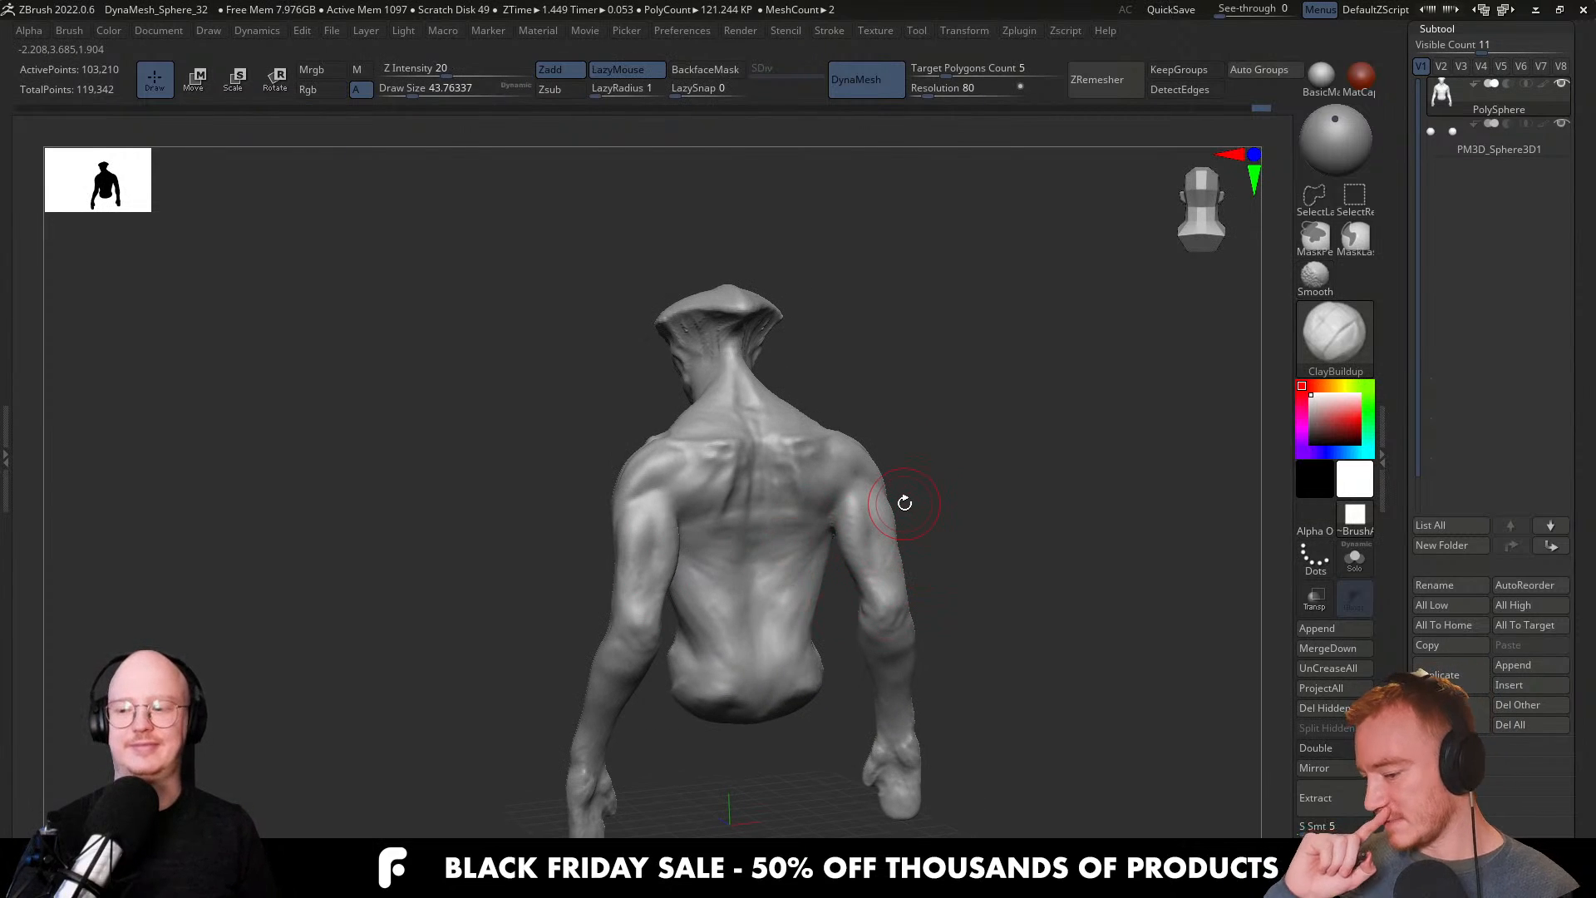
# Adjust the shoulder and upper arm silhouette with the Move brush at an enlarged draw size.
pyautogui.press('b')
pyautogui.press('m')
pyautogui.press('v')
pyautogui.moveTo(972, 546)
pyautogui.mouseDown()
pyautogui.moveTo(955, 563)
pyautogui.moveTo(901, 545)
pyautogui.moveTo(1069, 523)
pyautogui.moveTo(866, 550)
pyautogui.moveTo(937, 535)
pyautogui.moveTo(885, 544)
pyautogui.moveTo(931, 573)
pyautogui.moveTo(997, 526)
pyautogui.mouseUp()
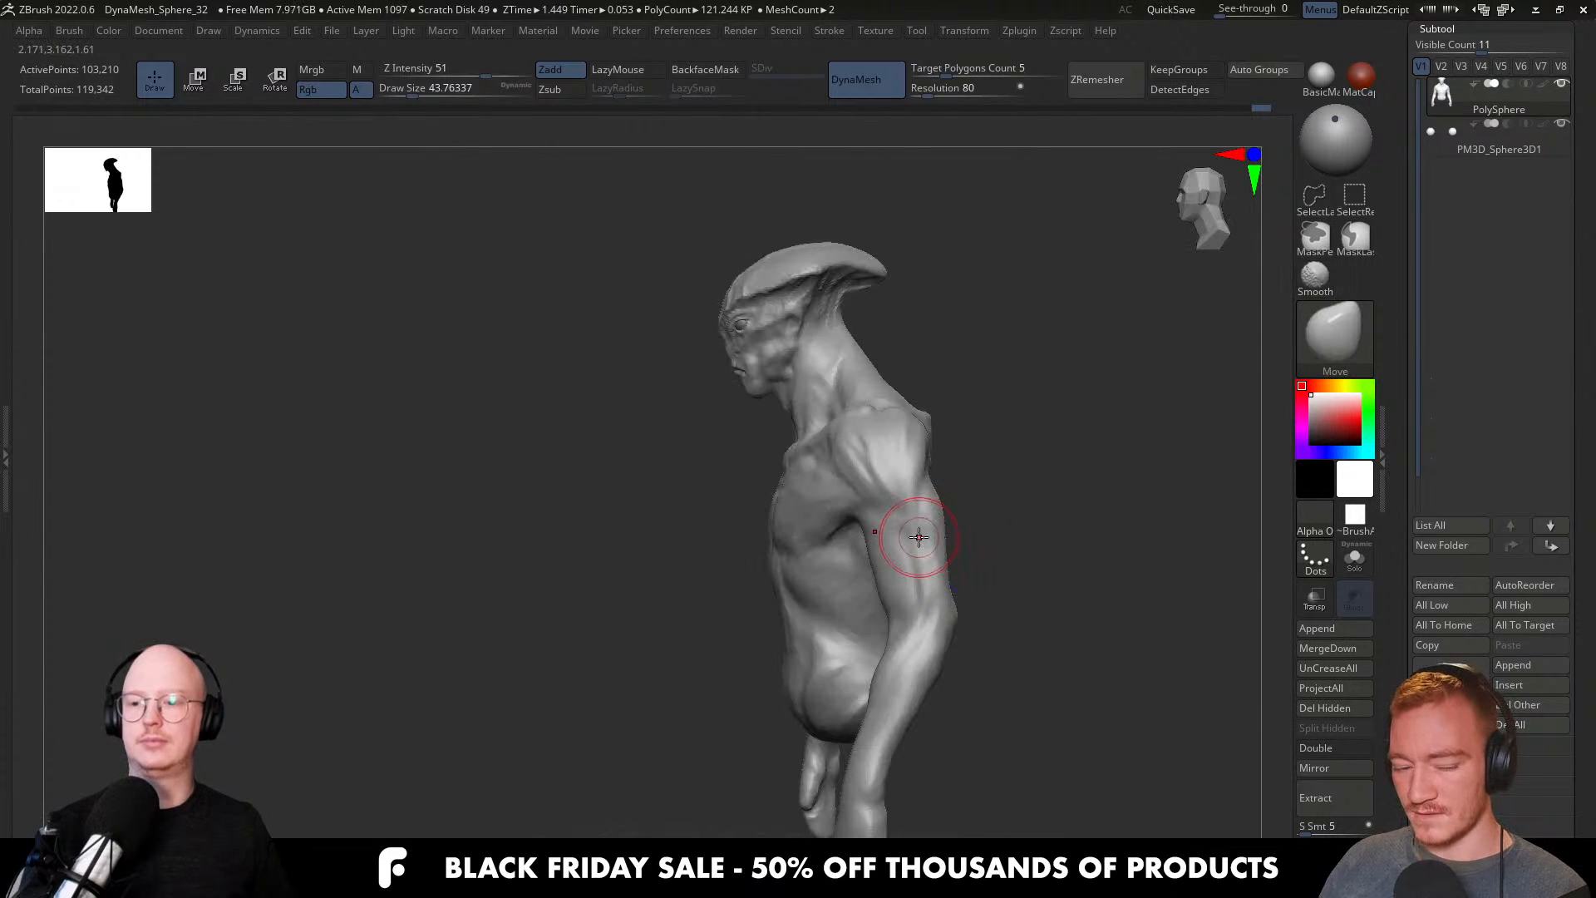
pyautogui.moveTo(956, 549)
pyautogui.keyDown('shift'); pyautogui.mouseDown()
pyautogui.moveTo(1011, 548)
pyautogui.moveTo(945, 517)
pyautogui.moveTo(904, 538)
pyautogui.mouseUp(); pyautogui.keyUp('shift')
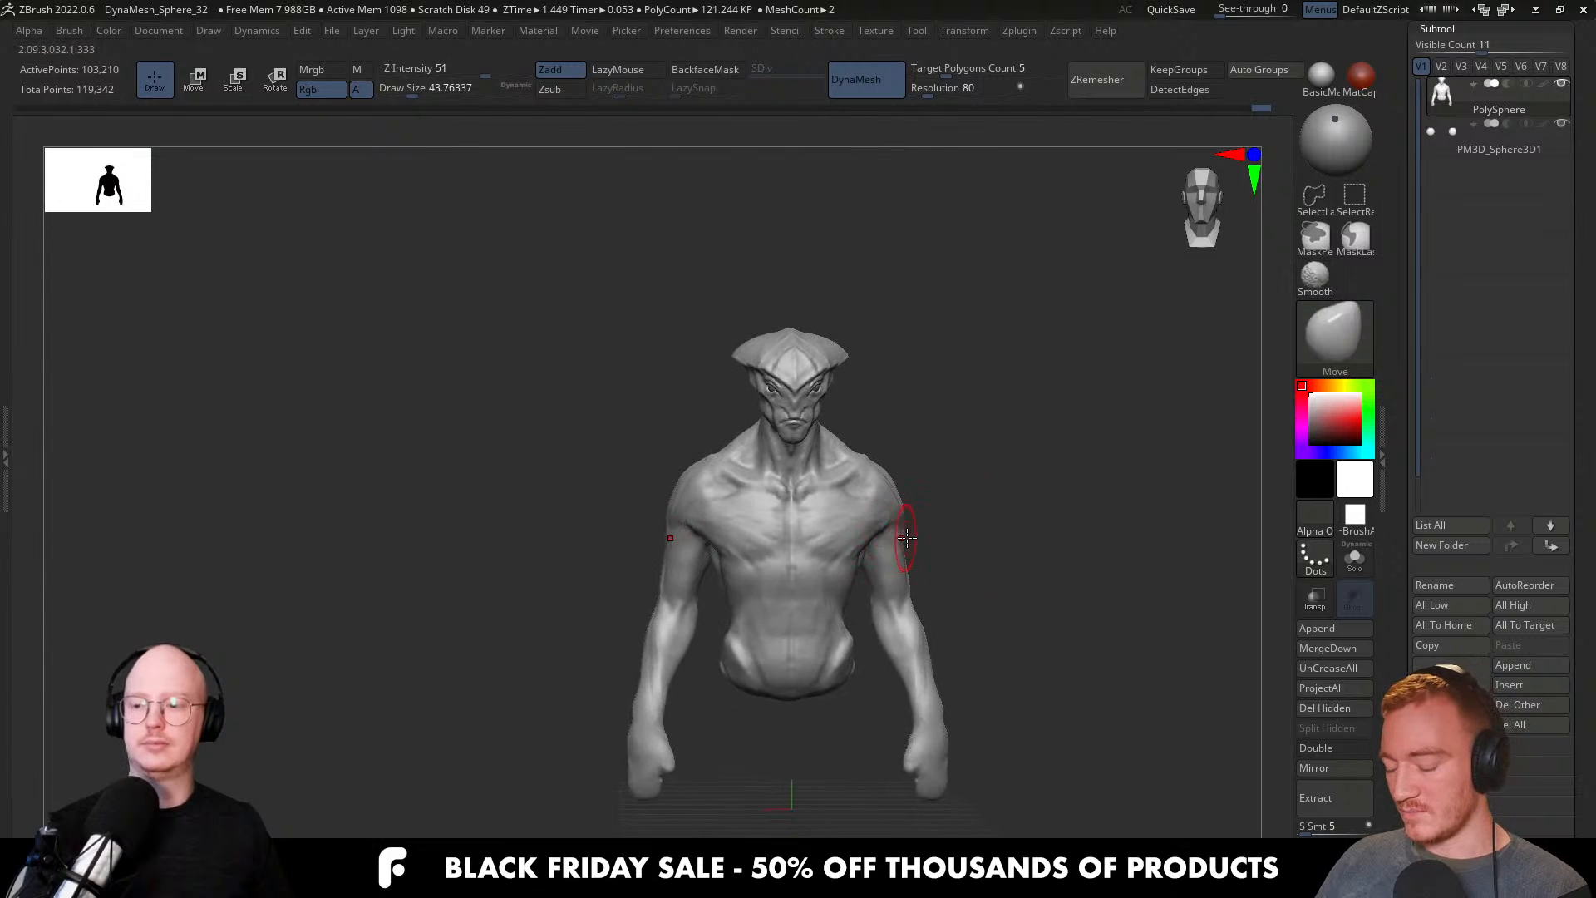
pyautogui.press(']')
pyautogui.press(']')
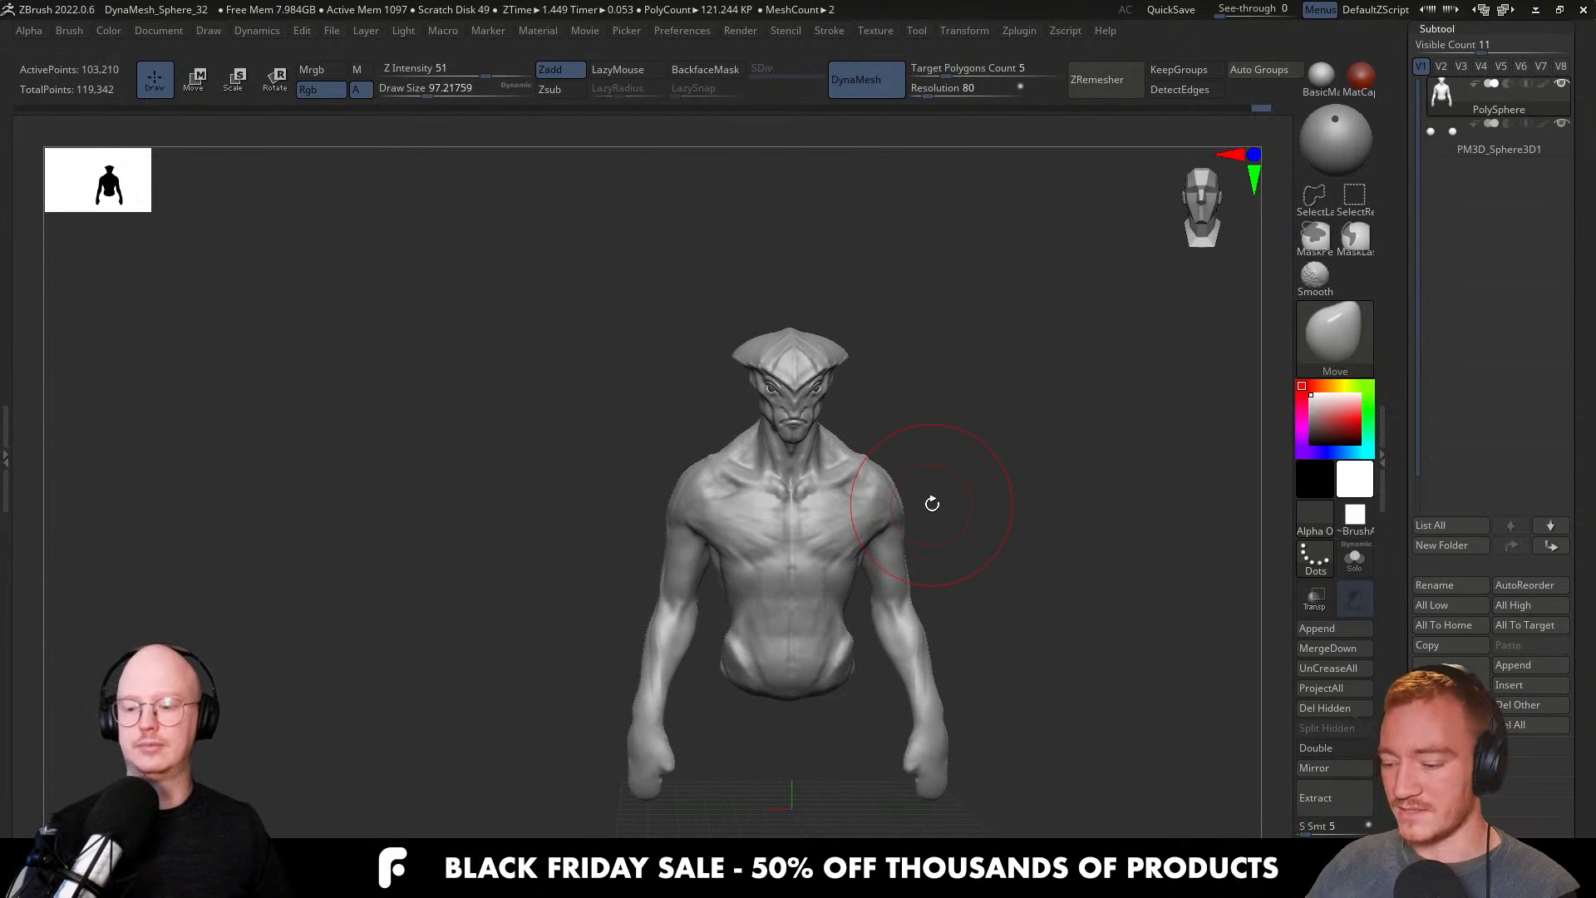
pyautogui.keyDown('alt'); pyautogui.moveTo(923, 522); pyautogui.dragTo(873, 516); pyautogui.keyUp('alt')
pyautogui.press(']')
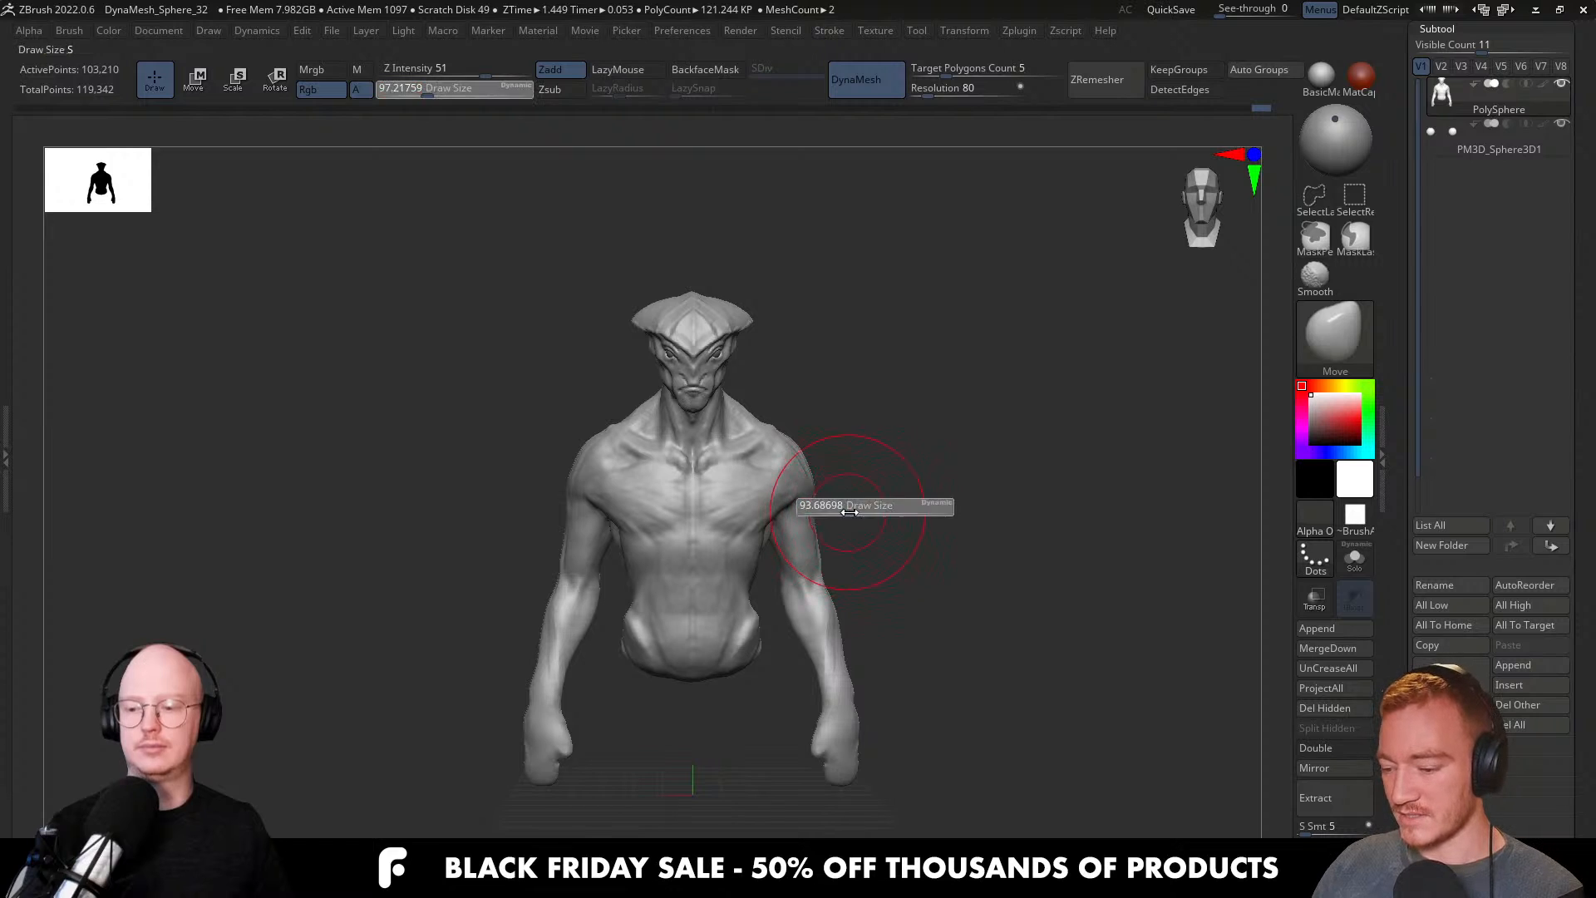
# Enlarge the Move brush to a draw size of about 154 to 262 and reshape the creature's shoulders and torso silhouette.
pyautogui.press(']')
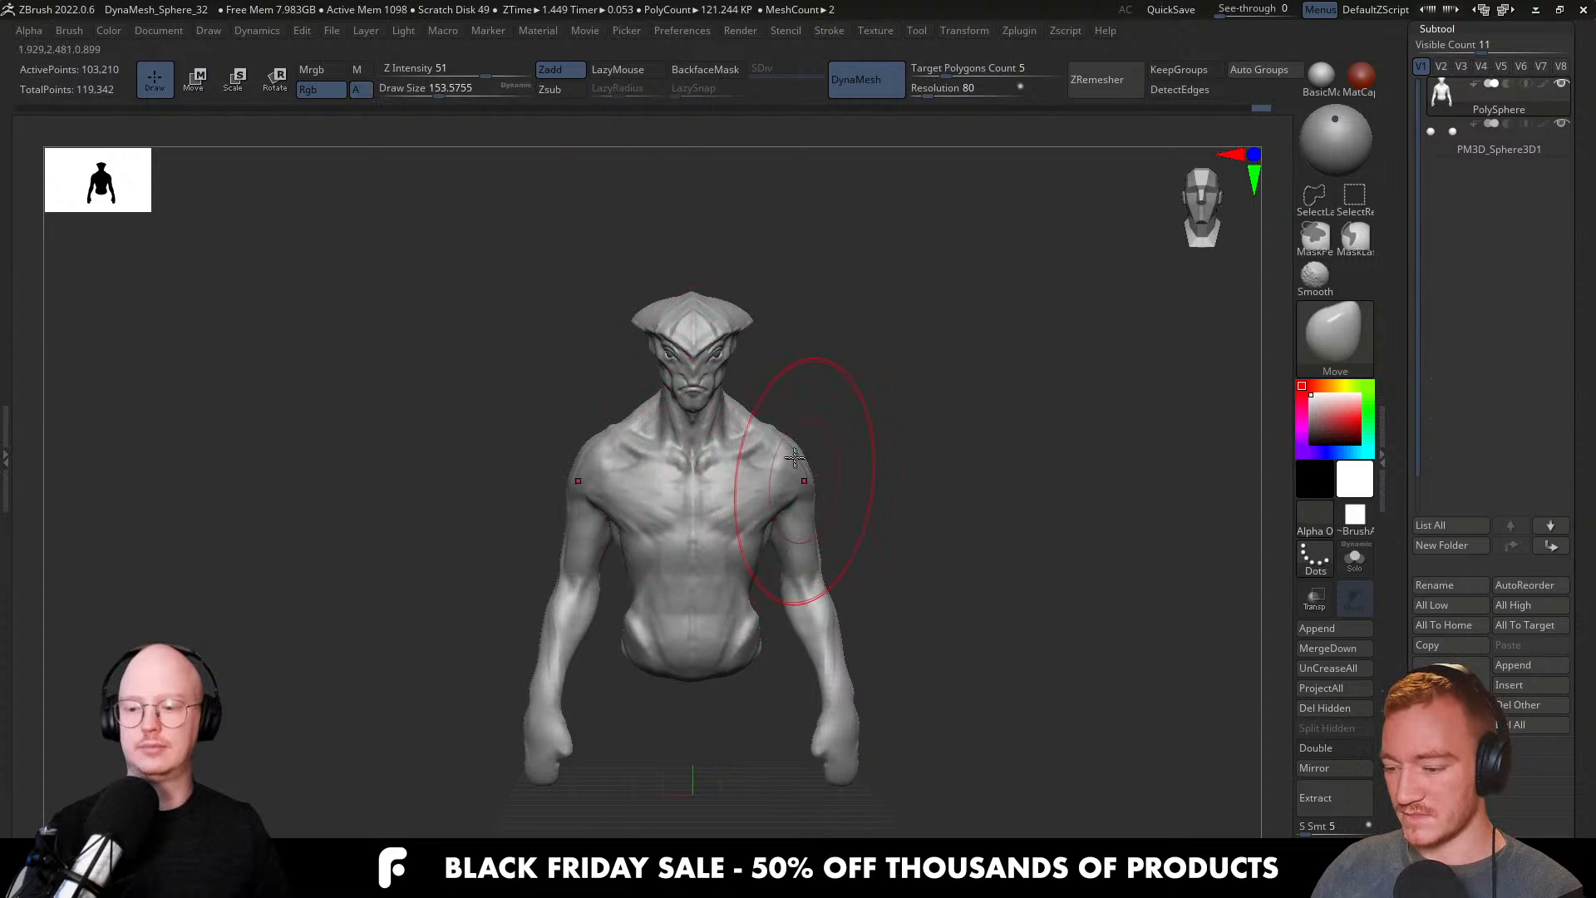
pyautogui.moveTo(676, 310)
pyautogui.mouseDown()
pyautogui.moveTo(781, 449)
pyautogui.moveTo(723, 455)
pyautogui.moveTo(841, 441)
pyautogui.moveTo(688, 436)
pyautogui.mouseUp()
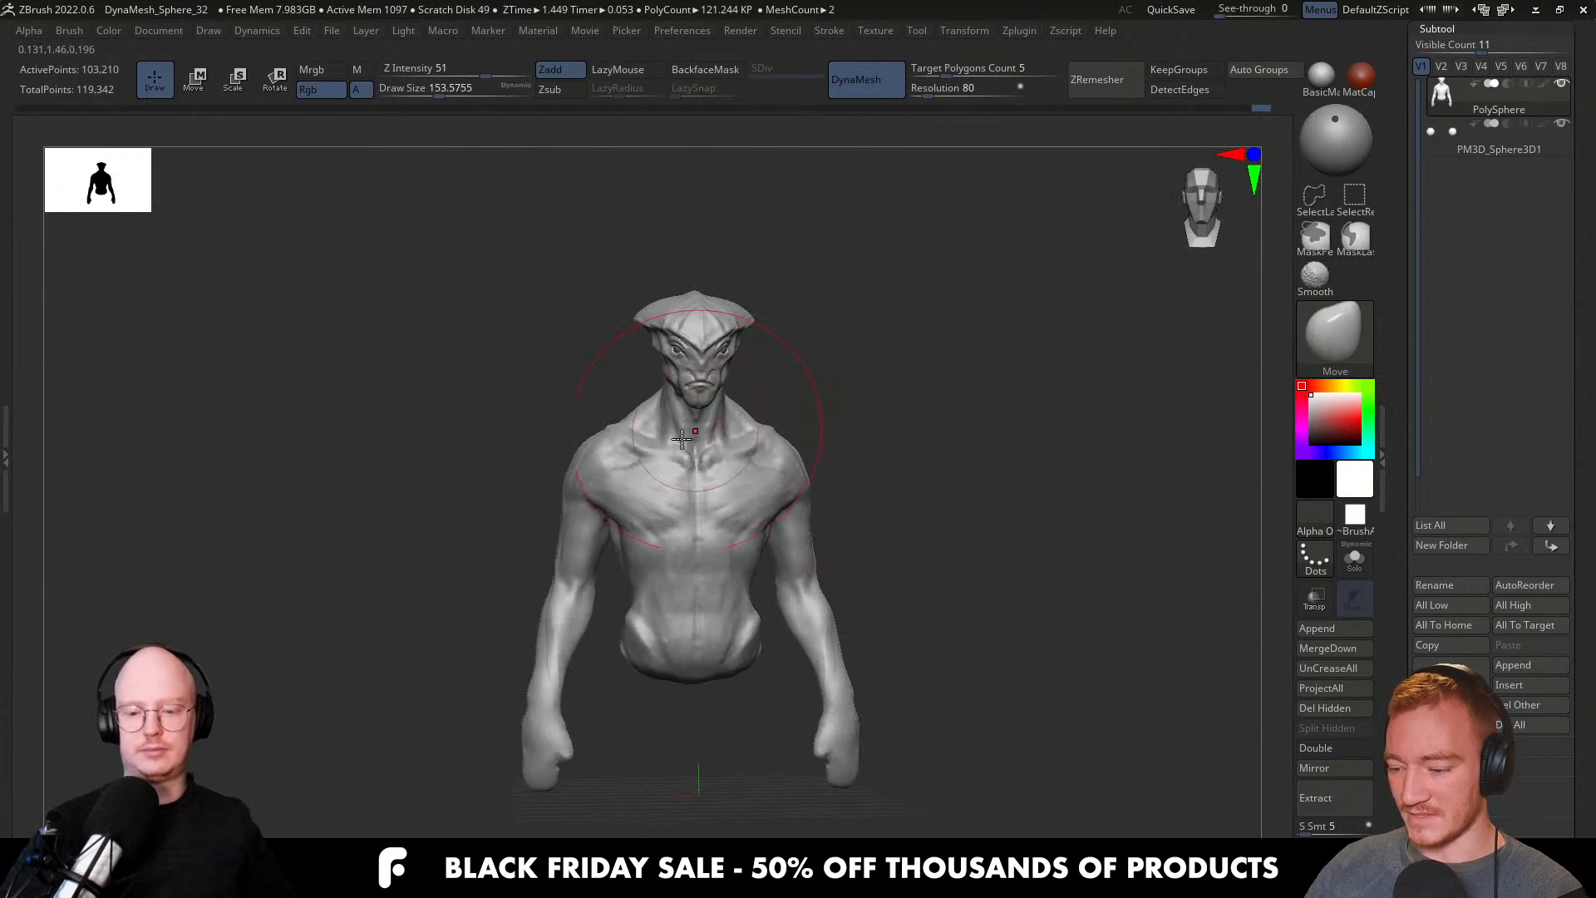
pyautogui.moveTo(823, 448); pyautogui.dragTo(819, 461)
pyautogui.press(']')
pyautogui.press(']')
pyautogui.press(']')
pyautogui.press(']')
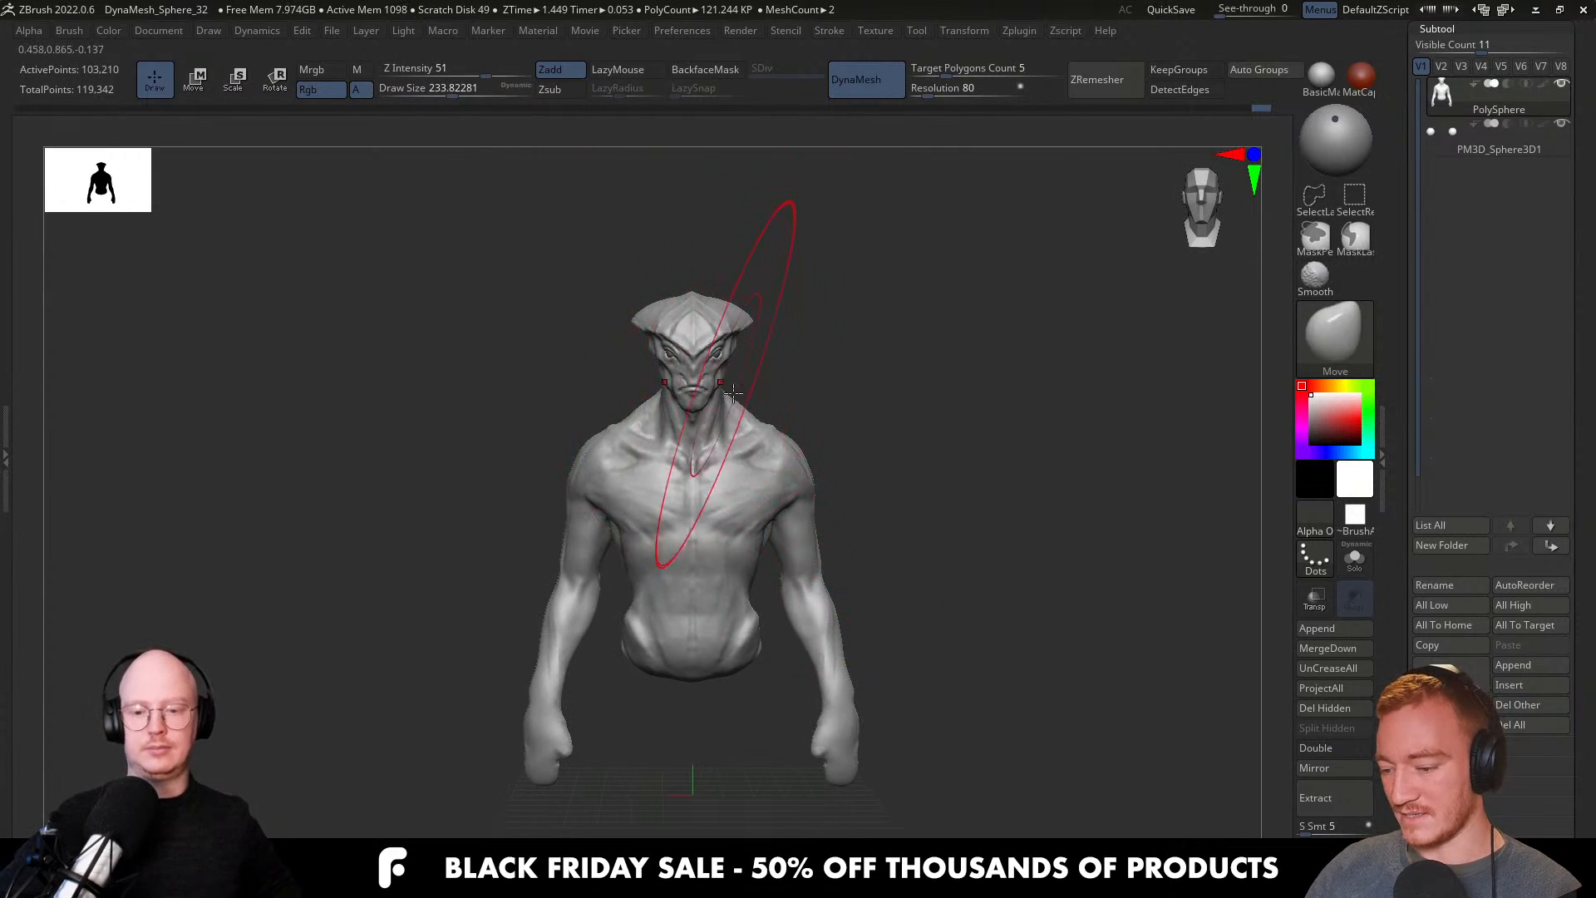
pyautogui.press(']')
pyautogui.moveTo(809, 480)
pyautogui.mouseDown()
pyautogui.moveTo(810, 453)
pyautogui.moveTo(814, 469)
pyautogui.moveTo(894, 456)
pyautogui.moveTo(837, 457)
pyautogui.mouseUp()
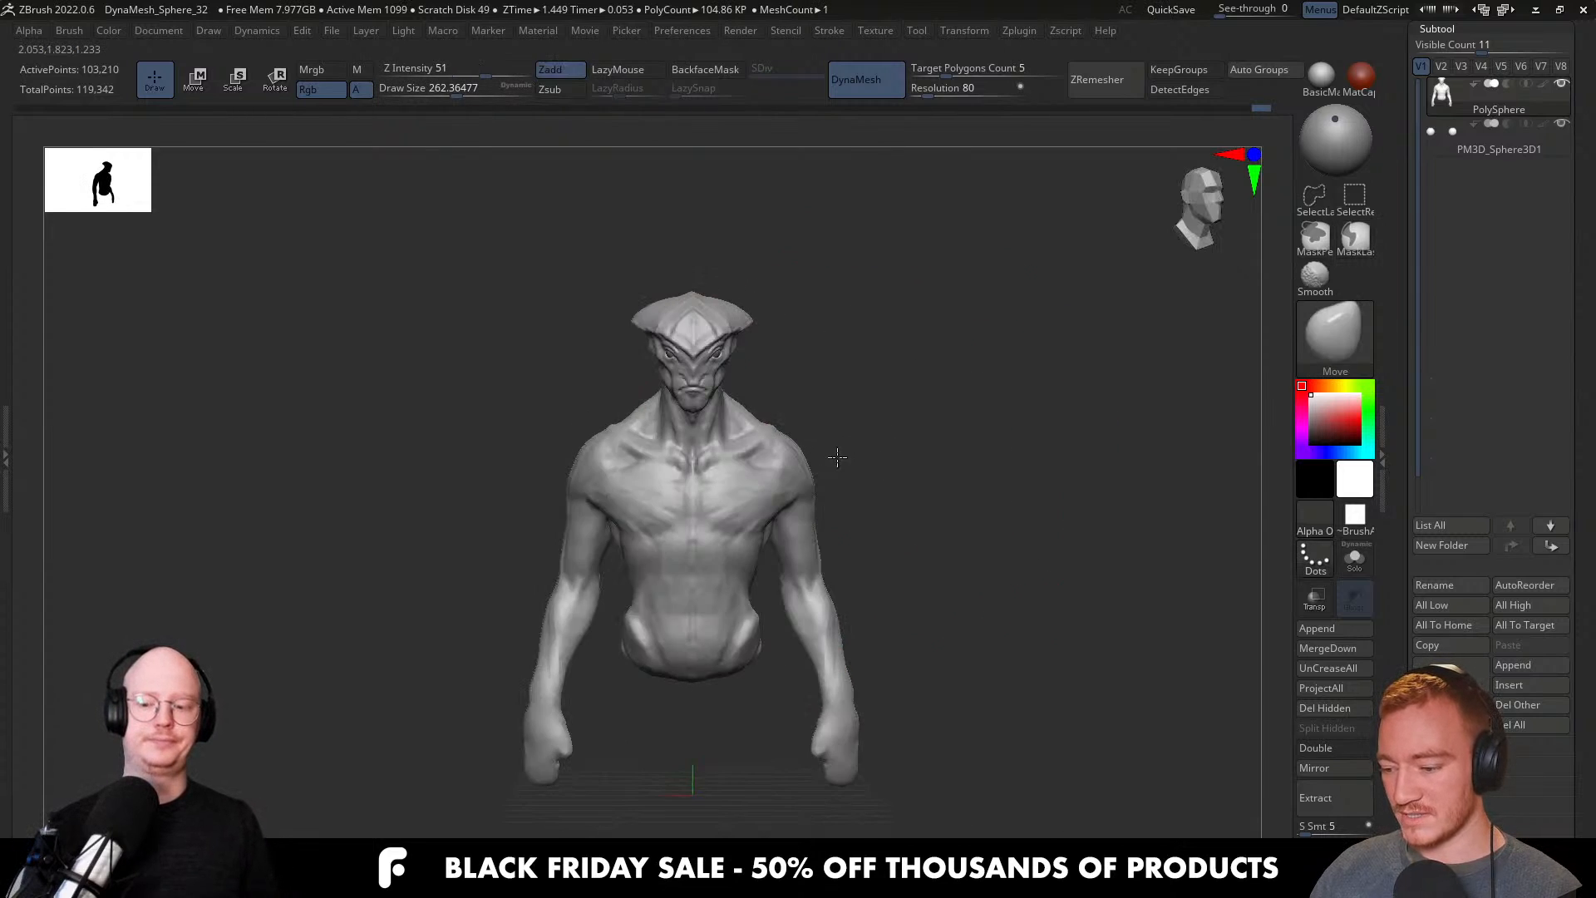
pyautogui.press('[')
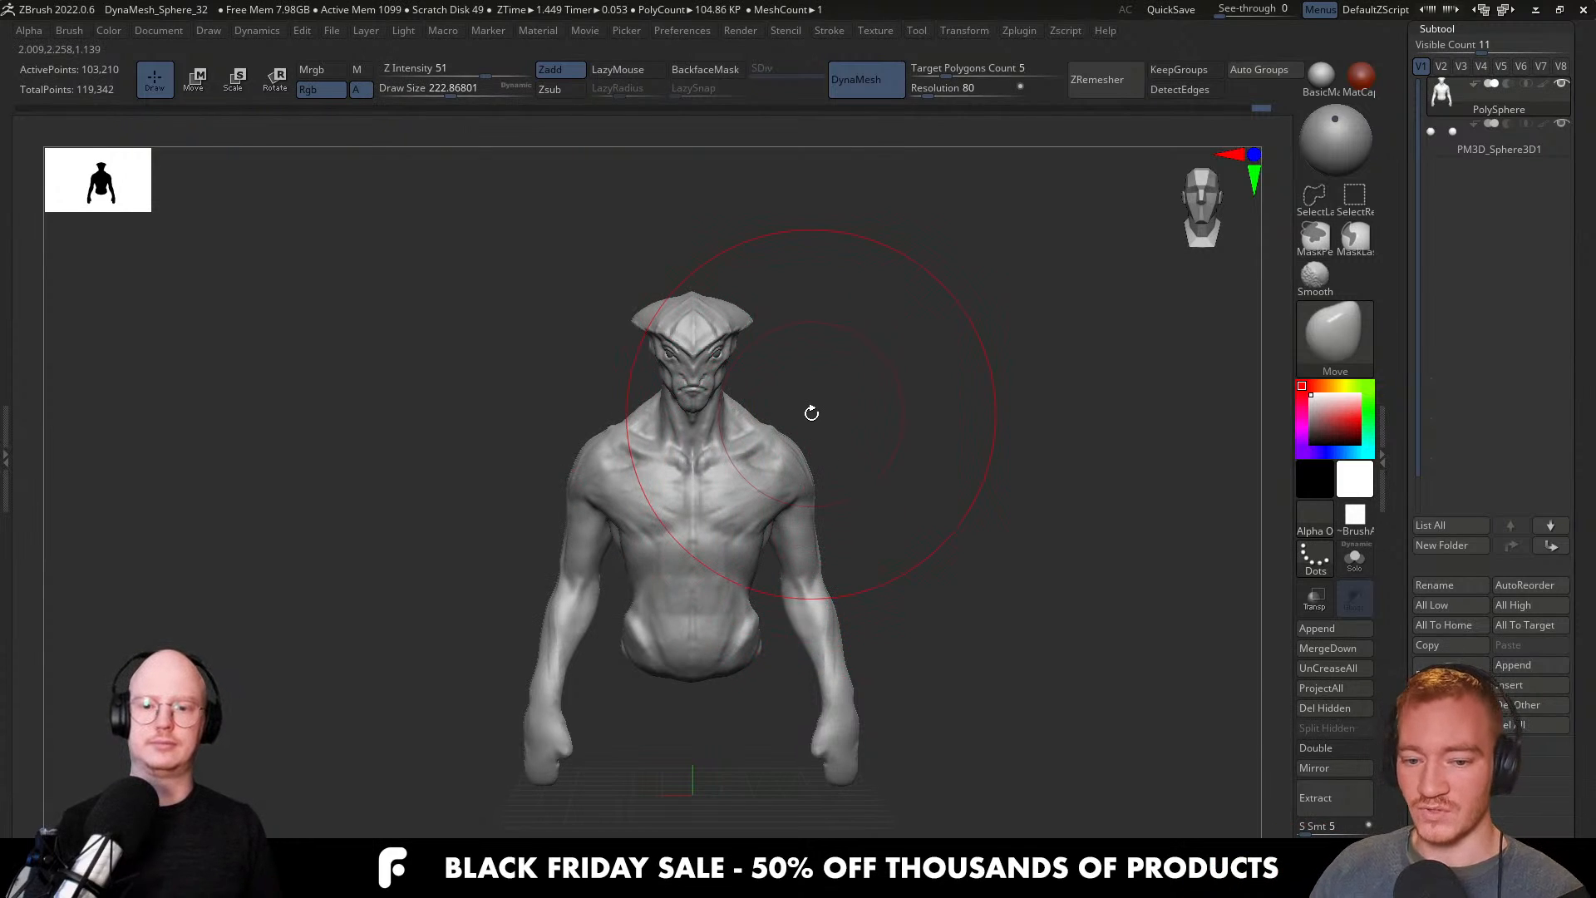
pyautogui.moveTo(881, 477); pyautogui.dragTo(862, 449)
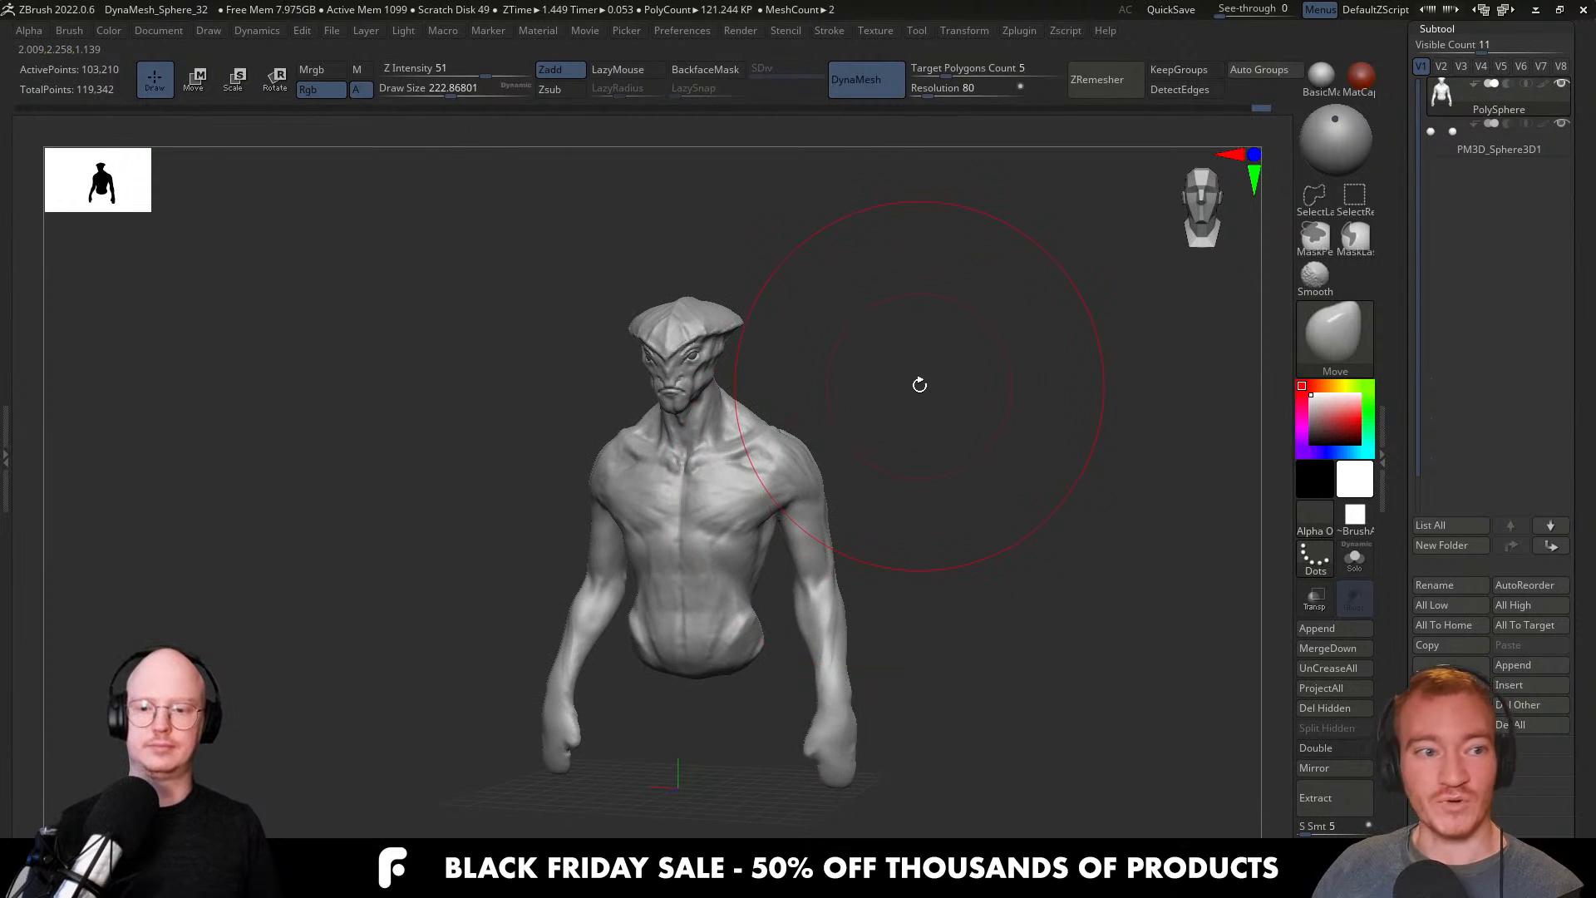
# Inspect the creature's face, jaw and neck from front and three-quarter views with the brush size at about 108.
pyautogui.moveTo(684, 358)
pyautogui.mouseDown(button='right')
pyautogui.moveTo(695, 527)
pyautogui.moveTo(740, 602)
pyautogui.moveTo(720, 466)
pyautogui.moveTo(636, 461)
pyautogui.moveTo(701, 652)
pyautogui.mouseUp(button='right')
pyautogui.press('s')
pyautogui.moveTo(643, 565); pyautogui.dragTo(623, 565)
pyautogui.keyDown('alt'); pyautogui.moveTo(628, 570); pyautogui.dragTo(660, 615, button='right'); pyautogui.keyUp('alt')
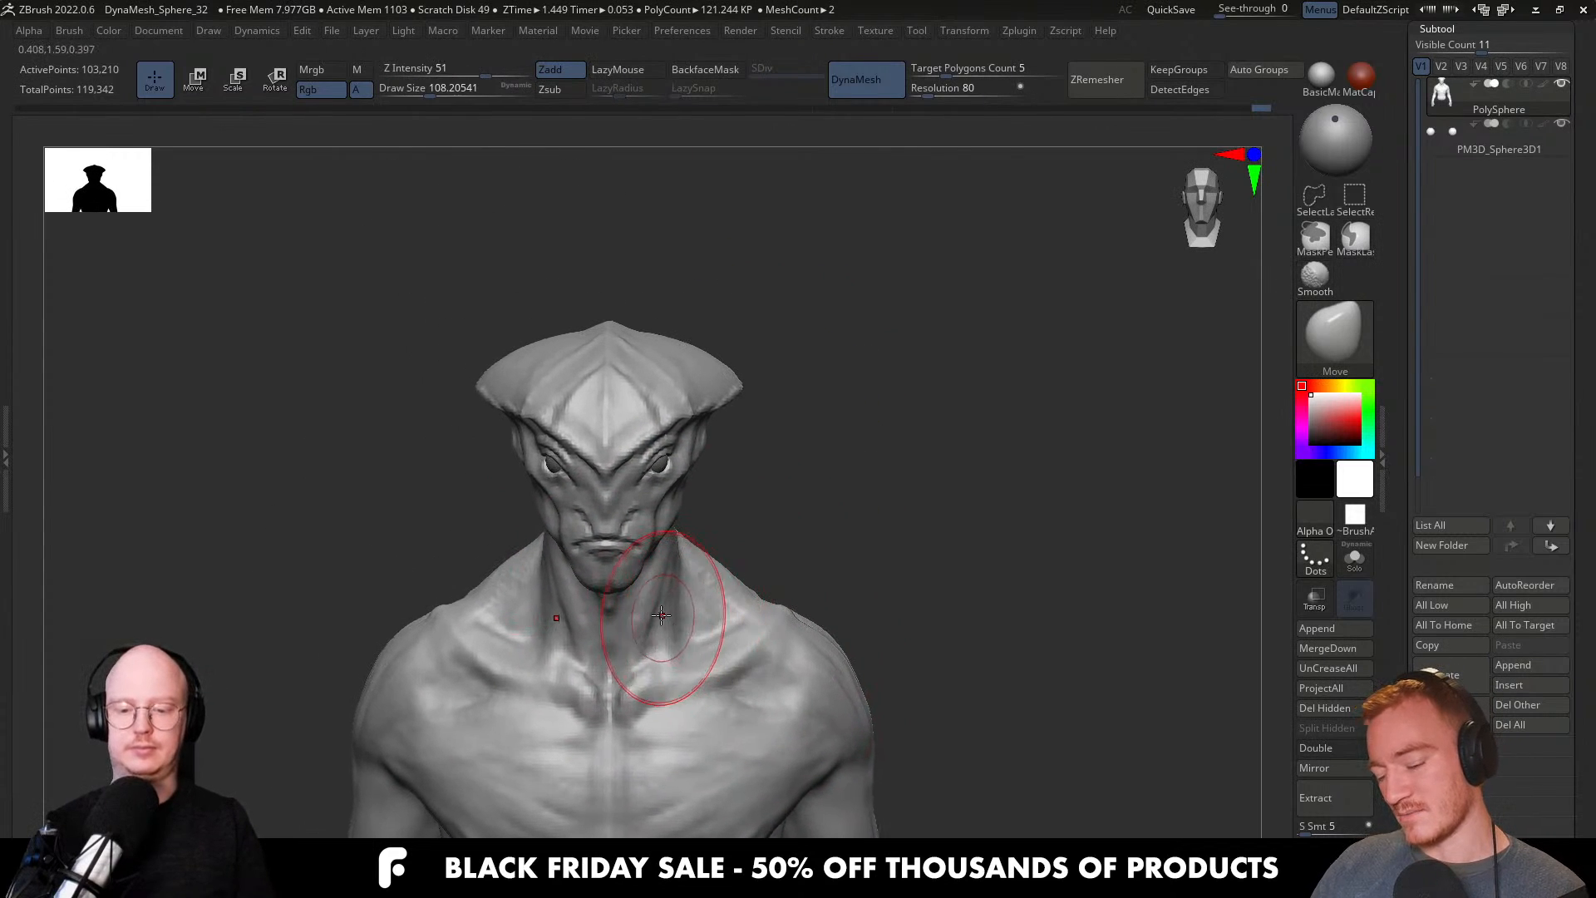
pyautogui.moveTo(652, 553)
pyautogui.mouseDown(button='right')
pyautogui.moveTo(661, 574)
pyautogui.moveTo(524, 555)
pyautogui.mouseUp(button='right')
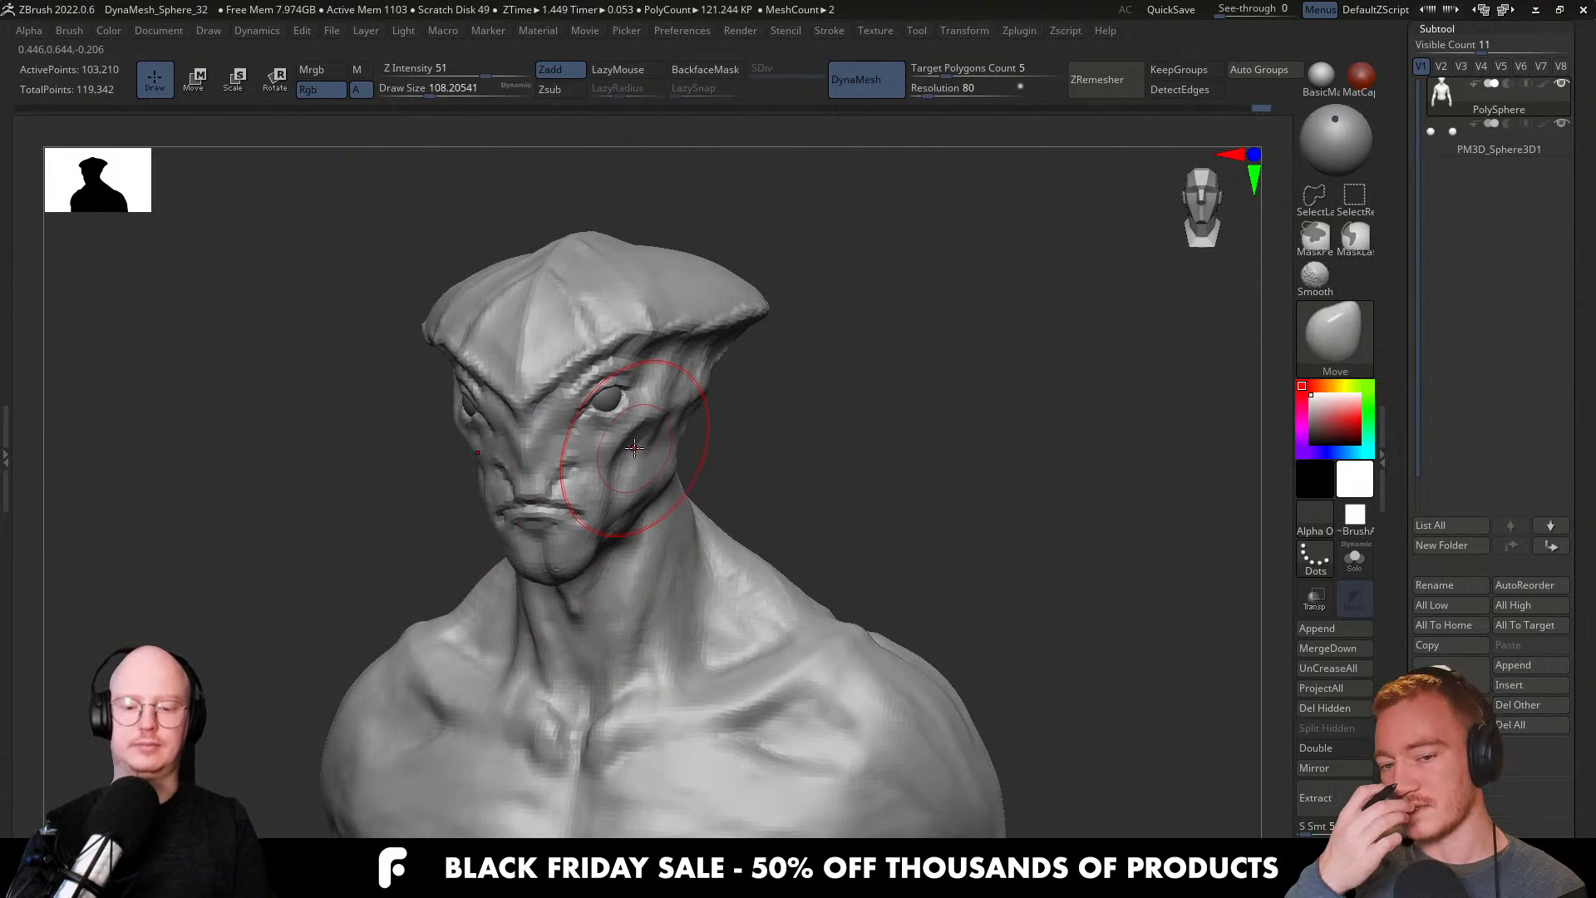
pyautogui.keyDown('ctrl'); pyautogui.moveTo(582, 638); pyautogui.dragTo(588, 674, button='right'); pyautogui.keyUp('ctrl')
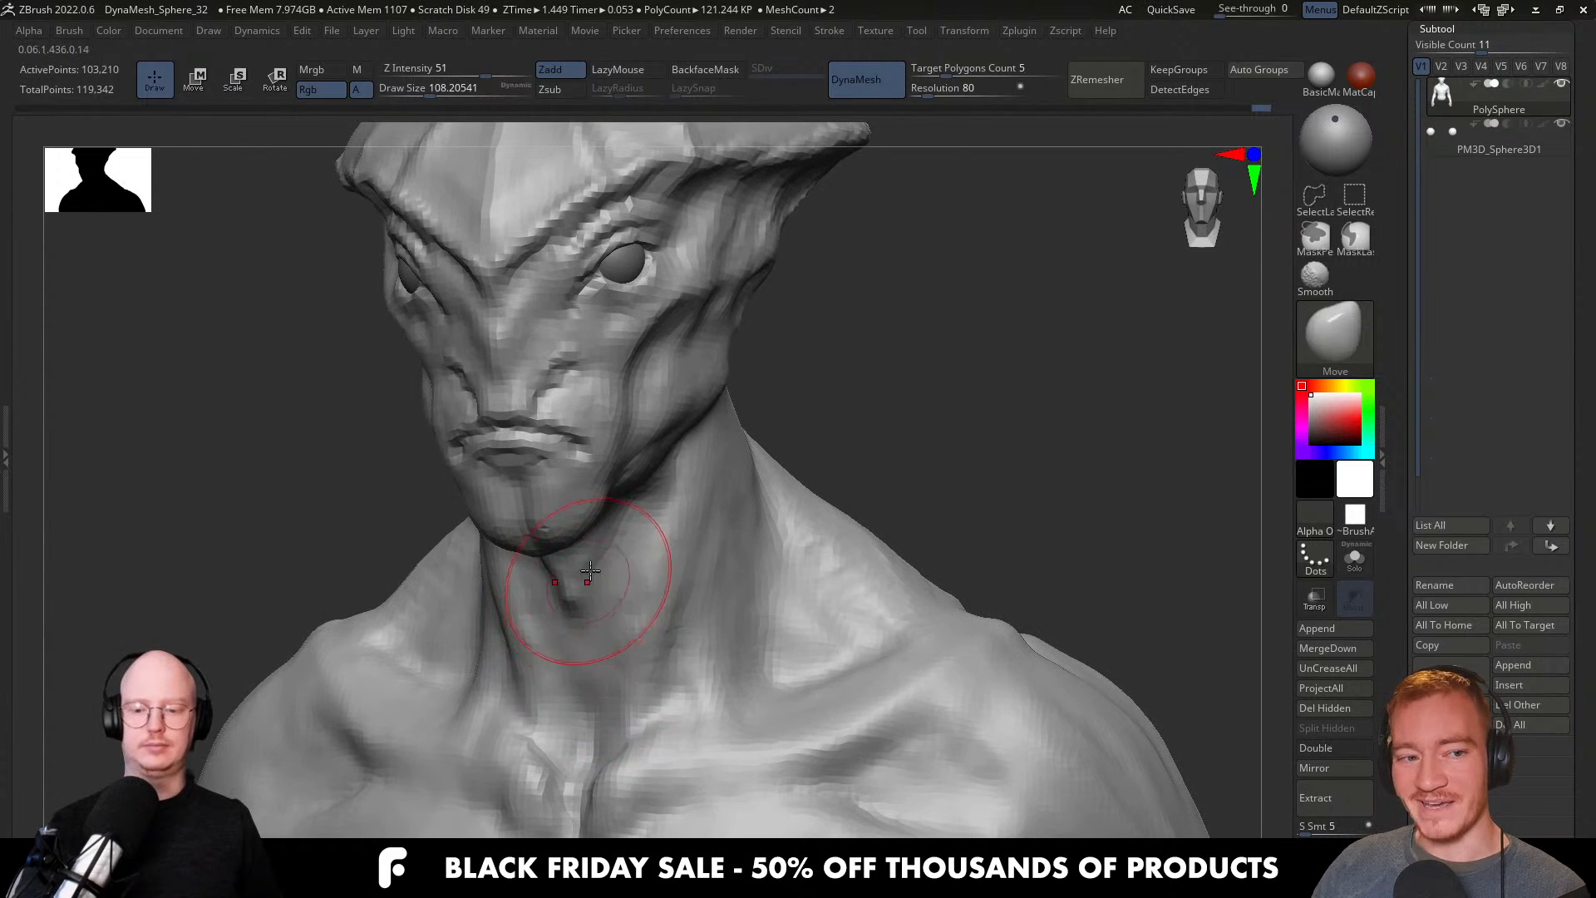
pyautogui.keyDown('alt'); pyautogui.moveTo(593, 614); pyautogui.dragTo(636, 703, button='right'); pyautogui.keyUp('alt')
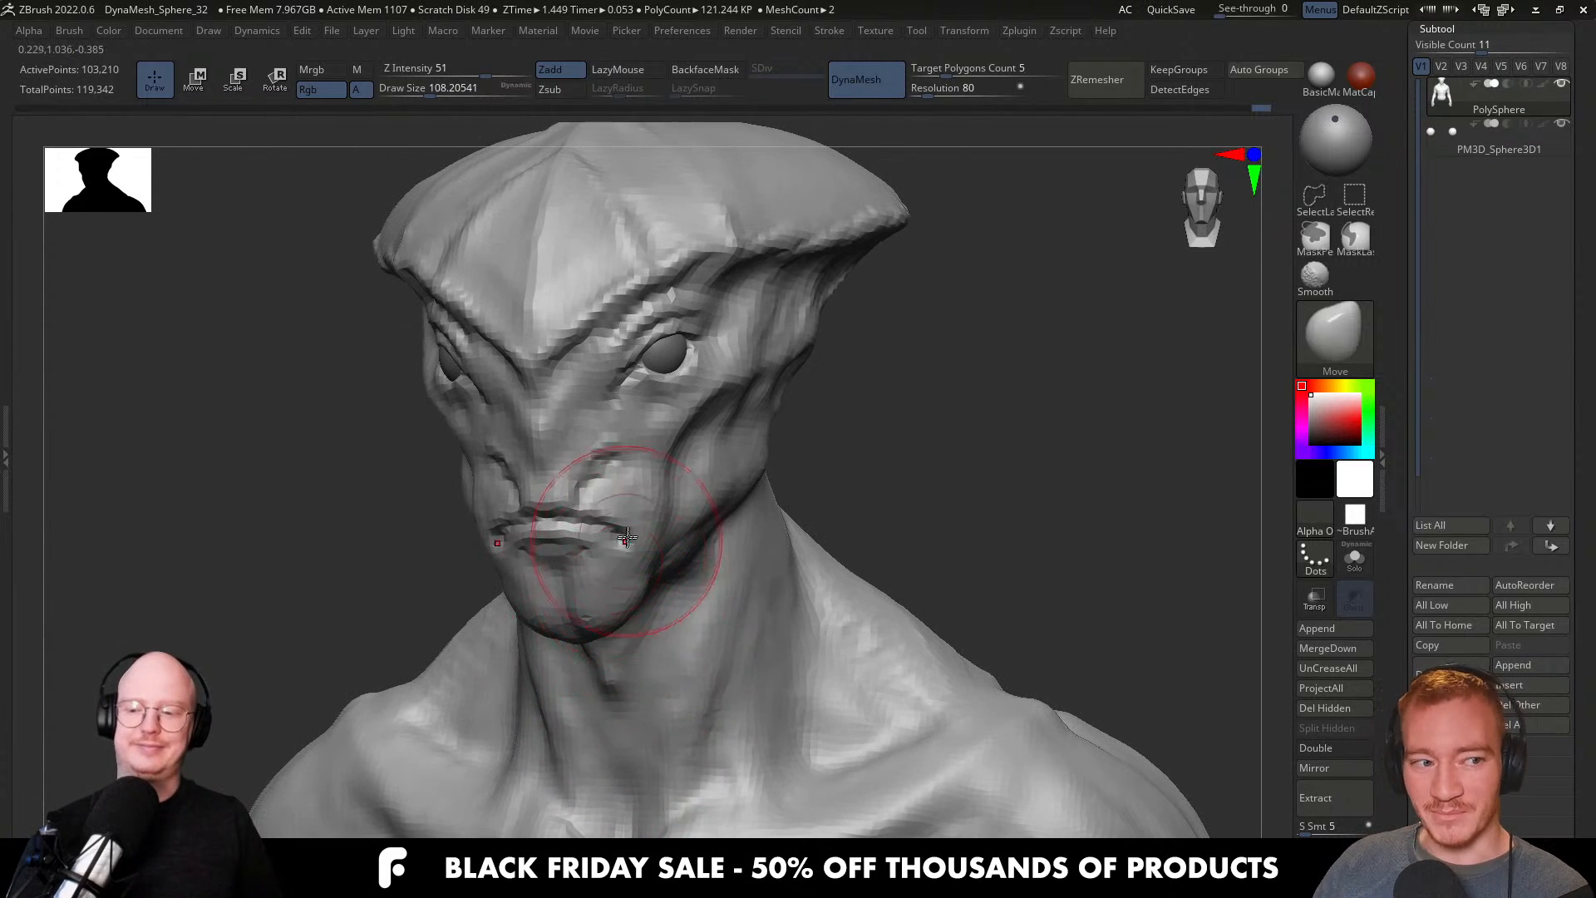
pyautogui.moveTo(621, 563)
pyautogui.mouseDown(button='right')
pyautogui.moveTo(700, 558)
pyautogui.moveTo(697, 594)
pyautogui.mouseUp(button='right')
# Touch up the chin and carve an opening between the lips with the ClayBuildup brush at draw size about 37.
pyautogui.press('b')
pyautogui.press('c')
pyautogui.press('l')
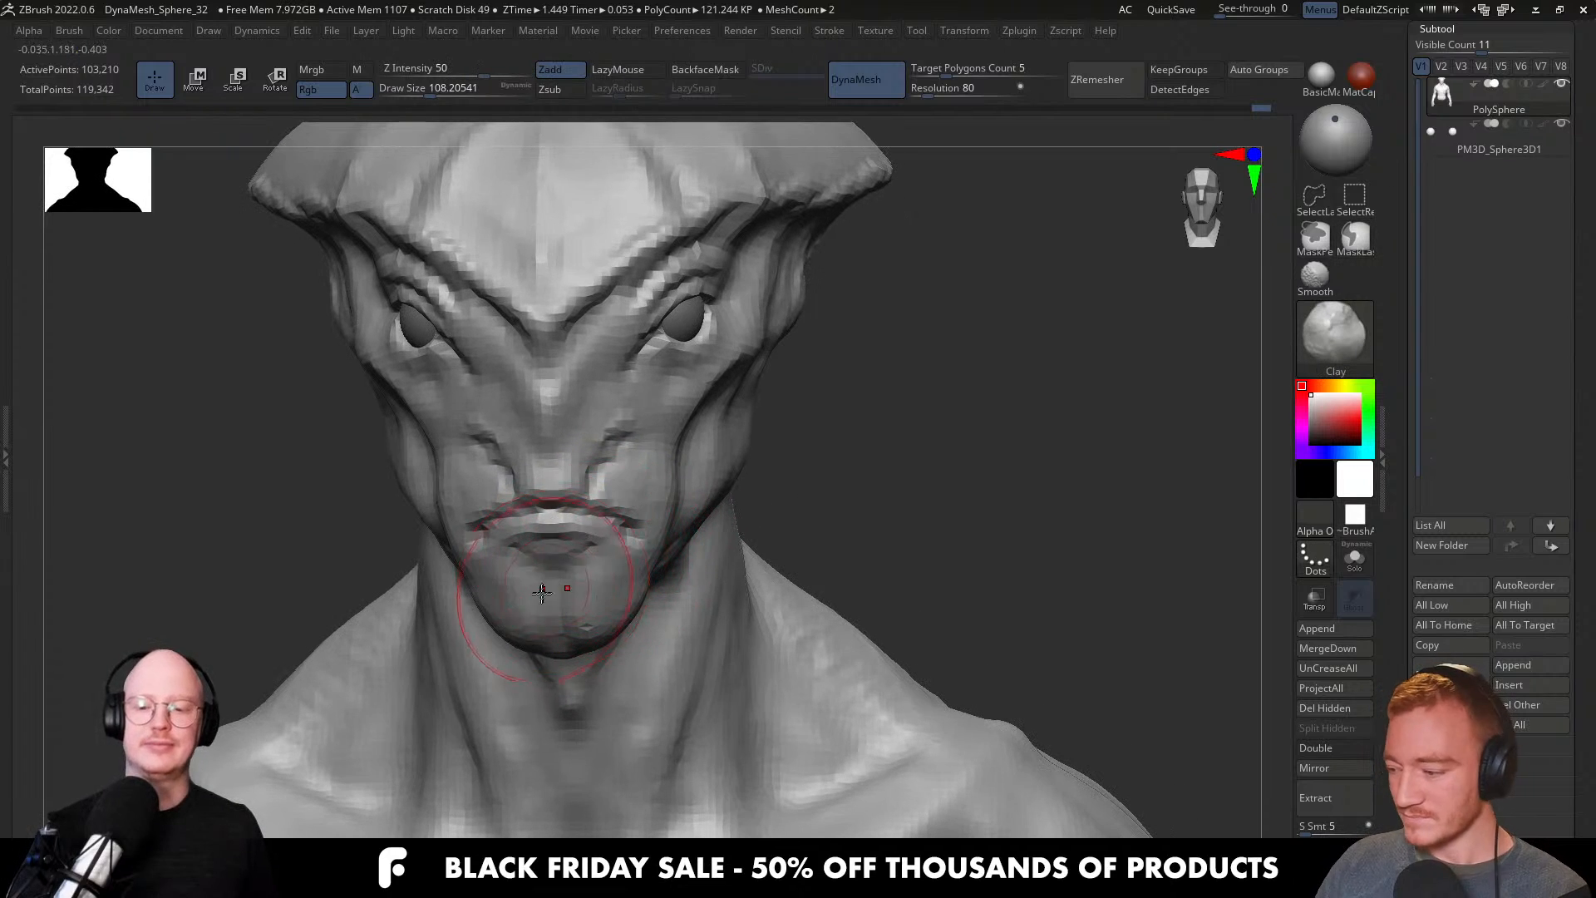
pyautogui.press('b')
pyautogui.press('c')
pyautogui.press('b')
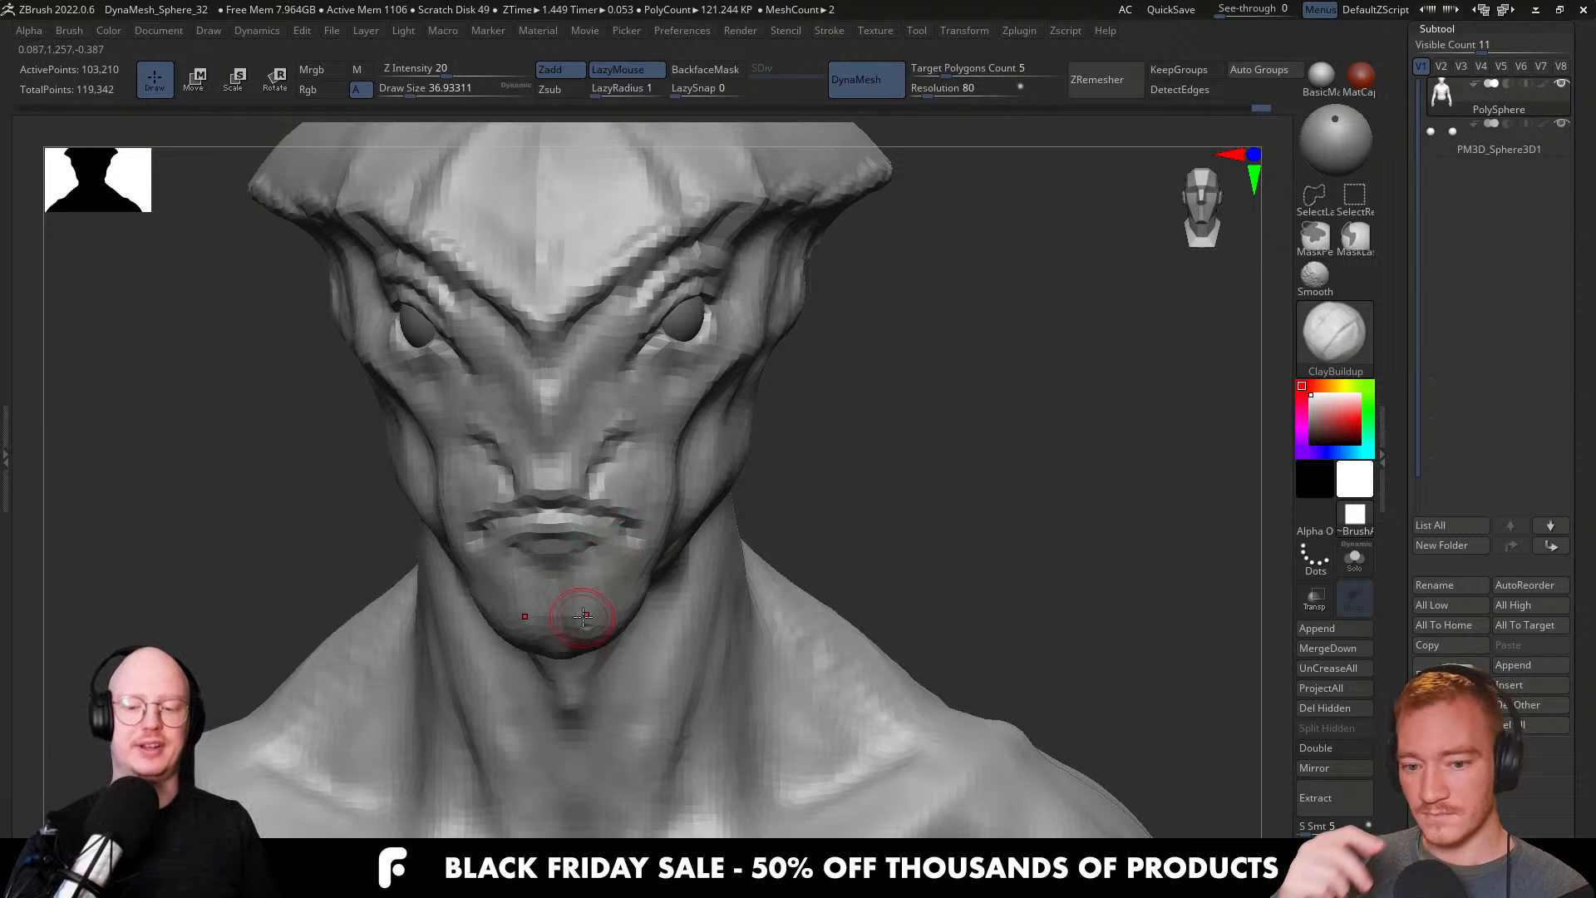
pyautogui.moveTo(583, 617); pyautogui.dragTo(578, 616)
pyautogui.moveTo(580, 617); pyautogui.dragTo(587, 625, button='right')
pyautogui.keyDown('alt'); pyautogui.moveTo(549, 510); pyautogui.dragTo(561, 509); pyautogui.keyUp('alt')
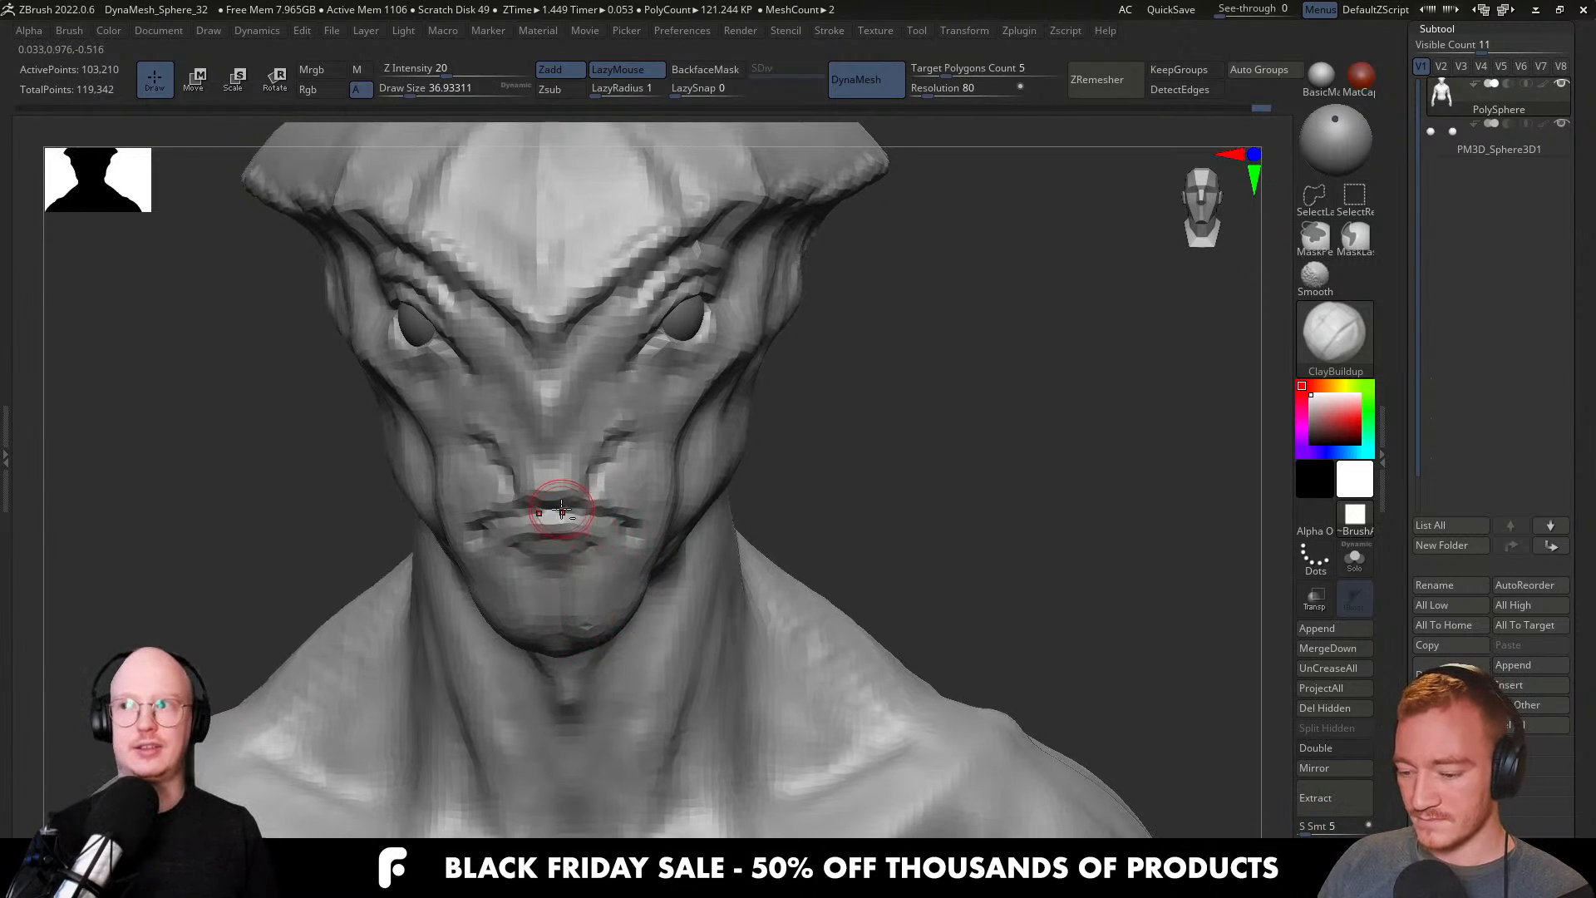
pyautogui.moveTo(556, 522); pyautogui.dragTo(612, 526, button='right')
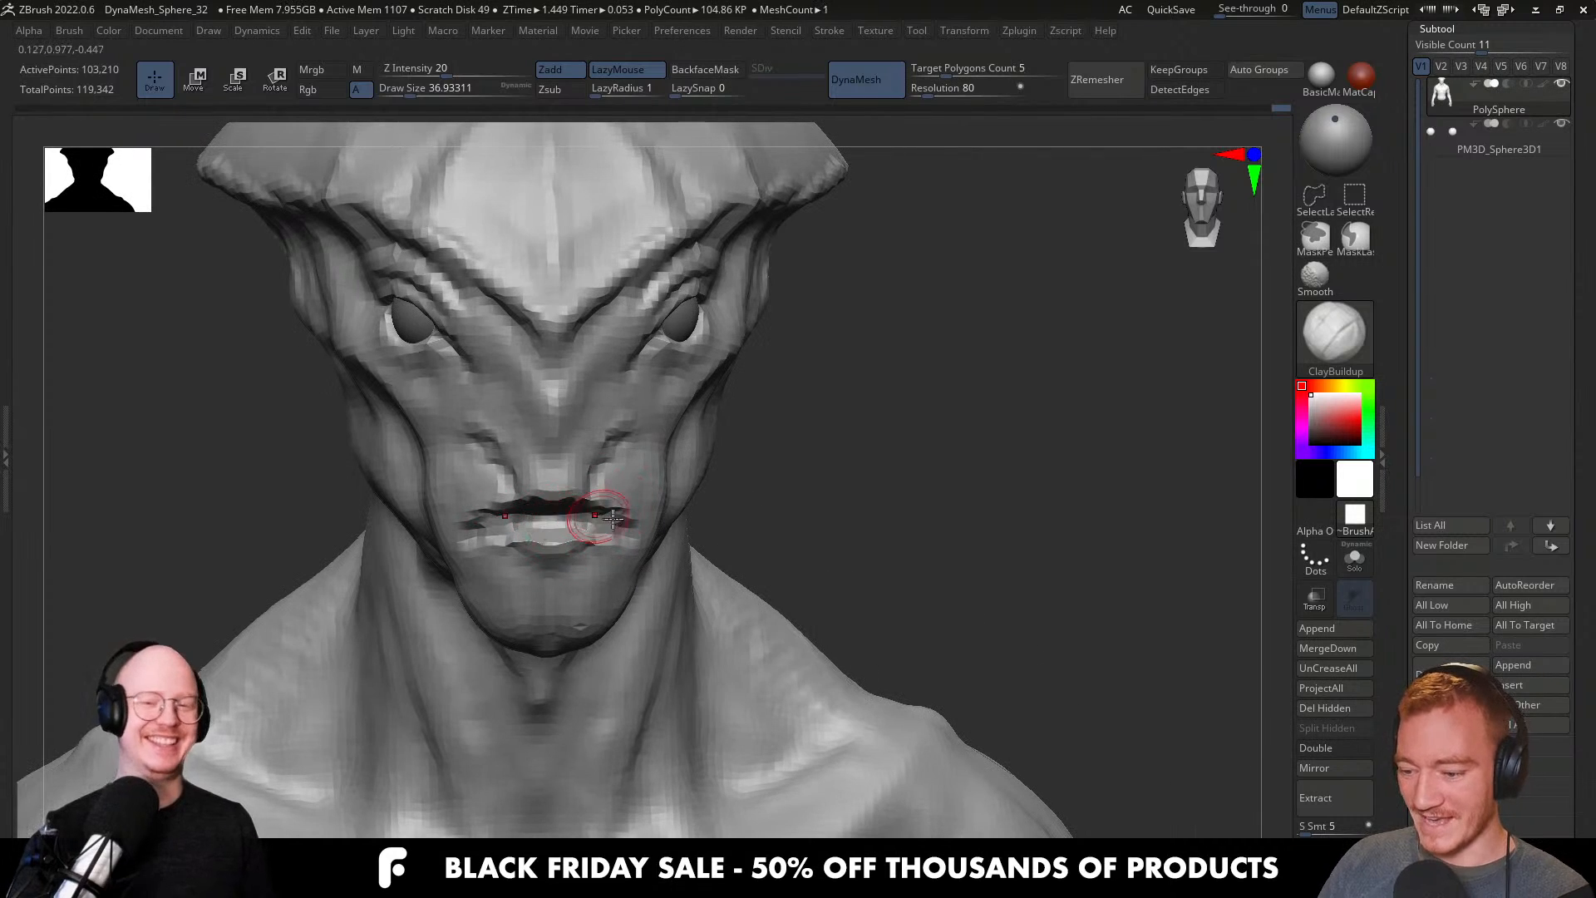
pyautogui.moveTo(604, 516); pyautogui.dragTo(636, 513, button='right')
# Set the DynaMesh resolution to 112, try remeshing the bust, and undo the remesh.
pyautogui.moveTo(927, 97); pyautogui.dragTo(931, 99)
pyautogui.keyDown('ctrl'); pyautogui.moveTo(1012, 349); pyautogui.dragTo(964, 386); pyautogui.keyUp('ctrl')
pyautogui.moveTo(565, 530); pyautogui.dragTo(610, 533, button='right')
pyautogui.hotkey('ctrl', 'z')
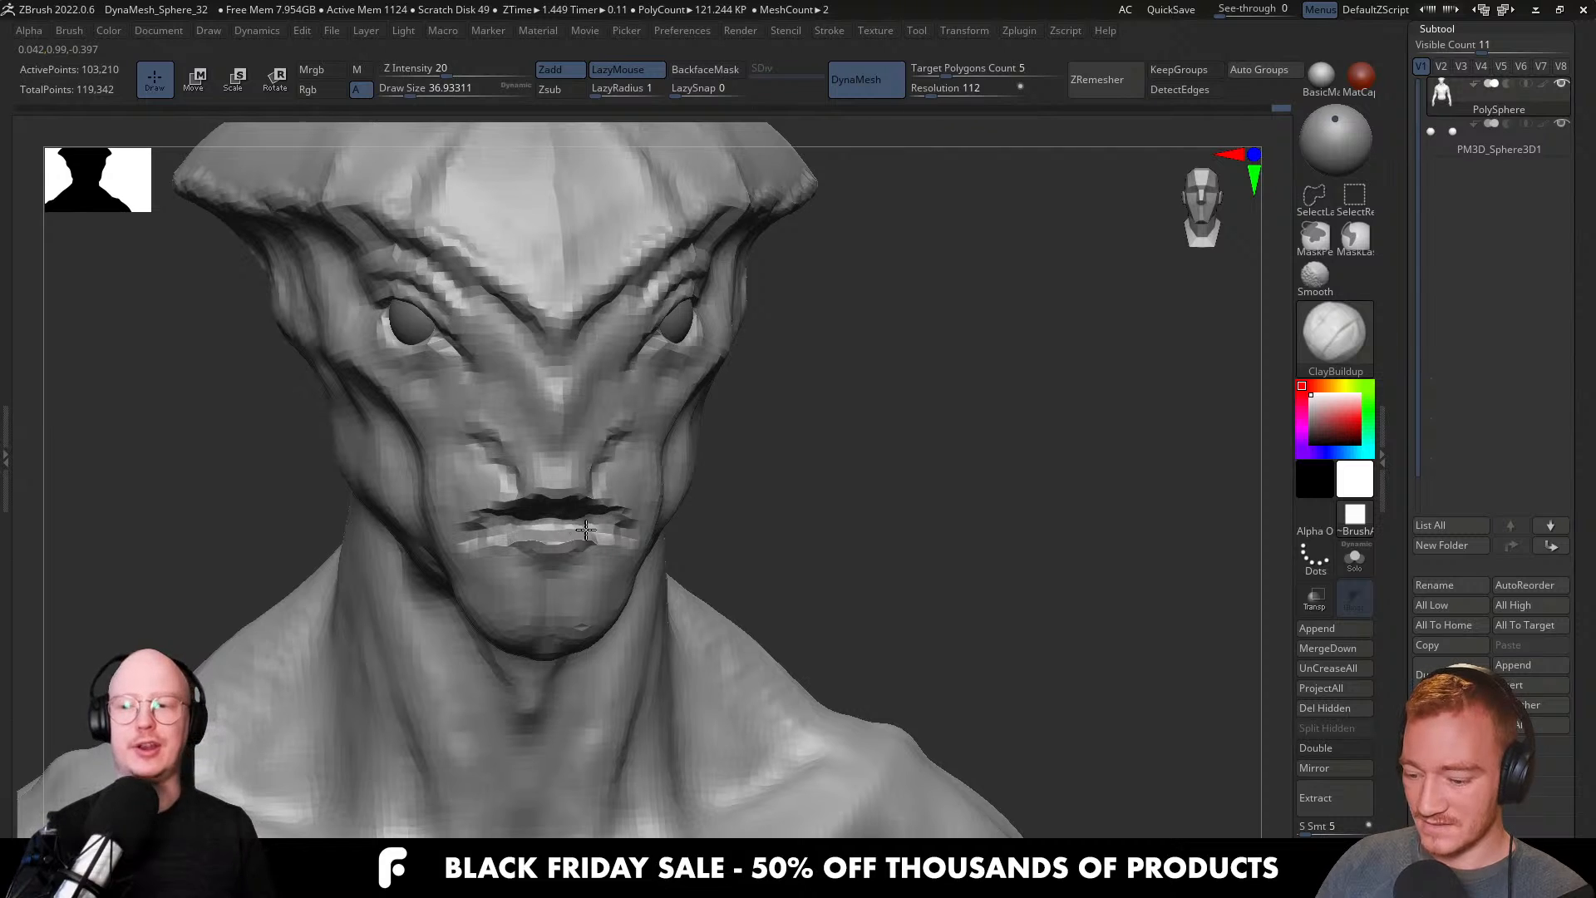
# Carve the mouth cavity deeper with ClayBuildup at draw size about 46 and remesh the bust at DynaMesh resolution 112.
pyautogui.moveTo(550, 561)
pyautogui.mouseDown()
pyautogui.moveTo(582, 540)
pyautogui.moveTo(556, 541)
pyautogui.mouseUp()
pyautogui.moveTo(611, 536); pyautogui.dragTo(578, 534, button='right')
pyautogui.keyDown('alt'); pyautogui.moveTo(574, 531); pyautogui.dragTo(589, 522); pyautogui.keyUp('alt')
pyautogui.moveTo(589, 523); pyautogui.dragTo(607, 526, button='right')
pyautogui.press('s')
pyautogui.moveTo(593, 528); pyautogui.dragTo(596, 528)
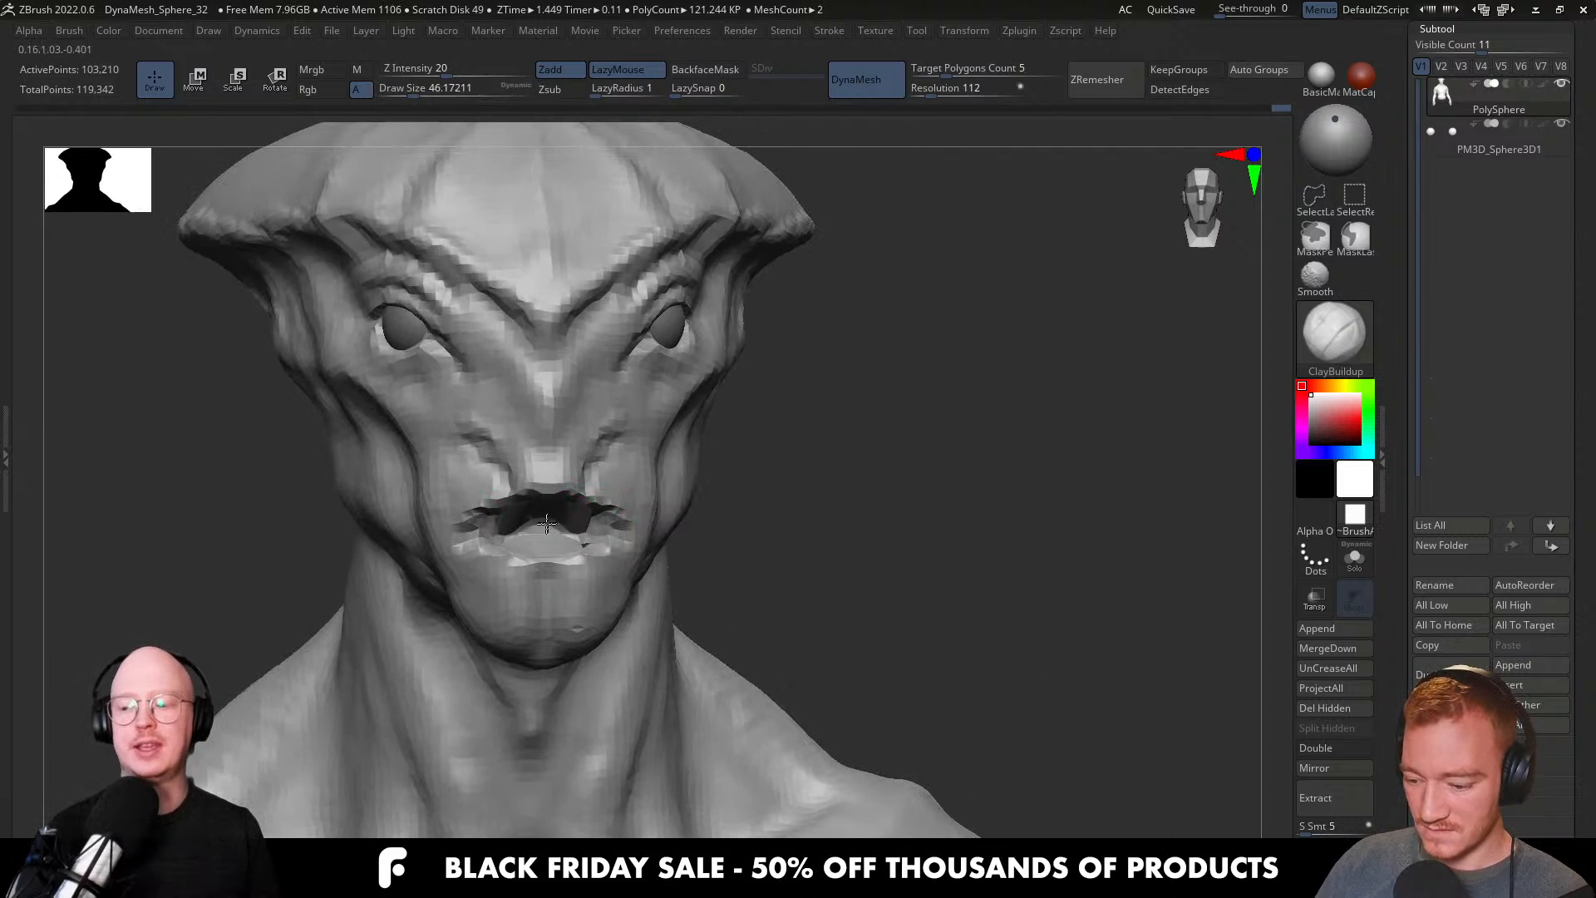
pyautogui.keyDown('ctrl'); pyautogui.moveTo(776, 455); pyautogui.dragTo(781, 459); pyautogui.keyUp('ctrl')
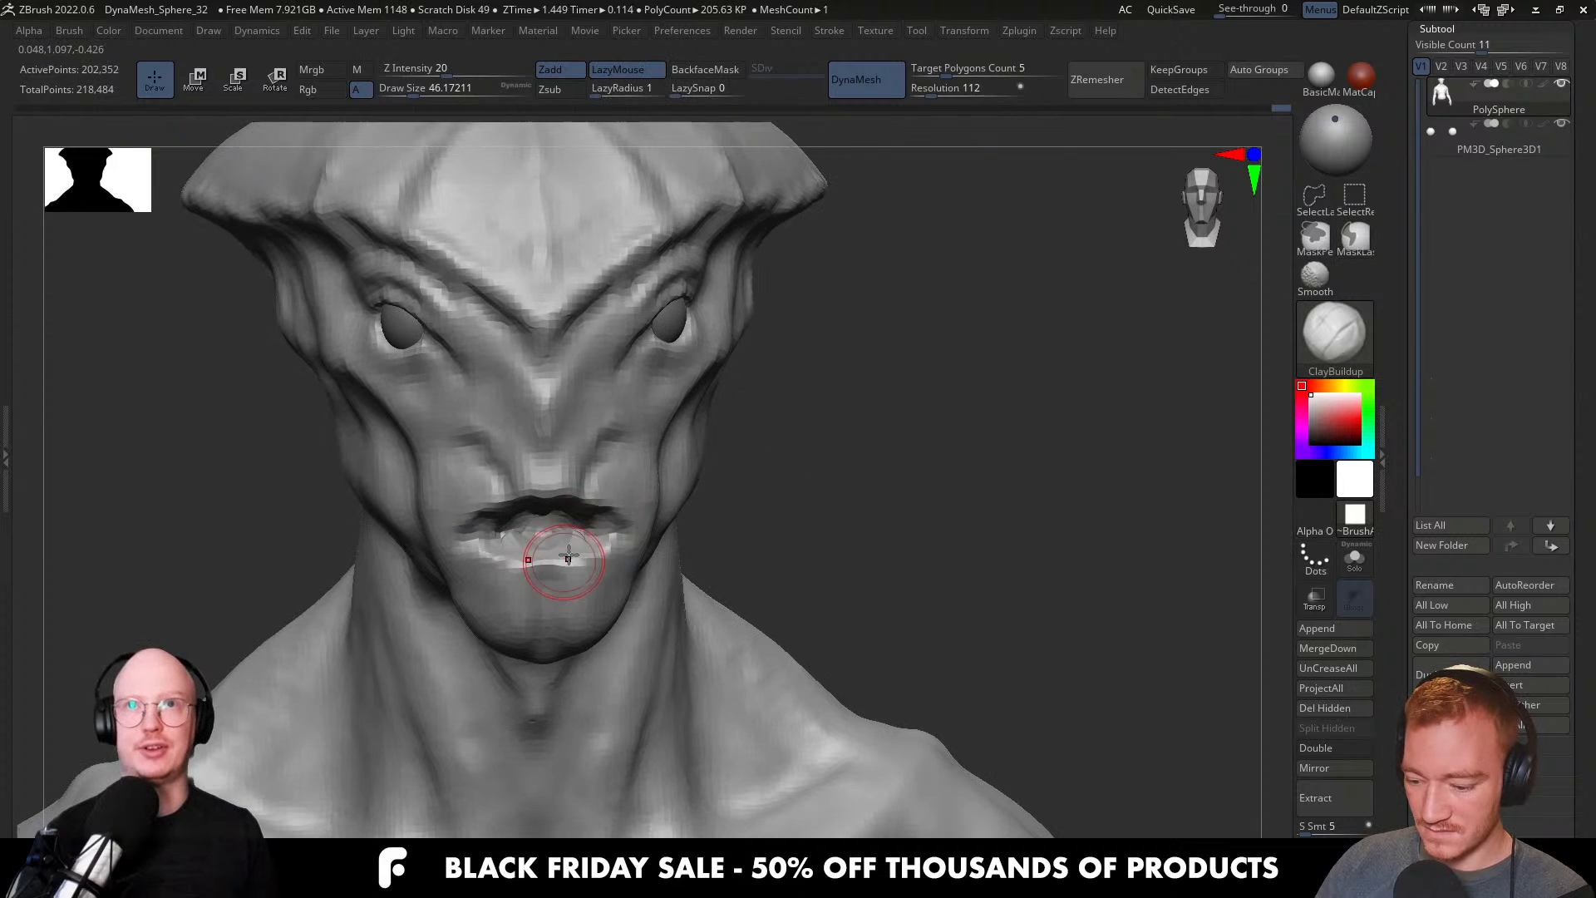
# Reshape the chin and lower jaw in profile with the Move brush at draw sizes of about 217 to 245.
pyautogui.moveTo(620, 537); pyautogui.dragTo(600, 524, button='right')
pyautogui.moveTo(696, 561); pyautogui.dragTo(616, 588, button='right')
pyautogui.press('b')
pyautogui.press('m')
pyautogui.press('v')
pyautogui.press('s')
pyautogui.moveTo(616, 633)
pyautogui.mouseDown()
pyautogui.moveTo(652, 635)
pyautogui.moveTo(624, 651)
pyautogui.mouseUp()
pyautogui.press('s')
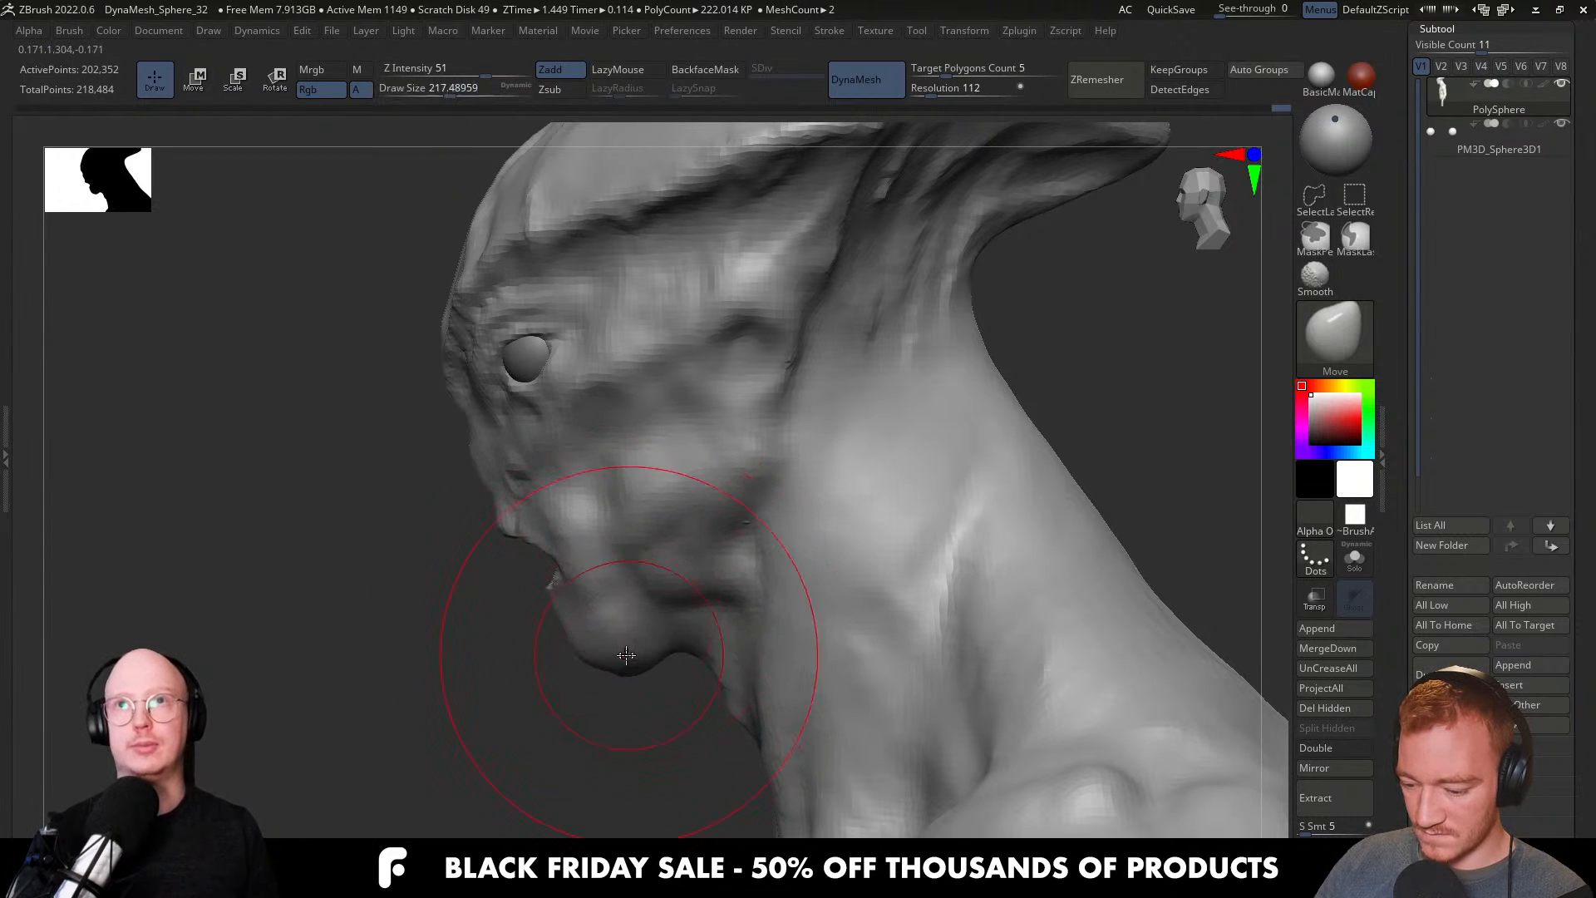
pyautogui.press('s')
pyautogui.moveTo(770, 626); pyautogui.dragTo(774, 627)
pyautogui.moveTo(669, 630); pyautogui.dragTo(675, 634)
pyautogui.moveTo(674, 634)
pyautogui.mouseDown(button='right')
pyautogui.moveTo(755, 620)
pyautogui.moveTo(748, 592)
pyautogui.moveTo(800, 592)
pyautogui.moveTo(715, 590)
pyautogui.moveTo(829, 563)
pyautogui.mouseUp(button='right')
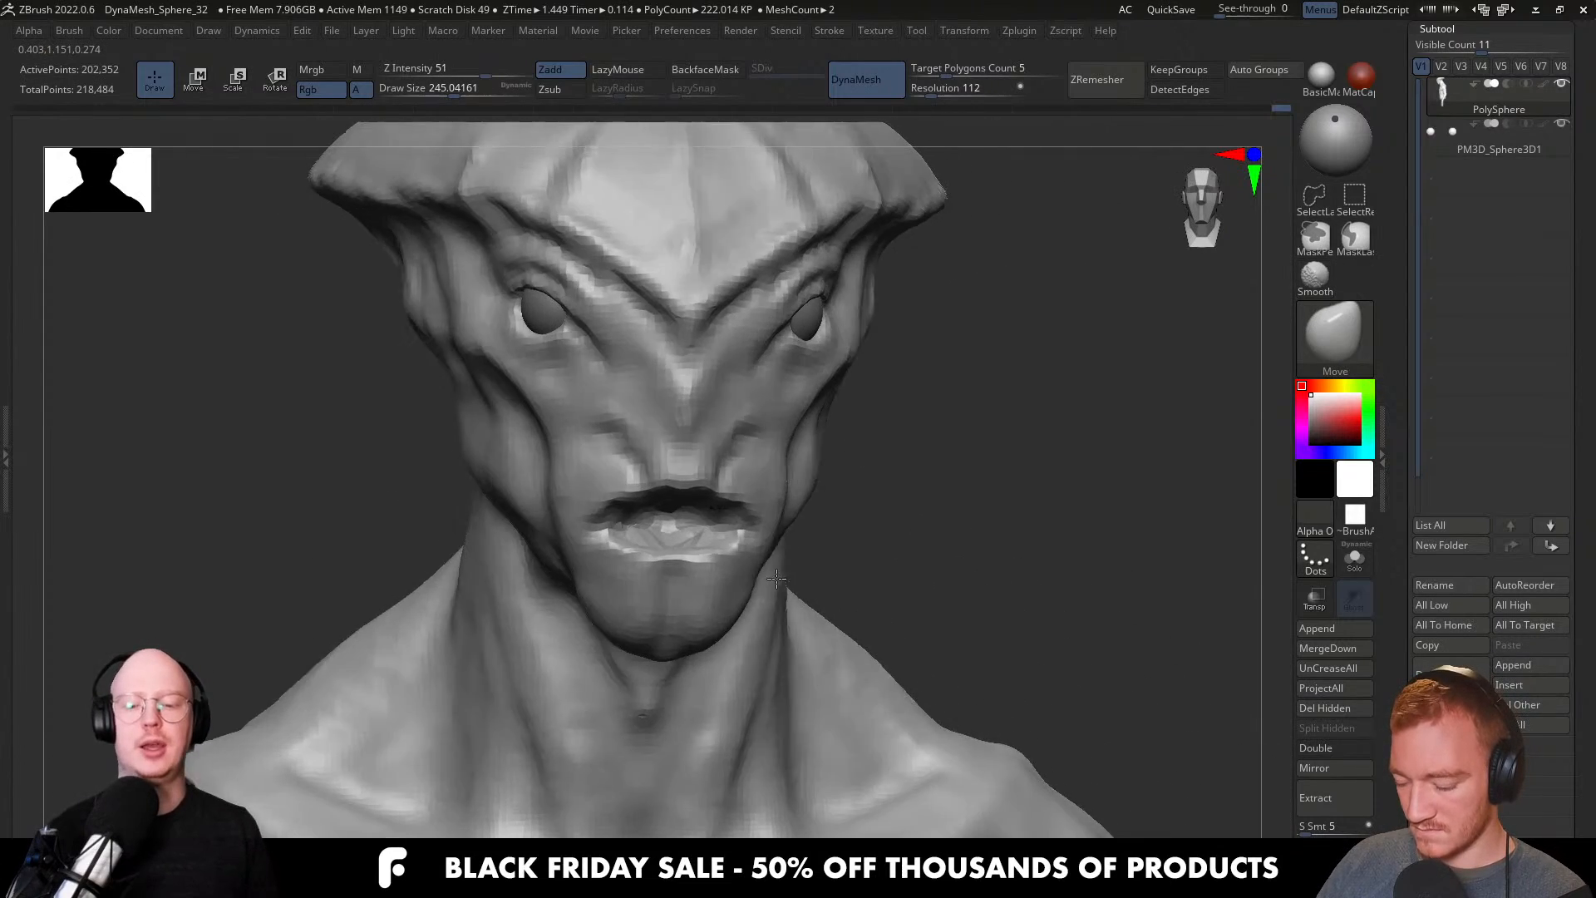
# Isolate the head by hiding the neck and body, and turn on double-sided display for the mesh.
pyautogui.keyDown('ctrl'); pyautogui.moveTo(915, 485); pyautogui.dragTo(895, 459, button='right'); pyautogui.keyUp('ctrl')
pyautogui.moveTo(955, 325)
pyautogui.keyDown('ctrl'); pyautogui.keyDown('shift'); pyautogui.mouseDown()
pyautogui.moveTo(955, 495)
pyautogui.moveTo(527, 203)
pyautogui.moveTo(881, 191)
pyautogui.mouseUp(); pyautogui.keyUp('shift'); pyautogui.keyUp('ctrl')
pyautogui.moveTo(822, 522); pyautogui.dragTo(843, 549, button='right')
pyautogui.keyDown('ctrl'); pyautogui.keyDown('alt'); pyautogui.keyDown('shift'); pyautogui.moveTo(684, 711); pyautogui.dragTo(248, 770); pyautogui.keyUp('shift'); pyautogui.keyUp('alt'); pyautogui.keyUp('ctrl')
pyautogui.moveTo(848, 627)
pyautogui.mouseDown(button='right')
pyautogui.moveTo(911, 610)
pyautogui.moveTo(899, 623)
pyautogui.mouseUp(button='right')
pyautogui.click(1364, 748)
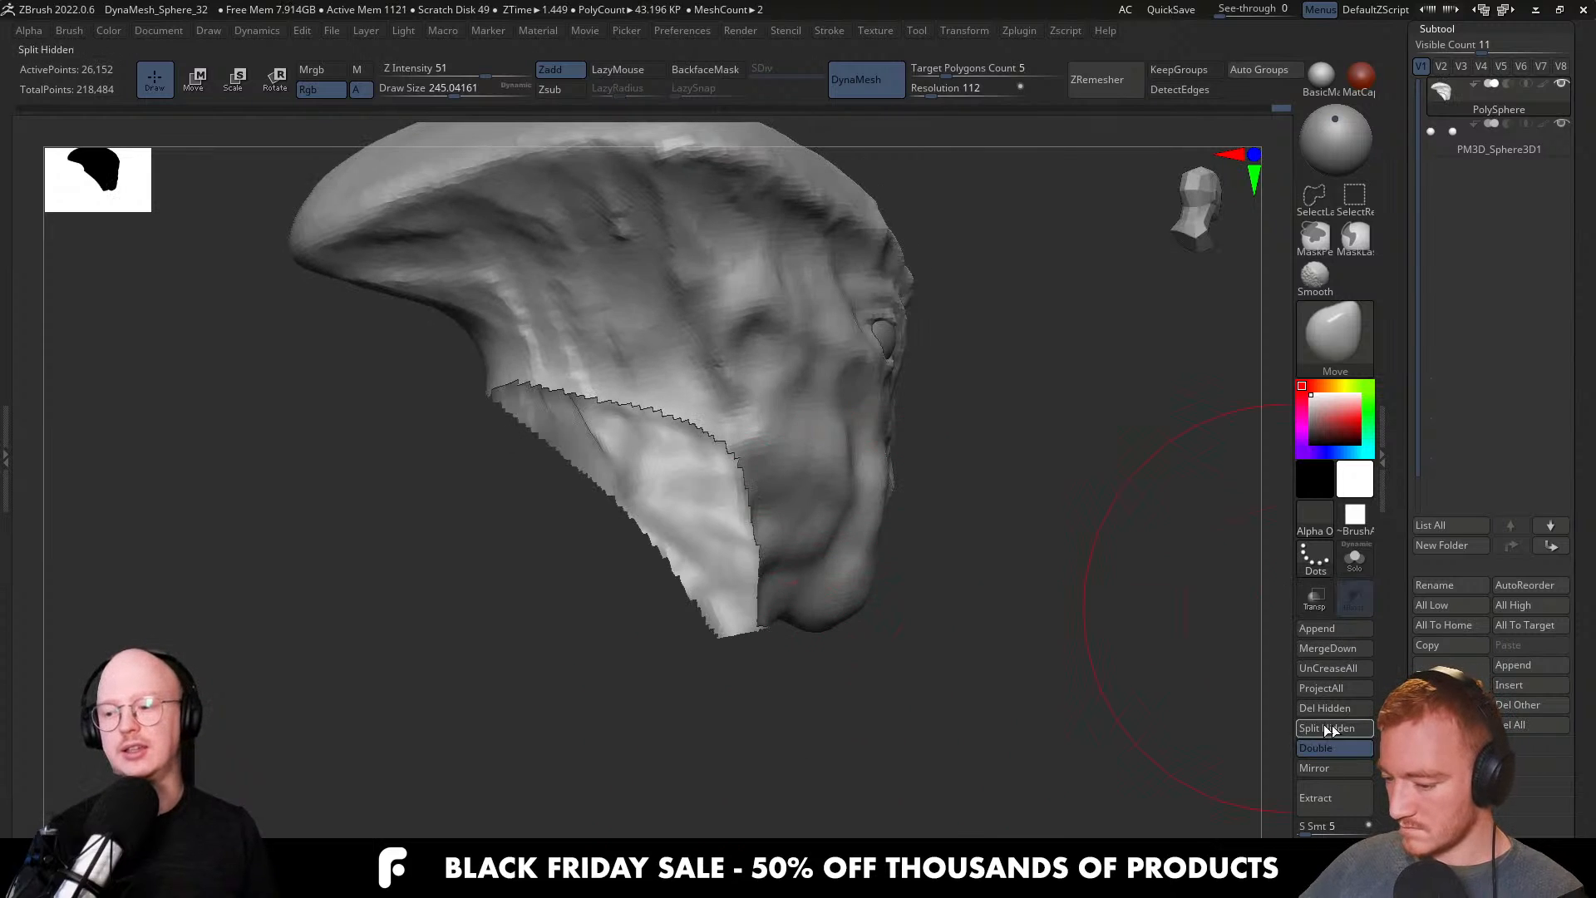
# Hide the leftover neck surface behind the jaw and work the mouth cavity with ClayBuildup at draw size about 77.
pyautogui.moveTo(814, 498); pyautogui.dragTo(753, 573, button='right')
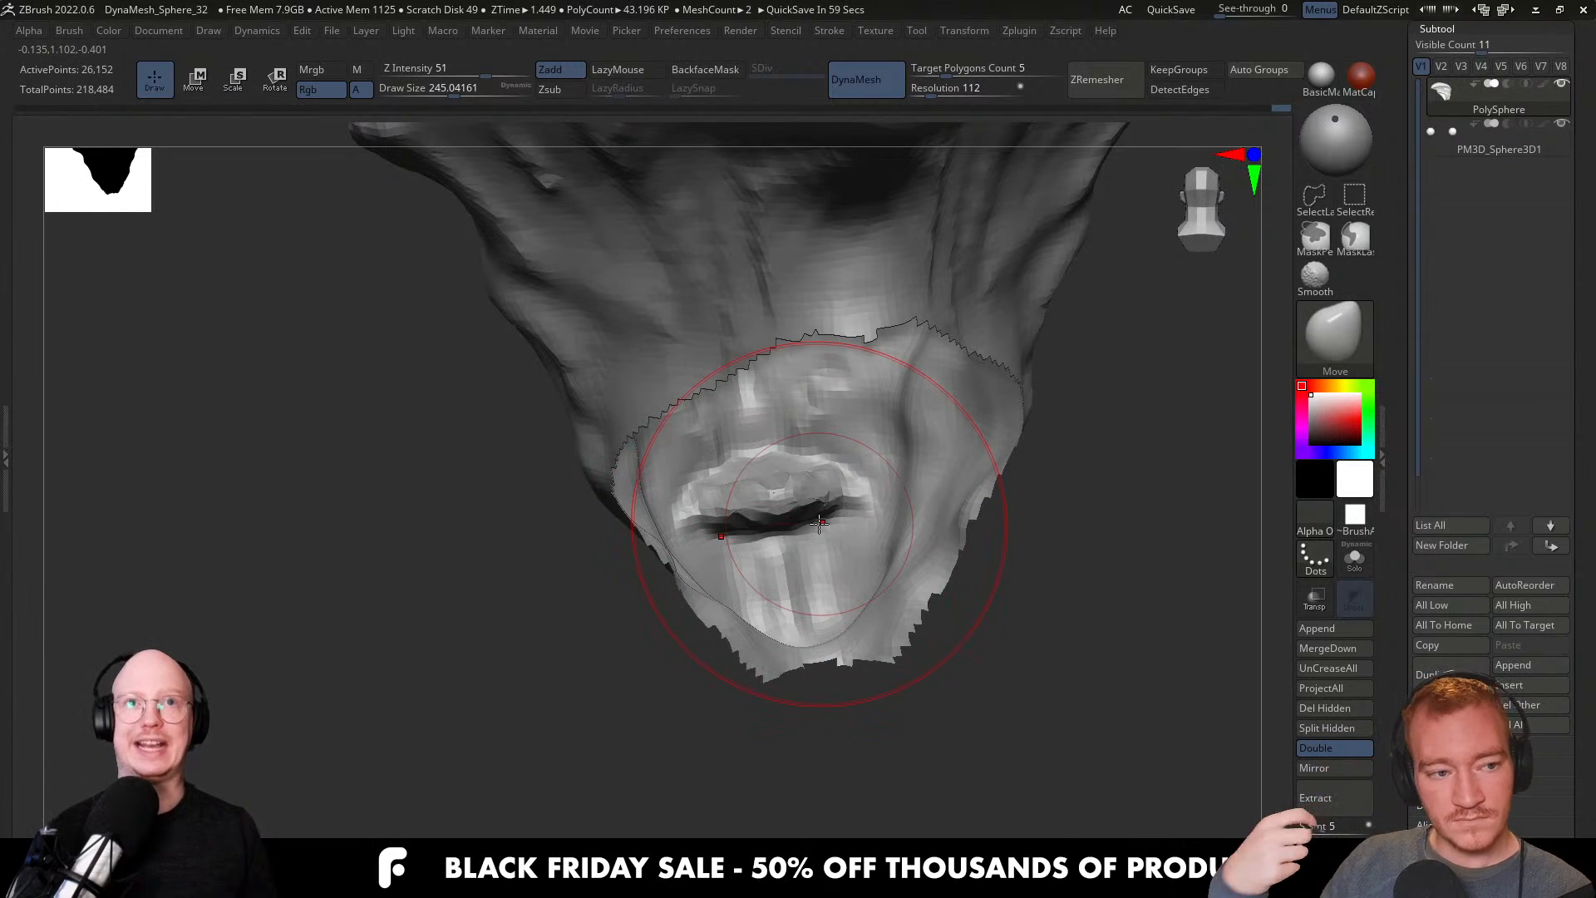
pyautogui.moveTo(820, 522)
pyautogui.mouseDown(button='right')
pyautogui.moveTo(815, 609)
pyautogui.moveTo(766, 535)
pyautogui.moveTo(848, 456)
pyautogui.moveTo(919, 427)
pyautogui.moveTo(1024, 466)
pyautogui.moveTo(1047, 506)
pyautogui.mouseUp(button='right')
pyautogui.moveTo(1068, 552)
pyautogui.keyDown('ctrl'); pyautogui.keyDown('alt'); pyautogui.keyDown('shift'); pyautogui.mouseDown()
pyautogui.moveTo(883, 376)
pyautogui.moveTo(1163, 241)
pyautogui.mouseUp(); pyautogui.keyUp('shift'); pyautogui.keyUp('alt'); pyautogui.keyUp('ctrl')
pyautogui.moveTo(1086, 527)
pyautogui.mouseDown(button='right')
pyautogui.moveTo(963, 556)
pyautogui.moveTo(970, 591)
pyautogui.mouseUp(button='right')
pyautogui.moveTo(956, 582)
pyautogui.mouseDown(button='right')
pyautogui.moveTo(941, 557)
pyautogui.moveTo(959, 582)
pyautogui.moveTo(1005, 573)
pyautogui.moveTo(997, 538)
pyautogui.moveTo(951, 570)
pyautogui.moveTo(947, 609)
pyautogui.moveTo(679, 638)
pyautogui.moveTo(724, 633)
pyautogui.moveTo(768, 553)
pyautogui.moveTo(723, 668)
pyautogui.moveTo(883, 570)
pyautogui.moveTo(854, 592)
pyautogui.moveTo(684, 595)
pyautogui.moveTo(818, 626)
pyautogui.moveTo(891, 611)
pyautogui.mouseUp(button='right')
pyautogui.press('[')
pyautogui.press('s')
pyautogui.press('b')
pyautogui.press('c')
pyautogui.press('b')
pyautogui.moveTo(795, 629)
pyautogui.mouseDown(button='right')
pyautogui.moveTo(723, 648)
pyautogui.moveTo(677, 573)
pyautogui.moveTo(956, 592)
pyautogui.moveTo(712, 571)
pyautogui.moveTo(748, 563)
pyautogui.moveTo(725, 477)
pyautogui.moveTo(777, 499)
pyautogui.moveTo(766, 527)
pyautogui.mouseUp(button='right')
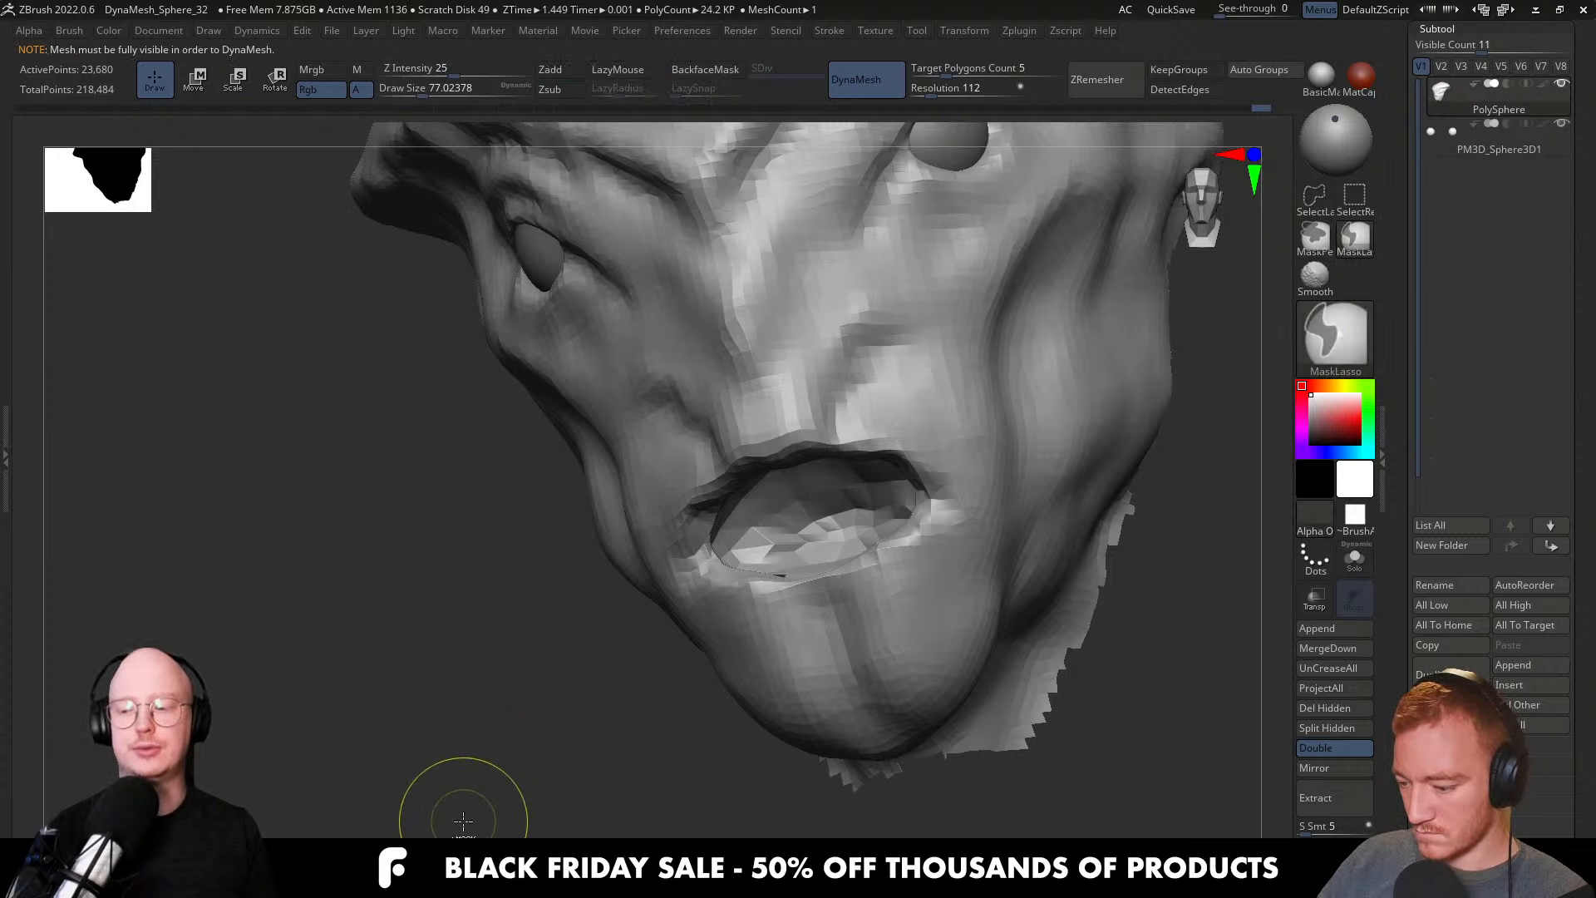
# Remesh the whole unhidden bust with DynaMesh and smooth the rim and inside of the mouth.
pyautogui.keyDown('ctrl'); pyautogui.keyDown('shift'); pyautogui.click(473, 745); pyautogui.keyUp('shift'); pyautogui.keyUp('ctrl')
pyautogui.keyDown('ctrl'); pyautogui.moveTo(444, 685); pyautogui.dragTo(391, 782); pyautogui.keyUp('ctrl')
pyautogui.moveTo(837, 552)
pyautogui.keyDown('shift'); pyautogui.mouseDown(button='right')
pyautogui.moveTo(890, 570)
pyautogui.moveTo(844, 576)
pyautogui.moveTo(902, 602)
pyautogui.moveTo(902, 620)
pyautogui.mouseUp(button='right'); pyautogui.keyUp('shift')
pyautogui.press('s')
pyautogui.press('[')
pyautogui.keyDown('shift'); pyautogui.moveTo(856, 625); pyautogui.dragTo(931, 600); pyautogui.keyUp('shift')
pyautogui.moveTo(936, 591); pyautogui.dragTo(881, 558, button='right')
pyautogui.keyDown('shift'); pyautogui.moveTo(881, 559); pyautogui.dragTo(902, 573); pyautogui.keyUp('shift')
pyautogui.moveTo(930, 588)
pyautogui.keyDown('ctrl'); pyautogui.mouseDown(button='right')
pyautogui.moveTo(945, 525)
pyautogui.moveTo(939, 562)
pyautogui.mouseUp(button='right'); pyautogui.keyUp('ctrl')
pyautogui.moveTo(939, 561)
pyautogui.mouseDown(button='right')
pyautogui.moveTo(989, 557)
pyautogui.moveTo(880, 556)
pyautogui.moveTo(890, 562)
pyautogui.moveTo(815, 574)
pyautogui.moveTo(827, 612)
pyautogui.moveTo(812, 606)
pyautogui.moveTo(817, 499)
pyautogui.mouseUp(button='right')
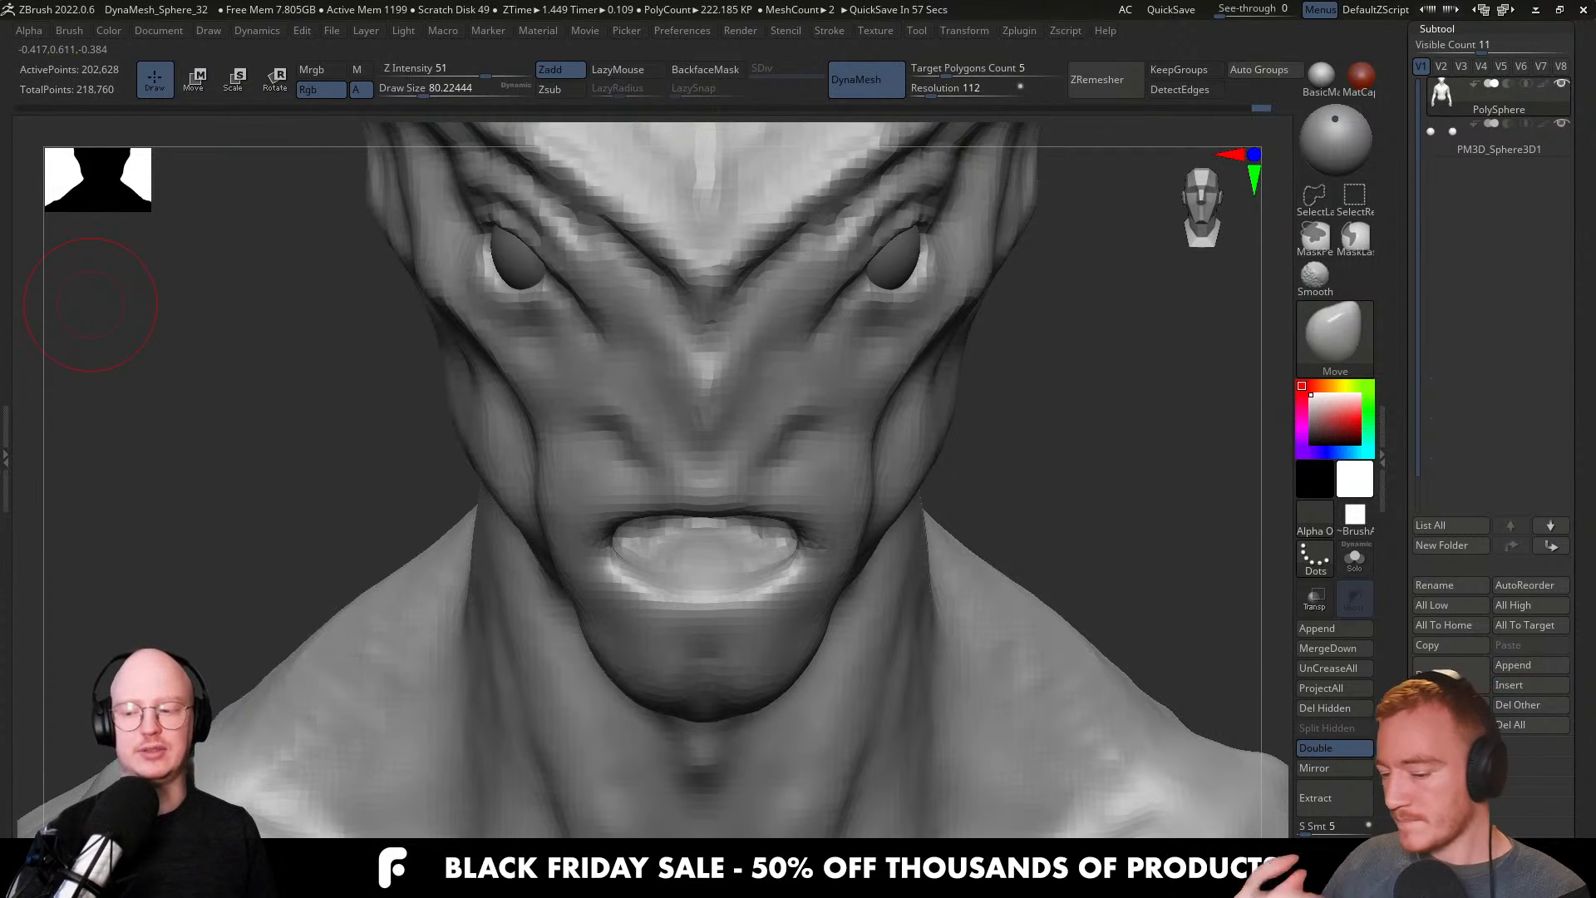
# Adjust the shape of the lips and mouth corners with the Move brush at draw sizes of about 80 to 101.
pyautogui.moveTo(760, 502); pyautogui.dragTo(781, 499, button='right')
pyautogui.moveTo(746, 555)
pyautogui.keyDown('alt'); pyautogui.mouseDown(button='right')
pyautogui.moveTo(723, 570)
pyautogui.moveTo(705, 501)
pyautogui.moveTo(678, 498)
pyautogui.mouseUp(button='right'); pyautogui.keyUp('alt')
pyautogui.press(']')
pyautogui.press('s')
pyautogui.moveTo(687, 539); pyautogui.dragTo(685, 547)
pyautogui.moveTo(781, 536); pyautogui.dragTo(749, 552, button='right')
pyautogui.press('s')
pyautogui.moveTo(751, 557); pyautogui.dragTo(755, 558)
pyautogui.moveTo(805, 545); pyautogui.dragTo(740, 552, button='right')
pyautogui.press('s')
pyautogui.moveTo(779, 562); pyautogui.dragTo(782, 562)
# Build up the cheek area beside the mouth corner with ClayBuildup at draw size about 74.
pyautogui.press('b')
pyautogui.press('c')
pyautogui.press('b')
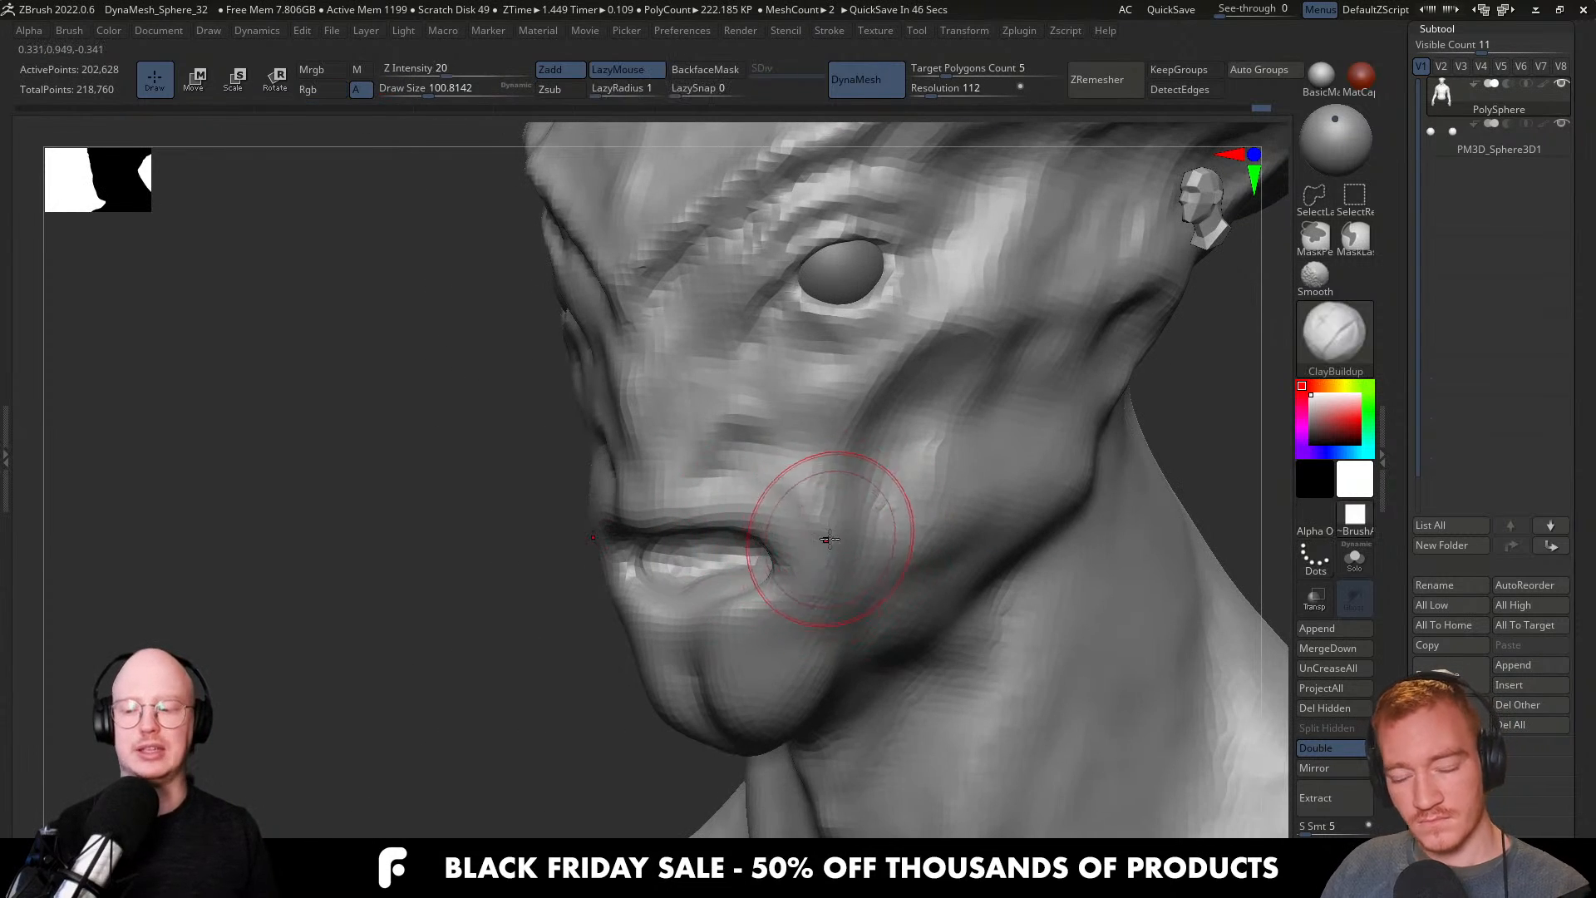
pyautogui.moveTo(844, 527); pyautogui.dragTo(835, 538, button='right')
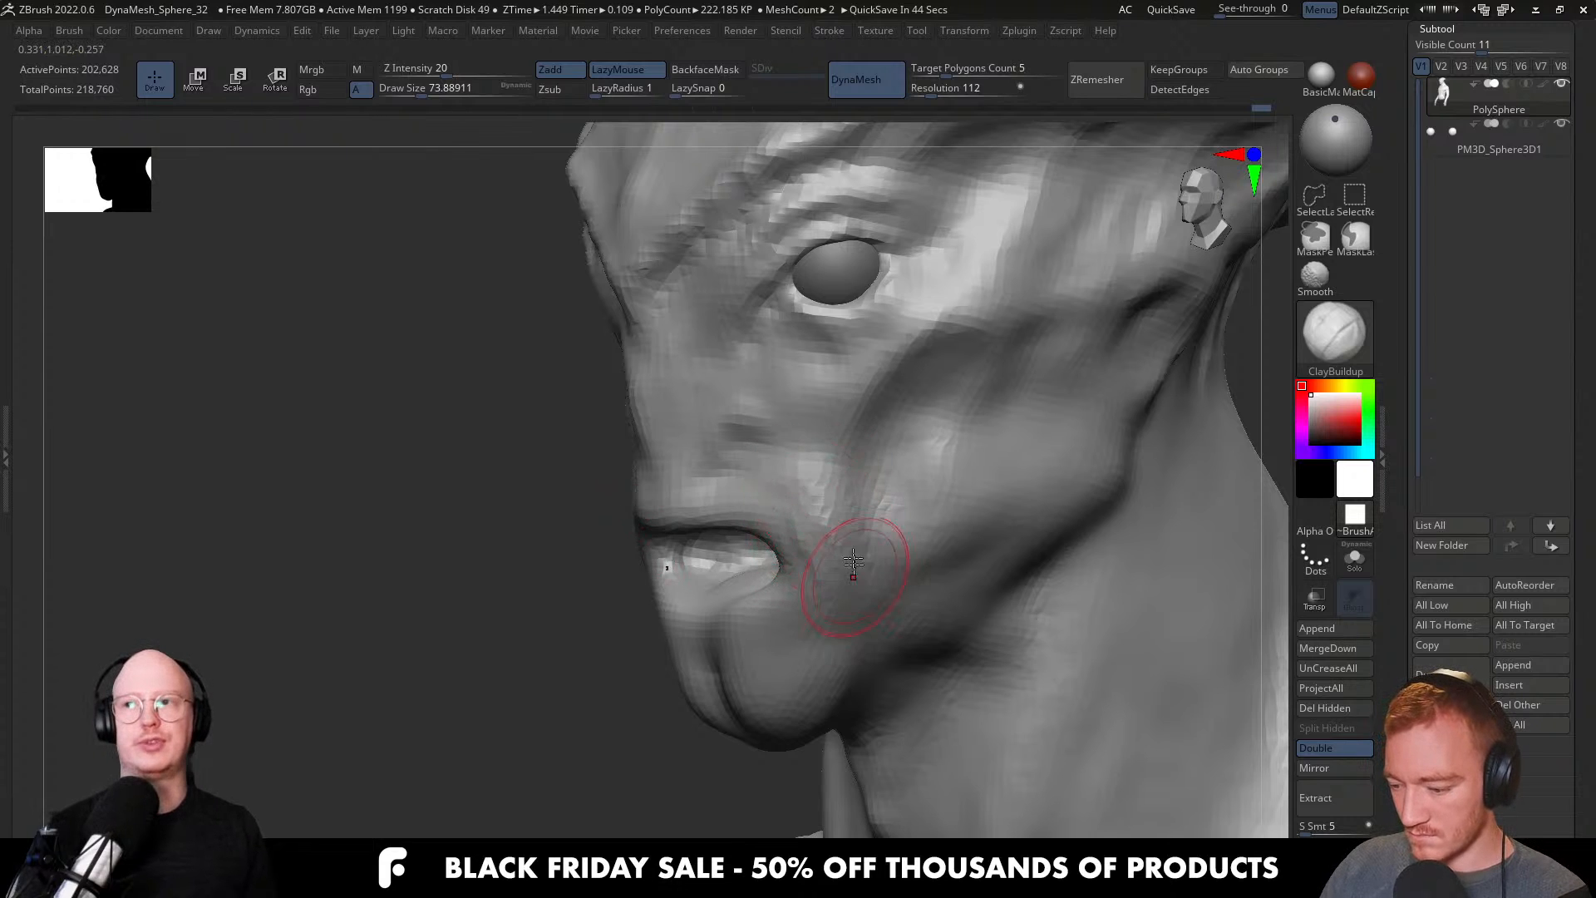
pyautogui.moveTo(789, 525)
pyautogui.mouseDown(button='right')
pyautogui.moveTo(769, 529)
pyautogui.moveTo(793, 522)
pyautogui.moveTo(766, 459)
pyautogui.moveTo(743, 466)
pyautogui.mouseUp(button='right')
# Smooth the old nostril folds and carve new nostril creases down to the upper lip with DamStandard at draw size about 29.
pyautogui.press('b')
pyautogui.press('d')
pyautogui.press('s')
pyautogui.press('s')
pyautogui.moveTo(743, 466); pyautogui.dragTo(734, 468)
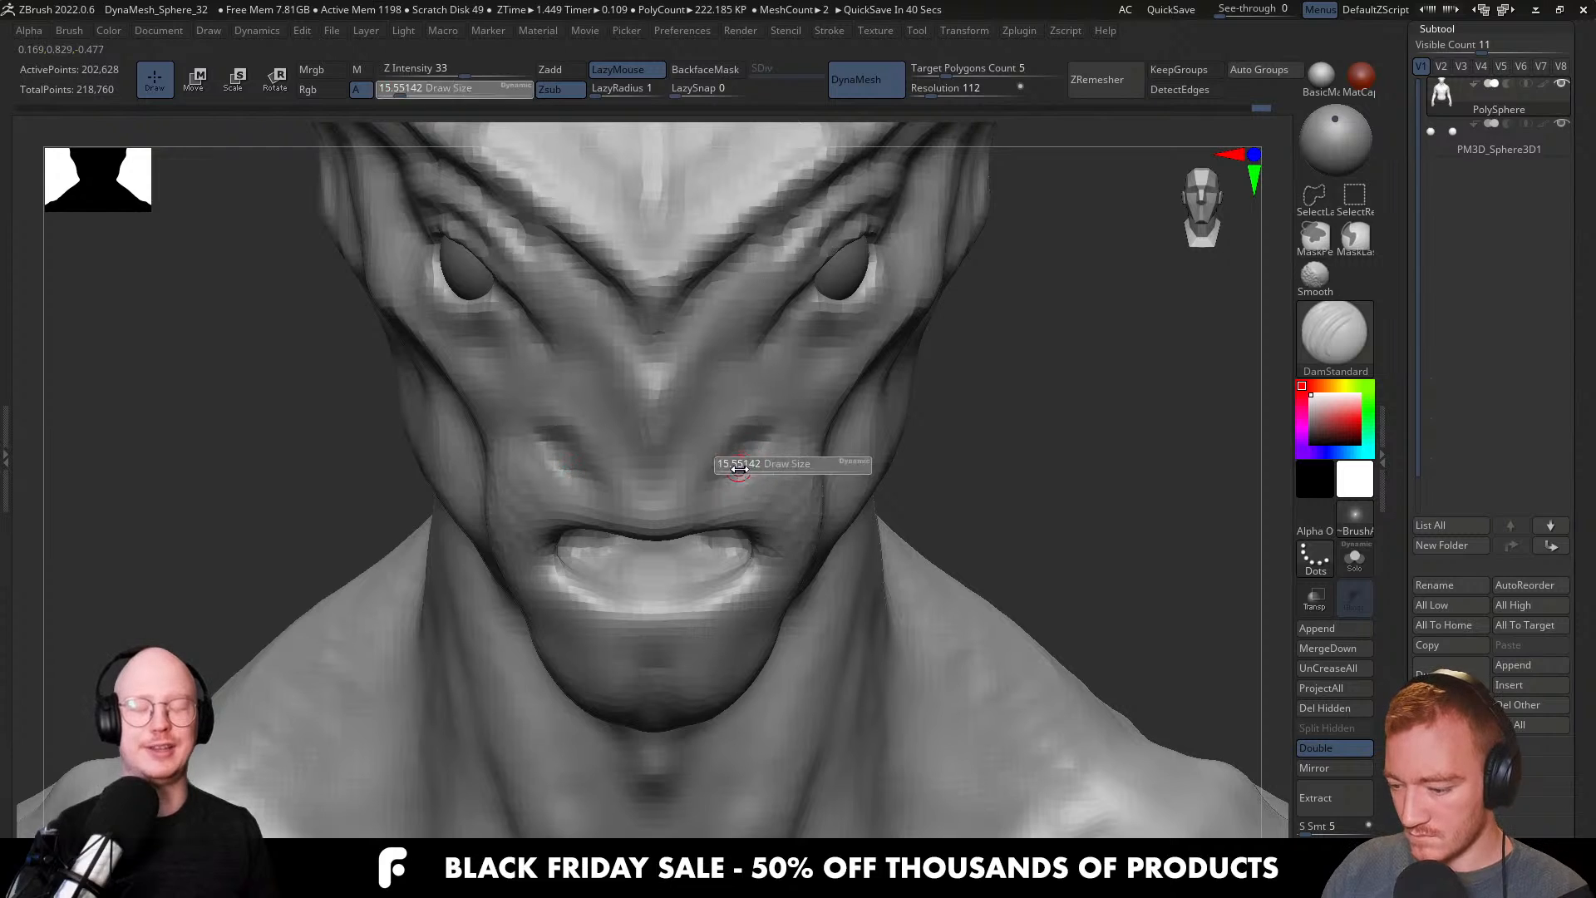
pyautogui.press('shift')
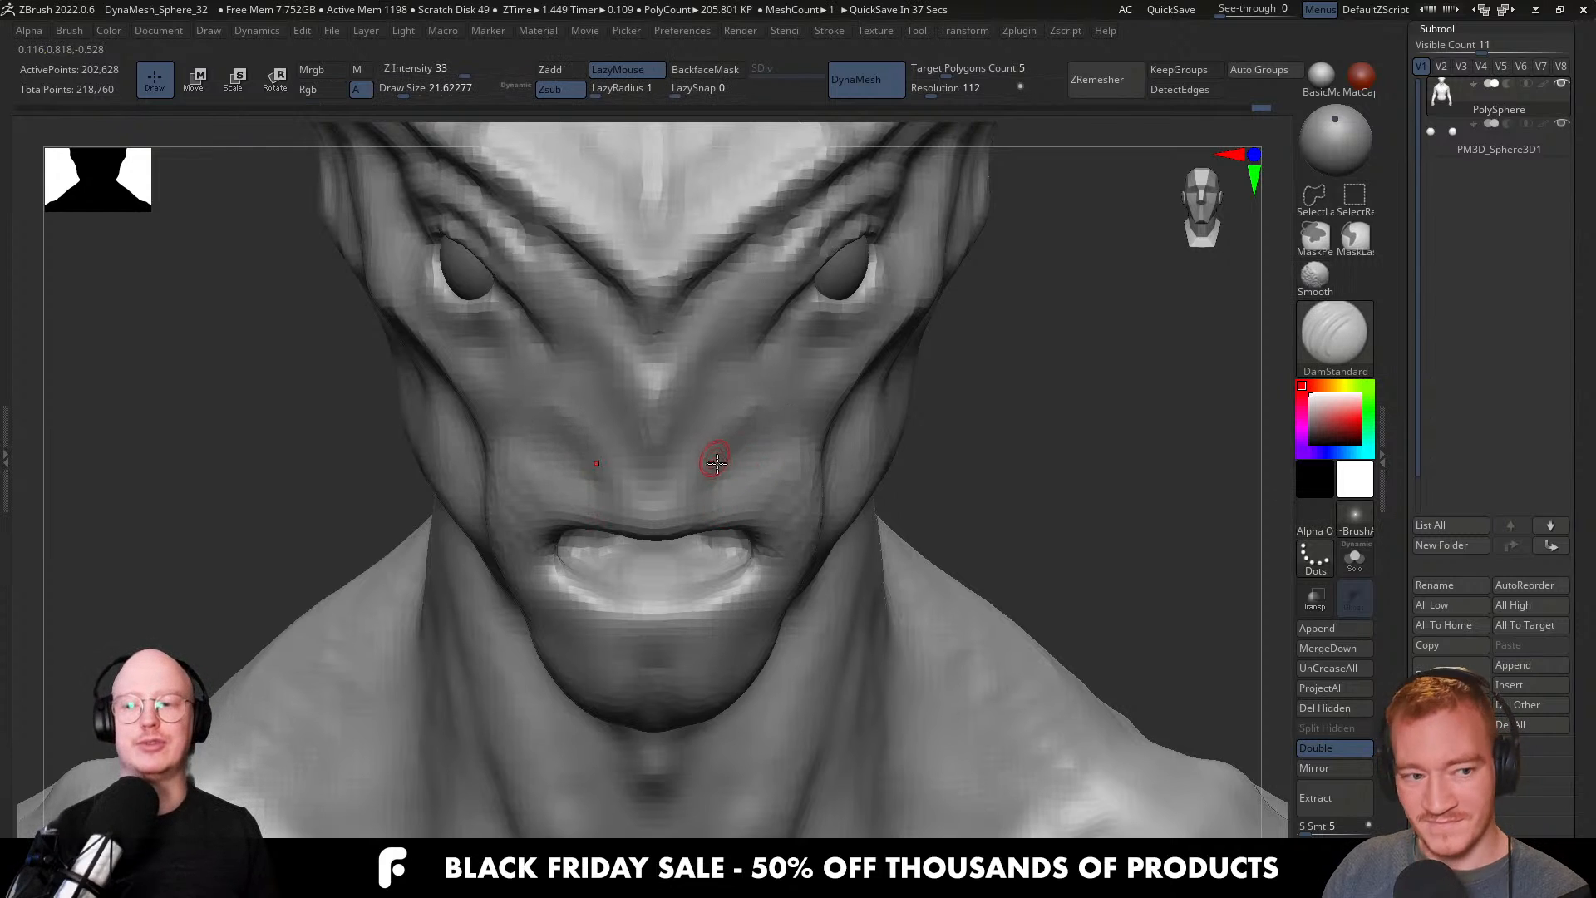
pyautogui.moveTo(719, 504); pyautogui.dragTo(715, 465, button='right')
pyautogui.press('s')
pyautogui.click(716, 506)
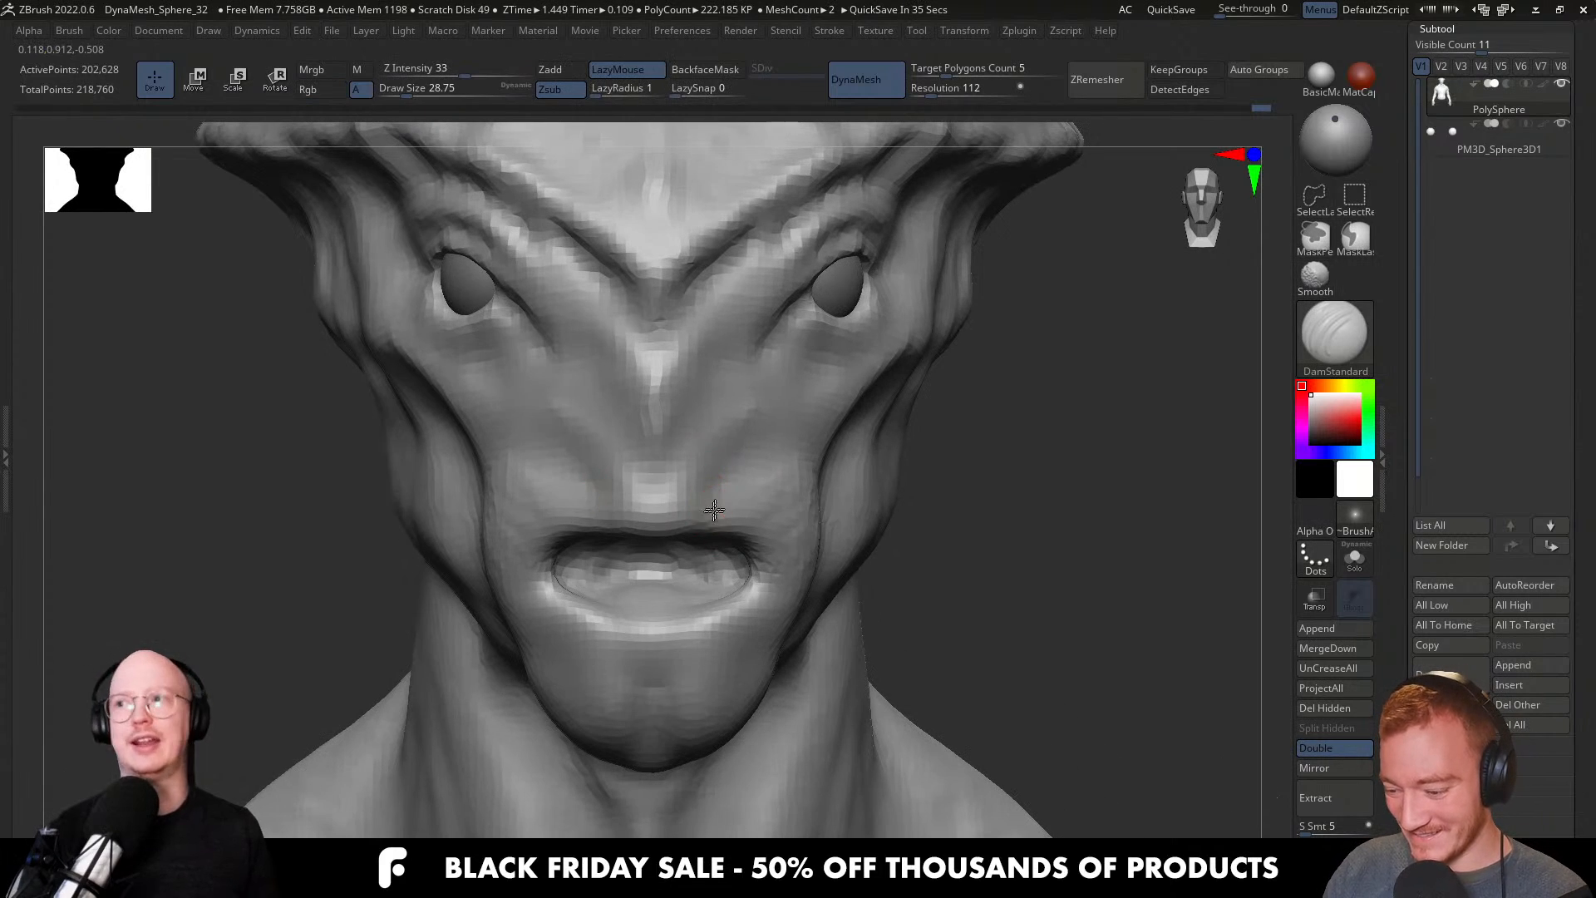
pyautogui.moveTo(728, 457)
pyautogui.mouseDown()
pyautogui.moveTo(723, 470)
pyautogui.moveTo(767, 428)
pyautogui.mouseUp()
pyautogui.moveTo(751, 447); pyautogui.dragTo(757, 455, button='right')
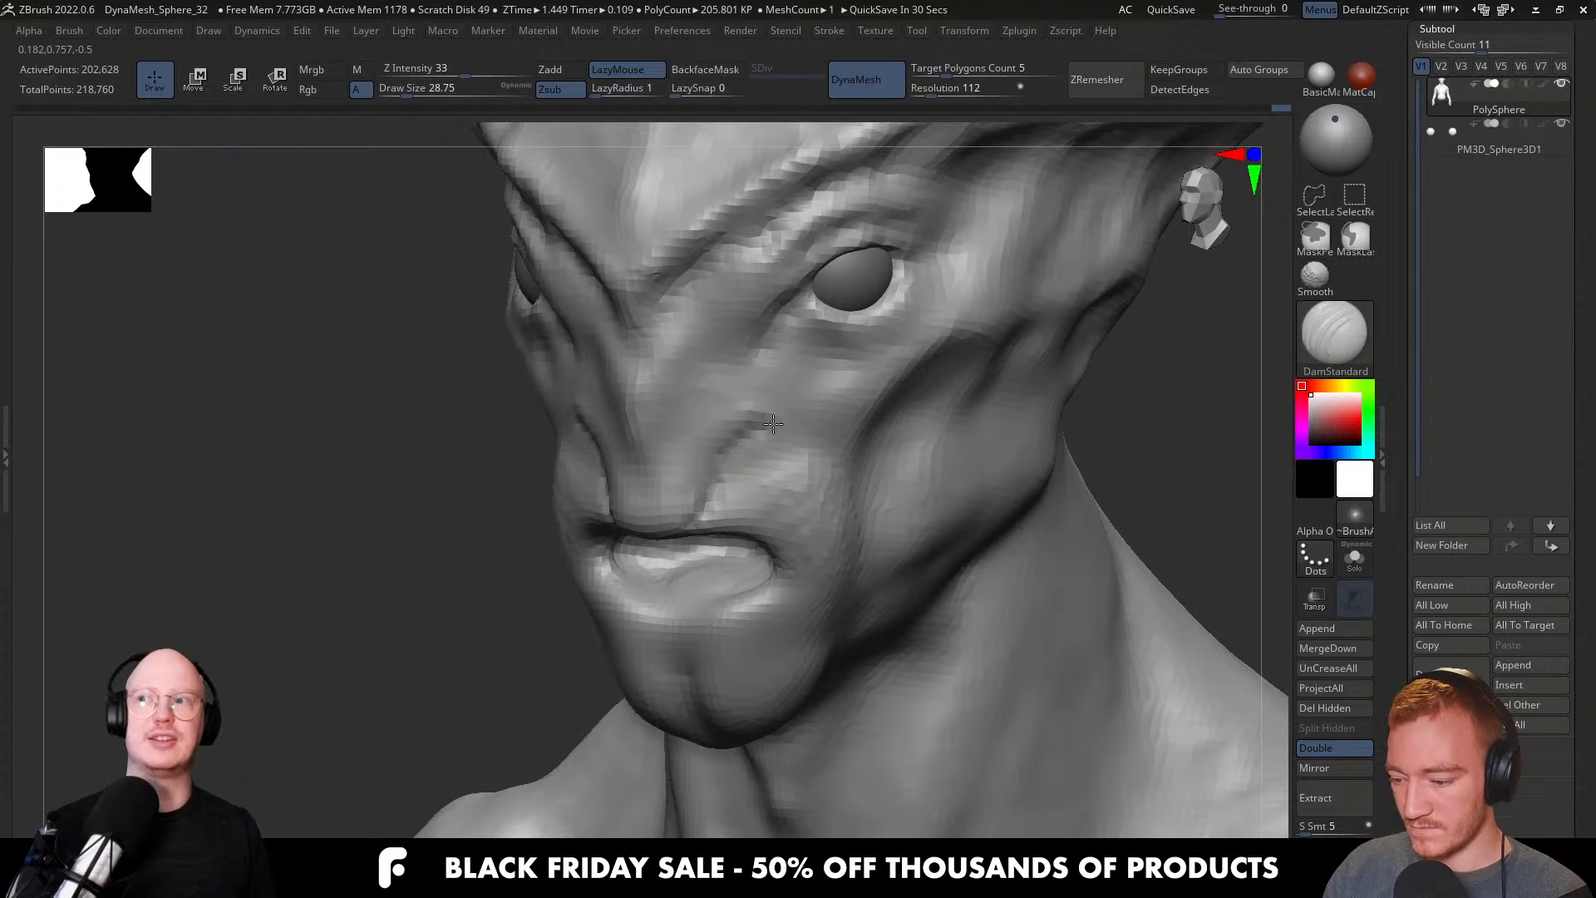
pyautogui.moveTo(709, 505); pyautogui.dragTo(690, 507, button='right')
pyautogui.moveTo(690, 507); pyautogui.dragTo(684, 497)
# Add volume around the nostrils and upper lip with ClayBuildup at draw size about 39.
pyautogui.press('b')
pyautogui.press('c')
pyautogui.press('b')
pyautogui.press(']')
pyautogui.moveTo(726, 405)
pyautogui.mouseDown(button='right')
pyautogui.moveTo(733, 516)
pyautogui.moveTo(690, 482)
pyautogui.moveTo(781, 441)
pyautogui.moveTo(784, 478)
pyautogui.moveTo(819, 516)
pyautogui.moveTo(763, 492)
pyautogui.mouseUp(button='right')
pyautogui.press(']')
pyautogui.press('[')
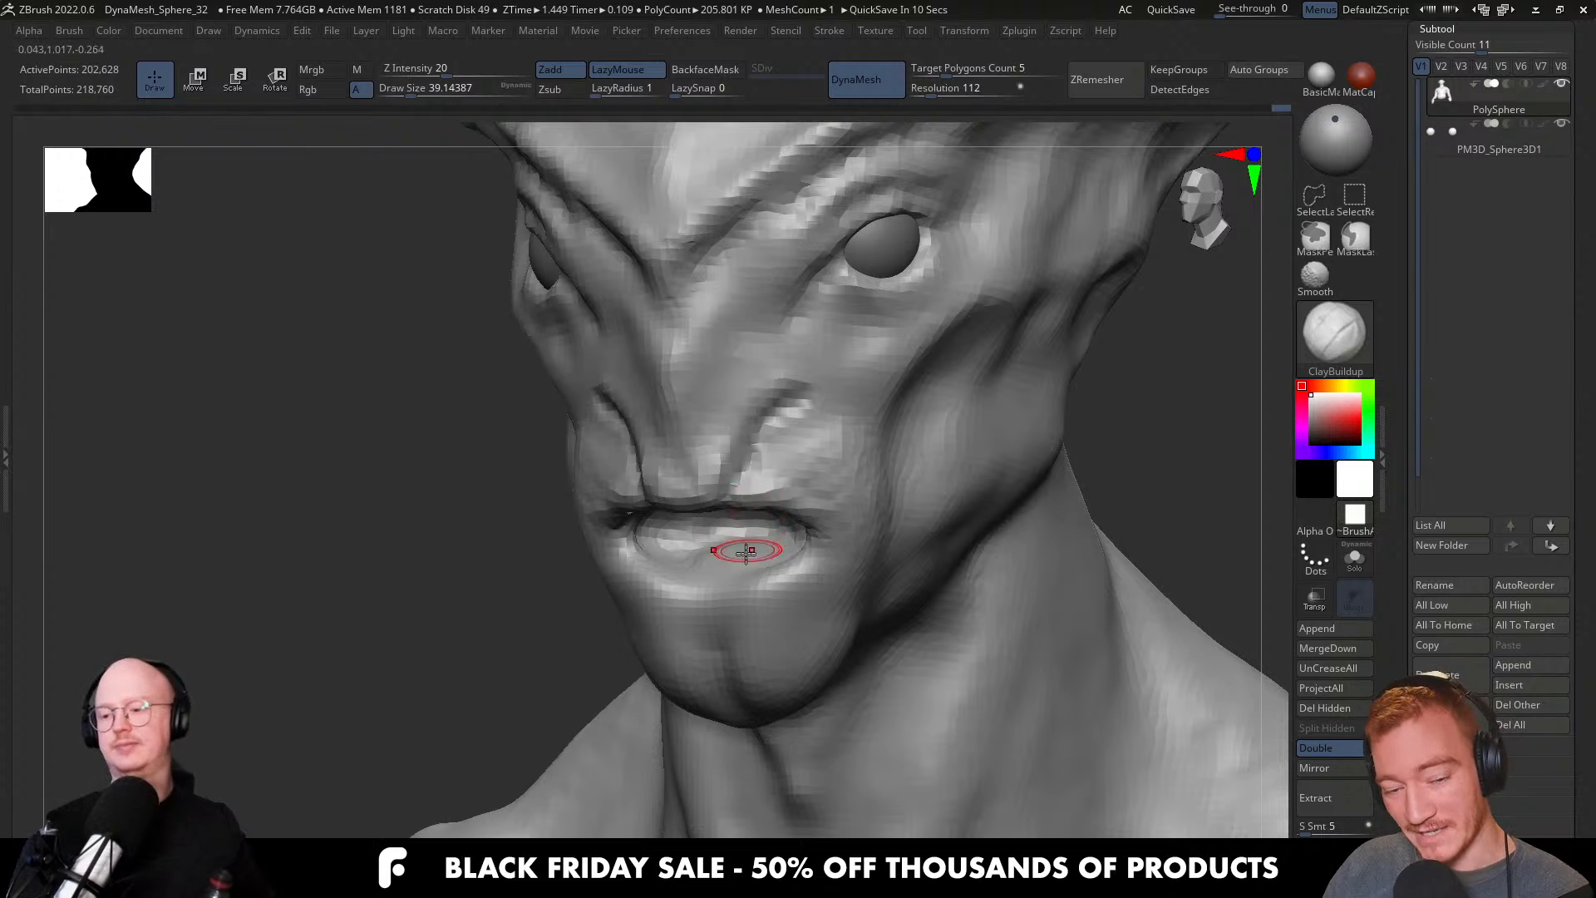
# Isolate the face and reshape the mouth cavity from behind with the Move brush at draw size about 90.
pyautogui.moveTo(768, 557)
pyautogui.mouseDown(button='right')
pyautogui.moveTo(786, 516)
pyautogui.moveTo(806, 555)
pyautogui.moveTo(675, 611)
pyautogui.mouseUp(button='right')
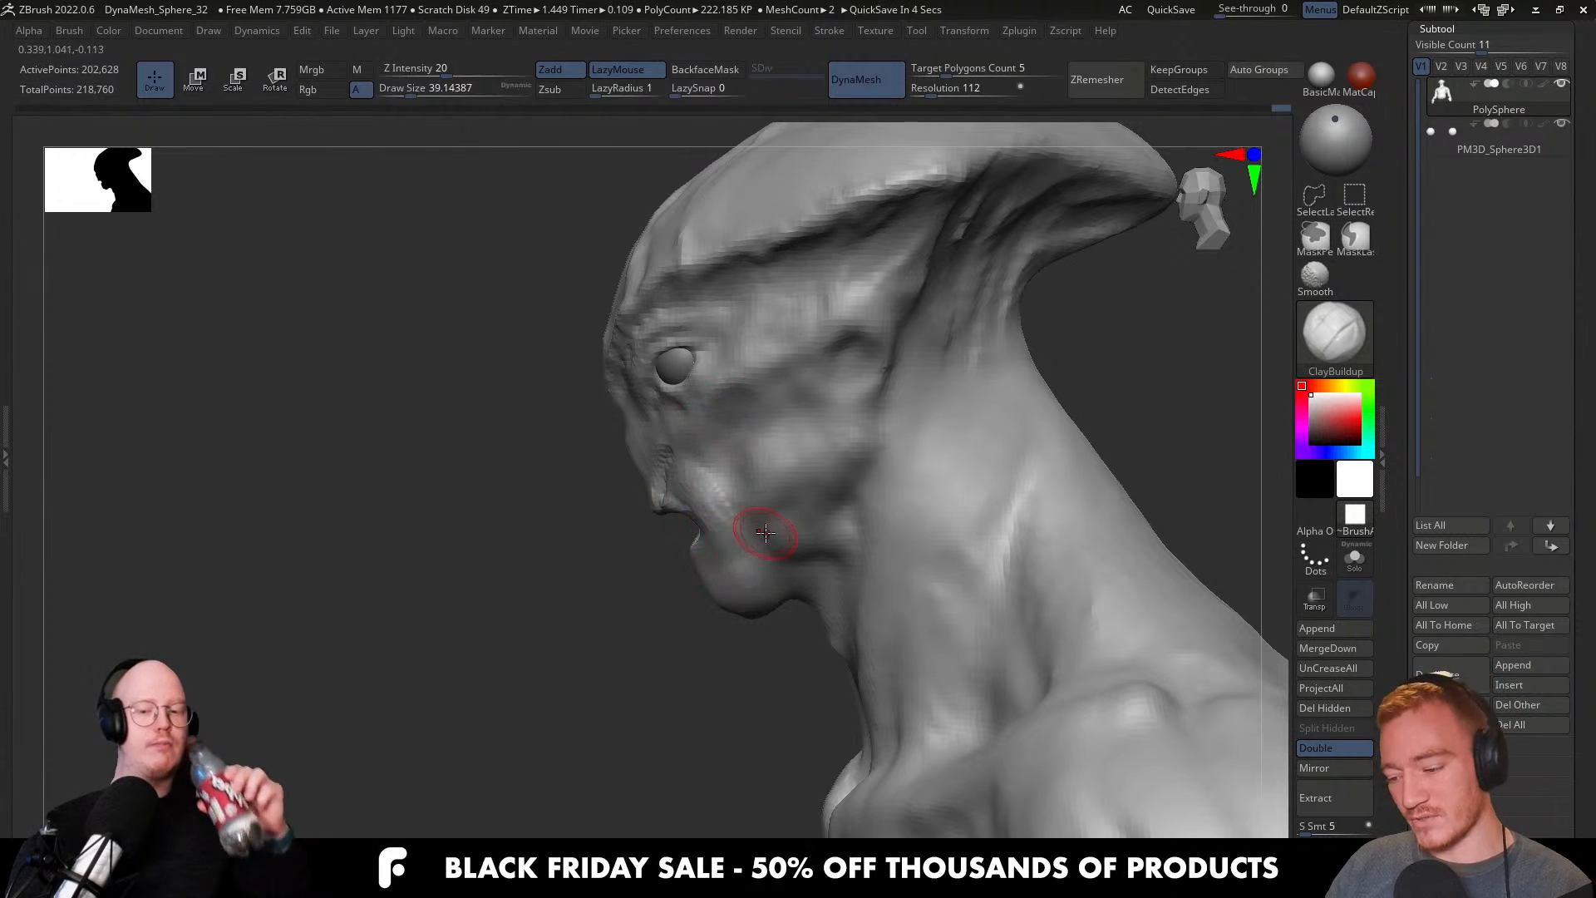
pyautogui.moveTo(632, 669)
pyautogui.keyDown('ctrl'); pyautogui.keyDown('shift'); pyautogui.mouseDown()
pyautogui.moveTo(919, 399)
pyautogui.moveTo(780, 595)
pyautogui.mouseUp(); pyautogui.keyUp('shift'); pyautogui.keyUp('ctrl')
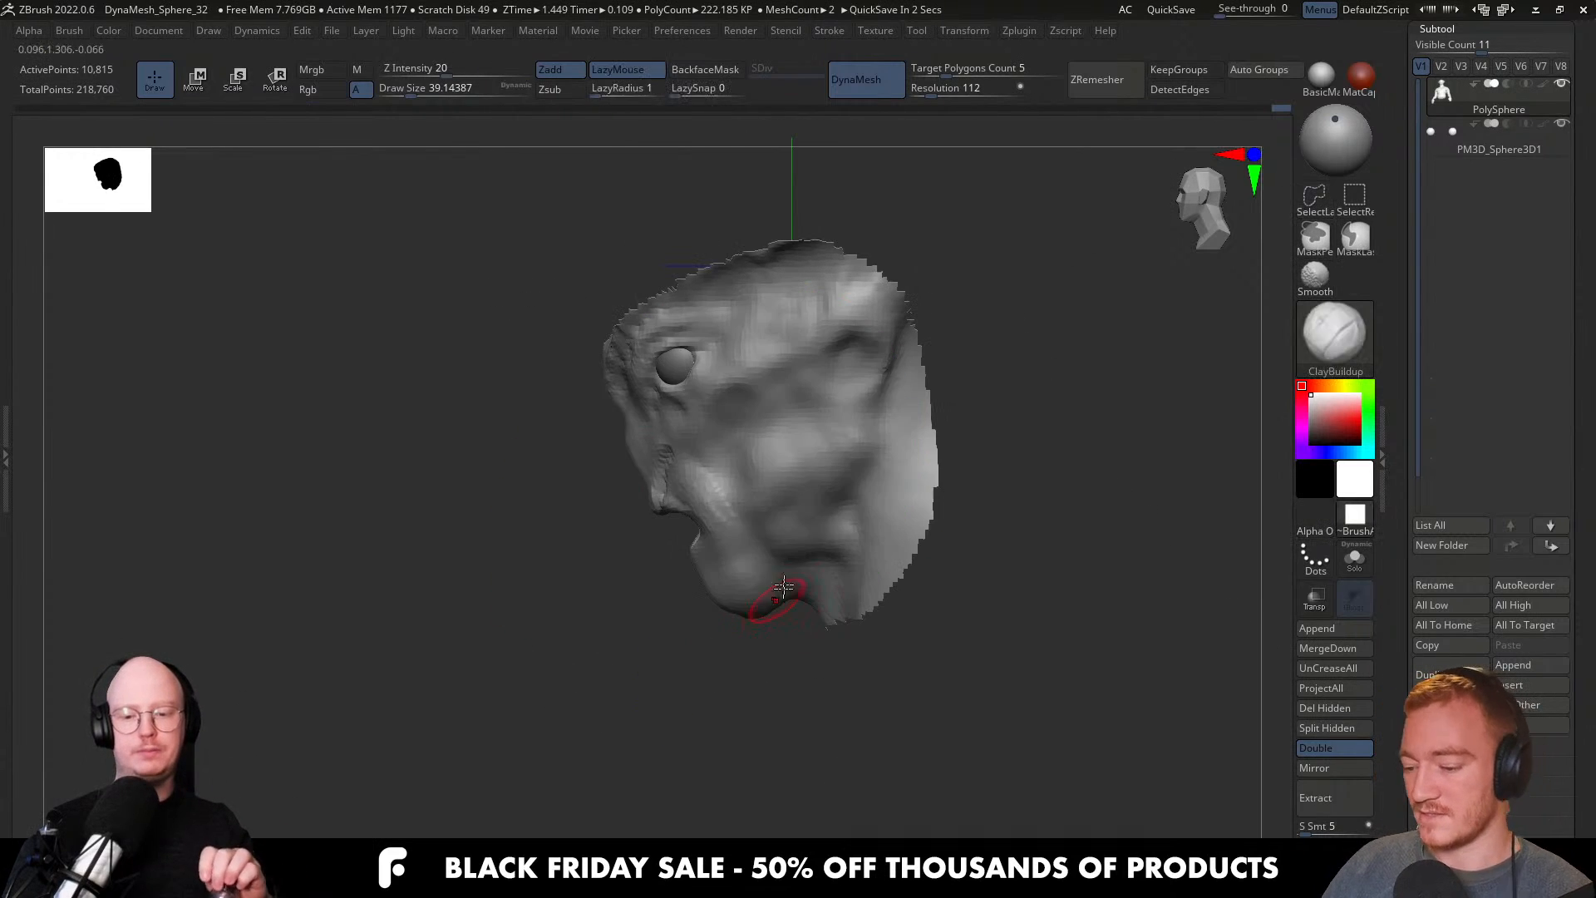
pyautogui.moveTo(808, 541)
pyautogui.mouseDown(button='right')
pyautogui.moveTo(785, 557)
pyautogui.moveTo(944, 535)
pyautogui.moveTo(848, 417)
pyautogui.moveTo(896, 499)
pyautogui.moveTo(866, 670)
pyautogui.moveTo(865, 489)
pyautogui.mouseUp(button='right')
pyautogui.press('b')
pyautogui.press('m')
pyautogui.press('v')
pyautogui.moveTo(864, 489); pyautogui.dragTo(848, 541)
pyautogui.moveTo(848, 541); pyautogui.dragTo(884, 498, button='right')
pyautogui.moveTo(883, 499); pyautogui.dragTo(879, 501)
pyautogui.moveTo(878, 501); pyautogui.dragTo(891, 491, button='right')
pyautogui.press('s')
pyautogui.moveTo(891, 491); pyautogui.dragTo(881, 492)
pyautogui.moveTo(845, 524); pyautogui.dragTo(826, 554, button='right')
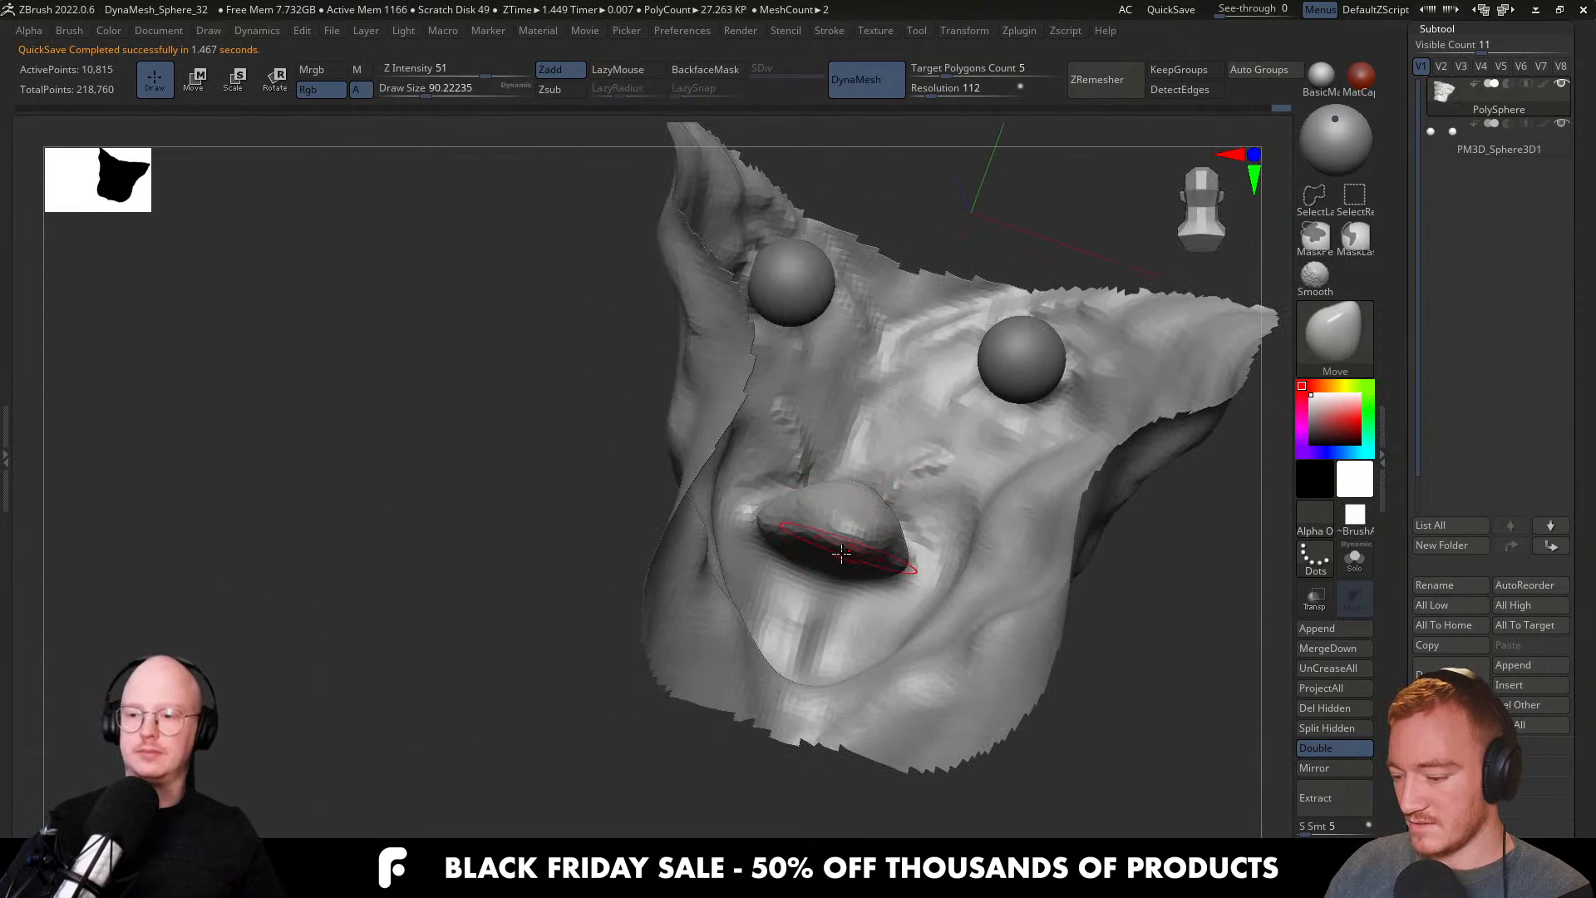
# Inflate the back of the mouth cavity with the Inflat brush at intensity 10 and show the whole bust again.
pyautogui.press('b')
pyautogui.press('i')
pyautogui.press('n')
pyautogui.press('s')
pyautogui.moveTo(862, 517); pyautogui.dragTo(856, 542)
pyautogui.moveTo(856, 542)
pyautogui.mouseDown(button='right')
pyautogui.moveTo(866, 551)
pyautogui.moveTo(891, 498)
pyautogui.mouseUp(button='right')
pyautogui.press('s')
pyautogui.moveTo(892, 499); pyautogui.dragTo(903, 497)
pyautogui.moveTo(903, 498); pyautogui.dragTo(902, 492)
pyautogui.moveTo(902, 492)
pyautogui.mouseDown(button='right')
pyautogui.moveTo(980, 552)
pyautogui.moveTo(884, 626)
pyautogui.moveTo(780, 635)
pyautogui.moveTo(759, 731)
pyautogui.moveTo(896, 612)
pyautogui.moveTo(834, 529)
pyautogui.moveTo(930, 555)
pyautogui.mouseUp(button='right')
pyautogui.keyDown('ctrl'); pyautogui.keyDown('shift'); pyautogui.click(901, 587); pyautogui.keyUp('shift'); pyautogui.keyUp('ctrl')
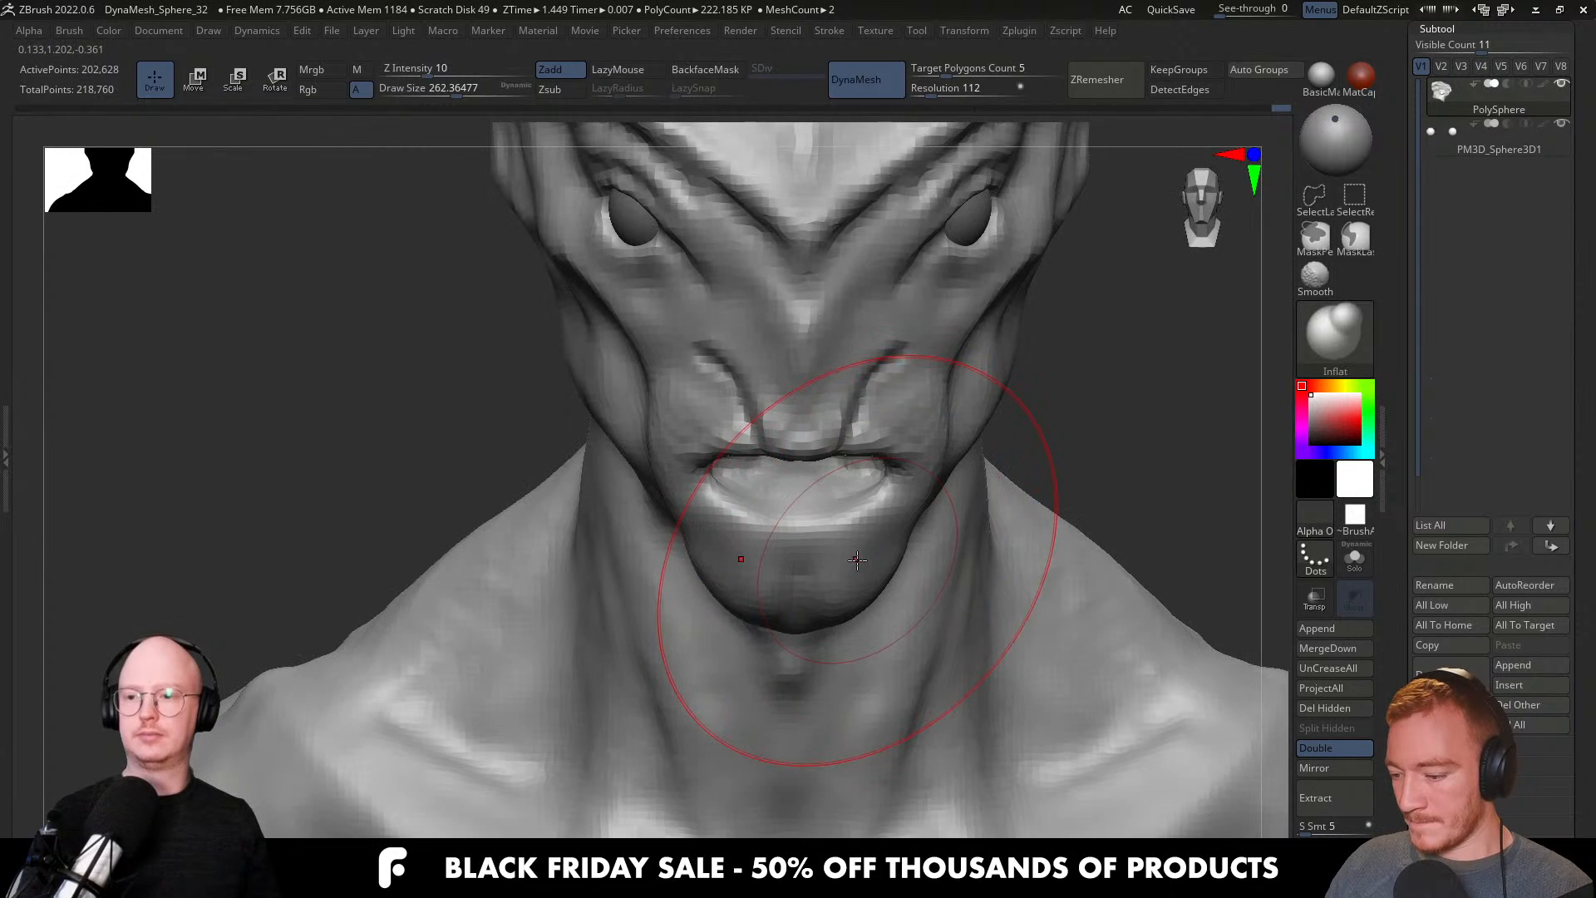
# Build up the lower lip with ClayBuildup, undo the last stroke, and set the draw size to about 77.
pyautogui.press('b')
pyautogui.press('c')
pyautogui.press('b')
pyautogui.keyDown('alt'); pyautogui.moveTo(850, 517); pyautogui.dragTo(865, 549, button='right'); pyautogui.keyUp('alt')
pyautogui.press('s')
pyautogui.moveTo(866, 532)
pyautogui.mouseDown()
pyautogui.moveTo(793, 557)
pyautogui.moveTo(810, 538)
pyautogui.mouseUp()
pyautogui.press('s')
pyautogui.press('s')
pyautogui.moveTo(833, 514)
pyautogui.mouseDown(button='right')
pyautogui.moveTo(823, 534)
pyautogui.moveTo(847, 520)
pyautogui.mouseUp(button='right')
pyautogui.hotkey('ctrl', 'z')
pyautogui.press('s')
pyautogui.click(807, 536)
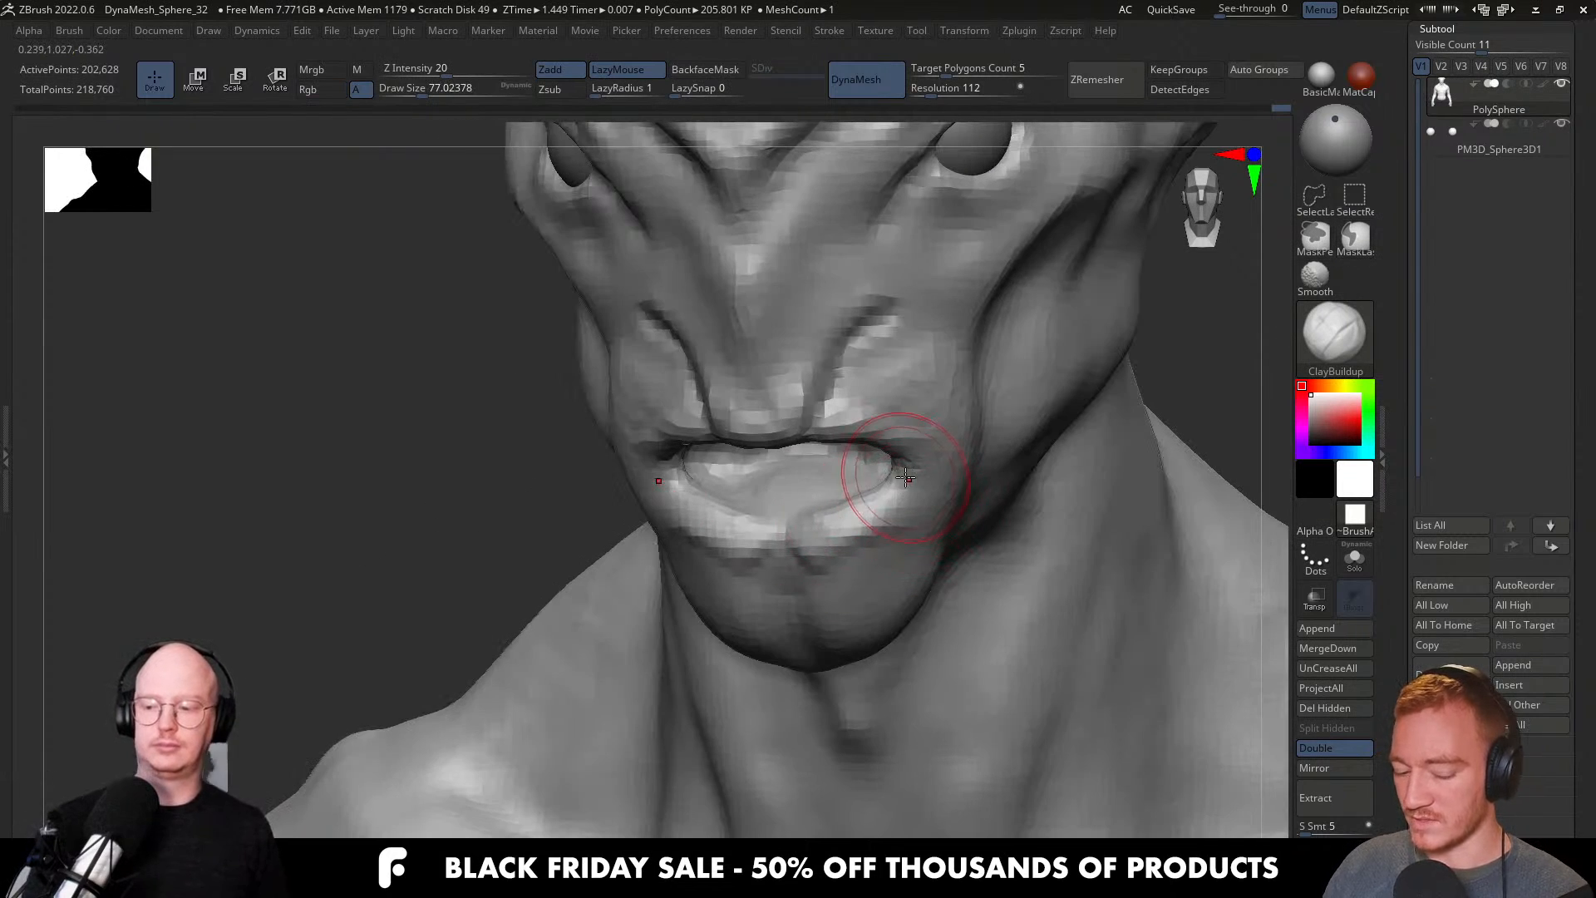
# Build up the lower lip with ClayBuildup at draw size about 62.
pyautogui.press('s')
pyautogui.click(846, 522)
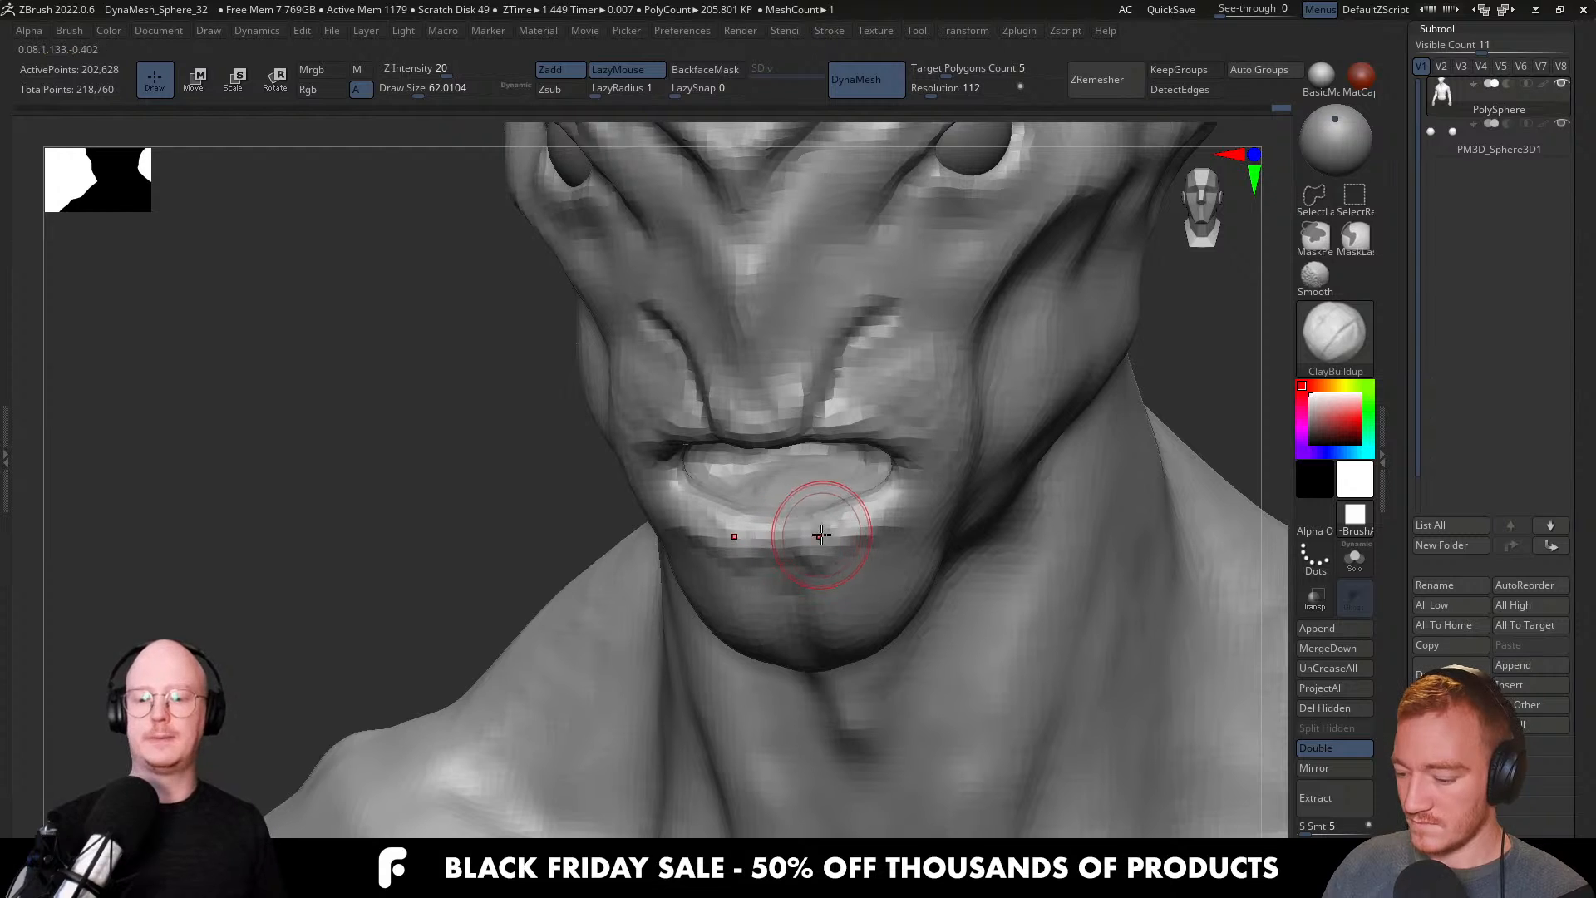
pyautogui.moveTo(821, 535); pyautogui.dragTo(836, 570, button='right')
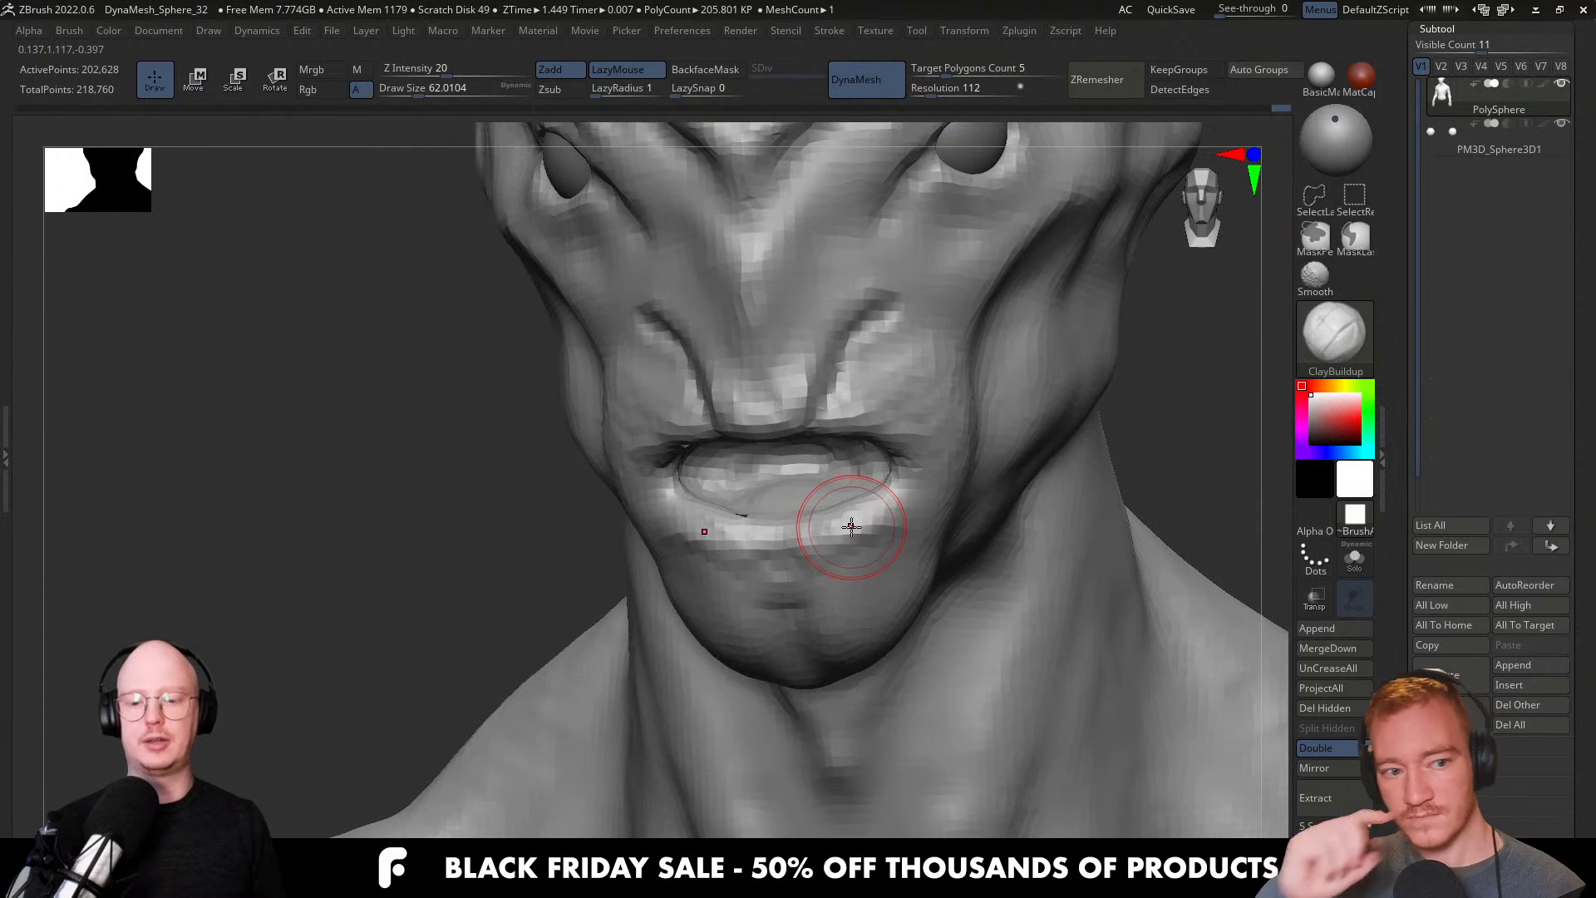
pyautogui.moveTo(837, 563)
pyautogui.mouseDown(button='right')
pyautogui.moveTo(888, 592)
pyautogui.moveTo(856, 572)
pyautogui.moveTo(803, 583)
pyautogui.moveTo(823, 589)
pyautogui.moveTo(899, 517)
pyautogui.mouseUp(button='right')
# Crease the area beneath the lower lip with the DamStandard brush and set its draw size to about 87.
pyautogui.press('b')
pyautogui.press('d')
pyautogui.press('s')
pyautogui.press('s')
pyautogui.click(851, 573)
pyautogui.press('s')
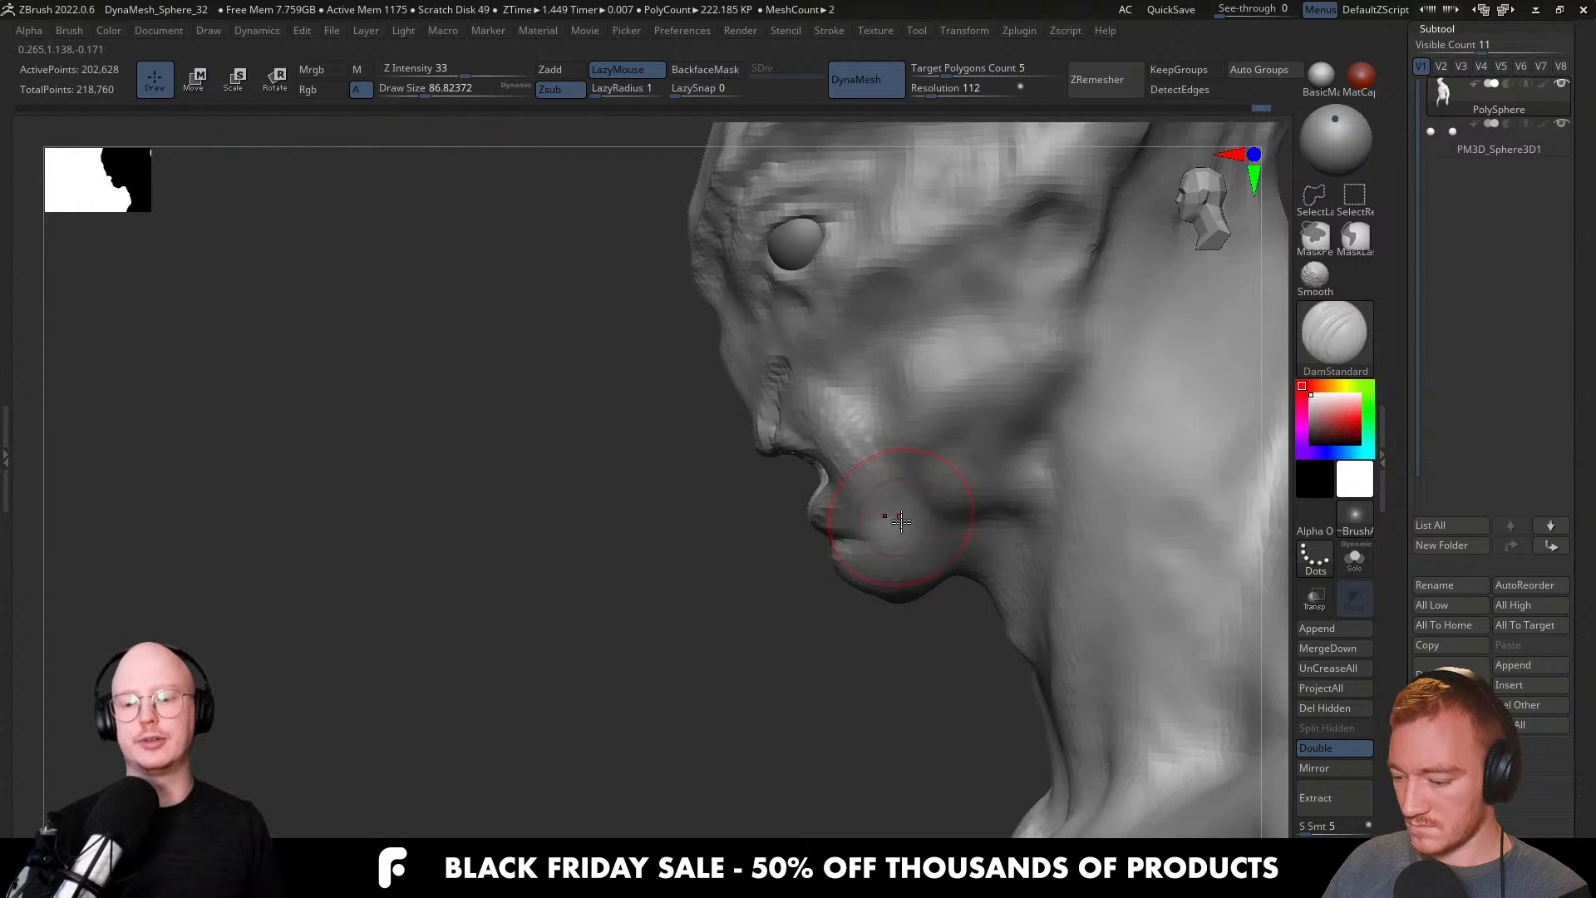
# Reshape the chin and jawline with the Move brush, working from the profile and angled views.
pyautogui.press('b')
pyautogui.press('m')
pyautogui.press('v')
pyautogui.moveTo(904, 601); pyautogui.dragTo(908, 588)
pyautogui.moveTo(964, 565); pyautogui.dragTo(1060, 561, button='right')
pyautogui.press('s')
pyautogui.moveTo(989, 566)
pyautogui.mouseDown()
pyautogui.moveTo(958, 564)
pyautogui.moveTo(971, 550)
pyautogui.mouseUp()
pyautogui.moveTo(998, 532); pyautogui.dragTo(1091, 534, button='right')
pyautogui.press('s')
pyautogui.moveTo(990, 581)
pyautogui.mouseDown()
pyautogui.moveTo(1008, 581)
pyautogui.moveTo(934, 590)
pyautogui.mouseUp()
# Adjust the sides of the jaw from the front with the Move brush at draw size about 145.
pyautogui.moveTo(1031, 568); pyautogui.dragTo(960, 581, button='right')
pyautogui.press('s')
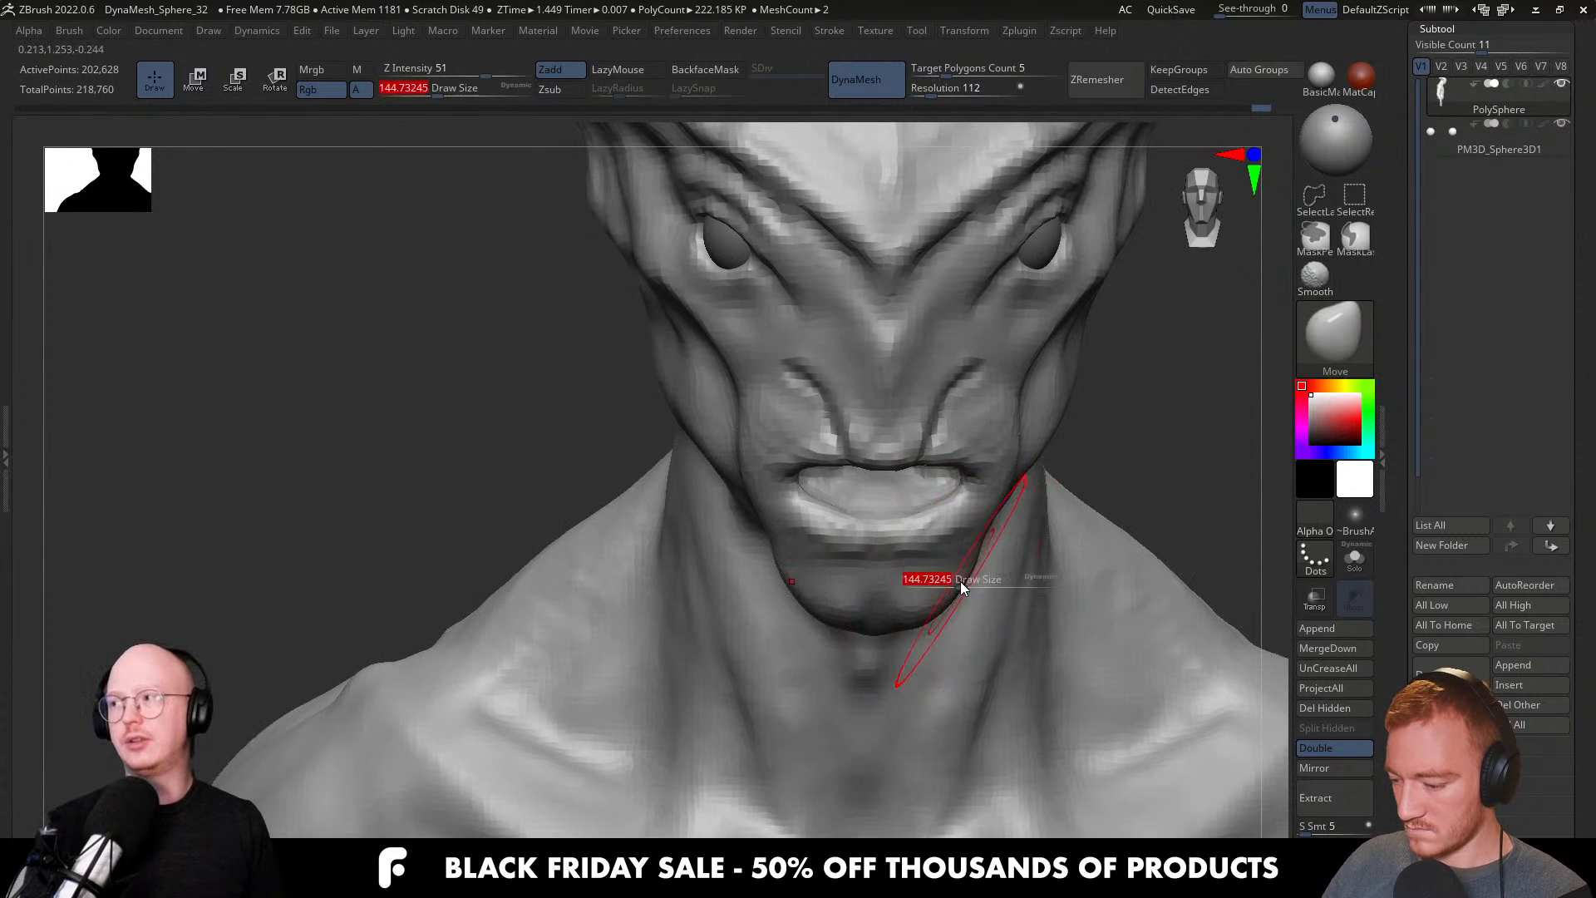
pyautogui.moveTo(954, 569); pyautogui.dragTo(953, 571)
pyautogui.moveTo(964, 573)
pyautogui.mouseDown(button='right')
pyautogui.moveTo(989, 558)
pyautogui.moveTo(971, 540)
pyautogui.mouseUp(button='right')
pyautogui.press('s')
pyautogui.moveTo(992, 507); pyautogui.dragTo(983, 508)
# Refine the upper and lower lip shapes with the Move brush at draw size about 94.
pyautogui.moveTo(875, 549)
pyautogui.keyDown('alt'); pyautogui.mouseDown(button='right')
pyautogui.moveTo(848, 539)
pyautogui.moveTo(901, 534)
pyautogui.moveTo(939, 499)
pyautogui.mouseUp(button='right'); pyautogui.keyUp('alt')
pyautogui.press('s')
pyautogui.moveTo(944, 491); pyautogui.dragTo(940, 490)
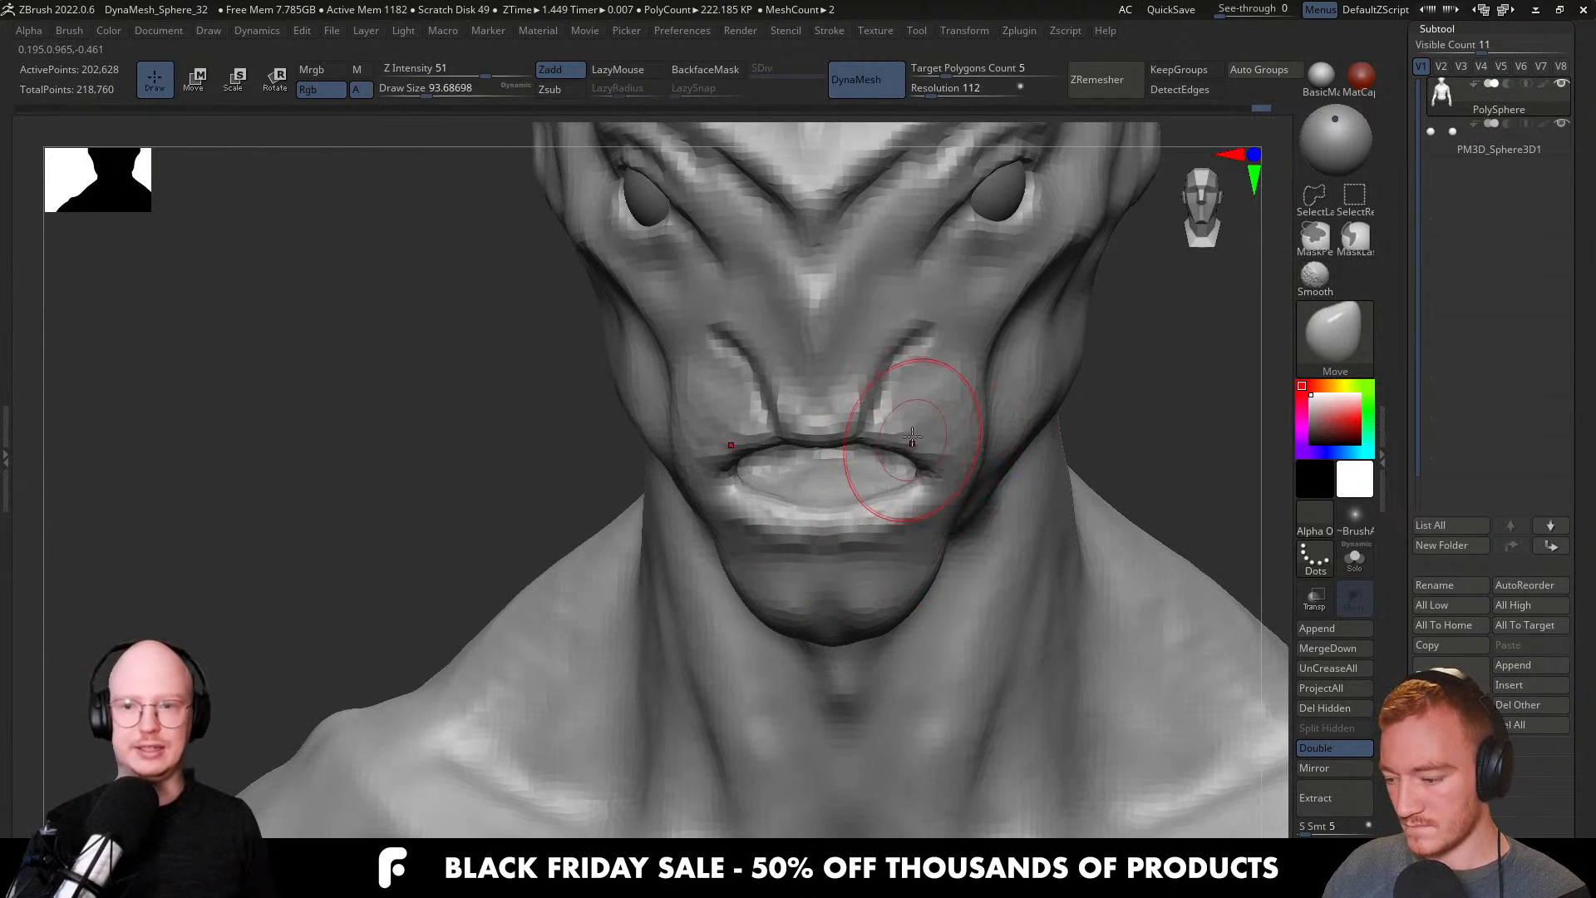
pyautogui.moveTo(913, 423); pyautogui.dragTo(848, 538, button='right')
pyautogui.press('s')
pyautogui.moveTo(848, 538); pyautogui.dragTo(858, 537)
pyautogui.moveTo(859, 537)
pyautogui.mouseDown(button='right')
pyautogui.moveTo(914, 474)
pyautogui.moveTo(815, 565)
pyautogui.moveTo(936, 517)
pyautogui.mouseUp(button='right')
# Deepen the crease under the lower lip with DamStandard at draw size about 54.
pyautogui.press('b')
pyautogui.press('d')
pyautogui.press('s')
pyautogui.press('s')
pyautogui.moveTo(936, 517); pyautogui.dragTo(915, 517)
pyautogui.moveTo(829, 532)
pyautogui.mouseDown(button='right')
pyautogui.moveTo(839, 568)
pyautogui.moveTo(883, 488)
pyautogui.moveTo(834, 530)
pyautogui.moveTo(781, 517)
pyautogui.mouseUp(button='right')
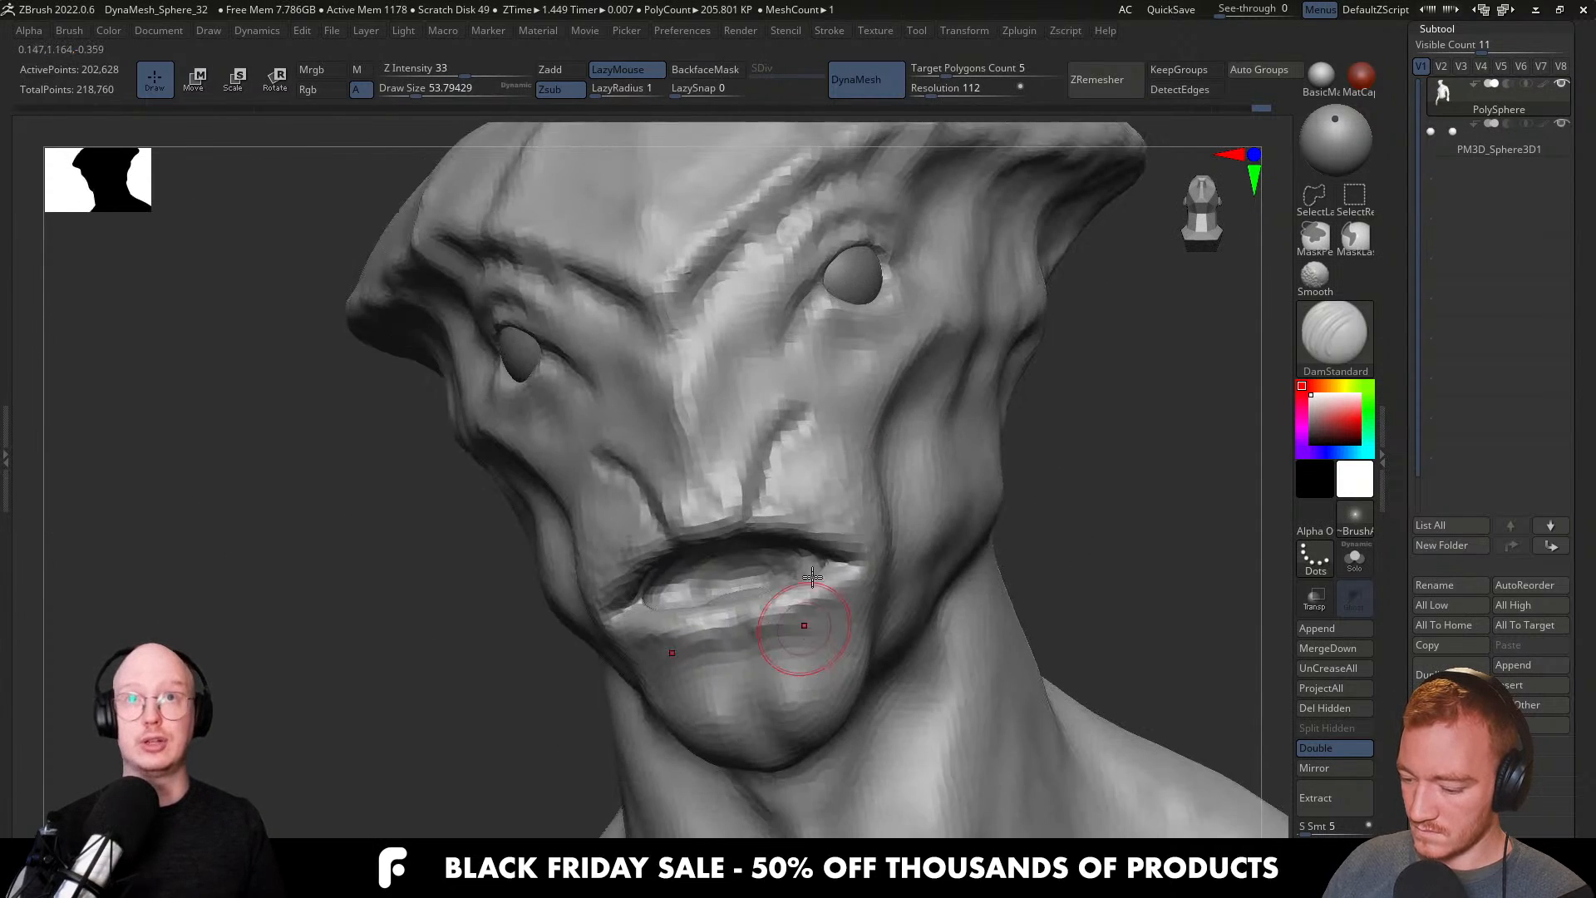
# Build up the inside of the mouth behind the upper lip with ClayBuildup at draw size about 27.
pyautogui.moveTo(791, 634)
pyautogui.mouseDown(button='right')
pyautogui.moveTo(820, 570)
pyautogui.moveTo(895, 586)
pyautogui.moveTo(850, 624)
pyautogui.moveTo(841, 602)
pyautogui.moveTo(767, 606)
pyautogui.moveTo(739, 600)
pyautogui.moveTo(748, 589)
pyautogui.moveTo(744, 621)
pyautogui.moveTo(732, 612)
pyautogui.moveTo(810, 499)
pyautogui.mouseUp(button='right')
pyautogui.press('b')
pyautogui.press('c')
pyautogui.press('b')
pyautogui.moveTo(810, 499); pyautogui.dragTo(887, 495, button='right')
pyautogui.moveTo(855, 588)
pyautogui.keyDown('ctrl'); pyautogui.mouseDown(button='right')
pyautogui.moveTo(766, 663)
pyautogui.moveTo(797, 585)
pyautogui.moveTo(833, 565)
pyautogui.mouseUp(button='right'); pyautogui.keyUp('ctrl')
pyautogui.moveTo(838, 523)
pyautogui.mouseDown(button='right')
pyautogui.moveTo(815, 545)
pyautogui.moveTo(773, 535)
pyautogui.mouseUp(button='right')
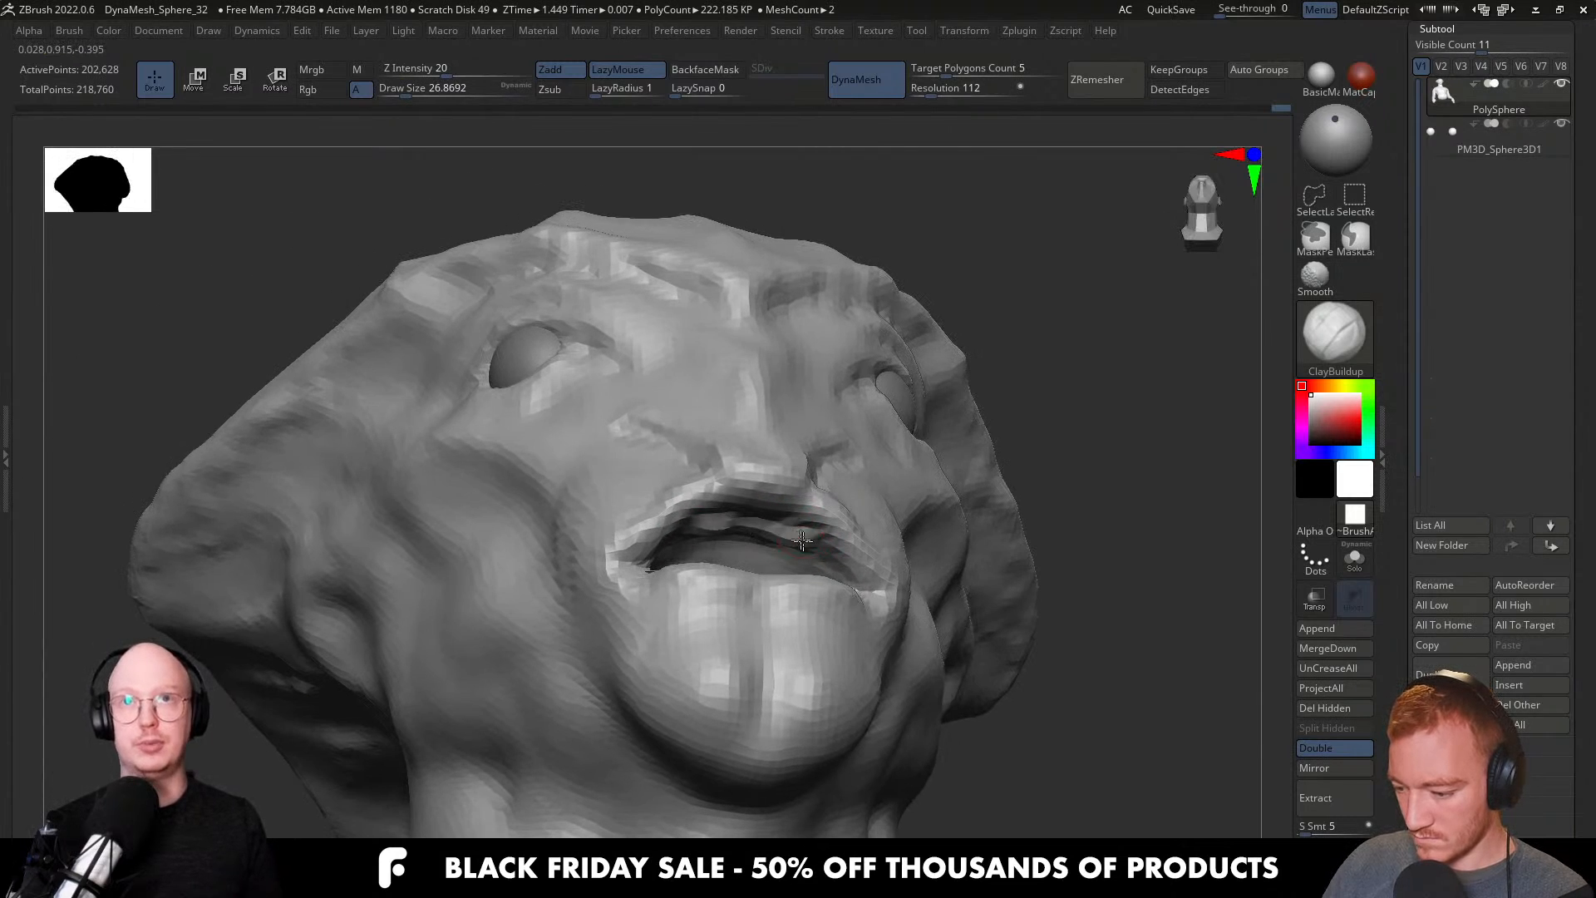
pyautogui.moveTo(780, 540); pyautogui.dragTo(771, 541, button='right')
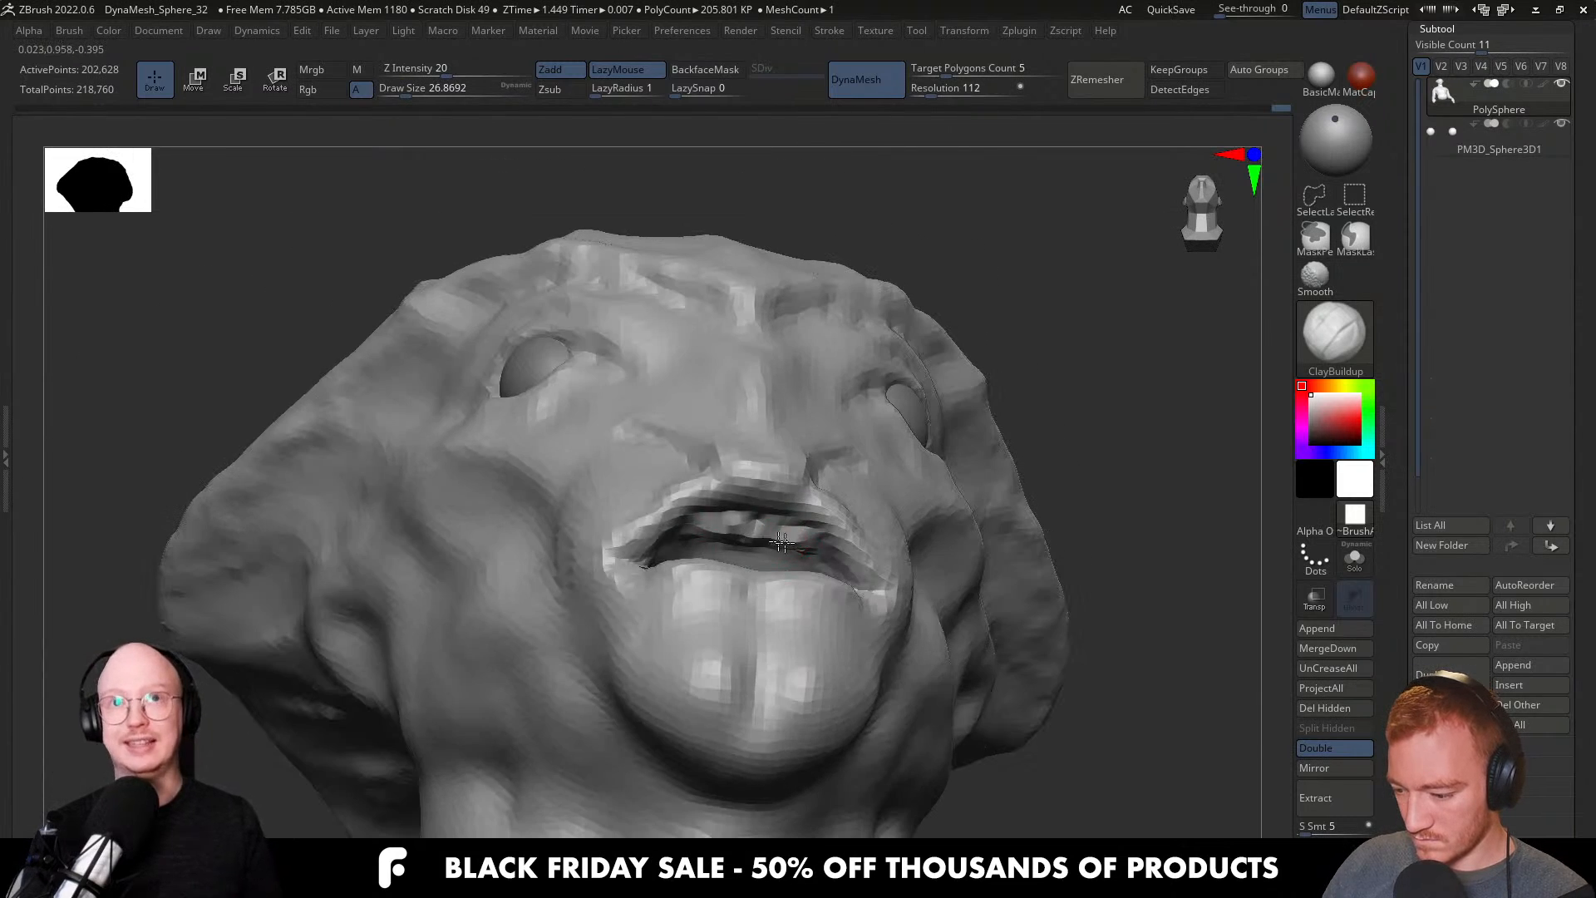
# Refine the upper lip with ClayBuildup at draw size about 33 and crease the mouth corners with DamStandard at about 35.
pyautogui.moveTo(1071, 463)
pyautogui.mouseDown(button='right')
pyautogui.moveTo(831, 523)
pyautogui.moveTo(756, 636)
pyautogui.moveTo(759, 527)
pyautogui.moveTo(850, 555)
pyautogui.moveTo(637, 585)
pyautogui.moveTo(662, 580)
pyautogui.moveTo(677, 605)
pyautogui.mouseUp(button='right')
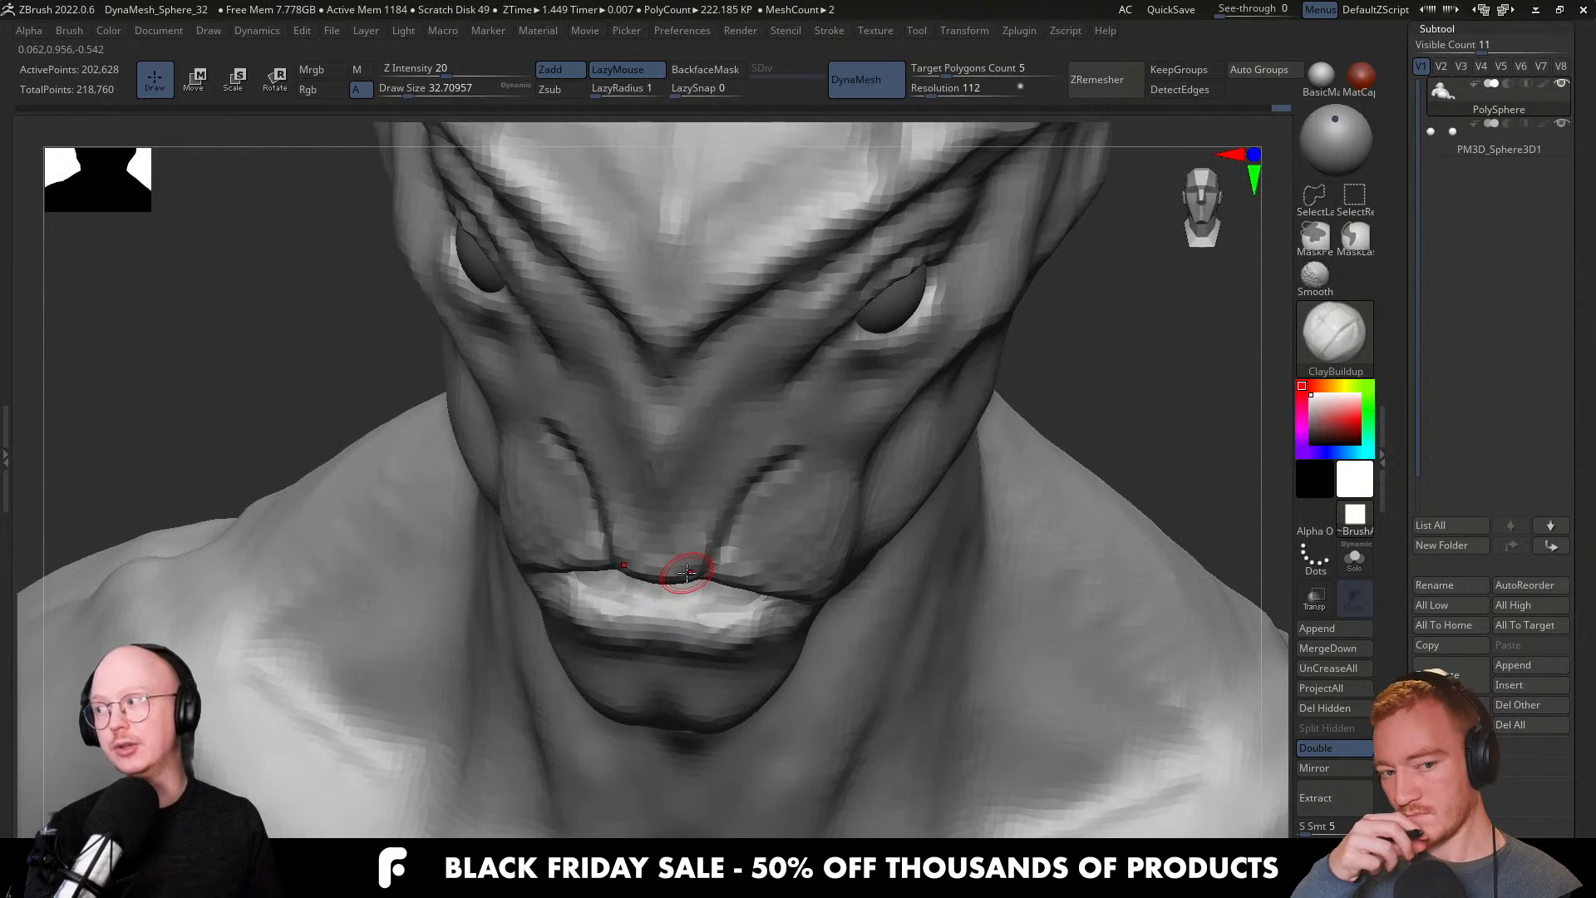
pyautogui.moveTo(691, 594)
pyautogui.mouseDown(button='right')
pyautogui.moveTo(644, 598)
pyautogui.moveTo(698, 599)
pyautogui.moveTo(665, 580)
pyautogui.moveTo(752, 567)
pyautogui.moveTo(733, 566)
pyautogui.moveTo(773, 582)
pyautogui.moveTo(762, 505)
pyautogui.moveTo(723, 519)
pyautogui.mouseUp(button='right')
pyautogui.keyDown('ctrl'); pyautogui.moveTo(837, 605); pyautogui.dragTo(822, 589, button='right'); pyautogui.keyUp('ctrl')
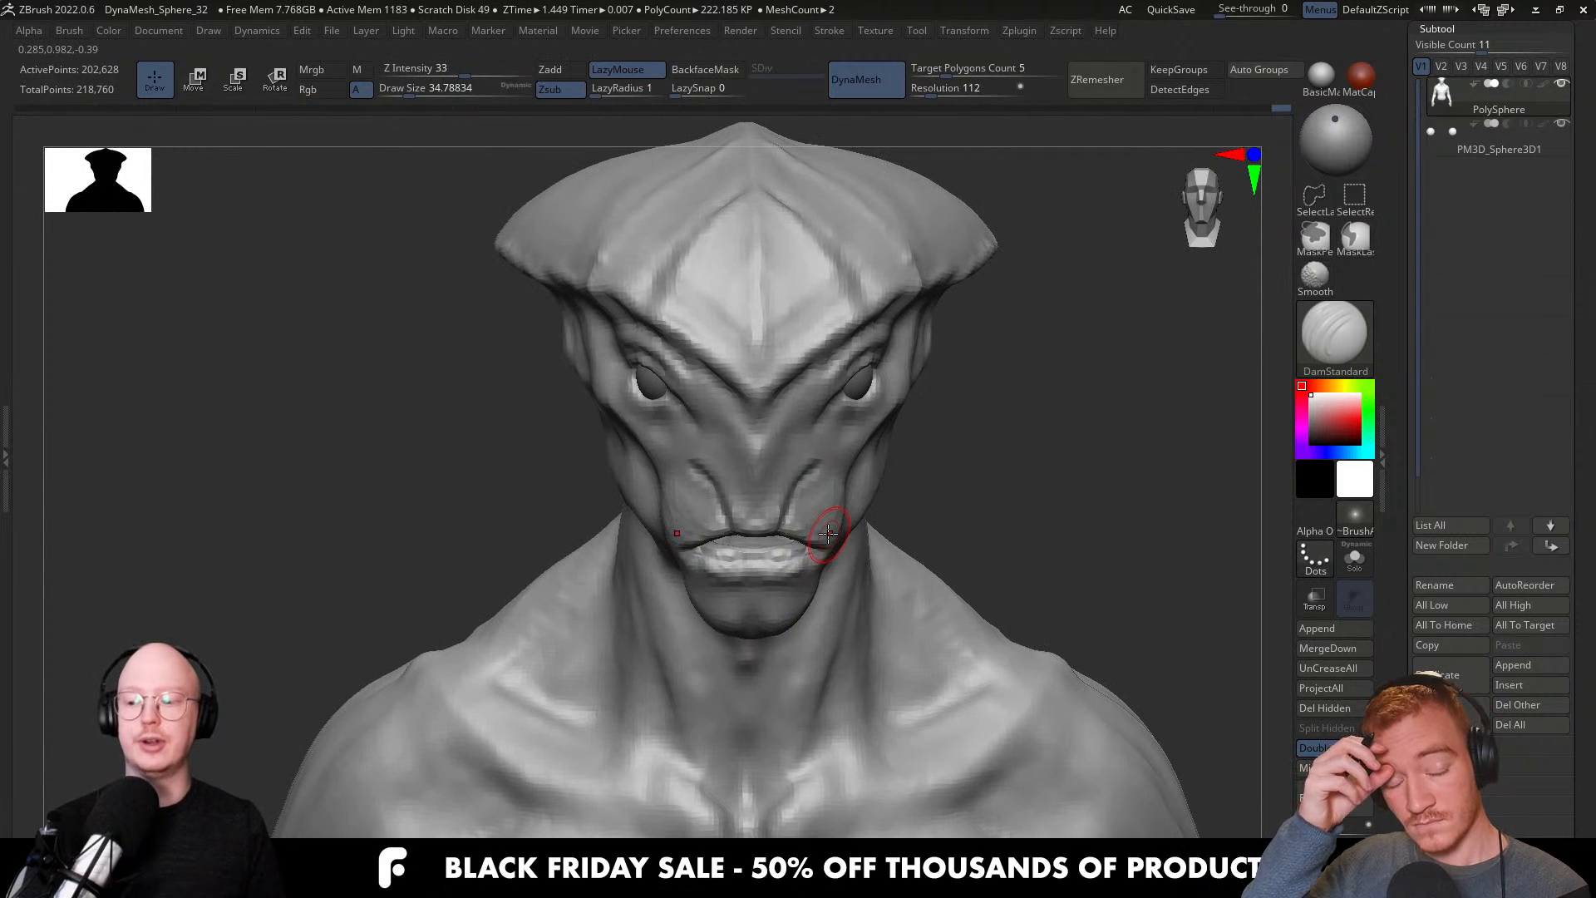
pyautogui.press('ctrl')
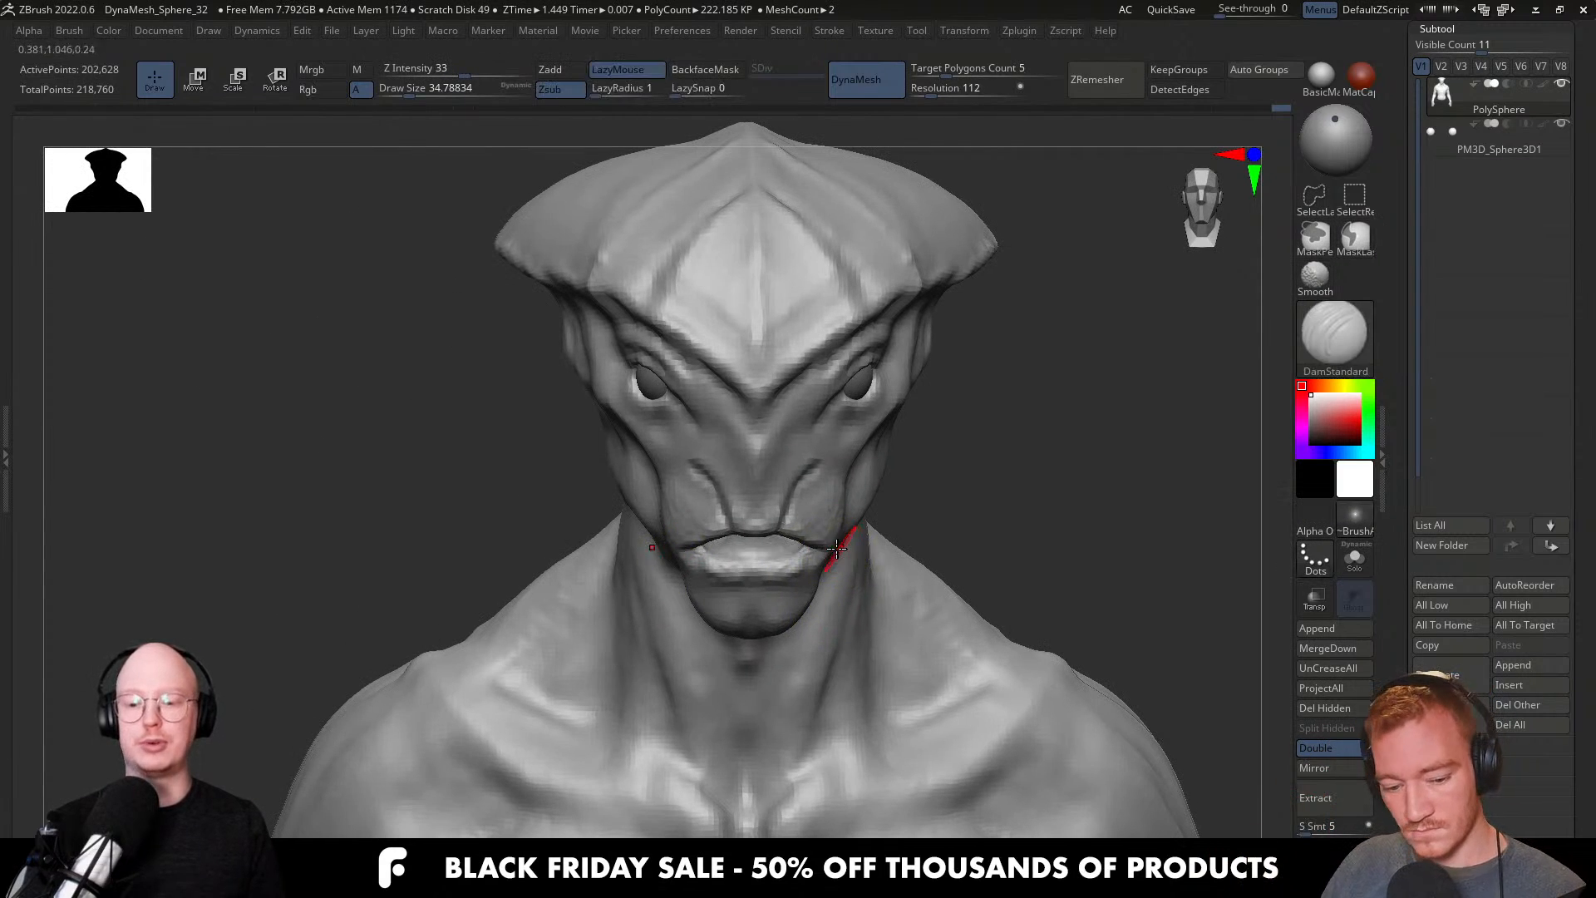
# Isolate the lower face around the mouth by hiding the rest of the bust, exposing the mouth cavity from above.
pyautogui.moveTo(794, 587)
pyautogui.keyDown('ctrl'); pyautogui.mouseDown(button='right')
pyautogui.moveTo(769, 612)
pyautogui.moveTo(819, 538)
pyautogui.moveTo(890, 516)
pyautogui.moveTo(935, 576)
pyautogui.mouseUp(button='right'); pyautogui.keyUp('ctrl')
pyautogui.keyDown('ctrl'); pyautogui.keyDown('shift'); pyautogui.moveTo(1056, 641); pyautogui.dragTo(1004, 632); pyautogui.keyUp('shift'); pyautogui.keyUp('ctrl')
pyautogui.moveTo(780, 571)
pyautogui.keyDown('ctrl'); pyautogui.keyDown('shift'); pyautogui.mouseDown()
pyautogui.moveTo(538, 802)
pyautogui.moveTo(1184, 682)
pyautogui.mouseUp(); pyautogui.keyUp('shift'); pyautogui.keyUp('ctrl')
pyautogui.moveTo(915, 578)
pyautogui.mouseDown(button='right')
pyautogui.moveTo(830, 625)
pyautogui.moveTo(821, 652)
pyautogui.moveTo(817, 629)
pyautogui.mouseUp(button='right')
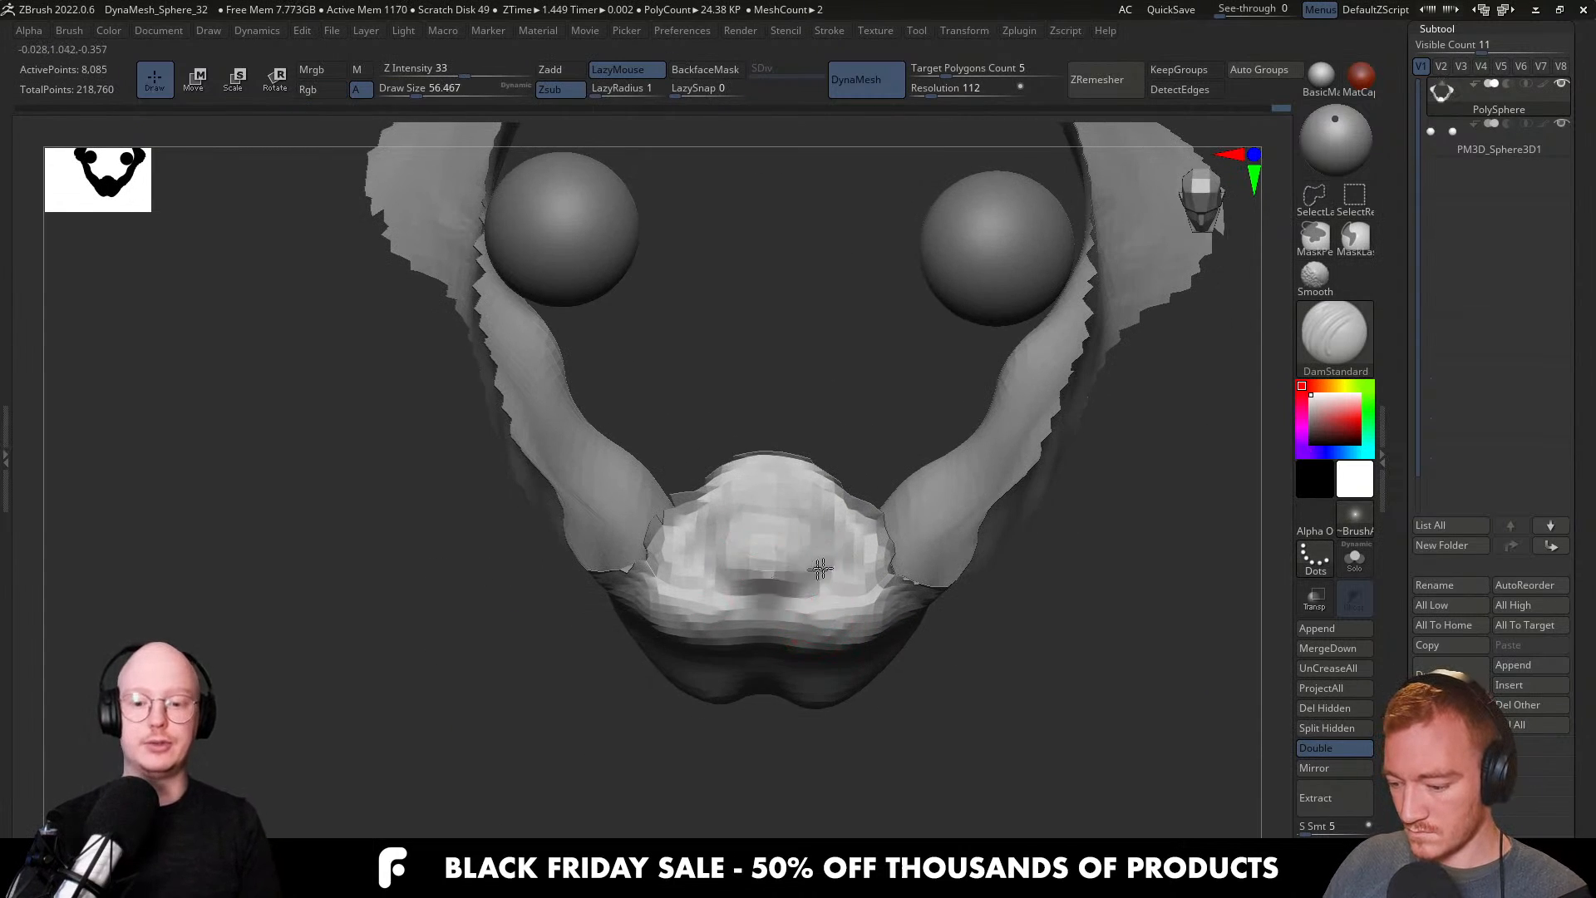
# Build up the mouth cavity from above with ClayBuildup at draw size about 56 and show the whole bust again.
pyautogui.press('b')
pyautogui.press('c')
pyautogui.press('b')
pyautogui.moveTo(773, 570); pyautogui.dragTo(796, 596, button='right')
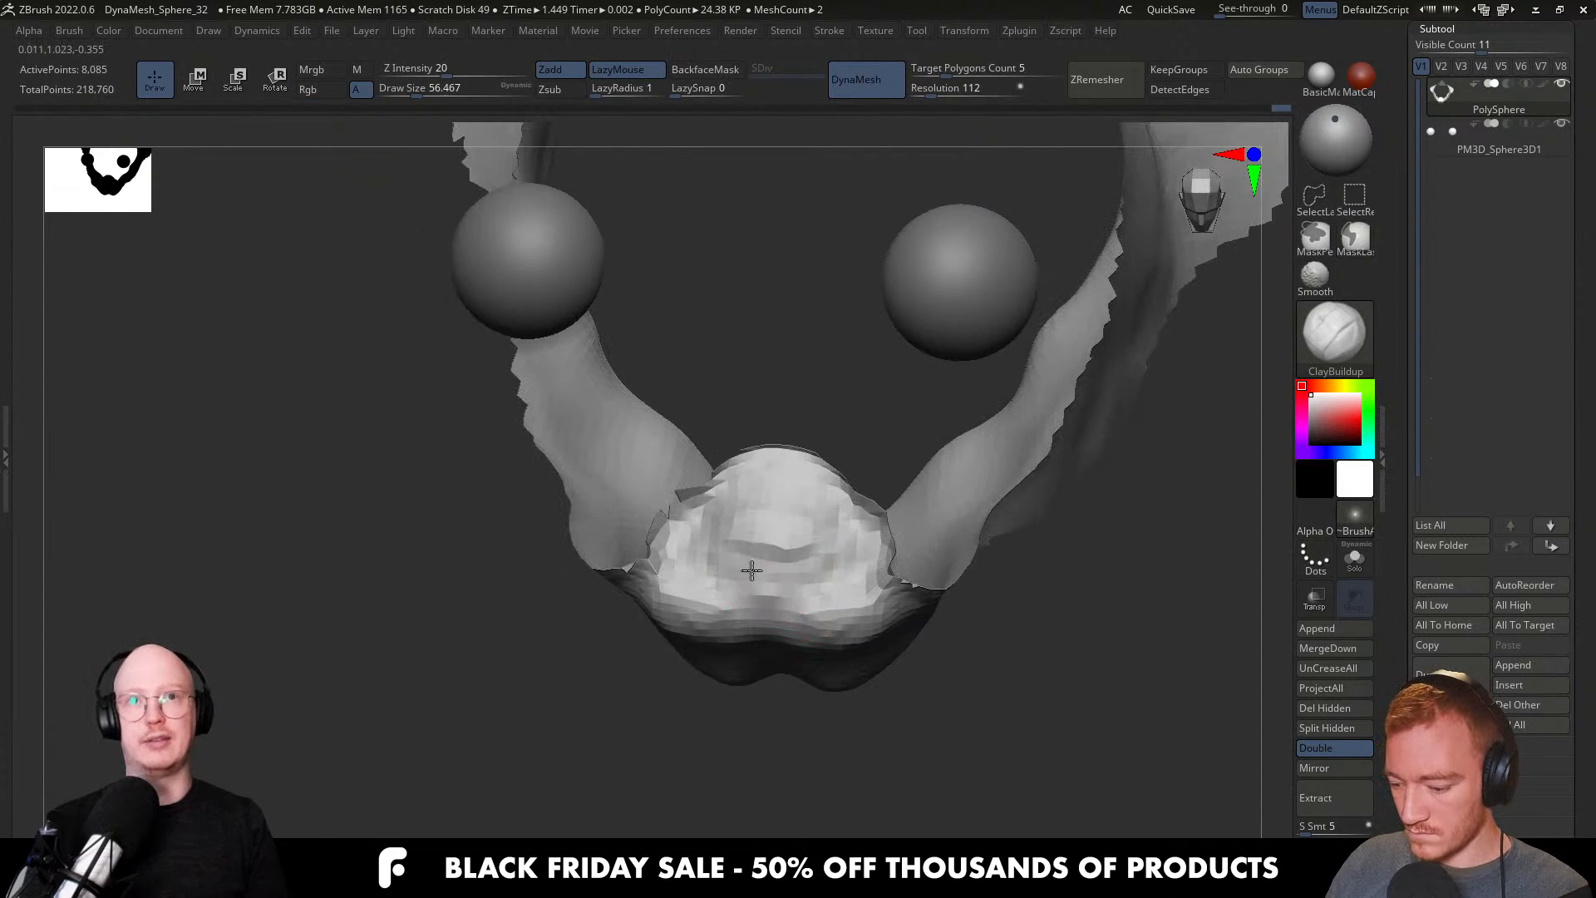
pyautogui.moveTo(839, 533)
pyautogui.mouseDown(button='right')
pyautogui.moveTo(860, 552)
pyautogui.moveTo(802, 570)
pyautogui.moveTo(864, 563)
pyautogui.moveTo(912, 524)
pyautogui.moveTo(873, 613)
pyautogui.moveTo(773, 605)
pyautogui.moveTo(772, 724)
pyautogui.moveTo(848, 588)
pyautogui.moveTo(949, 580)
pyautogui.moveTo(948, 656)
pyautogui.moveTo(906, 689)
pyautogui.moveTo(837, 635)
pyautogui.moveTo(790, 698)
pyautogui.moveTo(791, 635)
pyautogui.mouseUp(button='right')
pyautogui.press('s')
pyautogui.click(795, 572)
pyautogui.keyDown('ctrl'); pyautogui.keyDown('shift'); pyautogui.click(969, 610); pyautogui.keyUp('shift'); pyautogui.keyUp('ctrl')
# Add volume around the mouth opening with ClayBuildup at draw size about 49.
pyautogui.press('s')
pyautogui.moveTo(791, 635); pyautogui.dragTo(794, 635)
pyautogui.moveTo(794, 635)
pyautogui.mouseDown(button='right')
pyautogui.moveTo(817, 670)
pyautogui.moveTo(865, 615)
pyautogui.moveTo(863, 570)
pyautogui.mouseUp(button='right')
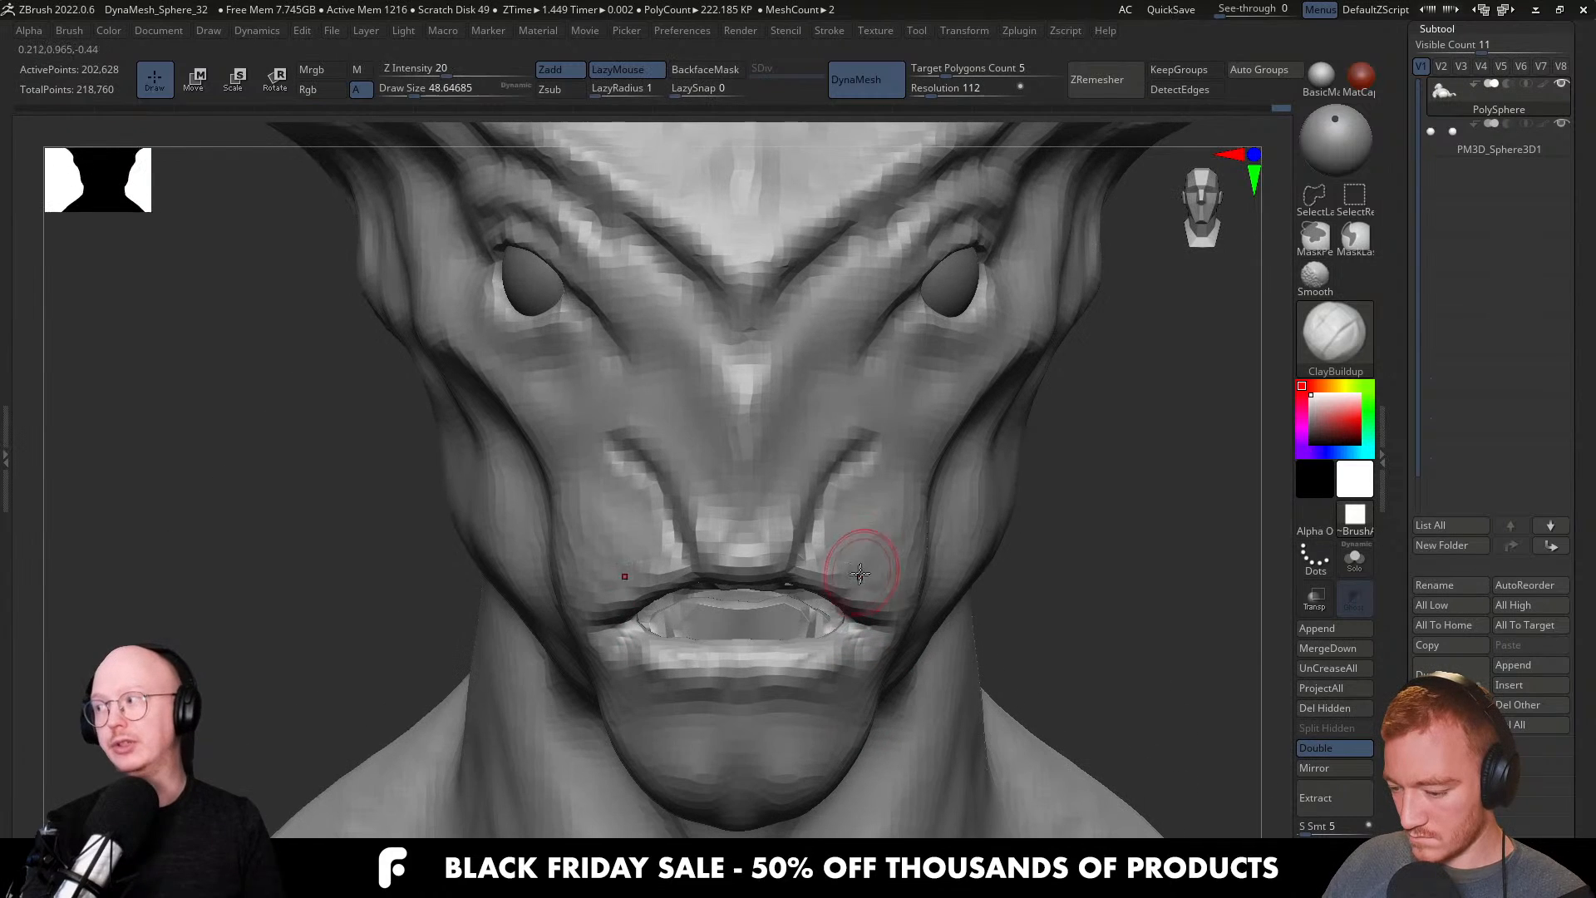
# Adjust the inner lower lip and mouth corners with the Move Topological brush at draw size about 62.
pyautogui.moveTo(803, 623)
pyautogui.mouseDown(button='right')
pyautogui.moveTo(781, 641)
pyautogui.moveTo(795, 643)
pyautogui.mouseUp(button='right')
pyautogui.press('b')
pyautogui.press('m')
pyautogui.press('t')
pyautogui.press('s')
pyautogui.moveTo(794, 640); pyautogui.dragTo(800, 638)
pyautogui.moveTo(783, 603); pyautogui.dragTo(837, 609, button='right')
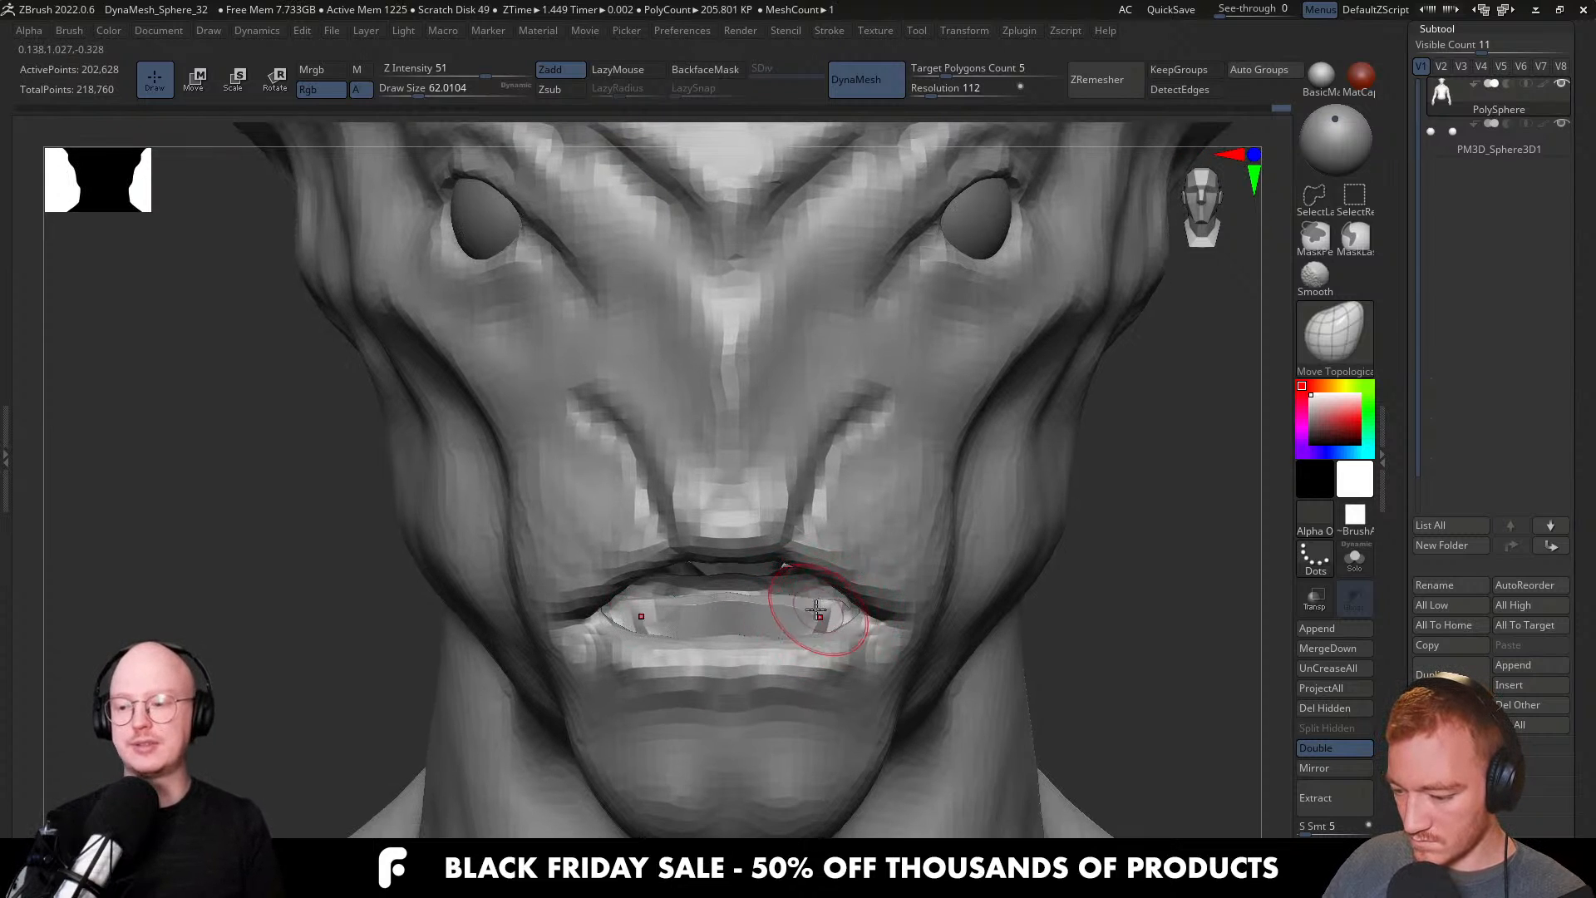
pyautogui.moveTo(818, 610); pyautogui.dragTo(811, 552, button='right')
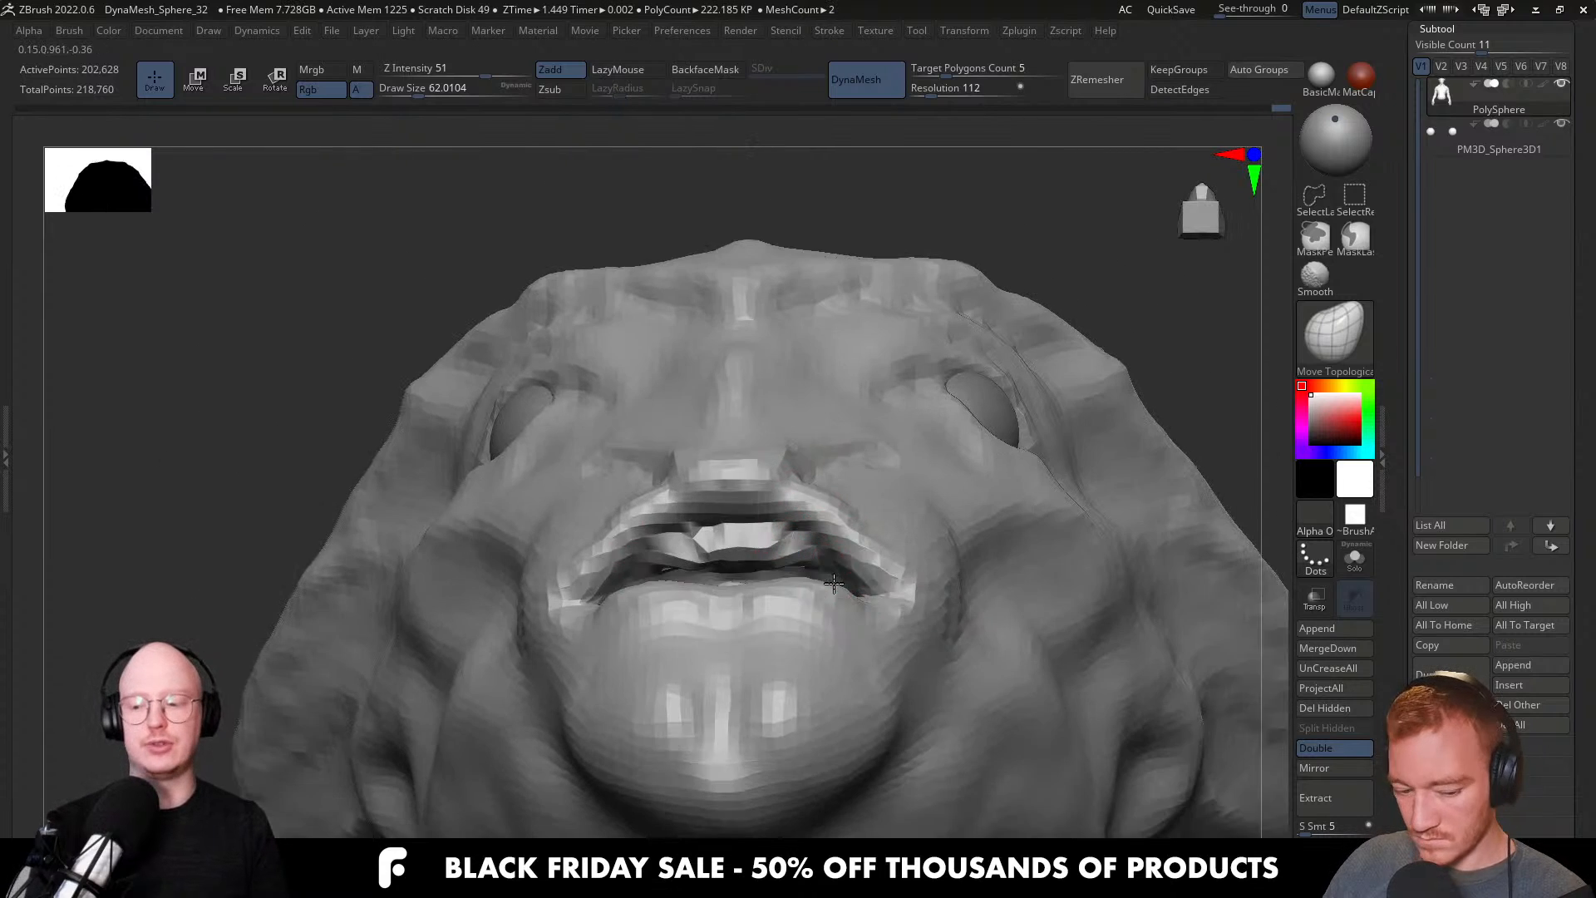
# Isolate the upper mouth, build up its inner corners with ClayBuildup at draw size about 54, and unhide the bust.
pyautogui.press('b')
pyautogui.press('c')
pyautogui.press('b')
pyautogui.moveTo(845, 695)
pyautogui.mouseDown(button='right')
pyautogui.moveTo(955, 598)
pyautogui.moveTo(1068, 540)
pyautogui.mouseUp(button='right')
pyautogui.moveTo(1081, 544)
pyautogui.keyDown('ctrl'); pyautogui.keyDown('shift'); pyautogui.mouseDown()
pyautogui.moveTo(1019, 601)
pyautogui.moveTo(842, 587)
pyautogui.mouseUp(); pyautogui.keyUp('shift'); pyautogui.keyUp('ctrl')
pyautogui.moveTo(695, 589)
pyautogui.keyDown('ctrl'); pyautogui.keyDown('shift'); pyautogui.mouseDown()
pyautogui.moveTo(748, 665)
pyautogui.moveTo(942, 522)
pyautogui.mouseUp(); pyautogui.keyUp('shift'); pyautogui.keyUp('ctrl')
pyautogui.moveTo(852, 472); pyautogui.dragTo(861, 356, button='right')
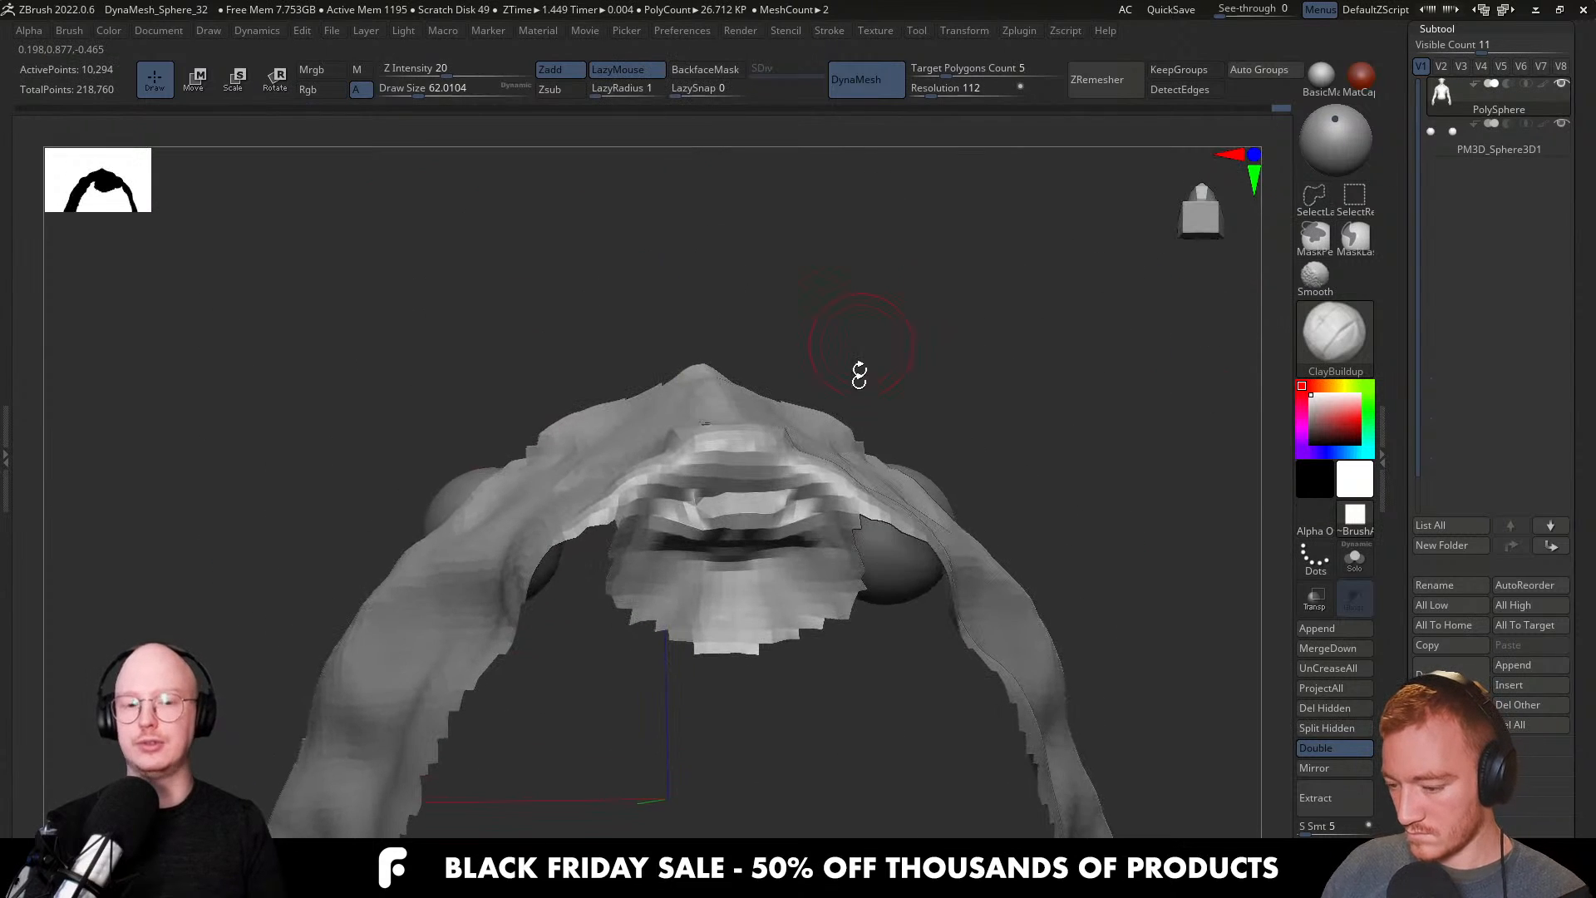
pyautogui.moveTo(819, 538); pyautogui.dragTo(818, 545)
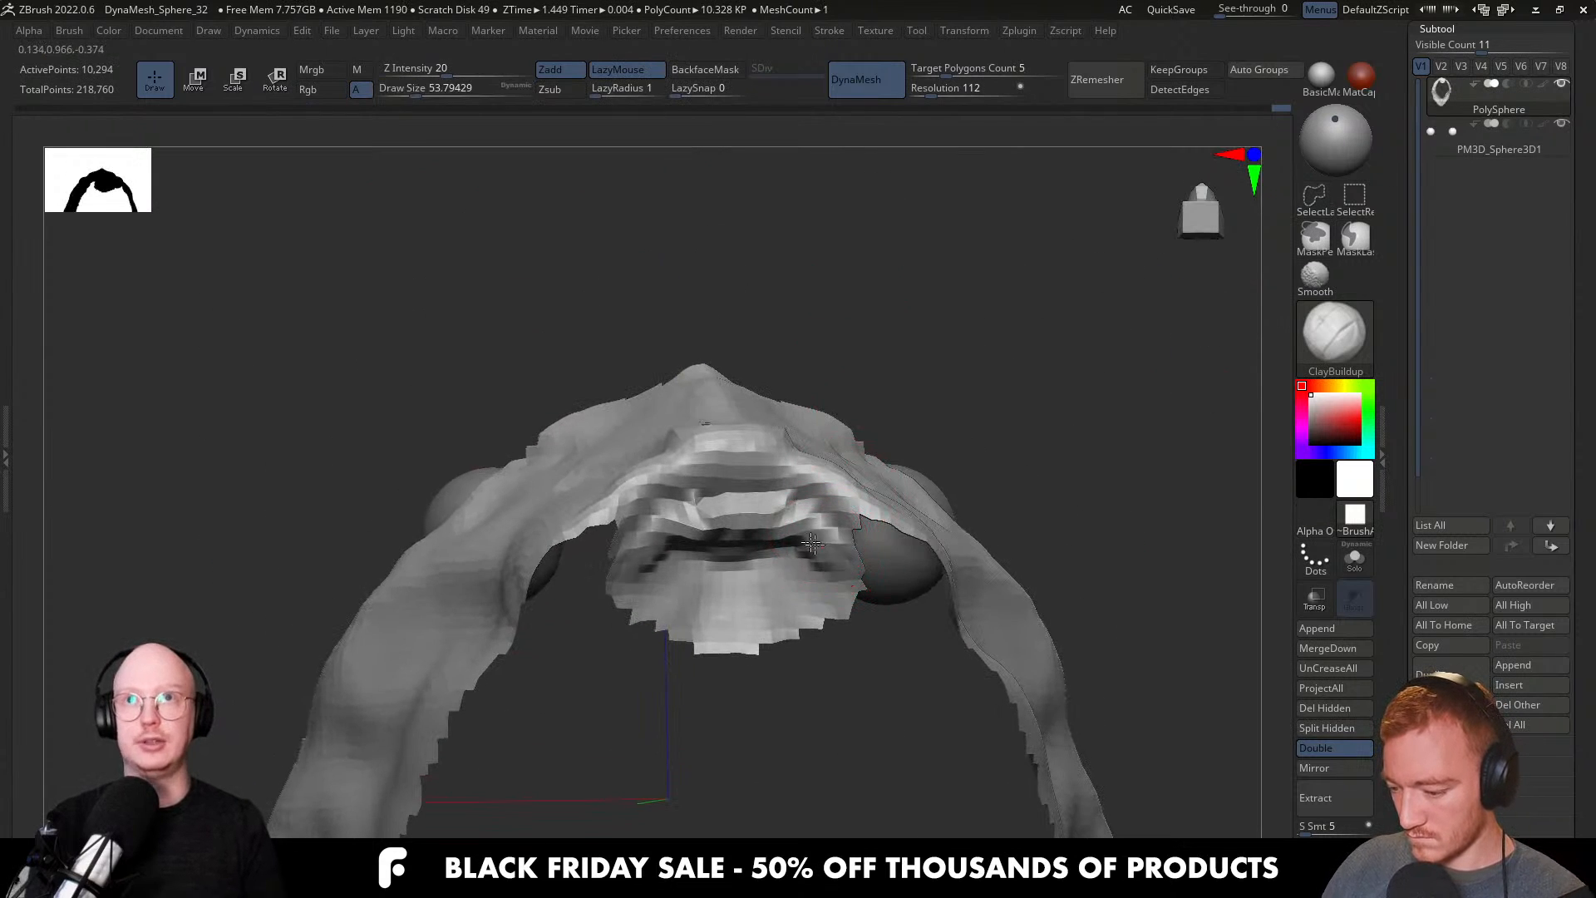
pyautogui.moveTo(854, 550)
pyautogui.mouseDown(button='right')
pyautogui.moveTo(869, 612)
pyautogui.moveTo(831, 581)
pyautogui.moveTo(819, 665)
pyautogui.moveTo(971, 604)
pyautogui.mouseUp(button='right')
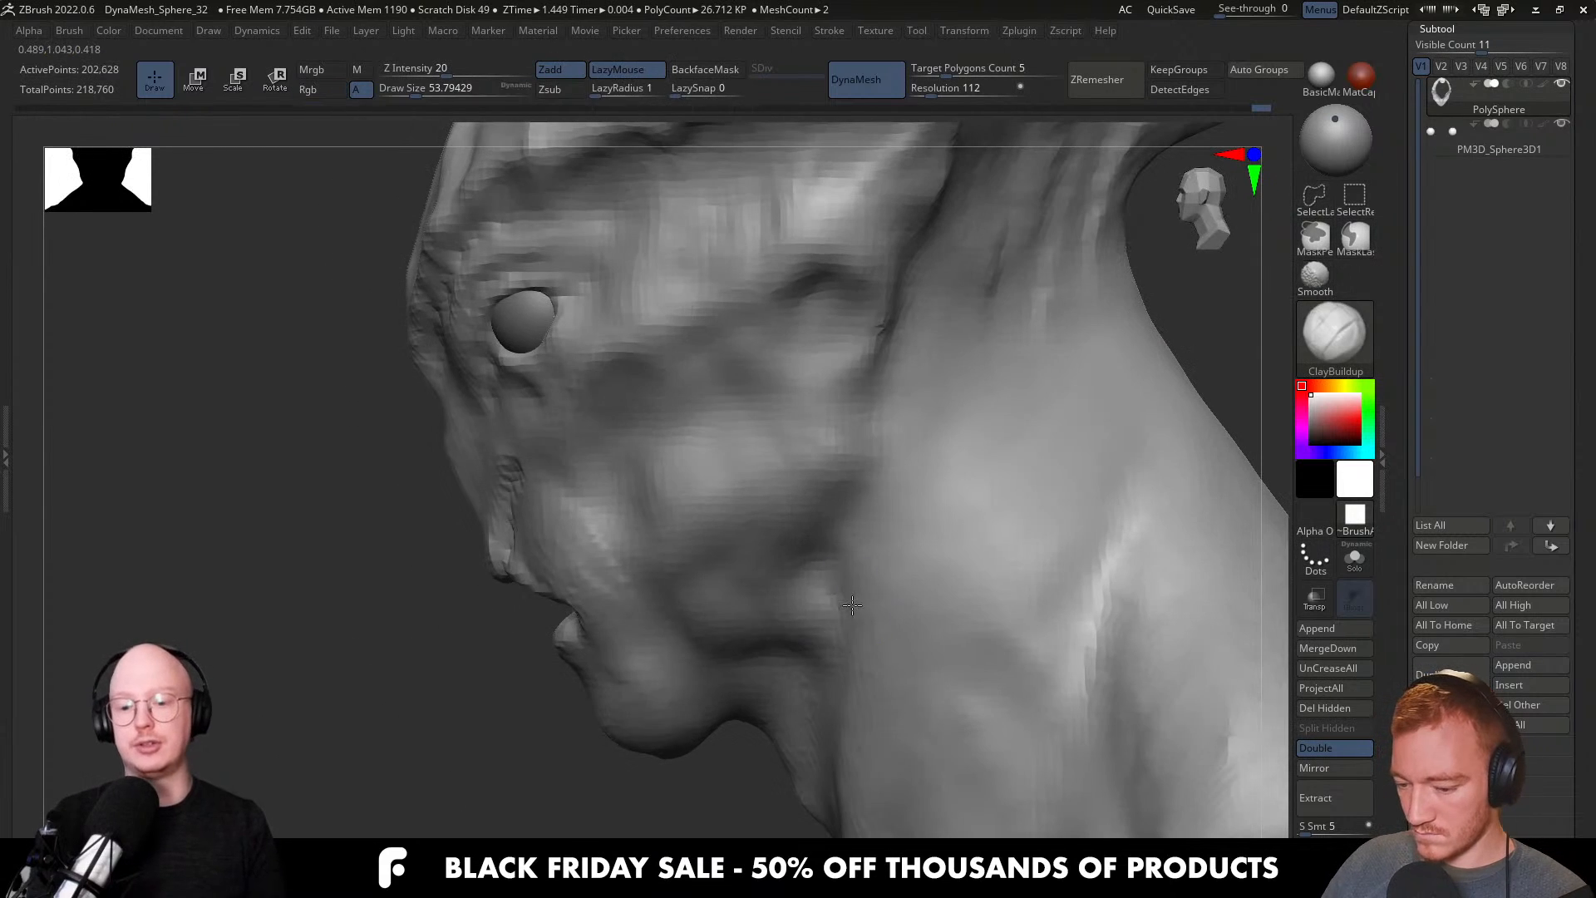
# Isolate the face and widen the mouth cavity from behind with the Move brush, reducing the draw size to about 77.
pyautogui.moveTo(528, 791)
pyautogui.keyDown('ctrl'); pyautogui.keyDown('shift'); pyautogui.mouseDown()
pyautogui.moveTo(659, 285)
pyautogui.moveTo(453, 756)
pyautogui.mouseUp(); pyautogui.keyUp('shift'); pyautogui.keyUp('ctrl')
pyautogui.moveTo(621, 617)
pyautogui.mouseDown(button='right')
pyautogui.moveTo(867, 559)
pyautogui.moveTo(890, 726)
pyautogui.moveTo(926, 588)
pyautogui.moveTo(967, 590)
pyautogui.mouseUp(button='right')
pyautogui.press('b')
pyautogui.press('m')
pyautogui.press('v')
pyautogui.press(']')
pyautogui.press(']')
pyautogui.press(']')
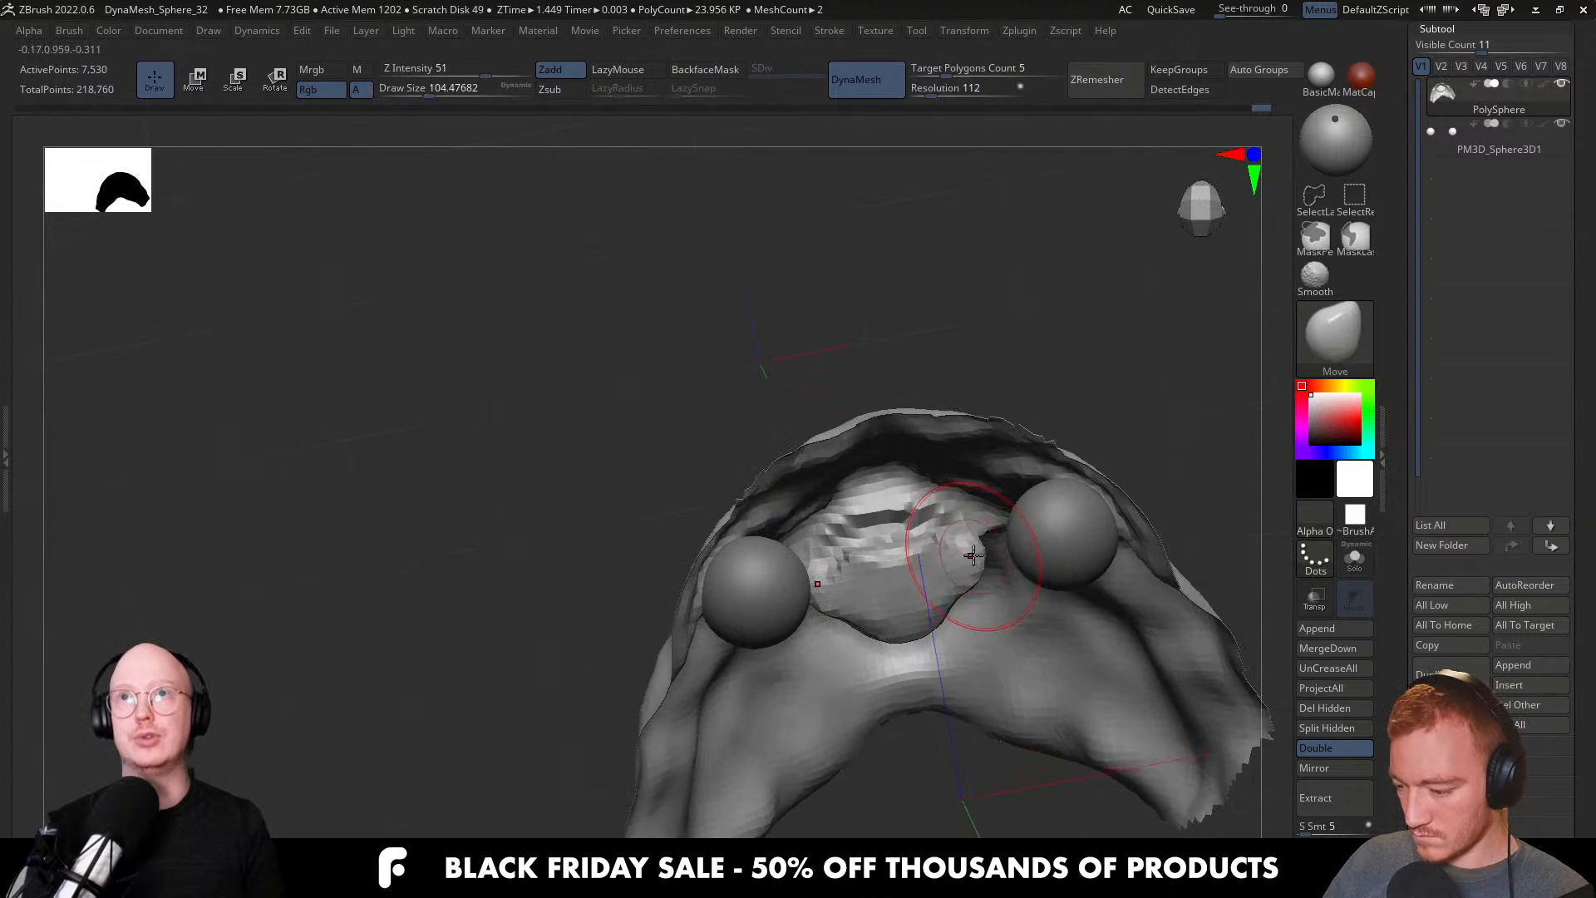
pyautogui.moveTo(949, 570)
pyautogui.mouseDown(button='right')
pyautogui.moveTo(948, 632)
pyautogui.moveTo(962, 570)
pyautogui.moveTo(1034, 766)
pyautogui.moveTo(948, 747)
pyautogui.moveTo(1020, 573)
pyautogui.mouseUp(button='right')
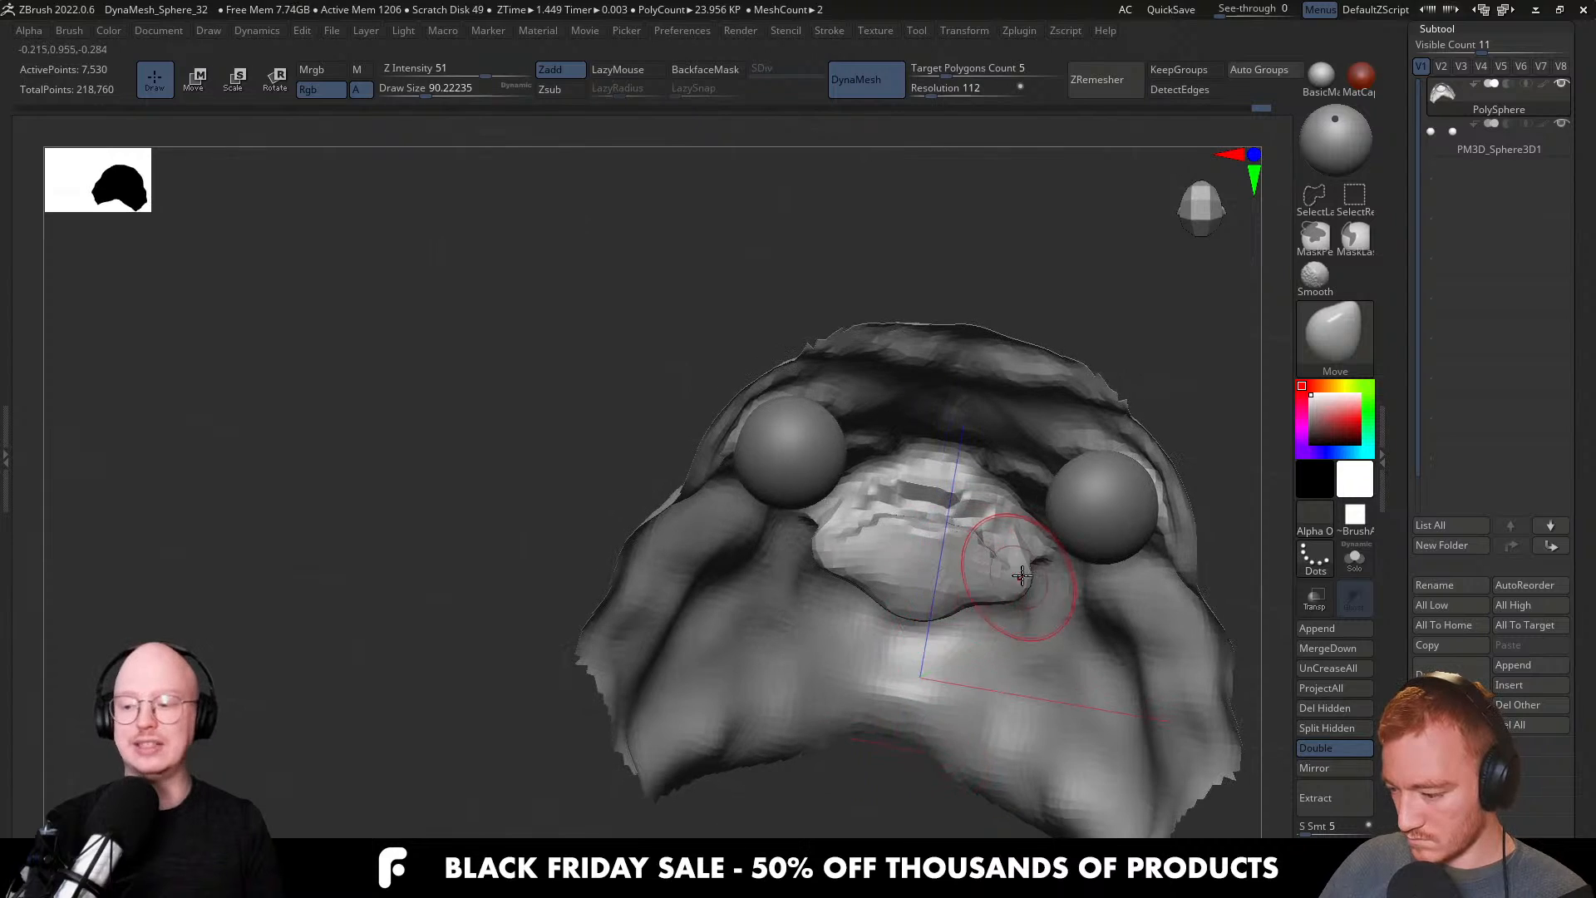
pyautogui.press('[')
pyautogui.moveTo(964, 616); pyautogui.dragTo(917, 619)
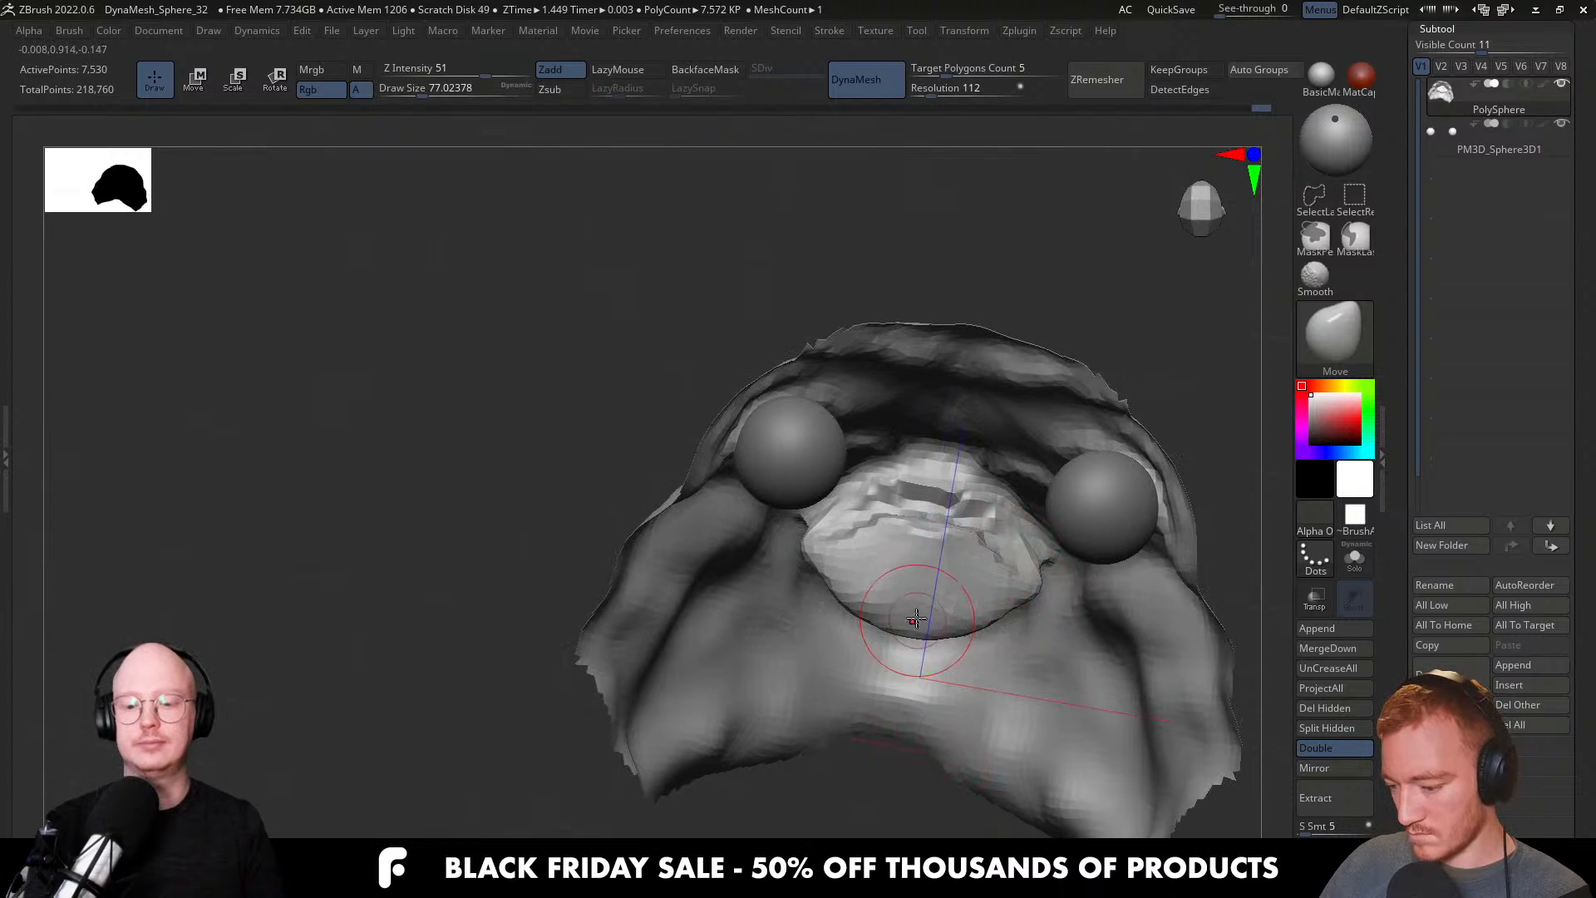
# Enlarge and smooth the back of the mouth cavity, using the Move brush at draw sizes of about 97 to 128.
pyautogui.moveTo(918, 623); pyautogui.dragTo(921, 732, button='right')
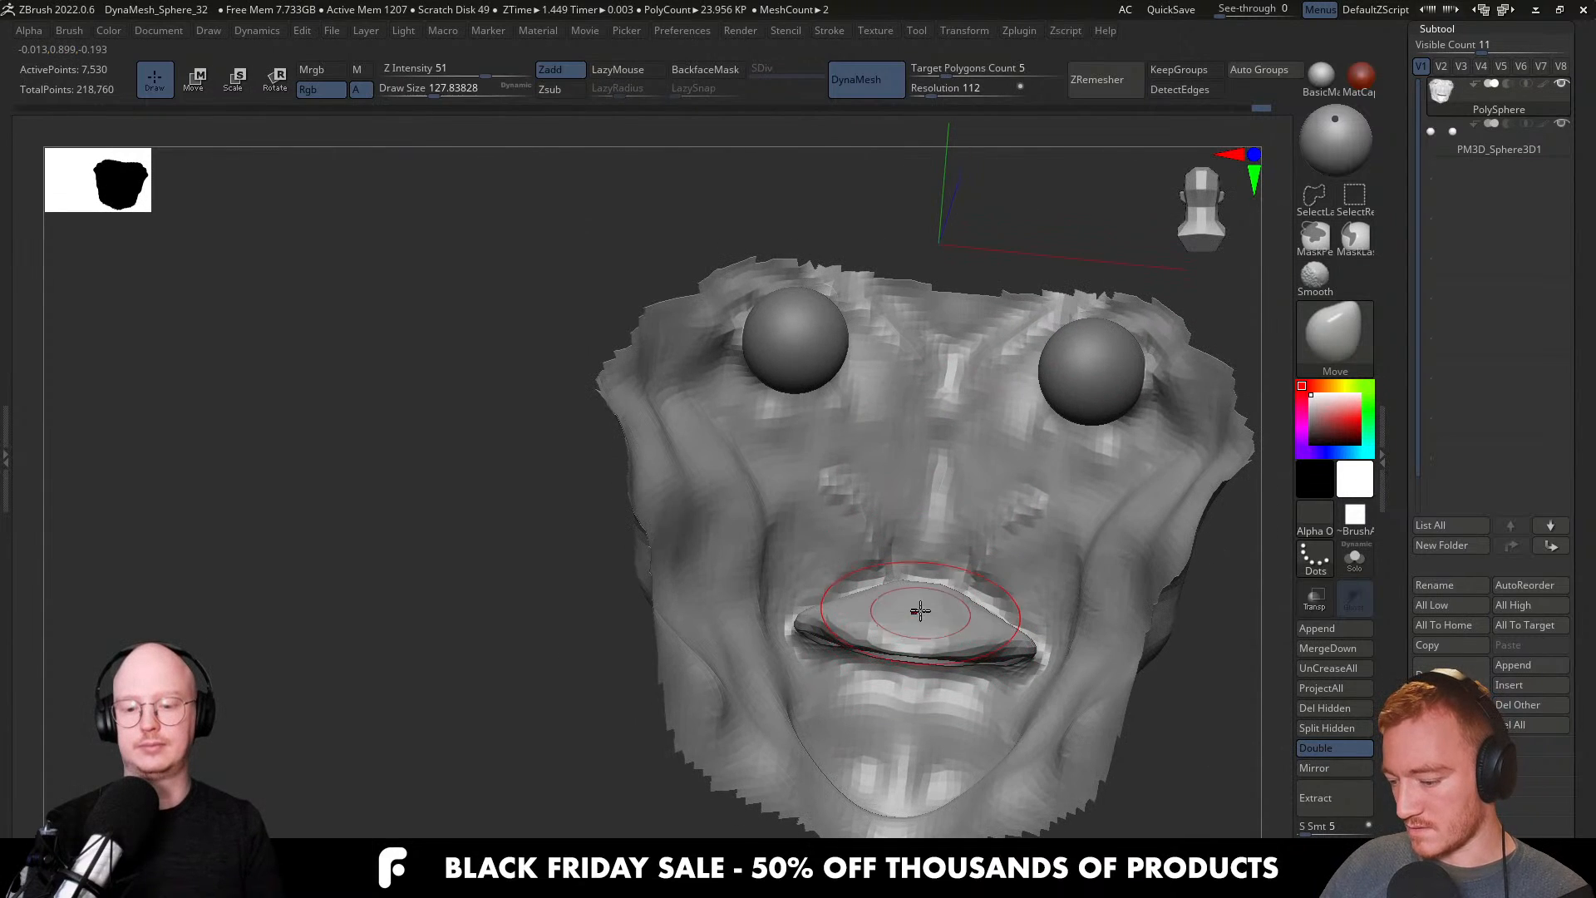
pyautogui.moveTo(927, 584); pyautogui.dragTo(930, 520, button='right')
pyautogui.press('[')
pyautogui.moveTo(910, 673)
pyautogui.mouseDown(button='right')
pyautogui.moveTo(909, 703)
pyautogui.moveTo(947, 648)
pyautogui.mouseUp(button='right')
pyautogui.press(']')
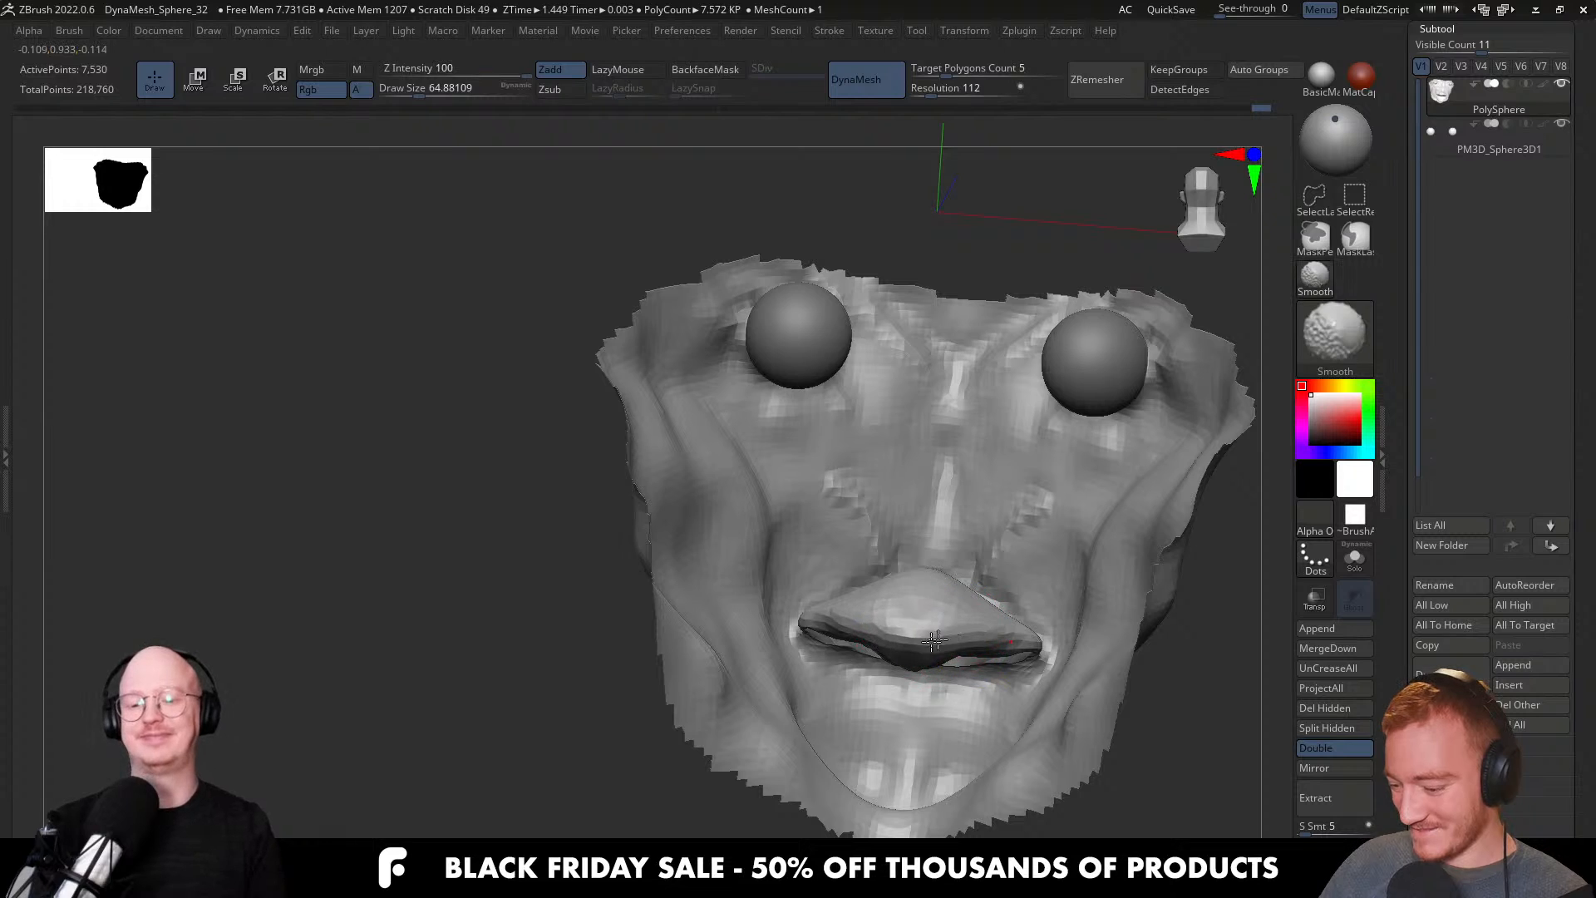
pyautogui.press(']')
pyautogui.press(']')
pyautogui.moveTo(961, 587)
pyautogui.mouseDown(button='right')
pyautogui.moveTo(976, 607)
pyautogui.moveTo(1008, 606)
pyautogui.mouseUp(button='right')
pyautogui.press('[')
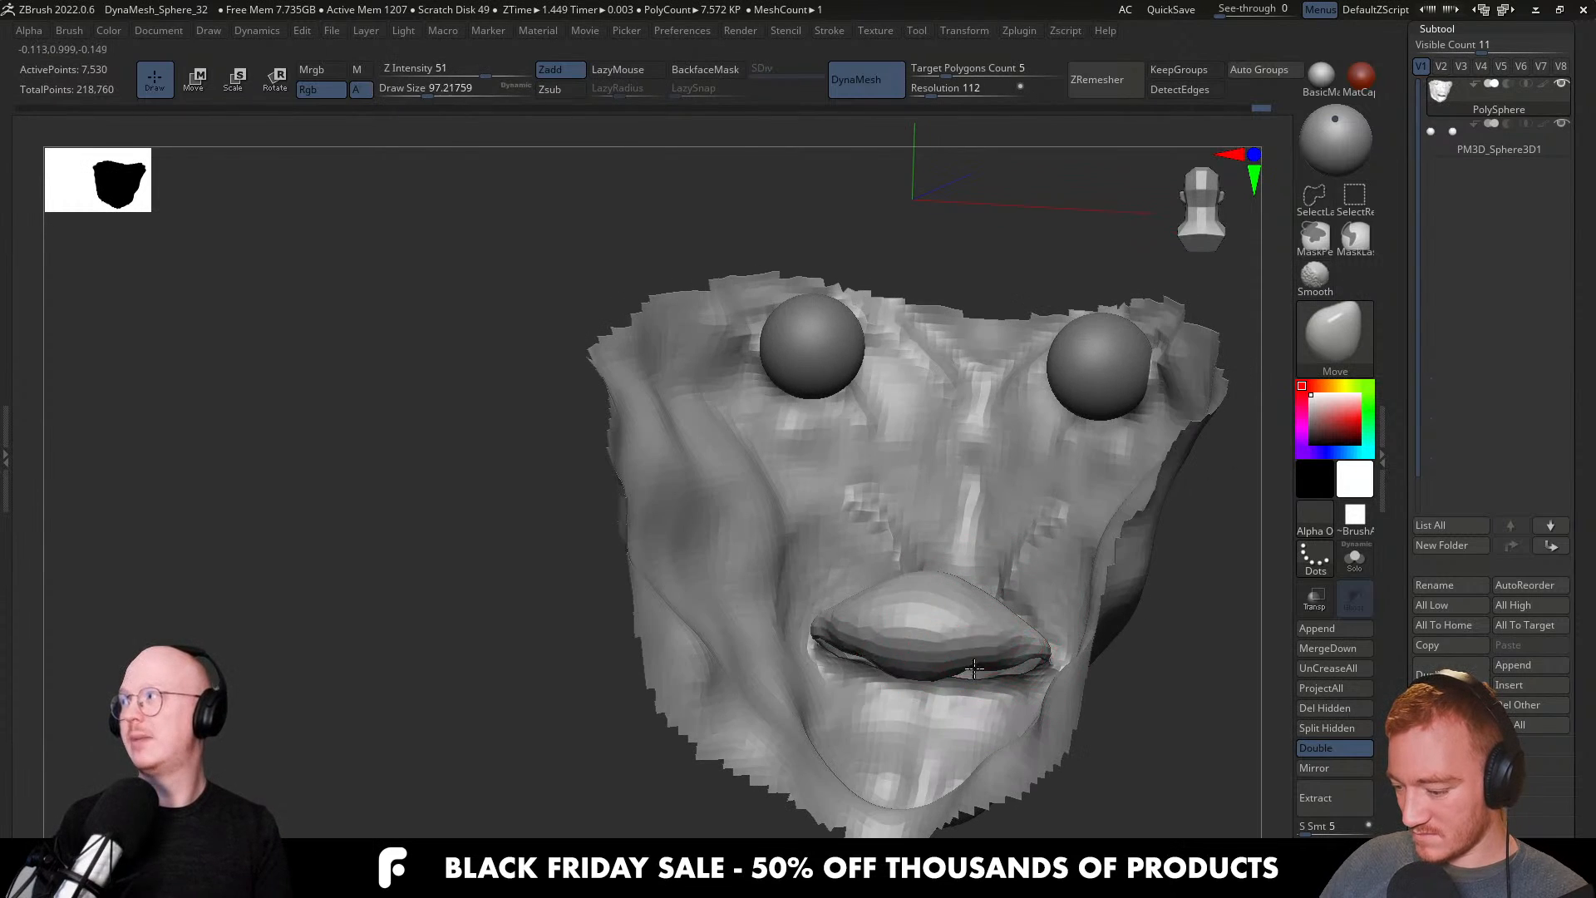
pyautogui.moveTo(977, 669); pyautogui.dragTo(1043, 636, button='right')
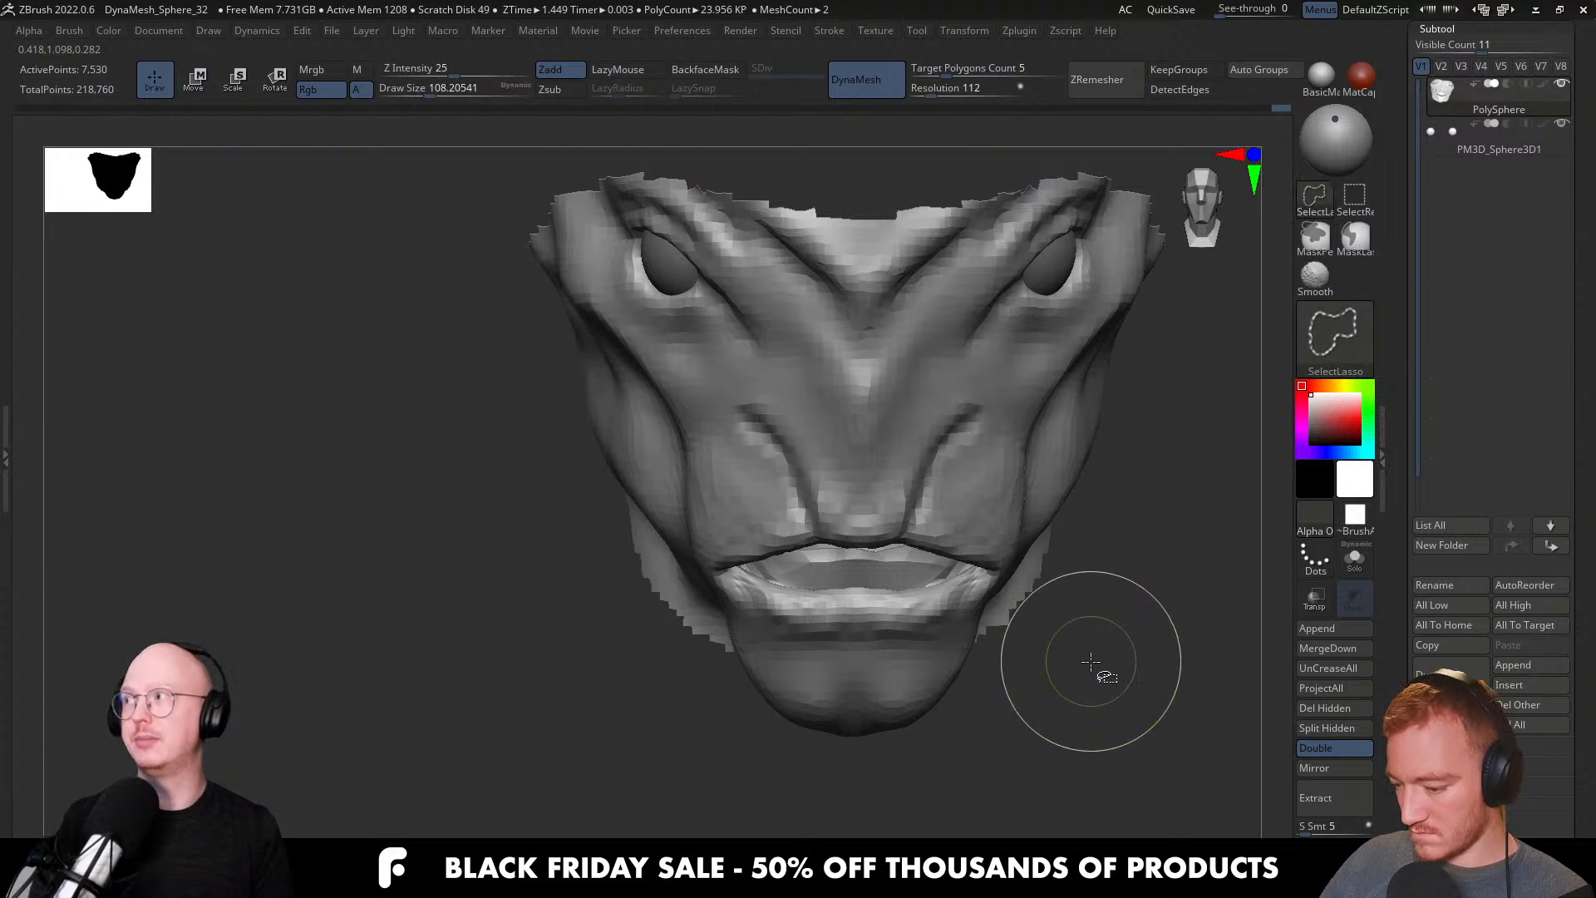
# Unhide the whole bust and isolate a smaller part of the face around the mouth with the chin hidden.
pyautogui.keyDown('ctrl'); pyautogui.keyDown('shift'); pyautogui.click(1089, 661); pyautogui.keyUp('shift'); pyautogui.keyUp('ctrl')
pyautogui.moveTo(1005, 574)
pyautogui.mouseDown(button='right')
pyautogui.moveTo(839, 590)
pyautogui.moveTo(819, 620)
pyautogui.moveTo(841, 575)
pyautogui.moveTo(829, 581)
pyautogui.moveTo(857, 567)
pyautogui.mouseUp(button='right')
pyautogui.press('[')
pyautogui.keyDown('ctrl'); pyautogui.keyDown('shift'); pyautogui.click(825, 625); pyautogui.keyUp('shift'); pyautogui.keyUp('ctrl')
pyautogui.moveTo(820, 641)
pyautogui.mouseDown(button='right')
pyautogui.moveTo(908, 563)
pyautogui.moveTo(841, 613)
pyautogui.moveTo(897, 656)
pyautogui.moveTo(905, 619)
pyautogui.mouseUp(button='right')
pyautogui.moveTo(1090, 608)
pyautogui.keyDown('ctrl'); pyautogui.keyDown('alt'); pyautogui.keyDown('shift'); pyautogui.mouseDown()
pyautogui.moveTo(837, 631)
pyautogui.moveTo(1097, 688)
pyautogui.mouseUp(); pyautogui.keyUp('shift'); pyautogui.keyUp('alt'); pyautogui.keyUp('ctrl')
pyautogui.keyDown('alt'); pyautogui.moveTo(876, 649); pyautogui.dragTo(896, 597, button='right'); pyautogui.keyUp('alt')
pyautogui.moveTo(794, 621)
pyautogui.keyDown('ctrl'); pyautogui.keyDown('shift'); pyautogui.mouseDown()
pyautogui.moveTo(588, 748)
pyautogui.moveTo(873, 623)
pyautogui.moveTo(884, 660)
pyautogui.moveTo(698, 625)
pyautogui.moveTo(887, 817)
pyautogui.moveTo(891, 794)
pyautogui.mouseUp(); pyautogui.keyUp('shift'); pyautogui.keyUp('ctrl')
pyautogui.hotkey('ctrl', 'z')
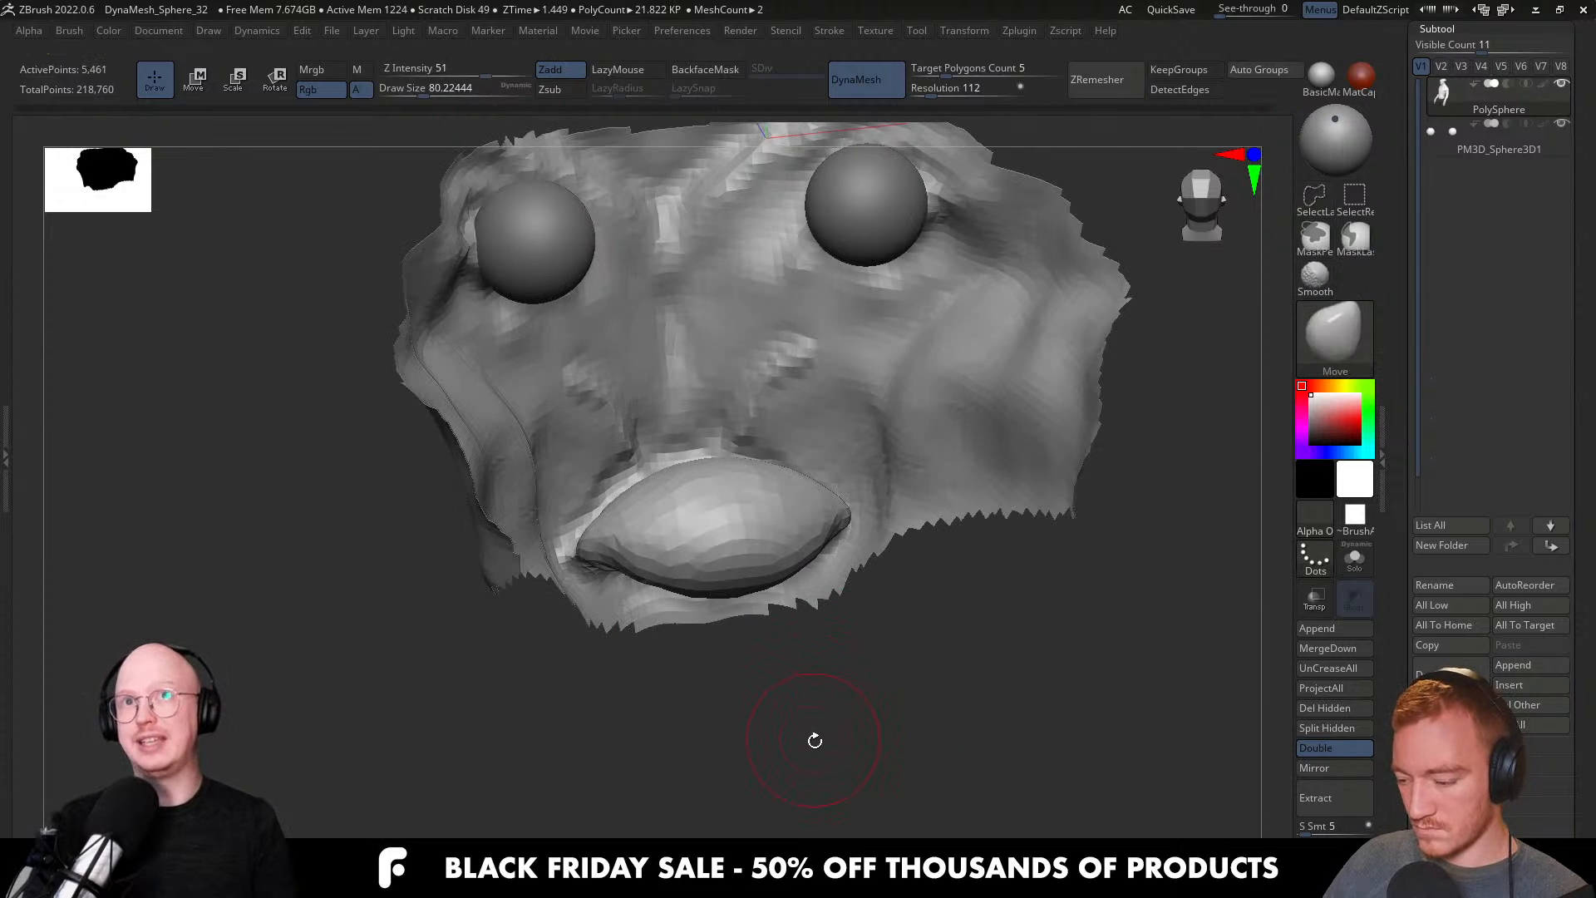
# Reshape the back and corners of the mouth cavity with the Move brush at draw size about 74.
pyautogui.moveTo(817, 737)
pyautogui.mouseDown()
pyautogui.moveTo(848, 637)
pyautogui.moveTo(812, 634)
pyautogui.moveTo(838, 559)
pyautogui.moveTo(859, 564)
pyautogui.moveTo(850, 545)
pyautogui.mouseUp()
pyautogui.press('s')
pyautogui.moveTo(829, 665)
pyautogui.mouseDown()
pyautogui.moveTo(823, 726)
pyautogui.moveTo(923, 648)
pyautogui.moveTo(994, 638)
pyautogui.moveTo(948, 644)
pyautogui.mouseUp()
pyautogui.moveTo(753, 640); pyautogui.dragTo(819, 620)
pyautogui.moveTo(1037, 600)
pyautogui.keyDown('alt'); pyautogui.mouseDown(button='right')
pyautogui.moveTo(938, 596)
pyautogui.moveTo(990, 446)
pyautogui.mouseUp(button='right'); pyautogui.keyUp('alt')
pyautogui.moveTo(881, 653); pyautogui.dragTo(840, 598, button='right')
pyautogui.press('s')
pyautogui.moveTo(832, 623)
pyautogui.mouseDown()
pyautogui.moveTo(818, 636)
pyautogui.moveTo(825, 587)
pyautogui.mouseUp()
pyautogui.press('s')
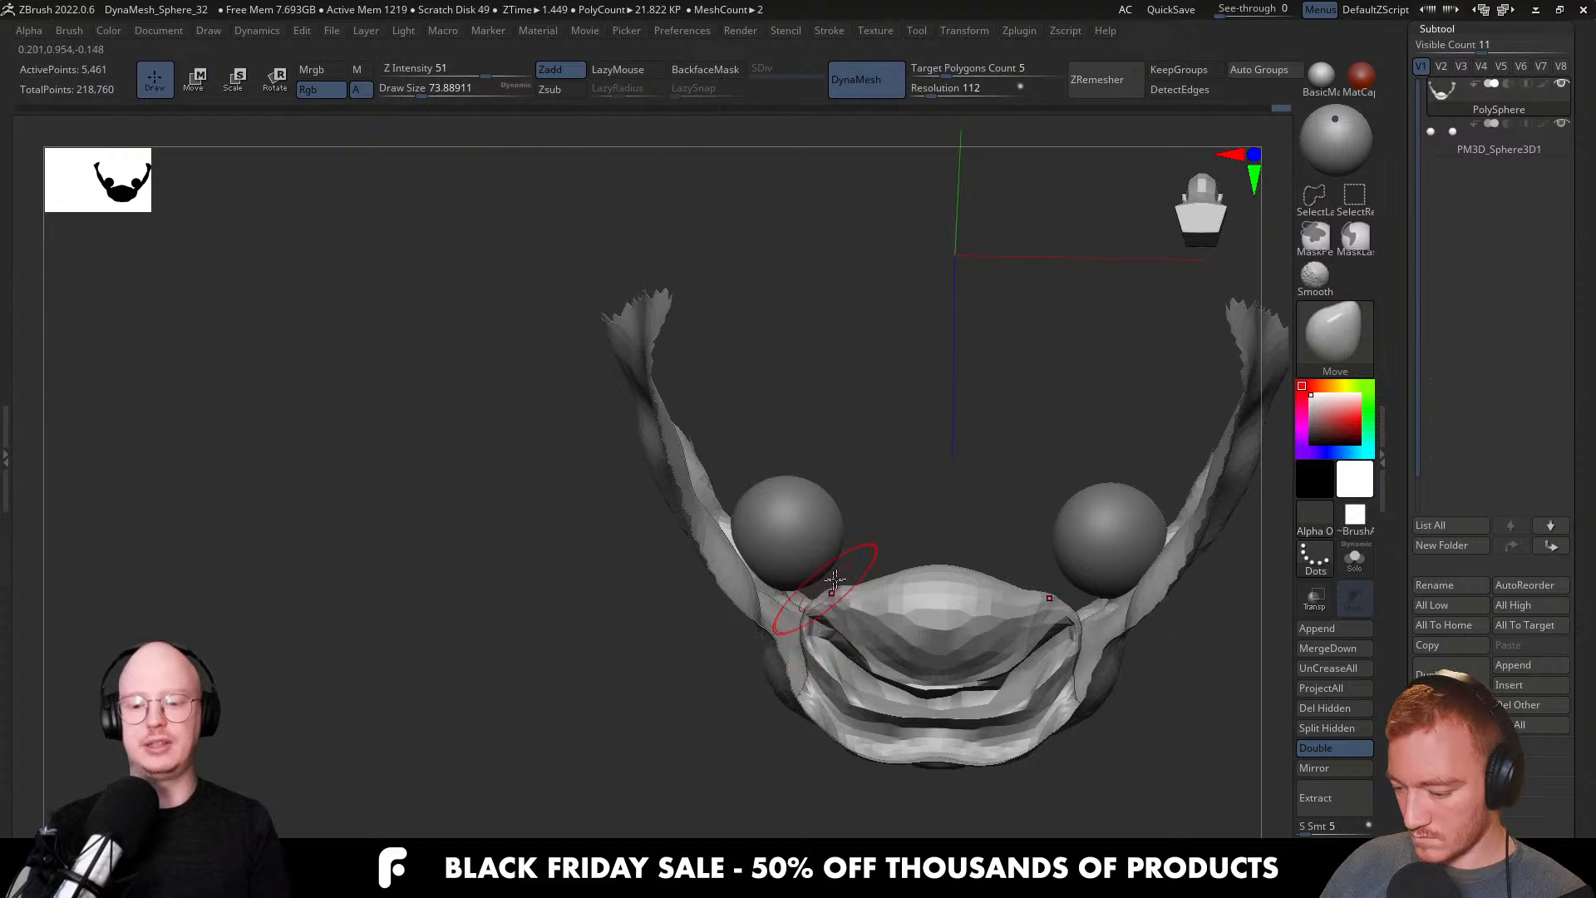
pyautogui.moveTo(1037, 676); pyautogui.dragTo(1052, 619)
pyautogui.moveTo(1052, 620)
pyautogui.mouseDown(button='right')
pyautogui.moveTo(1052, 753)
pyautogui.moveTo(1072, 646)
pyautogui.moveTo(1081, 706)
pyautogui.moveTo(1062, 757)
pyautogui.mouseUp(button='right')
# Build up the inner mouth surface with ClayBuildup at draw size about 41.
pyautogui.moveTo(993, 561); pyautogui.dragTo(1011, 544, button='right')
pyautogui.press('b')
pyautogui.press('c')
pyautogui.press('b')
pyautogui.press('s')
pyautogui.moveTo(1012, 546); pyautogui.dragTo(1002, 547)
pyautogui.moveTo(1011, 572)
pyautogui.mouseDown(button='right')
pyautogui.moveTo(1015, 444)
pyautogui.moveTo(1008, 557)
pyautogui.moveTo(1054, 541)
pyautogui.moveTo(1049, 526)
pyautogui.moveTo(987, 532)
pyautogui.moveTo(1073, 624)
pyautogui.mouseUp(button='right')
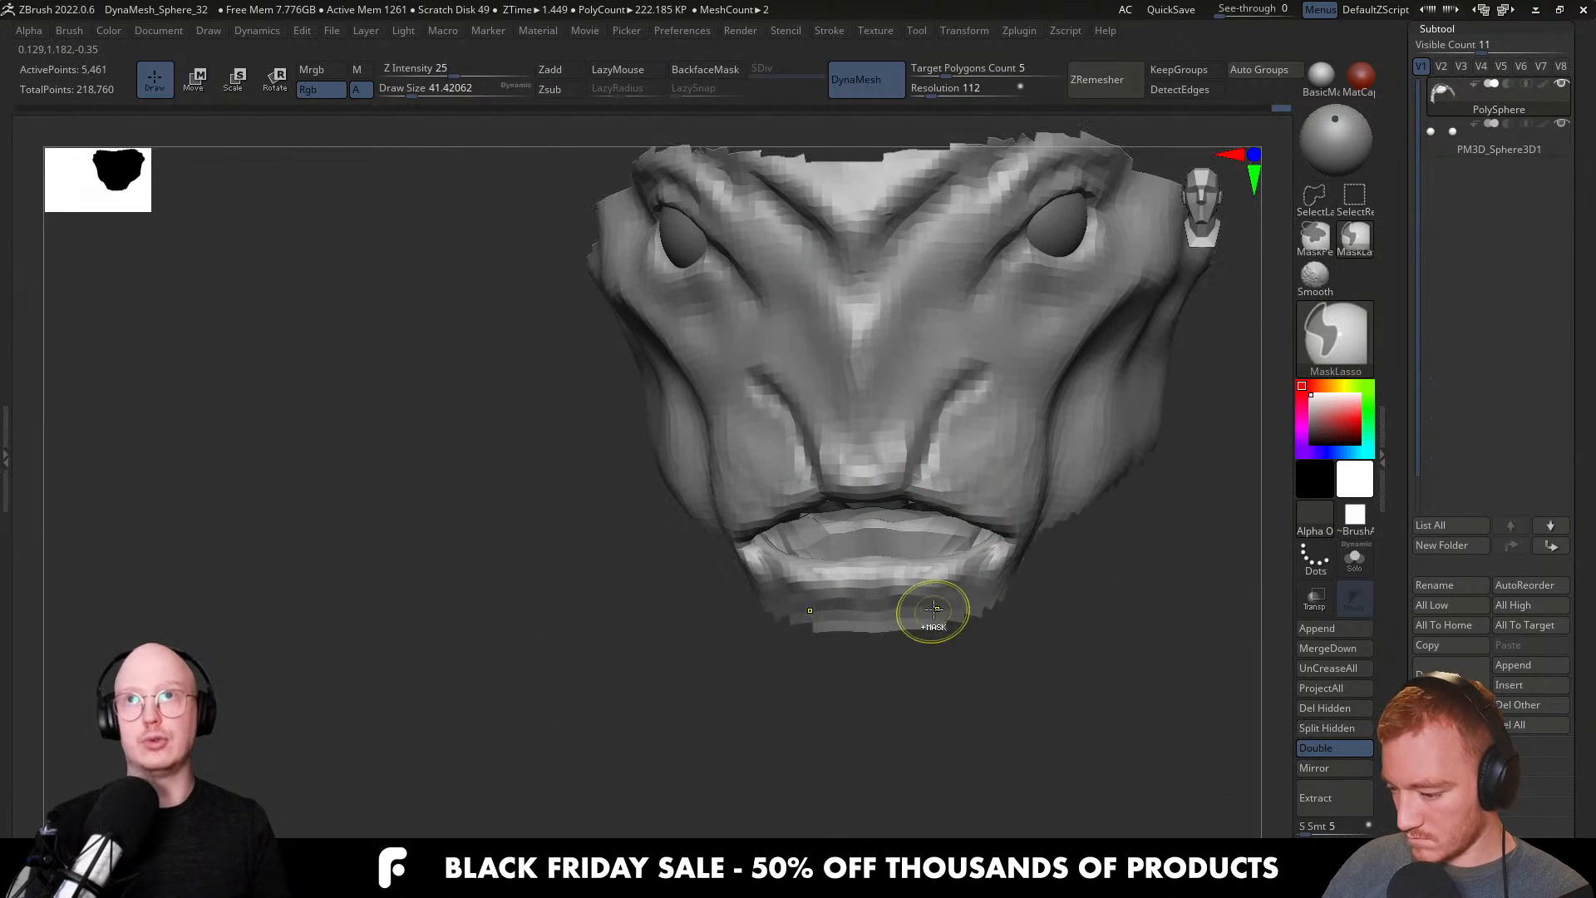
# Adjust the mouth floor behind the lower lip with the Move Topological brush at draw size about 62.
pyautogui.moveTo(933, 609)
pyautogui.mouseDown(button='right')
pyautogui.moveTo(937, 547)
pyautogui.moveTo(894, 554)
pyautogui.mouseUp(button='right')
pyautogui.press('b')
pyautogui.press('m')
pyautogui.press('t')
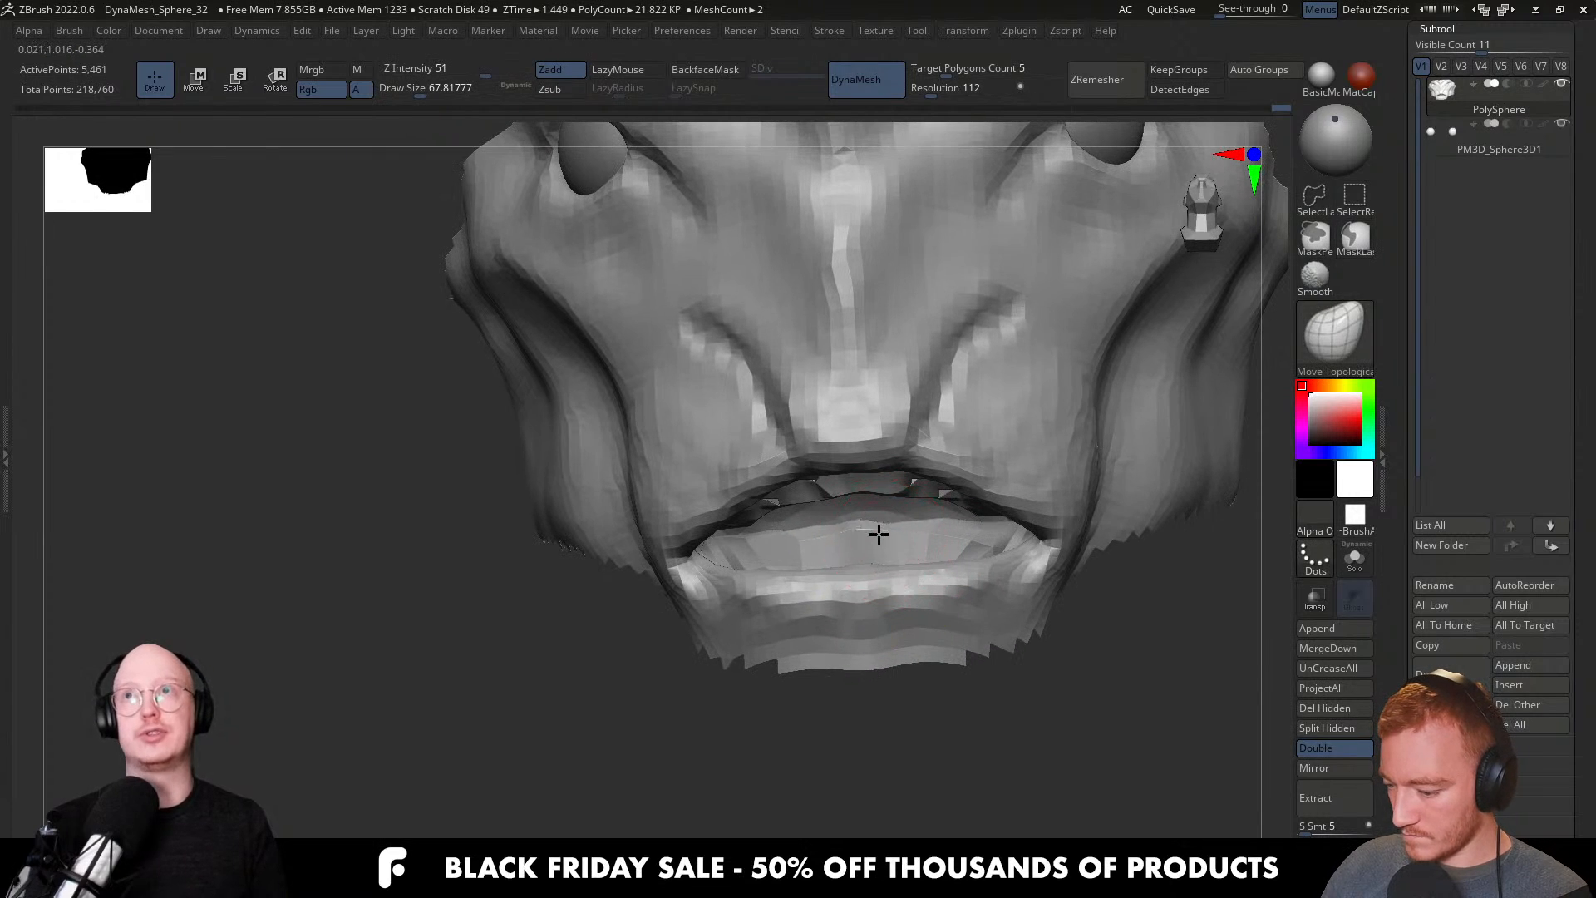
pyautogui.press('s')
pyautogui.moveTo(898, 501); pyautogui.dragTo(874, 492)
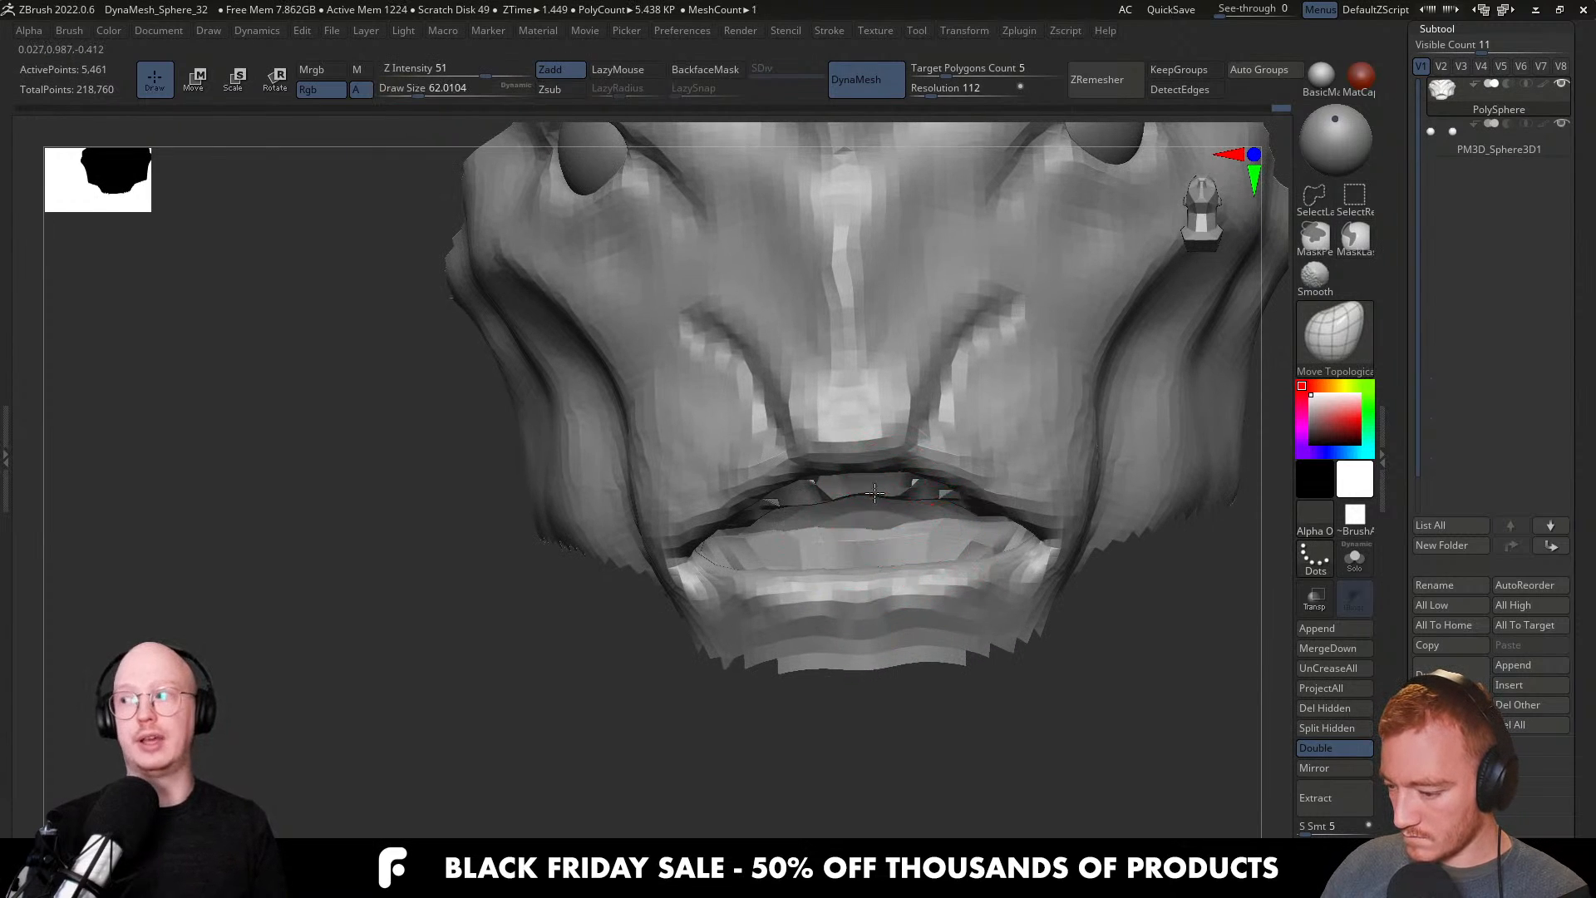
pyautogui.moveTo(891, 507); pyautogui.dragTo(920, 503, button='right')
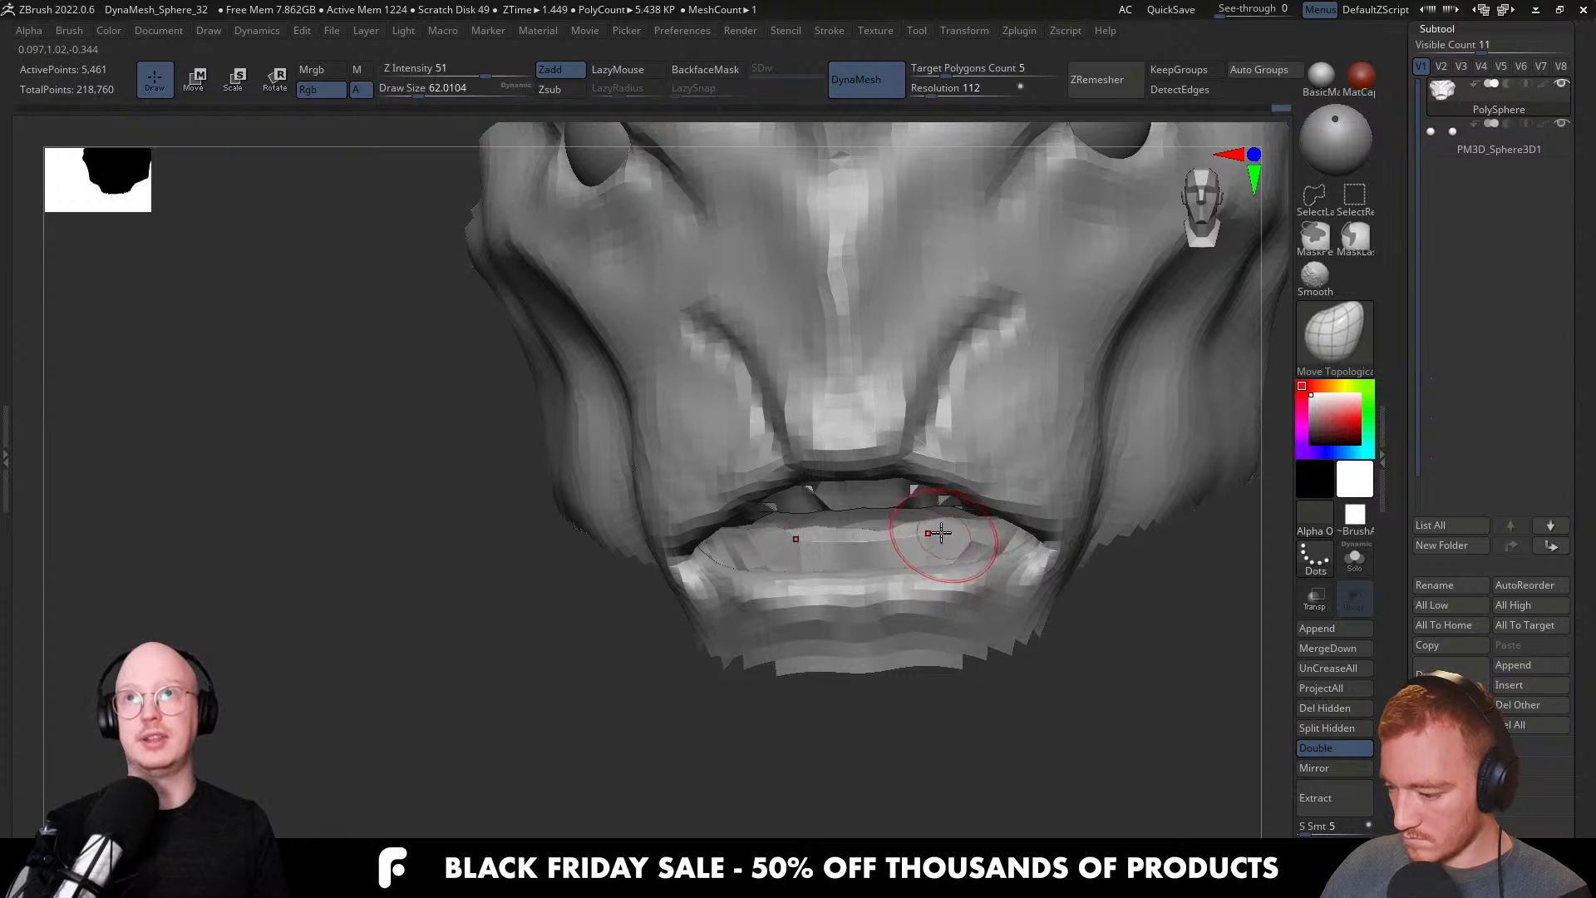
# Unhide the whole bust and re-DynaMesh it at resolution 112.
pyautogui.moveTo(1016, 536)
pyautogui.mouseDown(button='right')
pyautogui.moveTo(761, 539)
pyautogui.moveTo(789, 508)
pyautogui.moveTo(865, 505)
pyautogui.moveTo(881, 525)
pyautogui.moveTo(1015, 463)
pyautogui.moveTo(1083, 465)
pyautogui.moveTo(1056, 516)
pyautogui.mouseUp(button='right')
pyautogui.keyDown('ctrl'); pyautogui.keyDown('shift'); pyautogui.click(1202, 526); pyautogui.keyUp('shift'); pyautogui.keyUp('ctrl')
pyautogui.keyDown('ctrl'); pyautogui.moveTo(1204, 524); pyautogui.dragTo(1197, 496); pyautogui.keyUp('ctrl')
pyautogui.moveTo(1197, 496)
pyautogui.mouseDown(button='right')
pyautogui.moveTo(1081, 478)
pyautogui.moveTo(1043, 407)
pyautogui.mouseUp(button='right')
pyautogui.keyDown('alt'); pyautogui.moveTo(1043, 408); pyautogui.dragTo(973, 424, button='right'); pyautogui.keyUp('alt')
pyautogui.moveTo(1003, 562)
pyautogui.keyDown('ctrl'); pyautogui.mouseDown(button='right')
pyautogui.moveTo(1015, 527)
pyautogui.moveTo(1008, 598)
pyautogui.moveTo(1003, 527)
pyautogui.mouseUp(button='right'); pyautogui.keyUp('ctrl')
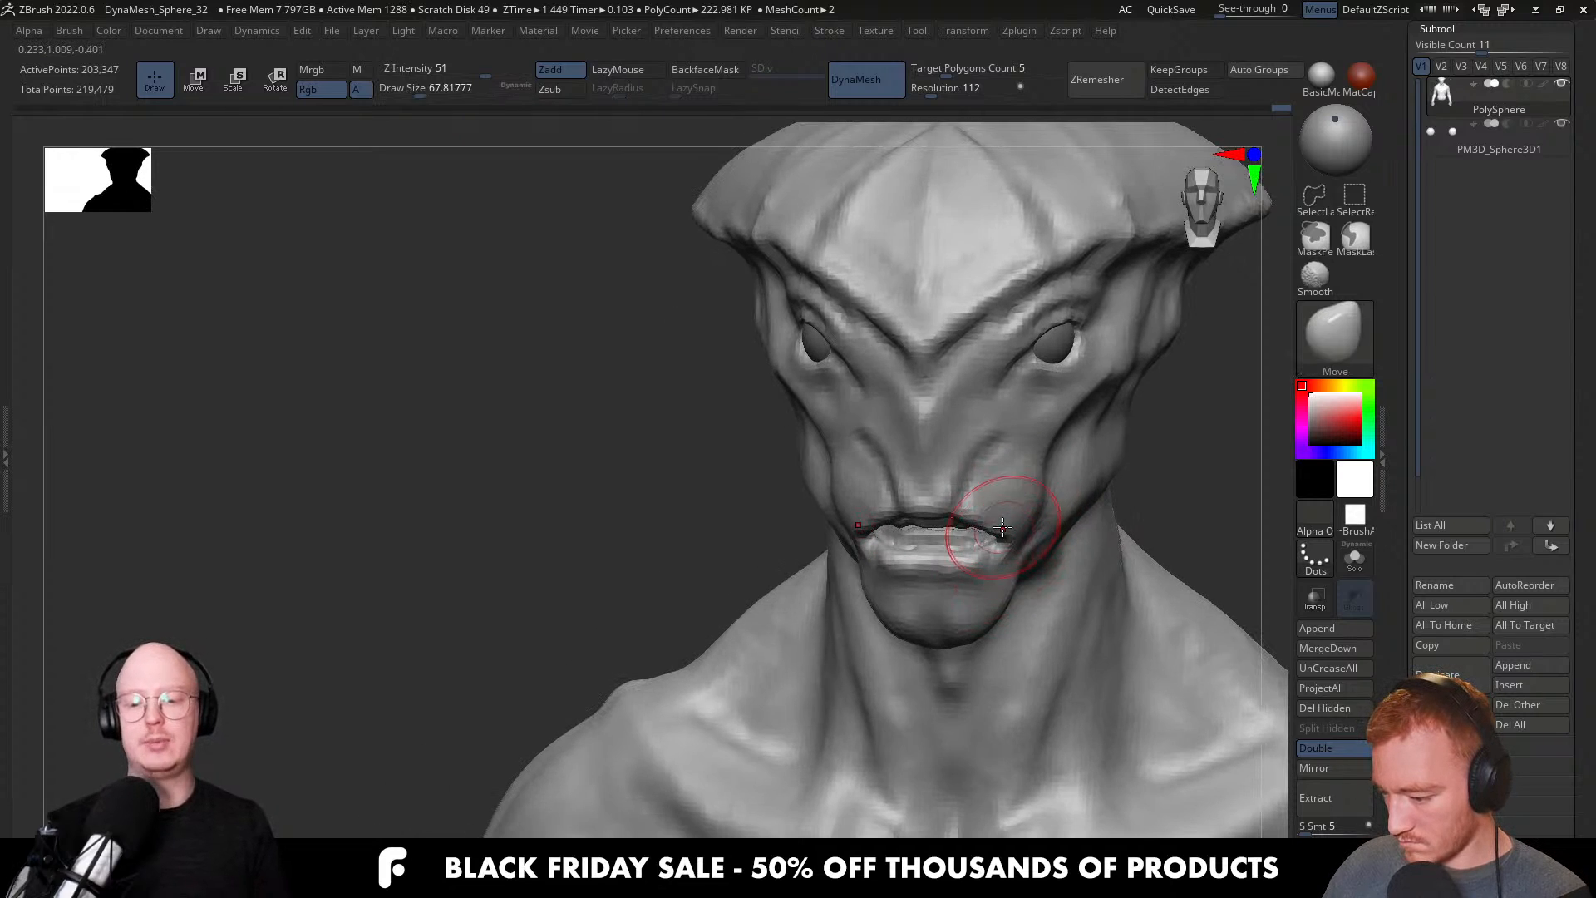
# Reshape the upper lip and the area beneath the nose with the Move brush at draw size about 97.
pyautogui.moveTo(994, 521)
pyautogui.mouseDown()
pyautogui.moveTo(998, 501)
pyautogui.moveTo(953, 501)
pyautogui.mouseUp()
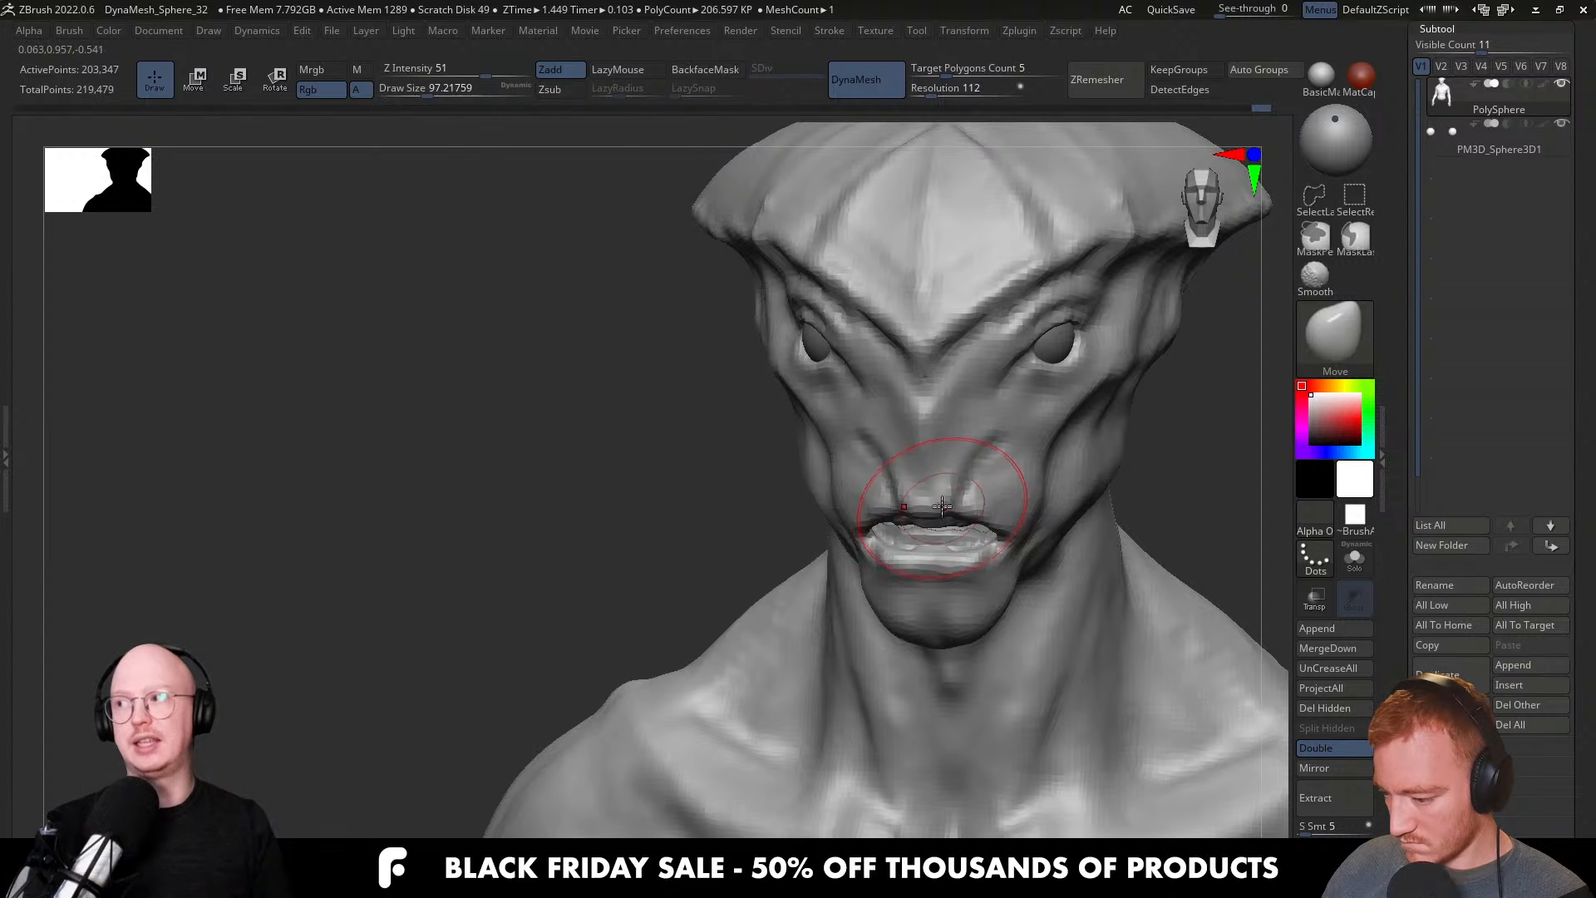
pyautogui.moveTo(941, 507); pyautogui.dragTo(949, 498, button='right')
pyautogui.moveTo(933, 512); pyautogui.dragTo(941, 505)
pyautogui.press('s')
pyautogui.moveTo(986, 455); pyautogui.dragTo(988, 465)
# Adjust the lower lip and chin with the Move brush after resizing it.
pyautogui.moveTo(991, 474)
pyautogui.mouseDown(button='right')
pyautogui.moveTo(968, 515)
pyautogui.moveTo(997, 555)
pyautogui.moveTo(961, 624)
pyautogui.mouseUp(button='right')
pyautogui.press('s')
pyautogui.moveTo(961, 605); pyautogui.dragTo(956, 605)
pyautogui.moveTo(956, 586); pyautogui.dragTo(957, 617, button='right')
# Carve the crease at the mouth corners with the DamStandard brush at draw size about 37.
pyautogui.moveTo(991, 548)
pyautogui.mouseDown(button='right')
pyautogui.moveTo(969, 541)
pyautogui.moveTo(985, 515)
pyautogui.moveTo(1052, 514)
pyautogui.moveTo(975, 514)
pyautogui.moveTo(948, 466)
pyautogui.moveTo(1004, 453)
pyautogui.moveTo(971, 520)
pyautogui.moveTo(1006, 580)
pyautogui.mouseUp(button='right')
pyautogui.press('b')
pyautogui.press('d')
pyautogui.press('s')
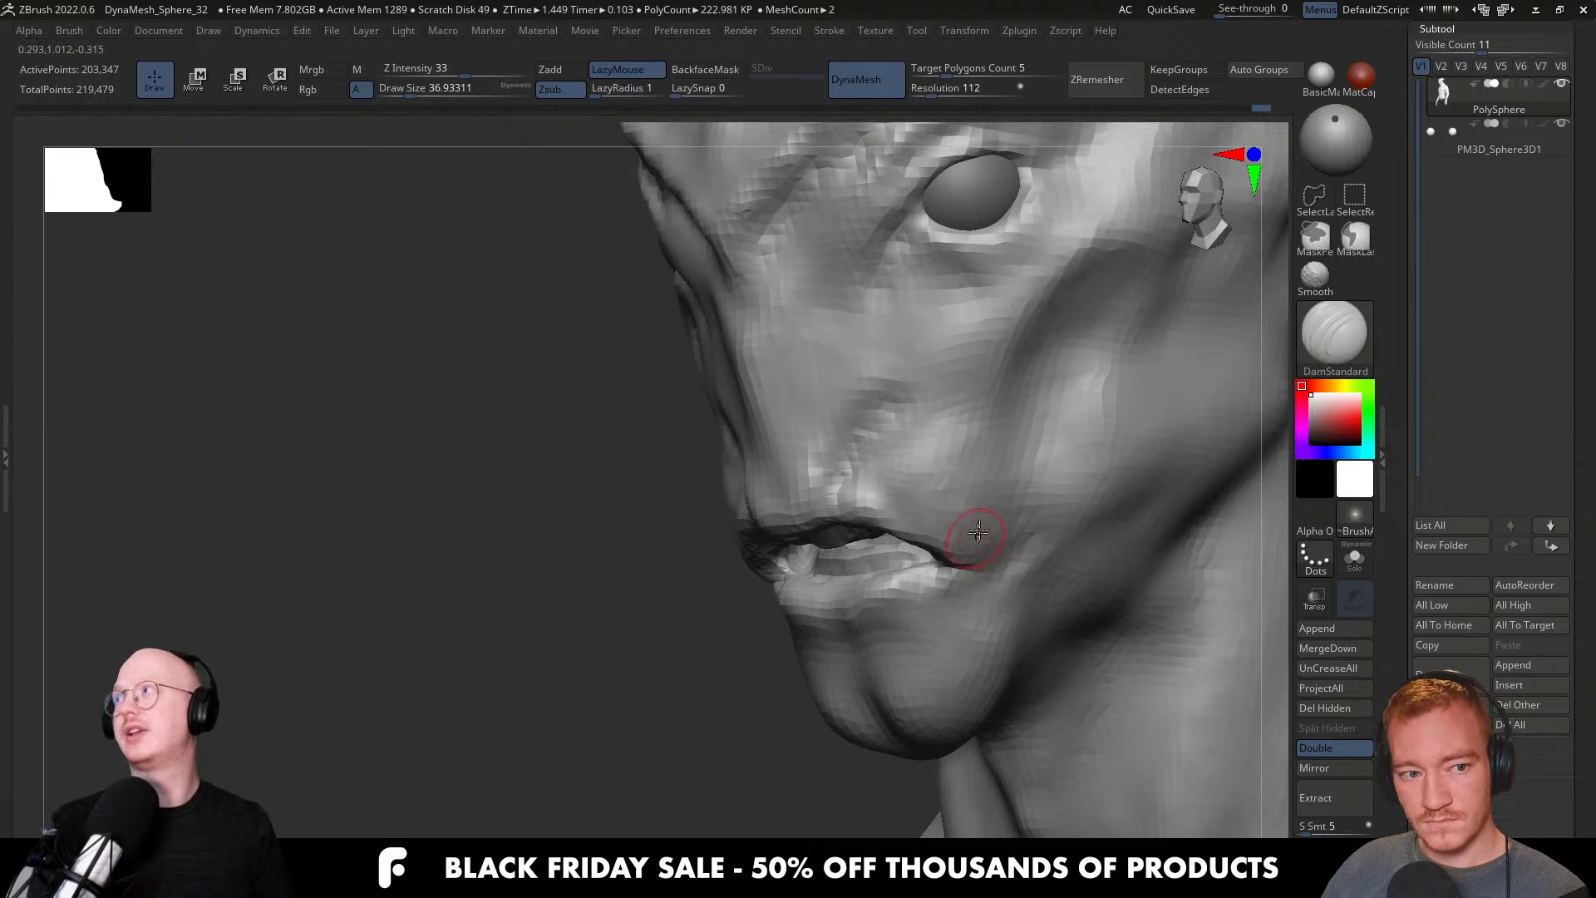
pyautogui.moveTo(990, 497)
pyautogui.mouseDown(button='right')
pyautogui.moveTo(1018, 520)
pyautogui.moveTo(968, 550)
pyautogui.mouseUp(button='right')
pyautogui.moveTo(969, 550); pyautogui.dragTo(939, 529)
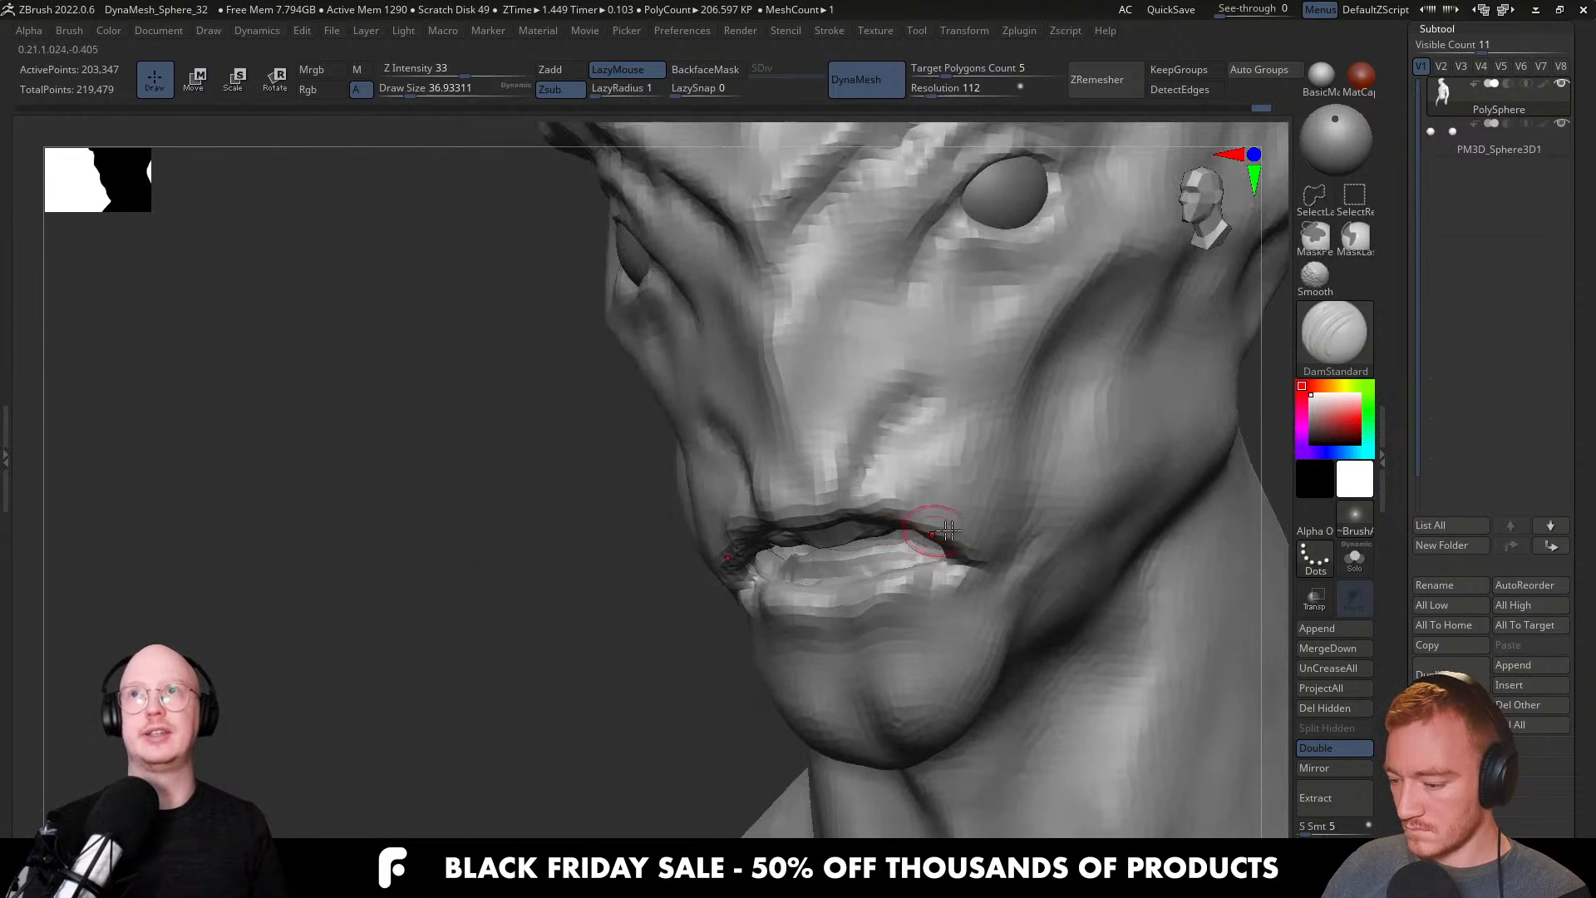
# Build up and smooth the upper lip and the area around the mouth with the ClayBuildup brush at draw sizes of about 49 and 35.
pyautogui.press('b')
pyautogui.press('c')
pyautogui.press('b')
pyautogui.moveTo(970, 532)
pyautogui.mouseDown(button='right')
pyautogui.moveTo(879, 450)
pyautogui.moveTo(952, 429)
pyautogui.moveTo(1083, 450)
pyautogui.mouseUp(button='right')
pyautogui.moveTo(1014, 475)
pyautogui.keyDown('shift'); pyautogui.mouseDown()
pyautogui.moveTo(997, 463)
pyautogui.moveTo(925, 488)
pyautogui.mouseUp(); pyautogui.keyUp('shift')
pyautogui.moveTo(1000, 503); pyautogui.dragTo(950, 424, button='right')
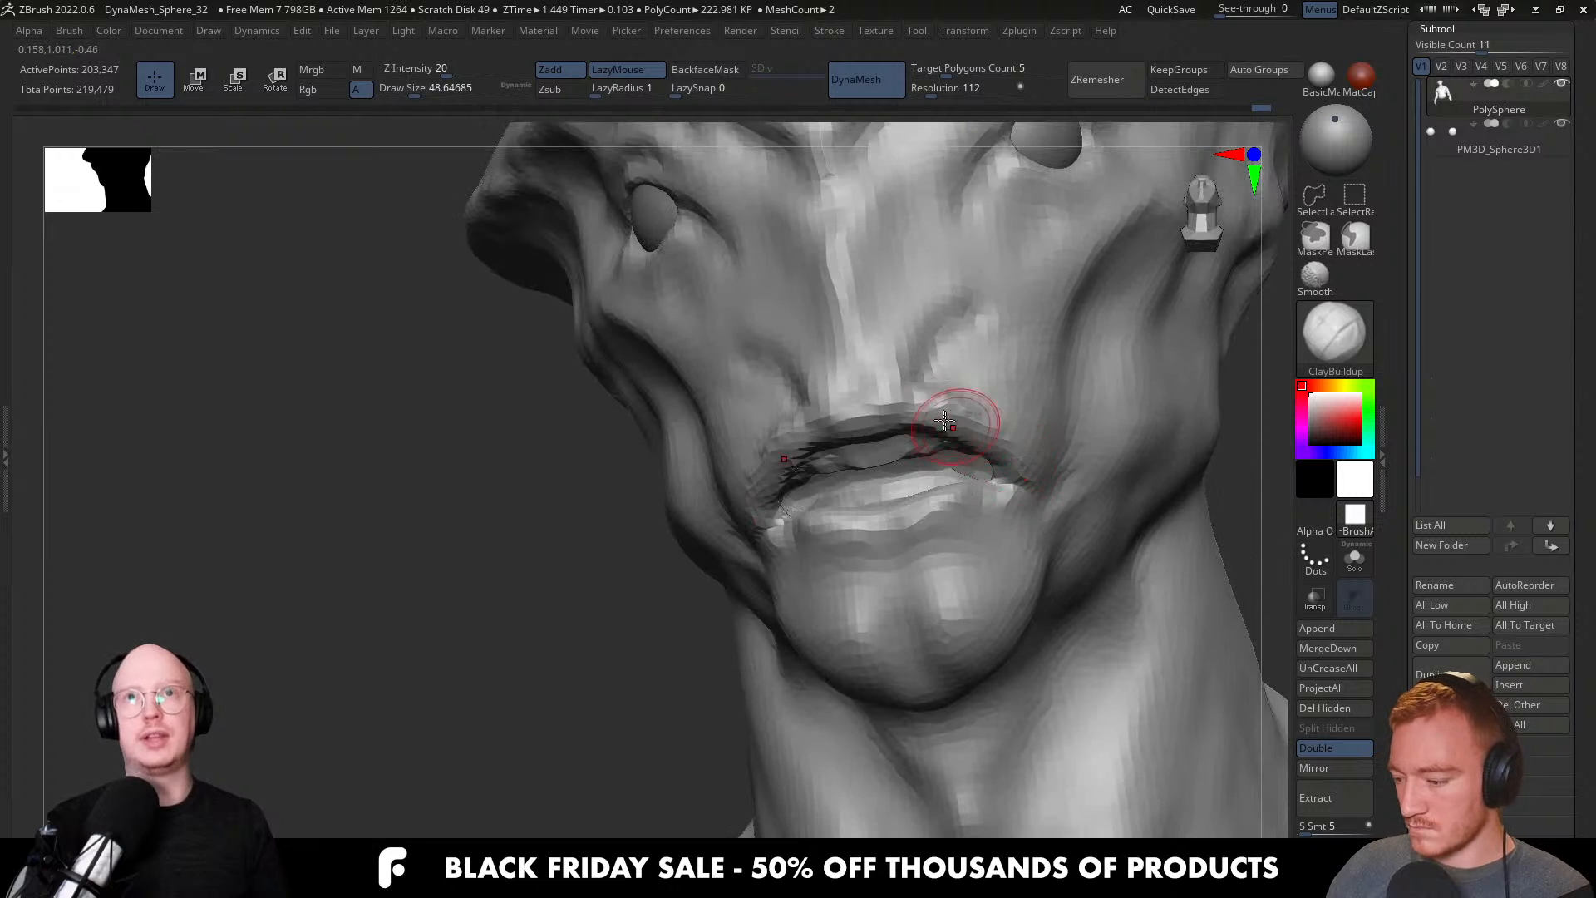
pyautogui.moveTo(1028, 475)
pyautogui.mouseDown(button='right')
pyautogui.moveTo(1000, 453)
pyautogui.moveTo(1039, 456)
pyautogui.moveTo(998, 461)
pyautogui.moveTo(906, 424)
pyautogui.mouseUp(button='right')
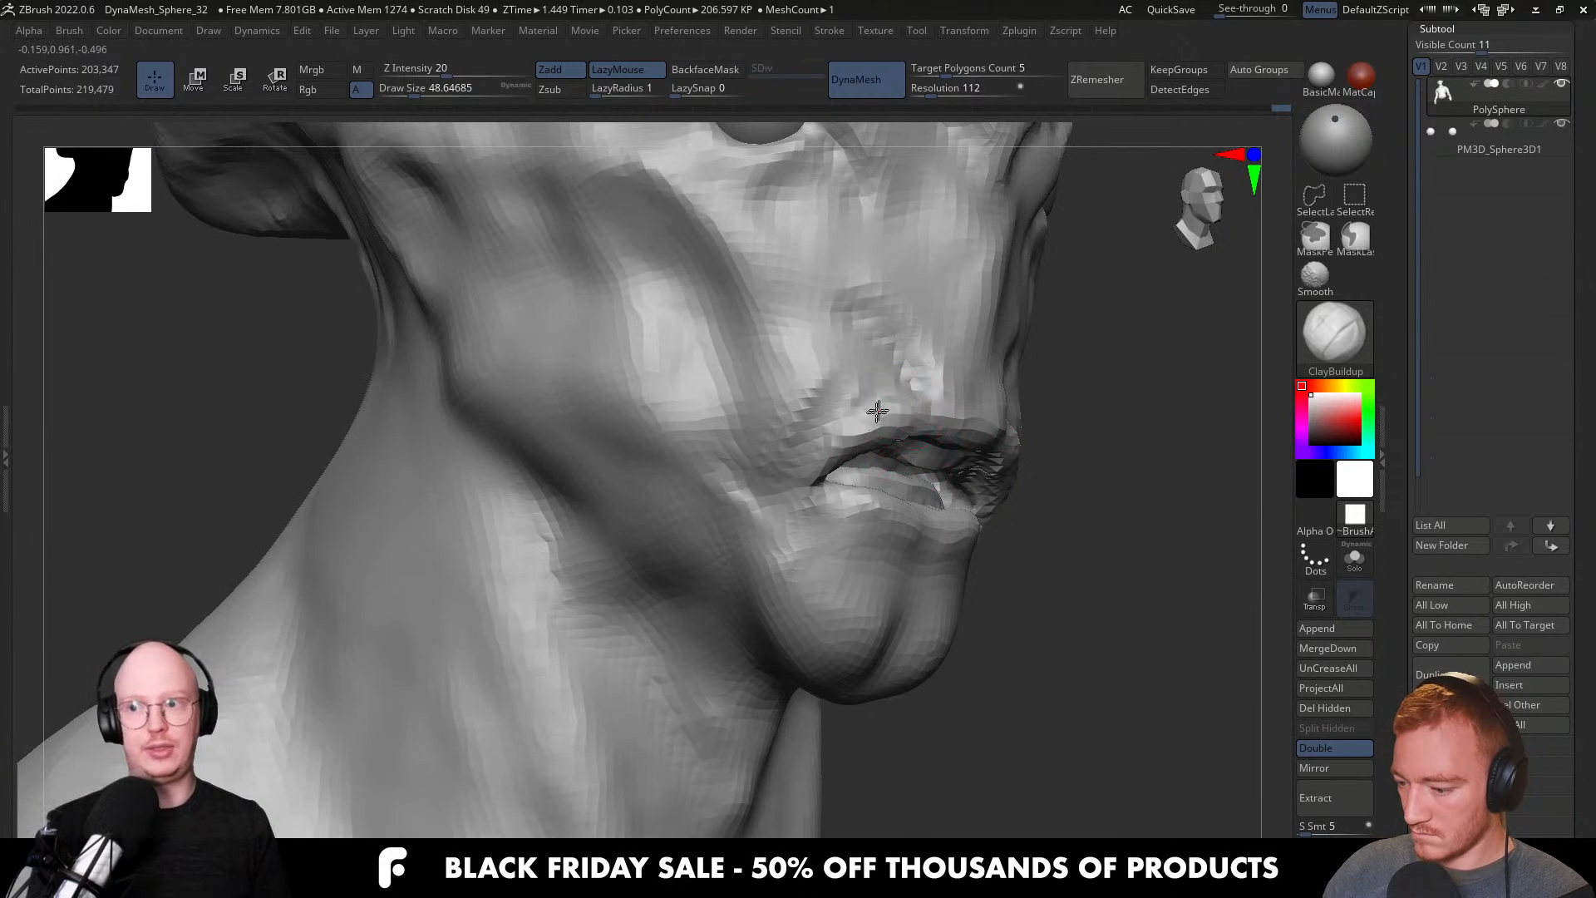
pyautogui.moveTo(856, 488)
pyautogui.mouseDown(button='right')
pyautogui.moveTo(895, 529)
pyautogui.moveTo(1030, 527)
pyautogui.moveTo(967, 533)
pyautogui.moveTo(1054, 489)
pyautogui.moveTo(964, 554)
pyautogui.mouseUp(button='right')
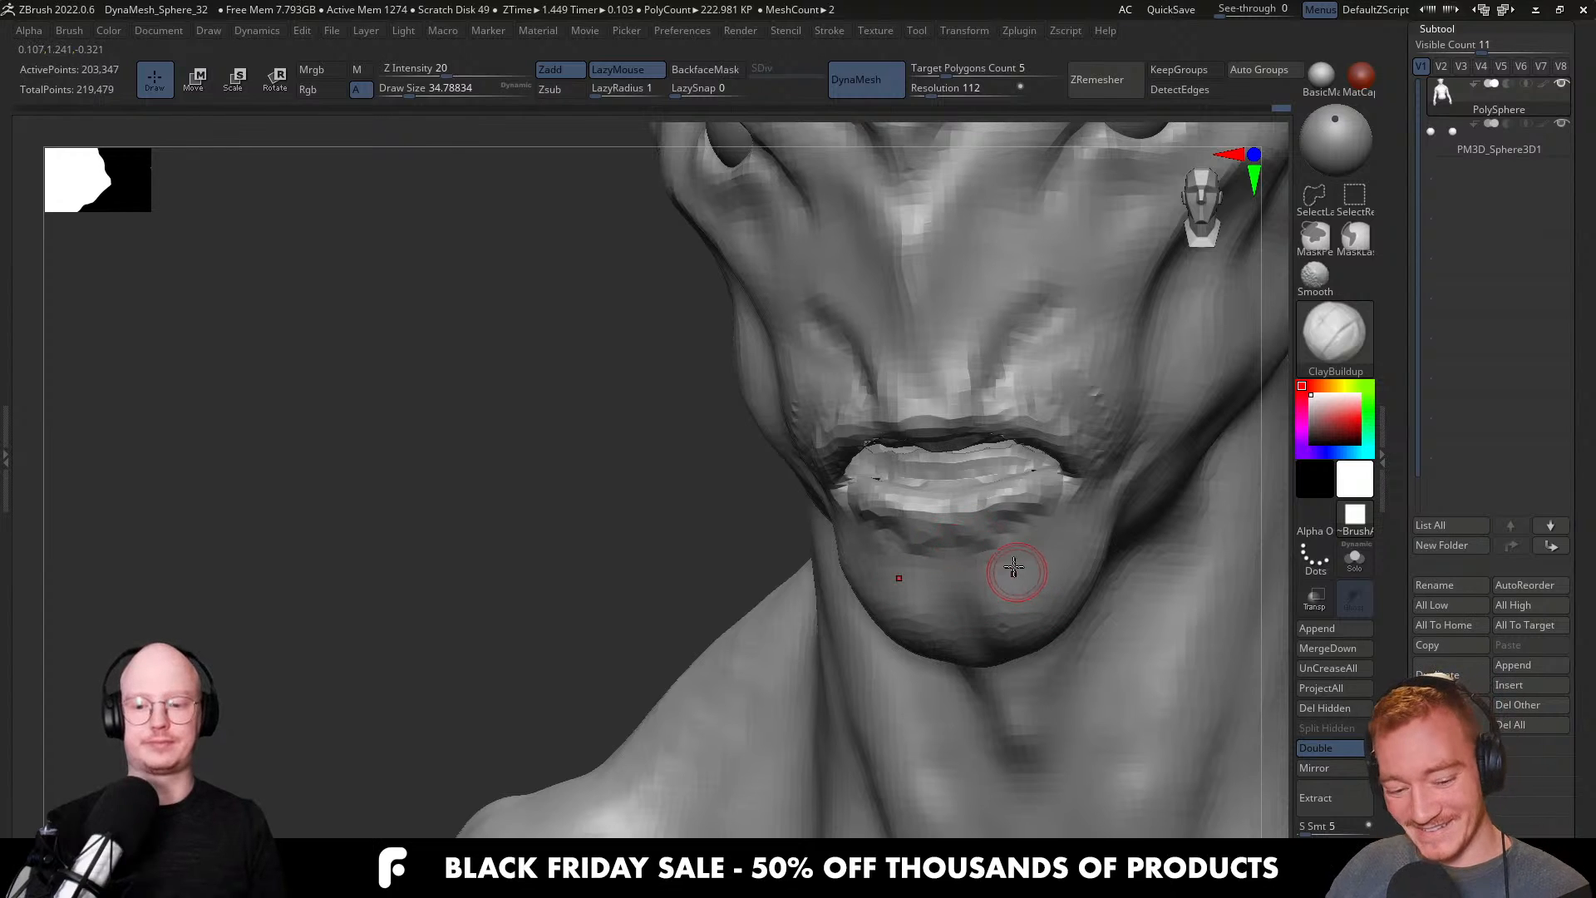
# Define the crease between the lower lip and the chin with the DamStandard brush at draw size about 37.
pyautogui.press('b')
pyautogui.press('d')
pyautogui.press('s')
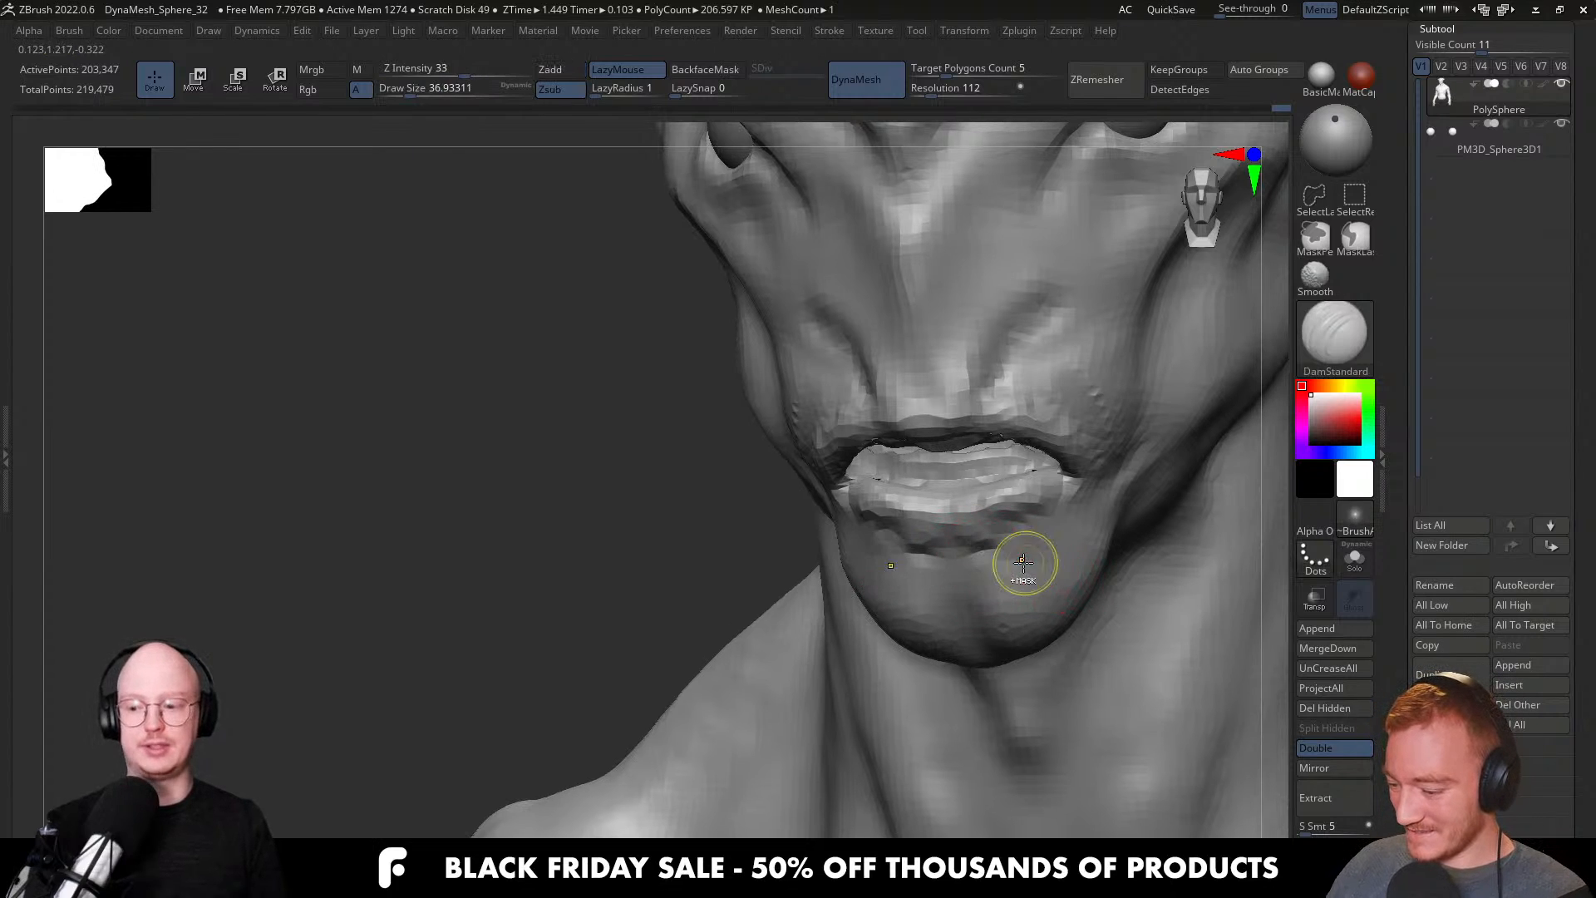
pyautogui.moveTo(1058, 577)
pyautogui.mouseDown(button='right')
pyautogui.moveTo(972, 574)
pyautogui.moveTo(1086, 526)
pyautogui.moveTo(1008, 570)
pyautogui.moveTo(1066, 573)
pyautogui.moveTo(1033, 547)
pyautogui.moveTo(1076, 498)
pyautogui.moveTo(1101, 492)
pyautogui.moveTo(1114, 511)
pyautogui.mouseUp(button='right')
# Reshape the mouth corners and lower lip with the Move brush, resizing it as needed.
pyautogui.press('b')
pyautogui.press('m')
pyautogui.press('v')
pyautogui.press('s')
pyautogui.moveTo(1114, 511); pyautogui.dragTo(1137, 510)
pyautogui.press('s')
pyautogui.moveTo(1128, 495)
pyautogui.keyDown('alt'); pyautogui.mouseDown(button='right')
pyautogui.moveTo(873, 552)
pyautogui.moveTo(961, 427)
pyautogui.moveTo(1033, 499)
pyautogui.mouseUp(button='right'); pyautogui.keyUp('alt')
pyautogui.press('s')
pyautogui.moveTo(1066, 571); pyautogui.dragTo(1061, 576)
# Adjust the lip line and the fleshy area above the mouth corners with the Move brush at draw size about 90.
pyautogui.moveTo(1057, 571)
pyautogui.mouseDown(button='right')
pyautogui.moveTo(1089, 574)
pyautogui.moveTo(1049, 640)
pyautogui.moveTo(1124, 581)
pyautogui.moveTo(1039, 545)
pyautogui.moveTo(947, 536)
pyautogui.mouseUp(button='right')
pyautogui.press('s')
pyautogui.moveTo(947, 537); pyautogui.dragTo(948, 557)
pyautogui.press('s')
pyautogui.moveTo(950, 557); pyautogui.dragTo(945, 557)
pyautogui.moveTo(939, 553)
pyautogui.mouseDown(button='right')
pyautogui.moveTo(1087, 570)
pyautogui.moveTo(1053, 522)
pyautogui.mouseUp(button='right')
pyautogui.moveTo(1052, 541); pyautogui.dragTo(1053, 532)
pyautogui.press('s')
pyautogui.moveTo(1063, 551); pyautogui.dragTo(1058, 552)
pyautogui.moveTo(1087, 559)
pyautogui.mouseDown(button='right')
pyautogui.moveTo(1008, 576)
pyautogui.moveTo(1023, 678)
pyautogui.moveTo(1008, 652)
pyautogui.mouseUp(button='right')
pyautogui.press('s')
pyautogui.moveTo(985, 559); pyautogui.dragTo(978, 559)
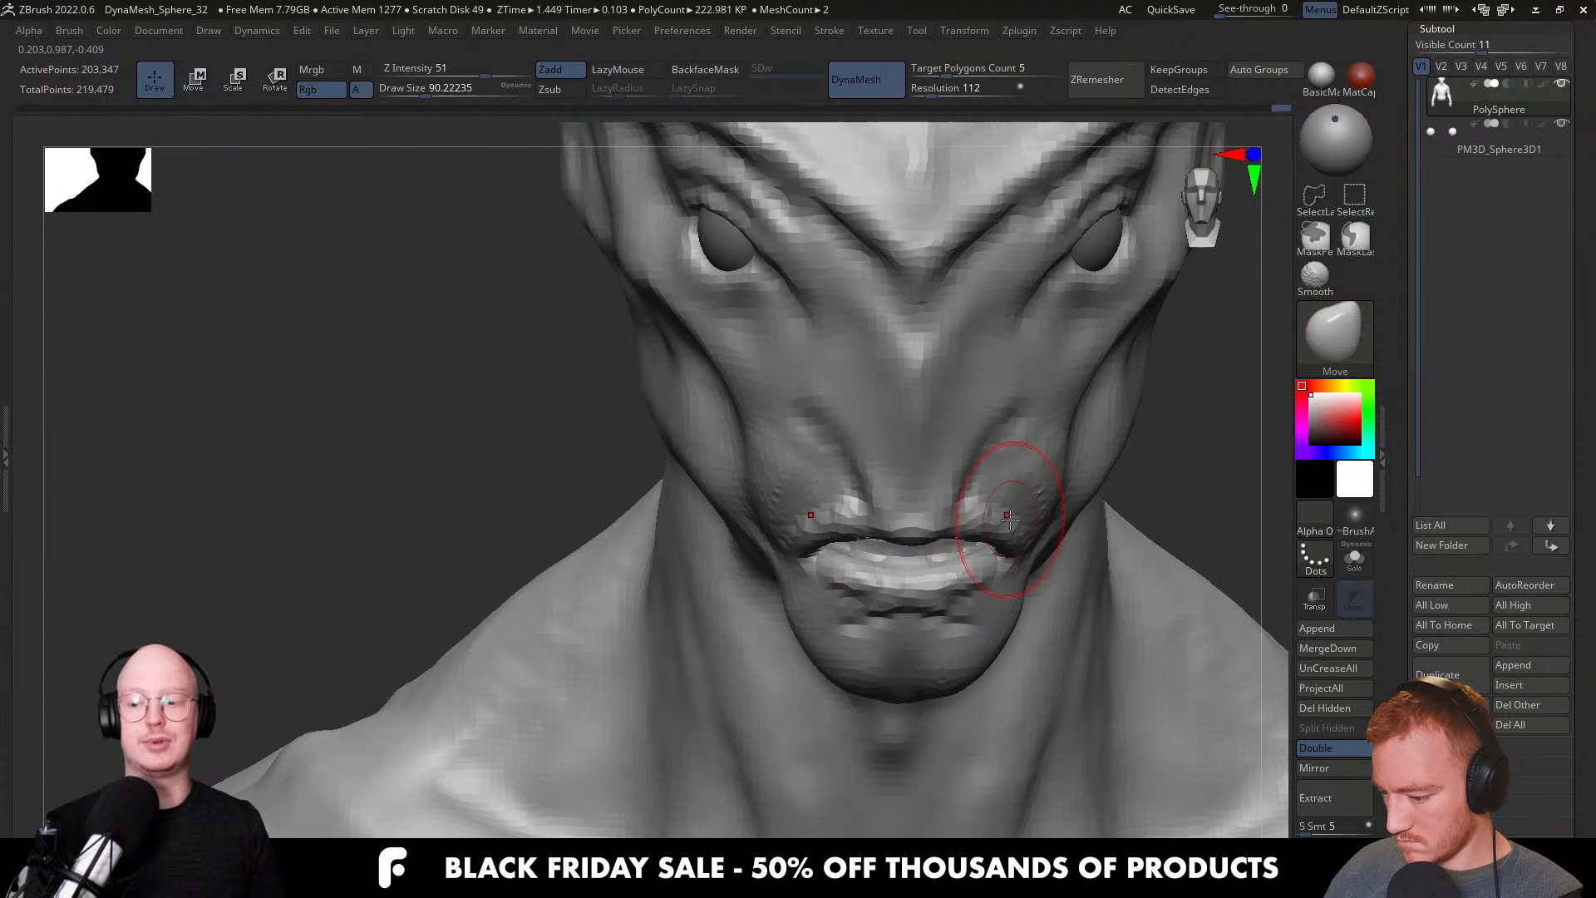
# Refine the upper lip beside the mouth corners from below with the Move brush at draw size about 59.
pyautogui.moveTo(1004, 527); pyautogui.dragTo(1033, 561, button='right')
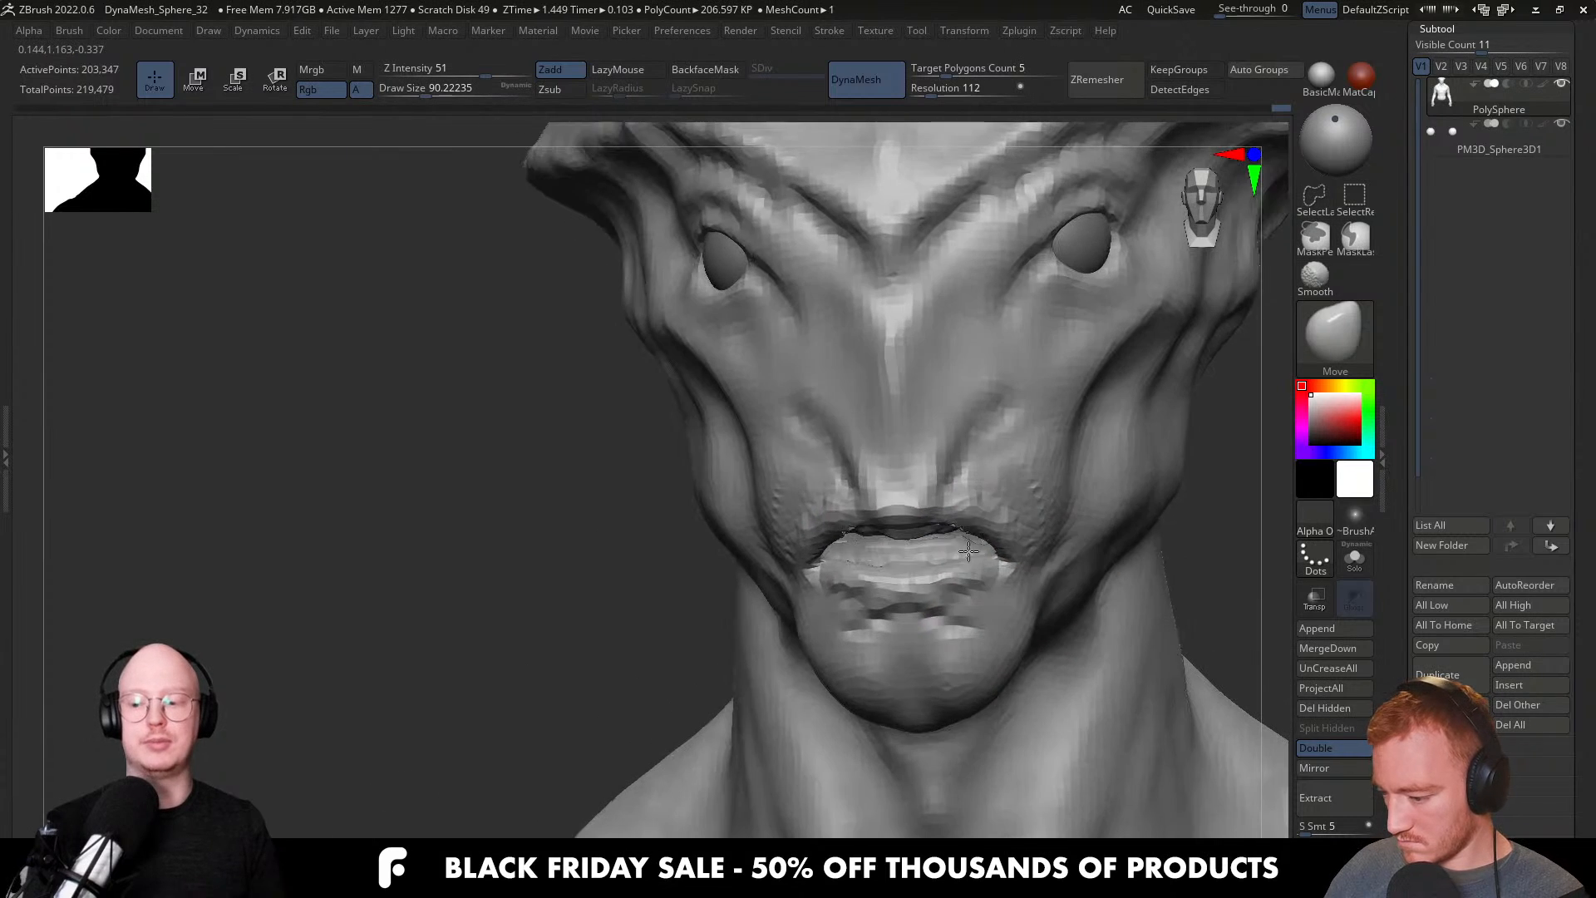
pyautogui.press('s')
pyautogui.moveTo(1008, 579); pyautogui.dragTo(1014, 579)
pyautogui.moveTo(1011, 551); pyautogui.dragTo(1002, 534, button='right')
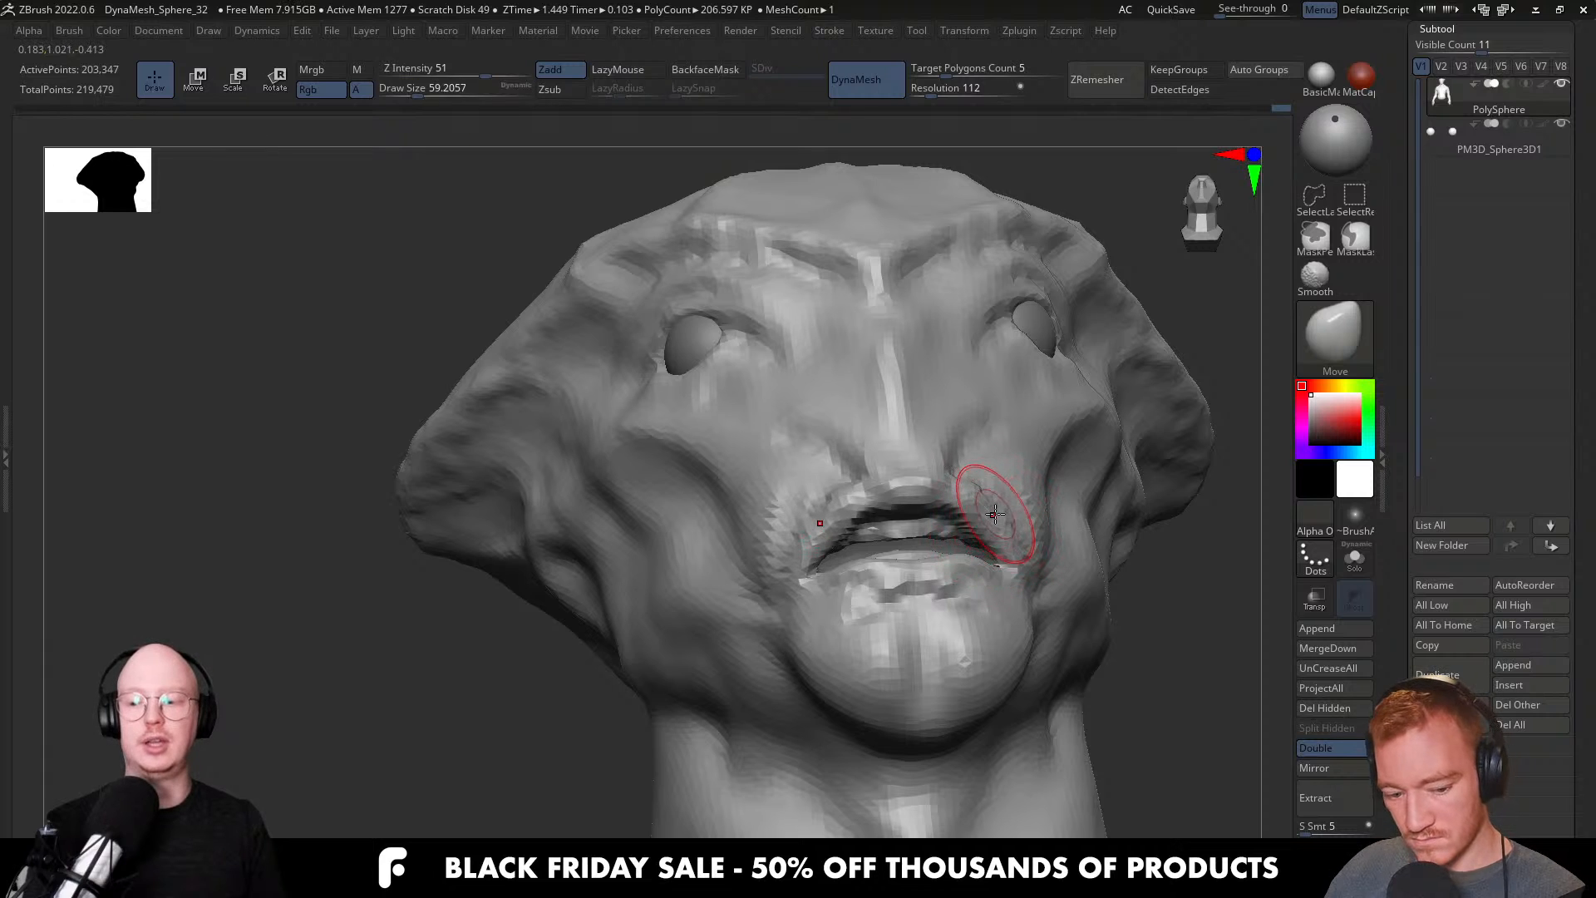
# Adjust the lips near the mouth corners with the Move Topological brush at draw size about 101.
pyautogui.press('b')
pyautogui.press('d')
pyautogui.press('s')
pyautogui.press('b')
pyautogui.press('m')
pyautogui.press('t')
pyautogui.press('s')
pyautogui.moveTo(1009, 542); pyautogui.dragTo(1022, 541)
pyautogui.moveTo(1022, 540)
pyautogui.mouseDown(button='right')
pyautogui.moveTo(1020, 519)
pyautogui.moveTo(915, 520)
pyautogui.moveTo(937, 606)
pyautogui.moveTo(895, 616)
pyautogui.moveTo(988, 588)
pyautogui.moveTo(962, 534)
pyautogui.moveTo(1147, 552)
pyautogui.moveTo(1125, 446)
pyautogui.mouseUp(button='right')
pyautogui.moveTo(929, 536); pyautogui.dragTo(890, 456, button='right')
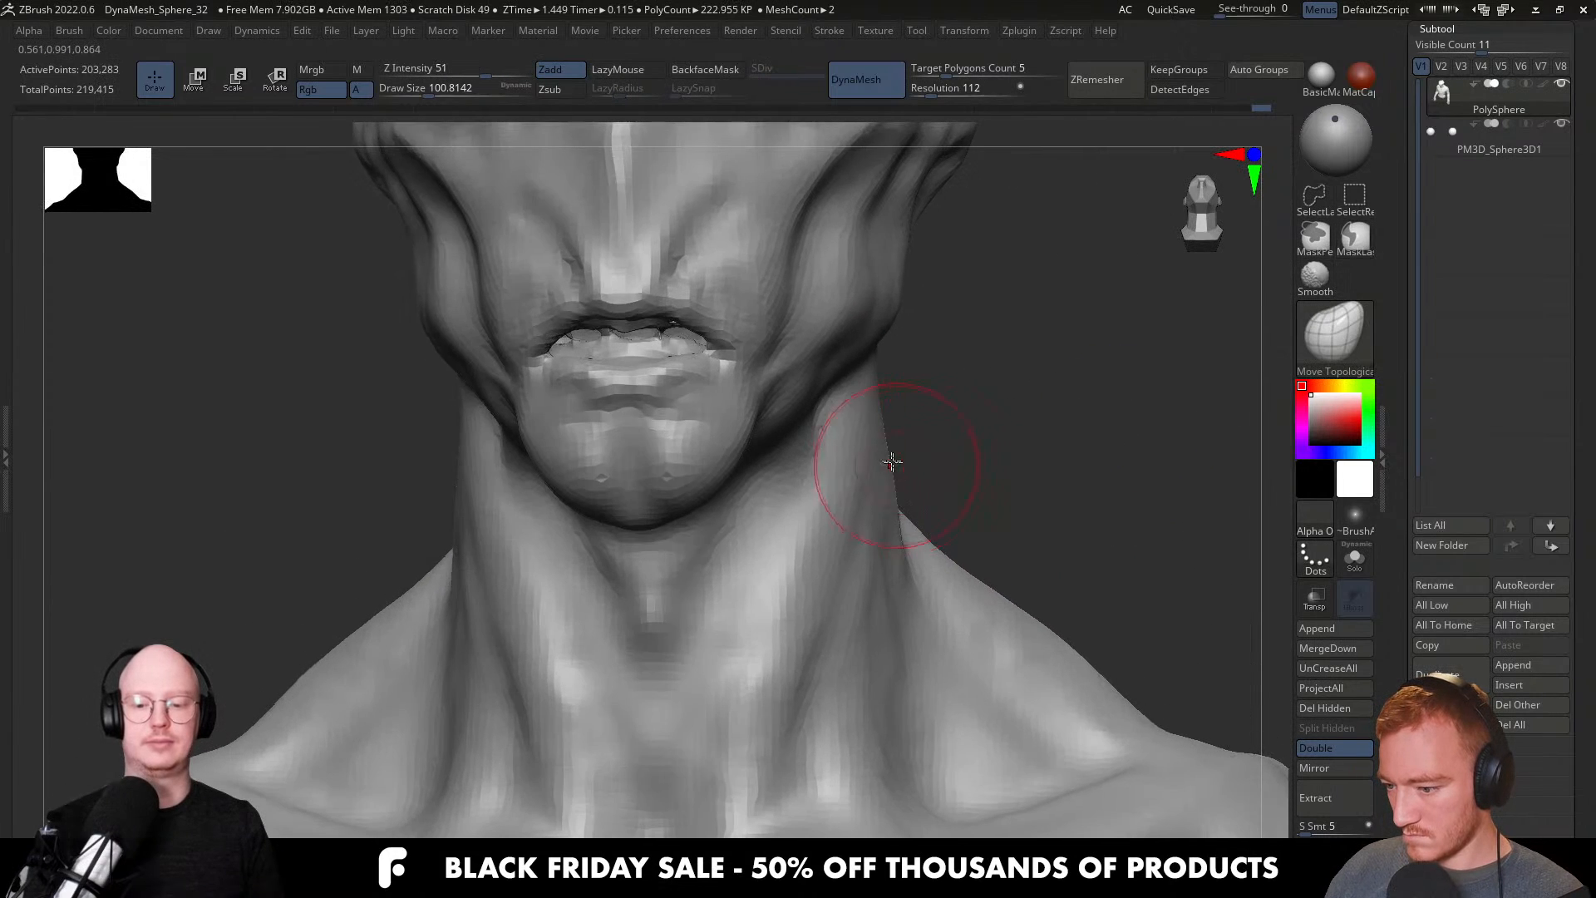
pyautogui.moveTo(815, 513)
pyautogui.mouseDown(button='right')
pyautogui.moveTo(731, 552)
pyautogui.moveTo(721, 591)
pyautogui.moveTo(745, 539)
pyautogui.moveTo(793, 532)
pyautogui.moveTo(765, 499)
pyautogui.moveTo(881, 499)
pyautogui.moveTo(854, 409)
pyautogui.moveTo(945, 558)
pyautogui.moveTo(859, 471)
pyautogui.moveTo(931, 502)
pyautogui.moveTo(784, 510)
pyautogui.moveTo(784, 482)
pyautogui.mouseUp(button='right')
pyautogui.press('b')
pyautogui.press('d')
pyautogui.press('s')
pyautogui.press('ctrl')
# Reshape the mouth and the area beneath the nose from the front with the Move brush, starting at draw size about 71.
pyautogui.press('b')
pyautogui.press('m')
pyautogui.press('v')
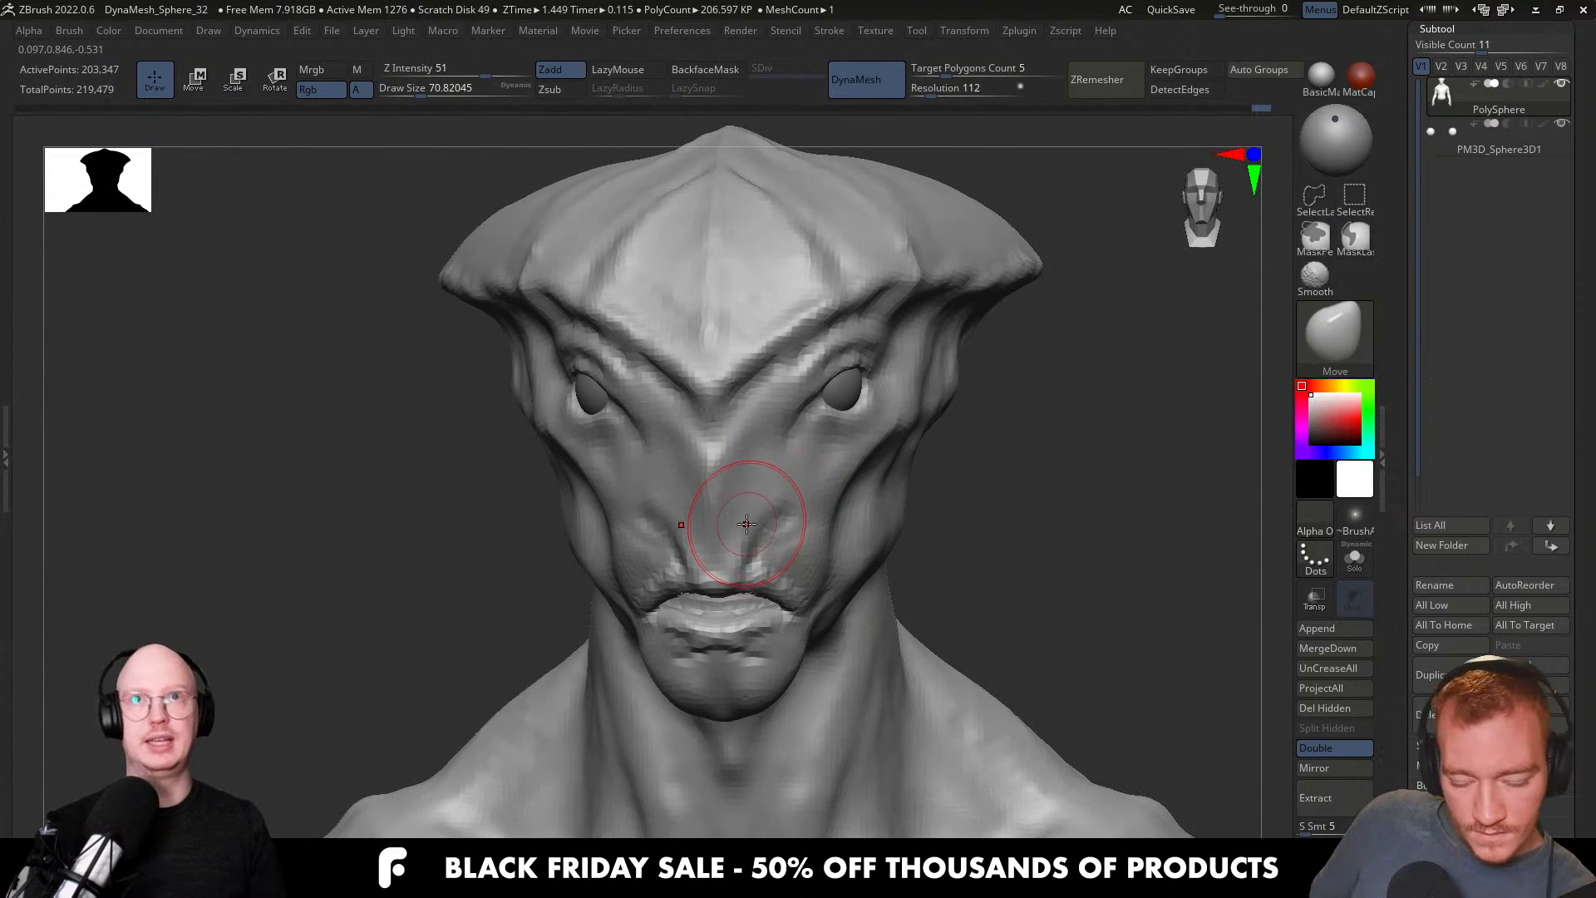
pyautogui.keyDown('ctrl'); pyautogui.moveTo(771, 522); pyautogui.dragTo(773, 559, button='right'); pyautogui.keyUp('ctrl')
pyautogui.press('s')
pyautogui.moveTo(764, 592); pyautogui.dragTo(784, 595)
pyautogui.moveTo(784, 598); pyautogui.dragTo(758, 602, button='right')
pyautogui.press('s')
pyautogui.moveTo(758, 603); pyautogui.dragTo(769, 608)
# Adjust the overall proportions of the lower face and jaw with the Move brush at draw size about 172.
pyautogui.keyDown('shift'); pyautogui.moveTo(762, 619); pyautogui.dragTo(787, 602, button='right'); pyautogui.keyUp('shift')
pyautogui.press('s')
pyautogui.moveTo(838, 503)
pyautogui.mouseDown()
pyautogui.moveTo(820, 503)
pyautogui.moveTo(840, 470)
pyautogui.moveTo(819, 465)
pyautogui.mouseUp()
pyautogui.press('s')
pyautogui.press('s')
pyautogui.press('s')
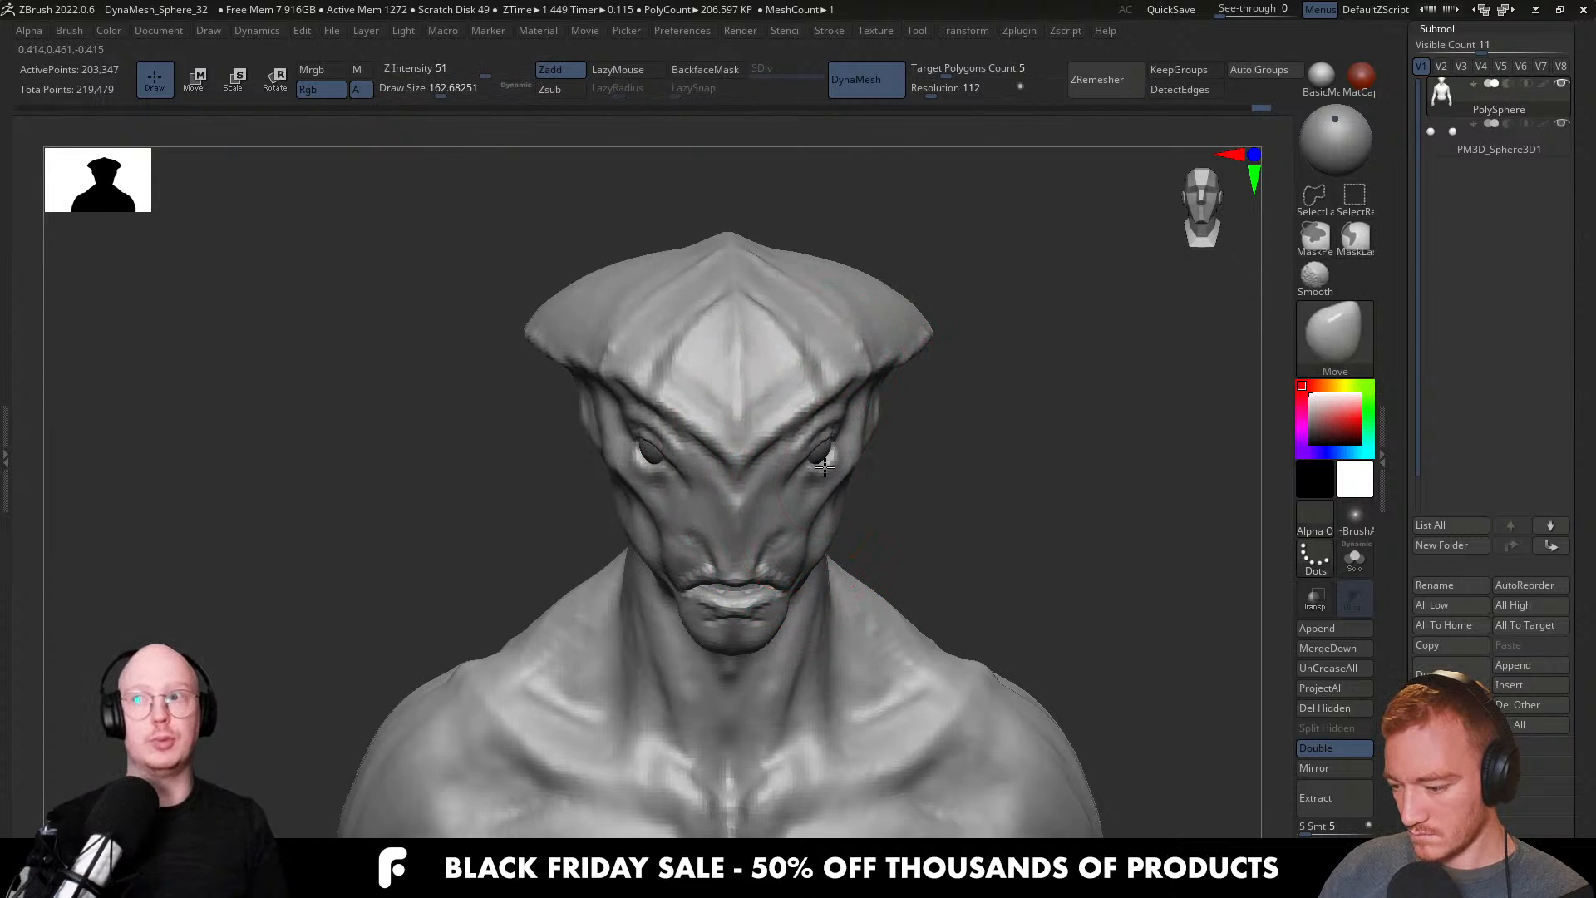
pyautogui.moveTo(763, 573); pyautogui.dragTo(763, 612, button='right')
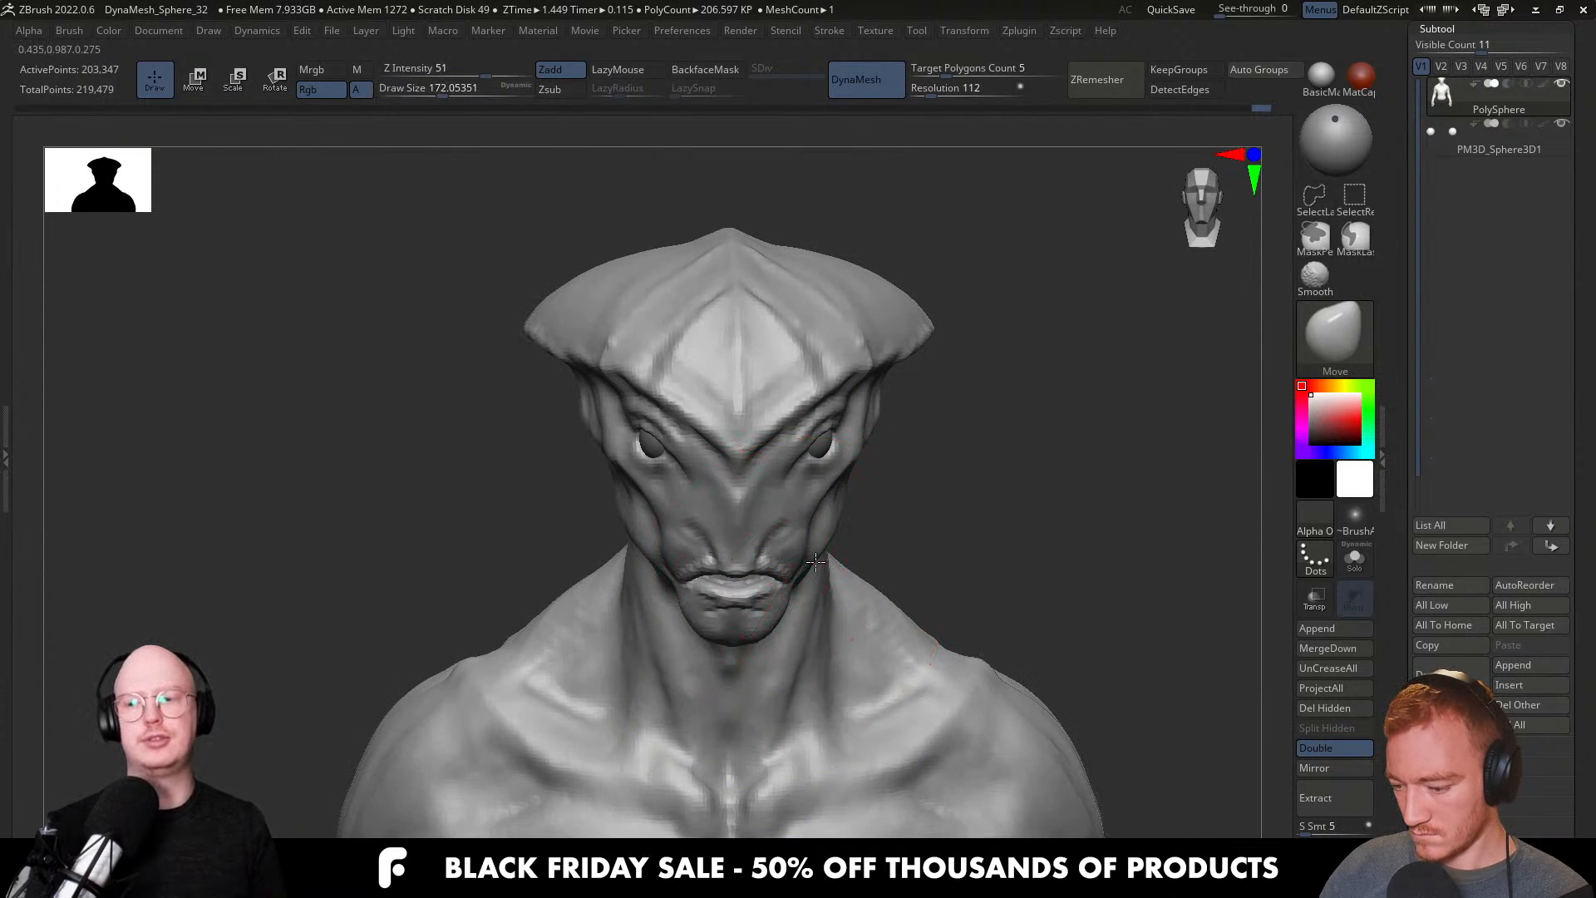
pyautogui.moveTo(810, 559); pyautogui.dragTo(791, 572)
pyautogui.press('s')
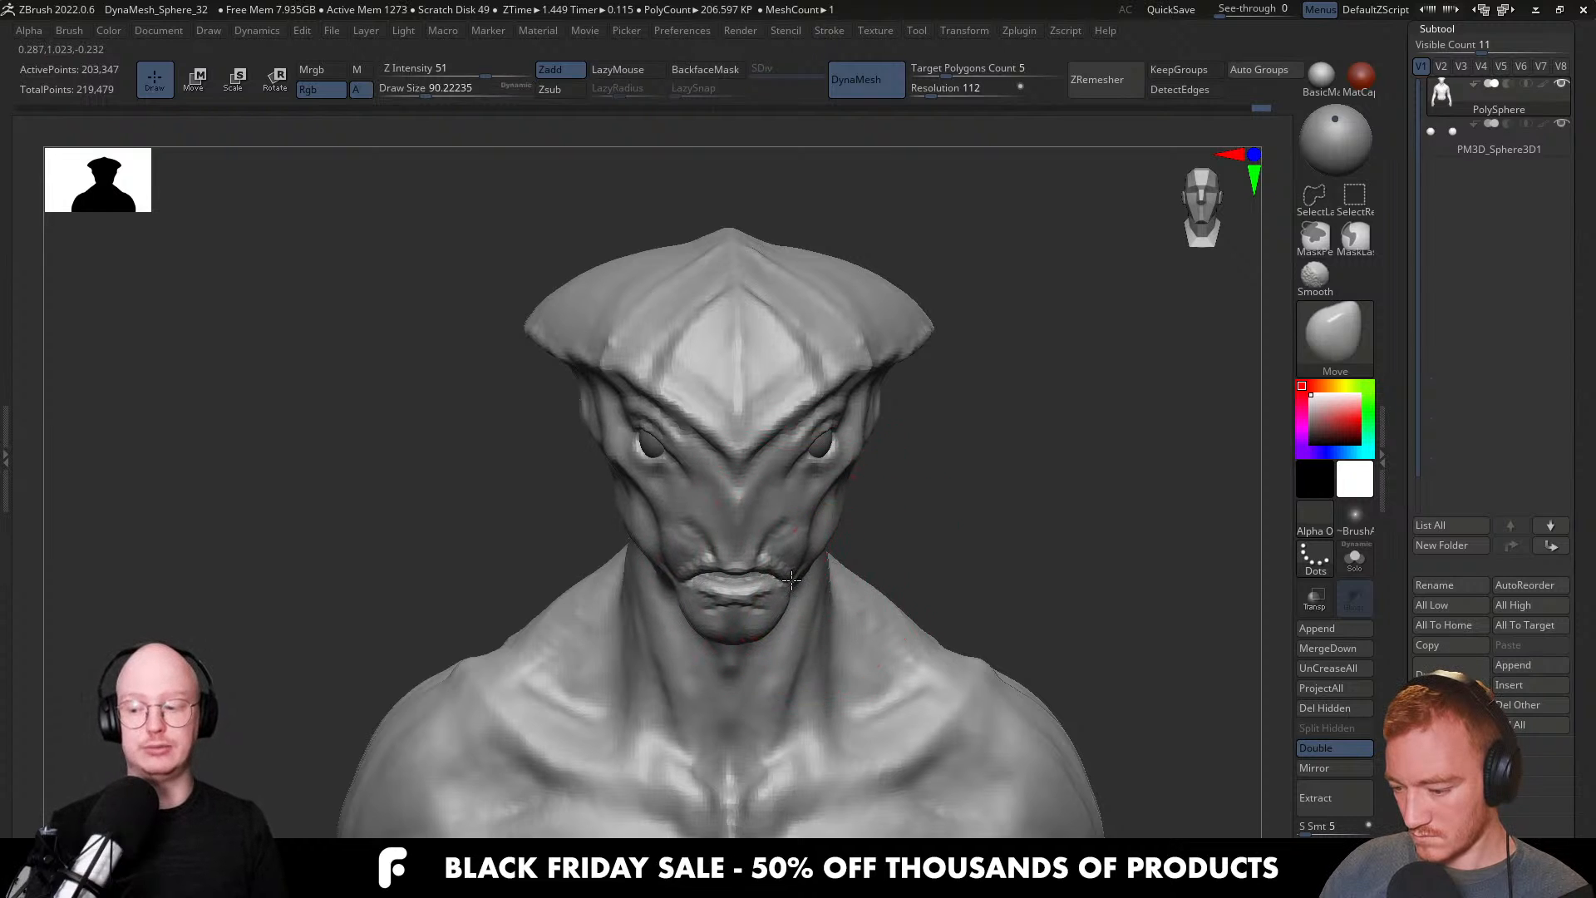
# Lower the eye sockets with the Move brush at draw size about 112.
pyautogui.moveTo(793, 519)
pyautogui.mouseDown(button='right')
pyautogui.moveTo(856, 507)
pyautogui.moveTo(831, 491)
pyautogui.mouseUp(button='right')
pyautogui.press('s')
pyautogui.moveTo(818, 490)
pyautogui.mouseDown()
pyautogui.moveTo(834, 489)
pyautogui.moveTo(821, 468)
pyautogui.mouseUp()
pyautogui.press('s')
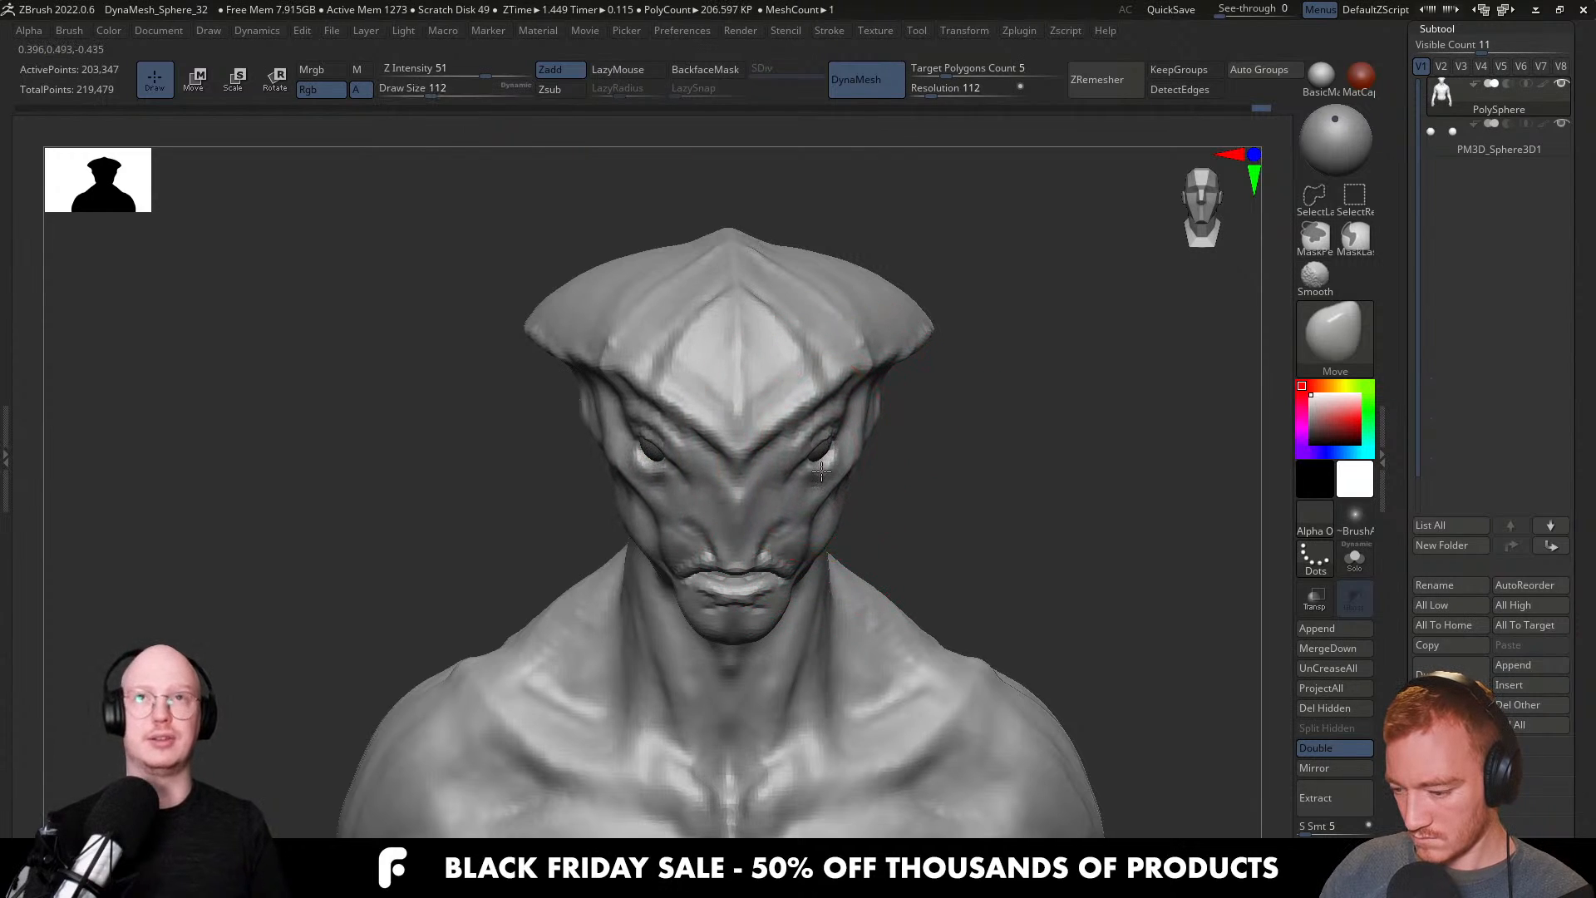
# Select the eyeball subtool, lower the eyeballs and push them back into the sockets.
pyautogui.keyDown('alt'); pyautogui.click(822, 453); pyautogui.keyUp('alt')
pyautogui.press('w')
pyautogui.moveTo(813, 330); pyautogui.dragTo(814, 344)
pyautogui.press('q')
pyautogui.moveTo(890, 497); pyautogui.dragTo(735, 543)
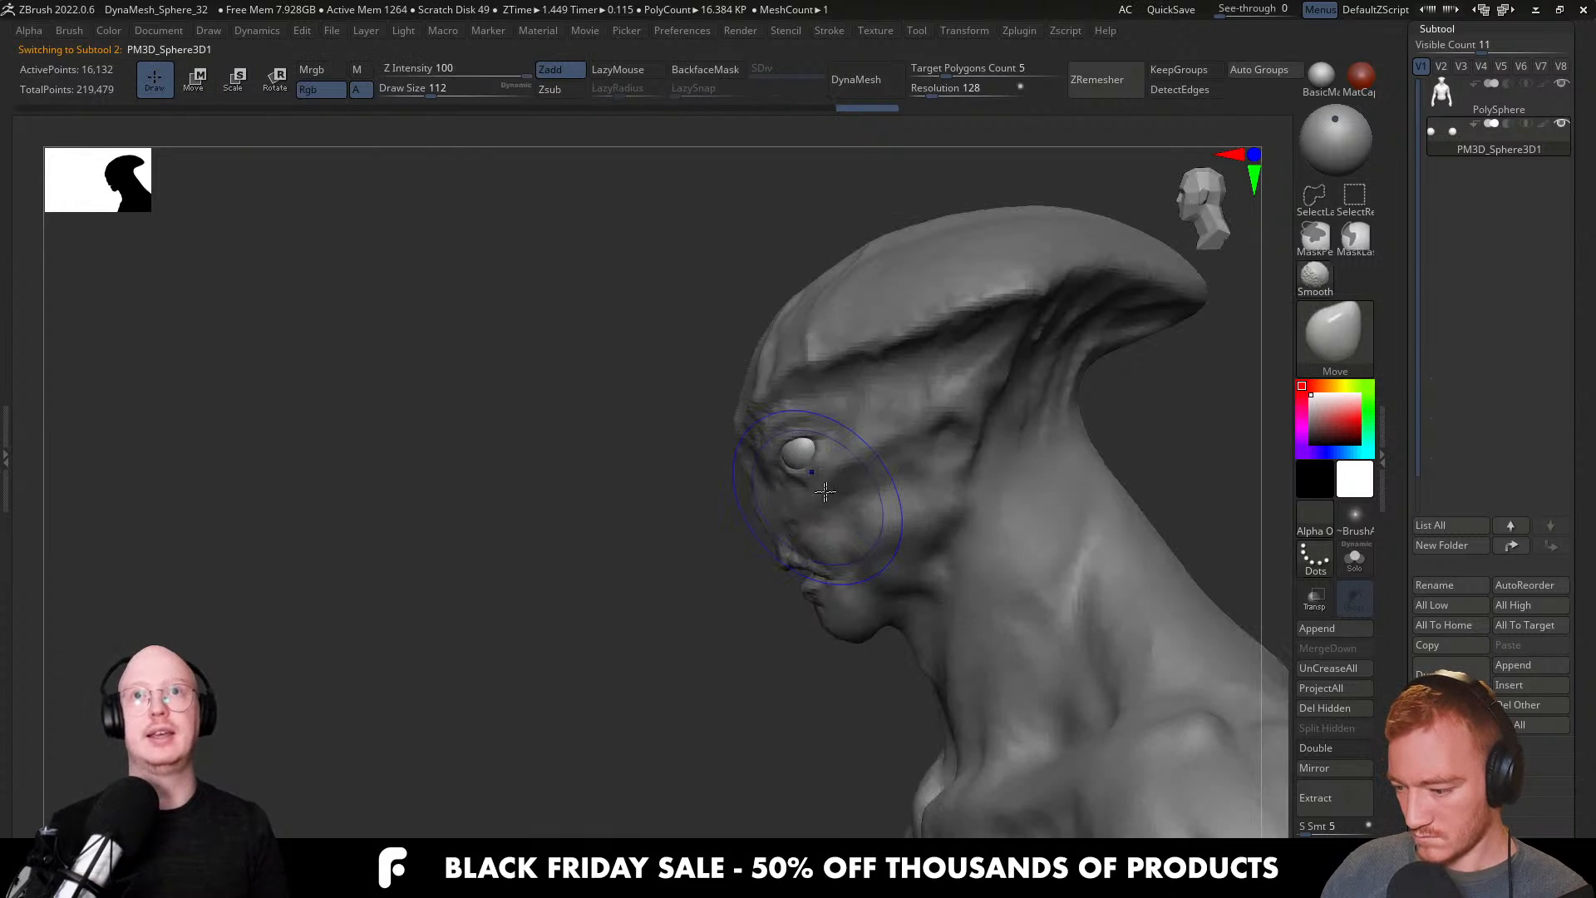
pyautogui.press('w')
pyautogui.moveTo(705, 453); pyautogui.dragTo(719, 452)
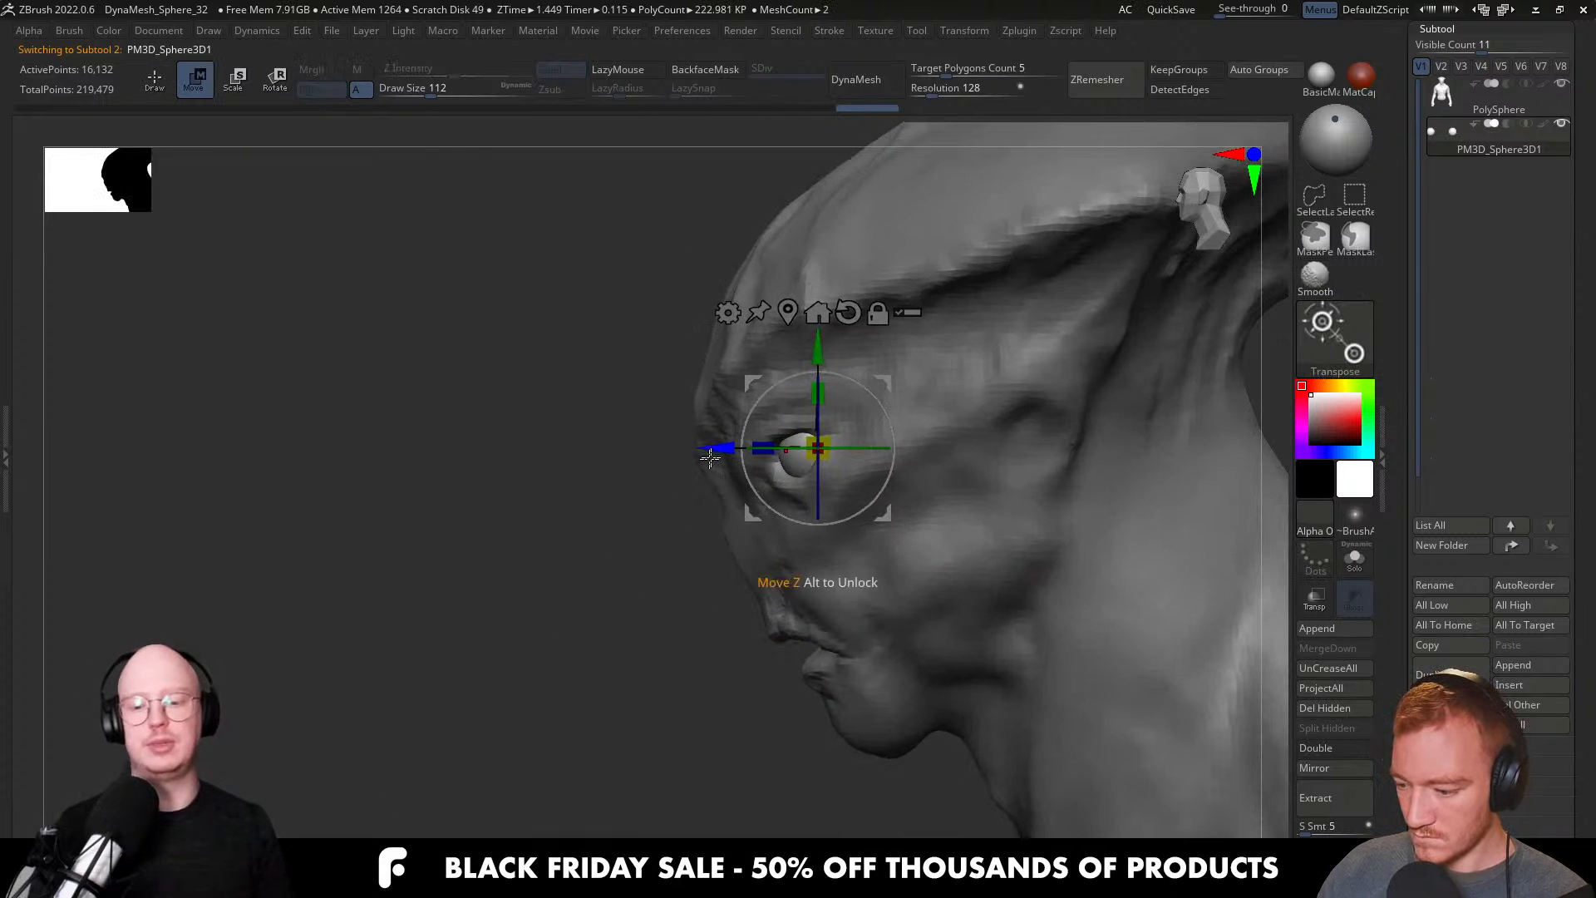
pyautogui.press('q')
# Toggle local symmetry for the eyeballs and shift them sideways along the X axis to fit the sockets.
pyautogui.keyDown('shift'); pyautogui.moveTo(735, 571); pyautogui.dragTo(842, 549); pyautogui.keyUp('shift')
pyautogui.press('w')
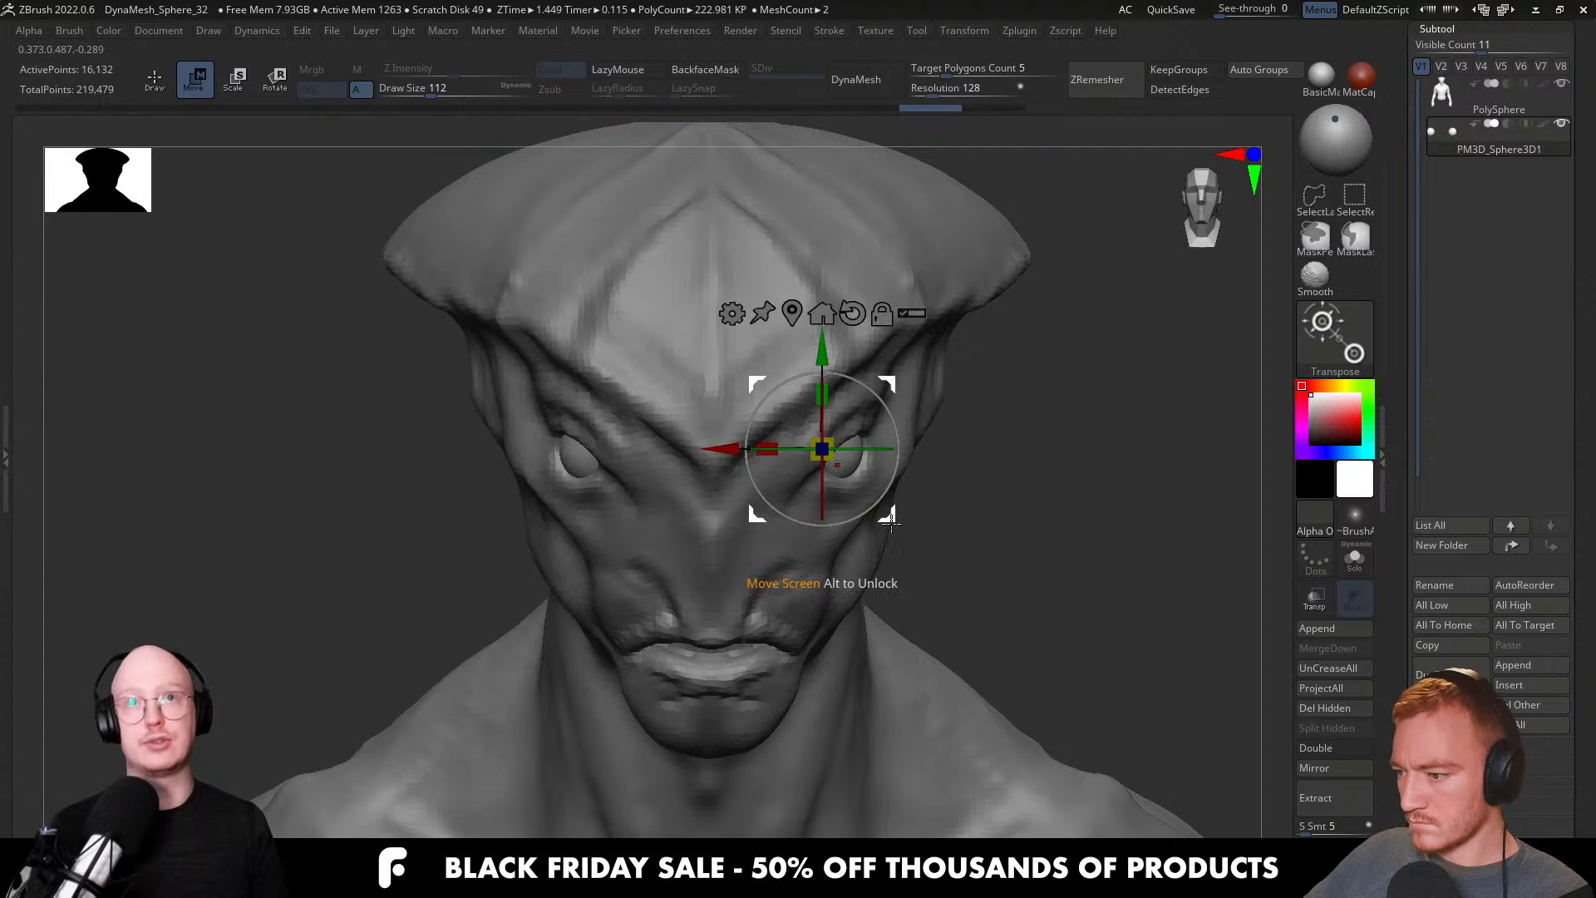
pyautogui.click(977, 35)
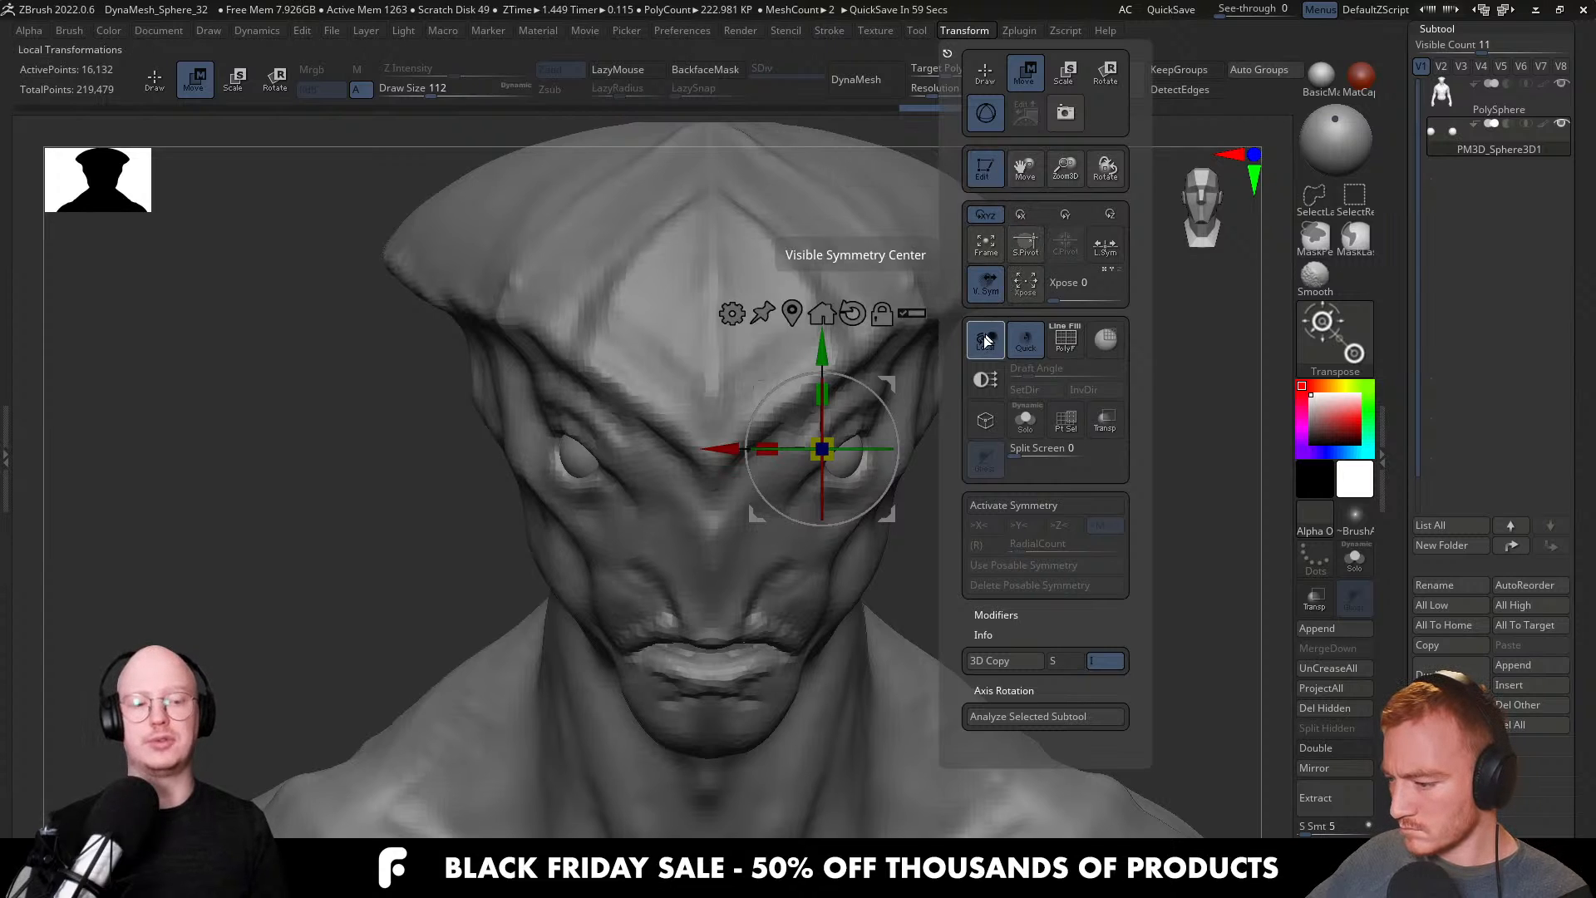
pyautogui.click(1103, 251)
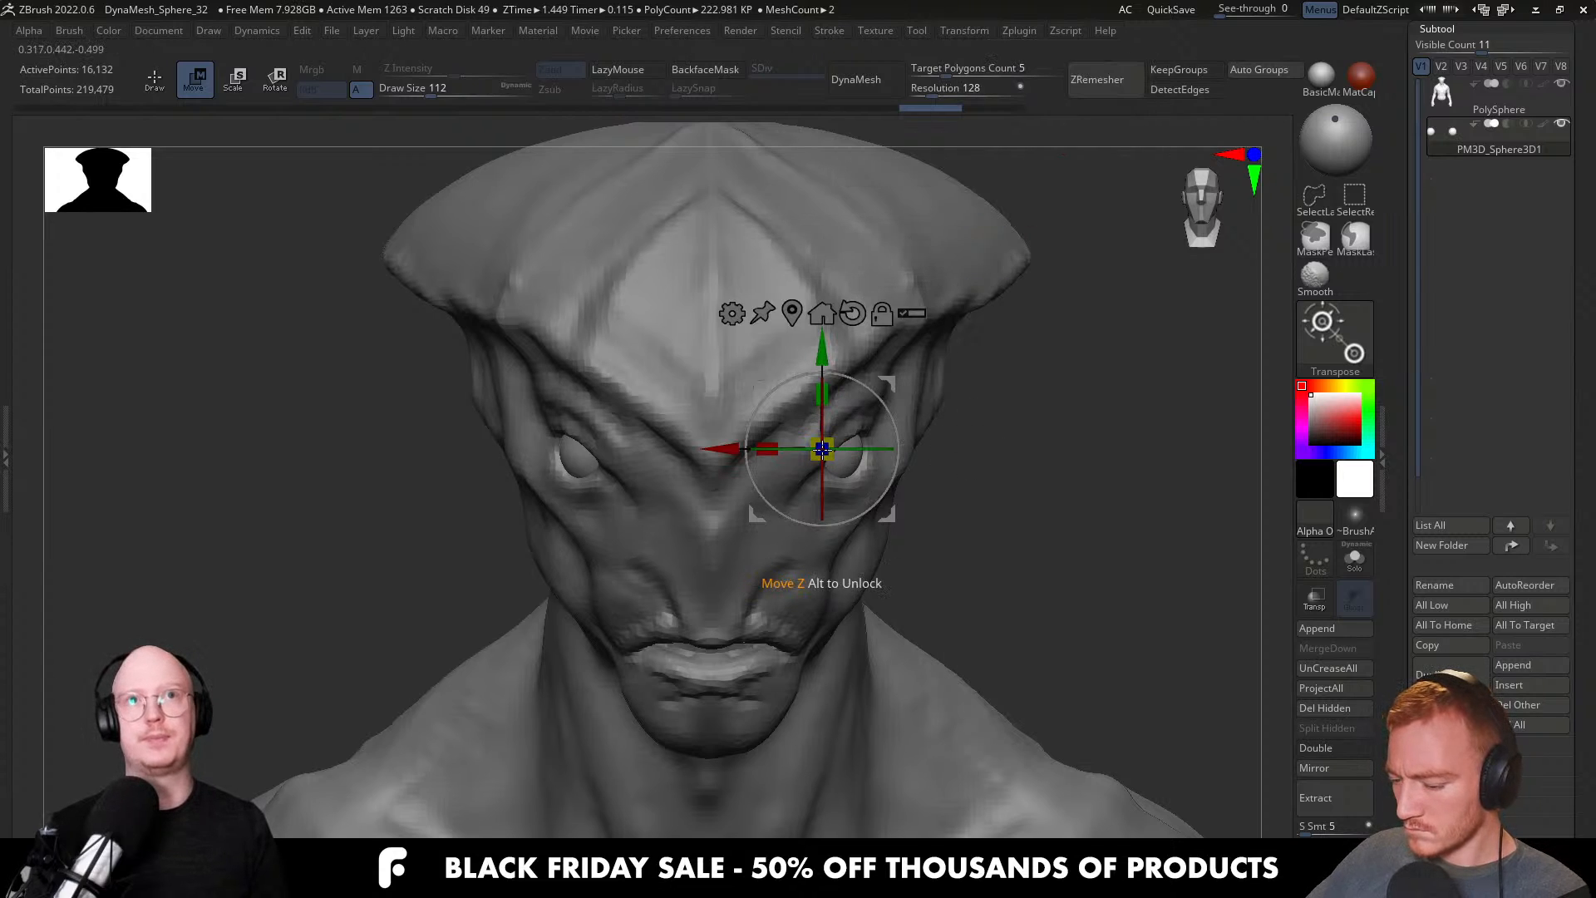
pyautogui.moveTo(729, 452); pyautogui.dragTo(730, 462)
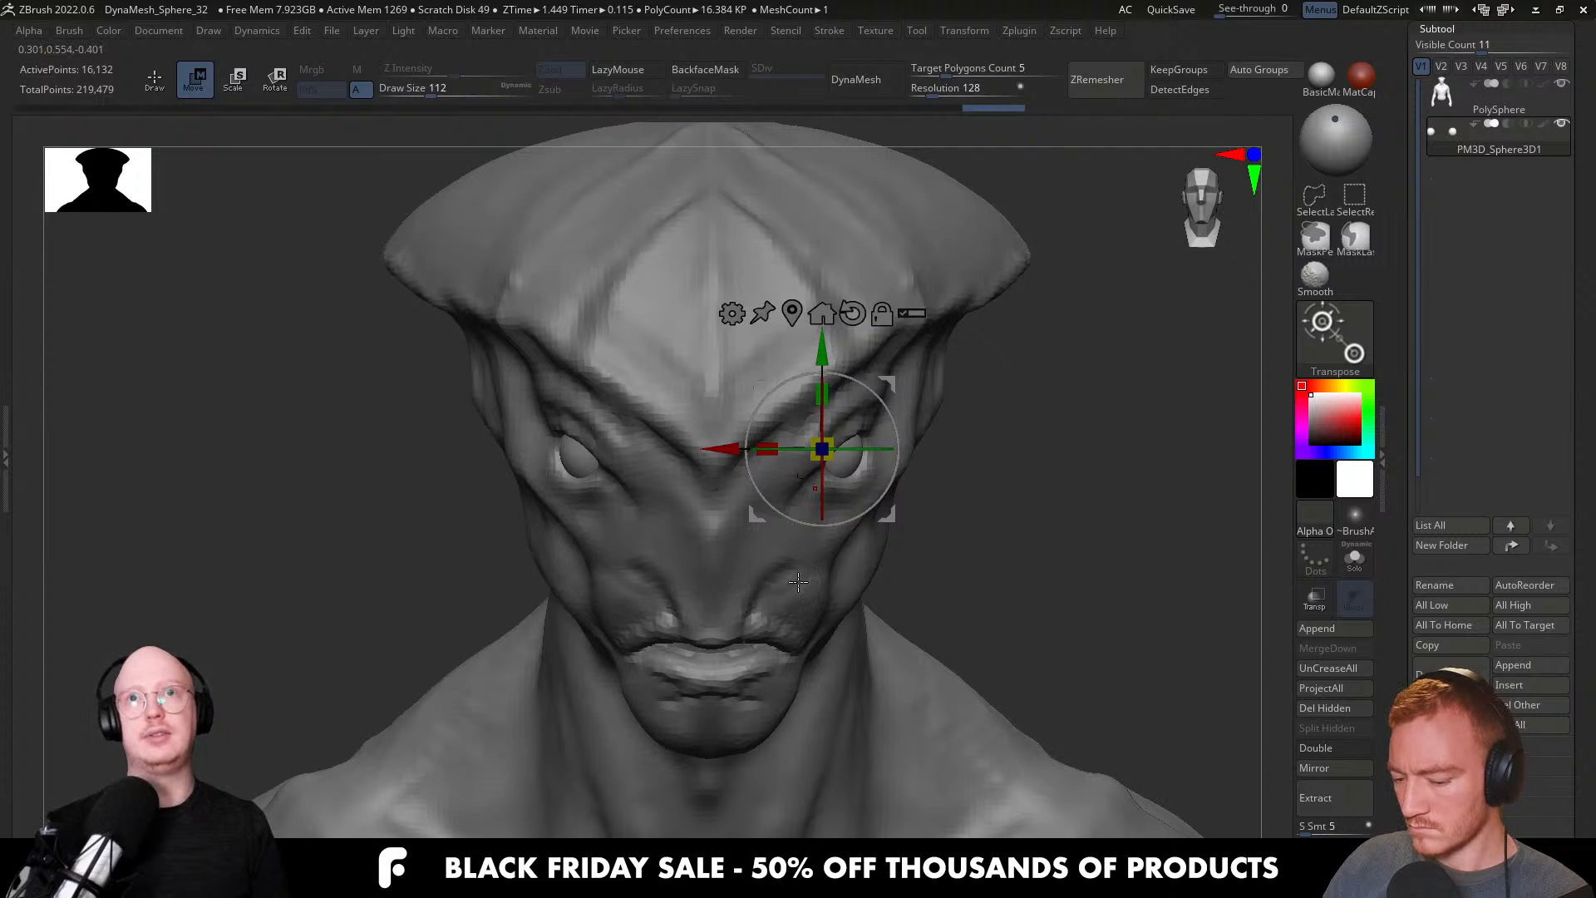
pyautogui.press('y')
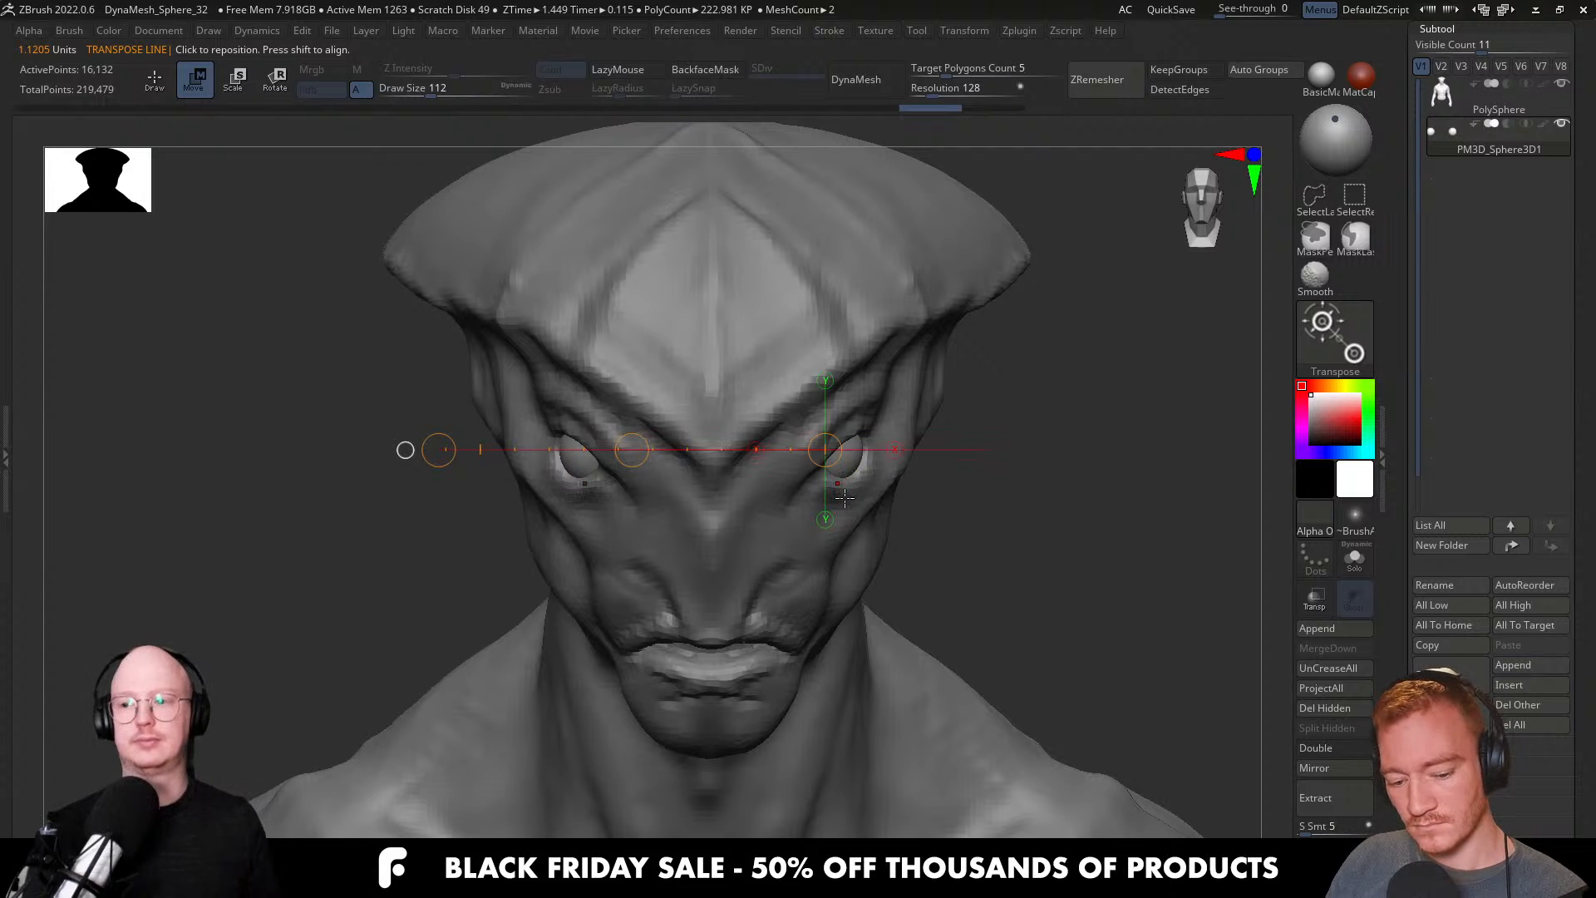
pyautogui.press('y')
pyautogui.moveTo(708, 457); pyautogui.dragTo(704, 458)
pyautogui.press('q')
pyautogui.moveTo(981, 519)
pyautogui.mouseDown(button='right')
pyautogui.moveTo(879, 533)
pyautogui.moveTo(986, 527)
pyautogui.moveTo(888, 576)
pyautogui.moveTo(969, 431)
pyautogui.mouseUp(button='right')
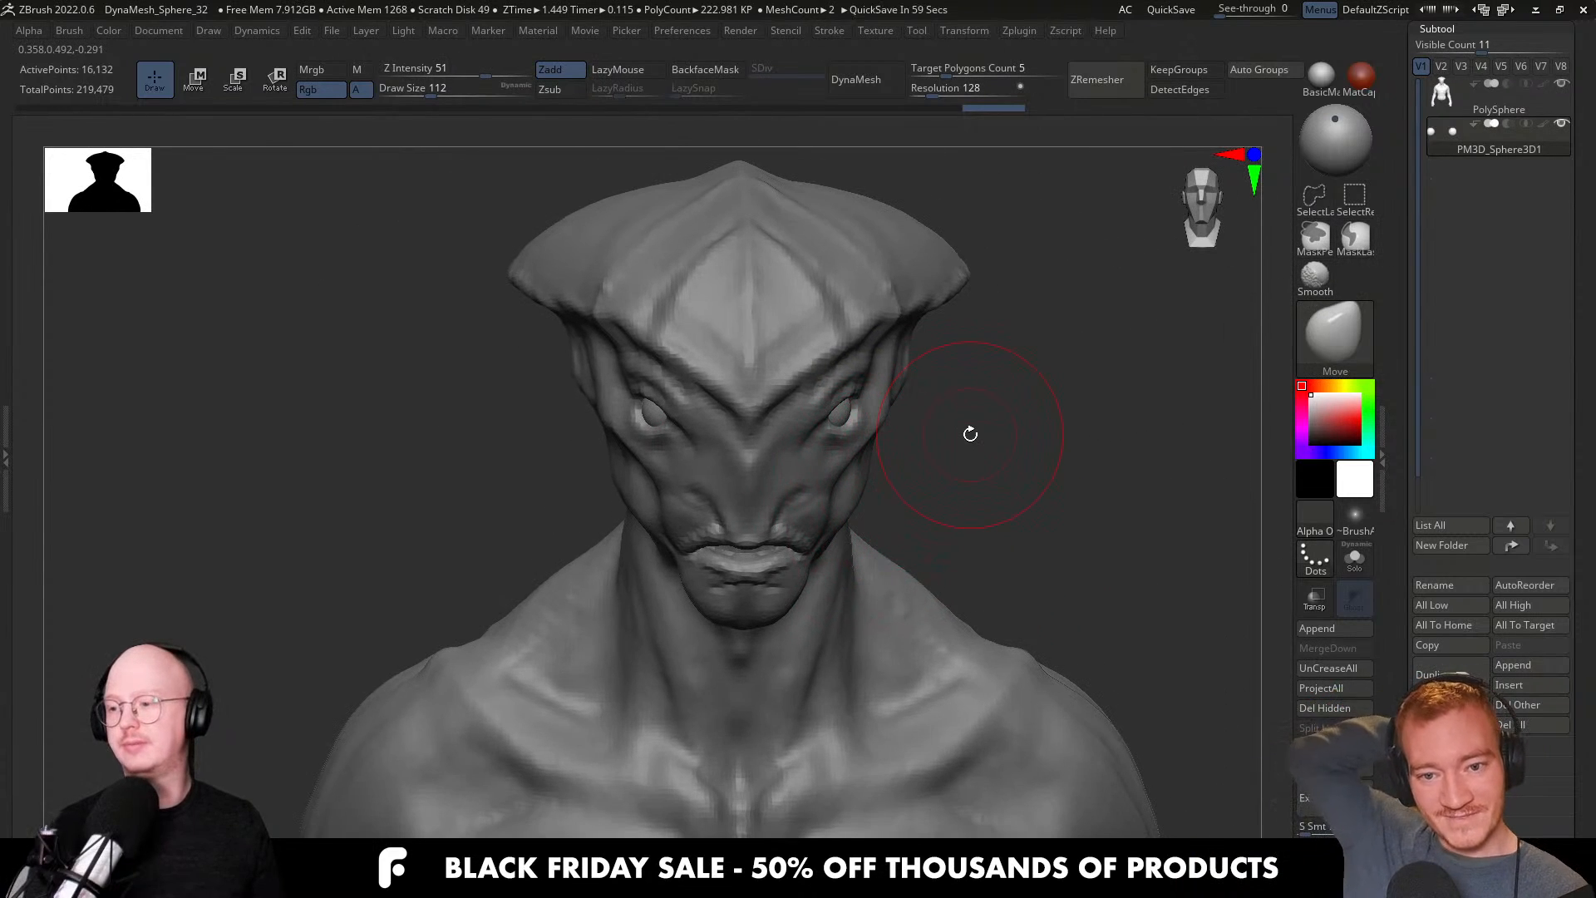
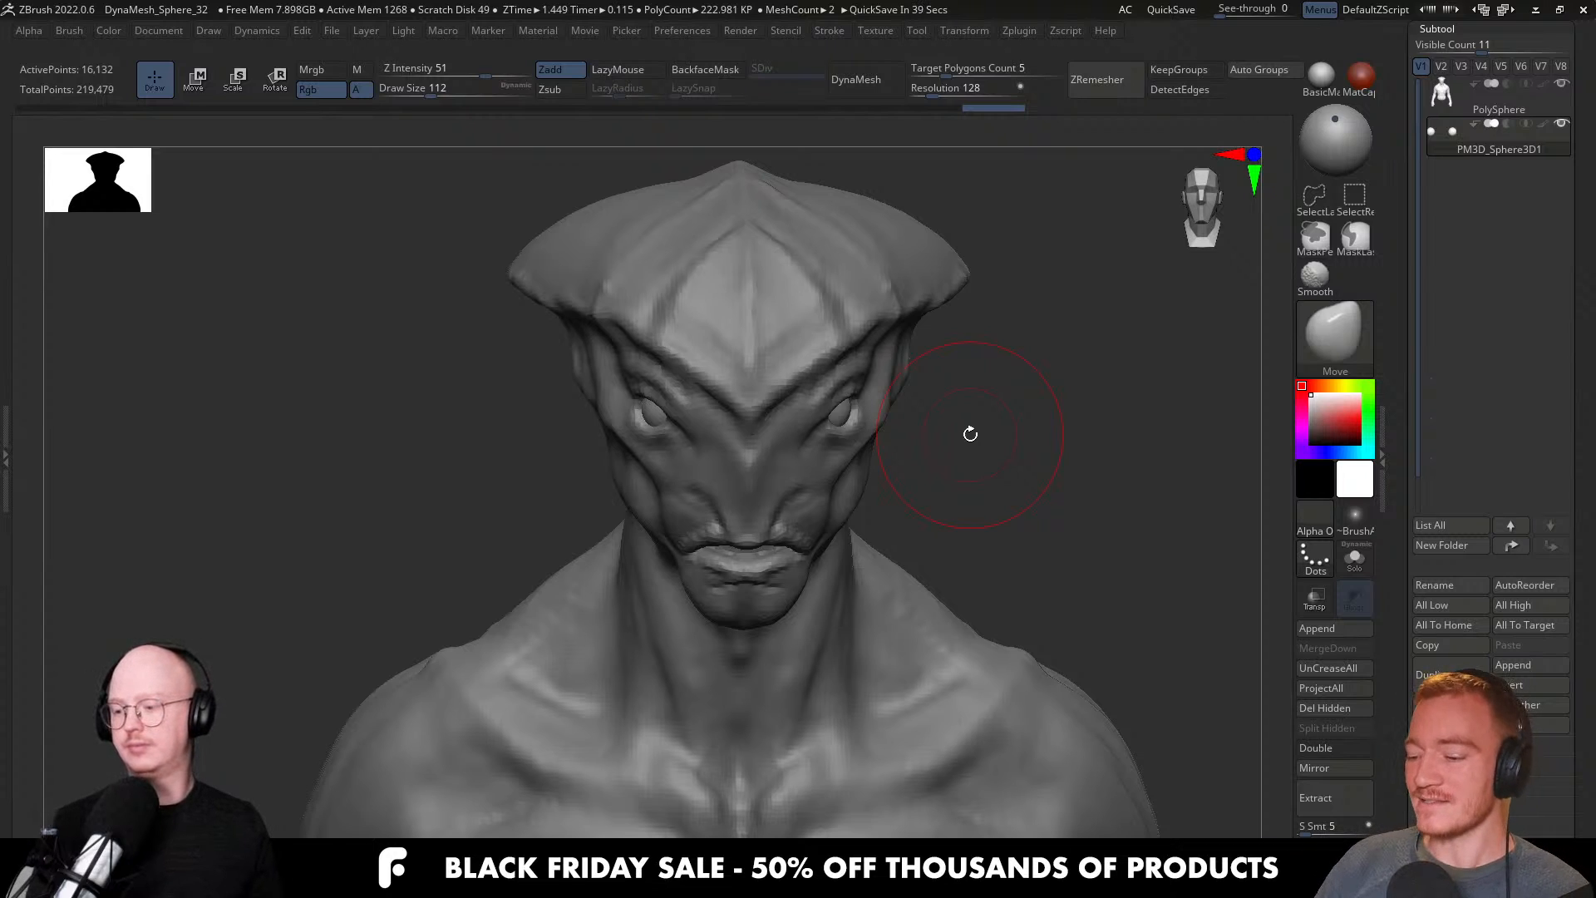
# Switch to the bust subtool and work on the mouth with the Move brush at draw size about 49.
pyautogui.moveTo(796, 602); pyautogui.dragTo(790, 549, button='right')
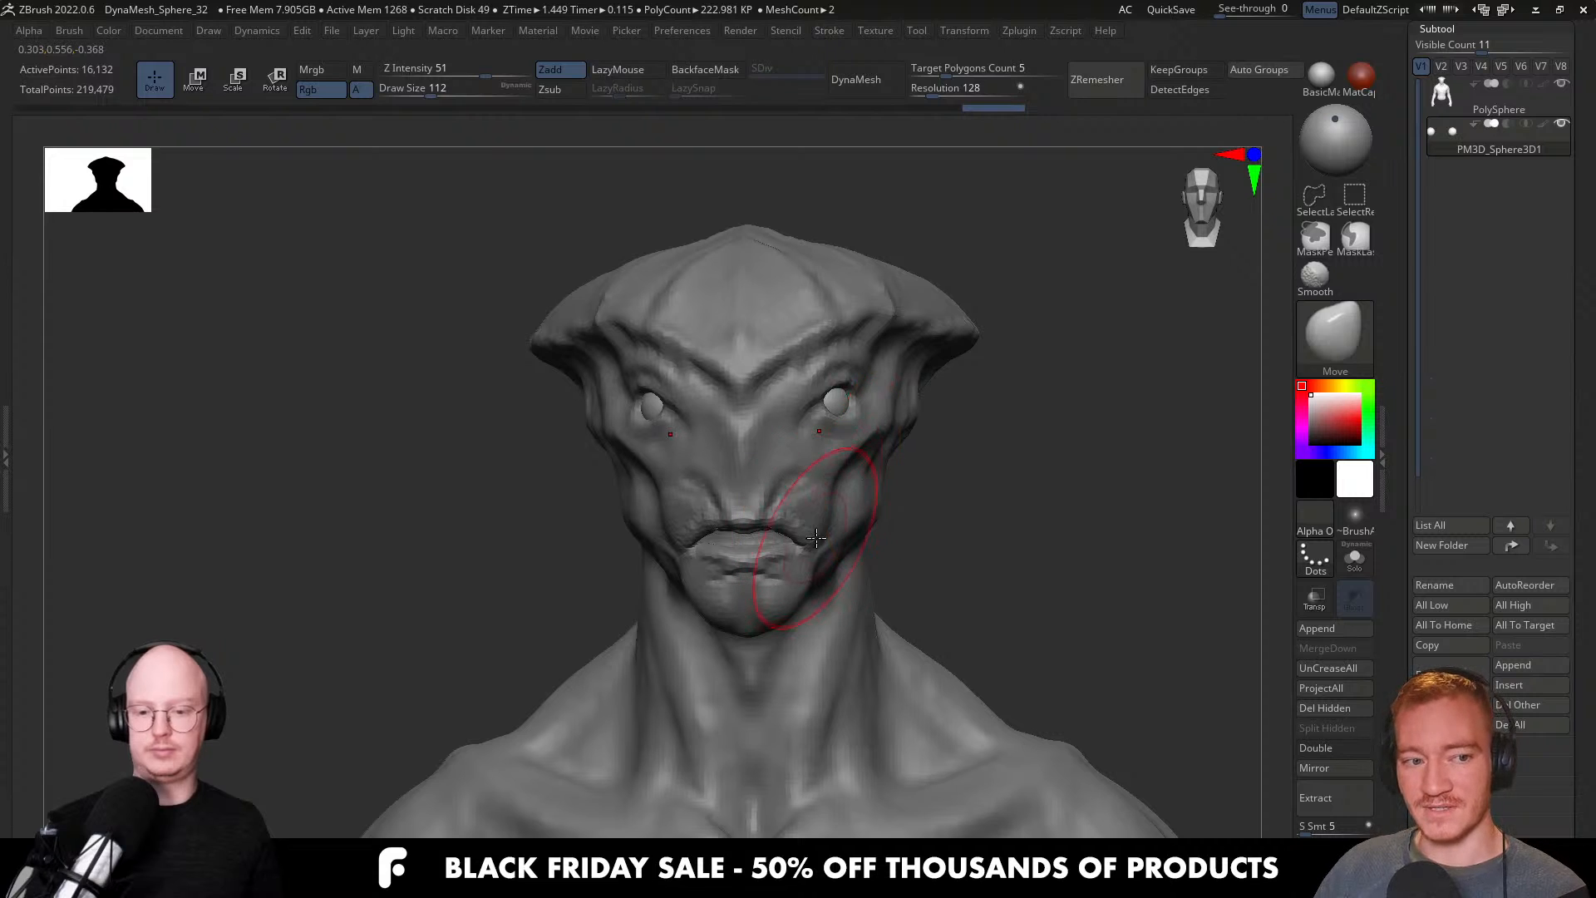
pyautogui.moveTo(803, 532); pyautogui.dragTo(796, 494, button='right')
pyautogui.moveTo(796, 494)
pyautogui.keyDown('ctrl'); pyautogui.mouseDown(button='right')
pyautogui.moveTo(785, 582)
pyautogui.moveTo(747, 536)
pyautogui.moveTo(807, 537)
pyautogui.mouseUp(button='right'); pyautogui.keyUp('ctrl')
pyautogui.press('s')
pyautogui.moveTo(808, 537); pyautogui.dragTo(792, 538)
pyautogui.moveTo(793, 539)
pyautogui.mouseDown(button='right')
pyautogui.moveTo(755, 600)
pyautogui.moveTo(807, 563)
pyautogui.moveTo(791, 469)
pyautogui.mouseUp(button='right')
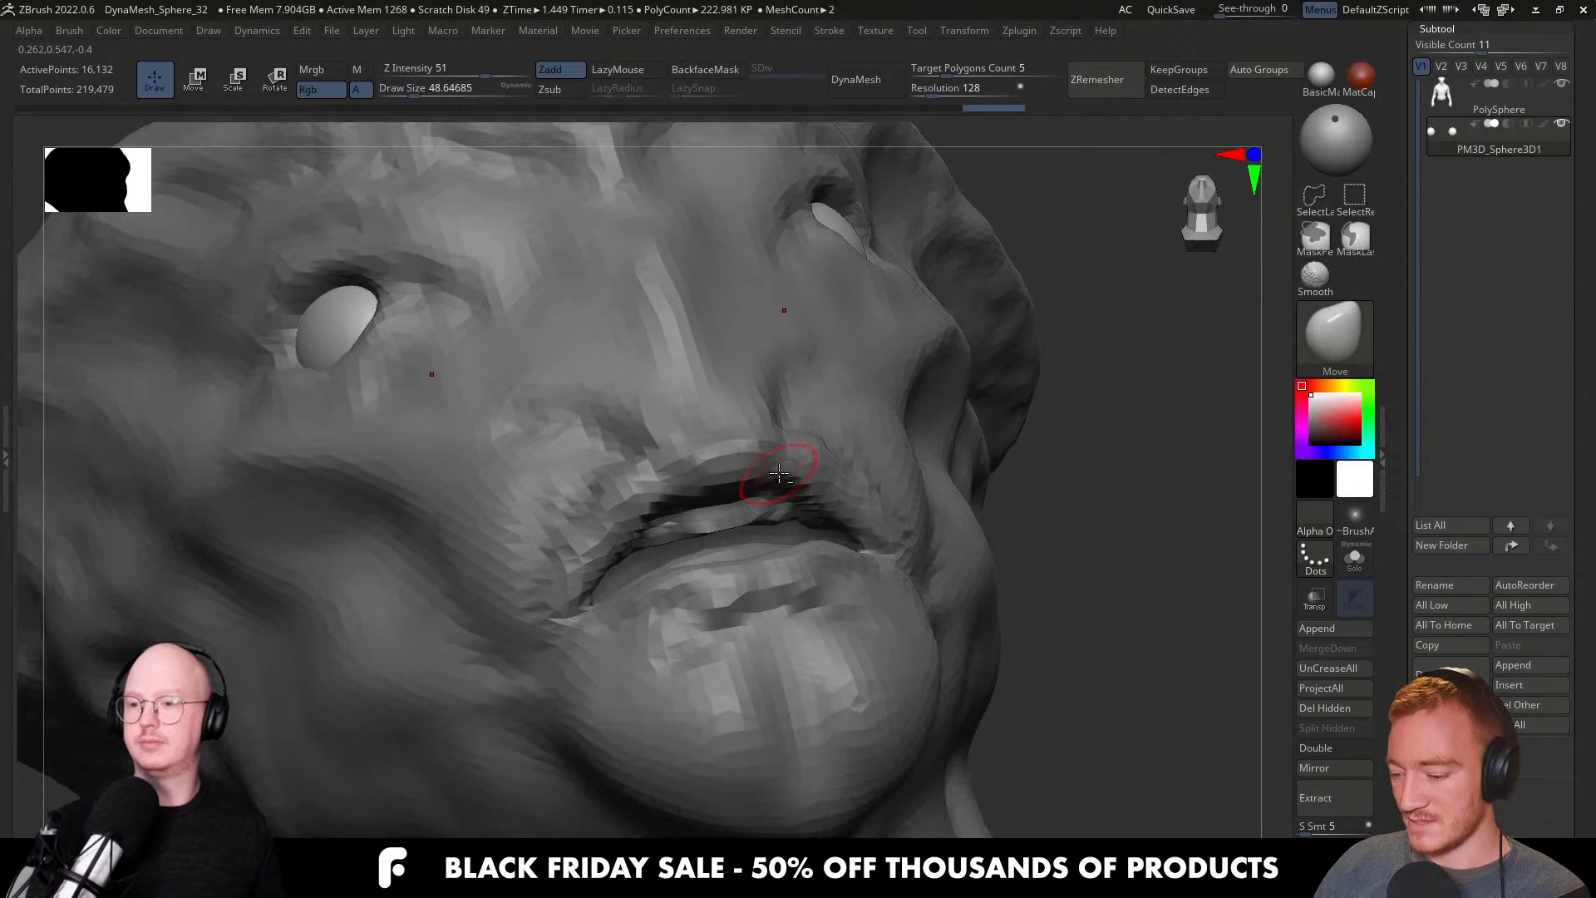
pyautogui.keyDown('alt'); pyautogui.click(803, 490); pyautogui.keyUp('alt')
pyautogui.moveTo(803, 497); pyautogui.dragTo(801, 522)
pyautogui.moveTo(801, 522)
pyautogui.mouseDown(button='right')
pyautogui.moveTo(743, 562)
pyautogui.moveTo(748, 510)
pyautogui.moveTo(571, 687)
pyautogui.mouseUp(button='right')
# Try to re-DynaMesh the bust at resolution 112.
pyautogui.press('ctrl')
pyautogui.moveTo(549, 802); pyautogui.dragTo(728, 530, button='right')
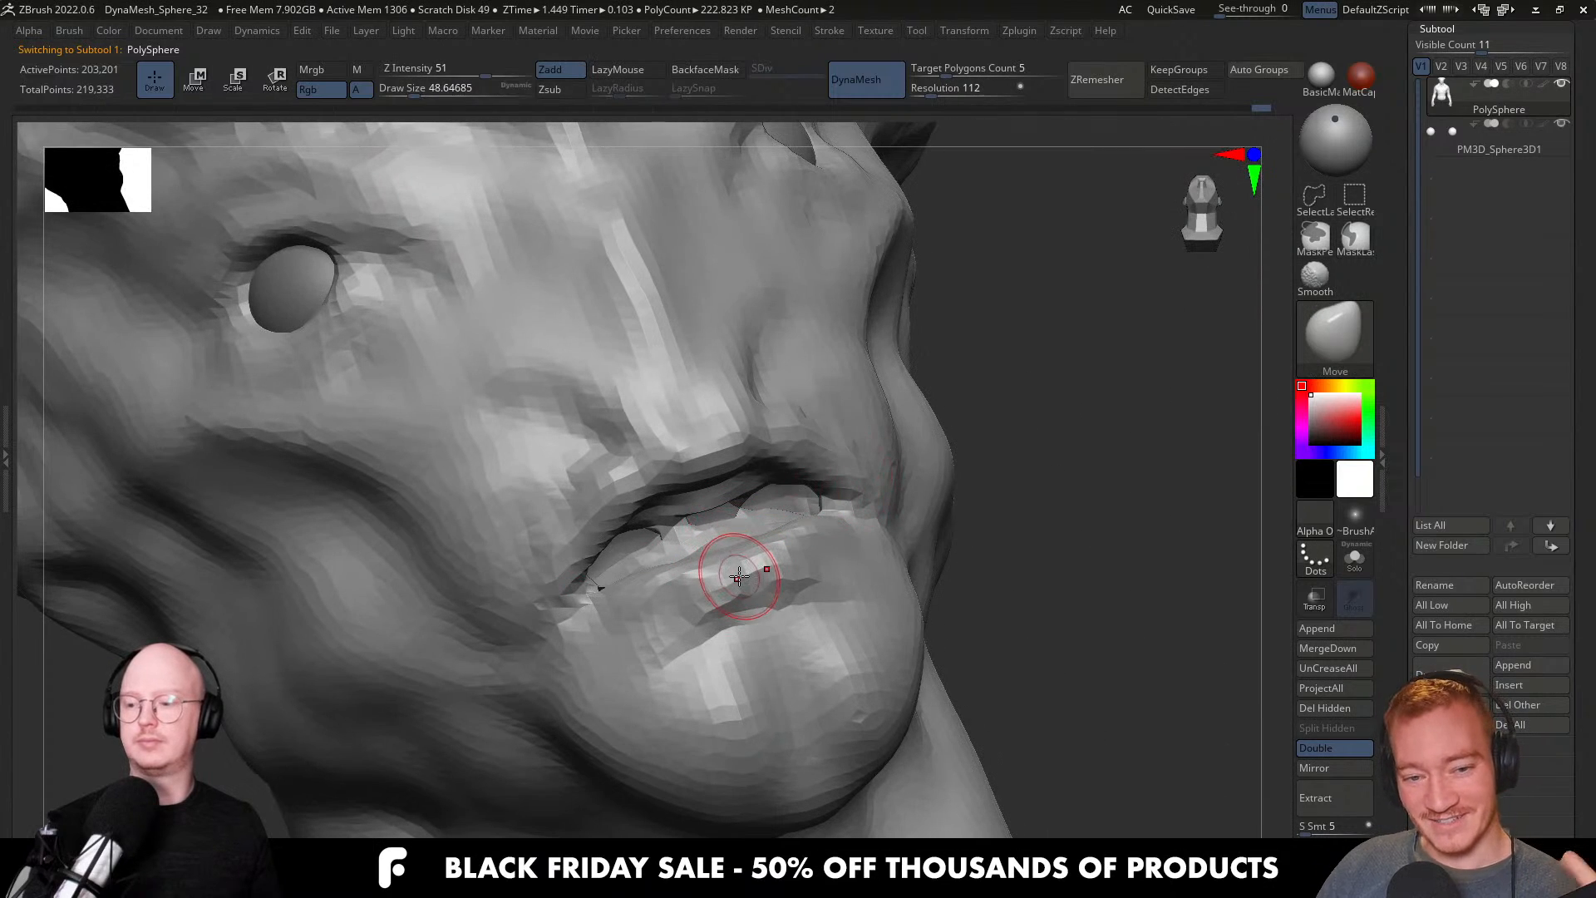
pyautogui.moveTo(699, 619); pyautogui.dragTo(687, 613, button='right')
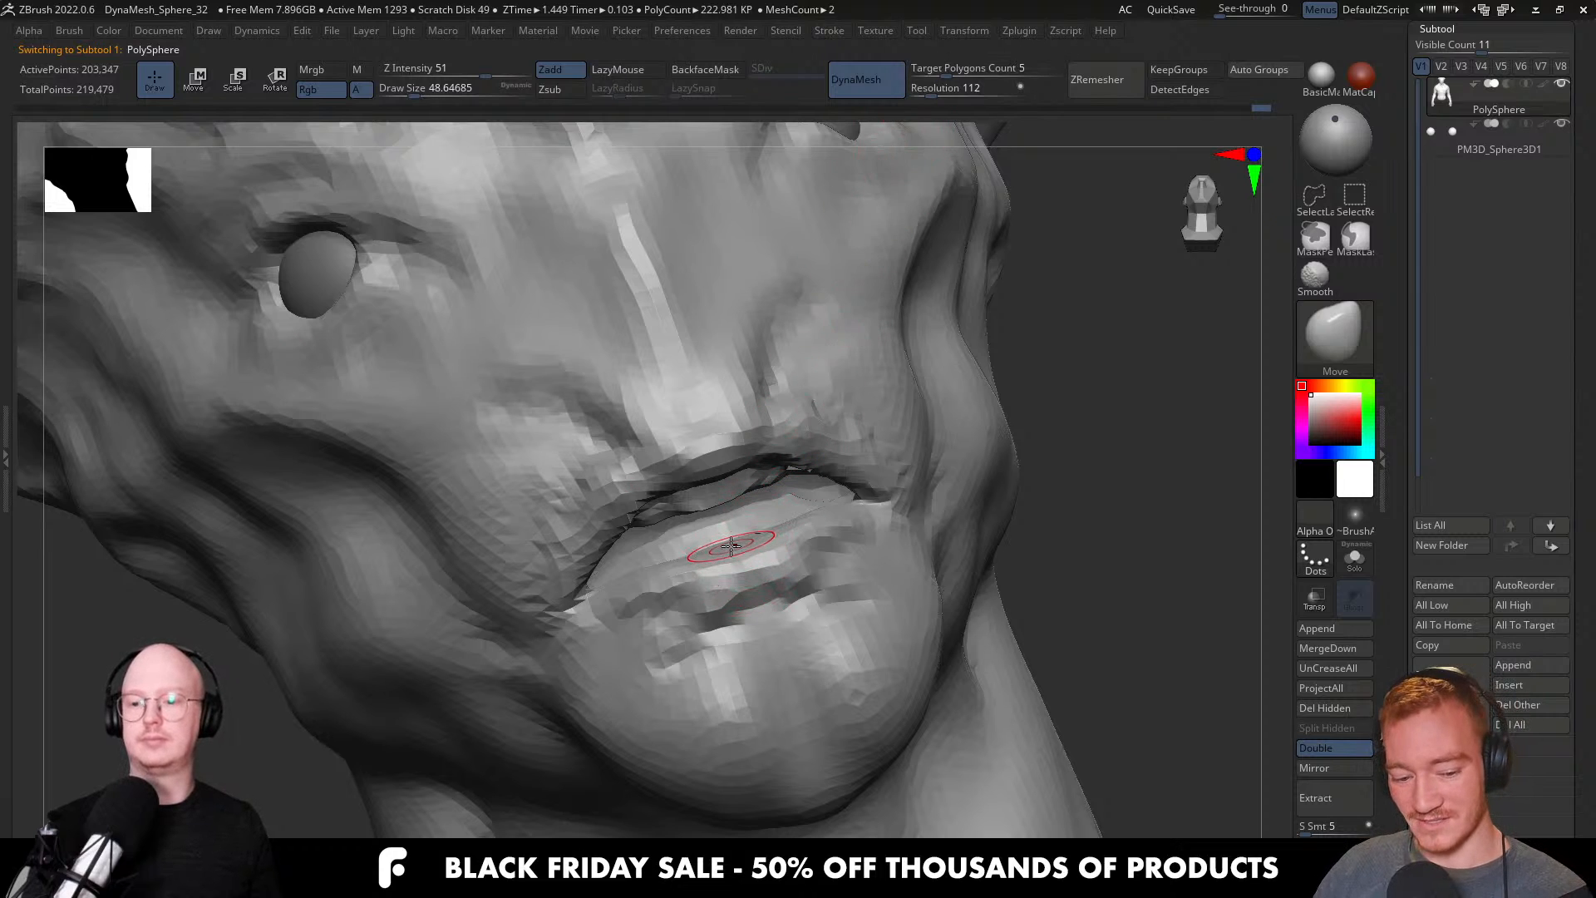
# Adjust the lower lip and mouth floor with the Move Topological brush at draw size about 77.
pyautogui.press('b')
pyautogui.press('m')
pyautogui.press('t')
pyautogui.keyDown('ctrl'); pyautogui.moveTo(679, 591); pyautogui.dragTo(684, 606, button='right'); pyautogui.keyUp('ctrl')
pyautogui.press('s')
pyautogui.moveTo(707, 541); pyautogui.dragTo(721, 541)
pyautogui.moveTo(811, 527)
pyautogui.mouseDown(button='right')
pyautogui.moveTo(811, 484)
pyautogui.moveTo(790, 491)
pyautogui.moveTo(853, 464)
pyautogui.mouseUp(button='right')
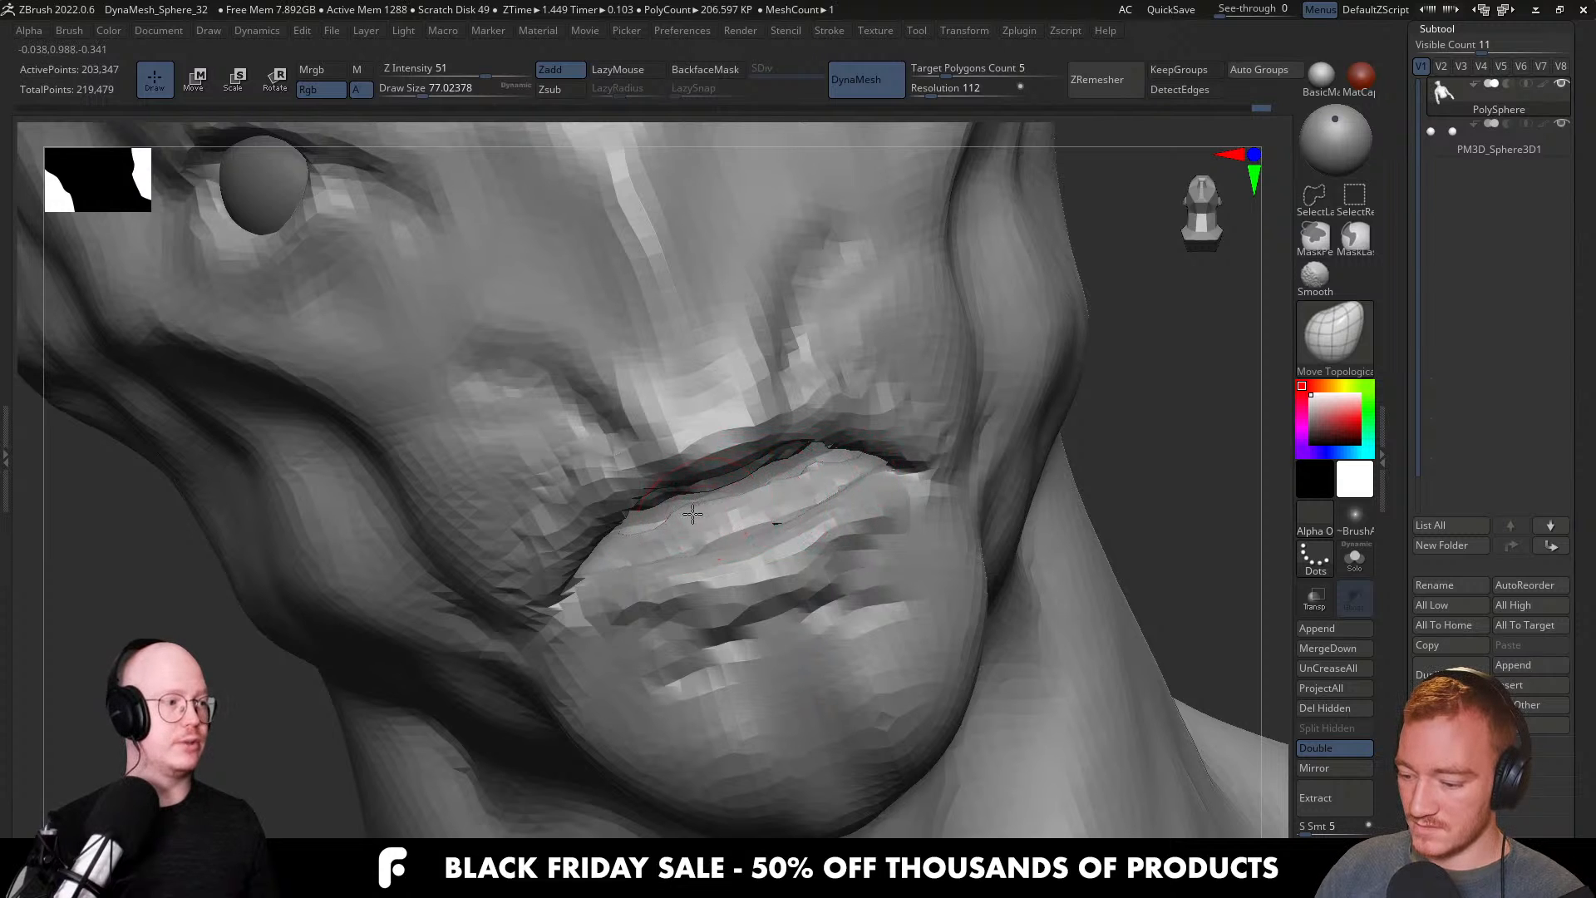
pyautogui.moveTo(713, 508); pyautogui.dragTo(914, 264, button='right')
pyautogui.moveTo(832, 447)
pyautogui.mouseDown(button='right')
pyautogui.moveTo(787, 321)
pyautogui.moveTo(723, 534)
pyautogui.moveTo(773, 552)
pyautogui.mouseUp(button='right')
# Isolate the upper lip and inner mouth with lasso selections, and grow the visible area four times.
pyautogui.hotkey('shift', 'f')
pyautogui.hotkey('shift', 'f')
pyautogui.moveTo(1131, 457)
pyautogui.keyDown('ctrl'); pyautogui.keyDown('shift'); pyautogui.mouseDown()
pyautogui.moveTo(1018, 548)
pyautogui.moveTo(726, 545)
pyautogui.mouseUp(); pyautogui.keyUp('shift'); pyautogui.keyUp('ctrl')
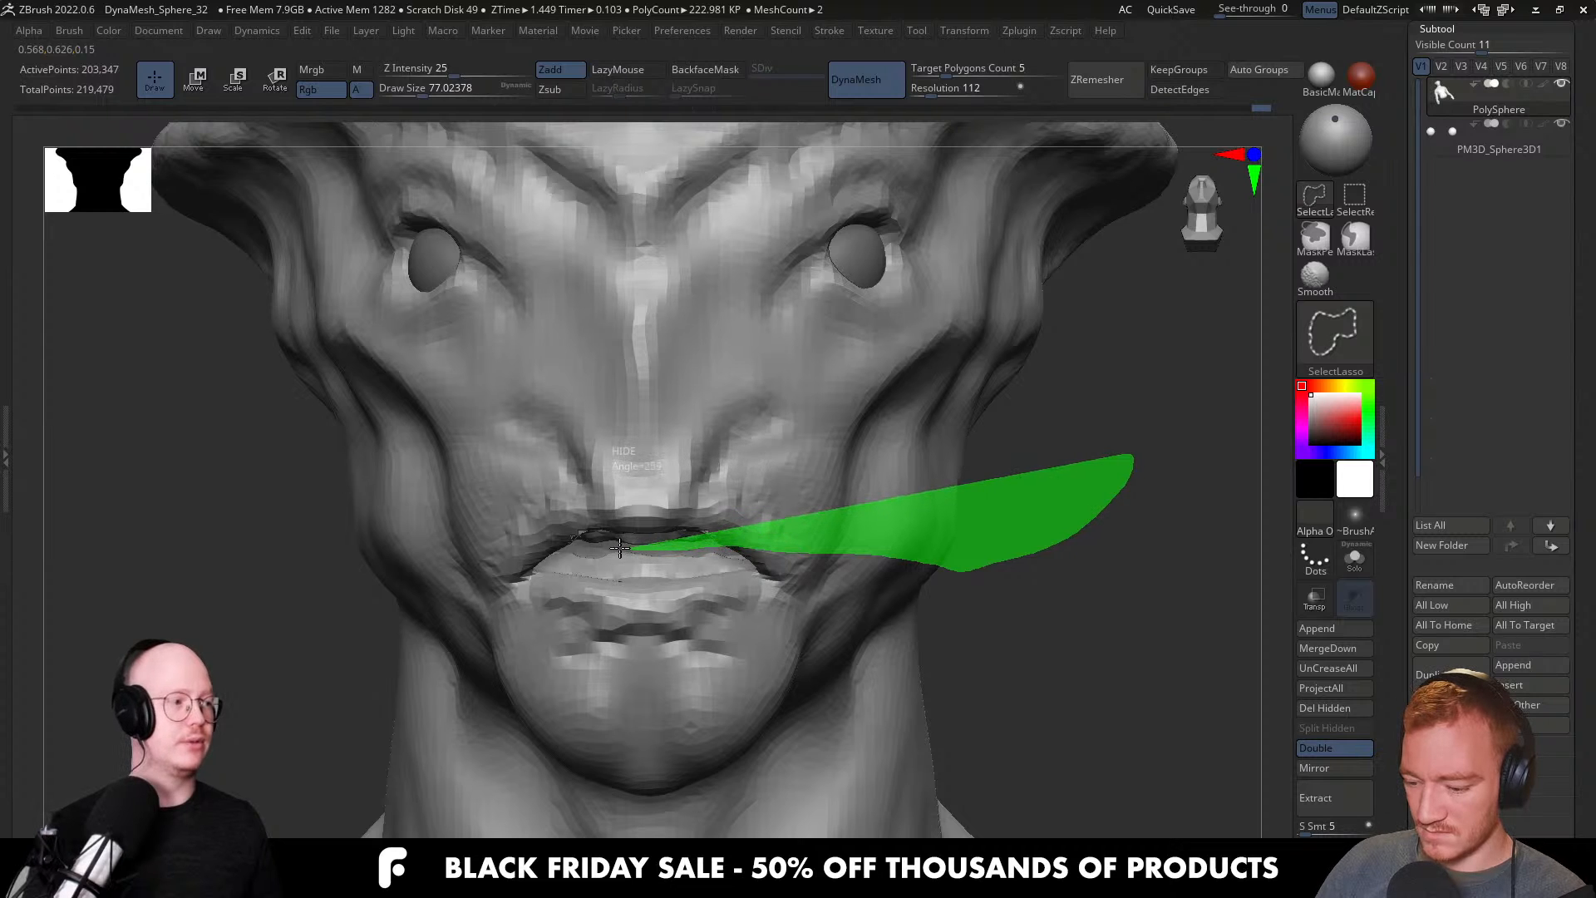
pyautogui.moveTo(590, 549)
pyautogui.keyDown('ctrl'); pyautogui.keyDown('shift'); pyautogui.mouseDown()
pyautogui.moveTo(503, 536)
pyautogui.moveTo(1010, 291)
pyautogui.moveTo(1072, 349)
pyautogui.mouseUp(); pyautogui.keyUp('shift'); pyautogui.keyUp('ctrl')
pyautogui.moveTo(856, 470)
pyautogui.mouseDown(button='right')
pyautogui.moveTo(791, 481)
pyautogui.moveTo(800, 372)
pyautogui.mouseUp(button='right')
pyautogui.moveTo(812, 453)
pyautogui.mouseDown(button='right')
pyautogui.moveTo(810, 545)
pyautogui.moveTo(804, 424)
pyautogui.mouseUp(button='right')
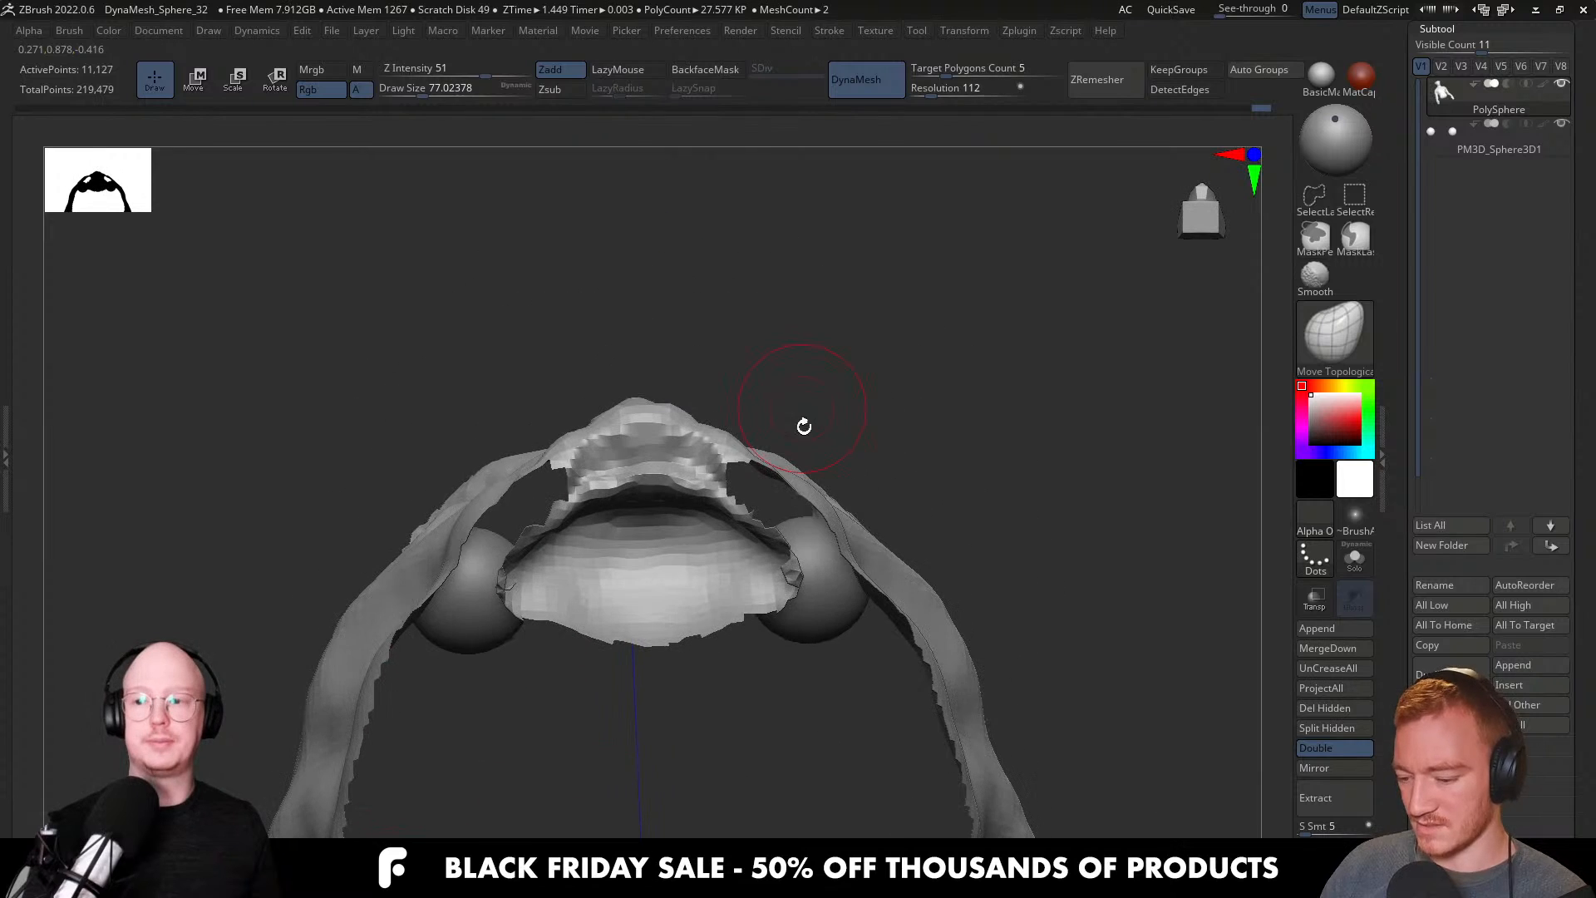
pyautogui.hotkey('ctrl', 'shift', 'x')
pyautogui.hotkey('ctrl', 'shift', 'x')
pyautogui.hotkey('ctrl', 'shift', 'x')
pyautogui.hotkey('ctrl', 'shift', 'x')
pyautogui.moveTo(711, 482)
pyautogui.mouseDown(button='right')
pyautogui.moveTo(720, 559)
pyautogui.moveTo(723, 504)
pyautogui.mouseUp(button='right')
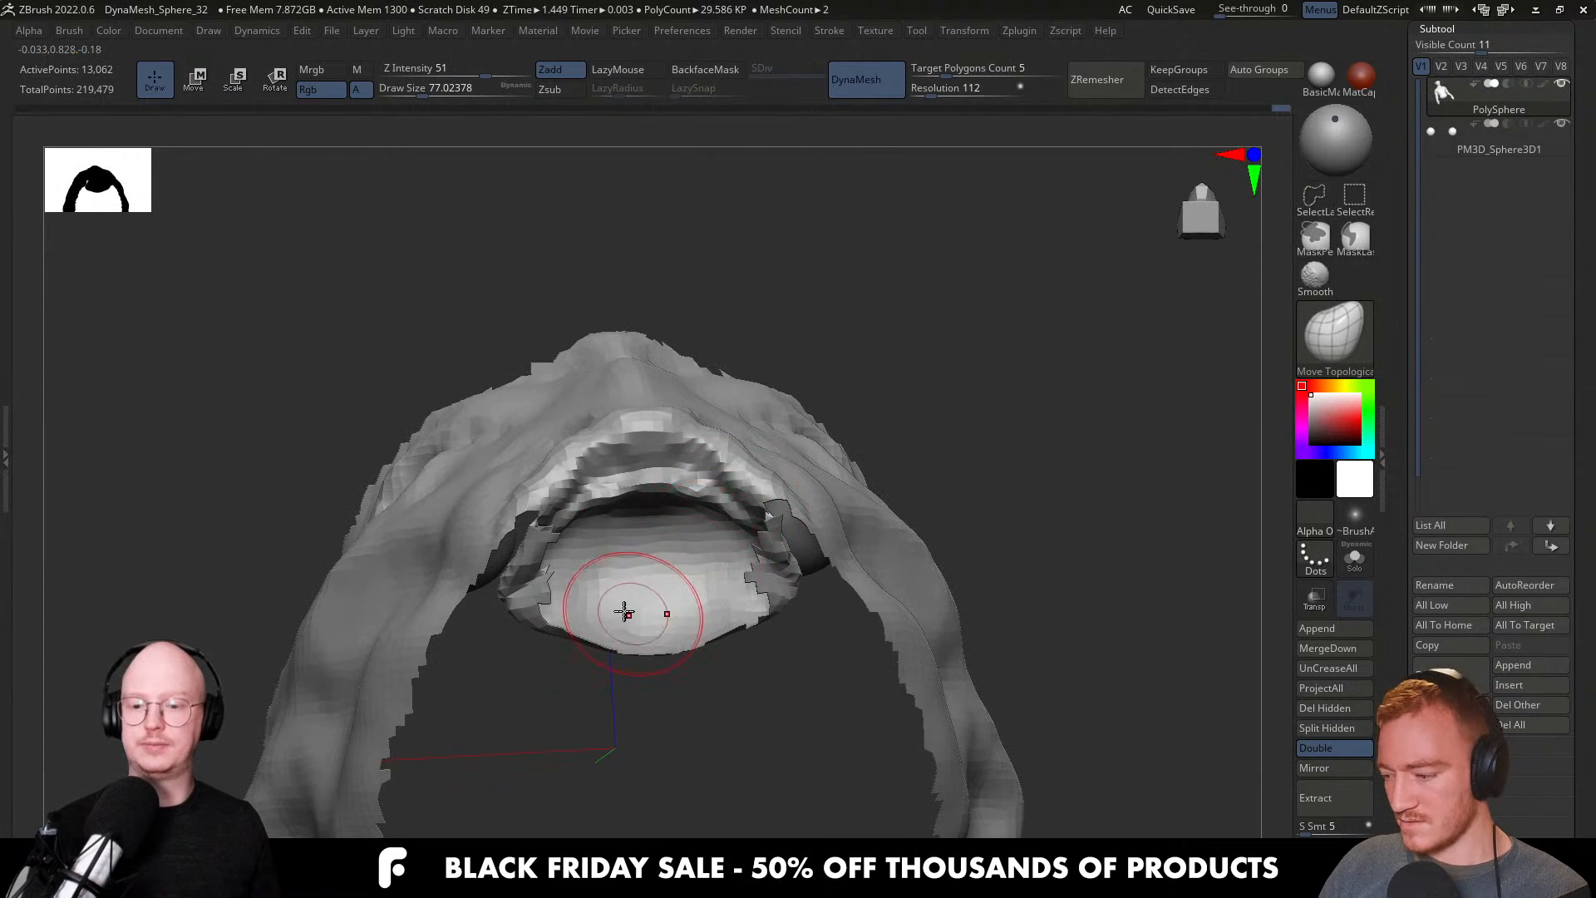
pyautogui.press('b')
pyautogui.press('d')
pyautogui.press('s')
pyautogui.press('b')
pyautogui.press('m')
pyautogui.press('t')
pyautogui.press('b')
pyautogui.press('c')
pyautogui.press('b')
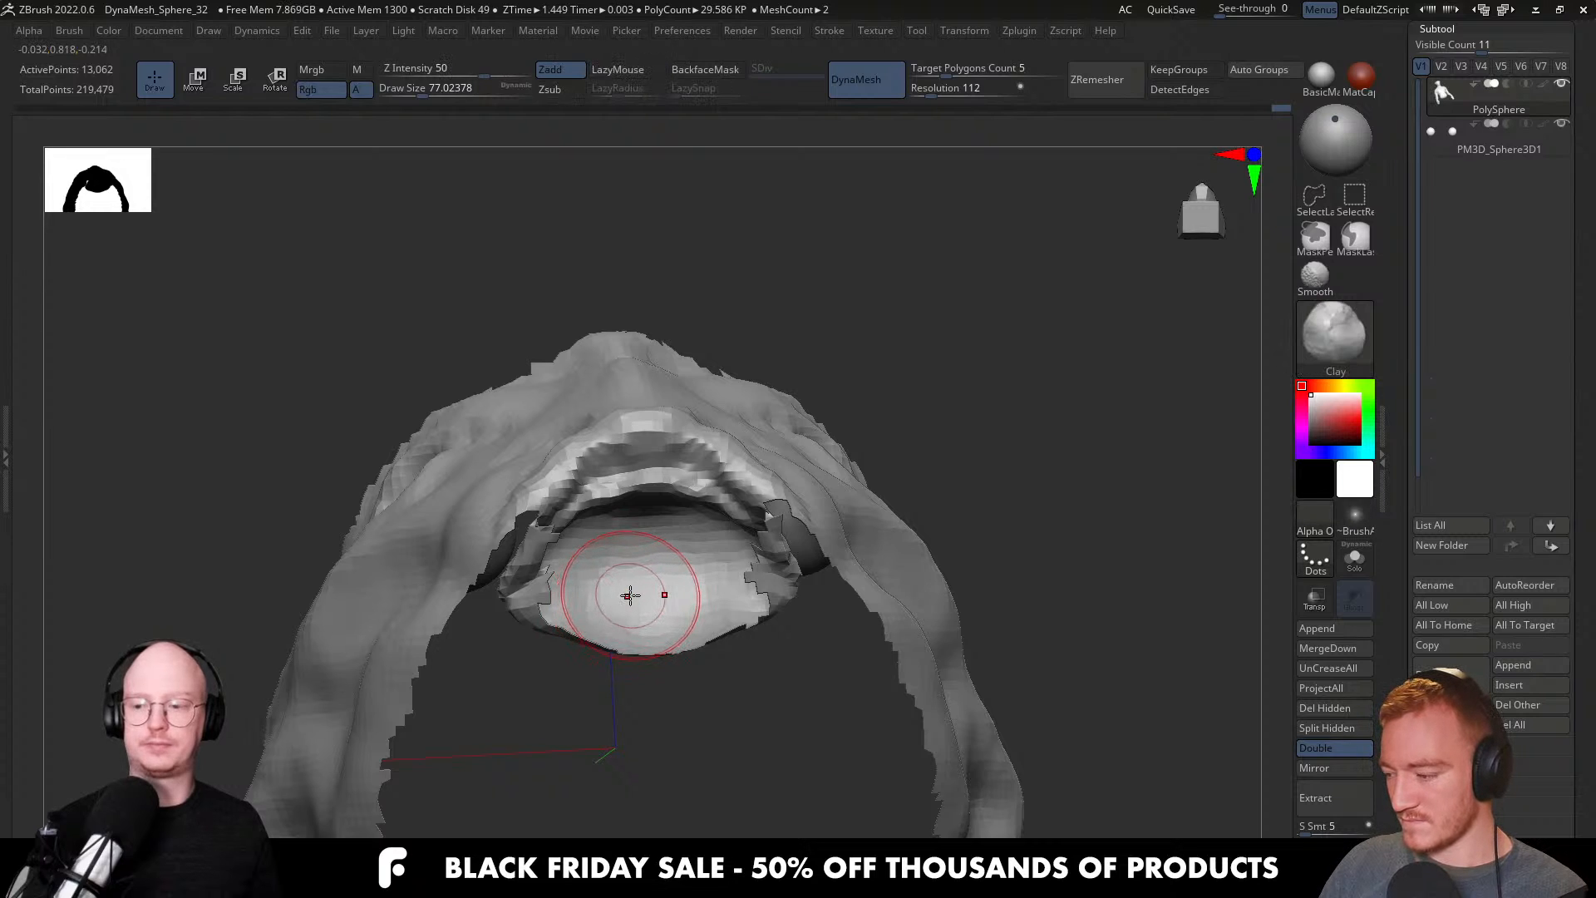
# Adjust the inner side of the upper lip with the Move Topological brush at draw size about 41.
pyautogui.press('b')
pyautogui.press('m')
pyautogui.press('t')
pyautogui.moveTo(675, 476)
pyautogui.mouseDown(button='right')
pyautogui.moveTo(678, 423)
pyautogui.moveTo(669, 507)
pyautogui.moveTo(703, 507)
pyautogui.moveTo(663, 497)
pyautogui.mouseUp(button='right')
pyautogui.press('s')
pyautogui.moveTo(682, 478); pyautogui.dragTo(691, 477)
pyautogui.moveTo(696, 427); pyautogui.dragTo(732, 456, button='right')
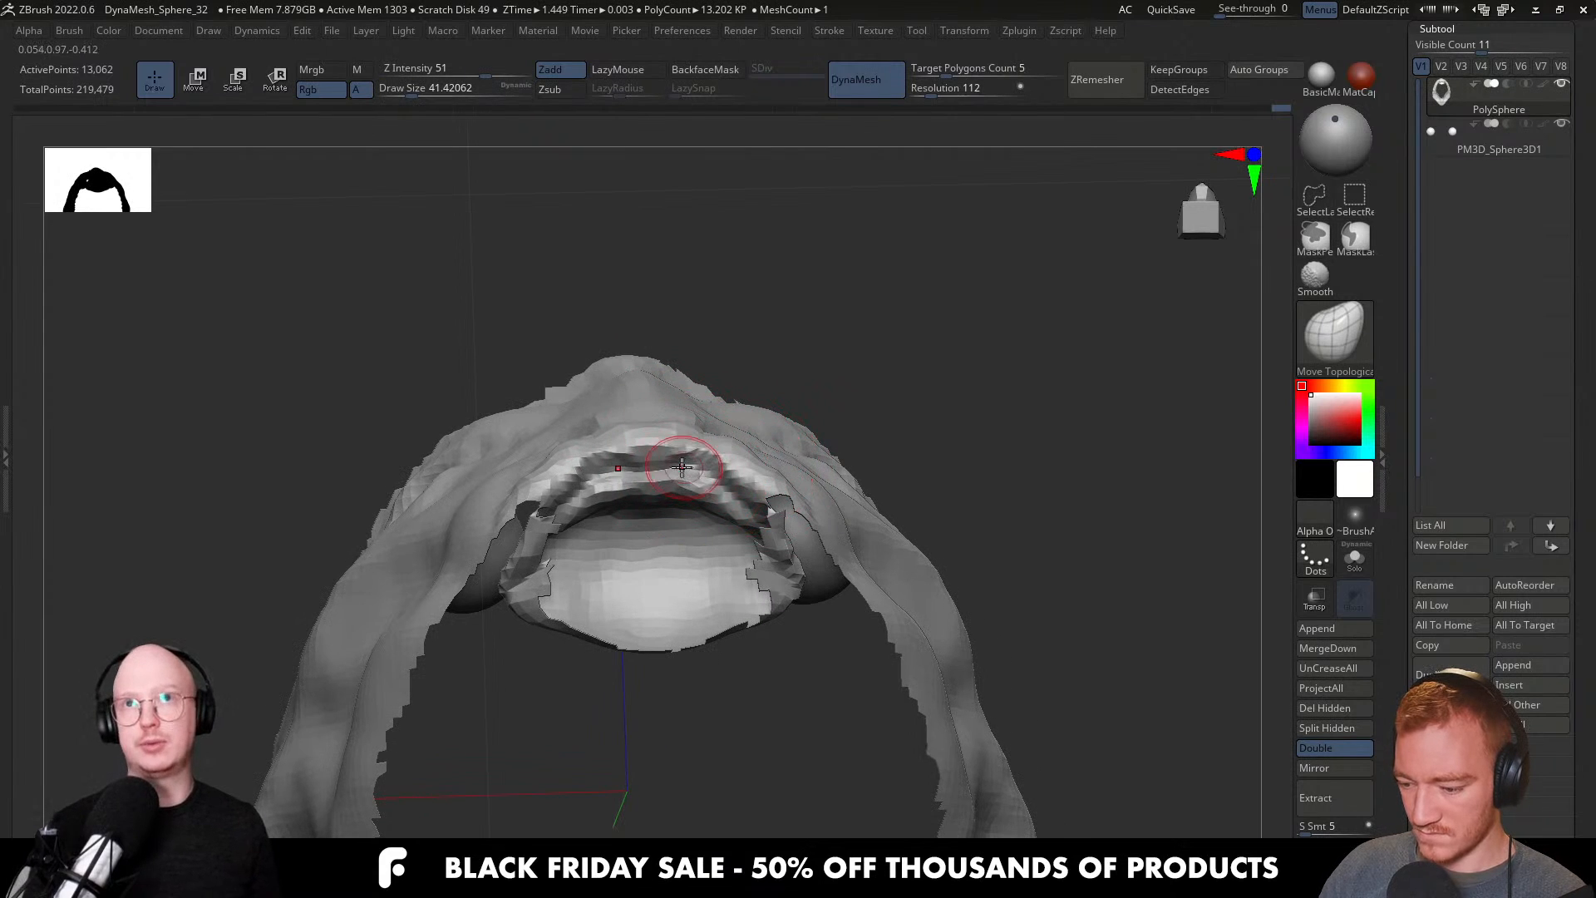
# Unhide the whole bust, then adjust the mouth with the Move brush at draw size about 83 and smooth the cheeks beside the nose.
pyautogui.moveTo(665, 465)
pyautogui.mouseDown(button='right')
pyautogui.moveTo(667, 496)
pyautogui.moveTo(705, 481)
pyautogui.moveTo(677, 436)
pyautogui.moveTo(831, 665)
pyautogui.mouseUp(button='right')
pyautogui.keyDown('ctrl'); pyautogui.keyDown('shift'); pyautogui.click(1020, 631); pyautogui.keyUp('shift'); pyautogui.keyUp('ctrl')
pyautogui.moveTo(823, 507)
pyautogui.mouseDown(button='right')
pyautogui.moveTo(795, 436)
pyautogui.moveTo(703, 379)
pyautogui.moveTo(624, 399)
pyautogui.moveTo(728, 549)
pyautogui.moveTo(715, 509)
pyautogui.moveTo(731, 535)
pyautogui.moveTo(790, 532)
pyautogui.moveTo(694, 528)
pyautogui.moveTo(678, 499)
pyautogui.mouseUp(button='right')
pyautogui.press('b')
pyautogui.press('m')
pyautogui.press('v')
pyautogui.press('s')
pyautogui.moveTo(653, 483); pyautogui.dragTo(667, 490)
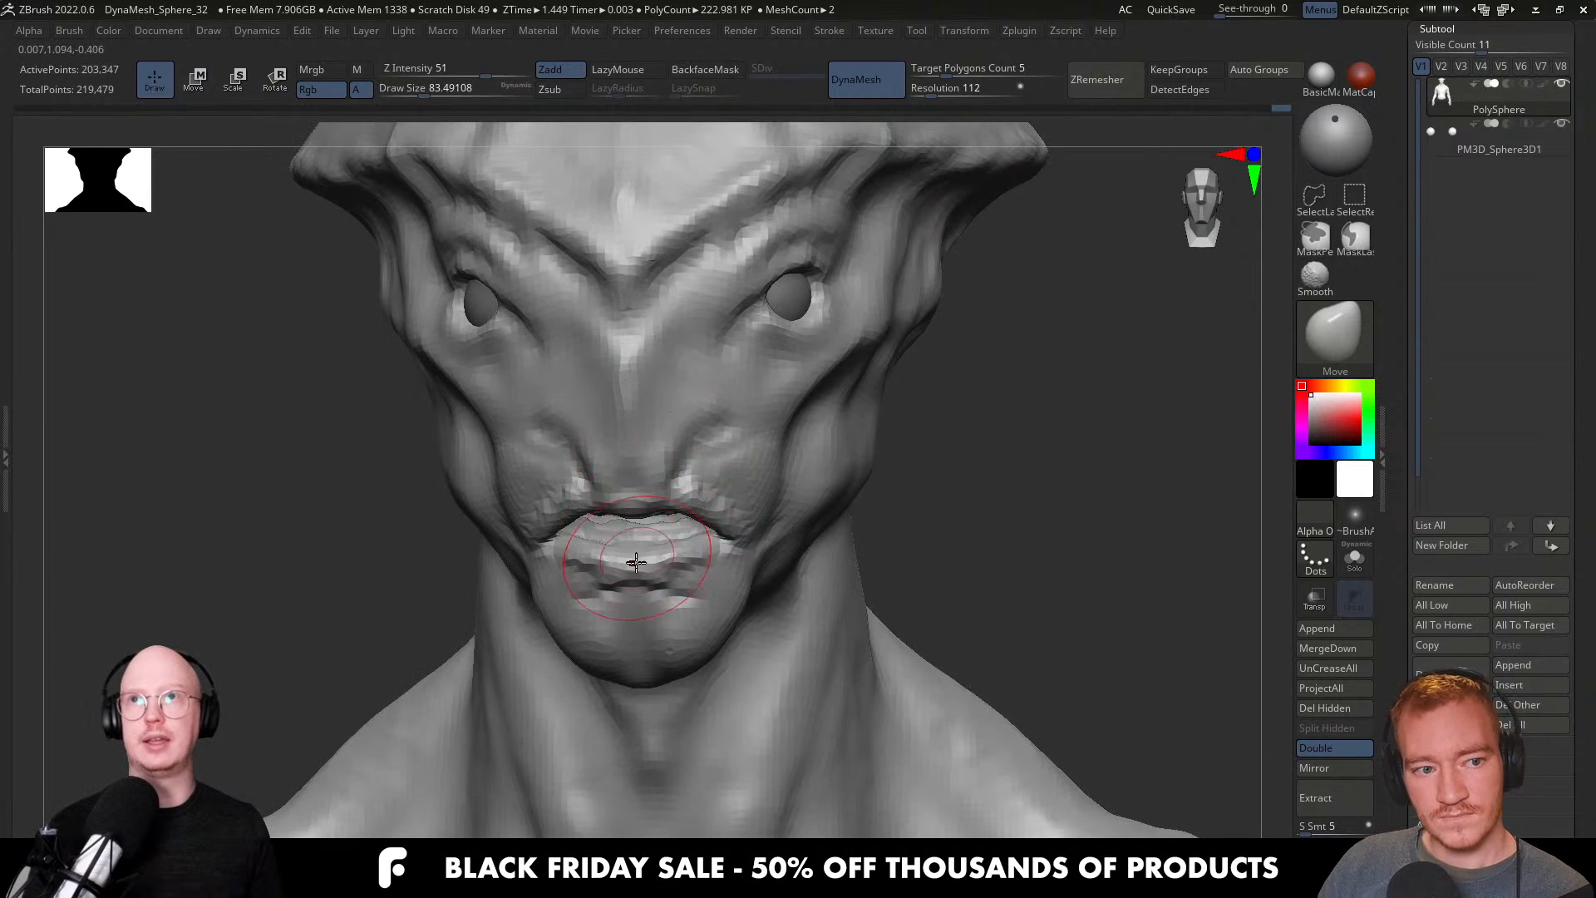
pyautogui.keyDown('shift'); pyautogui.moveTo(670, 499); pyautogui.dragTo(679, 458); pyautogui.keyUp('shift')
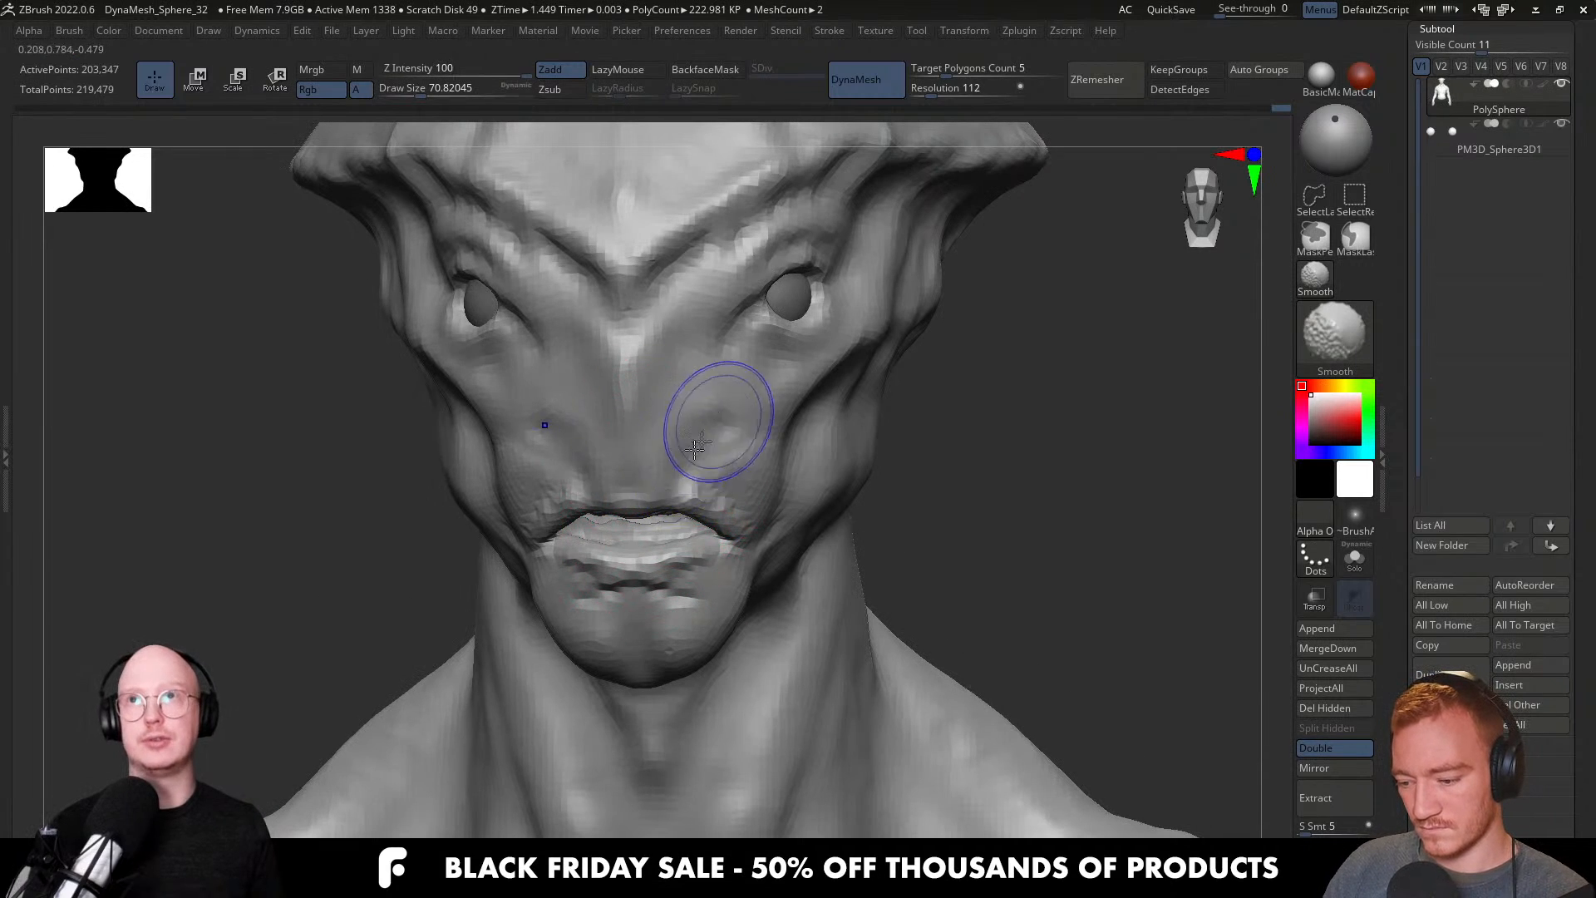
# Build up the face with ClayBuildup at draw size about 37, then re-DynaMesh the bust at resolution 168.
pyautogui.press('b')
pyautogui.press('c')
pyautogui.press('b')
pyautogui.moveTo(714, 457)
pyautogui.mouseDown(button='right')
pyautogui.moveTo(714, 439)
pyautogui.moveTo(729, 519)
pyautogui.moveTo(847, 490)
pyautogui.mouseUp(button='right')
pyautogui.press(']')
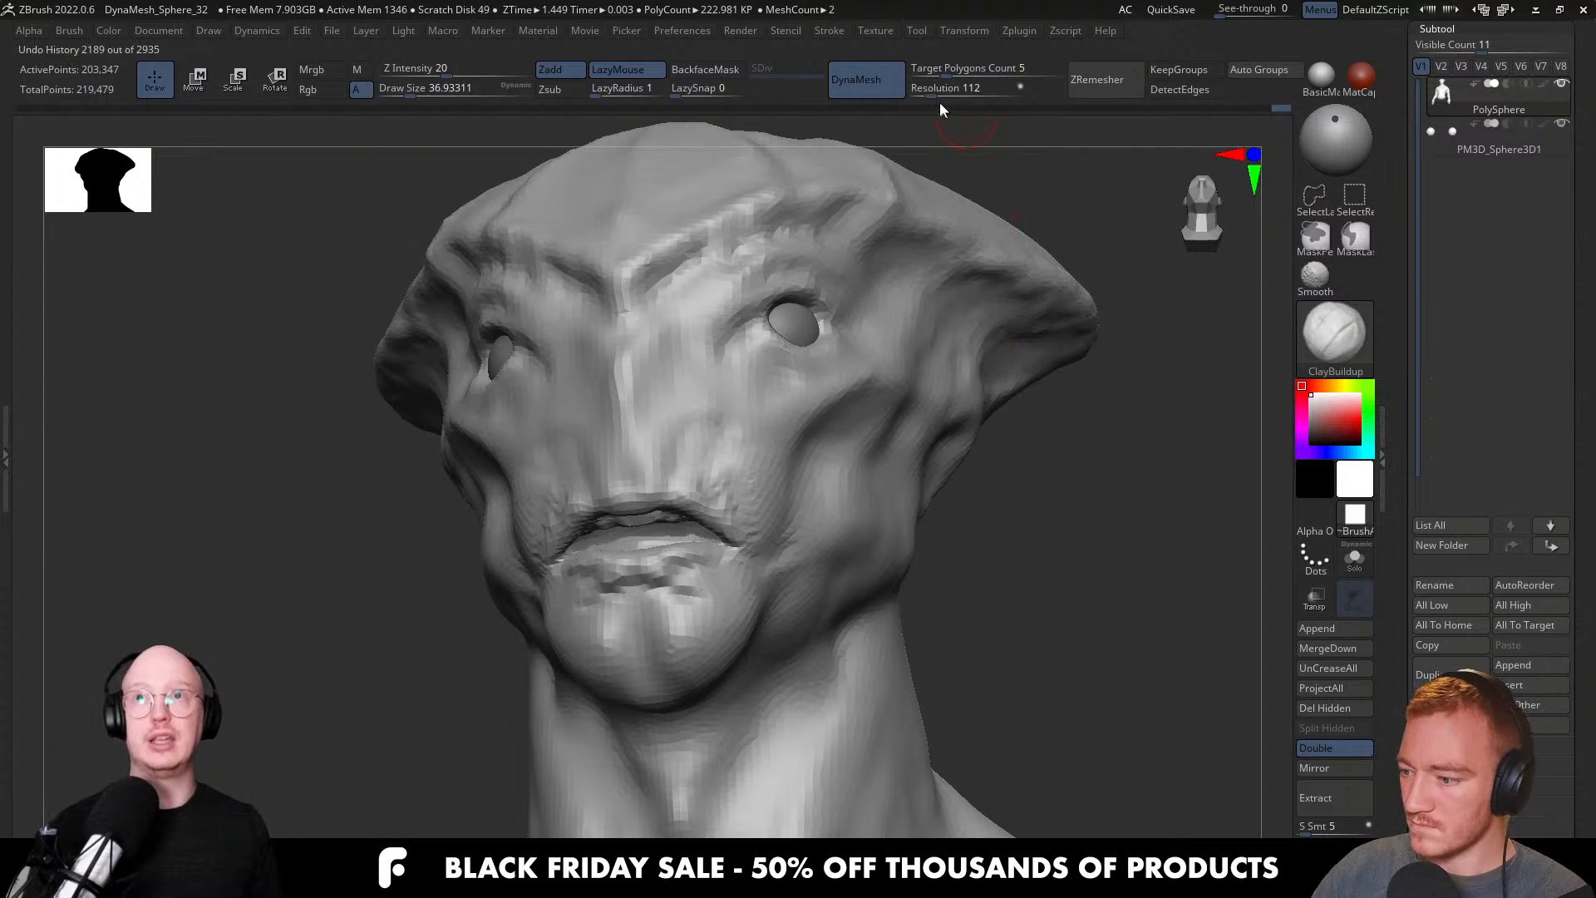
pyautogui.keyDown('ctrl'); pyautogui.moveTo(1129, 446); pyautogui.dragTo(1072, 458); pyautogui.keyUp('ctrl')
pyautogui.moveTo(721, 517)
pyautogui.mouseDown(button='right')
pyautogui.moveTo(749, 603)
pyautogui.moveTo(701, 510)
pyautogui.moveTo(660, 524)
pyautogui.moveTo(670, 481)
pyautogui.moveTo(673, 532)
pyautogui.moveTo(678, 476)
pyautogui.moveTo(823, 463)
pyautogui.moveTo(723, 457)
pyautogui.moveTo(653, 432)
pyautogui.moveTo(652, 416)
pyautogui.mouseUp(button='right')
# Build up the muzzle between the nose and upper lip with ClayBuildup at draw sizes from about 51 to 87.
pyautogui.press('s')
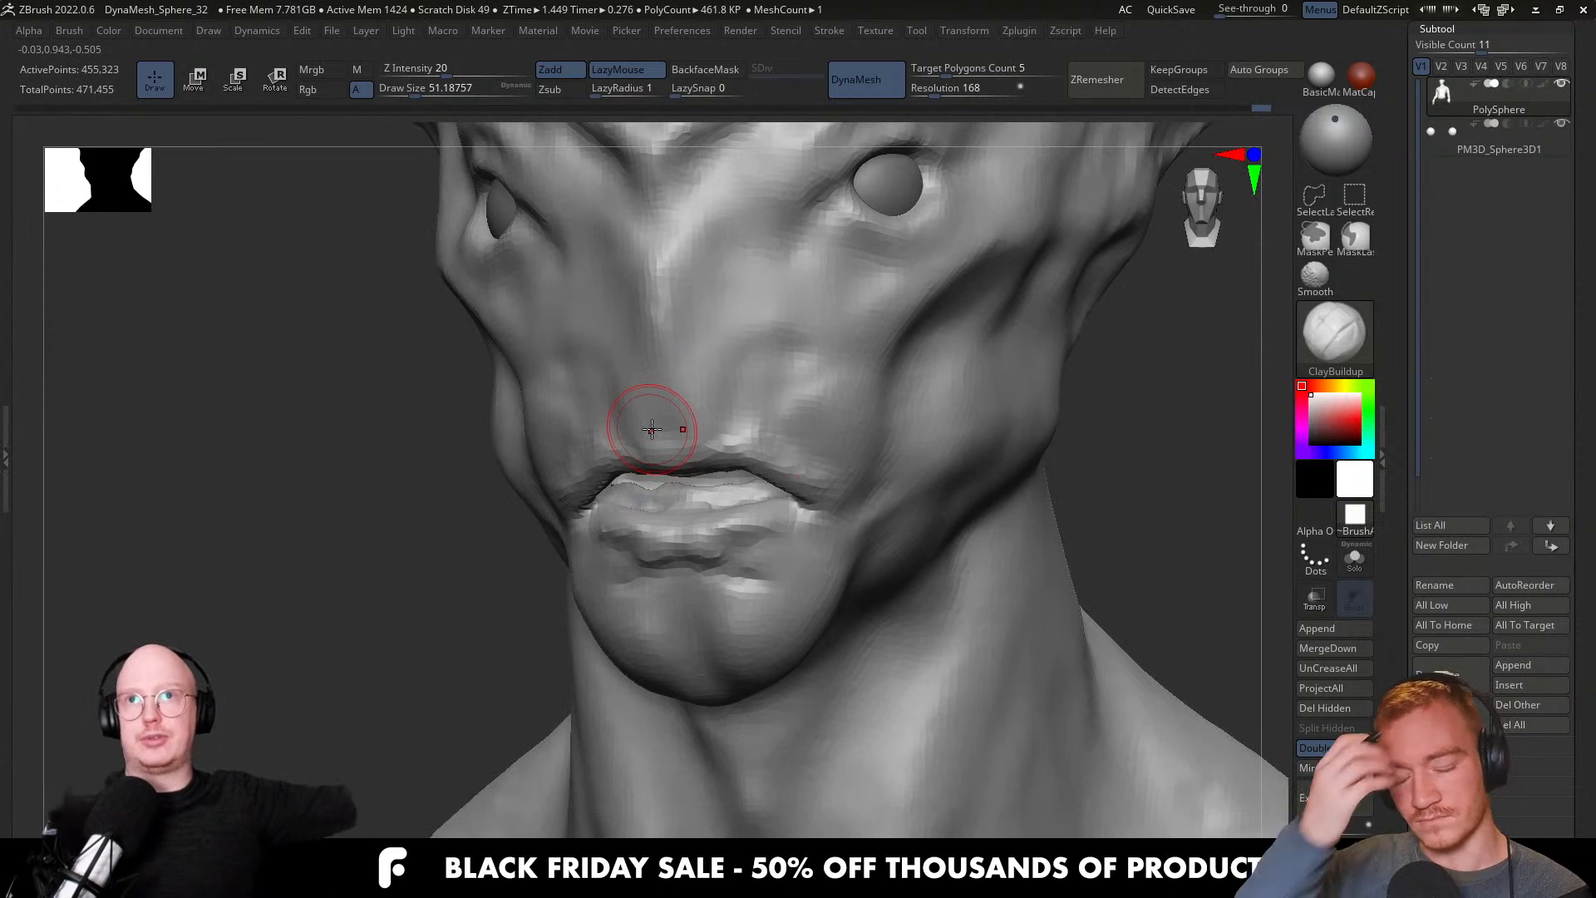
pyautogui.press(']')
pyautogui.press(']')
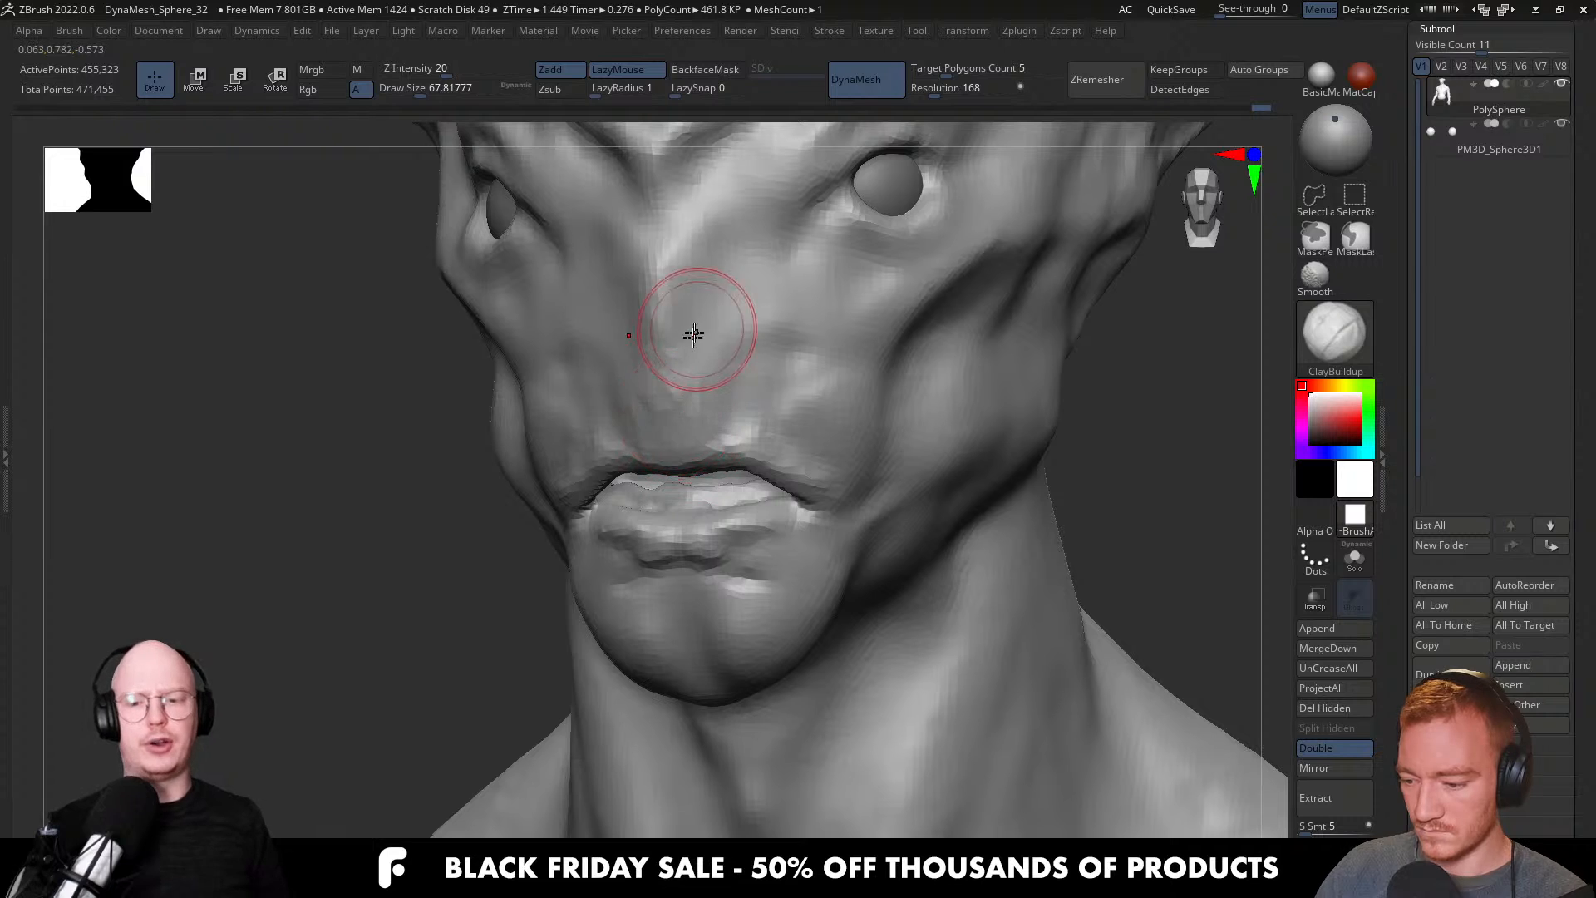
pyautogui.moveTo(730, 257); pyautogui.dragTo(691, 370, button='right')
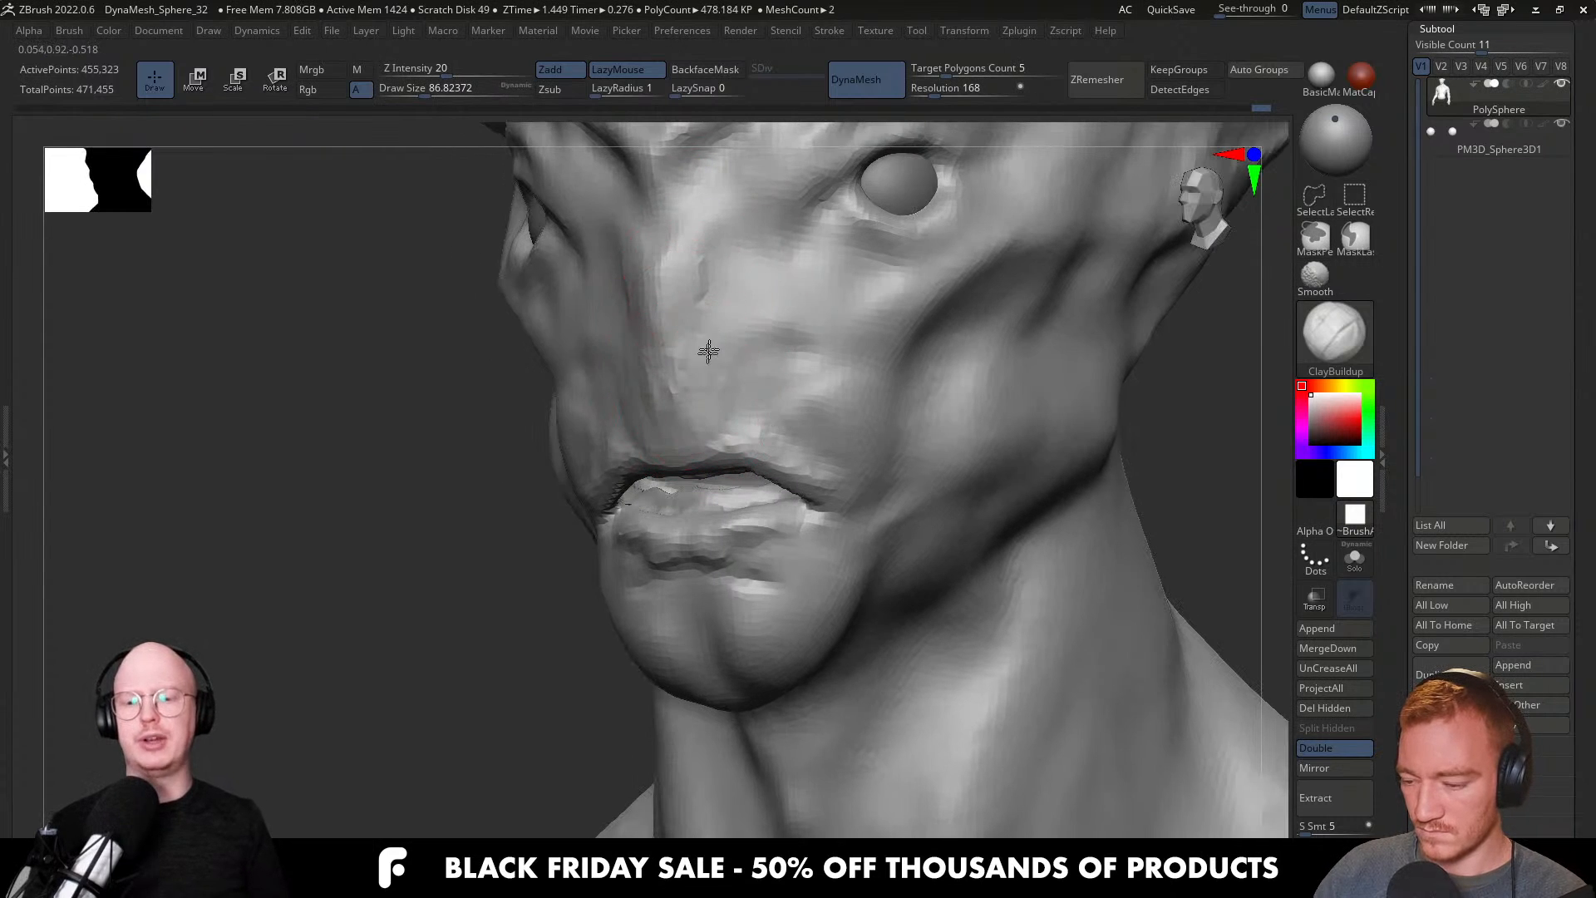
pyautogui.moveTo(692, 253); pyautogui.dragTo(792, 337, button='right')
# Reshape the nose and muzzle profile with the Move brush, reducing the draw size from about 149 to 97.
pyautogui.press('b')
pyautogui.press('m')
pyautogui.press('v')
pyautogui.moveTo(791, 403)
pyautogui.mouseDown(button='right')
pyautogui.moveTo(737, 409)
pyautogui.moveTo(724, 385)
pyautogui.moveTo(654, 432)
pyautogui.mouseUp(button='right')
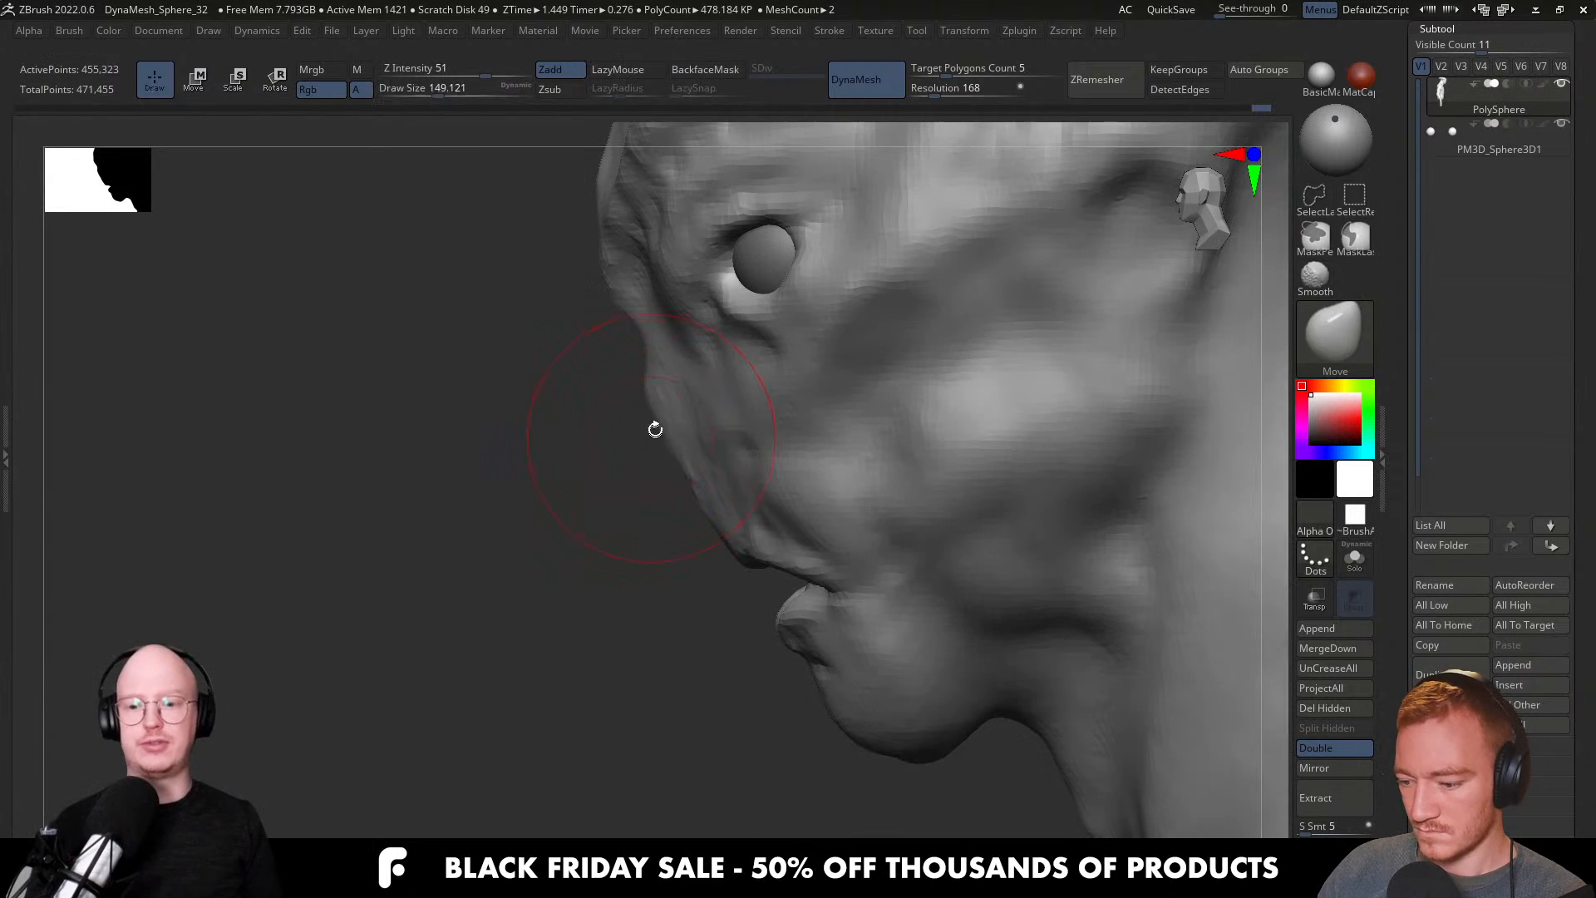
pyautogui.moveTo(751, 506)
pyautogui.mouseDown(button='right')
pyautogui.moveTo(815, 416)
pyautogui.moveTo(894, 385)
pyautogui.moveTo(730, 495)
pyautogui.moveTo(737, 466)
pyautogui.moveTo(798, 424)
pyautogui.moveTo(781, 474)
pyautogui.moveTo(730, 458)
pyautogui.moveTo(712, 499)
pyautogui.moveTo(732, 471)
pyautogui.moveTo(695, 414)
pyautogui.mouseUp(button='right')
pyautogui.press('[')
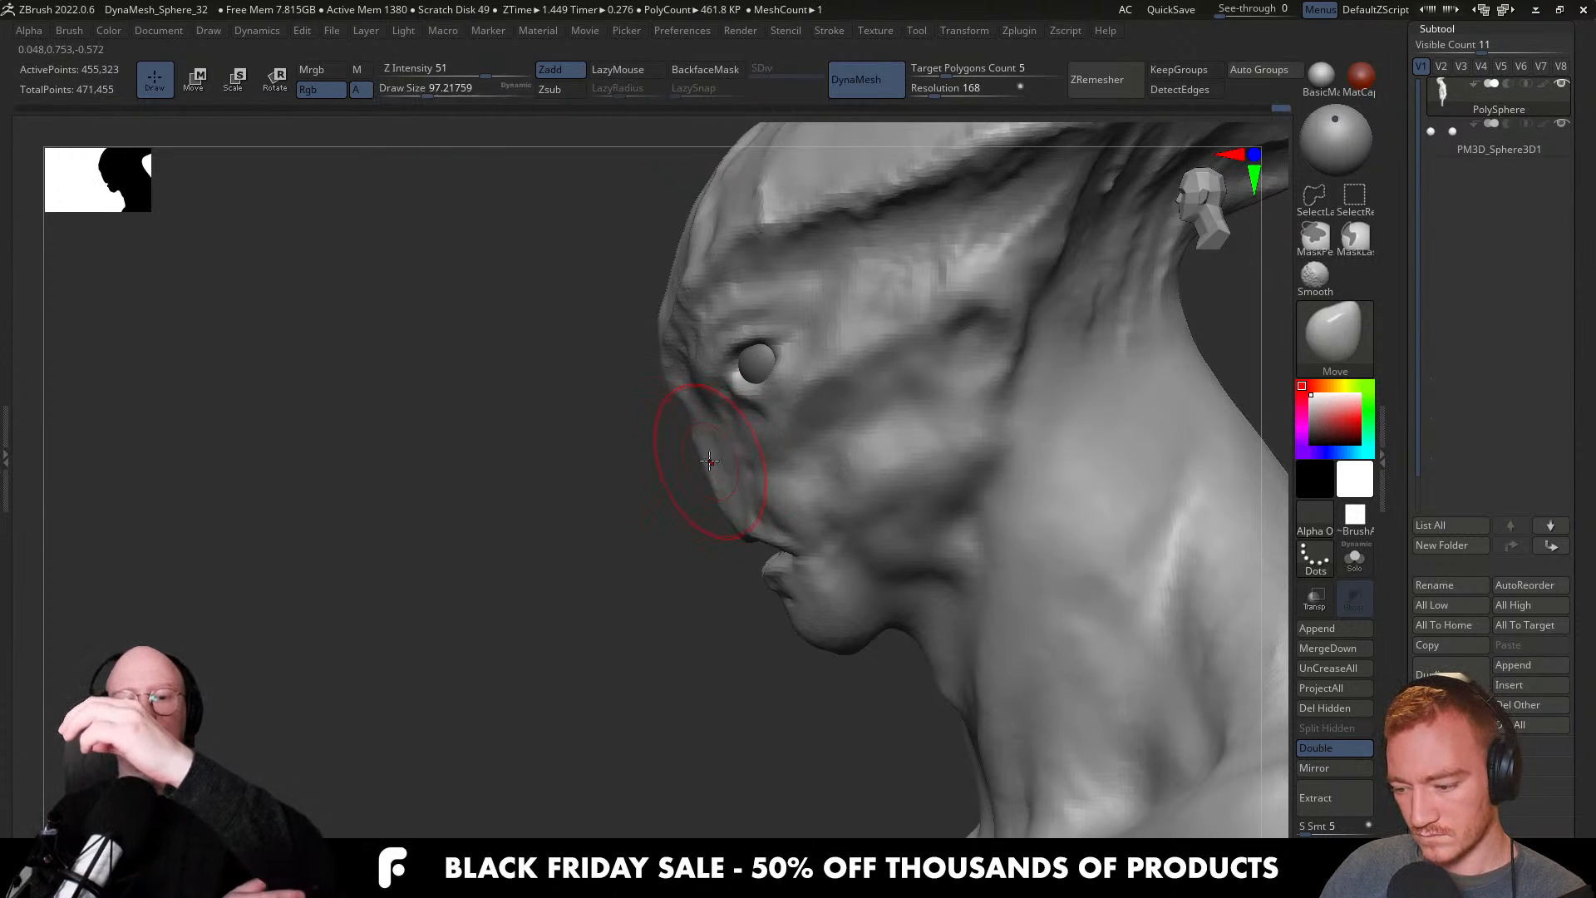
pyautogui.moveTo(650, 389); pyautogui.dragTo(948, 397, button='right')
pyautogui.press('s')
pyautogui.moveTo(845, 391); pyautogui.dragTo(856, 392)
pyautogui.moveTo(862, 286)
pyautogui.mouseDown(button='right')
pyautogui.moveTo(886, 374)
pyautogui.moveTo(840, 448)
pyautogui.moveTo(854, 511)
pyautogui.mouseUp(button='right')
pyautogui.press('s')
pyautogui.moveTo(854, 512); pyautogui.dragTo(836, 511)
pyautogui.moveTo(835, 511)
pyautogui.mouseDown(button='right')
pyautogui.moveTo(636, 499)
pyautogui.moveTo(690, 499)
pyautogui.mouseUp(button='right')
# Build up the sides of the nose bridge with ClayBuildup at draw size about 37.
pyautogui.moveTo(873, 473)
pyautogui.keyDown('ctrl'); pyautogui.mouseDown(button='right')
pyautogui.moveTo(915, 517)
pyautogui.moveTo(856, 520)
pyautogui.moveTo(901, 449)
pyautogui.moveTo(897, 534)
pyautogui.moveTo(936, 510)
pyautogui.moveTo(842, 582)
pyautogui.moveTo(888, 600)
pyautogui.moveTo(867, 564)
pyautogui.mouseUp(button='right'); pyautogui.keyUp('ctrl')
pyautogui.press('b')
pyautogui.press('c')
pyautogui.press('b')
pyautogui.press('[')
pyautogui.press('[')
pyautogui.press('[')
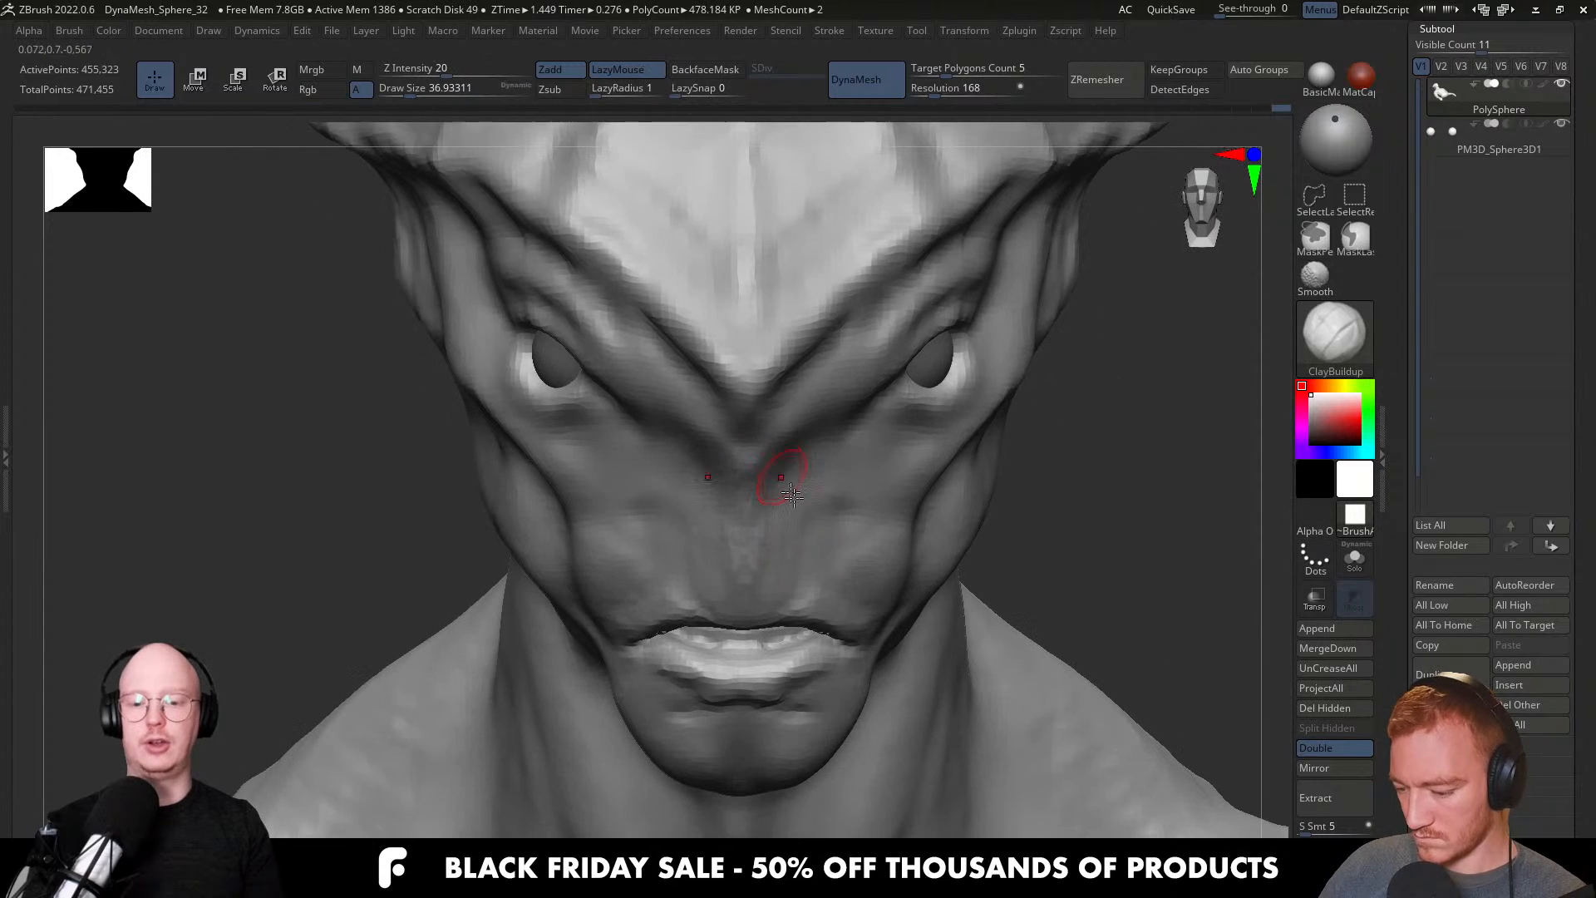
# Adjust the cheeks beside the upper lip with the Move brush, starting at draw size about 56.
pyautogui.press('b')
pyautogui.press('m')
pyautogui.press('v')
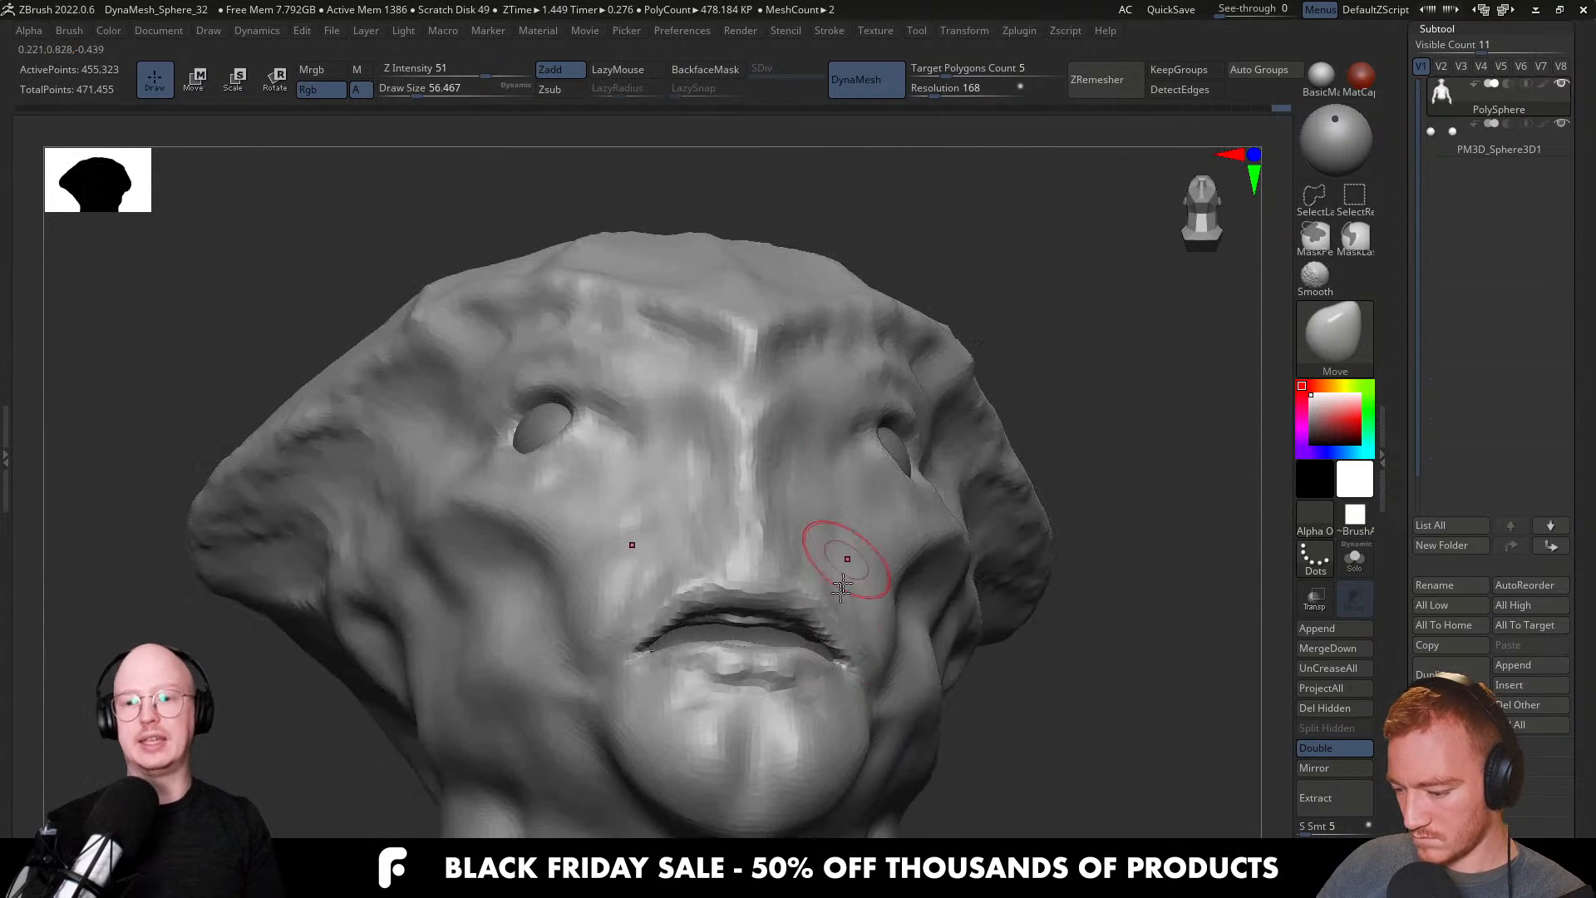
pyautogui.press(']')
pyautogui.press(']')
pyautogui.press(']')
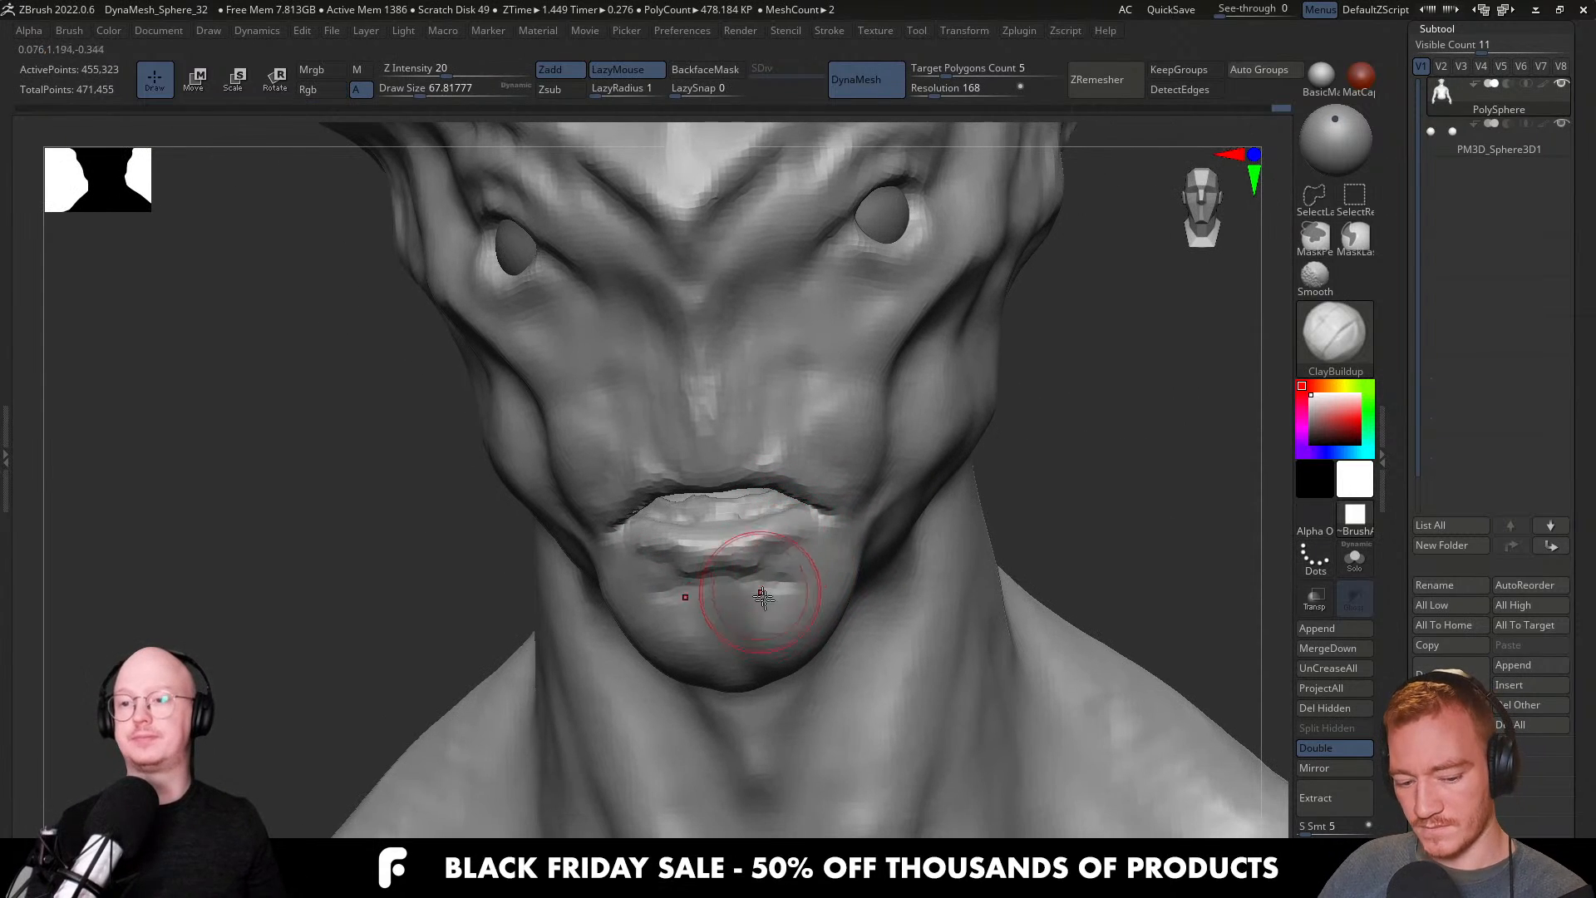
# Carve the centre of the chin with DamStandard at draw size about 33 and smooth the area below the lower lip.
pyautogui.press('b')
pyautogui.press('d')
pyautogui.press('s')
pyautogui.press('[')
pyautogui.press('[')
pyautogui.press('[')
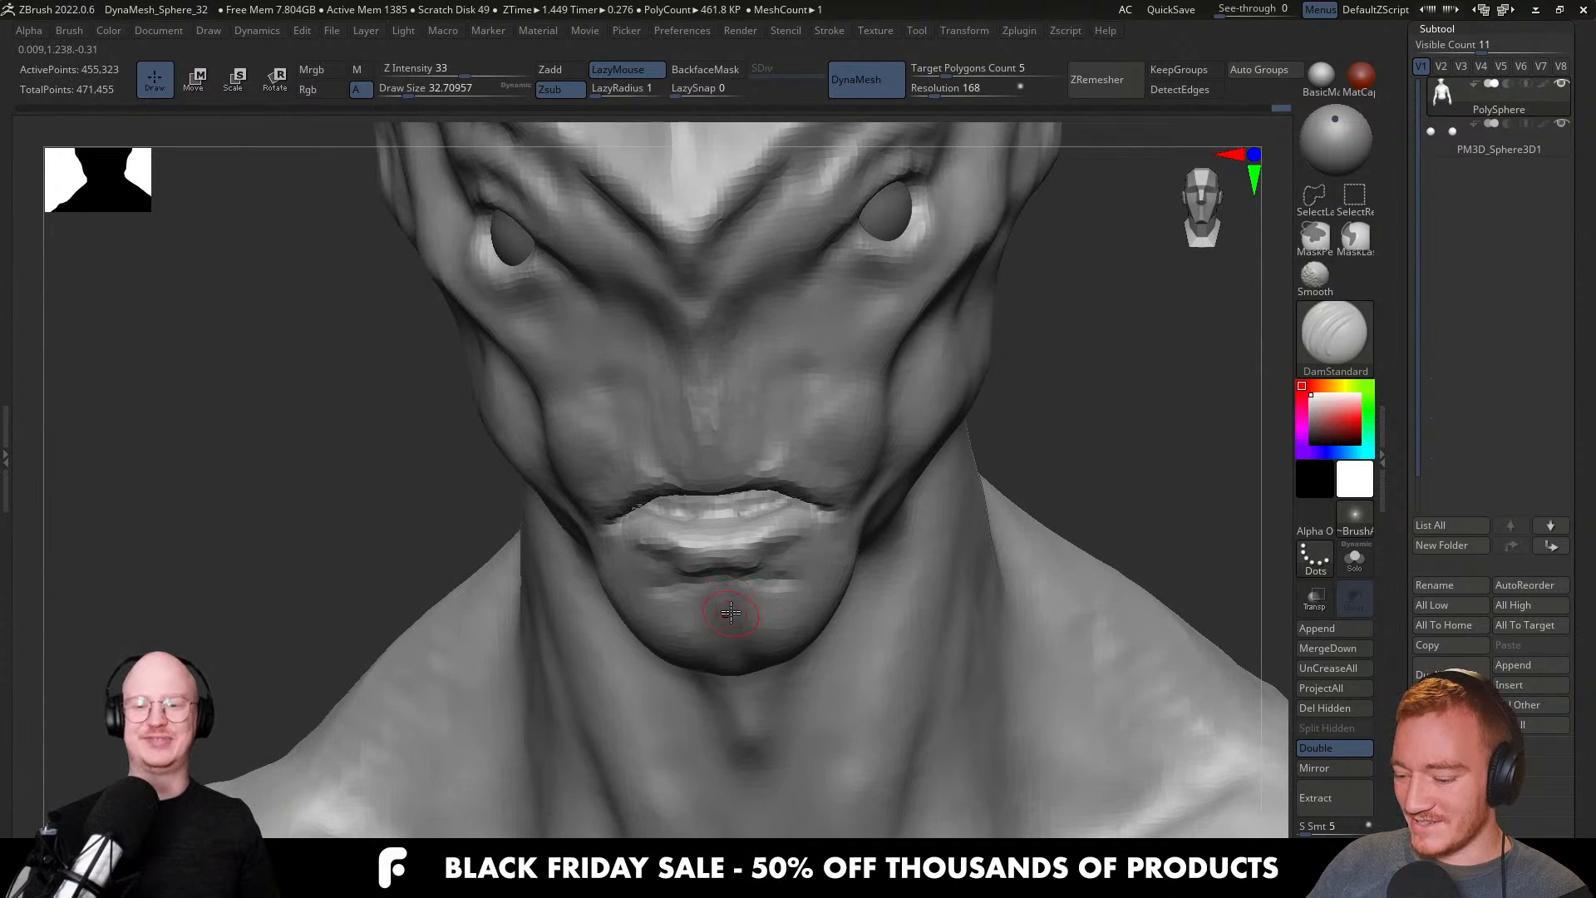
pyautogui.moveTo(731, 613); pyautogui.dragTo(728, 575, button='right')
pyautogui.keyDown('shift'); pyautogui.moveTo(746, 576); pyautogui.dragTo(833, 601); pyautogui.keyUp('shift')
# Build up the chin below the lower lip with ClayBuildup at draw size about 74.
pyautogui.moveTo(833, 615)
pyautogui.mouseDown(button='right')
pyautogui.moveTo(798, 641)
pyautogui.moveTo(768, 625)
pyautogui.mouseUp(button='right')
pyautogui.press('b')
pyautogui.press('c')
pyautogui.press('b')
pyautogui.press('s')
pyautogui.moveTo(746, 624); pyautogui.dragTo(748, 605)
pyautogui.keyDown('shift'); pyautogui.moveTo(769, 649); pyautogui.dragTo(755, 600, button='right'); pyautogui.keyUp('shift')
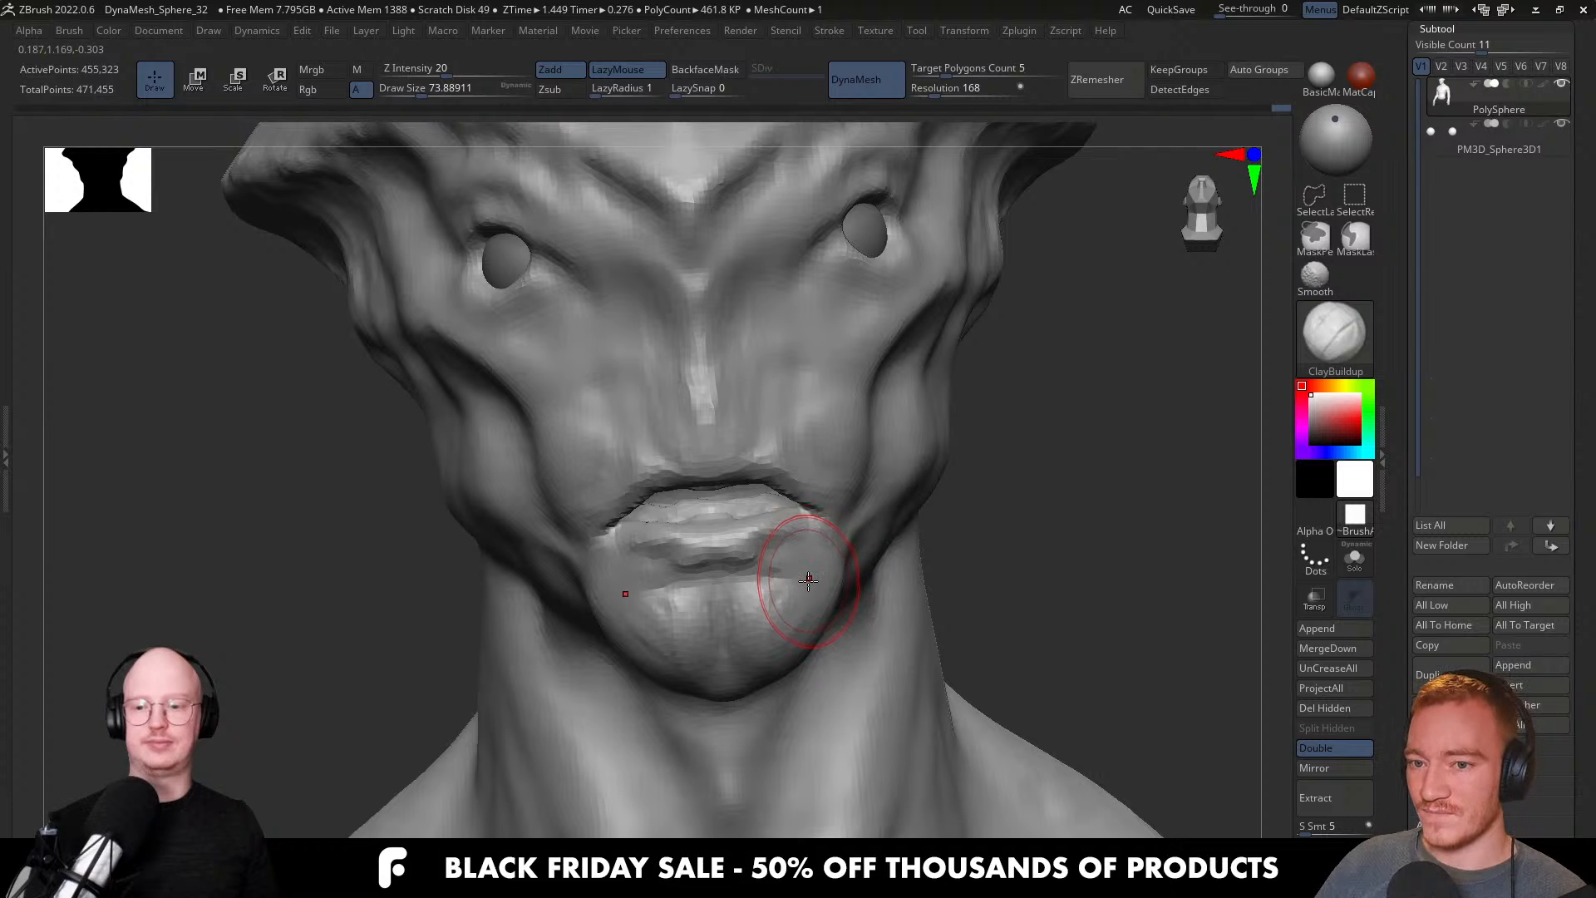
# Build up the jawline and the underside of the chin with ClayBuildup at draw size about 101.
pyautogui.moveTo(765, 606)
pyautogui.mouseDown(button='right')
pyautogui.moveTo(781, 641)
pyautogui.moveTo(744, 628)
pyautogui.moveTo(811, 642)
pyautogui.mouseUp(button='right')
pyautogui.press(']')
pyautogui.press('s')
pyautogui.moveTo(836, 627); pyautogui.dragTo(843, 627)
pyautogui.moveTo(843, 625)
pyautogui.mouseDown(button='right')
pyautogui.moveTo(812, 498)
pyautogui.moveTo(879, 473)
pyautogui.moveTo(866, 477)
pyautogui.mouseUp(button='right')
pyautogui.moveTo(832, 420)
pyautogui.mouseDown(button='right')
pyautogui.moveTo(827, 466)
pyautogui.moveTo(776, 422)
pyautogui.mouseUp(button='right')
pyautogui.moveTo(768, 477)
pyautogui.mouseDown(button='right')
pyautogui.moveTo(830, 517)
pyautogui.moveTo(920, 416)
pyautogui.moveTo(827, 463)
pyautogui.moveTo(821, 438)
pyautogui.moveTo(811, 473)
pyautogui.moveTo(819, 431)
pyautogui.mouseUp(button='right')
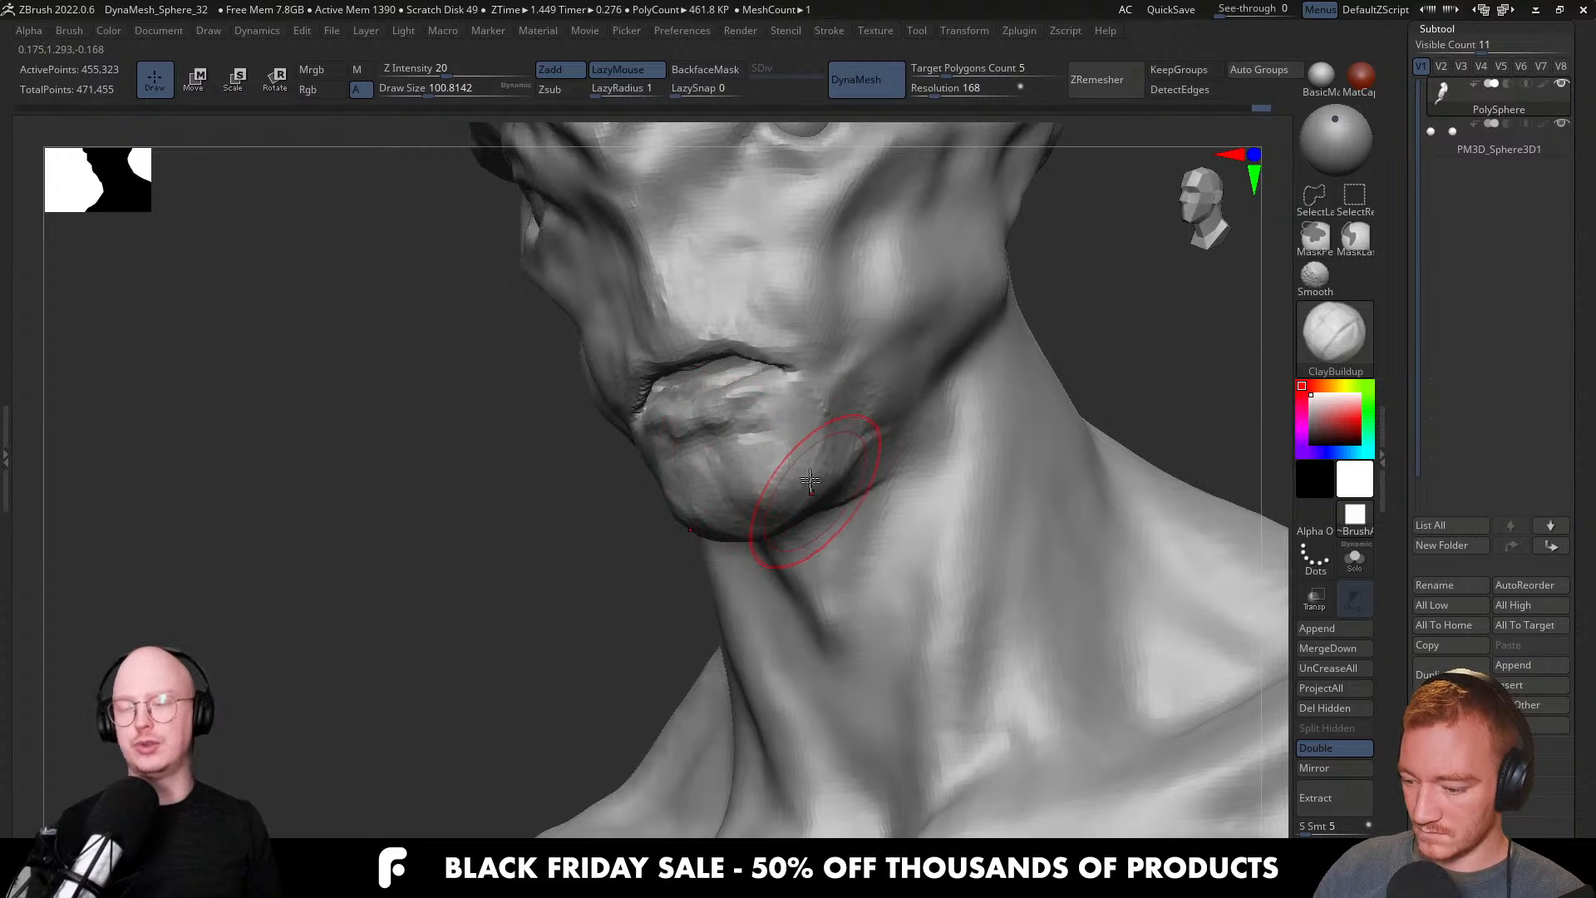
pyautogui.moveTo(802, 463); pyautogui.dragTo(790, 399, button='right')
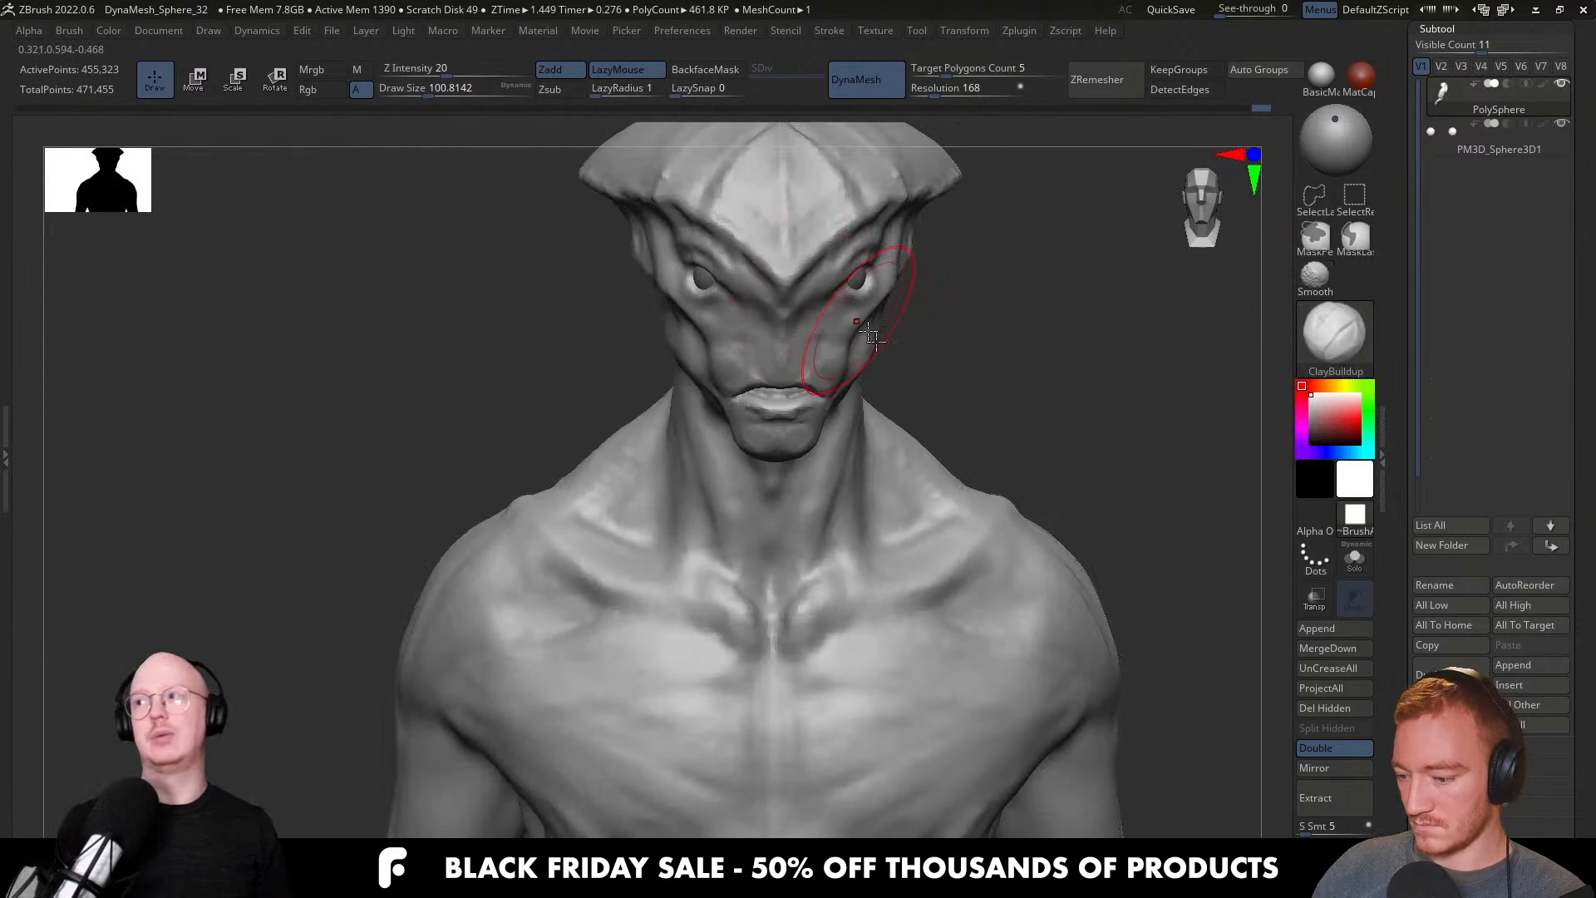
pyautogui.moveTo(869, 334); pyautogui.dragTo(783, 569, button='right')
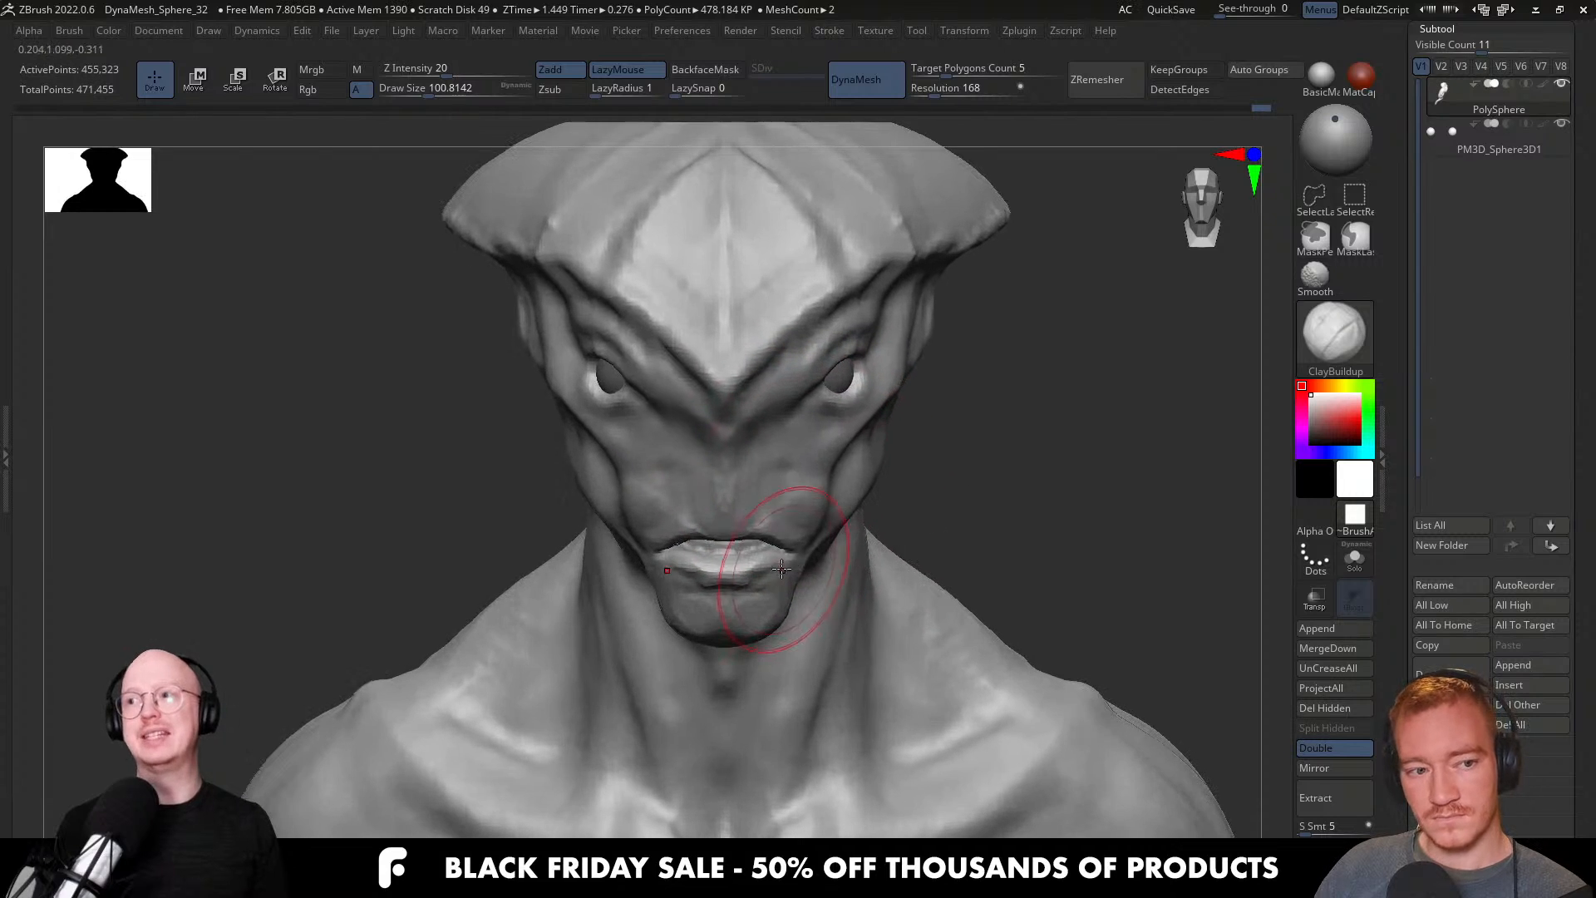
# Carve slanted nostril slits on both sides of the nose bridge with DamStandard at draw size about 13.
pyautogui.press('b')
pyautogui.press('d')
pyautogui.press('s')
pyautogui.keyDown('alt'); pyautogui.moveTo(722, 488); pyautogui.dragTo(734, 558, button='right'); pyautogui.keyUp('alt')
pyautogui.press('s')
pyautogui.moveTo(732, 522); pyautogui.dragTo(703, 522)
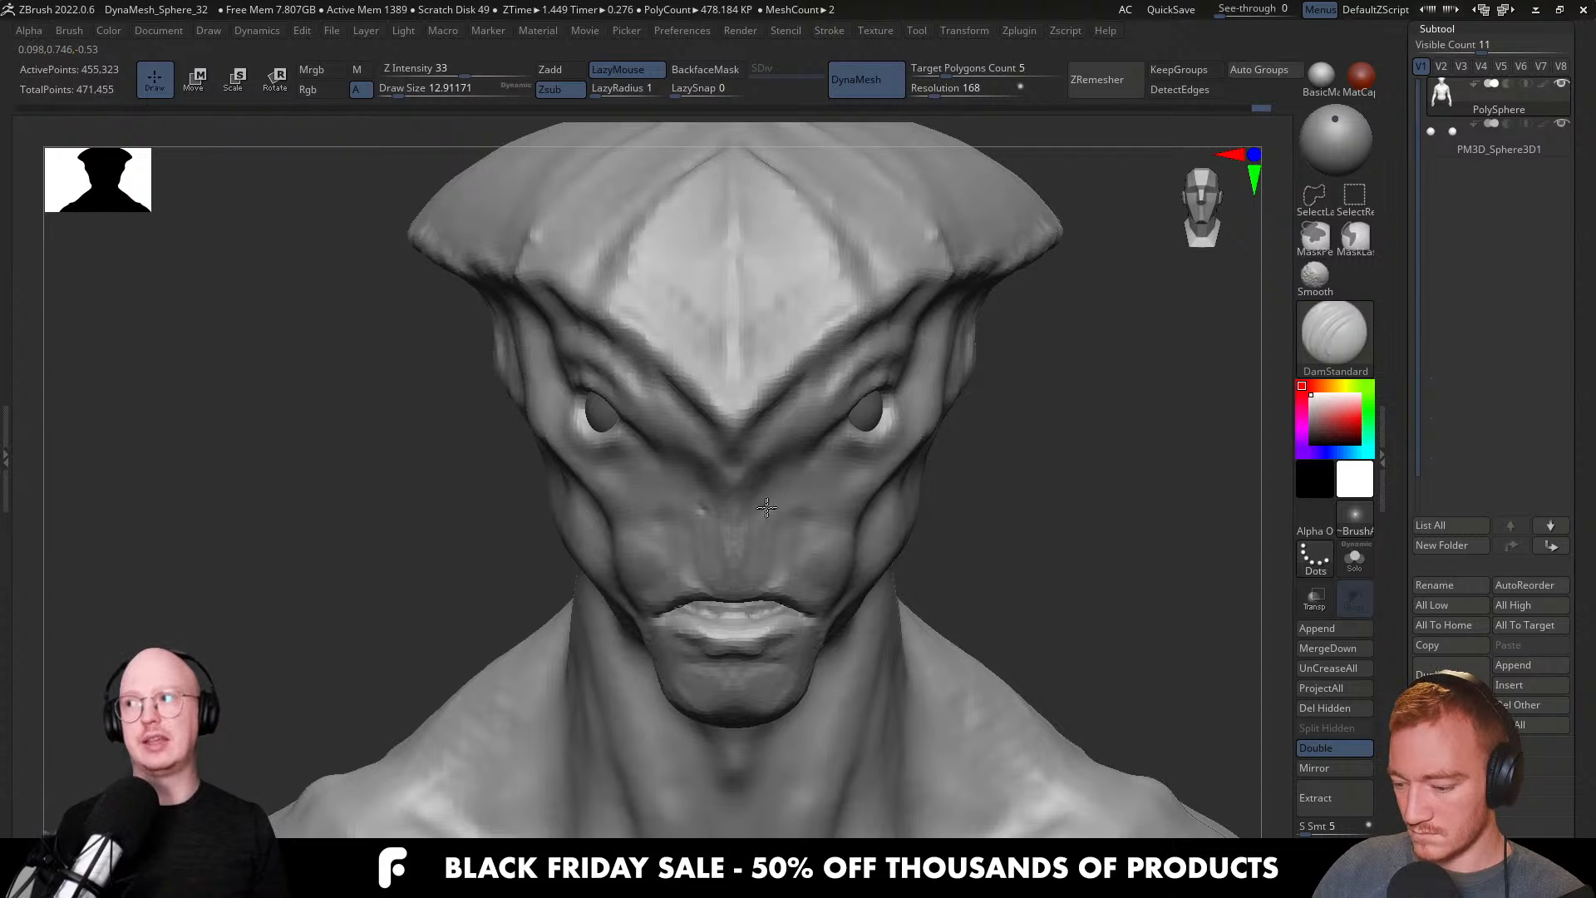
pyautogui.moveTo(775, 496); pyautogui.dragTo(783, 493, button='right')
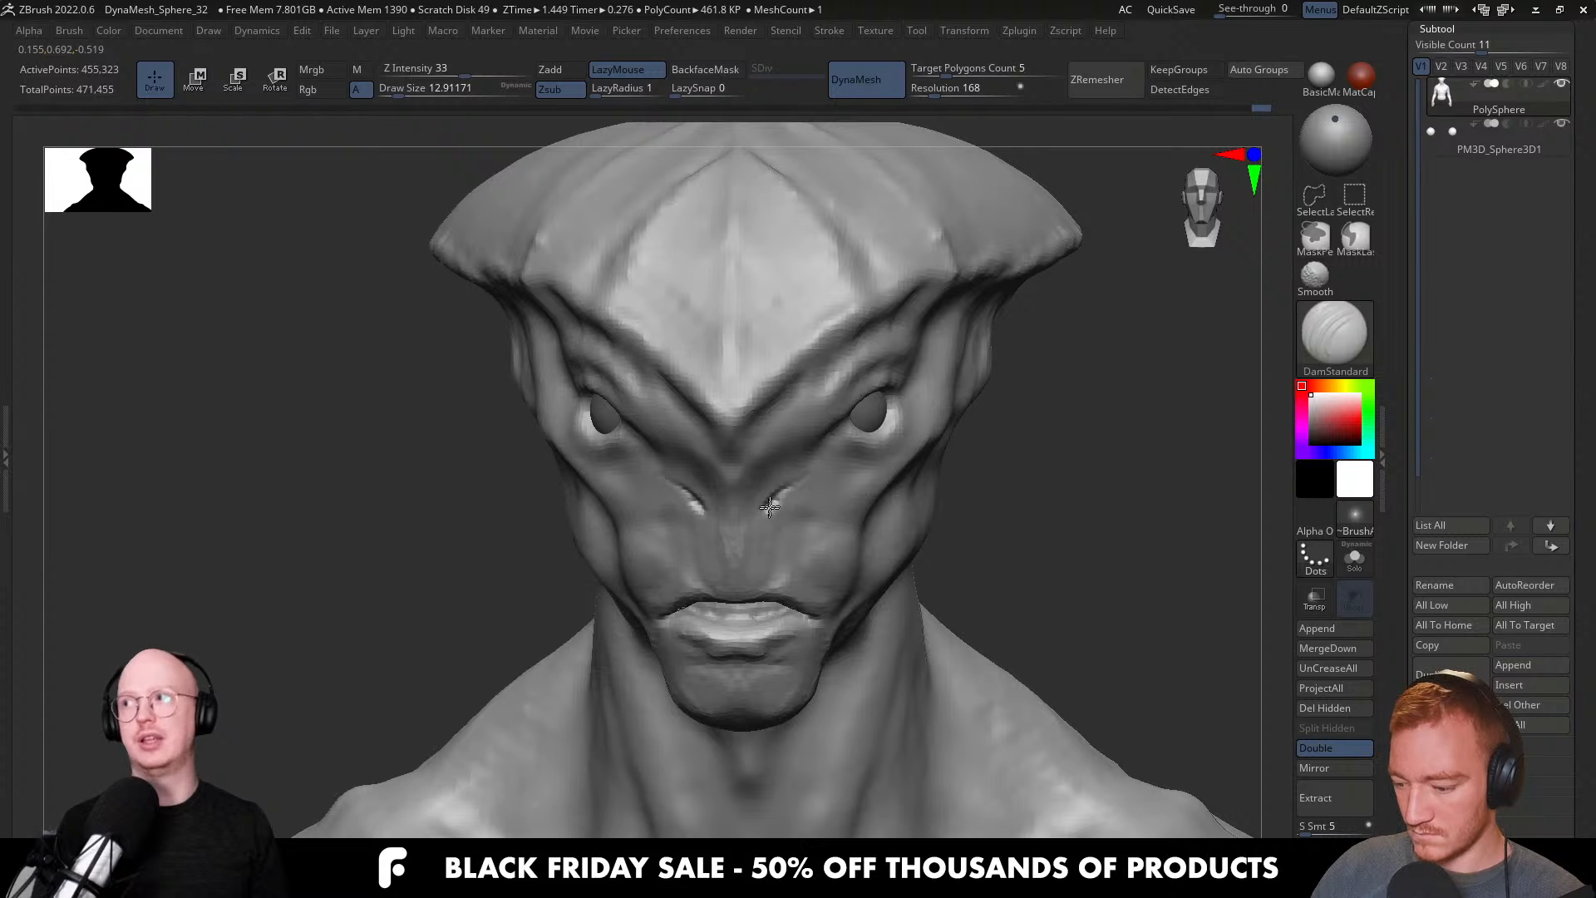
pyautogui.moveTo(845, 451); pyautogui.dragTo(763, 473, button='right')
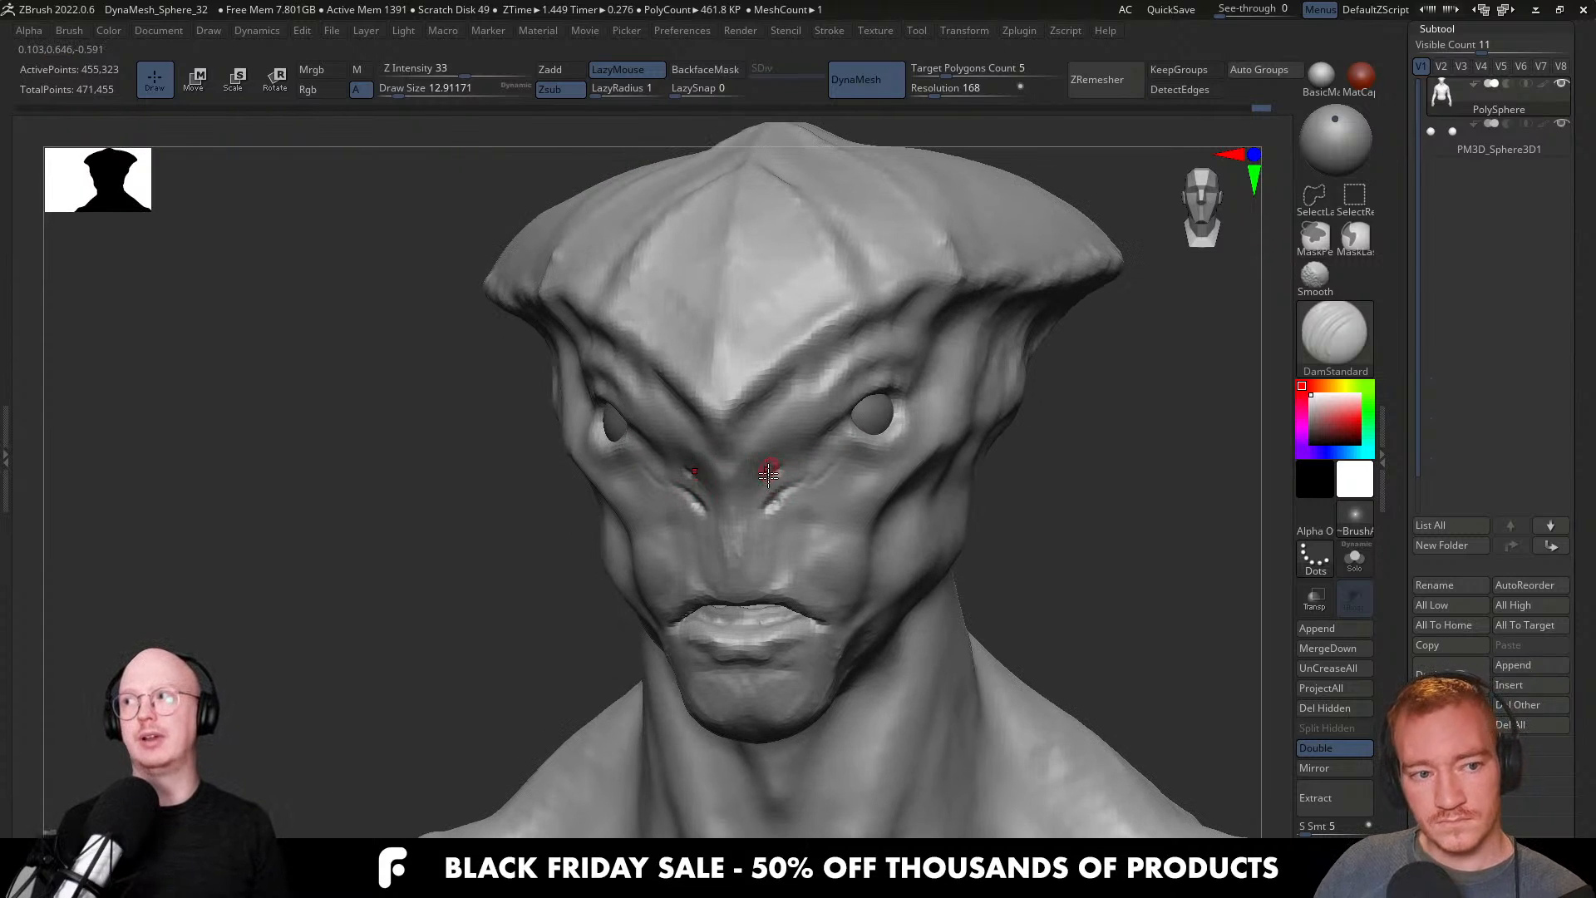
pyautogui.moveTo(763, 478); pyautogui.dragTo(798, 470, button='right')
pyautogui.keyDown('alt'); pyautogui.moveTo(806, 453); pyautogui.dragTo(726, 538, button='right'); pyautogui.keyUp('alt')
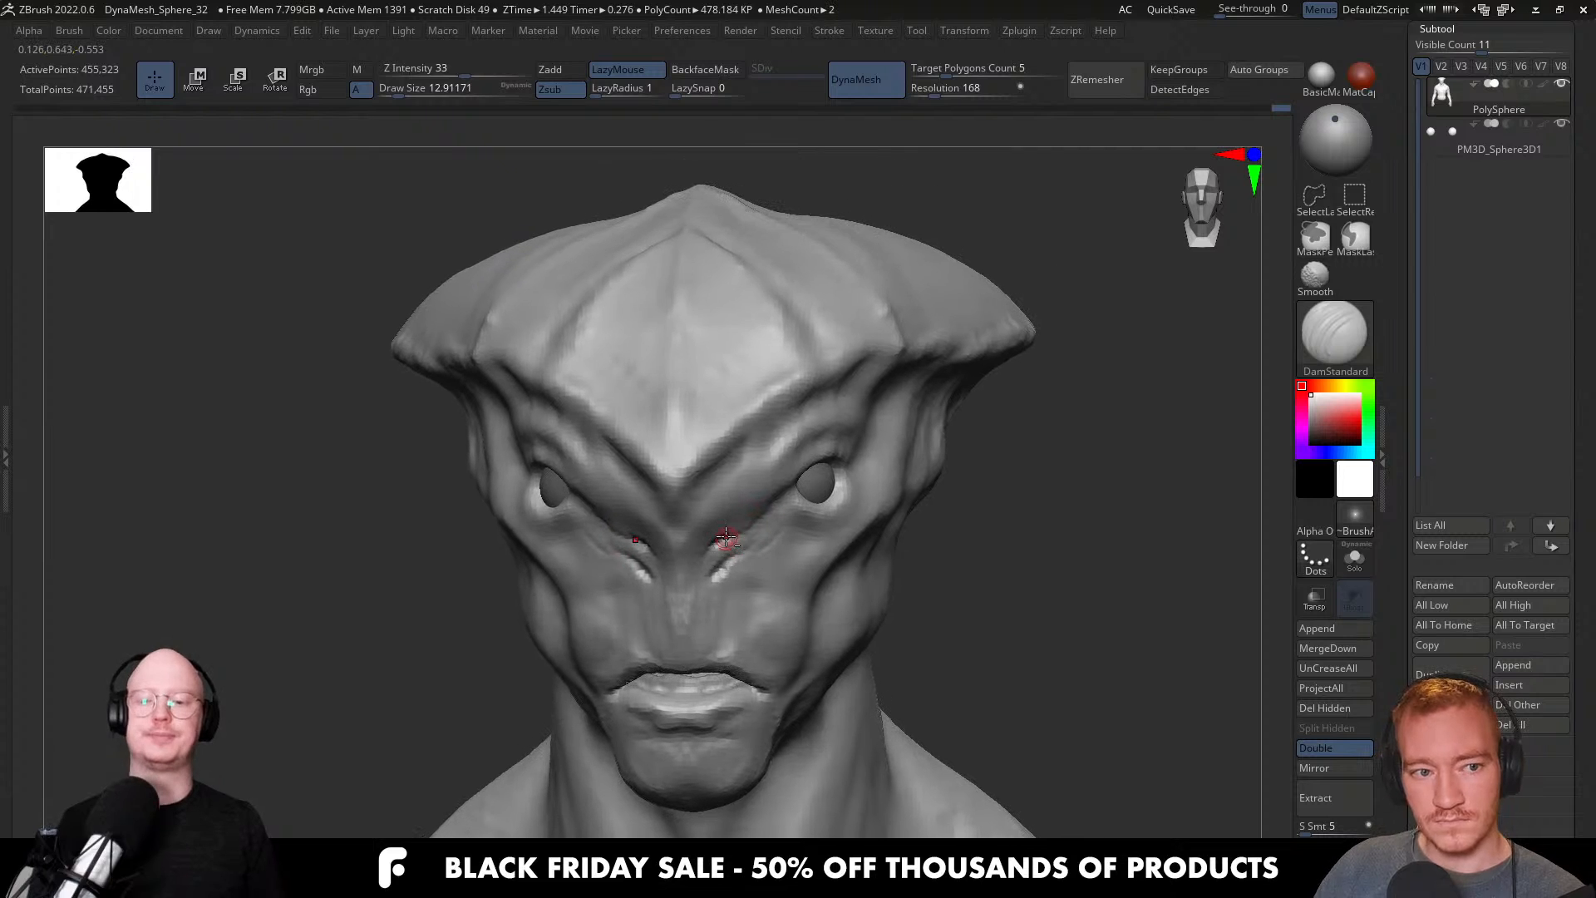
# Carve upper eyelid creases running from the inner eye corners with DamStandard at draw size about 23.
pyautogui.moveTo(848, 499)
pyautogui.mouseDown(button='right')
pyautogui.moveTo(706, 520)
pyautogui.moveTo(748, 573)
pyautogui.mouseUp(button='right')
pyautogui.moveTo(748, 573)
pyautogui.mouseDown(button='right')
pyautogui.moveTo(840, 461)
pyautogui.moveTo(790, 461)
pyautogui.moveTo(898, 431)
pyautogui.mouseUp(button='right')
pyautogui.press(']')
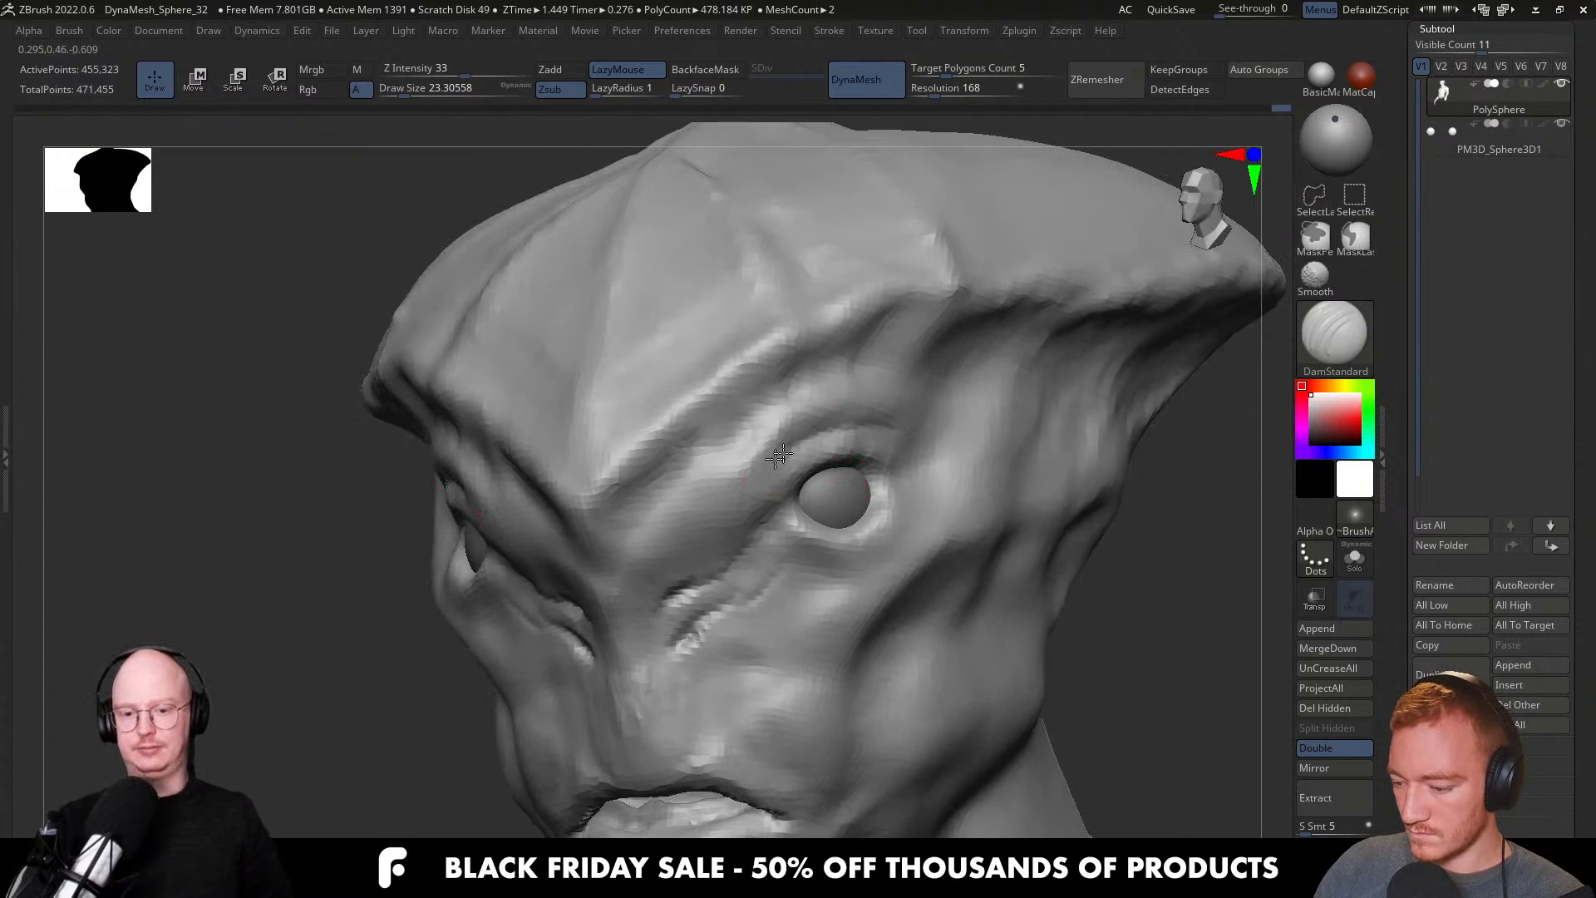
pyautogui.moveTo(771, 489)
pyautogui.mouseDown(button='right')
pyautogui.moveTo(770, 515)
pyautogui.moveTo(802, 476)
pyautogui.moveTo(856, 464)
pyautogui.moveTo(796, 498)
pyautogui.moveTo(807, 472)
pyautogui.mouseUp(button='right')
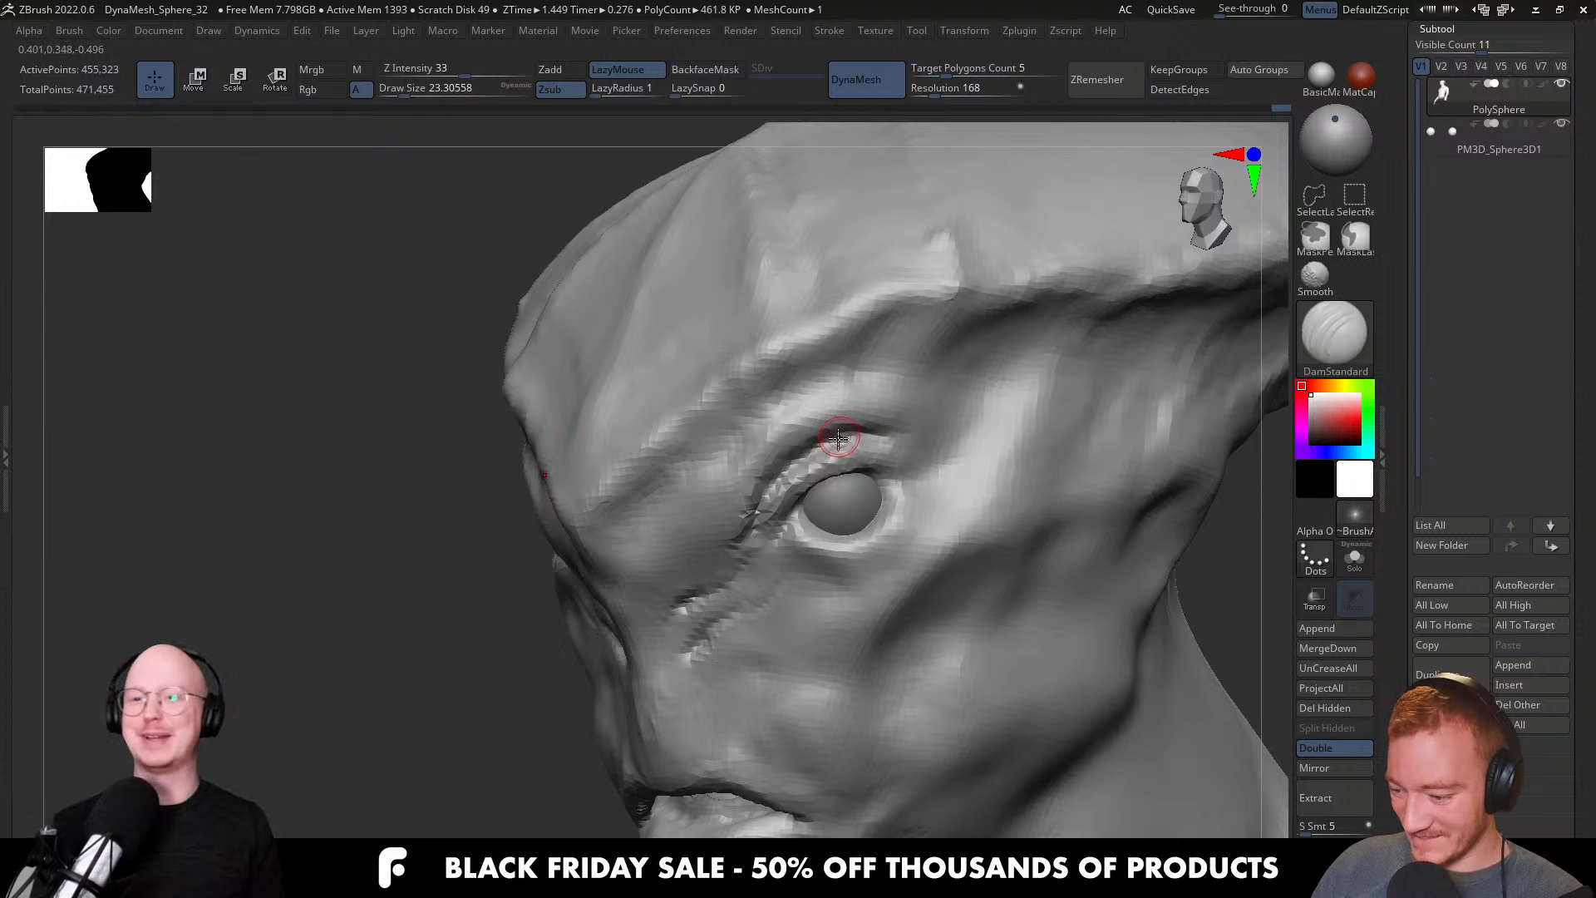
pyautogui.moveTo(896, 453)
pyautogui.mouseDown(button='right')
pyautogui.moveTo(955, 449)
pyautogui.moveTo(926, 502)
pyautogui.moveTo(871, 513)
pyautogui.moveTo(878, 529)
pyautogui.moveTo(936, 472)
pyautogui.mouseUp(button='right')
# Adjust the eyelids around the eyeballs with the Move Topological brush at draw size about 37.
pyautogui.press('b')
pyautogui.press('m')
pyautogui.press('t')
pyautogui.moveTo(887, 521); pyautogui.dragTo(853, 550, button='right')
pyautogui.press('s')
pyautogui.moveTo(852, 552); pyautogui.dragTo(857, 555)
pyautogui.moveTo(855, 557); pyautogui.dragTo(847, 568, button='right')
pyautogui.moveTo(856, 509); pyautogui.dragTo(820, 571, button='right')
pyautogui.press('ctrl')
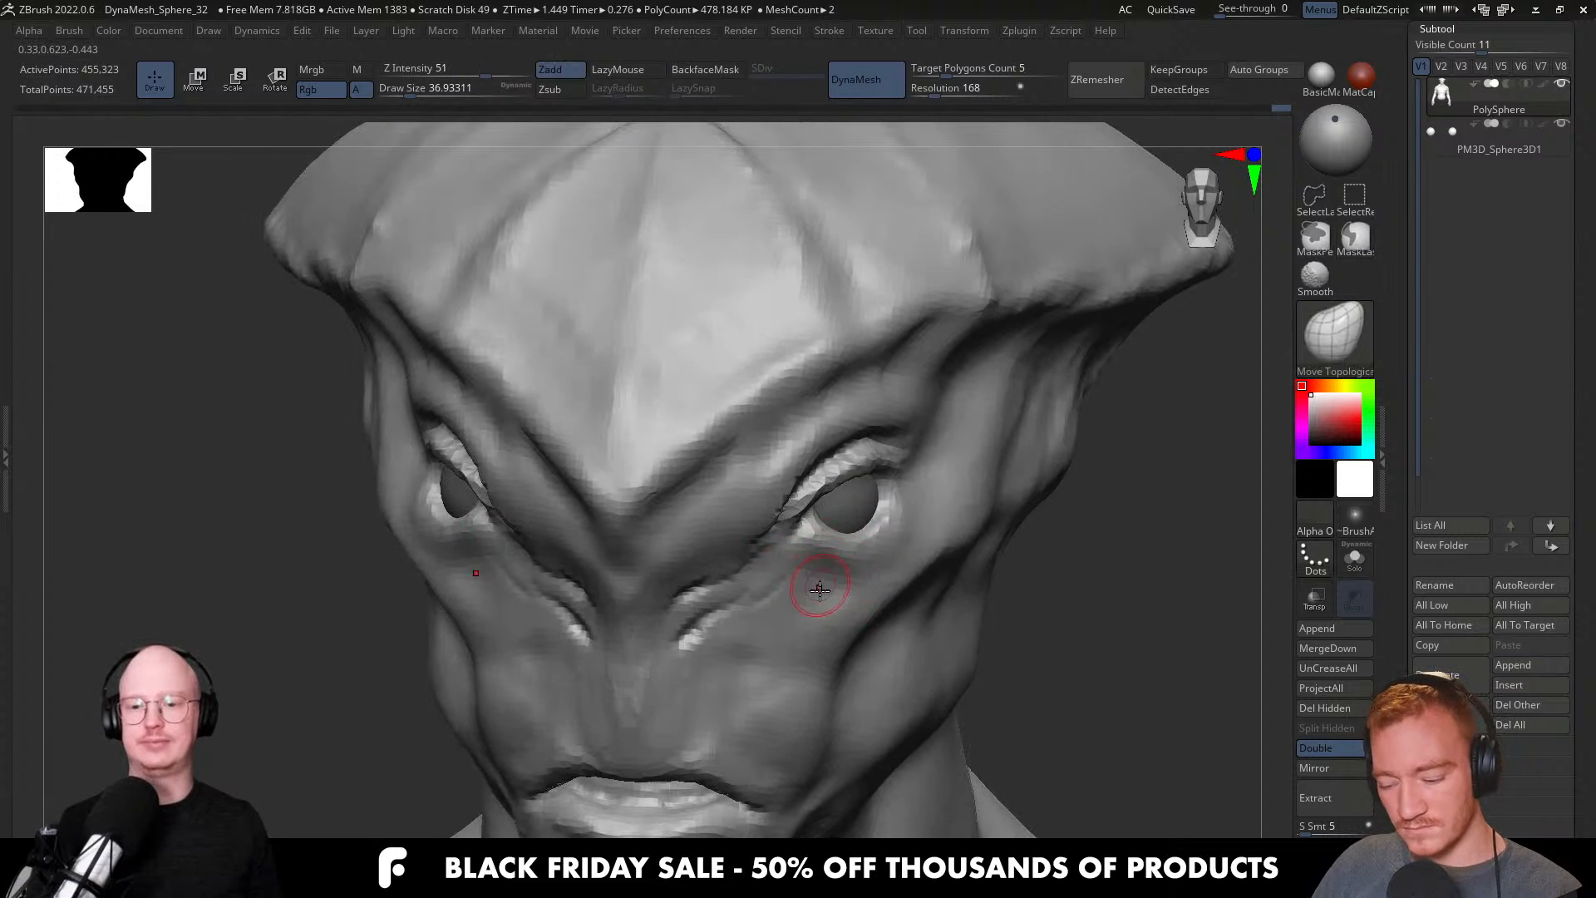
# Carve creases beneath the lower eyelids with DamStandard at draw size about 37.
pyautogui.press('b')
pyautogui.press('d')
pyautogui.press('s')
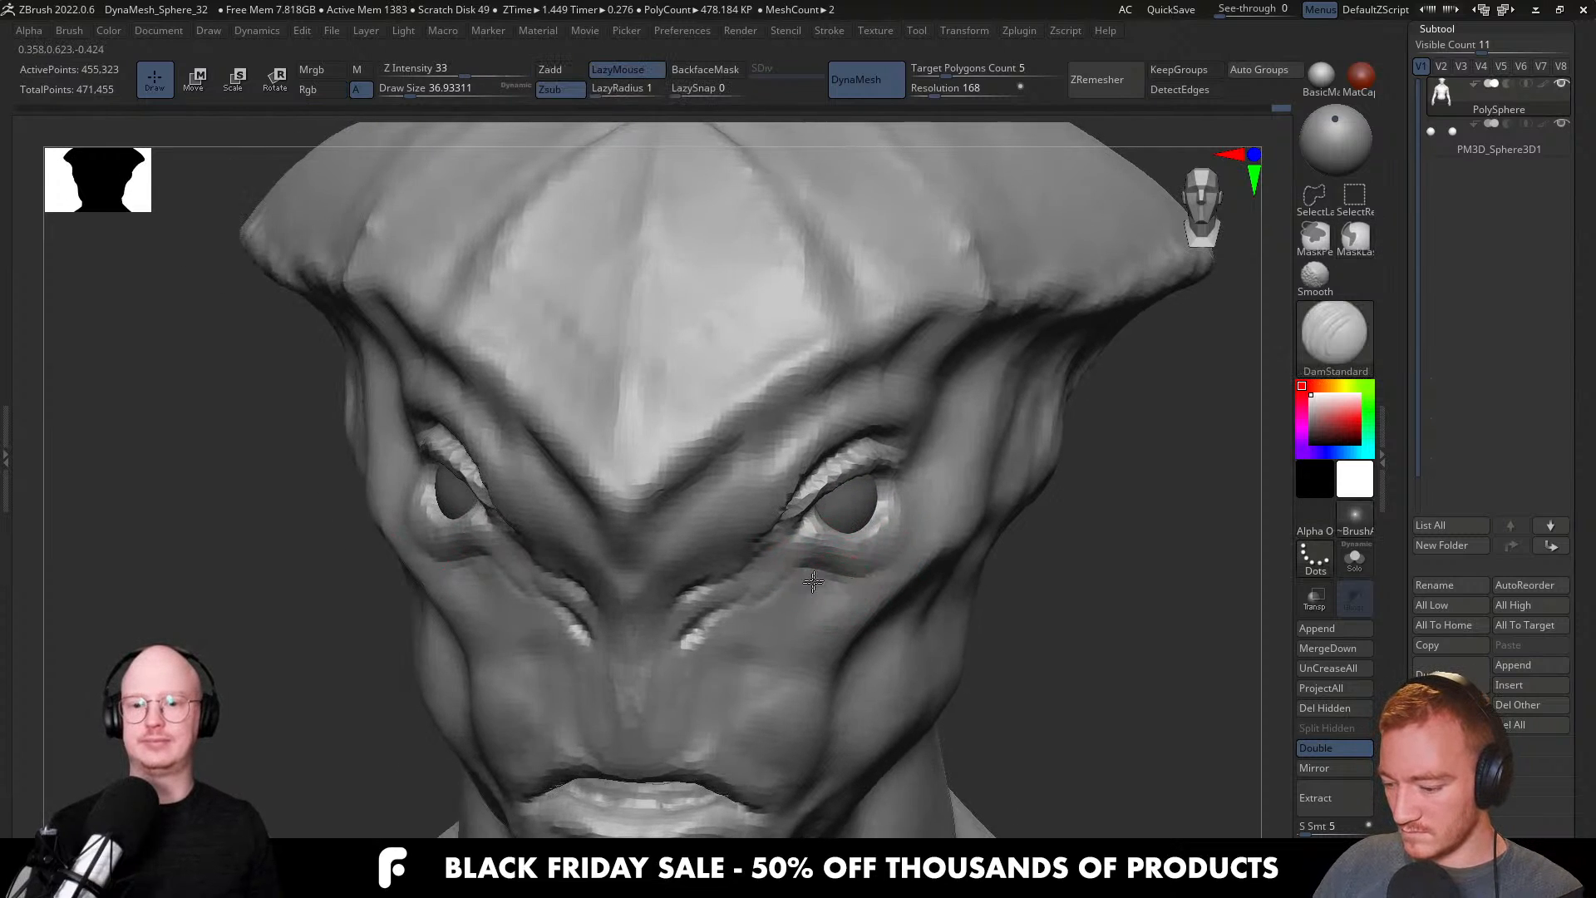
pyautogui.moveTo(790, 599)
pyautogui.mouseDown(button='right')
pyautogui.moveTo(712, 687)
pyautogui.moveTo(765, 627)
pyautogui.moveTo(777, 546)
pyautogui.mouseUp(button='right')
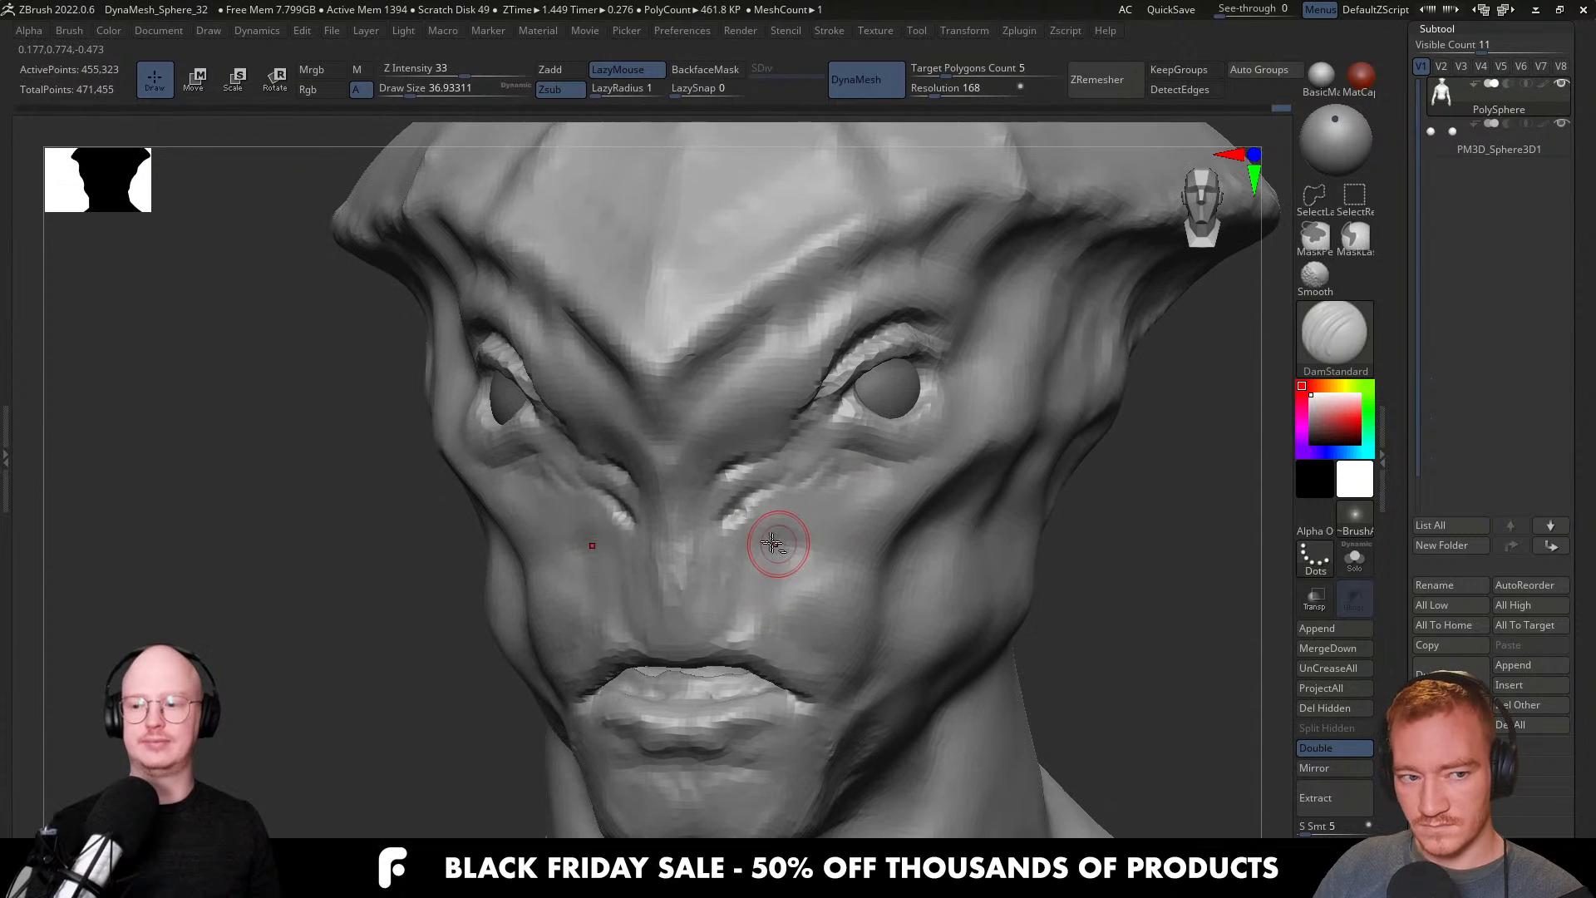
# Carve folds from the cheeks down to the upper lip with DamStandard at draw size about 17.
pyautogui.moveTo(712, 624)
pyautogui.mouseDown(button='right')
pyautogui.moveTo(740, 588)
pyautogui.moveTo(772, 602)
pyautogui.moveTo(756, 548)
pyautogui.mouseUp(button='right')
pyautogui.press('[')
pyautogui.press('s')
pyautogui.moveTo(771, 624); pyautogui.dragTo(764, 620)
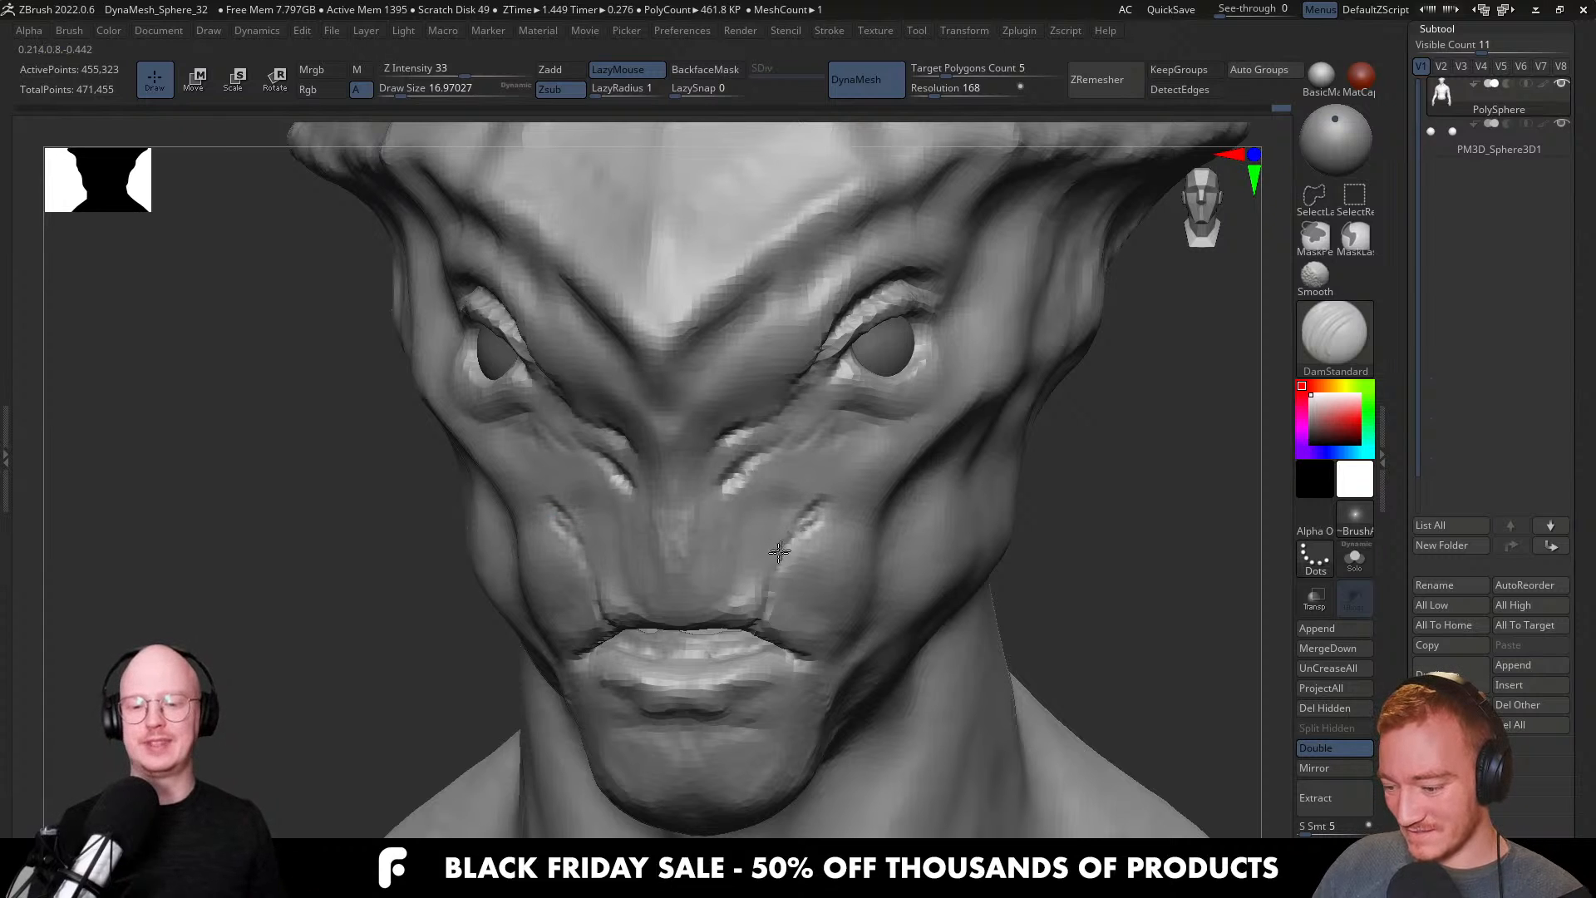
pyautogui.moveTo(760, 628); pyautogui.dragTo(798, 582, button='right')
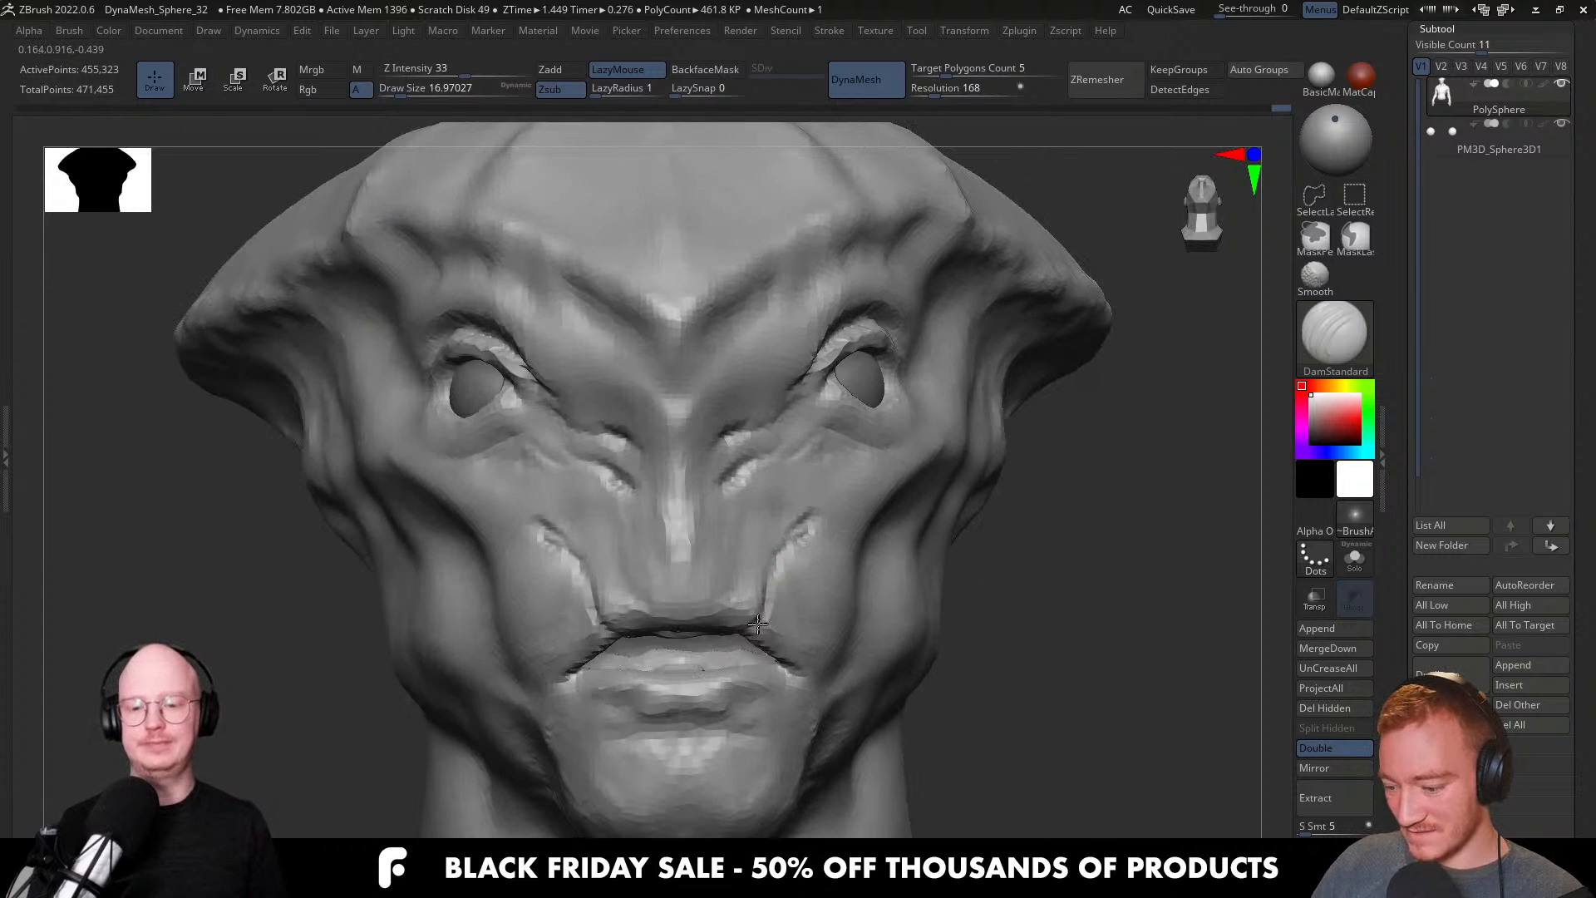
# Carve creases from the nose sides to the upper lip with DamStandard at draw size about 17 and smooth them.
pyautogui.moveTo(746, 636); pyautogui.dragTo(742, 472, button='right')
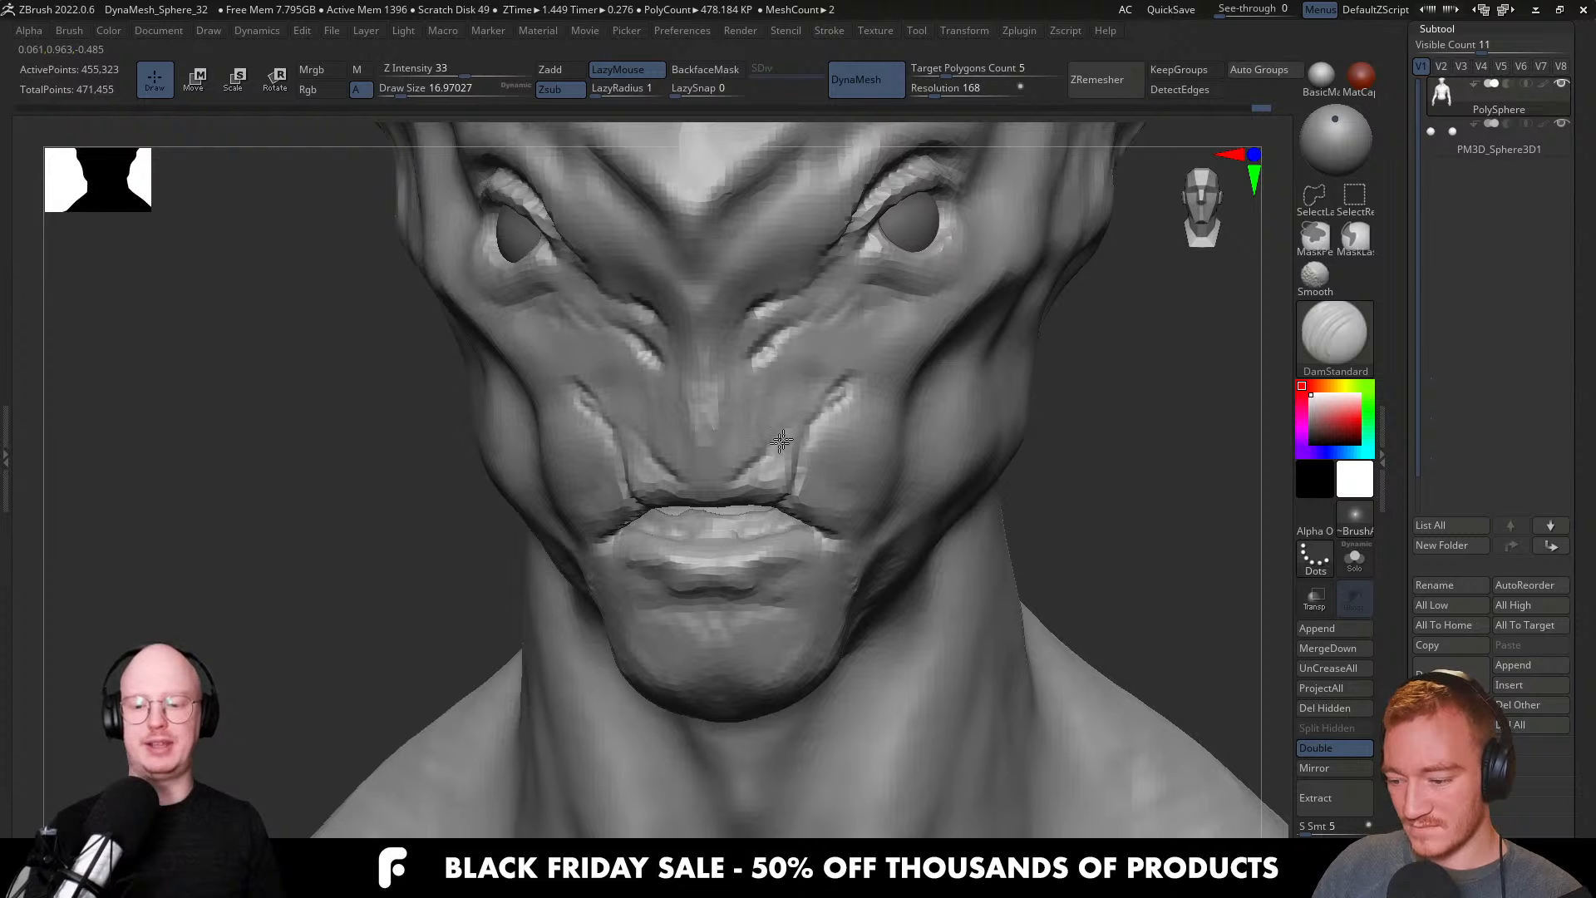
pyautogui.moveTo(728, 481); pyautogui.dragTo(778, 499, button='right')
pyautogui.keyDown('shift'); pyautogui.moveTo(779, 448); pyautogui.dragTo(768, 472); pyautogui.keyUp('shift')
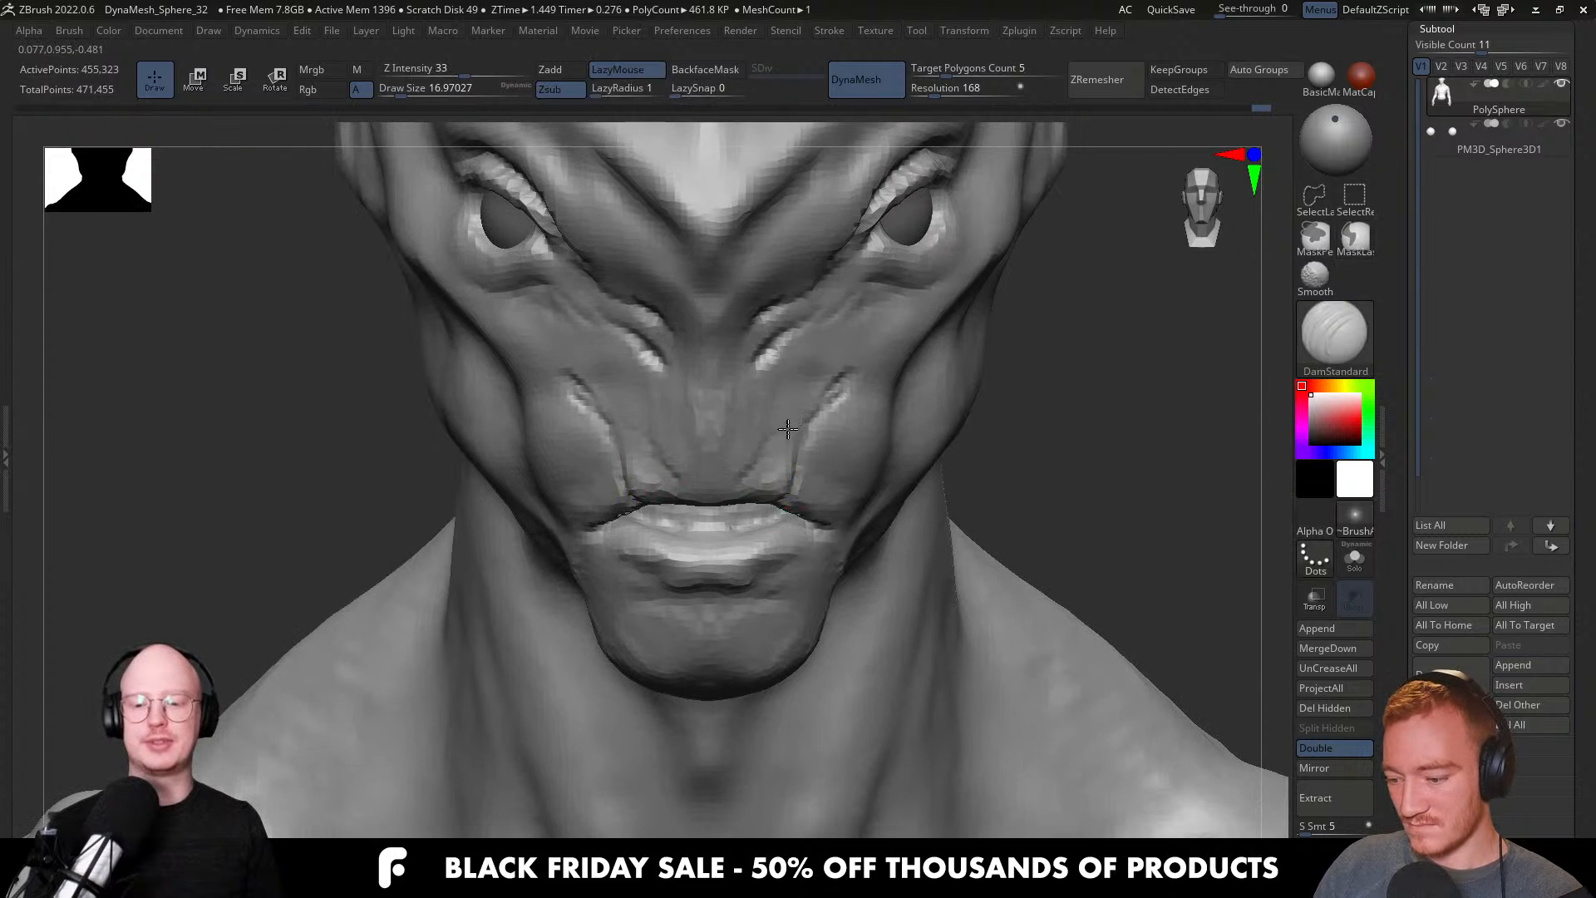
# Build up the lower lip and jaw side with ClayBuildup, using draw sizes up to about 54.
pyautogui.moveTo(812, 508)
pyautogui.mouseDown(button='right')
pyautogui.moveTo(763, 509)
pyautogui.moveTo(766, 470)
pyautogui.mouseUp(button='right')
pyautogui.press('b')
pyautogui.press('c')
pyautogui.press('b')
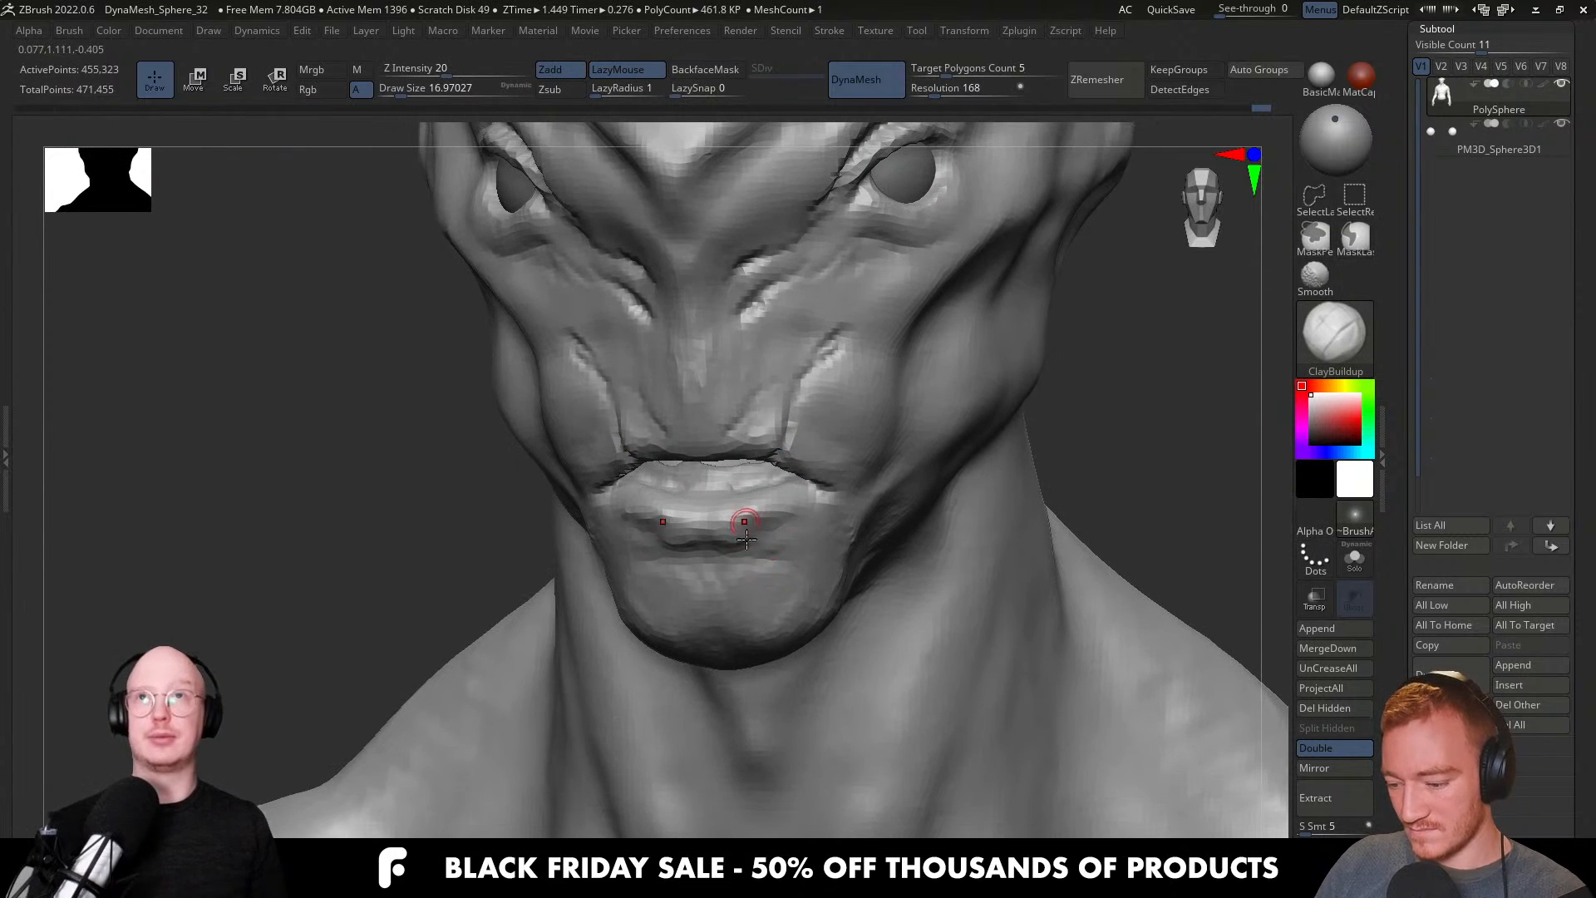
pyautogui.press('s')
pyautogui.click(749, 522)
pyautogui.press('s')
pyautogui.click(726, 510)
pyautogui.press('s')
pyautogui.click(740, 512)
pyautogui.moveTo(742, 513); pyautogui.dragTo(771, 532, button='right')
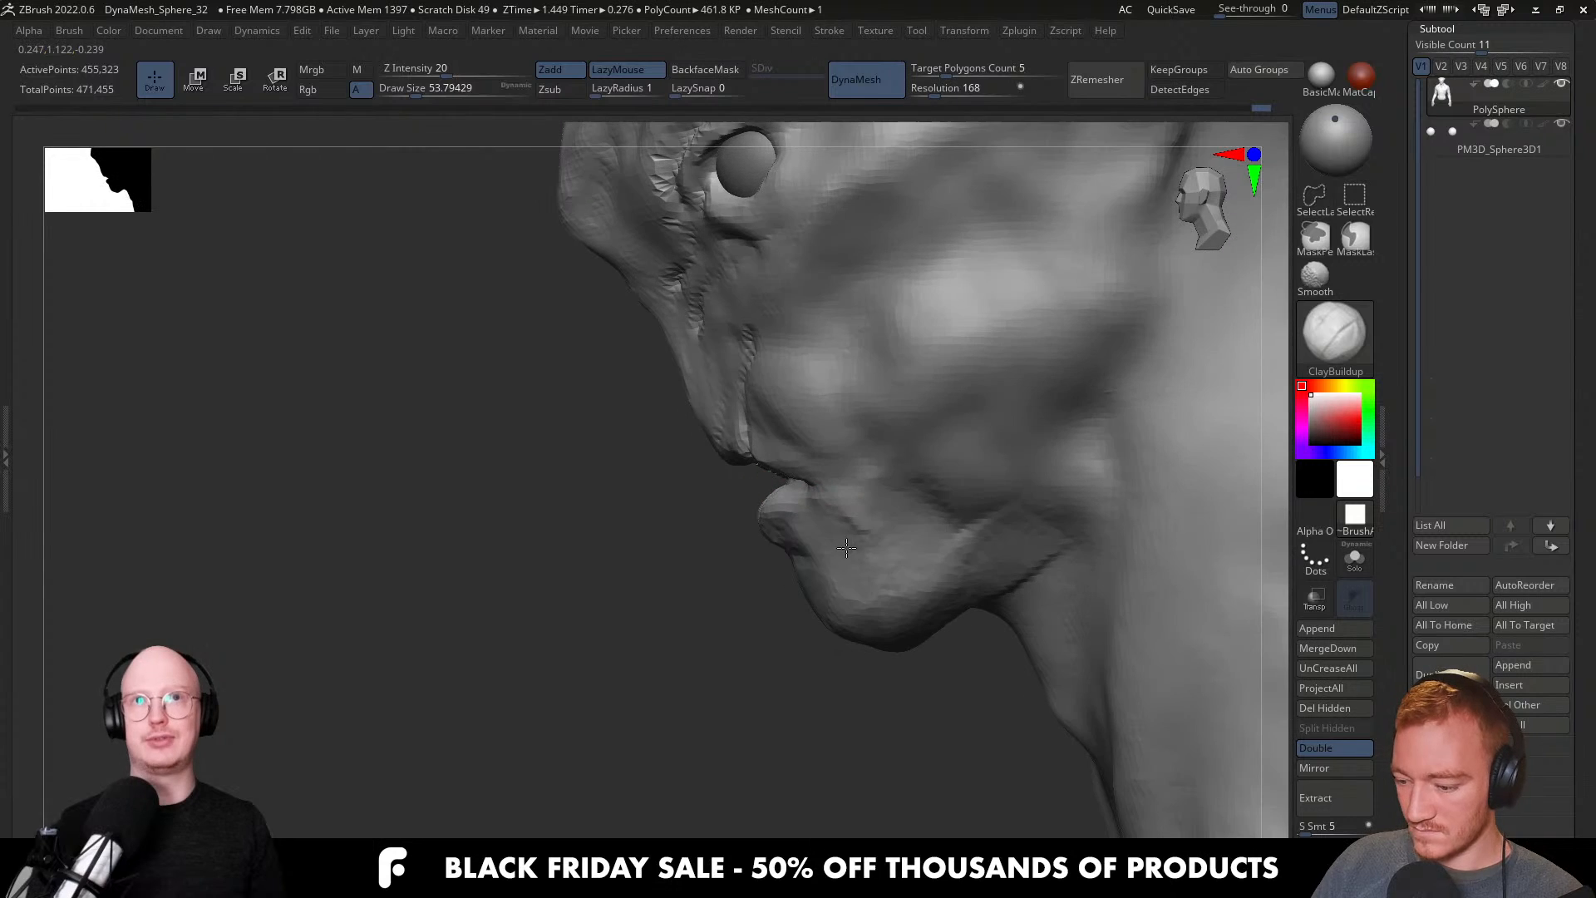
# Reshape the lower lip and chin in profile with the Move brush at draw size about 74.
pyautogui.press('b')
pyautogui.press('m')
pyautogui.press('v')
pyautogui.press('s')
pyautogui.click(783, 556)
pyautogui.moveTo(780, 548); pyautogui.dragTo(833, 540)
pyautogui.moveTo(832, 540); pyautogui.dragTo(958, 516, button='right')
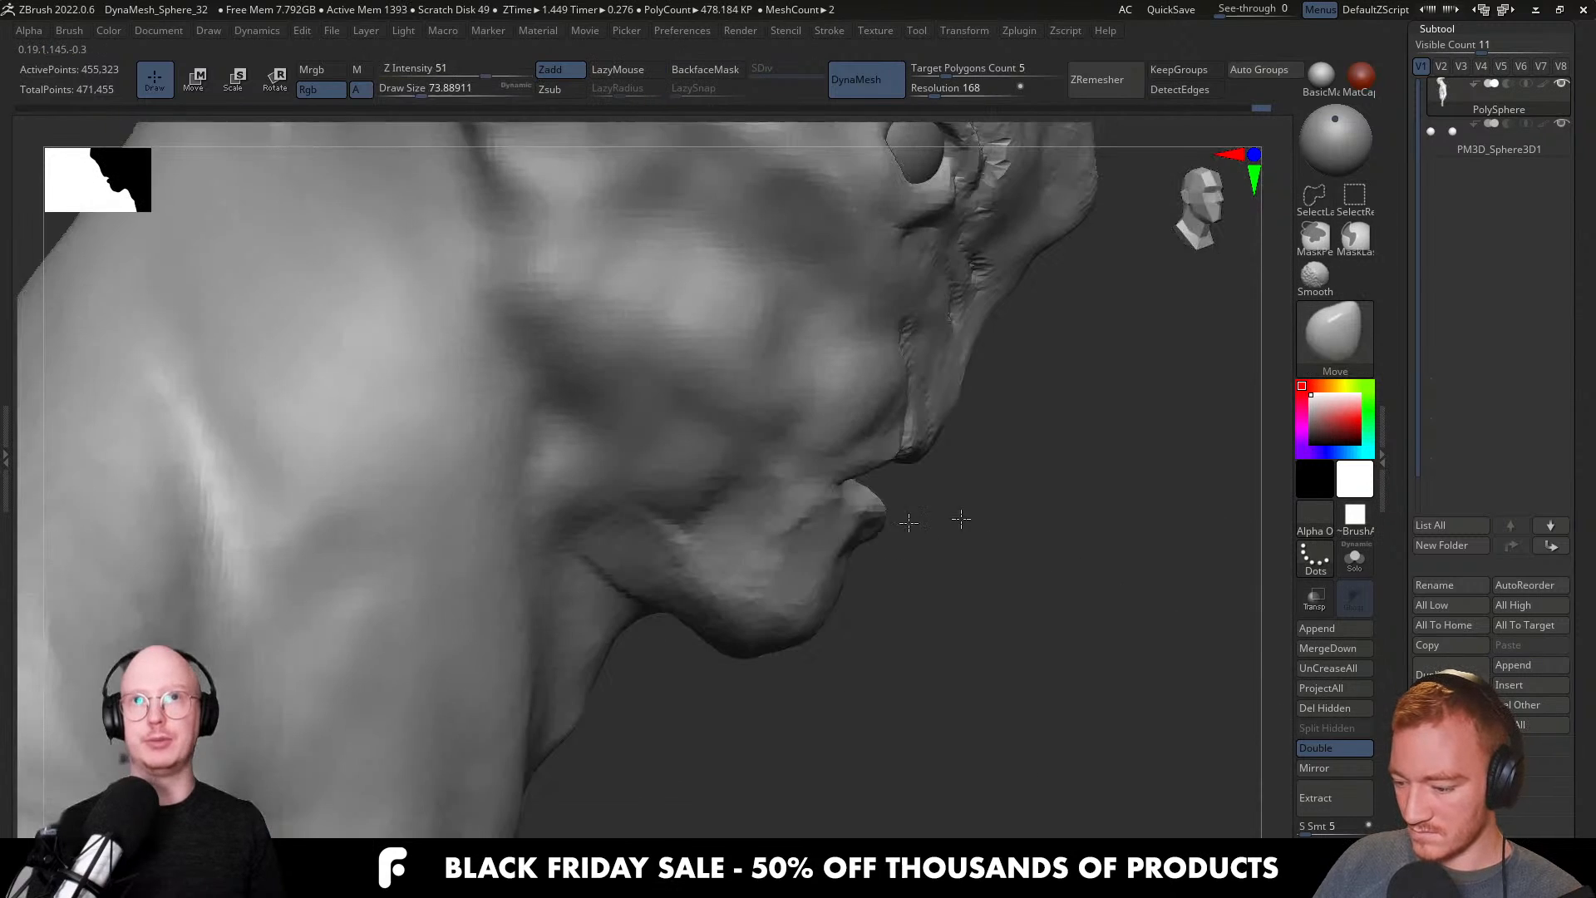
pyautogui.press('s')
pyautogui.click(875, 548)
pyautogui.press('s')
pyautogui.click(873, 542)
pyautogui.moveTo(870, 541)
pyautogui.mouseDown(button='right')
pyautogui.moveTo(748, 559)
pyautogui.moveTo(853, 534)
pyautogui.moveTo(847, 594)
pyautogui.mouseUp(button='right')
# Adjust the lower jaw's profile with the Move Topological brush at draw size about 239.
pyautogui.press('b')
pyautogui.press('m')
pyautogui.press('t')
pyautogui.press('s')
pyautogui.click(910, 607)
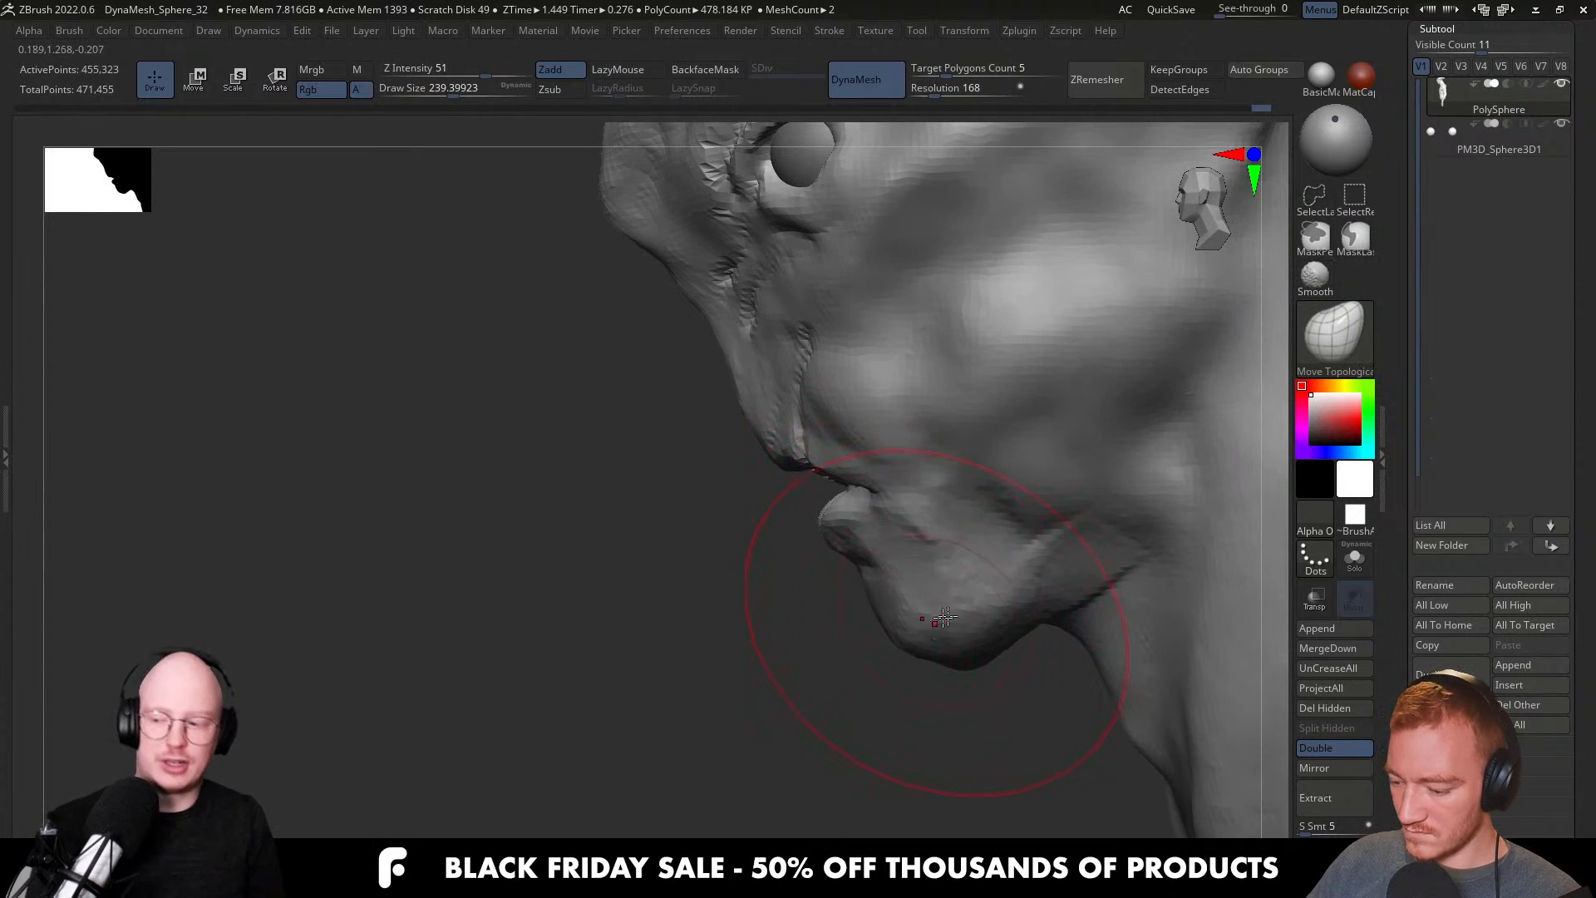
pyautogui.press('s')
pyautogui.click(821, 550)
pyautogui.moveTo(823, 544)
pyautogui.mouseDown(button='right')
pyautogui.moveTo(984, 520)
pyautogui.moveTo(877, 576)
pyautogui.moveTo(887, 666)
pyautogui.mouseUp(button='right')
# Isolate the head with SelectLasso by hiding the shoulders and most of the neck.
pyautogui.keyDown('ctrl'); pyautogui.moveTo(986, 599); pyautogui.dragTo(1111, 502, button='right'); pyautogui.keyUp('ctrl')
pyautogui.moveTo(1156, 436)
pyautogui.keyDown('ctrl'); pyautogui.keyDown('shift'); pyautogui.mouseDown()
pyautogui.moveTo(916, 732)
pyautogui.moveTo(972, 179)
pyautogui.moveTo(1164, 258)
pyautogui.mouseUp(); pyautogui.keyUp('shift'); pyautogui.keyUp('ctrl')
pyautogui.moveTo(989, 561)
pyautogui.keyDown('ctrl'); pyautogui.mouseDown(button='right')
pyautogui.moveTo(923, 640)
pyautogui.moveTo(888, 449)
pyautogui.moveTo(934, 528)
pyautogui.mouseUp(button='right'); pyautogui.keyUp('ctrl')
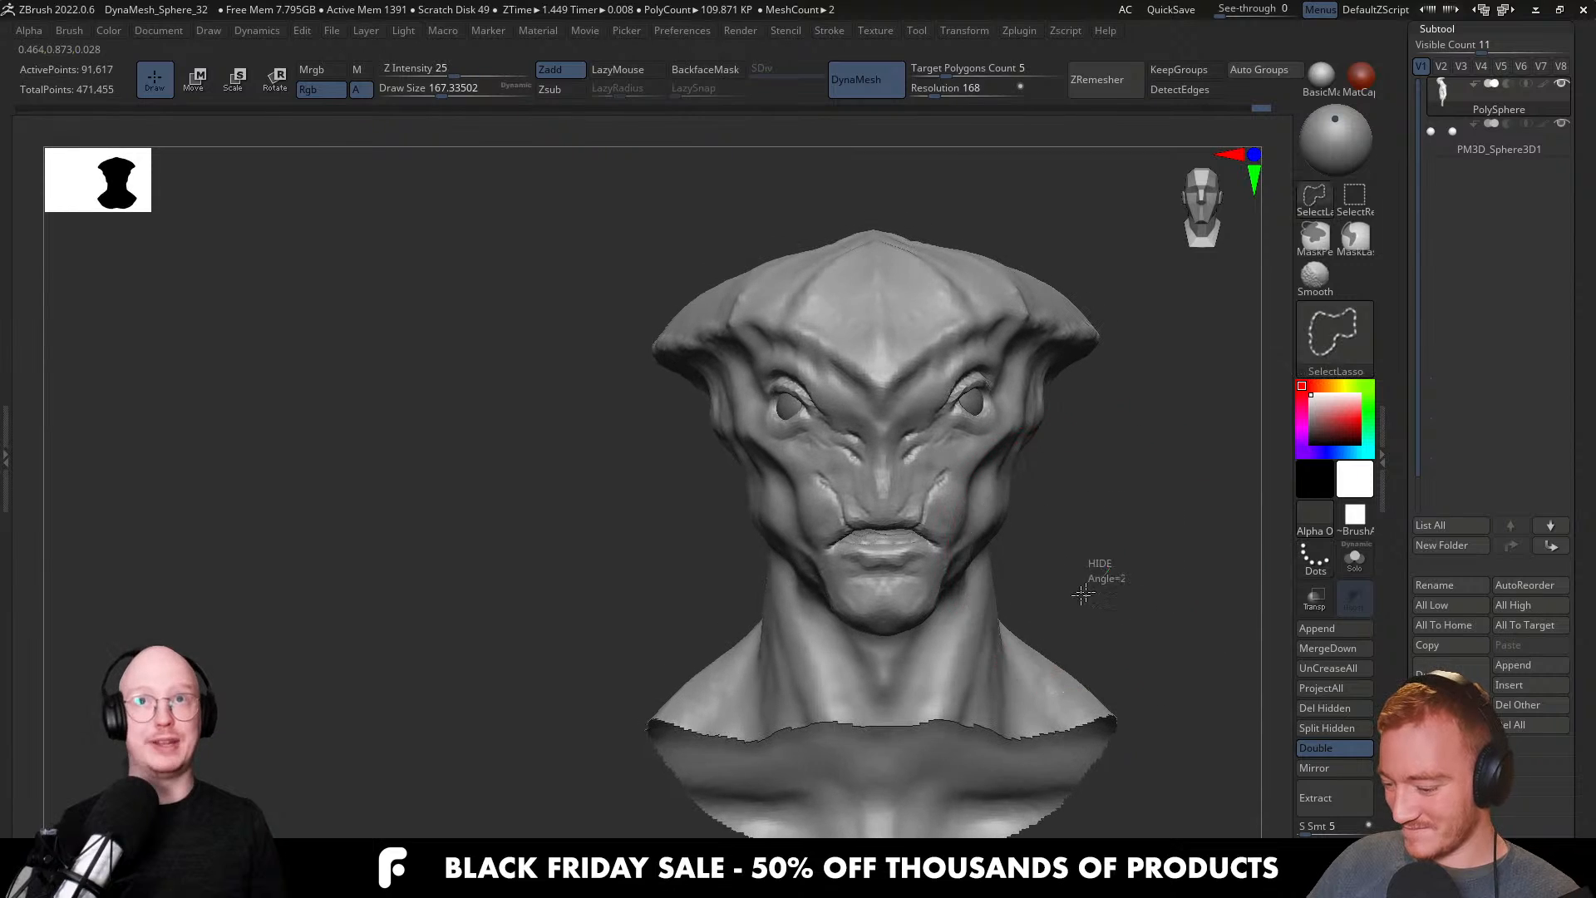
pyautogui.moveTo(711, 684)
pyautogui.keyDown('ctrl'); pyautogui.keyDown('alt'); pyautogui.keyDown('shift'); pyautogui.mouseDown()
pyautogui.moveTo(1114, 832)
pyautogui.moveTo(1109, 773)
pyautogui.mouseUp(); pyautogui.keyUp('shift'); pyautogui.keyUp('alt'); pyautogui.keyUp('ctrl')
pyautogui.moveTo(1047, 726); pyautogui.dragTo(1076, 673)
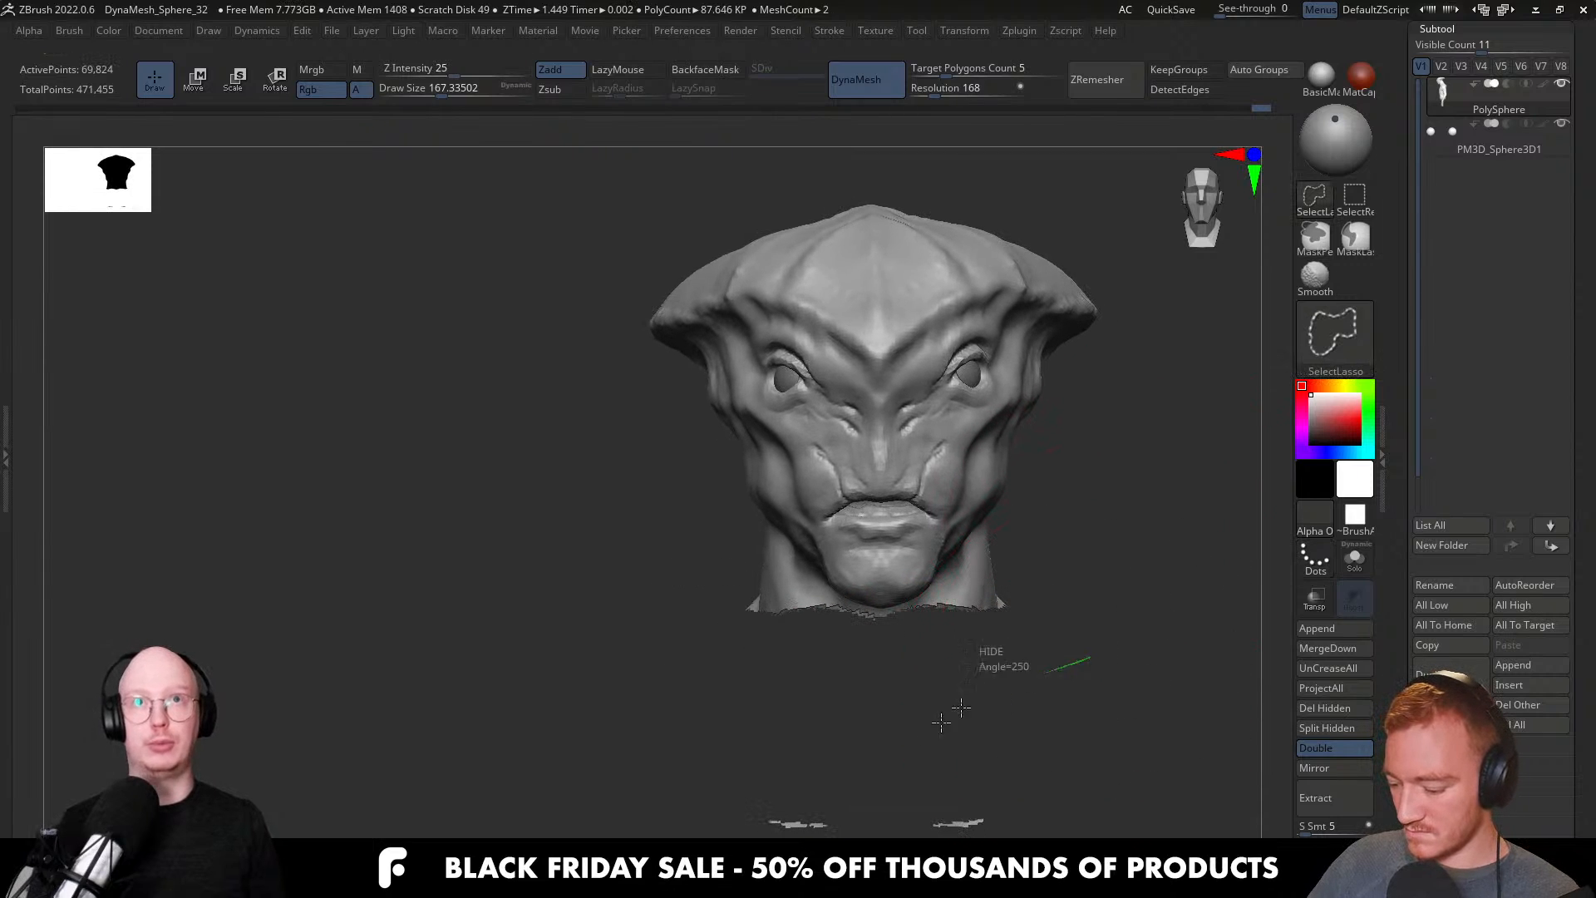
pyautogui.moveTo(1077, 673)
pyautogui.keyDown('ctrl'); pyautogui.mouseDown(button='right')
pyautogui.moveTo(880, 513)
pyautogui.moveTo(798, 482)
pyautogui.moveTo(865, 541)
pyautogui.moveTo(922, 507)
pyautogui.moveTo(918, 557)
pyautogui.moveTo(955, 570)
pyautogui.mouseUp(button='right'); pyautogui.keyUp('ctrl')
# Adjust the jaw's profile with Move Topological at draw size about 262 and unhide the full bust.
pyautogui.press('s')
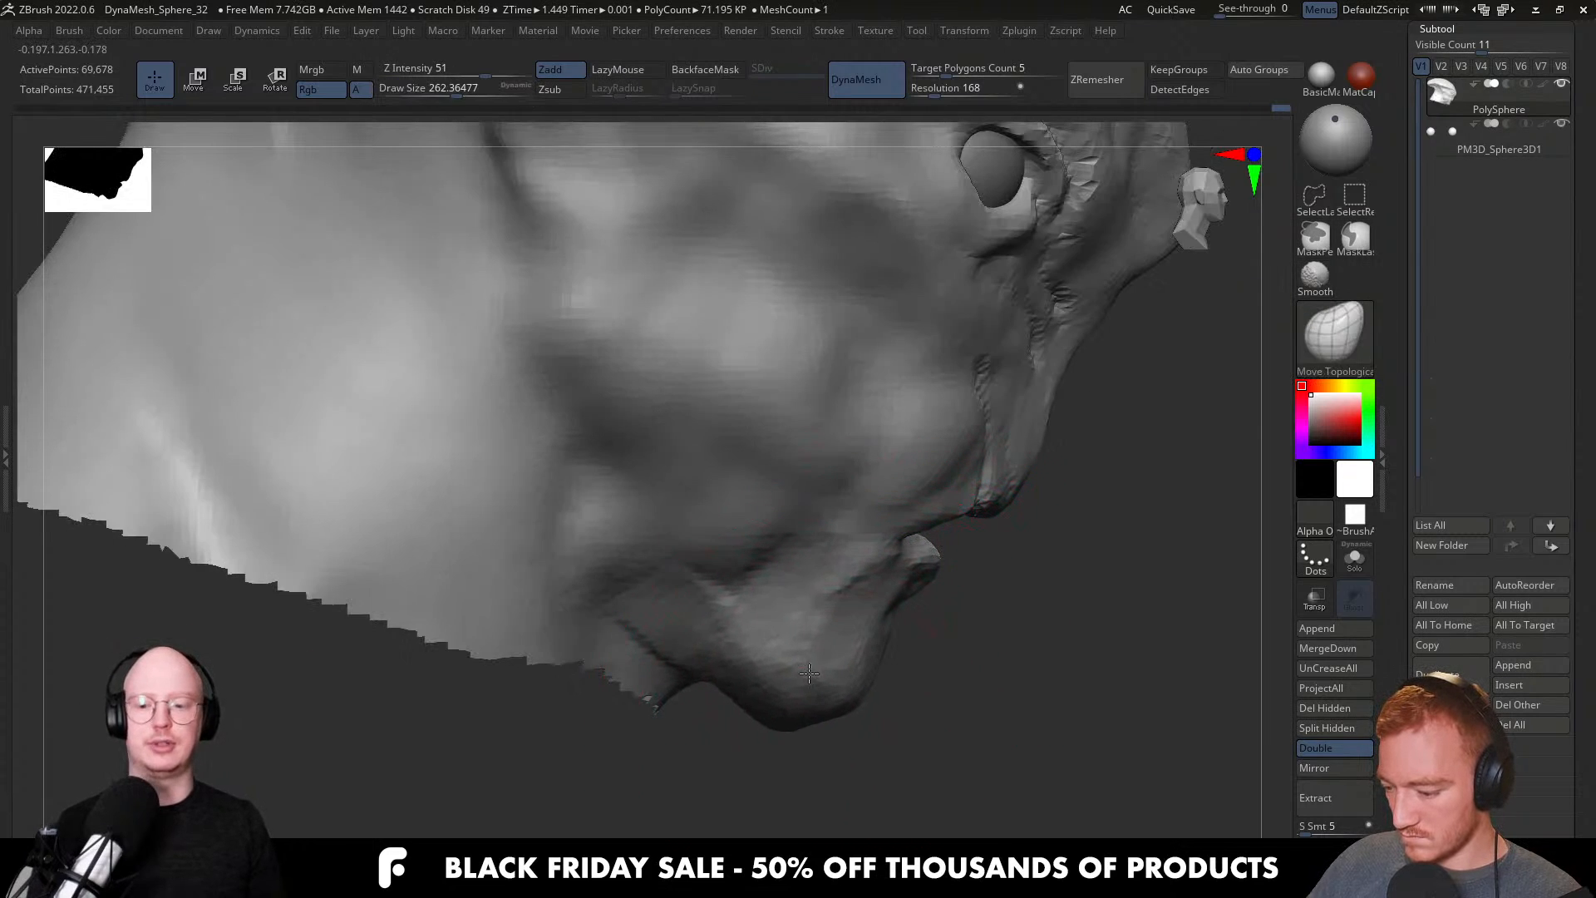
pyautogui.moveTo(914, 530)
pyautogui.mouseDown(button='right')
pyautogui.moveTo(919, 499)
pyautogui.moveTo(977, 556)
pyautogui.moveTo(937, 558)
pyautogui.mouseUp(button='right')
pyautogui.keyDown('ctrl'); pyautogui.keyDown('shift'); pyautogui.click(734, 674); pyautogui.keyUp('shift'); pyautogui.keyUp('ctrl')
pyautogui.keyDown('ctrl'); pyautogui.moveTo(904, 653); pyautogui.dragTo(1044, 602, button='right'); pyautogui.keyUp('ctrl')
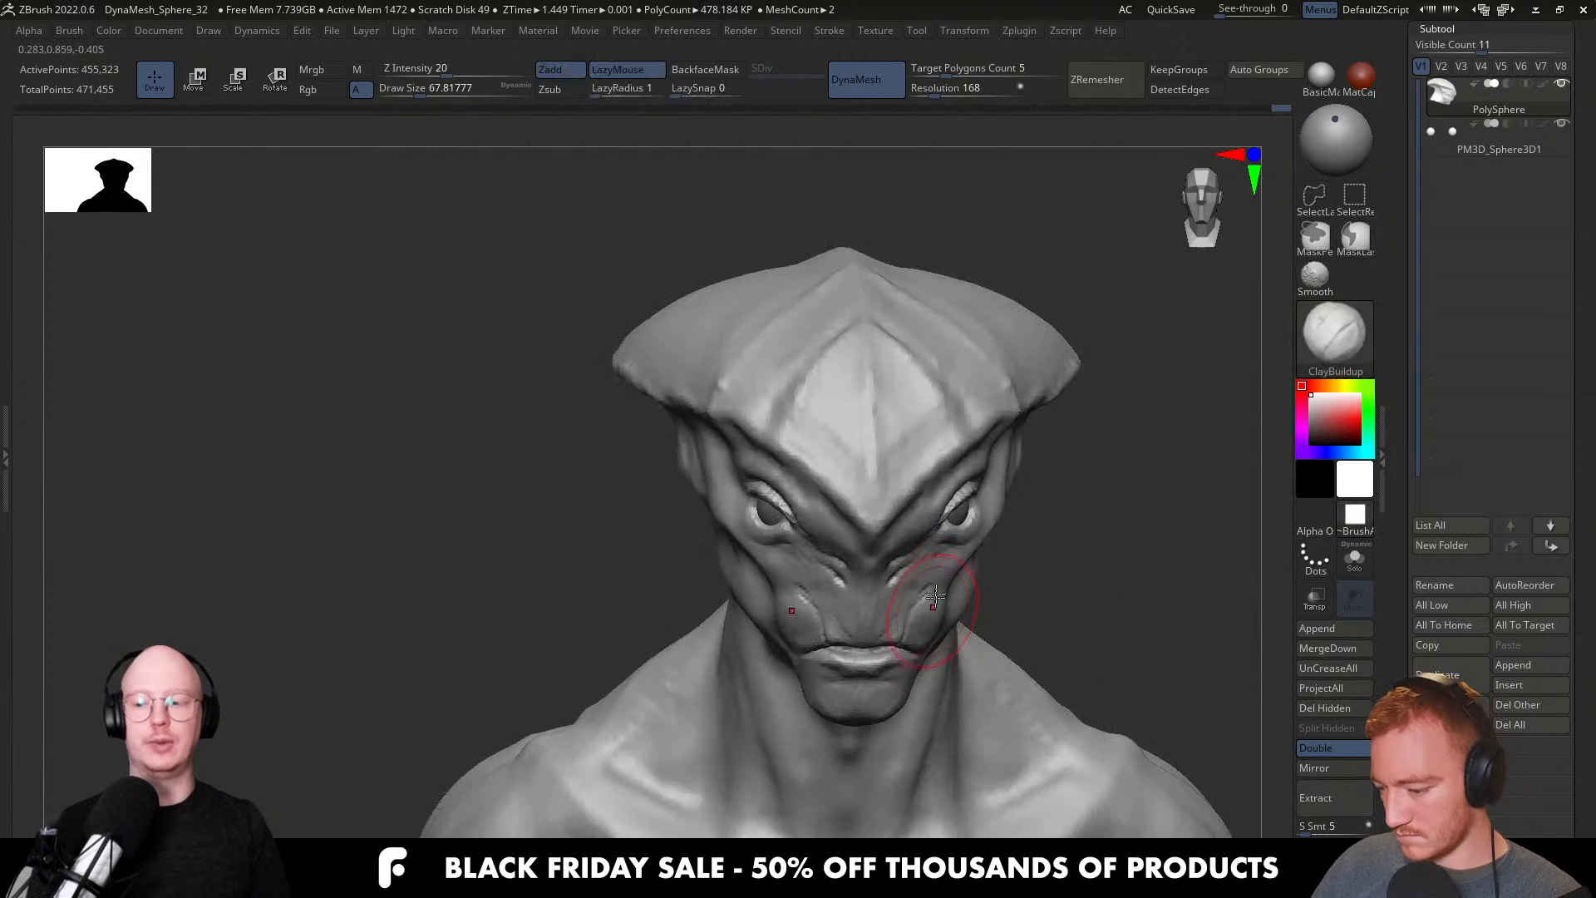
# Reshape the cheeks beside the mouth corners with the Move brush at draw size about 59.
pyautogui.press('b')
pyautogui.press('m')
pyautogui.press('v')
pyautogui.keyDown('ctrl'); pyautogui.moveTo(938, 603); pyautogui.dragTo(957, 656, button='right'); pyautogui.keyUp('ctrl')
pyautogui.press('s')
pyautogui.moveTo(914, 602); pyautogui.dragTo(917, 603)
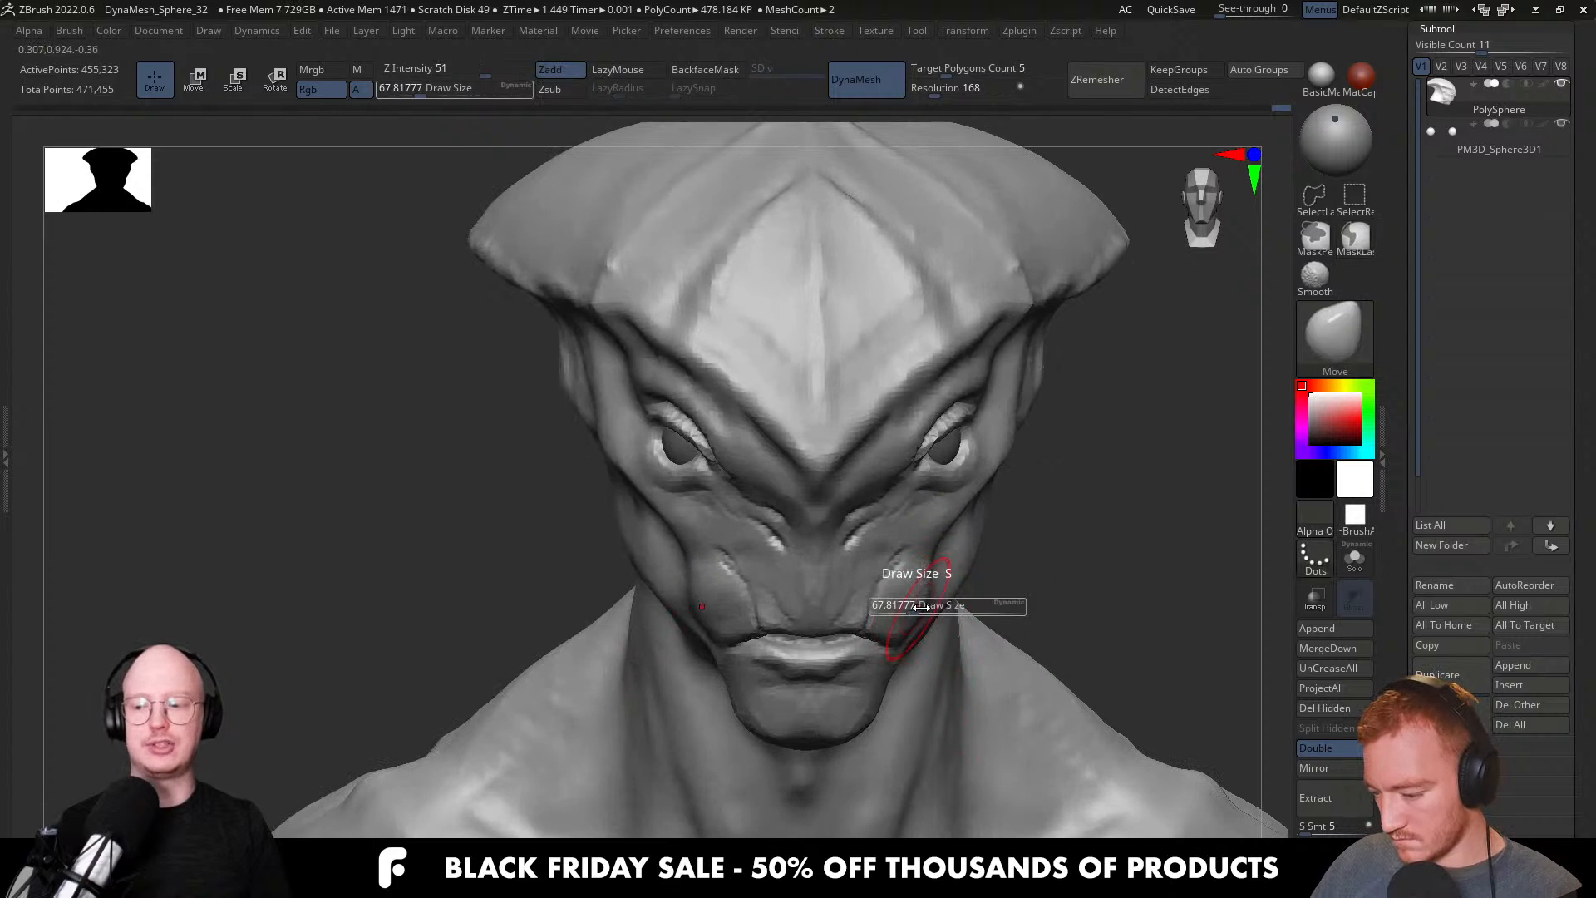
pyautogui.press('[')
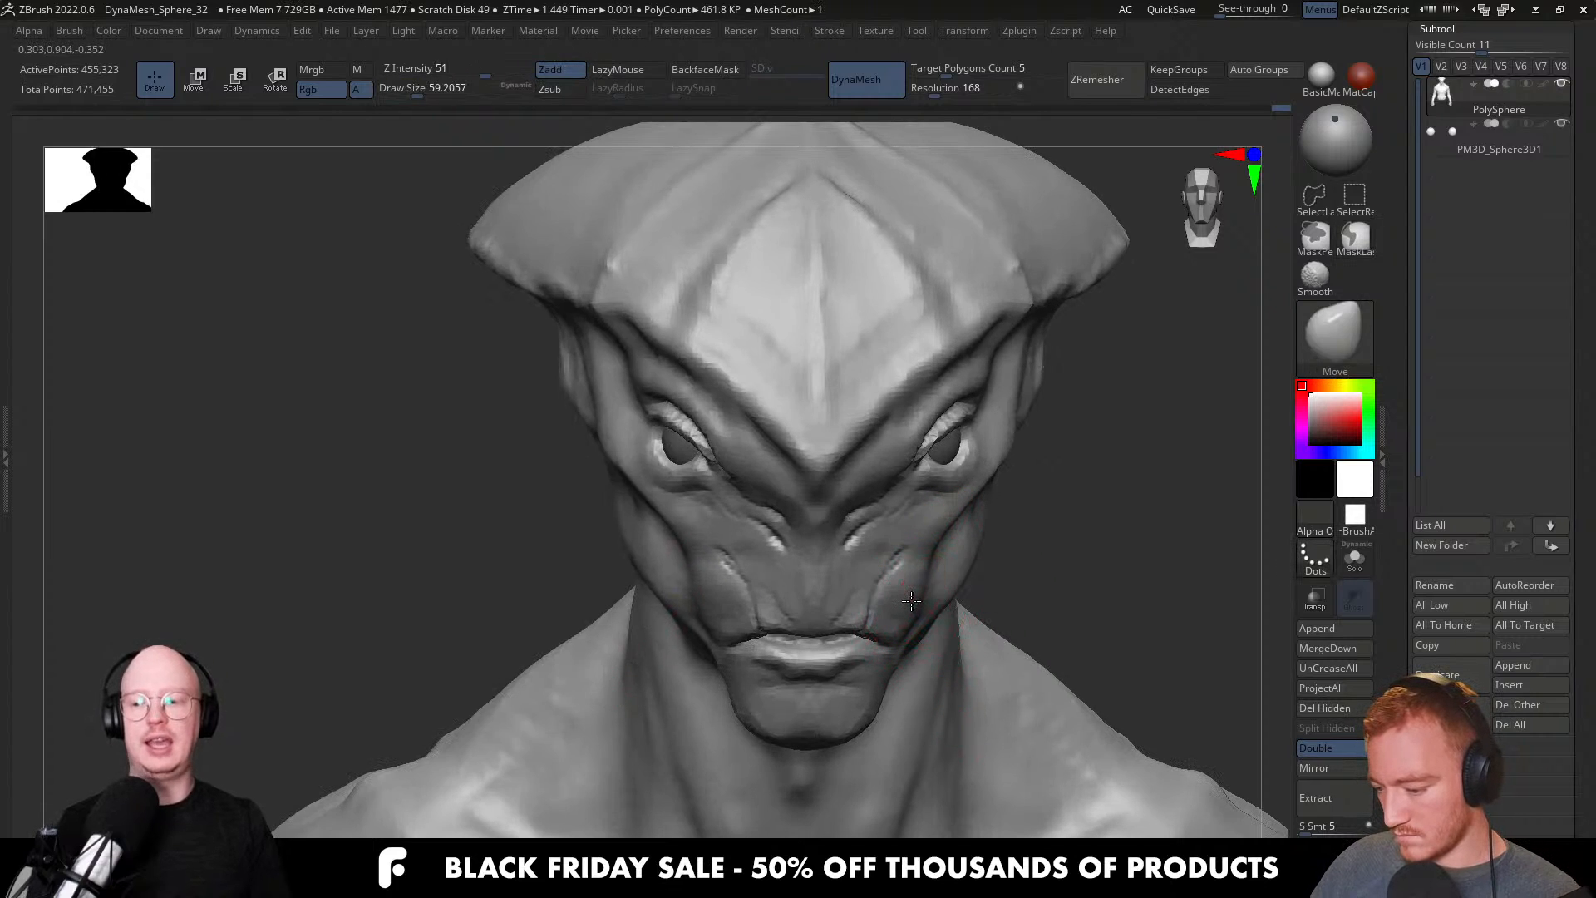
pyautogui.moveTo(949, 598)
pyautogui.mouseDown(button='right')
pyautogui.moveTo(925, 576)
pyautogui.moveTo(1023, 472)
pyautogui.mouseUp(button='right')
# Build up the cheek and mouth side with ClayBuildup at draw size about 44.
pyautogui.press('b')
pyautogui.press('c')
pyautogui.press('b')
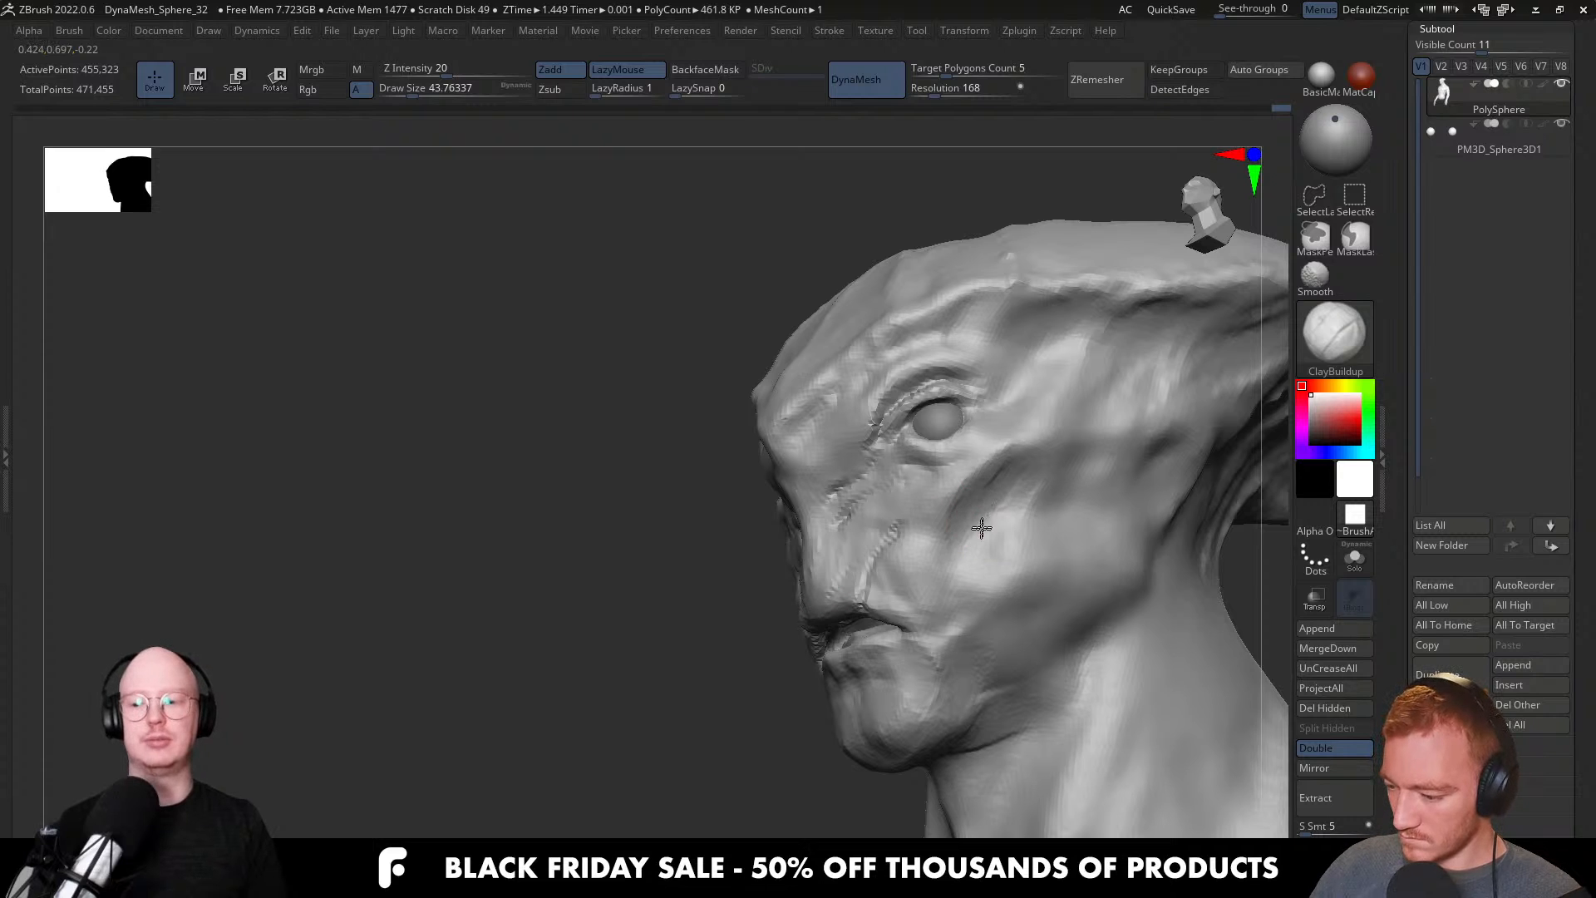
pyautogui.moveTo(955, 559)
pyautogui.mouseDown(button='right')
pyautogui.moveTo(965, 581)
pyautogui.moveTo(962, 536)
pyautogui.mouseUp(button='right')
pyautogui.moveTo(954, 624)
pyautogui.mouseDown(button='right')
pyautogui.moveTo(953, 647)
pyautogui.moveTo(935, 640)
pyautogui.mouseUp(button='right')
# Build up the front of the chin below the lower lip with ClayBuildup at draw size about 62.
pyautogui.moveTo(929, 532)
pyautogui.keyDown('ctrl'); pyautogui.mouseDown(button='right')
pyautogui.moveTo(917, 573)
pyautogui.moveTo(866, 552)
pyautogui.moveTo(857, 644)
pyautogui.moveTo(781, 603)
pyautogui.moveTo(862, 545)
pyautogui.moveTo(905, 606)
pyautogui.moveTo(872, 698)
pyautogui.moveTo(909, 666)
pyautogui.moveTo(873, 649)
pyautogui.moveTo(954, 634)
pyautogui.moveTo(857, 638)
pyautogui.moveTo(842, 675)
pyautogui.moveTo(902, 620)
pyautogui.moveTo(897, 646)
pyautogui.moveTo(948, 677)
pyautogui.moveTo(906, 675)
pyautogui.moveTo(928, 677)
pyautogui.moveTo(879, 696)
pyautogui.moveTo(800, 669)
pyautogui.moveTo(859, 655)
pyautogui.moveTo(881, 658)
pyautogui.moveTo(793, 689)
pyautogui.moveTo(744, 652)
pyautogui.moveTo(762, 684)
pyautogui.moveTo(784, 633)
pyautogui.mouseUp(button='right'); pyautogui.keyUp('ctrl')
pyautogui.press('b')
pyautogui.press('d')
pyautogui.press('s')
pyautogui.press('b')
pyautogui.press('c')
pyautogui.press('b')
pyautogui.press(']')
pyautogui.press(']')
pyautogui.press(']')
pyautogui.press(']')
pyautogui.press(']')
pyautogui.press(']')
pyautogui.moveTo(776, 667); pyautogui.dragTo(785, 629)
pyautogui.moveTo(791, 707); pyautogui.dragTo(771, 625)
pyautogui.moveTo(773, 624)
pyautogui.keyDown('shift'); pyautogui.mouseDown(button='right')
pyautogui.moveTo(824, 535)
pyautogui.moveTo(840, 559)
pyautogui.moveTo(823, 551)
pyautogui.mouseUp(button='right'); pyautogui.keyUp('shift')
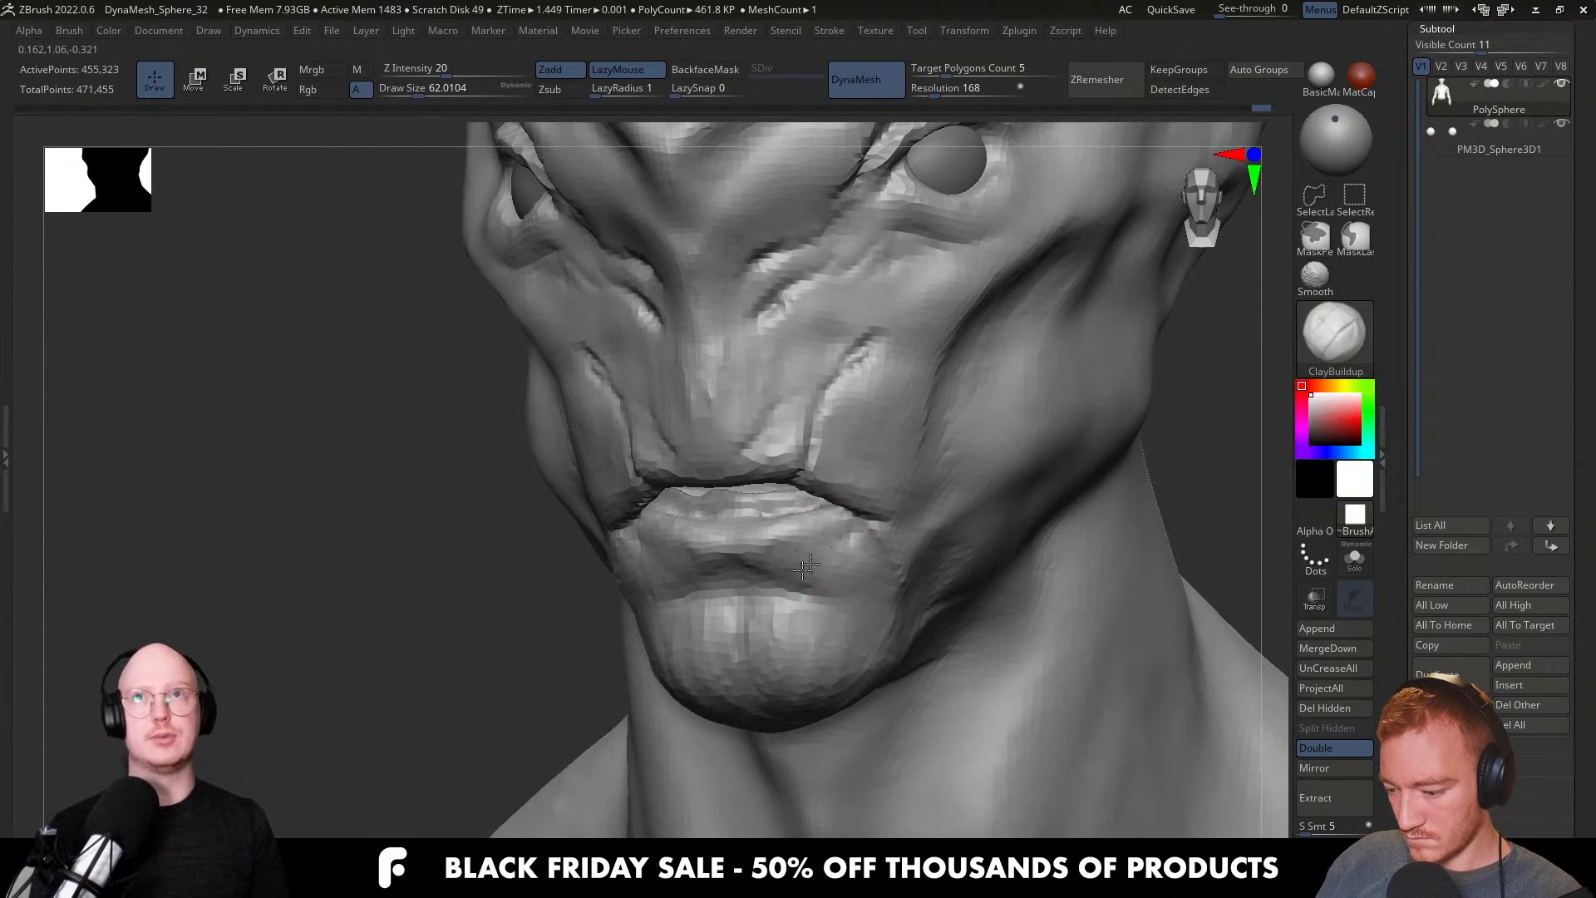
# Select the eyeball subtool and enlarge both eyeballs by a factor of about 1.12 with the Gizmo.
pyautogui.moveTo(867, 608); pyautogui.dragTo(872, 424, button='right')
pyautogui.keyDown('alt'); pyautogui.moveTo(968, 546); pyautogui.dragTo(827, 544, button='right'); pyautogui.keyUp('alt')
pyautogui.keyDown('ctrl'); pyautogui.moveTo(839, 491); pyautogui.dragTo(802, 512, button='right'); pyautogui.keyUp('ctrl')
pyautogui.moveTo(802, 511); pyautogui.dragTo(809, 546, button='right')
pyautogui.press('b')
pyautogui.press('m')
pyautogui.press('v')
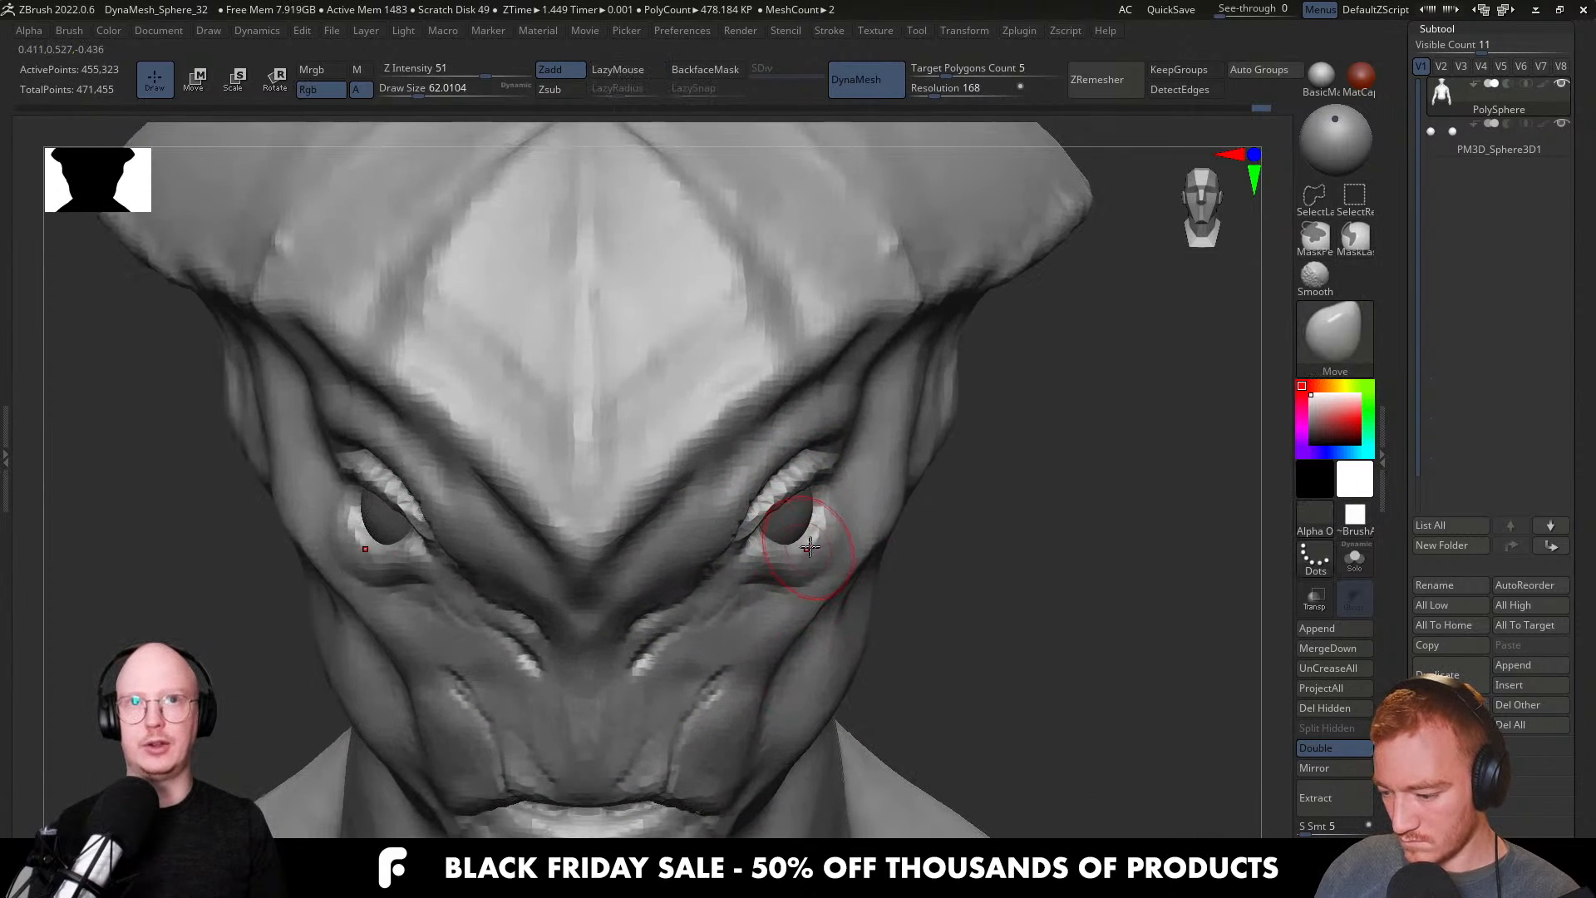
pyautogui.keyDown('alt'); pyautogui.click(802, 522); pyautogui.keyUp('alt')
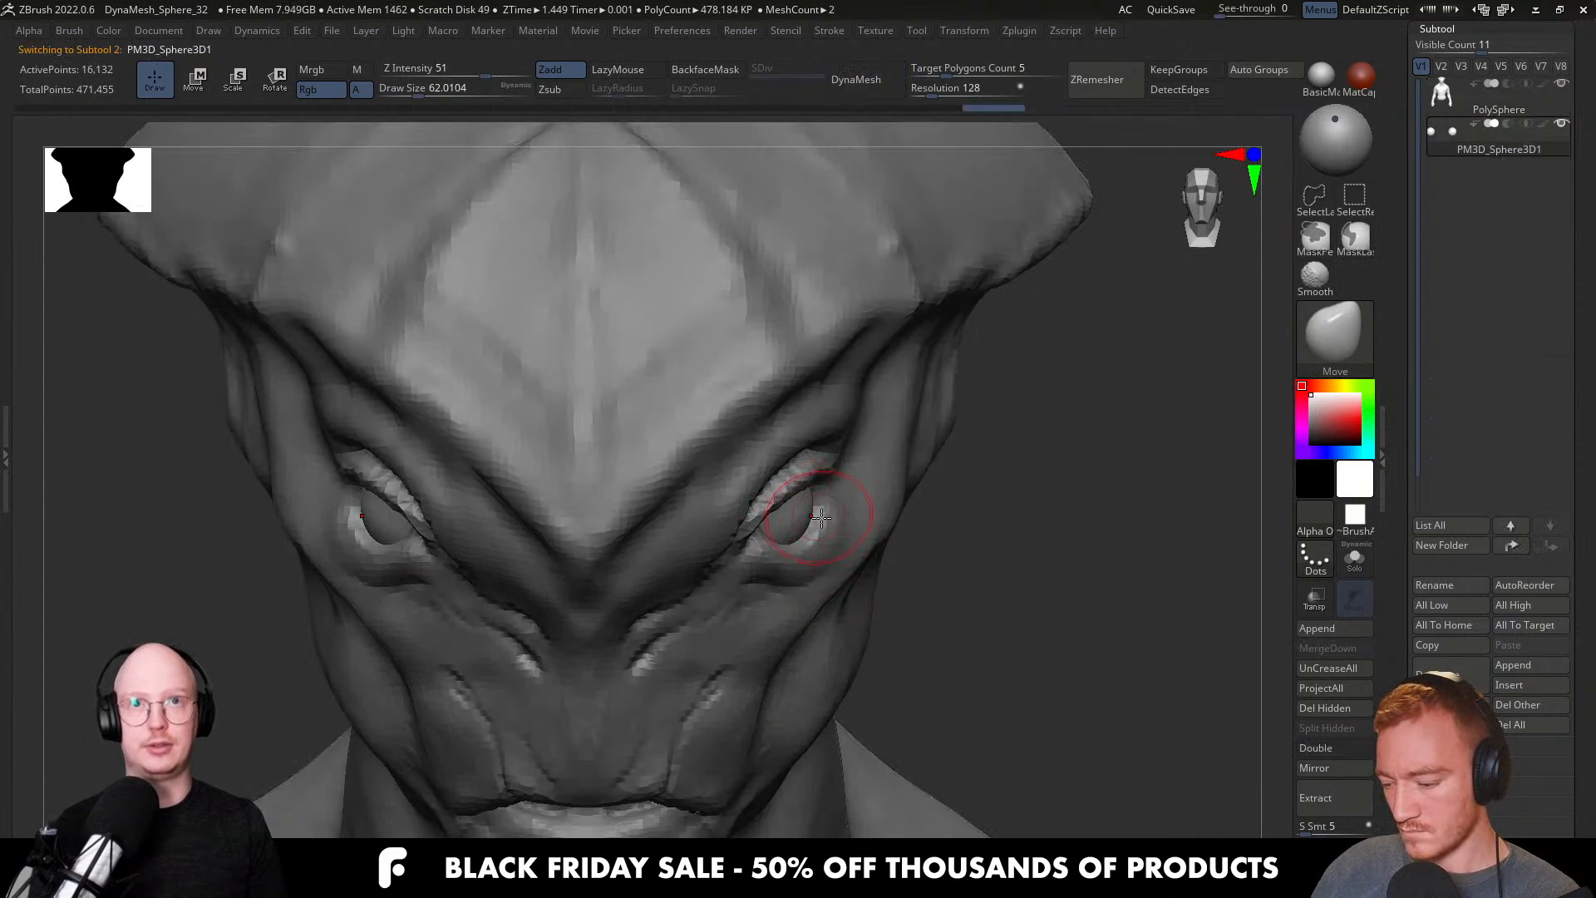
pyautogui.press('w')
pyautogui.press('s')
pyautogui.press('s')
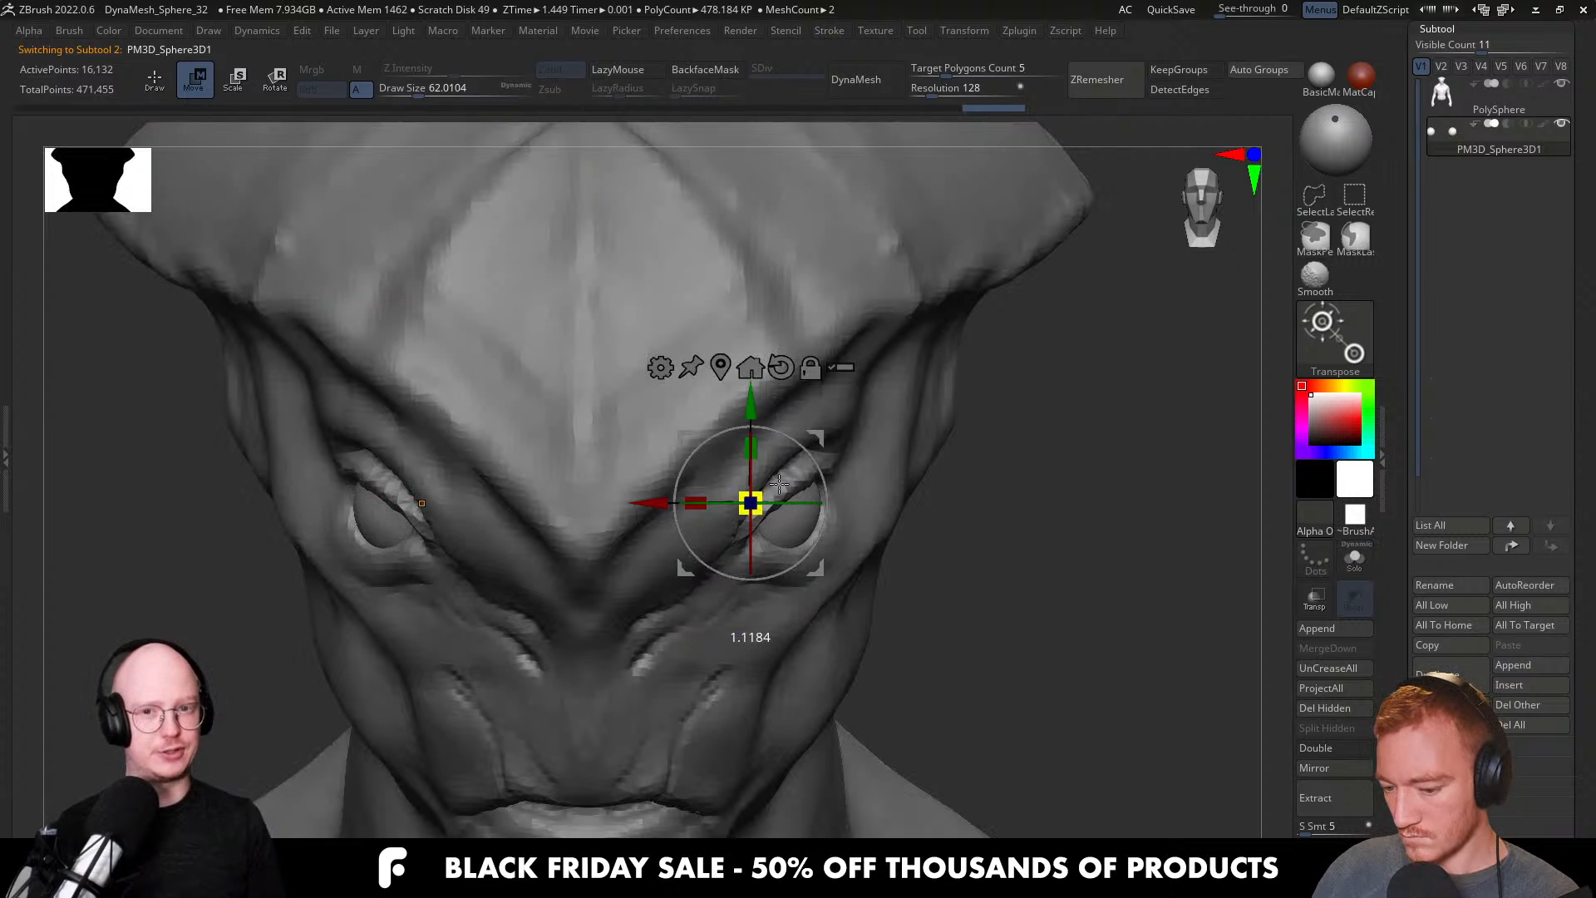
pyautogui.press('s')
pyautogui.press('s')
# Reselect the head and fit the eyelids around the eyeballs with the Move brush at draw size about 120.
pyautogui.keyDown('alt'); pyautogui.click(874, 491); pyautogui.keyUp('alt')
pyautogui.press('q')
pyautogui.press('s')
pyautogui.moveTo(801, 484); pyautogui.dragTo(814, 492)
pyautogui.moveTo(801, 553); pyautogui.dragTo(813, 558)
pyautogui.moveTo(825, 561); pyautogui.dragTo(837, 571, button='right')
pyautogui.moveTo(838, 567); pyautogui.dragTo(832, 551)
pyautogui.moveTo(830, 550); pyautogui.dragTo(821, 567, button='right')
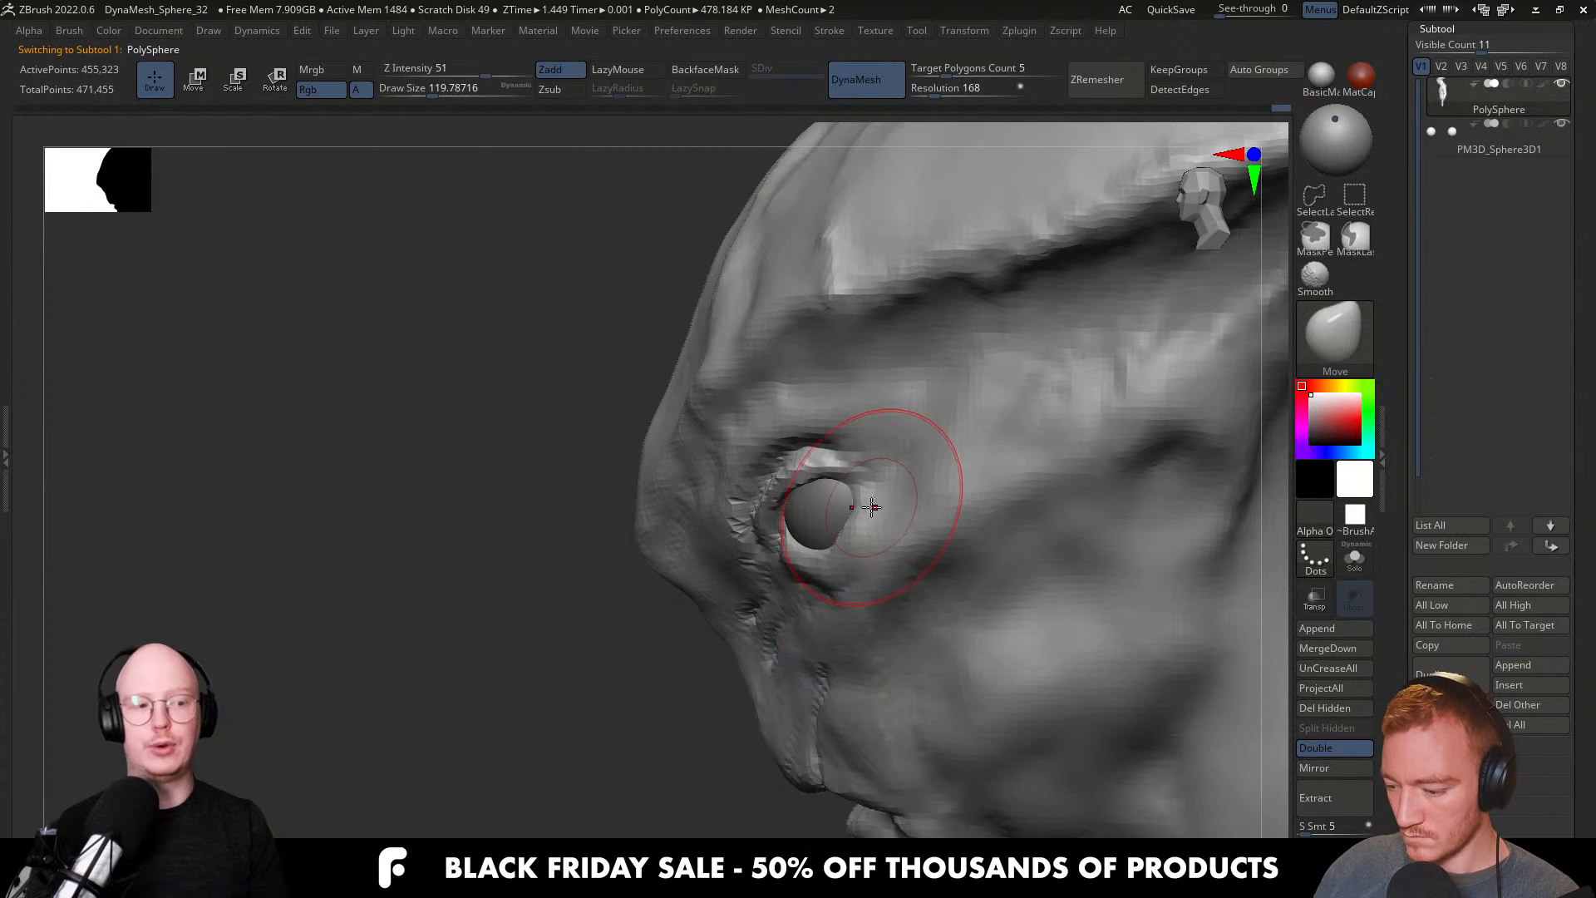
# Shape the outer eye corner and upper lid end with the Move brush at draw sizes about 65 to 68.
pyautogui.moveTo(870, 506)
pyautogui.mouseDown(button='right')
pyautogui.moveTo(827, 523)
pyautogui.moveTo(864, 537)
pyautogui.mouseUp(button='right')
pyautogui.press('s')
pyautogui.moveTo(865, 537); pyautogui.dragTo(869, 537)
pyautogui.moveTo(869, 537)
pyautogui.mouseDown(button='right')
pyautogui.moveTo(888, 532)
pyautogui.moveTo(848, 501)
pyautogui.mouseUp(button='right')
pyautogui.press('s')
pyautogui.moveTo(876, 495); pyautogui.dragTo(867, 490)
pyautogui.moveTo(867, 491); pyautogui.dragTo(919, 482, button='right')
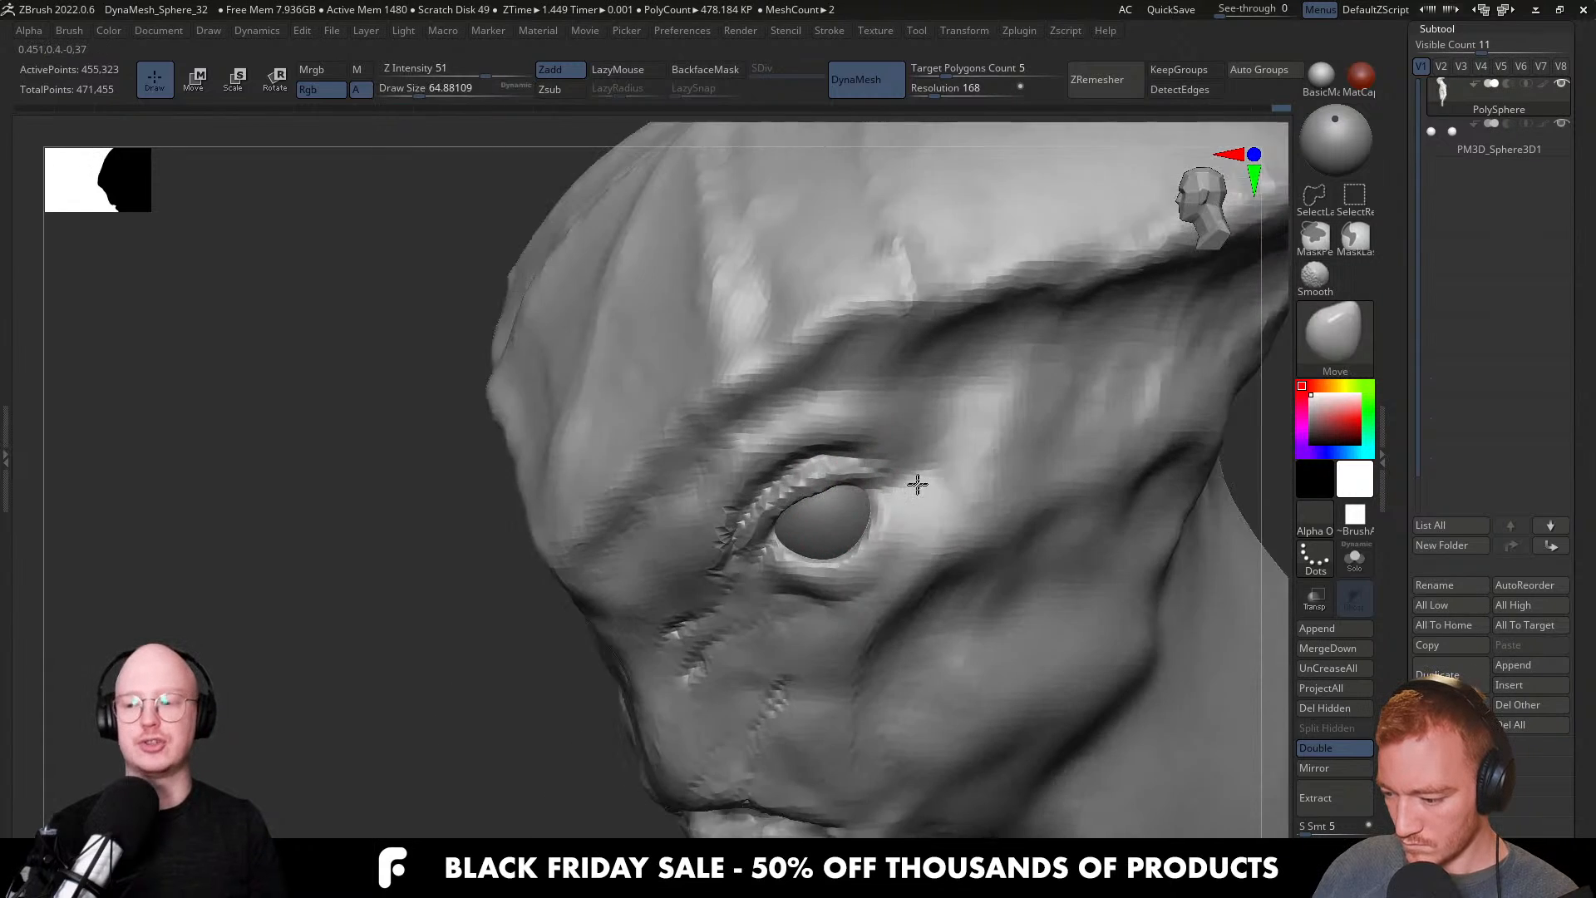
pyautogui.press('s')
pyautogui.moveTo(883, 486); pyautogui.dragTo(888, 489)
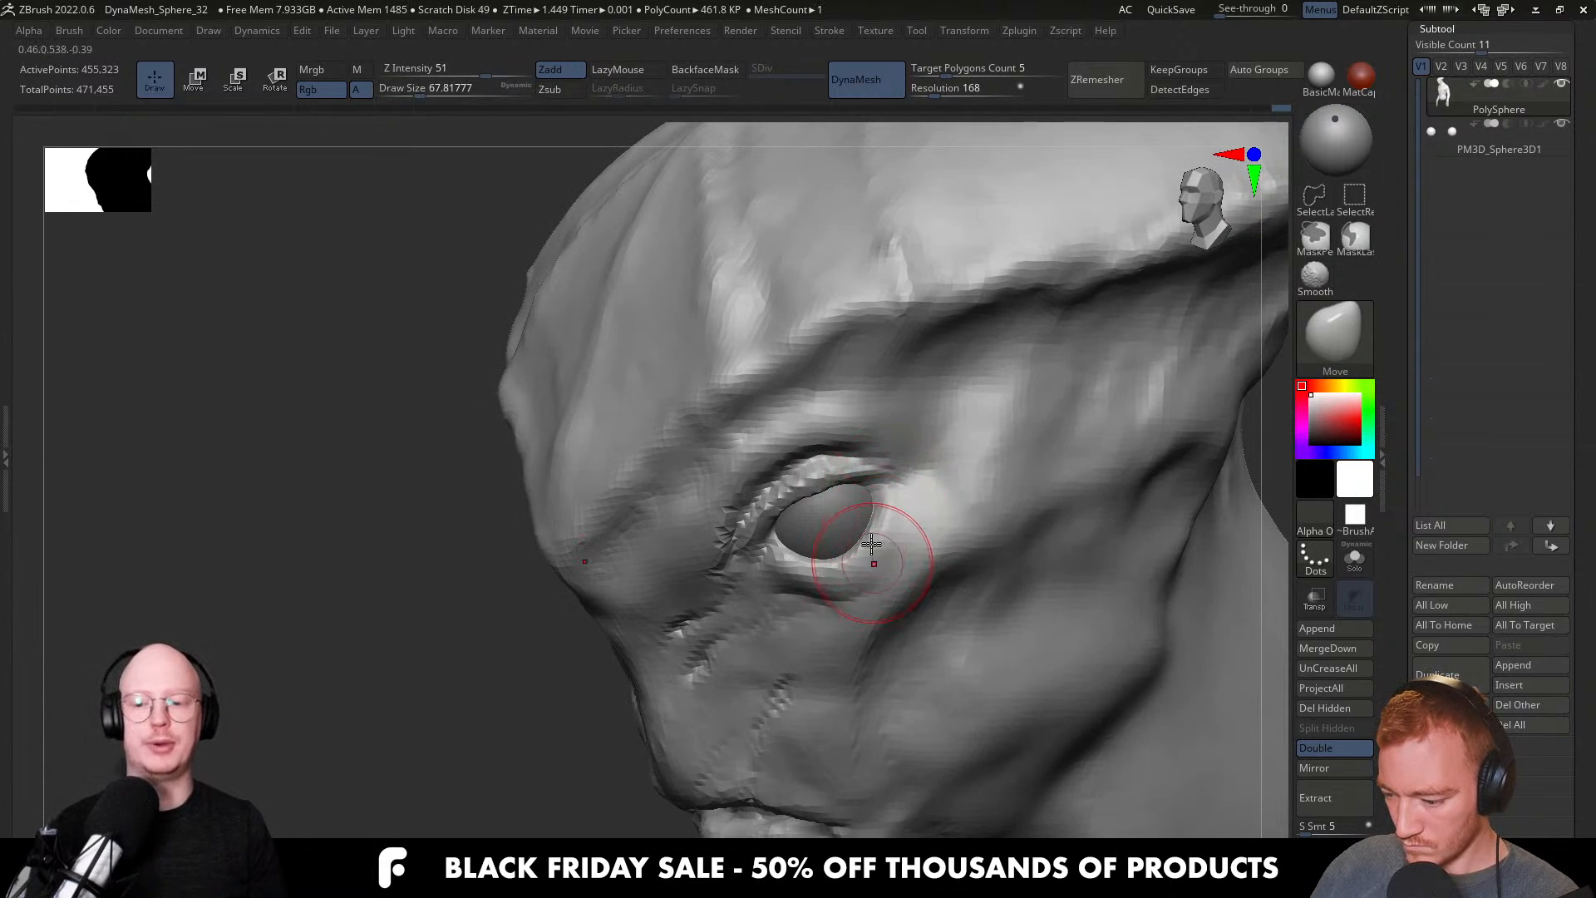
# Refine the lower and upper eyelid contours with the Move brush at draw sizes about 87 to 120.
pyautogui.moveTo(872, 563); pyautogui.dragTo(851, 569, button='right')
pyautogui.press('s')
pyautogui.moveTo(851, 569); pyautogui.dragTo(856, 570)
pyautogui.moveTo(855, 571); pyautogui.dragTo(854, 577, button='right')
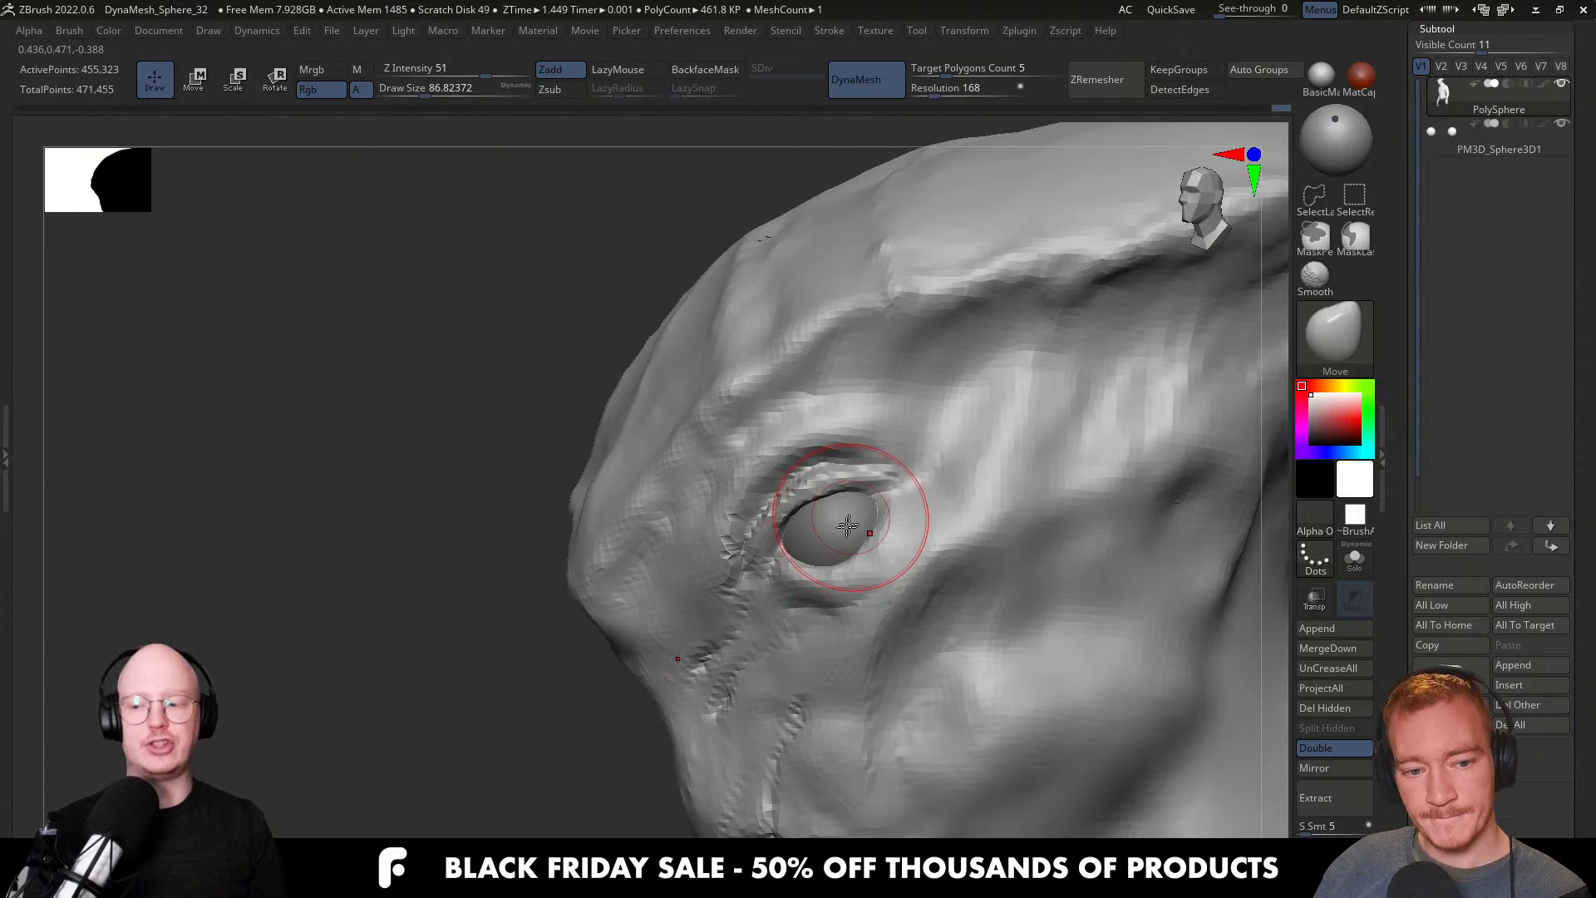
pyautogui.moveTo(842, 522); pyautogui.dragTo(819, 508, button='right')
pyautogui.press('s')
pyautogui.moveTo(819, 508); pyautogui.dragTo(829, 512)
pyautogui.moveTo(829, 511)
pyautogui.mouseDown(button='right')
pyautogui.moveTo(821, 533)
pyautogui.moveTo(856, 498)
pyautogui.mouseUp(button='right')
pyautogui.press('s')
pyautogui.moveTo(855, 498); pyautogui.dragTo(861, 499)
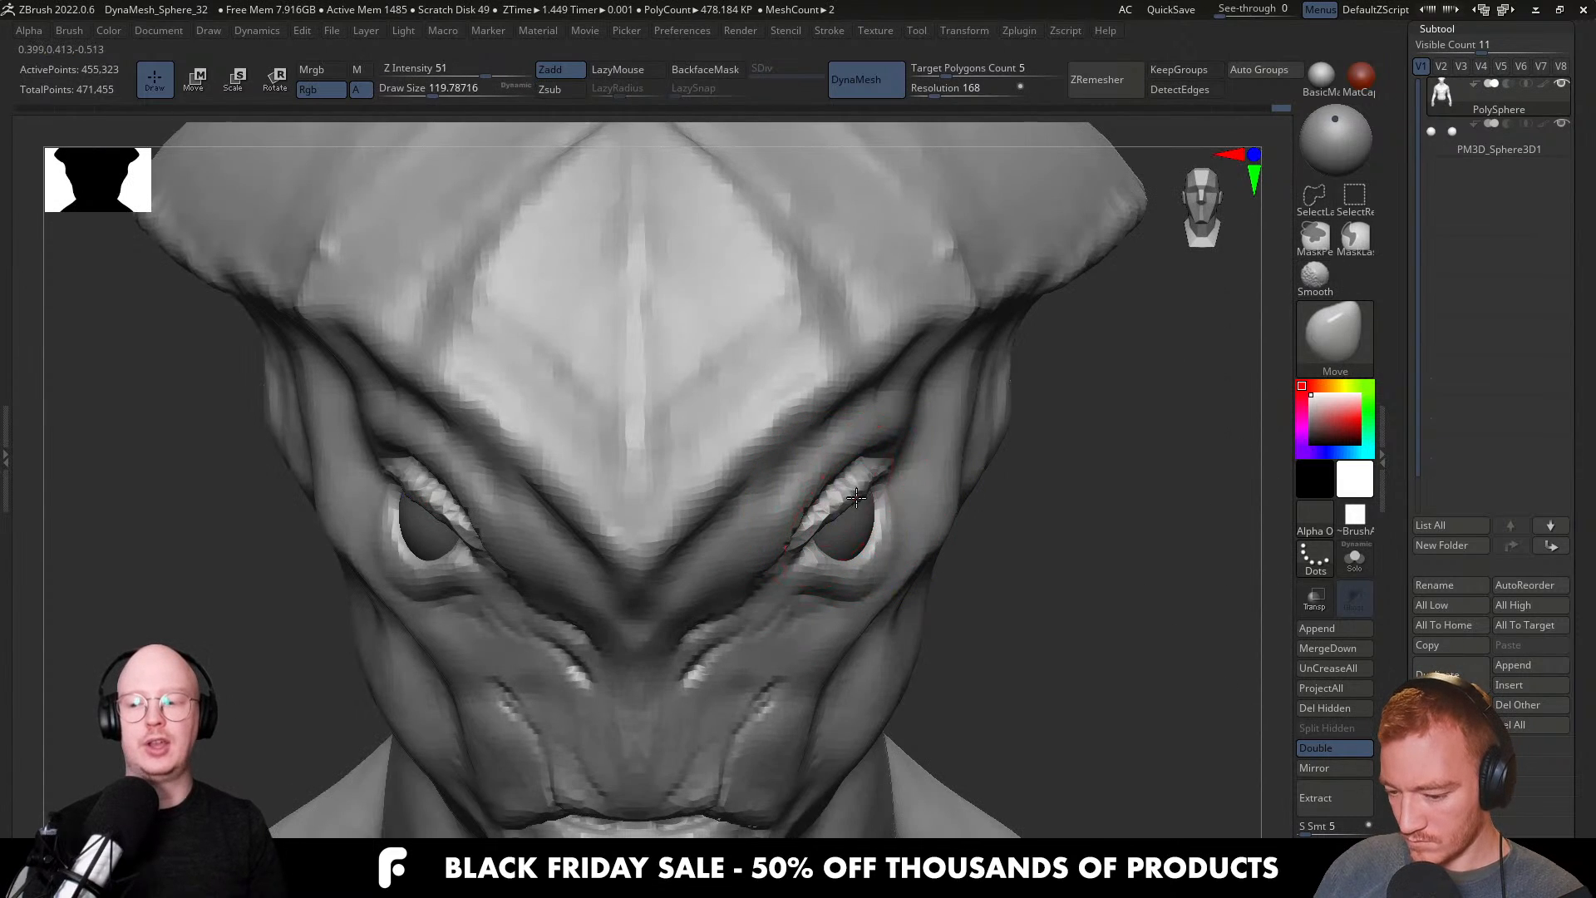
# Adjust the eye opening and surrounding brow with the Move brush at draw size about 154.
pyautogui.moveTo(861, 499); pyautogui.dragTo(842, 495, button='right')
pyautogui.press('s')
pyautogui.moveTo(842, 495); pyautogui.dragTo(833, 496)
pyautogui.moveTo(832, 496); pyautogui.dragTo(864, 500, button='right')
pyautogui.press('s')
pyautogui.moveTo(864, 500); pyautogui.dragTo(871, 502)
pyautogui.moveTo(887, 527); pyautogui.dragTo(910, 573, button='right')
# Select the eyeball subtool and move both eyeballs inward toward the nose with the Gizmo.
pyautogui.moveTo(890, 503)
pyautogui.mouseDown(button='right')
pyautogui.moveTo(836, 536)
pyautogui.moveTo(834, 573)
pyautogui.moveTo(872, 614)
pyautogui.moveTo(863, 566)
pyautogui.mouseUp(button='right')
pyautogui.keyDown('alt'); pyautogui.moveTo(862, 566); pyautogui.dragTo(854, 391, button='right'); pyautogui.keyUp('alt')
pyautogui.keyDown('alt'); pyautogui.moveTo(906, 480); pyautogui.dragTo(889, 553, button='right'); pyautogui.keyUp('alt')
pyautogui.moveTo(801, 524); pyautogui.dragTo(796, 540, button='right')
pyautogui.moveTo(788, 399)
pyautogui.keyDown('ctrl'); pyautogui.mouseDown(button='right')
pyautogui.moveTo(780, 445)
pyautogui.moveTo(806, 511)
pyautogui.moveTo(760, 453)
pyautogui.moveTo(778, 461)
pyautogui.moveTo(777, 445)
pyautogui.mouseUp(button='right'); pyautogui.keyUp('ctrl')
pyautogui.keyDown('alt'); pyautogui.click(757, 437); pyautogui.keyUp('alt')
pyautogui.press('w')
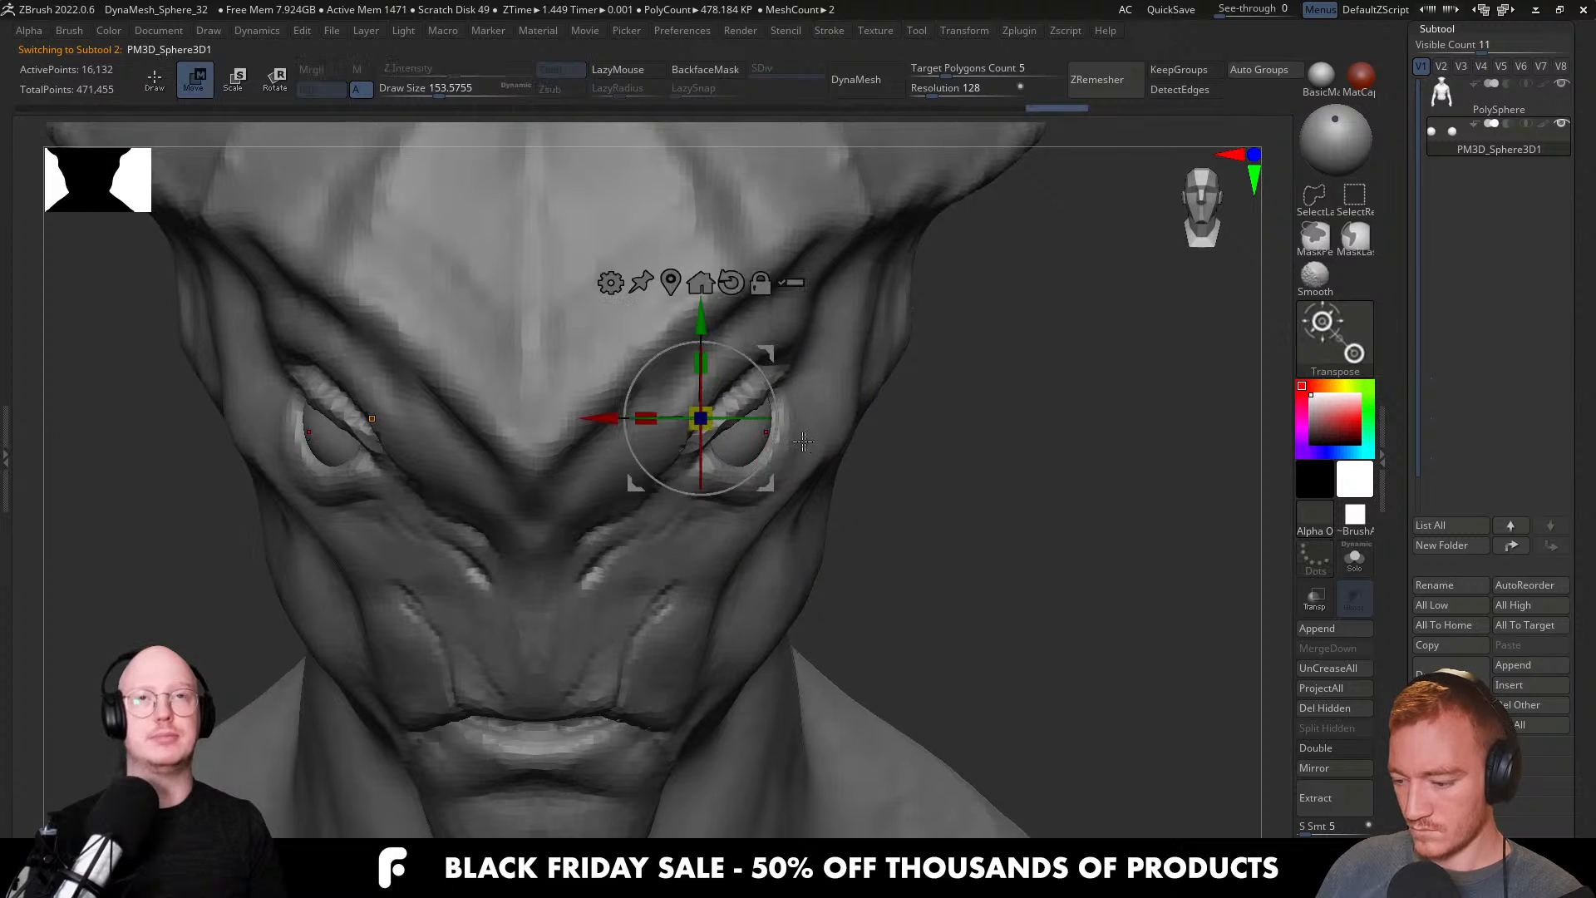
pyautogui.moveTo(601, 418); pyautogui.dragTo(585, 418)
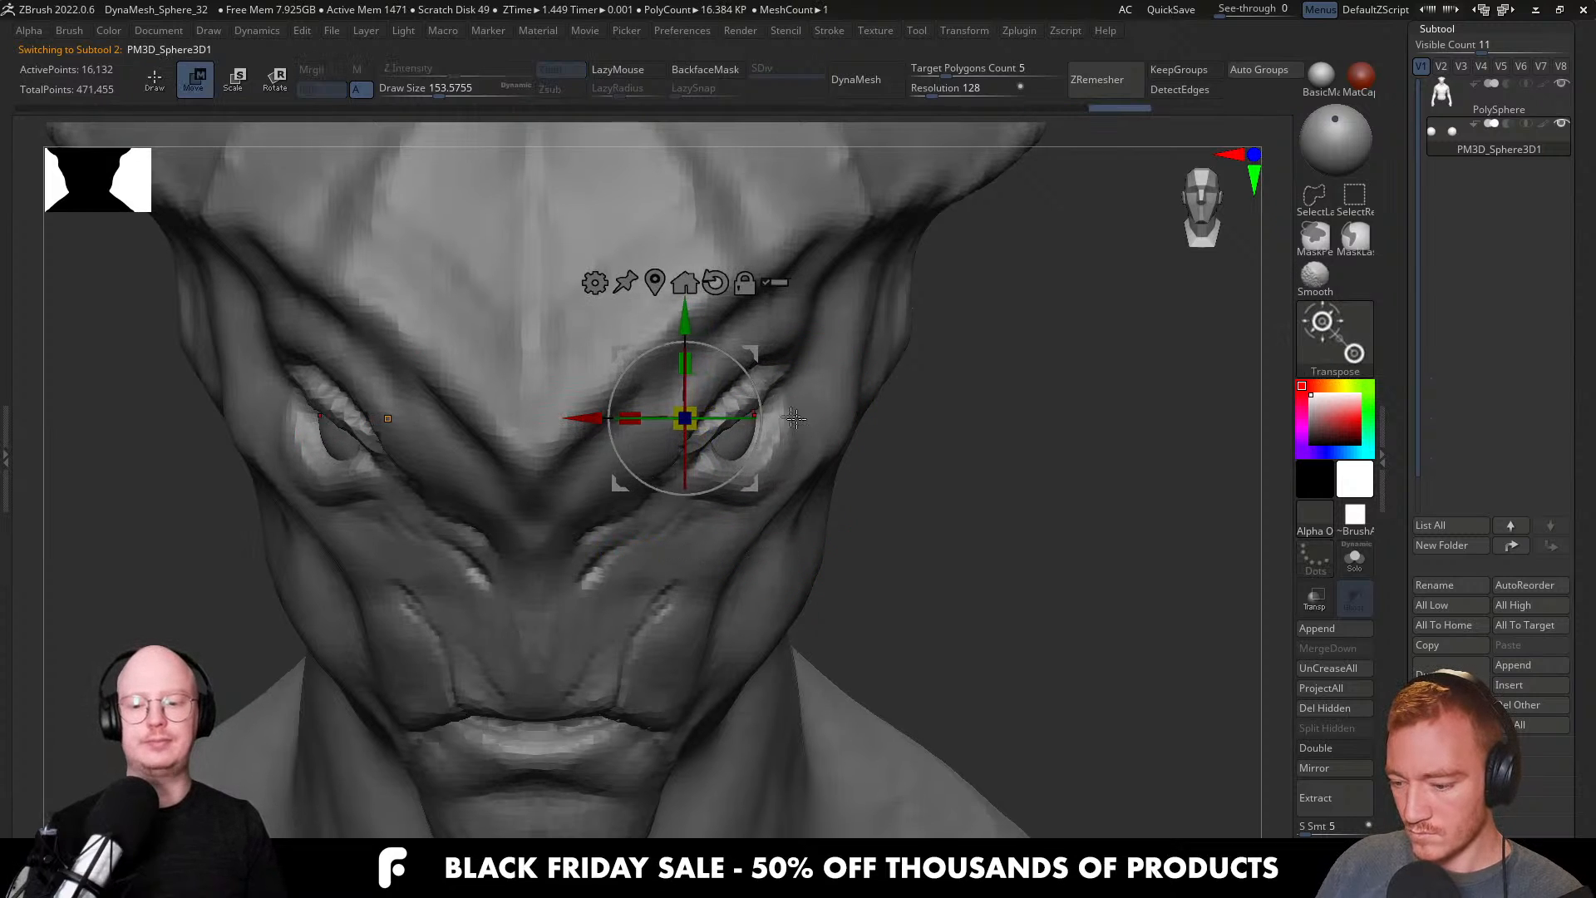
# Reselect the head and shift the eye sockets inward with the Move brush at draw size about 365.
pyautogui.press('q')
pyautogui.press('s')
pyautogui.moveTo(768, 502)
pyautogui.mouseDown()
pyautogui.moveTo(798, 503)
pyautogui.moveTo(744, 468)
pyautogui.mouseUp()
pyautogui.keyDown('alt'); pyautogui.click(775, 480); pyautogui.keyUp('alt')
pyautogui.press('s')
pyautogui.click(780, 470)
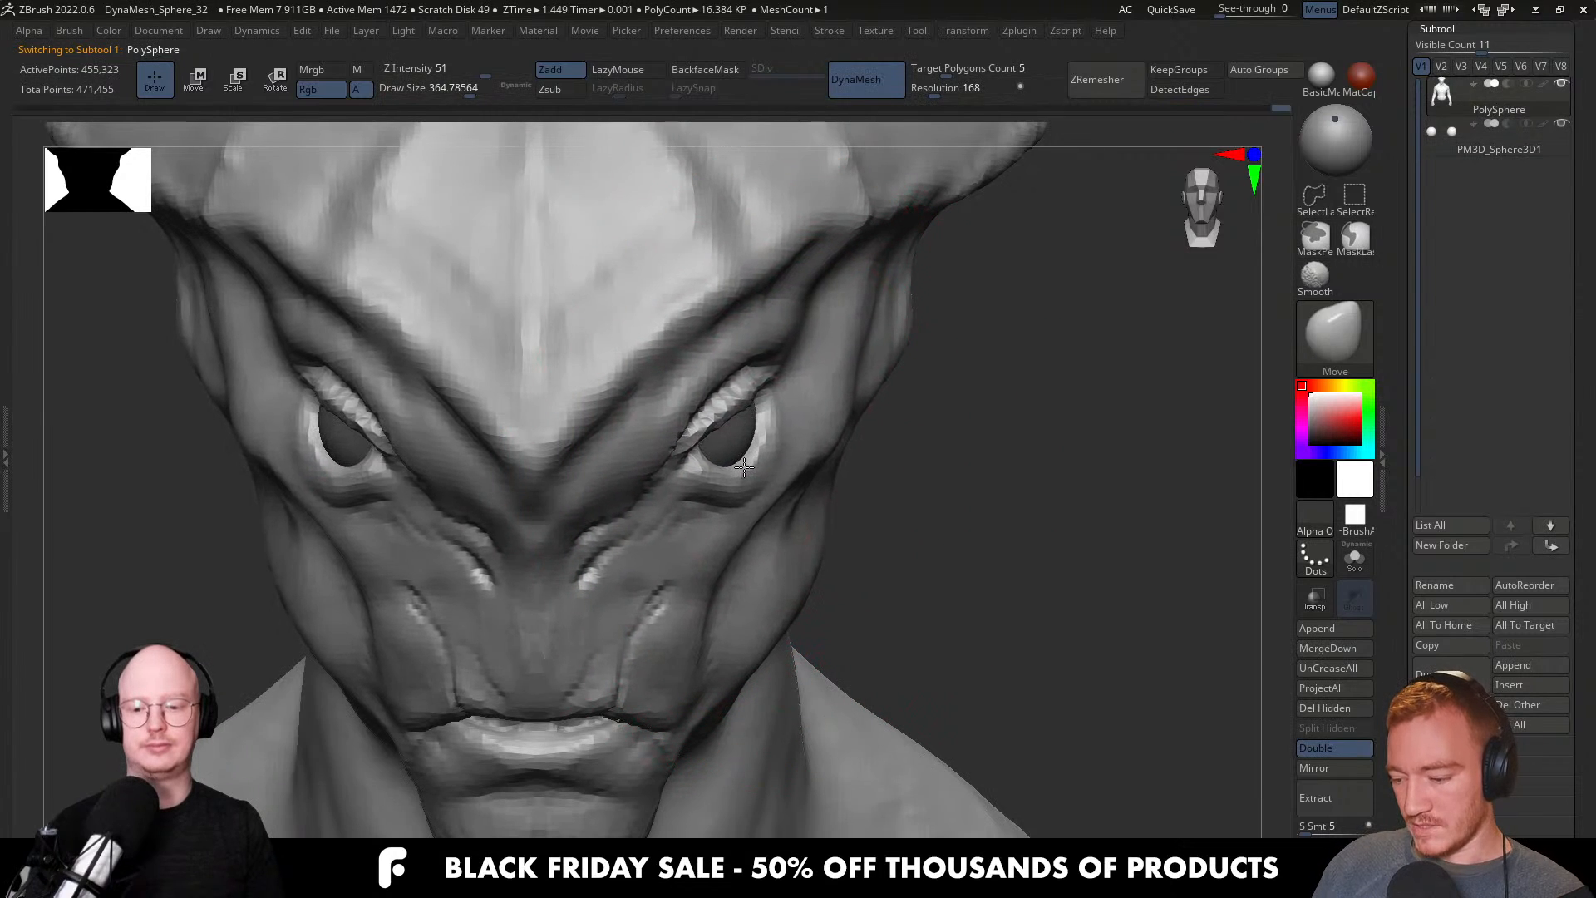
pyautogui.keyDown('alt'); pyautogui.moveTo(870, 514); pyautogui.dragTo(1012, 477); pyautogui.keyUp('alt')
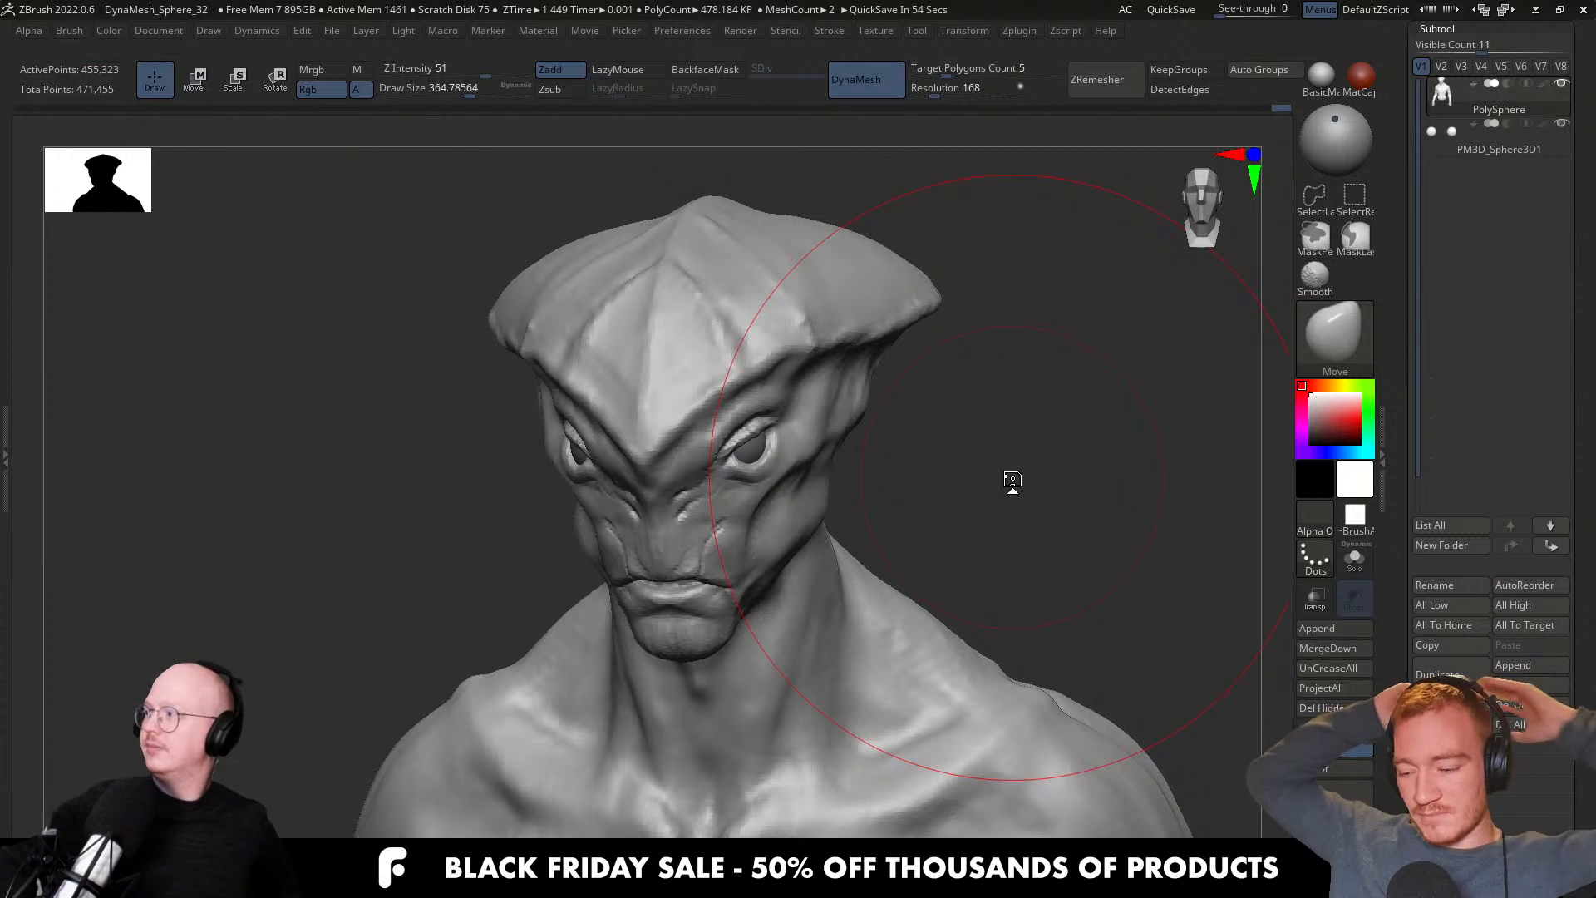
pyautogui.moveTo(1012, 480); pyautogui.dragTo(756, 521)
# Reshape the outer eyelids in side view with the Move brush at draw sizes about 187 and 97.
pyautogui.moveTo(756, 521)
pyautogui.mouseDown(button='right')
pyautogui.moveTo(759, 500)
pyautogui.moveTo(945, 491)
pyautogui.moveTo(773, 553)
pyautogui.moveTo(748, 534)
pyautogui.moveTo(753, 516)
pyautogui.mouseUp(button='right')
pyautogui.press('s')
pyautogui.moveTo(753, 515); pyautogui.dragTo(729, 515)
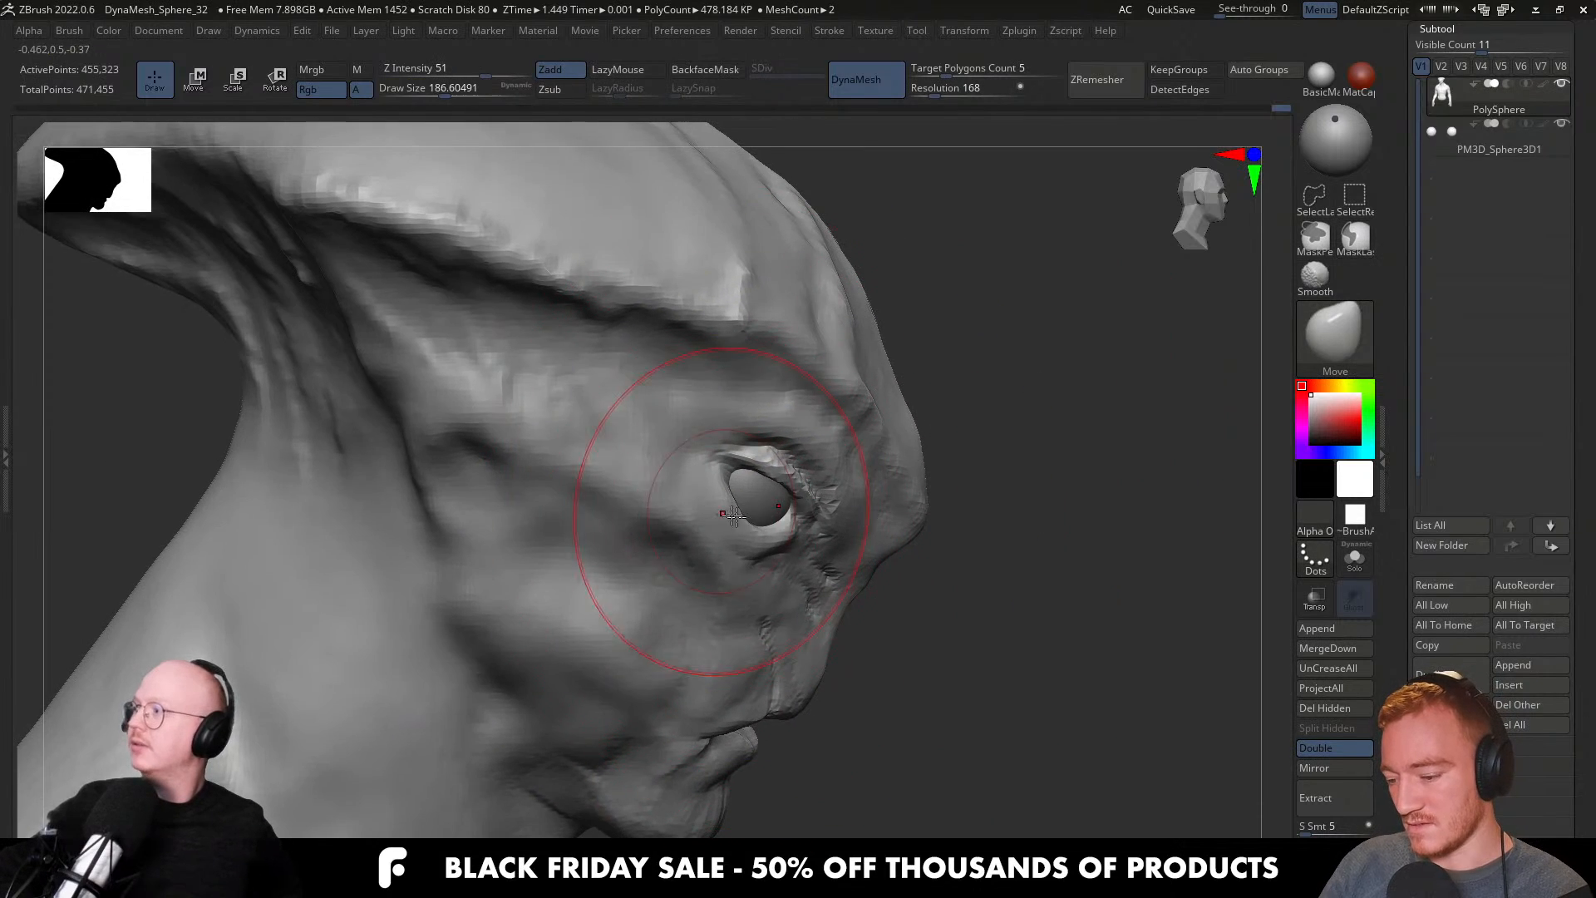
pyautogui.moveTo(818, 519); pyautogui.dragTo(735, 541, button='right')
pyautogui.press('s')
pyautogui.moveTo(736, 540); pyautogui.dragTo(717, 541)
pyautogui.moveTo(980, 549)
pyautogui.mouseDown(button='right')
pyautogui.moveTo(866, 560)
pyautogui.moveTo(683, 533)
pyautogui.mouseUp(button='right')
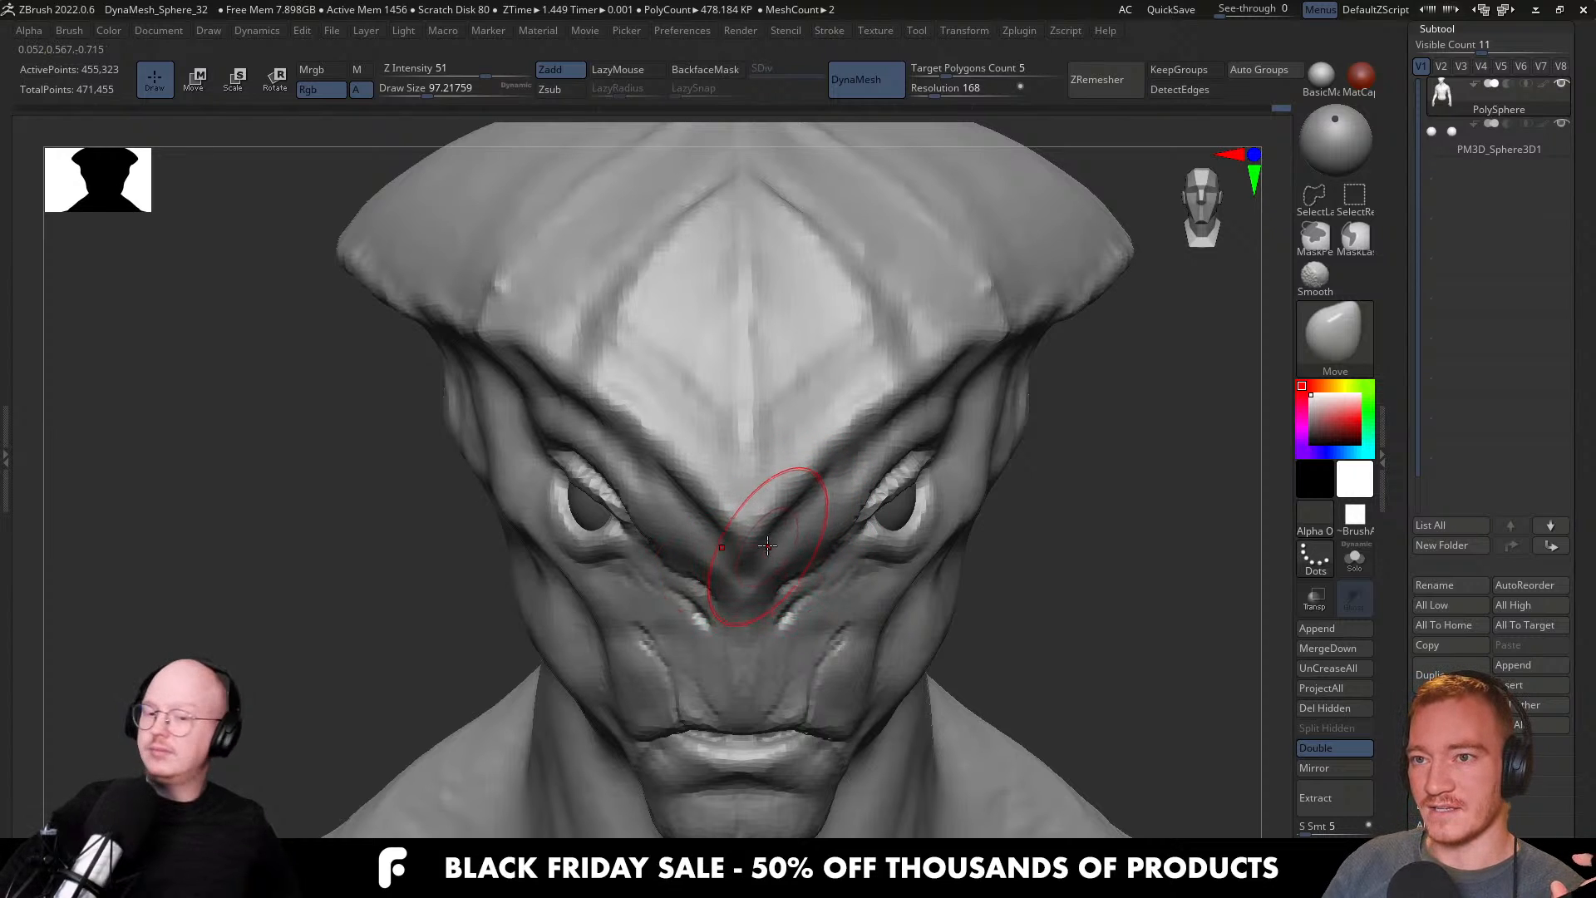
# Adjust the eyelids and eye sockets in front view with the Move brush at draw size about 83.
pyautogui.moveTo(950, 536)
pyautogui.mouseDown(button='right')
pyautogui.moveTo(827, 536)
pyautogui.moveTo(919, 533)
pyautogui.moveTo(924, 560)
pyautogui.moveTo(872, 536)
pyautogui.mouseUp(button='right')
pyautogui.moveTo(873, 536); pyautogui.dragTo(885, 534)
pyautogui.keyDown('shift'); pyautogui.moveTo(886, 534); pyautogui.dragTo(932, 534, button='right'); pyautogui.keyUp('shift')
pyautogui.press(']')
pyautogui.moveTo(927, 537); pyautogui.dragTo(900, 539)
pyautogui.press('s')
pyautogui.moveTo(921, 531); pyautogui.dragTo(931, 529)
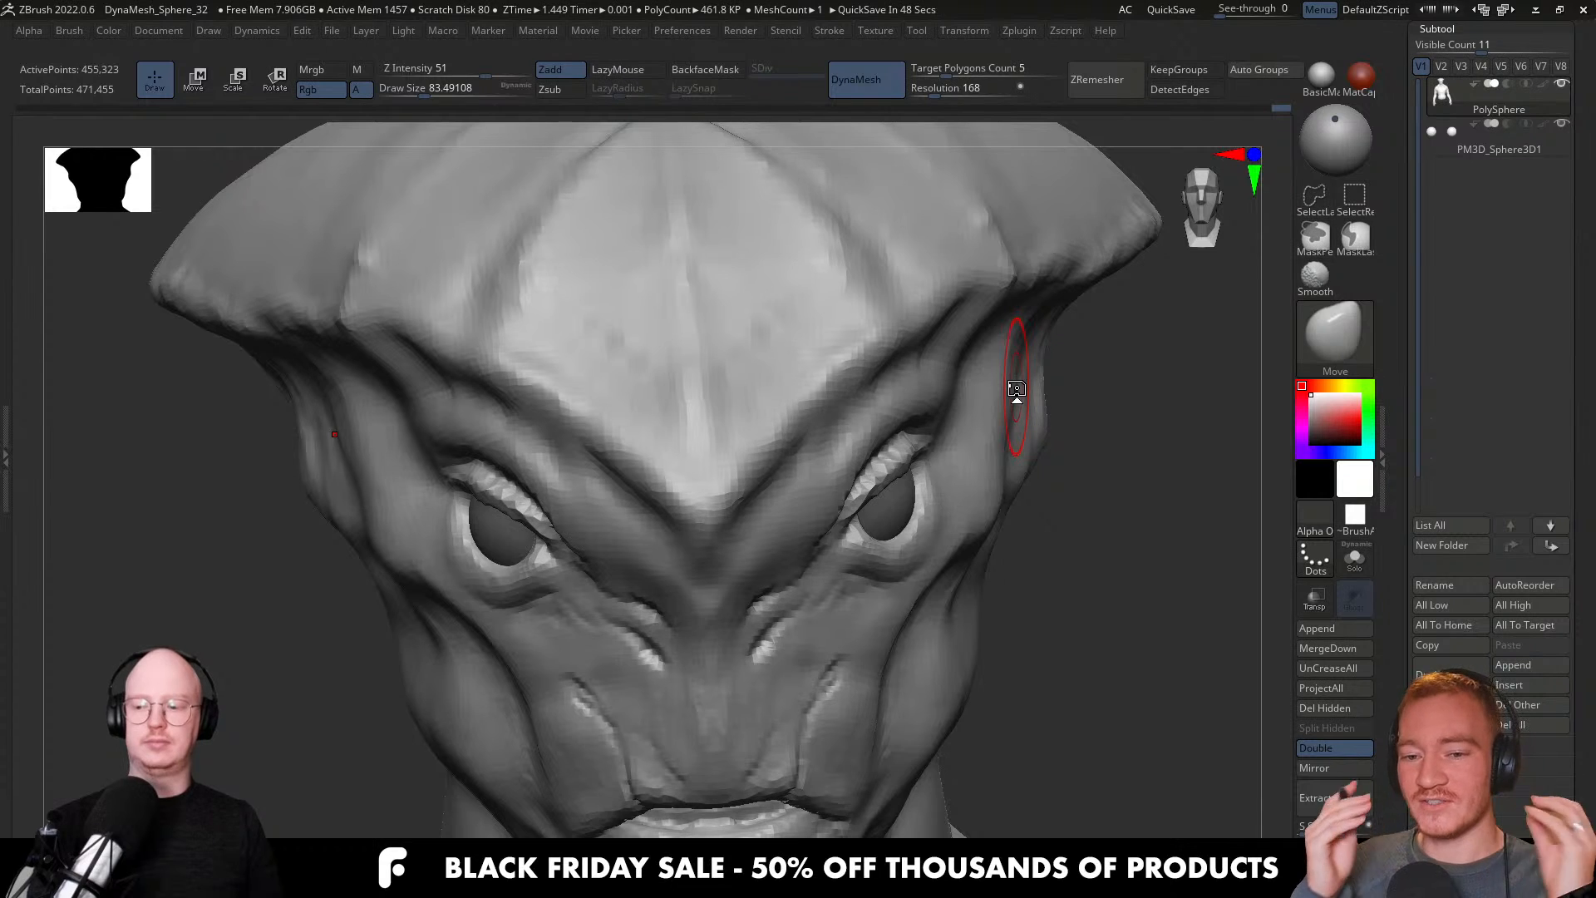
# Reshape the temple and cheekbone beside the eye with the Move brush at draw size about 163.
pyautogui.moveTo(1015, 388)
pyautogui.mouseDown(button='right')
pyautogui.moveTo(926, 552)
pyautogui.moveTo(908, 534)
pyautogui.moveTo(935, 444)
pyautogui.moveTo(964, 616)
pyautogui.moveTo(955, 545)
pyautogui.moveTo(931, 572)
pyautogui.moveTo(895, 572)
pyautogui.mouseUp(button='right')
pyautogui.press('b')
pyautogui.press('c')
pyautogui.press('b')
pyautogui.moveTo(895, 572); pyautogui.dragTo(887, 568)
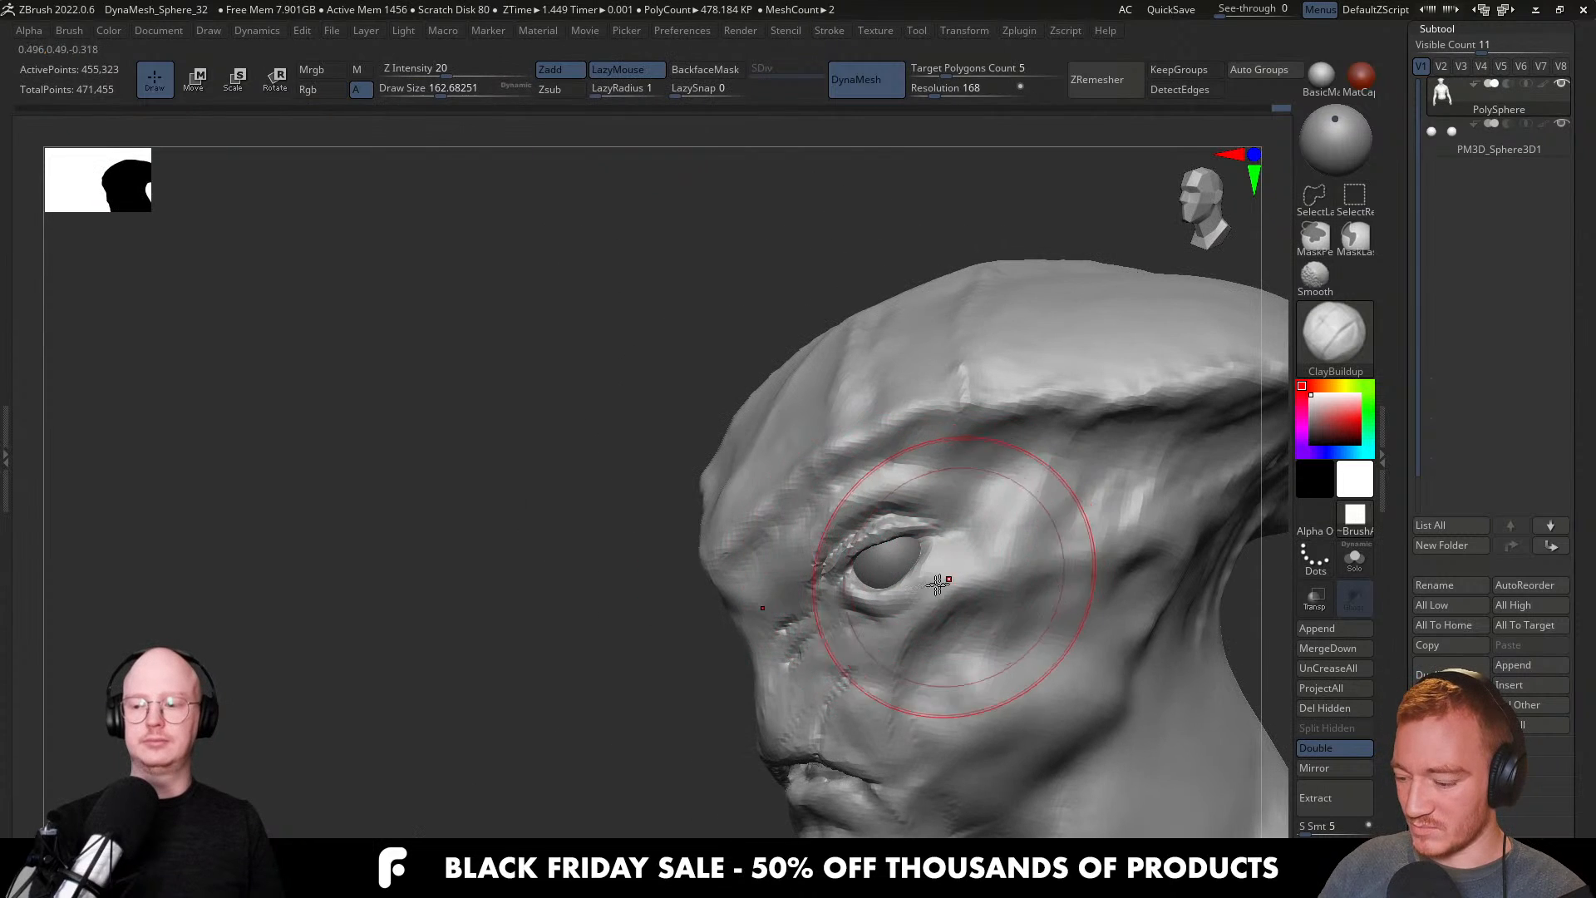
pyautogui.press('b')
pyautogui.press('m')
pyautogui.press('v')
pyautogui.moveTo(894, 559)
pyautogui.mouseDown()
pyautogui.moveTo(890, 545)
pyautogui.moveTo(926, 570)
pyautogui.moveTo(1008, 581)
pyautogui.mouseUp()
# Refine the side of the face and the area around the eye with the Move brush at draw size about 187.
pyautogui.press('s')
pyautogui.moveTo(1111, 579); pyautogui.dragTo(980, 613, button='right')
pyautogui.press('s')
pyautogui.moveTo(998, 499)
pyautogui.mouseDown()
pyautogui.moveTo(948, 502)
pyautogui.moveTo(953, 489)
pyautogui.mouseUp()
pyautogui.moveTo(944, 466); pyautogui.dragTo(906, 586, button='right')
pyautogui.press('s')
pyautogui.moveTo(906, 586); pyautogui.dragTo(900, 582)
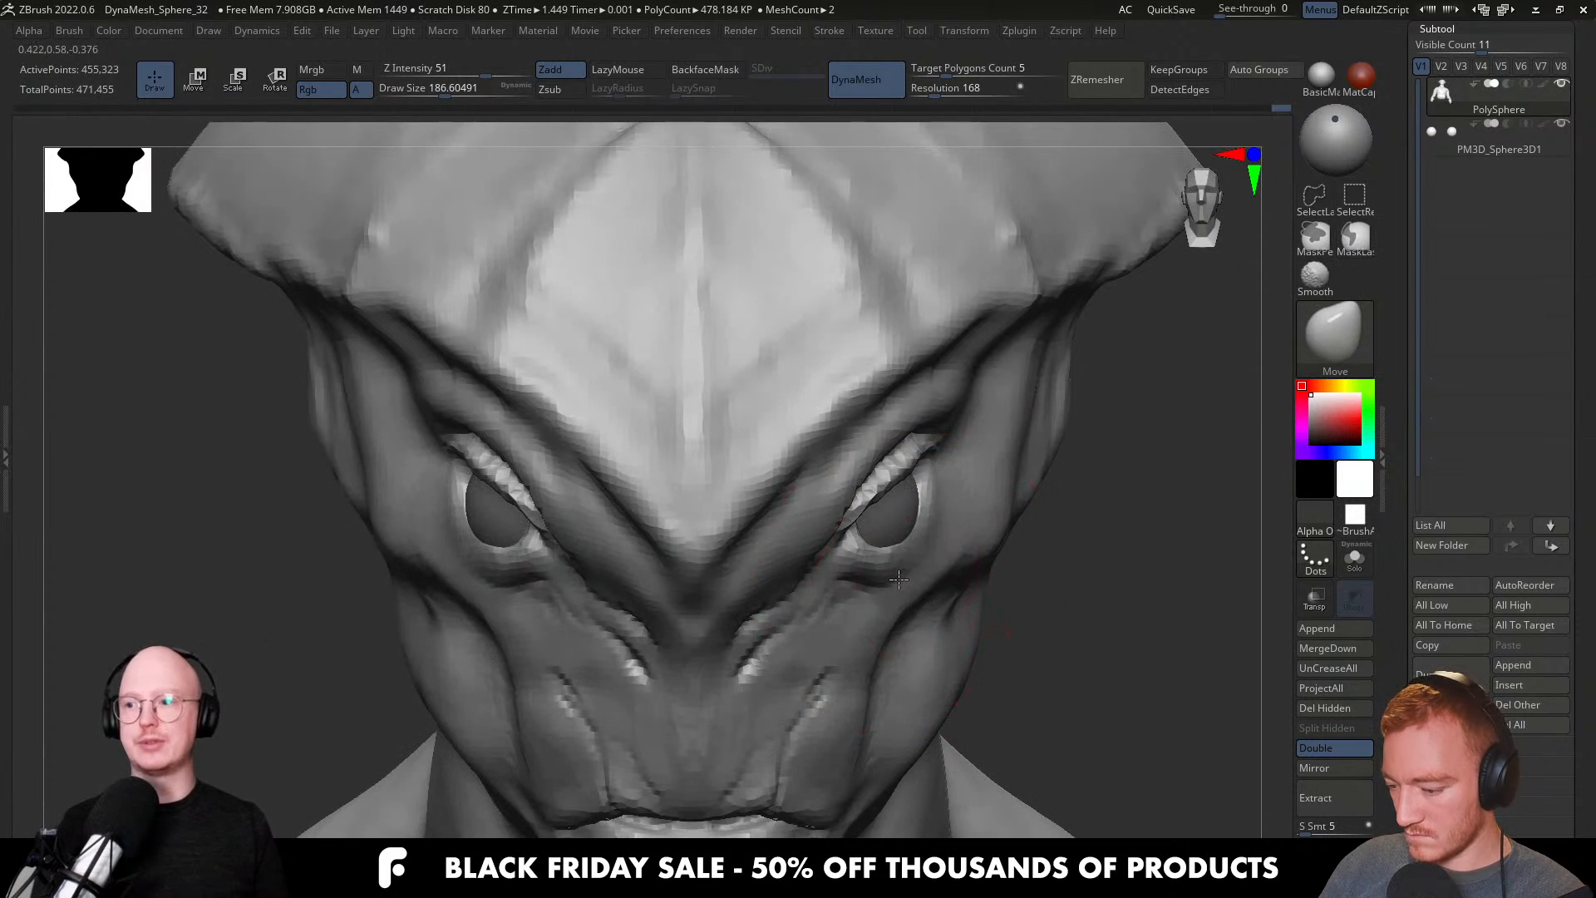
# Select the eyeball subtool and shift both eyeballs slightly, by about 0.029, in side view with the Gizmo.
pyautogui.keyDown('alt'); pyautogui.click(906, 563); pyautogui.keyUp('alt')
pyautogui.press('w')
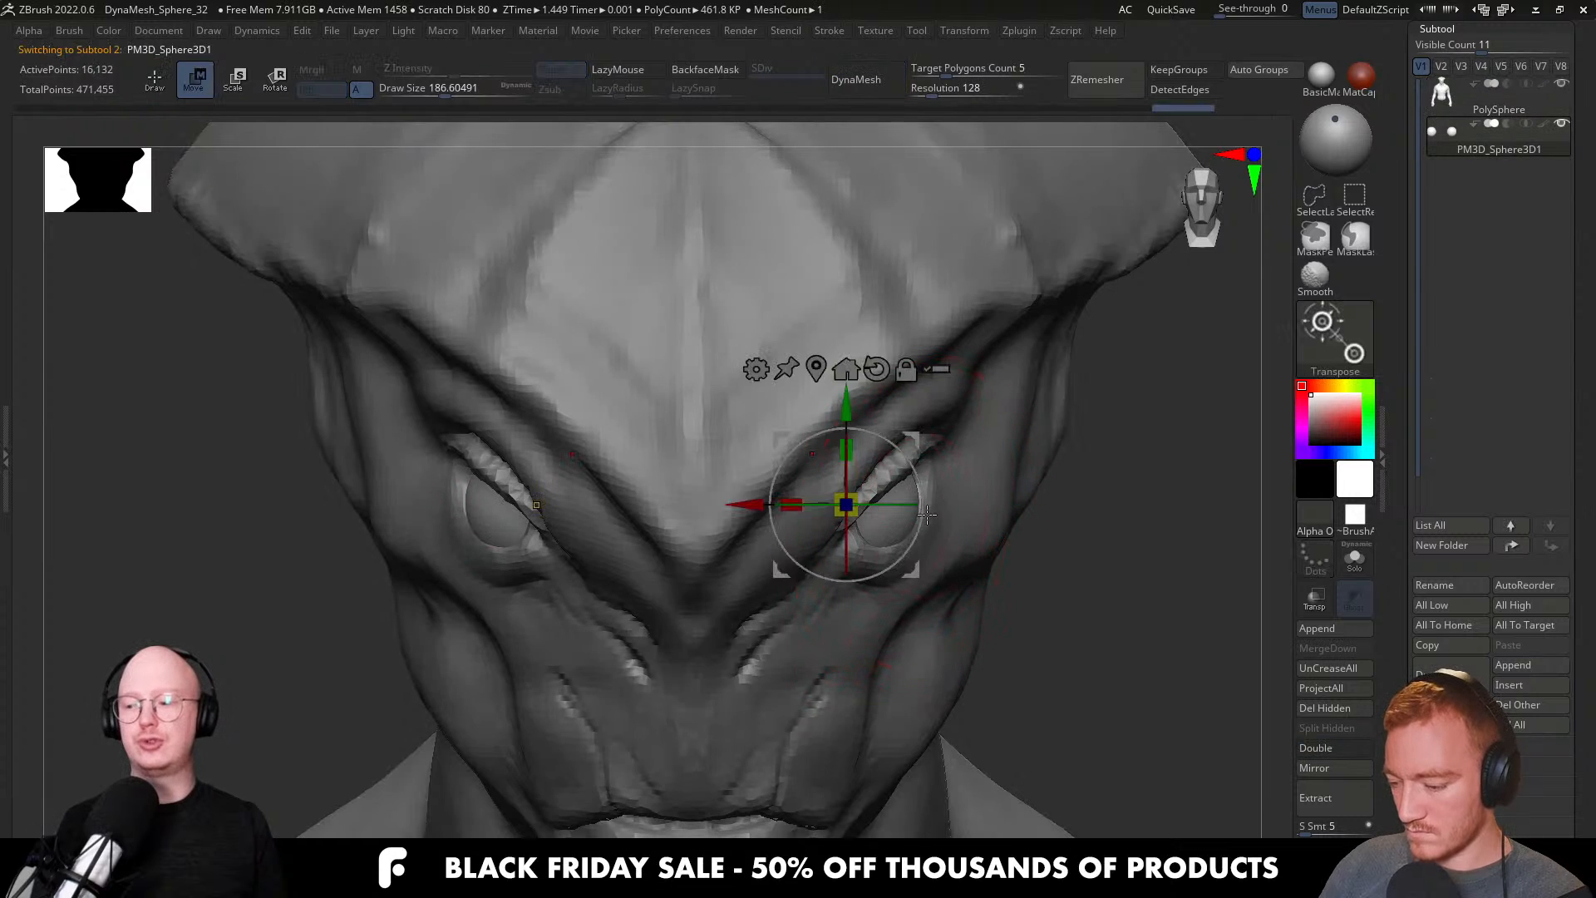
pyautogui.moveTo(962, 499); pyautogui.dragTo(912, 511, button='right')
pyautogui.moveTo(943, 419); pyautogui.dragTo(930, 422)
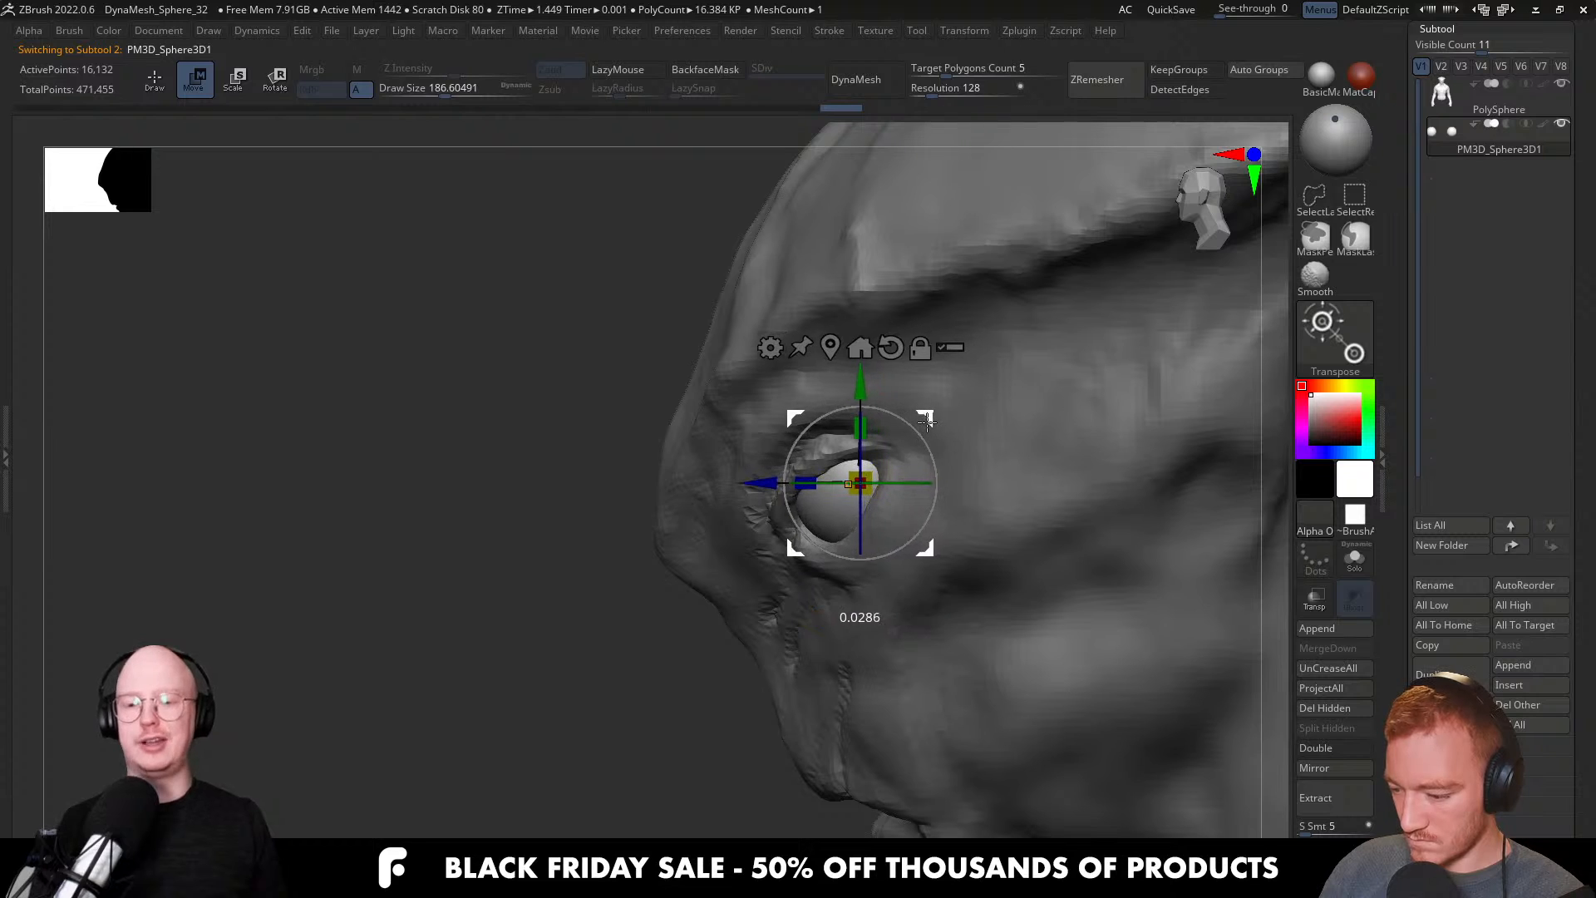
pyautogui.press('q')
pyautogui.moveTo(911, 509)
pyautogui.mouseDown(button='right')
pyautogui.moveTo(969, 529)
pyautogui.moveTo(923, 520)
pyautogui.mouseUp(button='right')
pyautogui.hotkey('alt', 's')
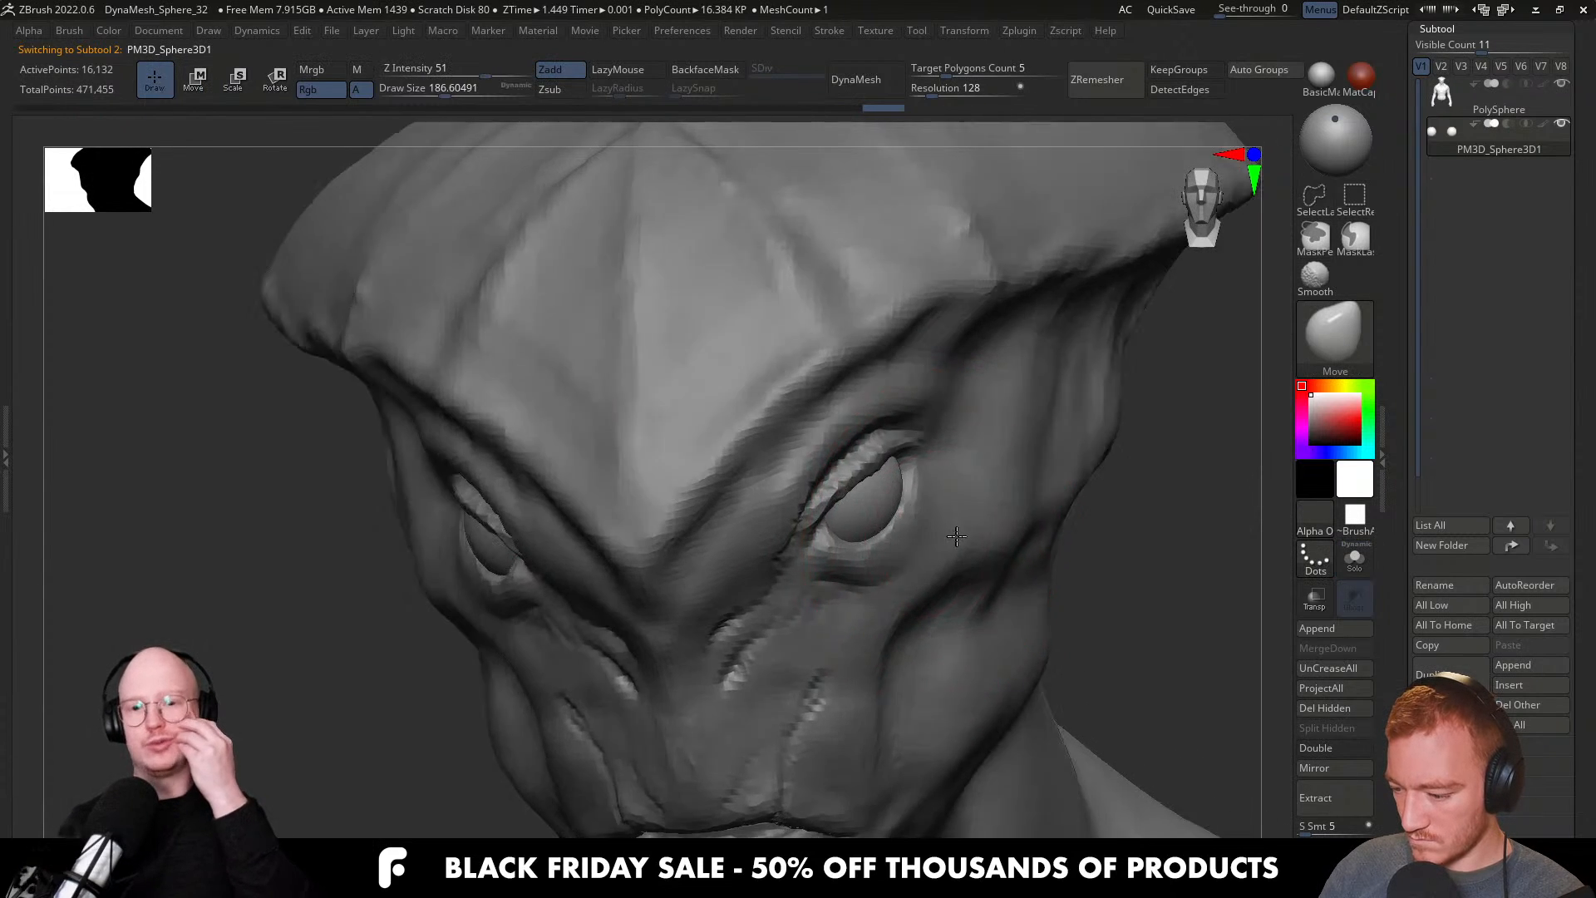
# Reselect the head and widen the outer side of the eye opening with the Move brush at draw size about 167.
pyautogui.keyDown('alt'); pyautogui.click(931, 522); pyautogui.keyUp('alt')
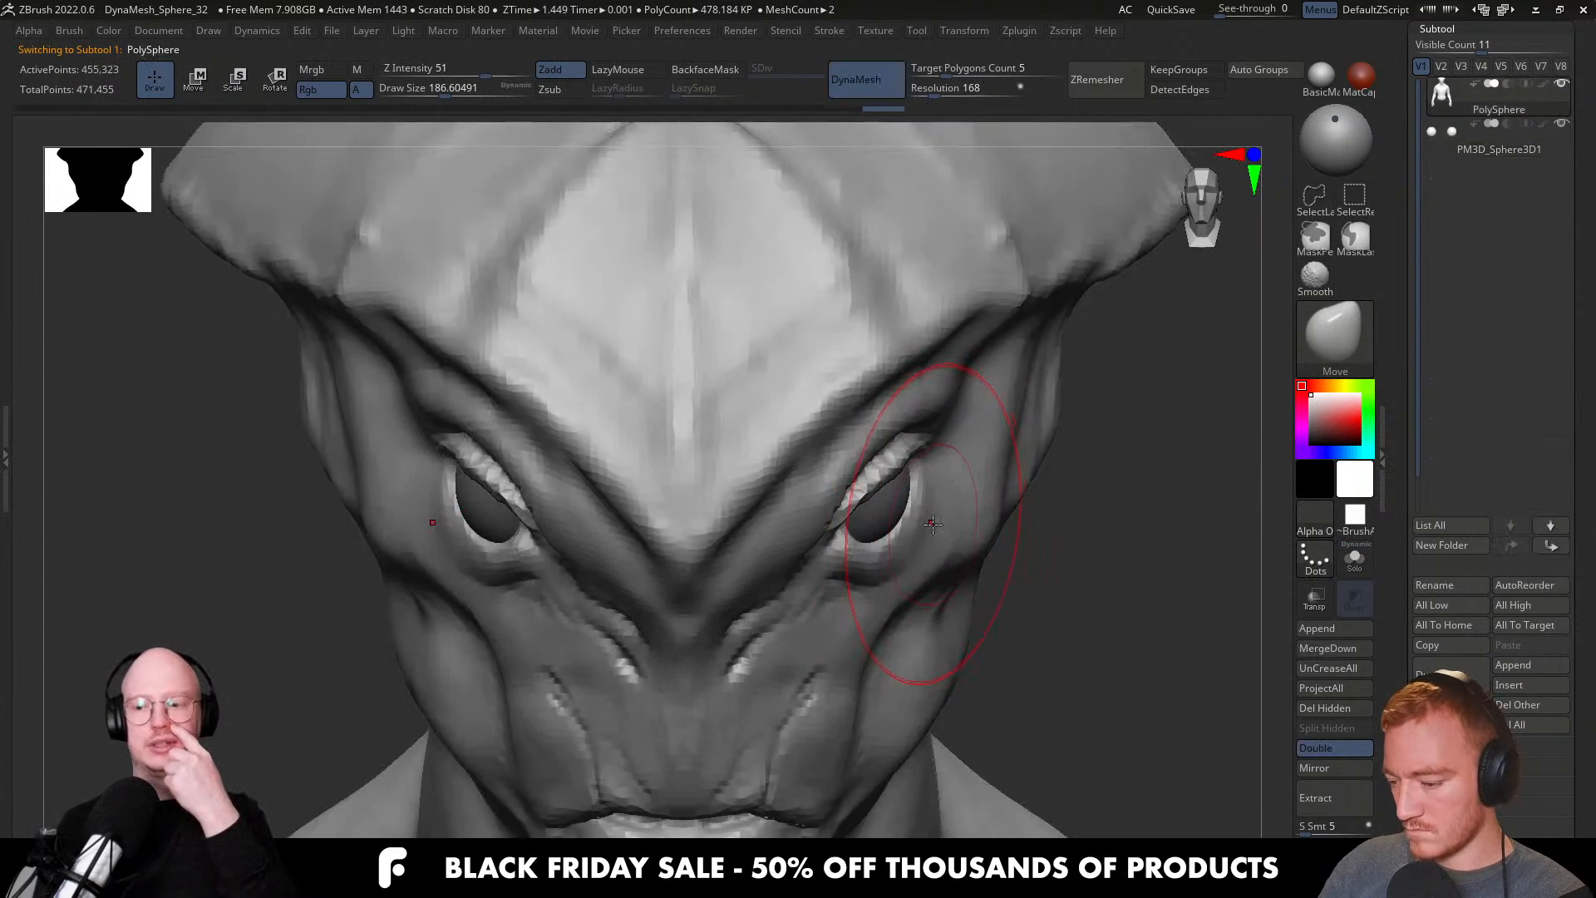
pyautogui.press('s')
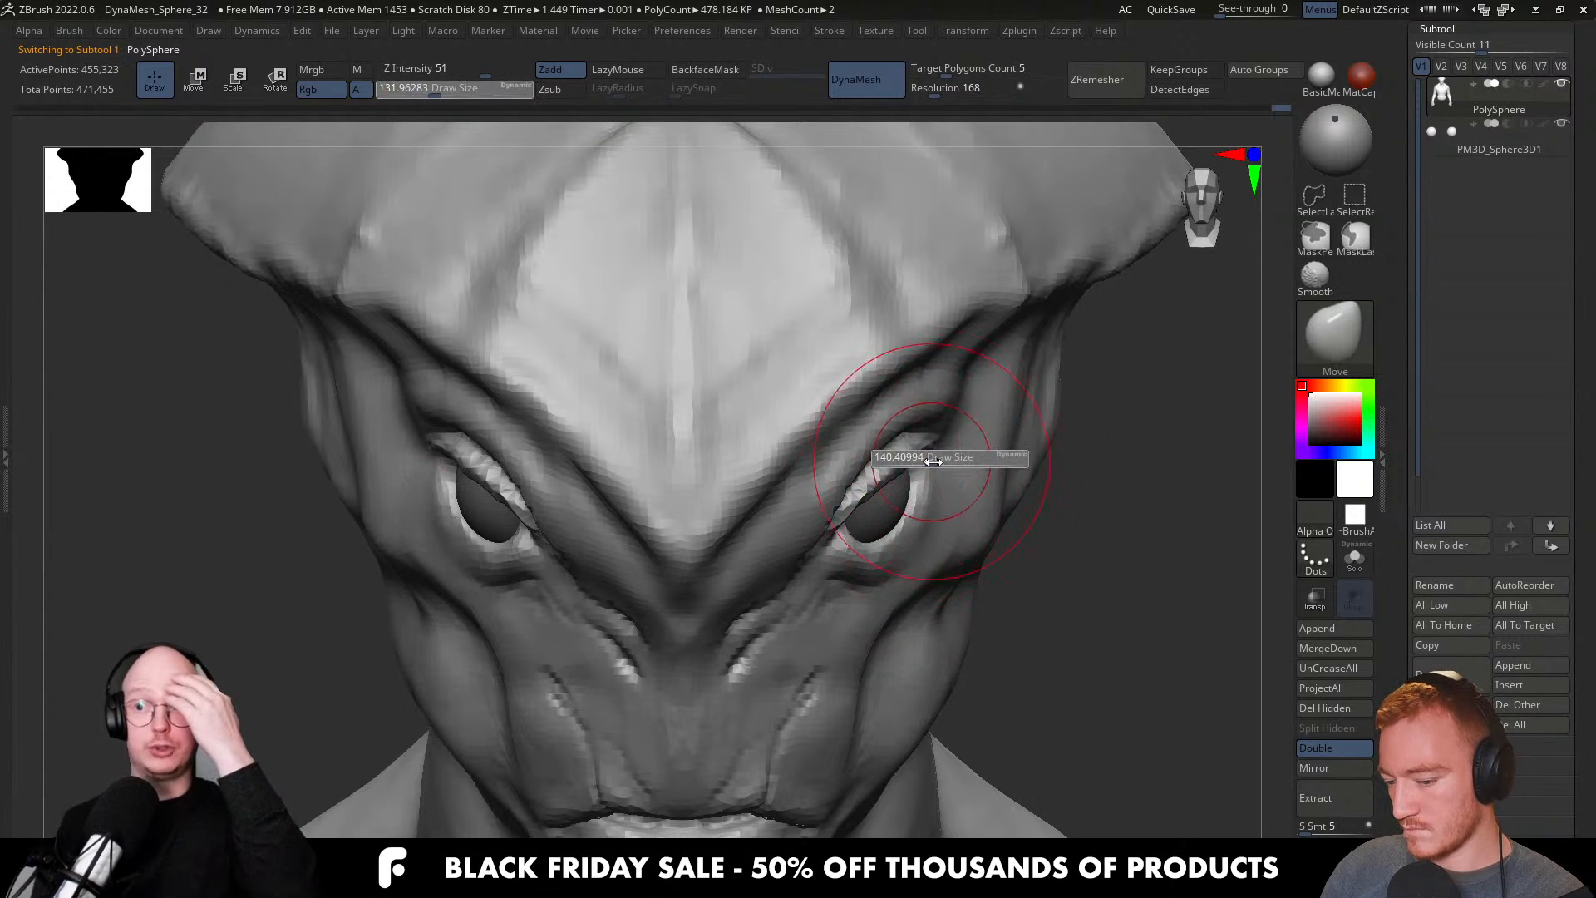
pyautogui.click(943, 459)
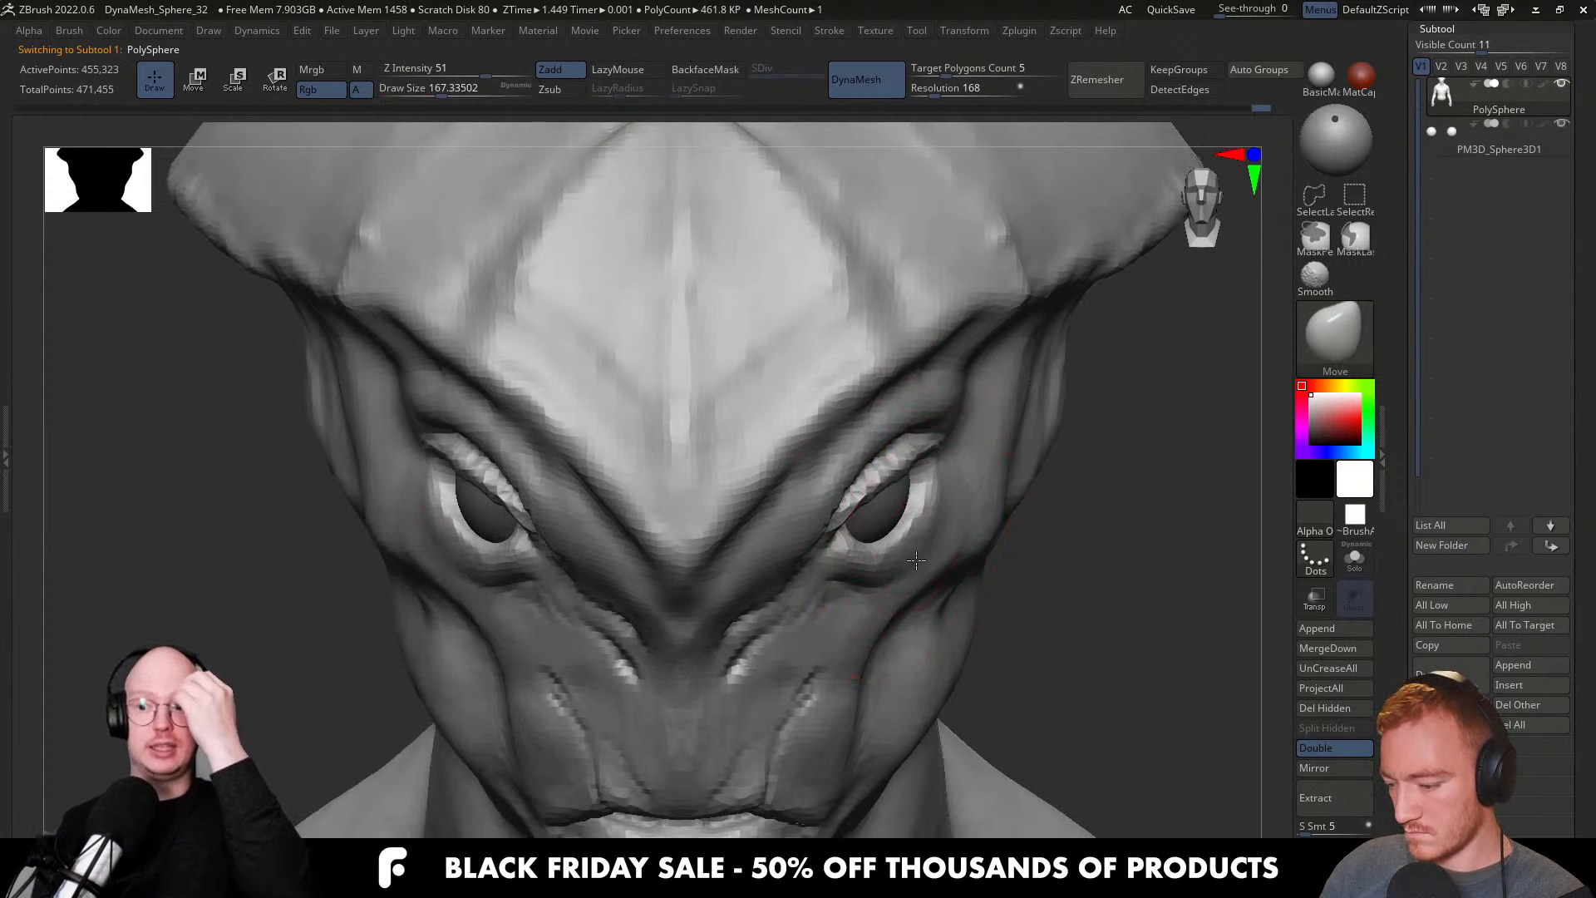
pyautogui.moveTo(923, 509)
pyautogui.mouseDown(button='right')
pyautogui.moveTo(843, 549)
pyautogui.moveTo(941, 502)
pyautogui.moveTo(917, 455)
pyautogui.moveTo(766, 570)
pyautogui.moveTo(808, 472)
pyautogui.moveTo(786, 516)
pyautogui.moveTo(792, 500)
pyautogui.moveTo(812, 534)
pyautogui.moveTo(944, 516)
pyautogui.mouseUp(button='right')
# Build up the lower eyelid and outer eye corner with ClayBuildup at draw sizes about 87 to 90.
pyautogui.press('s')
pyautogui.press('b')
pyautogui.press('c')
pyautogui.press('b')
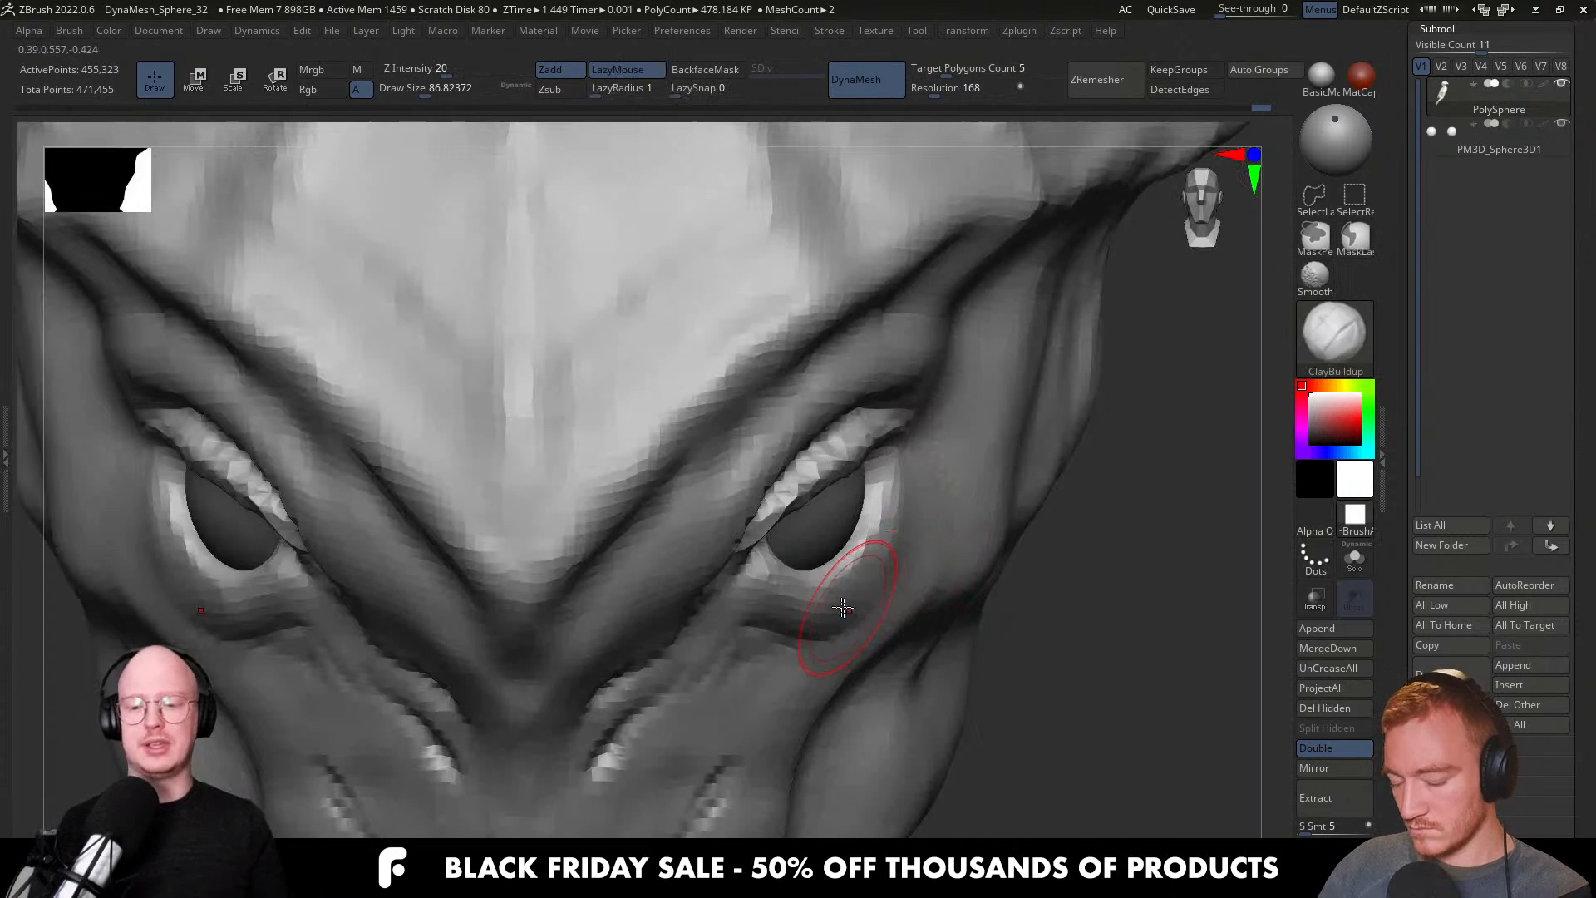
pyautogui.moveTo(835, 640); pyautogui.dragTo(849, 553, button='right')
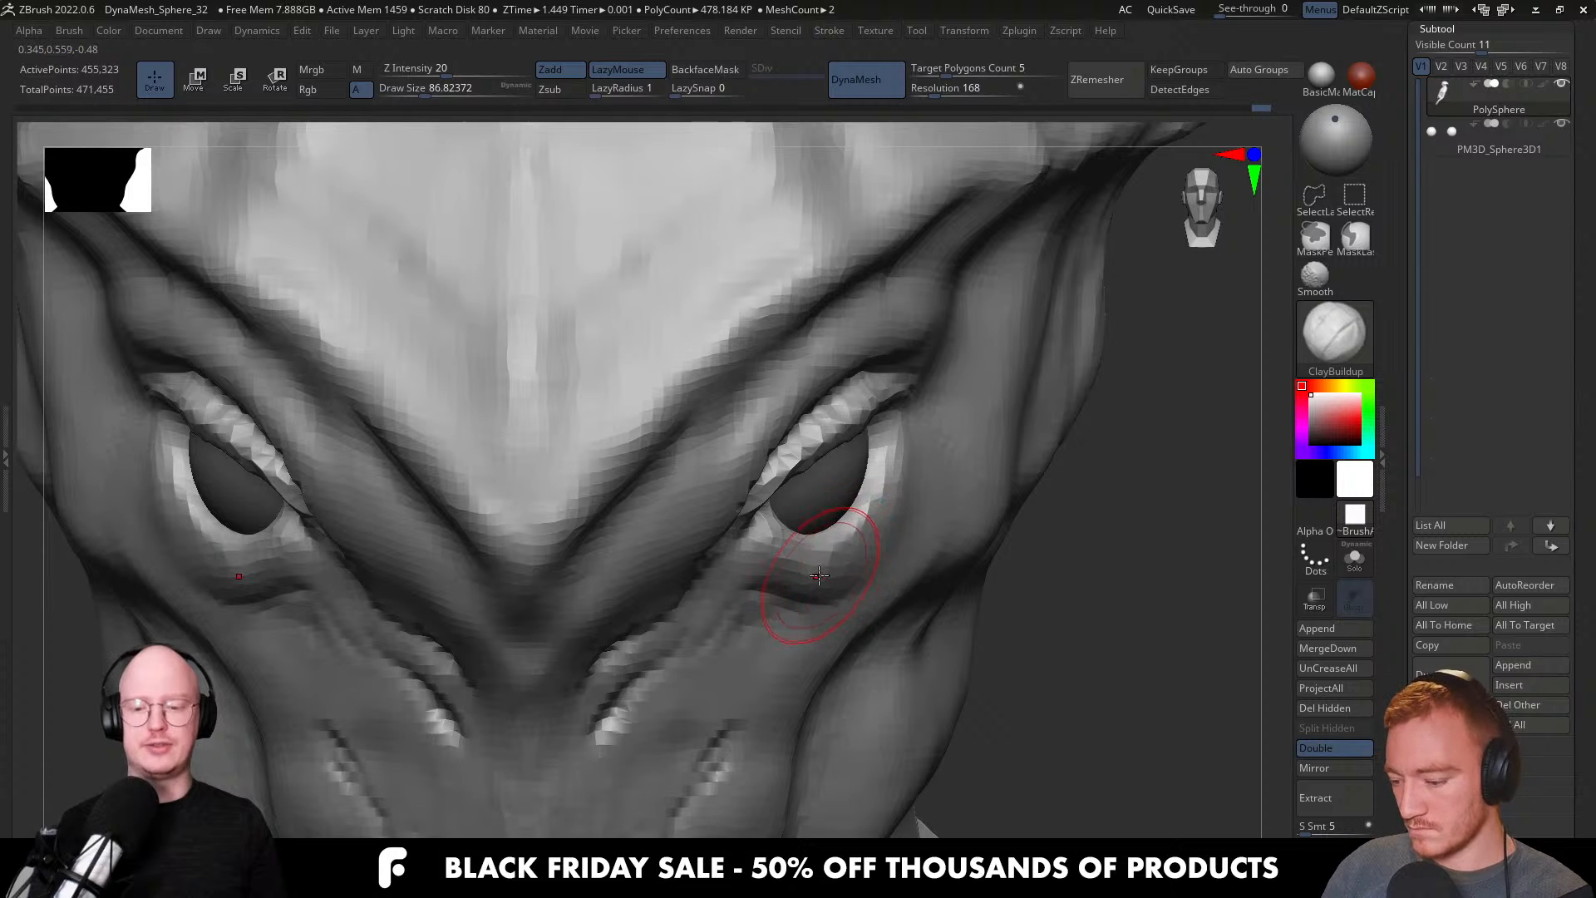
pyautogui.moveTo(878, 499); pyautogui.dragTo(903, 520, button='right')
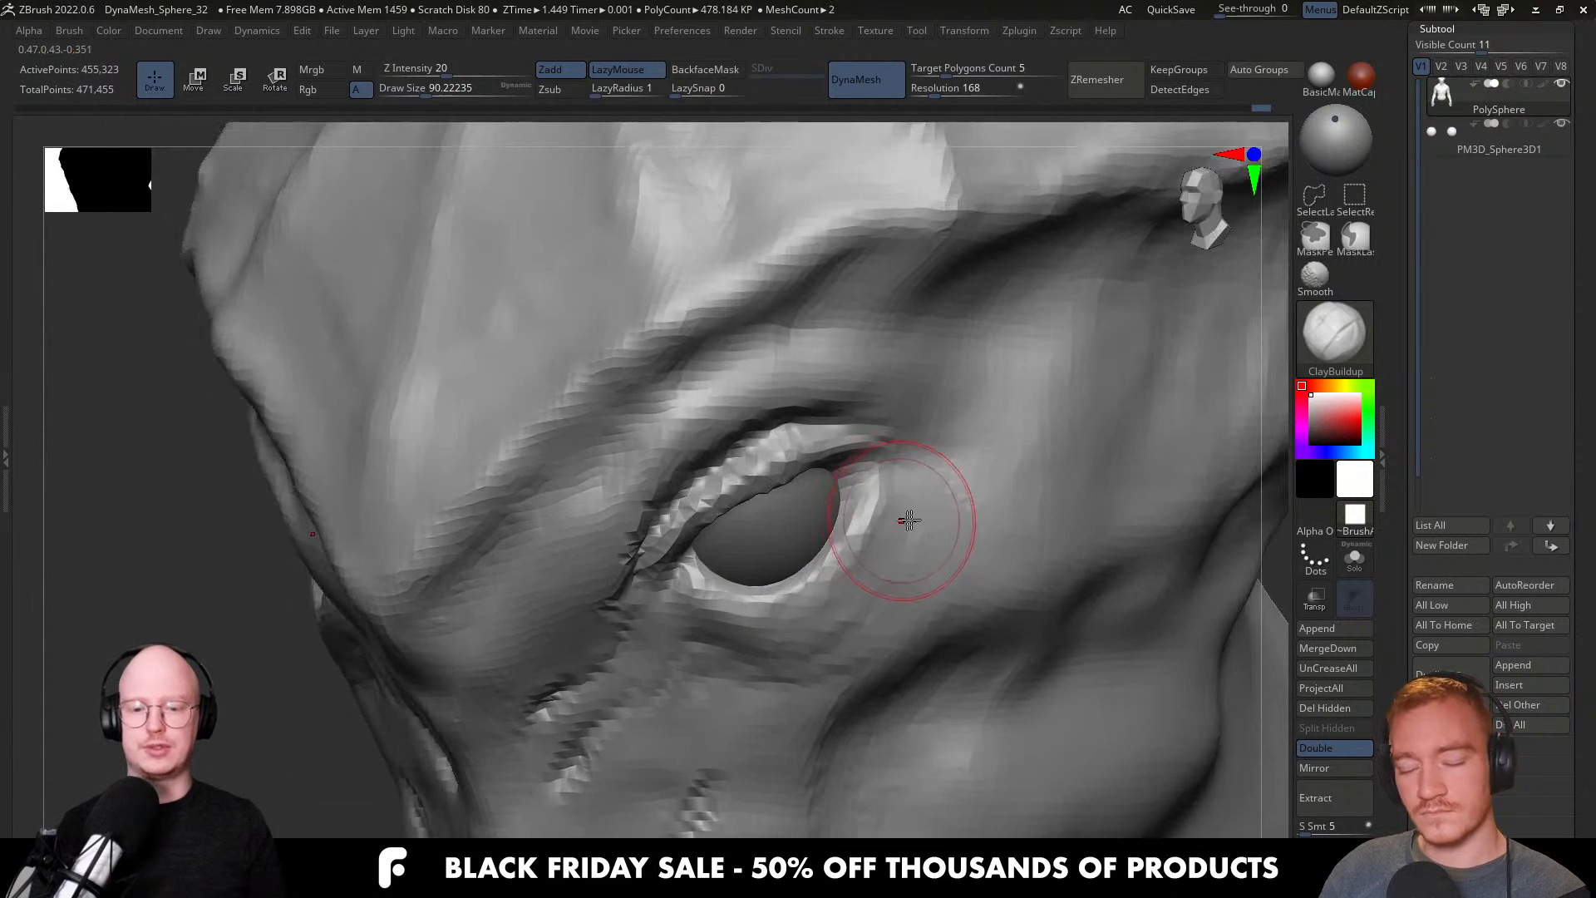
pyautogui.moveTo(912, 452)
pyautogui.mouseDown(button='right')
pyautogui.moveTo(908, 474)
pyautogui.moveTo(895, 458)
pyautogui.moveTo(955, 463)
pyautogui.moveTo(890, 456)
pyautogui.mouseUp(button='right')
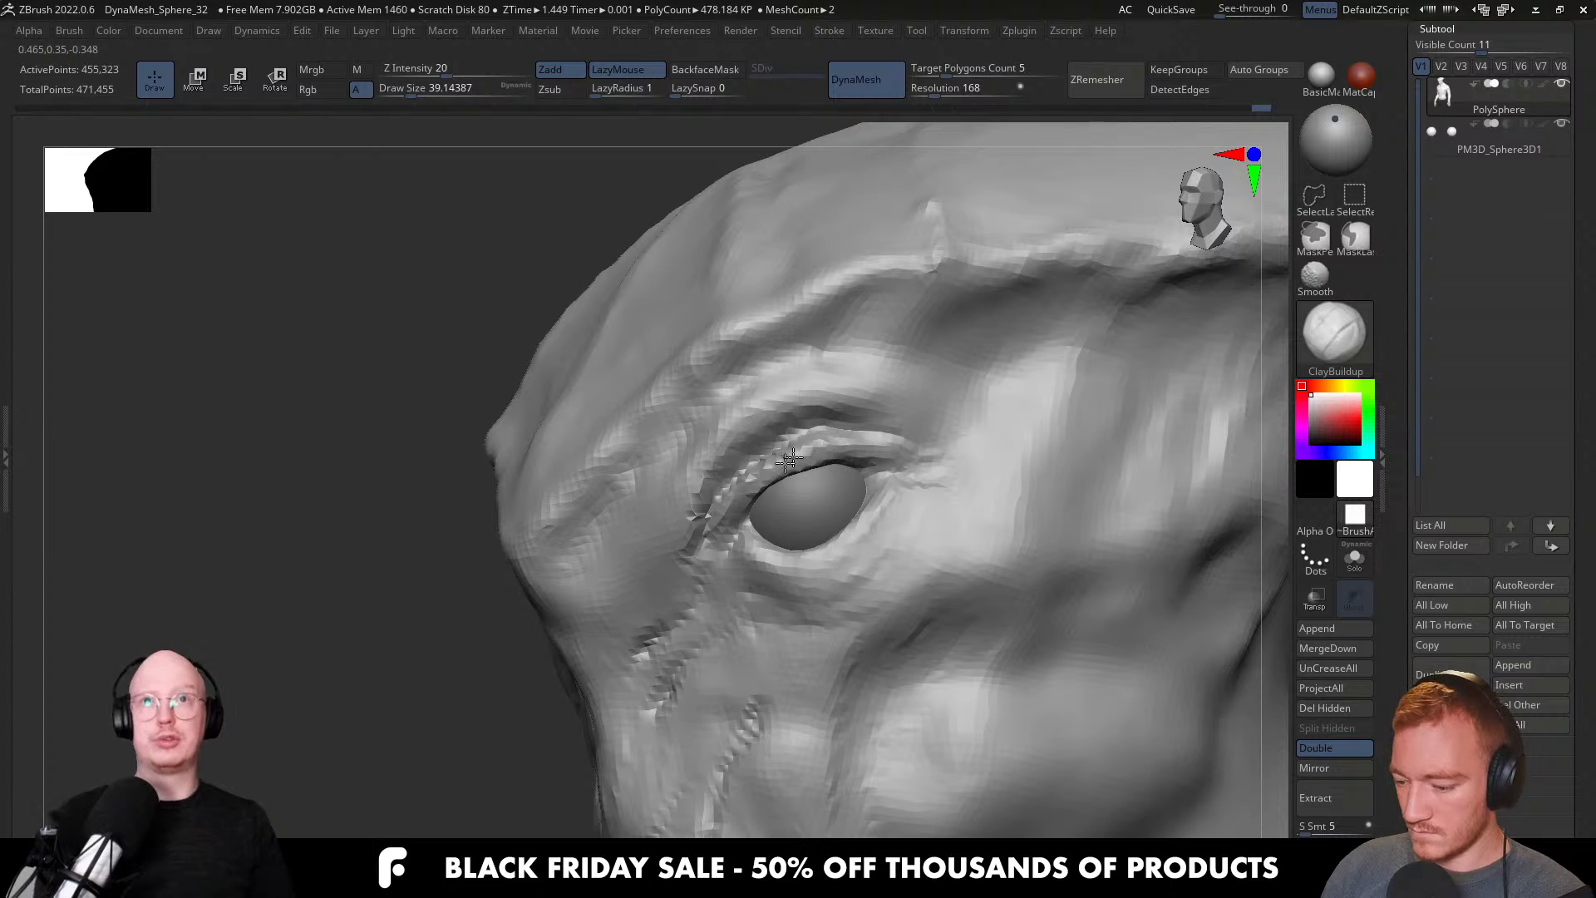
# Remesh the sculpted head with DynaMesh at resolution 168 and check the eye area.
pyautogui.moveTo(713, 562); pyautogui.dragTo(731, 524, button='right')
pyautogui.keyDown('shift'); pyautogui.moveTo(961, 532); pyautogui.dragTo(986, 520, button='right'); pyautogui.keyUp('shift')
pyautogui.keyDown('ctrl'); pyautogui.moveTo(1054, 509); pyautogui.dragTo(1006, 498); pyautogui.keyUp('ctrl')
pyautogui.moveTo(850, 560)
pyautogui.mouseDown(button='right')
pyautogui.moveTo(847, 597)
pyautogui.moveTo(828, 562)
pyautogui.moveTo(881, 532)
pyautogui.mouseUp(button='right')
# Adjust the rear tip and top contour of the head crest in side view with the Move brush at draw size about 154.
pyautogui.press('b')
pyautogui.press('m')
pyautogui.press('v')
pyautogui.press('s')
pyautogui.moveTo(758, 541); pyautogui.dragTo(773, 541)
pyautogui.moveTo(773, 541); pyautogui.dragTo(706, 545, button='right')
pyautogui.moveTo(706, 545)
pyautogui.keyDown('ctrl'); pyautogui.mouseDown(button='right')
pyautogui.moveTo(666, 568)
pyautogui.moveTo(868, 558)
pyautogui.moveTo(802, 532)
pyautogui.moveTo(839, 544)
pyautogui.moveTo(965, 520)
pyautogui.moveTo(940, 442)
pyautogui.moveTo(892, 453)
pyautogui.moveTo(933, 445)
pyautogui.moveTo(975, 474)
pyautogui.moveTo(880, 516)
pyautogui.moveTo(882, 453)
pyautogui.moveTo(845, 449)
pyautogui.moveTo(932, 433)
pyautogui.moveTo(895, 499)
pyautogui.moveTo(833, 545)
pyautogui.moveTo(883, 539)
pyautogui.moveTo(831, 561)
pyautogui.moveTo(814, 532)
pyautogui.mouseUp(button='right'); pyautogui.keyUp('ctrl')
pyautogui.moveTo(995, 478)
pyautogui.mouseDown(button='right')
pyautogui.moveTo(910, 481)
pyautogui.moveTo(931, 482)
pyautogui.mouseUp(button='right')
pyautogui.press('s')
pyautogui.moveTo(929, 316); pyautogui.dragTo(938, 315)
pyautogui.moveTo(919, 311); pyautogui.dragTo(800, 284)
pyautogui.press('s')
pyautogui.press('s')
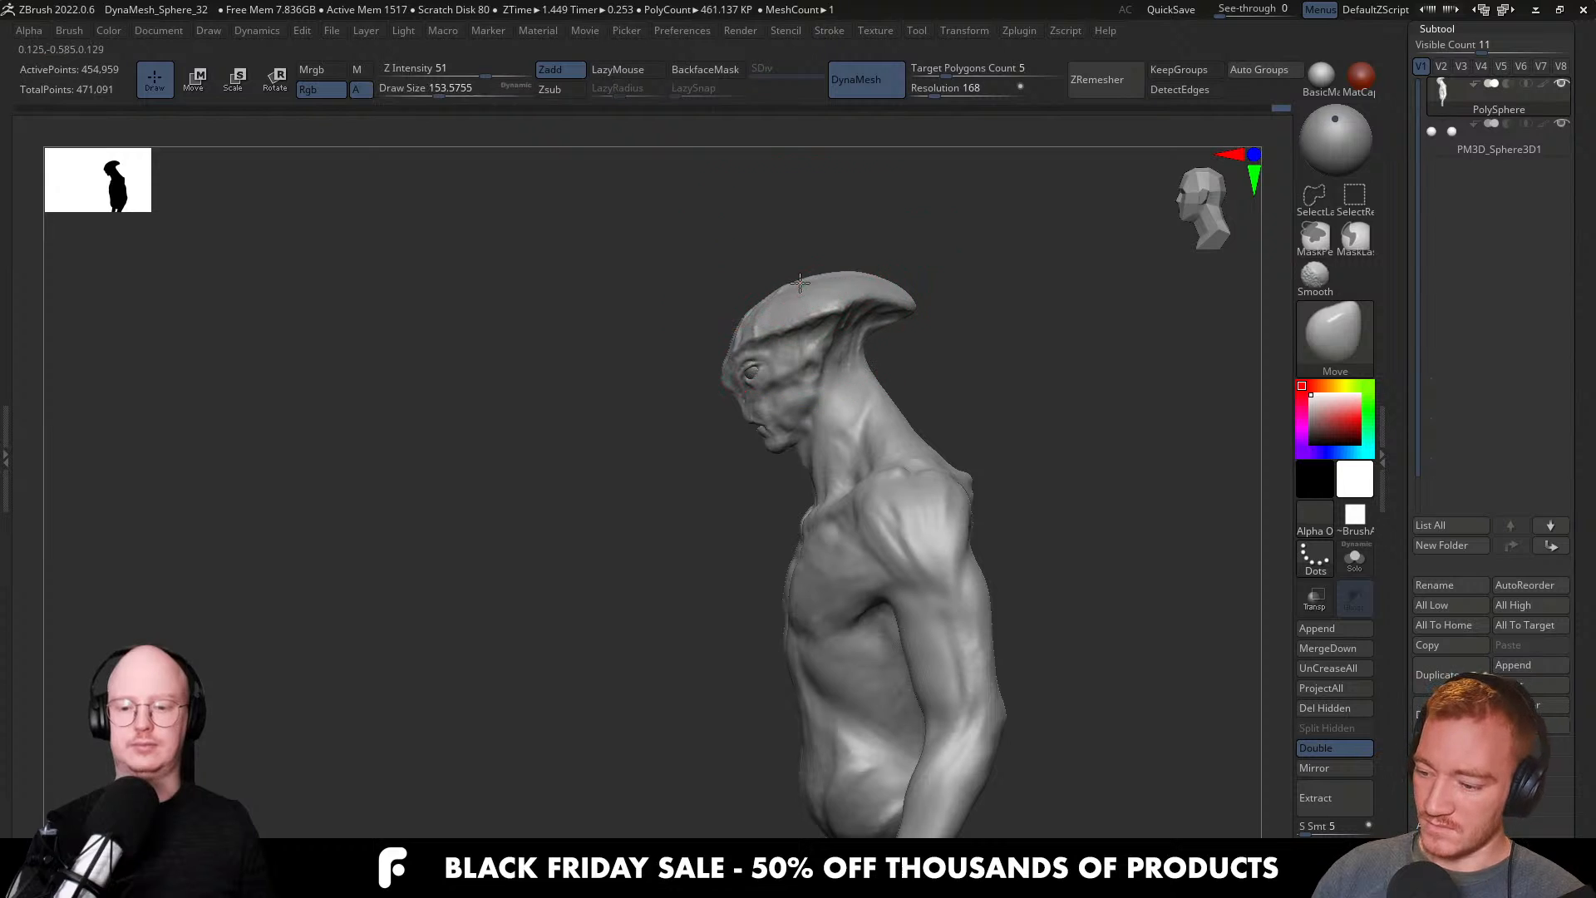
# Widen the crest's outer tips in front-view silhouette with the Move brush at draw sizes about 116 to 187, and undo the last stroke.
pyautogui.moveTo(961, 276)
pyautogui.keyDown('shift'); pyautogui.mouseDown(button='right')
pyautogui.moveTo(979, 345)
pyautogui.moveTo(1007, 358)
pyautogui.mouseUp(button='right'); pyautogui.keyUp('shift')
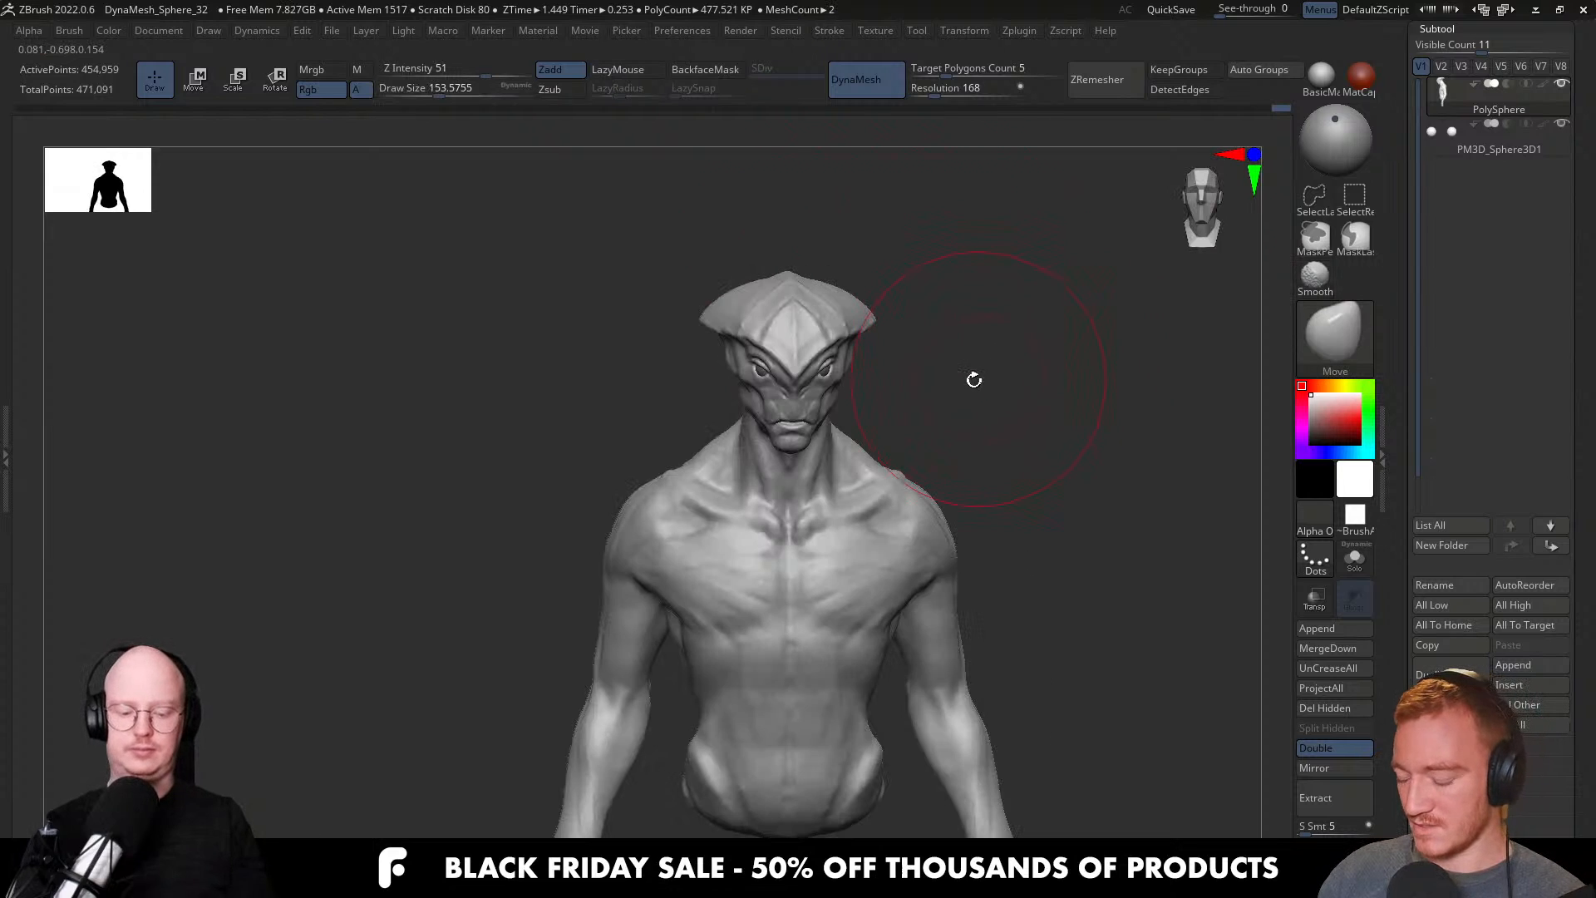
pyautogui.moveTo(892, 366)
pyautogui.keyDown('ctrl'); pyautogui.mouseDown(button='right')
pyautogui.moveTo(894, 349)
pyautogui.moveTo(873, 390)
pyautogui.mouseUp(button='right'); pyautogui.keyUp('ctrl')
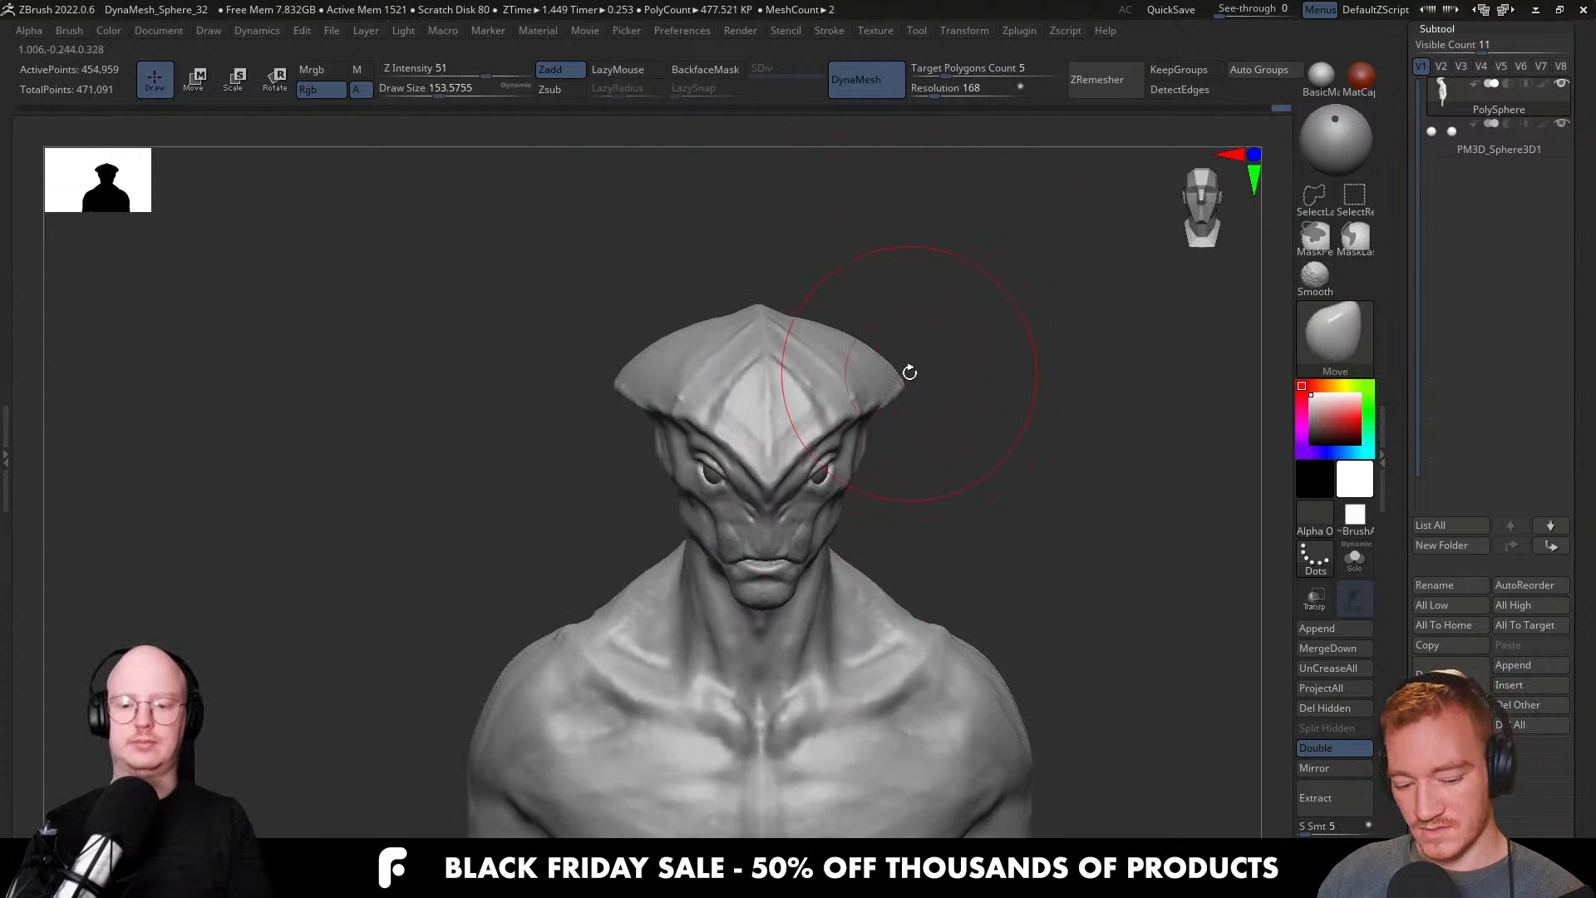
pyautogui.press('v')
pyautogui.press('shift')
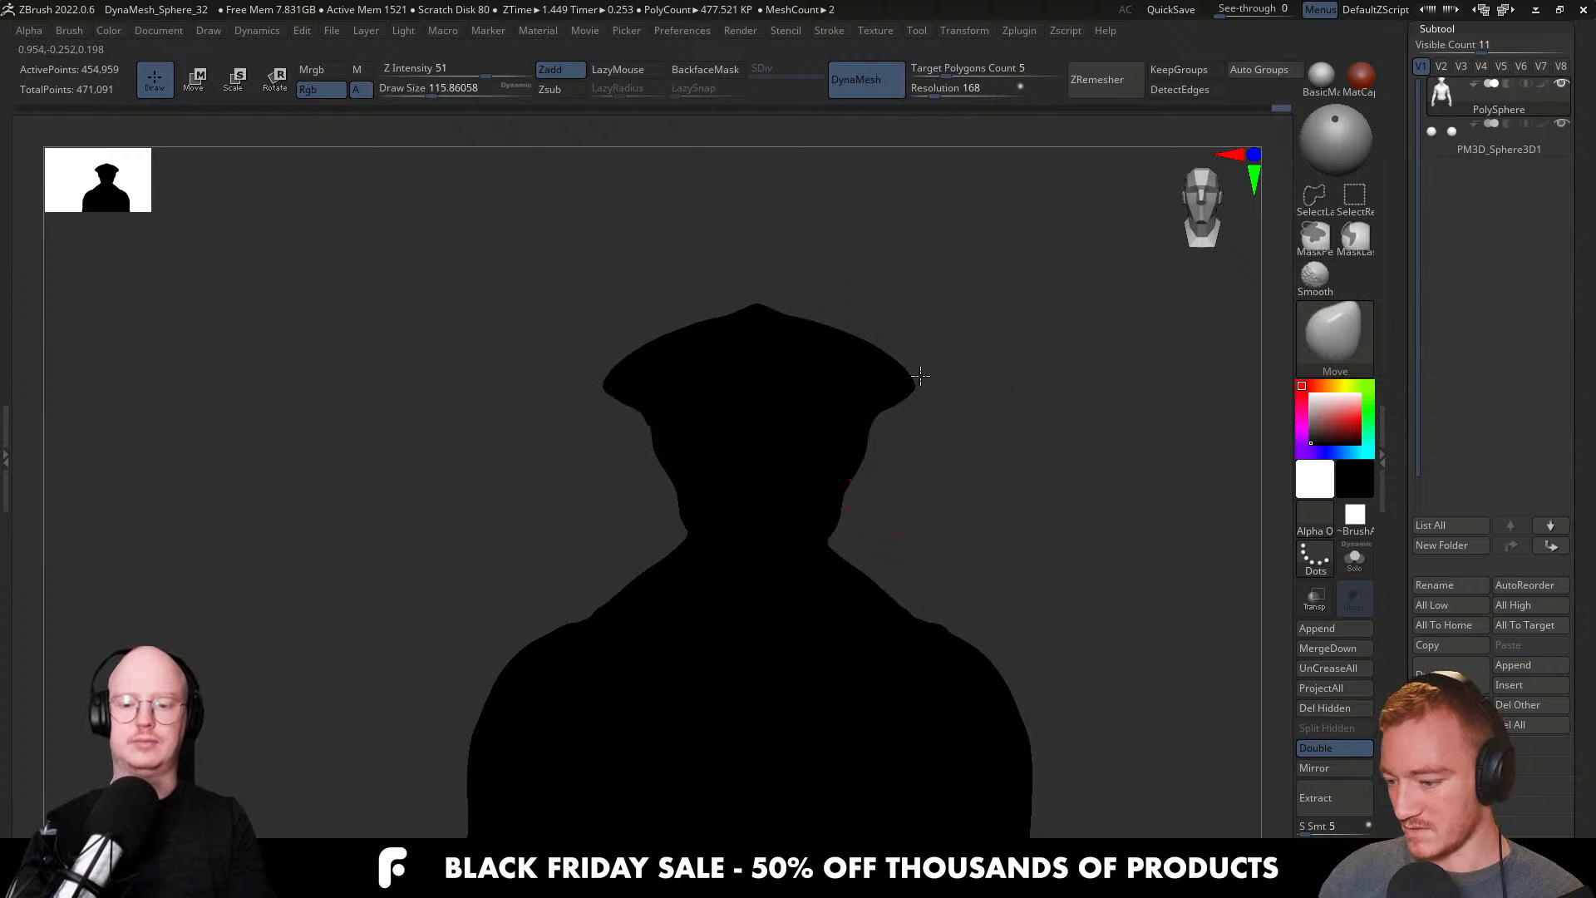
pyautogui.moveTo(920, 376)
pyautogui.mouseDown(button='right')
pyautogui.moveTo(848, 356)
pyautogui.moveTo(891, 415)
pyautogui.moveTo(851, 325)
pyautogui.mouseUp(button='right')
pyautogui.press('ctrl')
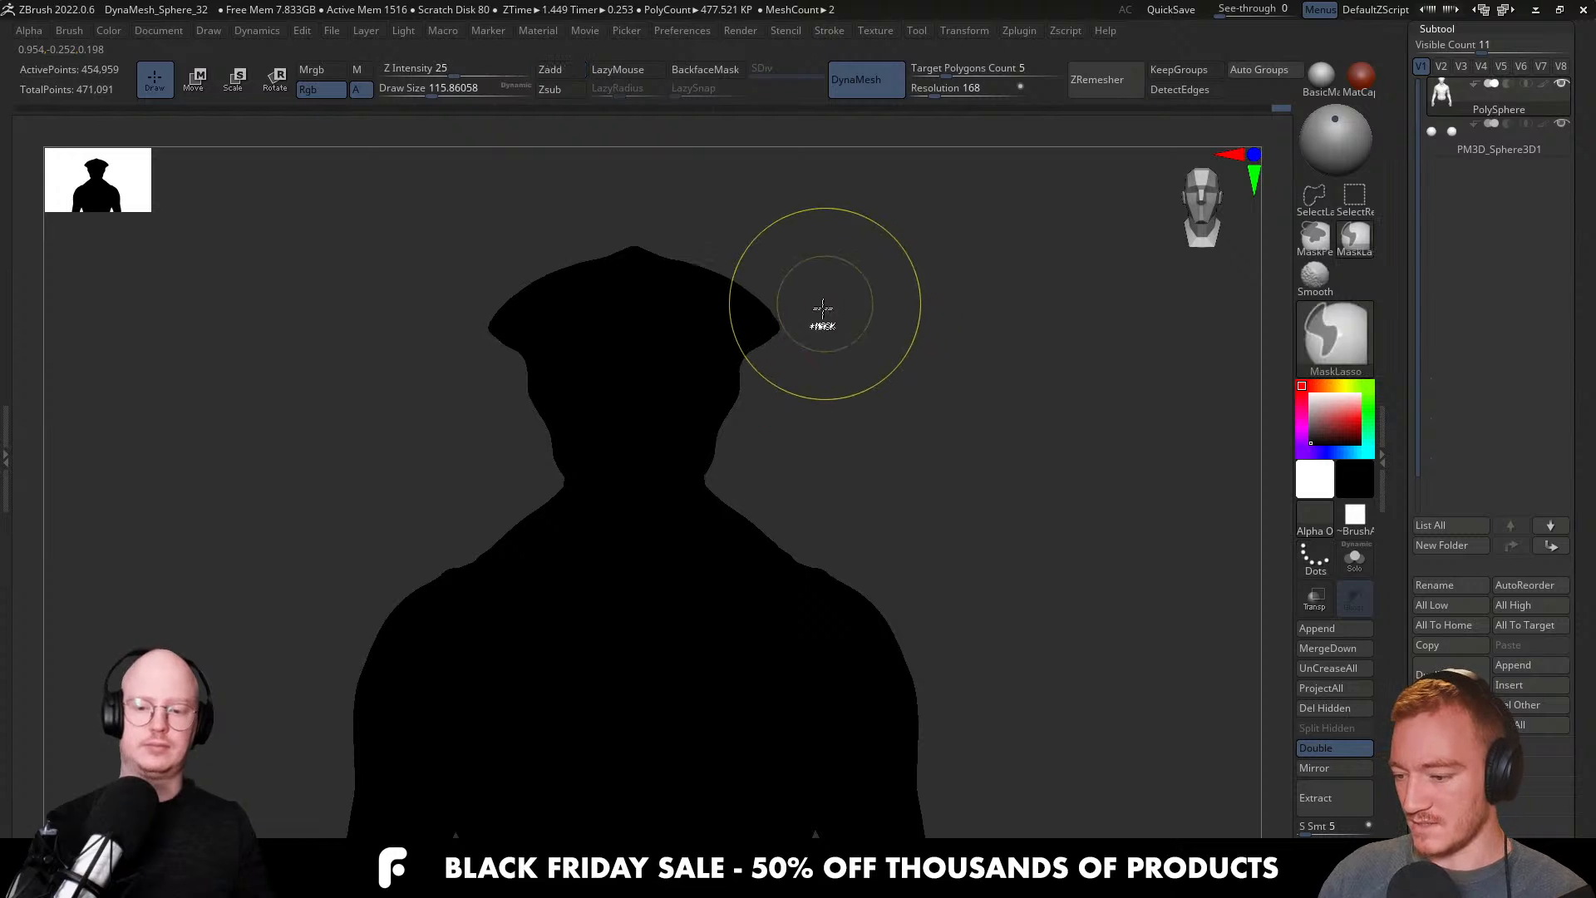
pyautogui.press(']')
pyautogui.moveTo(779, 322); pyautogui.dragTo(762, 287)
pyautogui.press('s')
pyautogui.press('v')
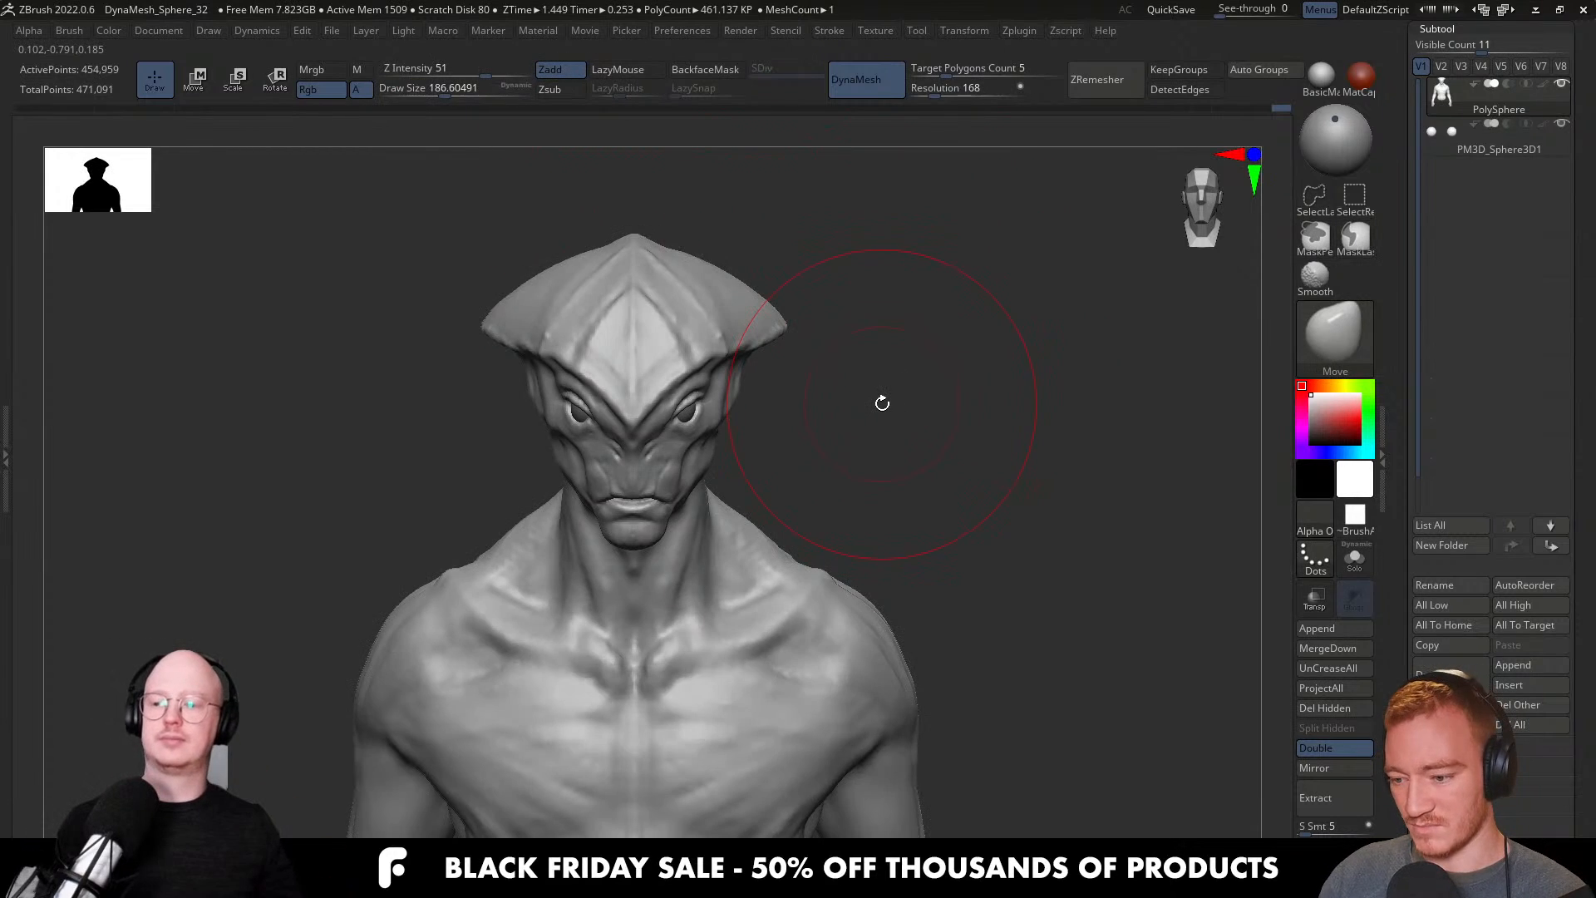
pyautogui.hotkey('ctrl', 'z')
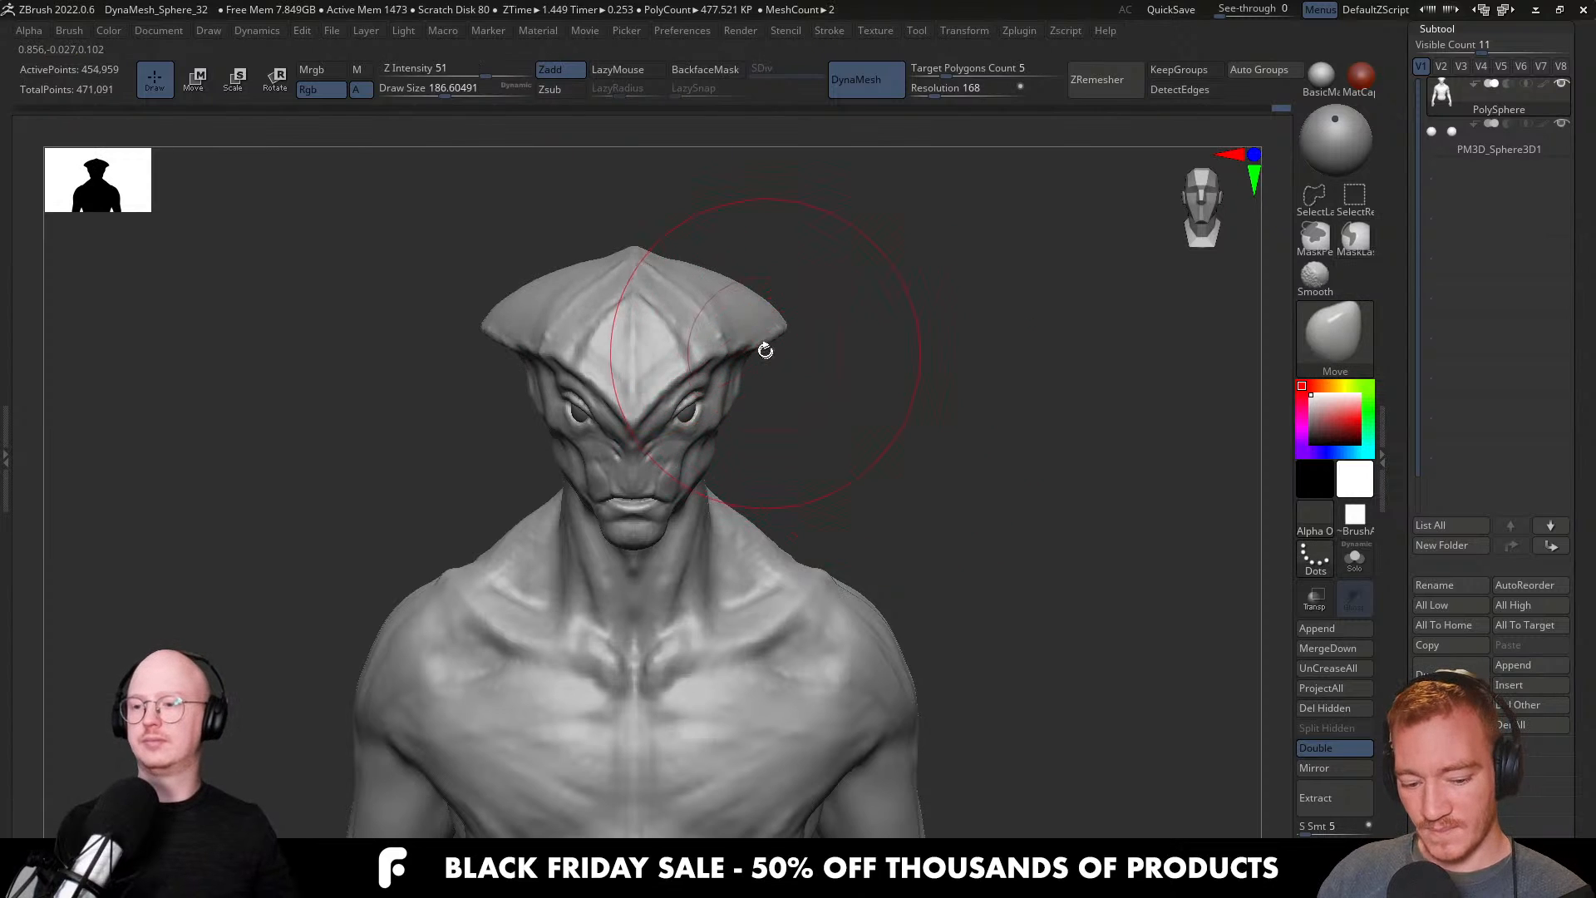
# Reshape the crest's side tips against the silhouette with the Move brush at draw size about 124, and isolate the head.
pyautogui.press('v')
pyautogui.press('s')
pyautogui.moveTo(784, 335)
pyautogui.mouseDown()
pyautogui.moveTo(766, 335)
pyautogui.moveTo(809, 492)
pyautogui.moveTo(802, 565)
pyautogui.moveTo(773, 424)
pyautogui.moveTo(847, 450)
pyautogui.mouseUp()
pyautogui.press('v')
pyautogui.moveTo(842, 385); pyautogui.dragTo(834, 371)
pyautogui.moveTo(845, 268)
pyautogui.keyDown('ctrl'); pyautogui.keyDown('shift'); pyautogui.mouseDown()
pyautogui.moveTo(822, 364)
pyautogui.moveTo(582, 486)
pyautogui.moveTo(901, 199)
pyautogui.mouseUp(); pyautogui.keyUp('shift'); pyautogui.keyUp('ctrl')
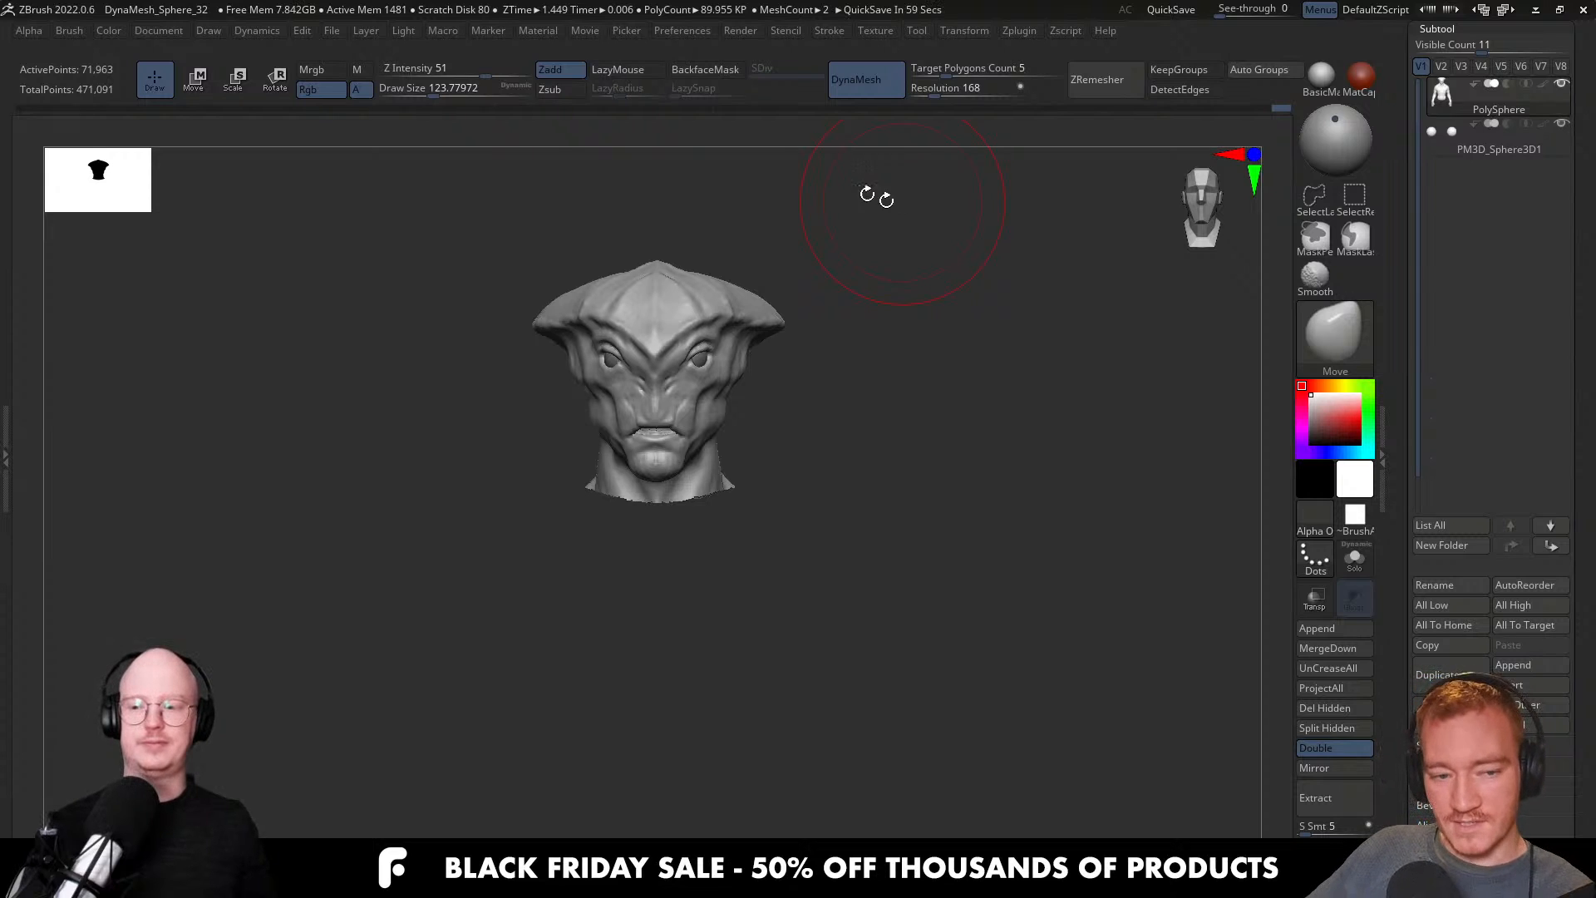
# Switch to the web browser, look through the FlippedNormals creator catalogue and load more products.
pyautogui.hotkey('alt', 'Tab')
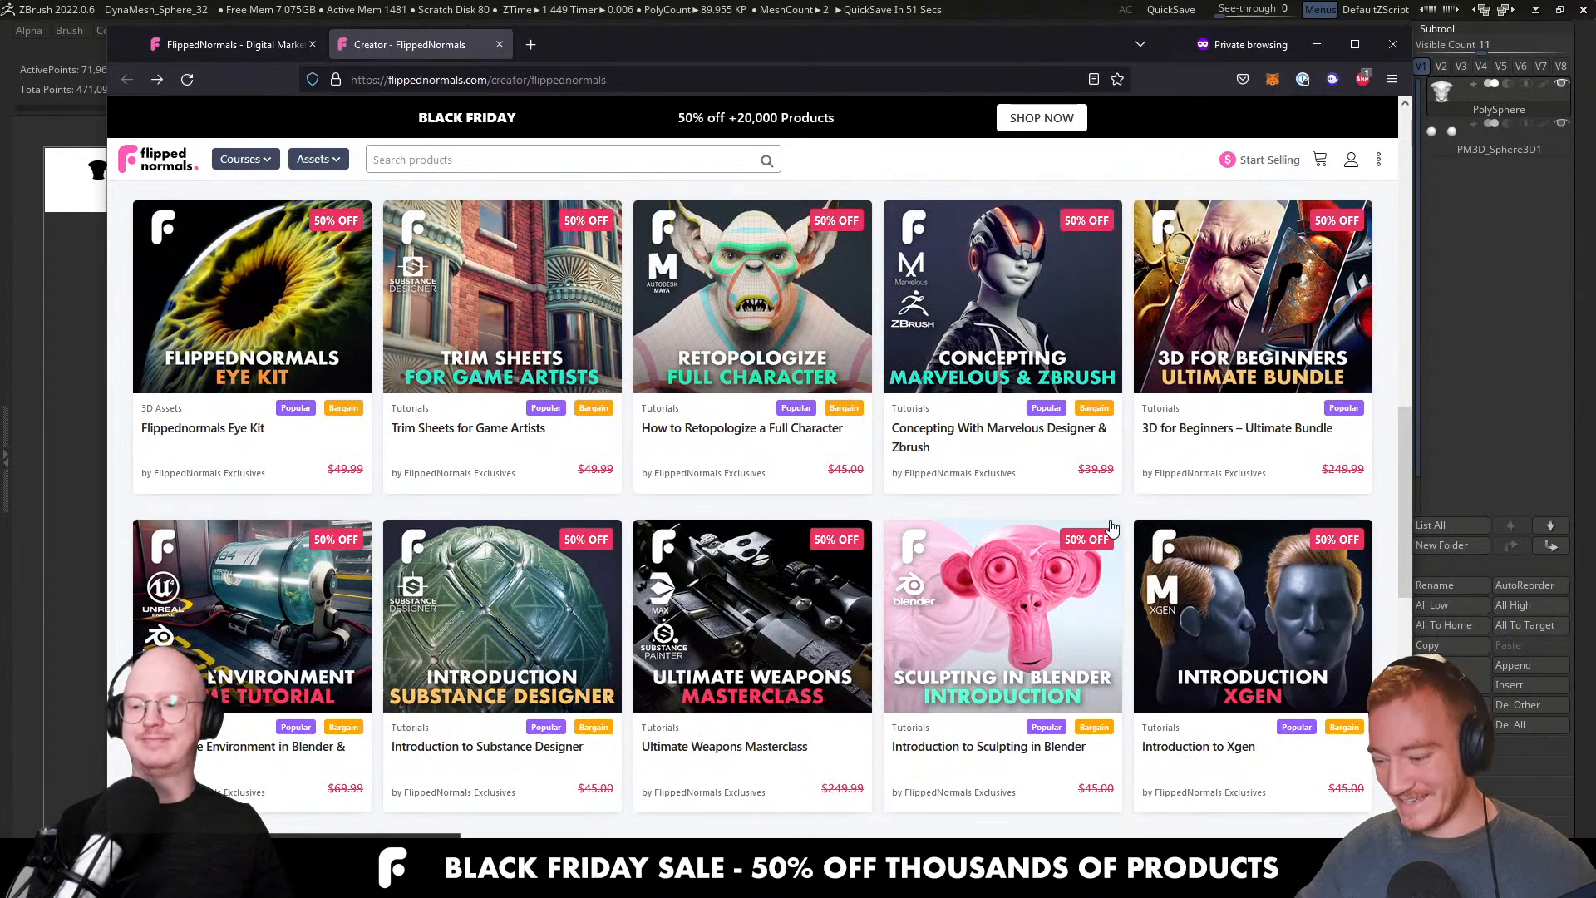
pyautogui.scroll(-2, 1124, 432)
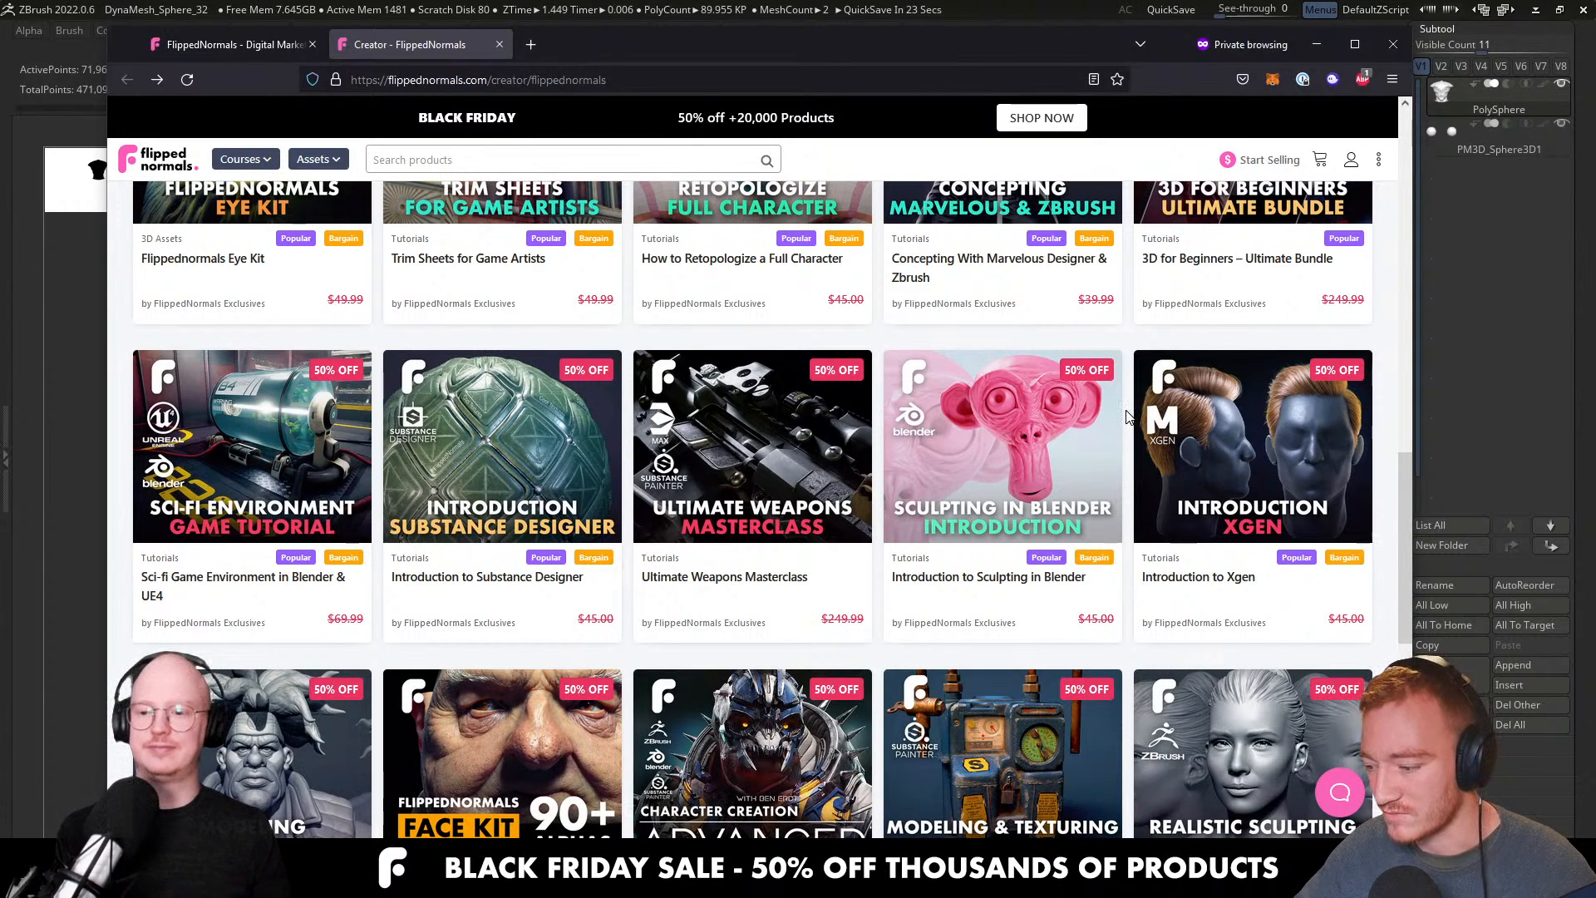
pyautogui.scroll(-1, 1128, 416)
pyautogui.scroll(-7, 1128, 413)
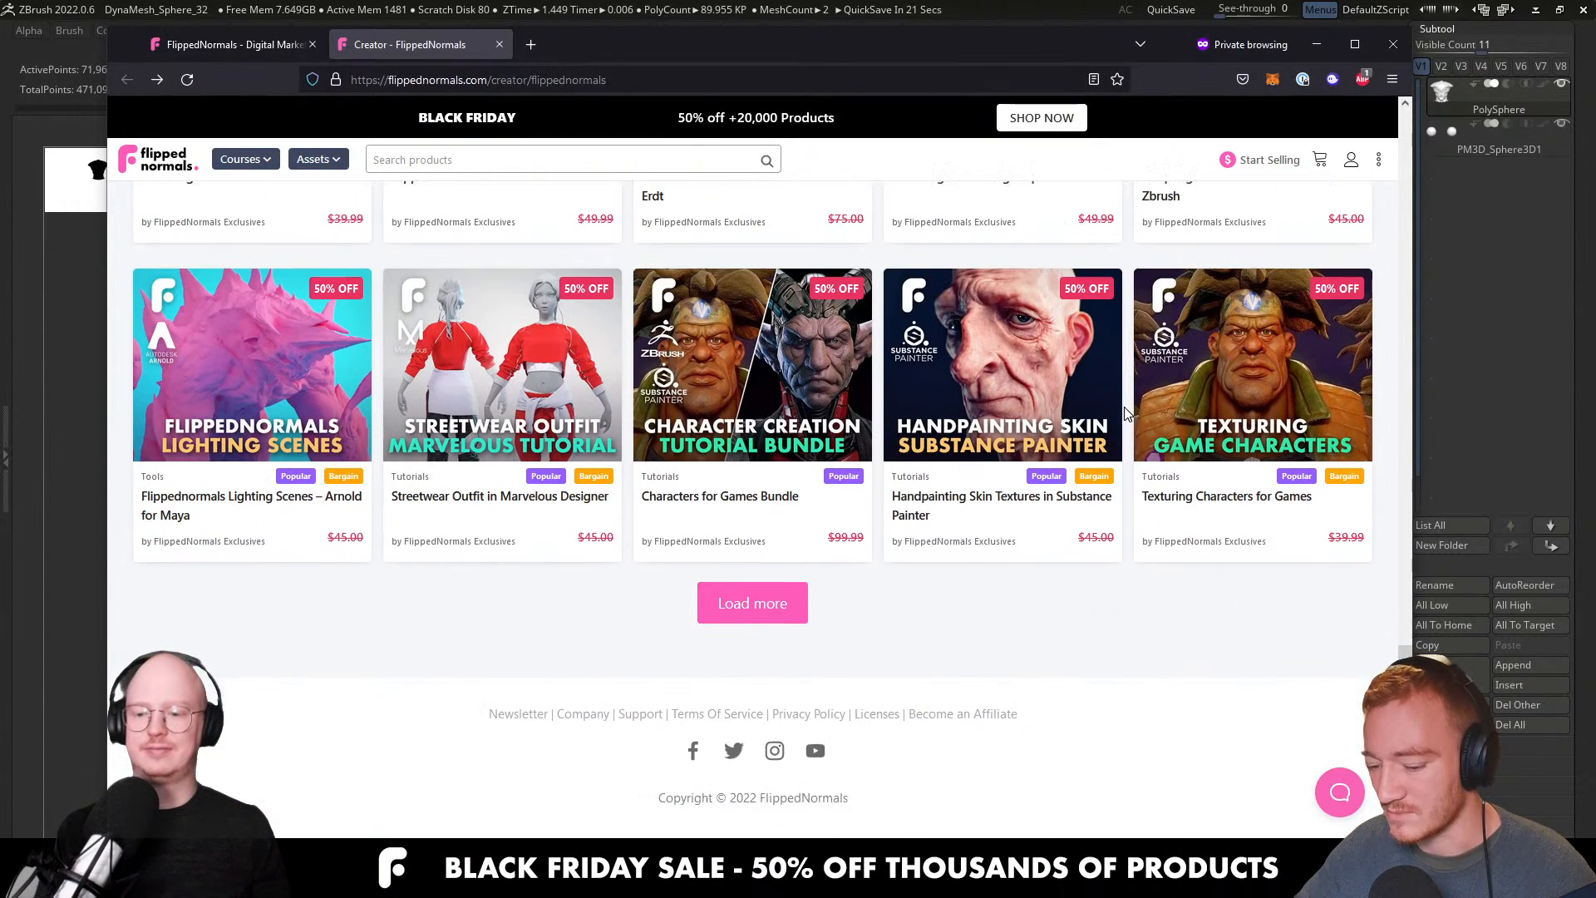
pyautogui.click(786, 617)
pyautogui.scroll(2, 832, 582)
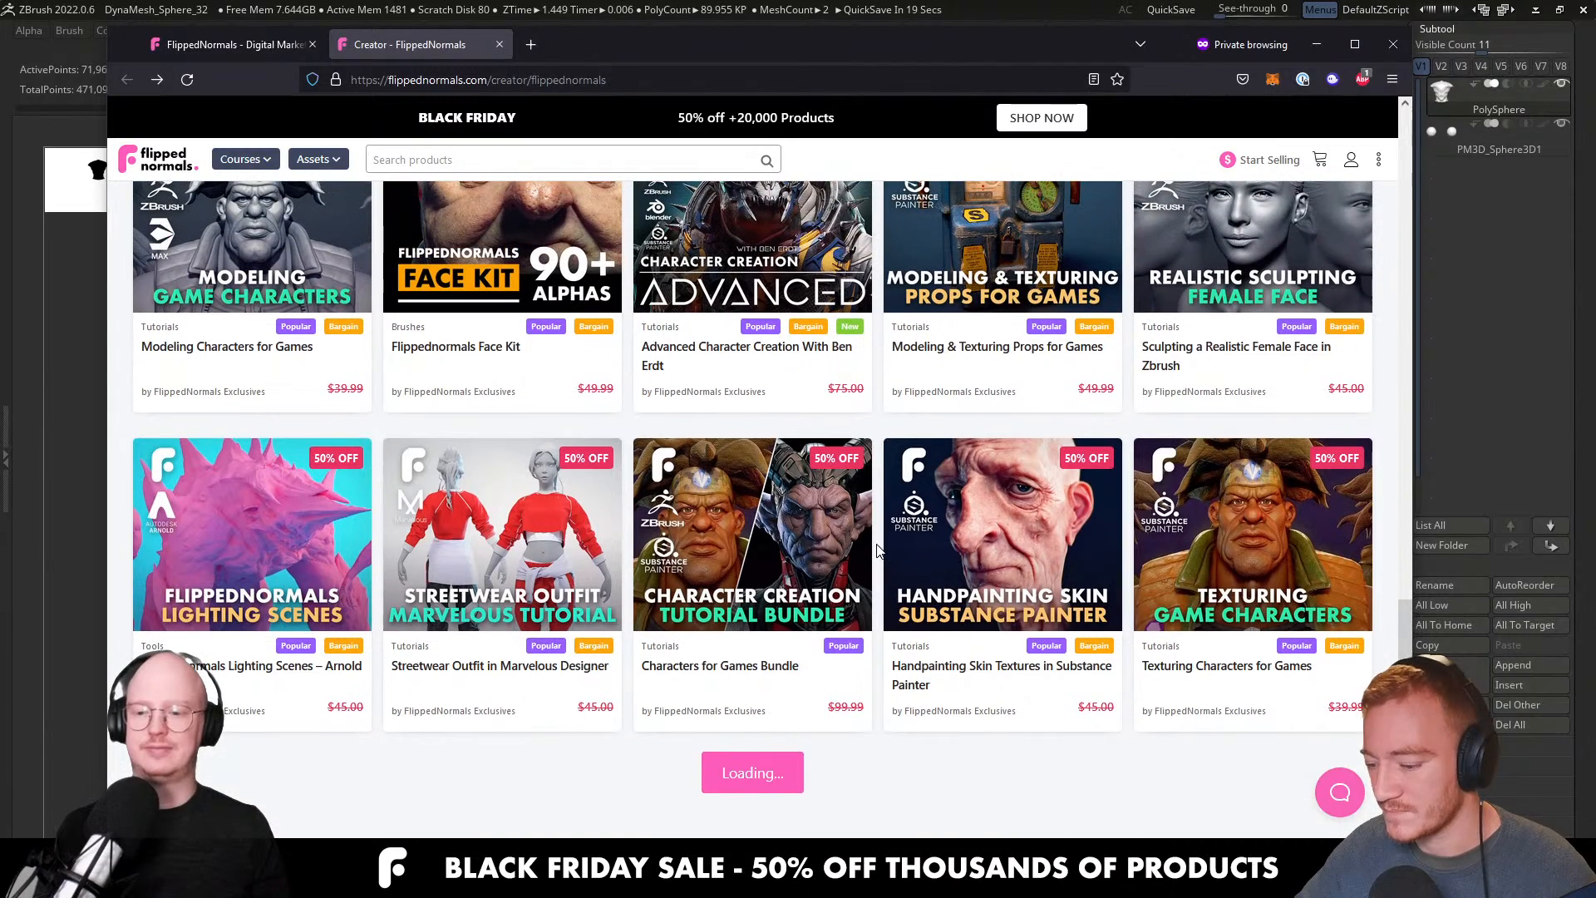
pyautogui.scroll(5, 878, 551)
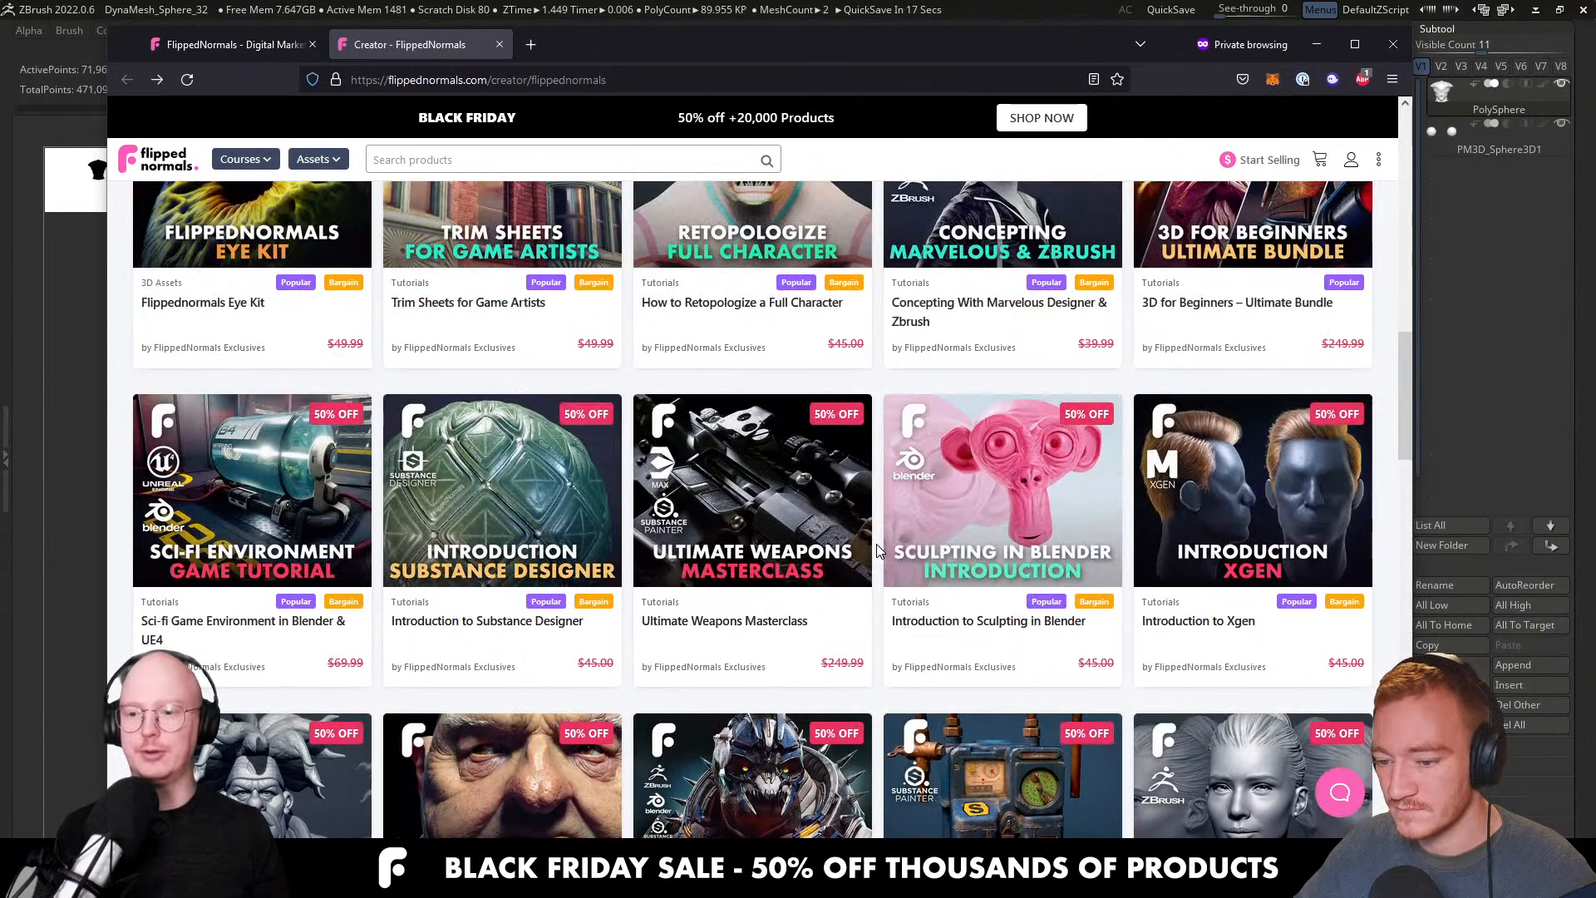
pyautogui.scroll(6, 878, 550)
pyautogui.scroll(1, 878, 551)
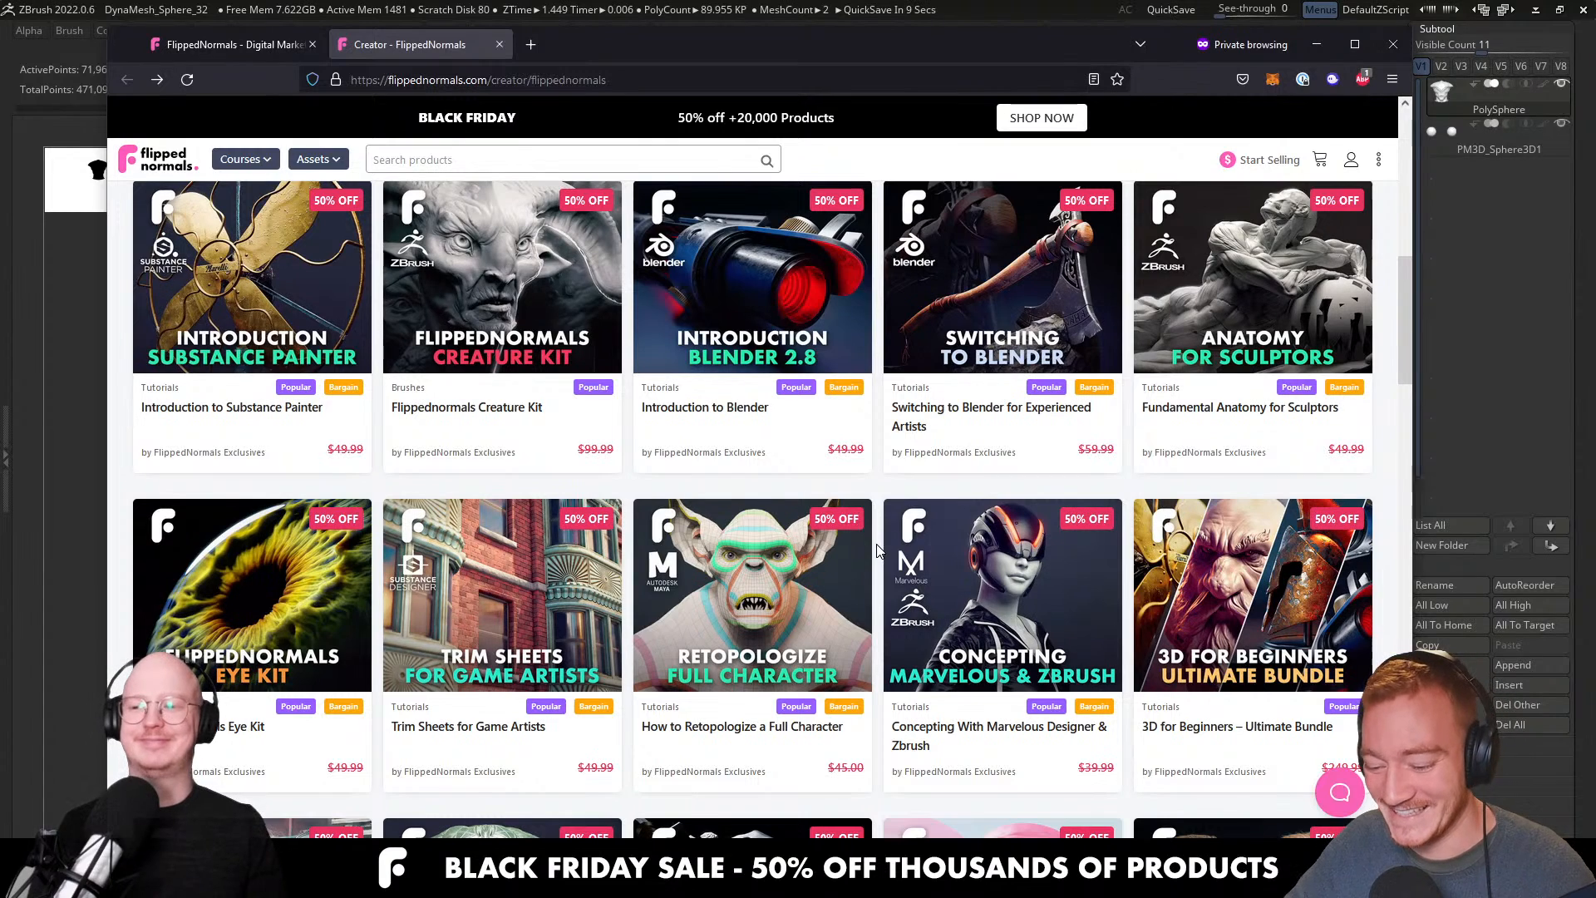
pyautogui.scroll(-1, 878, 550)
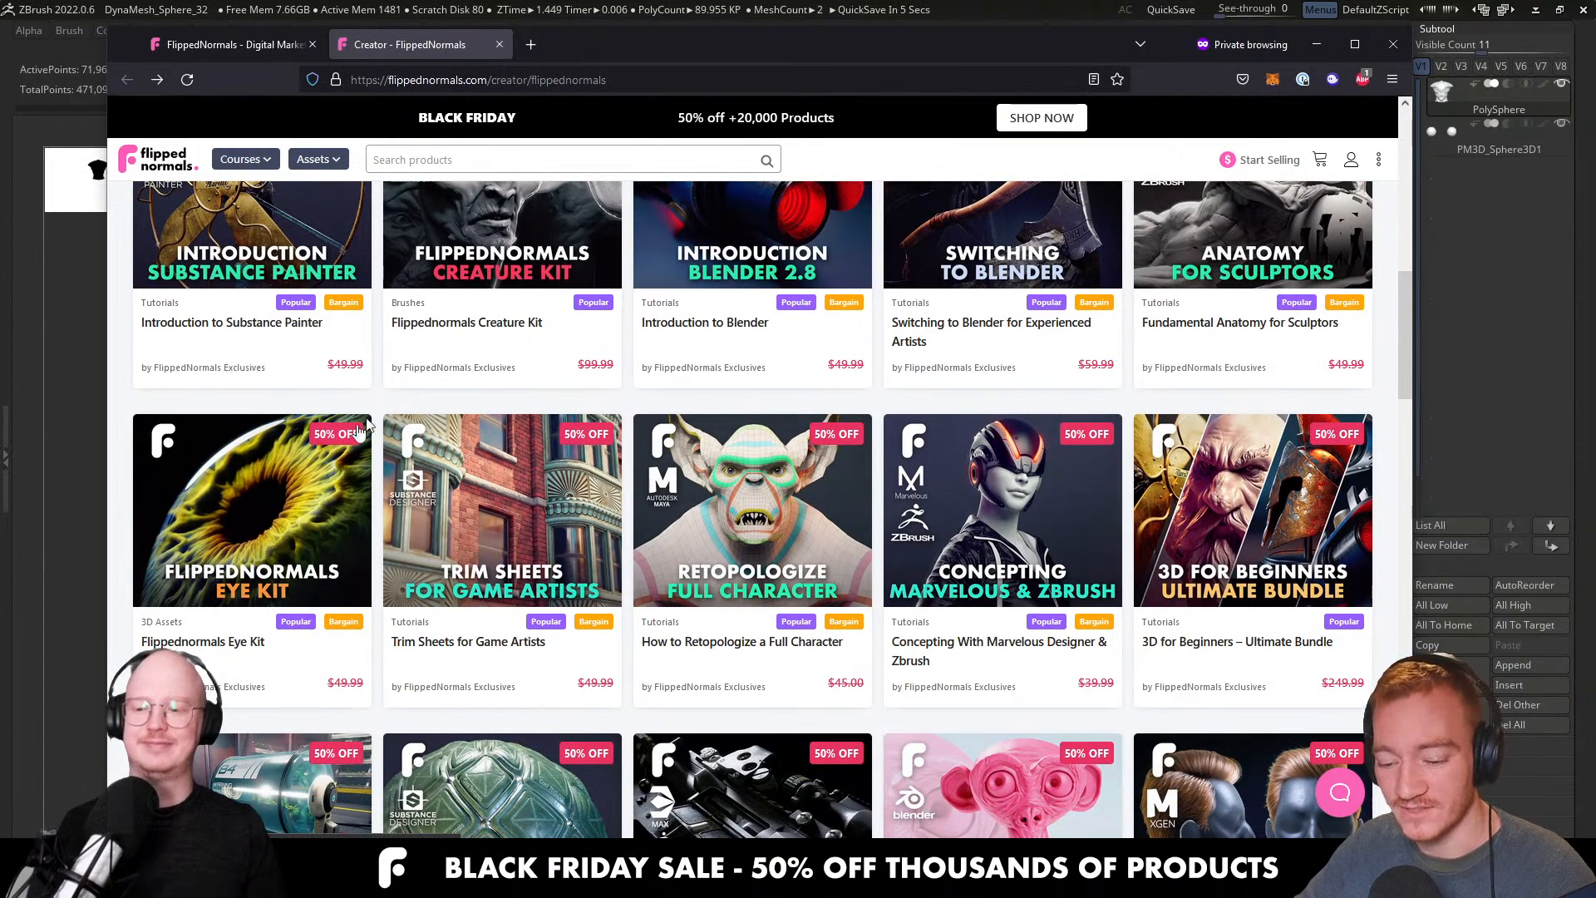
# Open the Flippednormals Eye Kit product page in a separate tab and review its price and product details.
pyautogui.middleClick(270, 492)
pyautogui.click(588, 42)
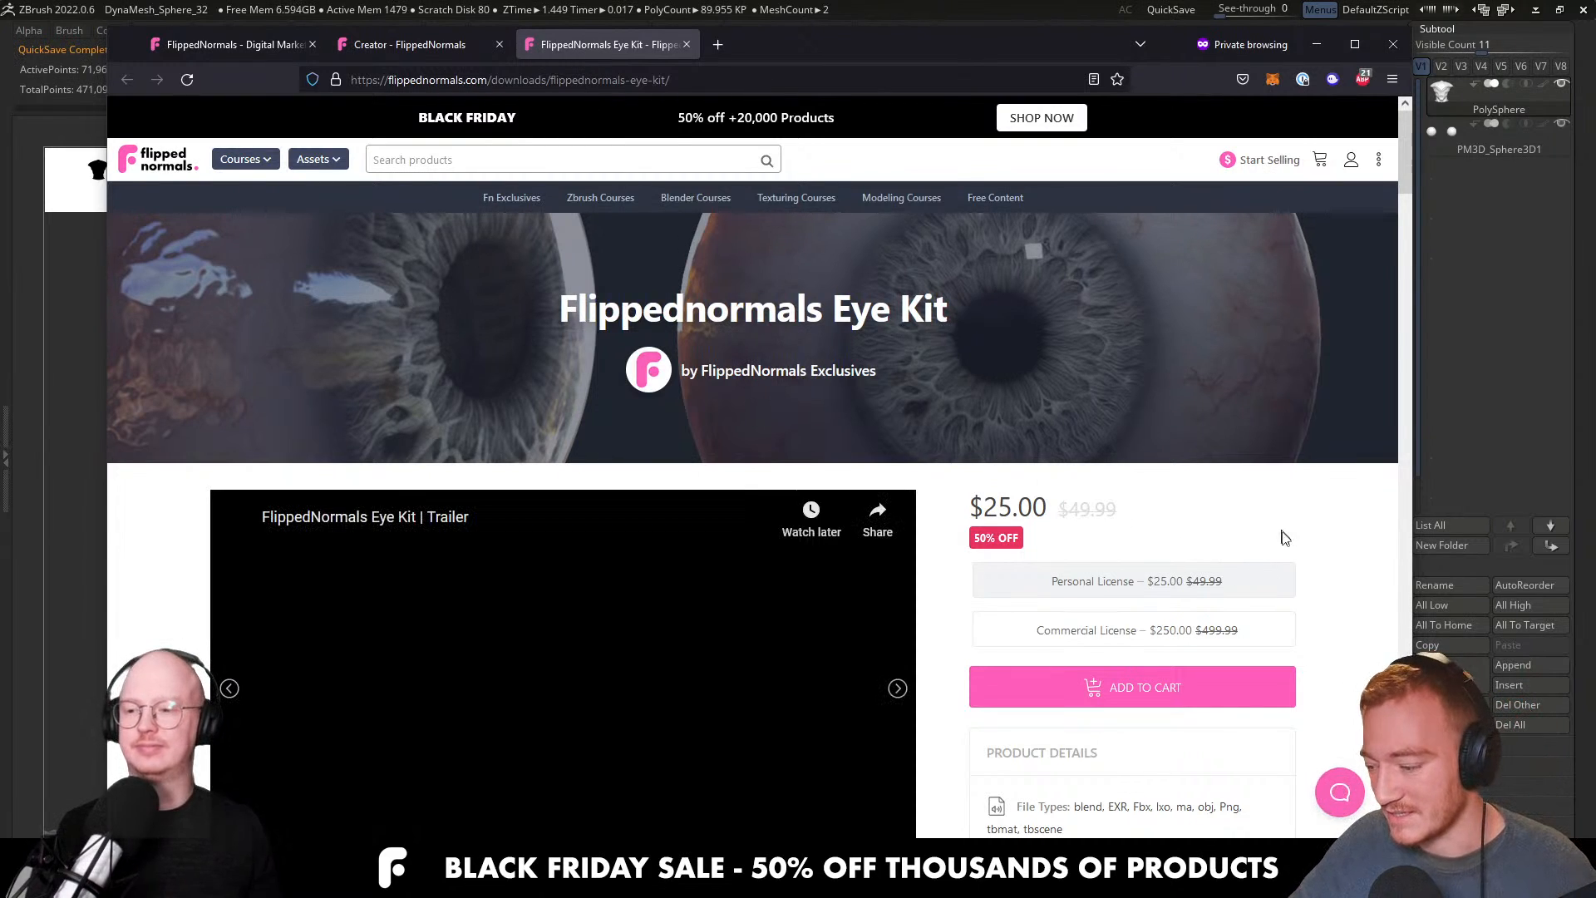
pyautogui.scroll(-1, 1350, 509)
pyautogui.scroll(-1, 1350, 511)
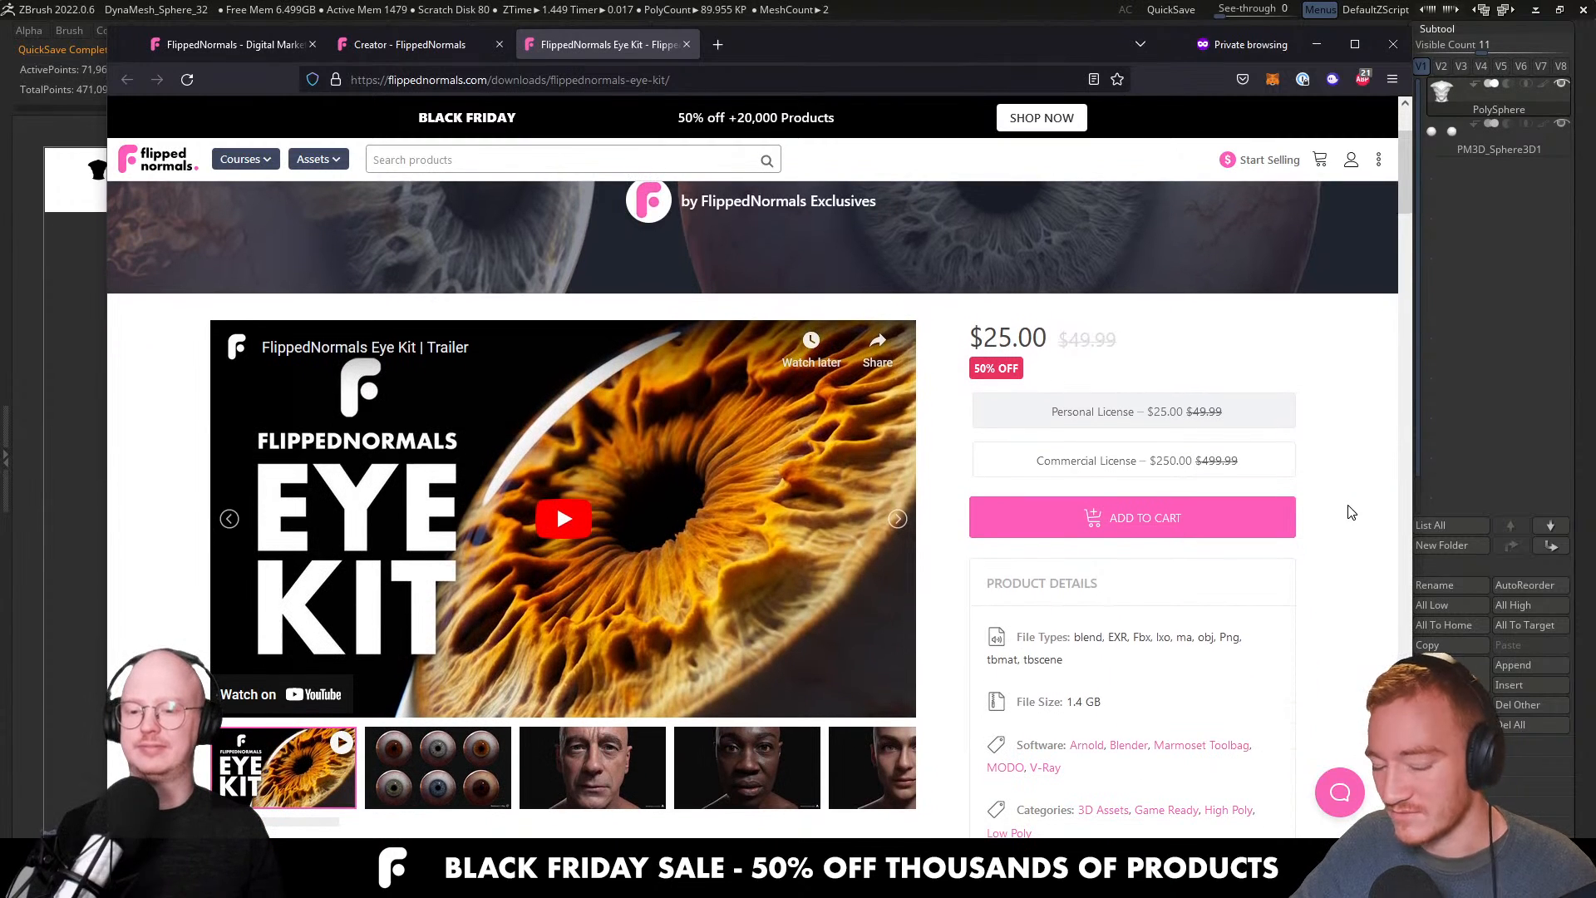
pyautogui.scroll(-1, 1348, 507)
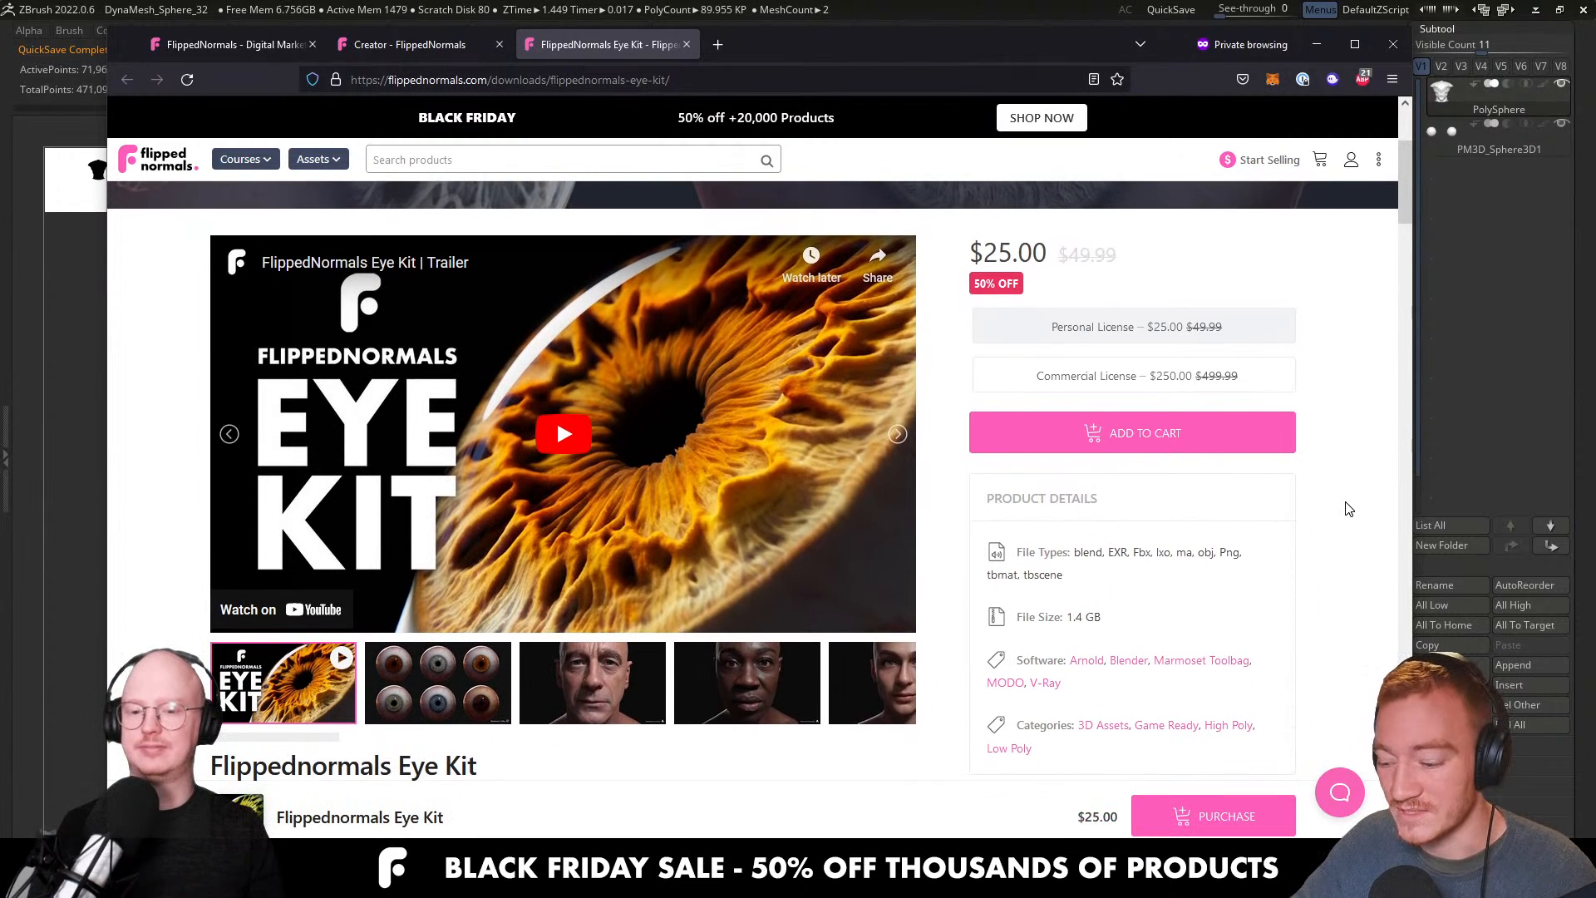
# Enlarge the Eye Kit's six-eye render, examine the portrait and iris close-up renders in the gallery, and close the enlarged view.
pyautogui.click(435, 682)
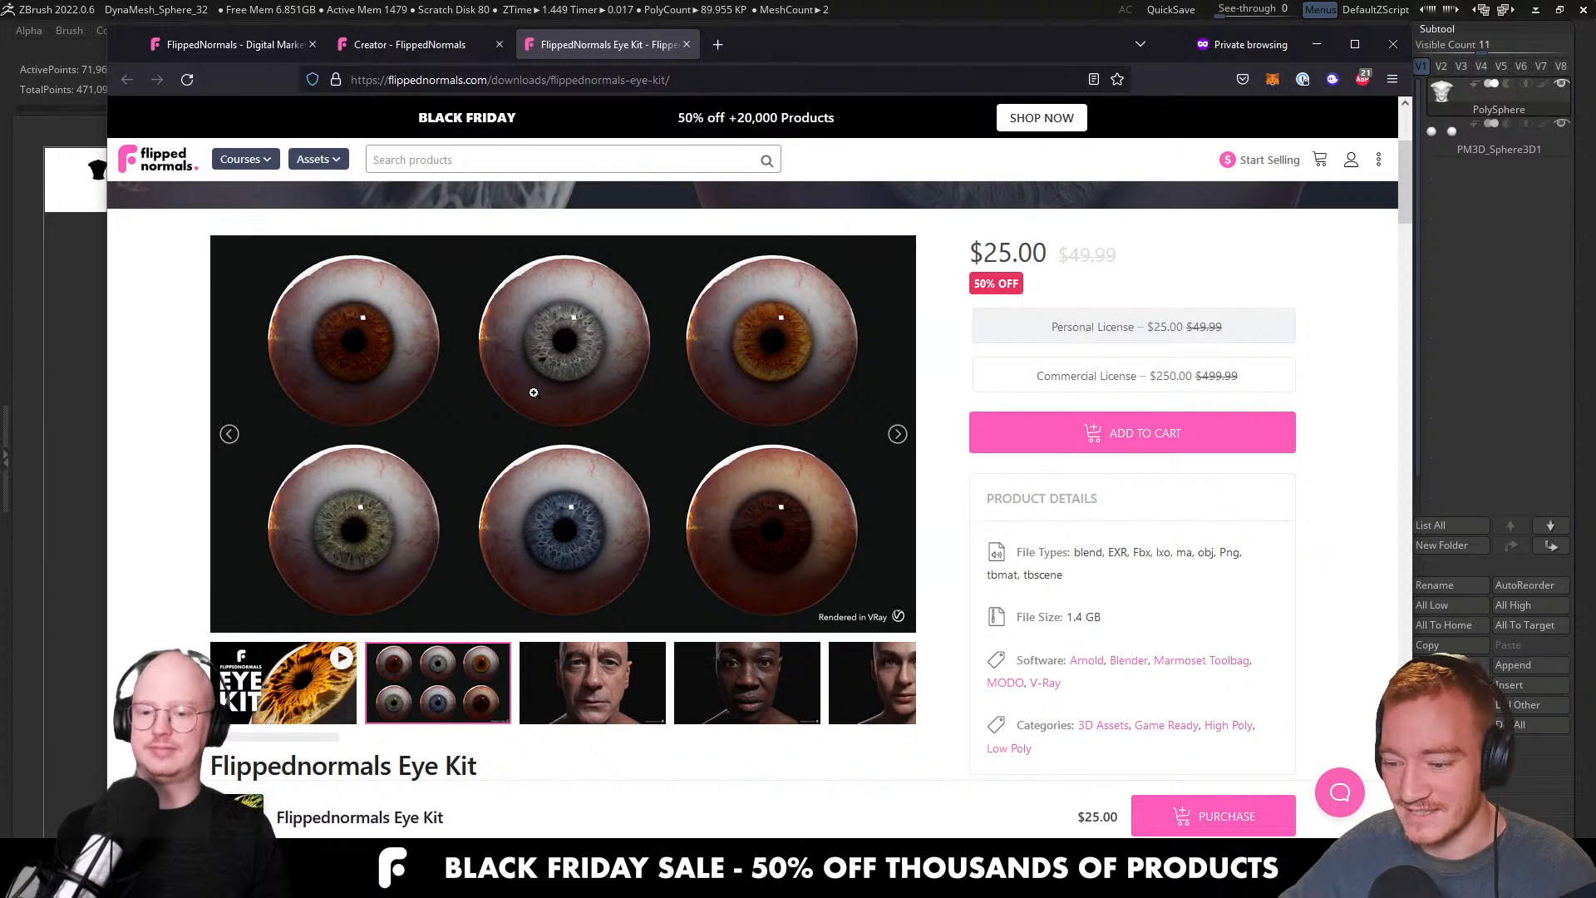
pyautogui.click(574, 366)
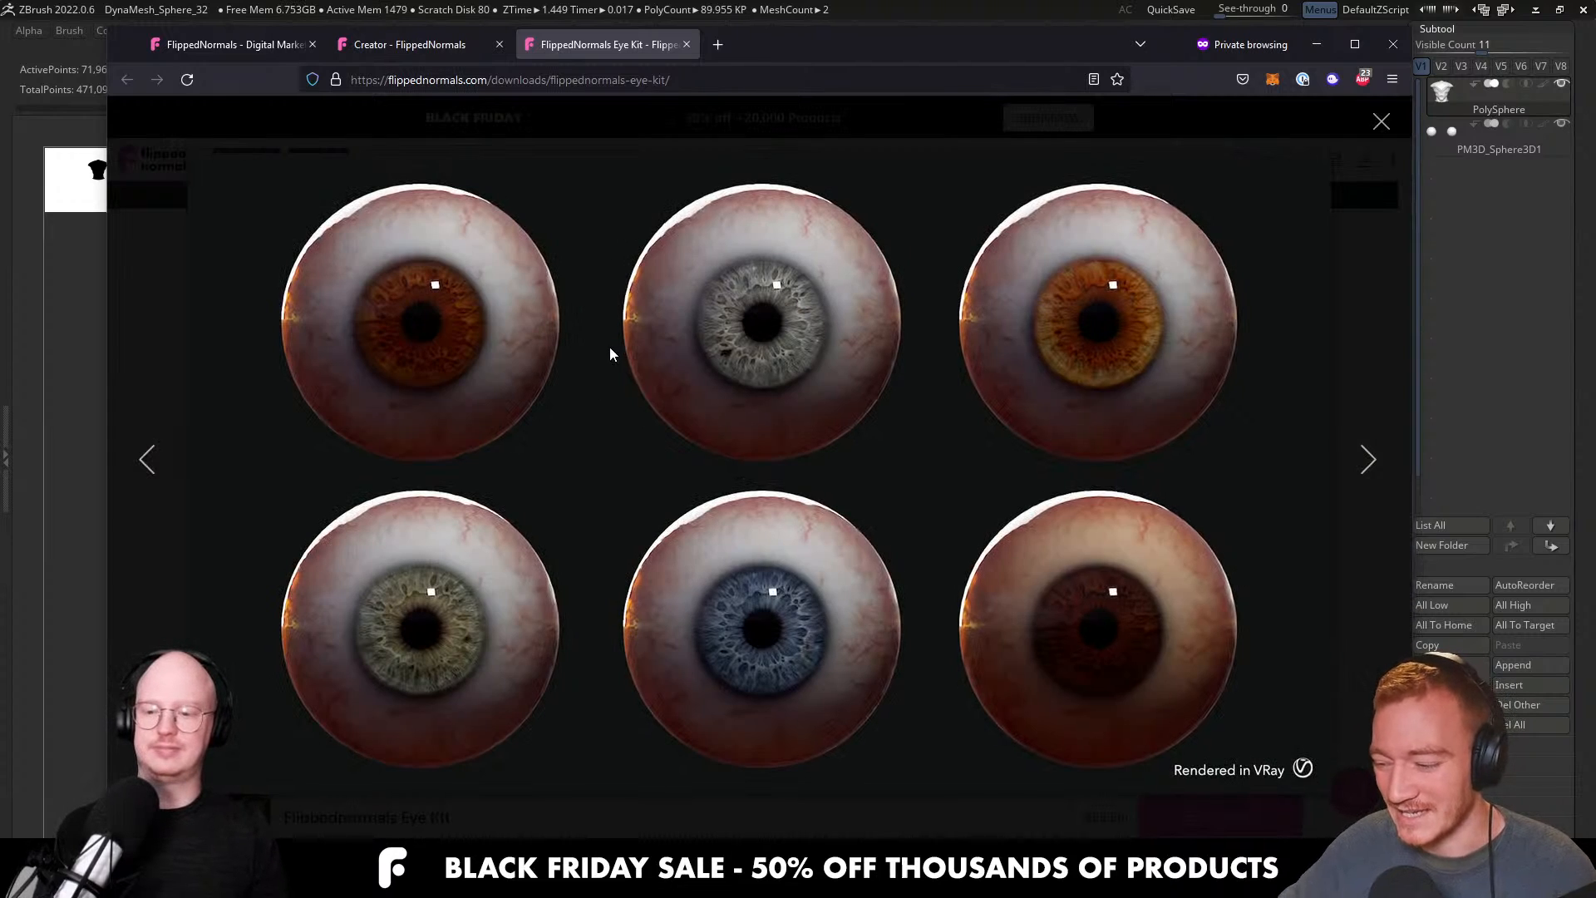
pyautogui.click(1368, 460)
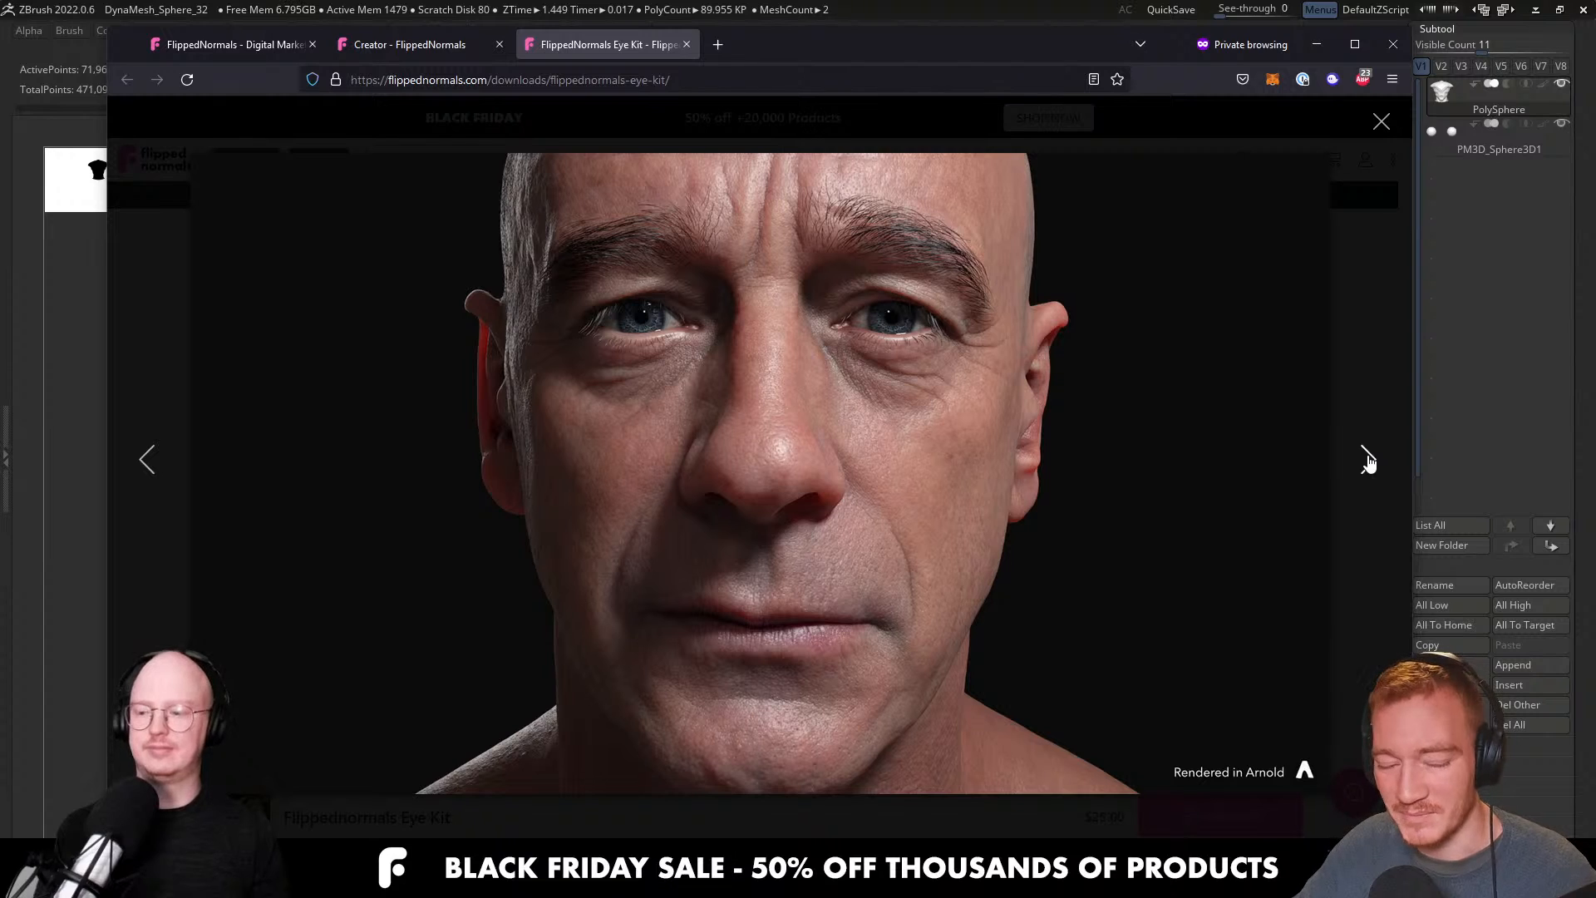
pyautogui.click(1368, 460)
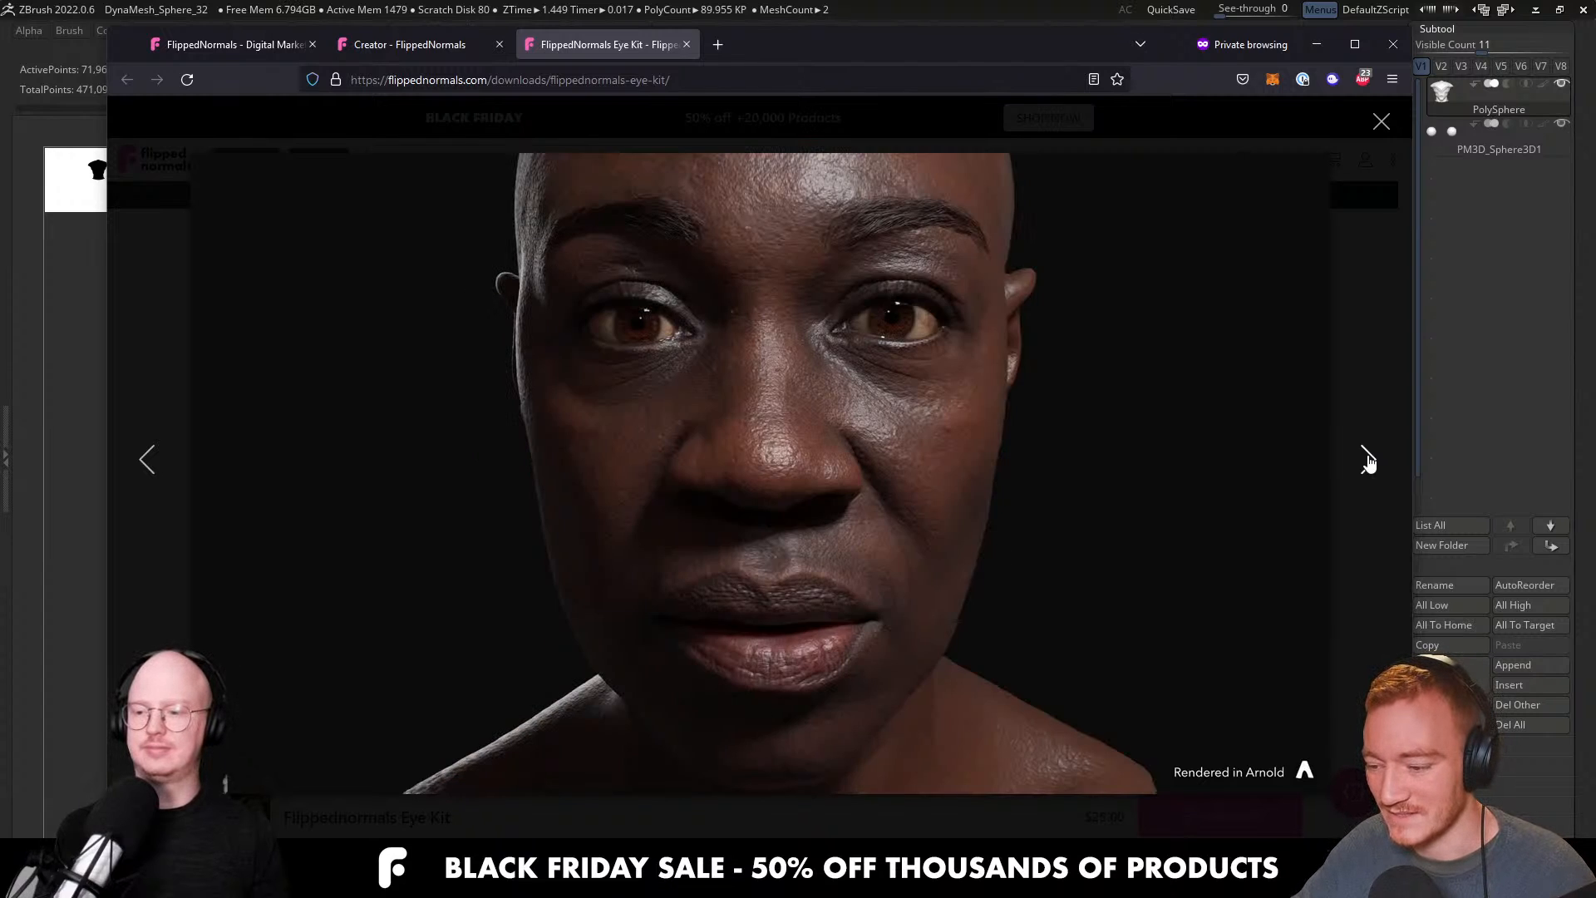
pyautogui.click(1368, 459)
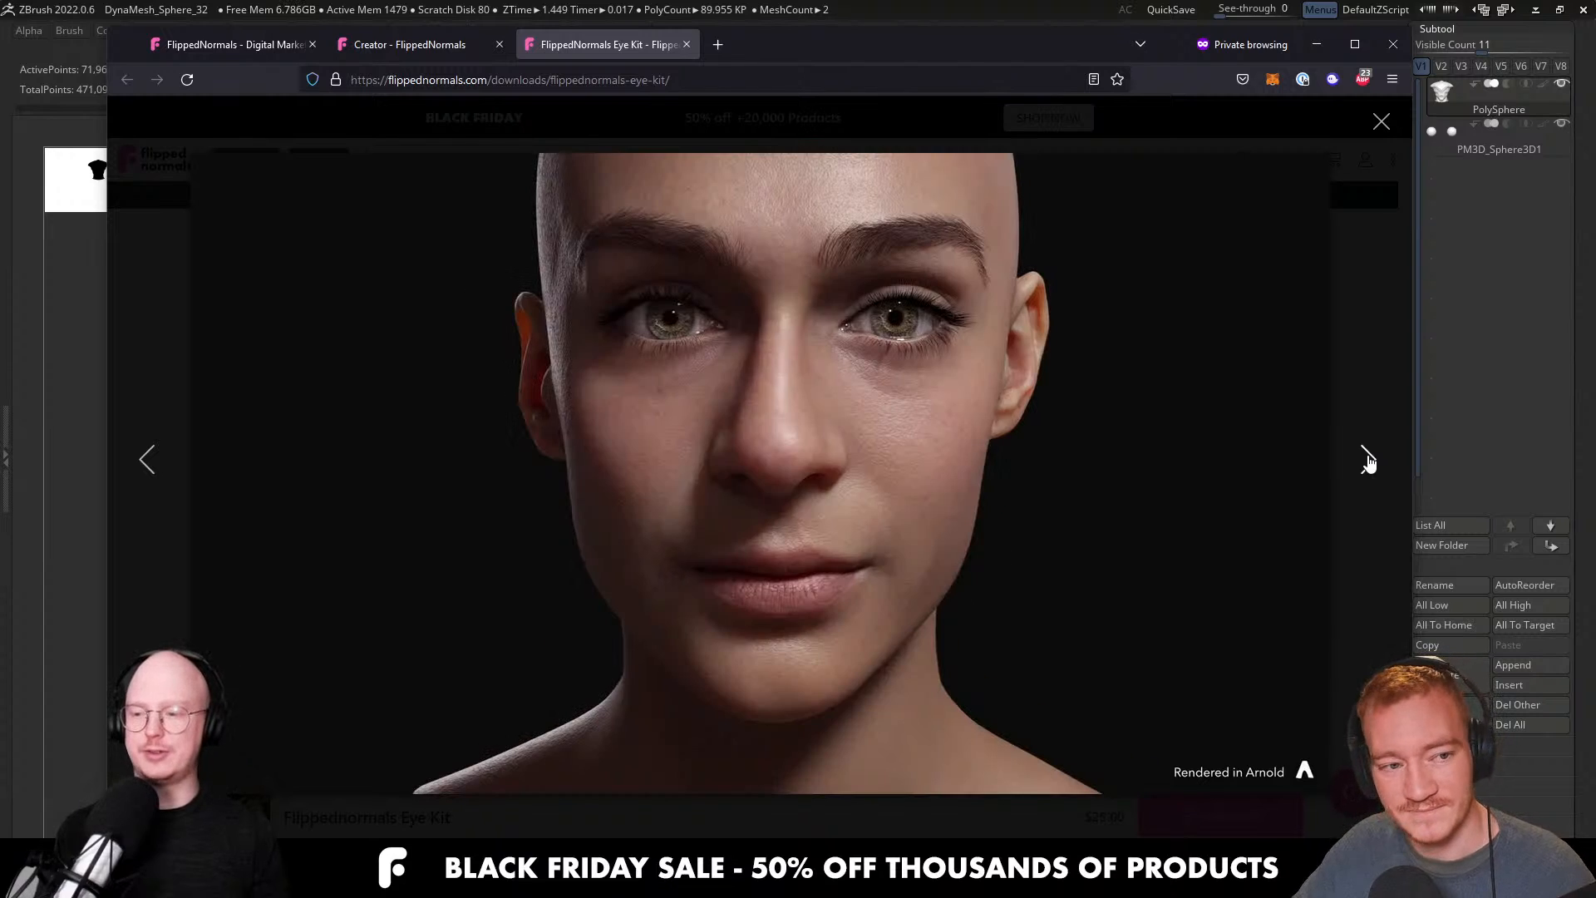
pyautogui.click(1368, 459)
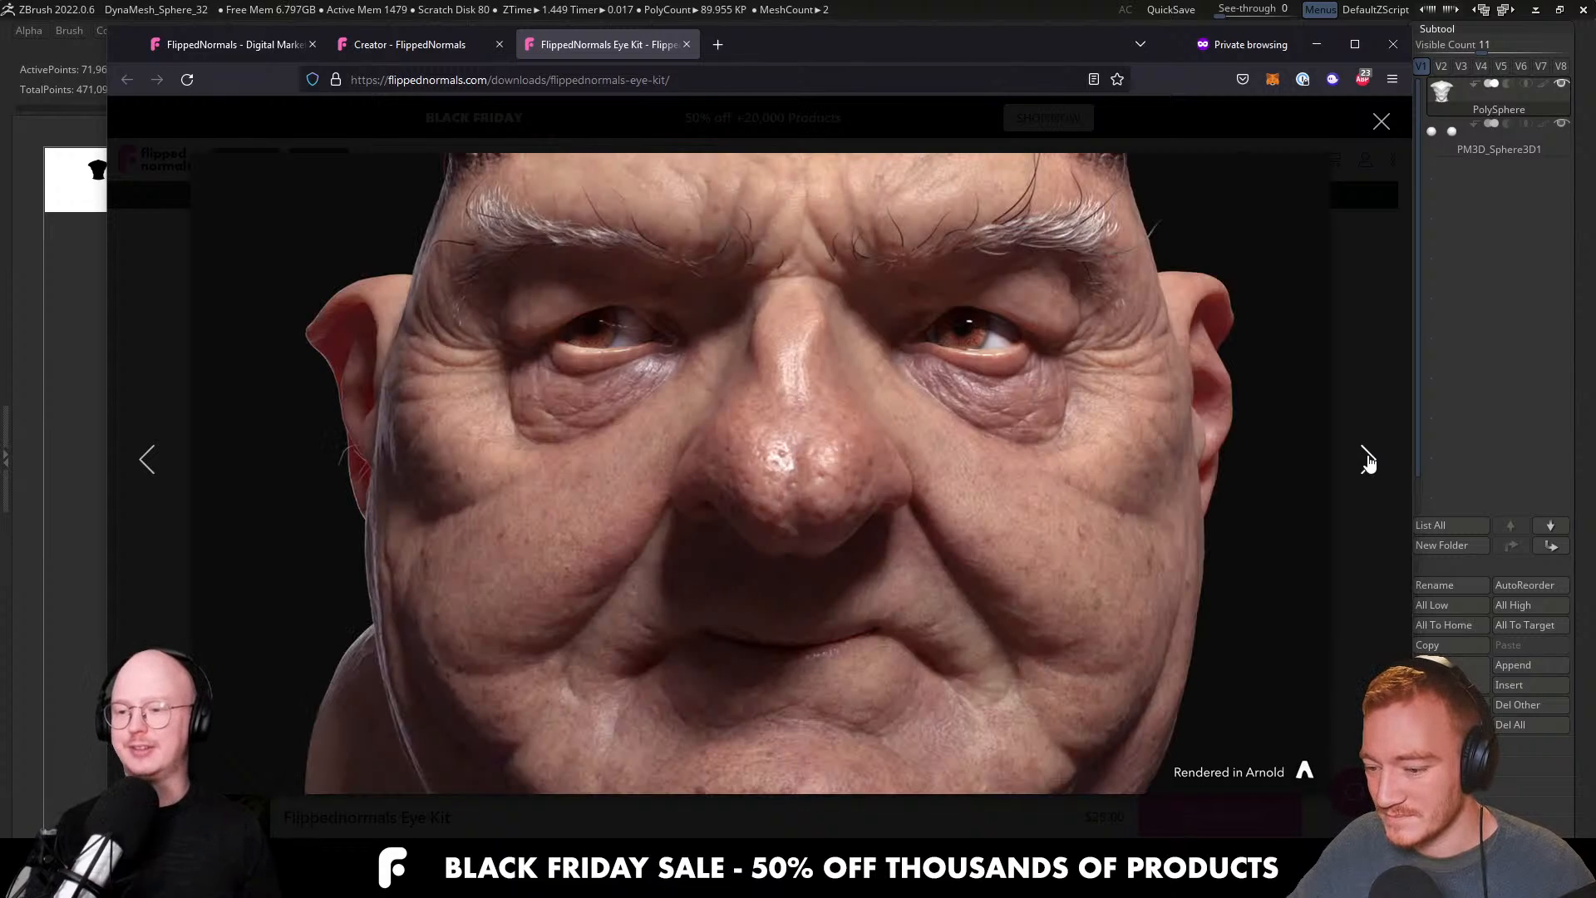
pyautogui.click(1370, 464)
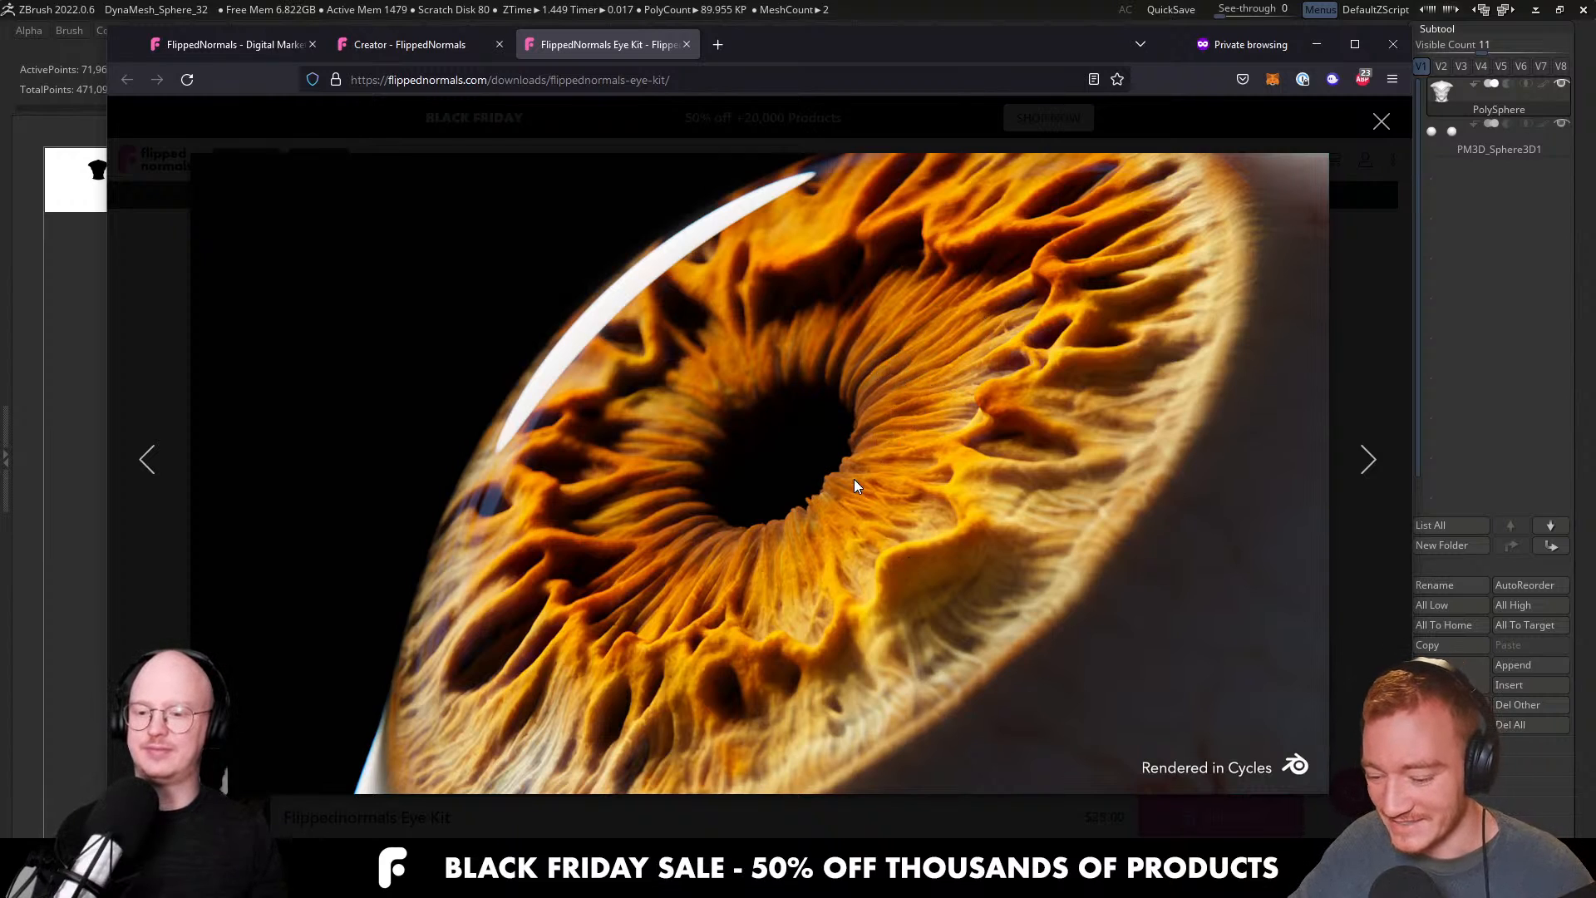
pyautogui.click(1370, 460)
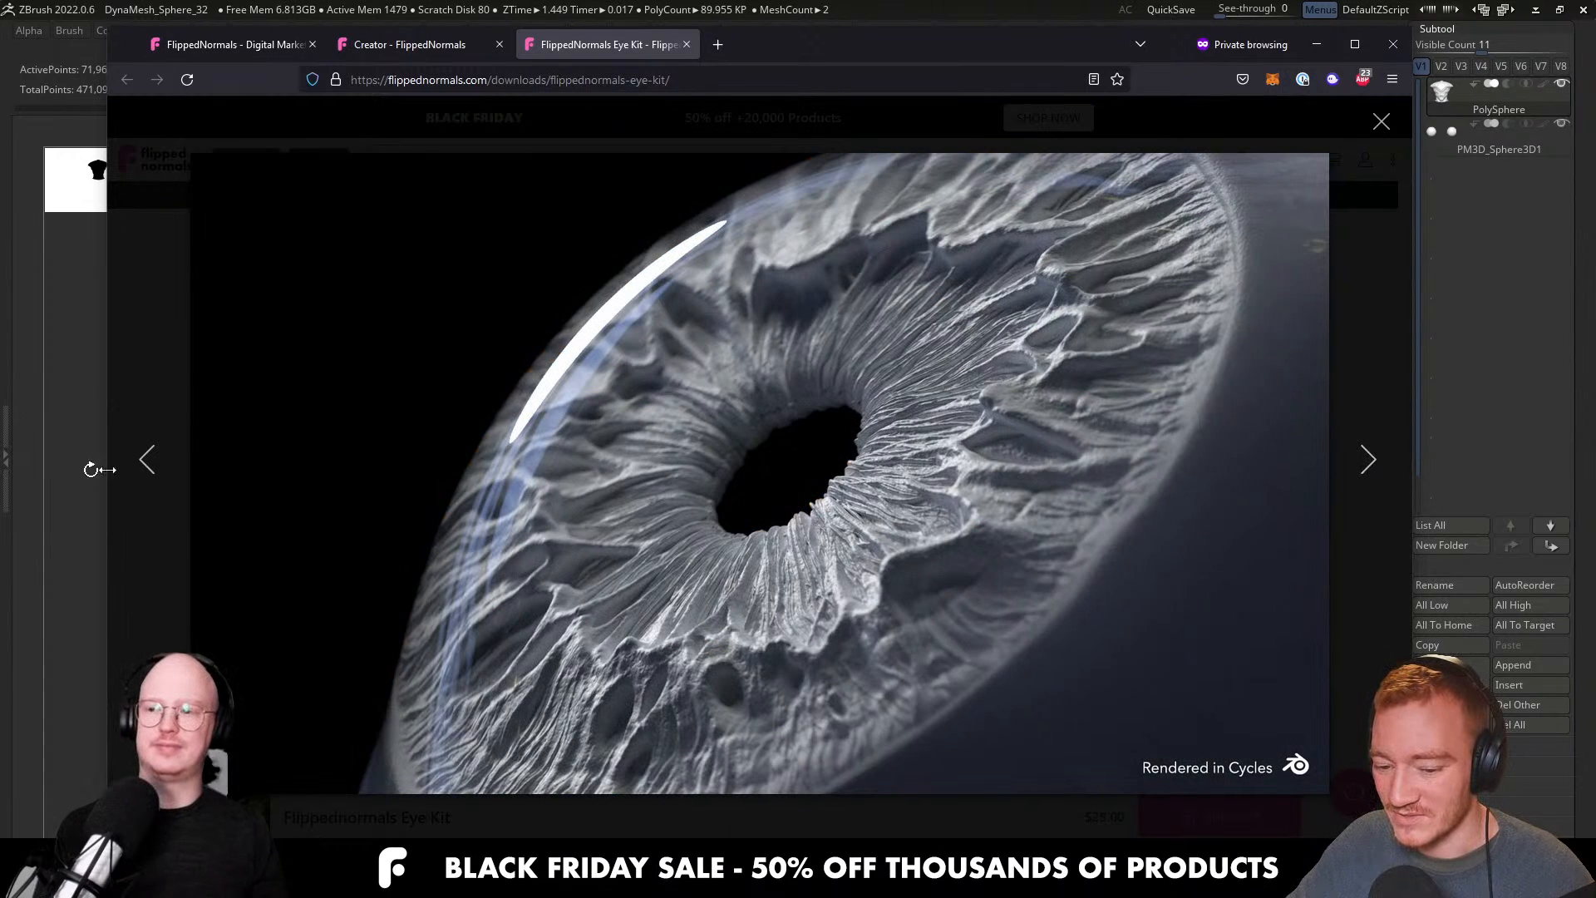
pyautogui.click(147, 462)
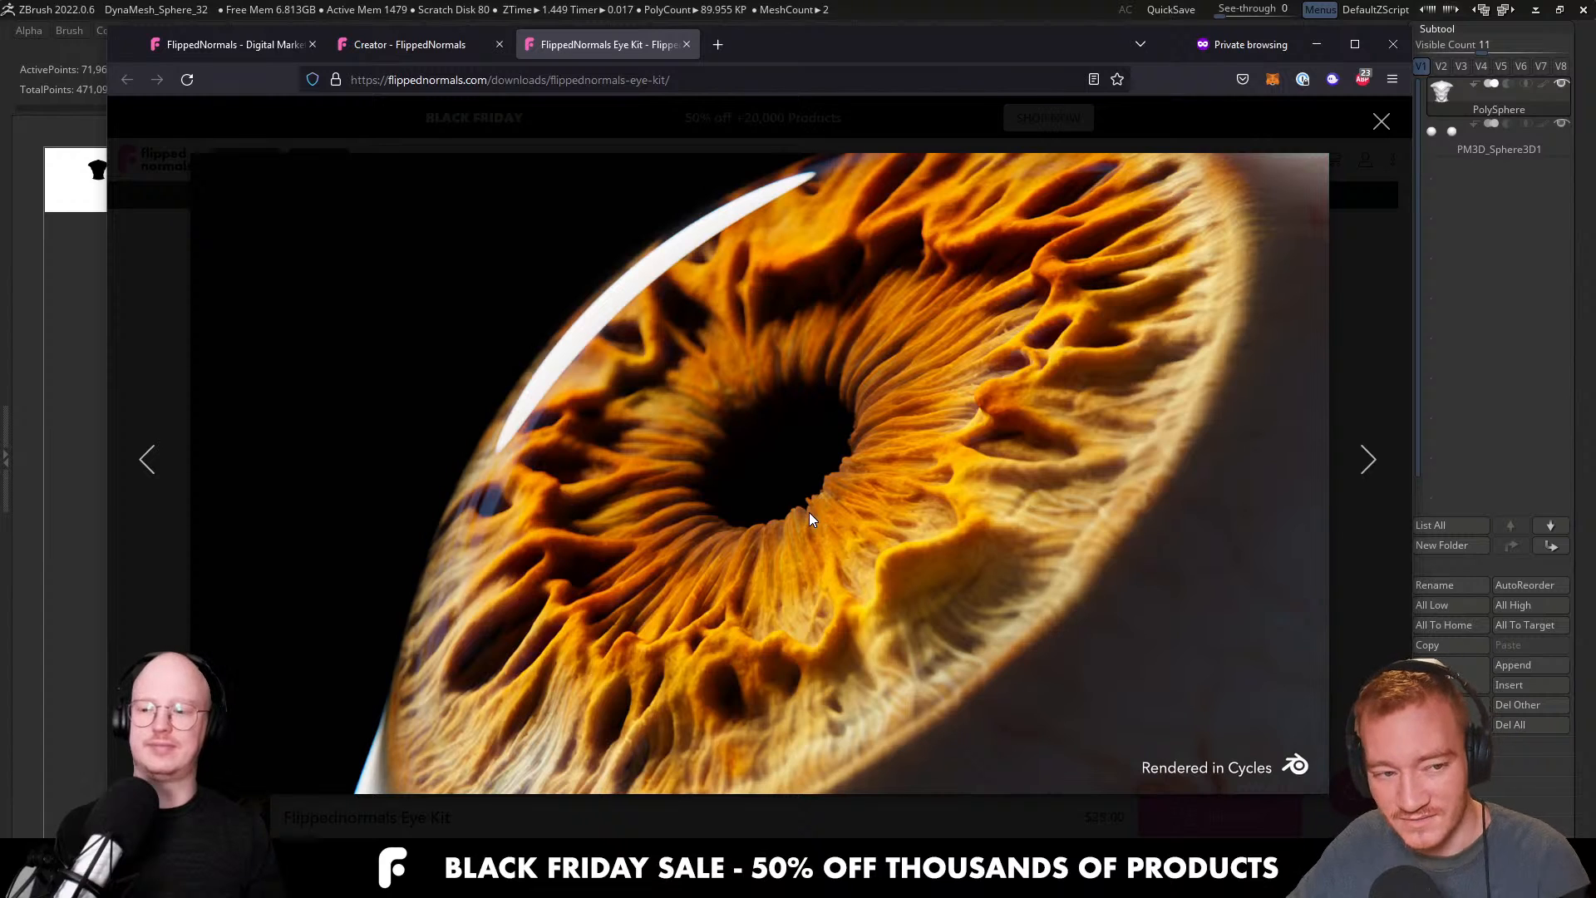
pyautogui.click(1368, 459)
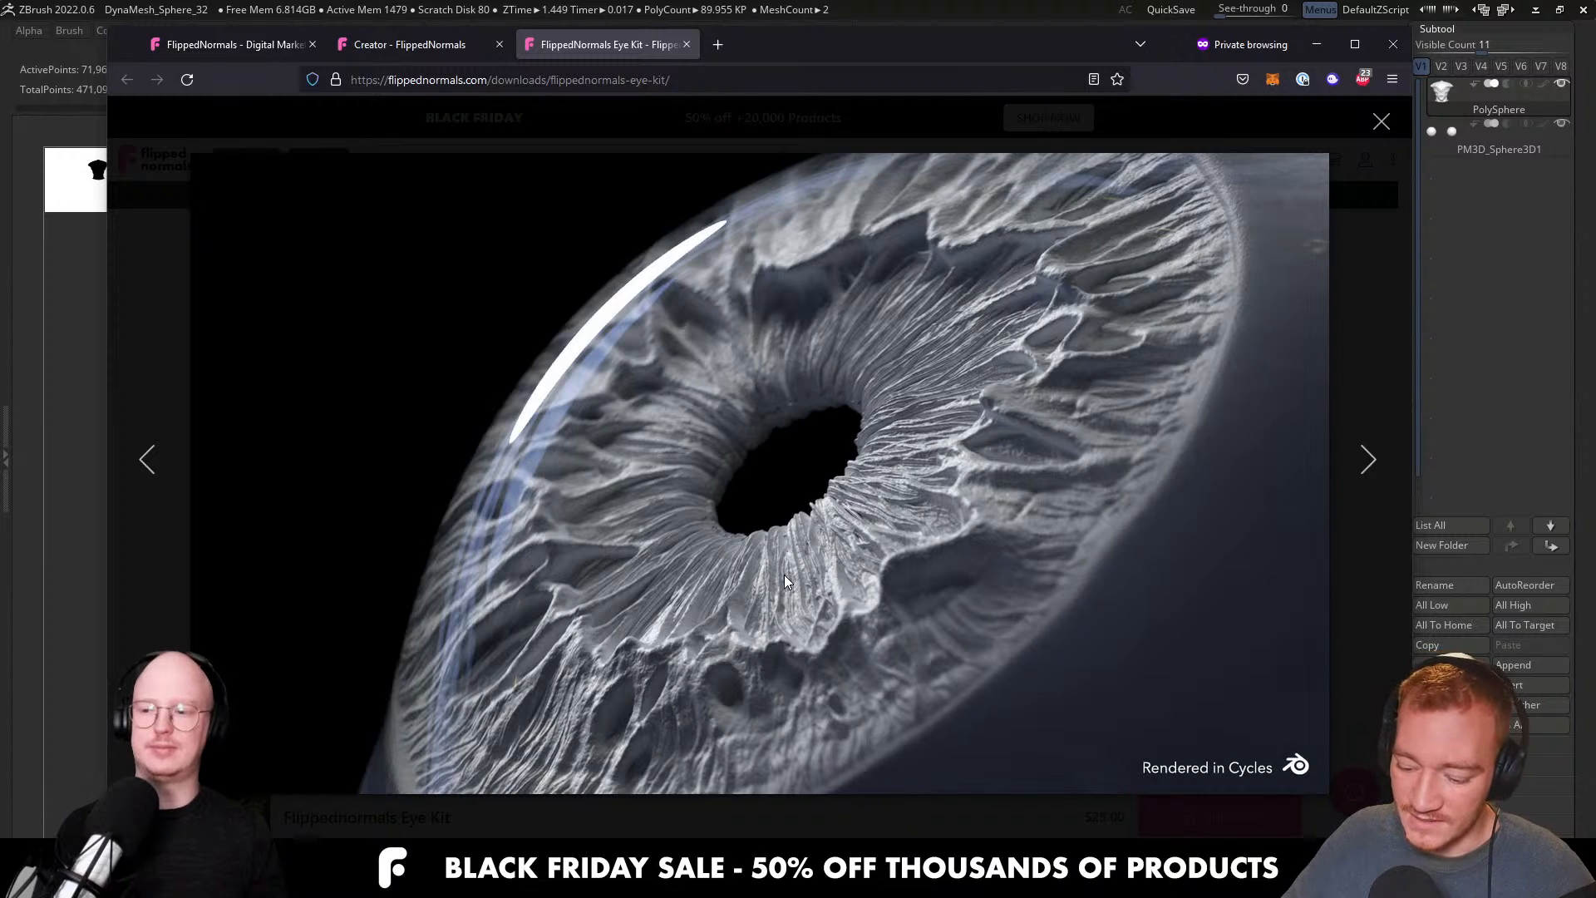
pyautogui.click(1368, 462)
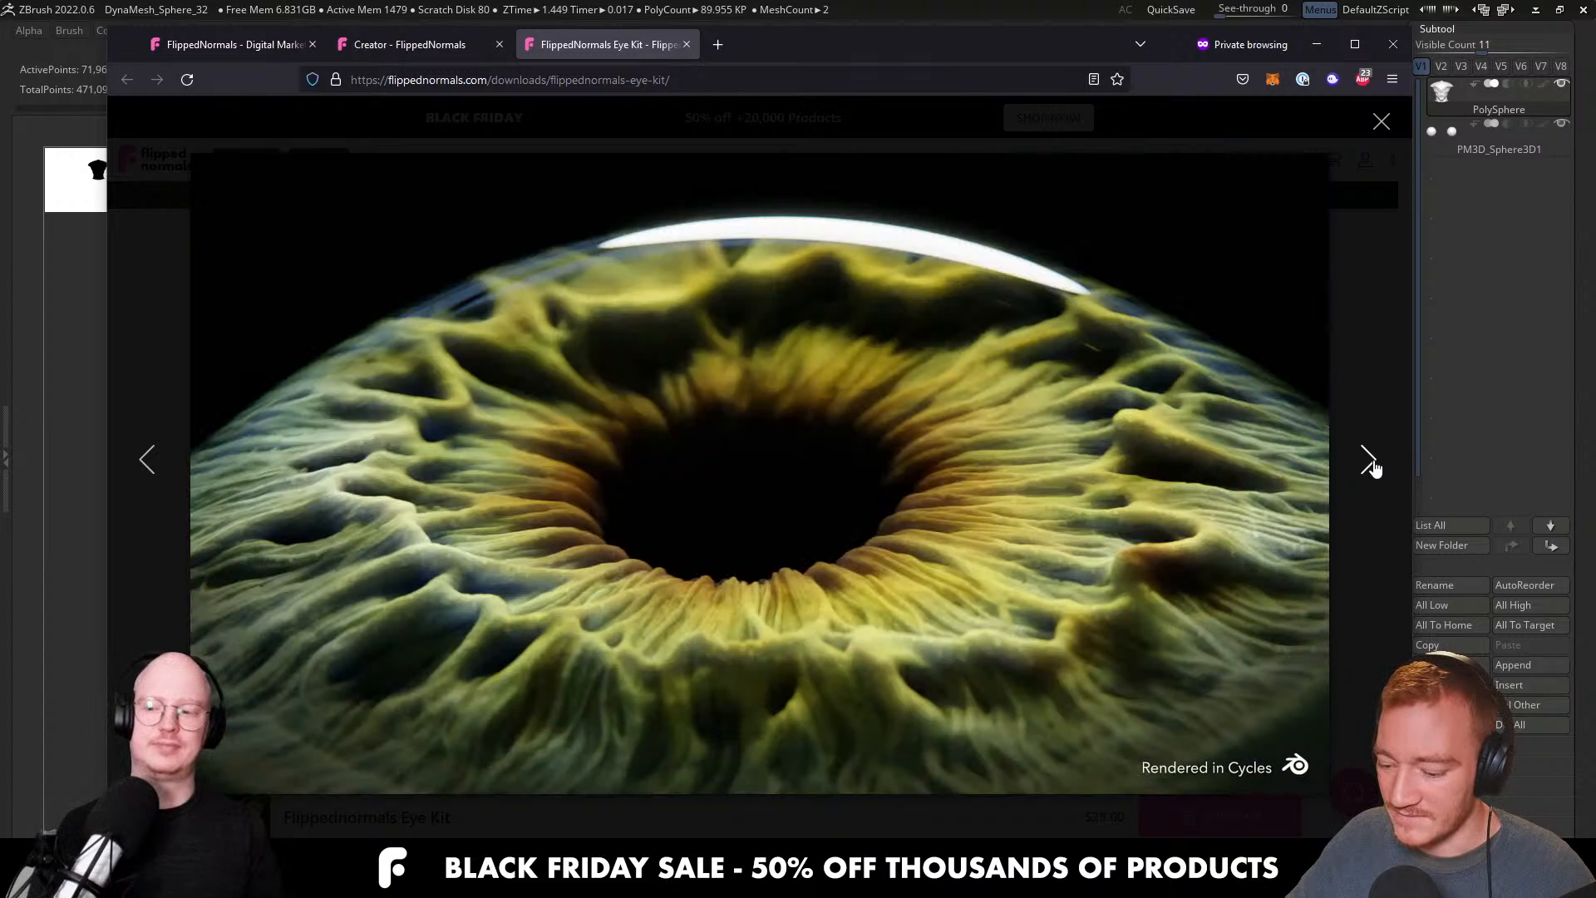
pyautogui.click(1370, 463)
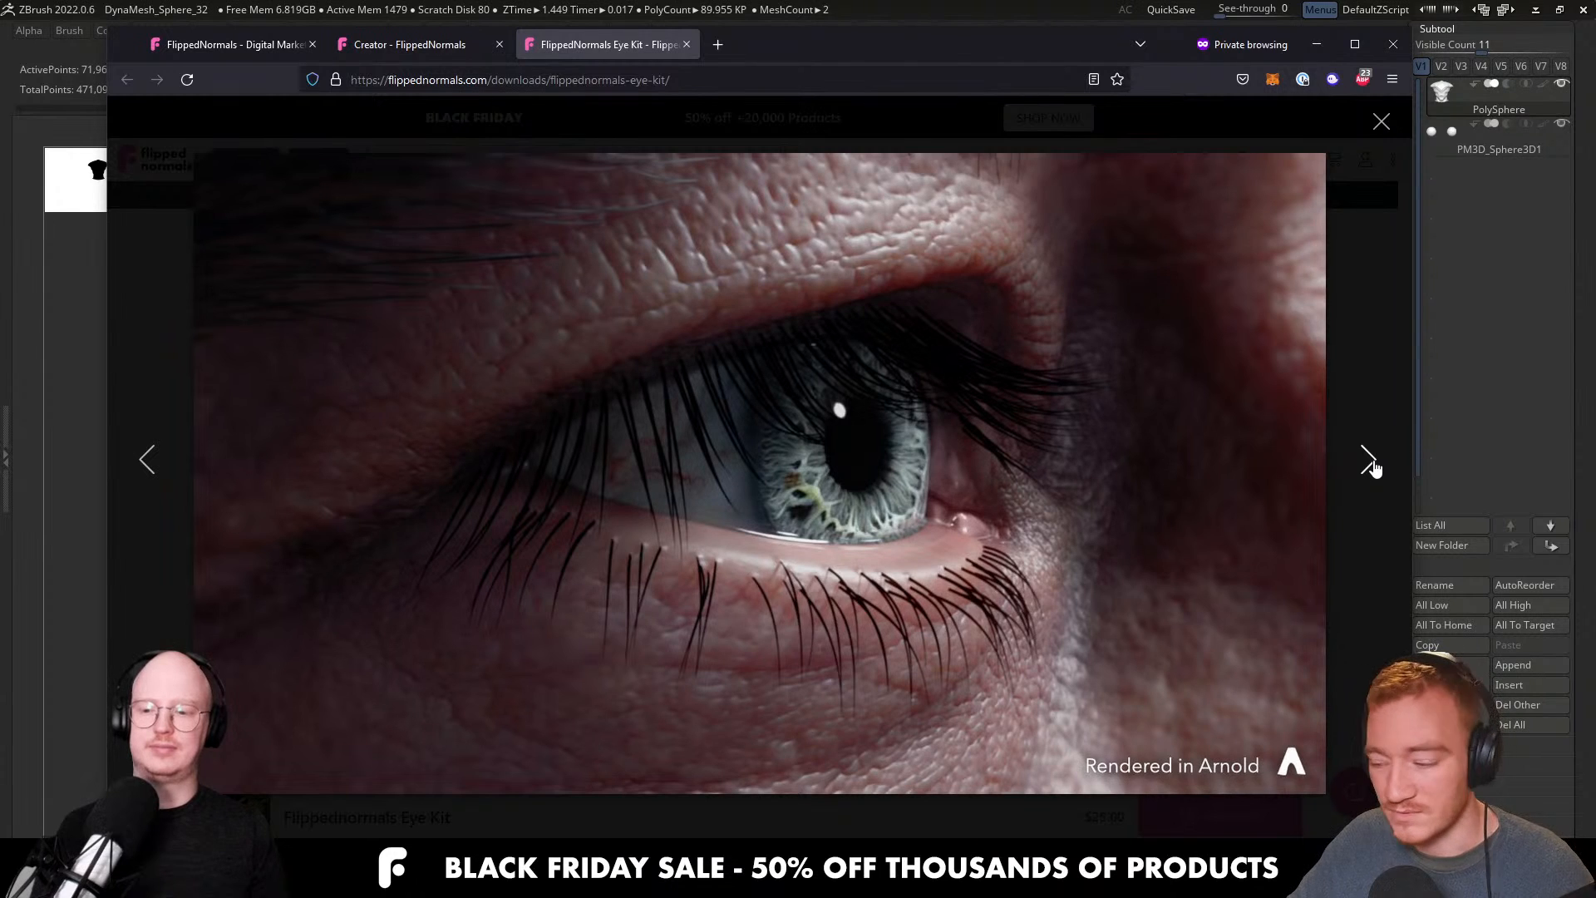
pyautogui.click(1380, 123)
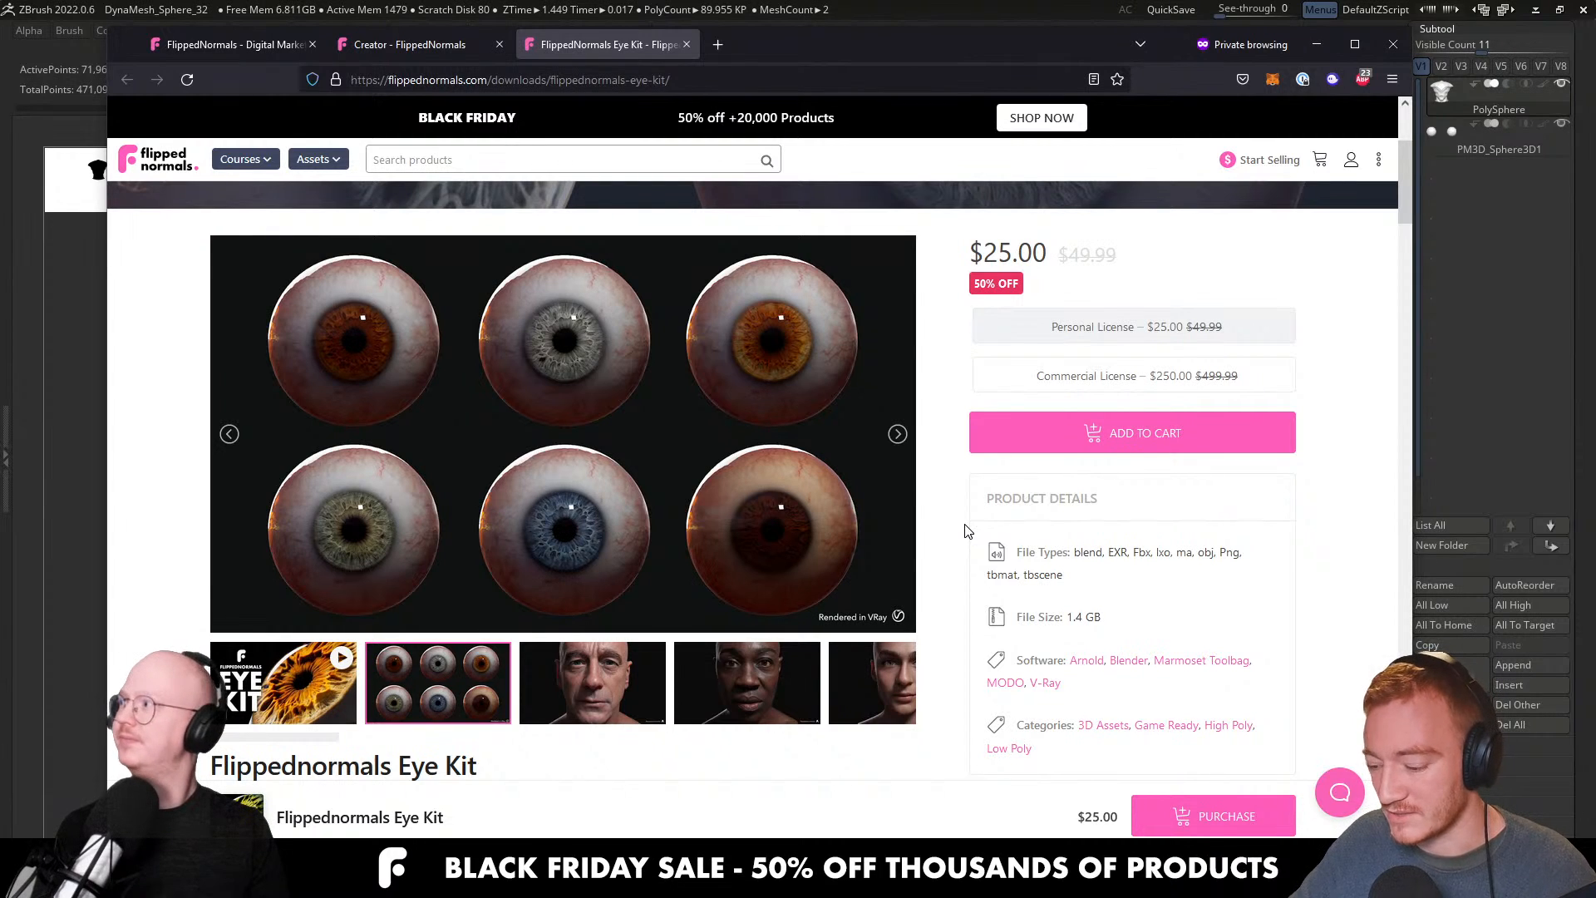
# Skim the Eye Kit description, and return to the creator catalogue to look through the products further down.
pyautogui.scroll(-6, 966, 530)
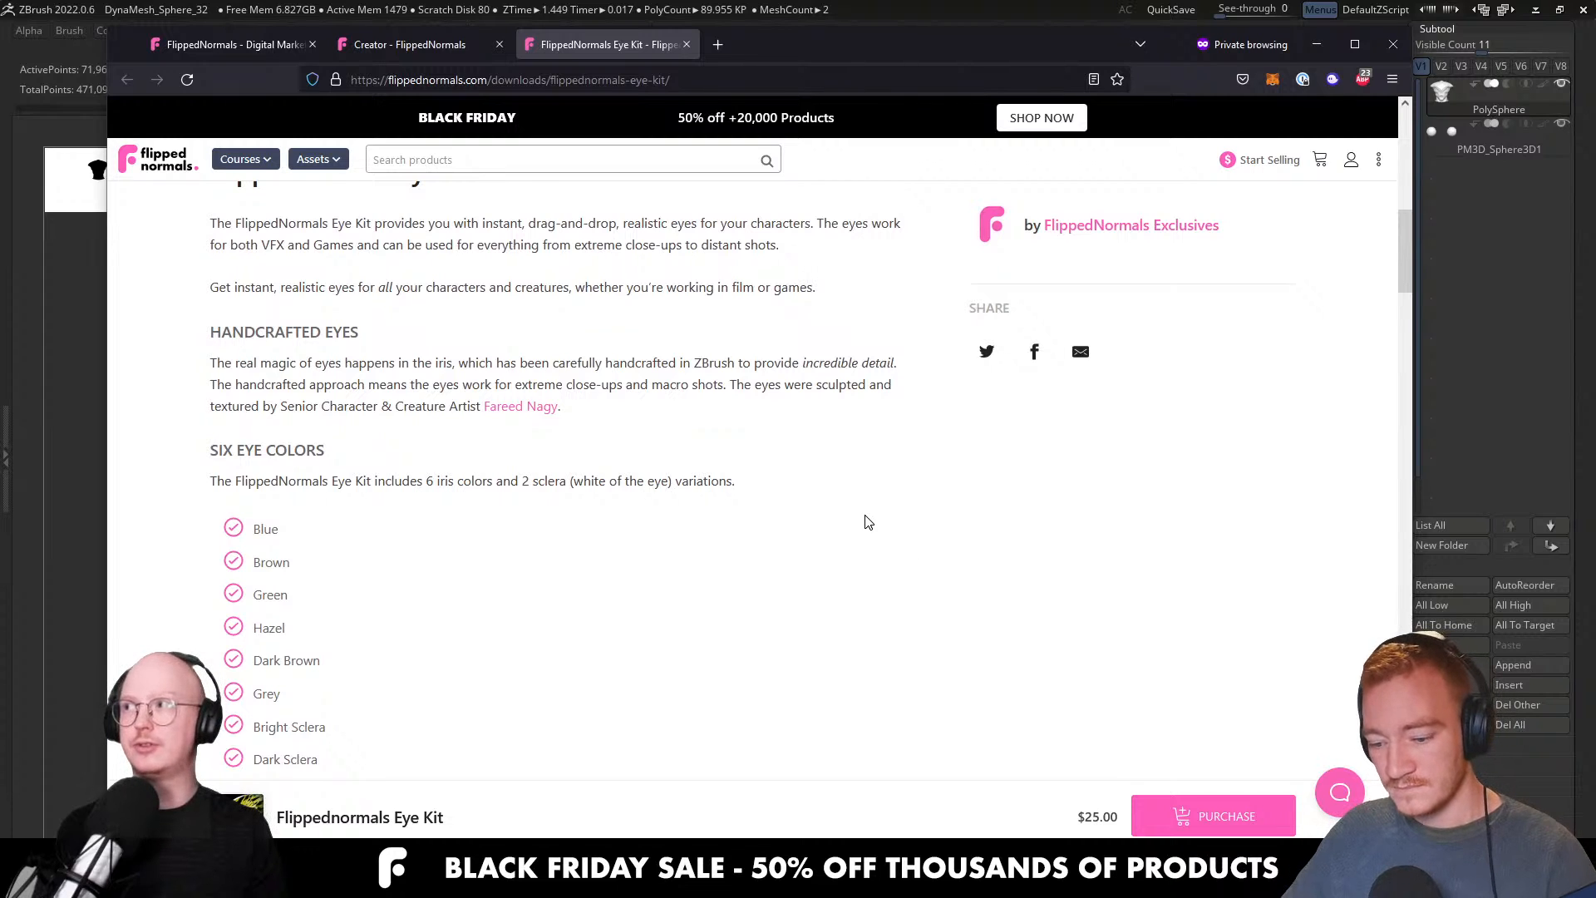
pyautogui.scroll(5, 862, 521)
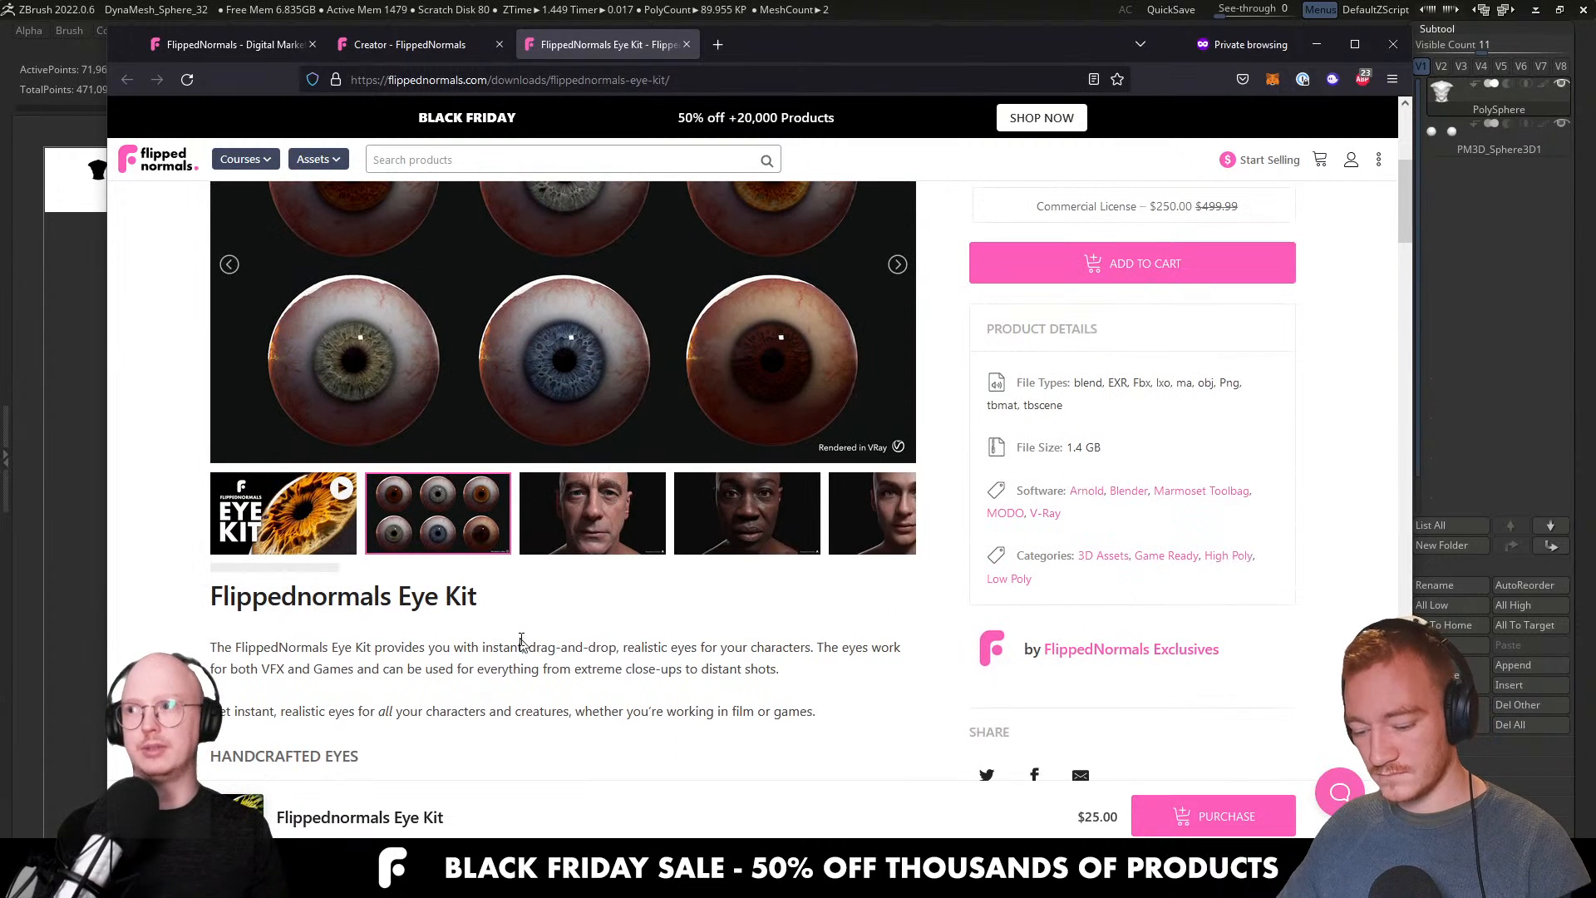
pyautogui.hotkey('ctrl', 'w')
pyautogui.scroll(-10, 632, 598)
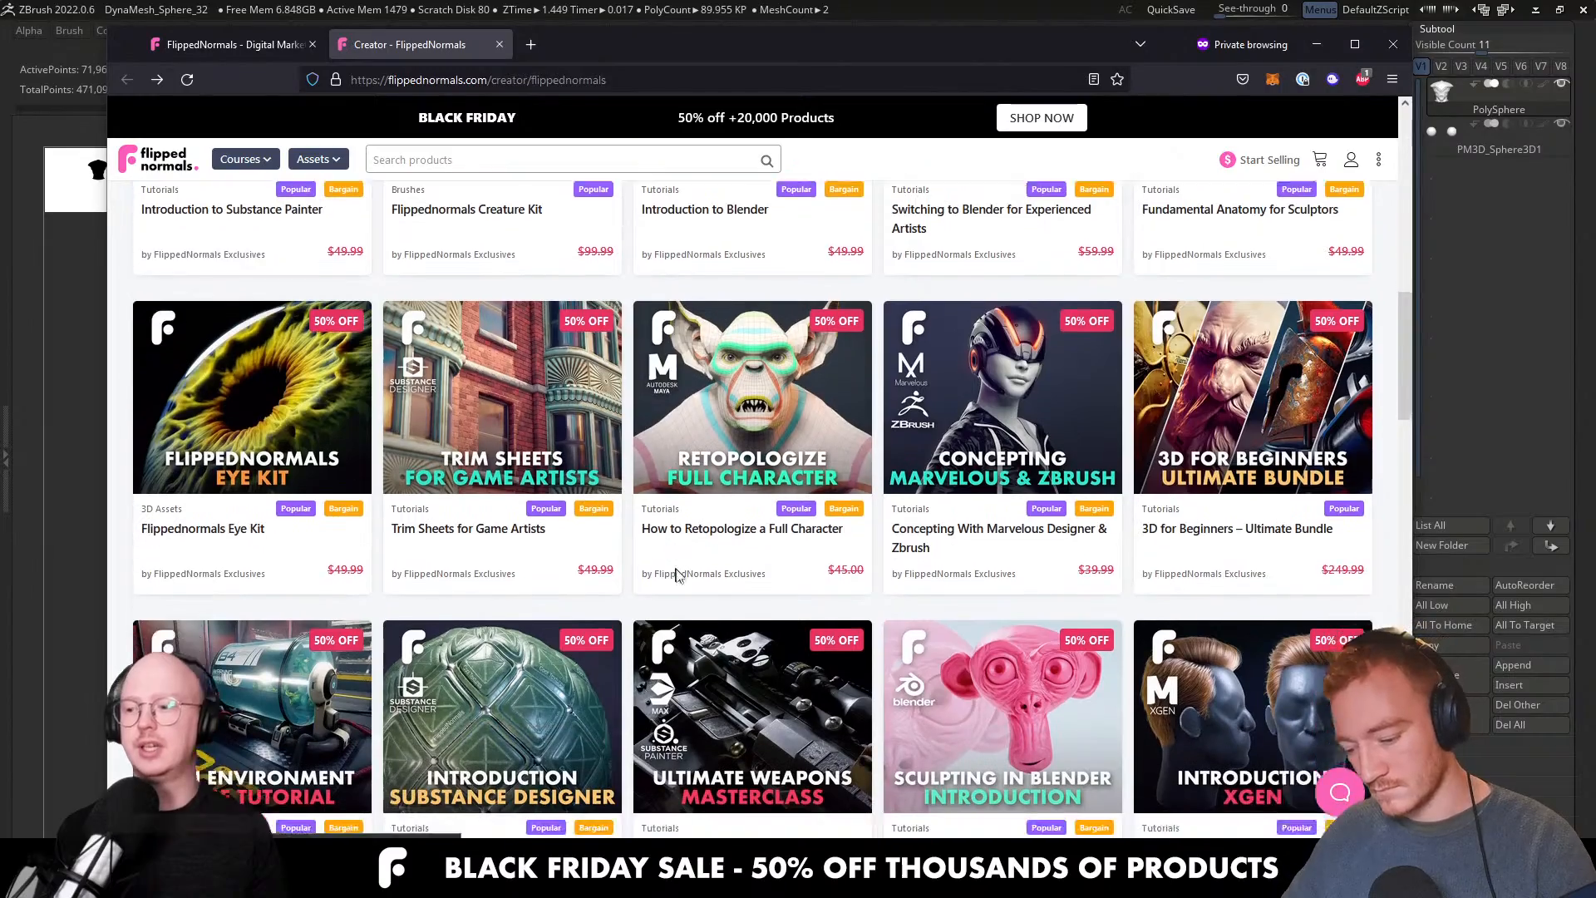
pyautogui.scroll(-6, 681, 576)
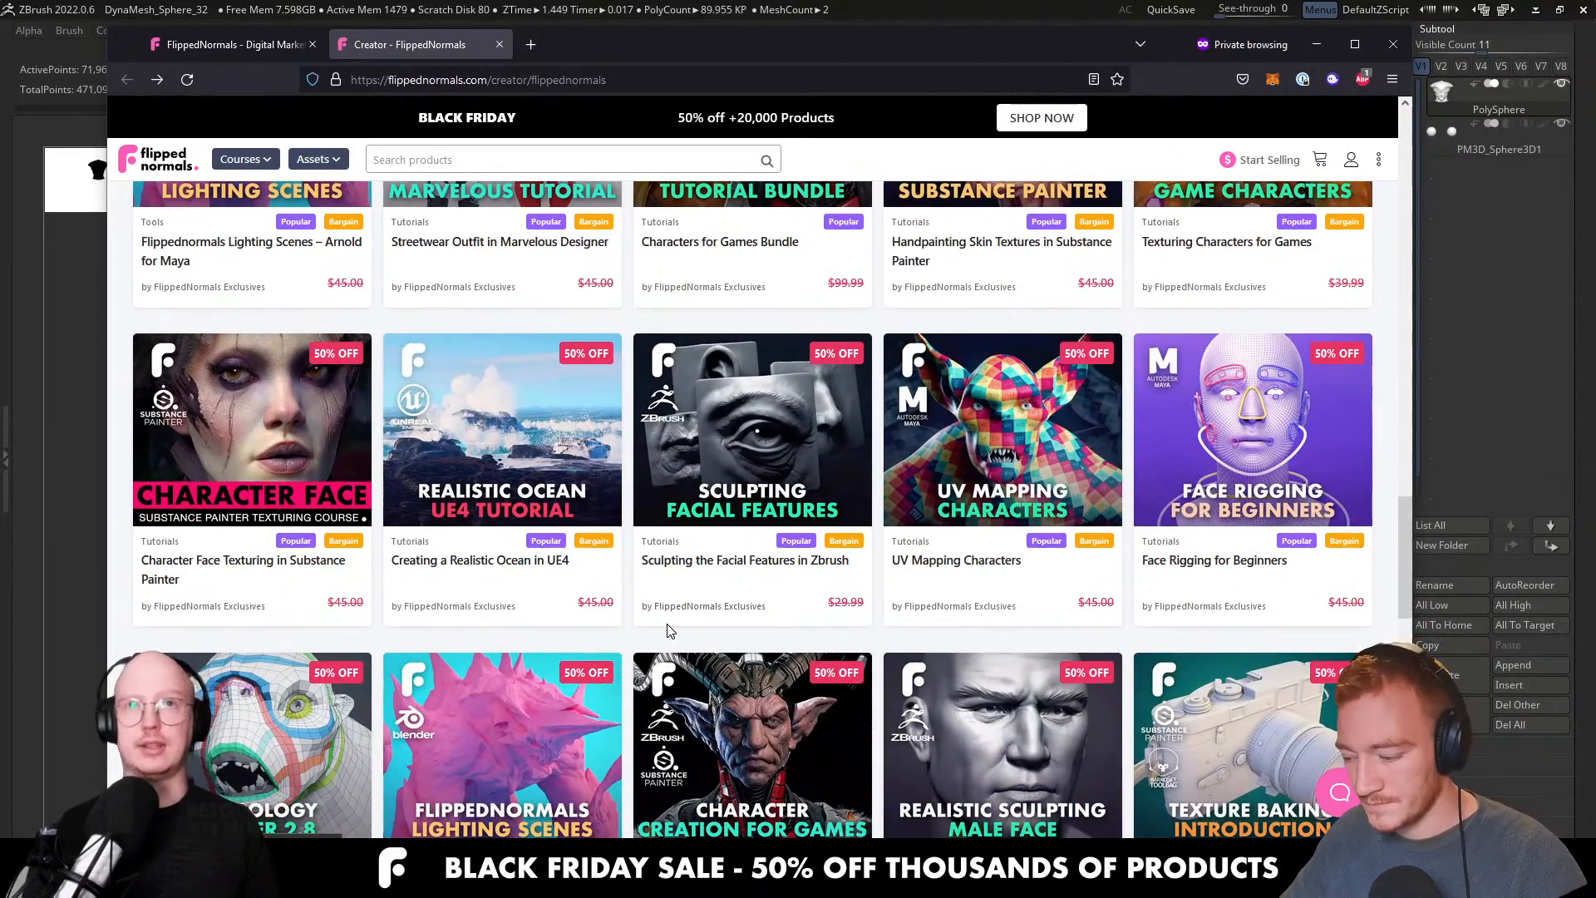
# Look through the remaining tutorials and assets in the FlippedNormals creator catalogue, down to the end of the loaded products.
pyautogui.scroll(-3, 661, 696)
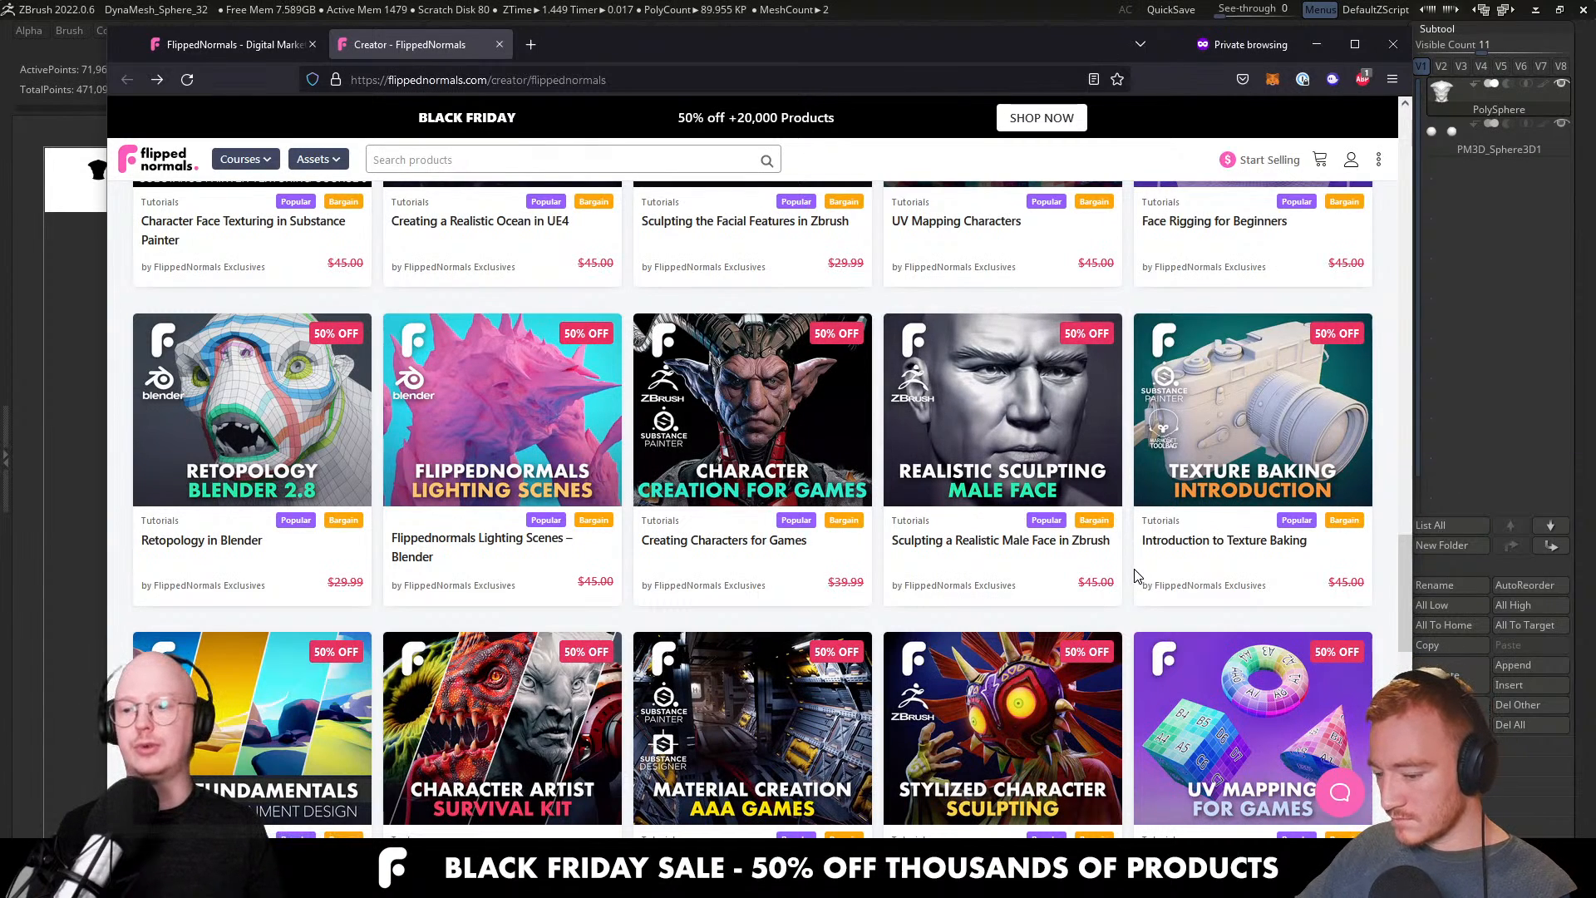
pyautogui.scroll(-2, 1134, 569)
pyautogui.scroll(-1, 1132, 567)
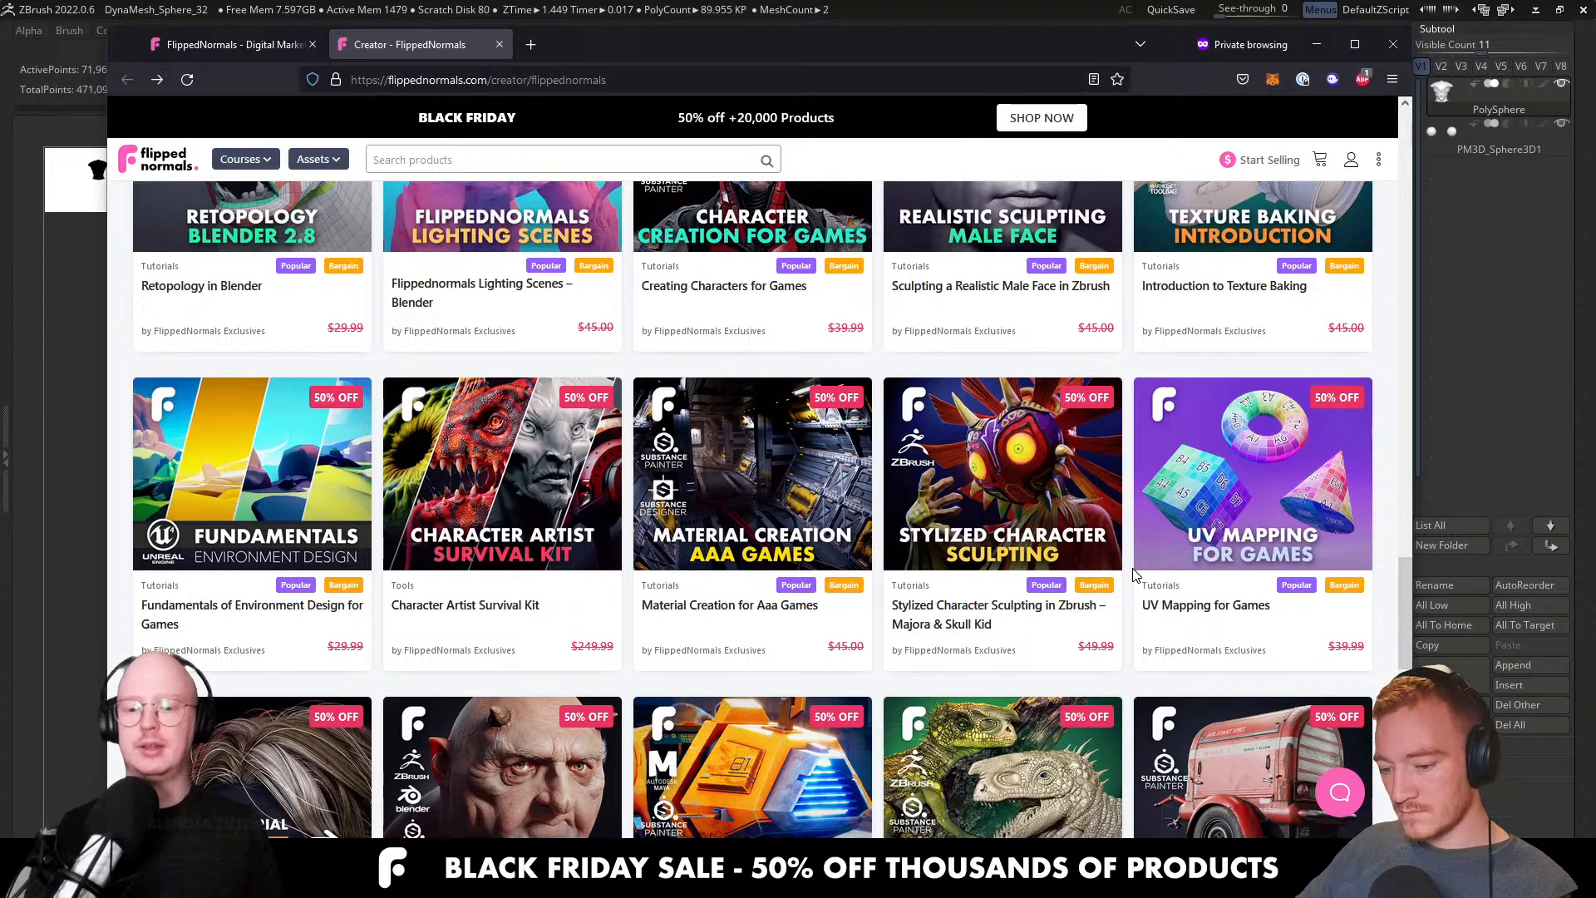
pyautogui.scroll(-4, 1134, 573)
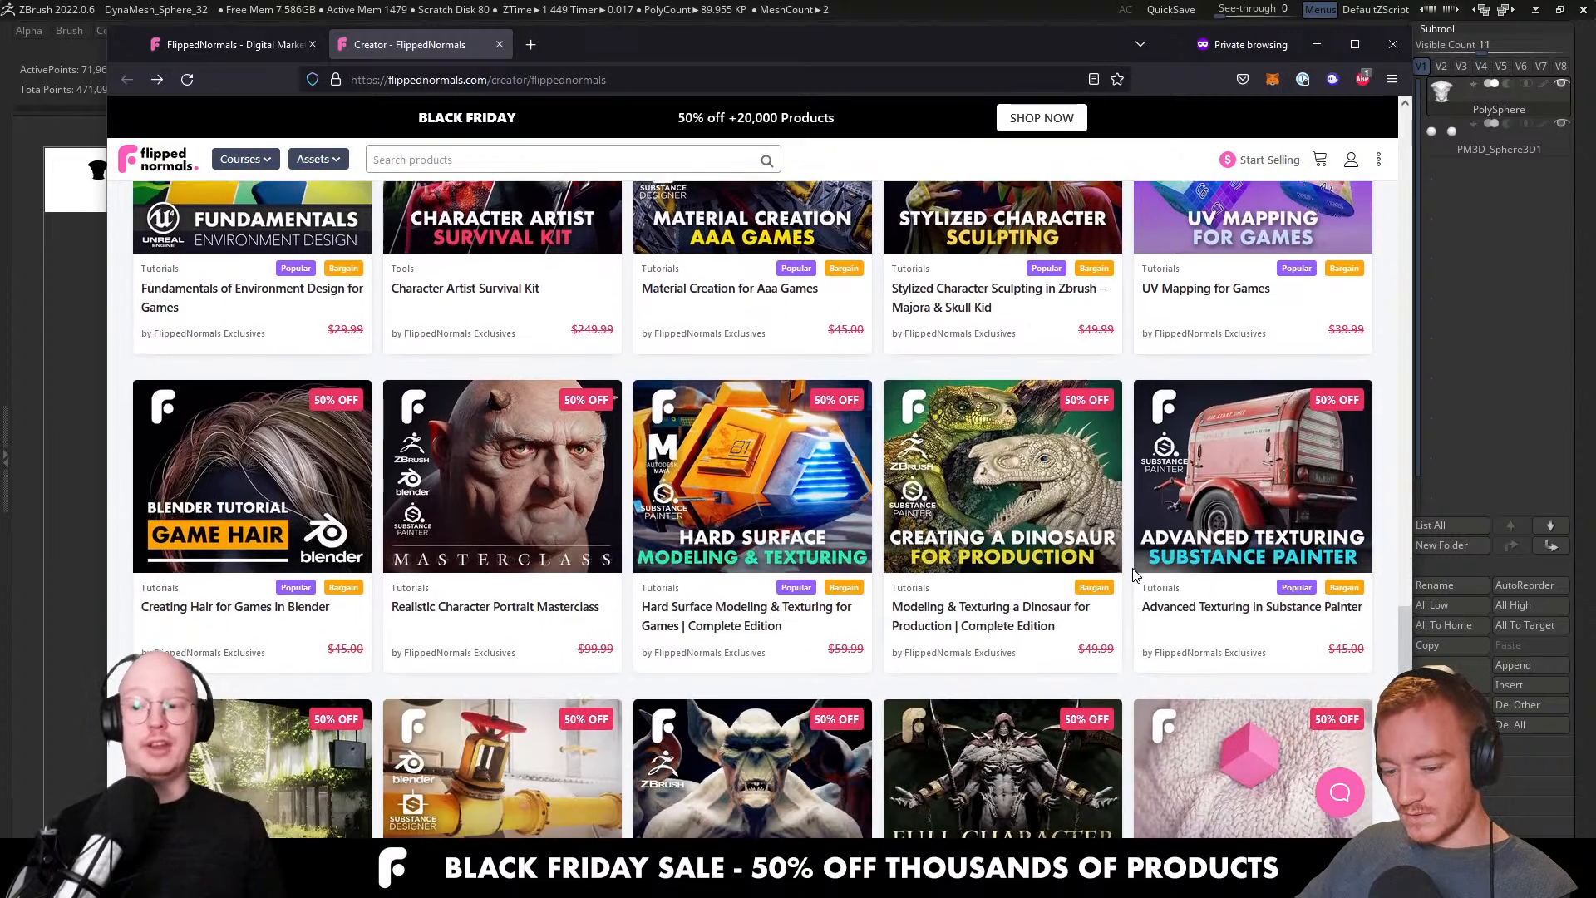
pyautogui.scroll(-5, 1133, 573)
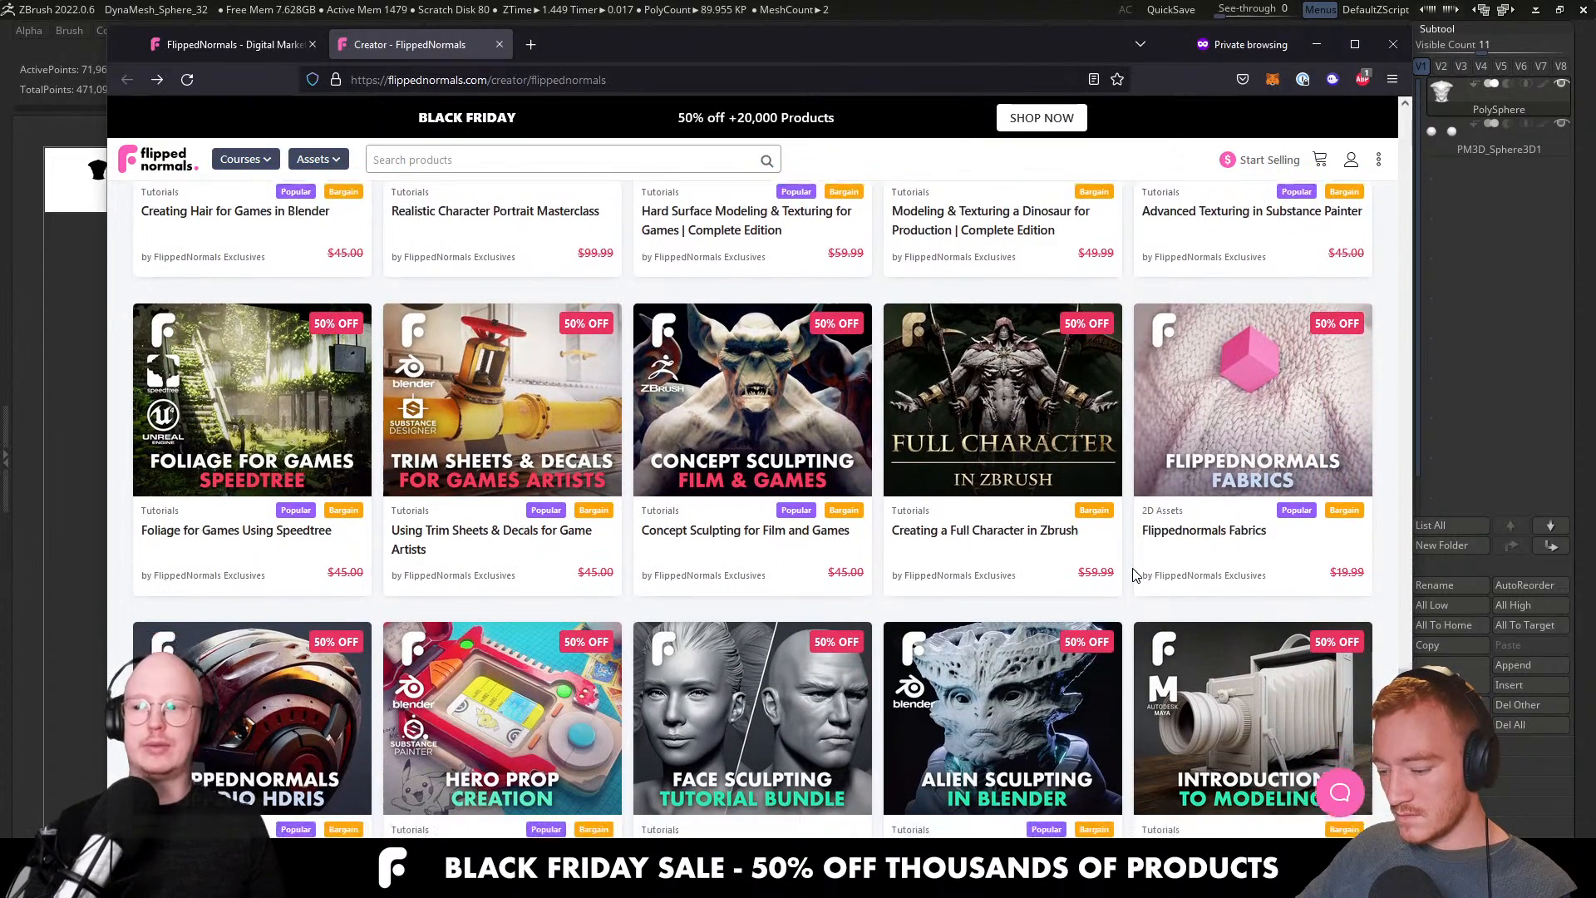
pyautogui.scroll(-1, 1133, 573)
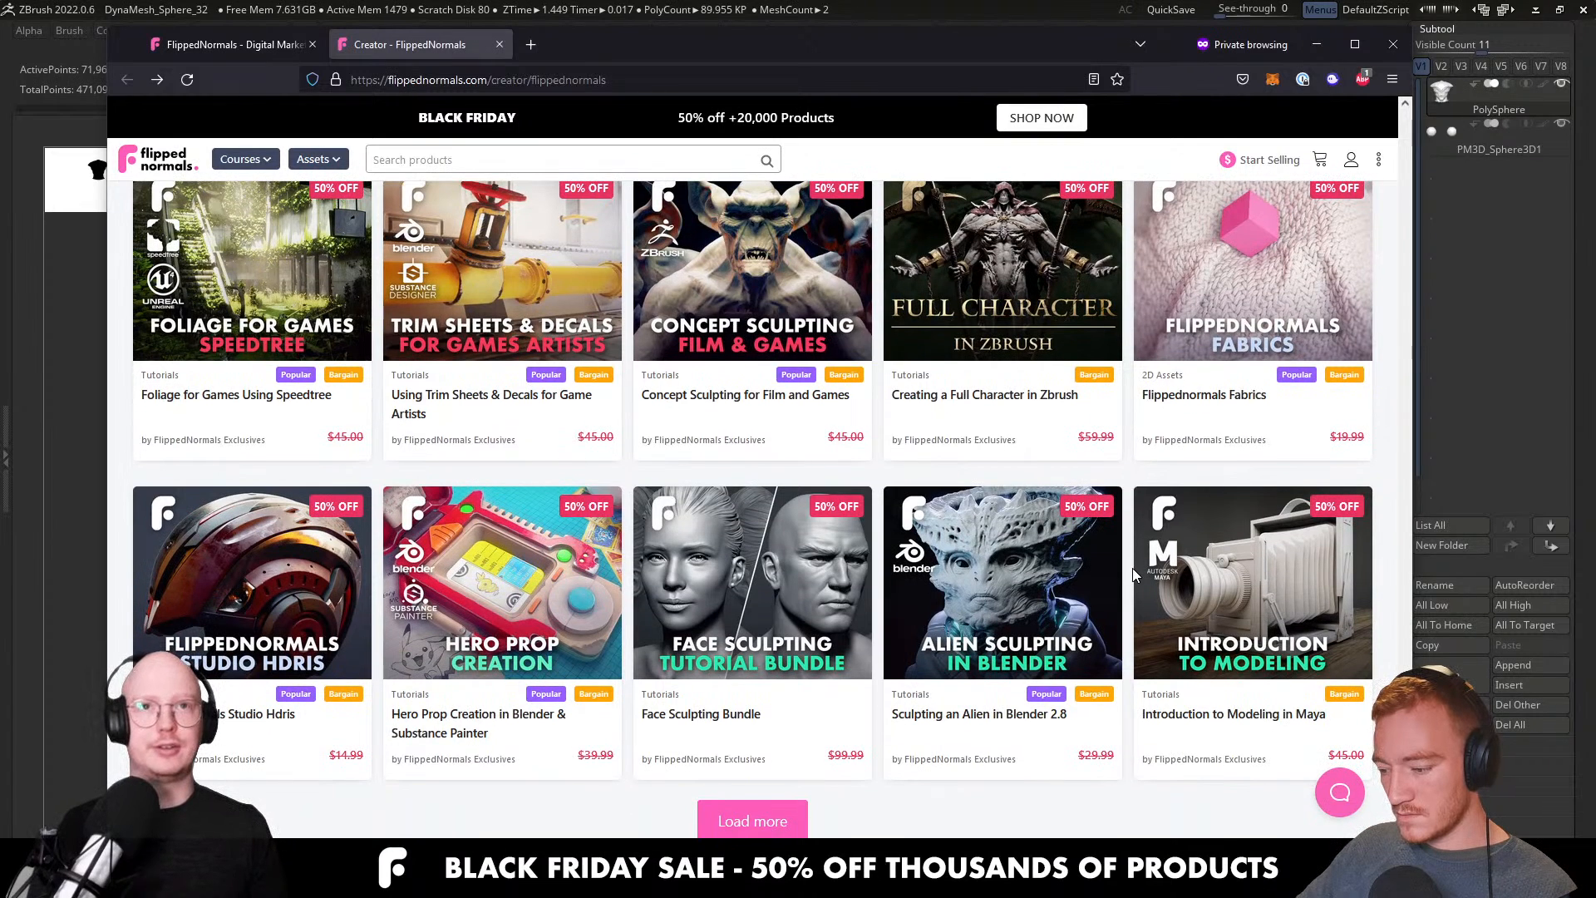
pyautogui.scroll(-2, 1132, 574)
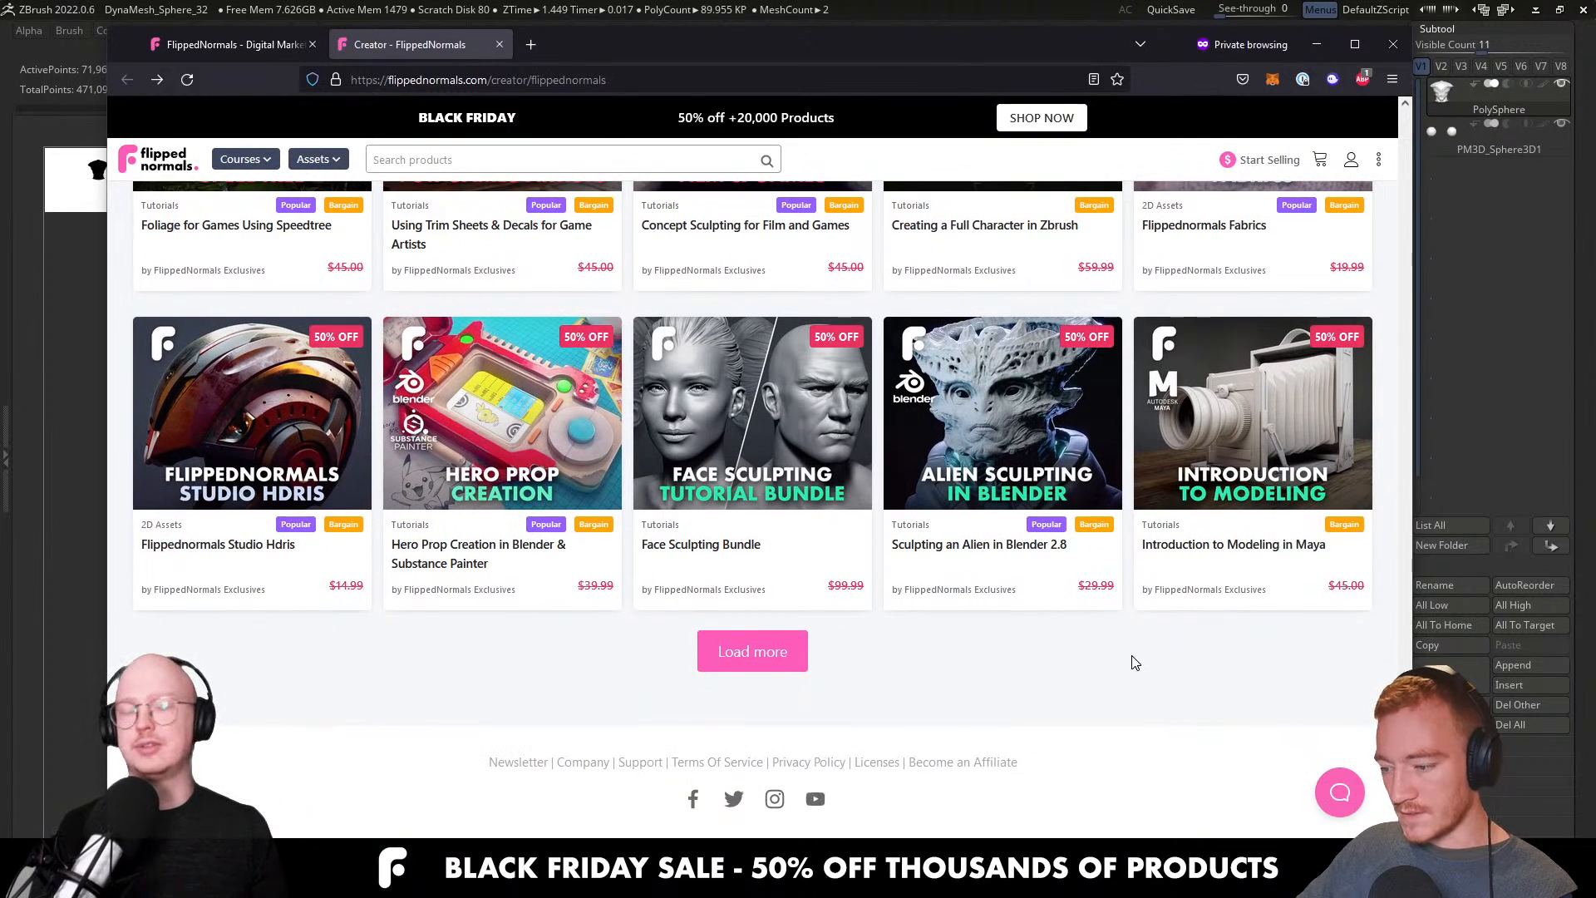
# Return to the start of the creator catalogue and skim the product rows again, down to the Ultimate Weapons Masterclass.
pyautogui.scroll(15, 1136, 682)
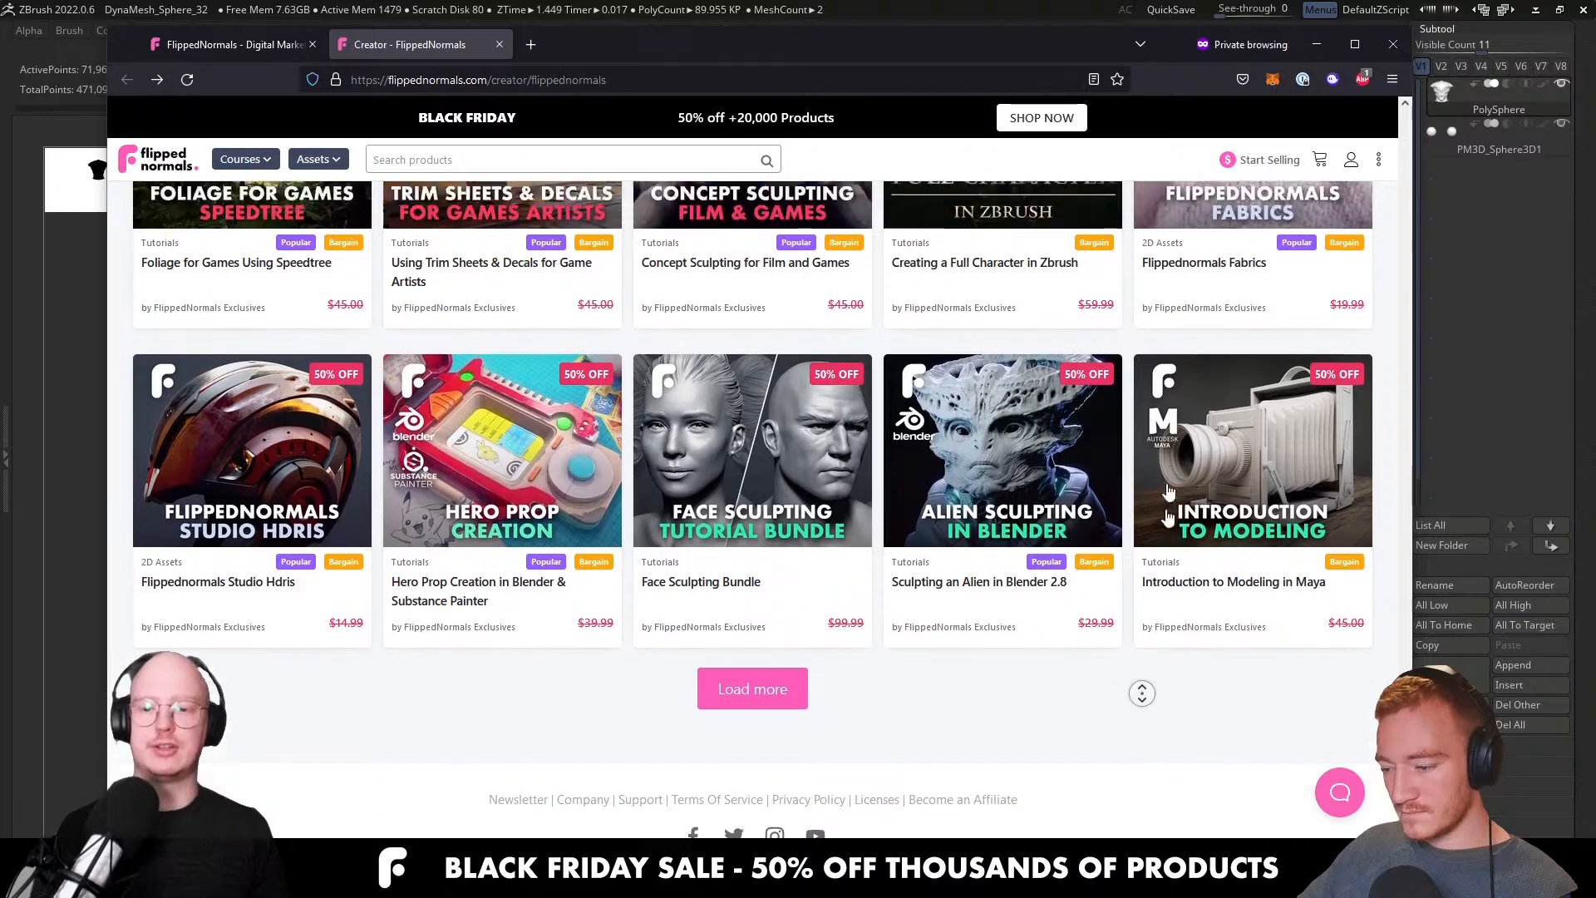
pyautogui.scroll(-1, 1164, 397)
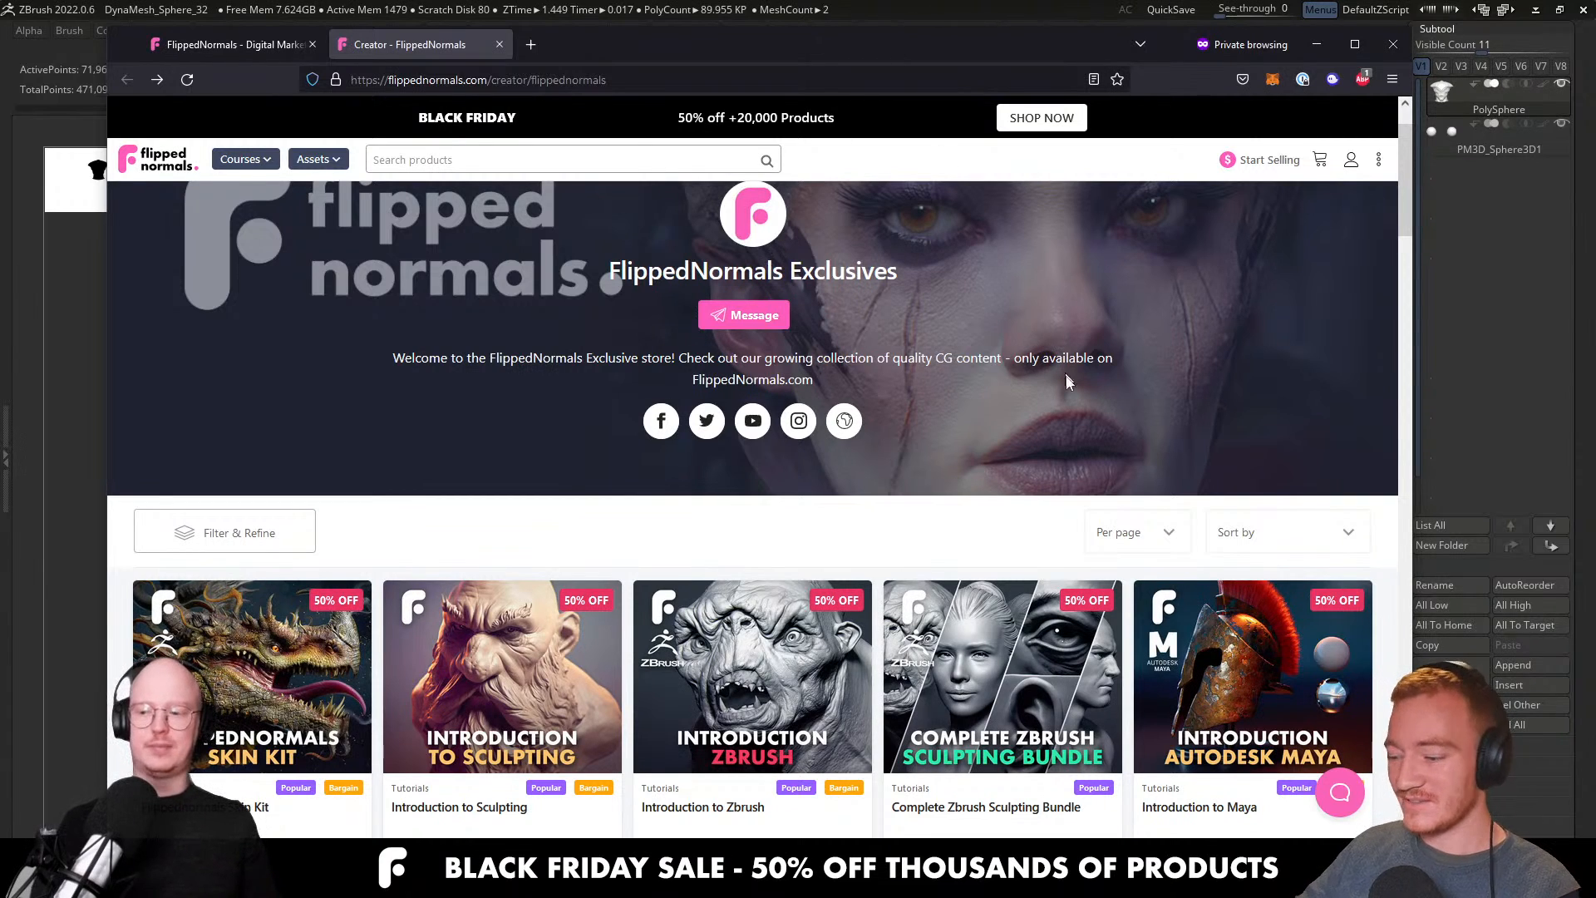
pyautogui.scroll(-2, 1065, 371)
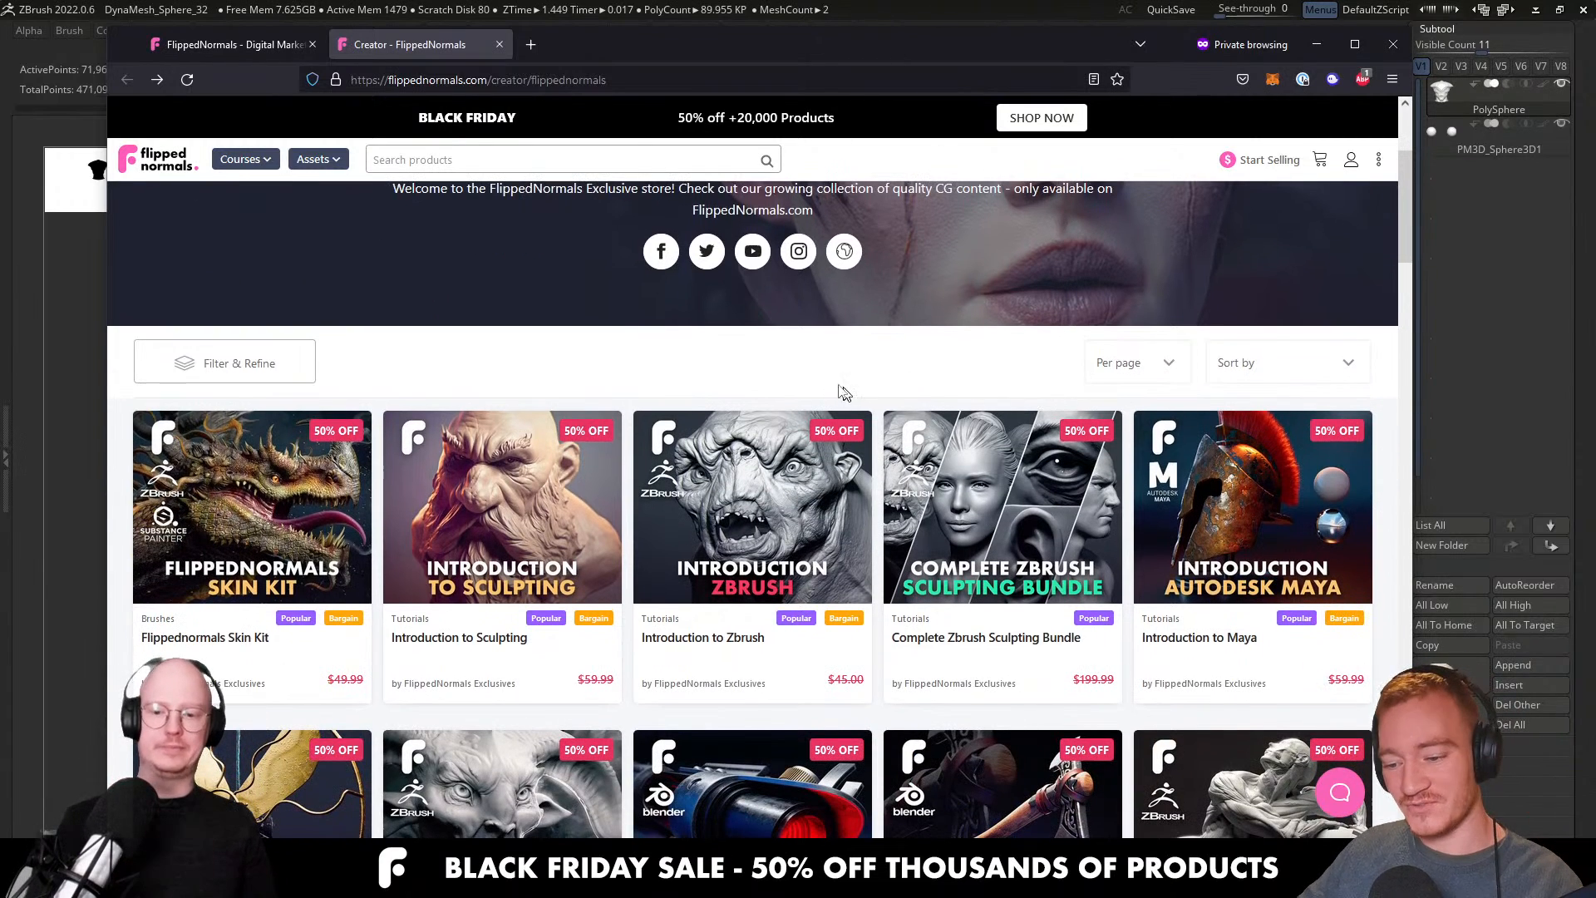
pyautogui.scroll(-1, 878, 430)
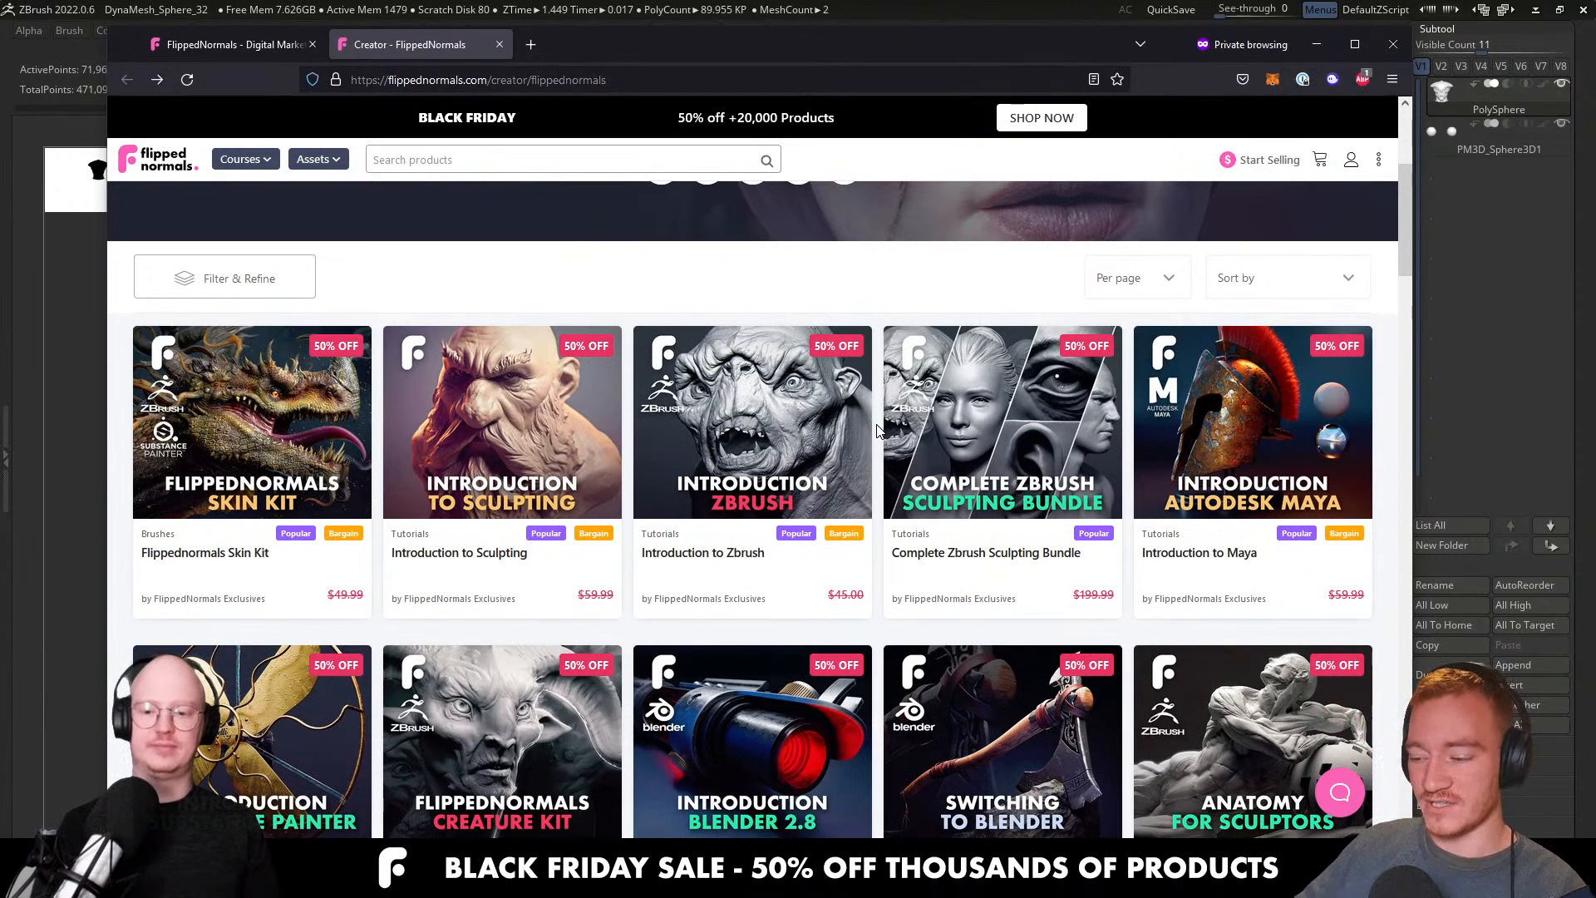
pyautogui.scroll(-3, 877, 428)
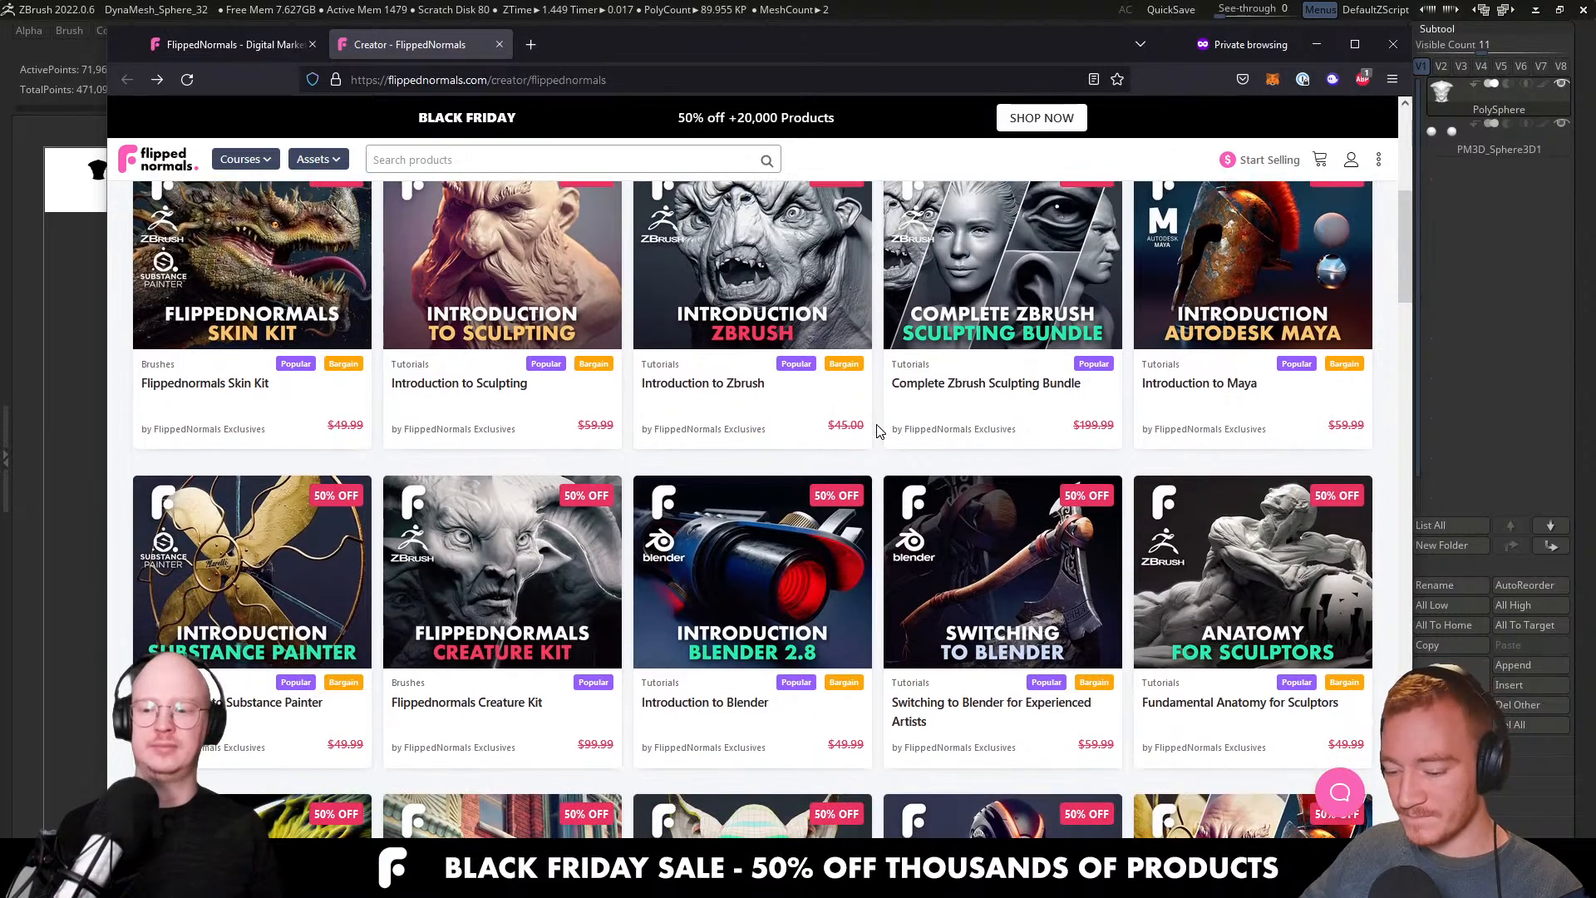
pyautogui.scroll(-7, 879, 428)
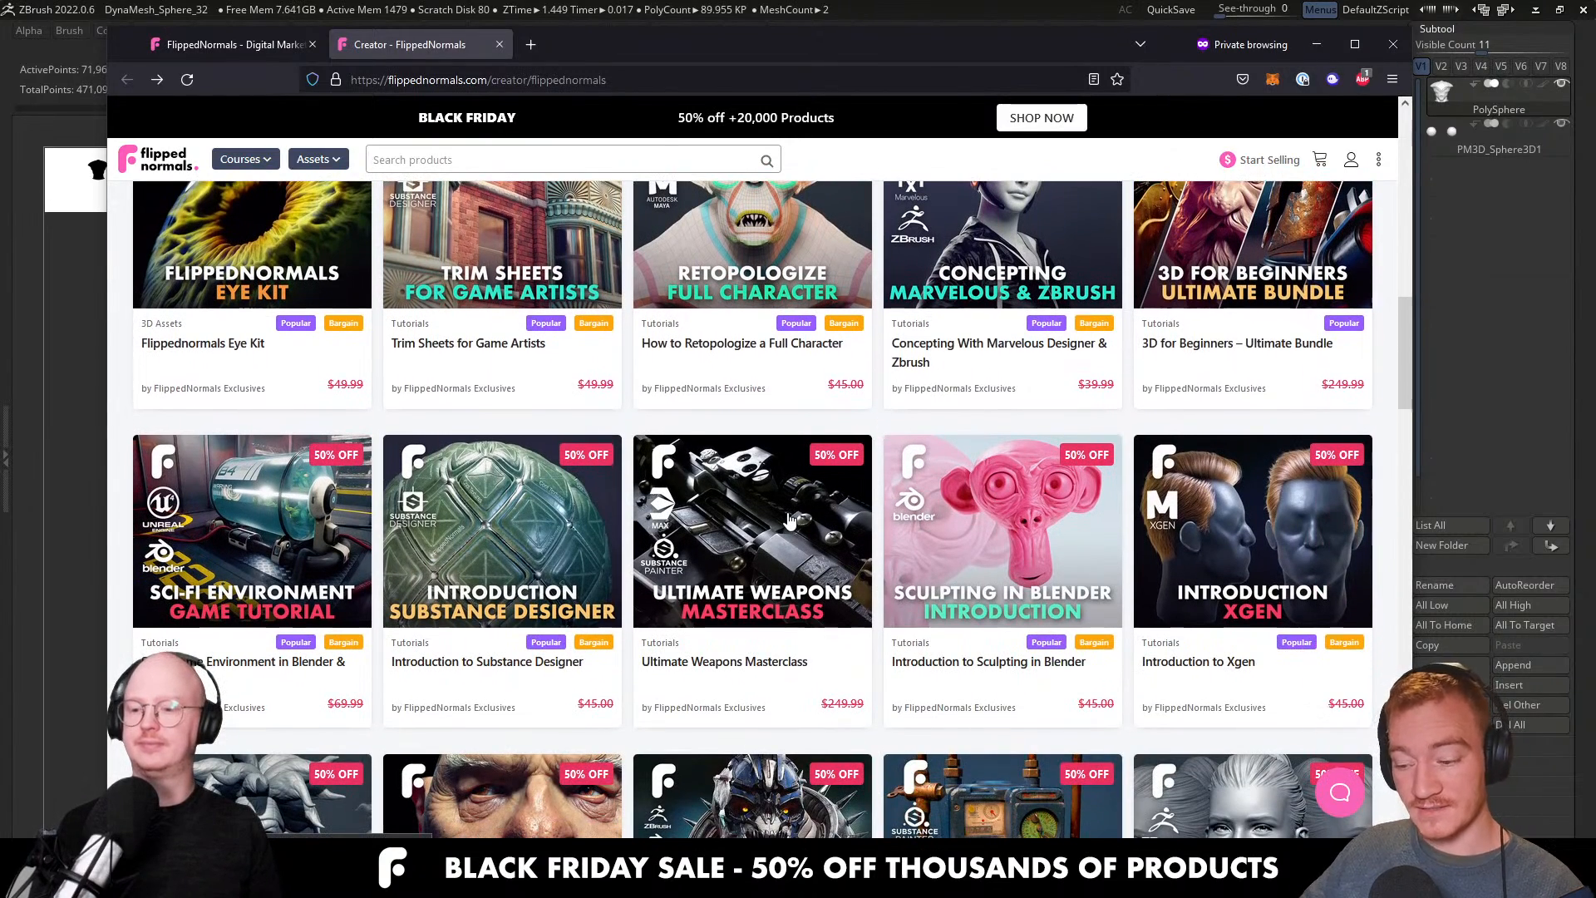
# Open the Ultimate Weapons Masterclass product page and review its price, licences and product details.
pyautogui.click(790, 520)
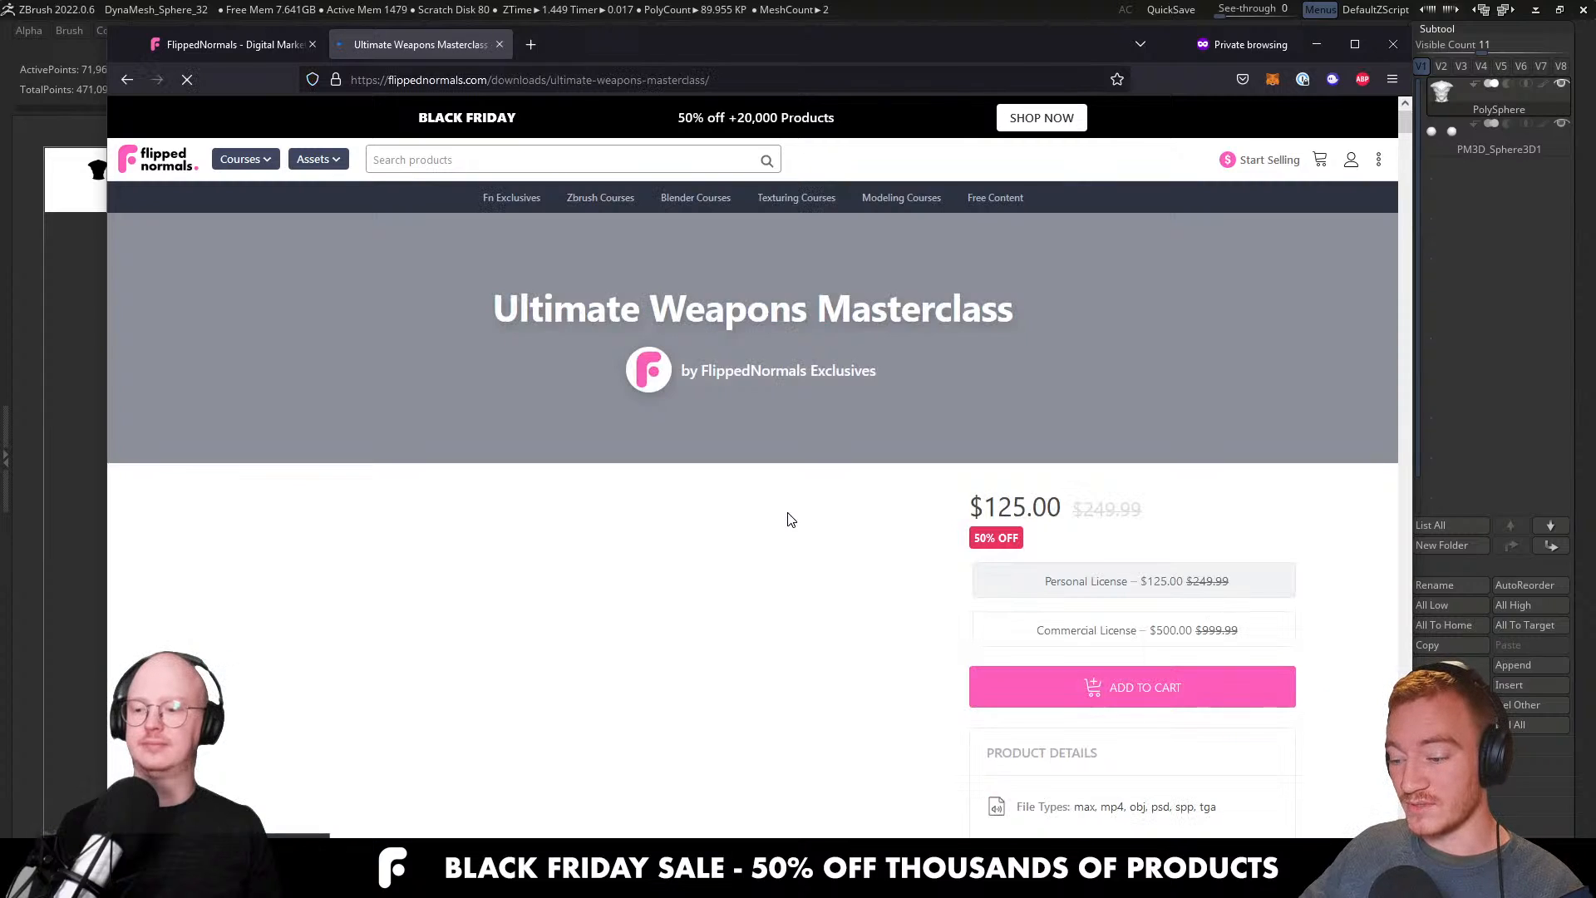
pyautogui.scroll(-3, 831, 289)
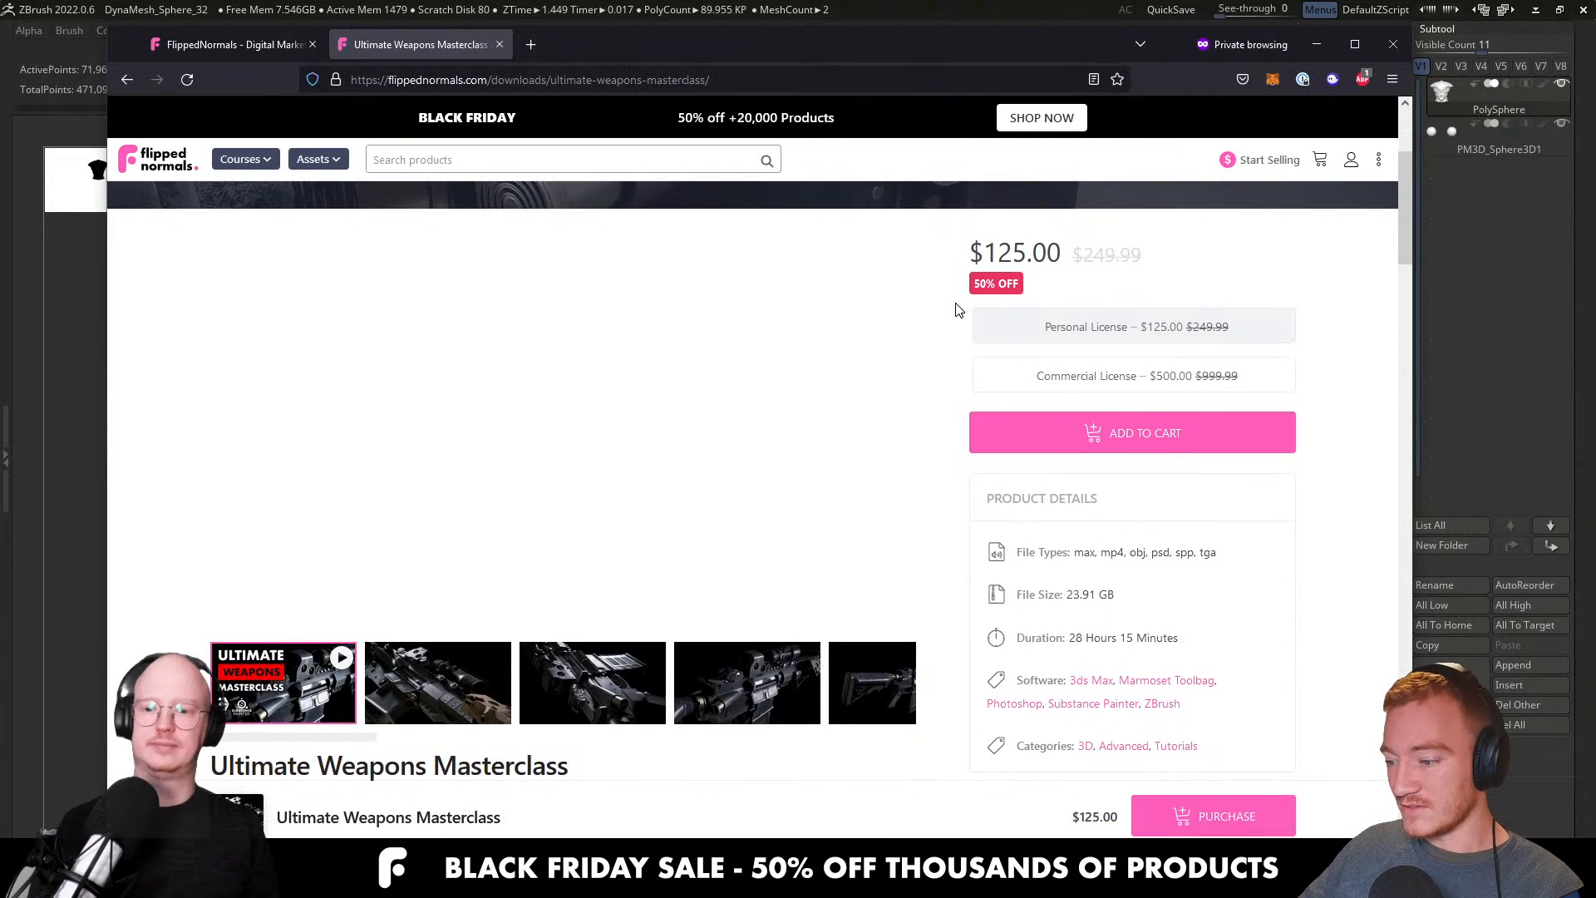
pyautogui.scroll(1, 959, 310)
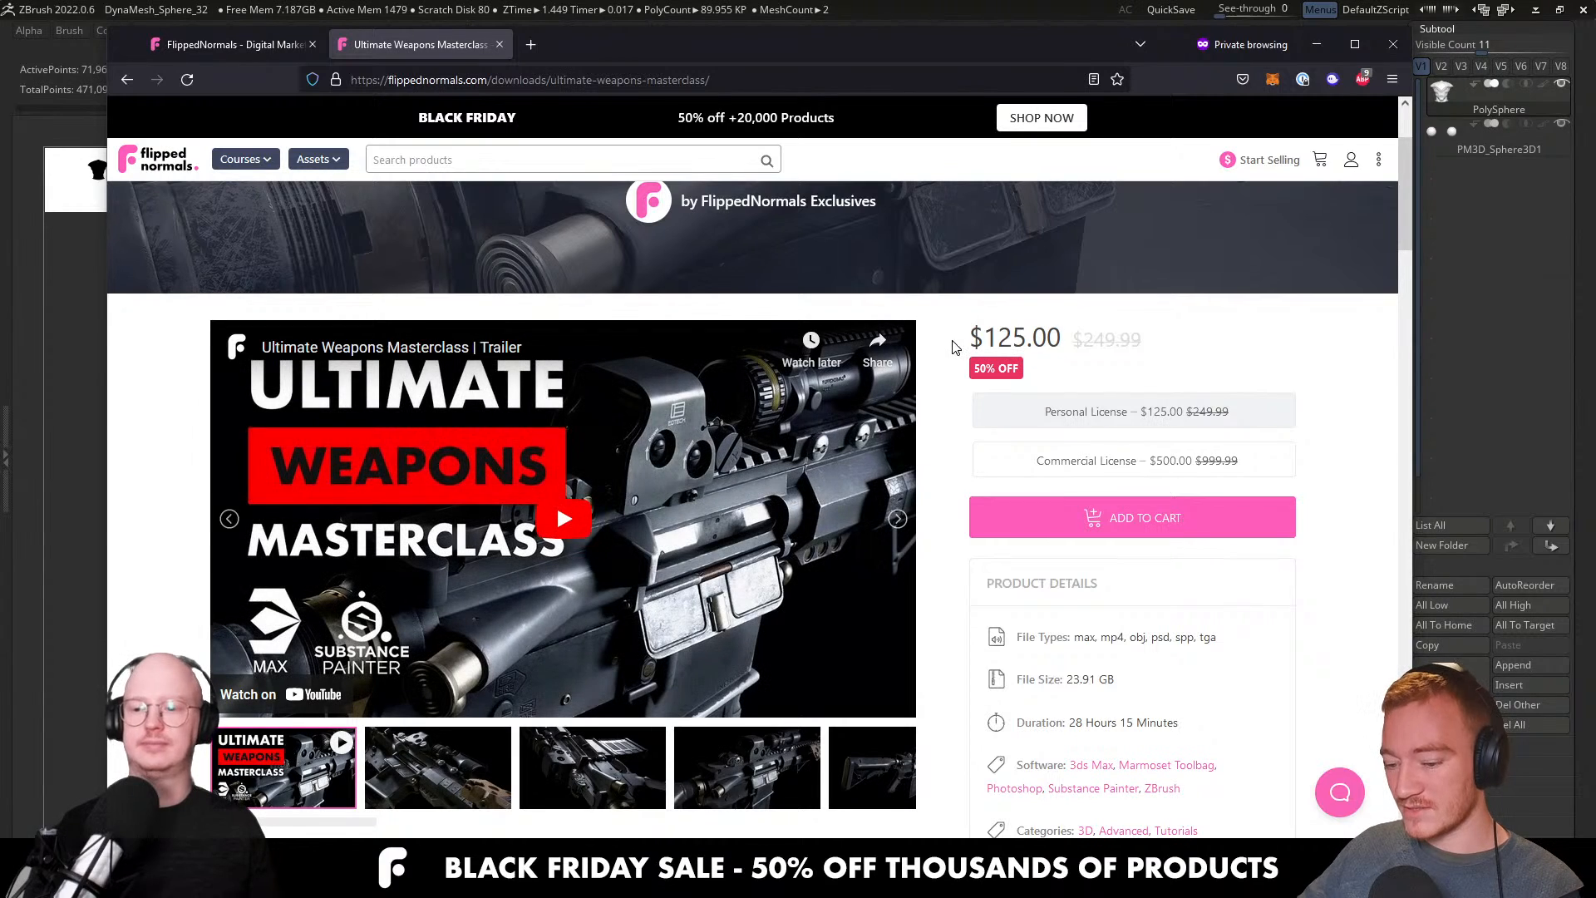
pyautogui.scroll(-1, 966, 343)
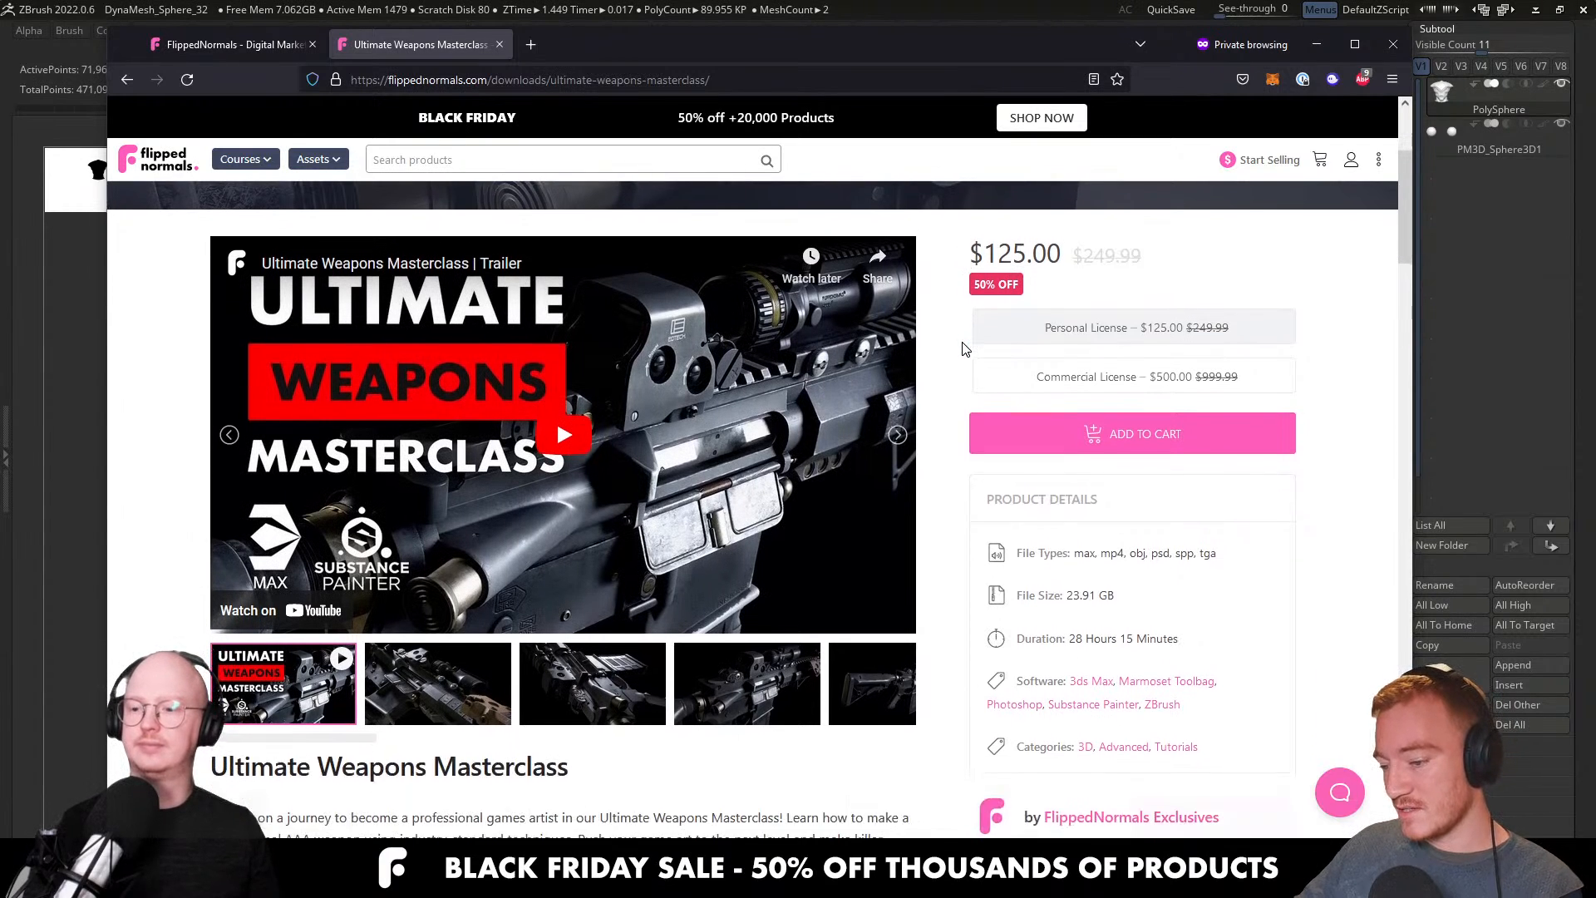
# Browse the masterclass gallery, viewing several close-up rifle renders from the first images through to the later ones.
pyautogui.click(461, 688)
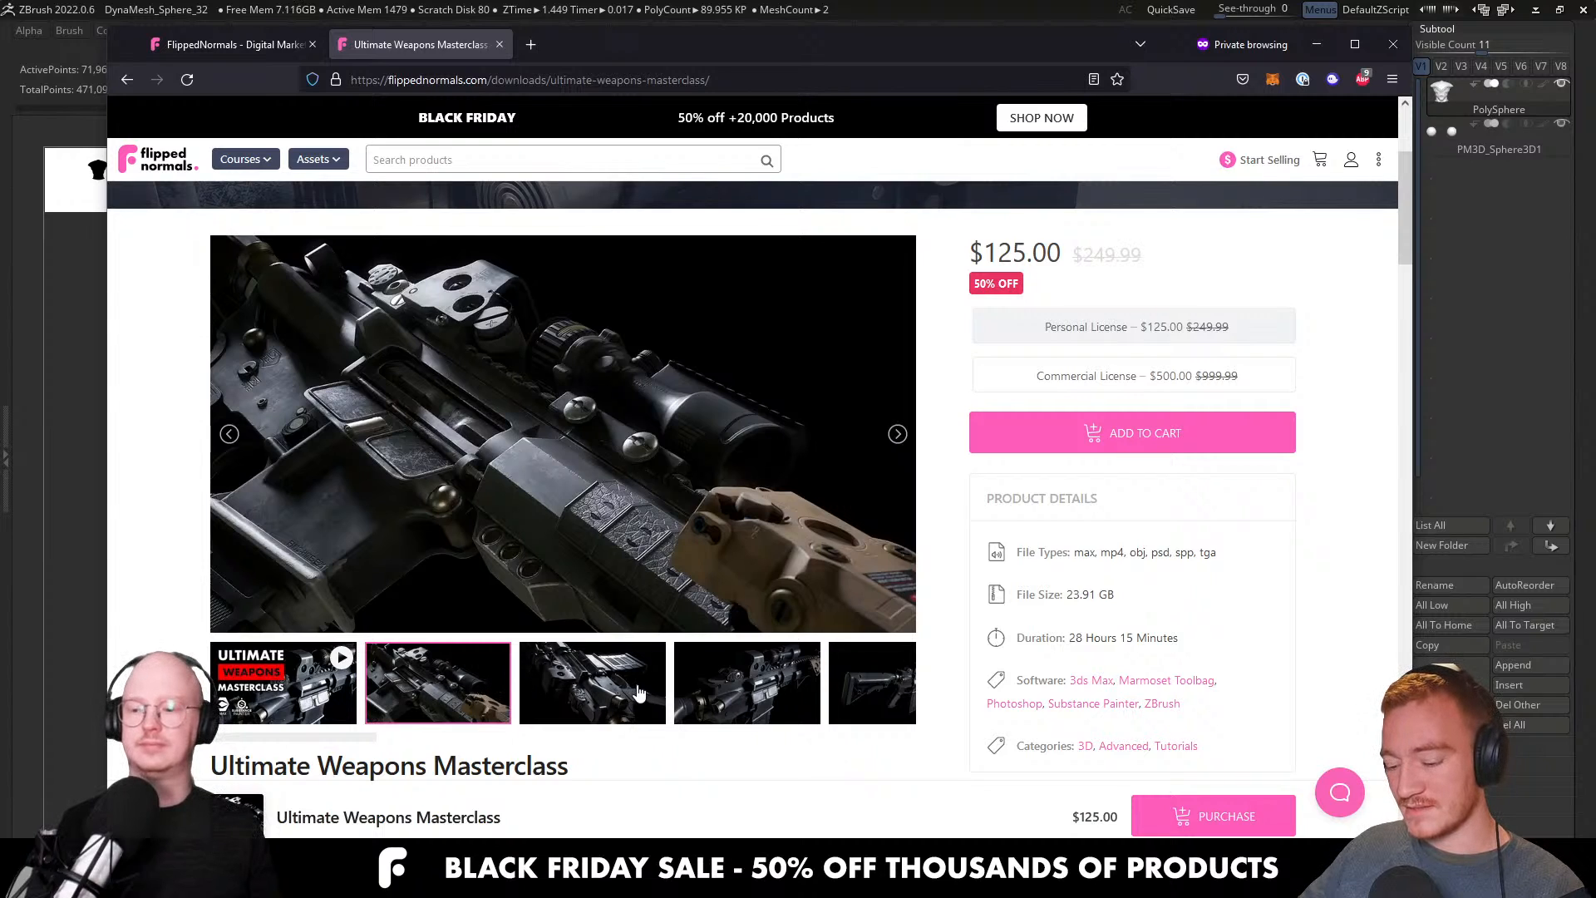
pyautogui.click(609, 688)
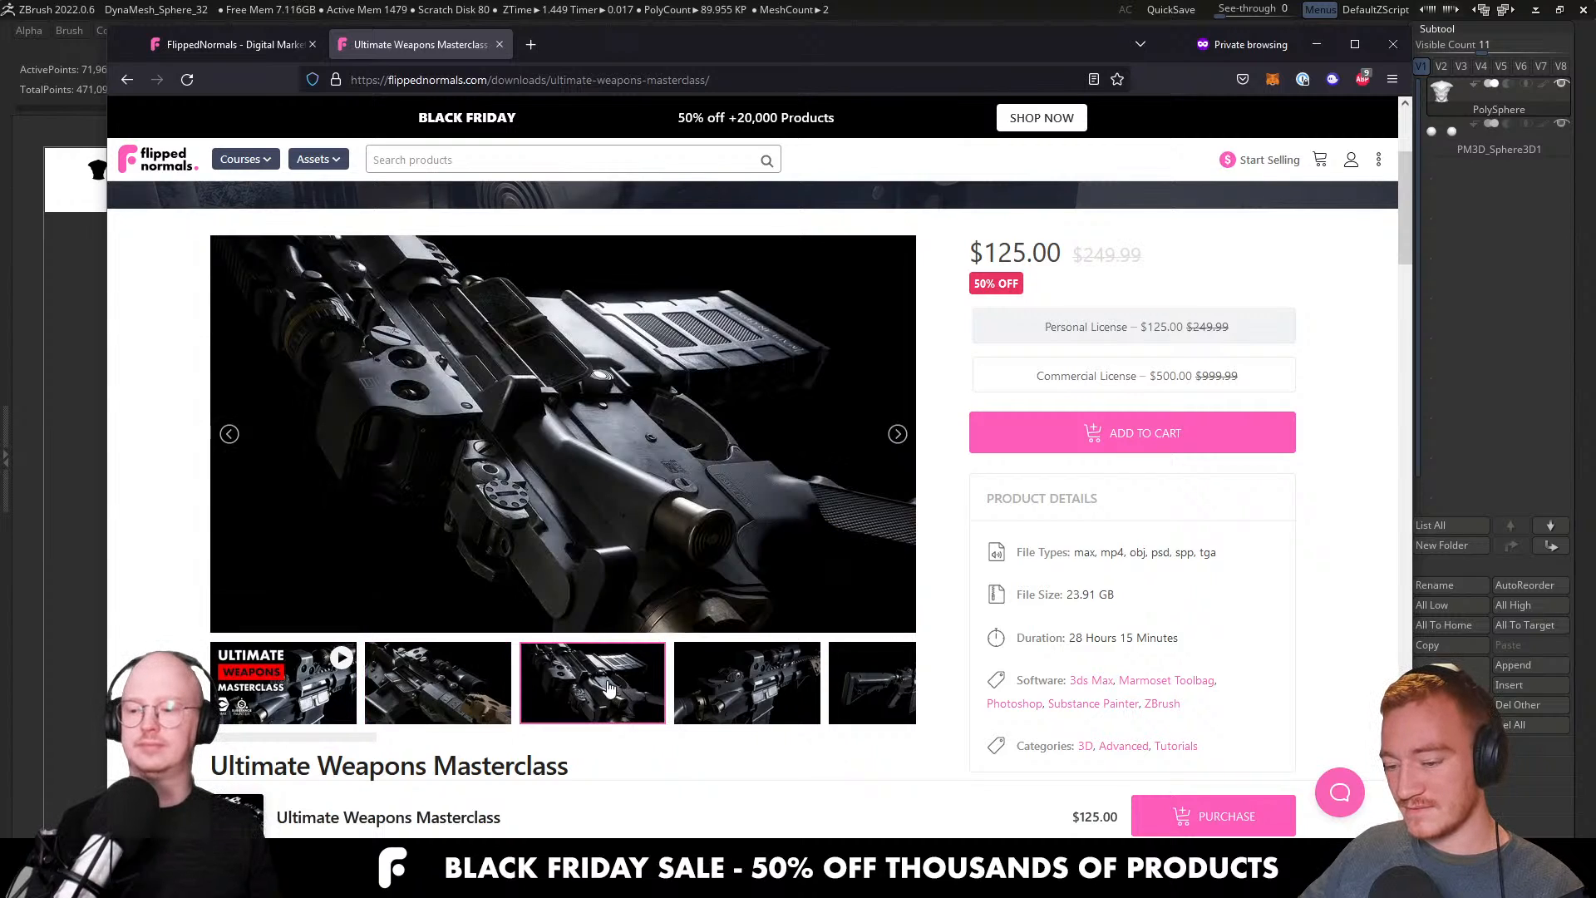
pyautogui.click(685, 696)
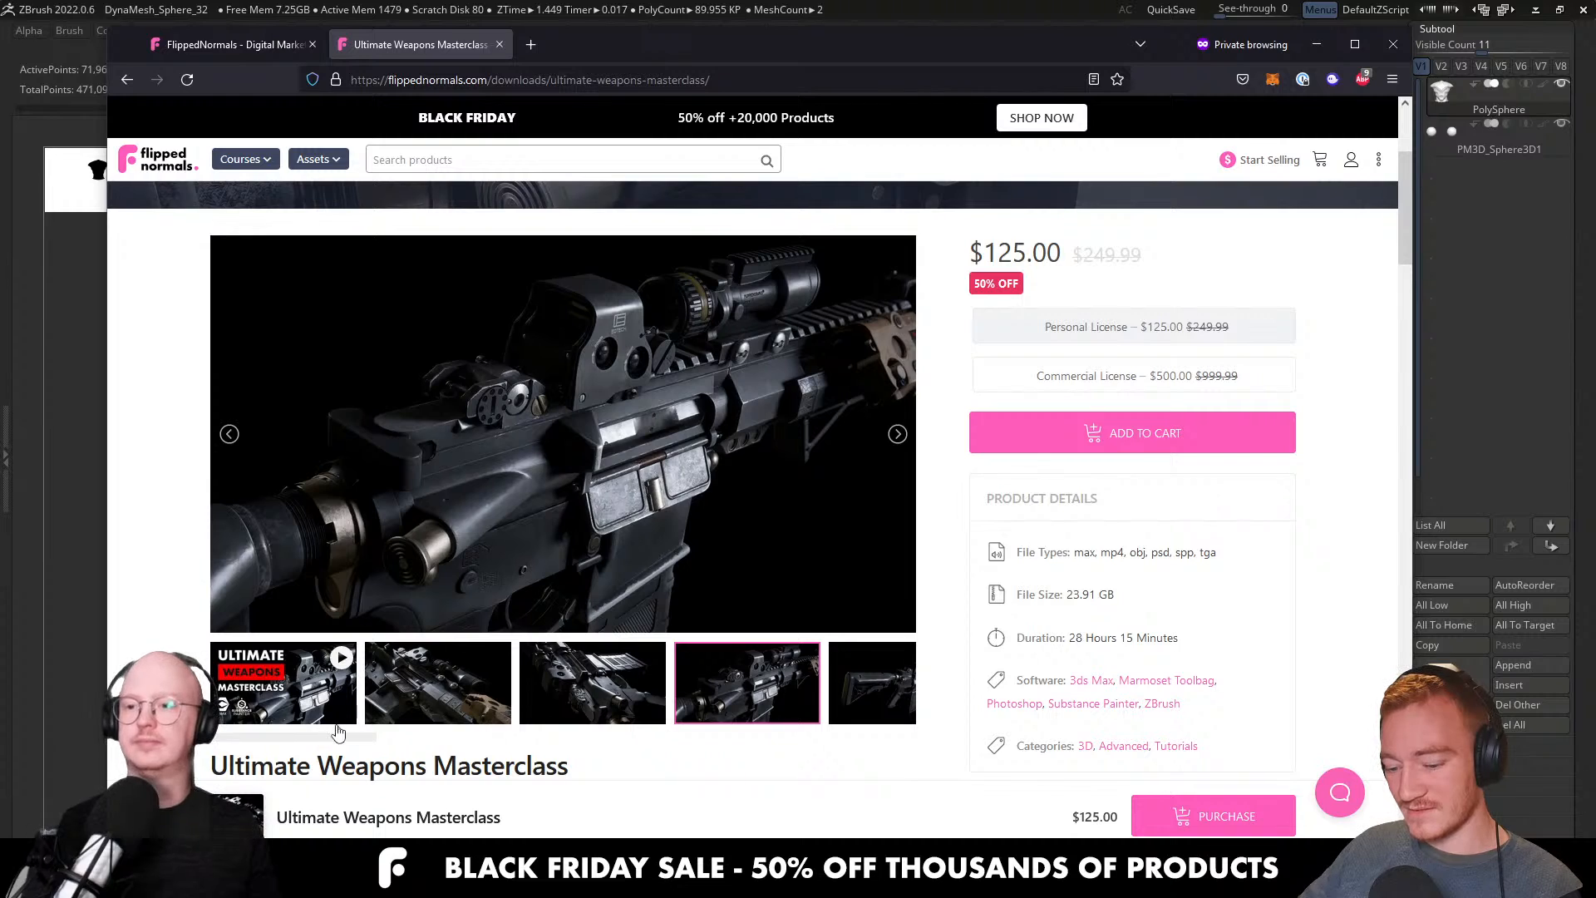
pyautogui.moveTo(336, 739); pyautogui.dragTo(678, 732)
pyautogui.click(744, 679)
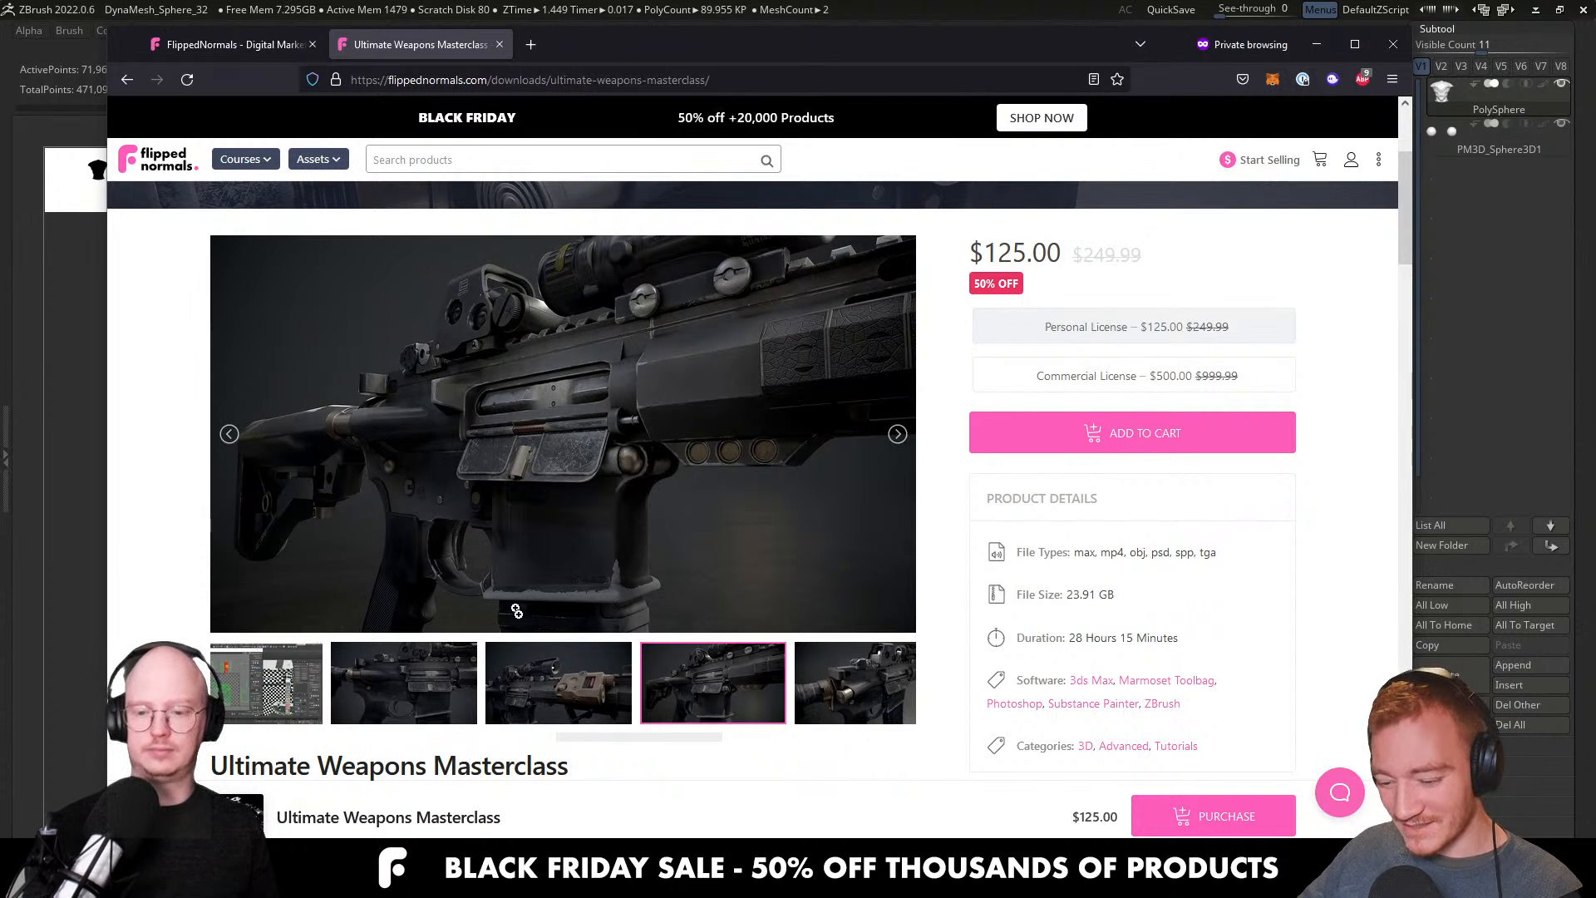
pyautogui.scroll(-1, 519, 662)
pyautogui.click(432, 602)
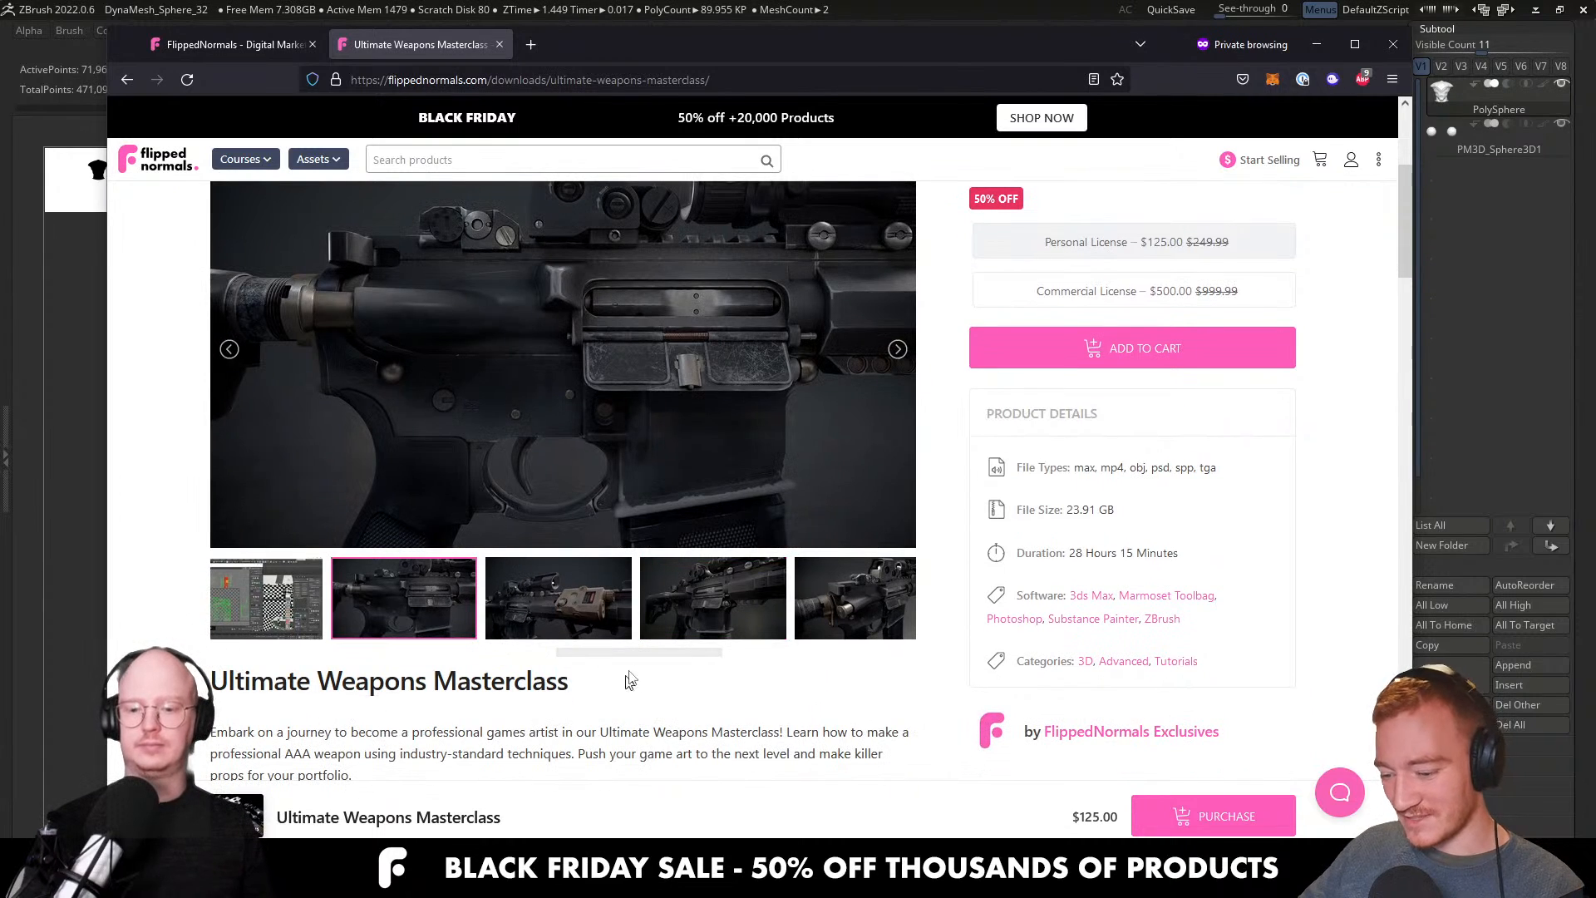
# Find the rifle render with scattered ammunition in the gallery, examine it enlarged, and close the enlarged view.
pyautogui.moveTo(630, 656); pyautogui.dragTo(438, 654)
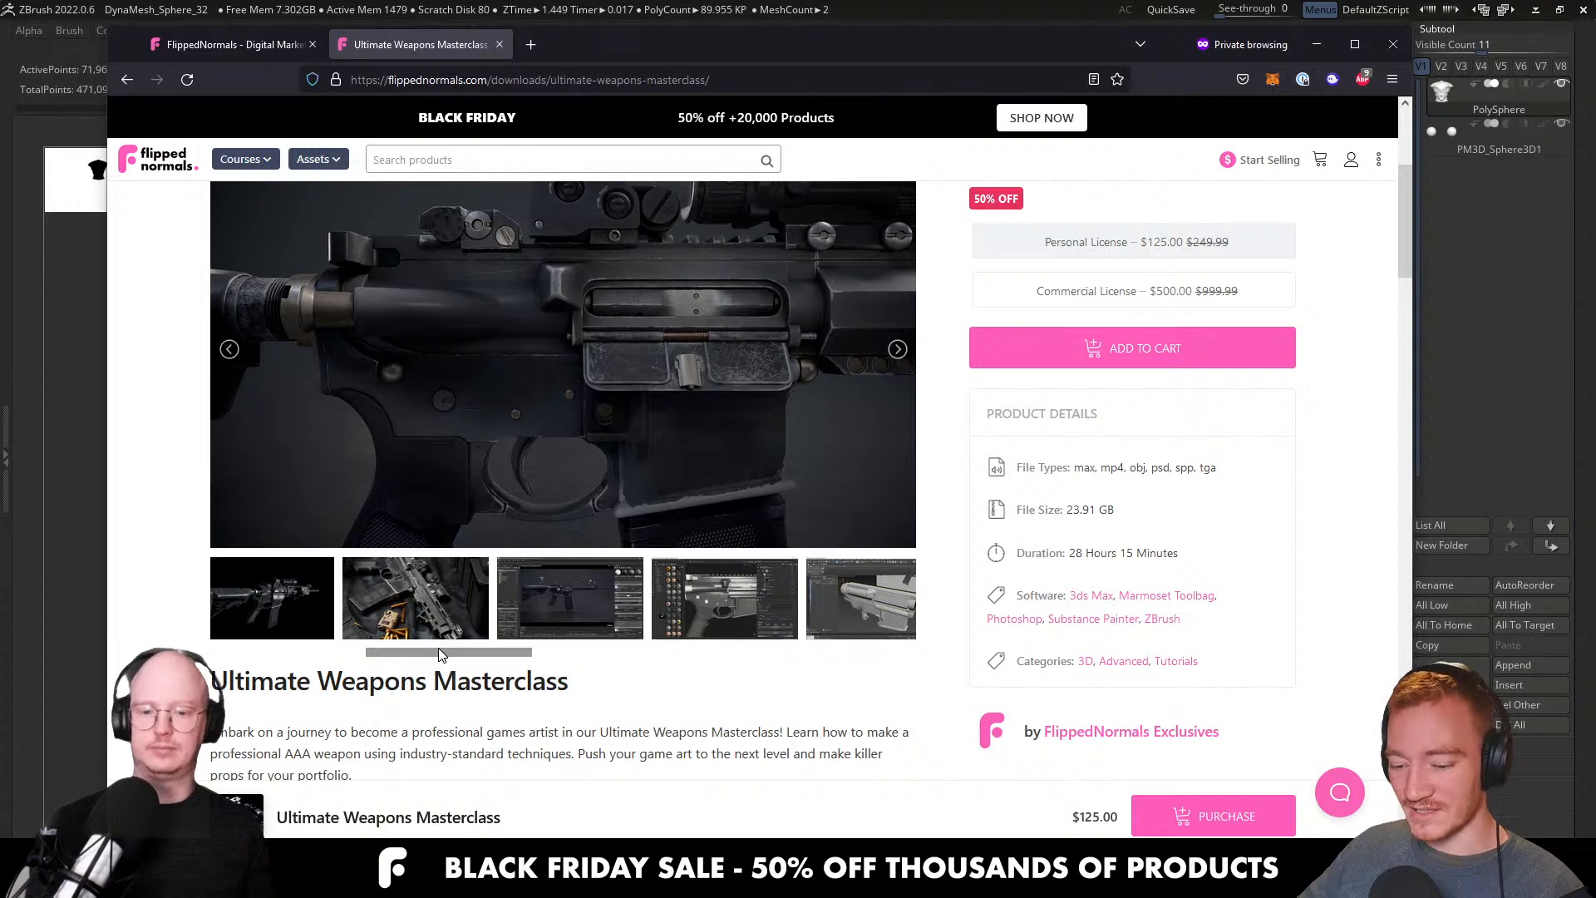
pyautogui.click(413, 603)
pyautogui.click(527, 376)
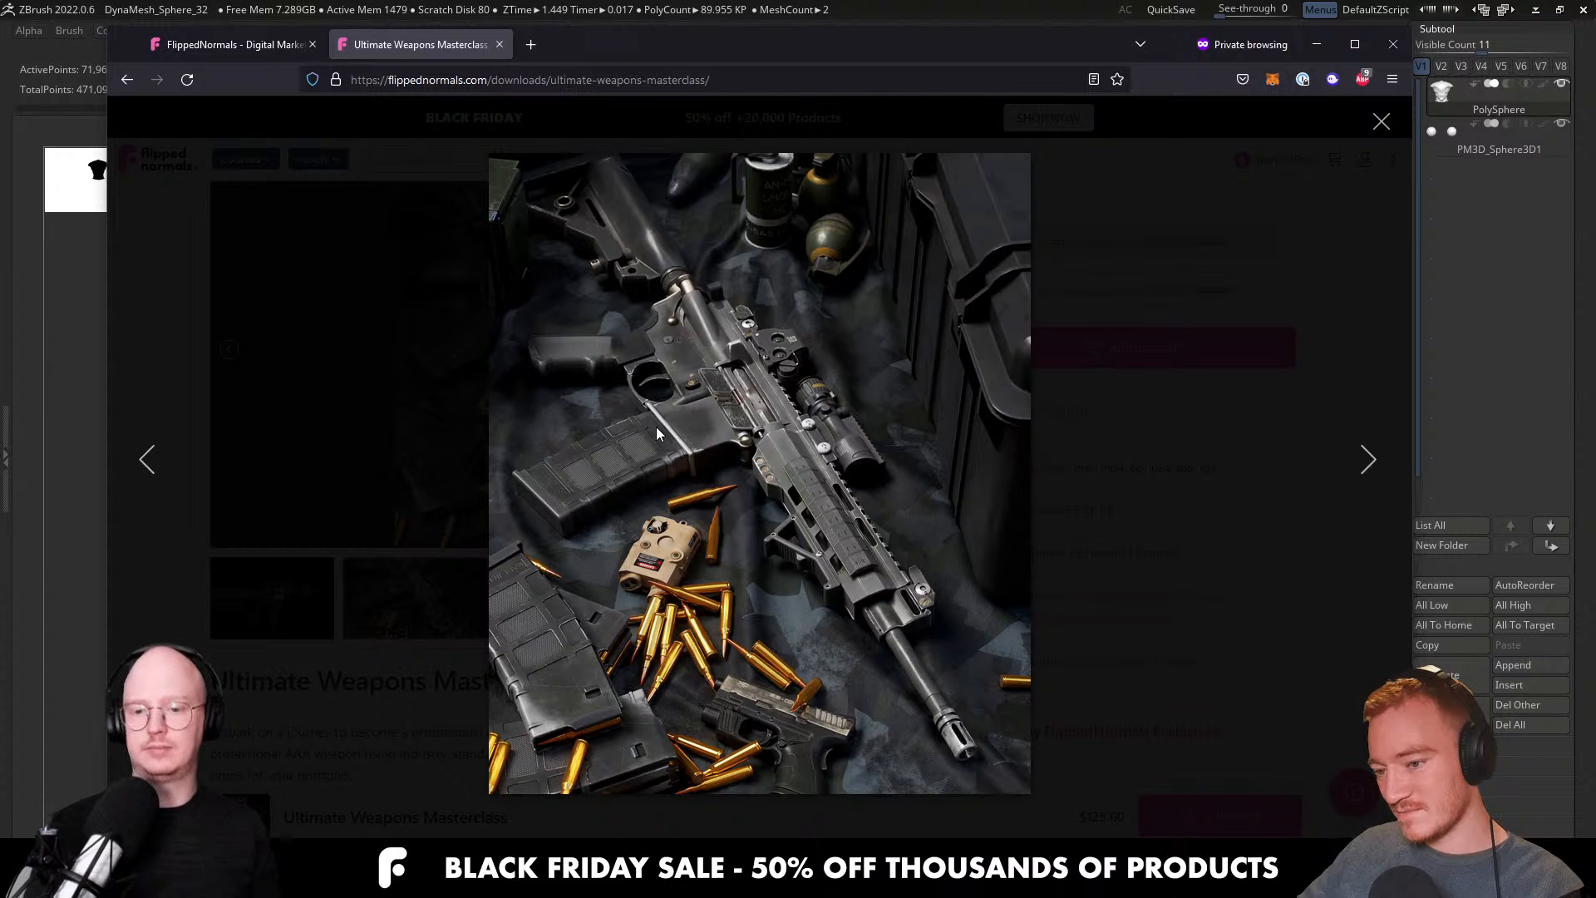
pyautogui.press('Escape')
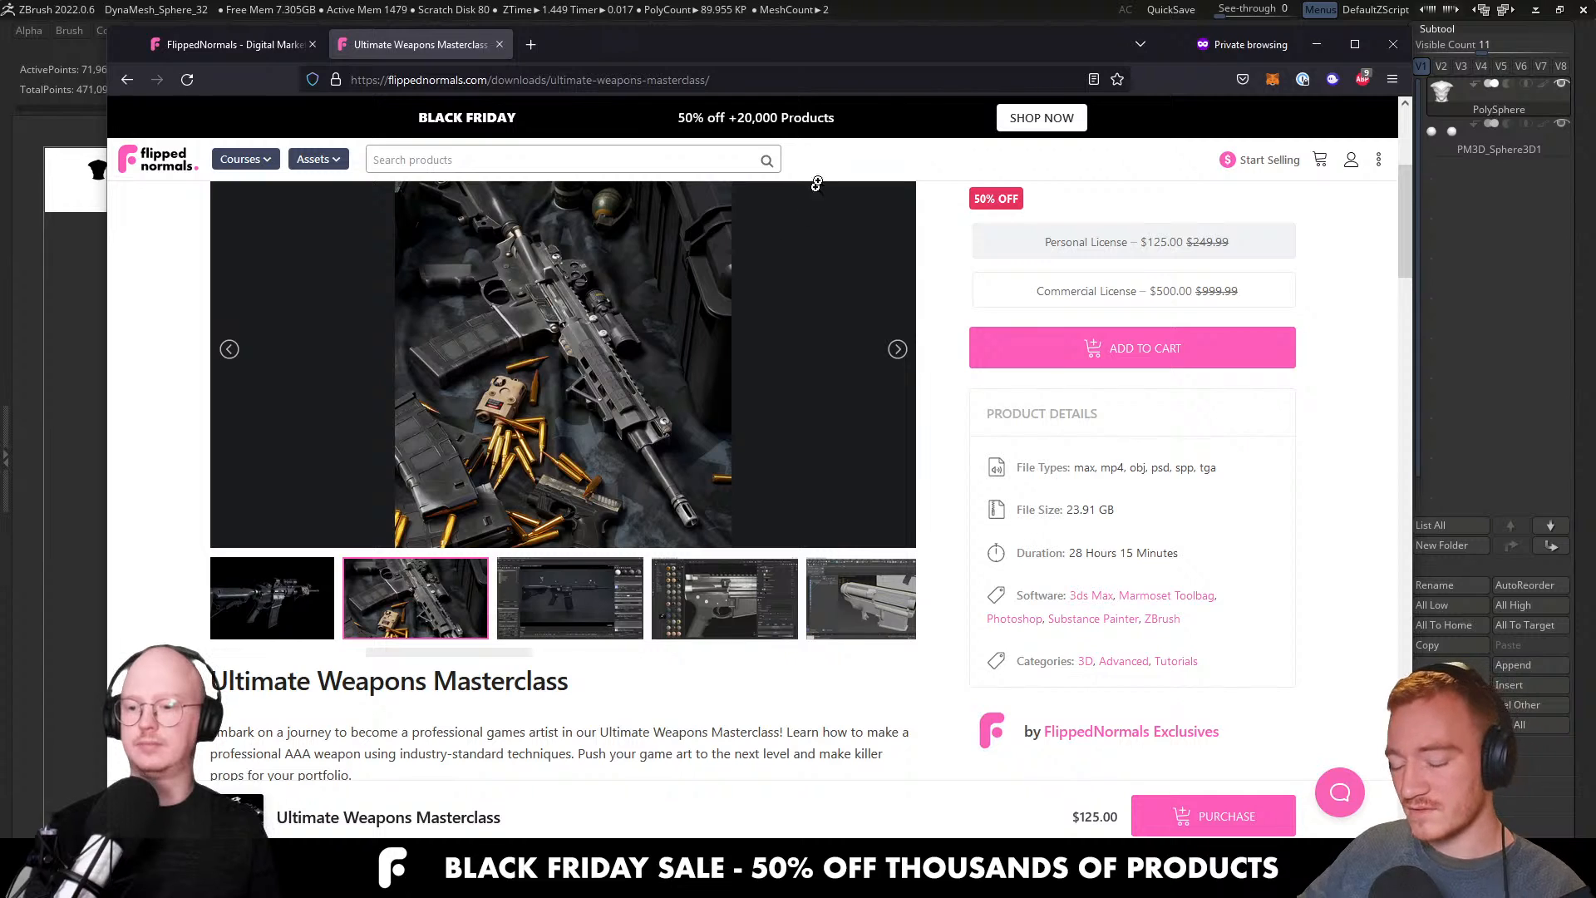
# Switch back to ZBrush and unhide the body so the full alien figure is shown.
pyautogui.moveTo(1039, 45); pyautogui.dragTo(1025, 51)
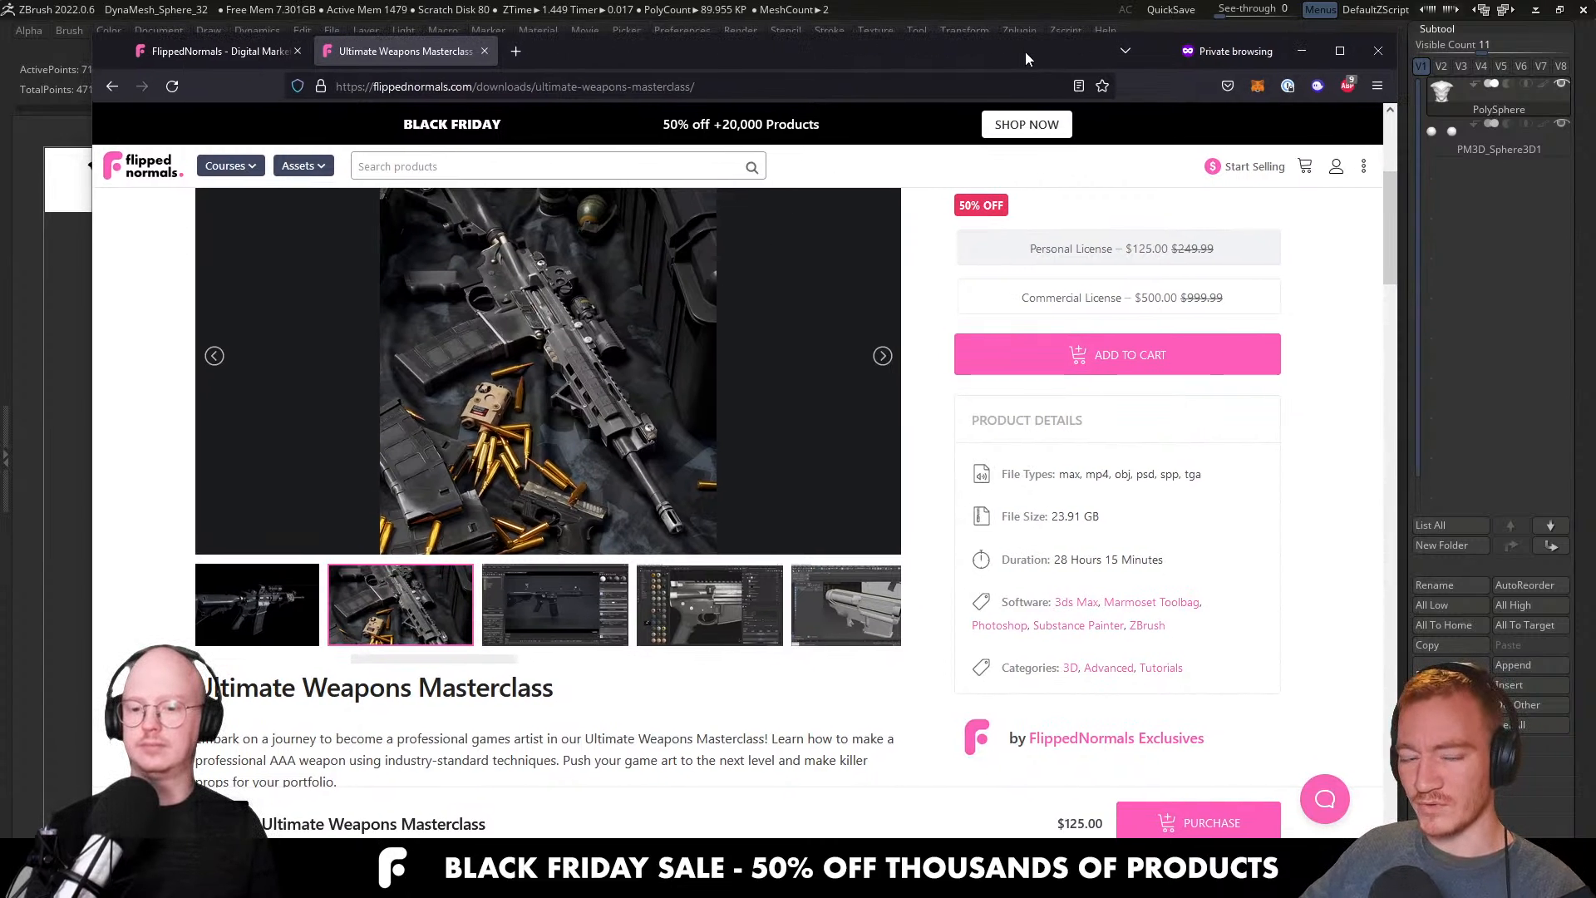
pyautogui.click(1030, 7)
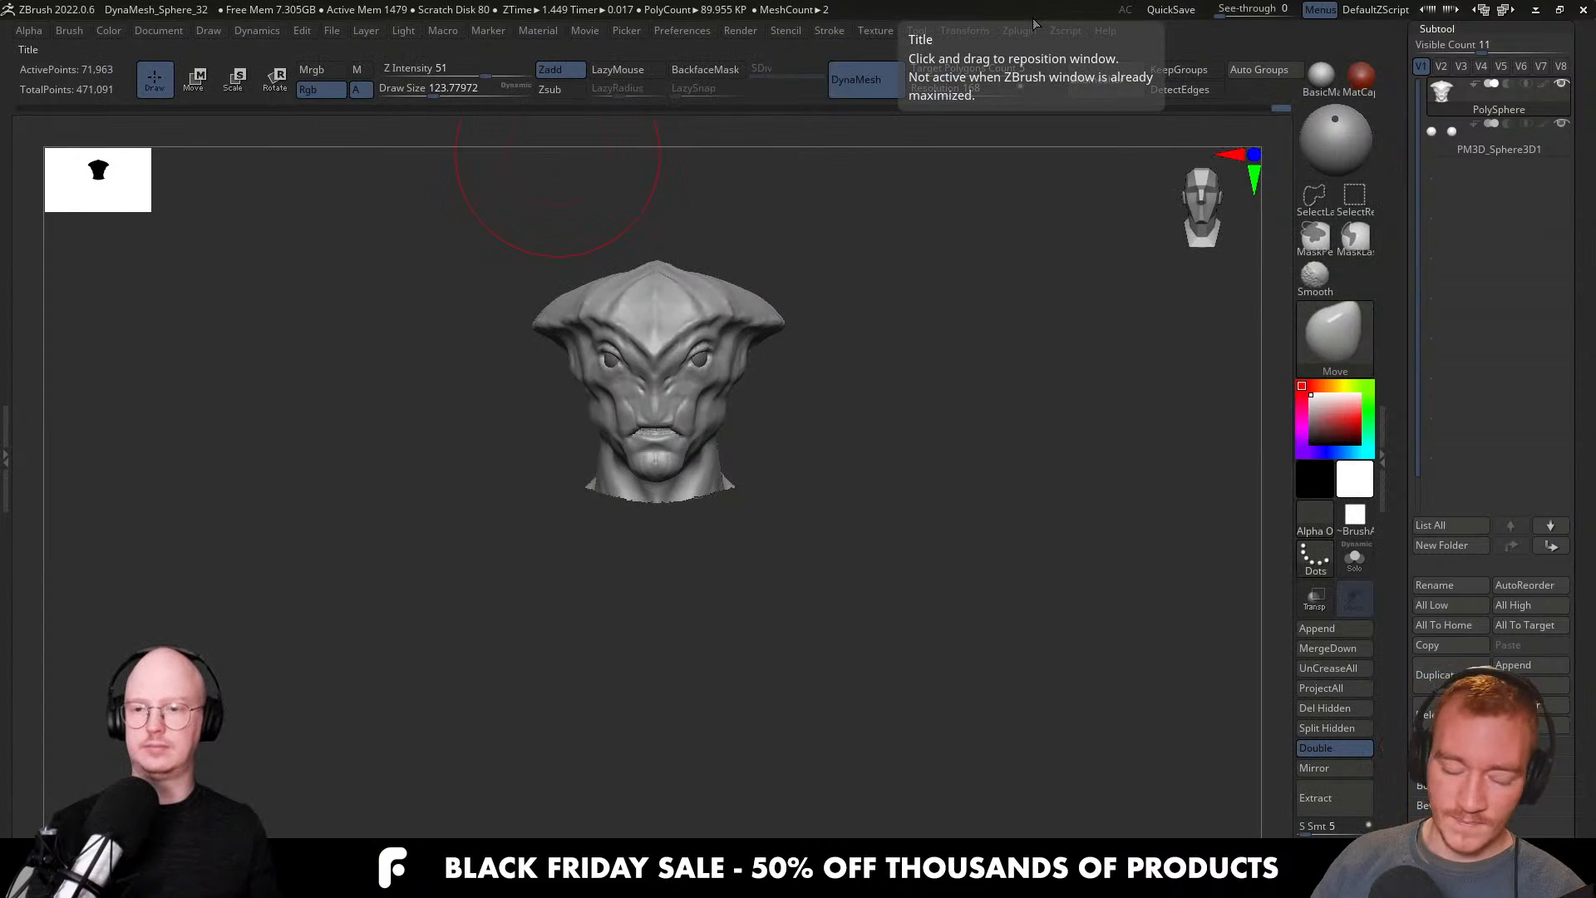
pyautogui.keyDown('ctrl'); pyautogui.keyDown('shift'); pyautogui.click(847, 502); pyautogui.keyUp('shift'); pyautogui.keyUp('ctrl')
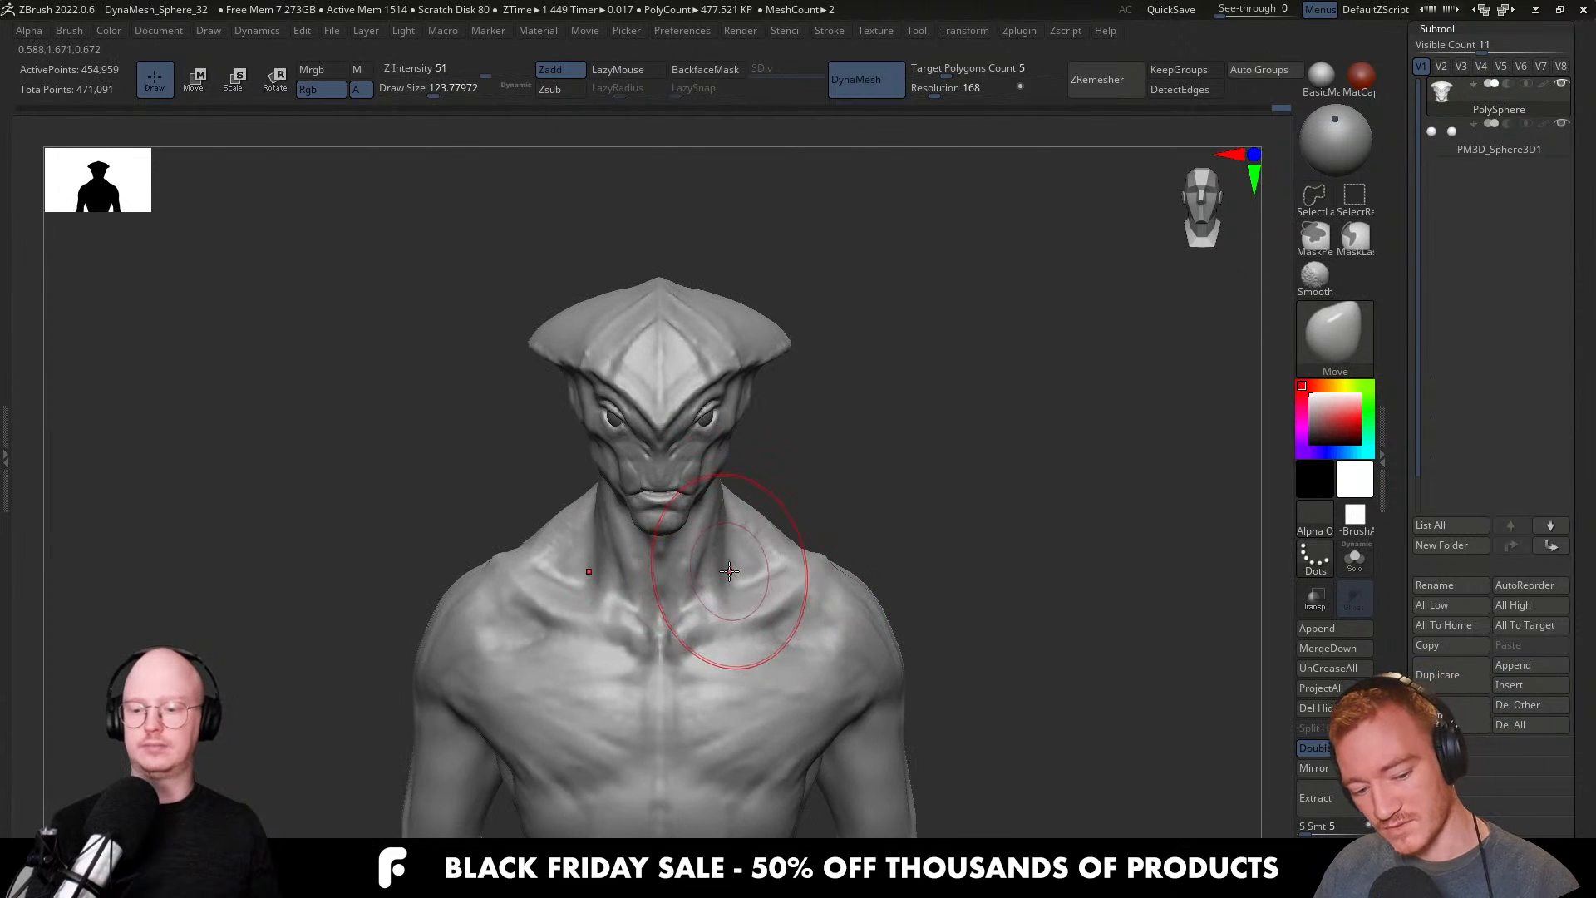
# Choose a sculpting brush, reduce its size, and shape the forehead plate between the crest and the brow.
pyautogui.moveTo(750, 515)
pyautogui.keyDown('ctrl'); pyautogui.mouseDown(button='right')
pyautogui.moveTo(720, 592)
pyautogui.moveTo(680, 546)
pyautogui.moveTo(667, 570)
pyautogui.mouseUp(button='right'); pyautogui.keyUp('ctrl')
pyautogui.press('b')
pyautogui.press('c')
pyautogui.press('b')
pyautogui.press('b')
pyautogui.press('m')
pyautogui.press('t')
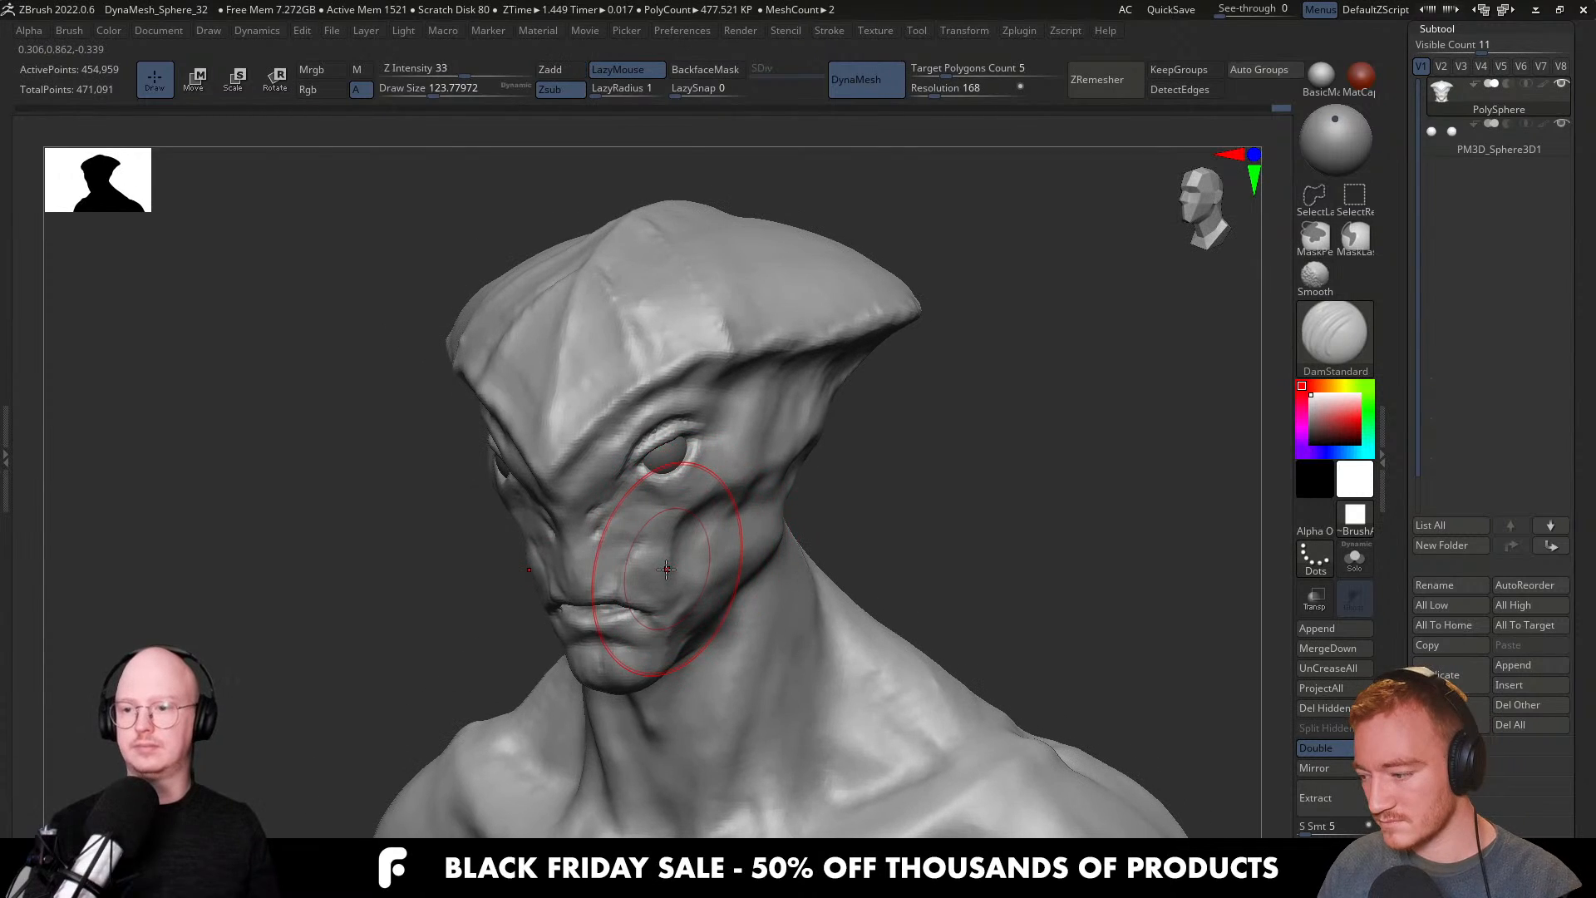
pyautogui.press('b')
pyautogui.press('c')
pyautogui.press('l')
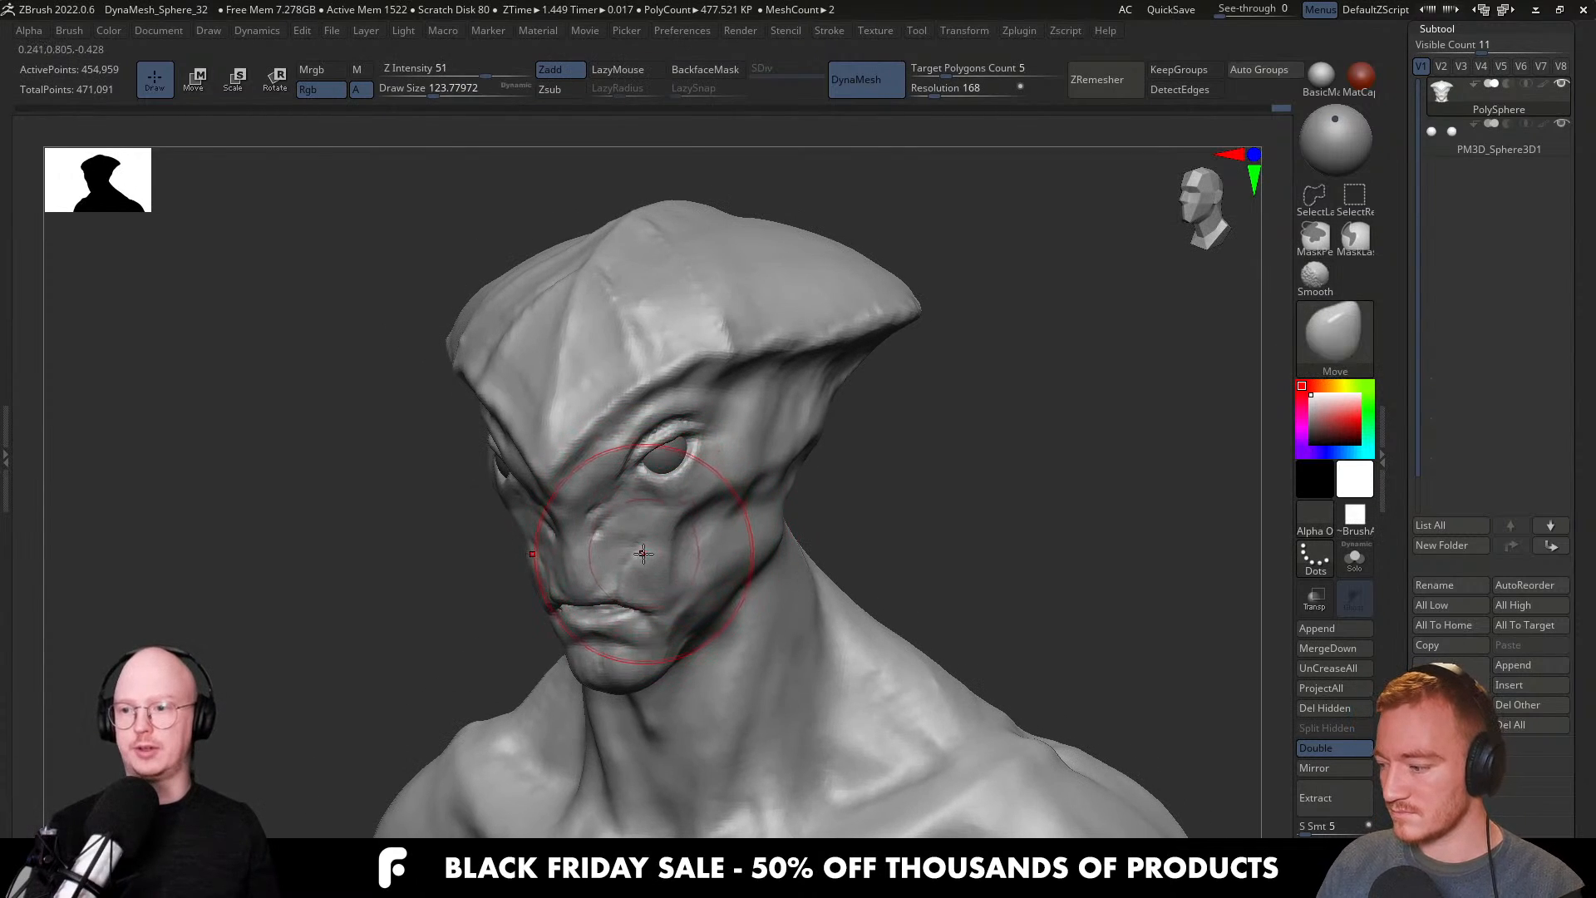
pyautogui.keyDown('ctrl'); pyautogui.moveTo(627, 452); pyautogui.dragTo(623, 499, button='right'); pyautogui.keyUp('ctrl')
pyautogui.moveTo(623, 499); pyautogui.dragTo(616, 424, button='right')
pyautogui.press('[')
pyautogui.moveTo(597, 413)
pyautogui.mouseDown()
pyautogui.moveTo(554, 454)
pyautogui.moveTo(573, 525)
pyautogui.mouseUp()
# Adjust the brush size and refine the raised ridges beside the forehead's centre line.
pyautogui.moveTo(549, 528)
pyautogui.mouseDown(button='right')
pyautogui.moveTo(600, 565)
pyautogui.moveTo(548, 503)
pyautogui.mouseUp(button='right')
pyautogui.keyDown('alt'); pyautogui.moveTo(540, 481); pyautogui.dragTo(534, 499); pyautogui.keyUp('alt')
pyautogui.moveTo(540, 495); pyautogui.dragTo(532, 534, button='right')
pyautogui.press('s')
pyautogui.moveTo(530, 490)
pyautogui.mouseDown()
pyautogui.moveTo(566, 417)
pyautogui.moveTo(559, 458)
pyautogui.moveTo(623, 378)
pyautogui.mouseUp()
pyautogui.press('s')
pyautogui.moveTo(608, 373)
pyautogui.mouseDown(button='right')
pyautogui.moveTo(609, 401)
pyautogui.moveTo(530, 431)
pyautogui.mouseUp(button='right')
pyautogui.moveTo(593, 494)
pyautogui.mouseDown(button='right')
pyautogui.moveTo(606, 473)
pyautogui.moveTo(634, 499)
pyautogui.mouseUp(button='right')
# With a small DamStandard brush, sharpen the upper eyelid area and the forehead ridge running towards the brow.
pyautogui.press('b')
pyautogui.press('d')
pyautogui.press('s')
pyautogui.moveTo(672, 425); pyautogui.dragTo(641, 509, button='right')
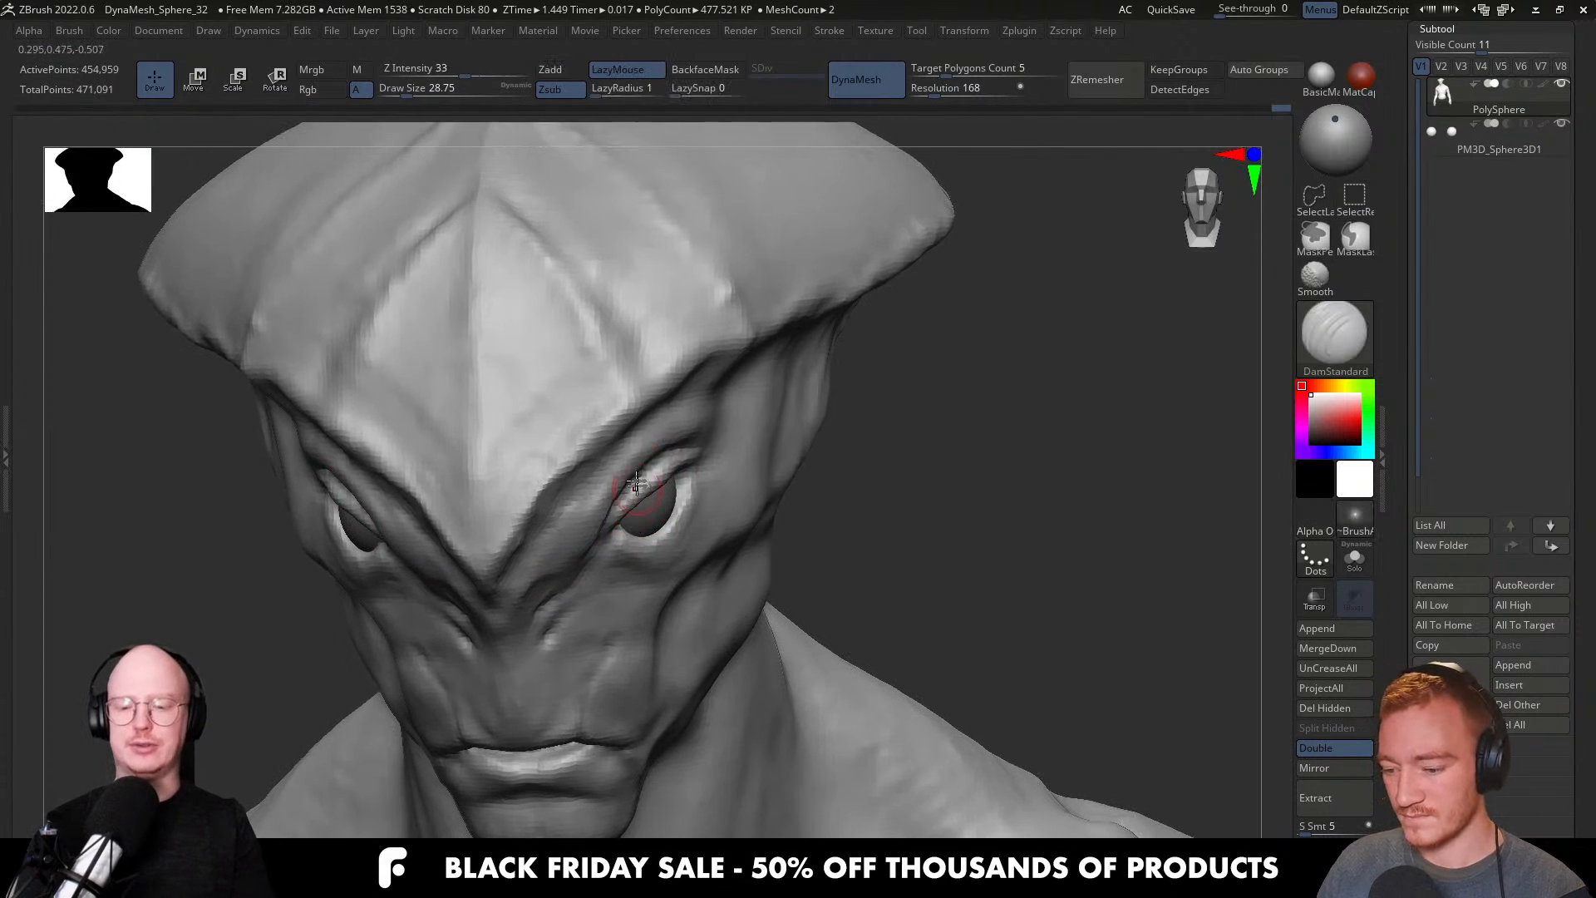
pyautogui.press('s')
pyautogui.moveTo(653, 475); pyautogui.dragTo(650, 475)
pyautogui.moveTo(651, 382); pyautogui.dragTo(637, 357, button='right')
pyautogui.moveTo(622, 341); pyautogui.dragTo(652, 392)
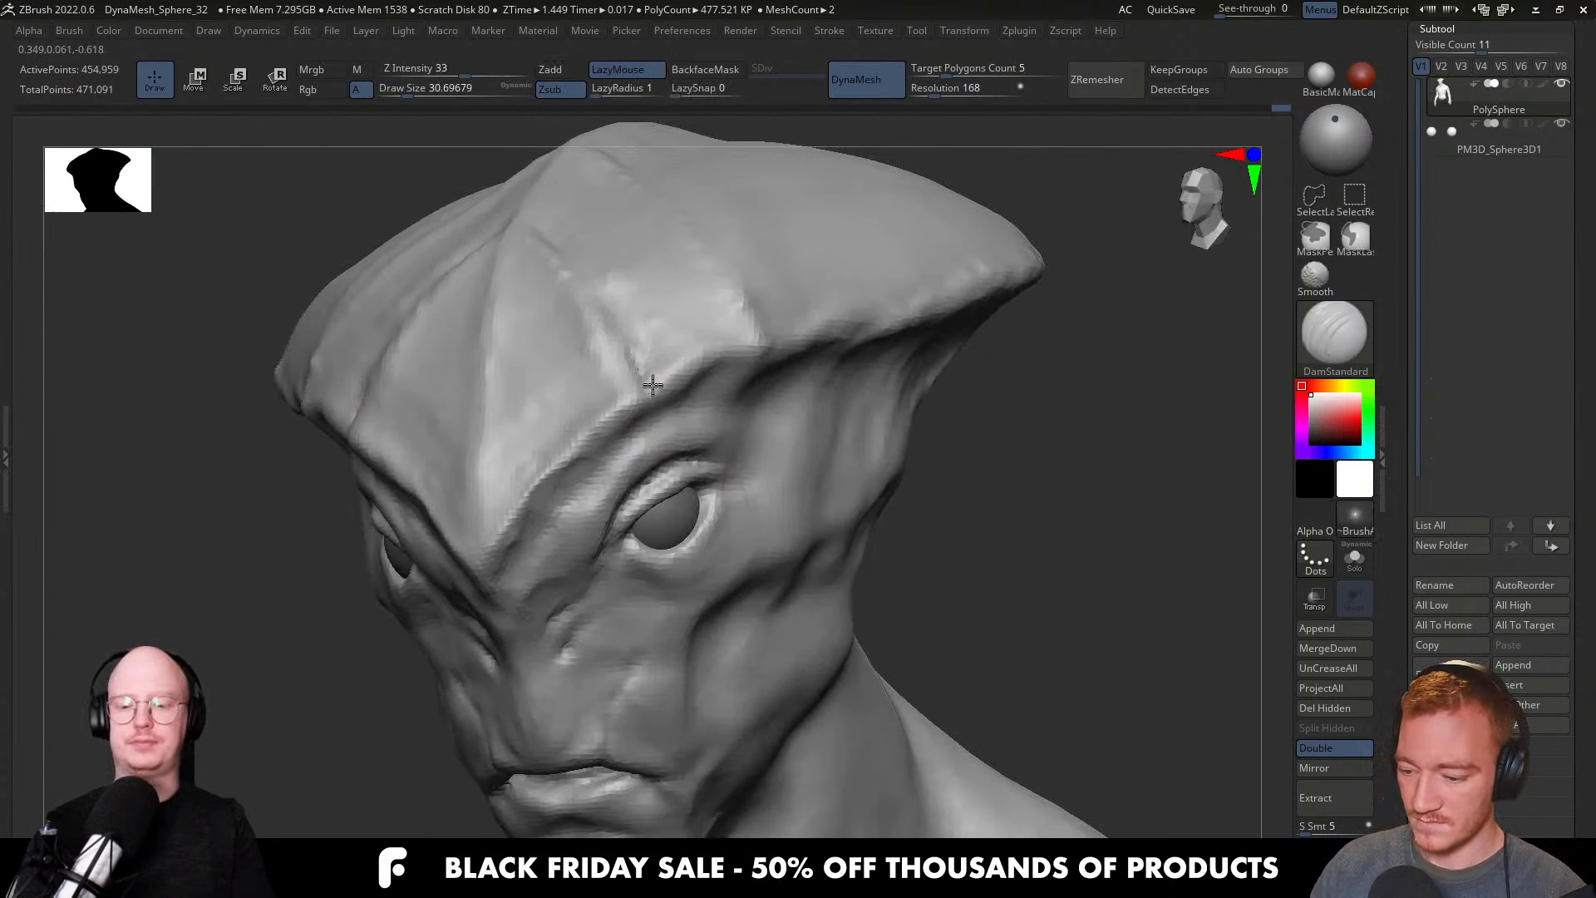
pyautogui.moveTo(629, 404)
pyautogui.mouseDown(button='right')
pyautogui.moveTo(604, 407)
pyautogui.moveTo(598, 517)
pyautogui.moveTo(640, 492)
pyautogui.moveTo(608, 480)
pyautogui.mouseUp(button='right')
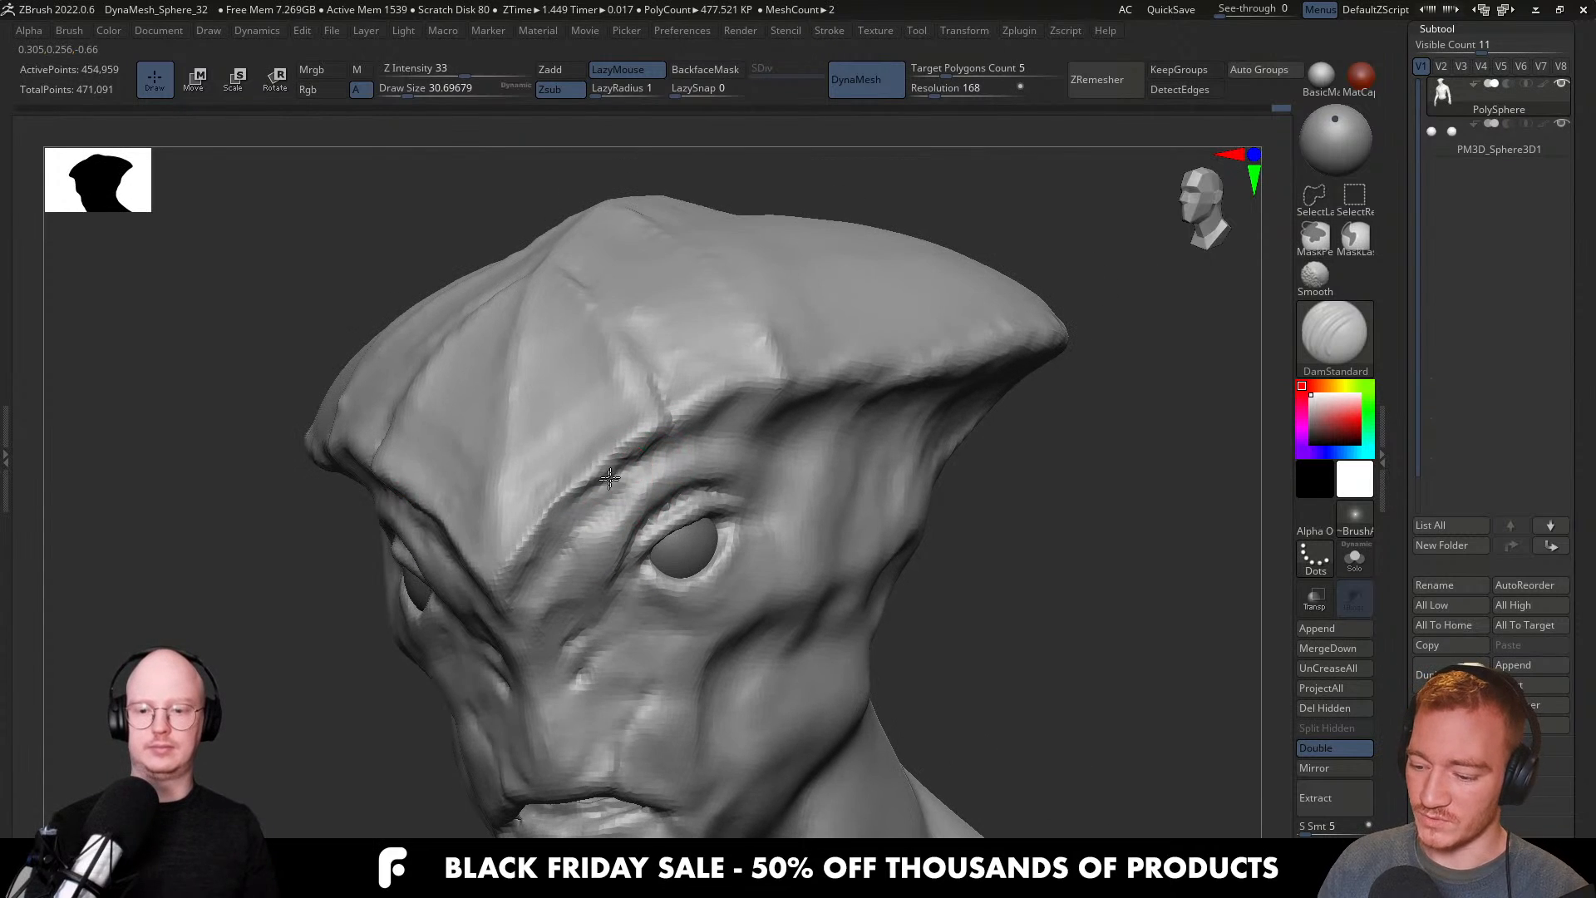
# Carve the outline of a diamond-shaped plate with angled side notches into the forehead using DamStandard.
pyautogui.moveTo(646, 425)
pyautogui.mouseDown(button='right')
pyautogui.moveTo(645, 475)
pyautogui.moveTo(661, 478)
pyautogui.mouseUp(button='right')
pyautogui.moveTo(661, 478); pyautogui.dragTo(640, 385)
pyautogui.moveTo(641, 385); pyautogui.dragTo(661, 600, button='right')
pyautogui.moveTo(661, 600); pyautogui.dragTo(574, 328)
pyautogui.moveTo(573, 328); pyautogui.dragTo(656, 527, button='right')
pyautogui.moveTo(627, 443); pyautogui.dragTo(598, 356)
pyautogui.moveTo(598, 356)
pyautogui.mouseDown(button='right')
pyautogui.moveTo(652, 466)
pyautogui.moveTo(637, 519)
pyautogui.moveTo(655, 561)
pyautogui.moveTo(617, 497)
pyautogui.mouseUp(button='right')
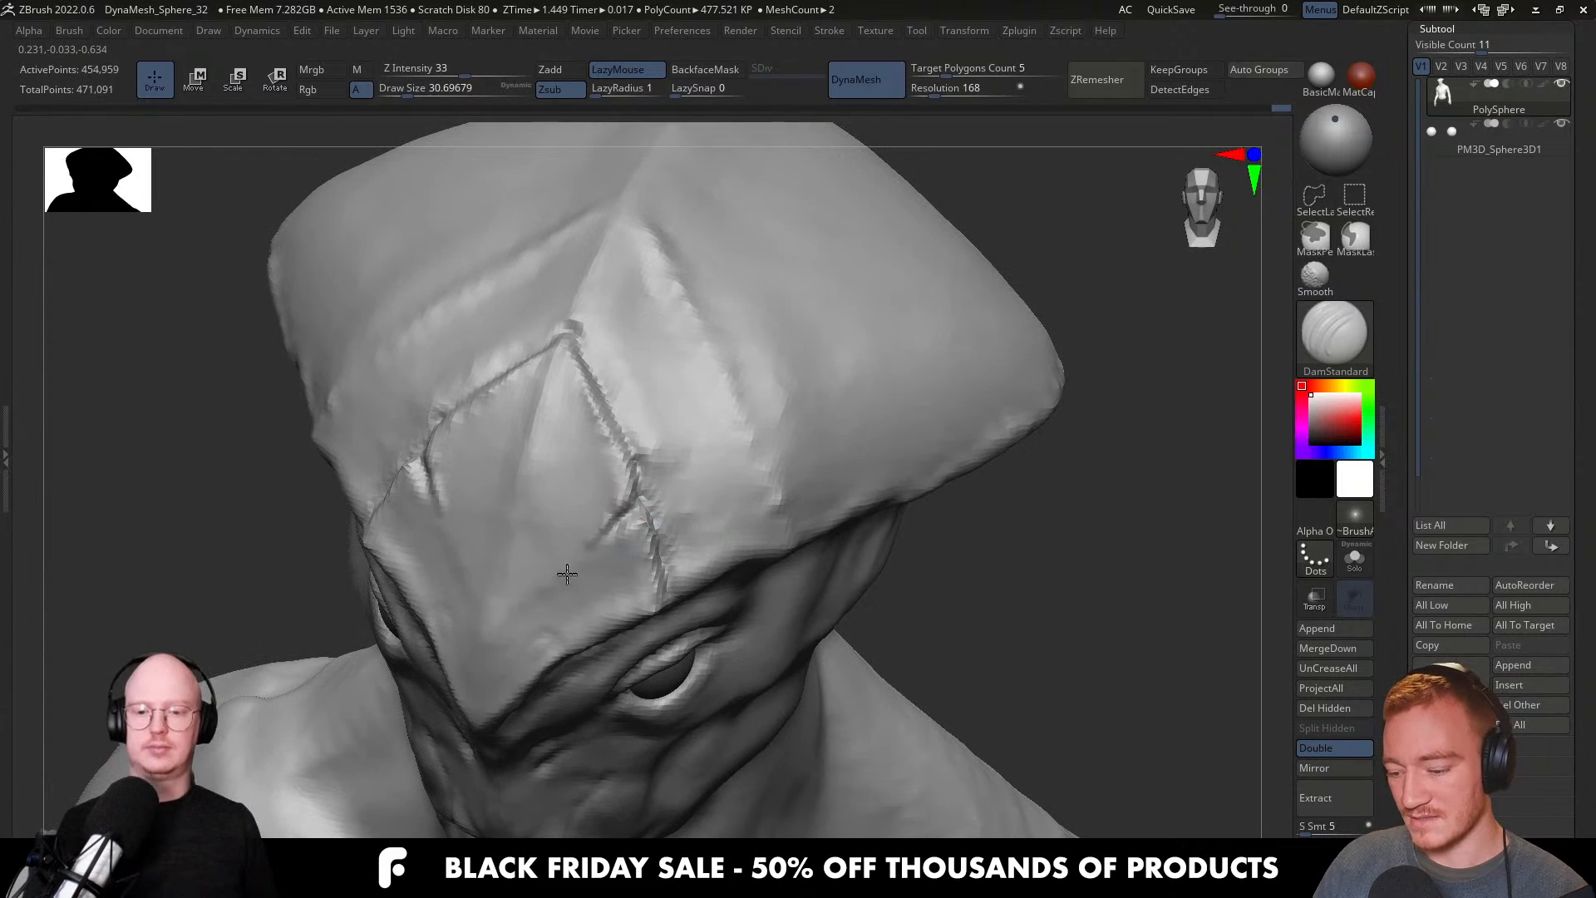
pyautogui.moveTo(552, 570)
pyautogui.mouseDown(button='right')
pyautogui.moveTo(648, 527)
pyautogui.moveTo(609, 530)
pyautogui.mouseUp(button='right')
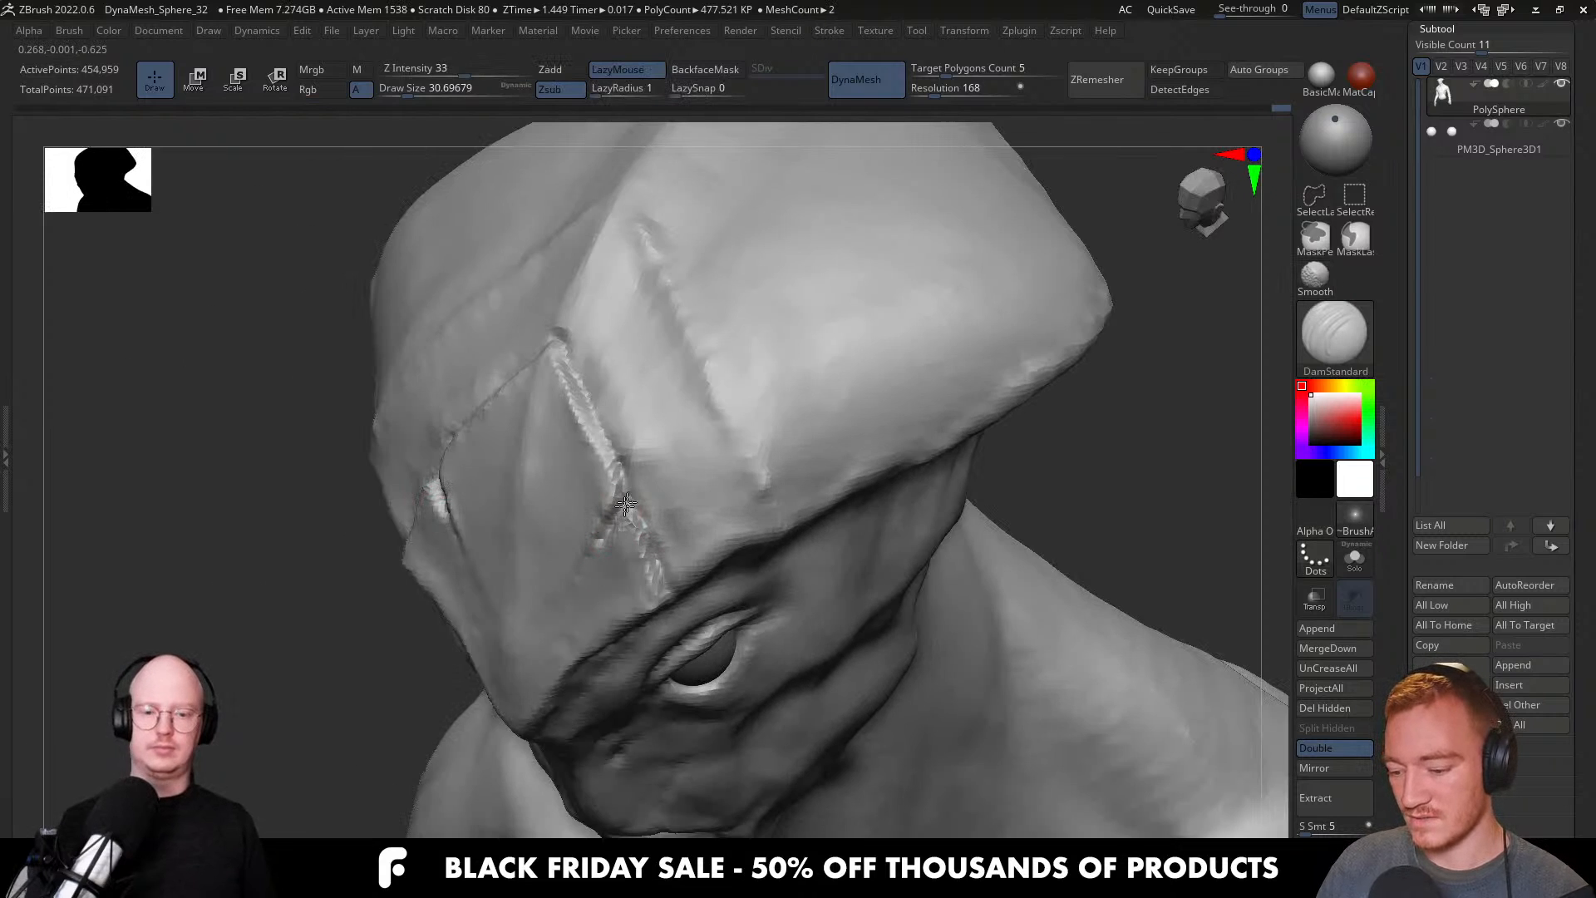
pyautogui.moveTo(681, 480)
pyautogui.mouseDown(button='right')
pyautogui.moveTo(676, 509)
pyautogui.moveTo(687, 402)
pyautogui.moveTo(673, 371)
pyautogui.moveTo(625, 537)
pyautogui.mouseUp(button='right')
pyautogui.press('shift')
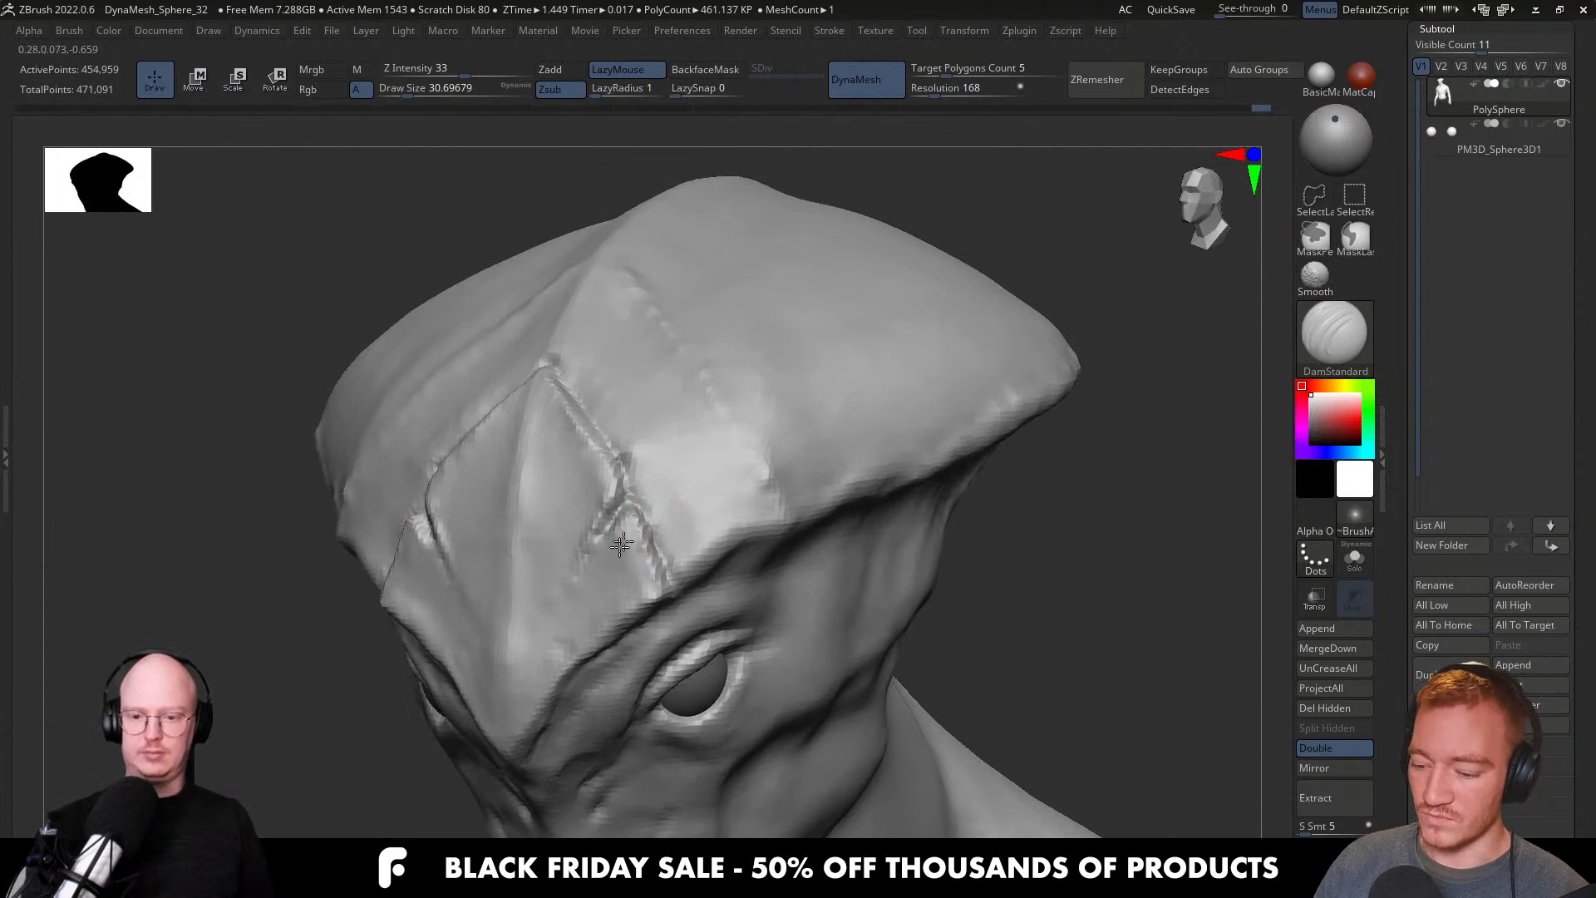
# Switch to ClayBuildup, enlarge the brush, and build up the diamond forehead plate with streaks fanning out from its centre line.
pyautogui.press('b')
pyautogui.press('c')
pyautogui.press('b')
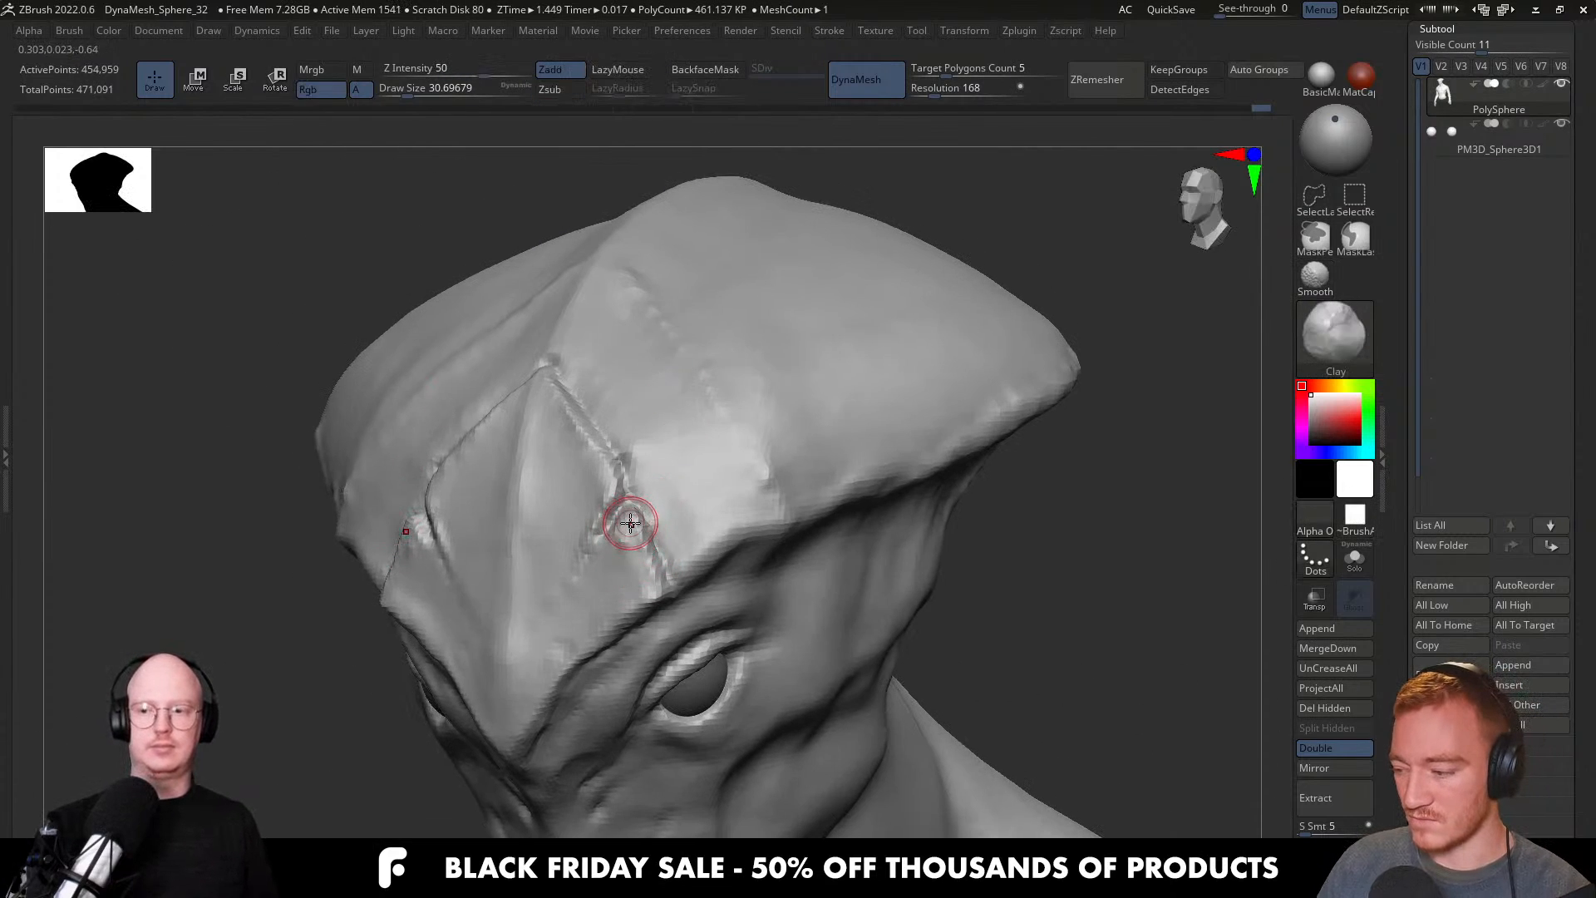
pyautogui.moveTo(647, 545); pyautogui.dragTo(641, 552, button='right')
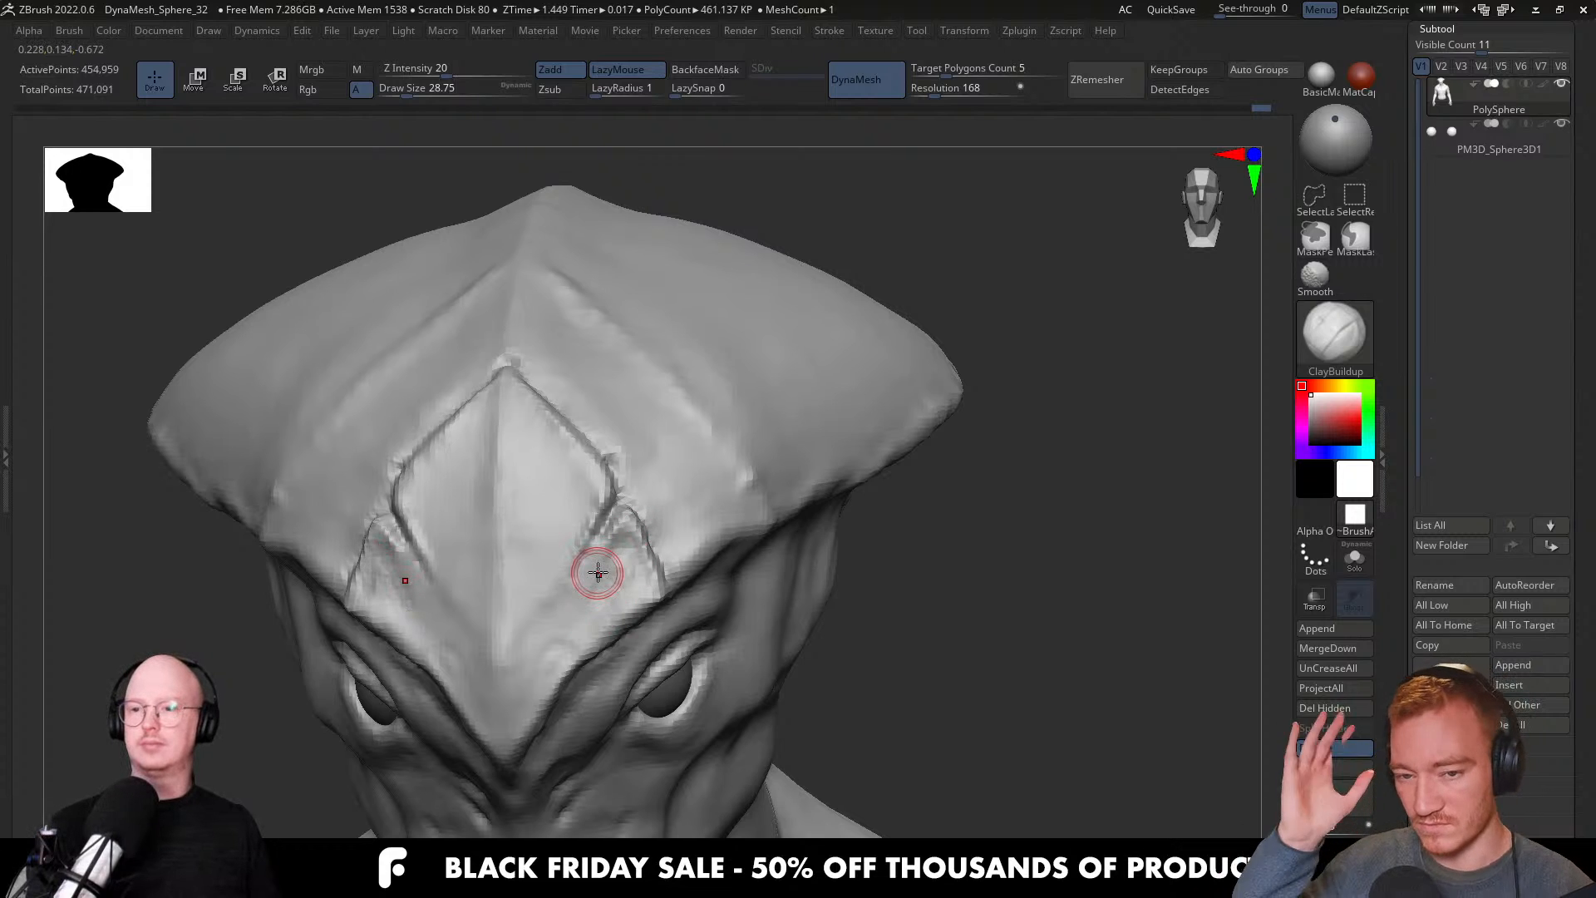
pyautogui.moveTo(599, 570)
pyautogui.mouseDown(button='right')
pyautogui.moveTo(645, 535)
pyautogui.moveTo(581, 488)
pyautogui.mouseUp(button='right')
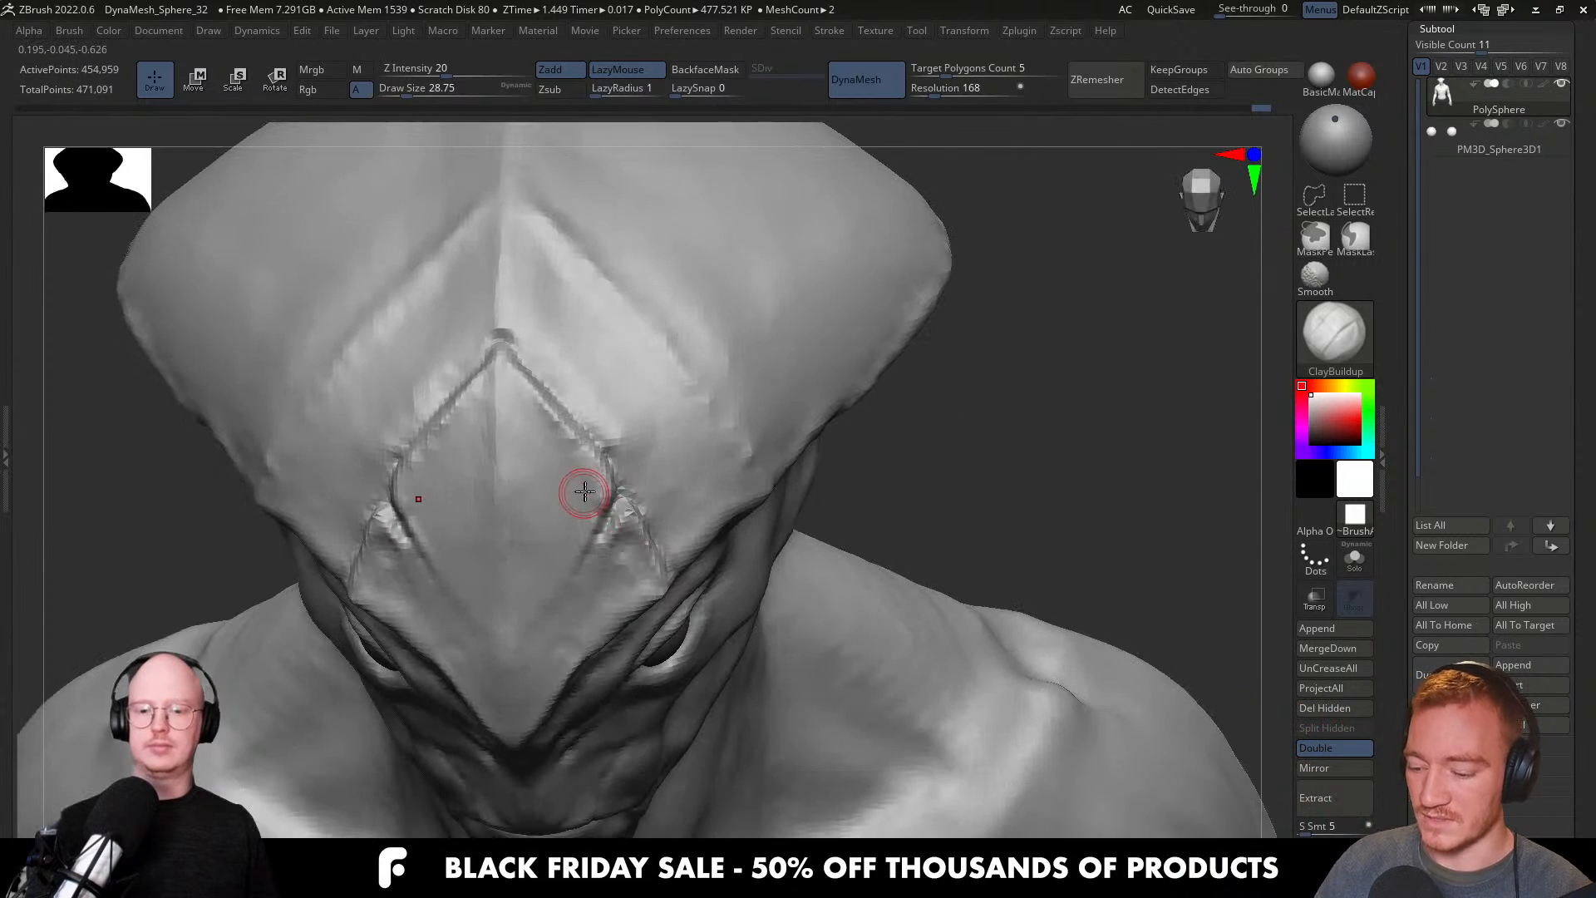
pyautogui.press(']')
pyautogui.moveTo(587, 474)
pyautogui.mouseDown()
pyautogui.moveTo(556, 467)
pyautogui.moveTo(526, 396)
pyautogui.mouseUp()
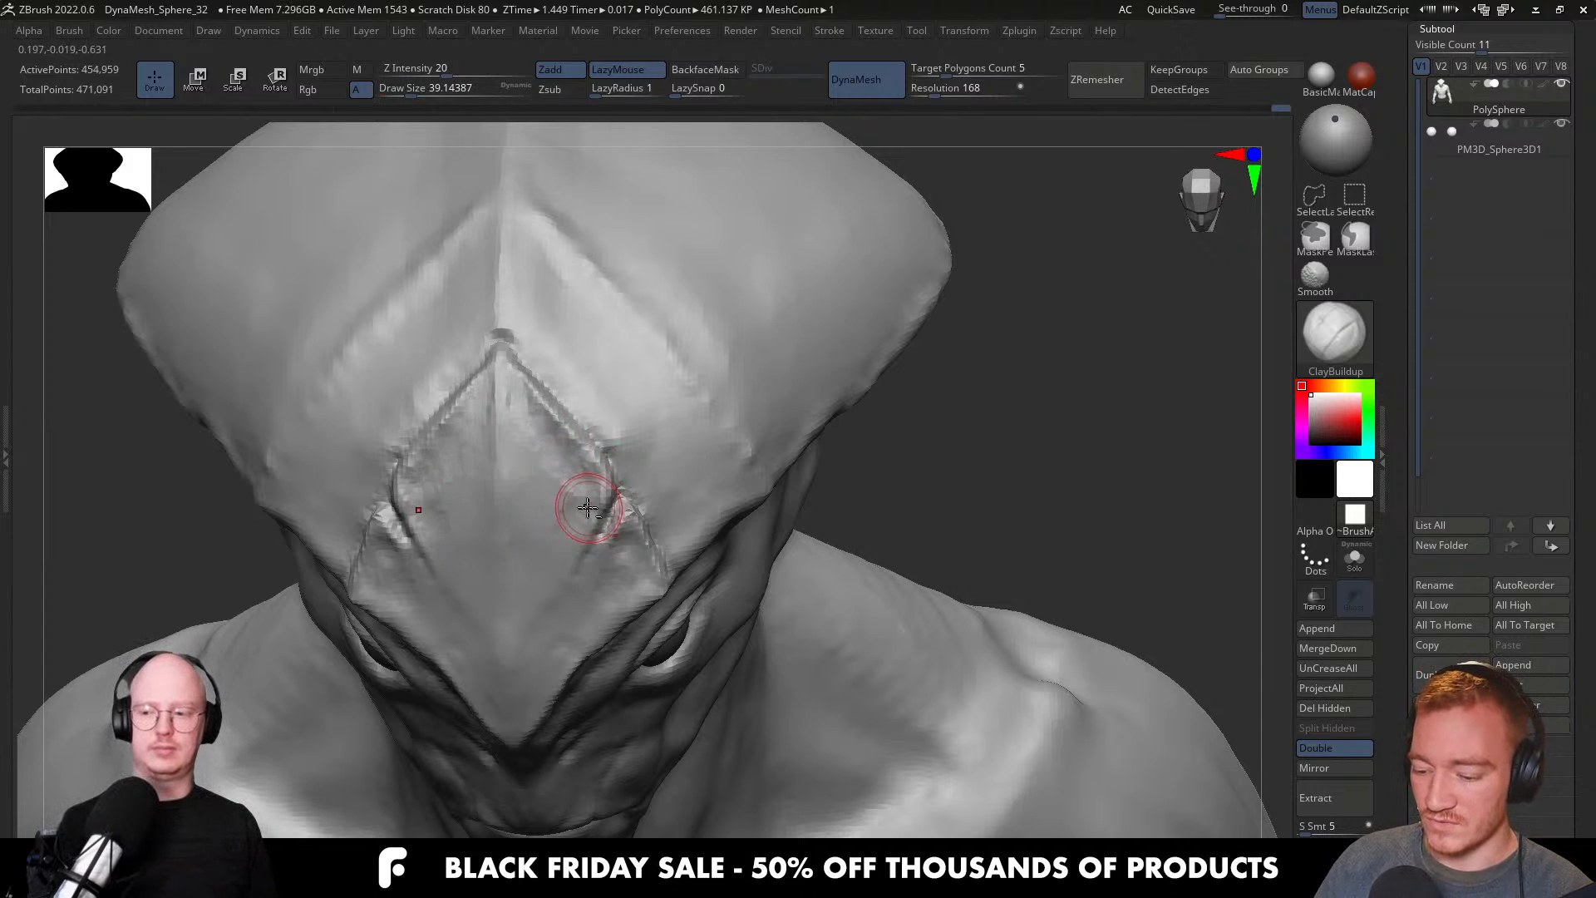
pyautogui.press(']')
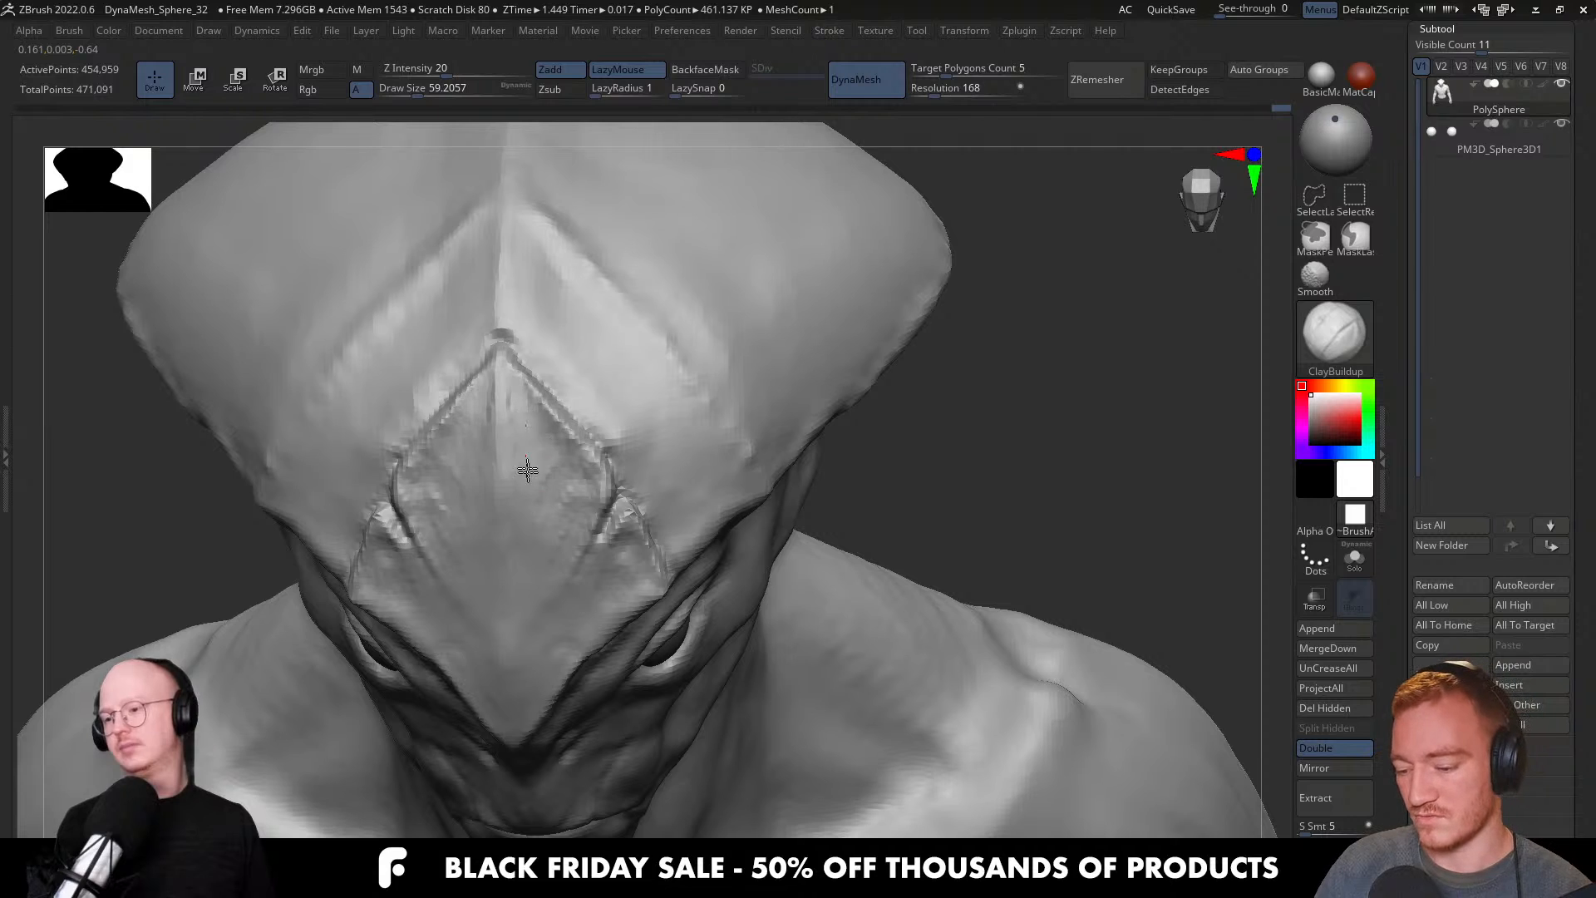
pyautogui.moveTo(570, 499); pyautogui.dragTo(527, 541, button='right')
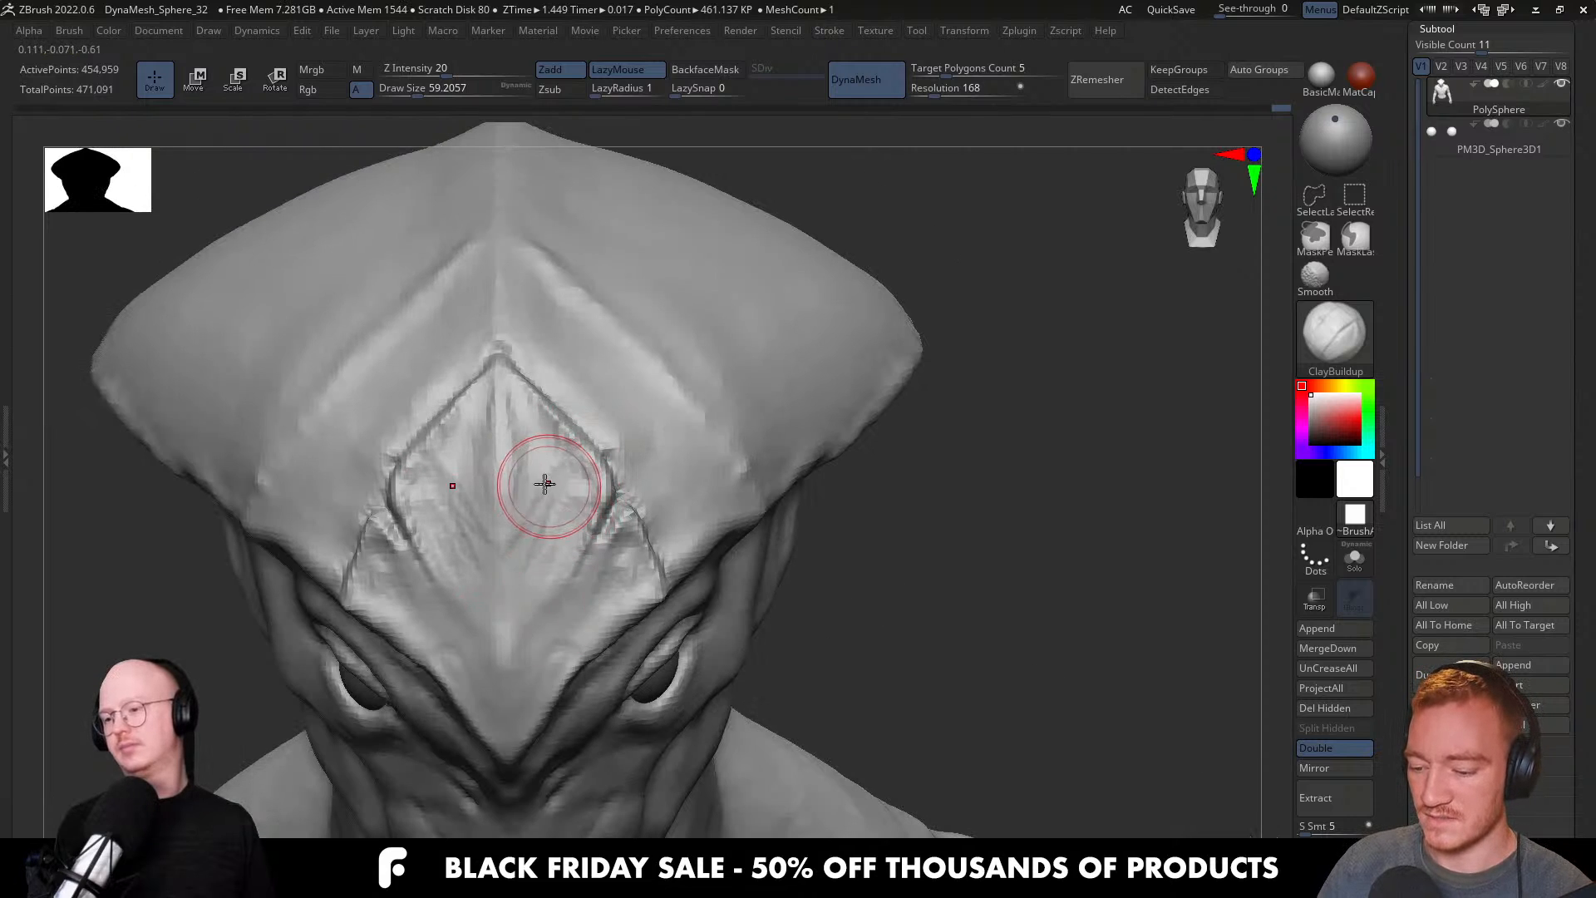
pyautogui.moveTo(570, 463)
pyautogui.mouseDown(button='right')
pyautogui.moveTo(563, 435)
pyautogui.moveTo(527, 534)
pyautogui.moveTo(595, 552)
pyautogui.mouseUp(button='right')
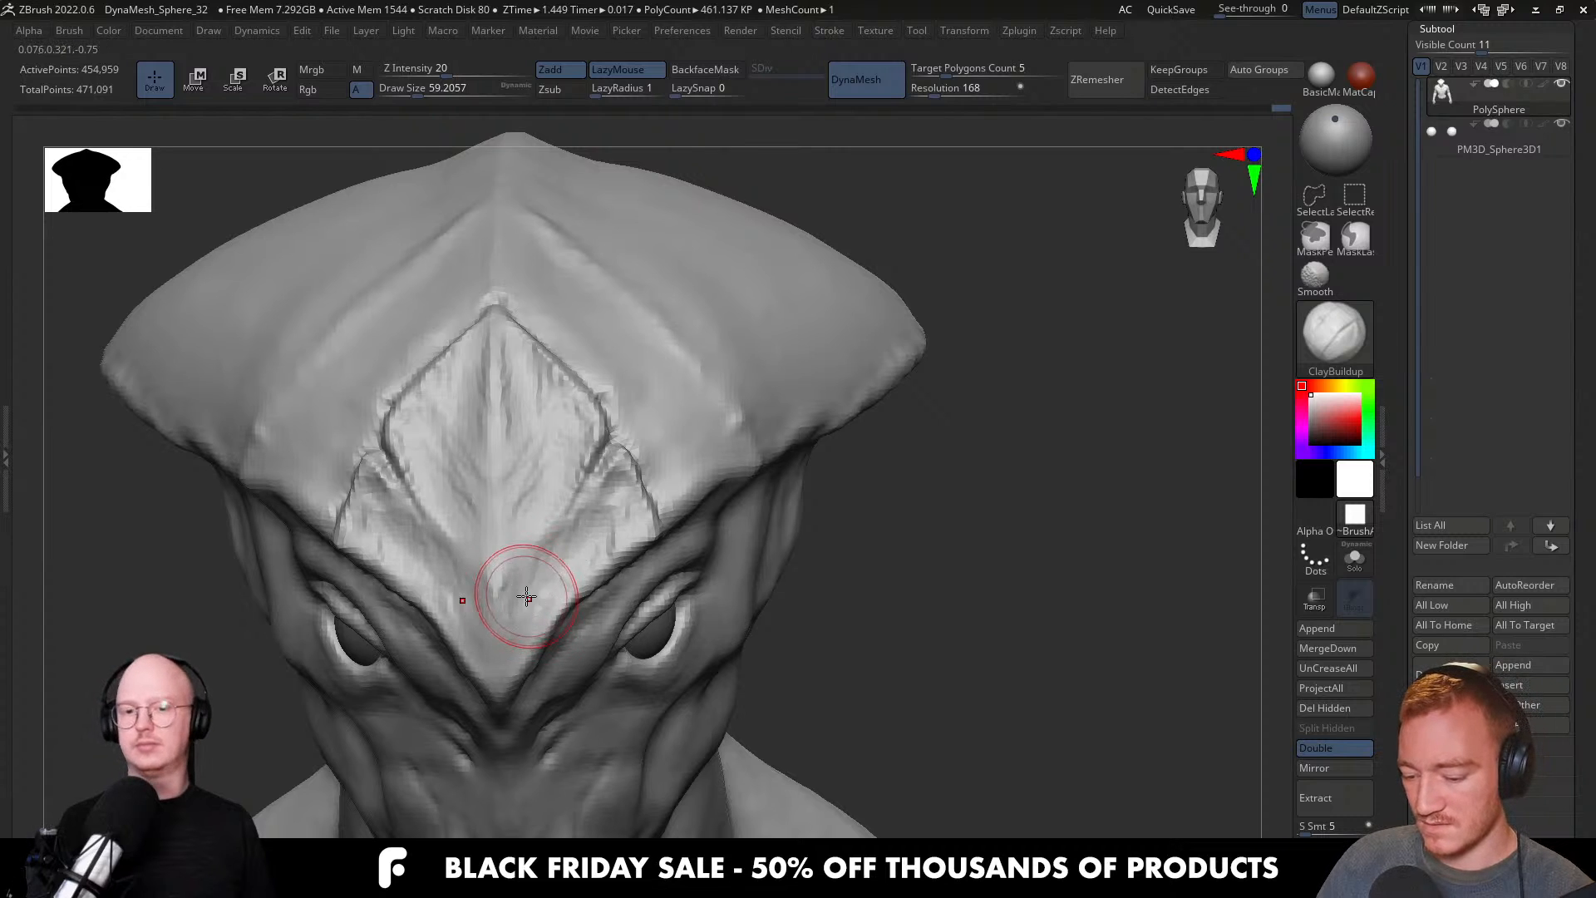
pyautogui.moveTo(557, 612); pyautogui.dragTo(585, 591, button='right')
# With a smaller ClayBuildup brush, raise a thin central ridge down the forehead plate to its lower point.
pyautogui.moveTo(510, 629); pyautogui.dragTo(499, 645)
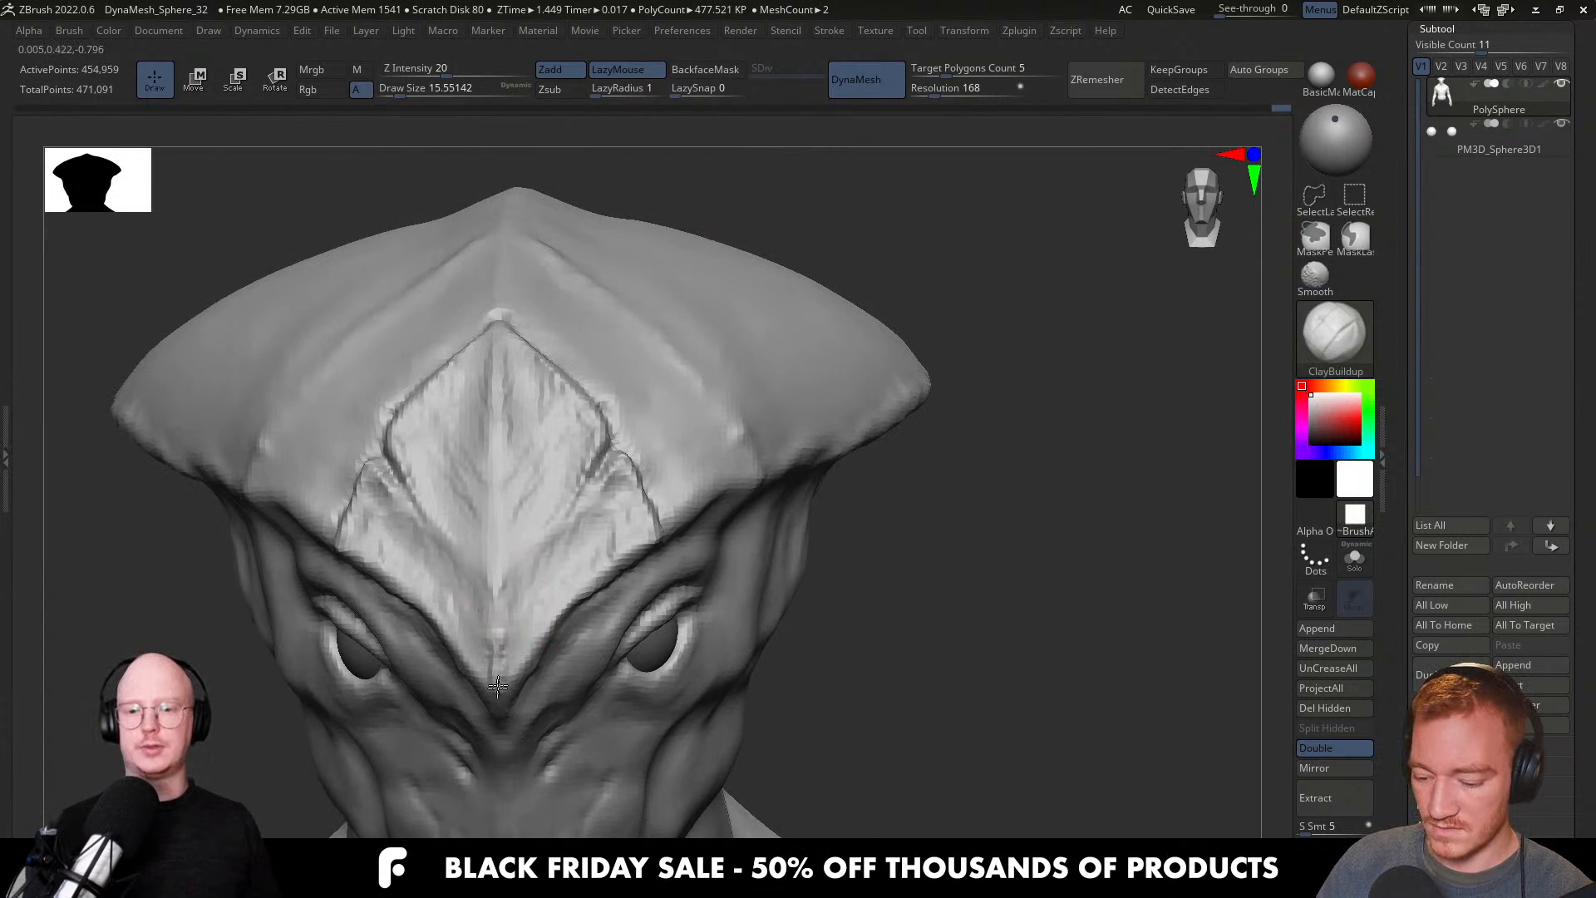
pyautogui.moveTo(499, 503); pyautogui.dragTo(502, 399)
pyautogui.moveTo(532, 465); pyautogui.dragTo(508, 475, button='right')
pyautogui.press('s')
pyautogui.moveTo(509, 550); pyautogui.dragTo(517, 552)
pyautogui.moveTo(499, 574); pyautogui.dragTo(499, 656)
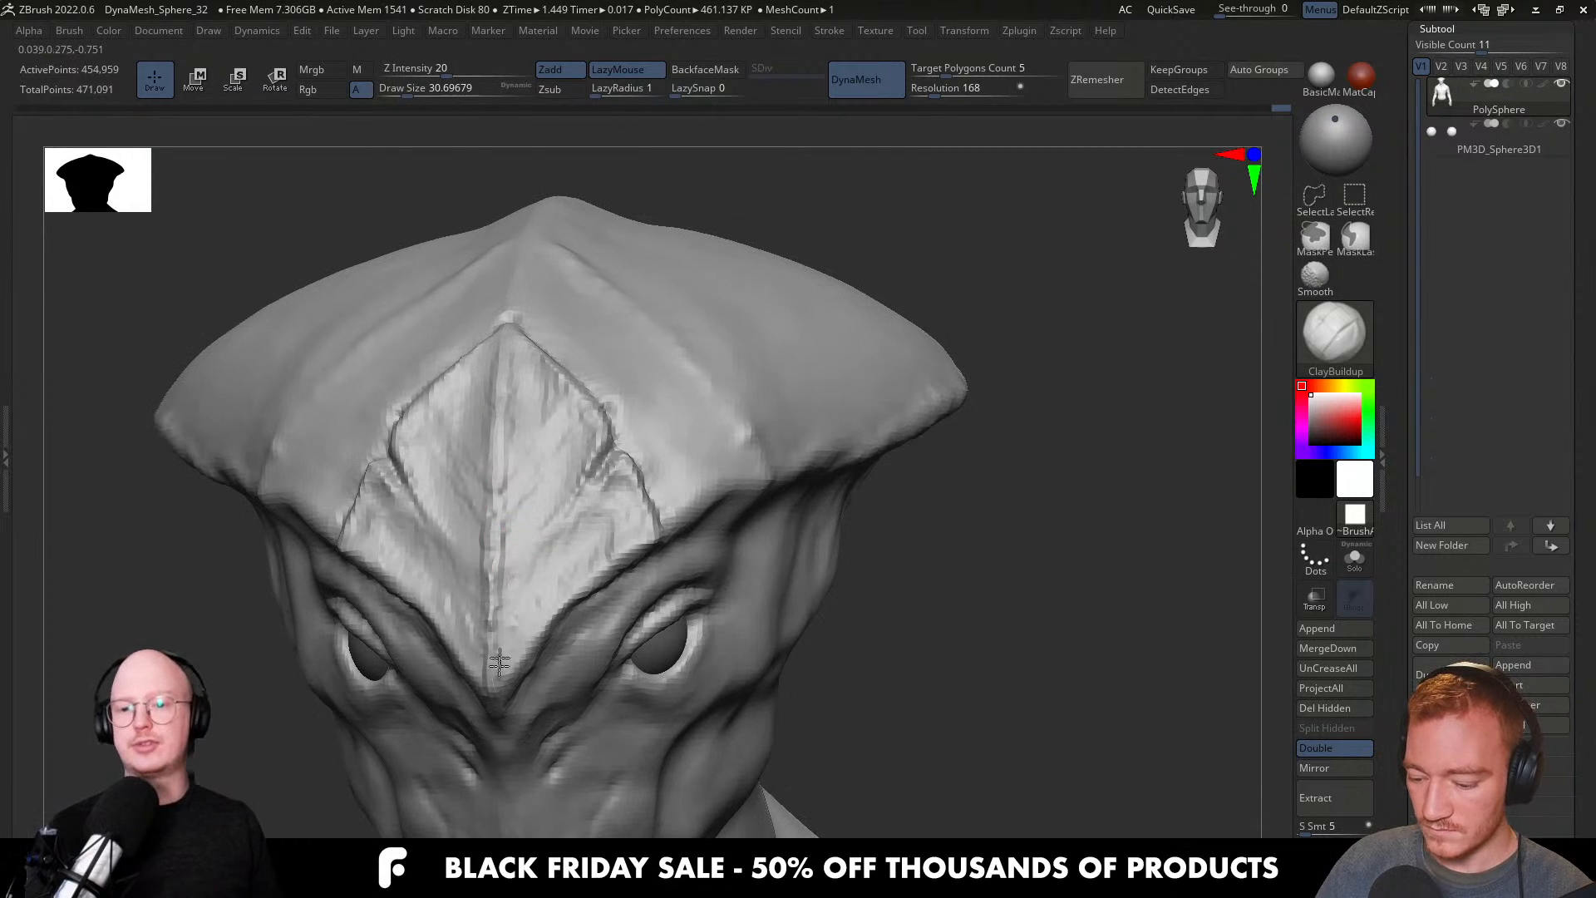
# Vary the ClayBuildup size and refine the forehead plate's lower tip between the brows.
pyautogui.moveTo(522, 630); pyautogui.dragTo(541, 599, button='right')
pyautogui.moveTo(551, 626); pyautogui.dragTo(526, 652)
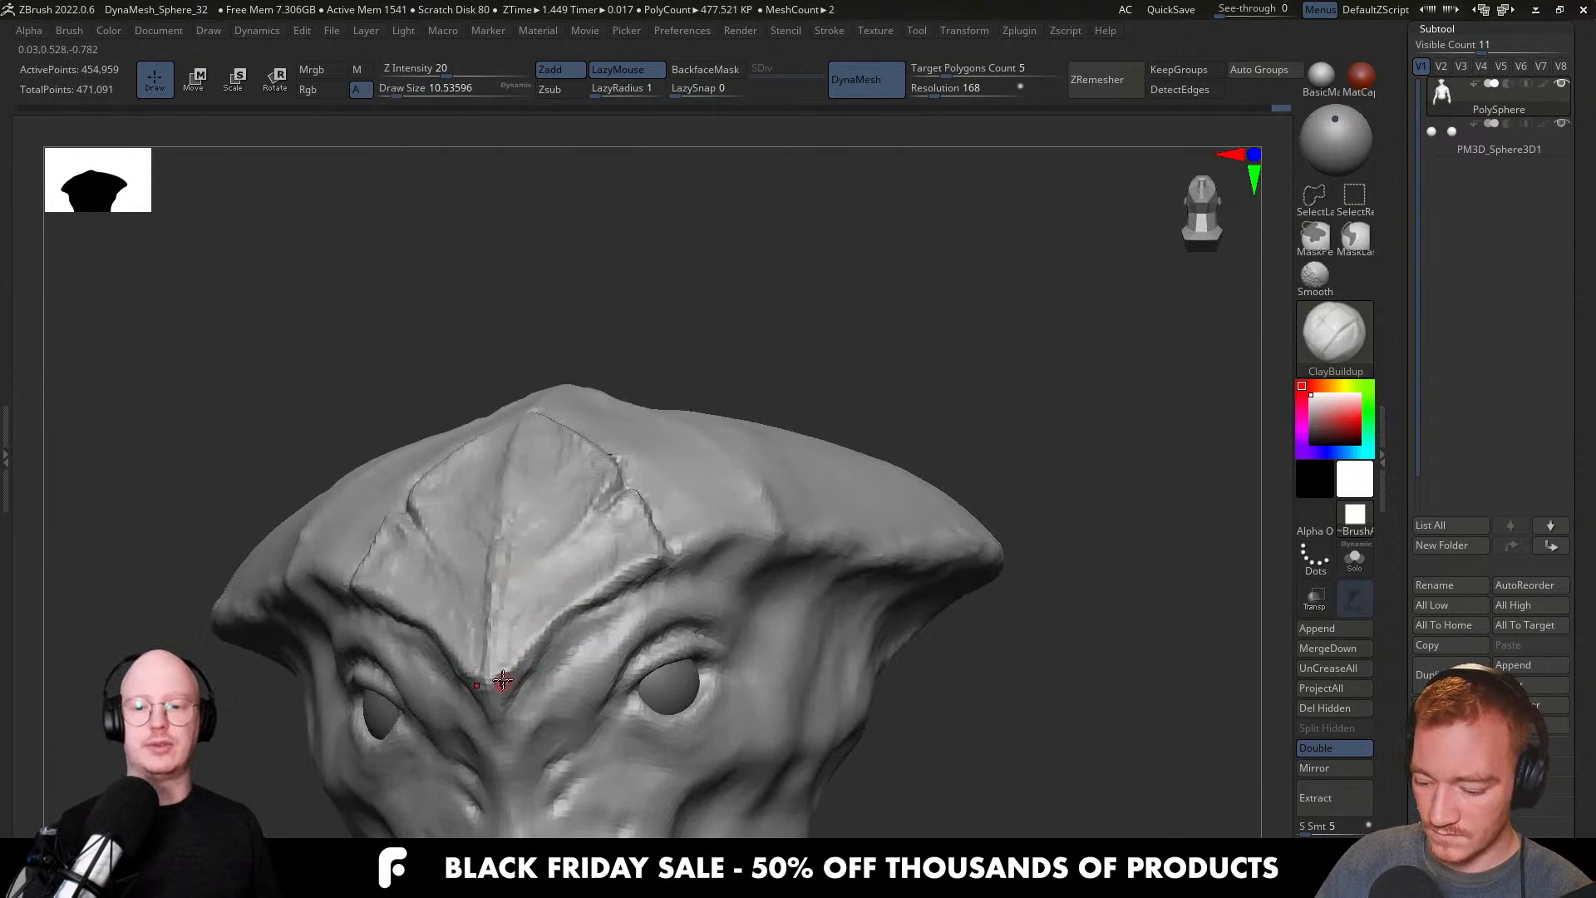
pyautogui.moveTo(505, 737)
pyautogui.mouseDown(button='right')
pyautogui.moveTo(498, 622)
pyautogui.moveTo(518, 562)
pyautogui.mouseUp(button='right')
pyautogui.press('s')
pyautogui.moveTo(519, 539); pyautogui.dragTo(527, 539)
pyautogui.moveTo(525, 547); pyautogui.dragTo(530, 556, button='right')
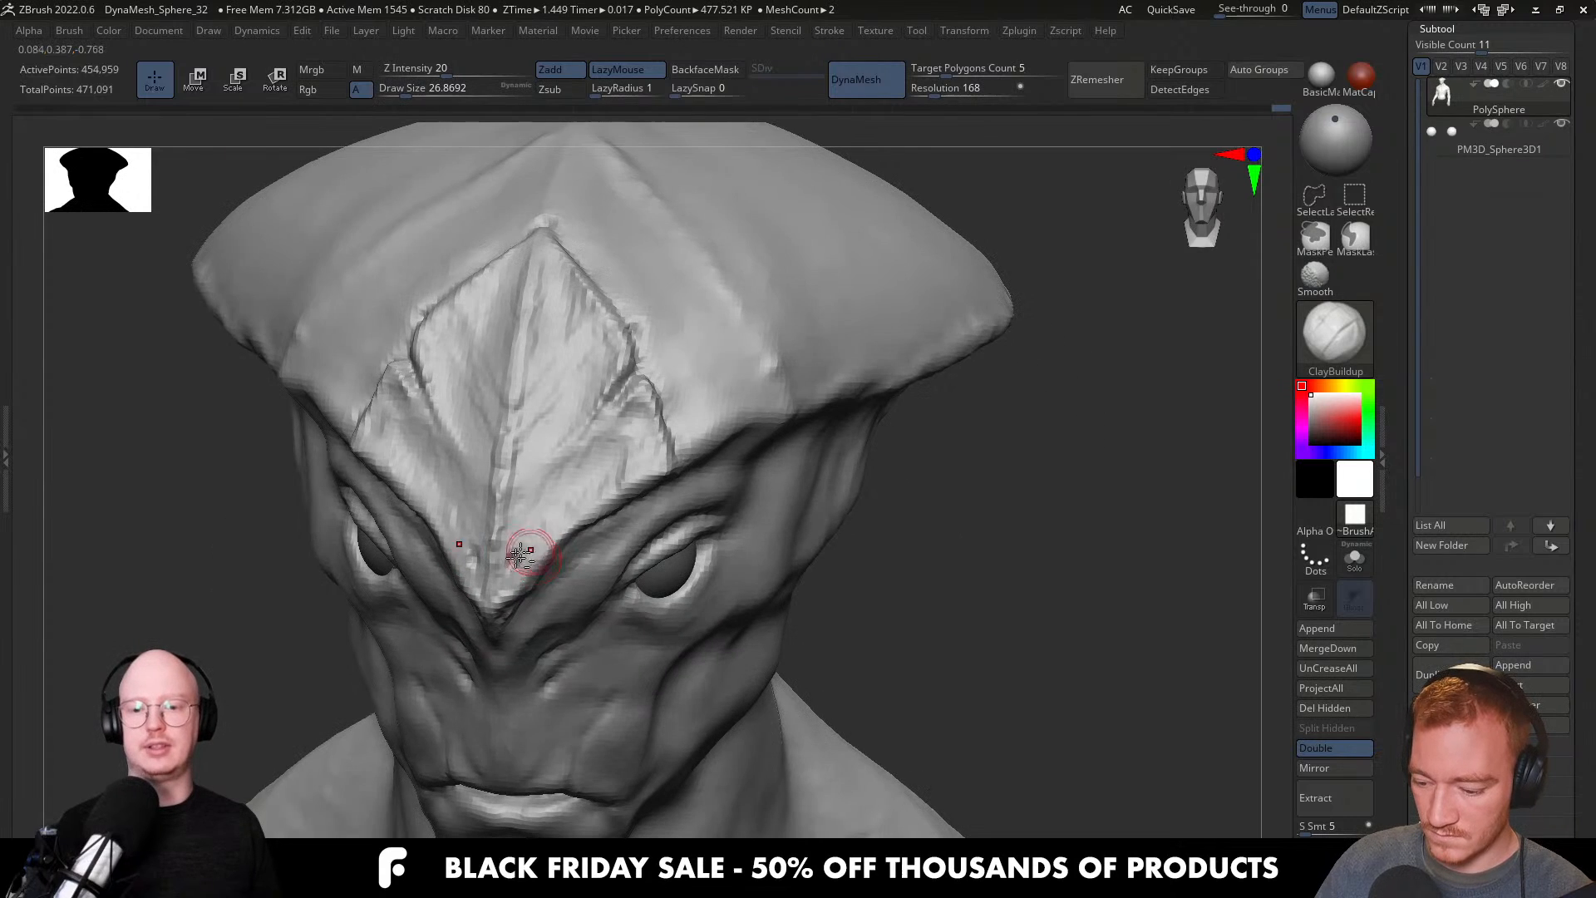
# Refine the forehead plate's surface and thicken its upper edges and peak with a very small ClayBuildup brush.
pyautogui.moveTo(608, 472)
pyautogui.mouseDown(button='right')
pyautogui.moveTo(611, 445)
pyautogui.moveTo(563, 445)
pyautogui.mouseUp(button='right')
pyautogui.moveTo(529, 455); pyautogui.dragTo(536, 318)
pyautogui.moveTo(548, 246); pyautogui.dragTo(581, 414, button='right')
pyautogui.press('s')
pyautogui.moveTo(584, 415); pyautogui.dragTo(575, 416)
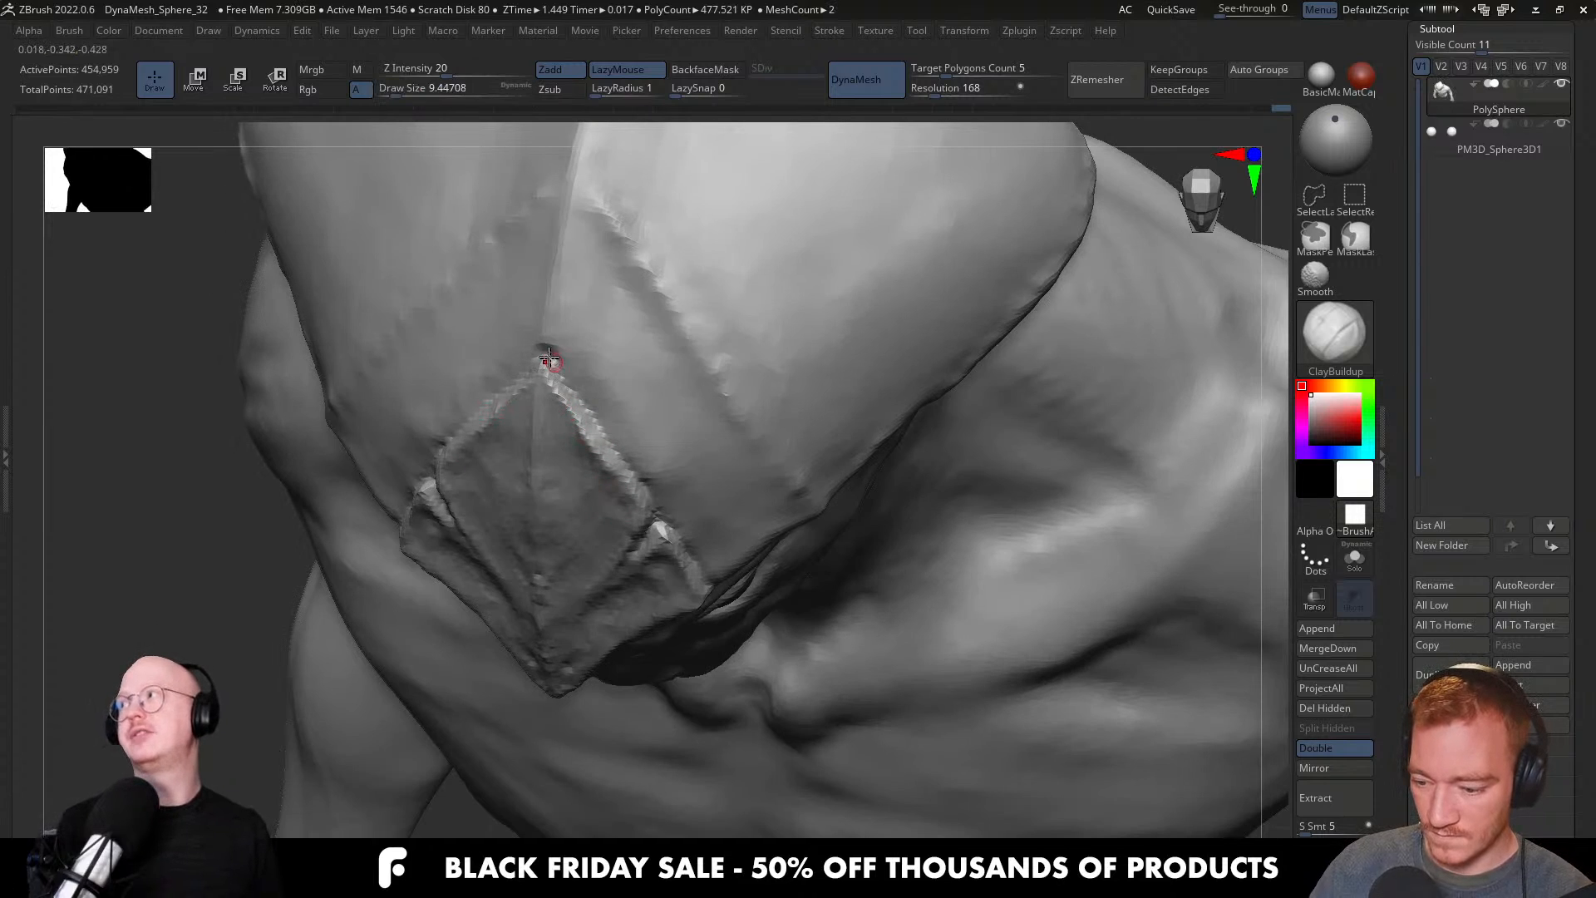
pyautogui.moveTo(603, 320)
pyautogui.mouseDown(button='right')
pyautogui.moveTo(645, 424)
pyautogui.moveTo(655, 392)
pyautogui.moveTo(761, 507)
pyautogui.moveTo(731, 368)
pyautogui.mouseUp(button='right')
pyautogui.moveTo(820, 473)
pyautogui.mouseDown(button='right')
pyautogui.moveTo(706, 463)
pyautogui.moveTo(816, 463)
pyautogui.moveTo(687, 520)
pyautogui.mouseUp(button='right')
pyautogui.moveTo(688, 611)
pyautogui.keyDown('alt'); pyautogui.mouseDown(button='right')
pyautogui.moveTo(678, 556)
pyautogui.moveTo(697, 551)
pyautogui.moveTo(696, 592)
pyautogui.moveTo(780, 574)
pyautogui.mouseUp(button='right'); pyautogui.keyUp('alt')
pyautogui.press('s')
pyautogui.moveTo(713, 569); pyautogui.dragTo(721, 568)
pyautogui.moveTo(731, 574)
pyautogui.mouseDown(button='right')
pyautogui.moveTo(670, 560)
pyautogui.moveTo(736, 597)
pyautogui.moveTo(713, 602)
pyautogui.moveTo(675, 596)
pyautogui.moveTo(677, 570)
pyautogui.moveTo(671, 598)
pyautogui.moveTo(666, 543)
pyautogui.moveTo(647, 592)
pyautogui.moveTo(628, 570)
pyautogui.mouseUp(button='right')
# Switch to the Move brush, resize it, and adjust the form of the face below the forehead plate.
pyautogui.press('b')
pyautogui.press('m')
pyautogui.press('v')
pyautogui.press('s')
pyautogui.moveTo(626, 570); pyautogui.dragTo(633, 571)
pyautogui.moveTo(634, 596)
pyautogui.mouseDown(button='right')
pyautogui.moveTo(632, 568)
pyautogui.moveTo(645, 665)
pyautogui.moveTo(673, 695)
pyautogui.moveTo(724, 667)
pyautogui.mouseUp(button='right')
# Enlarge the ClayBuildup brush and build up the cheek between the cheekbone and the mouth corner.
pyautogui.press('s')
pyautogui.moveTo(724, 667); pyautogui.dragTo(731, 665)
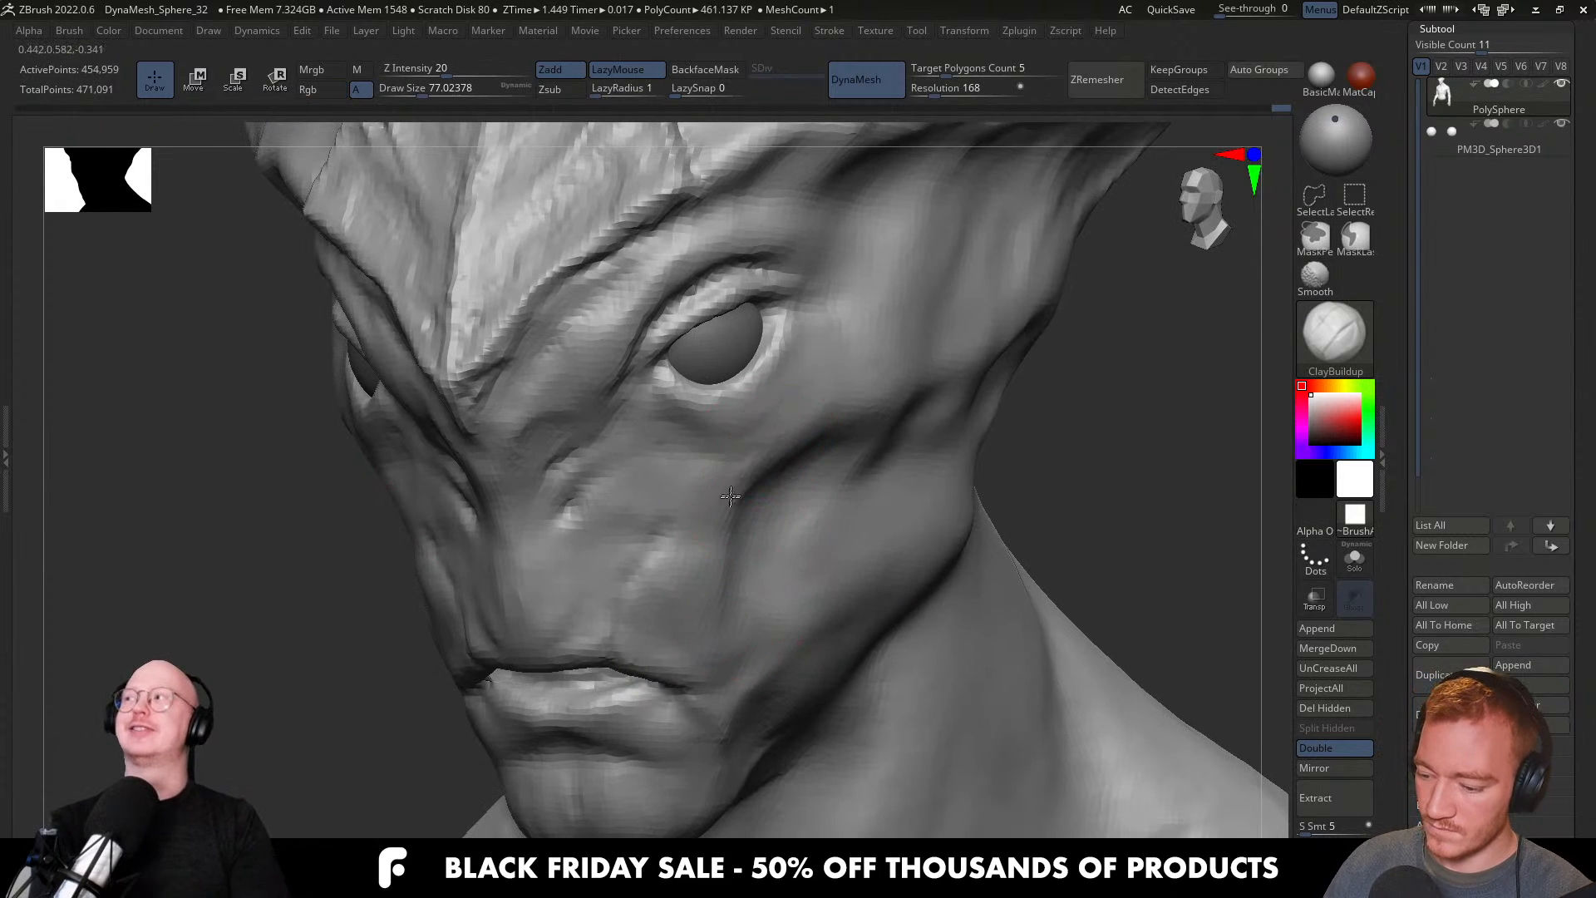
pyautogui.moveTo(730, 497); pyautogui.dragTo(698, 548)
pyautogui.press('s')
pyautogui.moveTo(684, 530)
pyautogui.mouseDown(button='right')
pyautogui.moveTo(740, 536)
pyautogui.moveTo(707, 513)
pyautogui.moveTo(648, 533)
pyautogui.mouseUp(button='right')
pyautogui.moveTo(642, 532); pyautogui.dragTo(623, 584)
pyautogui.moveTo(625, 579)
pyautogui.mouseDown(button='right')
pyautogui.moveTo(676, 516)
pyautogui.moveTo(662, 529)
pyautogui.mouseUp(button='right')
pyautogui.press(']')
pyautogui.moveTo(717, 597); pyautogui.dragTo(696, 592, button='right')
pyautogui.moveTo(698, 591); pyautogui.dragTo(713, 539)
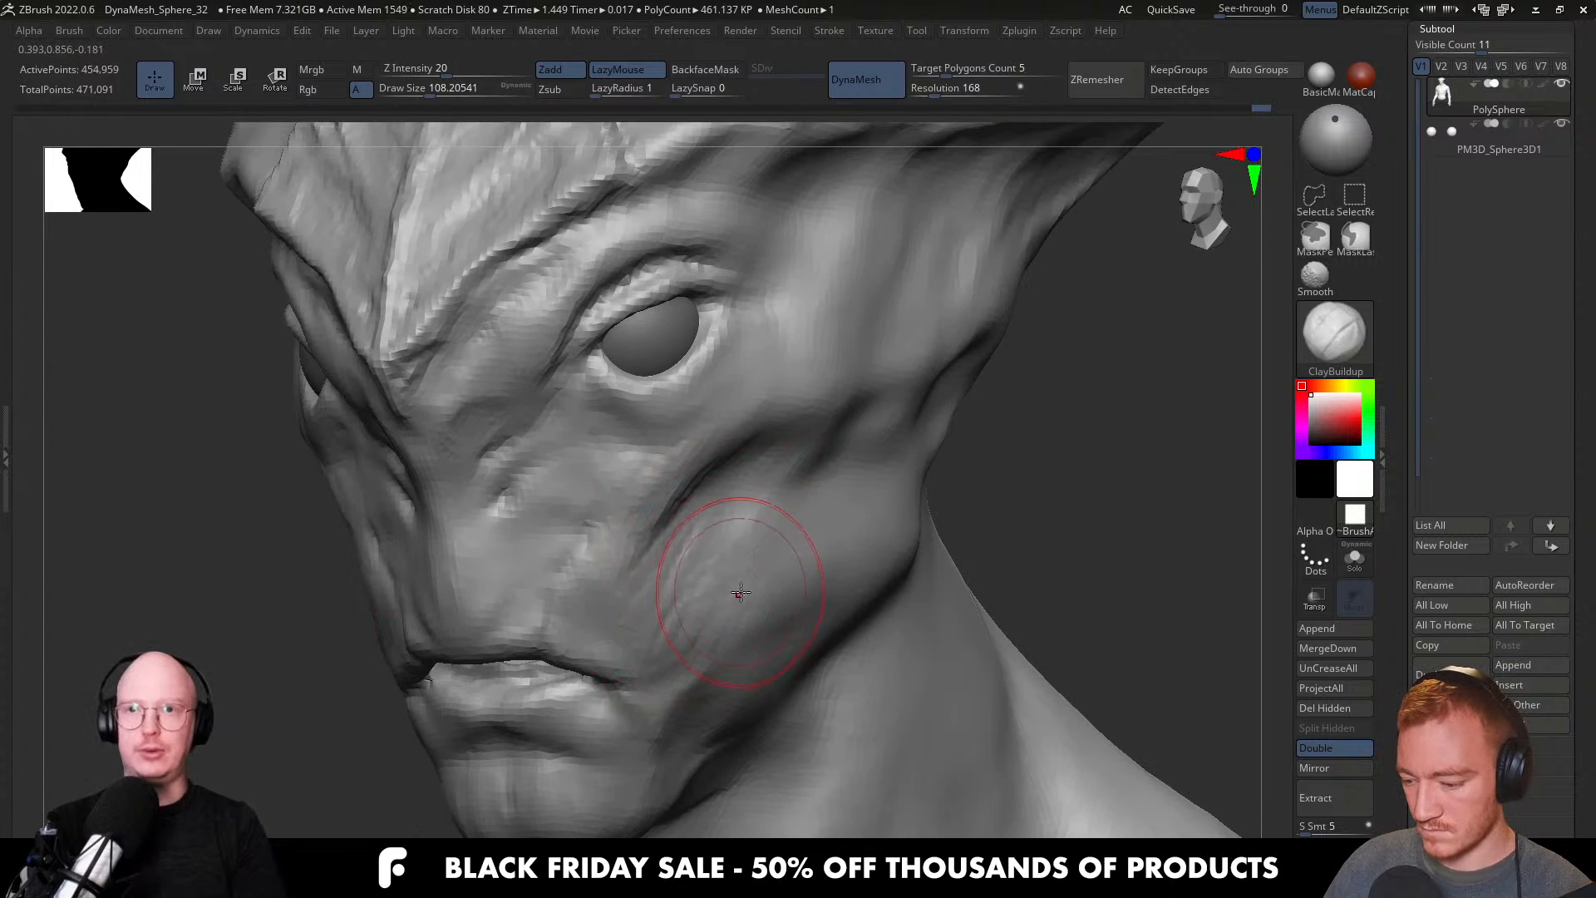
# Add broad ClayBuildup strokes across the cheek and rear jaw corner, then smooth them into the surrounding form.
pyautogui.moveTo(740, 591); pyautogui.dragTo(771, 539, button='right')
pyautogui.moveTo(773, 609); pyautogui.dragTo(747, 606, button='right')
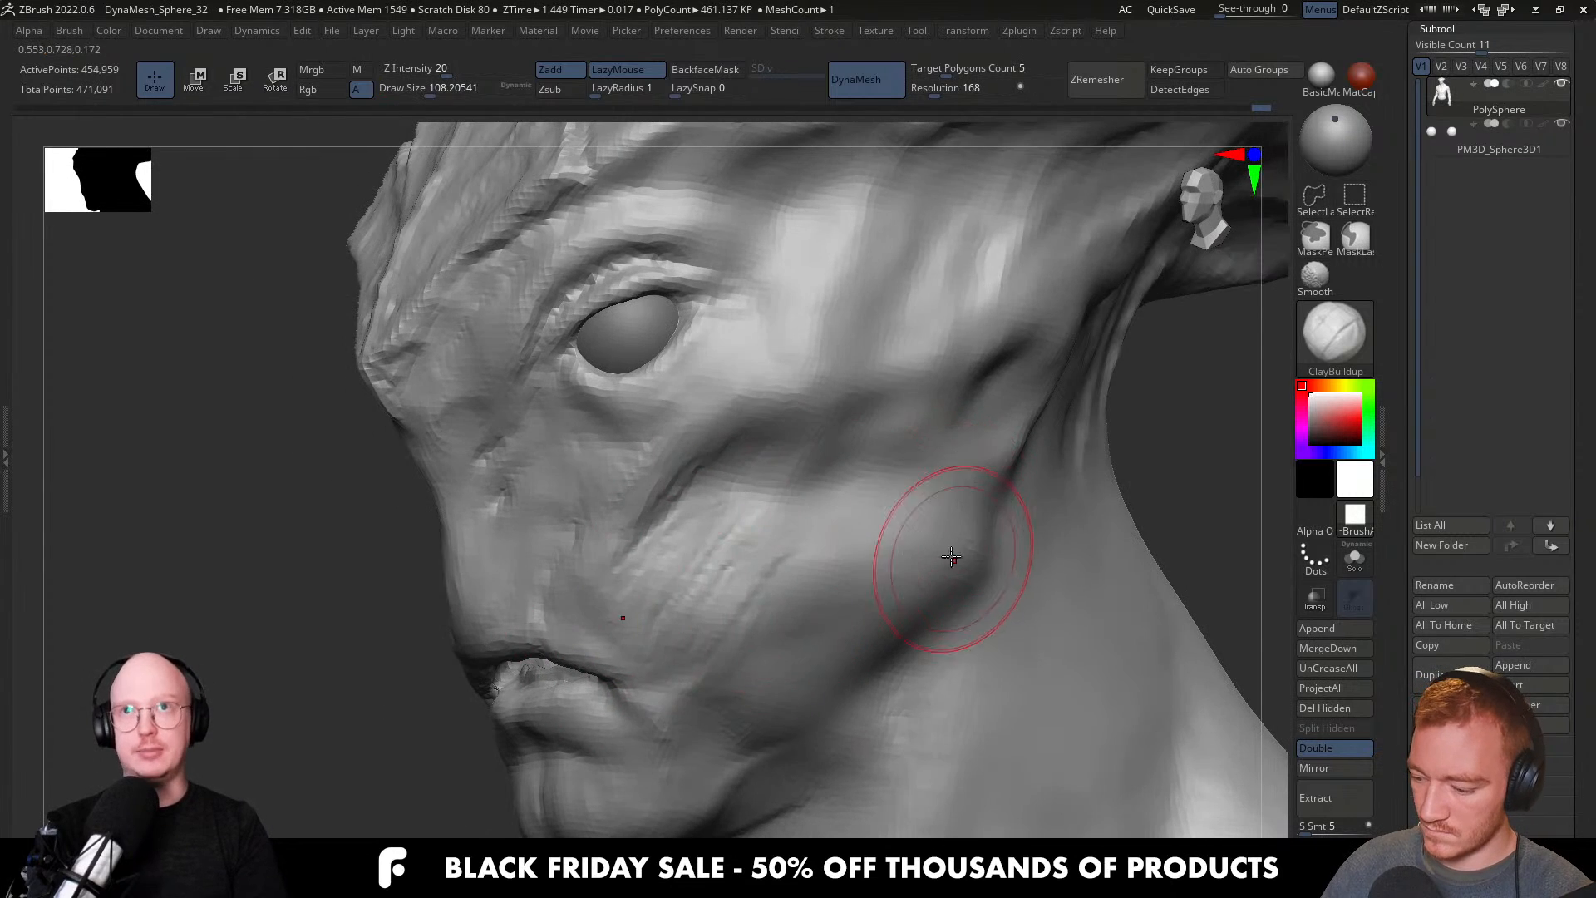
pyautogui.moveTo(955, 559); pyautogui.dragTo(938, 552, button='right')
pyautogui.moveTo(881, 502)
pyautogui.mouseDown()
pyautogui.moveTo(1011, 570)
pyautogui.moveTo(873, 496)
pyautogui.moveTo(981, 597)
pyautogui.mouseUp()
pyautogui.moveTo(921, 456); pyautogui.dragTo(1002, 580)
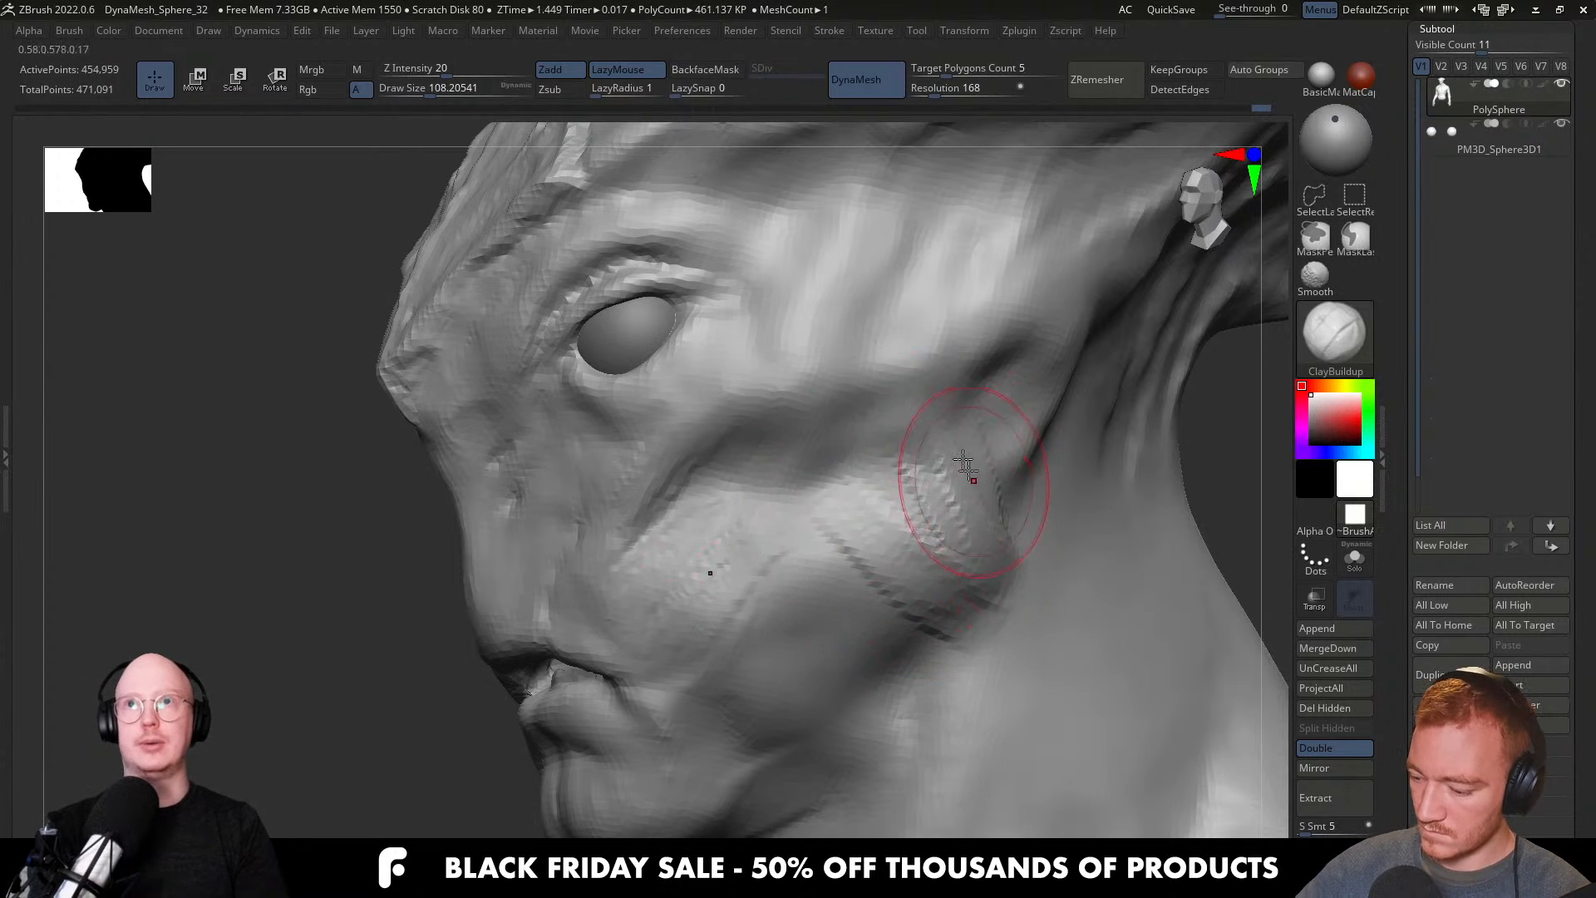
pyautogui.keyDown('shift'); pyautogui.moveTo(962, 500); pyautogui.dragTo(911, 489); pyautogui.keyUp('shift')
pyautogui.moveTo(925, 669); pyautogui.dragTo(909, 627)
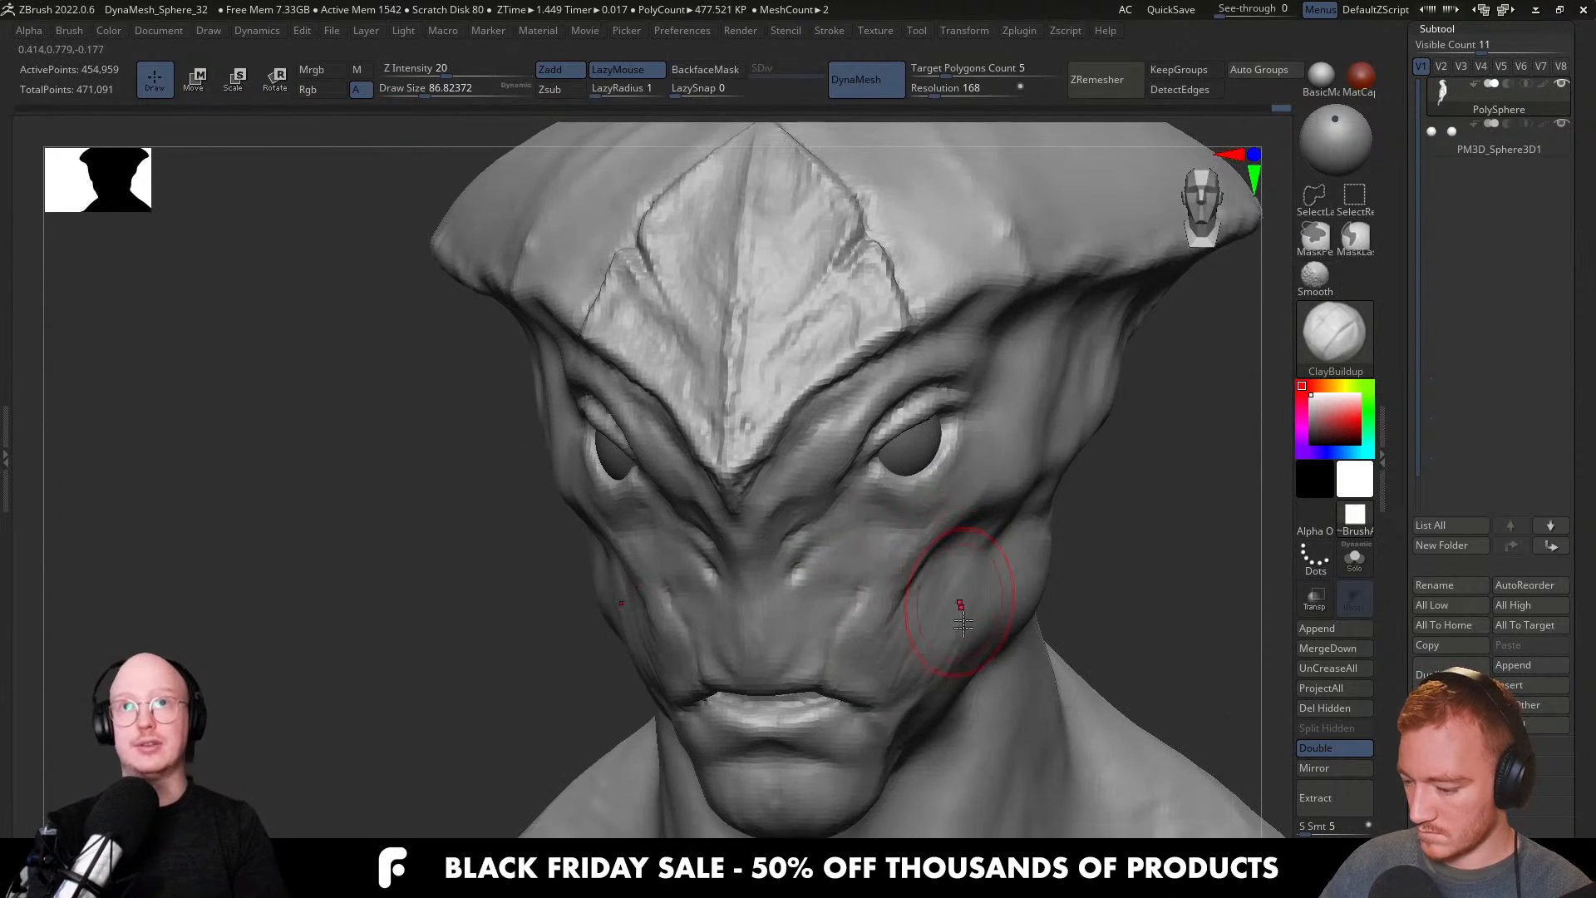
# Enlarge the brush and blend the lower cheek from the cheekbone towards the mouth.
pyautogui.press('shift')
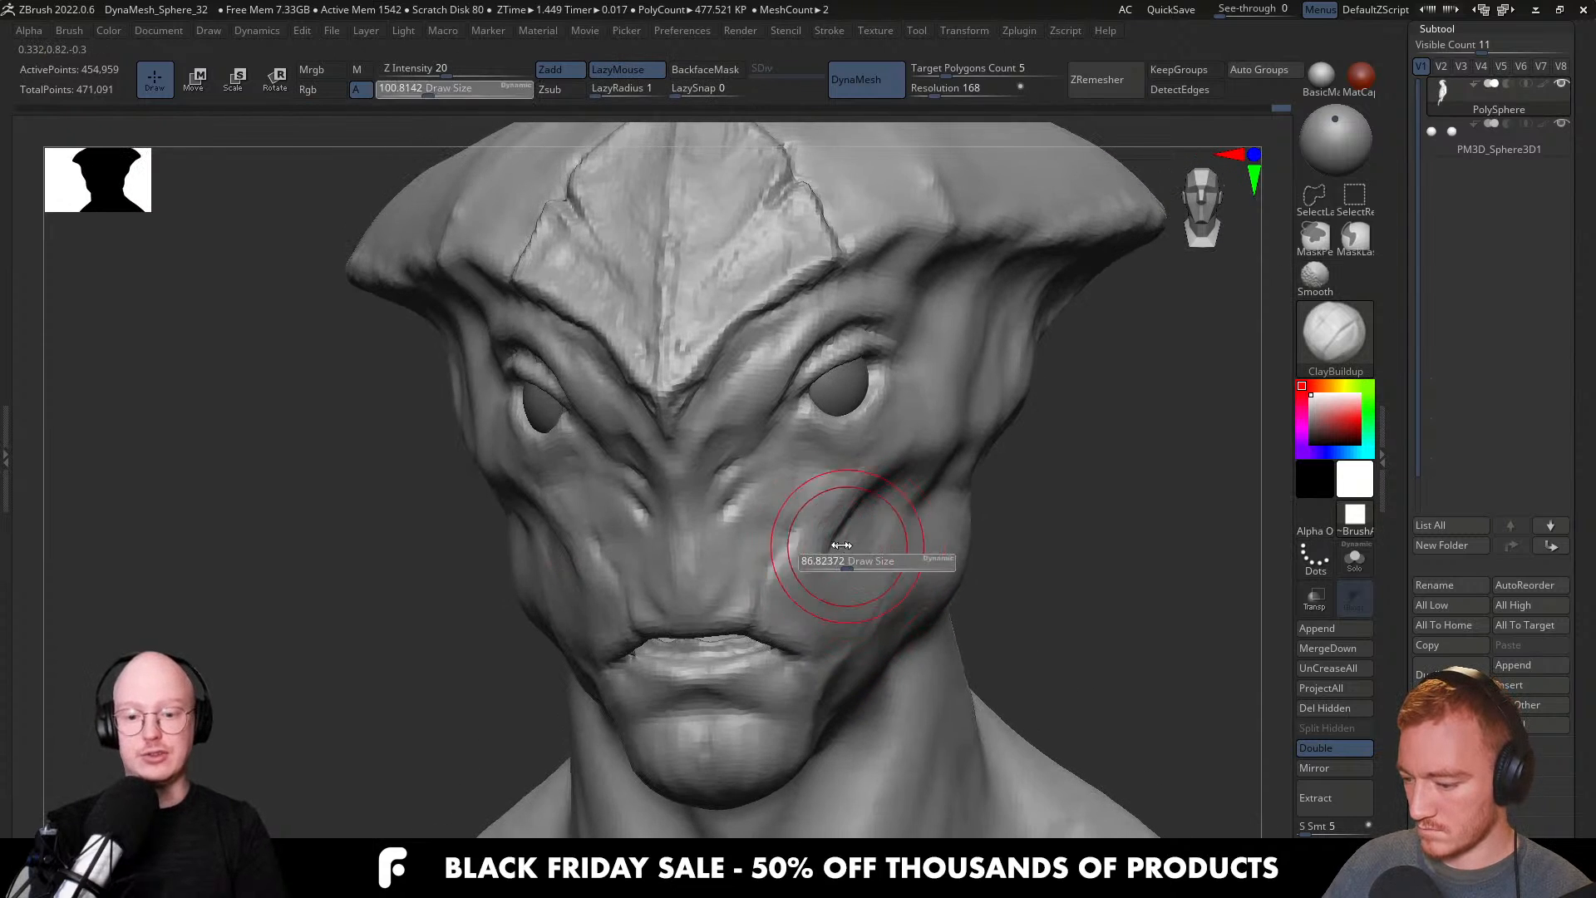
pyautogui.moveTo(882, 514)
pyautogui.mouseDown(button='right')
pyautogui.moveTo(802, 478)
pyautogui.moveTo(883, 517)
pyautogui.mouseUp(button='right')
pyautogui.press(']')
pyautogui.press(']')
pyautogui.keyDown('alt'); pyautogui.moveTo(880, 420); pyautogui.dragTo(850, 485, button='right'); pyautogui.keyUp('alt')
pyautogui.moveTo(804, 567); pyautogui.dragTo(827, 599, button='right')
pyautogui.moveTo(837, 542)
pyautogui.keyDown('ctrl'); pyautogui.mouseDown(button='right')
pyautogui.moveTo(836, 560)
pyautogui.moveTo(816, 500)
pyautogui.mouseUp(button='right'); pyautogui.keyUp('ctrl')
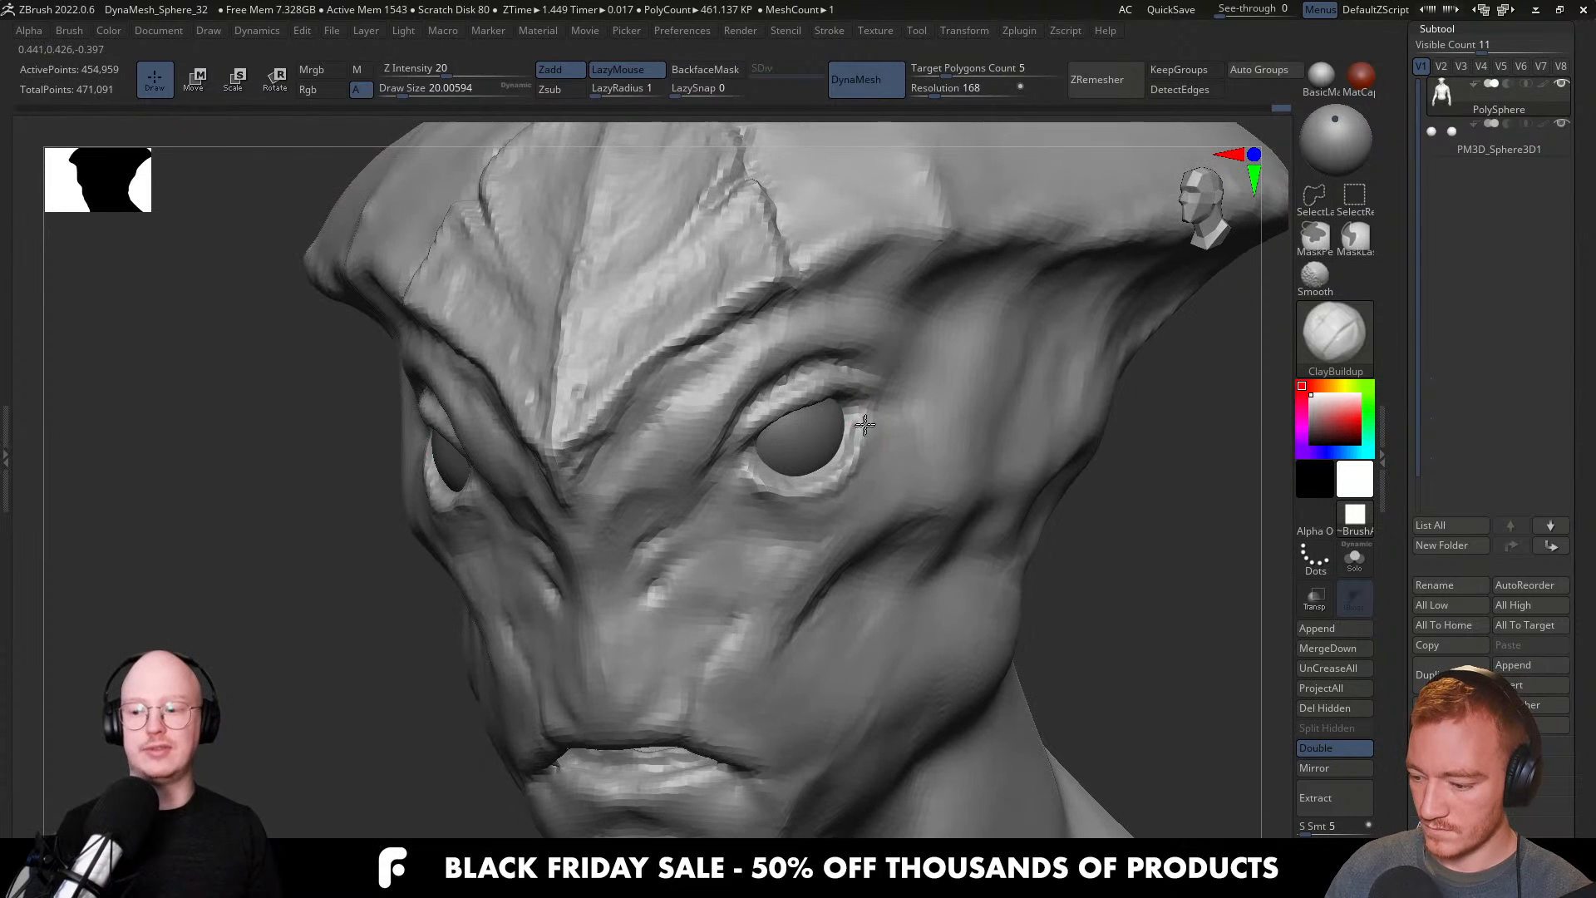
# Build up and smooth the lower eyelid rim around the eyeball with a small ClayBuildup brush.
pyautogui.moveTo(881, 465); pyautogui.dragTo(822, 482, button='right')
pyautogui.moveTo(821, 482); pyautogui.dragTo(758, 495)
pyautogui.keyDown('shift'); pyautogui.moveTo(758, 495); pyautogui.dragTo(812, 494, button='right'); pyautogui.keyUp('shift')
pyautogui.moveTo(806, 492); pyautogui.dragTo(800, 484)
pyautogui.moveTo(800, 483)
pyautogui.mouseDown(button='right')
pyautogui.moveTo(854, 481)
pyautogui.moveTo(756, 482)
pyautogui.mouseUp(button='right')
# Adjust the shape of the eyelids around the eyeballs with the Move brush, varying its size.
pyautogui.press('[')
pyautogui.press('[')
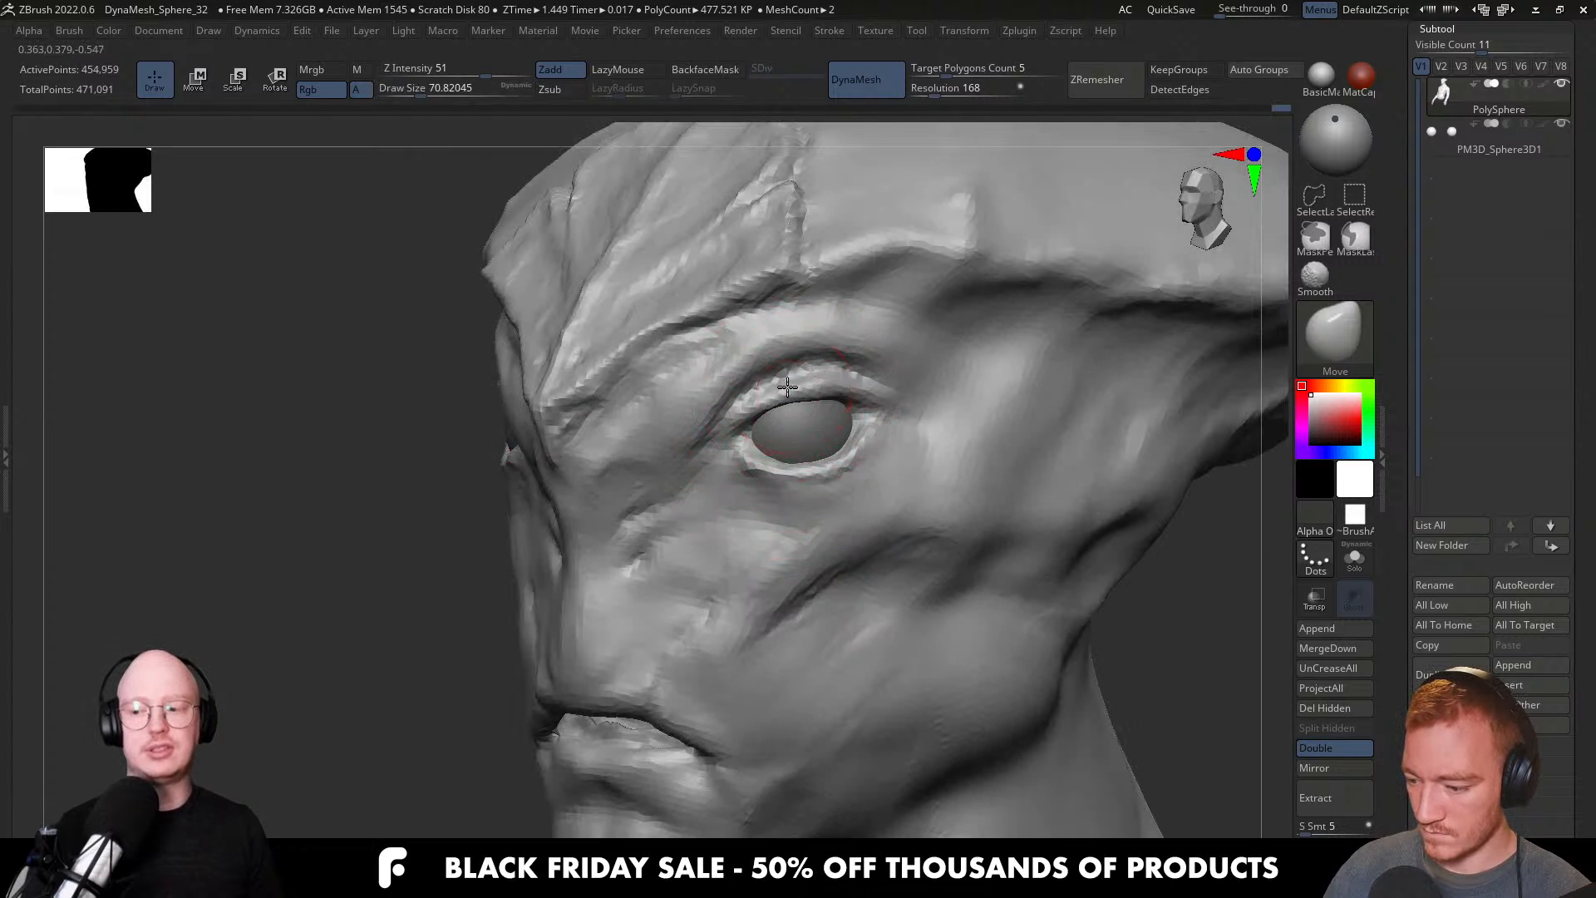
pyautogui.moveTo(781, 394); pyautogui.dragTo(763, 398, button='right')
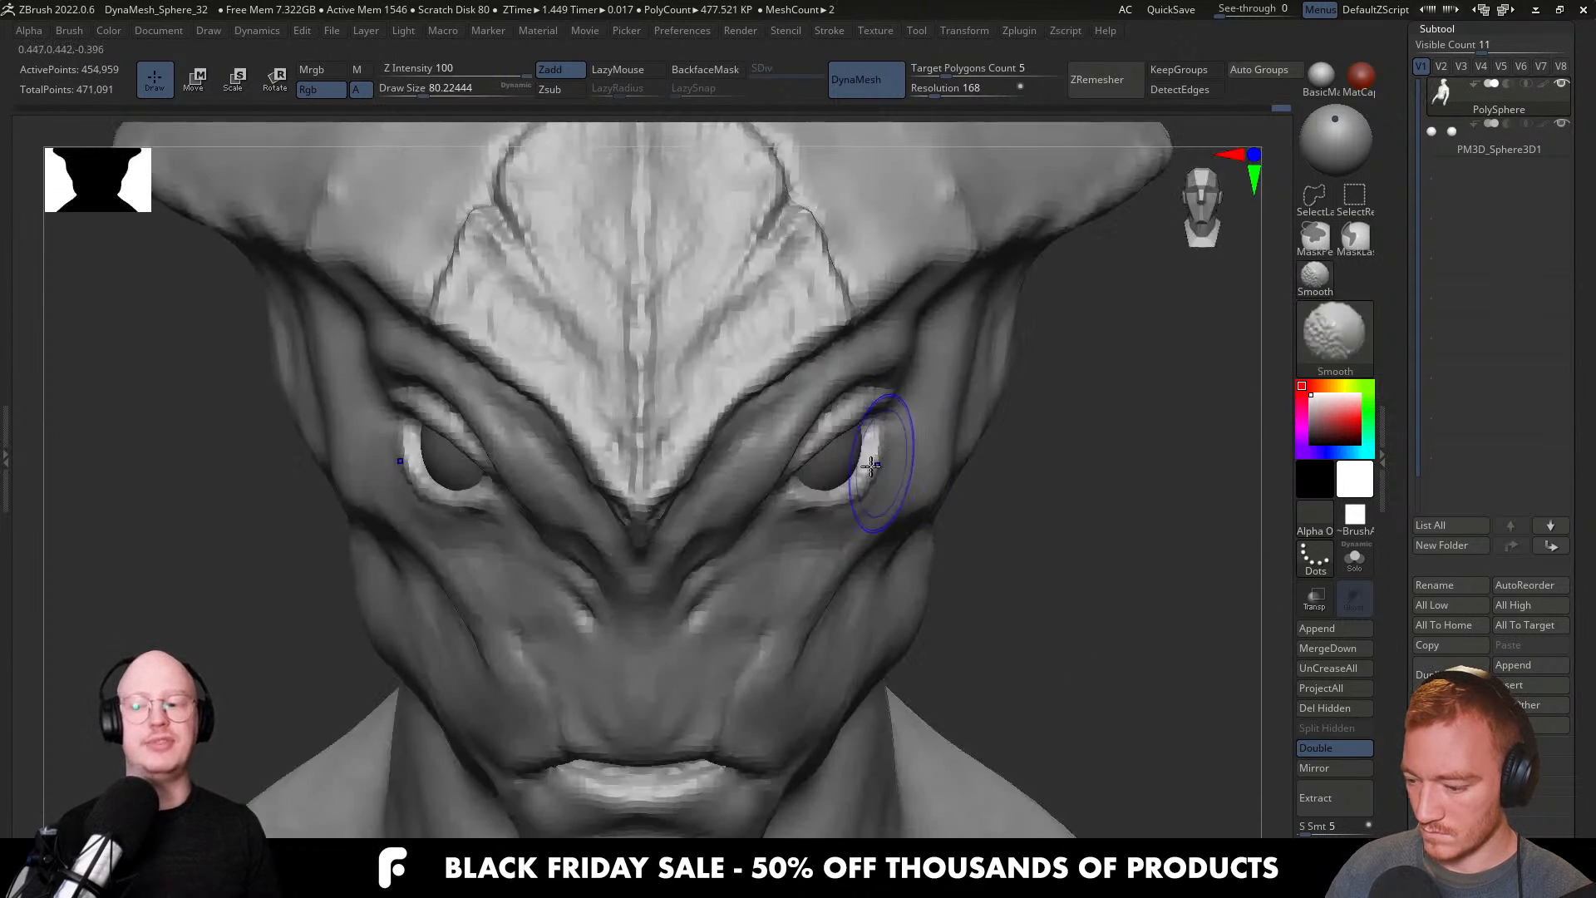
pyautogui.press(']')
pyautogui.press(']')
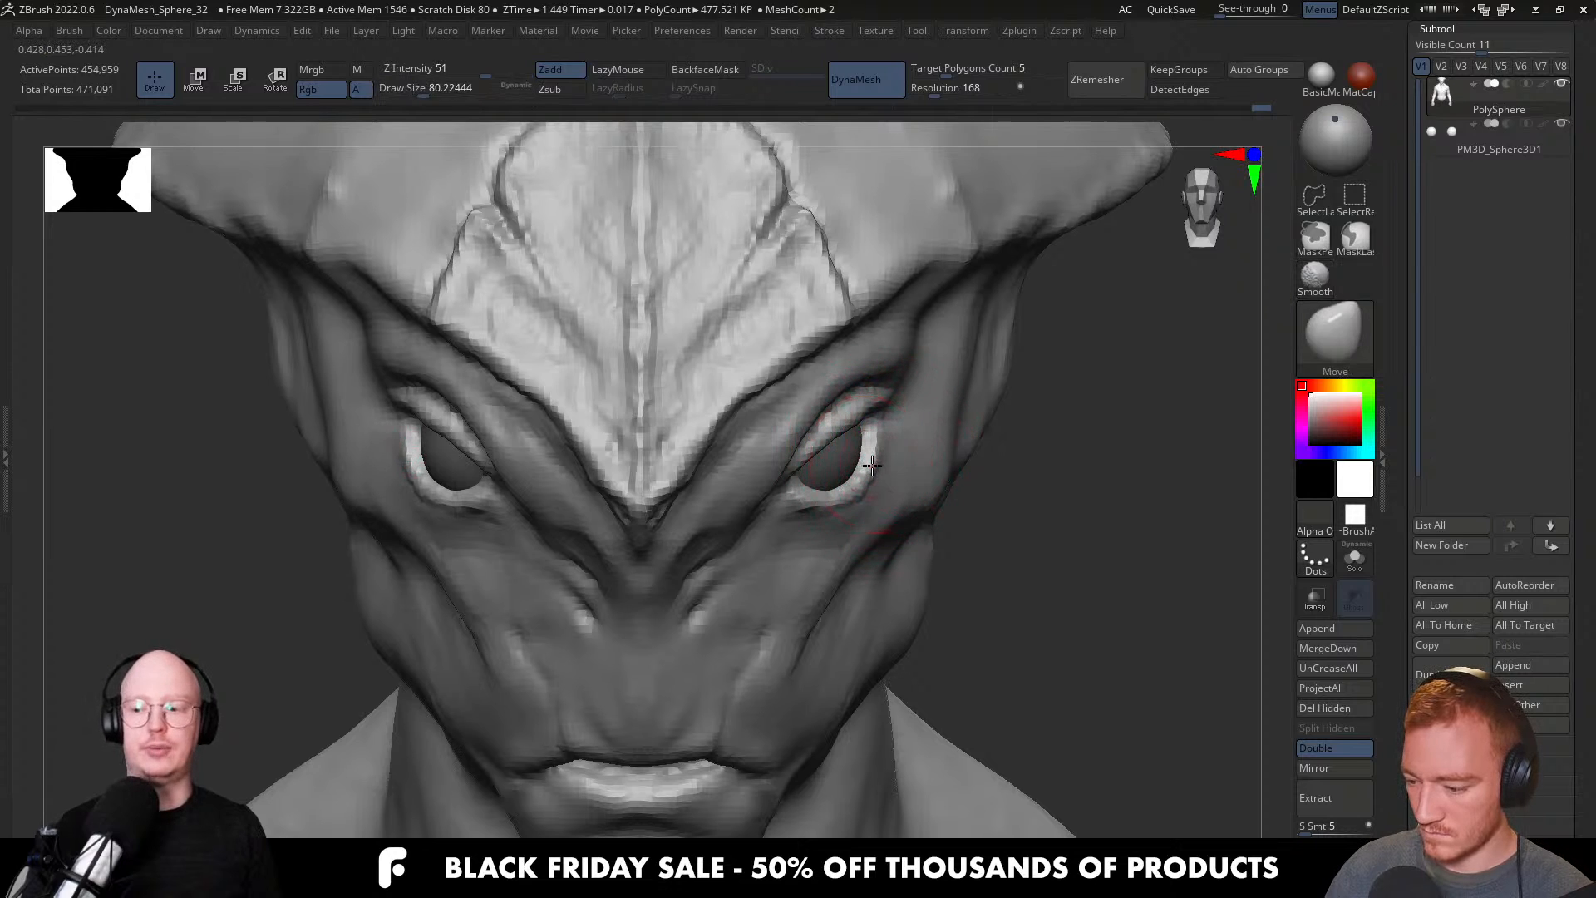
# Switch to a small DamStandard brush and cut creases at the outer and inner corners of the eyes.
pyautogui.press('b')
pyautogui.press('d')
pyautogui.press('s')
pyautogui.moveTo(902, 449); pyautogui.dragTo(855, 431, button='right')
pyautogui.press('[')
pyautogui.press('[')
pyautogui.press('[')
pyautogui.press('[')
pyautogui.press('[')
pyautogui.moveTo(971, 429)
pyautogui.mouseDown(button='right')
pyautogui.moveTo(885, 422)
pyautogui.moveTo(841, 327)
pyautogui.moveTo(882, 432)
pyautogui.mouseUp(button='right')
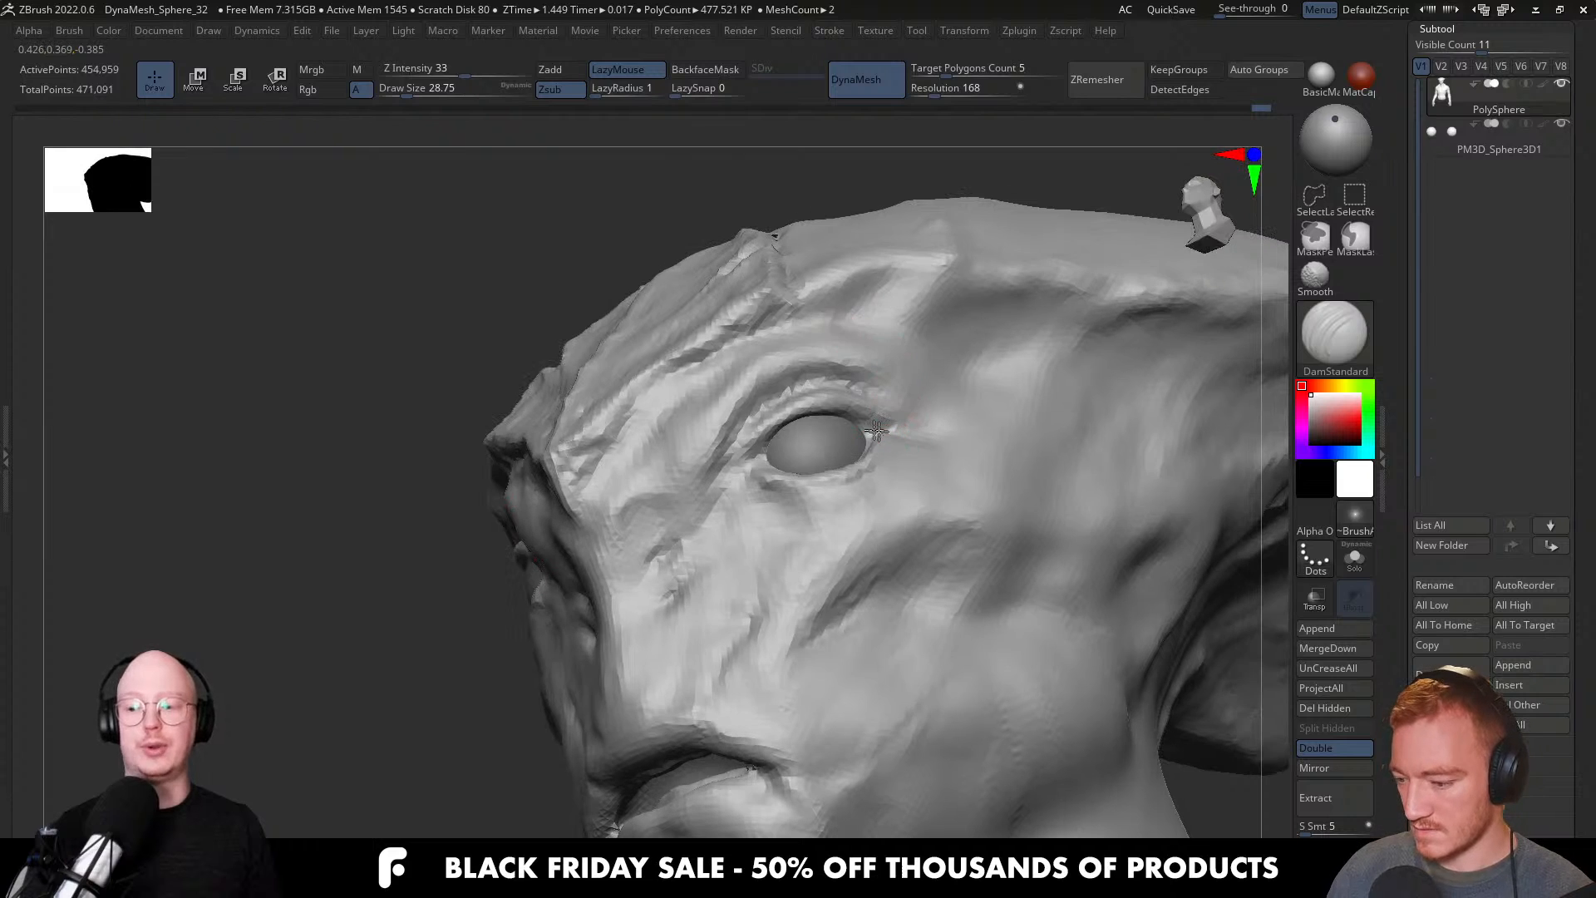
pyautogui.moveTo(771, 446)
pyautogui.mouseDown(button='right')
pyautogui.moveTo(780, 538)
pyautogui.moveTo(758, 458)
pyautogui.moveTo(777, 499)
pyautogui.moveTo(759, 463)
pyautogui.moveTo(715, 478)
pyautogui.moveTo(754, 477)
pyautogui.mouseUp(button='right')
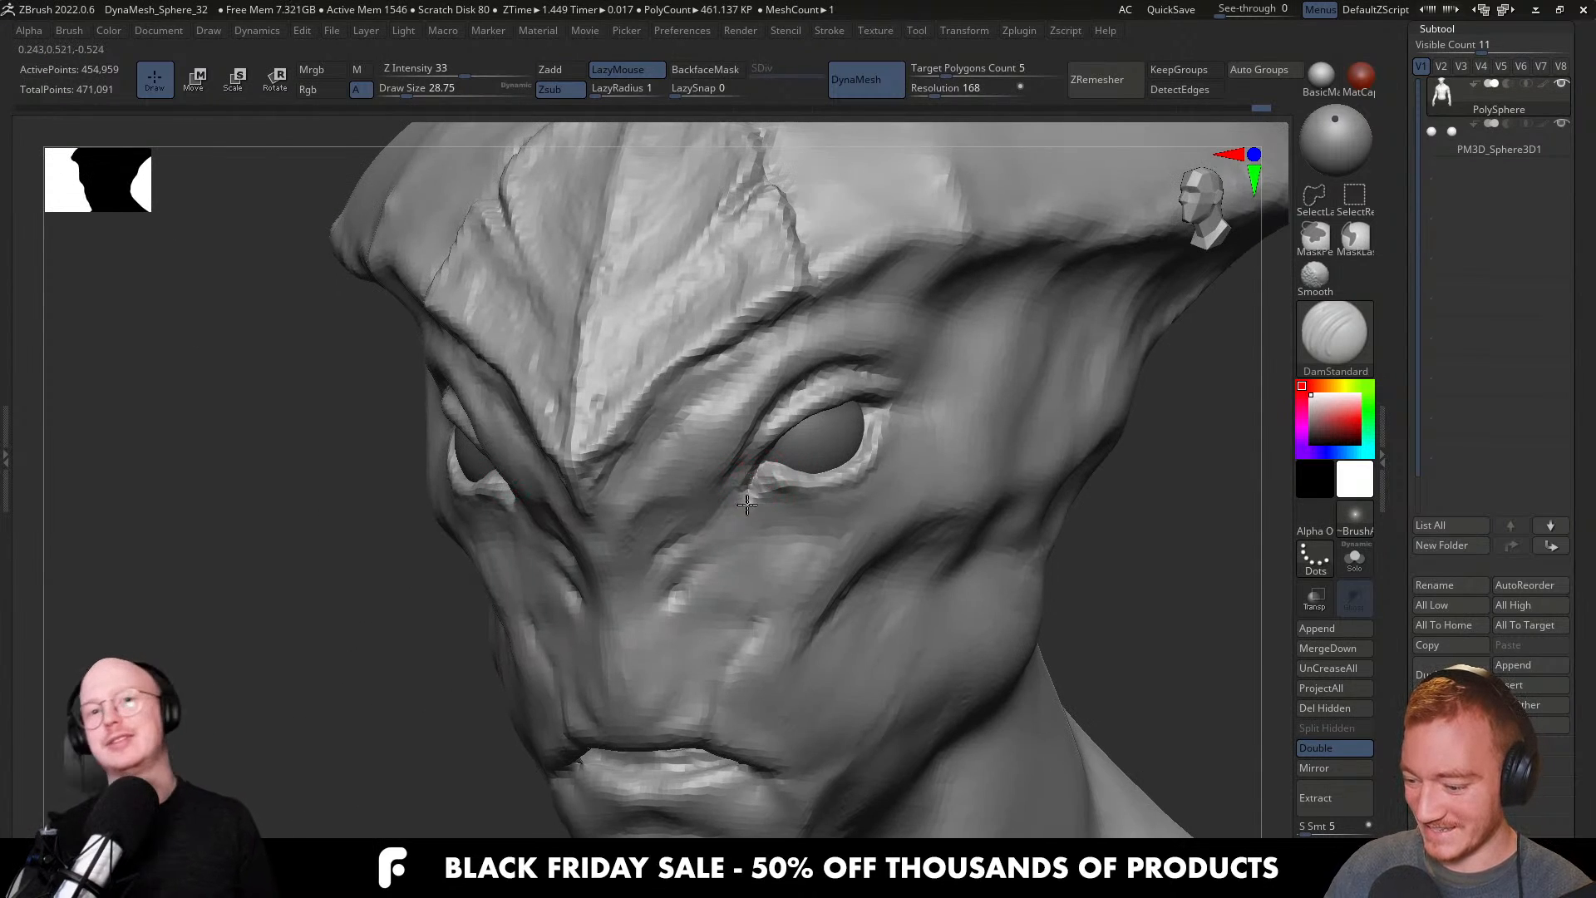
pyautogui.moveTo(790, 560)
pyautogui.mouseDown(button='right')
pyautogui.moveTo(714, 551)
pyautogui.moveTo(753, 541)
pyautogui.moveTo(671, 602)
pyautogui.mouseUp(button='right')
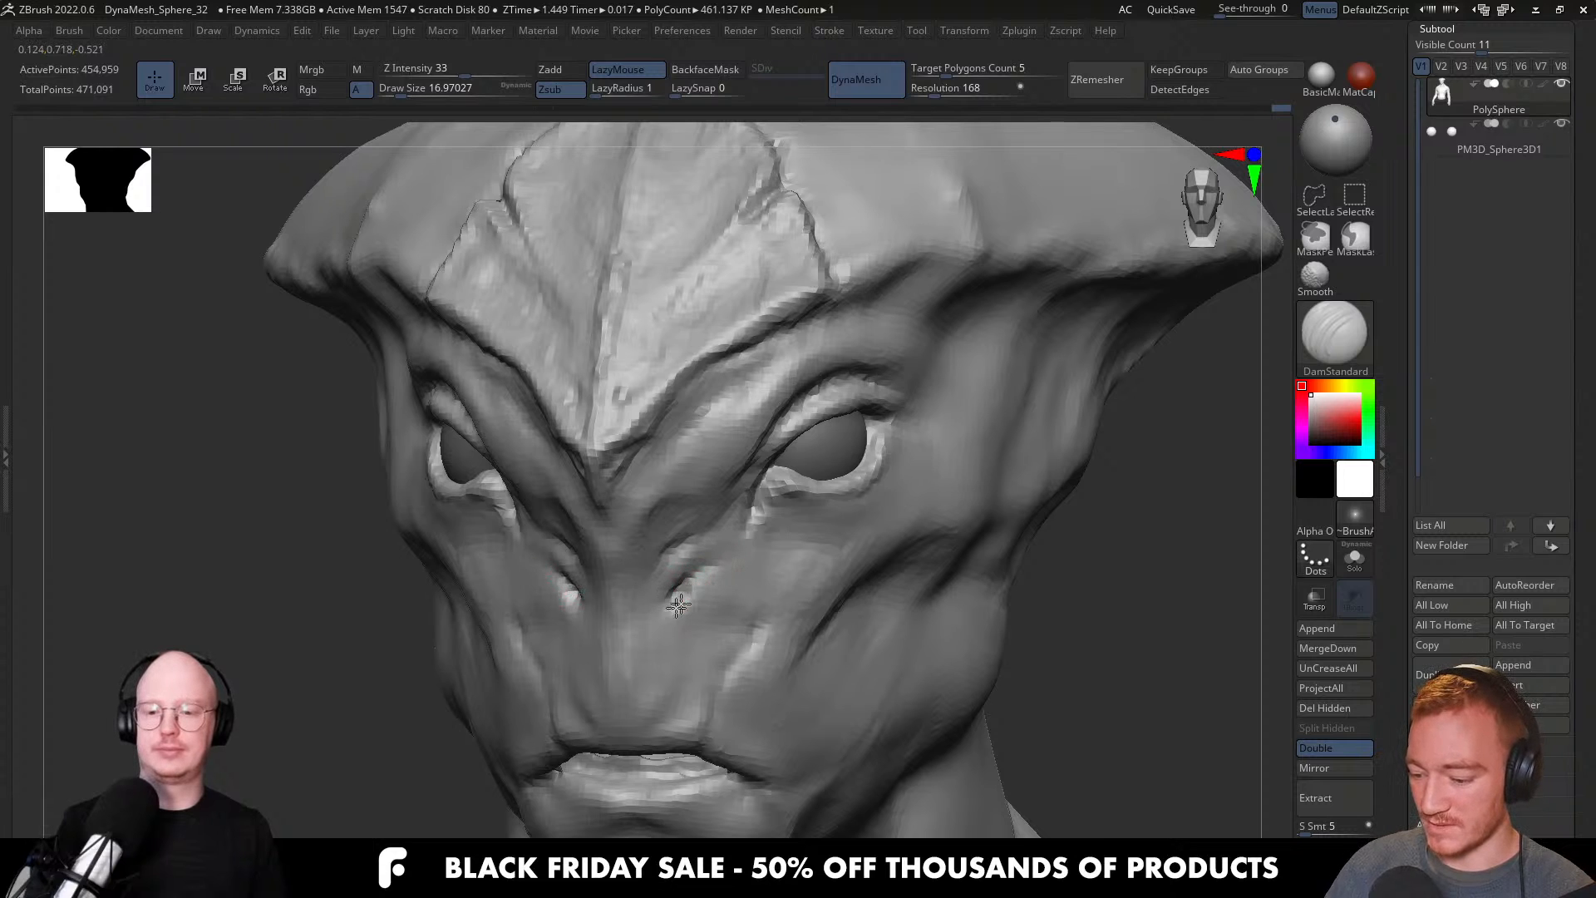
# Reshape the nose bridge and the inner brow area in profile with the Move brush at varying sizes.
pyautogui.moveTo(701, 574)
pyautogui.mouseDown(button='right')
pyautogui.moveTo(670, 549)
pyautogui.moveTo(683, 547)
pyautogui.moveTo(663, 509)
pyautogui.moveTo(741, 538)
pyautogui.moveTo(765, 582)
pyautogui.moveTo(720, 573)
pyautogui.mouseUp(button='right')
pyautogui.press('b')
pyautogui.press('m')
pyautogui.press('v')
pyautogui.keyDown('ctrl'); pyautogui.moveTo(719, 573); pyautogui.dragTo(719, 532, button='right'); pyautogui.keyUp('ctrl')
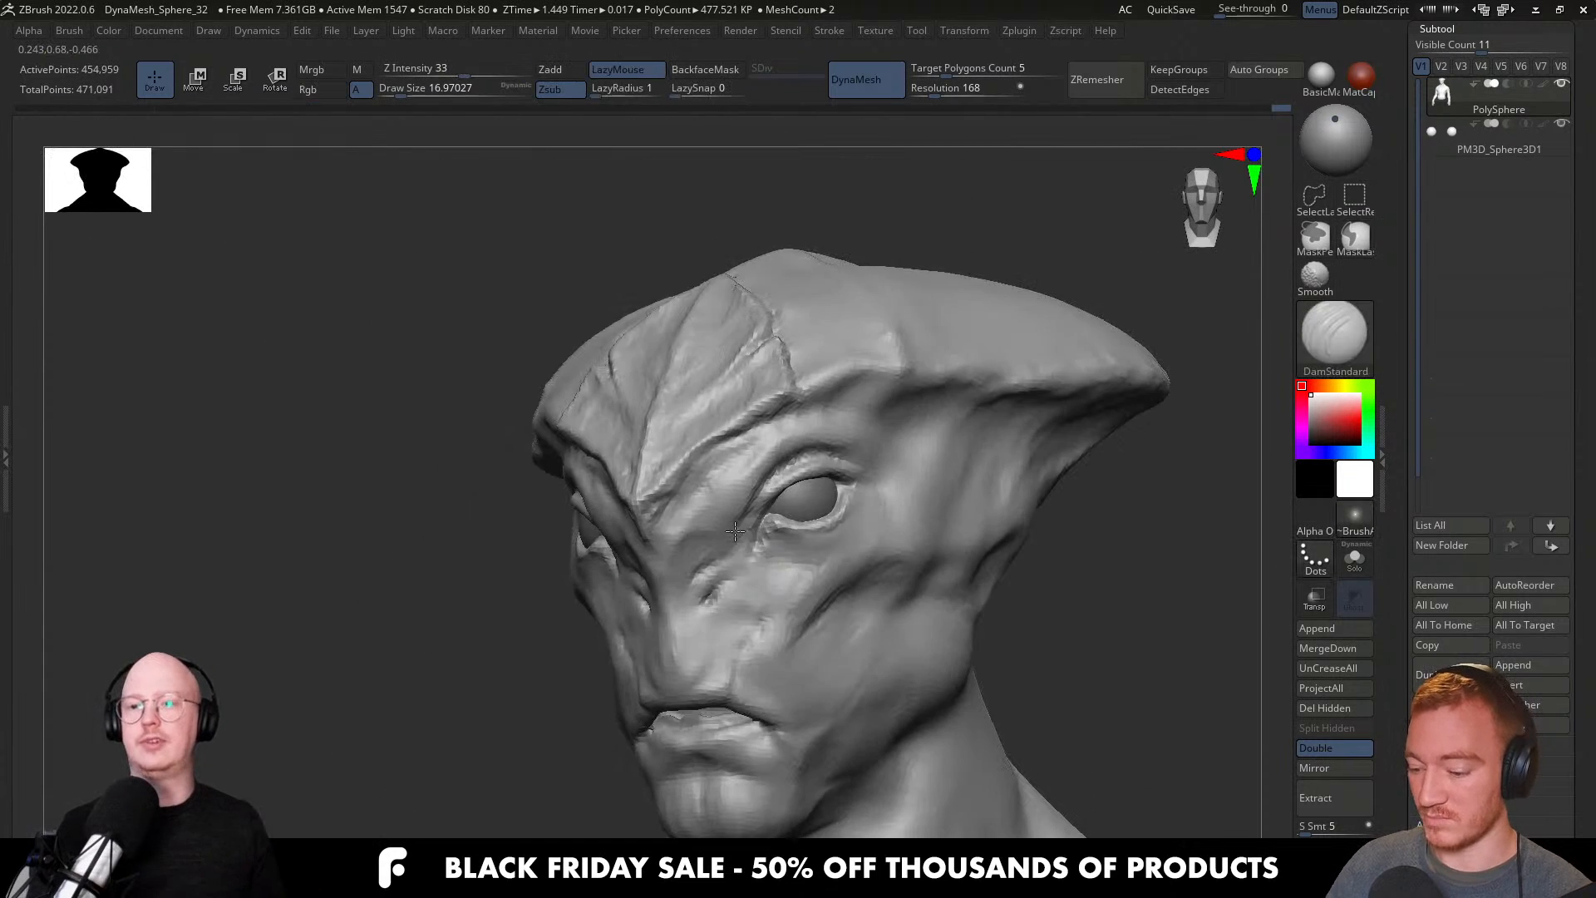
pyautogui.moveTo(760, 611); pyautogui.dragTo(716, 608, button='right')
pyautogui.press('s')
pyautogui.moveTo(708, 607); pyautogui.dragTo(715, 607)
pyautogui.moveTo(716, 608); pyautogui.dragTo(709, 619, button='right')
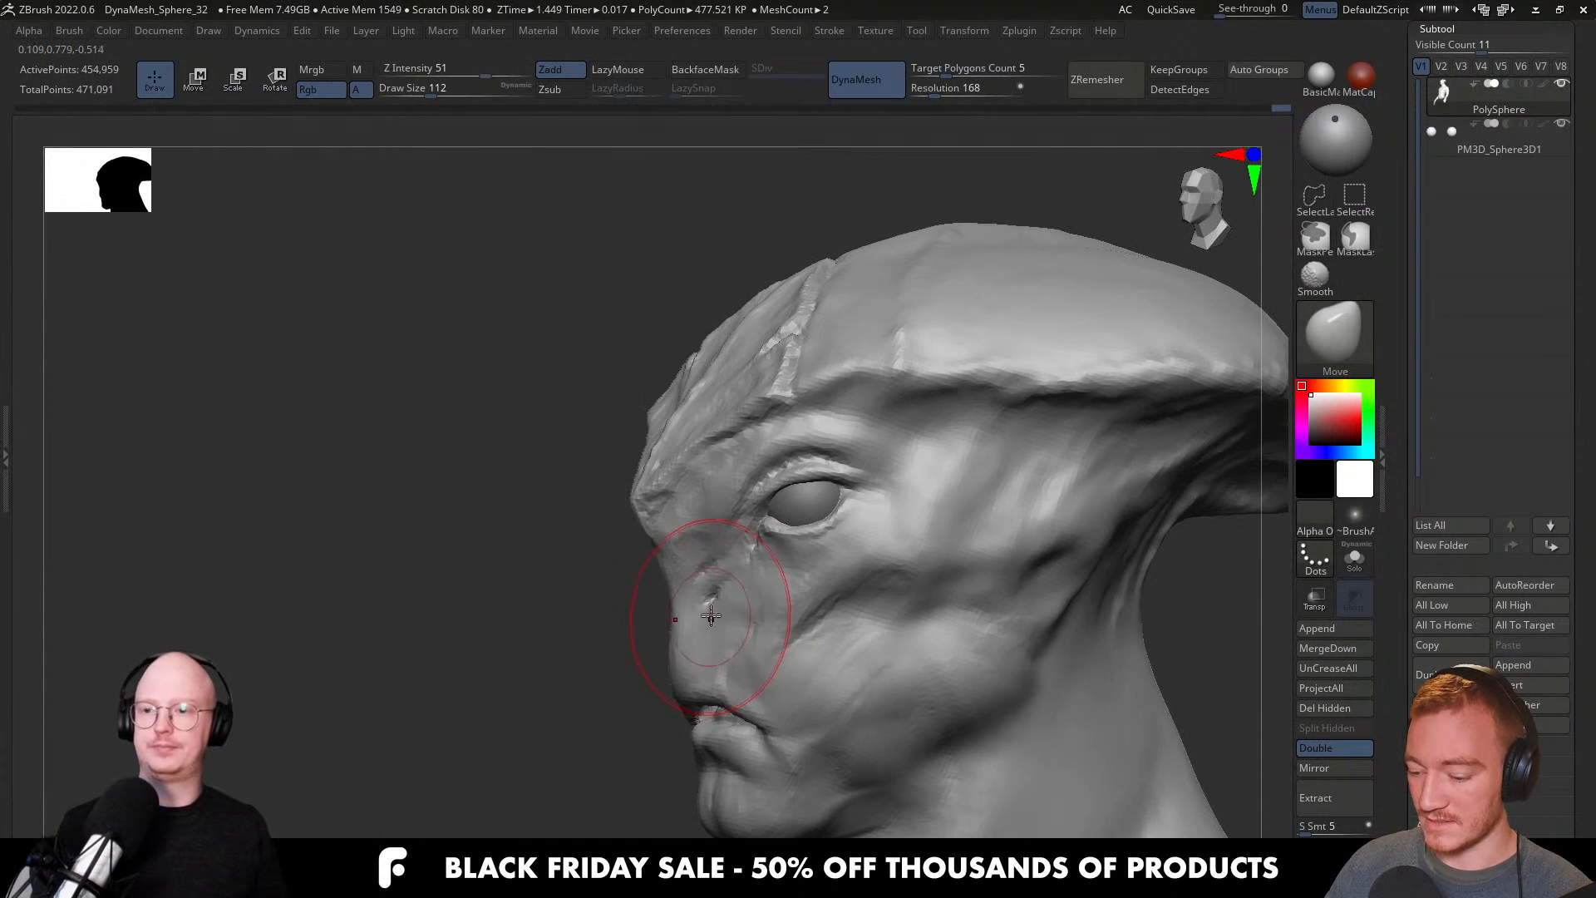
pyautogui.press('s')
pyautogui.moveTo(711, 602); pyautogui.dragTo(707, 600)
pyautogui.moveTo(707, 600); pyautogui.dragTo(706, 566, button='right')
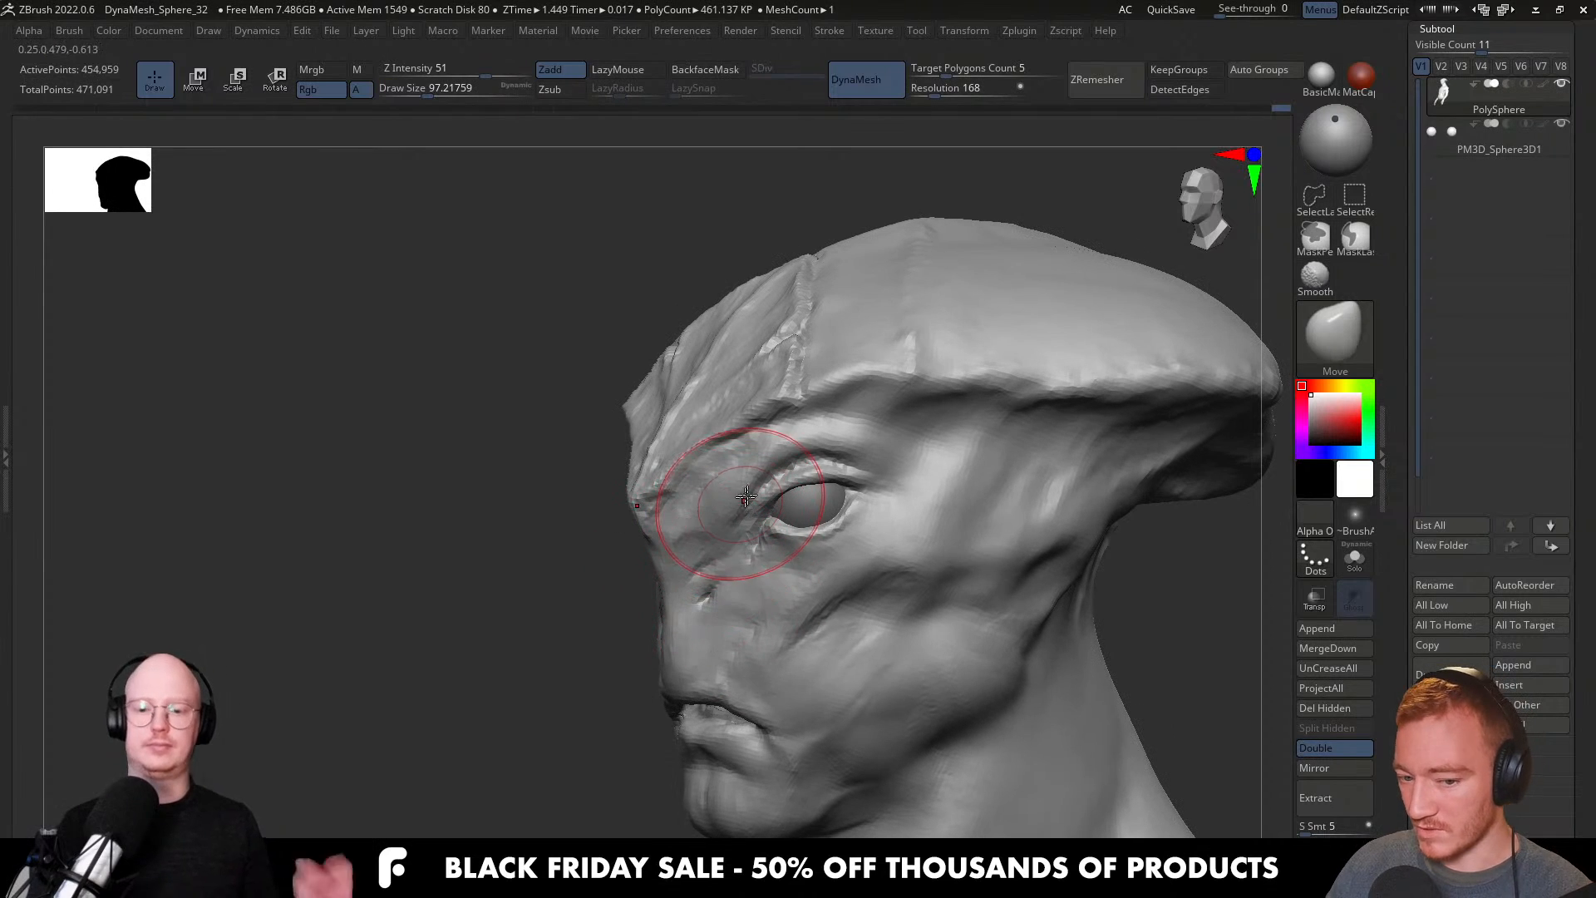
pyautogui.moveTo(742, 499)
pyautogui.mouseDown(button='right')
pyautogui.moveTo(727, 598)
pyautogui.moveTo(748, 615)
pyautogui.moveTo(730, 636)
pyautogui.moveTo(708, 552)
pyautogui.moveTo(750, 520)
pyautogui.moveTo(724, 549)
pyautogui.mouseUp(button='right')
# Switch to a small DamStandard brush and carve a crease from the cheek beside the nose down to the upper lip.
pyautogui.press('b')
pyautogui.press('d')
pyautogui.press('s')
pyautogui.press('s')
pyautogui.moveTo(723, 555); pyautogui.dragTo(730, 555)
pyautogui.moveTo(729, 555)
pyautogui.mouseDown(button='right')
pyautogui.moveTo(737, 491)
pyautogui.moveTo(713, 532)
pyautogui.moveTo(723, 559)
pyautogui.moveTo(769, 558)
pyautogui.moveTo(759, 570)
pyautogui.moveTo(762, 541)
pyautogui.moveTo(762, 571)
pyautogui.mouseUp(button='right')
pyautogui.press('[')
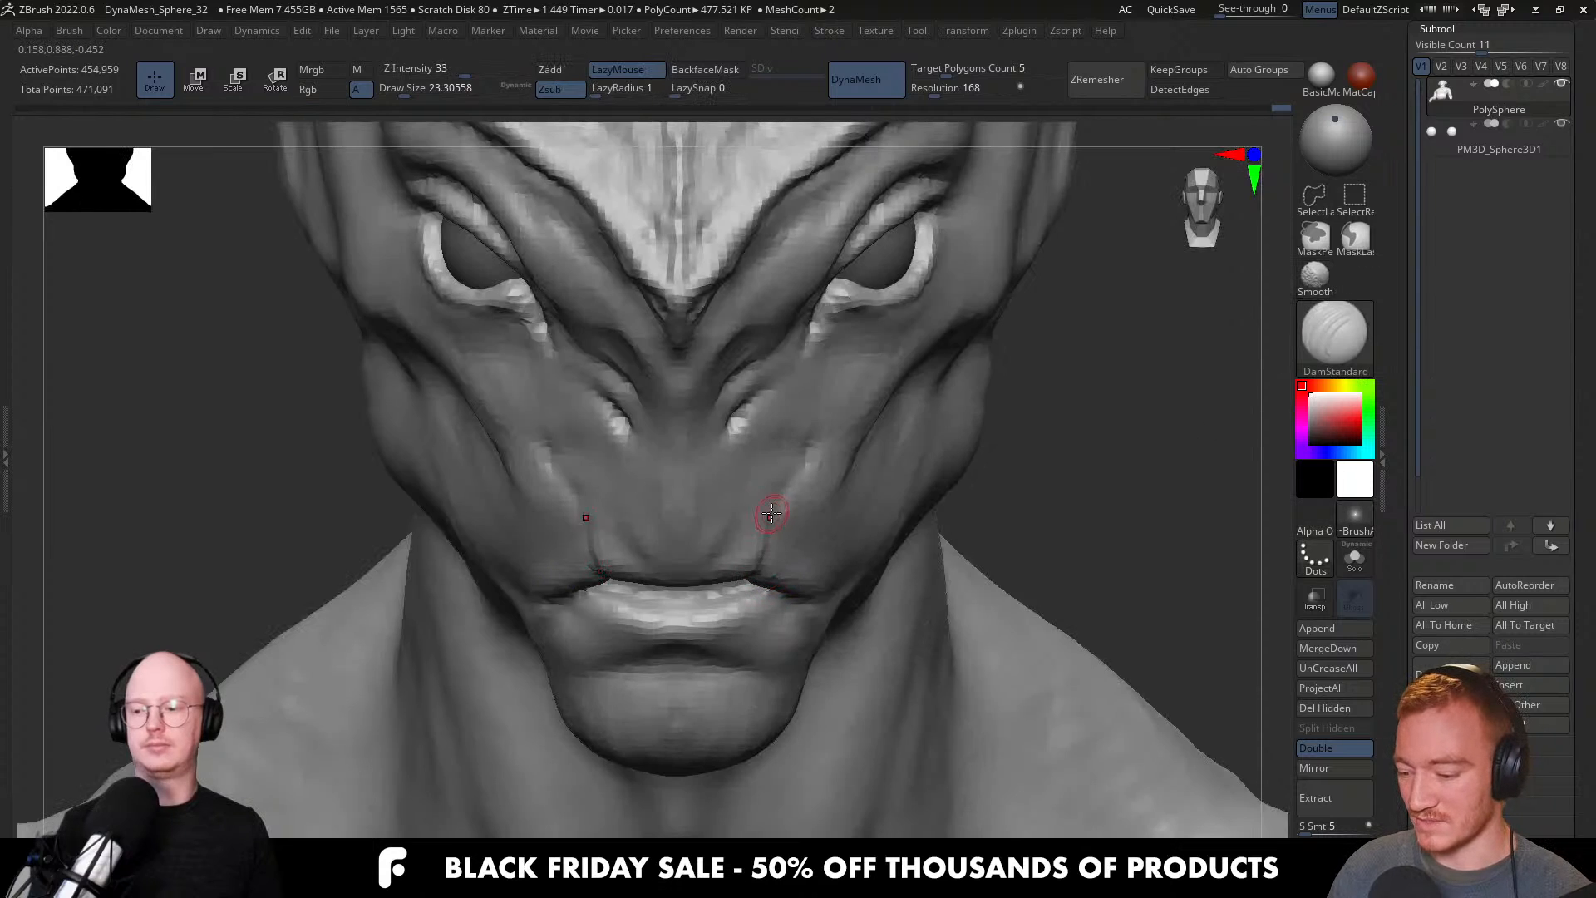
pyautogui.moveTo(772, 514); pyautogui.dragTo(772, 530, button='right')
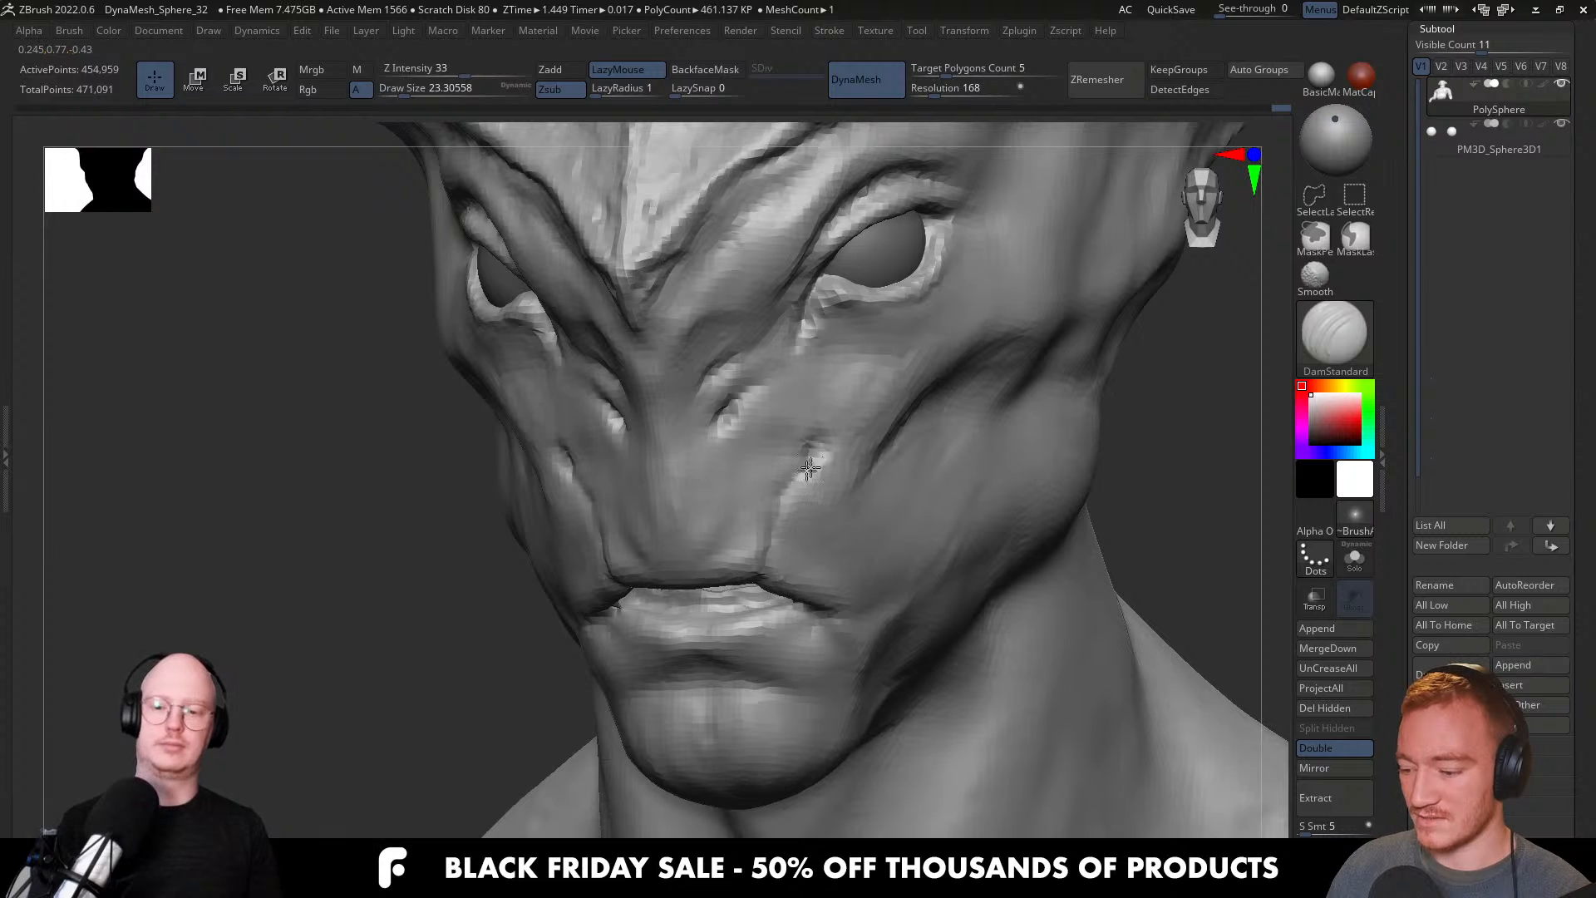
pyautogui.moveTo(760, 582); pyautogui.dragTo(762, 557)
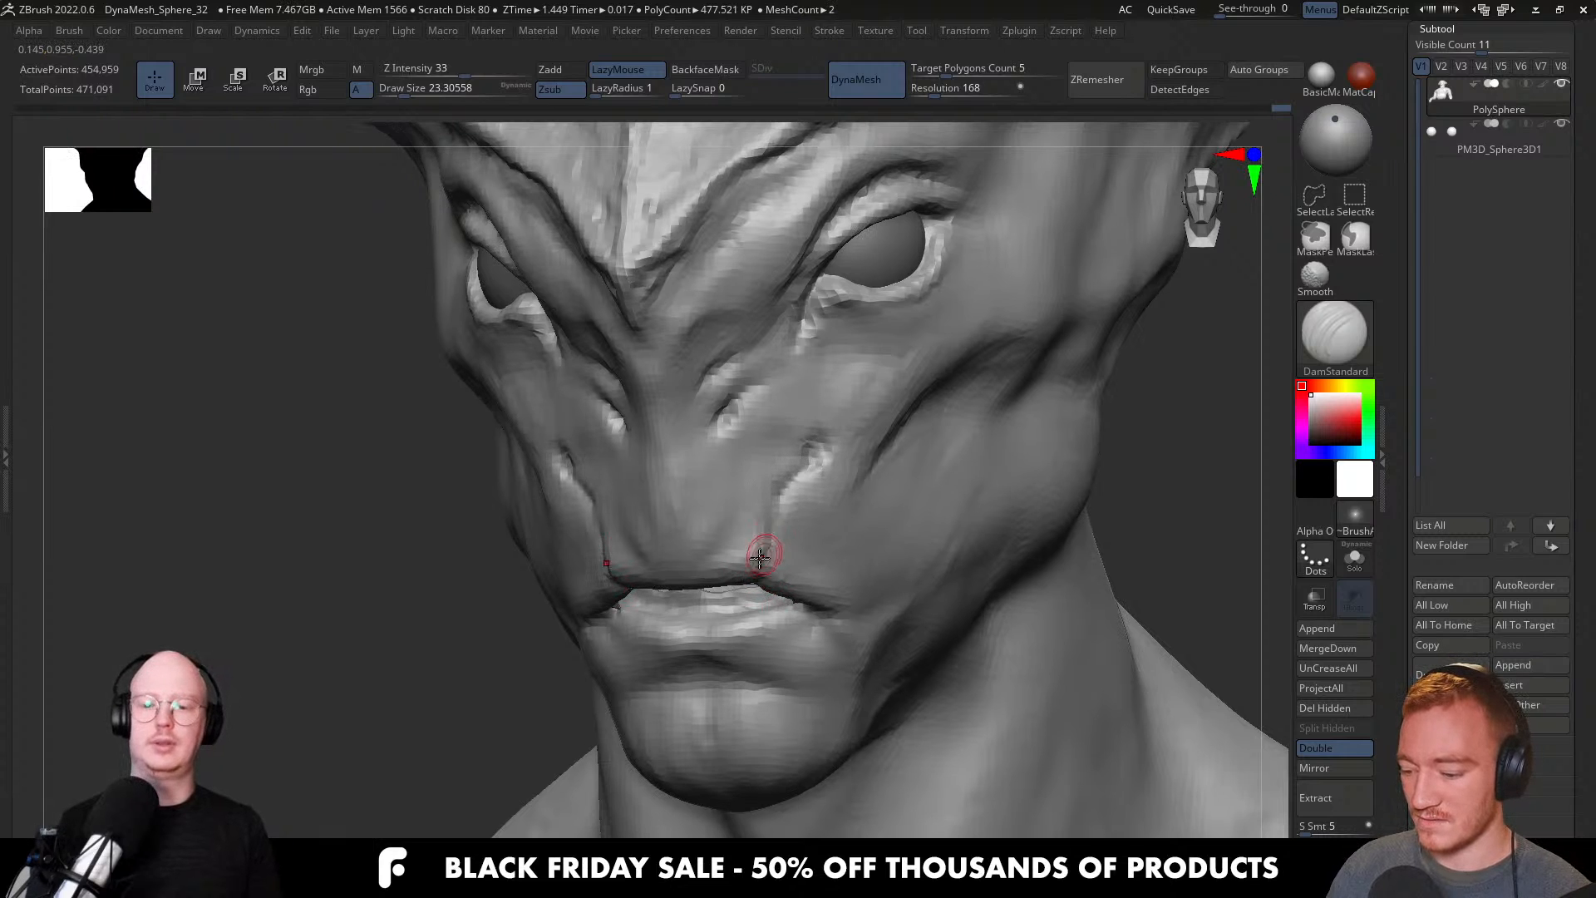
pyautogui.moveTo(781, 480); pyautogui.dragTo(765, 499)
pyautogui.moveTo(819, 424); pyautogui.dragTo(780, 486, button='right')
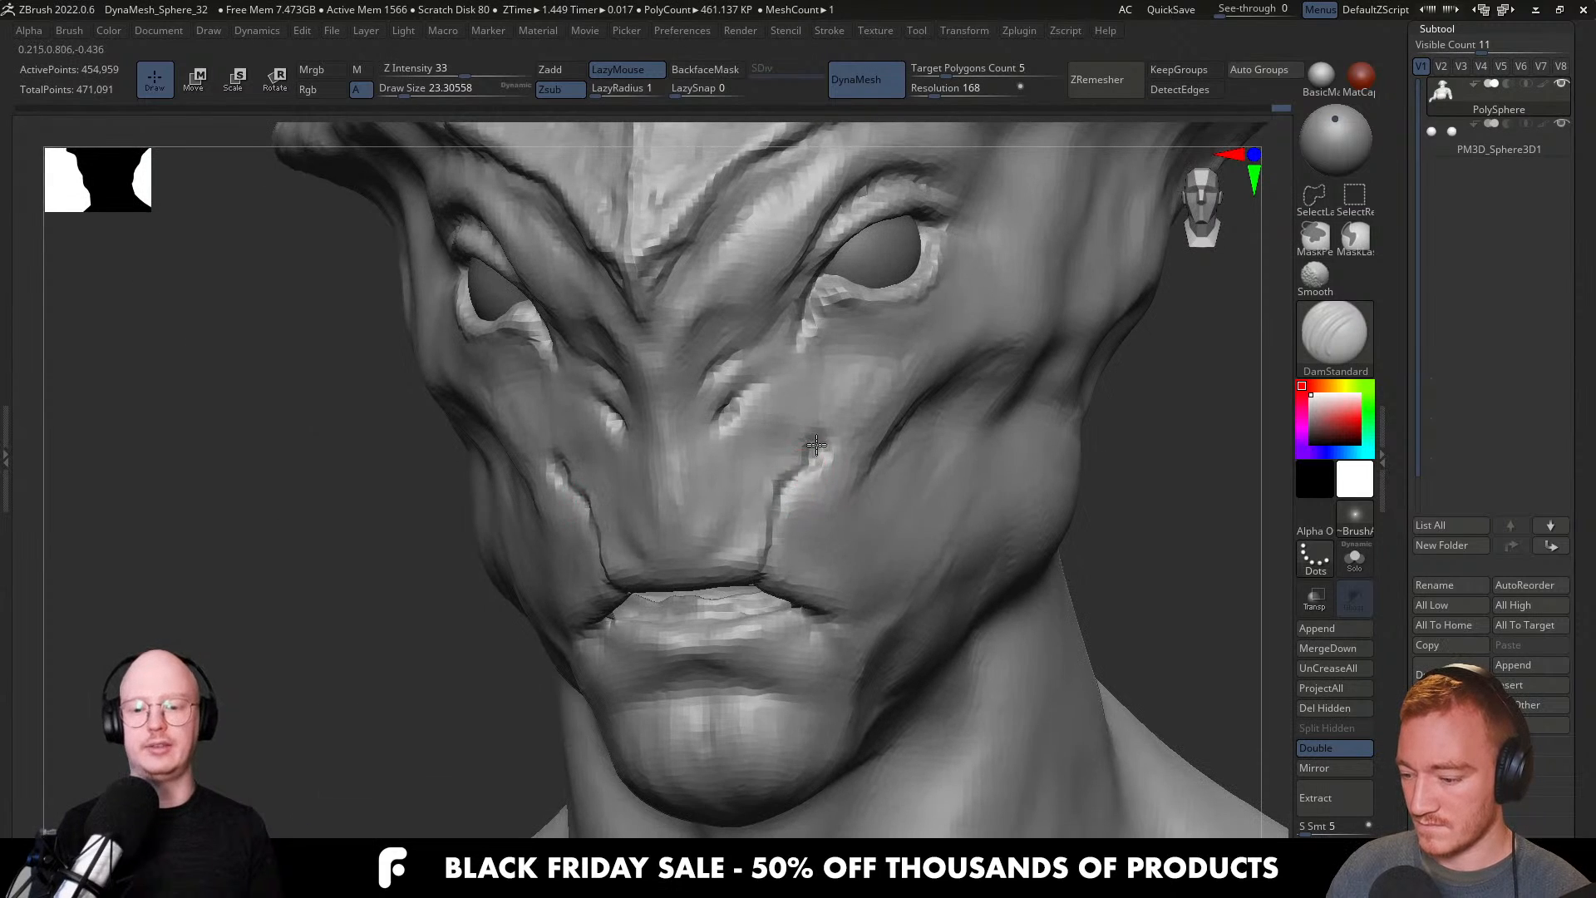
# Deepen the upper end of the cheek crease and carve small nostril creases above the upper lip with DamStandard.
pyautogui.moveTo(821, 428); pyautogui.dragTo(812, 446)
pyautogui.moveTo(812, 445)
pyautogui.mouseDown(button='right')
pyautogui.moveTo(840, 429)
pyautogui.moveTo(819, 488)
pyautogui.moveTo(703, 493)
pyautogui.mouseUp(button='right')
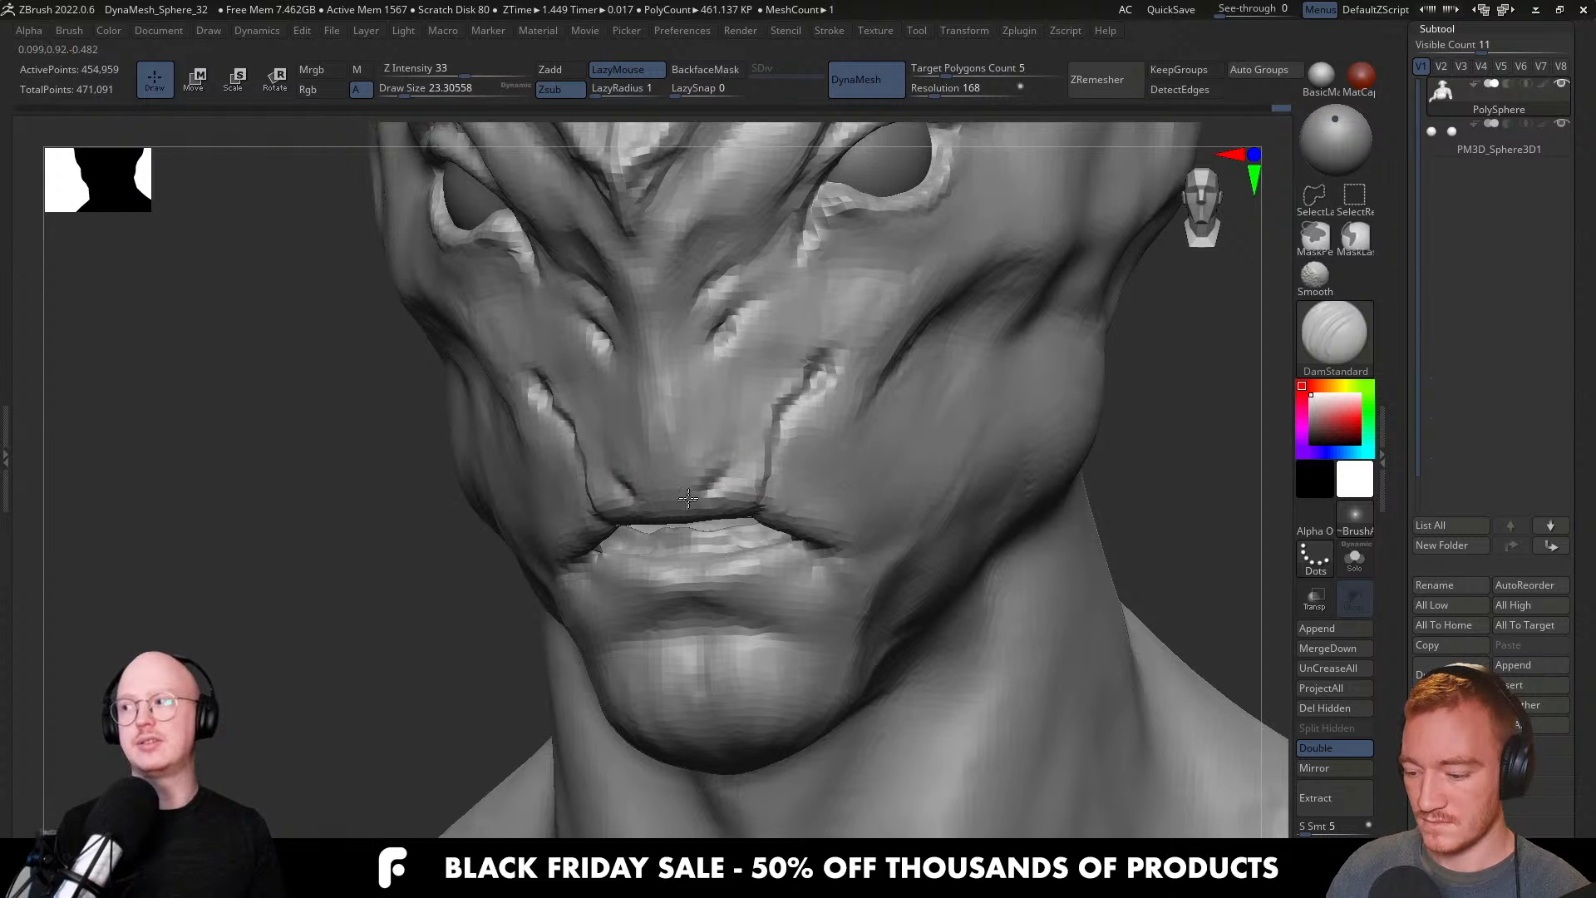
pyautogui.moveTo(710, 483)
pyautogui.mouseDown(button='right')
pyautogui.moveTo(732, 473)
pyautogui.moveTo(742, 426)
pyautogui.moveTo(801, 446)
pyautogui.moveTo(752, 496)
pyautogui.moveTo(691, 520)
pyautogui.moveTo(788, 497)
pyautogui.moveTo(712, 552)
pyautogui.moveTo(742, 569)
pyautogui.moveTo(826, 534)
pyautogui.moveTo(823, 474)
pyautogui.mouseUp(button='right')
# Isolate the area around the lips by hiding the rest of the head with lasso selections.
pyautogui.moveTo(1093, 501)
pyautogui.keyDown('ctrl'); pyautogui.keyDown('shift'); pyautogui.mouseDown()
pyautogui.moveTo(328, 644)
pyautogui.moveTo(1081, 549)
pyautogui.mouseUp(); pyautogui.keyUp('shift'); pyautogui.keyUp('ctrl')
pyautogui.moveTo(866, 556); pyautogui.dragTo(761, 555, button='right')
pyautogui.moveTo(1176, 513)
pyautogui.keyDown('ctrl'); pyautogui.keyDown('alt'); pyautogui.keyDown('shift'); pyautogui.mouseDown()
pyautogui.moveTo(870, 522)
pyautogui.moveTo(817, 501)
pyautogui.mouseUp(); pyautogui.keyUp('shift'); pyautogui.keyUp('alt'); pyautogui.keyUp('ctrl')
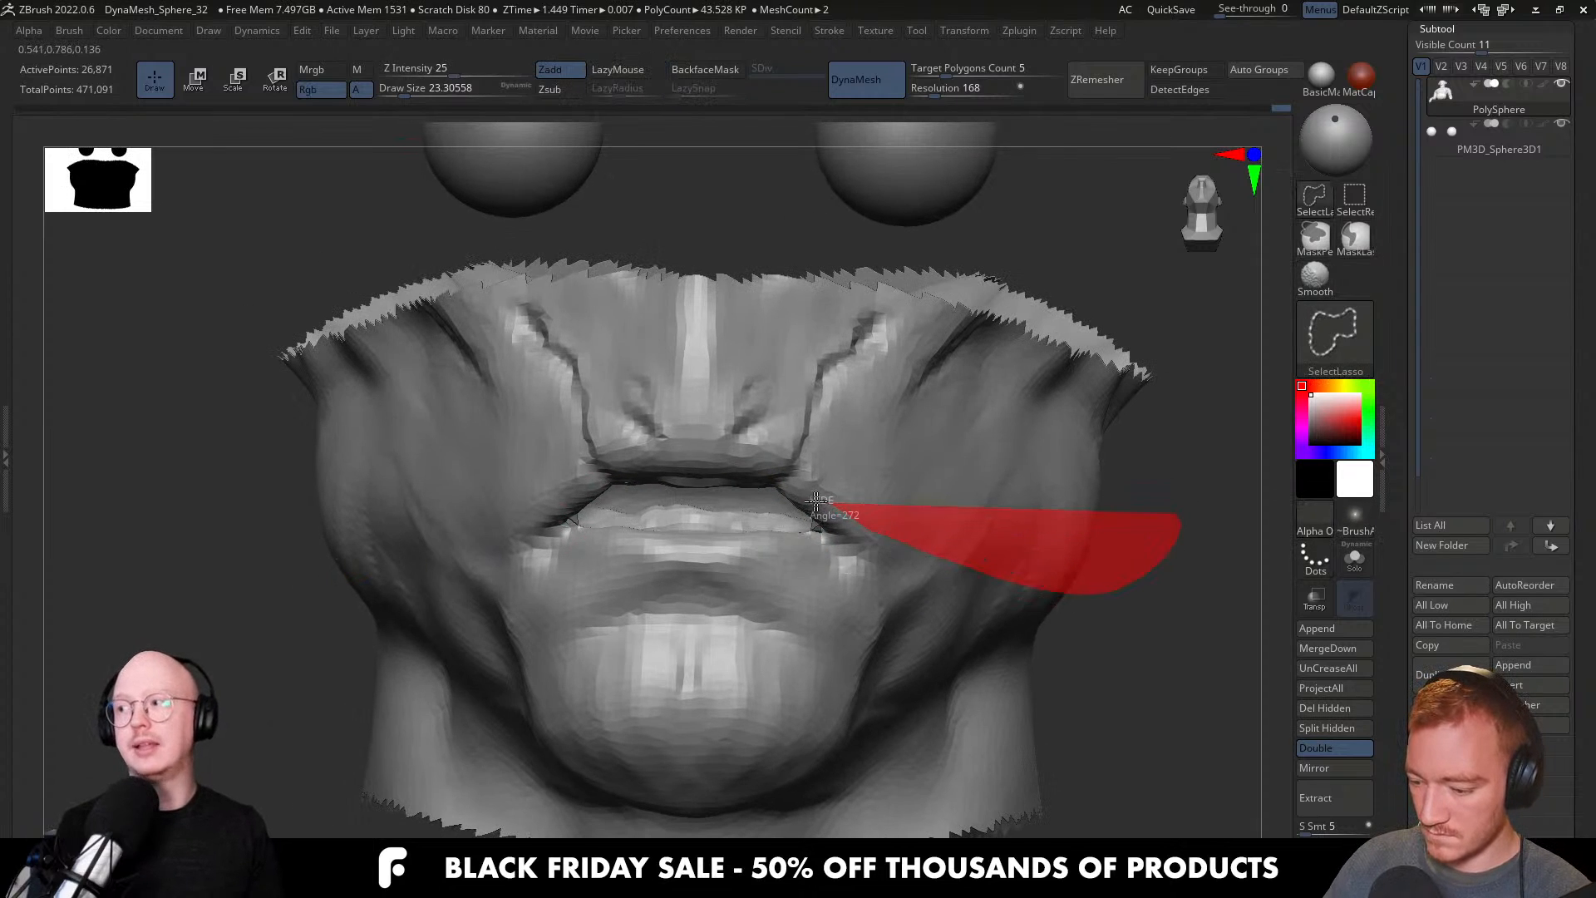
pyautogui.keyDown('ctrl'); pyautogui.keyDown('alt'); pyautogui.keyDown('shift'); pyautogui.moveTo(563, 496); pyautogui.dragTo(1164, 532); pyautogui.keyUp('shift'); pyautogui.keyUp('alt'); pyautogui.keyUp('ctrl')
# Thicken the inner surfaces of the lips with the Inflat brush at a draw size of about 49.
pyautogui.moveTo(962, 499)
pyautogui.mouseDown(button='right')
pyautogui.moveTo(790, 558)
pyautogui.moveTo(778, 596)
pyautogui.mouseUp(button='right')
pyautogui.press('b')
pyautogui.press('c')
pyautogui.press('b')
pyautogui.moveTo(778, 540)
pyautogui.mouseDown(button='right')
pyautogui.moveTo(770, 498)
pyautogui.moveTo(785, 495)
pyautogui.mouseUp(button='right')
pyautogui.press('b')
pyautogui.press('i')
pyautogui.press('n')
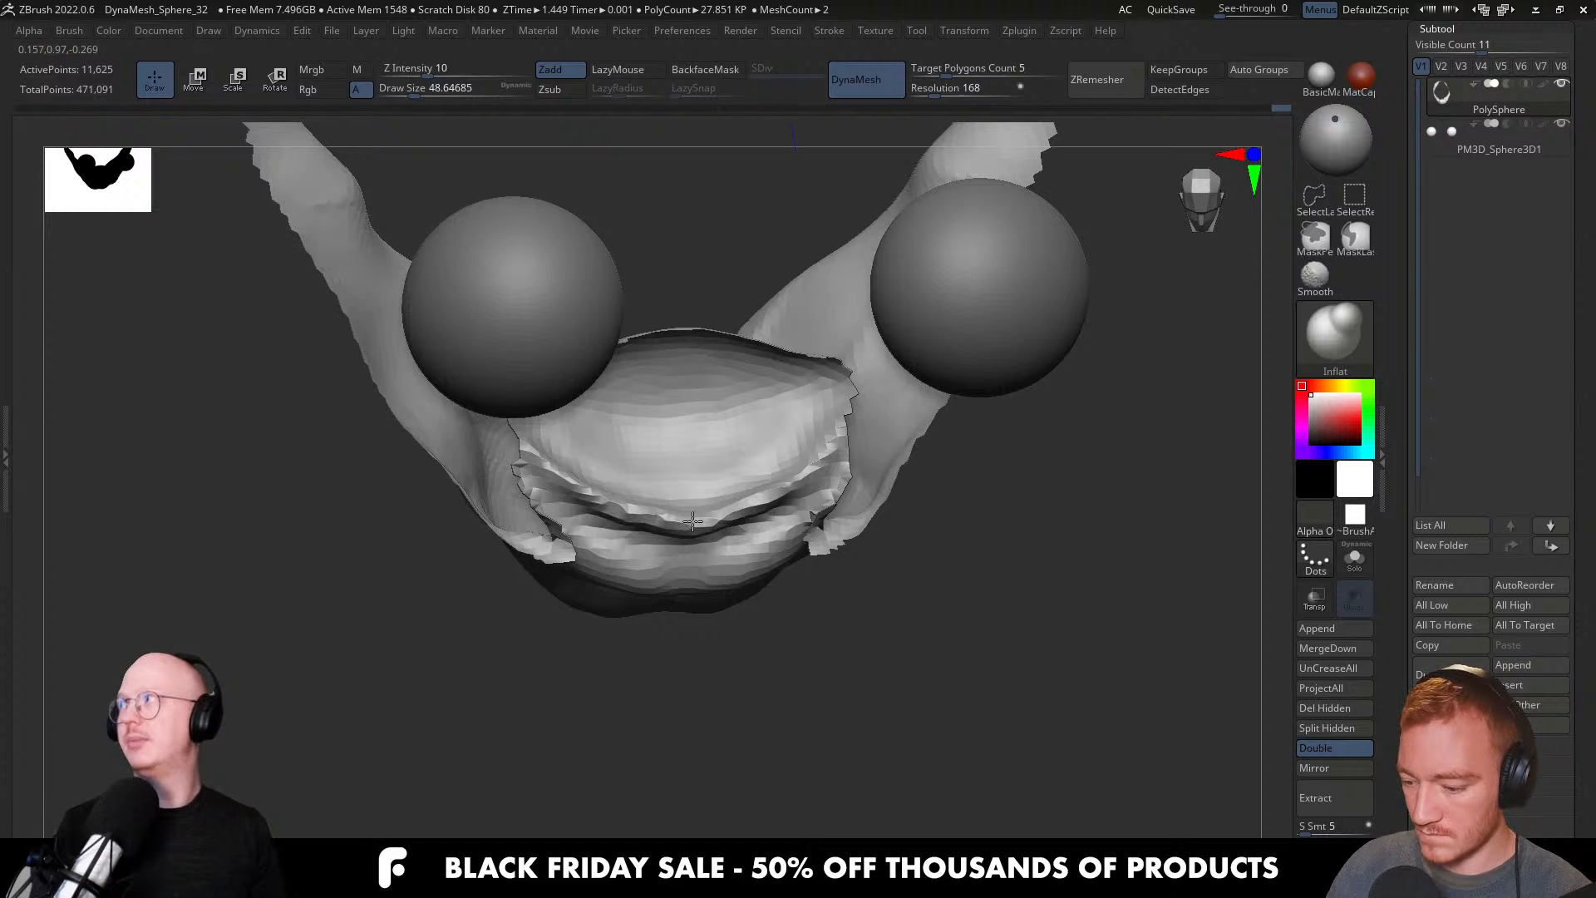
pyautogui.moveTo(590, 495); pyautogui.dragTo(716, 507, button='right')
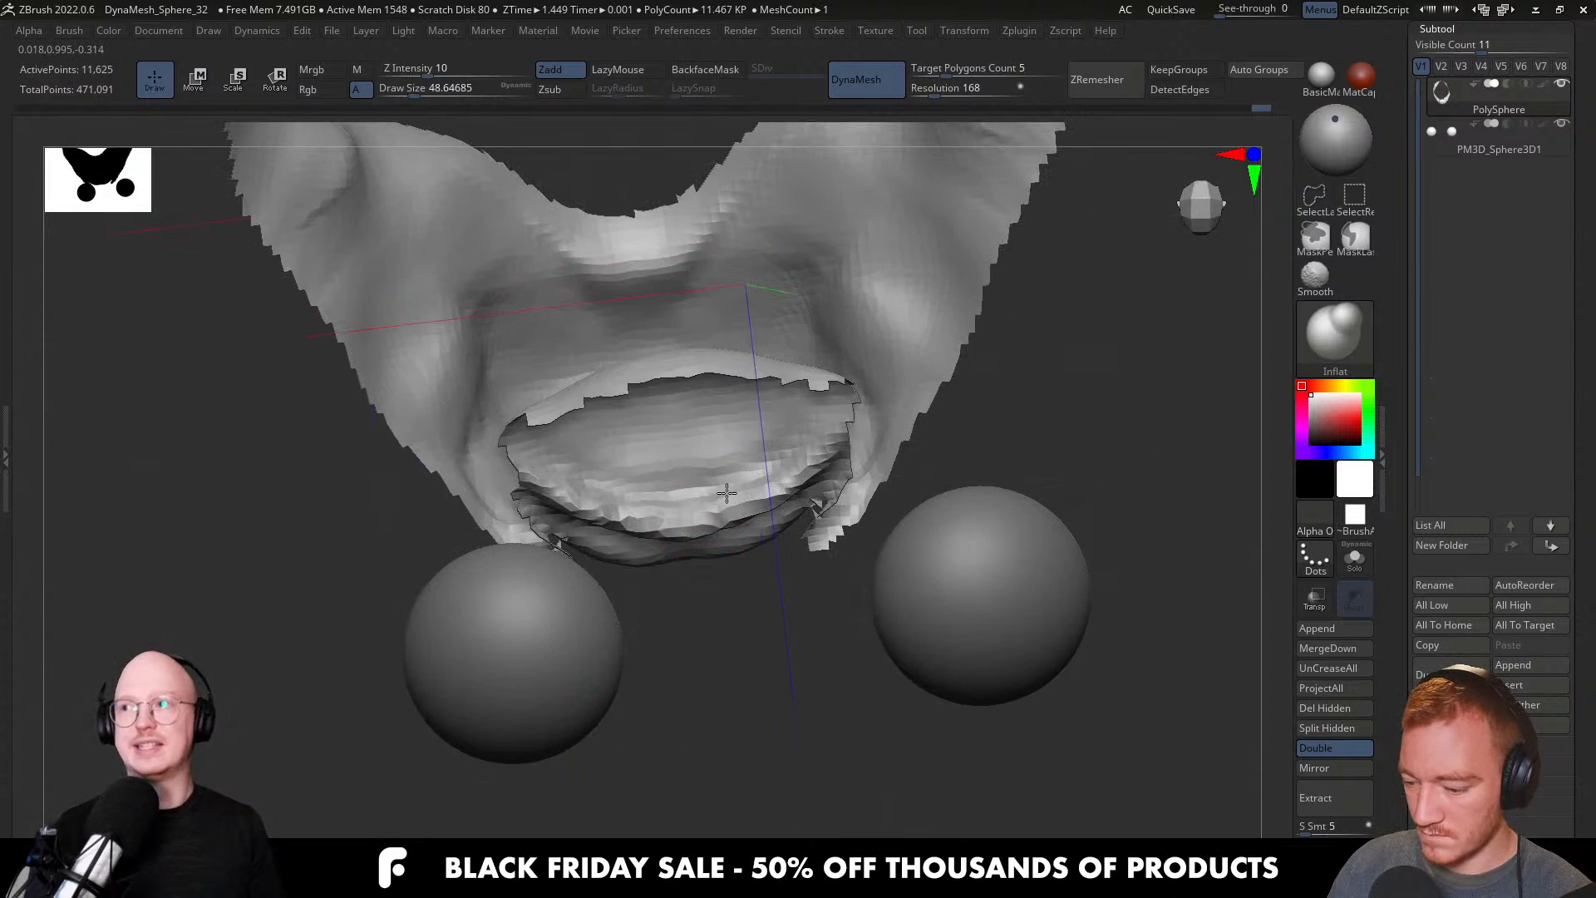
pyautogui.moveTo(538, 467)
pyautogui.mouseDown(button='right')
pyautogui.moveTo(744, 453)
pyautogui.moveTo(752, 476)
pyautogui.moveTo(1033, 531)
pyautogui.mouseUp(button='right')
# Unhide the rest of the bust.
pyautogui.press('b')
pyautogui.press('d')
pyautogui.press('s')
pyautogui.keyDown('ctrl'); pyautogui.keyDown('shift'); pyautogui.click(1033, 532); pyautogui.keyUp('shift'); pyautogui.keyUp('ctrl')
# Reshape the lips around the mouth opening with the Move Topological brush at draw sizes of about 74 and 56.
pyautogui.moveTo(873, 559)
pyautogui.mouseDown(button='right')
pyautogui.moveTo(831, 381)
pyautogui.moveTo(847, 366)
pyautogui.moveTo(829, 453)
pyautogui.mouseUp(button='right')
pyautogui.keyDown('ctrl'); pyautogui.moveTo(829, 453); pyautogui.dragTo(802, 540, button='right'); pyautogui.keyUp('ctrl')
pyautogui.press('b')
pyautogui.press('m')
pyautogui.press('t')
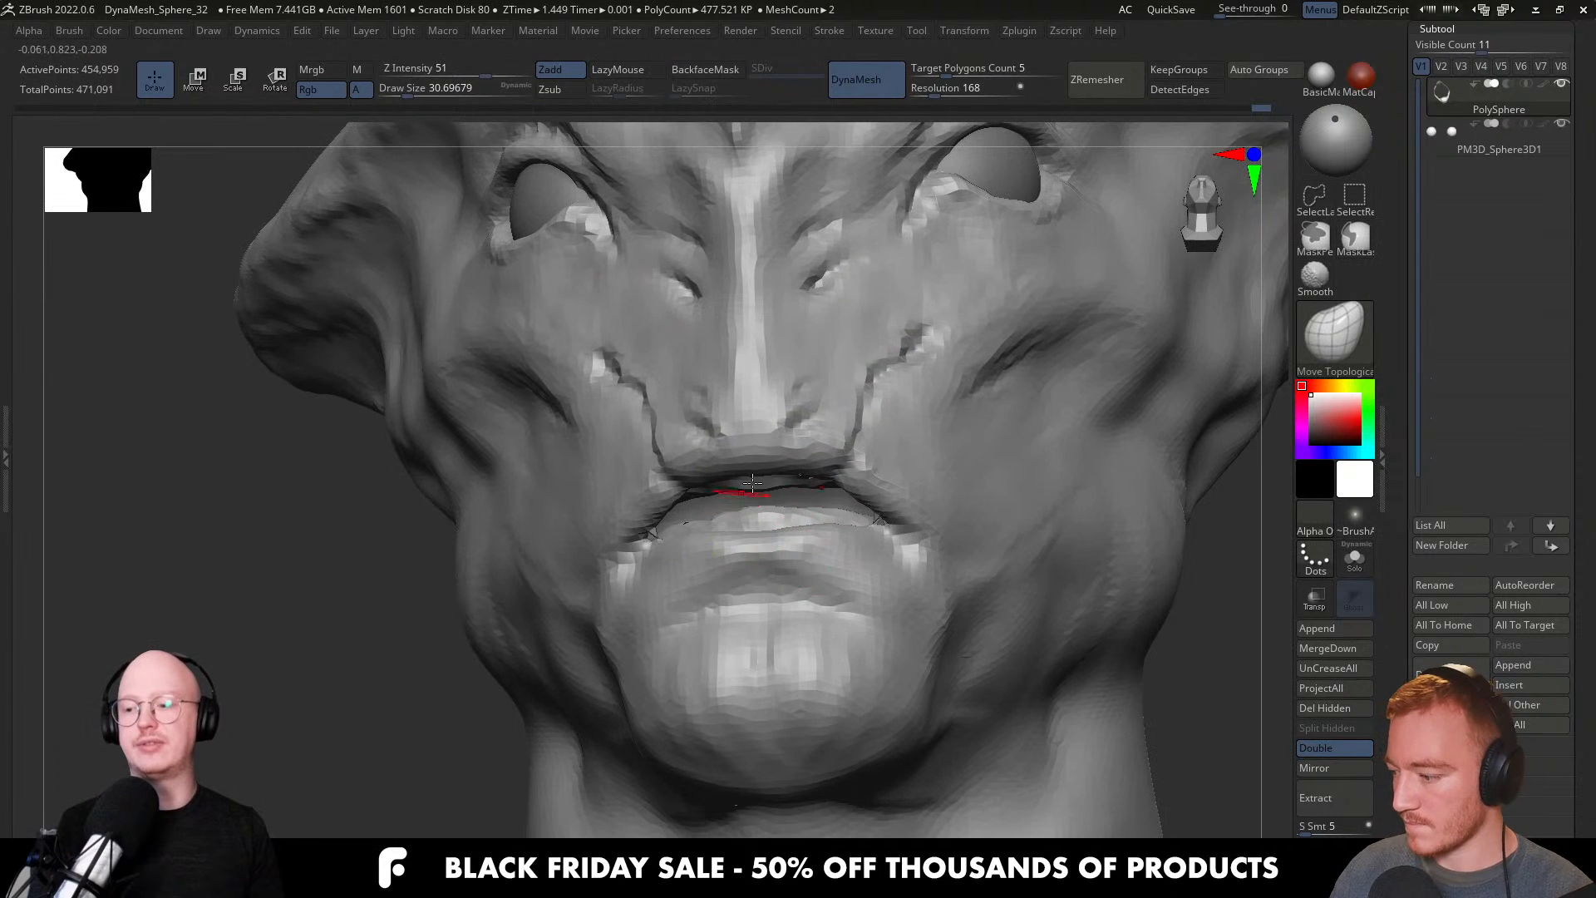
pyautogui.press(']')
pyautogui.press(']')
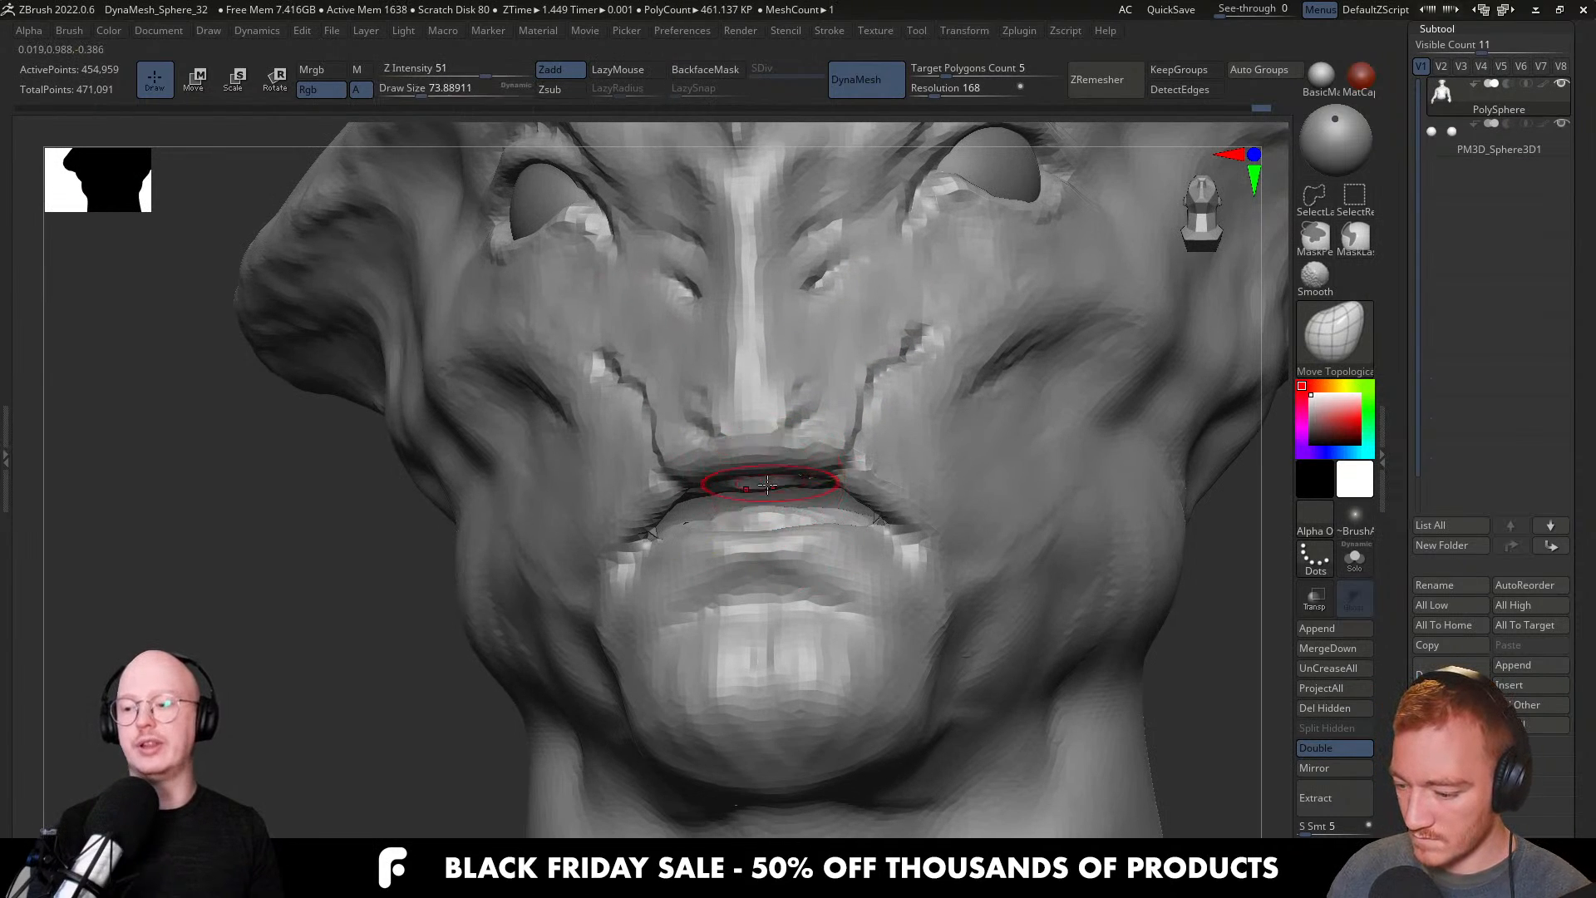
pyautogui.moveTo(771, 476)
pyautogui.mouseDown(button='right')
pyautogui.moveTo(911, 471)
pyautogui.moveTo(891, 528)
pyautogui.moveTo(863, 532)
pyautogui.mouseUp(button='right')
pyautogui.press('[')
pyautogui.moveTo(969, 478); pyautogui.dragTo(989, 586, button='right')
pyautogui.moveTo(1016, 522); pyautogui.dragTo(928, 503, button='right')
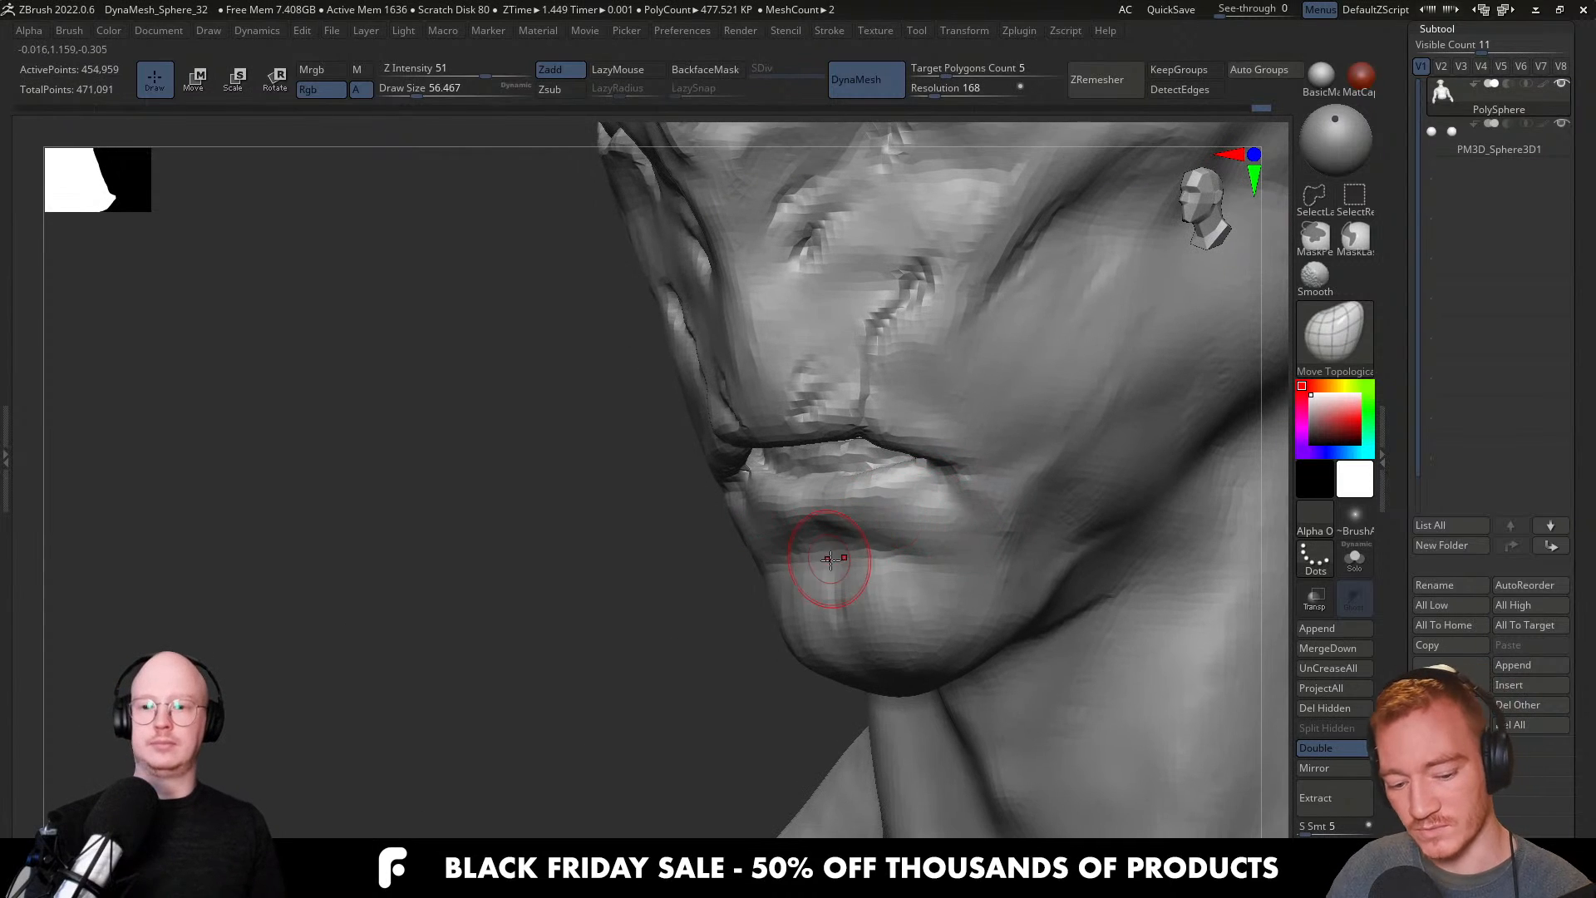
# Carve paired vertical creases from the lower lip down the chin, spreading apart at its base, with DamStandard at draw size about 31.
pyautogui.press('b')
pyautogui.press('d')
pyautogui.press('s')
pyautogui.moveTo(850, 534); pyautogui.dragTo(869, 536, button='right')
pyautogui.press('s')
pyautogui.moveTo(869, 534); pyautogui.dragTo(859, 535)
pyautogui.moveTo(856, 536)
pyautogui.keyDown('alt'); pyautogui.mouseDown(button='right')
pyautogui.moveTo(741, 517)
pyautogui.moveTo(680, 534)
pyautogui.moveTo(687, 481)
pyautogui.moveTo(690, 530)
pyautogui.moveTo(709, 474)
pyautogui.moveTo(677, 429)
pyautogui.moveTo(692, 375)
pyautogui.mouseUp(button='right'); pyautogui.keyUp('alt')
pyautogui.moveTo(690, 508); pyautogui.dragTo(665, 406, button='right')
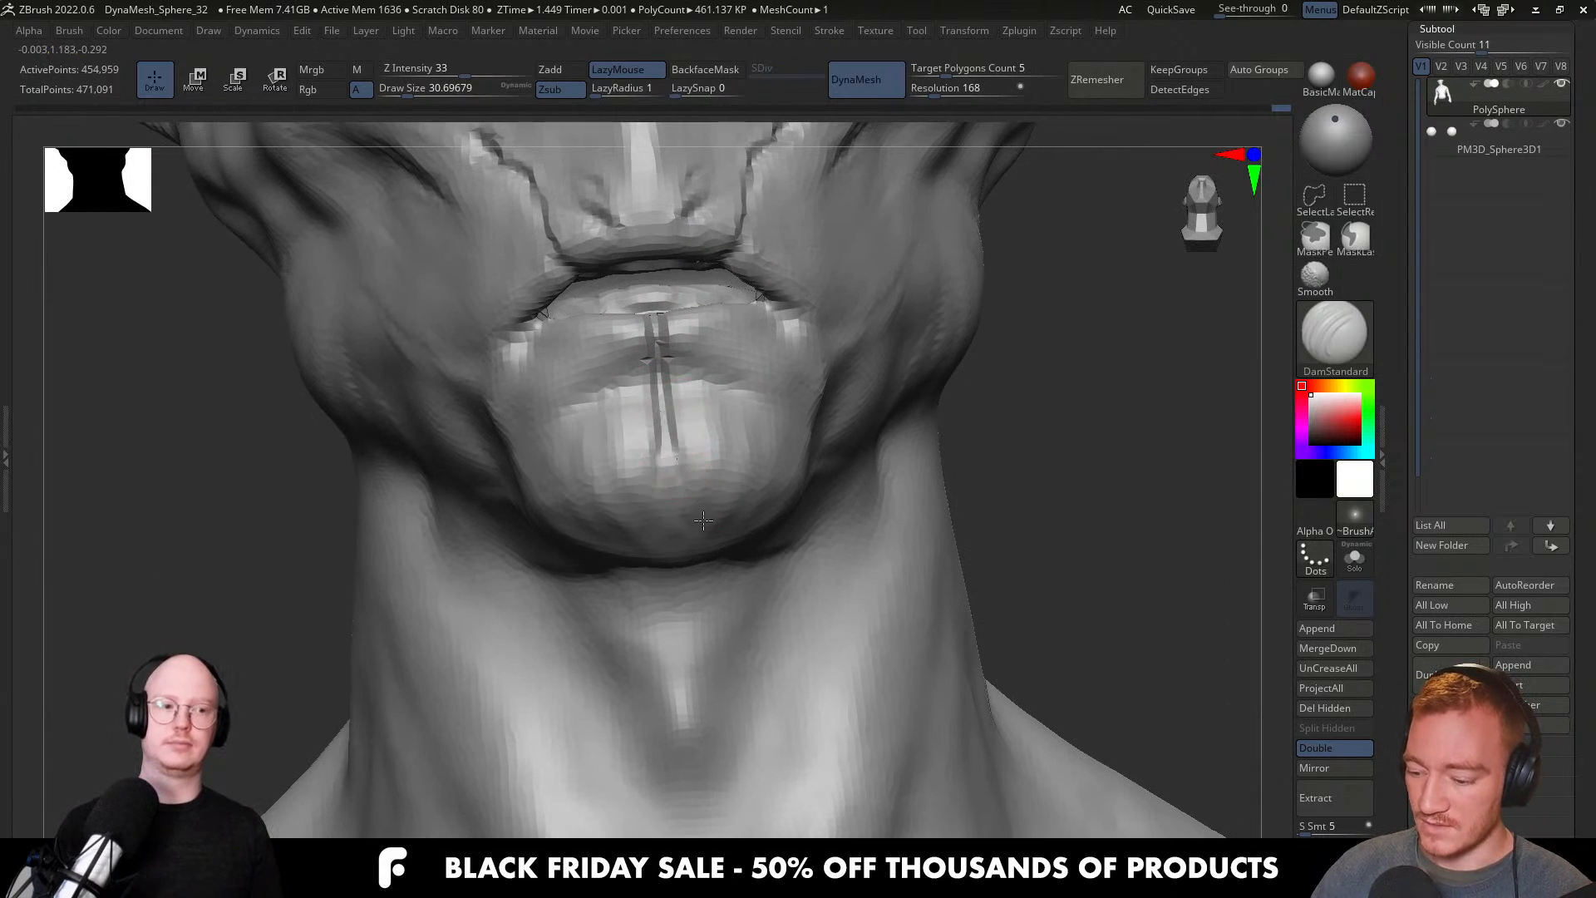
pyautogui.moveTo(713, 527); pyautogui.dragTo(693, 472, button='right')
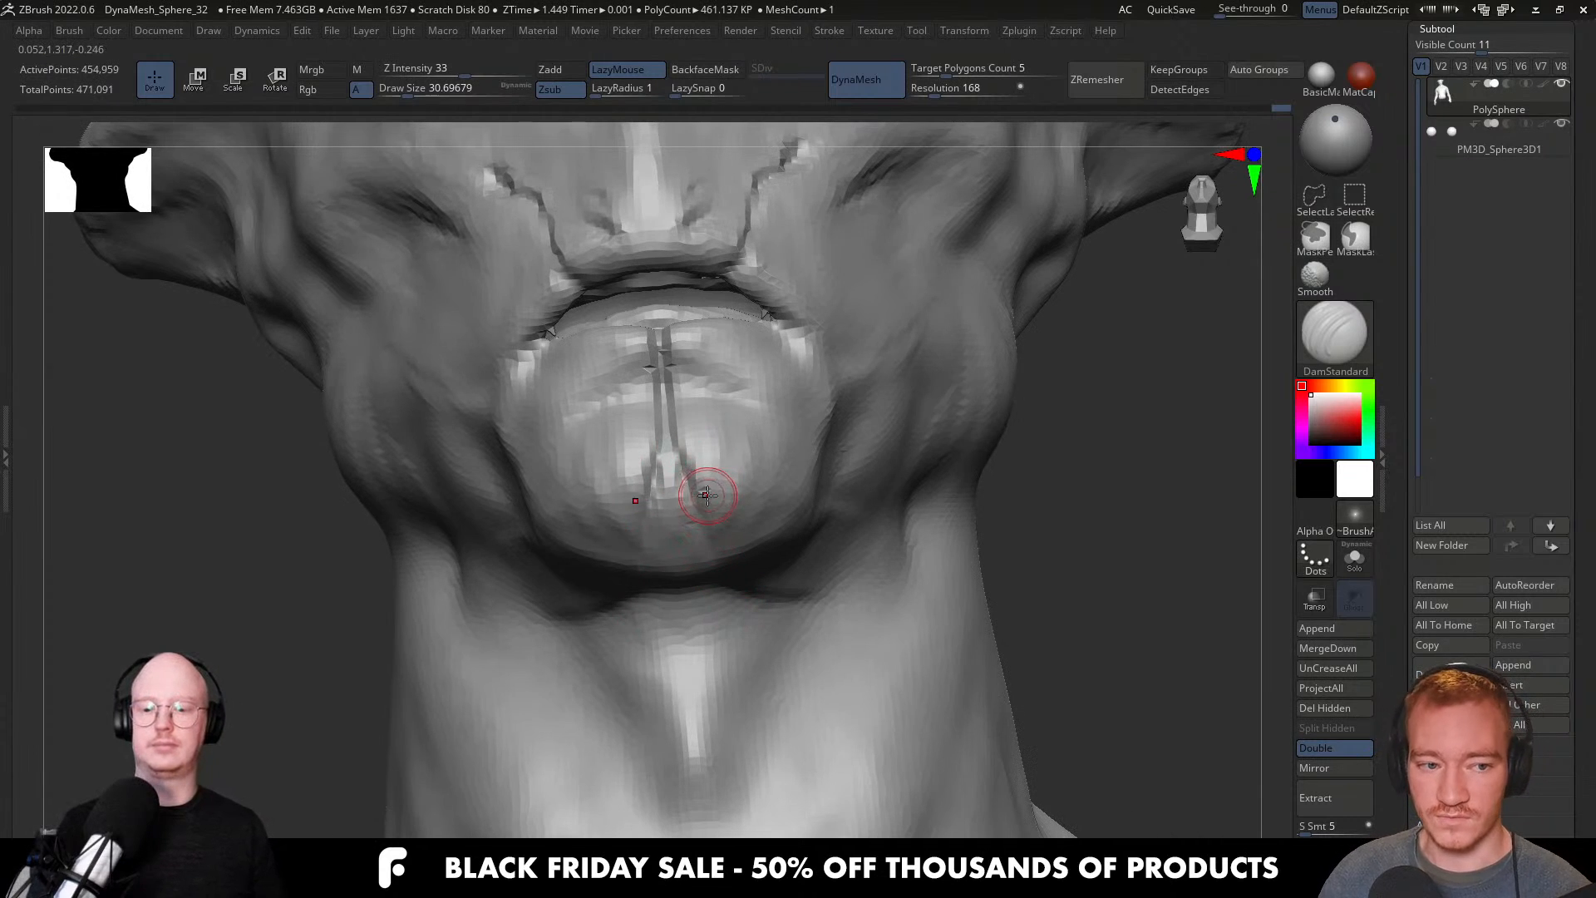
pyautogui.moveTo(714, 497); pyautogui.dragTo(677, 376, button='right')
pyautogui.moveTo(735, 430)
pyautogui.mouseDown(button='right')
pyautogui.moveTo(693, 375)
pyautogui.moveTo(716, 407)
pyautogui.mouseUp(button='right')
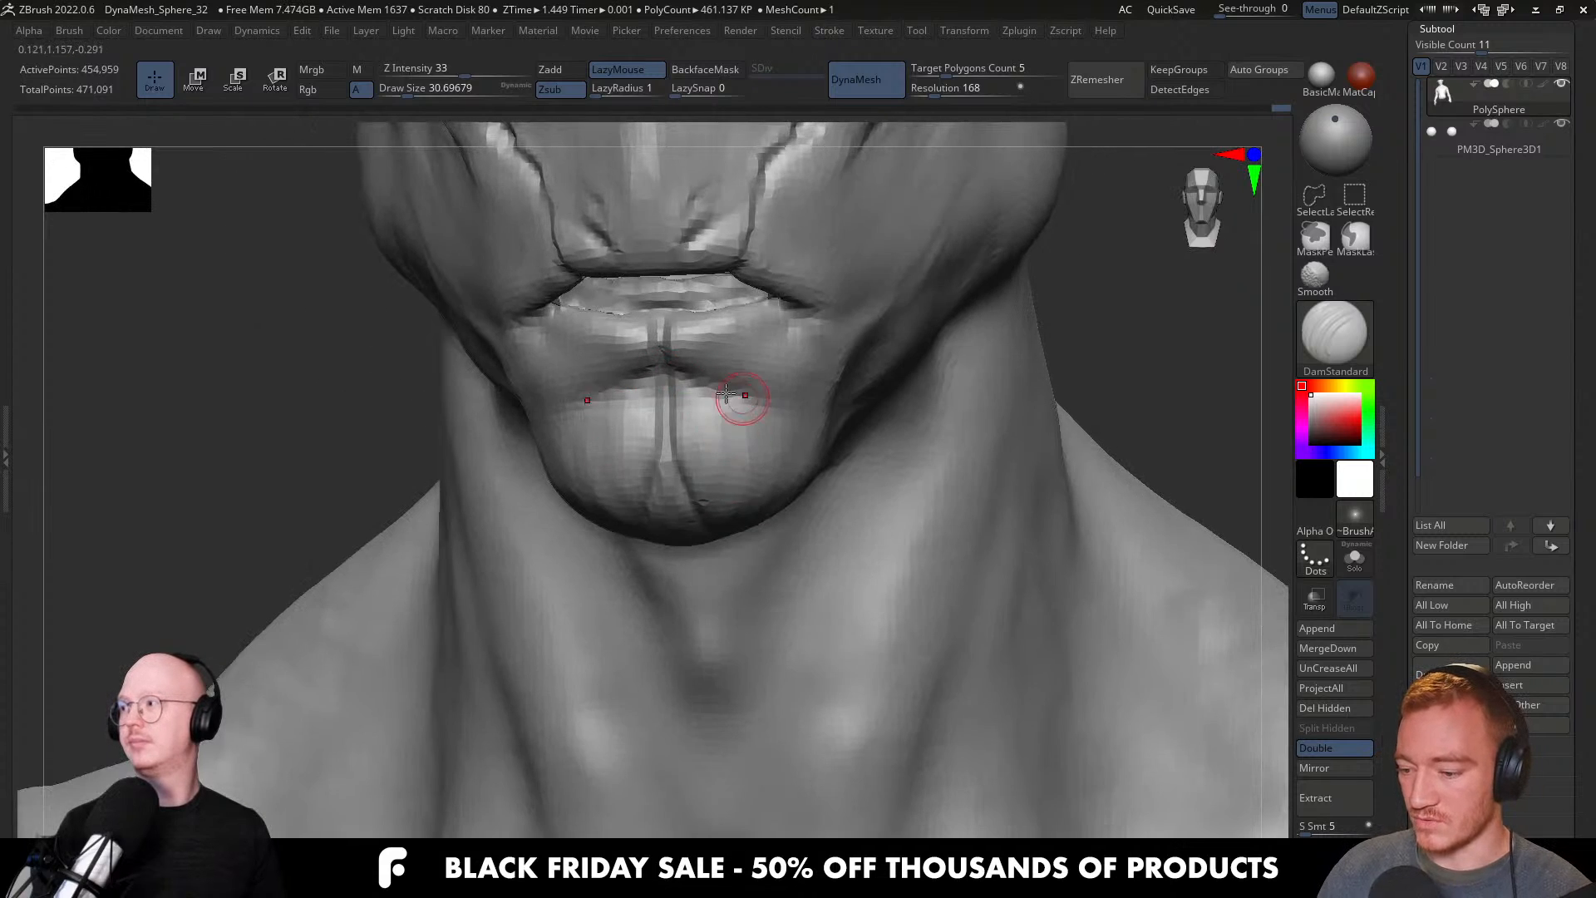
# Build up the area beside the mouth corner and lower cheek with ClayBuildup at a draw size of about 59.
pyautogui.keyDown('shift'); pyautogui.moveTo(752, 486); pyautogui.dragTo(757, 328, button='right'); pyautogui.keyUp('shift')
pyautogui.moveTo(802, 493)
pyautogui.keyDown('alt'); pyautogui.mouseDown(button='right')
pyautogui.moveTo(717, 555)
pyautogui.moveTo(613, 545)
pyautogui.moveTo(666, 513)
pyautogui.moveTo(678, 551)
pyautogui.moveTo(672, 527)
pyautogui.mouseUp(button='right'); pyautogui.keyUp('alt')
pyautogui.press('b')
pyautogui.press('c')
pyautogui.press('b')
pyautogui.press('s')
pyautogui.moveTo(655, 527); pyautogui.dragTo(665, 527)
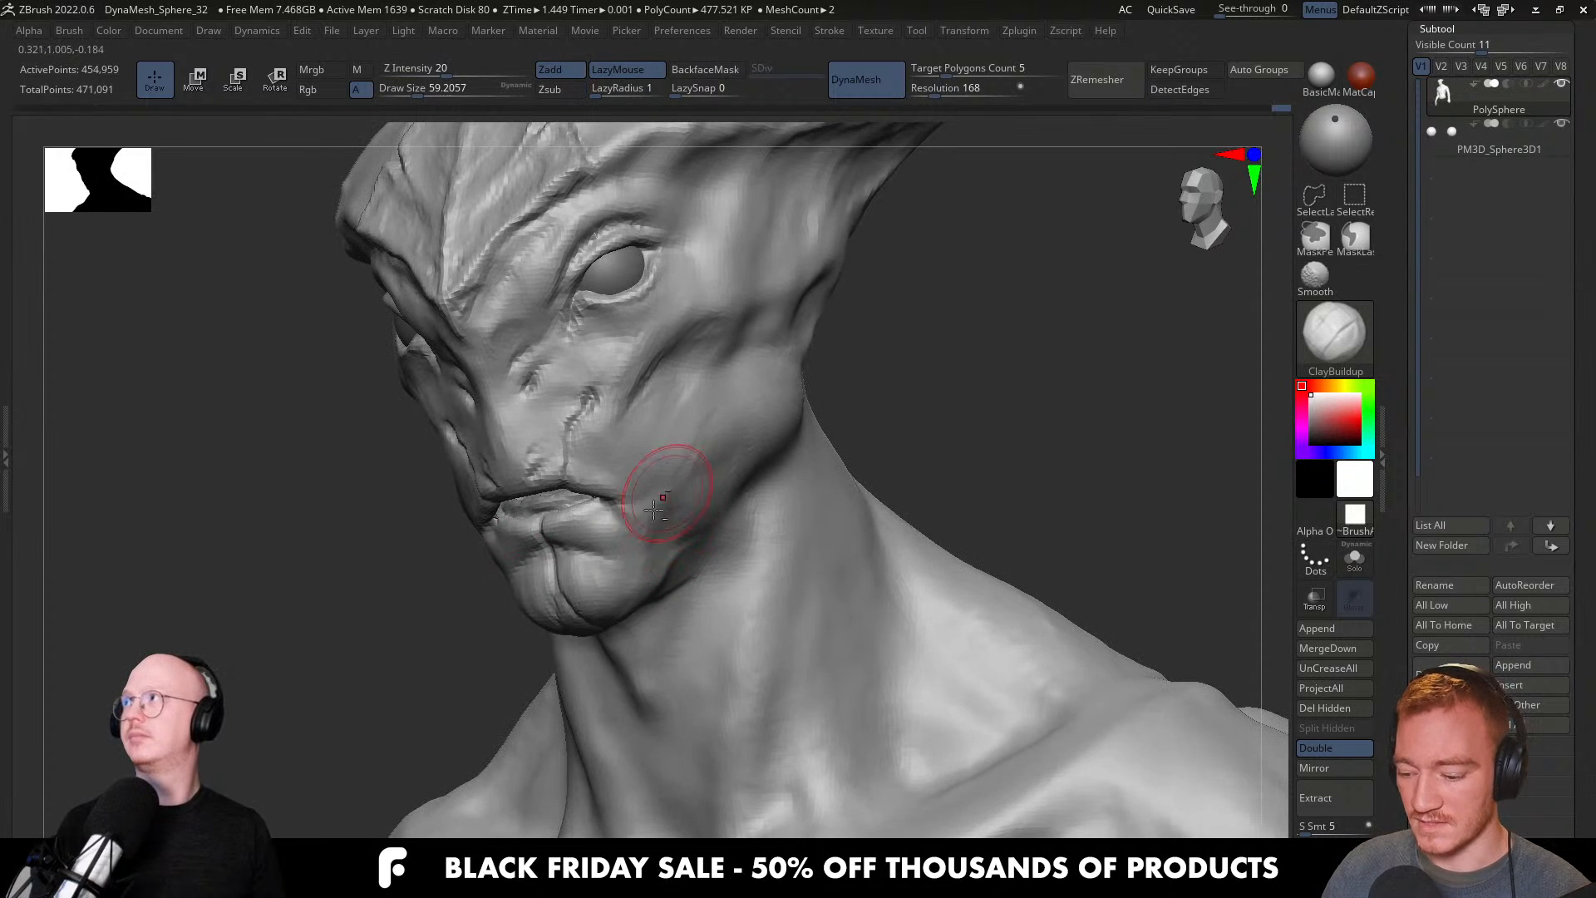
pyautogui.moveTo(713, 490)
pyautogui.mouseDown(button='right')
pyautogui.moveTo(726, 463)
pyautogui.moveTo(650, 519)
pyautogui.moveTo(617, 504)
pyautogui.moveTo(611, 517)
pyautogui.moveTo(641, 522)
pyautogui.moveTo(573, 479)
pyautogui.moveTo(569, 527)
pyautogui.moveTo(540, 513)
pyautogui.moveTo(541, 527)
pyautogui.mouseUp(button='right')
pyautogui.moveTo(541, 527)
pyautogui.mouseDown(button='right')
pyautogui.moveTo(554, 532)
pyautogui.moveTo(541, 491)
pyautogui.moveTo(521, 509)
pyautogui.moveTo(542, 506)
pyautogui.mouseUp(button='right')
pyautogui.moveTo(555, 491)
pyautogui.mouseDown()
pyautogui.moveTo(522, 476)
pyautogui.moveTo(496, 518)
pyautogui.moveTo(513, 483)
pyautogui.moveTo(529, 503)
pyautogui.mouseUp()
# Adjust the lips and mouth corner with the Move brush at draw size about 56 and smooth the surface there.
pyautogui.moveTo(532, 503)
pyautogui.mouseDown(button='right')
pyautogui.moveTo(598, 542)
pyautogui.moveTo(676, 463)
pyautogui.moveTo(531, 545)
pyautogui.moveTo(563, 534)
pyautogui.mouseUp(button='right')
pyautogui.press('b')
pyautogui.press('m')
pyautogui.press('v')
pyautogui.moveTo(539, 522); pyautogui.dragTo(540, 532)
pyautogui.moveTo(575, 519)
pyautogui.mouseDown(button='right')
pyautogui.moveTo(572, 501)
pyautogui.moveTo(565, 532)
pyautogui.moveTo(586, 508)
pyautogui.moveTo(617, 520)
pyautogui.mouseUp(button='right')
pyautogui.keyDown('shift'); pyautogui.moveTo(609, 545); pyautogui.dragTo(541, 526); pyautogui.keyUp('shift')
pyautogui.moveTo(706, 524); pyautogui.dragTo(612, 516, button='right')
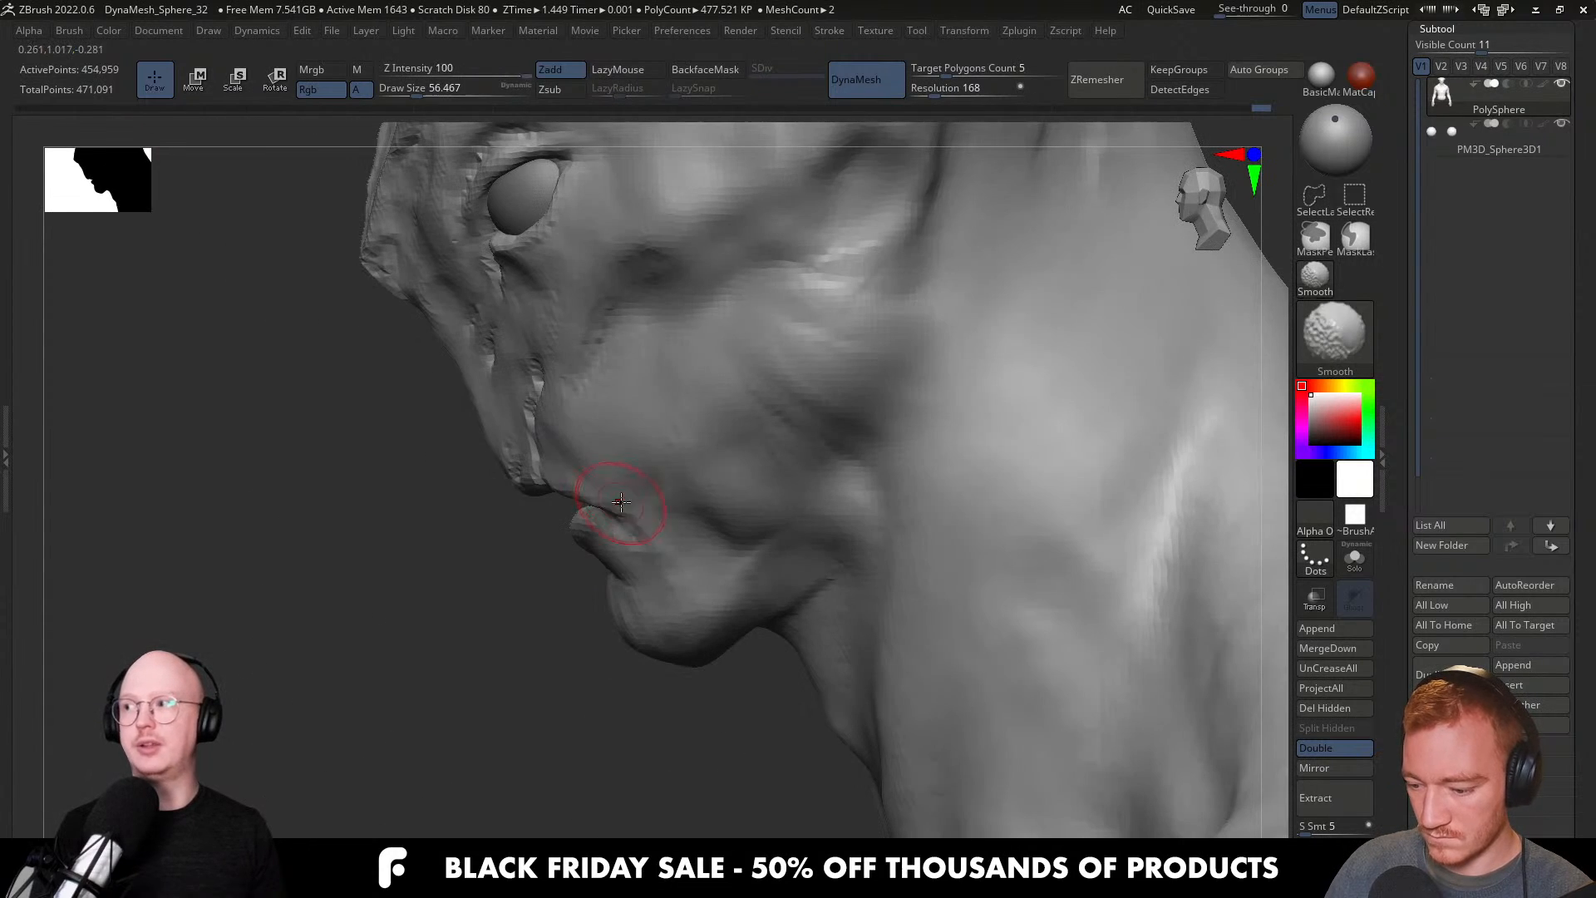
# Reshape the upper lip and muzzle in profile with the Move brush, enlarging it to a draw size of about 120.
pyautogui.press('s')
pyautogui.moveTo(620, 486)
pyautogui.mouseDown()
pyautogui.moveTo(600, 490)
pyautogui.moveTo(581, 460)
pyautogui.mouseUp()
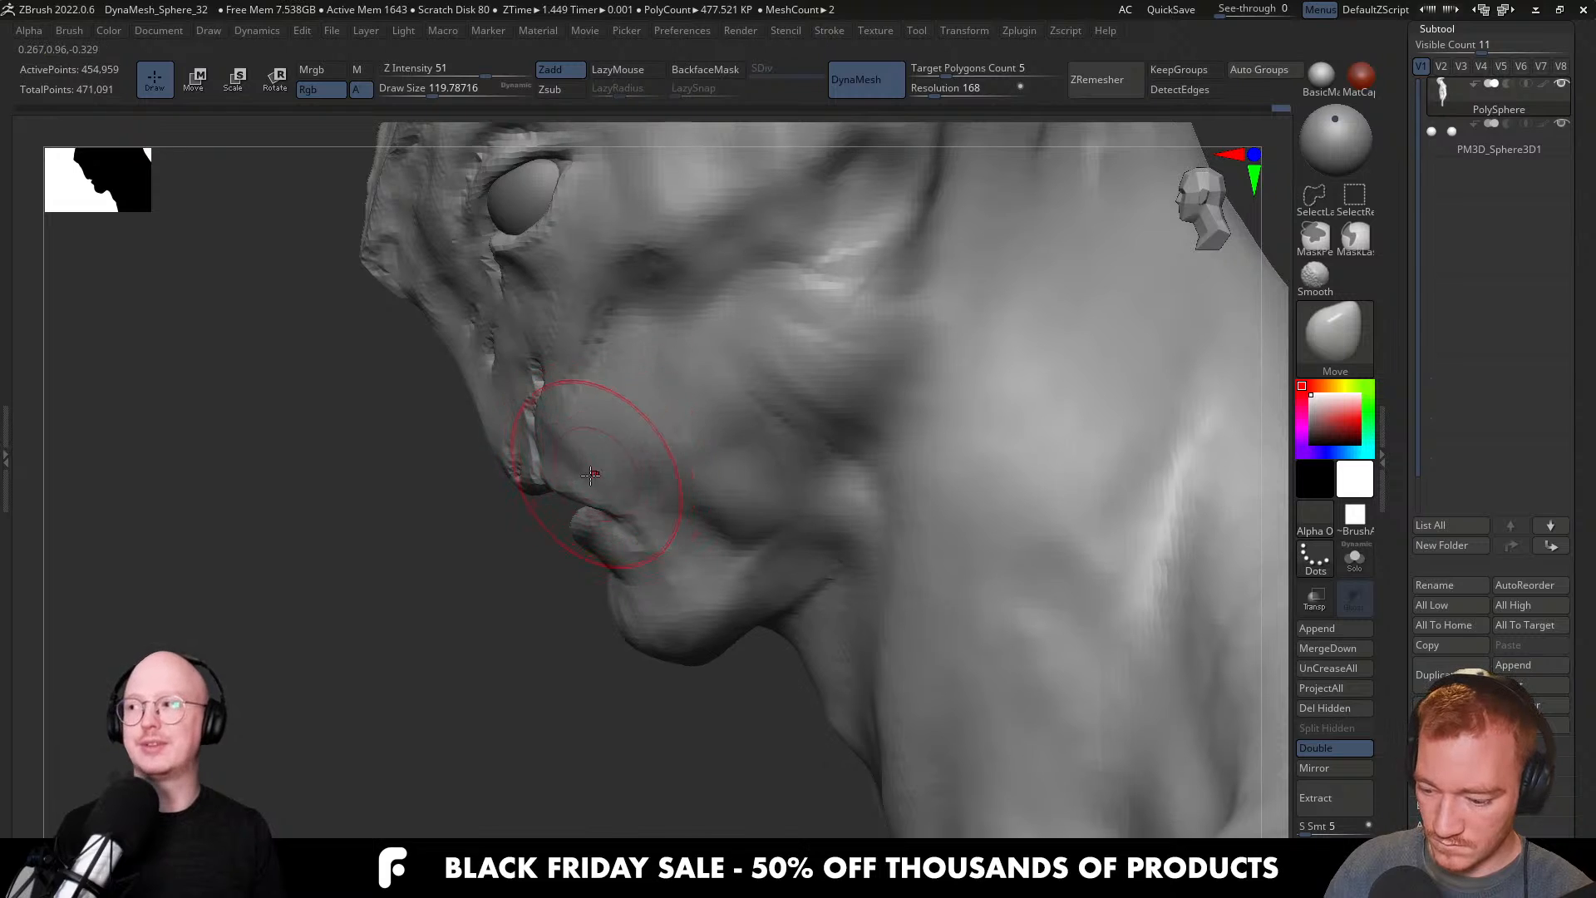
pyautogui.moveTo(551, 467)
pyautogui.mouseDown(button='right')
pyautogui.moveTo(648, 453)
pyautogui.moveTo(573, 485)
pyautogui.mouseUp(button='right')
pyautogui.press('s')
pyautogui.moveTo(577, 487); pyautogui.dragTo(546, 462)
pyautogui.press('s')
pyautogui.moveTo(619, 502)
pyautogui.keyDown('ctrl'); pyautogui.mouseDown(button='right')
pyautogui.moveTo(675, 422)
pyautogui.moveTo(716, 417)
pyautogui.moveTo(654, 478)
pyautogui.moveTo(641, 446)
pyautogui.mouseUp(button='right'); pyautogui.keyUp('ctrl')
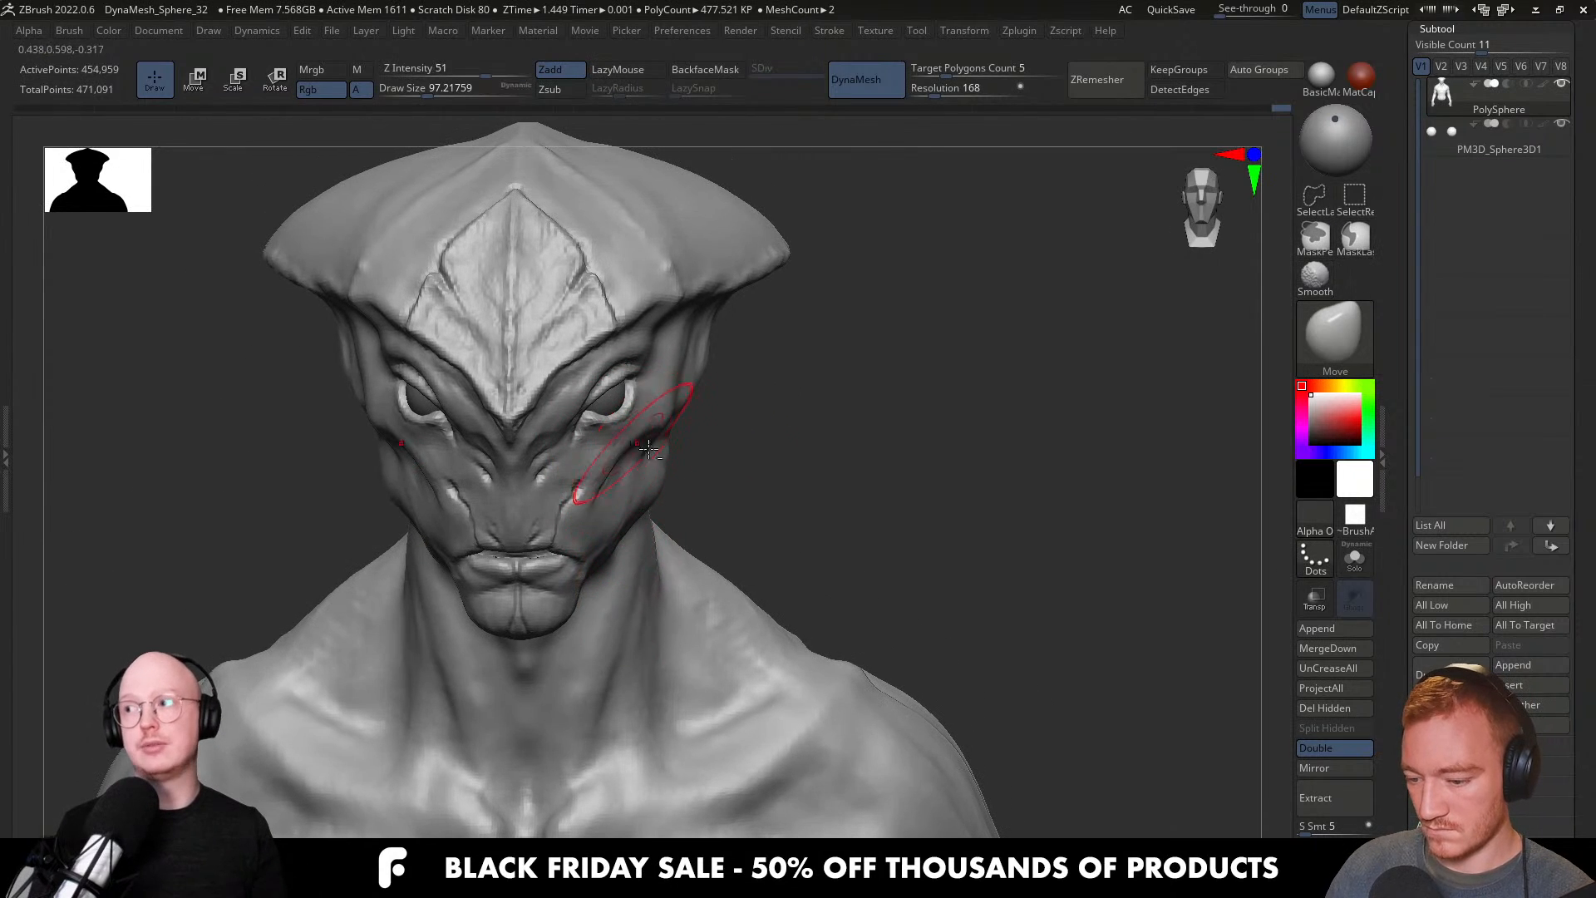
# Carve an outer plate crease from the brow edge up to the crest's center line with DamStandard at draw size about 20.
pyautogui.keyDown('alt'); pyautogui.moveTo(663, 527); pyautogui.dragTo(657, 547, button='right'); pyautogui.keyUp('alt')
pyautogui.press('b')
pyautogui.press('d')
pyautogui.press('s')
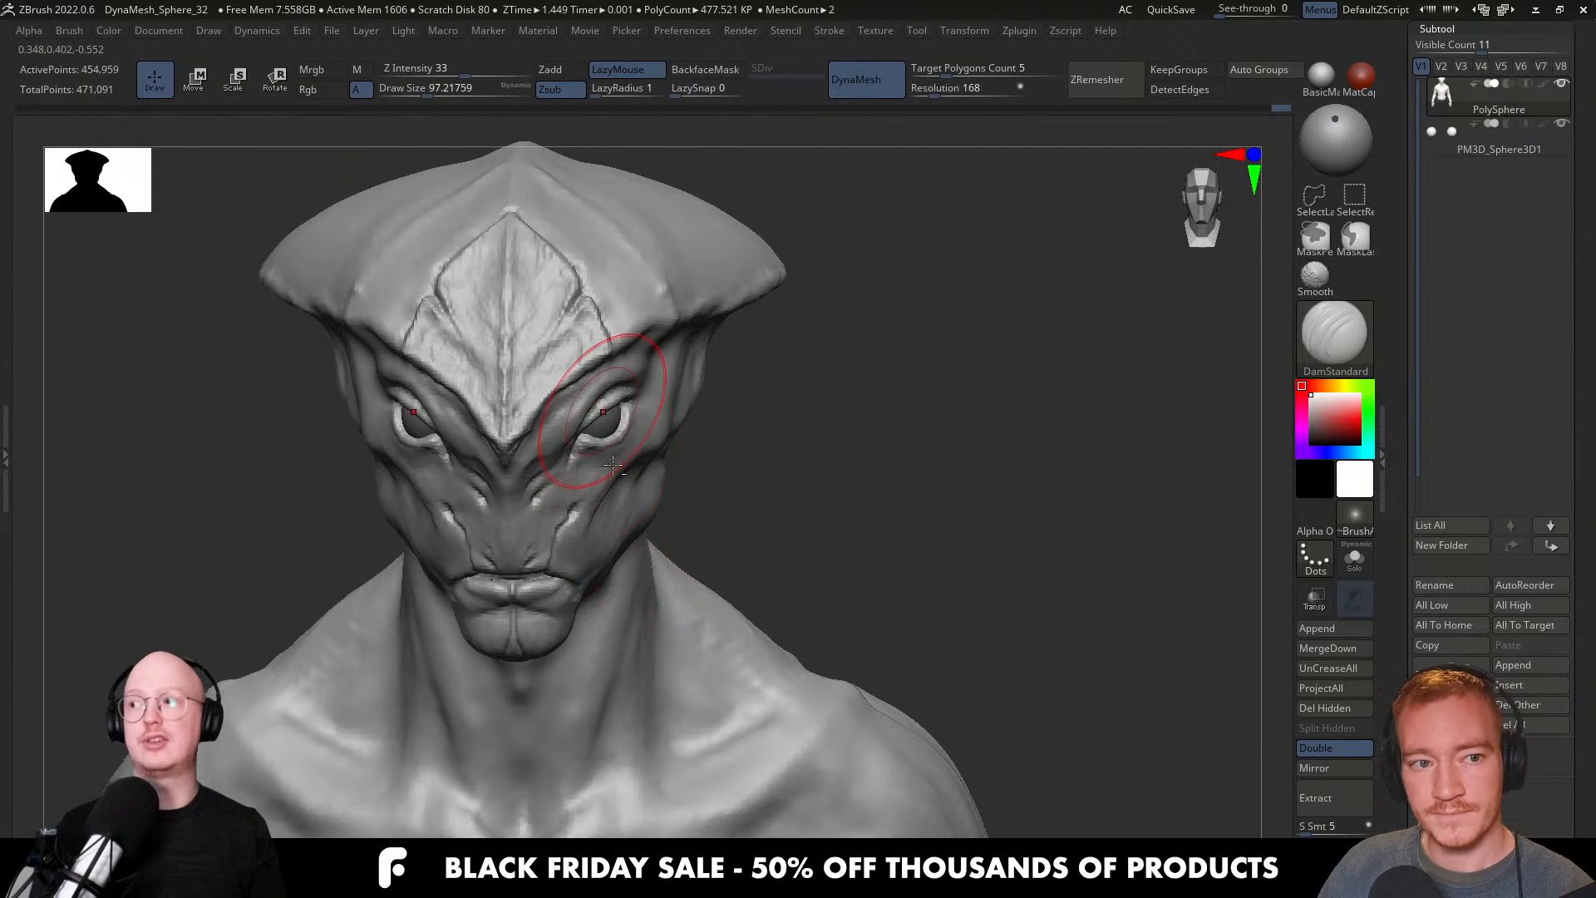
pyautogui.keyDown('alt'); pyautogui.moveTo(619, 405); pyautogui.dragTo(612, 511, button='right'); pyautogui.keyUp('alt')
pyautogui.moveTo(627, 443)
pyautogui.keyDown('alt'); pyautogui.mouseDown(button='right')
pyautogui.moveTo(629, 511)
pyautogui.moveTo(570, 542)
pyautogui.mouseUp(button='right'); pyautogui.keyUp('alt')
pyautogui.press('s')
pyautogui.moveTo(633, 521); pyautogui.dragTo(618, 521)
pyautogui.moveTo(618, 515); pyautogui.dragTo(620, 428, button='right')
pyautogui.press('s')
pyautogui.moveTo(636, 537); pyautogui.dragTo(619, 537)
pyautogui.moveTo(620, 524)
pyautogui.mouseDown(button='right')
pyautogui.moveTo(606, 547)
pyautogui.moveTo(672, 507)
pyautogui.moveTo(658, 496)
pyautogui.mouseUp(button='right')
pyautogui.moveTo(635, 431)
pyautogui.mouseDown(button='right')
pyautogui.moveTo(631, 487)
pyautogui.moveTo(698, 457)
pyautogui.mouseUp(button='right')
pyautogui.moveTo(683, 565)
pyautogui.keyDown('shift'); pyautogui.mouseDown()
pyautogui.moveTo(683, 587)
pyautogui.moveTo(661, 538)
pyautogui.mouseUp(); pyautogui.keyUp('shift')
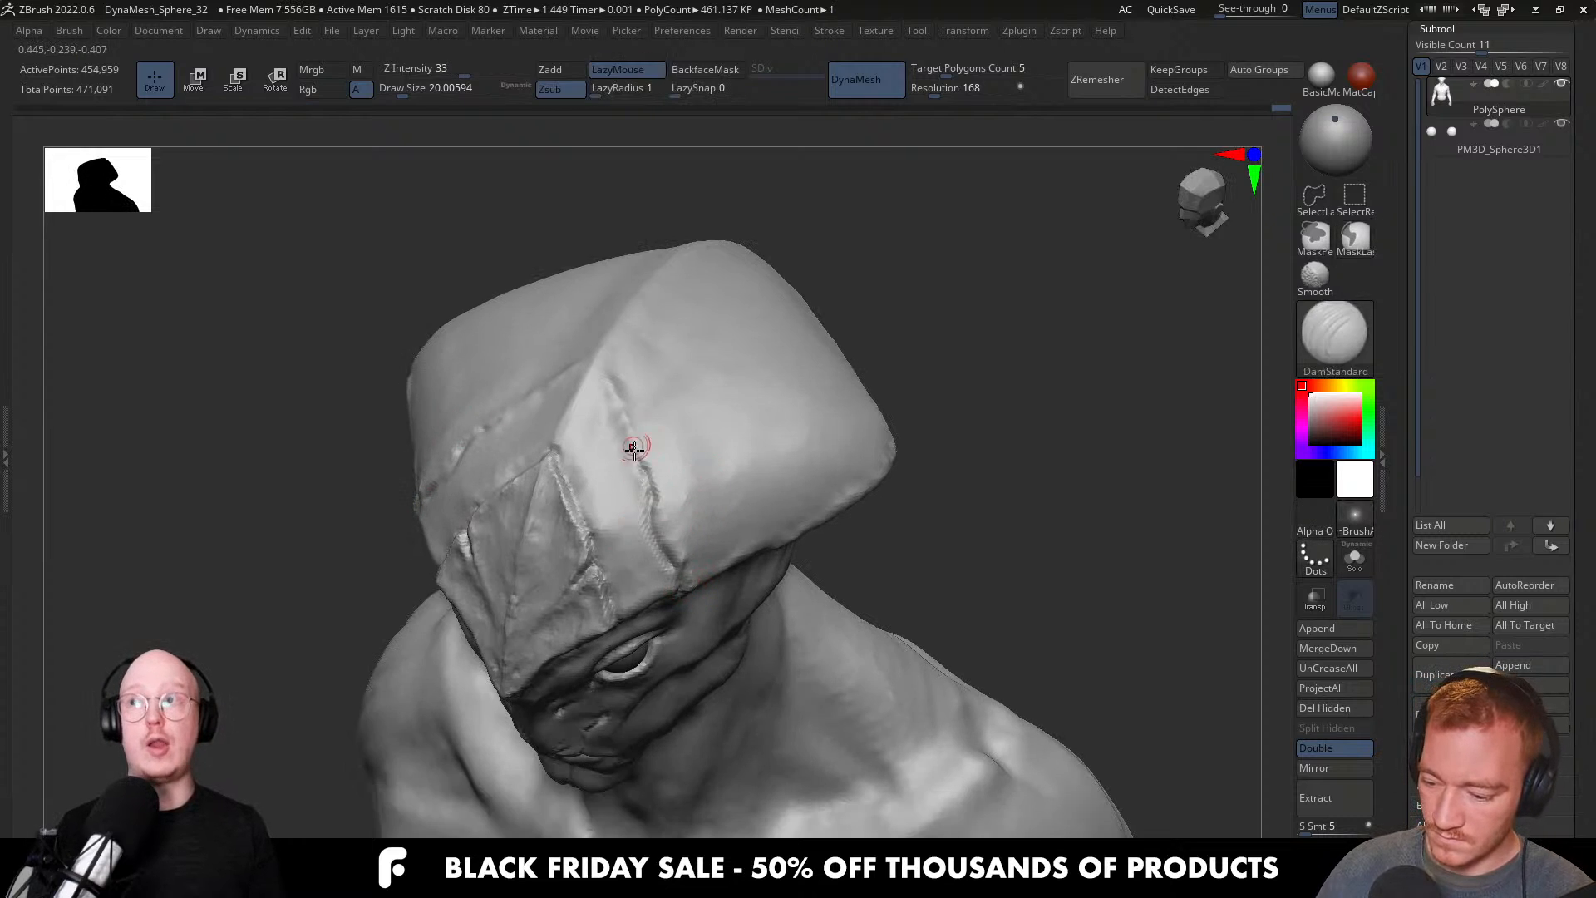
pyautogui.moveTo(591, 342); pyautogui.dragTo(604, 422, button='right')
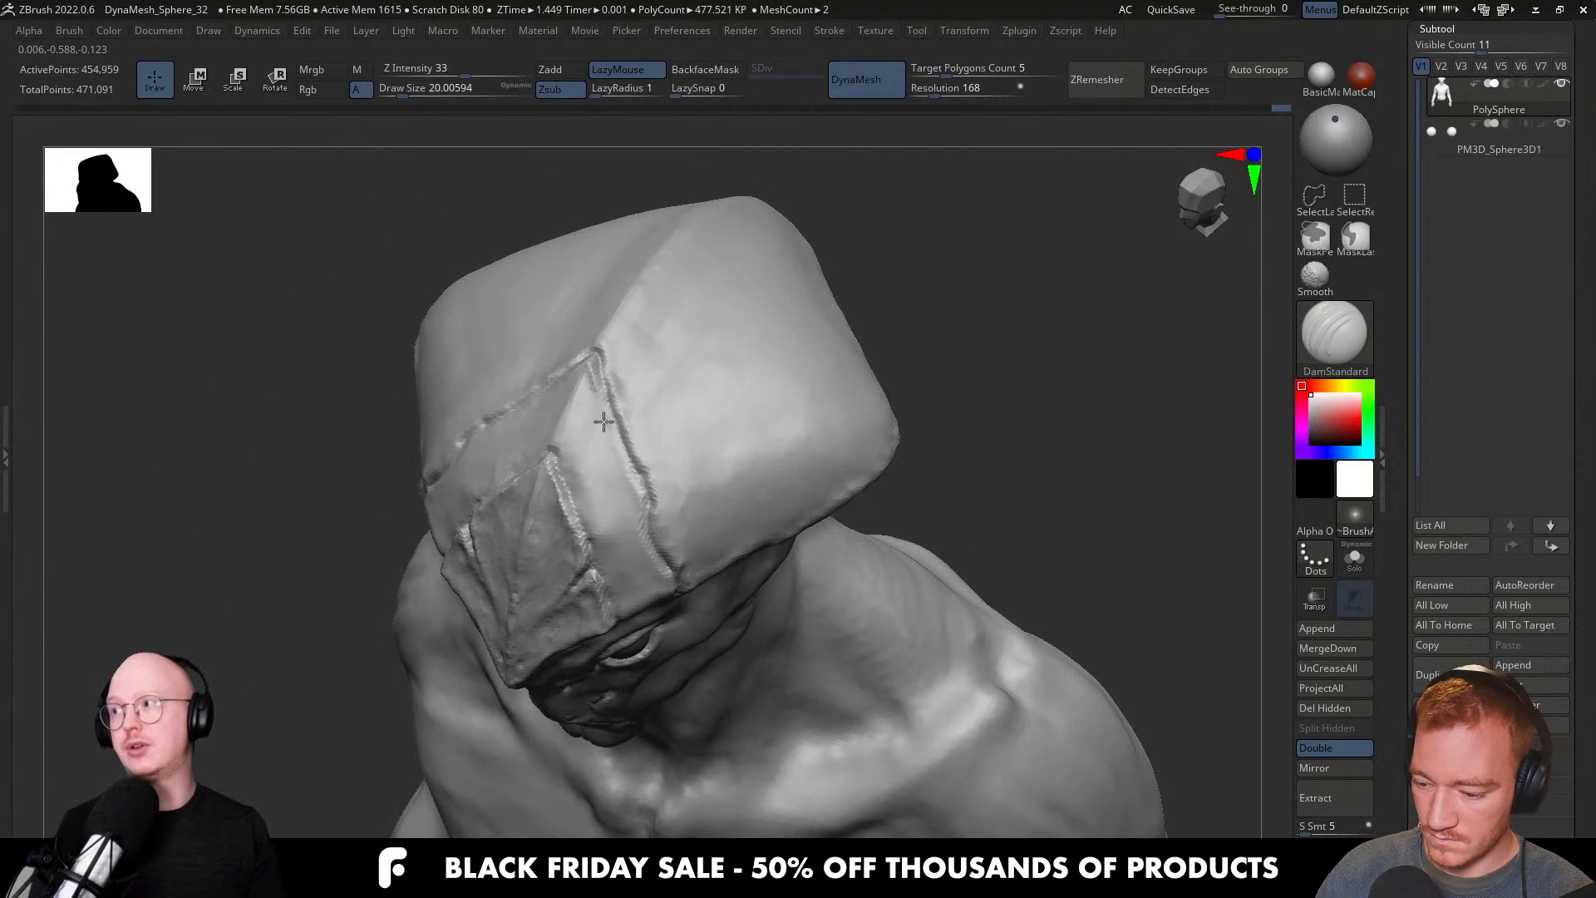
pyautogui.moveTo(598, 371); pyautogui.dragTo(600, 370)
# Build up the crest surface along the outer plate crease with ClayBuildup at draw sizes of about 49 and 59.
pyautogui.moveTo(660, 570)
pyautogui.mouseDown(button='right')
pyautogui.moveTo(666, 587)
pyautogui.moveTo(677, 535)
pyautogui.moveTo(673, 557)
pyautogui.moveTo(659, 552)
pyautogui.mouseUp(button='right')
pyautogui.press('b')
pyautogui.press('c')
pyautogui.press('b')
pyautogui.moveTo(635, 468); pyautogui.dragTo(596, 366)
pyautogui.press(']')
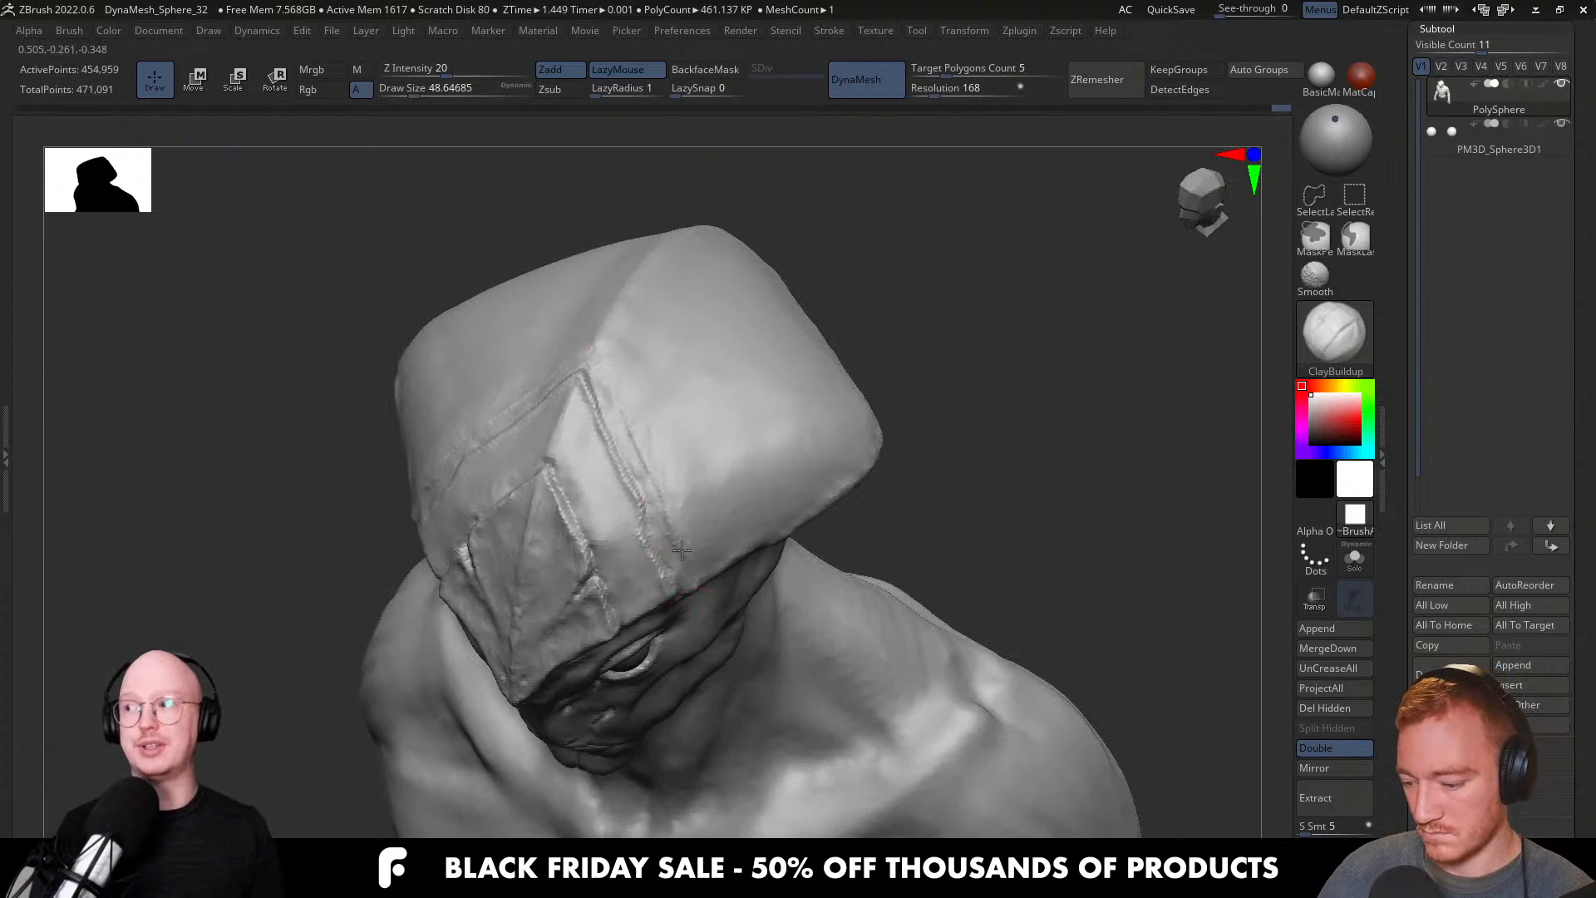
pyautogui.moveTo(624, 382); pyautogui.dragTo(620, 424, button='right')
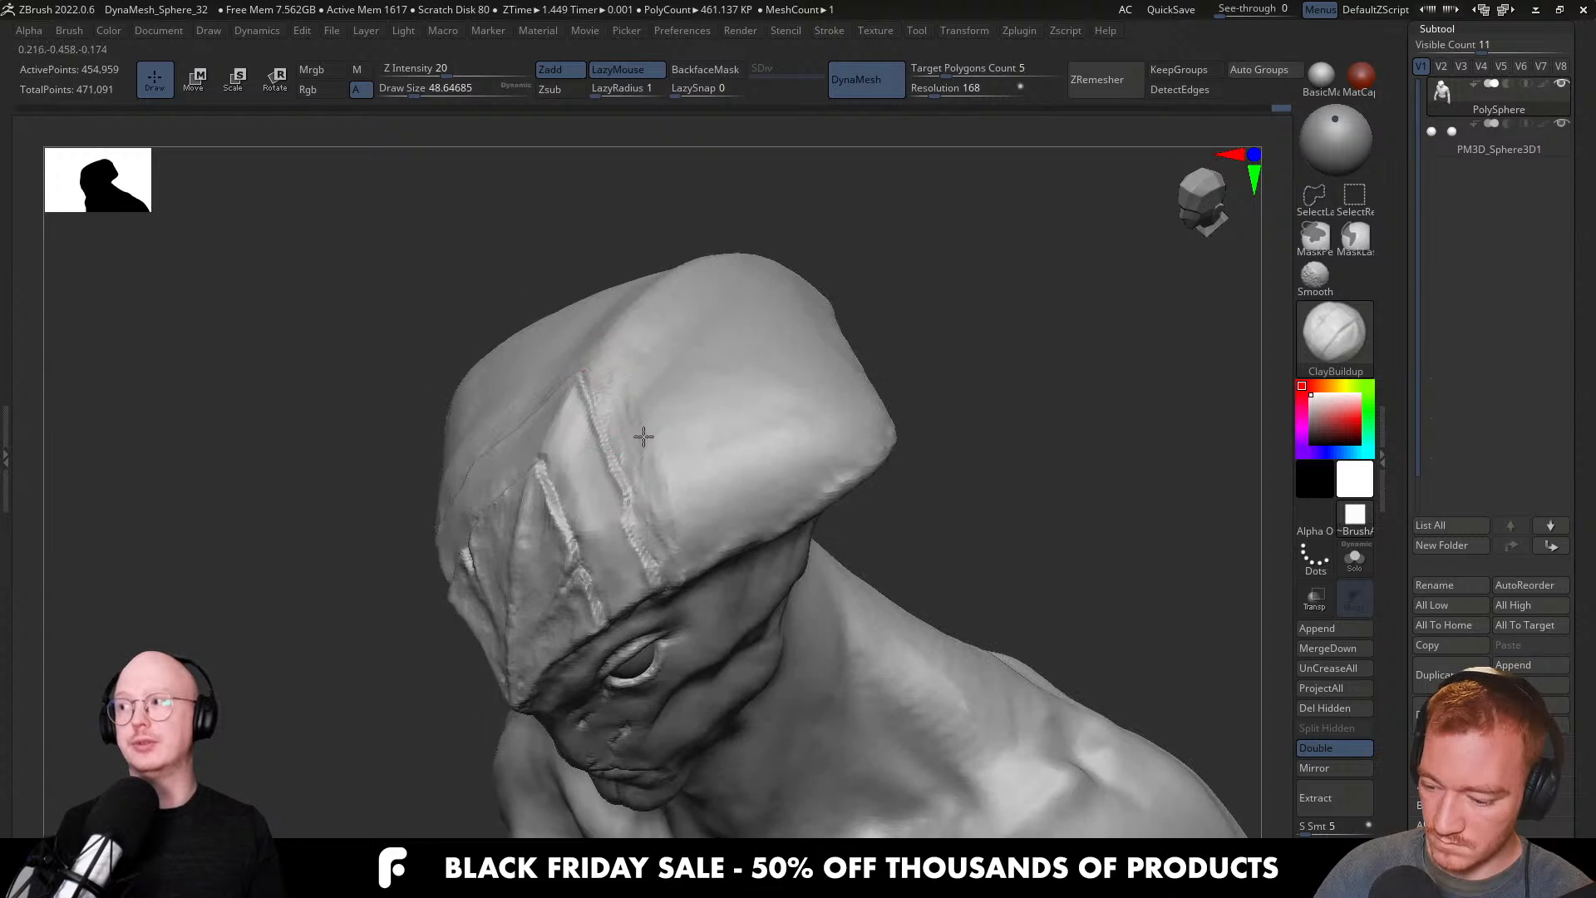
pyautogui.moveTo(665, 565); pyautogui.dragTo(674, 465, button='right')
pyautogui.press(']')
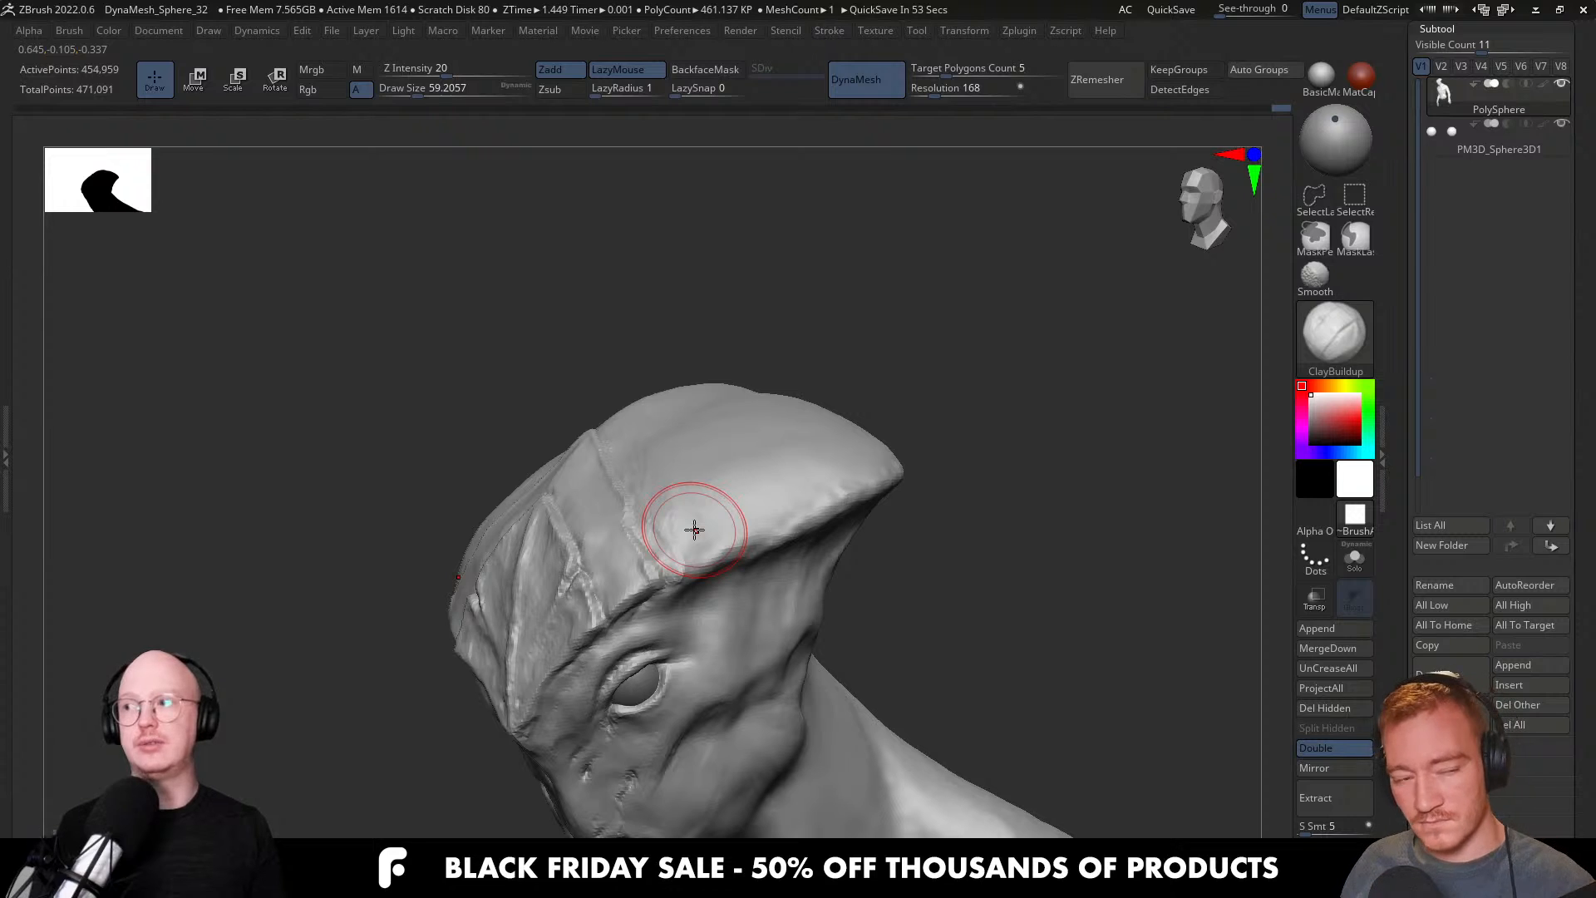
# Try to reshape the side of the head crest with an enlarged Move brush.
pyautogui.moveTo(695, 530)
pyautogui.mouseDown(button='right')
pyautogui.moveTo(730, 659)
pyautogui.moveTo(756, 644)
pyautogui.moveTo(702, 512)
pyautogui.moveTo(705, 563)
pyautogui.moveTo(759, 510)
pyautogui.mouseUp(button='right')
pyautogui.press('b')
pyautogui.press('m')
pyautogui.press('v')
pyautogui.press('s')
pyautogui.moveTo(695, 464)
pyautogui.mouseDown()
pyautogui.moveTo(766, 375)
pyautogui.moveTo(730, 421)
pyautogui.moveTo(762, 449)
pyautogui.moveTo(760, 477)
pyautogui.mouseUp()
pyautogui.hotkey('ctrl', 'z')
pyautogui.keyDown('ctrl'); pyautogui.moveTo(784, 515); pyautogui.dragTo(787, 477, button='right'); pyautogui.keyUp('ctrl')
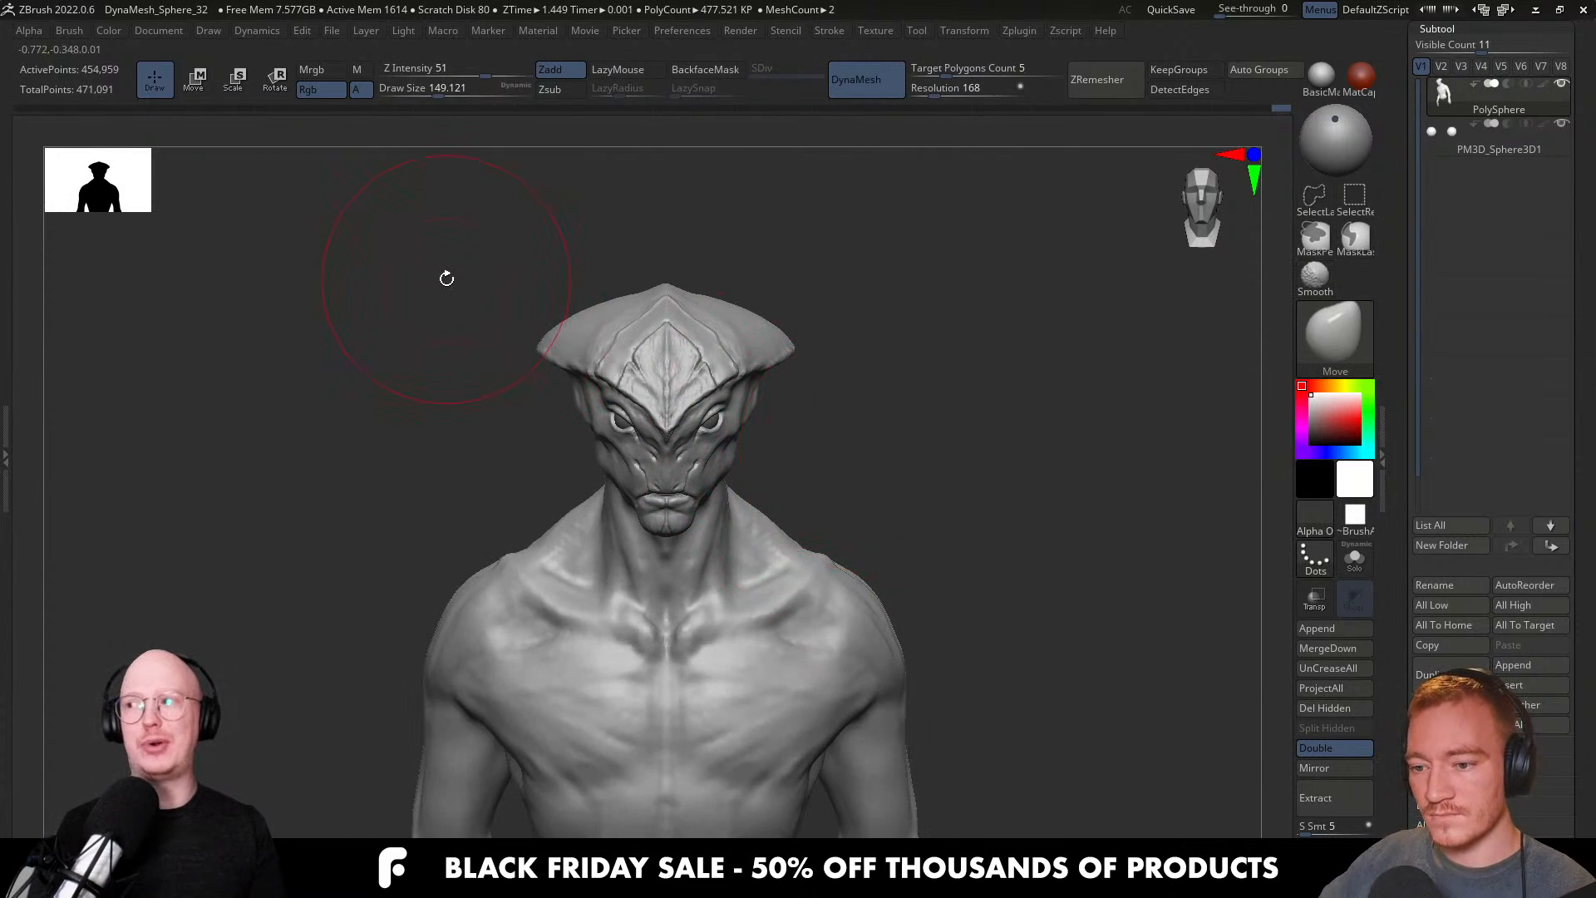
pyautogui.click(201, 31)
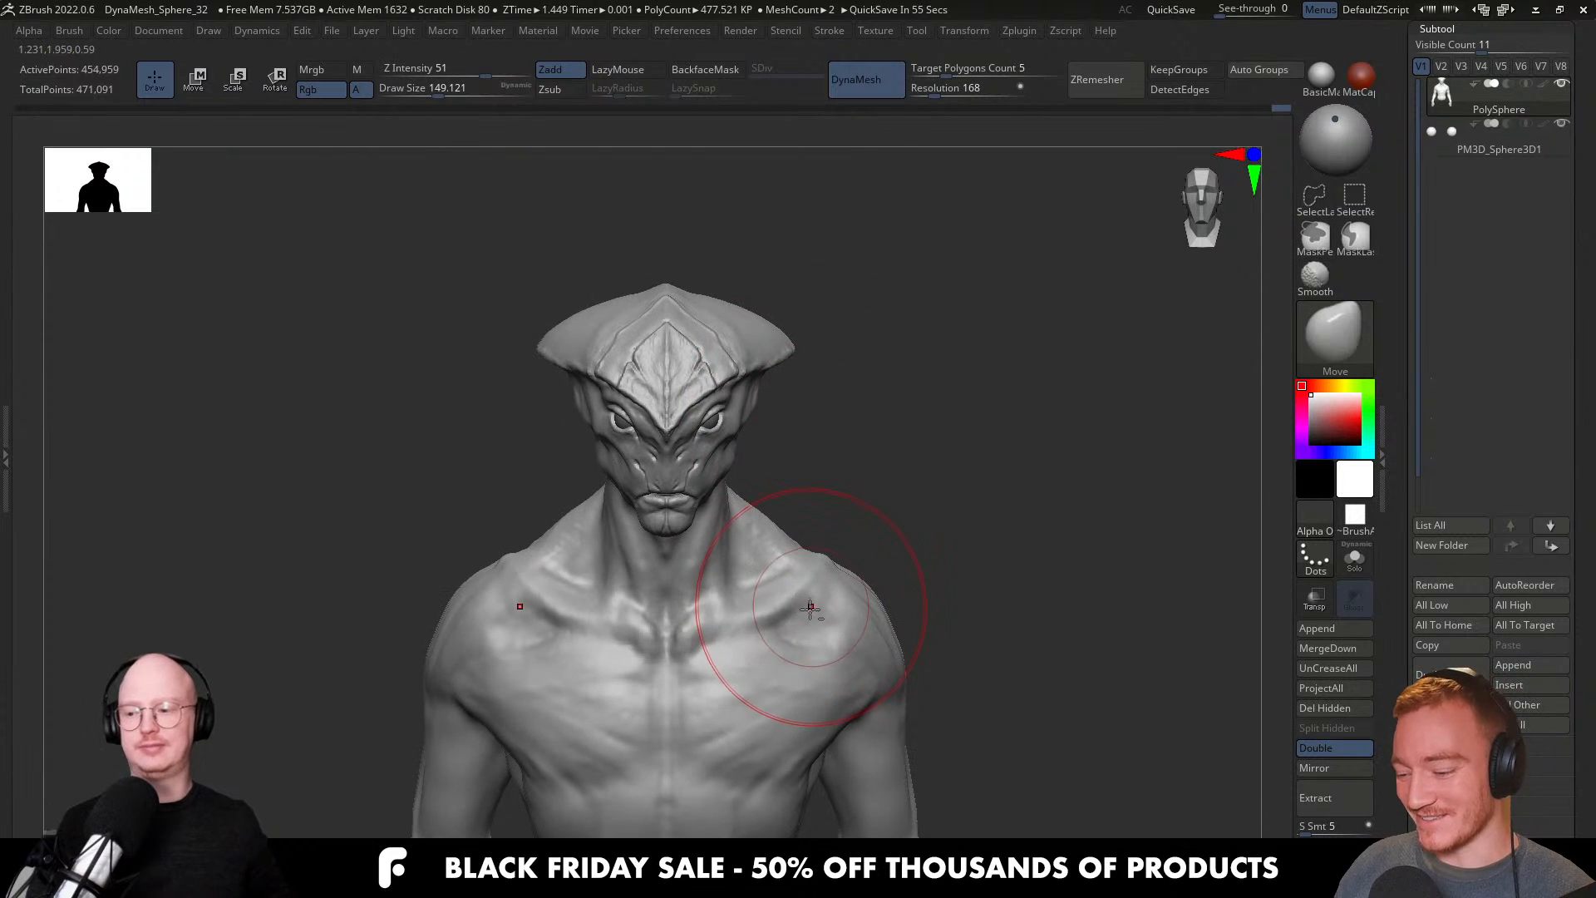
# Build up the side of the neck below the head crest with ClayBuildup at a draw size of about 112.
pyautogui.keyDown('alt'); pyautogui.moveTo(810, 607); pyautogui.dragTo(801, 602, button='right'); pyautogui.keyUp('alt')
pyautogui.moveTo(715, 520)
pyautogui.keyDown('ctrl'); pyautogui.mouseDown(button='right')
pyautogui.moveTo(734, 556)
pyautogui.moveTo(706, 487)
pyautogui.mouseUp(button='right'); pyautogui.keyUp('ctrl')
pyautogui.press('s')
pyautogui.moveTo(706, 488); pyautogui.dragTo(703, 486)
pyautogui.moveTo(704, 487)
pyautogui.mouseDown(button='right')
pyautogui.moveTo(731, 497)
pyautogui.moveTo(752, 463)
pyautogui.mouseUp(button='right')
pyautogui.press('b')
pyautogui.press('c')
pyautogui.press('b')
pyautogui.moveTo(790, 370); pyautogui.dragTo(823, 335, button='right')
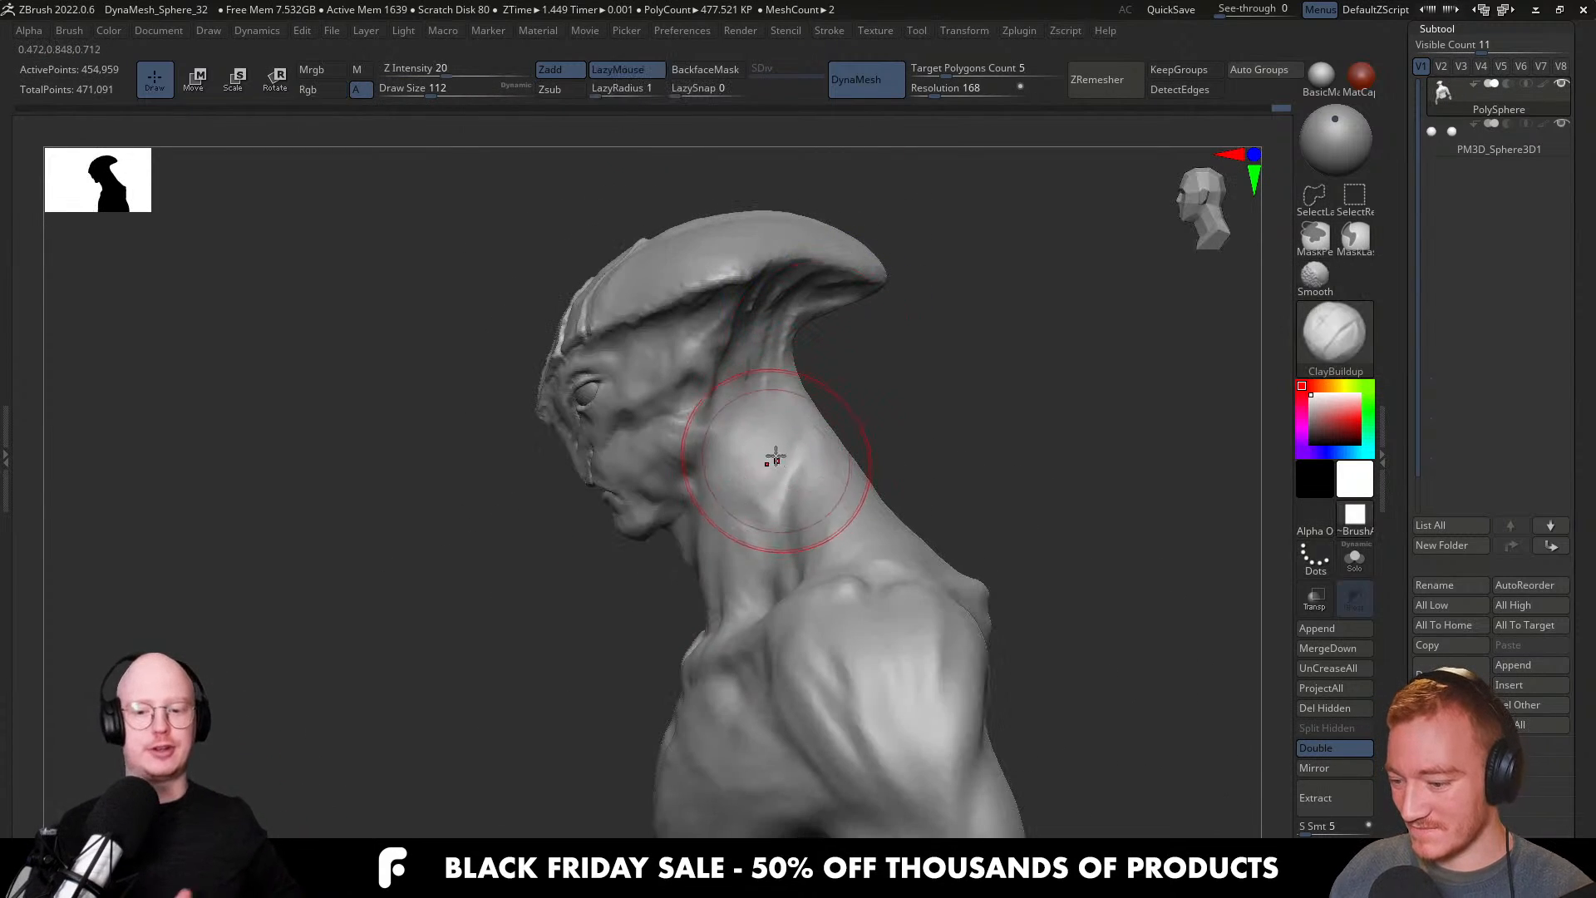
pyautogui.moveTo(775, 462); pyautogui.dragTo(752, 462, button='right')
pyautogui.press('s')
pyautogui.moveTo(753, 462); pyautogui.dragTo(726, 461)
# Adjust the cheek silhouette from the front with the Move brush at draw sizes of about 124 and 140.
pyautogui.moveTo(726, 461)
pyautogui.mouseDown(button='right')
pyautogui.moveTo(713, 441)
pyautogui.moveTo(698, 486)
pyautogui.mouseUp(button='right')
pyautogui.press('b')
pyautogui.press('m')
pyautogui.press('v')
pyautogui.press('s')
pyautogui.moveTo(698, 486); pyautogui.dragTo(731, 472)
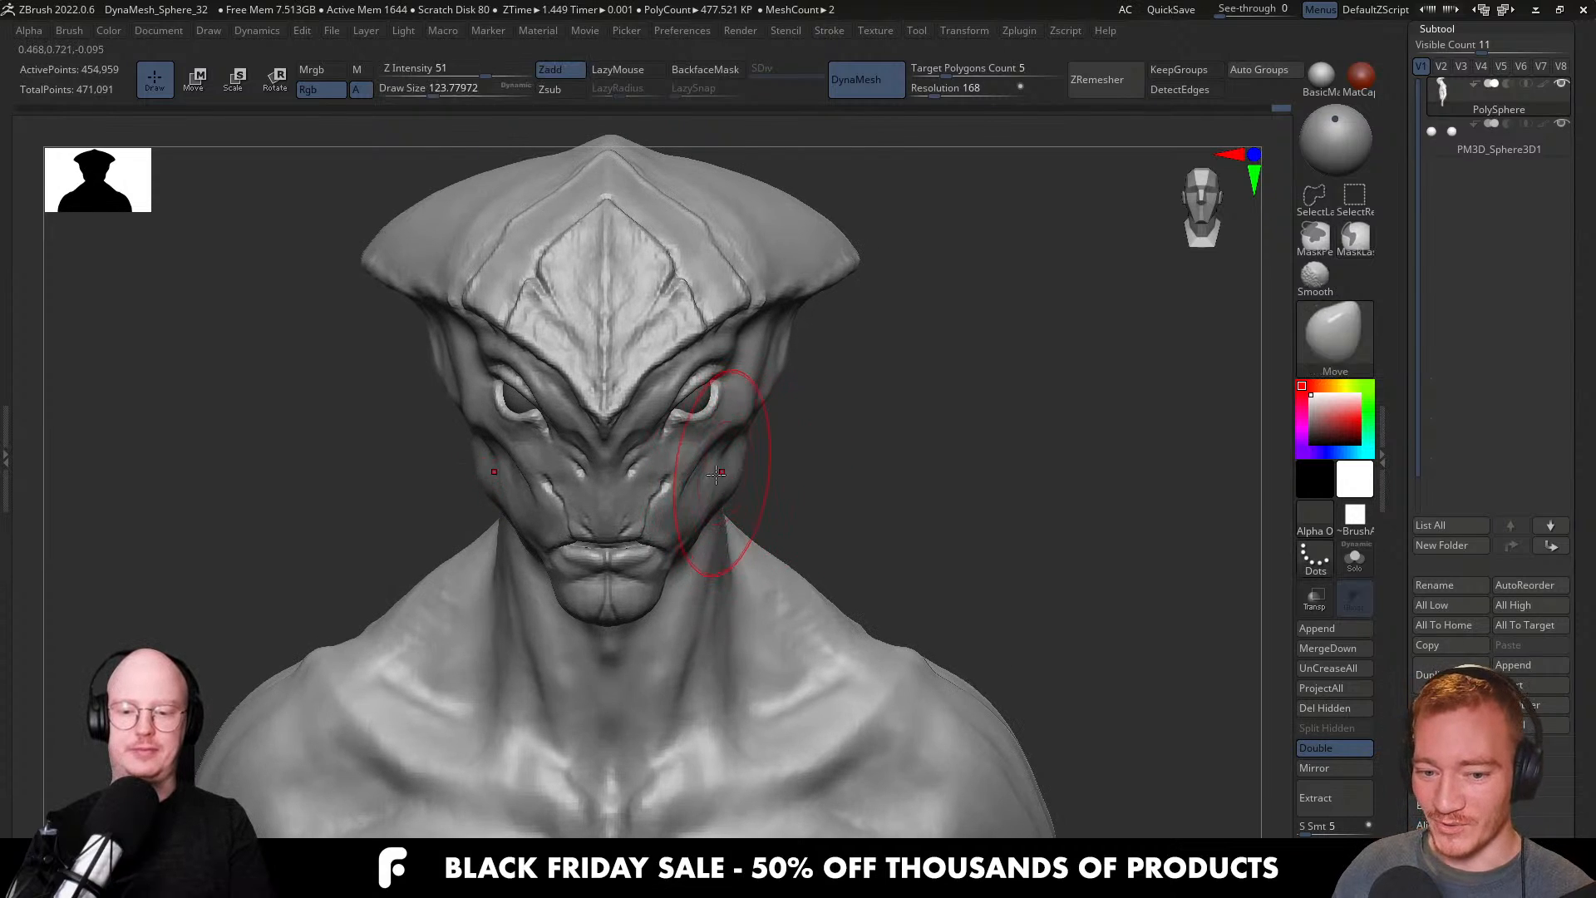
pyautogui.press('s')
pyautogui.moveTo(703, 516); pyautogui.dragTo(737, 488)
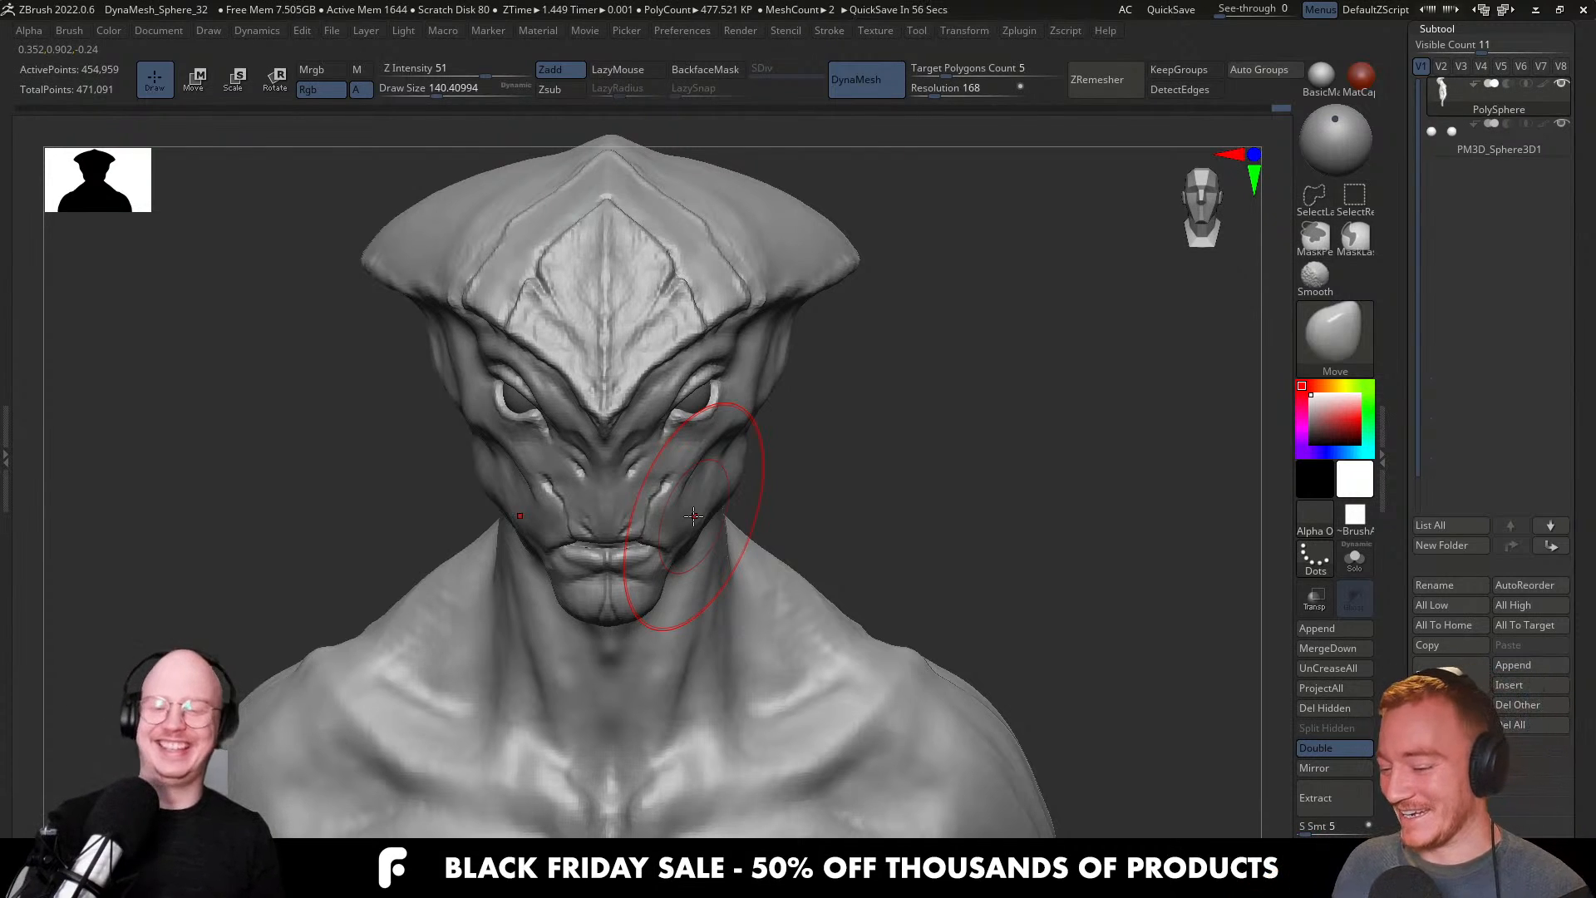
# Refine the jawline and where it meets the neck with the Move brush at a draw size of about 167.
pyautogui.keyDown('alt'); pyautogui.moveTo(801, 311); pyautogui.dragTo(802, 338); pyautogui.keyUp('alt')
pyautogui.press('s')
pyautogui.moveTo(747, 505); pyautogui.dragTo(751, 507)
pyautogui.moveTo(751, 507); pyautogui.dragTo(742, 515)
pyautogui.moveTo(743, 526)
pyautogui.mouseDown(button='right')
pyautogui.moveTo(731, 494)
pyautogui.moveTo(709, 524)
pyautogui.mouseUp(button='right')
pyautogui.press('s')
pyautogui.moveTo(709, 525); pyautogui.dragTo(713, 507)
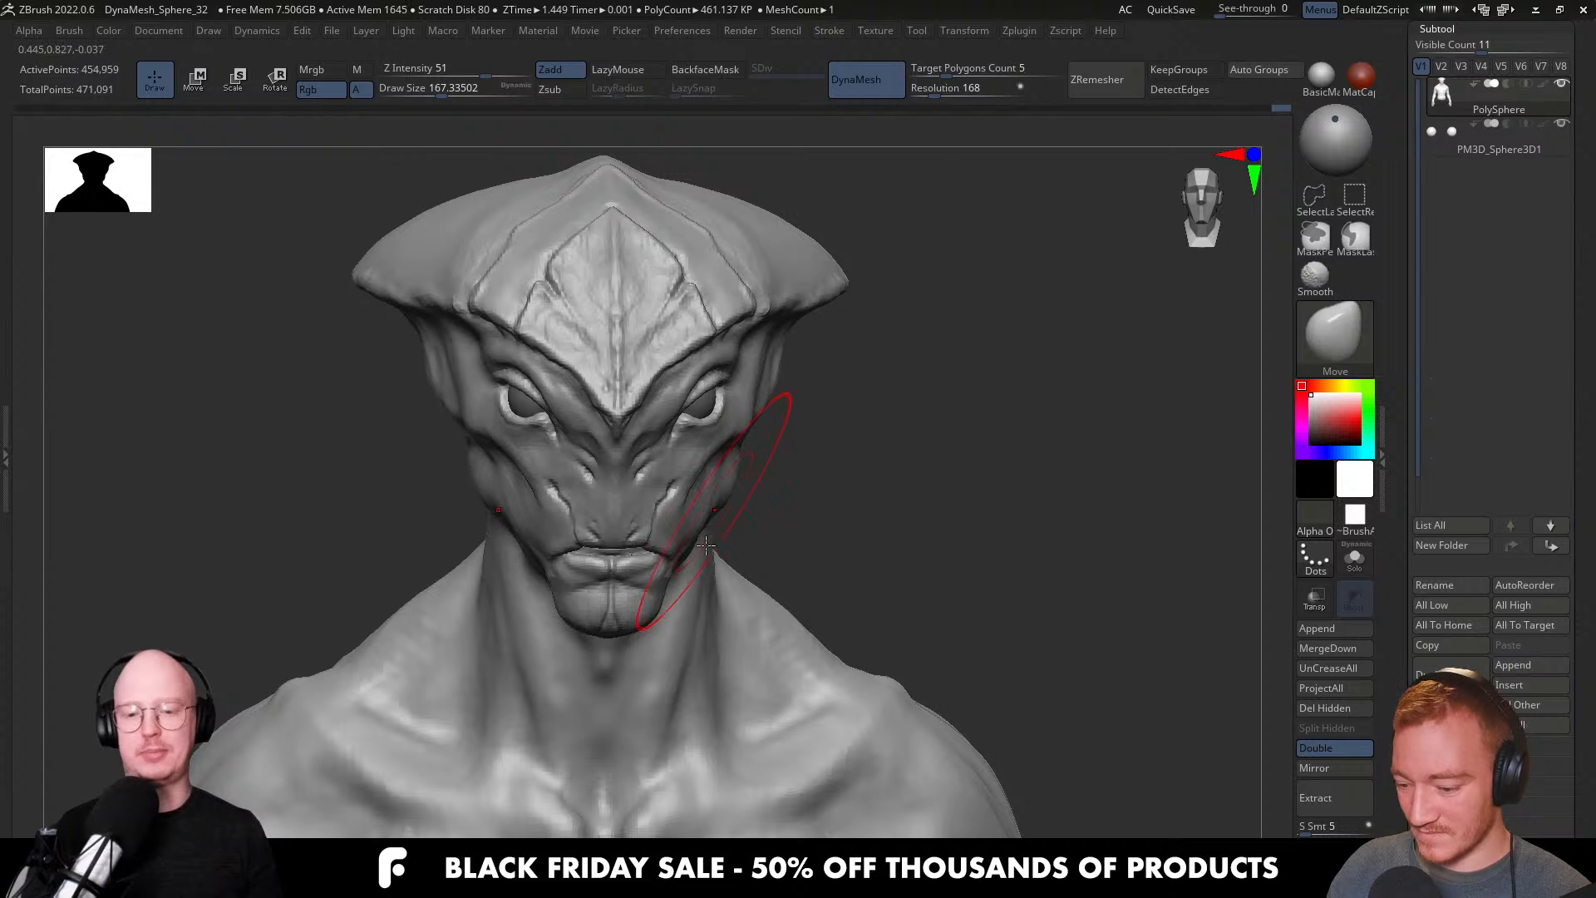
pyautogui.moveTo(706, 544); pyautogui.dragTo(706, 565, button='right')
pyautogui.moveTo(717, 519); pyautogui.dragTo(712, 508)
pyautogui.moveTo(713, 510)
pyautogui.mouseDown(button='right')
pyautogui.moveTo(665, 517)
pyautogui.moveTo(739, 539)
pyautogui.moveTo(736, 508)
pyautogui.mouseUp(button='right')
pyautogui.moveTo(737, 509)
pyautogui.mouseDown(button='right')
pyautogui.moveTo(811, 501)
pyautogui.moveTo(702, 503)
pyautogui.moveTo(740, 498)
pyautogui.mouseUp(button='right')
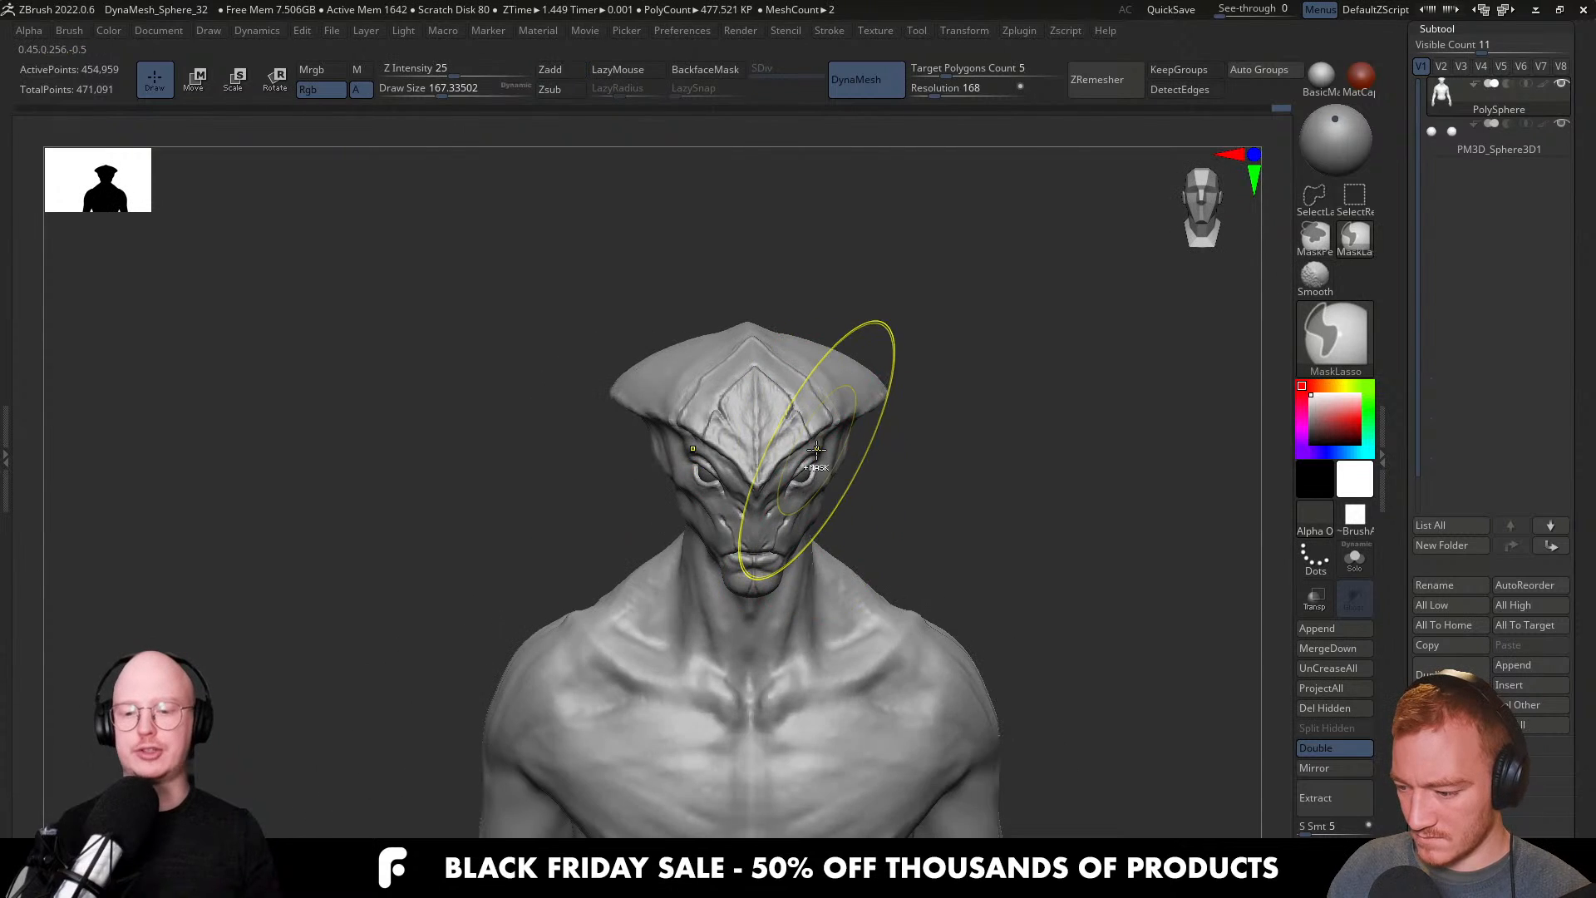
# Reshape the flared sides of the head crest with the Move brush, varying its size from about 104 to 217.
pyautogui.keyDown('ctrl'); pyautogui.moveTo(816, 449); pyautogui.dragTo(833, 467, button='right'); pyautogui.keyUp('ctrl')
pyautogui.press('s')
pyautogui.moveTo(863, 449); pyautogui.dragTo(851, 429)
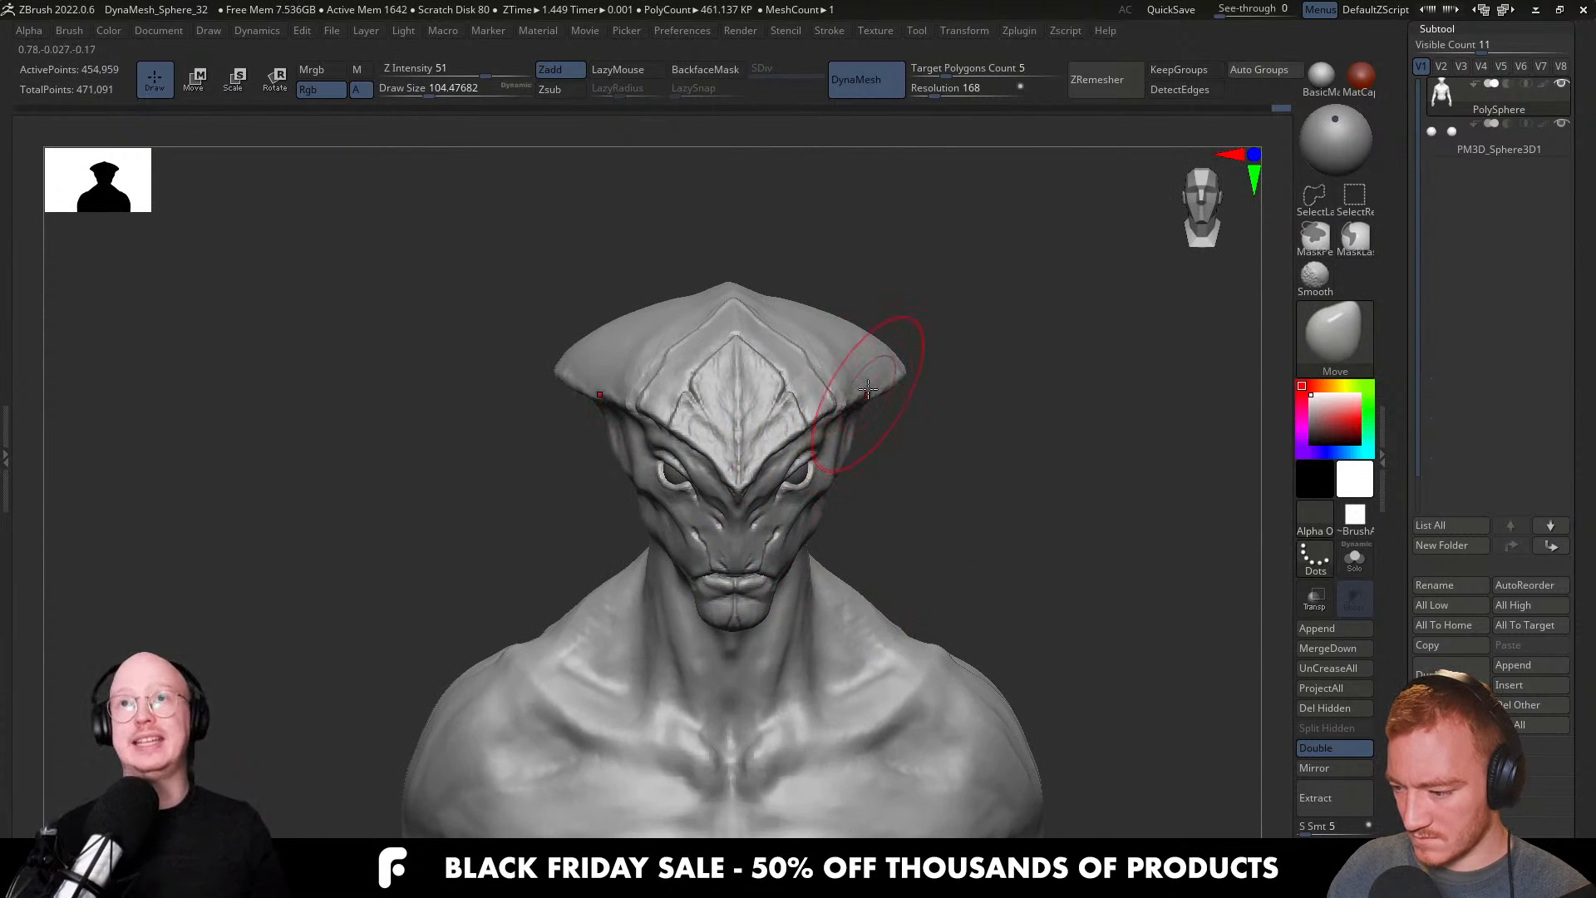
pyautogui.keyDown('alt'); pyautogui.moveTo(841, 378); pyautogui.dragTo(815, 392, button='right'); pyautogui.keyUp('alt')
pyautogui.press('s')
pyautogui.moveTo(843, 359); pyautogui.dragTo(840, 359)
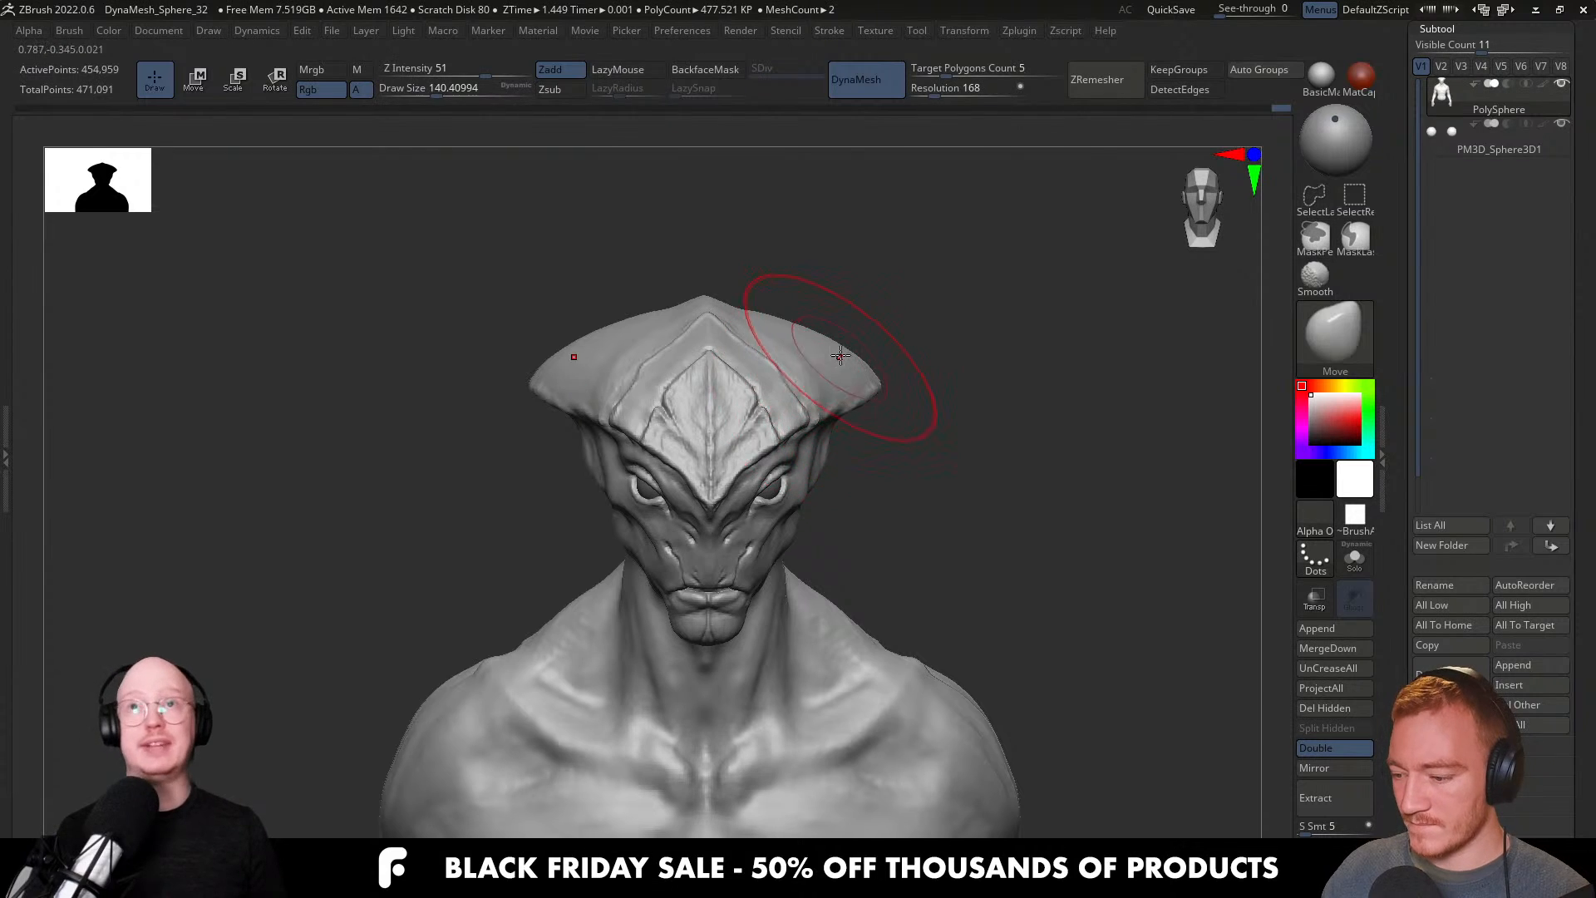
pyautogui.moveTo(893, 367); pyautogui.dragTo(817, 371, button='right')
pyautogui.press('s')
pyautogui.moveTo(985, 342)
pyautogui.mouseDown()
pyautogui.moveTo(1011, 361)
pyautogui.moveTo(952, 352)
pyautogui.mouseUp()
pyautogui.press('s')
pyautogui.moveTo(949, 381); pyautogui.dragTo(1015, 397, button='right')
pyautogui.keyDown('ctrl'); pyautogui.moveTo(1037, 477); pyautogui.dragTo(946, 291, button='right'); pyautogui.keyUp('ctrl')
pyautogui.moveTo(949, 429)
pyautogui.mouseDown(button='right')
pyautogui.moveTo(1005, 449)
pyautogui.moveTo(941, 474)
pyautogui.moveTo(907, 467)
pyautogui.moveTo(989, 462)
pyautogui.moveTo(911, 466)
pyautogui.moveTo(972, 460)
pyautogui.moveTo(897, 484)
pyautogui.mouseUp(button='right')
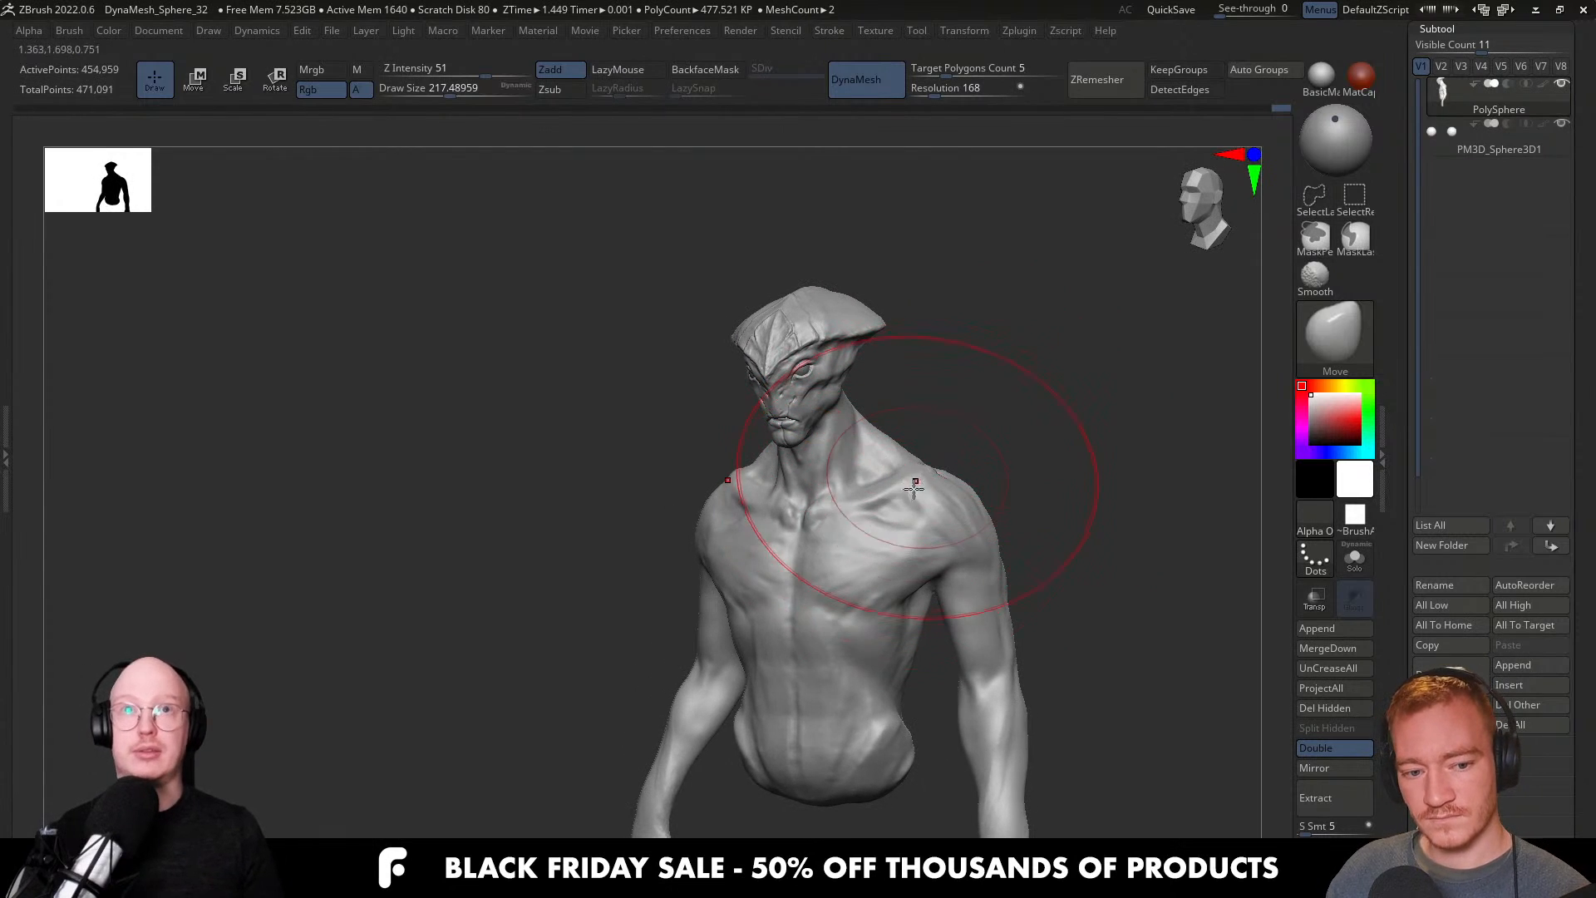
pyautogui.keyDown('ctrl'); pyautogui.moveTo(793, 386); pyautogui.dragTo(818, 396, button='right'); pyautogui.keyUp('ctrl')
pyautogui.press('b')
pyautogui.press('d')
pyautogui.press('s')
pyautogui.press('s')
pyautogui.moveTo(815, 395); pyautogui.dragTo(793, 397)
pyautogui.keyDown('alt'); pyautogui.moveTo(803, 428); pyautogui.dragTo(803, 556, button='right'); pyautogui.keyUp('alt')
# Build up the brow and temple area beneath the head crest with ClayBuildup at a draw size of about 68.
pyautogui.moveTo(790, 379)
pyautogui.keyDown('ctrl'); pyautogui.mouseDown(button='right')
pyautogui.moveTo(818, 444)
pyautogui.moveTo(815, 498)
pyautogui.moveTo(857, 431)
pyautogui.moveTo(824, 401)
pyautogui.mouseUp(button='right'); pyautogui.keyUp('ctrl')
pyautogui.press('b')
pyautogui.press('c')
pyautogui.press('b')
pyautogui.press('s')
pyautogui.moveTo(823, 400); pyautogui.dragTo(814, 400)
pyautogui.moveTo(819, 399); pyautogui.dragTo(763, 385, button='right')
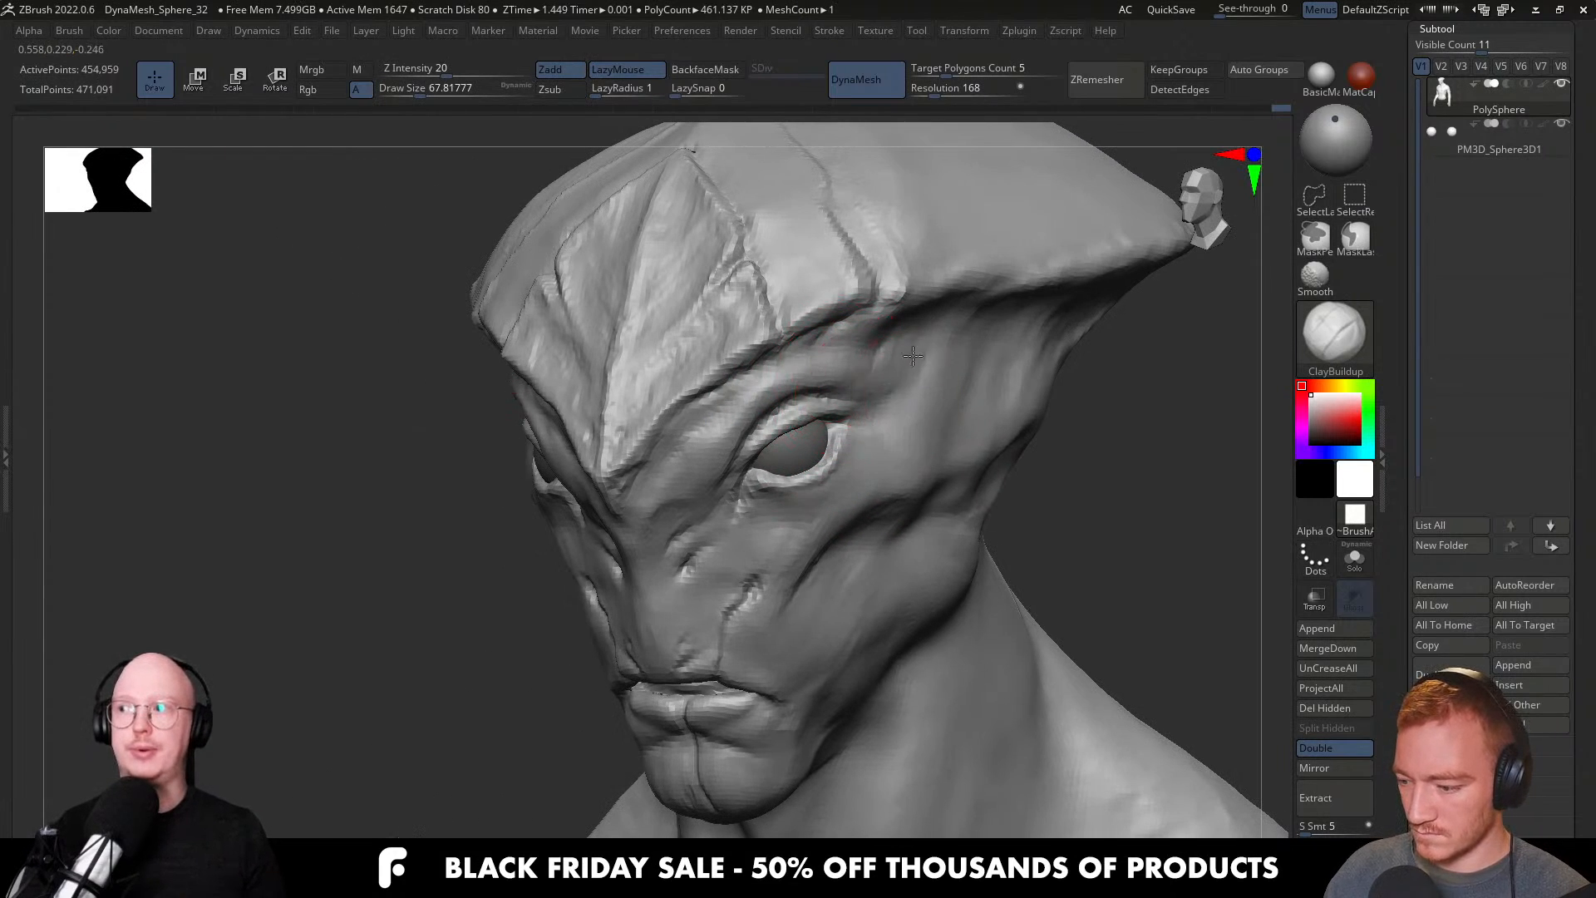
# Add finer ClayBuildup strokes to the brow ridge and the area above the eye at a draw size of about 39.
pyautogui.moveTo(852, 322); pyautogui.dragTo(876, 375, button='right')
pyautogui.press('s')
pyautogui.moveTo(876, 376); pyautogui.dragTo(862, 376)
pyautogui.moveTo(856, 358)
pyautogui.mouseDown(button='right')
pyautogui.moveTo(810, 328)
pyautogui.moveTo(810, 394)
pyautogui.mouseUp(button='right')
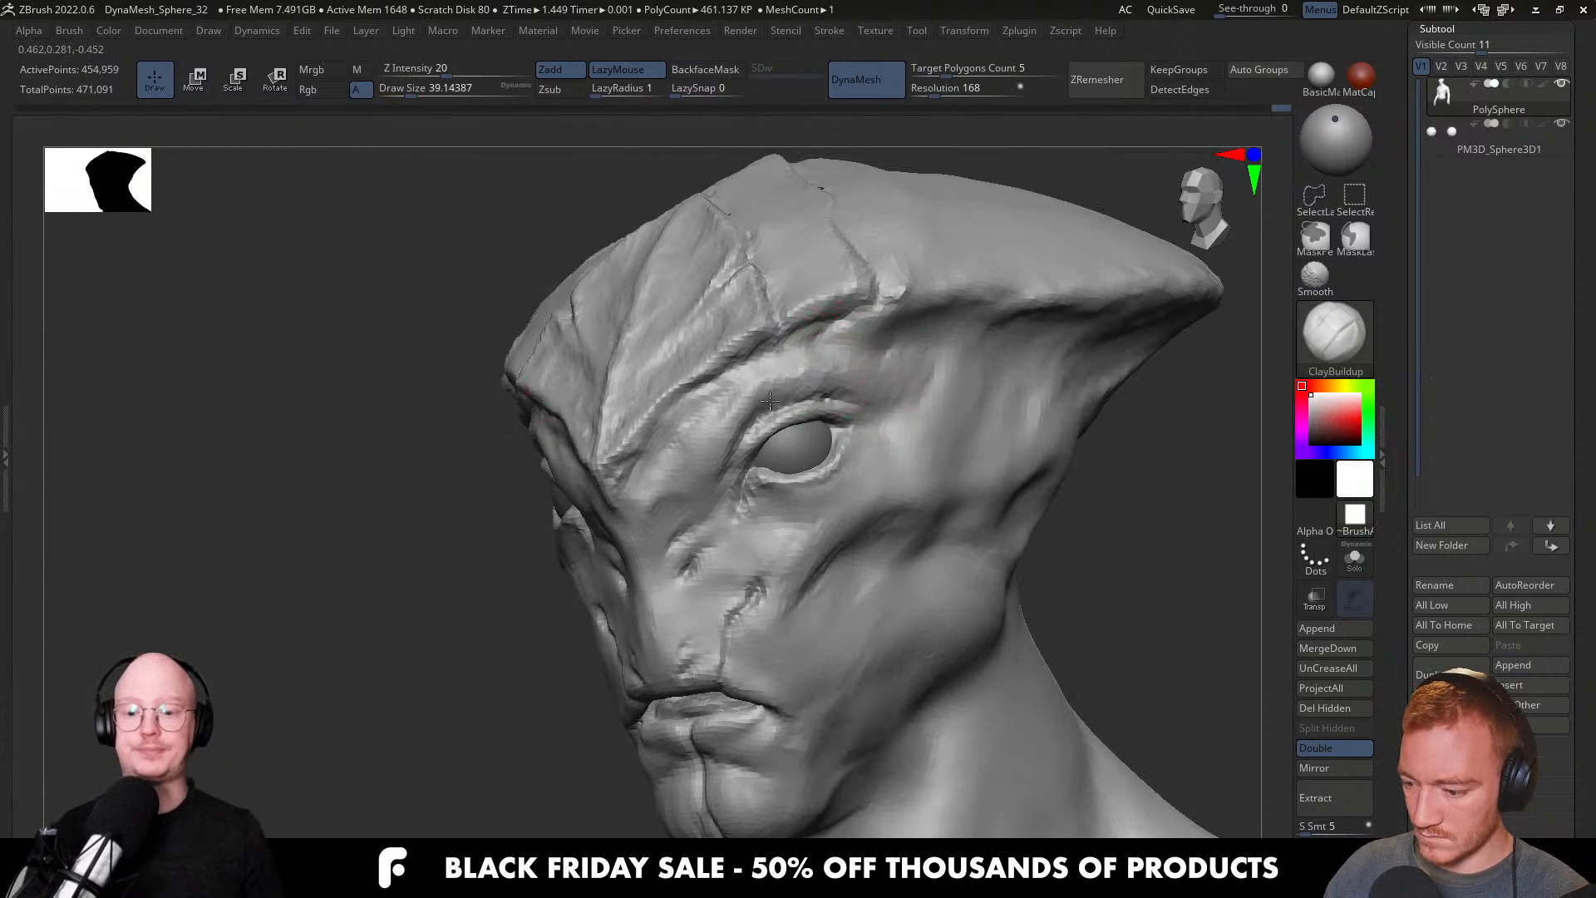
pyautogui.moveTo(723, 448); pyautogui.dragTo(786, 361, button='right')
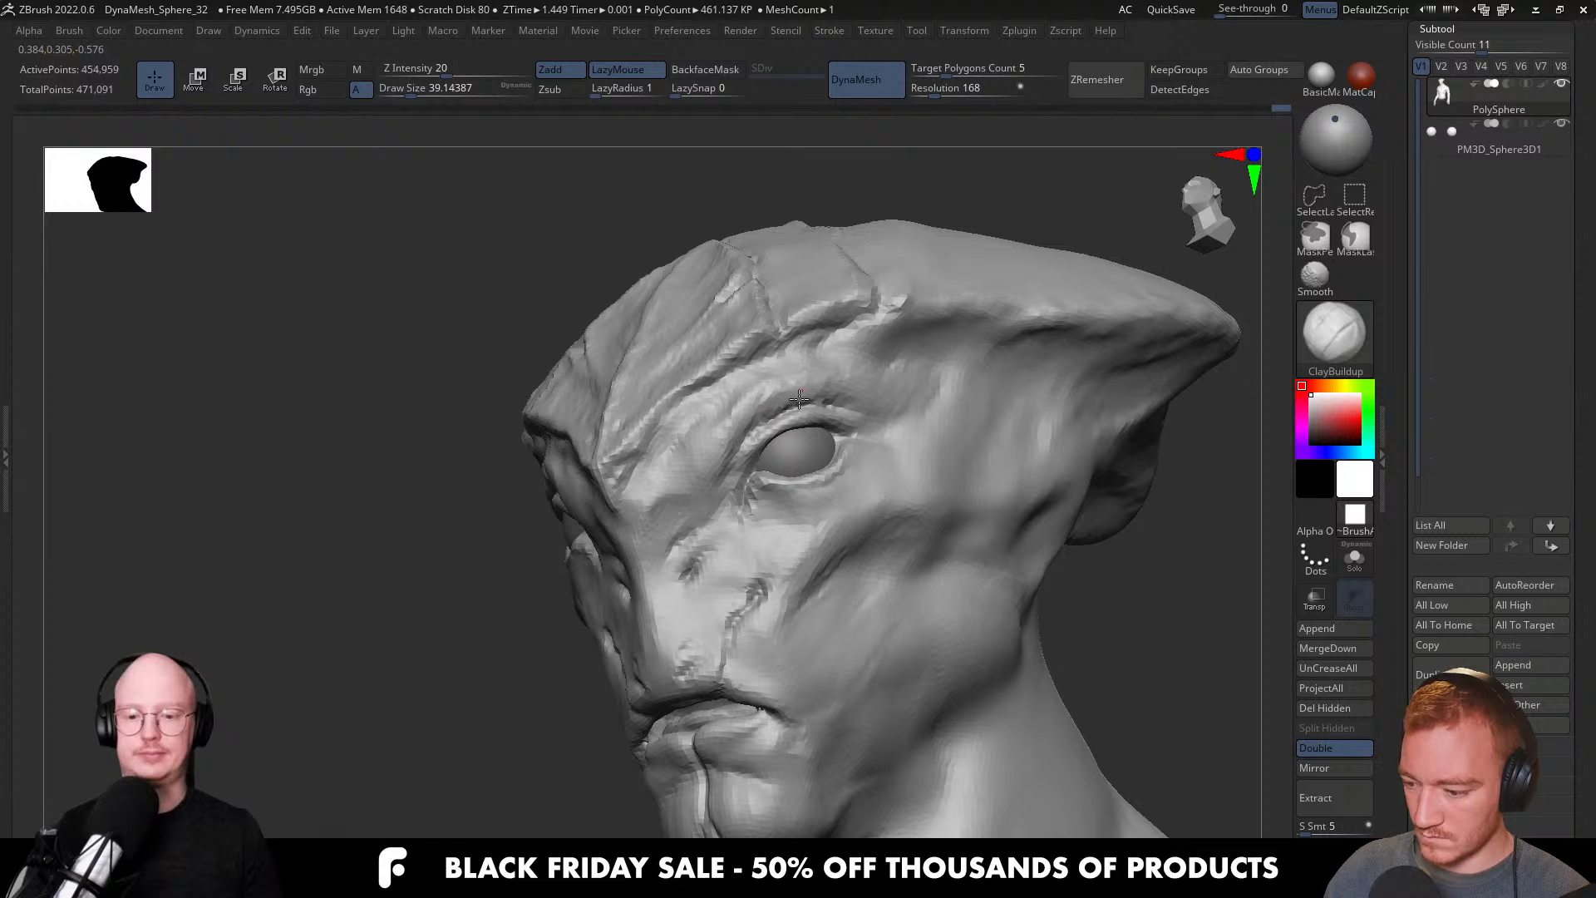
pyautogui.moveTo(880, 382); pyautogui.dragTo(846, 385, button='right')
pyautogui.moveTo(695, 456)
pyautogui.mouseDown(button='right')
pyautogui.moveTo(748, 475)
pyautogui.moveTo(748, 446)
pyautogui.mouseUp(button='right')
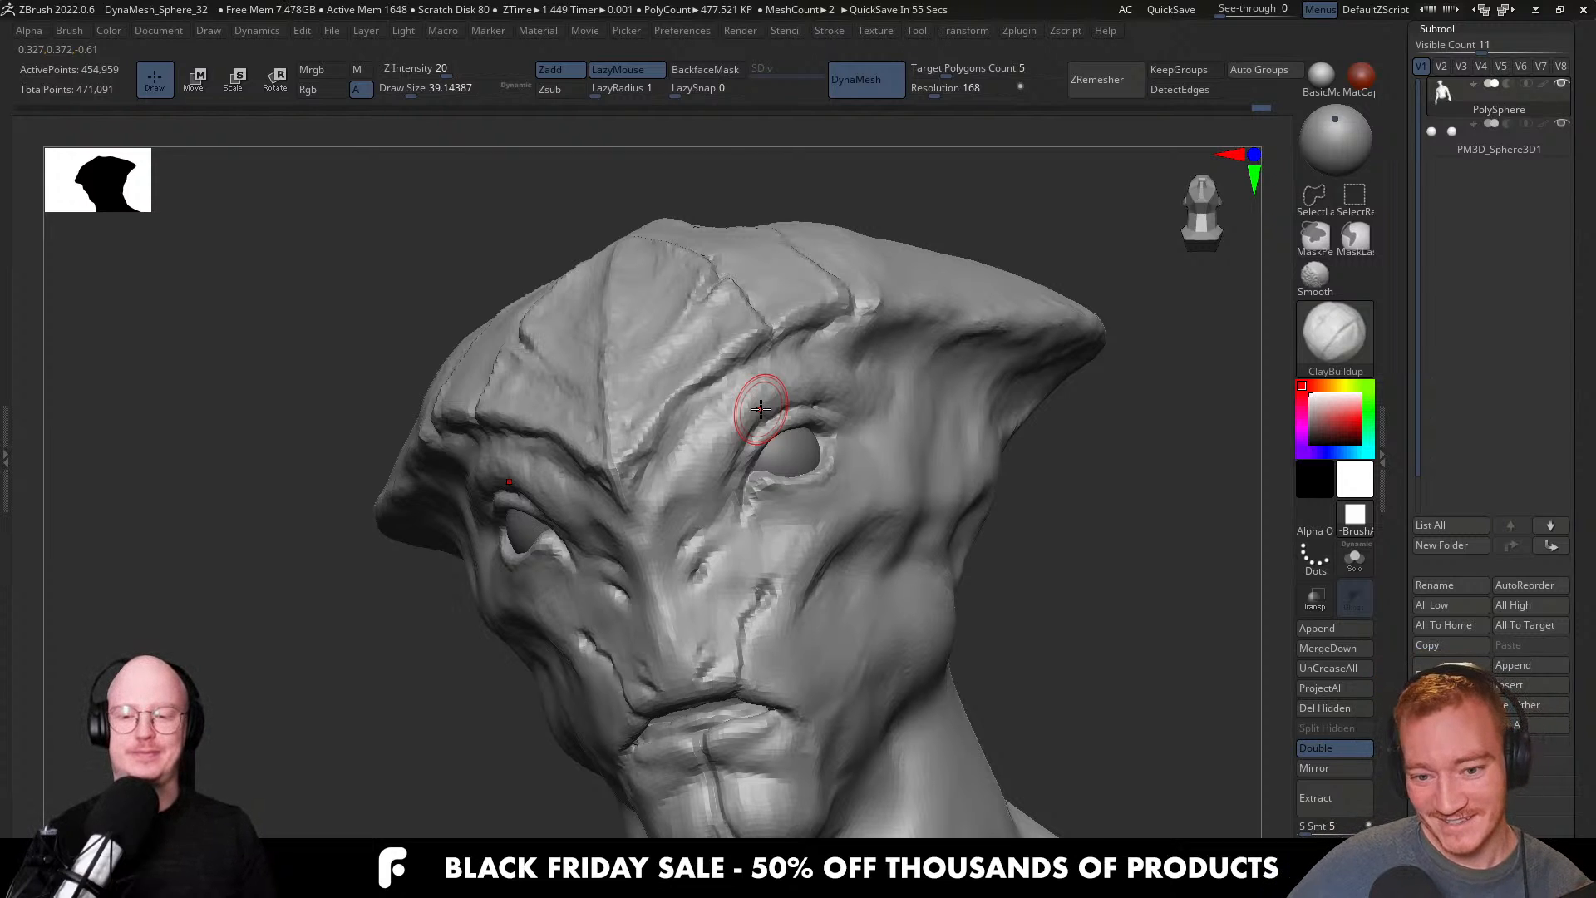
# Carve creases along the brow folds between the eyes and the crest with DamStandard at a draw size of about 25.
pyautogui.moveTo(762, 509)
pyautogui.mouseDown(button='right')
pyautogui.moveTo(763, 586)
pyautogui.moveTo(749, 546)
pyautogui.mouseUp(button='right')
pyautogui.press('s')
pyautogui.moveTo(750, 508); pyautogui.dragTo(745, 503)
pyautogui.press('b')
pyautogui.press('d')
pyautogui.press('s')
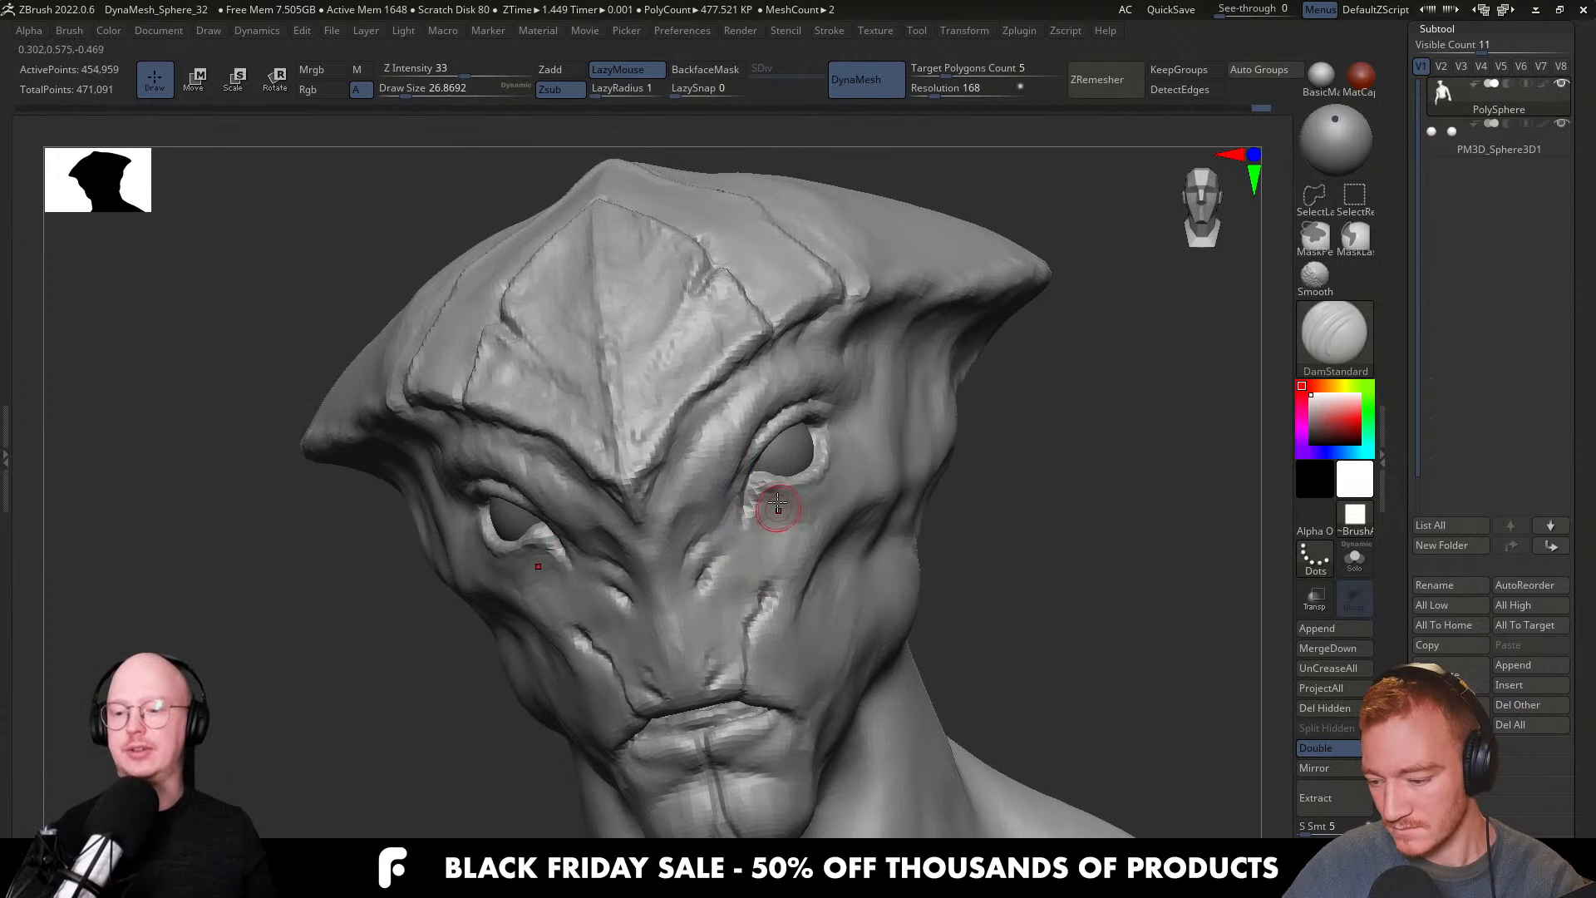
pyautogui.moveTo(766, 499); pyautogui.dragTo(758, 559, button='right')
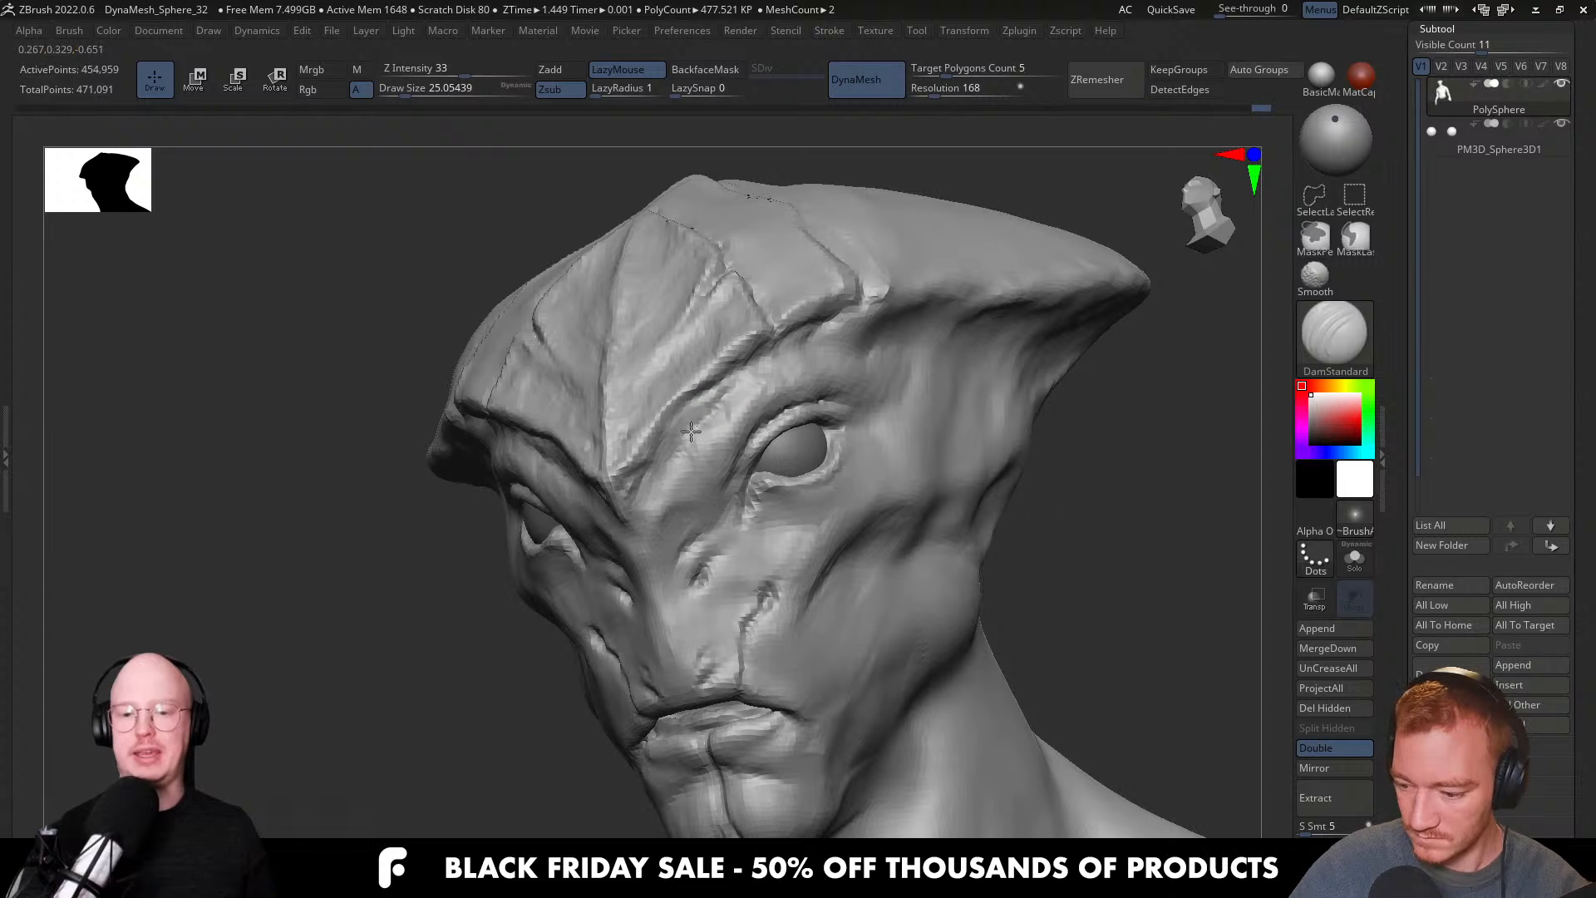
pyautogui.moveTo(670, 474); pyautogui.dragTo(663, 456, button='right')
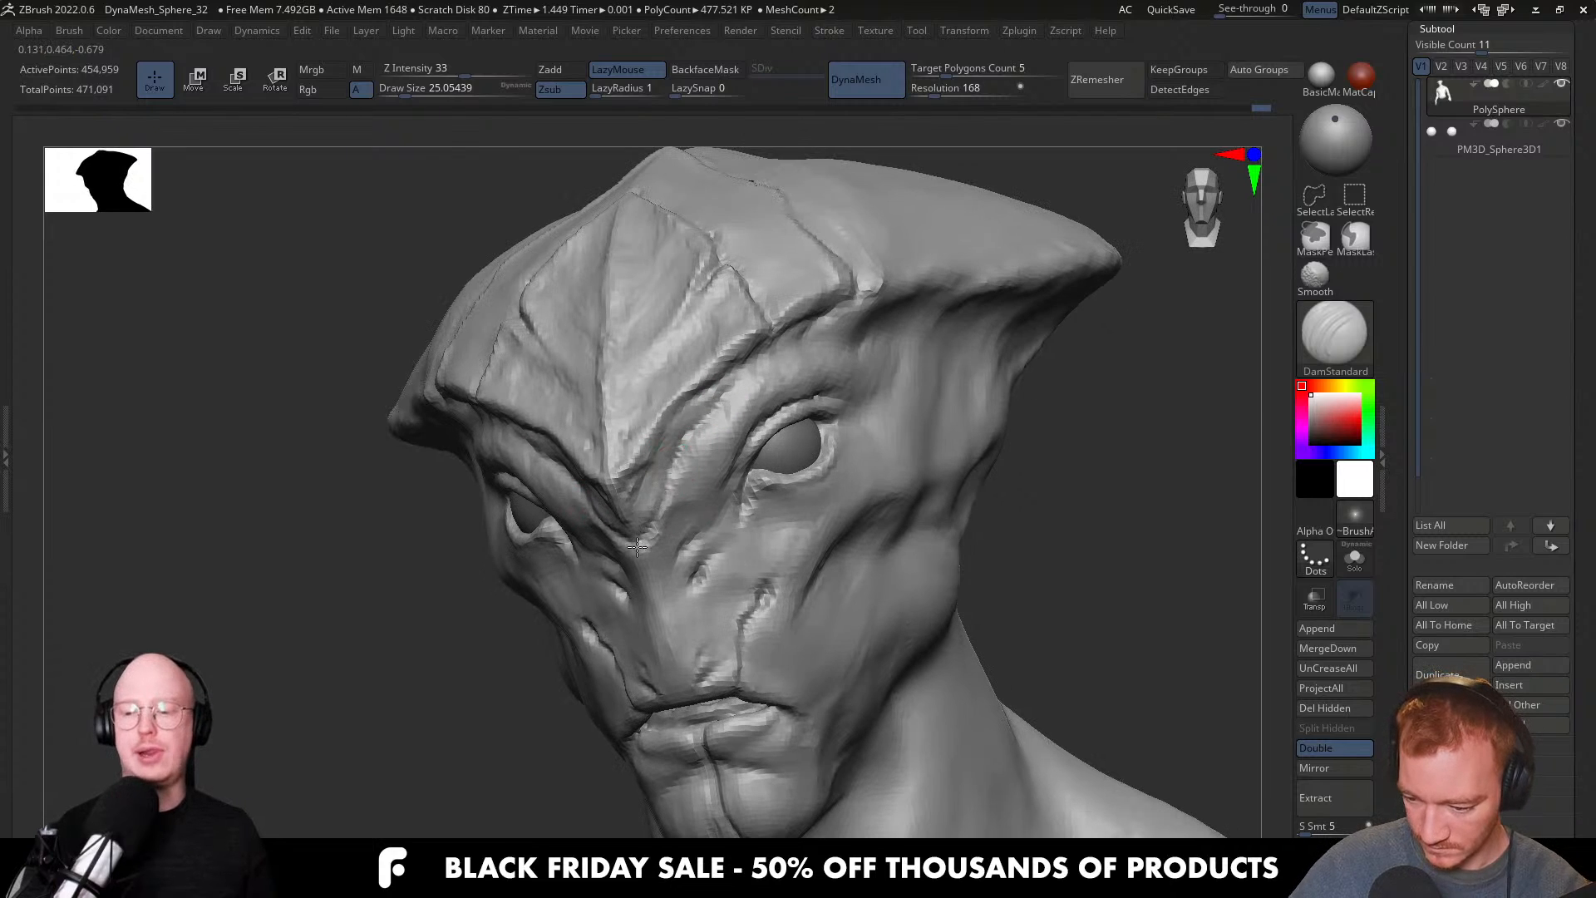
pyautogui.moveTo(730, 394); pyautogui.dragTo(783, 366)
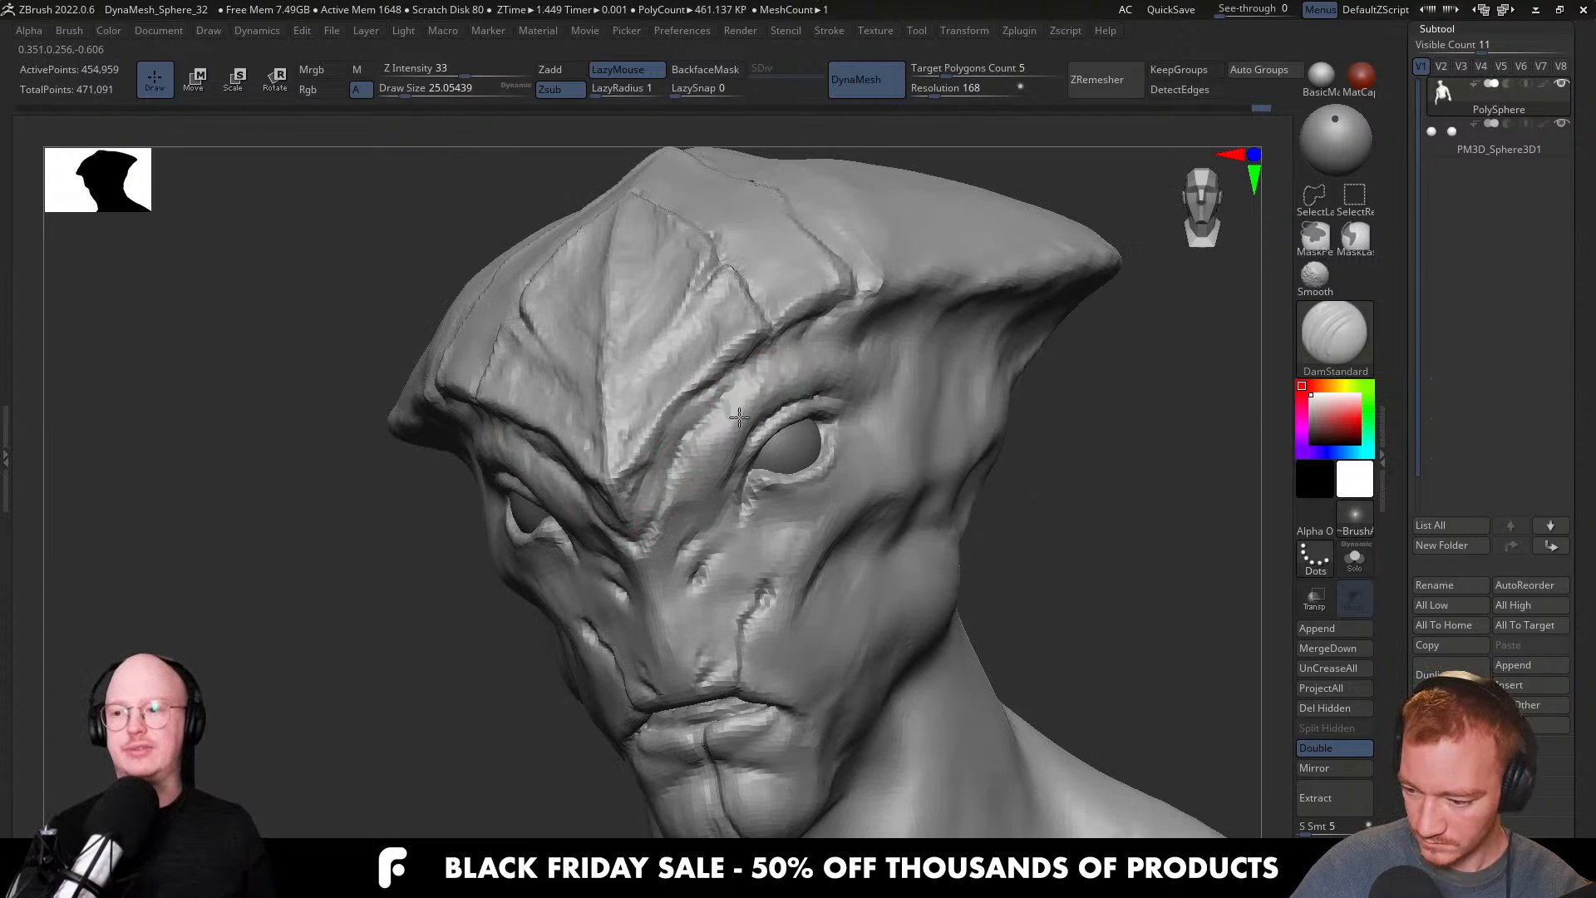
pyautogui.moveTo(711, 480); pyautogui.dragTo(709, 467, button='right')
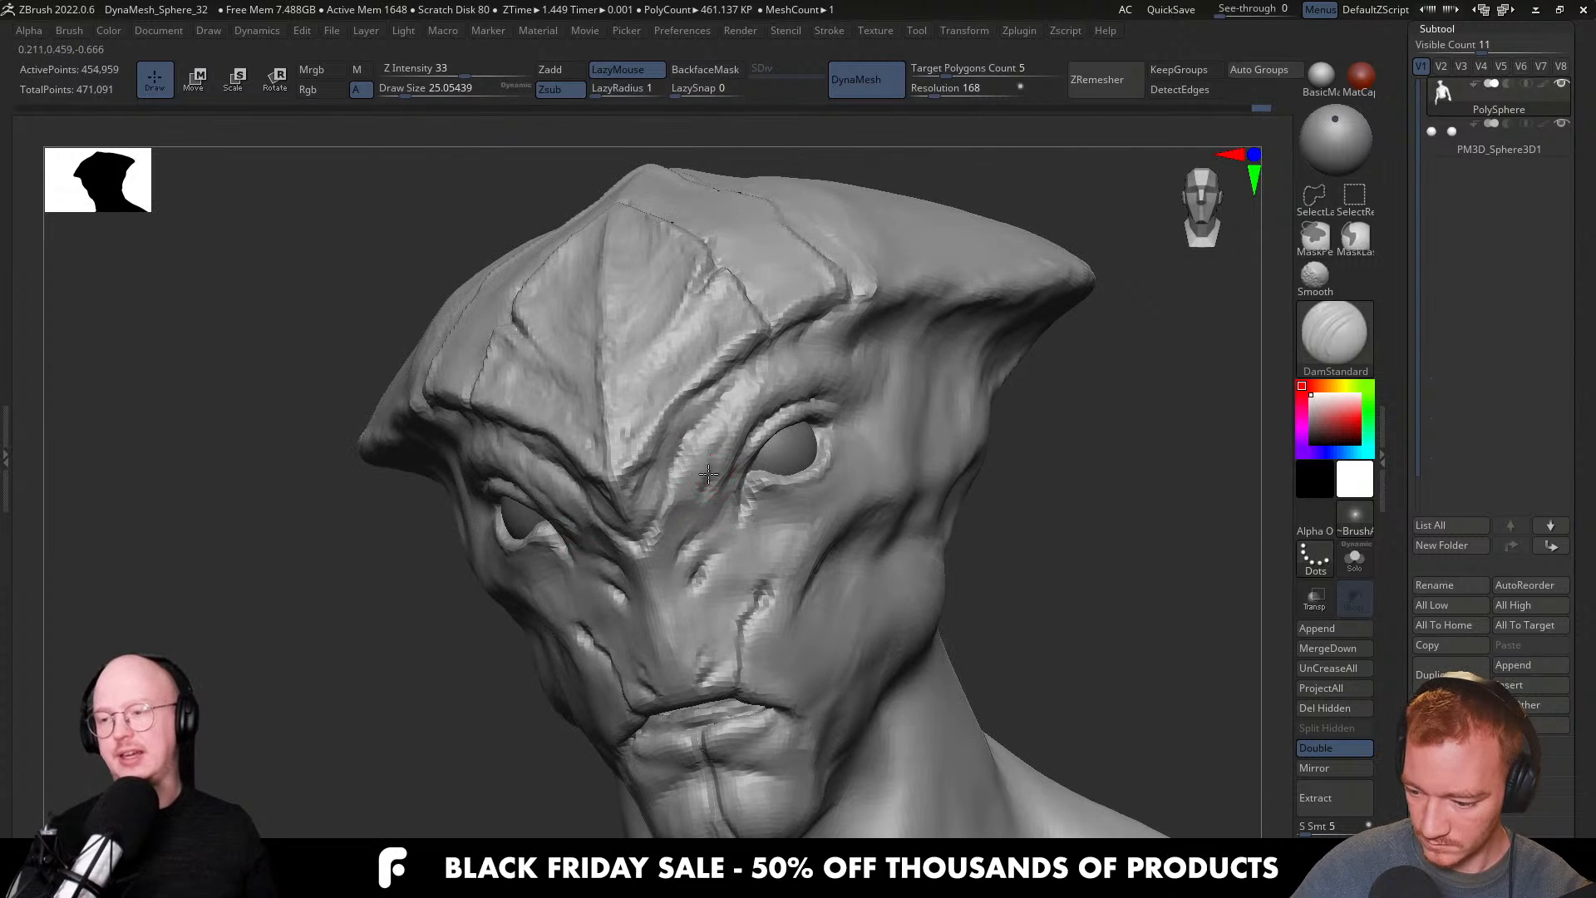
pyautogui.moveTo(687, 533); pyautogui.dragTo(693, 549, button='right')
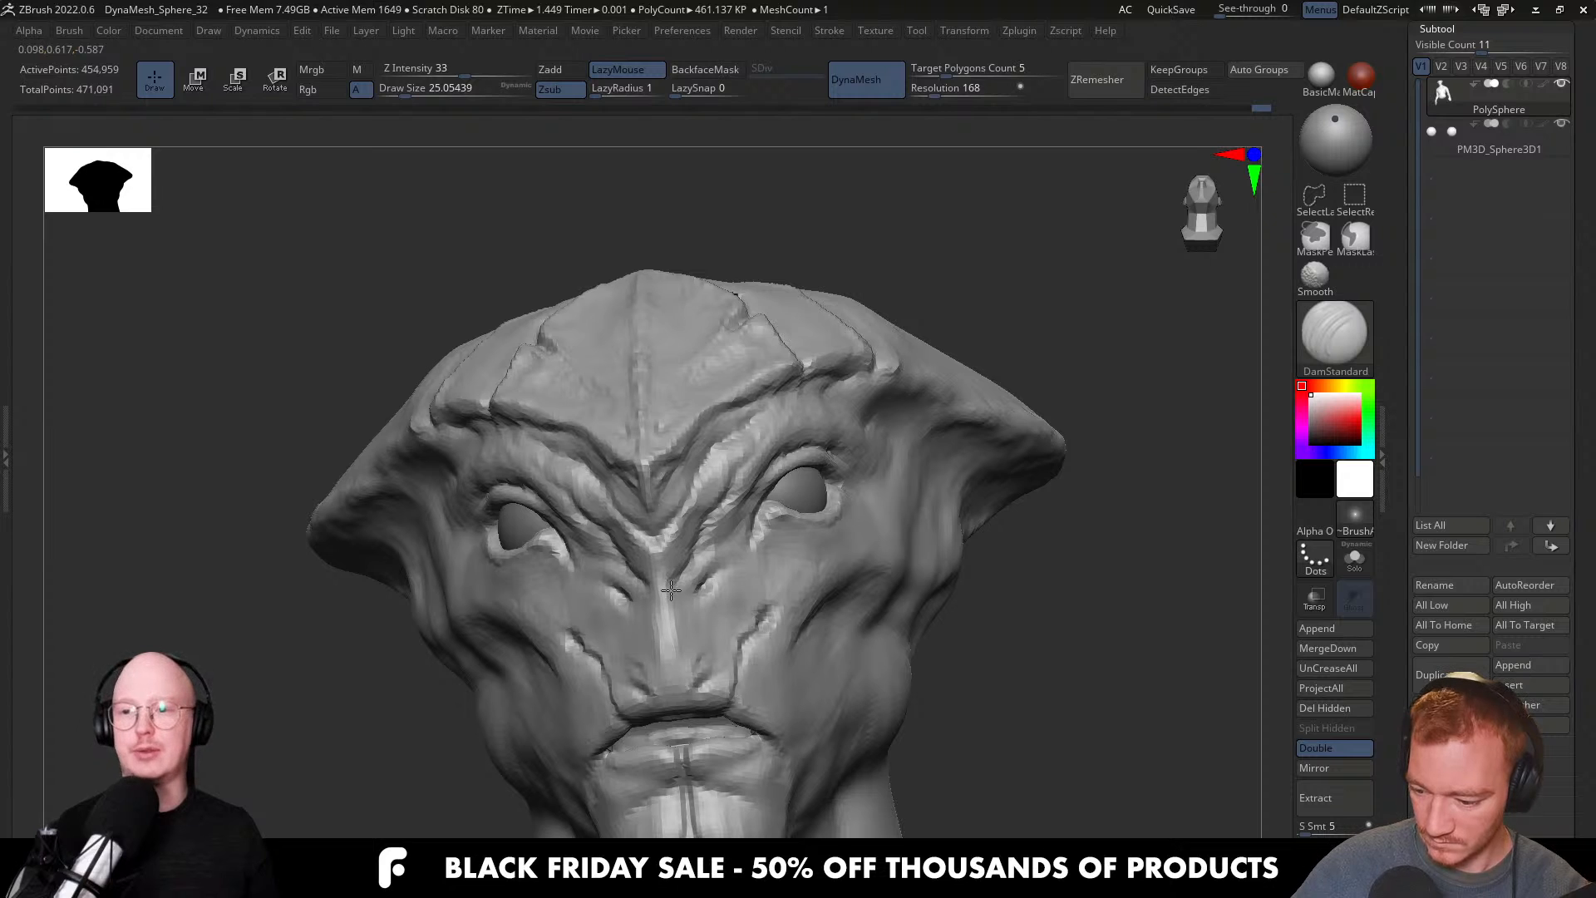
# Fill out the brow folds and nose bridge with ClayBuildup at draw sizes of about 31 and 20.
pyautogui.moveTo(662, 602); pyautogui.dragTo(538, 733, button='right')
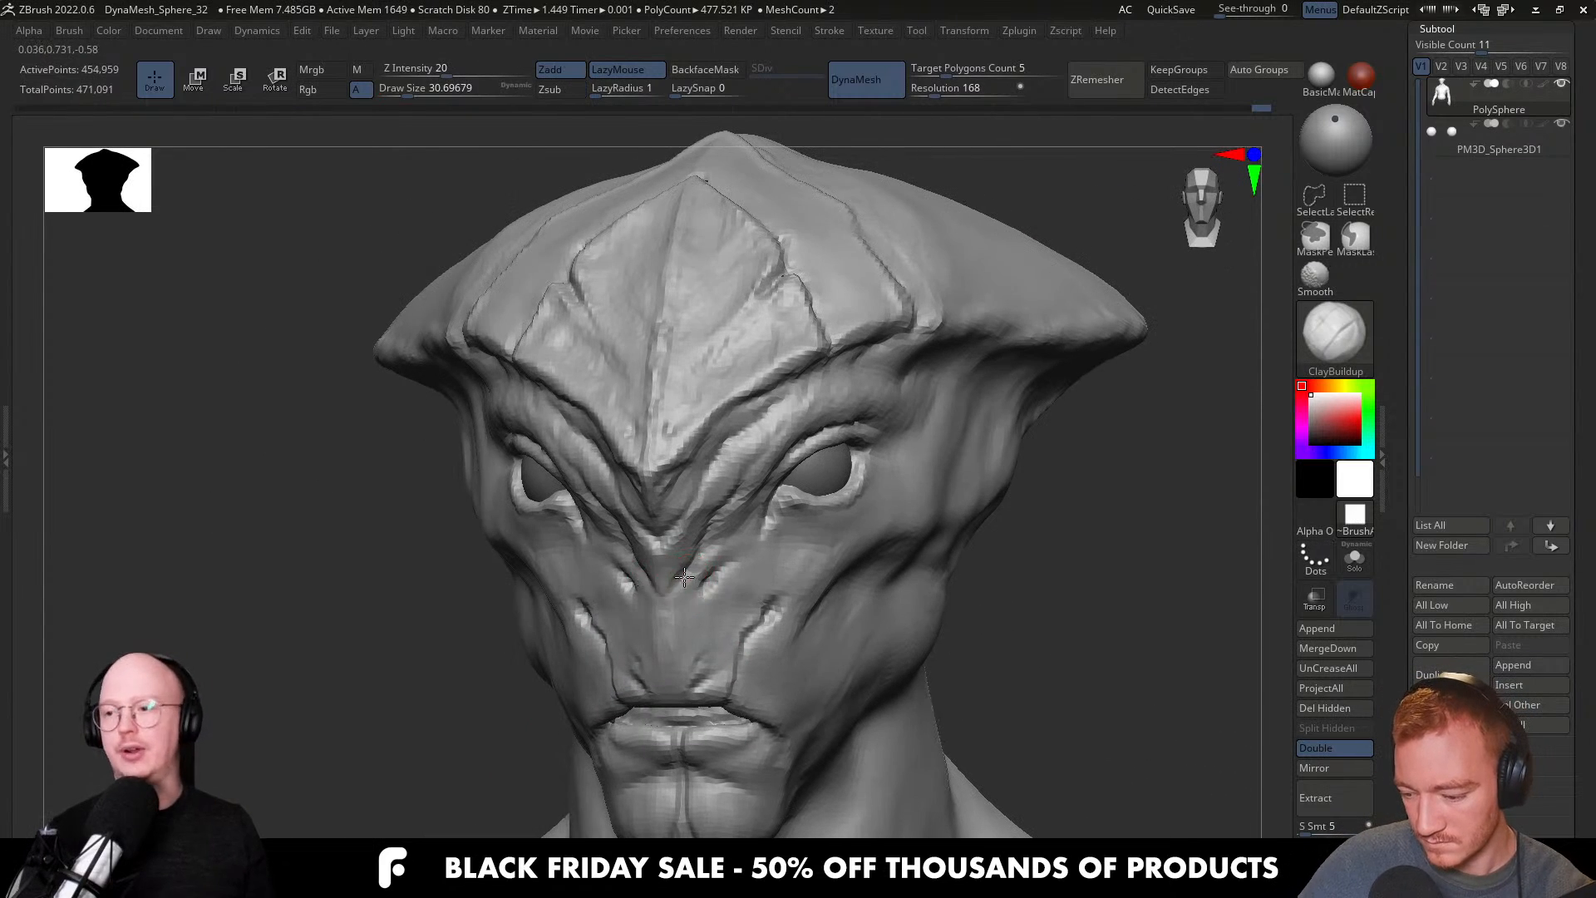
pyautogui.moveTo(698, 560)
pyautogui.mouseDown(button='right')
pyautogui.moveTo(731, 540)
pyautogui.moveTo(712, 526)
pyautogui.moveTo(728, 470)
pyautogui.mouseUp(button='right')
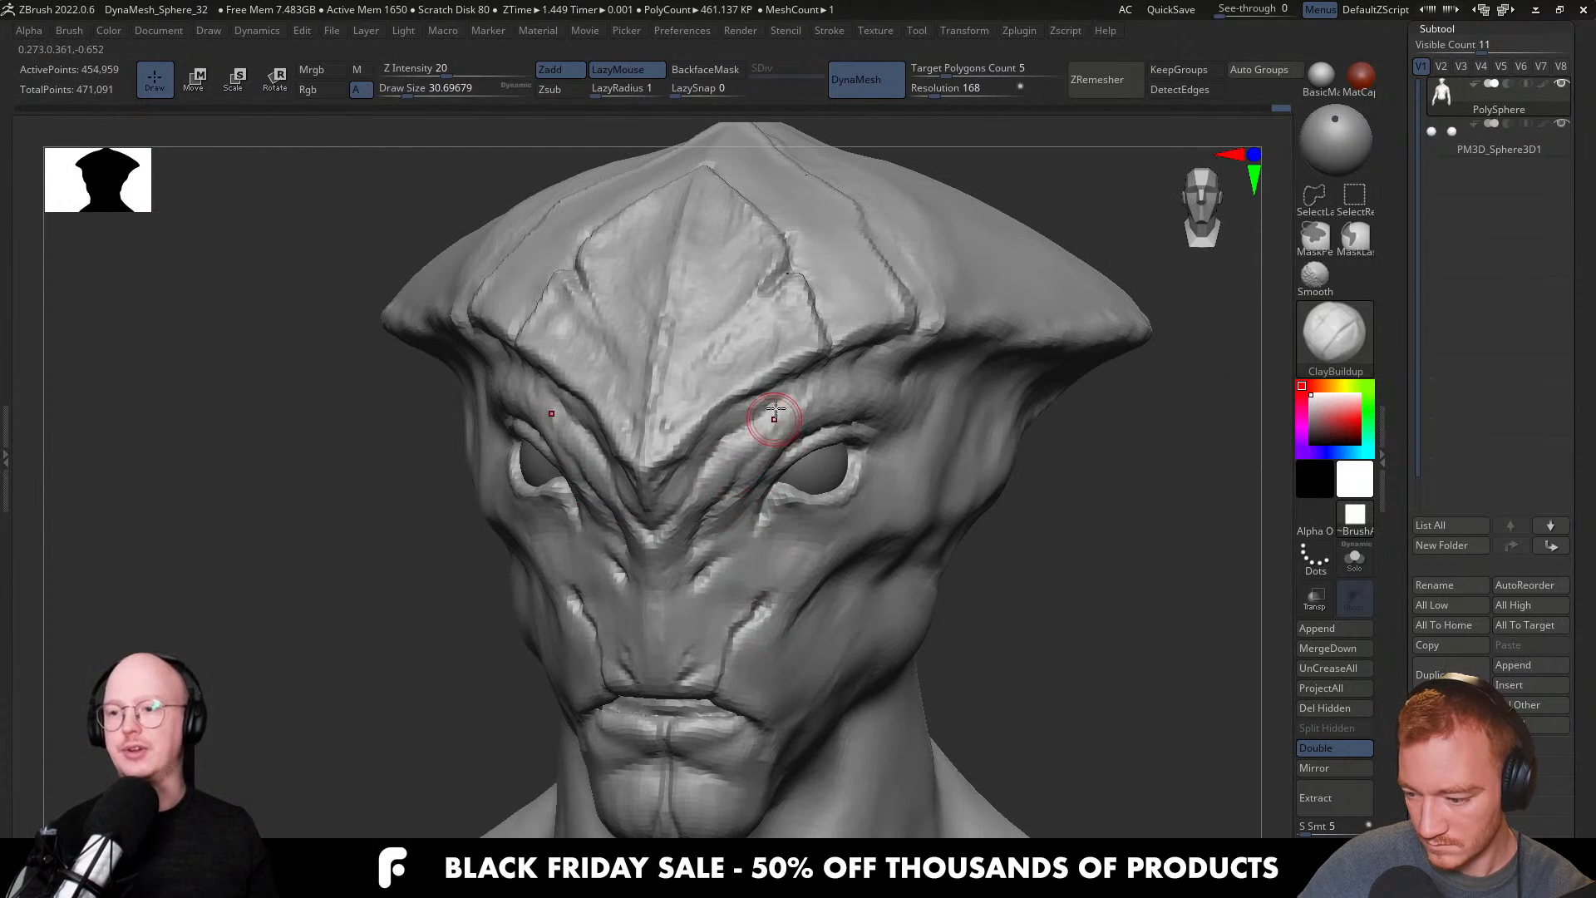
pyautogui.moveTo(774, 418); pyautogui.dragTo(743, 424, button='right')
pyautogui.press('[')
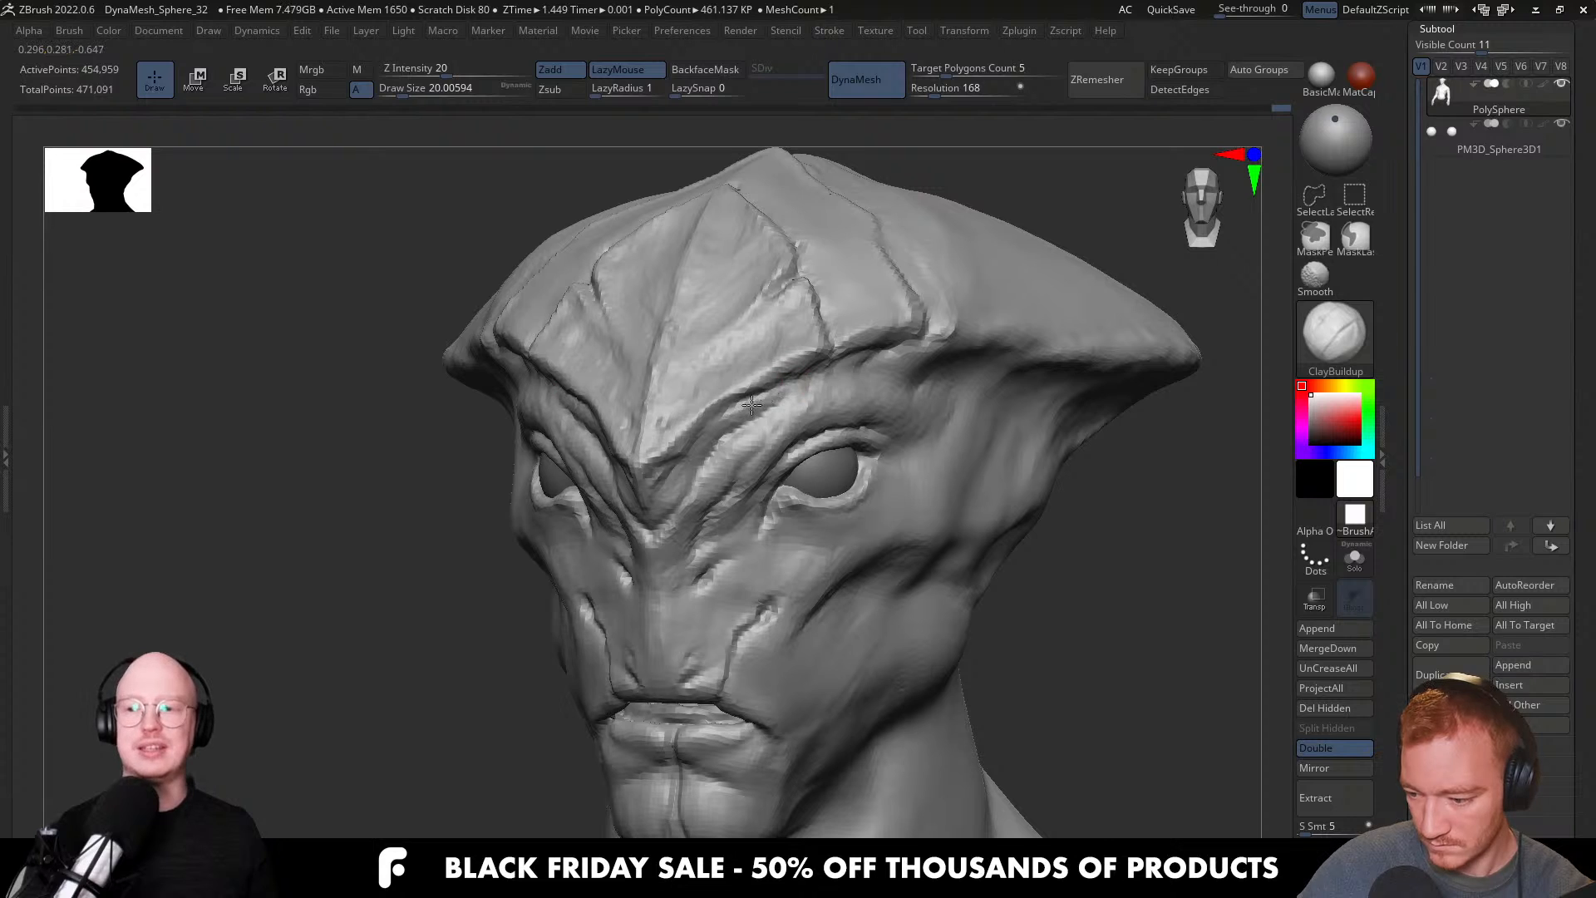
pyautogui.moveTo(699, 454)
pyautogui.mouseDown(button='right')
pyautogui.moveTo(598, 507)
pyautogui.moveTo(648, 527)
pyautogui.moveTo(665, 510)
pyautogui.mouseUp(button='right')
# Reshape the upper eyelid and the area around the eye with the Move brush, using a draw size of about 49.
pyautogui.moveTo(736, 431)
pyautogui.mouseDown(button='right')
pyautogui.moveTo(830, 463)
pyautogui.moveTo(819, 562)
pyautogui.moveTo(798, 535)
pyautogui.moveTo(919, 527)
pyautogui.moveTo(983, 545)
pyautogui.moveTo(968, 552)
pyautogui.mouseUp(button='right')
pyautogui.keyDown('alt'); pyautogui.moveTo(911, 623); pyautogui.dragTo(914, 684, button='right'); pyautogui.keyUp('alt')
pyautogui.moveTo(920, 506); pyautogui.dragTo(885, 532, button='right')
pyautogui.moveTo(885, 532)
pyautogui.keyDown('ctrl'); pyautogui.mouseDown(button='right')
pyautogui.moveTo(962, 615)
pyautogui.moveTo(850, 459)
pyautogui.mouseUp(button='right'); pyautogui.keyUp('ctrl')
pyautogui.press('b')
pyautogui.press('m')
pyautogui.press('v')
pyautogui.press('s')
pyautogui.moveTo(849, 459); pyautogui.dragTo(848, 459)
pyautogui.moveTo(860, 453)
pyautogui.mouseDown(button='right')
pyautogui.moveTo(885, 455)
pyautogui.moveTo(841, 453)
pyautogui.mouseUp(button='right')
pyautogui.press('s')
pyautogui.keyDown('ctrl'); pyautogui.moveTo(841, 453); pyautogui.dragTo(845, 501, button='right'); pyautogui.keyUp('ctrl')
pyautogui.press('s')
pyautogui.moveTo(812, 445); pyautogui.dragTo(804, 445)
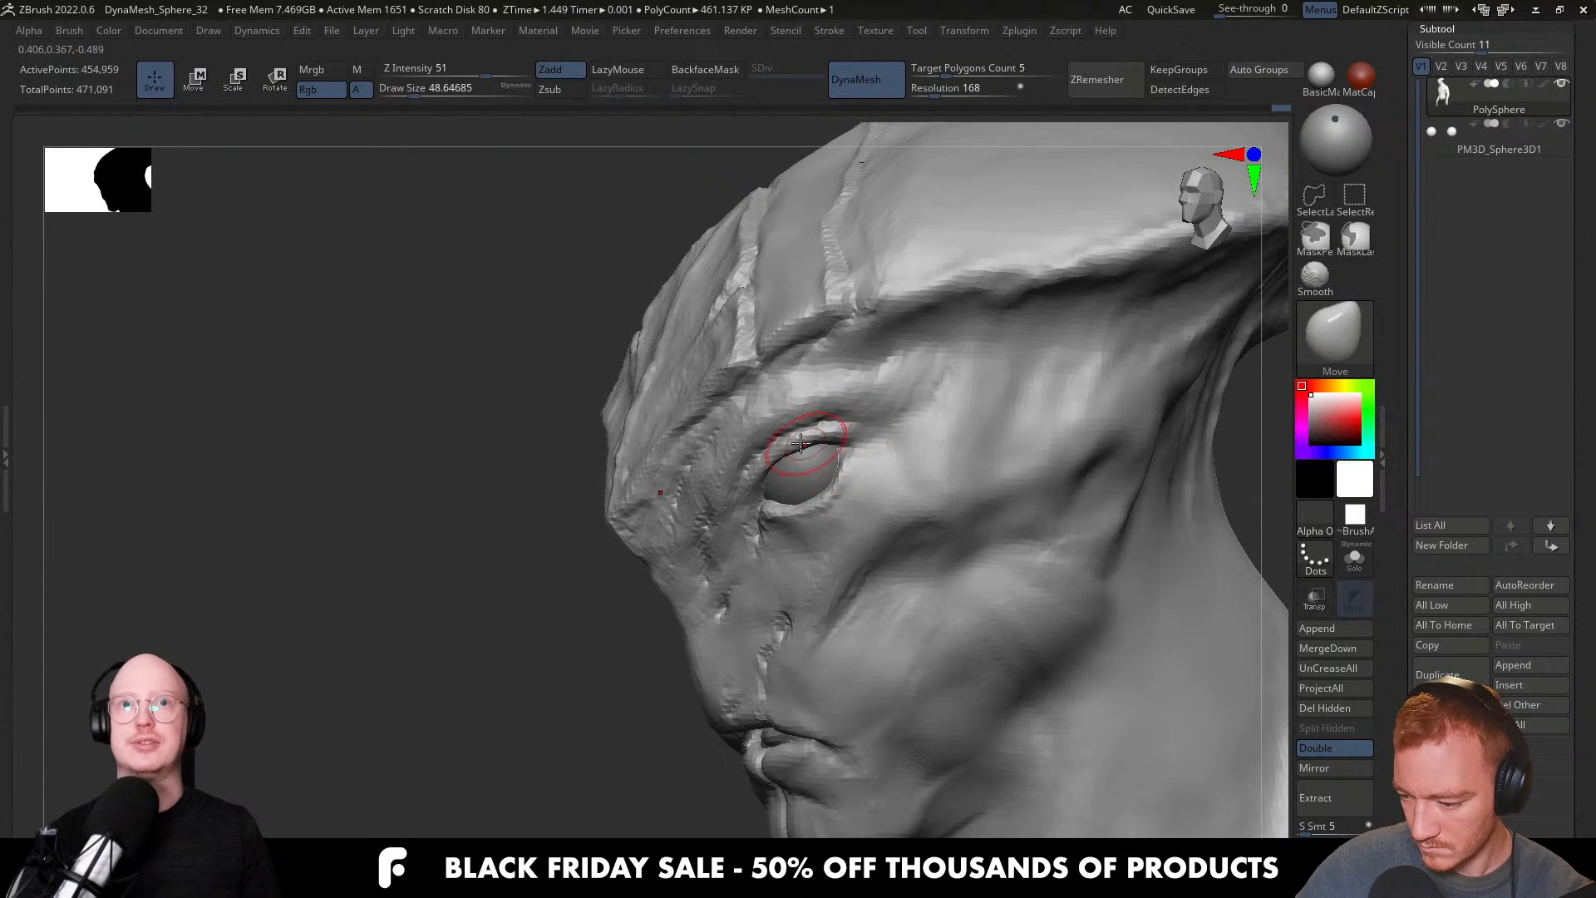
# Bring the whole alien figure into a straight front view showing head, torso and arms.
pyautogui.keyDown('ctrl'); pyautogui.moveTo(790, 443); pyautogui.dragTo(798, 407, button='right'); pyautogui.keyUp('ctrl')
pyautogui.moveTo(798, 407)
pyautogui.mouseDown(button='right')
pyautogui.moveTo(883, 456)
pyautogui.moveTo(855, 506)
pyautogui.moveTo(827, 446)
pyautogui.moveTo(837, 386)
pyautogui.moveTo(822, 479)
pyautogui.moveTo(824, 432)
pyautogui.mouseUp(button='right')
pyautogui.press('s')
pyautogui.press('s')
pyautogui.hotkey('alt', 's')
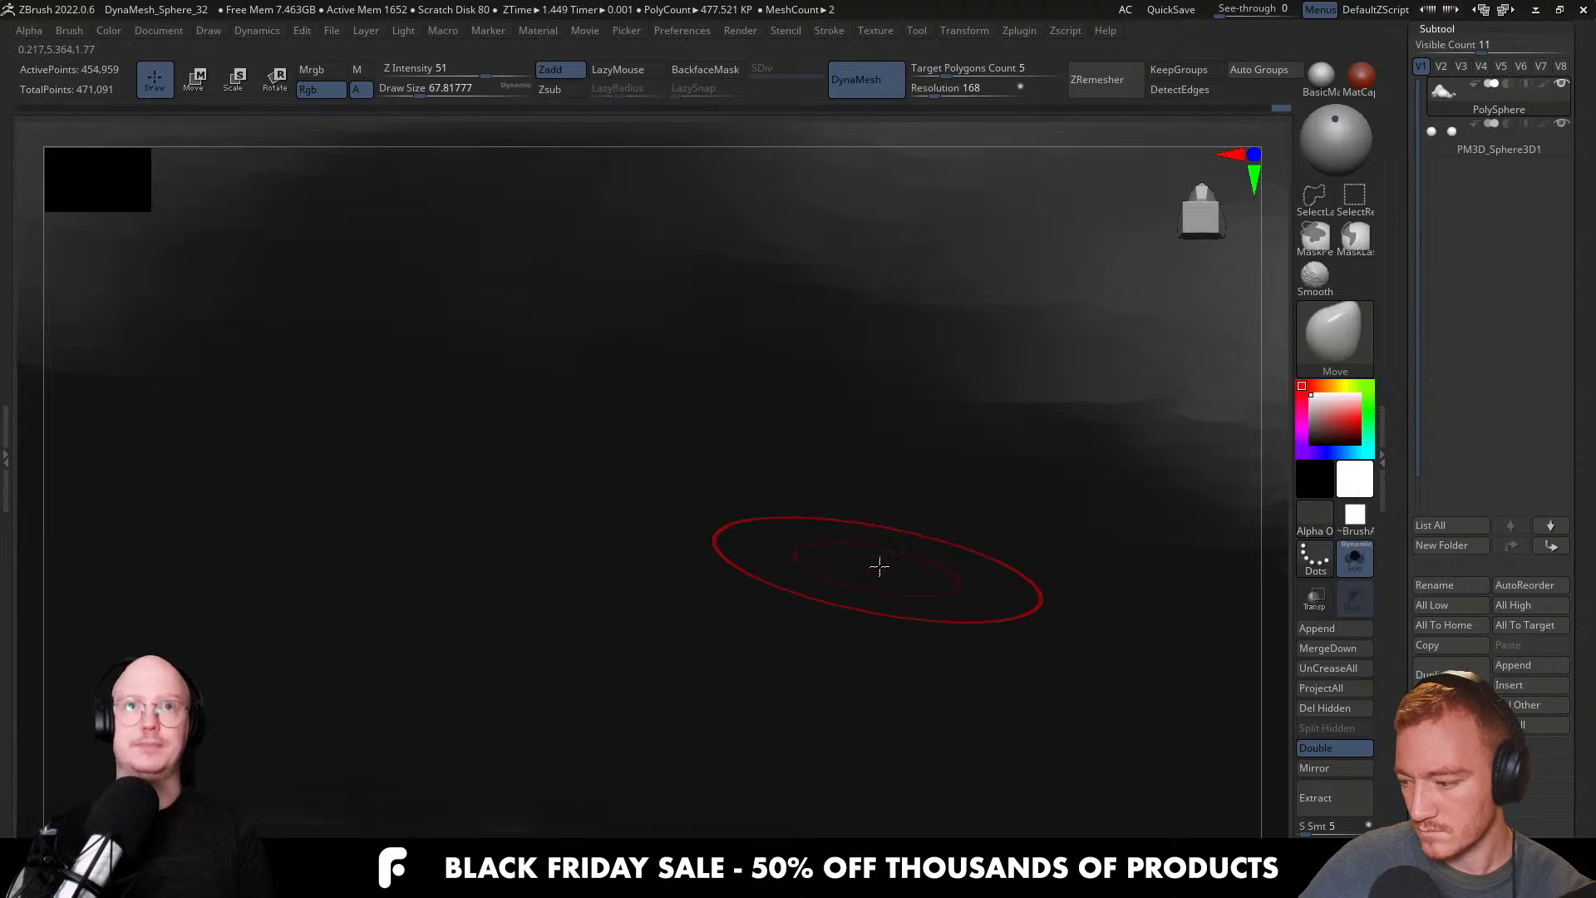
pyautogui.moveTo(901, 470); pyautogui.dragTo(890, 642, button='right')
pyautogui.press('f')
pyautogui.keyDown('alt'); pyautogui.moveTo(780, 328); pyautogui.dragTo(764, 528, button='right'); pyautogui.keyUp('alt')
pyautogui.hotkey('alt', 's')
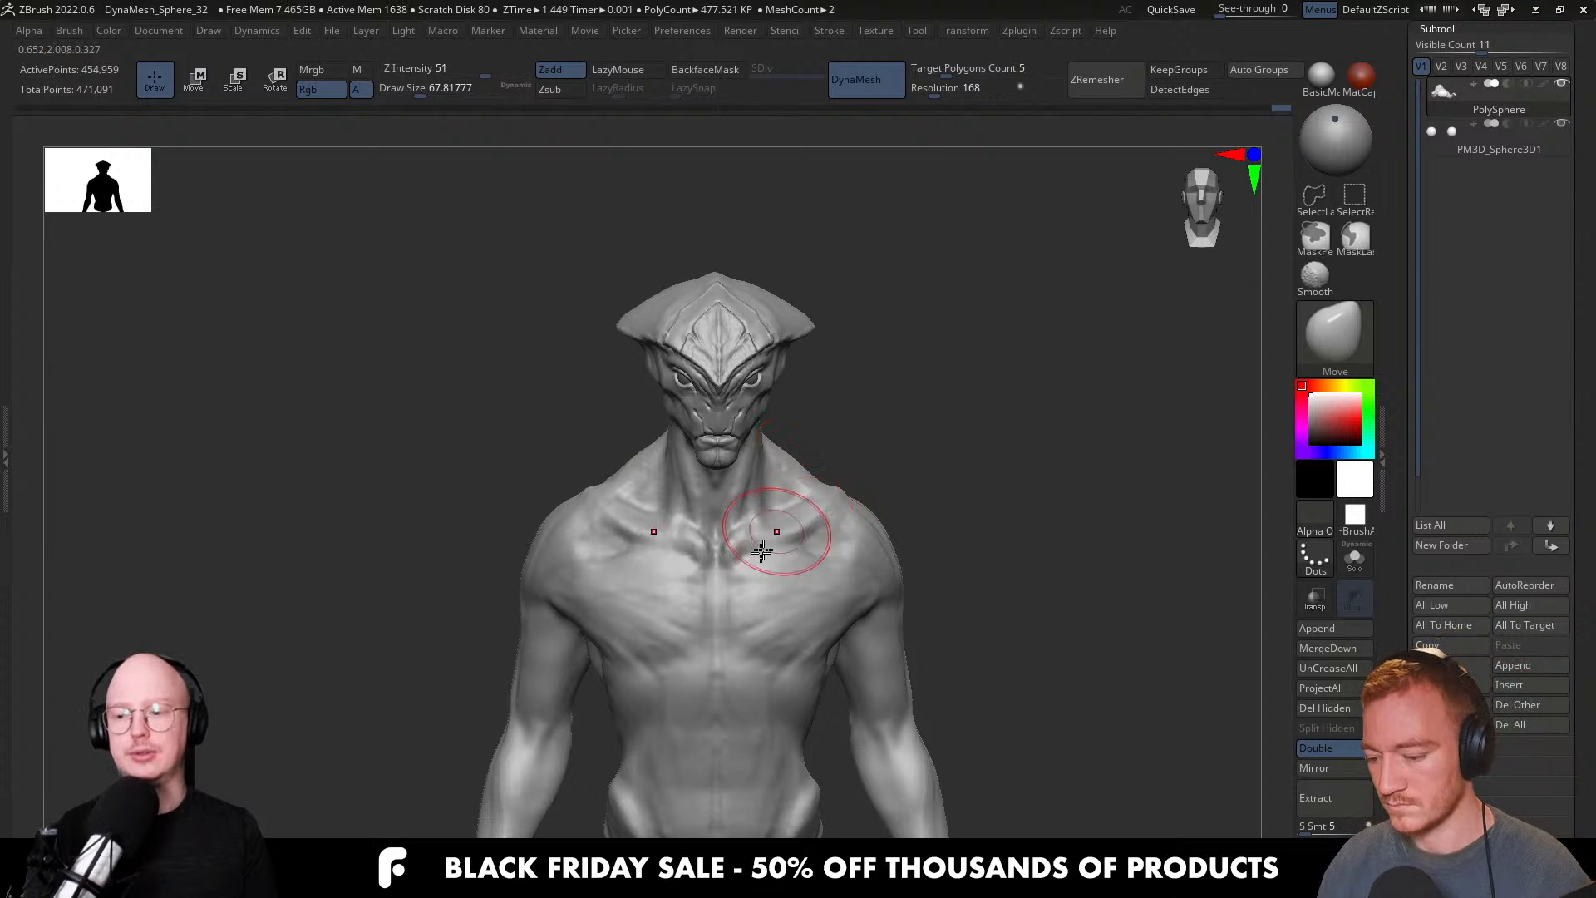
# Adjust the Move brush to a draw size of about 101 and reshape the shoulder from the collarbone outward.
pyautogui.press(']')
pyautogui.press(']')
pyautogui.press(']')
pyautogui.press(']')
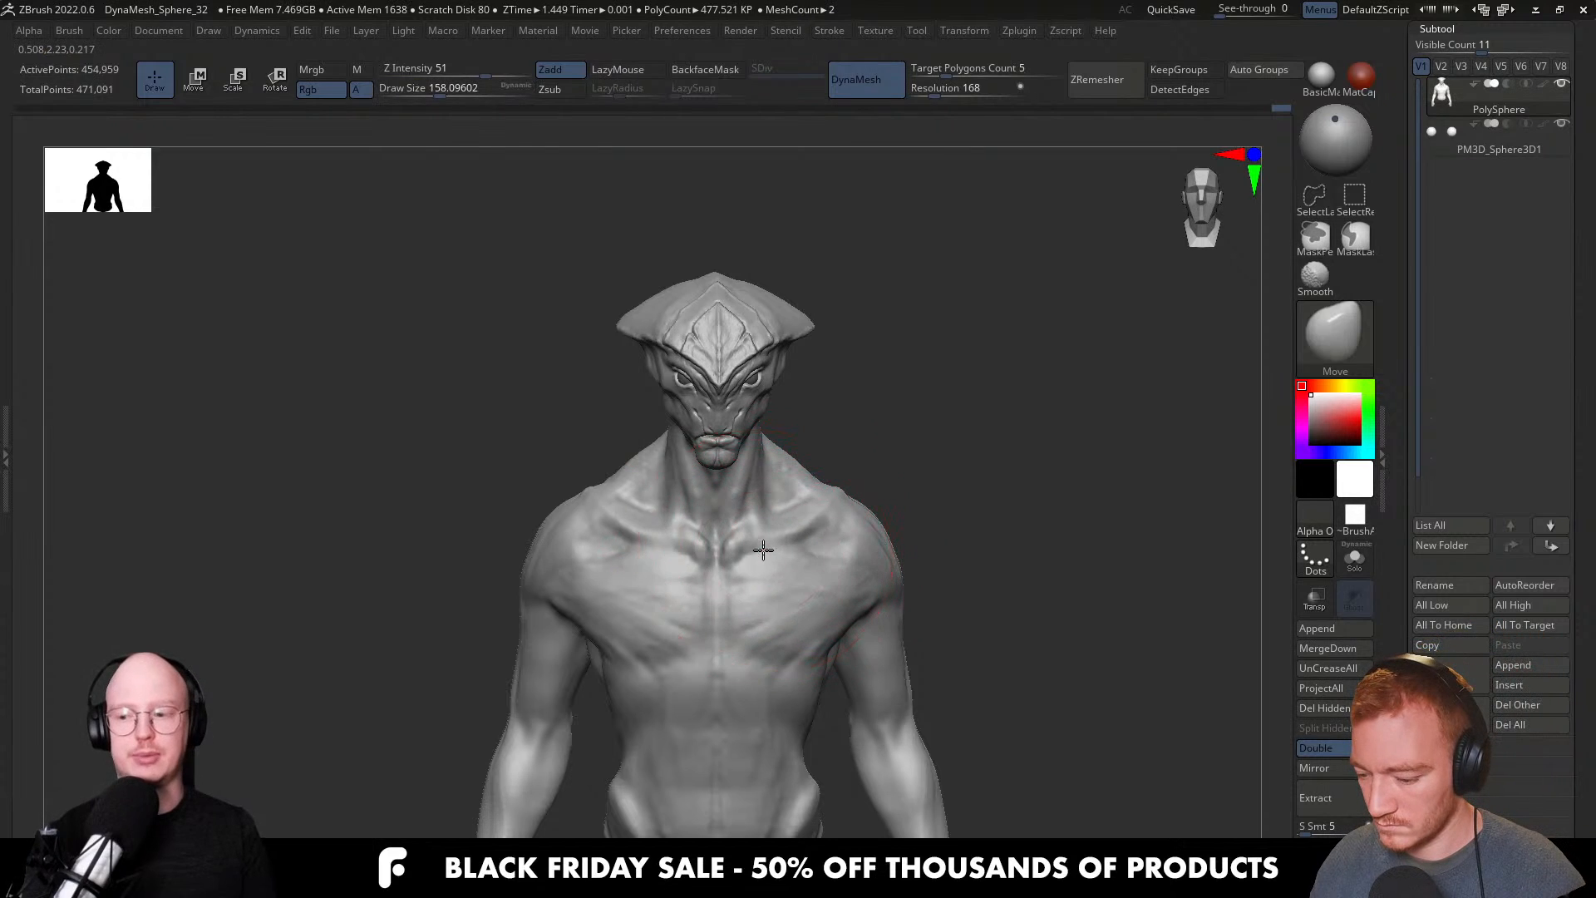
pyautogui.press('[')
pyautogui.press('[')
pyautogui.press('[')
pyautogui.press('[')
pyautogui.press(']')
pyautogui.press(']')
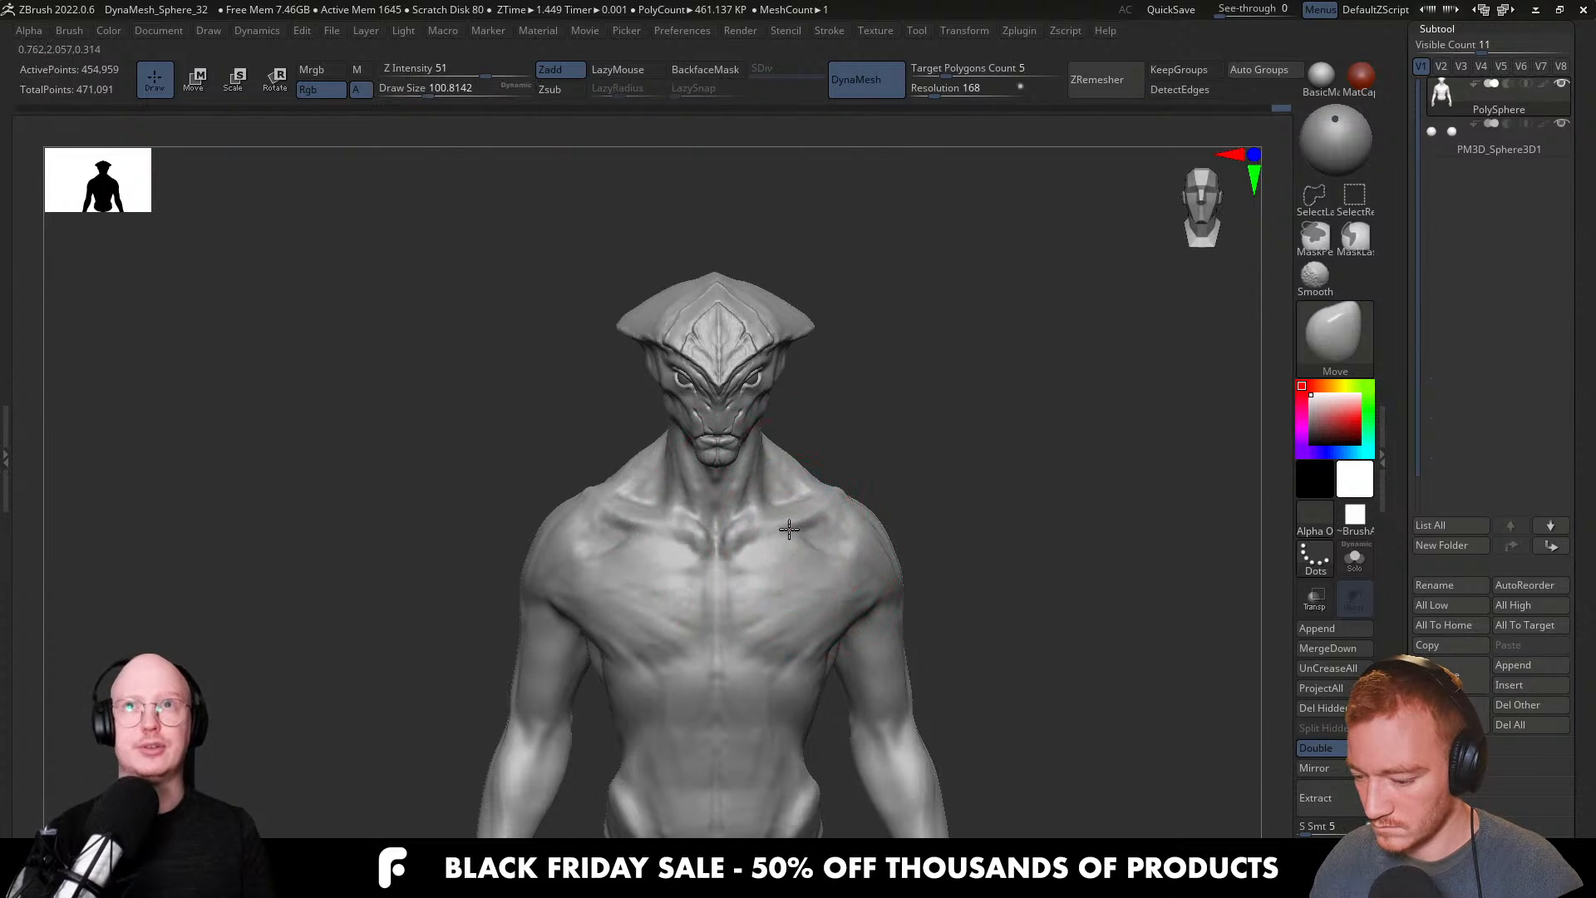
pyautogui.moveTo(790, 526)
pyautogui.mouseDown()
pyautogui.moveTo(912, 527)
pyautogui.moveTo(1014, 580)
pyautogui.moveTo(876, 491)
pyautogui.moveTo(894, 515)
pyautogui.moveTo(886, 574)
pyautogui.mouseUp()
# Select the ClayBuildup brush, reduce its draw size and add a couple of strokes to the figure.
pyautogui.press(']')
pyautogui.press('b')
pyautogui.press('c')
pyautogui.press('b')
pyautogui.press('[')
pyautogui.press('[')
pyautogui.press('[')
pyautogui.moveTo(751, 346); pyautogui.dragTo(765, 390)
pyautogui.moveTo(703, 312)
pyautogui.mouseDown()
pyautogui.moveTo(765, 385)
pyautogui.moveTo(752, 338)
pyautogui.moveTo(748, 391)
pyautogui.moveTo(746, 374)
pyautogui.mouseUp()
# Undo the last stroke and build up the shoulder with the Clay brush at a draw size of about 44.
pyautogui.press('b')
pyautogui.press('c')
pyautogui.press('l')
pyautogui.hotkey('ctrl', 'z')
pyautogui.press('s')
pyautogui.moveTo(720, 341); pyautogui.dragTo(758, 388)
pyautogui.moveTo(898, 465); pyautogui.dragTo(848, 428)
pyautogui.moveTo(860, 374); pyautogui.dragTo(766, 407)
pyautogui.moveTo(873, 416)
pyautogui.mouseDown()
pyautogui.moveTo(820, 392)
pyautogui.moveTo(777, 328)
pyautogui.moveTo(769, 271)
pyautogui.mouseUp()
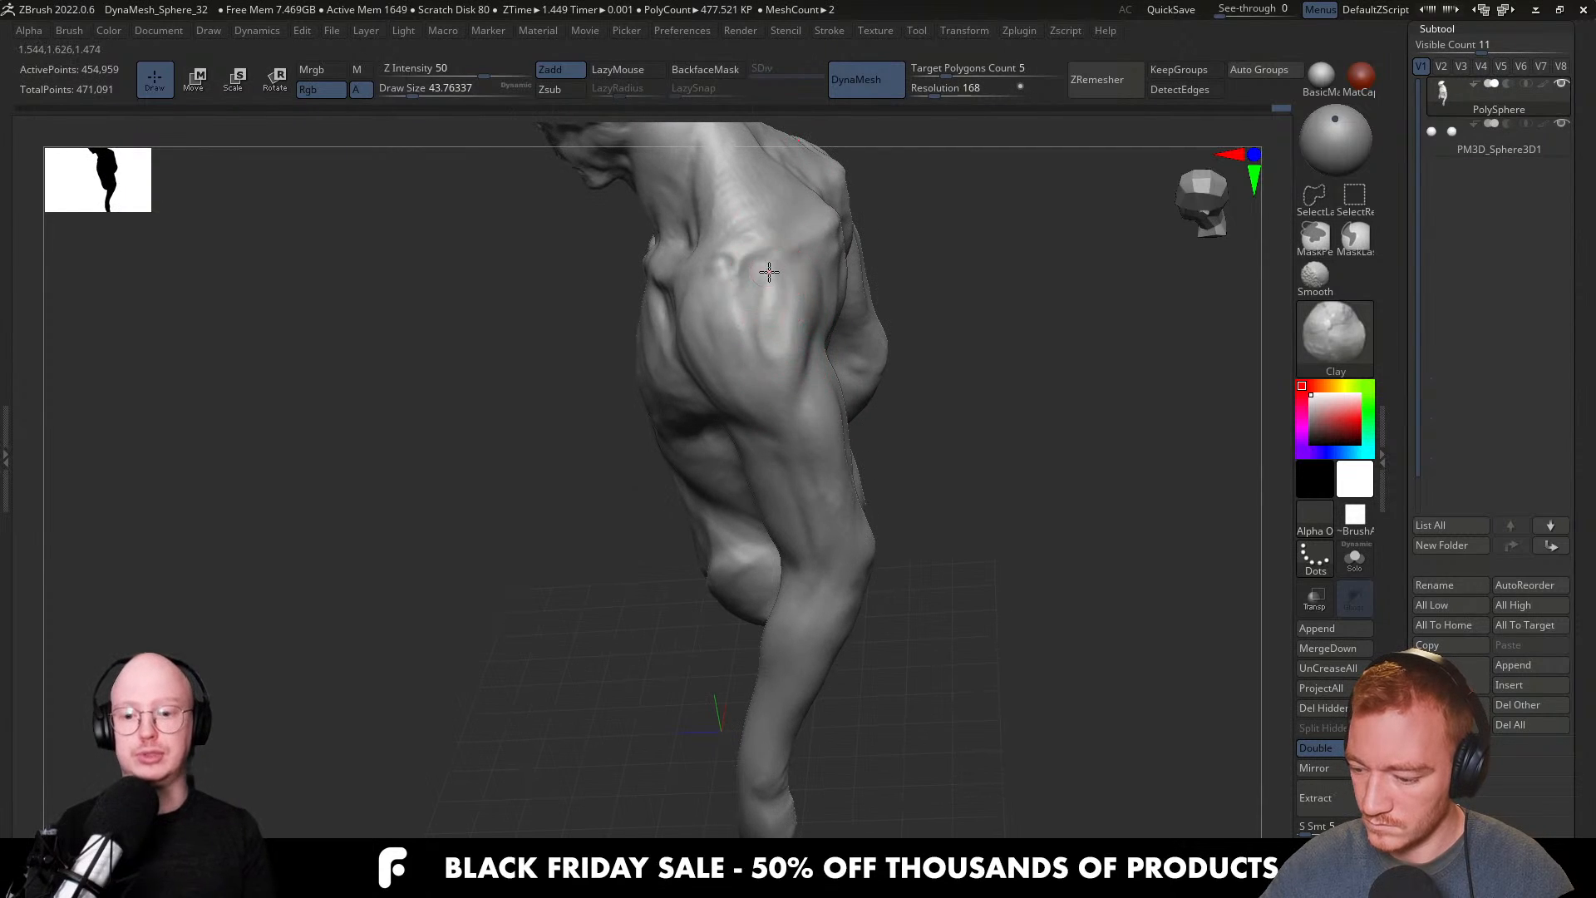
# Build up the rear shoulder with the Clay brush, increasing the draw size to about 65.
pyautogui.moveTo(789, 343); pyautogui.dragTo(775, 398)
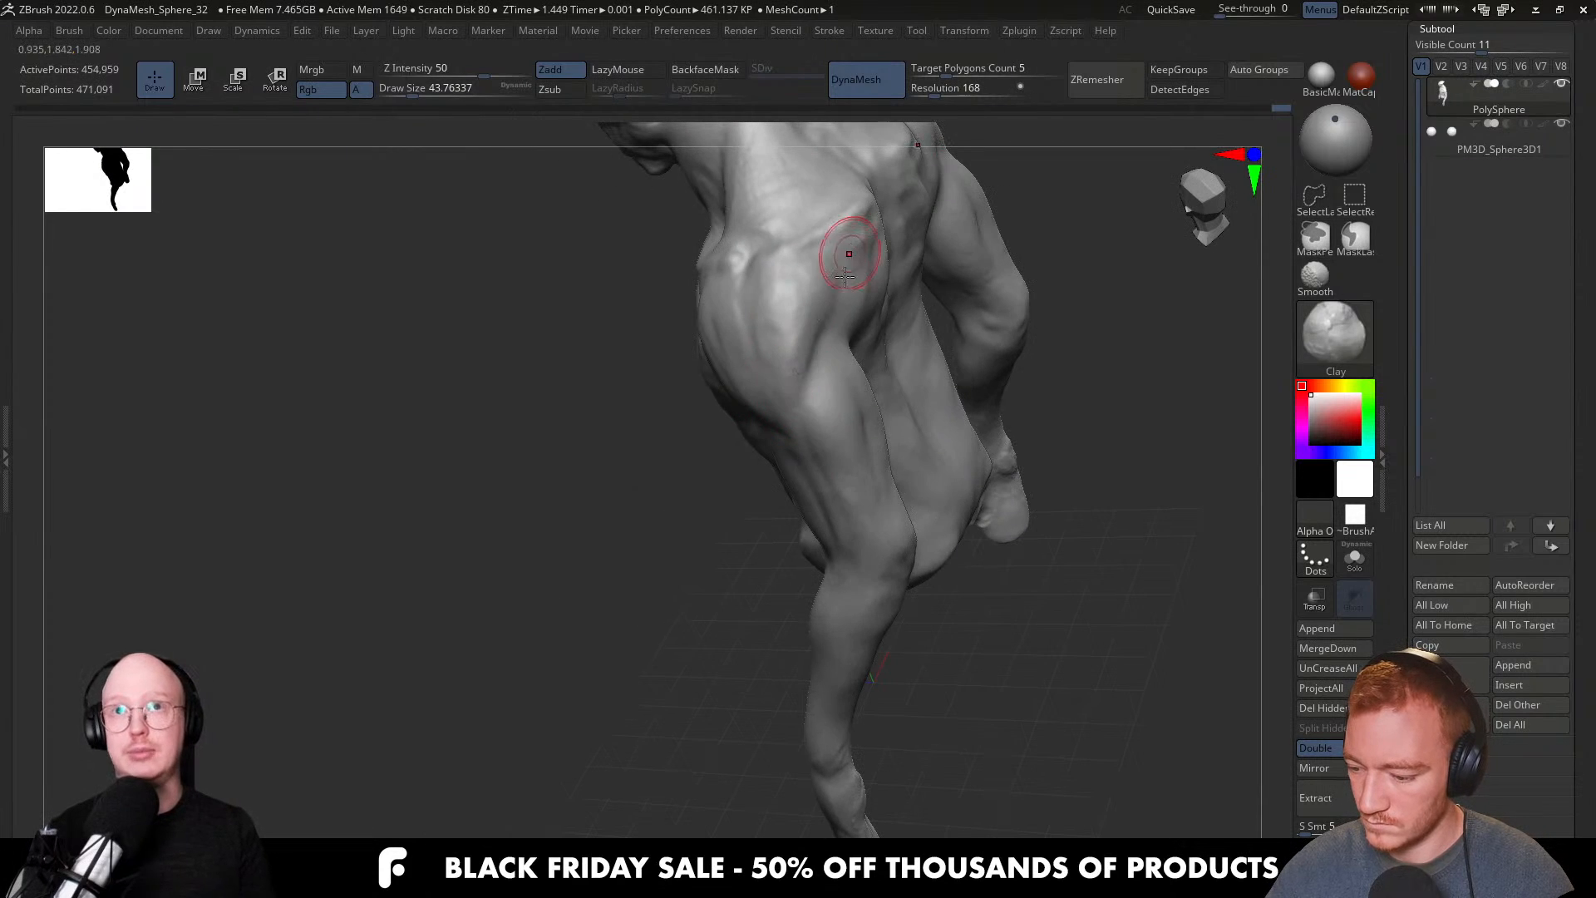
pyautogui.moveTo(849, 259); pyautogui.dragTo(794, 356)
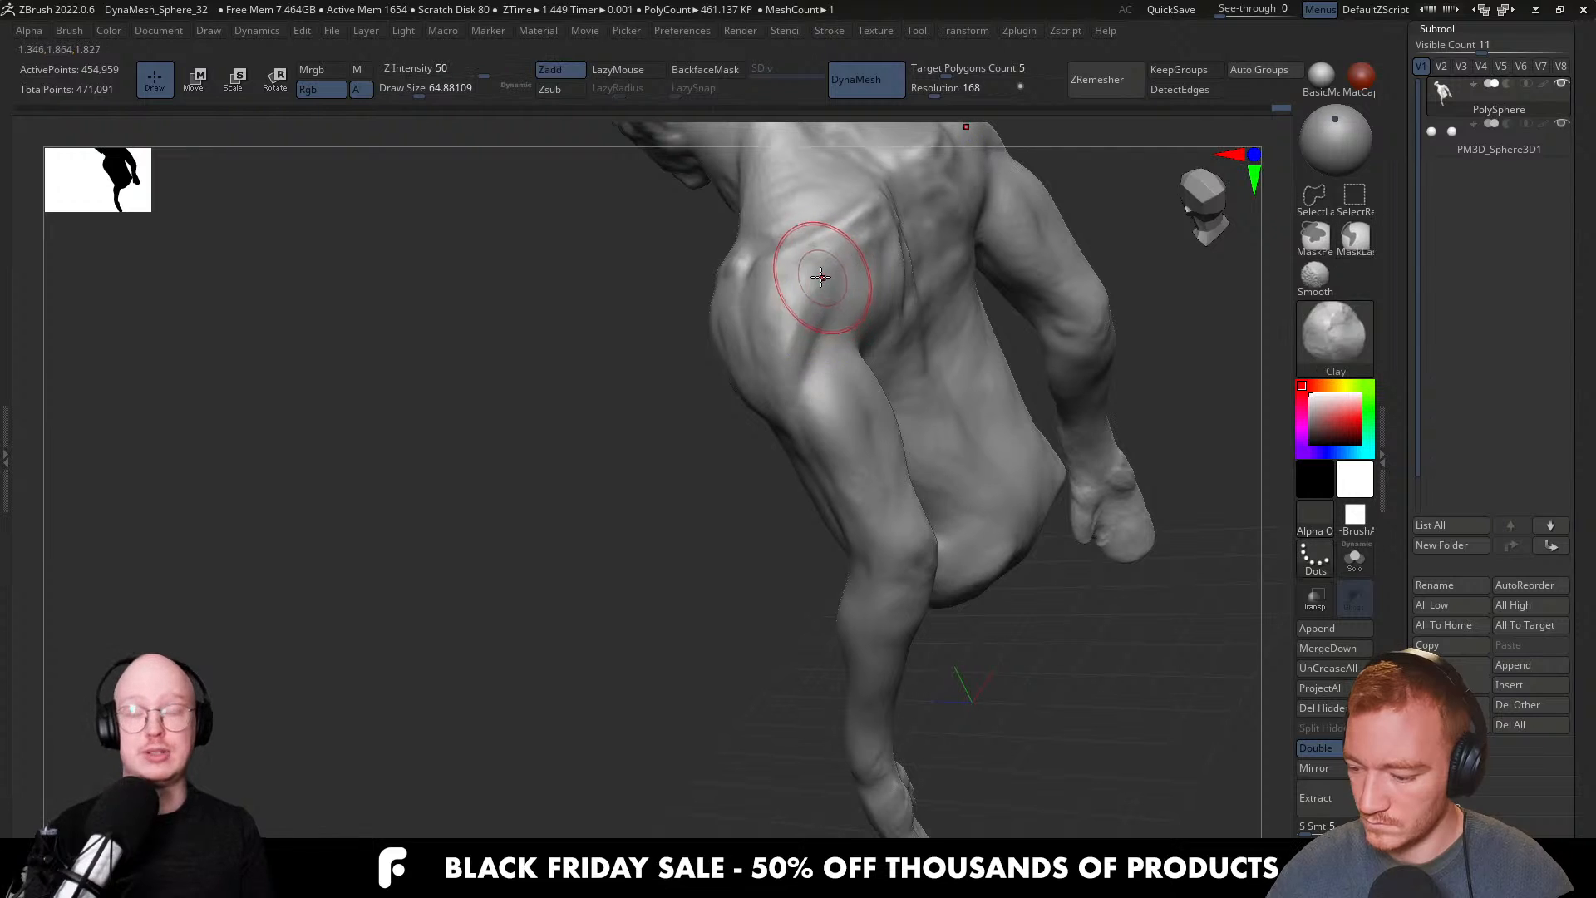
pyautogui.moveTo(778, 366)
pyautogui.mouseDown()
pyautogui.moveTo(865, 285)
pyautogui.moveTo(798, 332)
pyautogui.mouseUp()
pyautogui.moveTo(835, 384)
pyautogui.mouseDown()
pyautogui.moveTo(901, 403)
pyautogui.moveTo(864, 540)
pyautogui.moveTo(836, 576)
pyautogui.mouseUp()
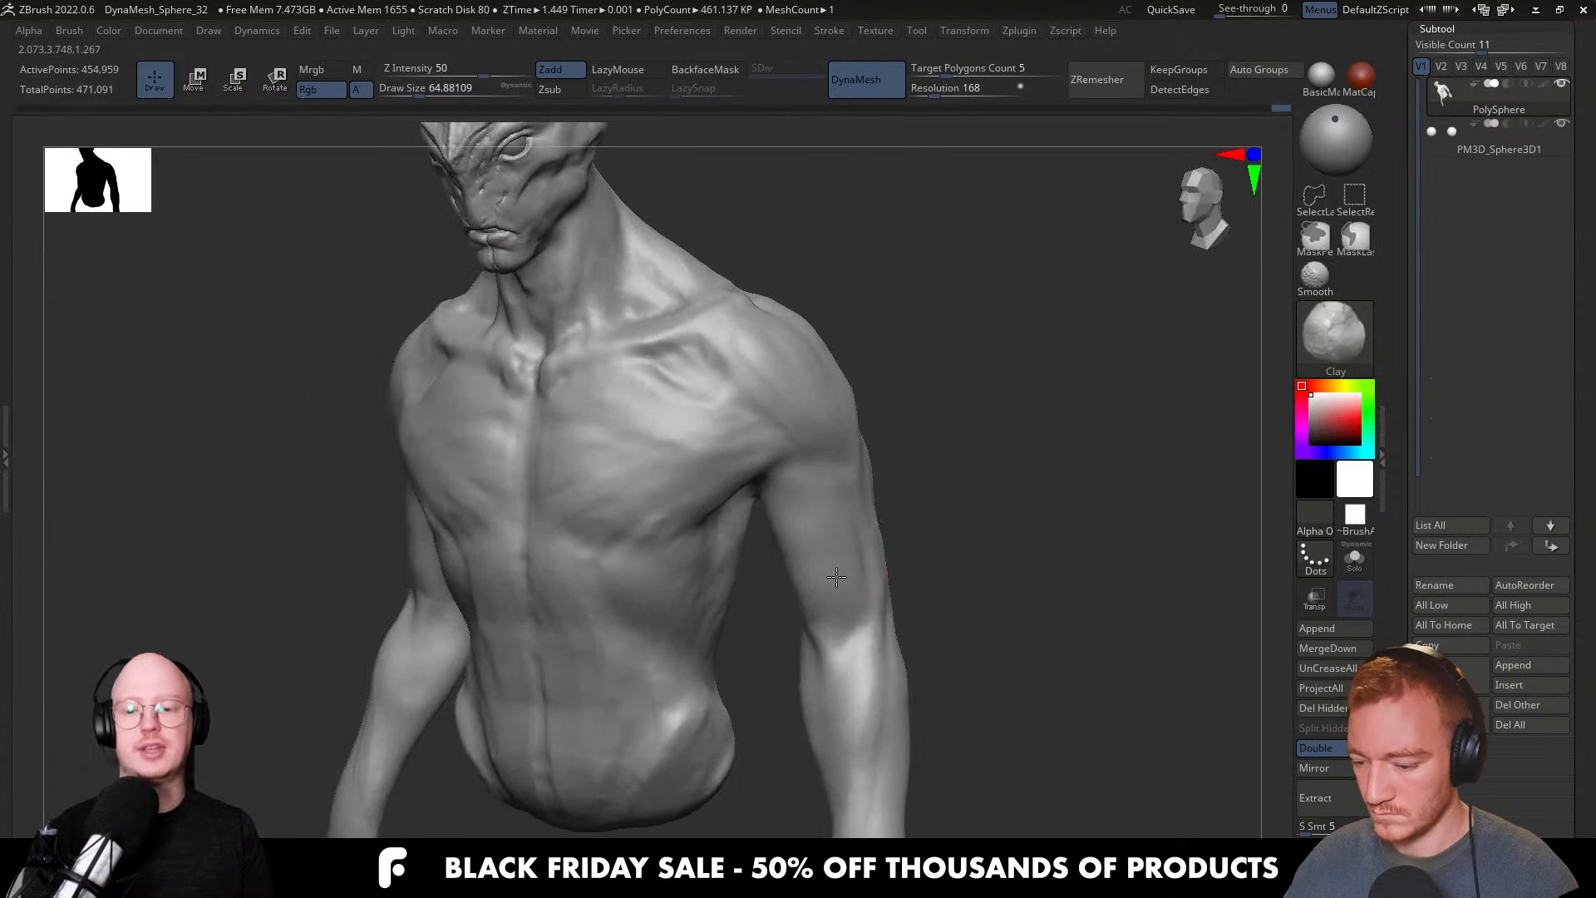
pyautogui.click(706, 369)
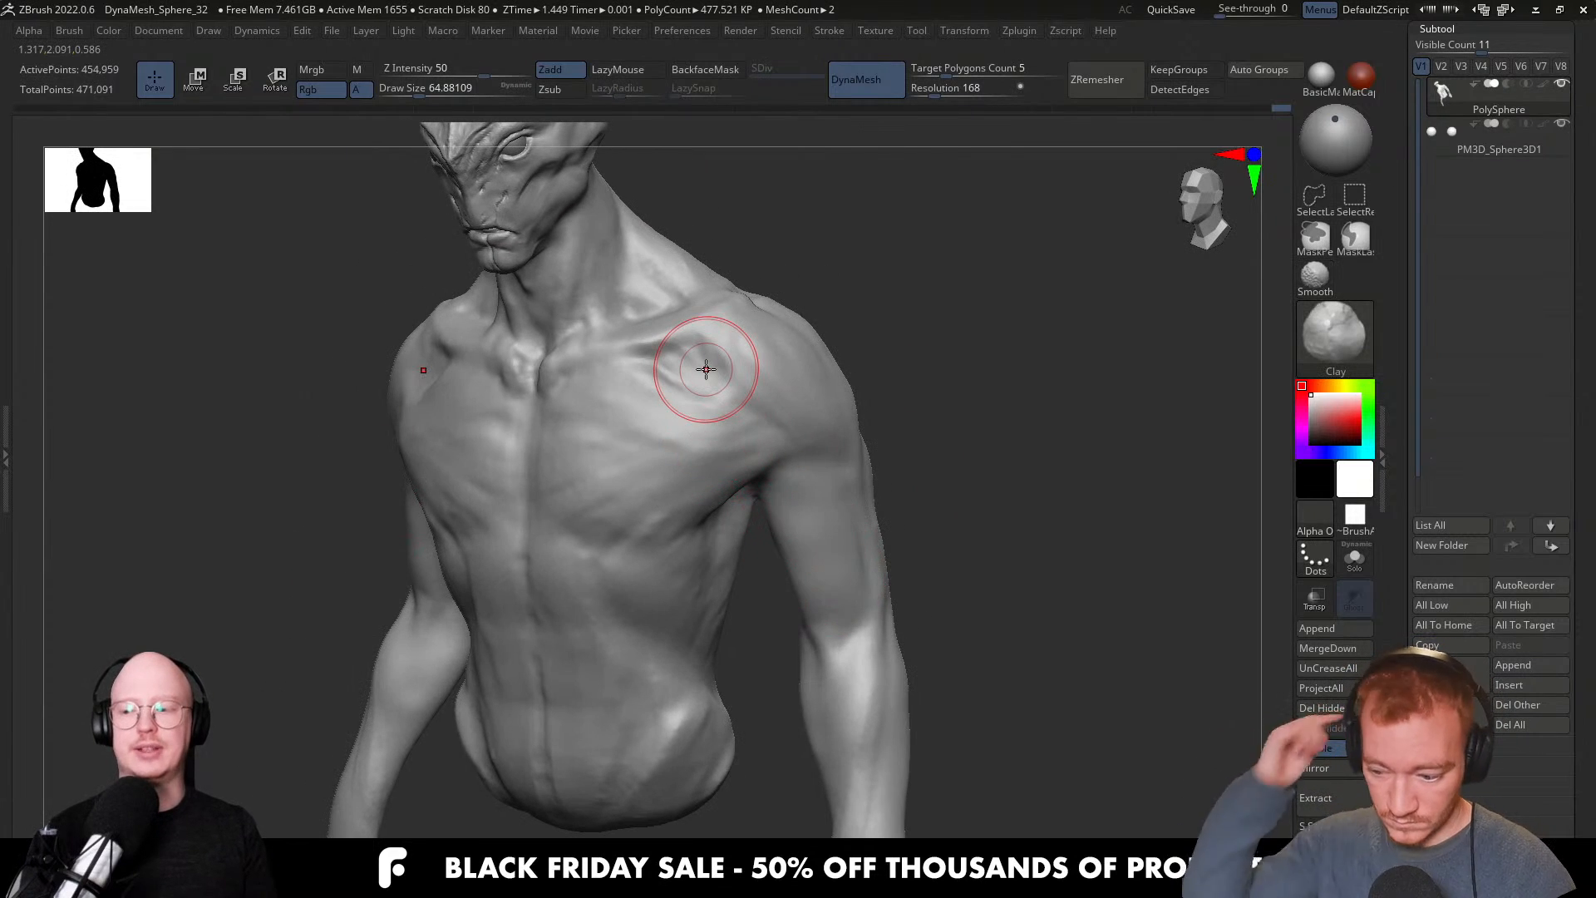
pyautogui.moveTo(735, 359)
pyautogui.keyDown('shift'); pyautogui.mouseDown(button='right')
pyautogui.moveTo(712, 427)
pyautogui.moveTo(681, 382)
pyautogui.moveTo(653, 388)
pyautogui.mouseUp(button='right'); pyautogui.keyUp('shift')
pyautogui.hotkey('ctrl', 'z')
# Add ClayBuildup strokes across the upper pectoral toward the shoulder at a draw size of about 71 and soften them.
pyautogui.moveTo(766, 327)
pyautogui.mouseDown(button='right')
pyautogui.moveTo(730, 356)
pyautogui.moveTo(734, 403)
pyautogui.mouseUp(button='right')
pyautogui.press('l')
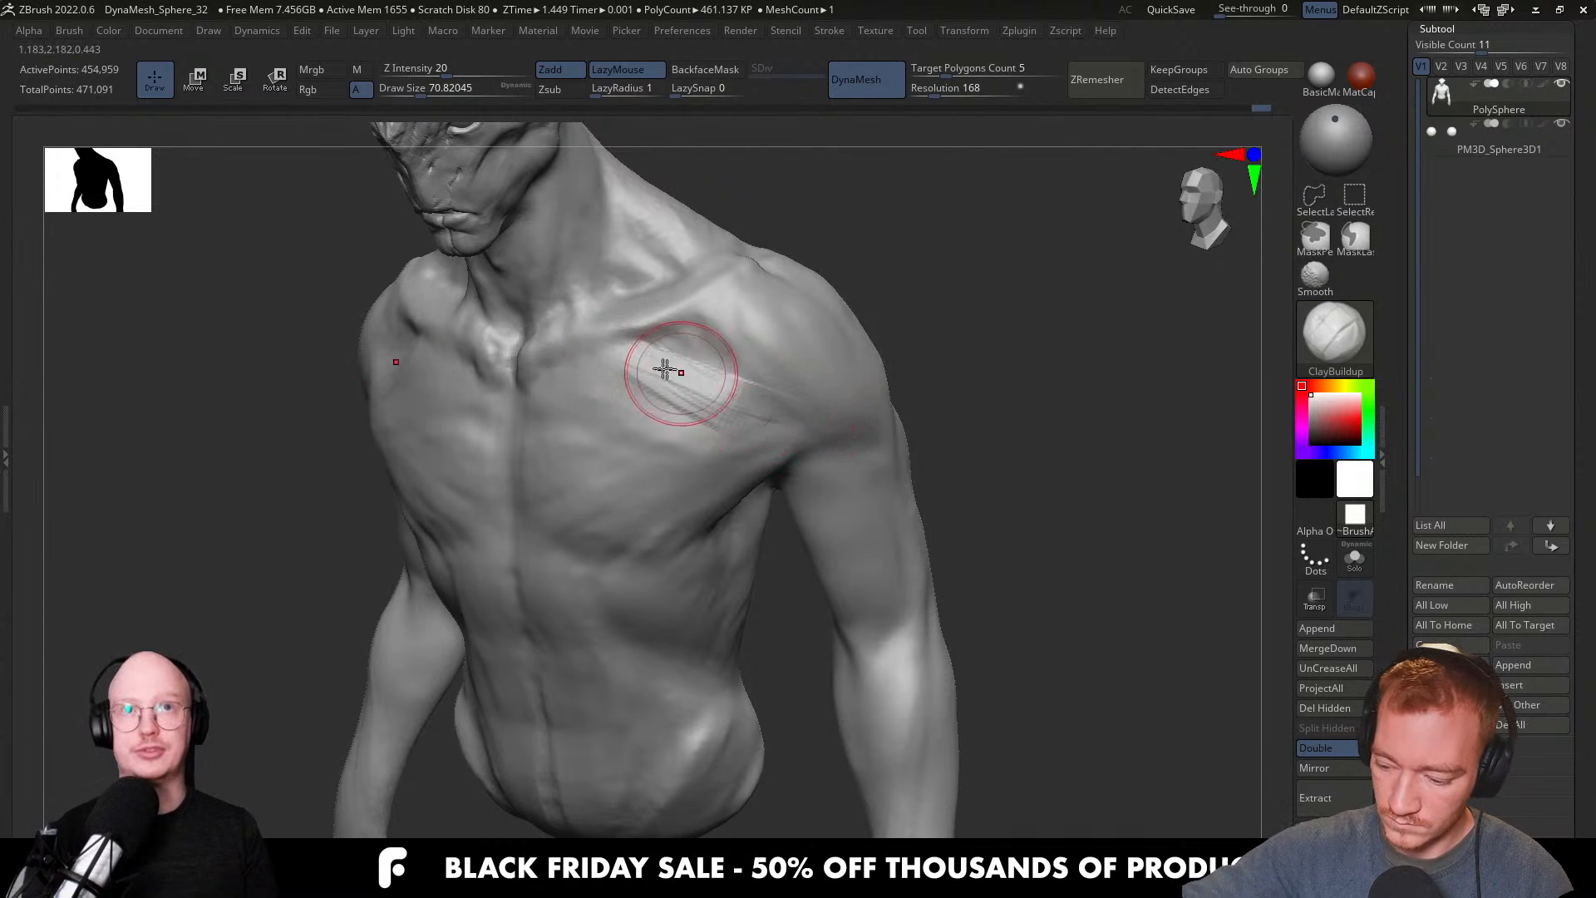
pyautogui.moveTo(680, 426)
pyautogui.mouseDown(button='right')
pyautogui.moveTo(744, 409)
pyautogui.moveTo(823, 482)
pyautogui.moveTo(729, 519)
pyautogui.moveTo(773, 491)
pyautogui.moveTo(731, 382)
pyautogui.mouseUp(button='right')
pyautogui.press('shift')
pyautogui.moveTo(757, 322)
pyautogui.mouseDown(button='right')
pyautogui.moveTo(688, 328)
pyautogui.moveTo(757, 322)
pyautogui.moveTo(678, 517)
pyautogui.moveTo(698, 499)
pyautogui.mouseUp(button='right')
# Define the lower edge of the pectoral with ClayBuildup strokes at a draw size of about 46.
pyautogui.press('[')
pyautogui.press(']')
pyautogui.press('[')
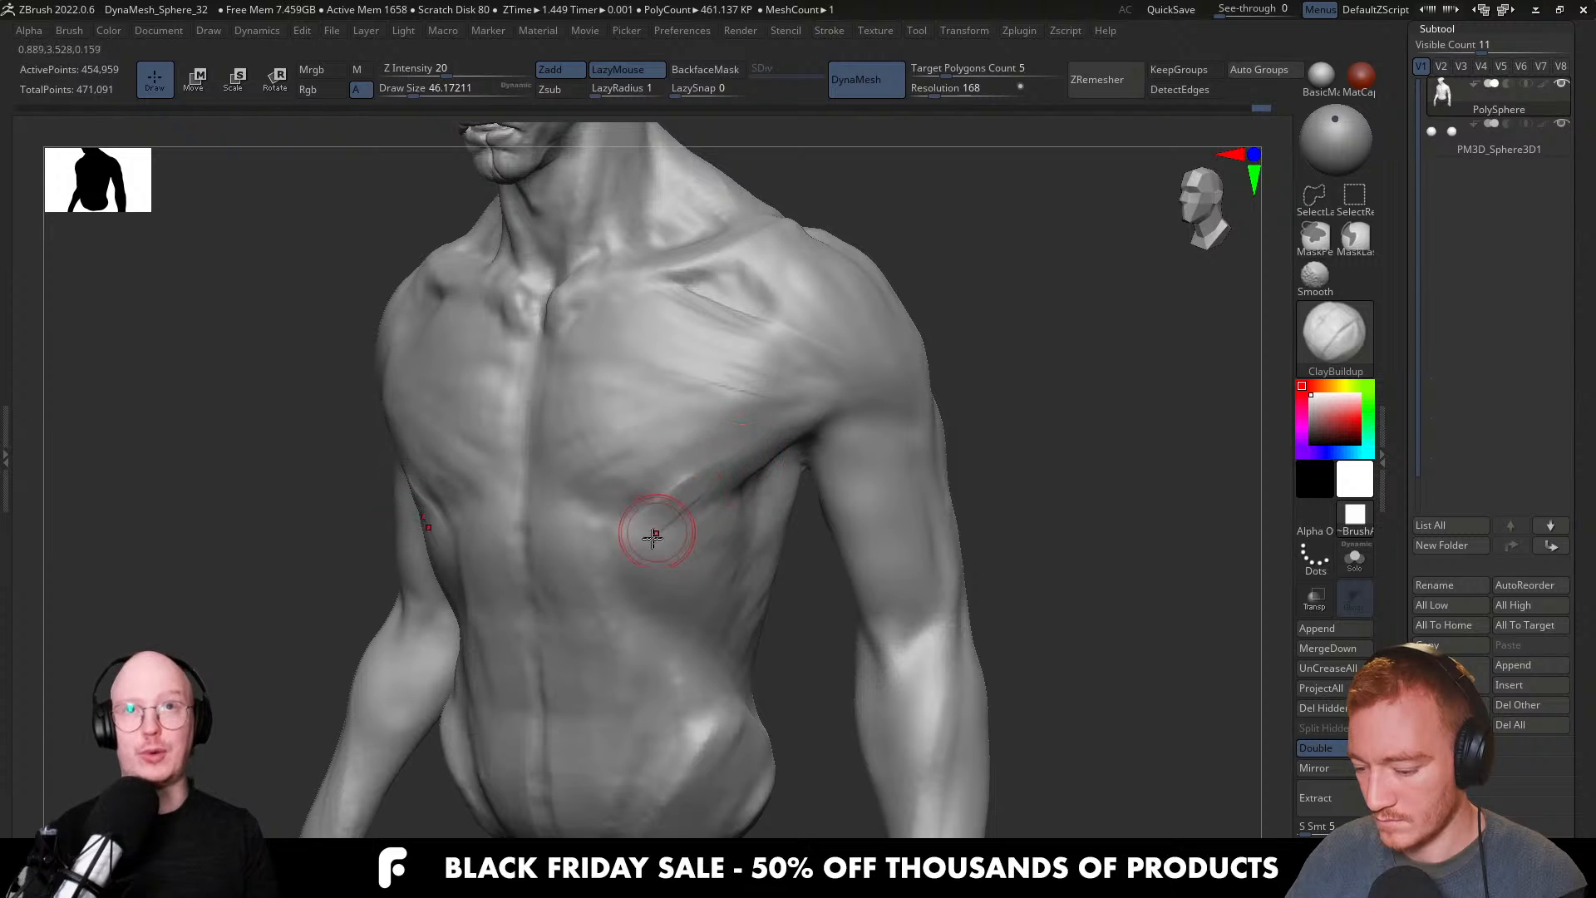
pyautogui.moveTo(649, 535); pyautogui.dragTo(740, 465)
pyautogui.moveTo(602, 521)
pyautogui.mouseDown(button='right')
pyautogui.moveTo(642, 532)
pyautogui.moveTo(860, 475)
pyautogui.moveTo(805, 467)
pyautogui.moveTo(786, 440)
pyautogui.mouseUp(button='right')
# Try broad ClayBuildup strokes on the upper abdomen at a draw size of about 140.
pyautogui.press('s')
pyautogui.moveTo(600, 528); pyautogui.dragTo(644, 528)
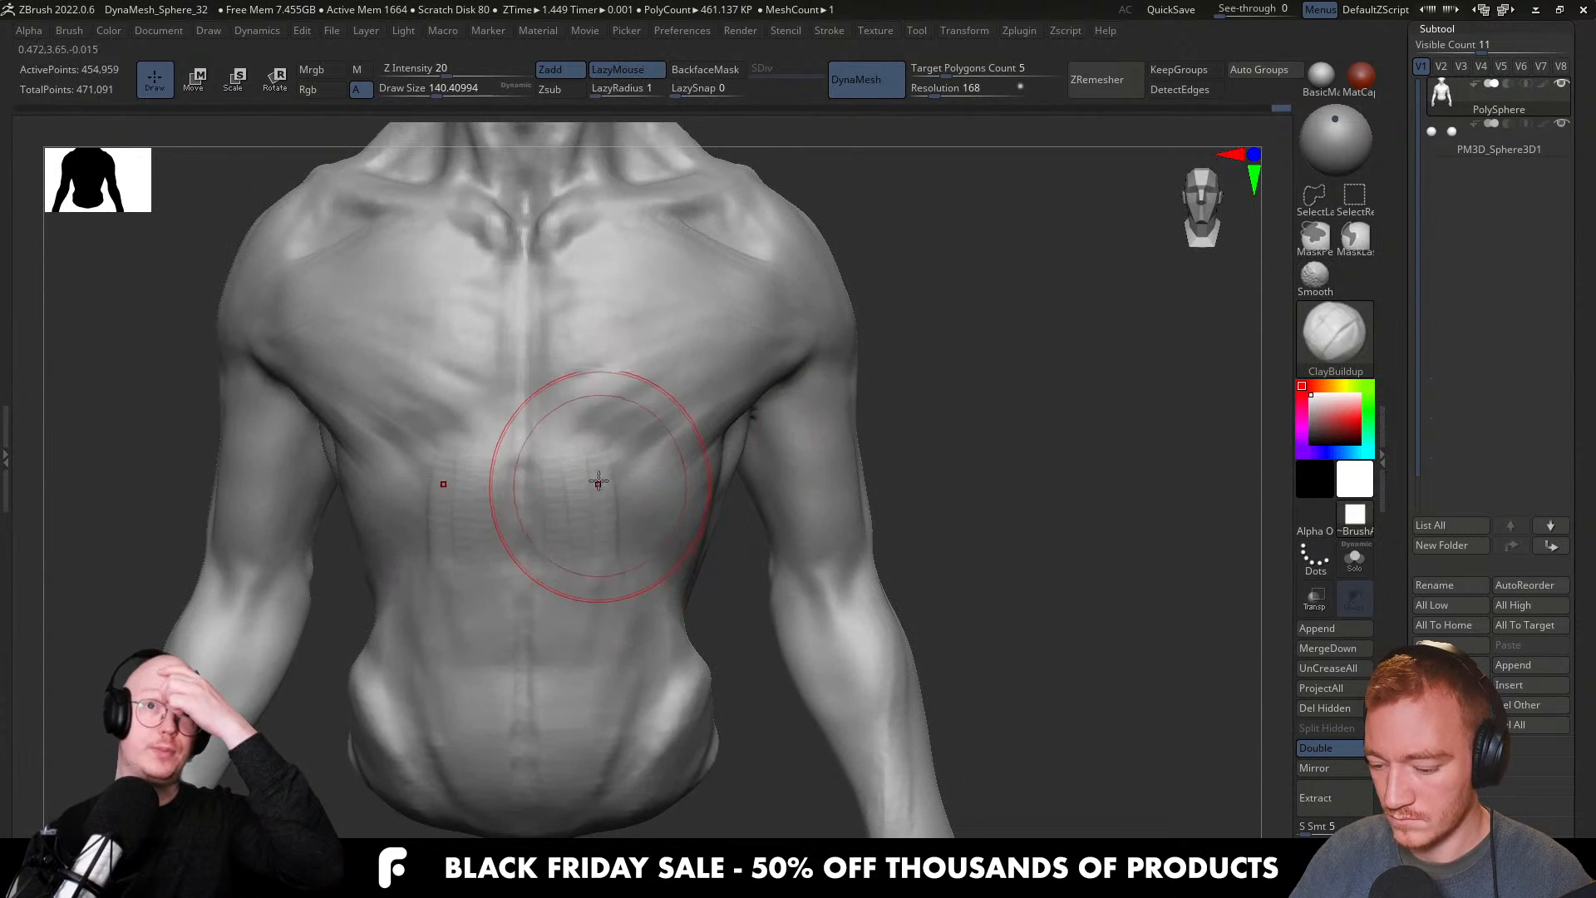
pyautogui.press('ctrl')
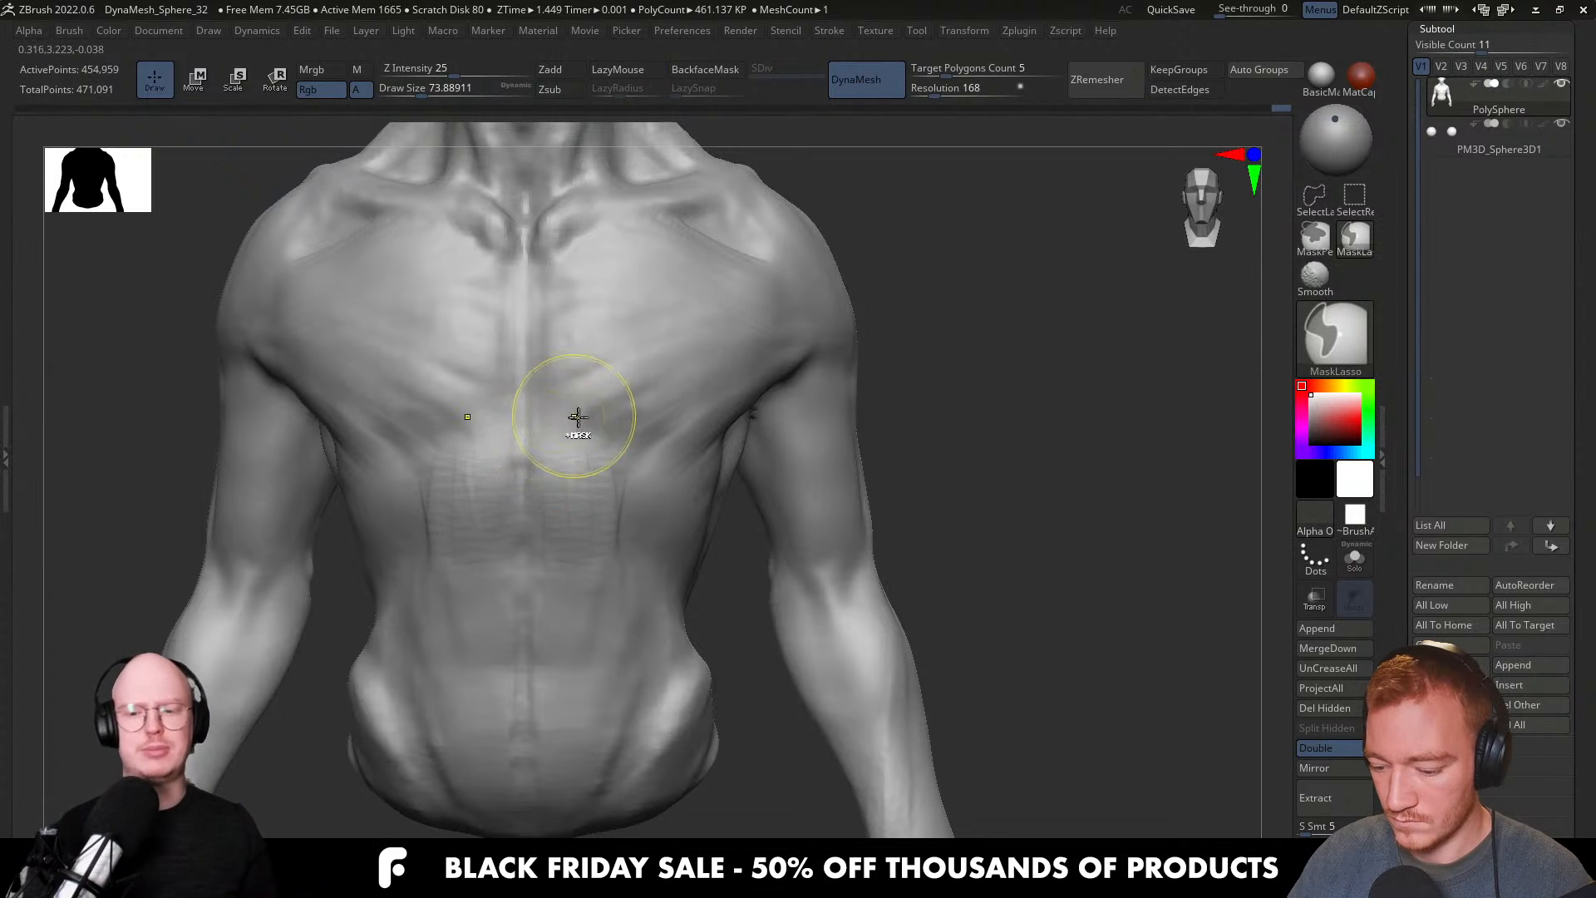
pyautogui.hotkey('ctrl', 'z')
pyautogui.hotkey('ctrl', 'z')
# Build up the upper abdominals just below the chest with ClayBuildup at a draw size of about 83 and smooth them.
pyautogui.moveTo(546, 432)
pyautogui.mouseDown()
pyautogui.moveTo(546, 445)
pyautogui.moveTo(540, 407)
pyautogui.mouseUp()
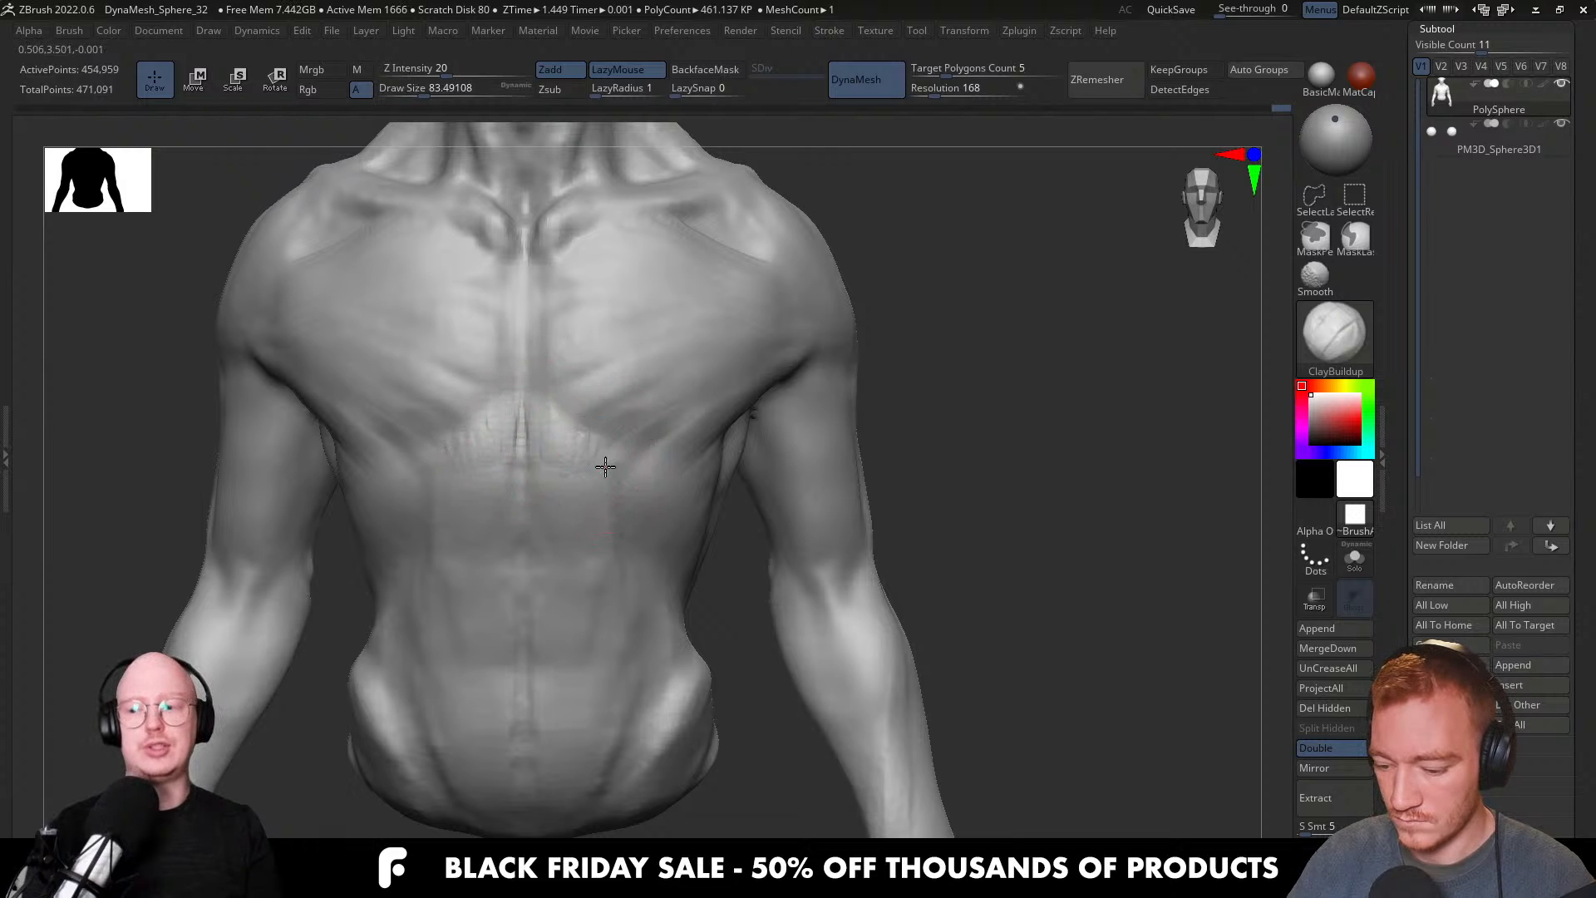
pyautogui.moveTo(595, 443); pyautogui.dragTo(573, 460, button='right')
pyautogui.keyDown('shift'); pyautogui.moveTo(574, 459); pyautogui.dragTo(577, 460); pyautogui.keyUp('shift')
pyautogui.moveTo(576, 460)
pyautogui.mouseDown(button='right')
pyautogui.moveTo(581, 509)
pyautogui.moveTo(556, 512)
pyautogui.moveTo(586, 529)
pyautogui.mouseUp(button='right')
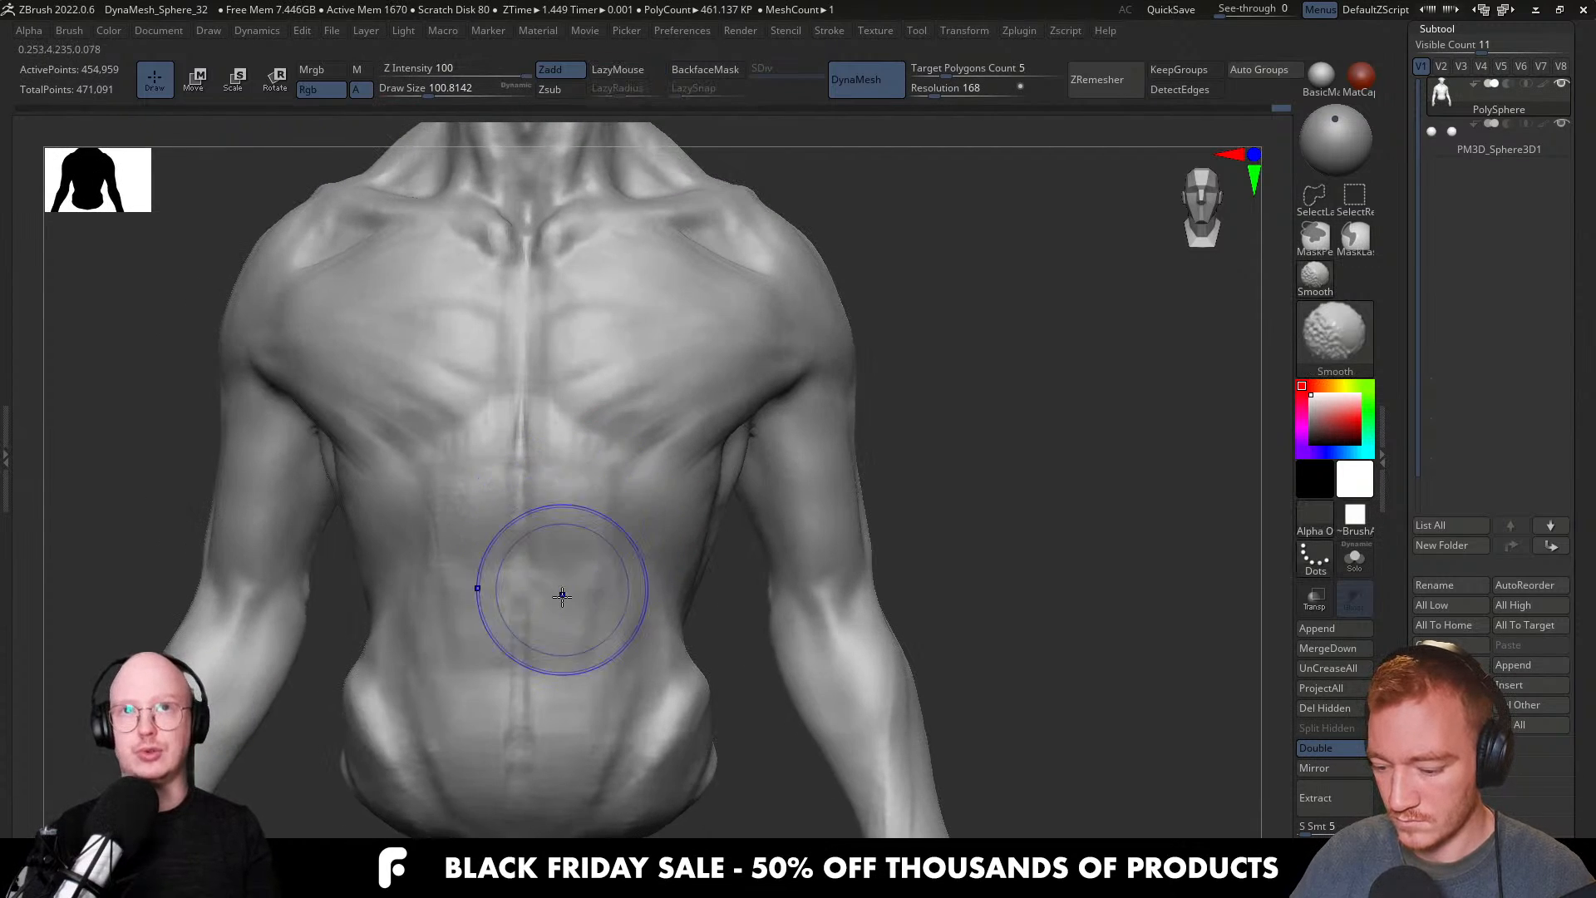
# Smooth the middle of the abdomen and build up the mid-abdominal muscles with ClayBuildup.
pyautogui.moveTo(552, 600)
pyautogui.mouseDown()
pyautogui.moveTo(532, 636)
pyautogui.moveTo(607, 597)
pyautogui.moveTo(527, 584)
pyautogui.mouseUp()
pyautogui.press('s')
pyautogui.moveTo(532, 589)
pyautogui.mouseDown()
pyautogui.moveTo(537, 555)
pyautogui.moveTo(515, 681)
pyautogui.mouseUp()
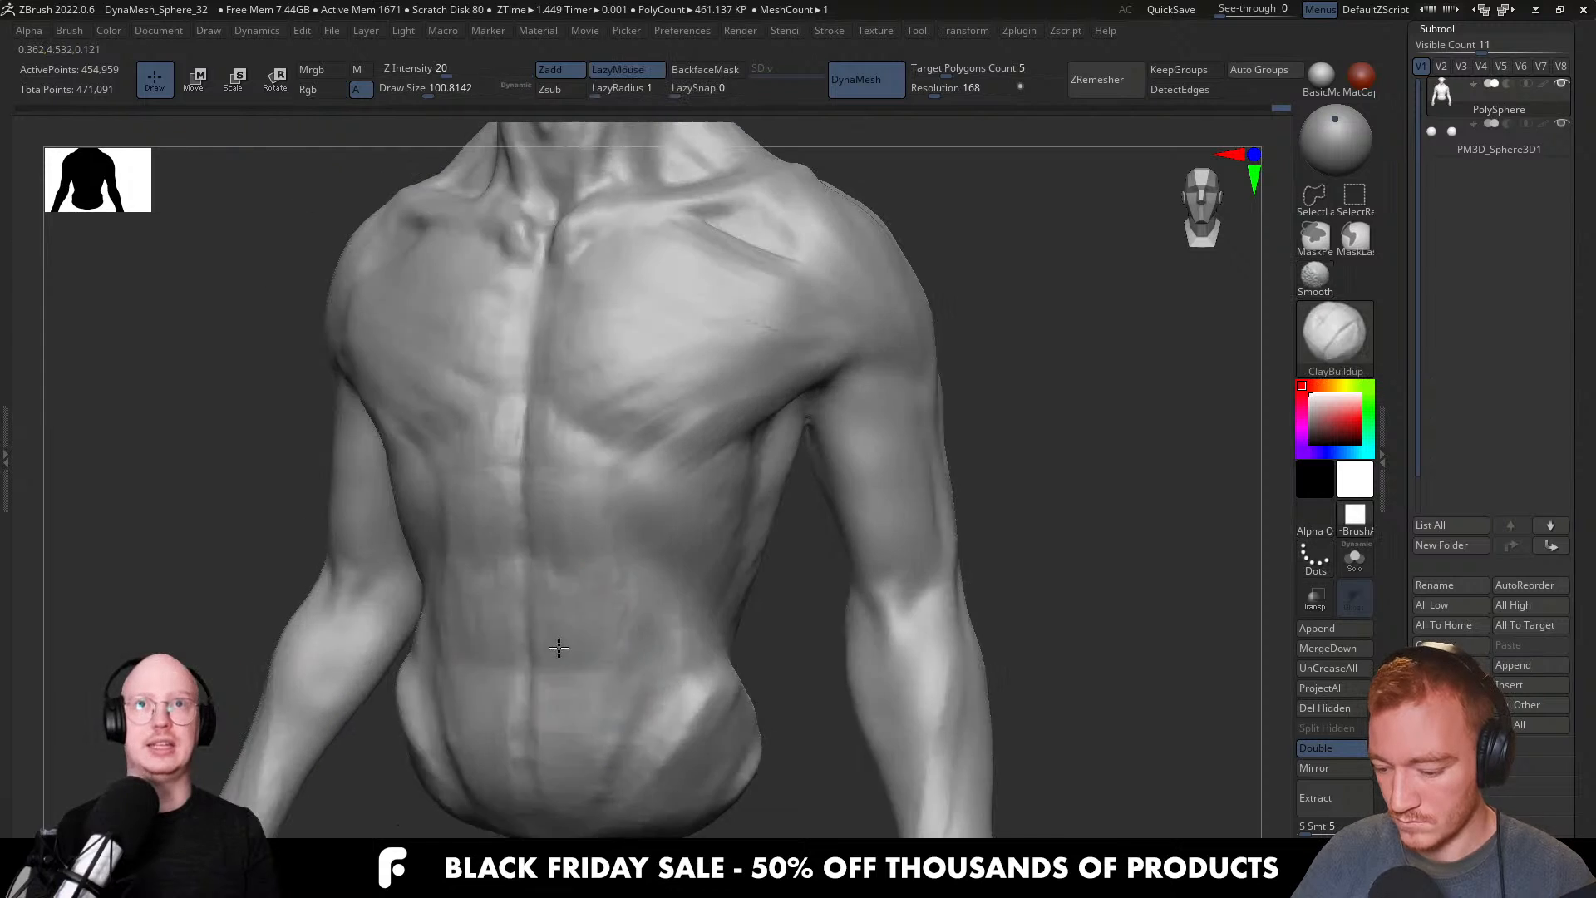
pyautogui.moveTo(559, 647)
pyautogui.mouseDown(button='right')
pyautogui.moveTo(609, 639)
pyautogui.moveTo(634, 563)
pyautogui.moveTo(560, 527)
pyautogui.moveTo(581, 541)
pyautogui.mouseUp(button='right')
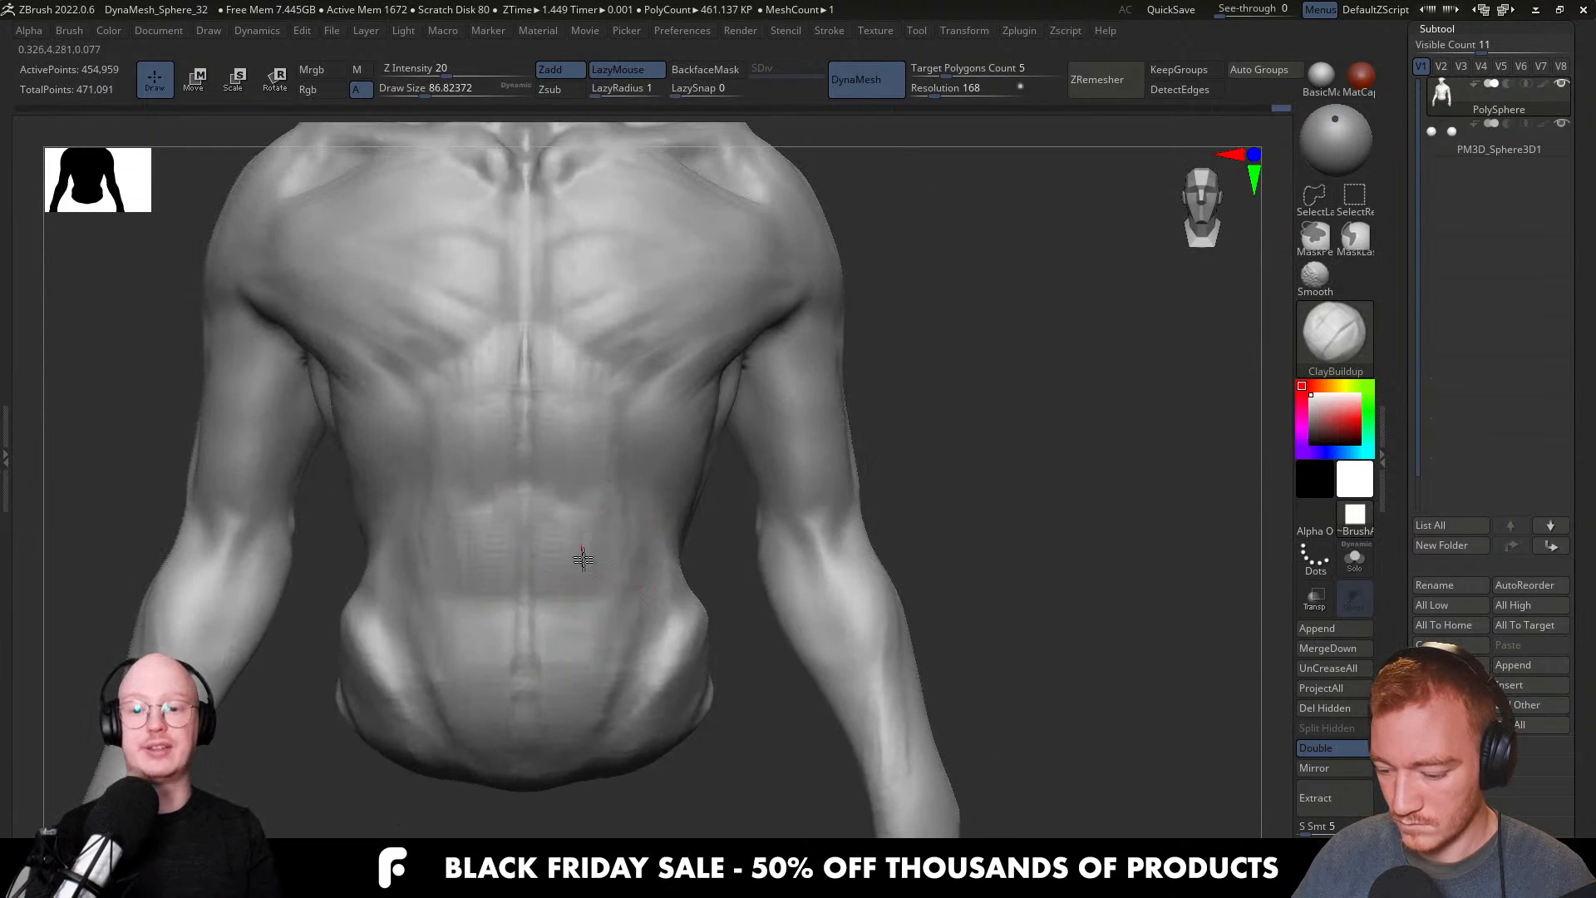
# Build up and smooth the lower abdominals down to the pelvis with ClayBuildup at a draw size of about 94.
pyautogui.moveTo(582, 586)
pyautogui.mouseDown()
pyautogui.moveTo(561, 532)
pyautogui.moveTo(555, 745)
pyautogui.mouseUp()
pyautogui.press(']')
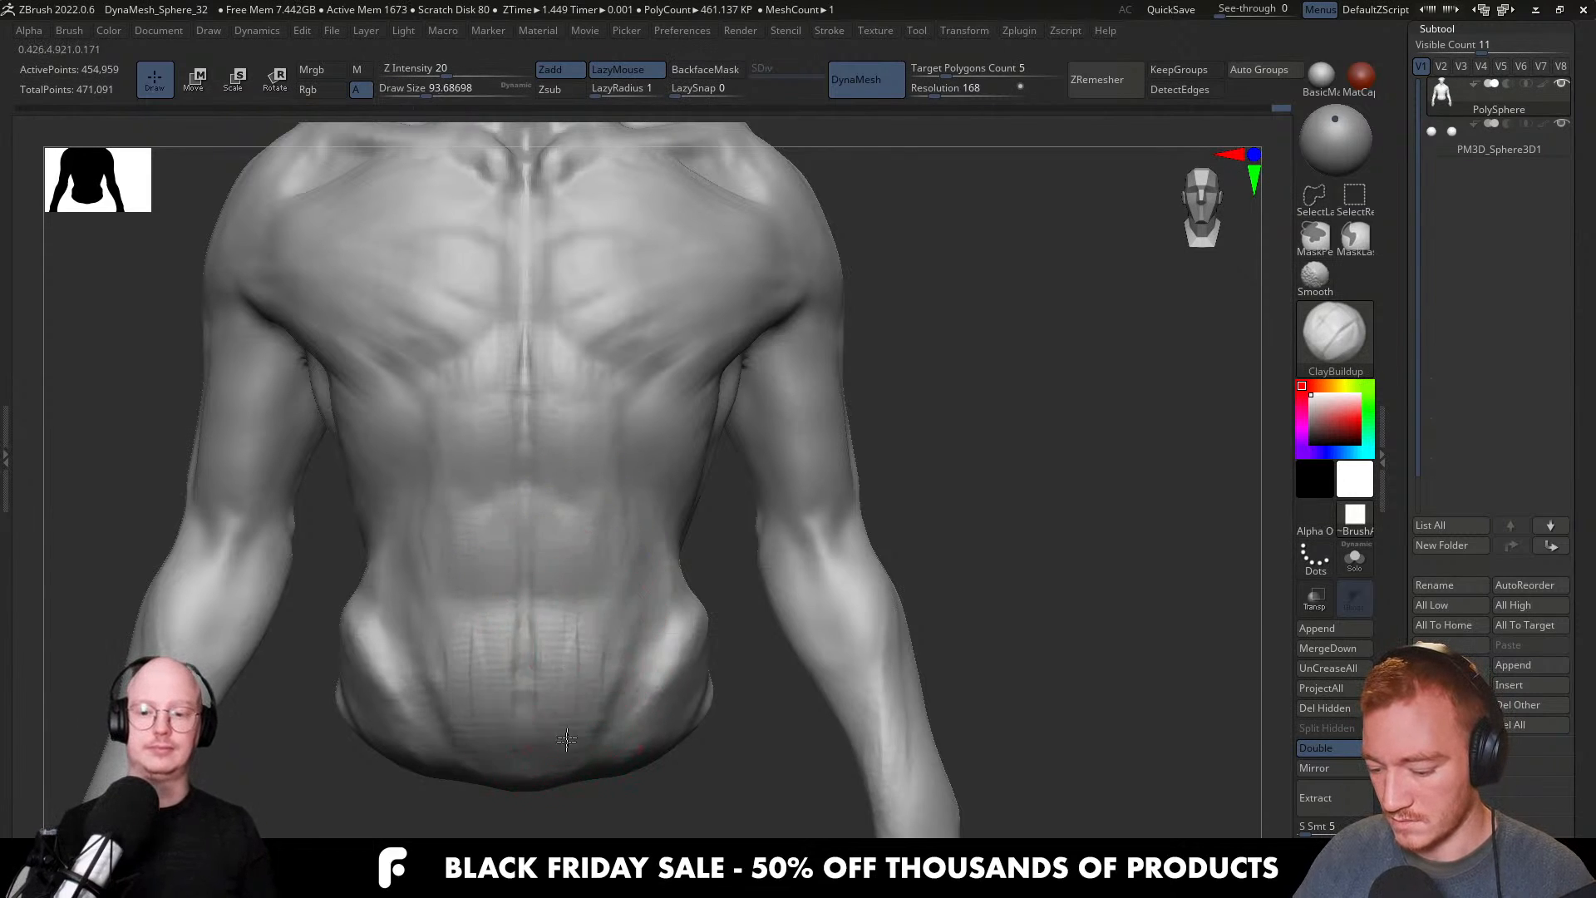
pyautogui.moveTo(561, 729); pyautogui.dragTo(570, 641, button='right')
pyautogui.keyDown('shift'); pyautogui.moveTo(570, 640); pyautogui.dragTo(559, 695); pyautogui.keyUp('shift')
pyautogui.moveTo(567, 607); pyautogui.dragTo(549, 738)
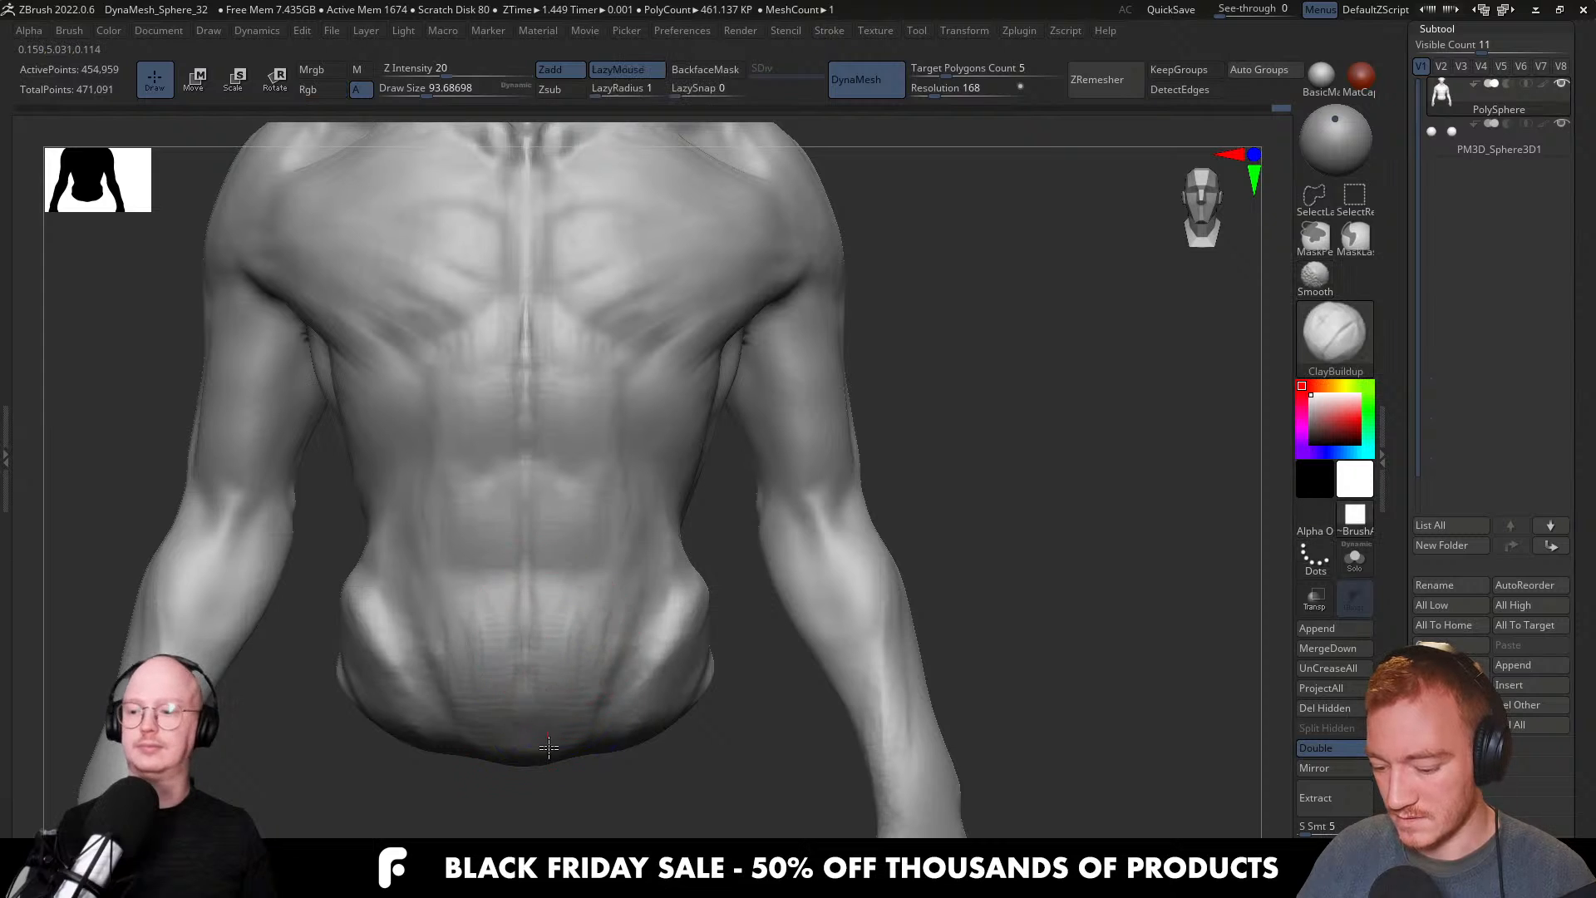
pyautogui.moveTo(578, 748); pyautogui.dragTo(574, 700, button='right')
# Shape the obliques above the hip with smaller ClayBuildup strokes.
pyautogui.moveTo(630, 623)
pyautogui.mouseDown(button='right')
pyautogui.moveTo(691, 591)
pyautogui.moveTo(641, 595)
pyautogui.mouseUp(button='right')
pyautogui.press('[')
pyautogui.moveTo(641, 595)
pyautogui.mouseDown()
pyautogui.moveTo(674, 531)
pyautogui.moveTo(652, 559)
pyautogui.mouseUp()
pyautogui.moveTo(651, 559); pyautogui.dragTo(721, 574, button='right')
pyautogui.moveTo(693, 575)
pyautogui.mouseDown()
pyautogui.moveTo(665, 578)
pyautogui.moveTo(659, 531)
pyautogui.mouseUp()
# Carve diagonal rib strokes on the side of the torso with ClayBuildup at a draw size of about 59.
pyautogui.moveTo(677, 548)
pyautogui.mouseDown(button='right')
pyautogui.moveTo(648, 541)
pyautogui.moveTo(675, 507)
pyautogui.moveTo(675, 449)
pyautogui.moveTo(580, 343)
pyautogui.moveTo(645, 453)
pyautogui.mouseUp(button='right')
pyautogui.press('s')
pyautogui.click(671, 480)
pyautogui.press('s')
pyautogui.click(639, 458)
pyautogui.press('s')
pyautogui.click(664, 446)
pyautogui.moveTo(668, 448); pyautogui.dragTo(657, 454)
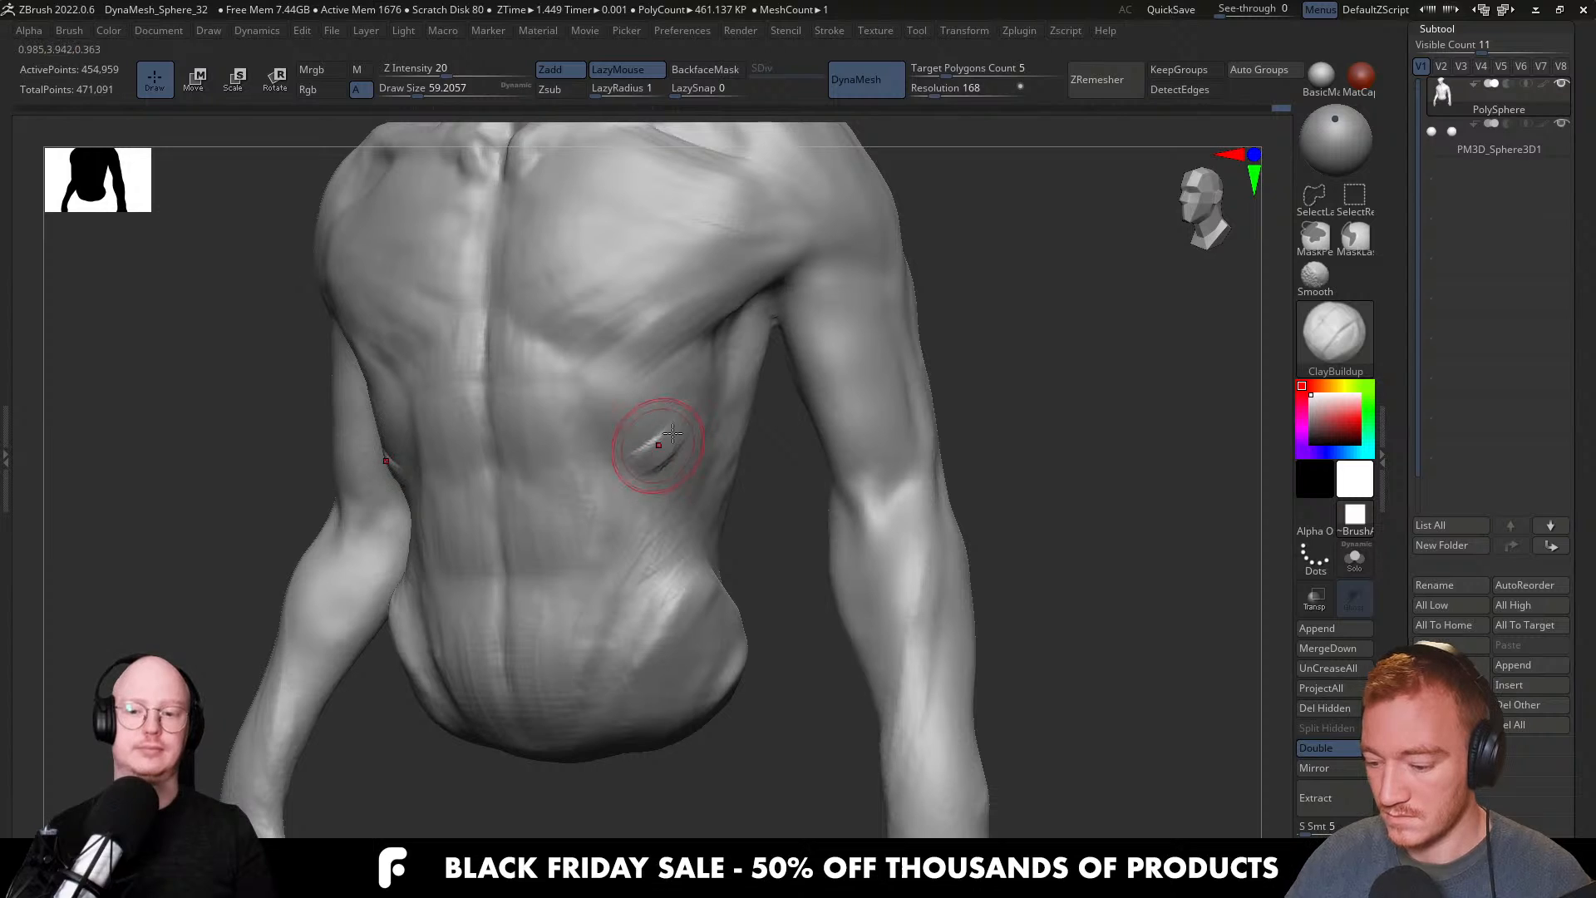
pyautogui.moveTo(707, 399)
pyautogui.mouseDown()
pyautogui.moveTo(641, 438)
pyautogui.moveTo(656, 397)
pyautogui.moveTo(590, 401)
pyautogui.moveTo(595, 418)
pyautogui.mouseUp()
# Add finer rib and serratus strokes along the side of the torso, reducing the draw size to about 41.
pyautogui.press('s')
pyautogui.click(604, 442)
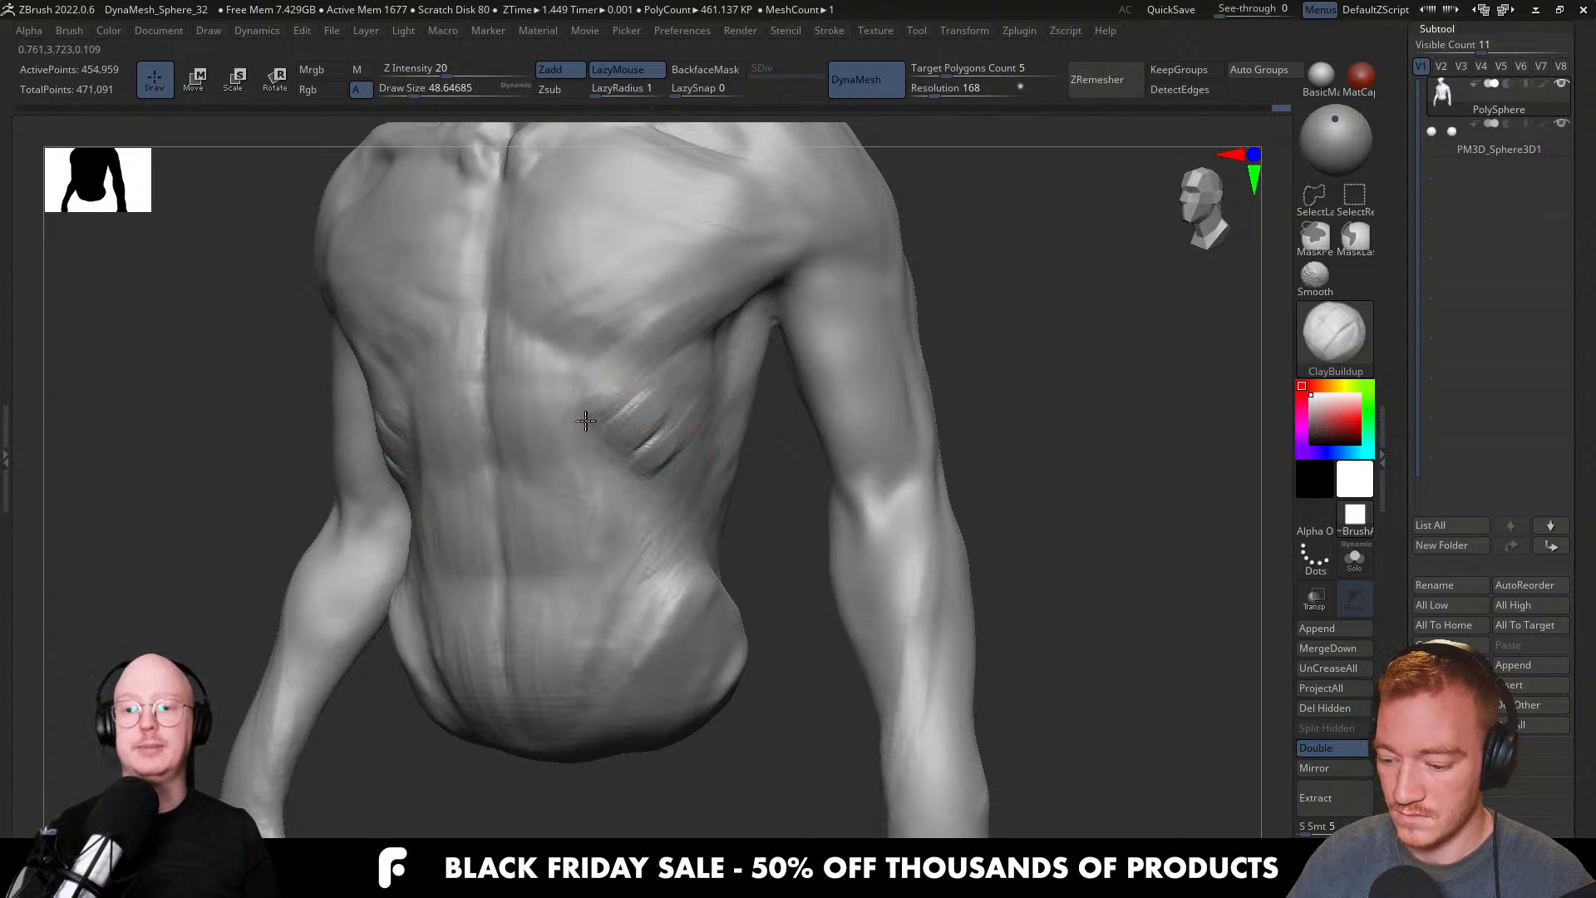
pyautogui.press('s')
pyautogui.click(612, 451)
pyautogui.press('s')
pyautogui.moveTo(644, 420); pyautogui.dragTo(665, 393)
pyautogui.moveTo(661, 402); pyautogui.dragTo(671, 450, button='right')
pyautogui.moveTo(680, 477)
pyautogui.mouseDown()
pyautogui.moveTo(669, 494)
pyautogui.moveTo(687, 499)
pyautogui.mouseUp()
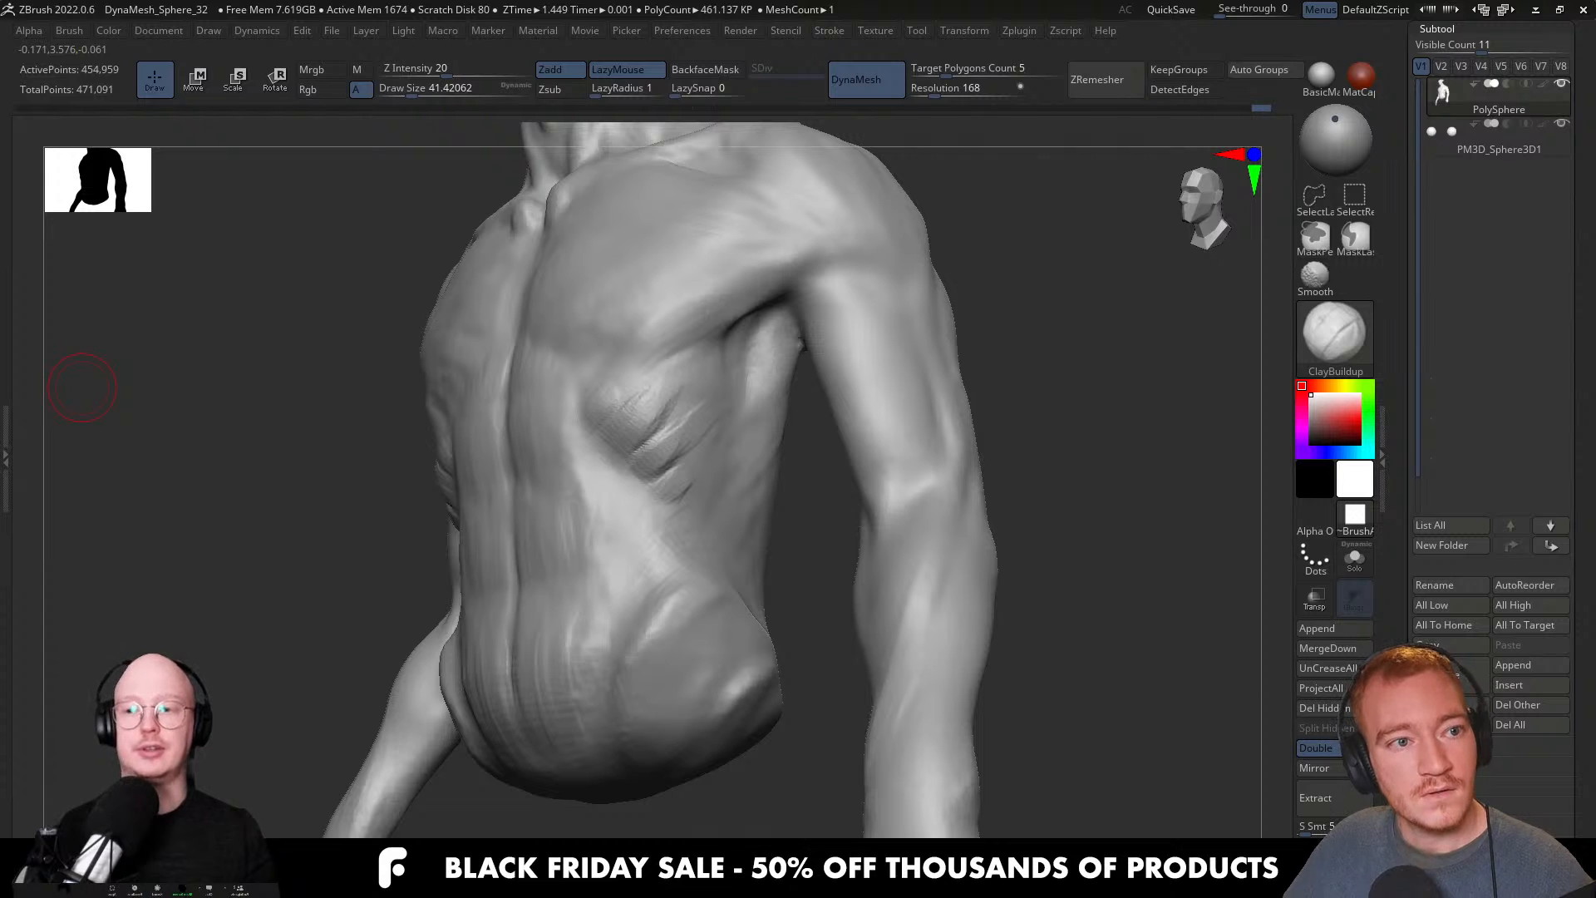
# Switch to the browser and search the FlippedNormals marketplace for "fasttrack".
pyautogui.hotkey('alt', 'Tab')
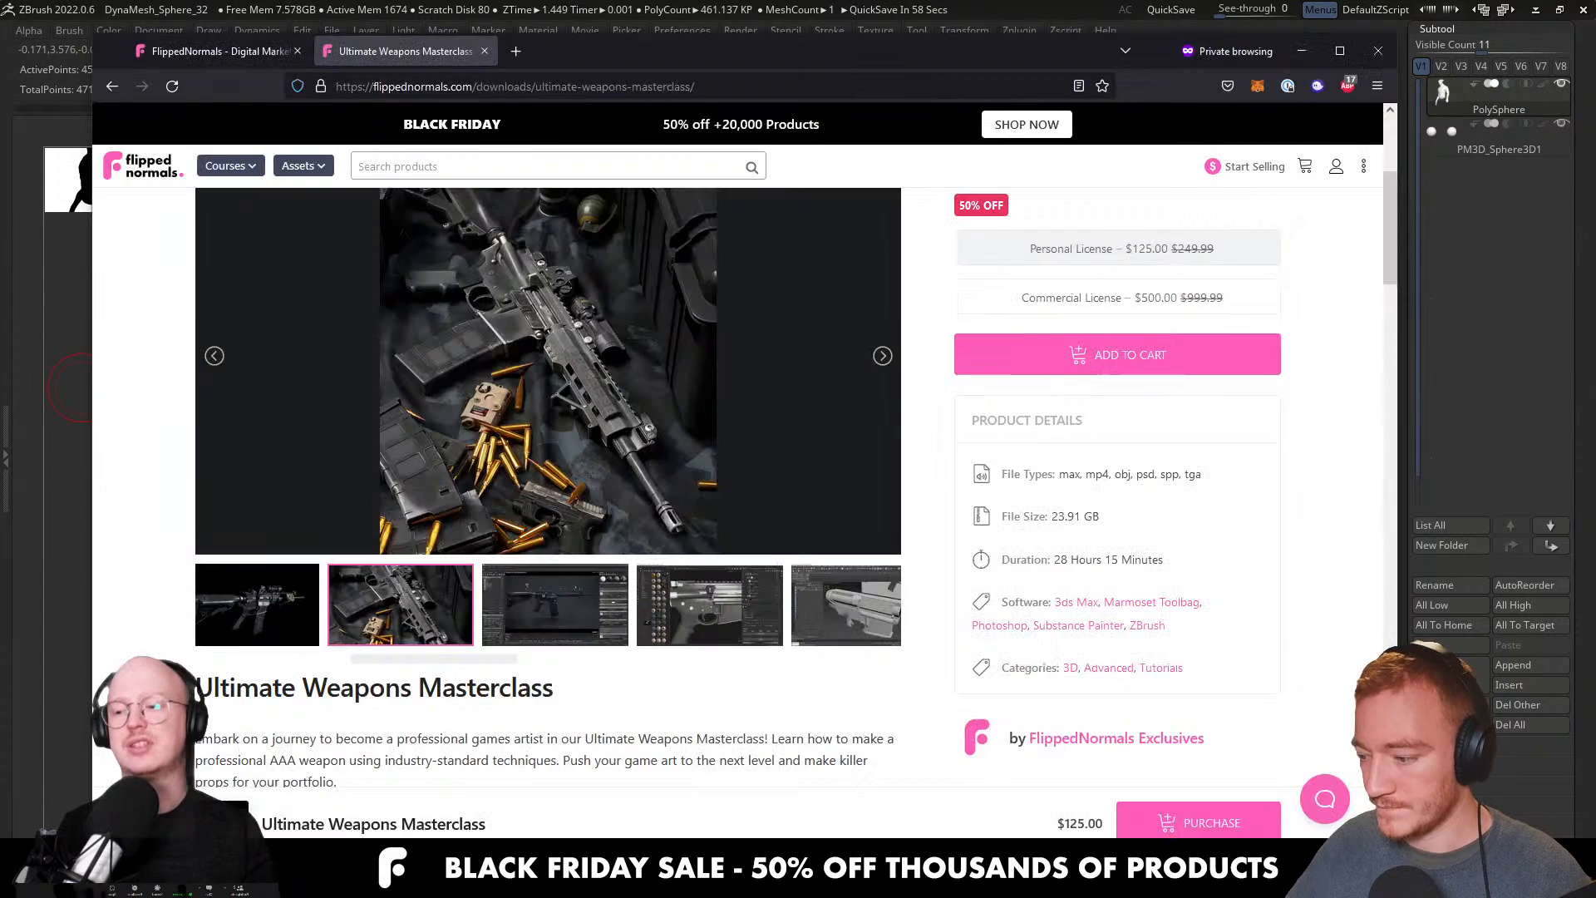
pyautogui.scroll(4, 469, 317)
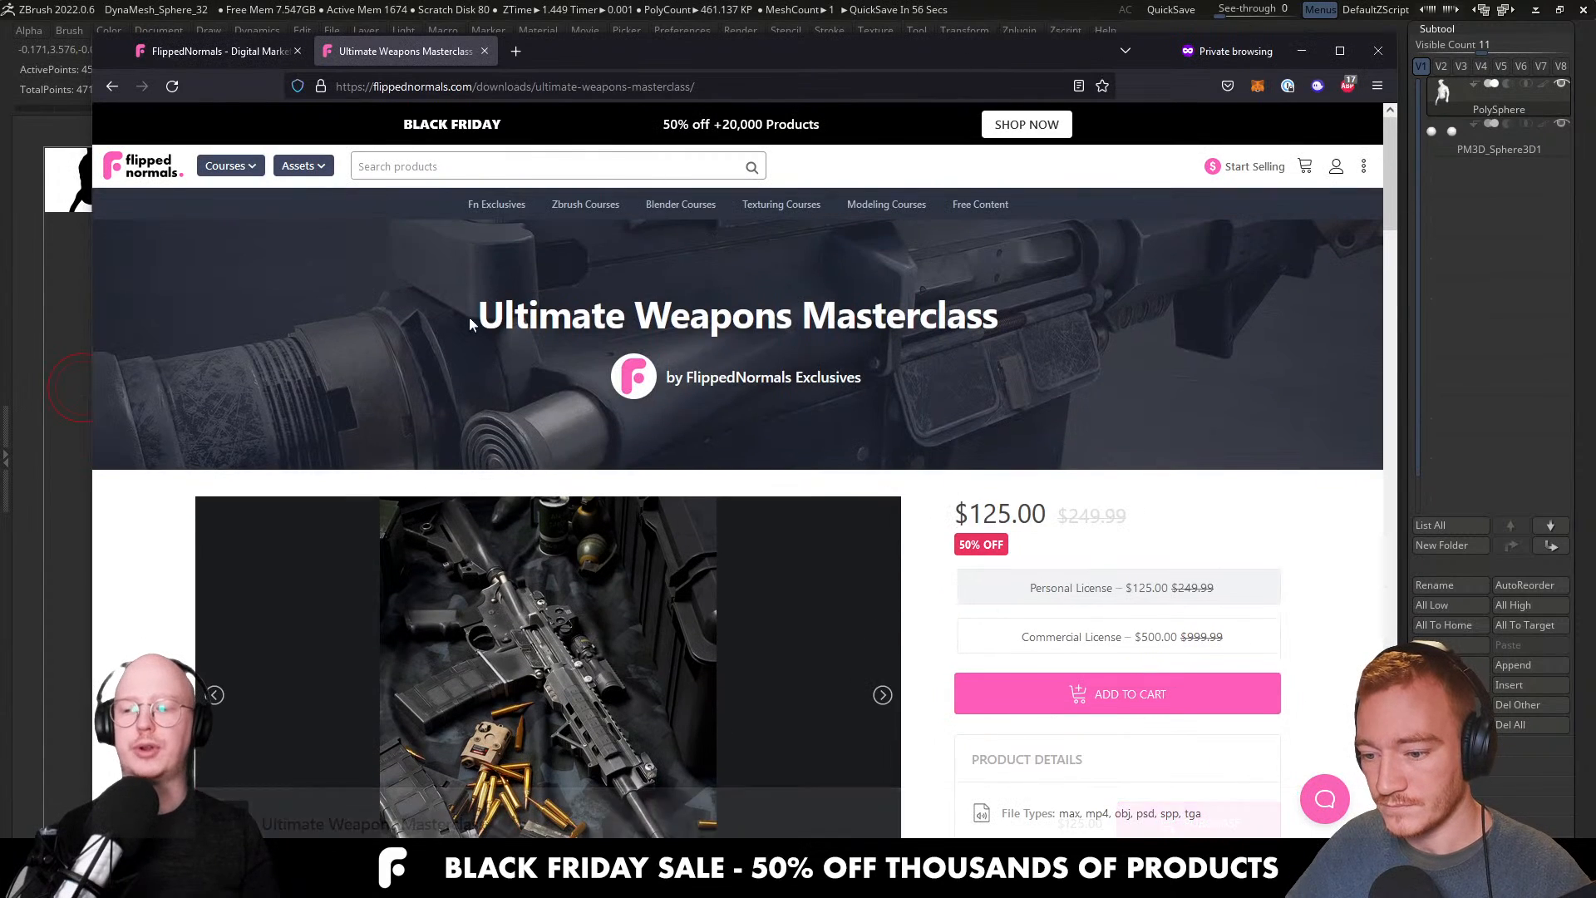
pyautogui.click(476, 169)
pyautogui.write('fasy')
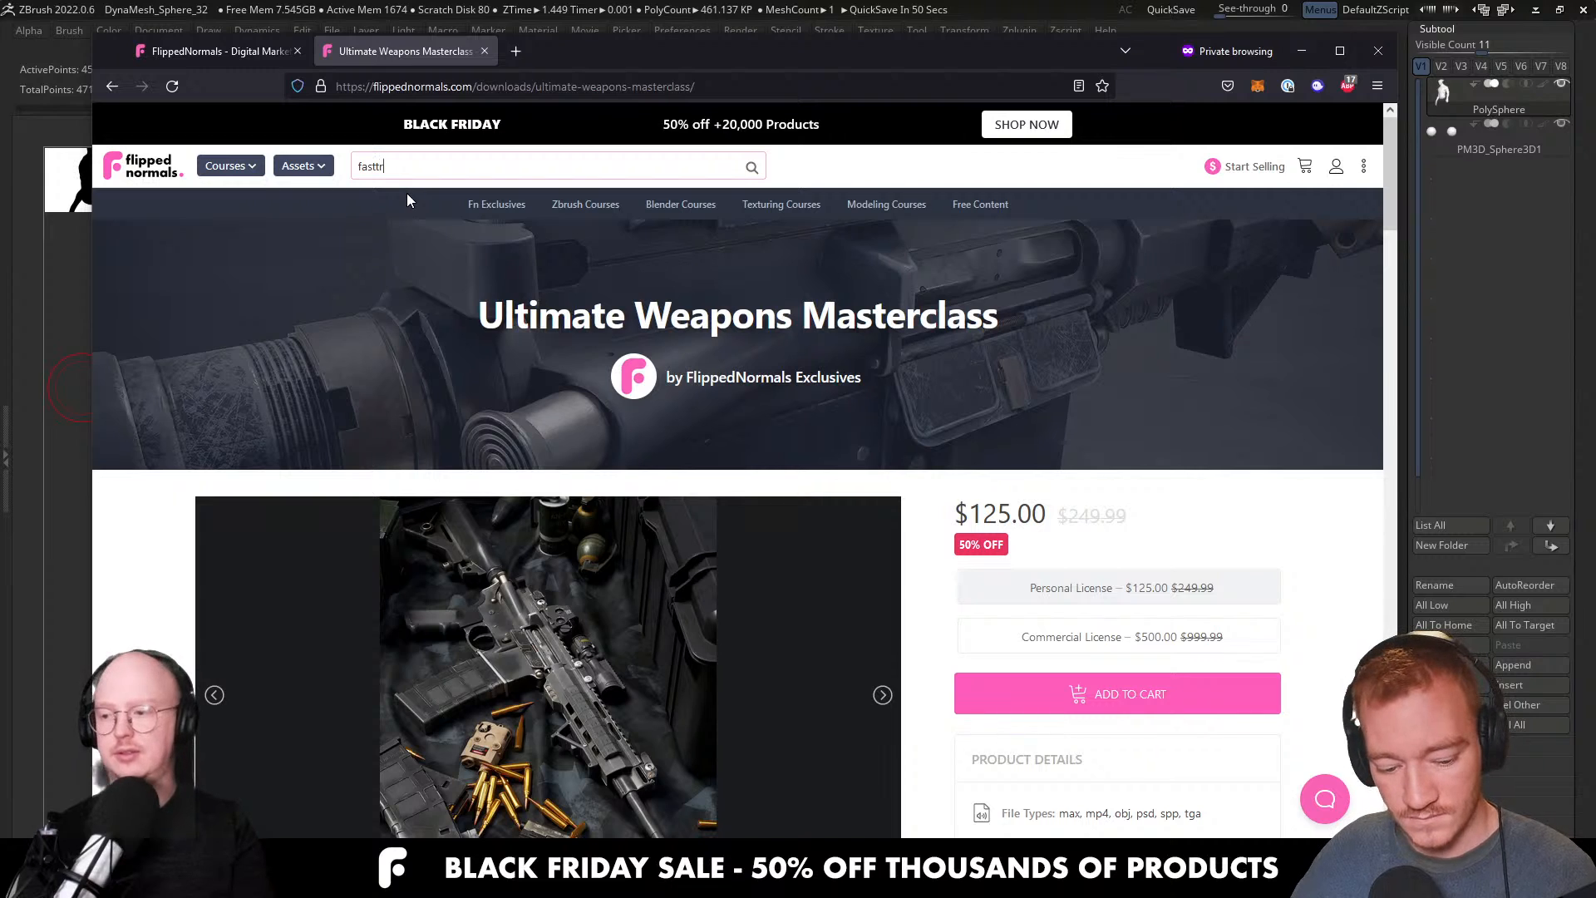
pyautogui.press('Return')
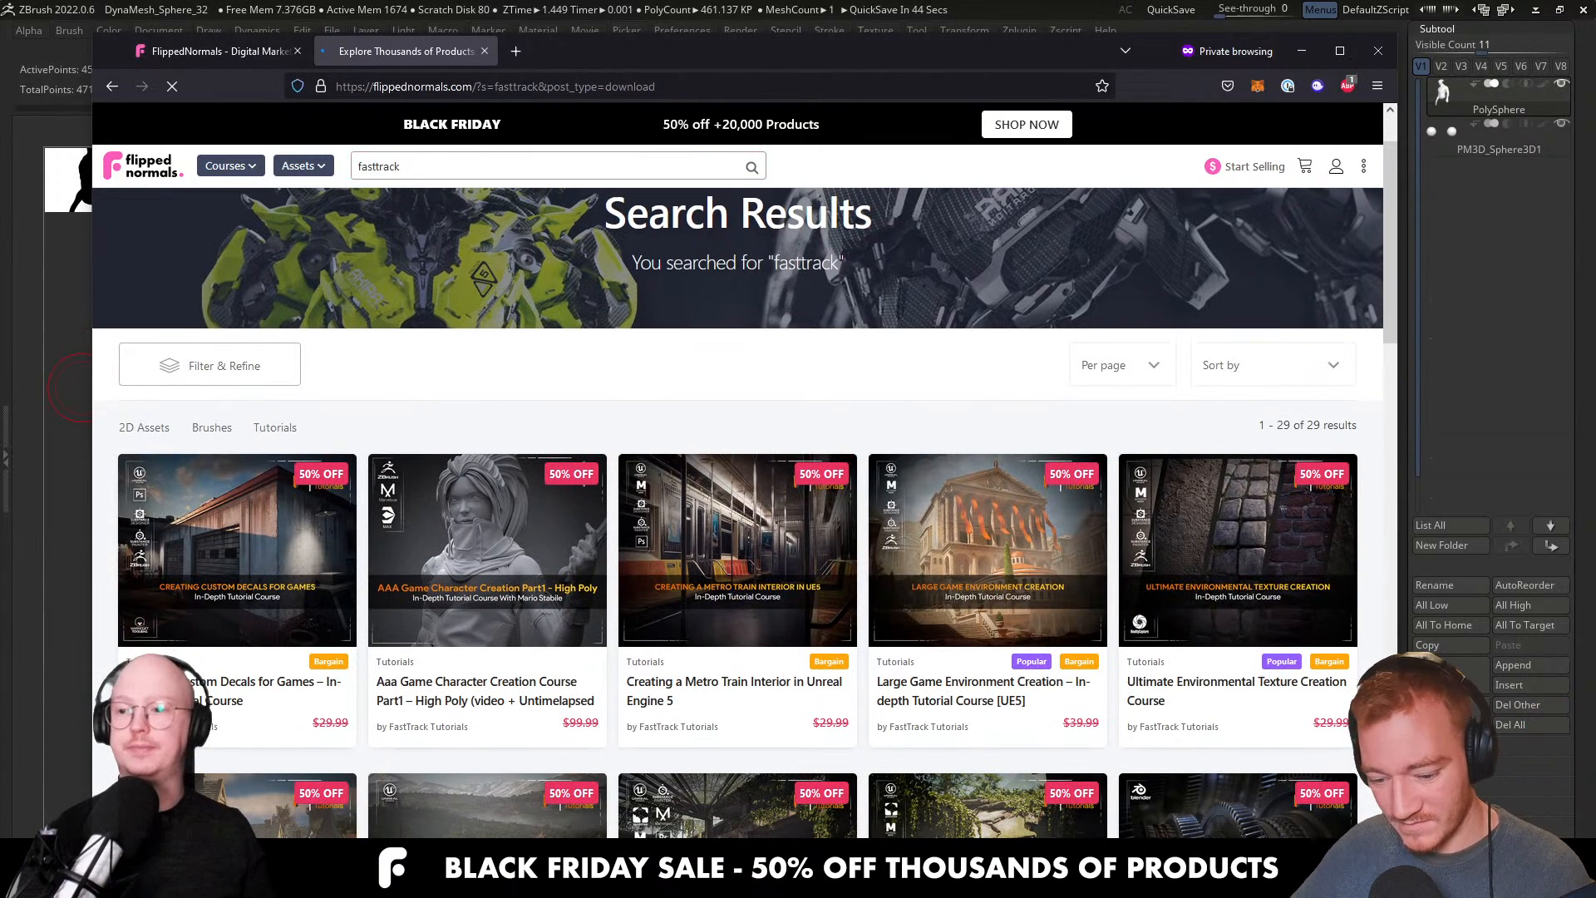
# Open the FastTrack Tutorials creator page and look through its course listings.
pyautogui.click(678, 727)
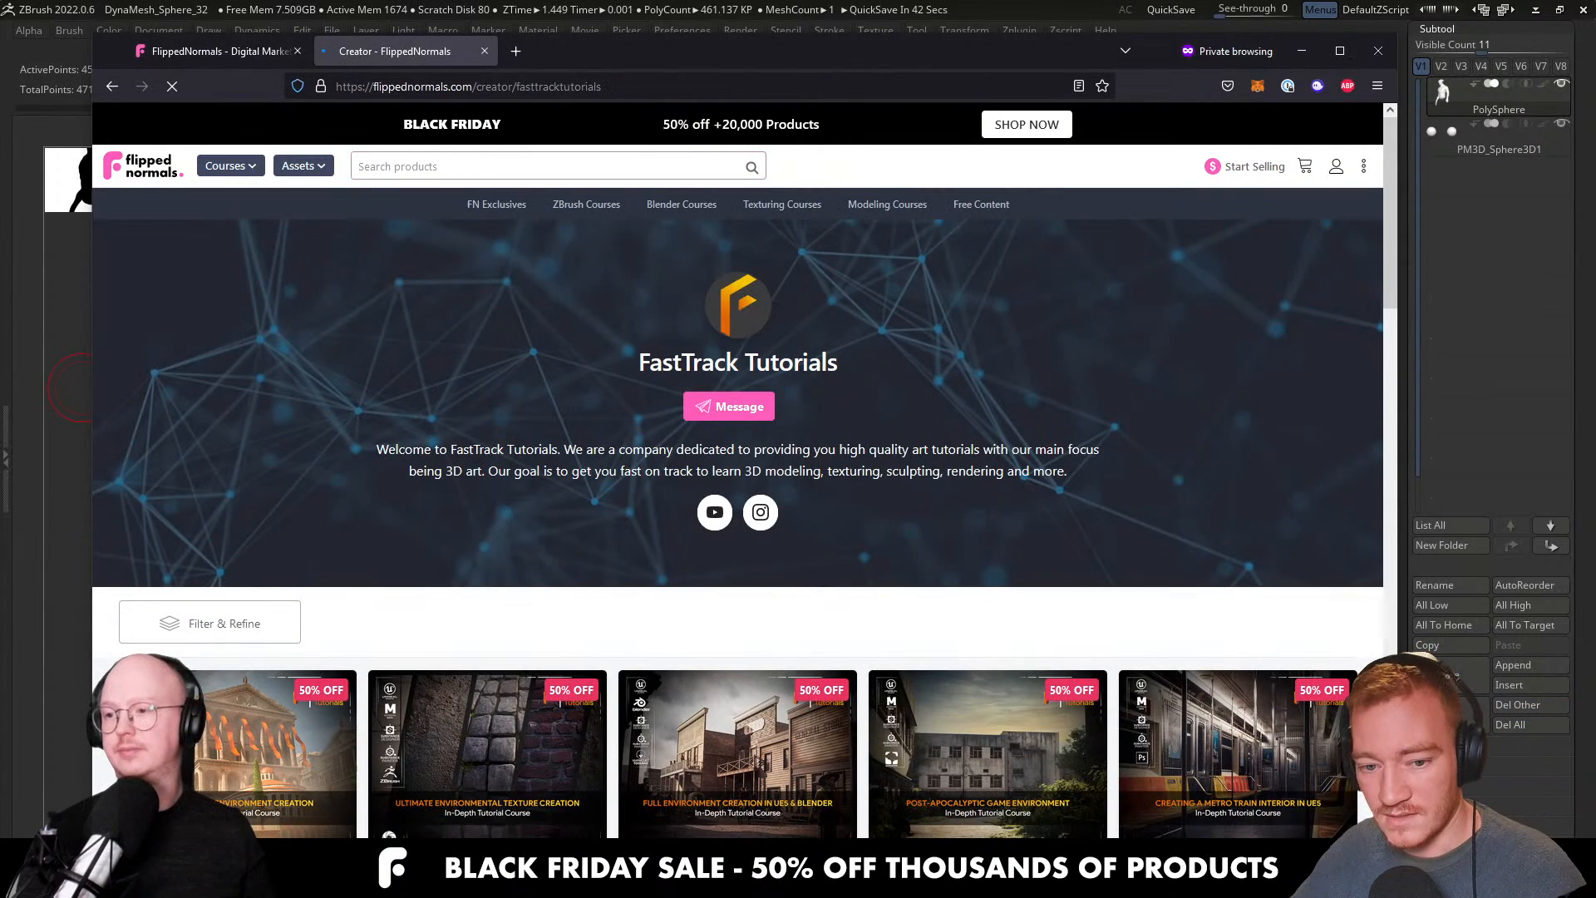
pyautogui.scroll(-5, 558, 437)
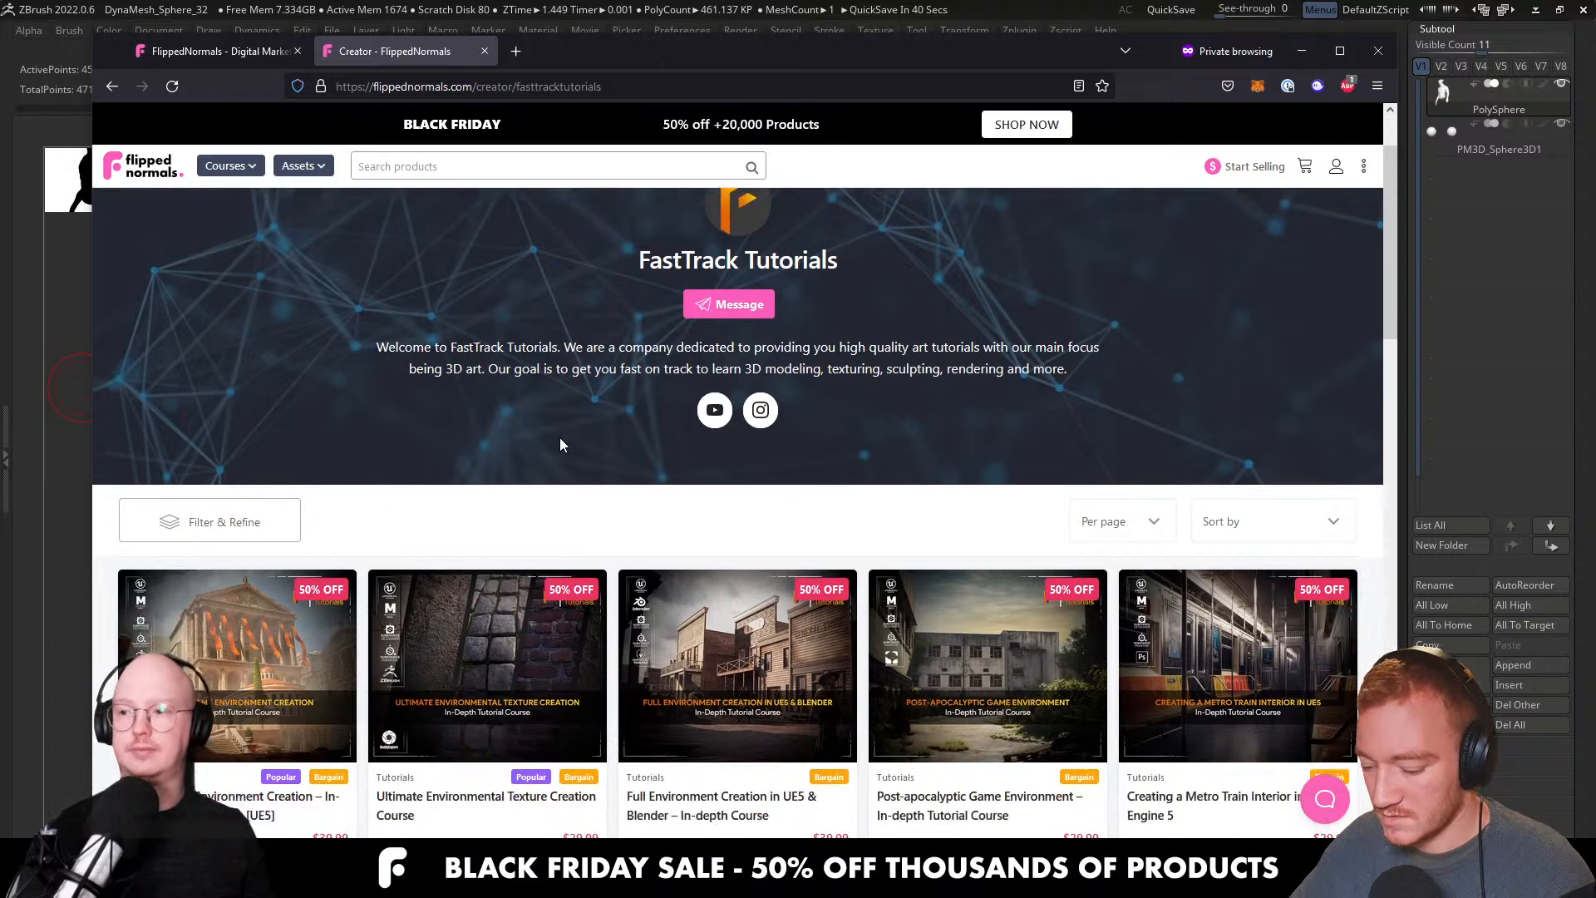
pyautogui.scroll(1, 617, 374)
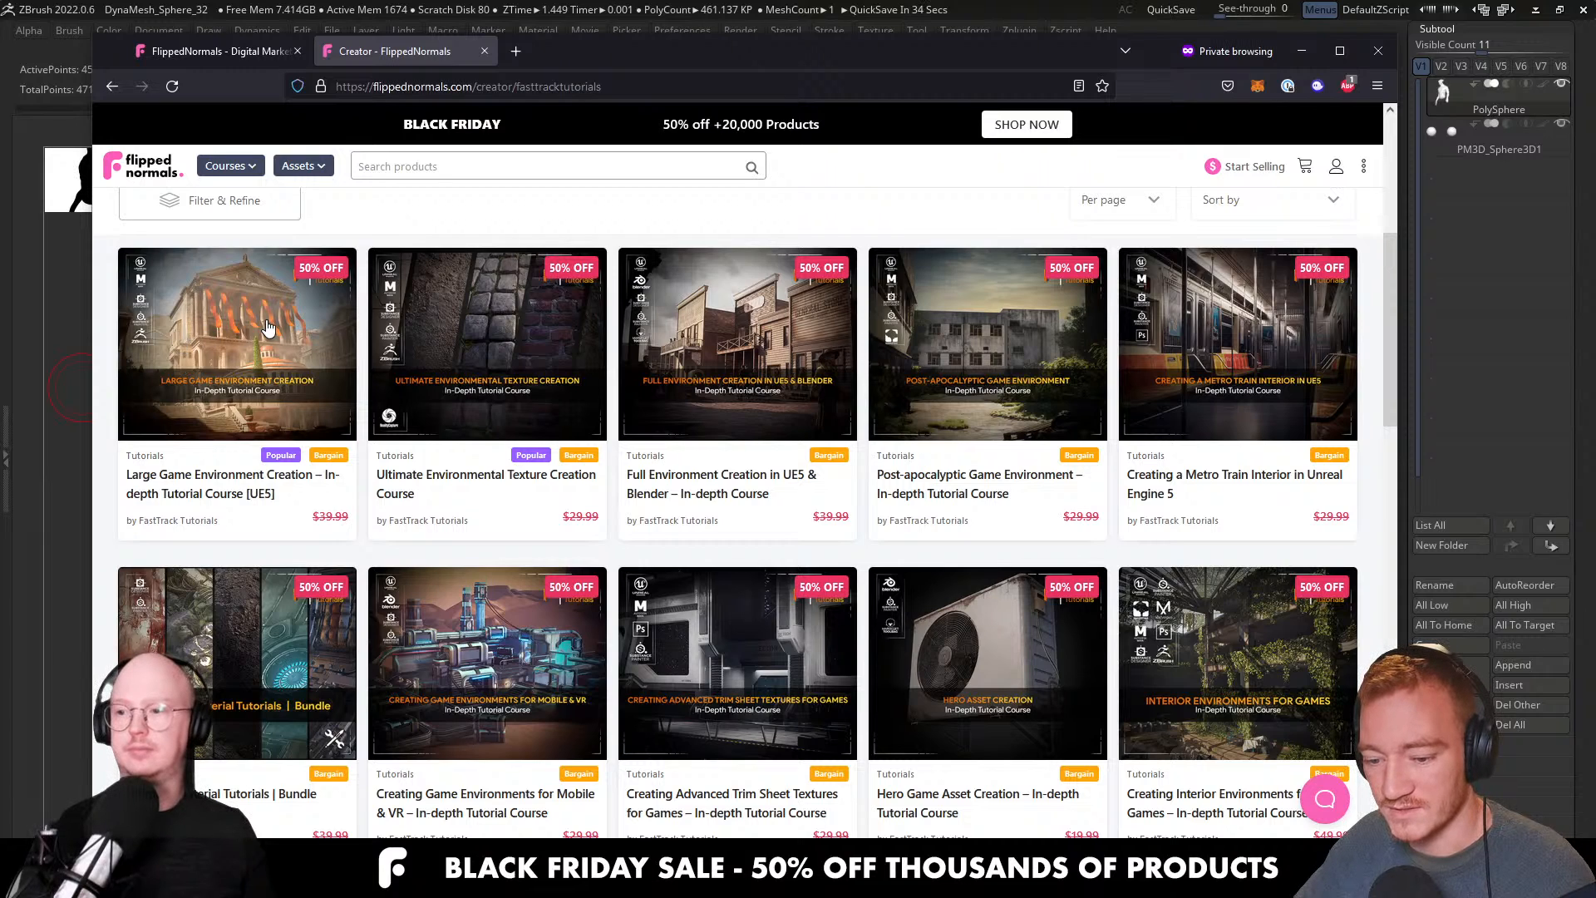
# Open the Large Game Environment Creation course page and view the images in its preview gallery.
pyautogui.click(570, 53)
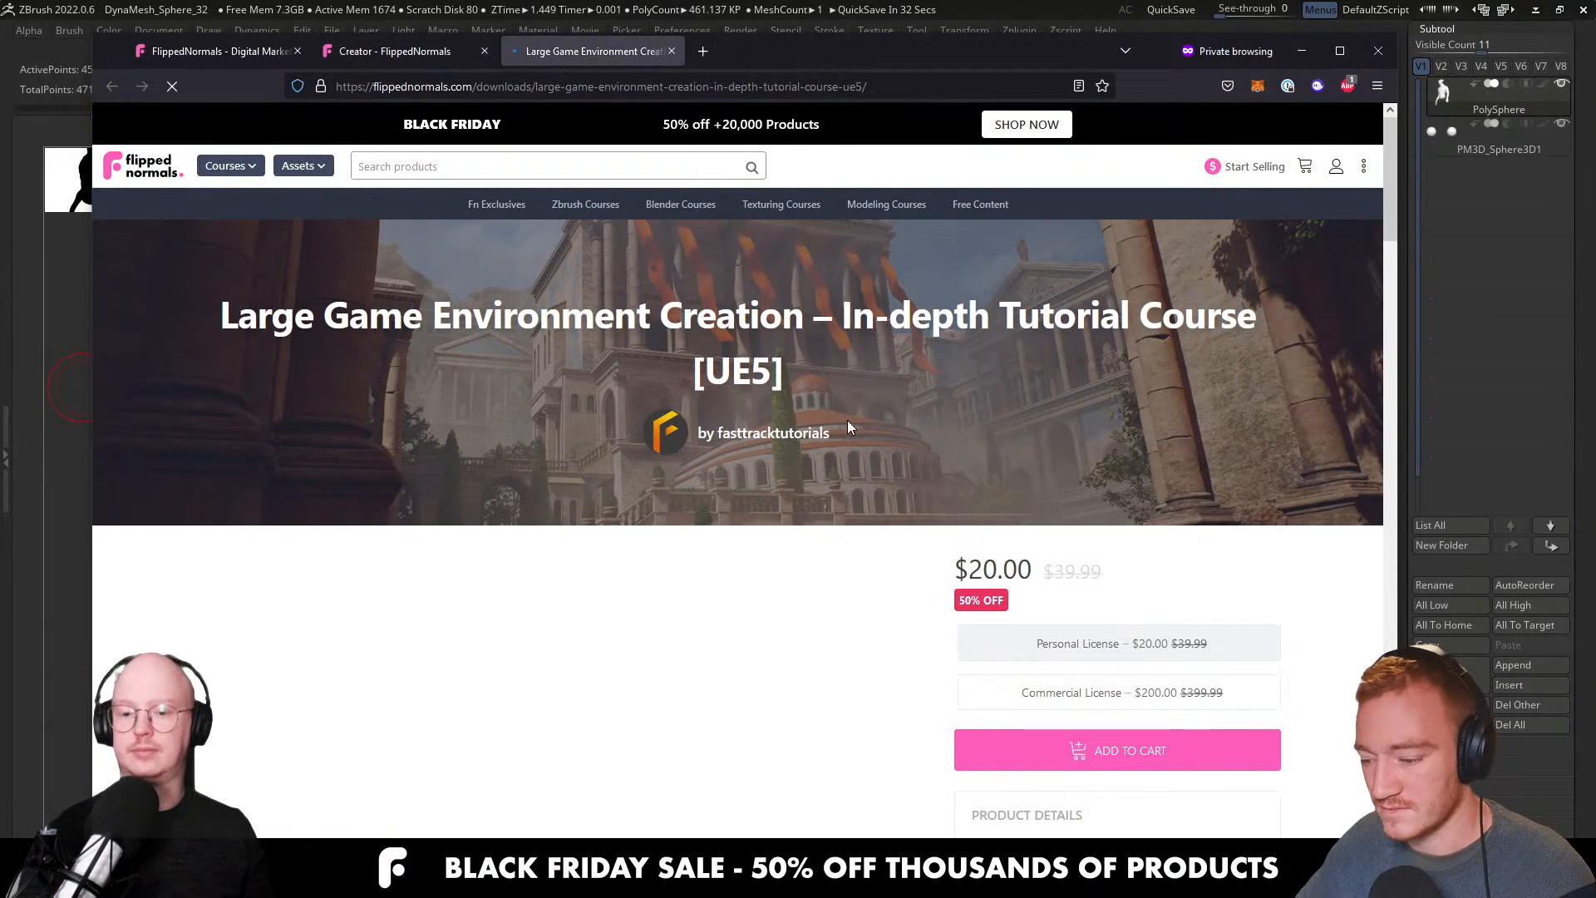
pyautogui.scroll(-4, 909, 369)
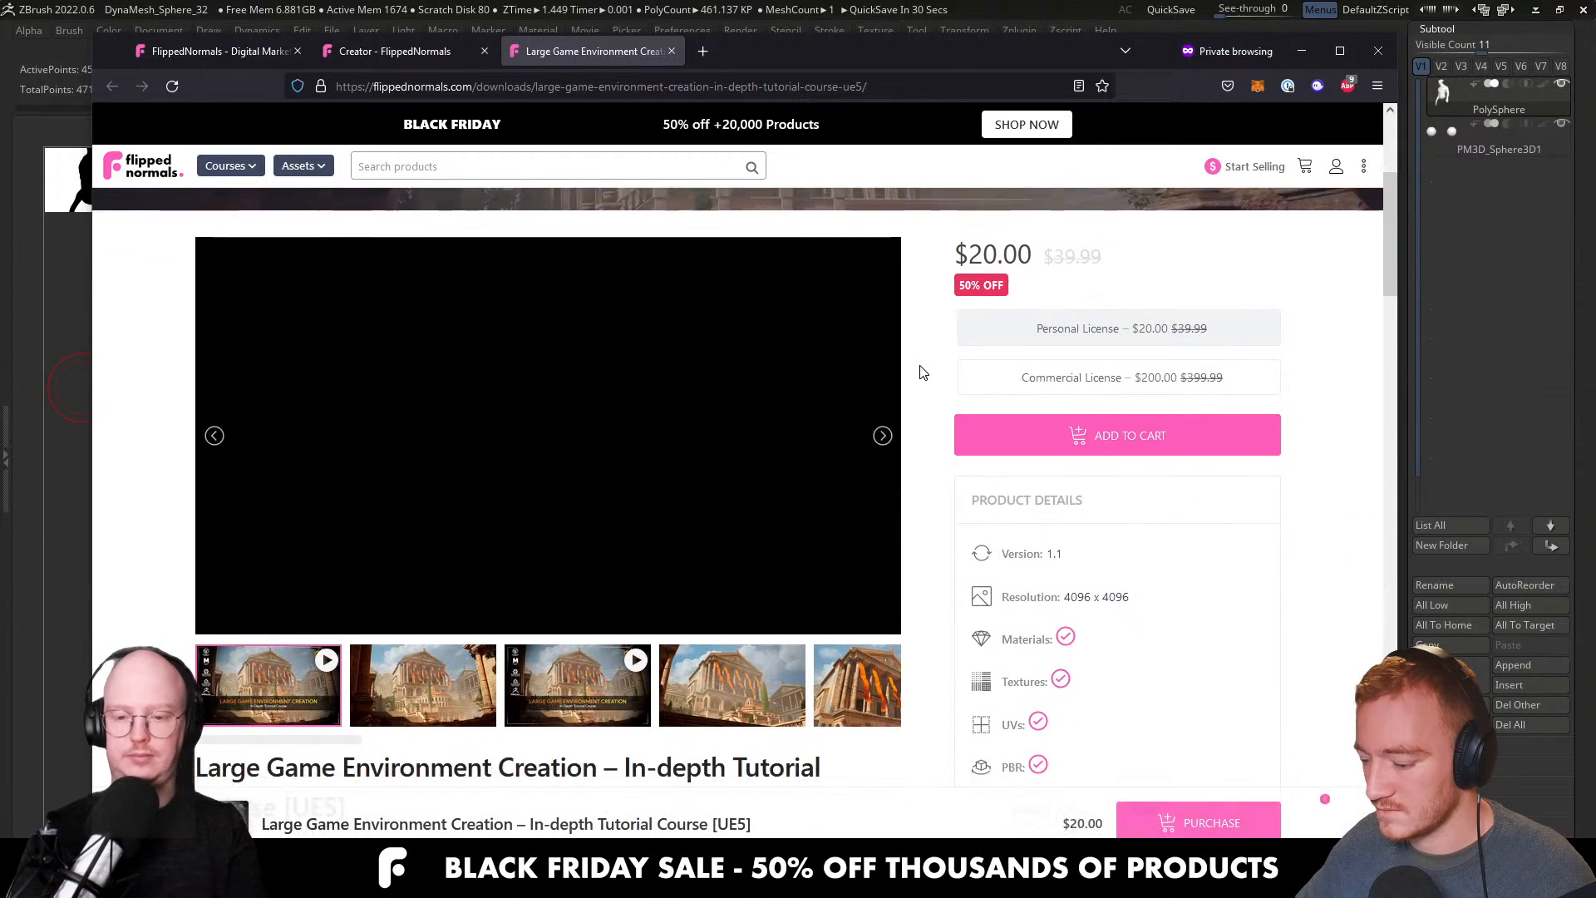
pyautogui.click(882, 412)
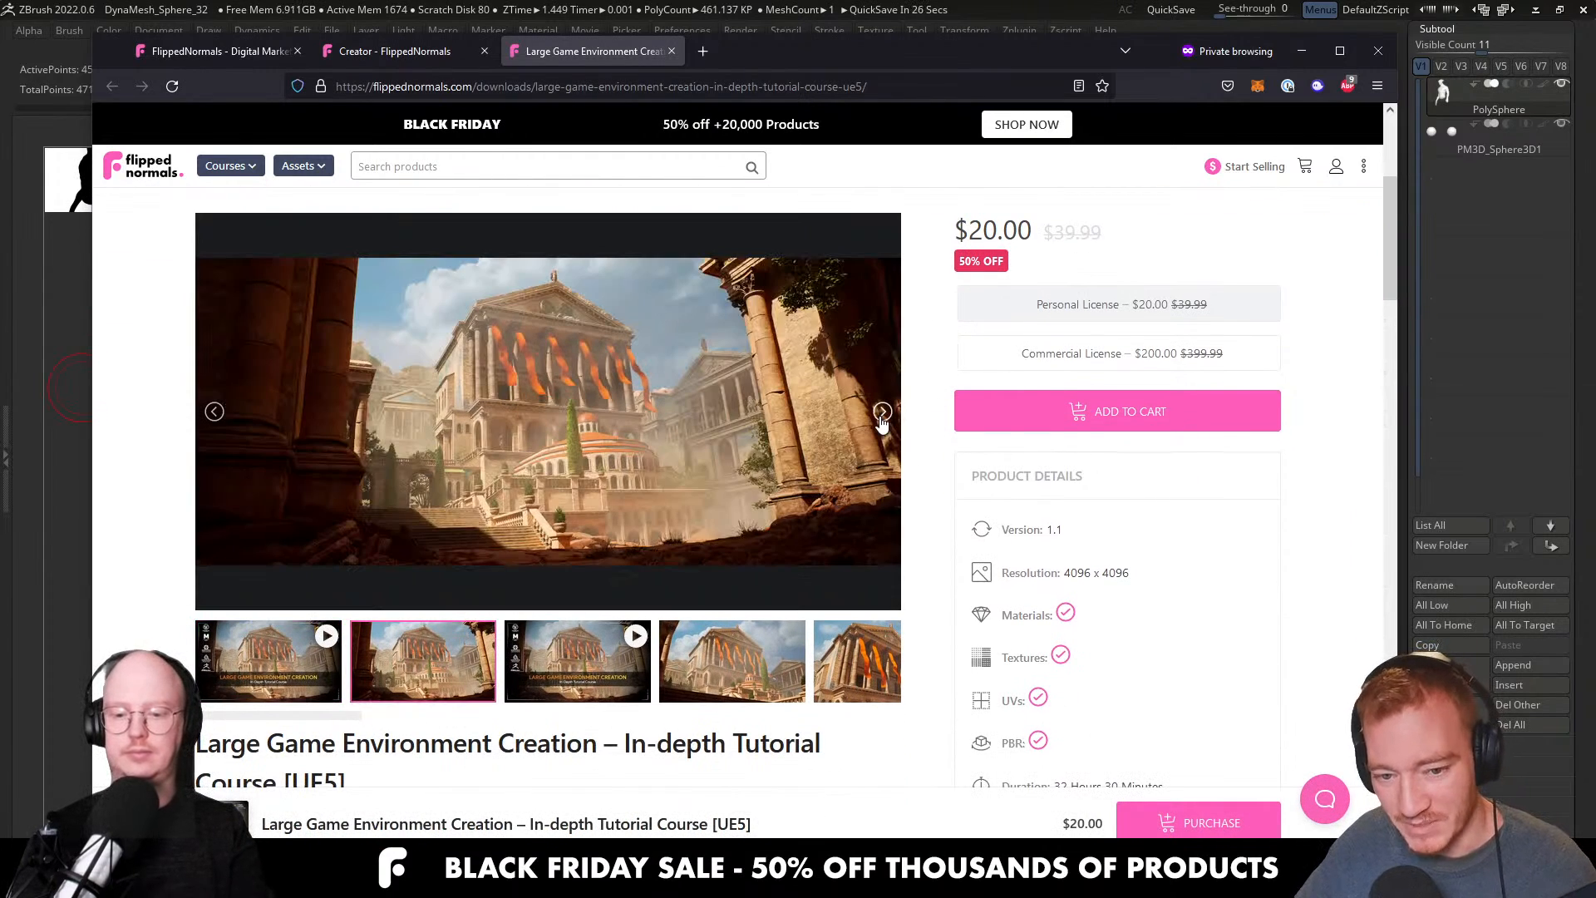
pyautogui.click(882, 412)
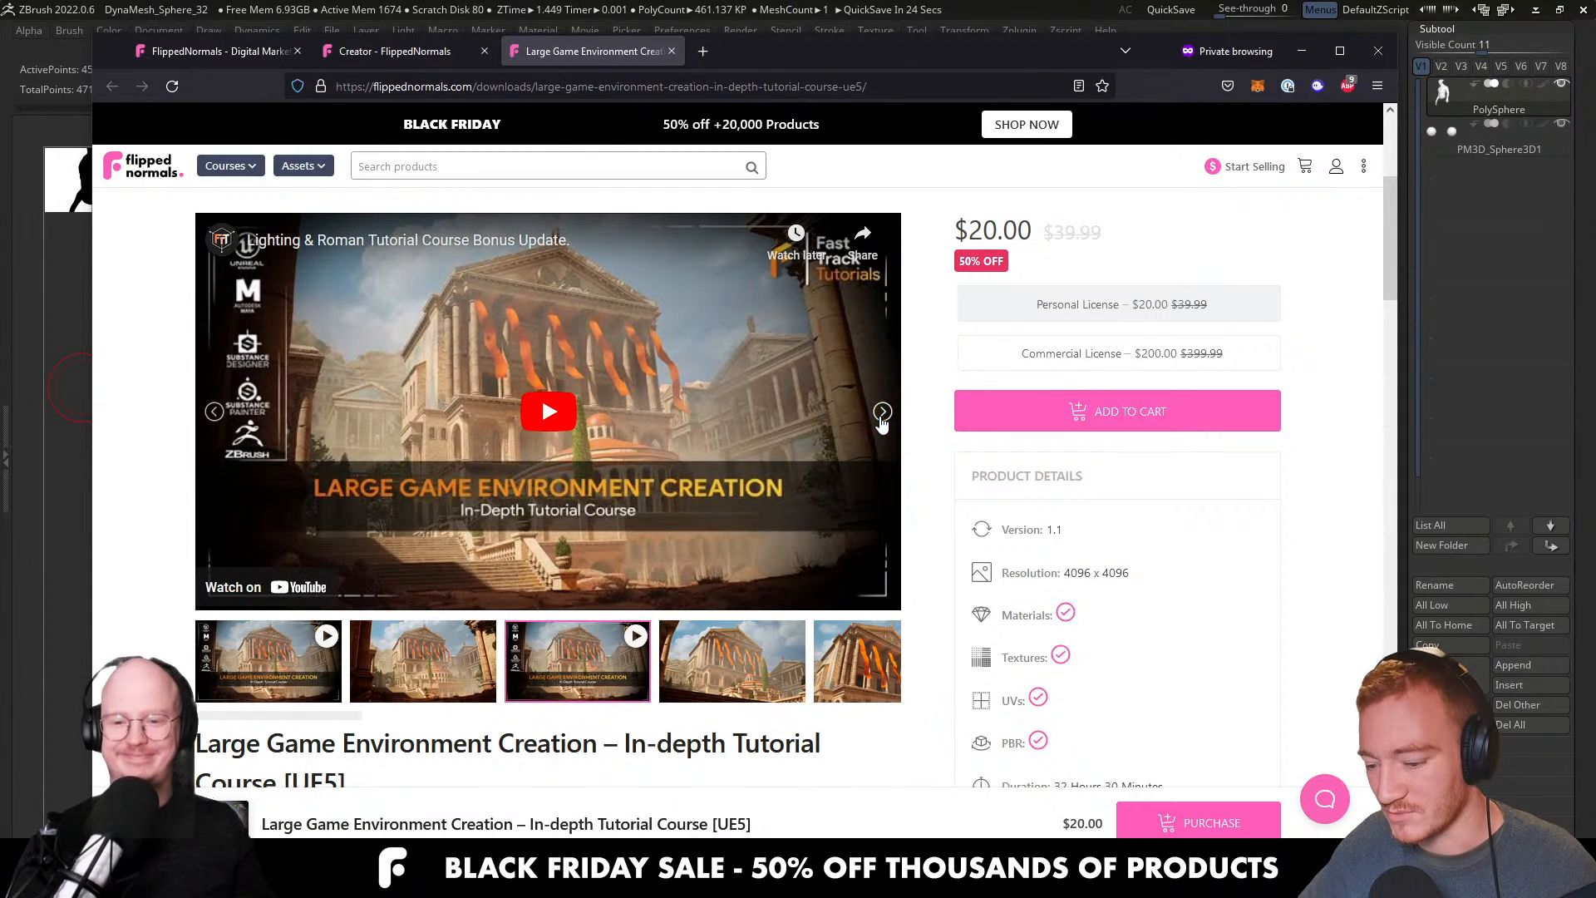
pyautogui.click(881, 415)
pyautogui.click(882, 416)
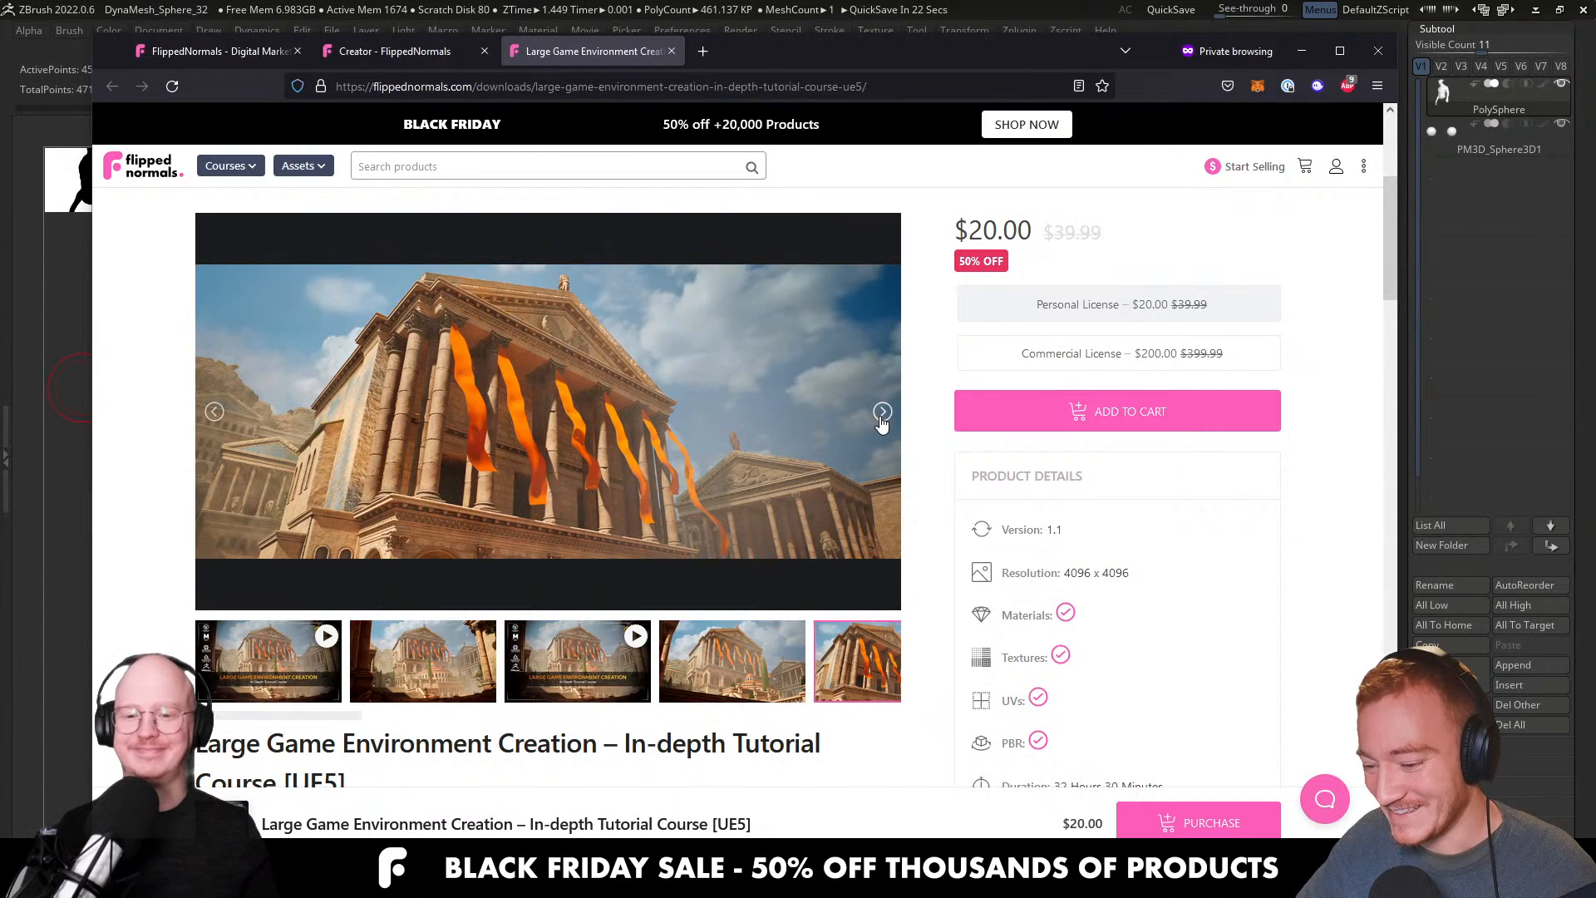
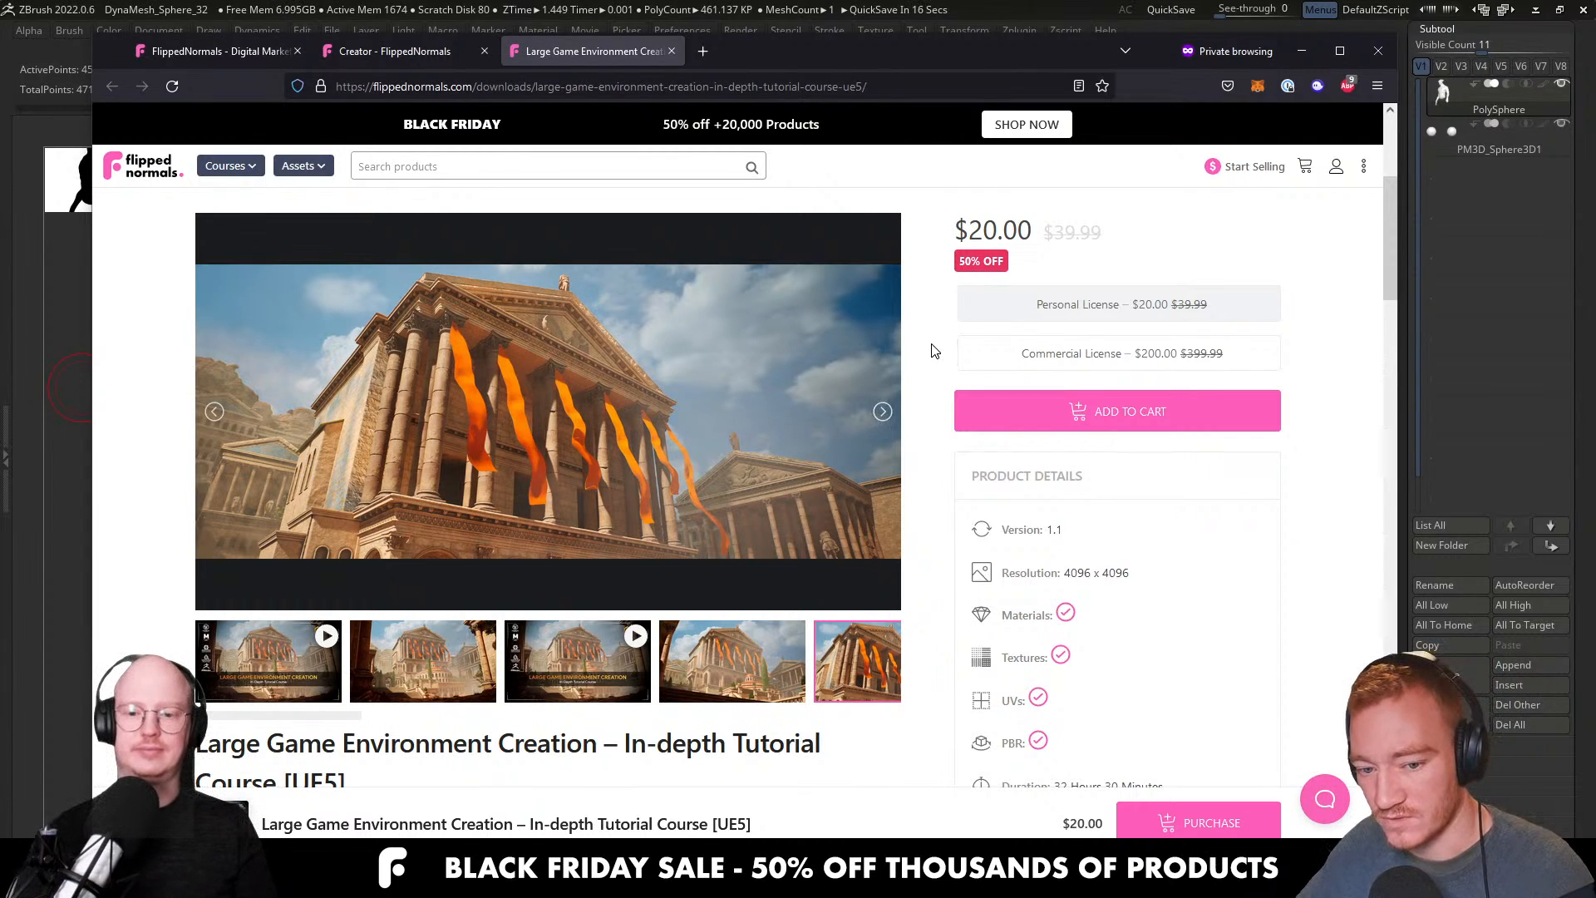
# Skim the course description and tools-used list on the course page, and switch back to ZBrush.
pyautogui.scroll(-10, 931, 342)
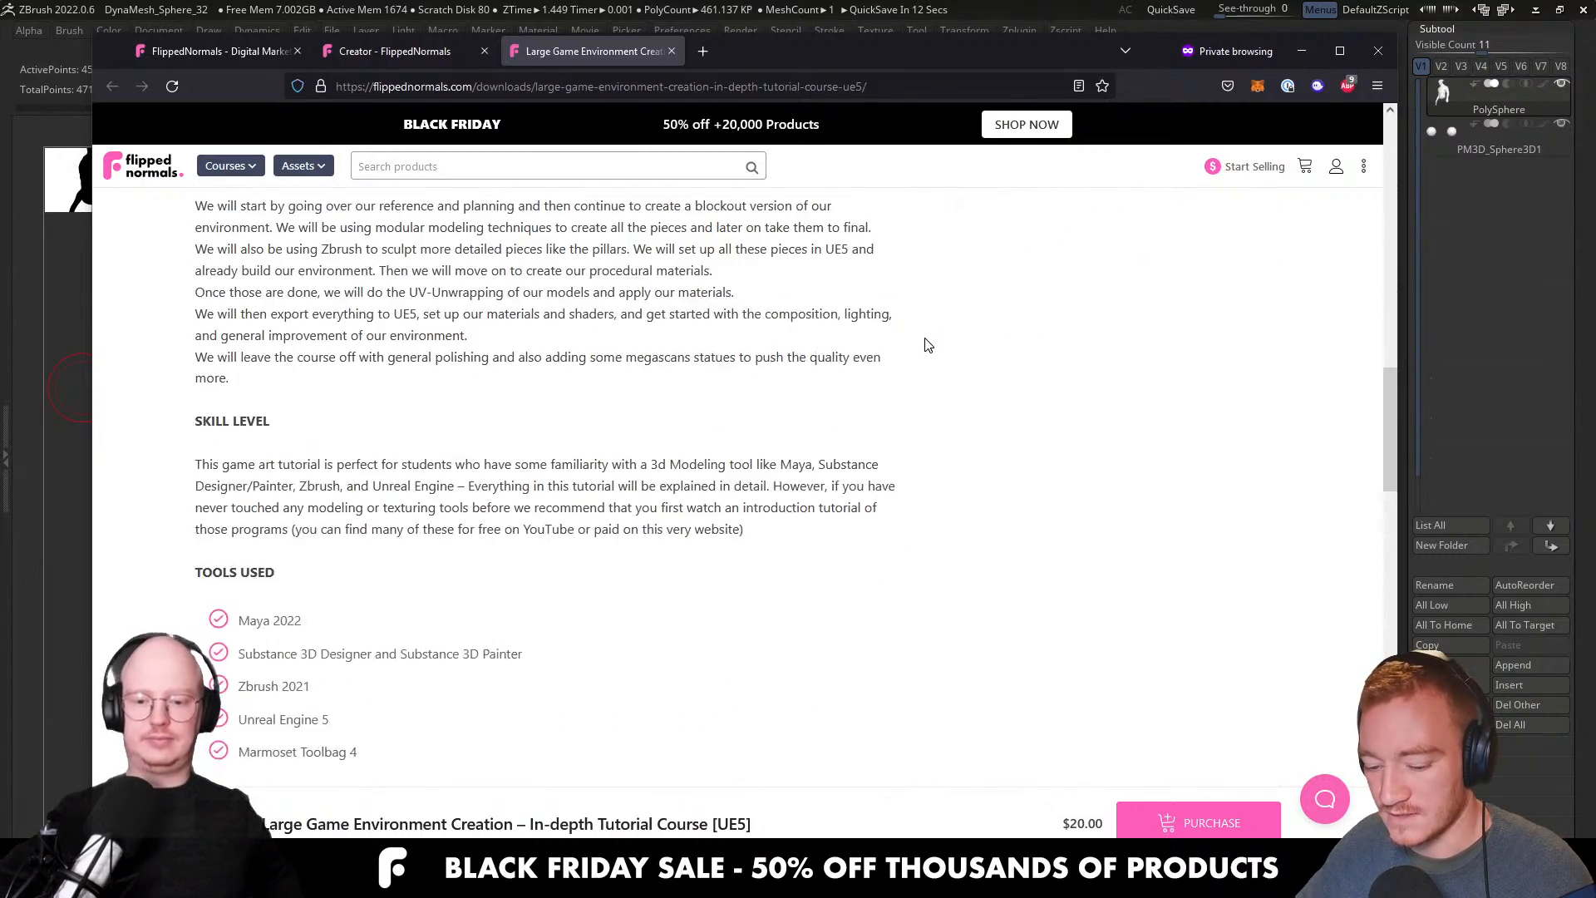
pyautogui.scroll(10, 929, 344)
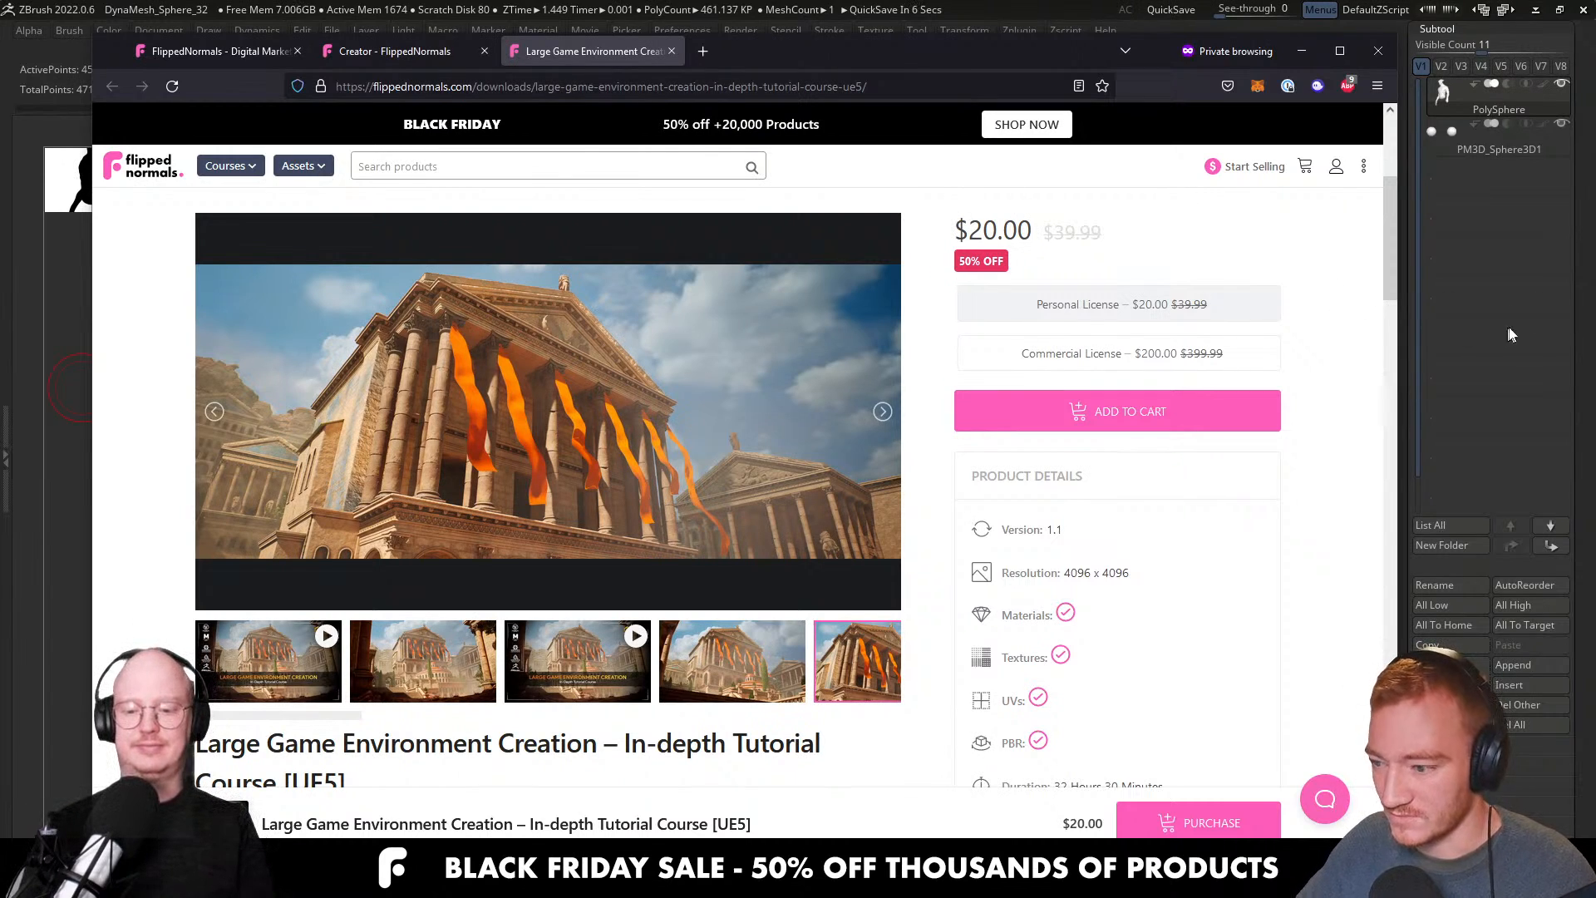
pyautogui.click(1583, 320)
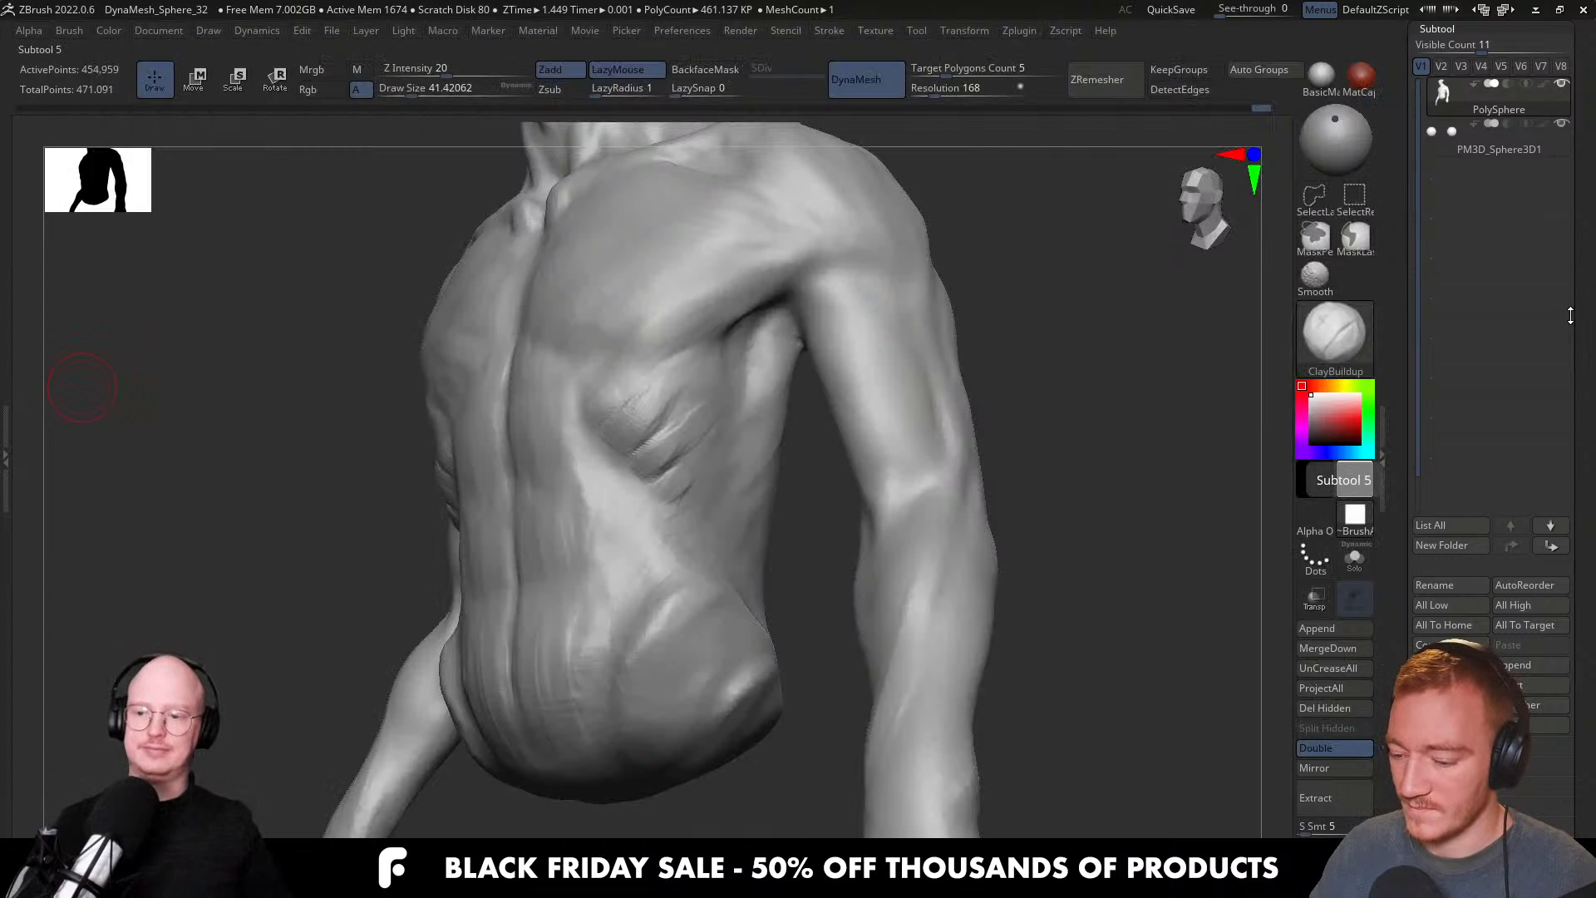
# Enlarge the draw size to about 94 and smooth the rough rib strokes along the side of the torso.
pyautogui.moveTo(683, 465); pyautogui.dragTo(696, 492, button='right')
pyautogui.press('s')
pyautogui.moveTo(697, 492); pyautogui.dragTo(708, 492)
pyautogui.moveTo(699, 477); pyautogui.dragTo(692, 472, button='right')
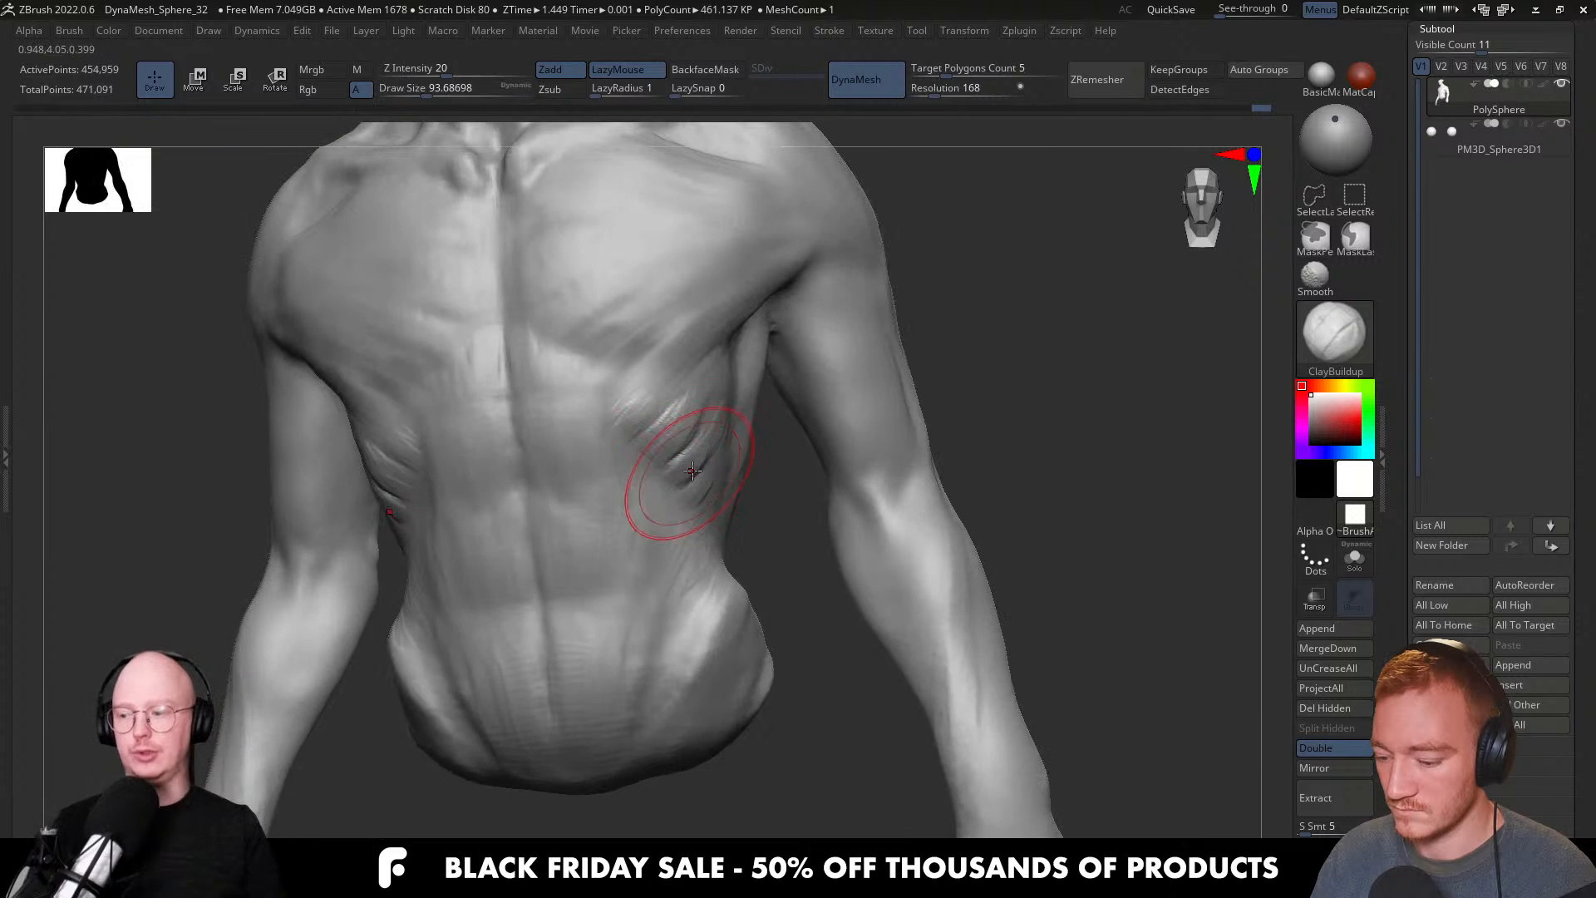
pyautogui.press('shift')
pyautogui.keyDown('shift'); pyautogui.moveTo(678, 489); pyautogui.dragTo(719, 519); pyautogui.keyUp('shift')
pyautogui.keyDown('ctrl'); pyautogui.moveTo(737, 530); pyautogui.dragTo(673, 516, button='right'); pyautogui.keyUp('ctrl')
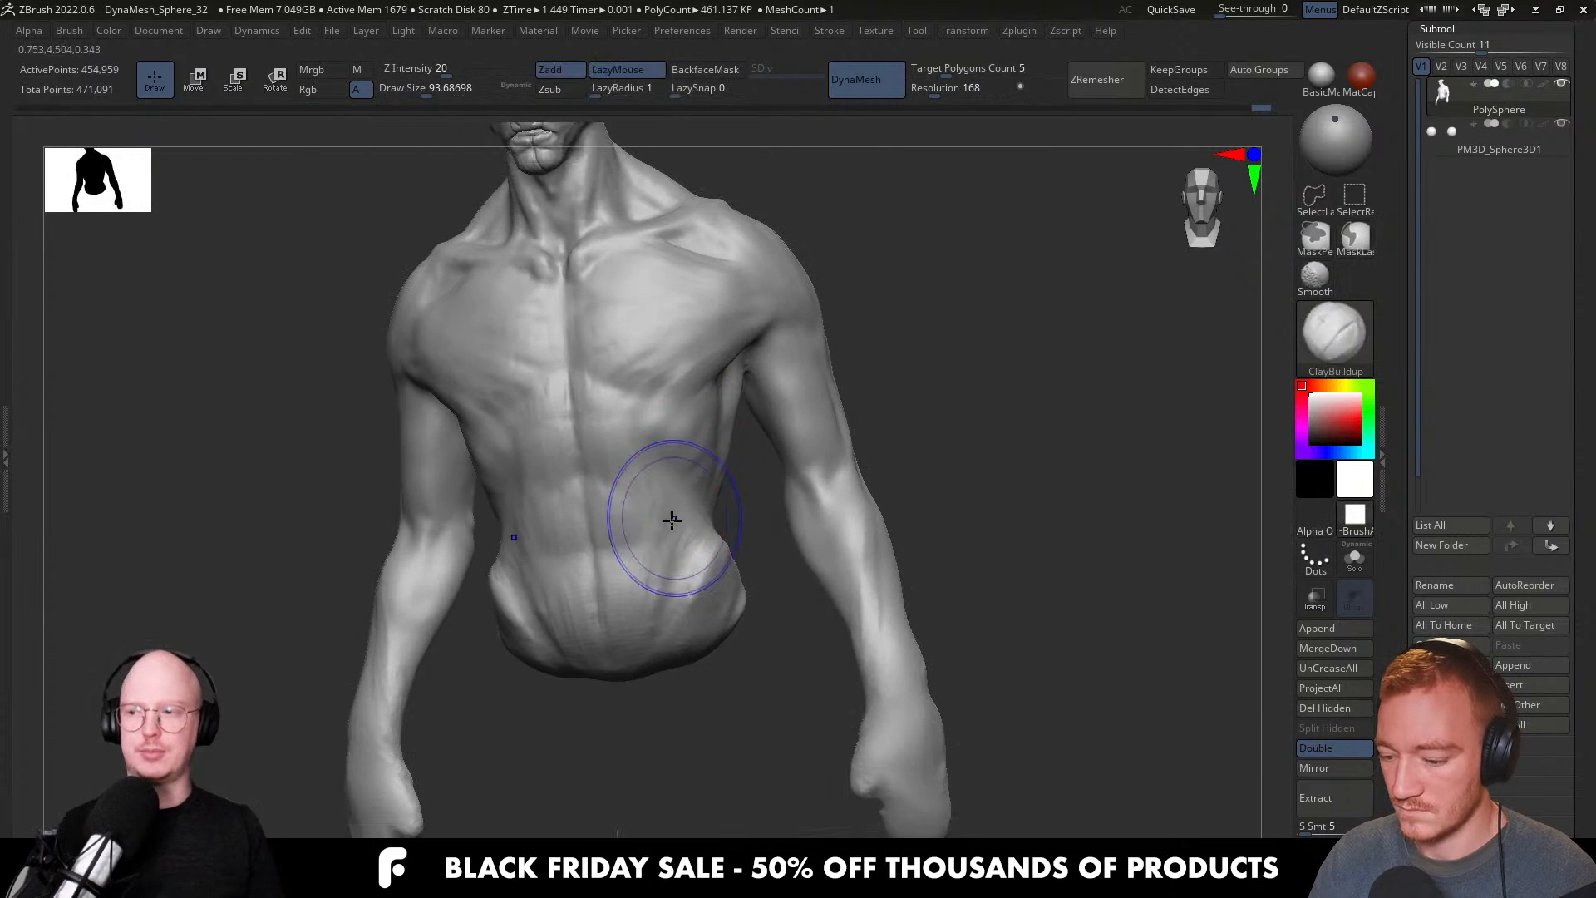
# Nudge the lower ribcage and flank contour with the Move brush.
pyautogui.moveTo(695, 356)
pyautogui.mouseDown(button='right')
pyautogui.moveTo(766, 463)
pyautogui.moveTo(730, 552)
pyautogui.mouseUp(button='right')
pyautogui.press('b')
pyautogui.press('m')
pyautogui.press('v')
pyautogui.moveTo(645, 645); pyautogui.dragTo(656, 643)
pyautogui.moveTo(740, 611)
pyautogui.mouseDown(button='right')
pyautogui.moveTo(676, 606)
pyautogui.moveTo(648, 624)
pyautogui.moveTo(695, 621)
pyautogui.moveTo(620, 599)
pyautogui.mouseUp(button='right')
# Build up the lower rib bulges with the Clay brush after adjusting its draw size.
pyautogui.press('b')
pyautogui.press('c')
pyautogui.press('l')
pyautogui.press('s')
pyautogui.moveTo(632, 641); pyautogui.dragTo(601, 641)
pyautogui.moveTo(657, 582); pyautogui.dragTo(631, 595, button='right')
pyautogui.moveTo(631, 606); pyautogui.dragTo(661, 581)
# Refine the edges and gaps of the lower ribs with short Clay strokes from several angles.
pyautogui.moveTo(702, 607); pyautogui.dragTo(663, 629, button='right')
pyautogui.press('s')
pyautogui.moveTo(662, 630); pyautogui.dragTo(645, 646)
pyautogui.moveTo(626, 657); pyautogui.dragTo(655, 640, button='right')
pyautogui.moveTo(657, 633); pyautogui.dragTo(634, 657)
pyautogui.moveTo(657, 638)
pyautogui.mouseDown(button='right')
pyautogui.moveTo(712, 634)
pyautogui.moveTo(602, 638)
pyautogui.mouseUp(button='right')
pyautogui.moveTo(694, 638); pyautogui.dragTo(670, 666)
pyautogui.moveTo(665, 660); pyautogui.dragTo(707, 652, button='right')
pyautogui.moveTo(653, 645); pyautogui.dragTo(630, 630)
# Extend the rib forms up toward the armpit with the Clay brush, reducing the draw size to about 25.
pyautogui.moveTo(736, 580); pyautogui.dragTo(775, 565, button='right')
pyautogui.press('b')
pyautogui.press('c')
pyautogui.press('b')
pyautogui.press('b')
pyautogui.press('c')
pyautogui.press('l')
pyautogui.moveTo(742, 602); pyautogui.dragTo(758, 565)
pyautogui.moveTo(758, 565)
pyautogui.mouseDown(button='right')
pyautogui.moveTo(749, 507)
pyautogui.moveTo(733, 598)
pyautogui.moveTo(755, 579)
pyautogui.moveTo(726, 577)
pyautogui.mouseUp(button='right')
pyautogui.press('s')
pyautogui.moveTo(726, 576); pyautogui.dragTo(715, 572)
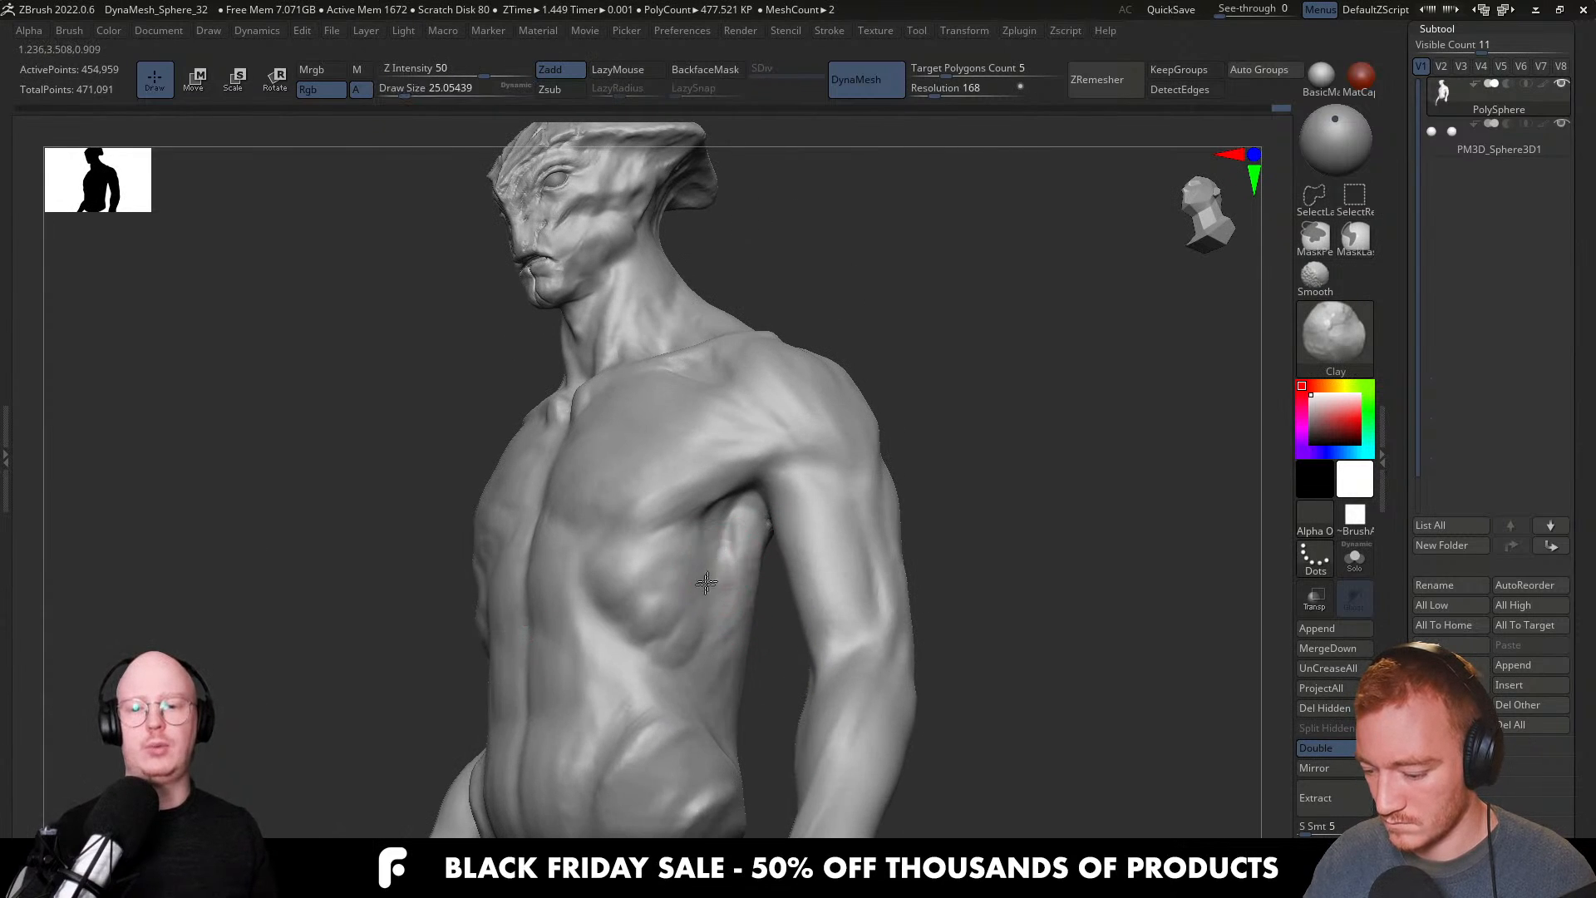
# Add small Clay strokes to the serratus below the armpit at a draw size of about 25, and smooth the side of the ribcage.
pyautogui.moveTo(674, 622)
pyautogui.mouseDown(button='right')
pyautogui.moveTo(705, 567)
pyautogui.moveTo(701, 606)
pyautogui.mouseUp(button='right')
pyautogui.press('ctrl')
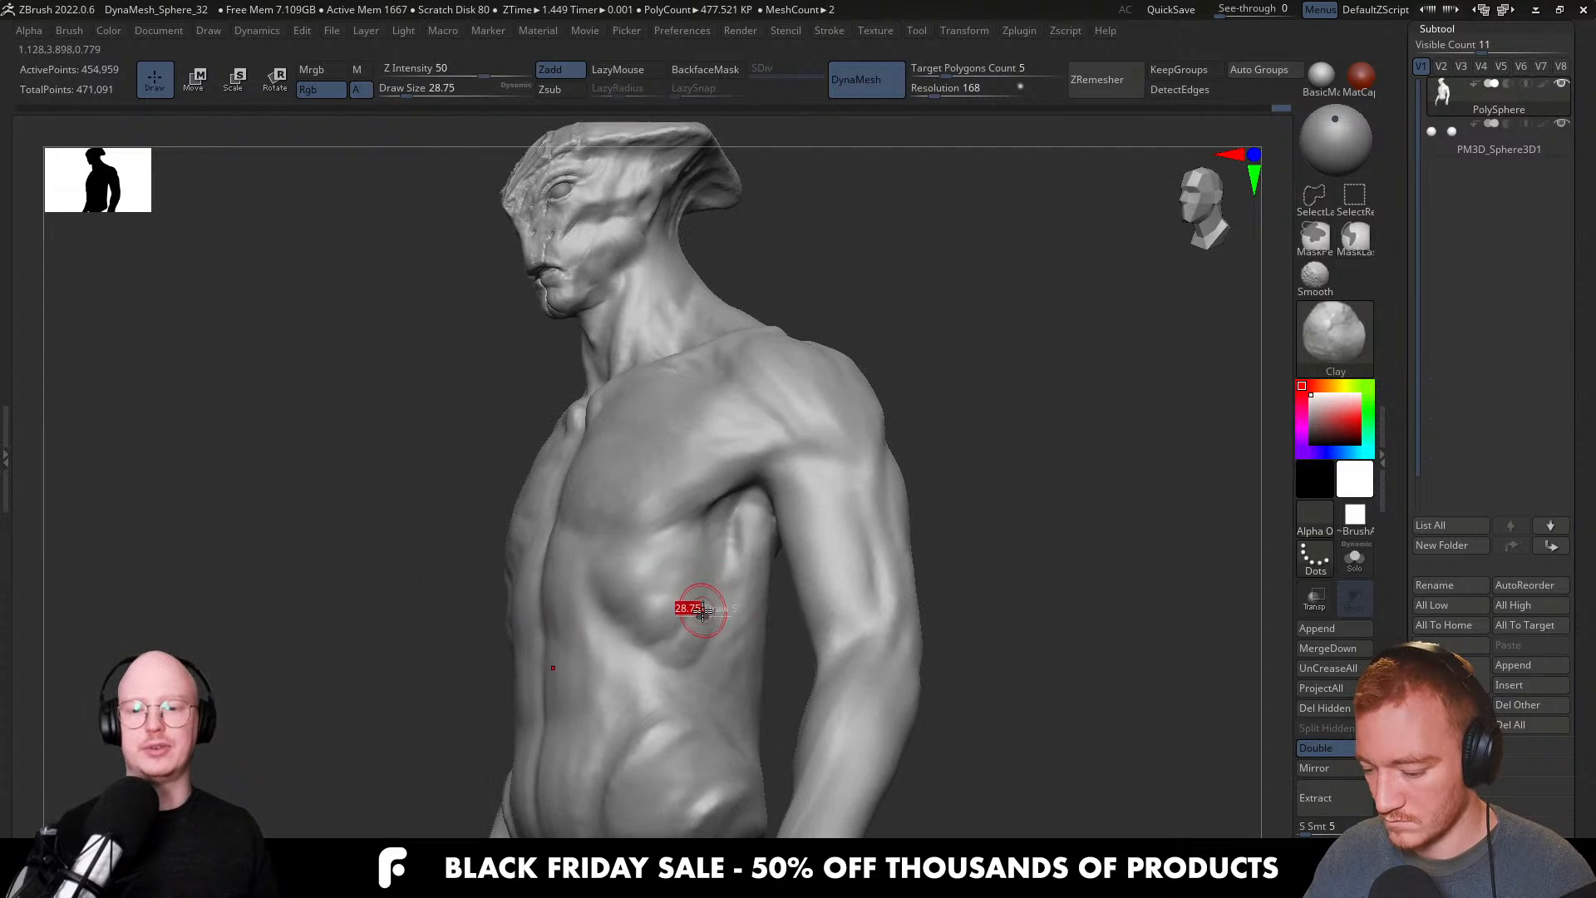
pyautogui.press('s')
pyautogui.moveTo(731, 591); pyautogui.dragTo(720, 574)
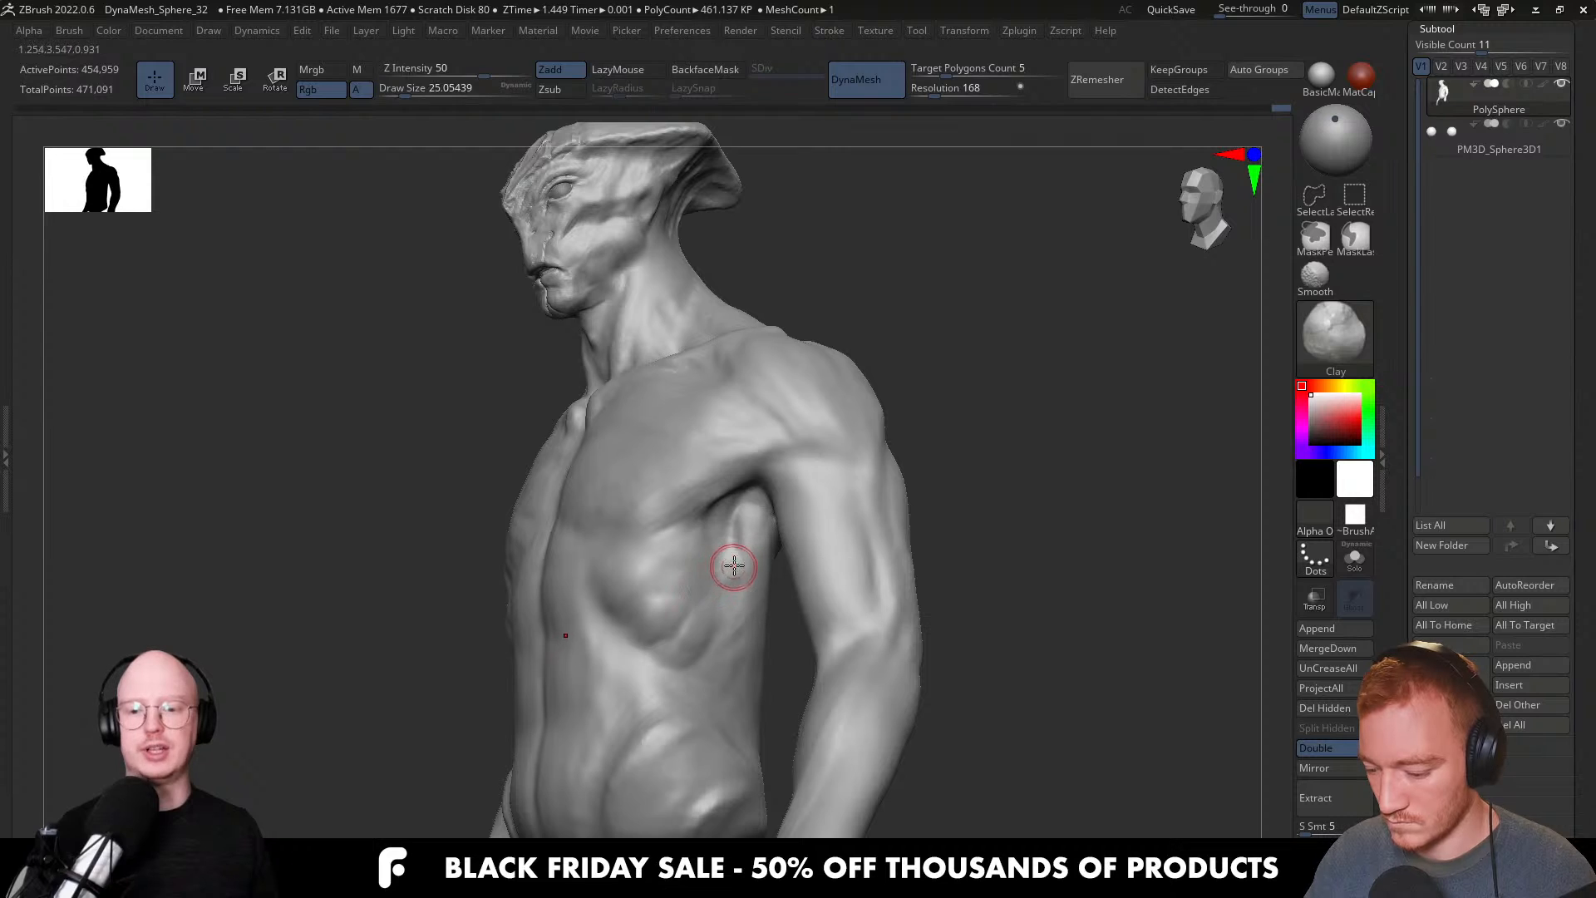
pyautogui.moveTo(704, 552)
pyautogui.mouseDown(button='right')
pyautogui.moveTo(711, 584)
pyautogui.moveTo(740, 549)
pyautogui.mouseUp(button='right')
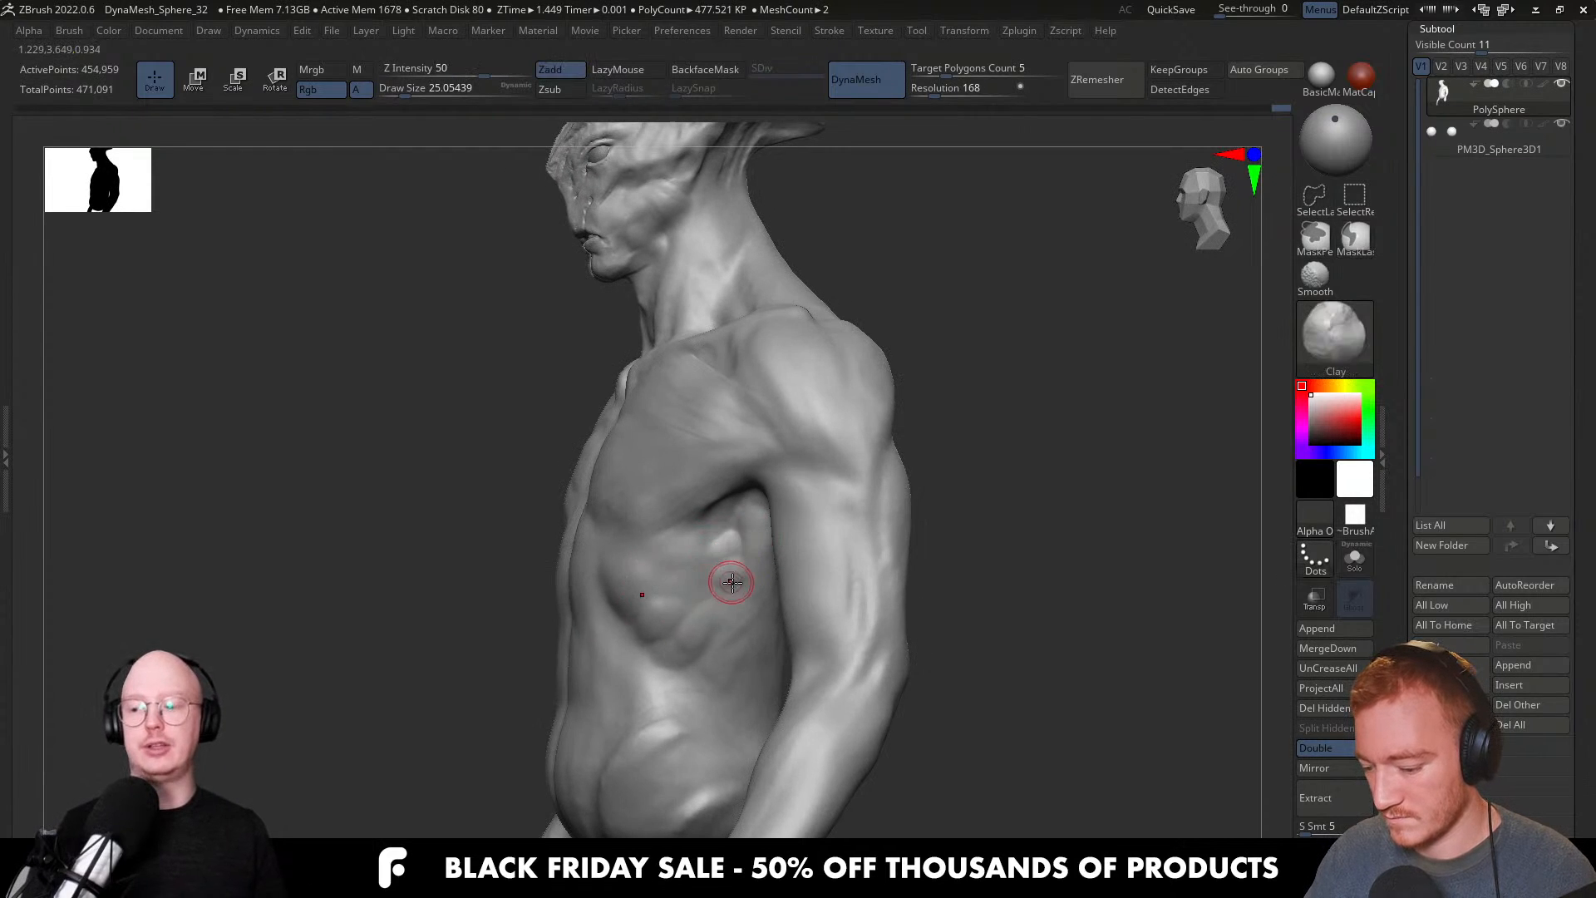
pyautogui.moveTo(743, 583); pyautogui.dragTo(722, 611)
pyautogui.moveTo(752, 612); pyautogui.dragTo(796, 603, button='right')
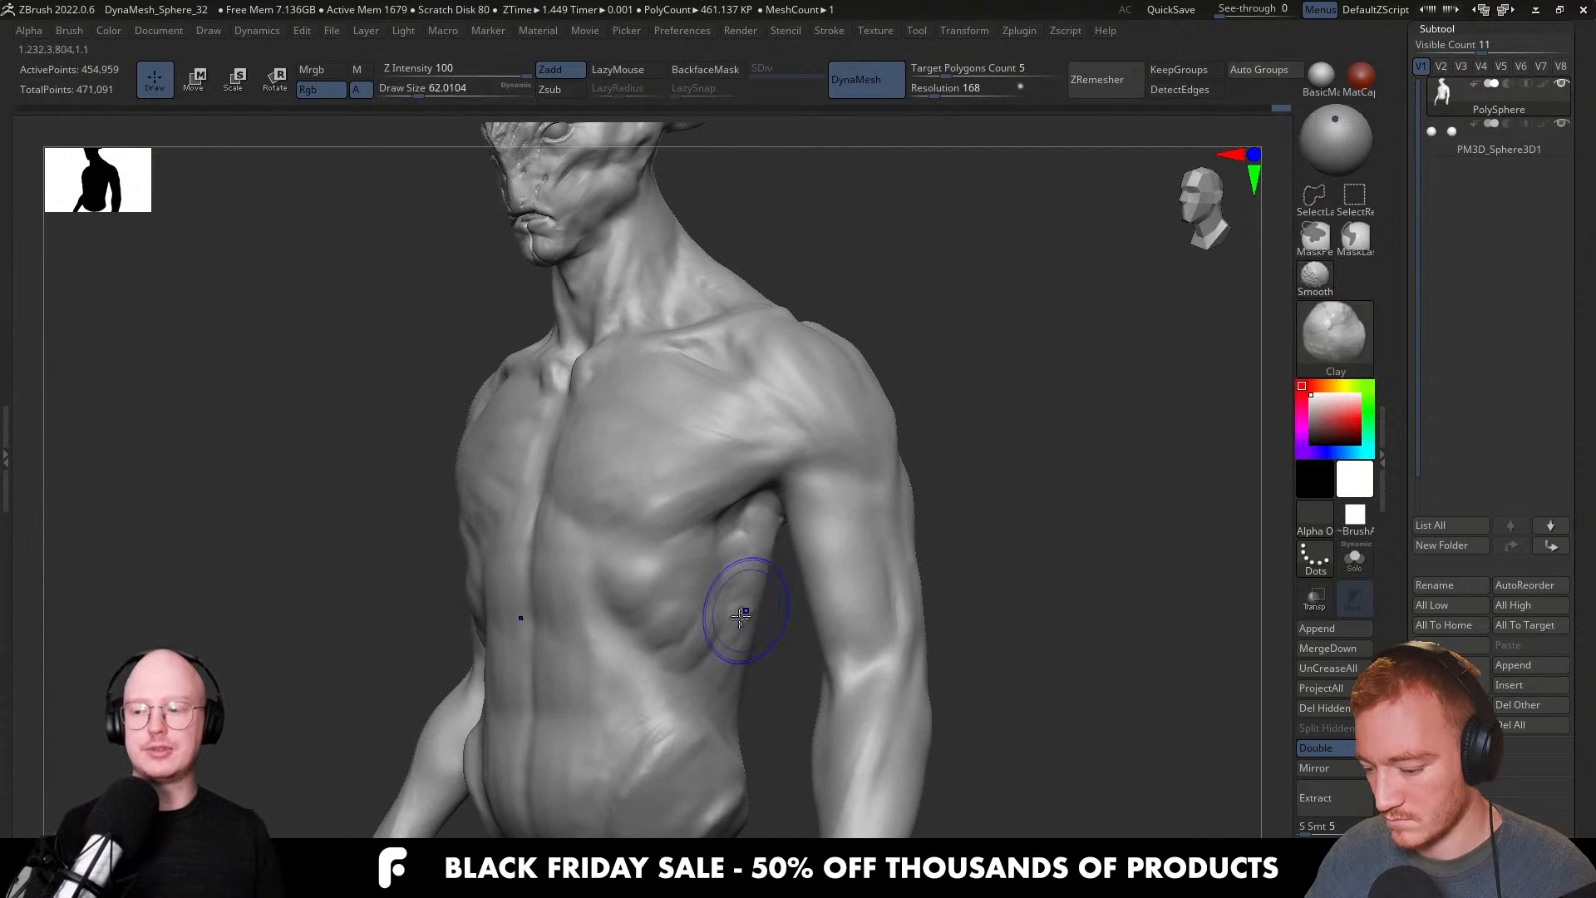
pyautogui.keyDown('shift'); pyautogui.moveTo(745, 604); pyautogui.dragTo(731, 578); pyautogui.keyUp('shift')
# Sculpt the back of the elbow with ClayBuildup strokes, reducing the draw size to about 59.
pyautogui.moveTo(769, 541)
pyautogui.mouseDown(button='right')
pyautogui.moveTo(829, 570)
pyautogui.moveTo(750, 611)
pyautogui.moveTo(837, 585)
pyautogui.moveTo(787, 603)
pyautogui.moveTo(854, 620)
pyautogui.moveTo(801, 625)
pyautogui.moveTo(796, 703)
pyautogui.mouseUp(button='right')
pyautogui.press('f')
pyautogui.press('b')
pyautogui.press('m')
pyautogui.press('v')
pyautogui.press(']')
pyautogui.press('b')
pyautogui.press('c')
pyautogui.press('b')
pyautogui.moveTo(743, 605)
pyautogui.keyDown('ctrl'); pyautogui.mouseDown(button='right')
pyautogui.moveTo(809, 665)
pyautogui.moveTo(726, 609)
pyautogui.mouseUp(button='right'); pyautogui.keyUp('ctrl')
pyautogui.moveTo(691, 582)
pyautogui.mouseDown()
pyautogui.moveTo(730, 581)
pyautogui.moveTo(704, 626)
pyautogui.mouseUp()
pyautogui.moveTo(685, 606); pyautogui.dragTo(687, 560, button='right')
pyautogui.press('[')
pyautogui.press('[')
pyautogui.press('[')
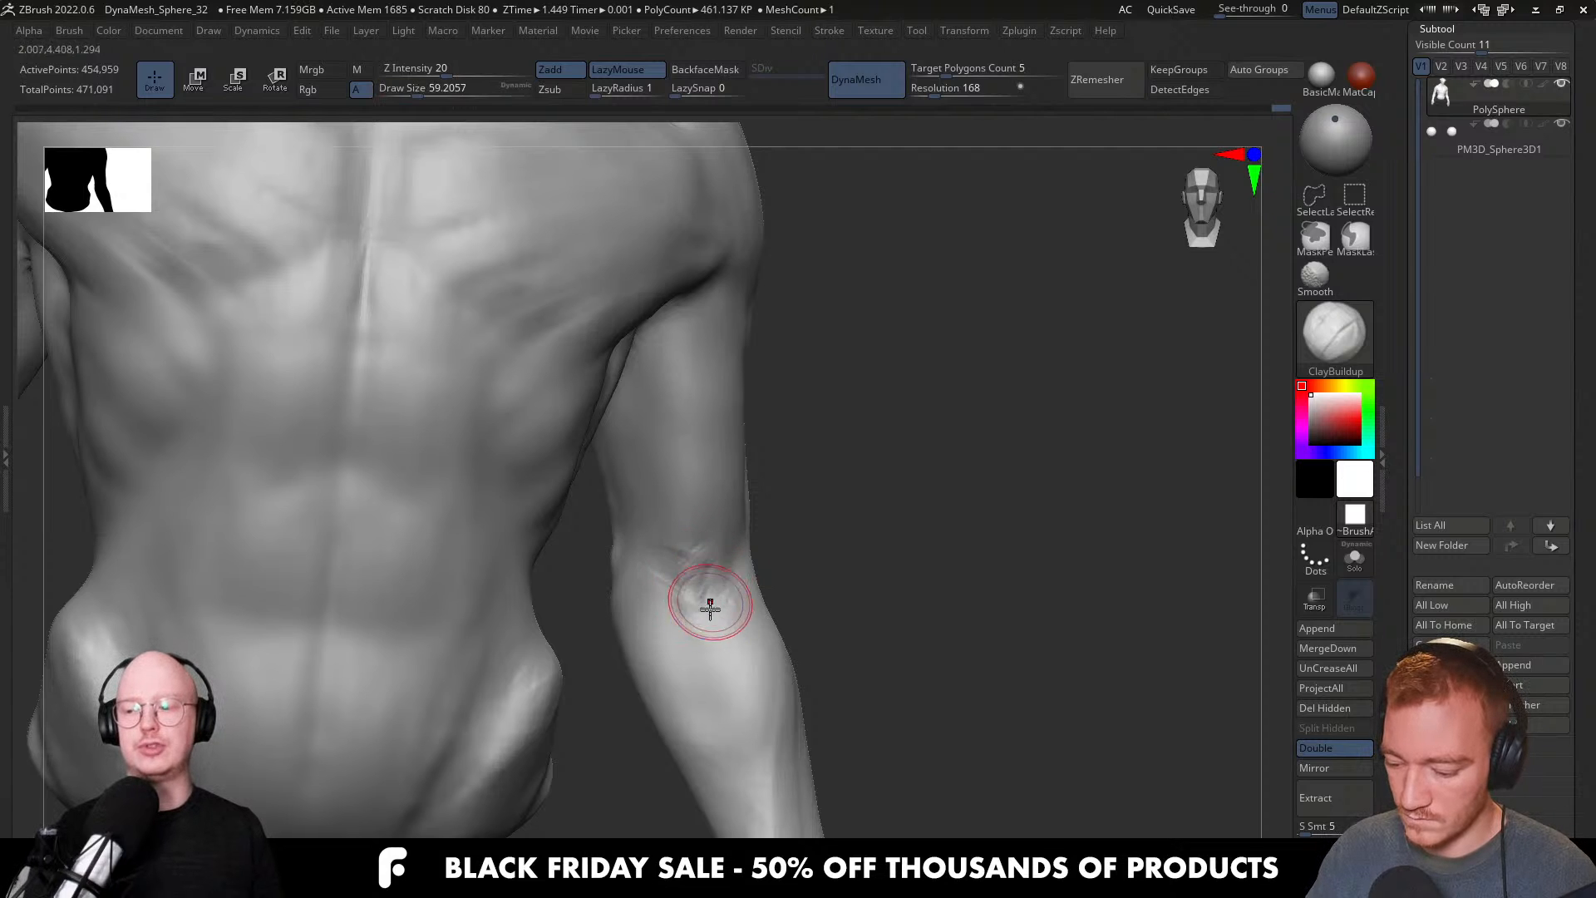
# Adjust the upper arm's shape near the armpit with the Move brush at a draw size of about 97.
pyautogui.moveTo(702, 513)
pyautogui.mouseDown(button='right')
pyautogui.moveTo(723, 606)
pyautogui.moveTo(681, 570)
pyautogui.moveTo(770, 534)
pyautogui.moveTo(812, 587)
pyautogui.moveTo(790, 625)
pyautogui.mouseUp(button='right')
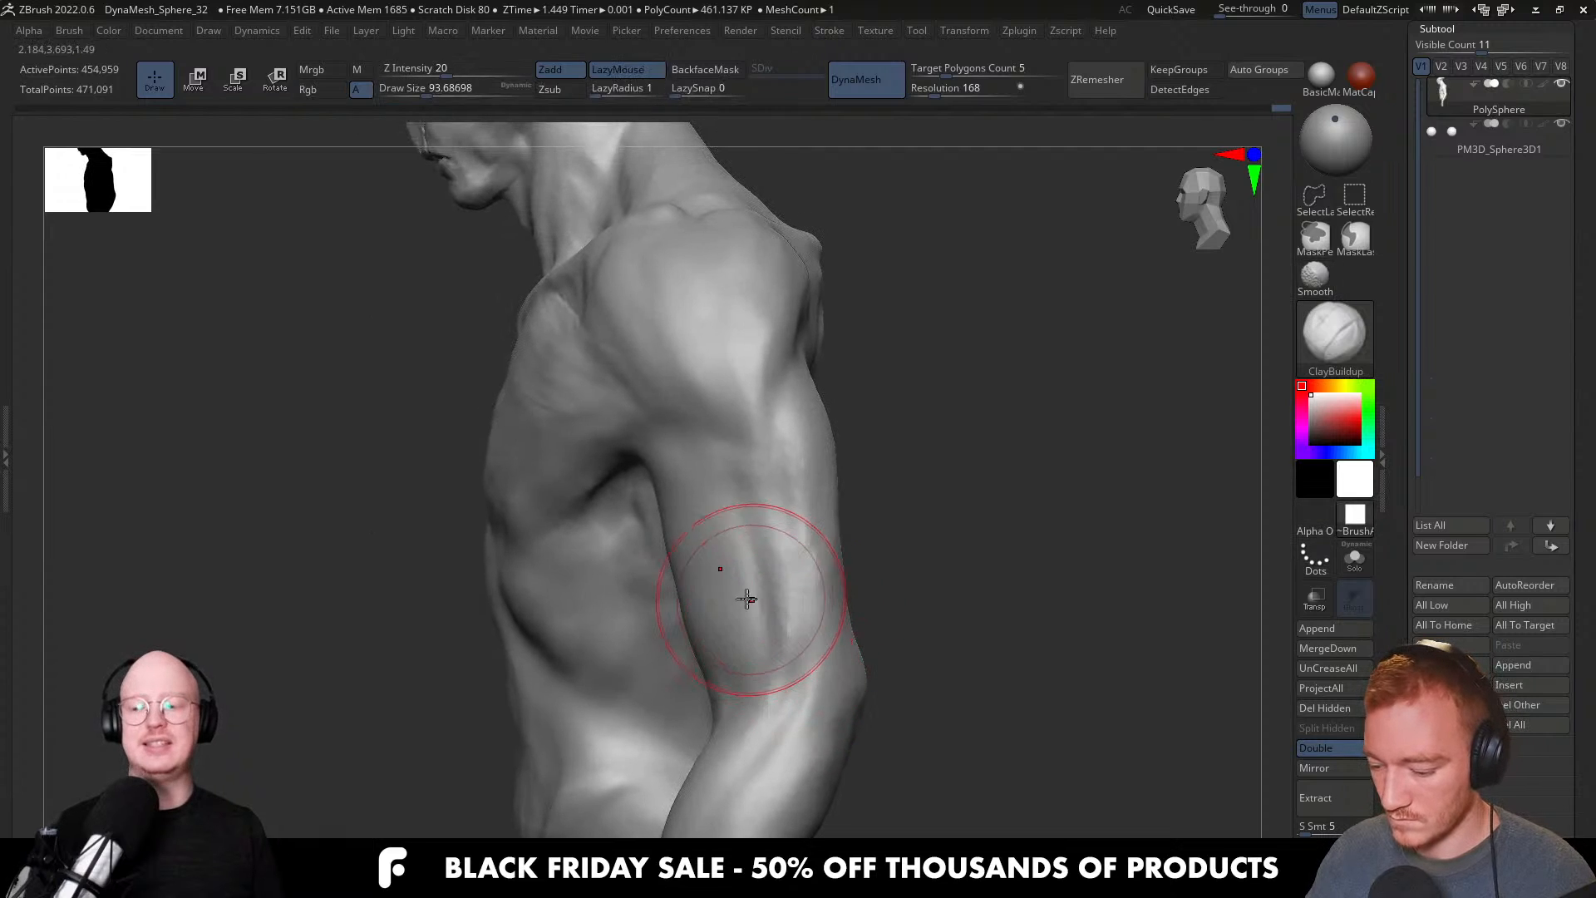
pyautogui.press('b')
pyautogui.press('m')
pyautogui.press('v')
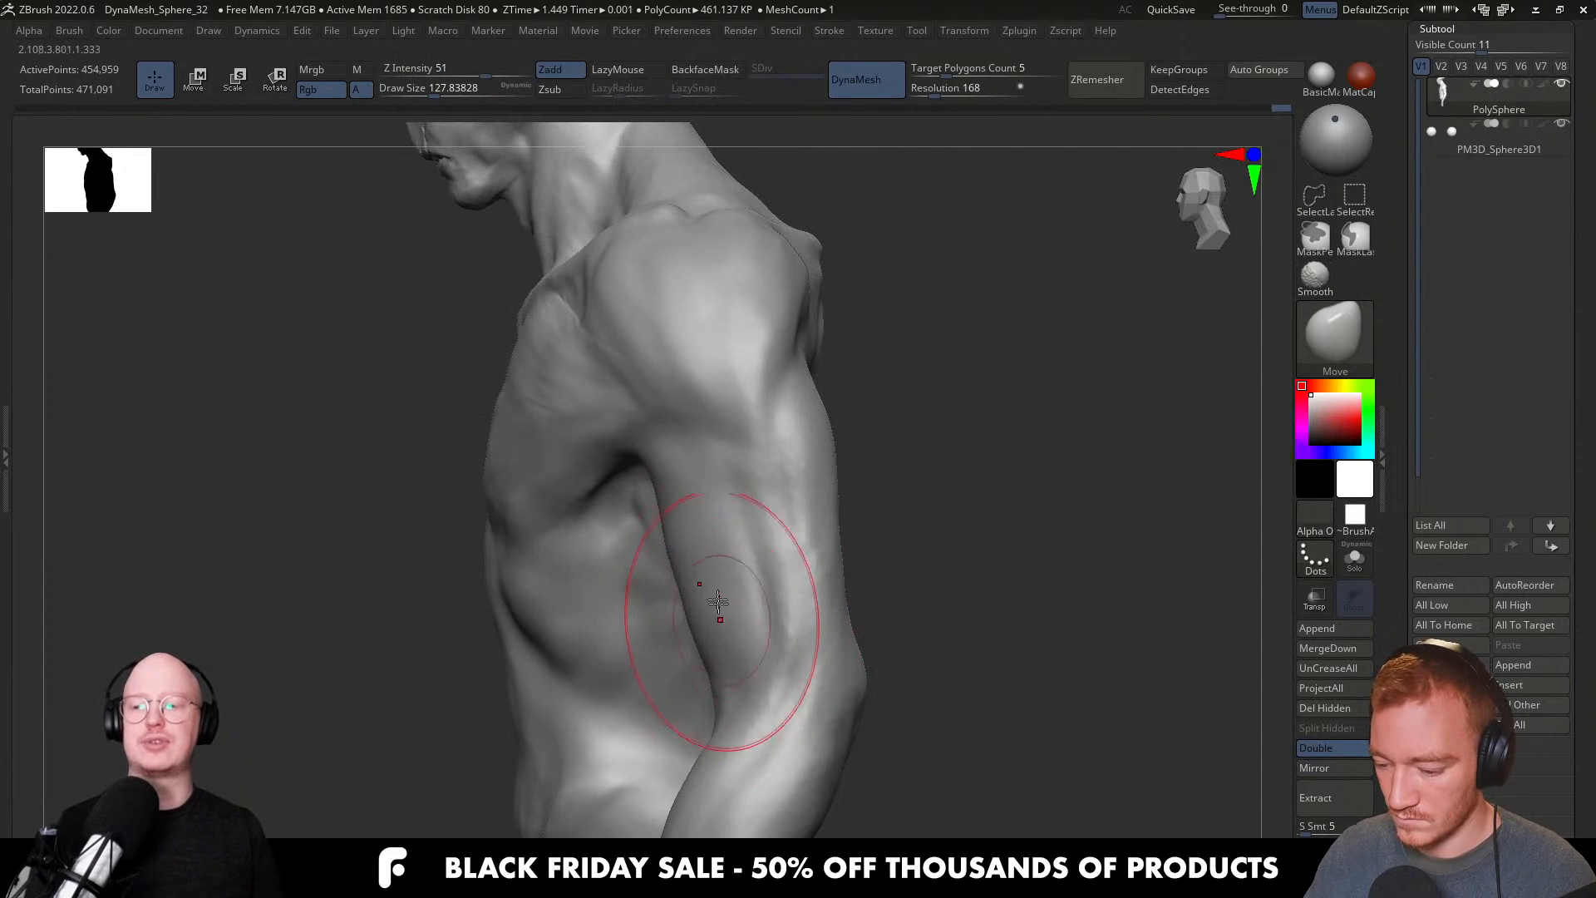
pyautogui.moveTo(659, 498); pyautogui.dragTo(835, 532, button='right')
pyautogui.press('s')
pyautogui.moveTo(837, 541)
pyautogui.mouseDown()
pyautogui.moveTo(788, 565)
pyautogui.moveTo(773, 407)
pyautogui.moveTo(724, 496)
pyautogui.mouseUp()
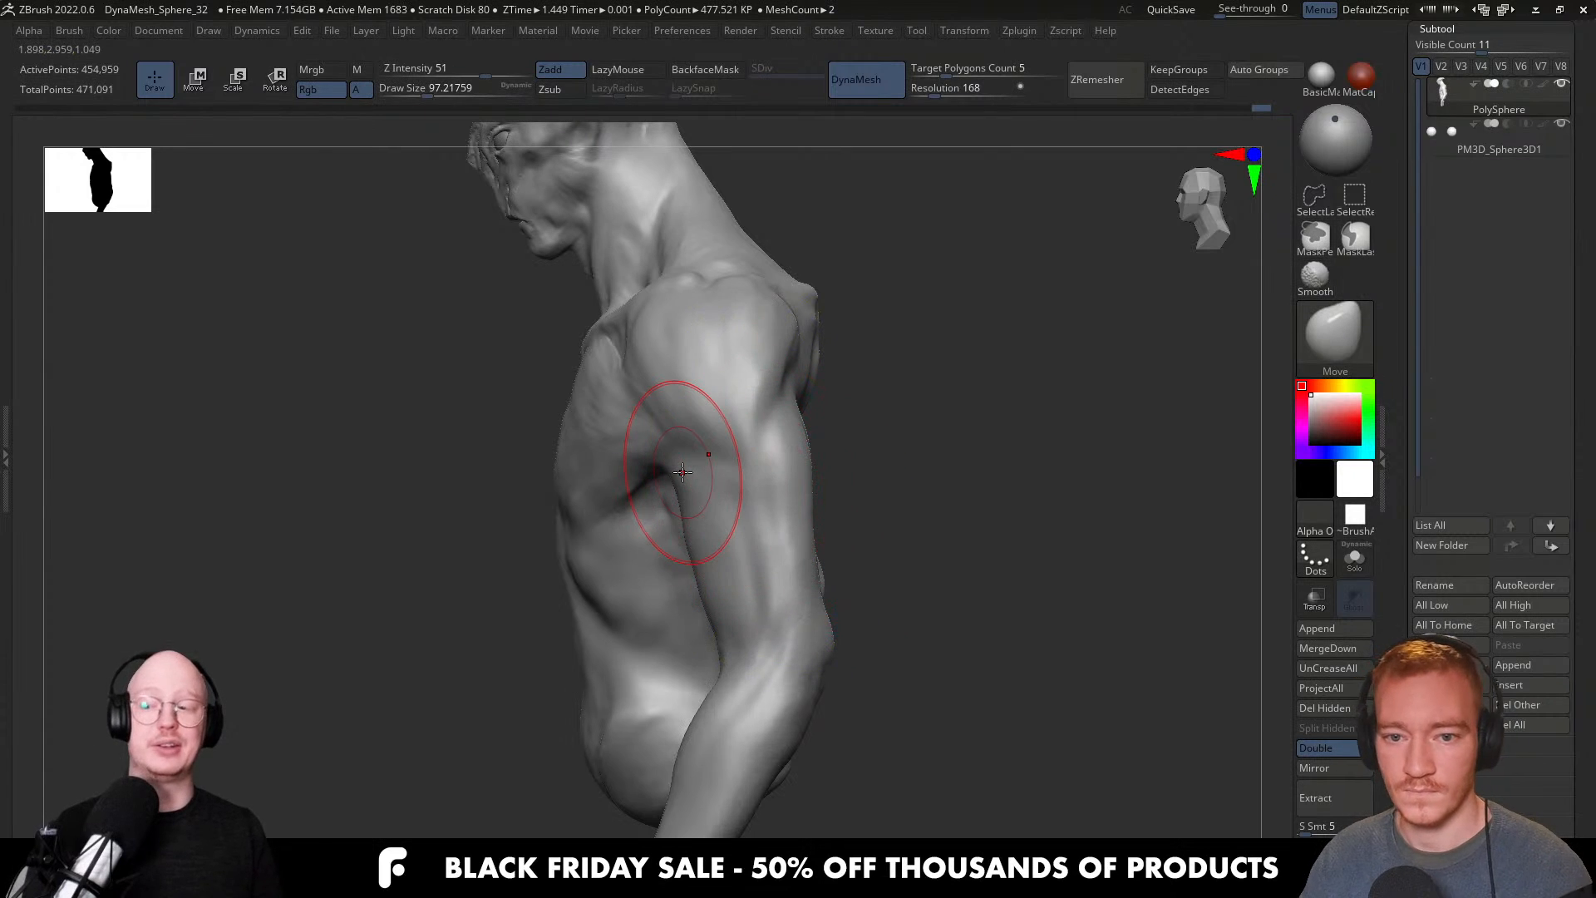
pyautogui.hotkey('alt', 'Tab')
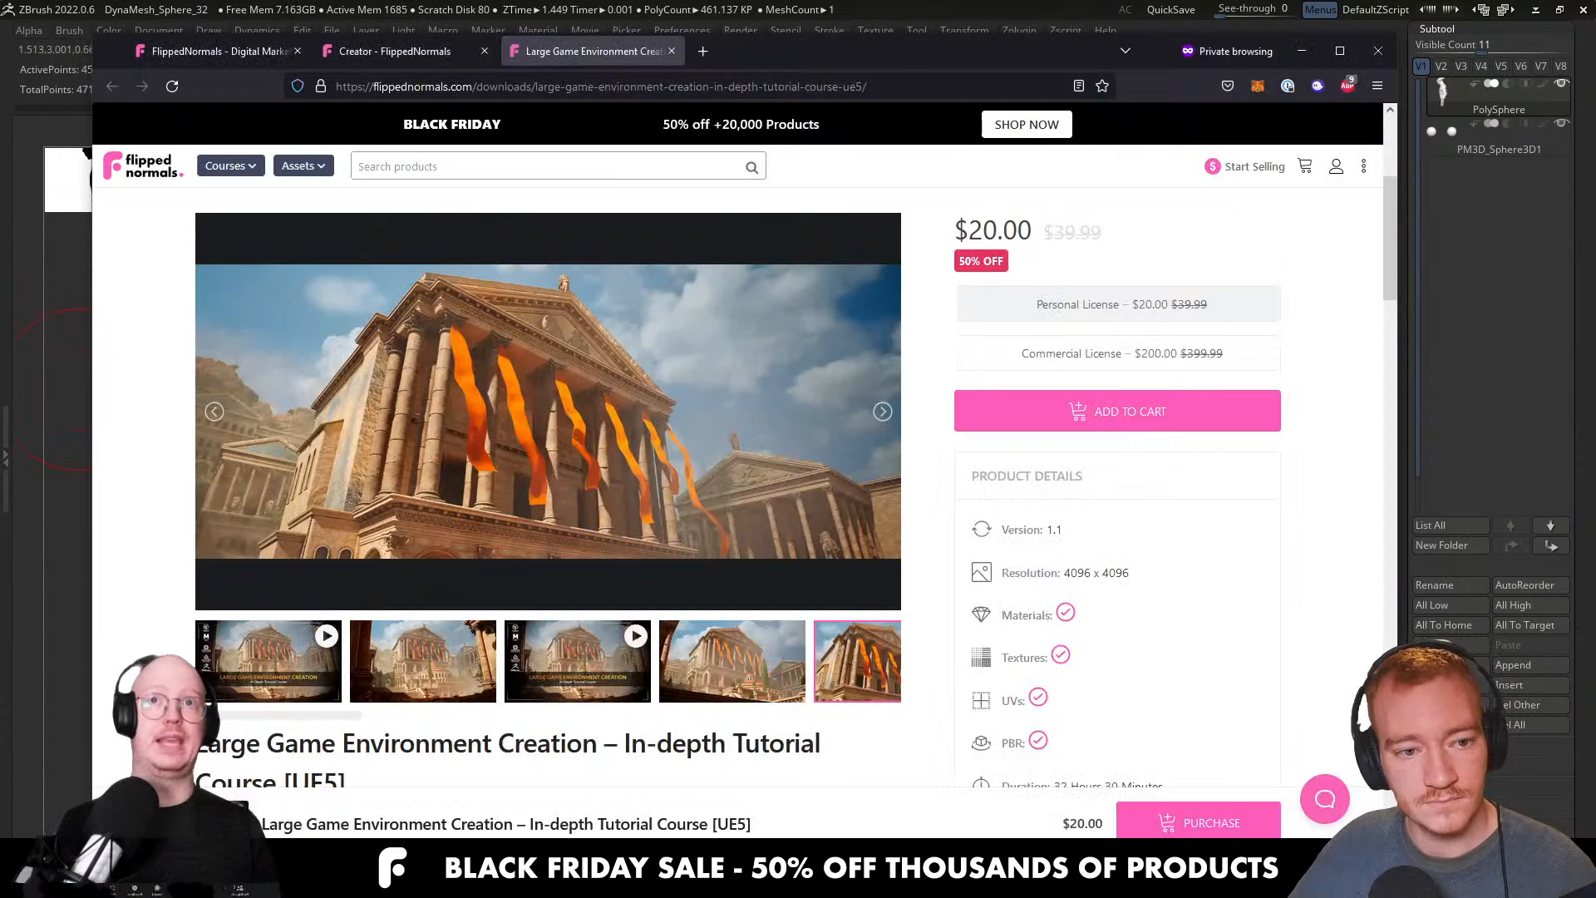
pyautogui.hotkey('alt', 'Tab')
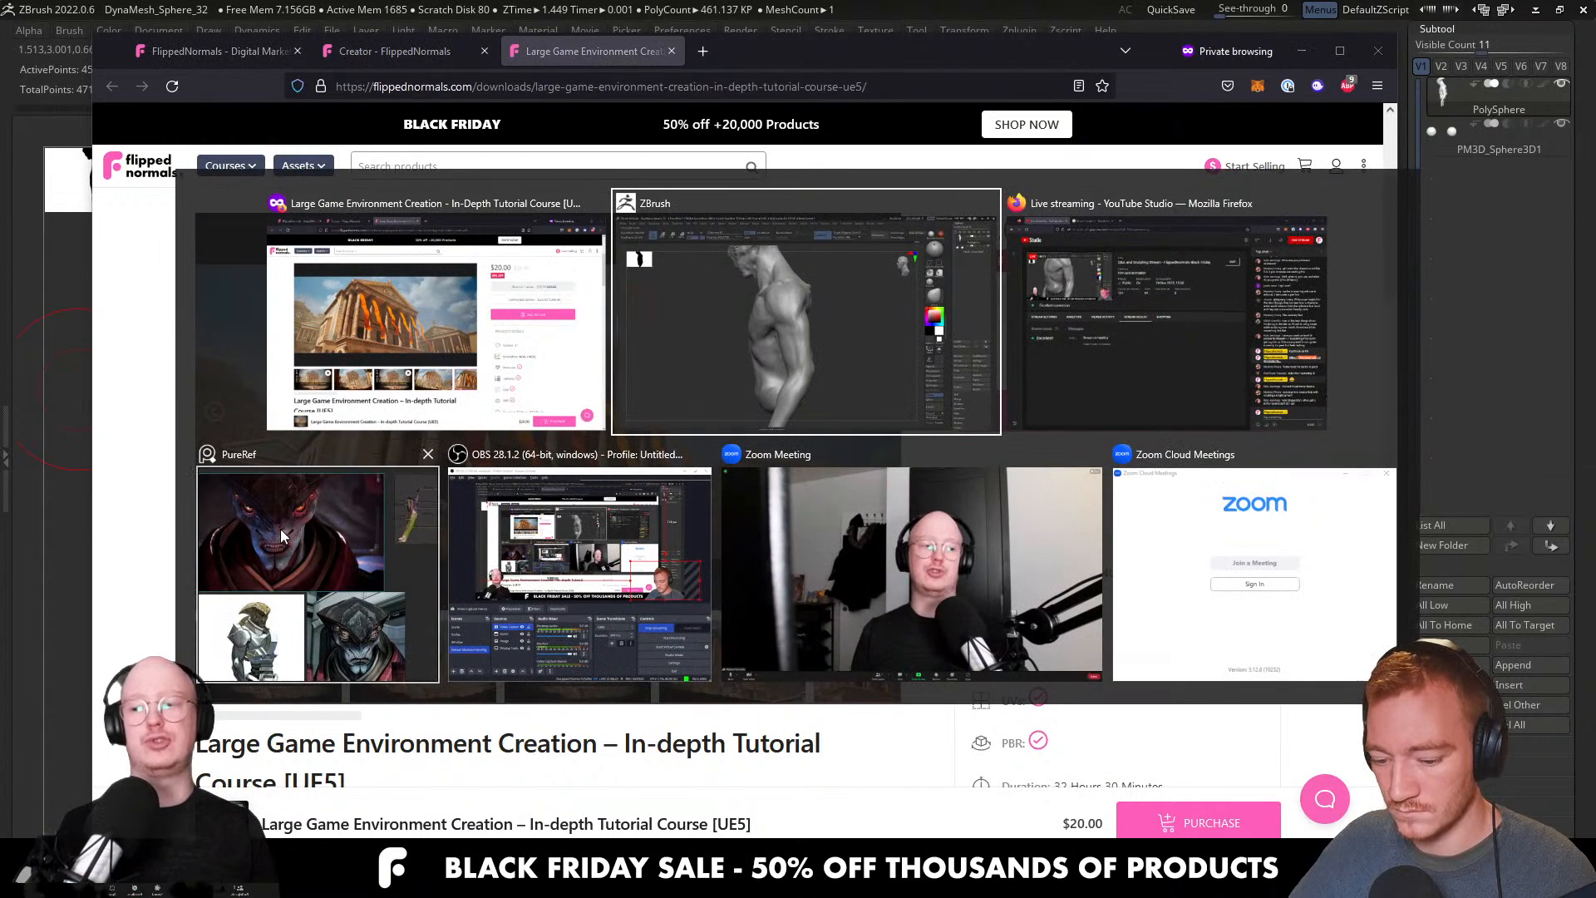
pyautogui.press('Escape')
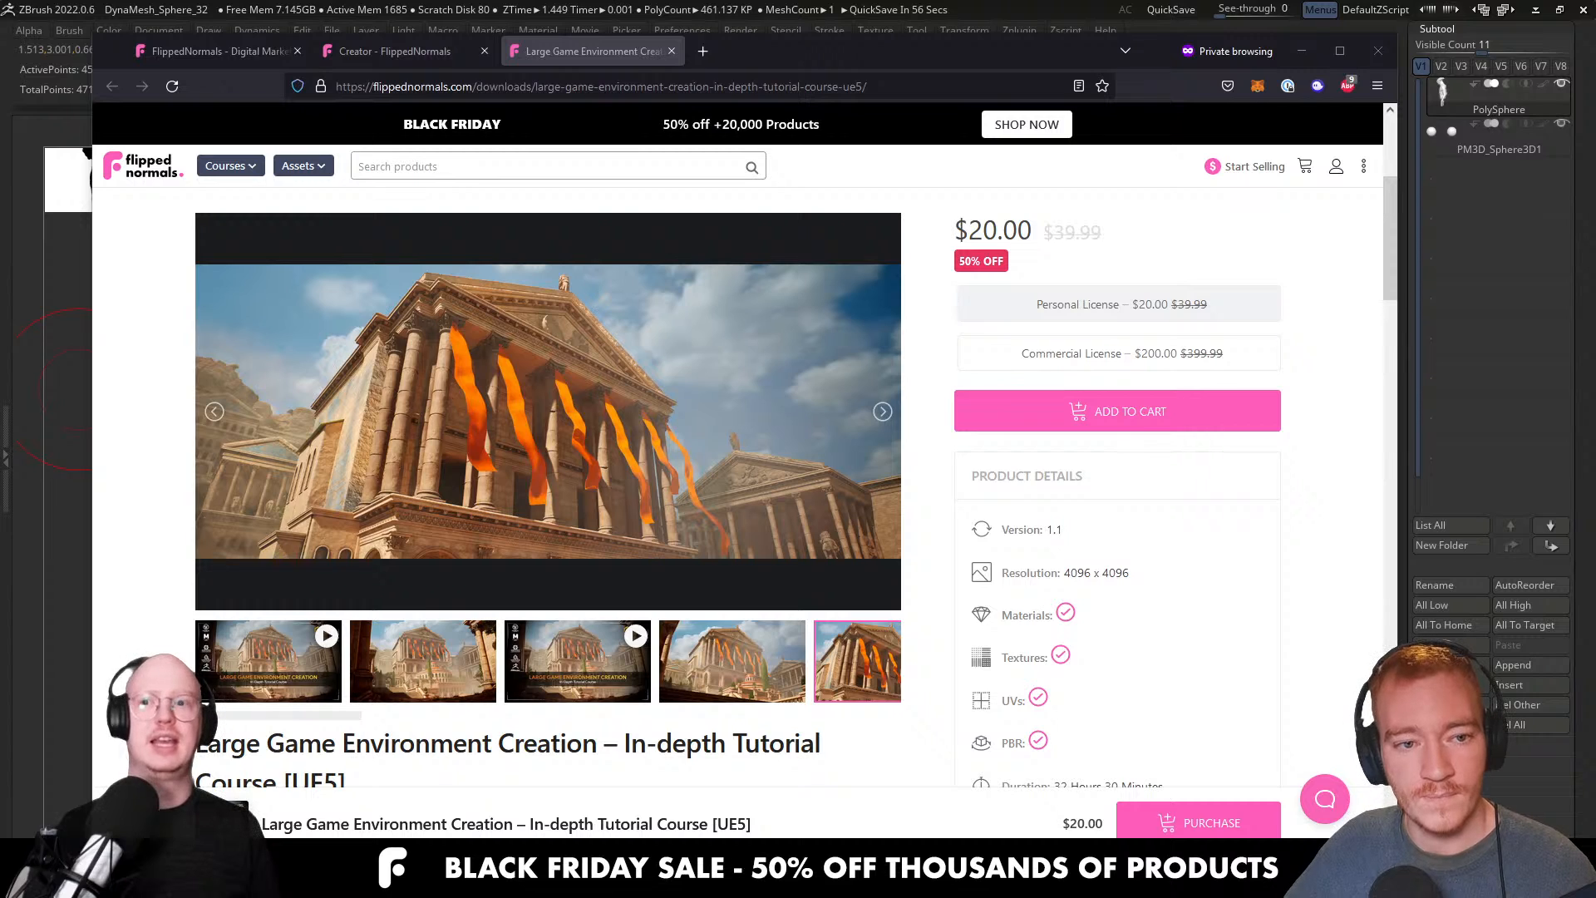
pyautogui.click(1435, 398)
# Add muscle-fibre strokes down the outer deltoid with ClayBuildup, reducing the draw size to about 49.
pyautogui.moveTo(1112, 442)
pyautogui.mouseDown()
pyautogui.moveTo(748, 456)
pyautogui.moveTo(664, 630)
pyautogui.moveTo(790, 534)
pyautogui.mouseUp()
pyautogui.press('b')
pyautogui.press('c')
pyautogui.press('b')
pyautogui.moveTo(730, 504)
pyautogui.mouseDown(button='right')
pyautogui.moveTo(798, 467)
pyautogui.moveTo(788, 528)
pyautogui.mouseUp(button='right')
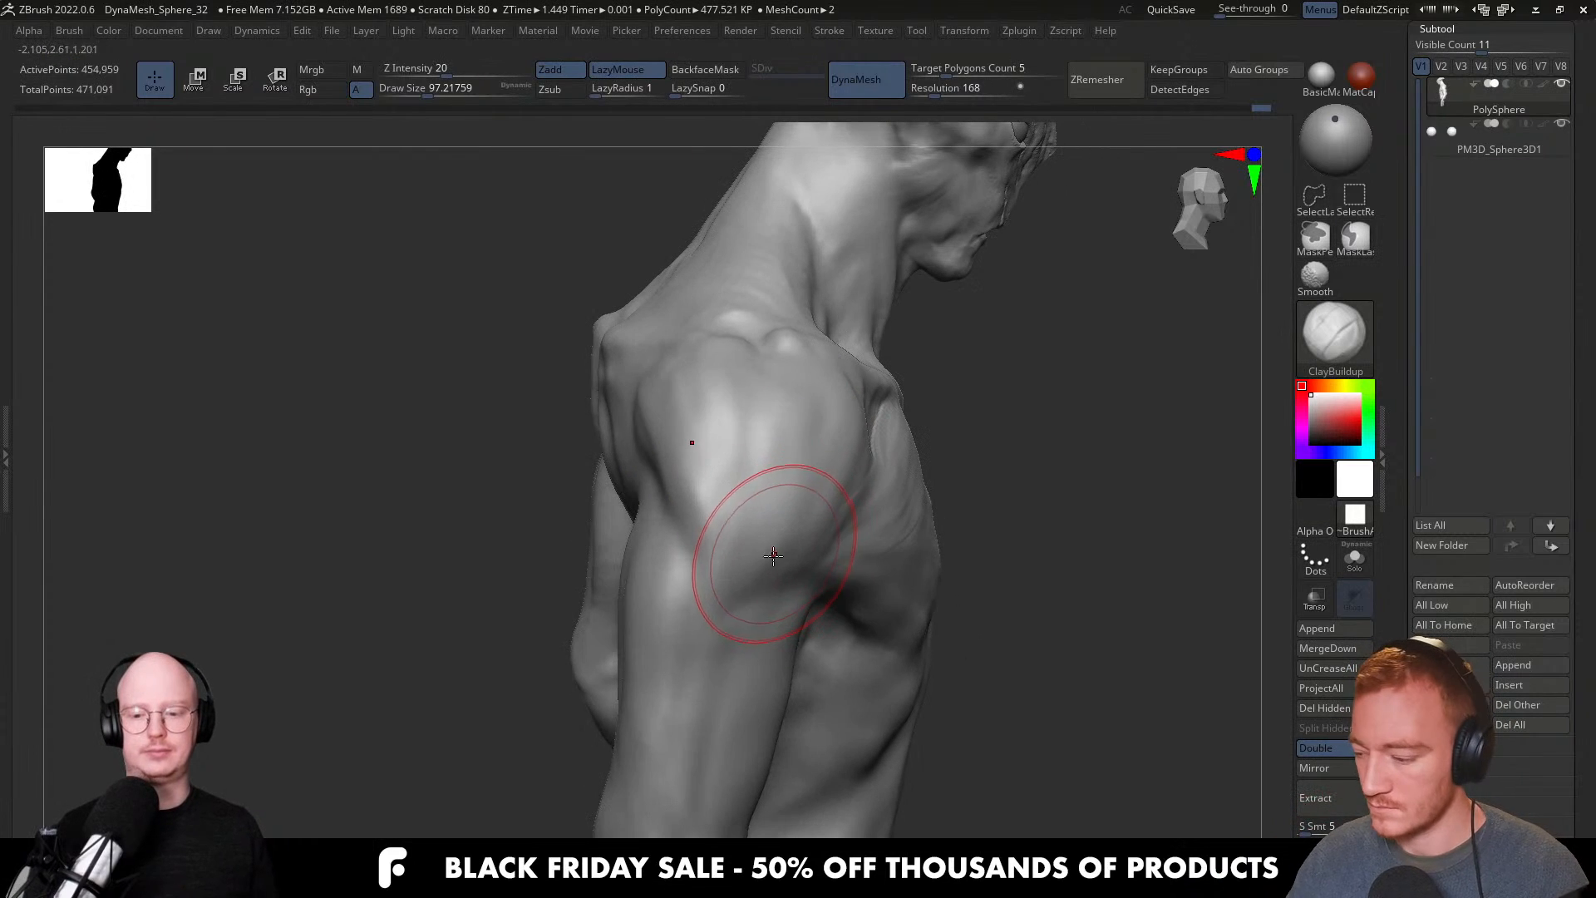
pyautogui.press('[')
pyautogui.moveTo(744, 446); pyautogui.dragTo(727, 413, button='right')
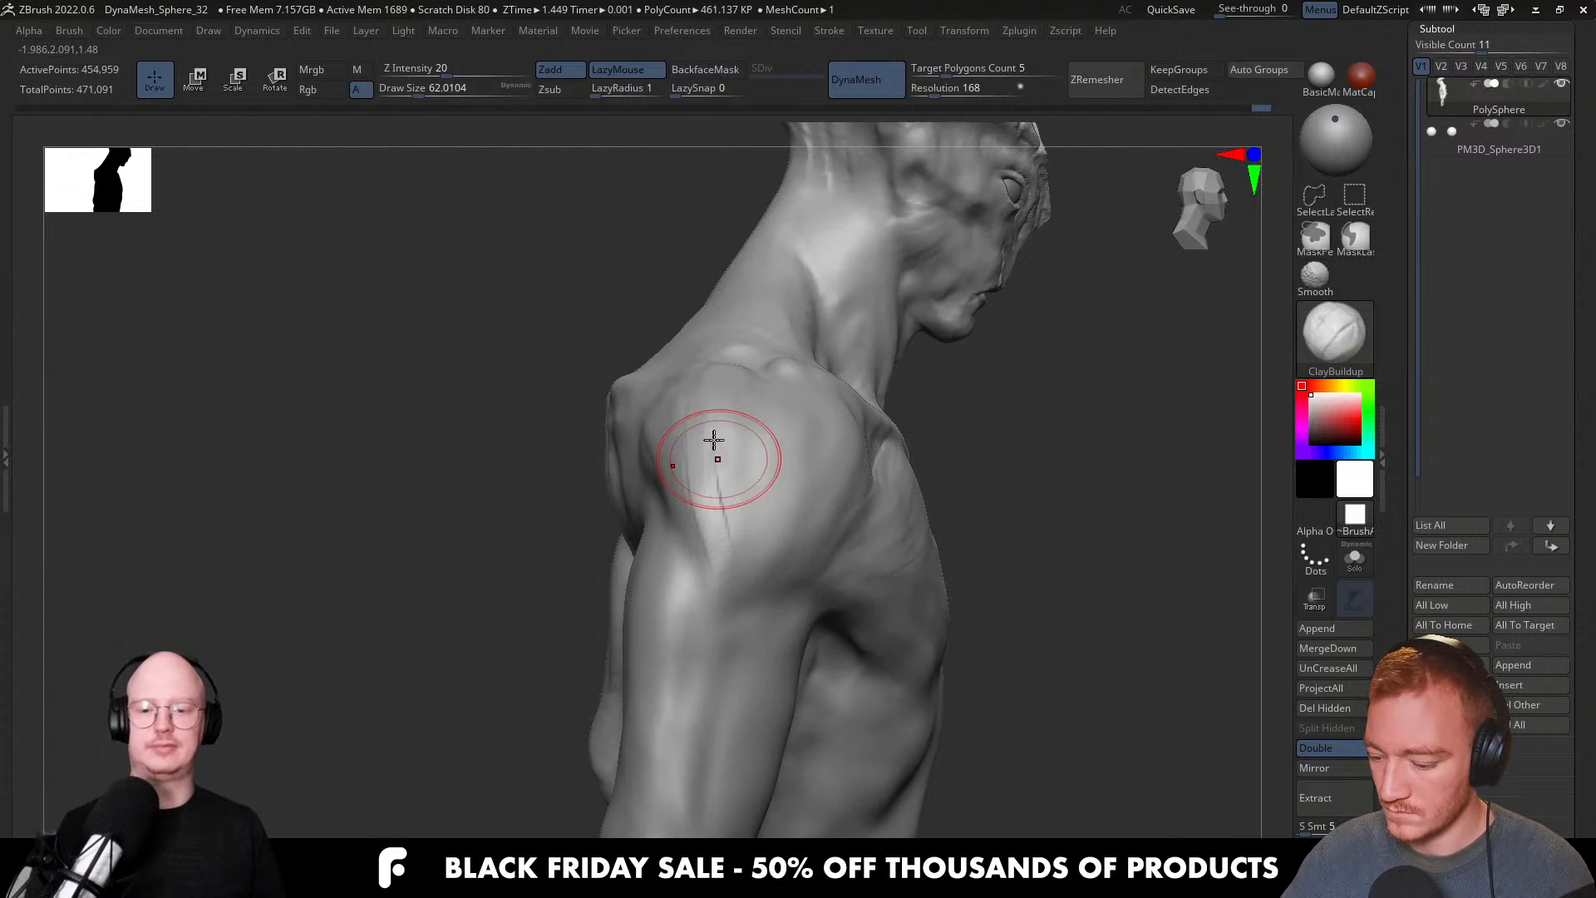
pyautogui.moveTo(713, 441); pyautogui.dragTo(722, 534)
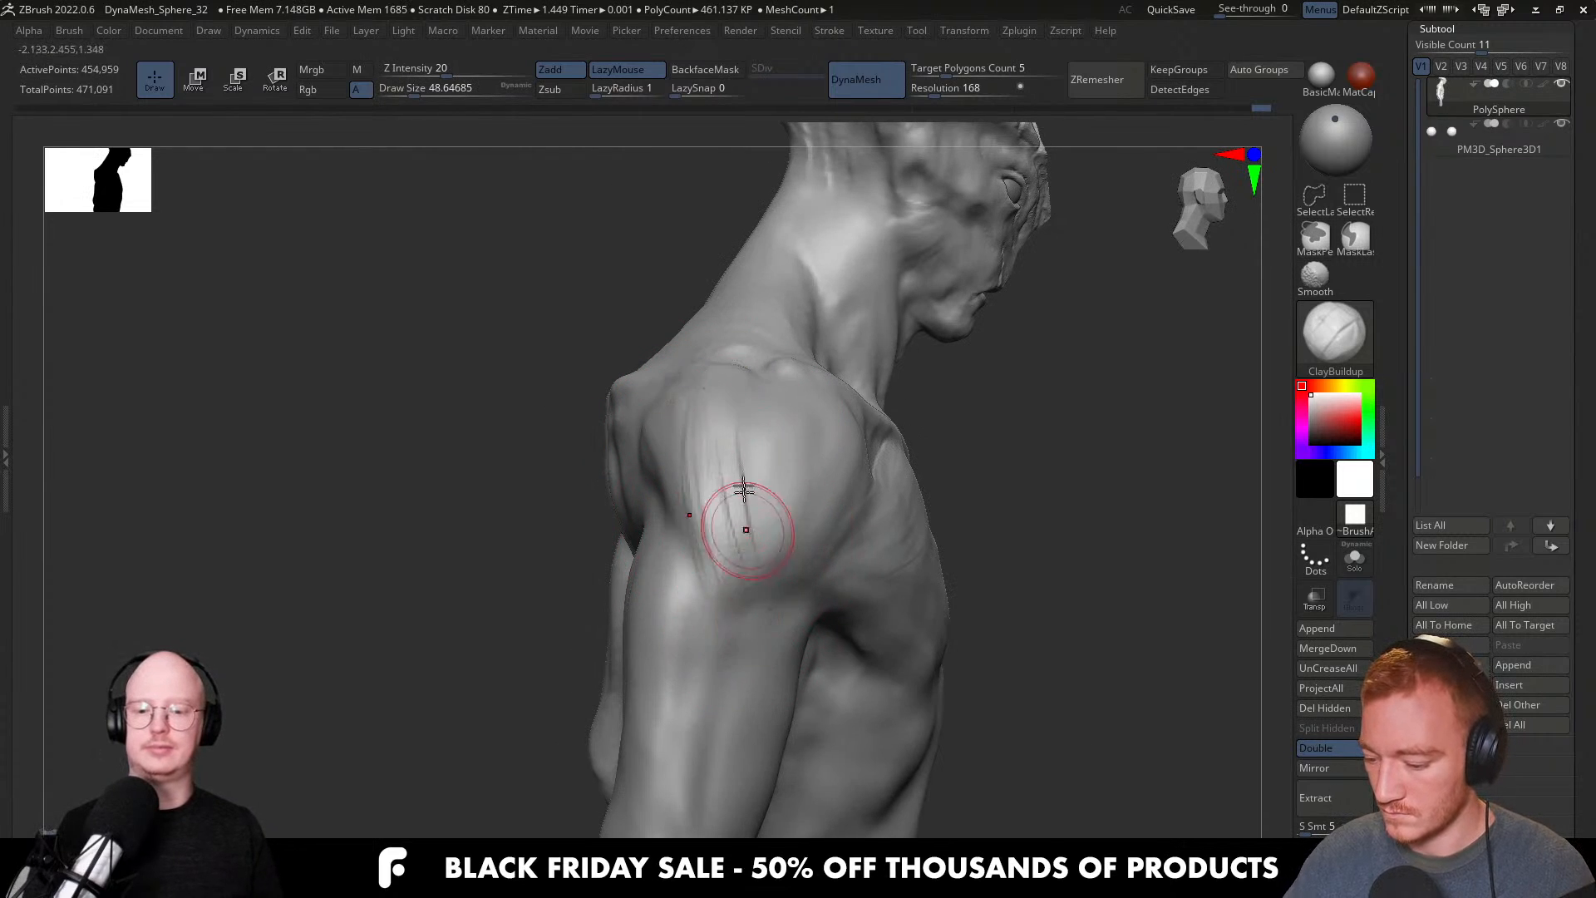
pyautogui.moveTo(800, 392); pyautogui.dragTo(758, 563, button='right')
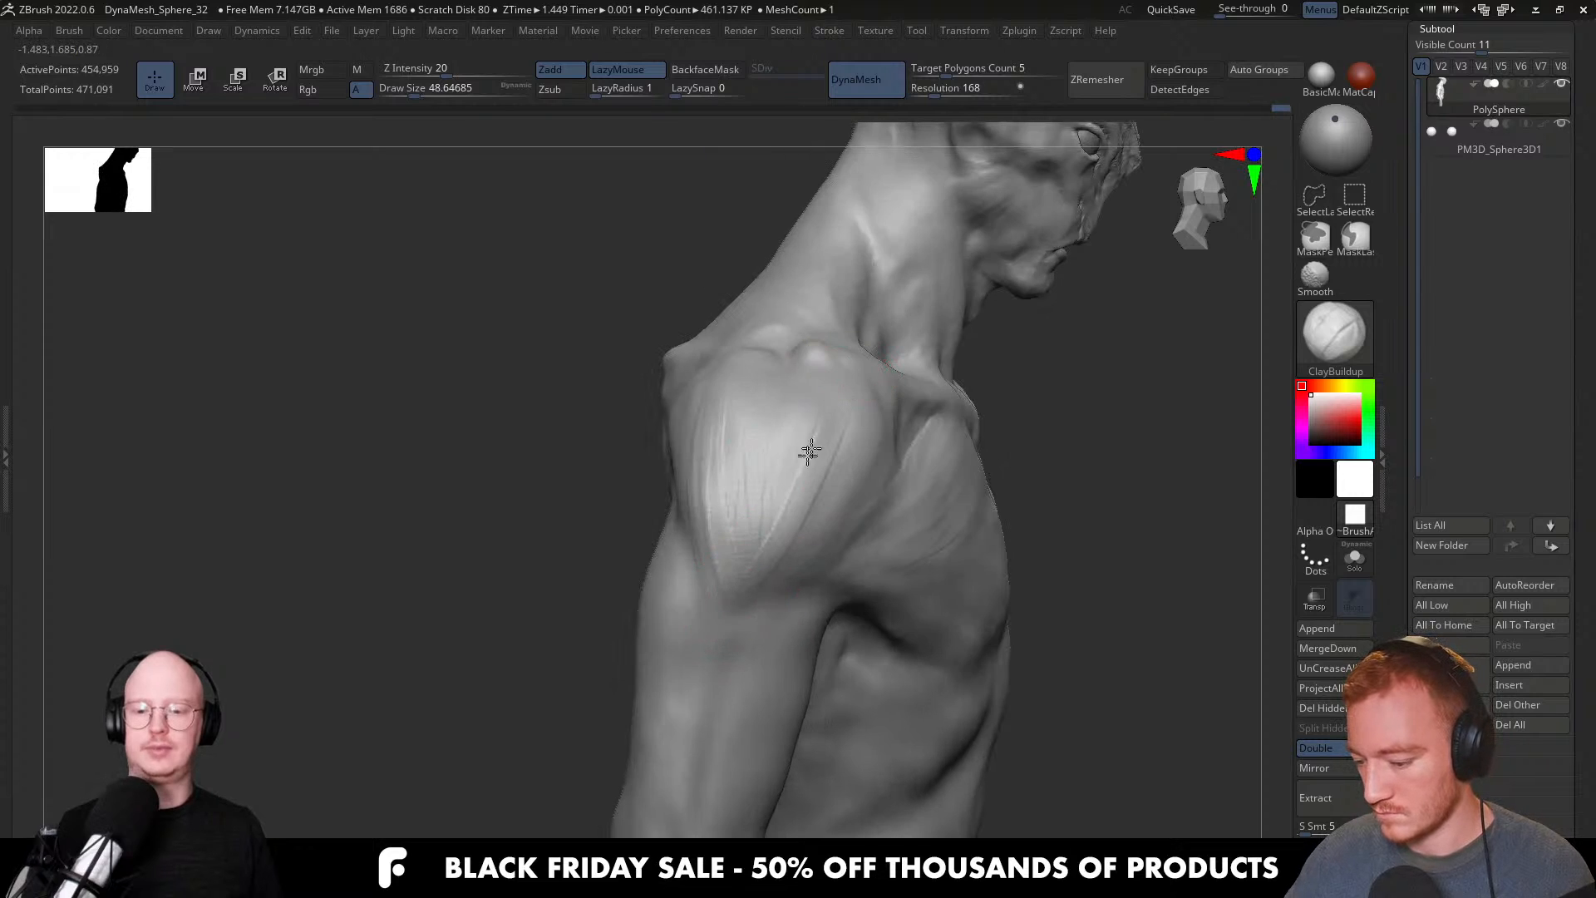
# Fill out the deltoid fibres with wider strokes at a draw size of about 59, and smooth them.
pyautogui.press(']')
pyautogui.moveTo(730, 490); pyautogui.dragTo(733, 516, button='right')
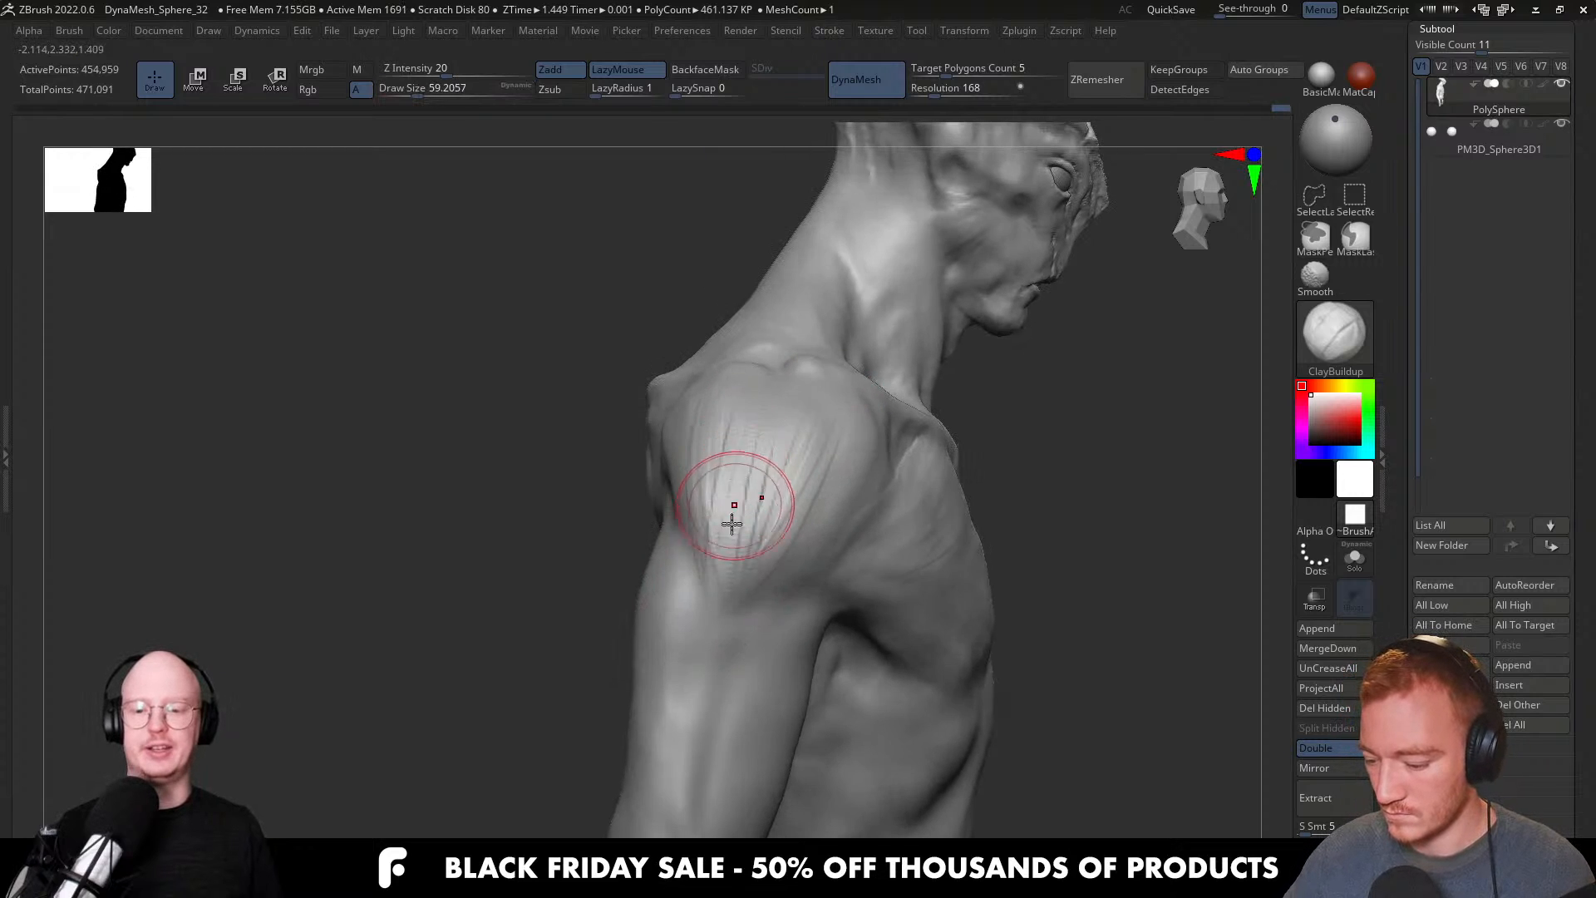
pyautogui.moveTo(742, 585)
pyautogui.mouseDown(button='right')
pyautogui.moveTo(720, 560)
pyautogui.moveTo(723, 584)
pyautogui.moveTo(745, 585)
pyautogui.moveTo(731, 607)
pyautogui.moveTo(727, 591)
pyautogui.mouseUp(button='right')
pyautogui.press('shift')
# Build up the triceps on the back of the upper arm with ClayBuildup at a draw size of 112.
pyautogui.moveTo(743, 509)
pyautogui.mouseDown(button='right')
pyautogui.moveTo(823, 542)
pyautogui.moveTo(827, 560)
pyautogui.moveTo(748, 560)
pyautogui.moveTo(717, 473)
pyautogui.mouseUp(button='right')
pyautogui.moveTo(766, 483); pyautogui.dragTo(704, 492)
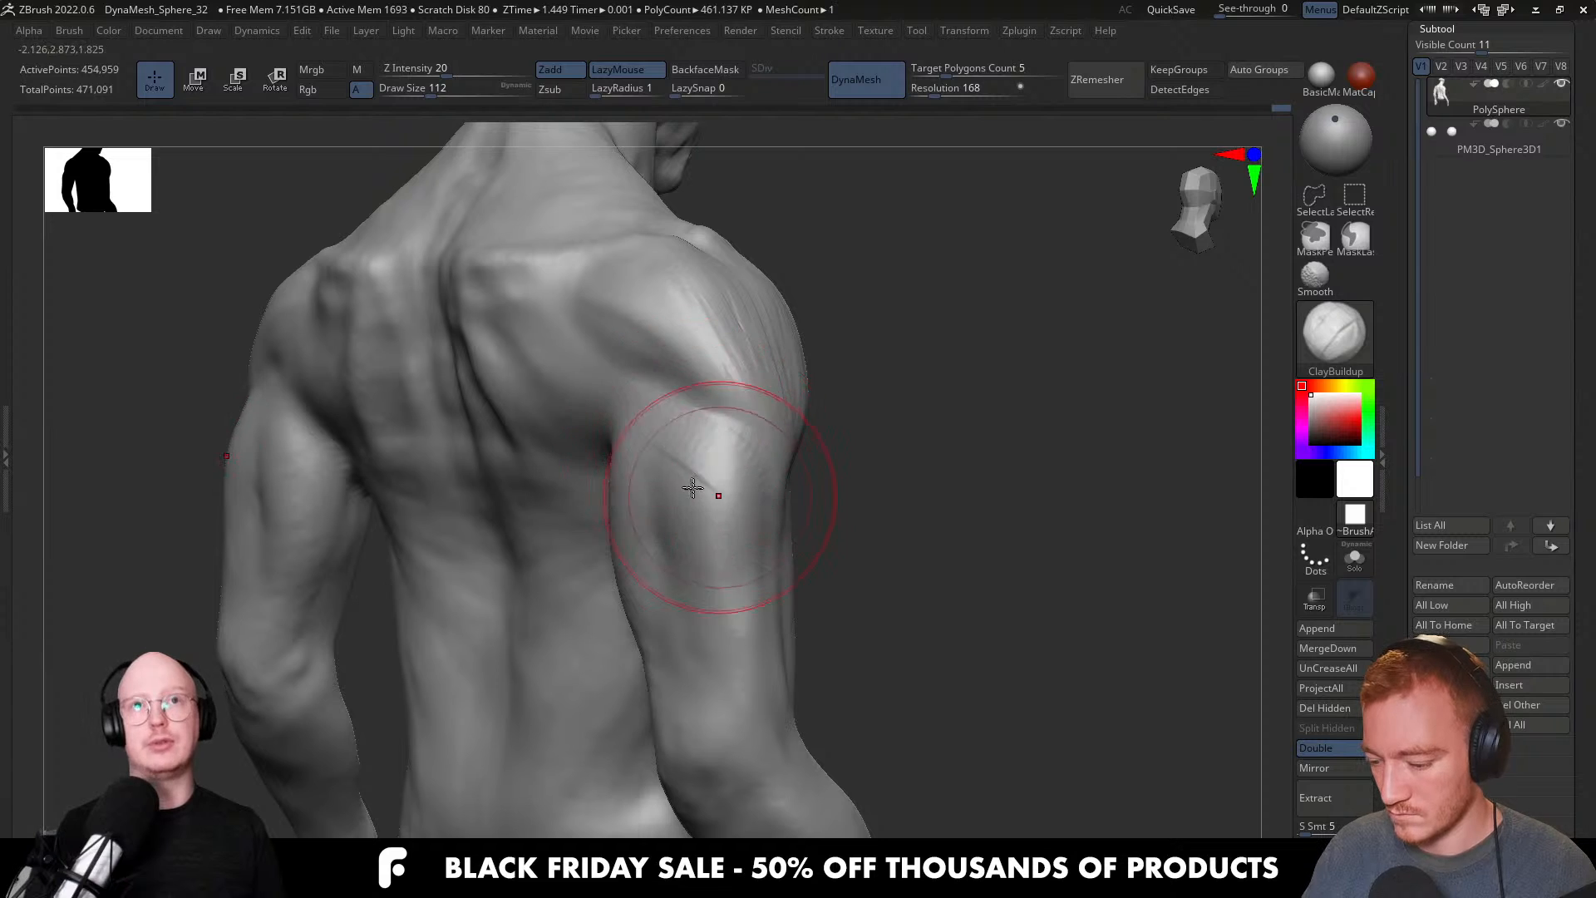
pyautogui.moveTo(740, 497); pyautogui.dragTo(734, 505, button='right')
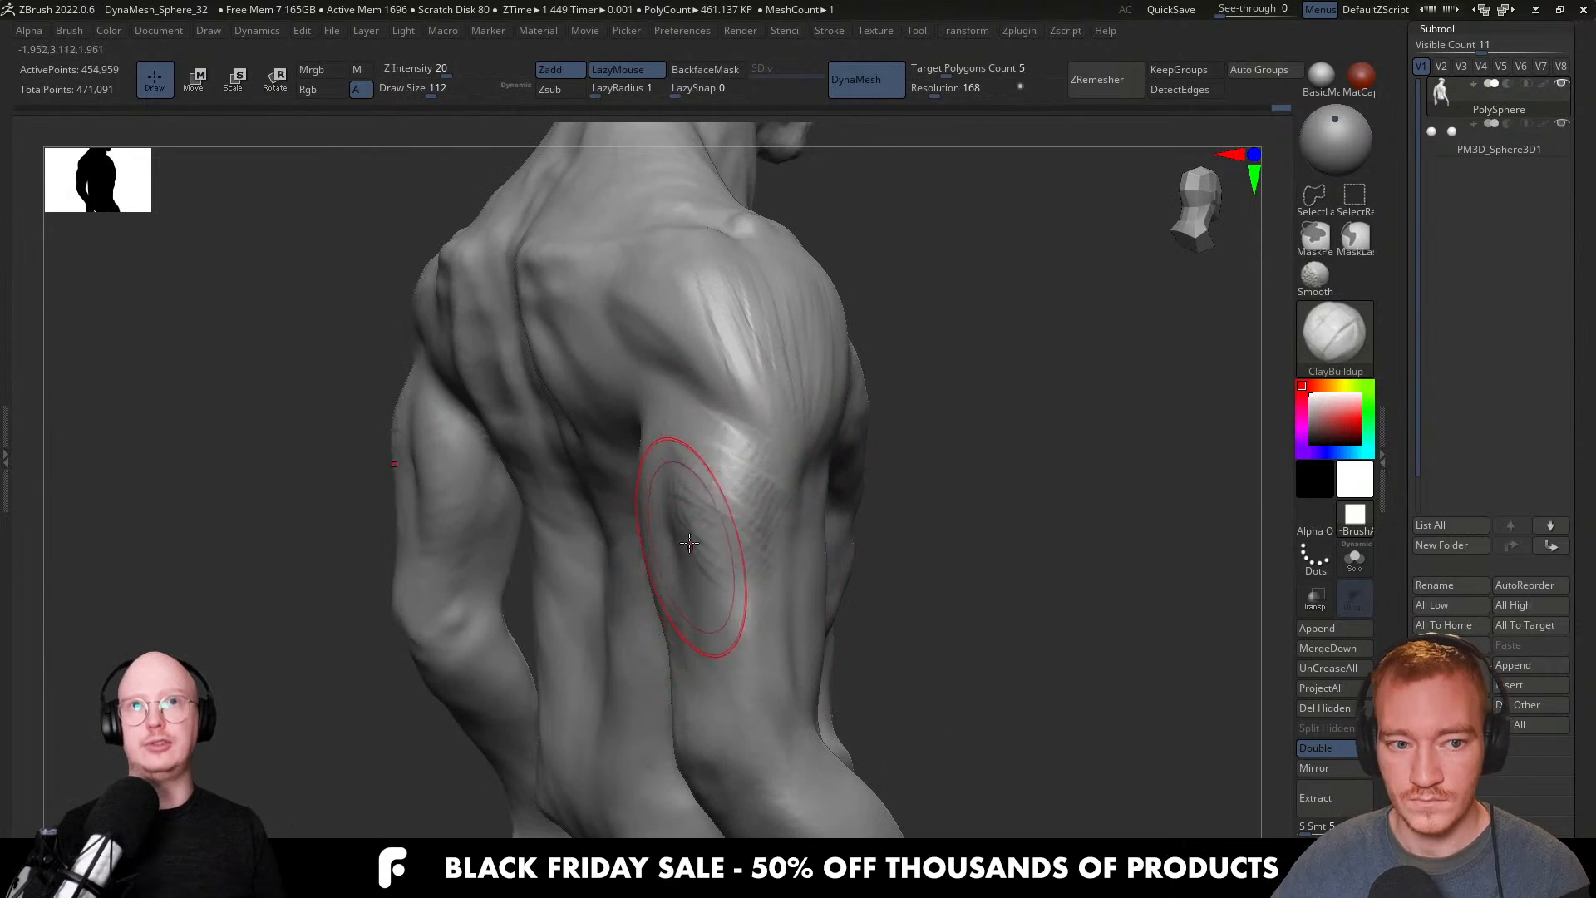
pyautogui.moveTo(707, 571)
pyautogui.mouseDown(button='right')
pyautogui.moveTo(748, 499)
pyautogui.moveTo(677, 478)
pyautogui.mouseUp(button='right')
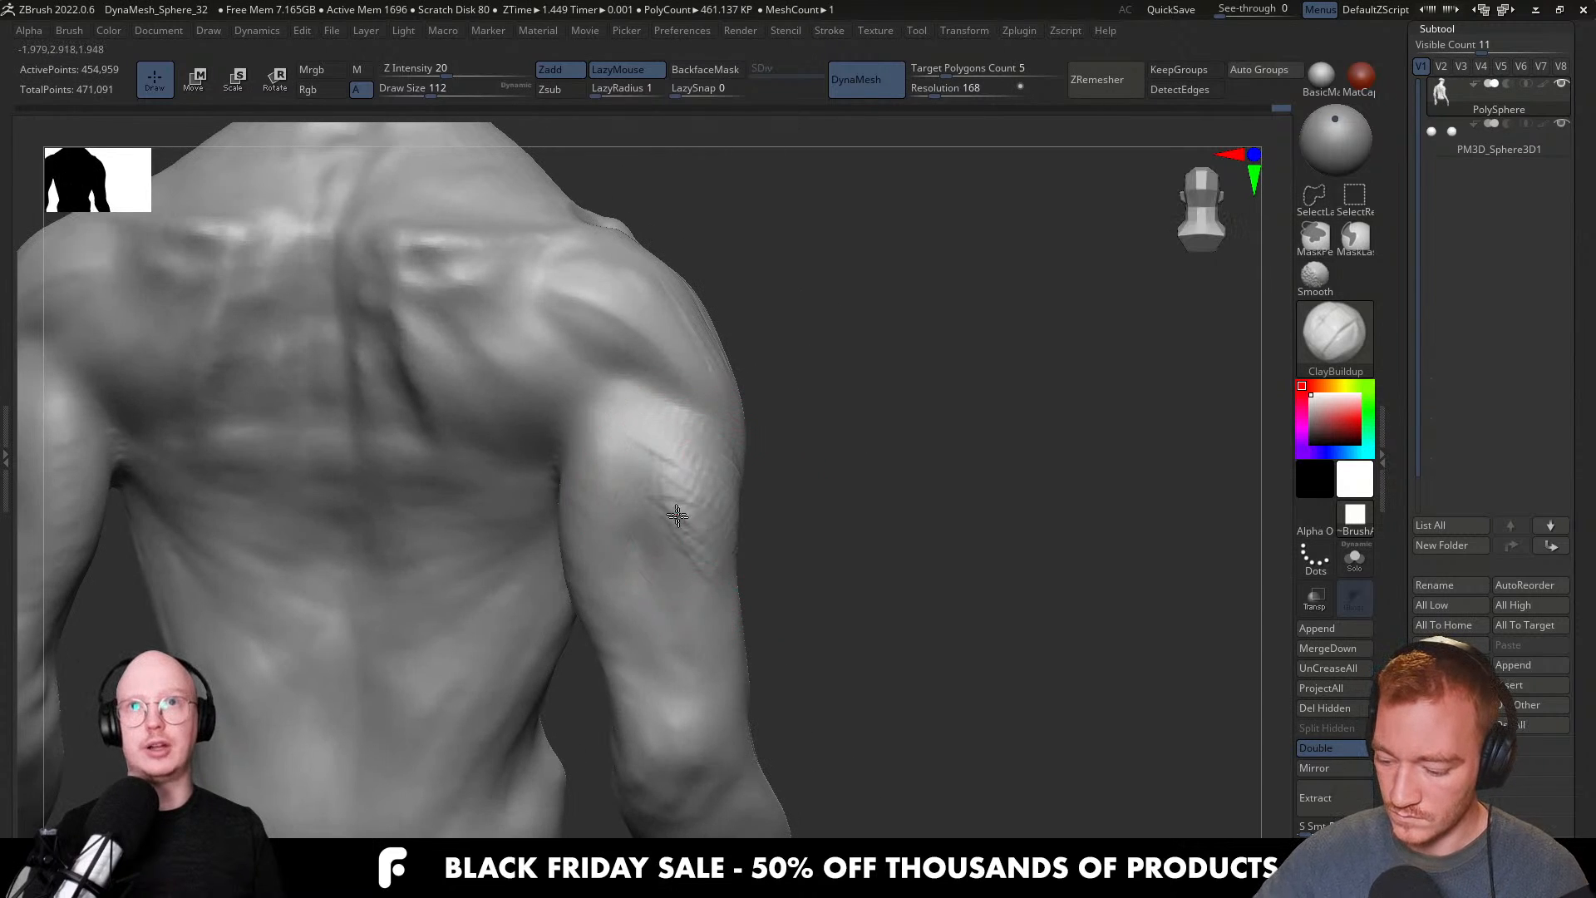
pyautogui.moveTo(723, 577); pyautogui.dragTo(711, 568)
# Extend the triceps toward the elbow with strokes at a draw size of about 65, and smooth the upper arm.
pyautogui.moveTo(729, 603); pyautogui.dragTo(712, 506, button='right')
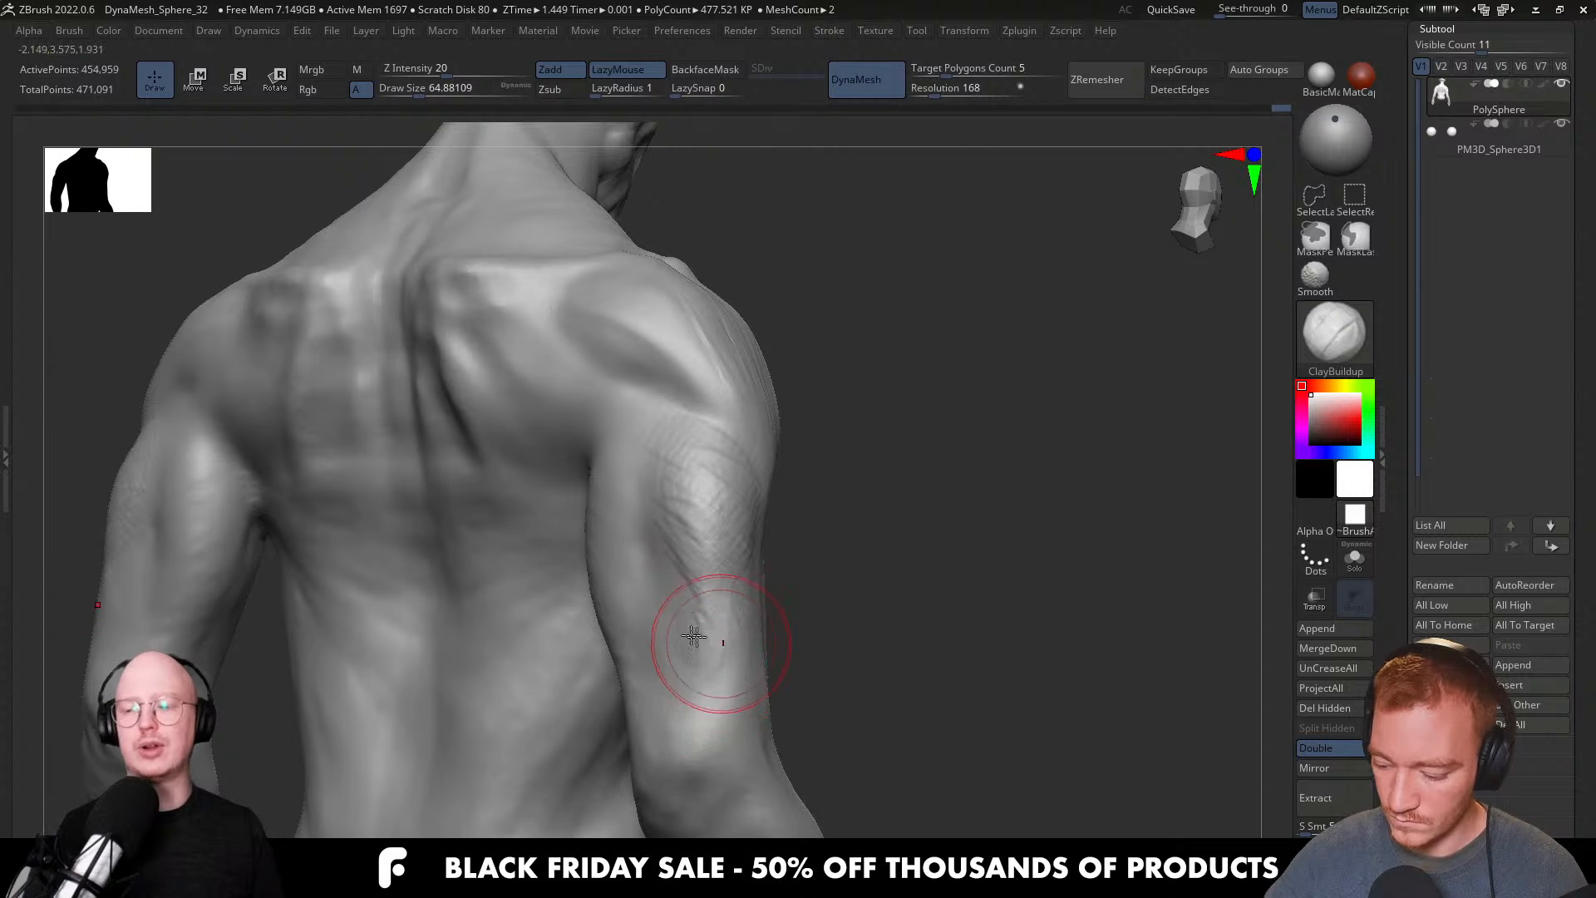
pyautogui.moveTo(706, 639); pyautogui.dragTo(729, 572, button='right')
pyautogui.press('shift')
pyautogui.moveTo(745, 470); pyautogui.dragTo(770, 497, button='right')
pyautogui.moveTo(891, 535)
pyautogui.mouseDown(button='right')
pyautogui.moveTo(826, 570)
pyautogui.moveTo(792, 544)
pyautogui.mouseUp(button='right')
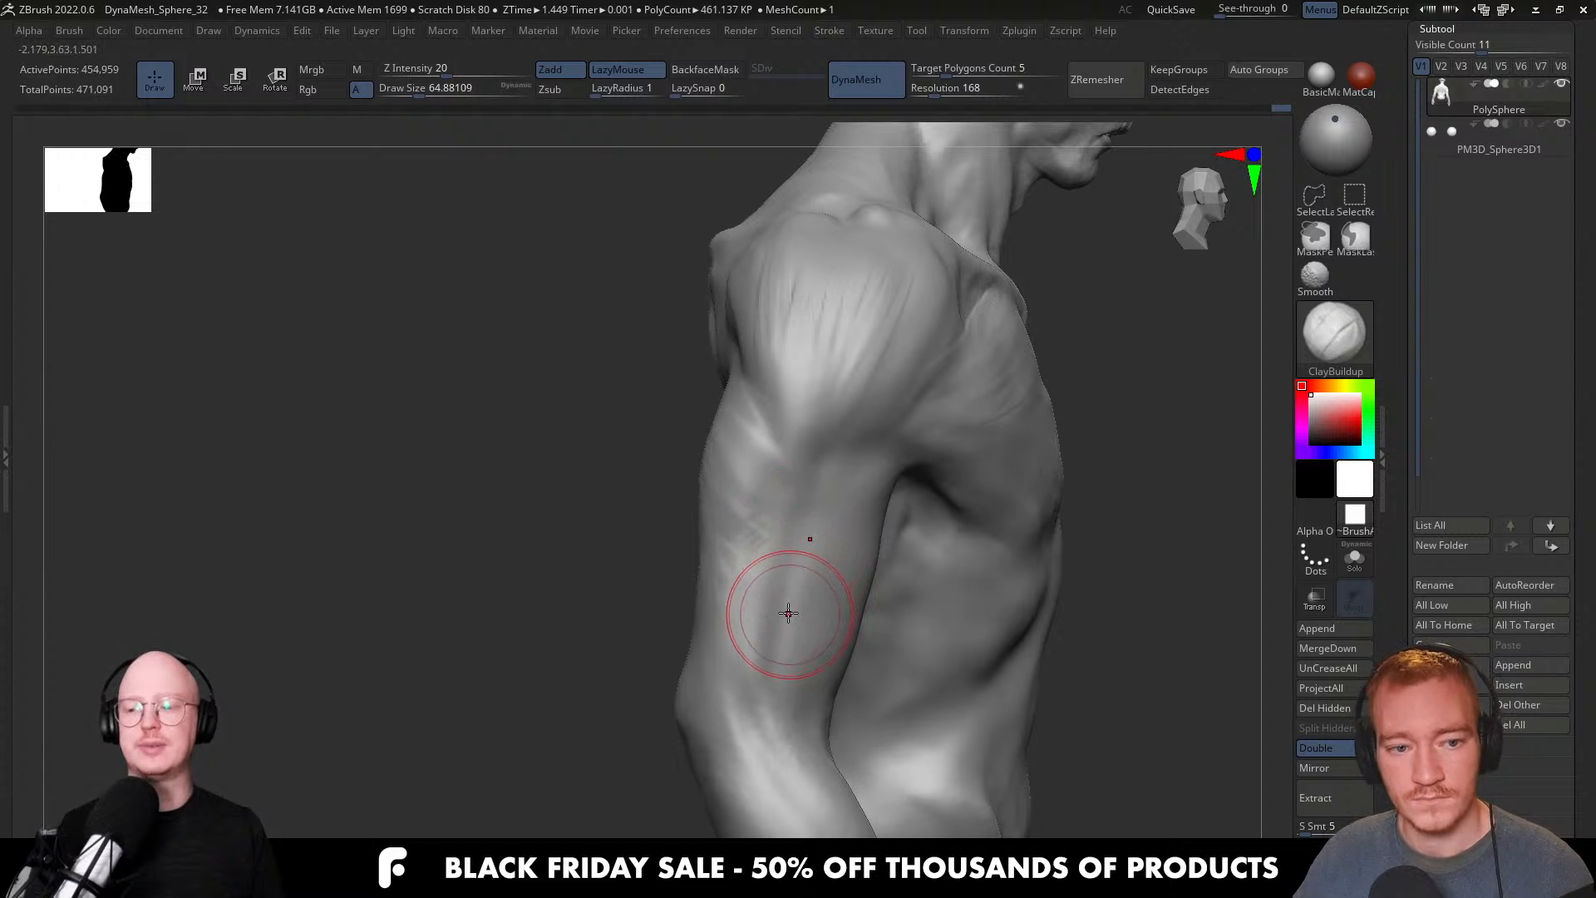
pyautogui.moveTo(787, 604)
pyautogui.mouseDown(button='right')
pyautogui.moveTo(816, 634)
pyautogui.moveTo(841, 572)
pyautogui.mouseUp(button='right')
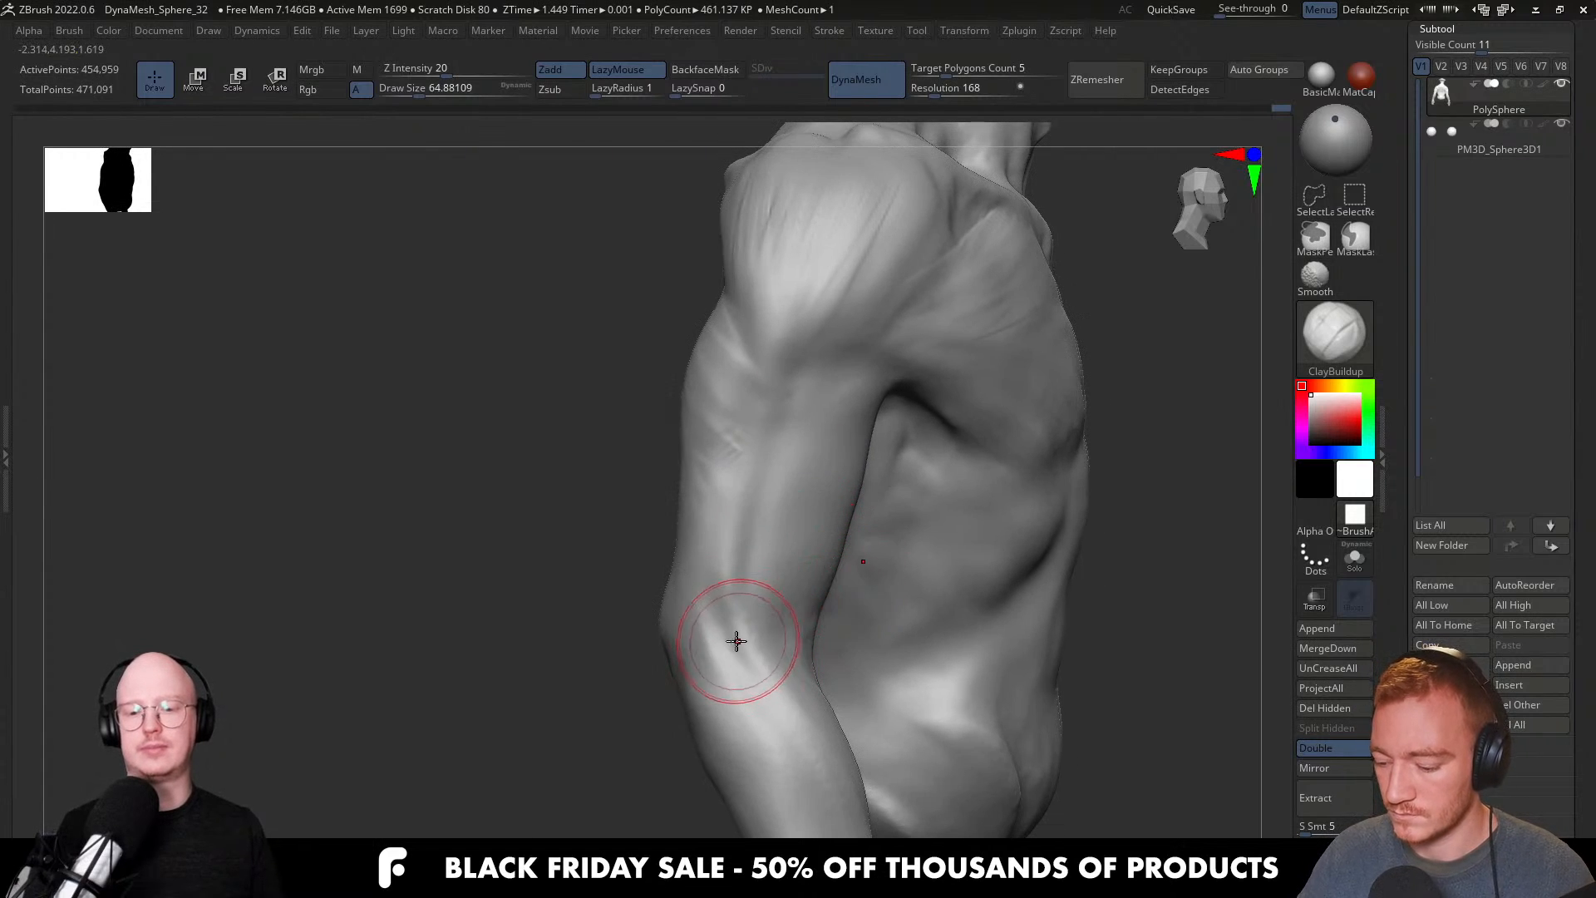
# Build up the biceps with ClayBuildup strokes at a draw size of about 104, and smooth them toward the elbow.
pyautogui.moveTo(765, 676)
pyautogui.mouseDown(button='right')
pyautogui.moveTo(791, 557)
pyautogui.moveTo(788, 595)
pyautogui.moveTo(757, 560)
pyautogui.moveTo(761, 625)
pyautogui.moveTo(645, 527)
pyautogui.mouseUp(button='right')
pyautogui.moveTo(613, 435)
pyautogui.mouseDown(button='right')
pyautogui.moveTo(624, 296)
pyautogui.moveTo(650, 285)
pyautogui.moveTo(695, 314)
pyautogui.mouseUp(button='right')
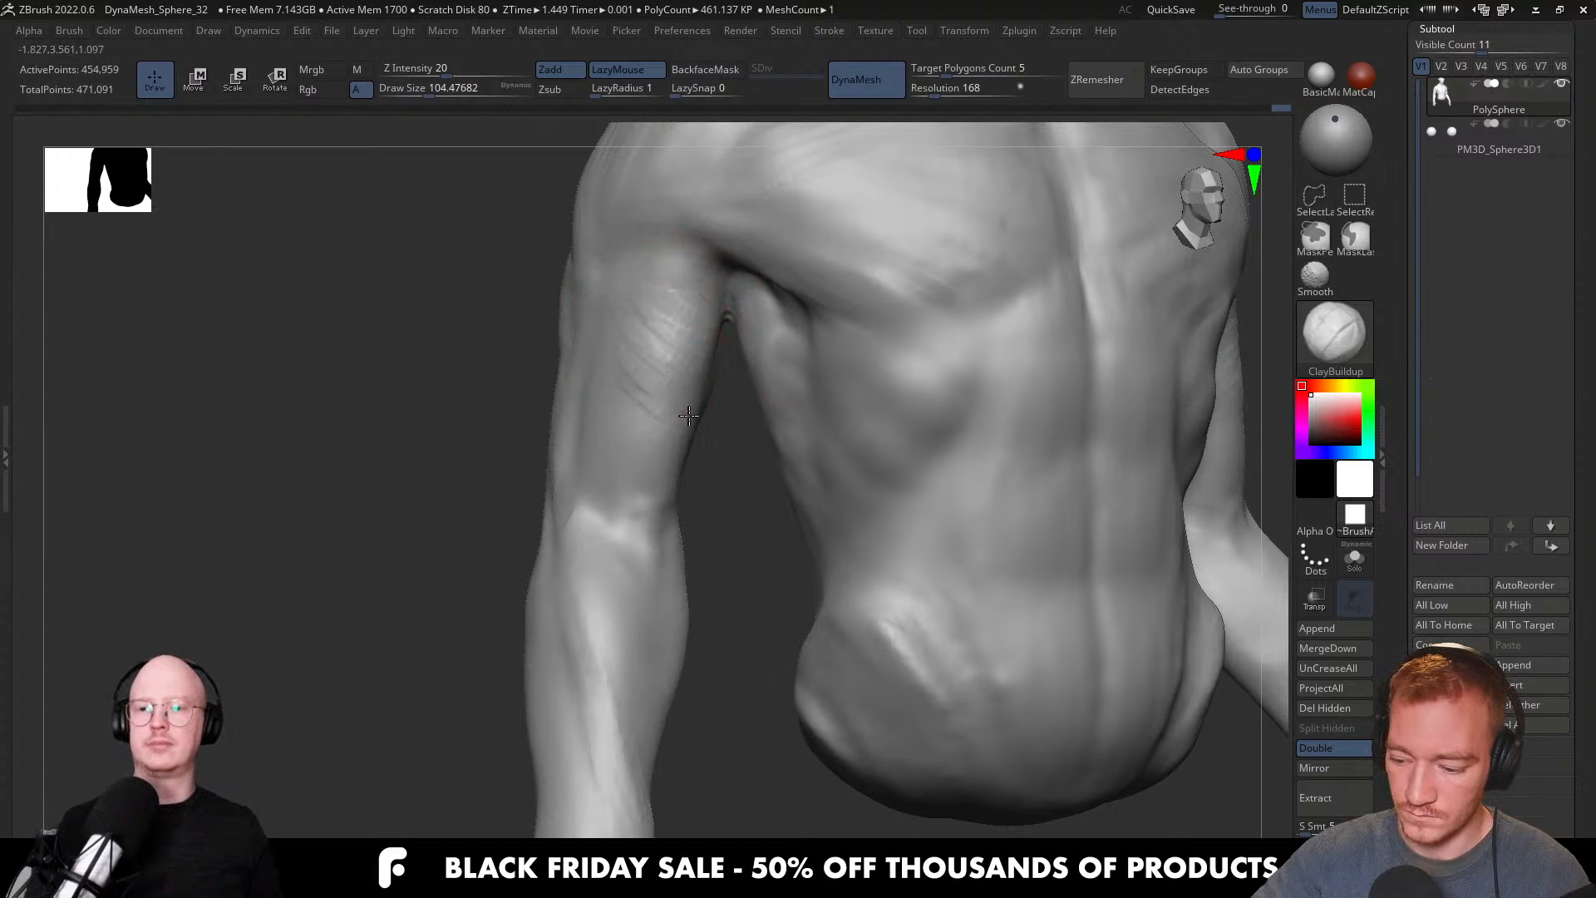
pyautogui.moveTo(672, 452)
pyautogui.mouseDown()
pyautogui.moveTo(641, 474)
pyautogui.moveTo(645, 506)
pyautogui.mouseUp()
pyautogui.moveTo(611, 491); pyautogui.dragTo(641, 452, button='right')
pyautogui.keyDown('shift'); pyautogui.moveTo(641, 452); pyautogui.dragTo(664, 308); pyautogui.keyUp('shift')
pyautogui.moveTo(665, 308); pyautogui.dragTo(648, 316, button='right')
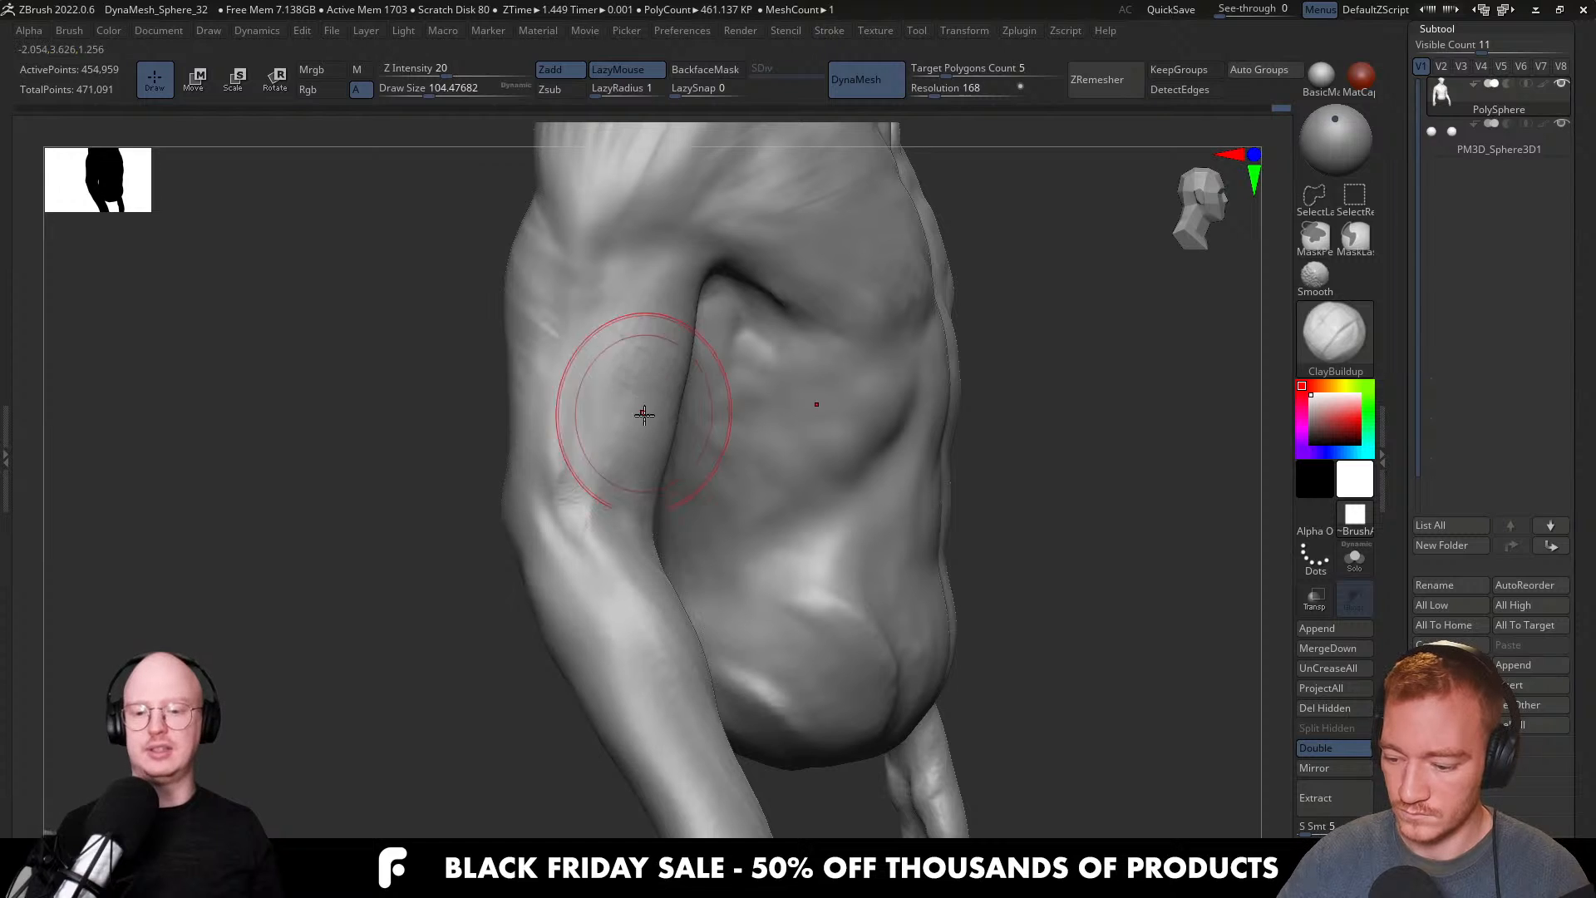
pyautogui.moveTo(618, 472)
pyautogui.keyDown('shift'); pyautogui.mouseDown()
pyautogui.moveTo(623, 499)
pyautogui.moveTo(577, 516)
pyautogui.mouseUp(); pyautogui.keyUp('shift')
# Resize the brush and sculpt the elbow crease and its transition into the upper forearm.
pyautogui.press('s')
pyautogui.moveTo(619, 574); pyautogui.dragTo(631, 586, button='right')
pyautogui.moveTo(631, 611)
pyautogui.mouseDown()
pyautogui.moveTo(627, 577)
pyautogui.moveTo(576, 534)
pyautogui.mouseUp()
pyautogui.moveTo(601, 561); pyautogui.dragTo(634, 574, button='right')
pyautogui.moveTo(634, 574); pyautogui.dragTo(598, 516)
pyautogui.moveTo(666, 670)
pyautogui.mouseDown()
pyautogui.moveTo(630, 582)
pyautogui.moveTo(633, 511)
pyautogui.mouseUp()
# Set the draw size to about 71, and add and smooth ClayBuildup strokes around the shoulder and upper chest.
pyautogui.moveTo(633, 512)
pyautogui.mouseDown(button='right')
pyautogui.moveTo(652, 524)
pyautogui.moveTo(749, 415)
pyautogui.mouseUp(button='right')
pyautogui.keyDown('alt'); pyautogui.moveTo(949, 545); pyautogui.dragTo(856, 551, button='right'); pyautogui.keyUp('alt')
pyautogui.moveTo(941, 594)
pyautogui.mouseDown(button='right')
pyautogui.moveTo(963, 606)
pyautogui.moveTo(904, 600)
pyautogui.mouseUp(button='right')
pyautogui.keyDown('ctrl'); pyautogui.moveTo(983, 535); pyautogui.dragTo(1031, 574, button='right'); pyautogui.keyUp('ctrl')
pyautogui.moveTo(1031, 499)
pyautogui.mouseDown(button='right')
pyautogui.moveTo(826, 435)
pyautogui.moveTo(903, 541)
pyautogui.moveTo(908, 620)
pyautogui.moveTo(896, 466)
pyautogui.mouseUp(button='right')
pyautogui.press('s')
pyautogui.moveTo(908, 395)
pyautogui.mouseDown()
pyautogui.moveTo(883, 392)
pyautogui.moveTo(954, 441)
pyautogui.moveTo(908, 385)
pyautogui.moveTo(1005, 464)
pyautogui.mouseUp()
pyautogui.moveTo(1004, 464); pyautogui.dragTo(992, 441, button='right')
pyautogui.keyDown('shift'); pyautogui.moveTo(993, 441); pyautogui.dragTo(934, 399); pyautogui.keyUp('shift')
pyautogui.moveTo(933, 399)
pyautogui.keyDown('shift'); pyautogui.mouseDown(button='right')
pyautogui.moveTo(1026, 459)
pyautogui.moveTo(999, 560)
pyautogui.mouseUp(button='right'); pyautogui.keyUp('shift')
# Layer fine muscle-fibre strokes across the pectorals with ClayBuildup and smooth them.
pyautogui.moveTo(809, 457)
pyautogui.keyDown('alt'); pyautogui.mouseDown(button='right')
pyautogui.moveTo(841, 581)
pyautogui.moveTo(781, 617)
pyautogui.moveTo(789, 594)
pyautogui.moveTo(772, 580)
pyautogui.mouseUp(button='right'); pyautogui.keyUp('alt')
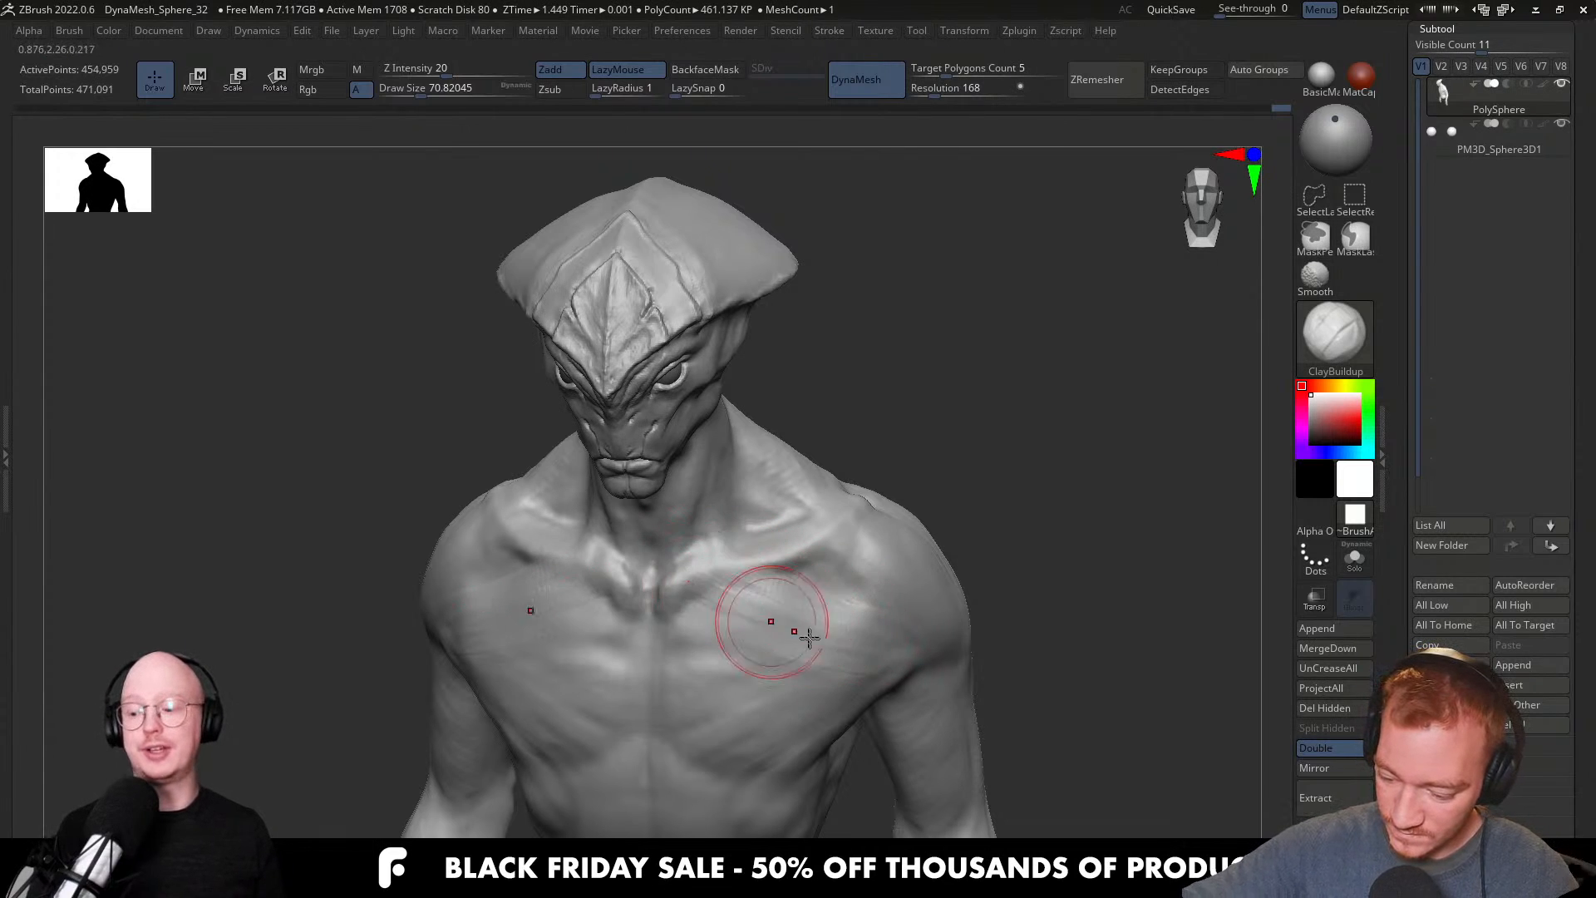
pyautogui.press('shift')
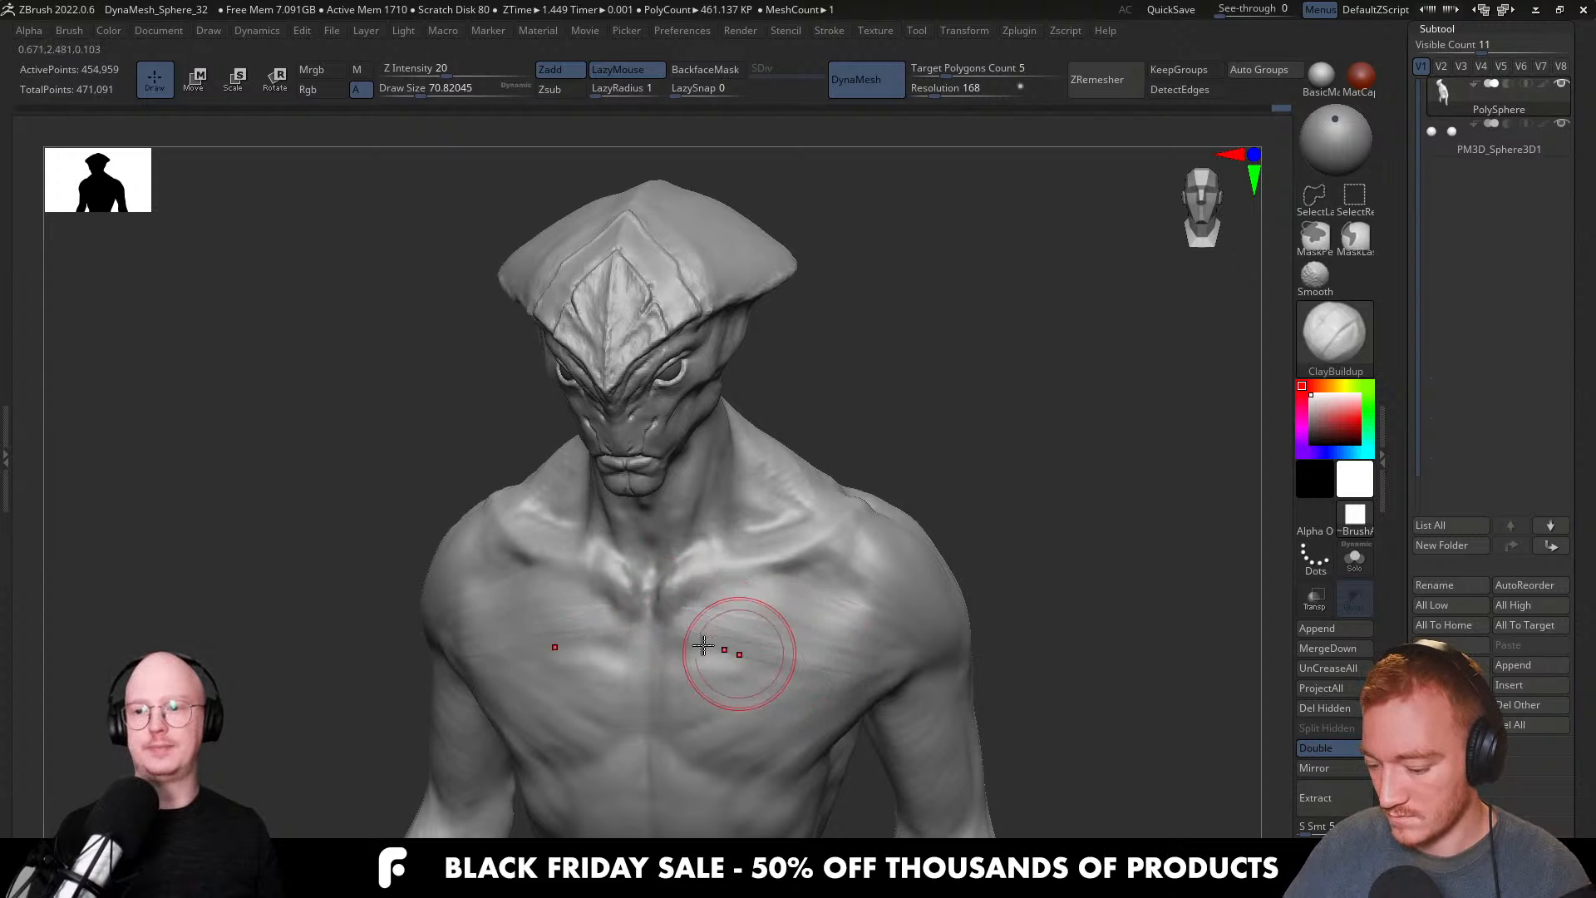
pyautogui.press('shift')
# Switch to the DamStandard brush with a draw size of about 29 for detailing the side of the head.
pyautogui.moveTo(687, 641)
pyautogui.mouseDown(button='right')
pyautogui.moveTo(826, 648)
pyautogui.moveTo(745, 609)
pyautogui.moveTo(789, 532)
pyautogui.moveTo(866, 565)
pyautogui.moveTo(890, 552)
pyautogui.moveTo(785, 591)
pyautogui.moveTo(800, 697)
pyautogui.mouseUp(button='right')
pyautogui.moveTo(732, 515)
pyautogui.mouseDown(button='right')
pyautogui.moveTo(786, 566)
pyautogui.moveTo(769, 644)
pyautogui.mouseUp(button='right')
pyautogui.press('b')
pyautogui.press('d')
pyautogui.press('s')
pyautogui.moveTo(906, 532); pyautogui.dragTo(840, 499, button='right')
pyautogui.press('s')
pyautogui.moveTo(831, 449); pyautogui.dragTo(813, 442)
pyautogui.moveTo(964, 457)
pyautogui.mouseDown(button='right')
pyautogui.moveTo(927, 445)
pyautogui.moveTo(804, 474)
pyautogui.mouseUp(button='right')
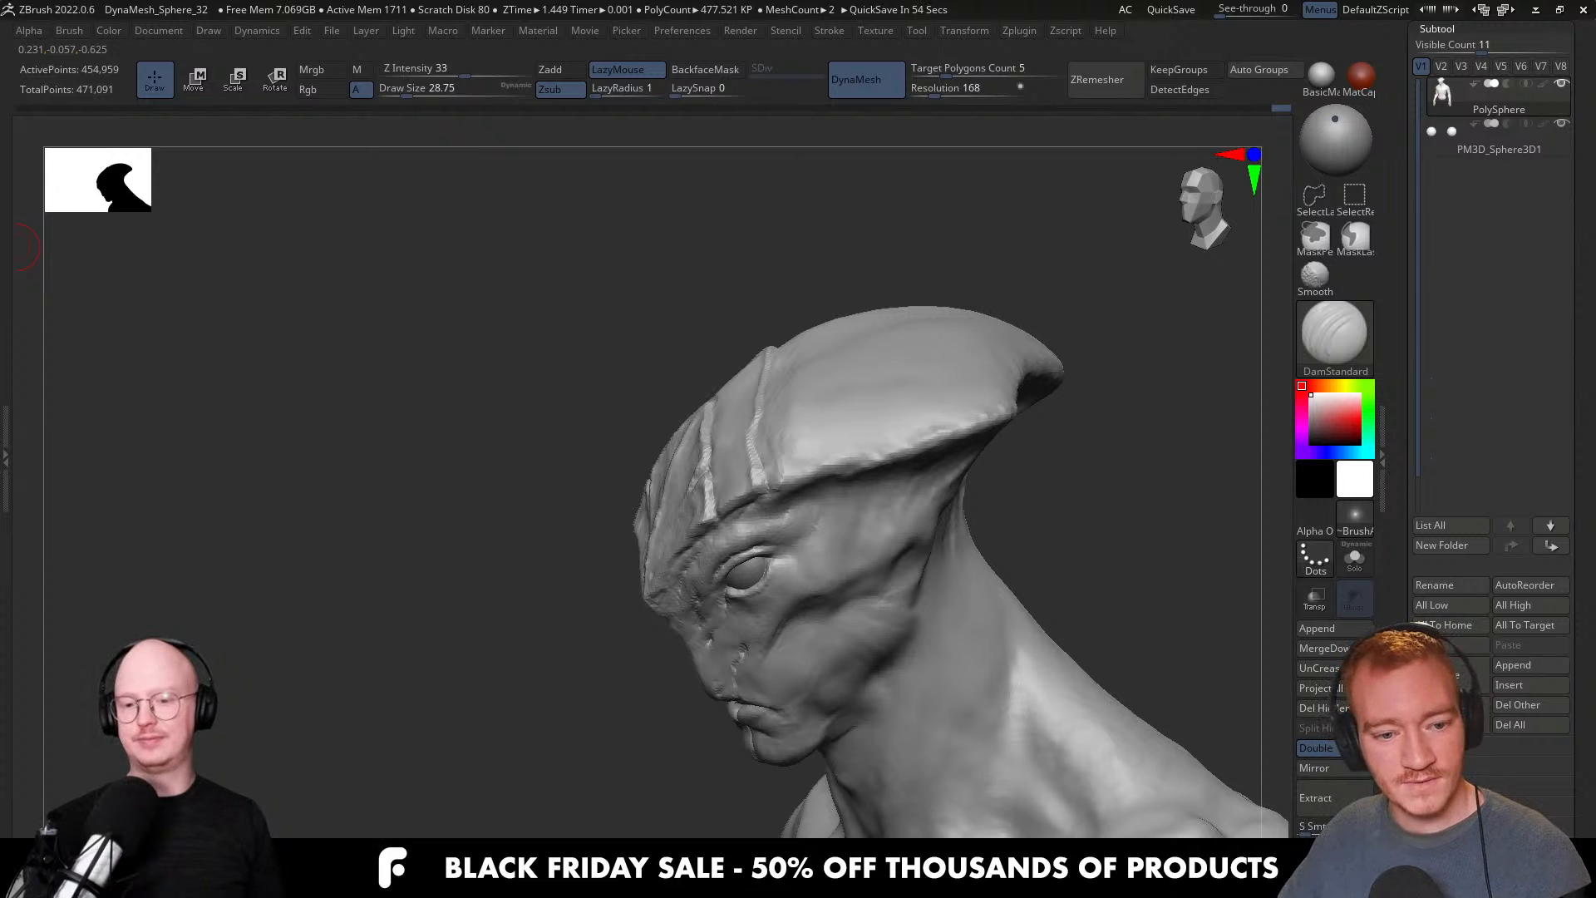
pyautogui.moveTo(16, 247); pyautogui.dragTo(166, 279)
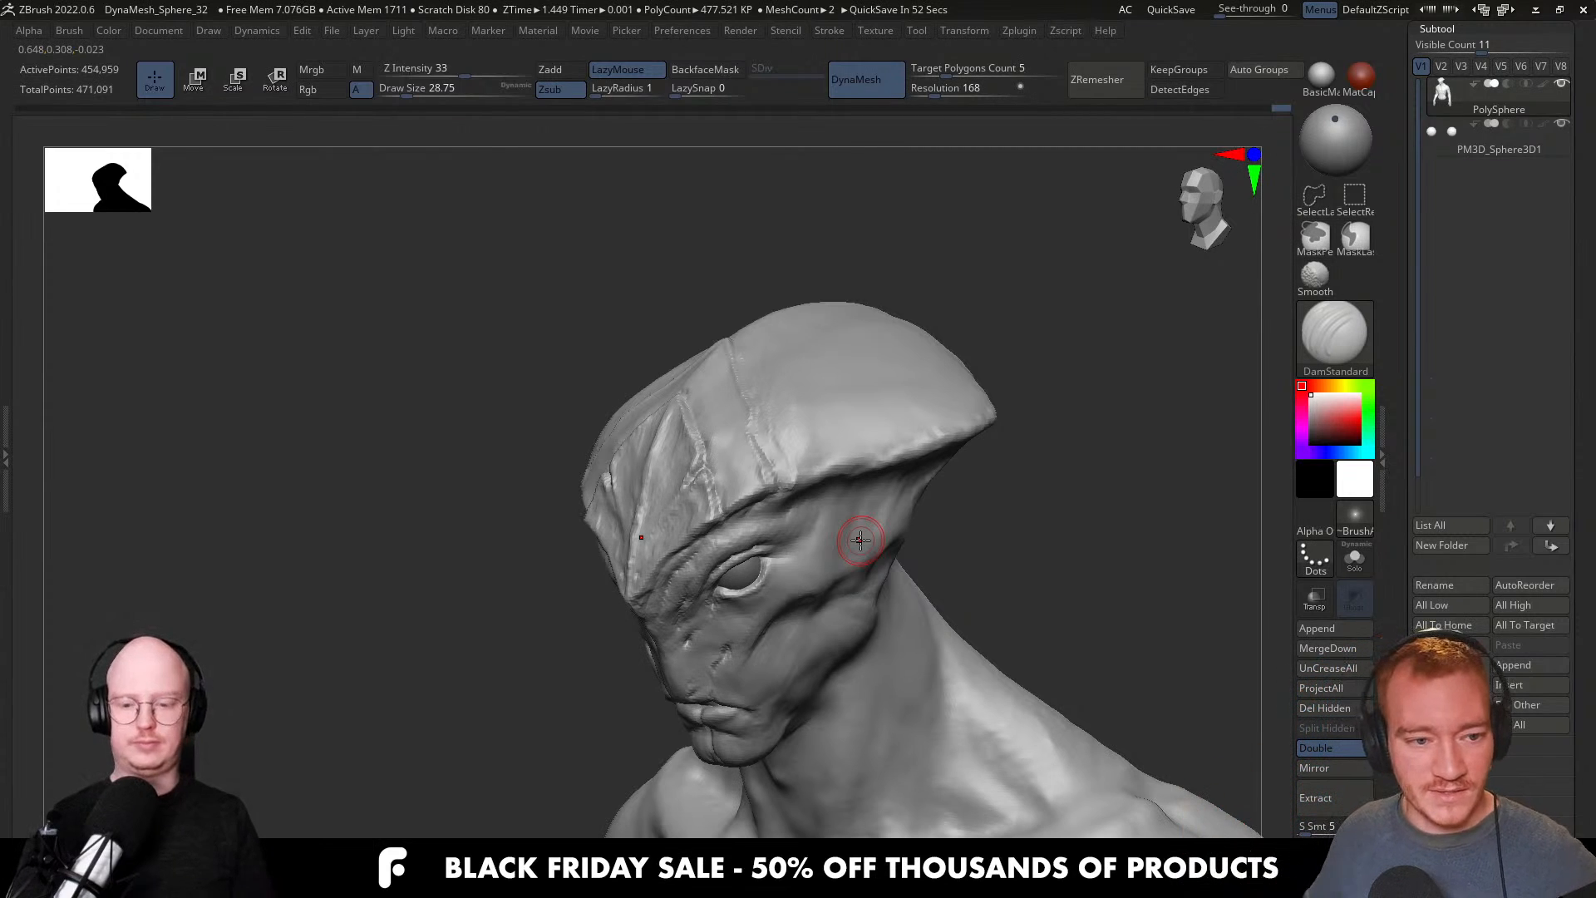
pyautogui.moveTo(822, 549)
pyautogui.mouseDown(button='right')
pyautogui.moveTo(895, 552)
pyautogui.moveTo(851, 485)
pyautogui.moveTo(772, 539)
pyautogui.mouseUp(button='right')
# Switch to the Move brush with a draw size of about 136 and adjust the overall shape of the head.
pyautogui.press('b')
pyautogui.press('m')
pyautogui.press('v')
pyautogui.press('s')
pyautogui.press('s')
pyautogui.moveTo(770, 541); pyautogui.dragTo(782, 541)
pyautogui.moveTo(801, 535)
pyautogui.mouseDown(button='right')
pyautogui.moveTo(789, 501)
pyautogui.moveTo(801, 509)
pyautogui.moveTo(862, 392)
pyautogui.mouseUp(button='right')
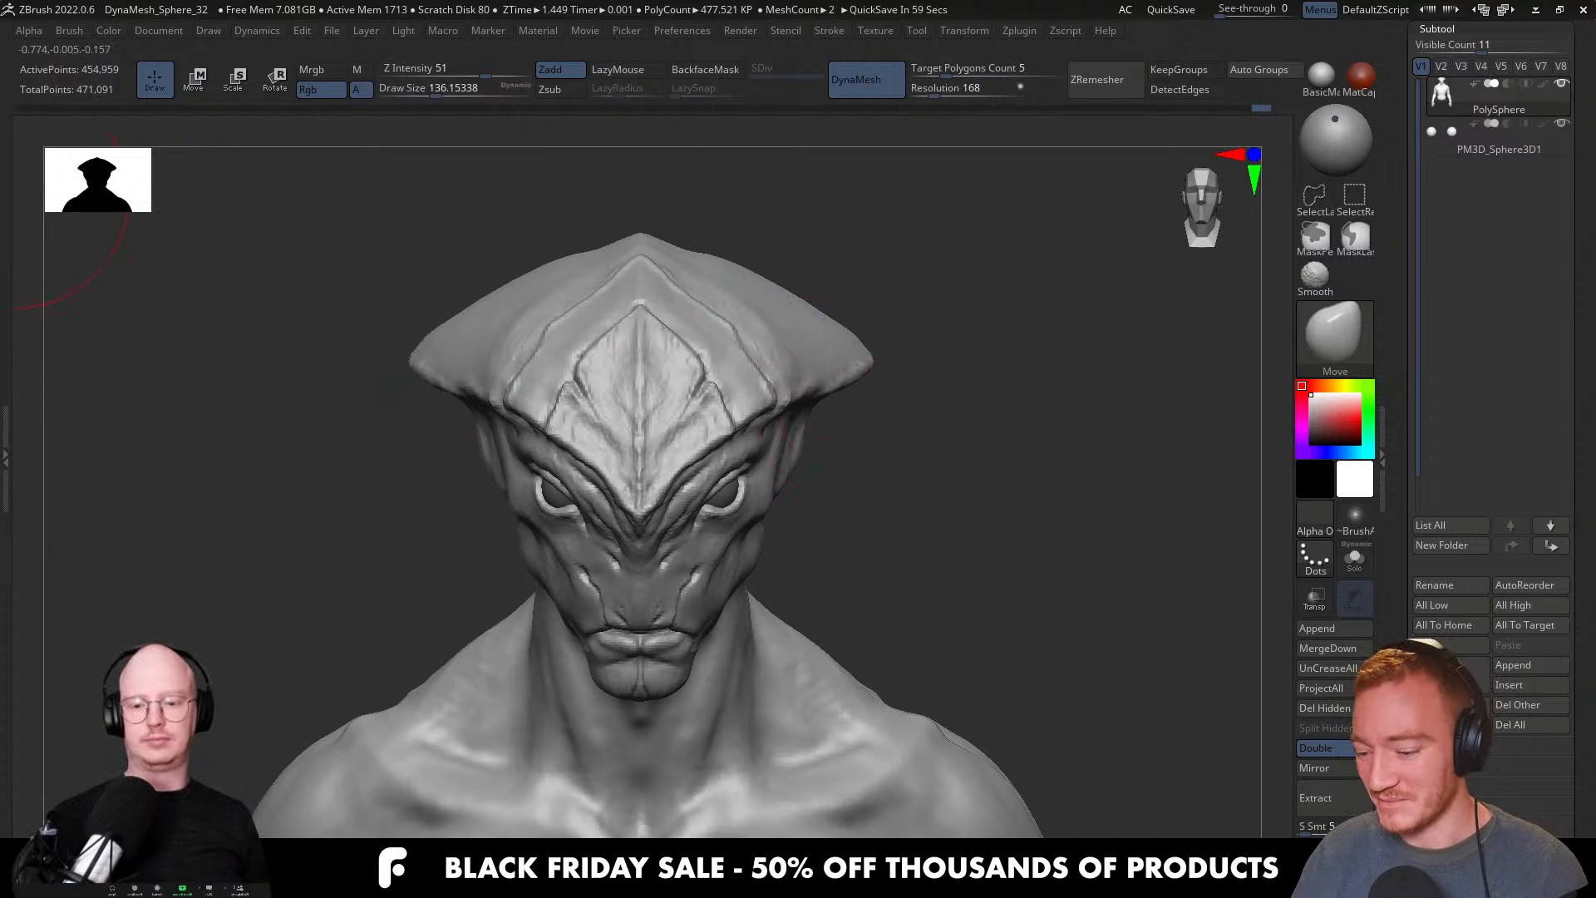
pyautogui.keyDown('shift'); pyautogui.moveTo(665, 482); pyautogui.dragTo(730, 492, button='right'); pyautogui.keyUp('shift')
pyautogui.moveTo(694, 332); pyautogui.dragTo(688, 358, button='right')
# Set the draw size to about 158 and pull the upper tip of the inner forehead plate downward.
pyautogui.press(']')
pyautogui.press(']')
pyautogui.press(']')
pyautogui.press(']')
pyautogui.press(']')
pyautogui.press(']')
pyautogui.press(']')
pyautogui.moveTo(683, 258); pyautogui.dragTo(675, 326, button='right')
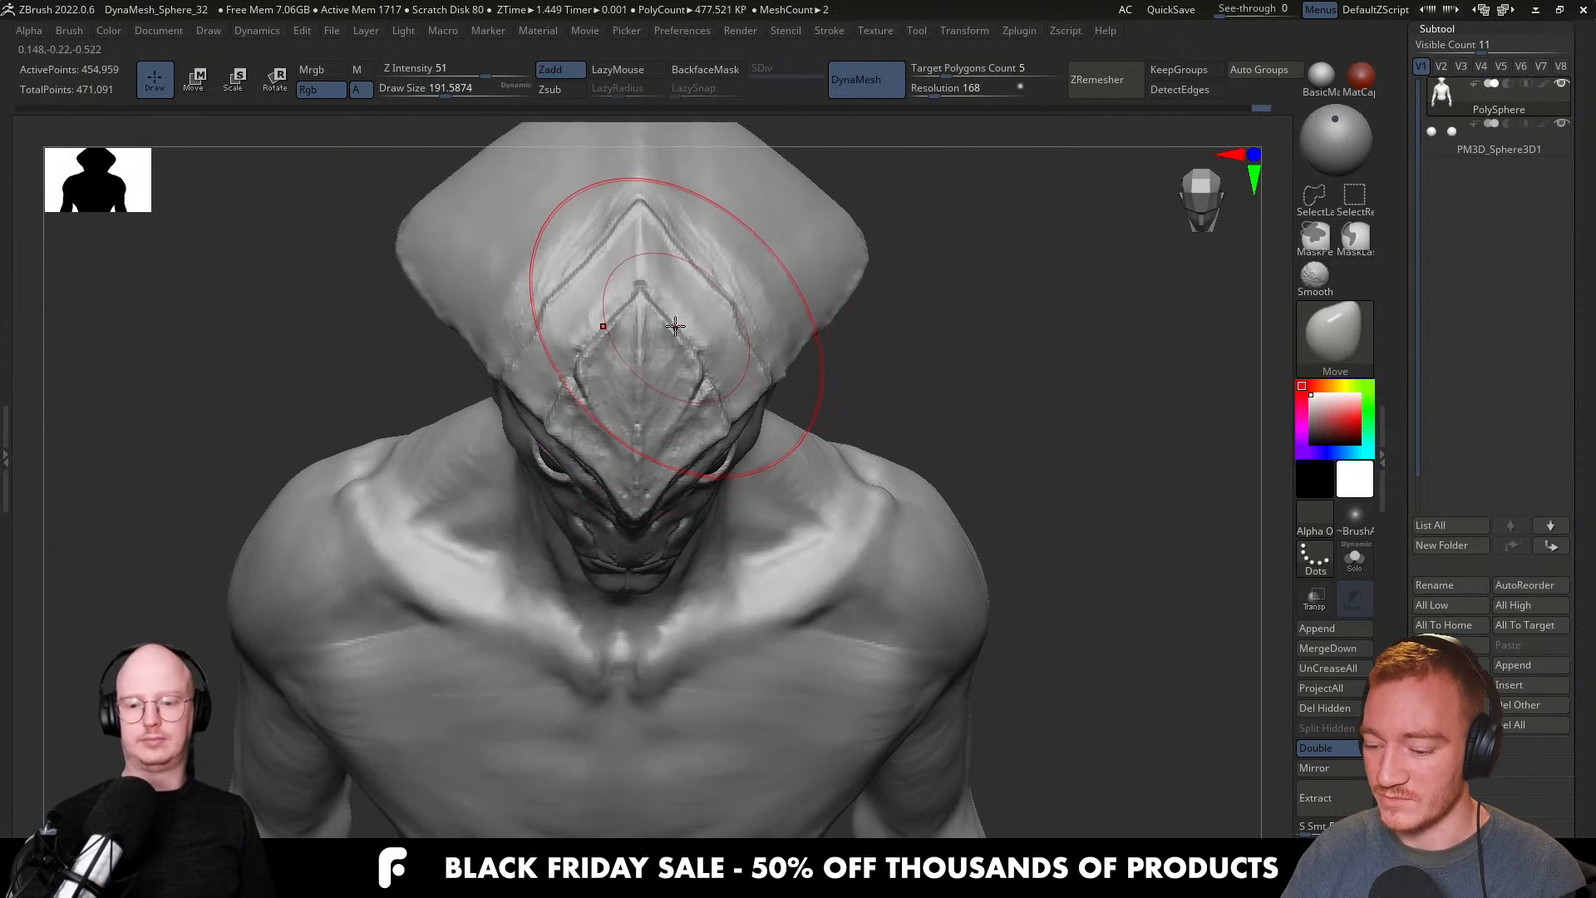
pyautogui.press('[')
pyautogui.press('[')
pyautogui.press('[')
pyautogui.press('[')
pyautogui.moveTo(672, 310); pyautogui.dragTo(668, 325)
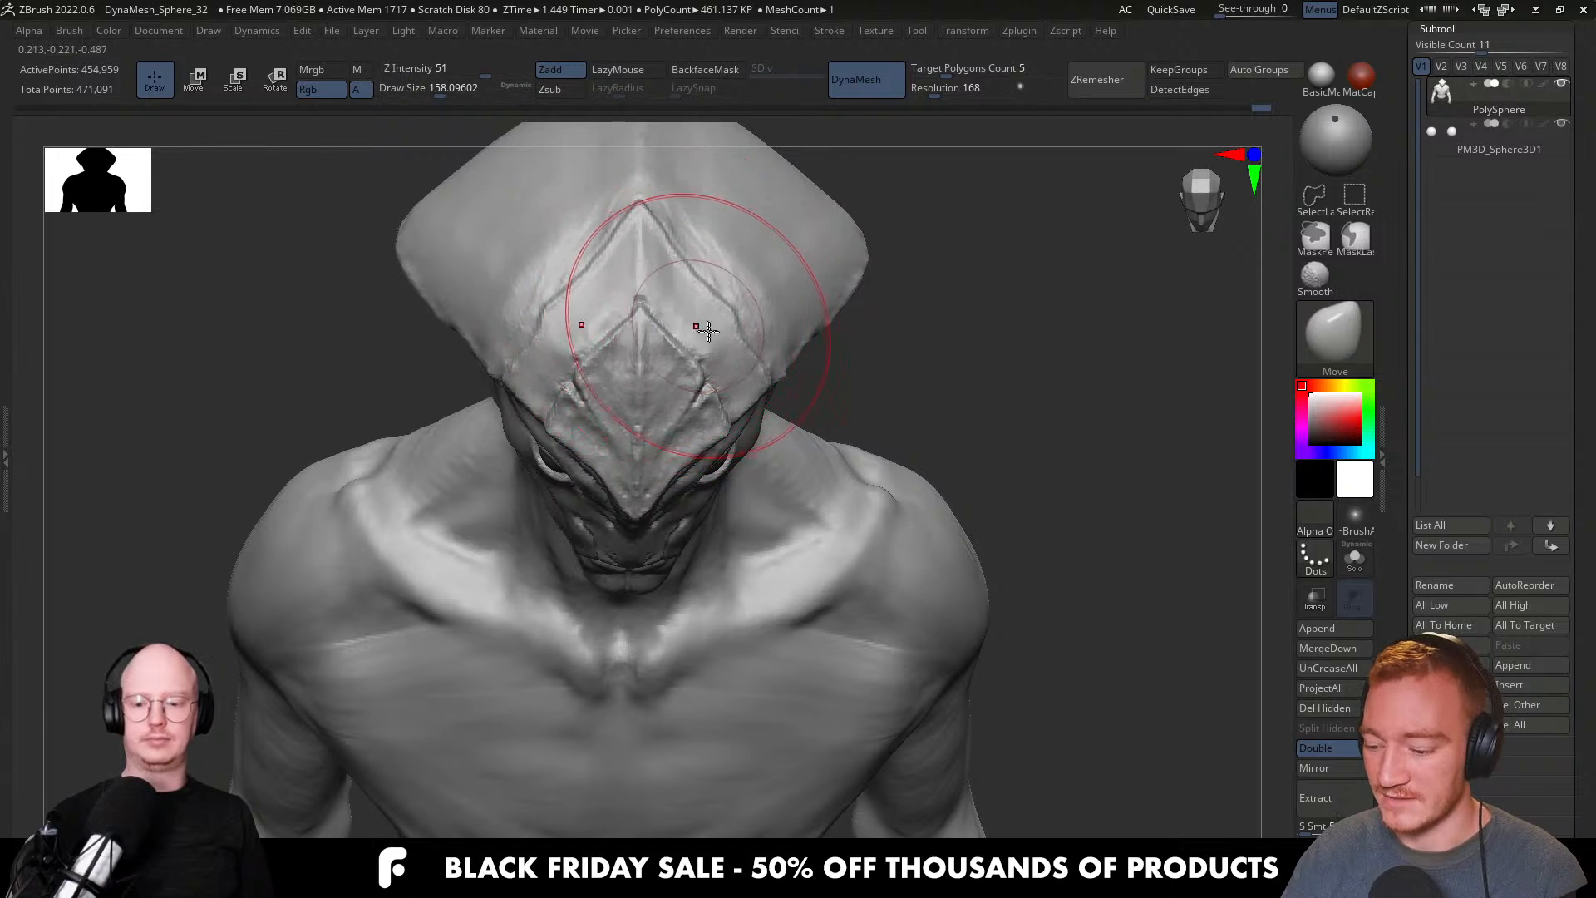
# Reshape the forehead plates and head crest with the Move brush at progressively smaller draw sizes.
pyautogui.moveTo(737, 399); pyautogui.dragTo(727, 366, button='right')
pyautogui.moveTo(720, 208)
pyautogui.mouseDown(button='right')
pyautogui.moveTo(688, 321)
pyautogui.moveTo(673, 287)
pyautogui.moveTo(686, 336)
pyautogui.mouseUp(button='right')
pyautogui.press('[')
pyautogui.press('[')
pyautogui.press('[')
pyautogui.press(']')
pyautogui.moveTo(754, 453); pyautogui.dragTo(780, 391, button='right')
pyautogui.moveTo(793, 504)
pyautogui.keyDown('shift'); pyautogui.mouseDown(button='right')
pyautogui.moveTo(800, 485)
pyautogui.moveTo(719, 521)
pyautogui.moveTo(719, 504)
pyautogui.moveTo(695, 504)
pyautogui.moveTo(753, 500)
pyautogui.moveTo(770, 530)
pyautogui.moveTo(757, 532)
pyautogui.moveTo(765, 457)
pyautogui.mouseUp(button='right'); pyautogui.keyUp('shift')
pyautogui.press('[')
pyautogui.press('[')
pyautogui.press('[')
pyautogui.press('[')
pyautogui.press('[')
pyautogui.press('[')
pyautogui.press('[')
# Set the draw size to about 145 and reshape the back of the head where it meets the neck.
pyautogui.keyDown('alt'); pyautogui.moveTo(881, 470); pyautogui.dragTo(798, 309, button='right'); pyautogui.keyUp('alt')
pyautogui.moveTo(883, 424); pyautogui.dragTo(775, 466, button='right')
pyautogui.keyDown('alt'); pyautogui.moveTo(682, 416); pyautogui.dragTo(684, 548, button='right'); pyautogui.keyUp('alt')
pyautogui.moveTo(683, 548)
pyautogui.keyDown('ctrl'); pyautogui.mouseDown(button='right')
pyautogui.moveTo(679, 574)
pyautogui.moveTo(759, 474)
pyautogui.moveTo(786, 473)
pyautogui.moveTo(766, 427)
pyautogui.mouseUp(button='right'); pyautogui.keyUp('ctrl')
pyautogui.moveTo(748, 534)
pyautogui.mouseDown(button='right')
pyautogui.moveTo(757, 385)
pyautogui.moveTo(751, 491)
pyautogui.mouseUp(button='right')
pyautogui.press('s')
pyautogui.moveTo(750, 491); pyautogui.dragTo(745, 507)
pyautogui.moveTo(739, 505)
pyautogui.mouseDown(button='right')
pyautogui.moveTo(665, 565)
pyautogui.moveTo(581, 548)
pyautogui.moveTo(690, 582)
pyautogui.mouseUp(button='right')
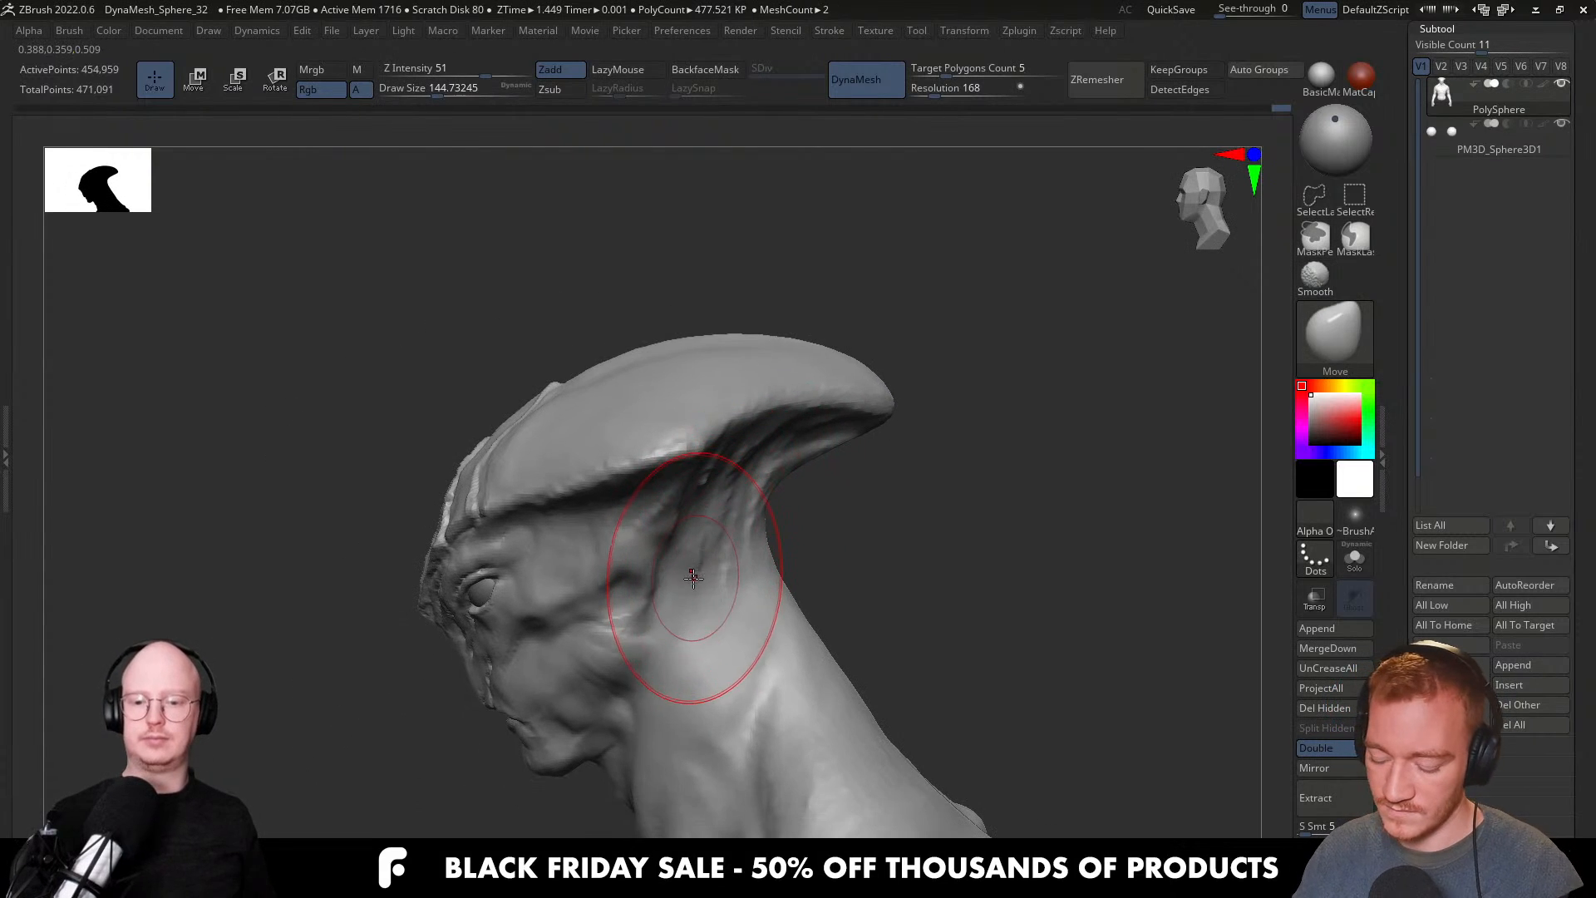
# Sculpt an ear opening behind the cheek using ClayBuildup with a draw size of about 17.
pyautogui.press('b')
pyautogui.press('c')
pyautogui.press('b')
pyautogui.moveTo(607, 623)
pyautogui.mouseDown(button='right')
pyautogui.moveTo(590, 537)
pyautogui.moveTo(616, 600)
pyautogui.mouseUp(button='right')
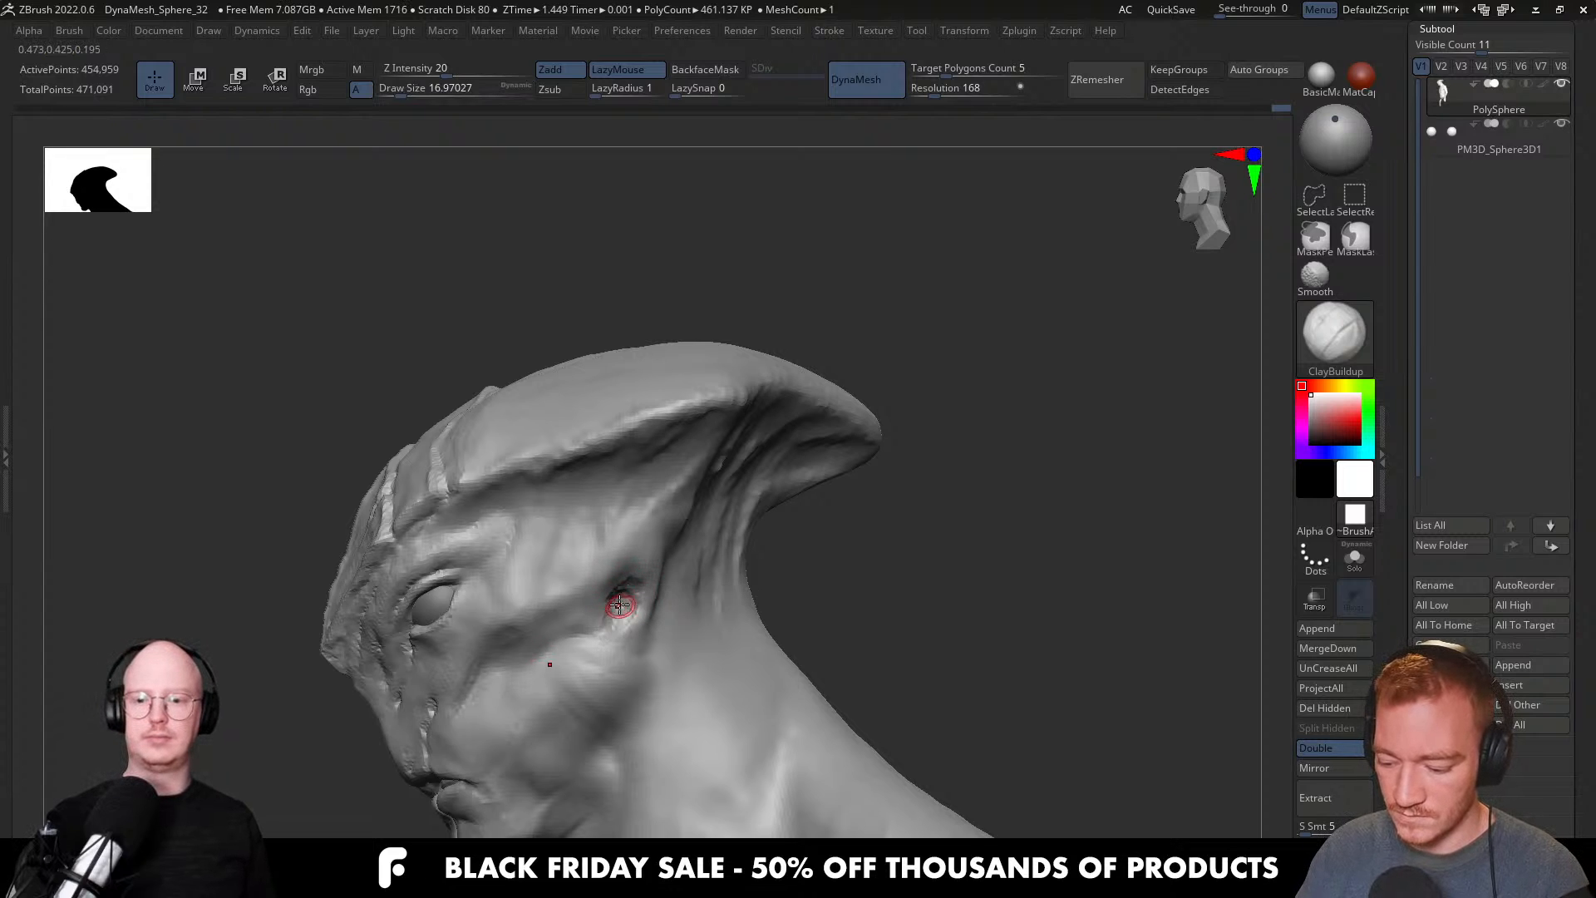
pyautogui.moveTo(614, 623)
pyautogui.mouseDown(button='right')
pyautogui.moveTo(668, 584)
pyautogui.moveTo(645, 609)
pyautogui.moveTo(621, 592)
pyautogui.mouseUp(button='right')
# Deepen and define the ear opening using DamStandard with a draw size of about 23.
pyautogui.press('b')
pyautogui.press('d')
pyautogui.press('s')
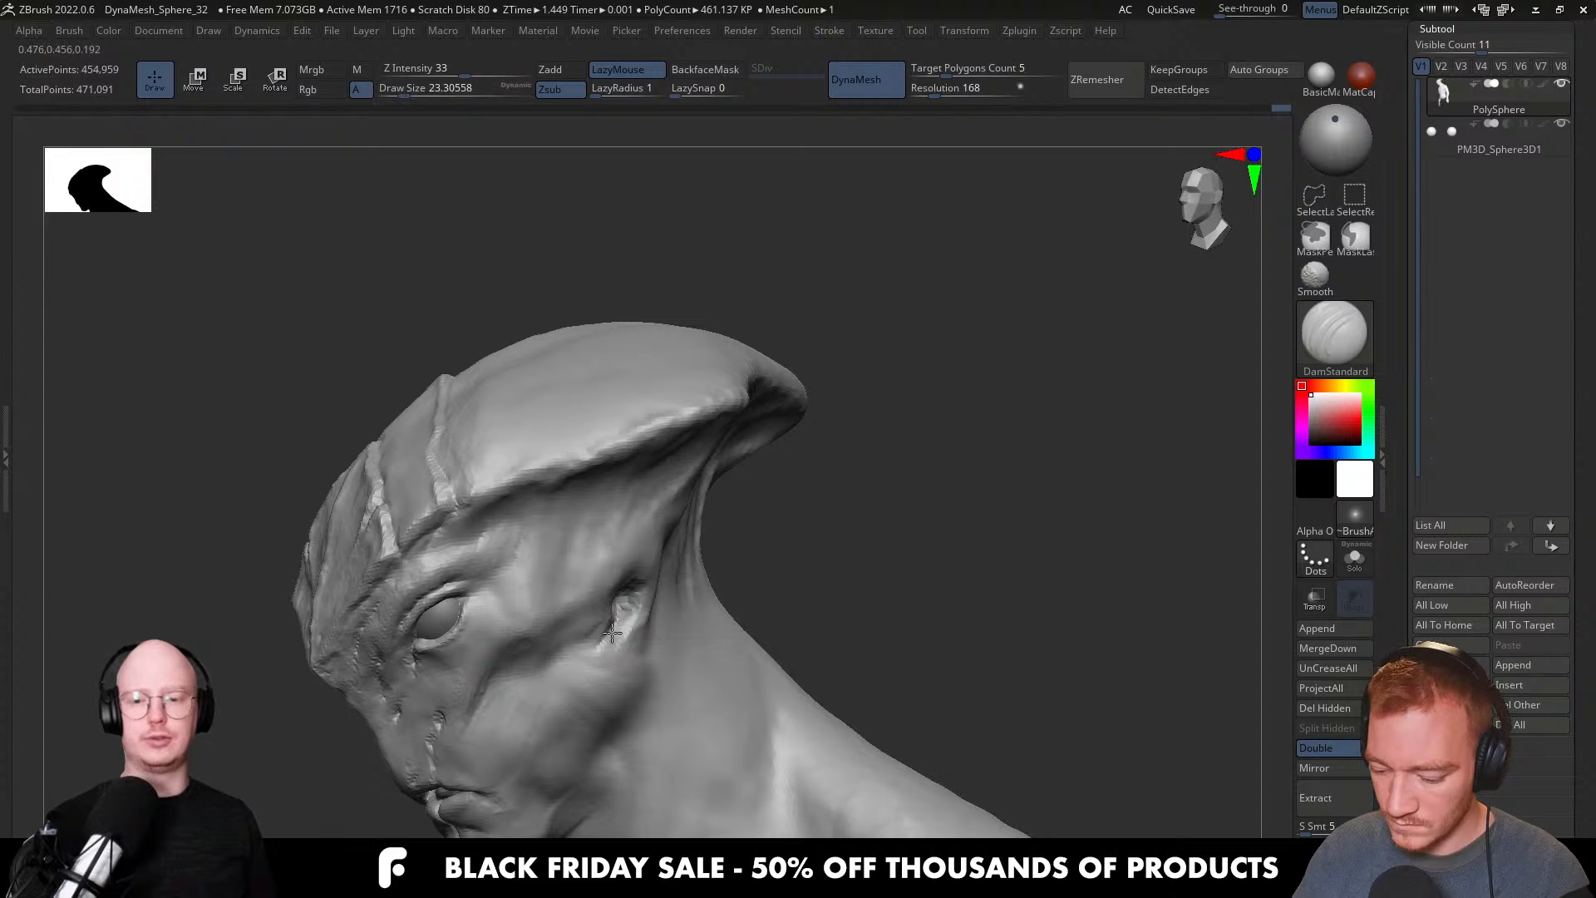
pyautogui.moveTo(569, 680)
pyautogui.mouseDown(button='right')
pyautogui.moveTo(597, 635)
pyautogui.moveTo(623, 632)
pyautogui.moveTo(613, 666)
pyautogui.moveTo(694, 641)
pyautogui.moveTo(698, 552)
pyautogui.moveTo(576, 539)
pyautogui.mouseUp(button='right')
# Switch to the Move brush with a draw size of about 54 and adjust and smooth the cheek area.
pyautogui.press('b')
pyautogui.press('m')
pyautogui.press('v')
pyautogui.press('s')
pyautogui.moveTo(558, 548); pyautogui.dragTo(565, 548)
pyautogui.press('s')
pyautogui.keyDown('shift'); pyautogui.moveTo(592, 540); pyautogui.dragTo(605, 562, button='right'); pyautogui.keyUp('shift')
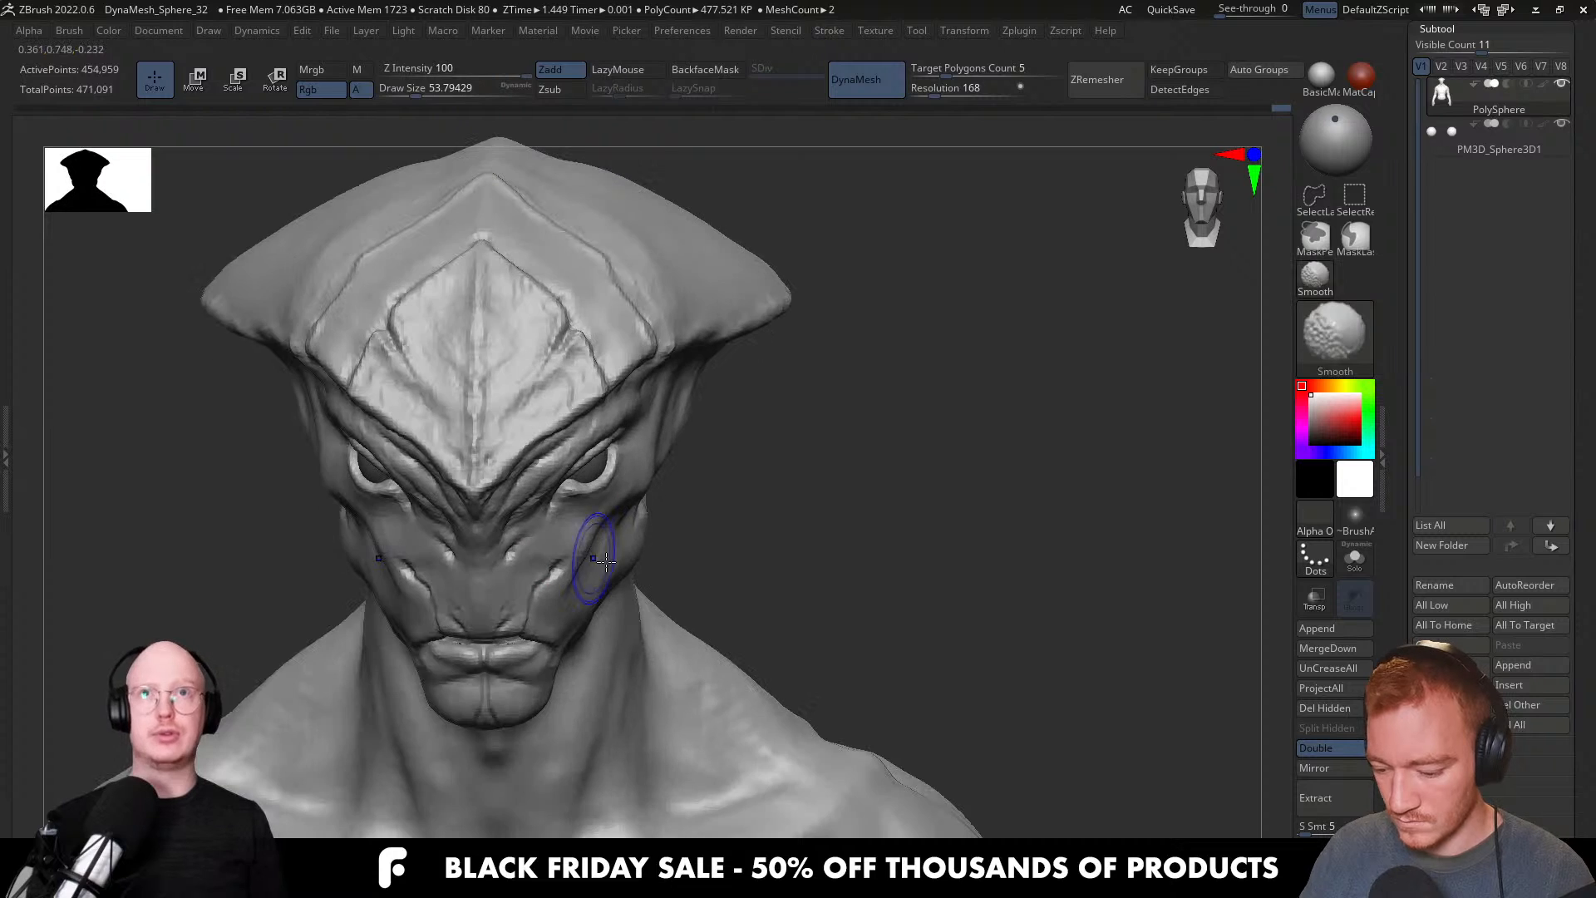
# Reduce the Move brush's draw size and refine the folds of the lower cheek beside the muzzle.
pyautogui.press('s')
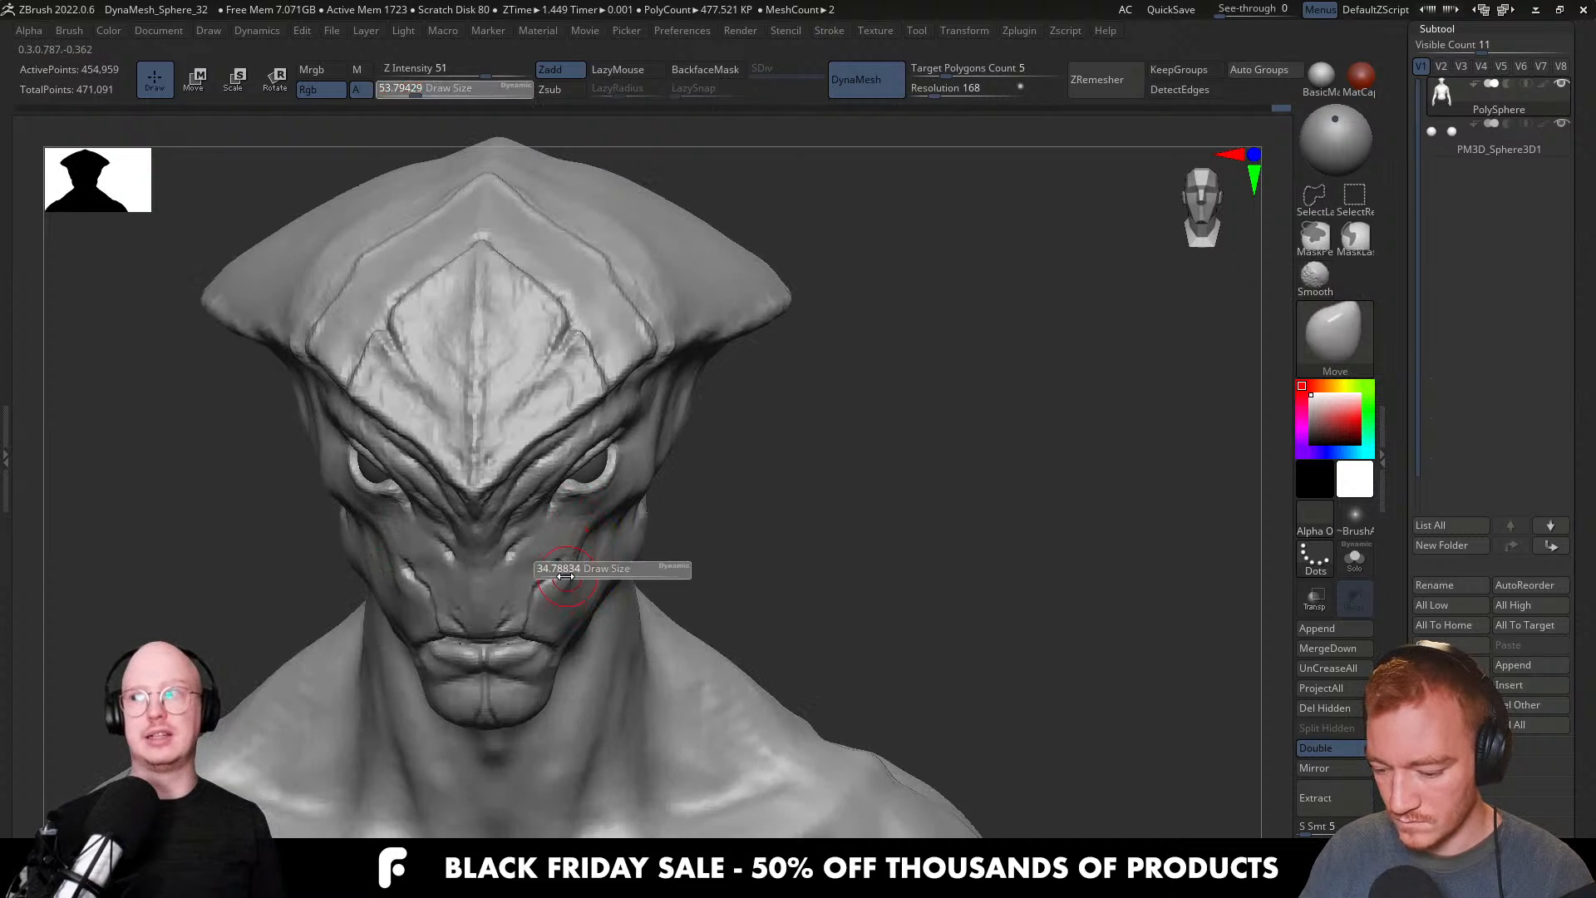
pyautogui.moveTo(572, 567); pyautogui.dragTo(564, 568)
pyautogui.moveTo(573, 566); pyautogui.dragTo(536, 560, button='right')
pyautogui.press('s')
pyautogui.moveTo(547, 588); pyautogui.dragTo(545, 577)
pyautogui.moveTo(565, 590)
pyautogui.mouseDown(button='right')
pyautogui.moveTo(548, 595)
pyautogui.moveTo(582, 569)
pyautogui.moveTo(706, 563)
pyautogui.mouseUp(button='right')
# Set the draw size to about 101 and adjust the jaw and chin profile with the Move brush.
pyautogui.press('s')
pyautogui.moveTo(604, 606); pyautogui.dragTo(634, 606)
pyautogui.press('s')
pyautogui.moveTo(553, 710); pyautogui.dragTo(536, 715)
pyautogui.keyDown('alt'); pyautogui.moveTo(581, 687); pyautogui.dragTo(599, 572, button='right'); pyautogui.keyUp('alt')
pyautogui.moveTo(578, 627); pyautogui.dragTo(498, 626, button='right')
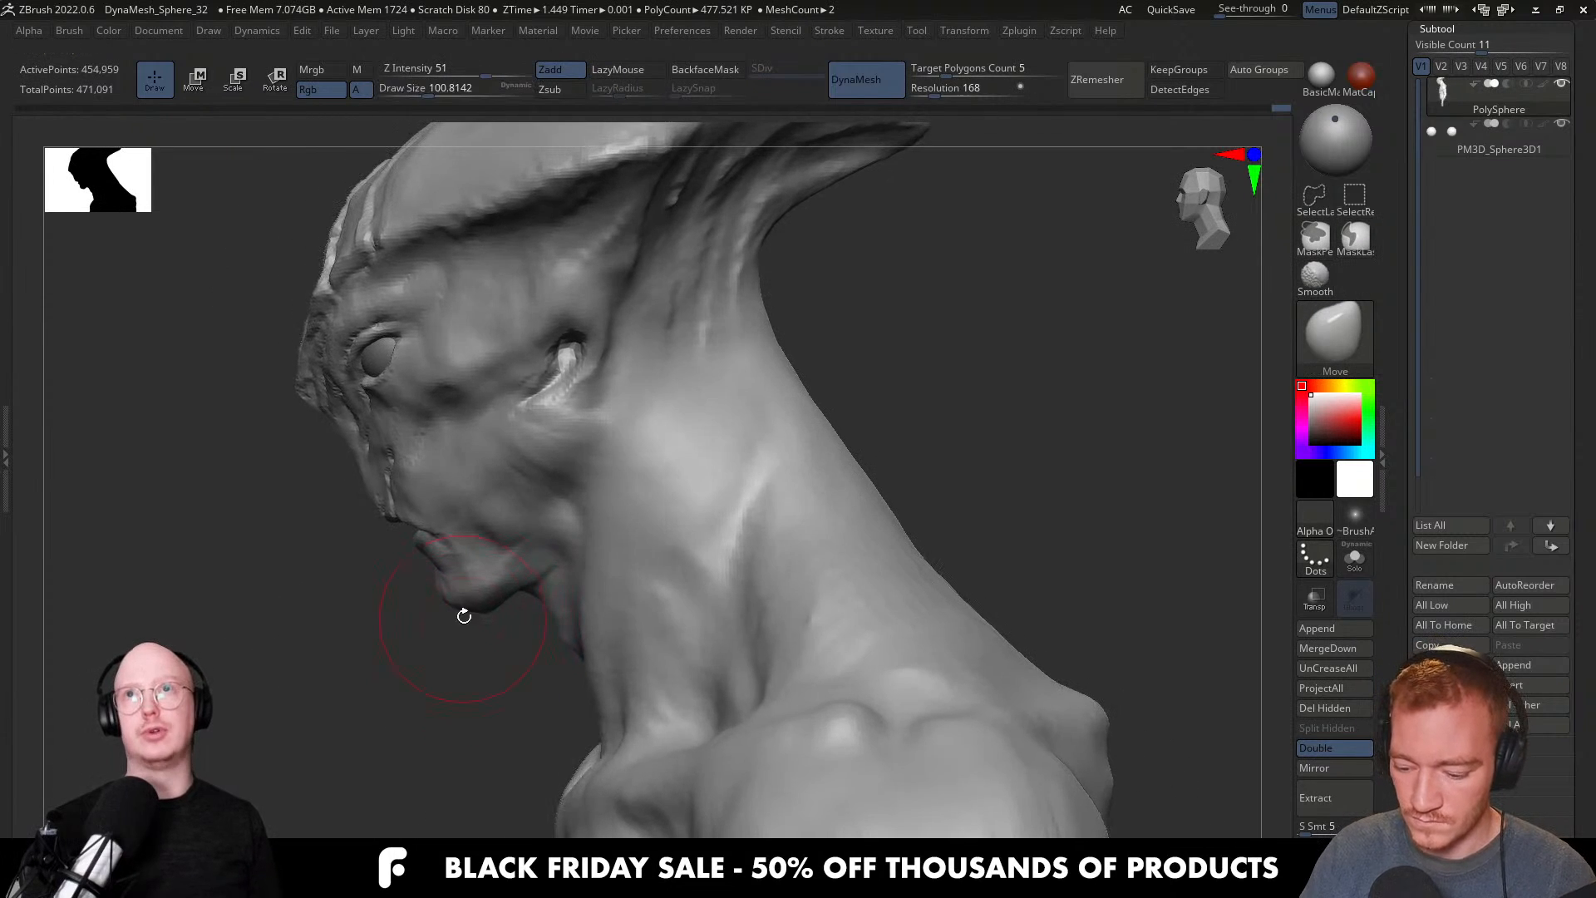
# Set the draw size to about 71 and reshape the chin and jawline from the side and front.
pyautogui.press('s')
pyautogui.moveTo(471, 614); pyautogui.dragTo(466, 613)
pyautogui.moveTo(465, 620); pyautogui.dragTo(541, 641, button='right')
pyautogui.press('s')
pyautogui.moveTo(503, 604); pyautogui.dragTo(499, 602)
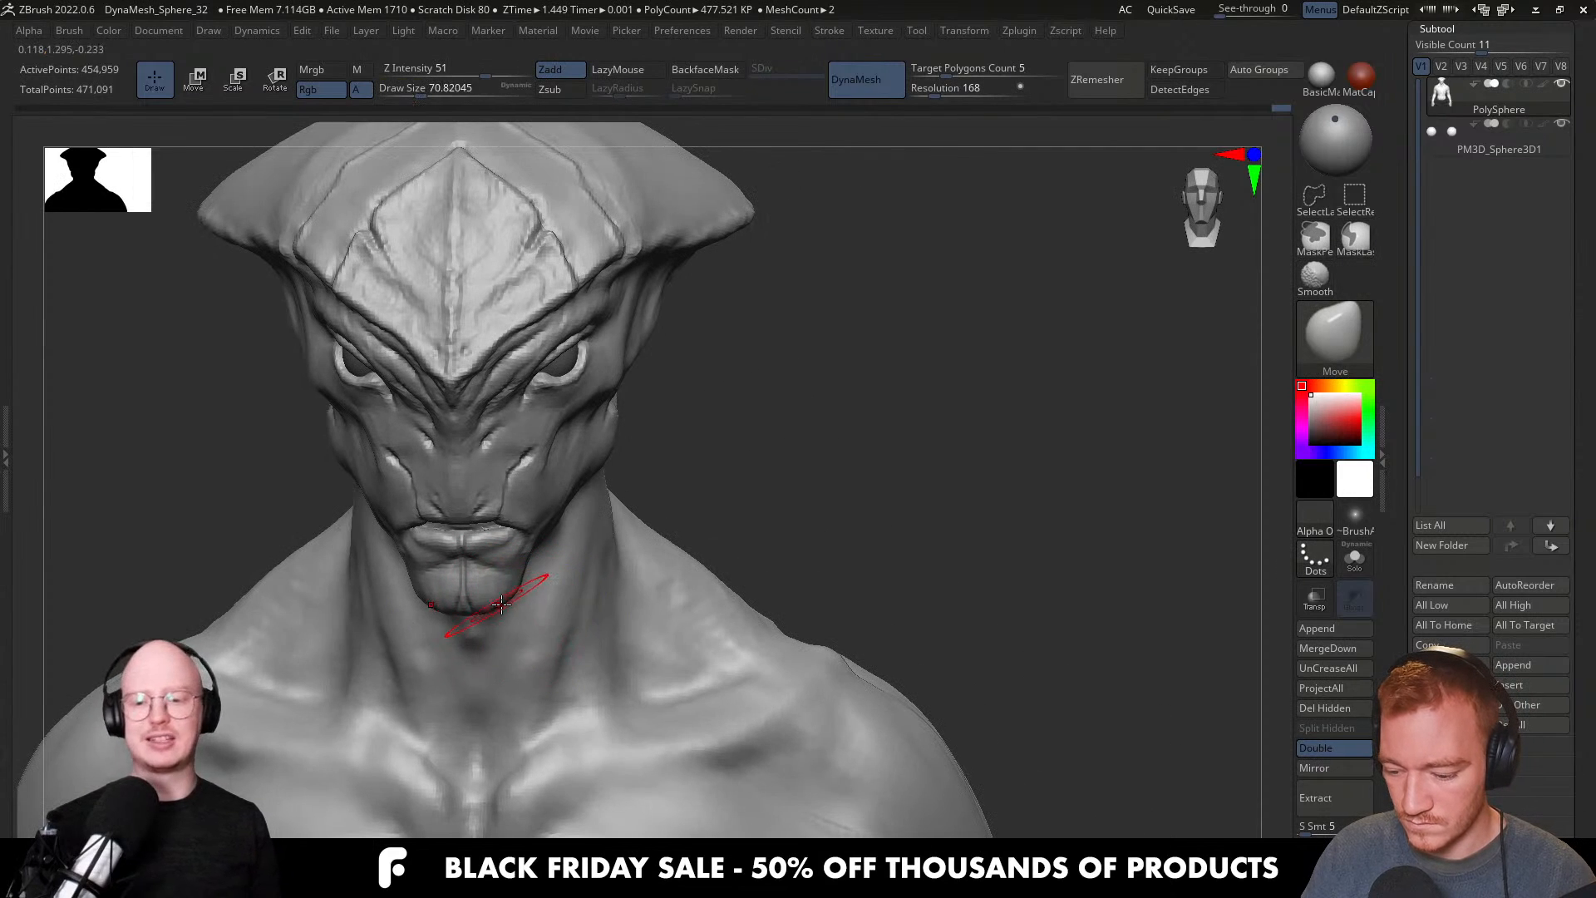
pyautogui.moveTo(505, 600); pyautogui.dragTo(525, 577, button='right')
pyautogui.press('s')
pyautogui.moveTo(526, 575); pyautogui.dragTo(530, 575)
pyautogui.moveTo(545, 551)
pyautogui.mouseDown(button='right')
pyautogui.moveTo(517, 517)
pyautogui.moveTo(582, 492)
pyautogui.moveTo(798, 519)
pyautogui.moveTo(722, 486)
pyautogui.moveTo(552, 552)
pyautogui.mouseUp(button='right')
# Carve the upper eyelid crease out past the eye's outer corner using DamStandard with a draw size of about 29.
pyautogui.press('b')
pyautogui.press('d')
pyautogui.press('s')
pyautogui.moveTo(475, 382)
pyautogui.keyDown('ctrl'); pyautogui.mouseDown(button='right')
pyautogui.moveTo(491, 495)
pyautogui.moveTo(533, 461)
pyautogui.mouseUp(button='right'); pyautogui.keyUp('ctrl')
pyautogui.press('s')
pyautogui.moveTo(533, 461); pyautogui.dragTo(515, 462)
pyautogui.moveTo(474, 436)
pyautogui.mouseDown(button='right')
pyautogui.moveTo(411, 456)
pyautogui.moveTo(408, 434)
pyautogui.mouseUp(button='right')
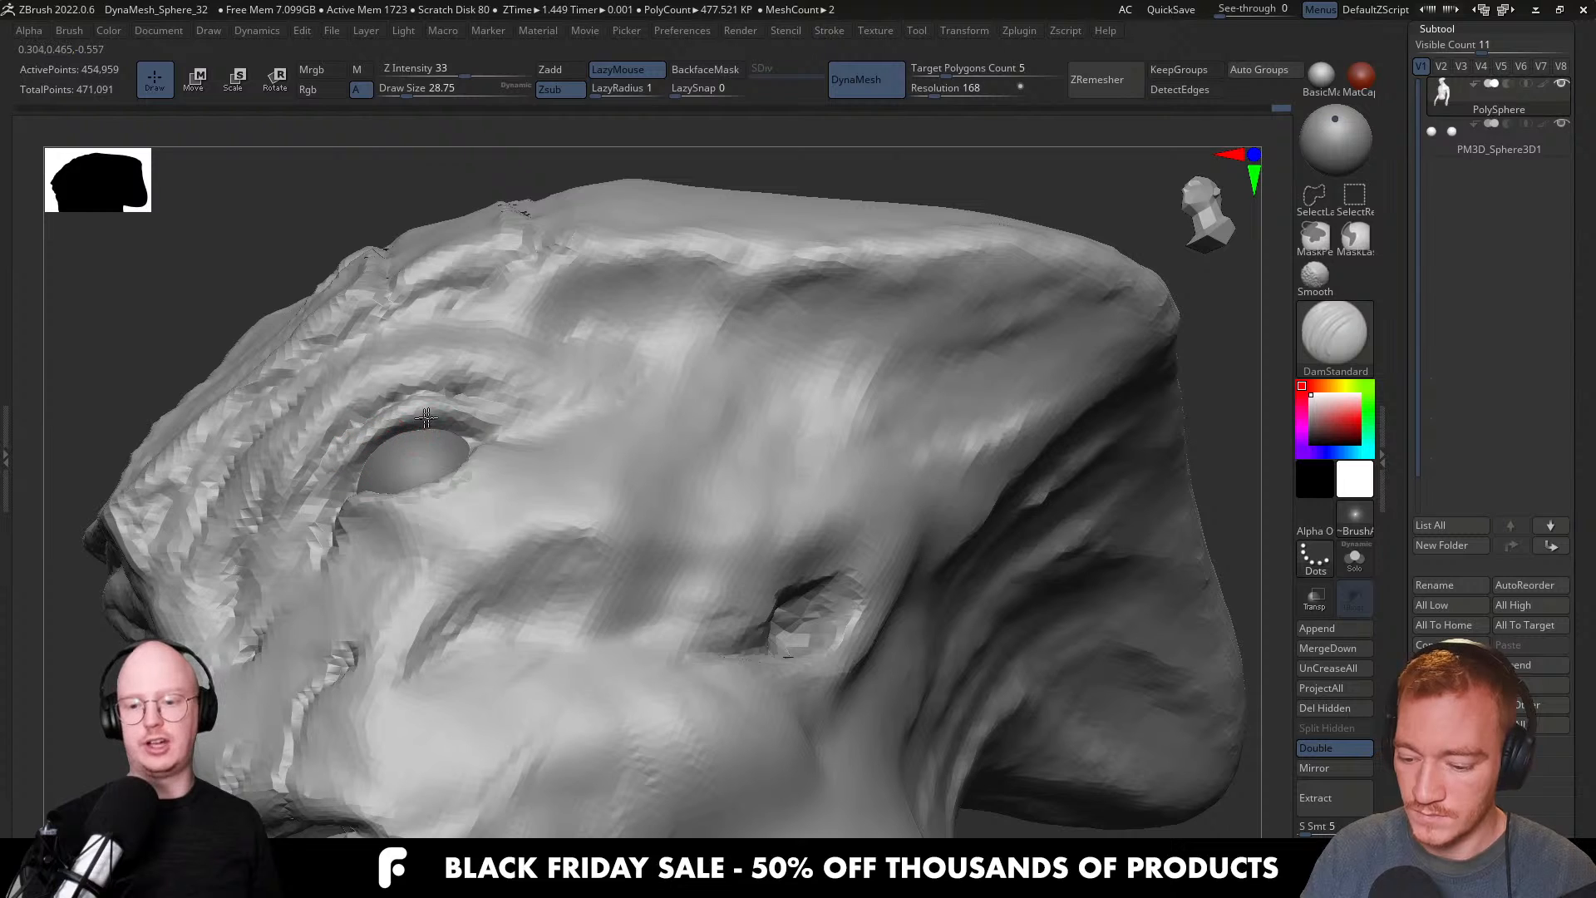
pyautogui.moveTo(365, 451)
pyautogui.mouseDown()
pyautogui.moveTo(393, 430)
pyautogui.moveTo(497, 423)
pyautogui.mouseUp()
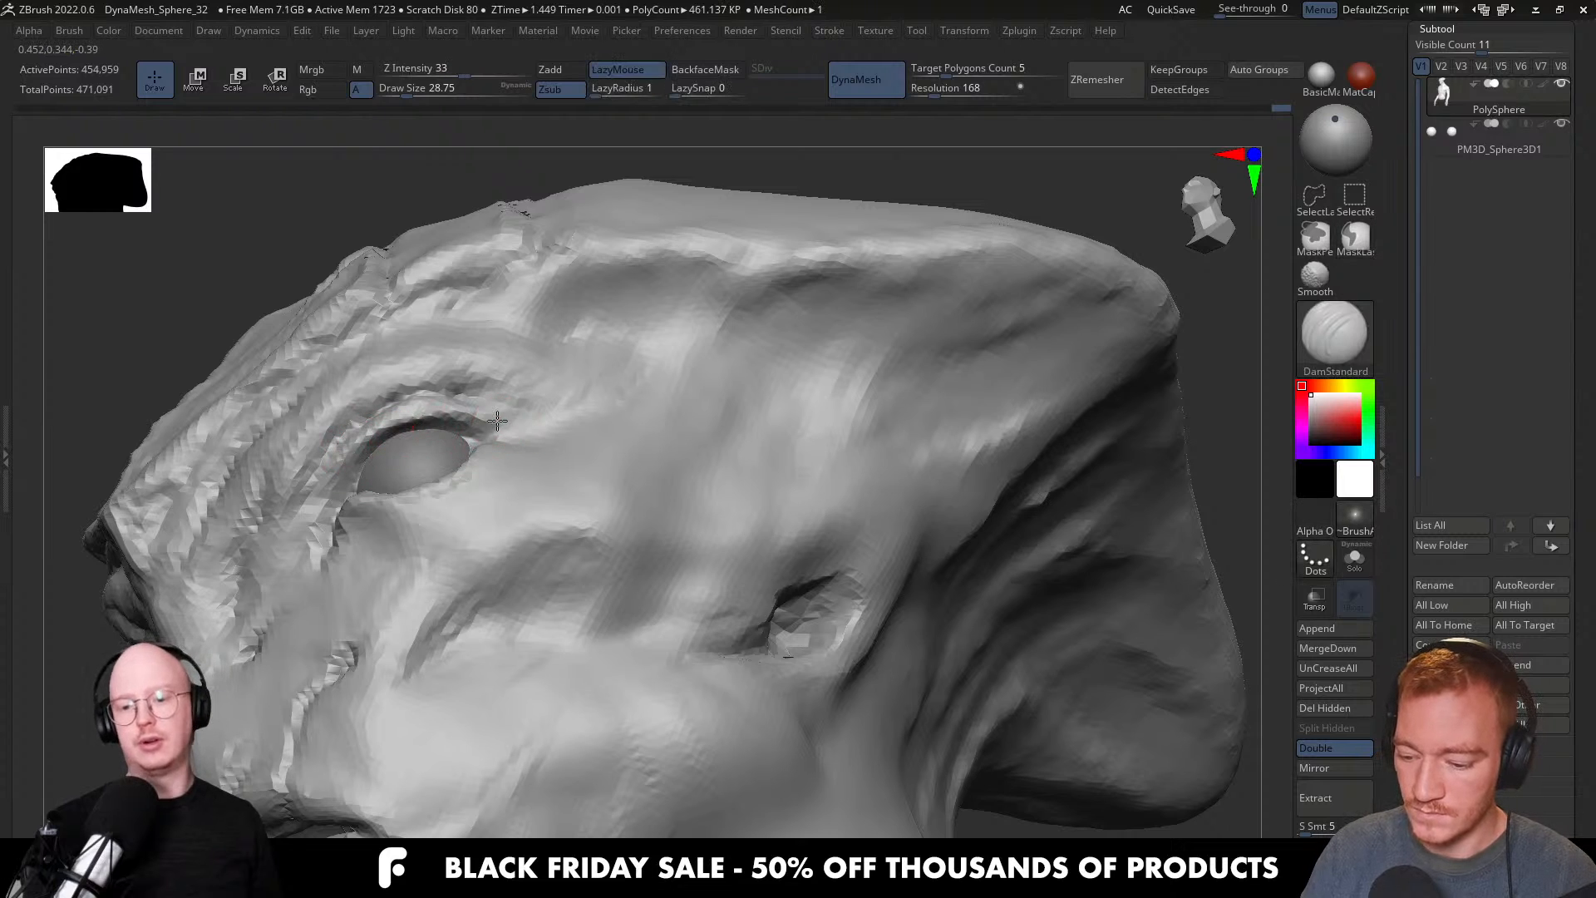
pyautogui.moveTo(382, 421); pyautogui.dragTo(409, 599, button='right')
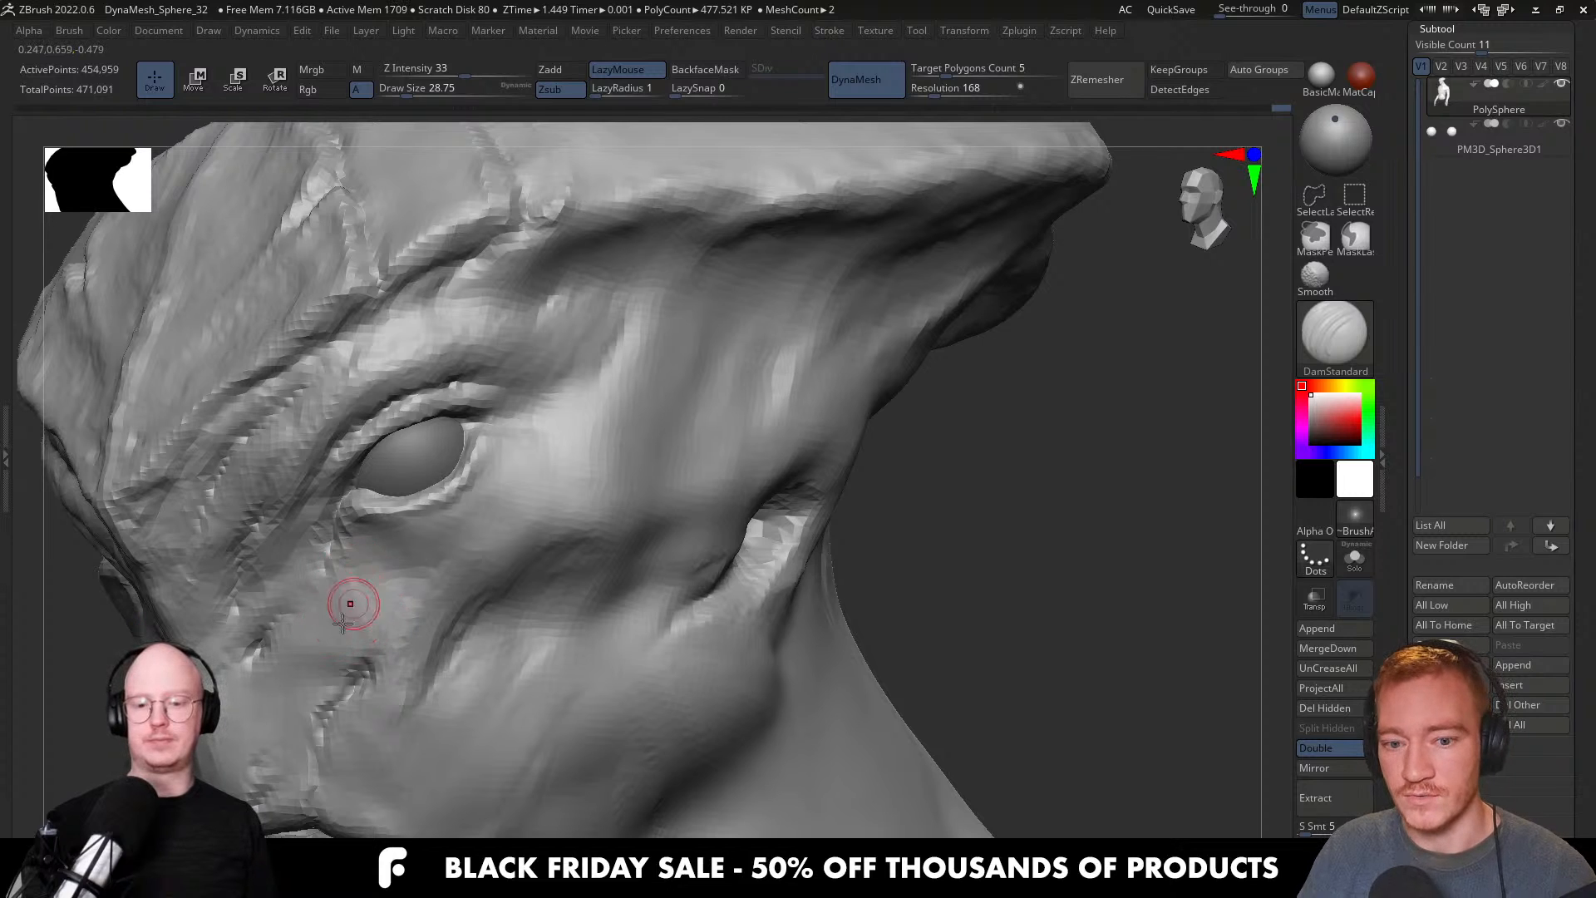
pyautogui.moveTo(320, 669); pyautogui.dragTo(453, 482, button='right')
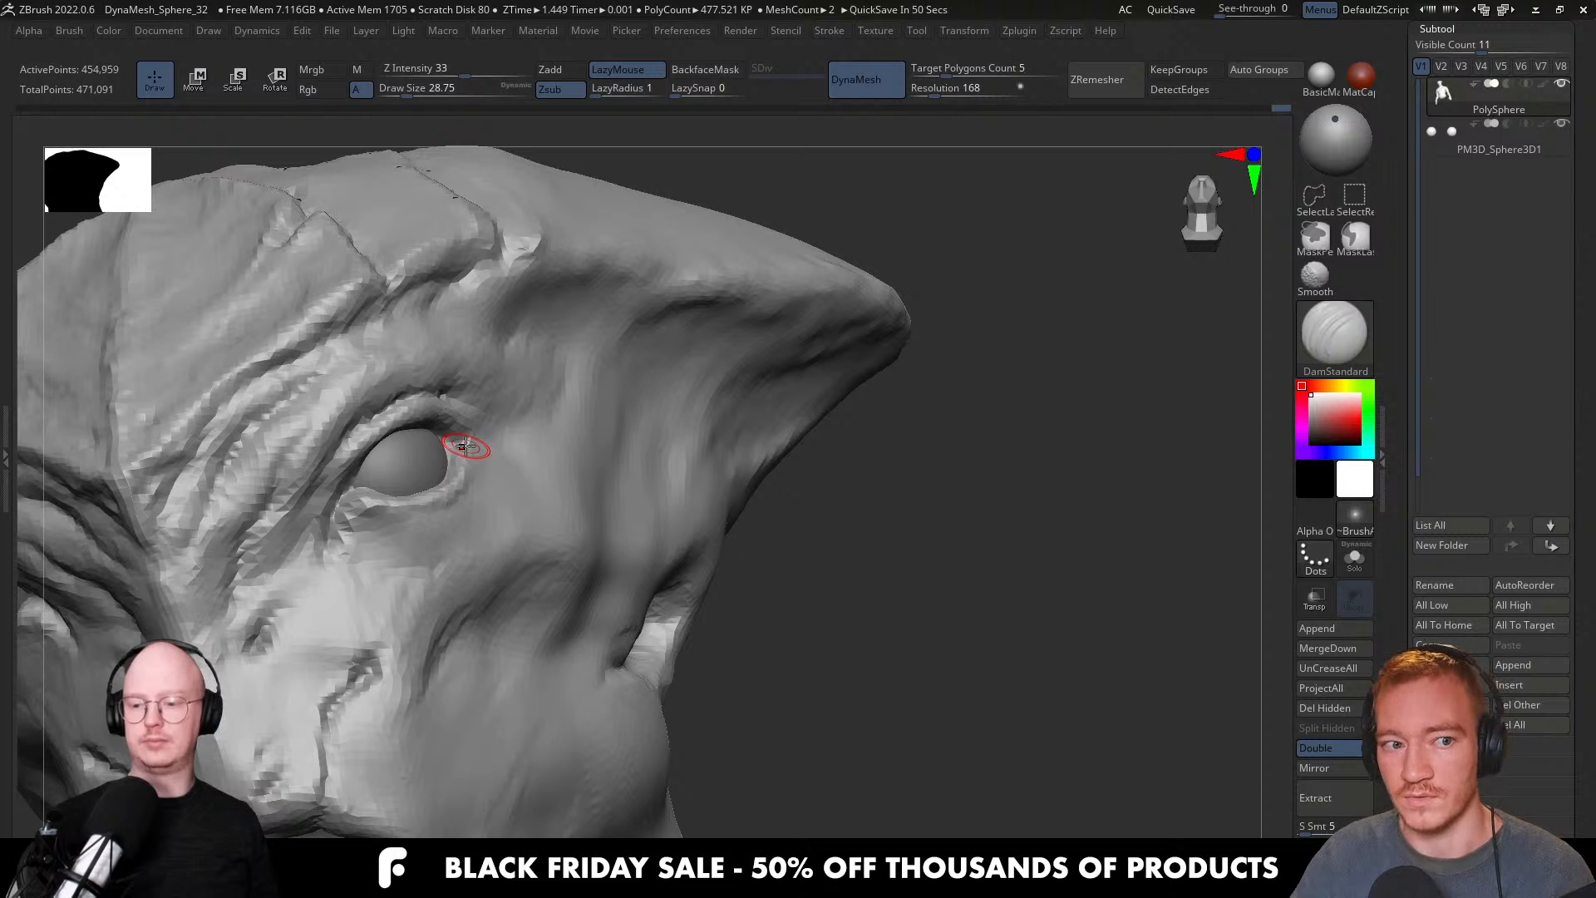
pyautogui.moveTo(466, 447); pyautogui.dragTo(428, 554, button='right')
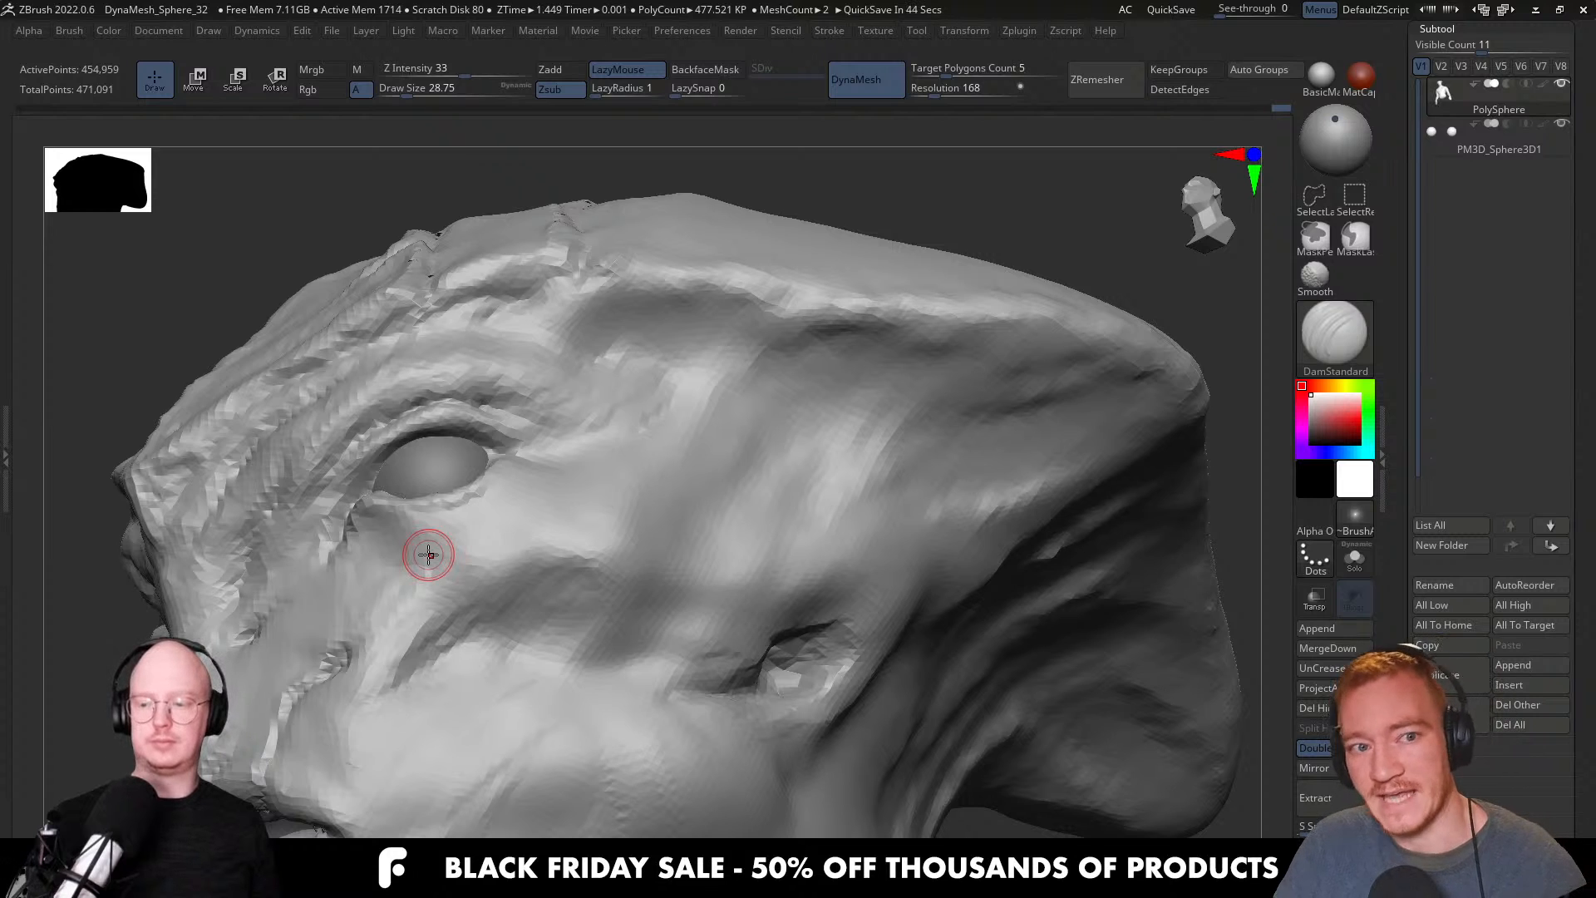
pyautogui.moveTo(429, 555); pyautogui.dragTo(407, 413, button='right')
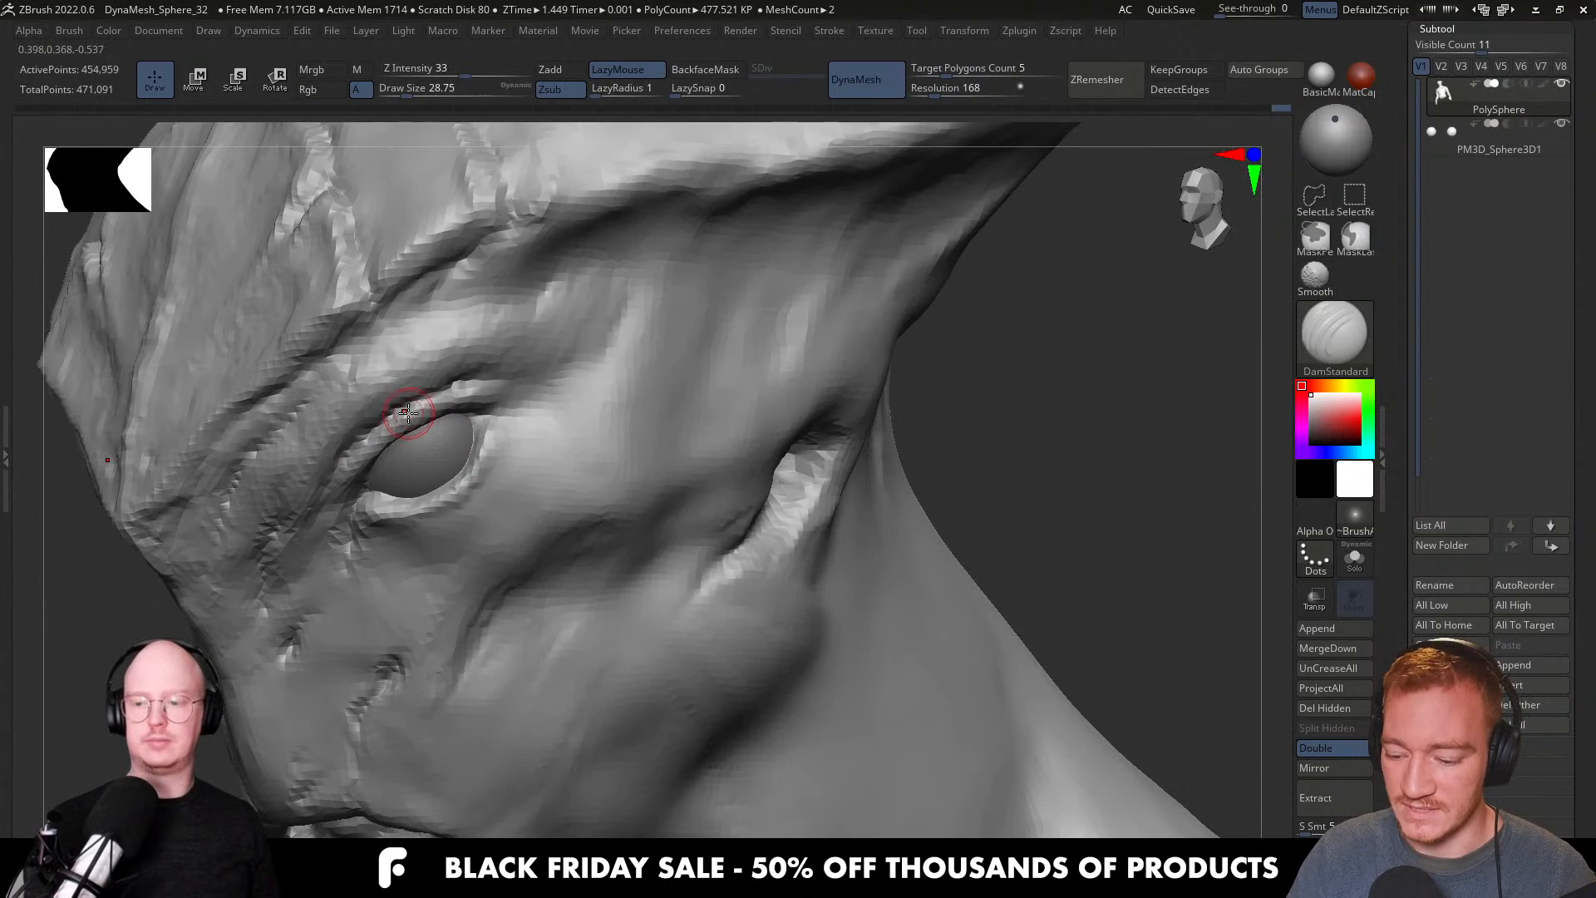
# Build up the lower eyelid rim using ClayBuildup with a draw size of about 13.
pyautogui.moveTo(525, 451); pyautogui.dragTo(559, 491, button='right')
pyautogui.press('b')
pyautogui.press('c')
pyautogui.press('b')
pyautogui.moveTo(477, 520); pyautogui.dragTo(466, 496, button='right')
pyautogui.press('s')
pyautogui.moveTo(478, 504); pyautogui.dragTo(469, 509)
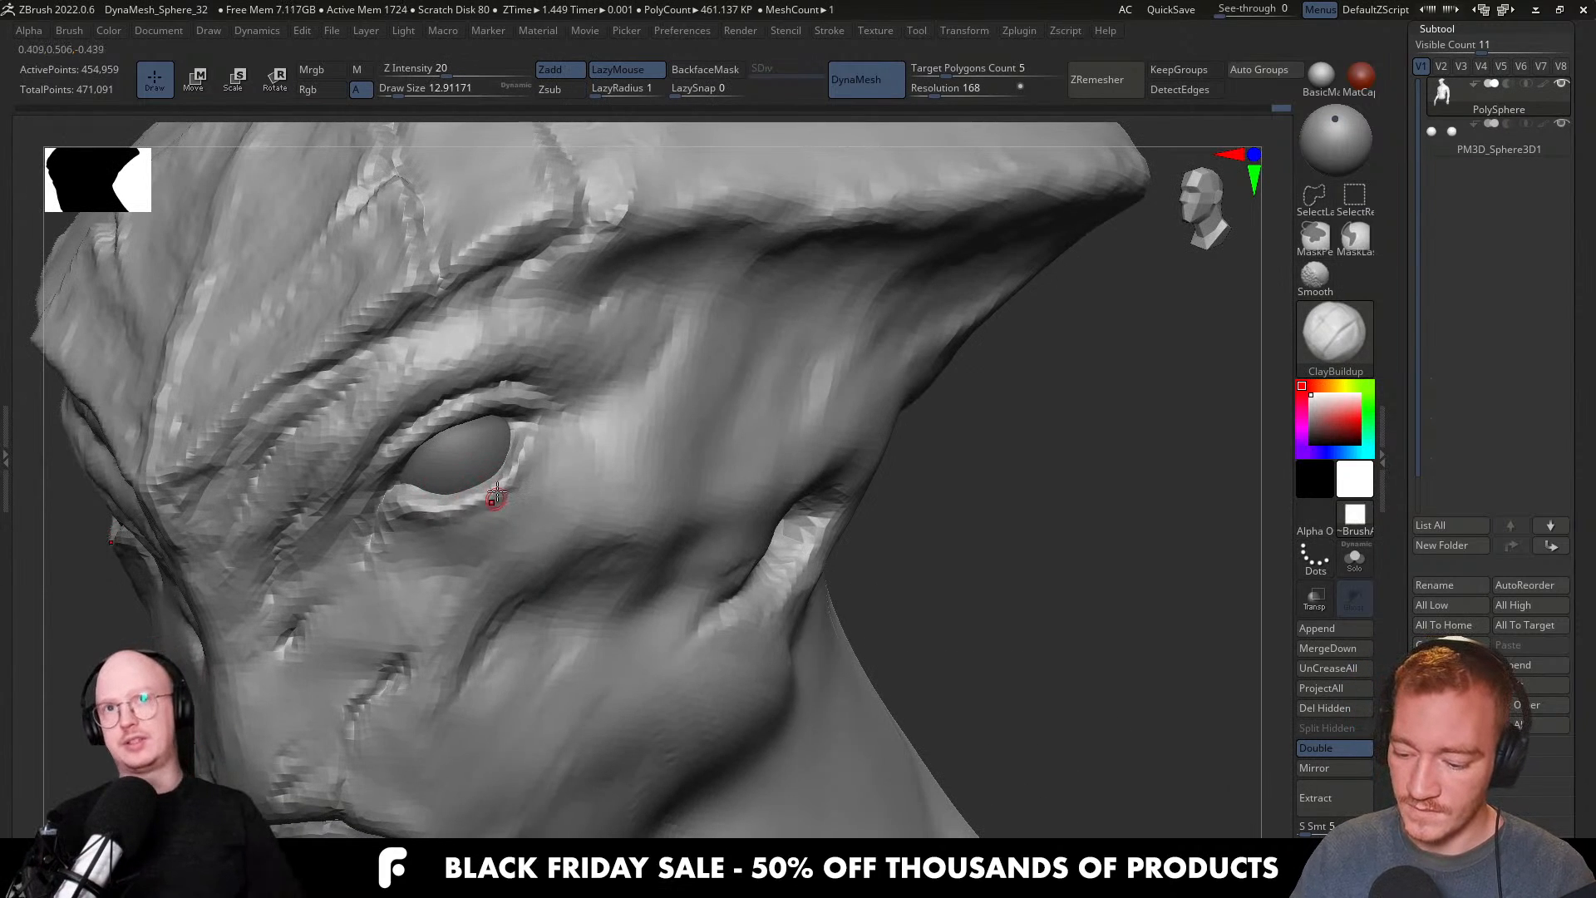
pyautogui.moveTo(452, 524); pyautogui.dragTo(466, 523, button='right')
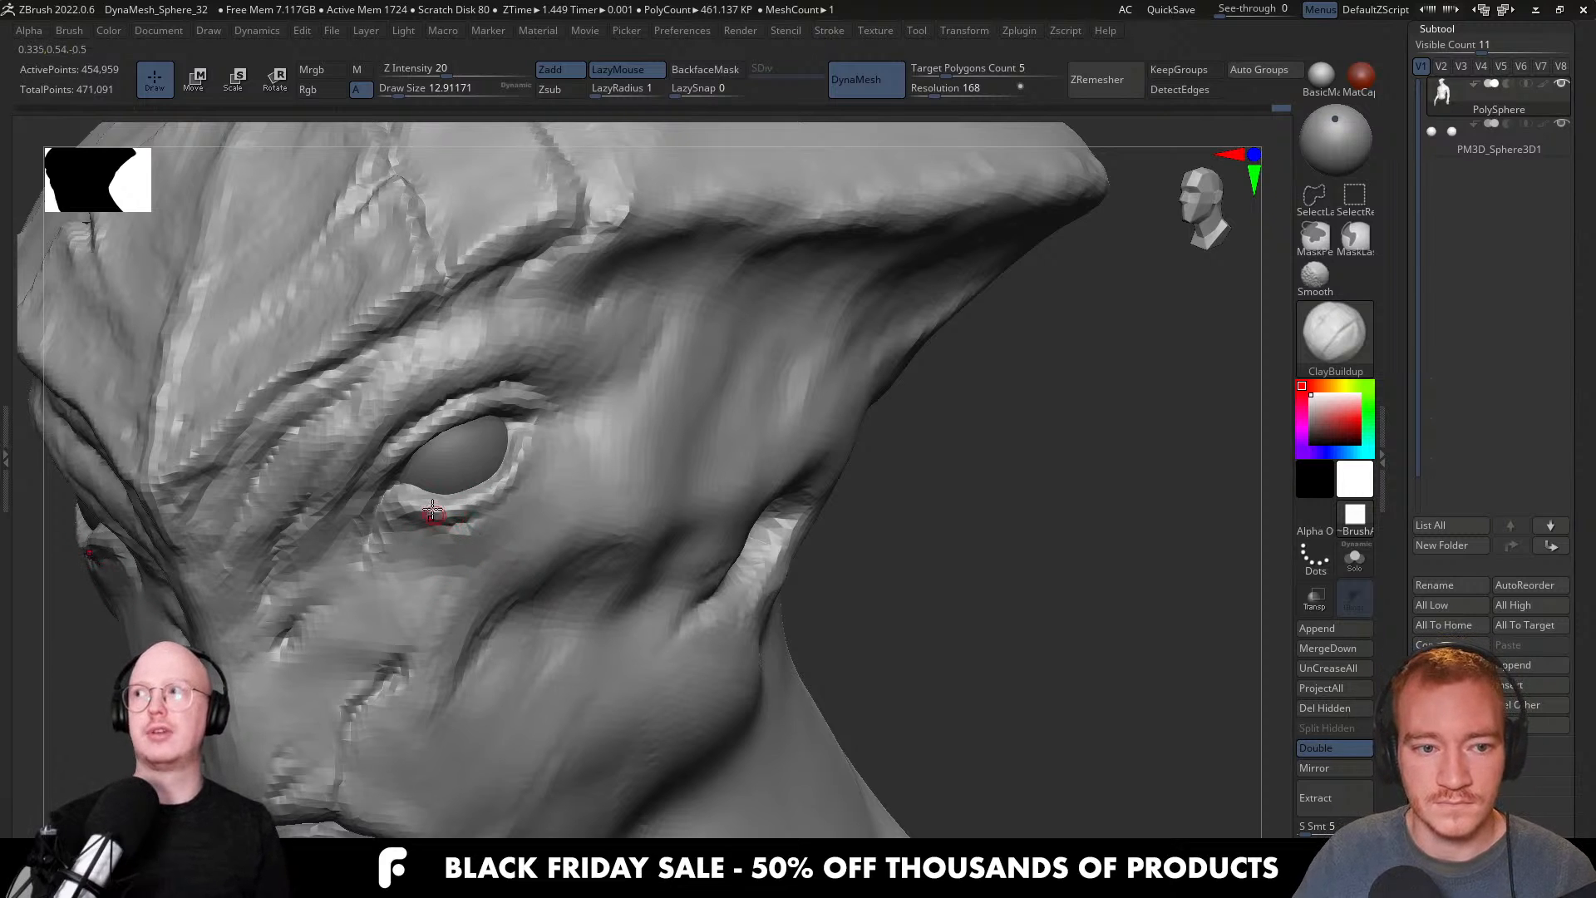
# Set the draw size to about 14 and refine the area beneath the lower eyelid with ClayBuildup and DamStandard.
pyautogui.moveTo(461, 536); pyautogui.dragTo(470, 506, button='right')
pyautogui.press('s')
pyautogui.moveTo(466, 507); pyautogui.dragTo(484, 489)
pyautogui.moveTo(477, 492); pyautogui.dragTo(503, 509, button='right')
pyautogui.press('ctrl')
pyautogui.press('b')
pyautogui.press('d')
pyautogui.press('s')
pyautogui.moveTo(728, 512); pyautogui.dragTo(796, 456, button='right')
# Try to remesh the body with a DynaMesh resolution of 160.
pyautogui.click(933, 96)
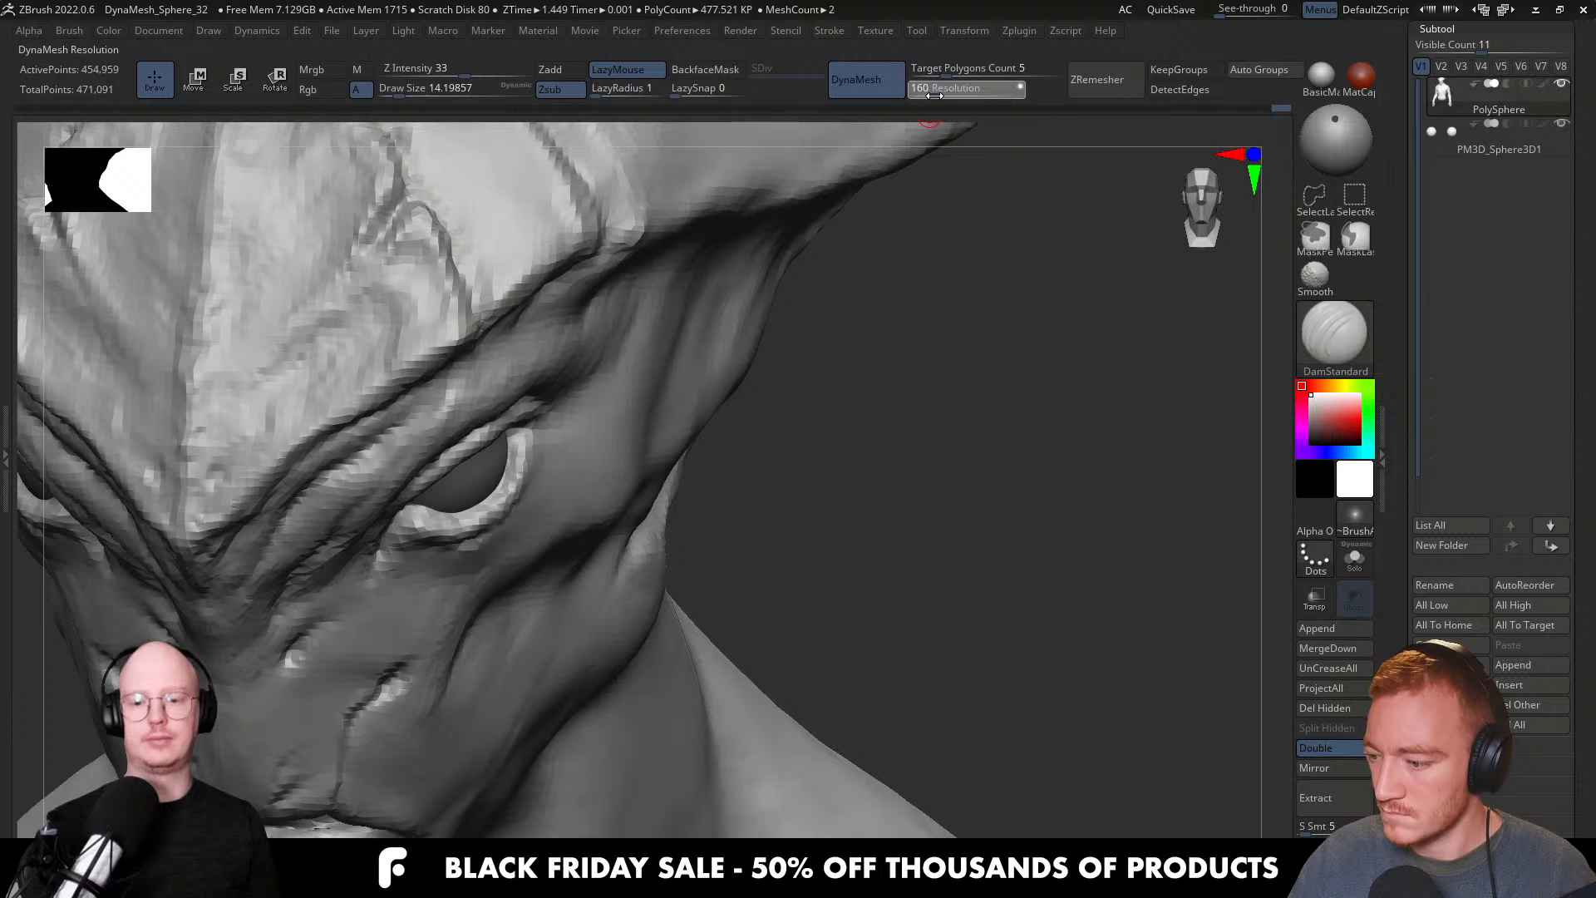
pyautogui.keyDown('ctrl'); pyautogui.moveTo(999, 339); pyautogui.dragTo(892, 445); pyautogui.keyUp('ctrl')
pyautogui.moveTo(625, 602); pyautogui.dragTo(597, 564, button='right')
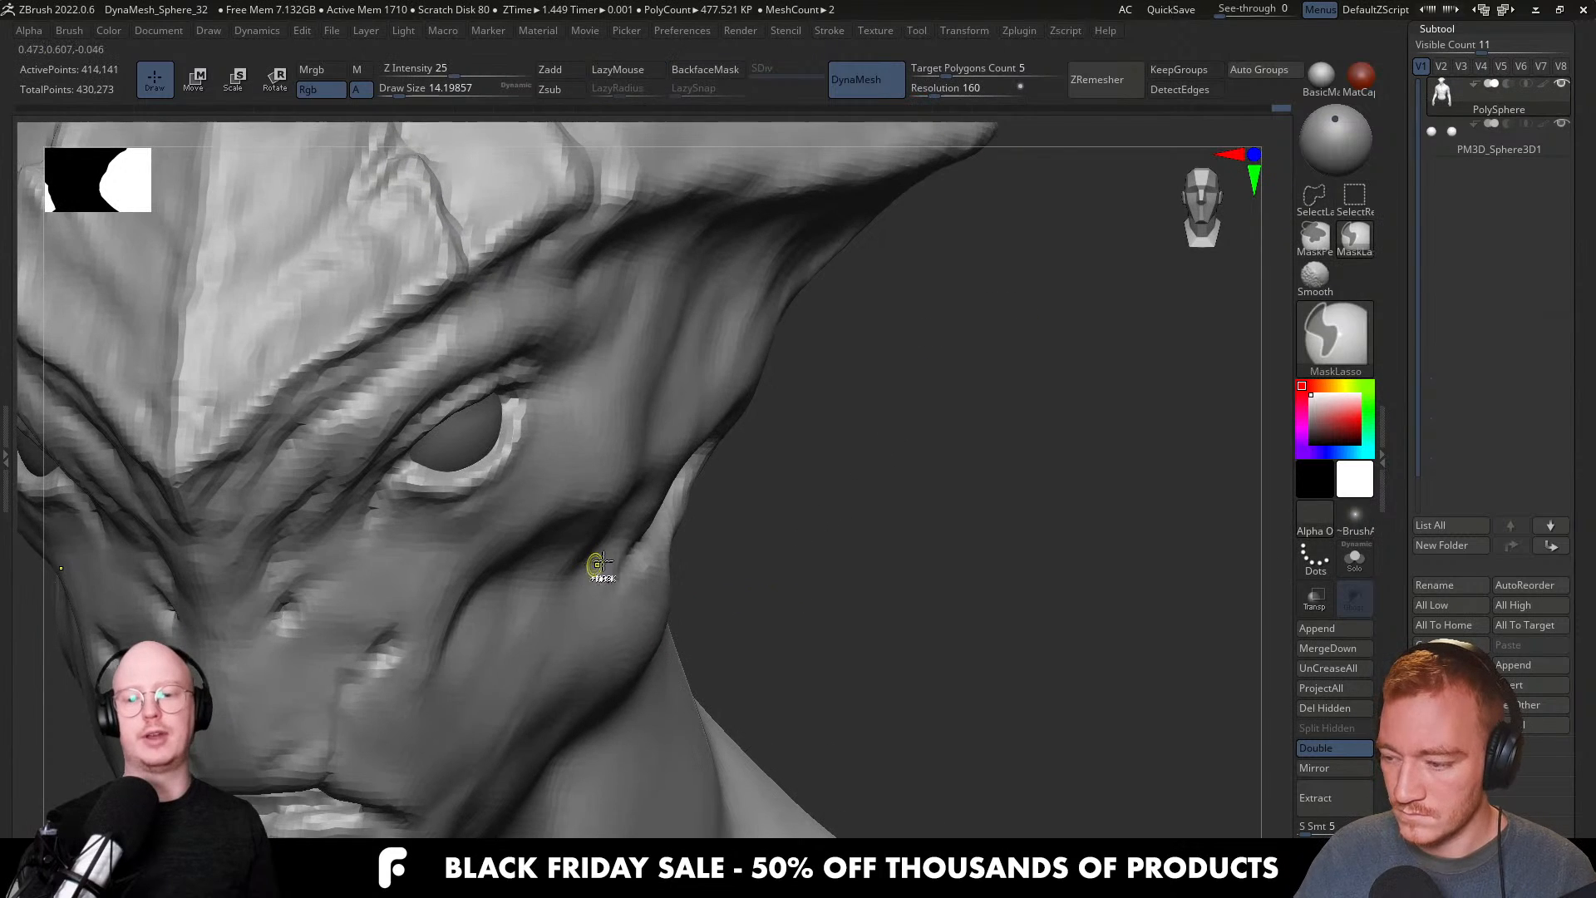
pyautogui.click(936, 108)
# Thicken the lower eyelid toward its inner corner using ClayBuildup with a draw size of about 29.
pyautogui.moveTo(725, 428); pyautogui.dragTo(505, 482, button='right')
pyautogui.press('b')
pyautogui.press('c')
pyautogui.press('b')
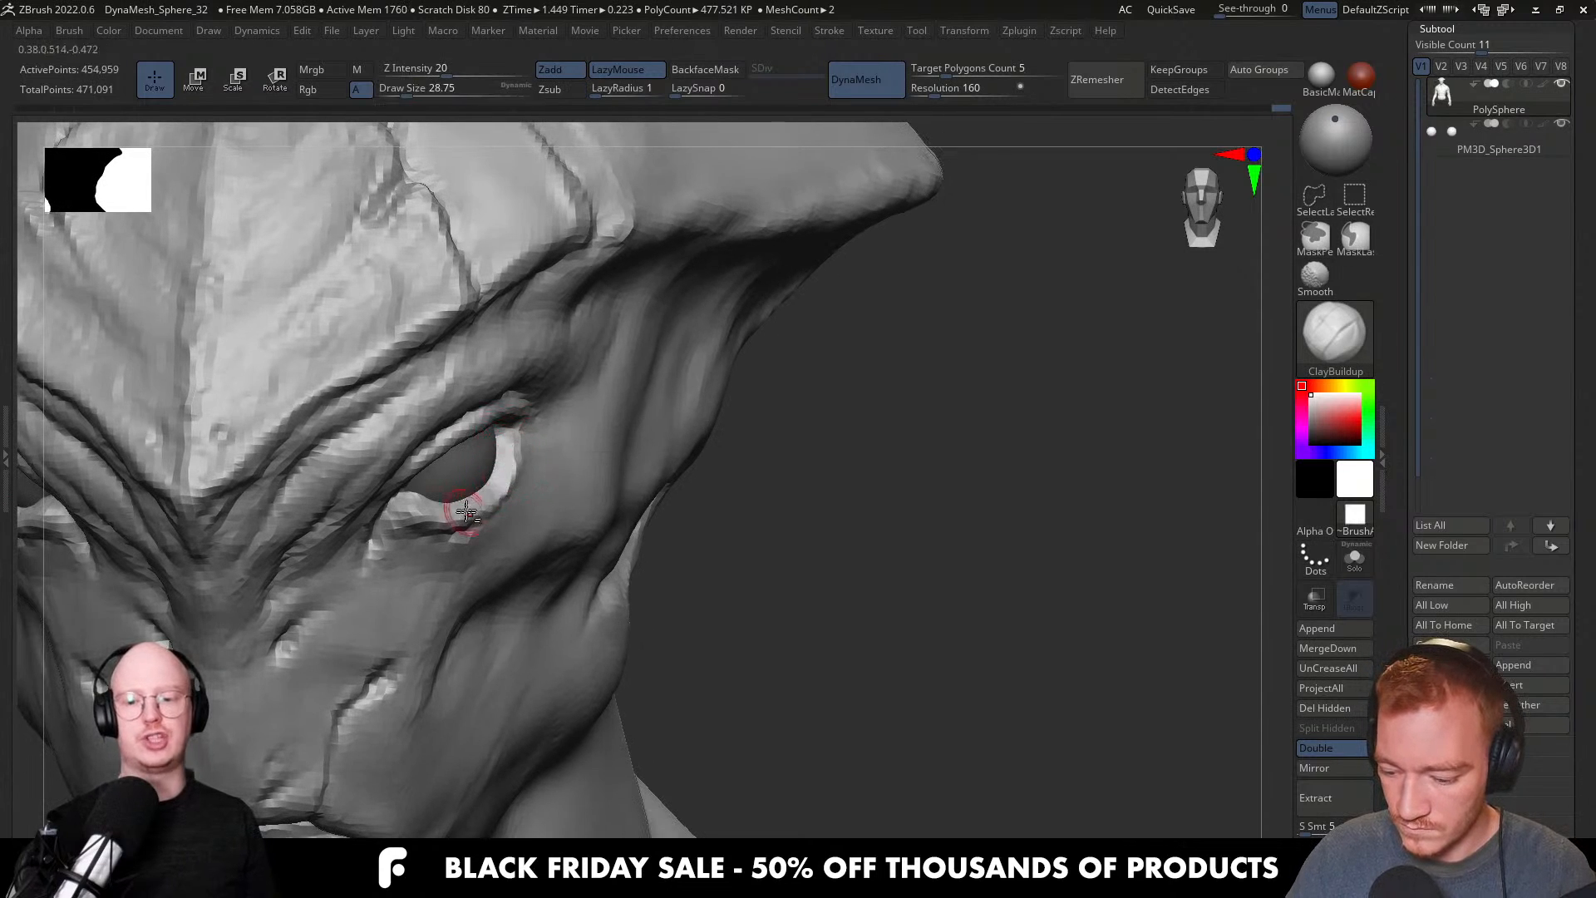
pyautogui.moveTo(444, 515); pyautogui.dragTo(409, 505)
pyautogui.moveTo(437, 508)
pyautogui.mouseDown(button='right')
pyautogui.moveTo(337, 458)
pyautogui.moveTo(512, 462)
pyautogui.moveTo(534, 524)
pyautogui.moveTo(532, 470)
pyautogui.moveTo(656, 581)
pyautogui.mouseUp(button='right')
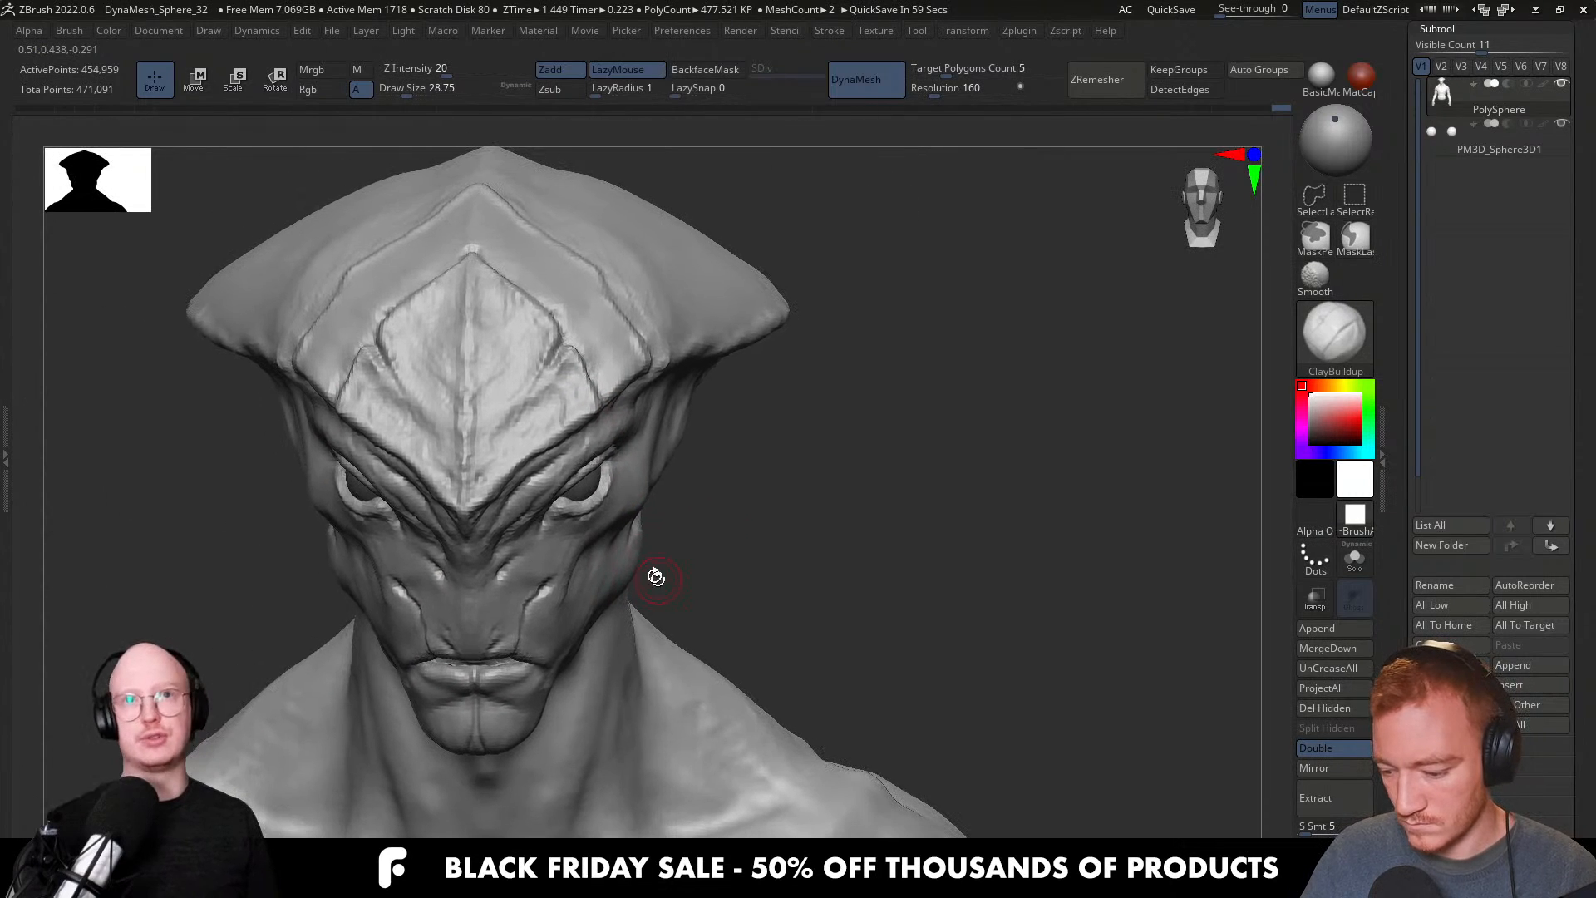
pyautogui.keyDown('ctrl'); pyautogui.moveTo(602, 463); pyautogui.dragTo(604, 490, button='right'); pyautogui.keyUp('ctrl')
# Adjust the outer corner of the eyelids using the Move brush with a draw size of about 59.
pyautogui.press('b')
pyautogui.press('m')
pyautogui.press('v')
pyautogui.press('s')
pyautogui.moveTo(605, 494); pyautogui.dragTo(614, 494)
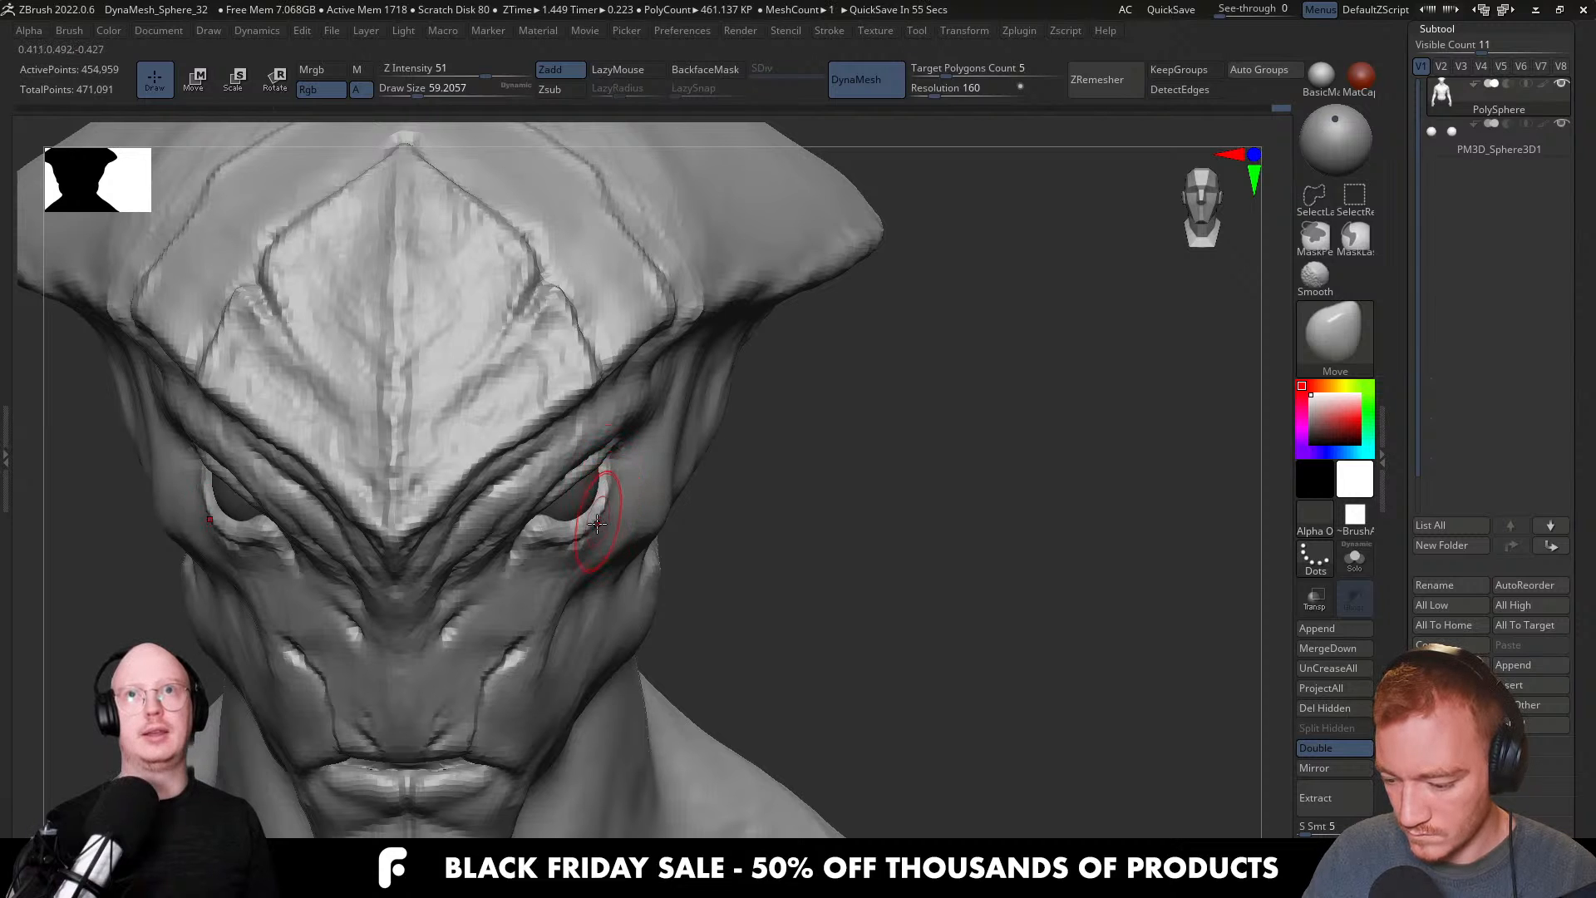
pyautogui.moveTo(566, 542); pyautogui.dragTo(537, 542, button='right')
pyautogui.press(']')
# Add clay below the eye's inner corner using ClayBuildup with a draw size of about 39.
pyautogui.press('b')
pyautogui.press('c')
pyautogui.press('b')
pyautogui.press('[')
pyautogui.press('[')
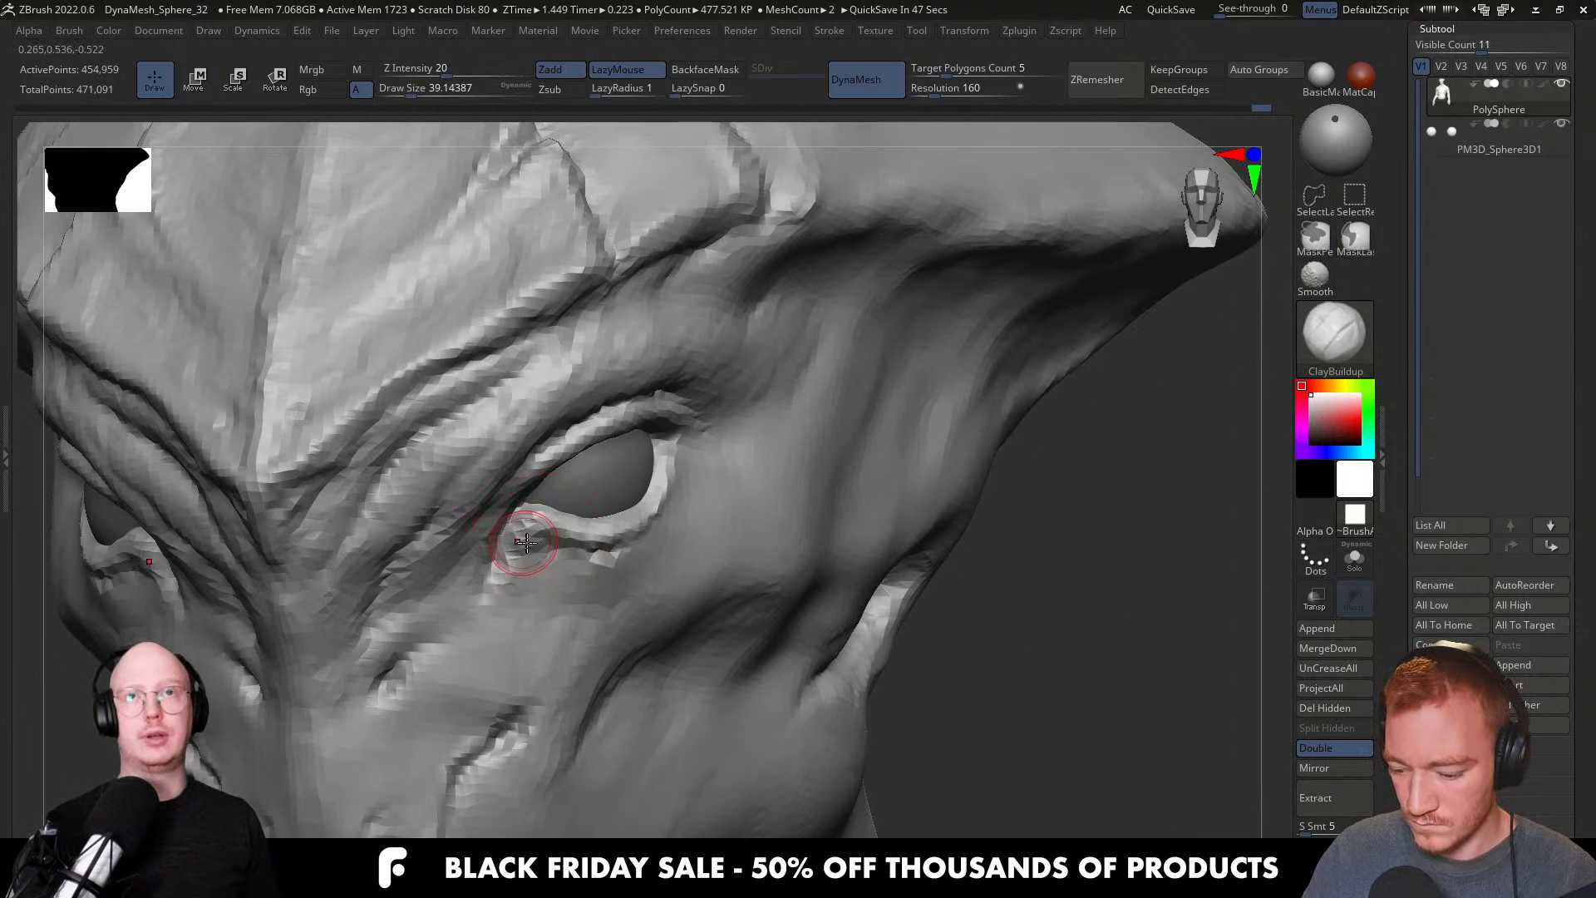
pyautogui.moveTo(517, 568); pyautogui.dragTo(532, 575)
# Refine the eye opening and surrounding eyelid forms with the Move and ClayBuildup brushes.
pyautogui.moveTo(612, 620)
pyautogui.keyDown('ctrl'); pyautogui.mouseDown(button='right')
pyautogui.moveTo(635, 532)
pyautogui.moveTo(656, 552)
pyautogui.mouseUp(button='right'); pyautogui.keyUp('ctrl')
pyautogui.moveTo(657, 552)
pyautogui.keyDown('ctrl'); pyautogui.mouseDown(button='right')
pyautogui.moveTo(695, 490)
pyautogui.moveTo(691, 545)
pyautogui.moveTo(573, 539)
pyautogui.mouseUp(button='right'); pyautogui.keyUp('ctrl')
pyautogui.moveTo(748, 510)
pyautogui.mouseDown(button='right')
pyautogui.moveTo(622, 518)
pyautogui.moveTo(681, 503)
pyautogui.mouseUp(button='right')
pyautogui.moveTo(685, 504)
pyautogui.mouseDown(button='right')
pyautogui.moveTo(679, 539)
pyautogui.moveTo(676, 513)
pyautogui.moveTo(637, 510)
pyautogui.moveTo(698, 509)
pyautogui.moveTo(723, 554)
pyautogui.moveTo(657, 548)
pyautogui.moveTo(609, 575)
pyautogui.moveTo(615, 545)
pyautogui.moveTo(654, 558)
pyautogui.moveTo(698, 623)
pyautogui.moveTo(730, 541)
pyautogui.moveTo(636, 663)
pyautogui.moveTo(499, 549)
pyautogui.moveTo(532, 550)
pyautogui.moveTo(425, 549)
pyautogui.moveTo(435, 575)
pyautogui.moveTo(552, 624)
pyautogui.mouseUp(button='right')
pyautogui.press('b')
pyautogui.press('m')
pyautogui.press('v')
pyautogui.press('s')
pyautogui.press('shift')
pyautogui.press('l')
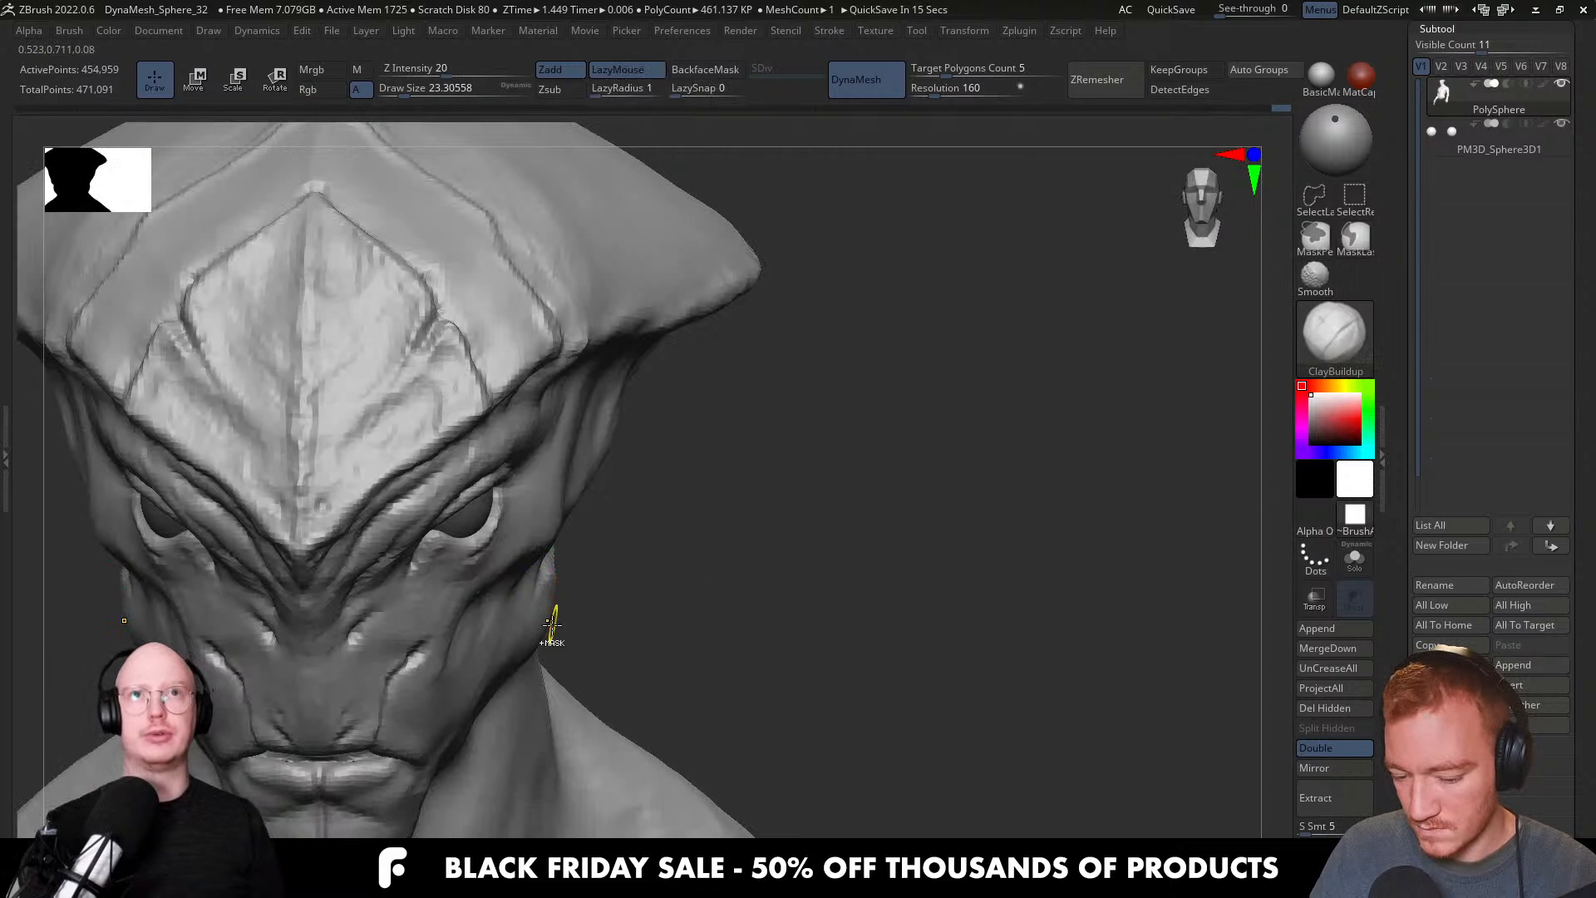
pyautogui.moveTo(428, 578)
pyautogui.keyDown('ctrl'); pyautogui.mouseDown(button='right')
pyautogui.moveTo(565, 603)
pyautogui.moveTo(439, 552)
pyautogui.mouseUp(button='right'); pyautogui.keyUp('ctrl')
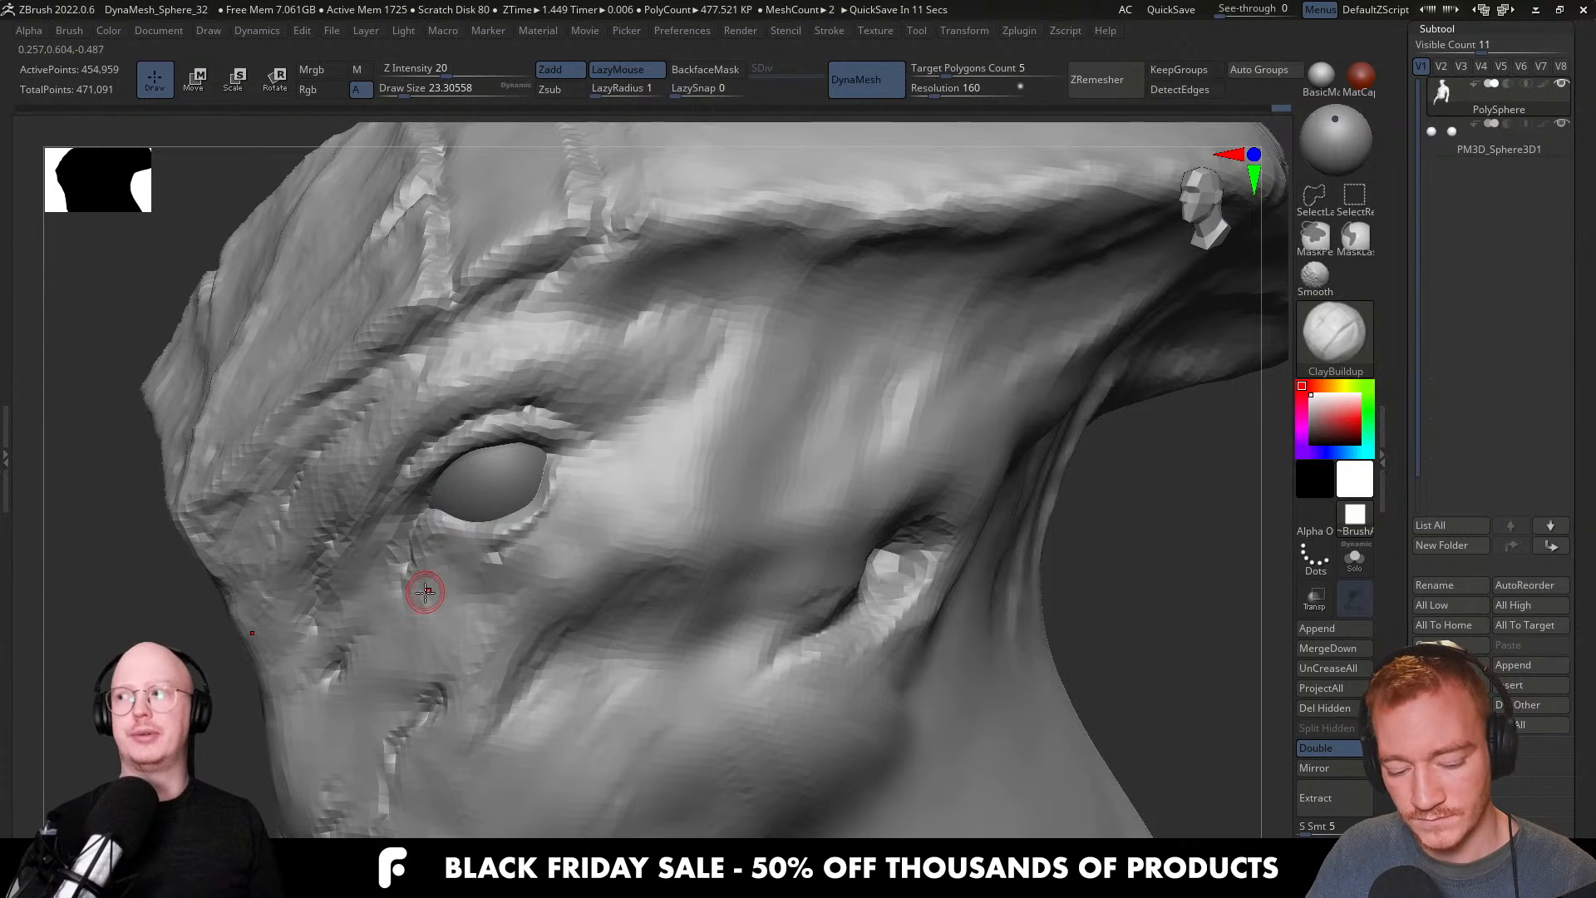
# Carve the crease below the inner eye corner using DamStandard with a draw size of about 25.
pyautogui.press('b')
pyautogui.press('d')
pyautogui.press('s')
pyautogui.moveTo(394, 521)
pyautogui.mouseDown(button='right')
pyautogui.moveTo(400, 548)
pyautogui.moveTo(427, 539)
pyautogui.moveTo(398, 522)
pyautogui.mouseUp(button='right')
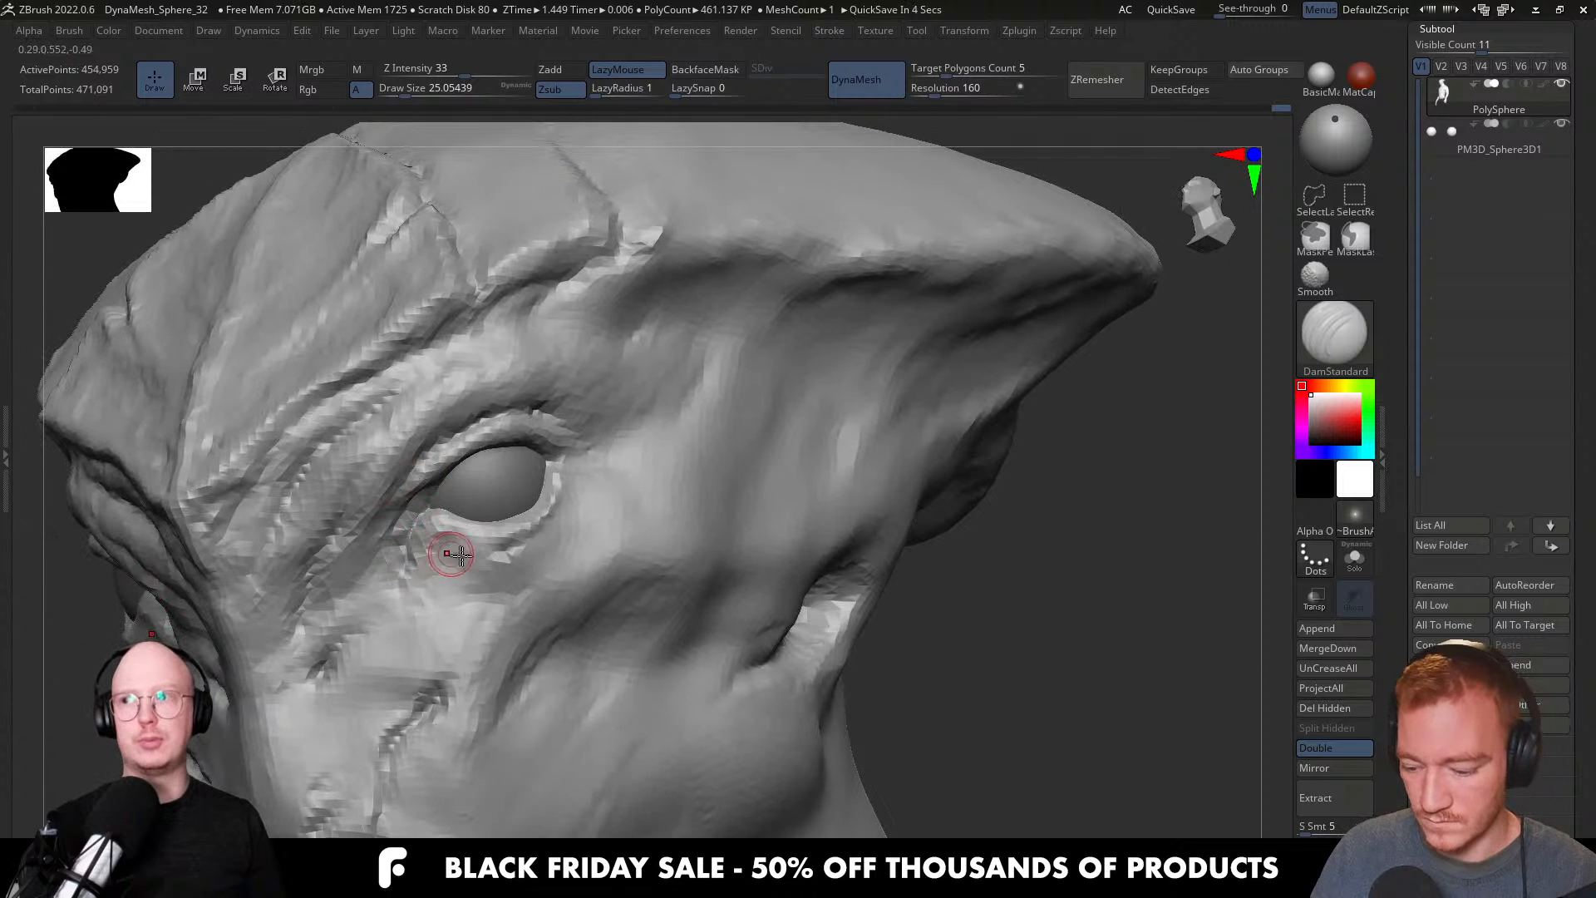
pyautogui.moveTo(481, 563)
pyautogui.mouseDown(button='right')
pyautogui.moveTo(570, 488)
pyautogui.moveTo(556, 471)
pyautogui.moveTo(581, 466)
pyautogui.moveTo(620, 502)
pyautogui.mouseUp(button='right')
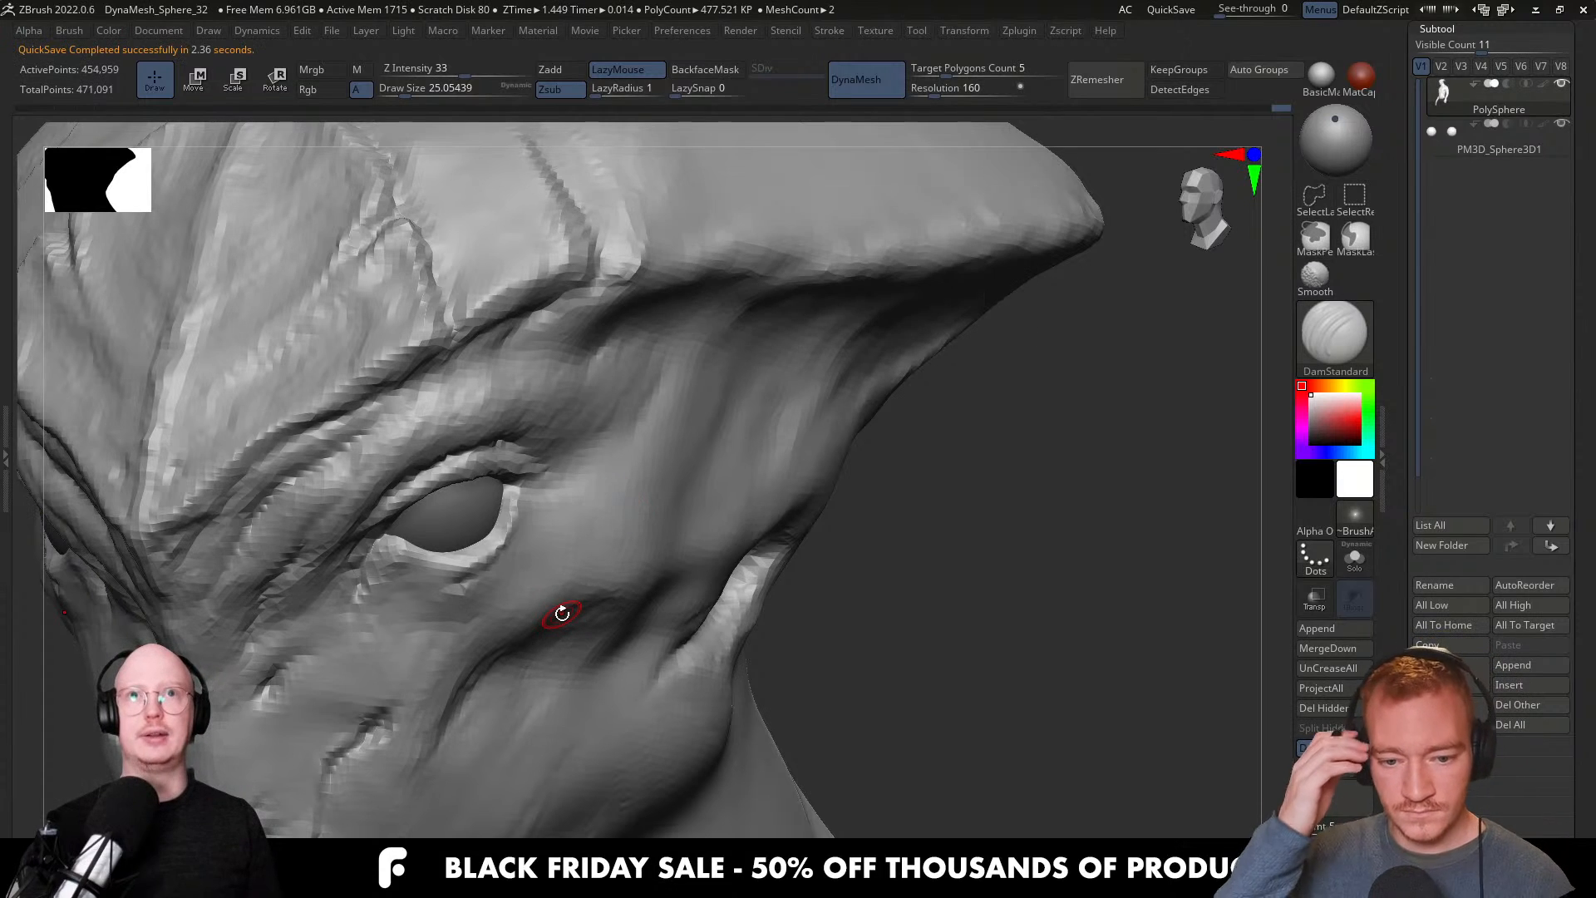
pyautogui.keyDown('ctrl'); pyautogui.moveTo(738, 606); pyautogui.dragTo(702, 543, button='right'); pyautogui.keyUp('ctrl')
pyautogui.keyDown('ctrl'); pyautogui.moveTo(615, 510); pyautogui.dragTo(634, 606, button='right'); pyautogui.keyUp('ctrl')
# Make the eyeball subtool active and switch to the ClayBuildup brush.
pyautogui.keyDown('alt'); pyautogui.click(660, 527); pyautogui.keyUp('alt')
pyautogui.keyDown('alt'); pyautogui.moveTo(660, 527); pyautogui.dragTo(669, 600, button='right'); pyautogui.keyUp('alt')
pyautogui.press('b')
pyautogui.press('c')
pyautogui.press('b')
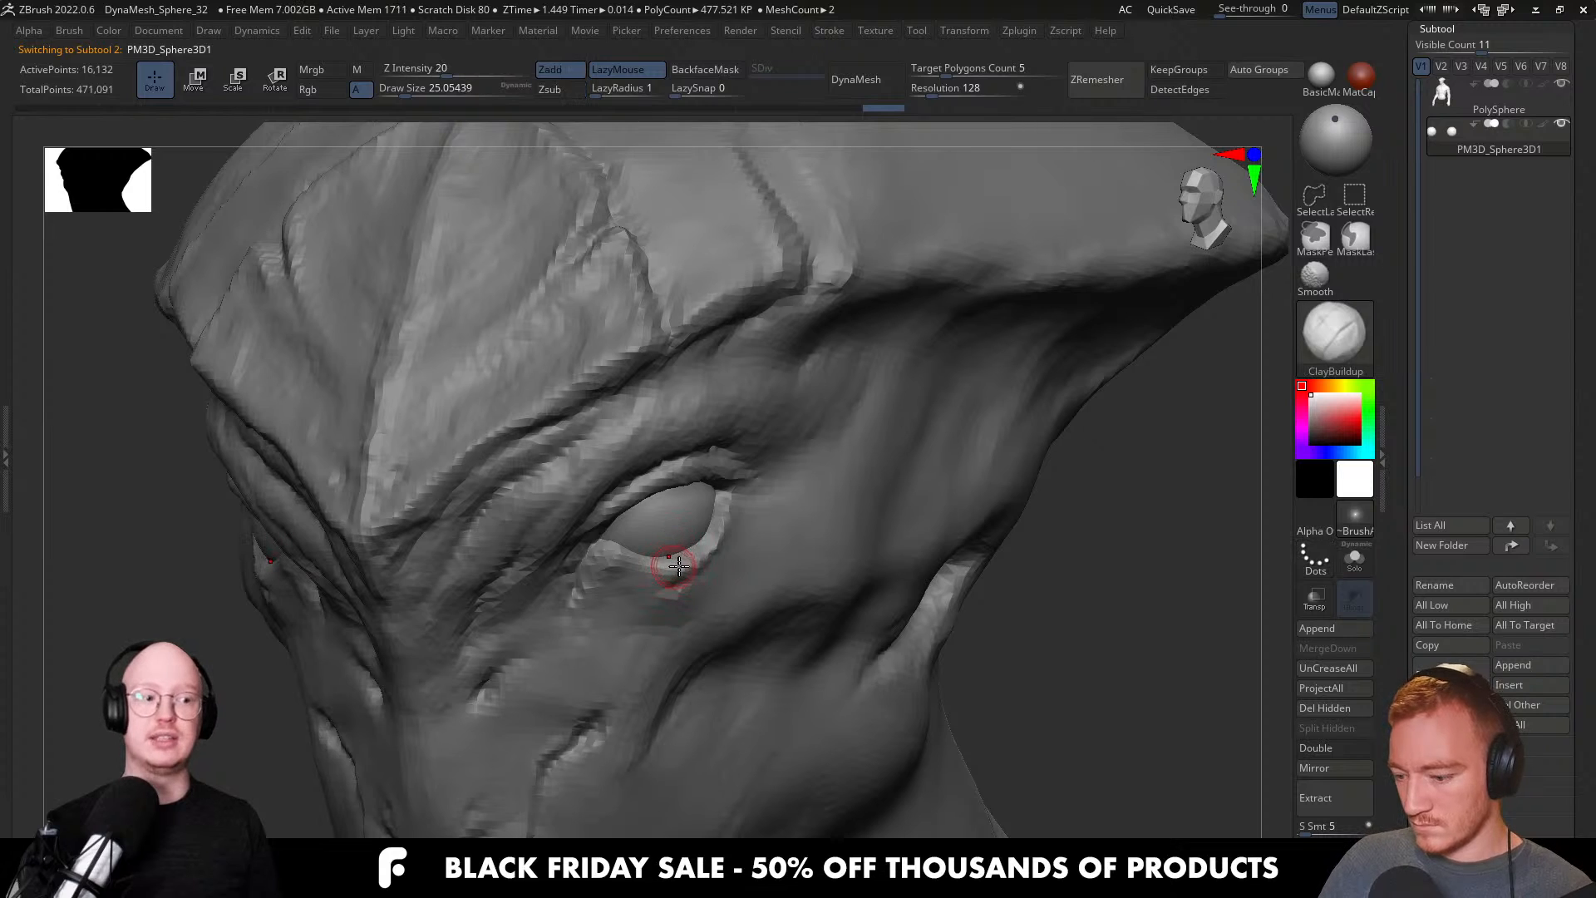
# Subdivide the eyeballs once and carve a two-lobed pupil into them using ClayBuildup with a draw size of about 29.
pyautogui.hotkey('ctrl', 'd')
pyautogui.keyDown('ctrl'); pyautogui.moveTo(697, 534); pyautogui.dragTo(694, 575, button='right'); pyautogui.keyUp('ctrl')
pyautogui.press('s')
pyautogui.click(683, 510)
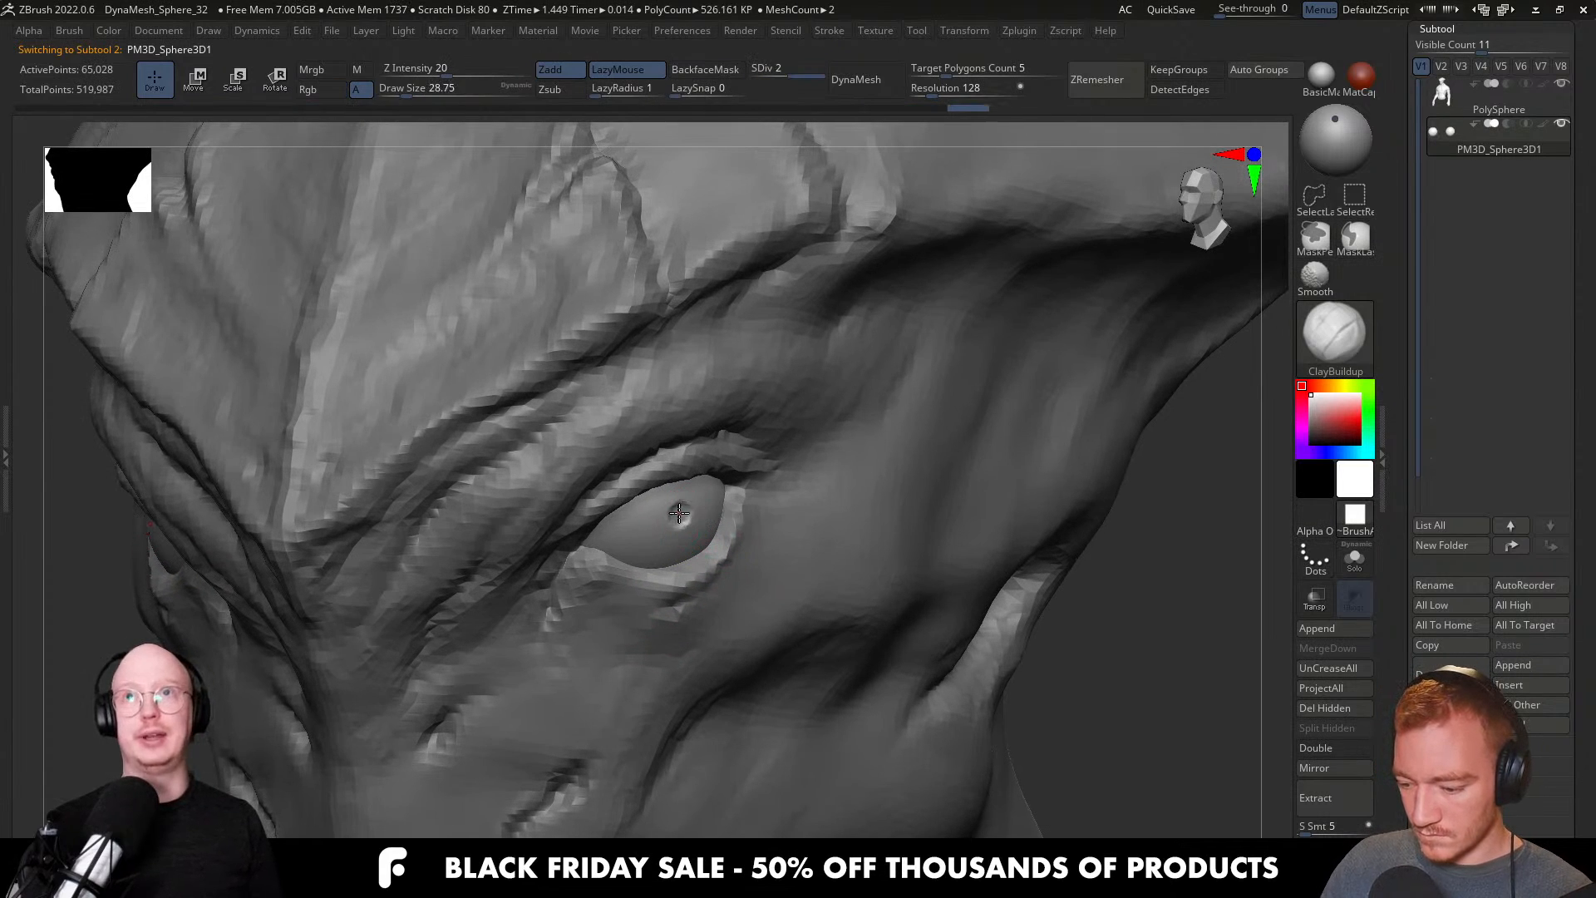
pyautogui.moveTo(666, 529); pyautogui.dragTo(661, 523, button='right')
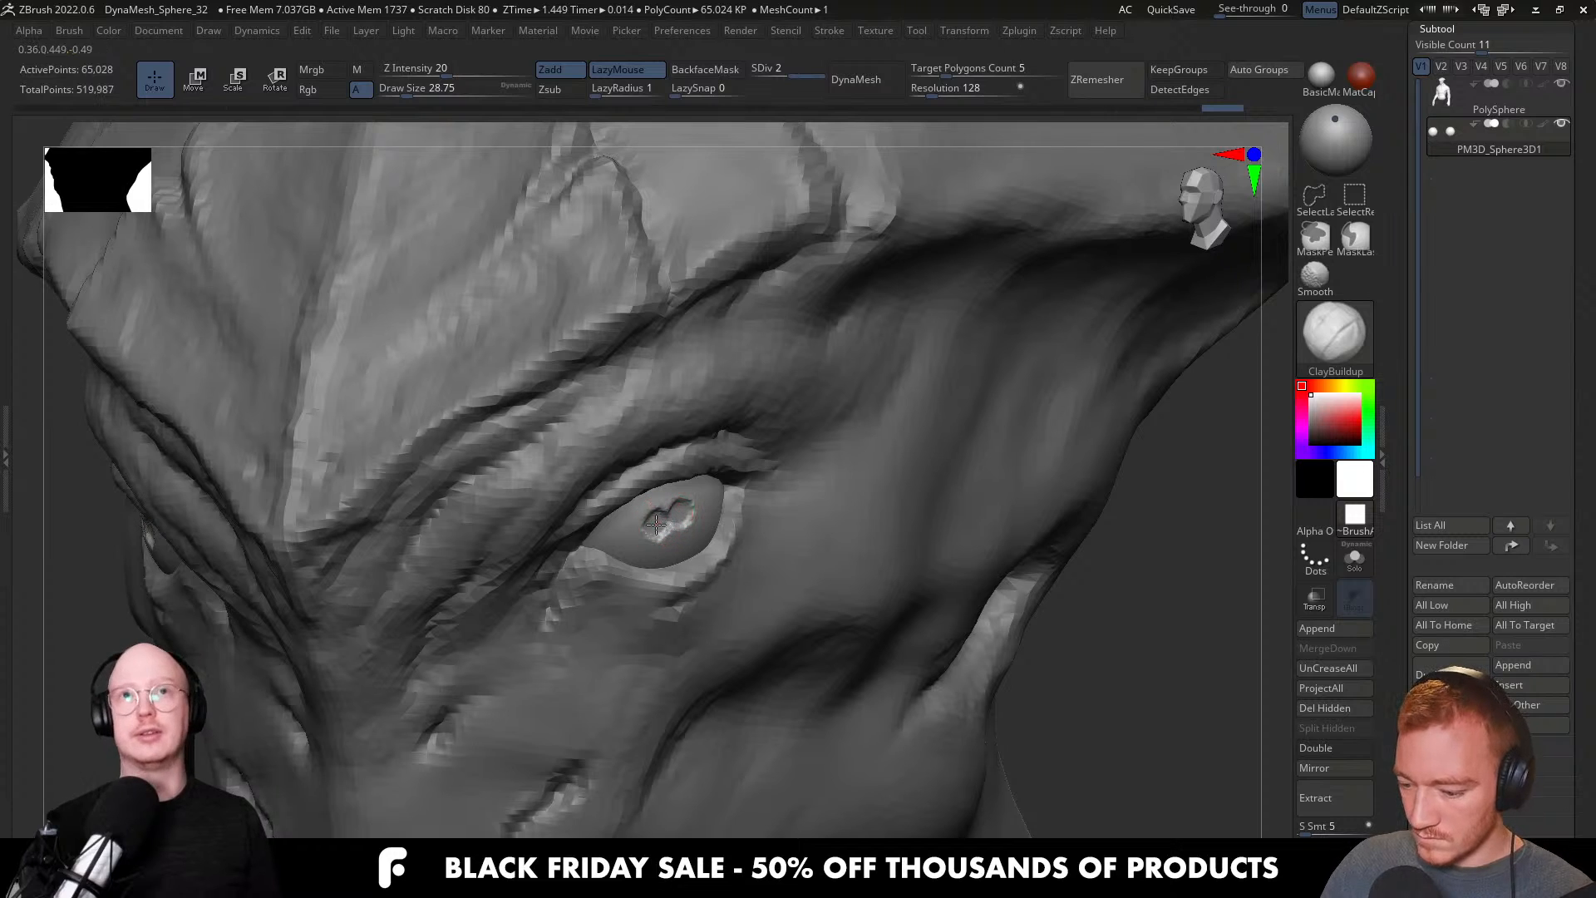
pyautogui.moveTo(672, 515); pyautogui.dragTo(677, 515)
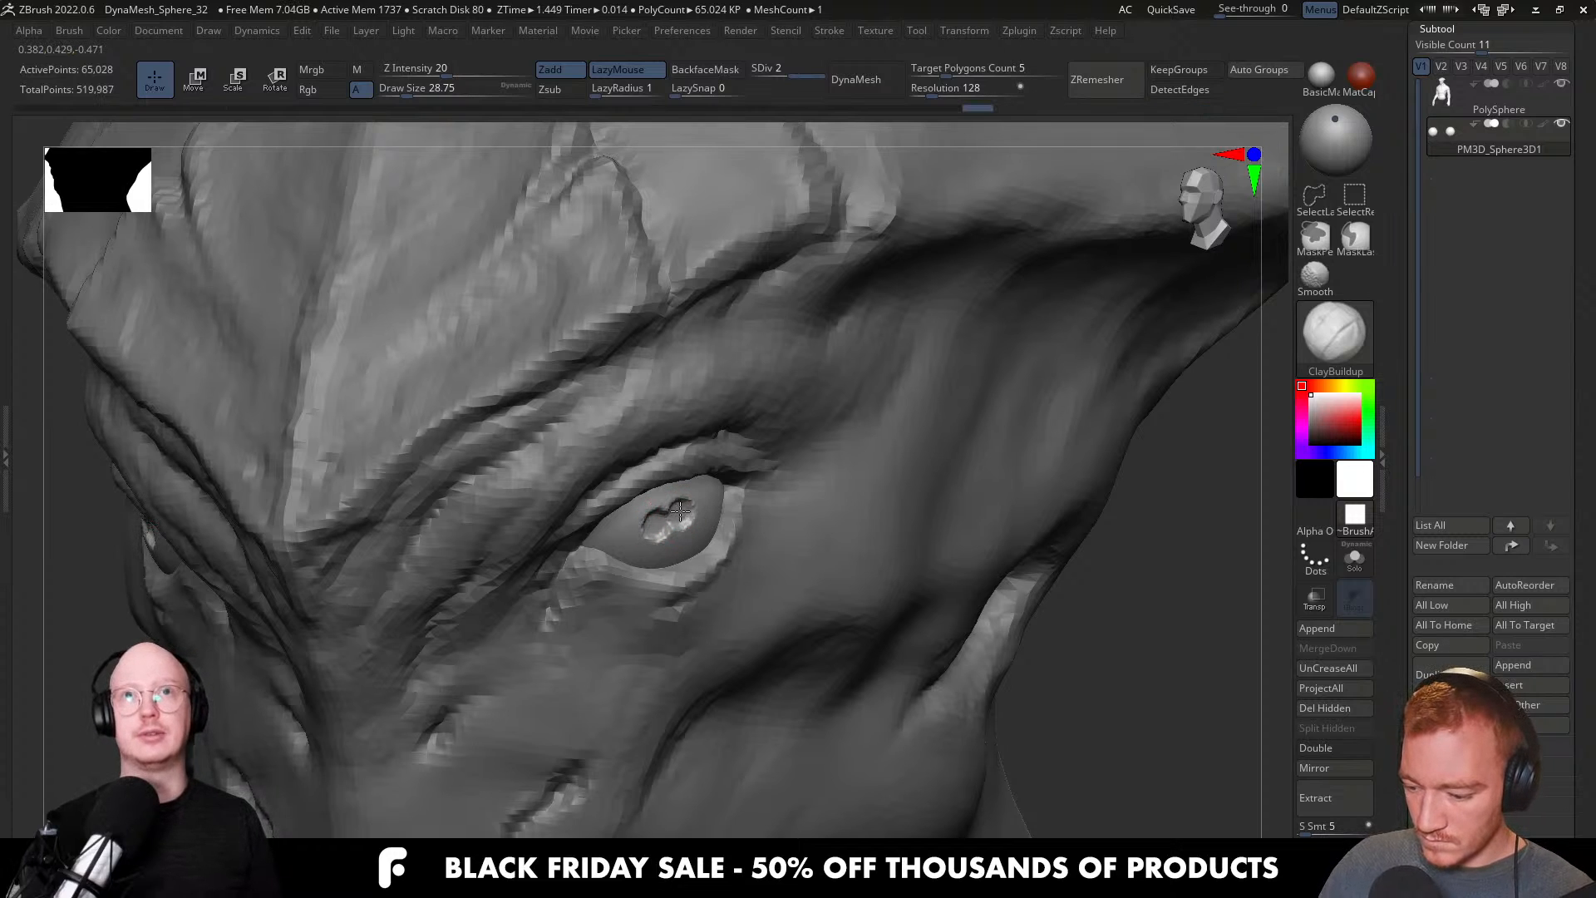
pyautogui.moveTo(680, 514); pyautogui.dragTo(662, 517, button='right')
pyautogui.moveTo(673, 517); pyautogui.dragTo(676, 516)
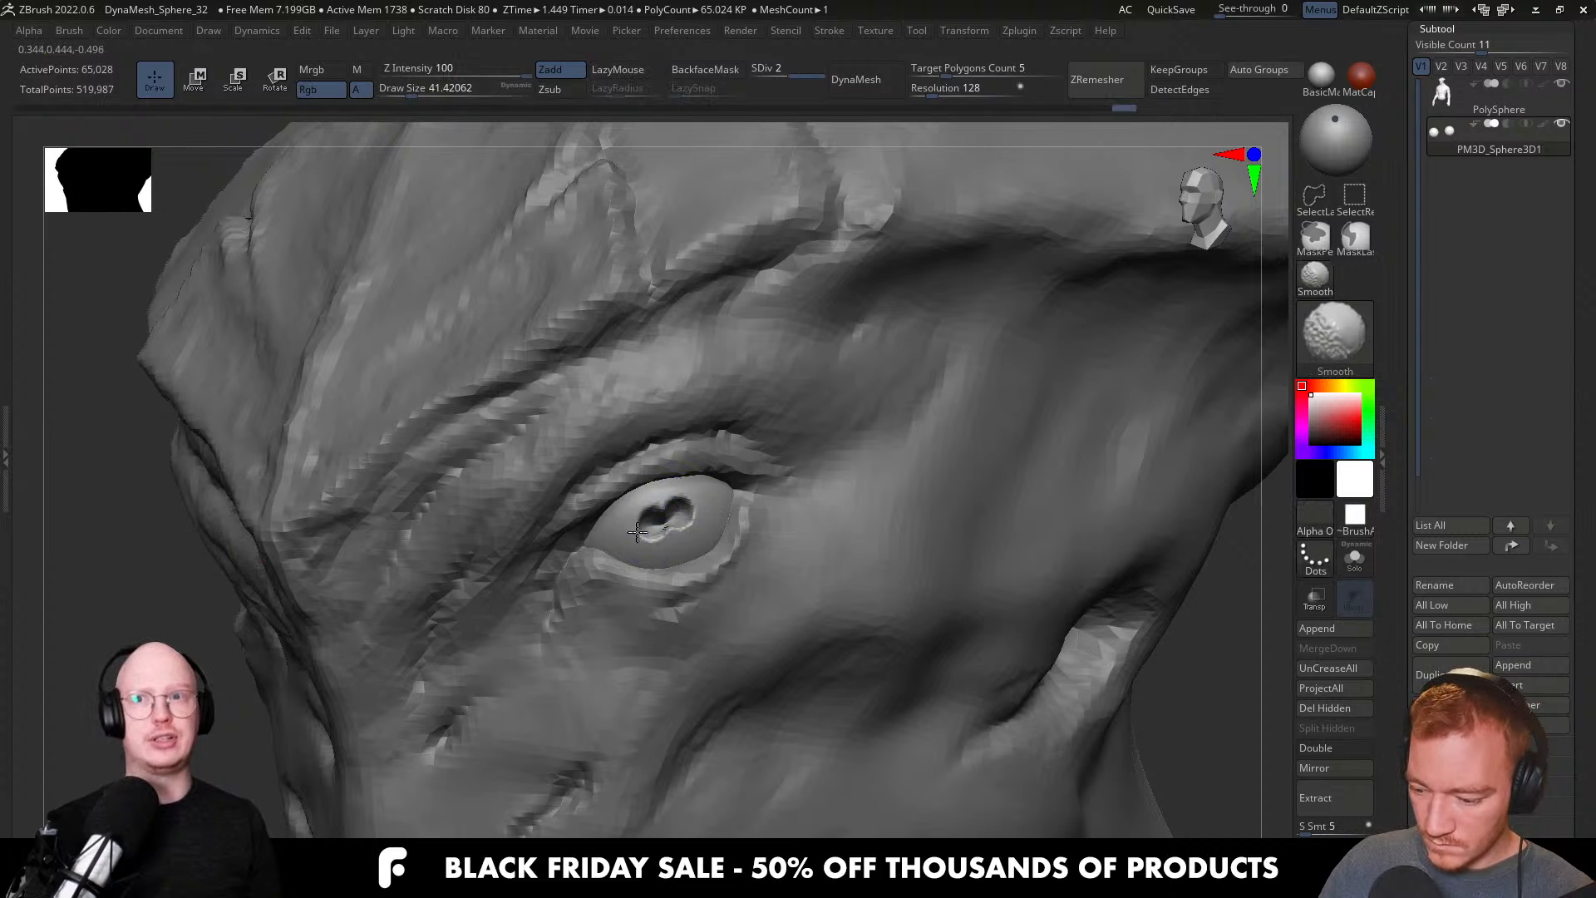
# Rotate the eyeball with the transform gizmo to re-aim the pupil, and return to sculpting mode.
pyautogui.press('f')
pyautogui.moveTo(683, 521)
pyautogui.mouseDown(button='right')
pyautogui.moveTo(790, 499)
pyautogui.moveTo(744, 511)
pyautogui.mouseUp(button='right')
pyautogui.press('b')
pyautogui.press('m')
pyautogui.press('v')
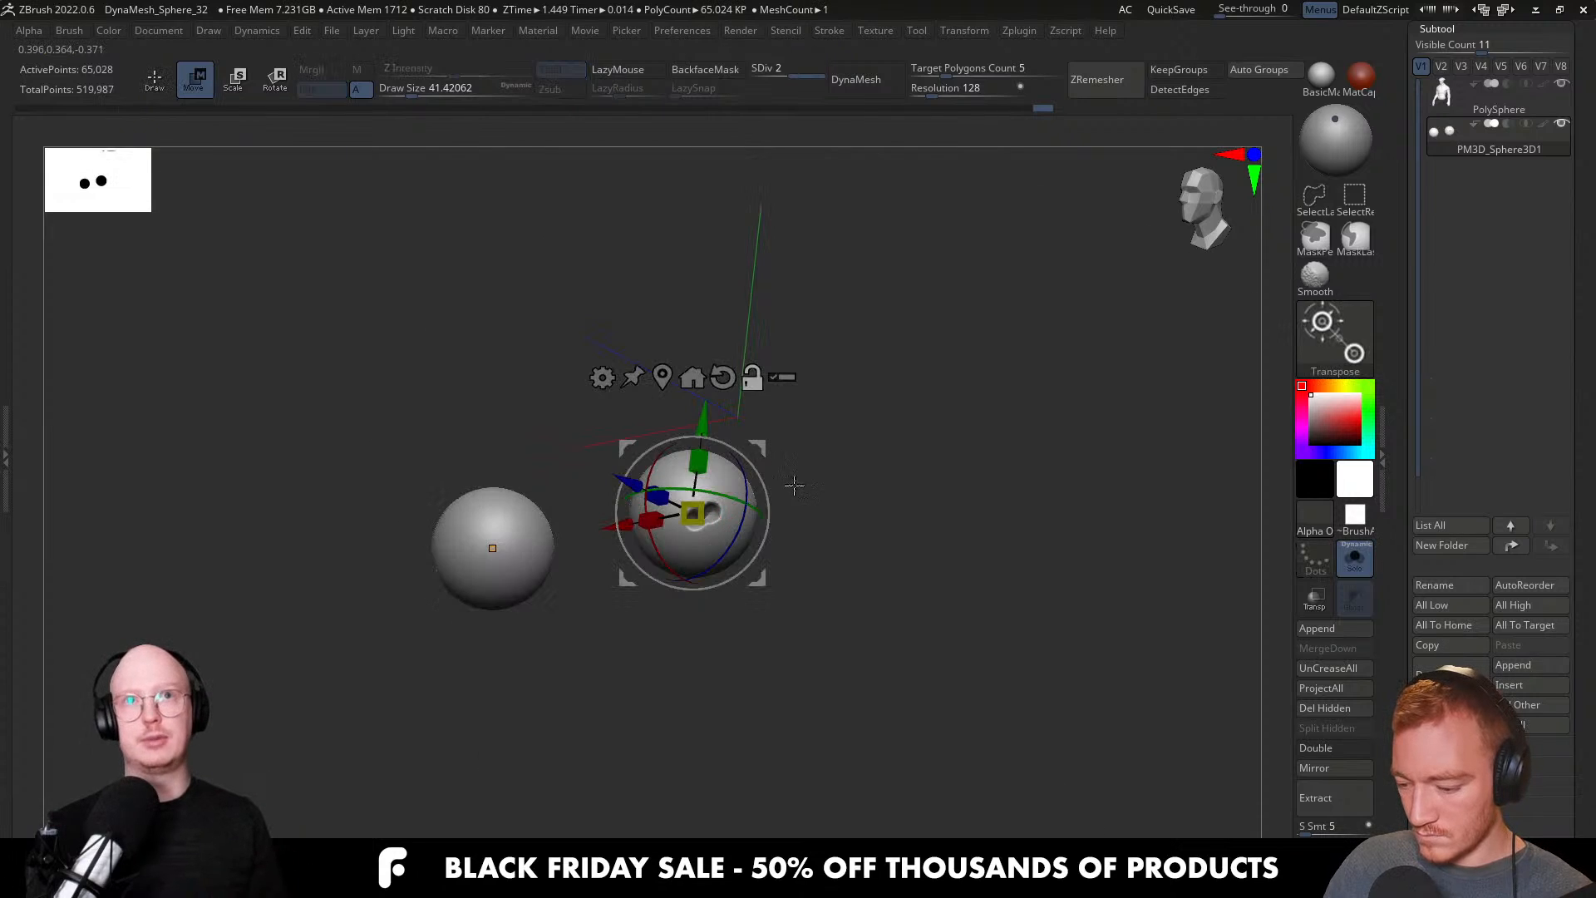
pyautogui.keyDown('shift'); pyautogui.moveTo(795, 486); pyautogui.dragTo(851, 479); pyautogui.keyUp('shift')
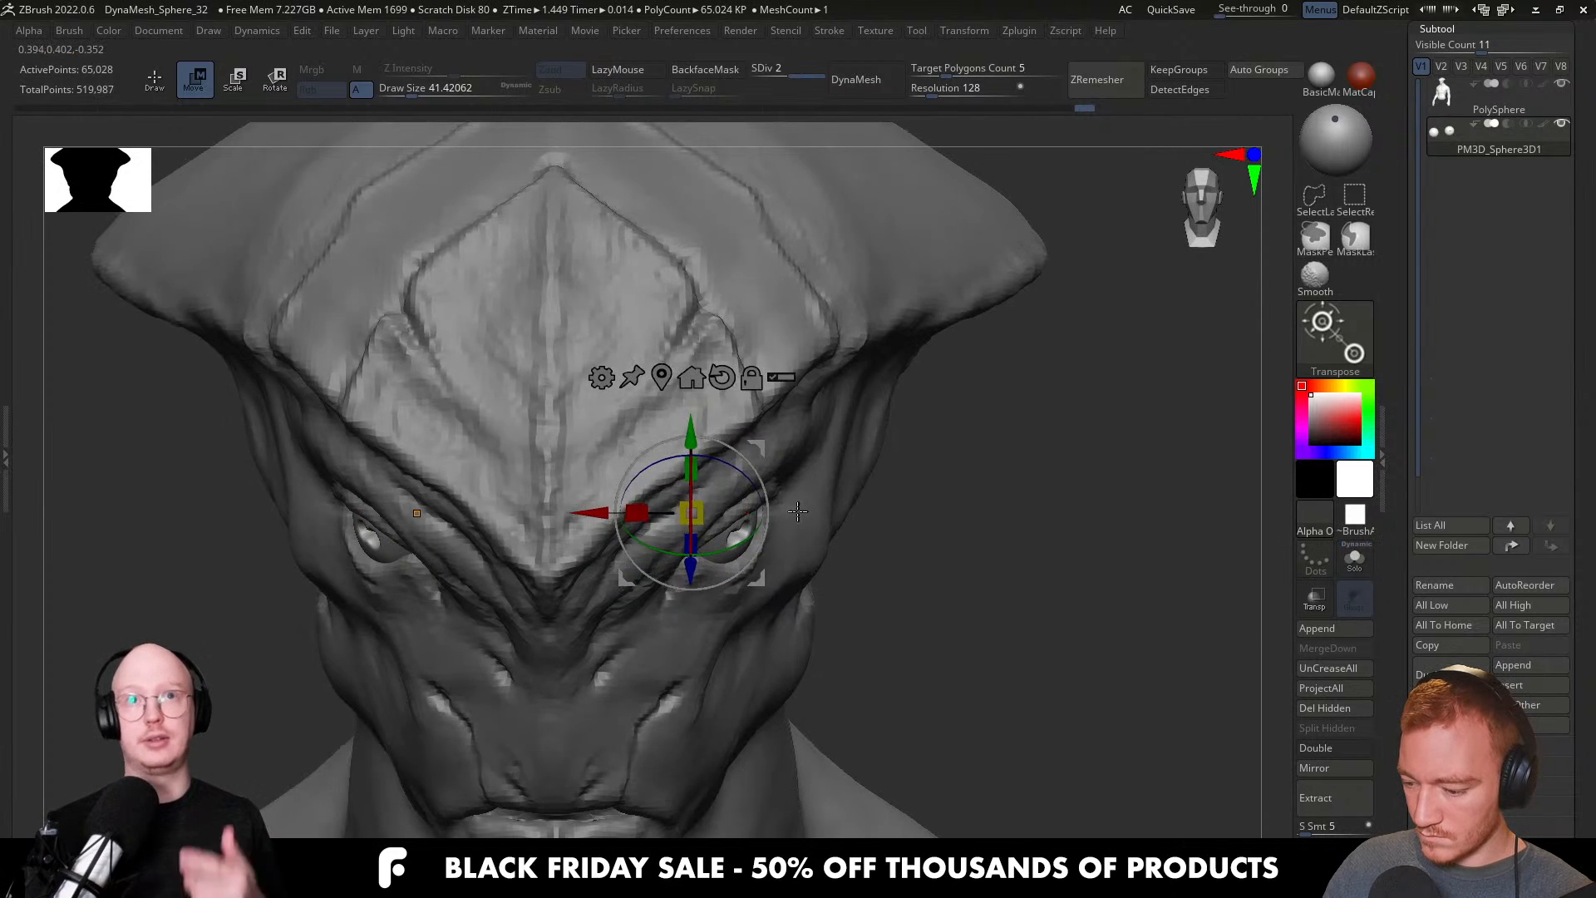
pyautogui.moveTo(798, 511); pyautogui.dragTo(616, 523, button='right')
pyautogui.moveTo(724, 555); pyautogui.dragTo(700, 562)
pyautogui.moveTo(700, 532); pyautogui.dragTo(809, 528, button='right')
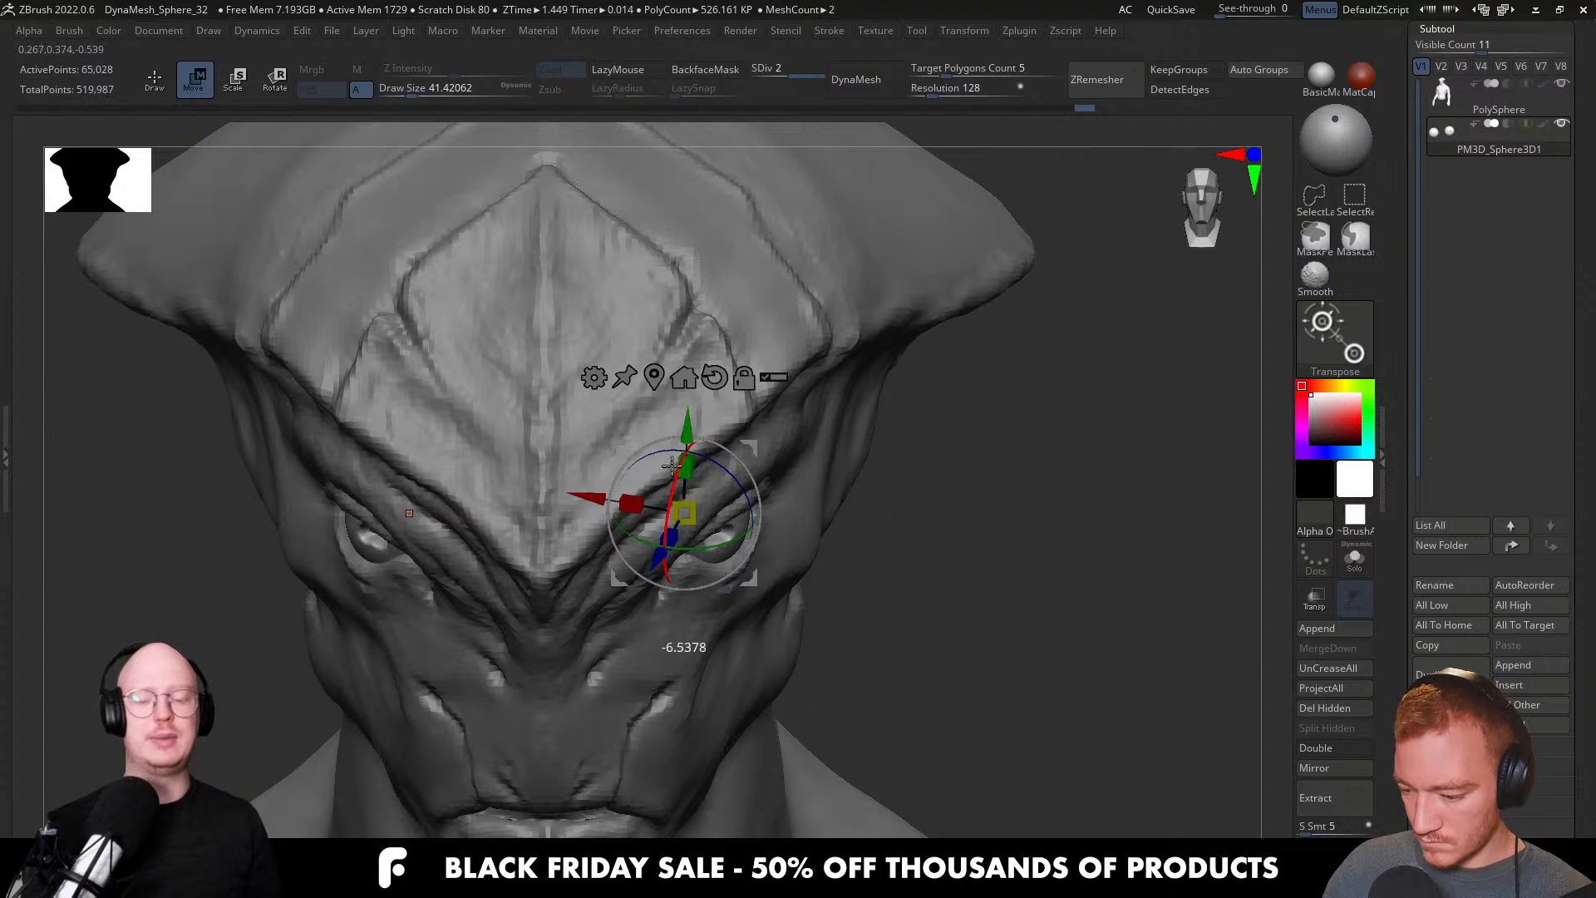
pyautogui.press('q')
pyautogui.press('f')
pyautogui.moveTo(831, 499)
pyautogui.mouseDown(button='right')
pyautogui.moveTo(796, 474)
pyautogui.moveTo(823, 490)
pyautogui.mouseUp(button='right')
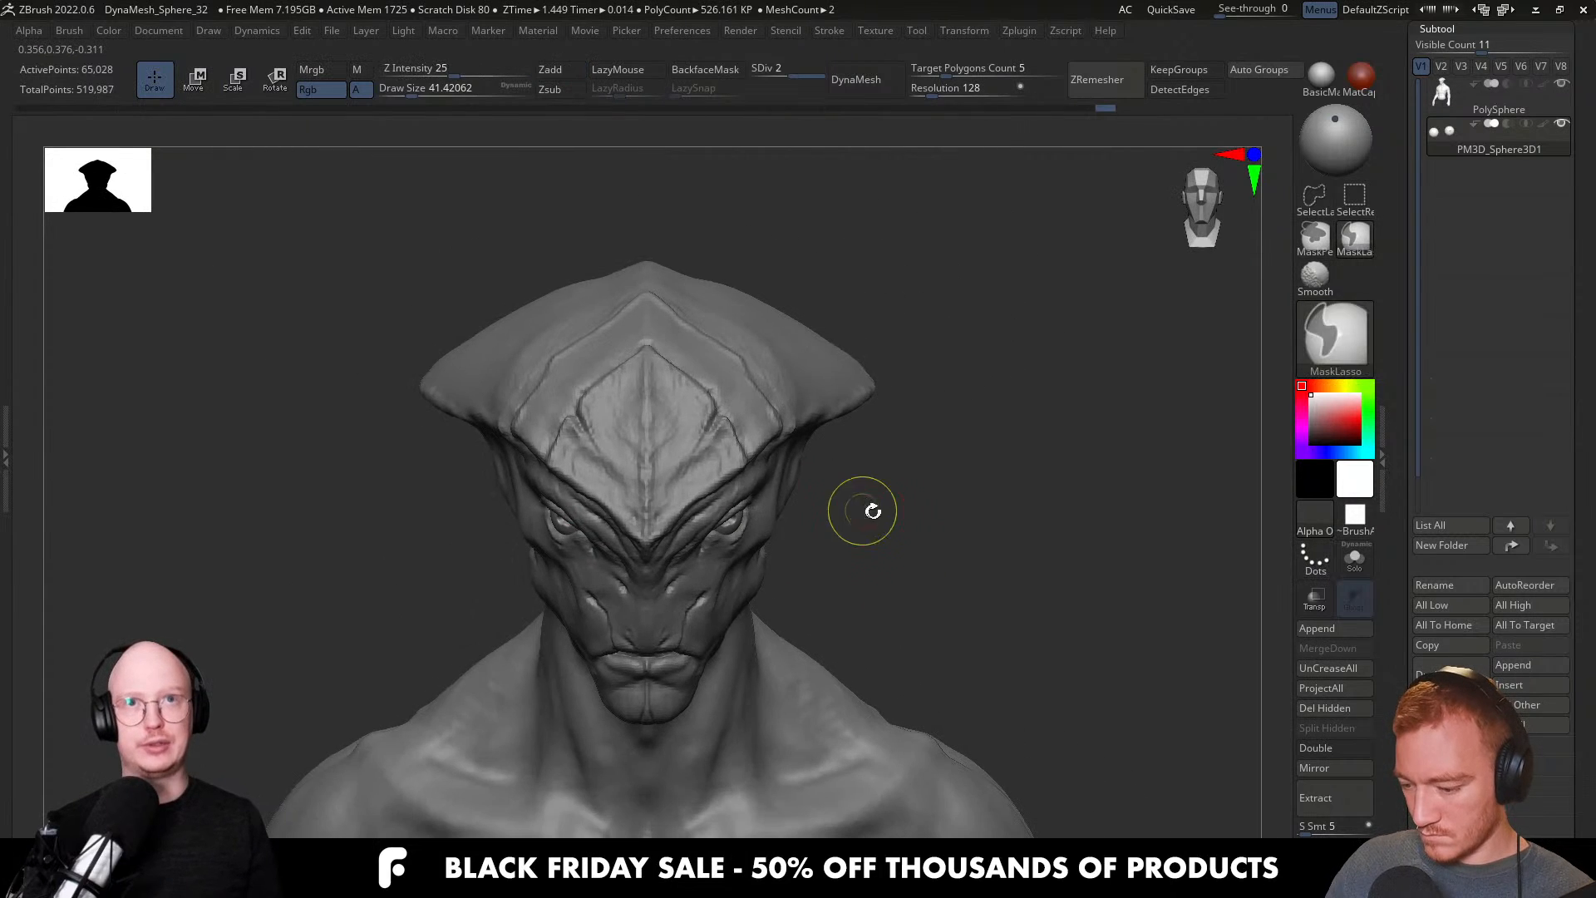
# Isolate the eyeball subtool in the view and switch to the ClayBuildup brush.
pyautogui.keyDown('alt'); pyautogui.click(736, 580); pyautogui.keyUp('alt')
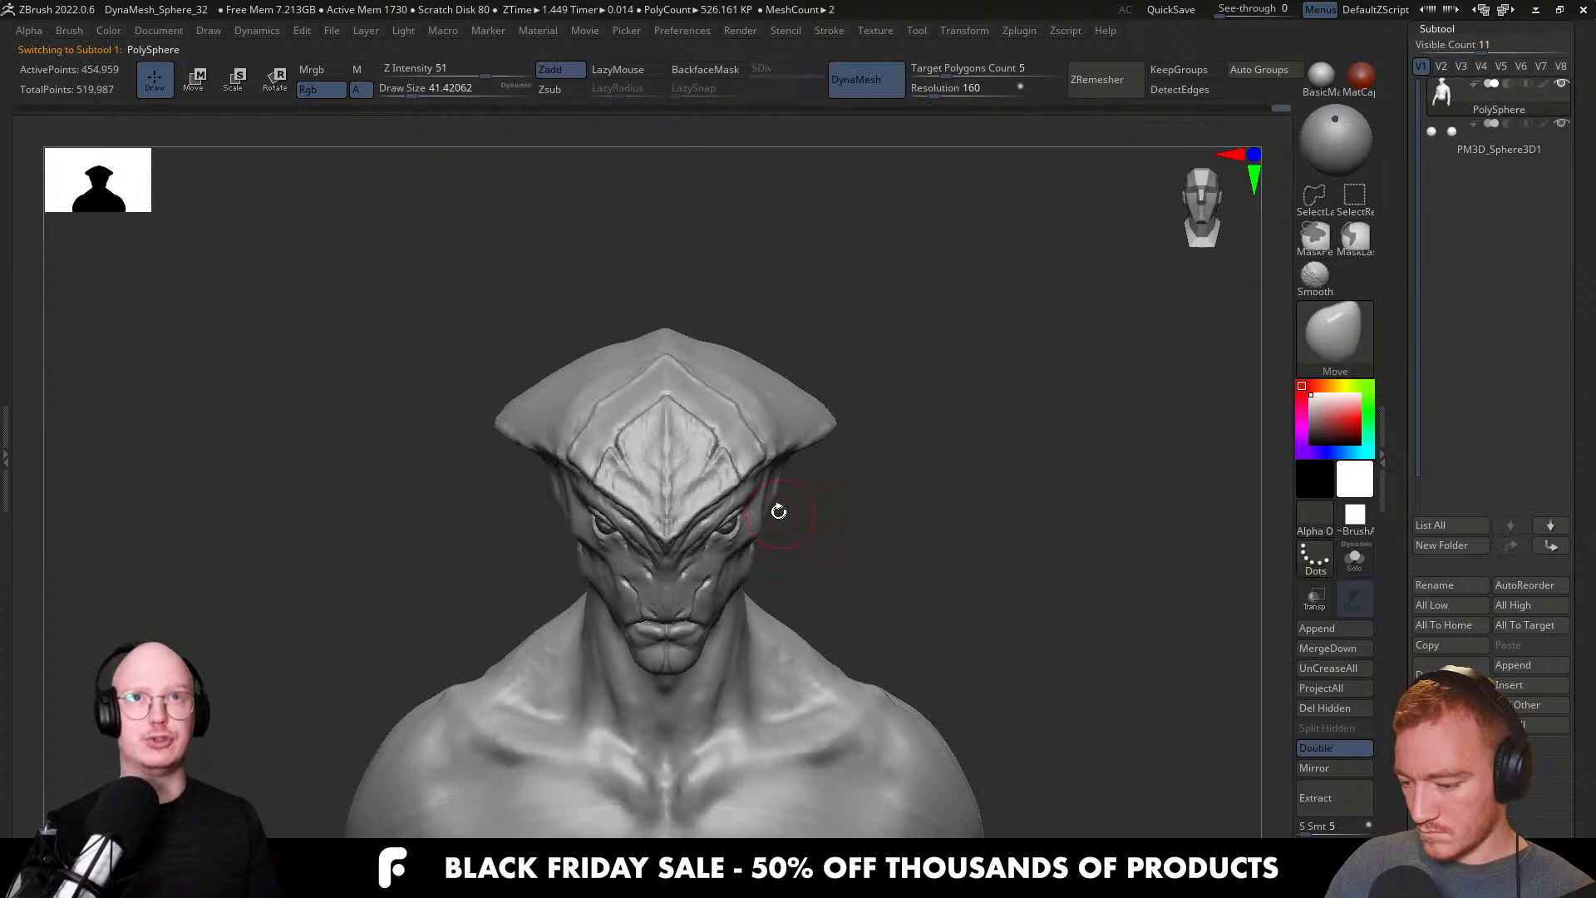
pyautogui.keyDown('ctrl'); pyautogui.moveTo(777, 510); pyautogui.dragTo(804, 679, button='right'); pyautogui.keyUp('ctrl')
pyautogui.keyDown('alt'); pyautogui.click(723, 507); pyautogui.keyUp('alt')
pyautogui.press('w')
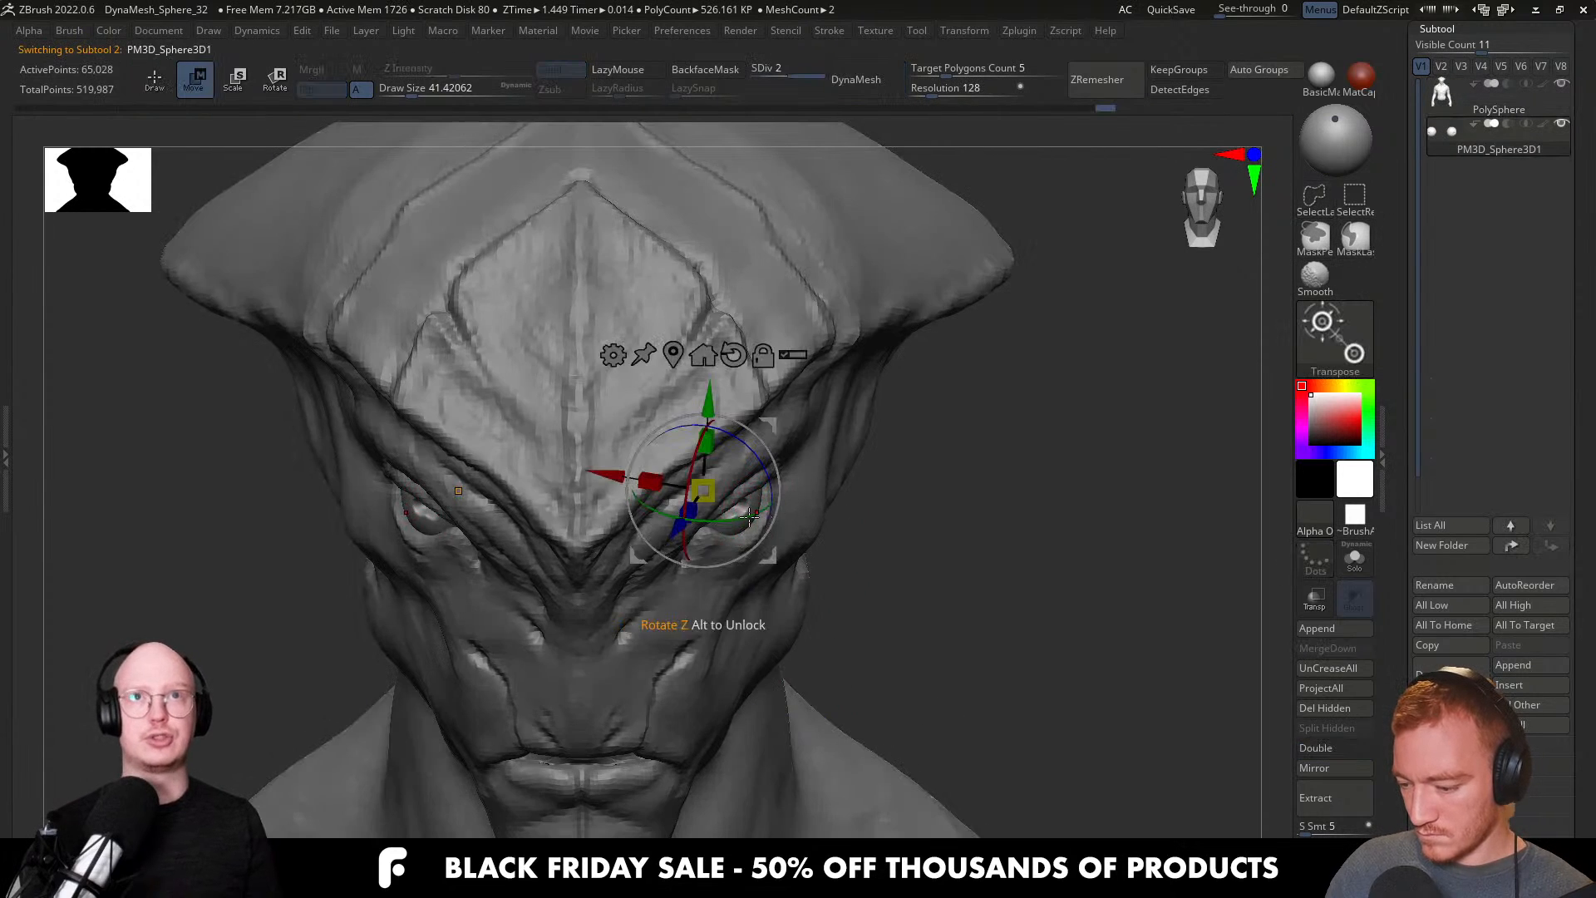
pyautogui.press('q')
pyautogui.moveTo(842, 507)
pyautogui.mouseDown(button='right')
pyautogui.moveTo(781, 516)
pyautogui.moveTo(727, 598)
pyautogui.moveTo(712, 512)
pyautogui.moveTo(791, 556)
pyautogui.mouseUp(button='right')
pyautogui.hotkey('alt', 's')
pyautogui.press('b')
pyautogui.press('c')
pyautogui.press('b')
pyautogui.moveTo(671, 473)
pyautogui.mouseDown()
pyautogui.moveTo(657, 465)
pyautogui.moveTo(695, 456)
pyautogui.moveTo(656, 480)
pyautogui.moveTo(677, 471)
pyautogui.mouseUp()
pyautogui.moveTo(706, 466); pyautogui.dragTo(677, 464, button='right')
pyautogui.keyDown('alt'); pyautogui.moveTo(677, 464); pyautogui.dragTo(671, 482); pyautogui.keyUp('alt')
pyautogui.hotkey('ctrl', 'z')
pyautogui.hotkey('ctrl', 'z')
# Deepen and smooth the two-lobed pupil recess using ClayBuildup with a draw size of about 41.
pyautogui.moveTo(695, 466)
pyautogui.mouseDown(button='right')
pyautogui.moveTo(759, 485)
pyautogui.moveTo(695, 493)
pyautogui.mouseUp(button='right')
pyautogui.moveTo(684, 476)
pyautogui.keyDown('shift'); pyautogui.mouseDown()
pyautogui.moveTo(663, 467)
pyautogui.moveTo(692, 460)
pyautogui.mouseUp(); pyautogui.keyUp('shift')
pyautogui.moveTo(722, 449); pyautogui.dragTo(690, 462, button='right')
pyautogui.keyDown('alt'); pyautogui.moveTo(664, 467); pyautogui.dragTo(684, 456); pyautogui.keyUp('alt')
pyautogui.moveTo(684, 456); pyautogui.dragTo(686, 454, button='right')
pyautogui.keyDown('alt'); pyautogui.moveTo(686, 454); pyautogui.dragTo(672, 461); pyautogui.keyUp('alt')
pyautogui.moveTo(673, 462); pyautogui.dragTo(678, 443, button='right')
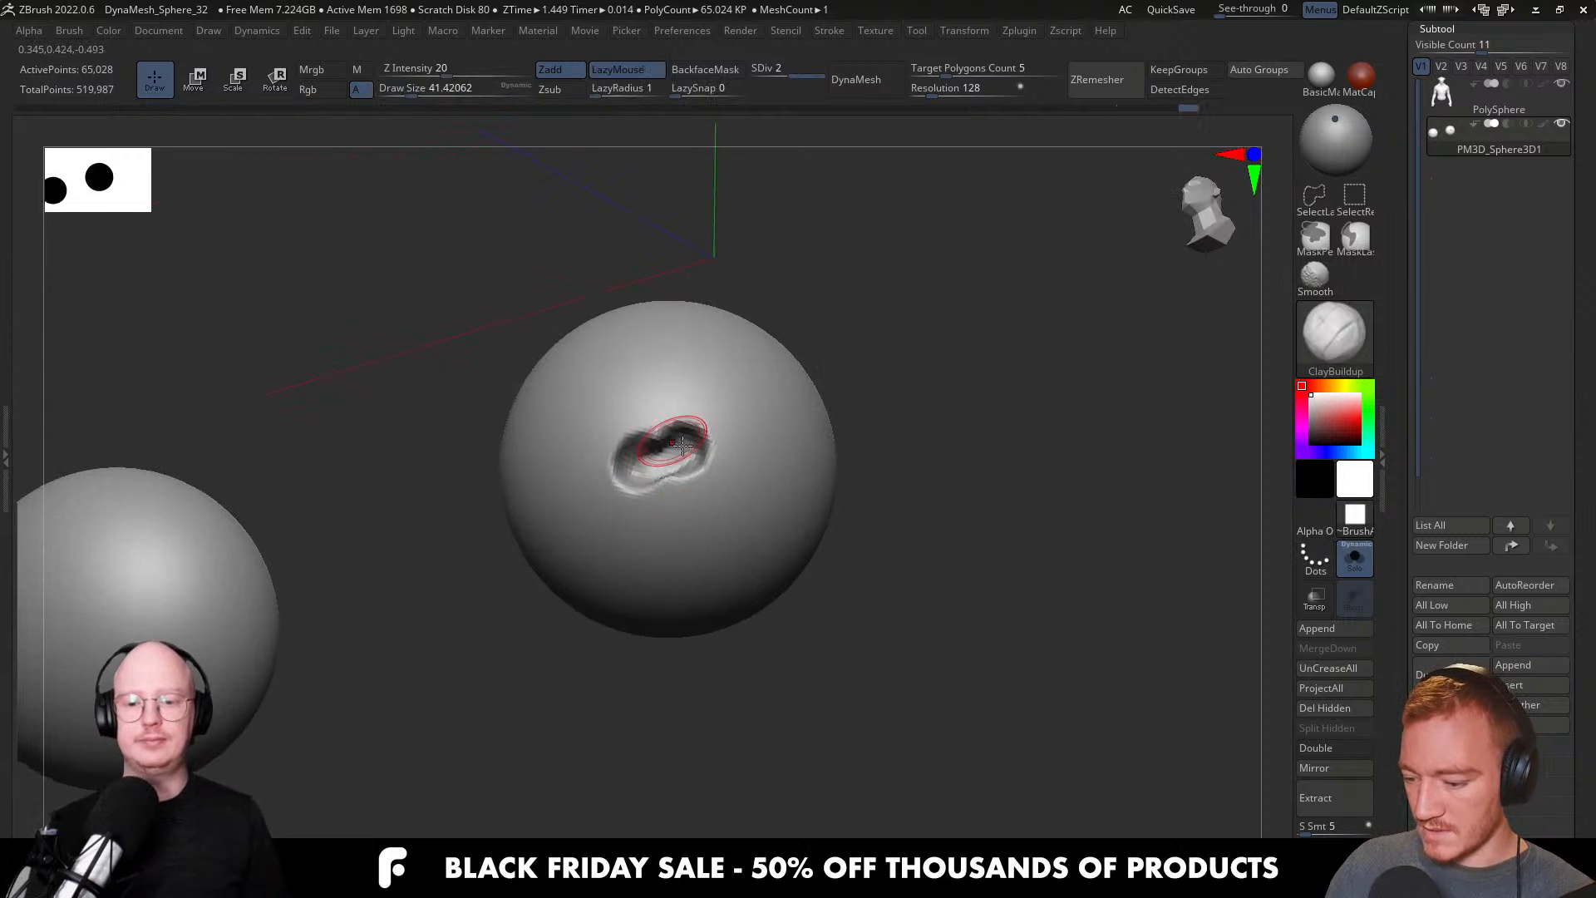
pyautogui.keyDown('alt'); pyautogui.moveTo(677, 459); pyautogui.dragTo(679, 421); pyautogui.keyUp('alt')
# Build up a thin raised rim around the pupil using ClayBuildup with draw sizes of about 23 to 29.
pyautogui.press('s')
pyautogui.moveTo(676, 420); pyautogui.dragTo(668, 435, button='right')
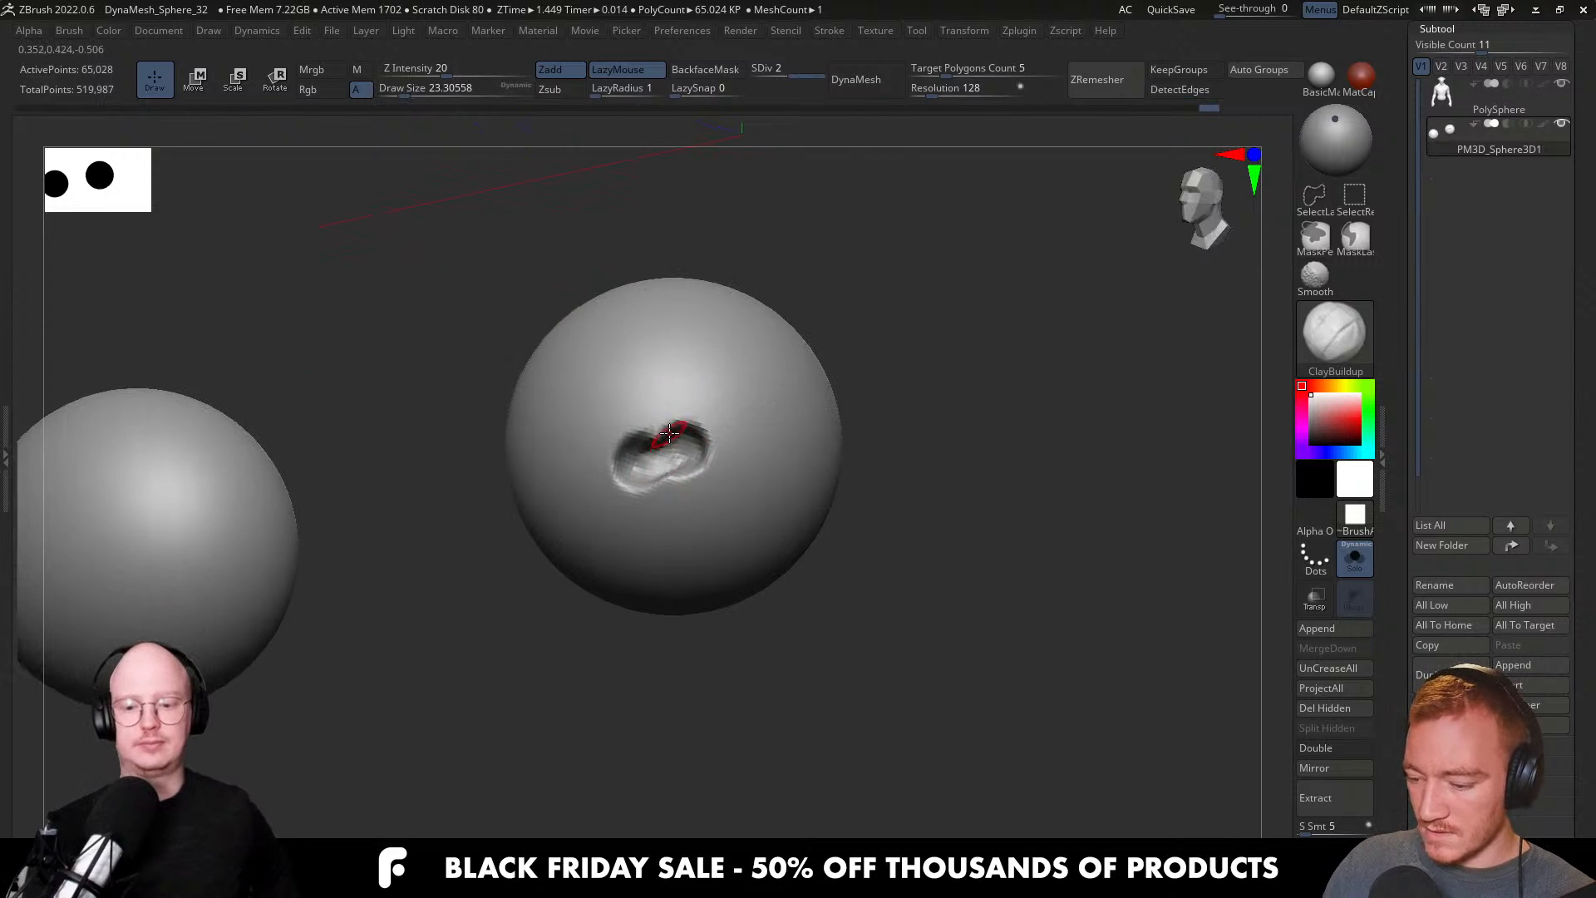
pyautogui.moveTo(686, 425); pyautogui.dragTo(705, 462)
pyautogui.press('s')
pyautogui.moveTo(707, 465); pyautogui.dragTo(686, 481)
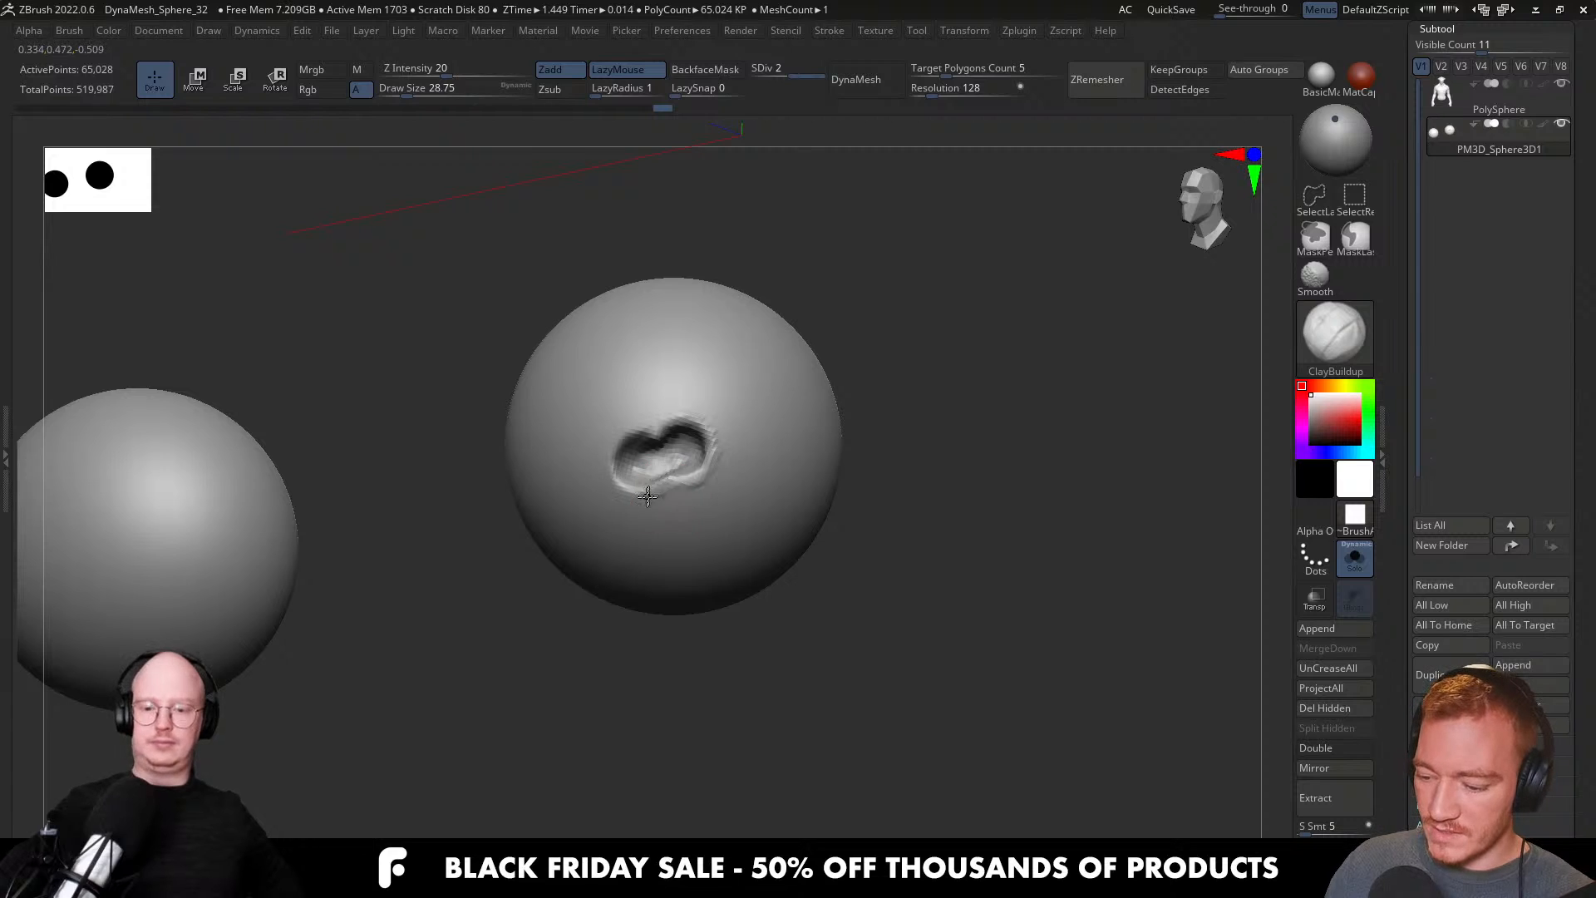
pyautogui.moveTo(645, 497); pyautogui.dragTo(673, 491, button='right')
pyautogui.moveTo(640, 489); pyautogui.dragTo(599, 459)
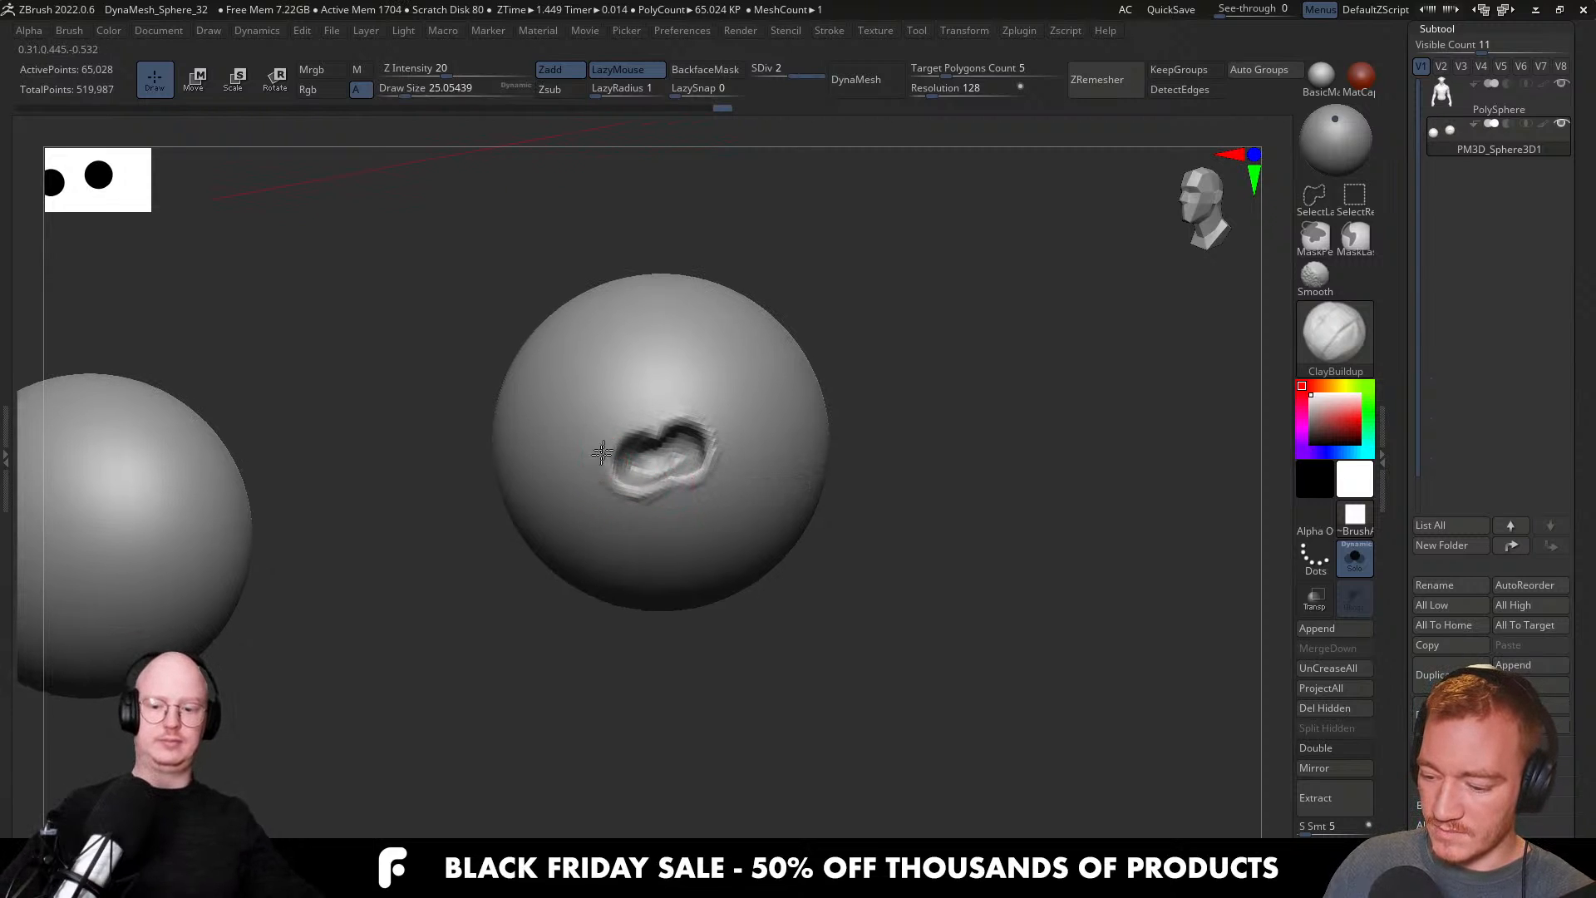
pyautogui.moveTo(682, 417)
pyautogui.mouseDown()
pyautogui.moveTo(712, 431)
pyautogui.moveTo(707, 477)
pyautogui.moveTo(717, 445)
pyautogui.moveTo(676, 480)
pyautogui.moveTo(612, 445)
pyautogui.moveTo(701, 420)
pyautogui.moveTo(723, 447)
pyautogui.mouseUp()
# Reshape the pupil outline using the Move brush with a draw size of about 49, and smooth its rim.
pyautogui.press('b')
pyautogui.press('m')
pyautogui.press('v')
pyautogui.press('s')
pyautogui.moveTo(727, 440); pyautogui.dragTo(716, 443, button='right')
pyautogui.moveTo(715, 443); pyautogui.dragTo(680, 467)
pyautogui.moveTo(677, 473)
pyautogui.mouseDown(button='right')
pyautogui.moveTo(700, 481)
pyautogui.moveTo(694, 459)
pyautogui.mouseUp(button='right')
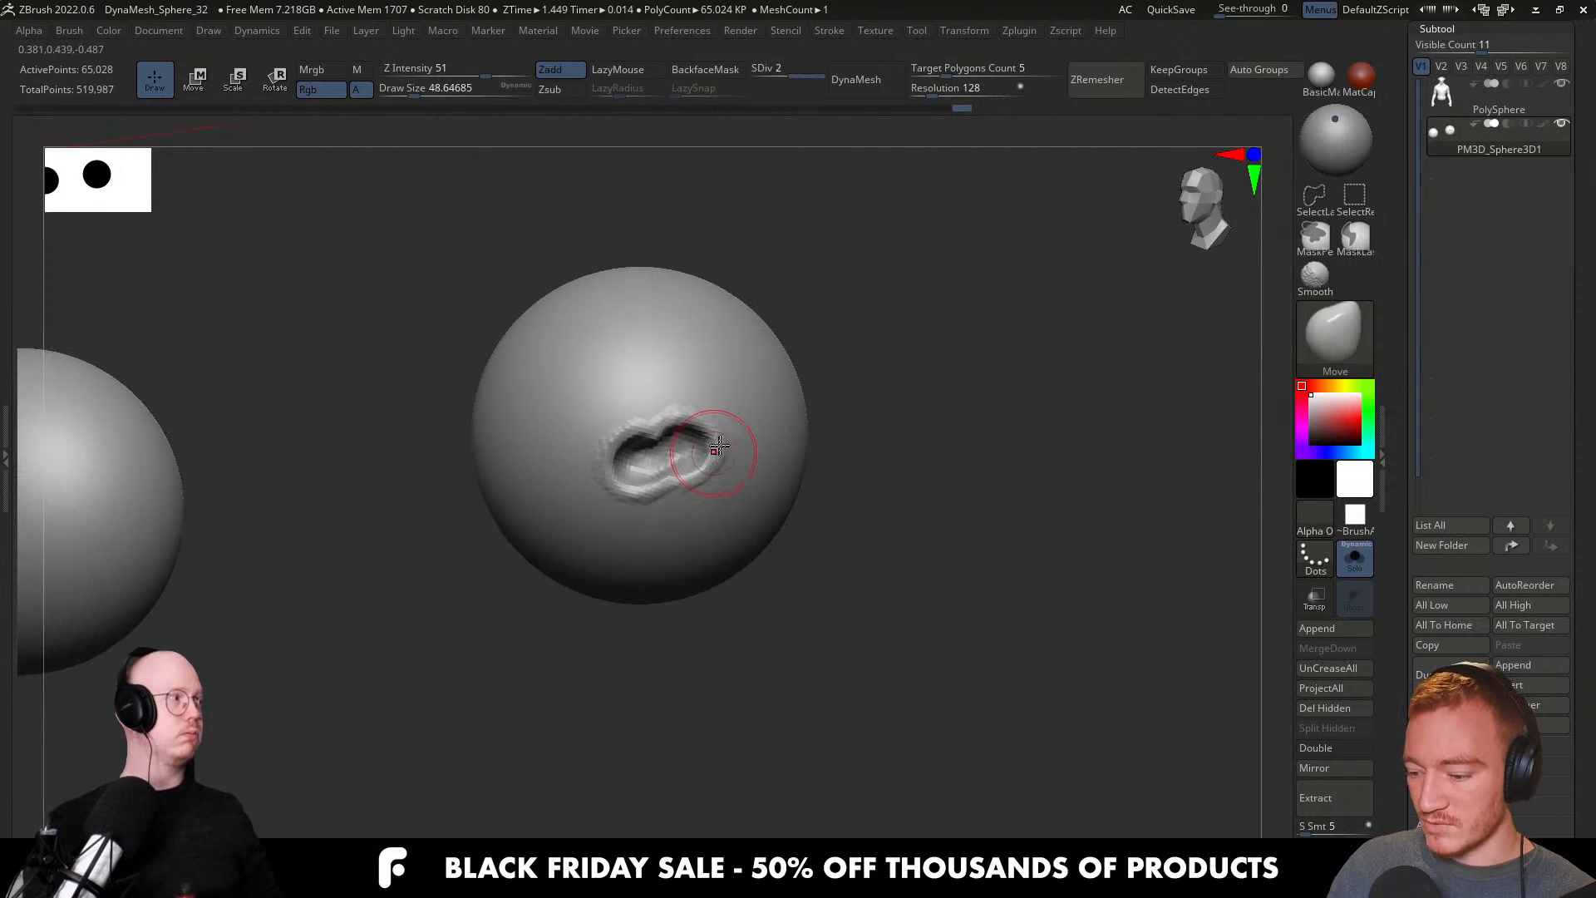
pyautogui.press('shift')
pyautogui.keyDown('shift'); pyautogui.moveTo(724, 432); pyautogui.dragTo(696, 419); pyautogui.keyUp('shift')
pyautogui.moveTo(684, 415)
pyautogui.keyDown('shift'); pyautogui.mouseDown()
pyautogui.moveTo(619, 439)
pyautogui.moveTo(694, 489)
pyautogui.moveTo(715, 479)
pyautogui.mouseUp(); pyautogui.keyUp('shift')
pyautogui.moveTo(653, 445)
pyautogui.mouseDown(button='right')
pyautogui.moveTo(731, 382)
pyautogui.moveTo(839, 490)
pyautogui.mouseUp(button='right')
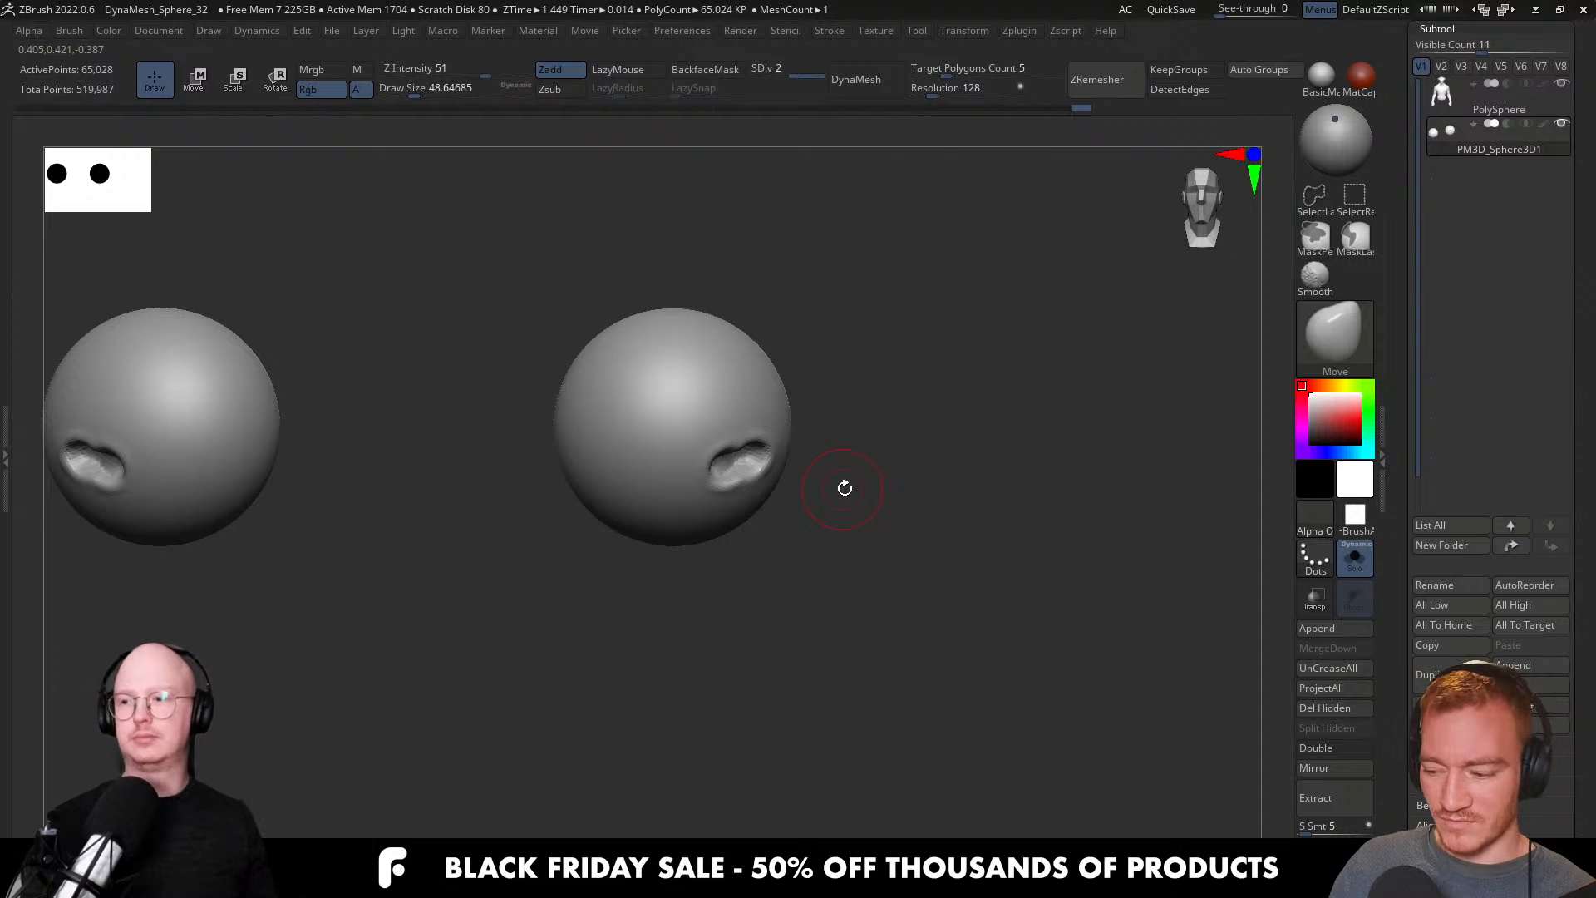
# Show the head again and refine the pupil's shape within the eye opening using Move with a draw size of about 41.
pyautogui.hotkey('alt', 's')
pyautogui.keyDown('ctrl'); pyautogui.moveTo(838, 507); pyautogui.dragTo(815, 453, button='right'); pyautogui.keyUp('ctrl')
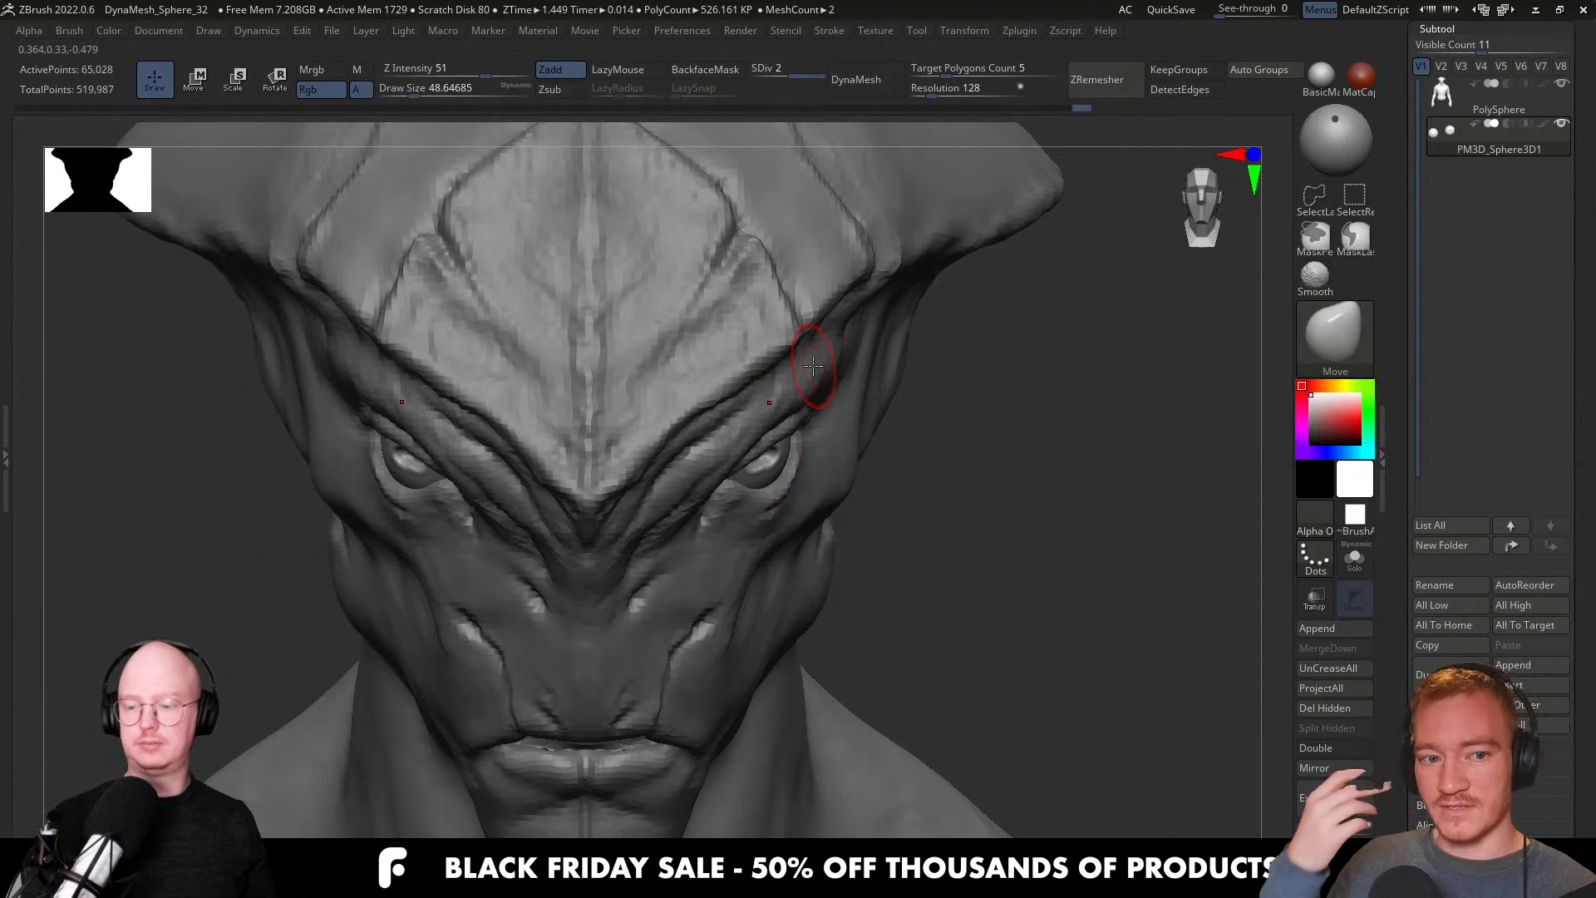
pyautogui.moveTo(793, 541)
pyautogui.keyDown('ctrl'); pyautogui.mouseDown(button='right')
pyautogui.moveTo(785, 558)
pyautogui.moveTo(786, 502)
pyautogui.moveTo(766, 475)
pyautogui.moveTo(748, 492)
pyautogui.mouseUp(button='right'); pyautogui.keyUp('ctrl')
pyautogui.press('s')
pyautogui.press('s')
pyautogui.moveTo(746, 481); pyautogui.dragTo(741, 479)
pyautogui.moveTo(740, 480); pyautogui.dragTo(747, 484, button='right')
pyautogui.press('s')
pyautogui.moveTo(748, 484); pyautogui.dragTo(743, 487)
pyautogui.moveTo(750, 509); pyautogui.dragTo(740, 492, button='right')
pyautogui.moveTo(745, 487); pyautogui.dragTo(732, 456)
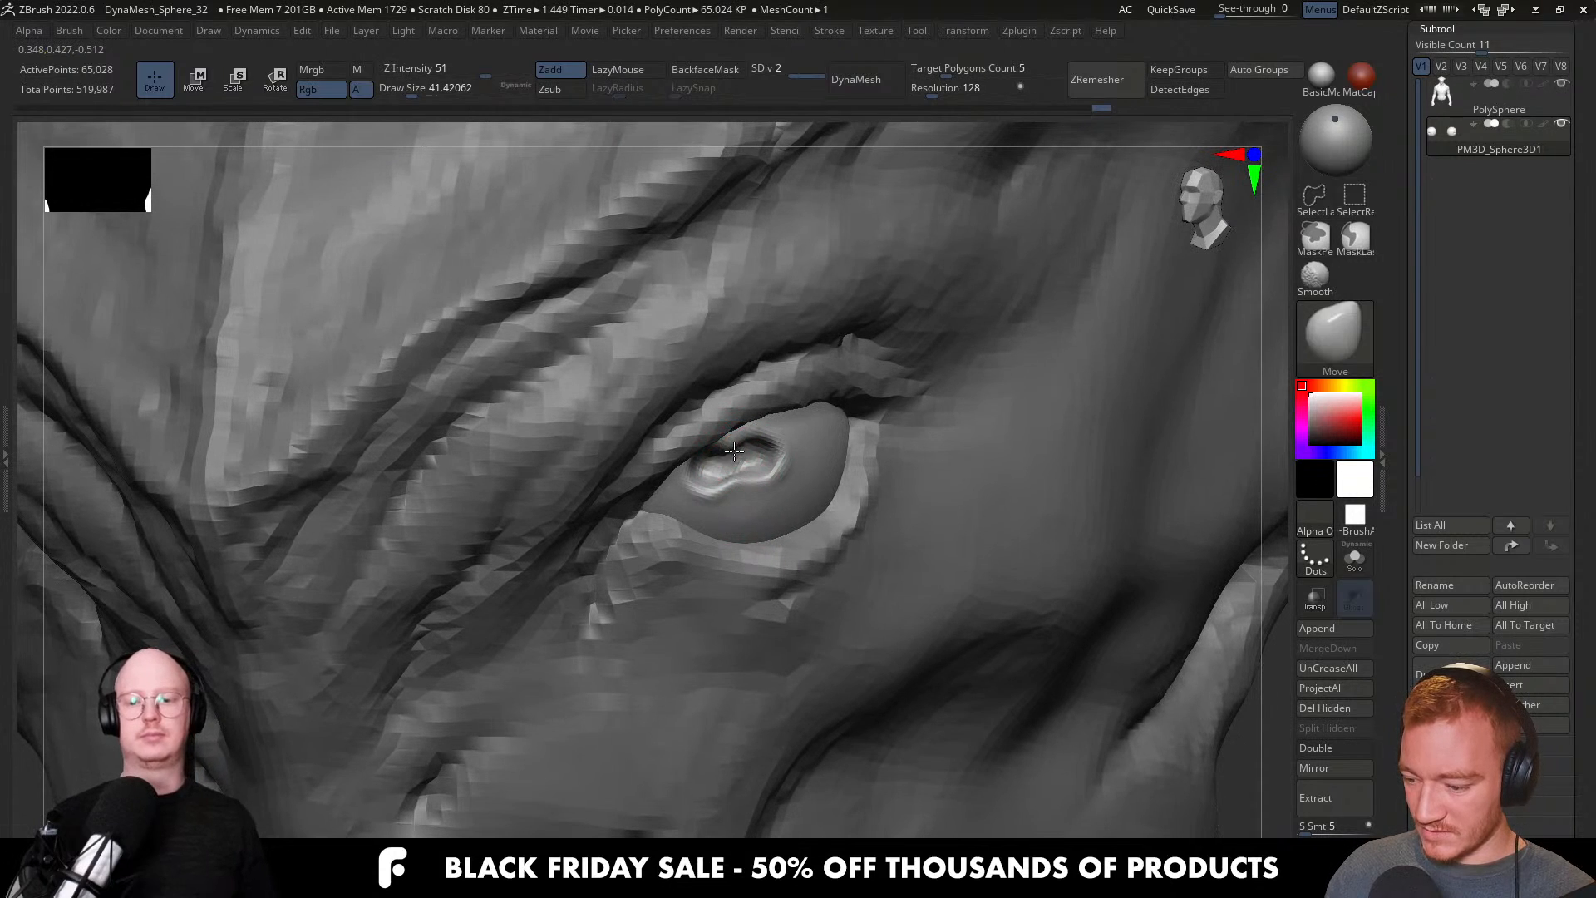
pyautogui.moveTo(791, 510); pyautogui.dragTo(781, 505, button='right')
pyautogui.keyDown('shift'); pyautogui.moveTo(761, 476); pyautogui.dragTo(739, 463); pyautogui.keyUp('shift')
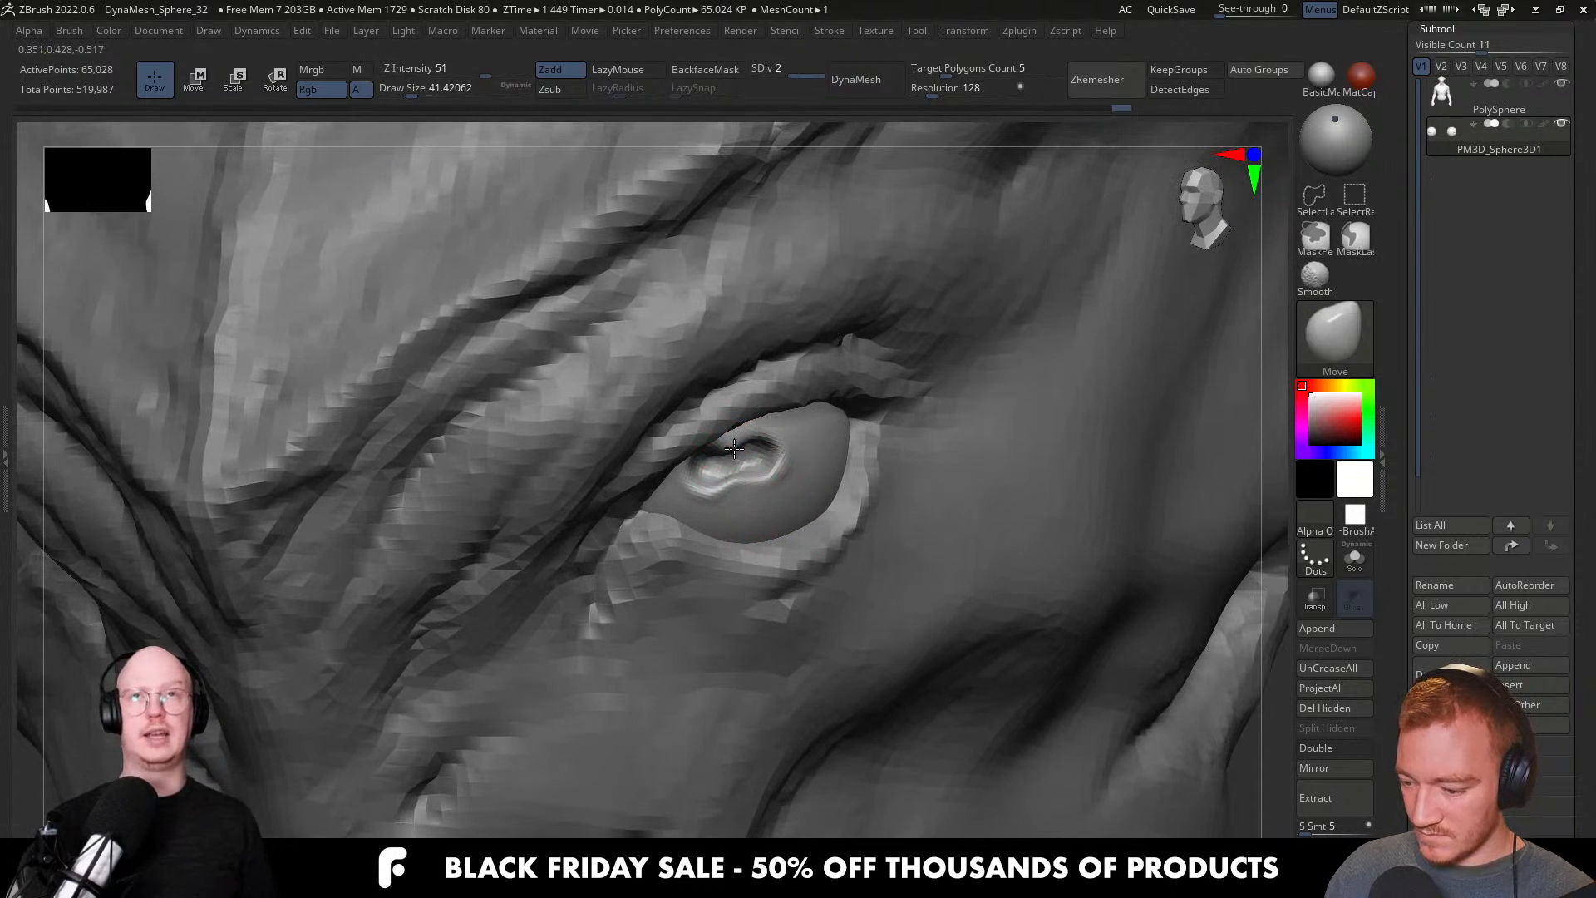
pyautogui.moveTo(742, 475)
pyautogui.mouseDown(button='right')
pyautogui.moveTo(725, 500)
pyautogui.moveTo(702, 497)
pyautogui.moveTo(783, 478)
pyautogui.mouseUp(button='right')
pyautogui.moveTo(783, 478)
pyautogui.keyDown('ctrl'); pyautogui.mouseDown(button='right')
pyautogui.moveTo(786, 354)
pyautogui.moveTo(862, 482)
pyautogui.moveTo(823, 515)
pyautogui.moveTo(926, 456)
pyautogui.moveTo(890, 456)
pyautogui.moveTo(898, 431)
pyautogui.moveTo(887, 506)
pyautogui.moveTo(918, 545)
pyautogui.moveTo(862, 435)
pyautogui.moveTo(812, 498)
pyautogui.moveTo(839, 475)
pyautogui.moveTo(919, 477)
pyautogui.moveTo(880, 470)
pyautogui.moveTo(807, 470)
pyautogui.moveTo(891, 474)
pyautogui.moveTo(951, 502)
pyautogui.moveTo(851, 445)
pyautogui.moveTo(828, 535)
pyautogui.moveTo(806, 544)
pyautogui.mouseUp(button='right'); pyautogui.keyUp('ctrl')
# Make the body subtool active and hide its forearms and hands.
pyautogui.keyDown('alt'); pyautogui.click(752, 499); pyautogui.keyUp('alt')
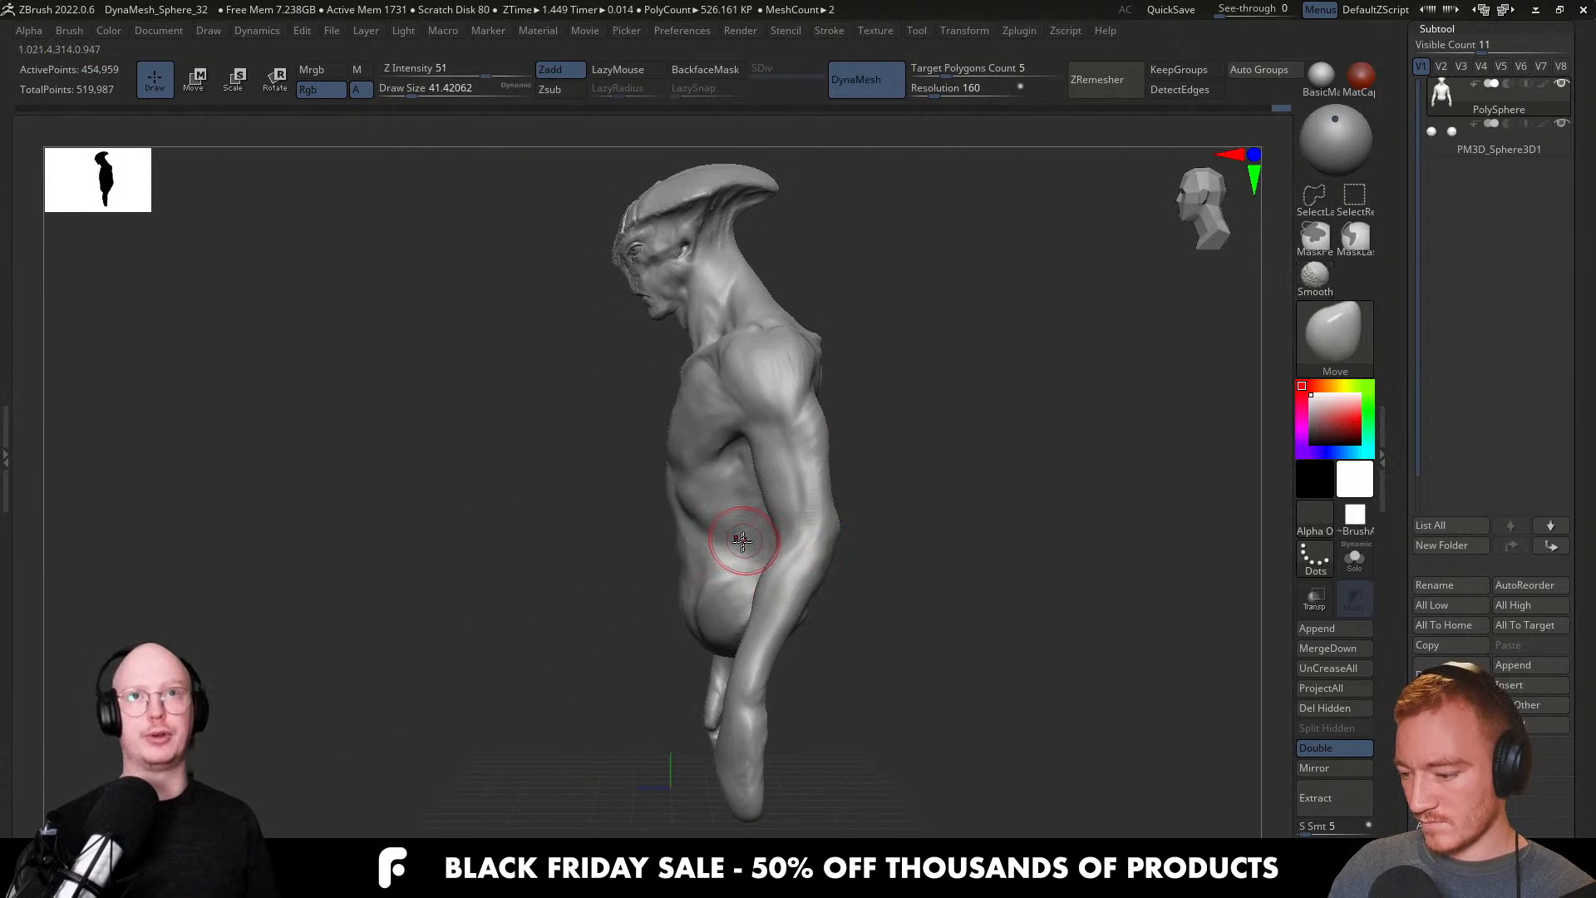
pyautogui.moveTo(782, 534)
pyautogui.mouseDown(button='right')
pyautogui.moveTo(786, 563)
pyautogui.moveTo(909, 634)
pyautogui.mouseUp(button='right')
pyautogui.moveTo(990, 697)
pyautogui.keyDown('ctrl'); pyautogui.keyDown('shift'); pyautogui.mouseDown()
pyautogui.moveTo(985, 825)
pyautogui.moveTo(745, 779)
pyautogui.moveTo(748, 604)
pyautogui.moveTo(881, 505)
pyautogui.mouseUp(); pyautogui.keyUp('shift'); pyautogui.keyUp('ctrl')
pyautogui.moveTo(944, 538); pyautogui.dragTo(834, 557, button='right')
# Adjust the abdomen and waist profile using the Move brush with draw sizes of about 172 and 120.
pyautogui.press('s')
pyautogui.moveTo(690, 546); pyautogui.dragTo(720, 546)
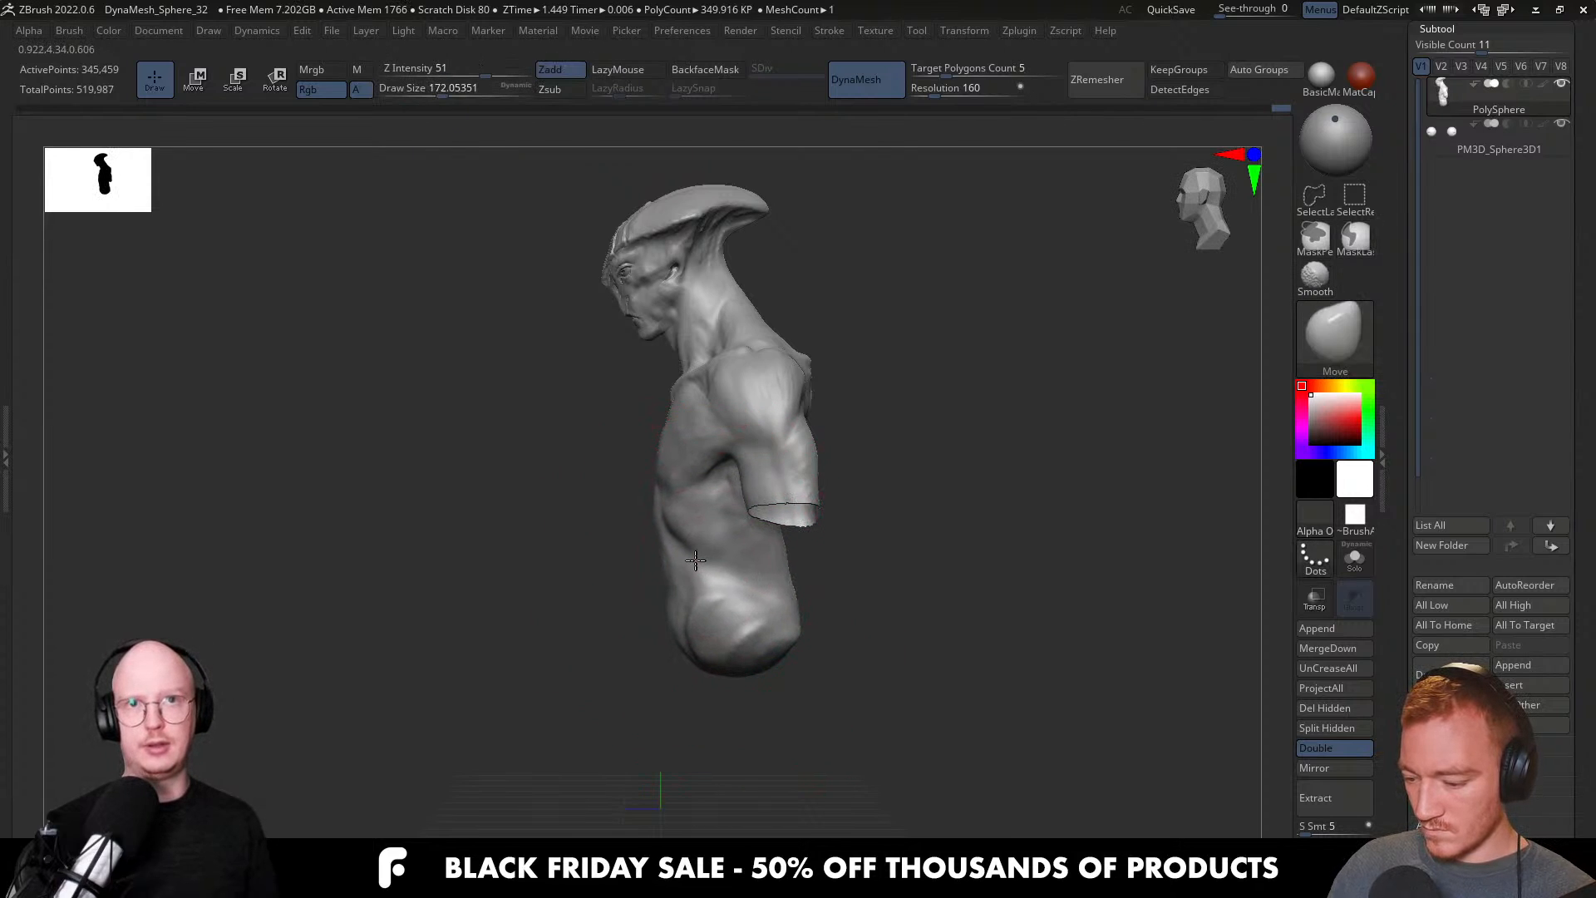
pyautogui.press('s')
pyautogui.moveTo(748, 570); pyautogui.dragTo(769, 571)
pyautogui.moveTo(730, 642)
pyautogui.mouseDown(button='right')
pyautogui.moveTo(862, 645)
pyautogui.moveTo(820, 553)
pyautogui.moveTo(855, 606)
pyautogui.moveTo(920, 613)
pyautogui.moveTo(878, 508)
pyautogui.moveTo(827, 526)
pyautogui.moveTo(879, 587)
pyautogui.moveTo(821, 623)
pyautogui.mouseUp(button='right')
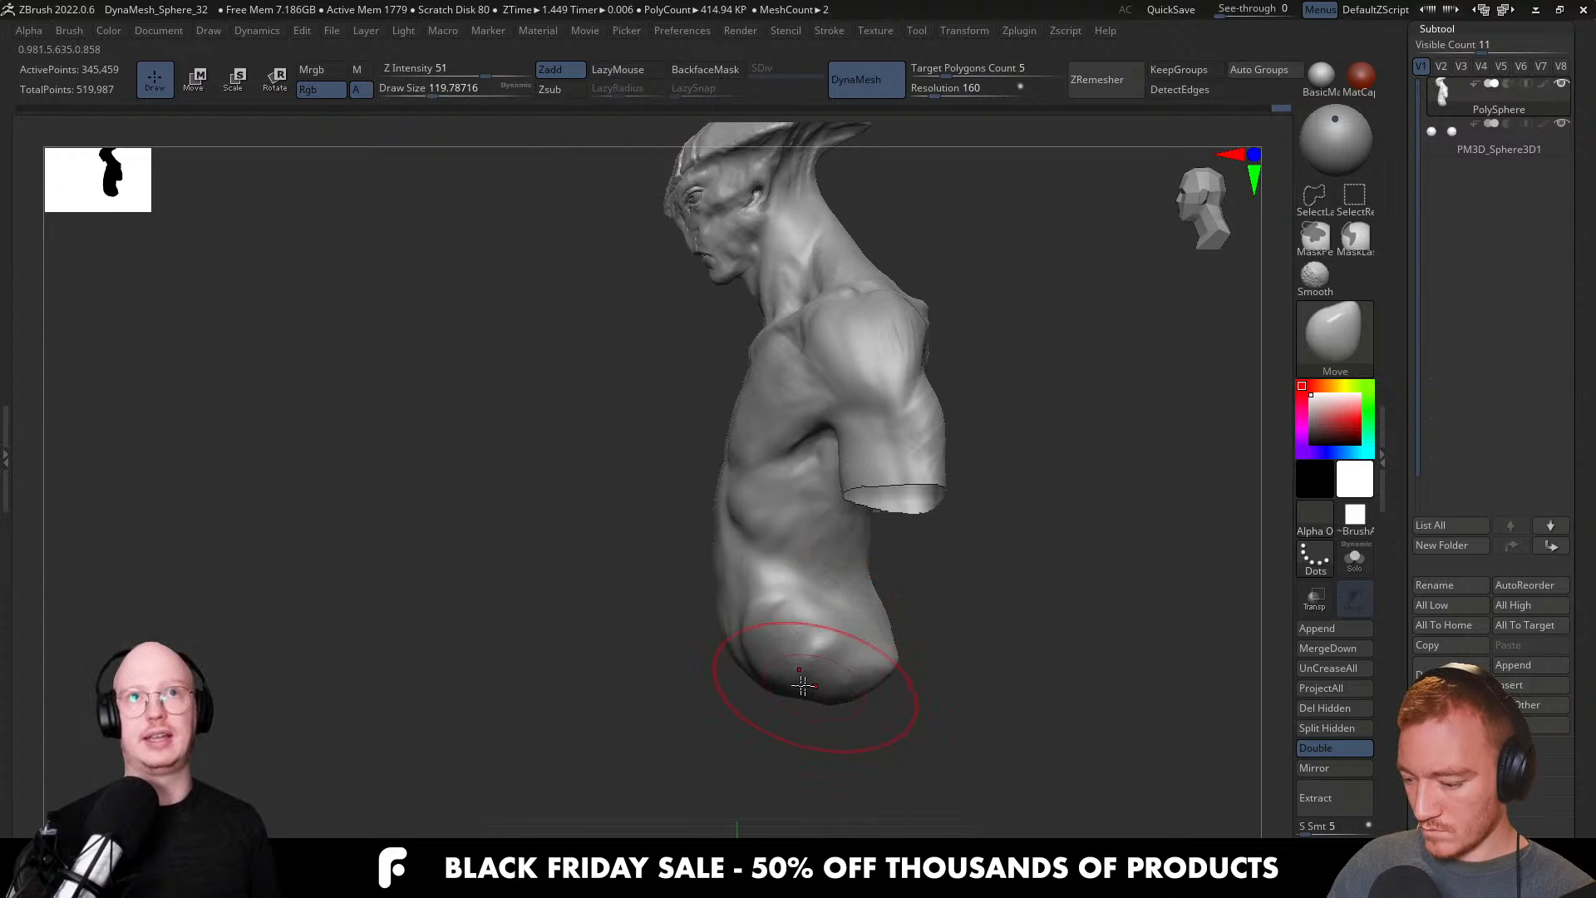
# Extend the pelvis downward and reshape the torso profile using the Move brush with a draw size of about 234.
pyautogui.moveTo(783, 716); pyautogui.dragTo(912, 692, button='right')
pyautogui.press('s')
pyautogui.moveTo(806, 678); pyautogui.dragTo(803, 735)
pyautogui.moveTo(828, 672); pyautogui.dragTo(716, 549)
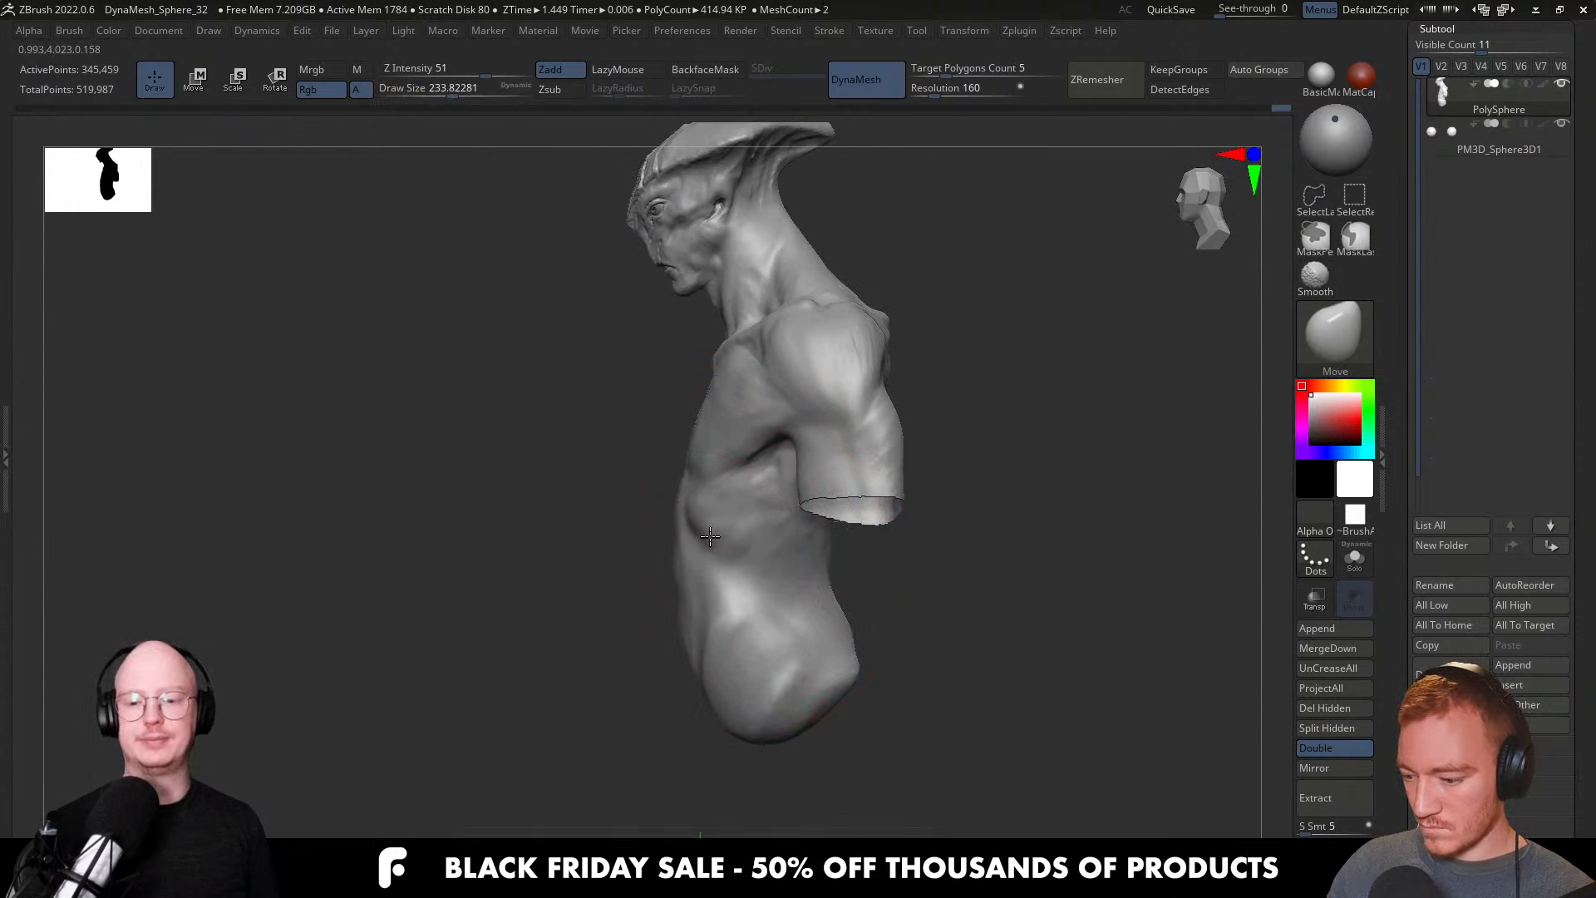
# Refine the torso silhouette and waist from the opposite side using the Move brush with a draw size of about 112.
pyautogui.moveTo(712, 415)
pyautogui.mouseDown(button='right')
pyautogui.moveTo(840, 435)
pyautogui.moveTo(914, 424)
pyautogui.mouseUp(button='right')
pyautogui.press(']')
pyautogui.moveTo(872, 424); pyautogui.dragTo(886, 432)
pyautogui.keyDown('alt'); pyautogui.moveTo(887, 435); pyautogui.dragTo(892, 358, button='right'); pyautogui.keyUp('alt')
pyautogui.moveTo(910, 524)
pyautogui.mouseDown(button='right')
pyautogui.moveTo(837, 535)
pyautogui.moveTo(920, 510)
pyautogui.moveTo(794, 581)
pyautogui.mouseUp(button='right')
pyautogui.press('s')
pyautogui.moveTo(773, 591); pyautogui.dragTo(721, 592)
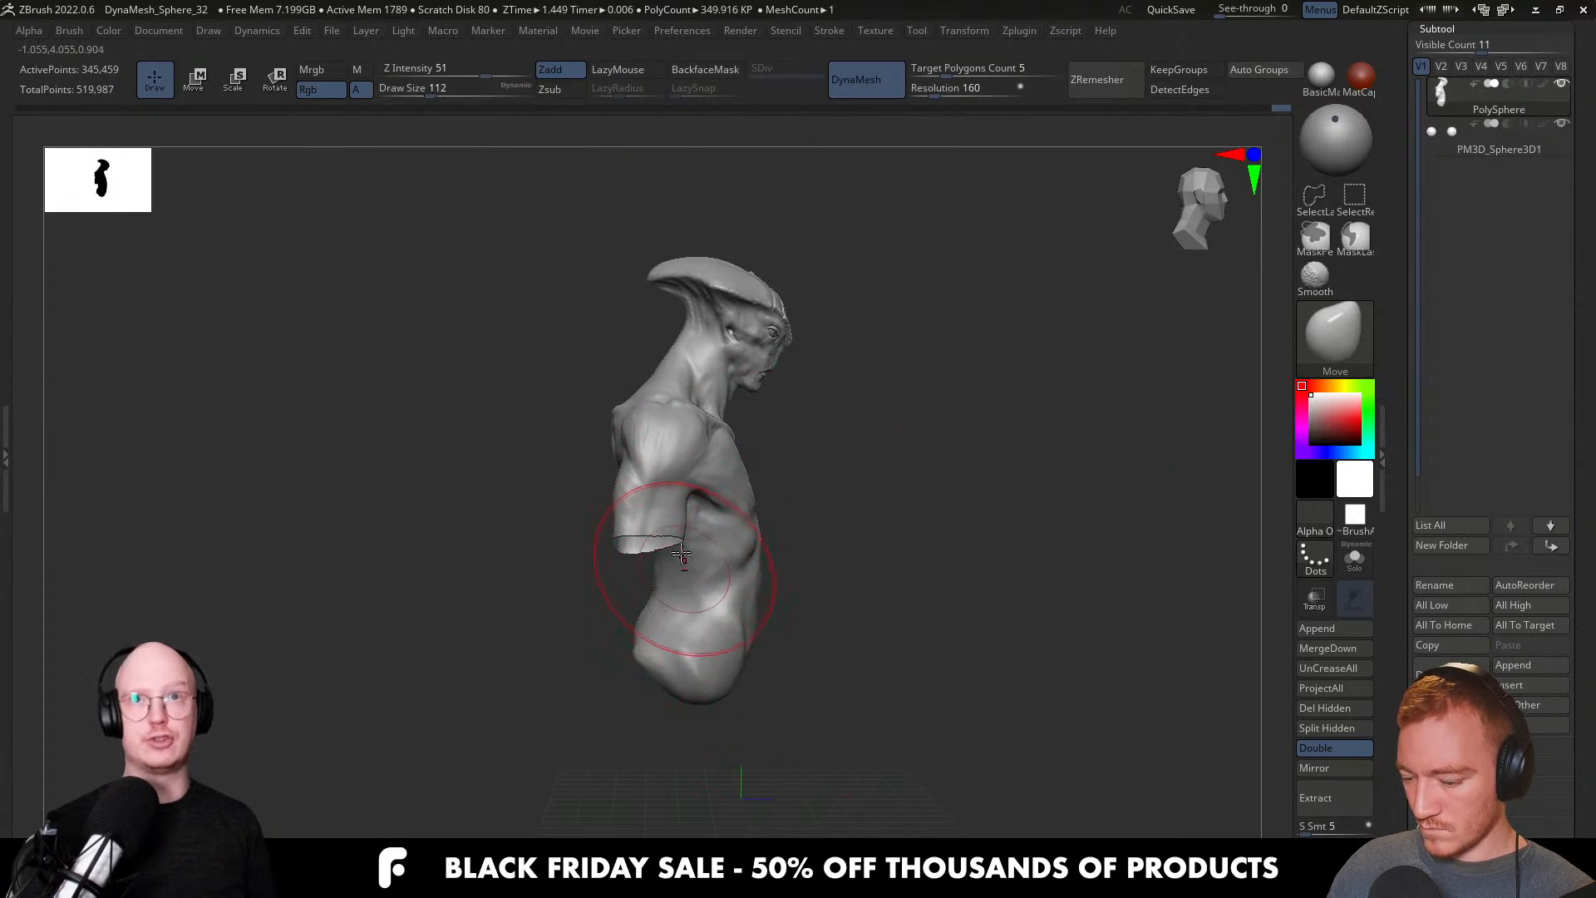
# Shape the lower pelvis and buttocks using the Move brush with draw sizes of about 87 and 120.
pyautogui.keyDown('alt'); pyautogui.moveTo(696, 427); pyautogui.dragTo(694, 512, button='right'); pyautogui.keyUp('alt')
pyautogui.moveTo(694, 511)
pyautogui.keyDown('ctrl'); pyautogui.mouseDown(button='right')
pyautogui.moveTo(688, 580)
pyautogui.moveTo(766, 570)
pyautogui.moveTo(676, 665)
pyautogui.moveTo(680, 492)
pyautogui.moveTo(670, 641)
pyautogui.moveTo(748, 676)
pyautogui.moveTo(669, 684)
pyautogui.moveTo(695, 670)
pyautogui.mouseUp(button='right'); pyautogui.keyUp('ctrl')
pyautogui.moveTo(695, 641)
pyautogui.mouseDown()
pyautogui.moveTo(695, 691)
pyautogui.moveTo(686, 657)
pyautogui.mouseUp()
pyautogui.moveTo(686, 657); pyautogui.dragTo(753, 614, button='right')
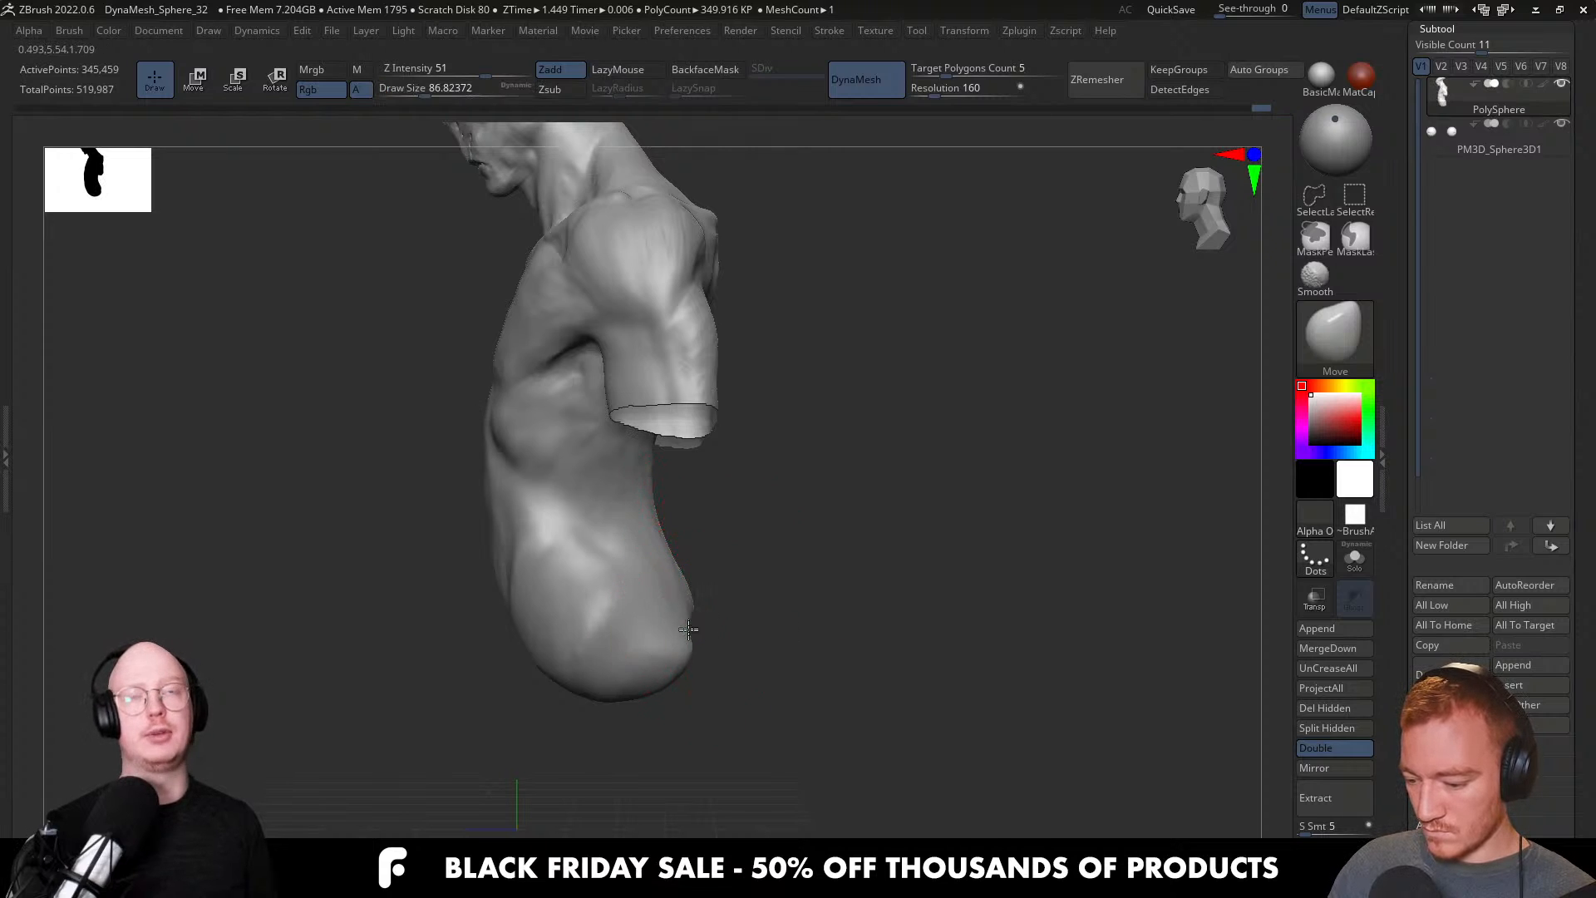
pyautogui.moveTo(697, 625); pyautogui.dragTo(640, 629, button='right')
pyautogui.press('s')
pyautogui.moveTo(740, 639); pyautogui.dragTo(753, 592)
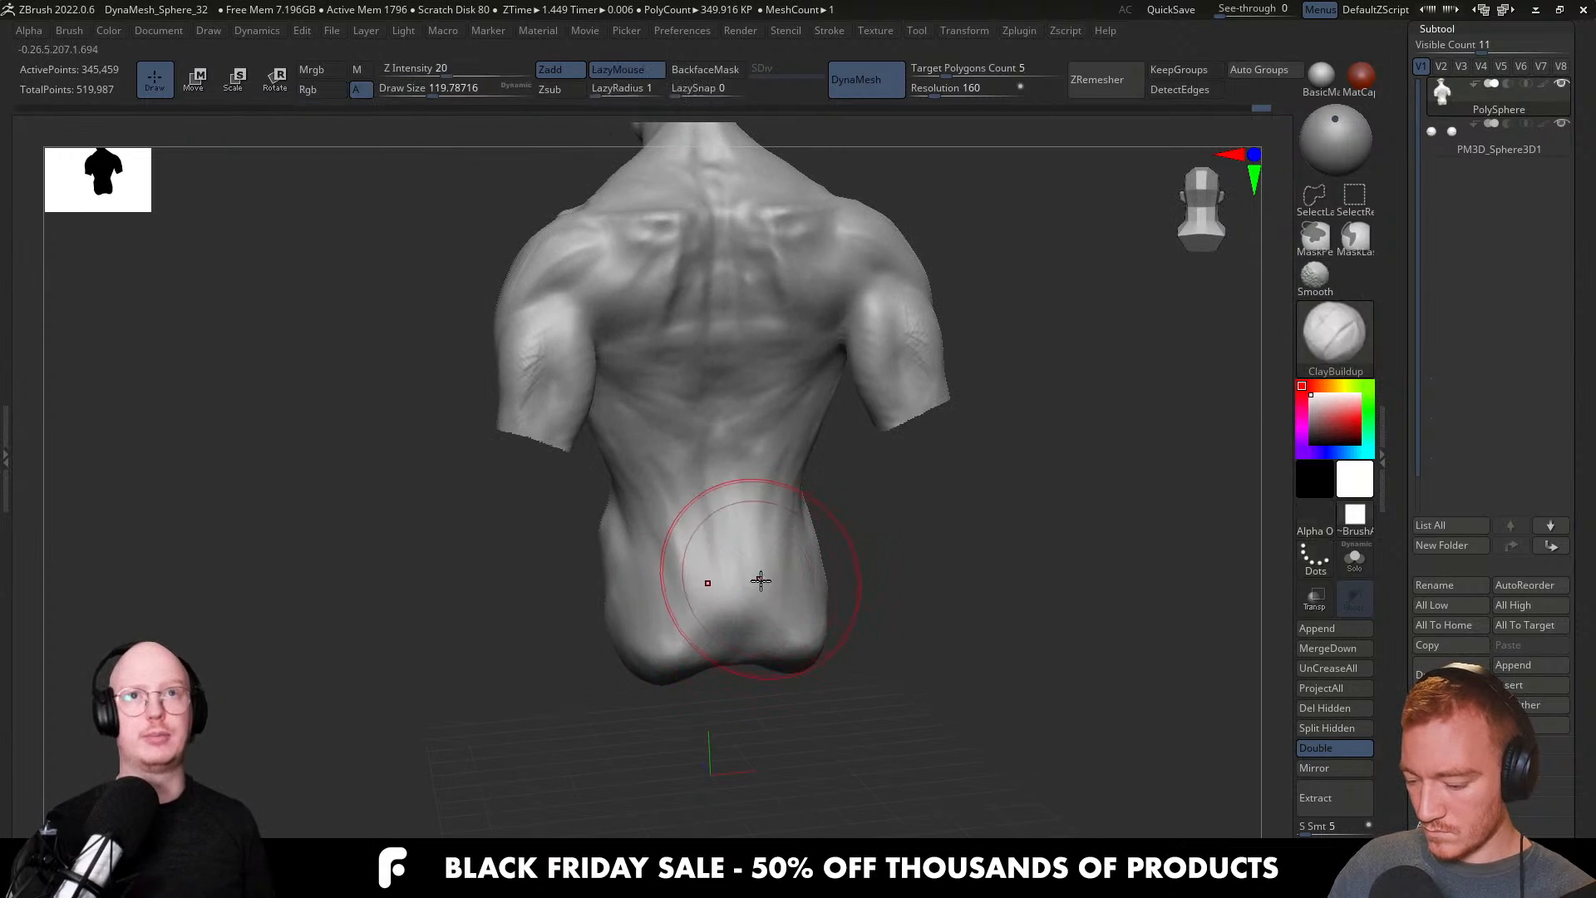
# Build up the lower back and upper buttocks using ClayBuildup with a draw size of about 104, and smooth the strokes.
pyautogui.press('b')
pyautogui.press('c')
pyautogui.press('b')
pyautogui.moveTo(759, 577); pyautogui.dragTo(805, 591, button='right')
pyautogui.press('s')
pyautogui.moveTo(810, 591); pyautogui.dragTo(819, 616)
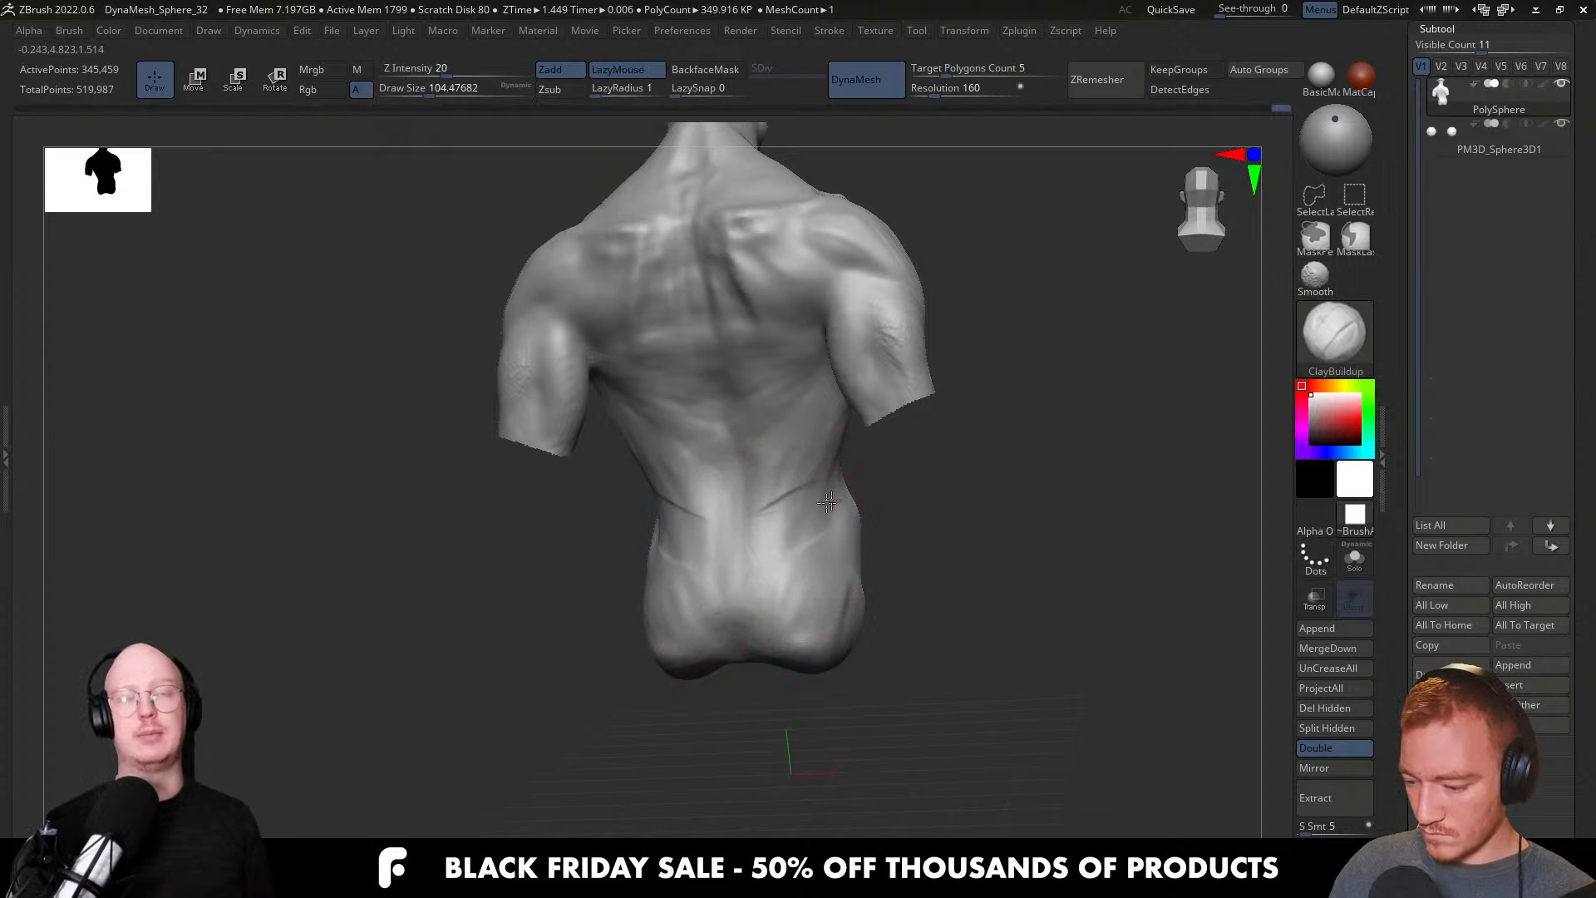
pyautogui.moveTo(746, 525); pyautogui.dragTo(773, 517, button='right')
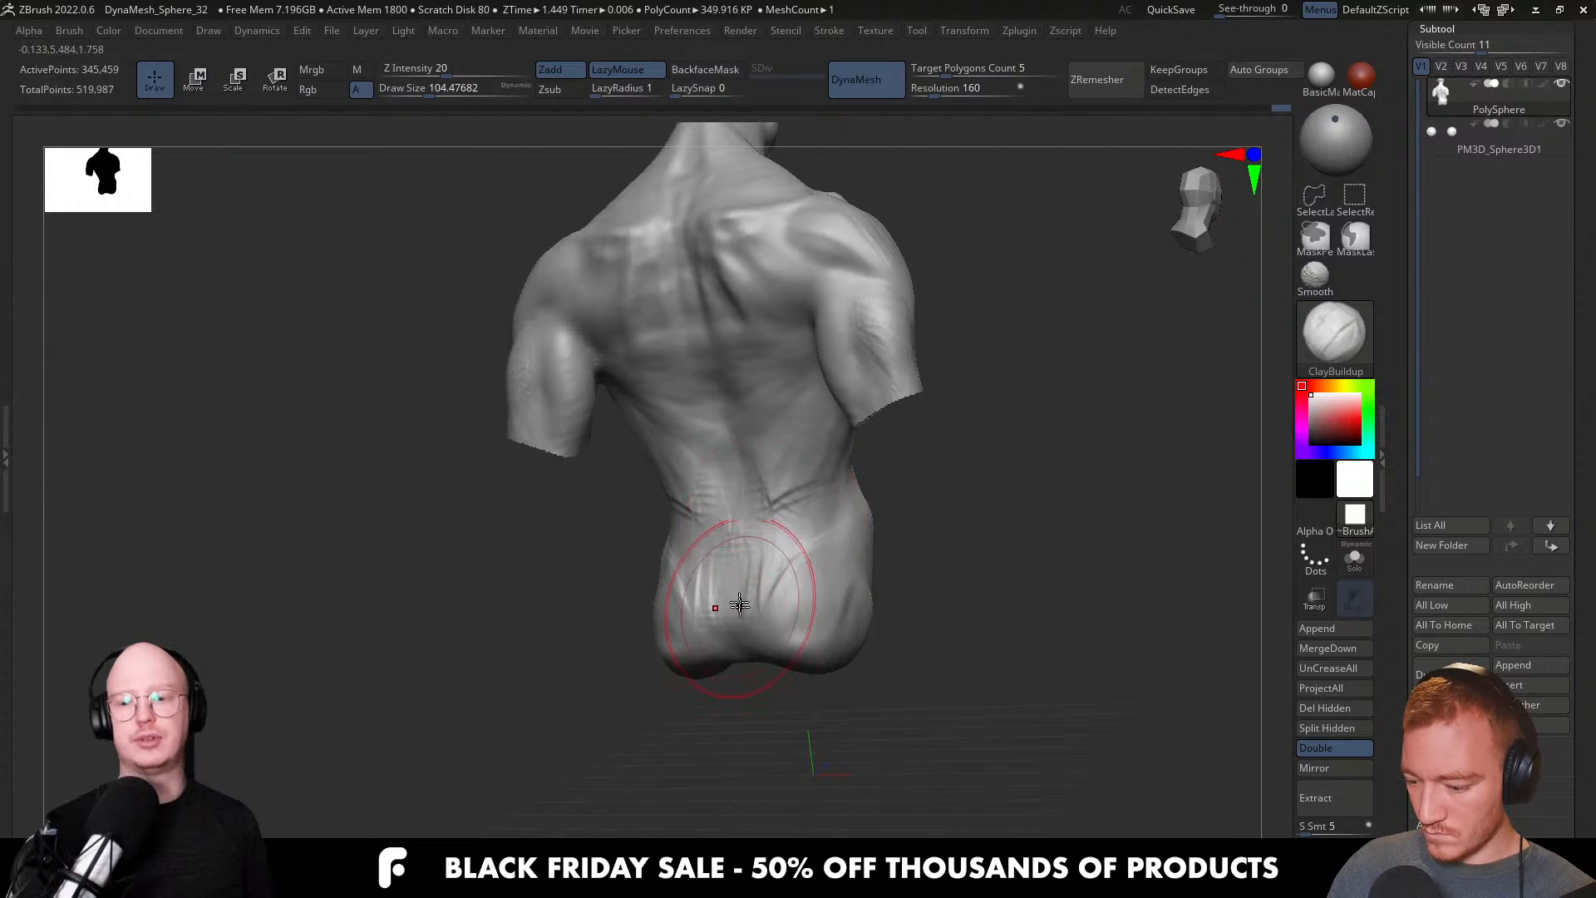
pyautogui.moveTo(737, 589); pyautogui.dragTo(755, 591, button='right')
pyautogui.moveTo(756, 591)
pyautogui.keyDown('shift'); pyautogui.mouseDown()
pyautogui.moveTo(742, 670)
pyautogui.moveTo(769, 644)
pyautogui.mouseUp(); pyautogui.keyUp('shift')
# Add clay over the buttocks and the sides of the hips using ClayBuildup with draw sizes of about 65 to 97.
pyautogui.press('s')
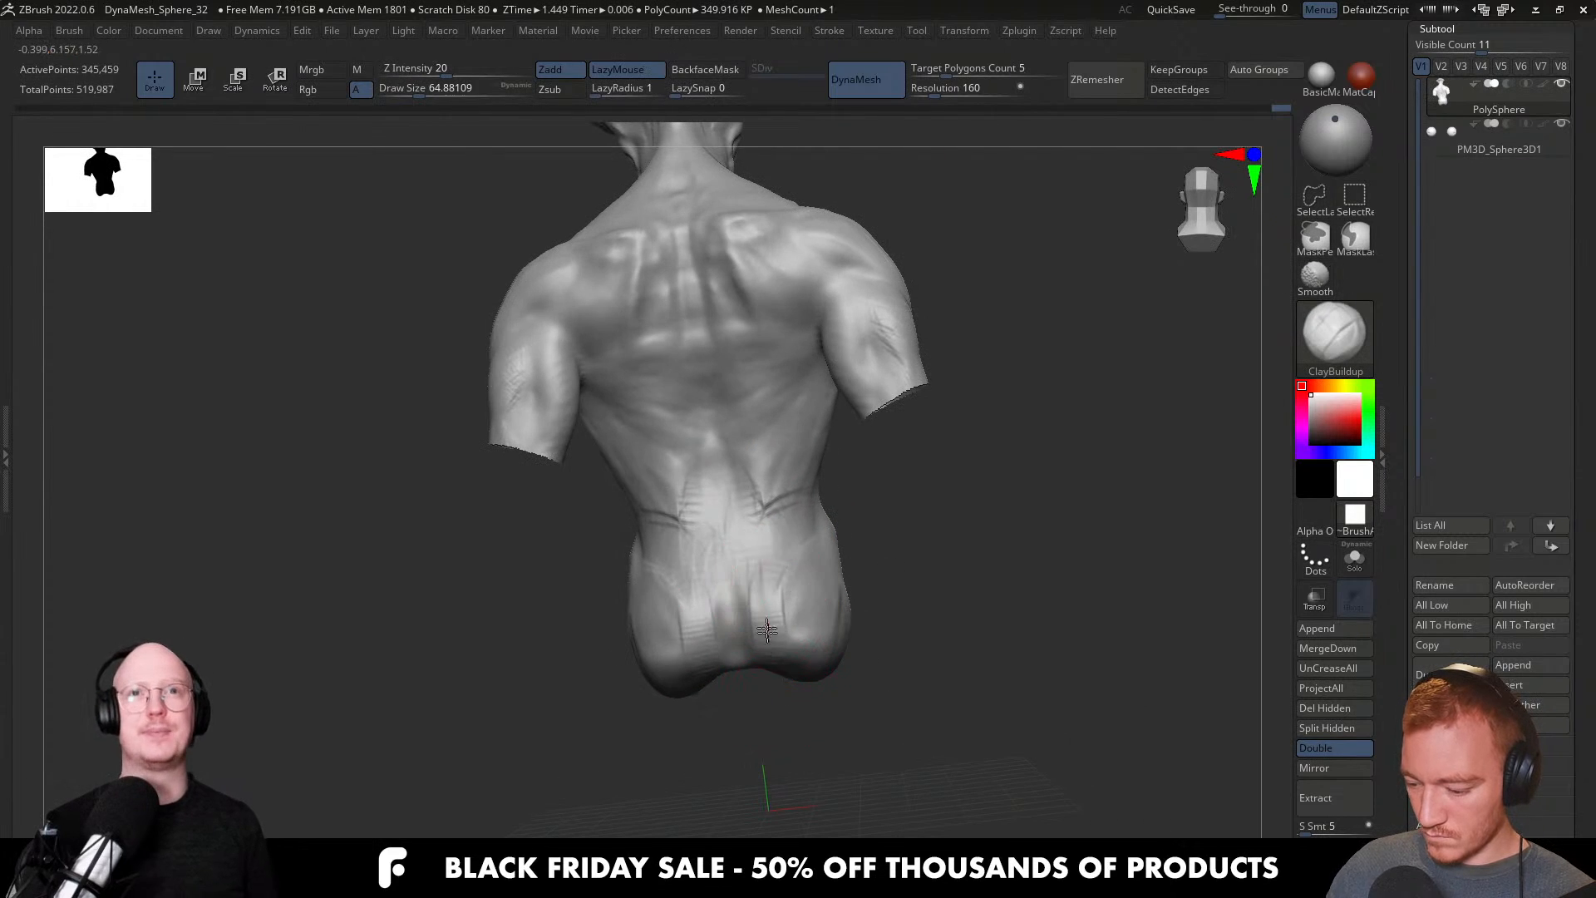
pyautogui.moveTo(815, 524); pyautogui.dragTo(830, 520, button='right')
pyautogui.press('s')
pyautogui.moveTo(800, 611); pyautogui.dragTo(809, 611)
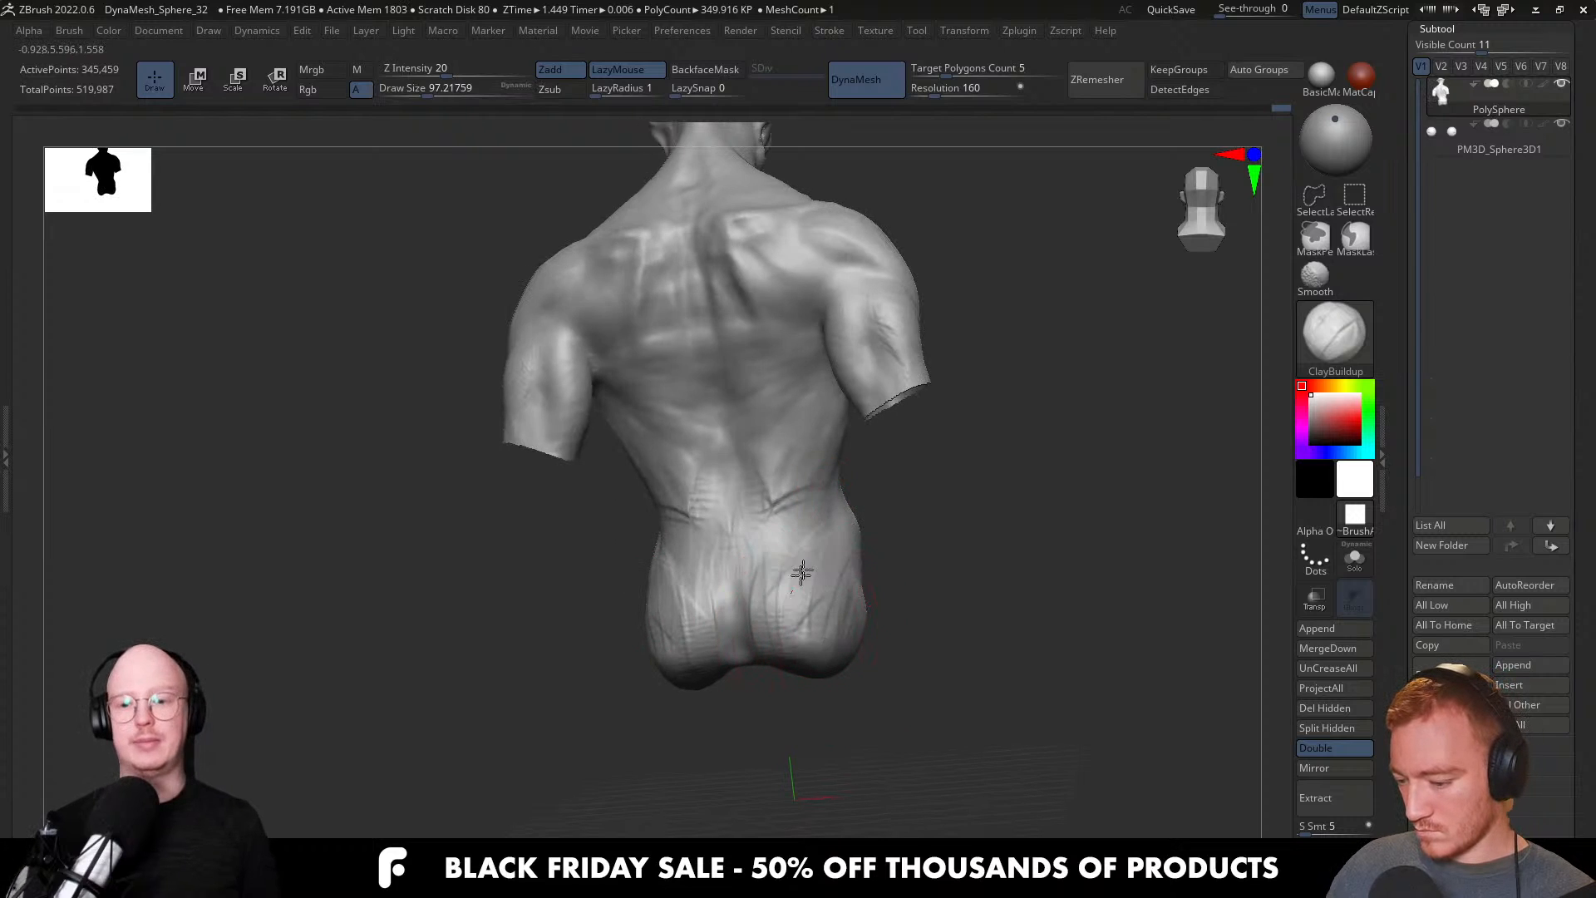
pyautogui.moveTo(785, 611)
pyautogui.mouseDown(button='right')
pyautogui.moveTo(843, 581)
pyautogui.moveTo(835, 600)
pyautogui.moveTo(891, 526)
pyautogui.moveTo(989, 525)
pyautogui.mouseUp(button='right')
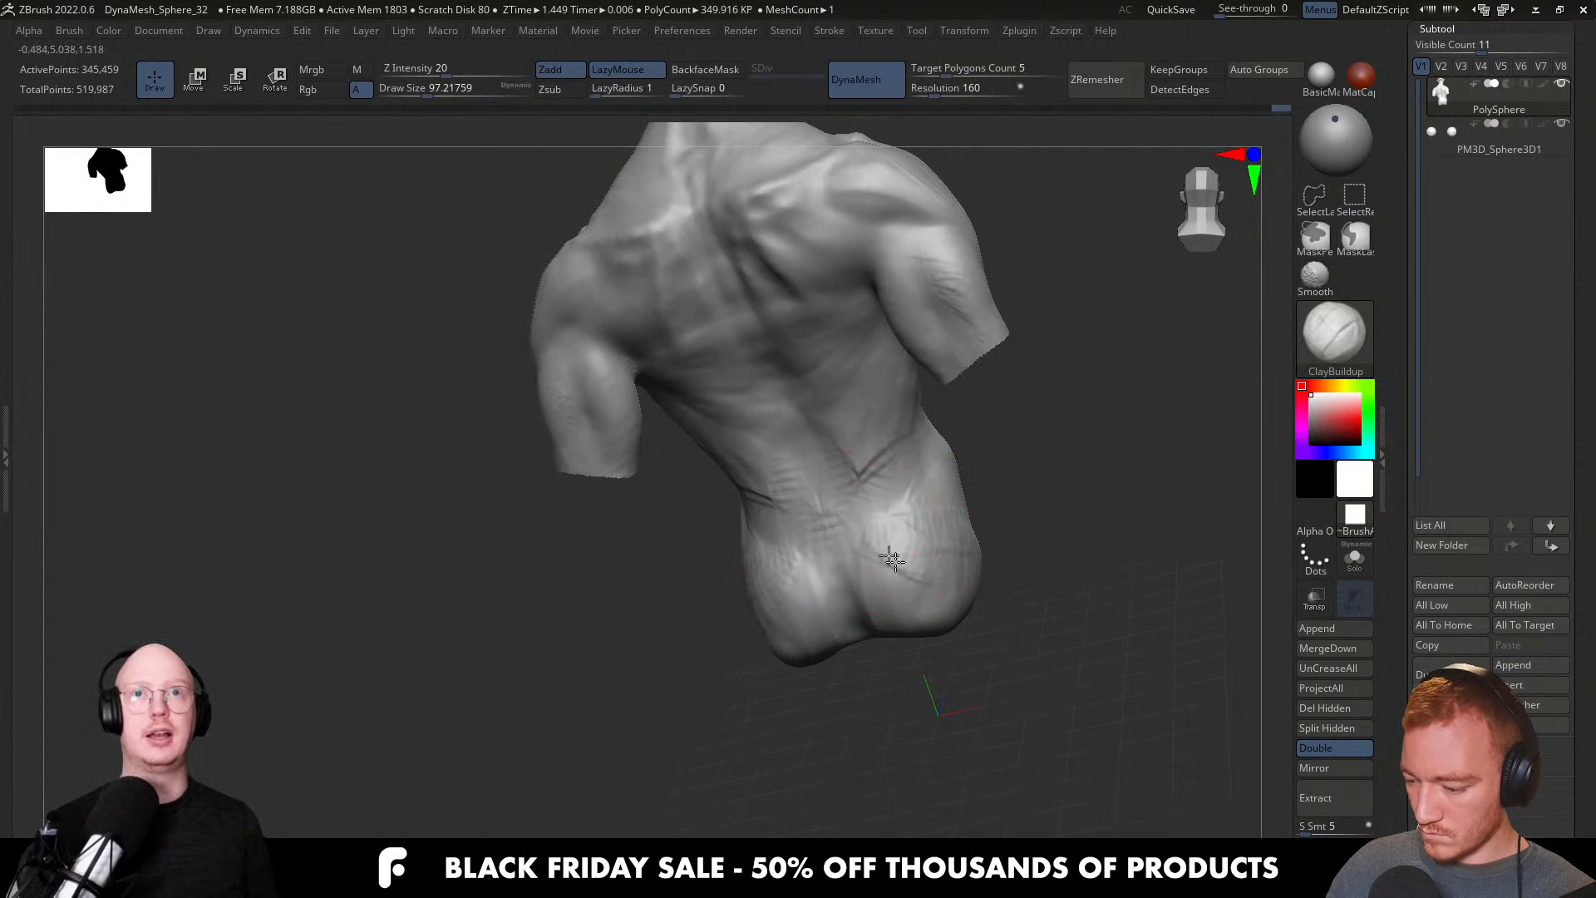
pyautogui.moveTo(862, 559)
pyautogui.mouseDown(button='right')
pyautogui.moveTo(931, 541)
pyautogui.moveTo(870, 563)
pyautogui.moveTo(991, 577)
pyautogui.moveTo(936, 549)
pyautogui.moveTo(891, 570)
pyautogui.mouseUp(button='right')
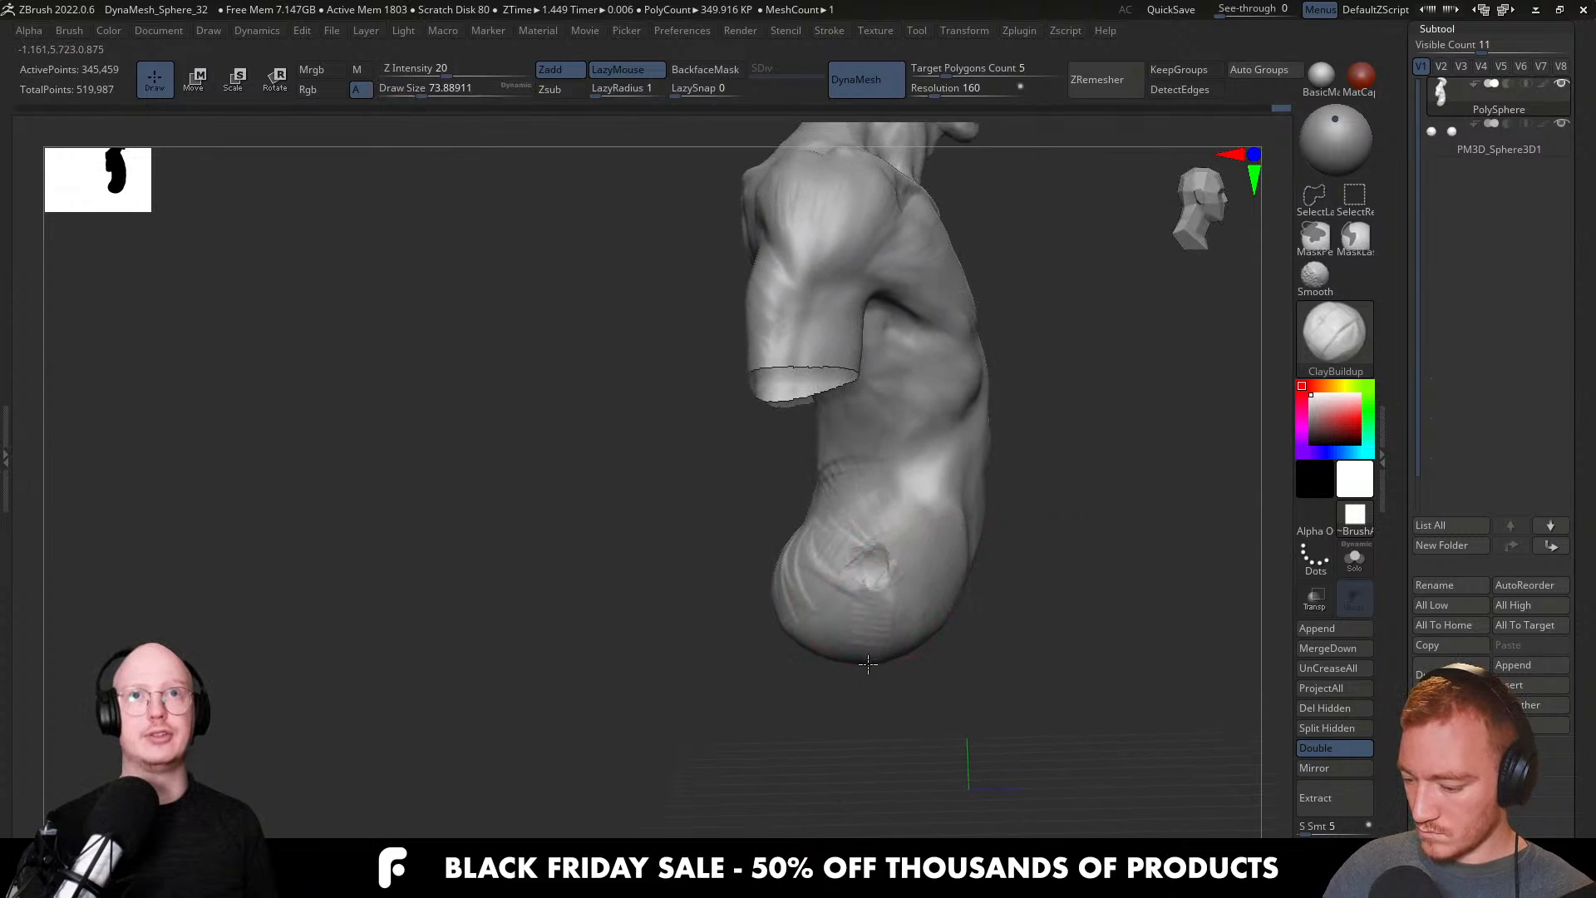
pyautogui.moveTo(802, 545); pyautogui.dragTo(865, 550, button='right')
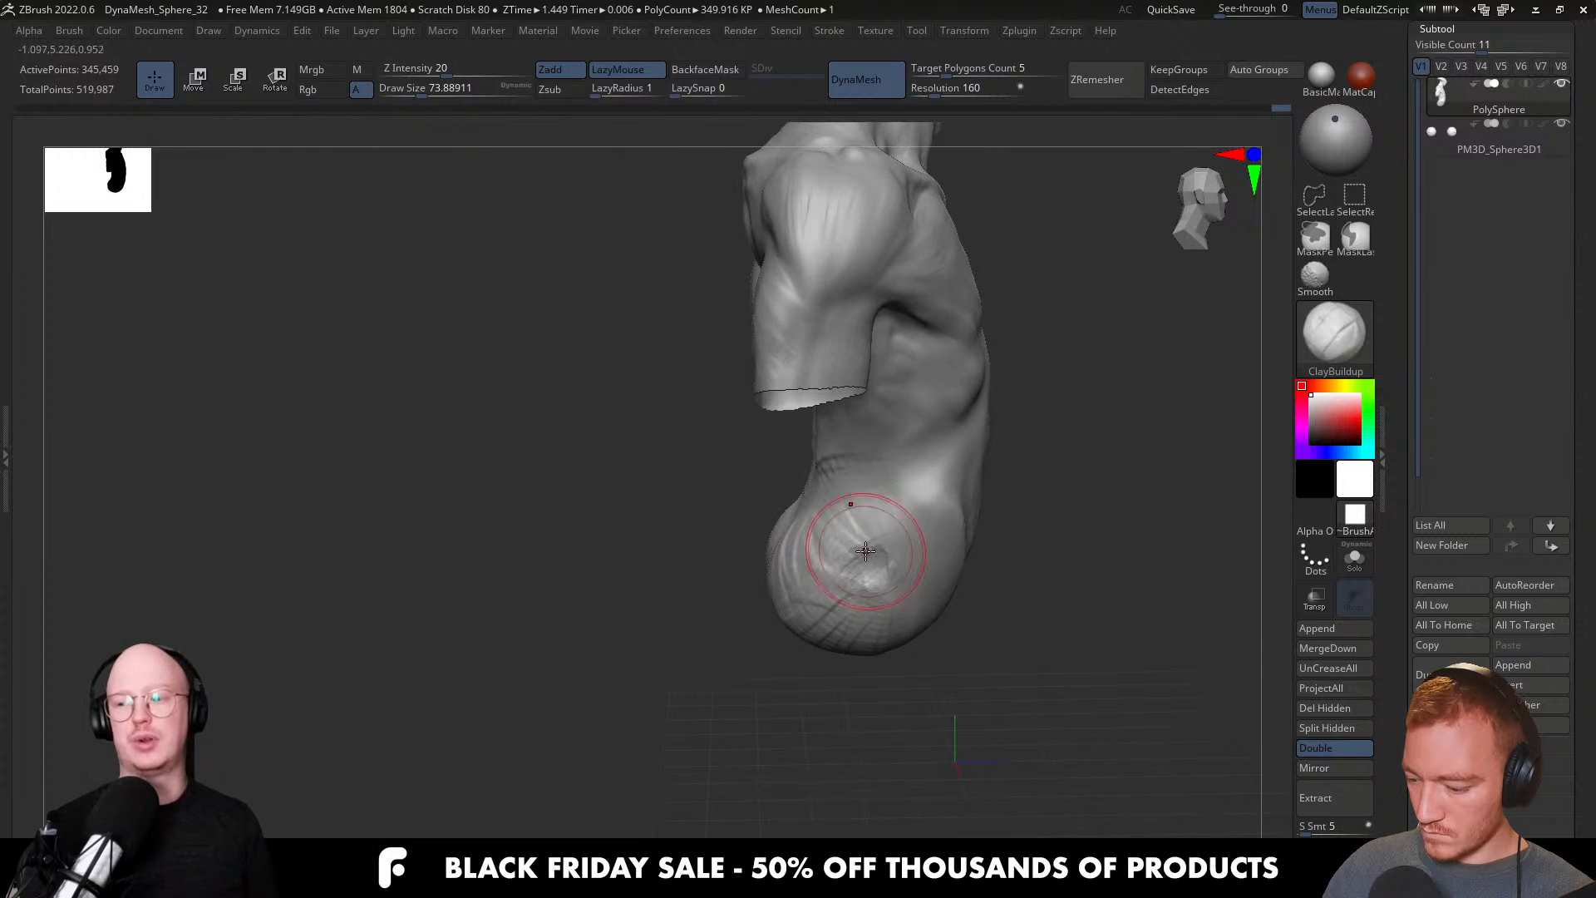
# Adjust the buttocks and hips with the Move brush and smooth the clay strokes into rounded forms.
pyautogui.moveTo(924, 613)
pyautogui.mouseDown(button='right')
pyautogui.moveTo(969, 570)
pyautogui.moveTo(873, 591)
pyautogui.moveTo(787, 578)
pyautogui.mouseUp(button='right')
pyautogui.press('shift')
pyautogui.press('b')
pyautogui.press('m')
pyautogui.press('v')
pyautogui.press('s')
pyautogui.moveTo(787, 578); pyautogui.dragTo(798, 579)
pyautogui.moveTo(782, 594); pyautogui.dragTo(931, 579, button='right')
pyautogui.keyDown('shift'); pyautogui.moveTo(750, 559); pyautogui.dragTo(786, 468); pyautogui.keyUp('shift')
# Build the diagonal muscle forms of the lower back and flanks using ClayBuildup with a draw size of about 59.
pyautogui.press('b')
pyautogui.press('c')
pyautogui.press('b')
pyautogui.moveTo(790, 468); pyautogui.dragTo(773, 451, button='right')
pyautogui.press('s')
pyautogui.moveTo(773, 450)
pyautogui.mouseDown()
pyautogui.moveTo(756, 449)
pyautogui.moveTo(771, 464)
pyautogui.mouseUp()
pyautogui.moveTo(766, 416)
pyautogui.mouseDown(button='right')
pyautogui.moveTo(767, 508)
pyautogui.moveTo(816, 348)
pyautogui.mouseUp(button='right')
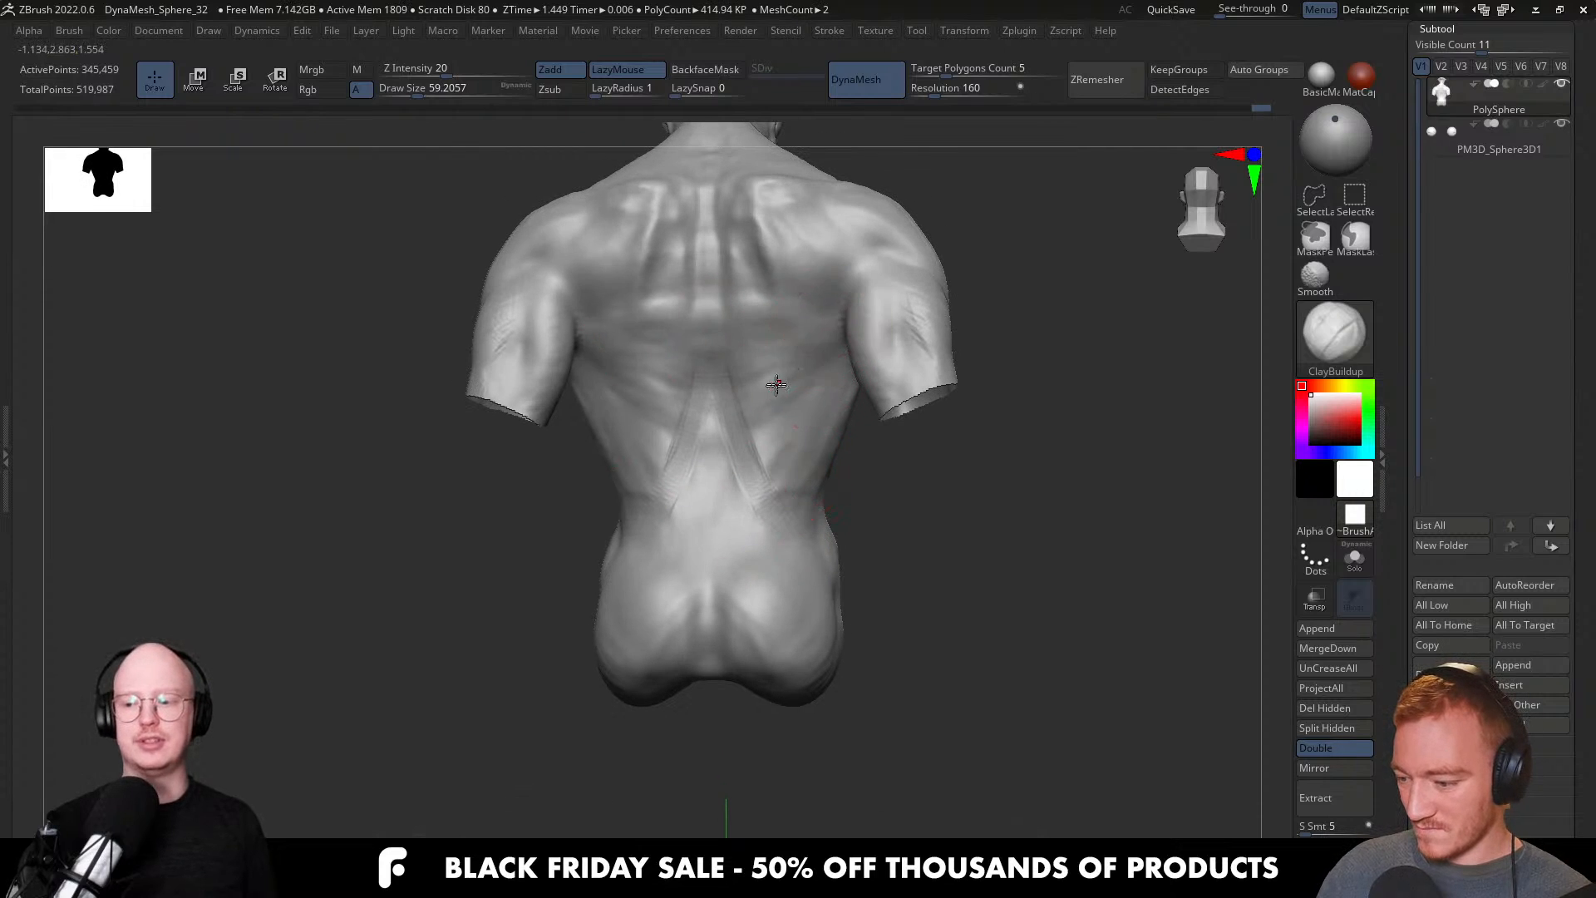
pyautogui.moveTo(787, 446)
pyautogui.mouseDown()
pyautogui.moveTo(743, 514)
pyautogui.moveTo(769, 538)
pyautogui.mouseUp()
pyautogui.moveTo(811, 509); pyautogui.dragTo(780, 499, button='right')
pyautogui.moveTo(786, 500); pyautogui.dragTo(781, 538)
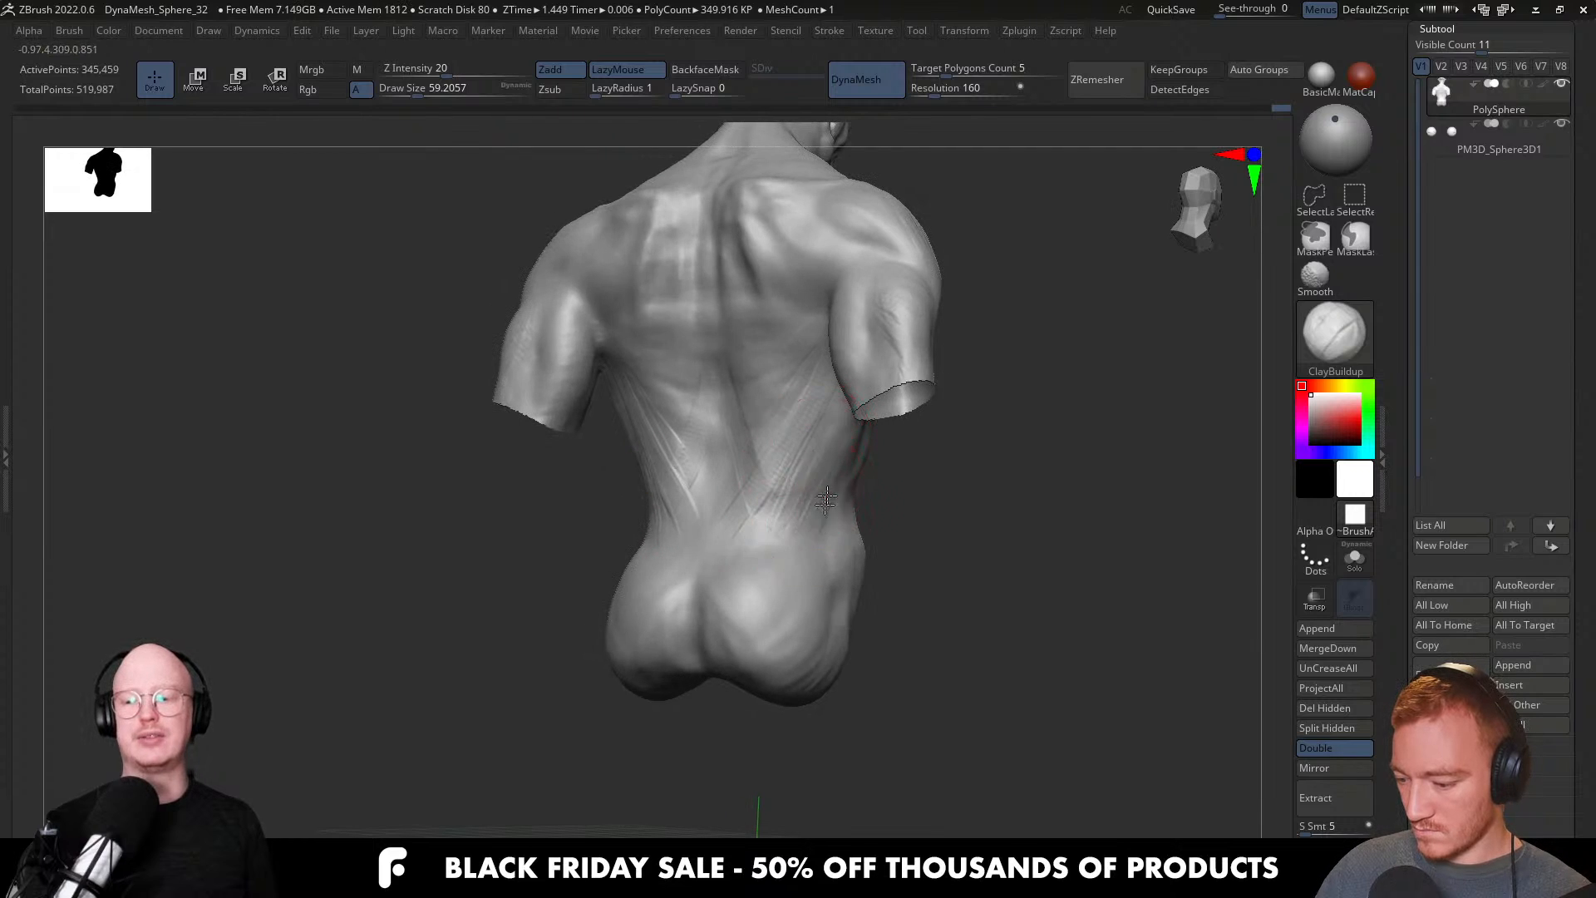
# Build the paired vertical muscle columns along the lower spine using ClayBuildup with draw sizes of about 41 to 59, and smooth them.
pyautogui.moveTo(827, 491); pyautogui.dragTo(829, 483, button='right')
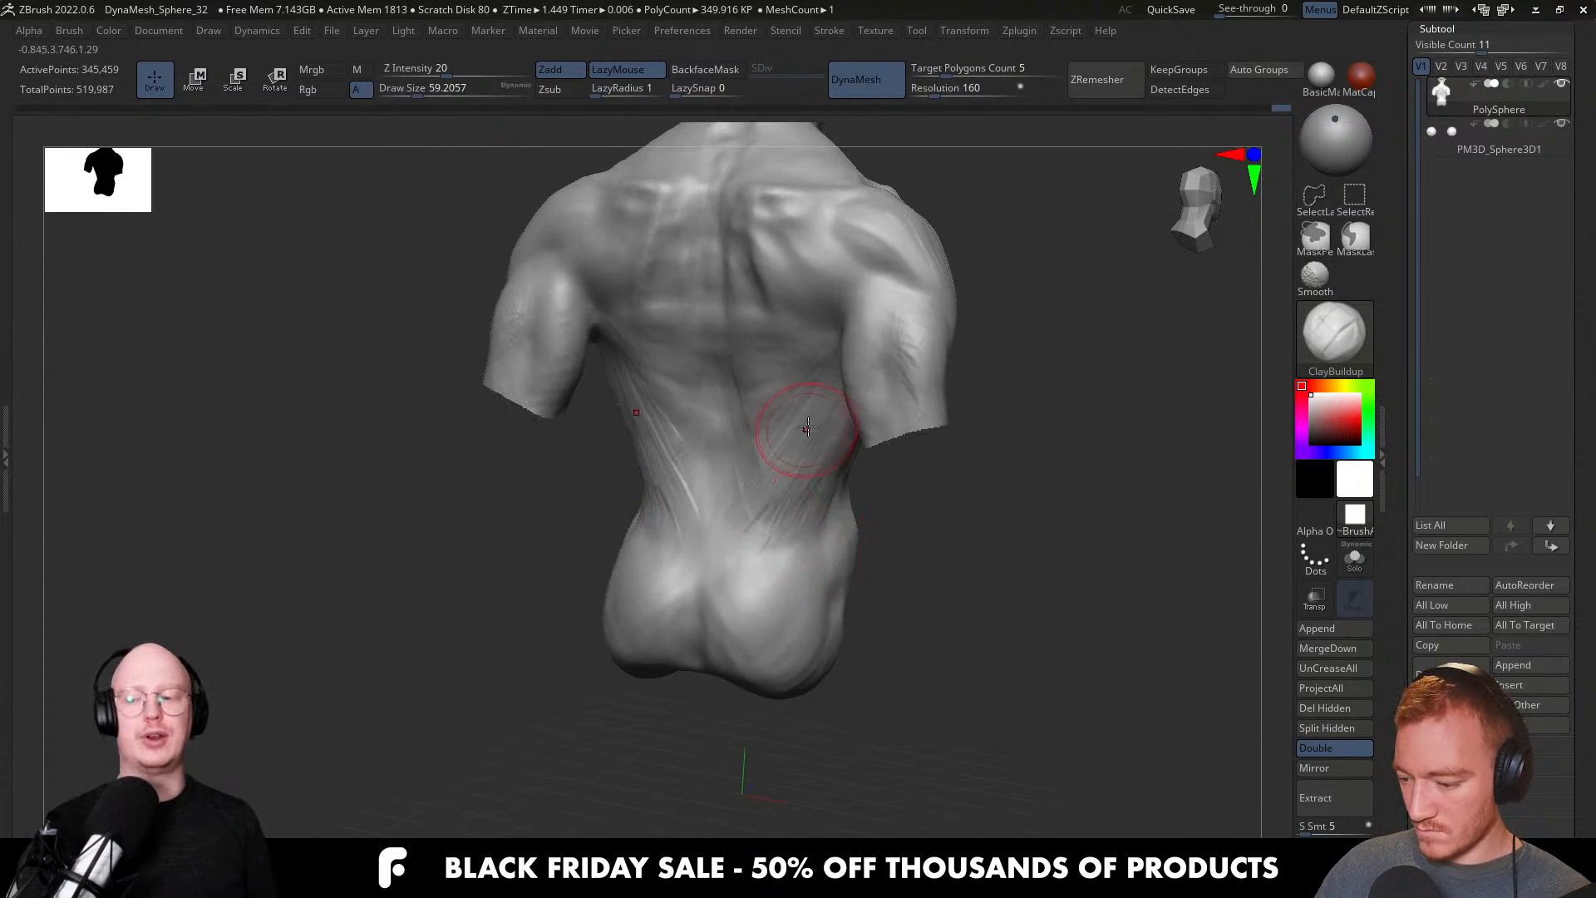
pyautogui.moveTo(807, 428); pyautogui.dragTo(739, 507, button='right')
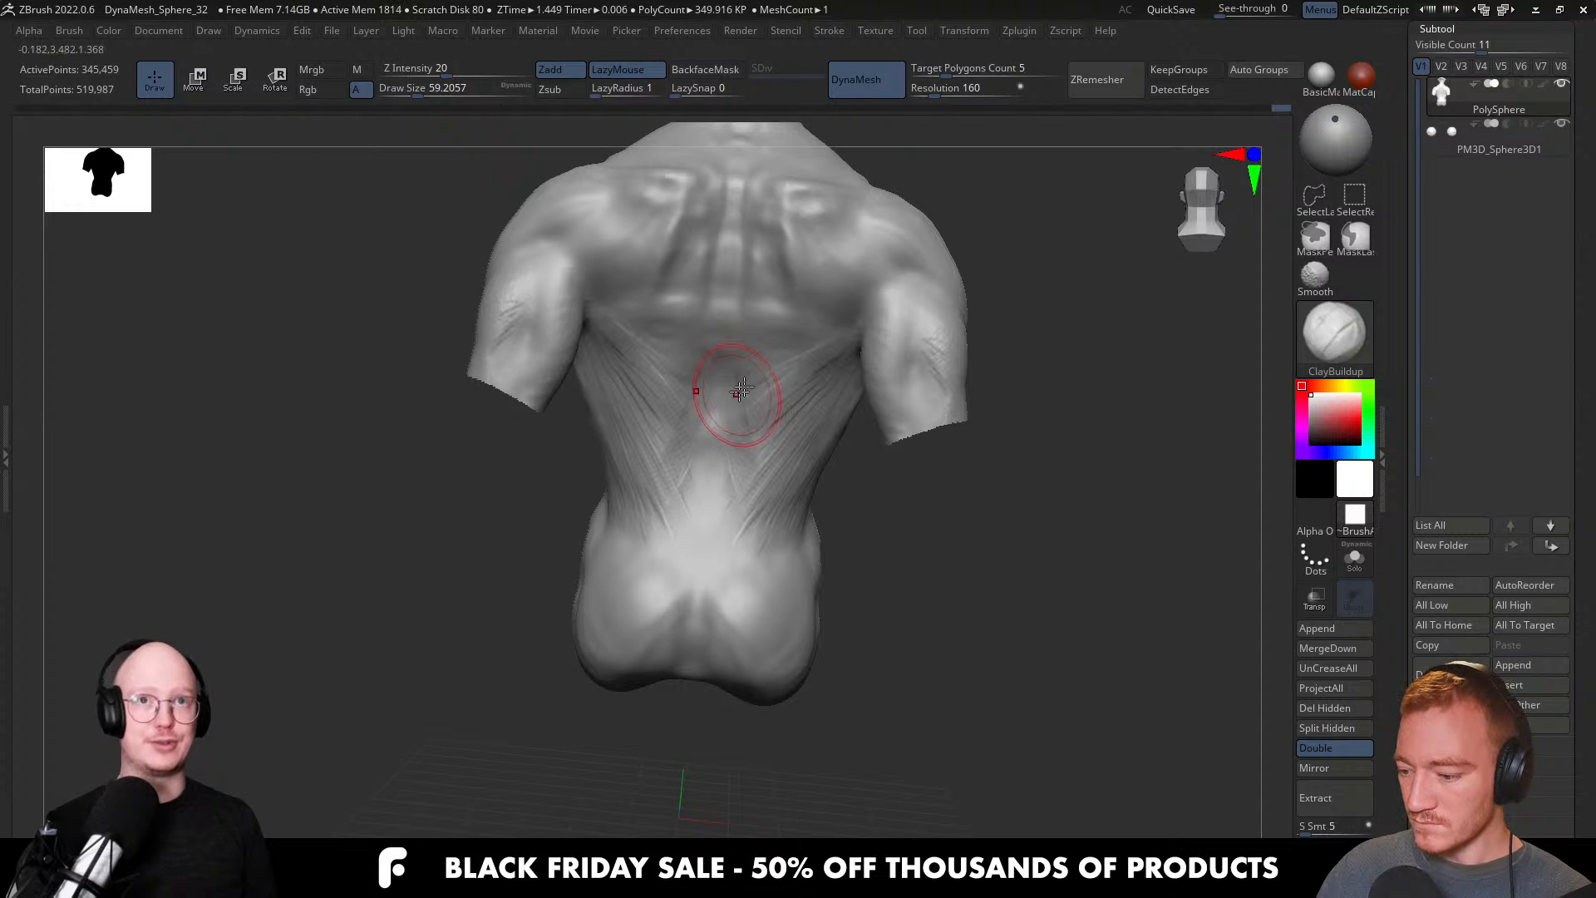
pyautogui.moveTo(817, 360); pyautogui.dragTo(765, 415, button='right')
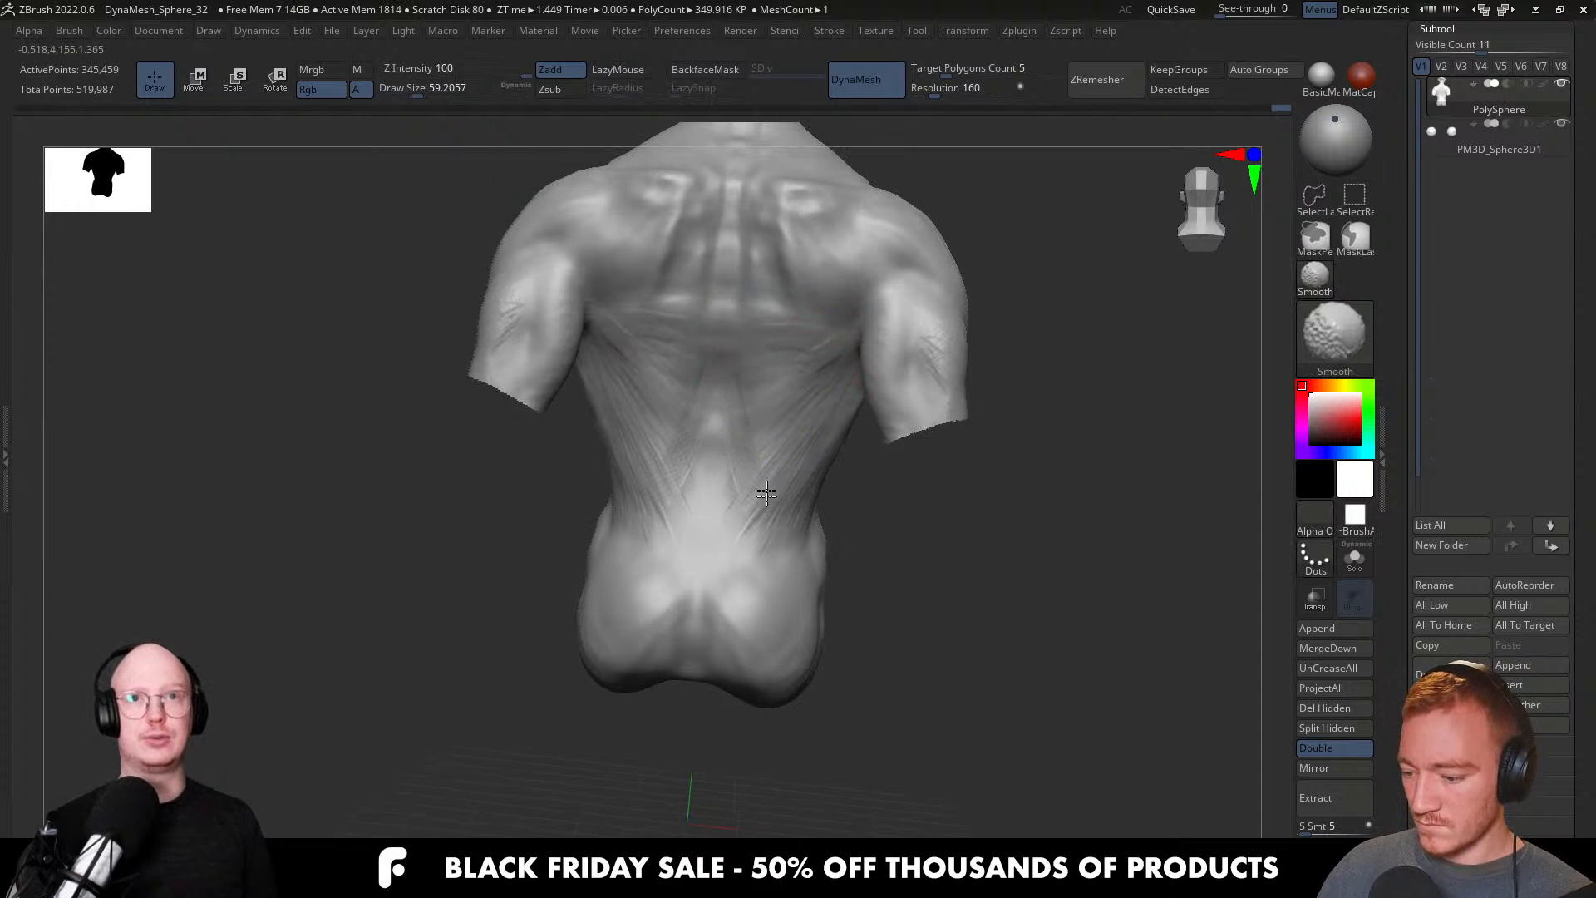
pyautogui.moveTo(713, 520)
pyautogui.mouseDown(button='right')
pyautogui.moveTo(724, 535)
pyautogui.moveTo(778, 426)
pyautogui.moveTo(722, 555)
pyautogui.mouseUp(button='right')
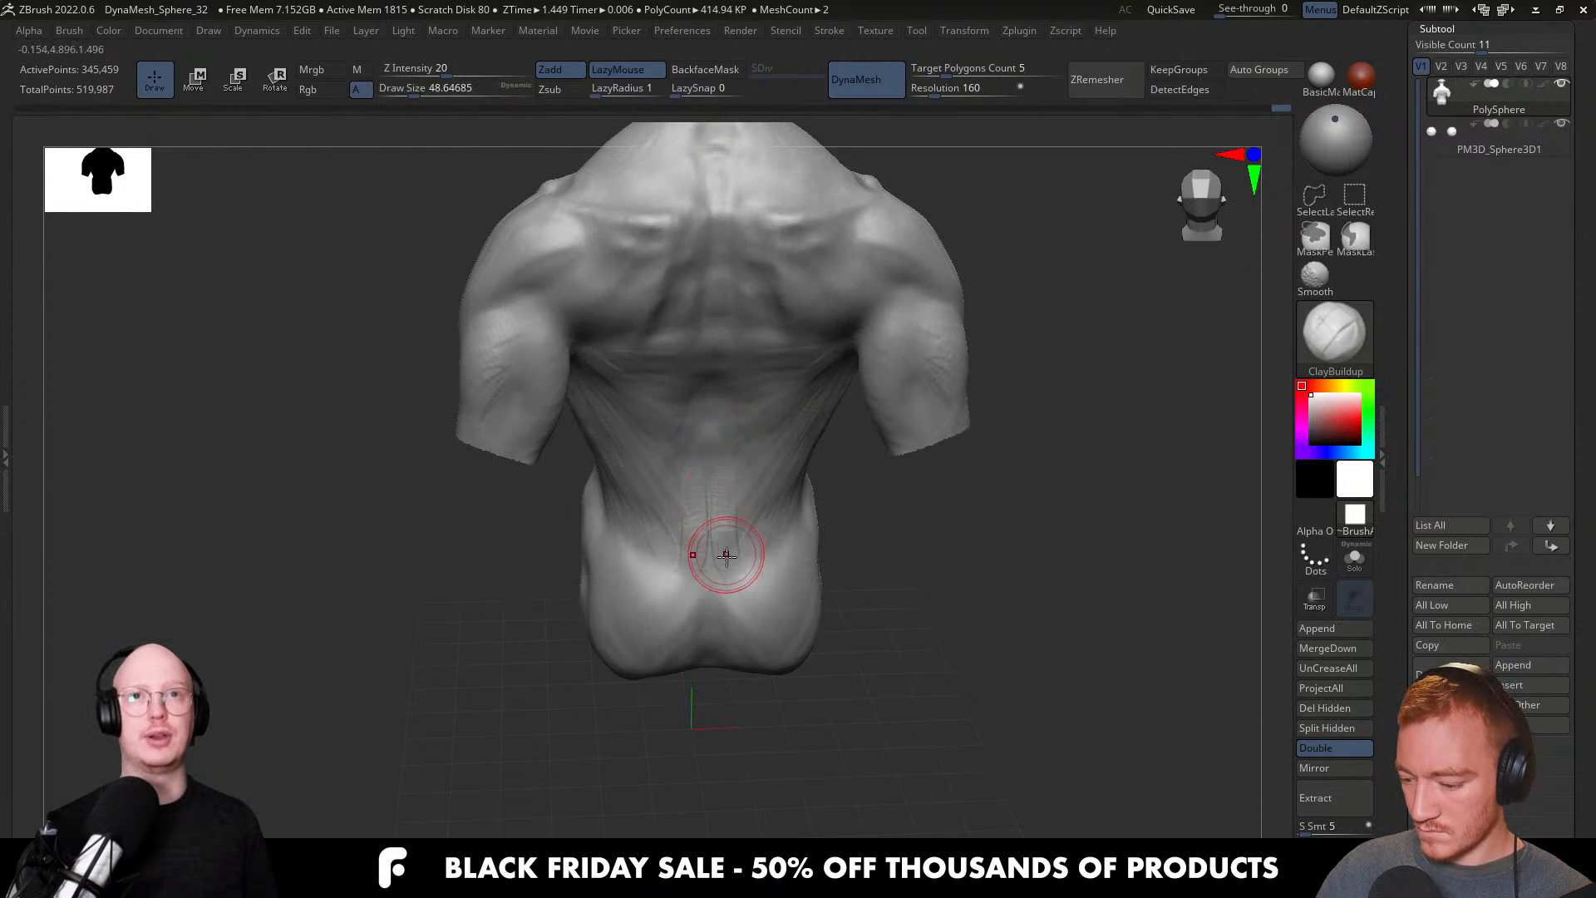
pyautogui.moveTo(724, 497); pyautogui.dragTo(731, 484, button='right')
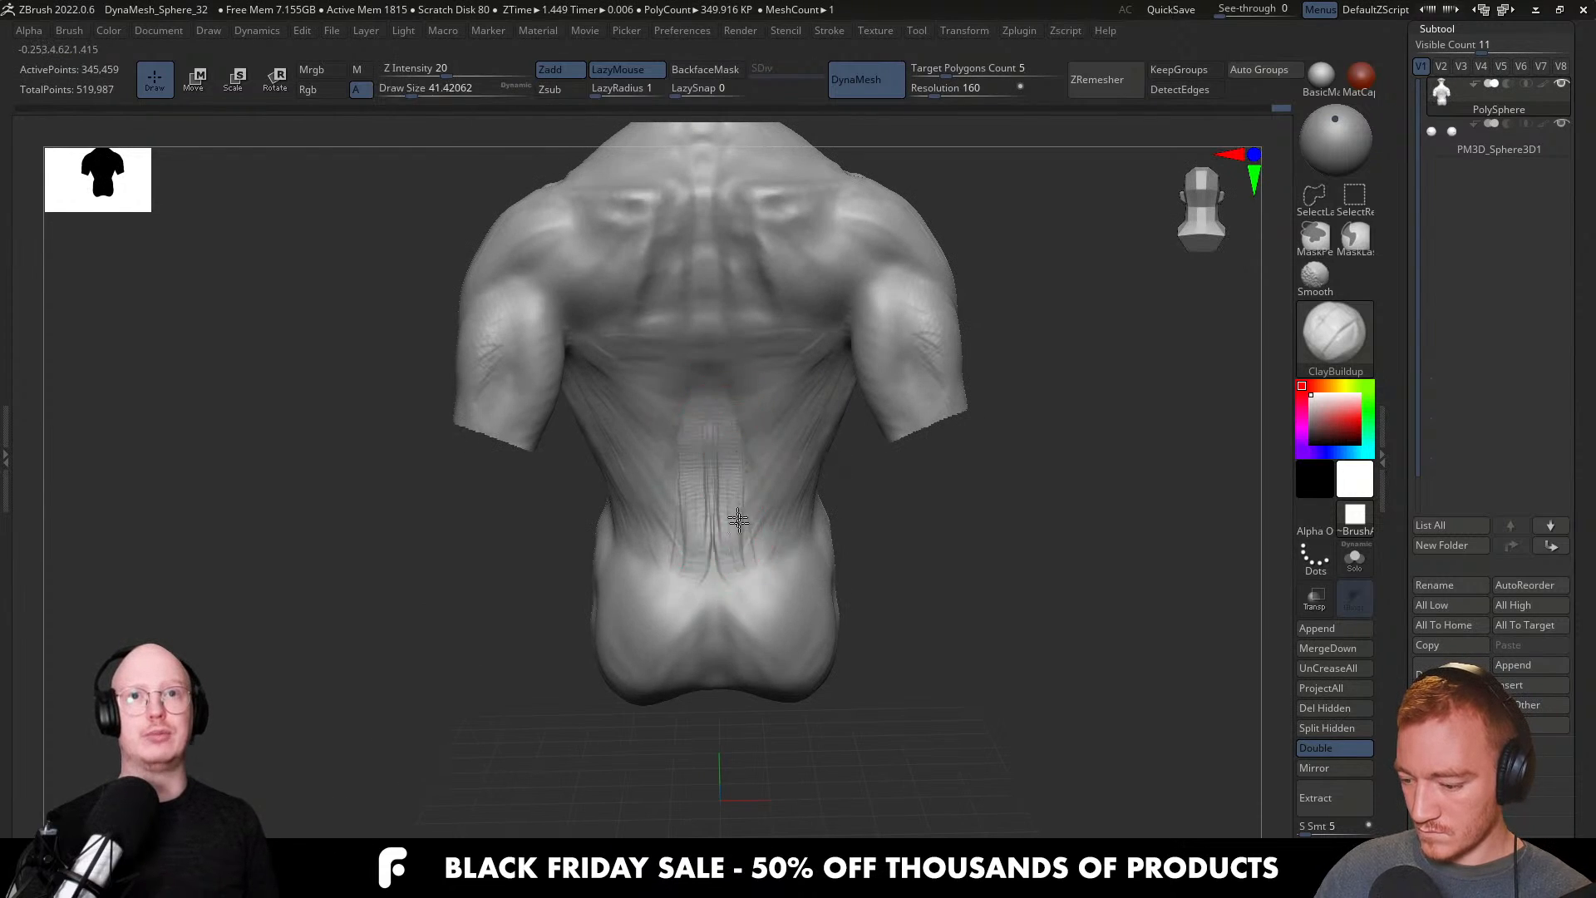
pyautogui.moveTo(730, 413); pyautogui.dragTo(724, 385, button='right')
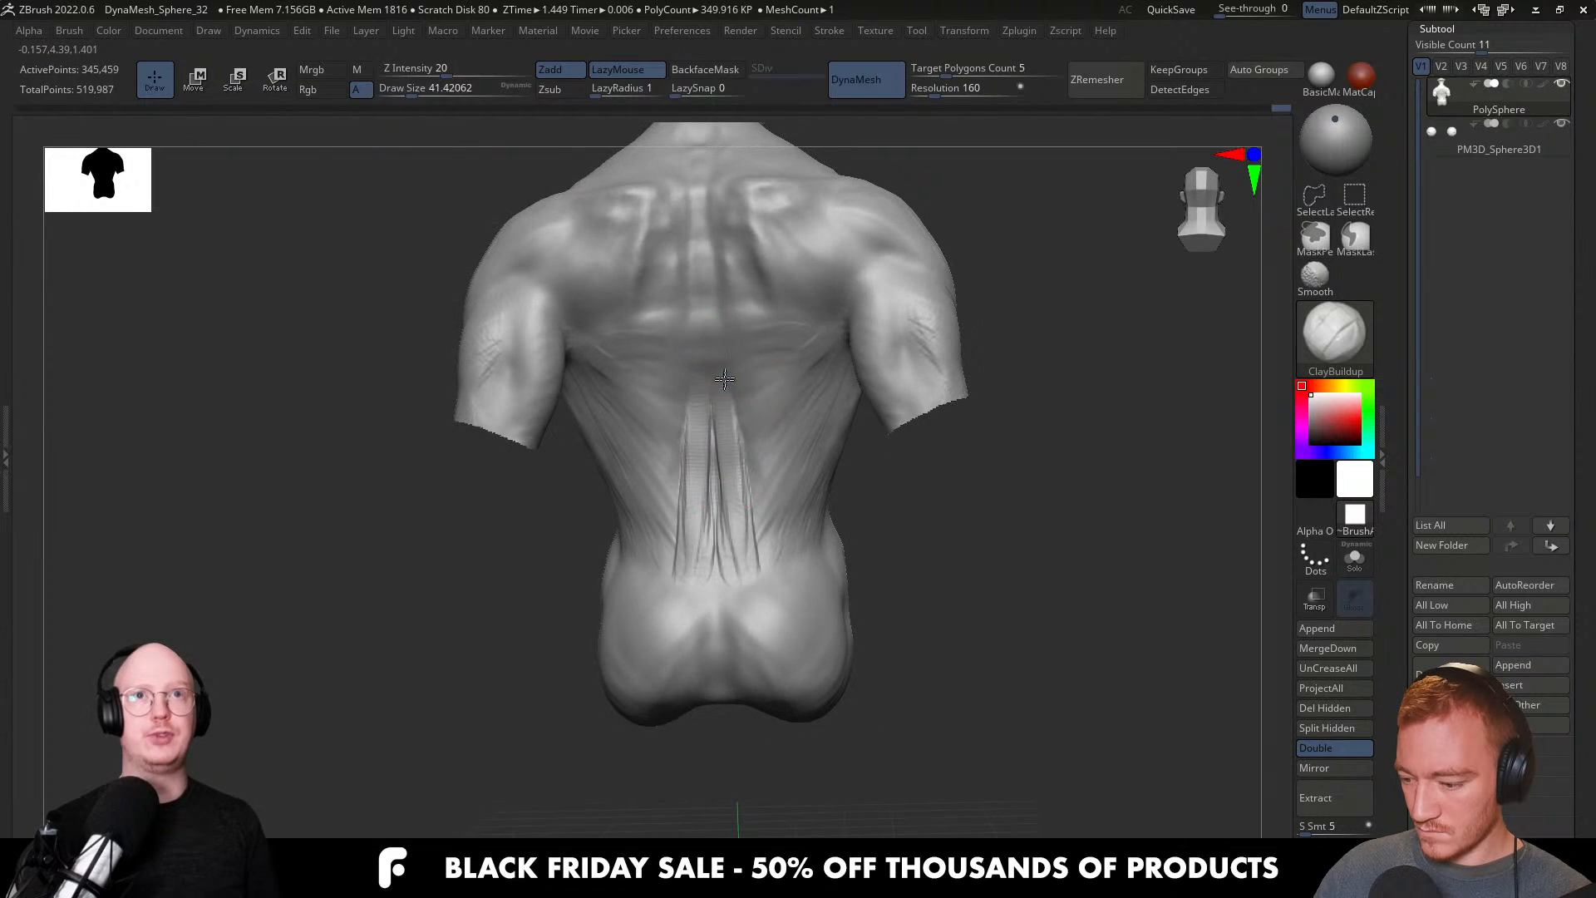
pyautogui.moveTo(735, 408)
pyautogui.keyDown('shift'); pyautogui.mouseDown()
pyautogui.moveTo(731, 527)
pyautogui.moveTo(732, 514)
pyautogui.mouseUp(); pyautogui.keyUp('shift')
# Reveal the forearms to check the profile, hide them again, and adjust the upper arms with the Move brush at a draw size of about 154.
pyautogui.moveTo(736, 480)
pyautogui.mouseDown(button='right')
pyautogui.moveTo(855, 552)
pyautogui.moveTo(820, 463)
pyautogui.moveTo(914, 548)
pyautogui.moveTo(884, 541)
pyautogui.mouseUp(button='right')
pyautogui.moveTo(801, 445); pyautogui.dragTo(826, 571)
pyautogui.keyDown('alt'); pyautogui.moveTo(826, 570); pyautogui.dragTo(819, 543, button='right'); pyautogui.keyUp('alt')
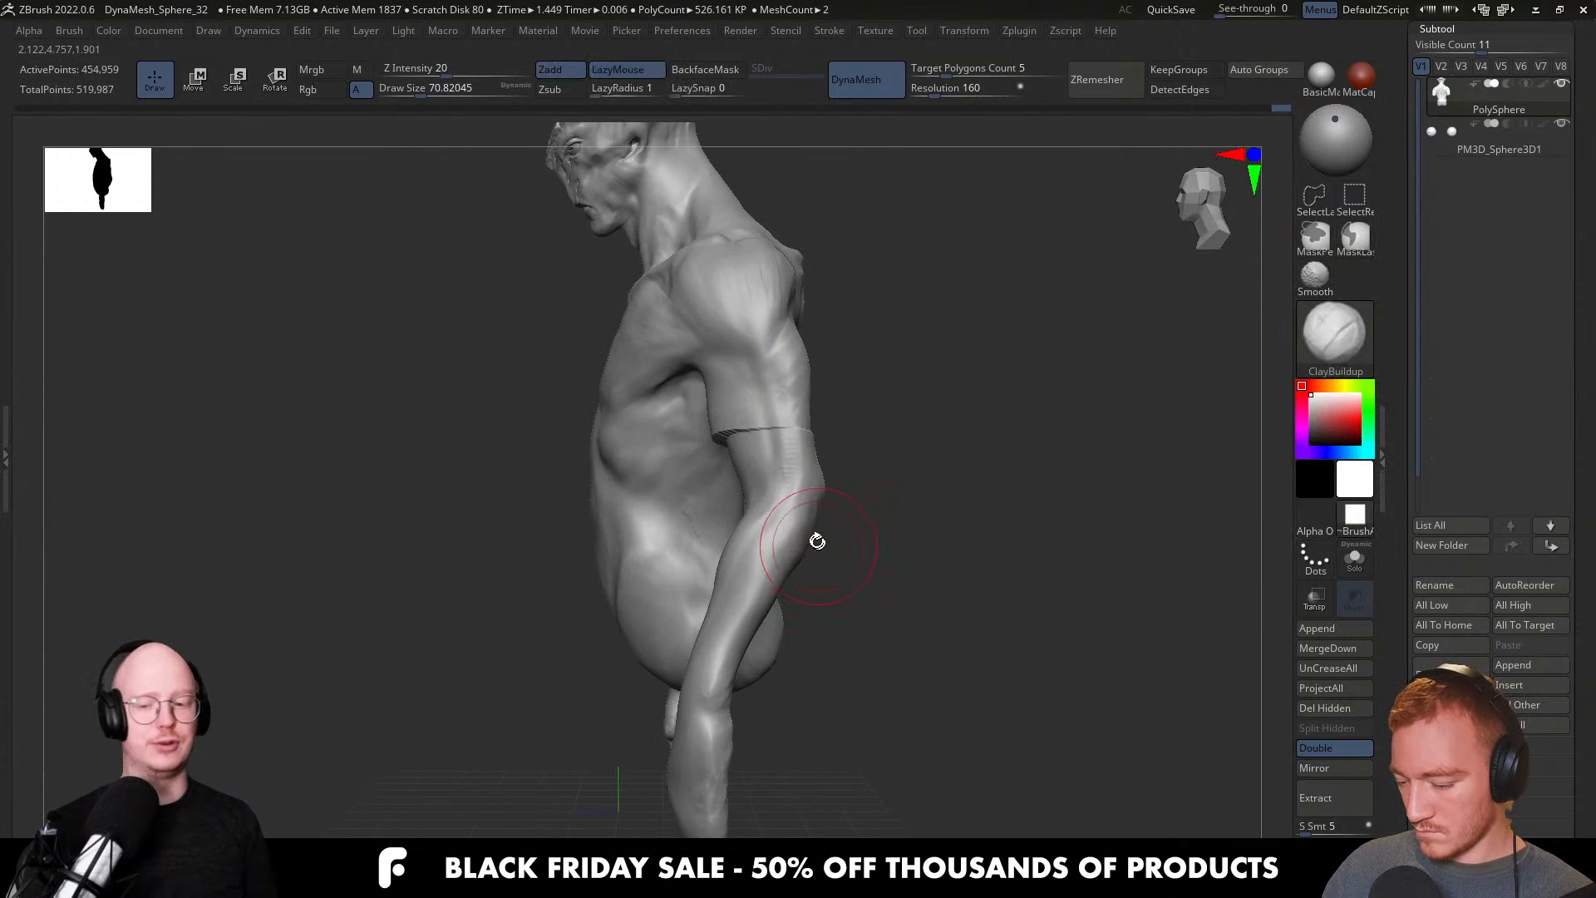
pyautogui.press('b')
pyautogui.press('m')
pyautogui.press('v')
pyautogui.moveTo(746, 433)
pyautogui.mouseDown(button='right')
pyautogui.moveTo(773, 449)
pyautogui.moveTo(731, 391)
pyautogui.moveTo(756, 345)
pyautogui.moveTo(797, 477)
pyautogui.moveTo(748, 446)
pyautogui.moveTo(815, 471)
pyautogui.mouseUp(button='right')
pyautogui.keyDown('ctrl'); pyautogui.keyDown('alt'); pyautogui.keyDown('shift'); pyautogui.click(796, 476); pyautogui.keyUp('shift'); pyautogui.keyUp('alt'); pyautogui.keyUp('ctrl')
pyautogui.press('s')
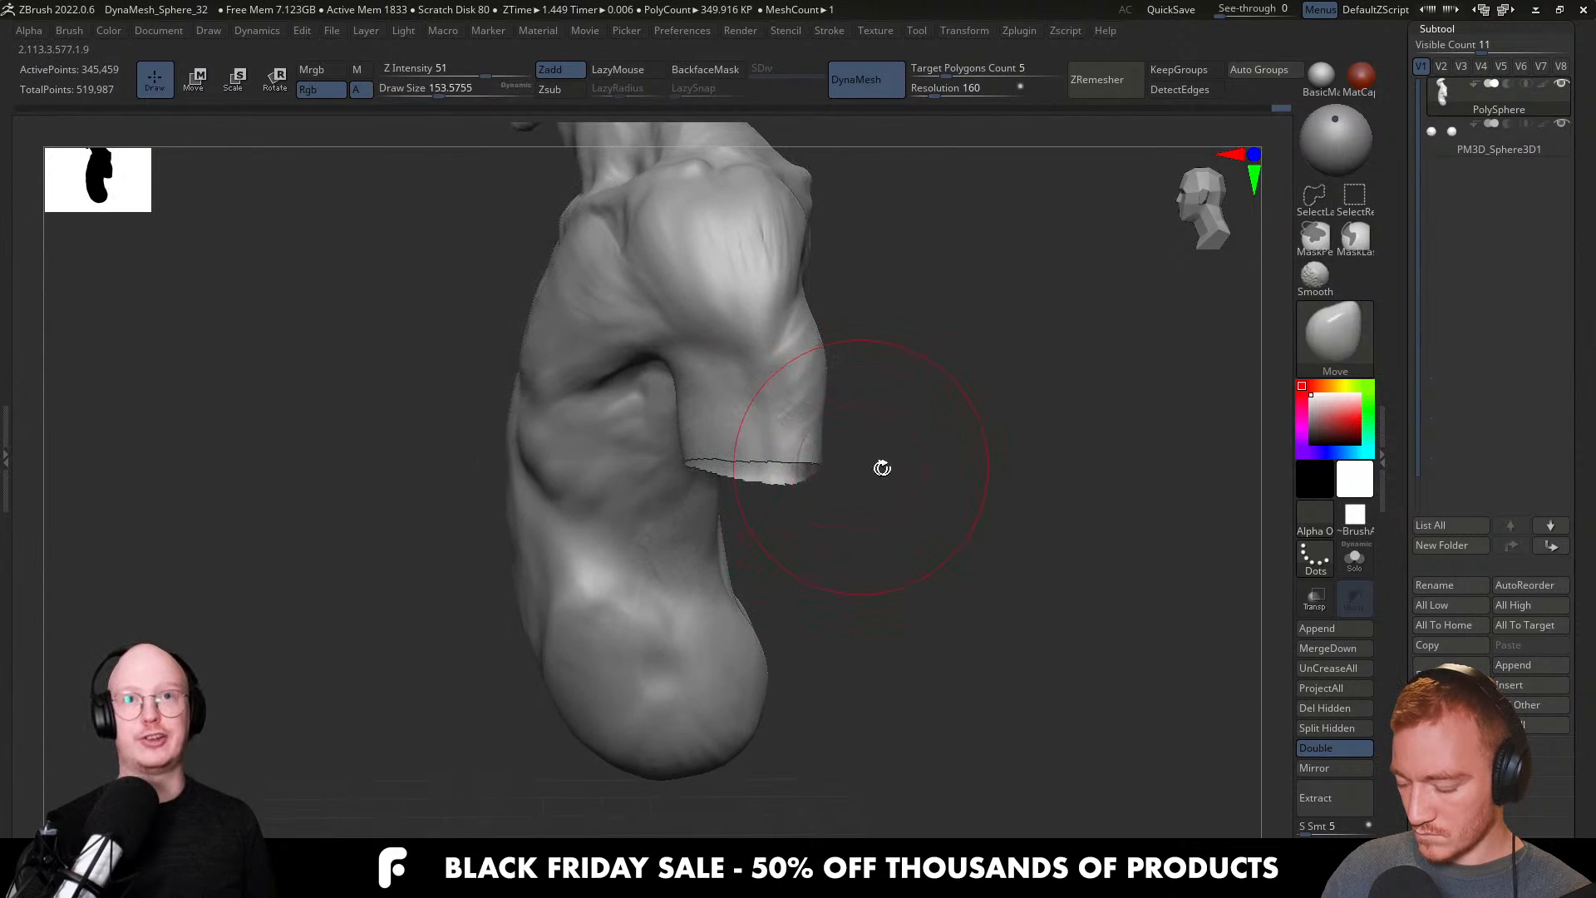
# Isolate the forearms and reshape their upper ends using the Move brush with draw sizes of about 223 to 299.
pyautogui.keyDown('ctrl'); pyautogui.keyDown('shift'); pyautogui.click(894, 471); pyautogui.keyUp('shift'); pyautogui.keyUp('ctrl')
pyautogui.moveTo(898, 480); pyautogui.dragTo(889, 532, button='right')
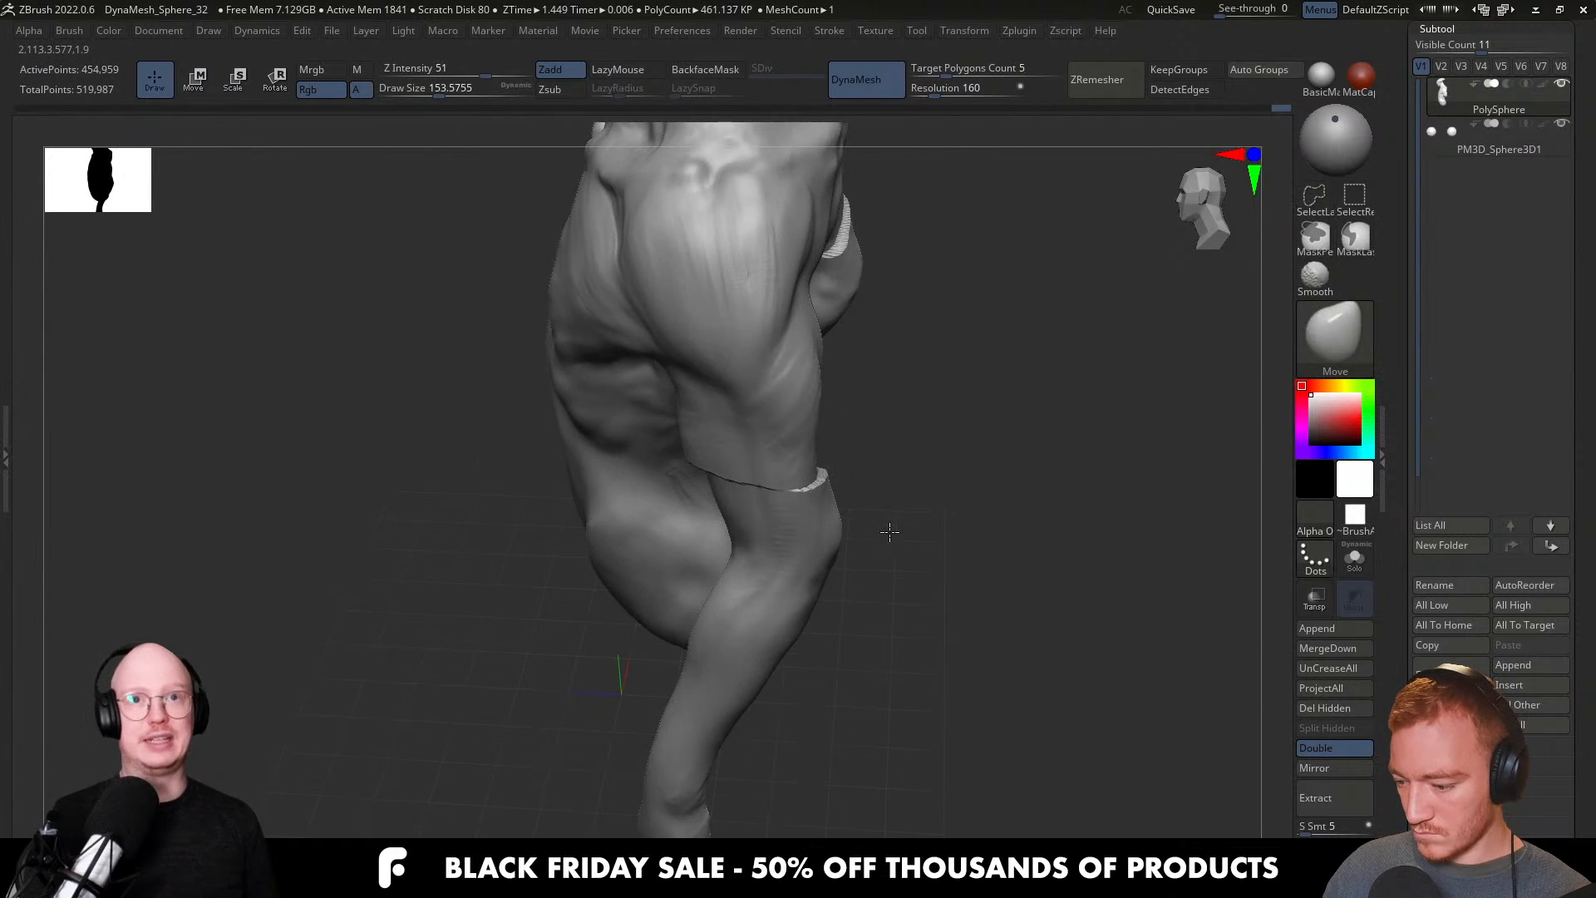
pyautogui.keyDown('ctrl'); pyautogui.keyDown('shift'); pyautogui.click(834, 520); pyautogui.keyUp('shift'); pyautogui.keyUp('ctrl')
pyautogui.press('s')
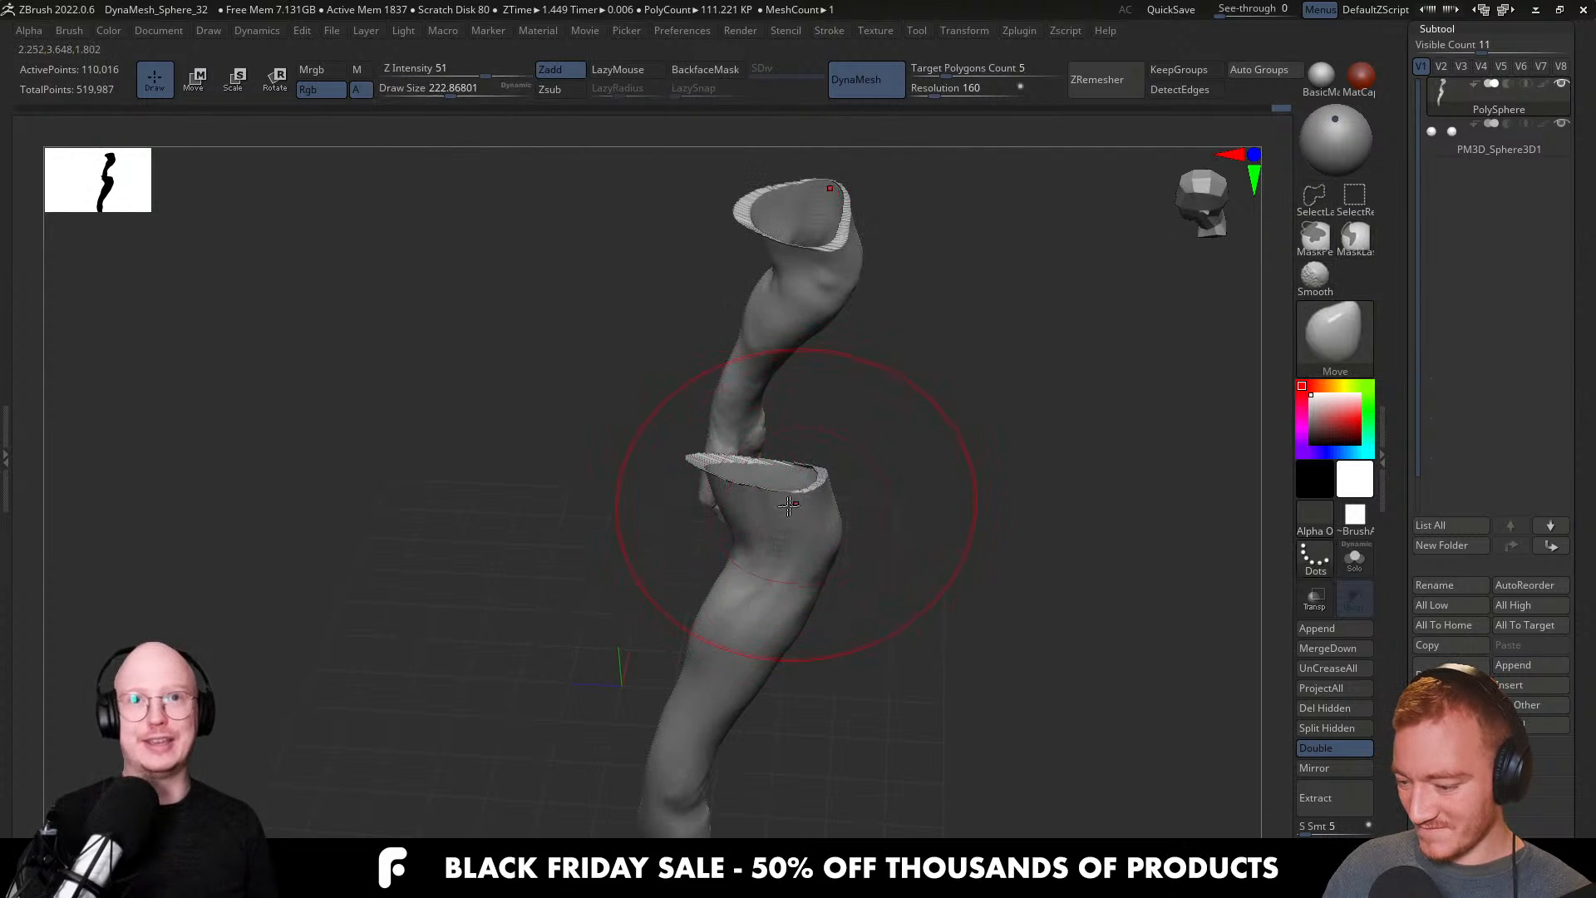
pyautogui.moveTo(795, 503); pyautogui.dragTo(786, 476, button='right')
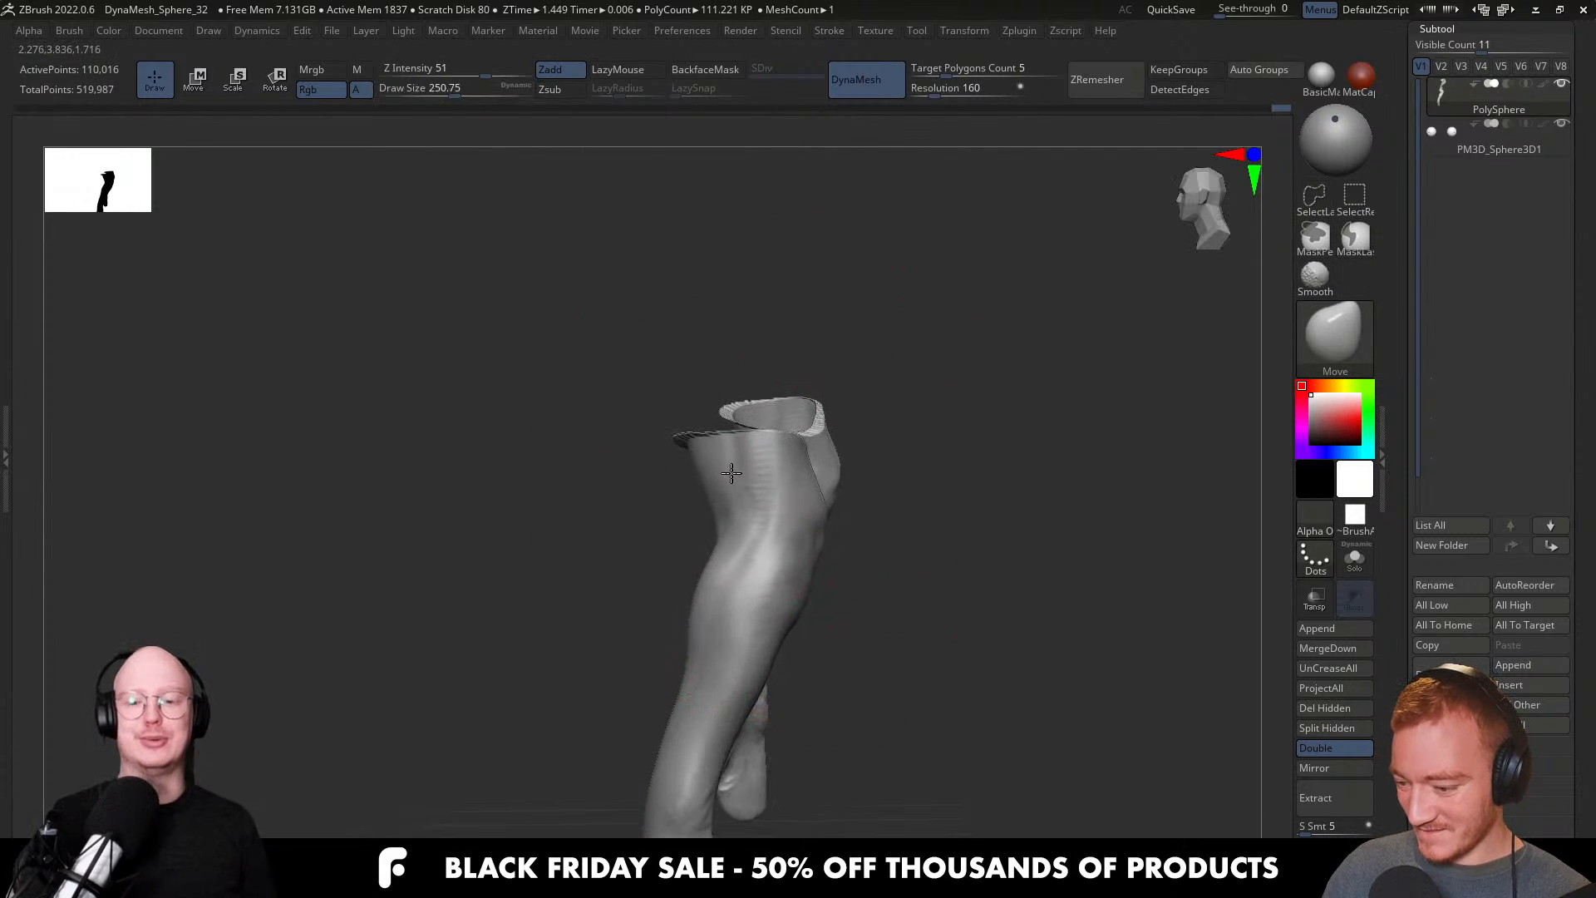
pyautogui.press('s')
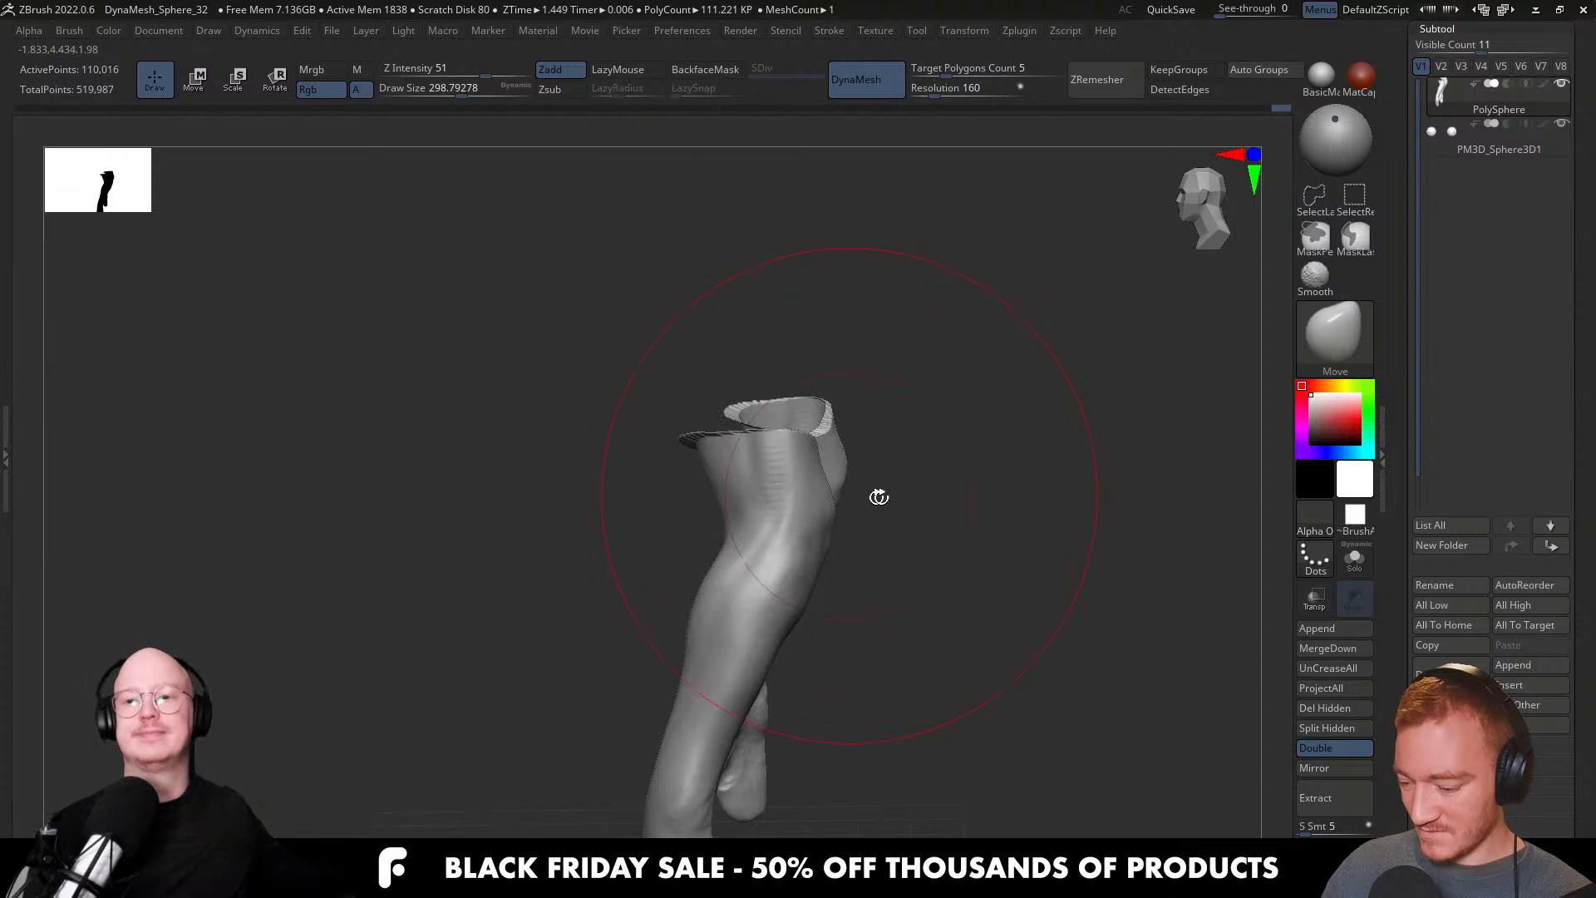
# Show the whole body and close the seams between the upper arms and forearms with smoothing and the Move brush.
pyautogui.keyDown('ctrl'); pyautogui.keyDown('shift'); pyautogui.click(868, 496); pyautogui.keyUp('shift'); pyautogui.keyUp('ctrl')
pyautogui.moveTo(869, 496); pyautogui.dragTo(765, 463, button='right')
pyautogui.press('s')
pyautogui.press('shift')
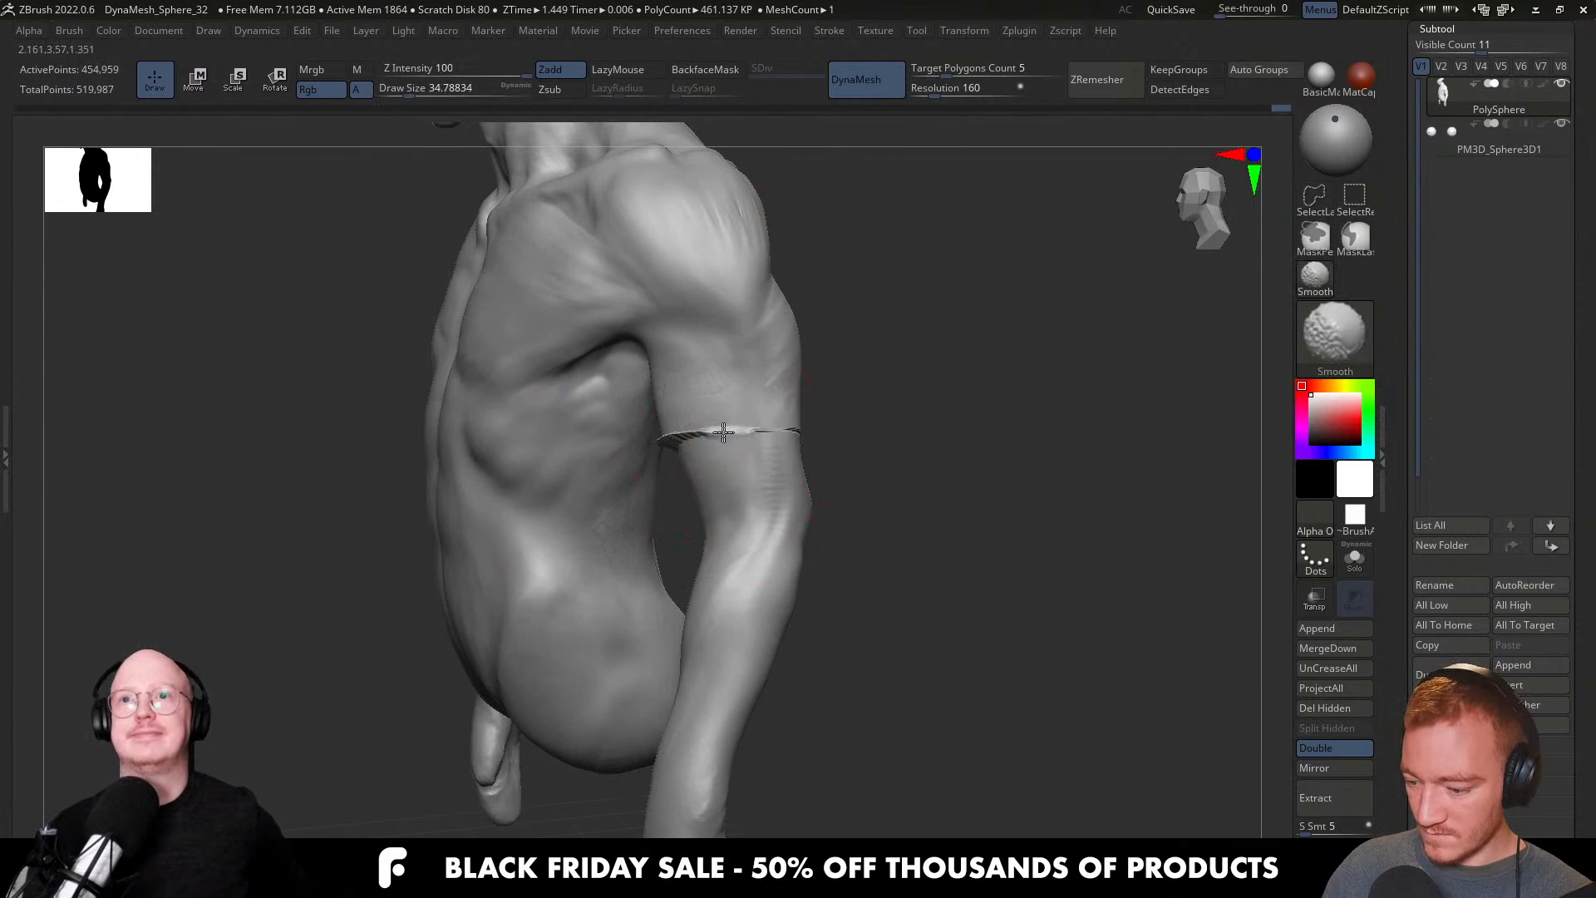
pyautogui.moveTo(673, 445)
pyautogui.mouseDown(button='right')
pyautogui.moveTo(713, 434)
pyautogui.moveTo(719, 486)
pyautogui.mouseUp(button='right')
pyautogui.press('s')
pyautogui.moveTo(712, 478)
pyautogui.mouseDown()
pyautogui.moveTo(712, 524)
pyautogui.moveTo(777, 529)
pyautogui.mouseUp()
pyautogui.press('s')
pyautogui.moveTo(752, 428); pyautogui.dragTo(690, 427)
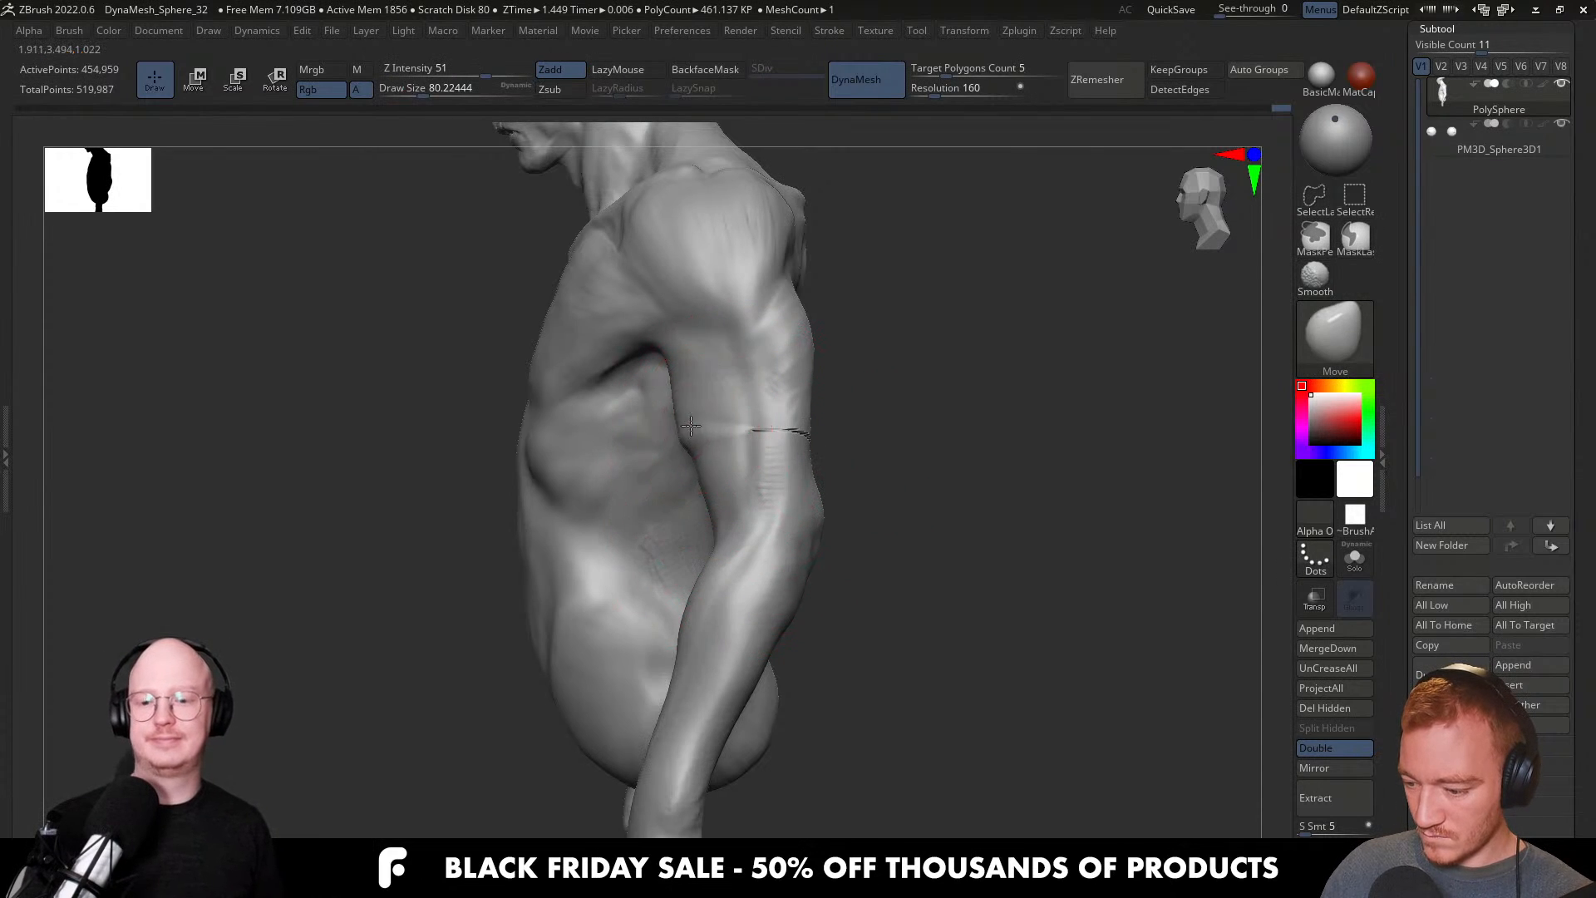
# Fill the arm seams above the elbows using ClayBuildup with a draw size of about 80, and smooth the front and inner upper arms.
pyautogui.press('b')
pyautogui.press('c')
pyautogui.press('b')
pyautogui.moveTo(720, 417)
pyautogui.mouseDown(button='right')
pyautogui.moveTo(731, 446)
pyautogui.moveTo(657, 438)
pyautogui.moveTo(715, 466)
pyautogui.moveTo(776, 552)
pyautogui.moveTo(802, 481)
pyautogui.moveTo(784, 570)
pyautogui.moveTo(755, 497)
pyautogui.mouseUp(button='right')
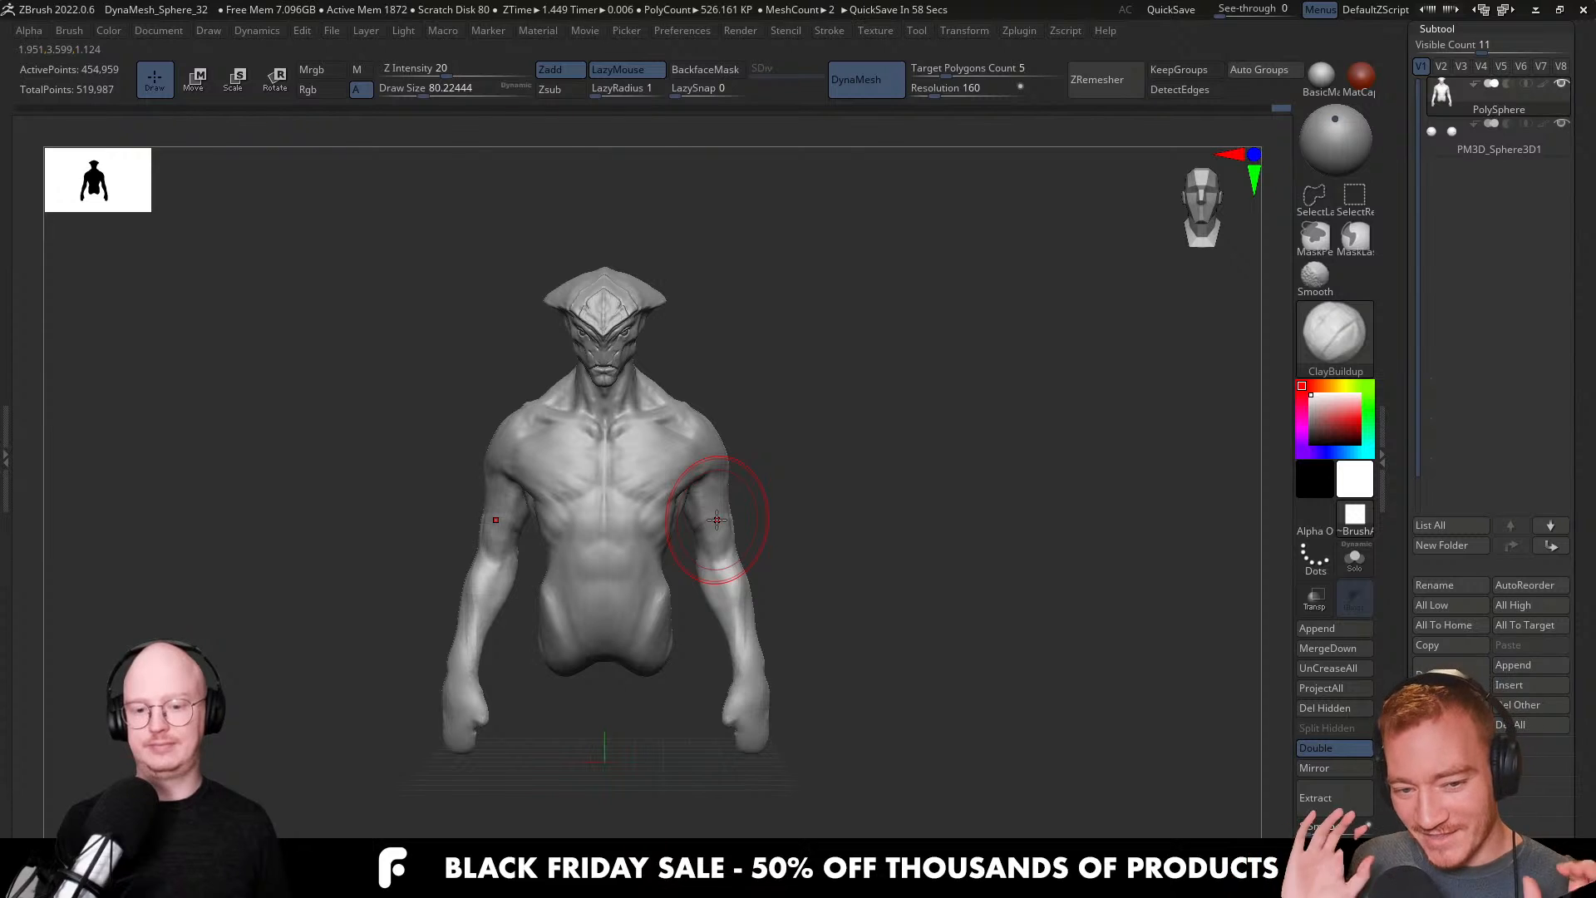
pyautogui.moveTo(732, 535); pyautogui.dragTo(689, 496, button='right')
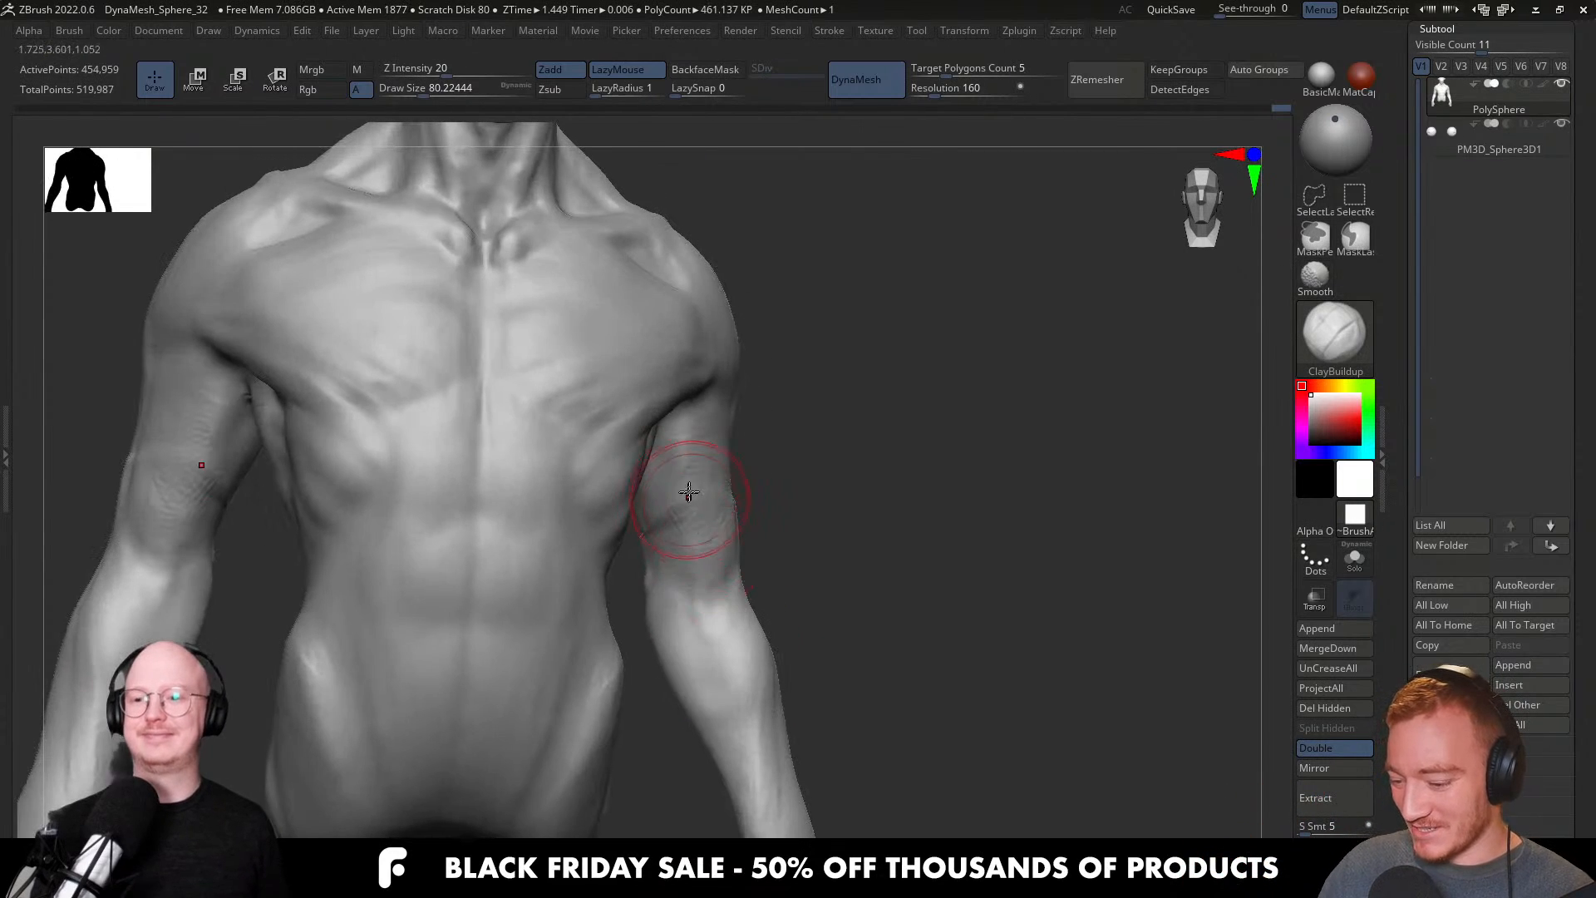
pyautogui.moveTo(420, 827); pyautogui.dragTo(684, 516, button='right')
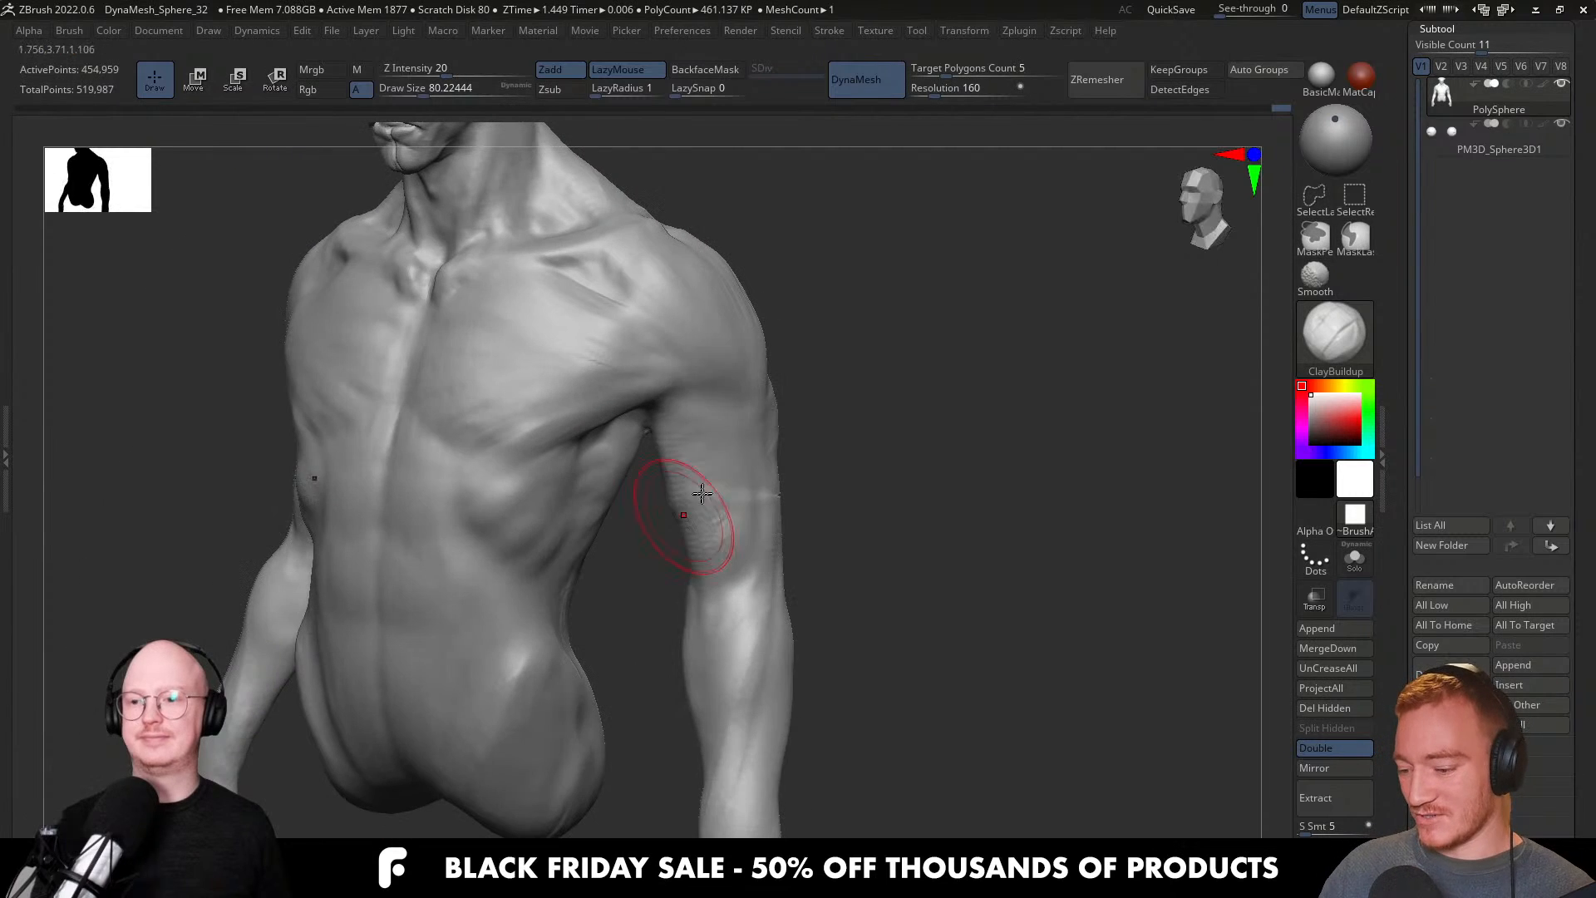
pyautogui.moveTo(752, 572)
pyautogui.mouseDown(button='right')
pyautogui.moveTo(769, 490)
pyautogui.moveTo(802, 536)
pyautogui.moveTo(859, 560)
pyautogui.moveTo(877, 536)
pyautogui.mouseUp(button='right')
pyautogui.moveTo(878, 497)
pyautogui.keyDown('shift'); pyautogui.mouseDown()
pyautogui.moveTo(896, 517)
pyautogui.moveTo(804, 484)
pyautogui.mouseUp(); pyautogui.keyUp('shift')
pyautogui.moveTo(804, 485); pyautogui.dragTo(915, 499, button='right')
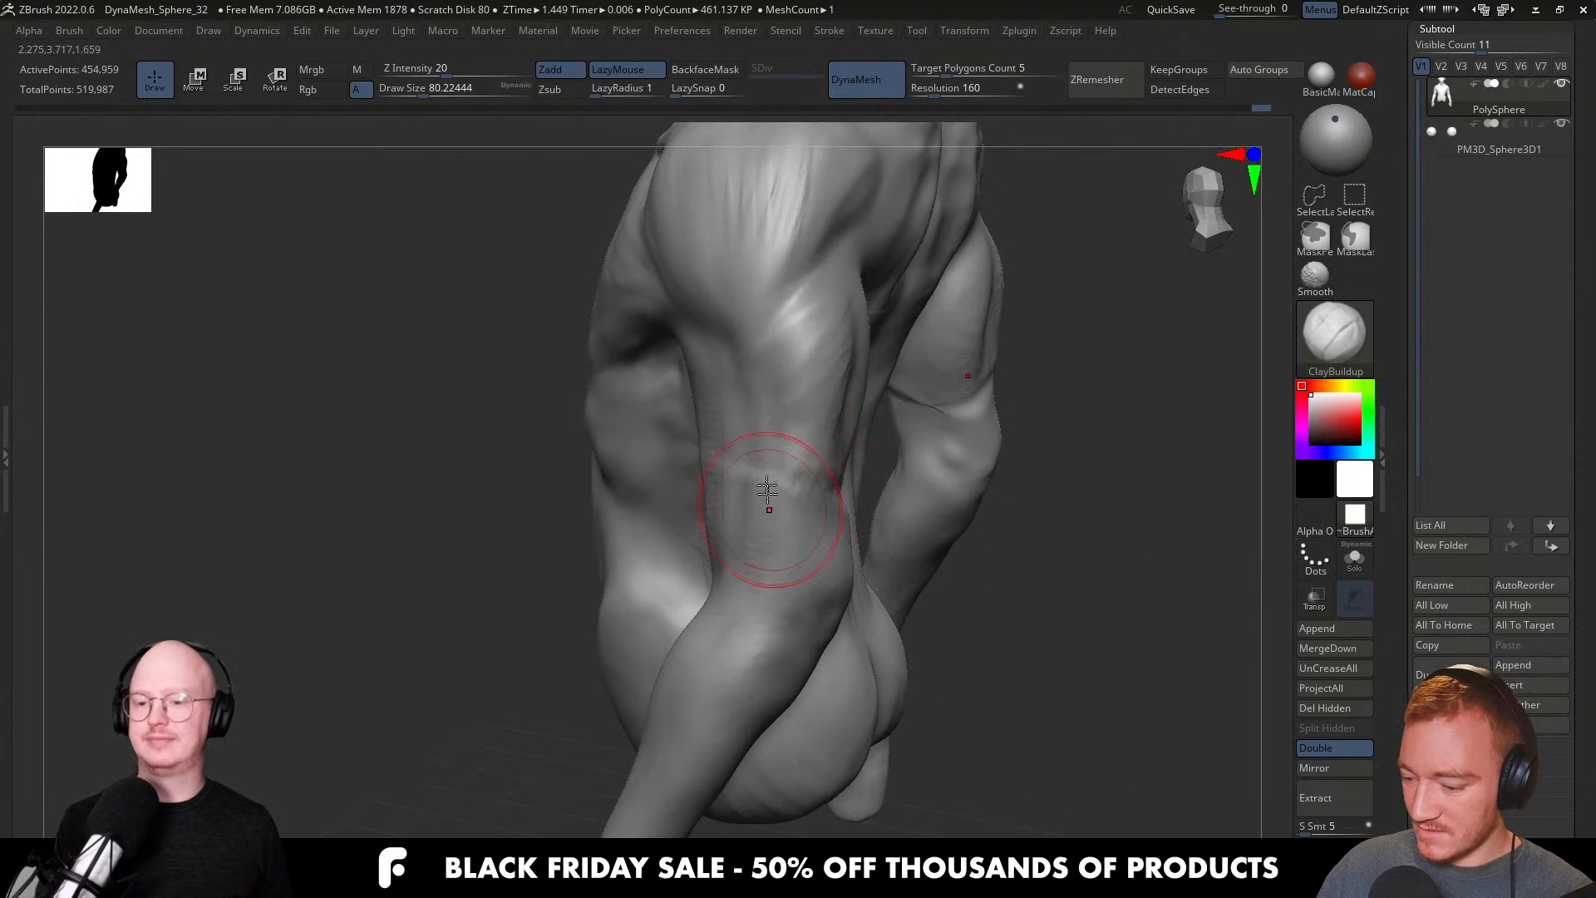
# Build up the outer upper arms and triceps using ClayBuildup with draw sizes of about 77 to 80, and smooth the strokes.
pyautogui.moveTo(740, 450)
pyautogui.mouseDown(button='right')
pyautogui.moveTo(790, 489)
pyautogui.moveTo(744, 460)
pyautogui.mouseUp(button='right')
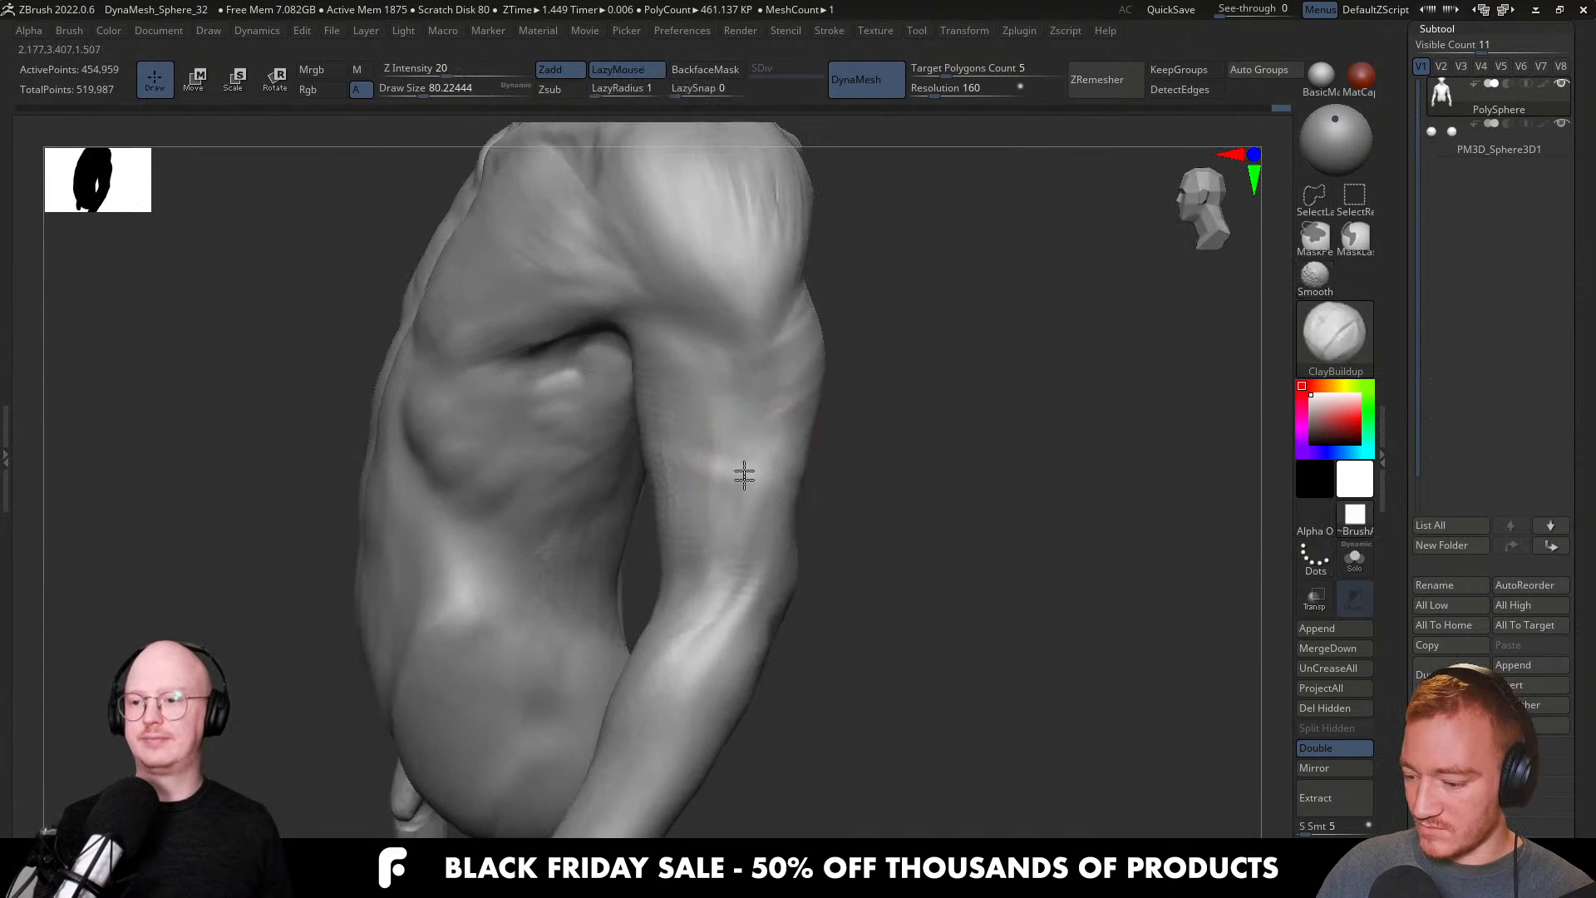
pyautogui.moveTo(745, 545)
pyautogui.mouseDown(button='right')
pyautogui.moveTo(812, 463)
pyautogui.moveTo(837, 516)
pyautogui.moveTo(891, 493)
pyautogui.moveTo(960, 519)
pyautogui.moveTo(984, 504)
pyautogui.moveTo(999, 527)
pyautogui.moveTo(985, 463)
pyautogui.mouseUp(button='right')
pyautogui.press('shift')
pyautogui.moveTo(862, 496)
pyautogui.keyDown('shift'); pyautogui.mouseDown(button='right')
pyautogui.moveTo(766, 338)
pyautogui.moveTo(845, 458)
pyautogui.moveTo(730, 435)
pyautogui.moveTo(755, 435)
pyautogui.moveTo(785, 392)
pyautogui.mouseUp(button='right'); pyautogui.keyUp('shift')
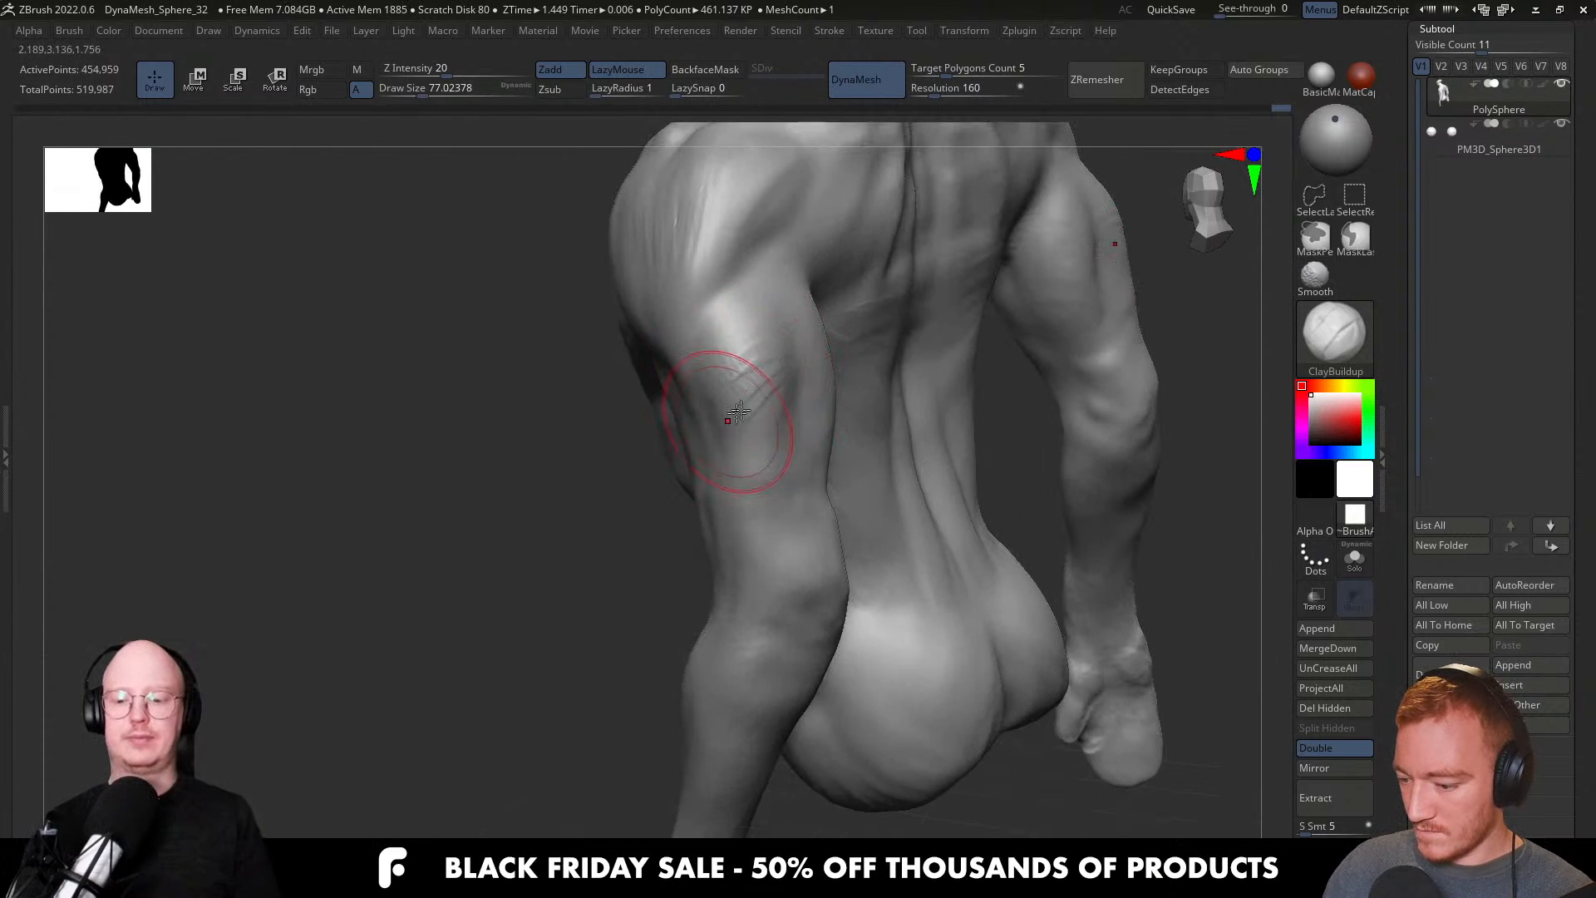
pyautogui.moveTo(770, 485)
pyautogui.mouseDown(button='right')
pyautogui.moveTo(802, 475)
pyautogui.moveTo(778, 498)
pyautogui.moveTo(748, 349)
pyautogui.moveTo(712, 407)
pyautogui.moveTo(724, 438)
pyautogui.moveTo(701, 524)
pyautogui.moveTo(724, 499)
pyautogui.moveTo(734, 528)
pyautogui.mouseUp(button='right')
# Carve the crease below the deltoid and down the outer upper arm using DamStandard with a draw size of about 41.
pyautogui.press('b')
pyautogui.press('d')
pyautogui.press('s')
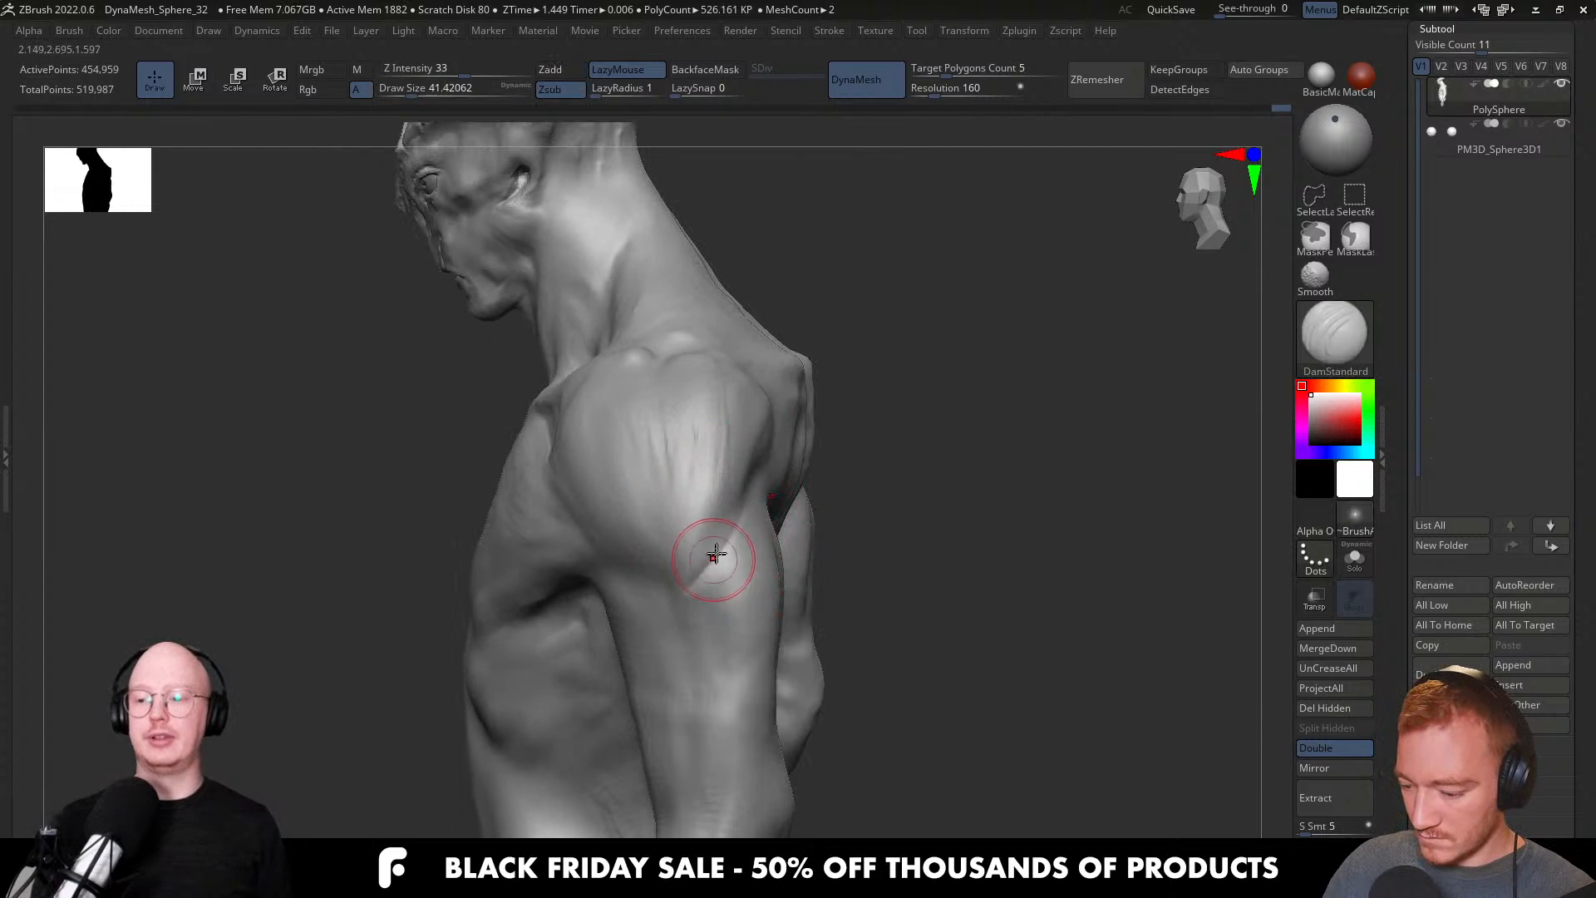
pyautogui.moveTo(686, 625); pyautogui.dragTo(699, 575, button='right')
pyautogui.moveTo(686, 681); pyautogui.dragTo(670, 417, button='right')
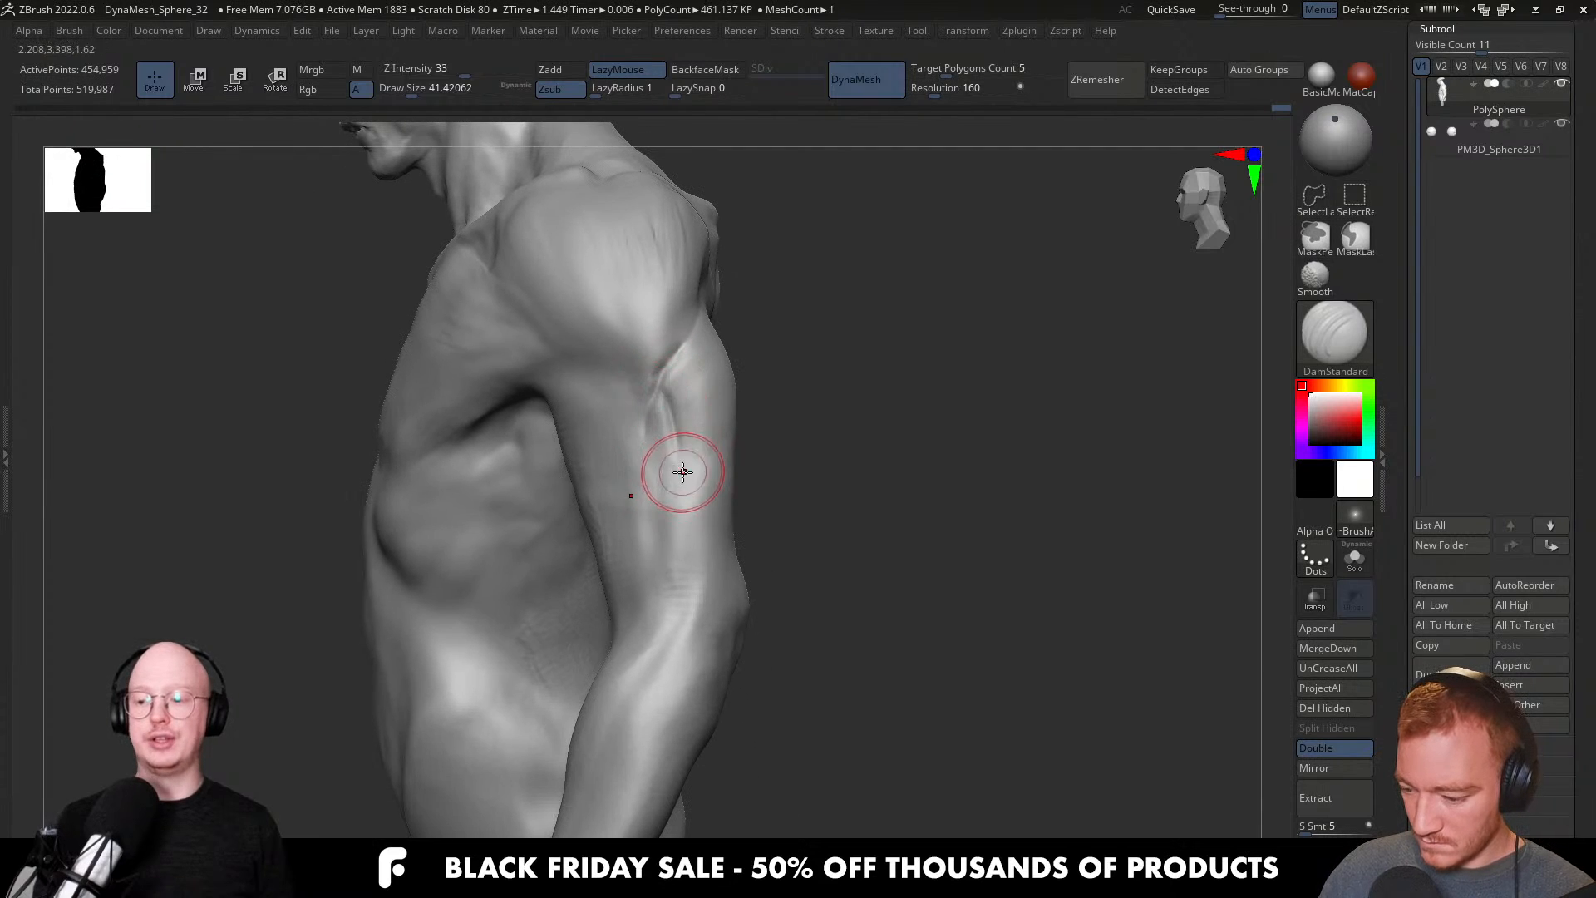
# Refine the grooves between the biceps and triceps using DamStandard with Z Intensity 20 and a draw size of about 35.
pyautogui.press('u')
pyautogui.moveTo(695, 462); pyautogui.dragTo(678, 462)
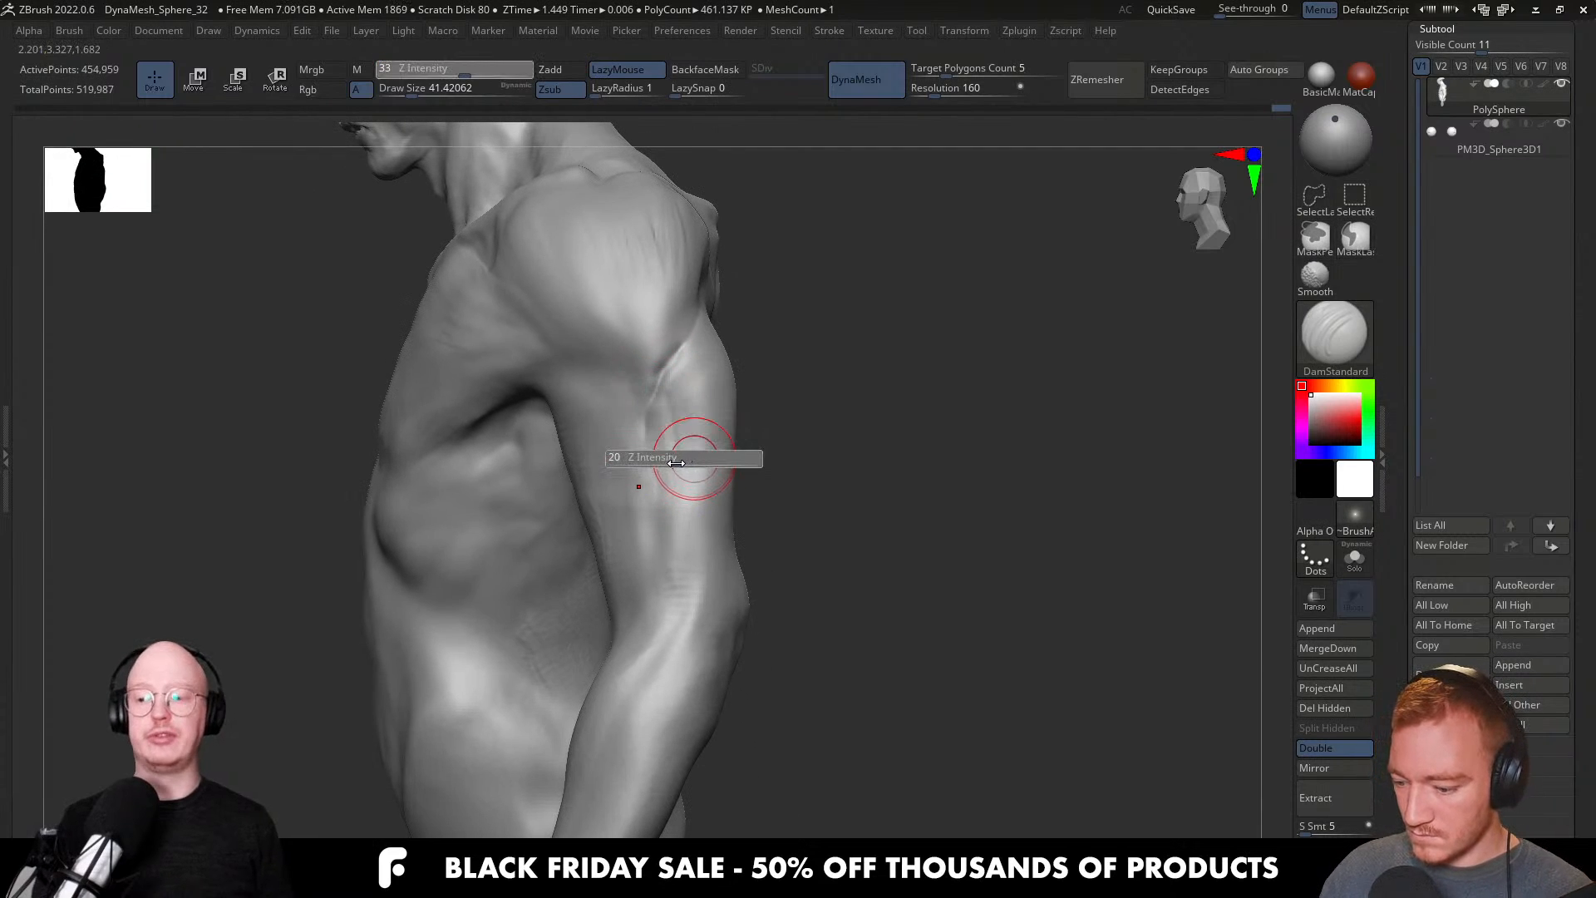
pyautogui.moveTo(719, 422); pyautogui.dragTo(690, 417, button='right')
pyautogui.press('s')
pyautogui.moveTo(689, 416); pyautogui.dragTo(682, 415)
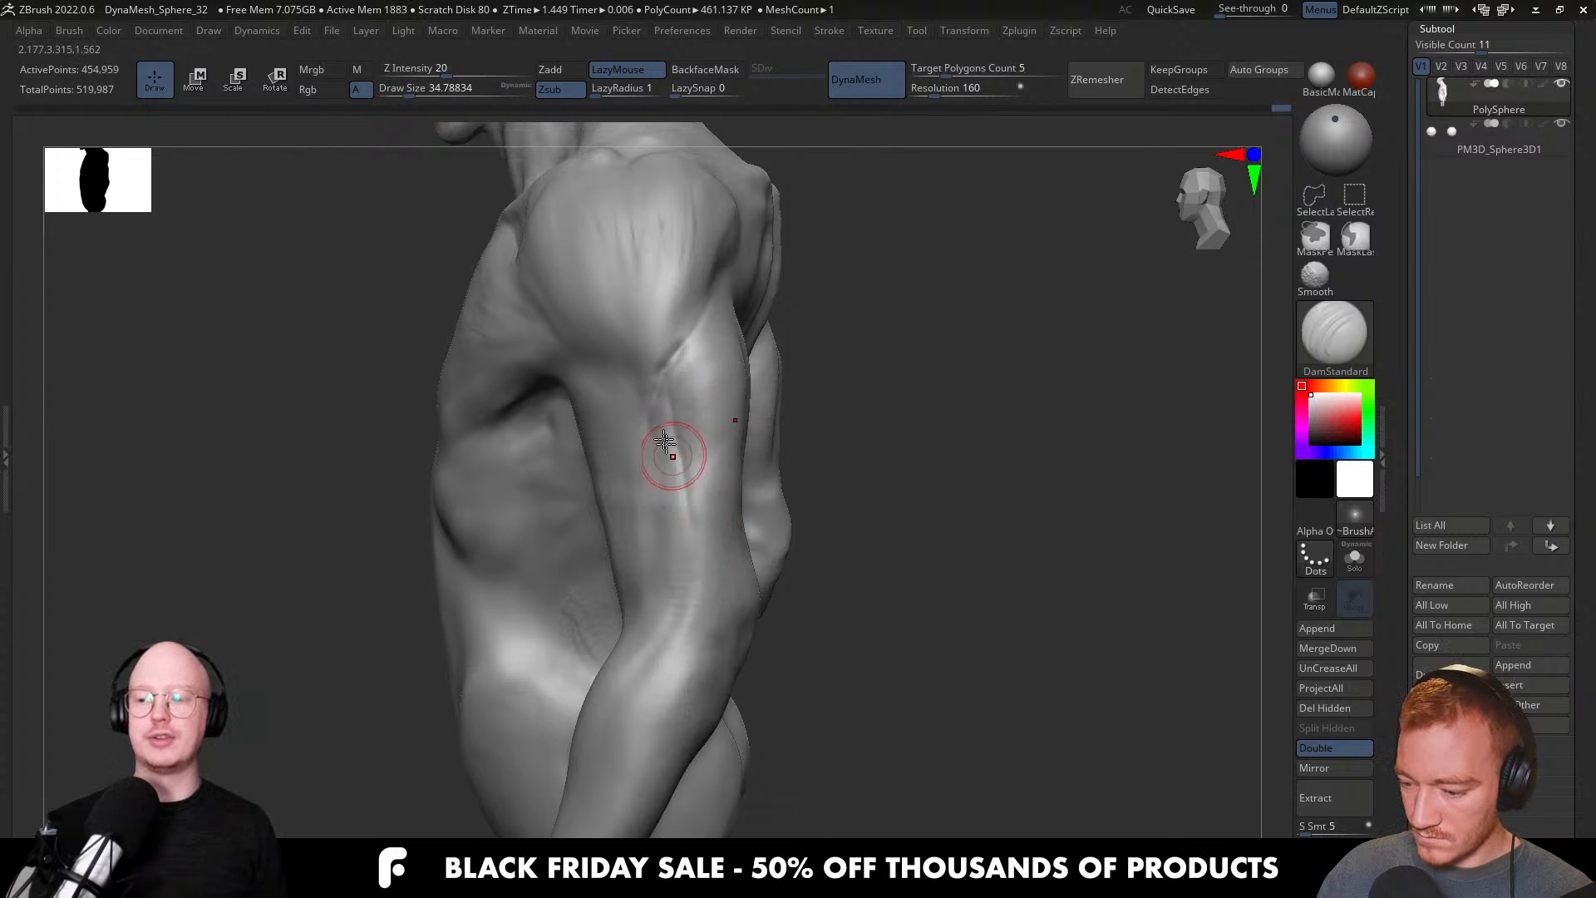
pyautogui.moveTo(673, 591)
pyautogui.mouseDown(button='right')
pyautogui.moveTo(662, 541)
pyautogui.moveTo(687, 527)
pyautogui.moveTo(672, 568)
pyautogui.mouseUp(button='right')
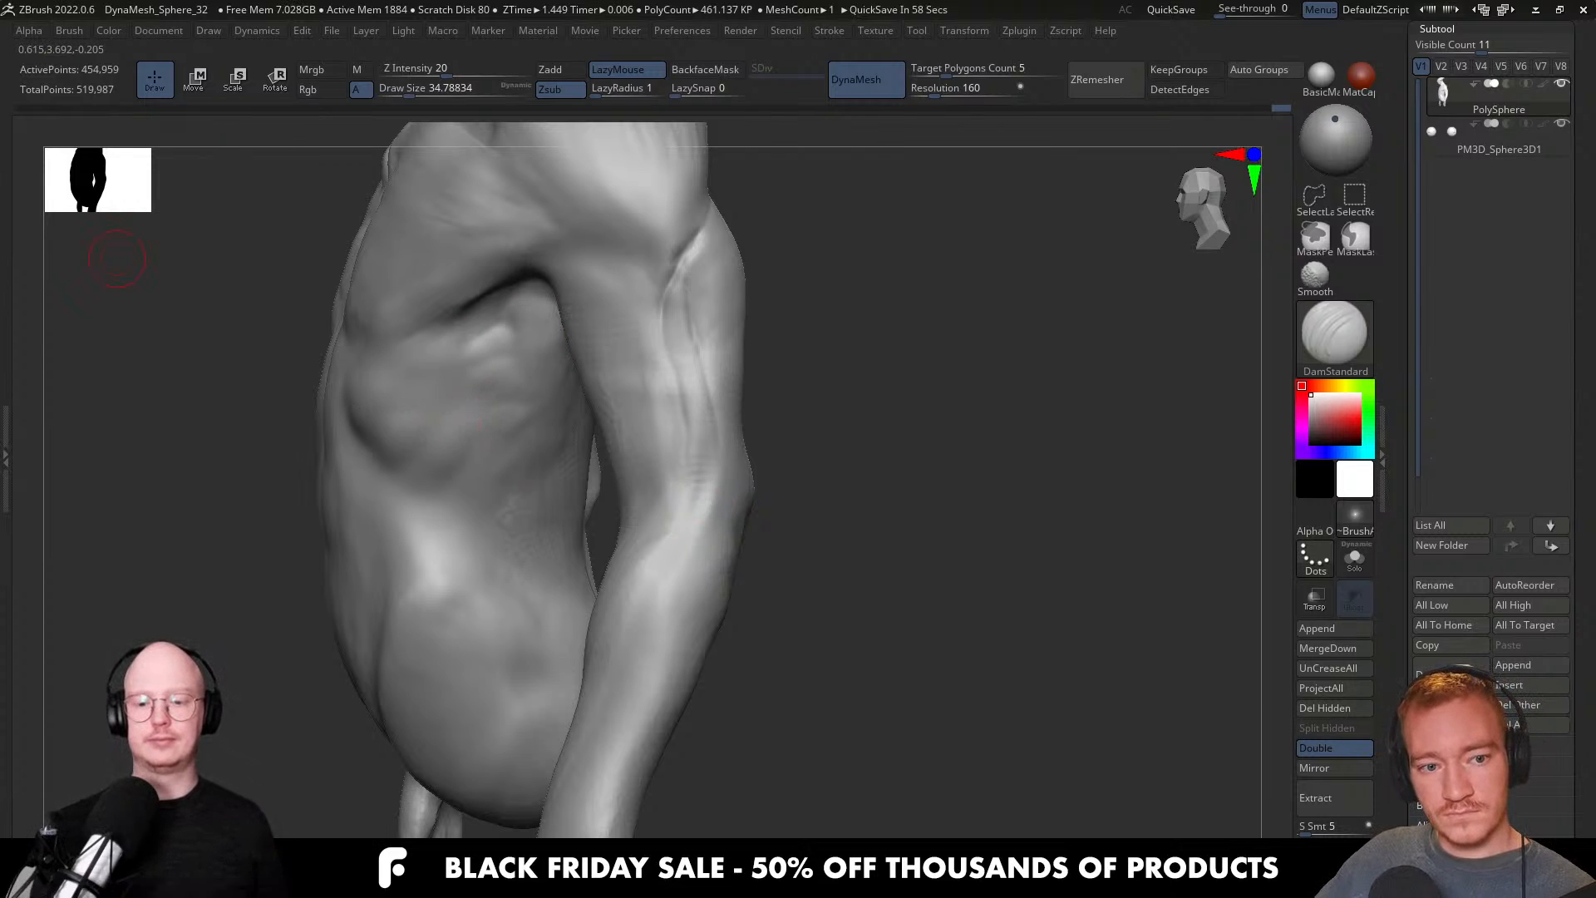
# Adjust the contours of the upper arms and elbow area from the front using the Move brush.
pyautogui.moveTo(116, 259); pyautogui.dragTo(669, 471)
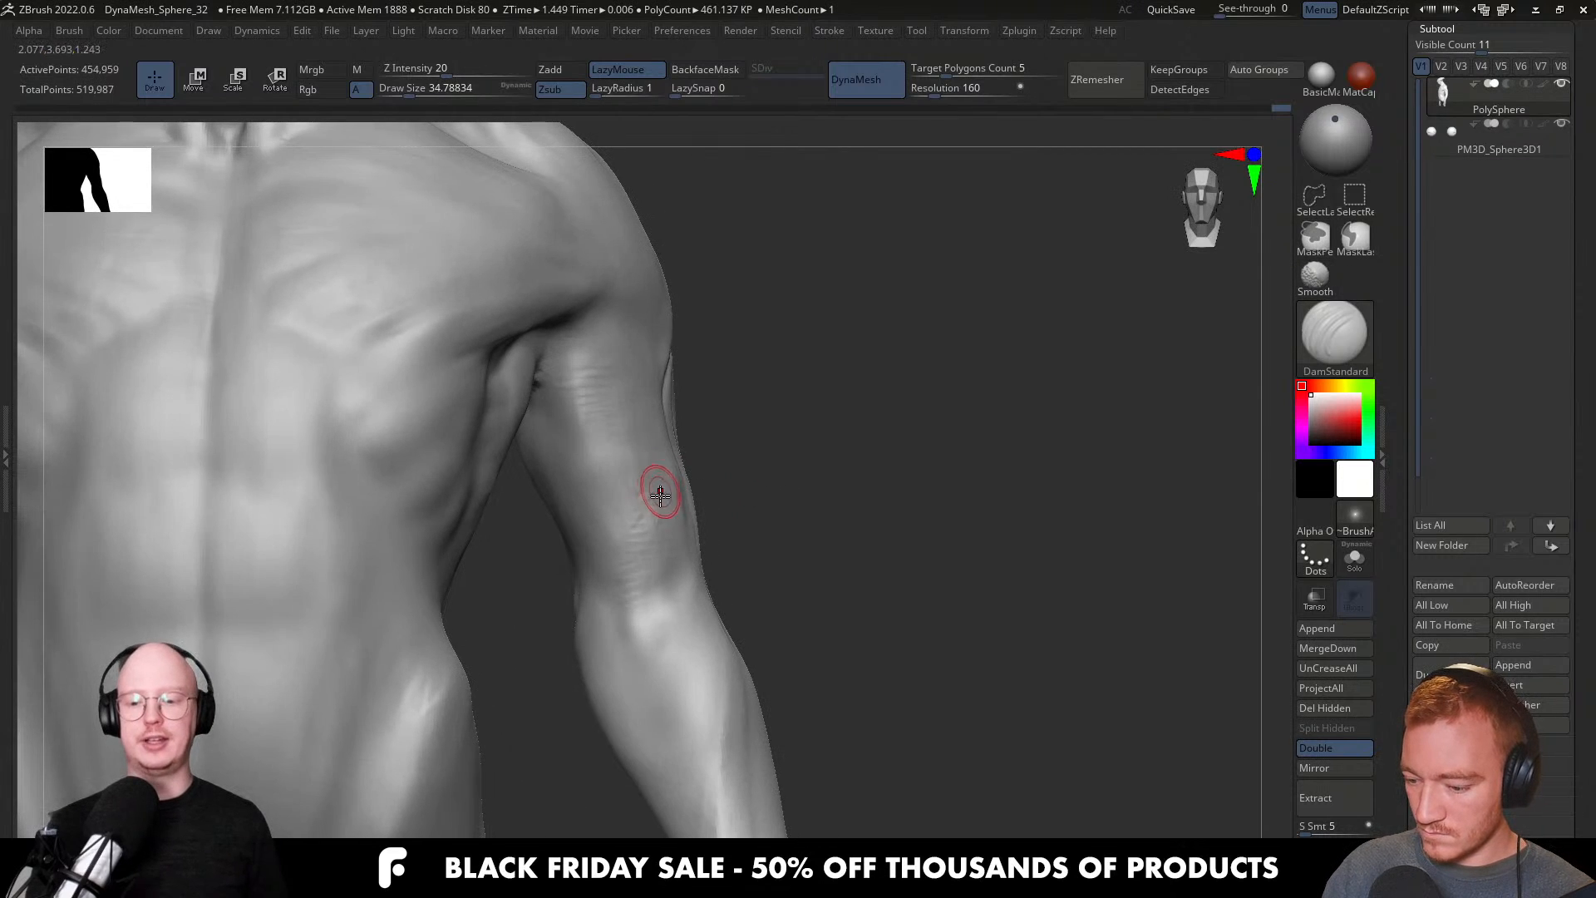
pyautogui.press('b')
pyautogui.press('m')
pyautogui.press('v')
pyautogui.moveTo(660, 493); pyautogui.dragTo(659, 540, button='right')
pyautogui.press('s')
pyautogui.moveTo(660, 536)
pyautogui.mouseDown()
pyautogui.moveTo(700, 535)
pyautogui.moveTo(612, 527)
pyautogui.mouseUp()
pyautogui.press('s')
pyautogui.moveTo(571, 459)
pyautogui.mouseDown(button='right')
pyautogui.moveTo(543, 454)
pyautogui.moveTo(699, 446)
pyautogui.moveTo(706, 407)
pyautogui.mouseUp(button='right')
# Reshape the inner and outer silhouette of the arms using the Move brush with a draw size of up to about 136.
pyautogui.press('s')
pyautogui.moveTo(554, 438); pyautogui.dragTo(558, 407)
pyautogui.press('s')
pyautogui.moveTo(531, 535); pyautogui.dragTo(524, 536)
pyautogui.moveTo(497, 535)
pyautogui.keyDown('ctrl'); pyautogui.mouseDown(button='right')
pyautogui.moveTo(501, 424)
pyautogui.moveTo(588, 438)
pyautogui.moveTo(634, 486)
pyautogui.mouseUp(button='right'); pyautogui.keyUp('ctrl')
pyautogui.press('s')
pyautogui.moveTo(636, 484); pyautogui.dragTo(640, 484)
pyautogui.moveTo(647, 460)
pyautogui.mouseDown(button='right')
pyautogui.moveTo(695, 503)
pyautogui.moveTo(767, 513)
pyautogui.moveTo(680, 532)
pyautogui.moveTo(665, 454)
pyautogui.mouseUp(button='right')
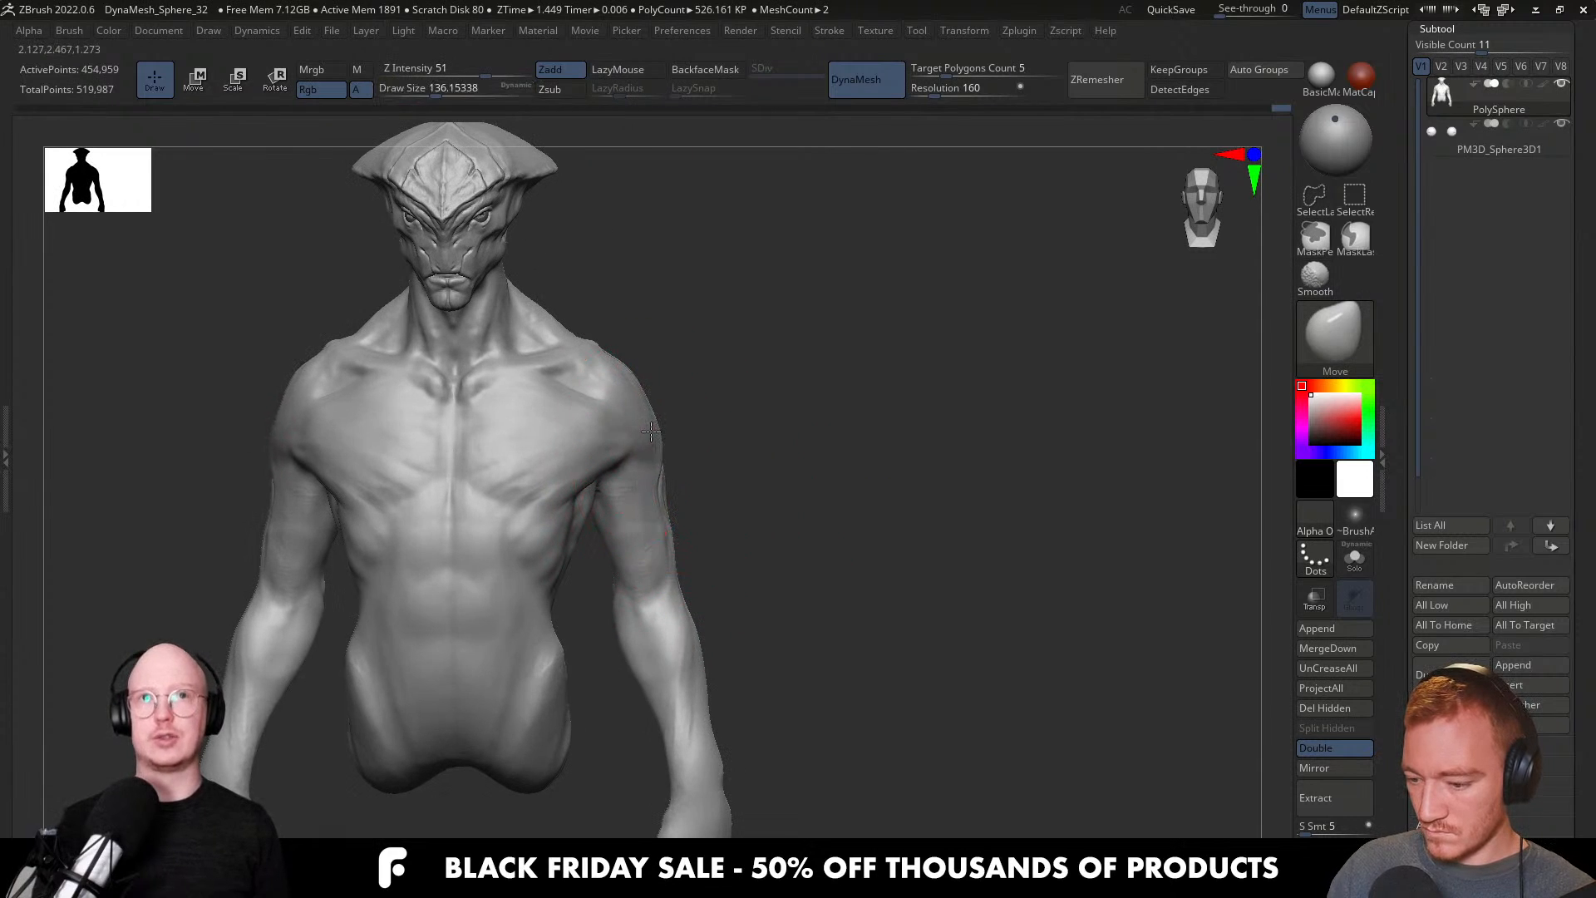
# Refine the outer deltoid contours from the front using the Move brush with draw sizes of about 108 to 128.
pyautogui.moveTo(664, 388); pyautogui.dragTo(648, 436, button='right')
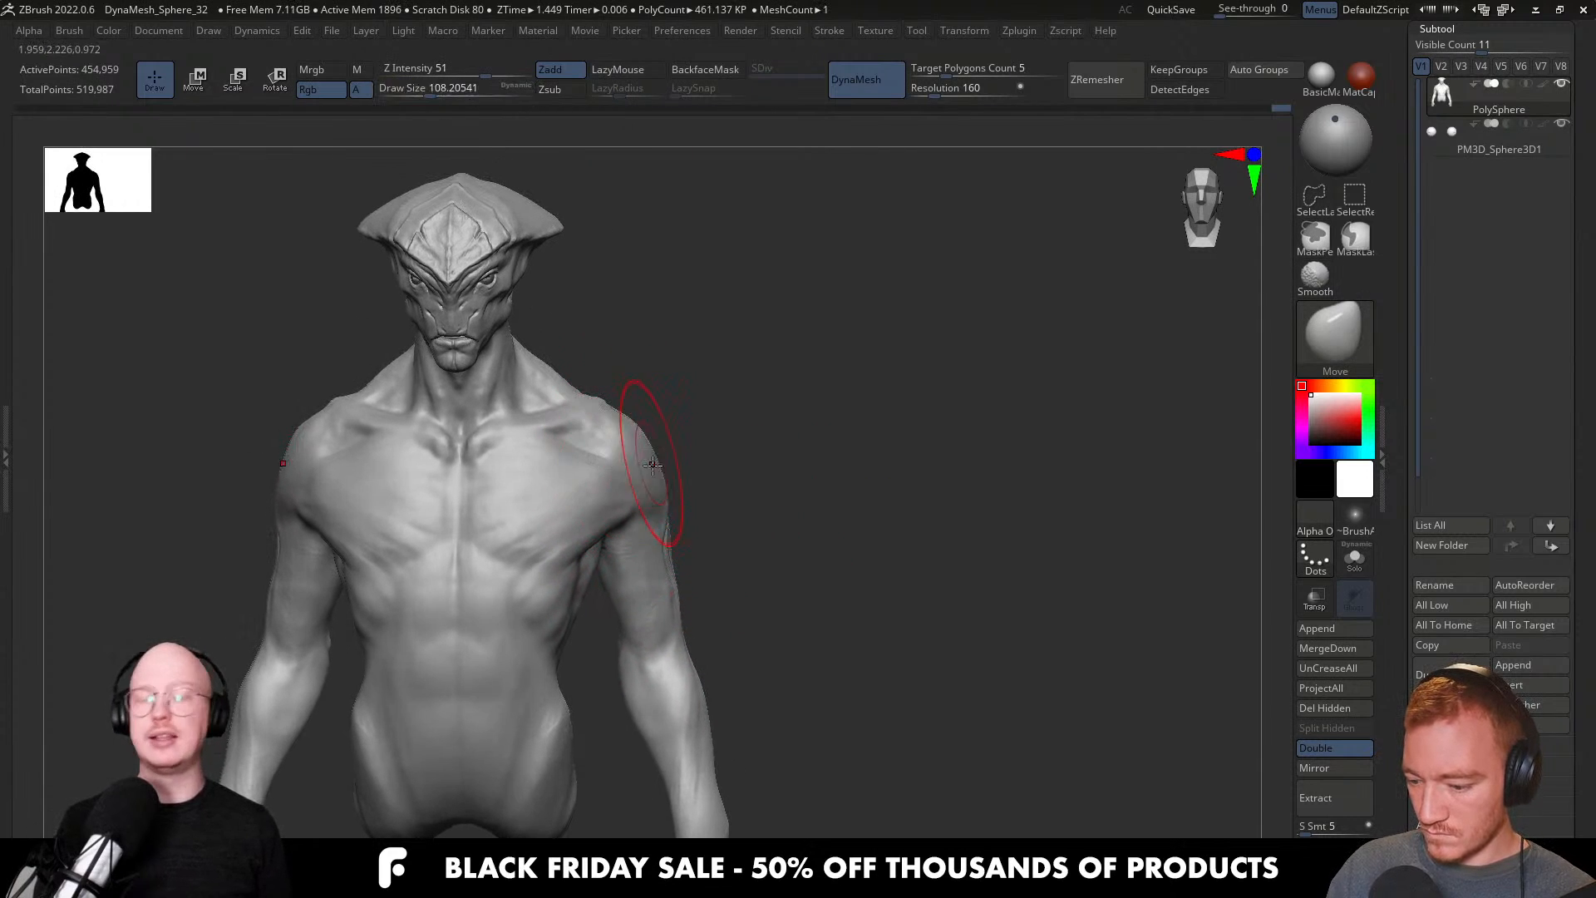
pyautogui.moveTo(656, 472); pyautogui.dragTo(663, 476)
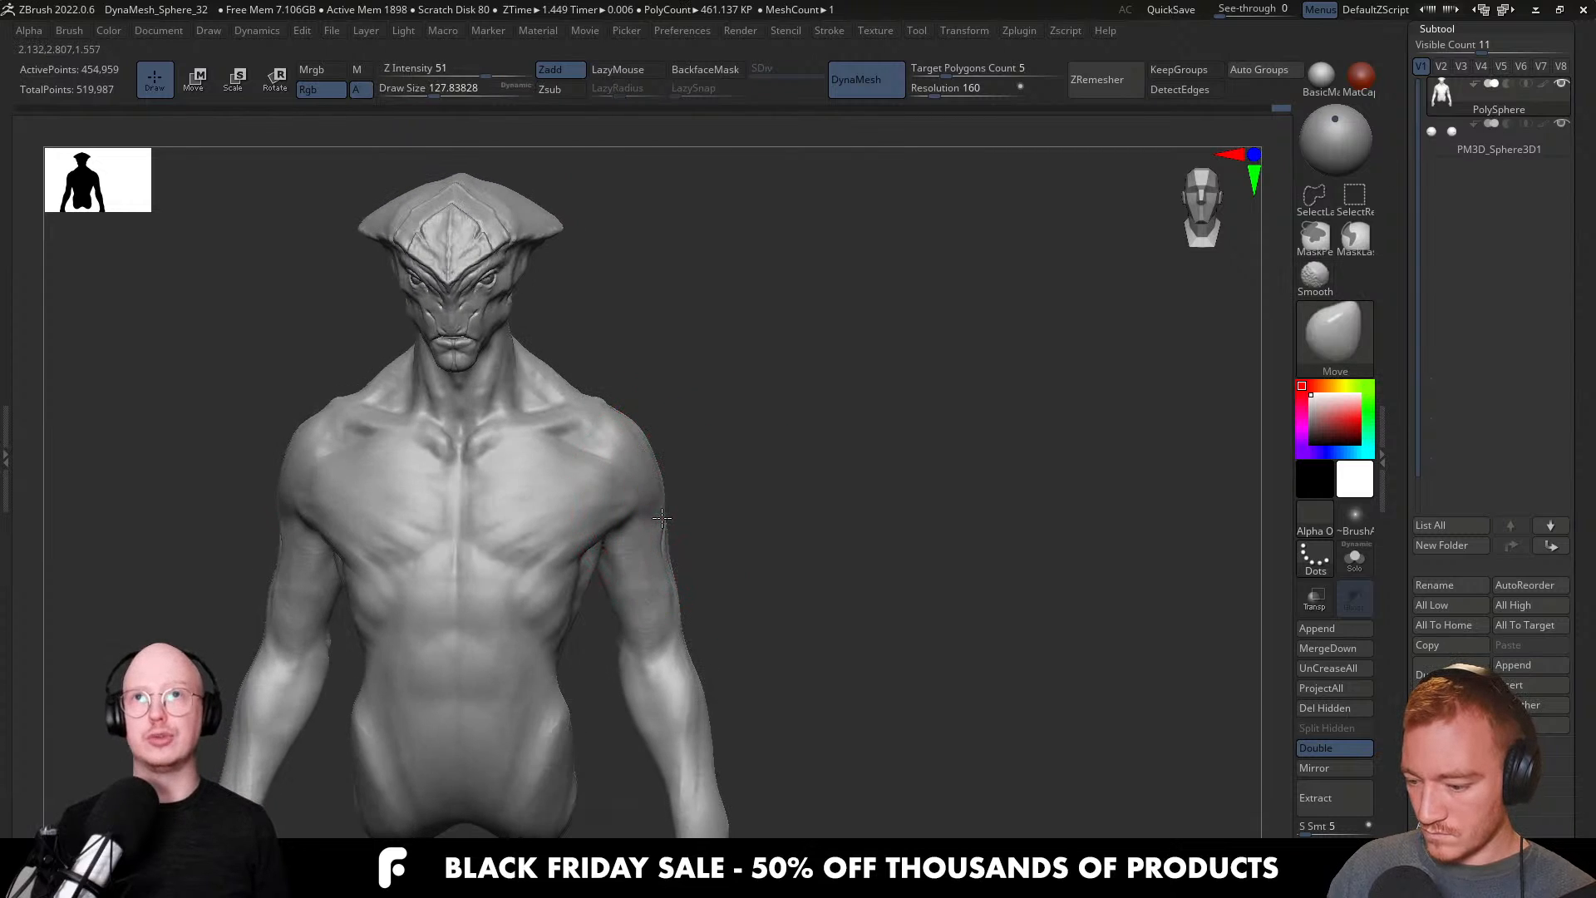
pyautogui.moveTo(669, 538)
pyautogui.mouseDown(button='right')
pyautogui.moveTo(532, 507)
pyautogui.moveTo(723, 527)
pyautogui.mouseUp(button='right')
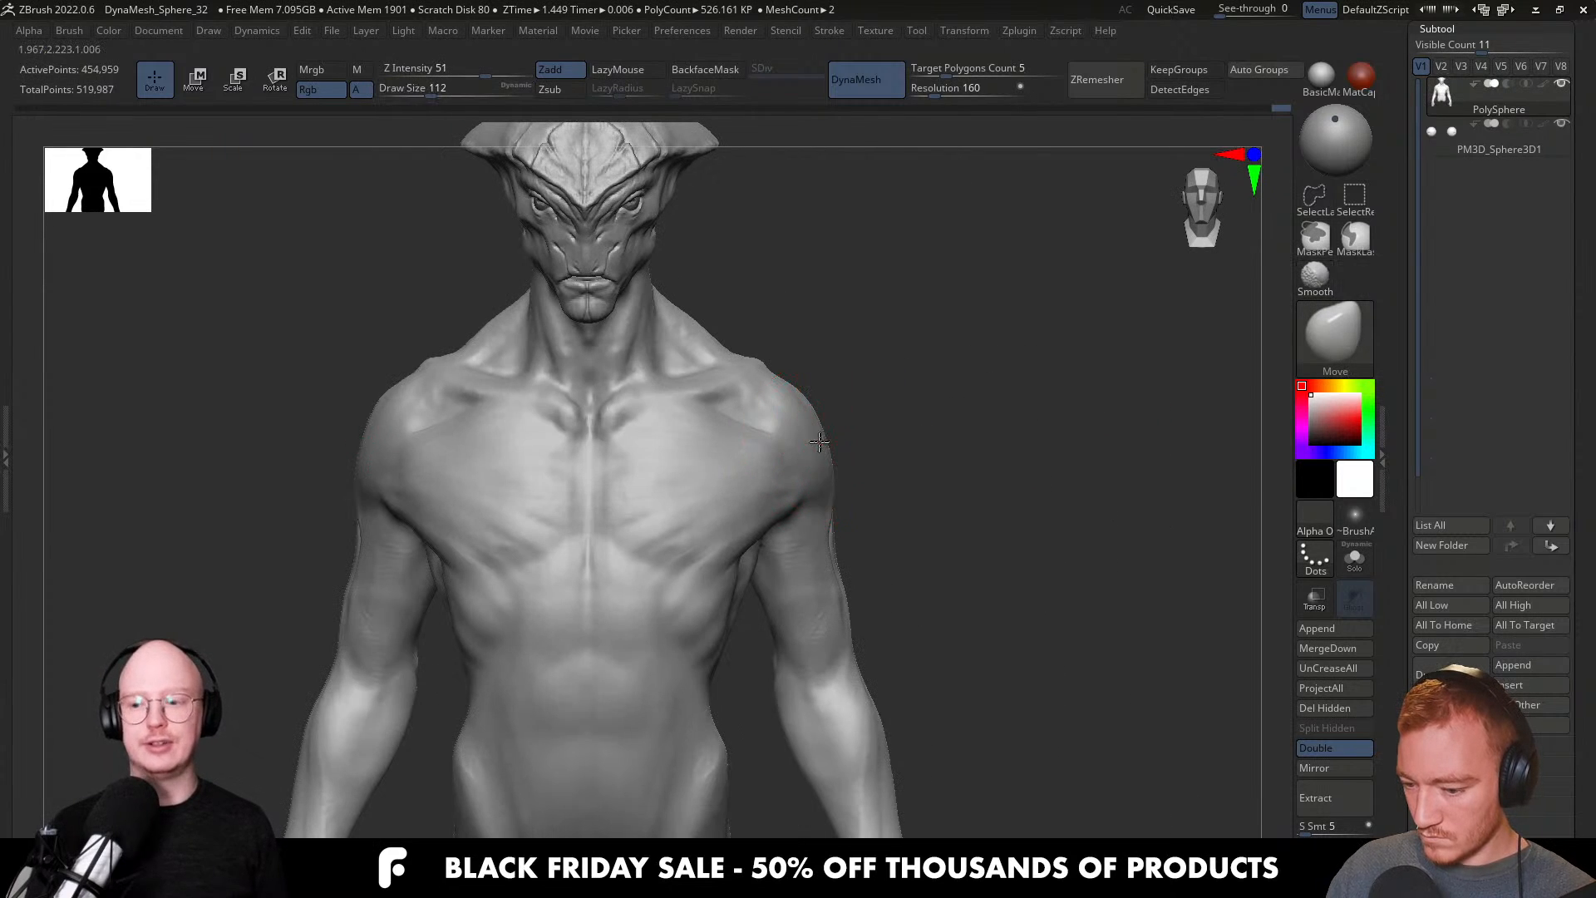
pyautogui.press('s')
pyautogui.press('s')
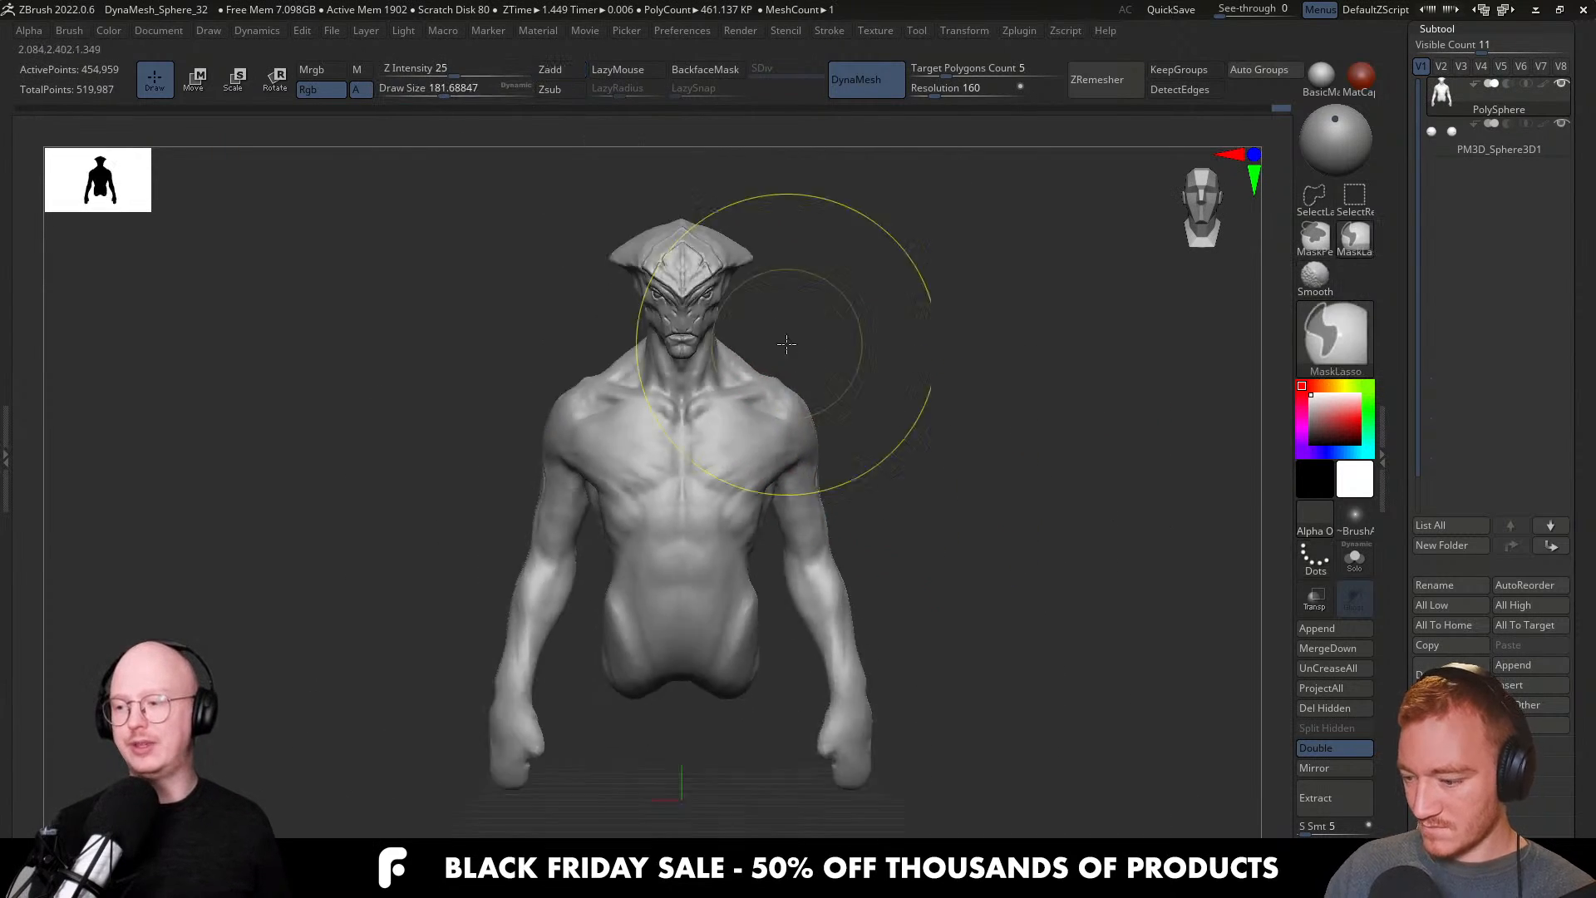
# Adjust the shoulders and upper arms from the side and front using the Move brush with a draw size of about 104.
pyautogui.moveTo(890, 498)
pyautogui.mouseDown()
pyautogui.moveTo(840, 499)
pyautogui.moveTo(831, 349)
pyautogui.mouseUp()
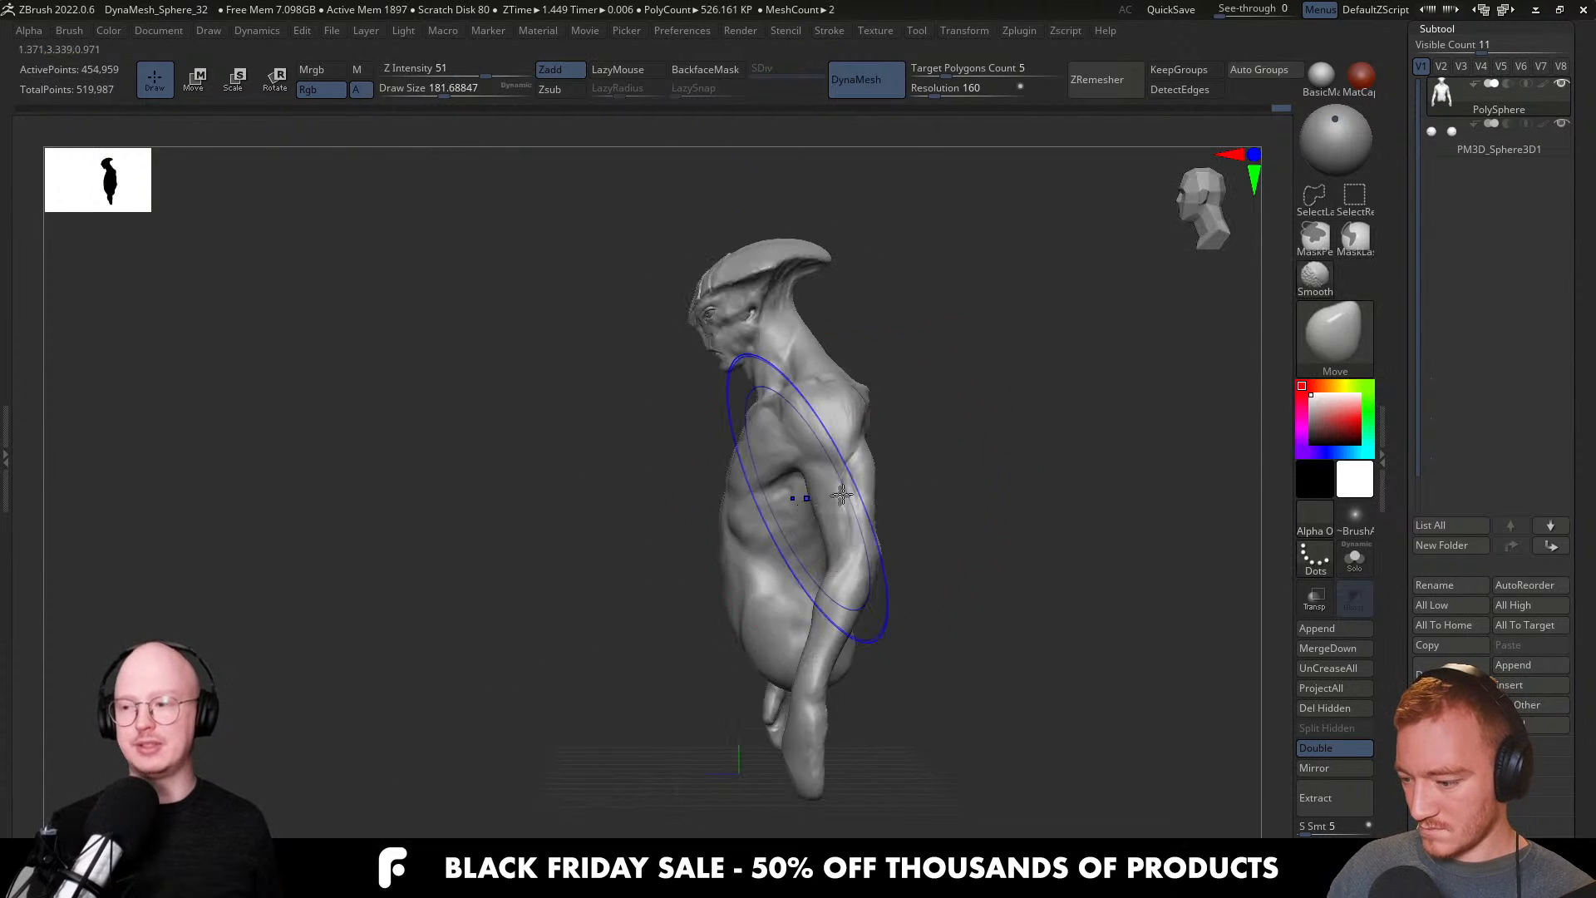
pyautogui.press('s')
pyautogui.press('s')
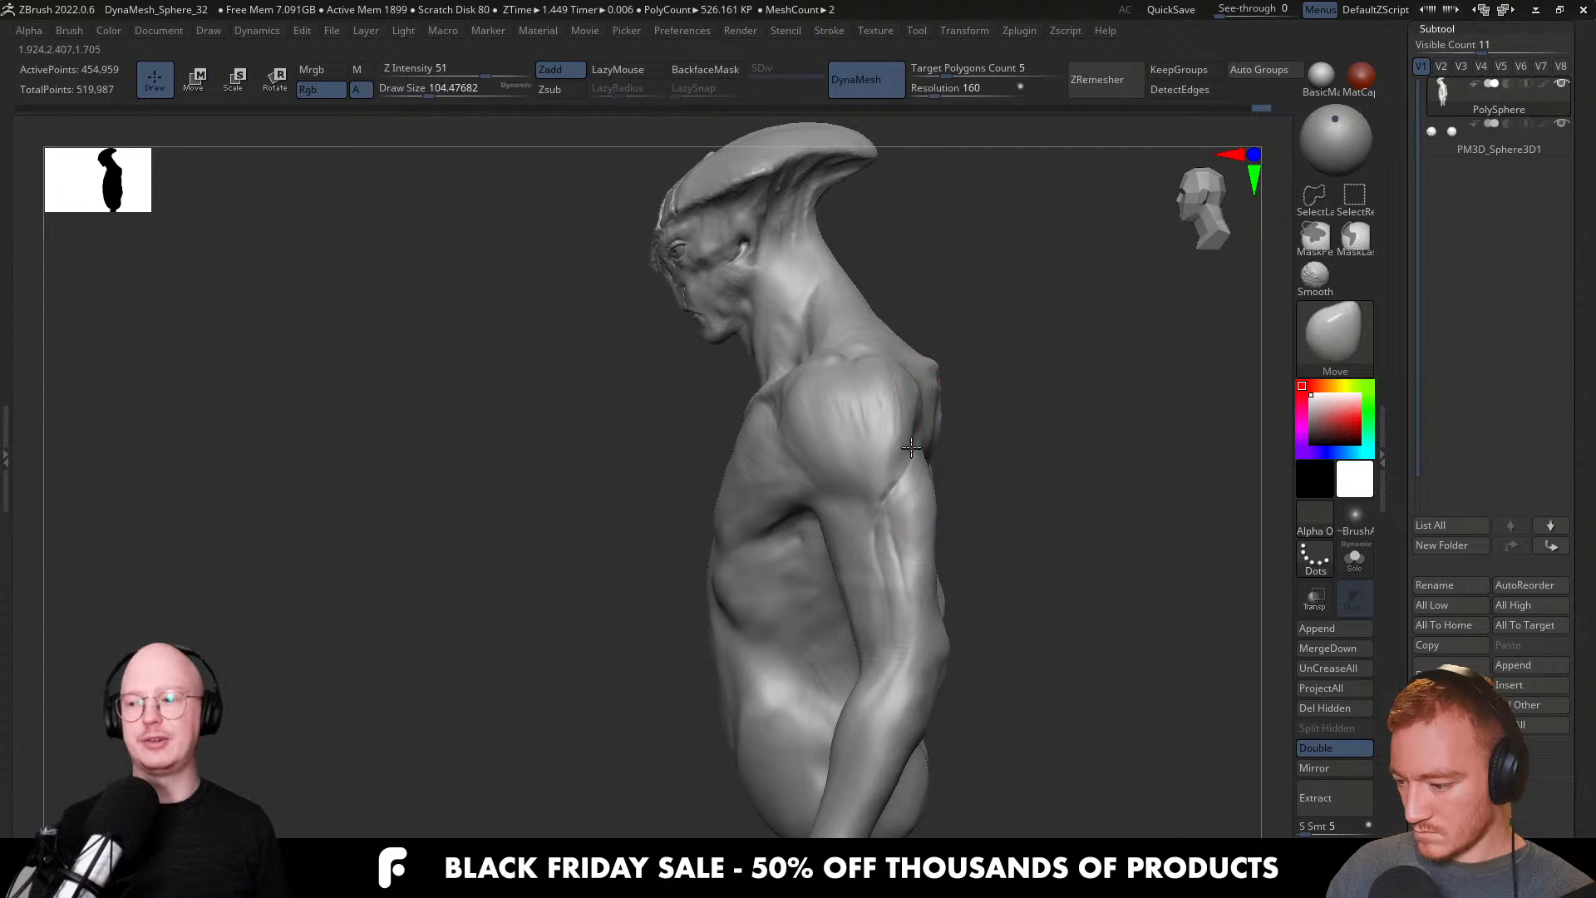
pyautogui.moveTo(808, 462); pyautogui.dragTo(888, 445, button='right')
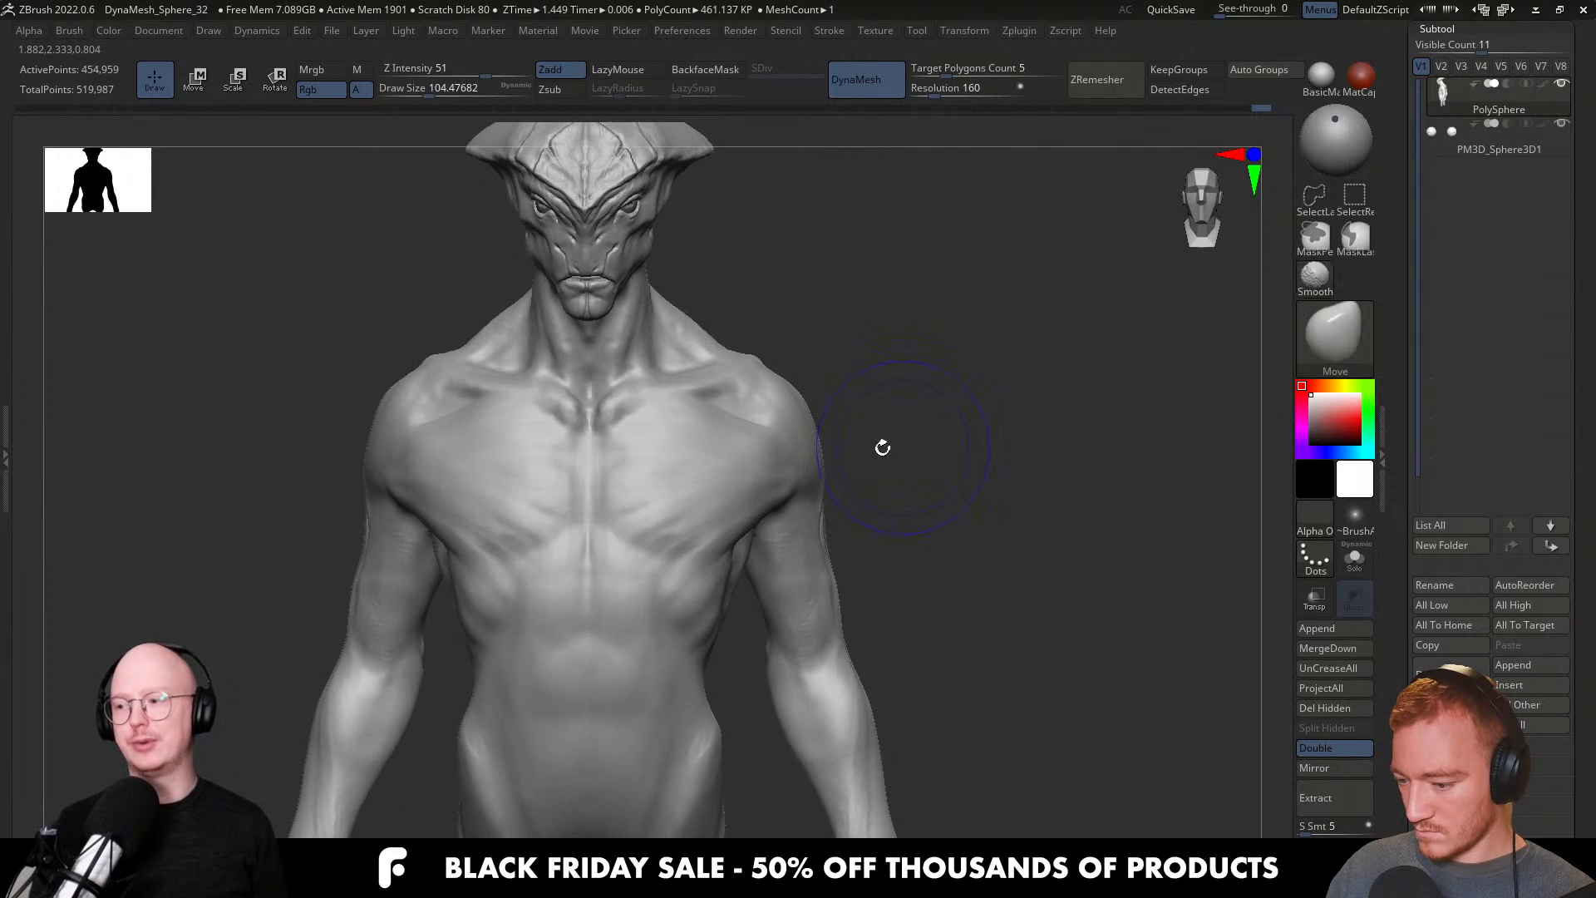
pyautogui.keyDown('ctrl'); pyautogui.moveTo(919, 560); pyautogui.dragTo(929, 504, button='right'); pyautogui.keyUp('ctrl')
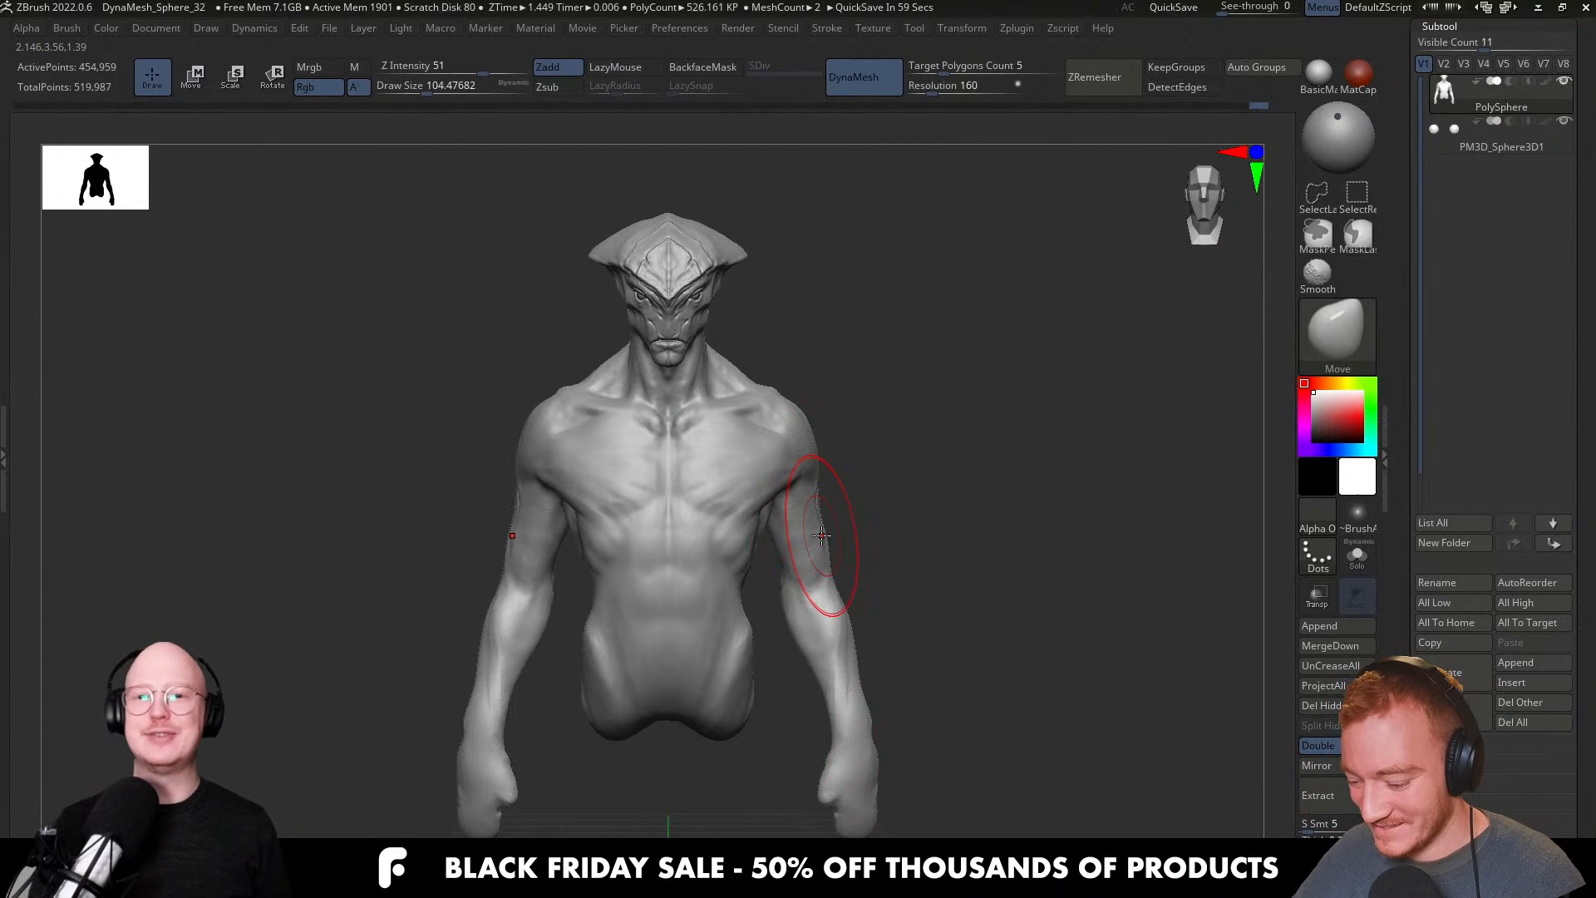
# Adjust the outer shoulder and upper arm contours from the front using the Move brush with draw sizes of about 104 to 112.
pyautogui.moveTo(821, 535)
pyautogui.mouseDown(button='right')
pyautogui.moveTo(809, 456)
pyautogui.moveTo(778, 442)
pyautogui.mouseUp(button='right')
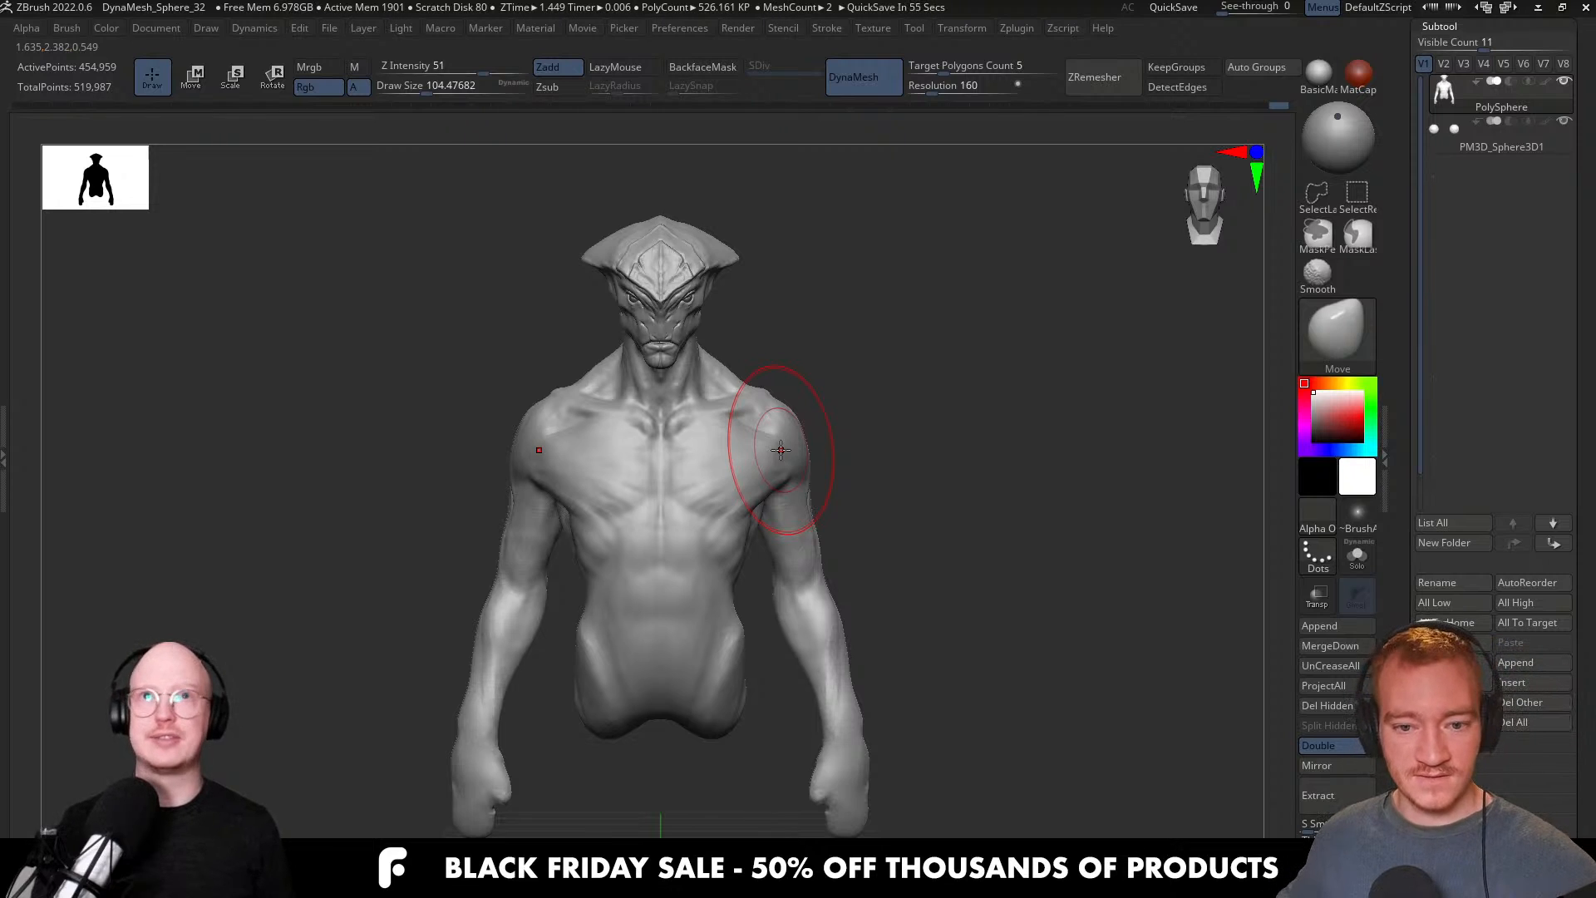
pyautogui.moveTo(828, 473); pyautogui.dragTo(823, 501)
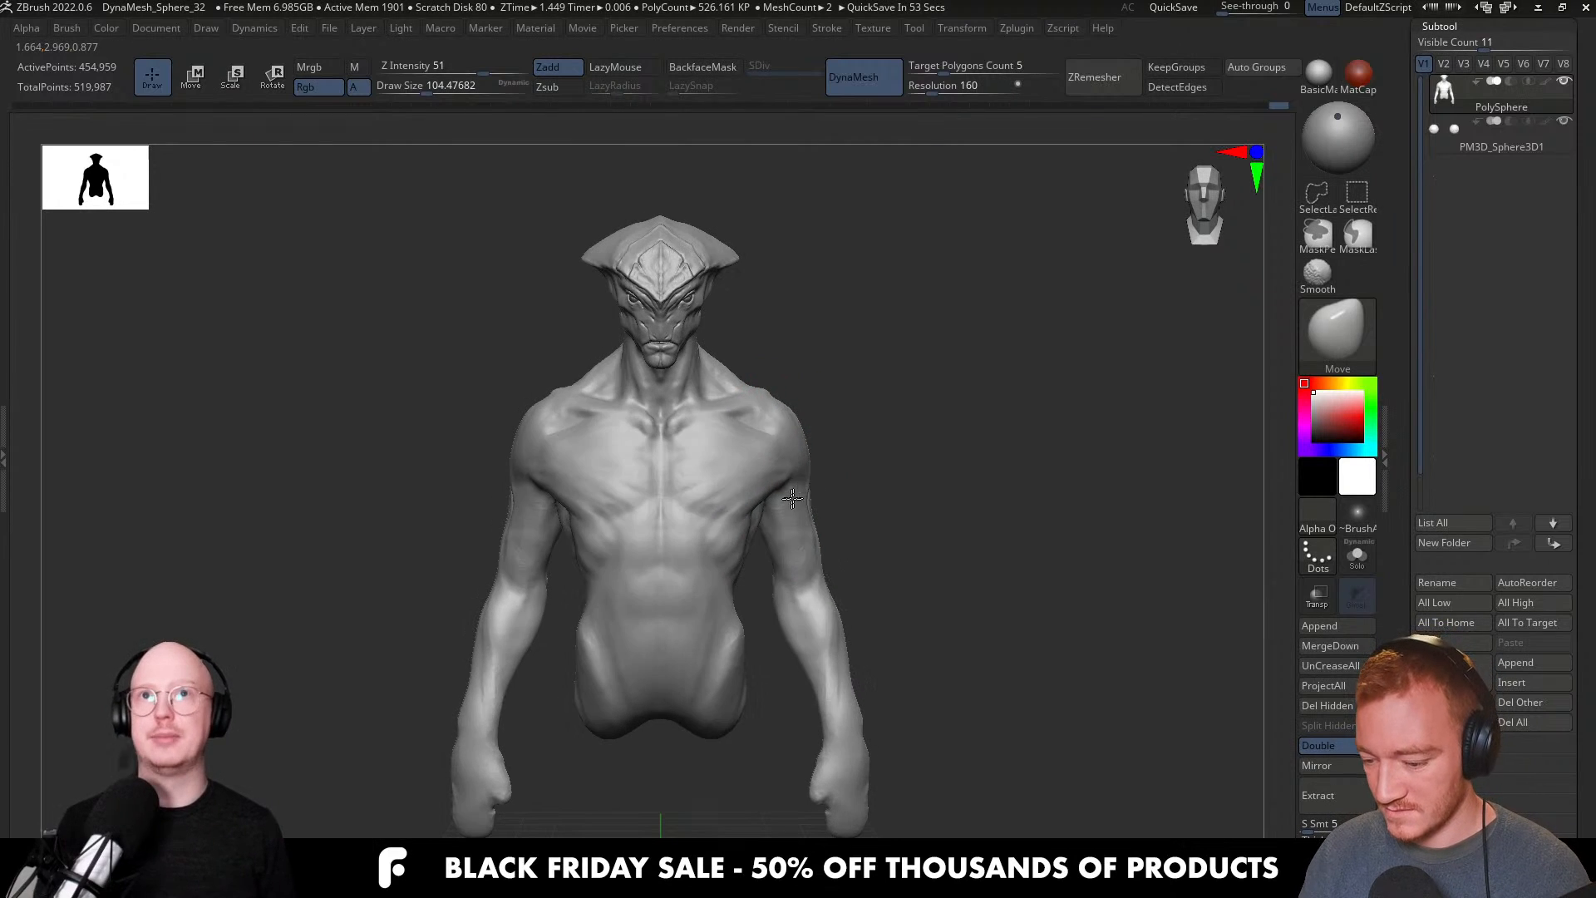
pyautogui.keyDown('ctrl'); pyautogui.moveTo(820, 570); pyautogui.dragTo(847, 624, button='right'); pyautogui.keyUp('ctrl')
pyautogui.press('s')
pyautogui.click(848, 624)
pyautogui.moveTo(801, 672); pyautogui.dragTo(826, 571, button='right')
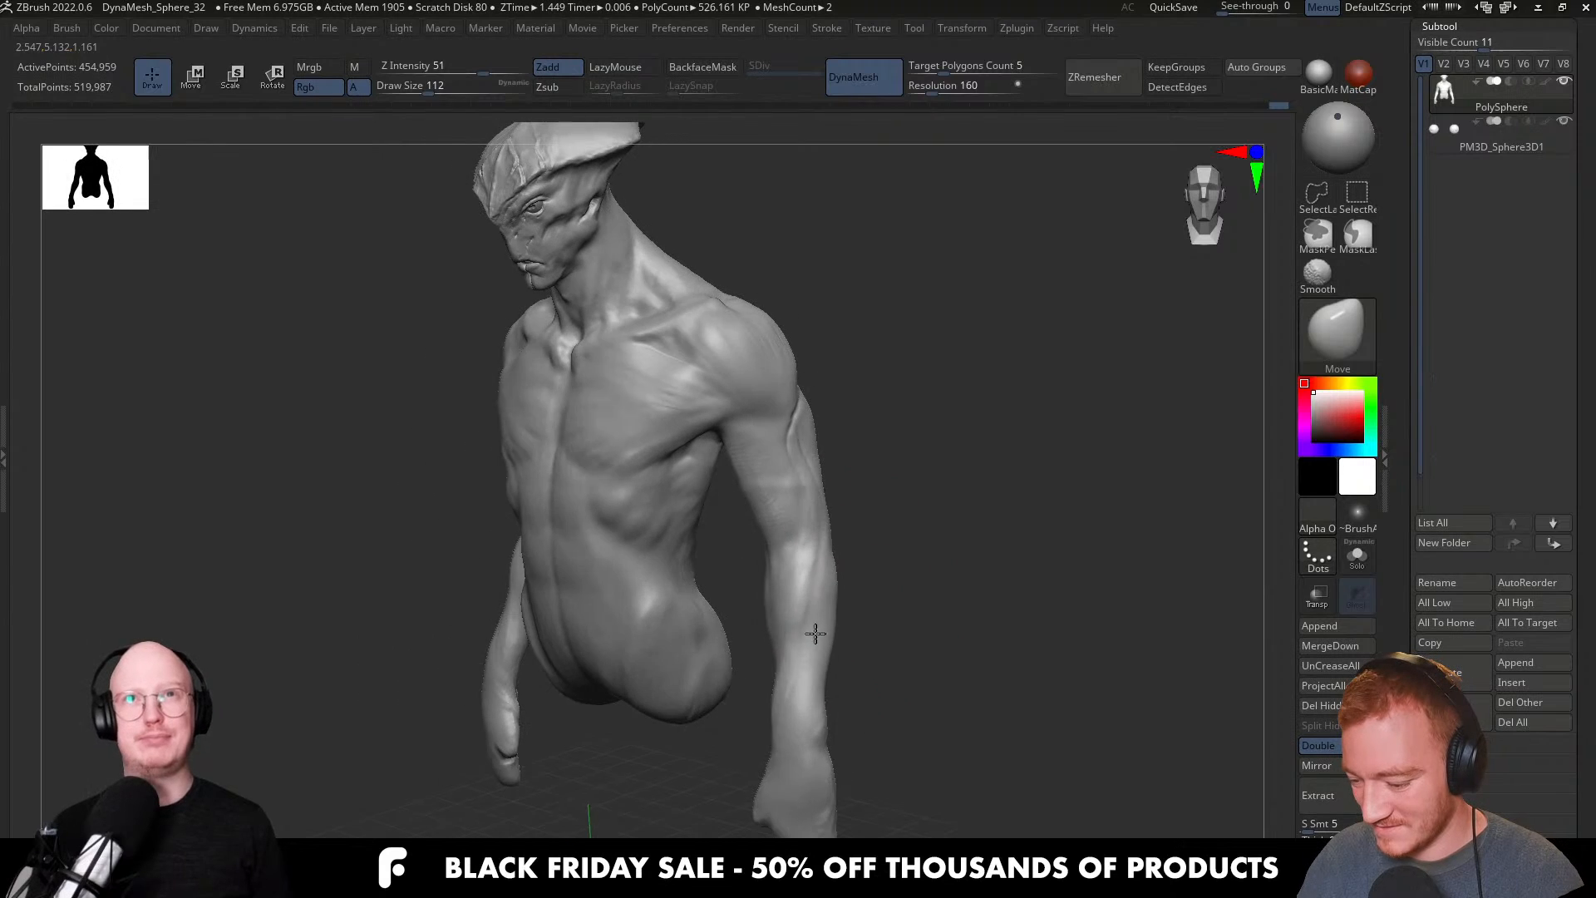
# Reshape the forearm and elbow from the side using the Move brush with a draw size reduced to about 68.
pyautogui.press('s')
pyautogui.click(843, 620)
pyautogui.moveTo(832, 614); pyautogui.dragTo(845, 587)
pyautogui.press('s')
pyautogui.click(842, 605)
pyautogui.moveTo(821, 650); pyautogui.dragTo(859, 609, button='right')
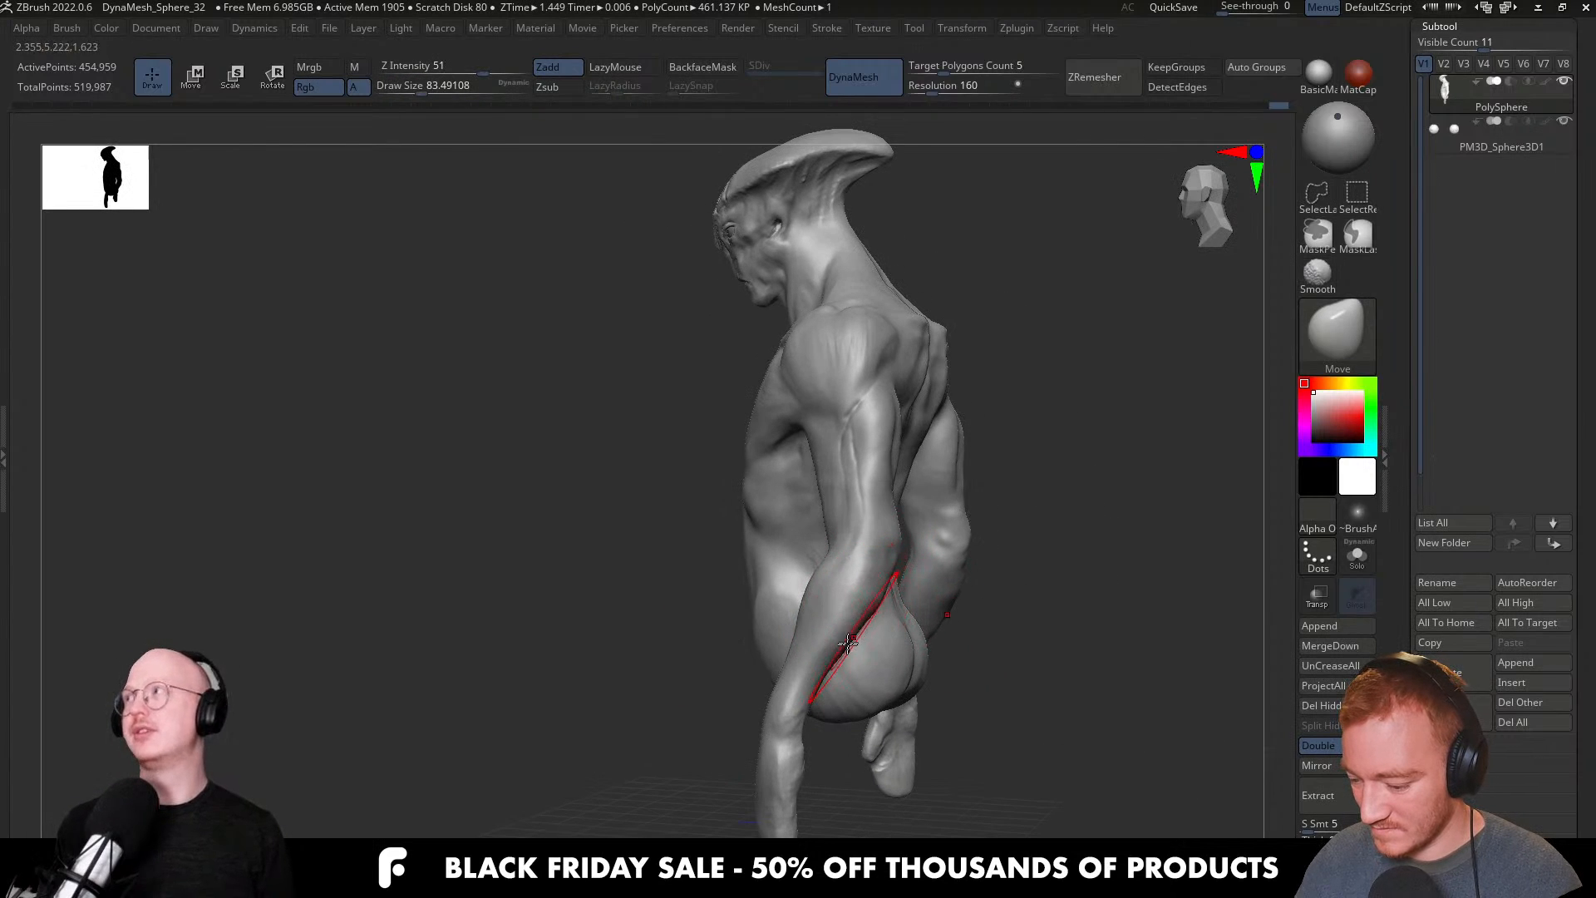
pyautogui.press('[')
pyautogui.press('[')
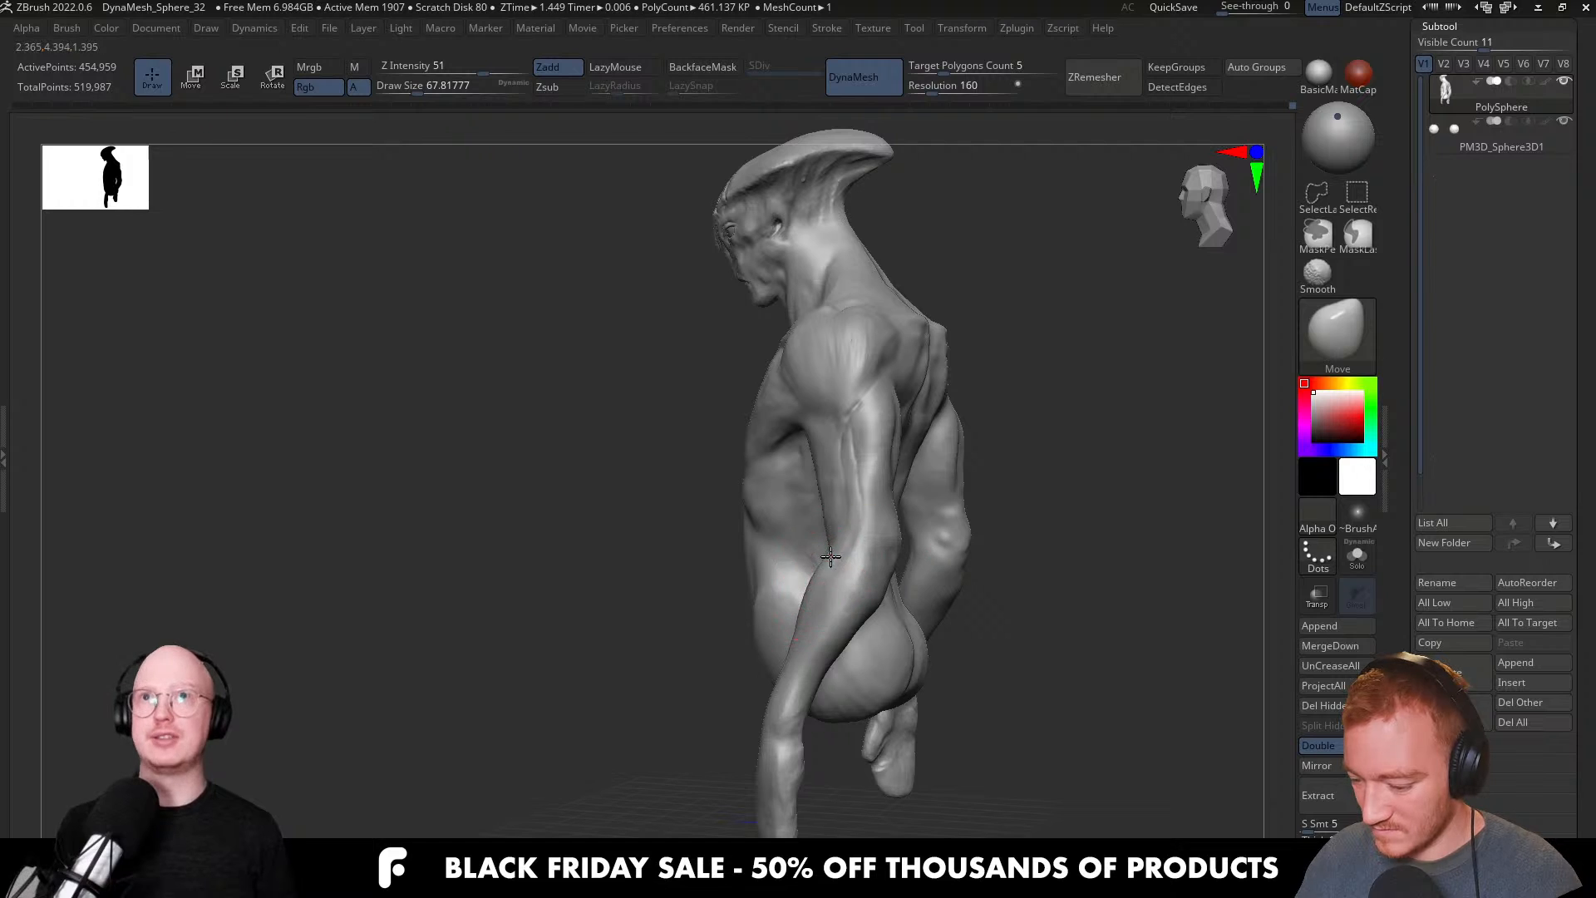
# Refine the elbow's shape from the side and back using the Move brush with a draw size of about 44 to 54.
pyautogui.moveTo(842, 547); pyautogui.dragTo(831, 552, button='right')
pyautogui.press('s')
pyautogui.moveTo(830, 552); pyautogui.dragTo(835, 552)
pyautogui.moveTo(837, 542)
pyautogui.mouseDown(button='right')
pyautogui.moveTo(951, 541)
pyautogui.moveTo(894, 582)
pyautogui.moveTo(769, 592)
pyautogui.mouseUp(button='right')
pyautogui.moveTo(991, 557)
pyautogui.mouseDown(button='right')
pyautogui.moveTo(1033, 542)
pyautogui.moveTo(974, 532)
pyautogui.mouseUp(button='right')
pyautogui.press('s')
pyautogui.moveTo(974, 512); pyautogui.dragTo(970, 512)
pyautogui.moveTo(970, 512); pyautogui.dragTo(908, 552, button='right')
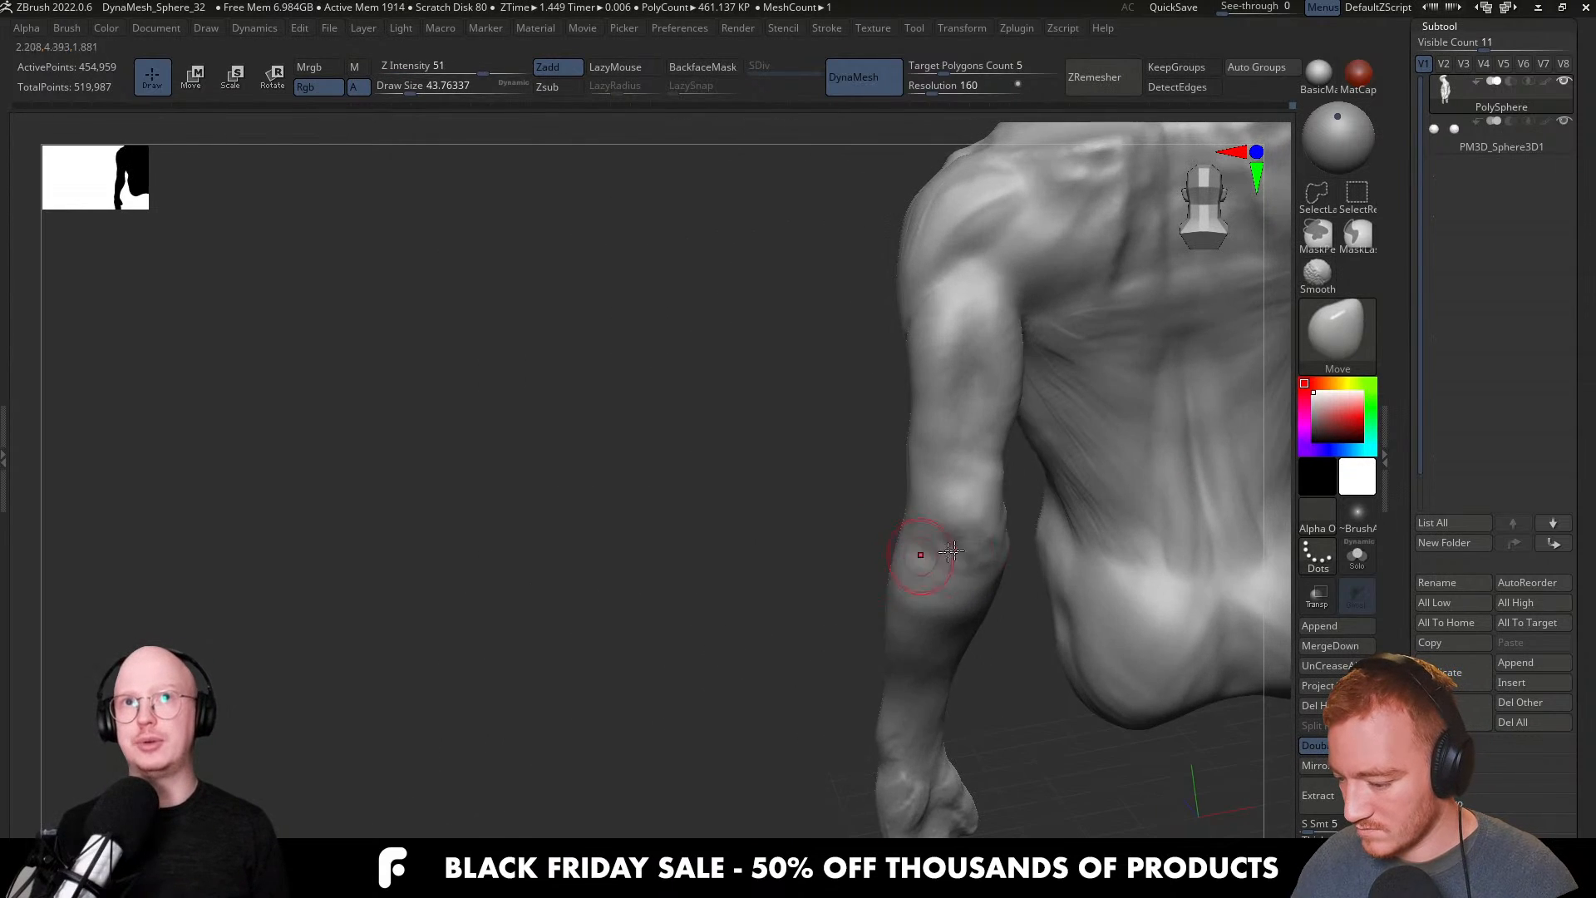
pyautogui.press('s')
pyautogui.moveTo(980, 534); pyautogui.dragTo(1006, 528)
# Build up the bony forms at the back of the elbow using ClayBuildup with a draw size of about 44, and smooth them.
pyautogui.press('b')
pyautogui.press('c')
pyautogui.press('b')
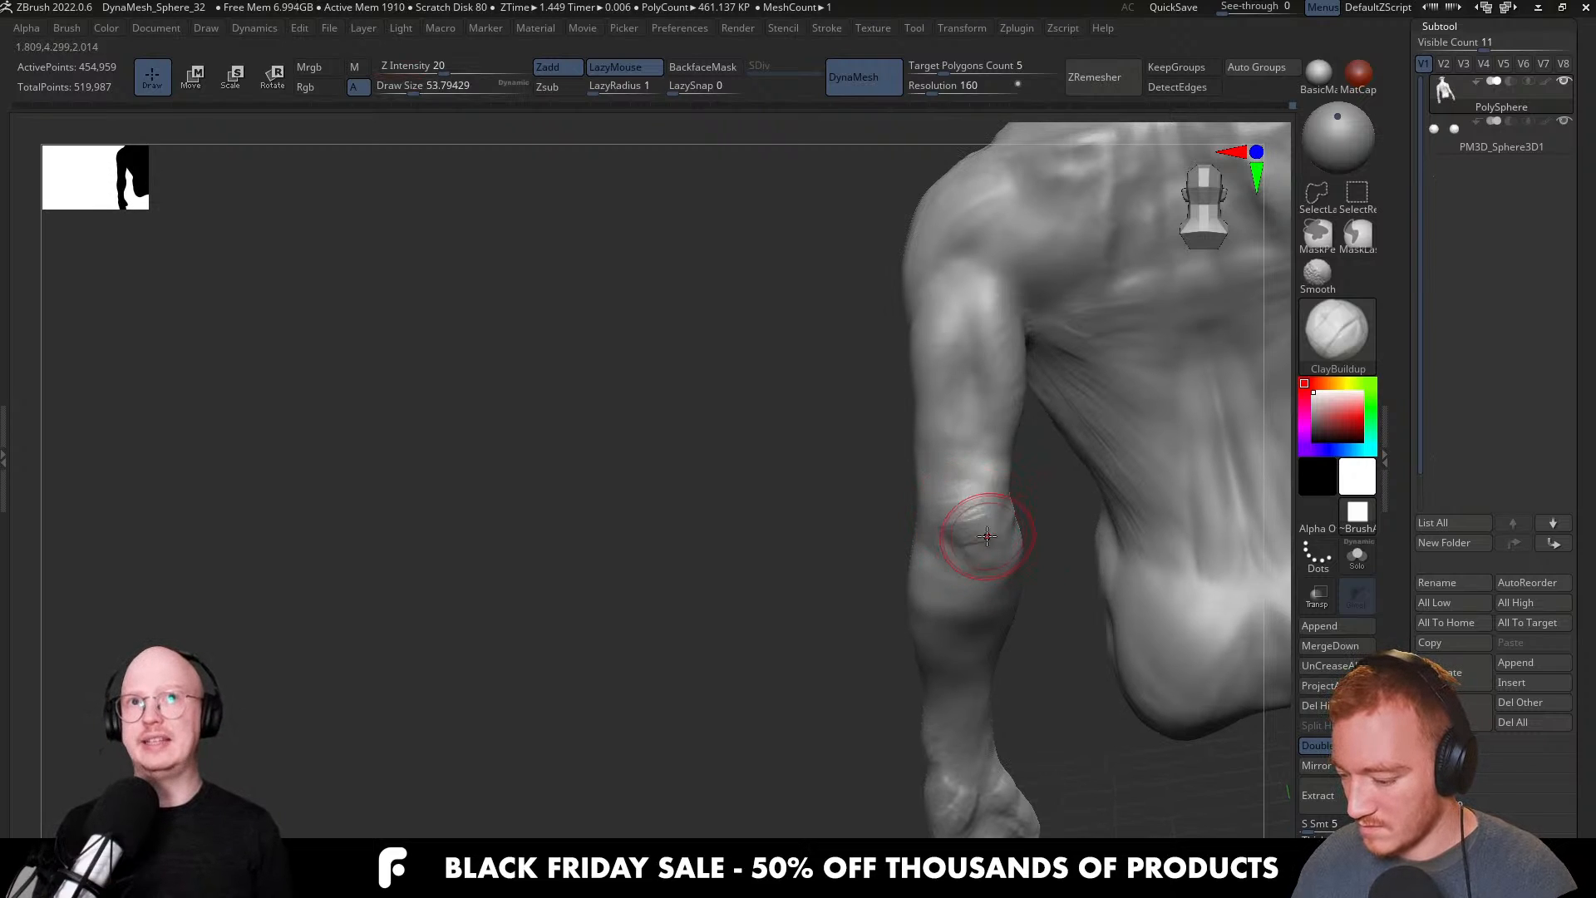
pyautogui.moveTo(987, 535); pyautogui.dragTo(976, 527, button='right')
pyautogui.press('[')
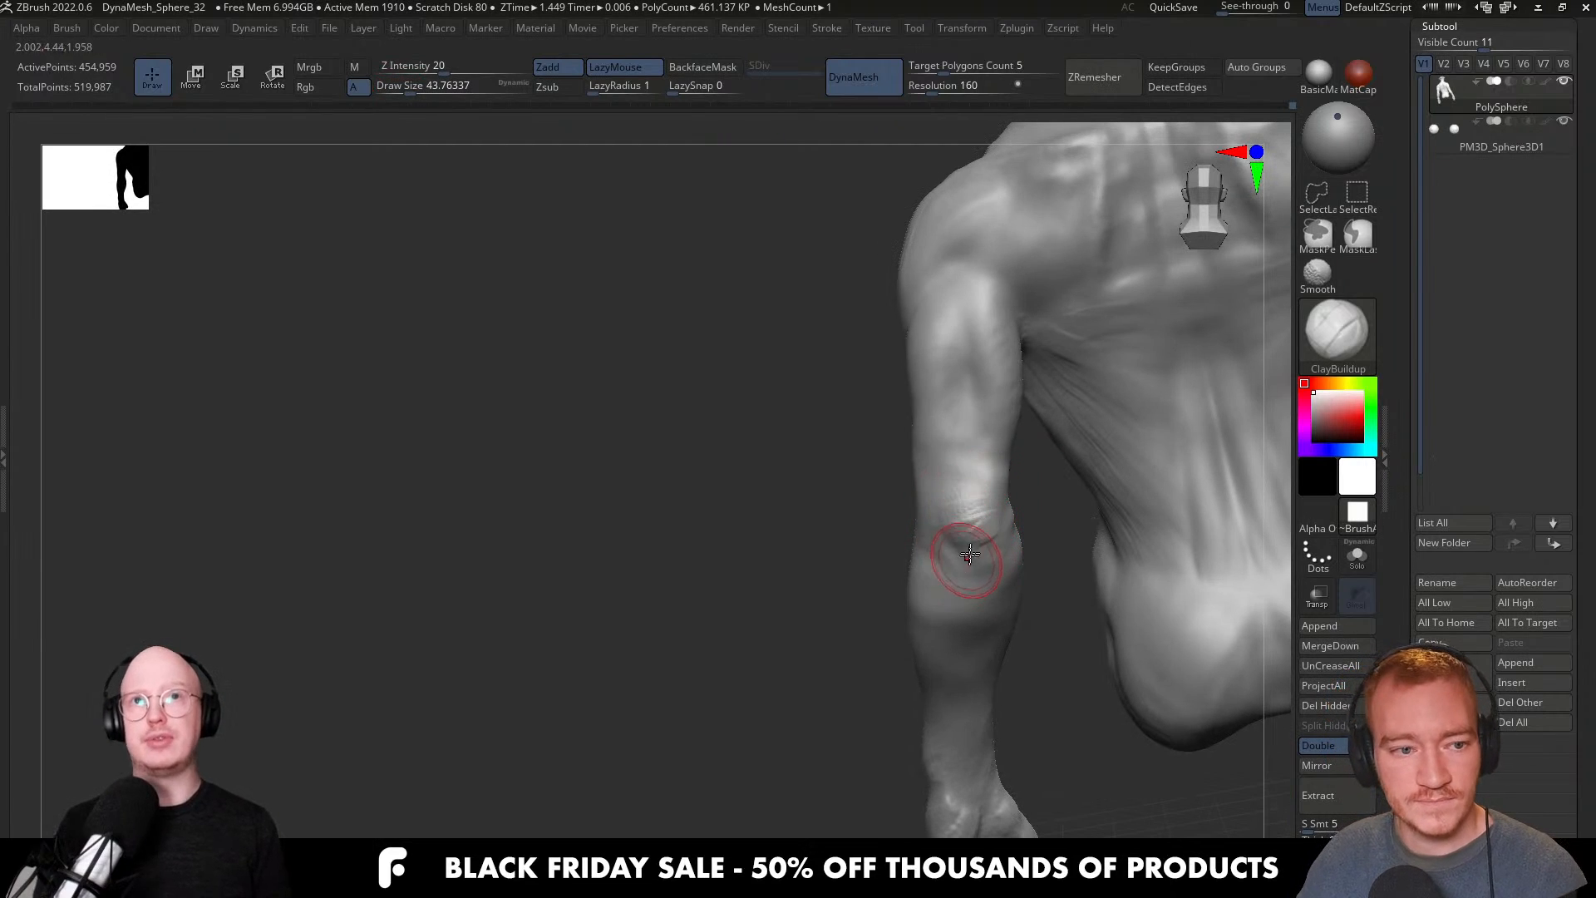
pyautogui.moveTo(964, 532)
pyautogui.mouseDown(button='right')
pyautogui.moveTo(968, 509)
pyautogui.moveTo(980, 534)
pyautogui.mouseUp(button='right')
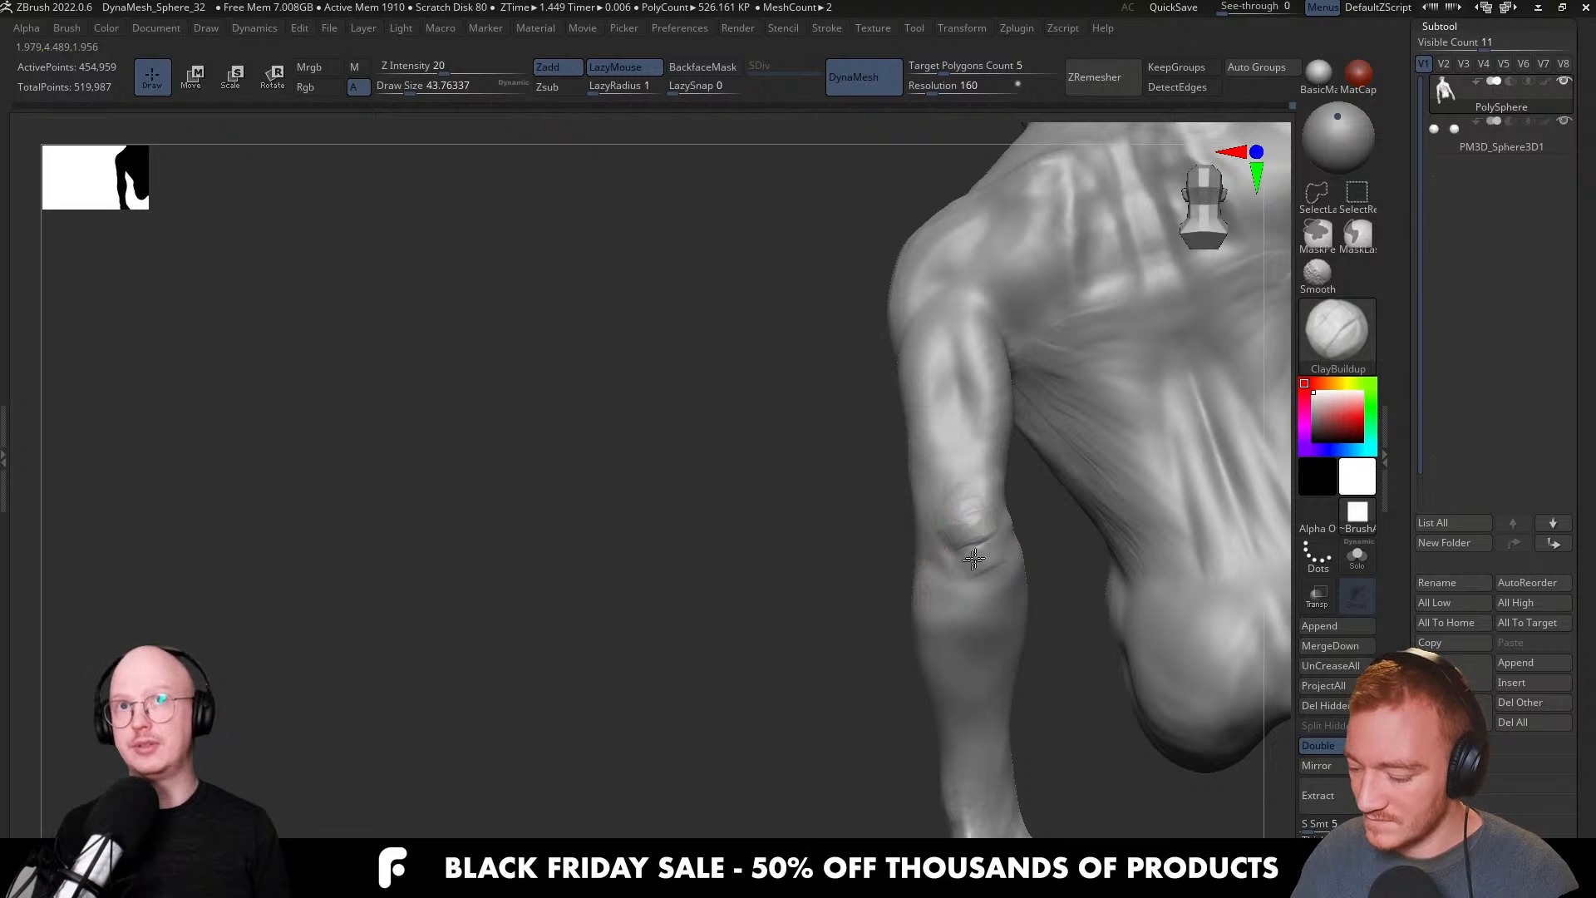
pyautogui.moveTo(984, 571)
pyautogui.mouseDown(button='right')
pyautogui.moveTo(990, 546)
pyautogui.moveTo(989, 600)
pyautogui.moveTo(1019, 543)
pyautogui.moveTo(926, 577)
pyautogui.moveTo(950, 545)
pyautogui.moveTo(1001, 549)
pyautogui.mouseUp(button='right')
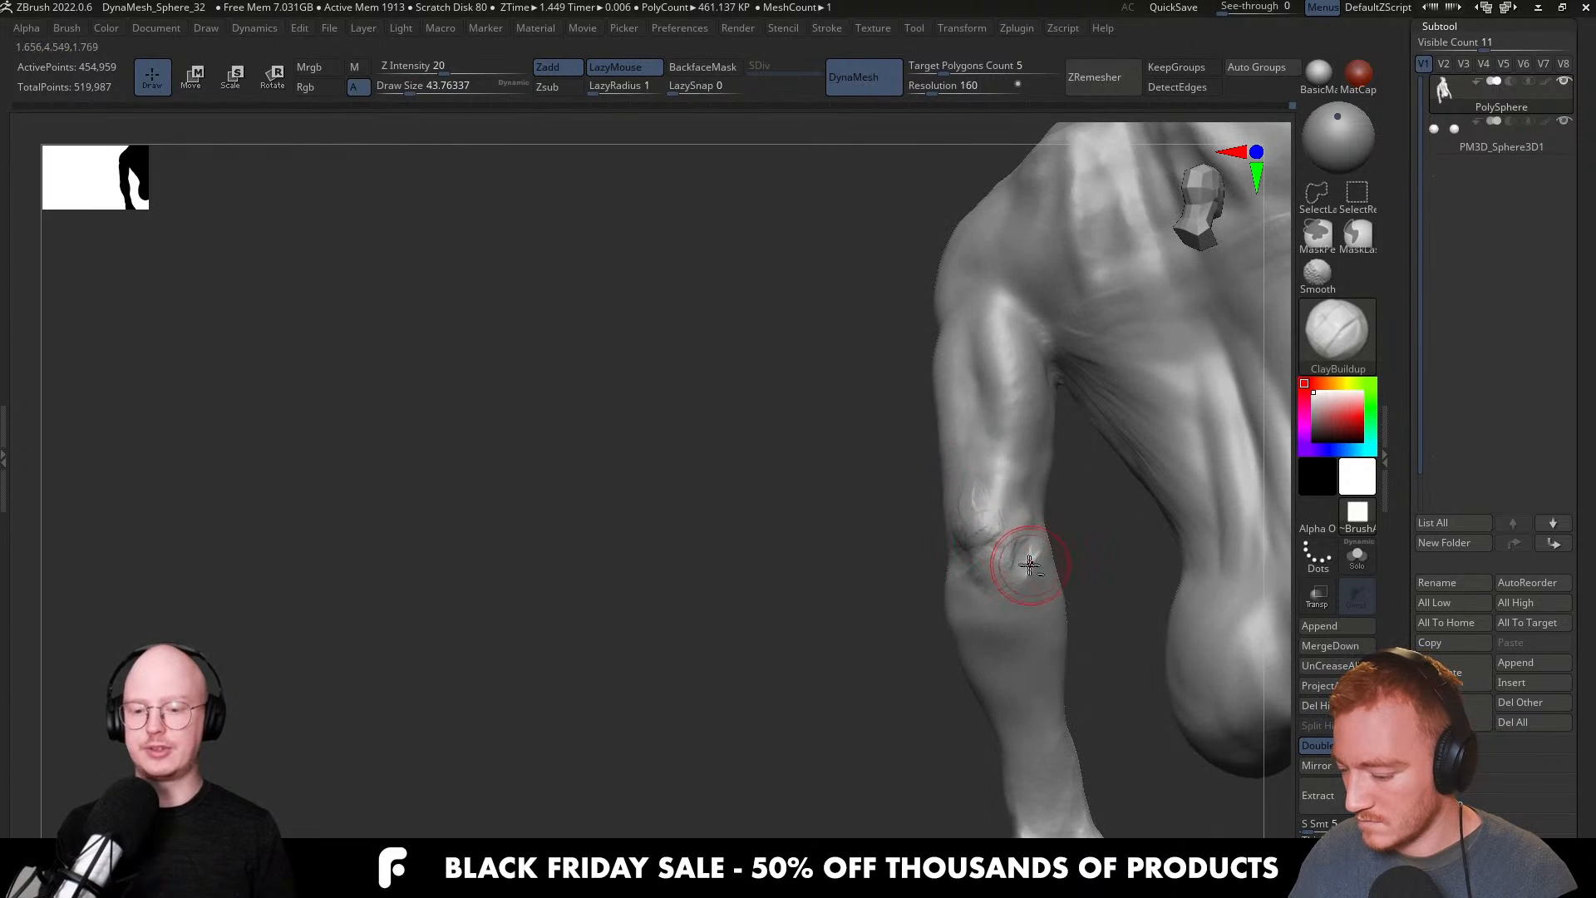
pyautogui.press('shift')
pyautogui.moveTo(1021, 536)
pyautogui.keyDown('shift'); pyautogui.mouseDown()
pyautogui.moveTo(980, 560)
pyautogui.moveTo(990, 516)
pyautogui.mouseUp(); pyautogui.keyUp('shift')
# Add small elbow details from the side using ClayBuildup with a draw size of about 18.
pyautogui.moveTo(990, 516)
pyautogui.mouseDown(button='right')
pyautogui.moveTo(965, 552)
pyautogui.moveTo(1055, 526)
pyautogui.moveTo(972, 573)
pyautogui.moveTo(897, 574)
pyautogui.mouseUp(button='right')
pyautogui.press('b')
pyautogui.press('m')
pyautogui.press('v')
pyautogui.press('b')
pyautogui.press('c')
pyautogui.press('b')
pyautogui.press('s')
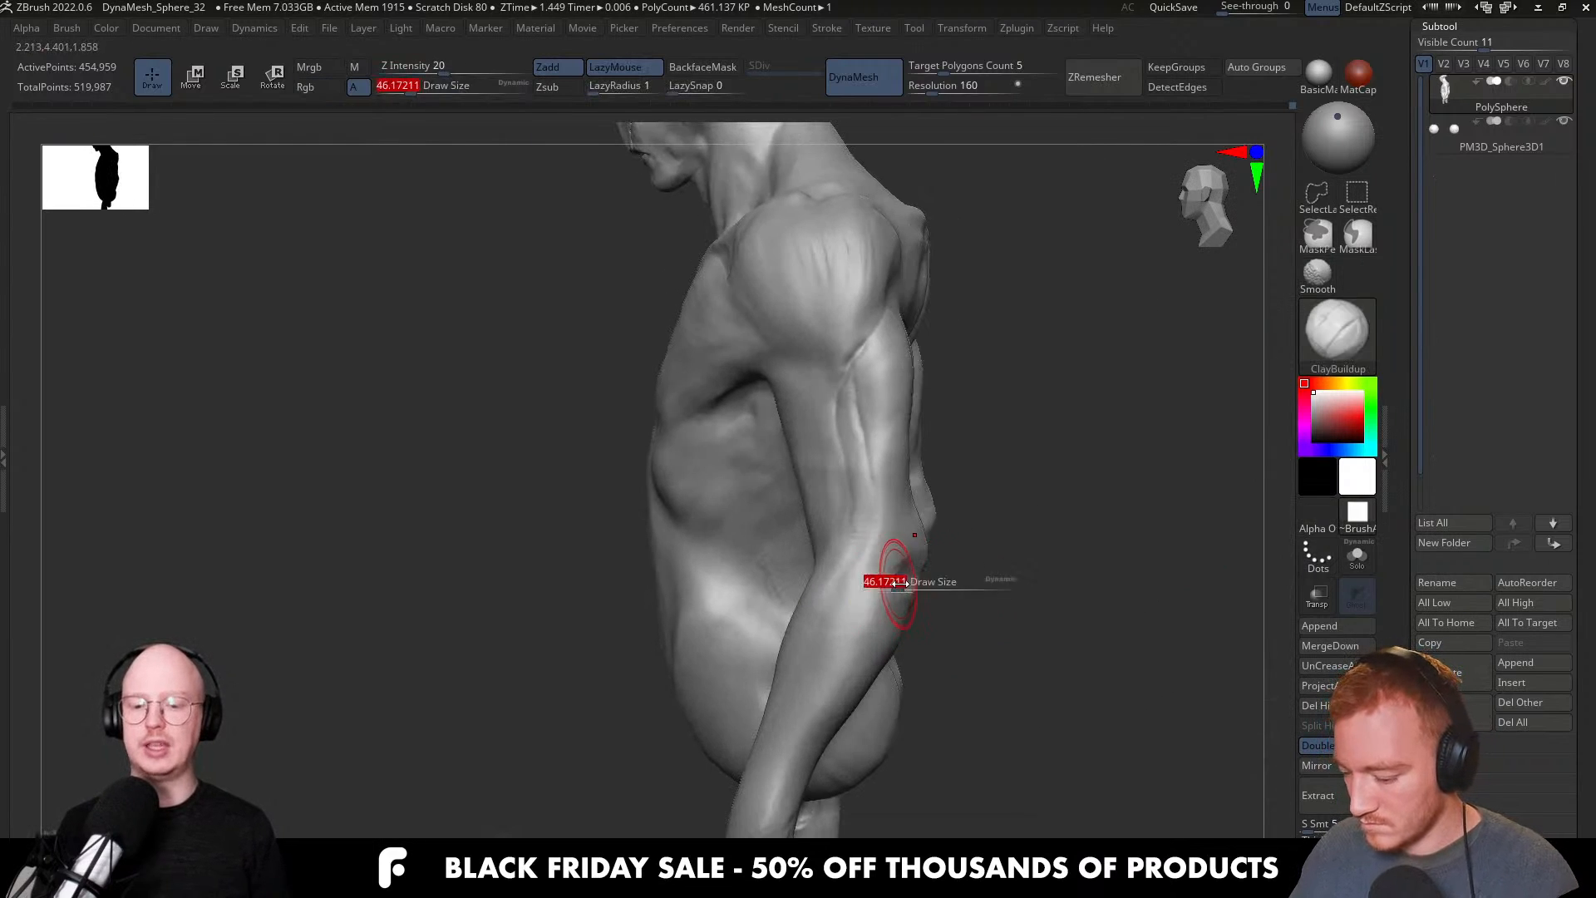
pyautogui.moveTo(914, 577); pyautogui.dragTo(881, 576)
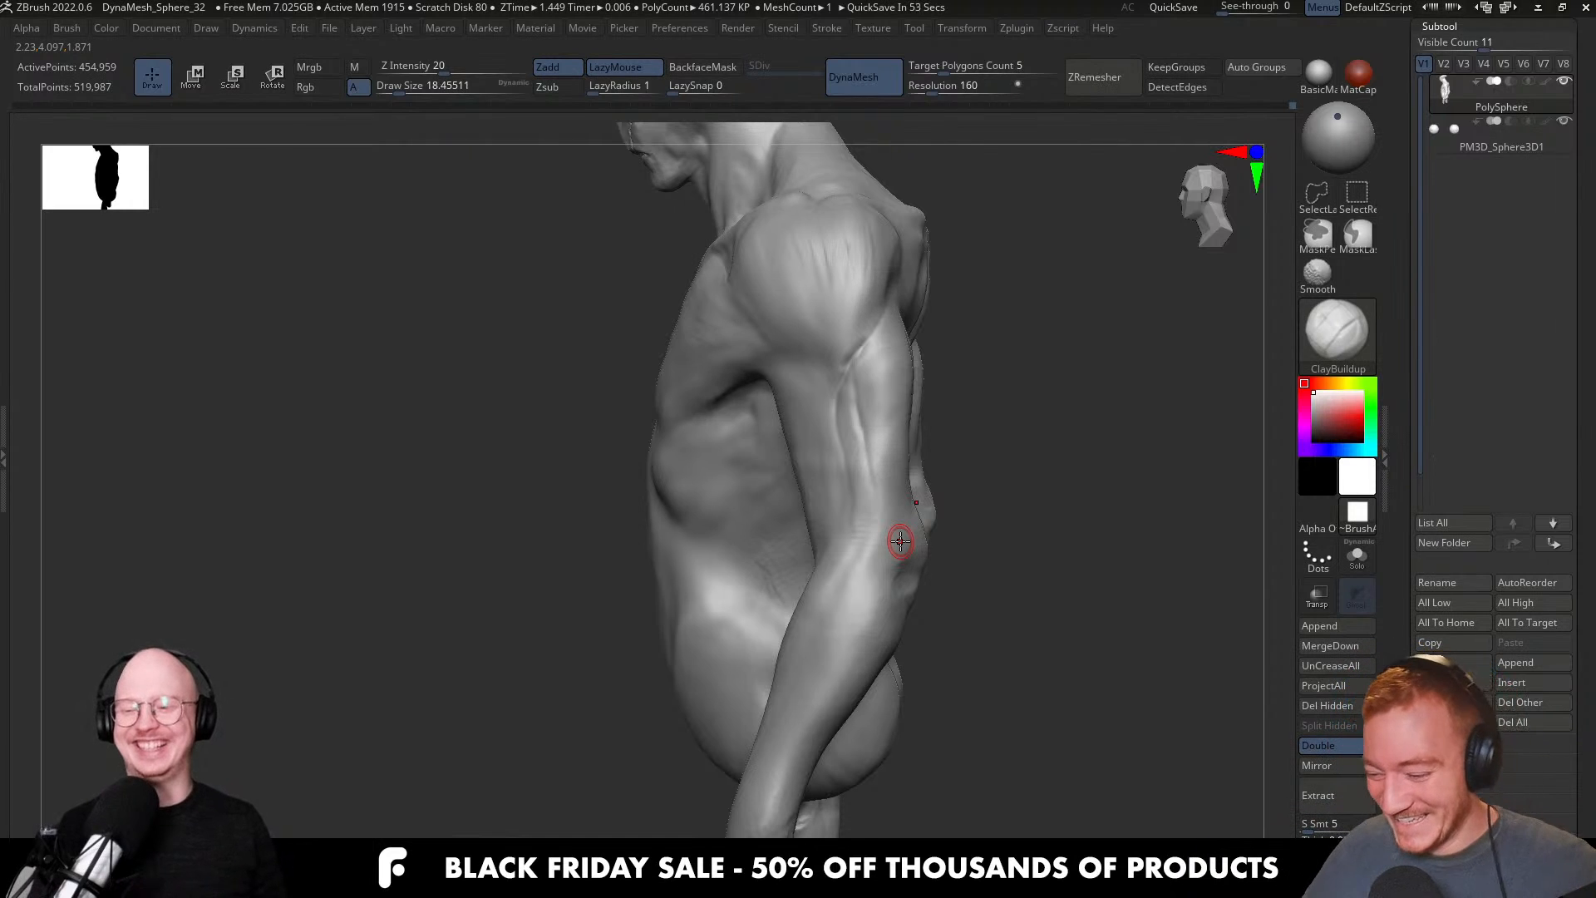
# Examine the figure and head from the front and compare the face with the alien reference images.
pyautogui.moveTo(844, 467)
pyautogui.mouseDown(button='right')
pyautogui.moveTo(938, 519)
pyautogui.moveTo(865, 449)
pyautogui.moveTo(866, 541)
pyautogui.mouseUp(button='right')
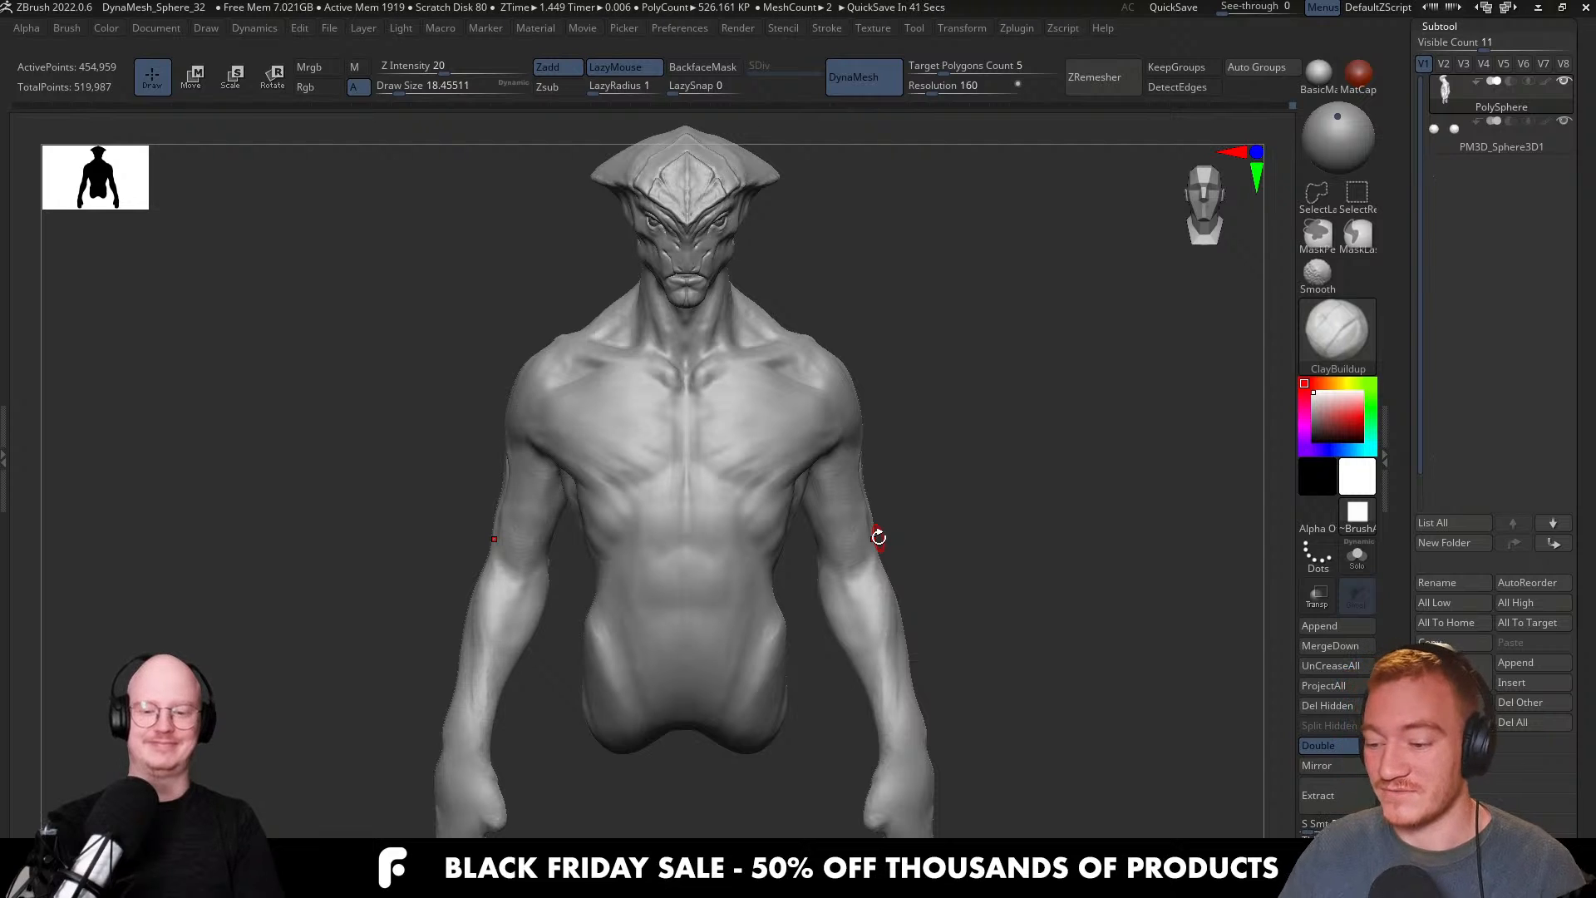
pyautogui.keyDown('ctrl'); pyautogui.moveTo(756, 337); pyautogui.dragTo(755, 481, button='right'); pyautogui.keyUp('ctrl')
pyautogui.keyDown('alt'); pyautogui.moveTo(703, 337); pyautogui.dragTo(670, 529, button='right'); pyautogui.keyUp('alt')
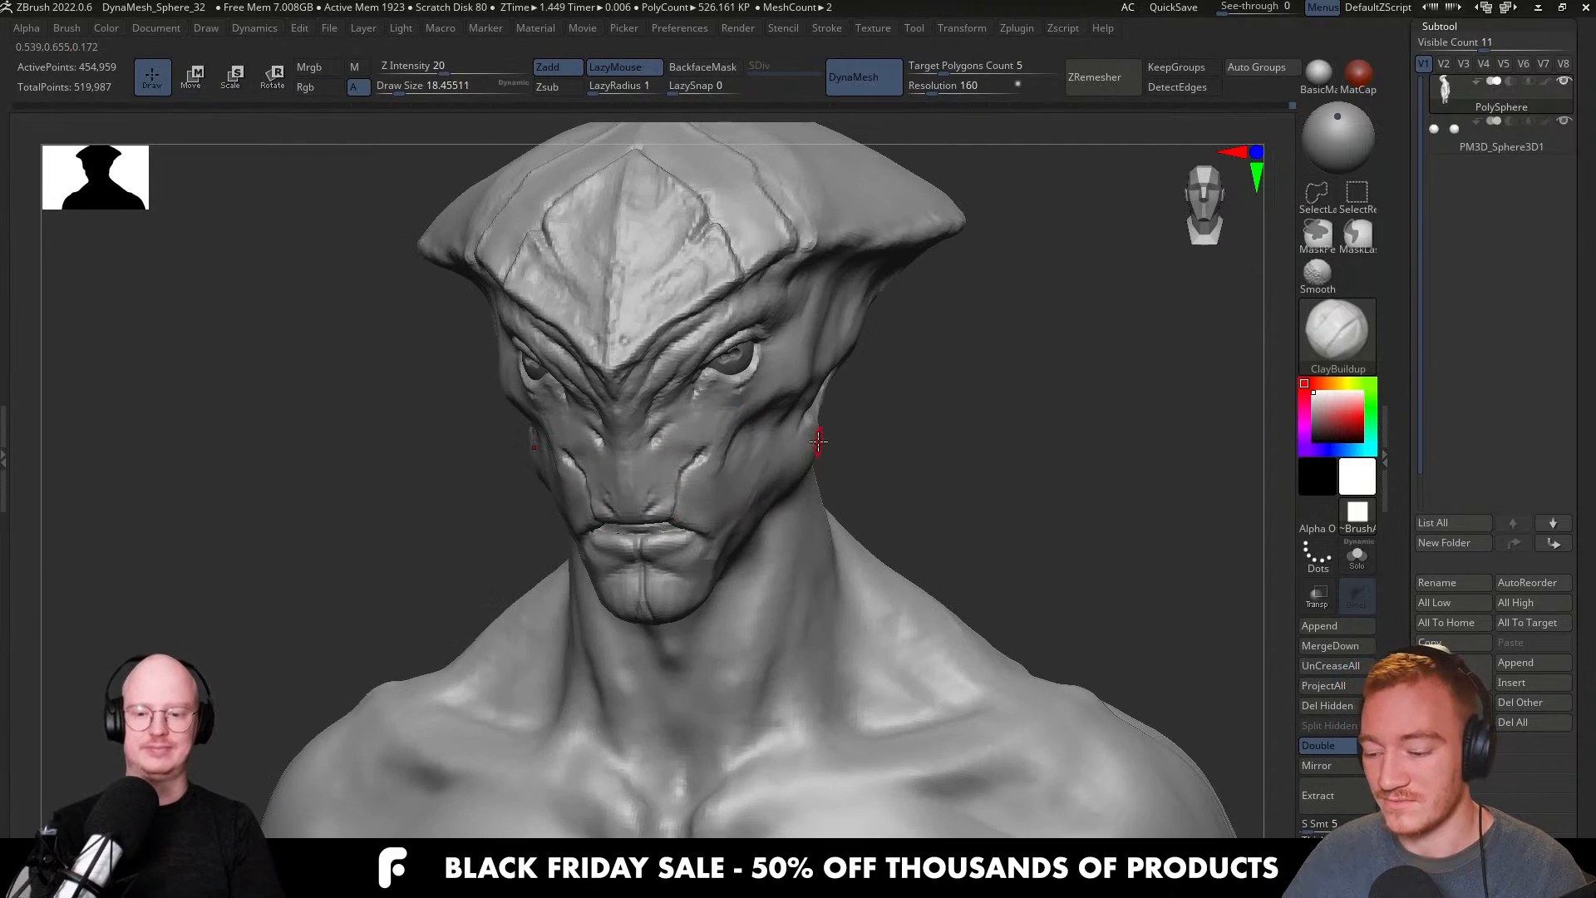
pyautogui.keyDown('ctrl'); pyautogui.moveTo(864, 489); pyautogui.dragTo(1201, 470, button='right'); pyautogui.keyUp('ctrl')
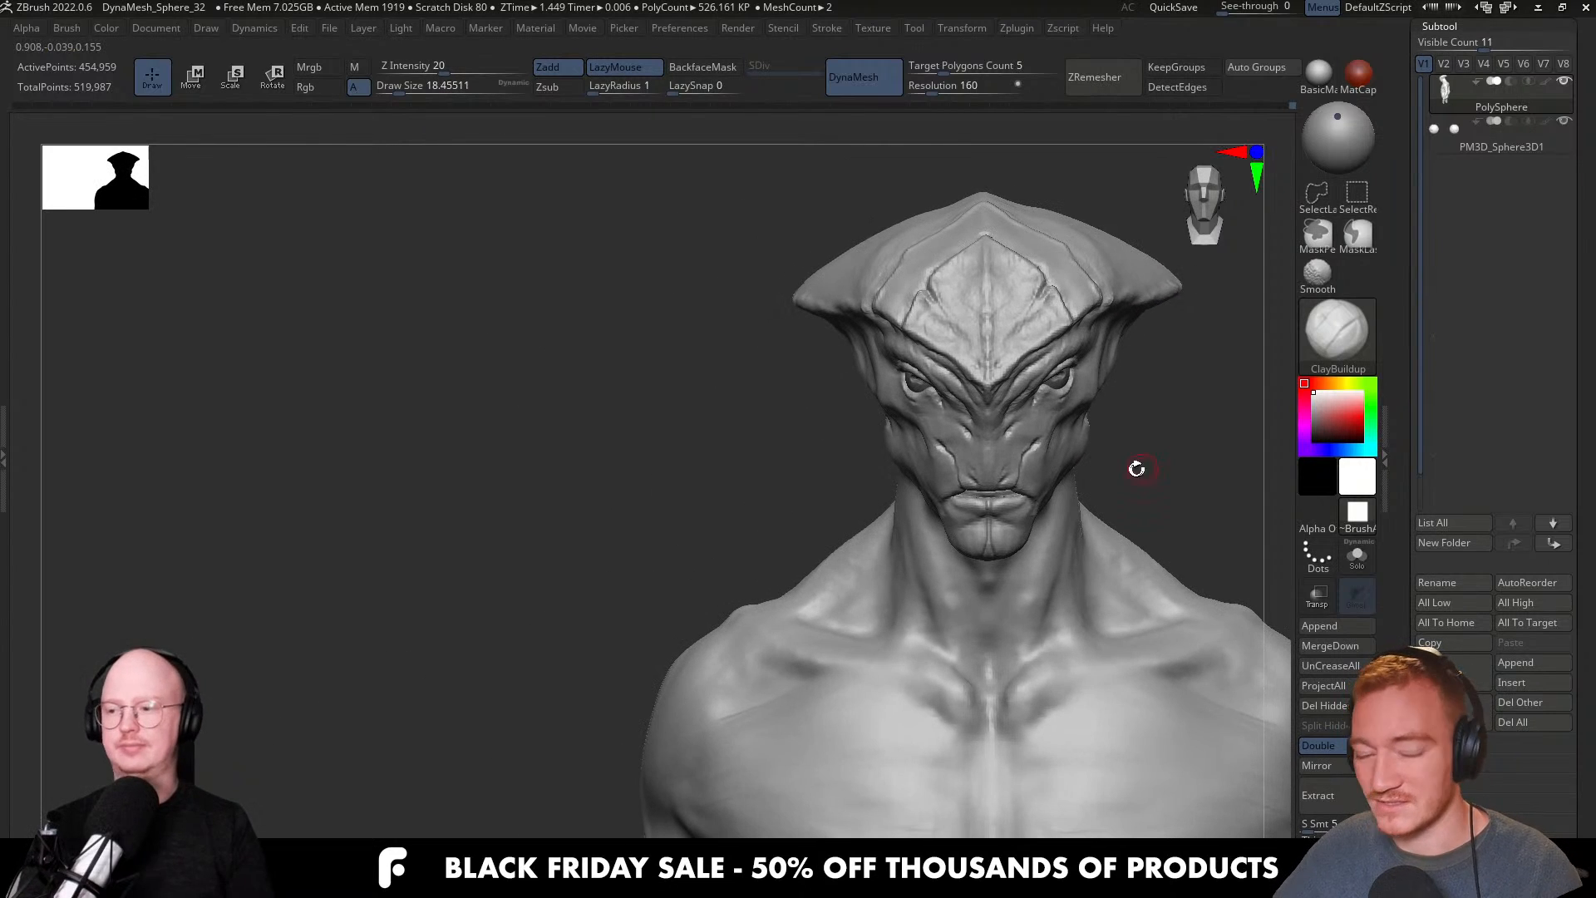
pyautogui.hotkey('alt', 'Tab')
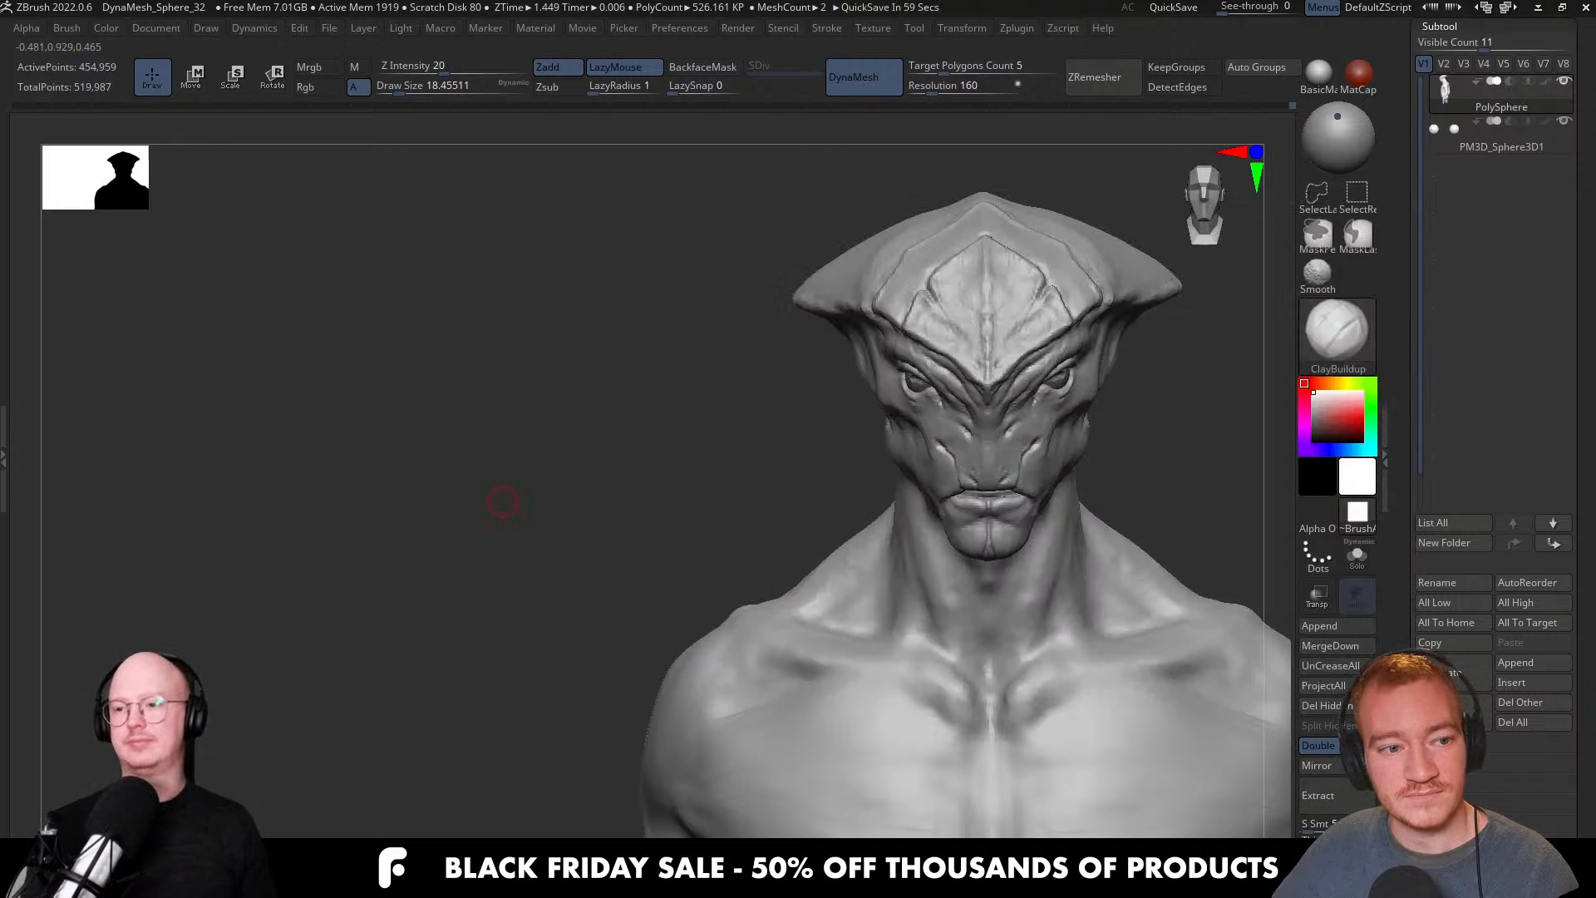
pyautogui.moveTo(185, 650); pyautogui.dragTo(384, 488, button='right')
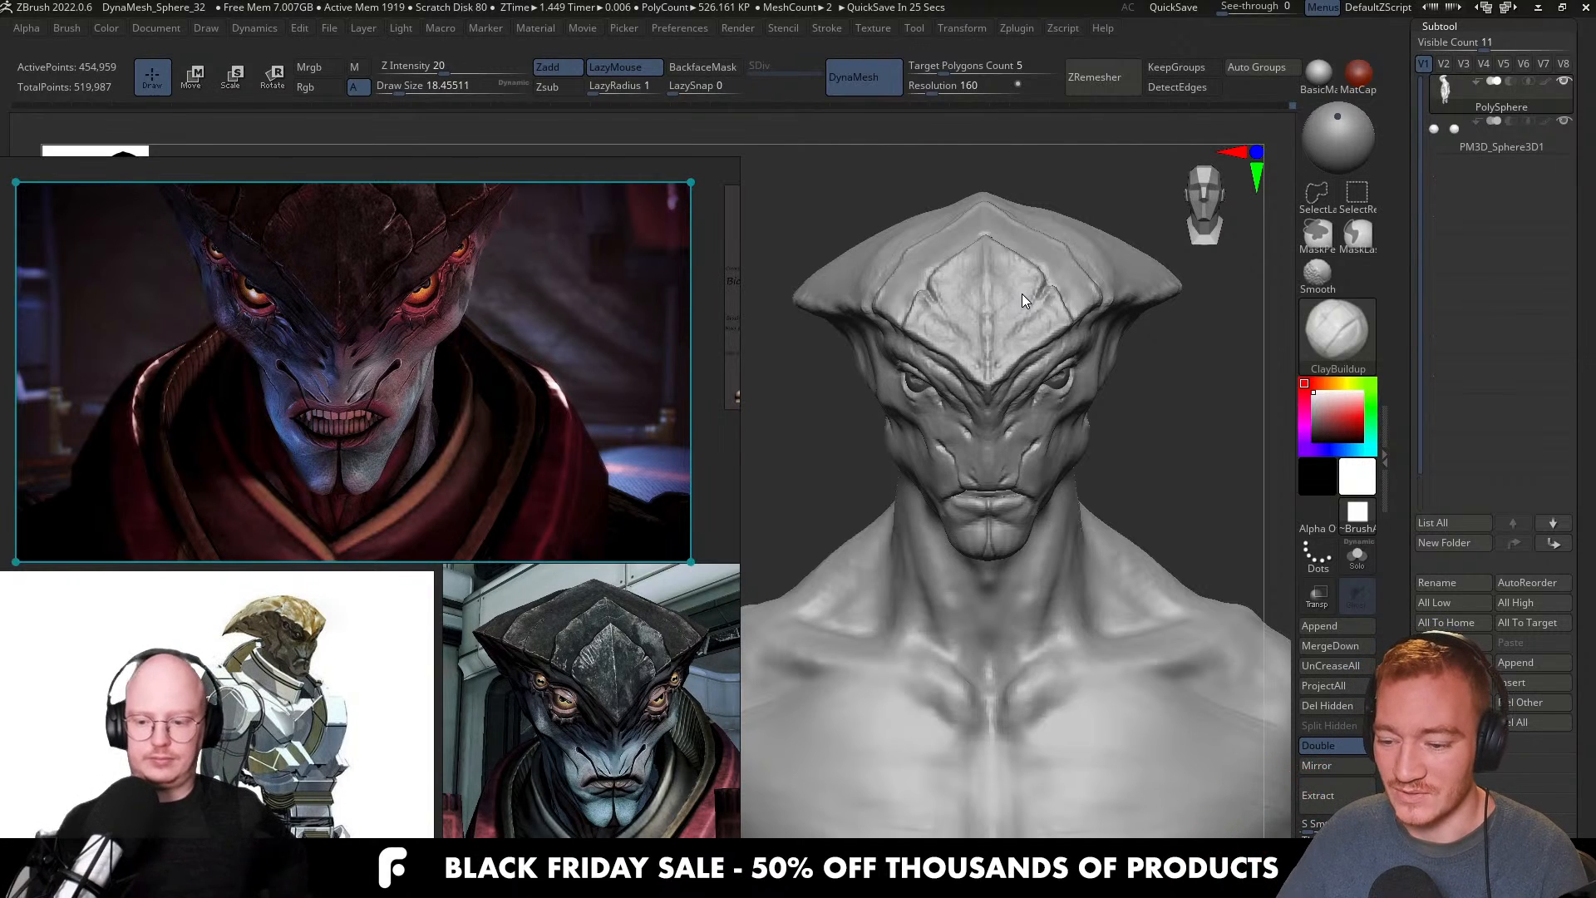
pyautogui.moveTo(451, 288); pyautogui.dragTo(0, 249, button='right')
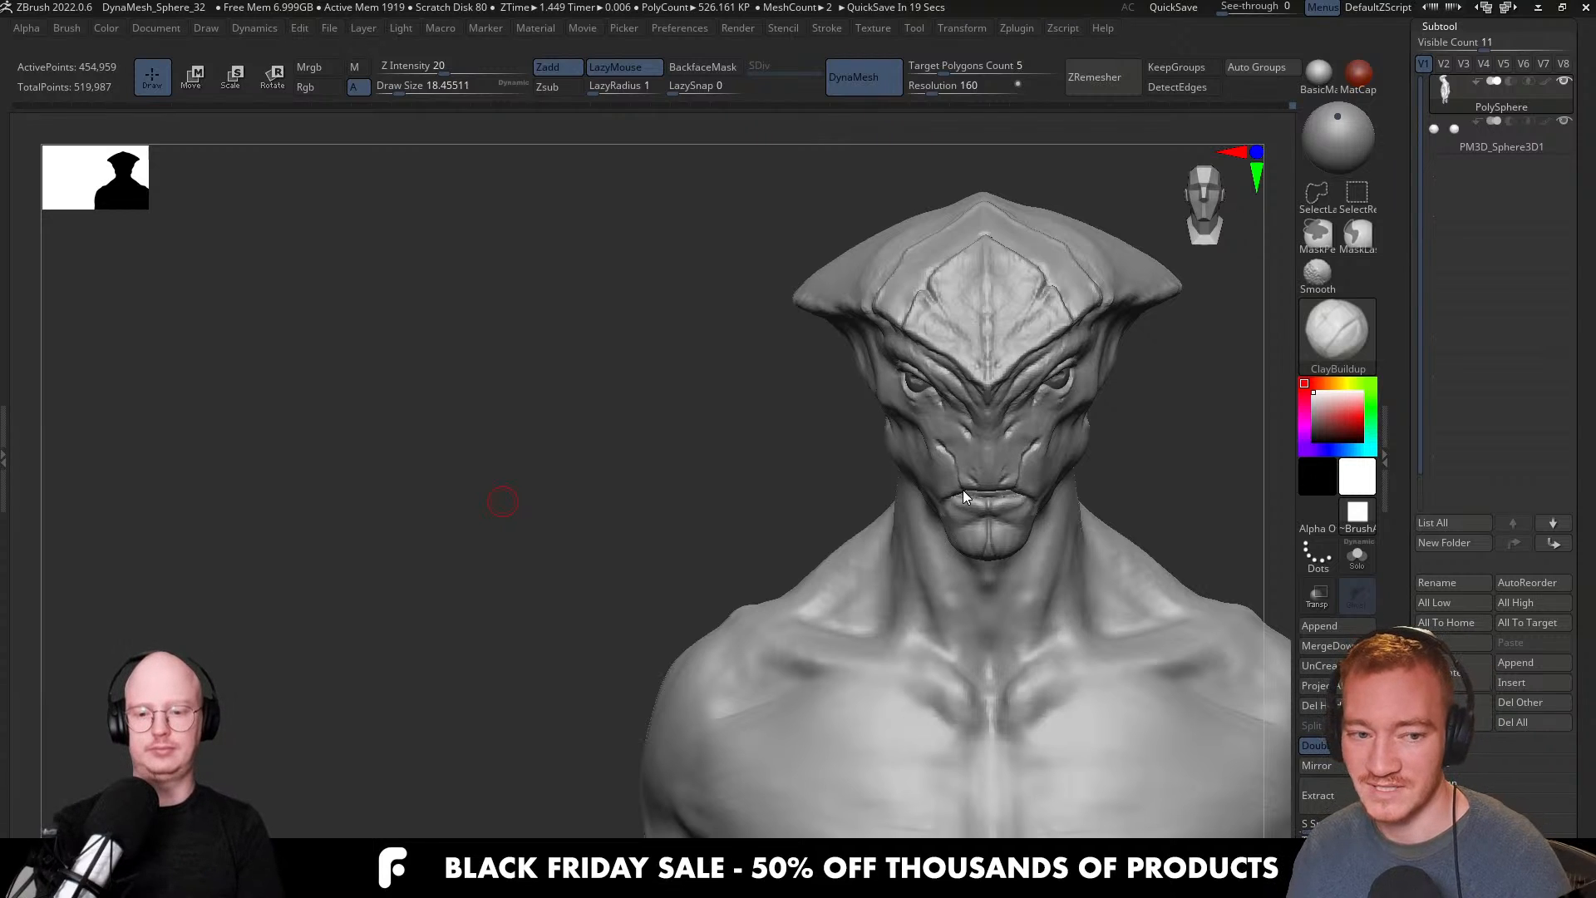
# Adjust the head's proportions from the front using the Move brush with draw sizes of about 112 to 136.
pyautogui.moveTo(946, 505)
pyautogui.mouseDown(button='right')
pyautogui.moveTo(995, 505)
pyautogui.moveTo(891, 559)
pyautogui.mouseUp(button='right')
pyautogui.press('b')
pyautogui.press('m')
pyautogui.press('v')
pyautogui.press('s')
pyautogui.moveTo(892, 538); pyautogui.dragTo(923, 537)
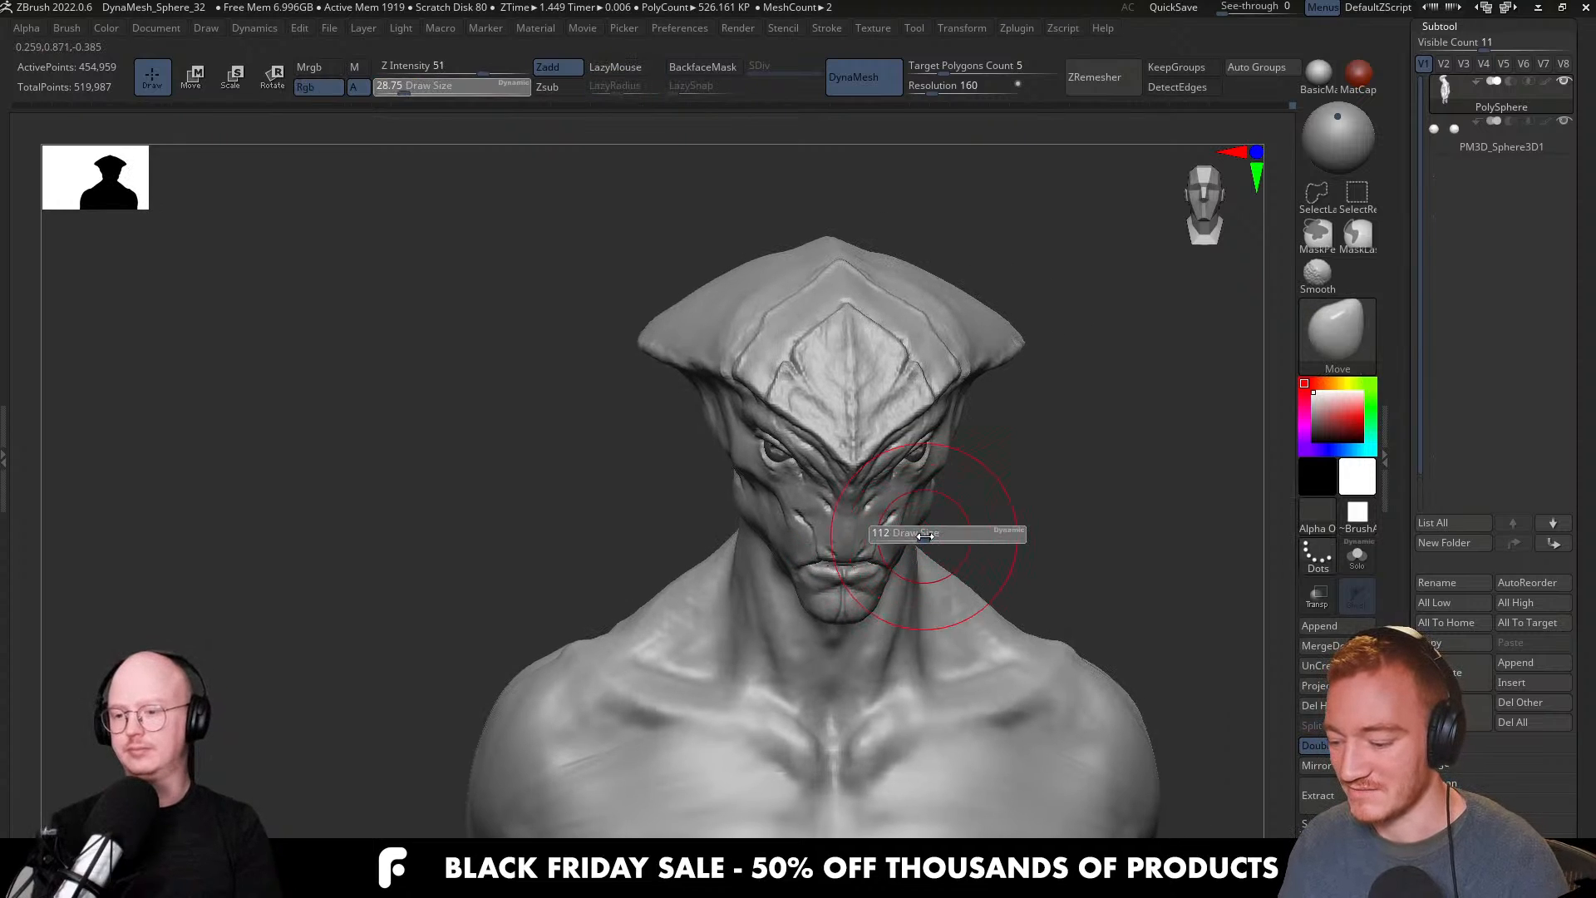
pyautogui.moveTo(924, 537); pyautogui.dragTo(818, 483, button='right')
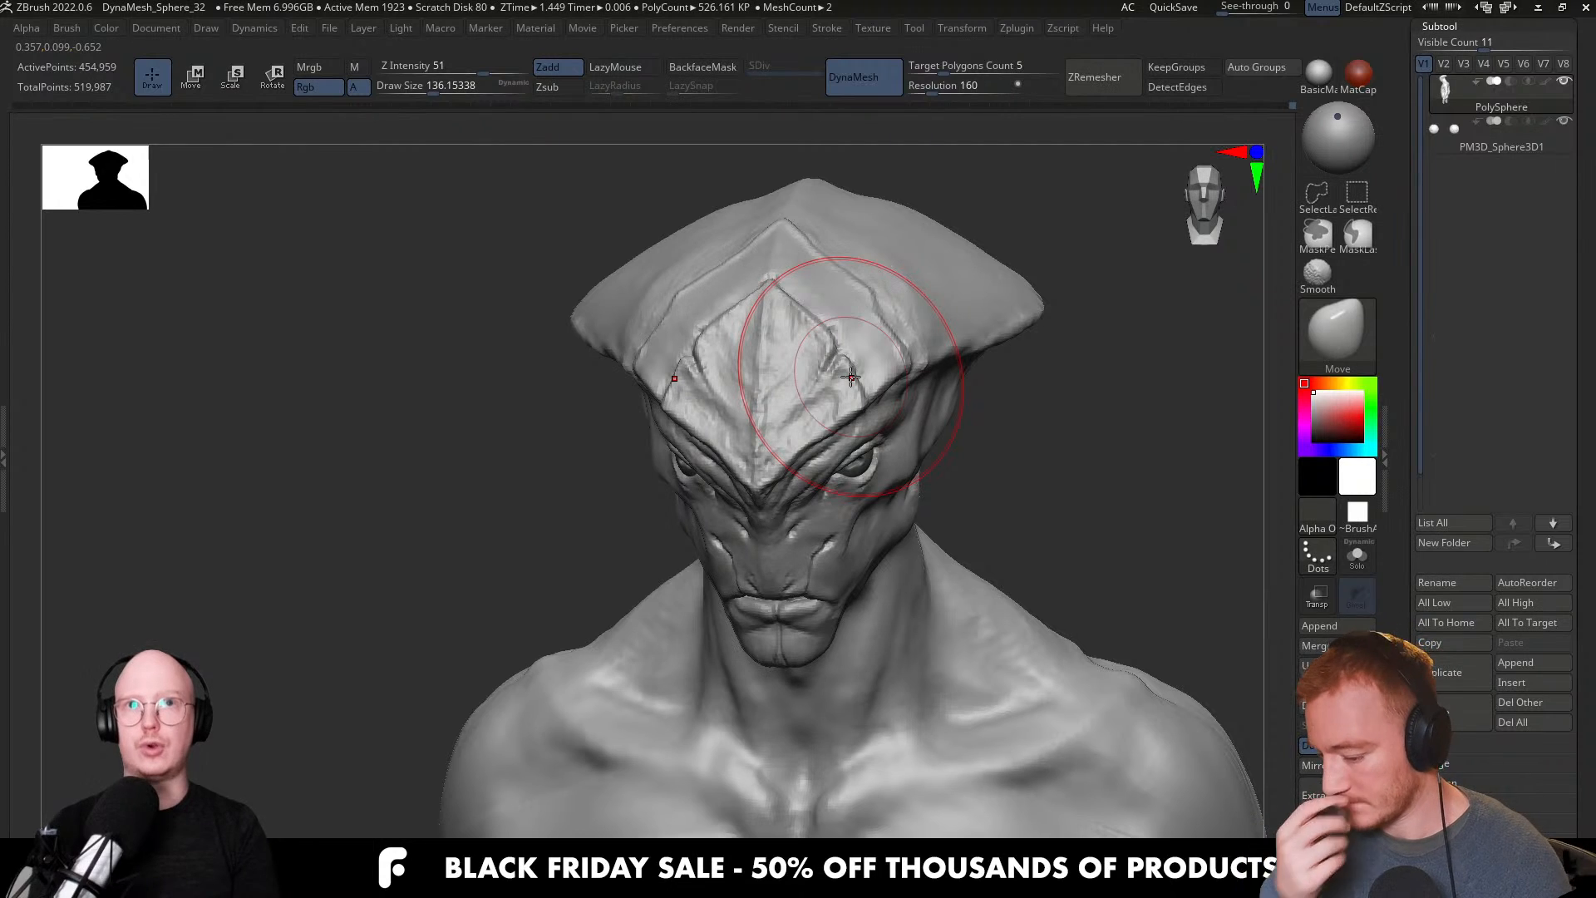
# Refine the head's silhouette from different angles using the Move brush with a draw size of about 108.
pyautogui.moveTo(976, 535)
pyautogui.mouseDown(button='right')
pyautogui.moveTo(1140, 502)
pyautogui.moveTo(1064, 520)
pyautogui.moveTo(1015, 466)
pyautogui.moveTo(1061, 499)
pyautogui.moveTo(815, 591)
pyautogui.moveTo(718, 507)
pyautogui.moveTo(859, 572)
pyautogui.moveTo(731, 607)
pyautogui.mouseUp(button='right')
pyautogui.press('s')
pyautogui.moveTo(638, 475); pyautogui.dragTo(620, 476)
pyautogui.moveTo(612, 433)
pyautogui.mouseDown(button='right')
pyautogui.moveTo(607, 449)
pyautogui.moveTo(672, 454)
pyautogui.moveTo(702, 441)
pyautogui.moveTo(732, 465)
pyautogui.moveTo(1039, 449)
pyautogui.mouseUp(button='right')
pyautogui.press(']')
pyautogui.moveTo(1039, 448); pyautogui.dragTo(966, 497, button='right')
pyautogui.moveTo(1086, 513)
pyautogui.keyDown('ctrl'); pyautogui.mouseDown(button='right')
pyautogui.moveTo(1072, 463)
pyautogui.moveTo(909, 363)
pyautogui.mouseUp(button='right'); pyautogui.keyUp('ctrl')
pyautogui.keyDown('ctrl'); pyautogui.moveTo(890, 509); pyautogui.dragTo(878, 476, button='right'); pyautogui.keyUp('ctrl')
# Smooth the lower abdomen and reshape the pelvis and its underside using the Move brush with a draw size of about 112.
pyautogui.moveTo(722, 595)
pyautogui.mouseDown(button='right')
pyautogui.moveTo(795, 601)
pyautogui.moveTo(723, 607)
pyautogui.mouseUp(button='right')
pyautogui.keyDown('shift'); pyautogui.moveTo(646, 595); pyautogui.dragTo(650, 645); pyautogui.keyUp('shift')
pyautogui.press('b')
pyautogui.press('m')
pyautogui.press('v')
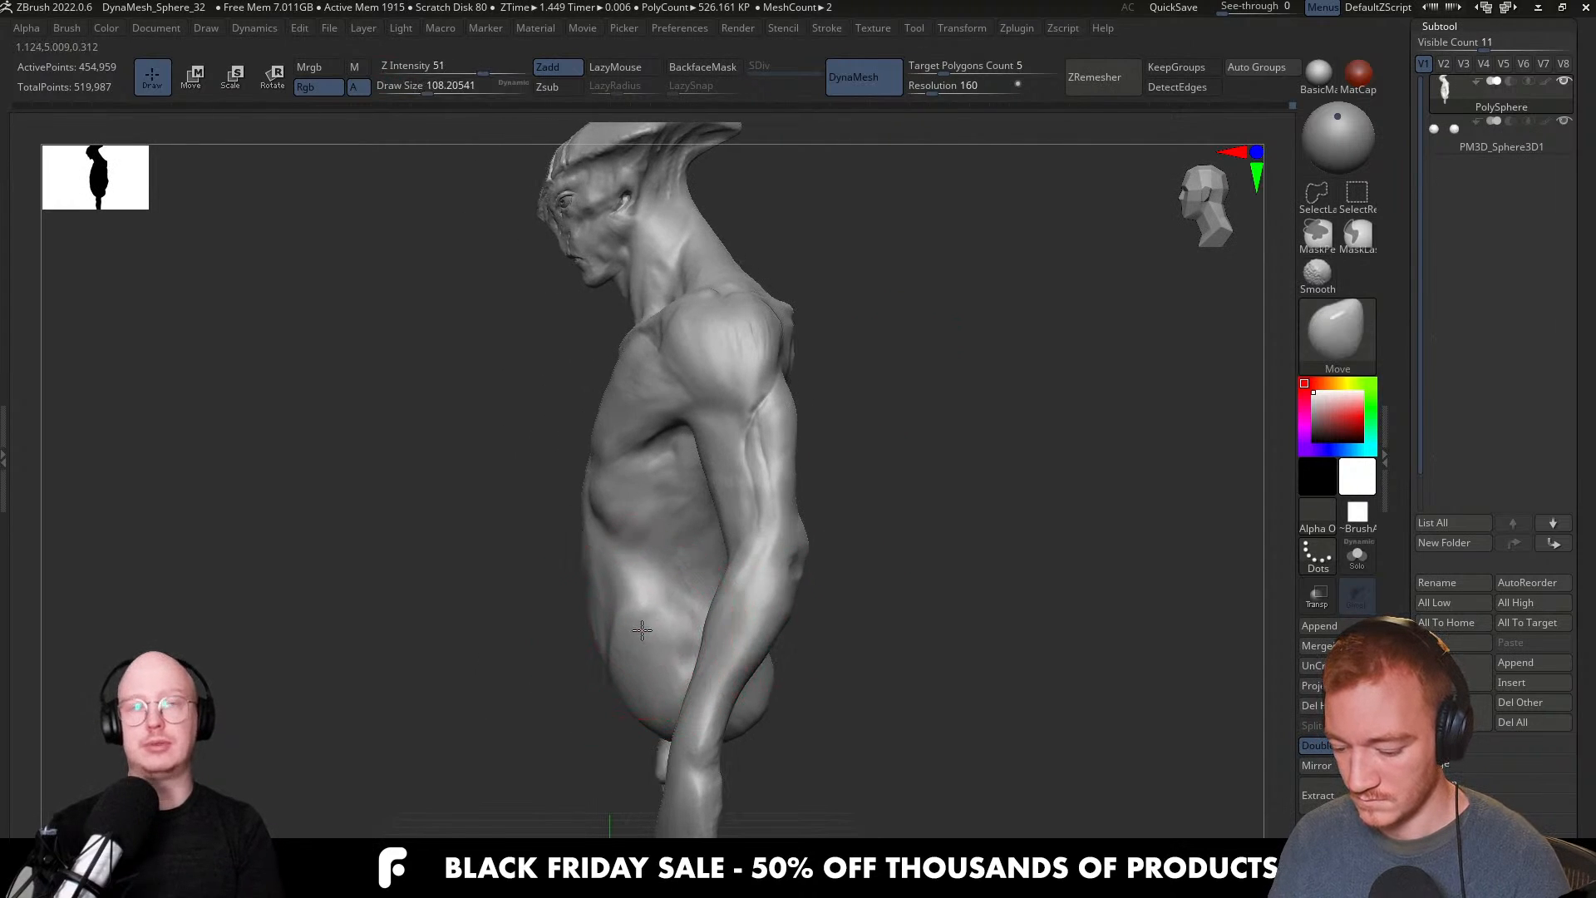
pyautogui.keyDown('shift'); pyautogui.moveTo(643, 630); pyautogui.dragTo(741, 612, button='right'); pyautogui.keyUp('shift')
pyautogui.press('s')
pyautogui.moveTo(556, 713)
pyautogui.mouseDown()
pyautogui.moveTo(548, 760)
pyautogui.moveTo(658, 644)
pyautogui.moveTo(605, 587)
pyautogui.mouseUp()
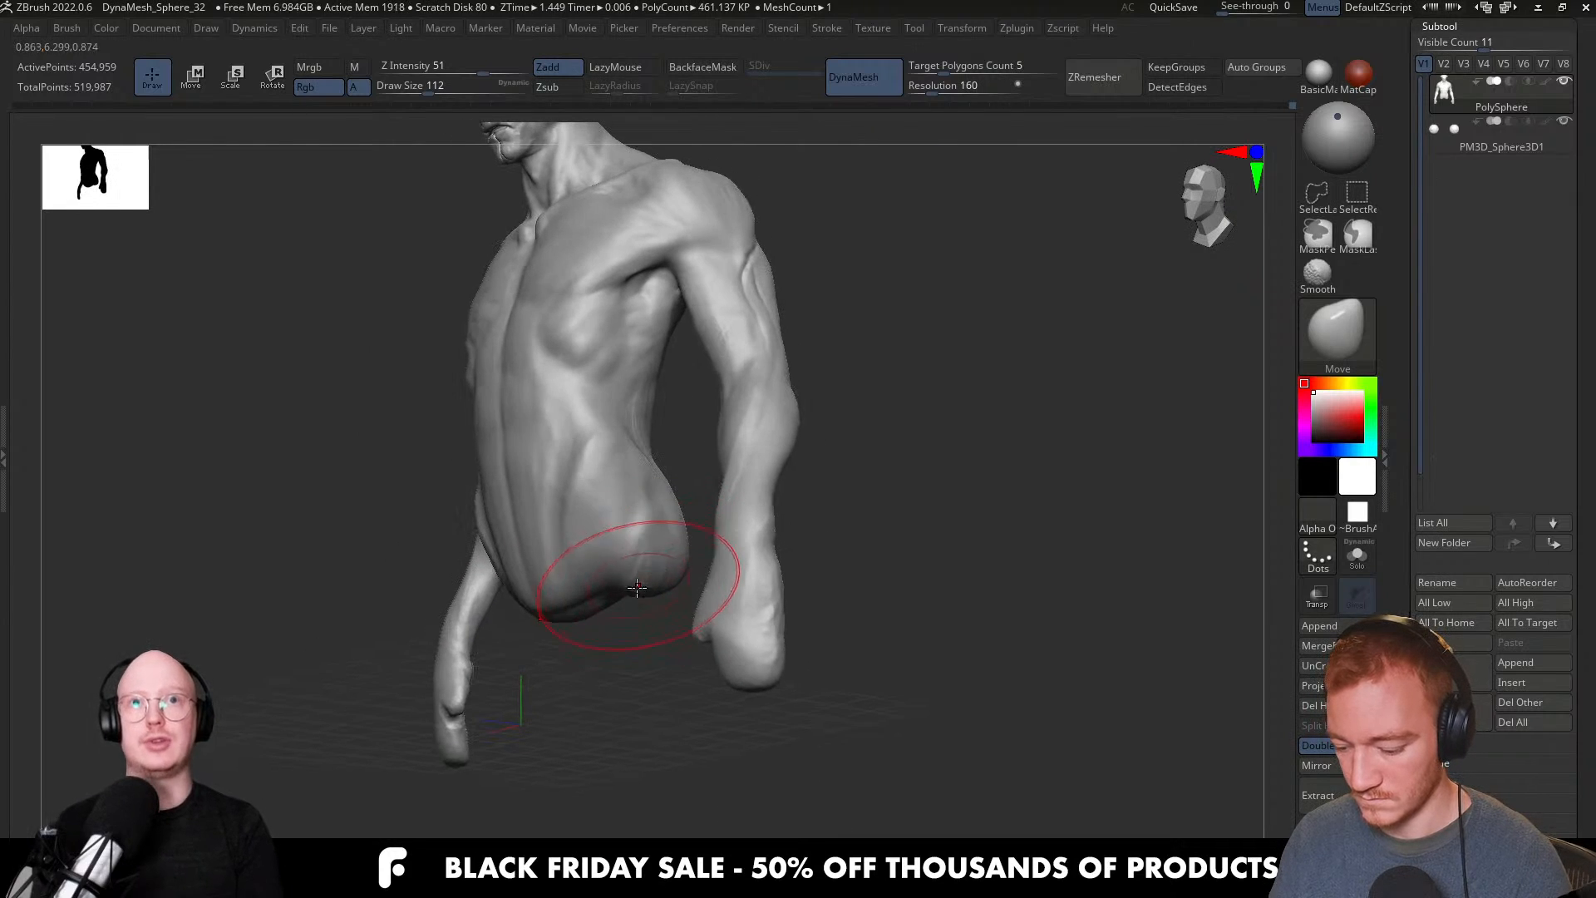
pyautogui.moveTo(552, 541)
pyautogui.mouseDown()
pyautogui.moveTo(642, 611)
pyautogui.moveTo(656, 534)
pyautogui.moveTo(627, 588)
pyautogui.moveTo(657, 523)
pyautogui.mouseUp()
# Build up the lower abdomen and hip crests using ClayBuildup with a draw size of about 71, and smooth the strokes.
pyautogui.press('b')
pyautogui.press('c')
pyautogui.press('b')
pyautogui.moveTo(669, 519)
pyautogui.mouseDown(button='right')
pyautogui.moveTo(695, 510)
pyautogui.moveTo(637, 541)
pyautogui.moveTo(656, 534)
pyautogui.mouseUp(button='right')
pyautogui.moveTo(656, 535); pyautogui.dragTo(616, 613)
pyautogui.moveTo(616, 613); pyautogui.dragTo(648, 549, button='right')
pyautogui.moveTo(648, 549)
pyautogui.mouseDown()
pyautogui.moveTo(629, 542)
pyautogui.moveTo(617, 572)
pyautogui.moveTo(570, 559)
pyautogui.moveTo(577, 585)
pyautogui.moveTo(587, 560)
pyautogui.mouseUp()
pyautogui.moveTo(588, 559); pyautogui.dragTo(581, 562, button='right')
pyautogui.moveTo(580, 562)
pyautogui.keyDown('shift'); pyautogui.mouseDown()
pyautogui.moveTo(577, 625)
pyautogui.moveTo(591, 532)
pyautogui.mouseUp(); pyautogui.keyUp('shift')
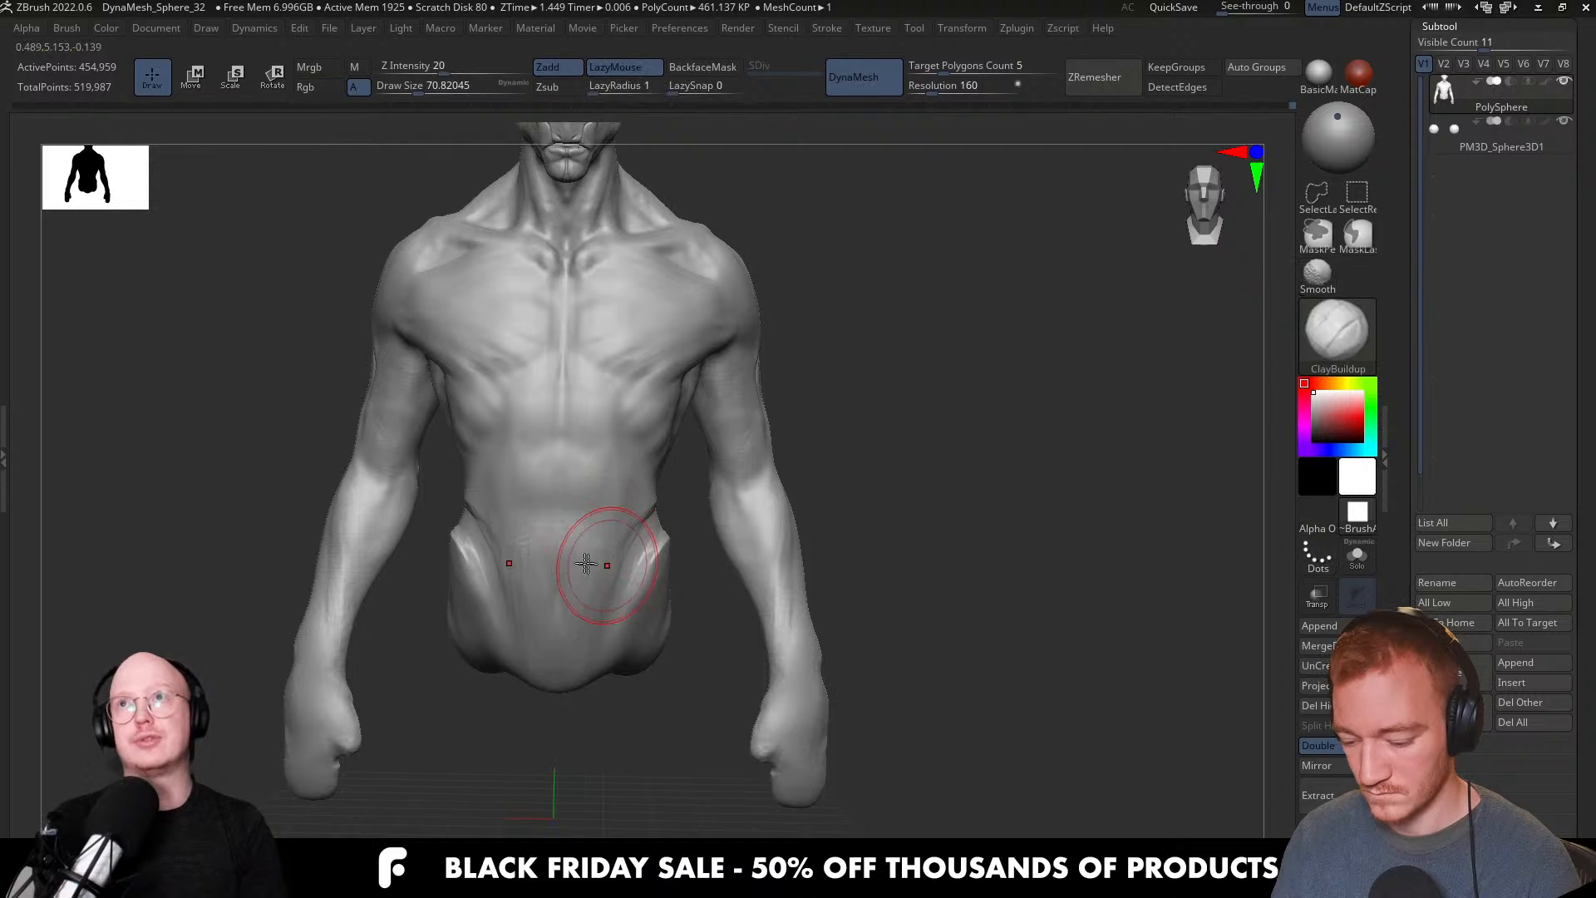
# Smooth the lower belly and sculpt its centre using ClayBuildup with a draw size of about 29.
pyautogui.moveTo(597, 563); pyautogui.dragTo(617, 567, button='right')
pyautogui.keyDown('shift'); pyautogui.moveTo(588, 616); pyautogui.dragTo(604, 560); pyautogui.keyUp('shift')
pyautogui.moveTo(606, 556); pyautogui.dragTo(592, 546, button='right')
pyautogui.press('s')
pyautogui.moveTo(591, 545); pyautogui.dragTo(576, 544)
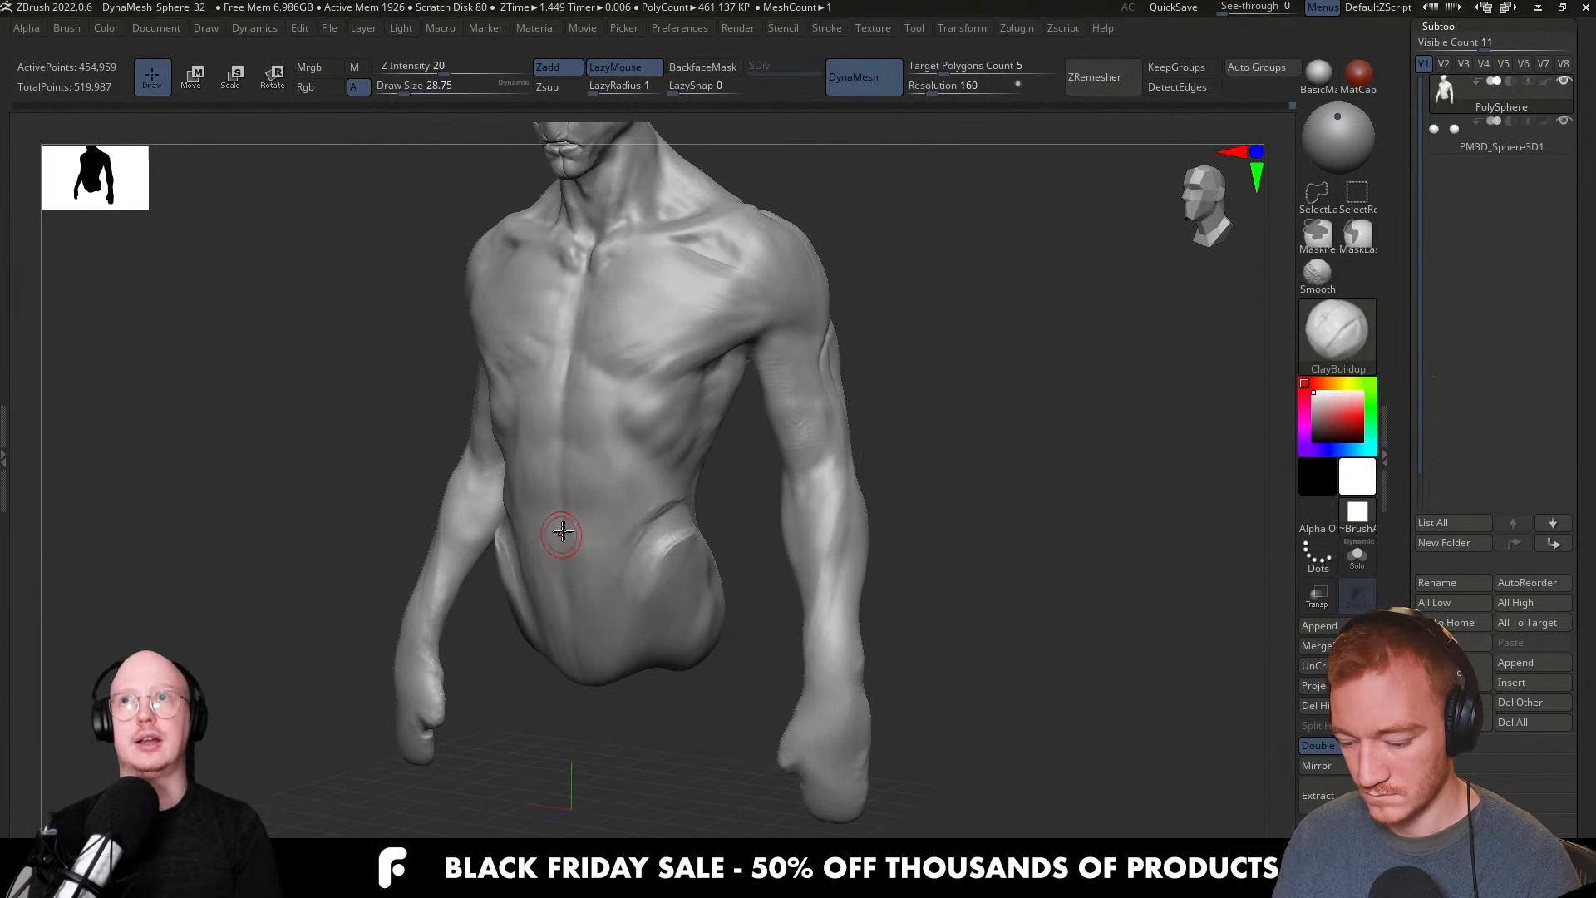
# Sculpt a small navel at the centre of the abdomen with a draw size of about 18 and soften it.
pyautogui.moveTo(559, 535); pyautogui.dragTo(585, 532, button='right')
pyautogui.press('s')
pyautogui.moveTo(581, 535); pyautogui.dragTo(565, 534)
pyautogui.moveTo(565, 534)
pyautogui.mouseDown(button='right')
pyautogui.moveTo(582, 530)
pyautogui.moveTo(559, 522)
pyautogui.mouseUp(button='right')
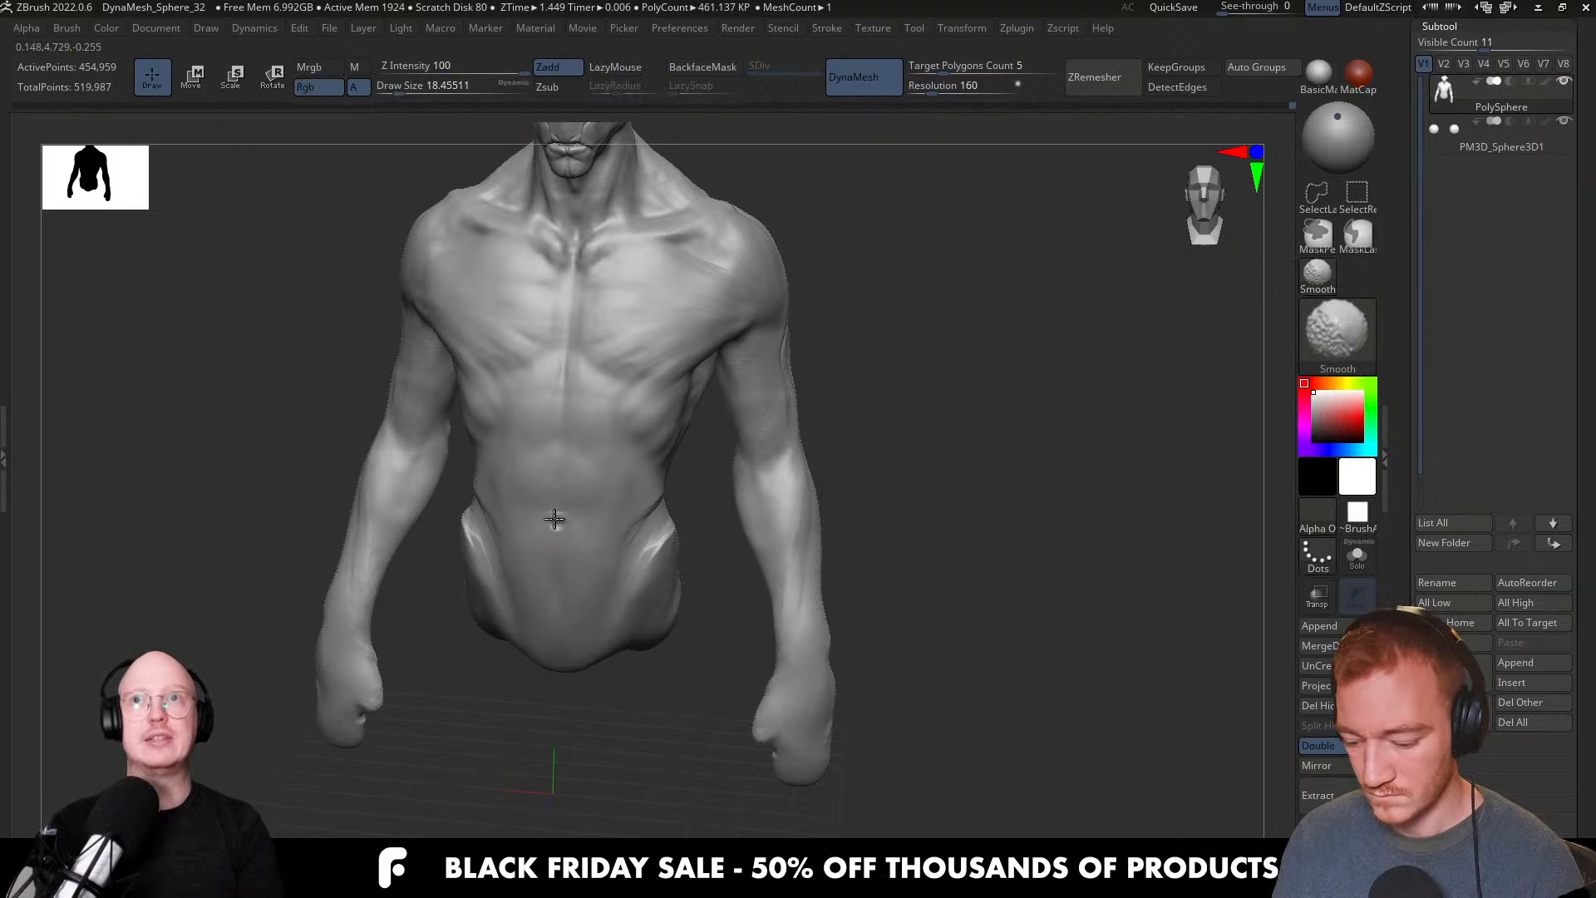
pyautogui.moveTo(563, 519)
pyautogui.mouseDown(button='right')
pyautogui.moveTo(640, 526)
pyautogui.moveTo(627, 538)
pyautogui.mouseUp(button='right')
pyautogui.press('[')
pyautogui.press(']')
pyautogui.press(']')
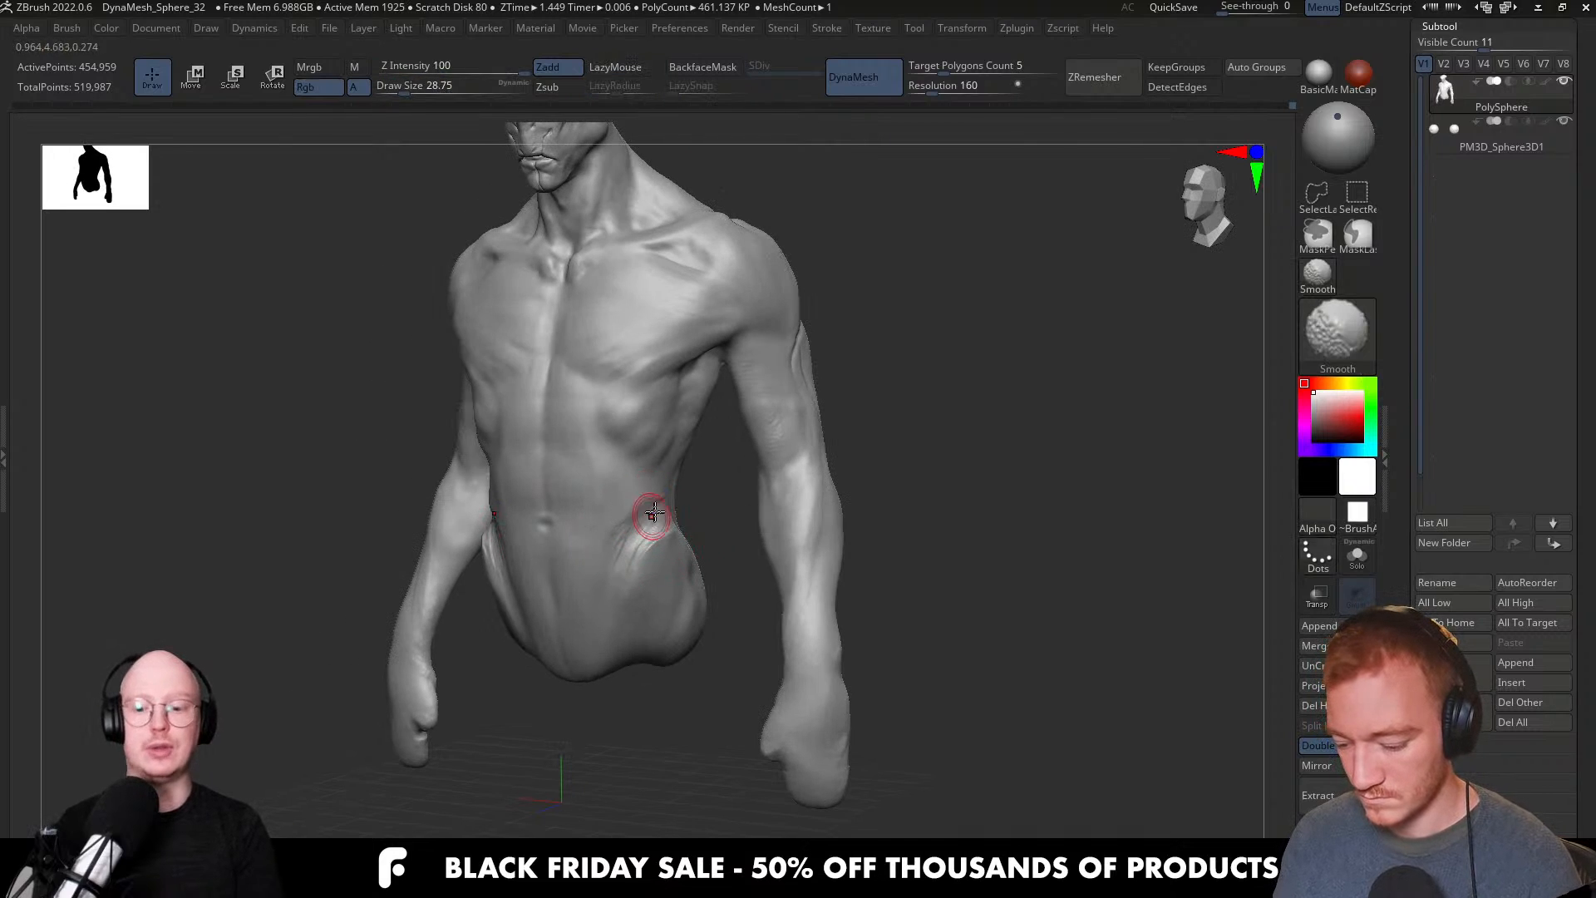
# Build up the oblique muscles above the hip crests using ClayBuildup with a draw size of about 49.
pyautogui.moveTo(642, 523)
pyautogui.mouseDown(button='right')
pyautogui.moveTo(654, 499)
pyautogui.moveTo(588, 560)
pyautogui.moveTo(671, 508)
pyautogui.moveTo(635, 502)
pyautogui.mouseUp(button='right')
pyautogui.moveTo(630, 543); pyautogui.dragTo(614, 564)
pyautogui.moveTo(620, 535); pyautogui.dragTo(603, 522, button='right')
pyautogui.press('s')
pyautogui.click(612, 556)
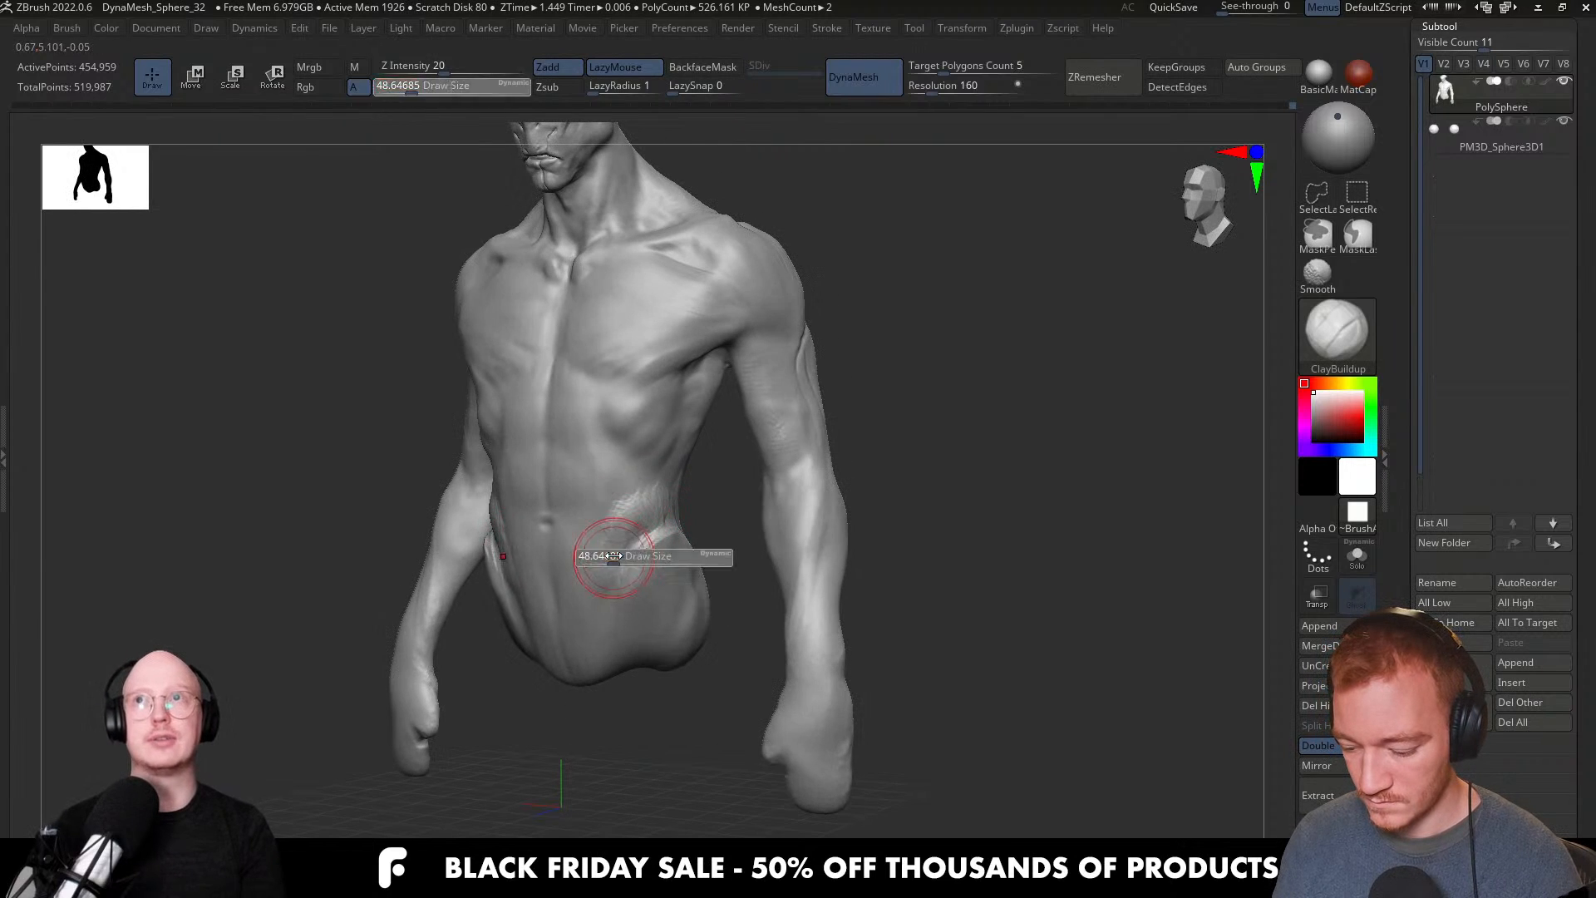
# Smooth the obliques and the sides of the lower abdomen into the surrounding torso with a draw size of about 31 to 44.
pyautogui.moveTo(650, 584); pyautogui.dragTo(605, 587, button='right')
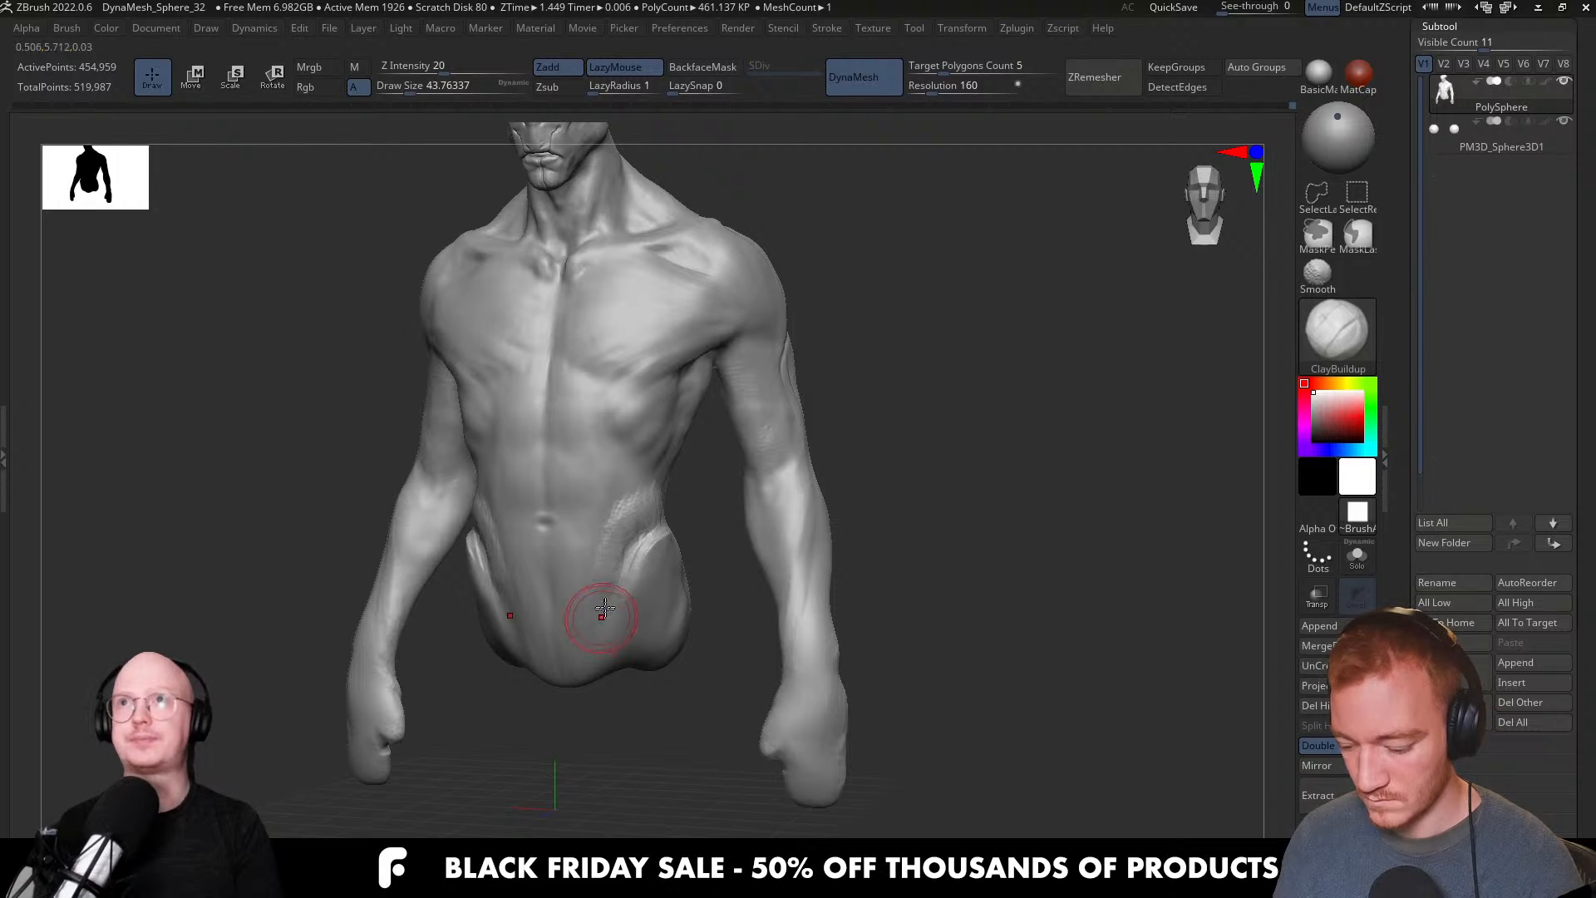
pyautogui.keyDown('shift'); pyautogui.moveTo(603, 586); pyautogui.dragTo(609, 547); pyautogui.keyUp('shift')
pyautogui.moveTo(690, 482)
pyautogui.mouseDown(button='right')
pyautogui.moveTo(648, 524)
pyautogui.moveTo(681, 525)
pyautogui.mouseUp(button='right')
pyautogui.moveTo(633, 525)
pyautogui.keyDown('shift'); pyautogui.mouseDown()
pyautogui.moveTo(626, 542)
pyautogui.moveTo(633, 518)
pyautogui.mouseUp(); pyautogui.keyUp('shift')
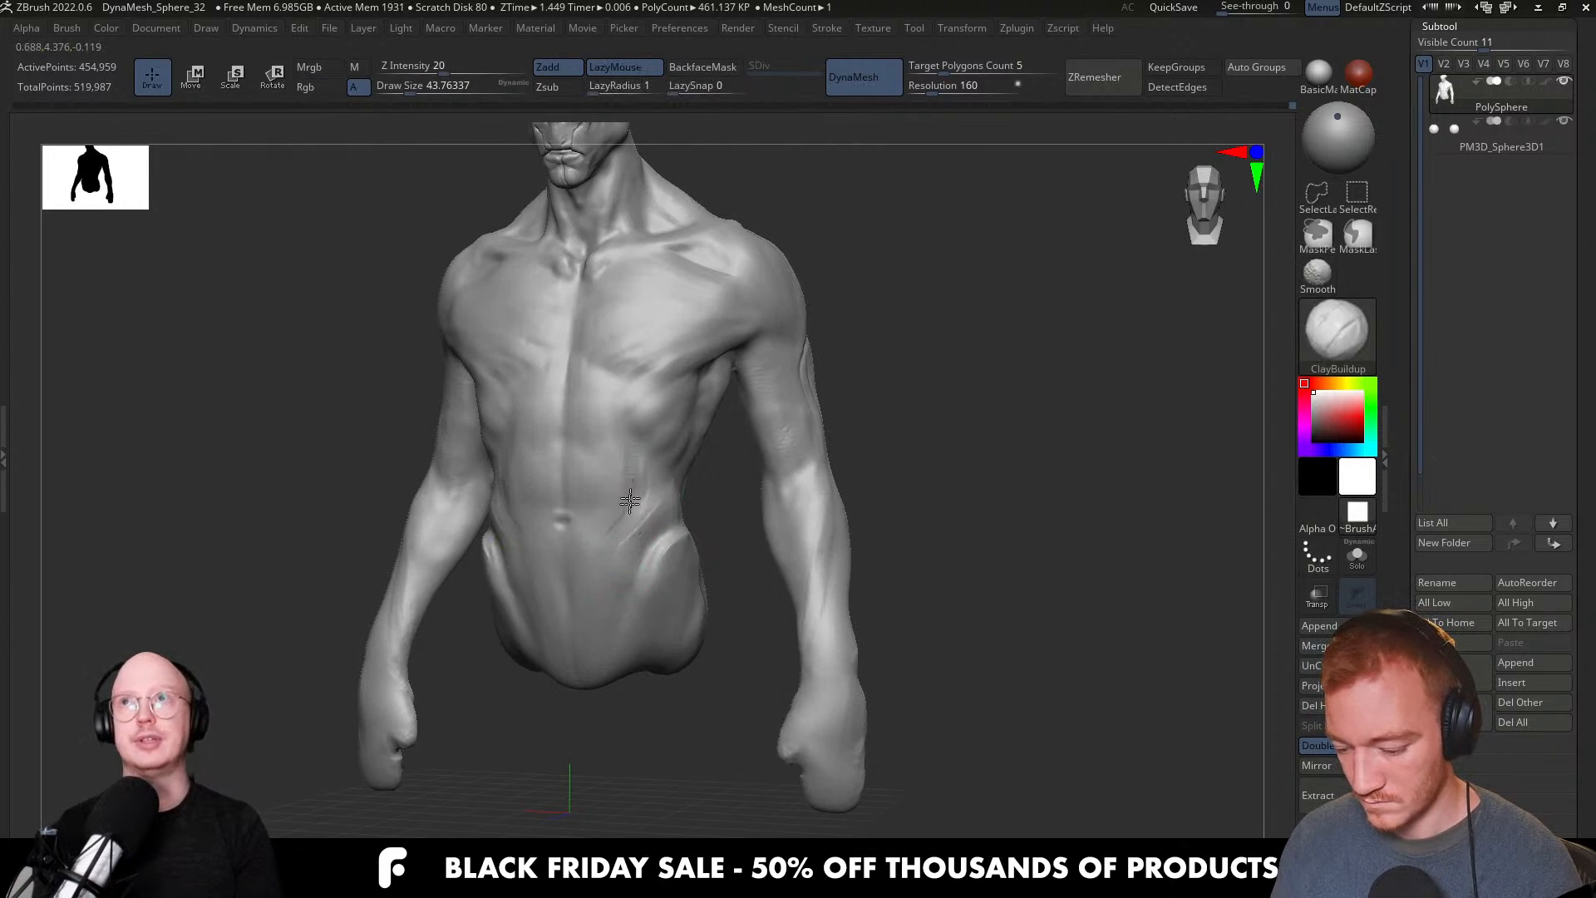
pyautogui.moveTo(612, 574)
pyautogui.mouseDown(button='right')
pyautogui.moveTo(630, 565)
pyautogui.moveTo(591, 587)
pyautogui.mouseUp(button='right')
pyautogui.keyDown('shift'); pyautogui.moveTo(605, 583); pyautogui.dragTo(609, 571); pyautogui.keyUp('shift')
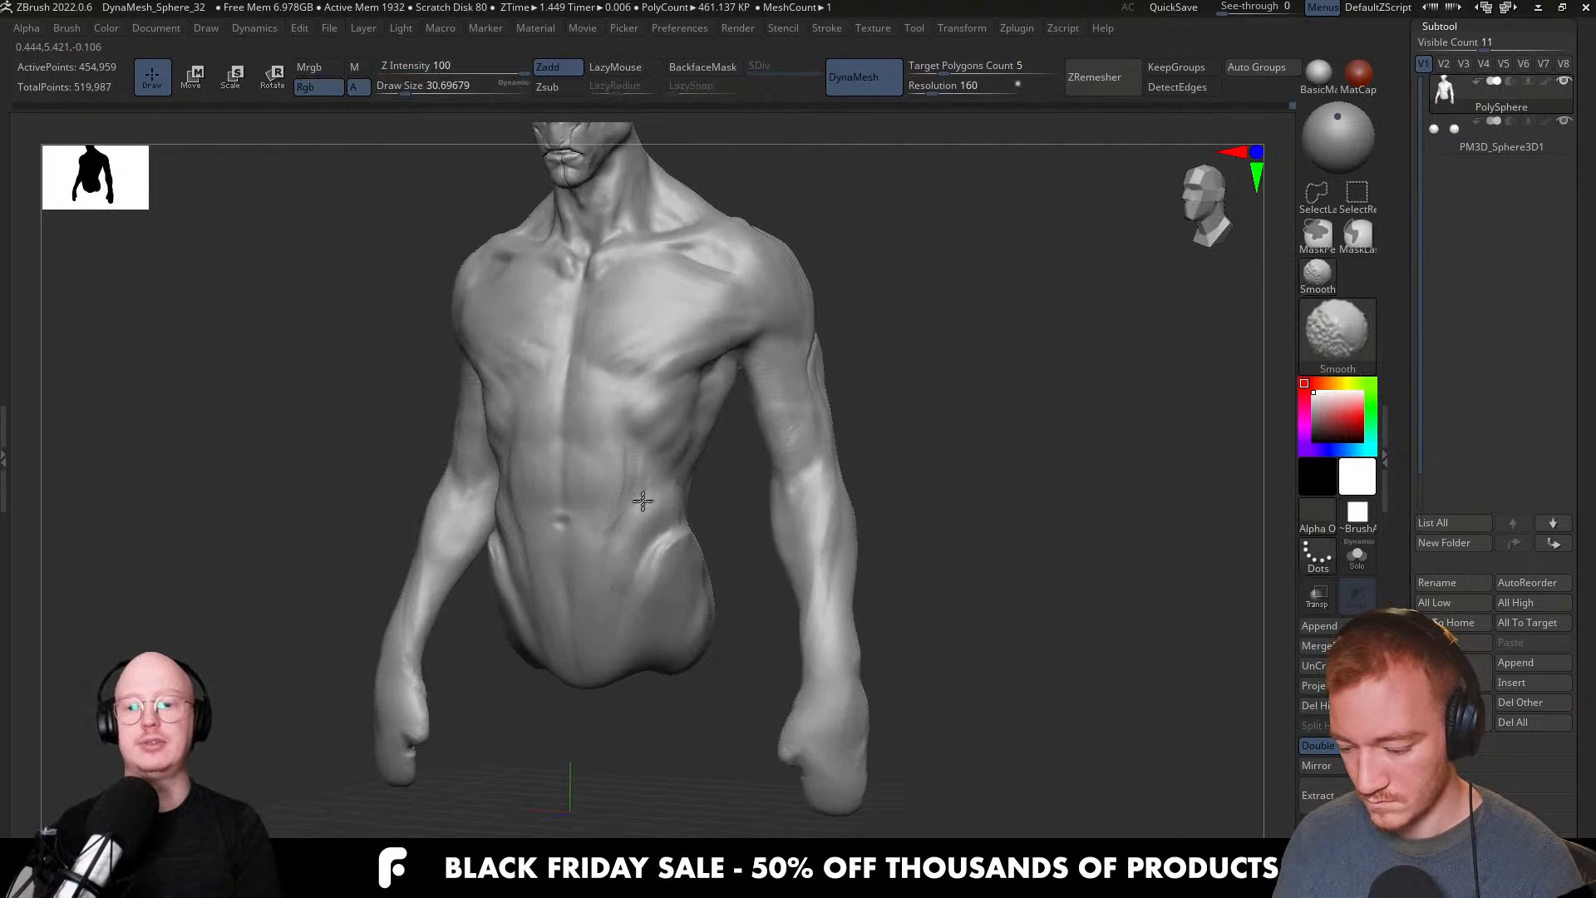
pyautogui.moveTo(619, 520); pyautogui.dragTo(607, 545, button='right')
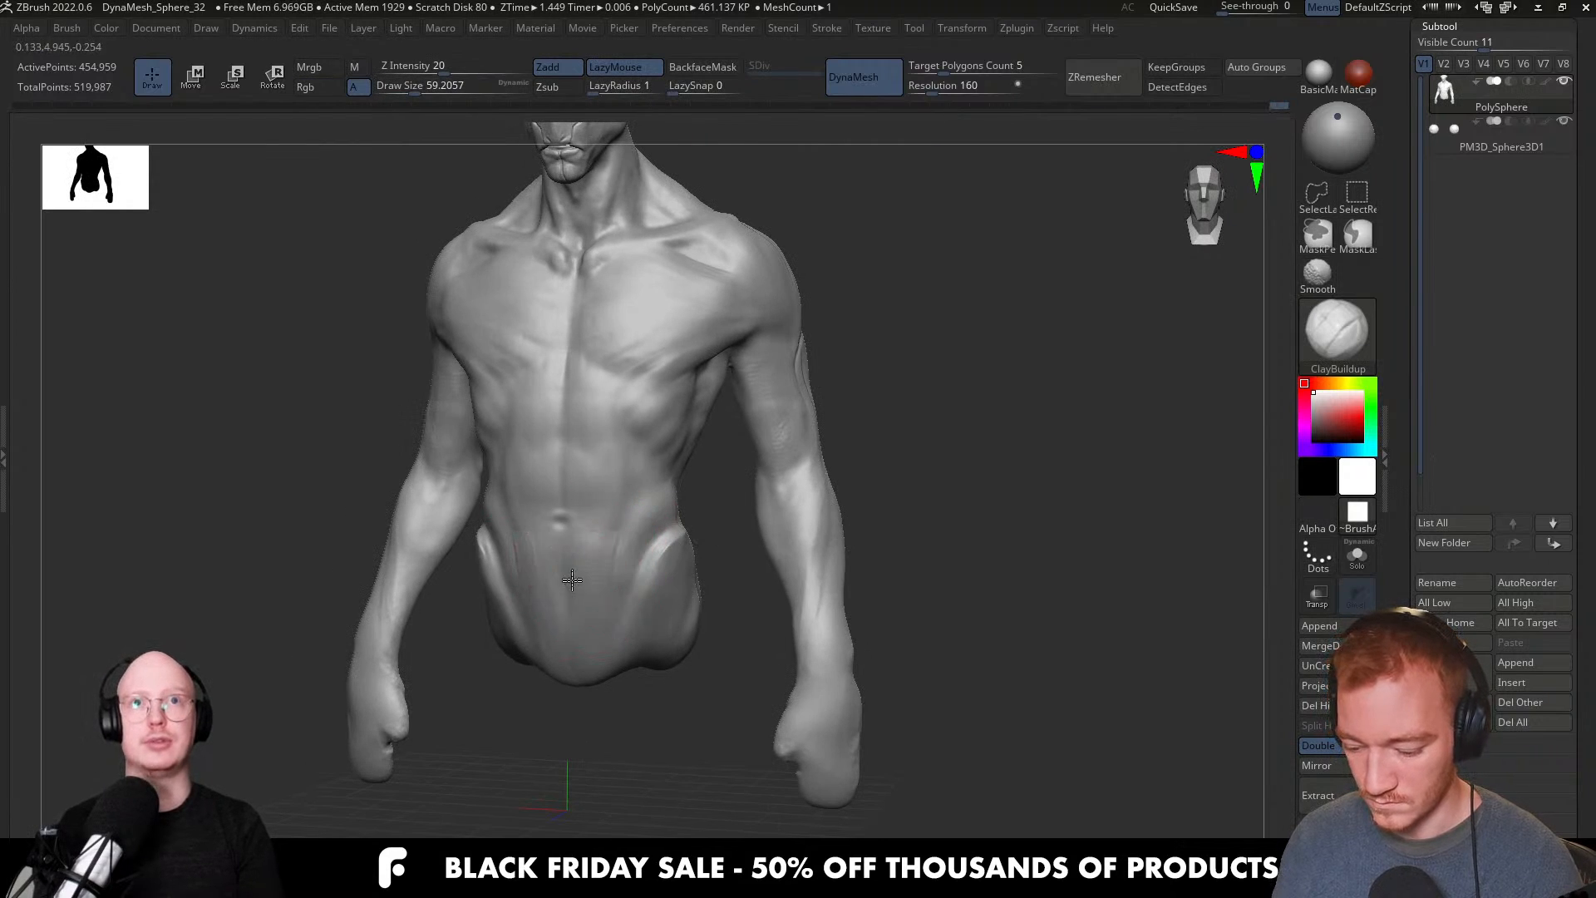
# Build up the abdominal muscles above and around the navel using ClayBuildup with draw sizes of about 46 to 59, and smooth them.
pyautogui.moveTo(590, 565)
pyautogui.mouseDown(button='right')
pyautogui.moveTo(577, 467)
pyautogui.moveTo(598, 499)
pyautogui.moveTo(634, 499)
pyautogui.moveTo(624, 510)
pyautogui.moveTo(595, 479)
pyautogui.mouseUp(button='right')
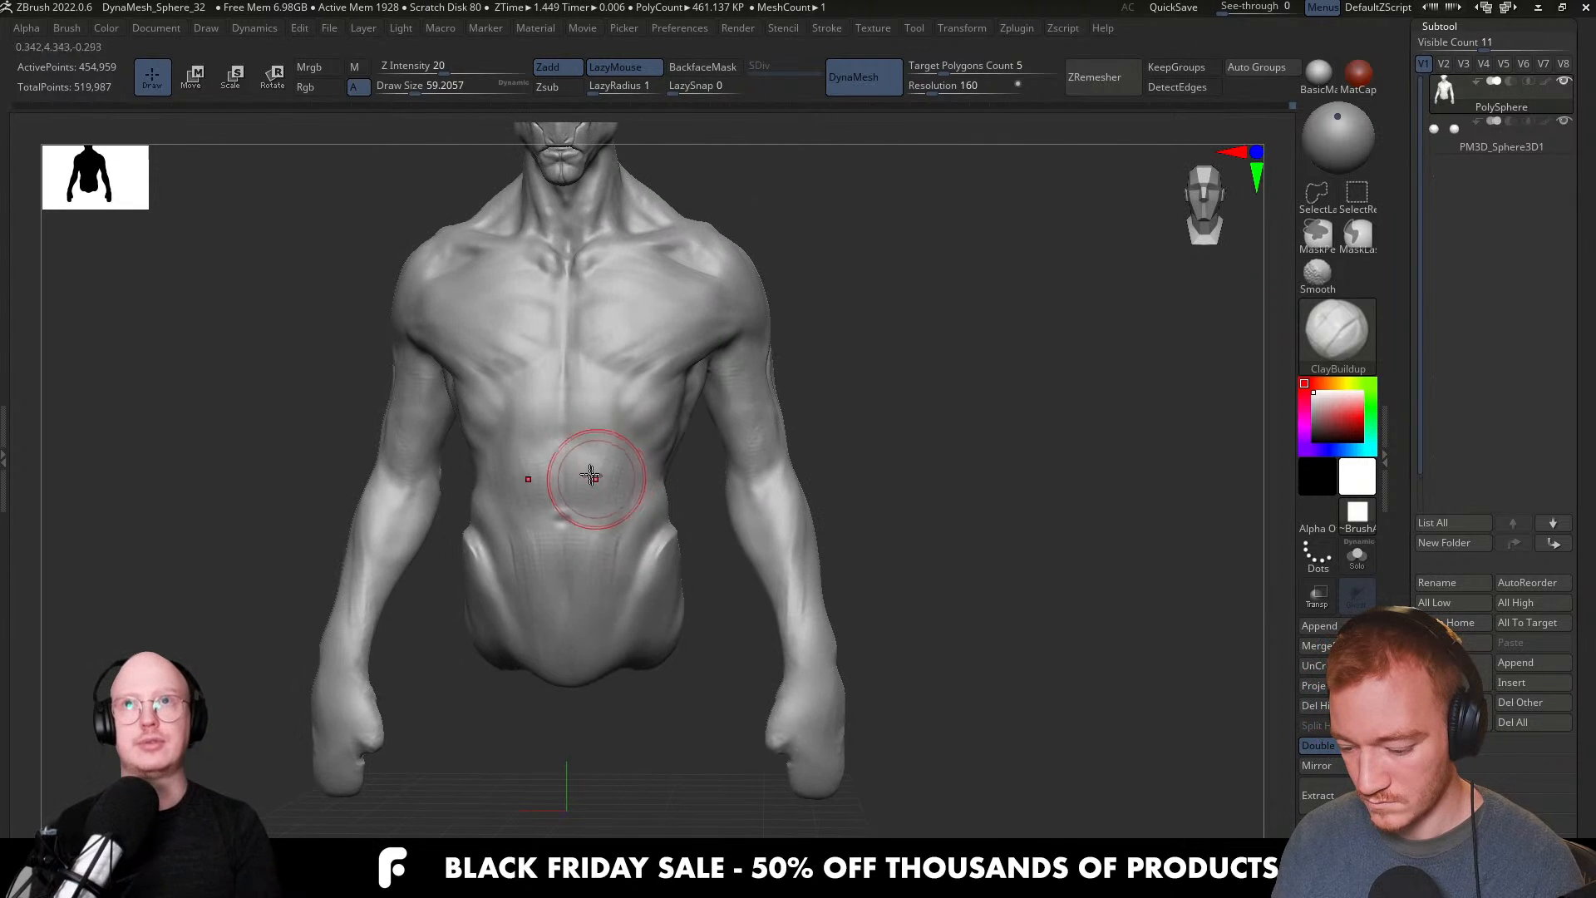
pyautogui.moveTo(573, 452)
pyautogui.mouseDown()
pyautogui.moveTo(584, 463)
pyautogui.moveTo(574, 445)
pyautogui.mouseUp()
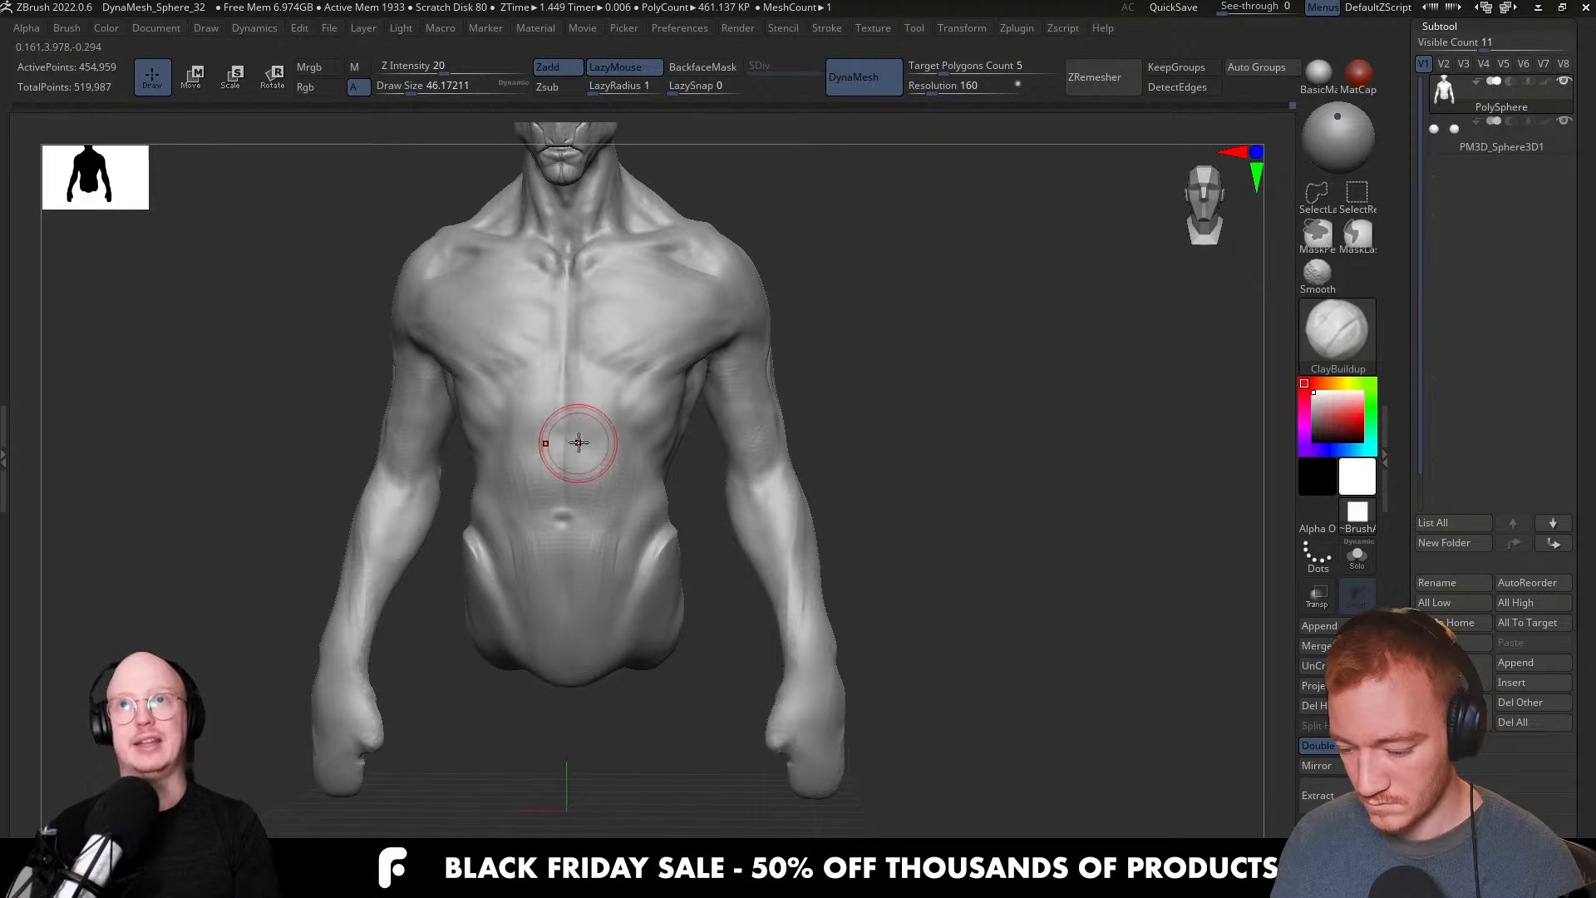
pyautogui.moveTo(583, 459); pyautogui.dragTo(582, 476)
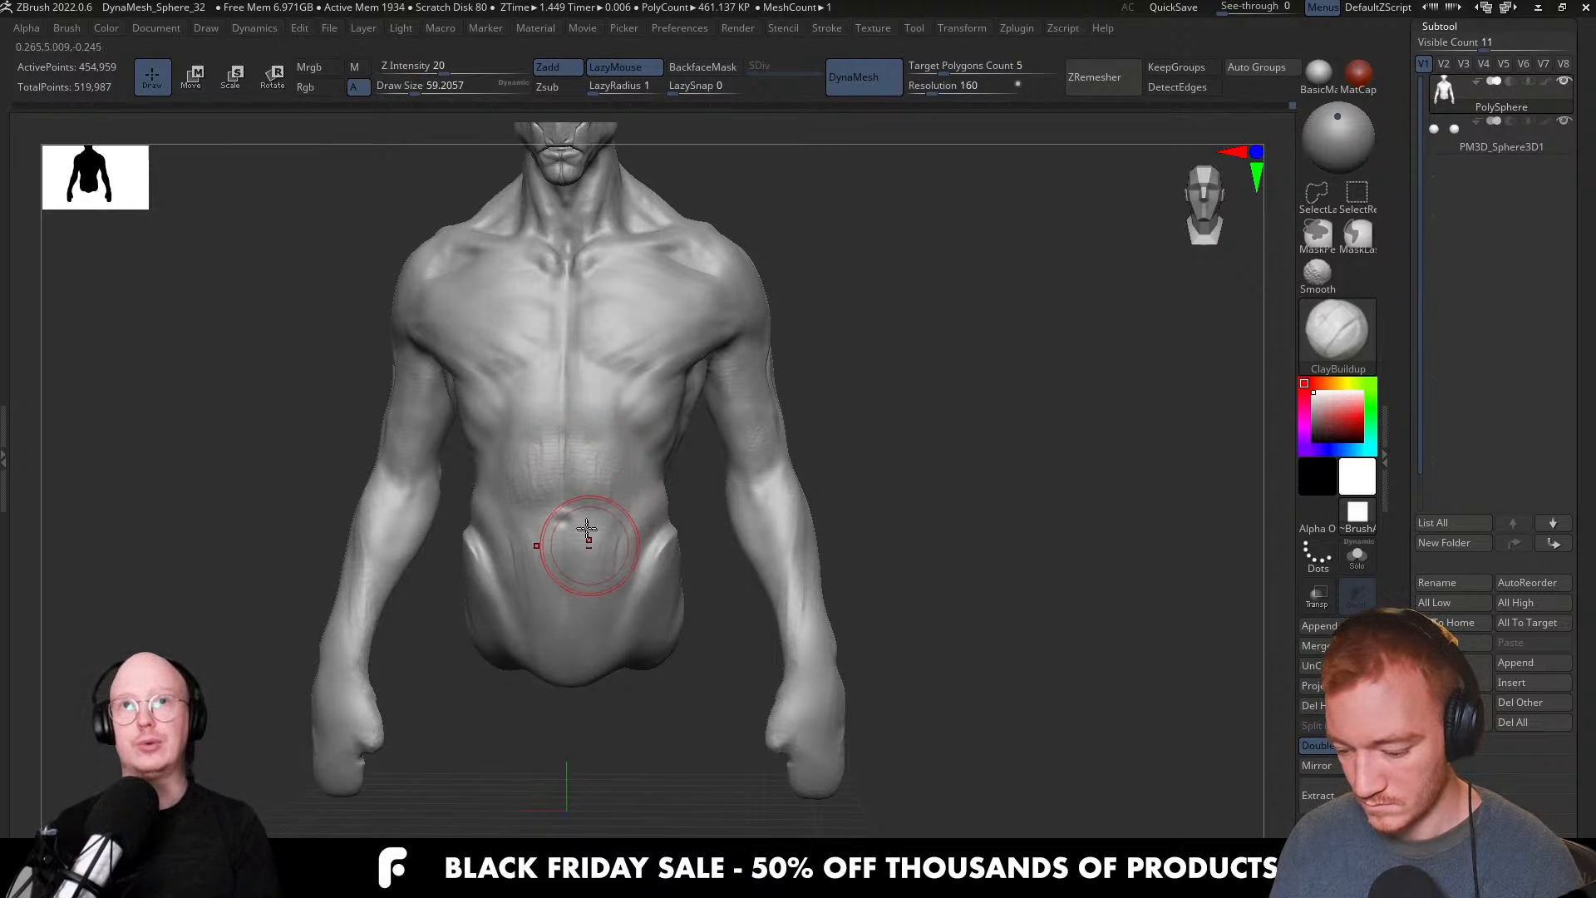
pyautogui.press('shift')
# Adjust the shape of the abdomen and waist using the Move brush with a draw size of about 116.
pyautogui.moveTo(614, 519)
pyautogui.mouseDown(button='right')
pyautogui.moveTo(545, 533)
pyautogui.moveTo(674, 557)
pyautogui.moveTo(592, 530)
pyautogui.mouseUp(button='right')
pyautogui.press('b')
pyautogui.press('m')
pyautogui.press('v')
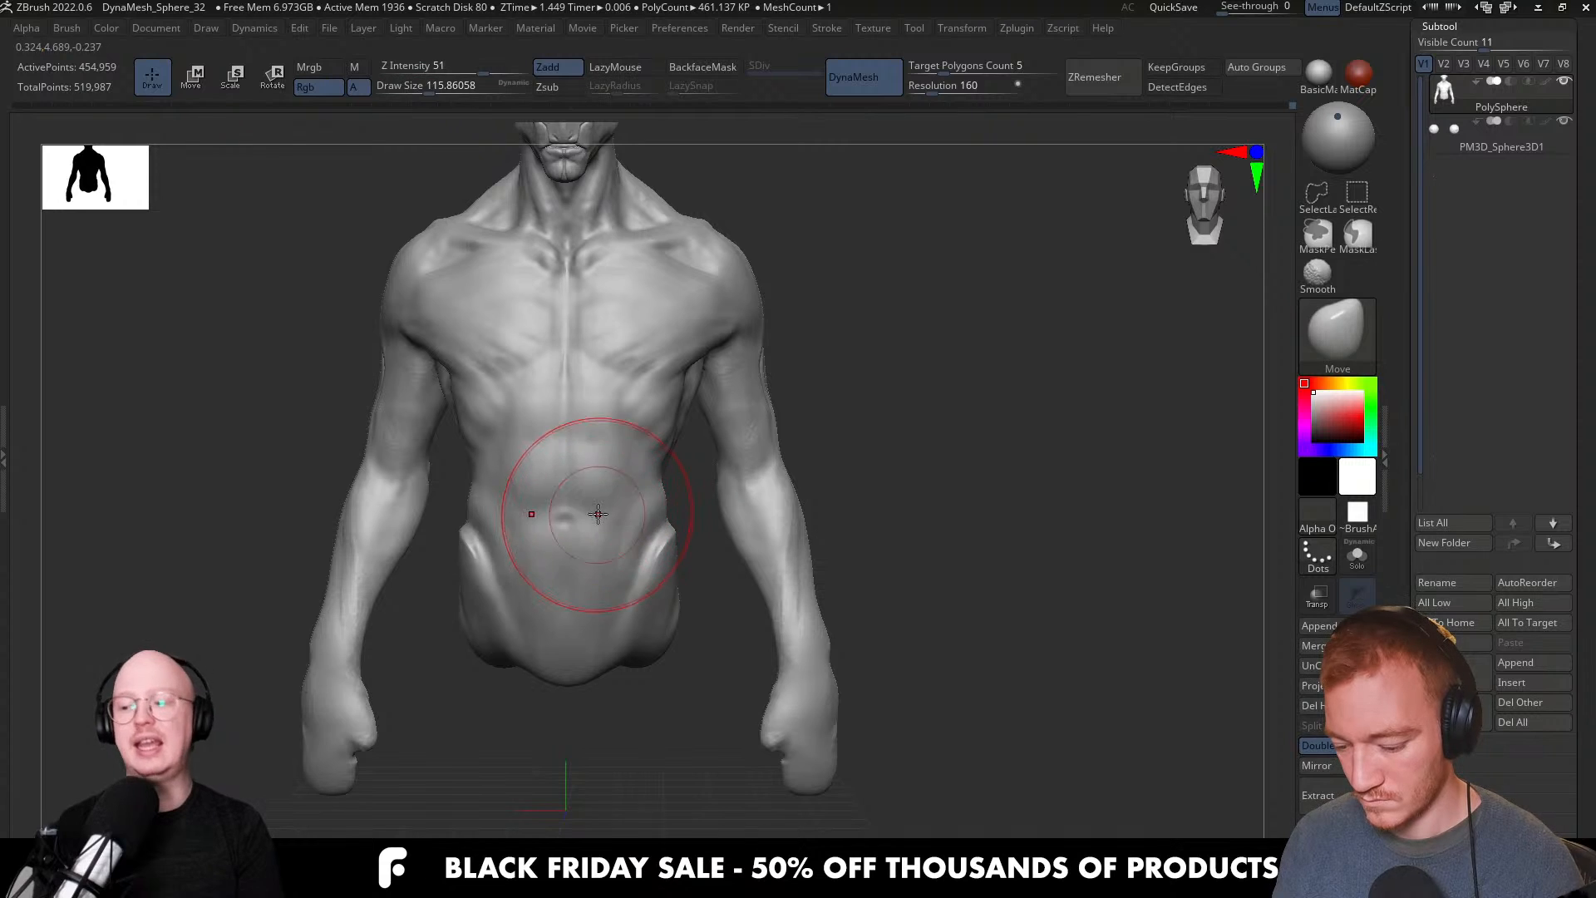
pyautogui.moveTo(588, 449); pyautogui.dragTo(730, 497, button='right')
# Build up the side of the hip and lower abdomen using ClayBuildup with draw sizes of about 59 to 74, and smooth it.
pyautogui.press('b')
pyautogui.press('c')
pyautogui.press('b')
pyautogui.moveTo(798, 573); pyautogui.dragTo(682, 557, button='right')
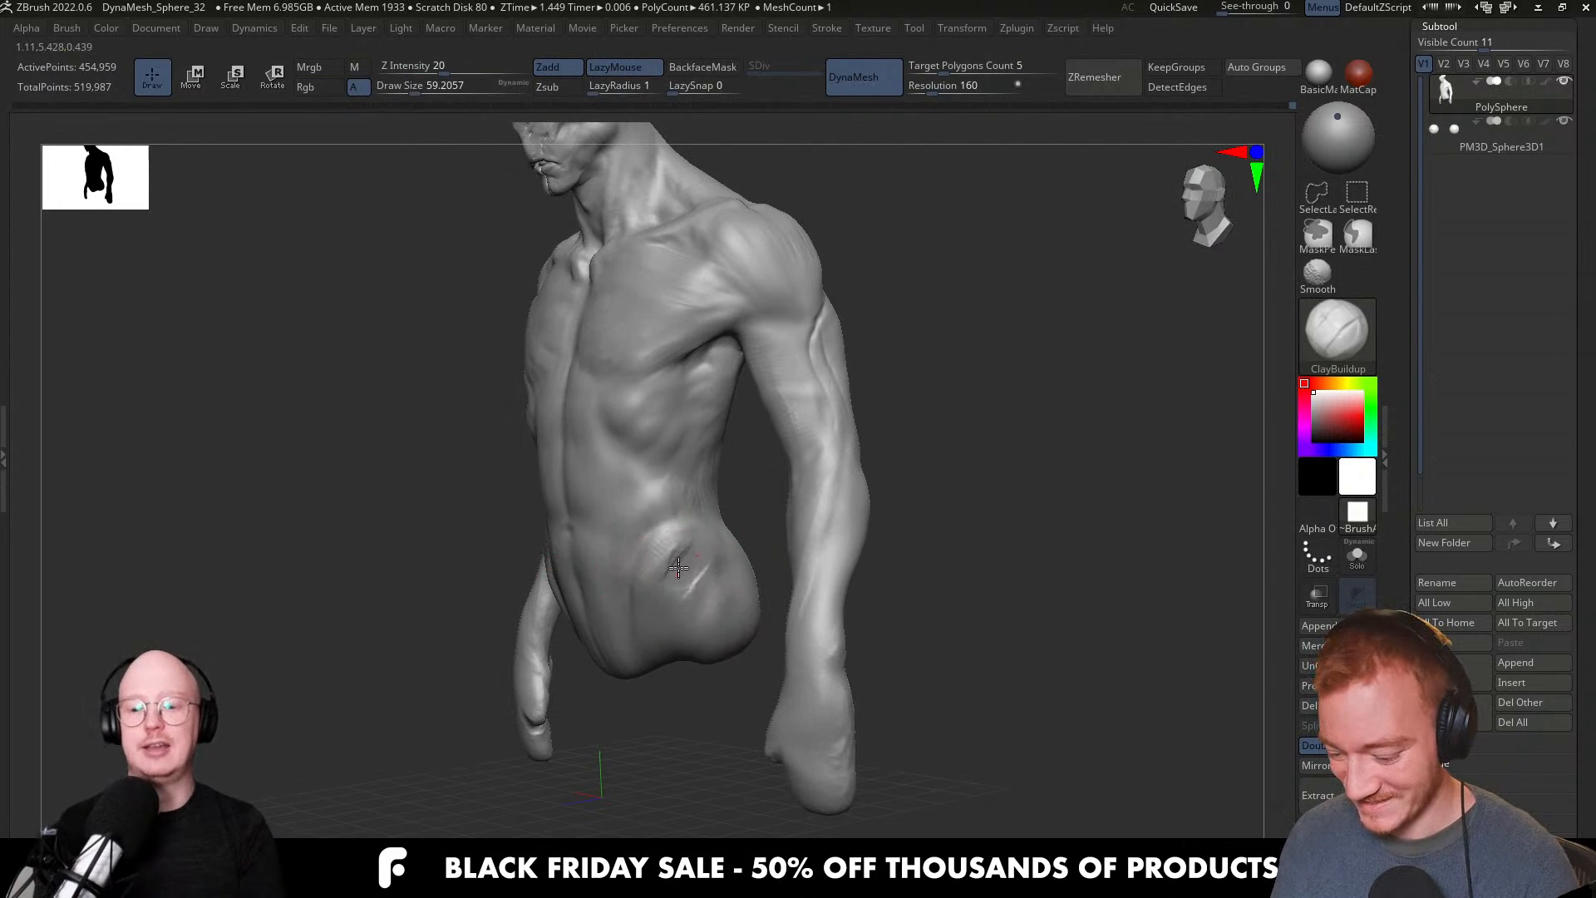
pyautogui.moveTo(702, 586)
pyautogui.mouseDown(button='right')
pyautogui.moveTo(671, 557)
pyautogui.moveTo(648, 592)
pyautogui.mouseUp(button='right')
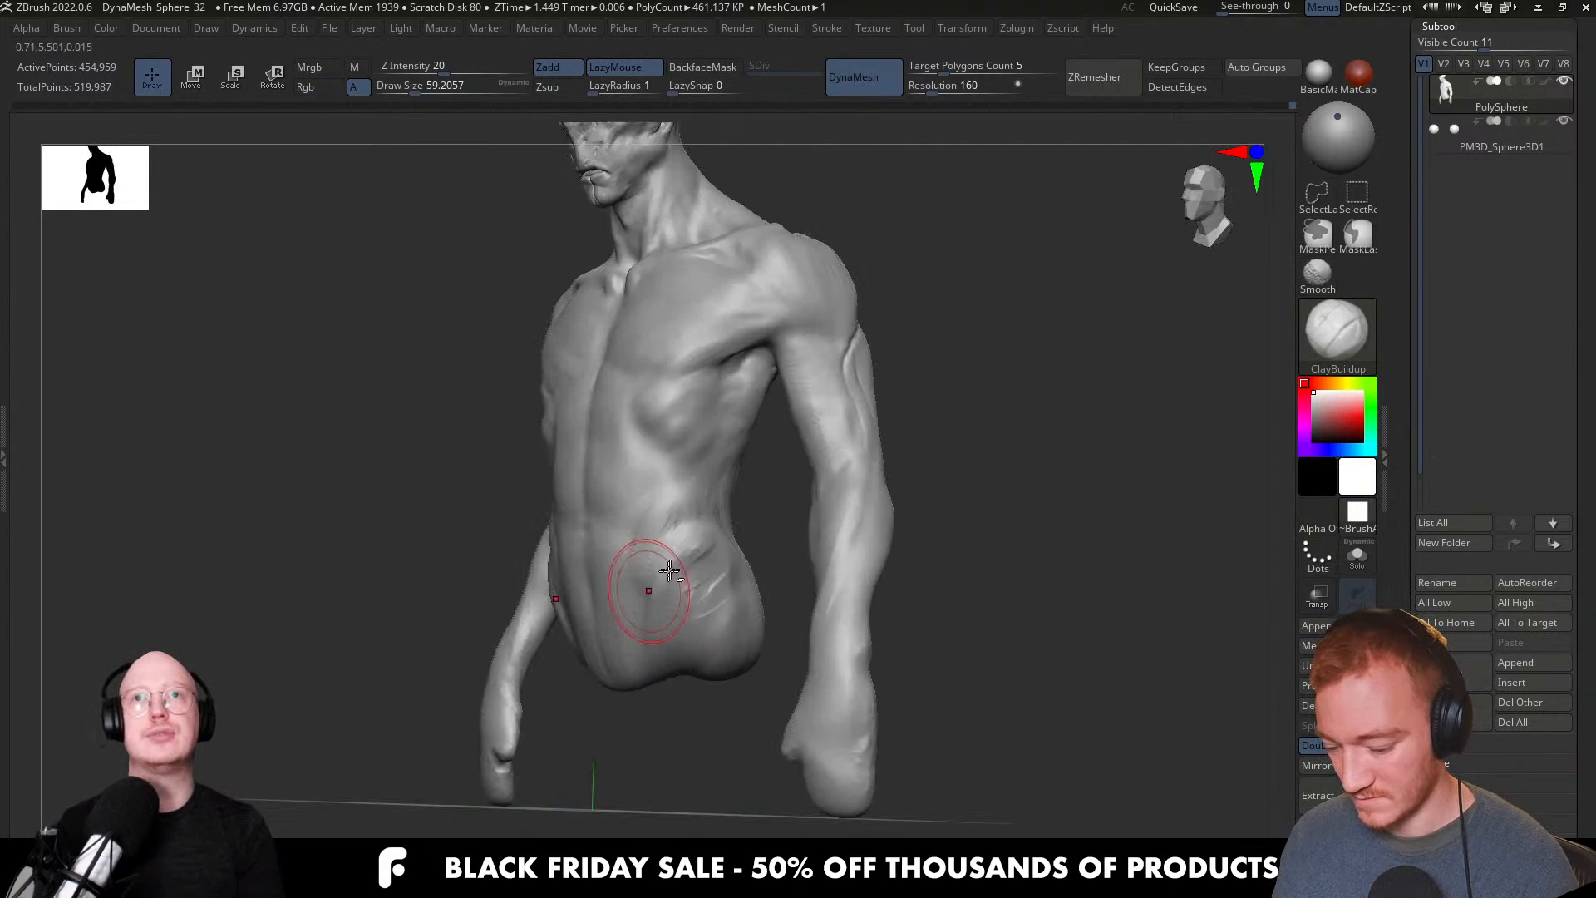
pyautogui.press(']')
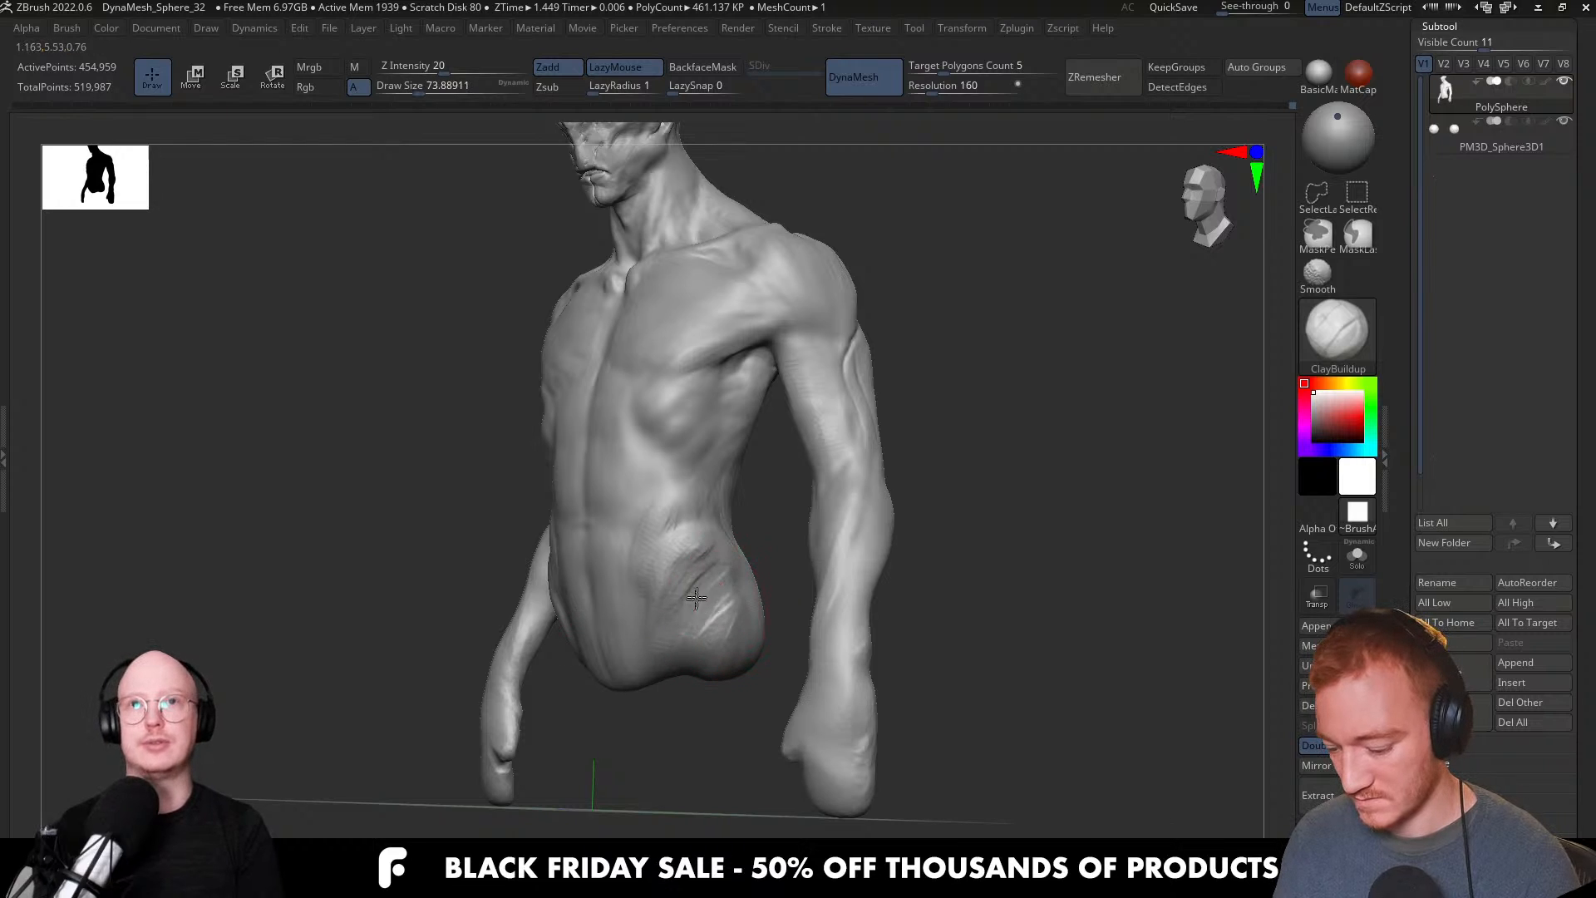
pyautogui.press('shift')
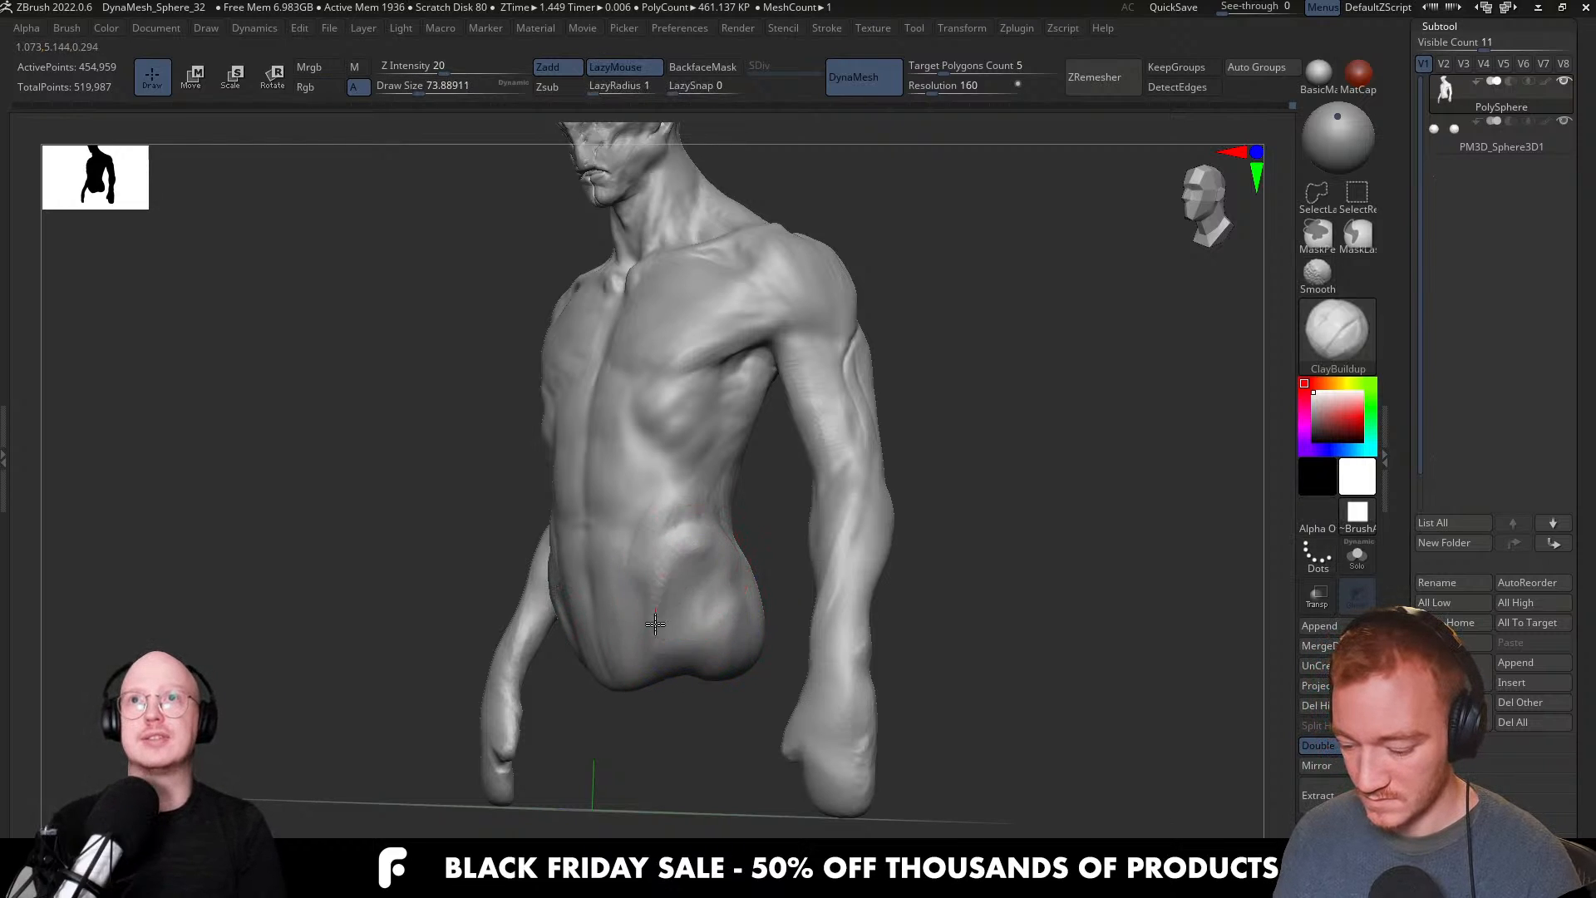
pyautogui.moveTo(706, 544)
pyautogui.mouseDown(button='right')
pyautogui.moveTo(670, 541)
pyautogui.moveTo(687, 636)
pyautogui.moveTo(723, 543)
pyautogui.mouseUp(button='right')
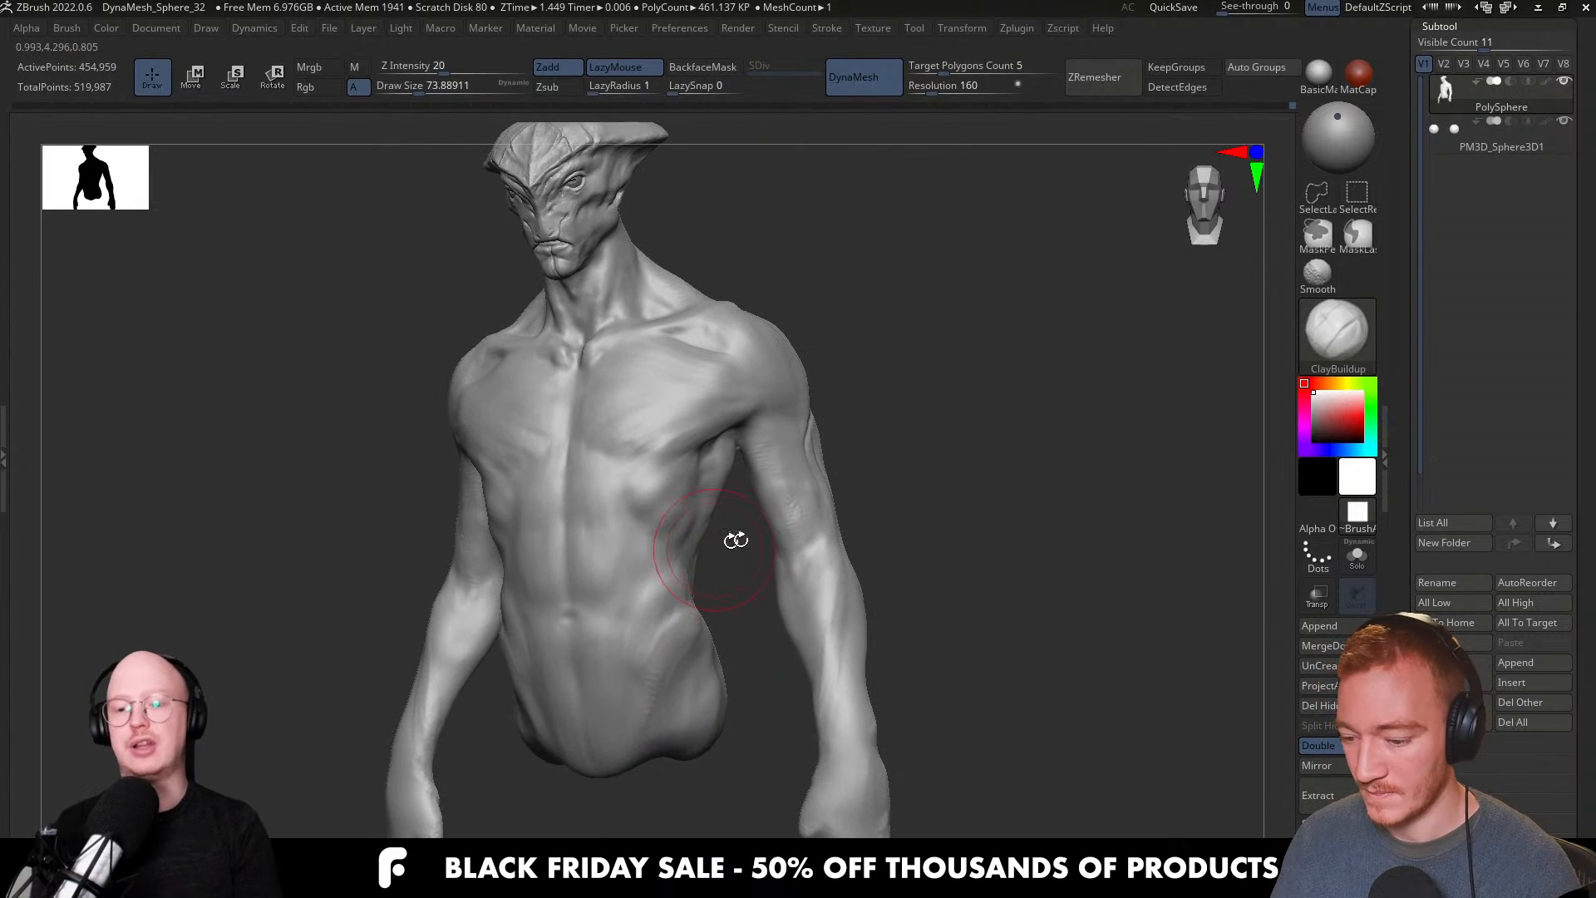
# Build up the underside and rear surfaces of the head crest using ClayBuildup with draw sizes of about 39 to 51.
pyautogui.moveTo(930, 511)
pyautogui.mouseDown(button='right')
pyautogui.moveTo(895, 563)
pyautogui.moveTo(914, 565)
pyautogui.moveTo(848, 586)
pyautogui.moveTo(910, 532)
pyautogui.moveTo(844, 488)
pyautogui.moveTo(848, 559)
pyautogui.moveTo(872, 482)
pyautogui.moveTo(852, 409)
pyautogui.moveTo(865, 427)
pyautogui.moveTo(878, 408)
pyautogui.moveTo(919, 446)
pyautogui.mouseUp(button='right')
pyautogui.press('[')
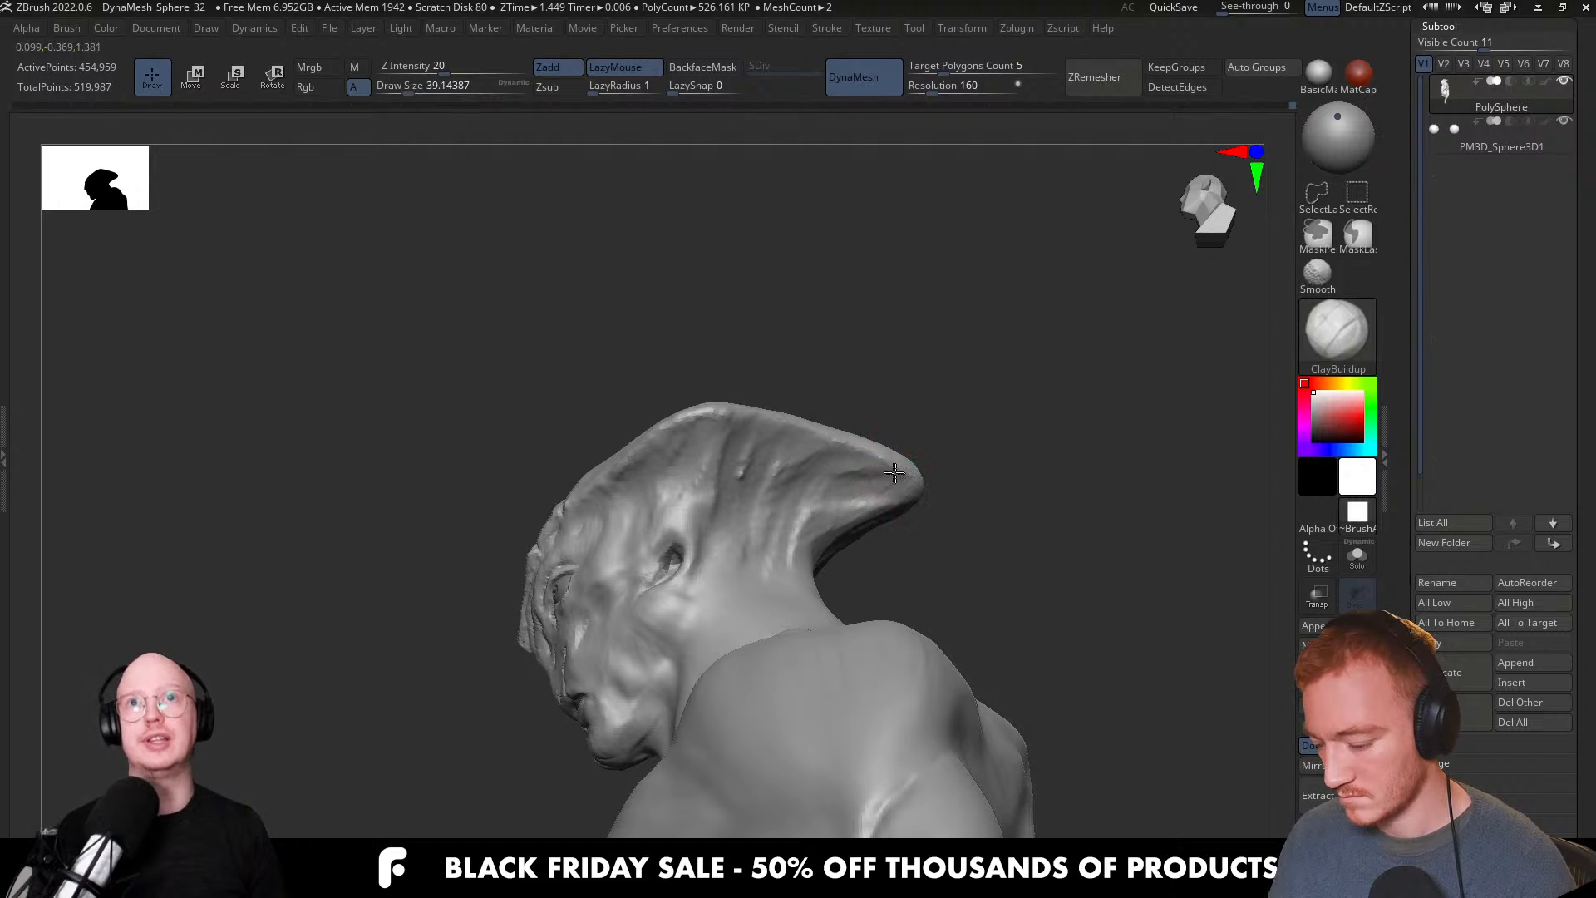
pyautogui.moveTo(862, 489); pyautogui.dragTo(930, 441, button='right')
pyautogui.press(']')
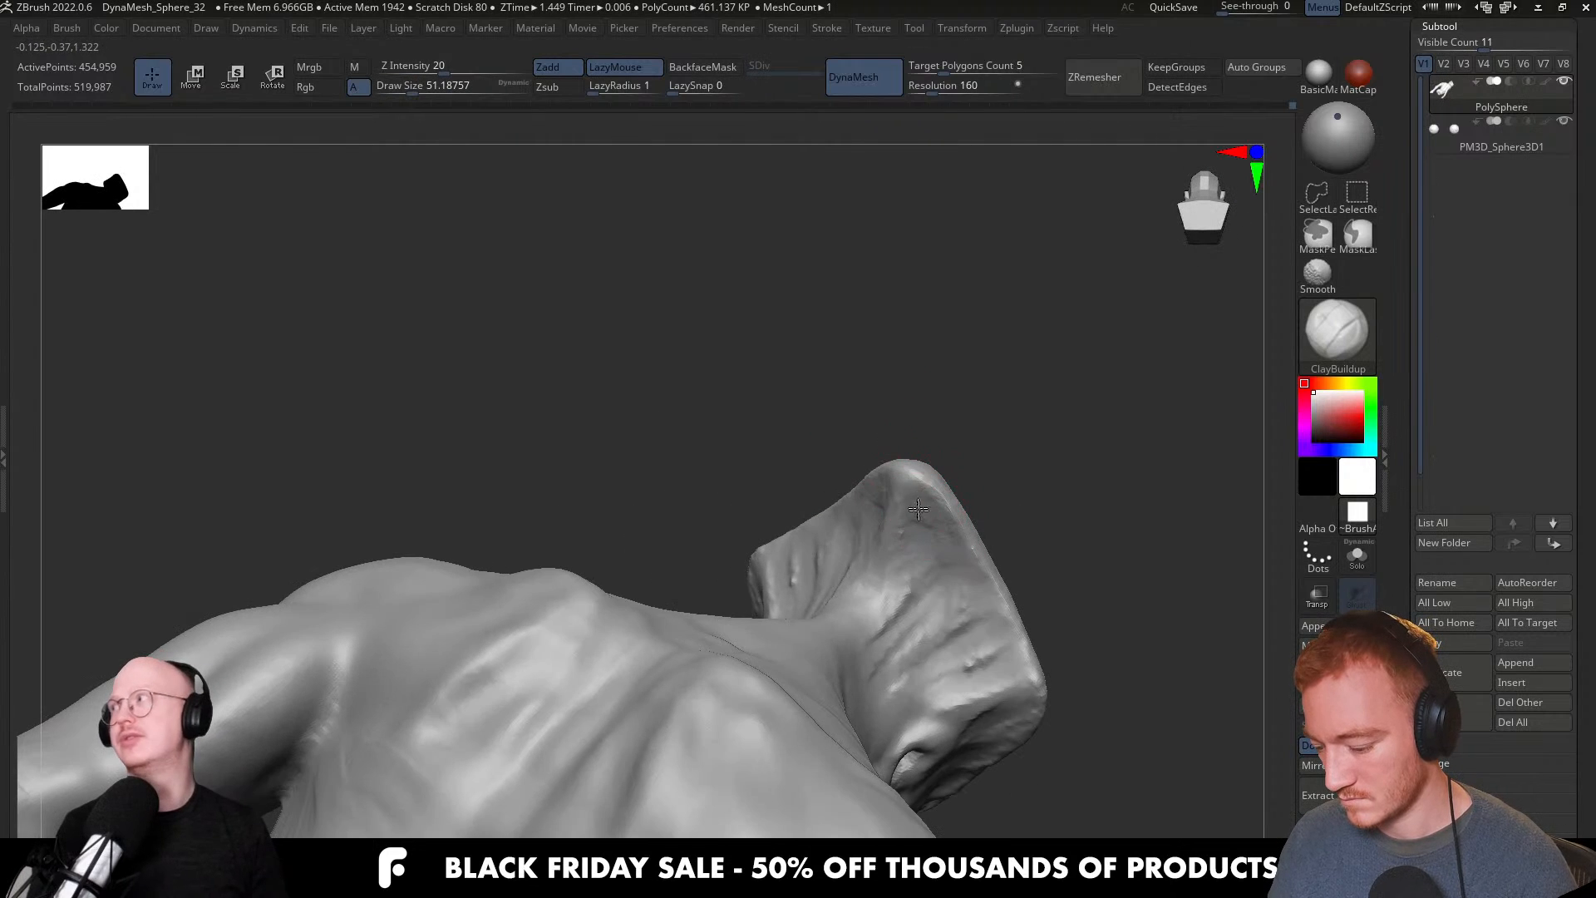
pyautogui.moveTo(946, 532); pyautogui.dragTo(956, 450, button='right')
pyautogui.moveTo(956, 451)
pyautogui.mouseDown()
pyautogui.moveTo(961, 391)
pyautogui.moveTo(944, 445)
pyautogui.moveTo(926, 371)
pyautogui.mouseUp()
pyautogui.press('[')
pyautogui.moveTo(944, 276)
pyautogui.mouseDown()
pyautogui.moveTo(969, 399)
pyautogui.moveTo(998, 415)
pyautogui.moveTo(1065, 333)
pyautogui.mouseUp()
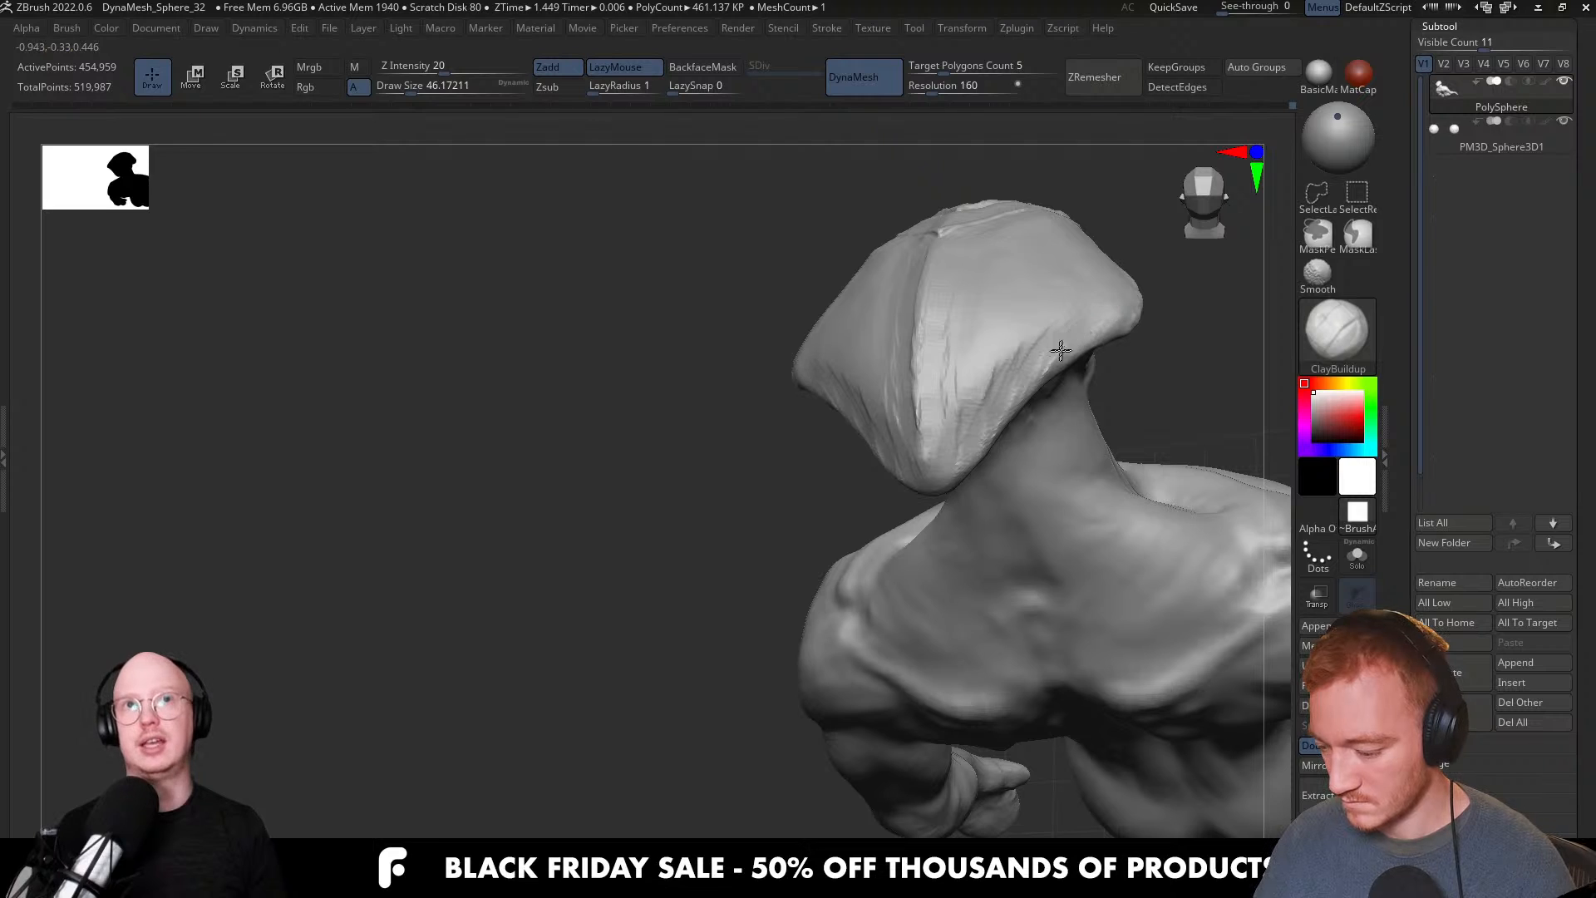
pyautogui.moveTo(969, 399); pyautogui.dragTo(892, 463, button='right')
pyautogui.moveTo(796, 532); pyautogui.dragTo(765, 559, button='right')
# Carve a short crease into the side of the head crest near its lower rim using DamStandard with draw sizes of about 29 to 31.
pyautogui.press('b')
pyautogui.press('d')
pyautogui.press('s')
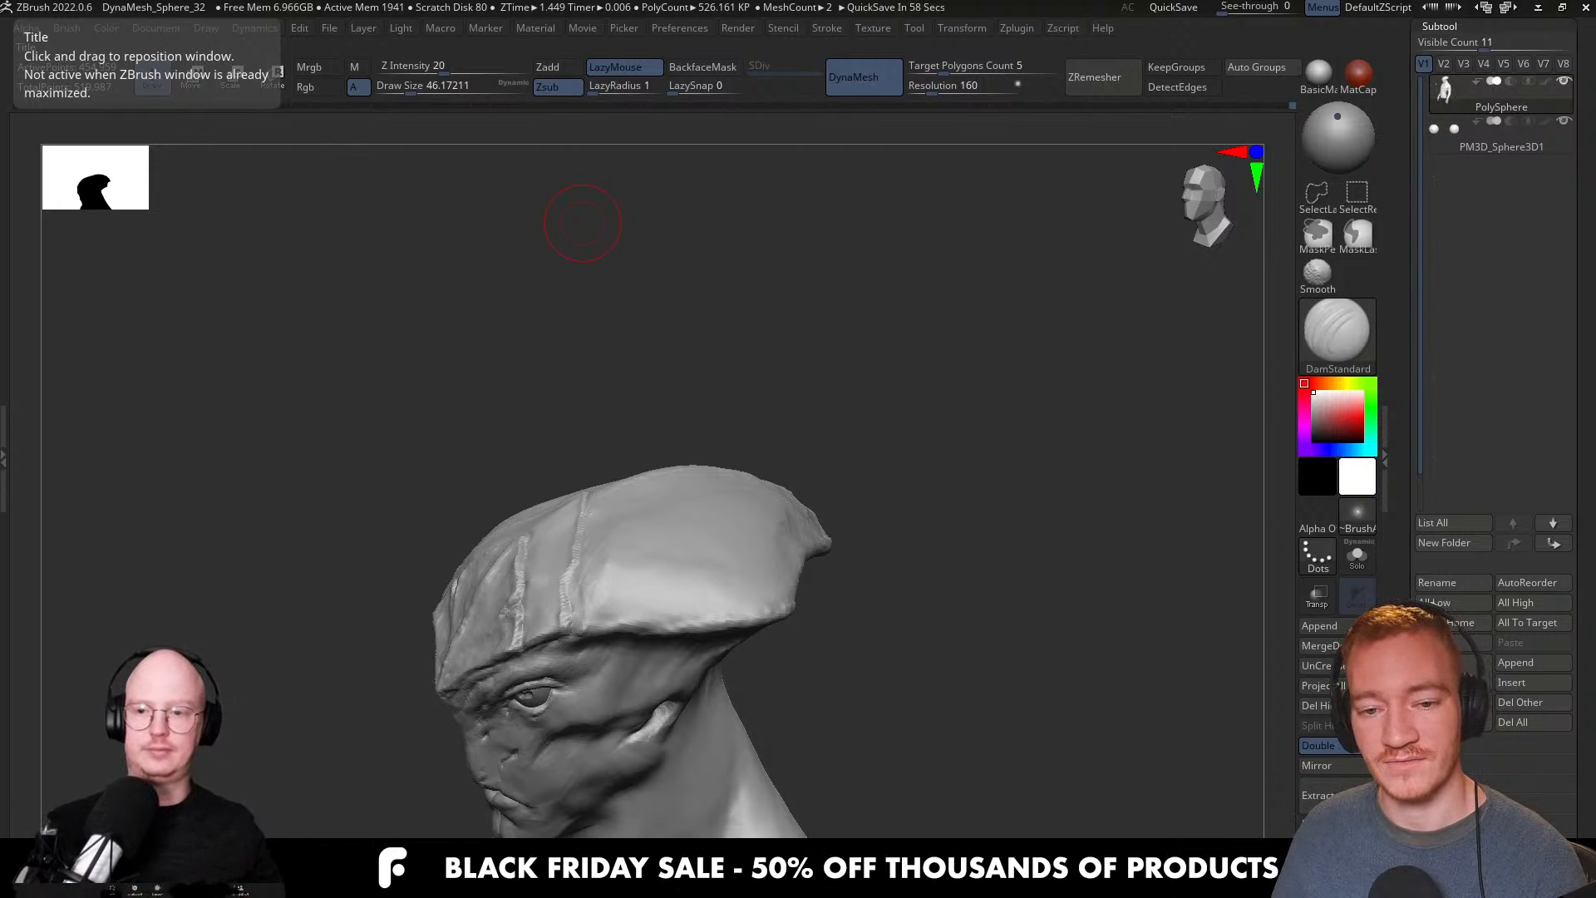
pyautogui.keyDown('shift'); pyautogui.moveTo(702, 597); pyautogui.dragTo(808, 585, button='right'); pyautogui.keyUp('shift')
pyautogui.moveTo(634, 587)
pyautogui.mouseDown(button='right')
pyautogui.moveTo(758, 575)
pyautogui.moveTo(761, 613)
pyautogui.moveTo(741, 566)
pyautogui.moveTo(759, 616)
pyautogui.moveTo(746, 608)
pyautogui.moveTo(776, 617)
pyautogui.mouseUp(button='right')
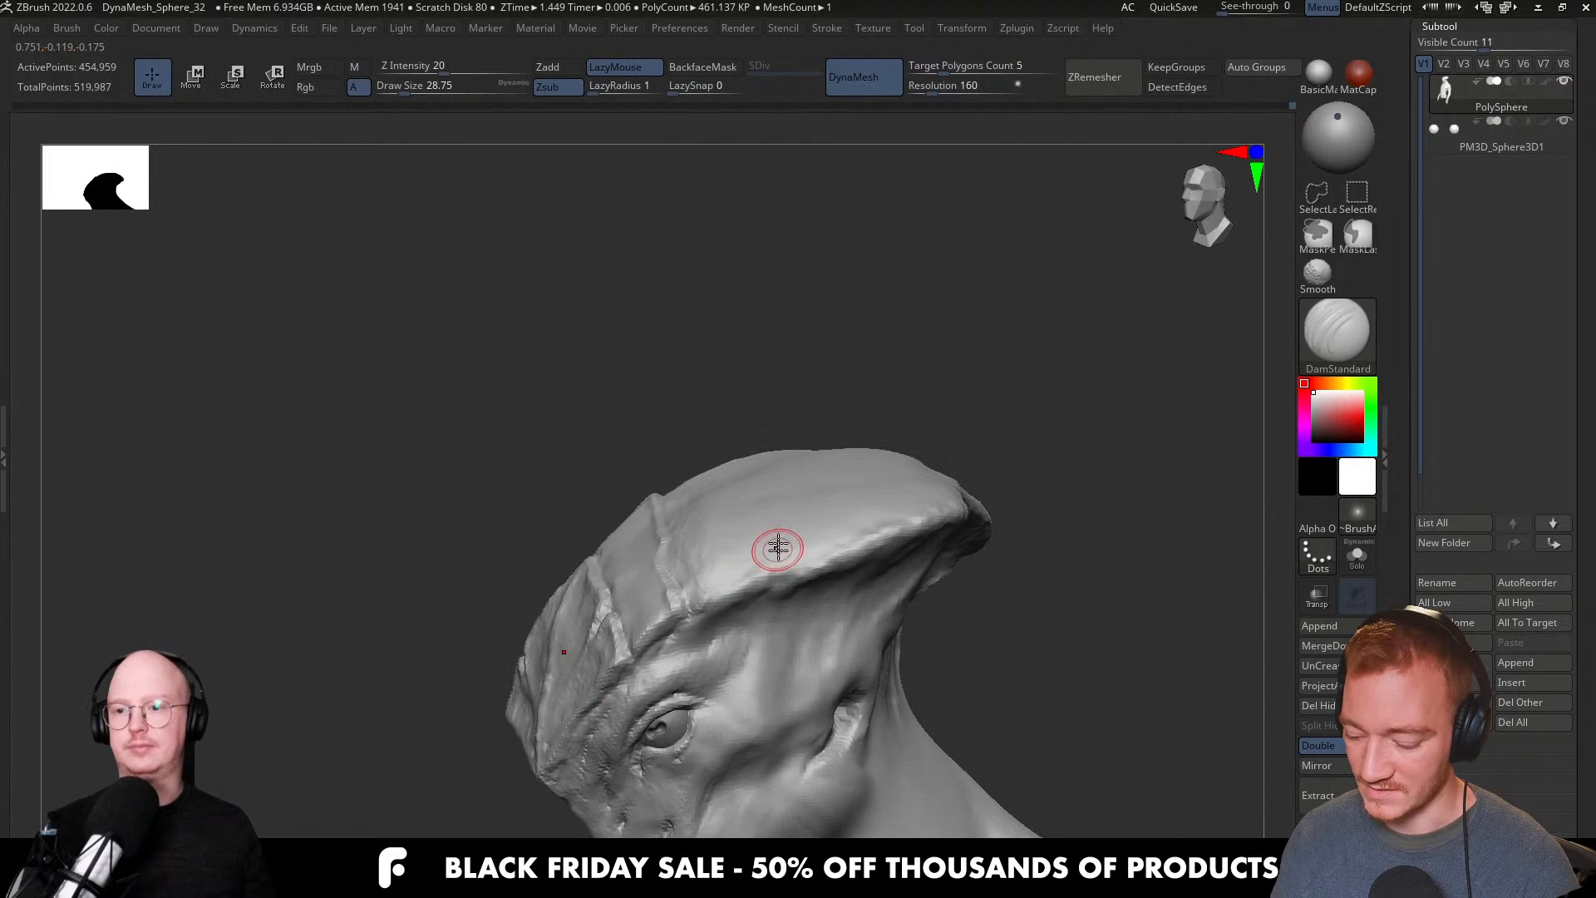
pyautogui.moveTo(776, 548); pyautogui.dragTo(775, 580, button='right')
pyautogui.moveTo(770, 584); pyautogui.dragTo(774, 549)
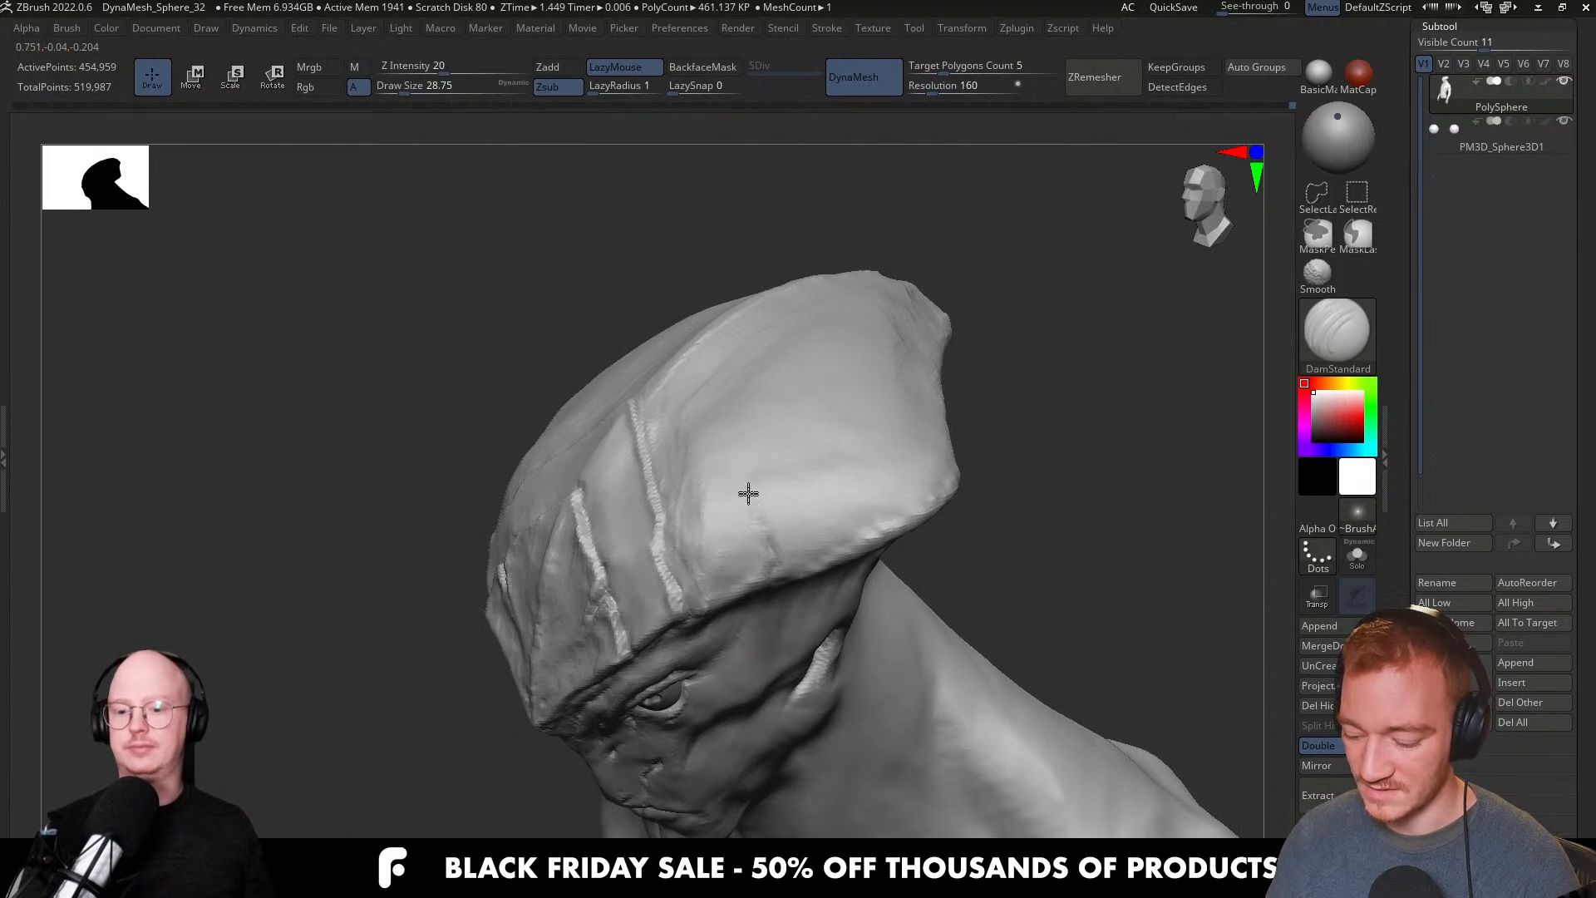
pyautogui.moveTo(779, 560); pyautogui.dragTo(770, 545, button='right')
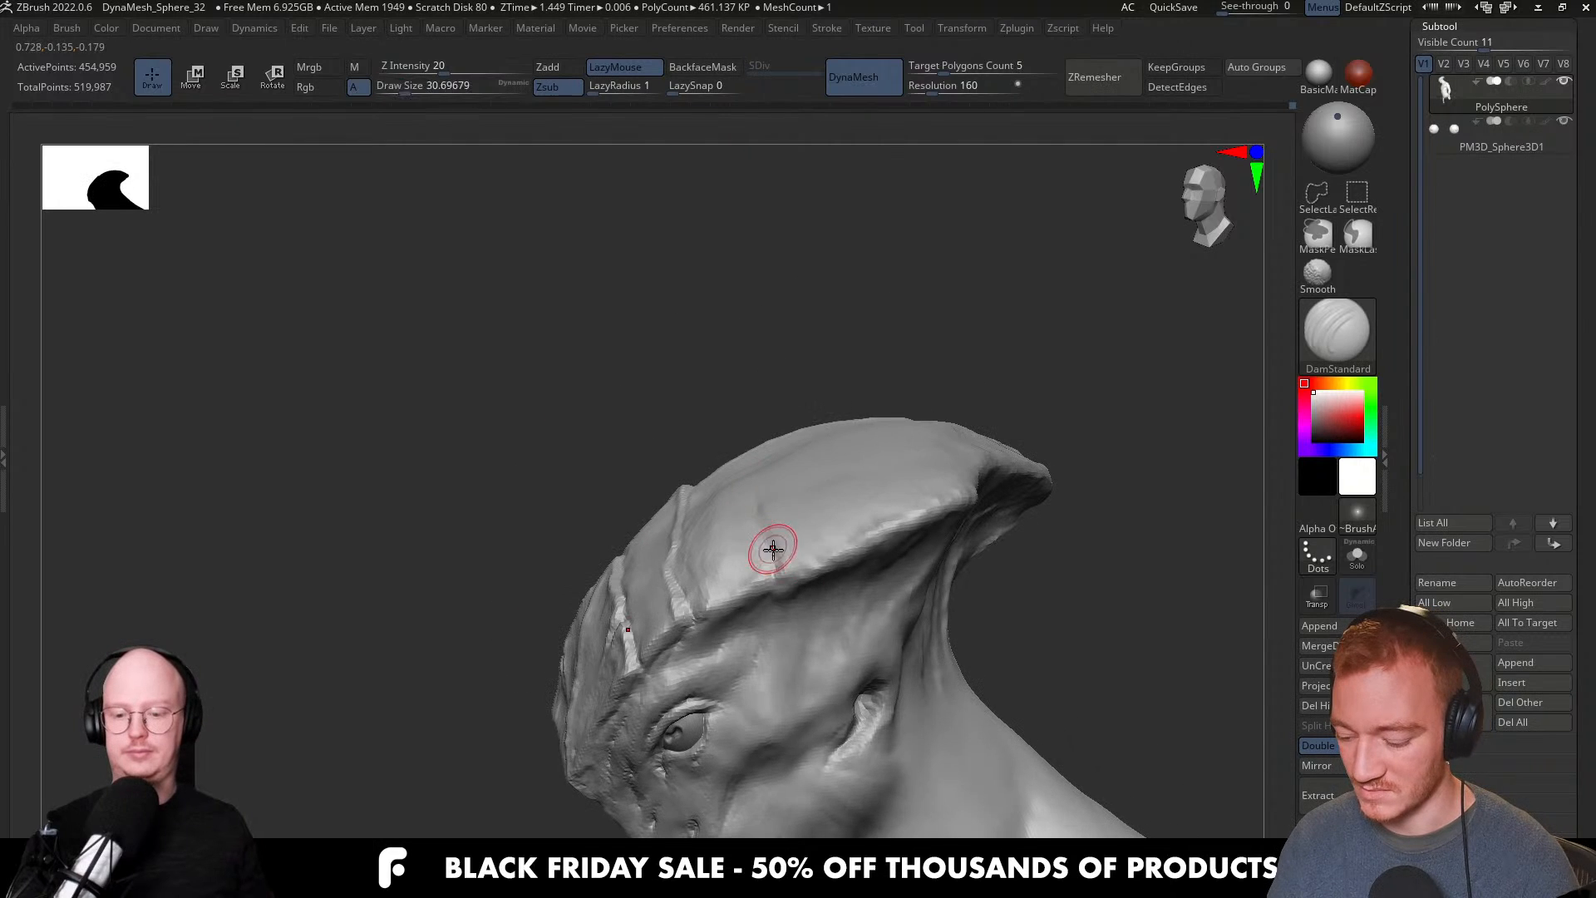
pyautogui.moveTo(729, 630)
pyautogui.mouseDown(button='right')
pyautogui.moveTo(785, 568)
pyautogui.moveTo(751, 613)
pyautogui.mouseUp(button='right')
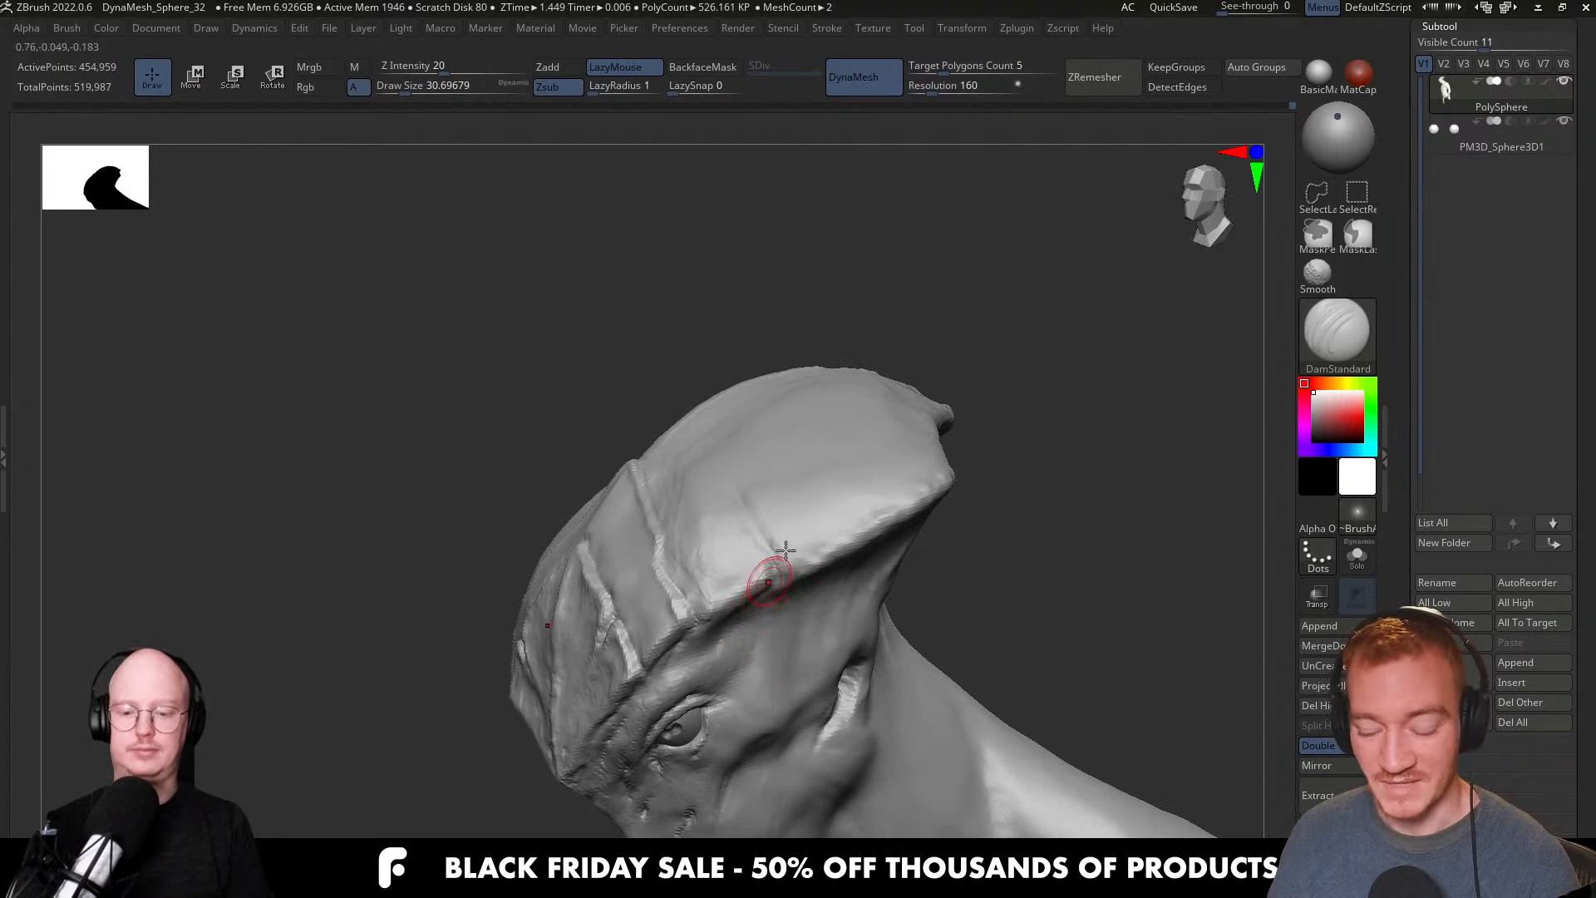
# Carve a long plate groove from the crest's lower rim up to its central ridge using DamStandard with a draw size of about 31.
pyautogui.moveTo(785, 548); pyautogui.dragTo(844, 546, button='right')
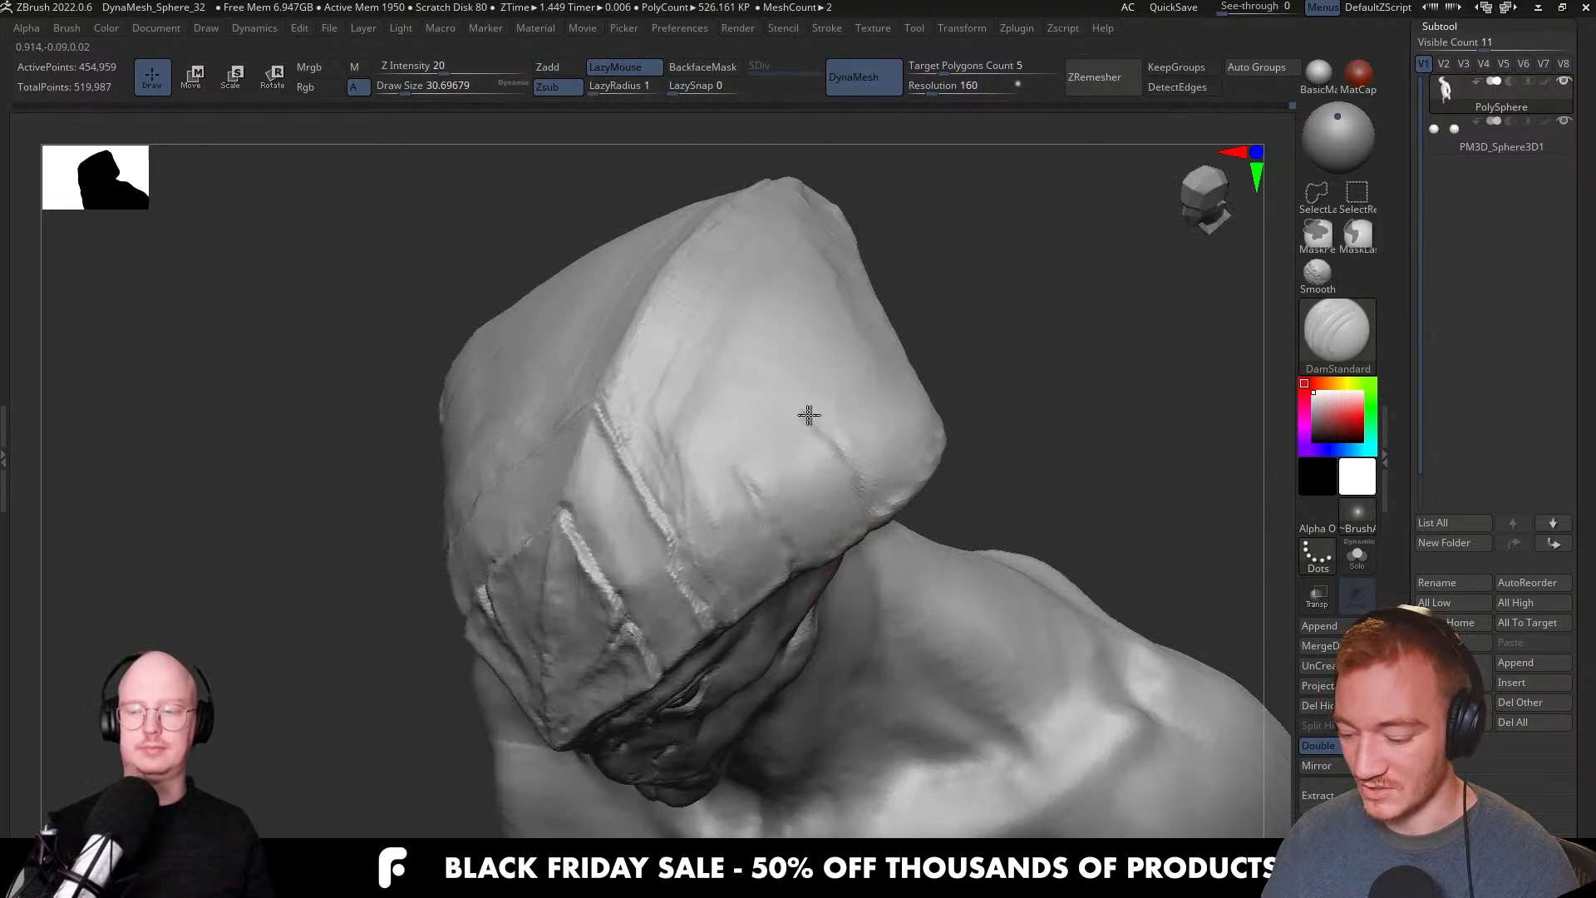
pyautogui.moveTo(718, 326); pyautogui.dragTo(750, 374)
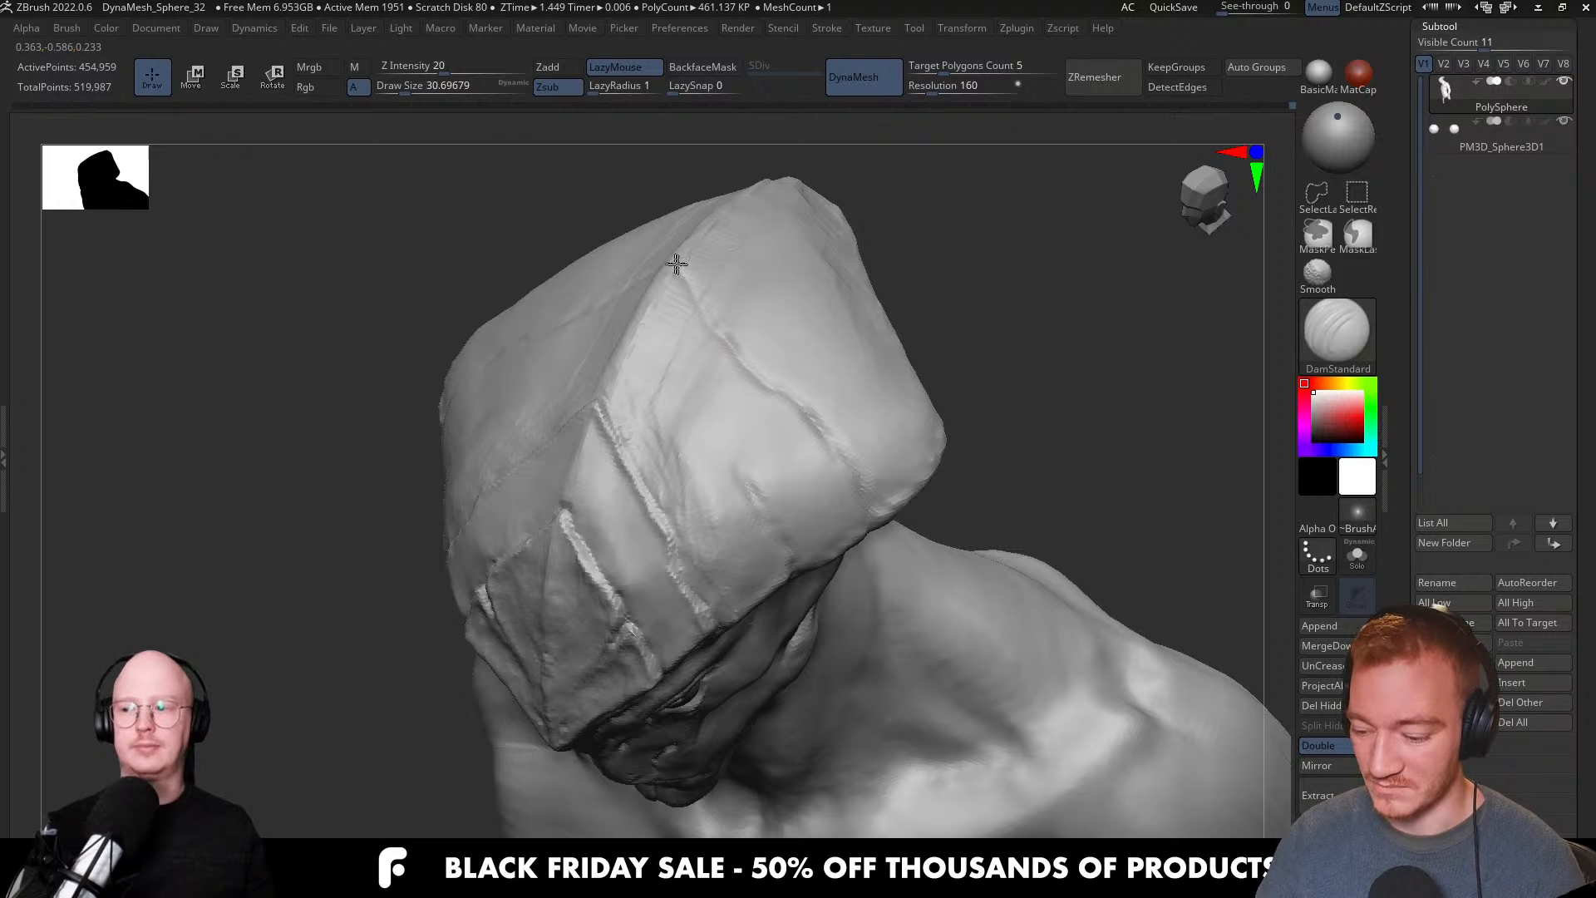
pyautogui.moveTo(675, 264); pyautogui.dragTo(687, 285, button='right')
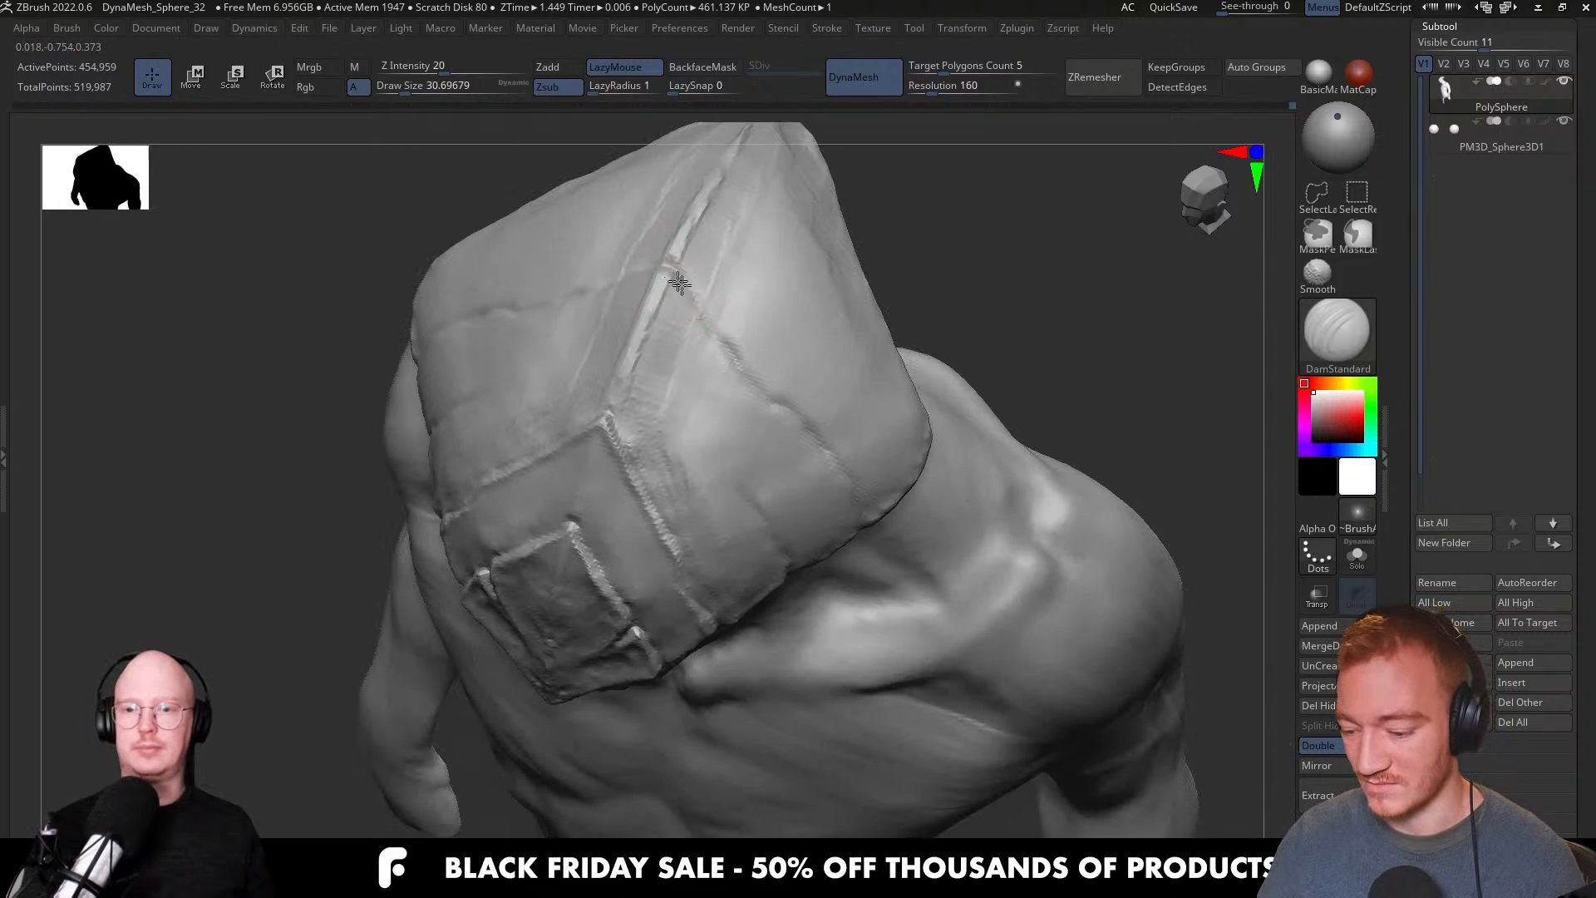
pyautogui.moveTo(753, 366); pyautogui.dragTo(731, 347, button='right')
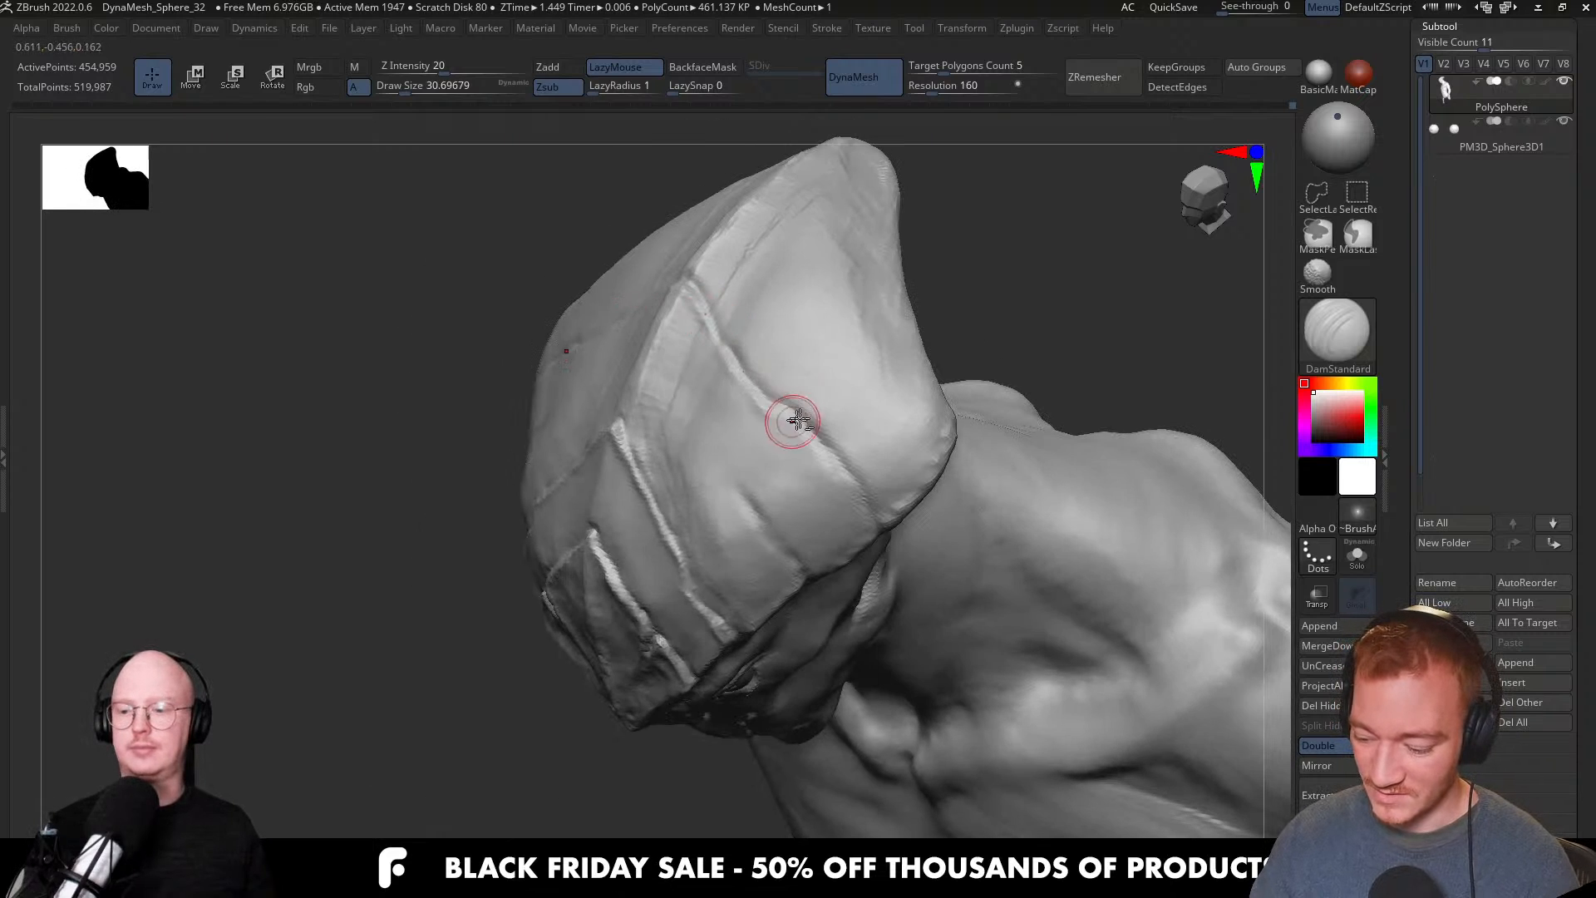
# Reshape the outline and side corners of the head crest using the Move brush with draw sizes of about 120 to 136.
pyautogui.keyDown('shift'); pyautogui.moveTo(872, 435); pyautogui.dragTo(858, 543, button='right'); pyautogui.keyUp('shift')
pyautogui.press('b')
pyautogui.press('m')
pyautogui.press('v')
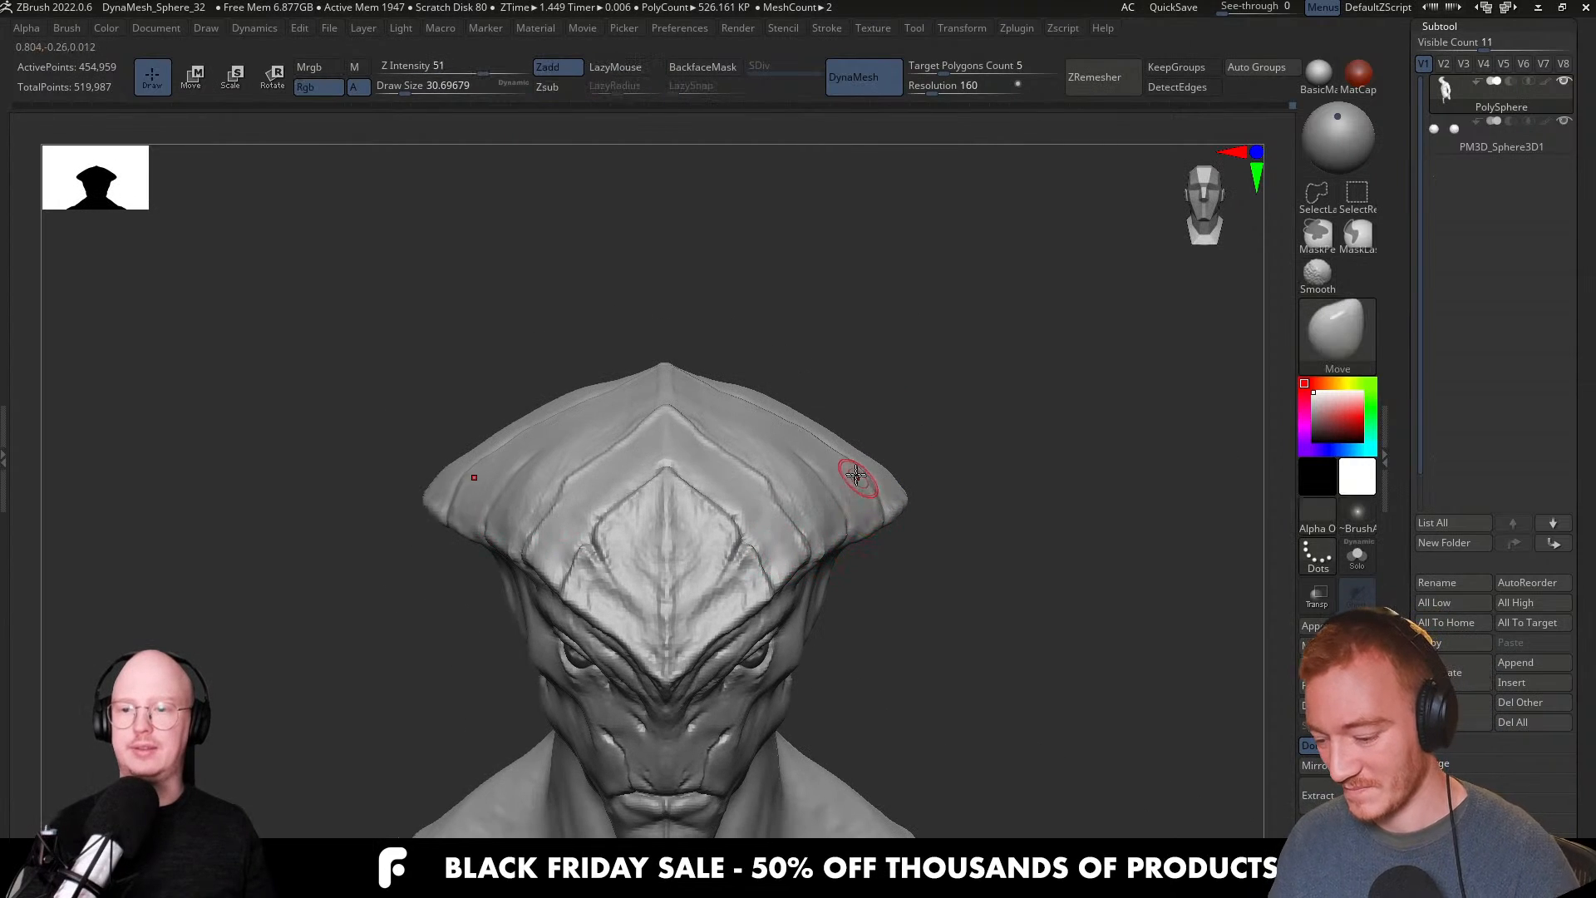
pyautogui.moveTo(855, 474); pyautogui.dragTo(834, 467, button='right')
pyautogui.press('s')
pyautogui.moveTo(803, 429); pyautogui.dragTo(829, 429)
pyautogui.moveTo(794, 405); pyautogui.dragTo(888, 500, button='right')
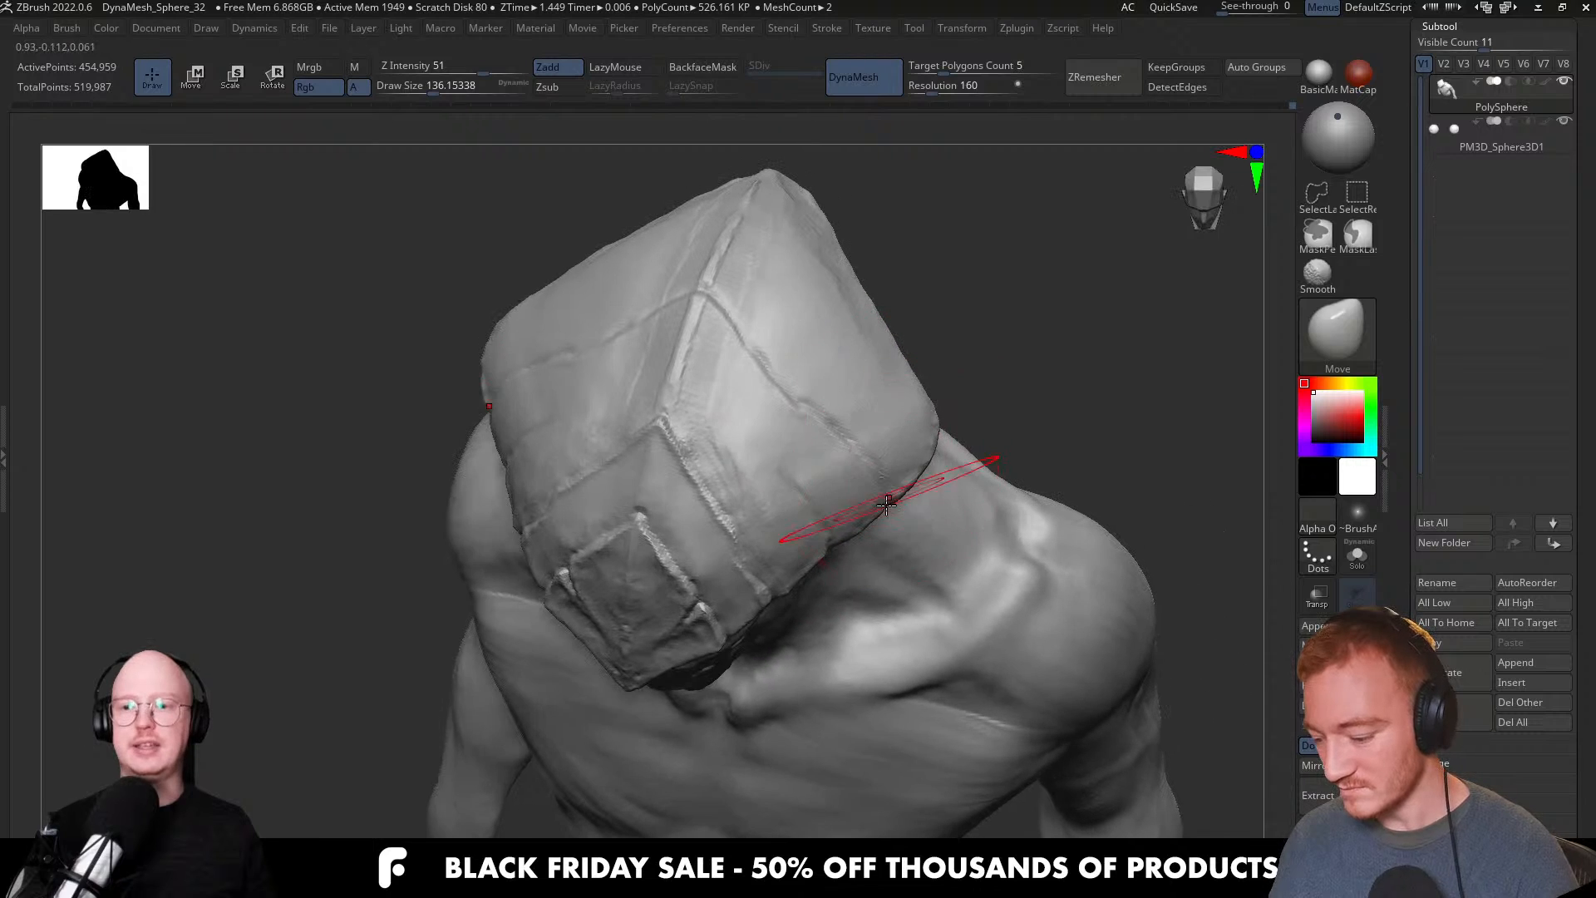
pyautogui.press('[')
pyautogui.keyDown('shift'); pyautogui.moveTo(798, 406); pyautogui.dragTo(812, 282, button='right'); pyautogui.keyUp('shift')
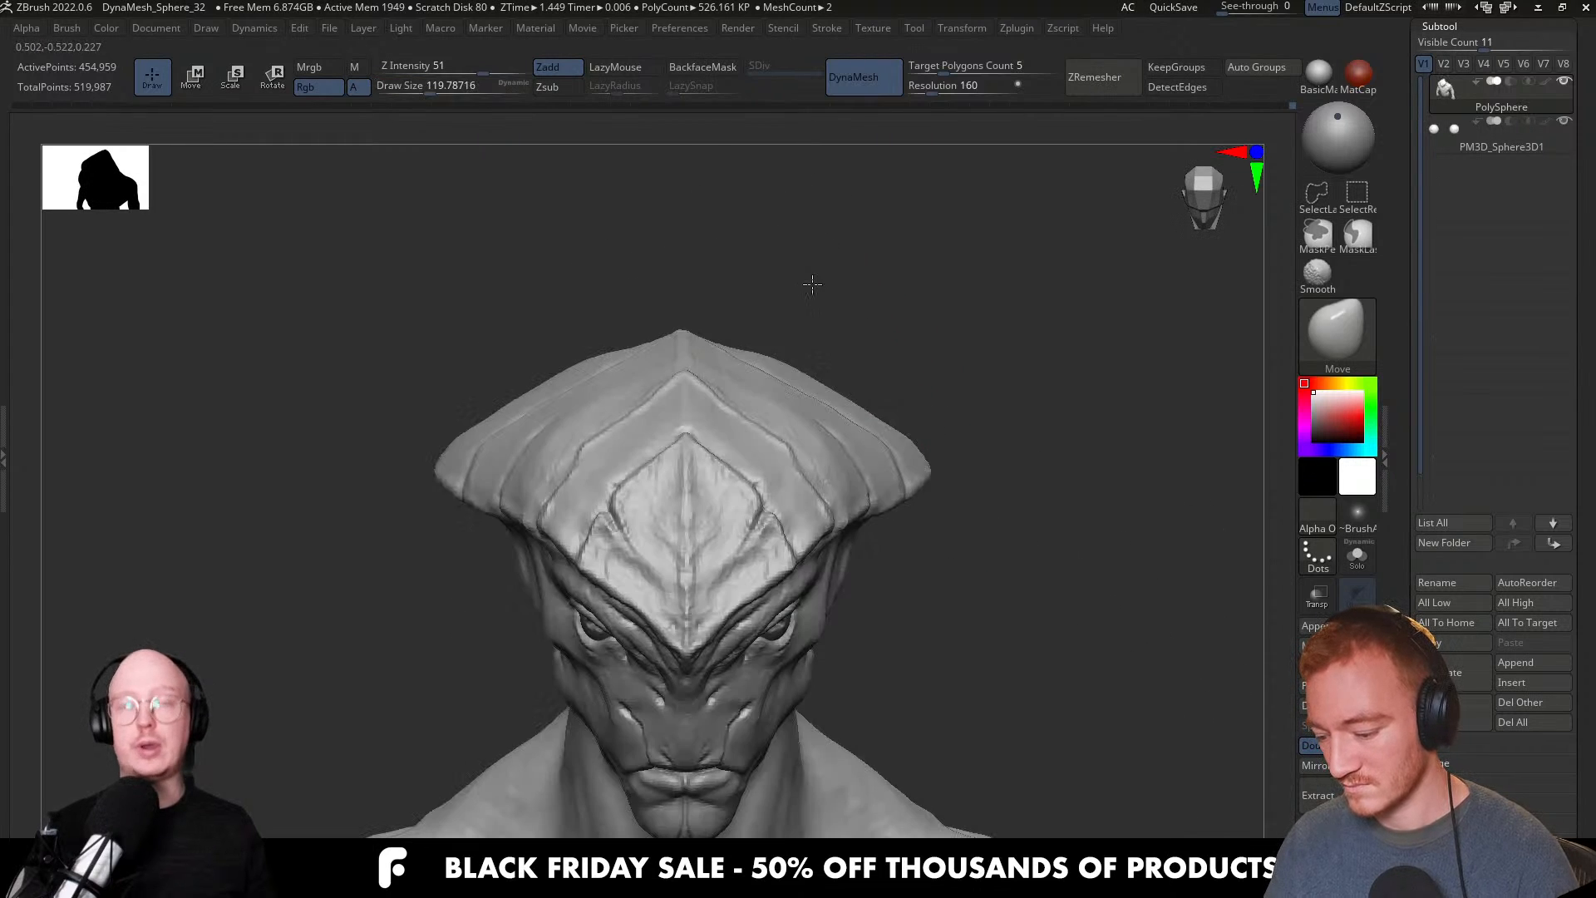
pyautogui.moveTo(916, 508); pyautogui.dragTo(896, 474, button='right')
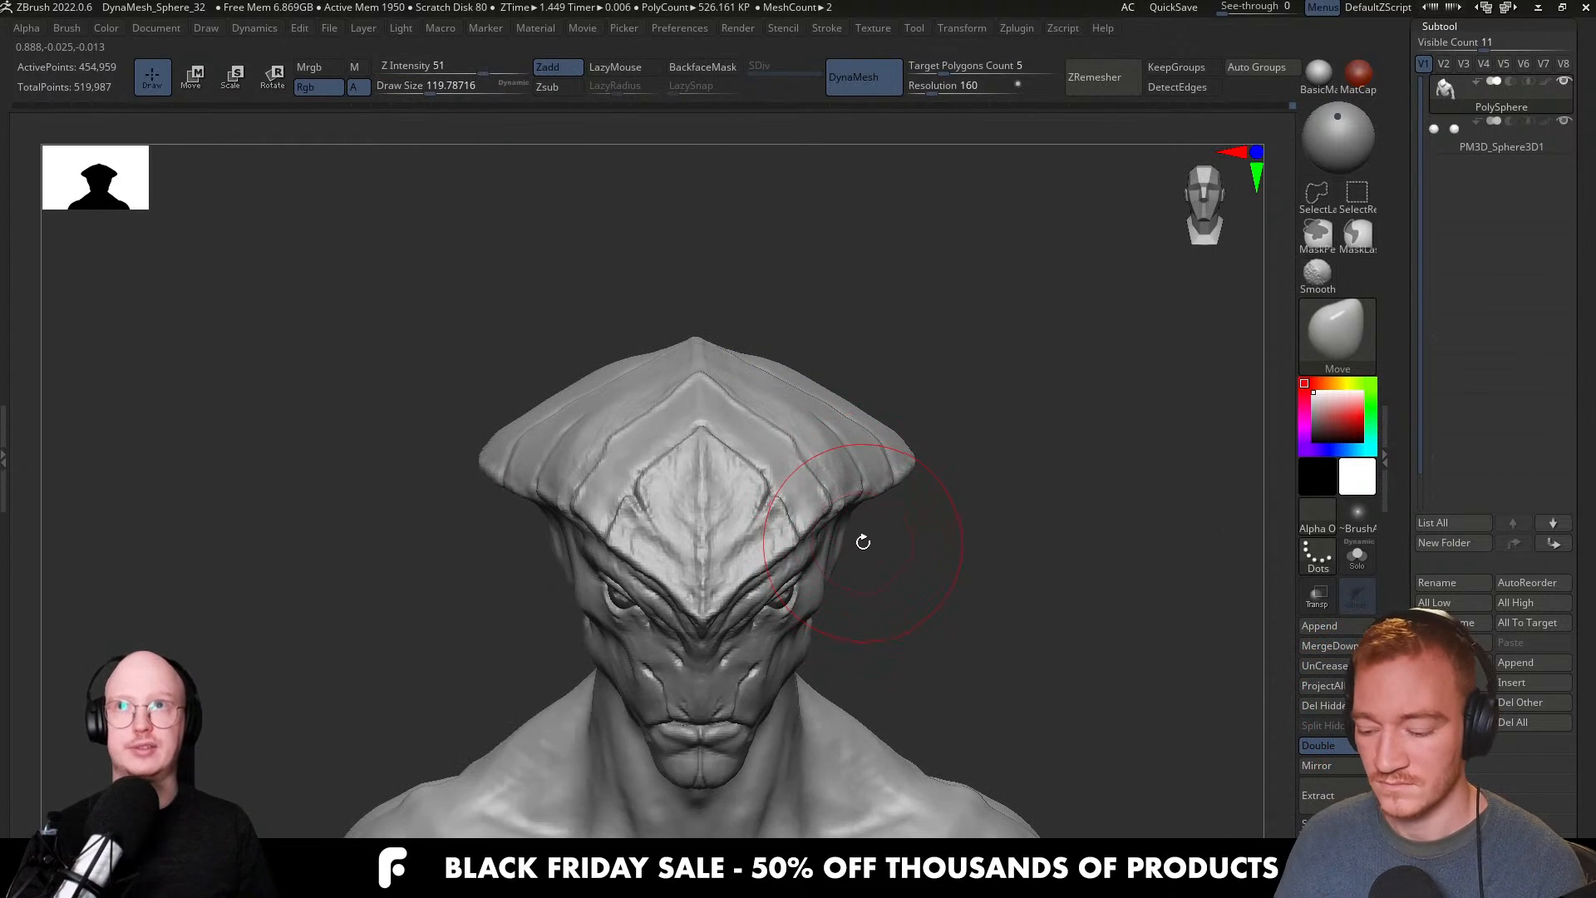
# Add fine raised edges beside the grooves on the crest's side using ClayBuildup with a draw size of about 14.
pyautogui.moveTo(886, 572)
pyautogui.mouseDown(button='right')
pyautogui.moveTo(890, 503)
pyautogui.moveTo(831, 417)
pyautogui.moveTo(789, 430)
pyautogui.mouseUp(button='right')
pyautogui.press('b')
pyautogui.press('c')
pyautogui.press('b')
pyautogui.press('s')
pyautogui.moveTo(789, 431); pyautogui.dragTo(767, 424)
pyautogui.moveTo(768, 425)
pyautogui.mouseDown(button='right')
pyautogui.moveTo(801, 455)
pyautogui.moveTo(782, 447)
pyautogui.mouseUp(button='right')
pyautogui.press('s')
pyautogui.moveTo(782, 449); pyautogui.dragTo(774, 450)
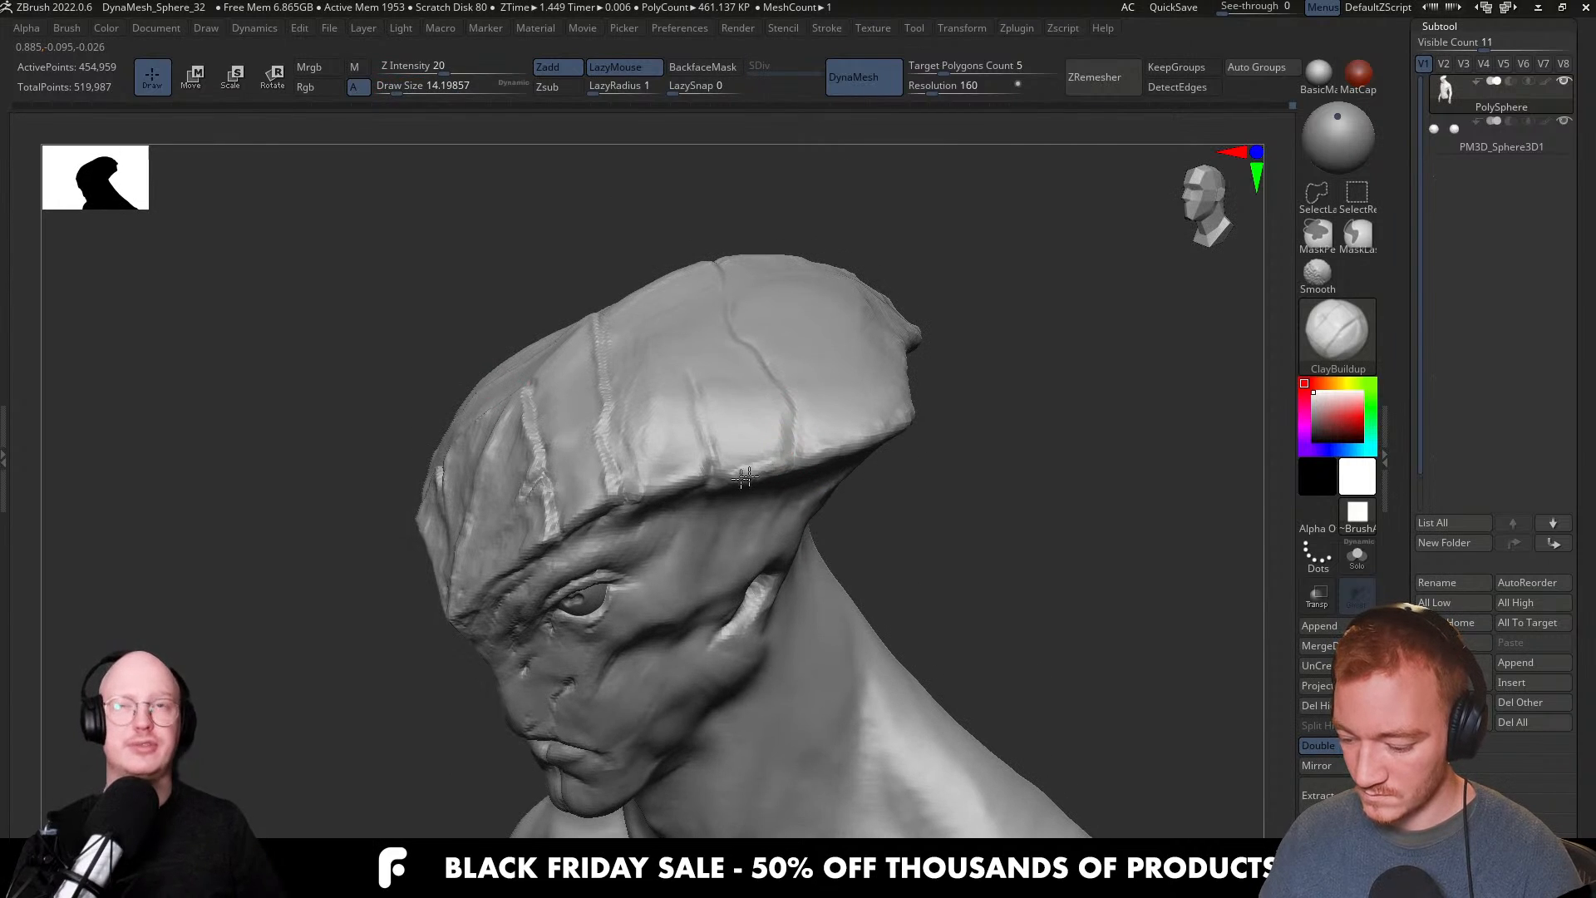
# Build up the plate surfaces on both sides of the long crest groove using ClayBuildup with a draw size of about 51.
pyautogui.moveTo(781, 418); pyautogui.dragTo(776, 458, button='right')
pyautogui.press('s')
pyautogui.moveTo(776, 458); pyautogui.dragTo(784, 459)
pyautogui.moveTo(786, 451); pyautogui.dragTo(800, 428, button='right')
pyautogui.press('s')
pyautogui.moveTo(801, 427); pyautogui.dragTo(809, 427)
pyautogui.moveTo(819, 409)
pyautogui.mouseDown(button='right')
pyautogui.moveTo(812, 446)
pyautogui.moveTo(792, 426)
pyautogui.mouseUp(button='right')
pyautogui.press('s')
pyautogui.moveTo(791, 426); pyautogui.dragTo(798, 424)
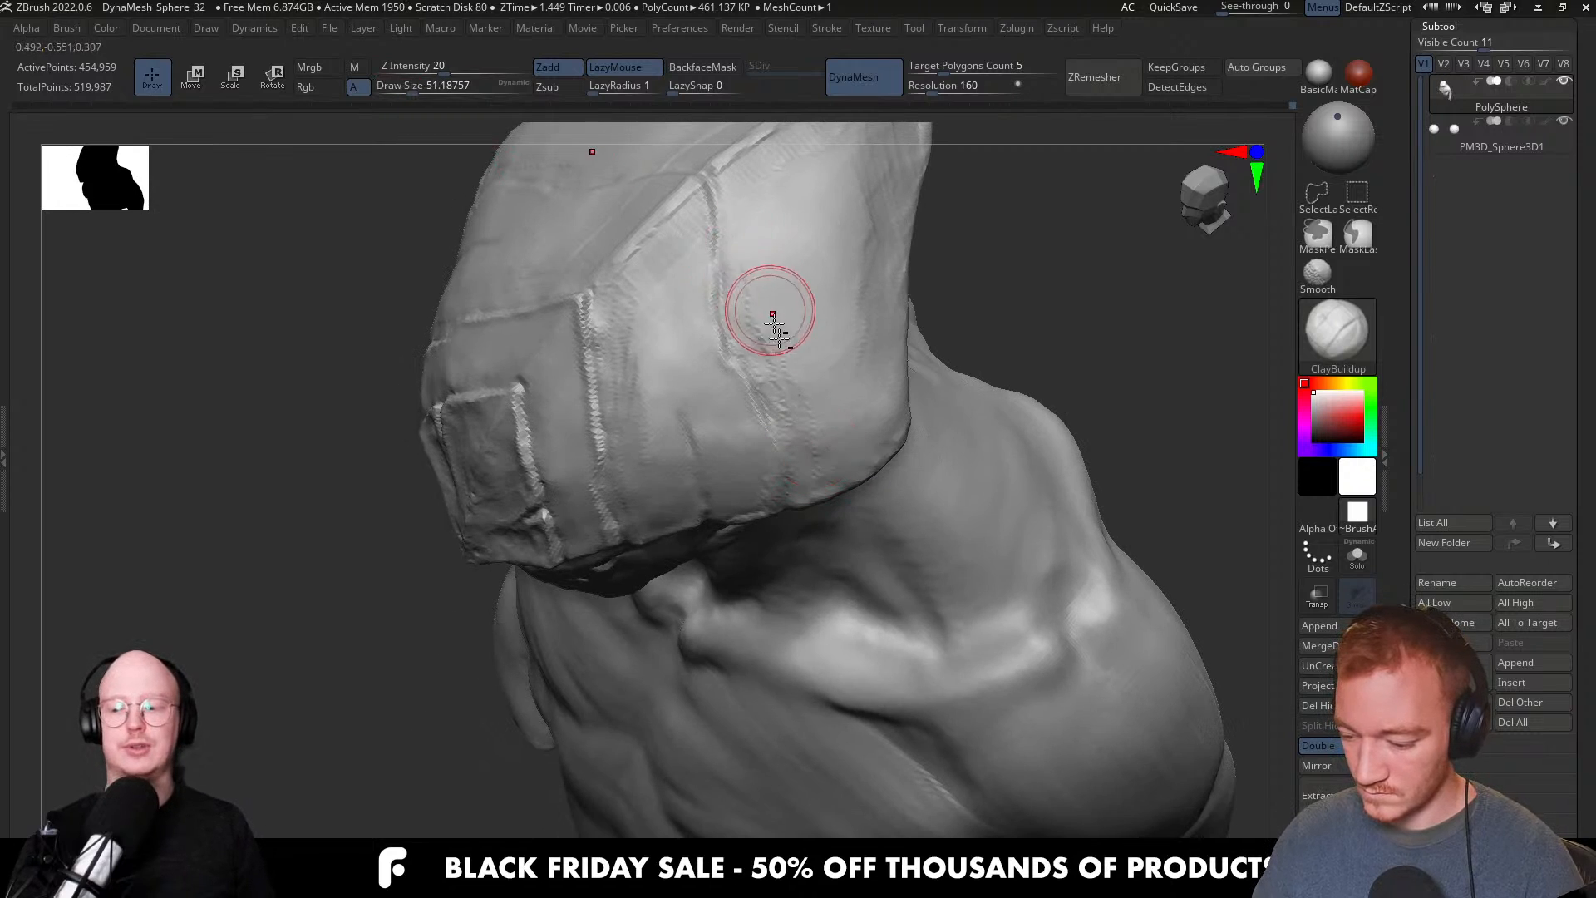
pyautogui.moveTo(766, 314); pyautogui.dragTo(772, 377, button='right')
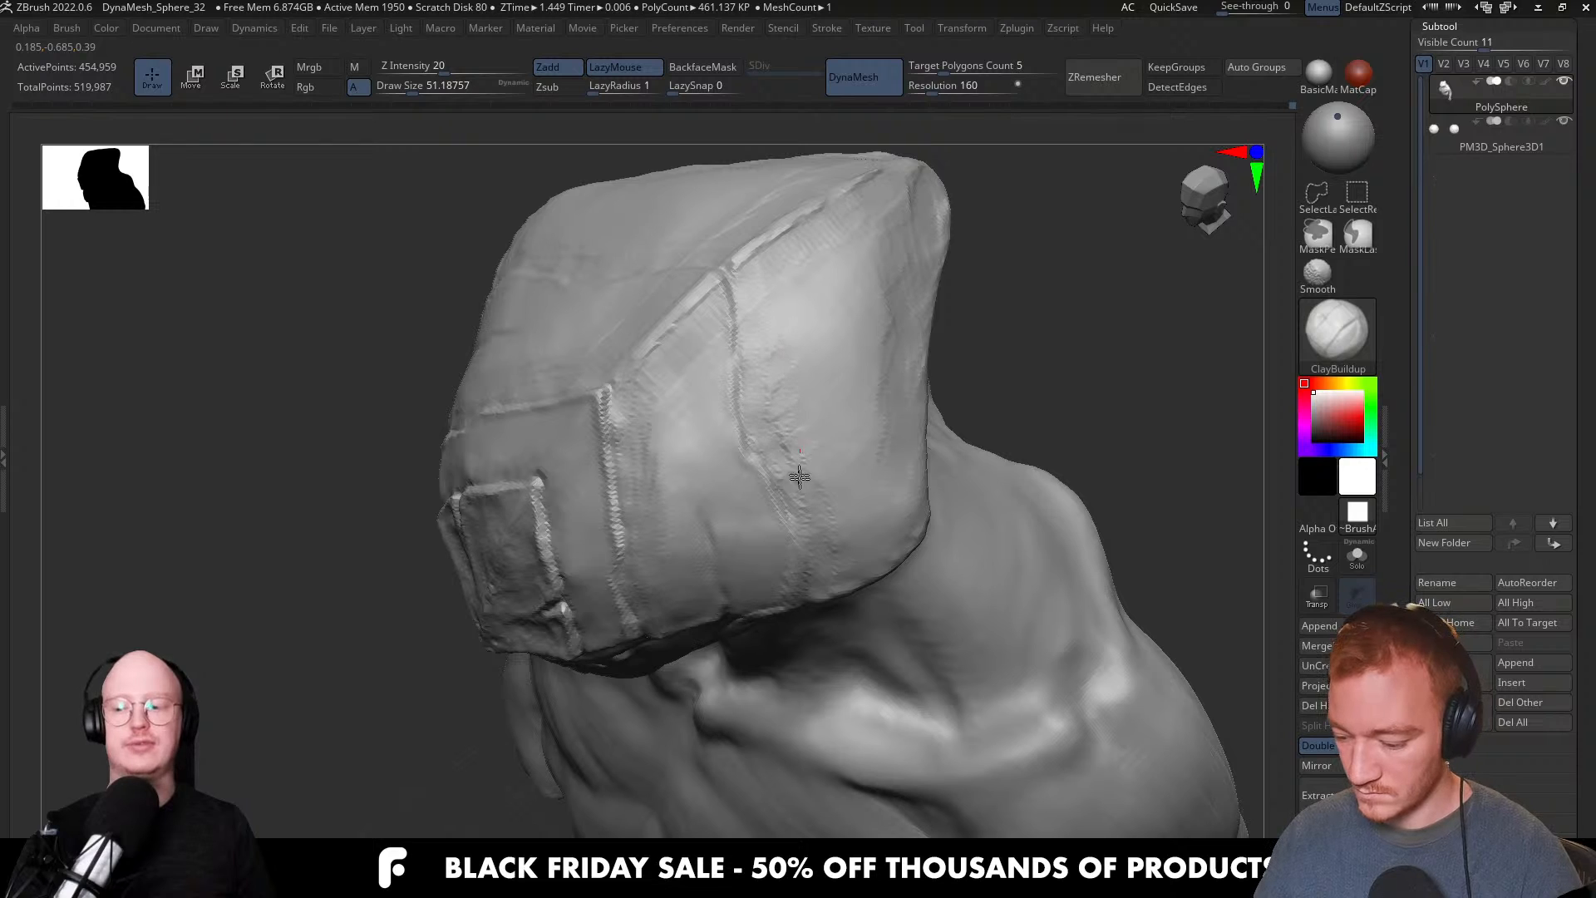
pyautogui.moveTo(795, 532); pyautogui.dragTo(658, 574, button='right')
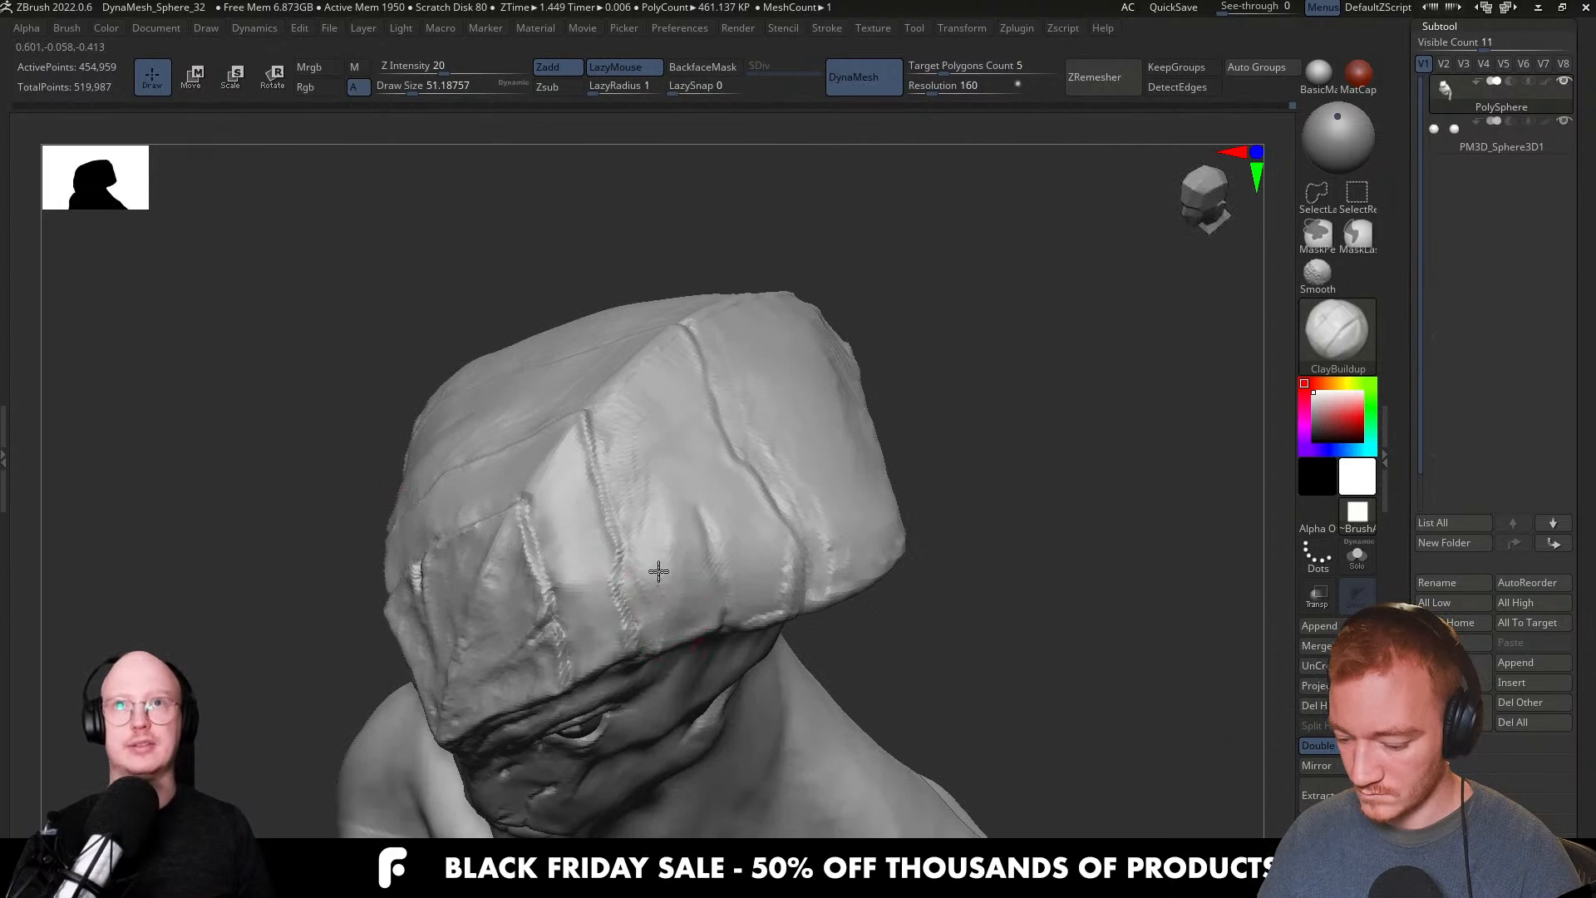
# Build up the central ridge along the top of the head crest using ClayBuildup with a draw size of about 33.
pyautogui.moveTo(627, 507); pyautogui.dragTo(629, 573, button='right')
pyautogui.press('s')
pyautogui.moveTo(630, 366); pyautogui.dragTo(623, 366)
pyautogui.moveTo(665, 306); pyautogui.dragTo(727, 235)
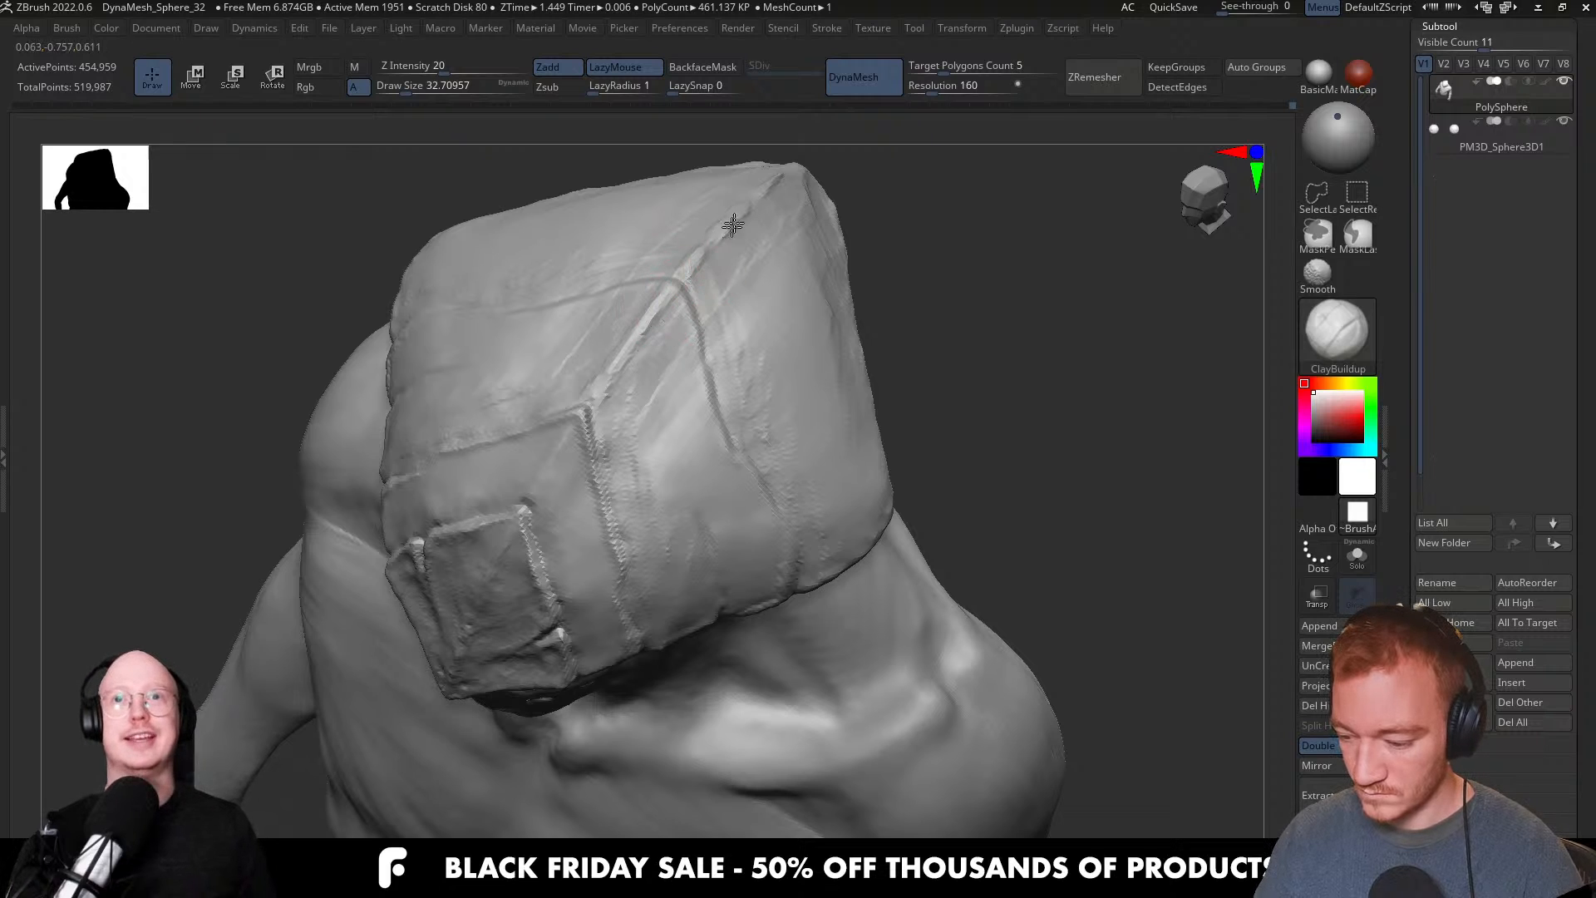
# Sharpen the edge of the long groove where it leaves the central ridge using ClayBuildup with draw sizes of about 13 to 17.
pyautogui.moveTo(713, 274)
pyautogui.mouseDown(button='right')
pyautogui.moveTo(731, 292)
pyautogui.moveTo(677, 302)
pyautogui.moveTo(725, 304)
pyautogui.mouseUp(button='right')
pyautogui.press('s')
pyautogui.moveTo(681, 304); pyautogui.dragTo(672, 303)
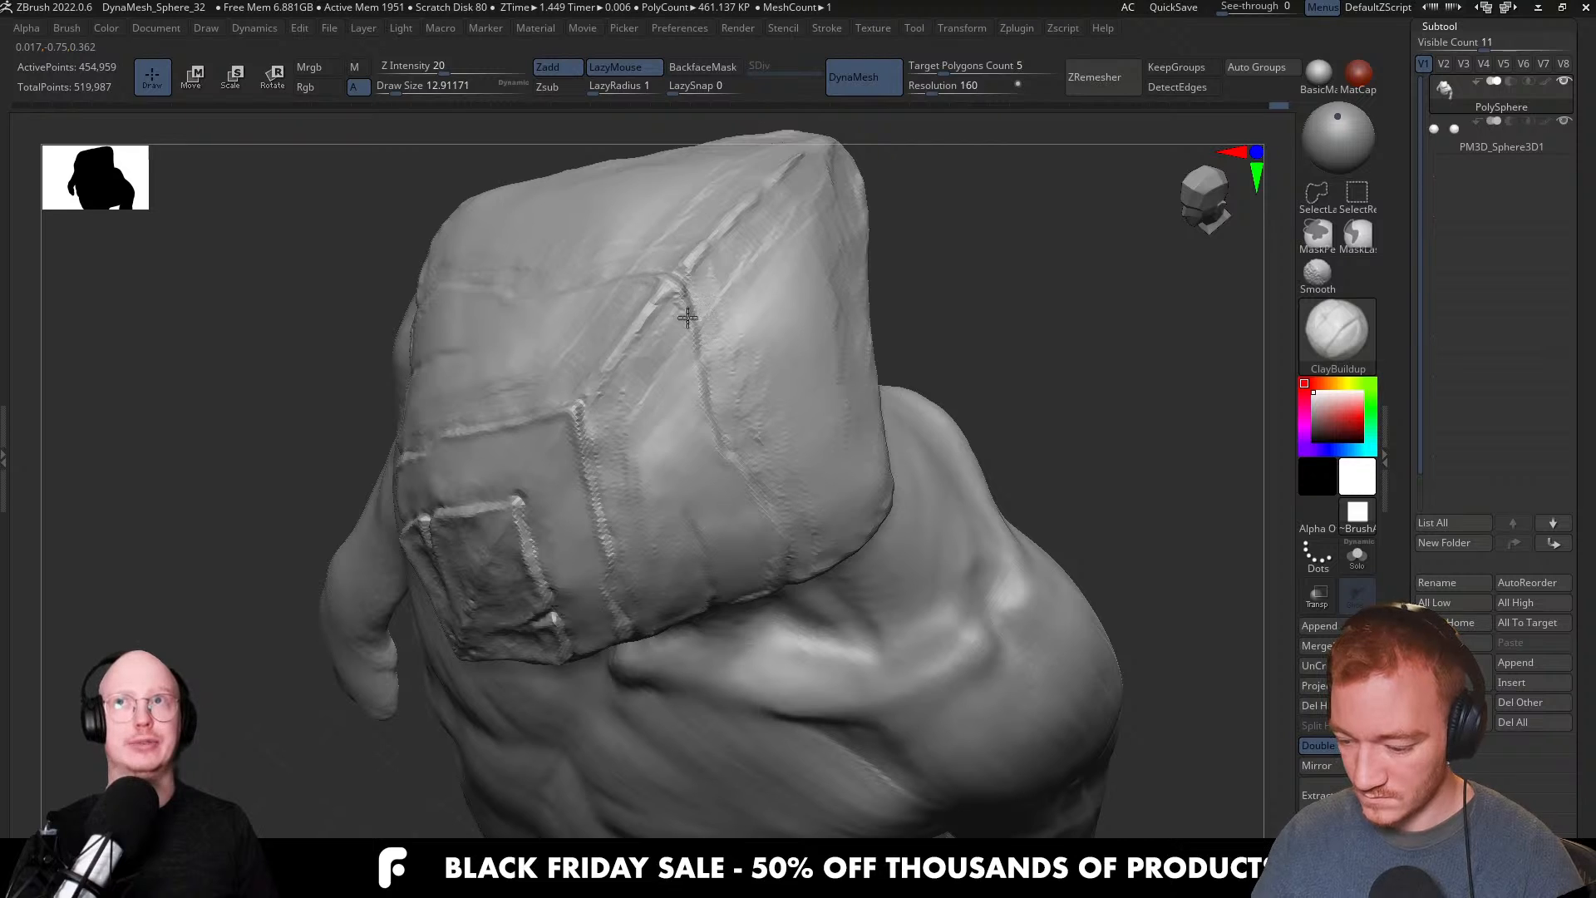
pyautogui.moveTo(685, 332); pyautogui.dragTo(699, 393, button='right')
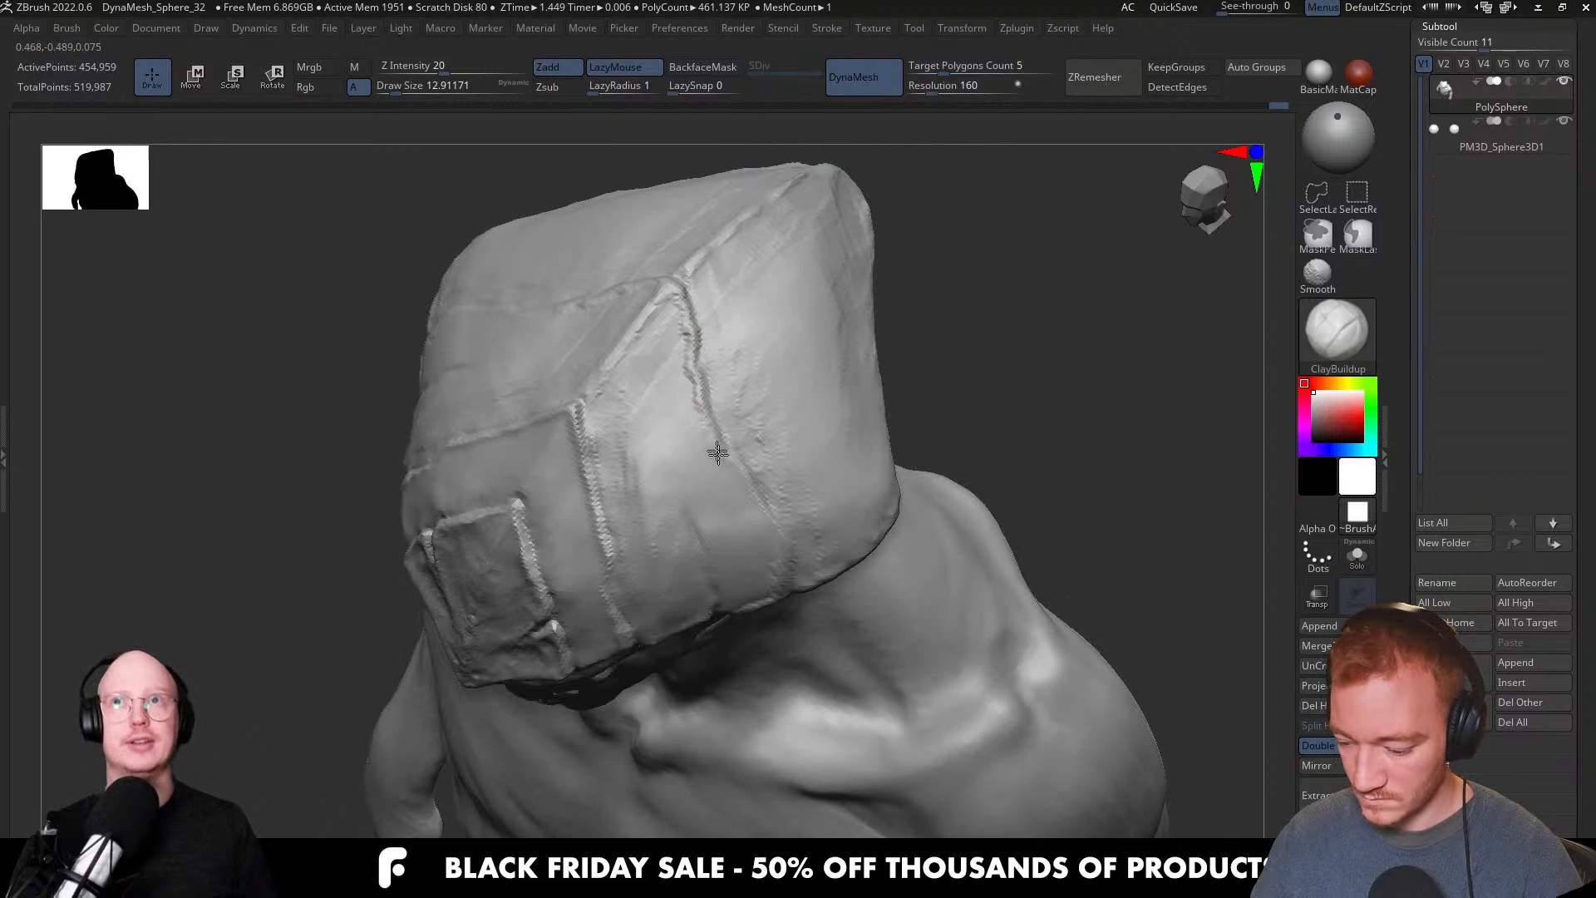
pyautogui.moveTo(715, 449); pyautogui.dragTo(715, 412, button='right')
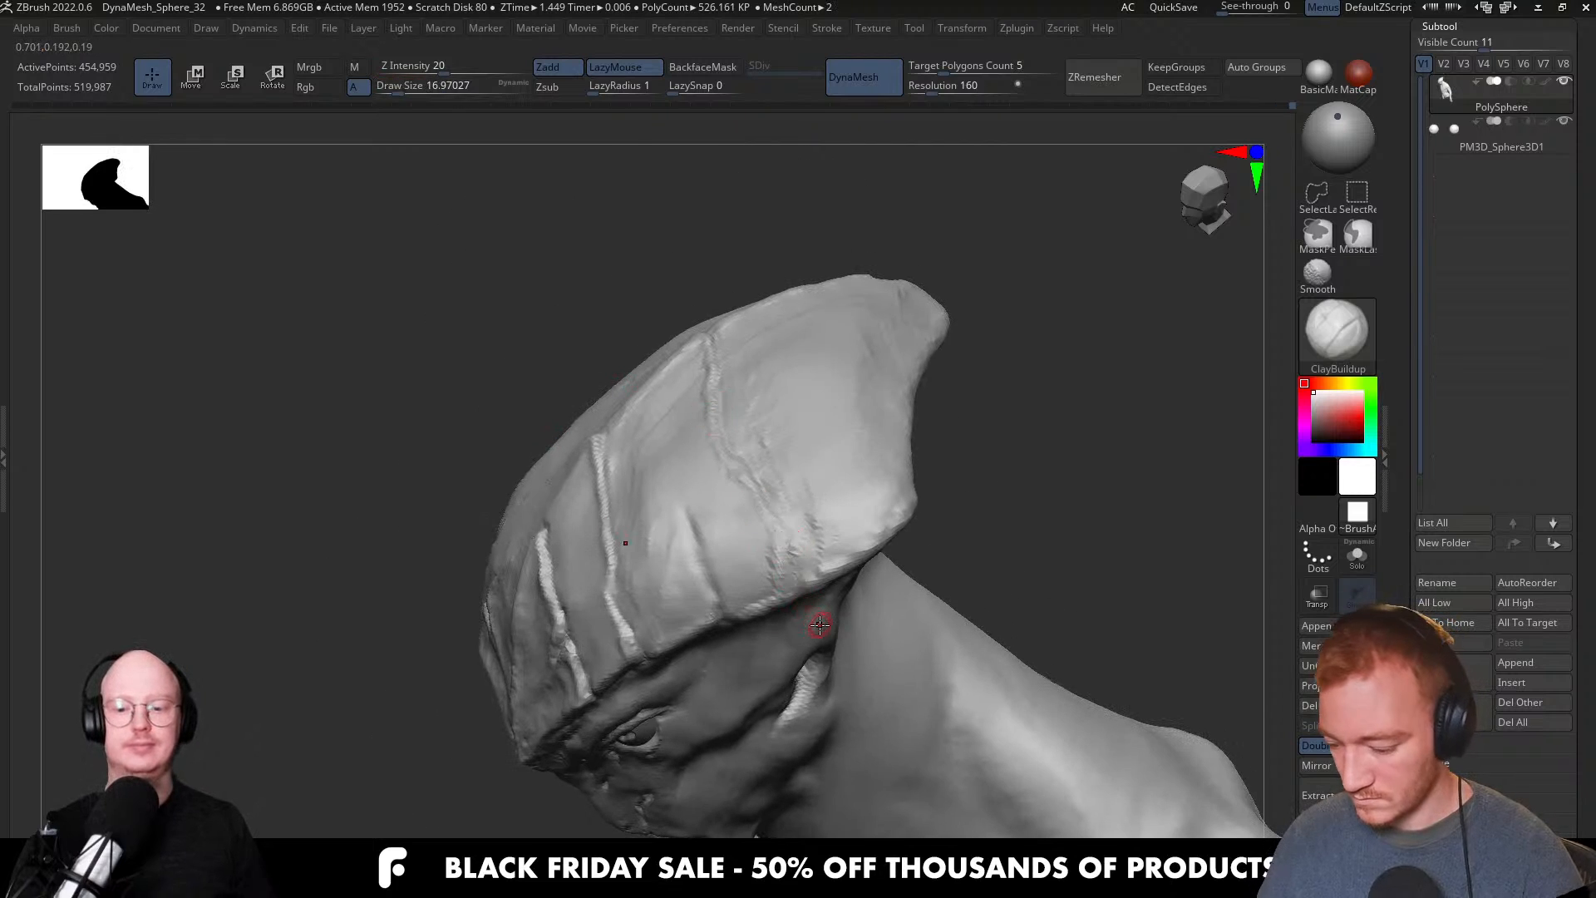
# Fill out the side of the crest near its lower rim using ClayBuildup with a draw size of about 39.
pyautogui.moveTo(820, 623); pyautogui.dragTo(754, 573, button='right')
pyautogui.moveTo(755, 514)
pyautogui.mouseDown(button='right')
pyautogui.moveTo(803, 535)
pyautogui.moveTo(753, 611)
pyautogui.moveTo(750, 581)
pyautogui.mouseUp(button='right')
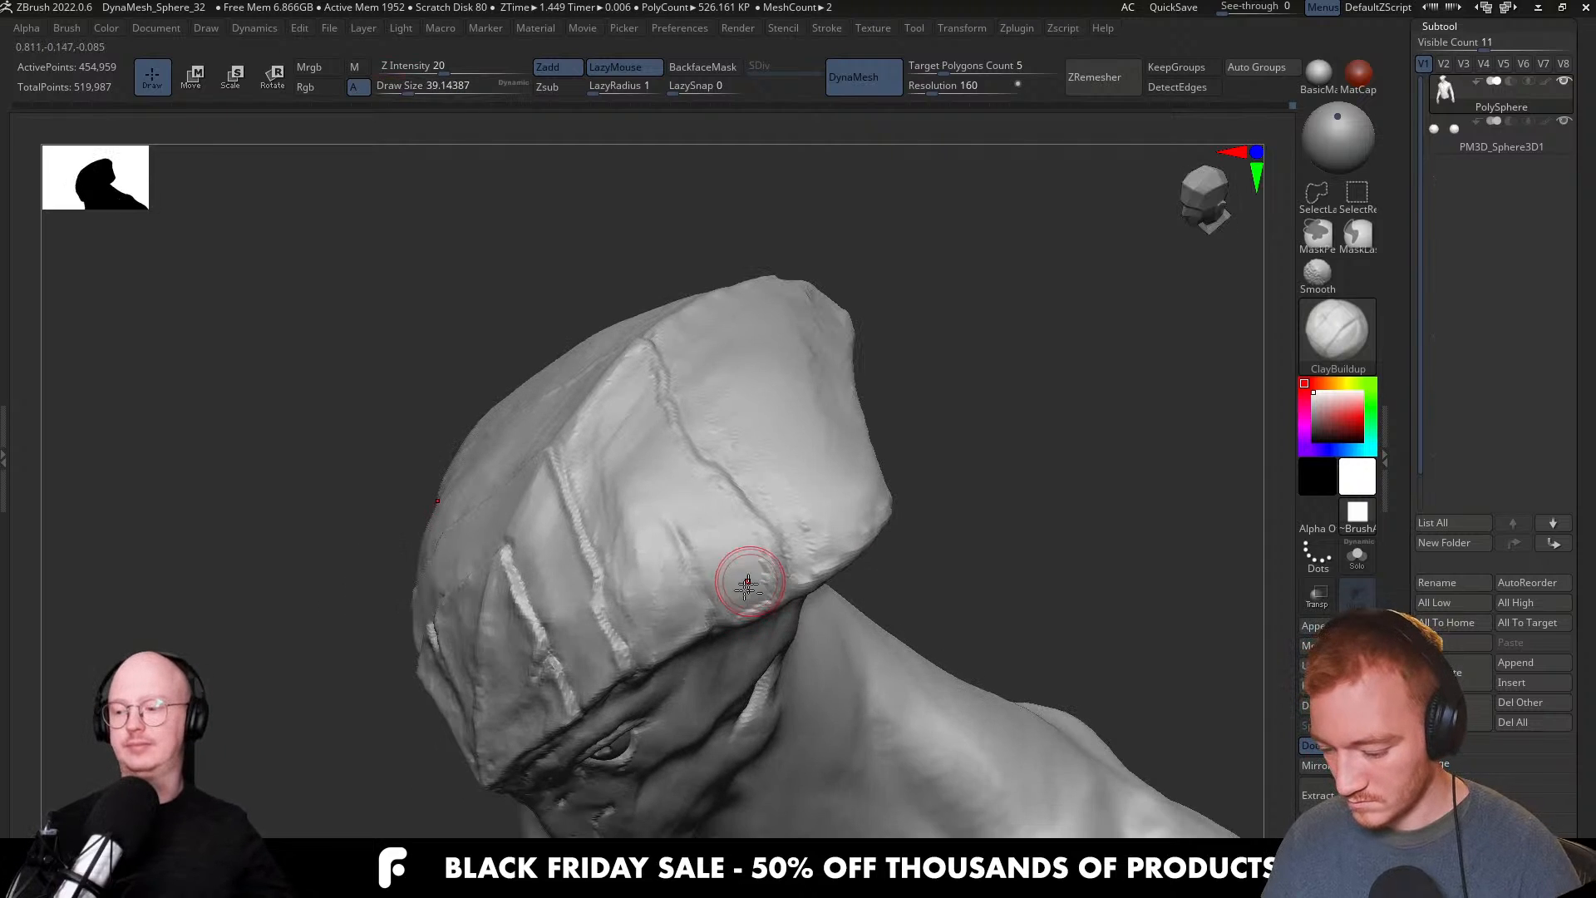
pyautogui.press('s')
pyautogui.moveTo(742, 586); pyautogui.dragTo(748, 586)
pyautogui.moveTo(749, 580)
pyautogui.mouseDown(button='right')
pyautogui.moveTo(818, 446)
pyautogui.moveTo(769, 557)
pyautogui.mouseUp(button='right')
# Adjust the front silhouette of the head crest using the Move brush with a draw size of about 116.
pyautogui.press('b')
pyautogui.press('m')
pyautogui.press('v')
pyautogui.press('s')
pyautogui.moveTo(784, 557); pyautogui.dragTo(804, 557)
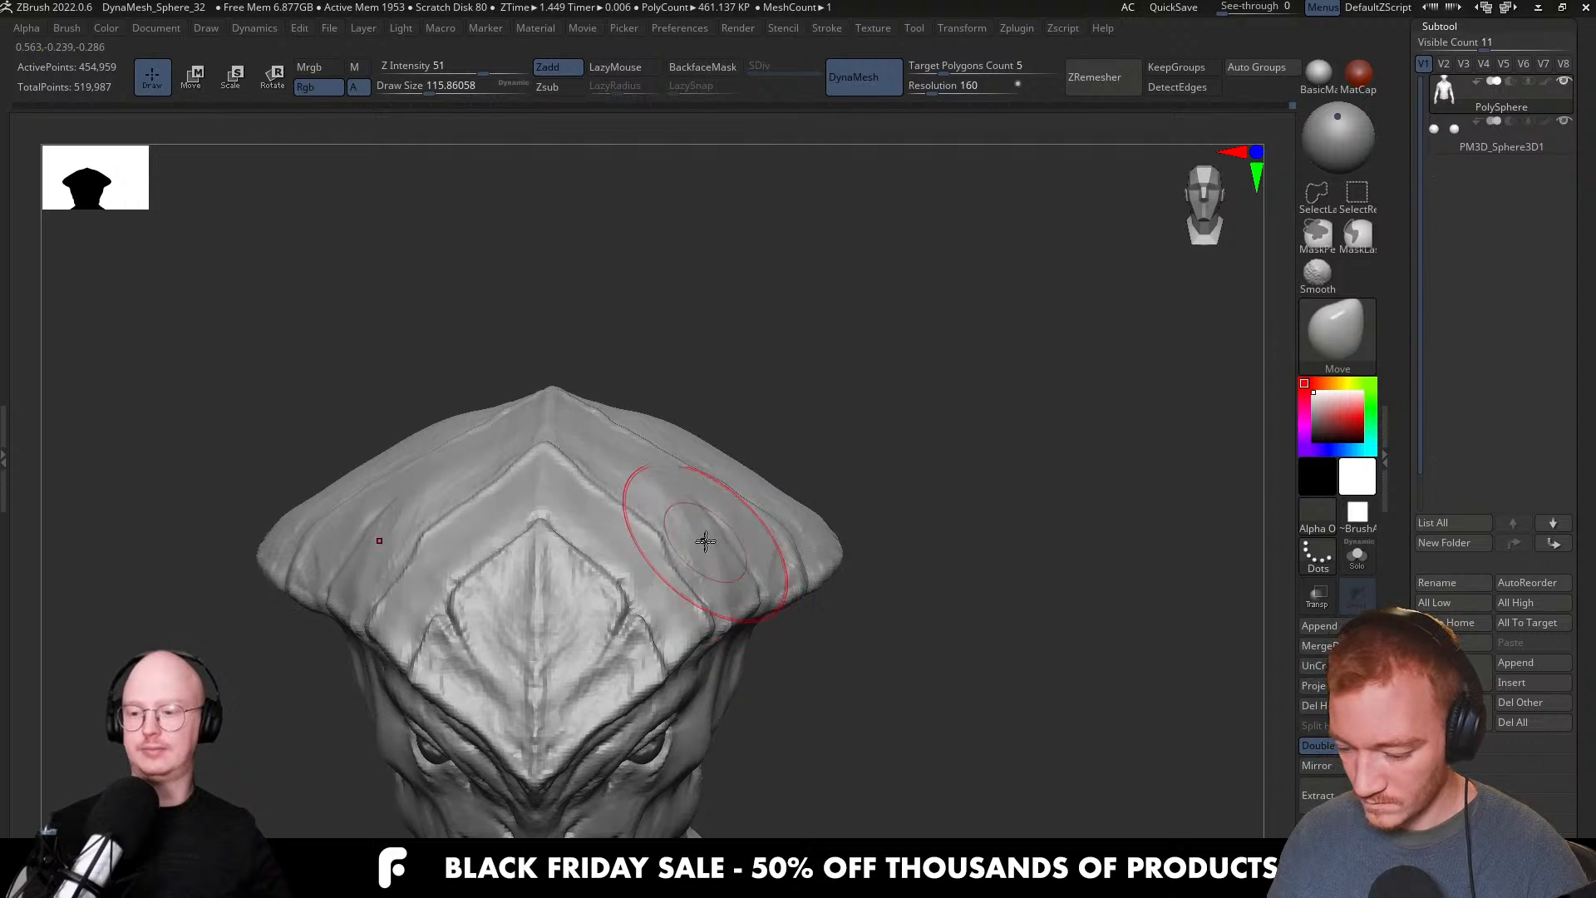
pyautogui.moveTo(800, 569)
pyautogui.mouseDown(button='right')
pyautogui.moveTo(785, 543)
pyautogui.moveTo(832, 623)
pyautogui.moveTo(833, 570)
pyautogui.moveTo(905, 500)
pyautogui.moveTo(869, 522)
pyautogui.moveTo(947, 466)
pyautogui.moveTo(951, 382)
pyautogui.moveTo(981, 557)
pyautogui.moveTo(930, 534)
pyautogui.mouseUp(button='right')
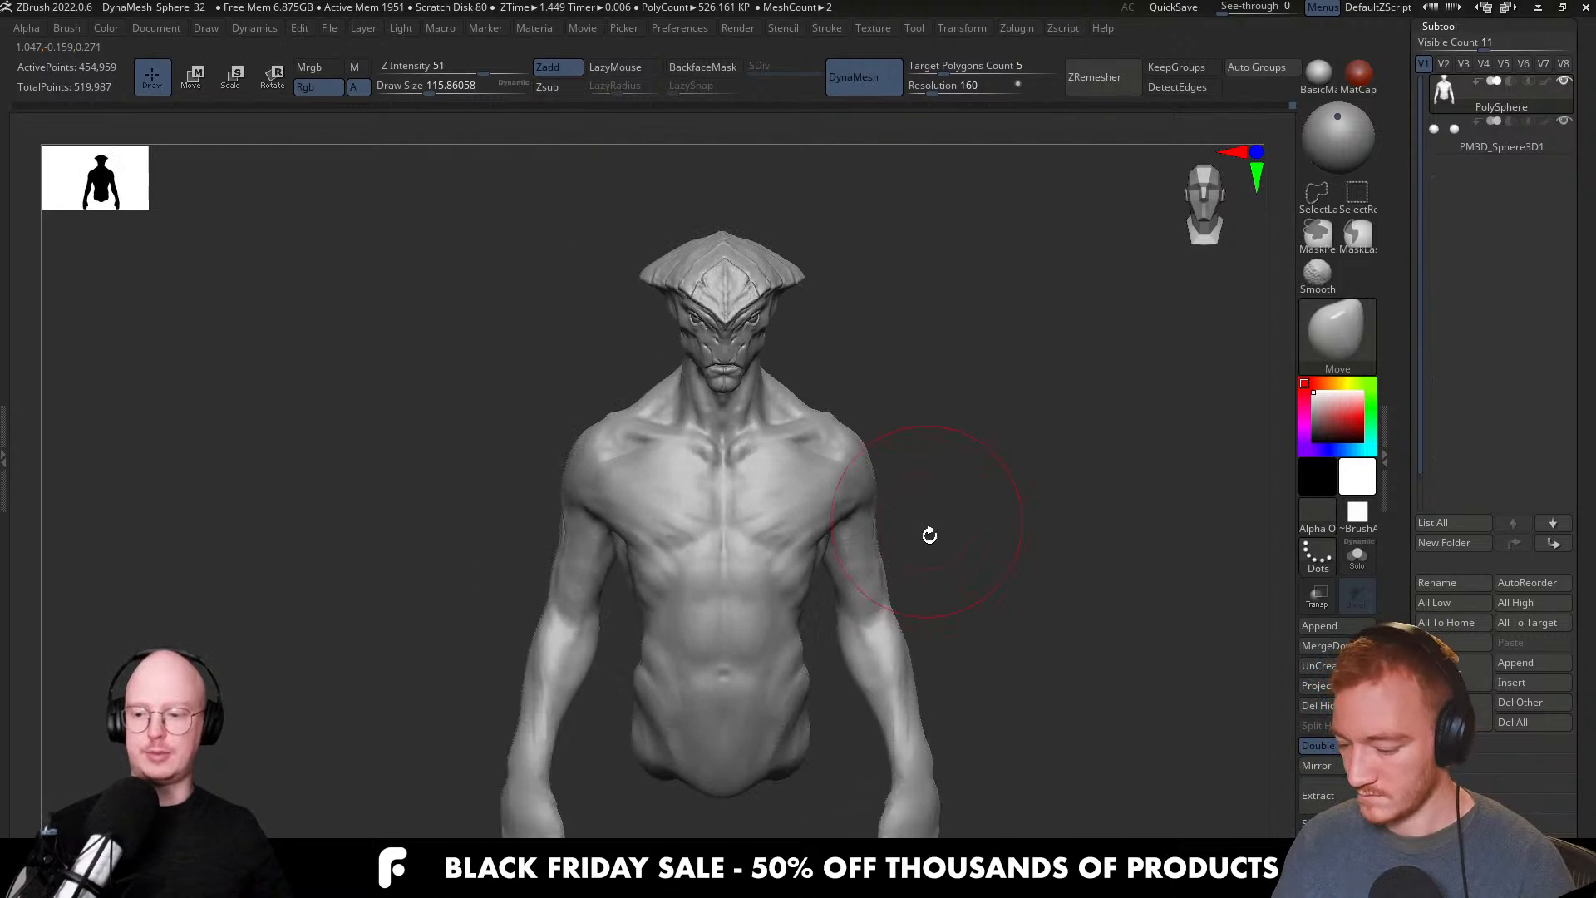
# Adjust the proportions of the shoulders, arms and torso using the Move brush at several sizes, up to about 163.
pyautogui.keyDown('ctrl'); pyautogui.moveTo(890, 607); pyautogui.dragTo(877, 702, button='right'); pyautogui.keyUp('ctrl')
pyautogui.press('s')
pyautogui.moveTo(869, 612); pyautogui.dragTo(887, 575)
pyautogui.press('s')
pyautogui.press('s')
pyautogui.press('s')
pyautogui.moveTo(892, 572); pyautogui.dragTo(880, 567)
pyautogui.press('s')
pyautogui.press('s')
pyautogui.moveTo(881, 411); pyautogui.dragTo(876, 411)
pyautogui.moveTo(919, 470)
pyautogui.mouseDown(button='right')
pyautogui.moveTo(714, 482)
pyautogui.moveTo(915, 467)
pyautogui.moveTo(818, 506)
pyautogui.moveTo(919, 500)
pyautogui.moveTo(783, 496)
pyautogui.moveTo(835, 476)
pyautogui.mouseUp(button='right')
pyautogui.press('s')
pyautogui.moveTo(835, 376); pyautogui.dragTo(831, 363)
pyautogui.moveTo(836, 361)
pyautogui.mouseDown(button='right')
pyautogui.moveTo(833, 328)
pyautogui.moveTo(884, 485)
pyautogui.moveTo(856, 490)
pyautogui.moveTo(889, 498)
pyautogui.mouseUp(button='right')
pyautogui.press('s')
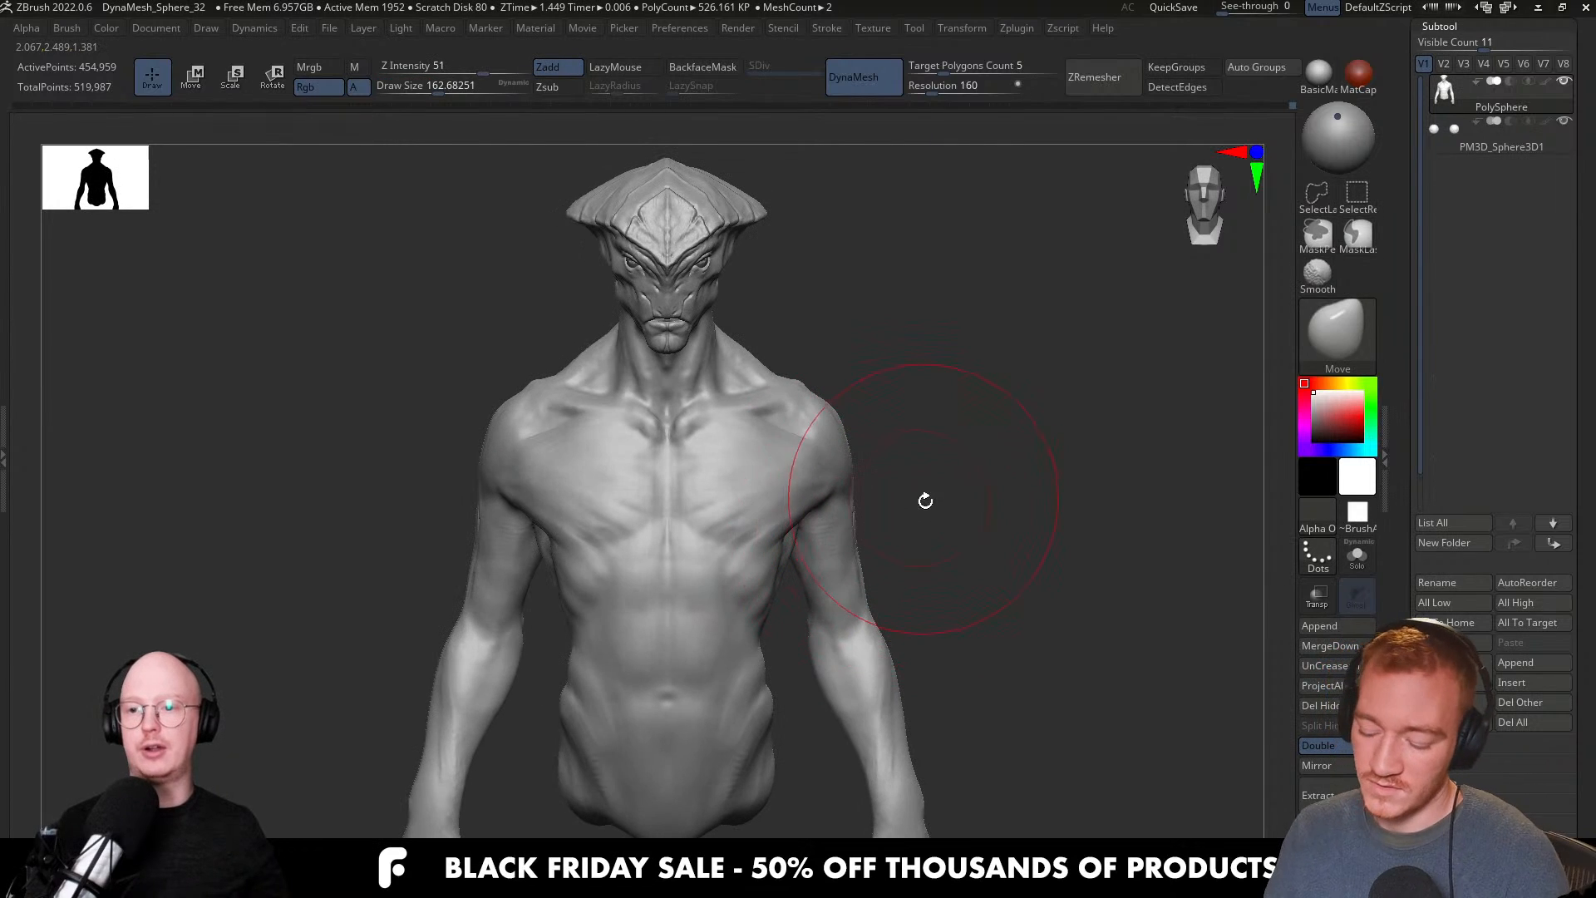
# Build up the rear deltoid and the back of the shoulder using ClayBuildup with draw sizes of about 62 and 136.
pyautogui.moveTo(789, 656); pyautogui.dragTo(878, 493, button='right')
pyautogui.press('s')
pyautogui.moveTo(912, 456); pyautogui.dragTo(887, 453)
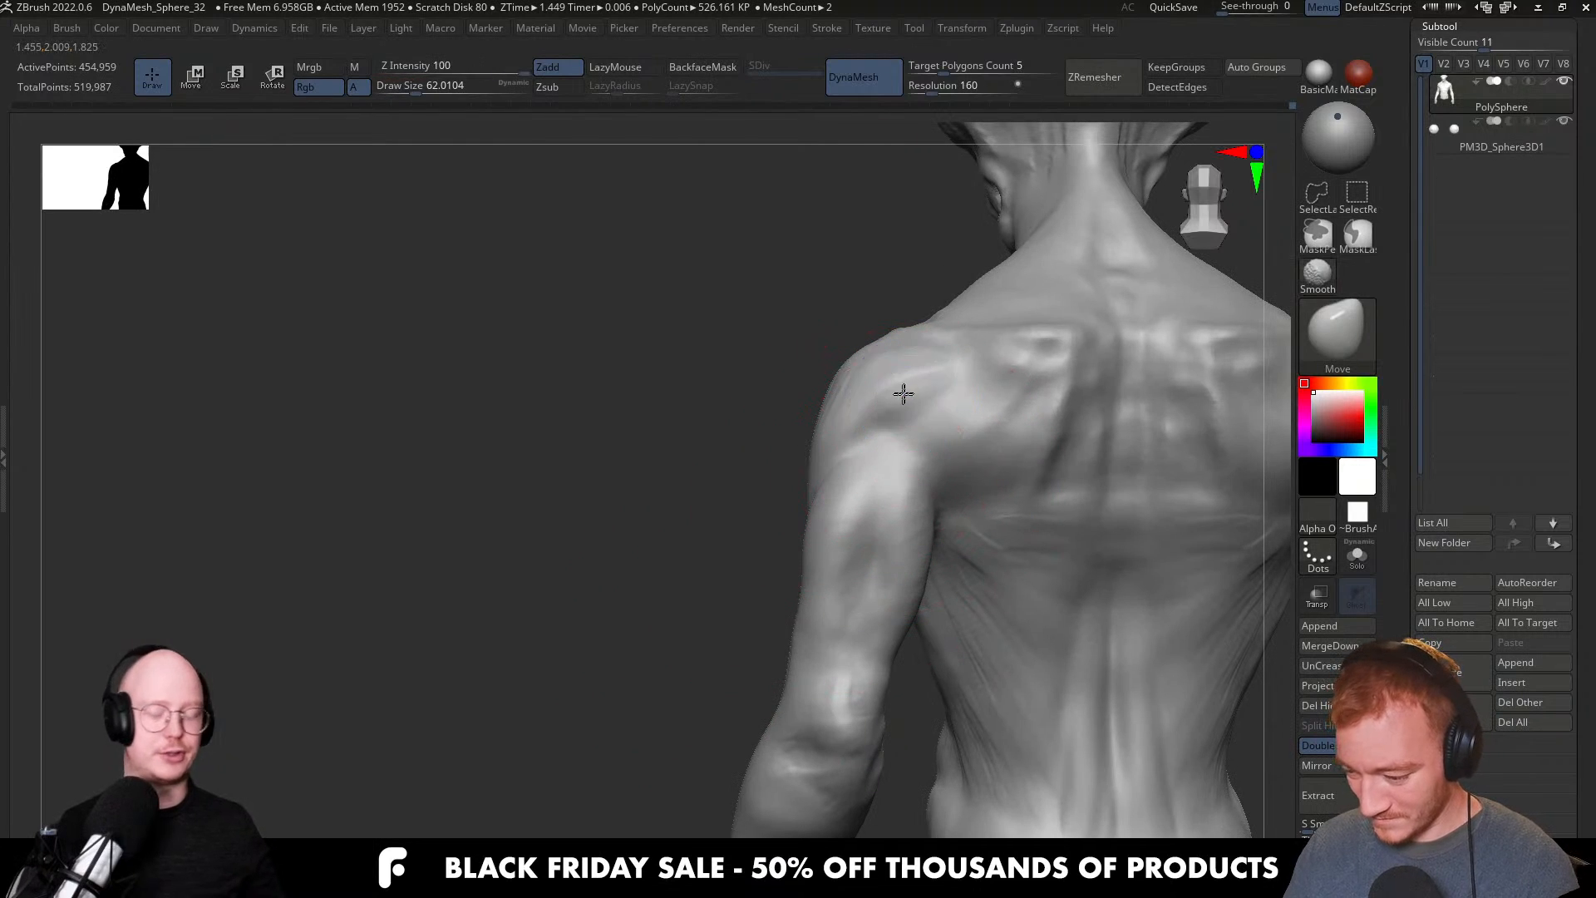
pyautogui.press('b')
pyautogui.press('c')
pyautogui.press('b')
pyautogui.moveTo(909, 415); pyautogui.dragTo(914, 433, button='right')
pyautogui.moveTo(857, 401); pyautogui.dragTo(923, 370)
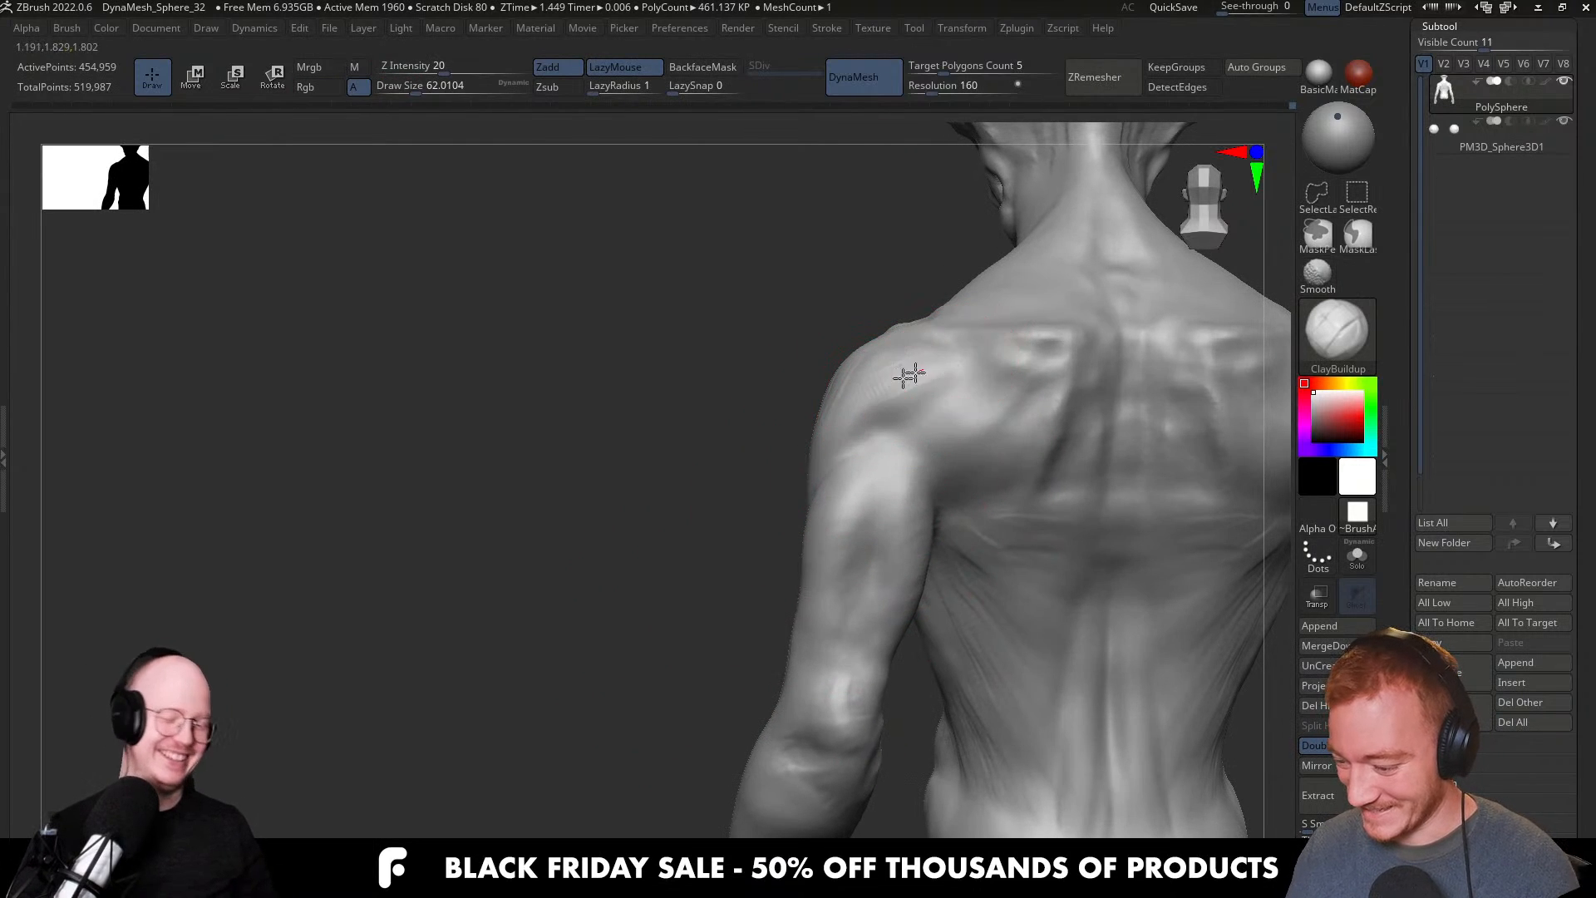
pyautogui.moveTo(865, 414); pyautogui.dragTo(951, 376)
pyautogui.moveTo(961, 417); pyautogui.dragTo(897, 421, button='right')
pyautogui.moveTo(886, 421); pyautogui.dragTo(938, 397)
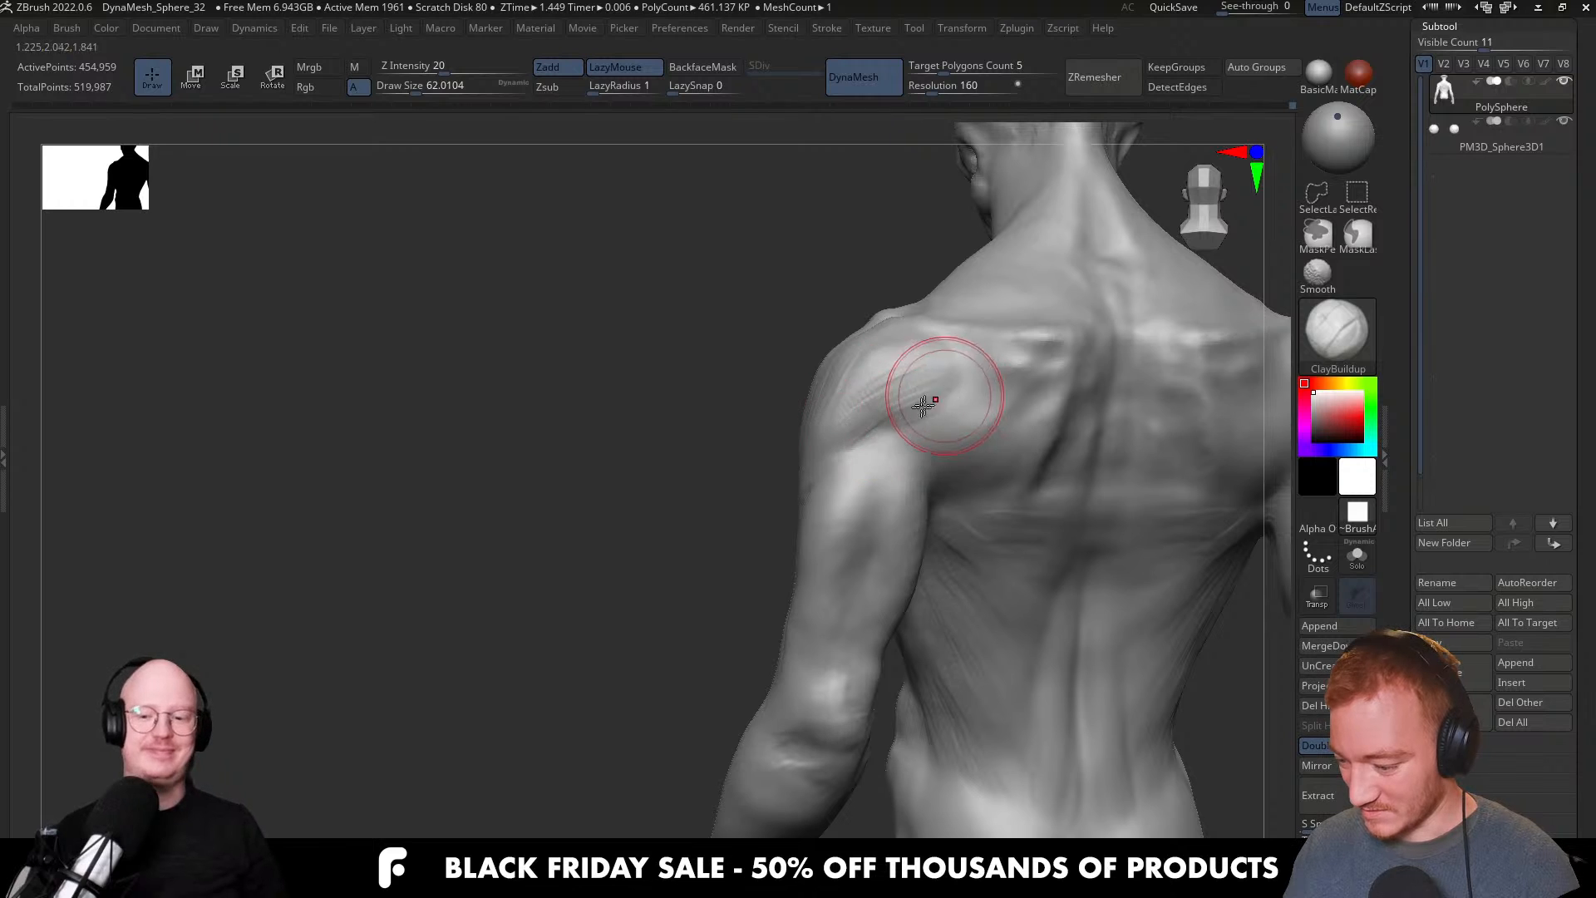
pyautogui.moveTo(883, 429)
pyautogui.mouseDown(button='right')
pyautogui.moveTo(998, 426)
pyautogui.moveTo(848, 465)
pyautogui.mouseUp(button='right')
pyautogui.press('s')
pyautogui.moveTo(856, 475); pyautogui.dragTo(874, 477)
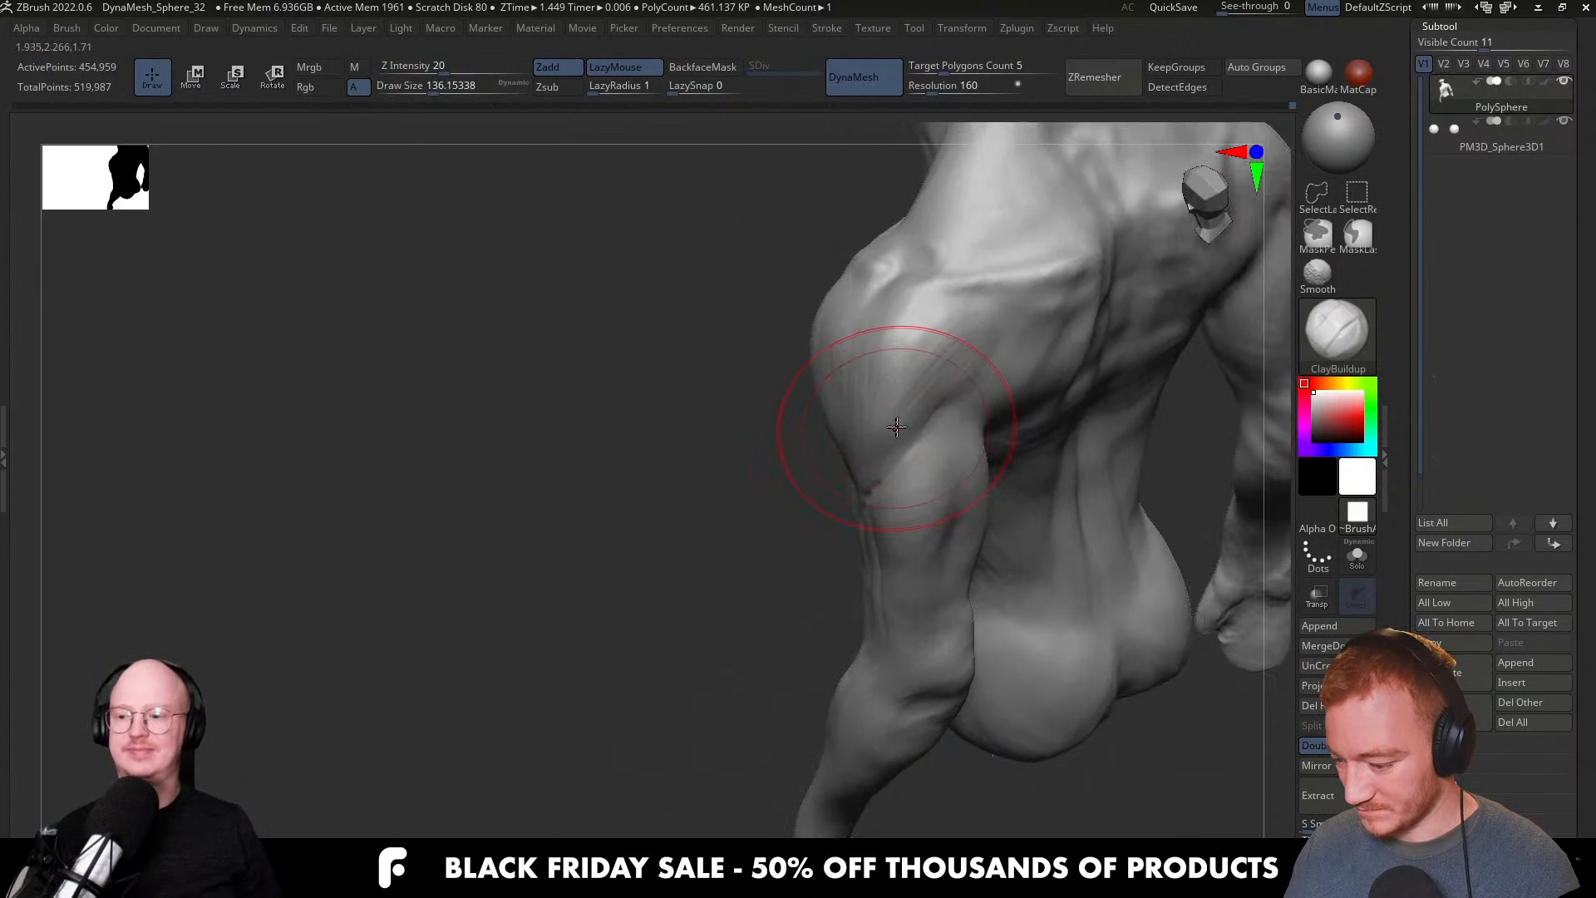
# Save the project.
pyautogui.moveTo(901, 310)
pyautogui.mouseDown(button='right')
pyautogui.moveTo(973, 445)
pyautogui.moveTo(1042, 486)
pyautogui.moveTo(1036, 430)
pyautogui.mouseUp(button='right')
pyautogui.moveTo(1023, 502)
pyautogui.keyDown('alt'); pyautogui.mouseDown(button='right')
pyautogui.moveTo(1005, 479)
pyautogui.moveTo(994, 509)
pyautogui.mouseUp(button='right'); pyautogui.keyUp('alt')
pyautogui.hotkey('ctrl', 's')
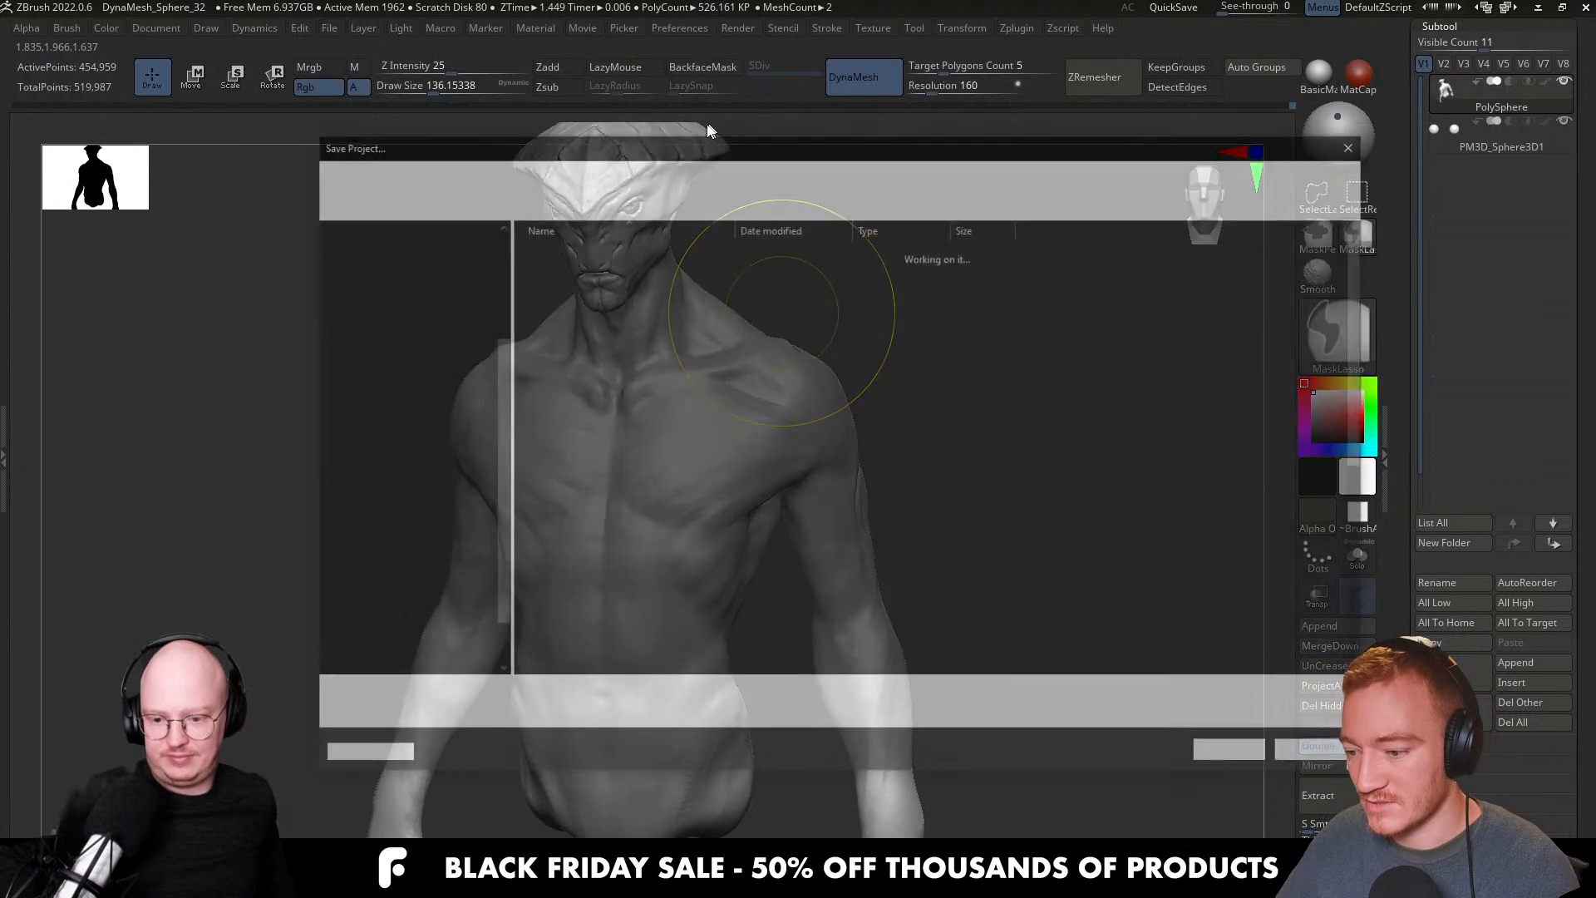
pyautogui.moveTo(790, 150); pyautogui.dragTo(0, 96)
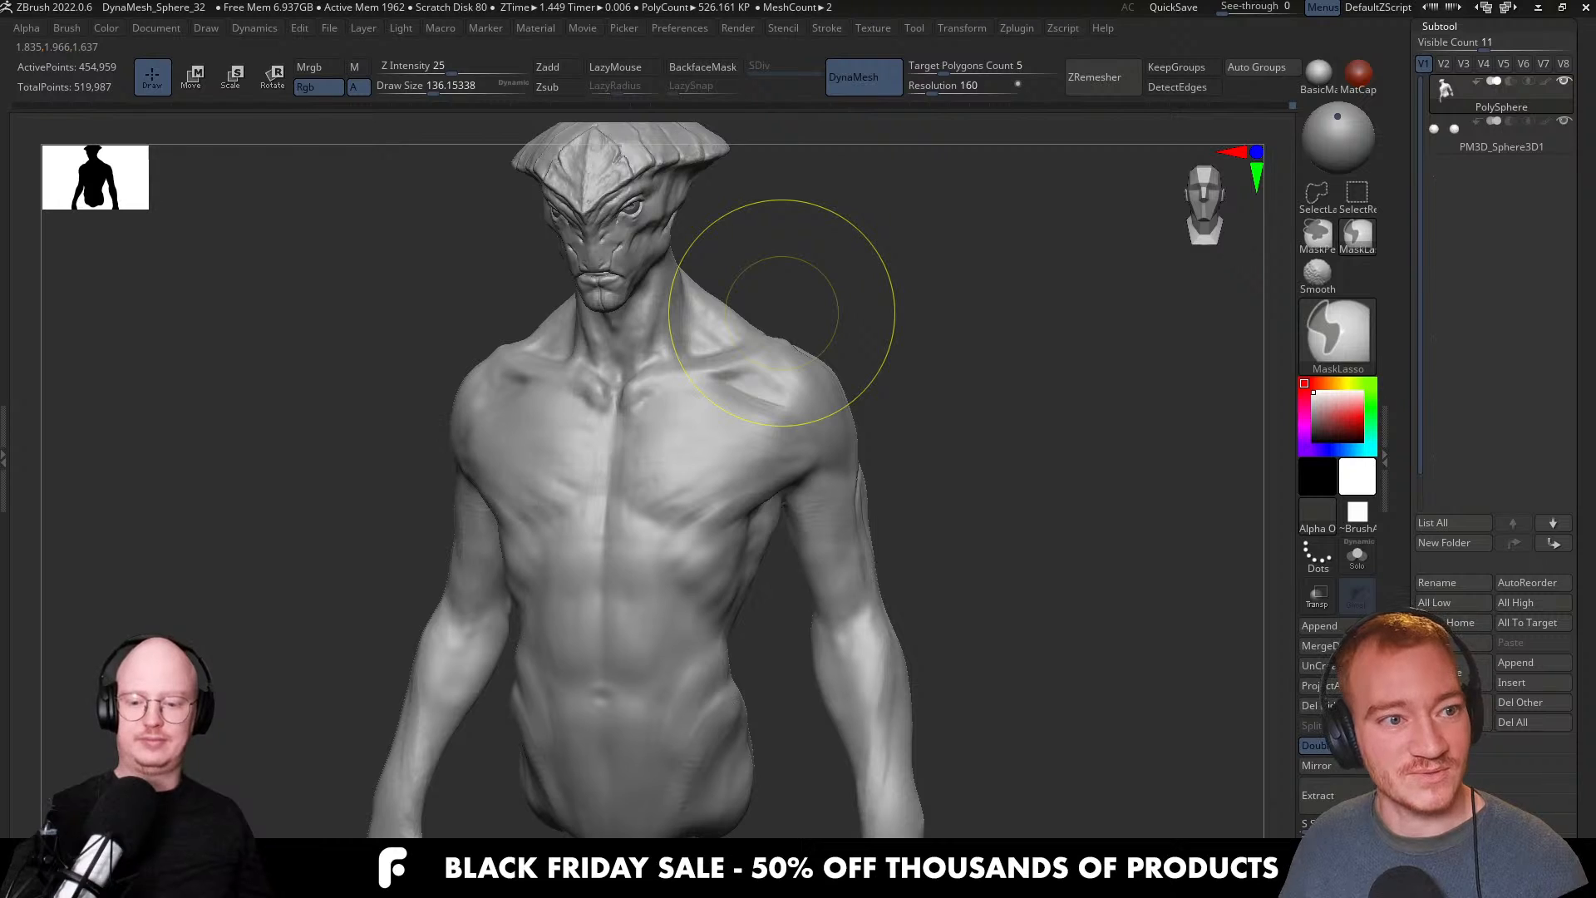
pyautogui.hotkey('ctrl', 's')
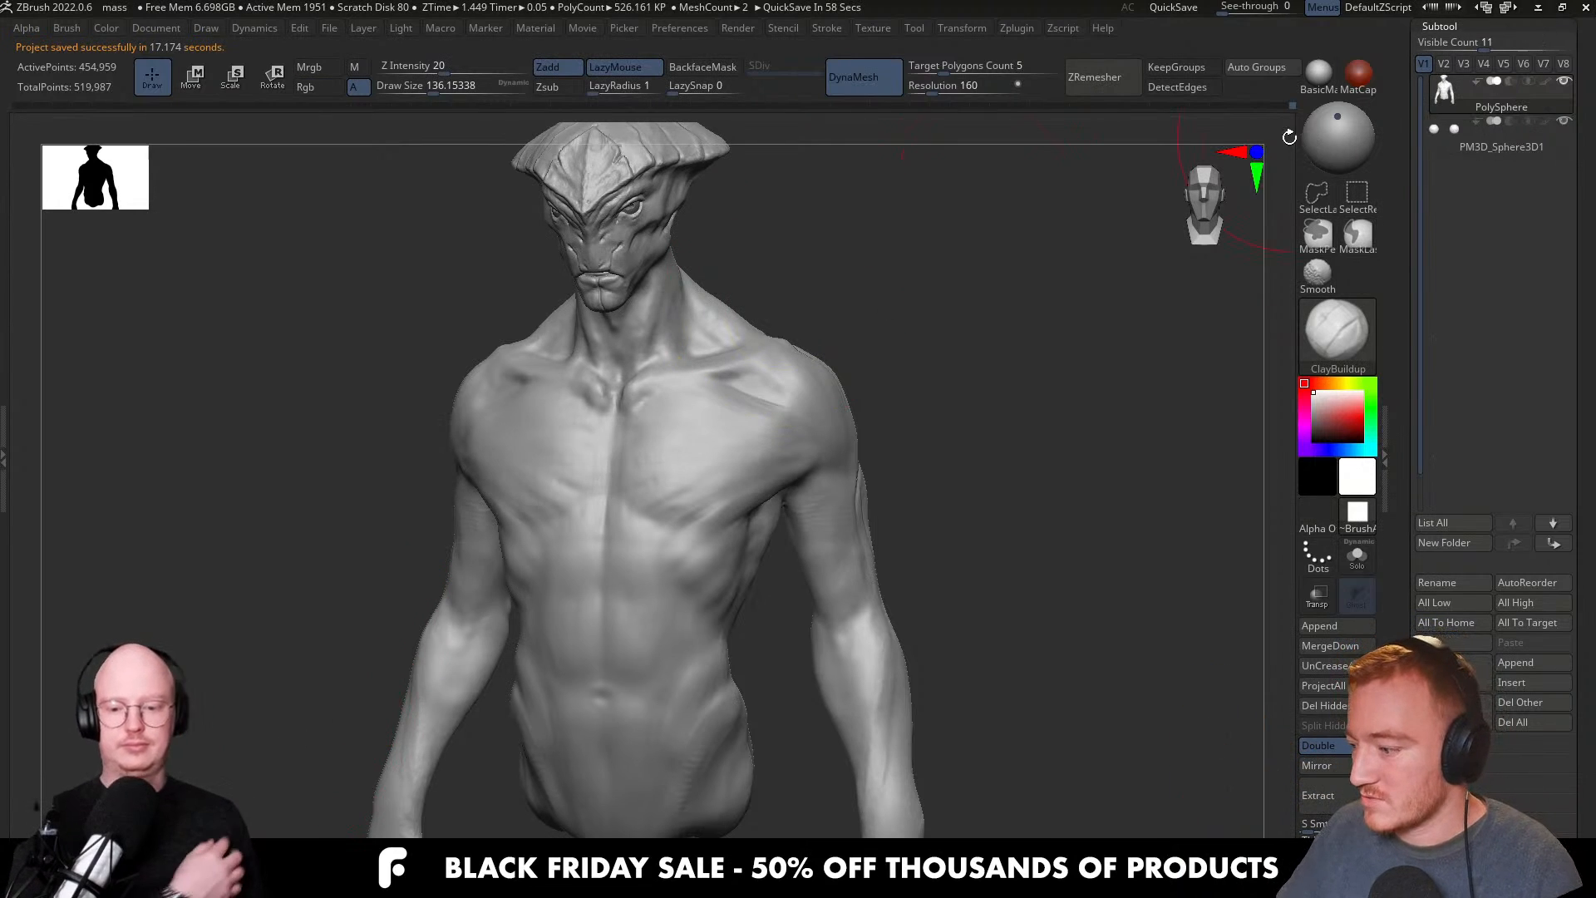
# Roll the figure back through its undo history to the early resolution-80 stage and duplicate it as a separate subtool.
pyautogui.moveTo(1290, 102)
pyautogui.moveTo(1093, 375)
pyautogui.mouseDown()
pyautogui.moveTo(940, 360)
pyautogui.moveTo(930, 522)
pyautogui.moveTo(922, 473)
pyautogui.mouseUp()
pyautogui.press('s')
pyautogui.moveTo(1012, 366); pyautogui.dragTo(928, 399)
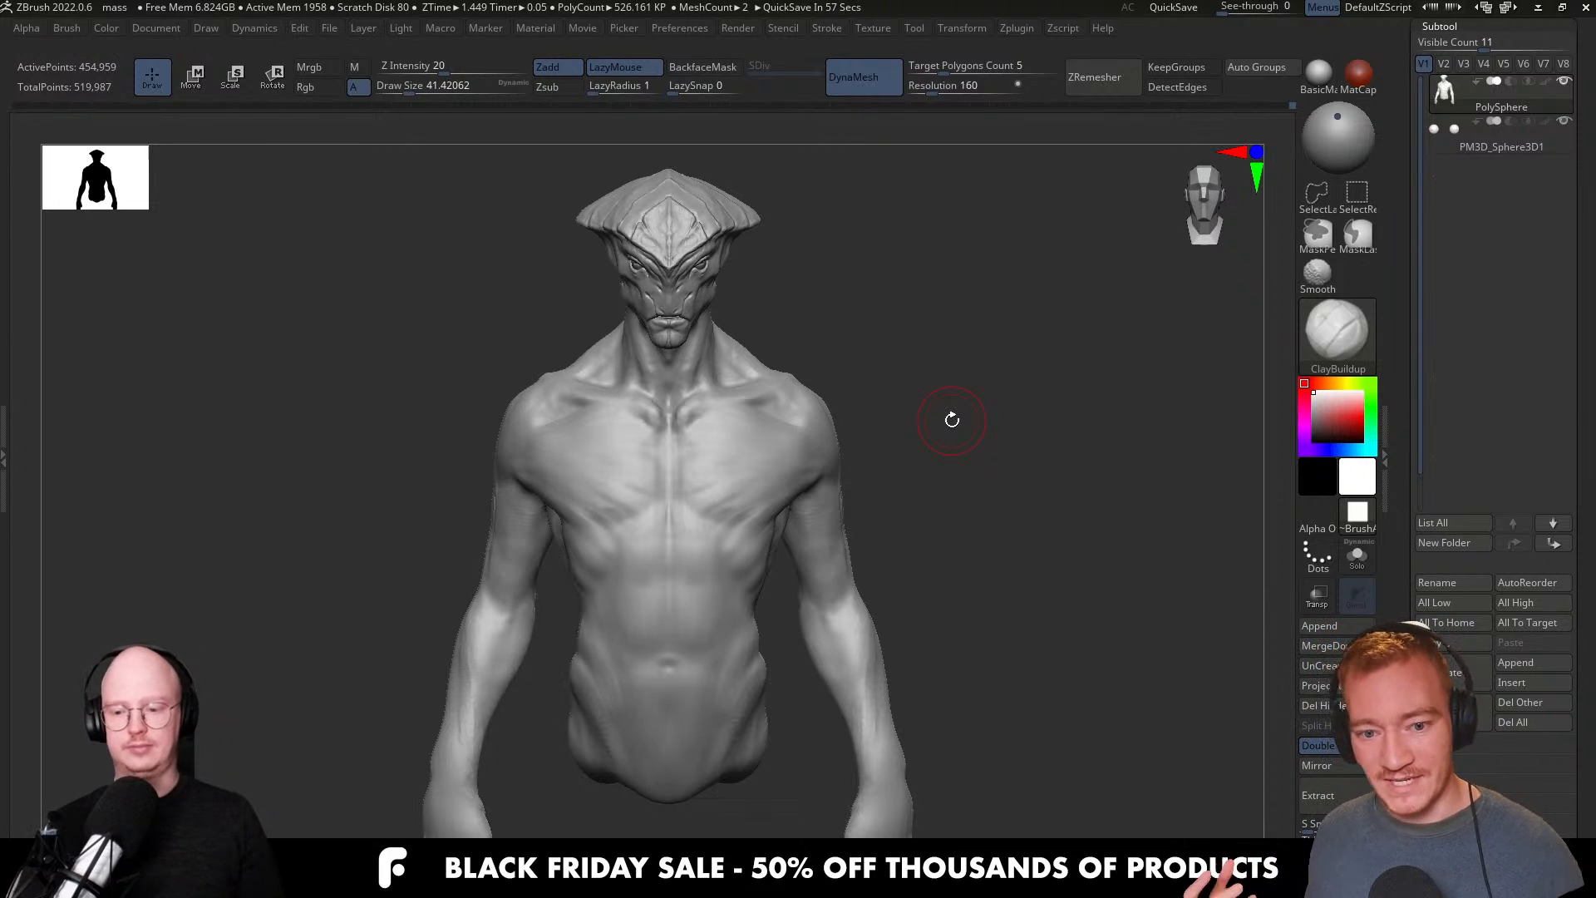
pyautogui.moveTo(937, 432)
pyautogui.mouseDown()
pyautogui.moveTo(887, 395)
pyautogui.moveTo(867, 407)
pyautogui.moveTo(950, 398)
pyautogui.mouseUp()
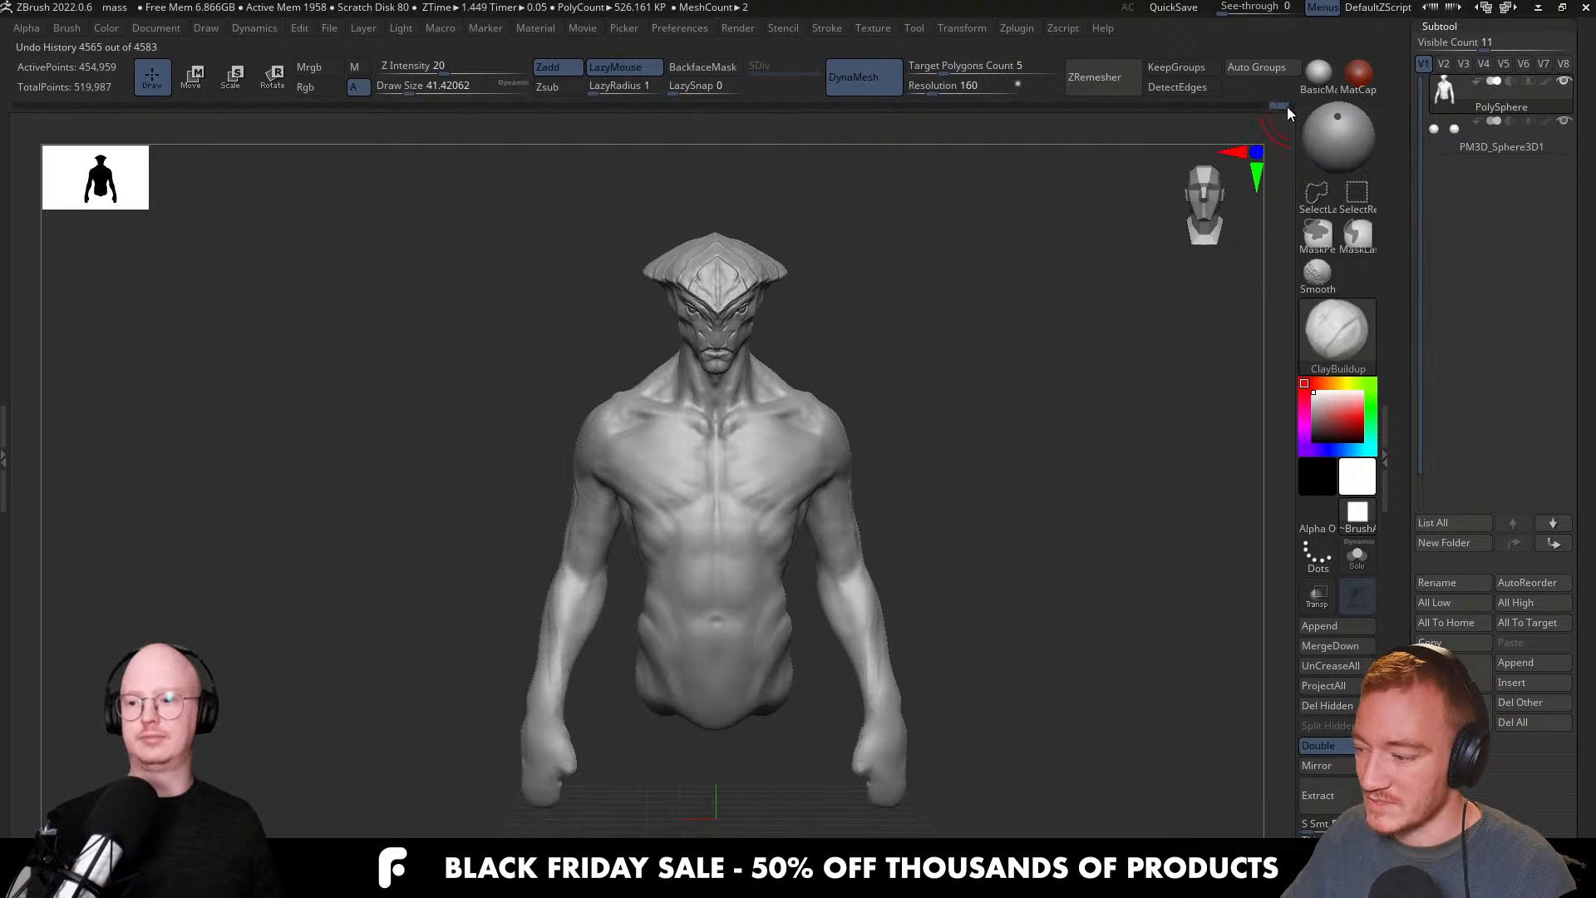
pyautogui.moveTo(1271, 108)
pyautogui.mouseDown()
pyautogui.moveTo(112, 110)
pyautogui.moveTo(648, 91)
pyautogui.moveTo(605, 90)
pyautogui.mouseUp()
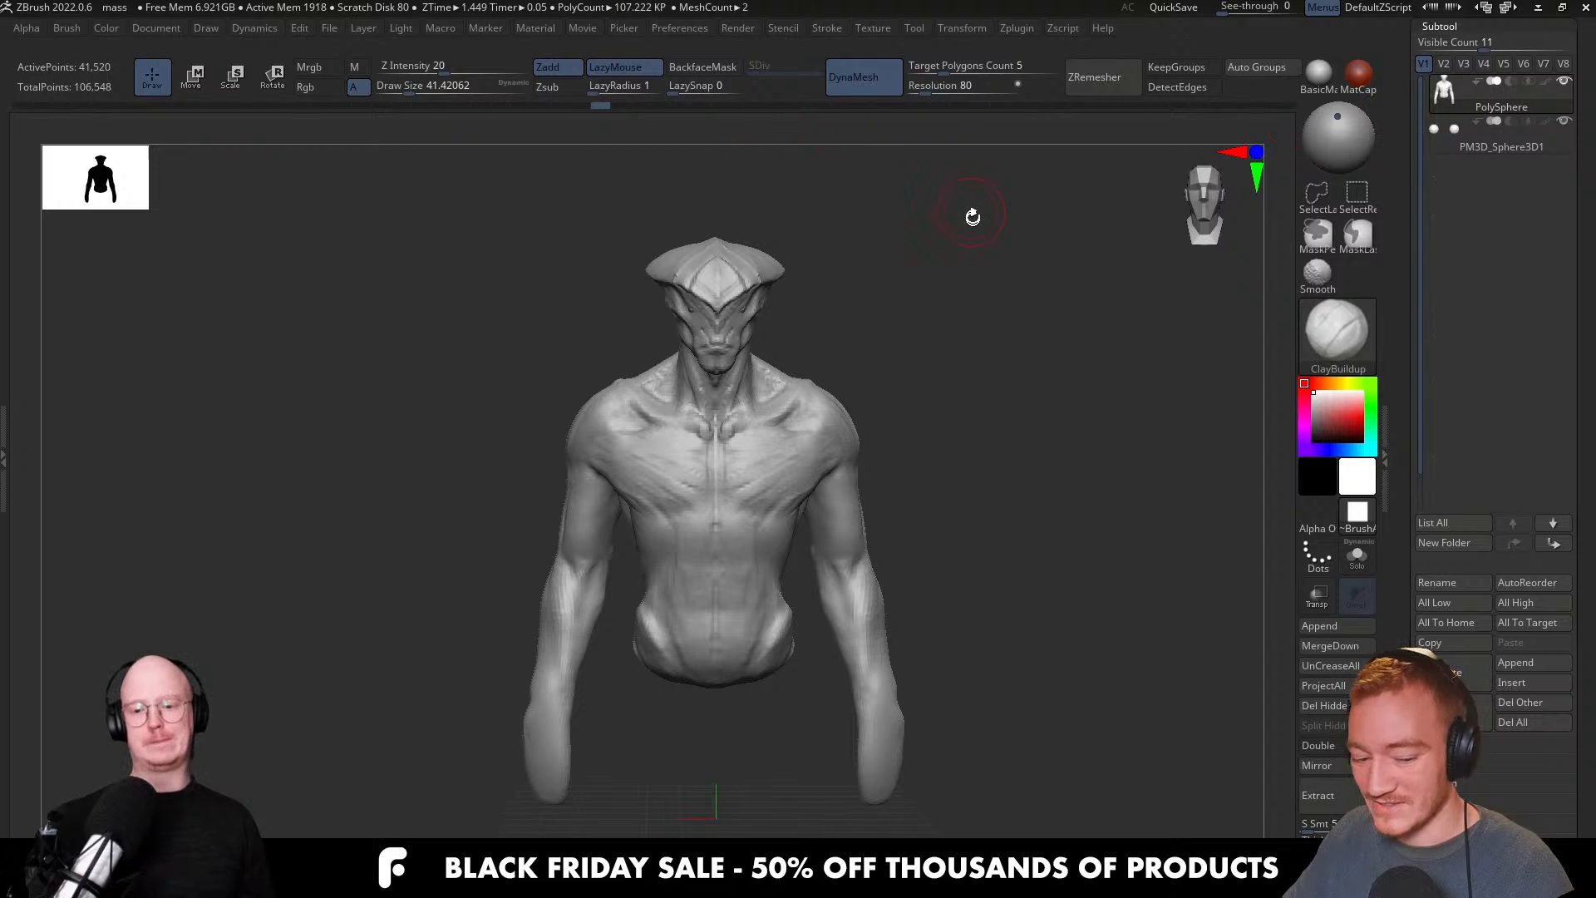
pyautogui.hotkey('ctrl', 'shift', 'd')
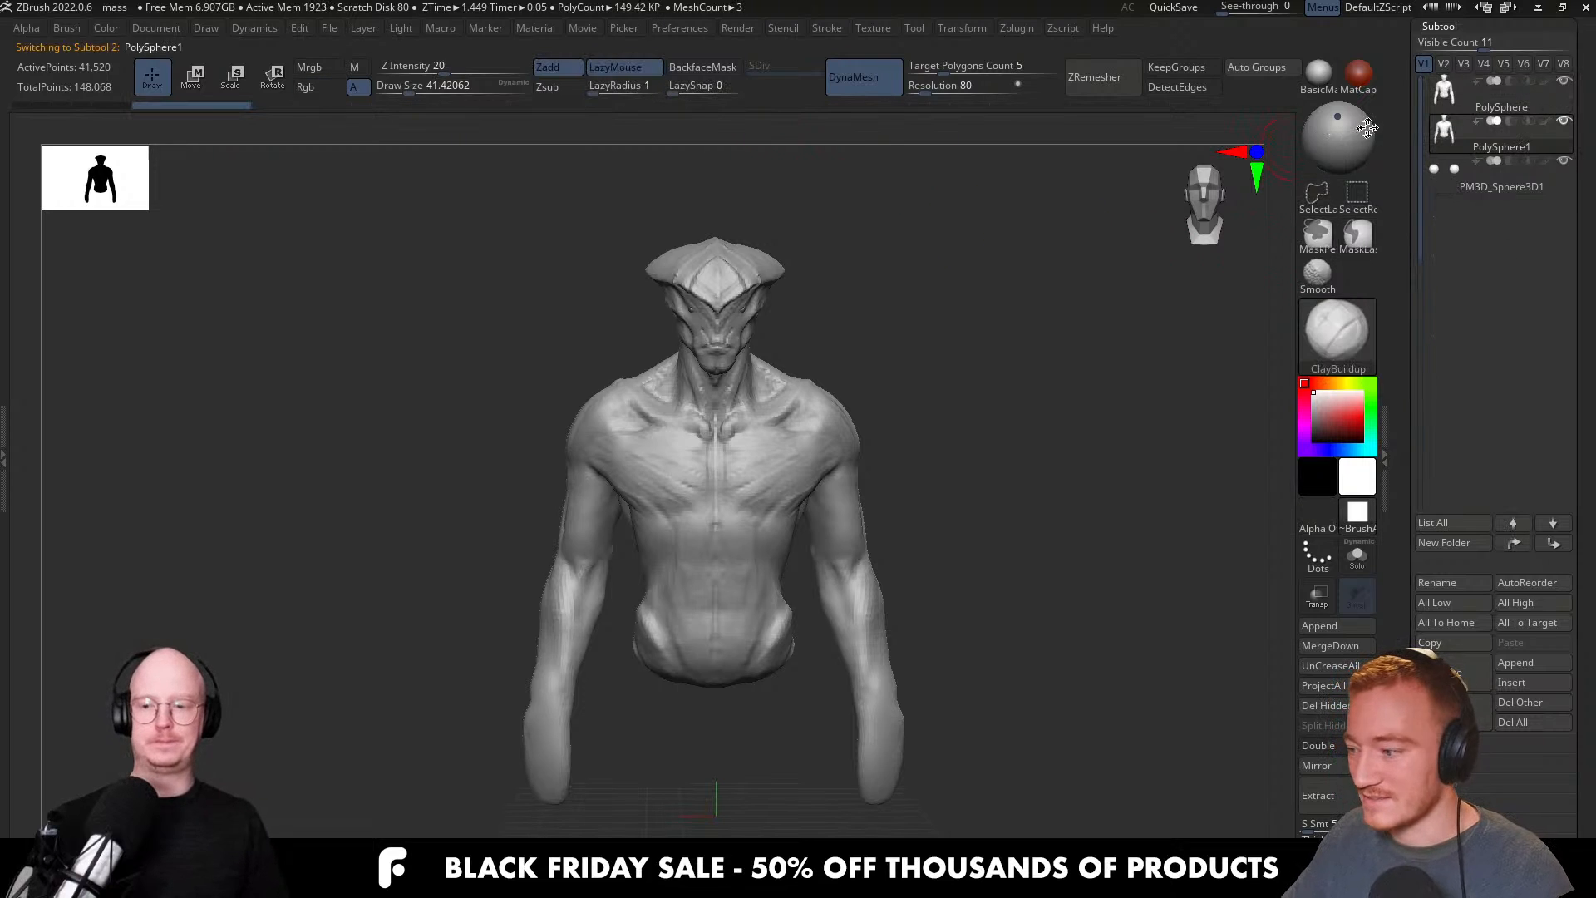
# Bring the original figure subtool forward to an intermediate history stage at resolution 168 and duplicate that version.
pyautogui.click(1453, 103)
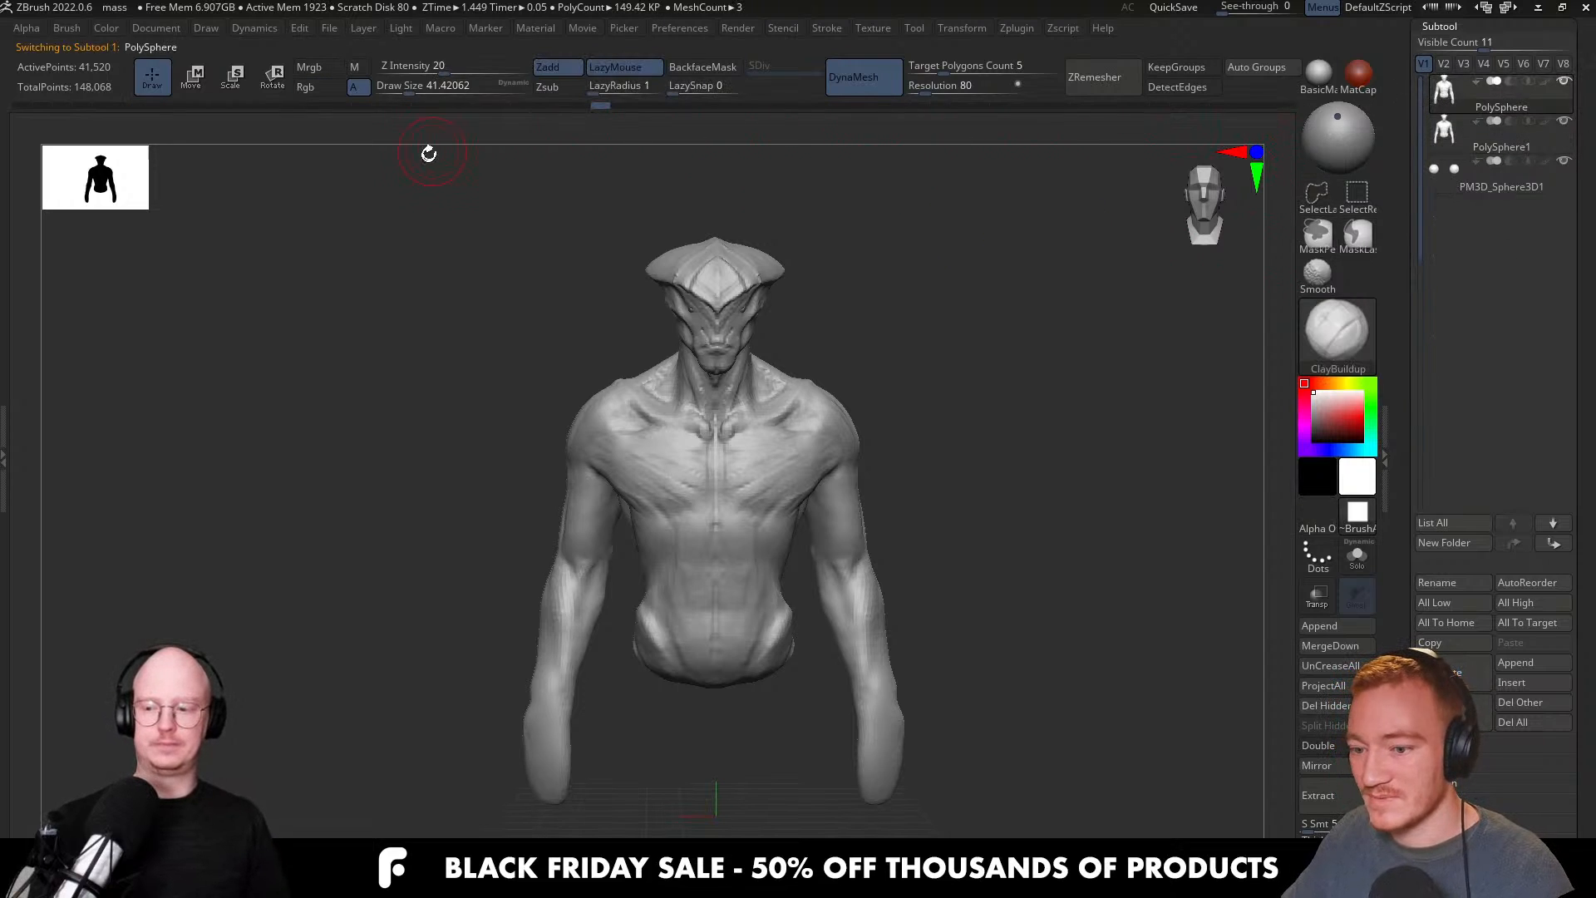
pyautogui.moveTo(603, 105)
pyautogui.mouseDown()
pyautogui.moveTo(752, 103)
pyautogui.moveTo(720, 105)
pyautogui.mouseUp()
pyautogui.moveTo(898, 107); pyautogui.dragTo(919, 105)
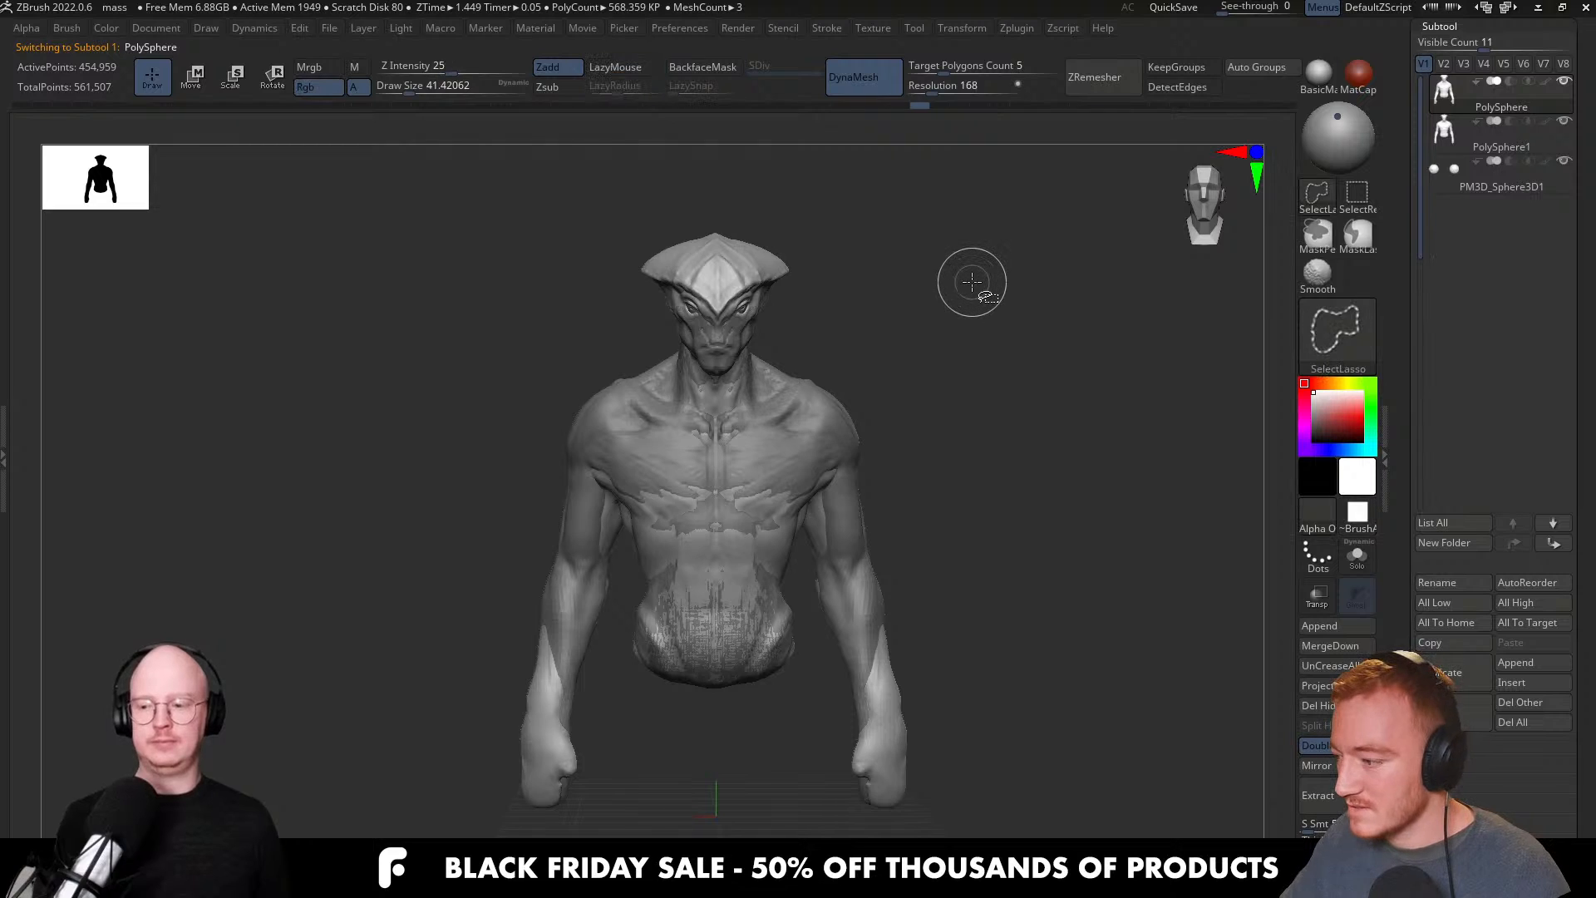
pyautogui.hotkey('ctrl', 'shift', 'd')
# Return the original figure subtool to the latest state in its undo history.
pyautogui.click(1495, 103)
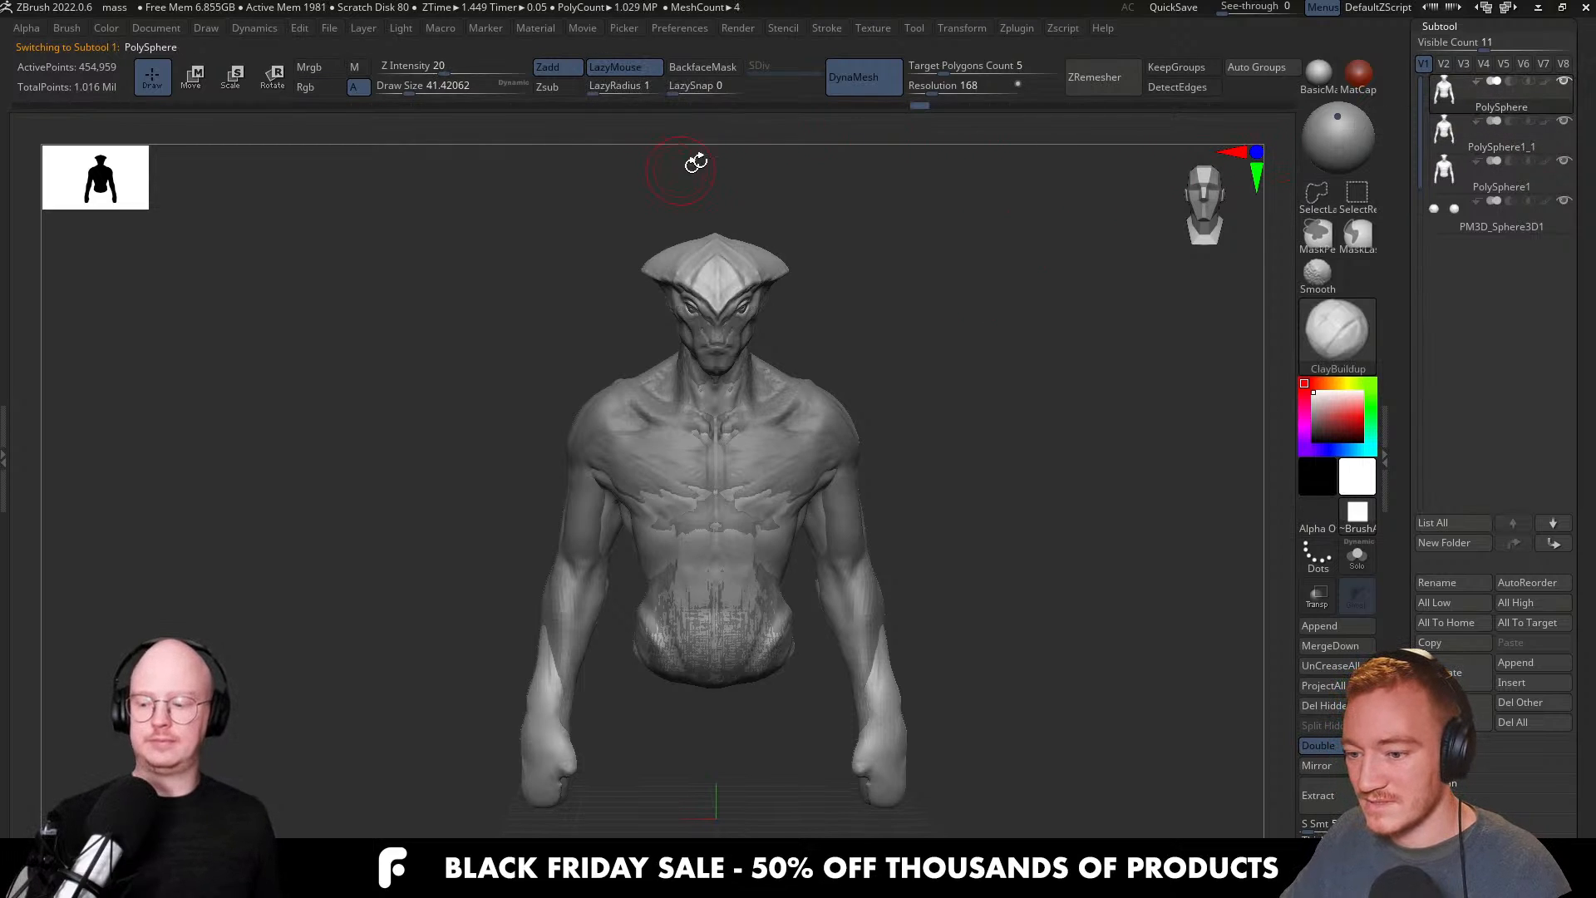
pyautogui.hotkey('ctrl', 'shift', 'z')
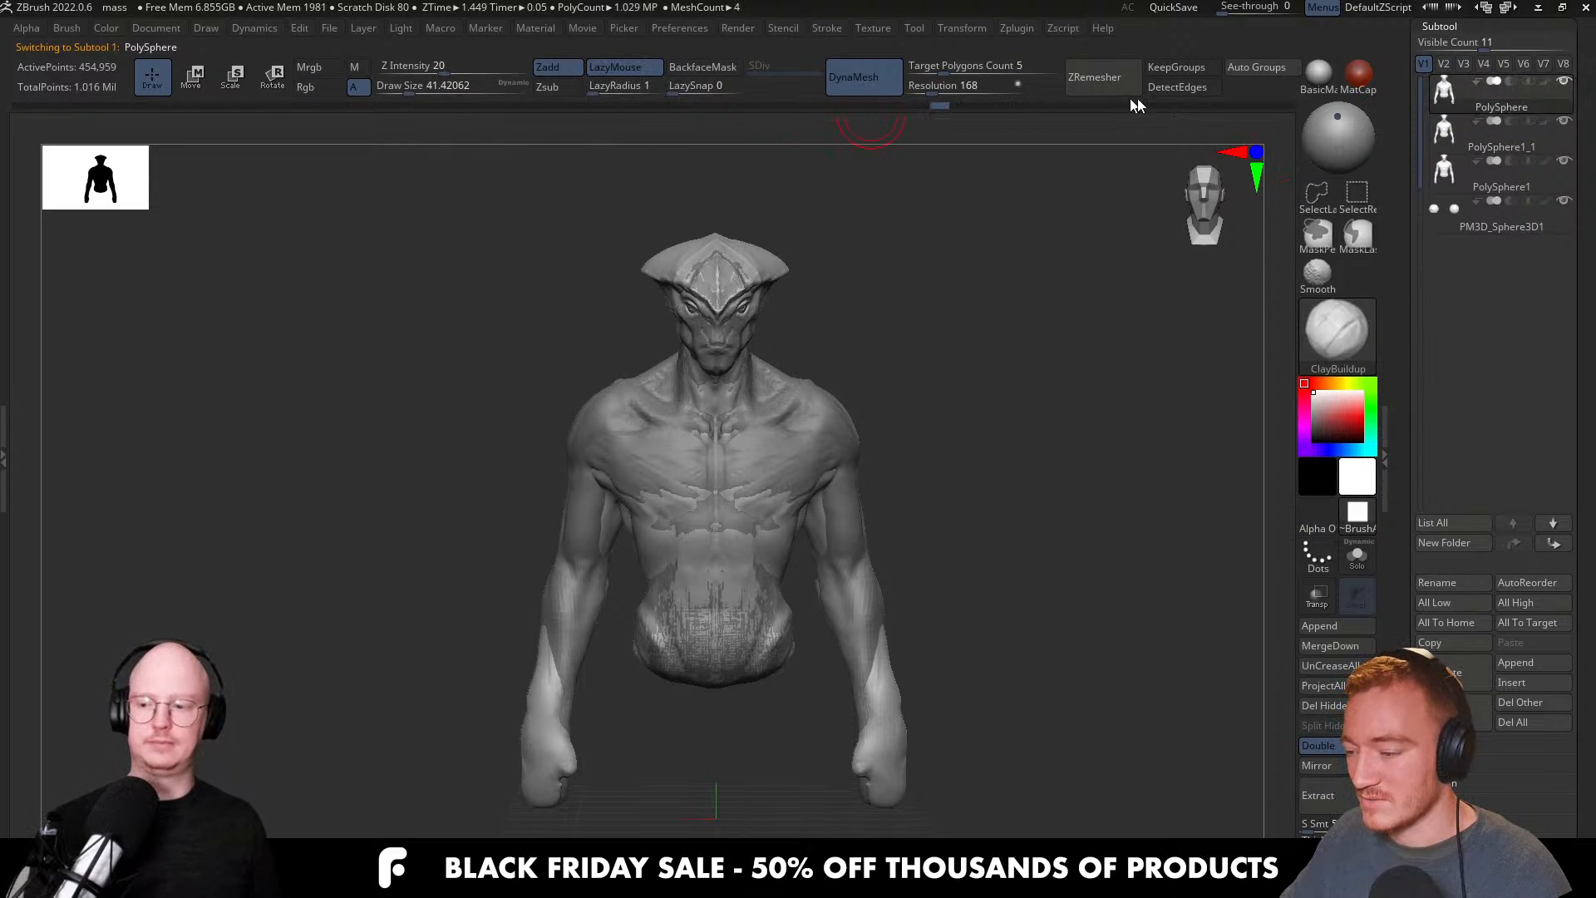
pyautogui.hotkey('ctrl', 'shift', 'z')
pyautogui.hotkey('ctrl', 'shift', 'z')
pyautogui.hotkey('ctrl', 'shift', 'z')
pyautogui.hotkey('ctrl', 'shift', 'z')
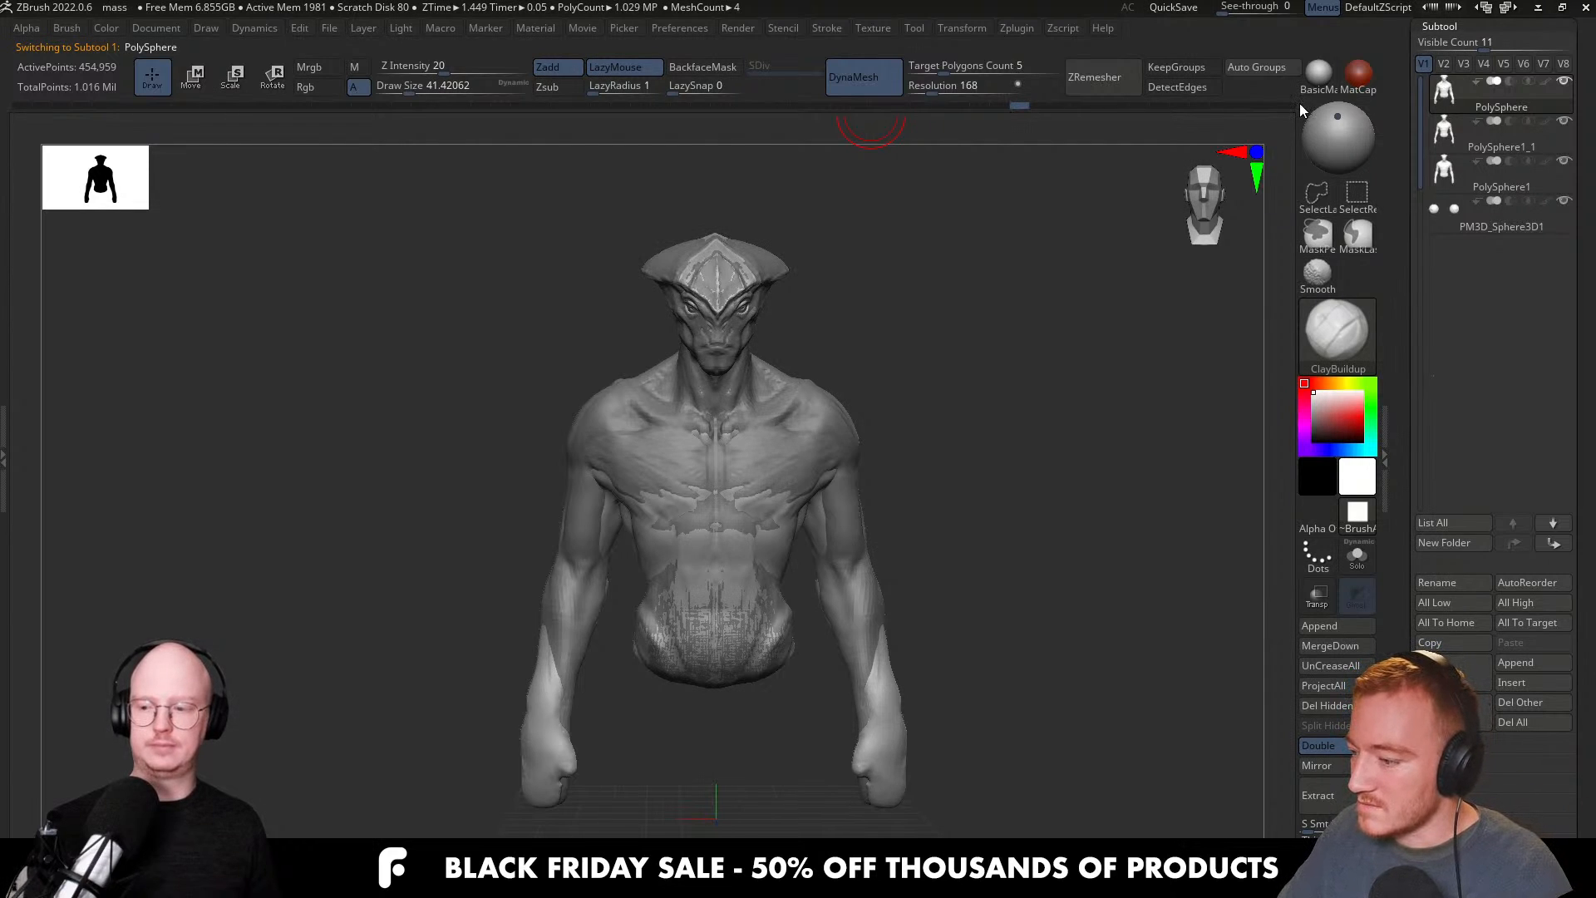
pyautogui.click(1293, 105)
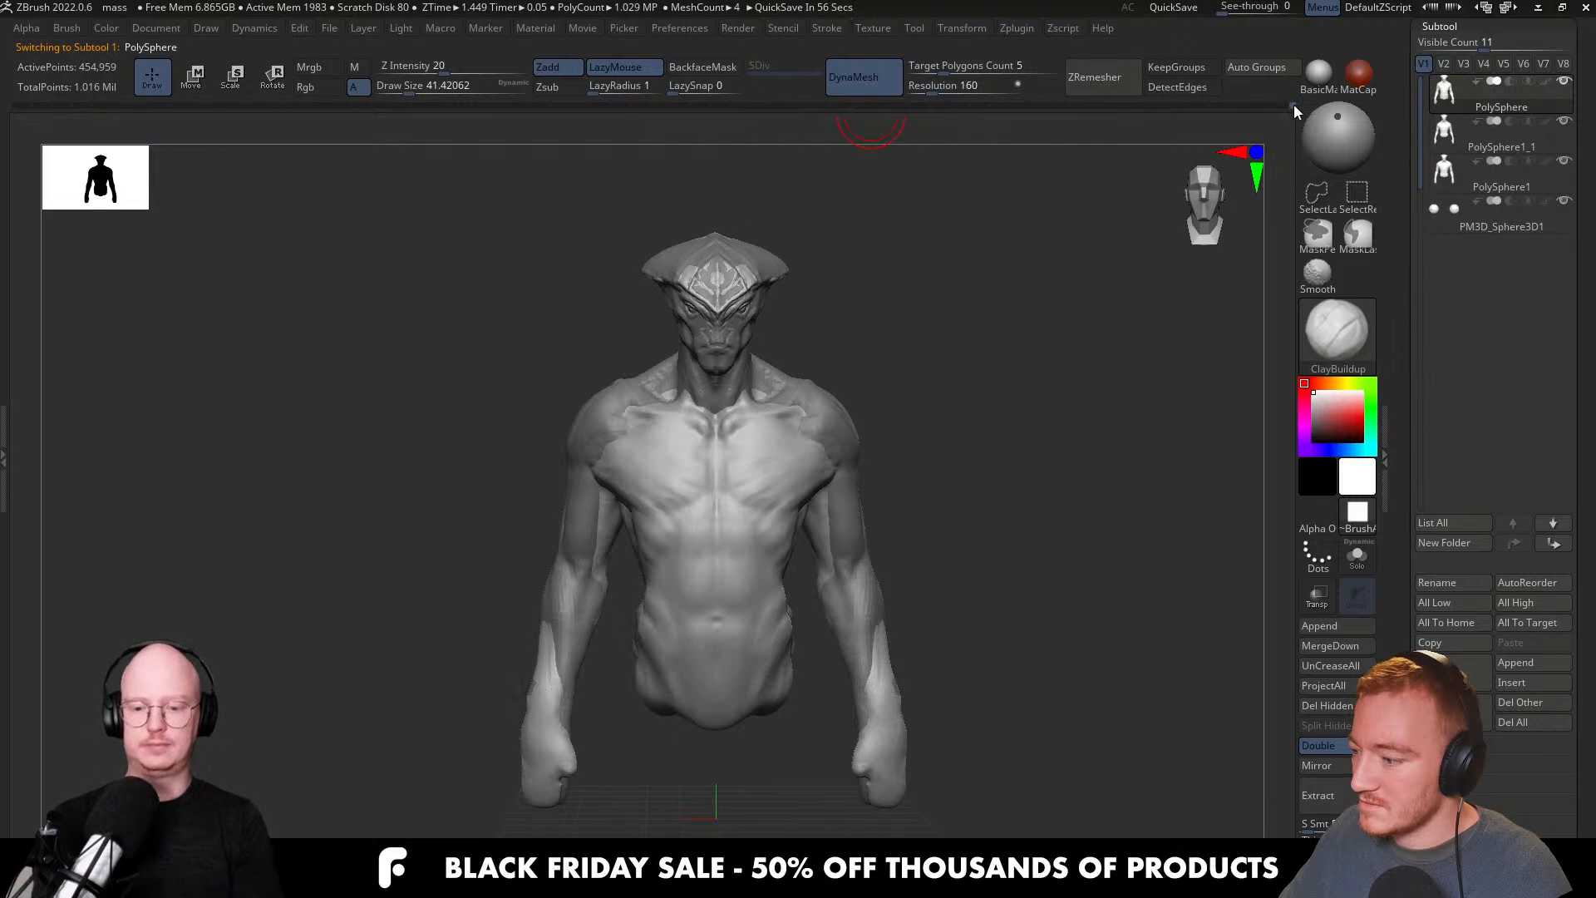
# Switch off the visibility of all three figure versions and select the earliest one so that it displays alone.
pyautogui.click(1564, 164)
pyautogui.click(1562, 126)
pyautogui.click(1554, 193)
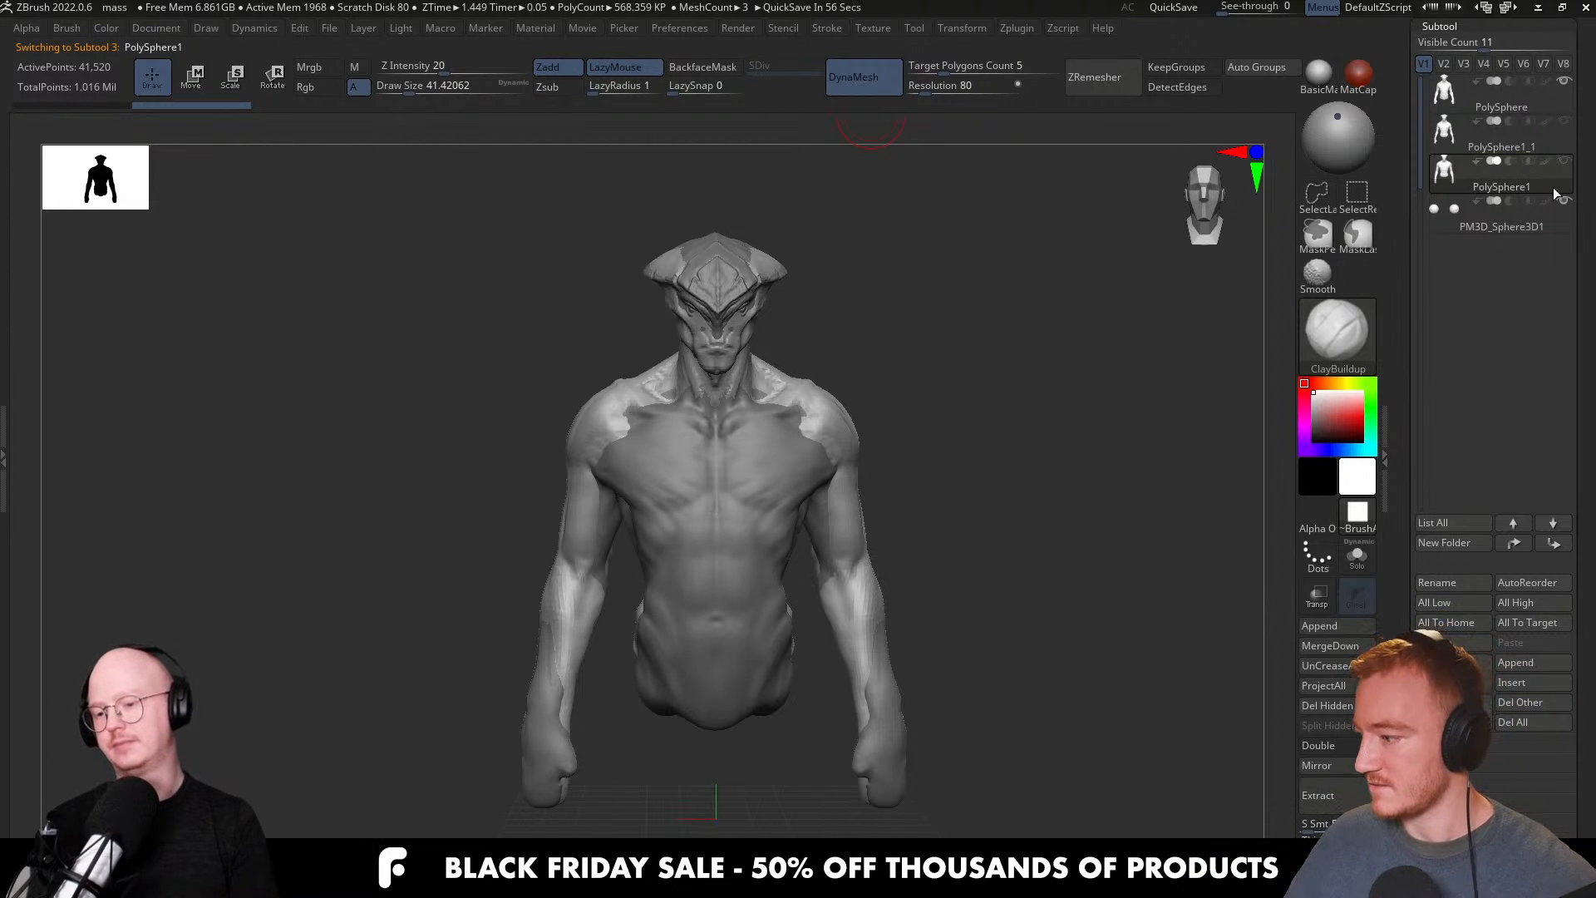
pyautogui.click(1562, 83)
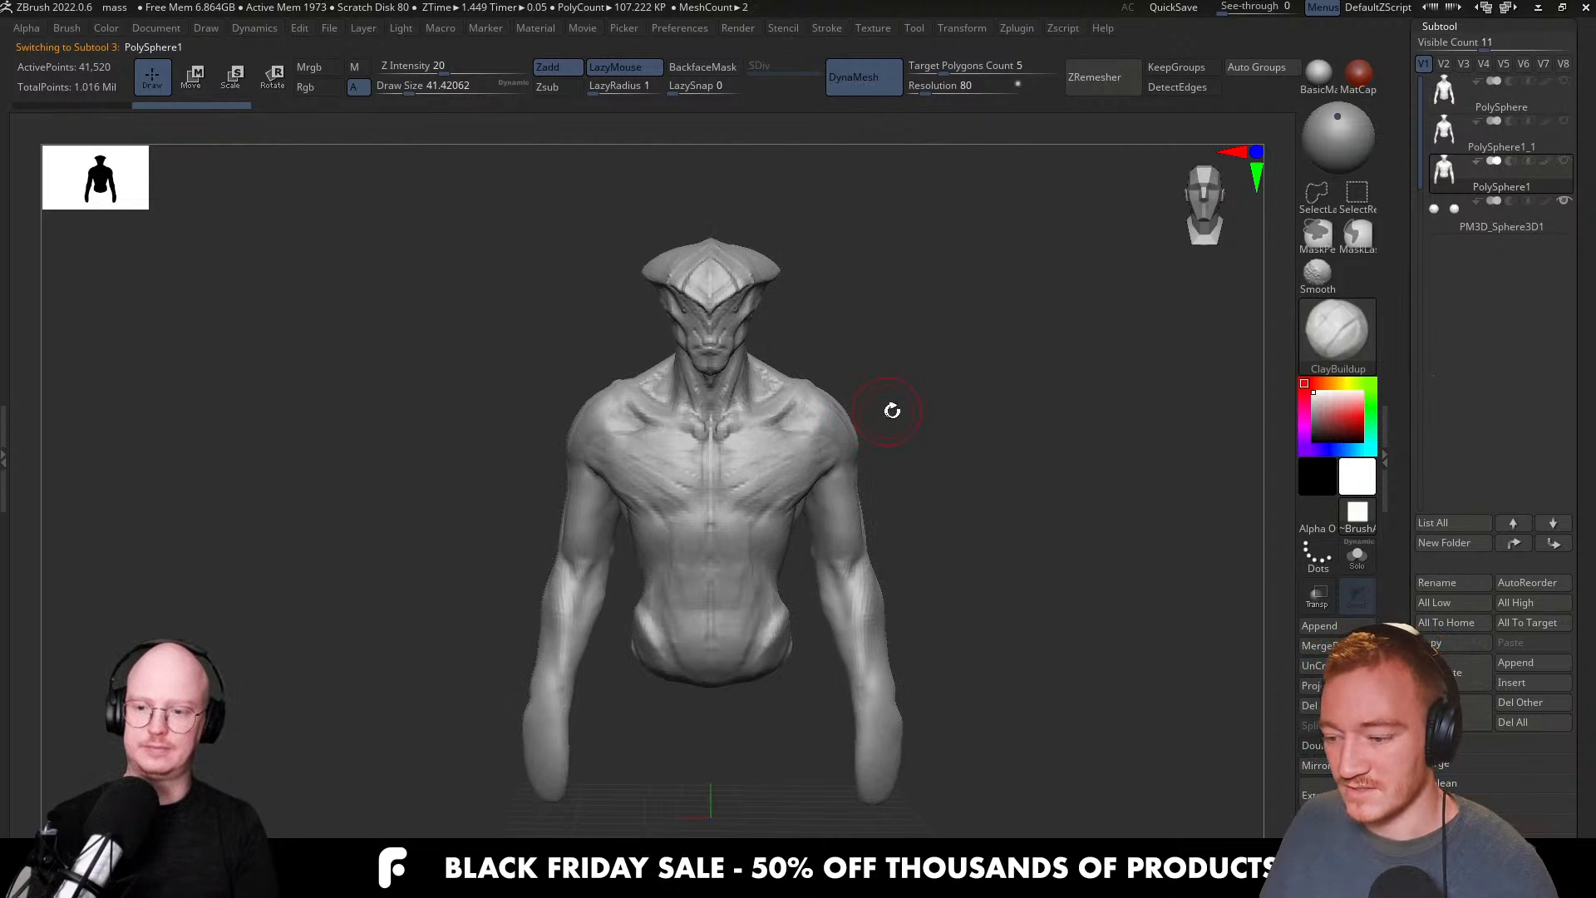
pyautogui.moveTo(888, 410)
pyautogui.mouseDown()
pyautogui.moveTo(916, 434)
pyautogui.moveTo(903, 426)
pyautogui.mouseUp()
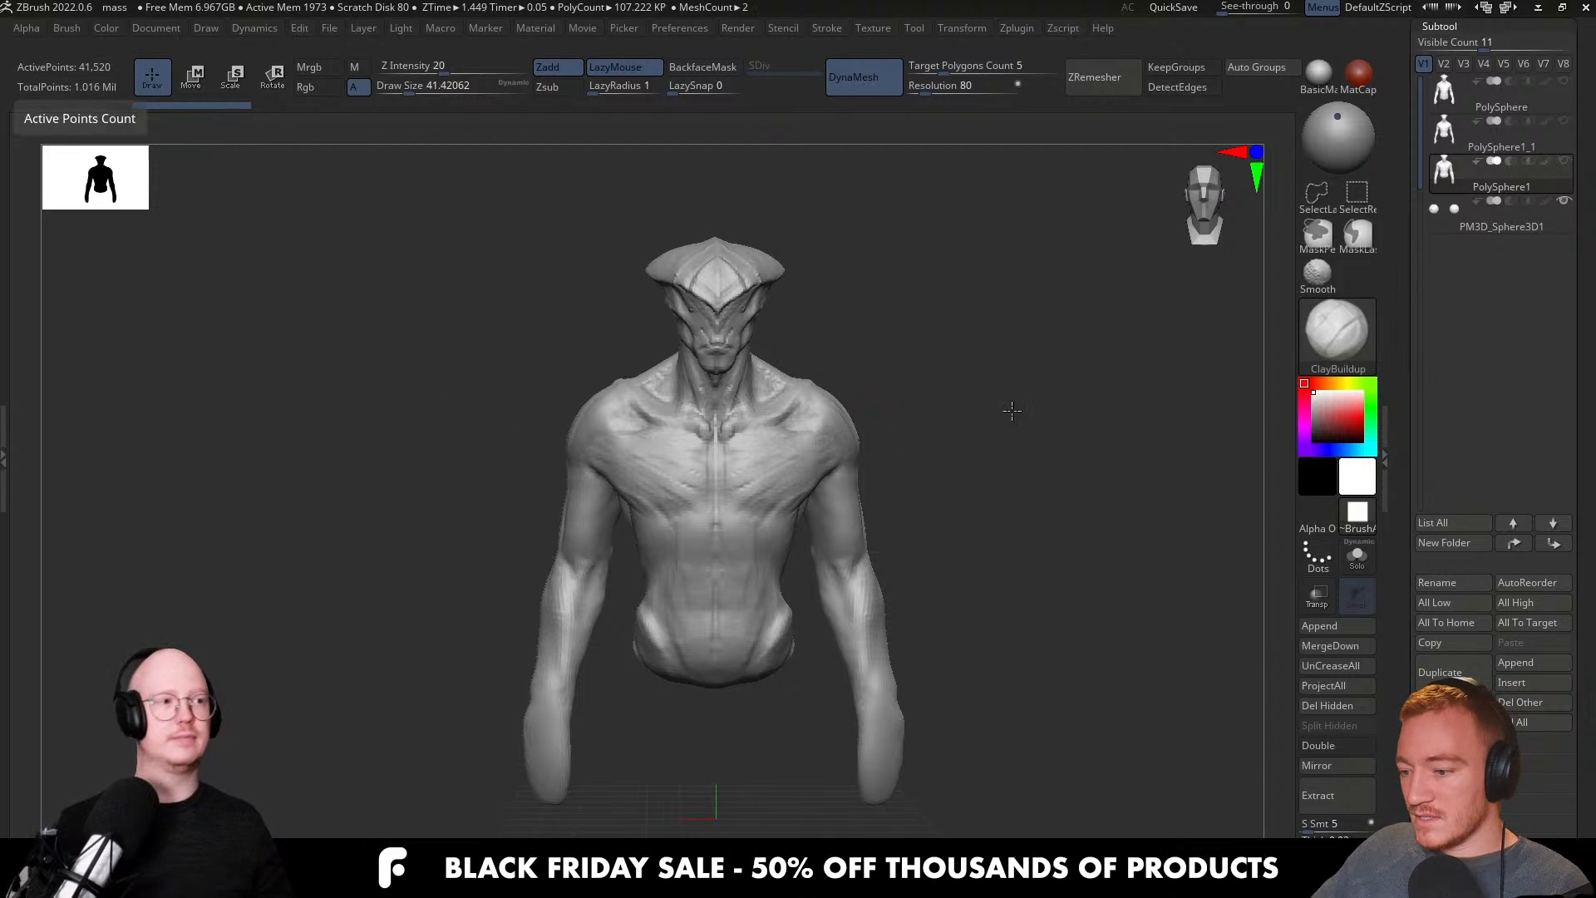
# Compare the early, intermediate and latest versions of the figure from the front by switching between their subtools.
pyautogui.moveTo(985, 425); pyautogui.dragTo(1007, 414)
pyautogui.press('Up')
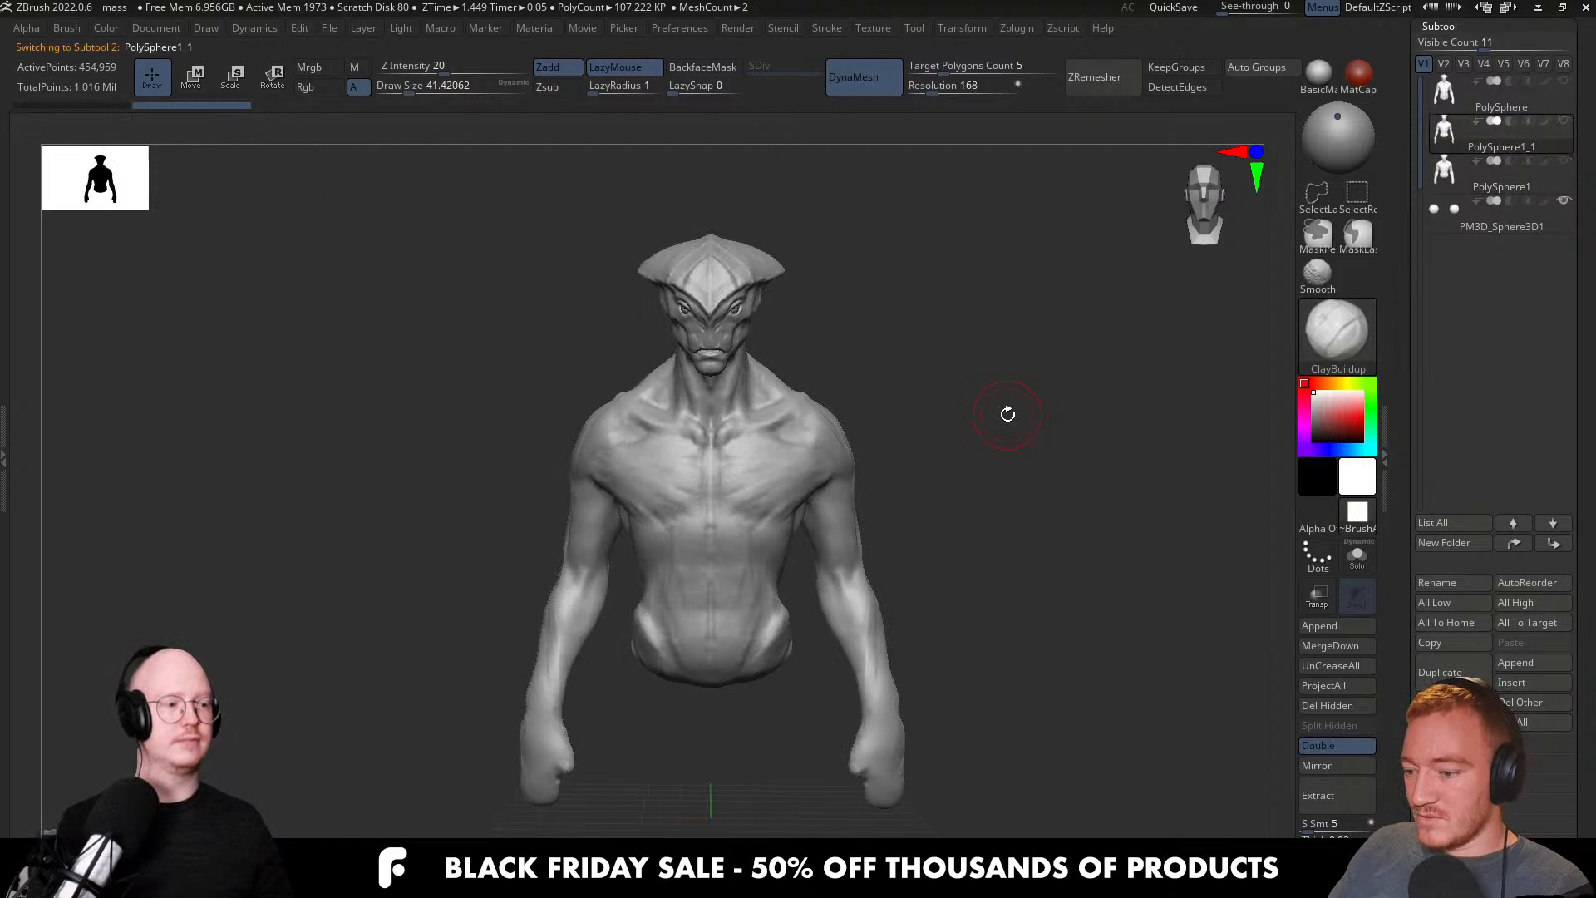
pyautogui.press('Down')
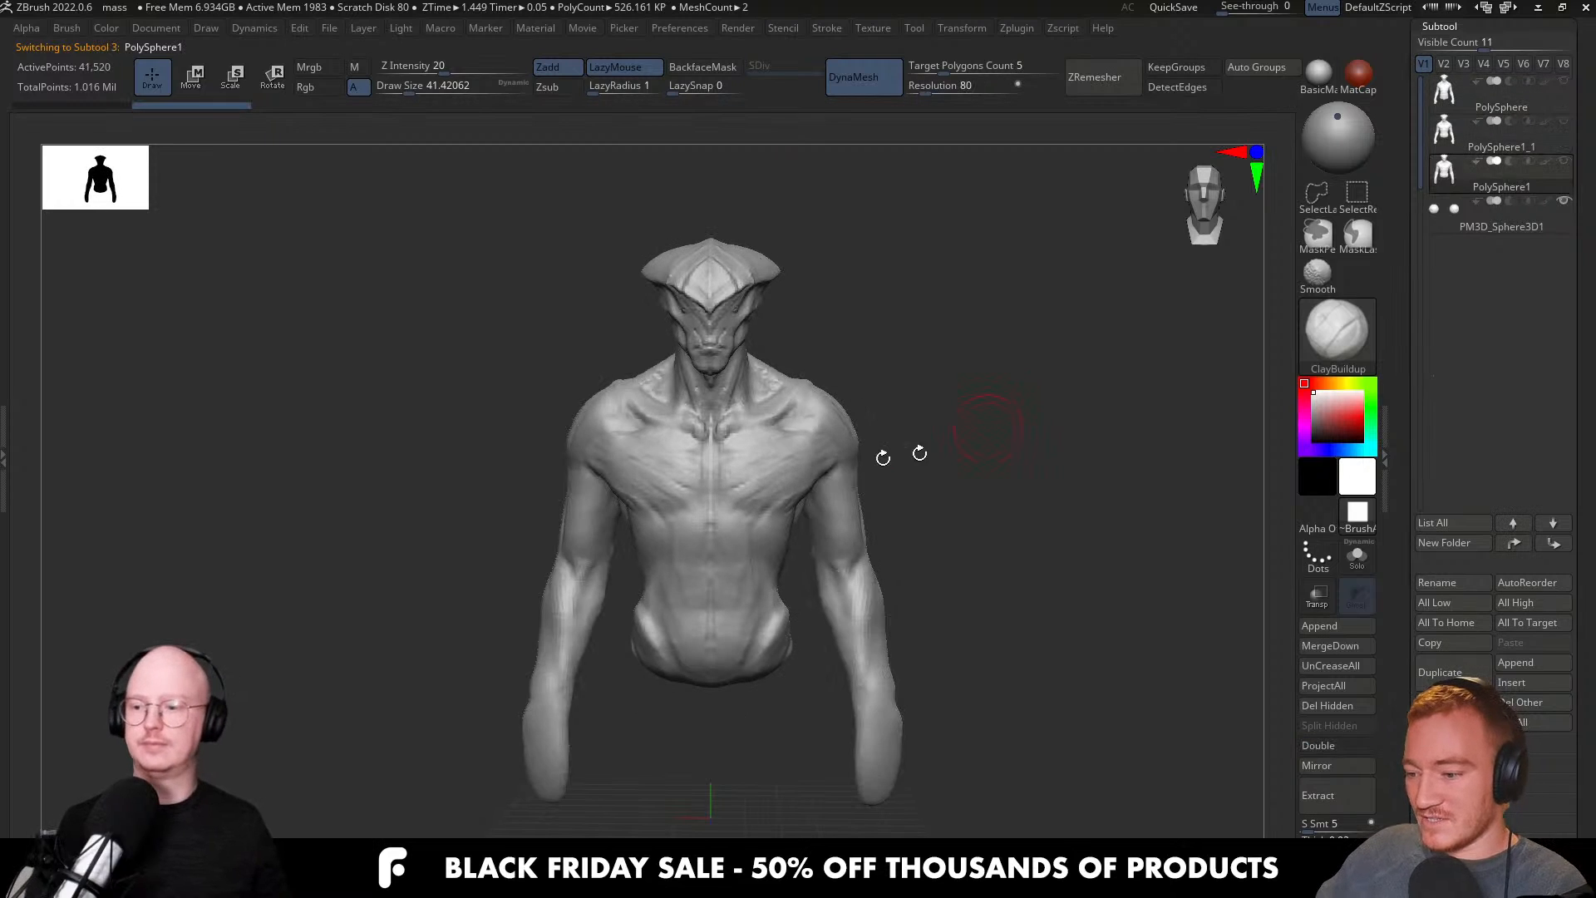
pyautogui.press('Up')
pyautogui.press('Up')
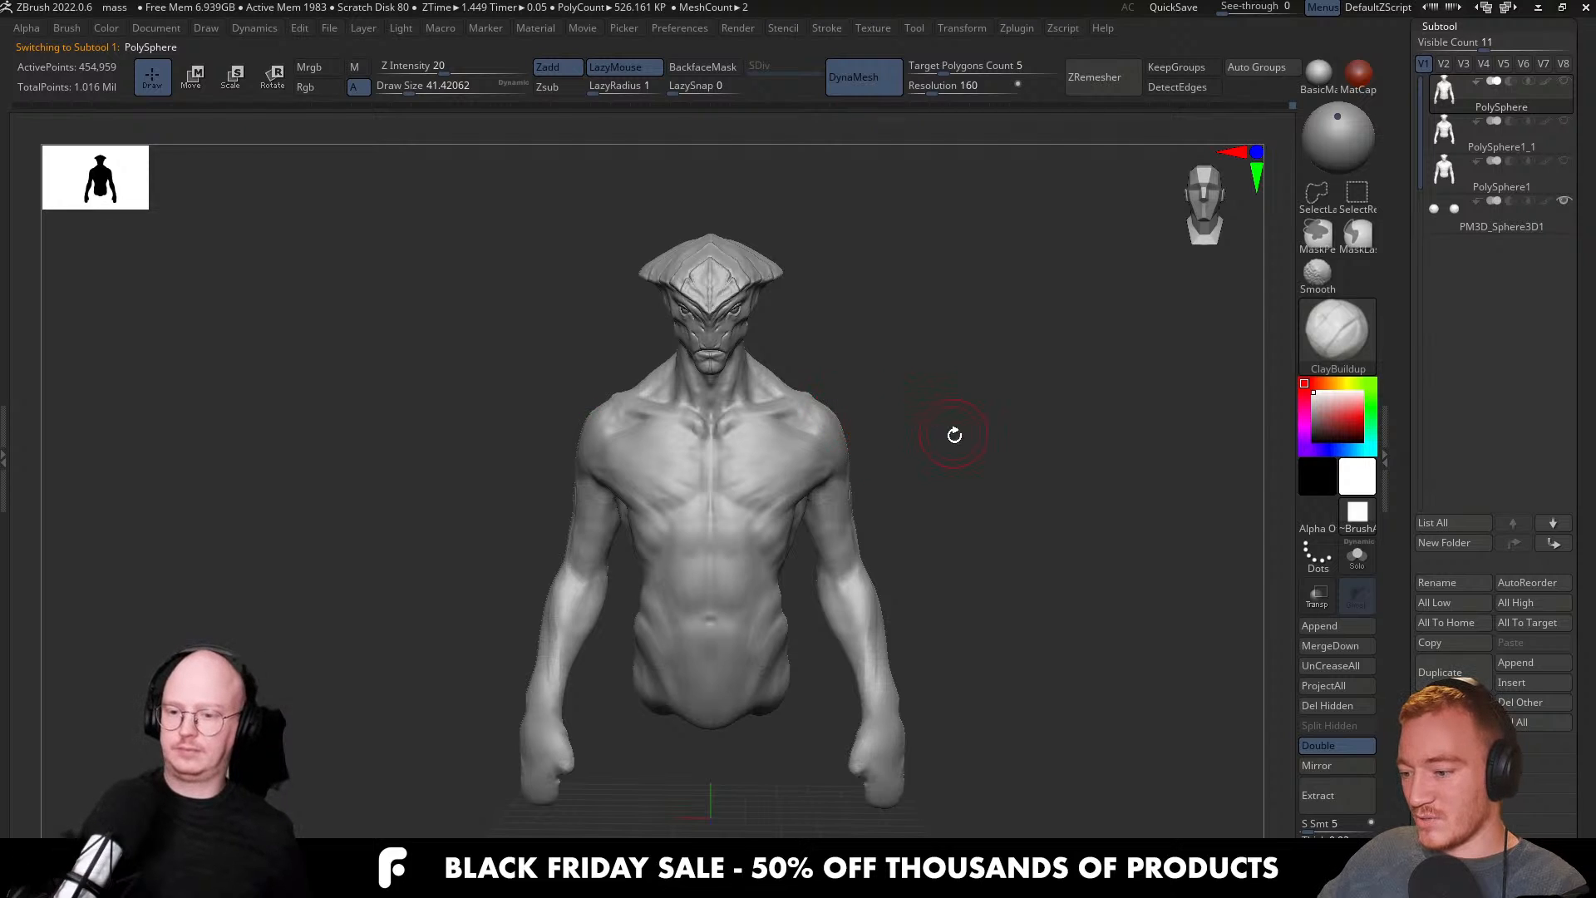
pyautogui.press('Down')
pyautogui.press('Down')
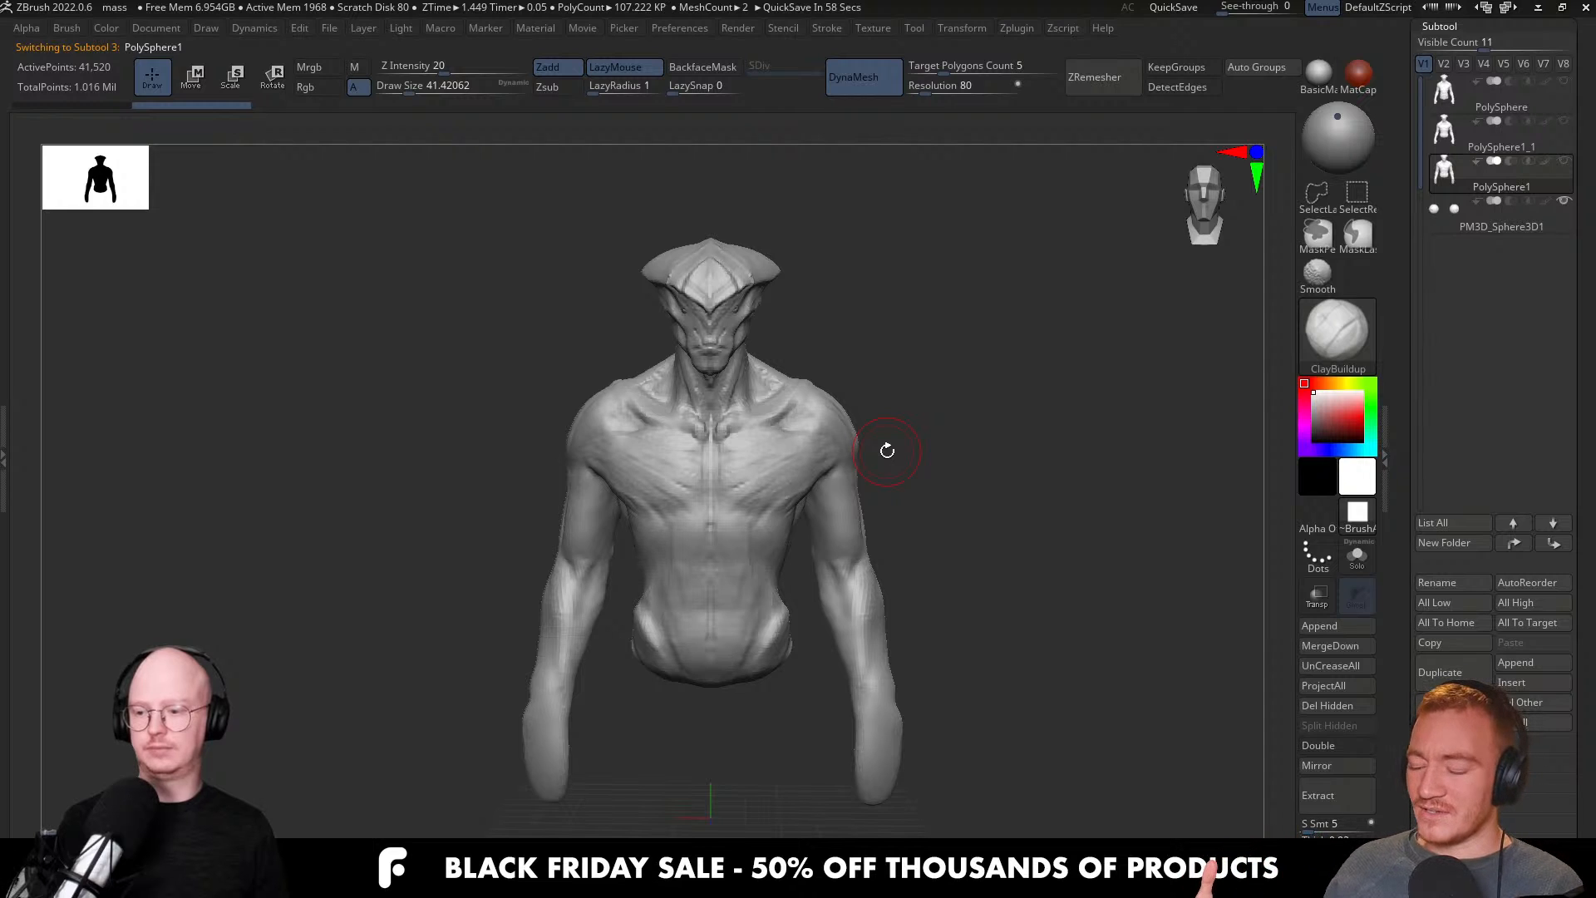
pyautogui.press('Up')
pyautogui.press('Up')
# Examine the latest figure from the side and three-quarter views, and compare its front proportions with the earliest version.
pyautogui.moveTo(887, 450)
pyautogui.mouseDown()
pyautogui.moveTo(831, 432)
pyautogui.moveTo(862, 410)
pyautogui.moveTo(827, 385)
pyautogui.mouseUp()
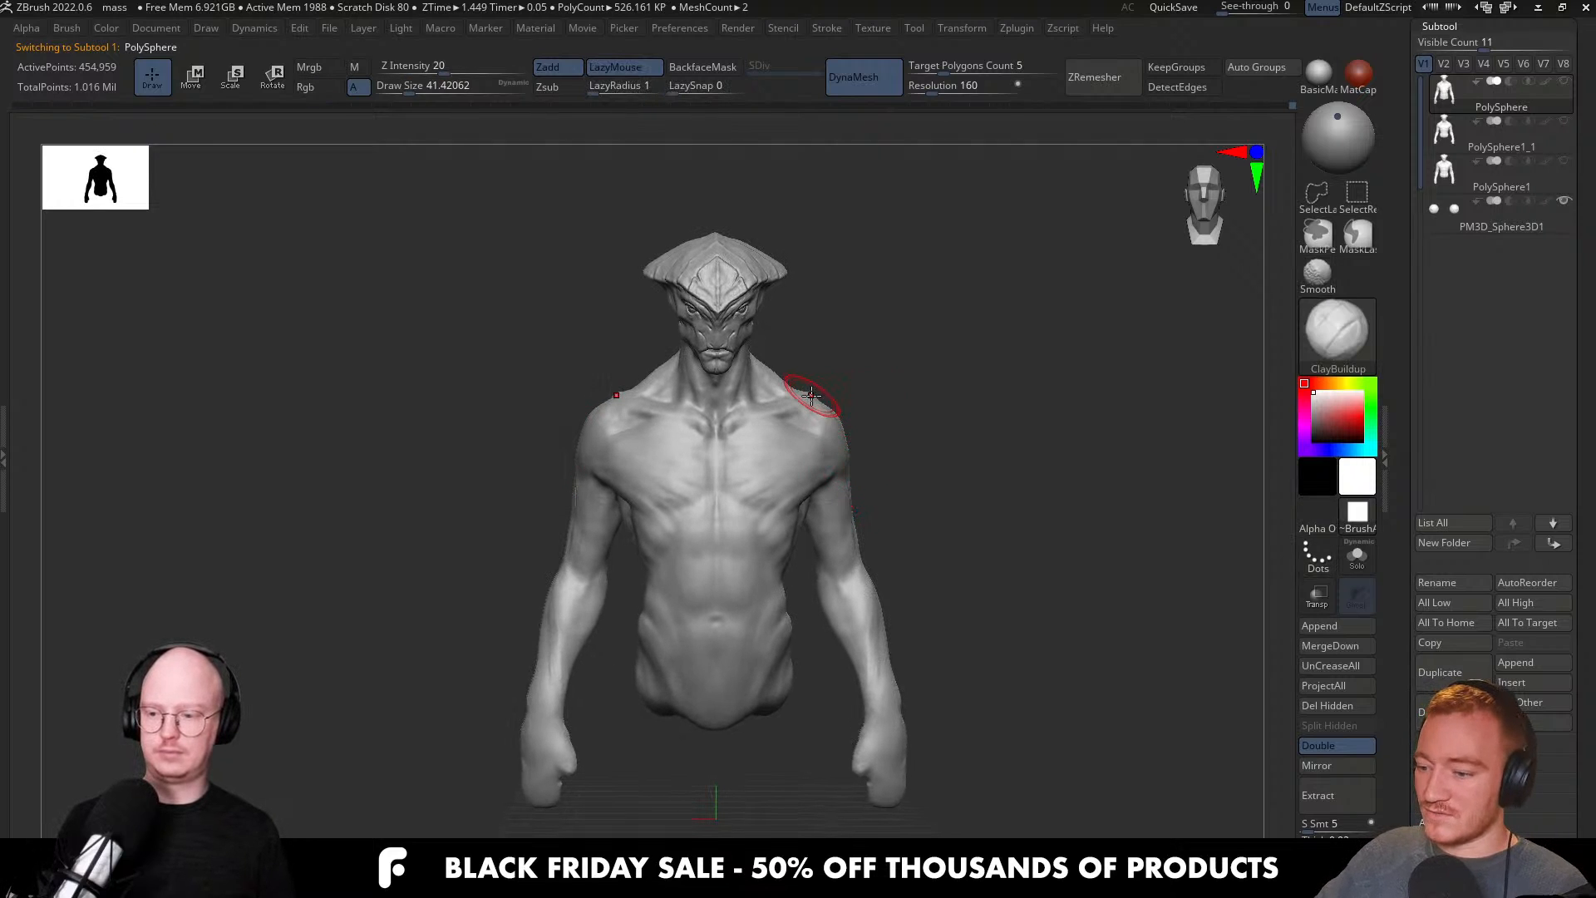
pyautogui.moveTo(920, 418)
pyautogui.mouseDown()
pyautogui.moveTo(744, 435)
pyautogui.moveTo(877, 413)
pyautogui.mouseUp()
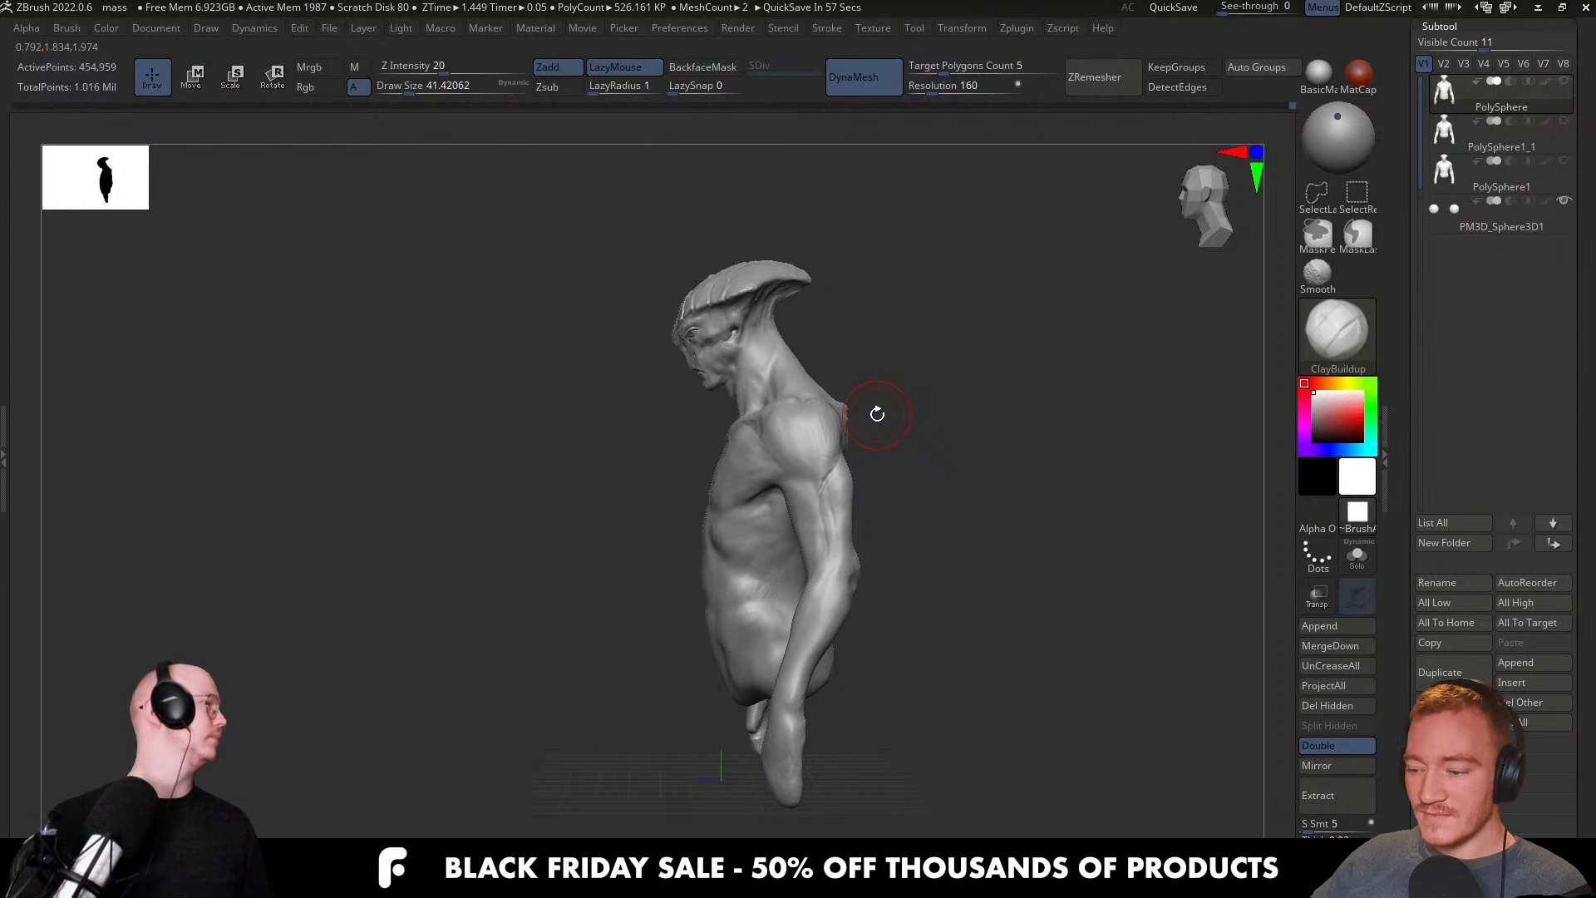
pyautogui.moveTo(893, 413); pyautogui.dragTo(1030, 403)
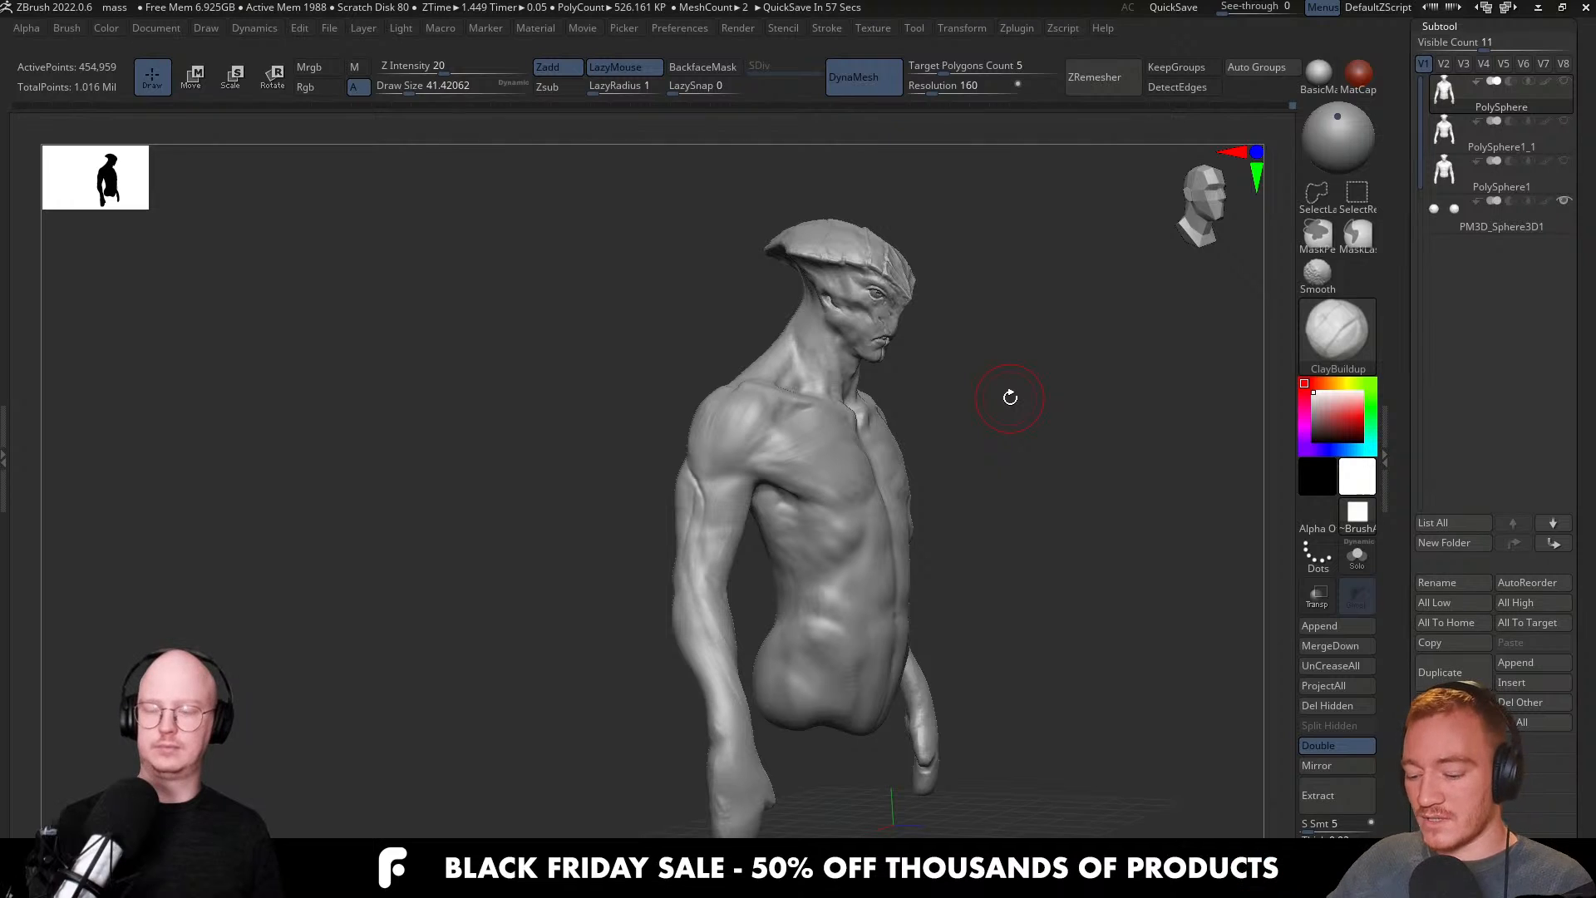
pyautogui.keyDown('shift'); pyautogui.moveTo(1009, 398); pyautogui.dragTo(971, 424); pyautogui.keyUp('shift')
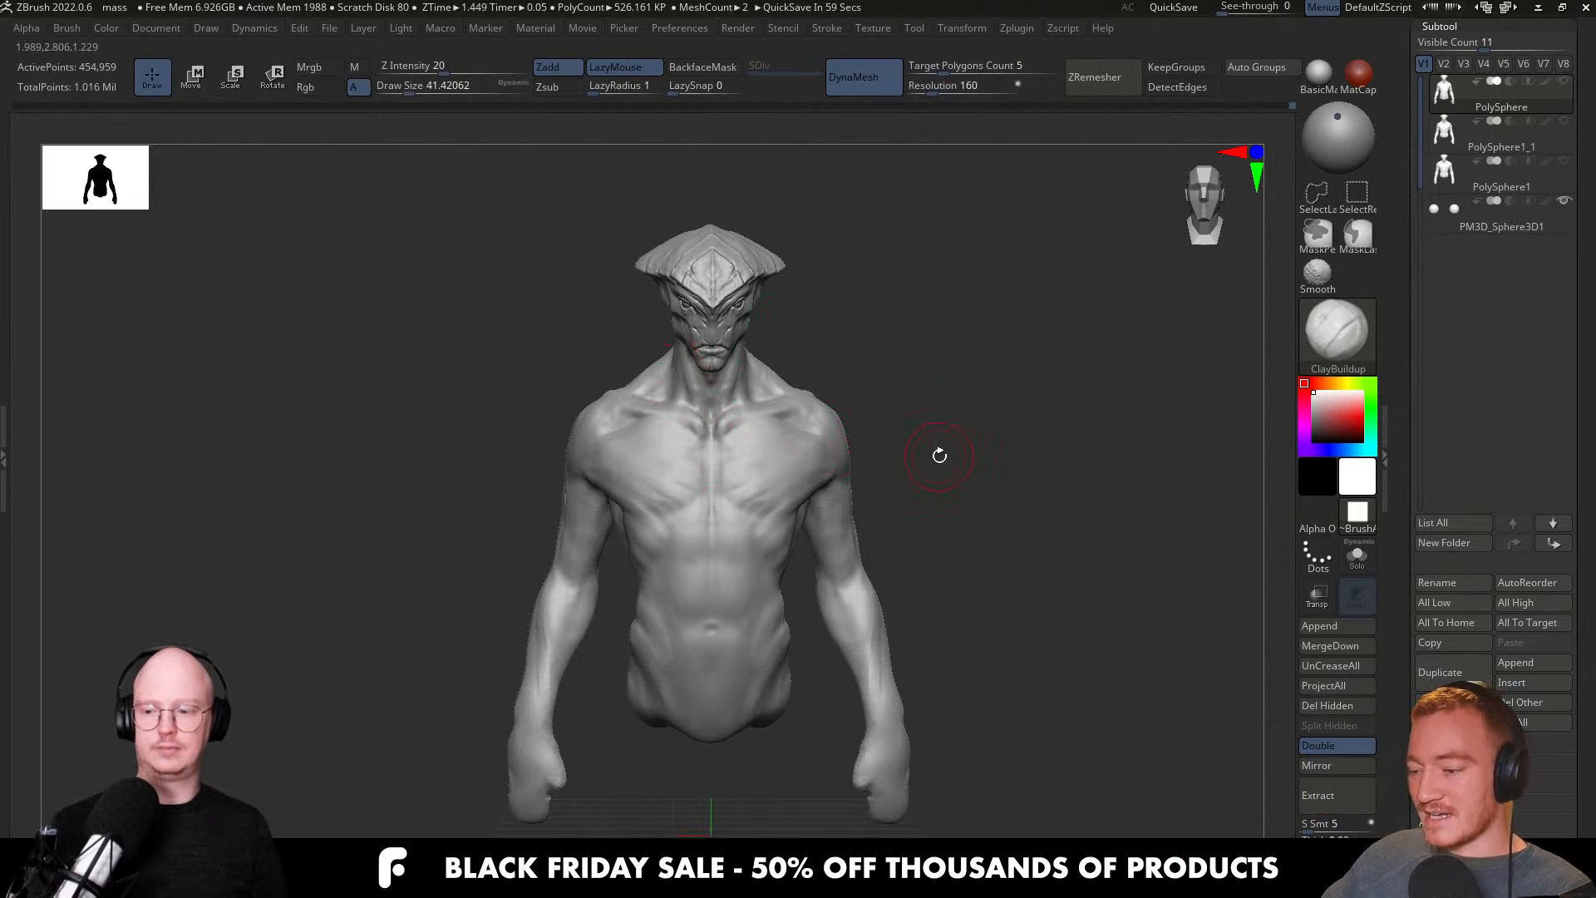
pyautogui.press('Down')
pyautogui.press('Down')
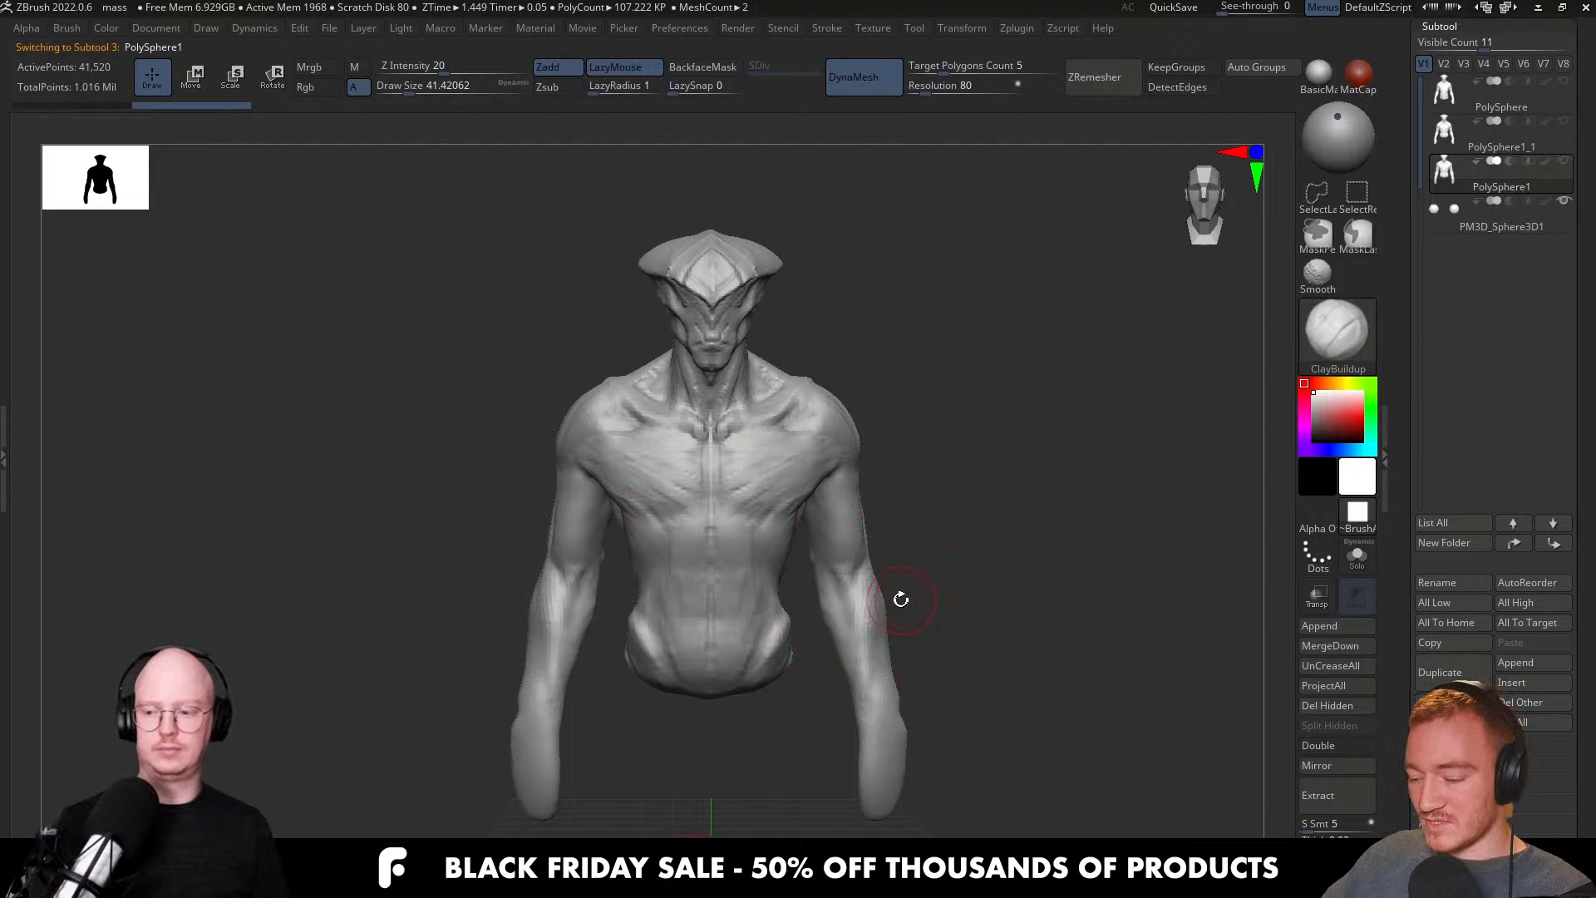
pyautogui.moveTo(889, 698)
pyautogui.mouseDown()
pyautogui.moveTo(956, 656)
pyautogui.moveTo(844, 643)
pyautogui.moveTo(969, 606)
pyautogui.moveTo(1061, 606)
pyautogui.mouseUp()
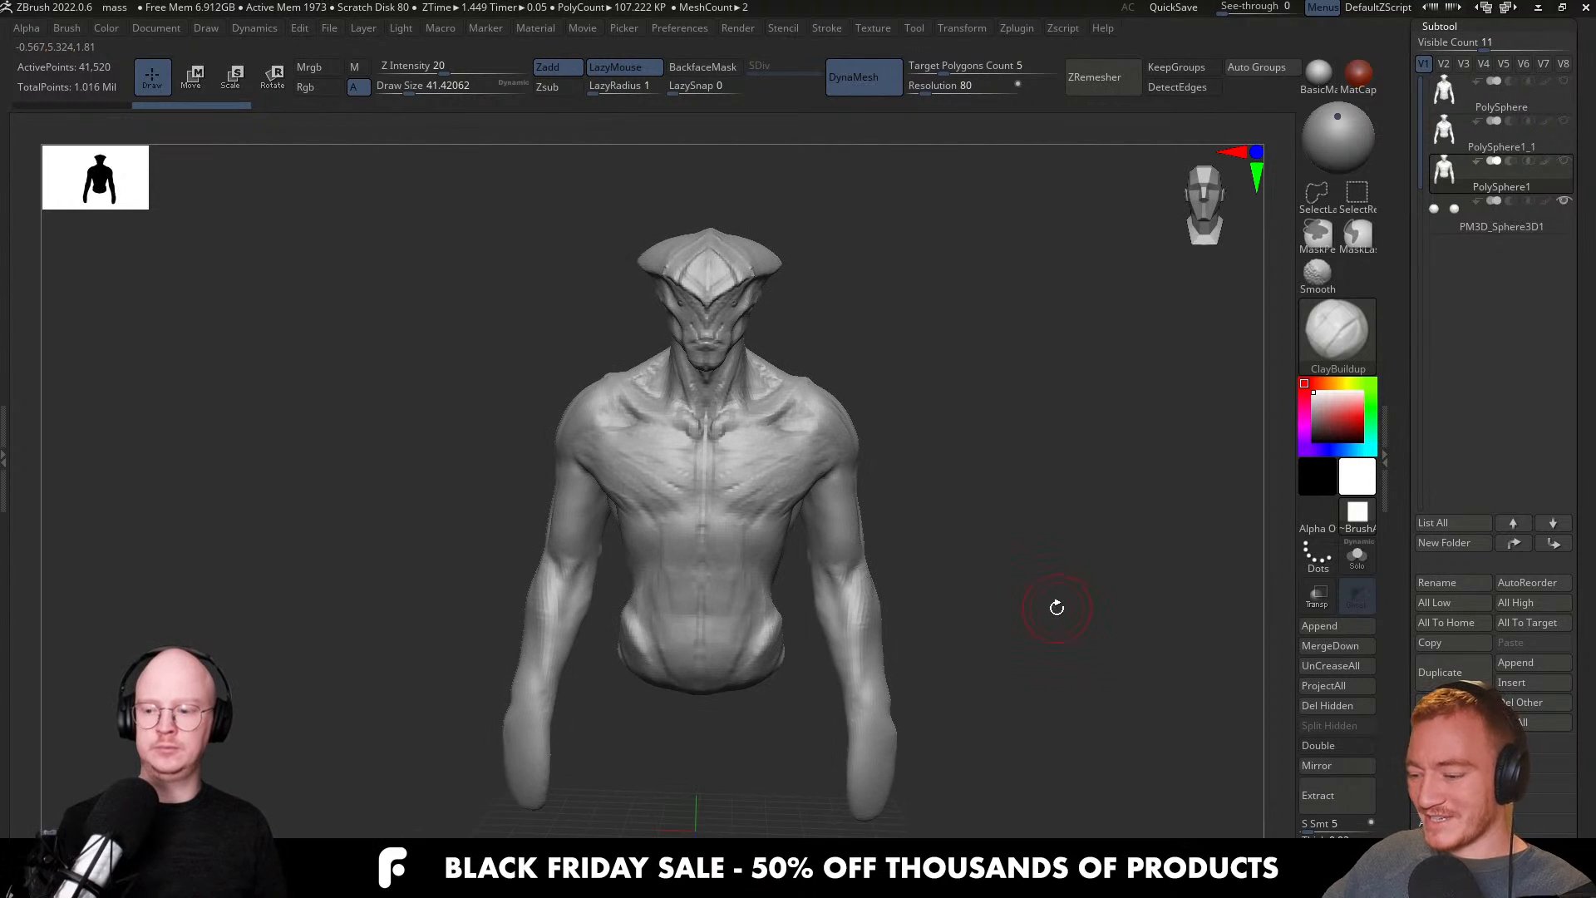
pyautogui.press('Up')
pyautogui.press('Up')
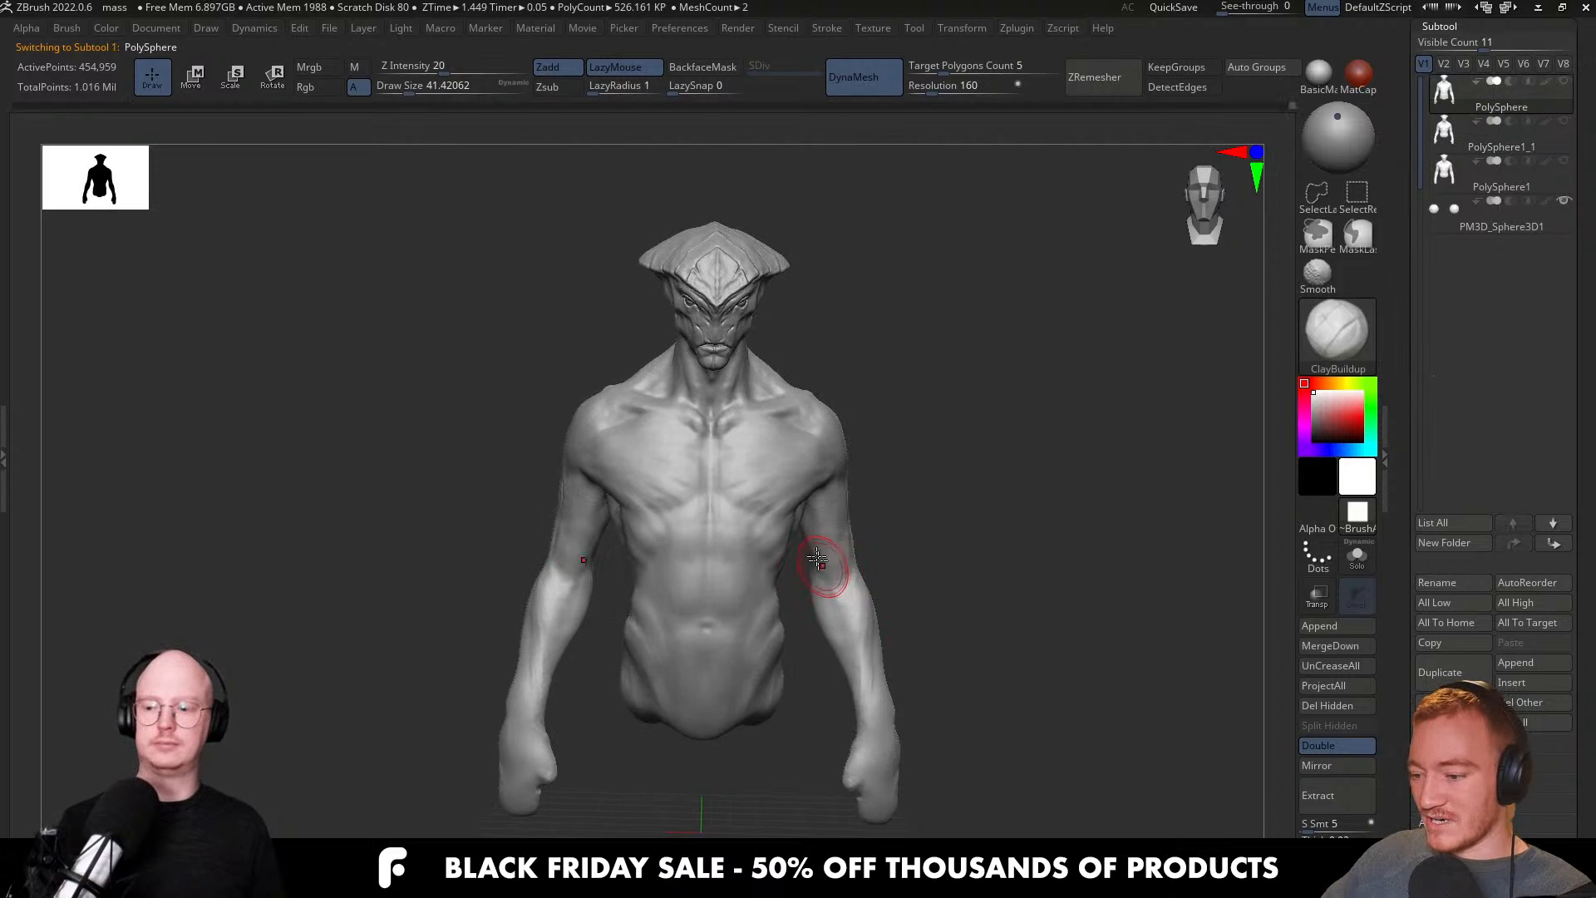
pyautogui.moveTo(867, 567); pyautogui.dragTo(880, 555)
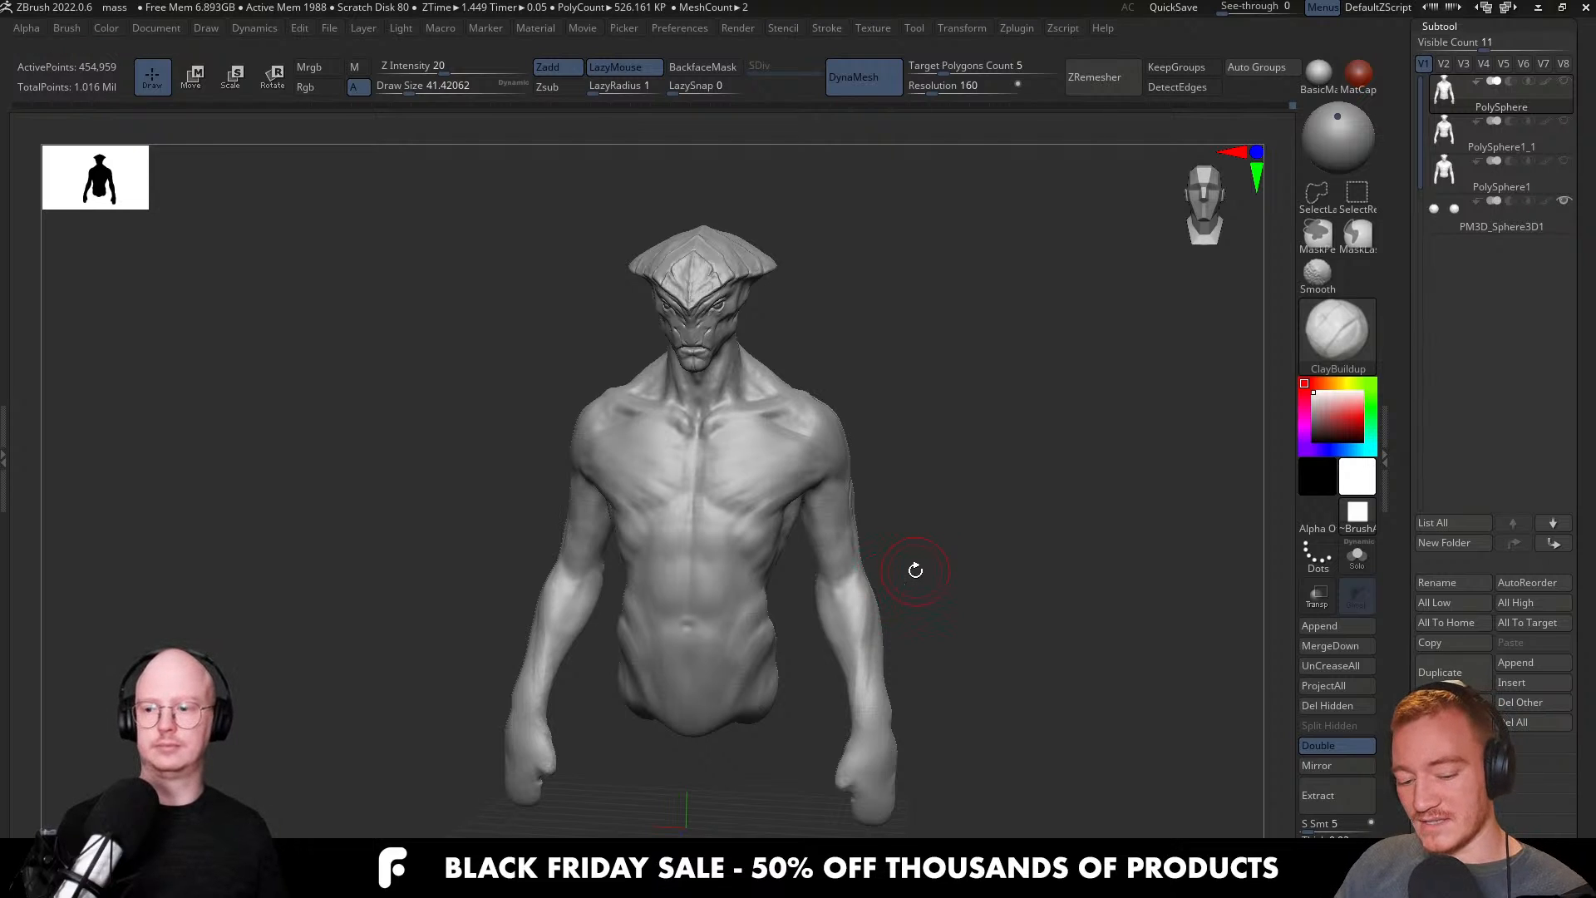
# Adjust the shape of the arms on the latest figure using the Move brush with draw sizes up to about 177.
pyautogui.press('b')
pyautogui.press('m')
pyautogui.press('v')
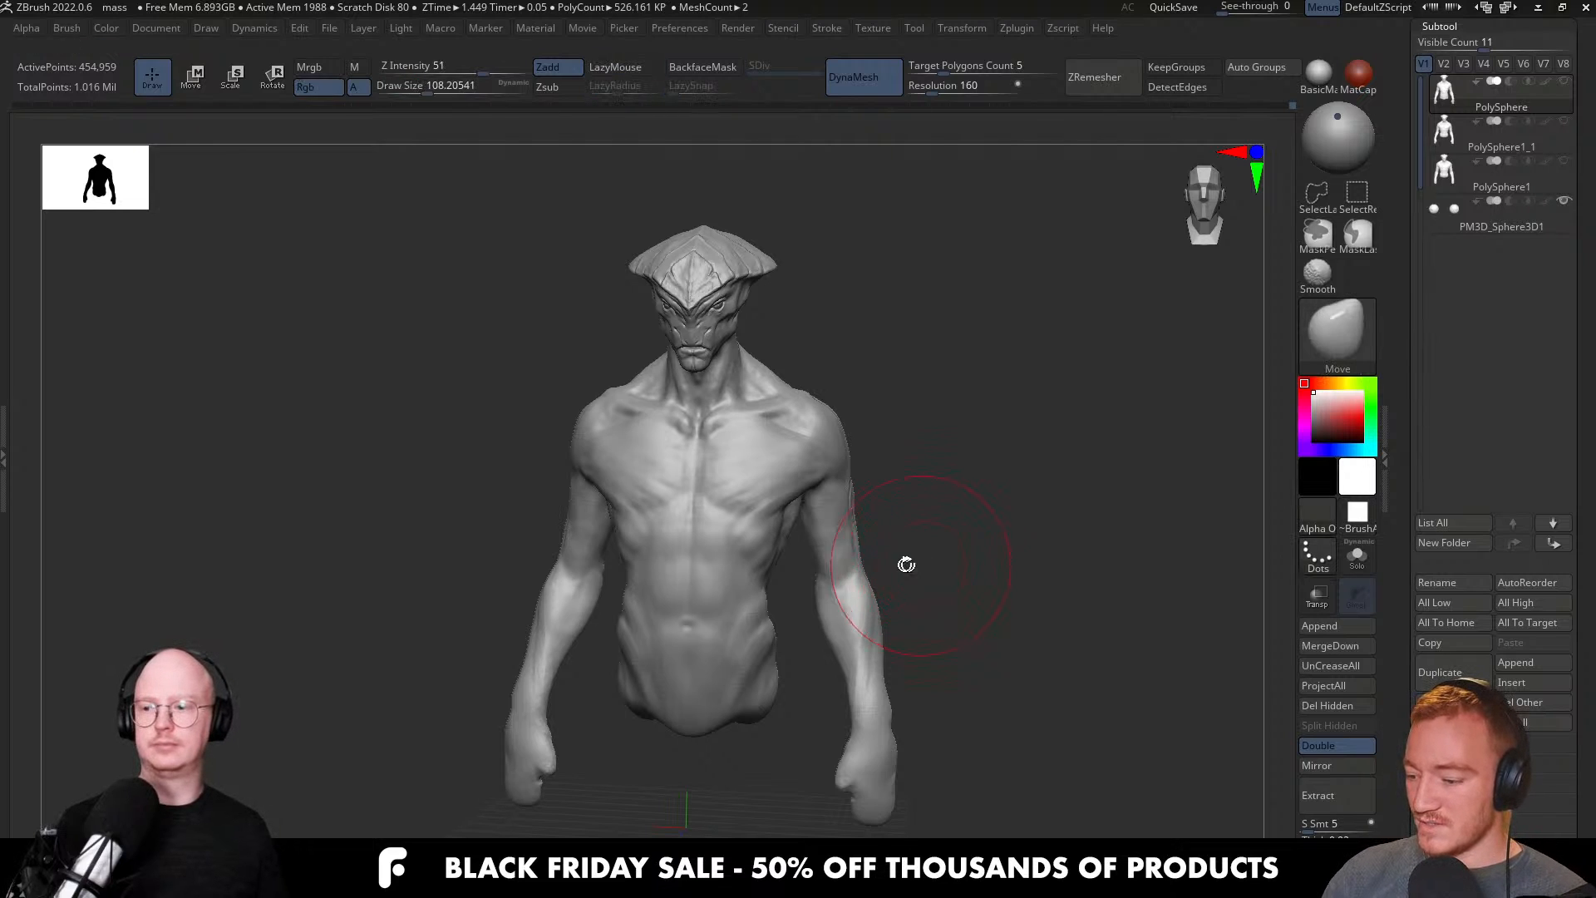
pyautogui.press('ctrl')
pyautogui.moveTo(923, 588)
pyautogui.mouseDown()
pyautogui.moveTo(791, 612)
pyautogui.moveTo(913, 573)
pyautogui.mouseUp()
pyautogui.press('s')
pyautogui.moveTo(896, 574)
pyautogui.mouseDown()
pyautogui.moveTo(1122, 567)
pyautogui.moveTo(989, 580)
pyautogui.mouseUp()
pyautogui.press('s')
pyautogui.moveTo(974, 657); pyautogui.dragTo(965, 657)
pyautogui.moveTo(958, 638); pyautogui.dragTo(950, 635)
pyautogui.press('s')
pyautogui.moveTo(971, 713); pyautogui.dragTo(977, 713)
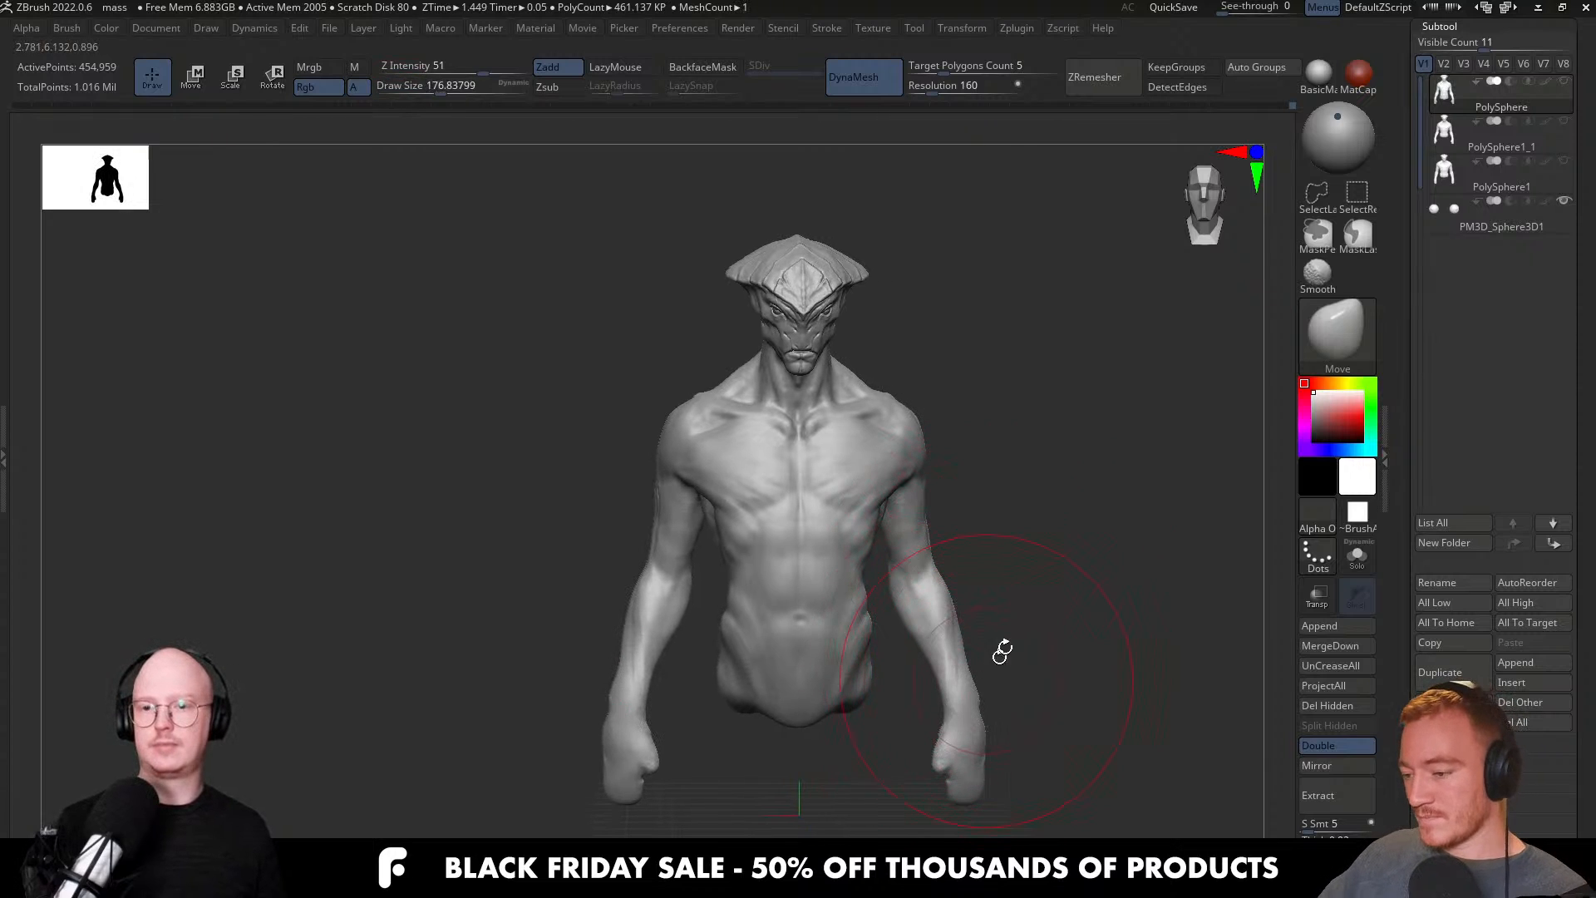
pyautogui.moveTo(1008, 644); pyautogui.dragTo(1037, 606)
pyautogui.keyDown('alt'); pyautogui.moveTo(1049, 463); pyautogui.dragTo(1001, 473); pyautogui.keyUp('alt')
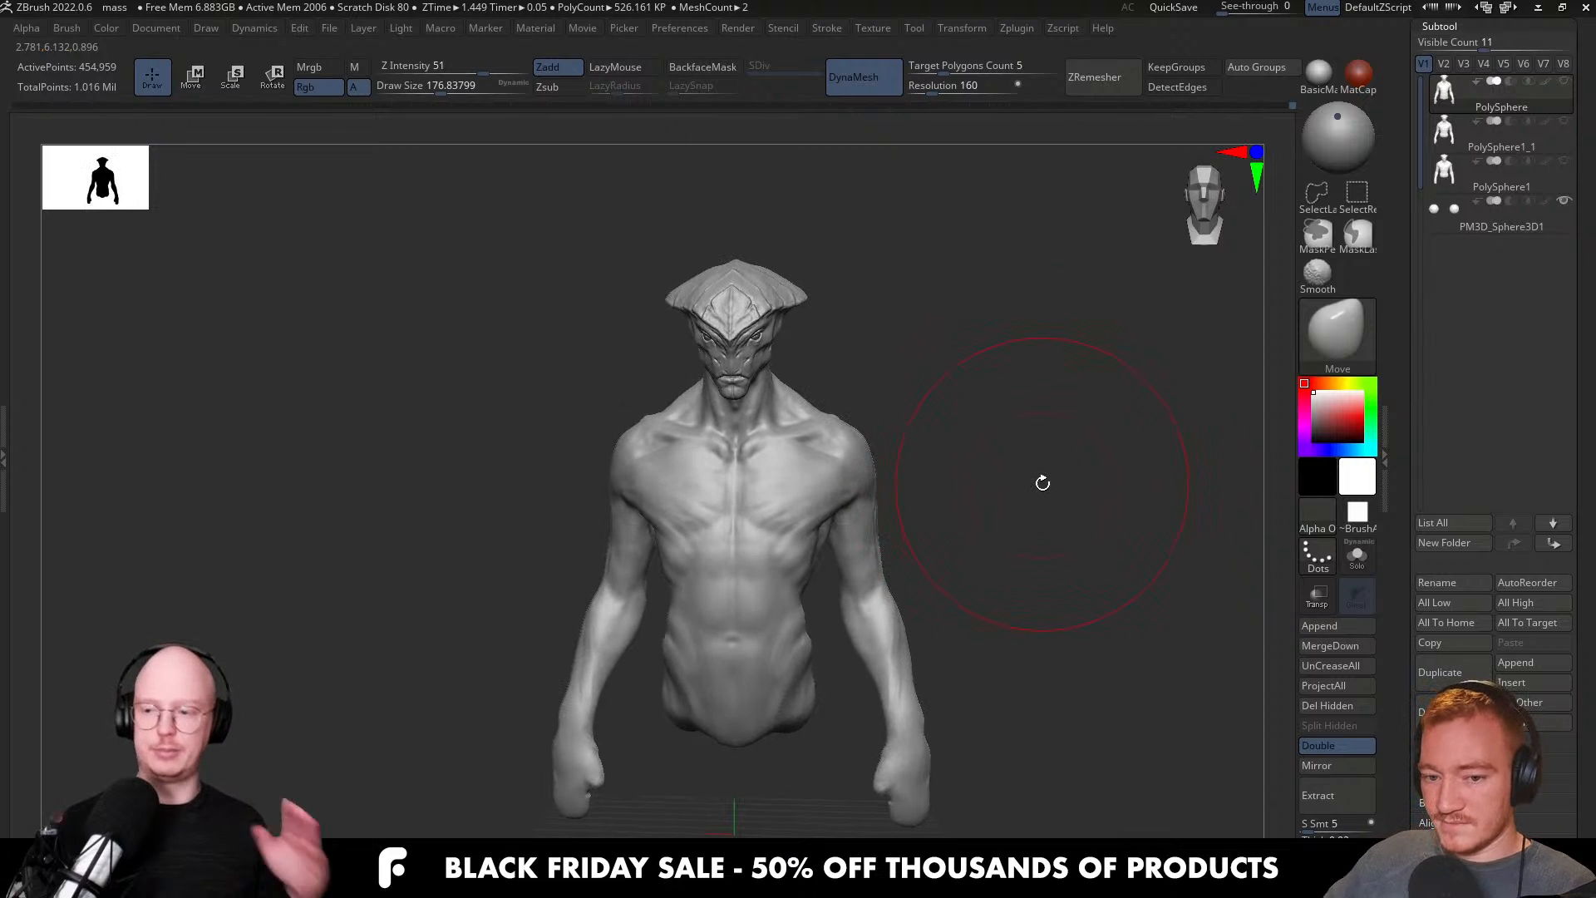
# Compare the latest, intermediate and earliest versions of the figure from the front by switching between their subtools.
pyautogui.moveTo(1022, 511); pyautogui.dragTo(1023, 513)
pyautogui.press('Down')
pyautogui.press('Down')
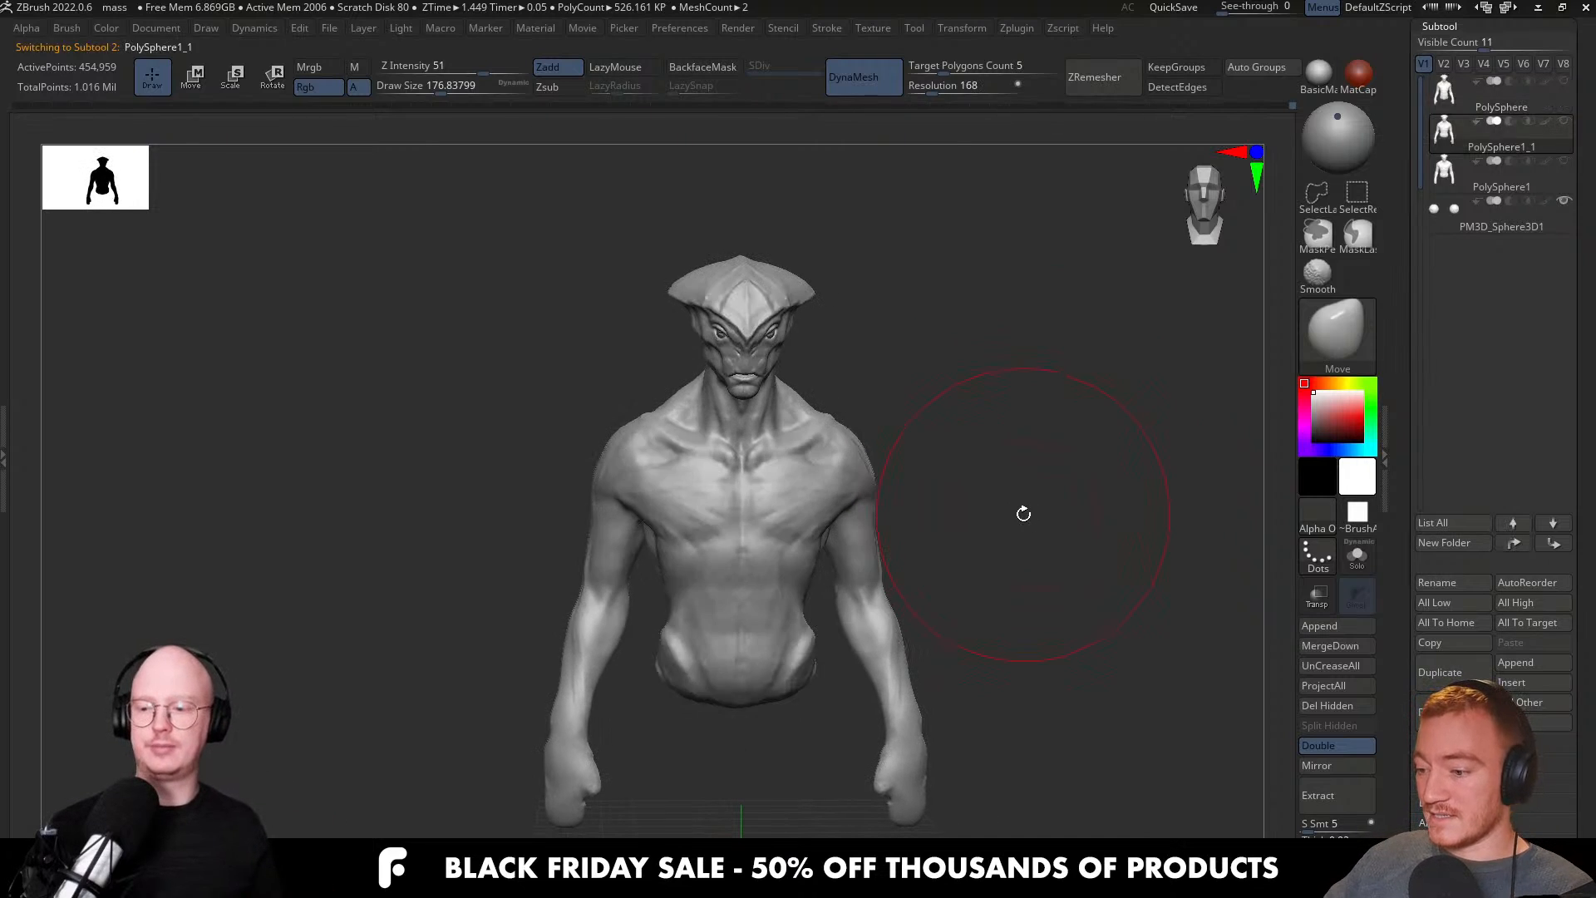
pyautogui.moveTo(900, 479)
pyautogui.mouseDown()
pyautogui.moveTo(1022, 487)
pyautogui.moveTo(967, 481)
pyautogui.mouseUp()
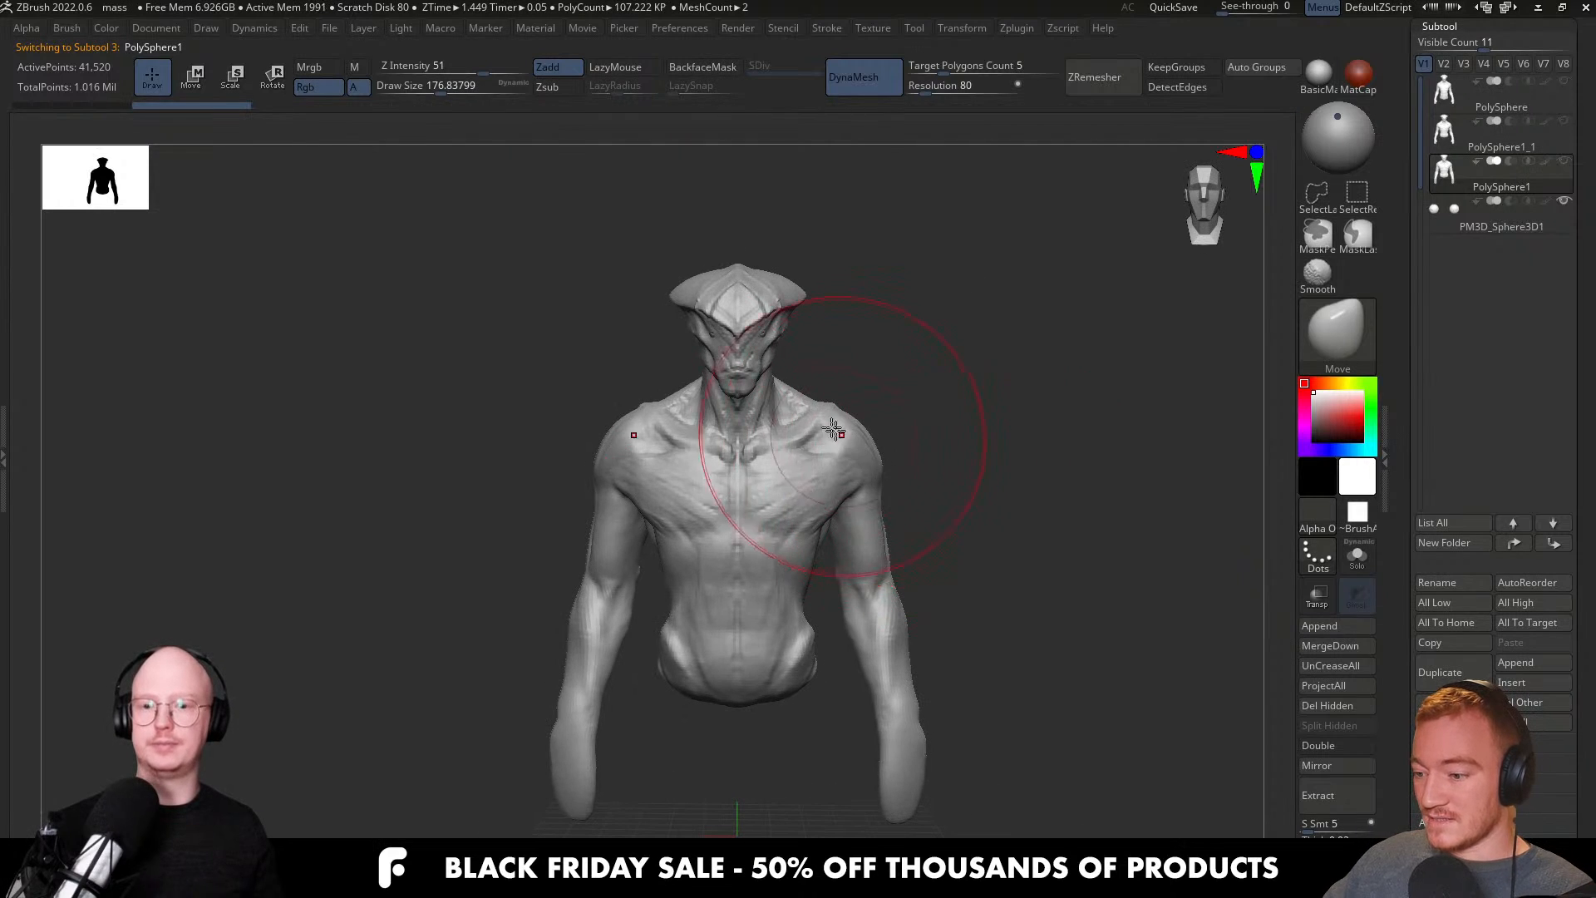
pyautogui.moveTo(873, 408)
pyautogui.mouseDown()
pyautogui.moveTo(891, 418)
pyautogui.moveTo(825, 415)
pyautogui.mouseUp()
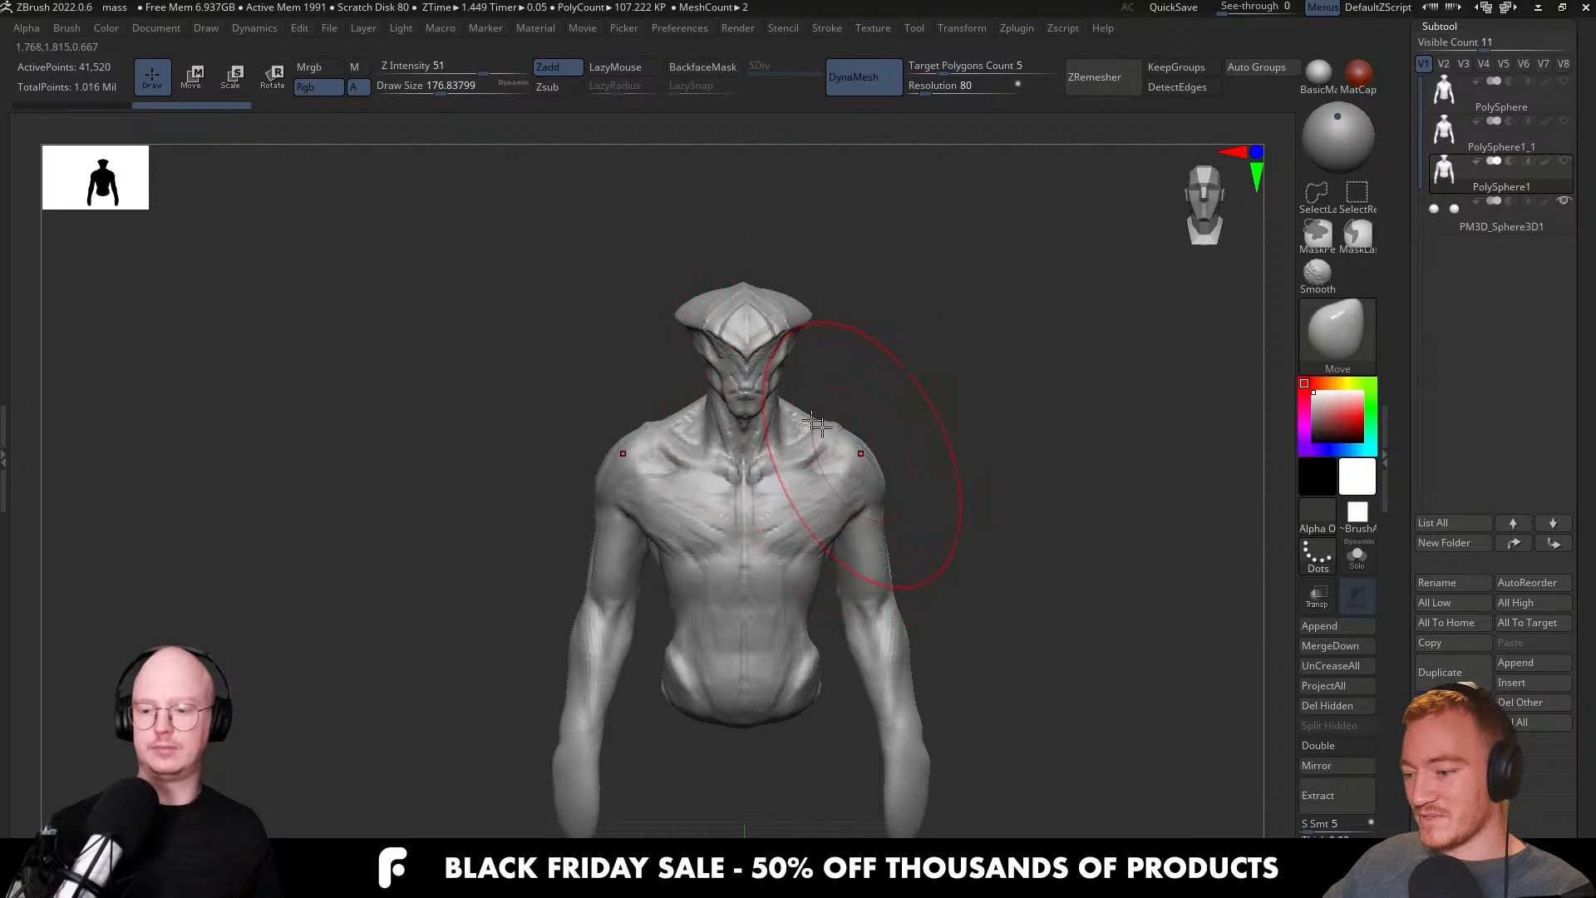
pyautogui.hotkey('alt', 'Up')
pyautogui.hotkey('alt', 'Up')
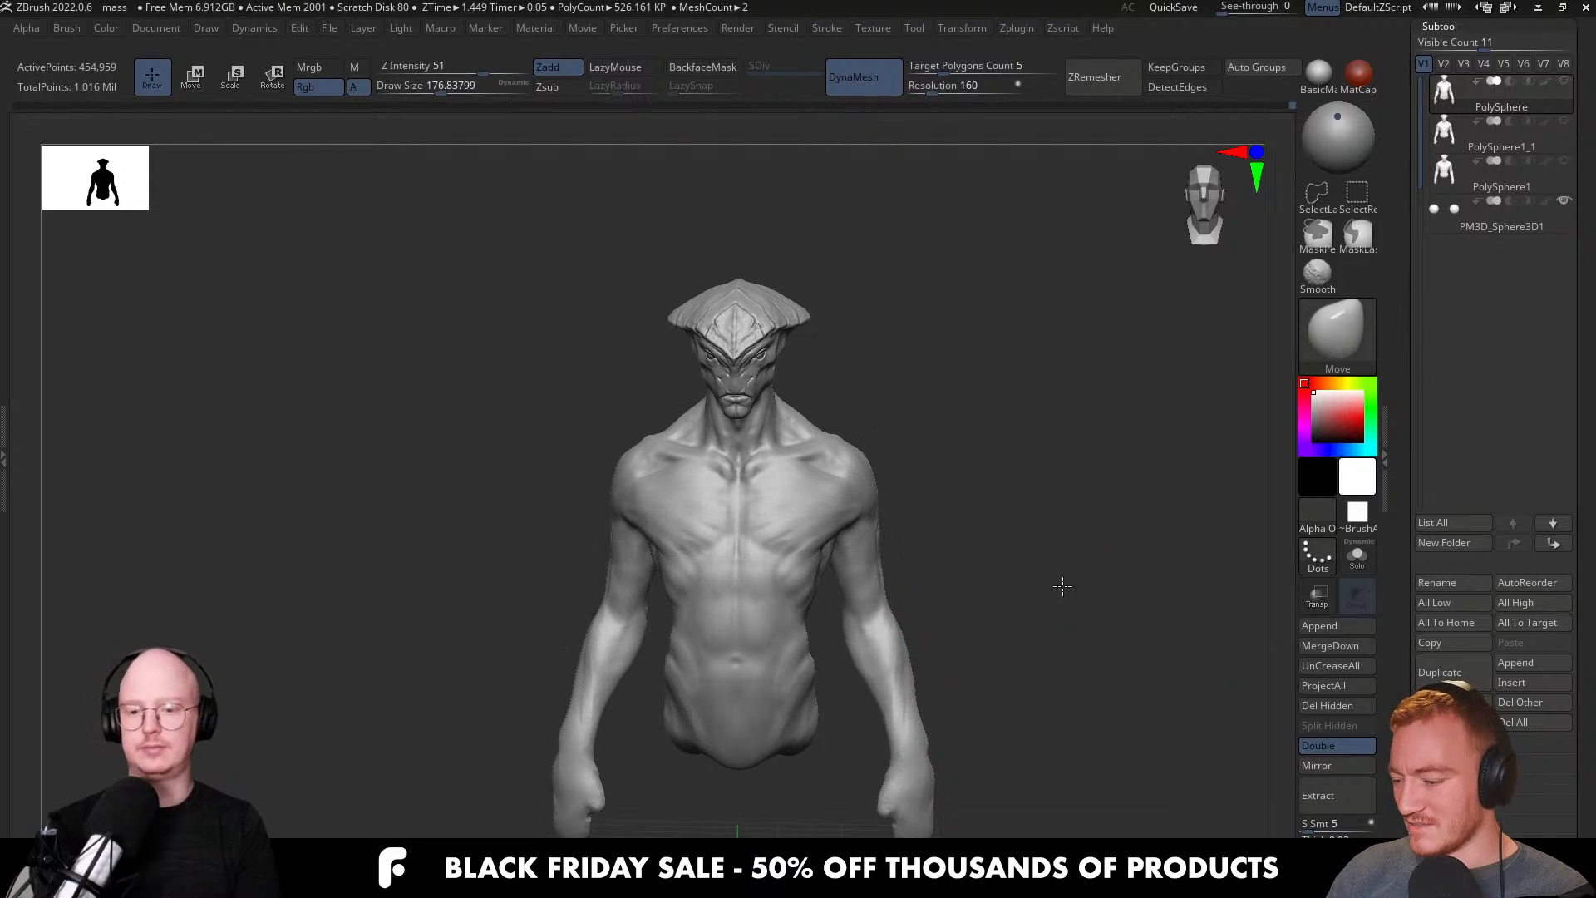
# Launch Epic Pen over the sculpt, dismiss its update notice and move its toolbar out of the way.
pyautogui.press('shift')
pyautogui.press('super')
pyautogui.write('epic')
pyautogui.press('Return')
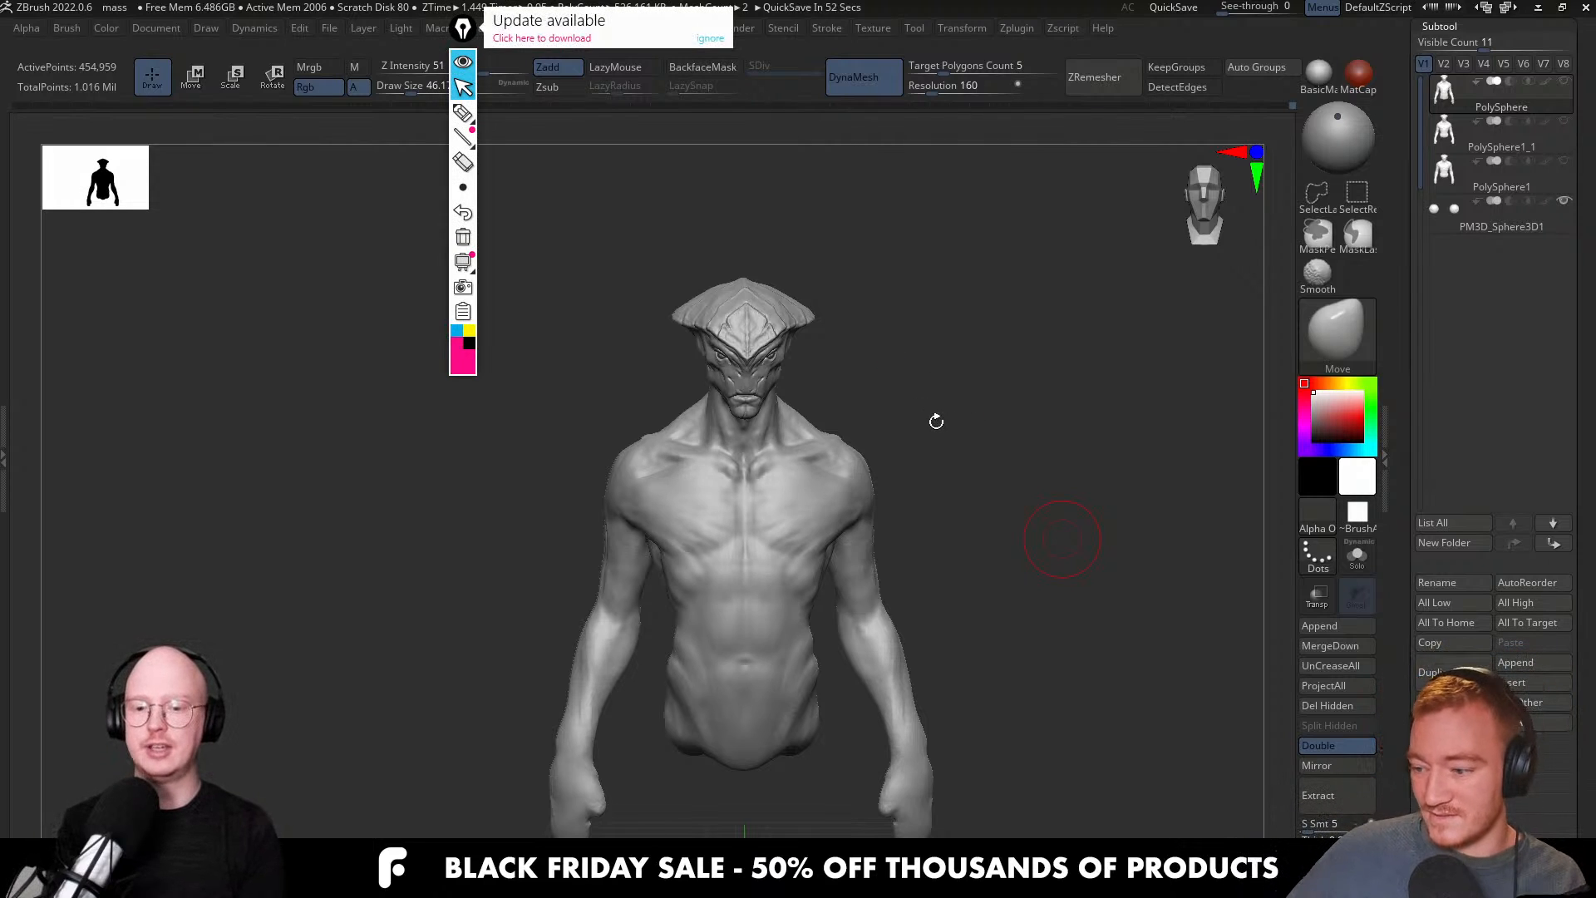
pyautogui.moveTo(970, 368)
pyautogui.mouseDown()
pyautogui.moveTo(990, 377)
pyautogui.moveTo(969, 346)
pyautogui.mouseUp()
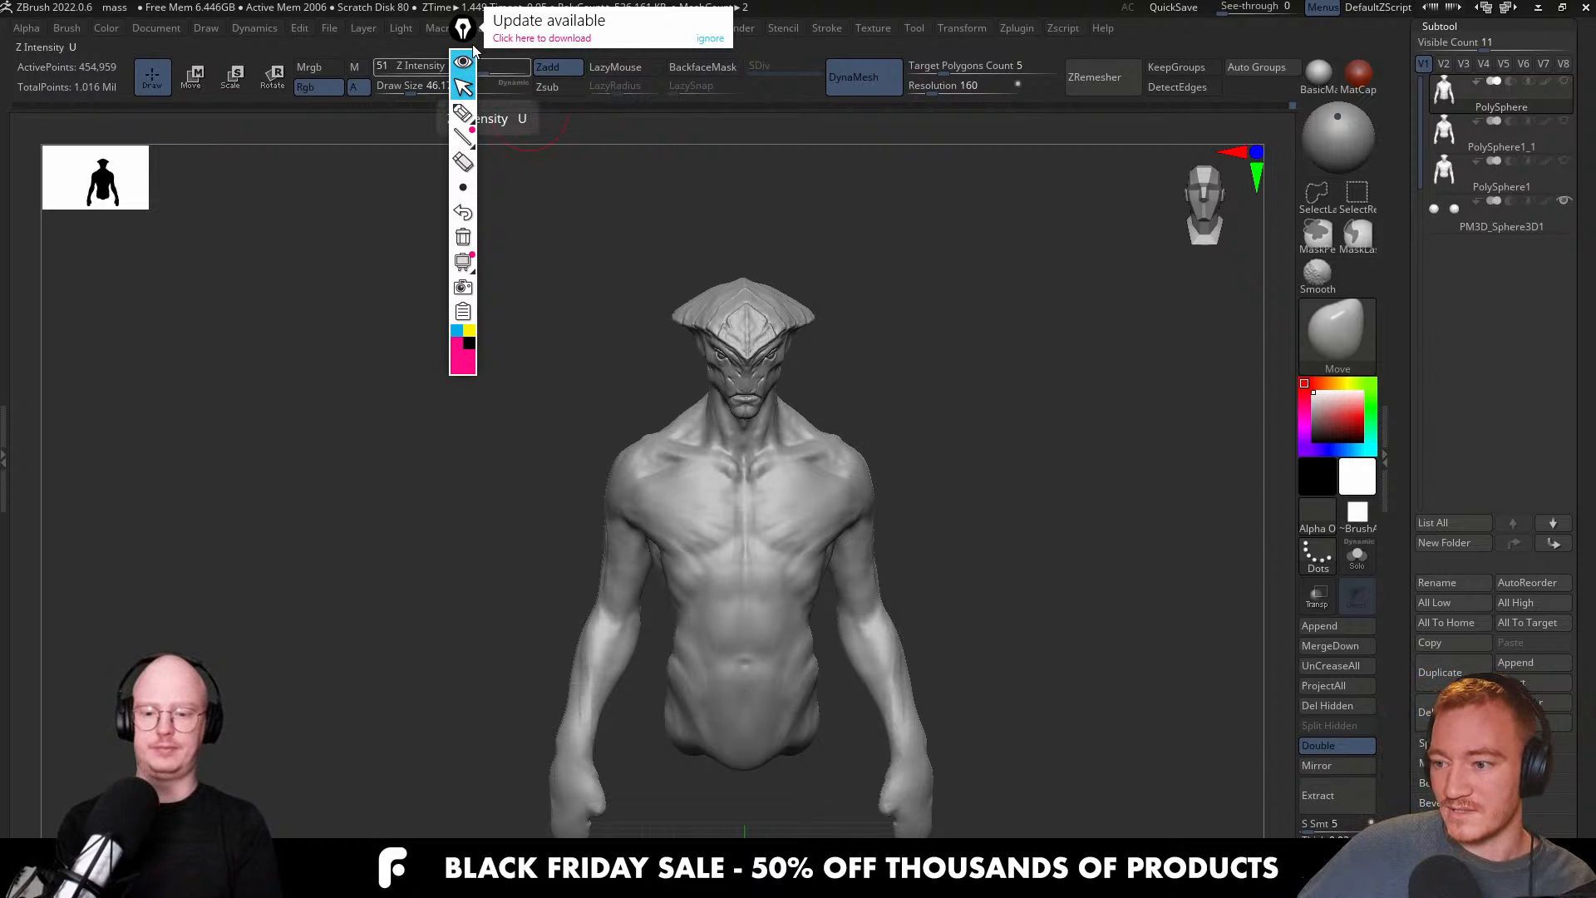
pyautogui.click(711, 40)
pyautogui.moveTo(463, 30); pyautogui.dragTo(326, 58)
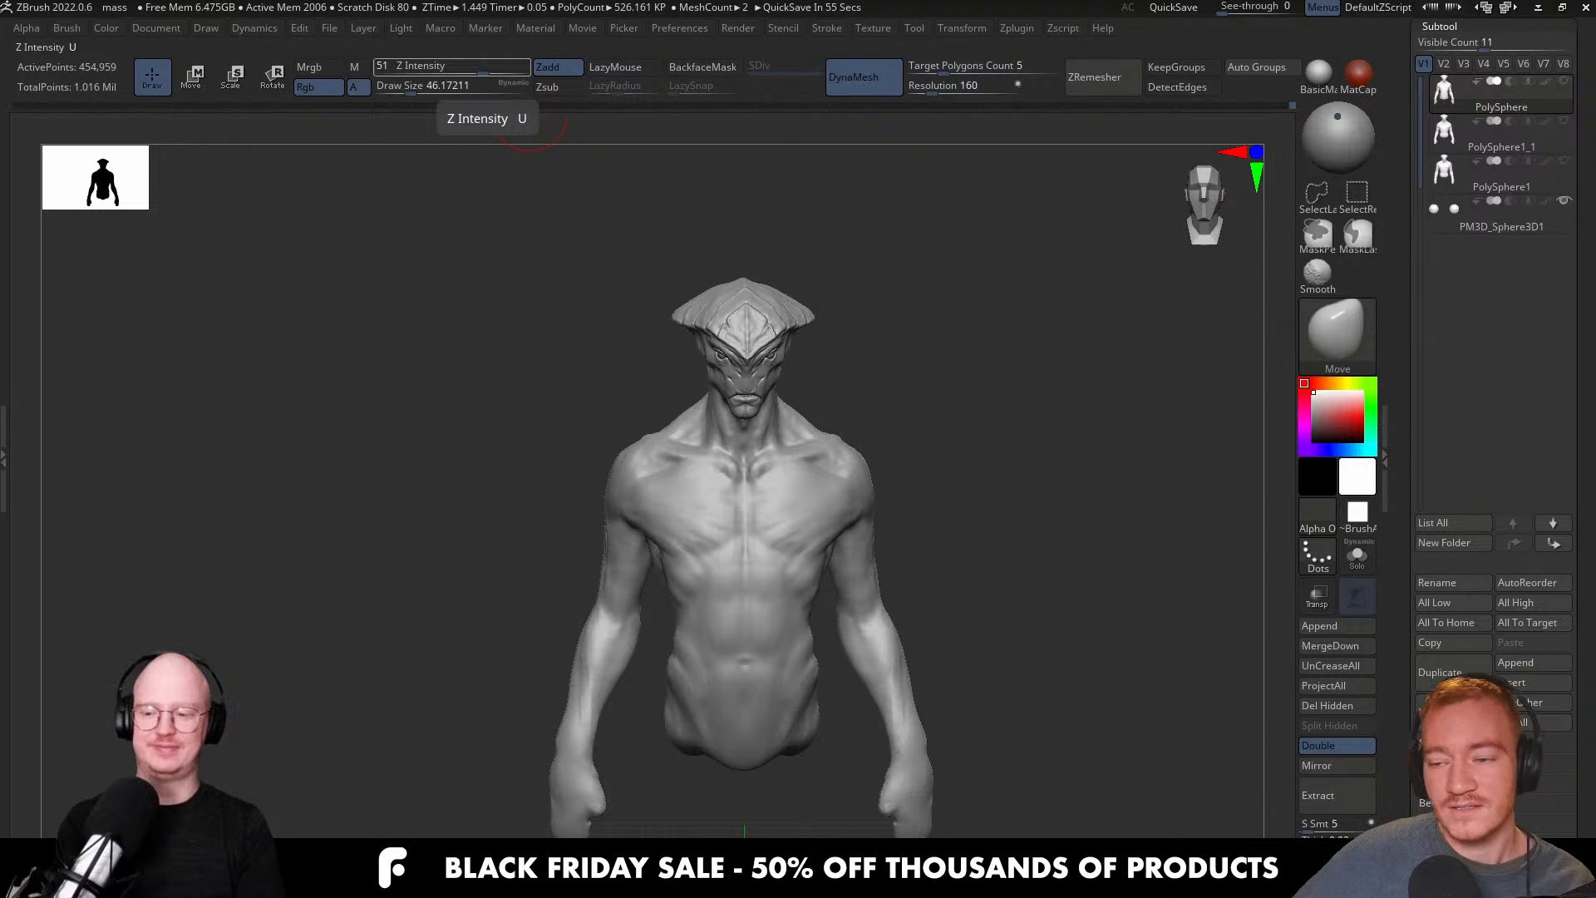
pyautogui.moveTo(962, 406)
pyautogui.mouseDown()
pyautogui.moveTo(962, 456)
pyautogui.moveTo(1090, 460)
pyautogui.mouseUp()
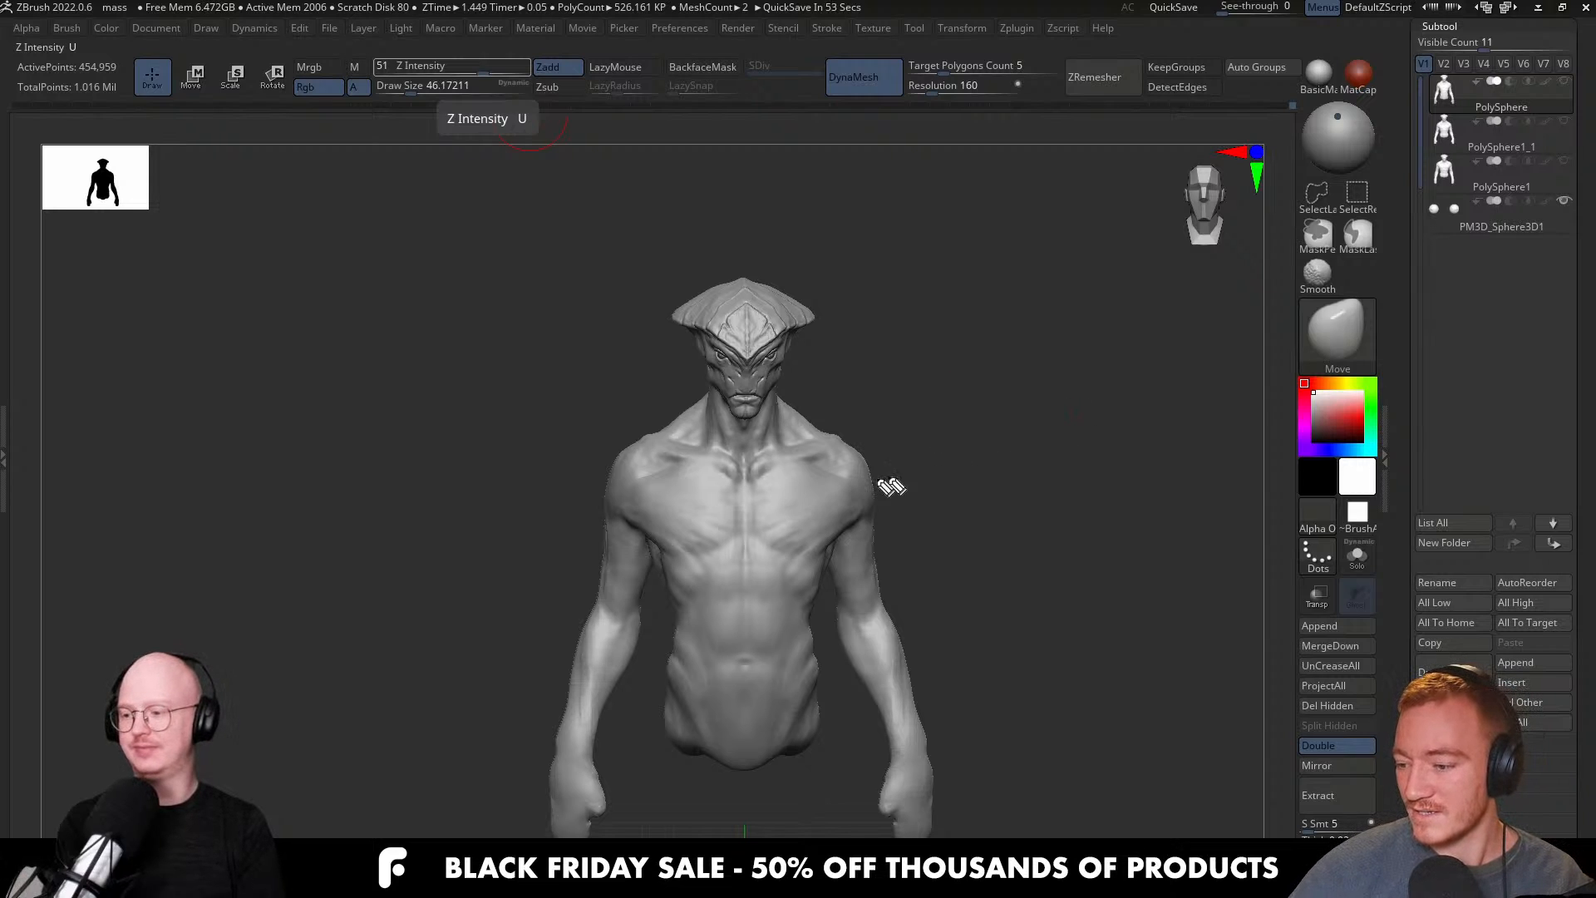
# Draw pink annotation lines along the slope of the neck and over the shoulders, undoing the unwanted strokes.
pyautogui.moveTo(769, 384); pyautogui.dragTo(823, 430)
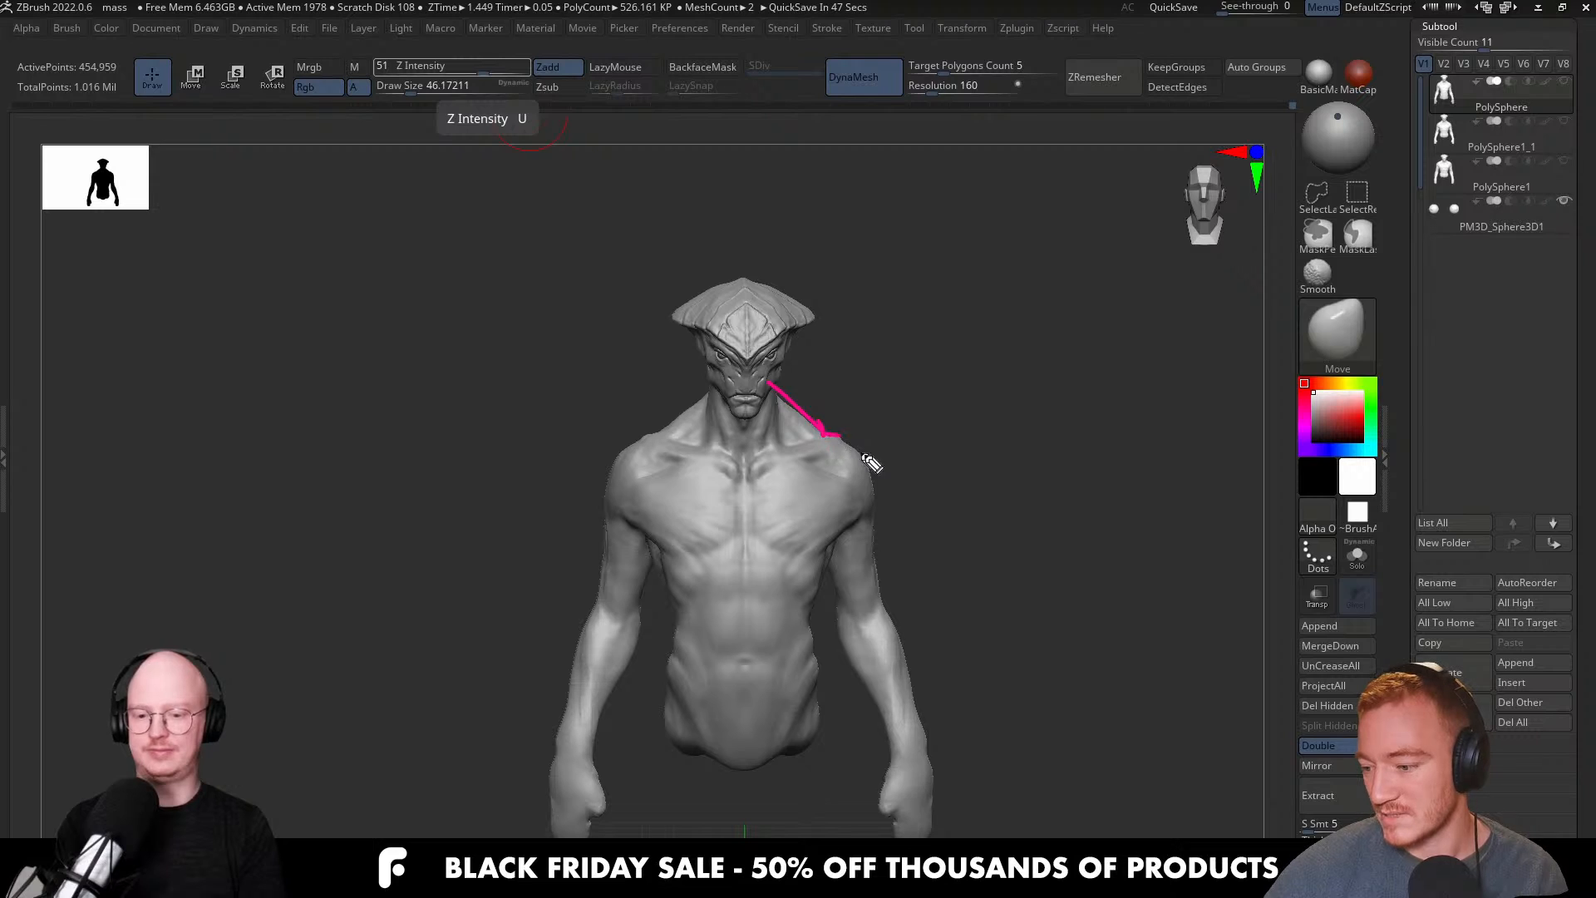
pyautogui.moveTo(842, 447)
pyautogui.mouseDown()
pyautogui.moveTo(870, 451)
pyautogui.moveTo(876, 514)
pyautogui.mouseUp()
pyautogui.hotkey('ctrl', 'z')
pyautogui.hotkey('ctrl', 'z')
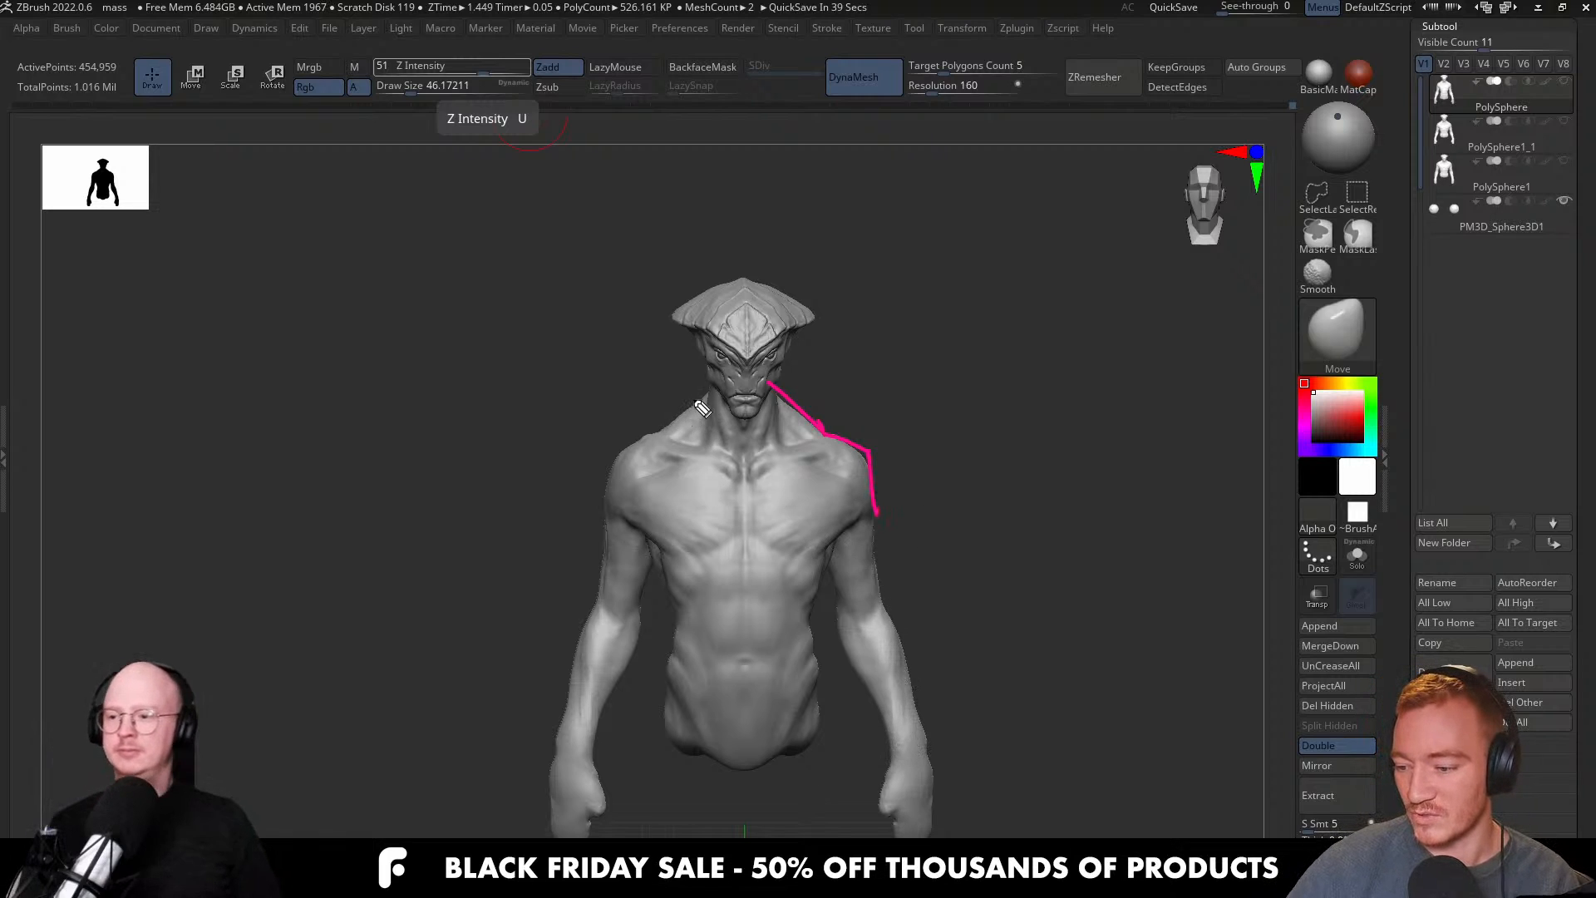
pyautogui.moveTo(708, 391); pyautogui.dragTo(592, 538)
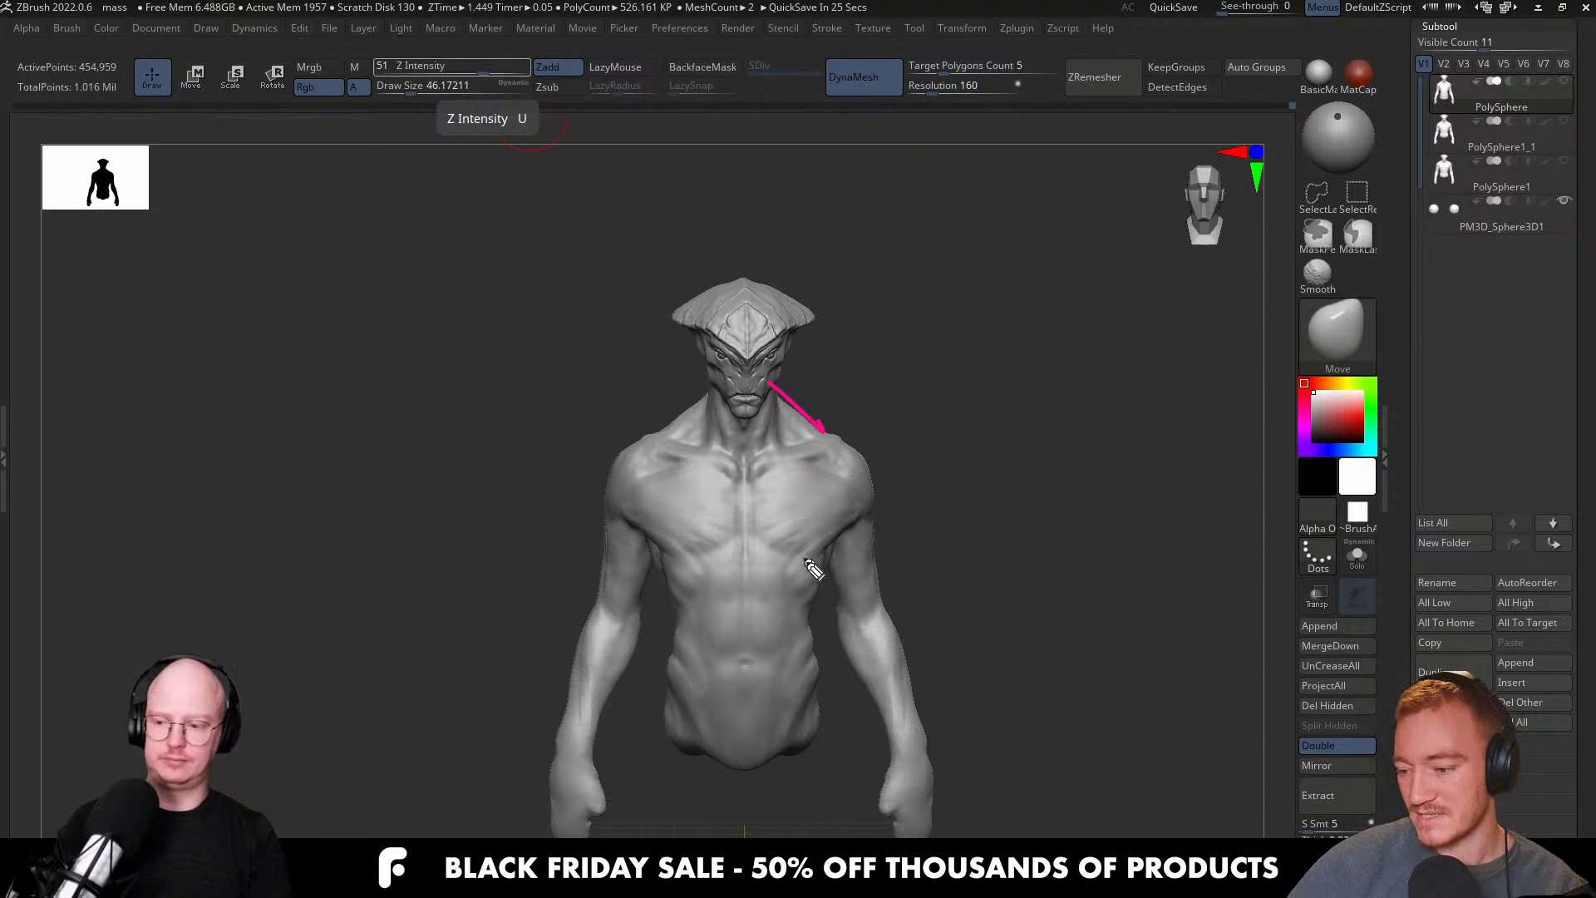
# Mark the chest shape, torso sides and pelvis outline with pink annotation lines, and clear all the annotations.
pyautogui.moveTo(790, 580)
pyautogui.mouseDown()
pyautogui.moveTo(867, 501)
pyautogui.moveTo(767, 461)
pyautogui.mouseUp()
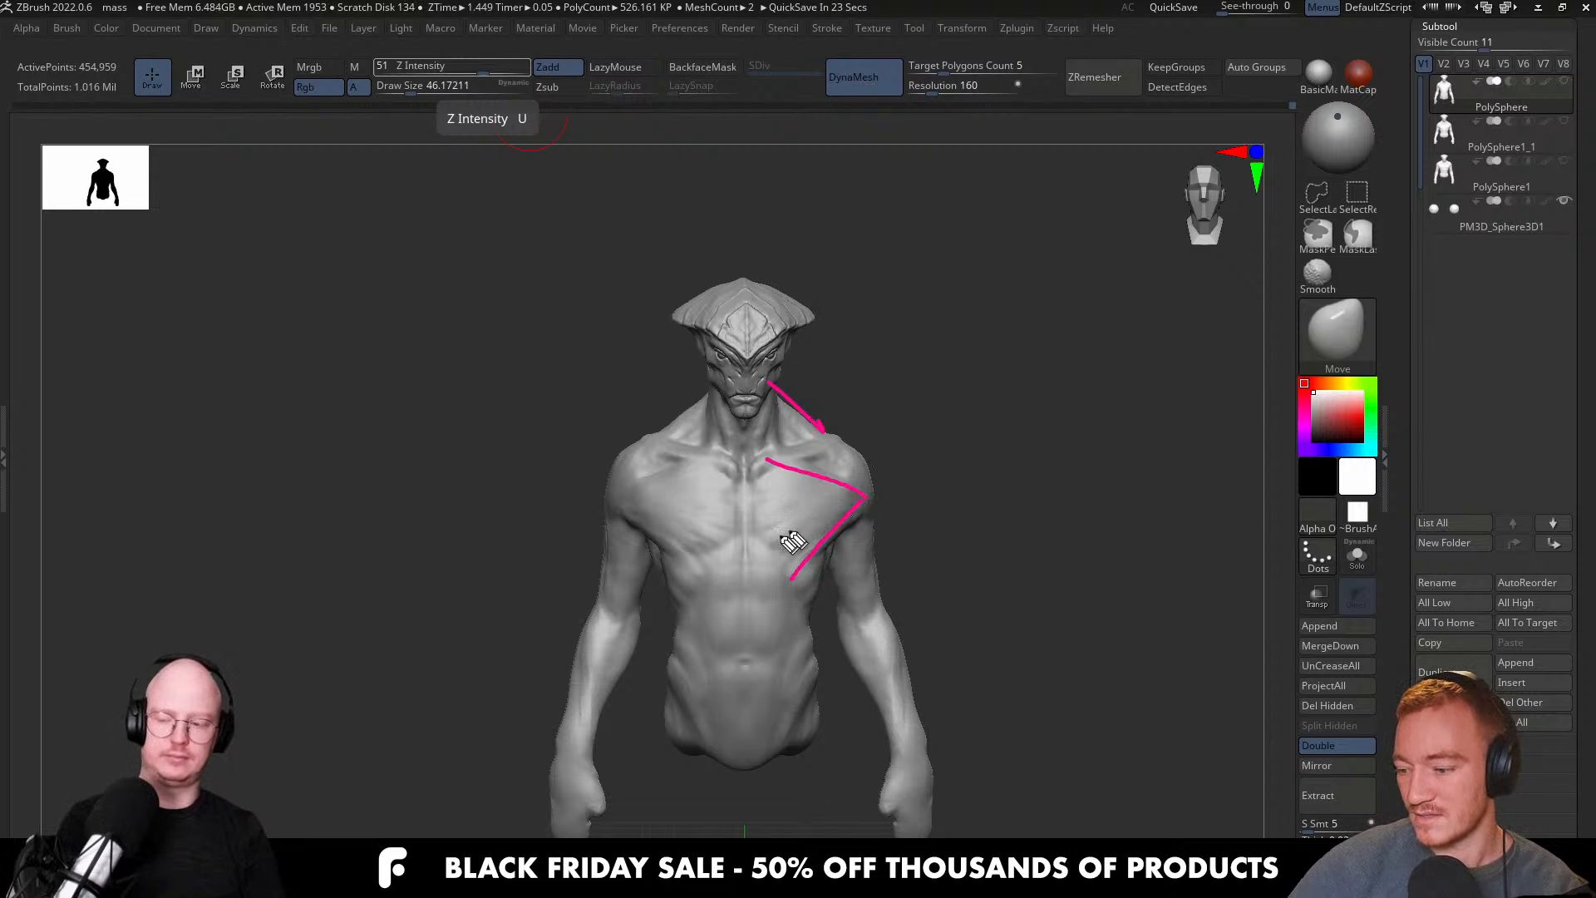
pyautogui.moveTo(748, 547); pyautogui.dragTo(819, 560)
pyautogui.moveTo(767, 460); pyautogui.dragTo(759, 570)
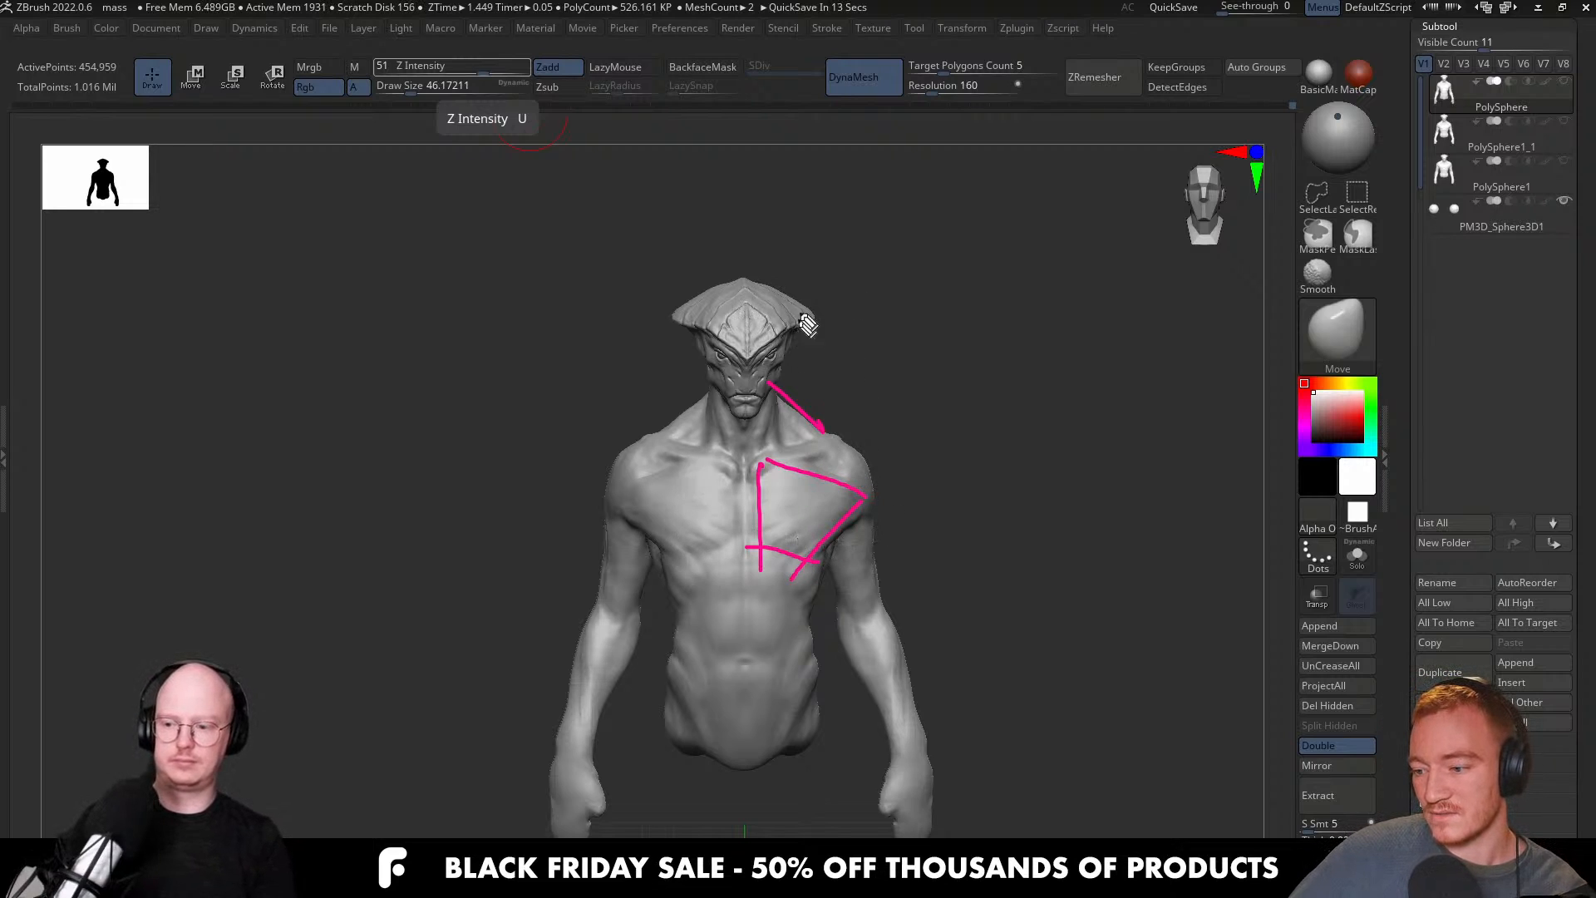
pyautogui.moveTo(633, 465); pyautogui.dragTo(669, 727)
pyautogui.moveTo(834, 492)
pyautogui.mouseDown()
pyautogui.moveTo(823, 648)
pyautogui.moveTo(694, 760)
pyautogui.moveTo(861, 656)
pyautogui.mouseUp()
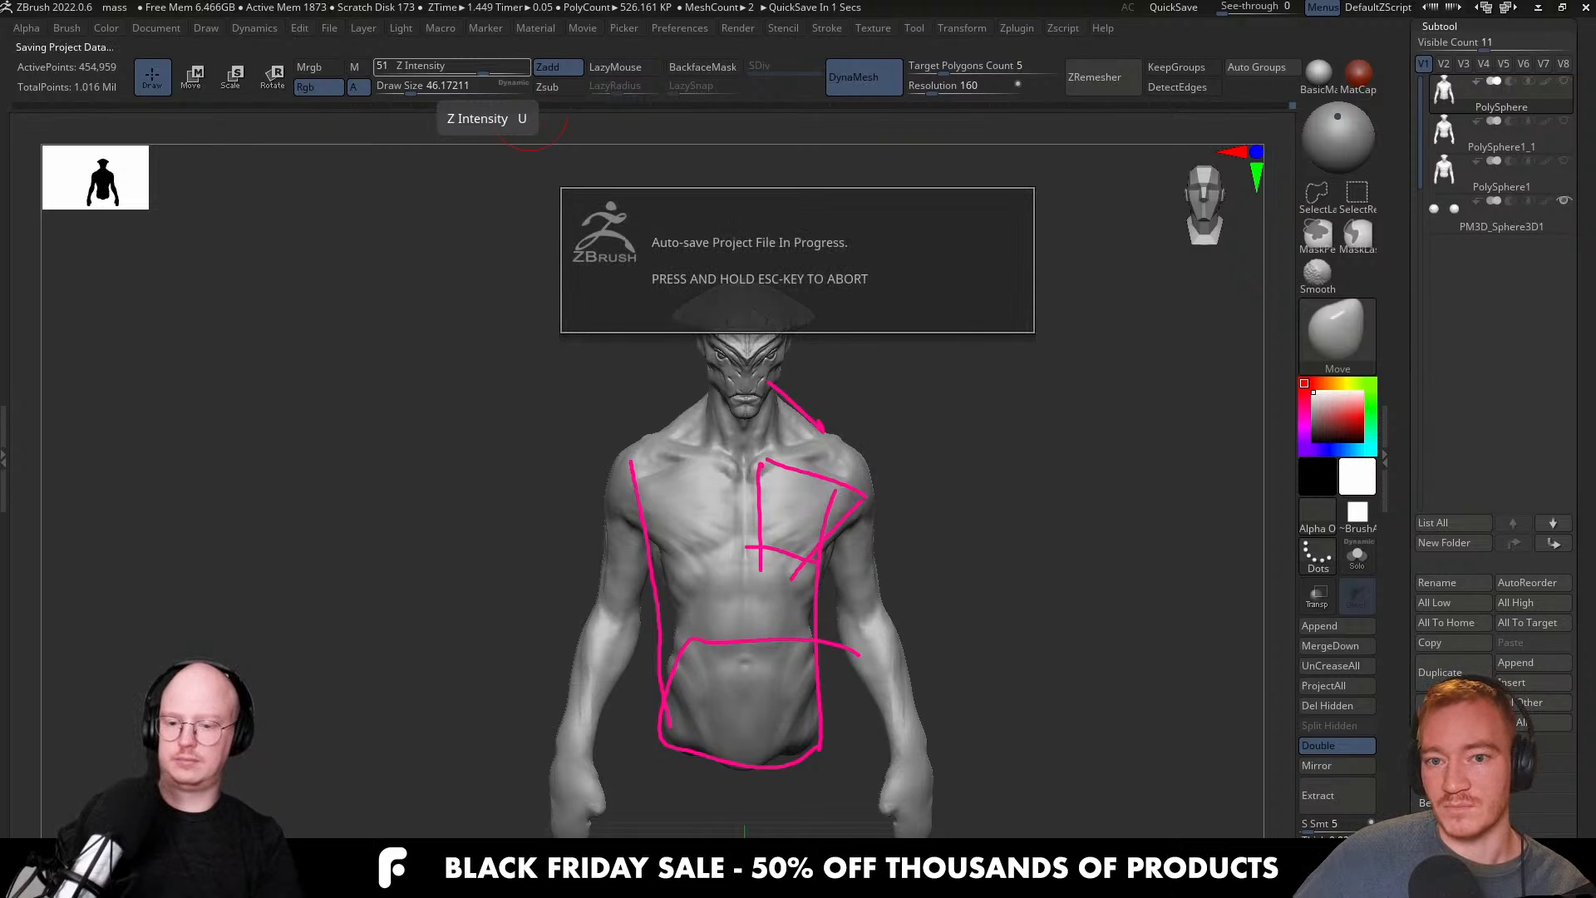
pyautogui.press('Delete')
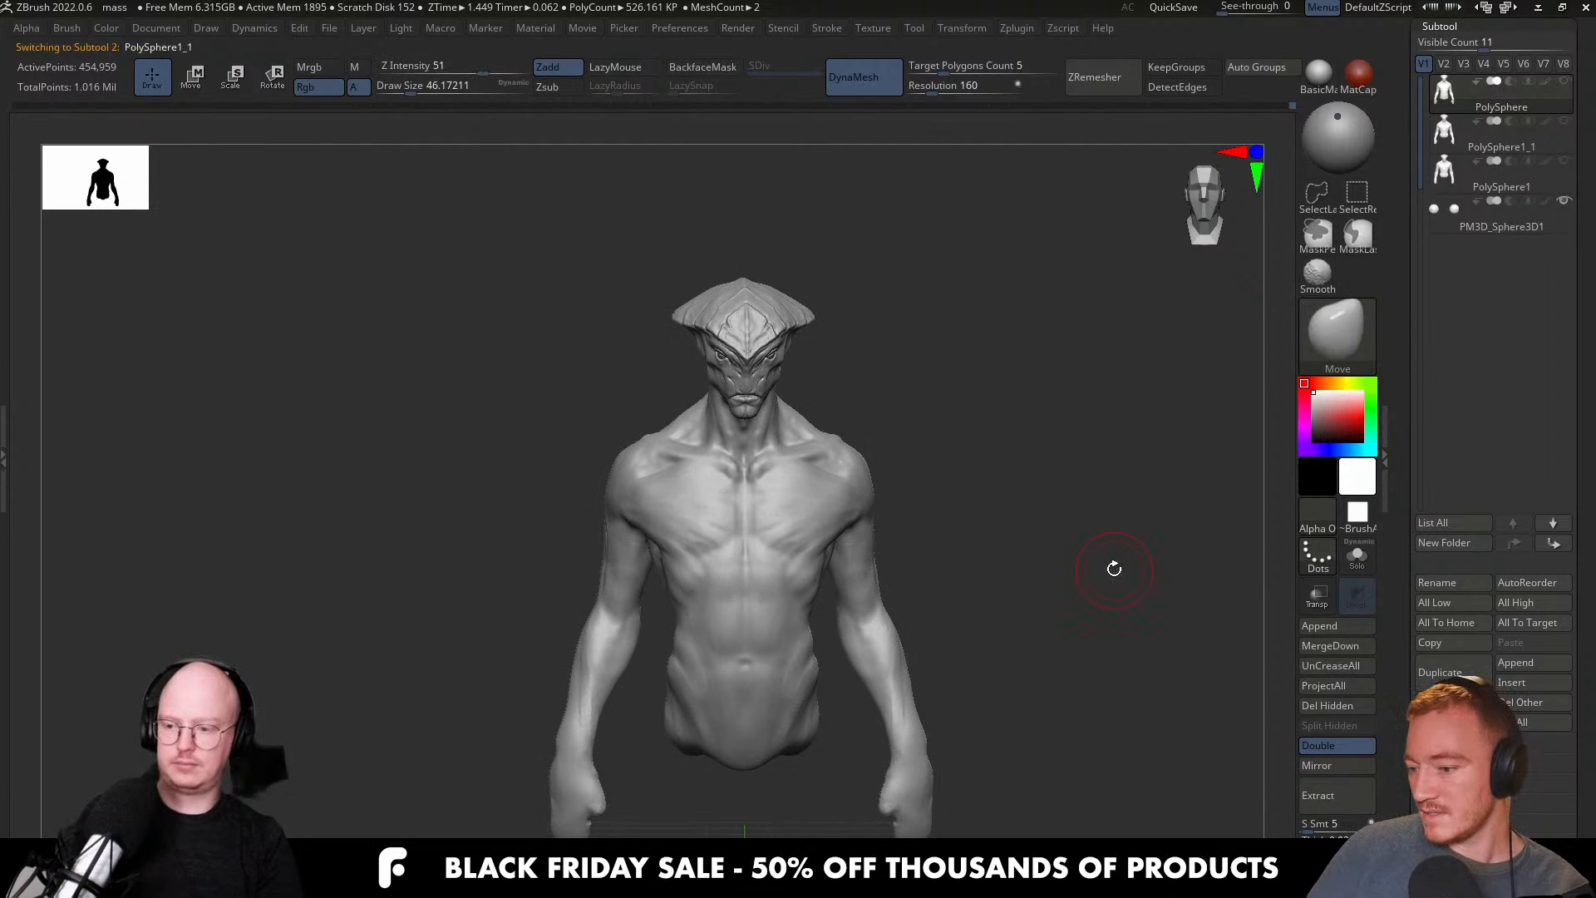
# Move the earliest figure version up in the subtool order so that it sits directly below the latest one.
pyautogui.press('Down')
pyautogui.press('Down')
pyautogui.hotkey('ctrl', 'Up')
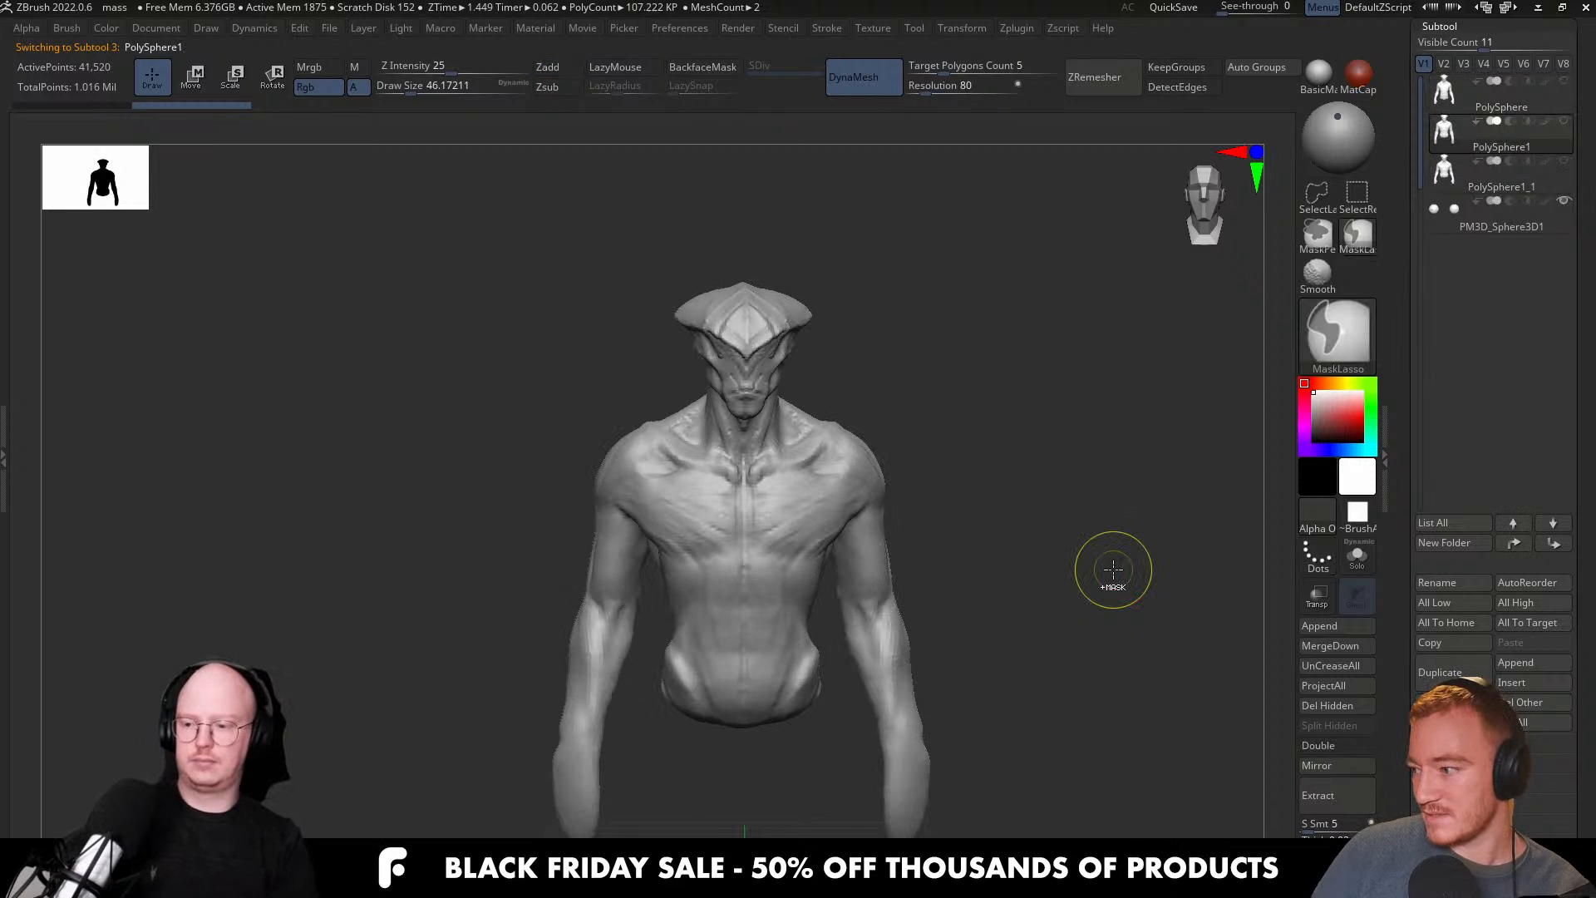
# Compare the front proportions of the latest figure and the earliest version by alternating between their adjacent subtools.
pyautogui.press('Up')
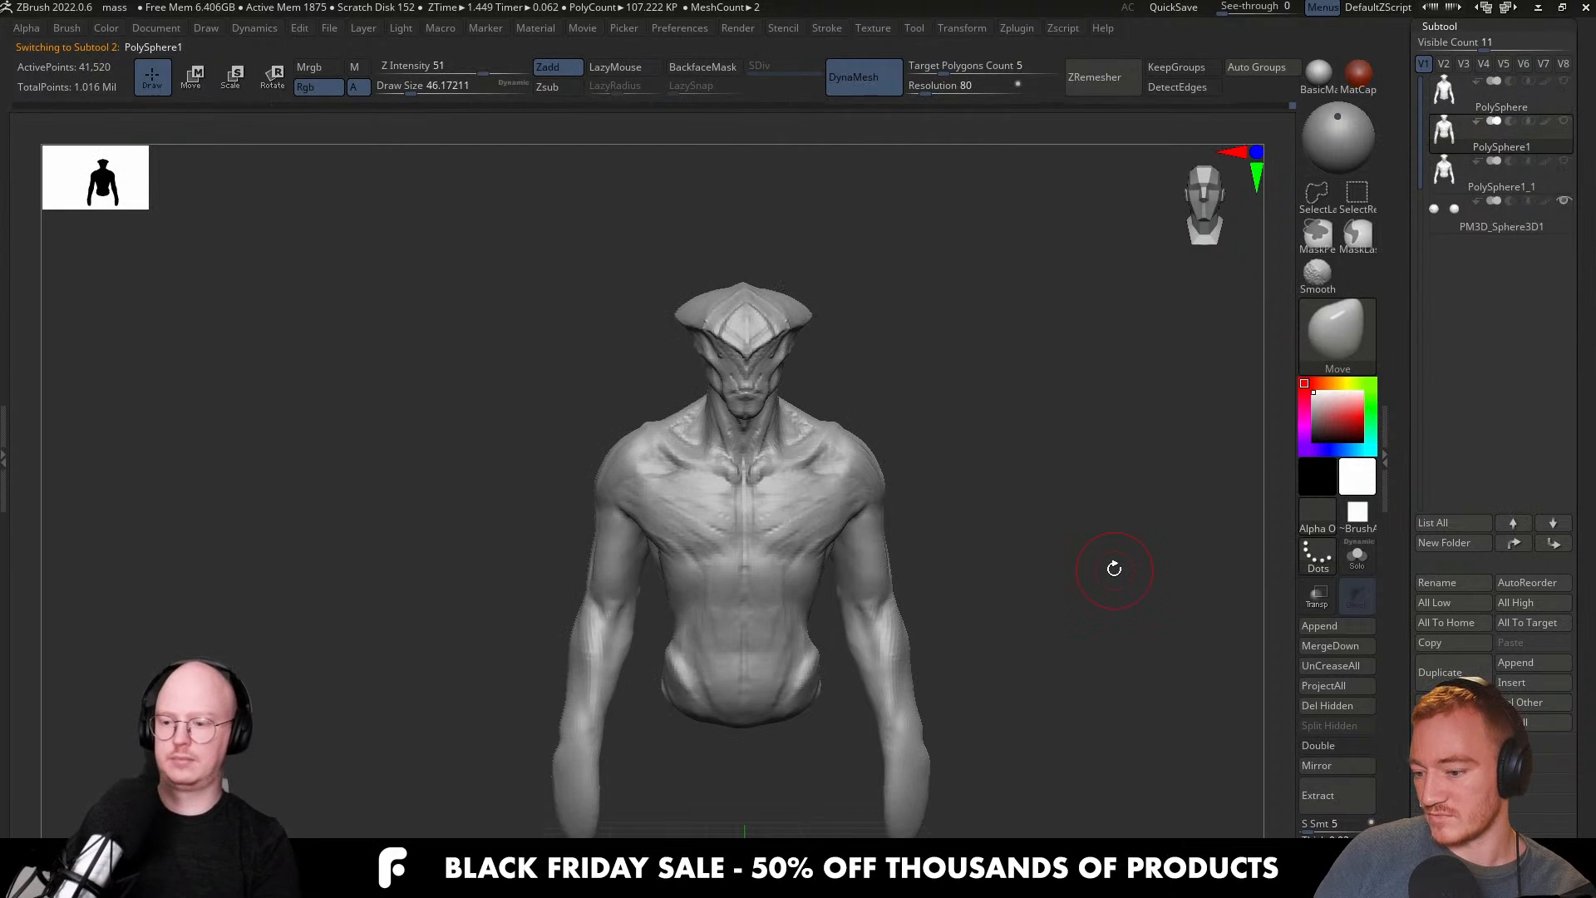
pyautogui.press('Down')
pyautogui.press('Up')
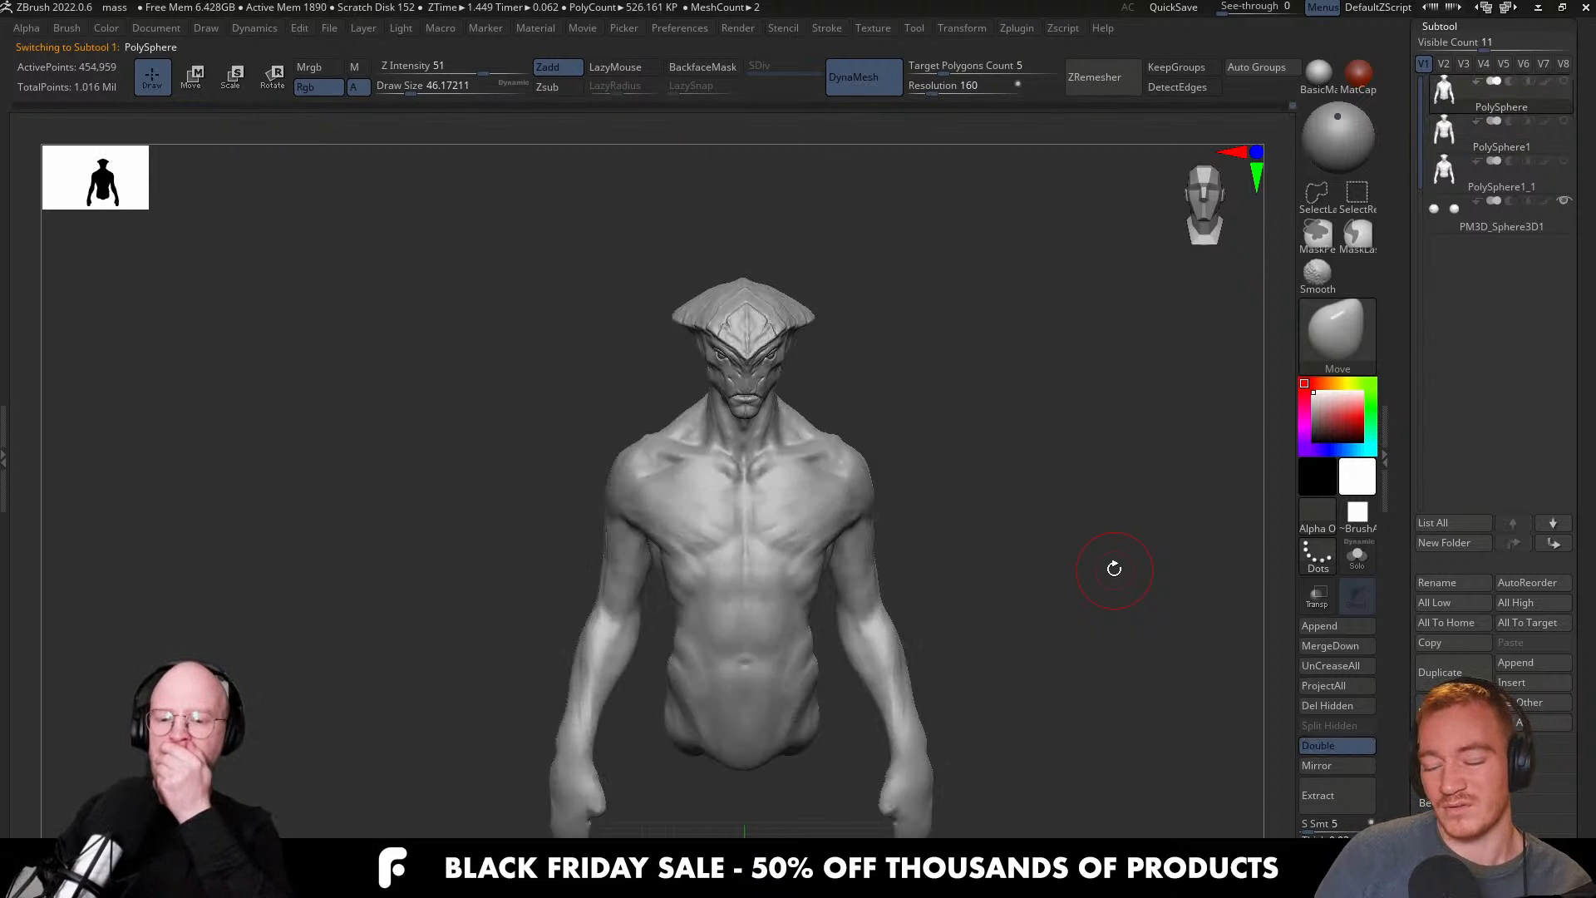
pyautogui.press('Down')
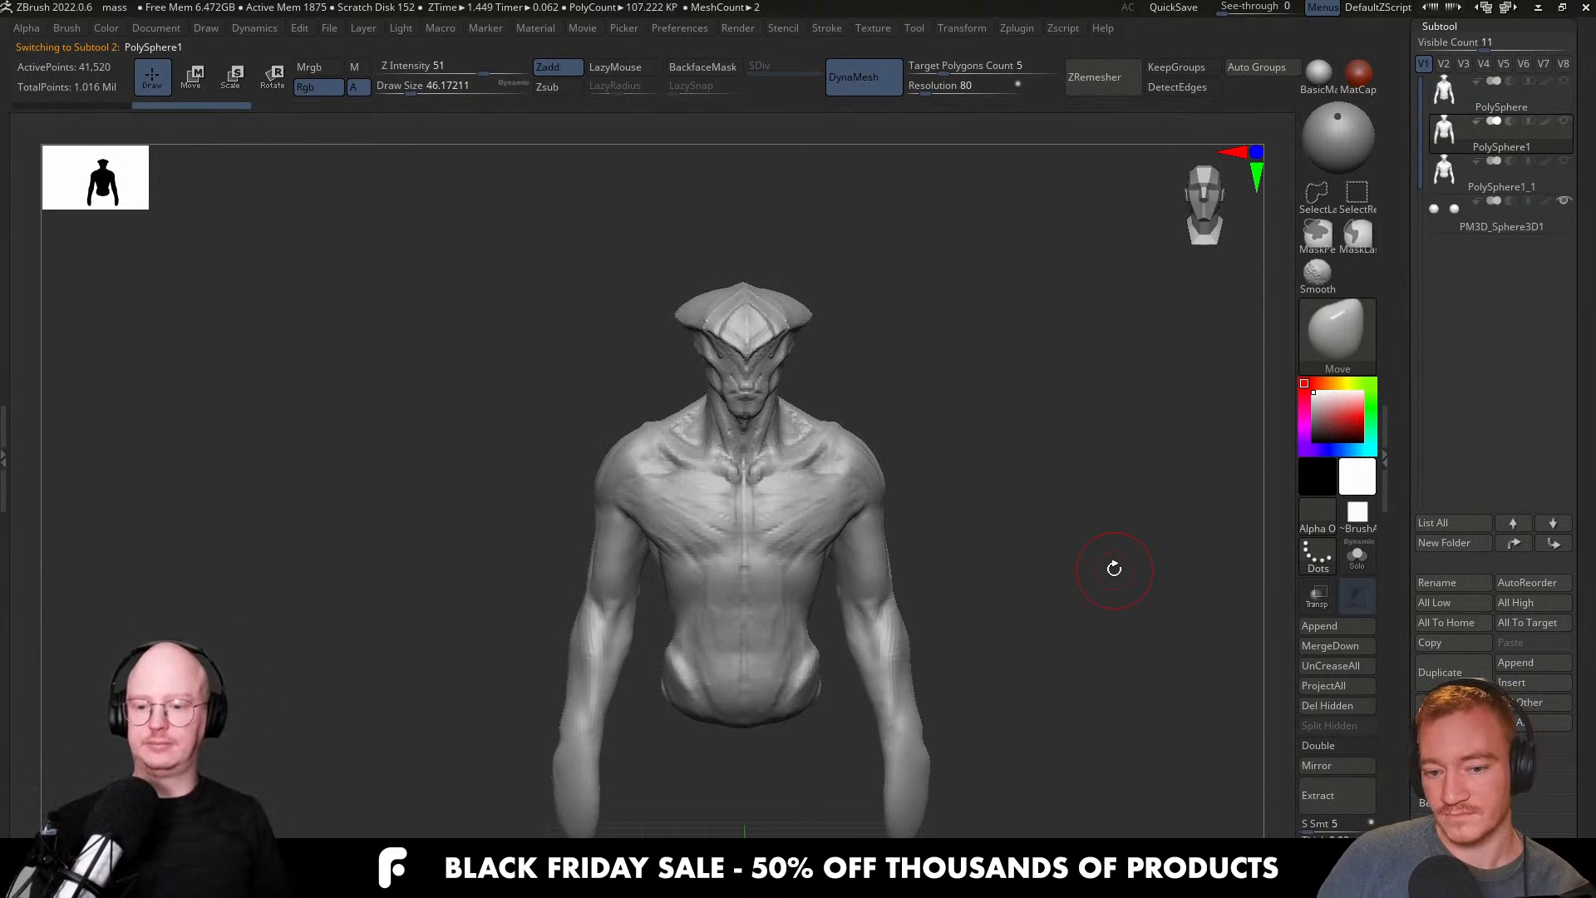
pyautogui.press('Up')
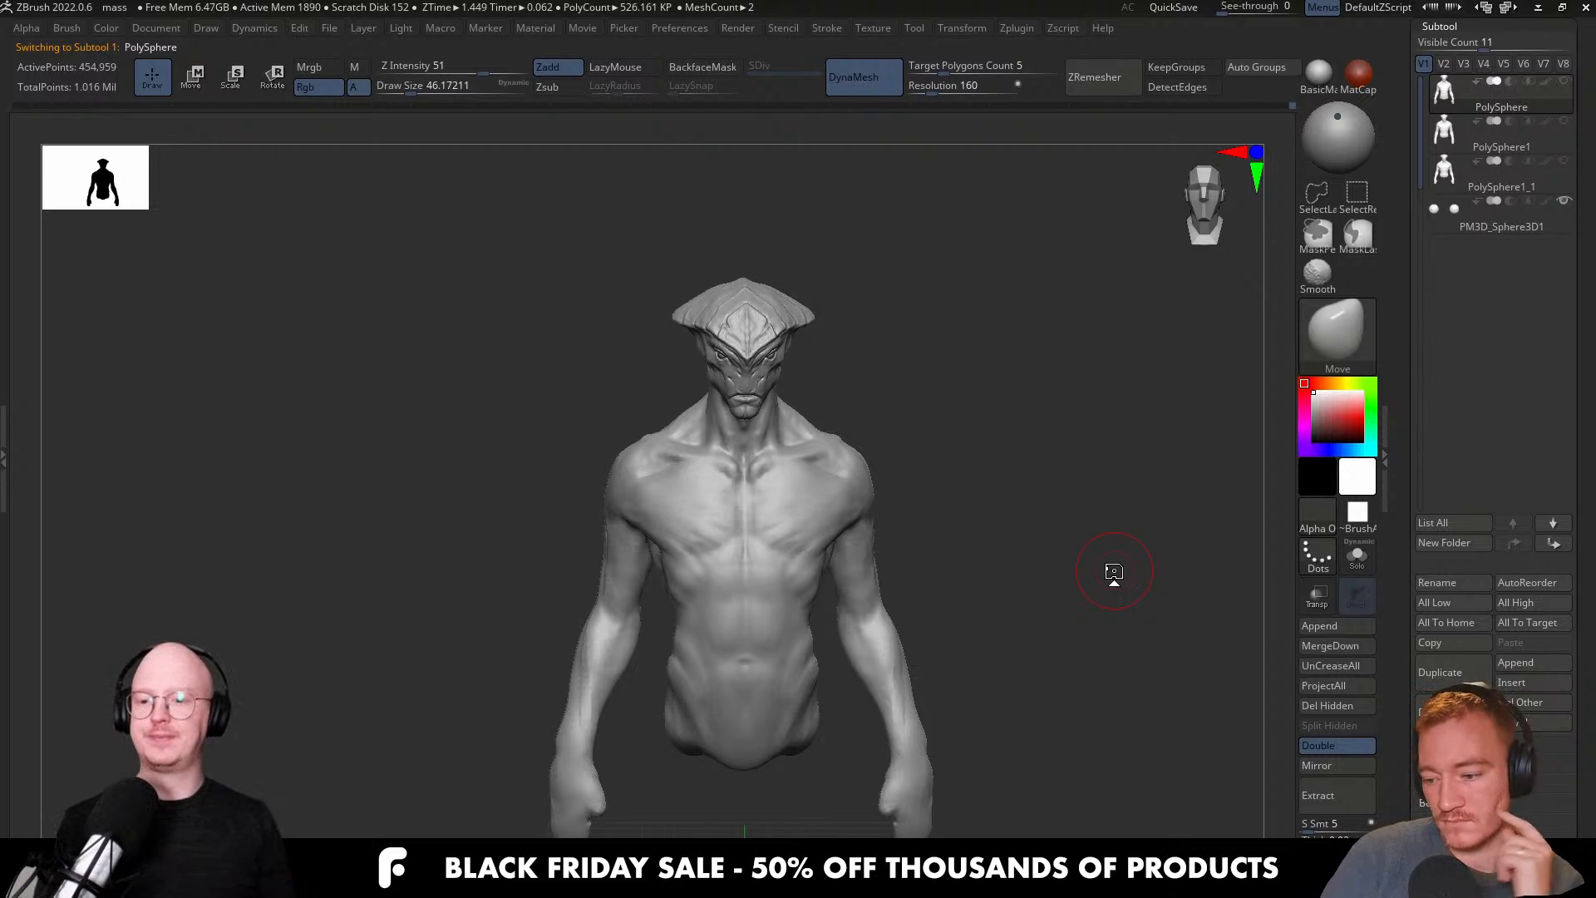
# Examine the latest figure's neck, shoulders and chest in three-quarter view and compare them with the intermediate version.
pyautogui.moveTo(865, 548); pyautogui.dragTo(831, 532, button='right')
pyautogui.keyDown('ctrl'); pyautogui.moveTo(832, 532); pyautogui.dragTo(845, 744, button='right'); pyautogui.keyUp('ctrl')
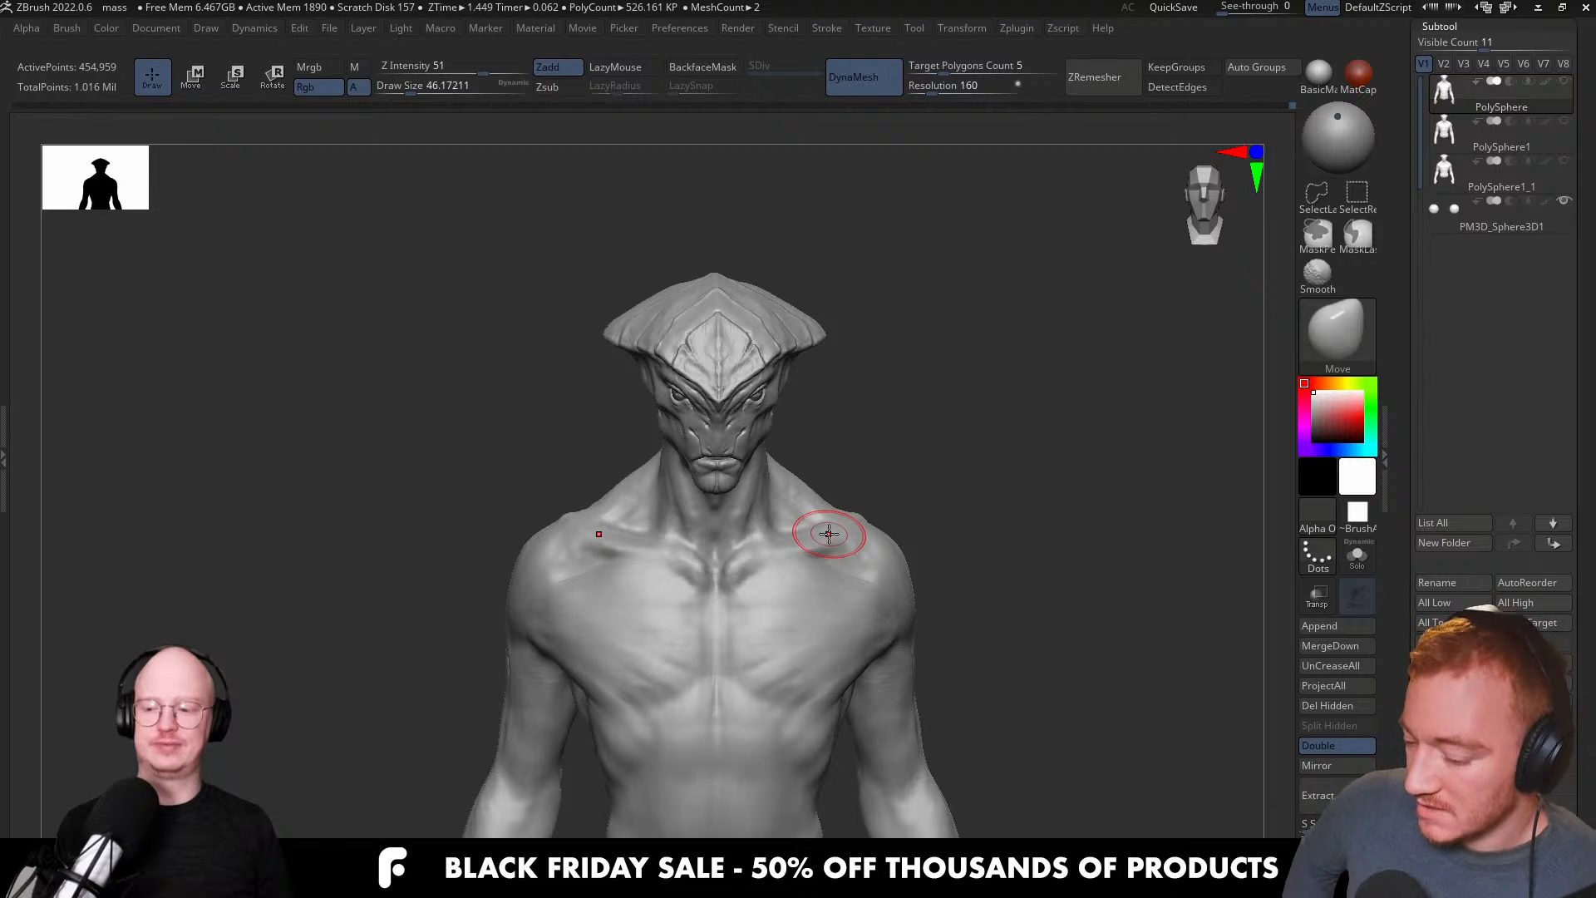
pyautogui.moveTo(829, 533)
pyautogui.mouseDown(button='right')
pyautogui.moveTo(837, 607)
pyautogui.moveTo(852, 609)
pyautogui.mouseUp(button='right')
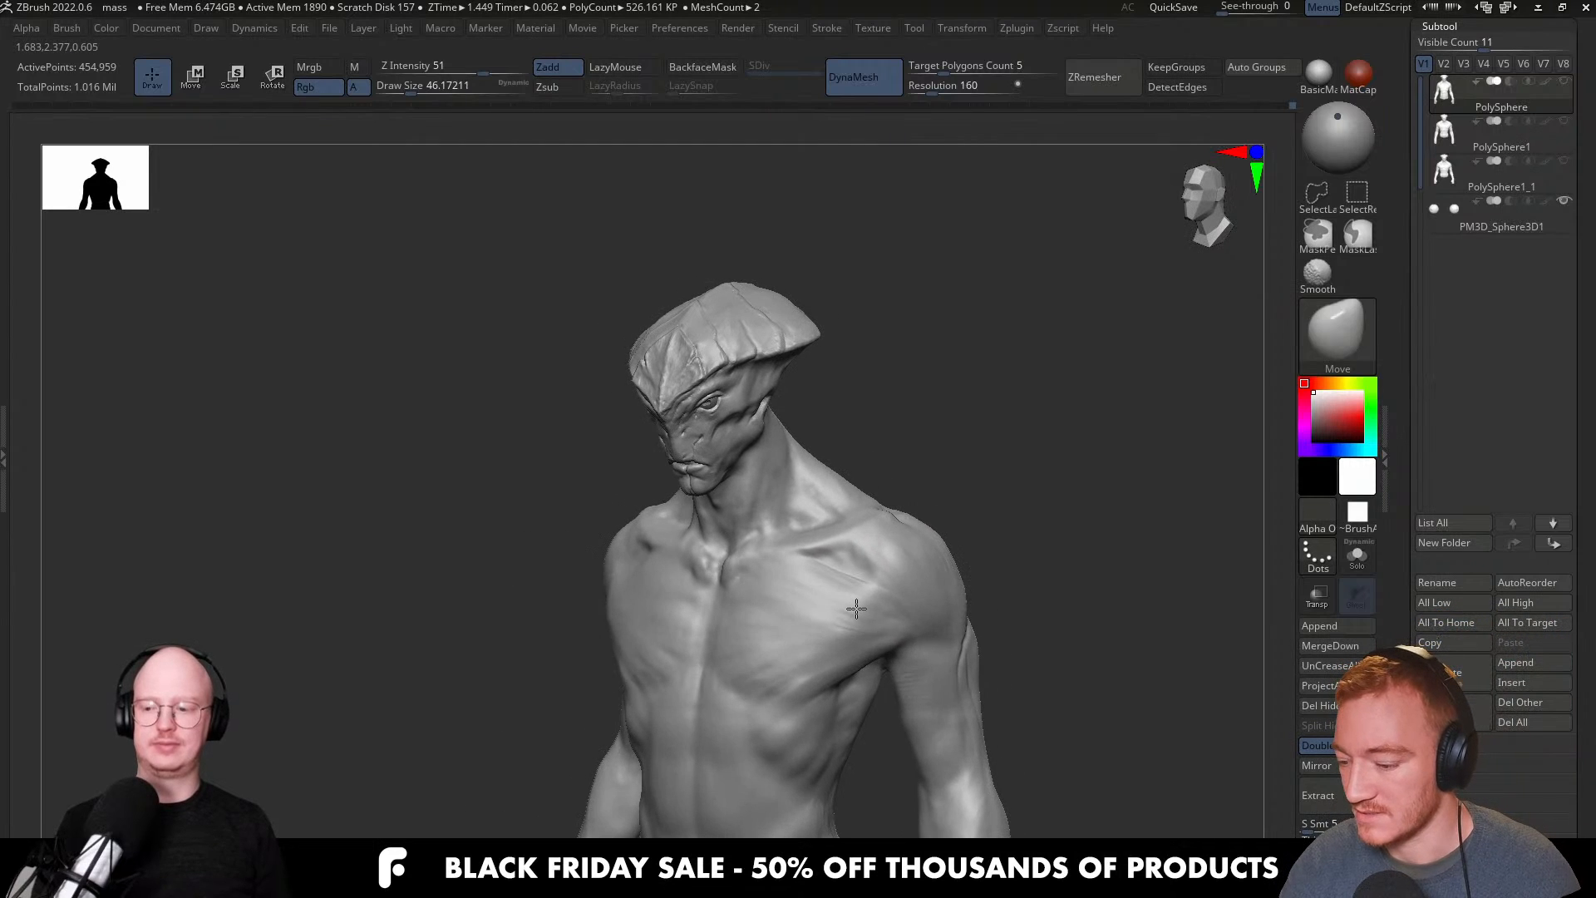
pyautogui.press('b')
pyautogui.press('c')
pyautogui.press('b')
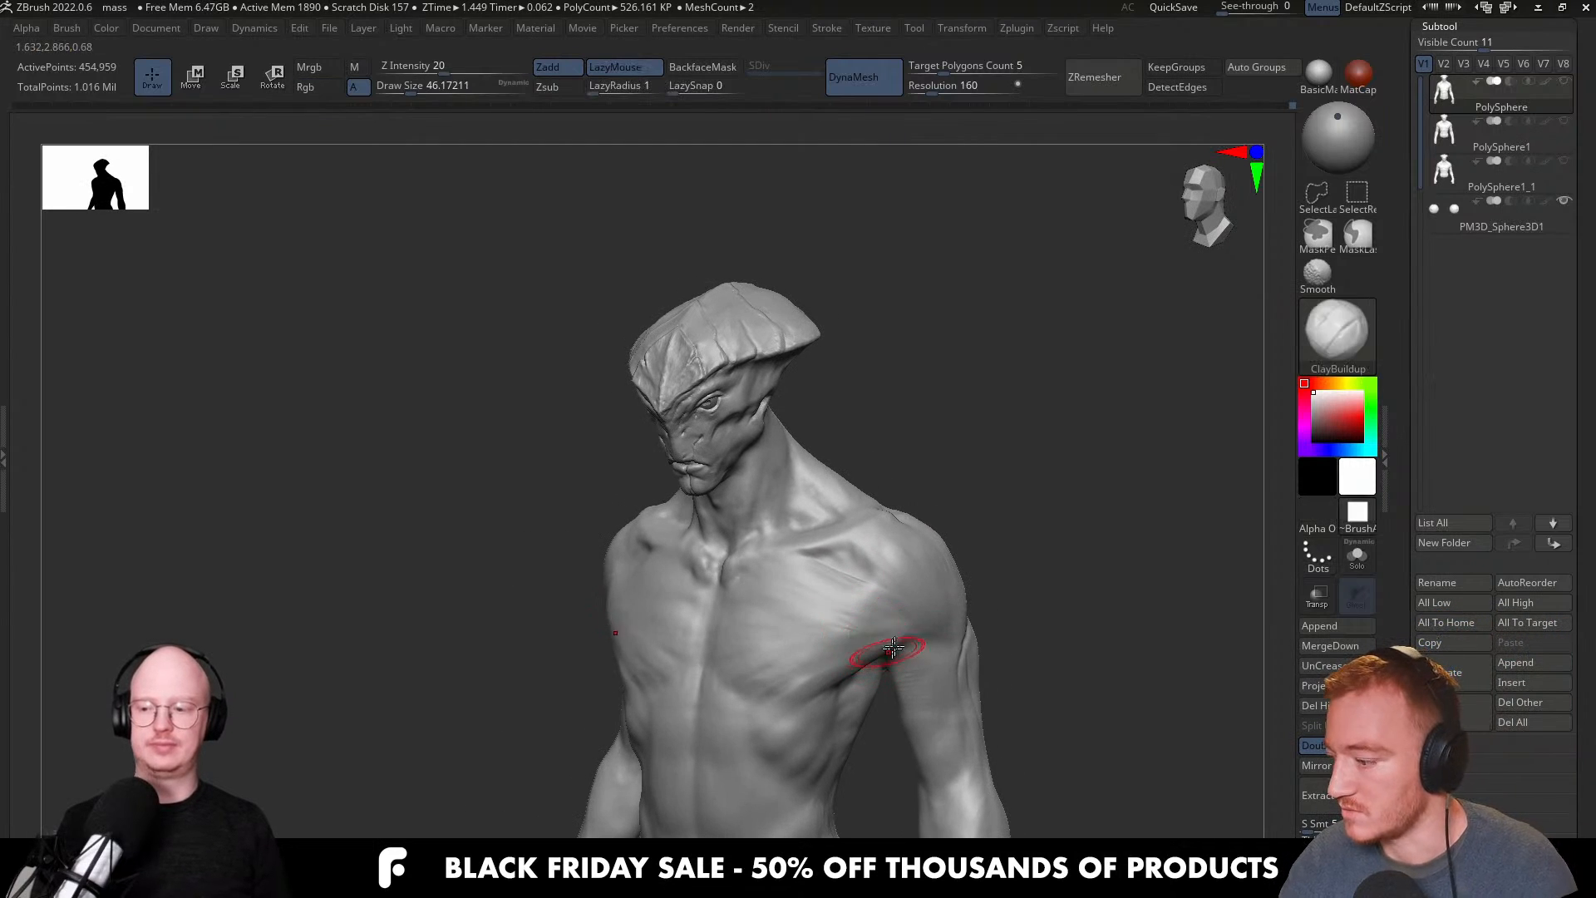
pyautogui.keyDown('alt'); pyautogui.click(873, 596); pyautogui.keyUp('alt')
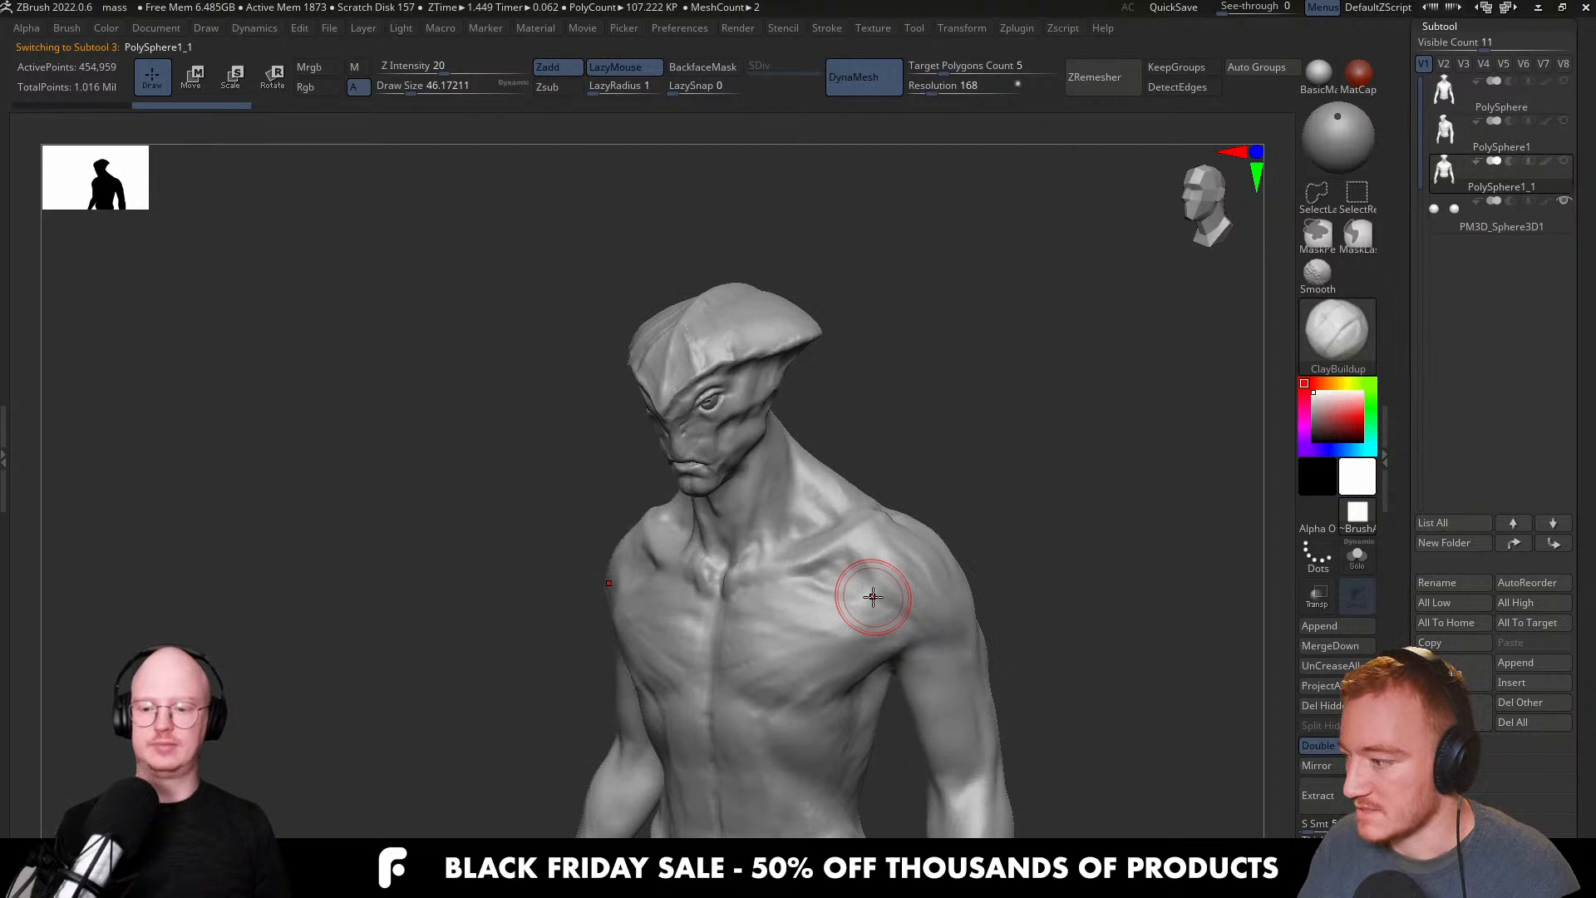
pyautogui.keyDown('alt'); pyautogui.click(873, 596); pyautogui.keyUp('alt')
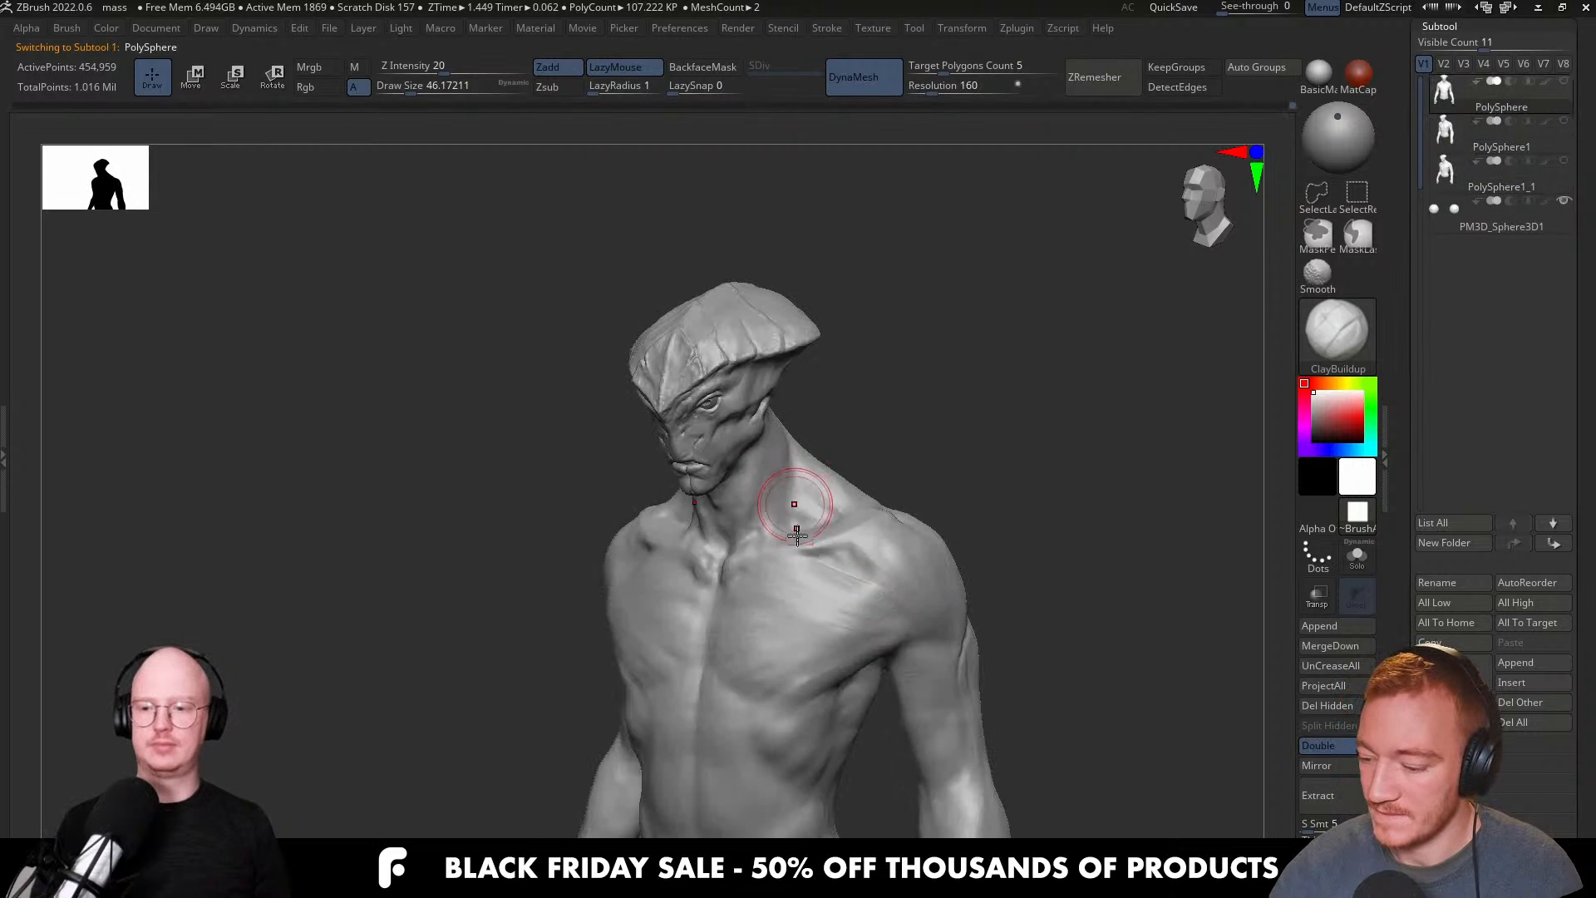
pyautogui.keyDown('alt'); pyautogui.click(855, 528); pyautogui.keyUp('alt')
pyautogui.moveTo(870, 566); pyautogui.dragTo(873, 574, button='right')
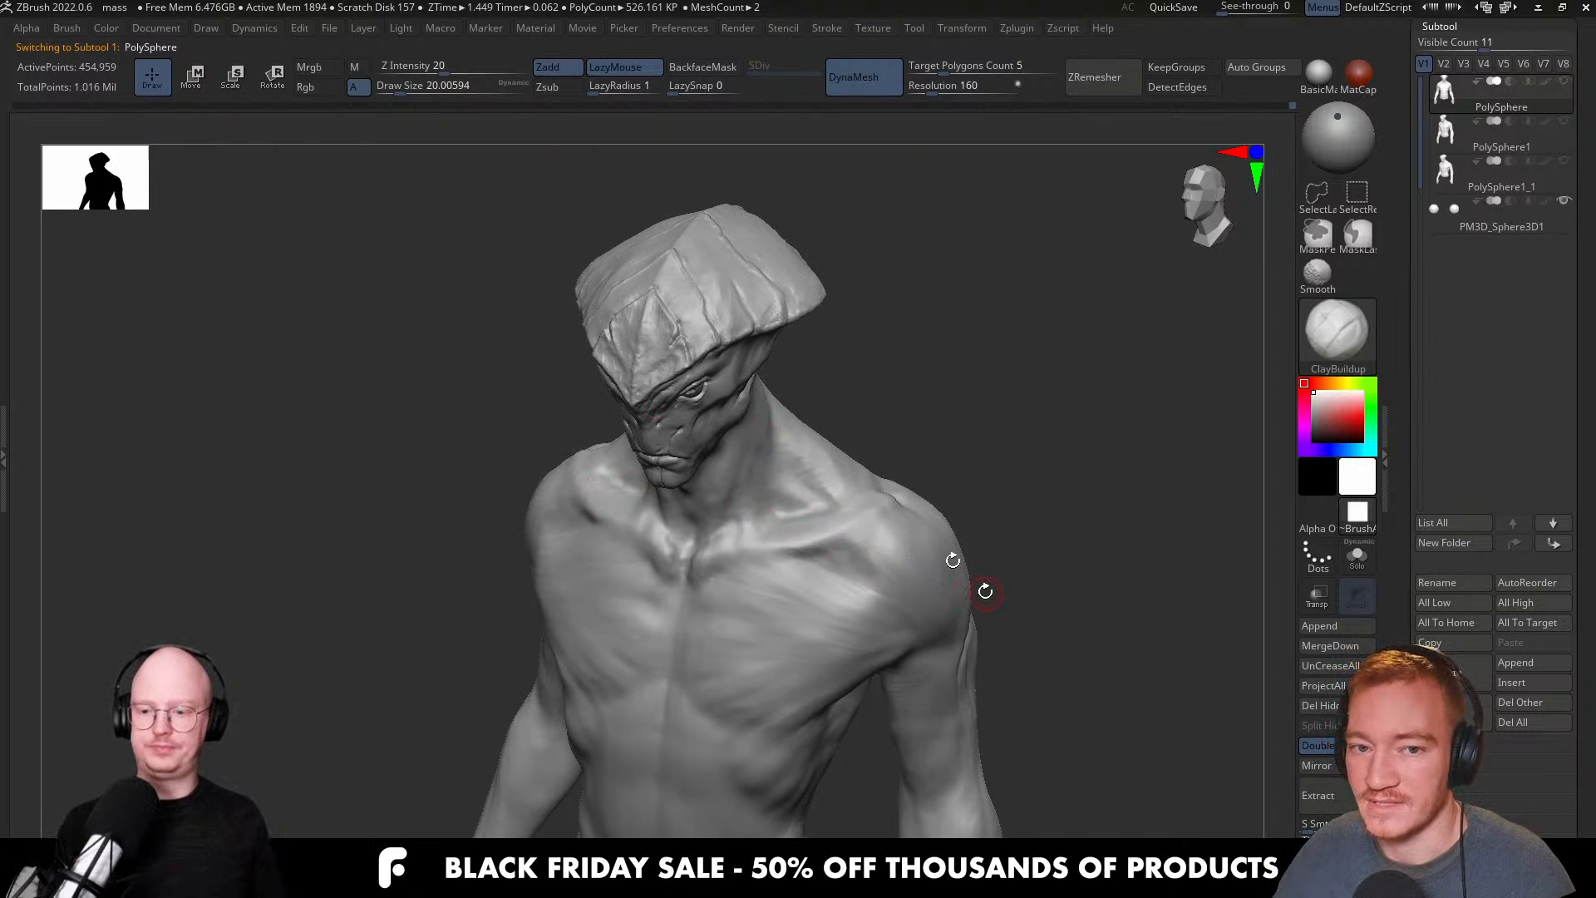
pyautogui.moveTo(850, 508); pyautogui.dragTo(801, 488, button='right')
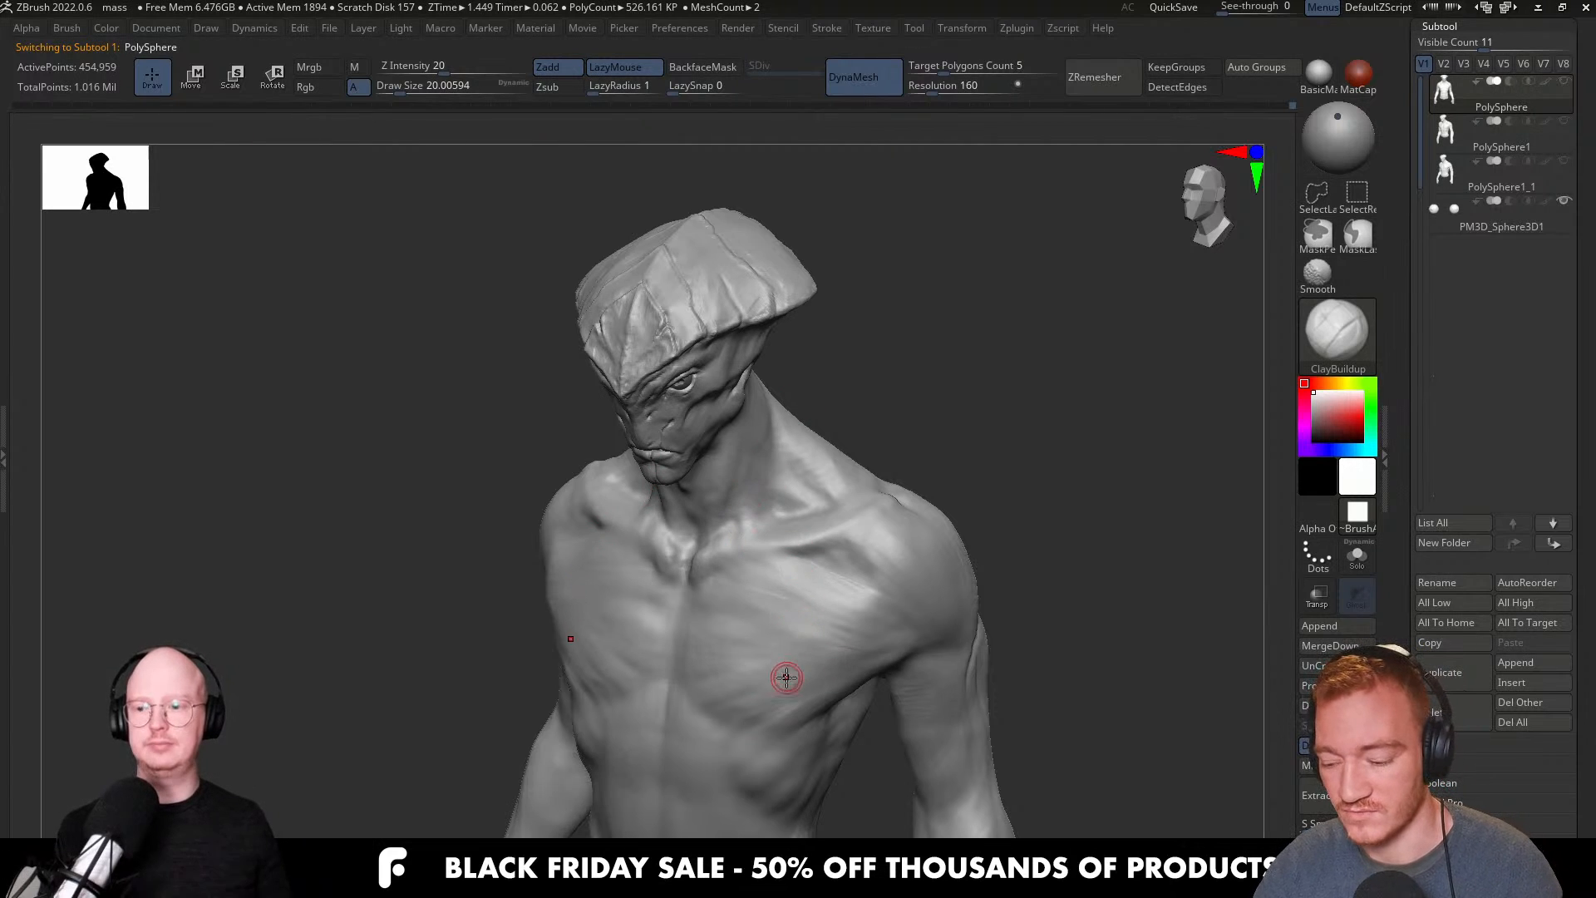
pyautogui.press('b')
pyautogui.press('m')
pyautogui.press('t')
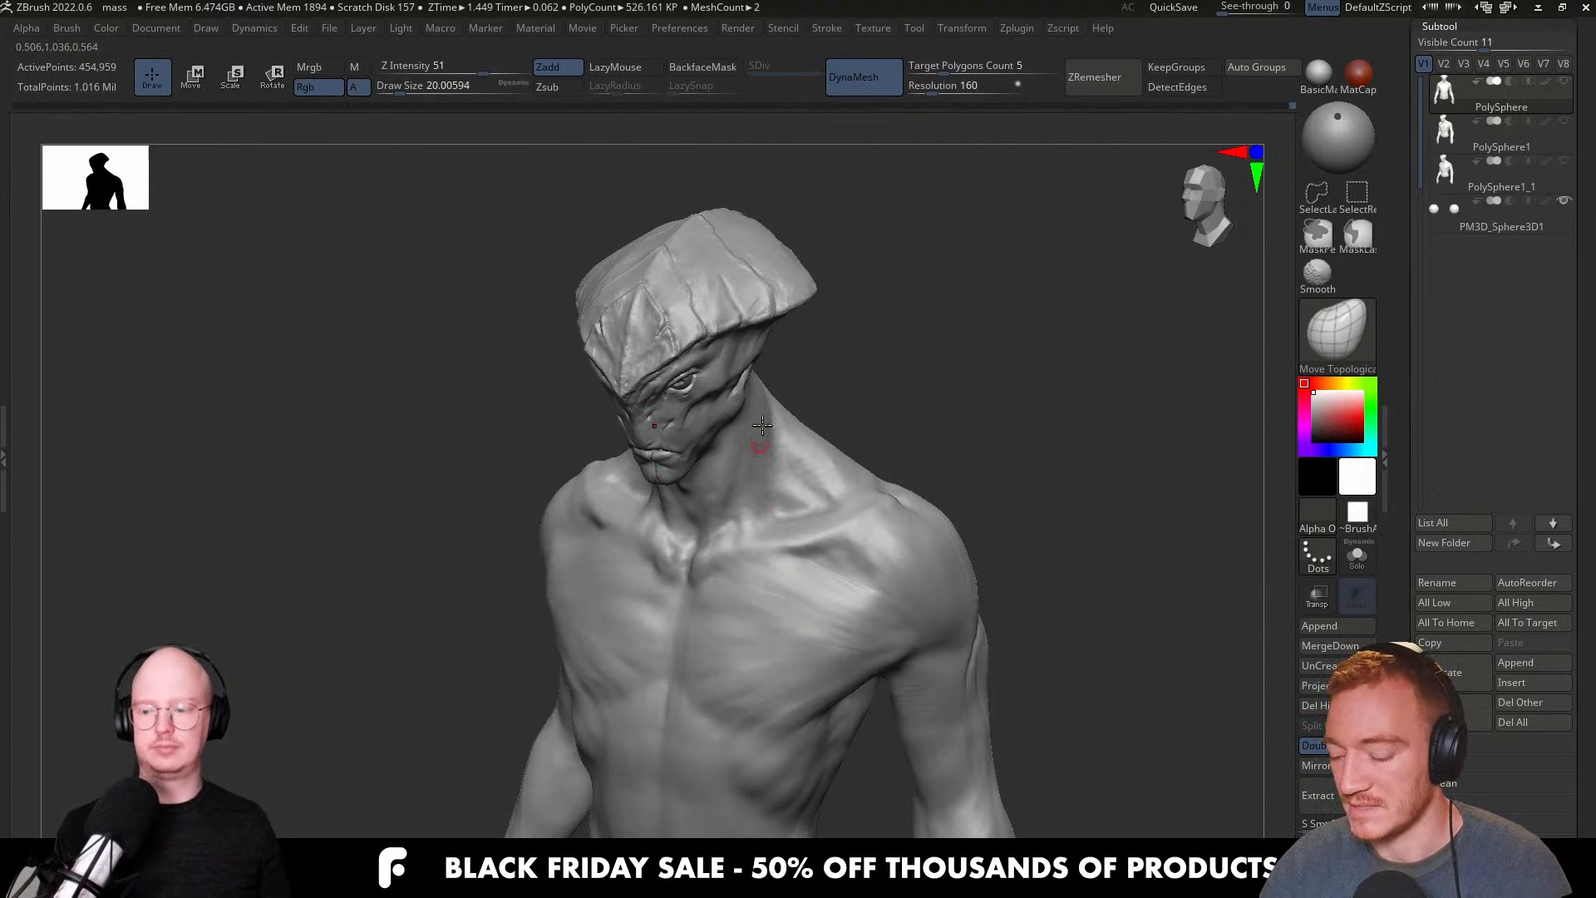
pyautogui.moveTo(759, 452); pyautogui.dragTo(770, 427, button='right')
pyautogui.moveTo(780, 481)
pyautogui.mouseDown(button='right')
pyautogui.moveTo(737, 533)
pyautogui.moveTo(846, 478)
pyautogui.mouseUp(button='right')
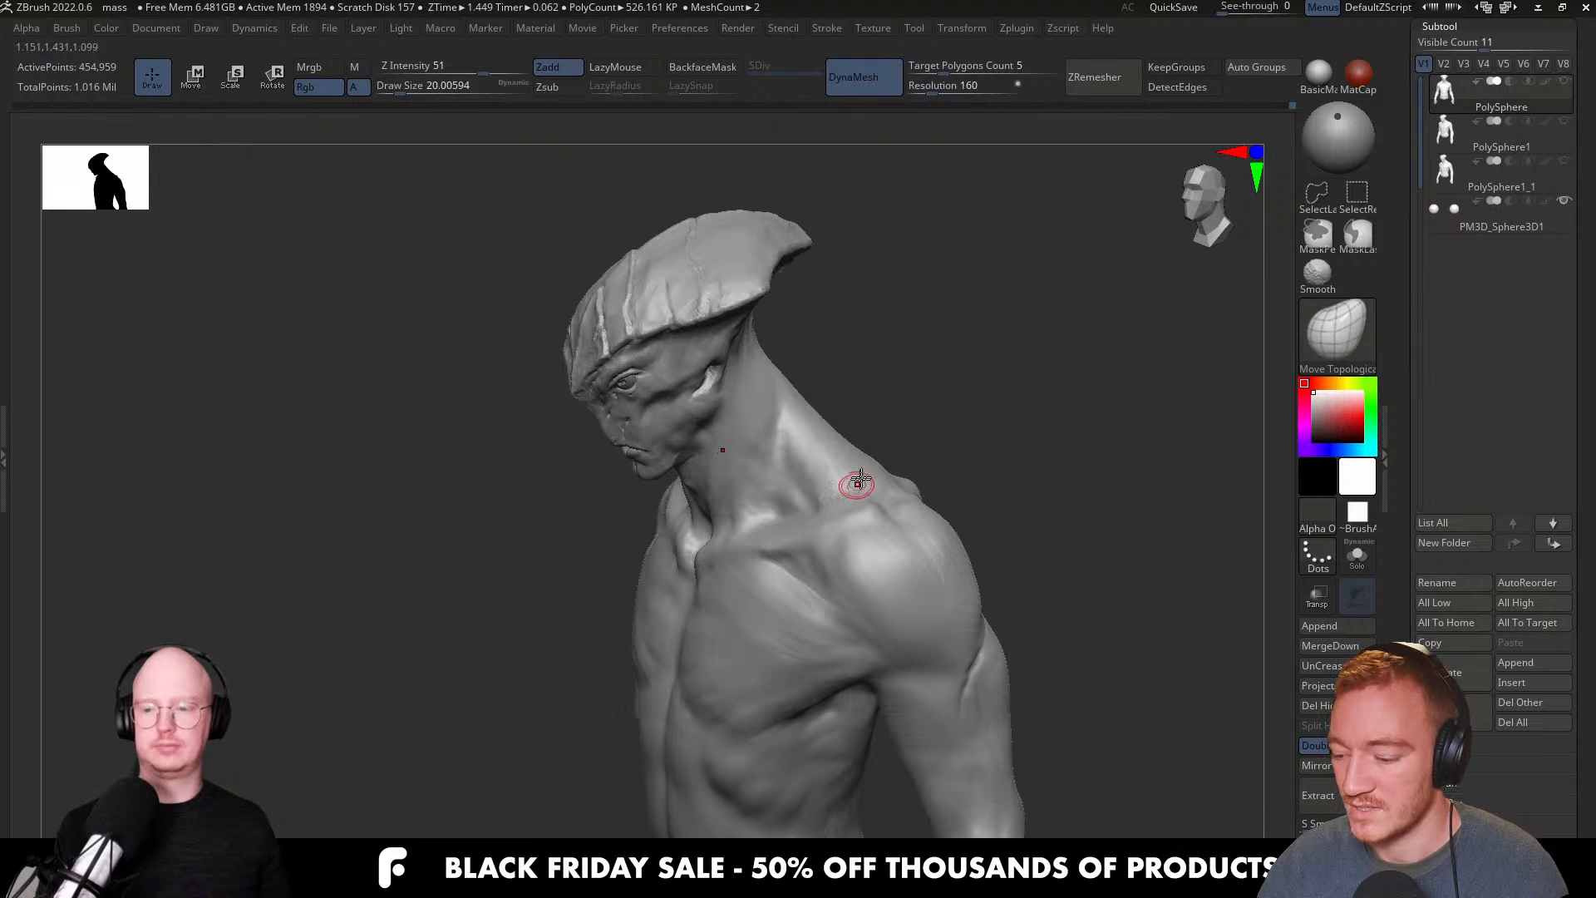
# Build up the base of the neck between the collarbone and trapezius using ClayBuildup at a draw size of about 77.
pyautogui.press('b')
pyautogui.press('c')
pyautogui.press('b')
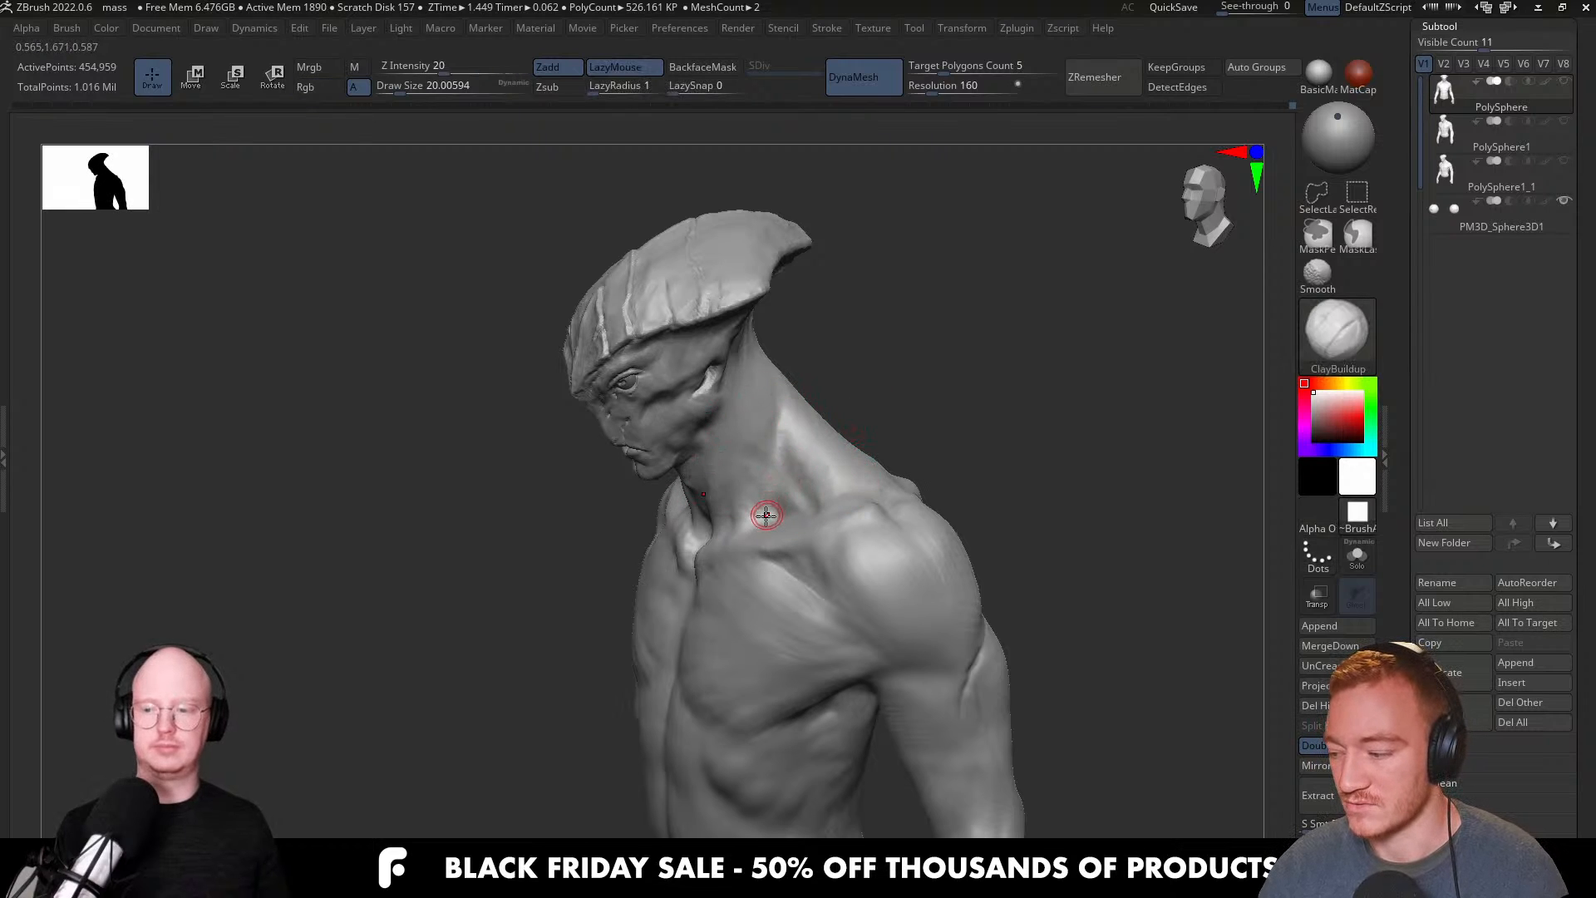
pyautogui.press('b')
pyautogui.press('c')
pyautogui.press('l')
pyautogui.moveTo(759, 499)
pyautogui.mouseDown(button='right')
pyautogui.moveTo(794, 500)
pyautogui.moveTo(773, 480)
pyautogui.moveTo(808, 491)
pyautogui.mouseUp(button='right')
pyautogui.press('b')
pyautogui.press('c')
pyautogui.press('b')
pyautogui.press(']')
pyautogui.press(']')
pyautogui.moveTo(829, 487)
pyautogui.mouseDown()
pyautogui.moveTo(786, 466)
pyautogui.moveTo(777, 407)
pyautogui.moveTo(785, 500)
pyautogui.moveTo(756, 478)
pyautogui.mouseUp()
pyautogui.moveTo(802, 378); pyautogui.dragTo(865, 383, button='right')
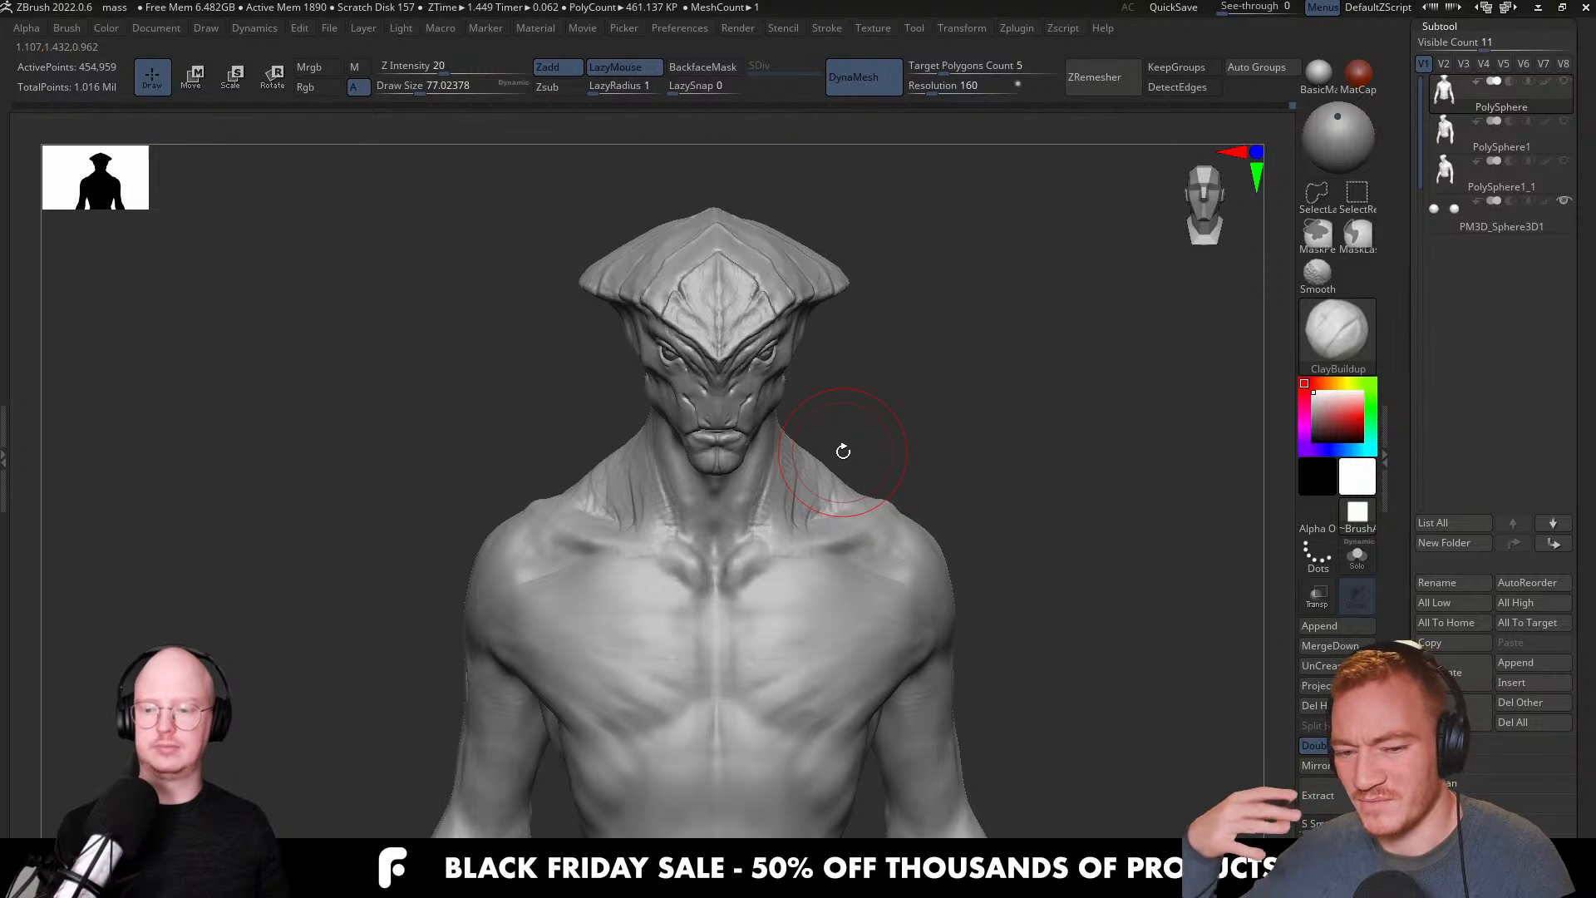
# Shape the hollows above the collarbones beside the neck using ClayBuildup at a draw size of about 44.
pyautogui.press('ctrl')
pyautogui.moveTo(841, 499)
pyautogui.mouseDown(button='right')
pyautogui.moveTo(820, 527)
pyautogui.moveTo(842, 517)
pyautogui.mouseUp(button='right')
pyautogui.press('s')
pyautogui.moveTo(843, 517)
pyautogui.mouseDown()
pyautogui.moveTo(786, 505)
pyautogui.moveTo(800, 505)
pyautogui.moveTo(784, 527)
pyautogui.moveTo(773, 500)
pyautogui.moveTo(824, 524)
pyautogui.moveTo(750, 539)
pyautogui.mouseUp()
pyautogui.press('s')
pyautogui.moveTo(749, 540); pyautogui.dragTo(760, 482, button='right')
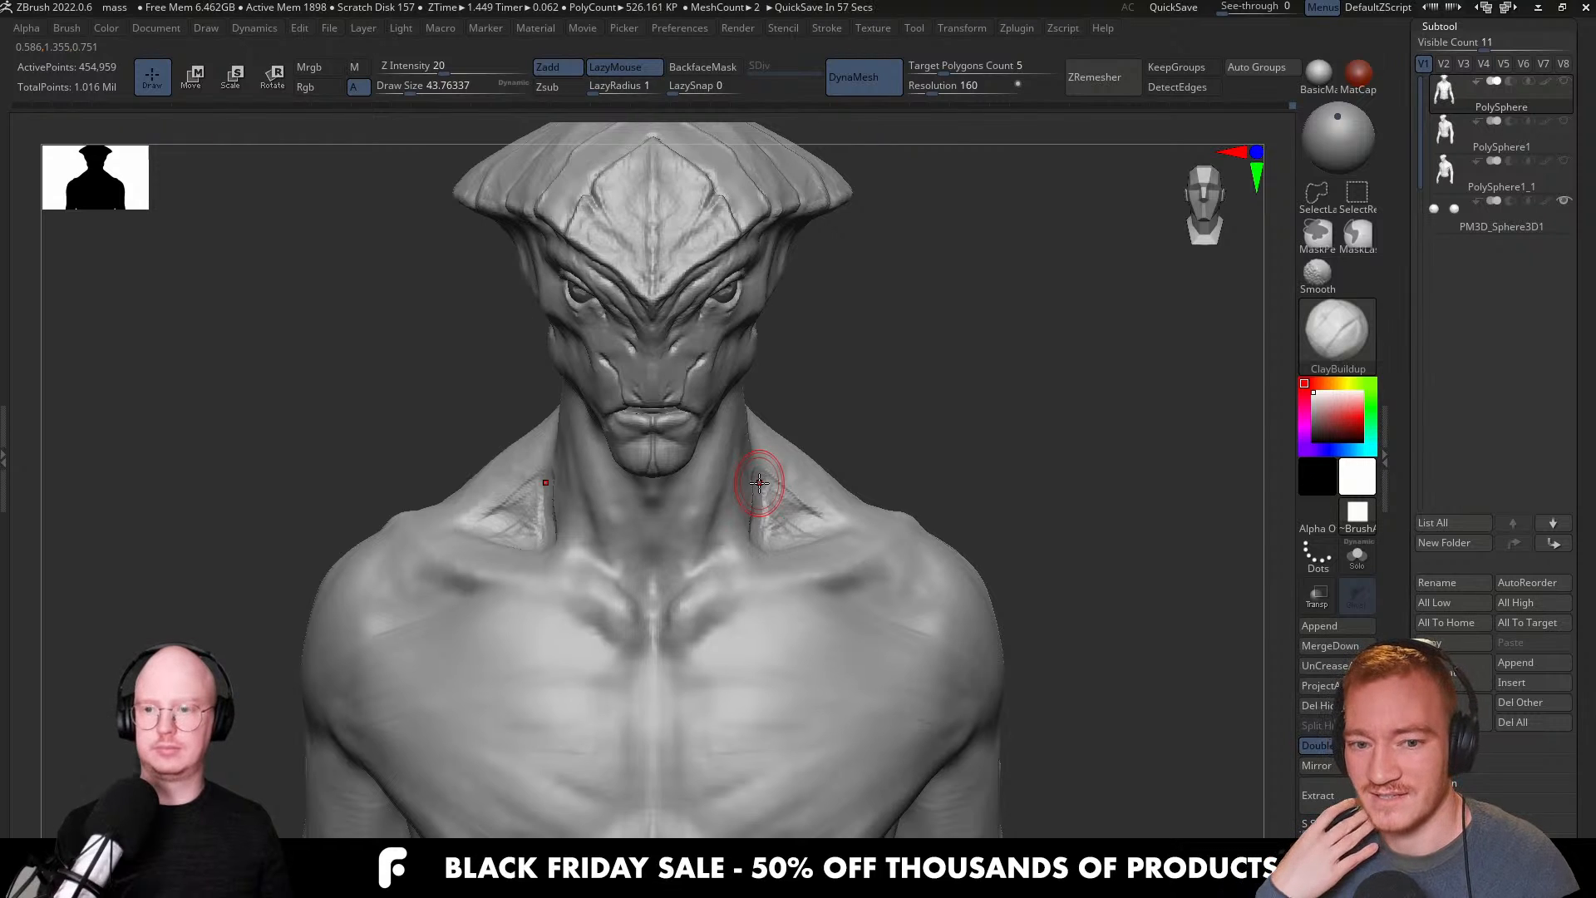
# Build up the trapezius with long ClayBuildup strokes running down the side and back of the neck to the shoulder.
pyautogui.moveTo(759, 482); pyautogui.dragTo(804, 463, button='right')
pyautogui.moveTo(768, 412); pyautogui.dragTo(815, 474)
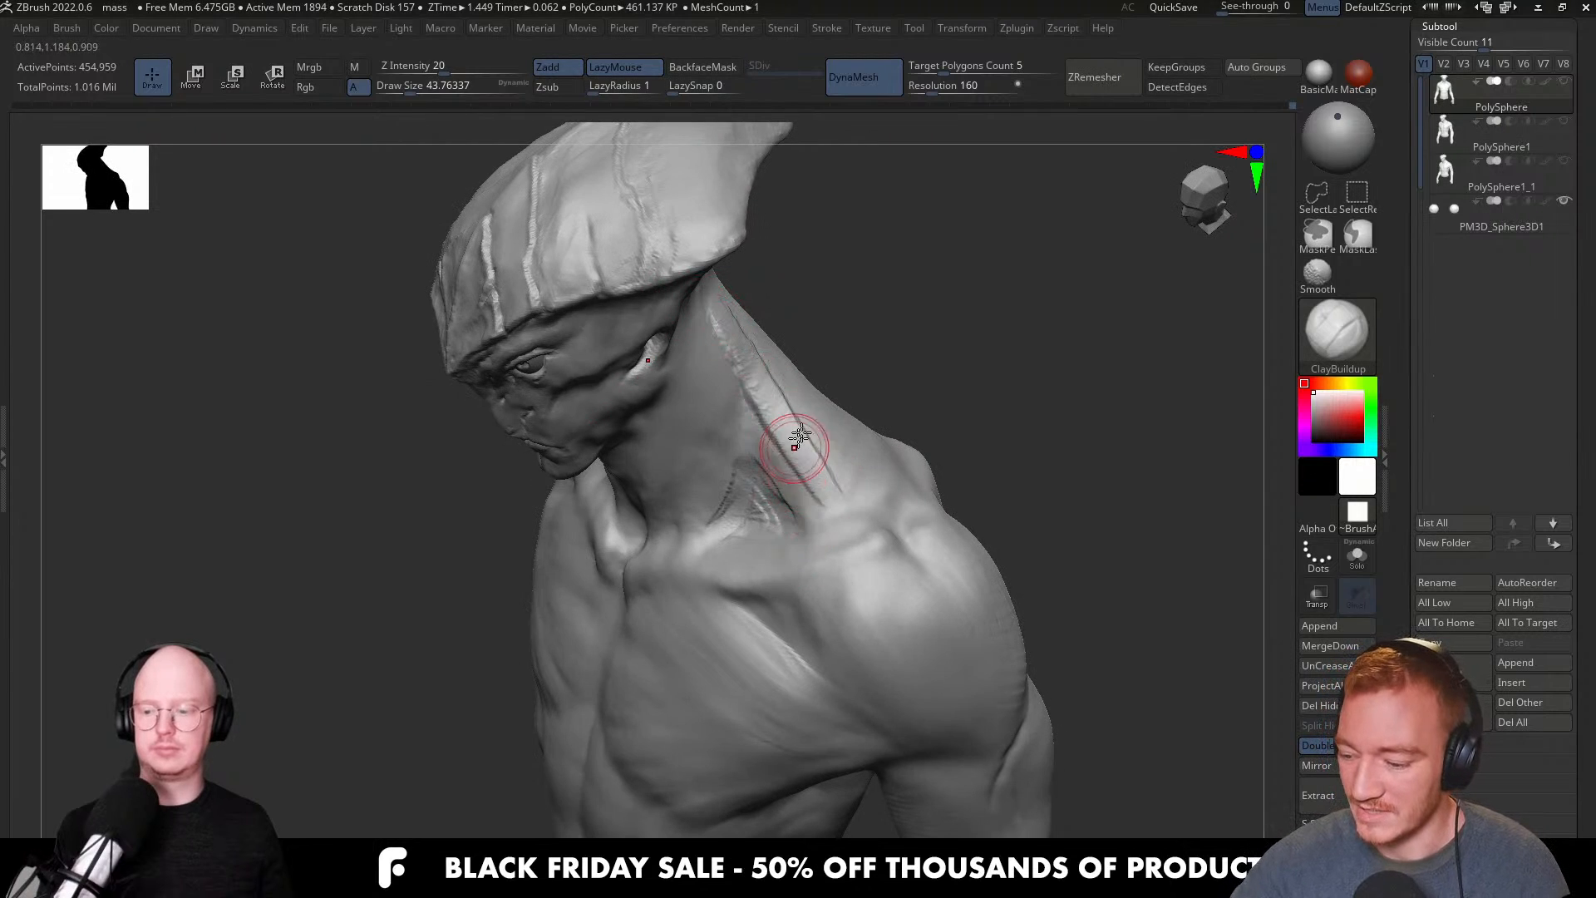
pyautogui.moveTo(815, 474); pyautogui.dragTo(844, 463, button='right')
pyautogui.moveTo(744, 307); pyautogui.dragTo(811, 382)
pyautogui.moveTo(811, 382); pyautogui.dragTo(825, 413, button='right')
pyautogui.moveTo(825, 415); pyautogui.dragTo(884, 441)
pyautogui.moveTo(884, 442)
pyautogui.mouseDown(button='right')
pyautogui.moveTo(691, 380)
pyautogui.moveTo(665, 349)
pyautogui.moveTo(677, 356)
pyautogui.moveTo(708, 293)
pyautogui.moveTo(743, 352)
pyautogui.moveTo(706, 316)
pyautogui.mouseUp(button='right')
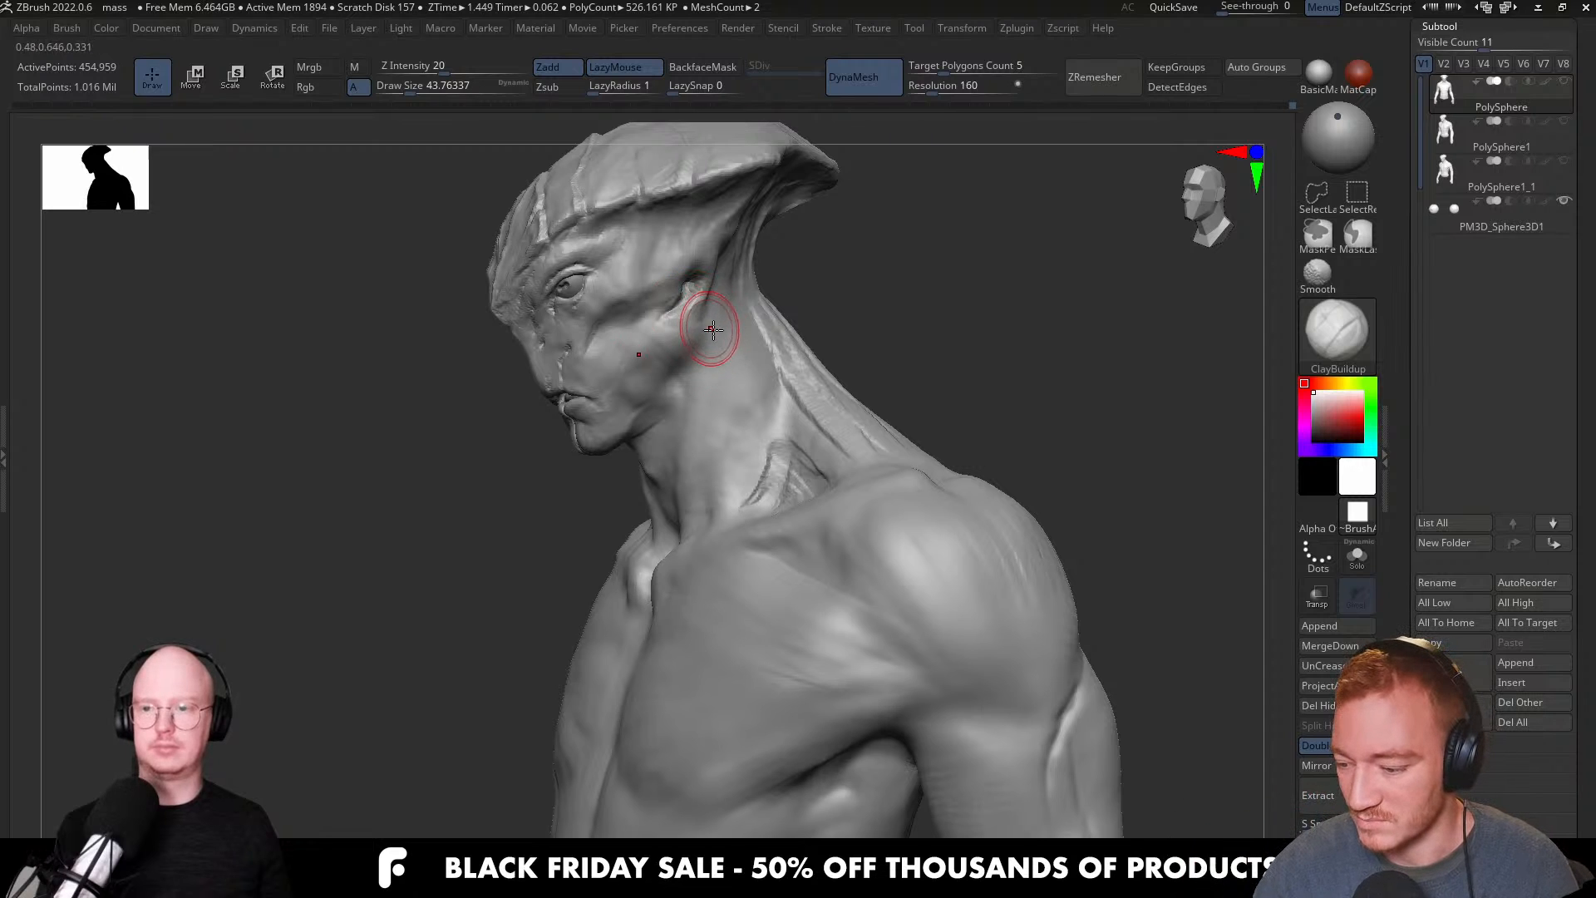
# Build up the long muscle band running from behind the jaw to the collarbone and its adjoining hollow using ClayBuildup at draw size about 44.
pyautogui.moveTo(712, 327); pyautogui.dragTo(665, 558)
pyautogui.moveTo(732, 325); pyautogui.dragTo(731, 456)
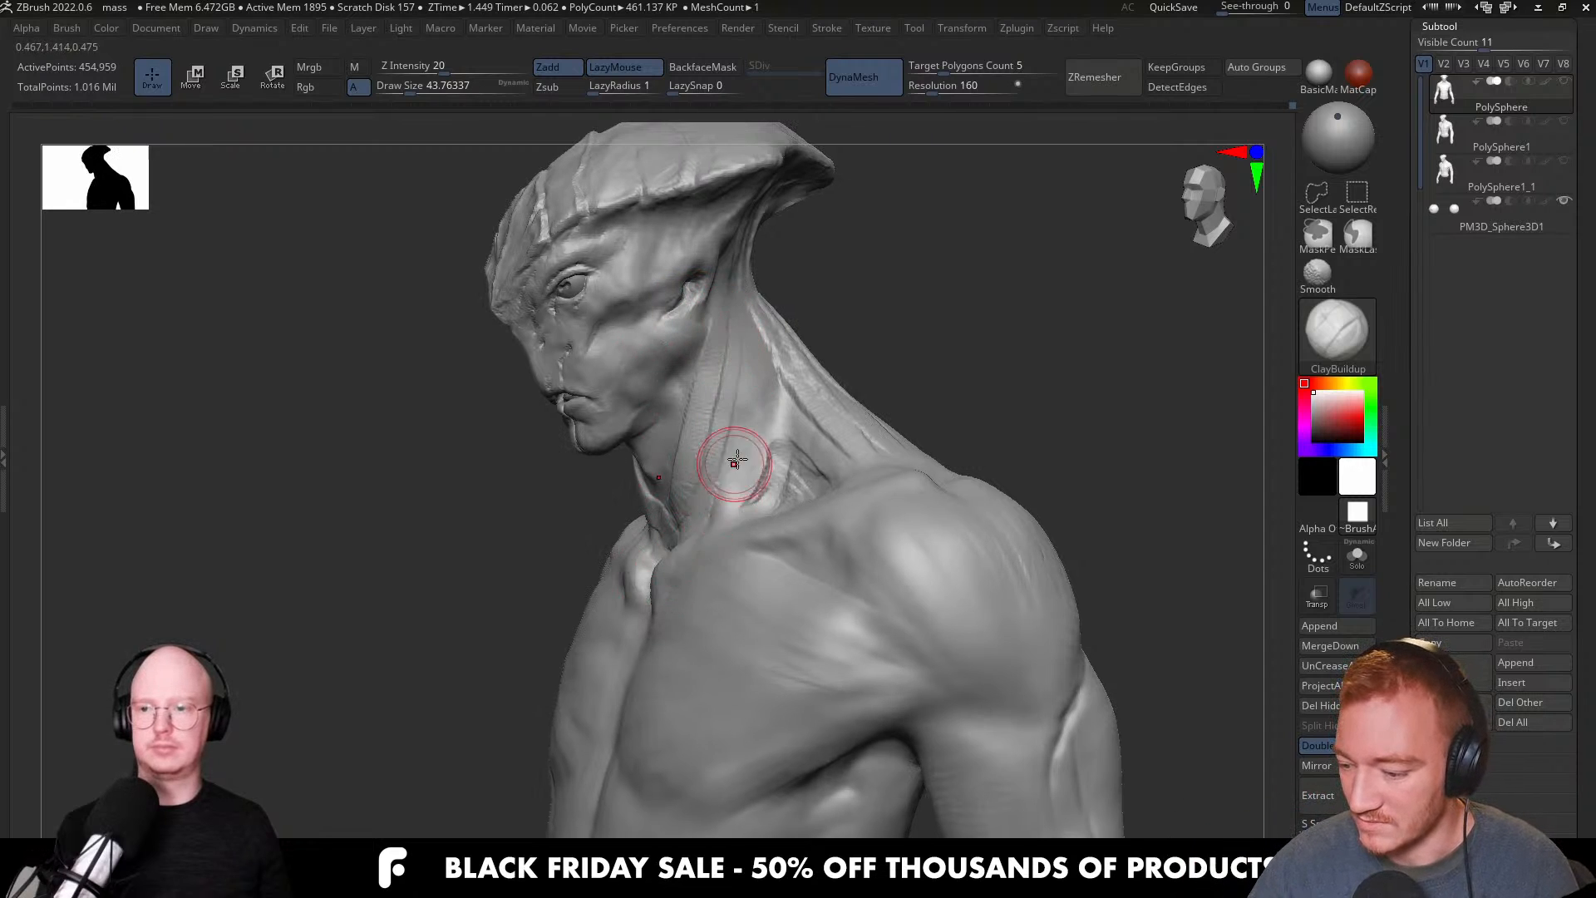
pyautogui.moveTo(731, 456); pyautogui.dragTo(712, 403, button='right')
pyautogui.moveTo(730, 541); pyautogui.dragTo(754, 513, button='right')
pyautogui.moveTo(754, 513); pyautogui.dragTo(800, 464)
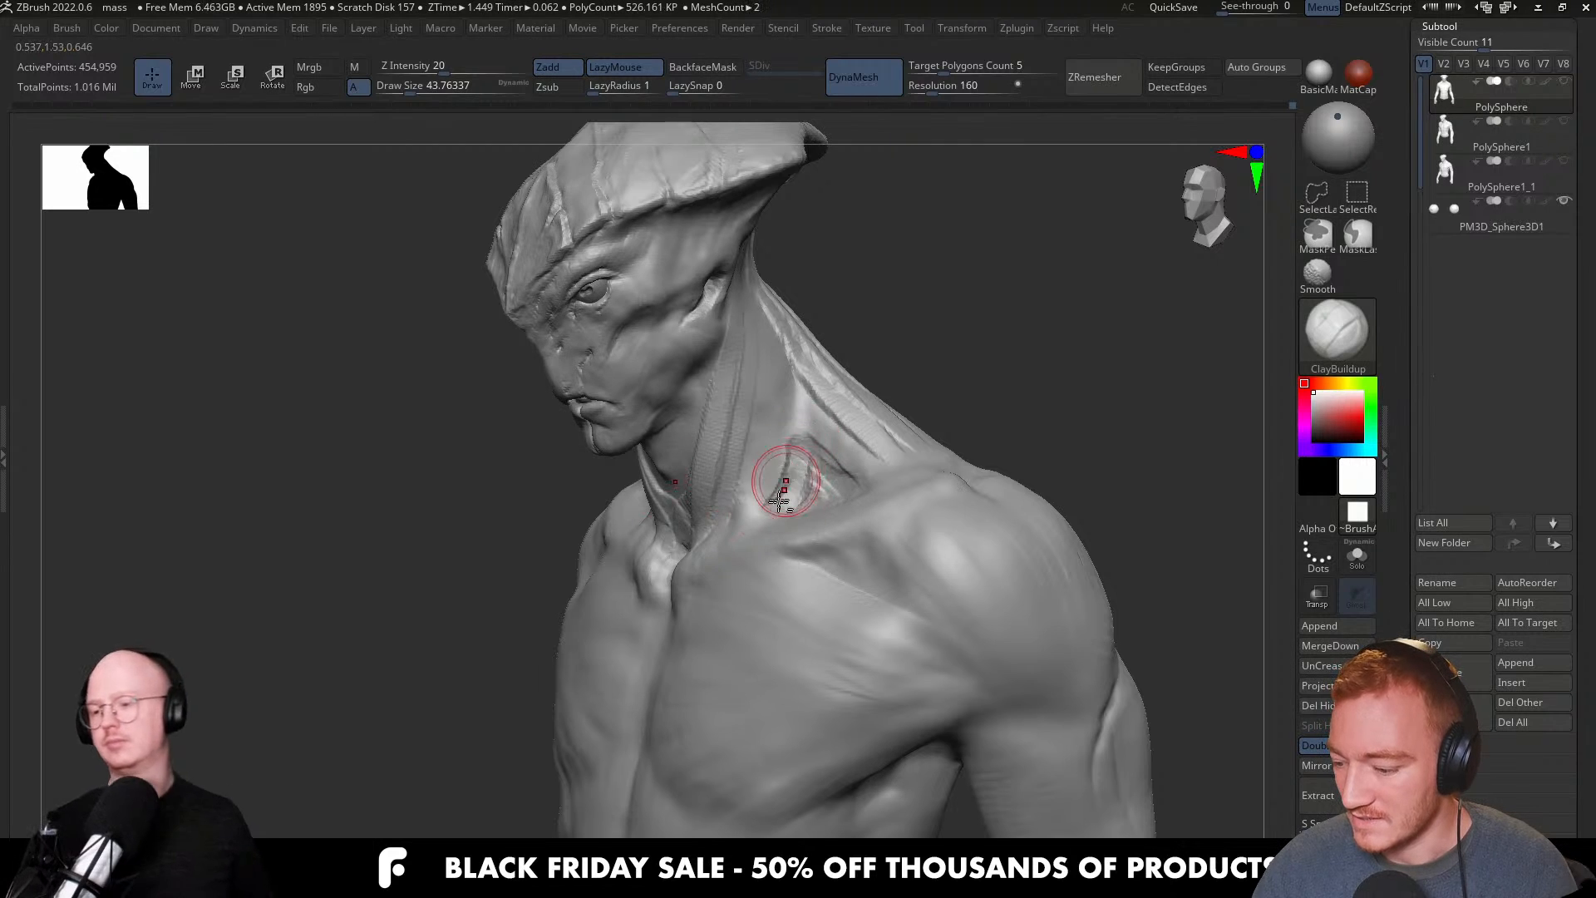
pyautogui.moveTo(799, 468); pyautogui.dragTo(766, 453, button='right')
pyautogui.moveTo(844, 545)
pyautogui.mouseDown(button='right')
pyautogui.moveTo(920, 556)
pyautogui.moveTo(926, 535)
pyautogui.mouseUp(button='right')
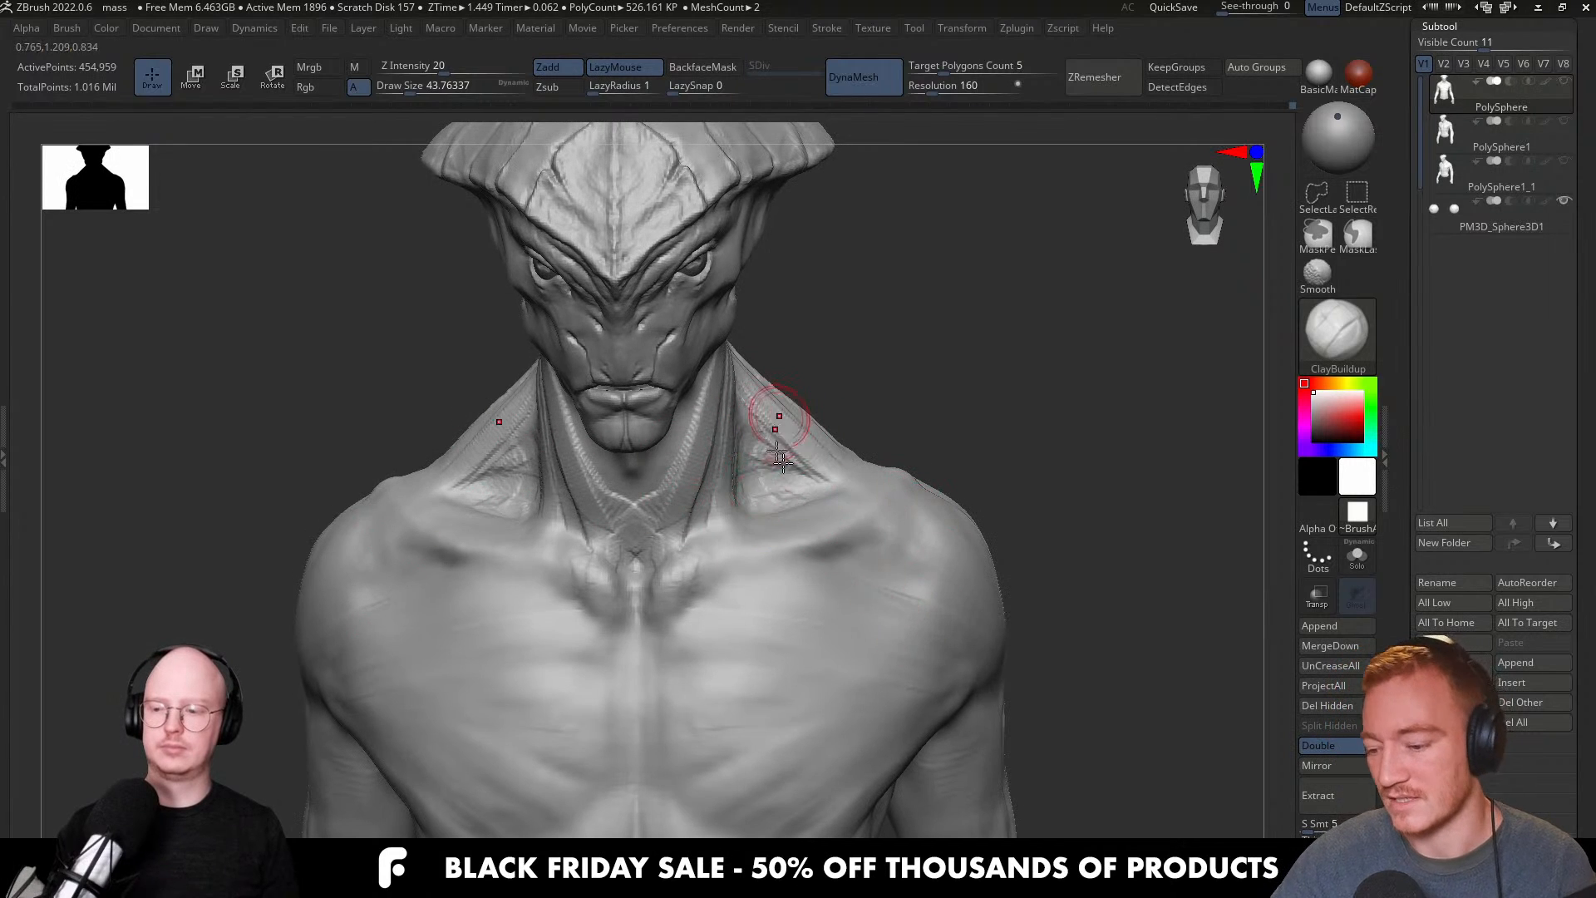
# Carve the groove beneath the outer collarbone and the crease between chest and shoulder with DamStandard at a draw size of about 44.
pyautogui.moveTo(896, 698); pyautogui.dragTo(880, 674, button='right')
pyautogui.press('b')
pyautogui.press('d')
pyautogui.press('s')
pyautogui.moveTo(837, 571); pyautogui.dragTo(845, 566, button='right')
pyautogui.moveTo(798, 567); pyautogui.dragTo(869, 550)
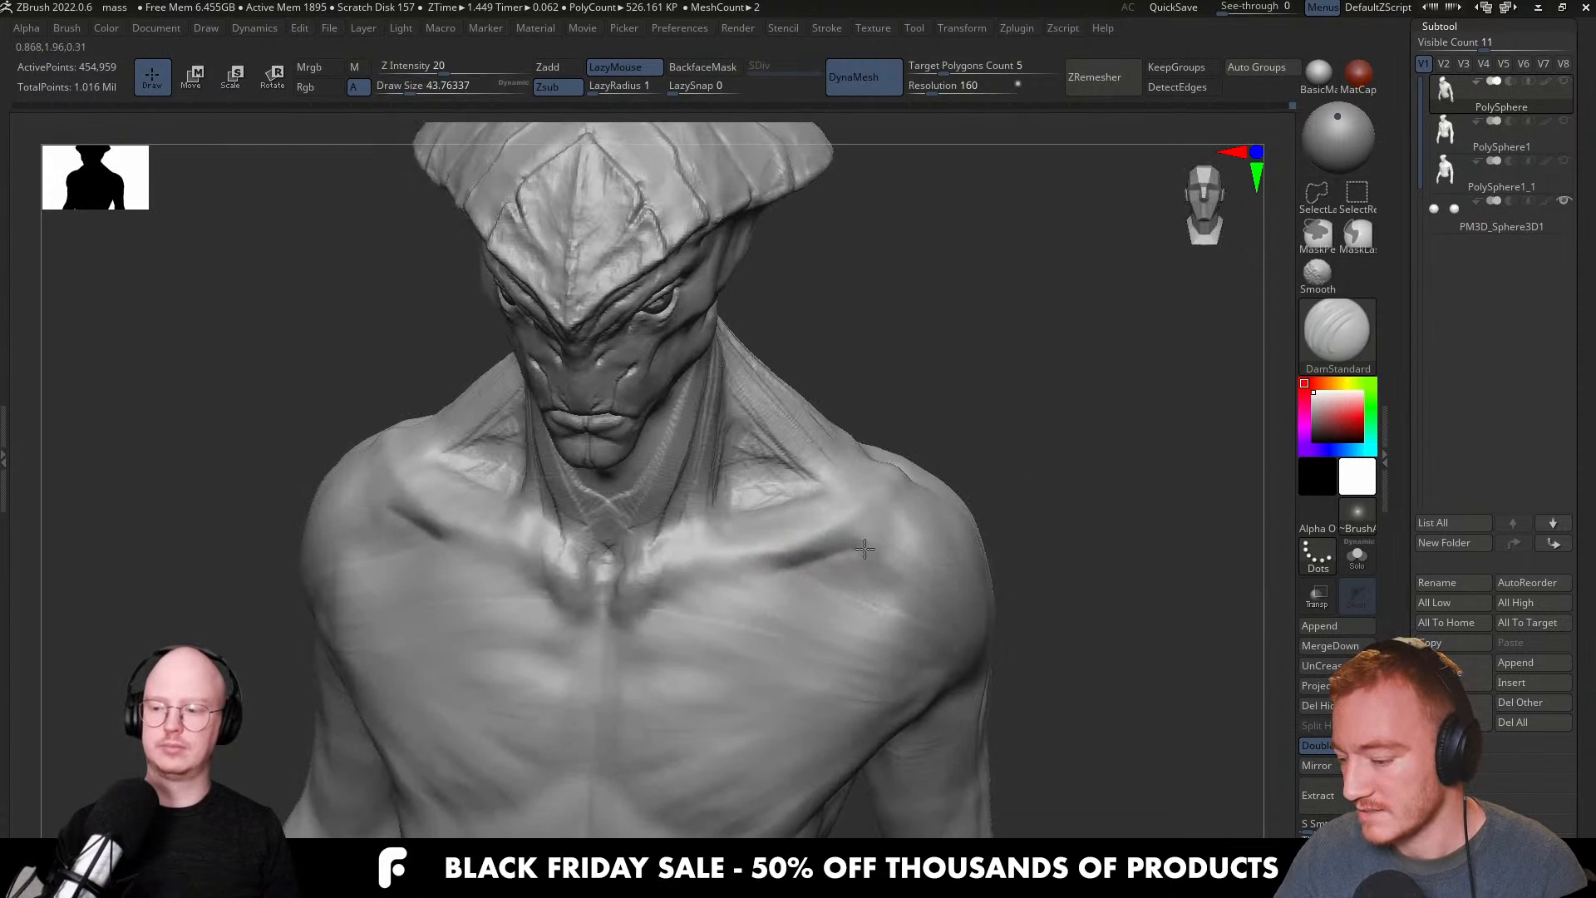
pyautogui.moveTo(769, 574); pyautogui.dragTo(906, 611)
pyautogui.moveTo(777, 570); pyautogui.dragTo(905, 617)
pyautogui.moveTo(931, 607)
pyautogui.mouseDown(button='right')
pyautogui.moveTo(941, 586)
pyautogui.moveTo(980, 588)
pyautogui.moveTo(910, 597)
pyautogui.mouseUp(button='right')
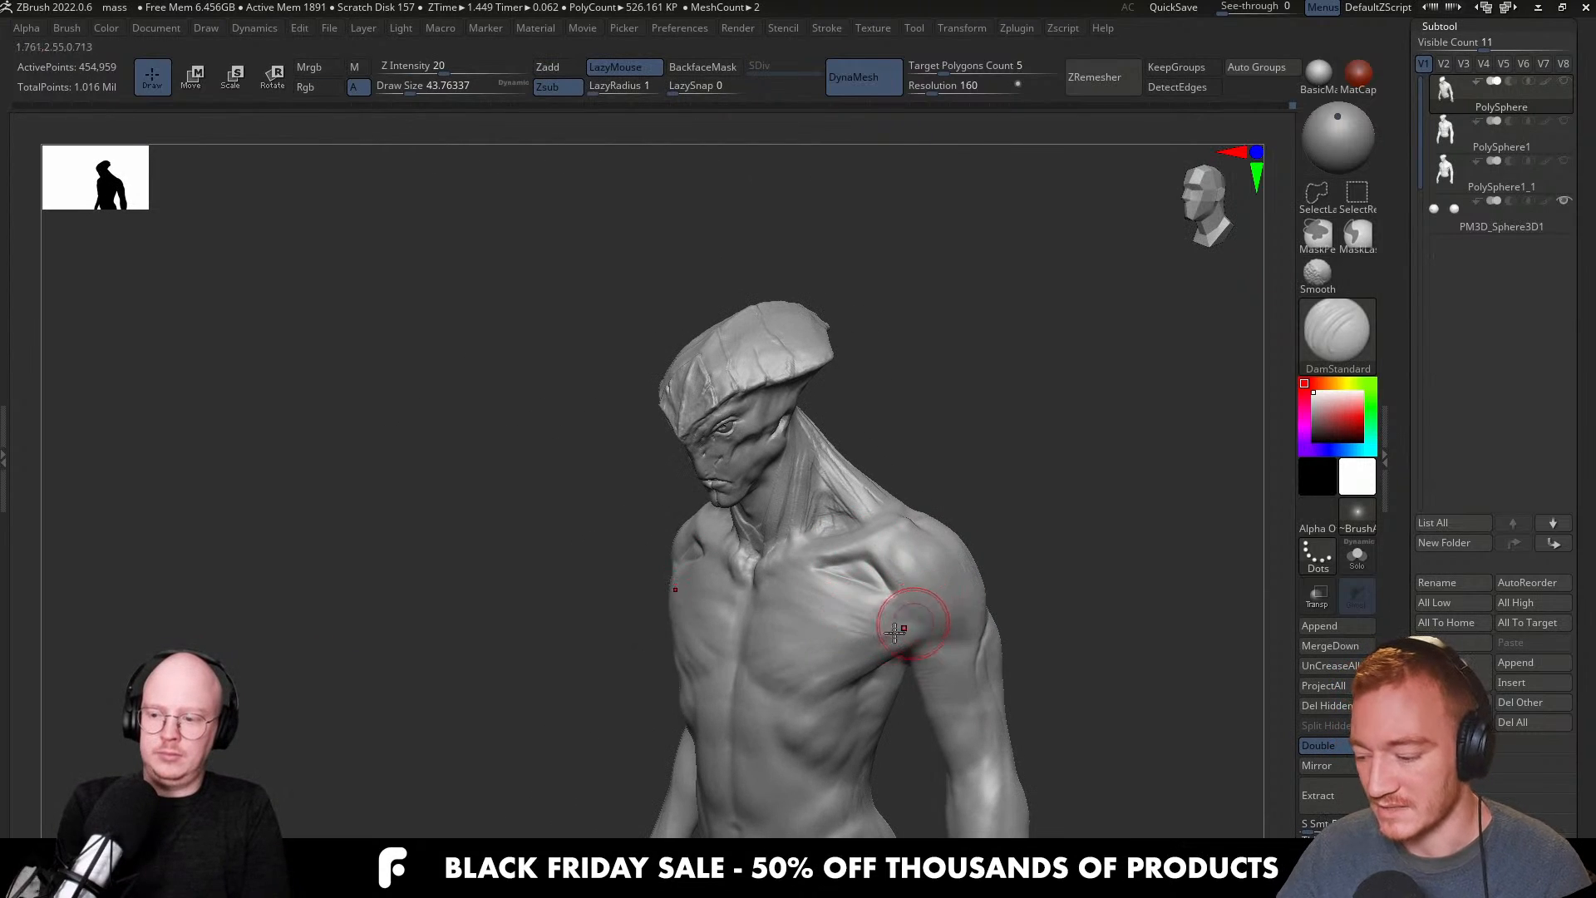
pyautogui.moveTo(933, 651); pyautogui.dragTo(837, 562, button='right')
# Build up the front of the shoulder where it meets the upper chest using ClayBuildup at a draw size of about 44.
pyautogui.press('b')
pyautogui.press('c')
pyautogui.press('l')
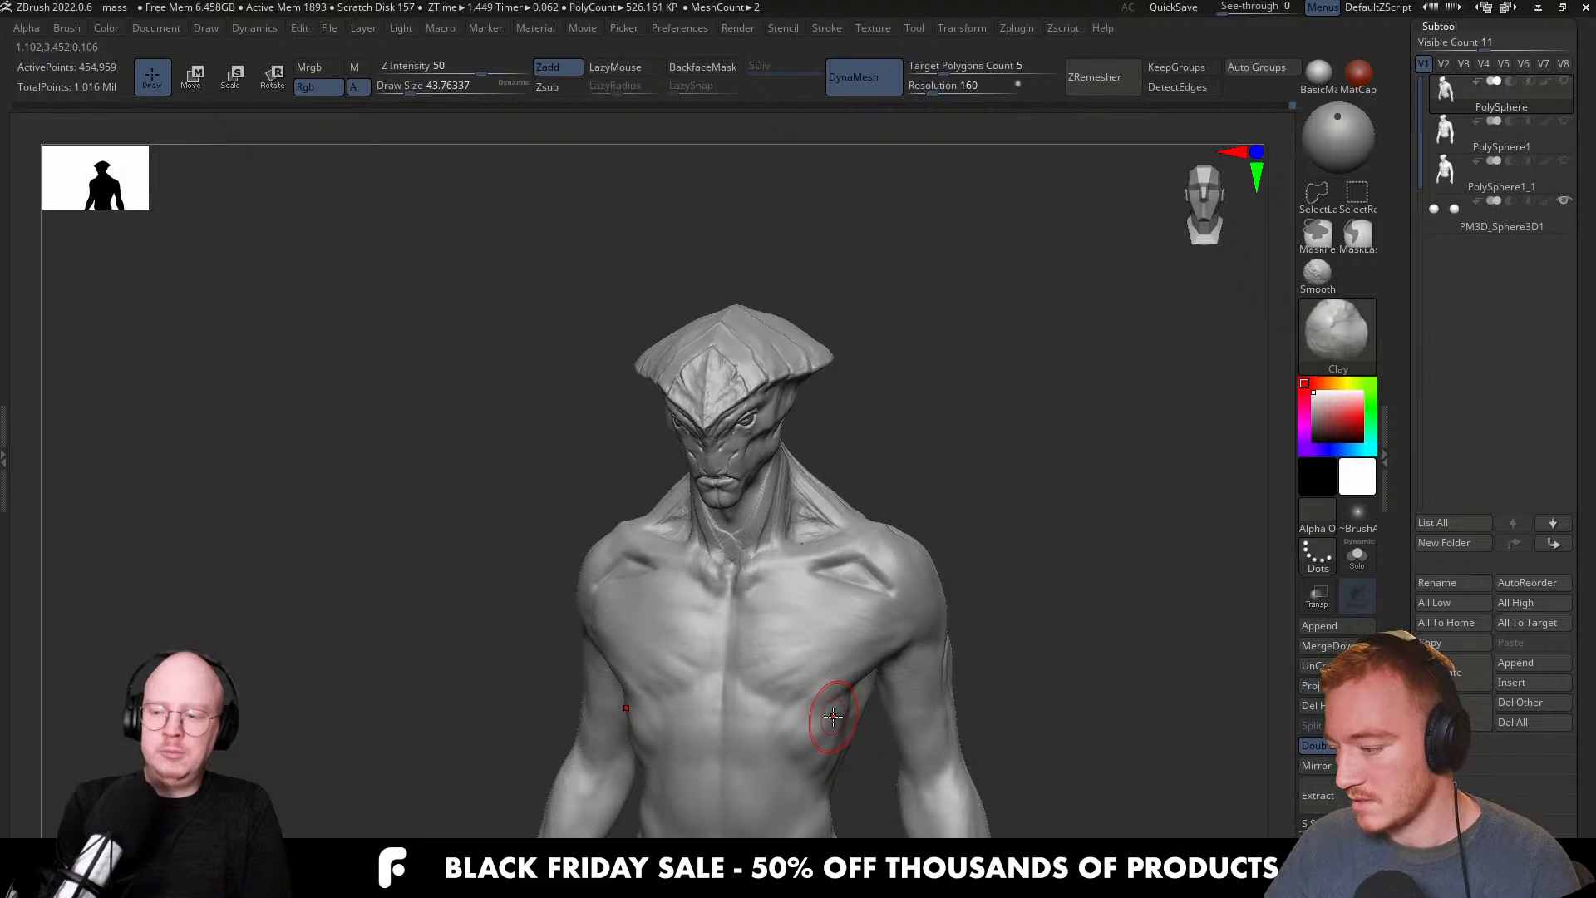
pyautogui.press('b')
pyautogui.press('c')
pyautogui.press('b')
pyautogui.moveTo(827, 677)
pyautogui.mouseDown(button='right')
pyautogui.moveTo(919, 662)
pyautogui.moveTo(886, 582)
pyautogui.mouseUp(button='right')
pyautogui.moveTo(886, 582)
pyautogui.mouseDown()
pyautogui.moveTo(816, 527)
pyautogui.moveTo(827, 656)
pyautogui.moveTo(856, 632)
pyautogui.mouseUp()
pyautogui.moveTo(856, 632); pyautogui.dragTo(967, 667, button='right')
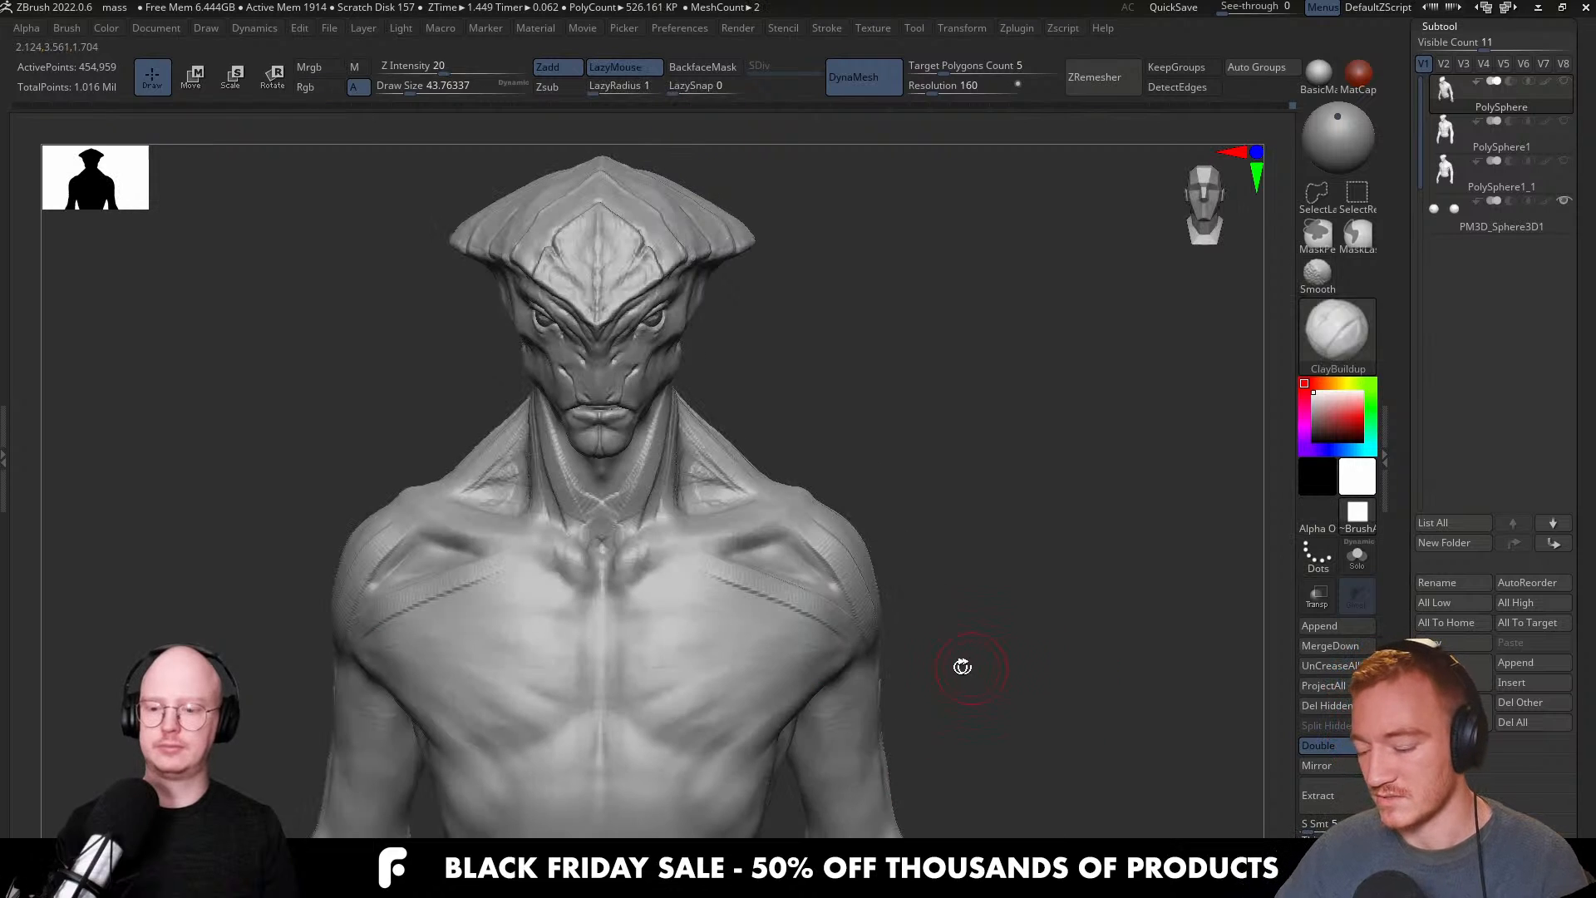
pyautogui.moveTo(801, 574); pyautogui.dragTo(760, 548, button='right')
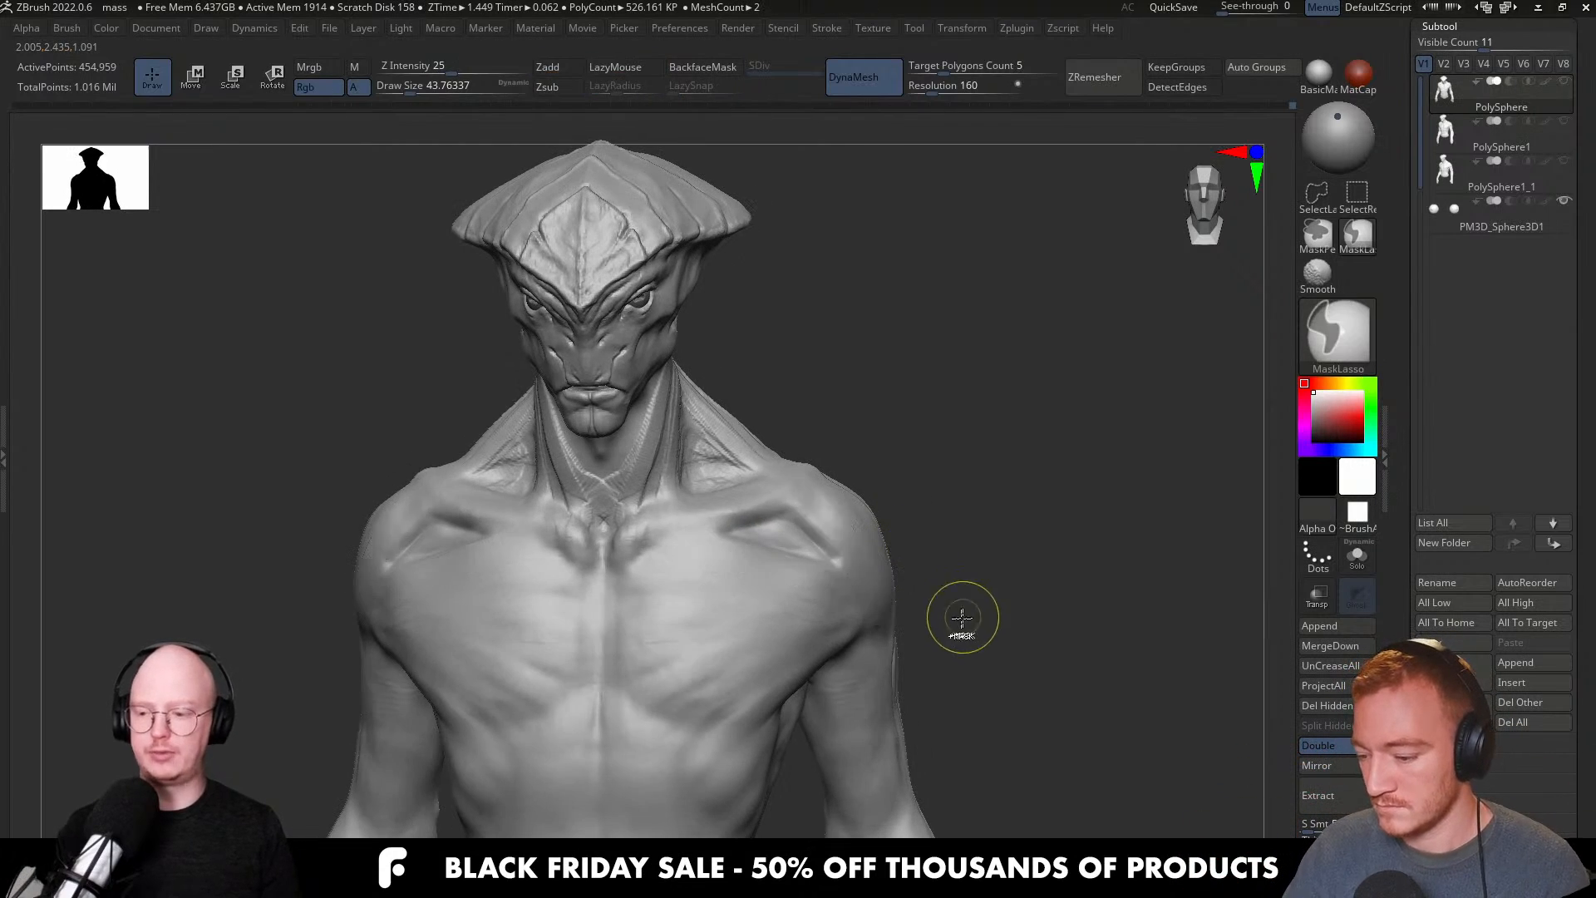
# Undo the recent neck, collarbone and shoulder strokes and check the figure in three-quarter view.
pyautogui.press('ctrl')
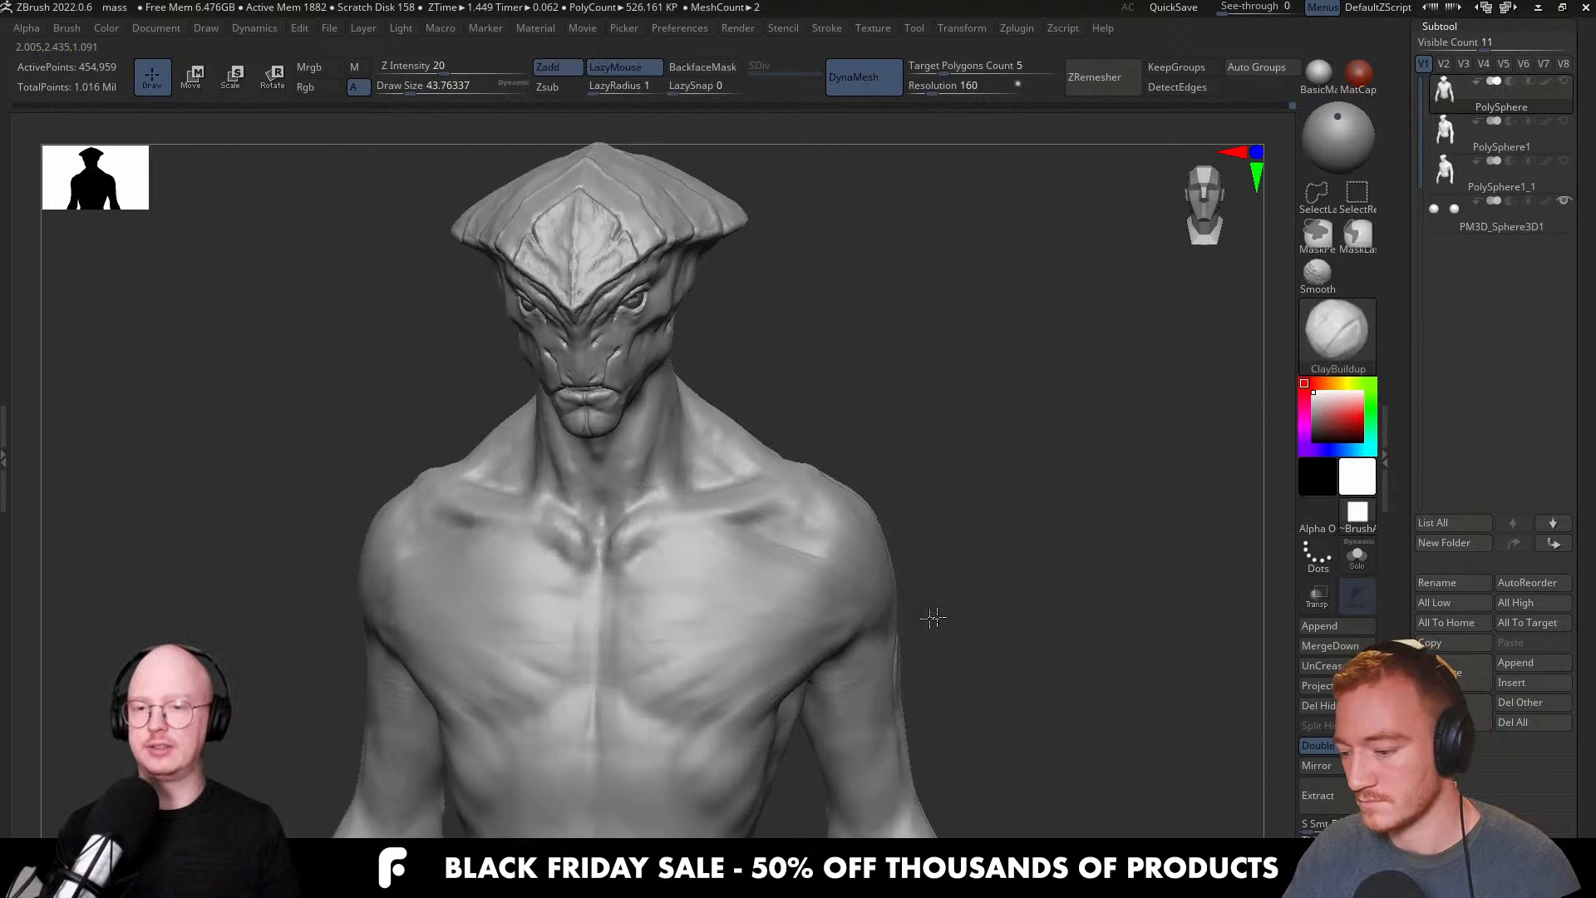
pyautogui.moveTo(933, 616)
pyautogui.mouseDown()
pyautogui.moveTo(823, 651)
pyautogui.moveTo(987, 642)
pyautogui.moveTo(901, 663)
pyautogui.mouseUp()
pyautogui.hotkey('ctrl', 'shift')
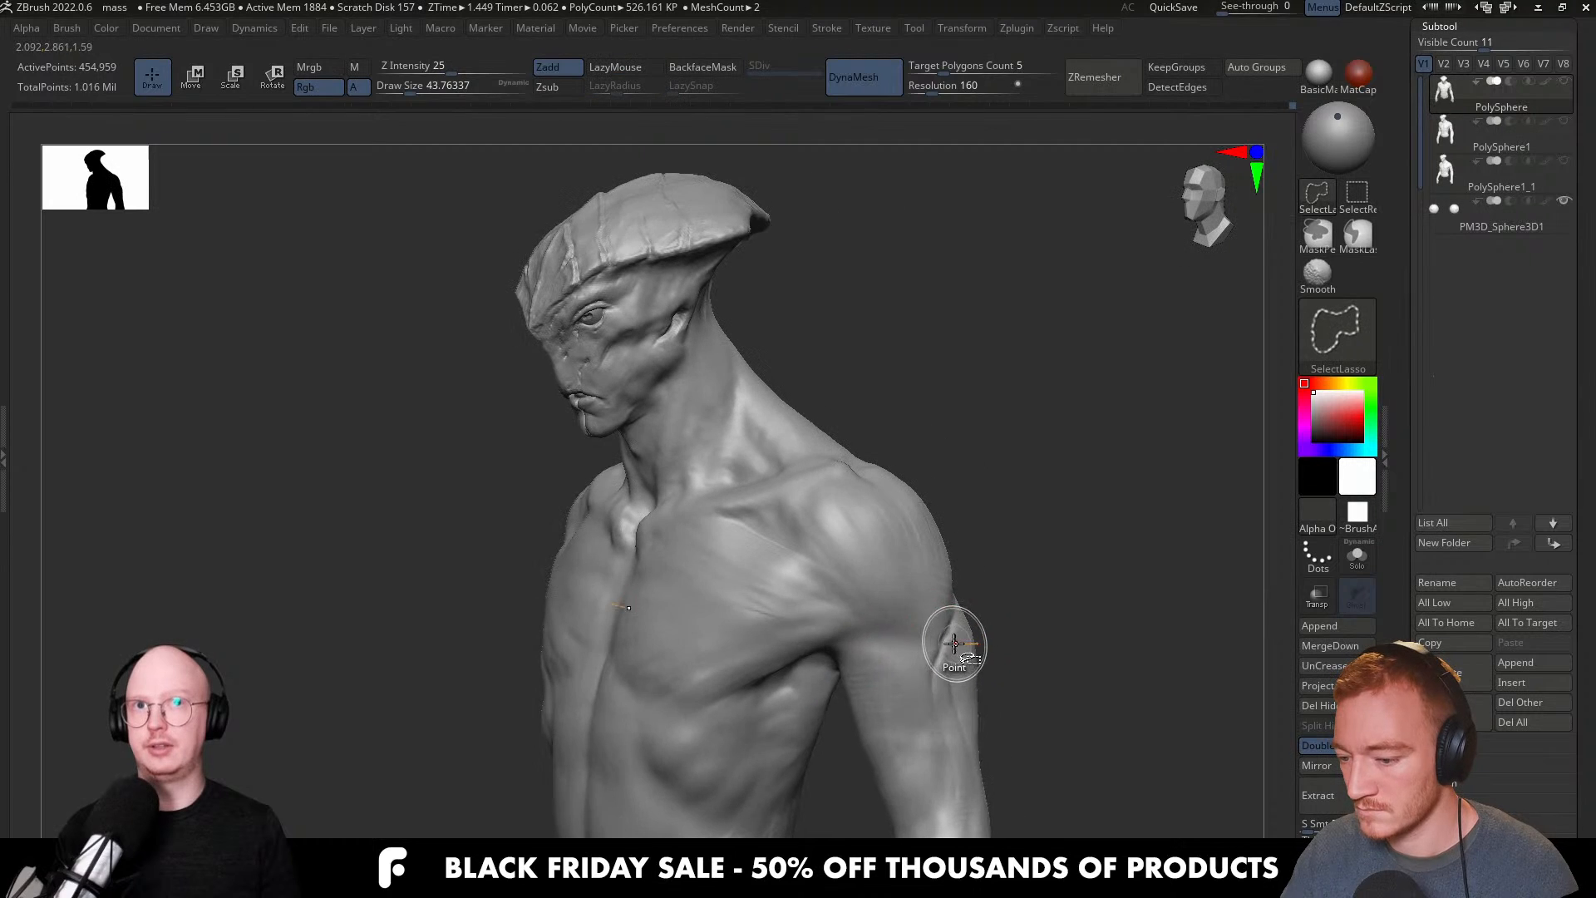
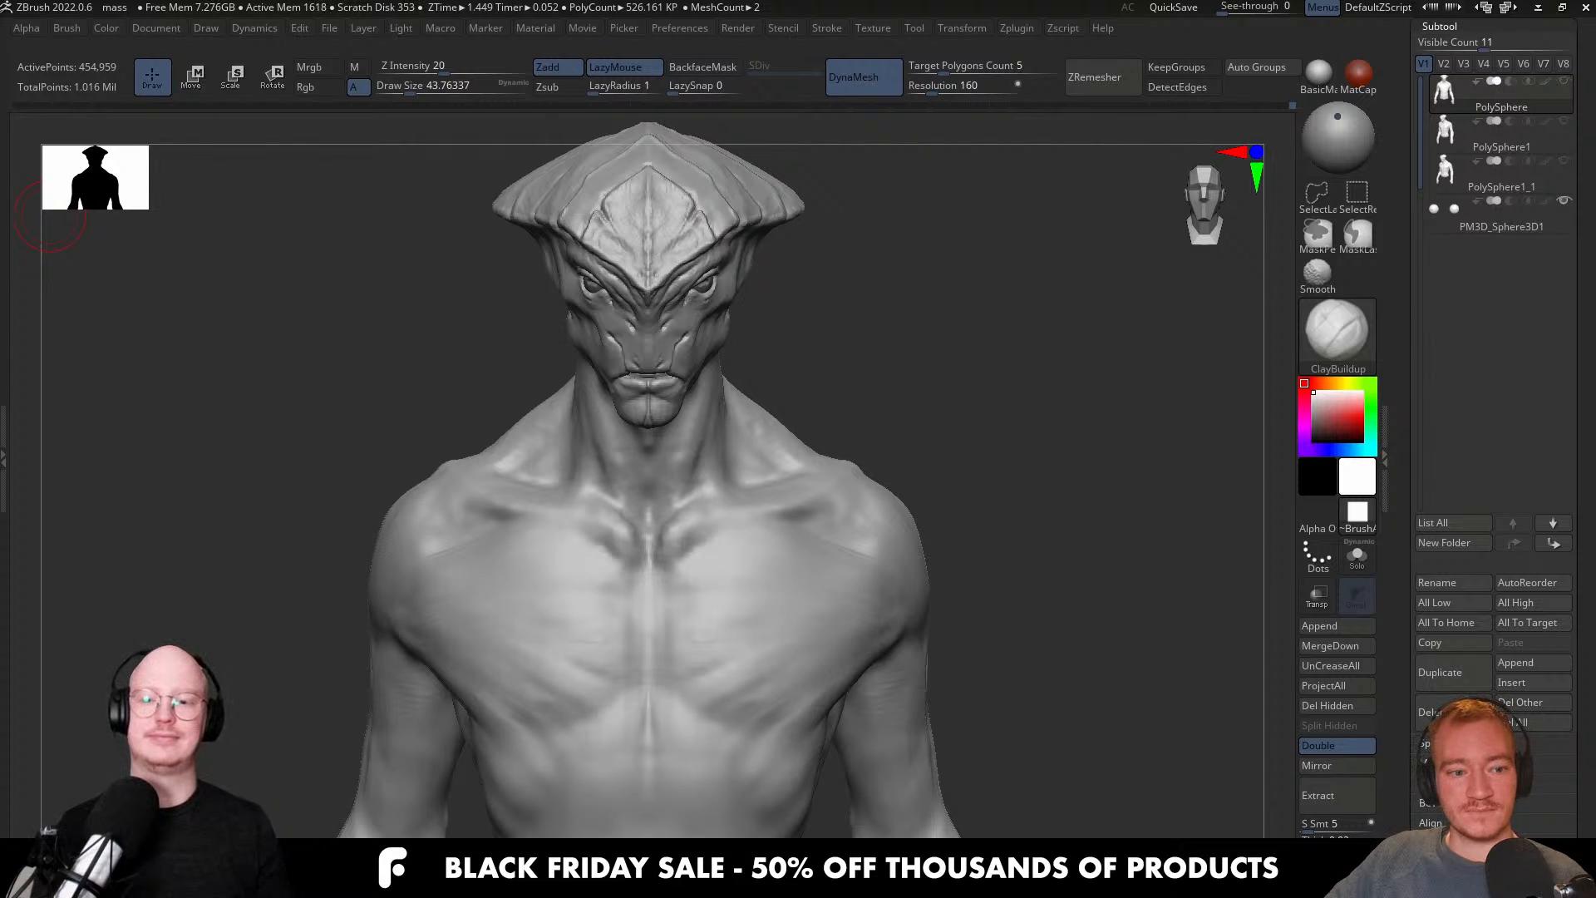
pyautogui.hotkey('alt', 'Tab')
pyautogui.hotkey('alt', 'Tab')
pyautogui.hotkey('alt', 'Tab')
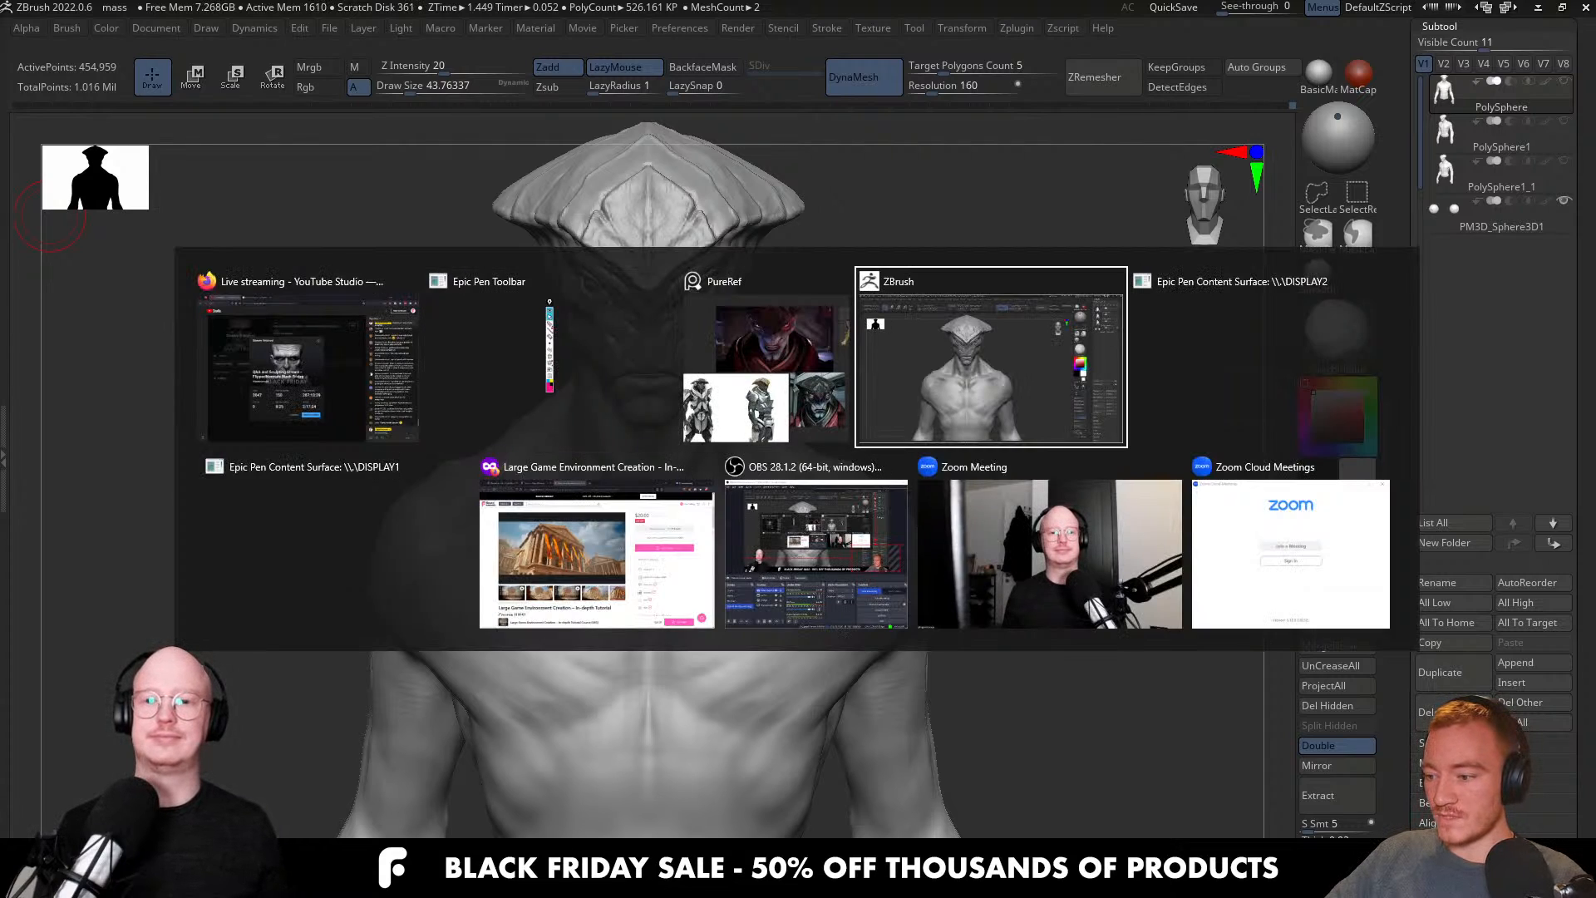